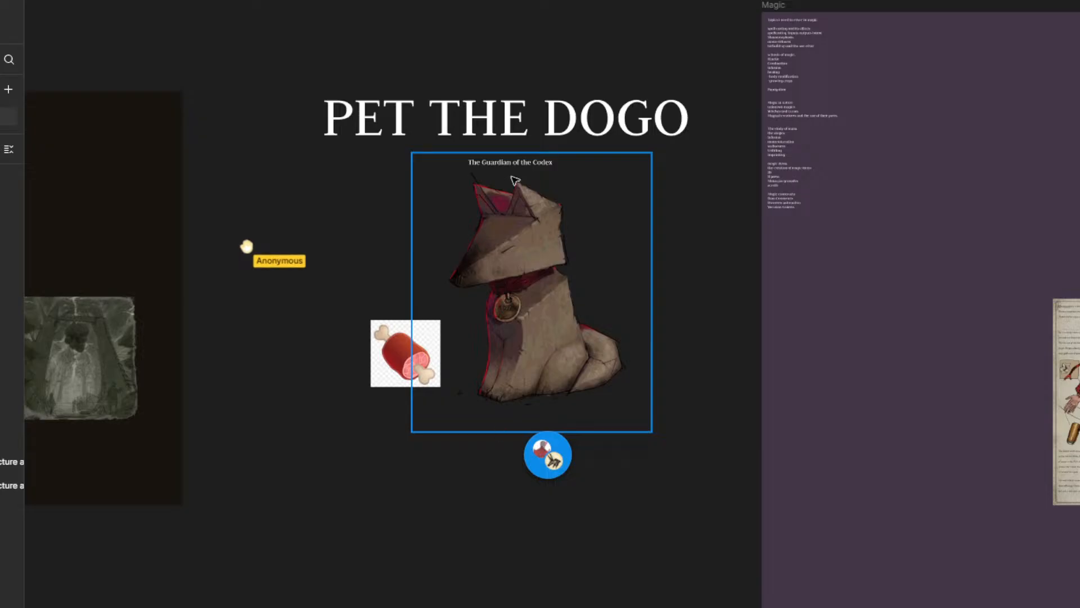
# Step: Enlarge the board's window until the area from the Witch tear frame to the Magic frame shows on the canvas
pyautogui.click(352, 559)
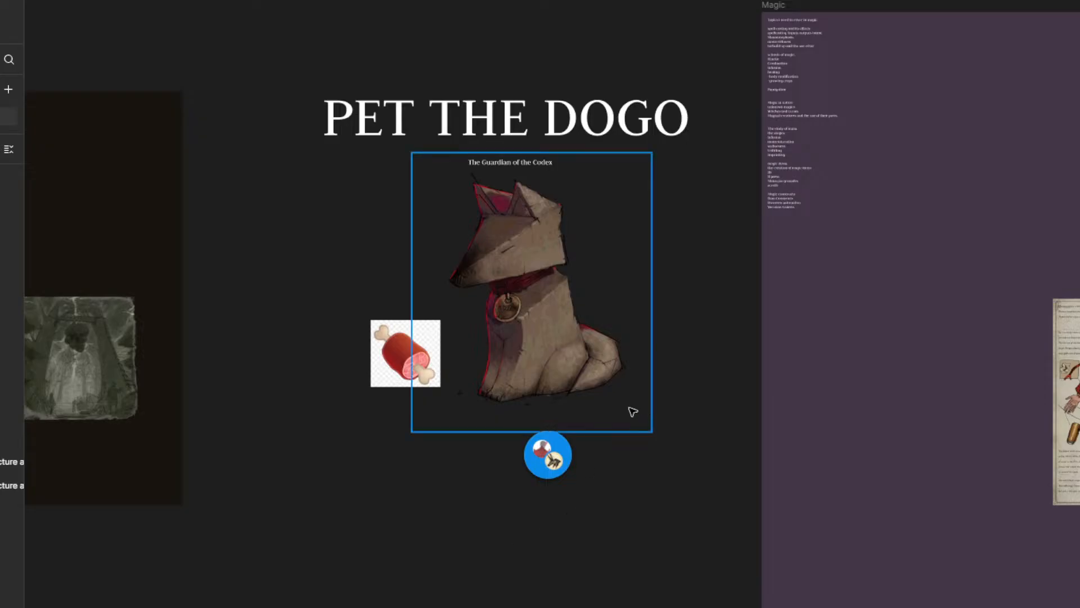
pyautogui.scroll(-3, 626, 410)
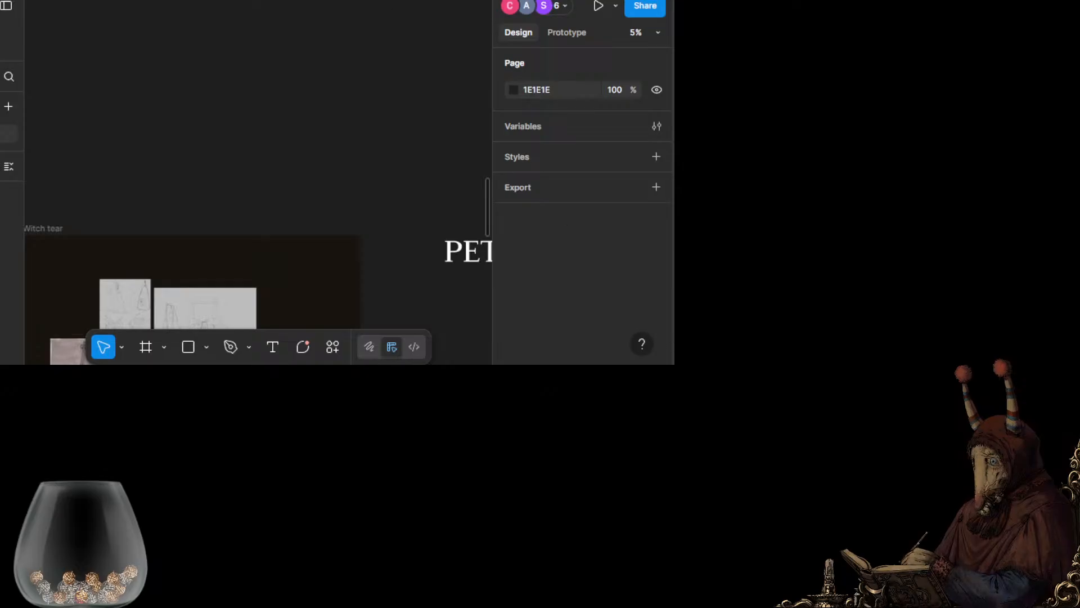
pyautogui.moveTo(674, 292); pyautogui.dragTo(709, 293)
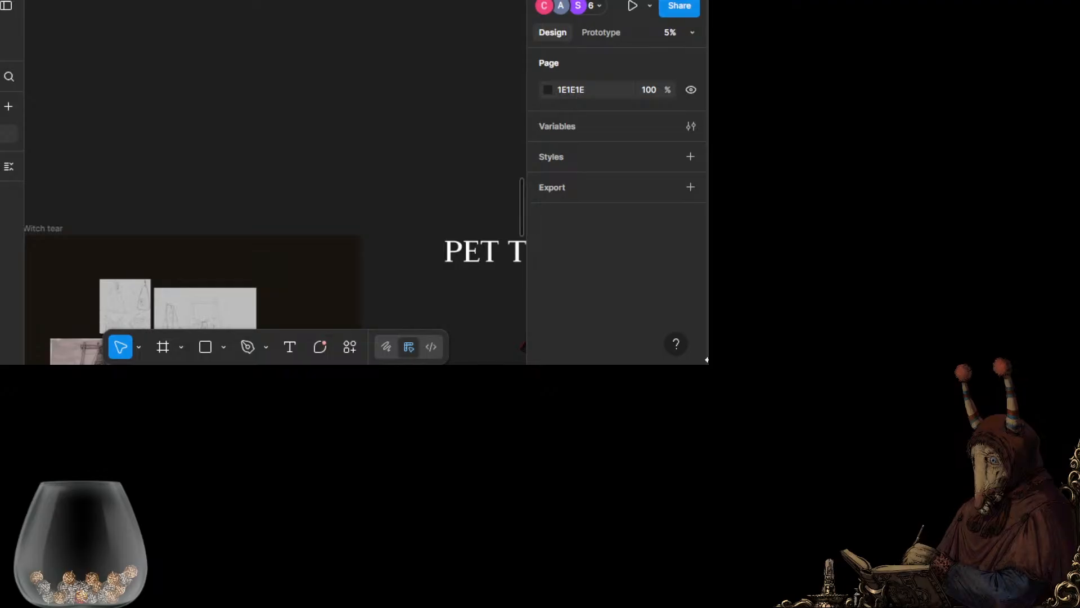
pyautogui.moveTo(707, 359); pyautogui.dragTo(981, 594)
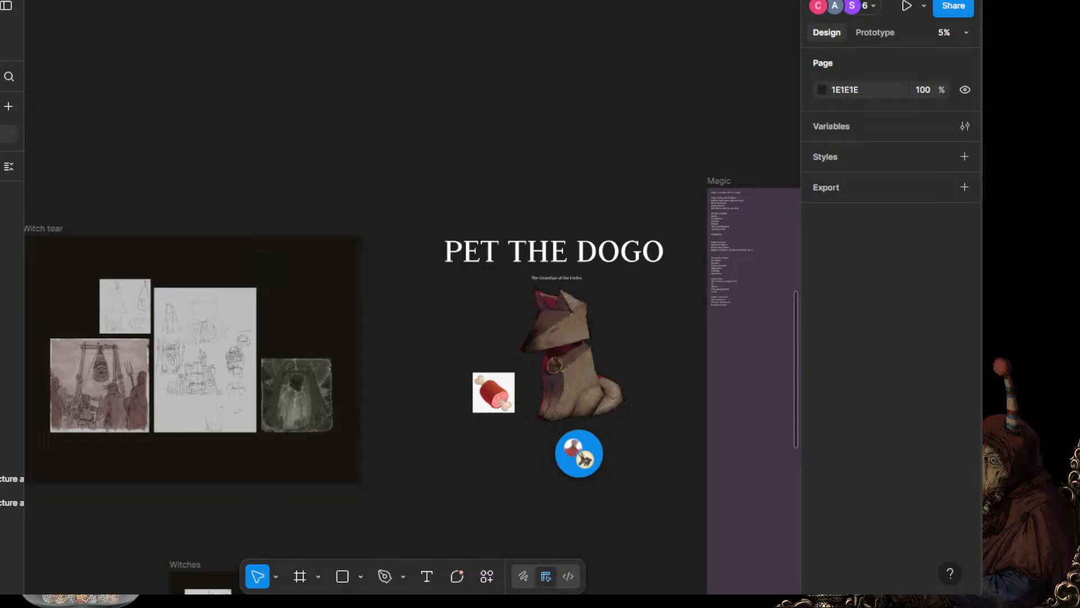
pyautogui.moveTo(540, 1); pyautogui.dragTo(818, 12)
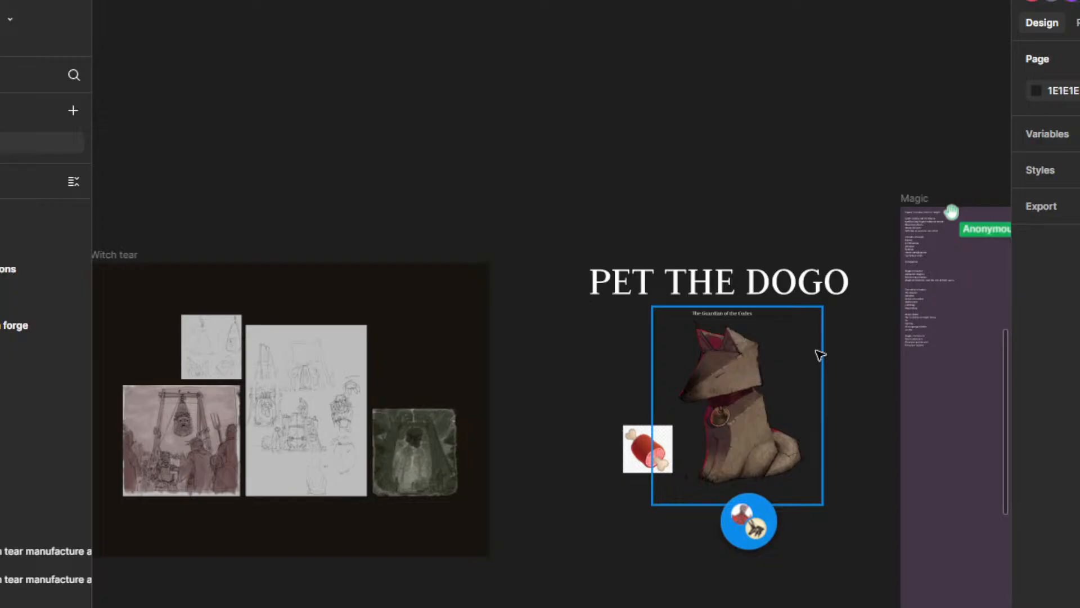
# Step: Examine the "PET THE DOGO" artwork and the list of topics in the neighbouring Magic frame
pyautogui.moveTo(740, 222); pyautogui.dragTo(387, 235)
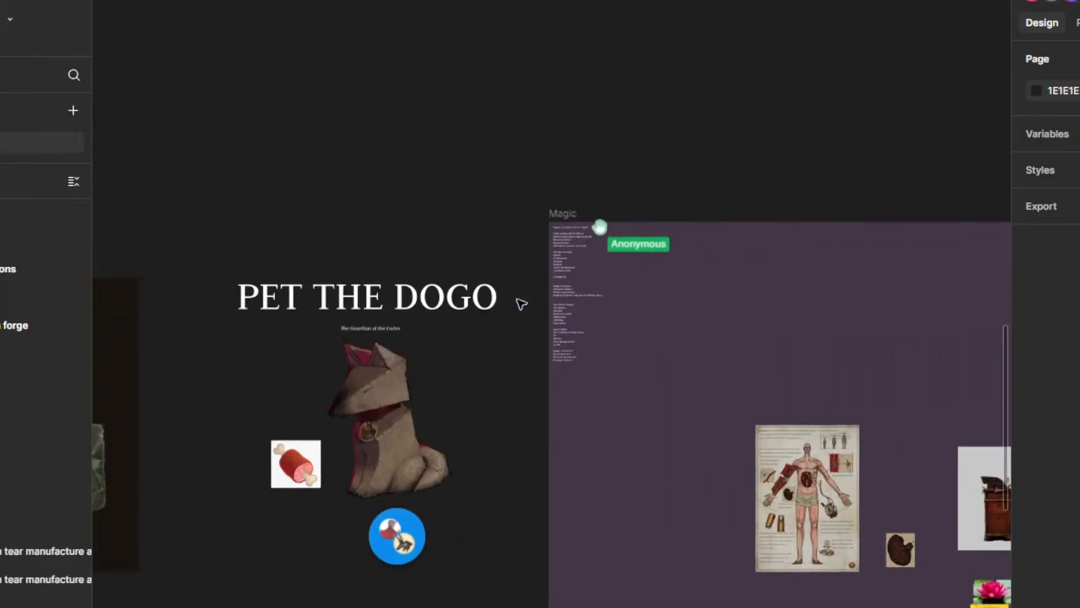
pyautogui.scroll(3, 554, 197)
pyautogui.moveTo(466, 243); pyautogui.dragTo(579, 133)
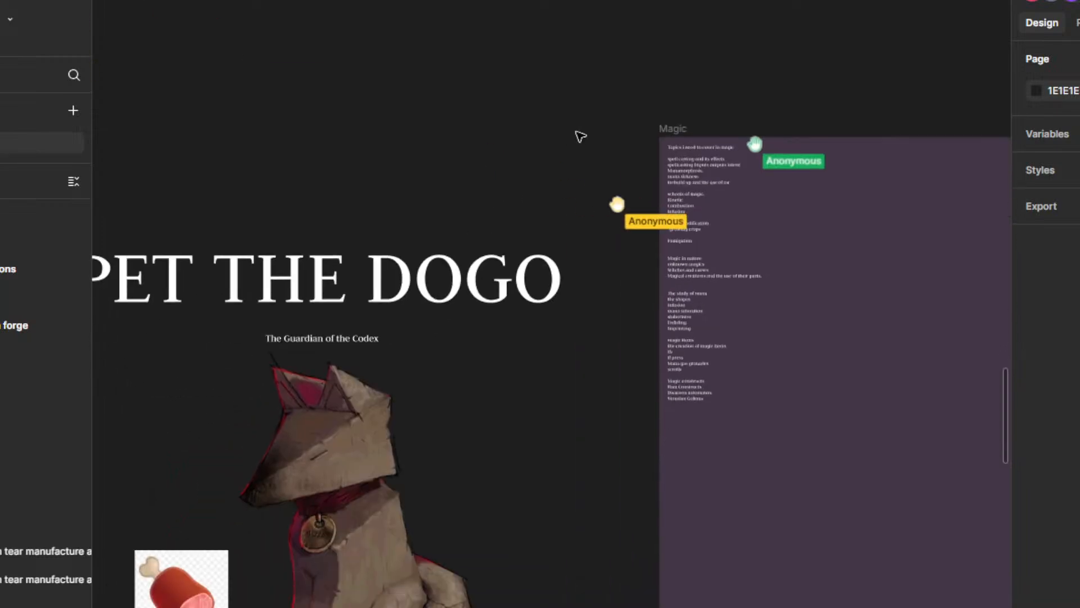
pyautogui.scroll(2, 508, 176)
pyautogui.scroll(-5, 523, 225)
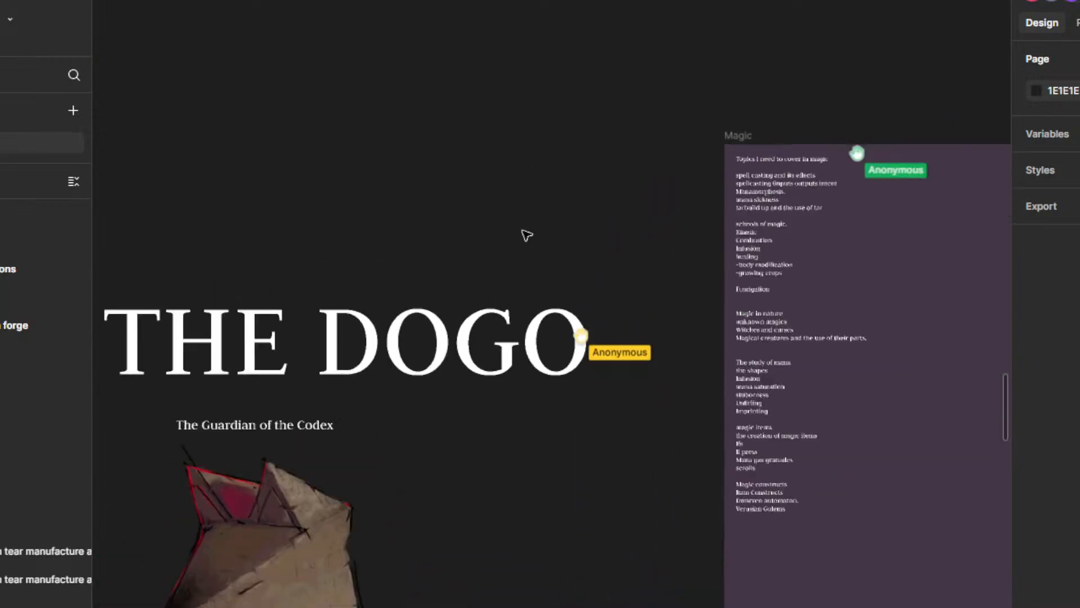
pyautogui.moveTo(336, 337); pyautogui.dragTo(579, 402)
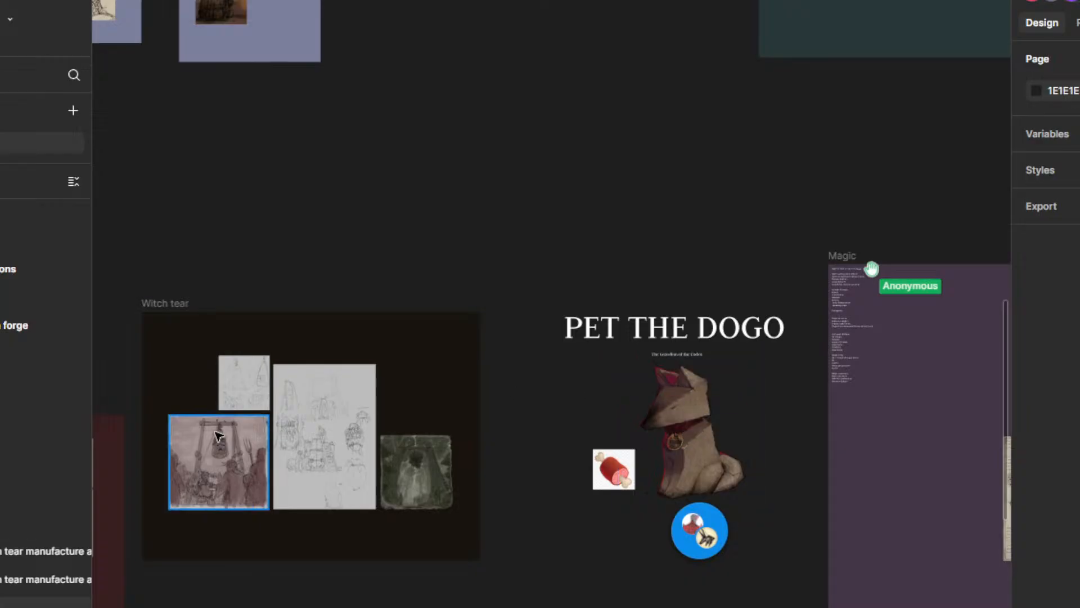
pyautogui.hscroll(4, 815, 398)
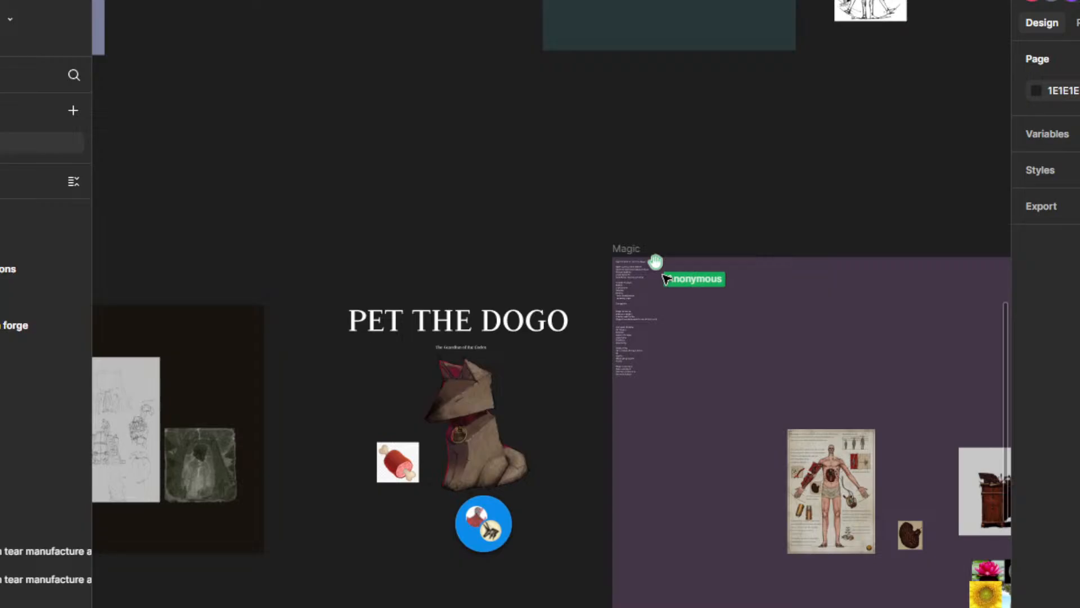
pyautogui.scroll(3, 406, 403)
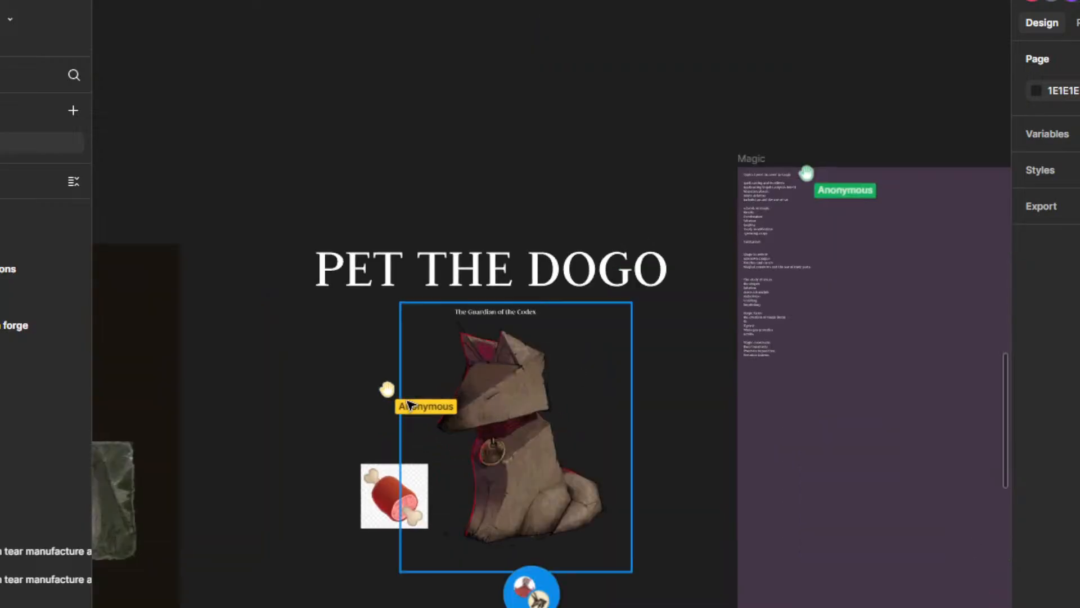
pyautogui.hscroll(-2, 659, 382)
pyautogui.scroll(-2, 660, 382)
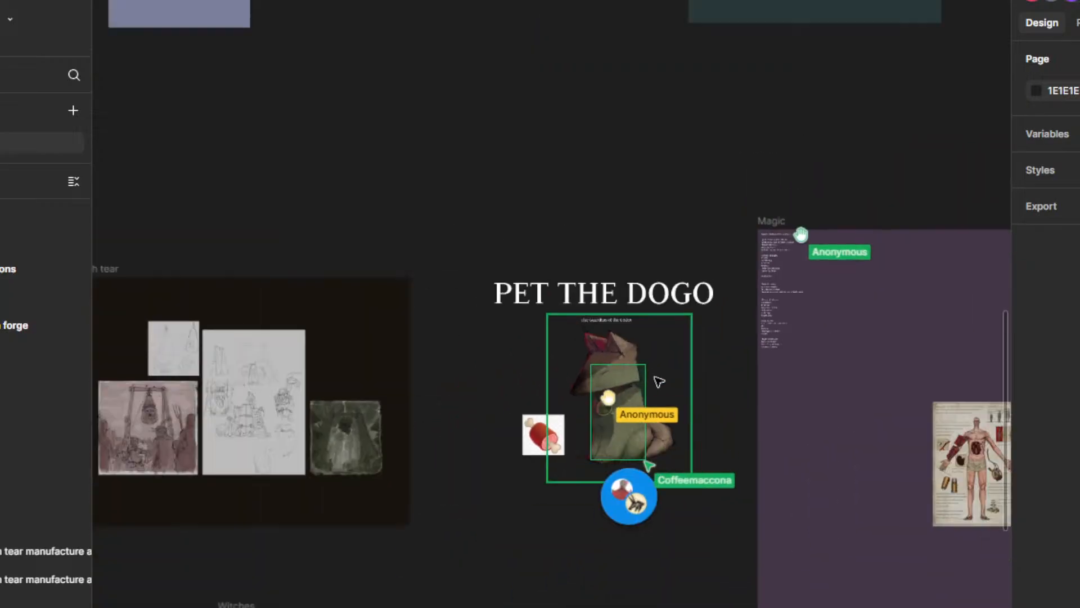
# Step: Survey the whole board of lore frames, including a close look at the sketches and text of the Location Ram bunker cities frame
pyautogui.scroll(-3, 660, 381)
pyautogui.moveTo(560, 273); pyautogui.dragTo(713, 274)
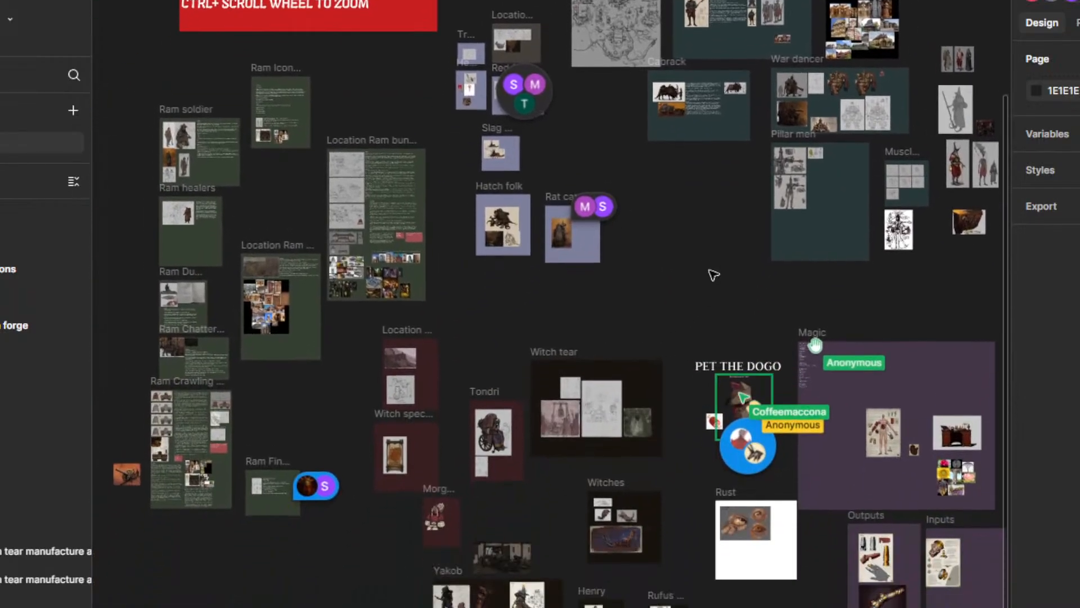
pyautogui.moveTo(345, 409); pyautogui.dragTo(579, 405)
pyautogui.scroll(8, 610, 198)
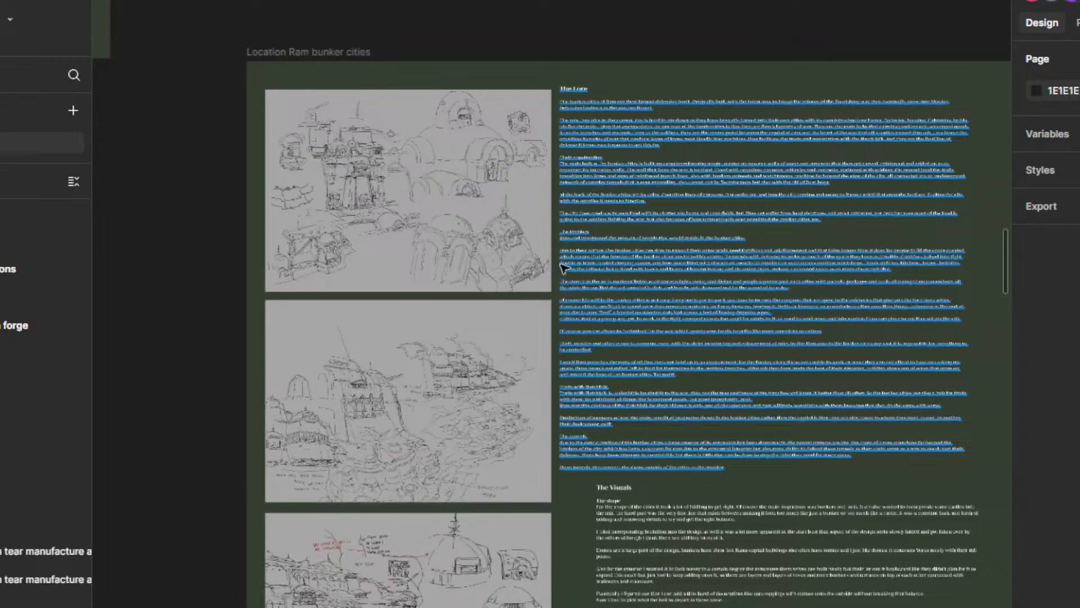
pyautogui.scroll(-10, 509, 251)
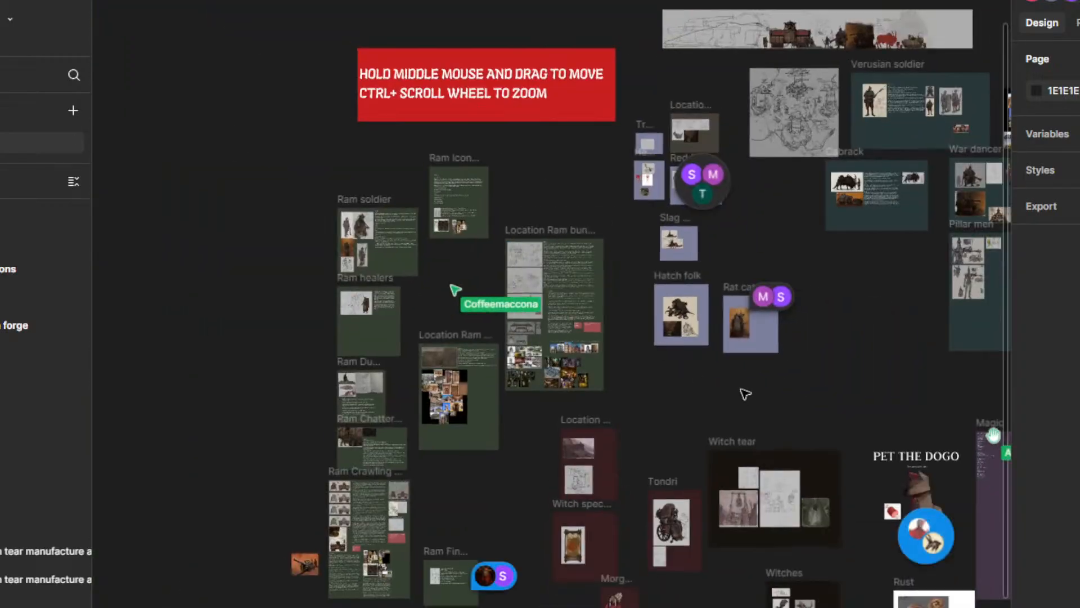
pyautogui.moveTo(745, 394); pyautogui.dragTo(512, 466)
pyautogui.moveTo(621, 426); pyautogui.dragTo(579, 234)
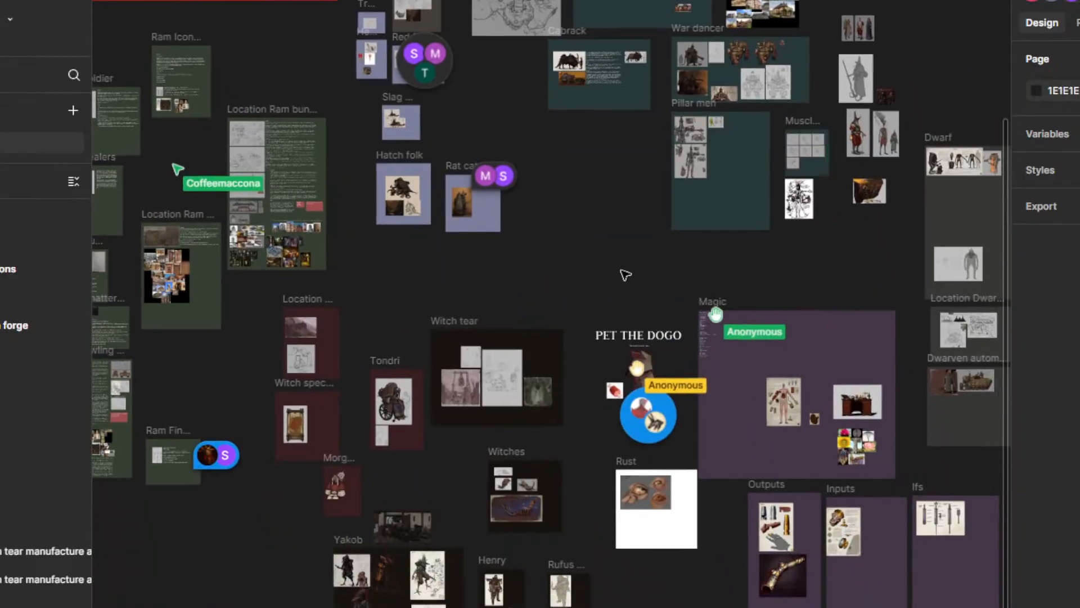
pyautogui.moveTo(625, 274); pyautogui.dragTo(642, 176)
pyautogui.moveTo(589, 439); pyautogui.dragTo(656, 321)
# Step: Examine the creature artwork in the Witches frame and the surrounding character frames such as Yakob, Henry and Morgan
pyautogui.scroll(4, 602, 293)
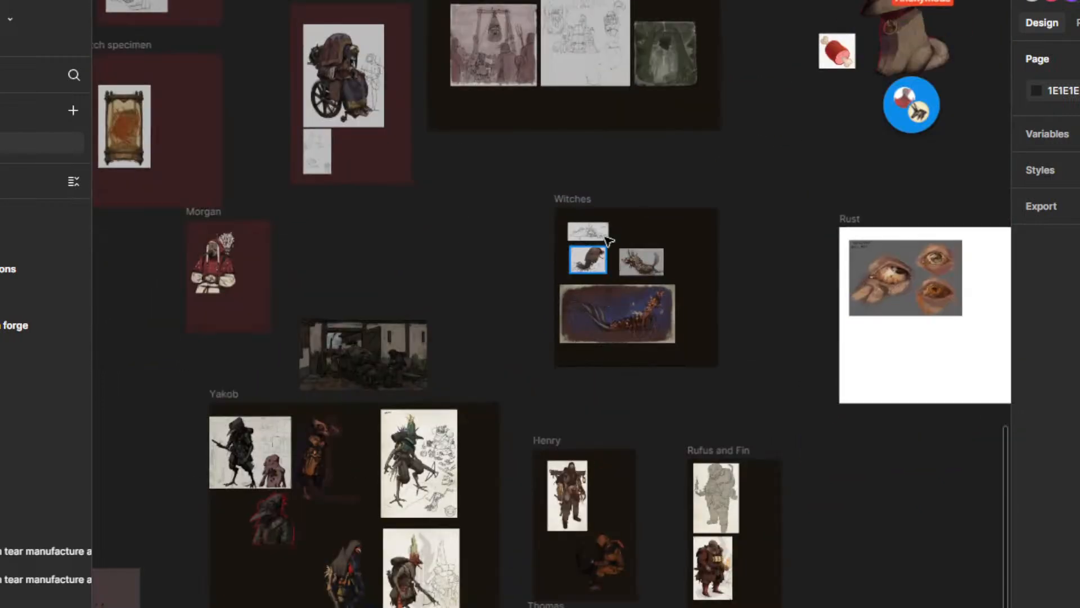
pyautogui.scroll(5, 608, 239)
pyautogui.moveTo(595, 203); pyautogui.dragTo(634, 65)
pyautogui.moveTo(420, 157); pyautogui.dragTo(761, 283)
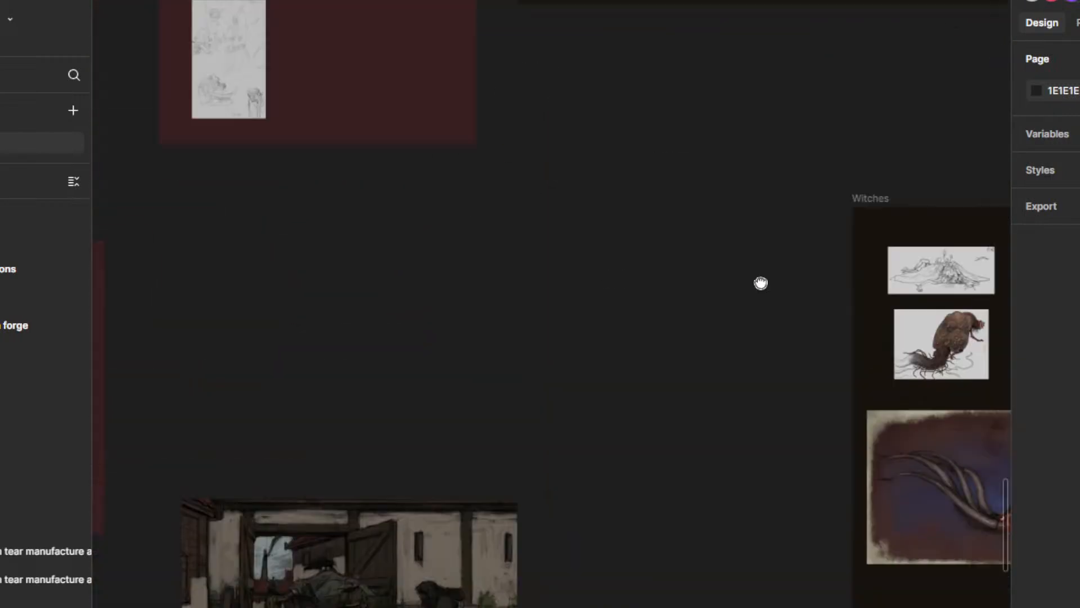
pyautogui.moveTo(548, 359); pyautogui.dragTo(909, 0)
pyautogui.scroll(-6, 410, 277)
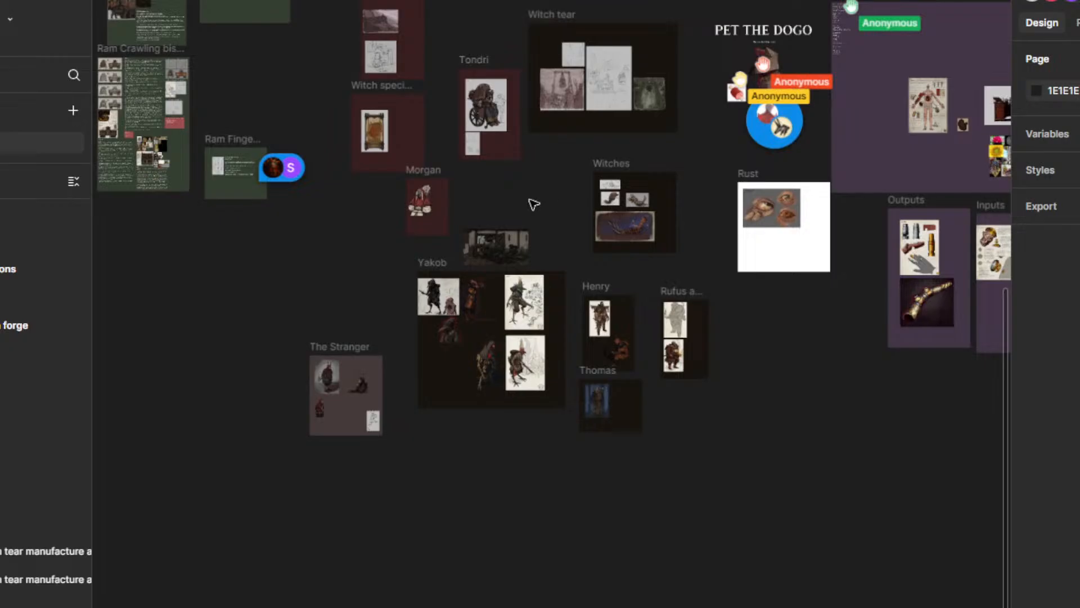
pyautogui.moveTo(532, 214); pyautogui.dragTo(386, 530)
pyautogui.moveTo(543, 266); pyautogui.dragTo(572, 365)
pyautogui.scroll(-2, 649, 335)
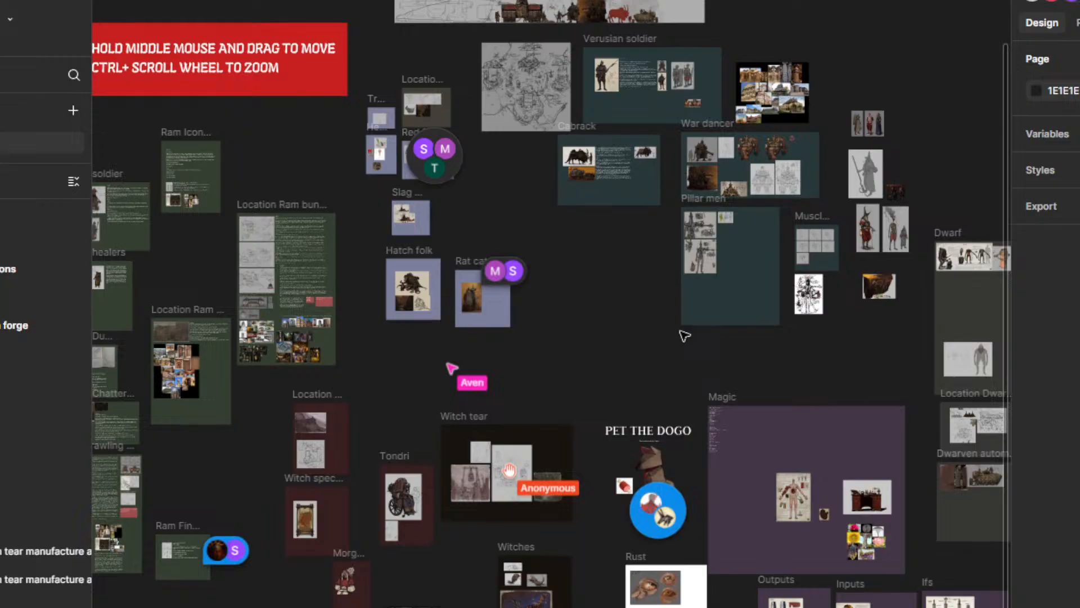
# Step: Examine the sketched world map beside the Verusian soldier frame, including its city and settlement labels
pyautogui.scroll(10, 537, 34)
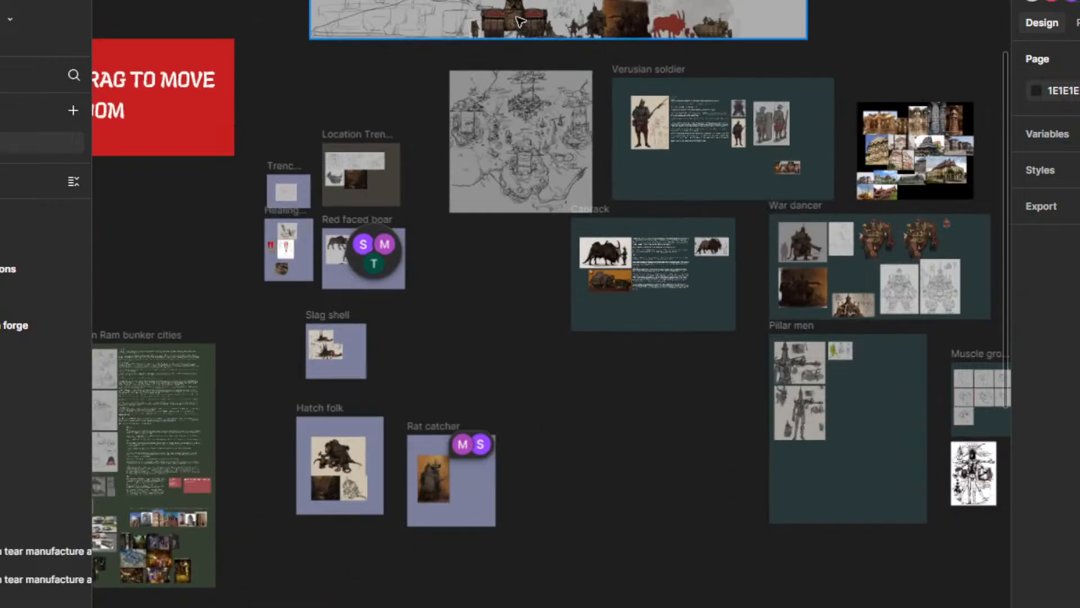
pyautogui.scroll(2, 540, 94)
pyautogui.scroll(-2, 636, 242)
pyautogui.scroll(3, 596, 293)
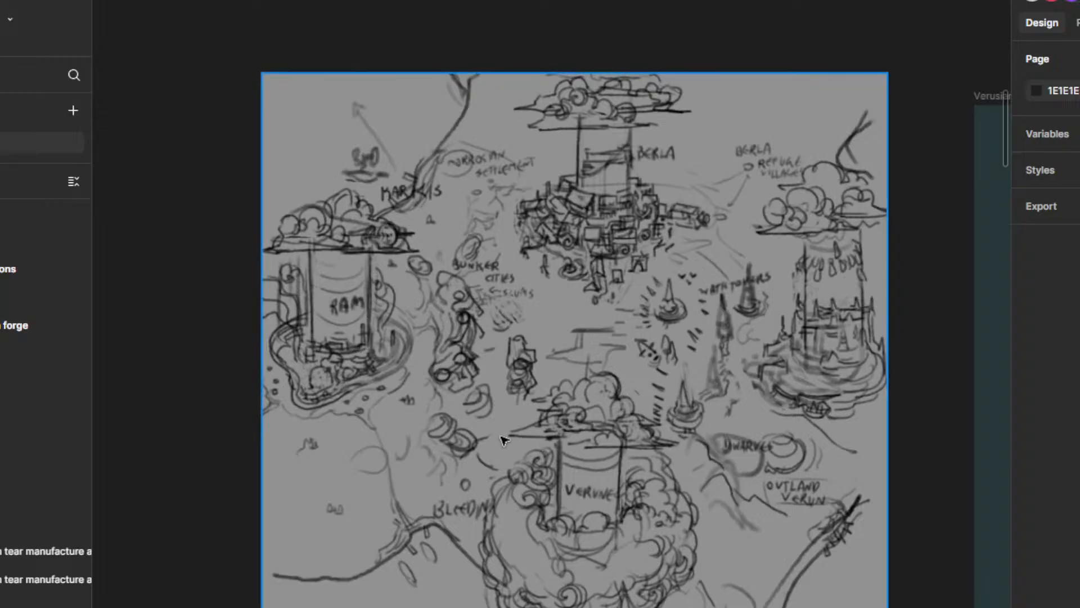
pyautogui.scroll(-3, 505, 441)
pyautogui.scroll(-6, 505, 435)
pyautogui.moveTo(521, 582); pyautogui.dragTo(615, 289)
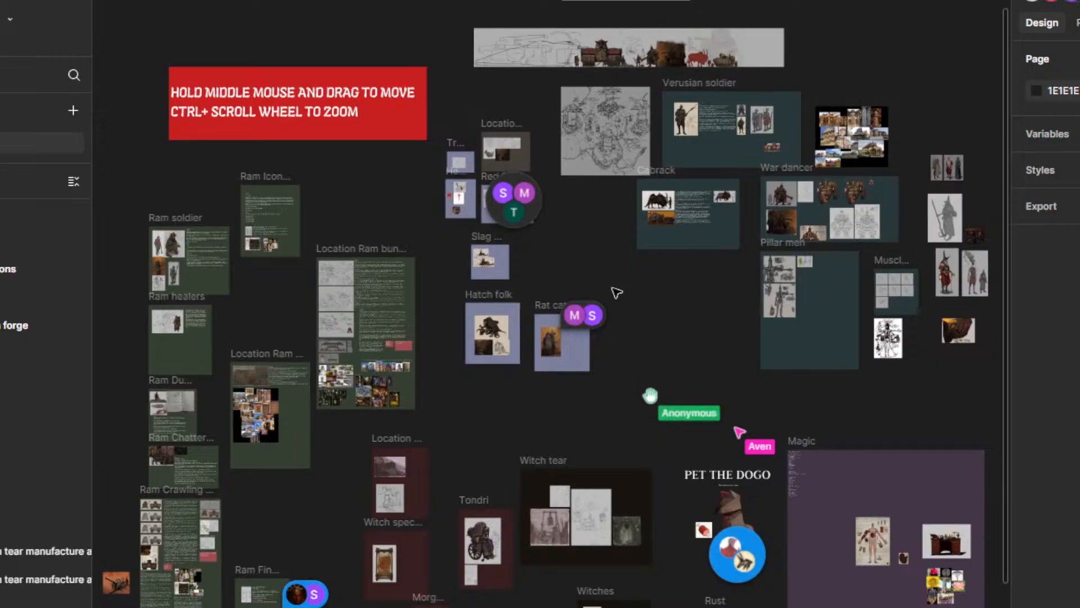
# Step: Look over the groups of frames around Tondri, Witch tear, Rat catcher and the Ram locations
pyautogui.moveTo(640, 421); pyautogui.dragTo(534, 322)
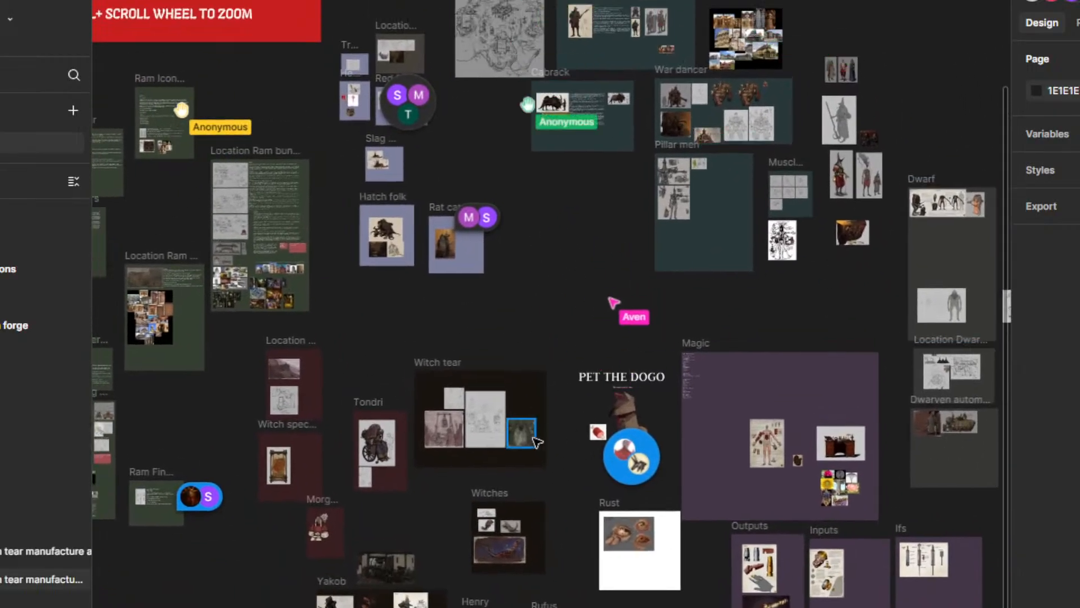
pyautogui.moveTo(421, 310); pyautogui.dragTo(612, 225)
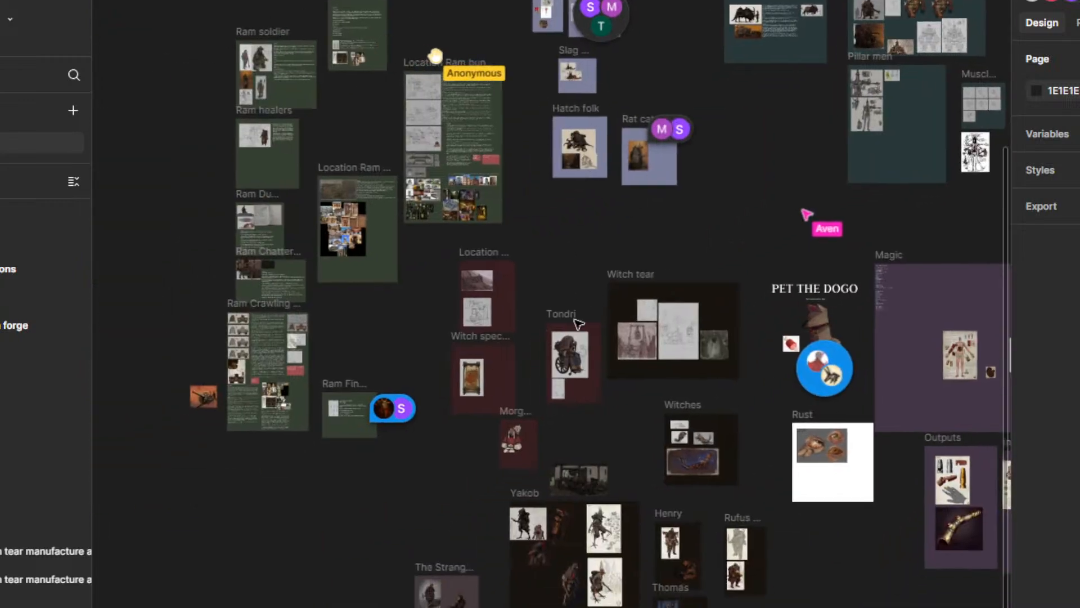
pyautogui.scroll(4, 554, 387)
pyautogui.scroll(-3, 594, 398)
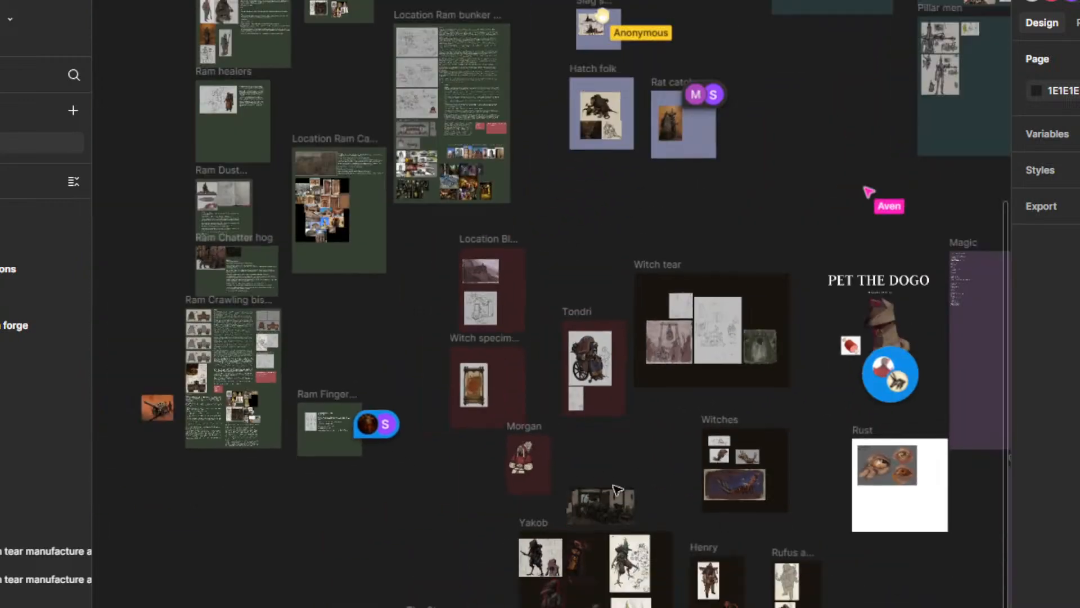
pyautogui.moveTo(538, 398); pyautogui.dragTo(520, 426)
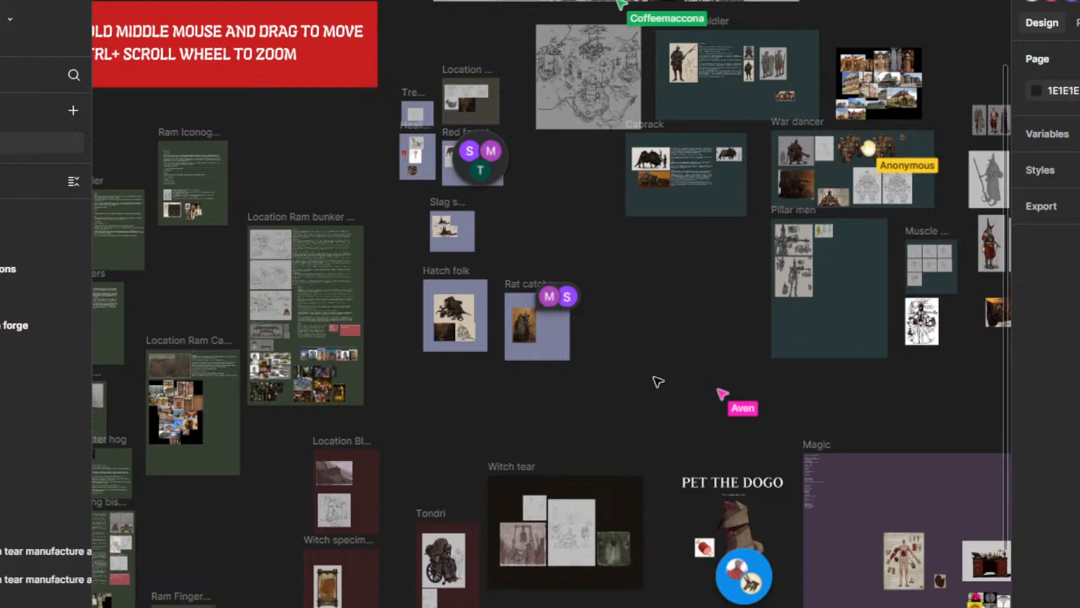
pyautogui.moveTo(656, 379); pyautogui.dragTo(672, 346)
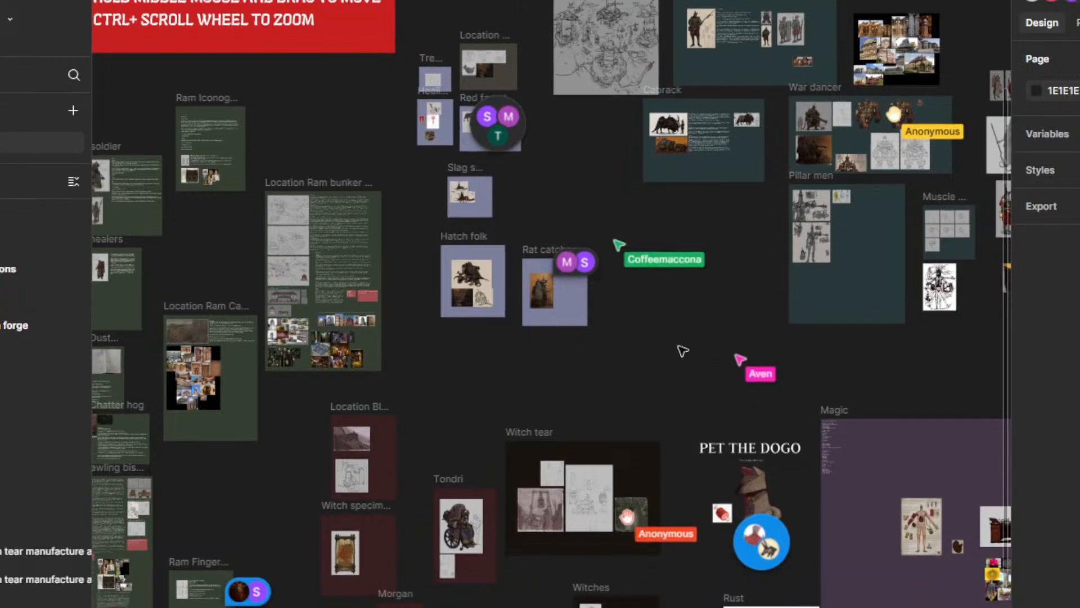
pyautogui.moveTo(446, 367); pyautogui.dragTo(658, 400)
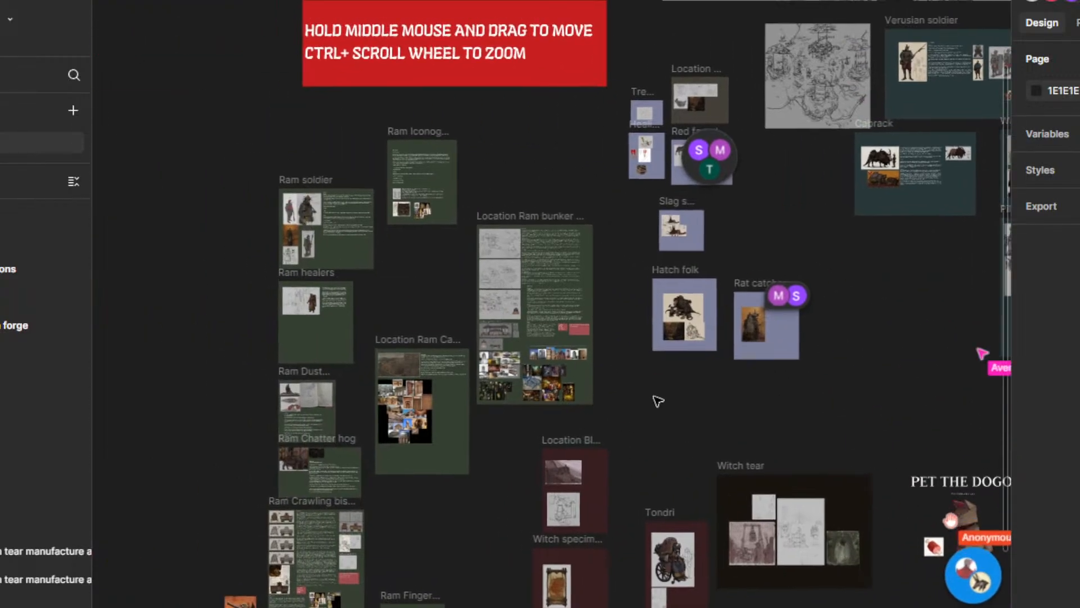
# Step: Examine the tank drawings, lore text and reference images in the Ram Crawling bishop tank frame
pyautogui.scroll(3, 429, 558)
pyautogui.moveTo(500, 518); pyautogui.dragTo(826, 298)
pyautogui.scroll(3, 672, 381)
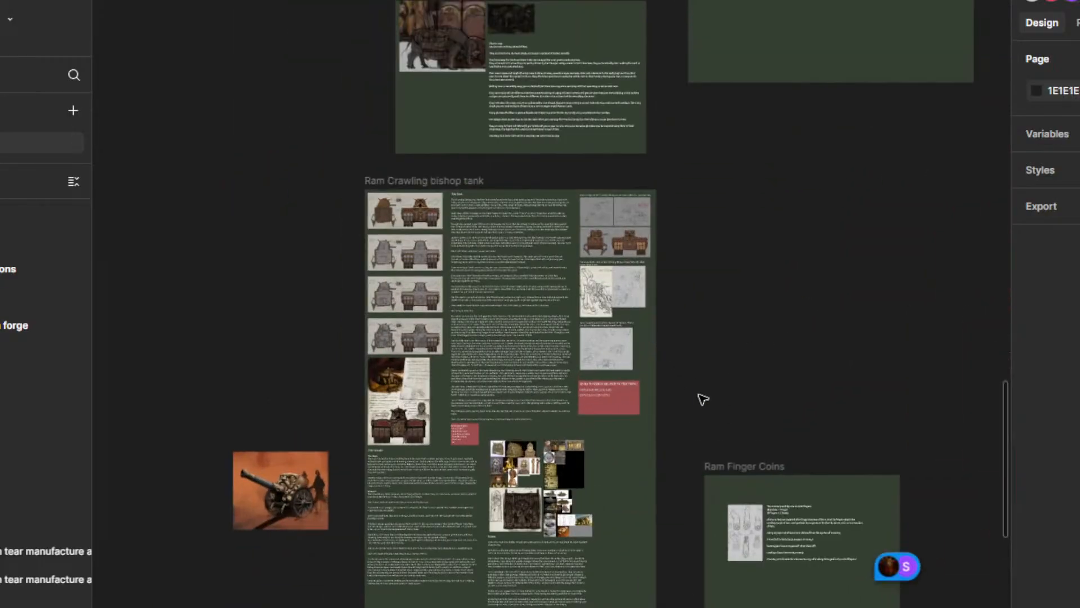
pyautogui.moveTo(733, 407); pyautogui.dragTo(861, 347)
pyautogui.scroll(3, 865, 349)
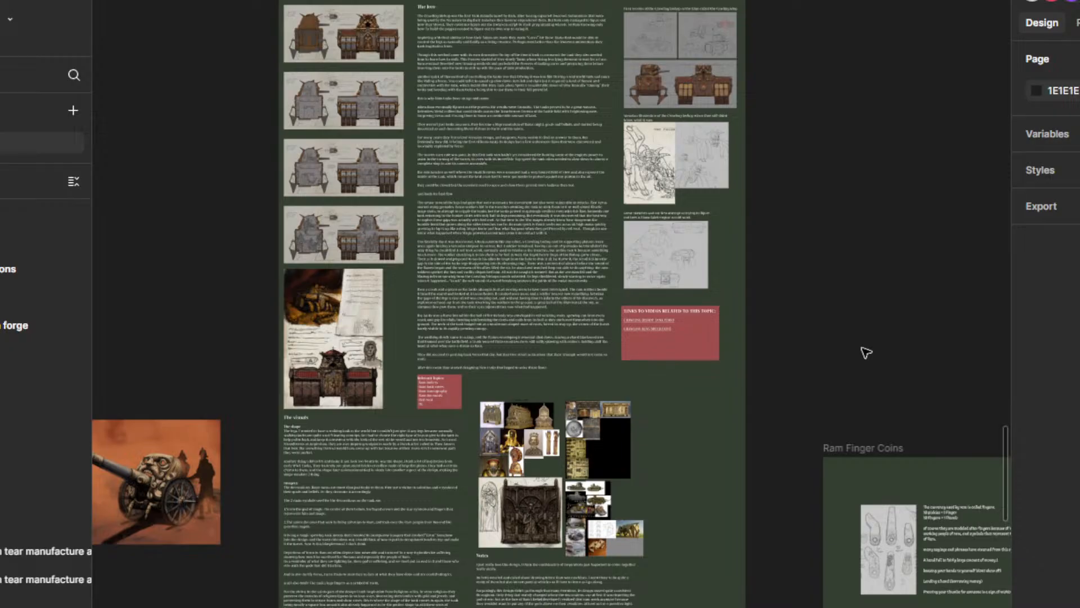
pyautogui.scroll(-2, 863, 214)
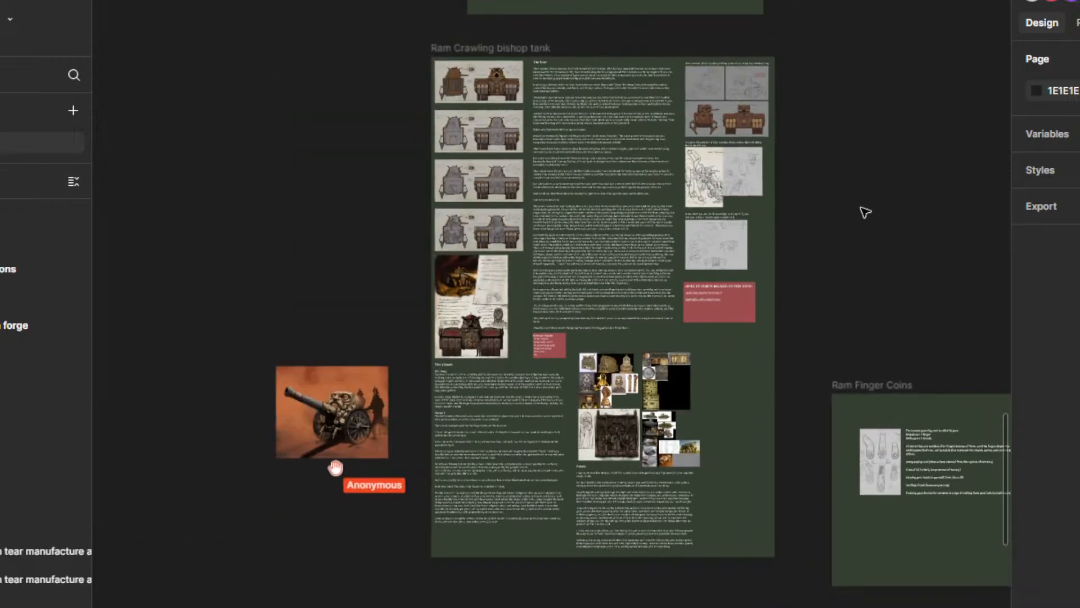
# Step: Examine the Location Ram bunker cities frame from its reference photos up to its sketches and lore text
pyautogui.moveTo(841, 200); pyautogui.dragTo(443, 485)
pyautogui.moveTo(687, 227); pyautogui.dragTo(553, 472)
pyautogui.moveTo(737, 332); pyautogui.dragTo(534, 552)
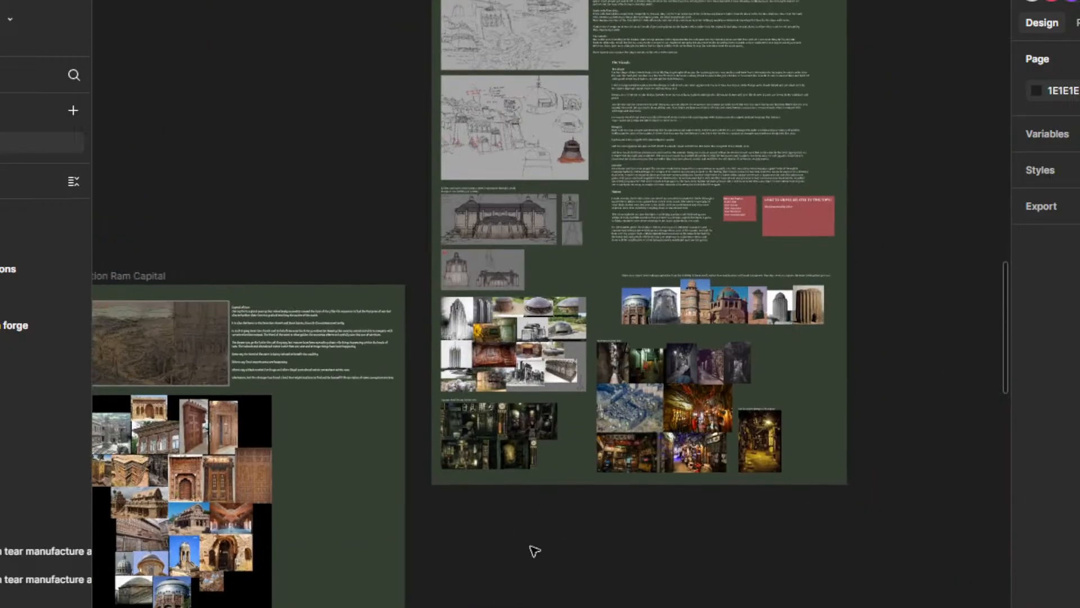
pyautogui.moveTo(446, 171); pyautogui.dragTo(409, 304)
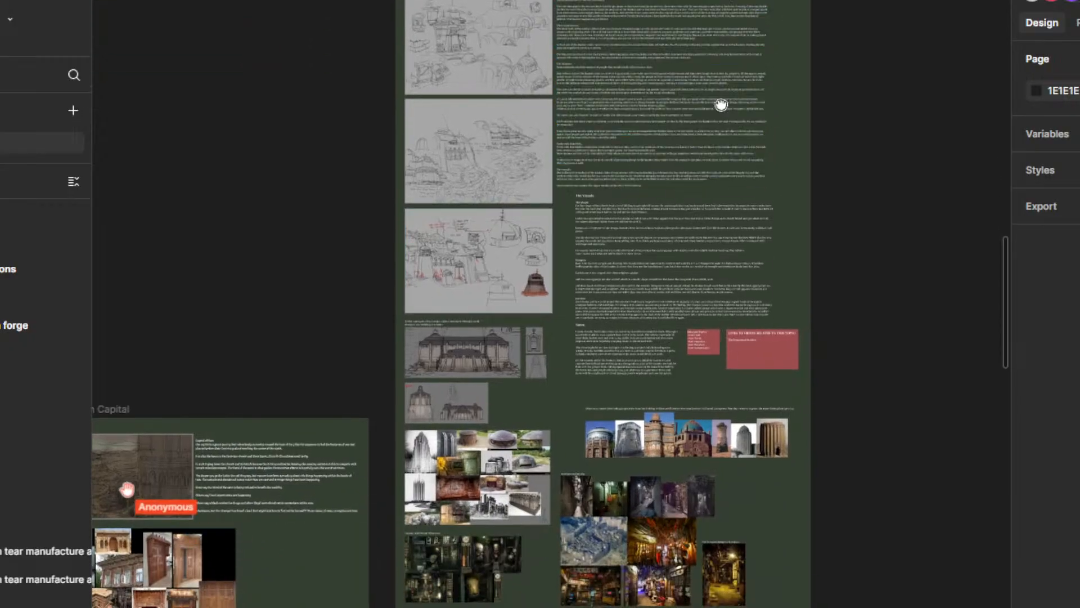
pyautogui.moveTo(721, 106); pyautogui.dragTo(713, 188)
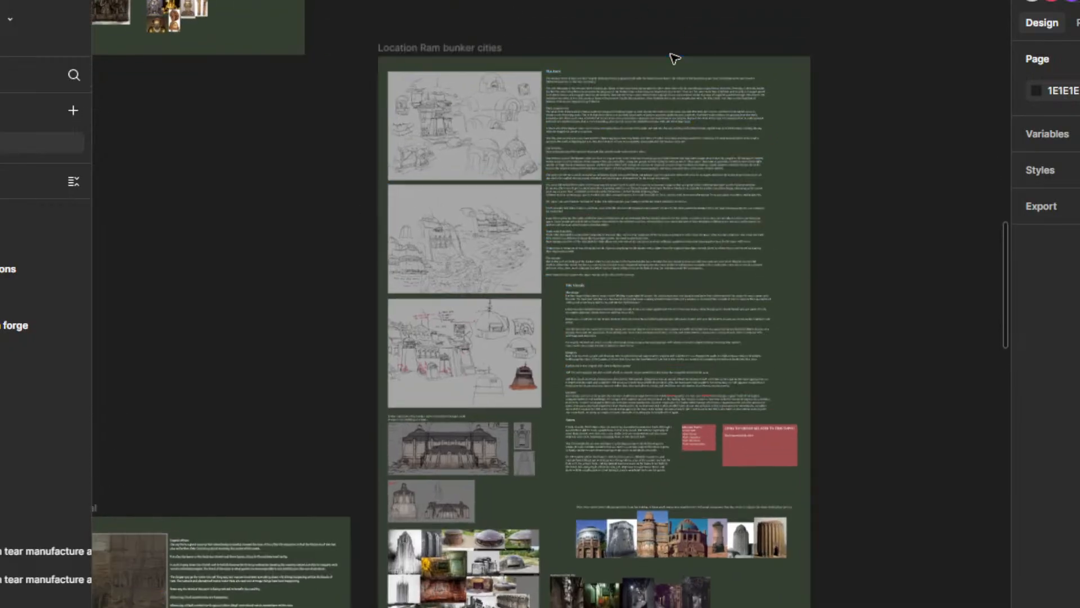
# Step: Examine the lore text of the Location Ram bunker cities frame, from their construction to the trade with Hatchfolk
pyautogui.scroll(5, 673, 58)
pyautogui.scroll(-3, 639, 106)
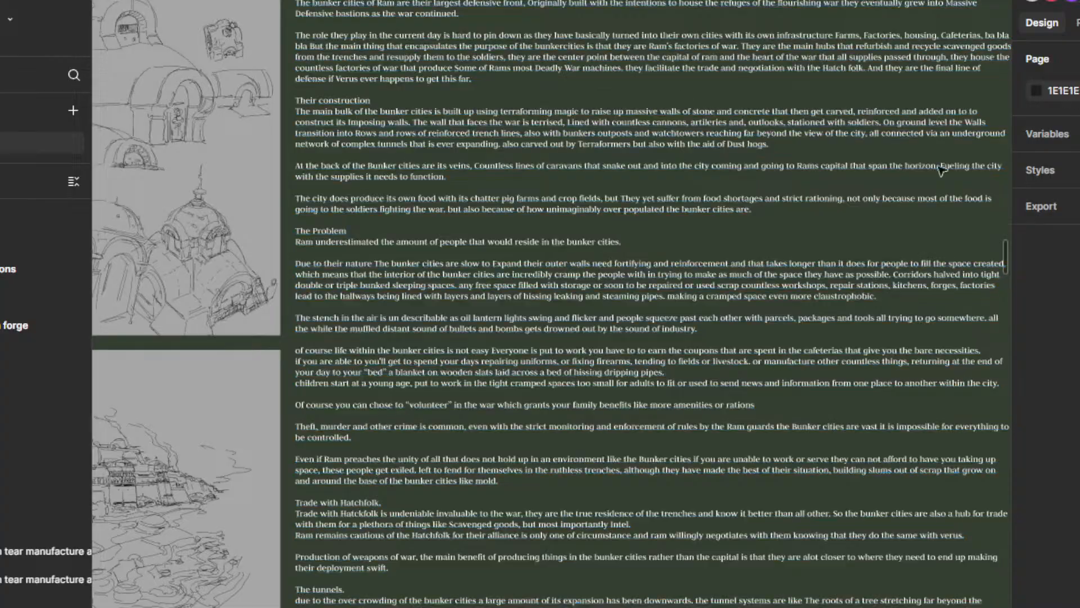
pyautogui.scroll(2, 679, 342)
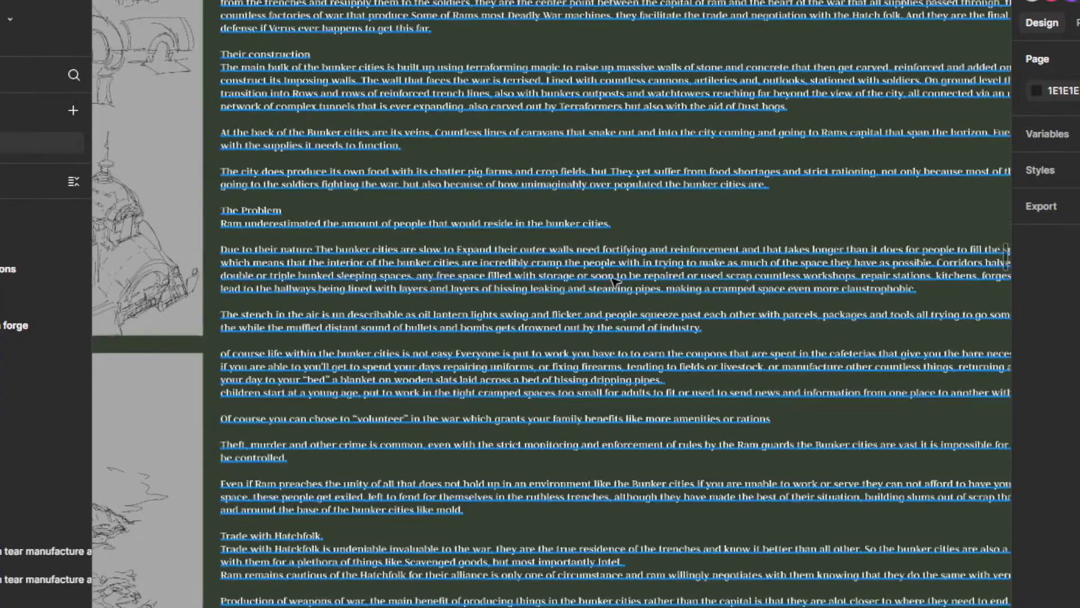
pyautogui.scroll(-2, 616, 282)
pyautogui.scroll(-5, 617, 282)
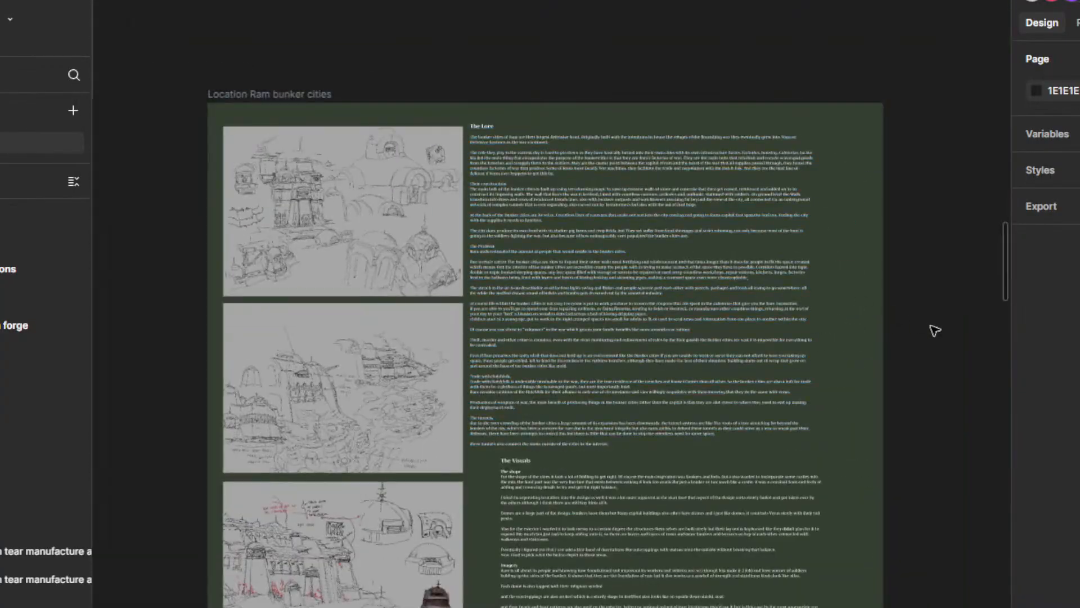
pyautogui.scroll(5, 631, 284)
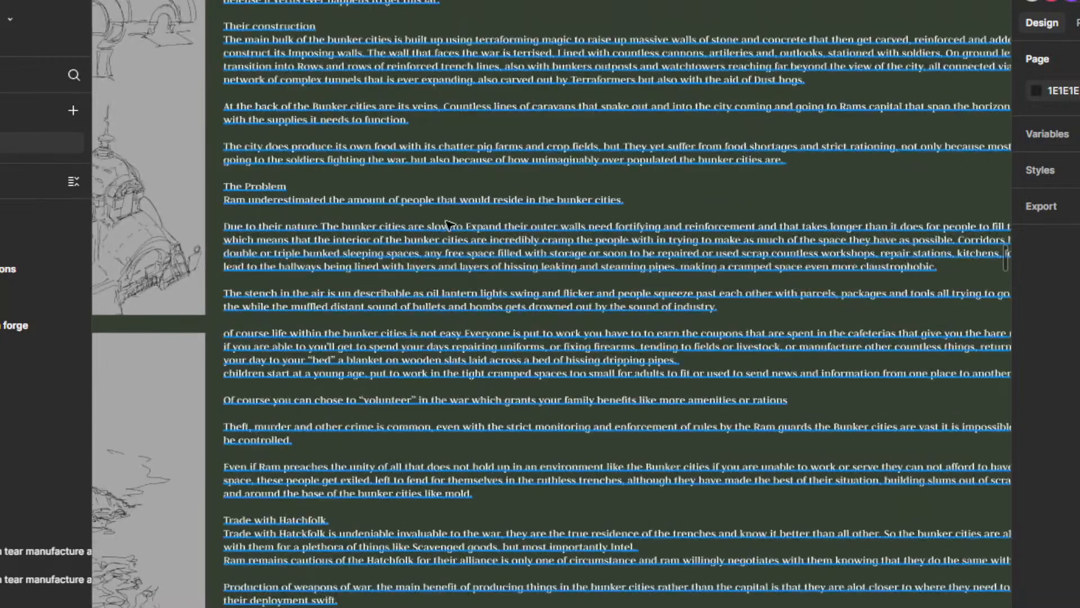
pyautogui.scroll(-8, 448, 224)
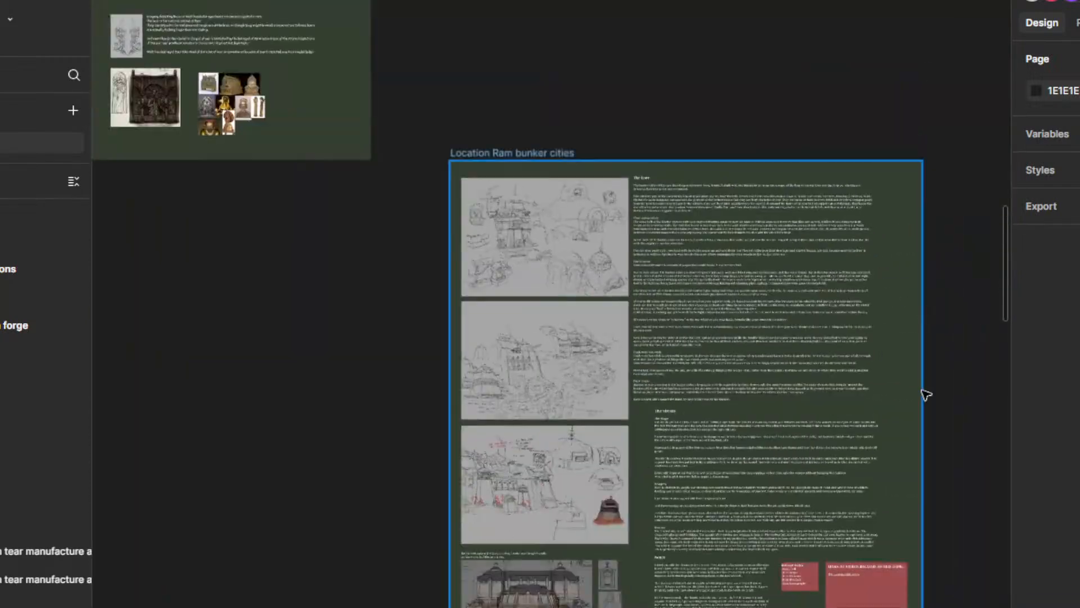
# Step: Look over the board's frames from Location Ram bunker cities across to Witch tear, PET THE DOGO and Magic
pyautogui.scroll(-5, 925, 393)
pyautogui.scroll(-5, 849, 299)
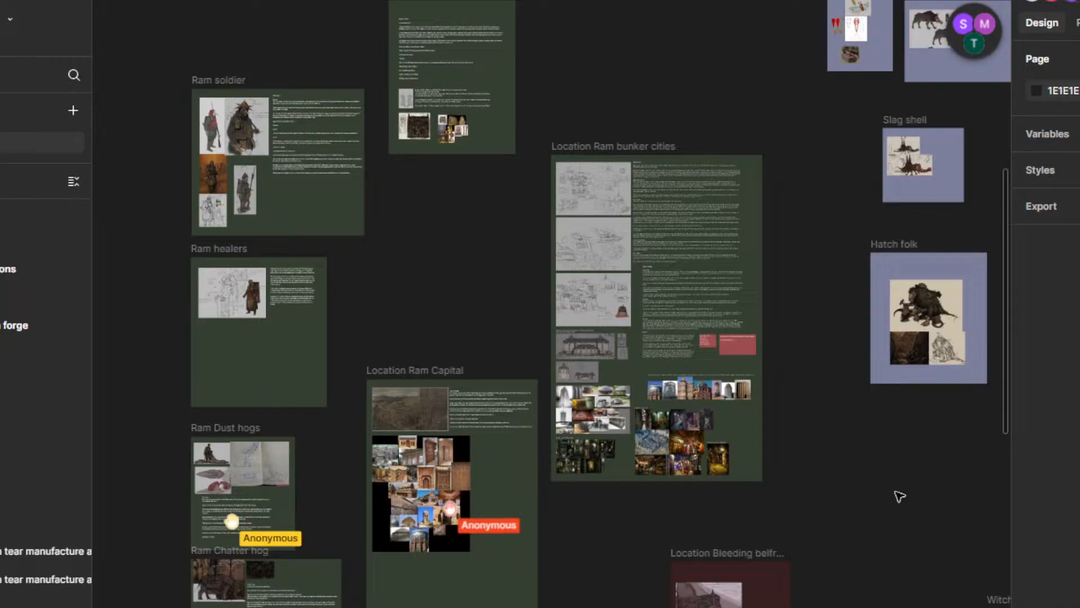
pyautogui.moveTo(899, 497); pyautogui.dragTo(703, 402)
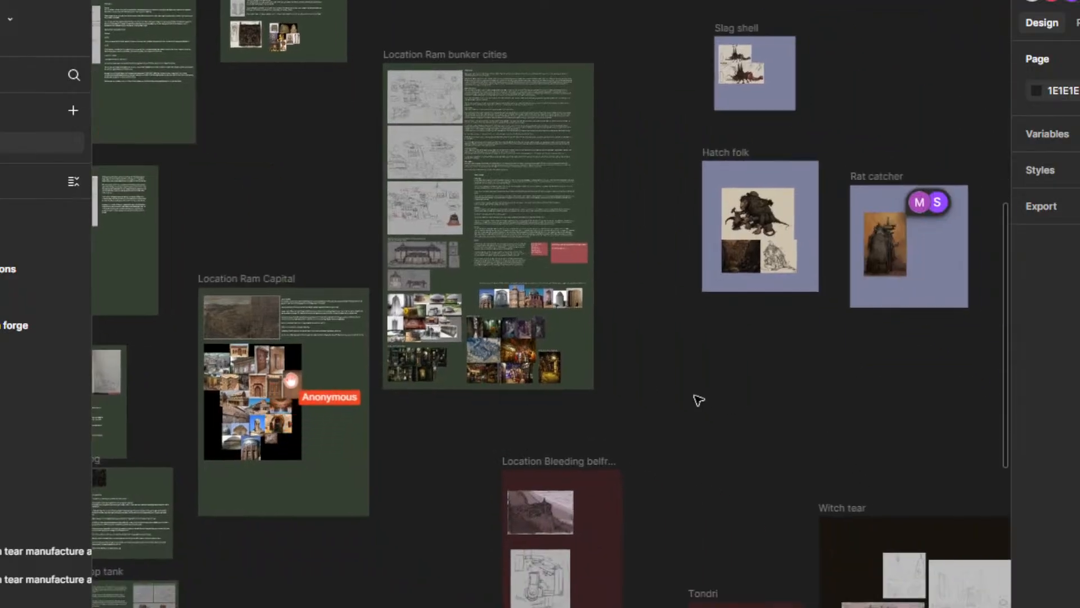
pyautogui.scroll(-5, 695, 399)
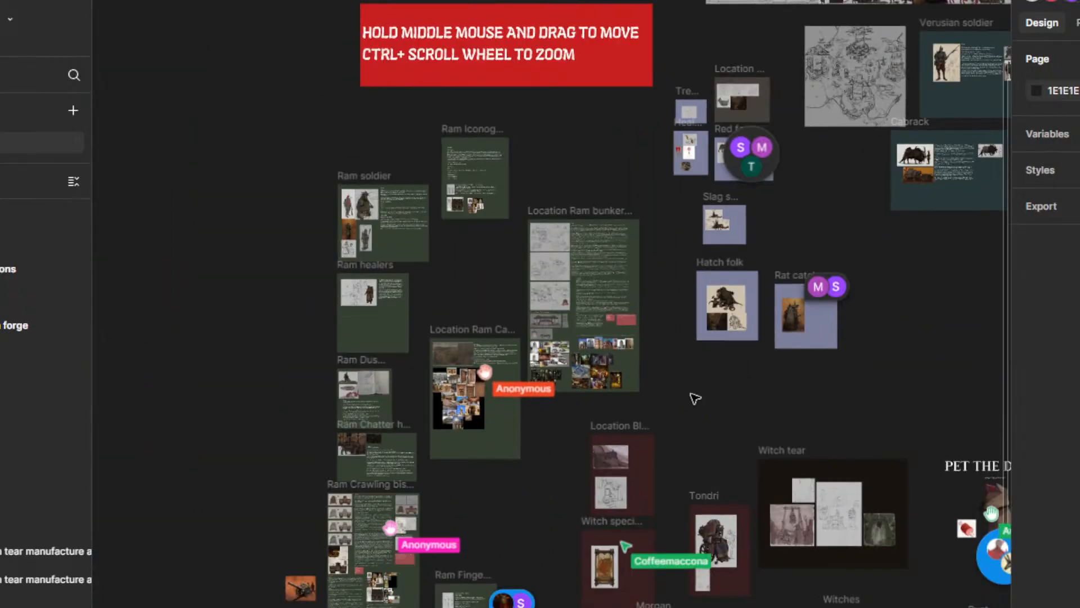
pyautogui.scroll(2, 724, 405)
pyautogui.moveTo(724, 405); pyautogui.dragTo(522, 276)
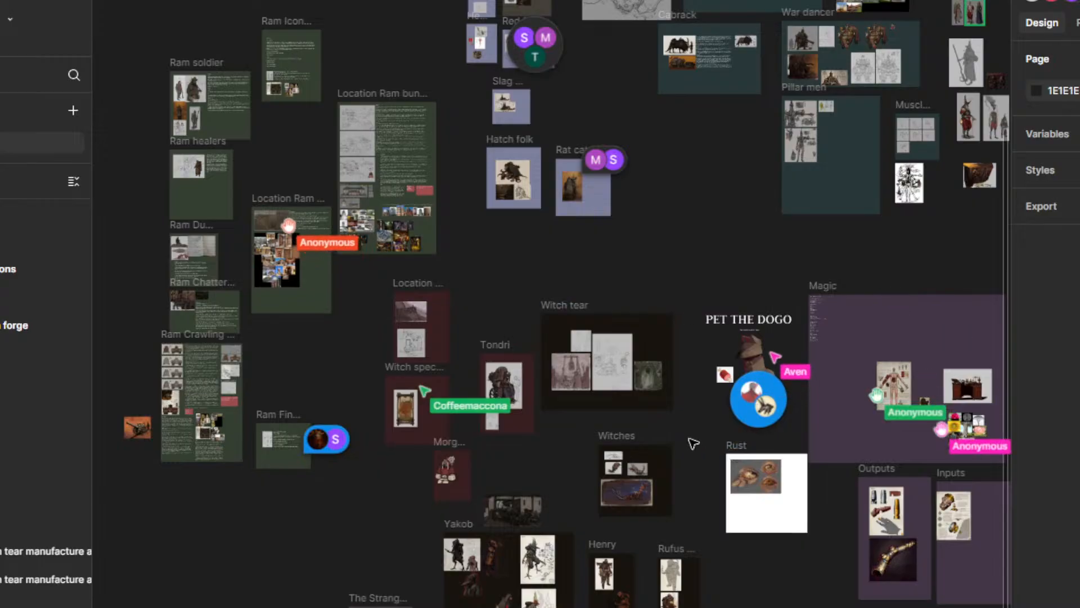
pyautogui.moveTo(692, 441); pyautogui.dragTo(511, 437)
pyautogui.moveTo(552, 190); pyautogui.dragTo(484, 284)
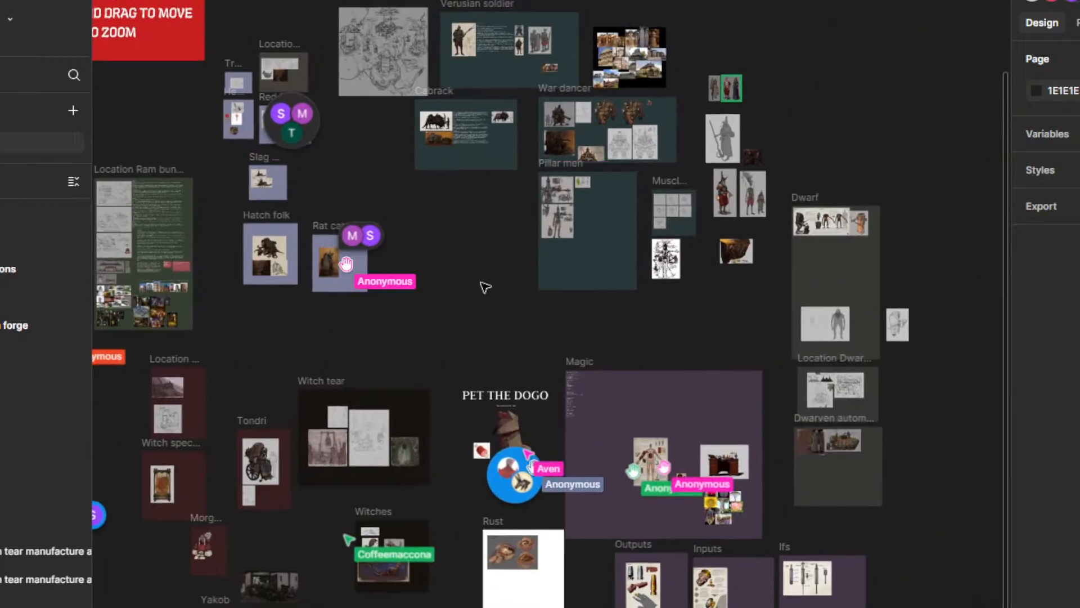
pyautogui.moveTo(541, 532); pyautogui.dragTo(620, 429)
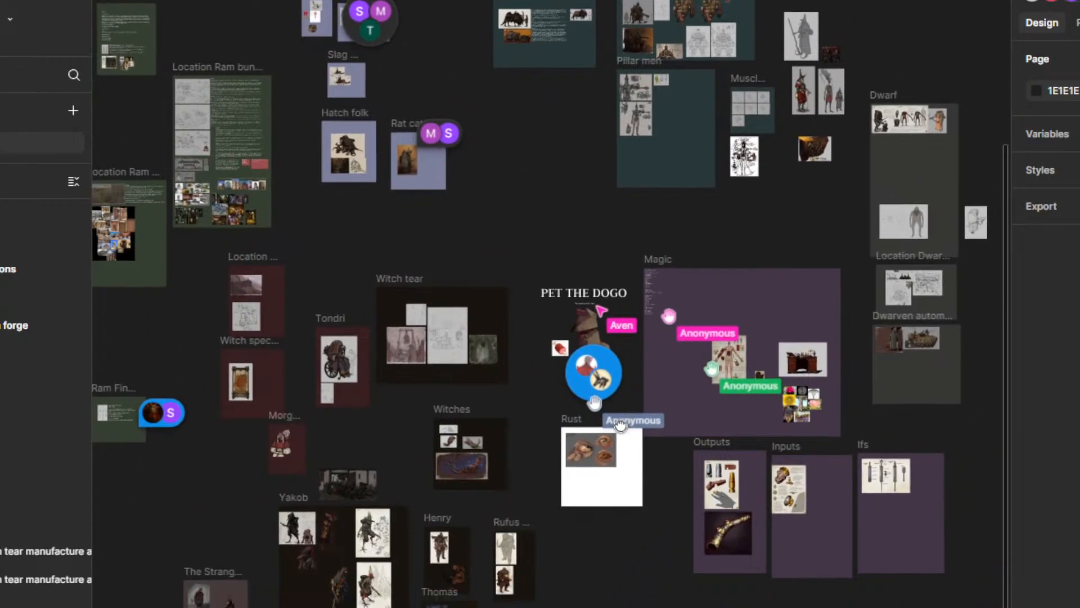
# Step: View the PET THE DOGO artwork, open the three-emoji comment pinned below it and close that comment
pyautogui.scroll(6, 594, 331)
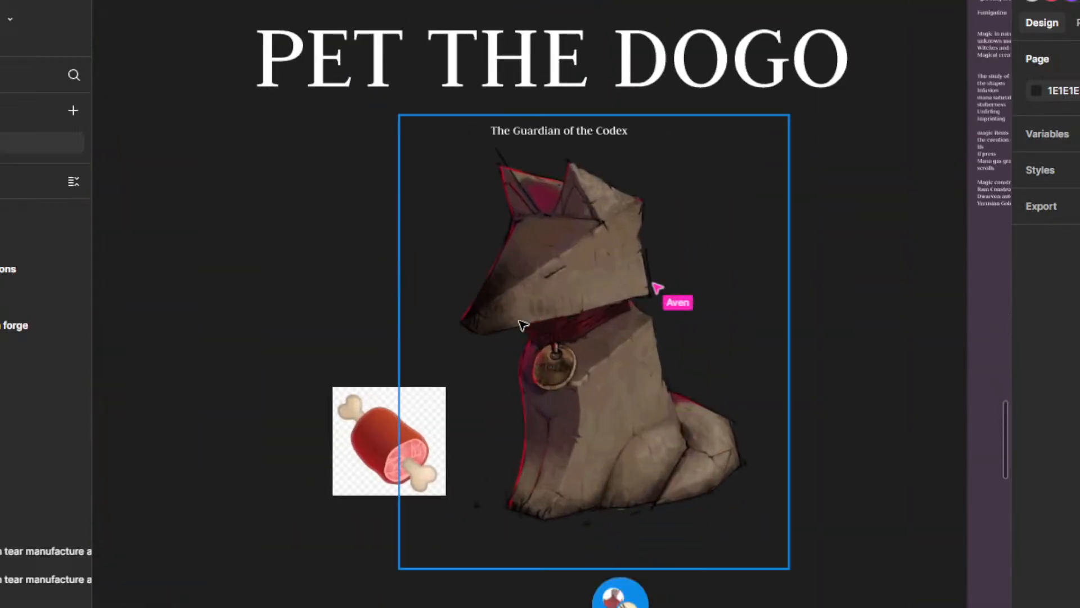
pyautogui.moveTo(523, 325); pyautogui.dragTo(554, 286)
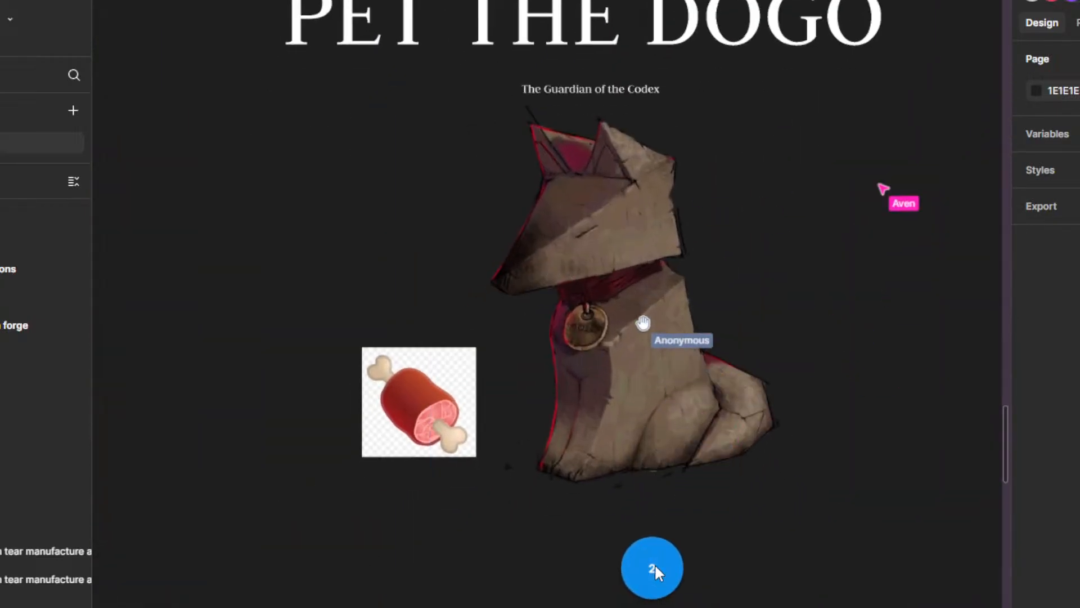
pyautogui.click(653, 569)
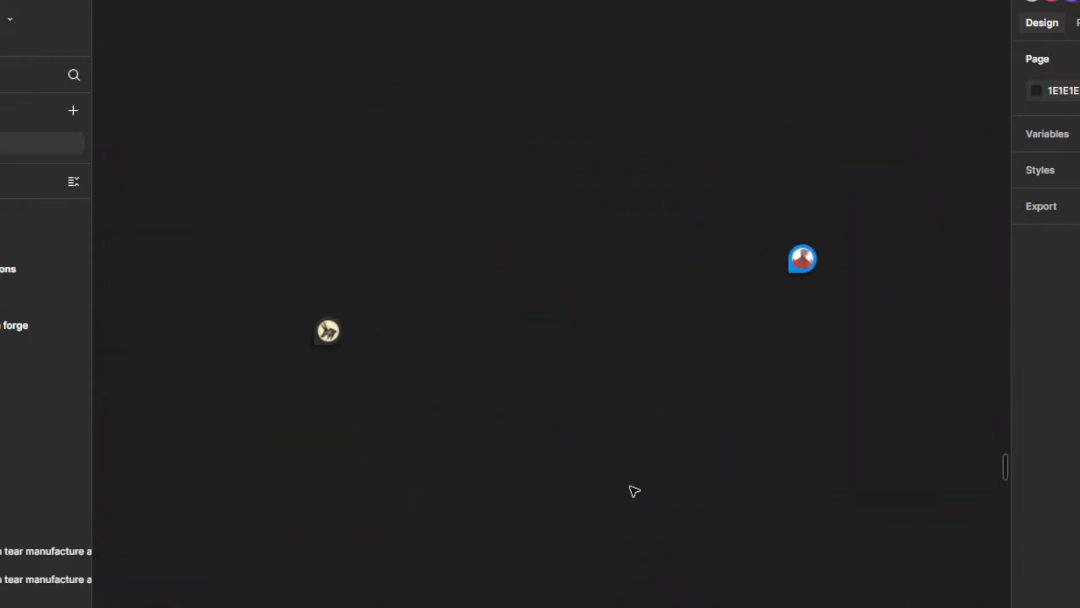
pyautogui.click(804, 265)
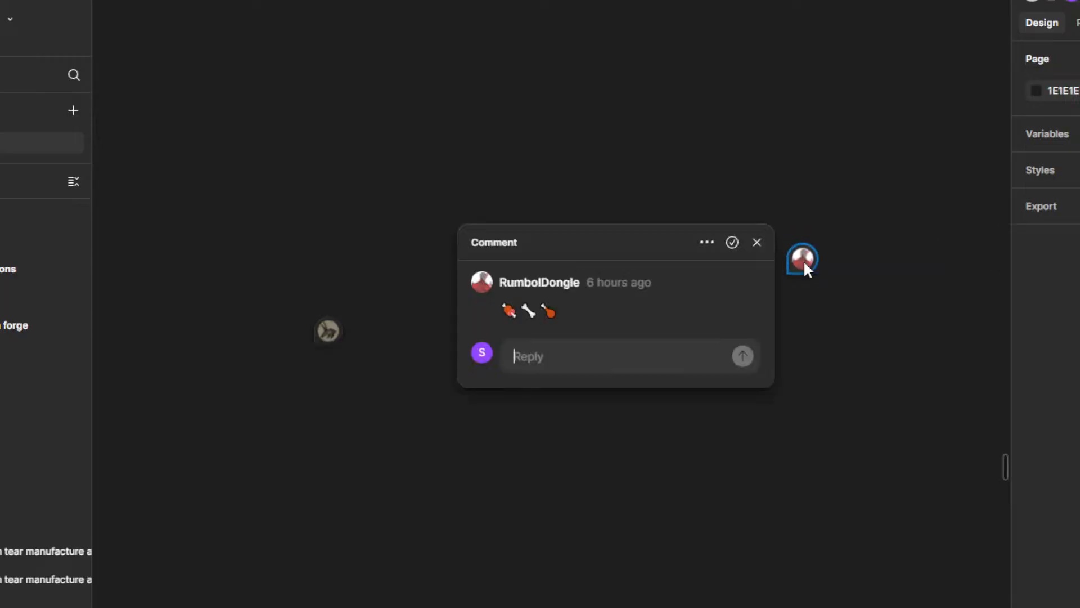
pyautogui.click(757, 243)
# Step: Preview the other comment pinned below the dog artwork and return to the full drawing
pyautogui.scroll(-3, 632, 306)
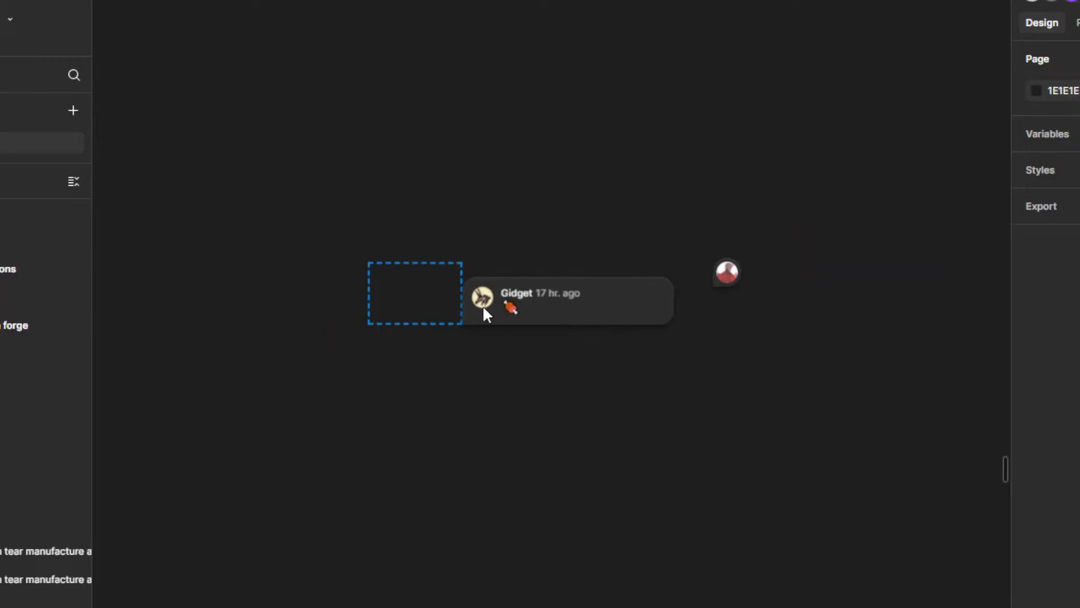
pyautogui.moveTo(736, 268)
pyautogui.scroll(-5, 649, 359)
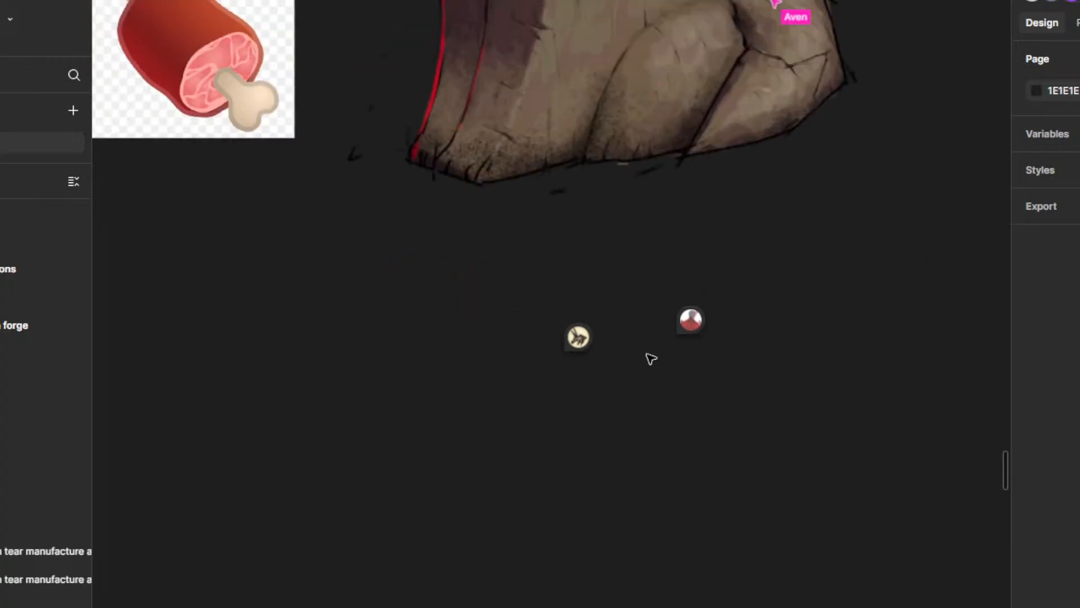
pyautogui.moveTo(608, 304); pyautogui.dragTo(636, 468)
pyautogui.moveTo(611, 371); pyautogui.dragTo(630, 470)
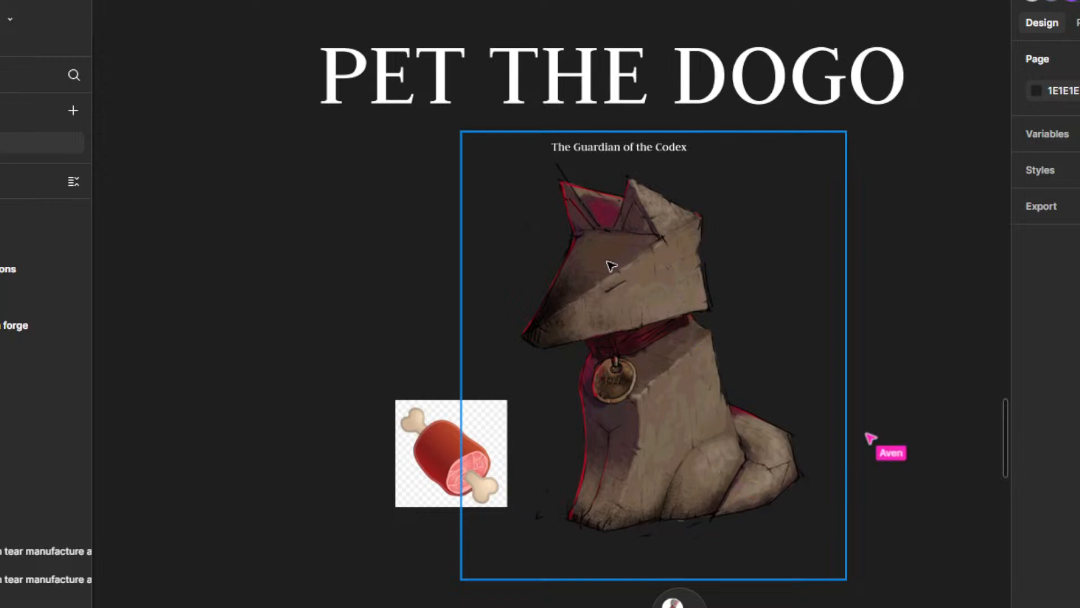
# Step: Look over the frames surrounding PET THE DOGO, including Rust, Witches and Witch tear
pyautogui.scroll(-10, 668, 260)
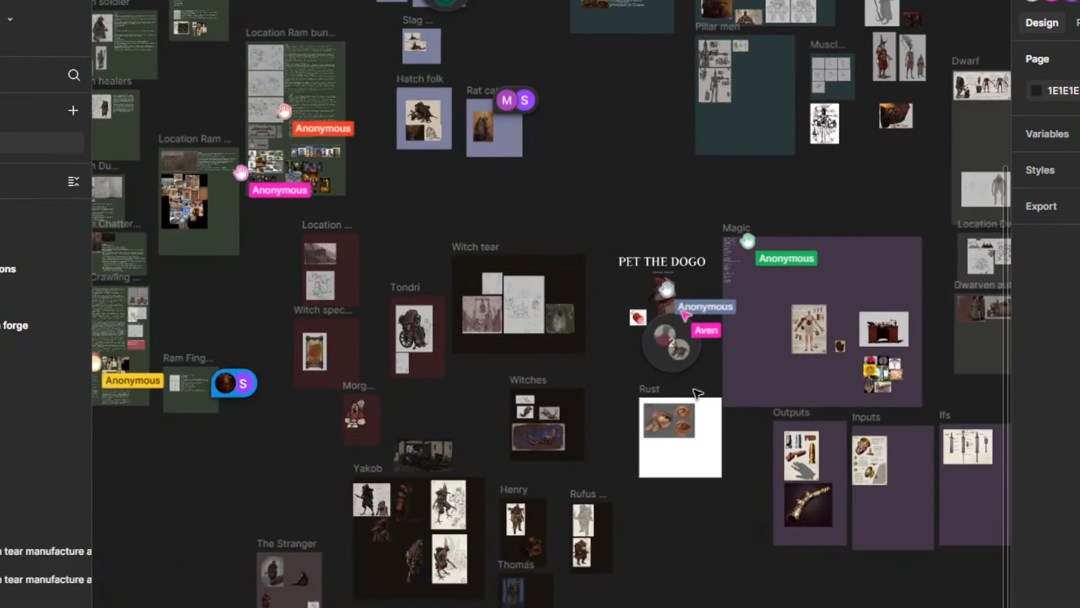
pyautogui.moveTo(720, 380); pyautogui.dragTo(671, 453)
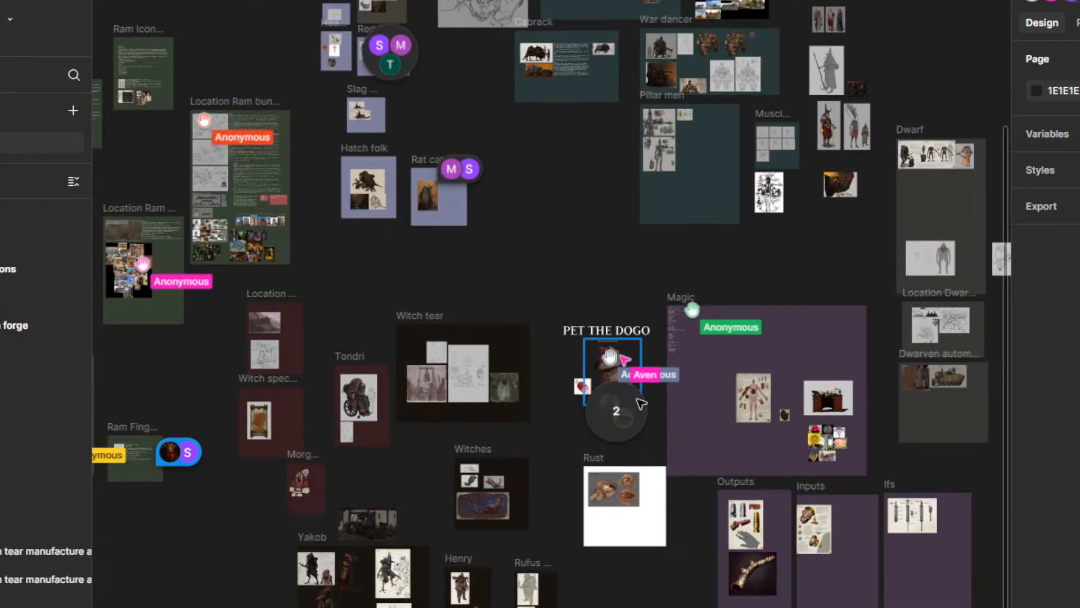
pyautogui.scroll(4, 637, 401)
pyautogui.moveTo(646, 496); pyautogui.dragTo(873, 482)
pyautogui.scroll(-4, 642, 461)
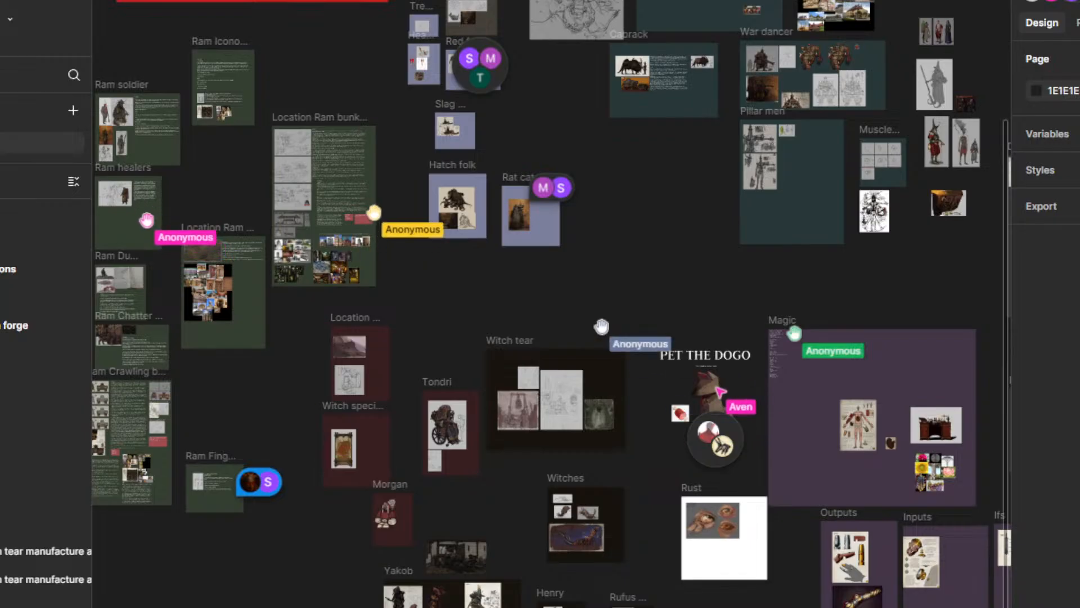
# Step: Show and dismiss the board's comments list, and preview the comment pinned at the Ram Finger frame
pyautogui.press('c')
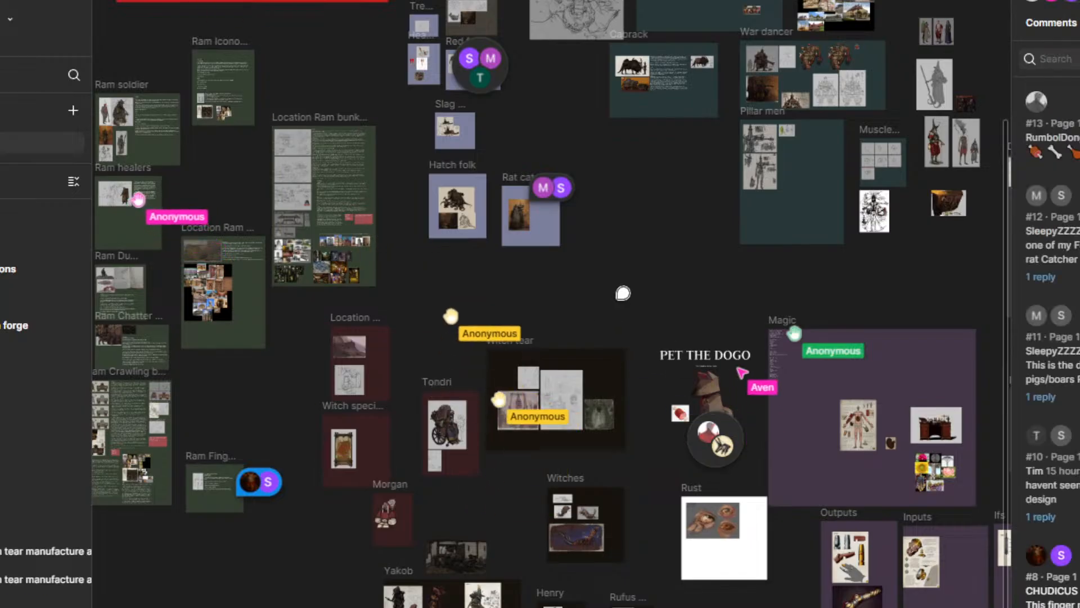
pyautogui.press('Escape')
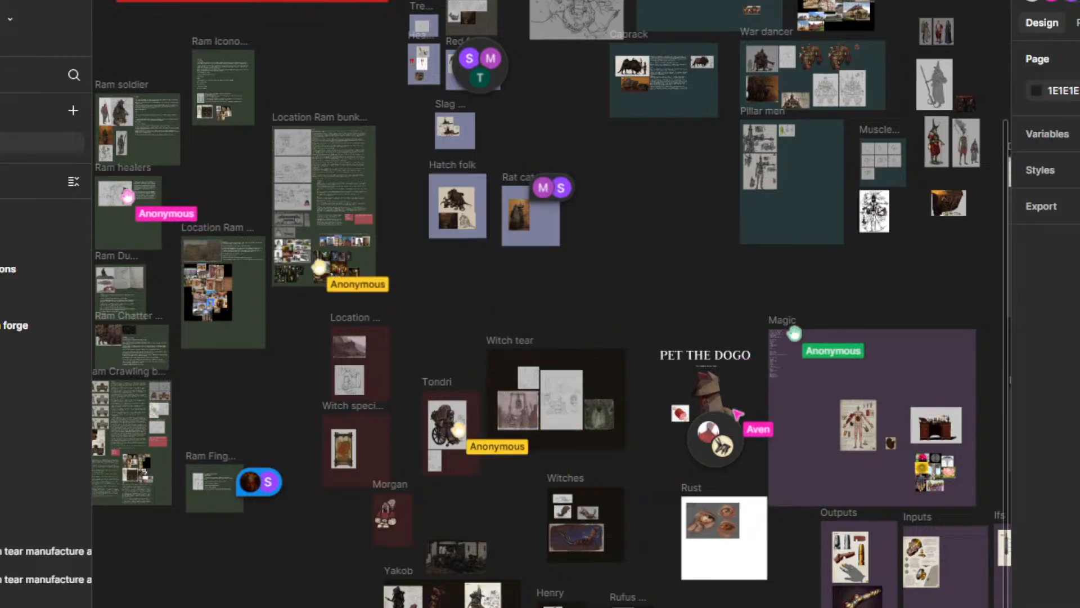
pyautogui.moveTo(550, 274); pyautogui.dragTo(781, 414)
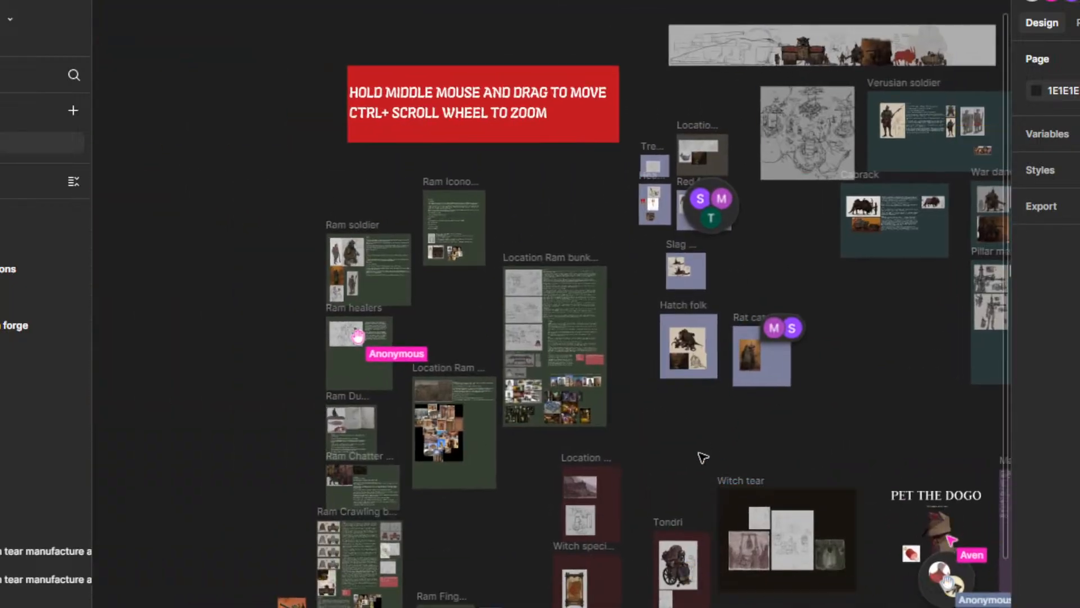
pyautogui.moveTo(702, 457); pyautogui.dragTo(437, 426)
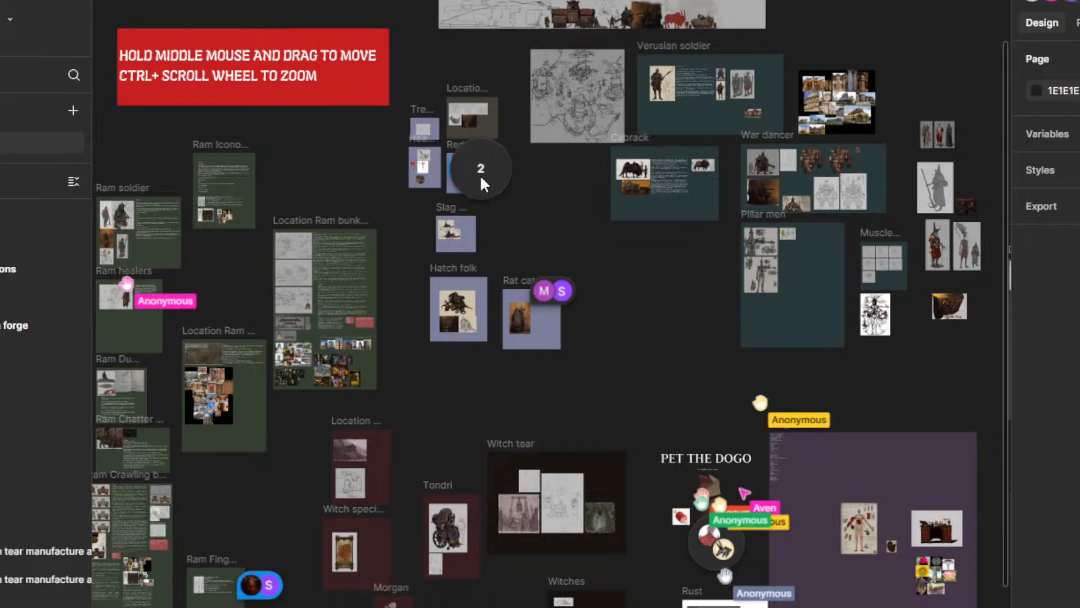
pyautogui.moveTo(551, 284)
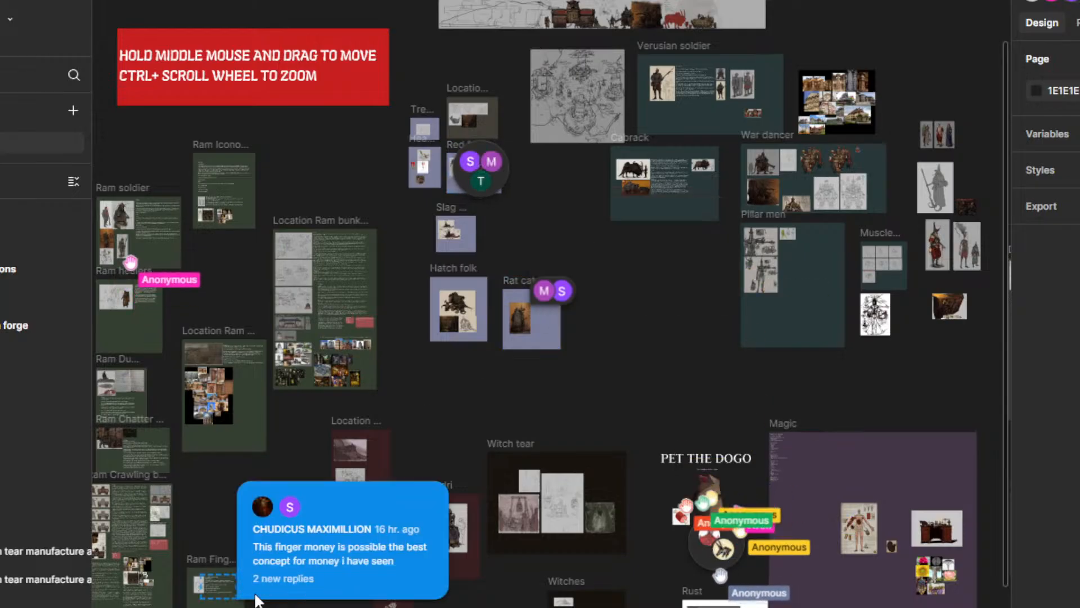
# Step: Look over the board's groups from the Ram and Hatch folk frames to Magic, Outputs and Inputs
pyautogui.scroll(-5, 313, 496)
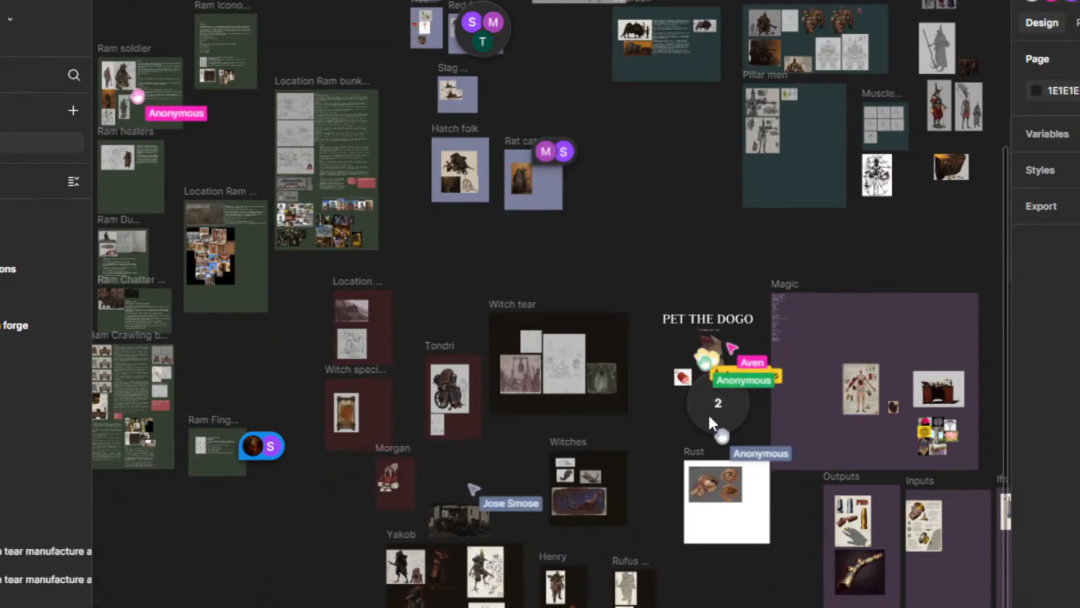
pyautogui.moveTo(659, 454); pyautogui.dragTo(555, 397)
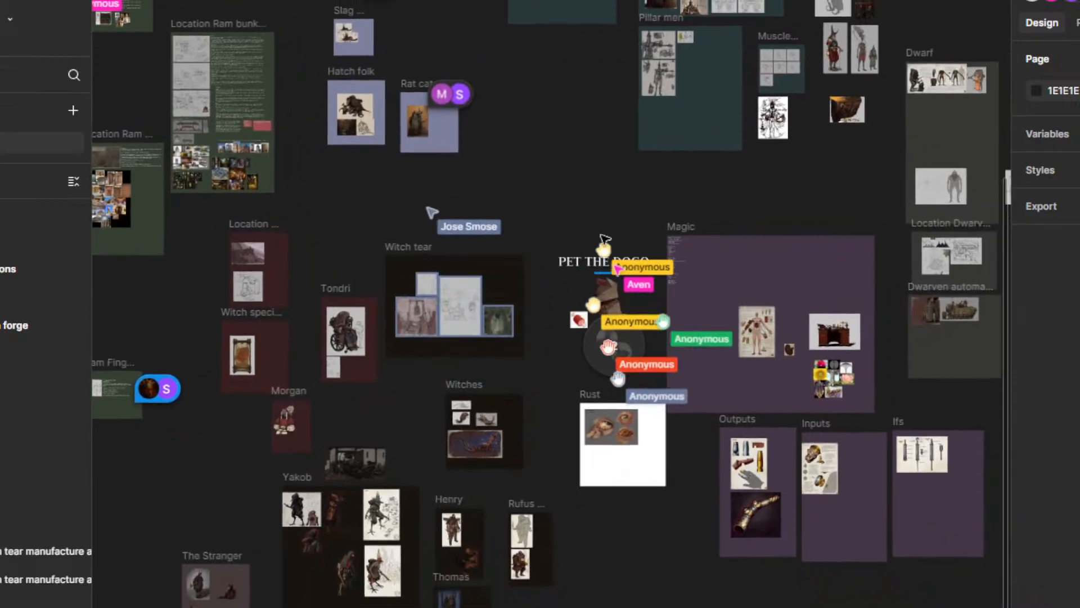
pyautogui.moveTo(591, 197); pyautogui.dragTo(593, 332)
pyautogui.scroll(-1, 577, 309)
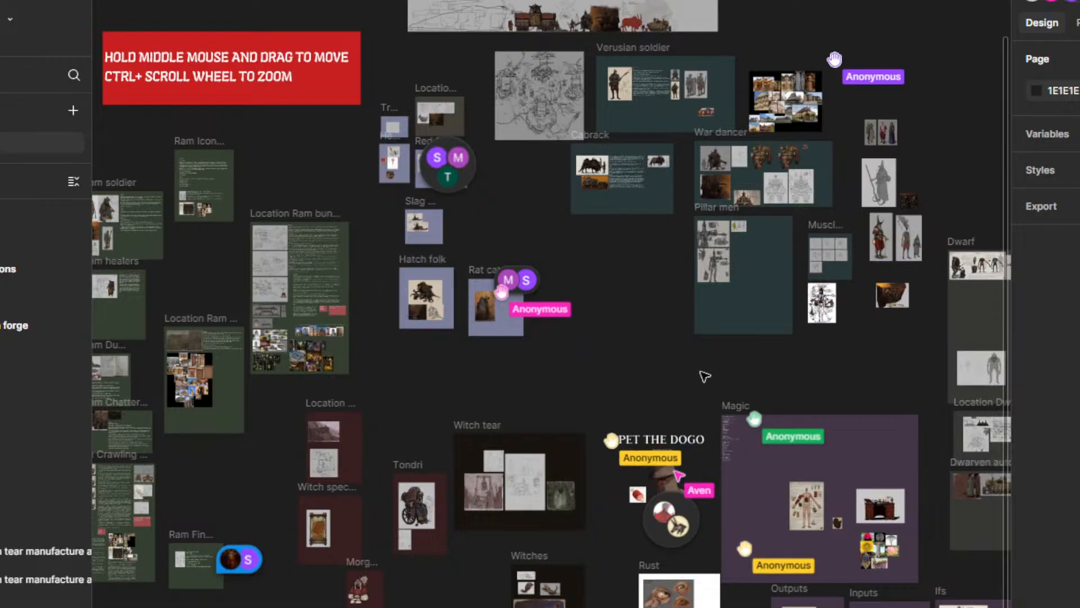
pyautogui.moveTo(705, 376); pyautogui.dragTo(572, 270)
# Step: Shift the topics-to-cover text in the Magic frame slightly towards the frame's edge, to about X 70, and deselect it
pyautogui.keyDown('ctrl'); pyautogui.scroll(5, 718, 366); pyautogui.keyUp('ctrl')
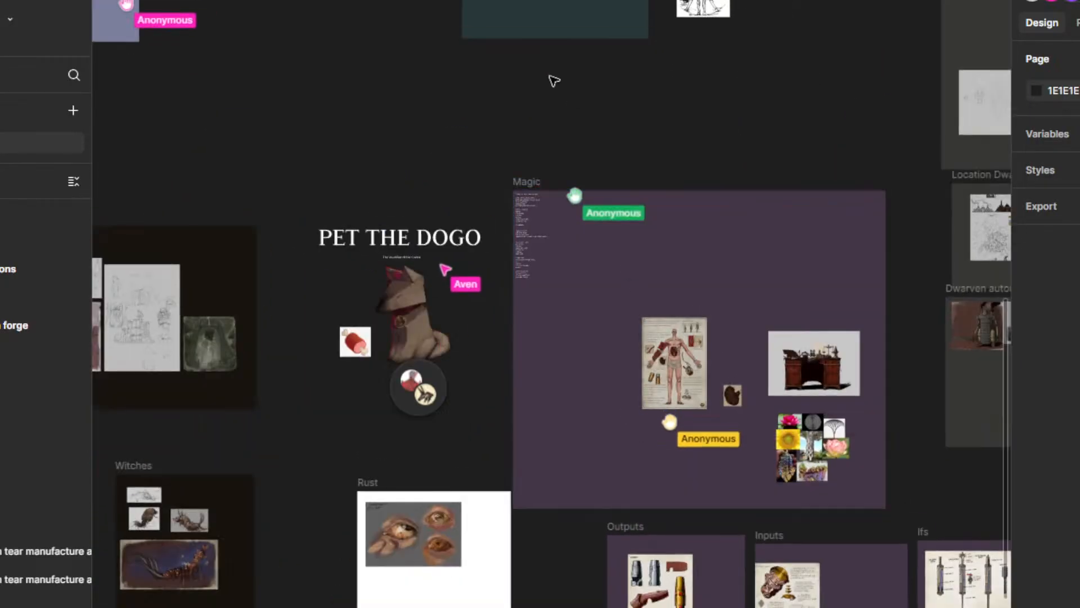
pyautogui.scroll(3, 554, 80)
pyautogui.keyDown('ctrl'); pyautogui.scroll(5, 607, 345); pyautogui.keyUp('ctrl')
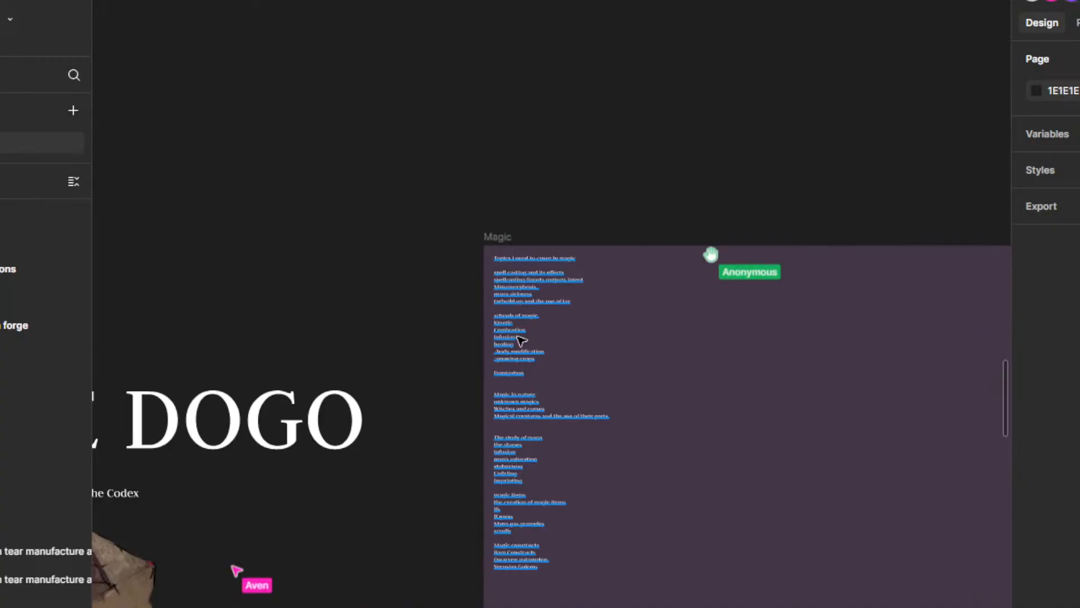
pyautogui.click(521, 339)
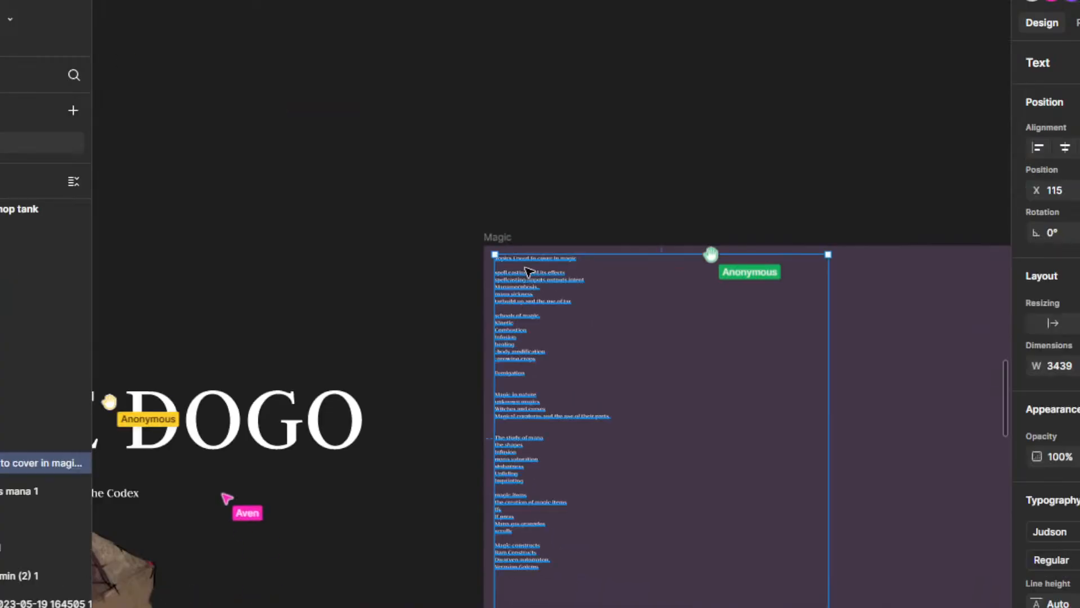
pyautogui.moveTo(529, 272); pyautogui.dragTo(525, 273)
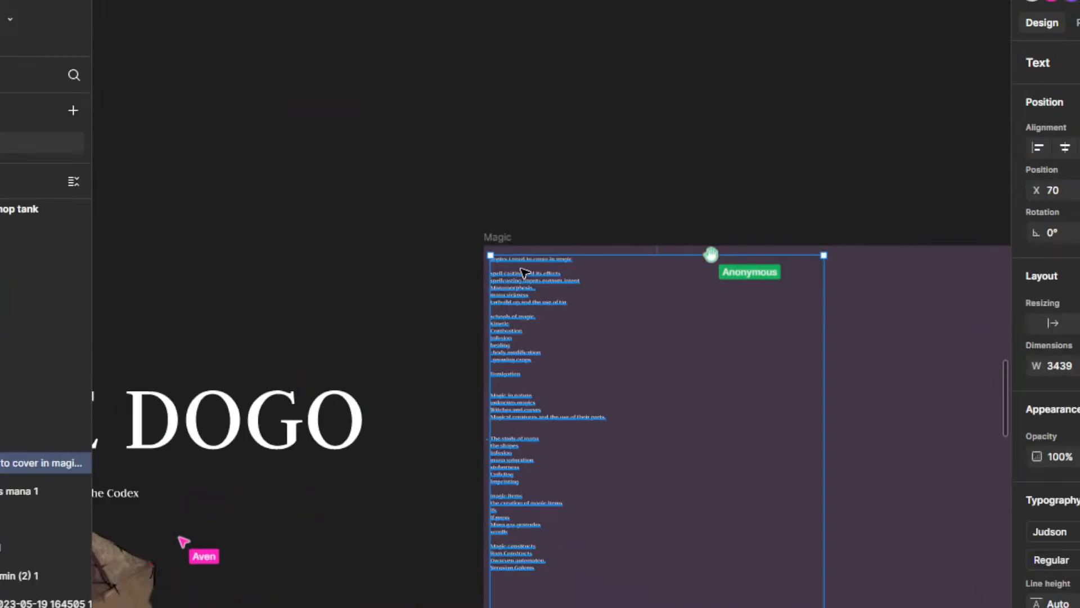
pyautogui.click(547, 194)
# Step: Look over the whole board from the Dwarf and Magic frames back to the Ram frames
pyautogui.scroll(-8, 415, 344)
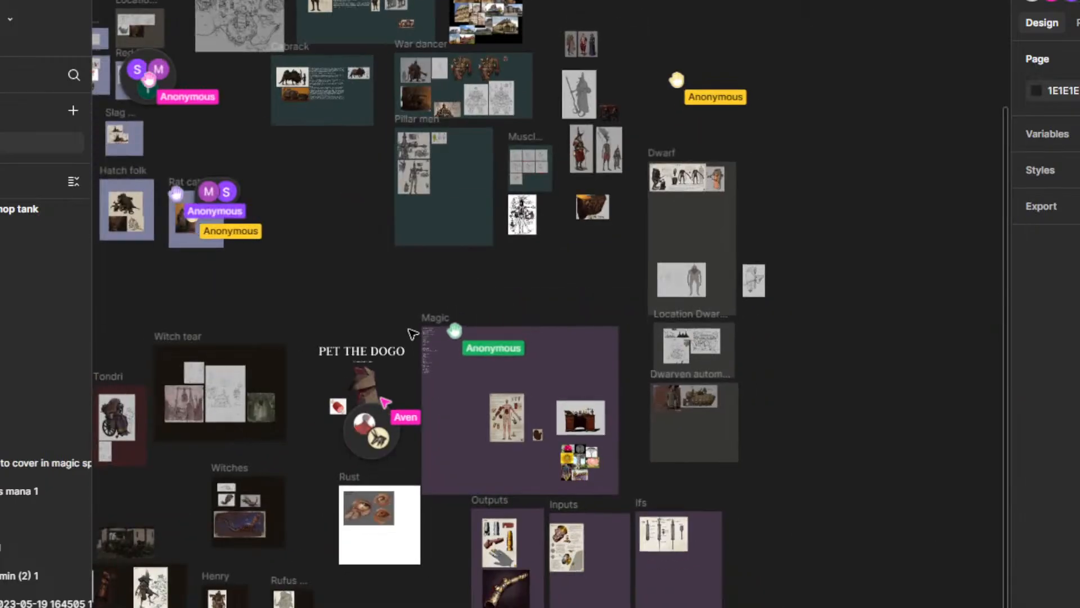
pyautogui.moveTo(298, 268); pyautogui.dragTo(618, 310)
pyautogui.scroll(-1, 626, 319)
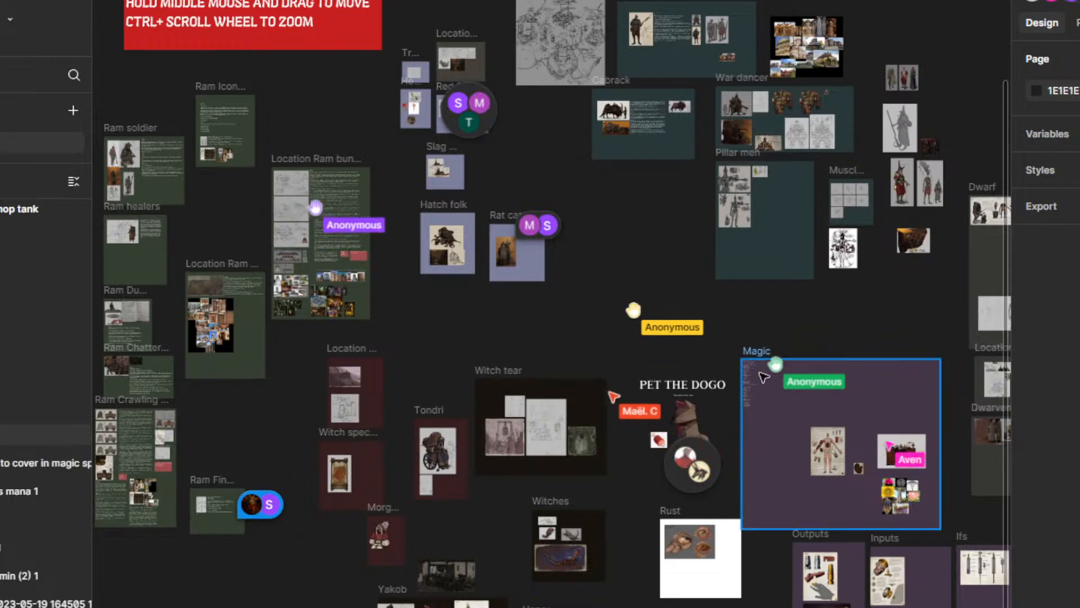
# Step: Examine the list of magic topics to cover in the Magic frame, from spell casting down to magic constructs
pyautogui.scroll(5, 765, 349)
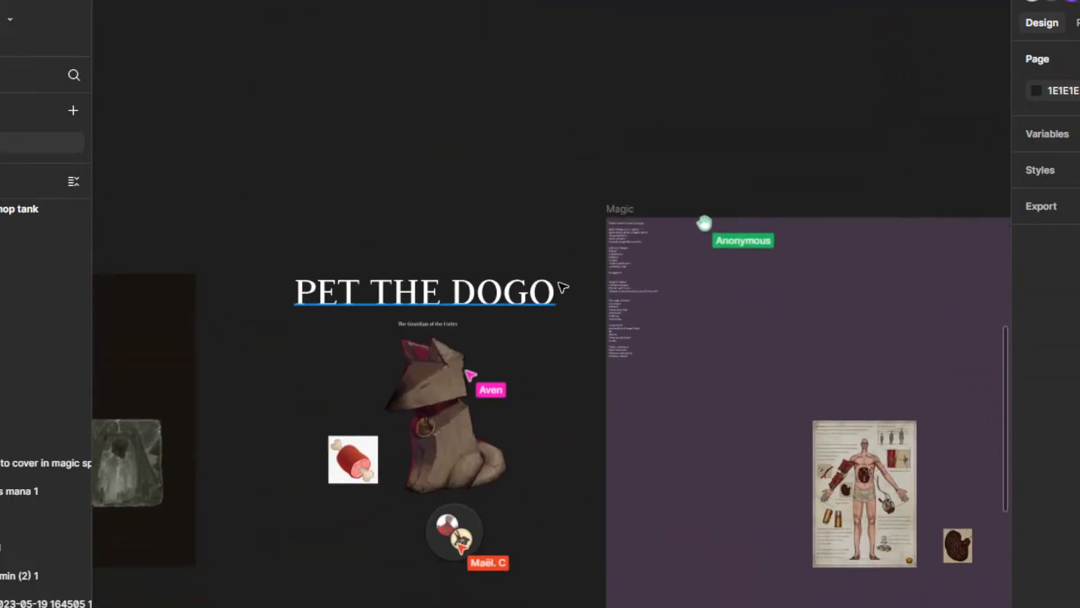
pyautogui.scroll(3, 562, 287)
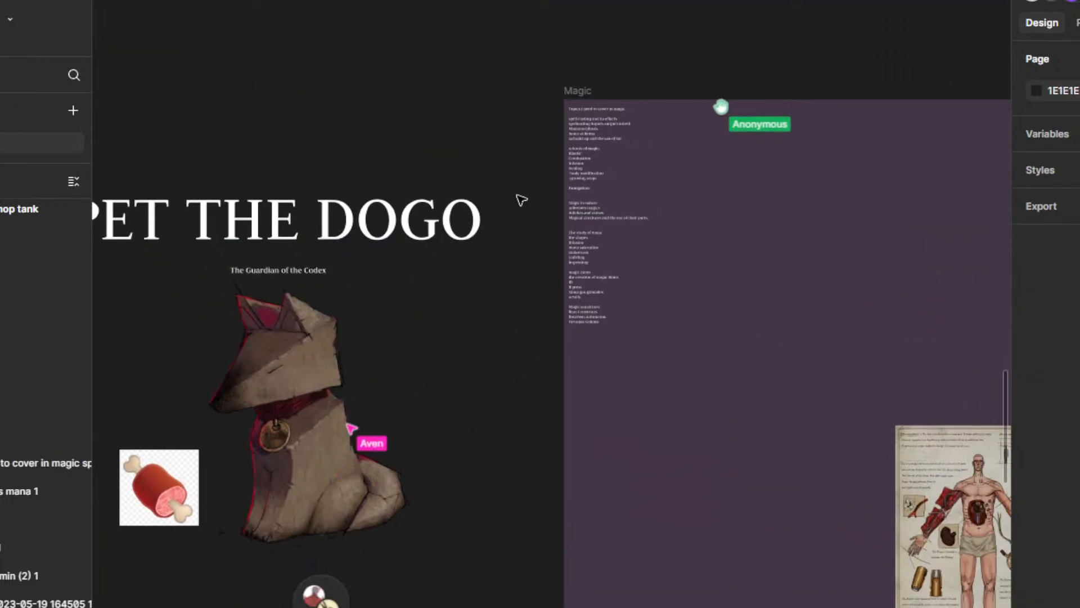
pyautogui.scroll(5, 605, 49)
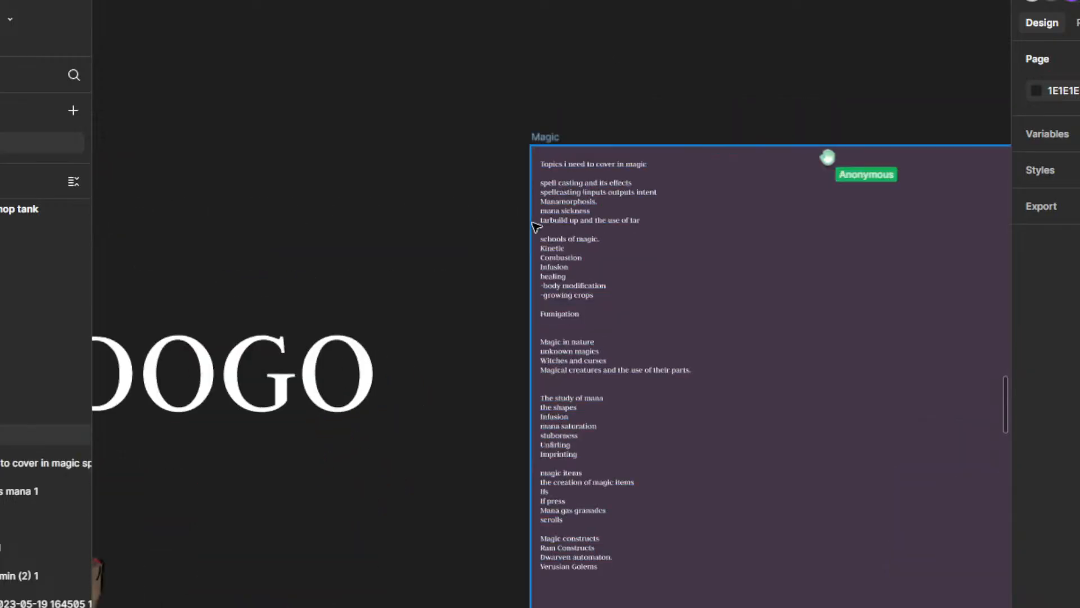
pyautogui.scroll(2, 518, 217)
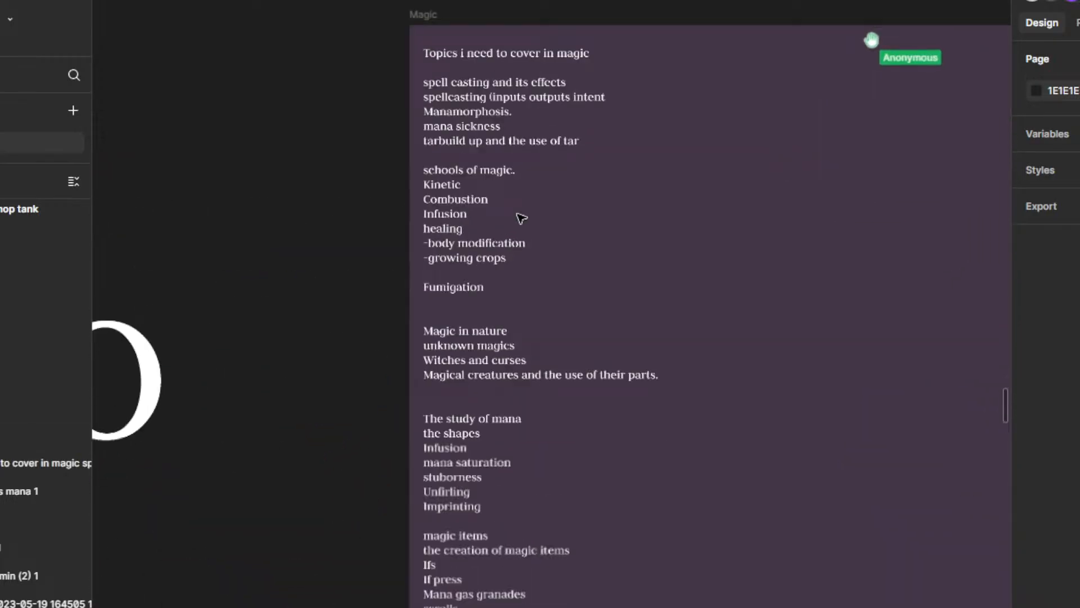
pyautogui.click(485, 105)
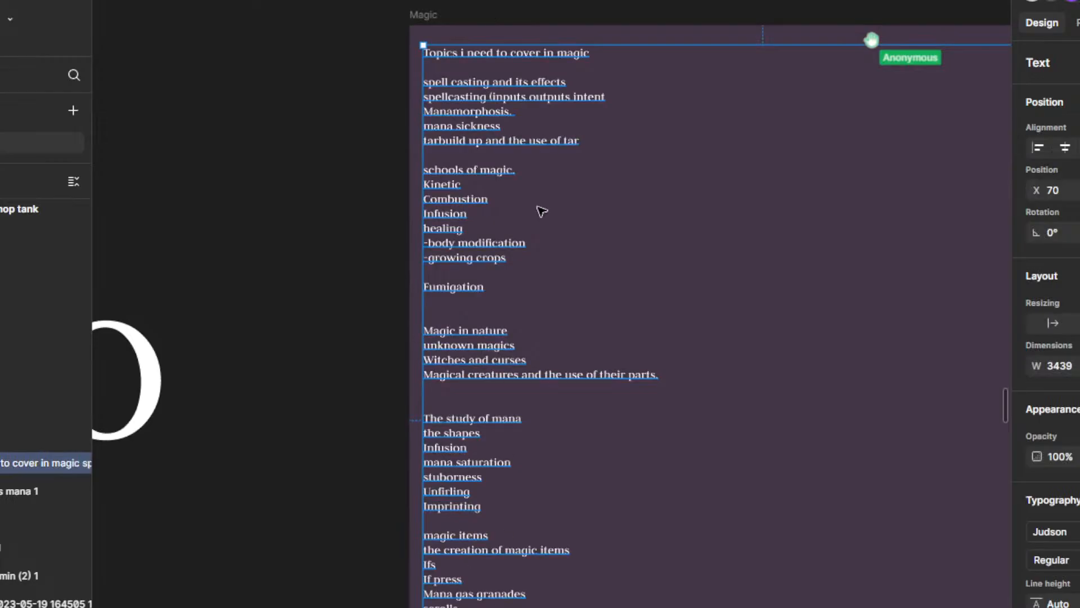
pyautogui.scroll(-5, 541, 211)
pyautogui.scroll(4, 548, 345)
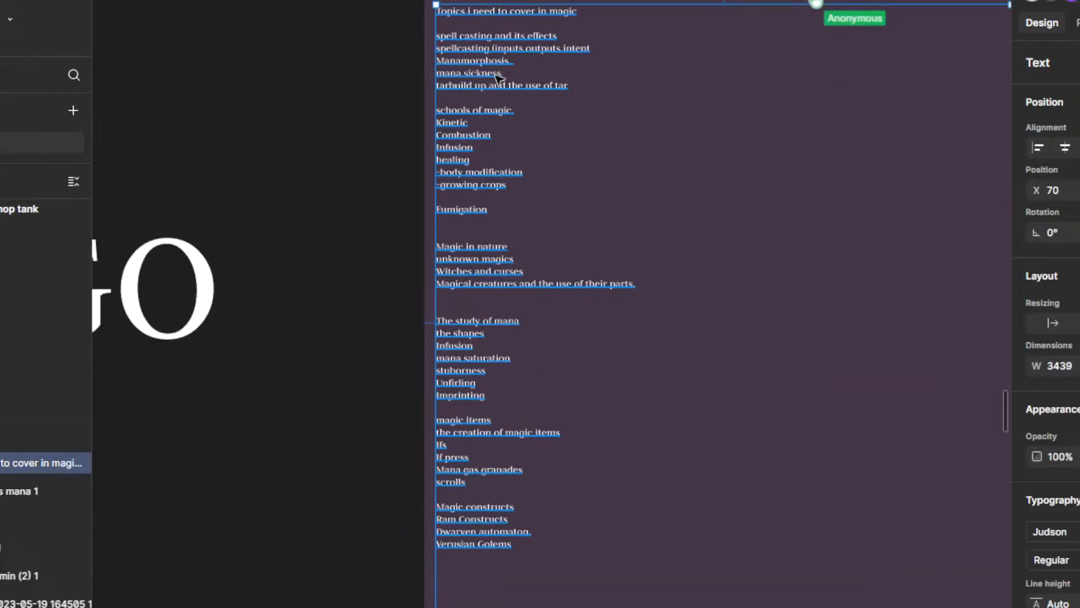
pyautogui.scroll(-3, 540, 234)
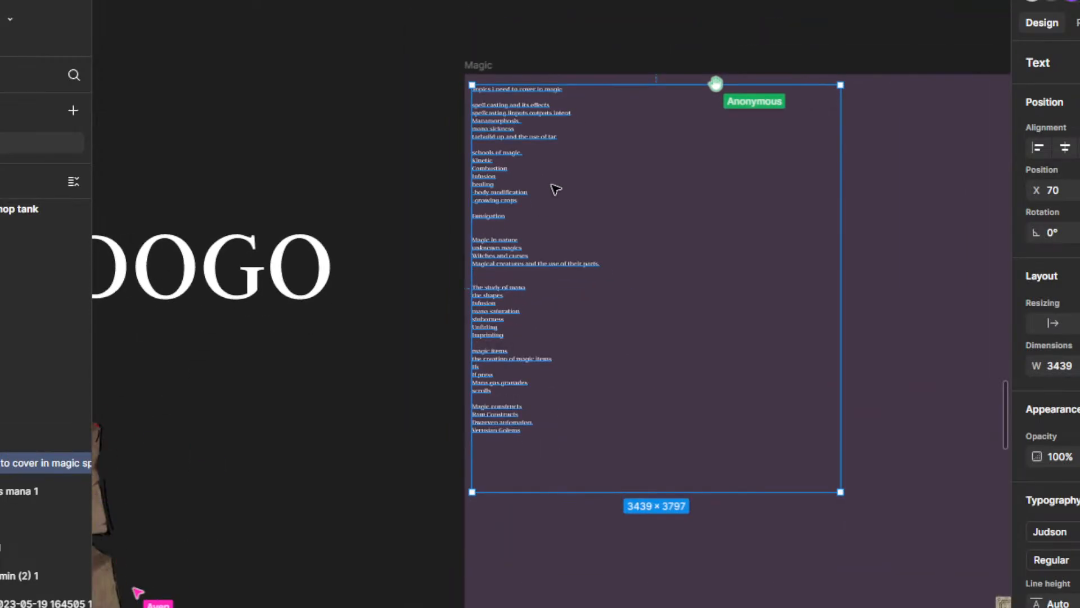
pyautogui.click(433, 67)
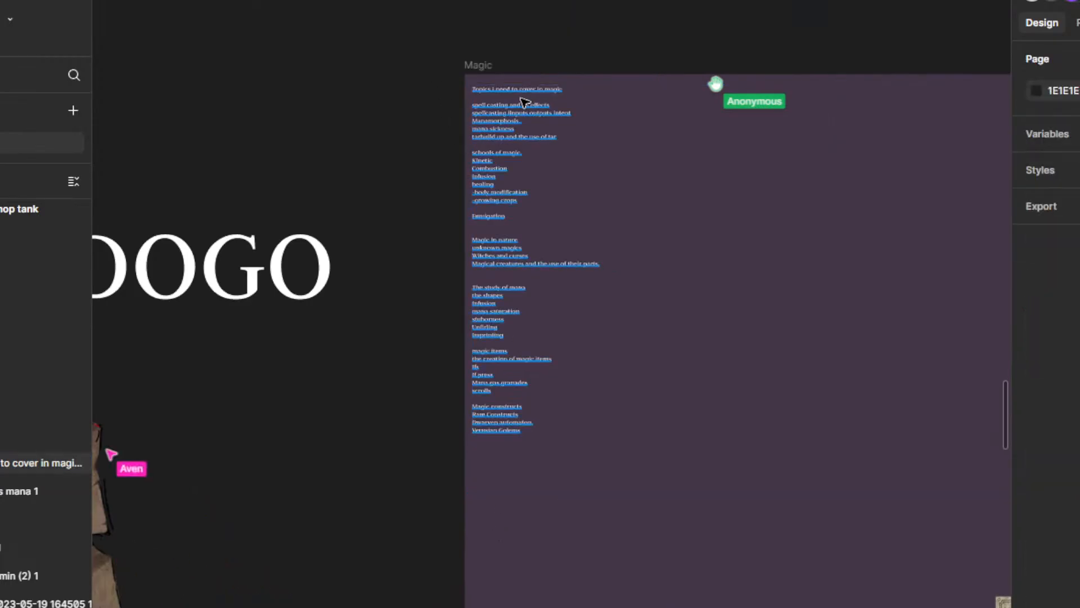
# Step: Move the topics-to-cover text lower in the Magic frame, to about X 371, and narrow its text box to about 1379 wide
pyautogui.moveTo(521, 105); pyautogui.dragTo(528, 232)
pyautogui.scroll(4, 526, 247)
pyautogui.click(365, 257)
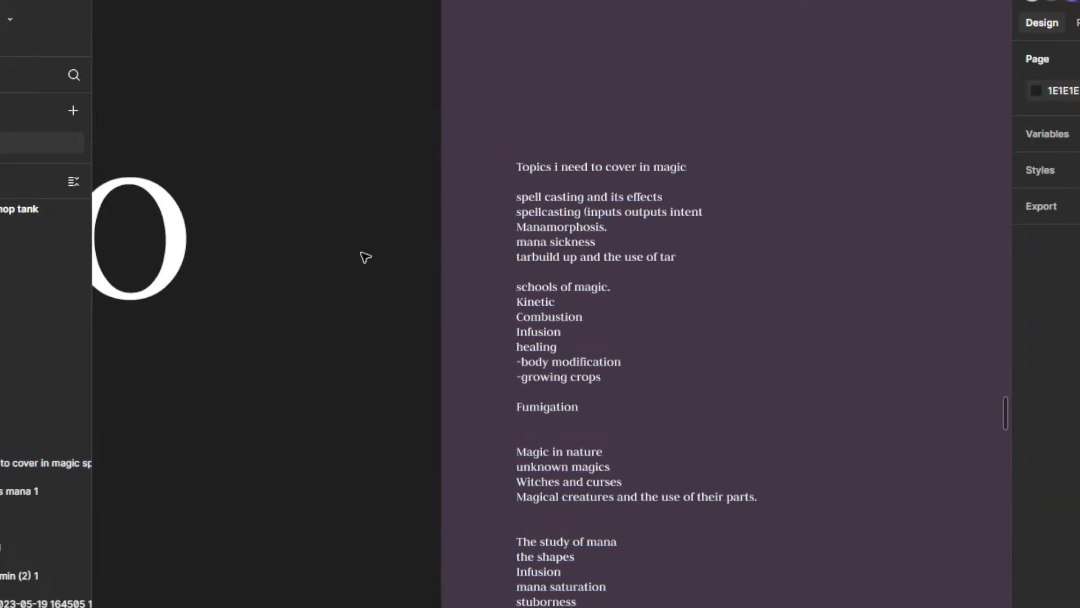
pyautogui.scroll(-5, 535, 227)
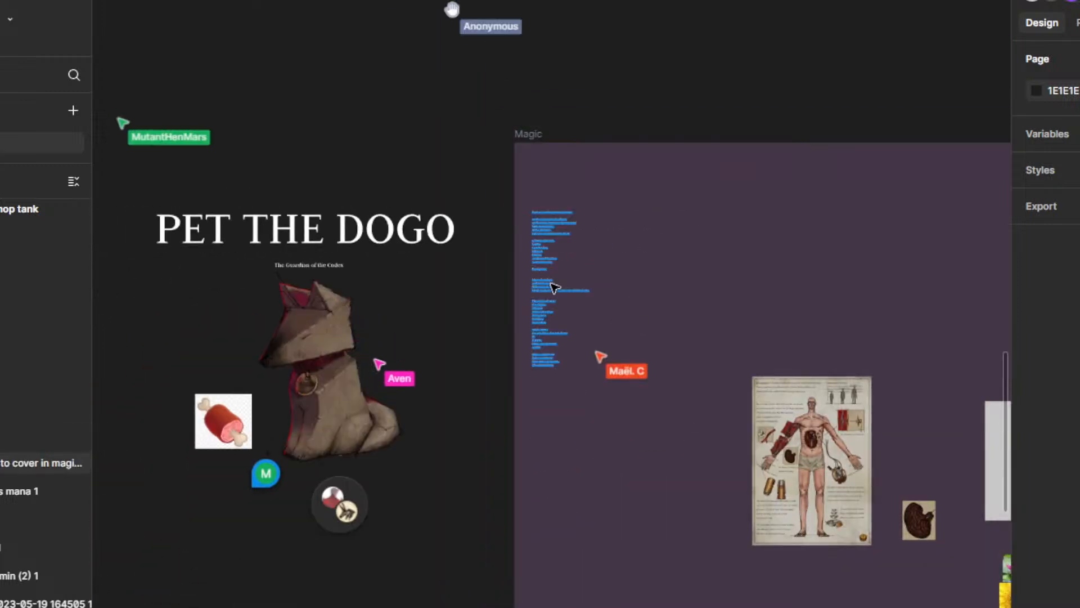
pyautogui.click(554, 286)
pyautogui.moveTo(697, 311); pyautogui.dragTo(598, 311)
pyautogui.hscroll(3, 557, 301)
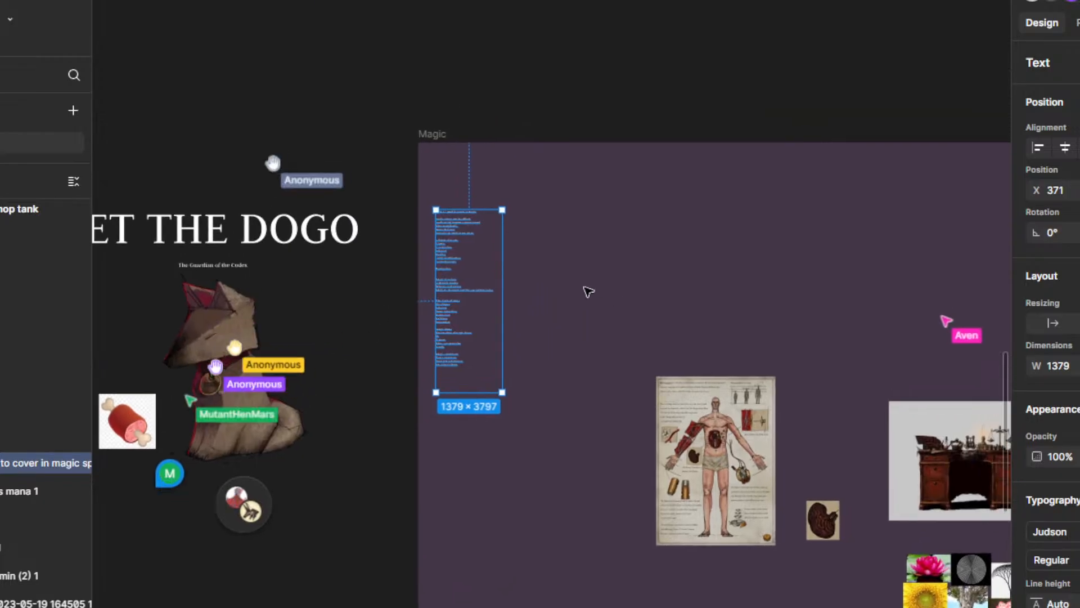
# Step: Add a text box about 4517 wide below the topics list in the Magic frame, containing "Manamorphosis." and "The Lore" on separate lines
pyautogui.scroll(-5, 547, 364)
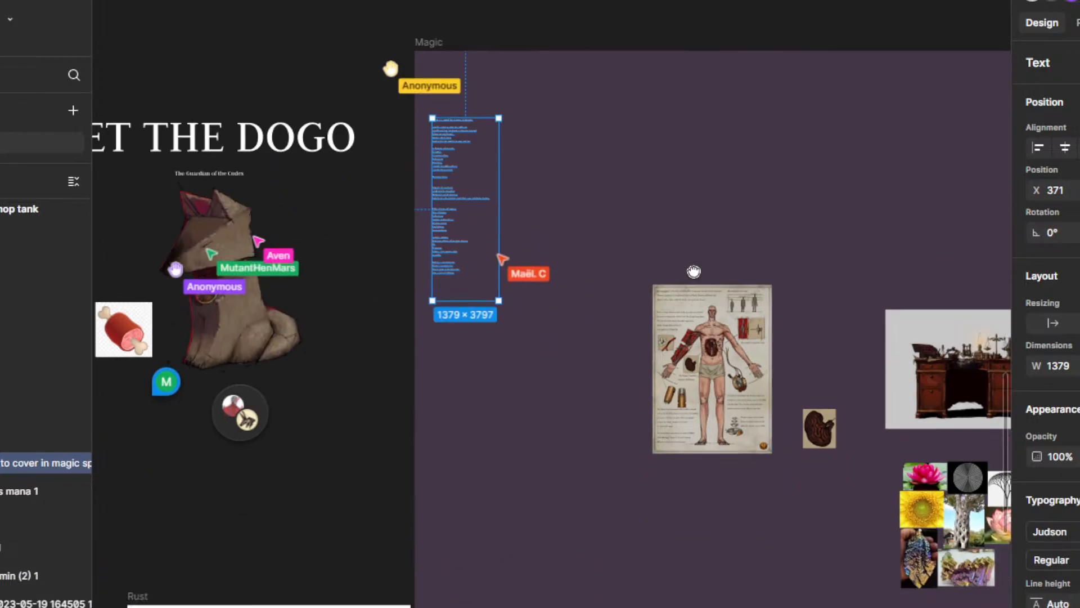
pyautogui.press('t')
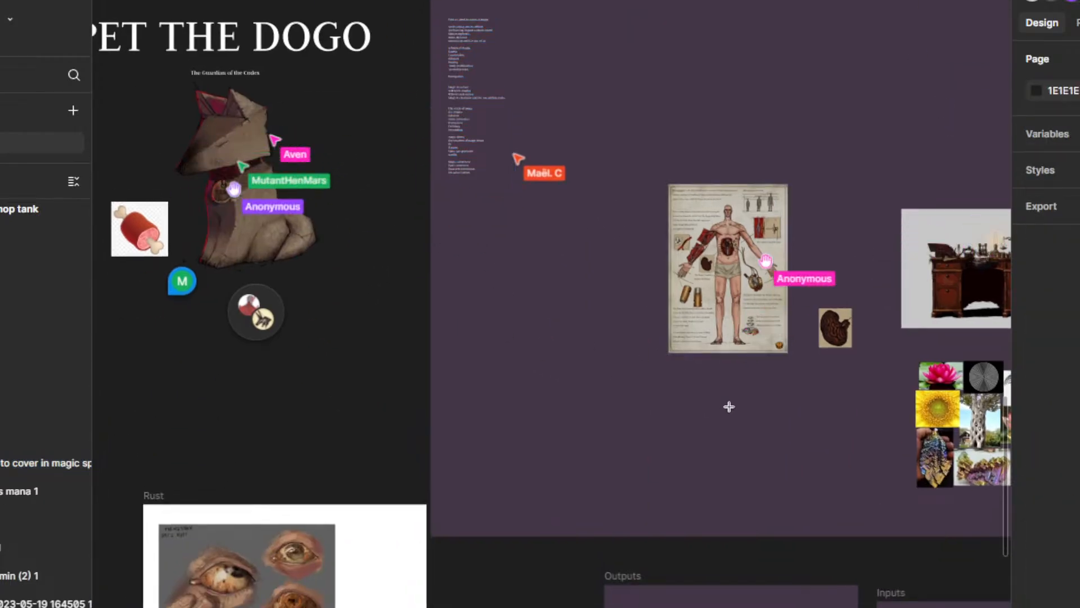
pyautogui.moveTo(446, 243); pyautogui.dragTo(663, 375)
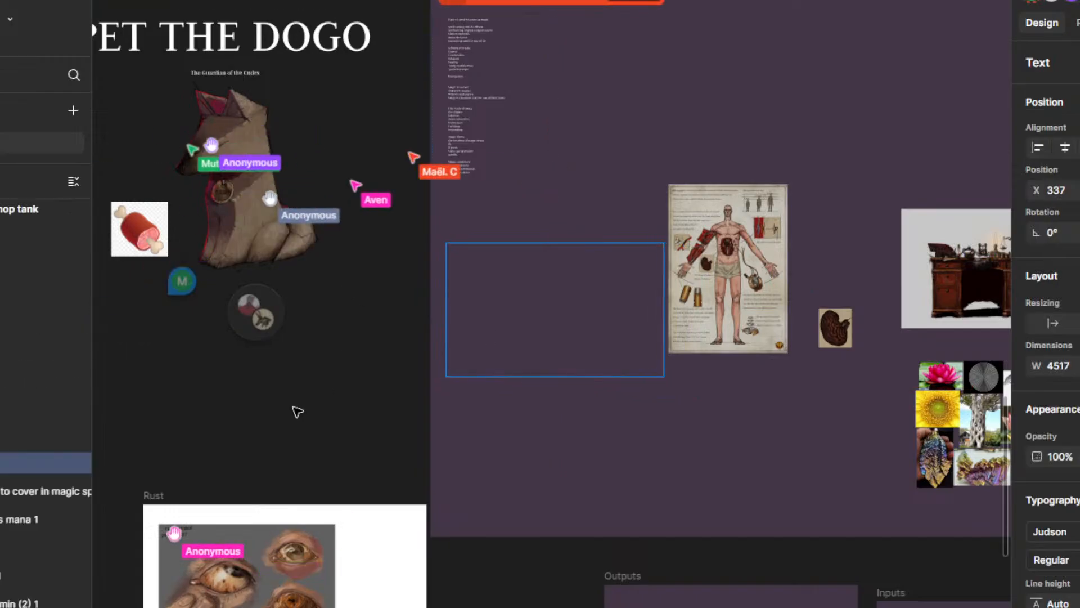
pyautogui.scroll(2, 400, 462)
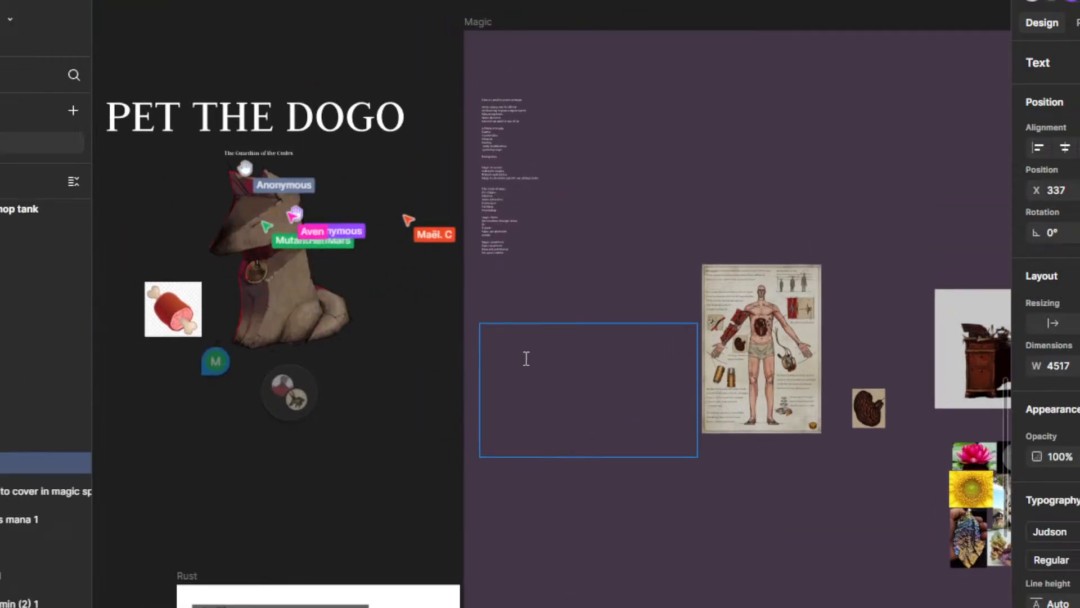
pyautogui.scroll(5, 532, 354)
pyautogui.scroll(3, 533, 353)
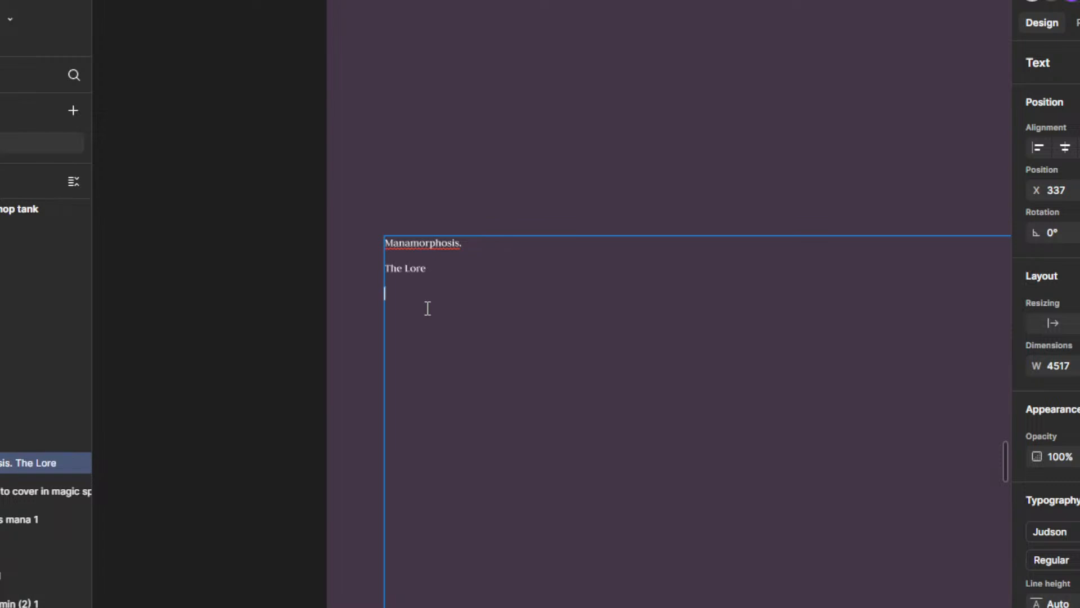
# Step: Look over the new Manamorphosis text box and the board's frames surrounding the Magic frame
pyautogui.scroll(-2, 449, 281)
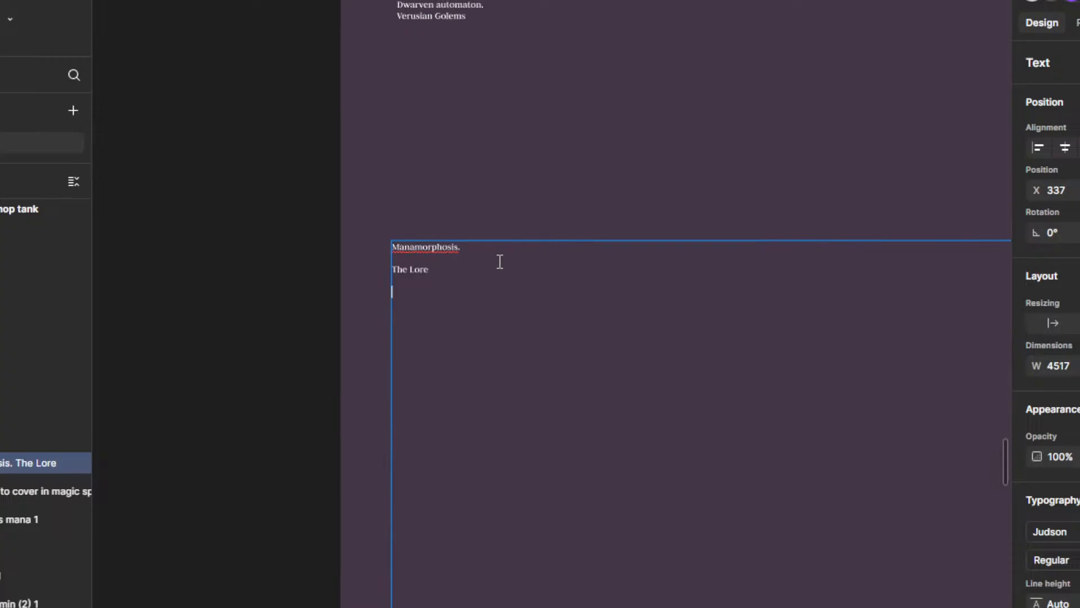
pyautogui.scroll(-10, 500, 261)
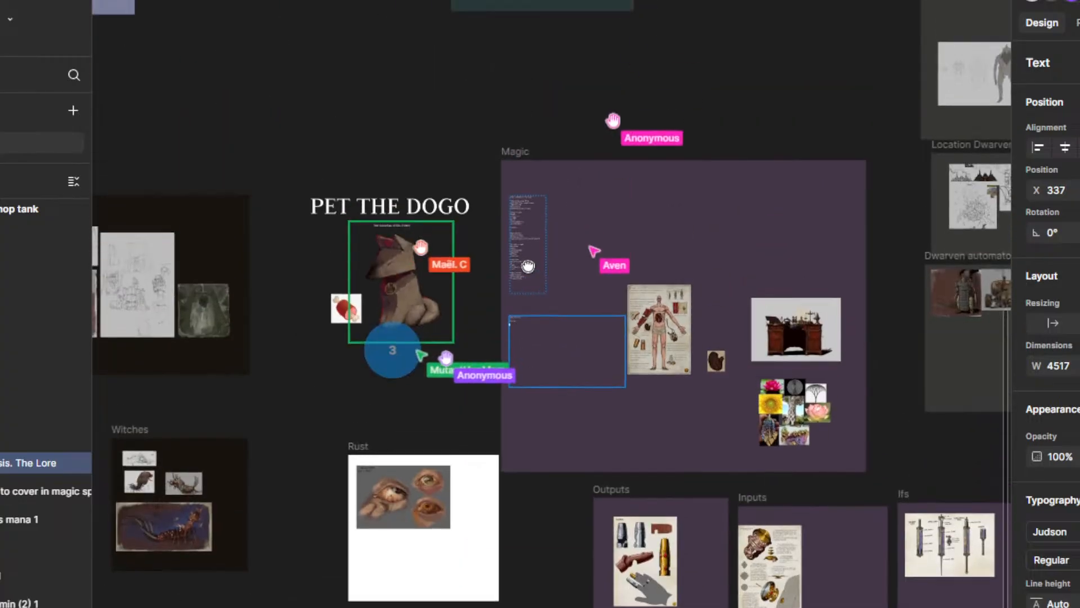
pyautogui.scroll(-10, 527, 266)
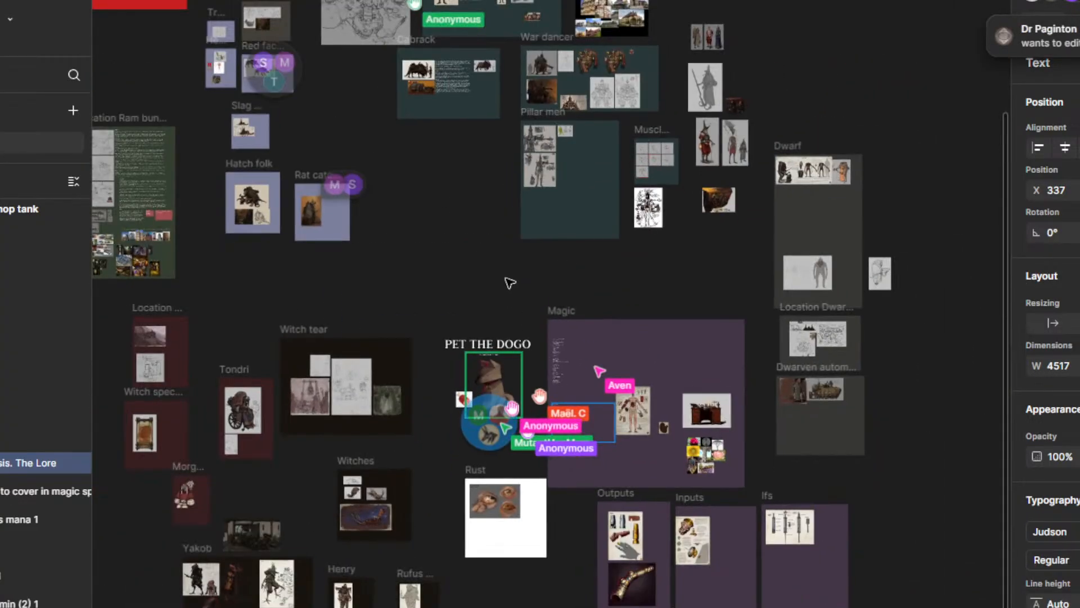
pyautogui.moveTo(469, 217); pyautogui.dragTo(525, 196)
pyautogui.scroll(10, 585, 302)
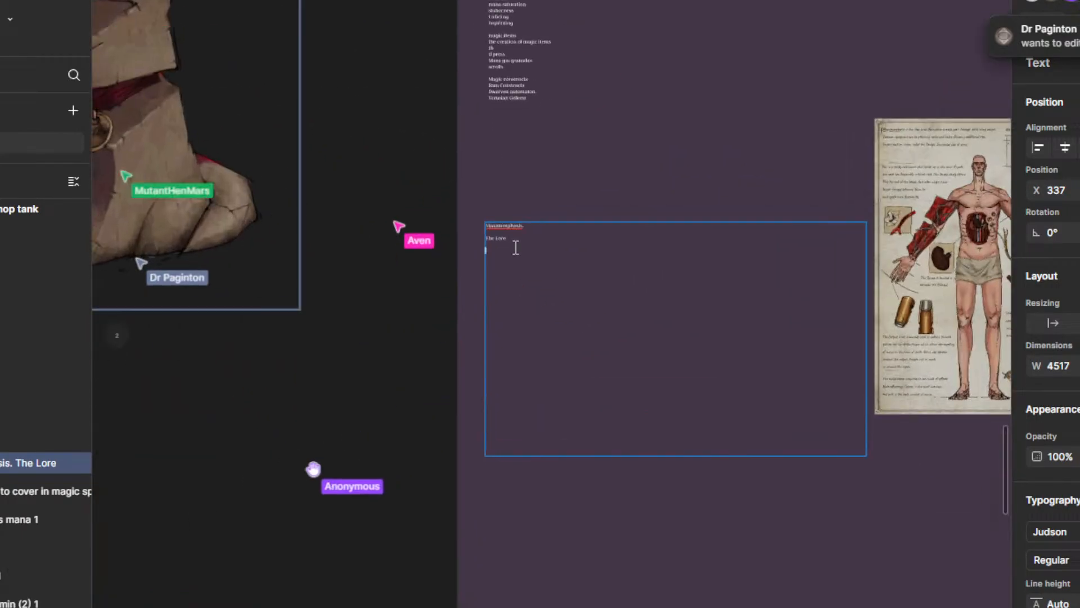
pyautogui.scroll(-10, 542, 319)
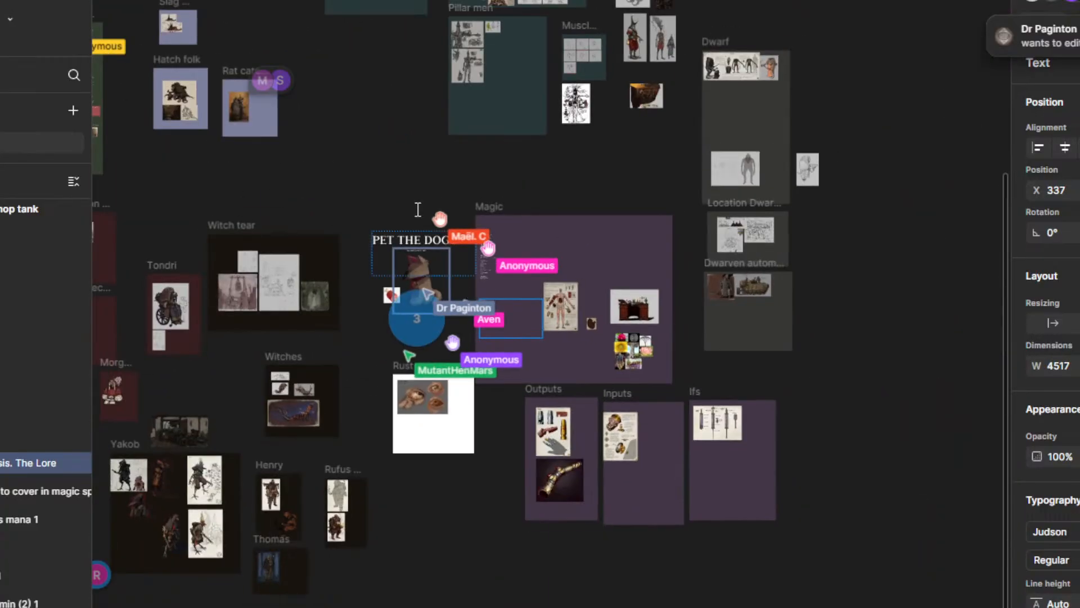
pyautogui.moveTo(293, 230); pyautogui.dragTo(527, 292)
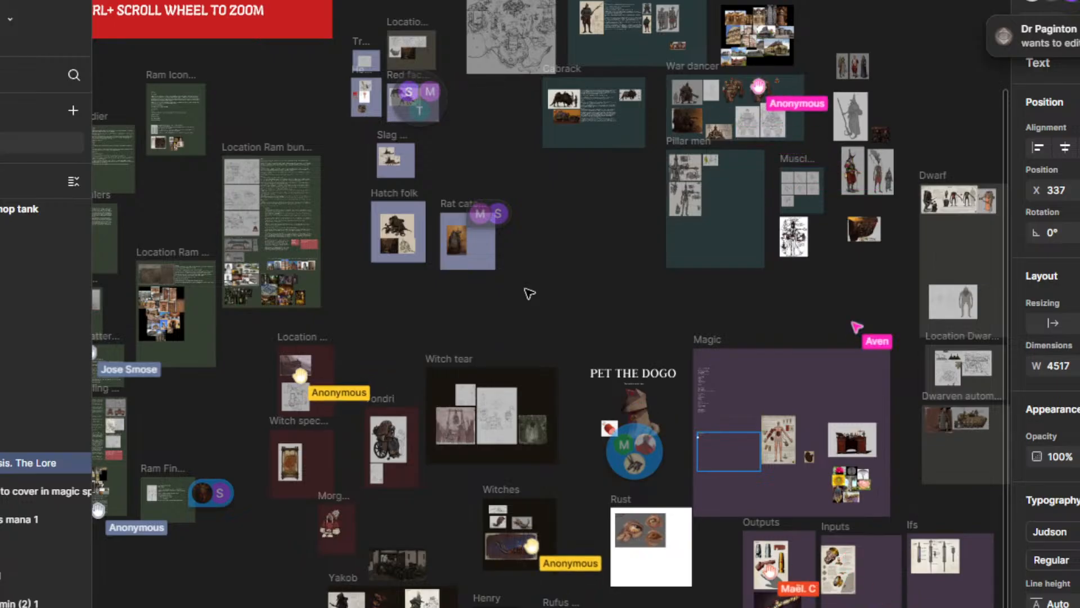
# Step: Look over the board's Ram, Hatch folk, Witch tear, Magic and Dwarf groups
pyautogui.scroll(-5, 613, 306)
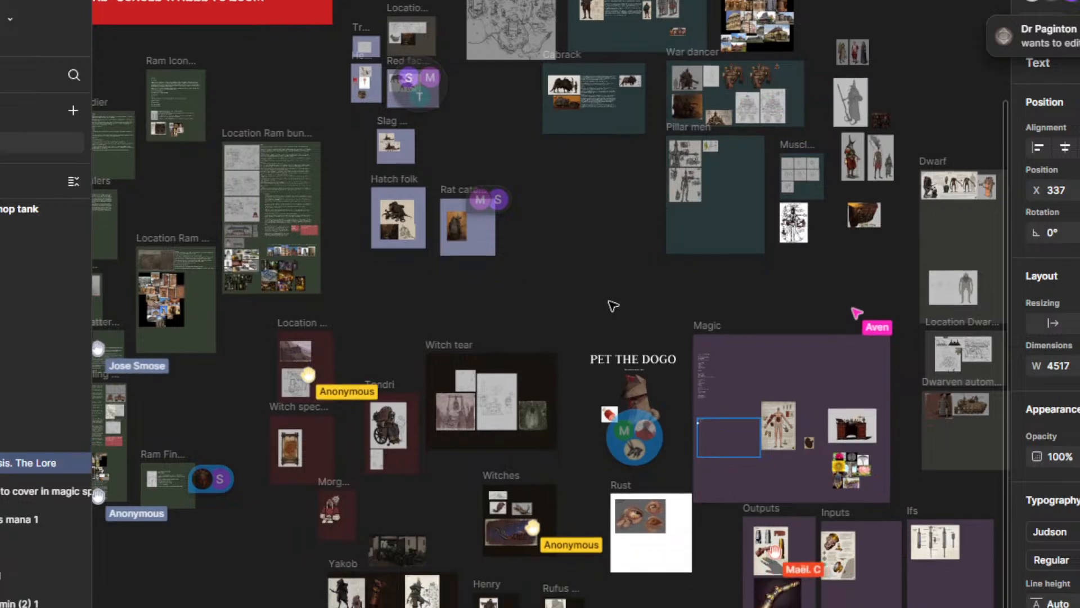
pyautogui.scroll(3, 700, 391)
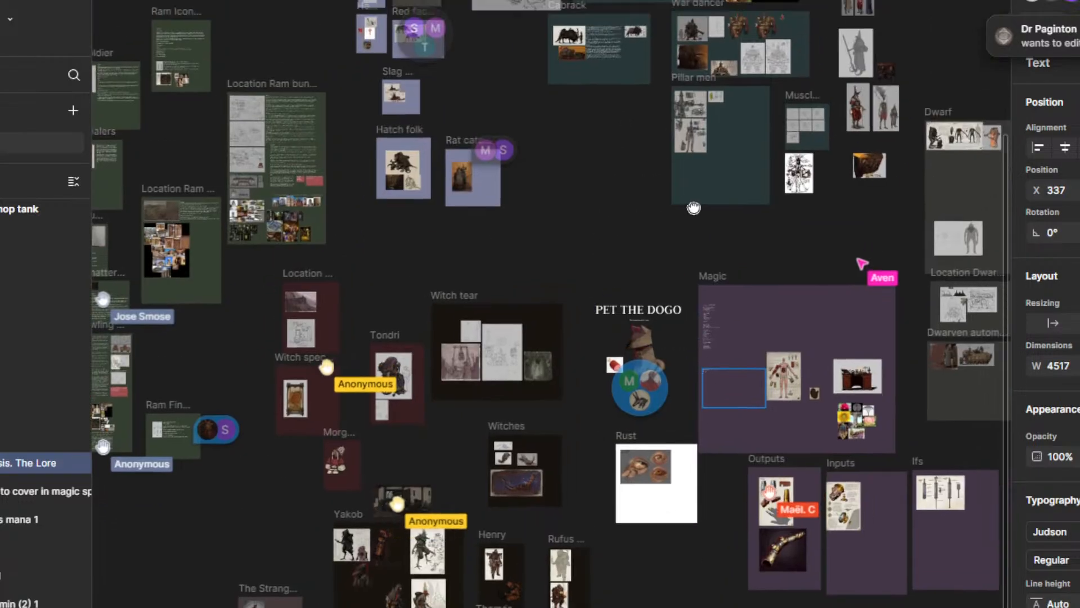
pyautogui.scroll(3, 619, 265)
pyautogui.moveTo(669, 289); pyautogui.dragTo(665, 151)
pyautogui.scroll(-3, 596, 359)
pyautogui.moveTo(572, 432); pyautogui.dragTo(557, 487)
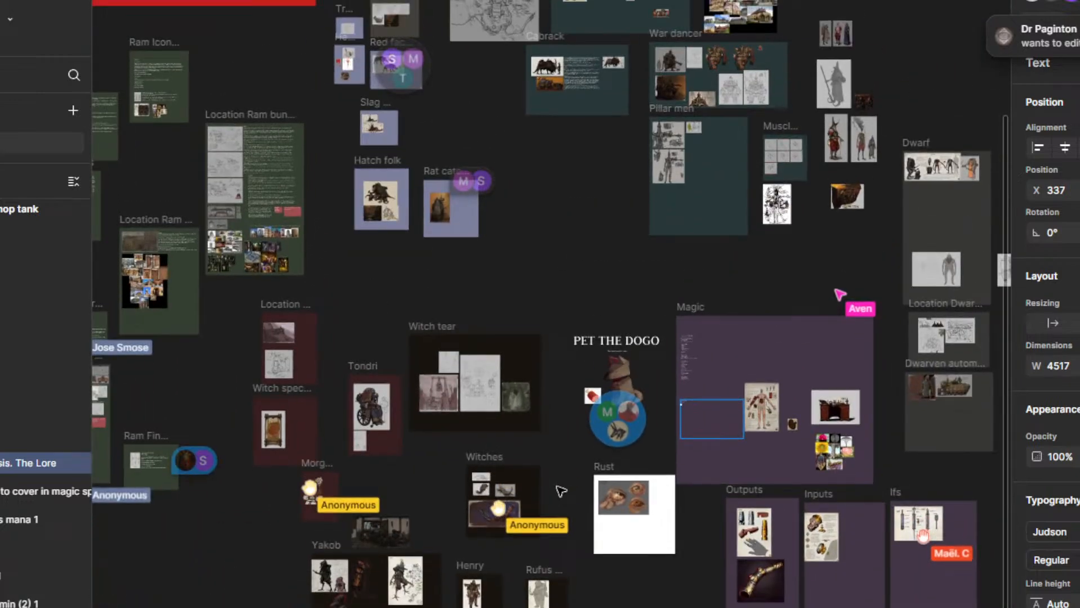
pyautogui.moveTo(576, 451); pyautogui.dragTo(652, 483)
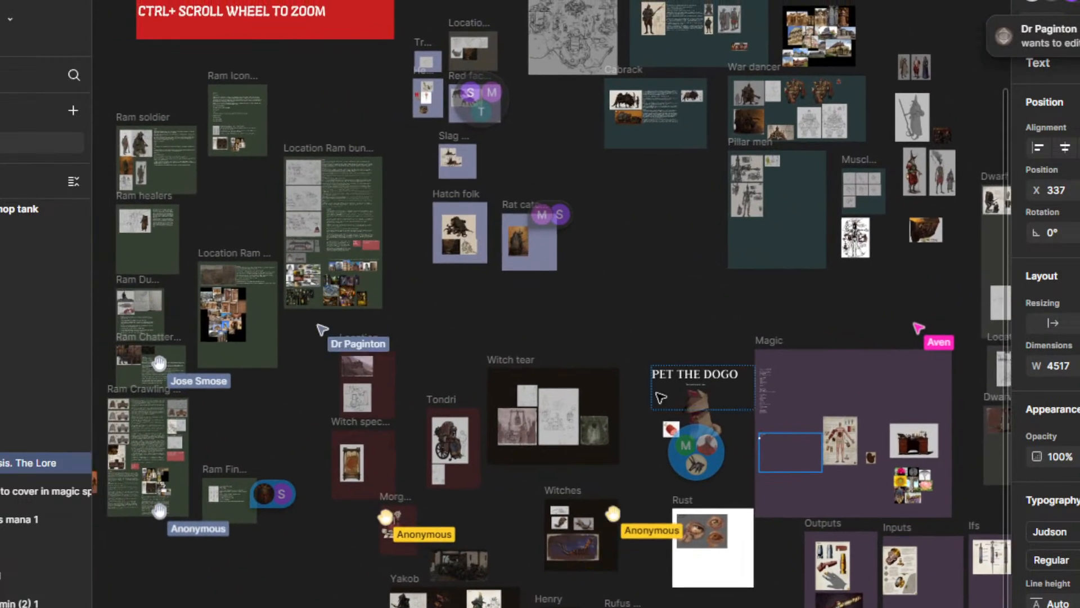
pyautogui.moveTo(621, 302); pyautogui.dragTo(541, 208)
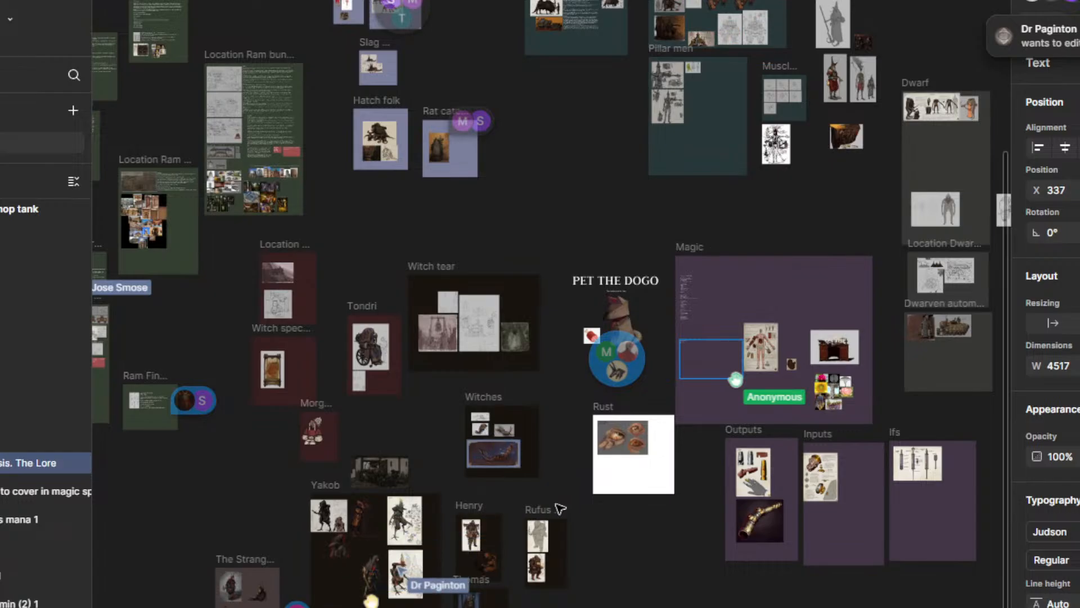
pyautogui.moveTo(618, 217); pyautogui.dragTo(567, 262)
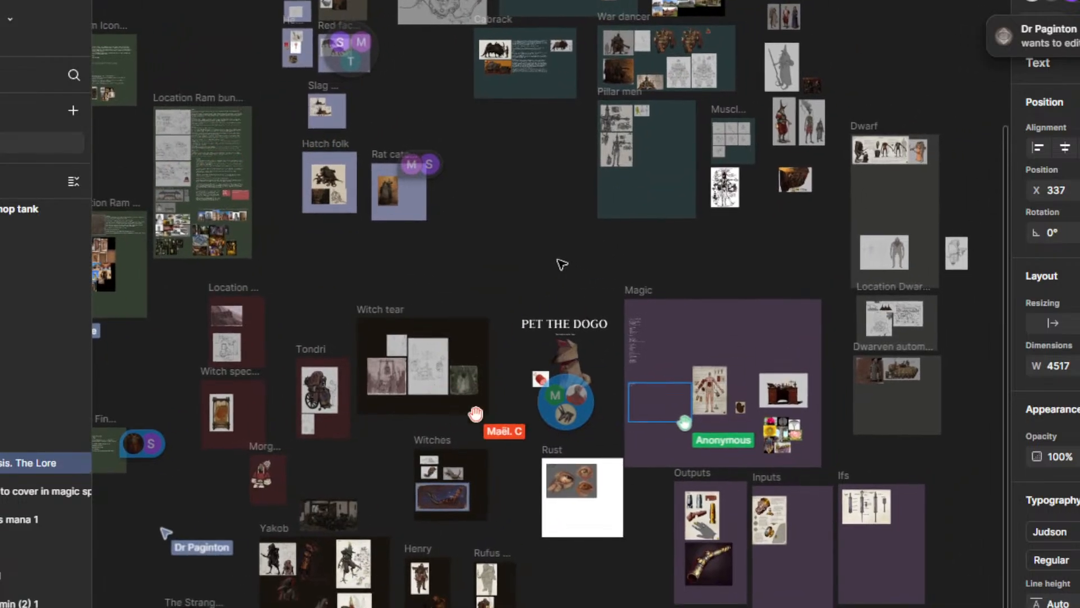
pyautogui.moveTo(482, 270); pyautogui.dragTo(504, 220)
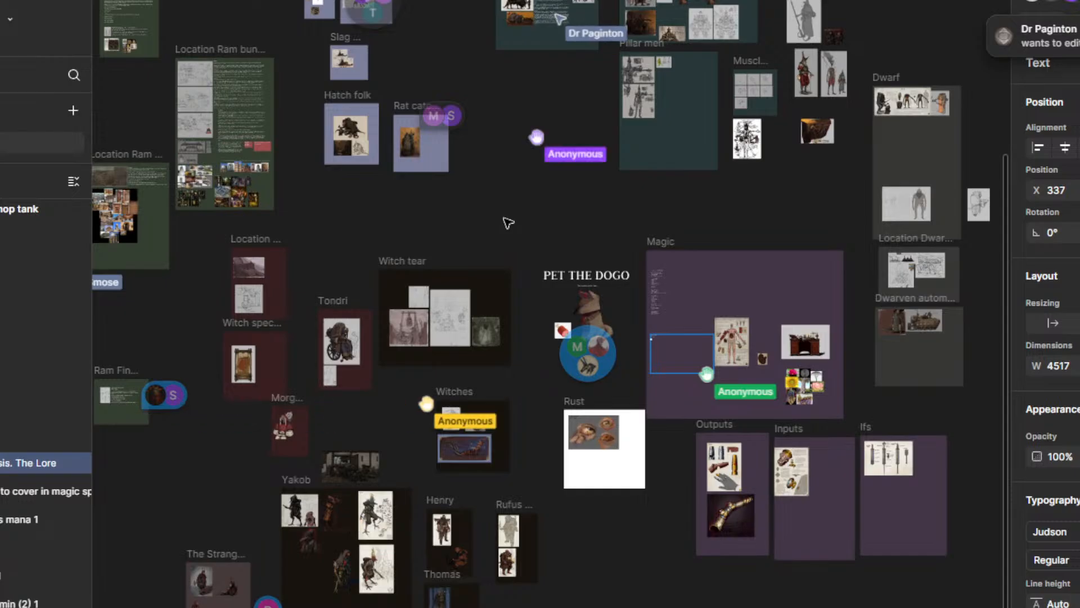
pyautogui.scroll(3, 692, 277)
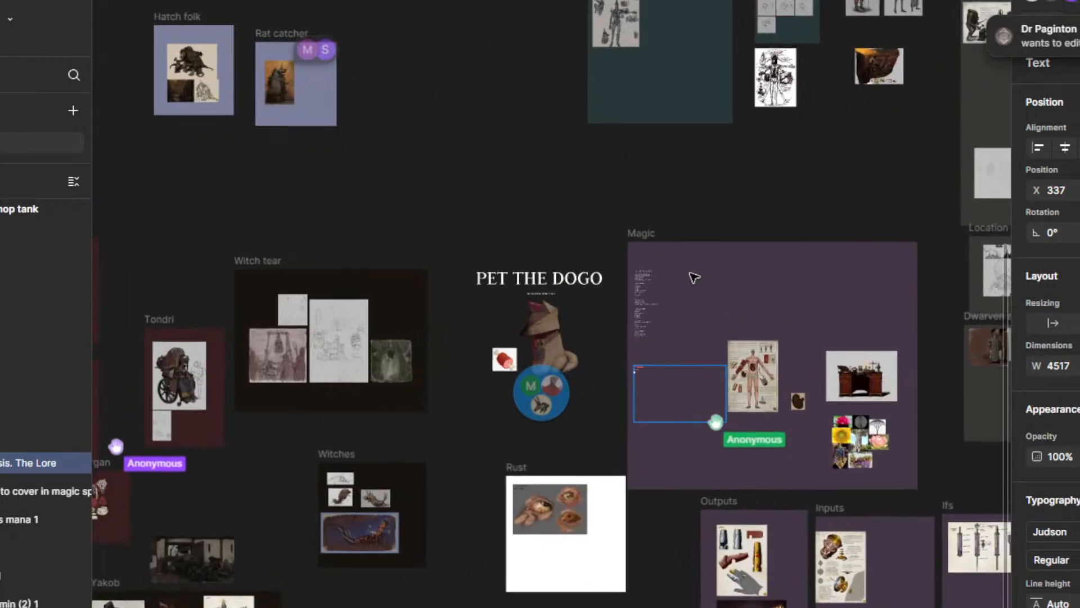
pyautogui.moveTo(656, 184); pyautogui.dragTo(760, 316)
pyautogui.scroll(-3, 760, 316)
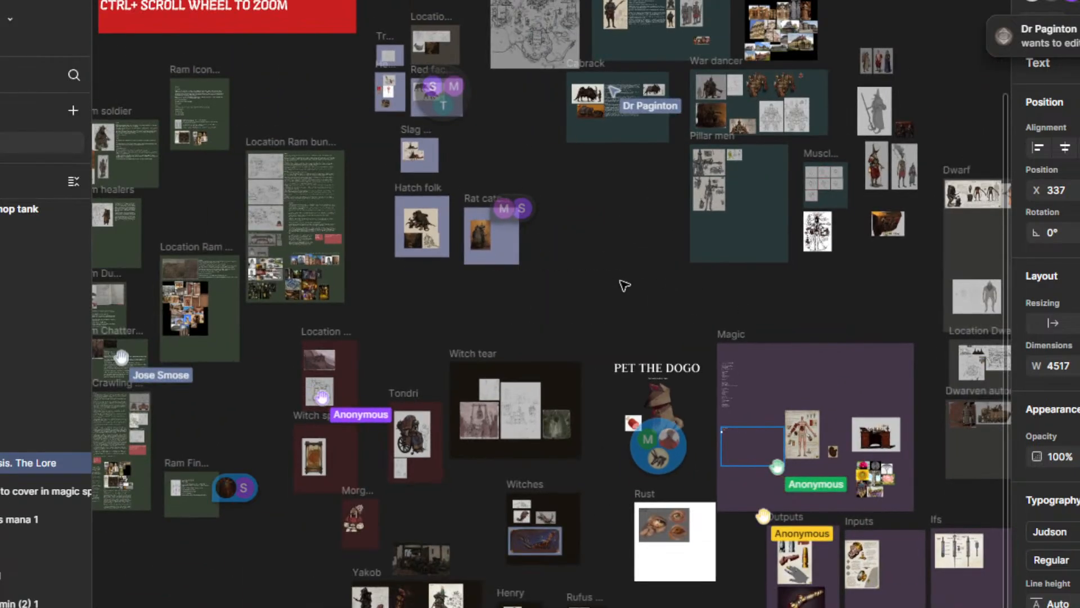
# Step: Look over the map and Verusian soldier area of the board, then return to the Magic frame and the dog artwork
pyautogui.moveTo(622, 284); pyautogui.dragTo(665, 515)
pyautogui.moveTo(655, 446); pyautogui.dragTo(594, 345)
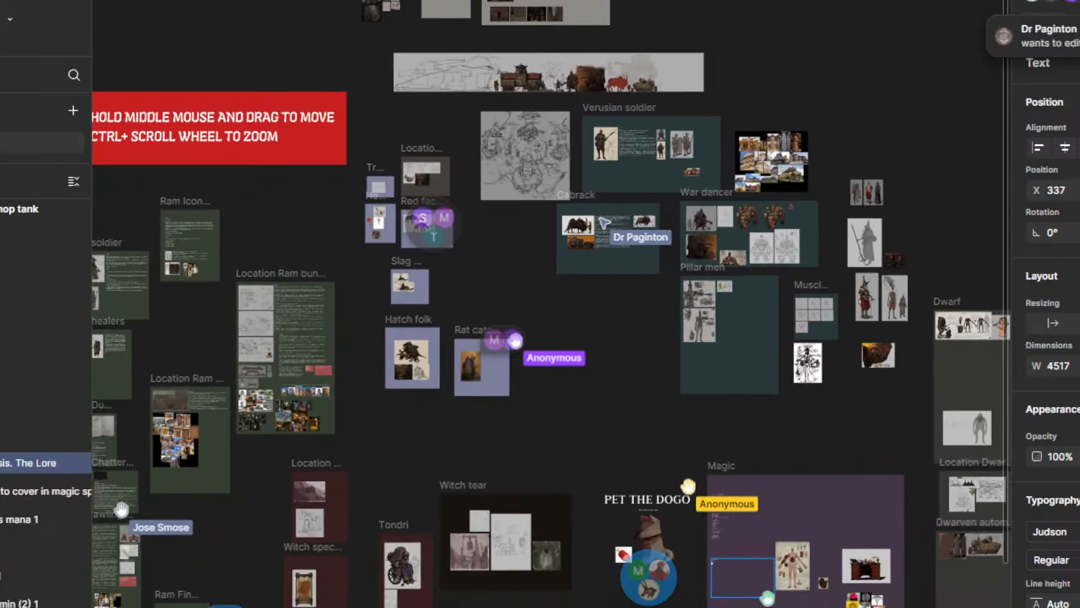
pyautogui.moveTo(605, 393); pyautogui.dragTo(628, 442)
pyautogui.moveTo(622, 337); pyautogui.dragTo(514, 213)
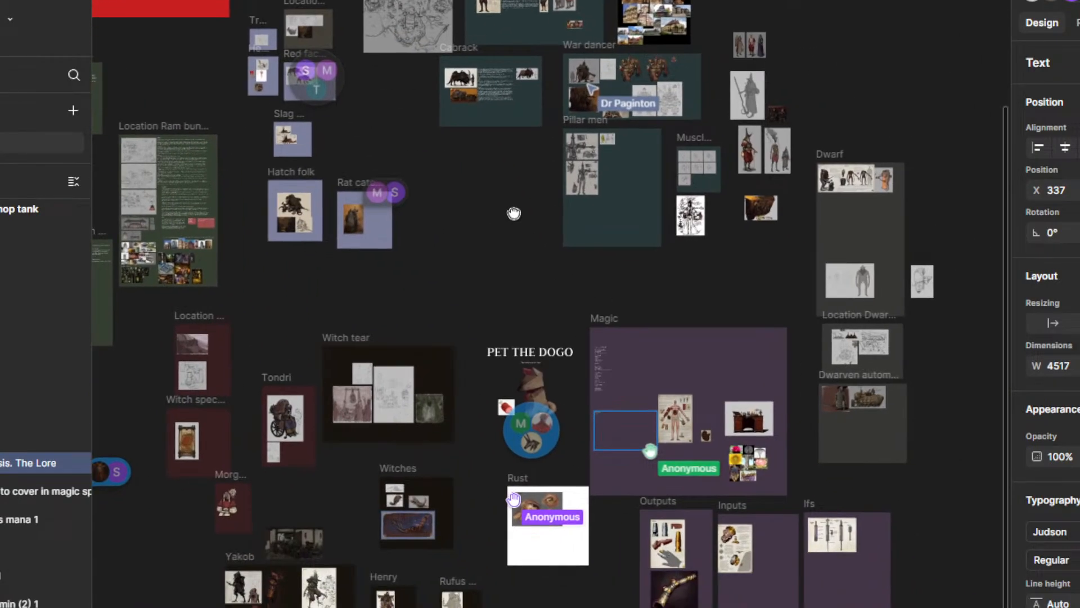
pyautogui.moveTo(577, 274); pyautogui.dragTo(465, 185)
pyautogui.scroll(5, 525, 289)
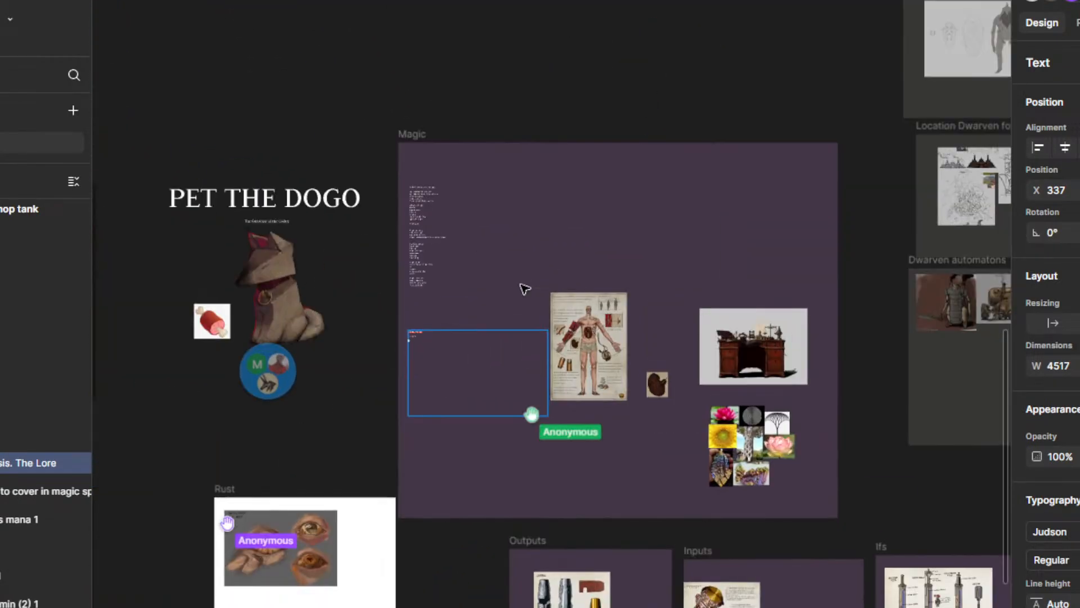
pyautogui.scroll(3, 524, 261)
pyautogui.hscroll(-5, 569, 118)
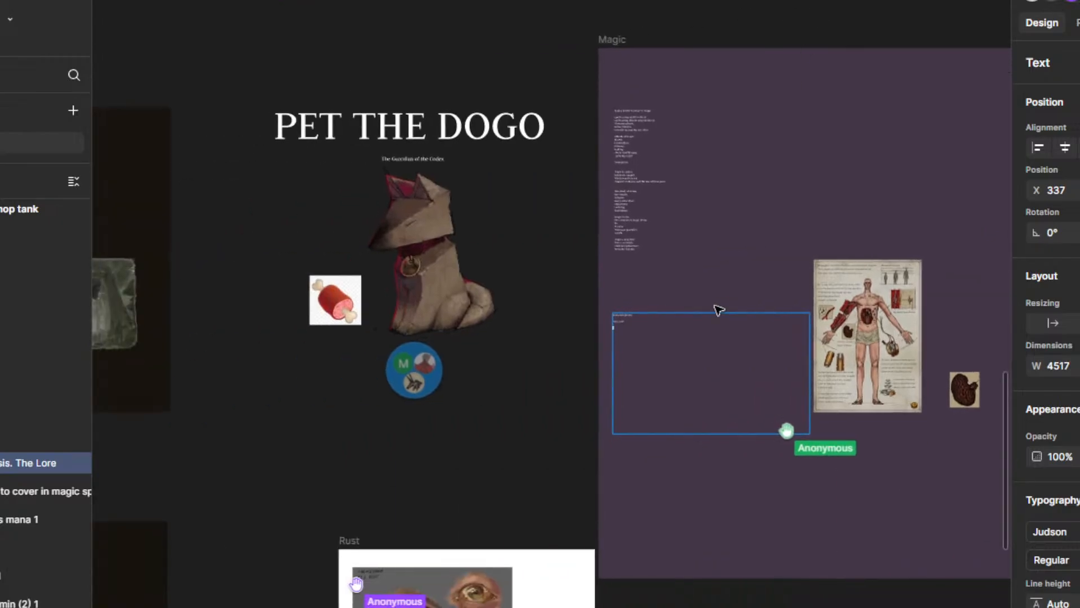
# Step: Look over the Manamorphosis text box and the surrounding board, then move to the Location Ram bunker cities frame
pyautogui.scroll(3, 629, 344)
pyautogui.scroll(3, 581, 313)
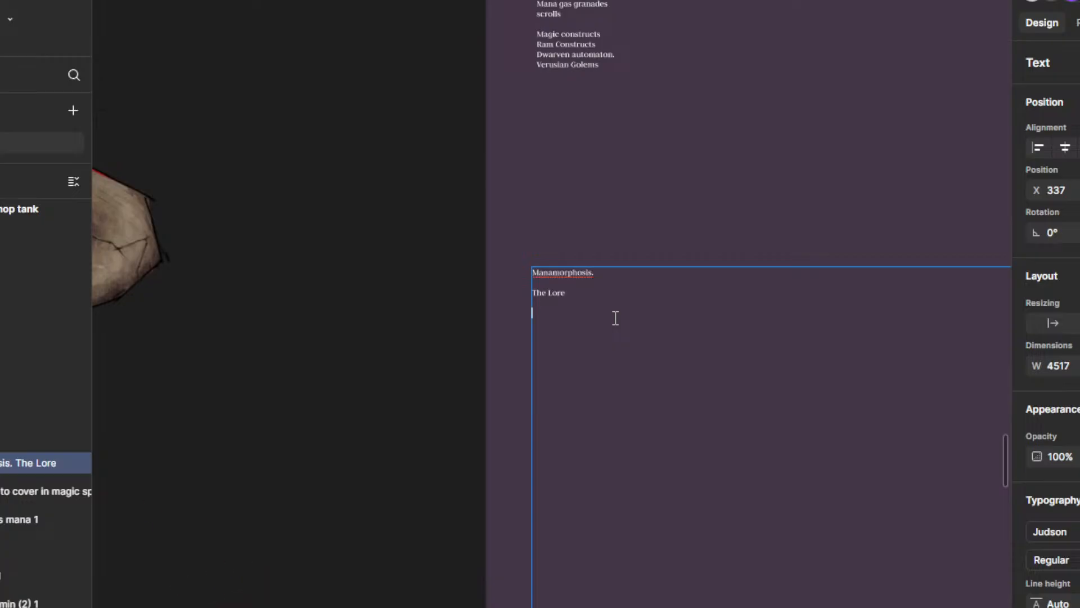
pyautogui.scroll(-8, 544, 270)
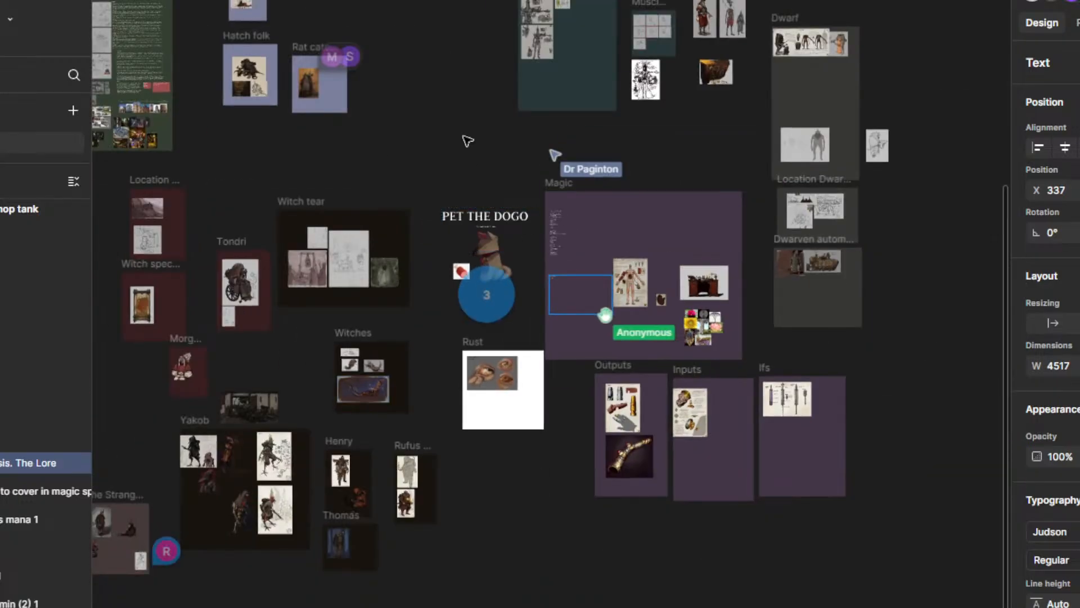
pyautogui.moveTo(405, 138)
pyautogui.mouseDown()
pyautogui.moveTo(735, 320)
pyautogui.moveTo(789, 311)
pyautogui.moveTo(782, 333)
pyautogui.mouseUp()
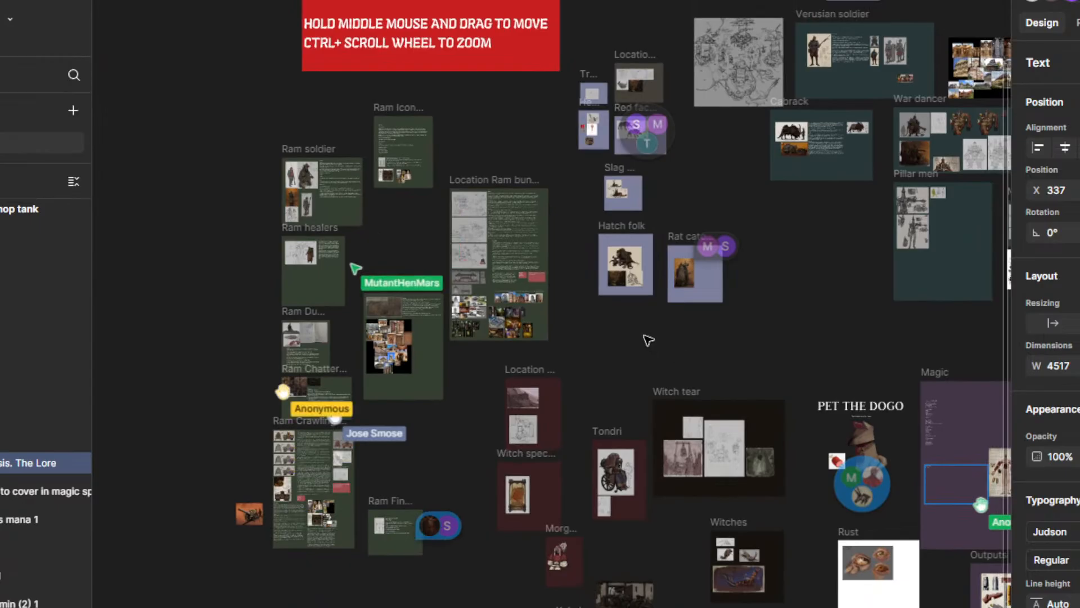
pyautogui.scroll(10, 495, 228)
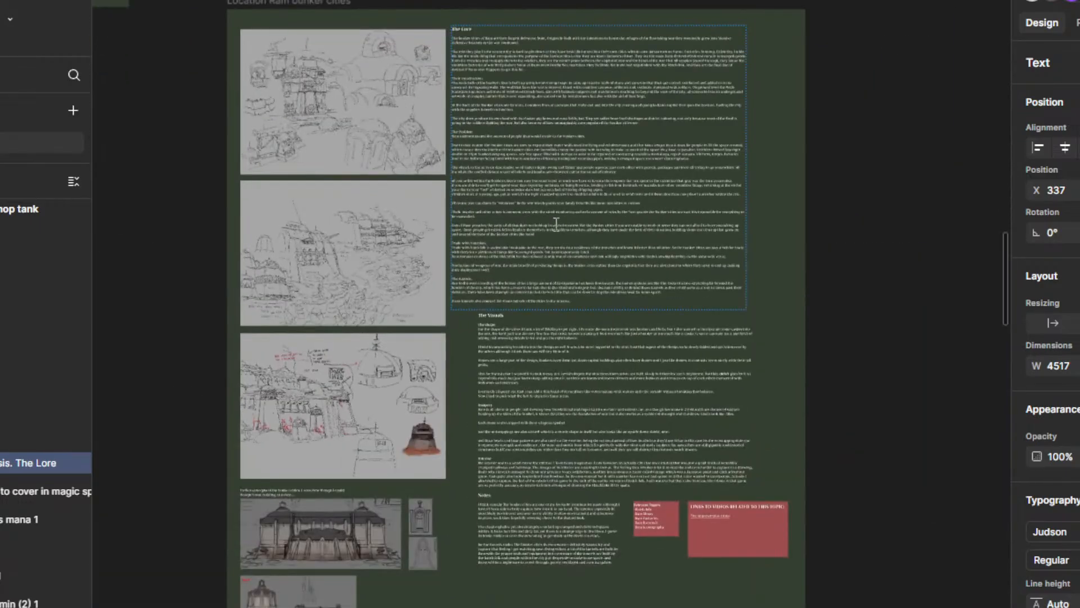
# Step: Examine The Lore and The Visuals text blocks beside the bunker city sketches
pyautogui.scroll(5, 456, 48)
pyautogui.moveTo(515, 50); pyautogui.dragTo(512, 7)
pyautogui.scroll(-10, 643, 176)
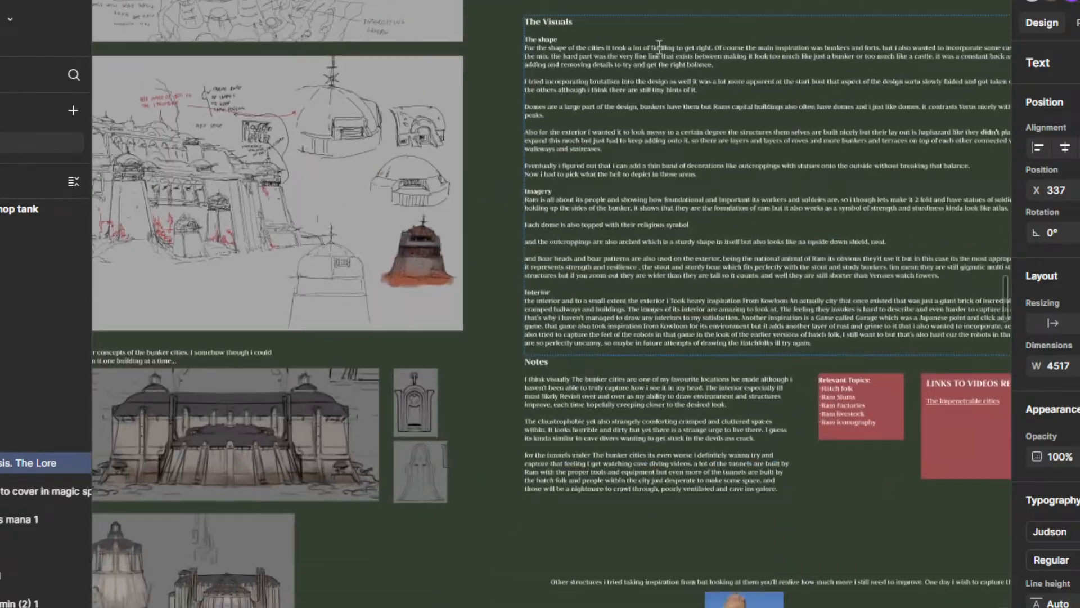
pyautogui.scroll(10, 686, 343)
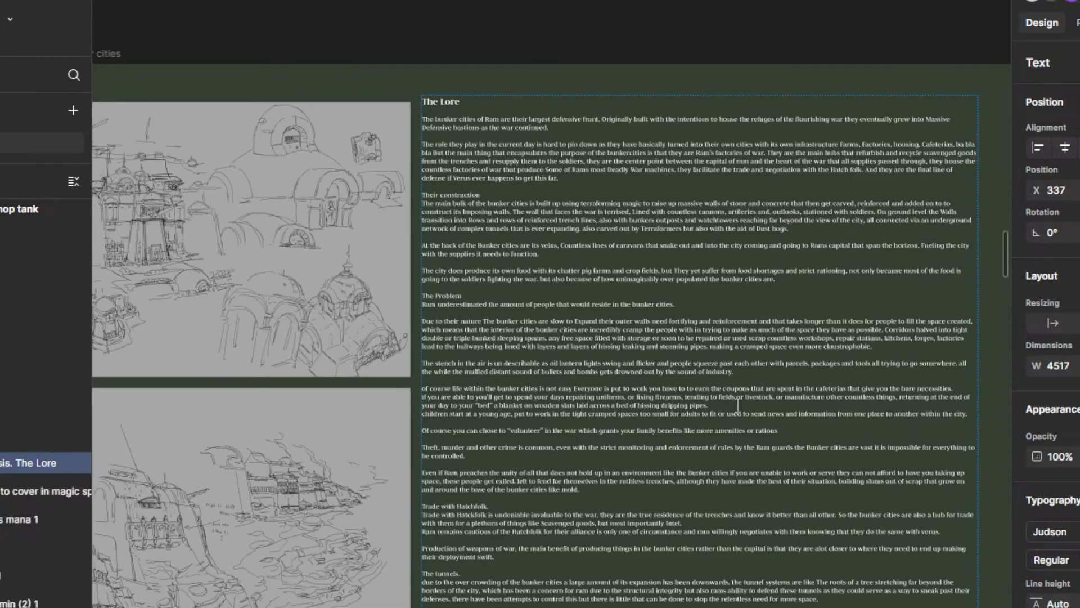
# Step: Open The Lore text of the Ram bunker cities frame, select all of its text, and view the block up close
pyautogui.doubleClick(658, 329)
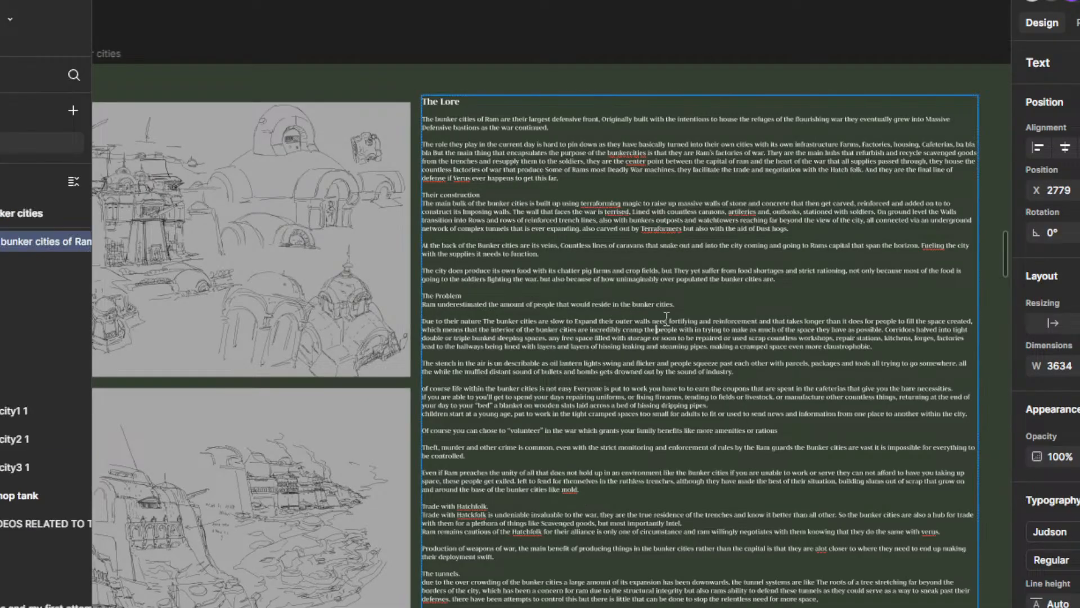
pyautogui.keyDown('ctrl'); pyautogui.scroll(-1, 641, 296); pyautogui.keyUp('ctrl')
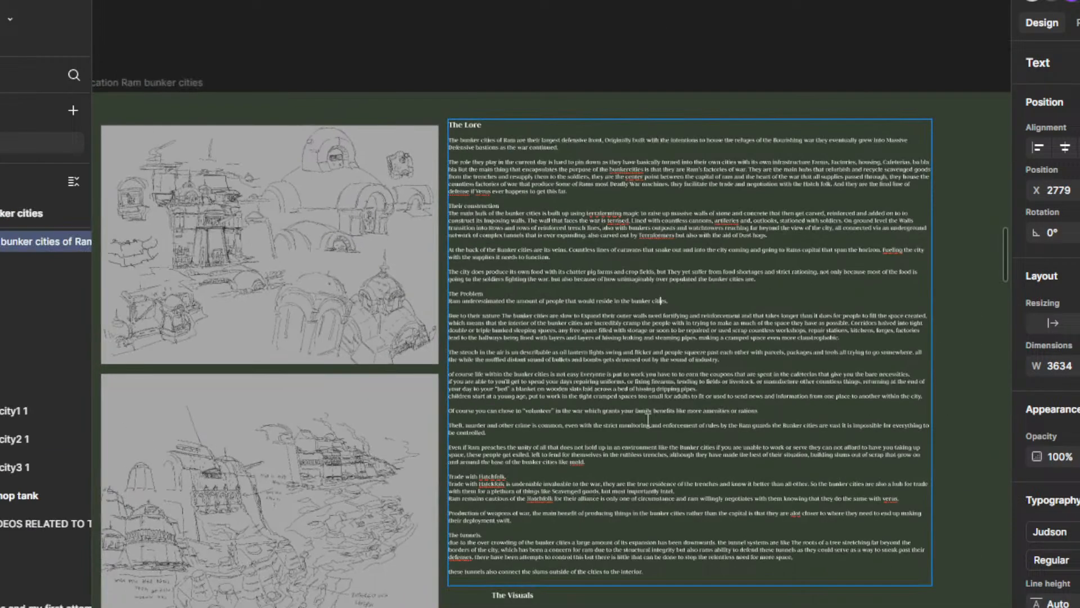
pyautogui.scroll(-5, 641, 298)
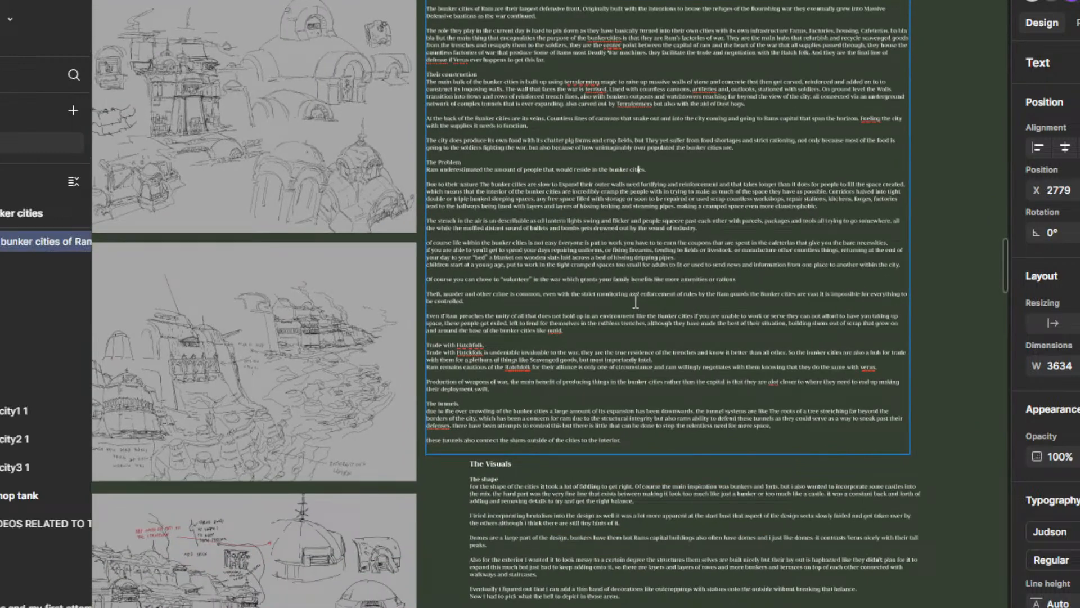
pyautogui.keyDown('ctrl'); pyautogui.scroll(-6, 636, 302); pyautogui.keyUp('ctrl')
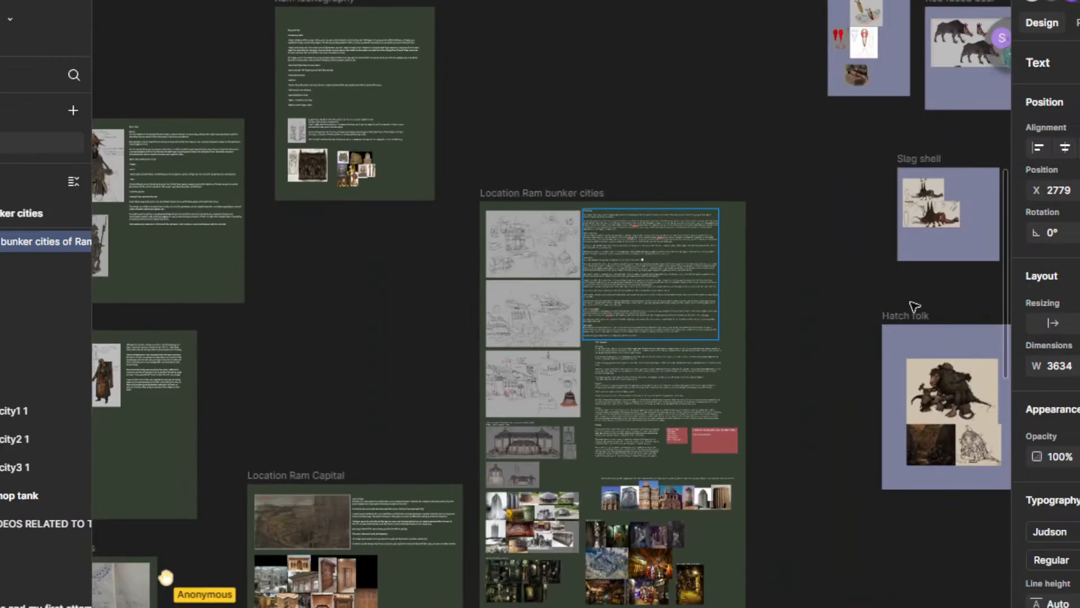
pyautogui.hotkey('ctrl', 'a')
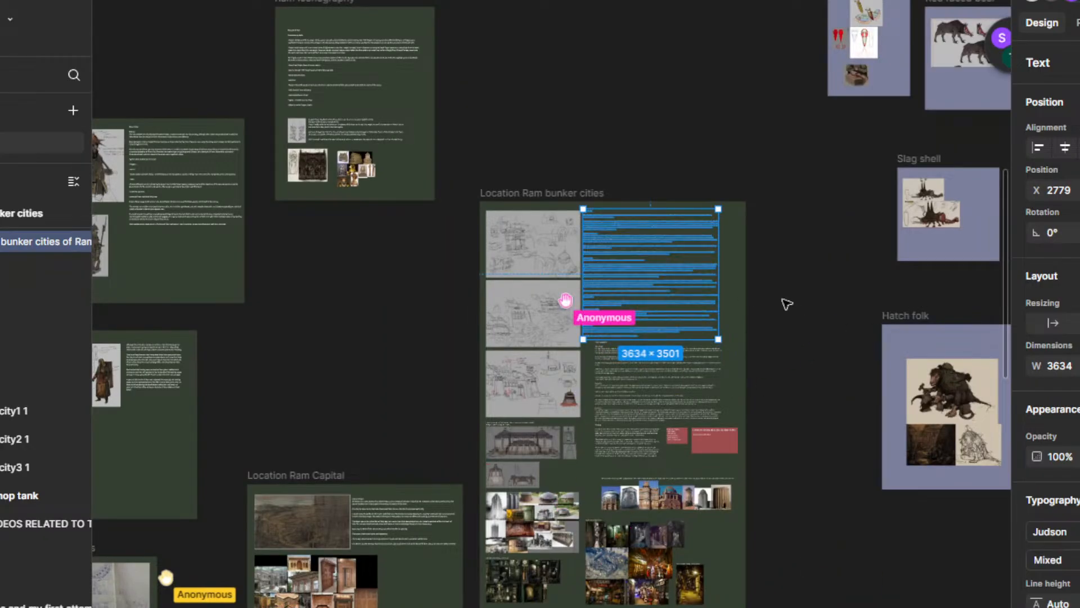
pyautogui.keyDown('ctrl'); pyautogui.scroll(4, 646, 258); pyautogui.keyUp('ctrl')
pyautogui.keyDown('ctrl'); pyautogui.scroll(2, 647, 292); pyautogui.keyUp('ctrl')
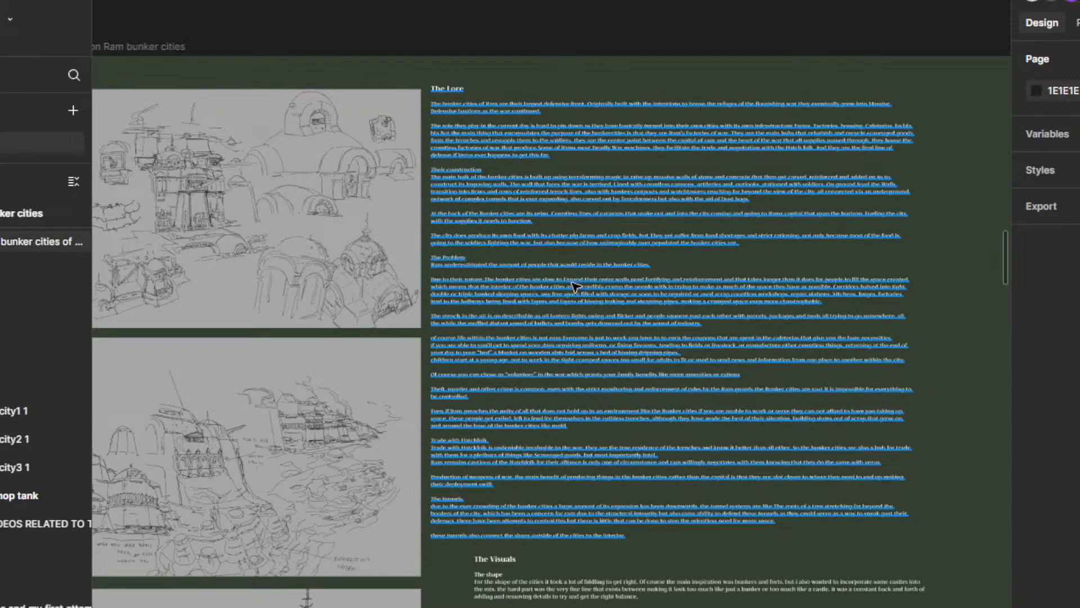
# Step: Read through The Visuals section of the Ram bunker cities frame alongside the dome and building sketches
pyautogui.moveTo(643, 421); pyautogui.dragTo(677, 212)
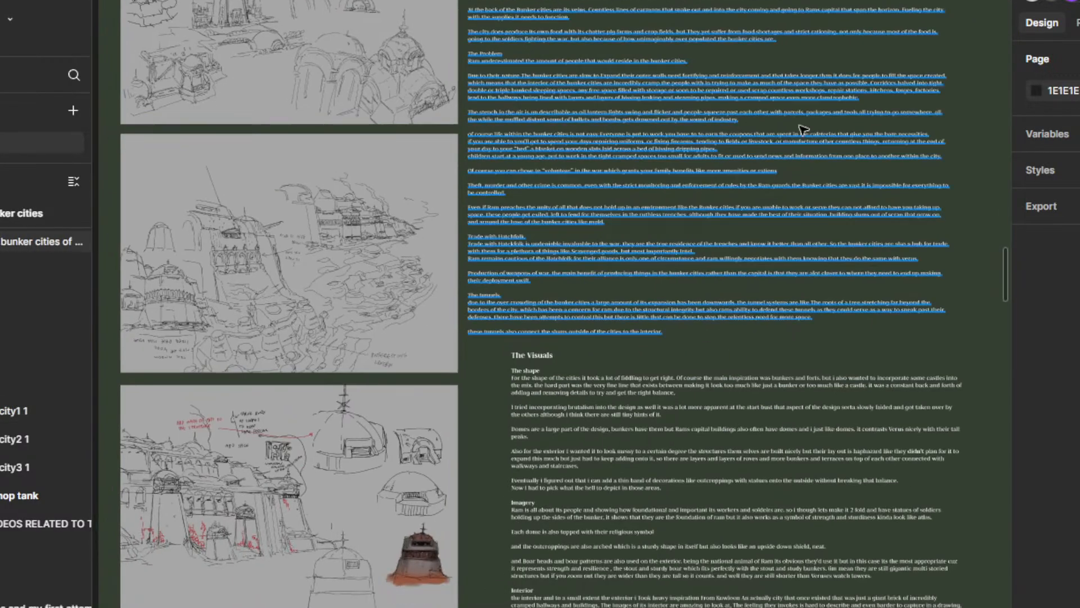
pyautogui.moveTo(688, 395); pyautogui.dragTo(645, 141)
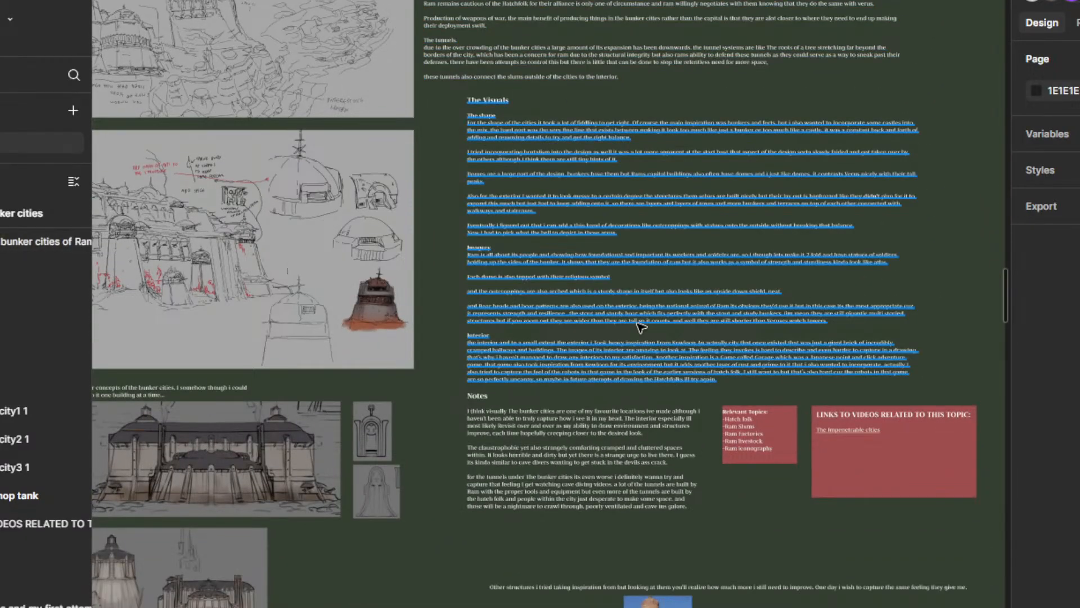
pyautogui.moveTo(599, 203); pyautogui.dragTo(636, 320)
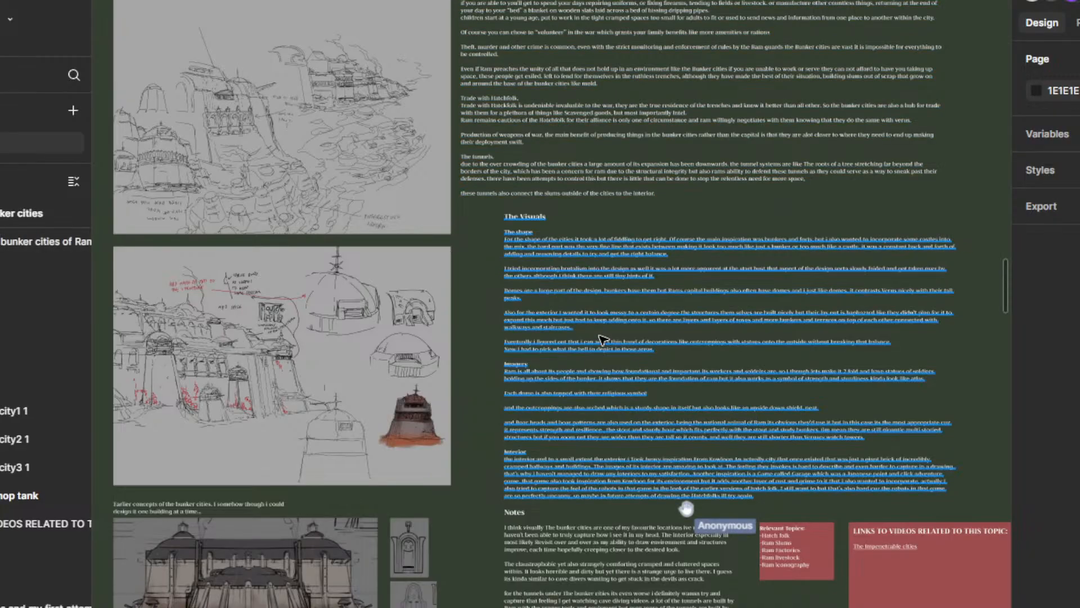
pyautogui.scroll(5, 564, 313)
pyautogui.moveTo(565, 311); pyautogui.dragTo(513, 235)
pyautogui.scroll(-2, 553, 244)
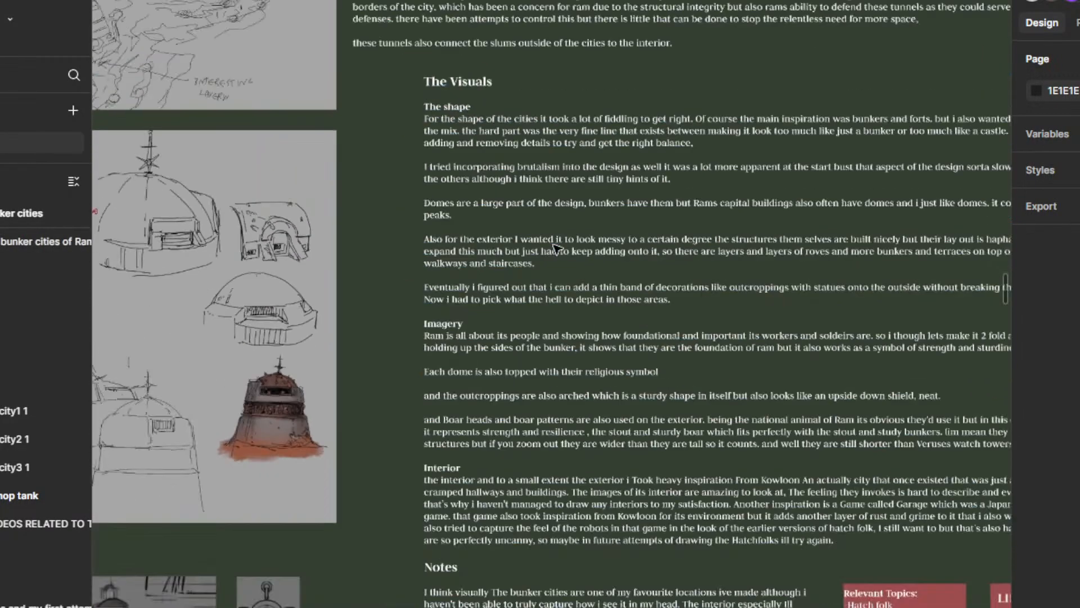
pyautogui.moveTo(581, 230); pyautogui.dragTo(496, 280)
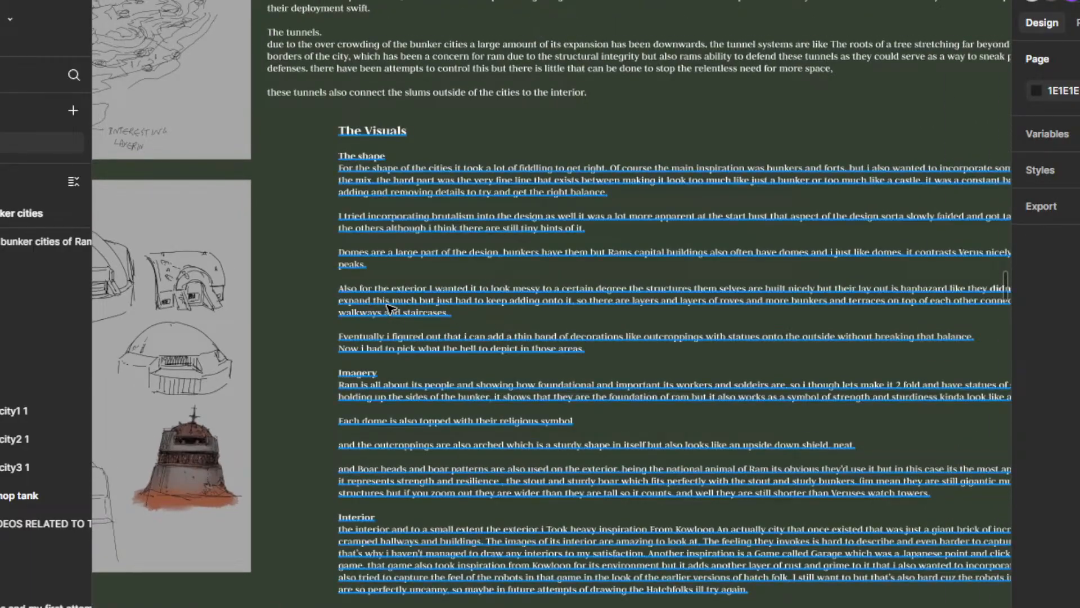
pyautogui.moveTo(352, 342); pyautogui.dragTo(624, 268)
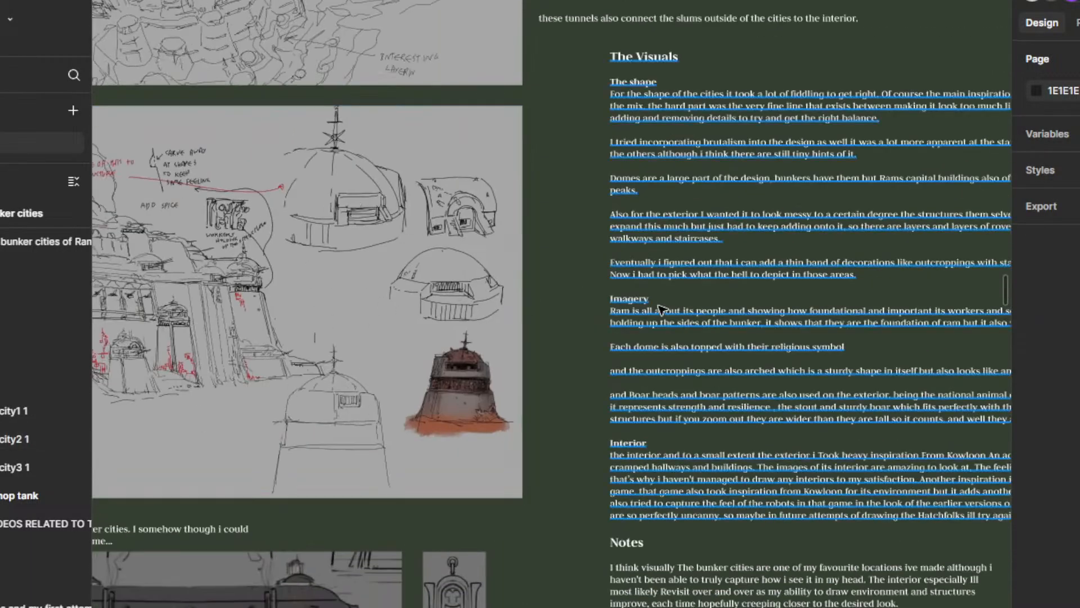
# Step: Examine the architectural reference photos and the Kowloon walled city images in the lower part of the bunker cities frame
pyautogui.scroll(-4, 661, 309)
pyautogui.moveTo(613, 517); pyautogui.dragTo(583, 240)
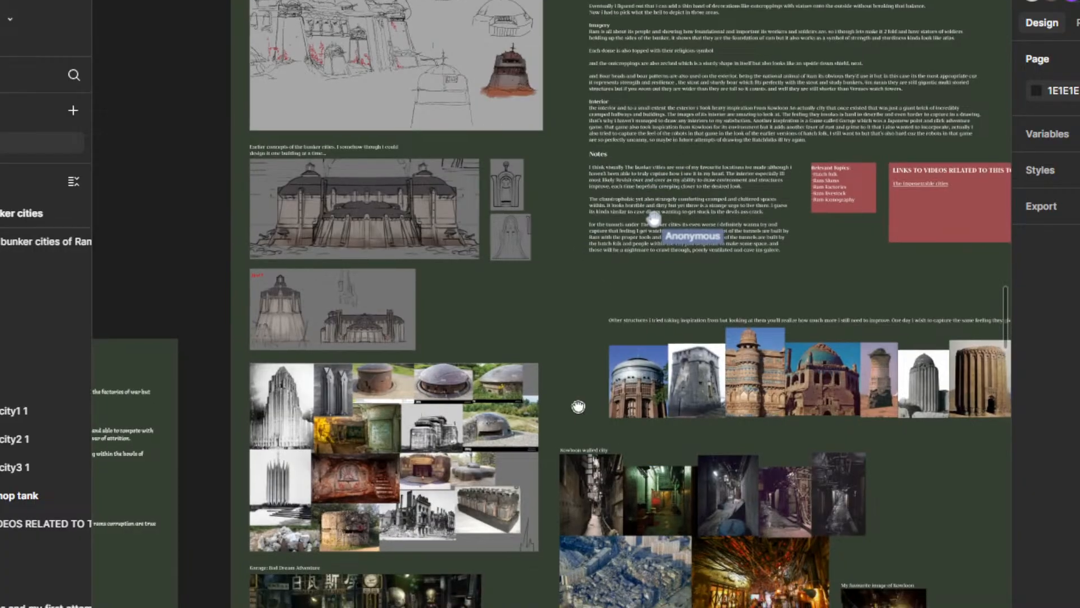
pyautogui.moveTo(578, 406); pyautogui.dragTo(520, 188)
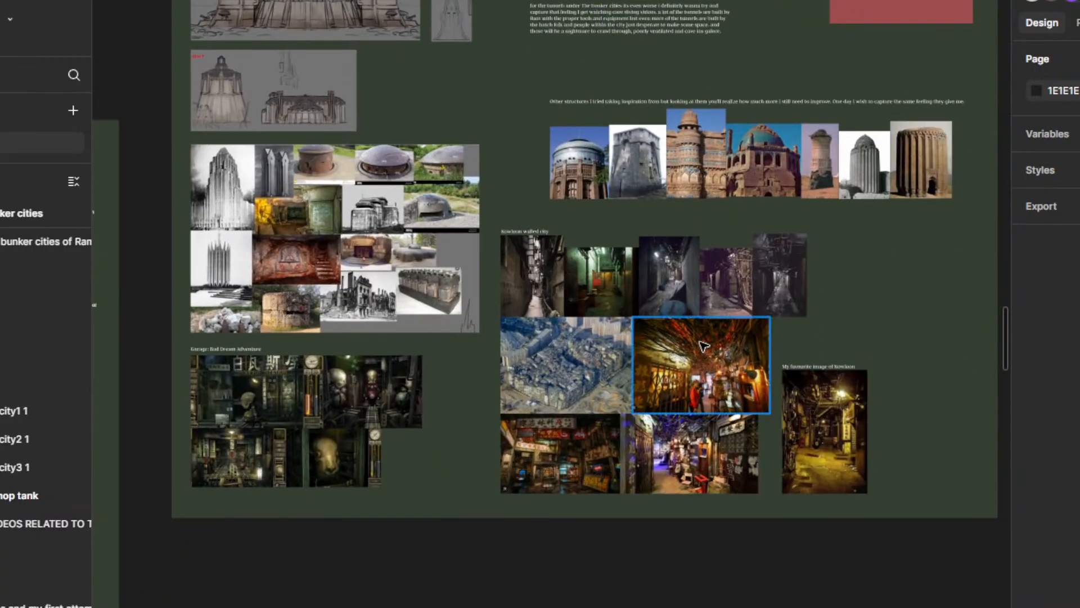
pyautogui.scroll(3, 827, 313)
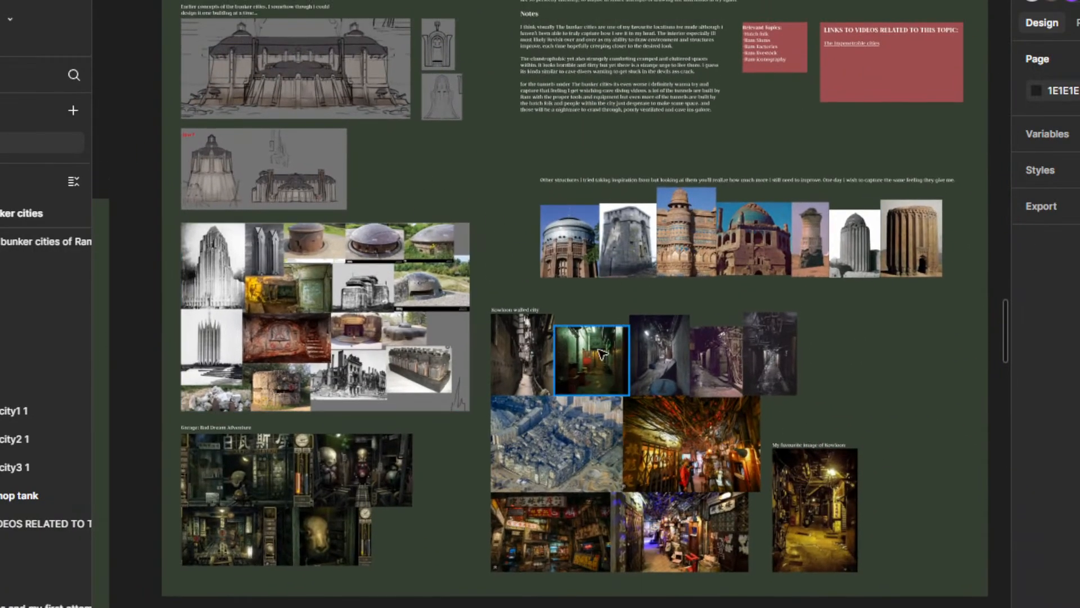
pyautogui.scroll(10, 829, 376)
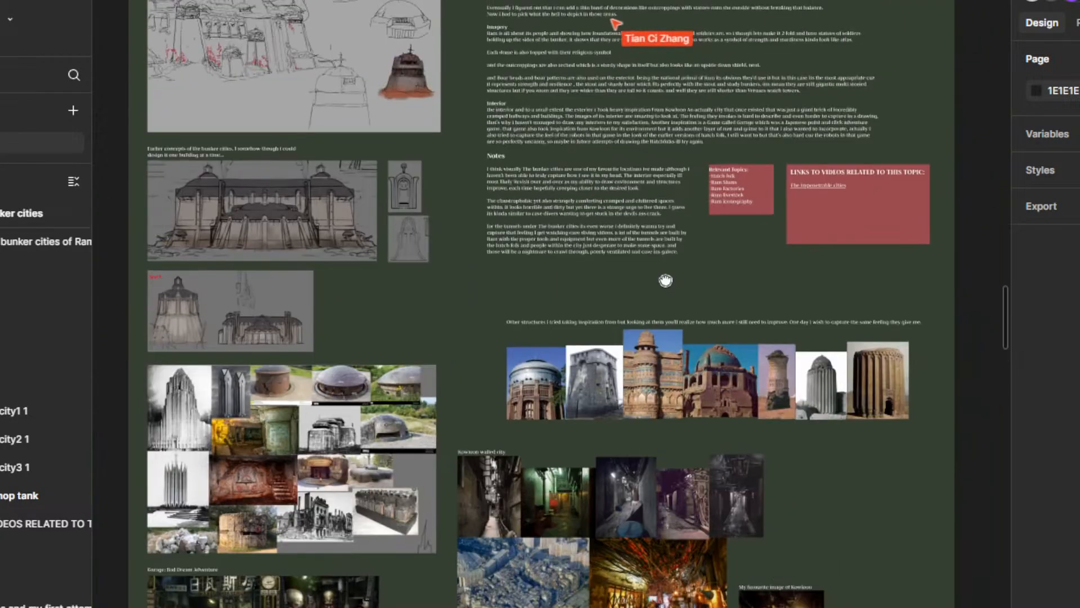
# Step: Read the Notes section of the Ram bunker cities frame up close
pyautogui.scroll(4, 550, 361)
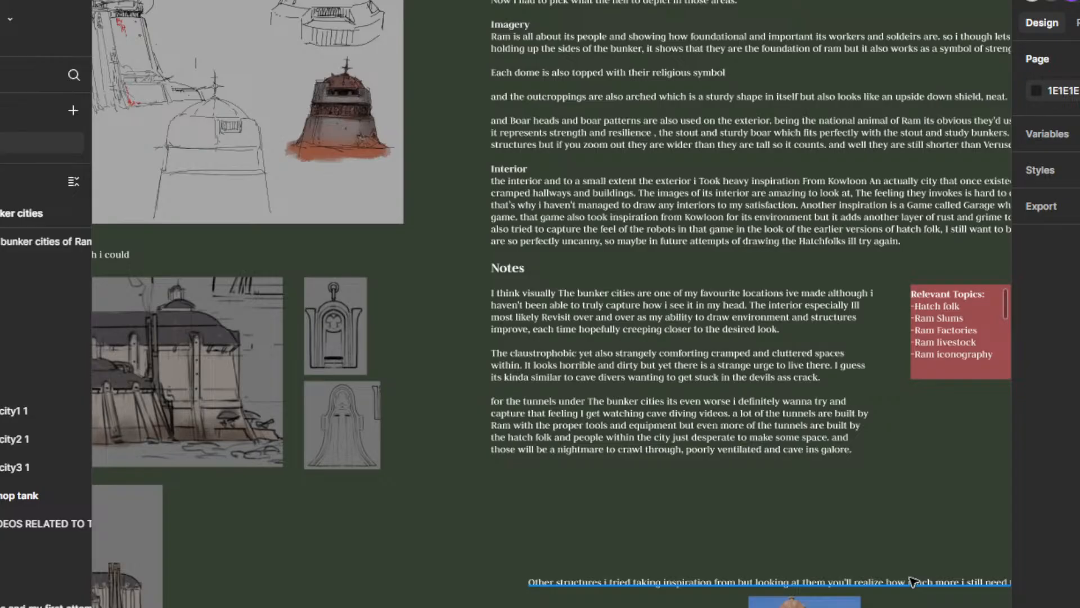
pyautogui.scroll(-3, 684, 399)
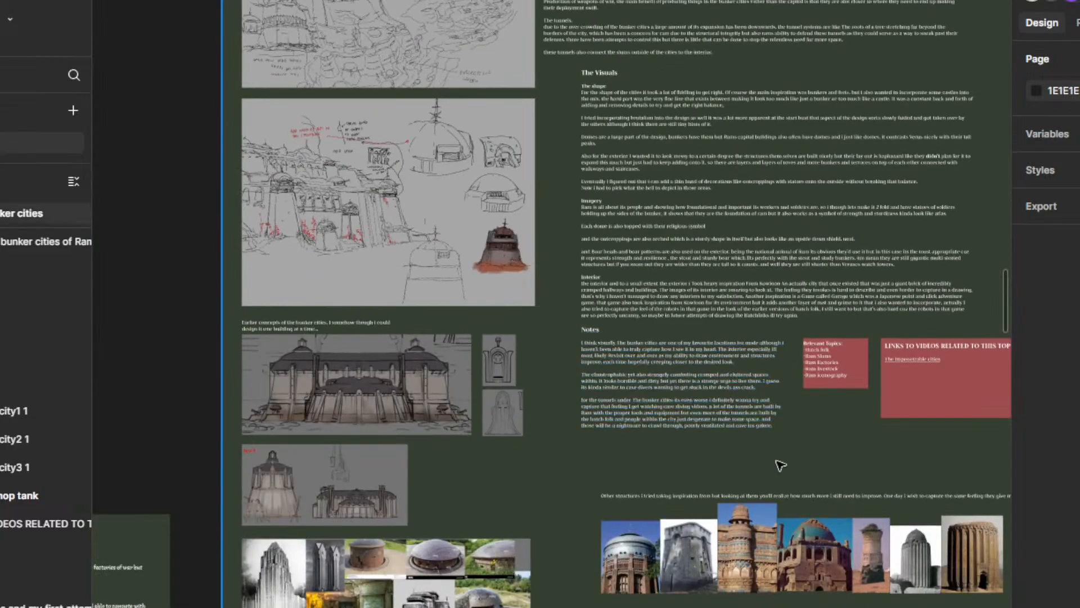
pyautogui.moveTo(766, 461); pyautogui.dragTo(681, 514)
pyautogui.scroll(3, 591, 440)
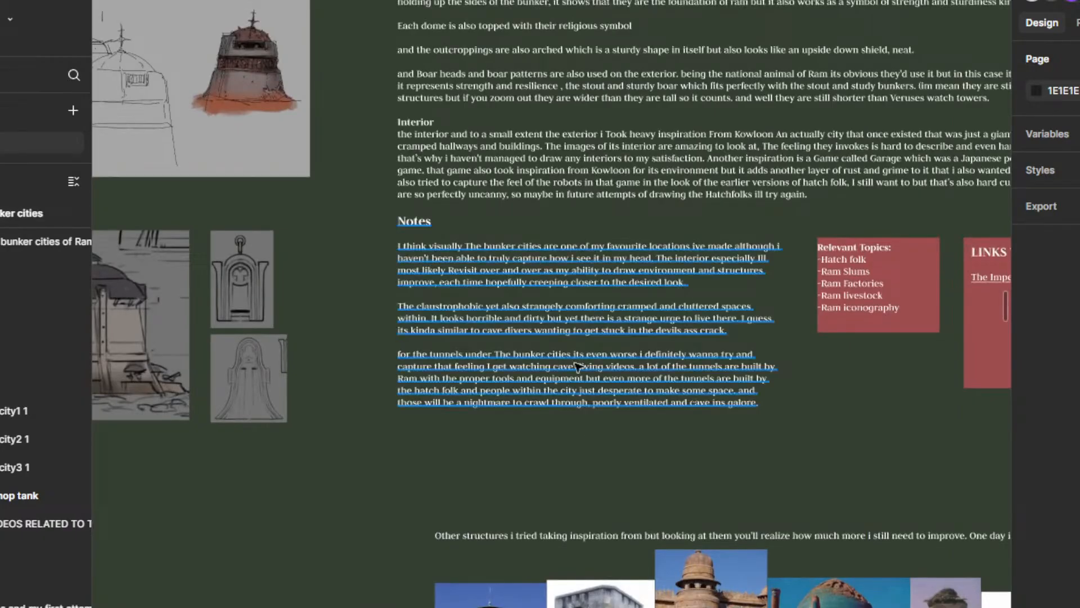
pyautogui.scroll(2, 680, 338)
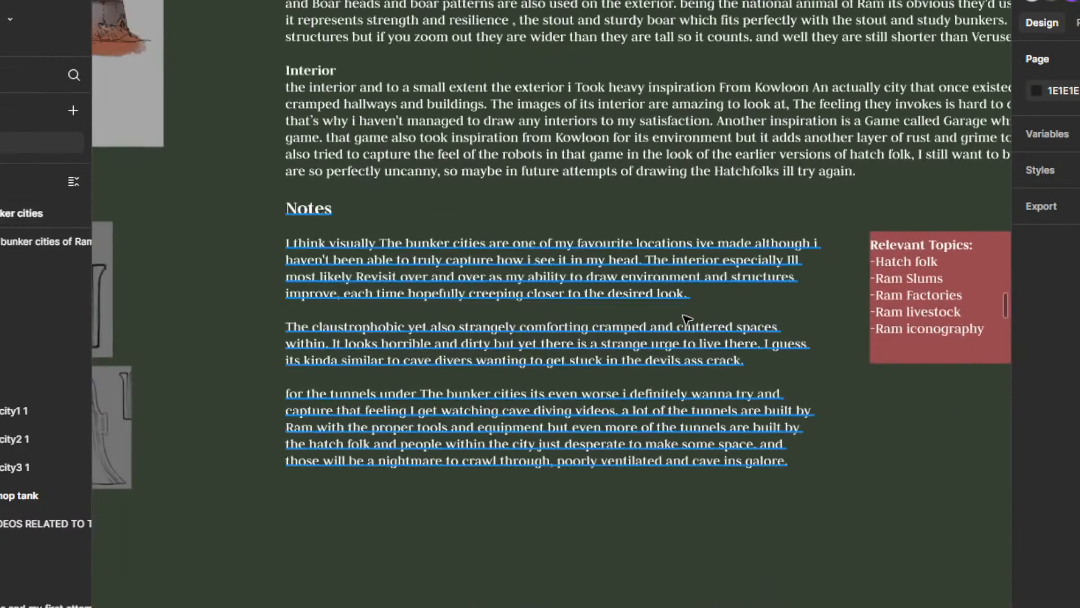
pyautogui.scroll(-2, 579, 502)
# Step: Examine the Relevant Topics box and the box of related video links beside the Notes section
pyautogui.hscroll(3, 620, 509)
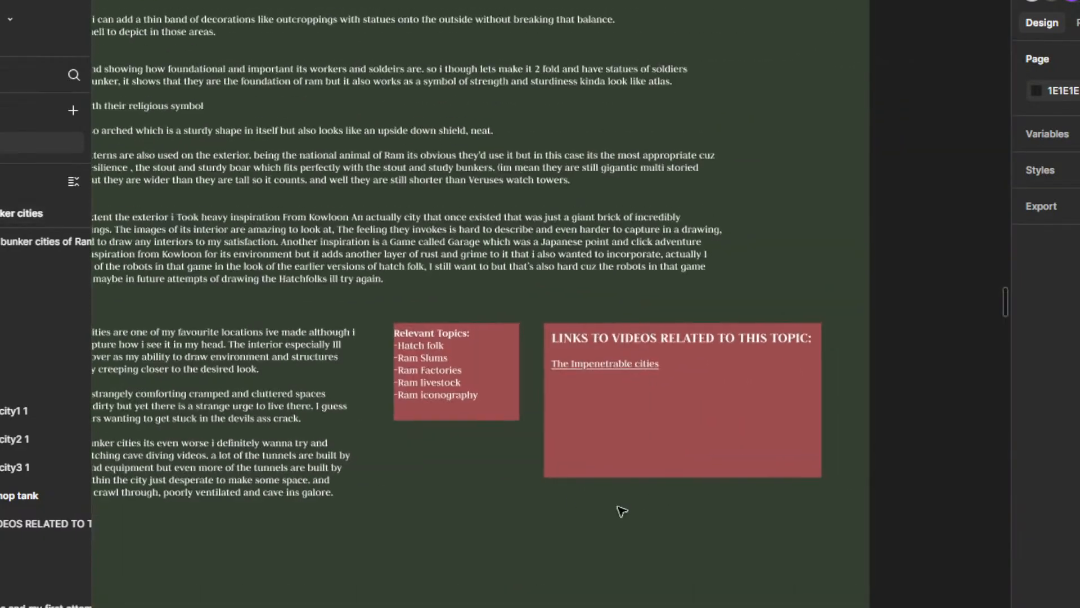
pyautogui.scroll(-1, 598, 463)
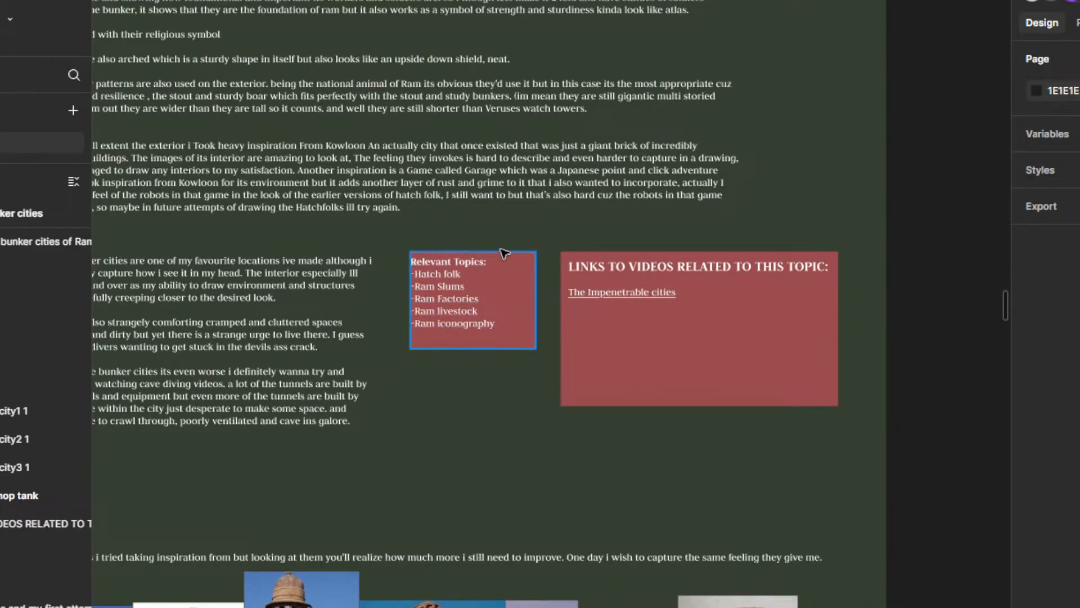
pyautogui.scroll(3, 439, 289)
pyautogui.scroll(-3, 495, 418)
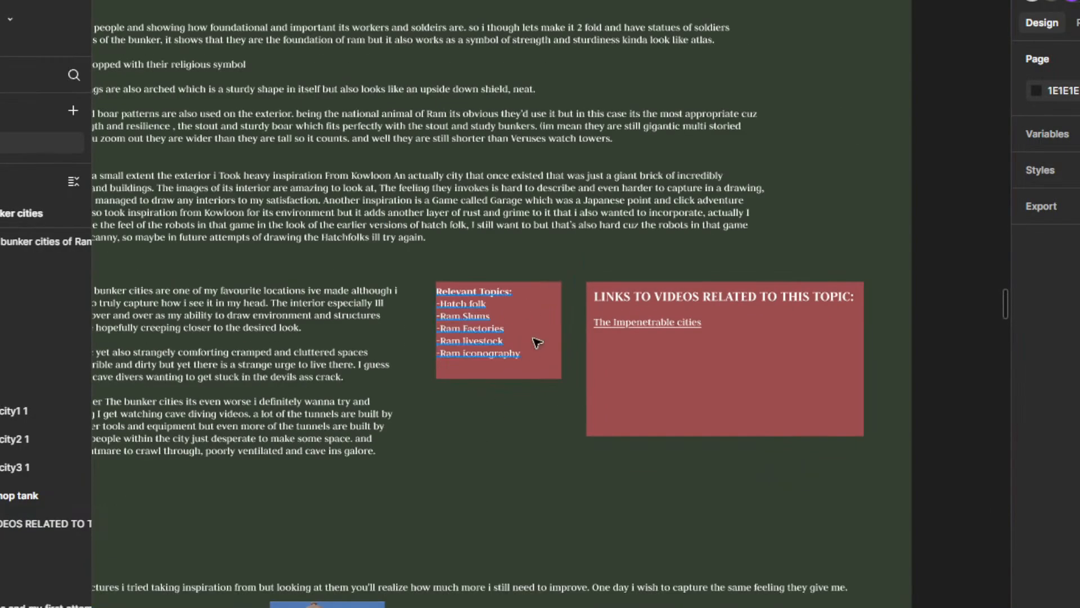
pyautogui.scroll(3, 629, 367)
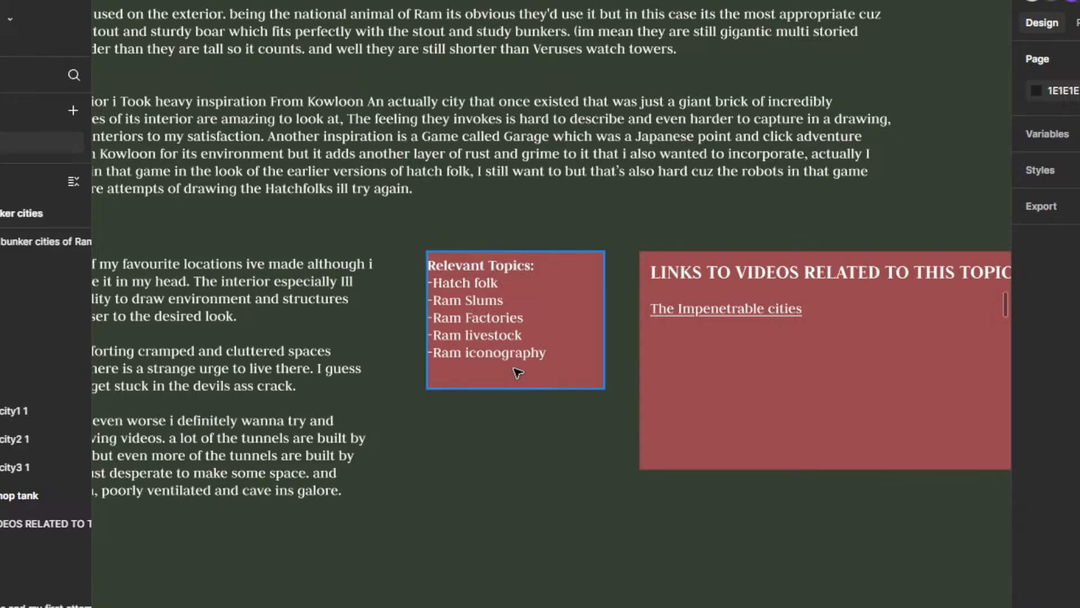
pyautogui.scroll(-5, 533, 417)
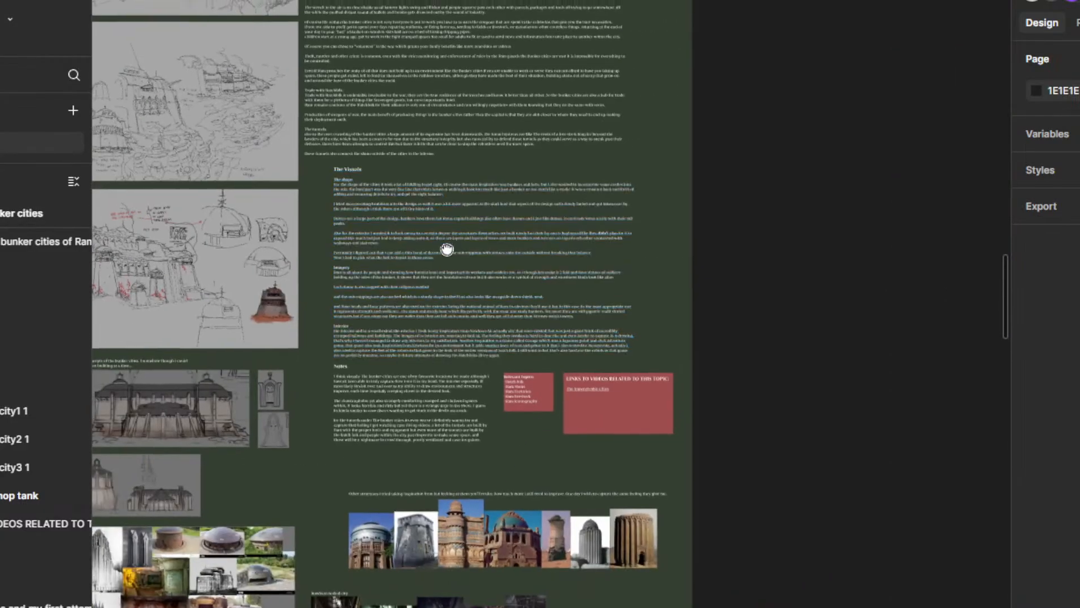
# Step: Look over the overall layout of sketches, text sections and reference images in the Ram bunker cities frame
pyautogui.moveTo(446, 249)
pyautogui.mouseDown()
pyautogui.moveTo(516, 284)
pyautogui.moveTo(552, 410)
pyautogui.mouseUp()
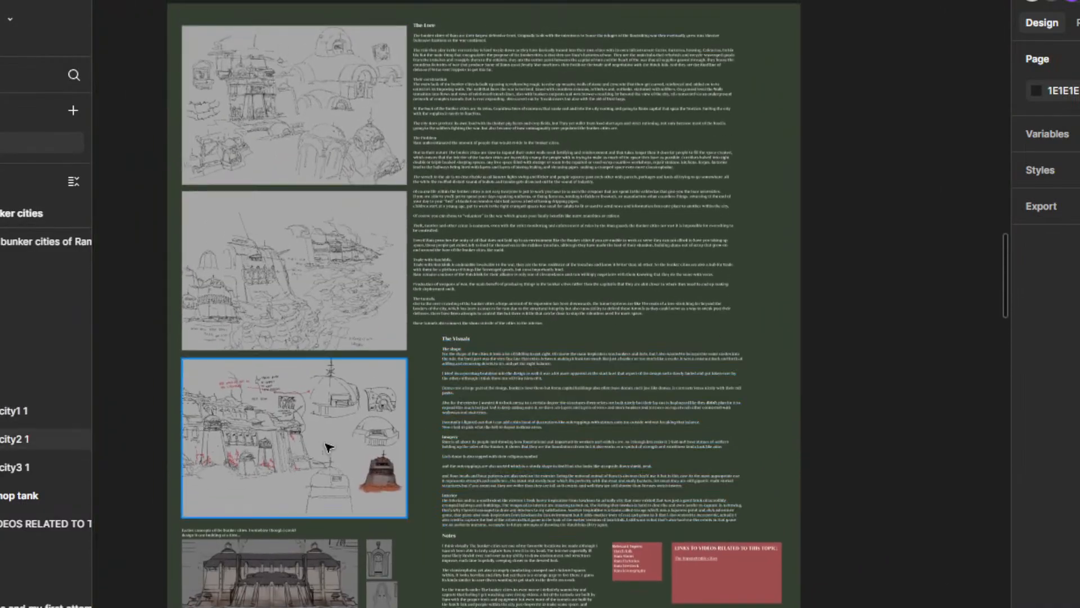
pyautogui.scroll(3, 645, 596)
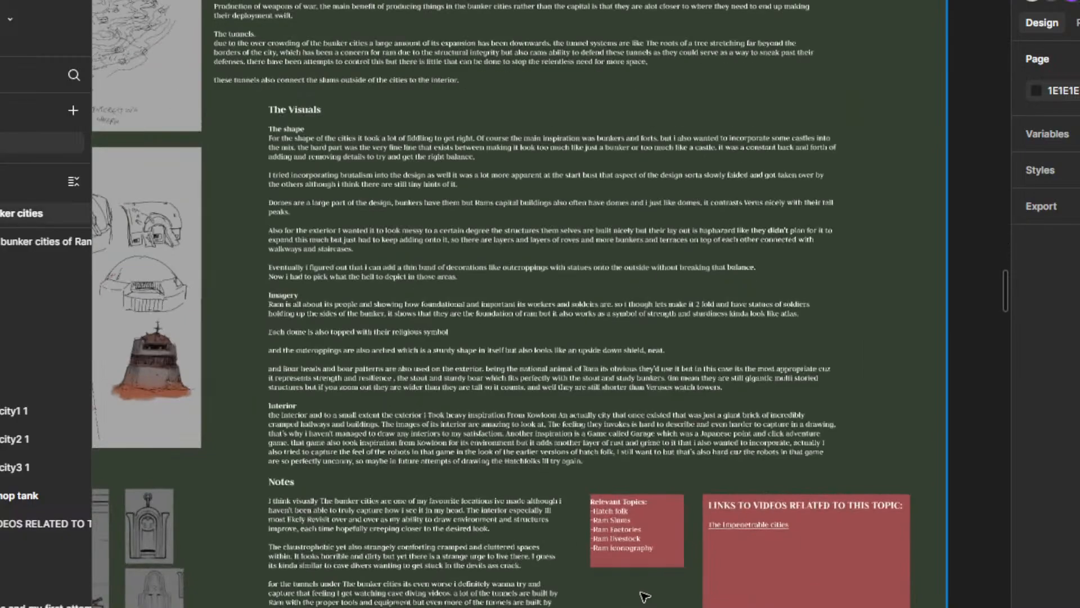
pyautogui.scroll(-3, 644, 458)
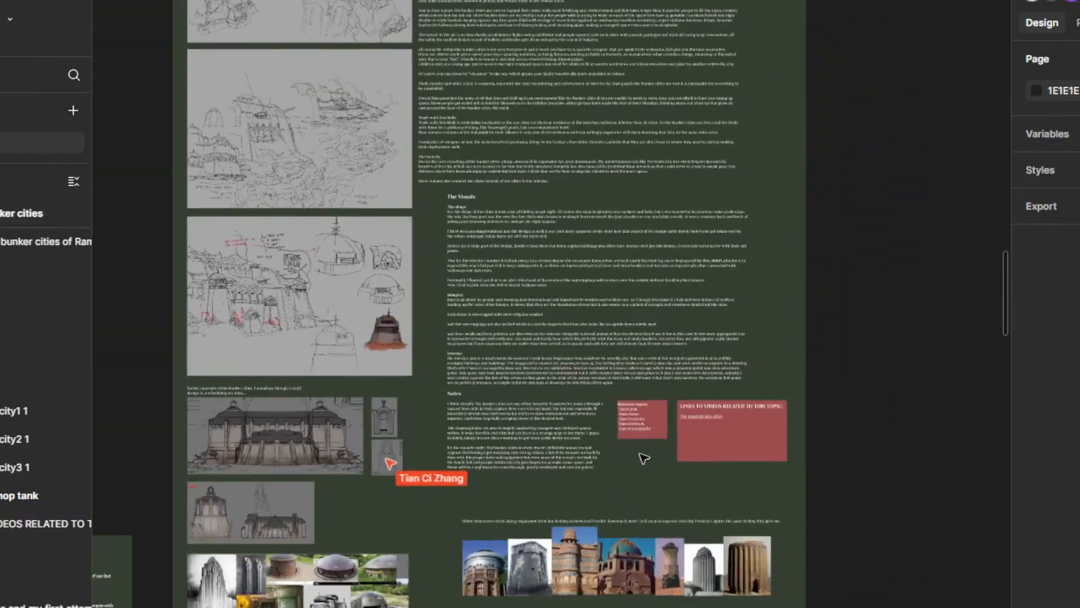
pyautogui.scroll(-2, 641, 466)
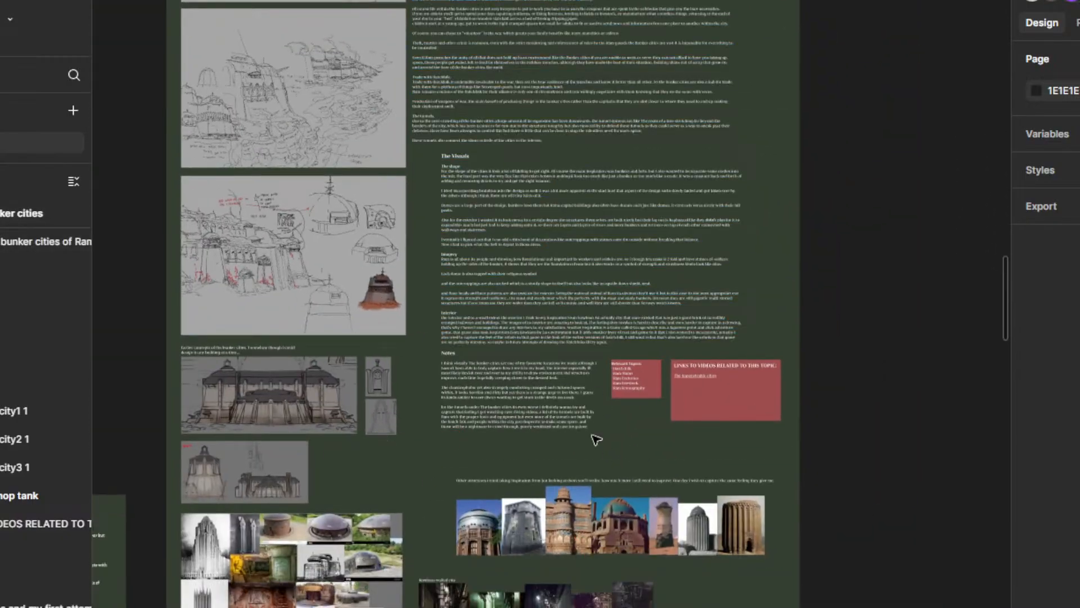
# Step: Read the entries in the Relevant Topics box and the video links box of the Ram bunker cities frame
pyautogui.scroll(5, 619, 400)
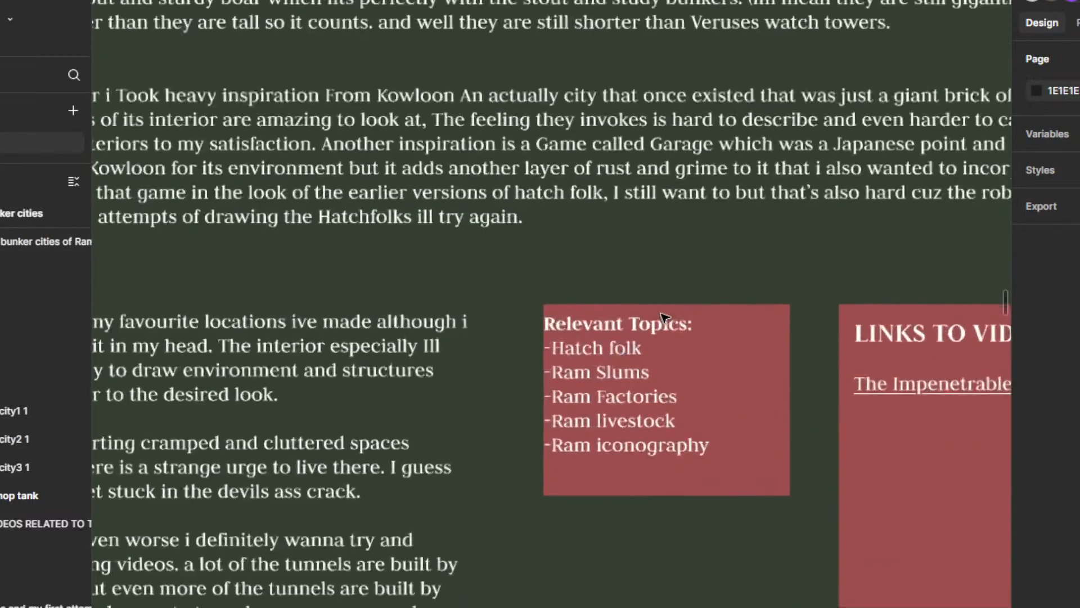
pyautogui.scroll(-5, 664, 317)
pyautogui.scroll(5, 619, 385)
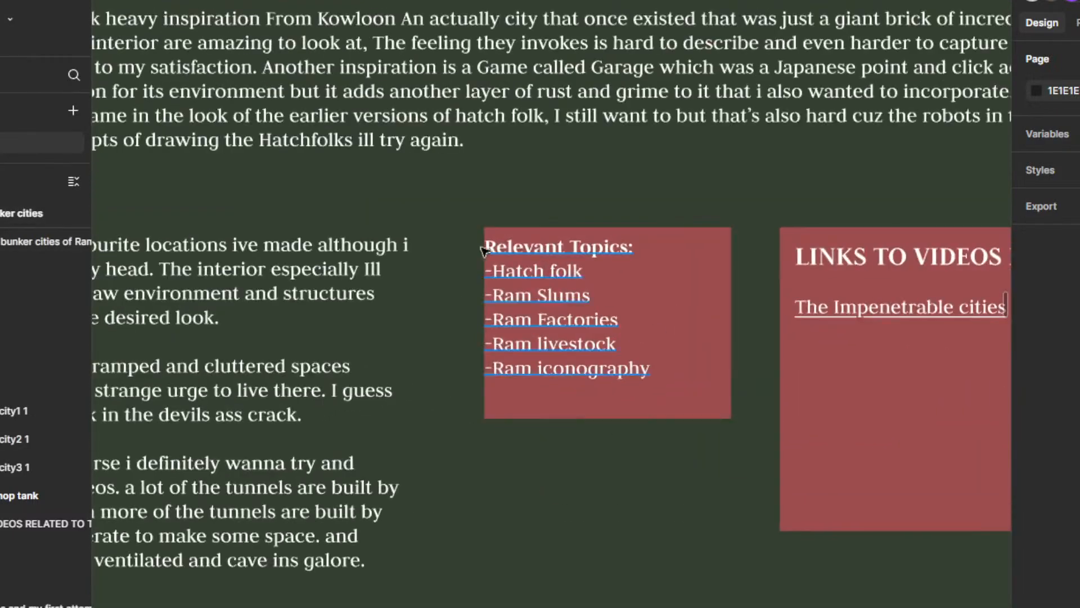
pyautogui.click(585, 307)
pyautogui.click(582, 476)
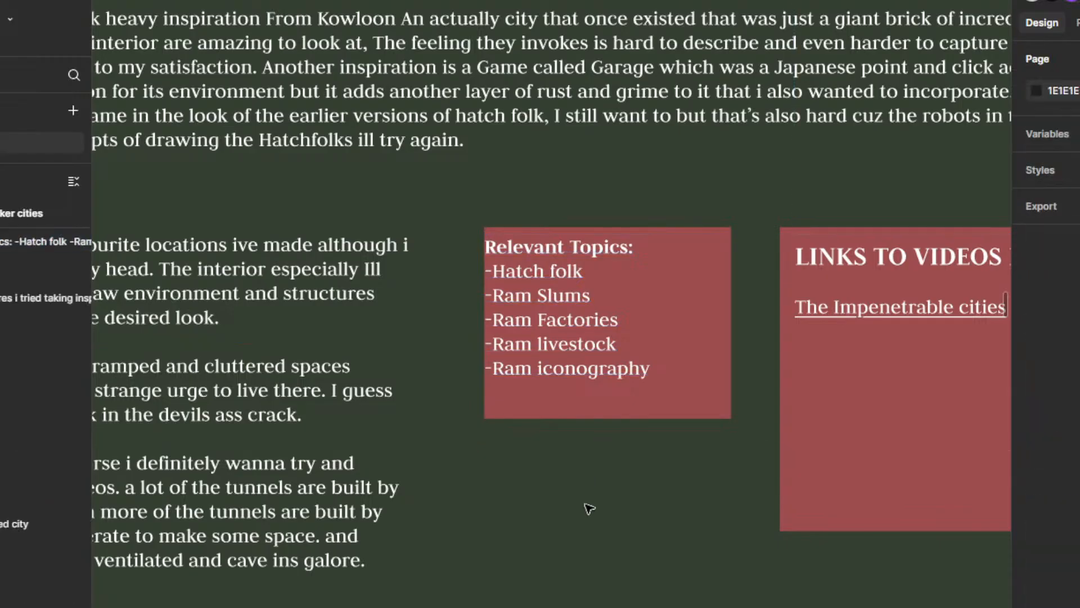
pyautogui.scroll(-3, 583, 480)
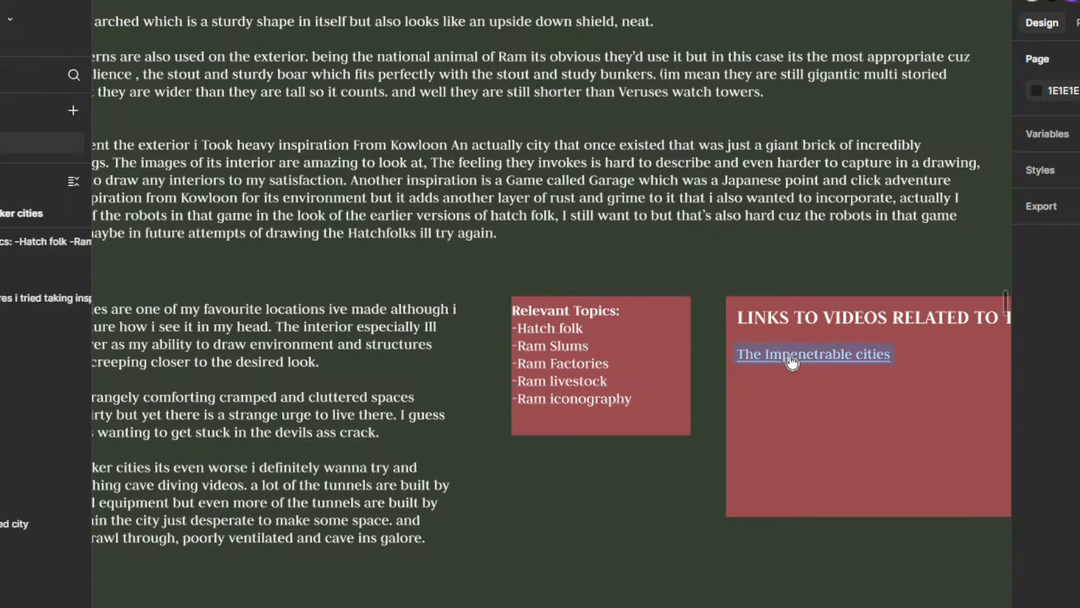
pyautogui.click(629, 400)
pyautogui.click(600, 513)
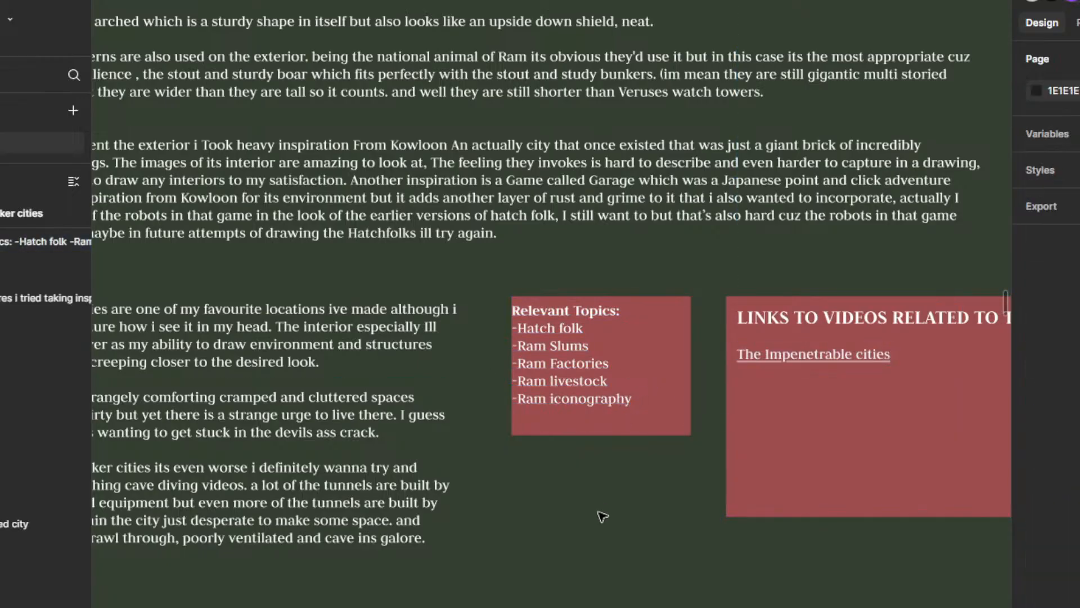
pyautogui.scroll(-3, 622, 460)
pyautogui.scroll(-3, 591, 379)
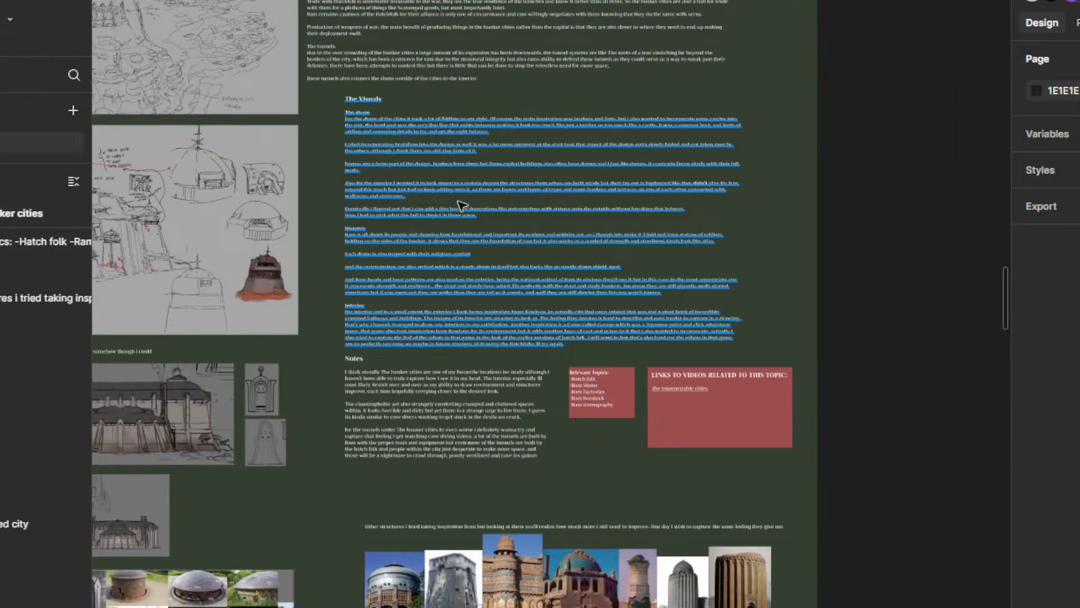
# Step: Find the Ram Iconography frame on the board and examine its religious symbol list, boar imagery notes and reference pictures
pyautogui.moveTo(462, 183); pyautogui.dragTo(575, 533)
pyautogui.moveTo(510, 185); pyautogui.dragTo(644, 552)
pyautogui.scroll(-5, 564, 251)
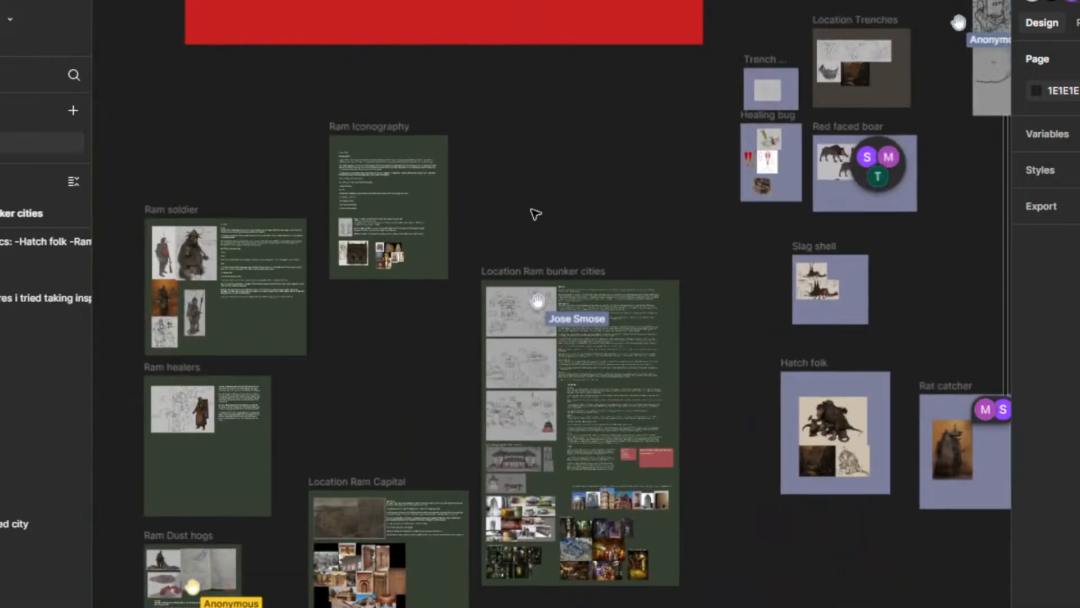
pyautogui.moveTo(535, 215); pyautogui.dragTo(728, 265)
pyautogui.scroll(4, 651, 246)
pyautogui.scroll(4, 650, 246)
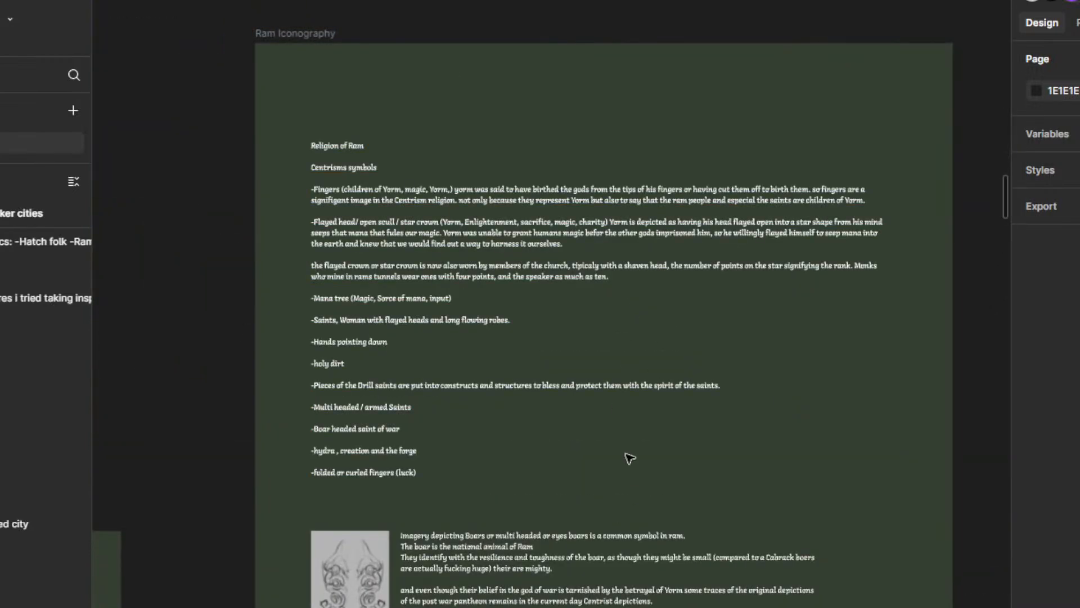
pyautogui.moveTo(629, 458); pyautogui.dragTo(639, 354)
pyautogui.moveTo(645, 416); pyautogui.dragTo(646, 332)
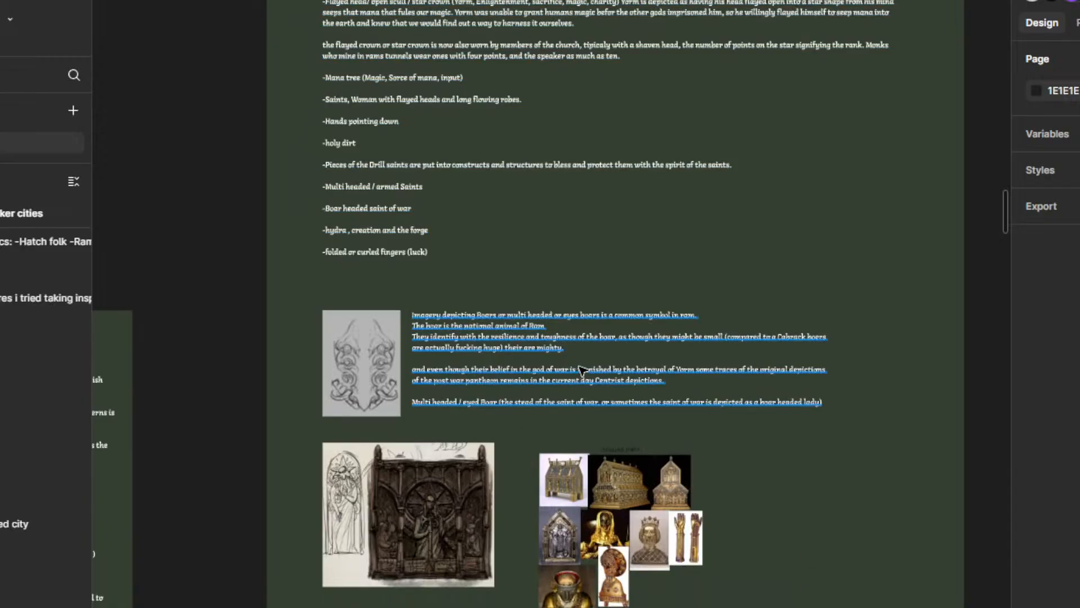
pyautogui.scroll(-2, 582, 370)
pyautogui.moveTo(567, 200); pyautogui.dragTo(608, 328)
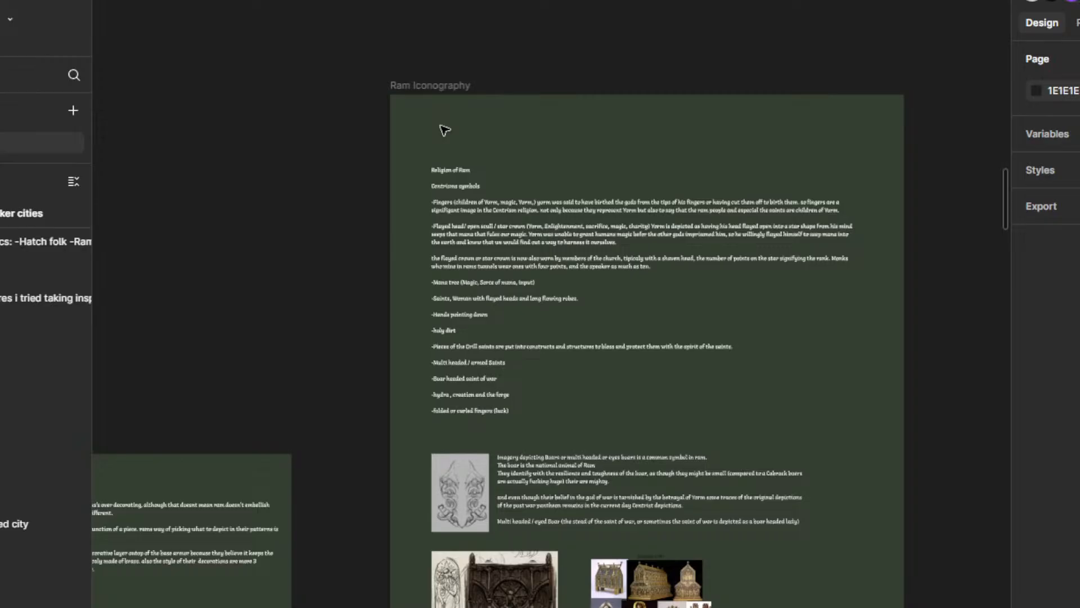
# Step: Look over the Ram Iconography frame as a whole alongside the neighbouring Ram soldier and Ram bunker cities frames
pyautogui.scroll(-3, 668, 346)
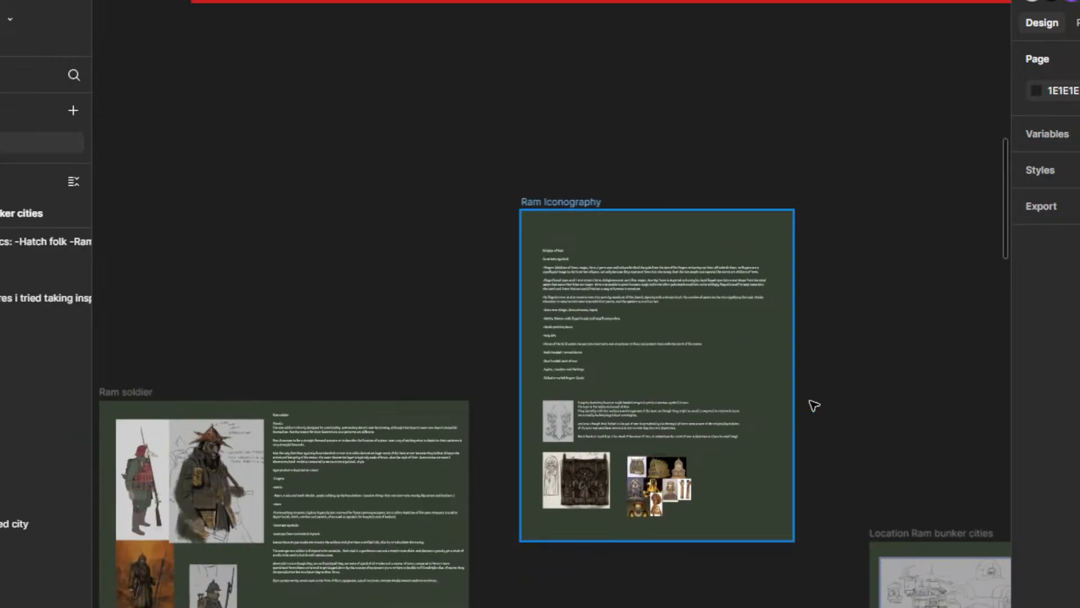
pyautogui.moveTo(849, 376); pyautogui.dragTo(707, 303)
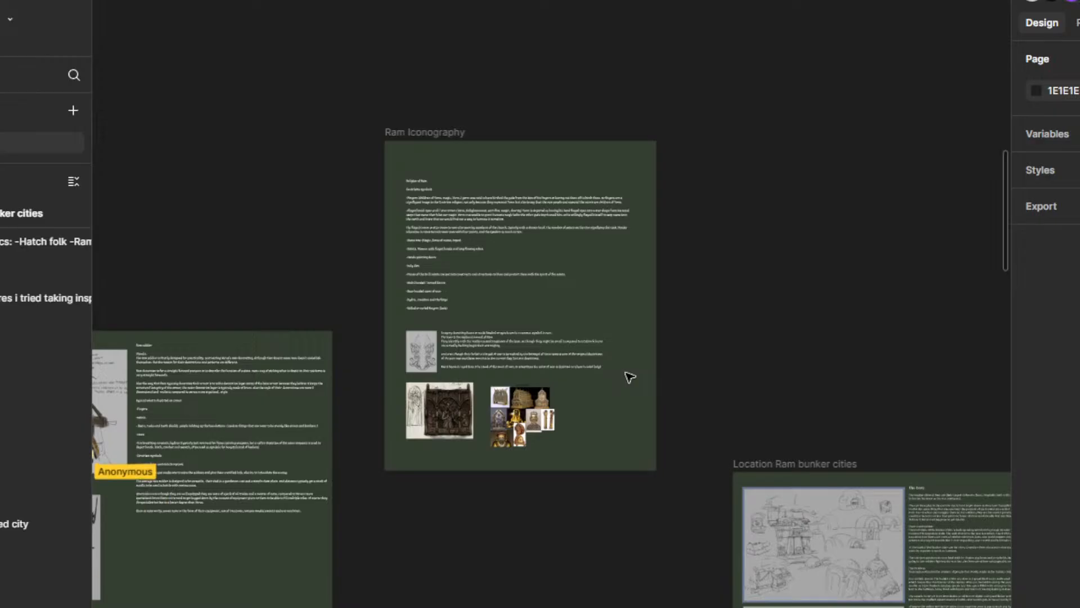
pyautogui.scroll(3, 531, 278)
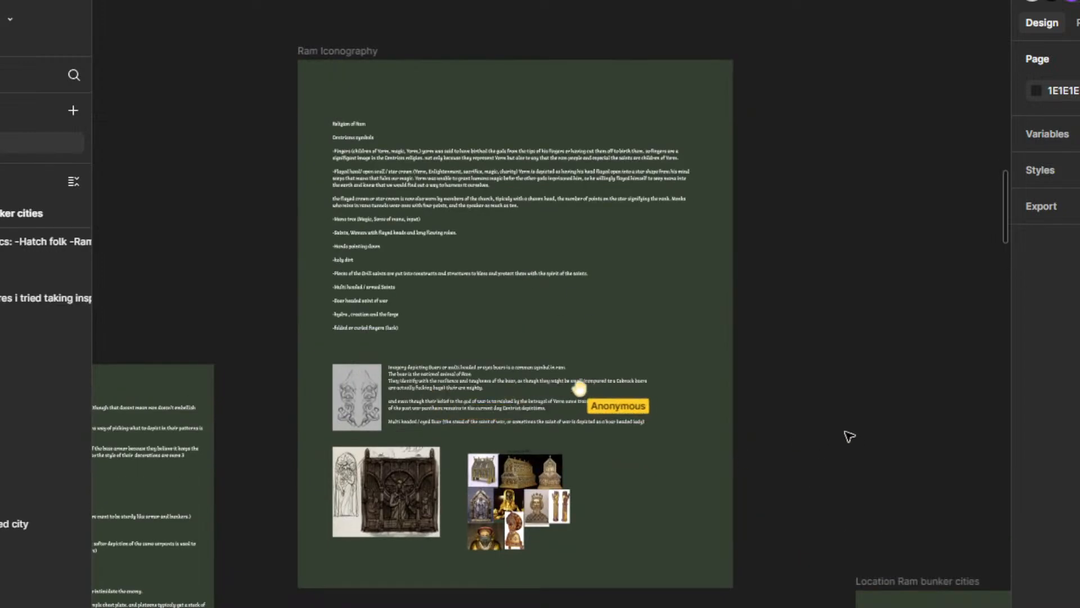
pyautogui.scroll(-4, 816, 297)
pyautogui.scroll(-2, 763, 400)
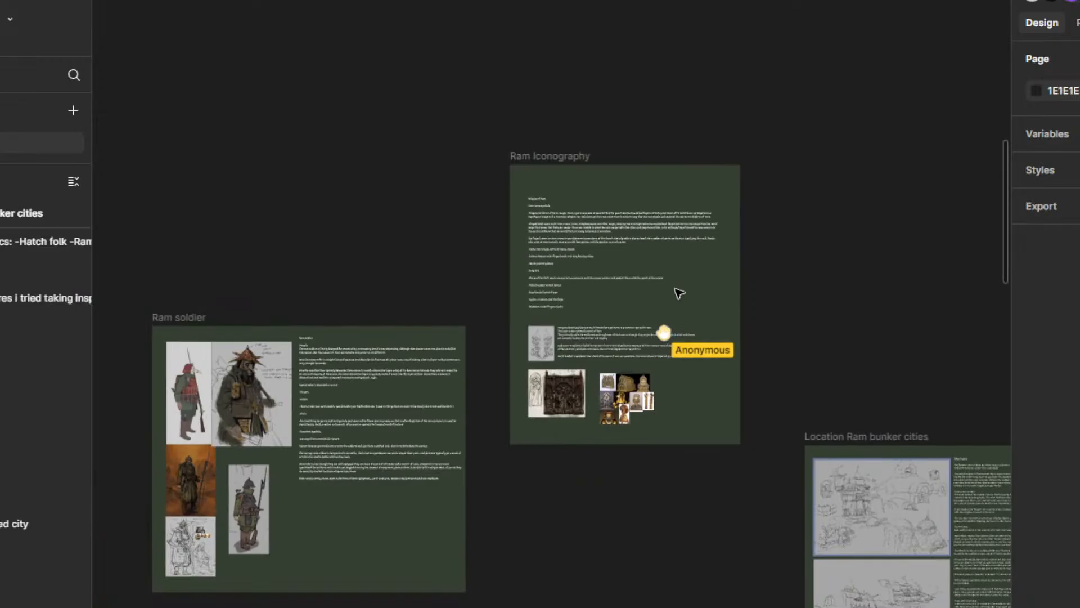
pyautogui.scroll(-2, 812, 353)
pyautogui.hscroll(4, 811, 353)
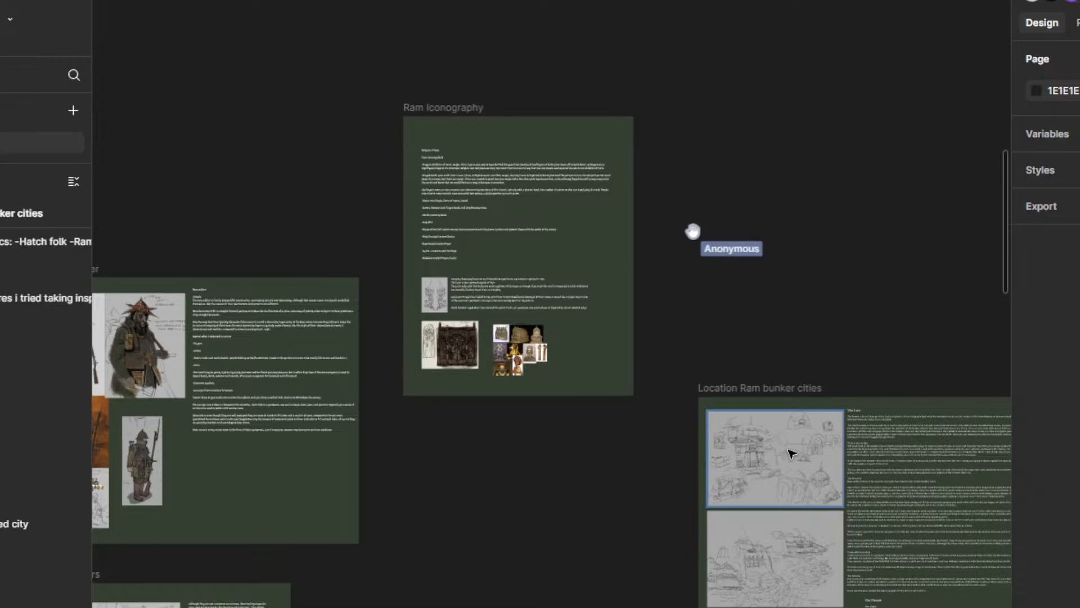
pyautogui.moveTo(753, 310); pyautogui.dragTo(659, 188)
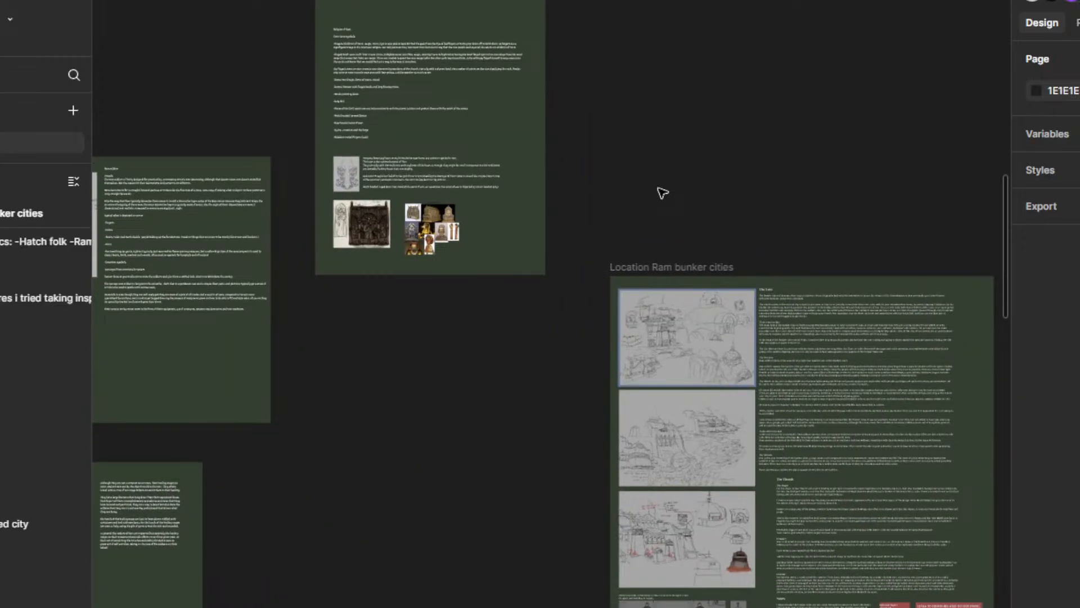
# Step: Return to the video links box in the Ram bunker cities frame and inspect the address behind The Impenetrable cities link
pyautogui.moveTo(731, 310); pyautogui.dragTo(661, 91)
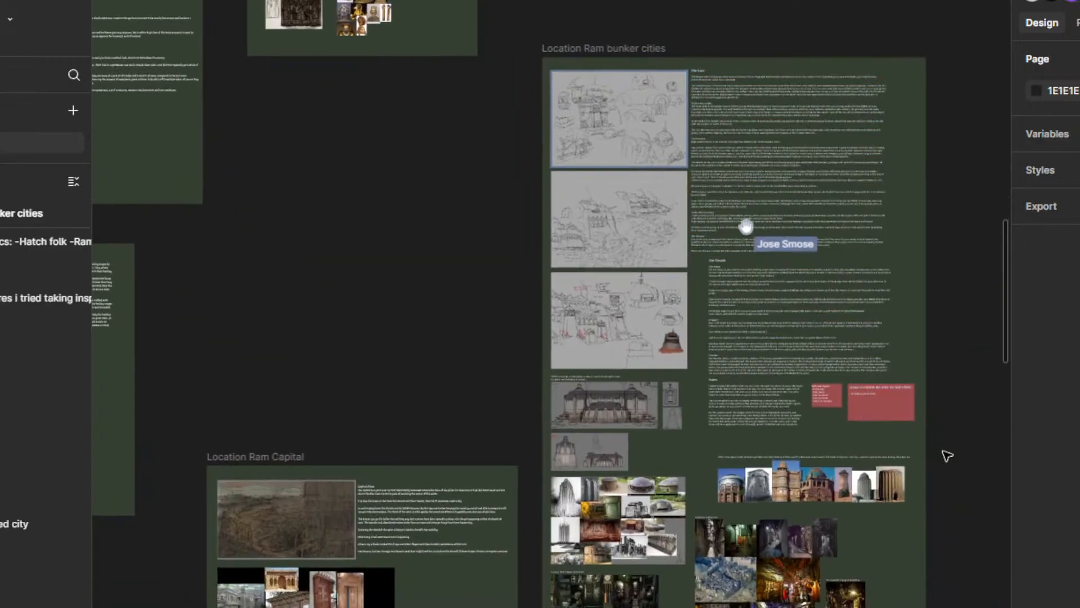
pyautogui.moveTo(944, 453); pyautogui.dragTo(636, 280)
pyautogui.scroll(-2, 835, 390)
pyautogui.scroll(-3, 696, 354)
pyautogui.scroll(10, 619, 305)
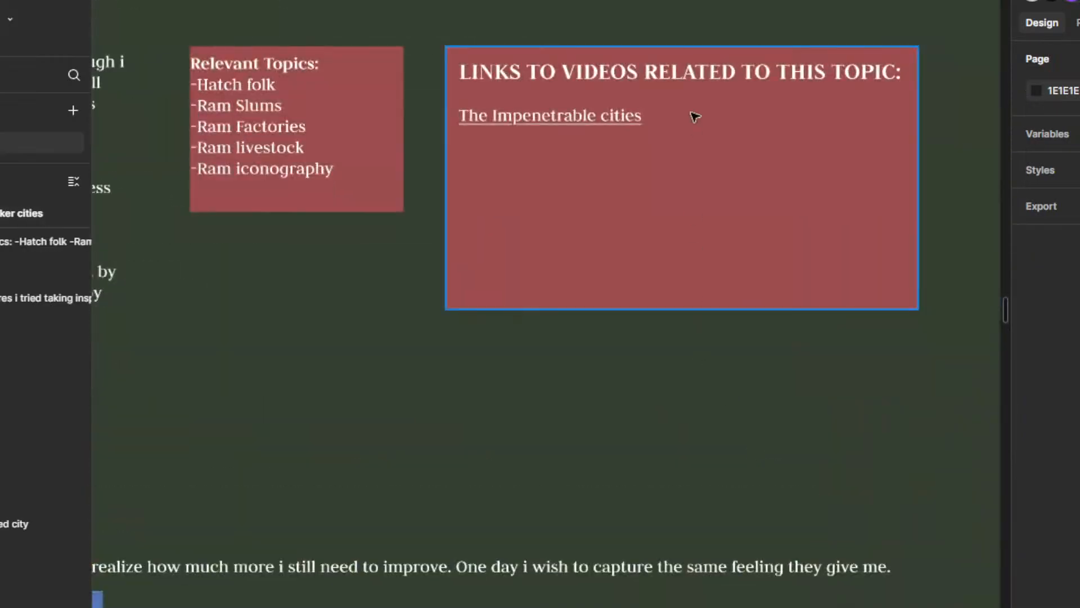
pyautogui.scroll(-4, 600, 362)
pyautogui.moveTo(666, 175); pyautogui.dragTo(679, 299)
pyautogui.scroll(1, 606, 309)
pyautogui.scroll(3, 607, 310)
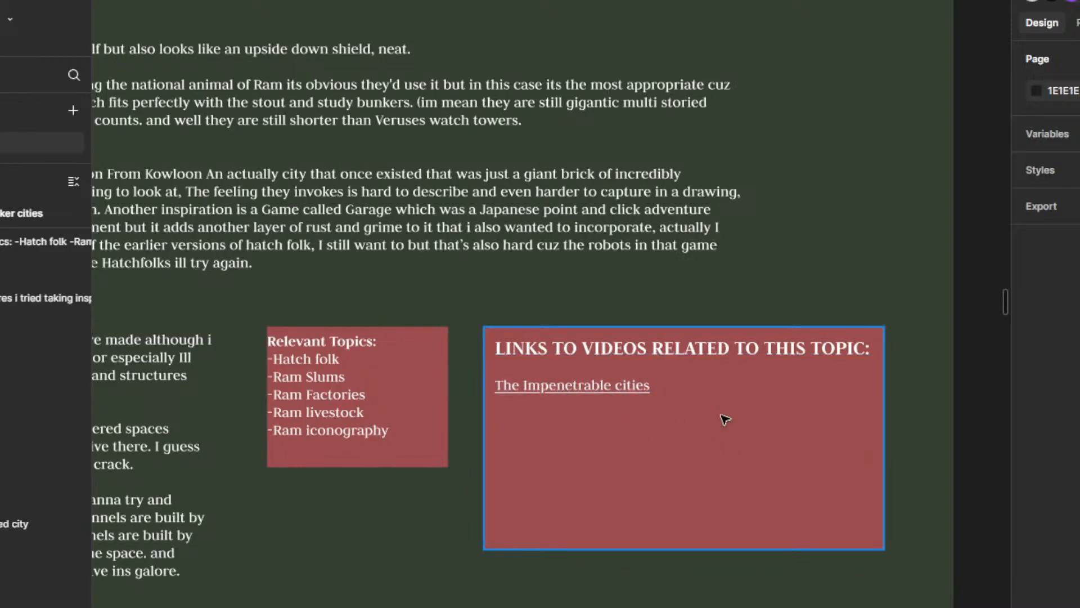
pyautogui.scroll(-2, 715, 416)
pyautogui.scroll(3, 661, 415)
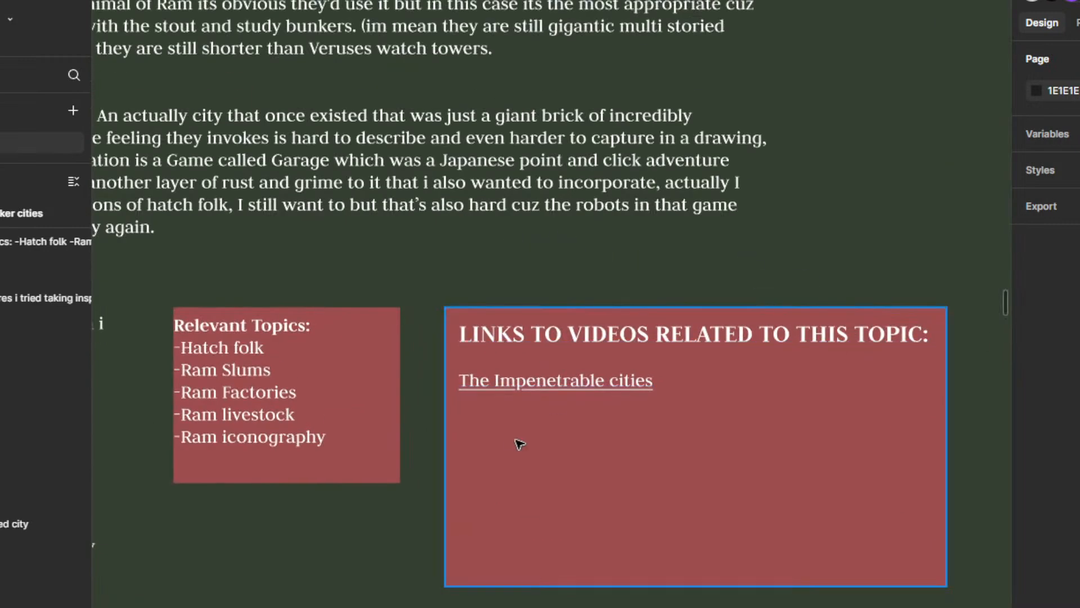
pyautogui.moveTo(575, 386)
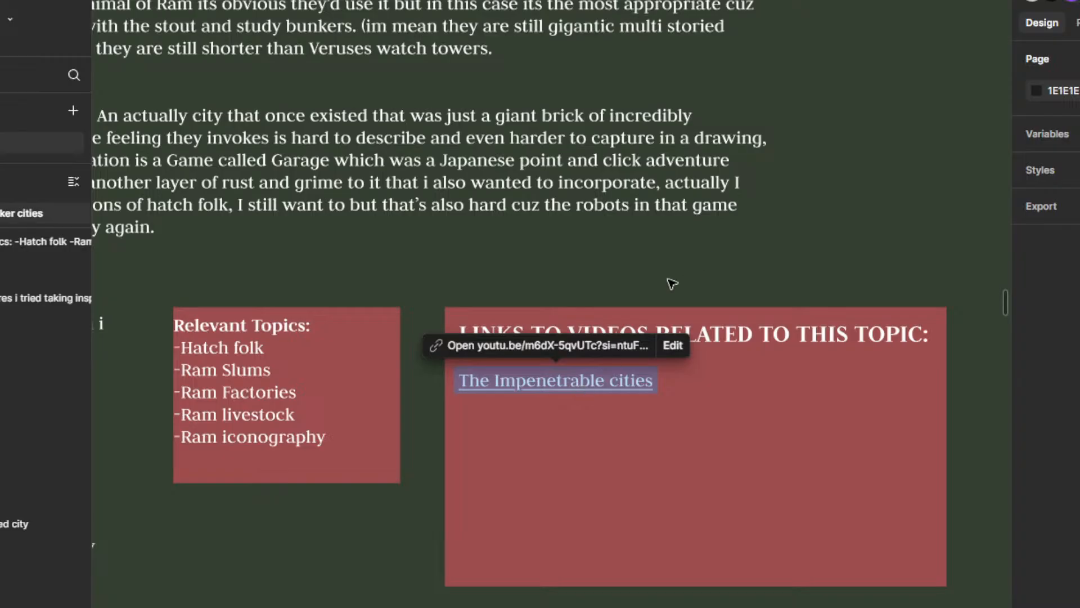
# Step: Find the Magic frame on the board and open its Manamorphosis text block for editing
pyautogui.scroll(-10, 703, 261)
pyautogui.moveTo(823, 453); pyautogui.dragTo(716, 363)
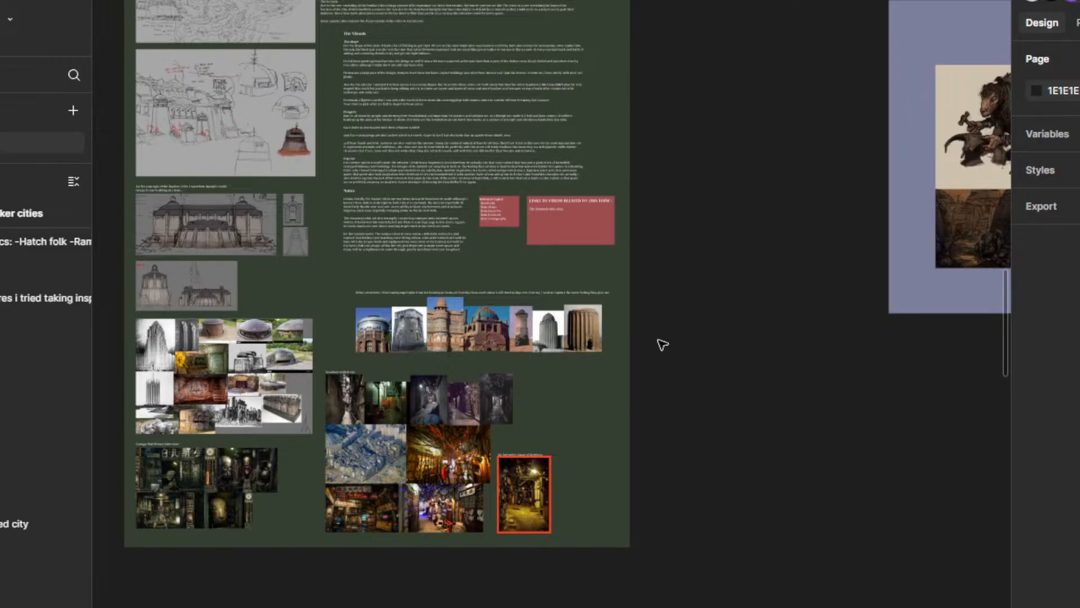
pyautogui.scroll(-7, 659, 340)
pyautogui.moveTo(754, 423); pyautogui.dragTo(518, 314)
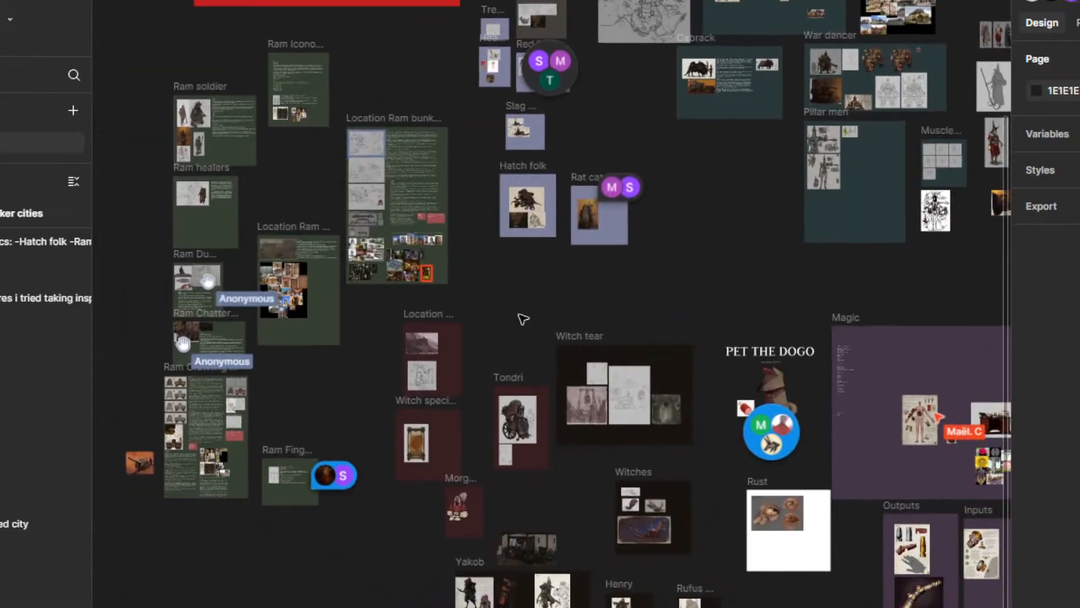
pyautogui.hscroll(5, 743, 238)
pyautogui.scroll(10, 598, 338)
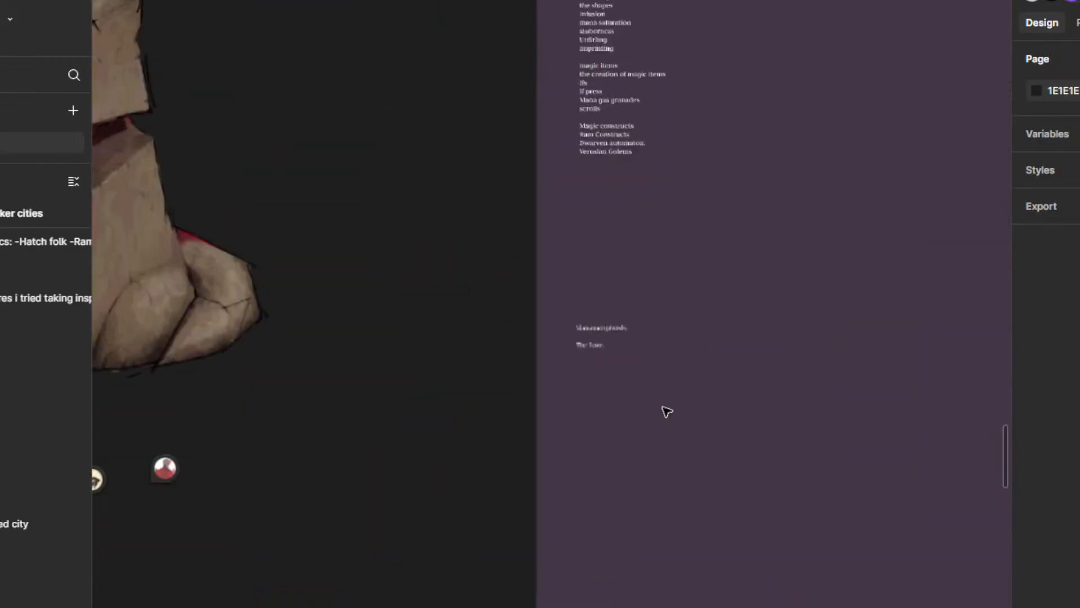
pyautogui.click(609, 354)
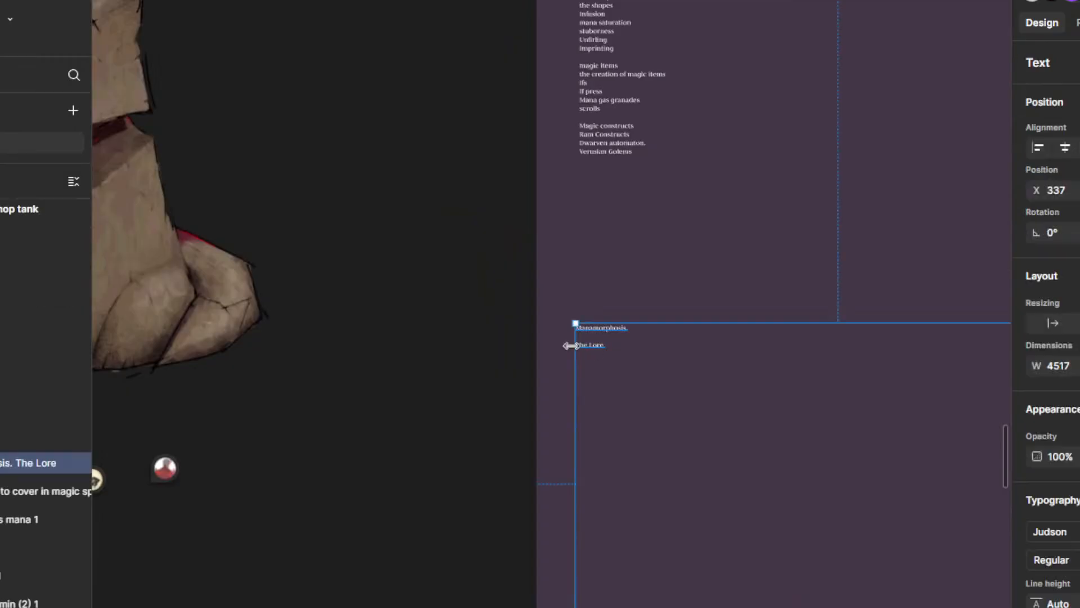
pyautogui.click(601, 358)
pyautogui.click(603, 344)
pyautogui.click(604, 360)
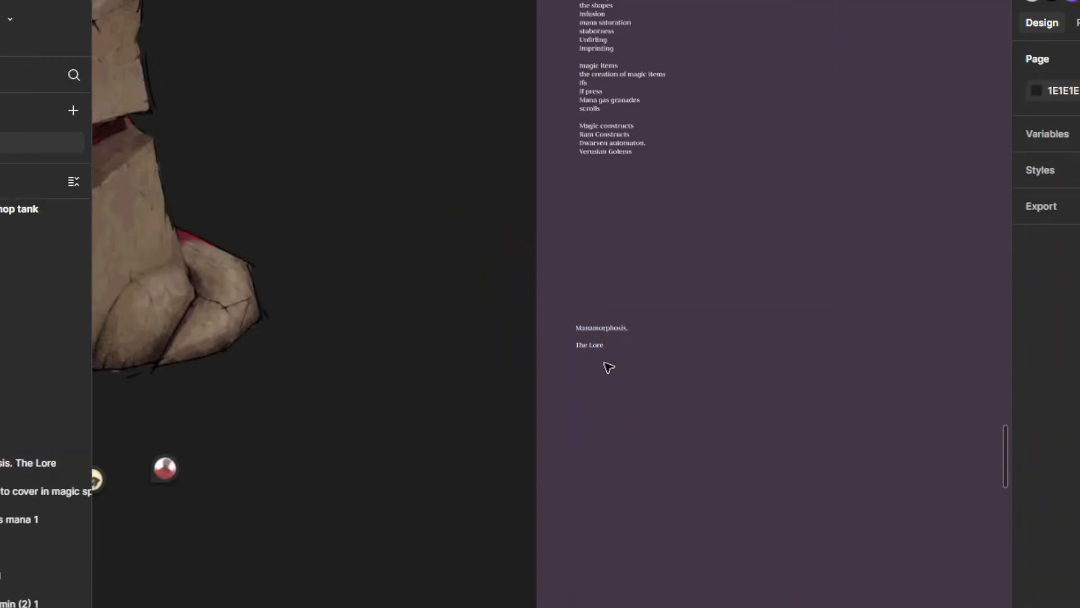
pyautogui.scroll(2, 668, 388)
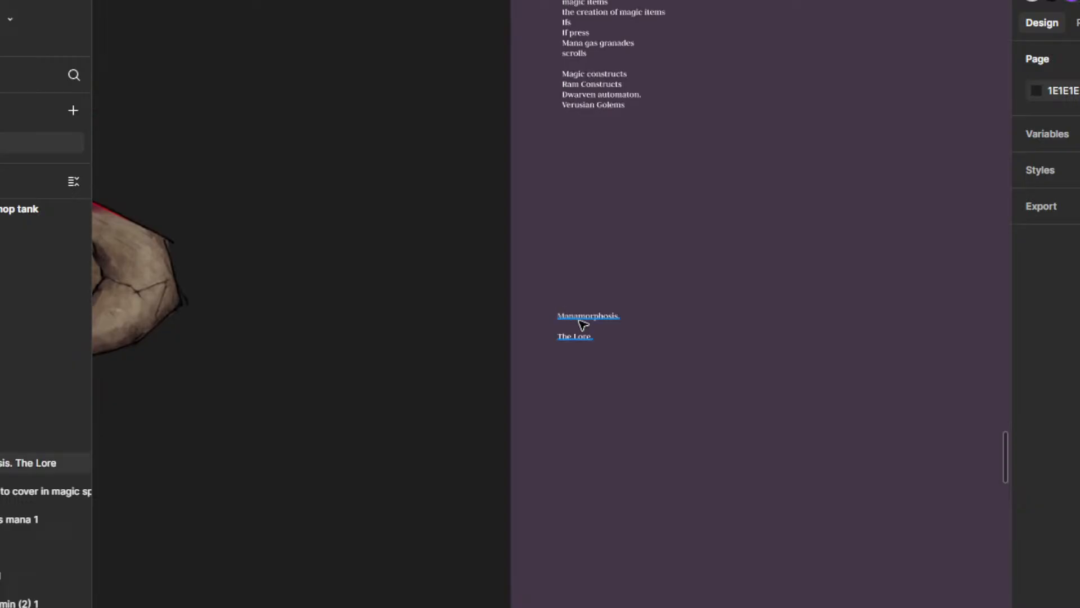
pyautogui.doubleClick(594, 348)
pyautogui.click(600, 357)
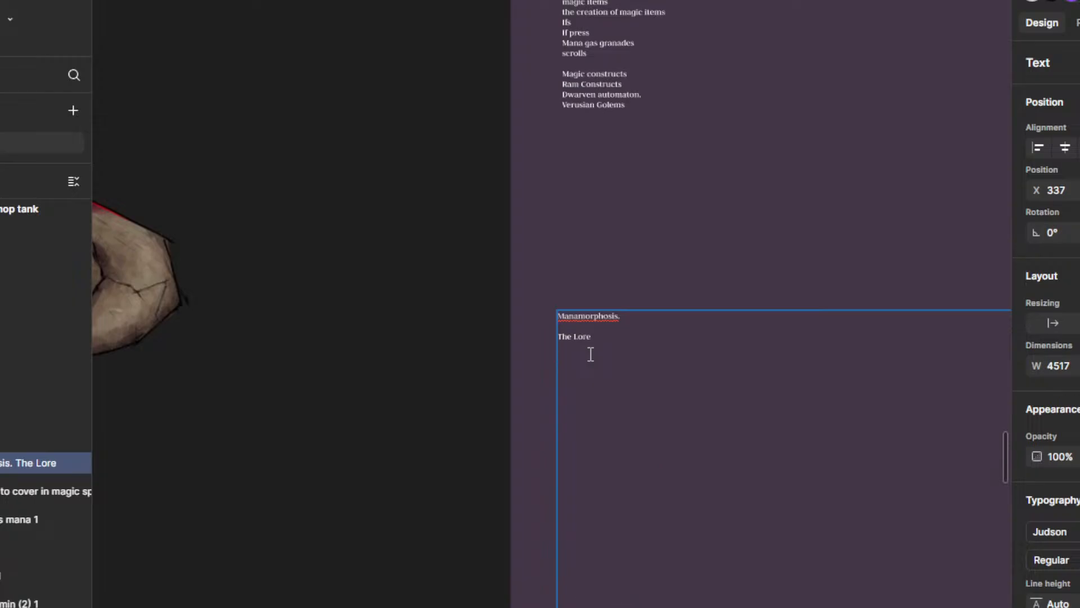
# Step: Begin a new line beneath the "The Lore" heading in the Manamorphosis text block with the word "Manamorphosis"
pyautogui.scroll(-10, 678, 334)
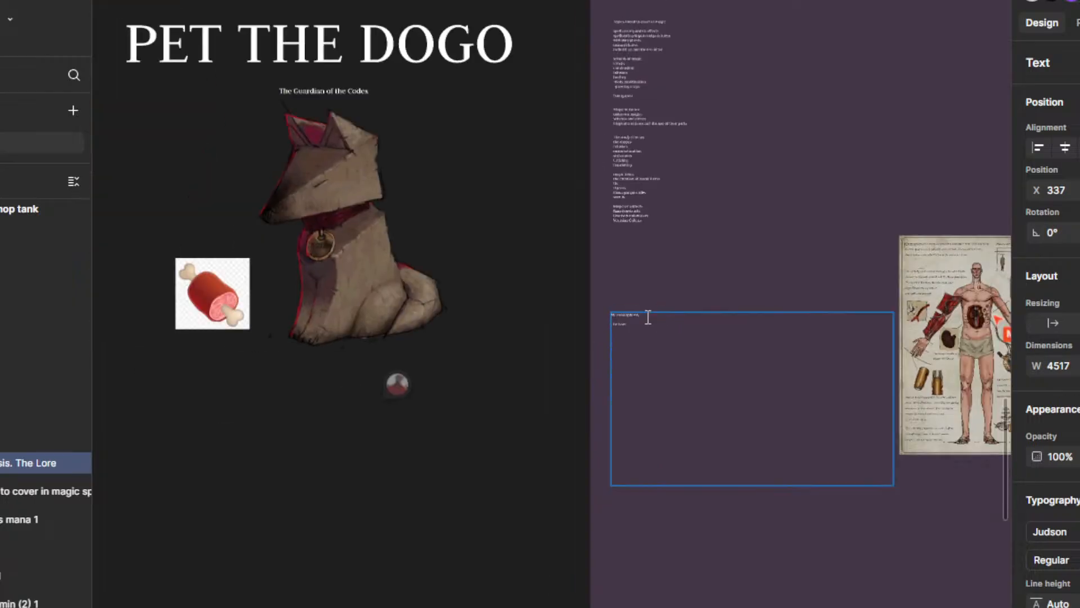
pyautogui.scroll(5, 642, 328)
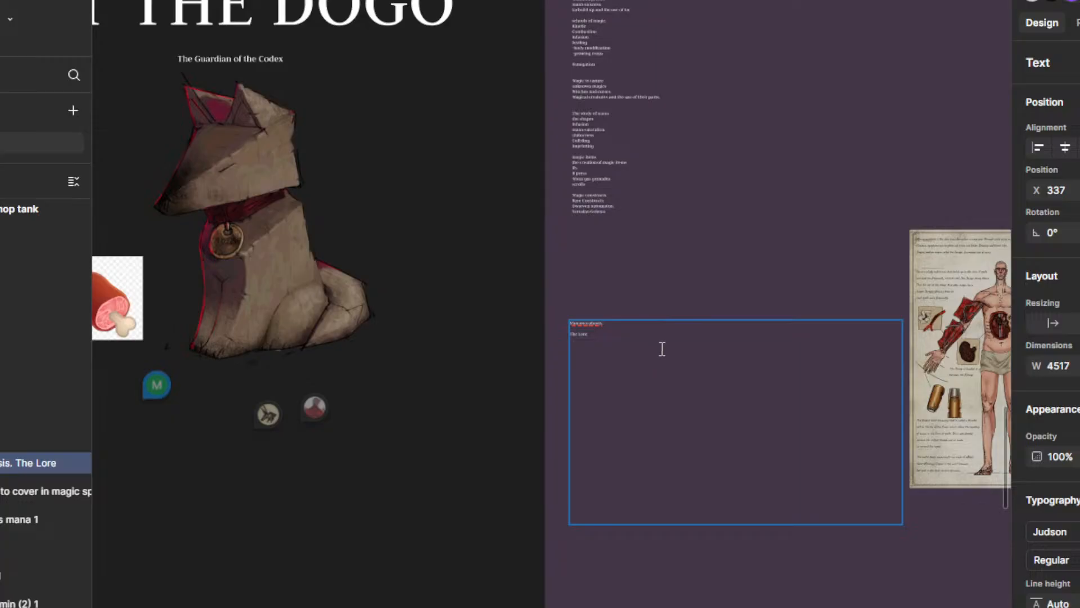
pyautogui.scroll(-10, 662, 348)
pyautogui.moveTo(585, 278); pyautogui.dragTo(562, 163)
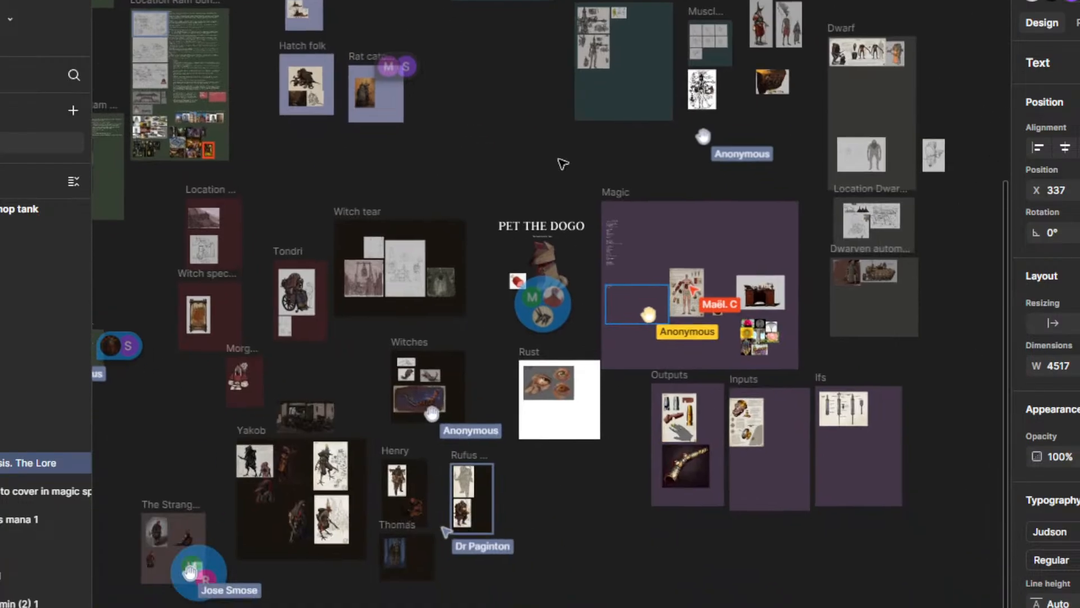
pyautogui.scroll(12, 641, 315)
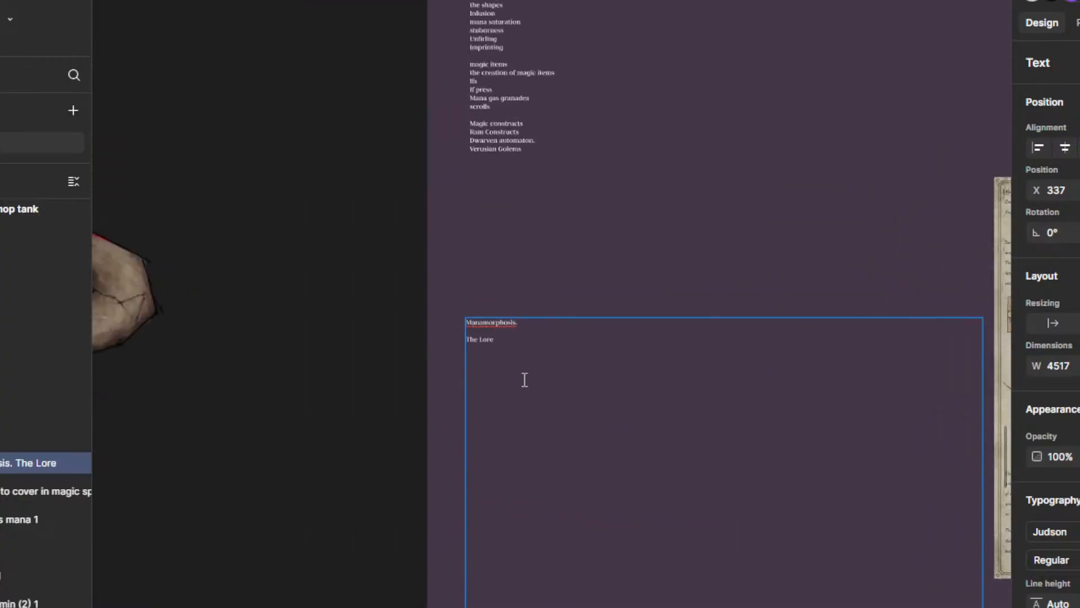
pyautogui.scroll(5, 524, 380)
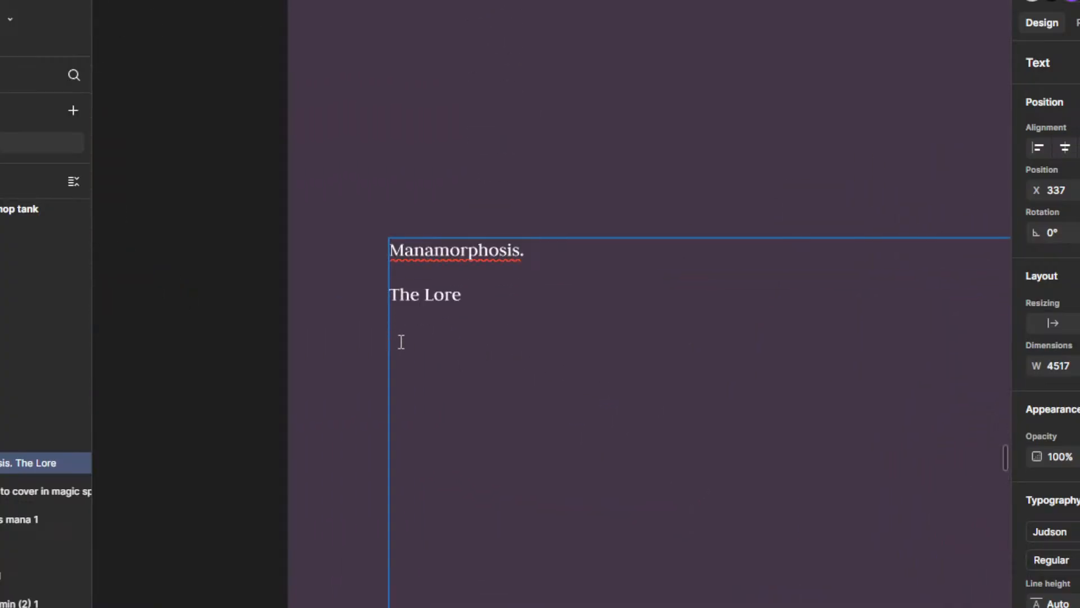
pyautogui.write('M')
pyautogui.press('BackSpace')
pyautogui.press('BackSpace')
pyautogui.write('Map')
pyautogui.press('BackSpace')
pyautogui.write('nal')
pyautogui.press('BackSpace')
pyautogui.write('morphosis ')
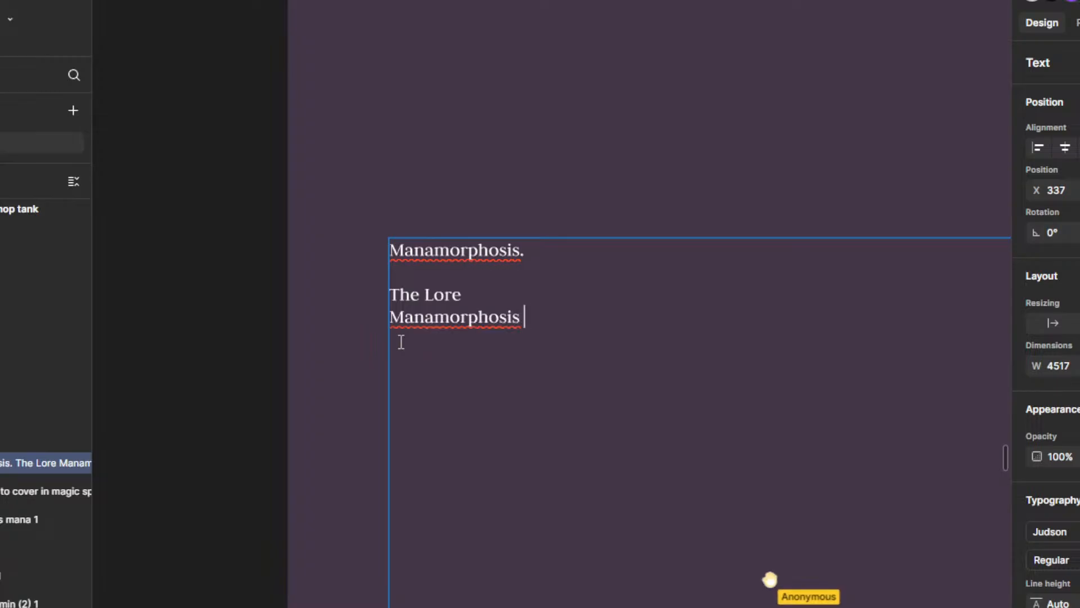
pyautogui.write('are the cha')
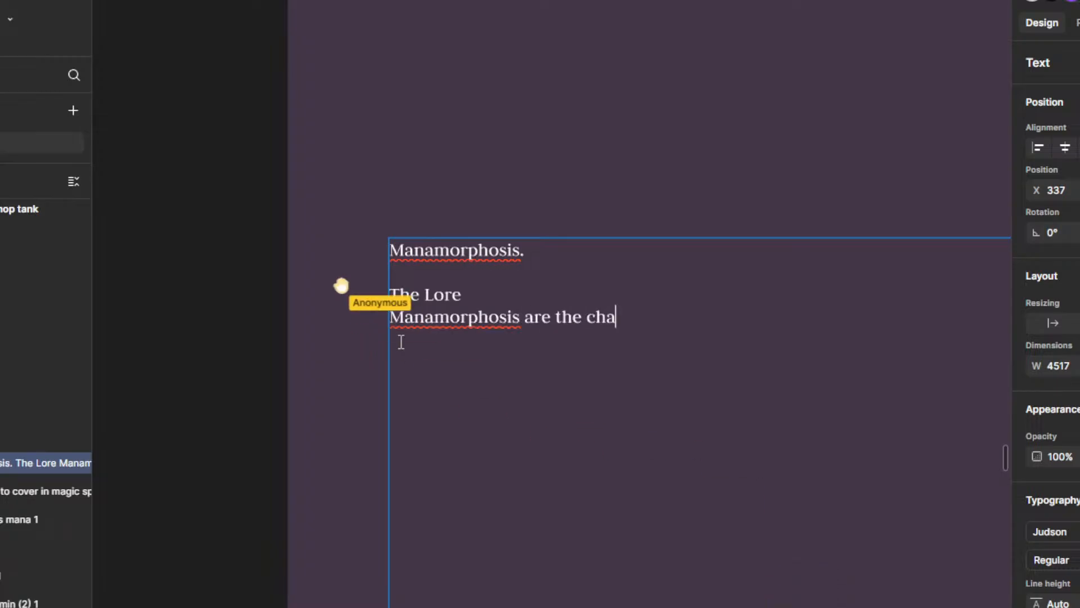
pyautogui.write('ngs es ')
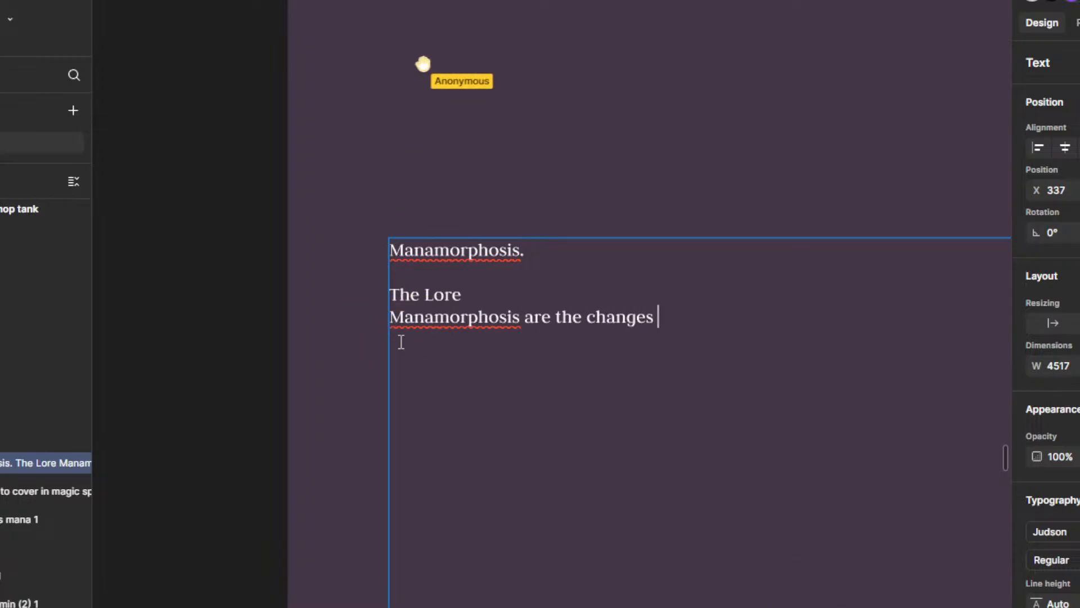
pyautogui.write('an idividu')
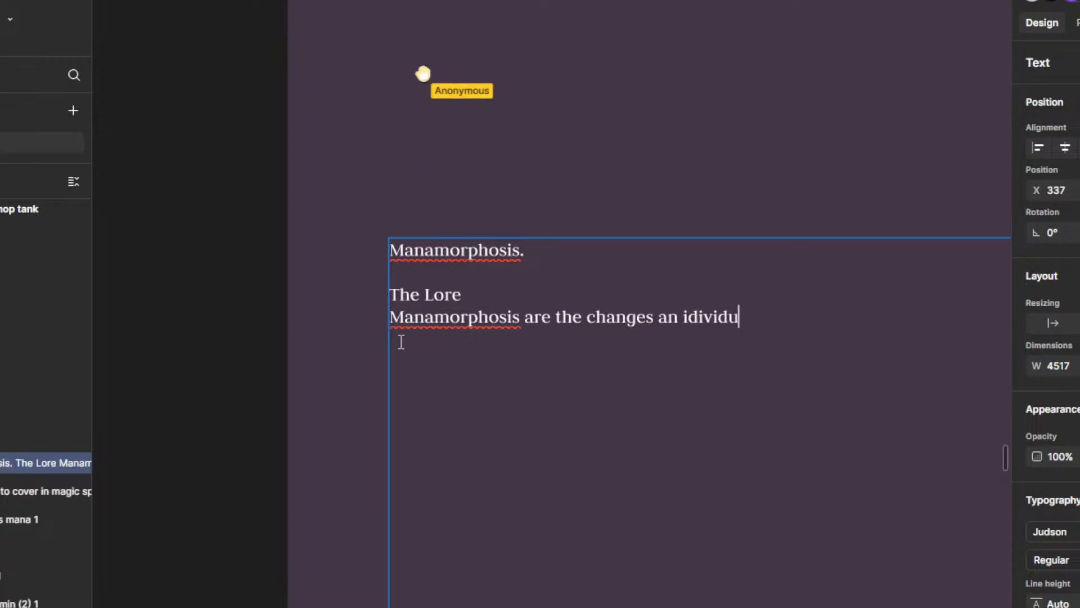
pyautogui.write('al goes thr')
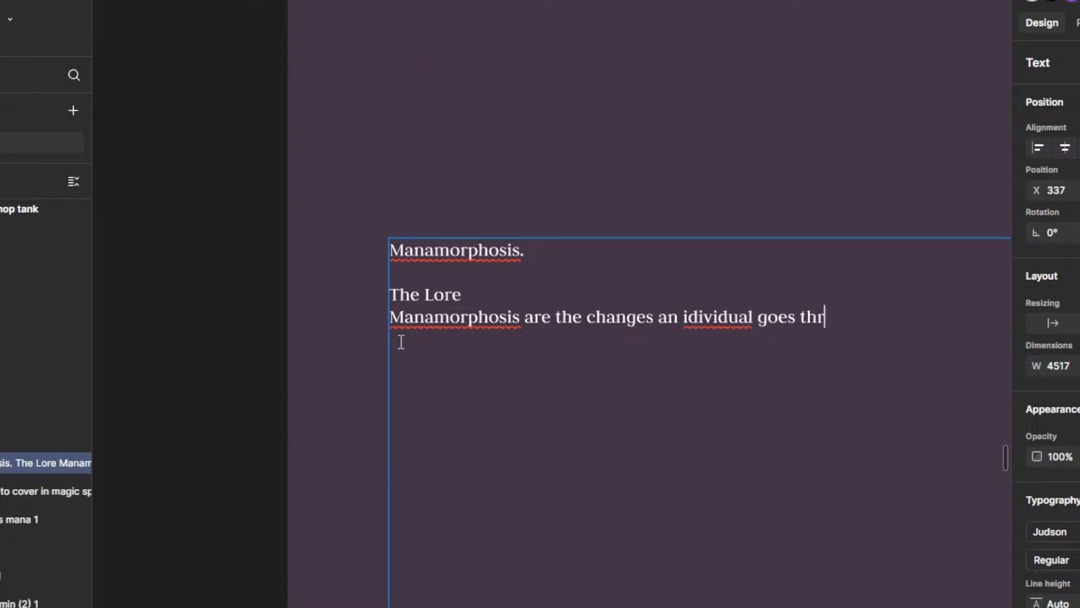
pyautogui.write('oup')
# Step: Insert the word "physical" before "changes" in the lore sentence
pyautogui.press('Left')
pyautogui.press('Left')
pyautogui.press('Left')
pyautogui.write('physical')
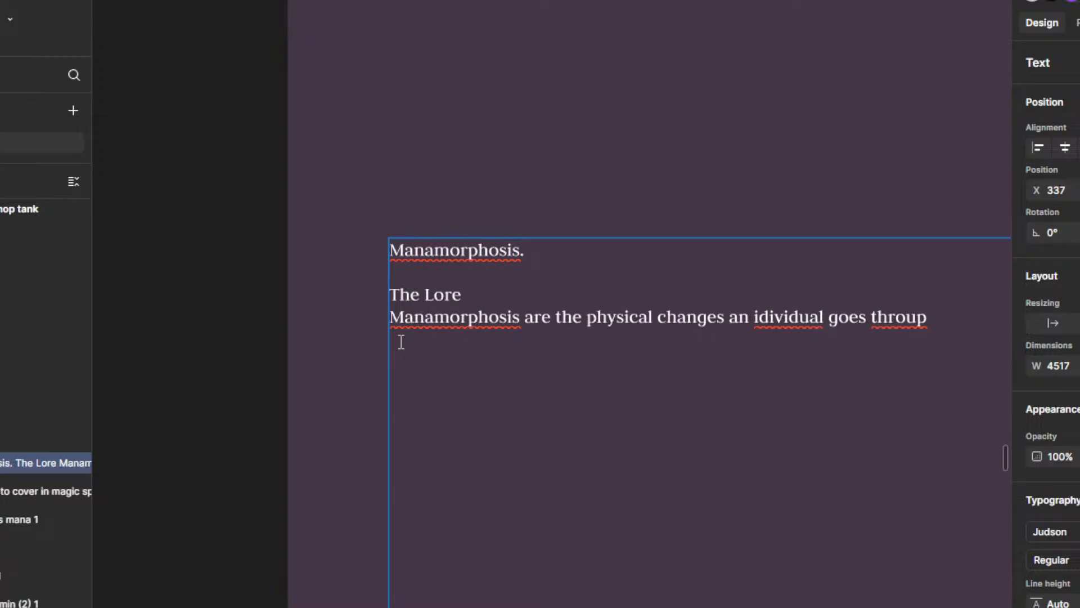
# Step: Correct "idividual" to "individual" and "throup" to "through" with the suggested spellings
pyautogui.rightClick(814, 313)
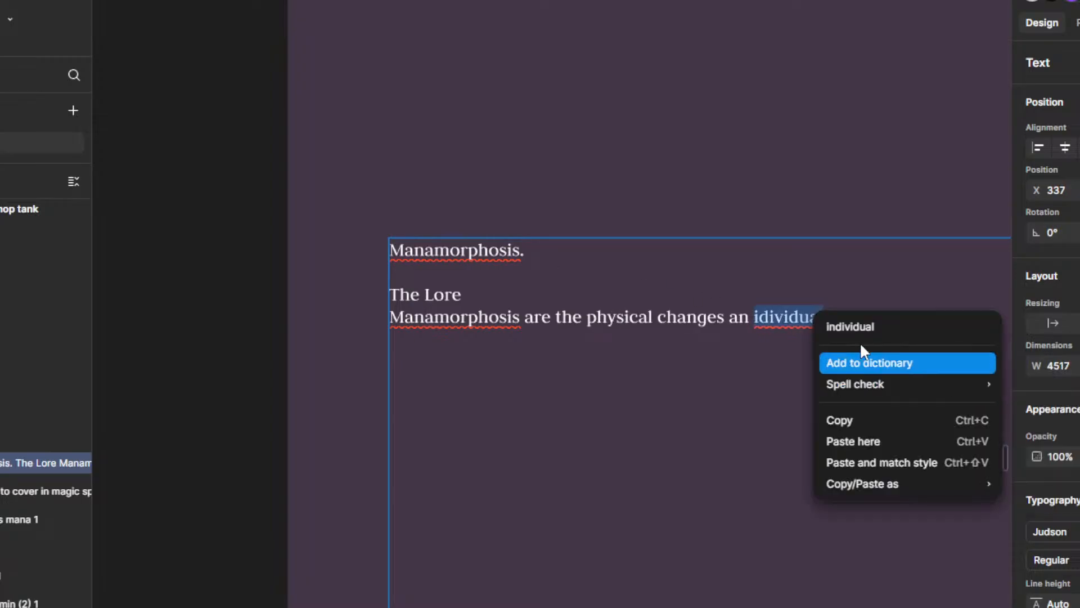
pyautogui.click(849, 323)
pyautogui.scroll(-5, 548, 355)
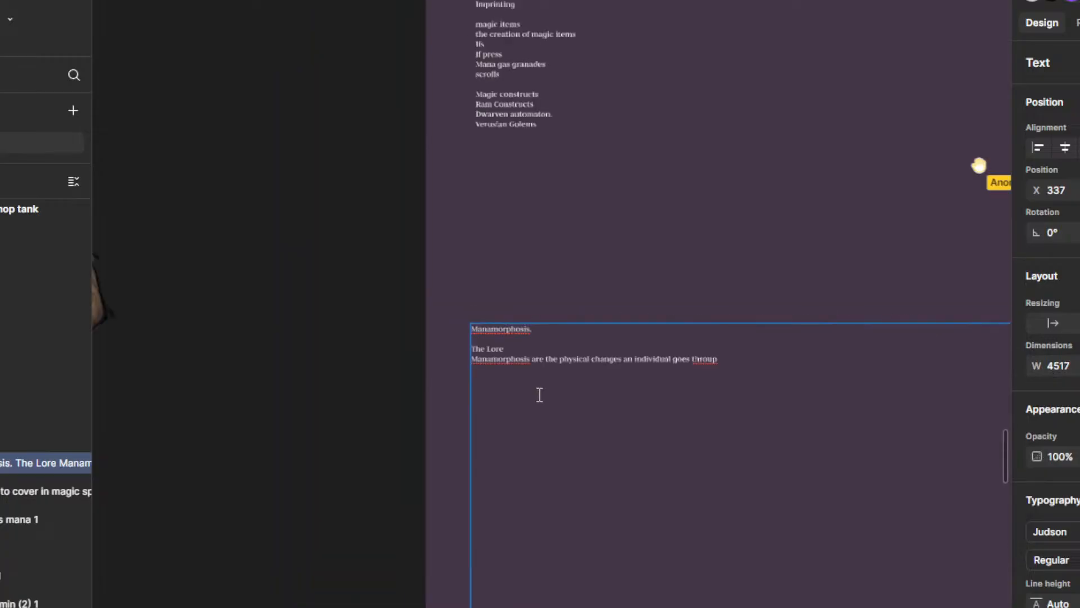
pyautogui.scroll(6, 697, 361)
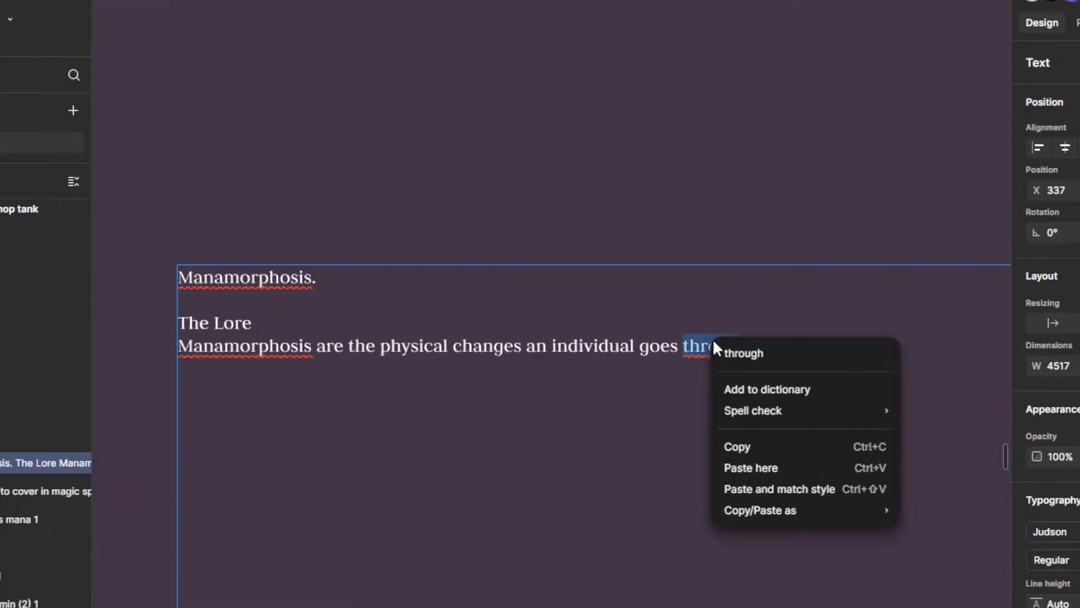
pyautogui.click(757, 354)
pyautogui.scroll(-2, 714, 370)
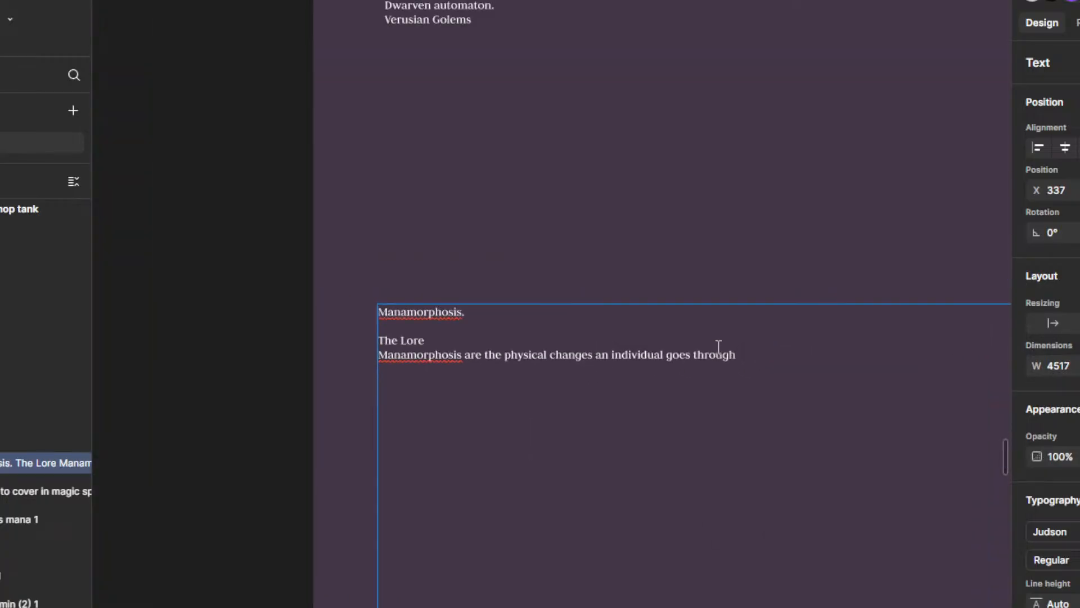
pyautogui.scroll(3, 751, 361)
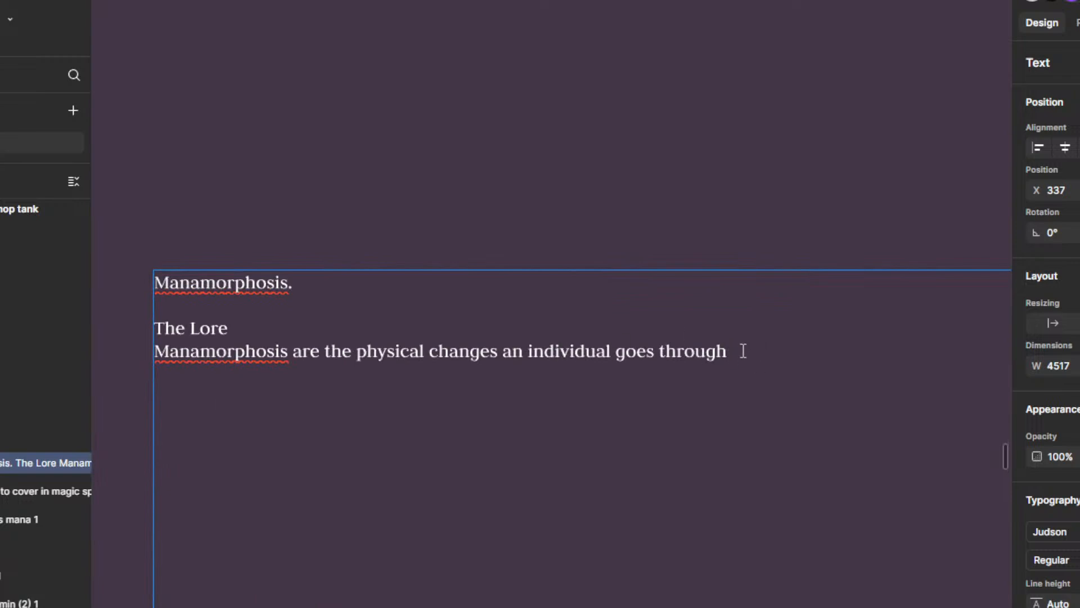
pyautogui.scroll(-6, 714, 336)
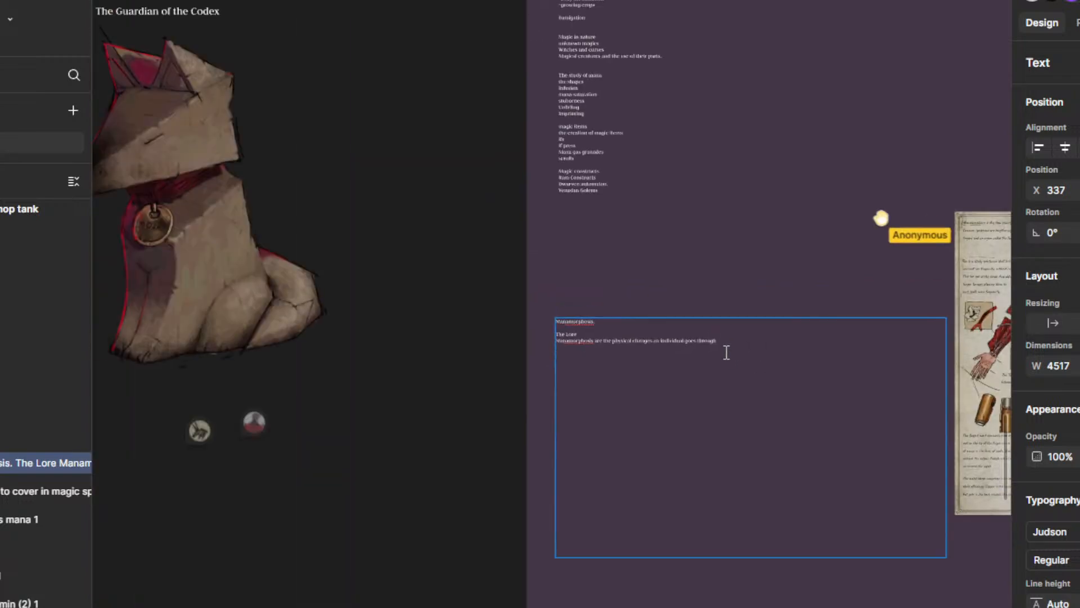
pyautogui.scroll(6, 642, 336)
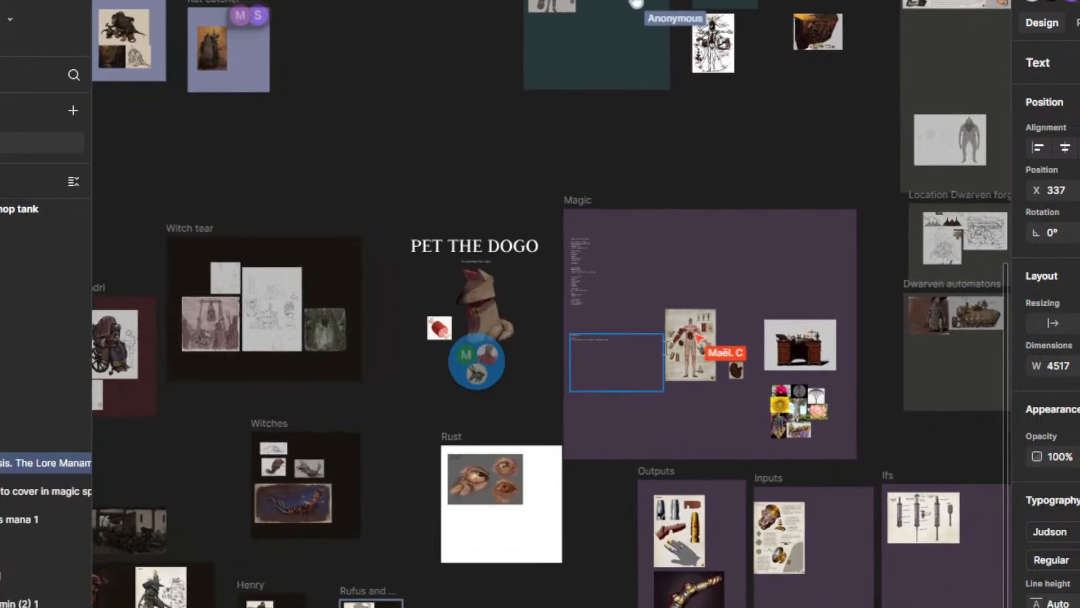
pyautogui.scroll(5, 639, 336)
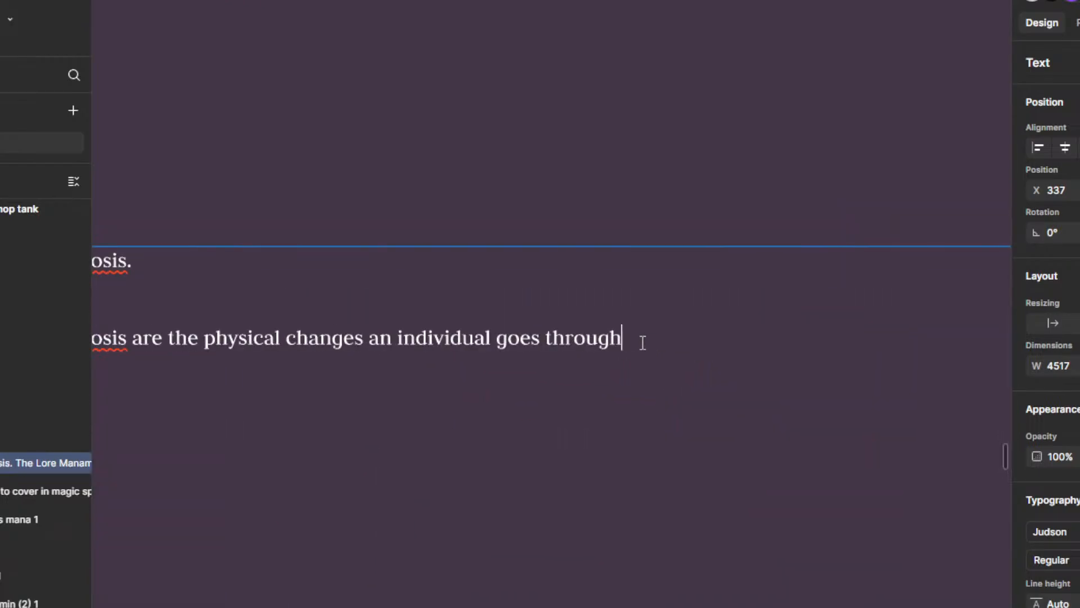
pyautogui.scroll(-2, 624, 339)
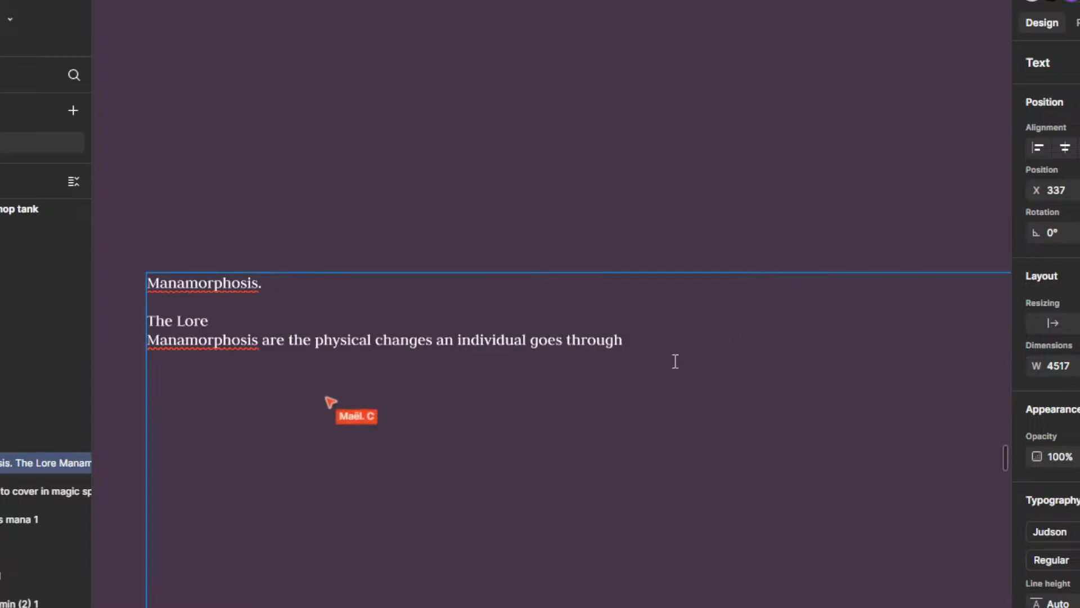
pyautogui.scroll(-2, 673, 362)
pyautogui.scroll(5, 637, 357)
pyautogui.scroll(-5, 634, 337)
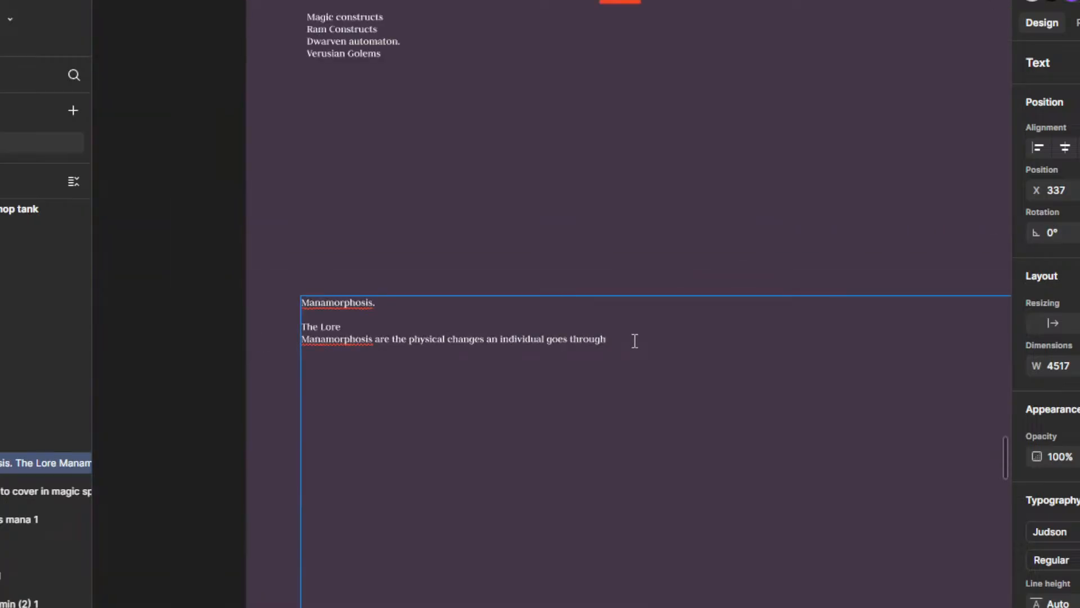
# Step: Try retyping the words after "Through" as "As they", and erase the ending back towards "goes"
pyautogui.scroll(3, 634, 341)
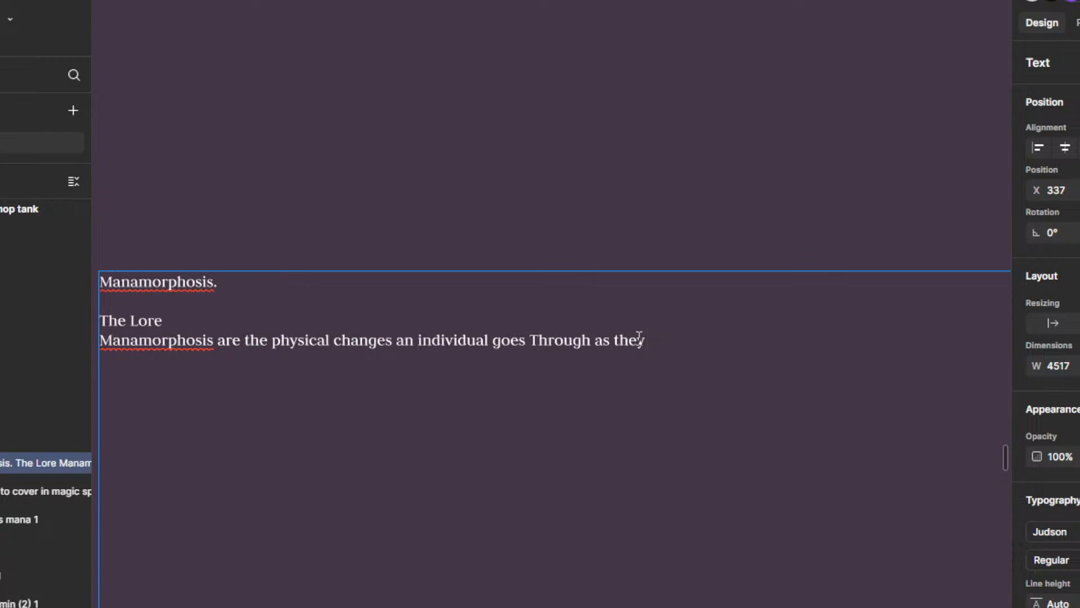
pyautogui.press('BackSpace')
pyautogui.press('BackSpace')
pyautogui.press('BackSpace')
pyautogui.press('BackSpace')
pyautogui.press('BackSpace')
pyautogui.press('BackSpace')
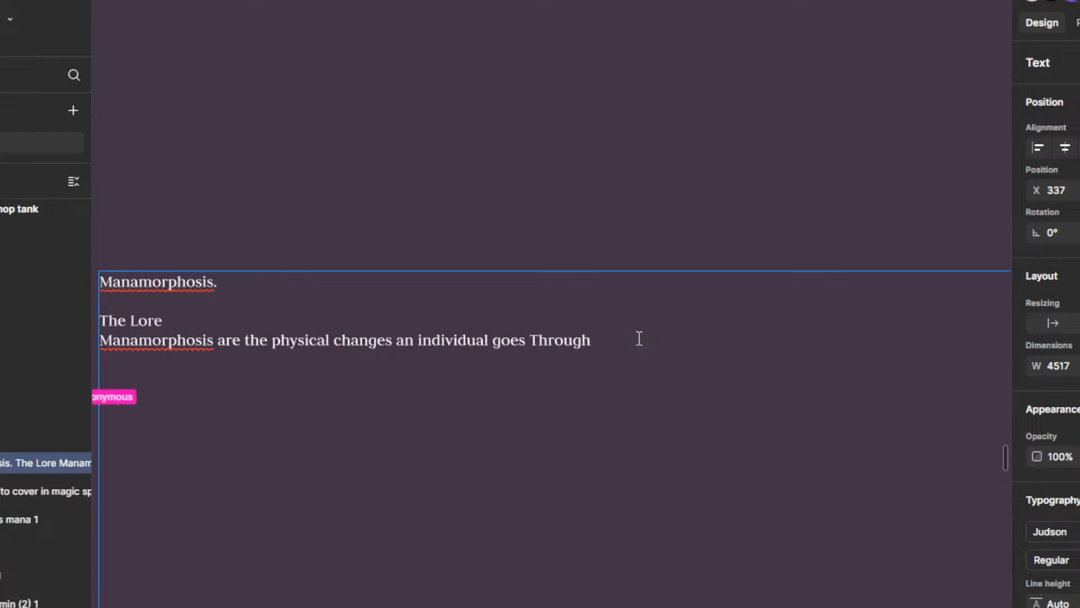
pyautogui.write('As they ca')
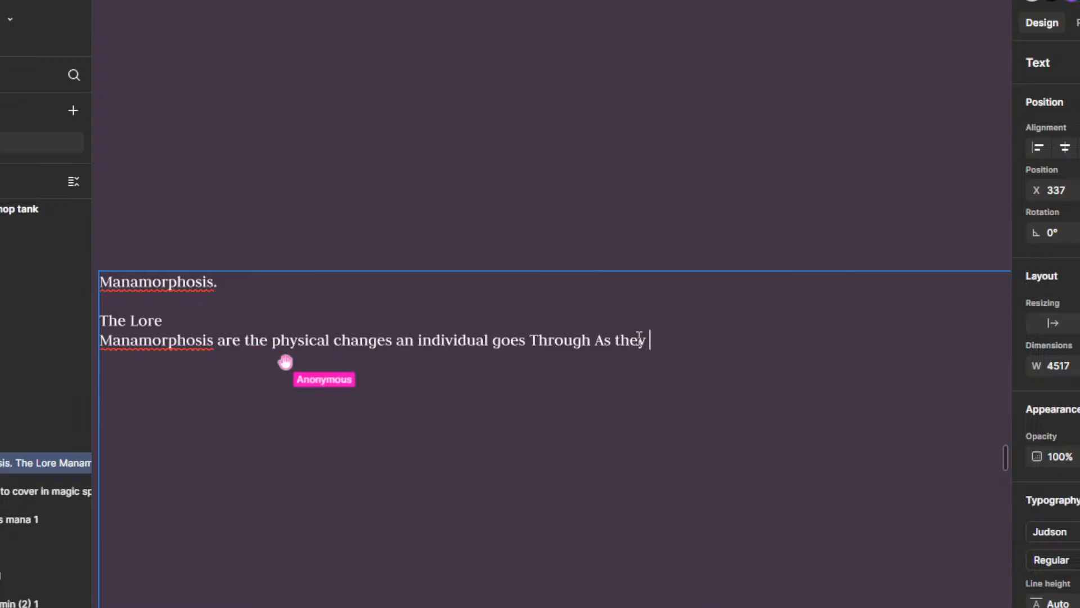
pyautogui.press('BackSpace')
pyautogui.press('BackSpace')
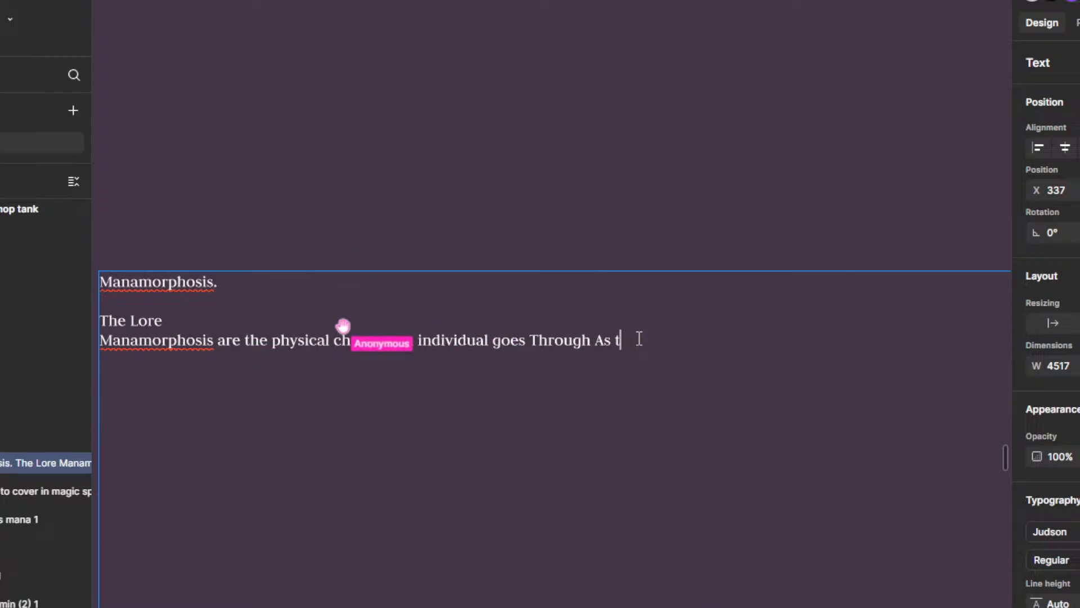
pyautogui.press('BackSpace')
pyautogui.press('BackSpace')
pyautogui.press('BackSpace')
pyautogui.press('BackSpace')
pyautogui.press('BackSpace')
pyautogui.press('BackSpace')
pyautogui.press('BackSpace')
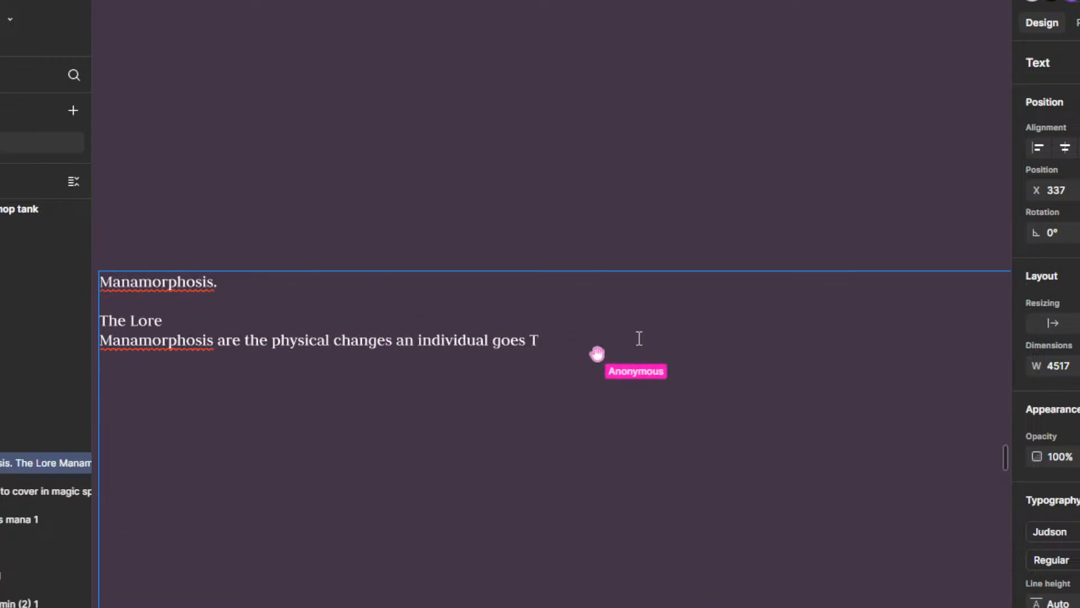
# Step: Try to retype "through" after "goes" and erase the misspelled attempts
pyautogui.write('HG')
pyautogui.press('BackSpace')
pyautogui.press('BackSpace')
pyautogui.press('BackSpace')
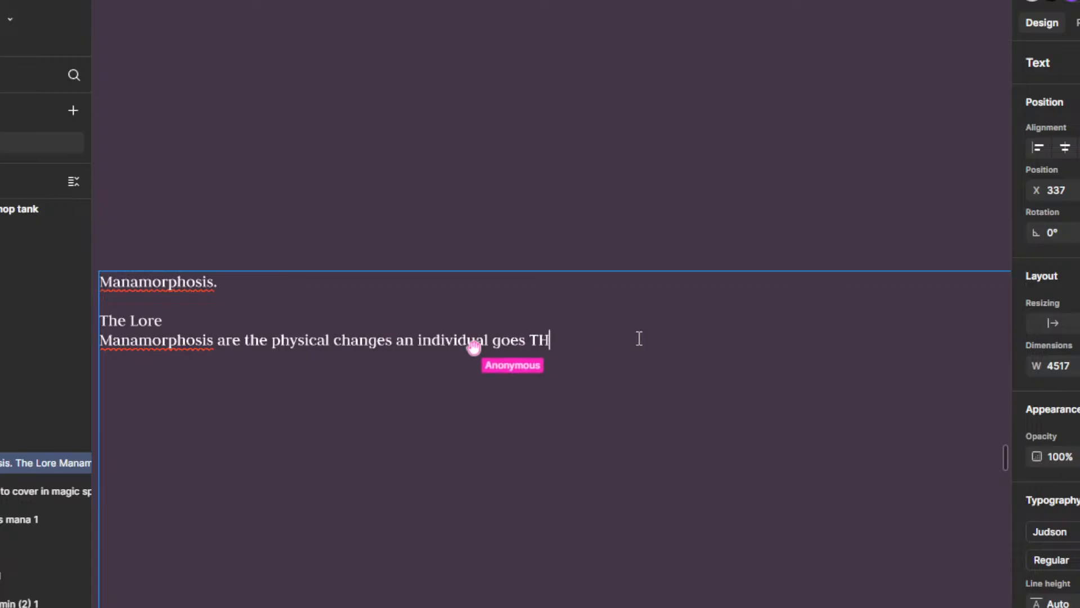
pyautogui.write('houge')
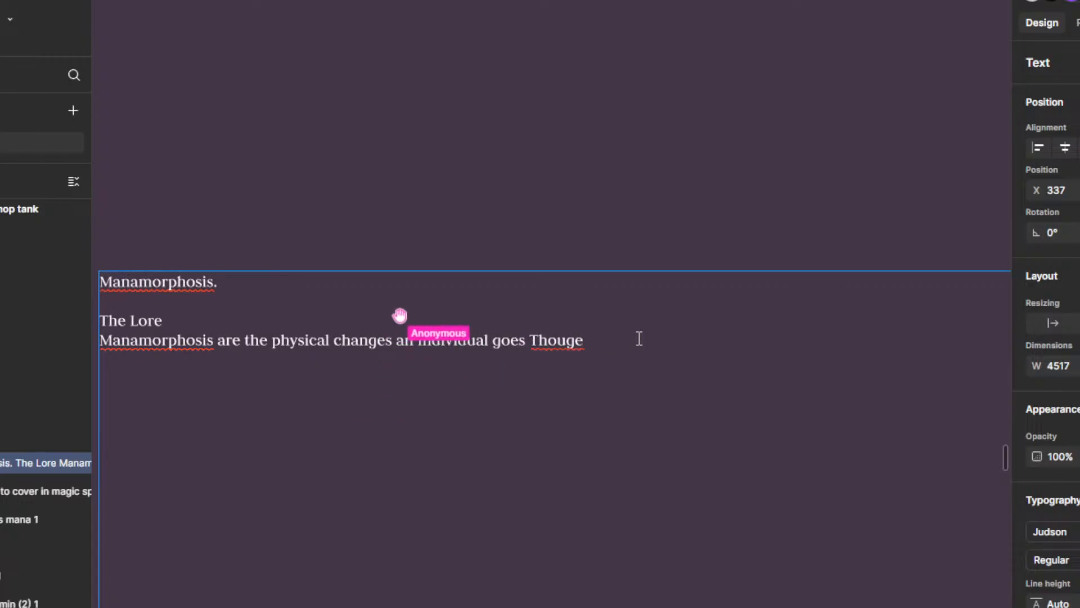
pyautogui.press('BackSpace')
pyautogui.press('BackSpace')
pyautogui.write('se')
pyautogui.press('BackSpace')
pyautogui.press('BackSpace')
pyautogui.press('BackSpace')
pyautogui.press('BackSpace')
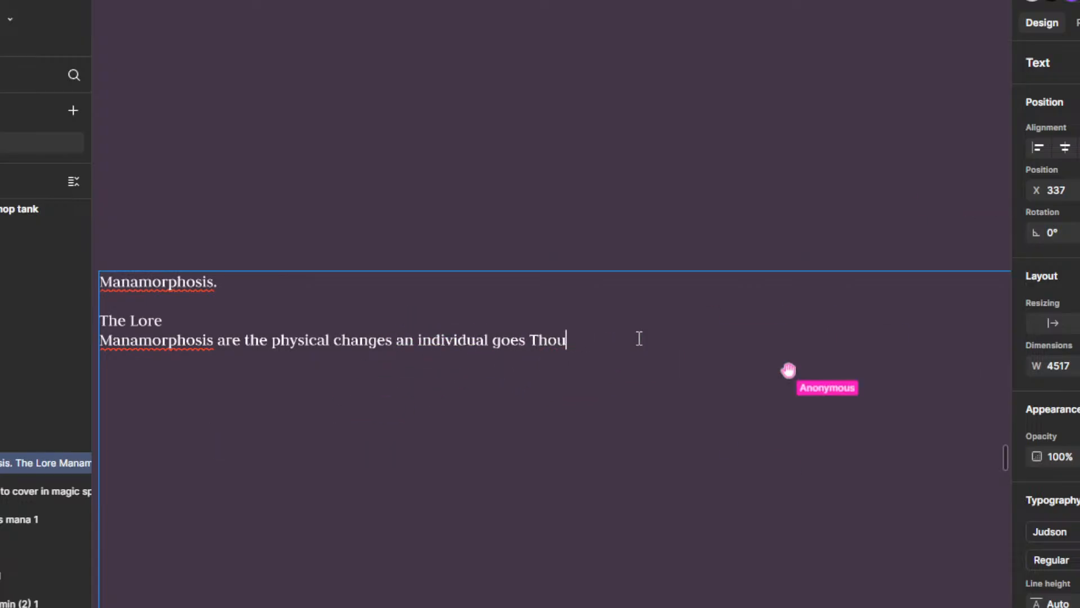
pyautogui.write('ug')
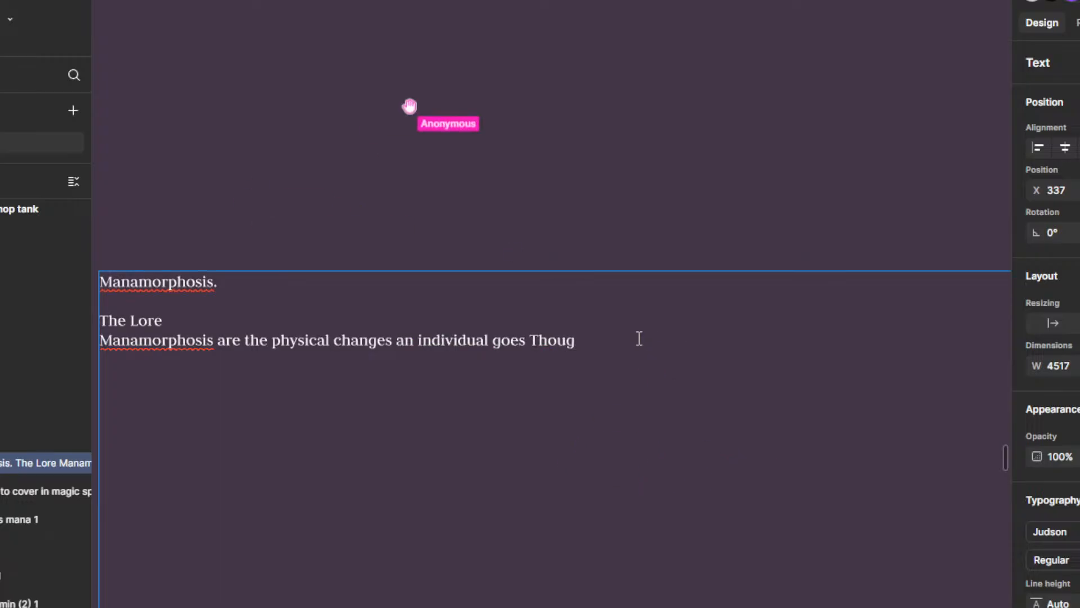
pyautogui.press('BackSpace')
pyautogui.press('BackSpace')
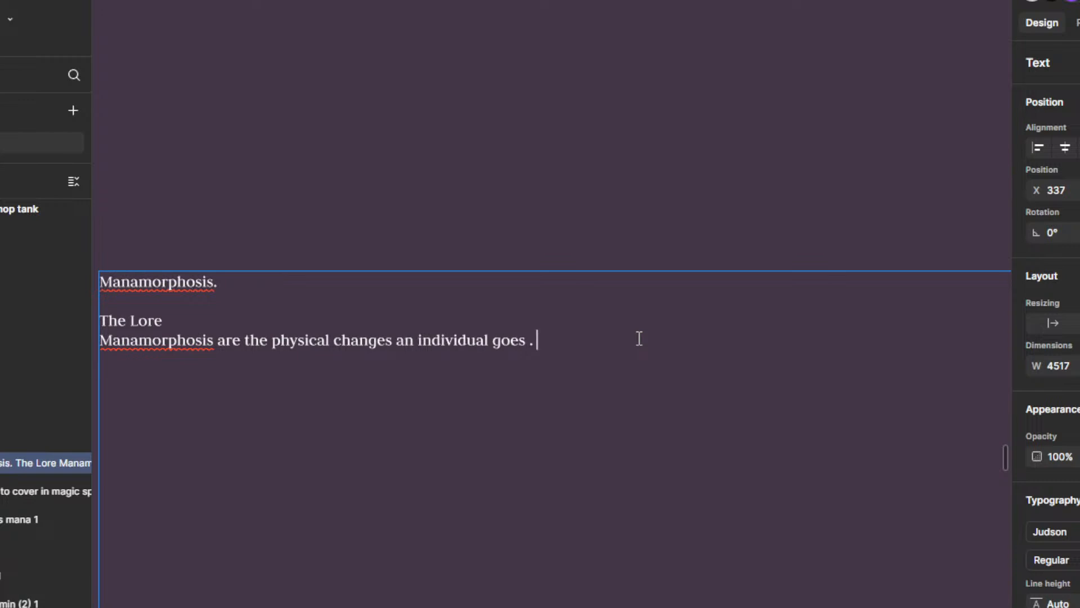
# Step: Finish the lore sentence with "through as they use magic."
pyautogui.write('rough a')
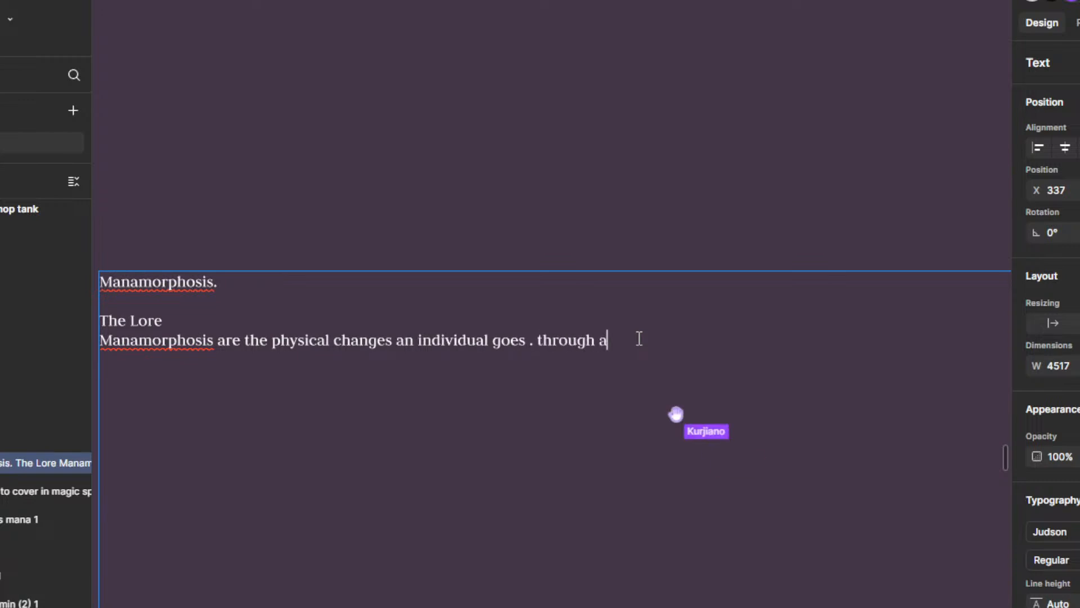
pyautogui.write('s they use ')
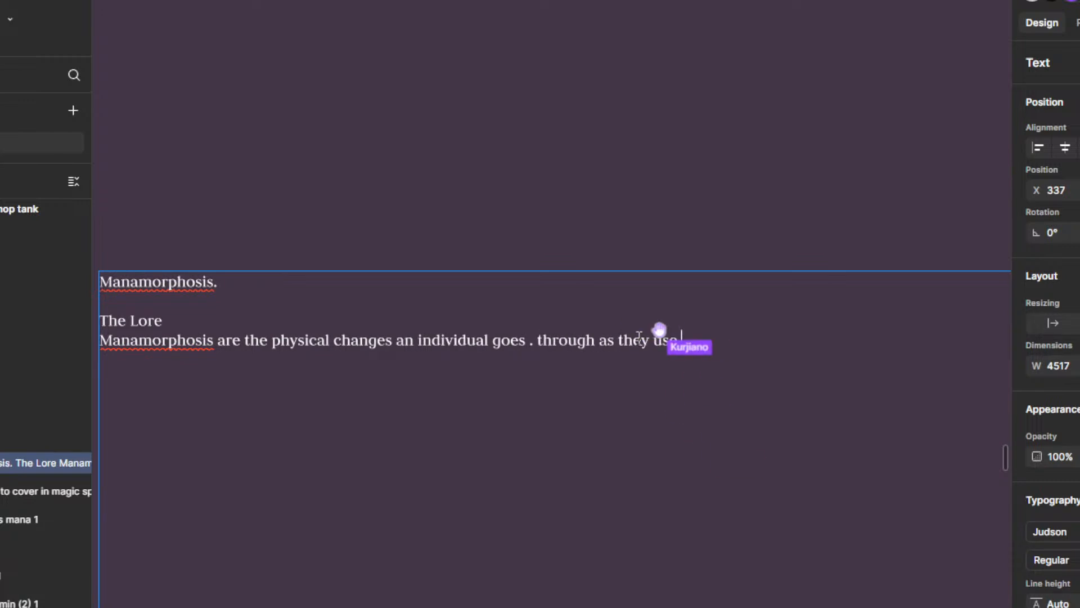
pyautogui.write('magic.')
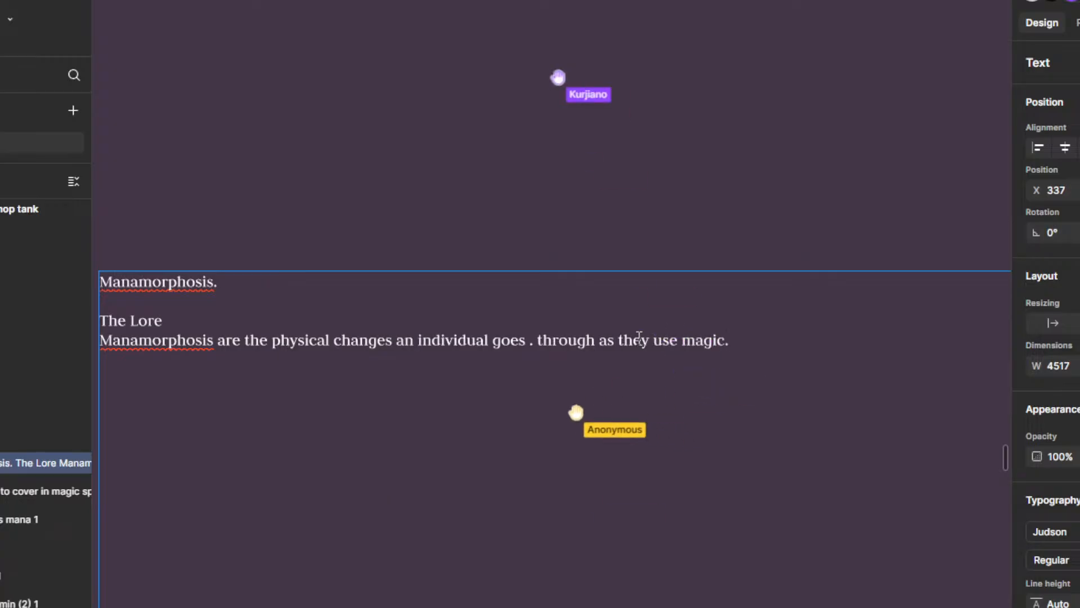
# Step: Insert the word "slow" before "physical changes" in the lore sentence
pyautogui.scroll(-4, 639, 336)
pyautogui.moveTo(585, 335); pyautogui.dragTo(571, 341)
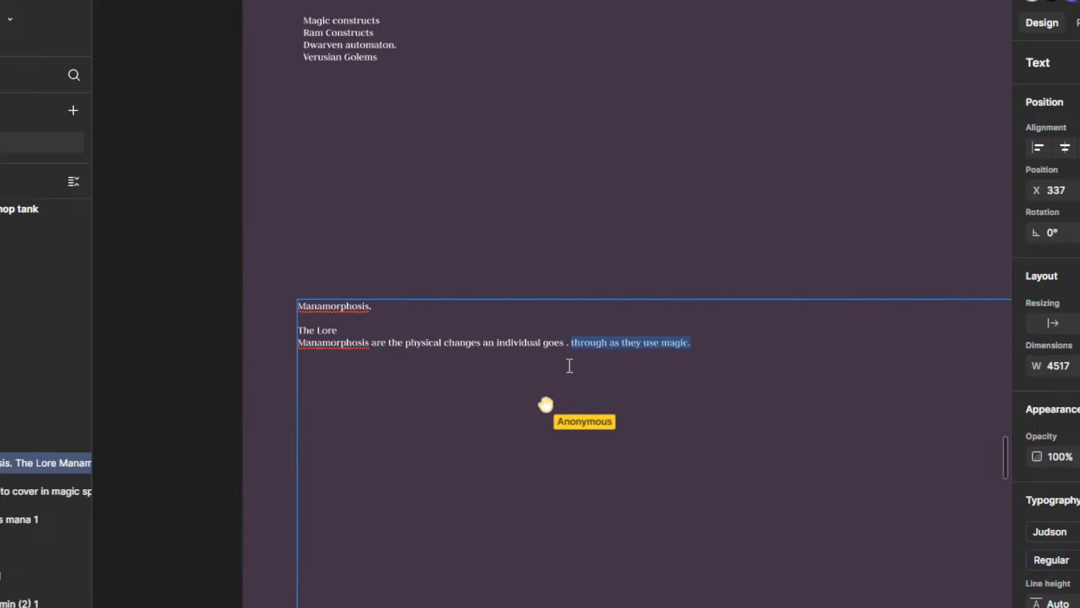
pyautogui.scroll(3, 254, 362)
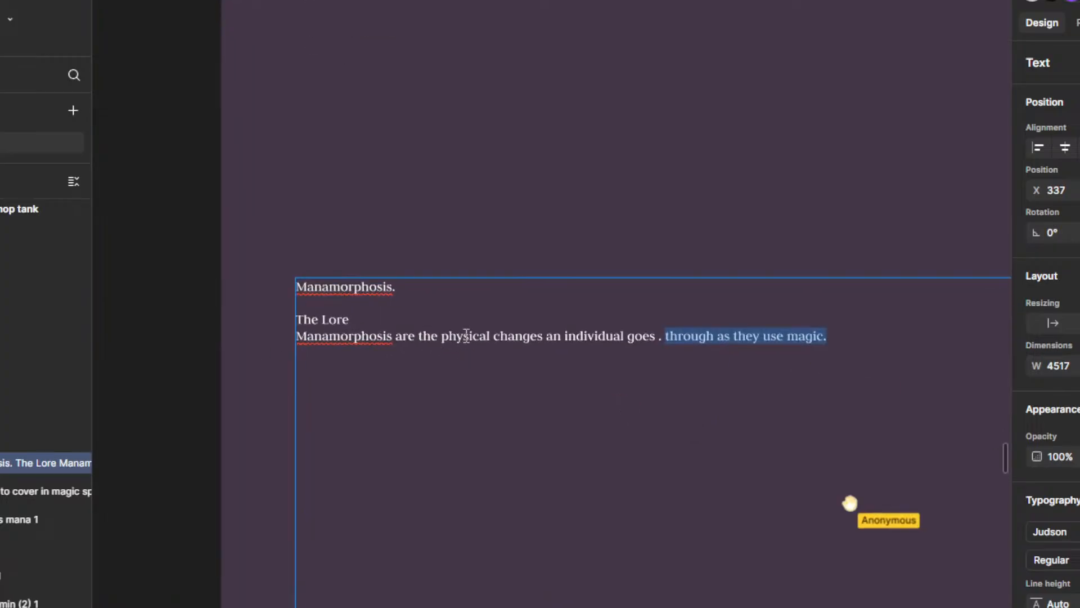
pyautogui.click(437, 335)
pyautogui.write('Sl')
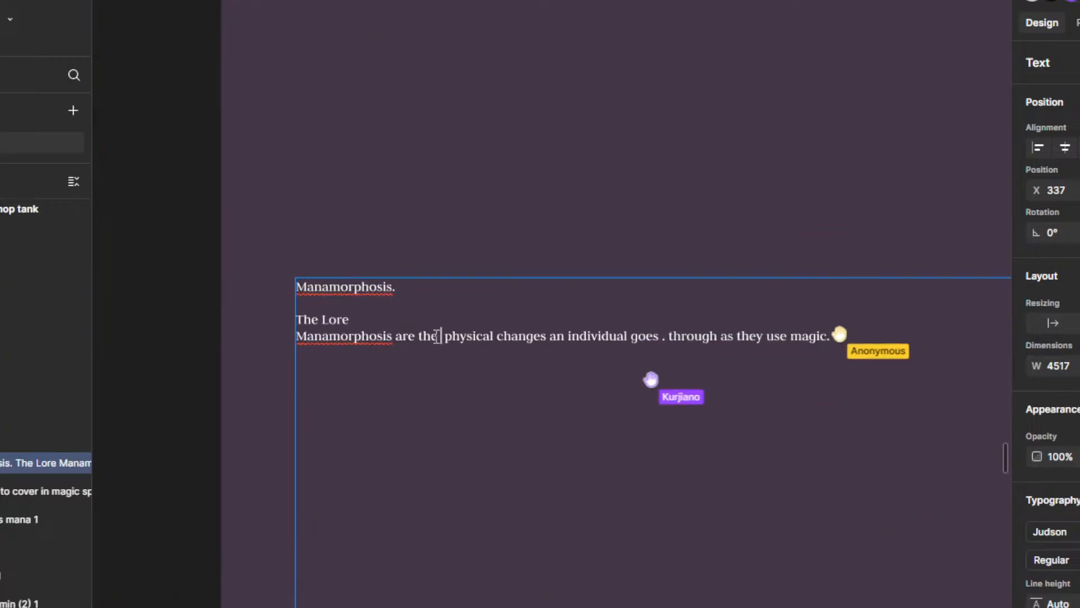
pyautogui.write('ow')
pyautogui.press('BackSpace')
pyautogui.press('BackSpace')
pyautogui.press('BackSpace')
pyautogui.press('BackSpace')
pyautogui.write('slwo')
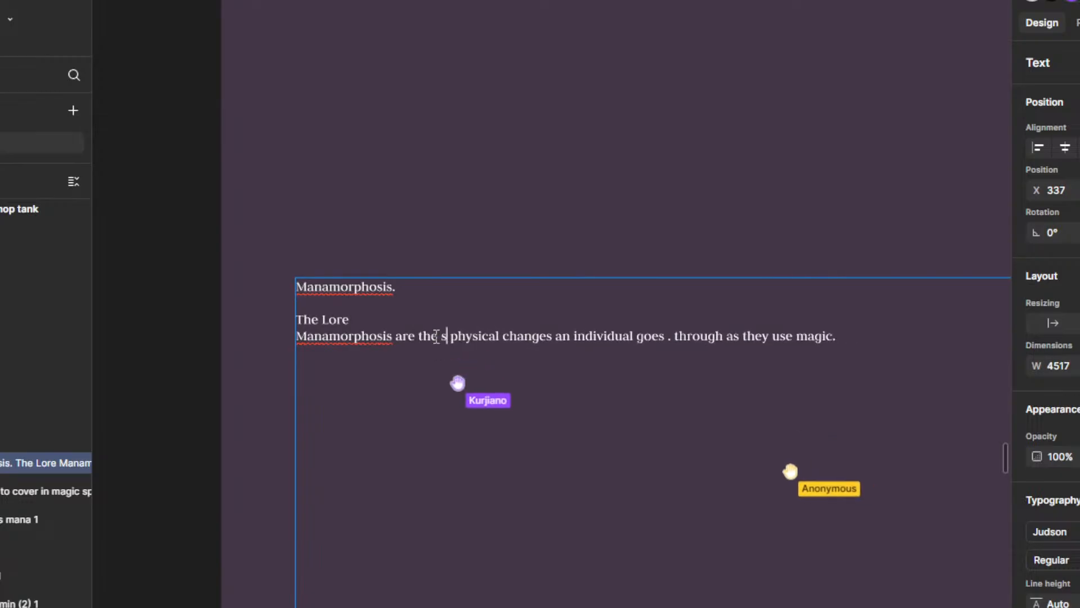
pyautogui.press('BackSpace')
pyautogui.press('BackSpace')
pyautogui.press('BackSpace')
pyautogui.write('low')
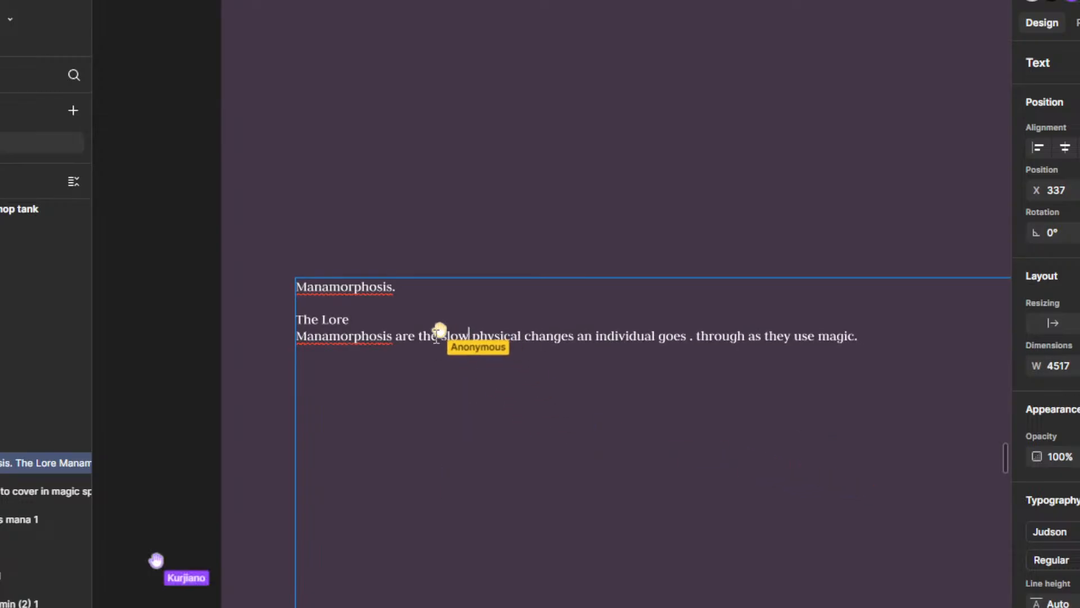
# Step: Remove the stray period between "goes" and "through" in the lore sentence
pyautogui.hscroll(3, 711, 383)
pyautogui.scroll(-2, 711, 383)
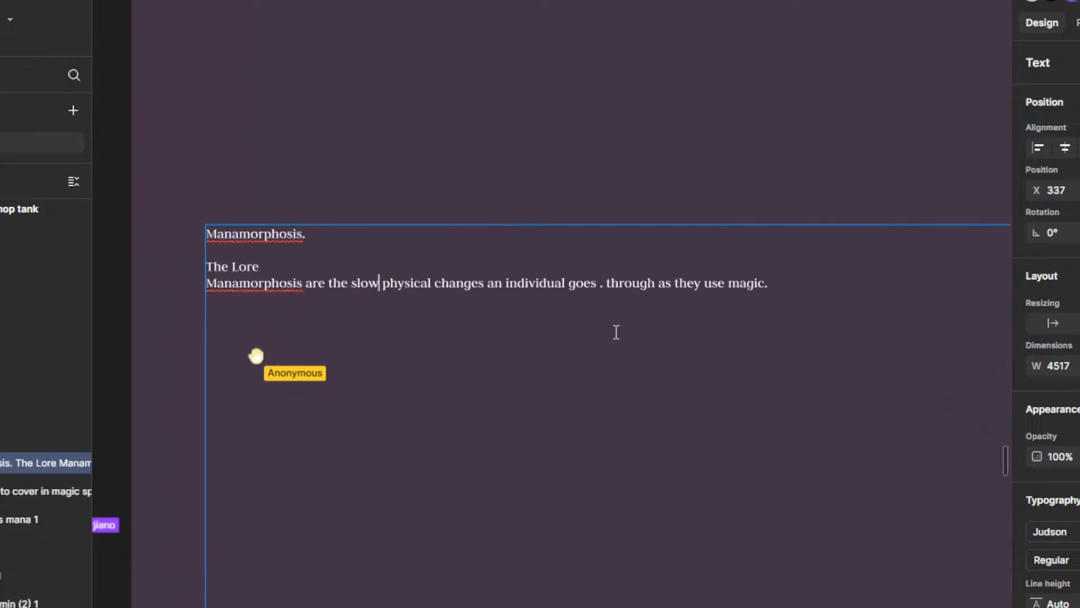
pyautogui.click(606, 282)
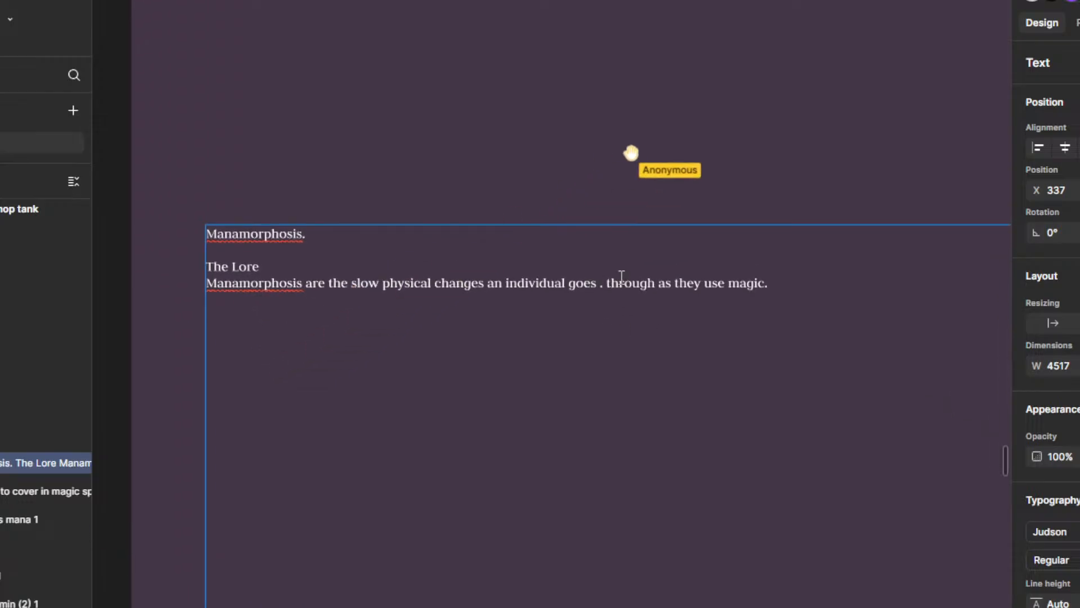
pyautogui.press('BackSpace')
pyautogui.press('BackSpace')
pyautogui.write('as')
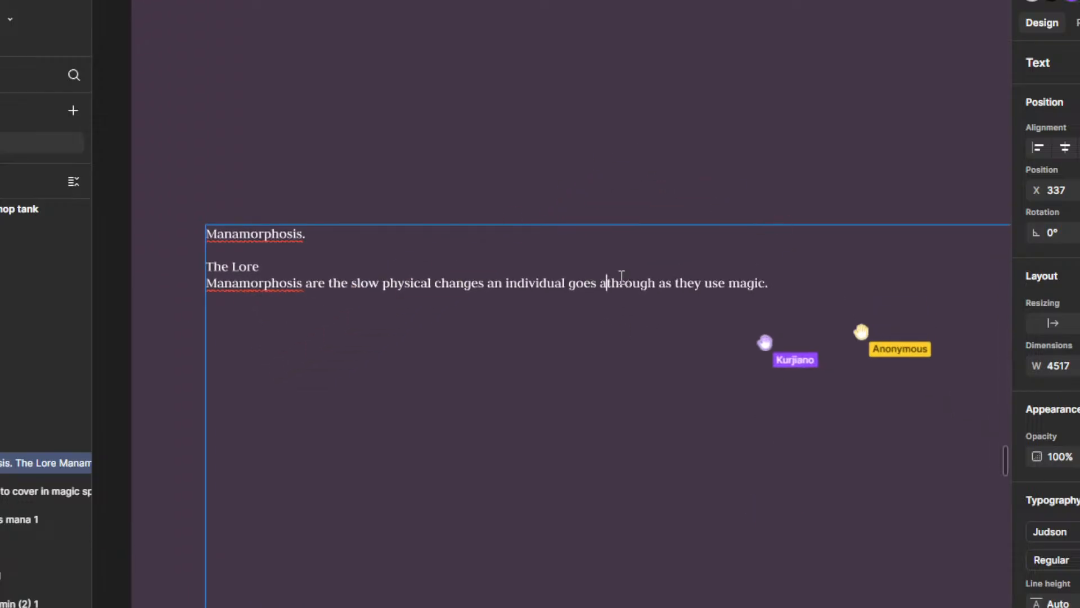
pyautogui.press('BackSpace')
pyautogui.press('BackSpace')
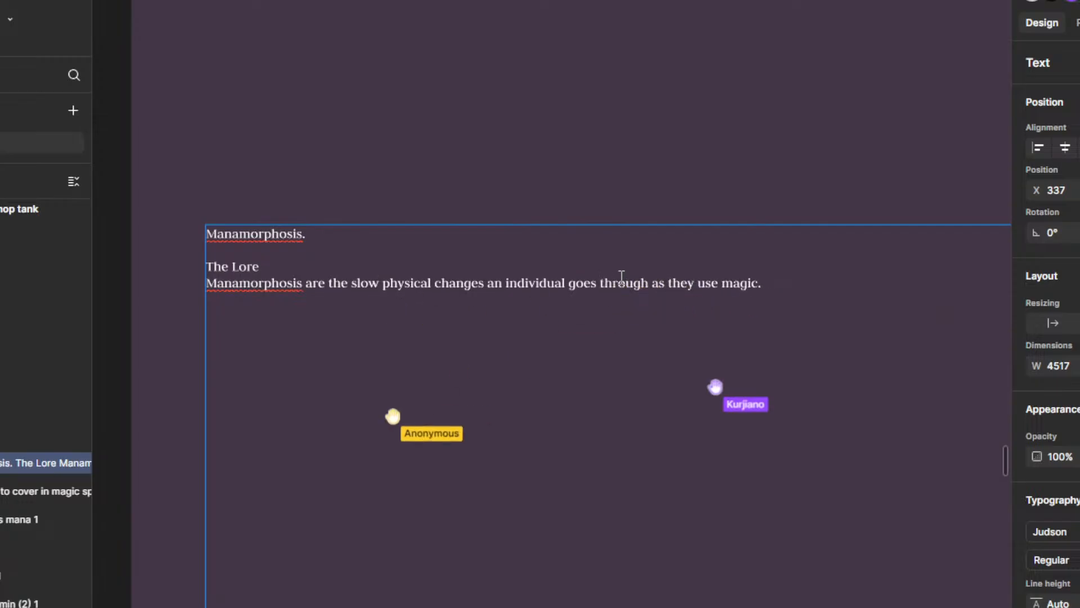
# Step: Begin a second lore sentence on the same line with "The symptoms of manamorphosis are"
pyautogui.press('End')
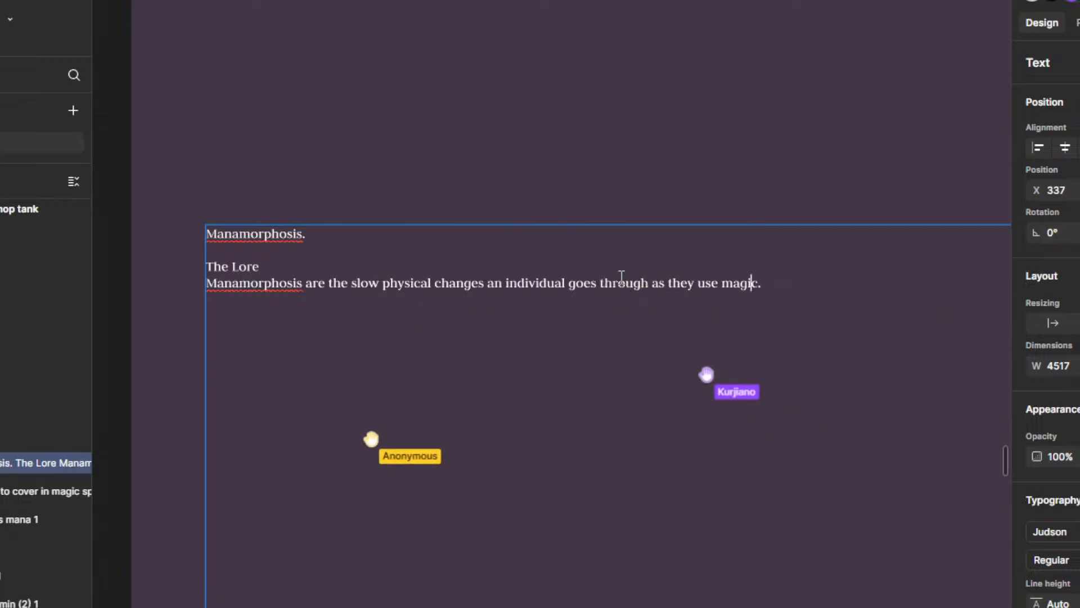
pyautogui.press('Return')
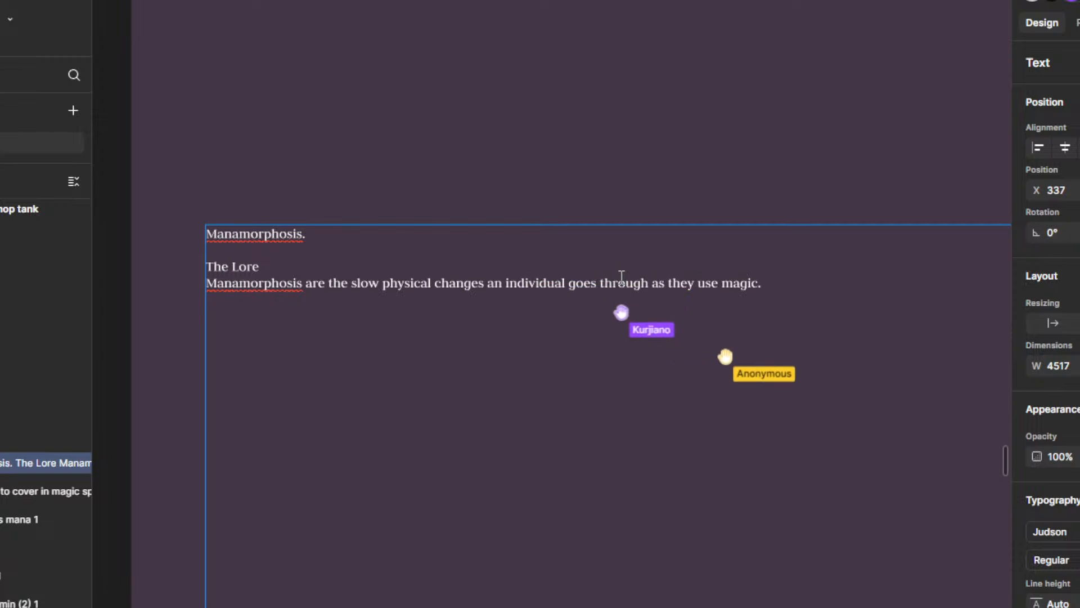
pyautogui.press('BackSpace')
pyautogui.write('The symp')
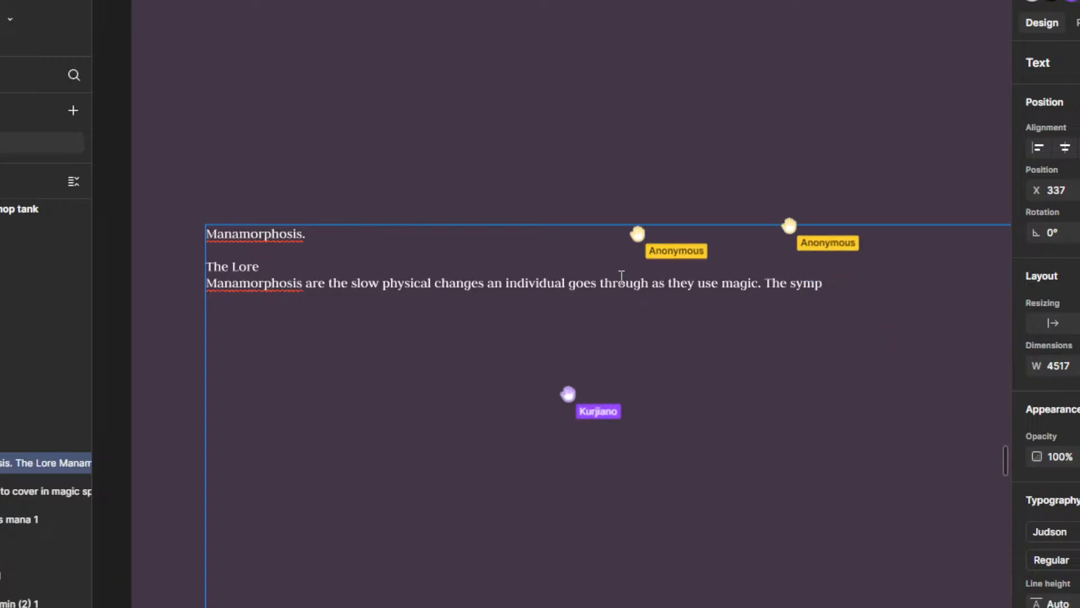
pyautogui.write('toms')
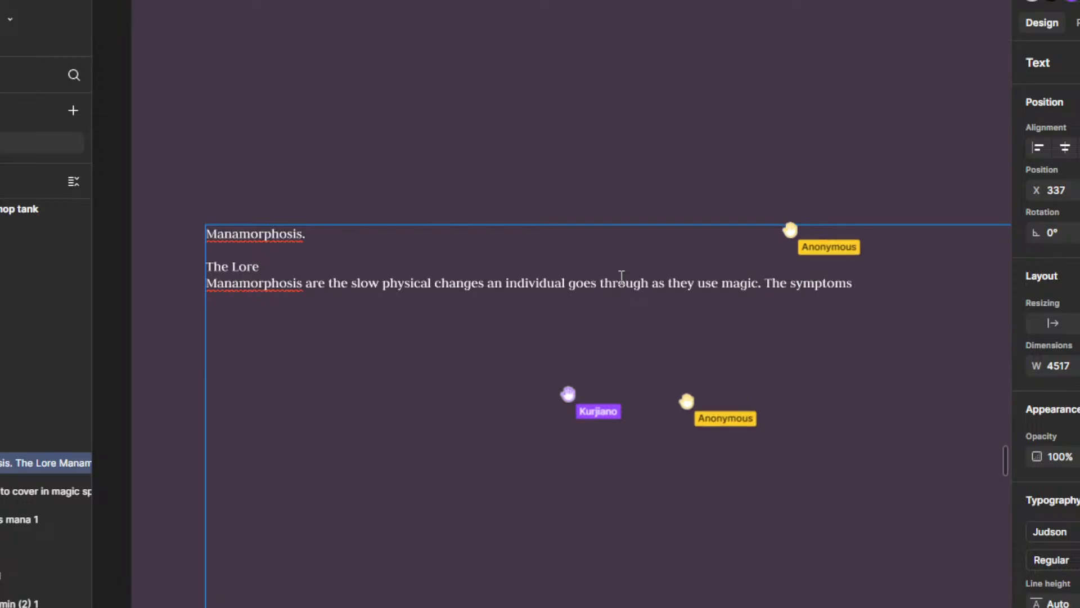
pyautogui.write(' of manamorph')
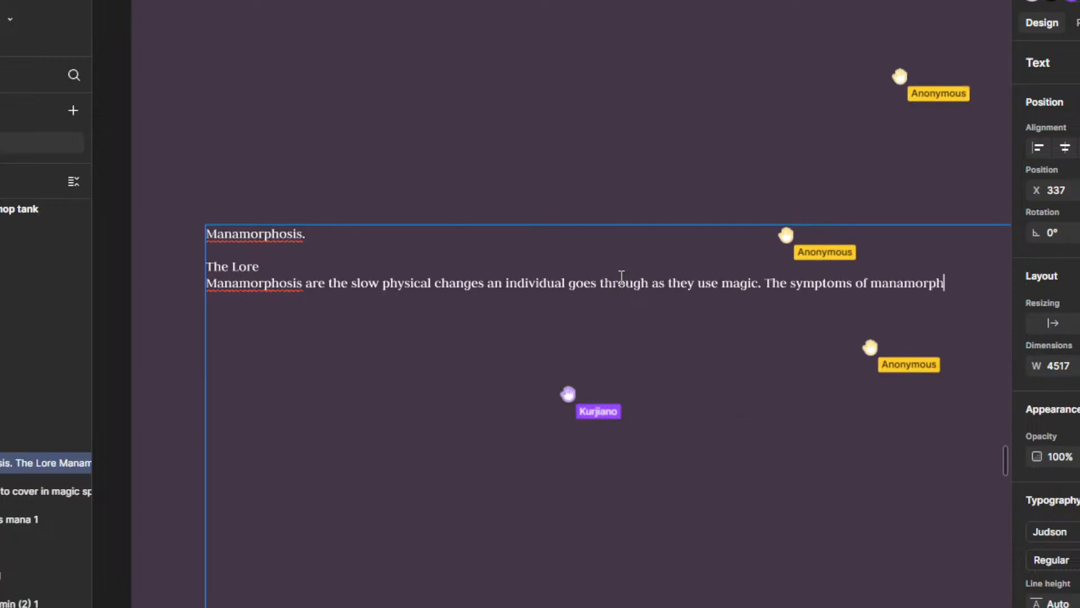
pyautogui.write('osis are spe')
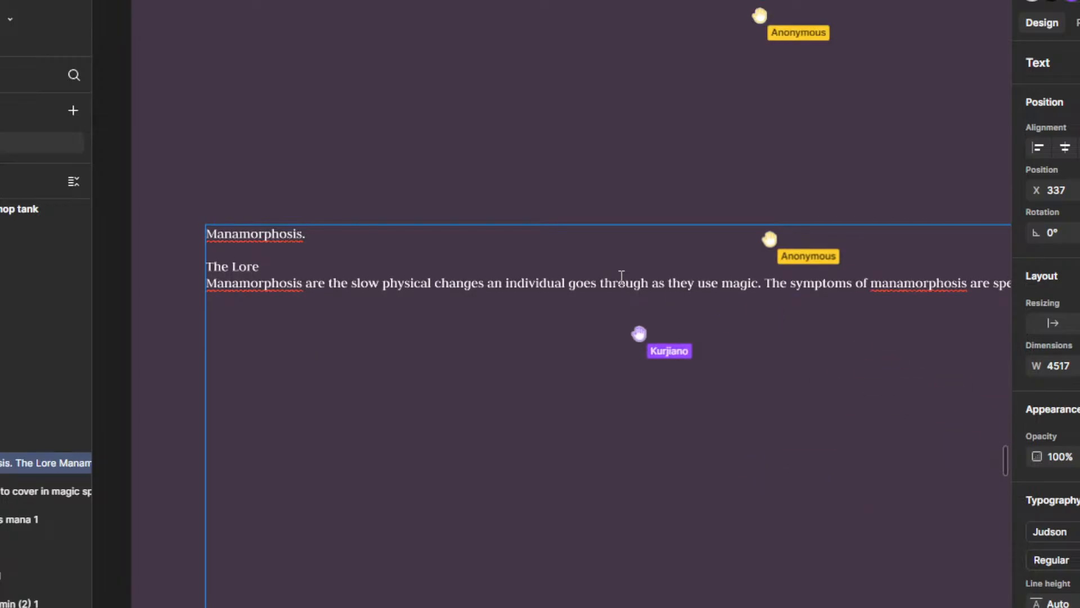
pyautogui.press('BackSpace')
pyautogui.press('BackSpace')
pyautogui.press('BackSpace')
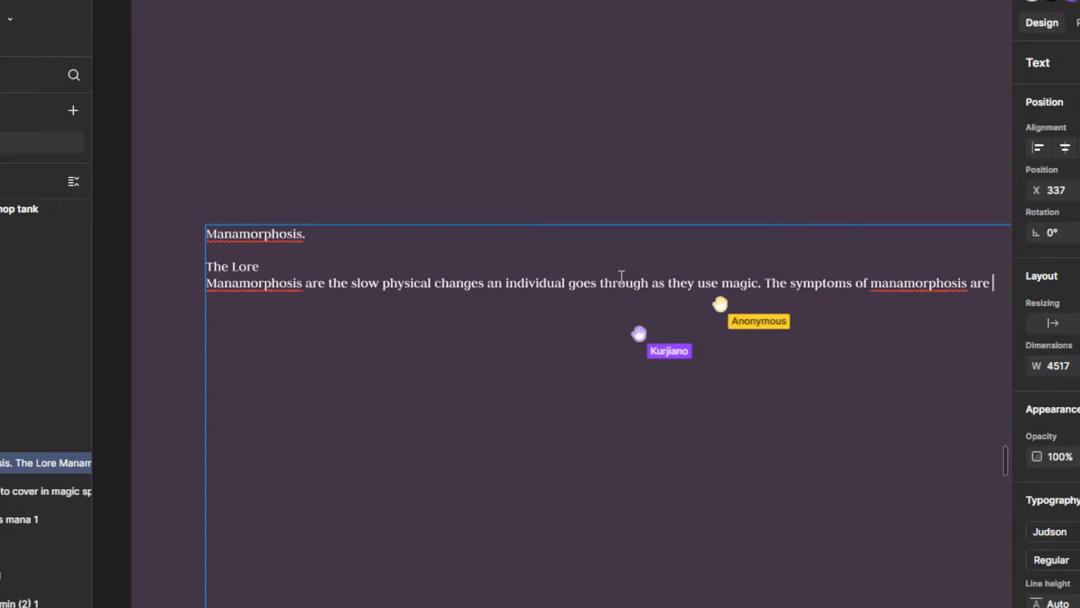
# Step: Continue the symptoms sentence with "unique to each school of magic, but"
pyautogui.write('uni')
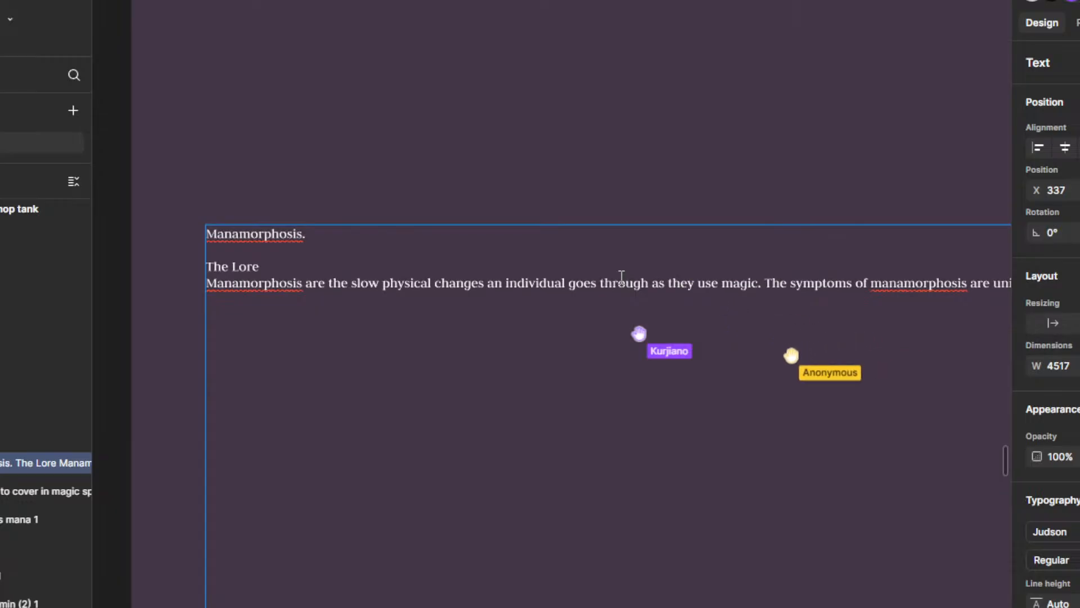
pyautogui.scroll(-2, 638, 359)
pyautogui.moveTo(822, 395); pyautogui.dragTo(670, 374)
pyautogui.scroll(3, 711, 353)
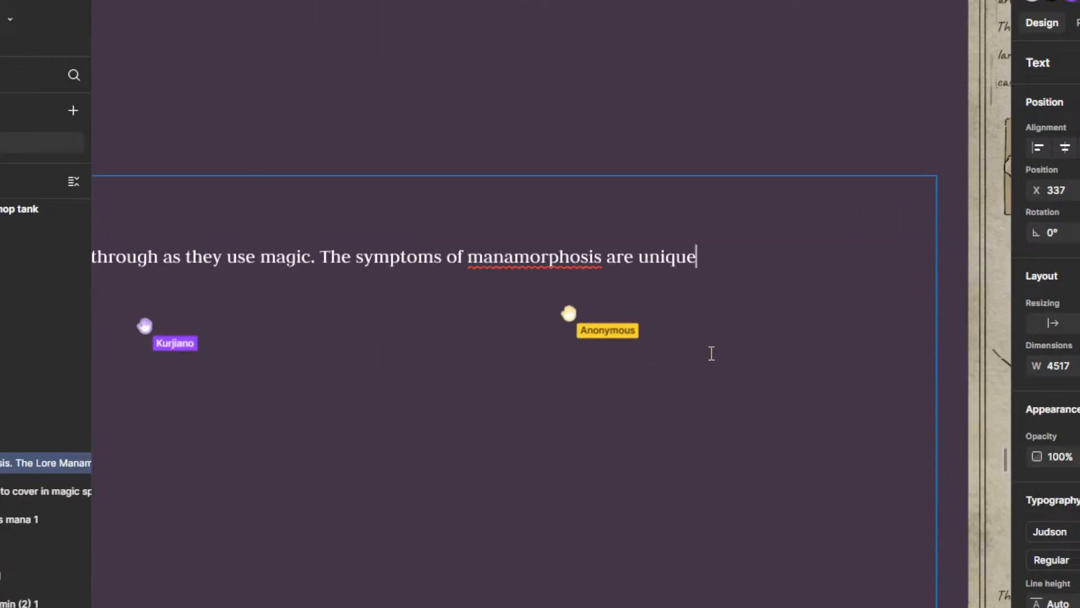
pyautogui.write('que to e')
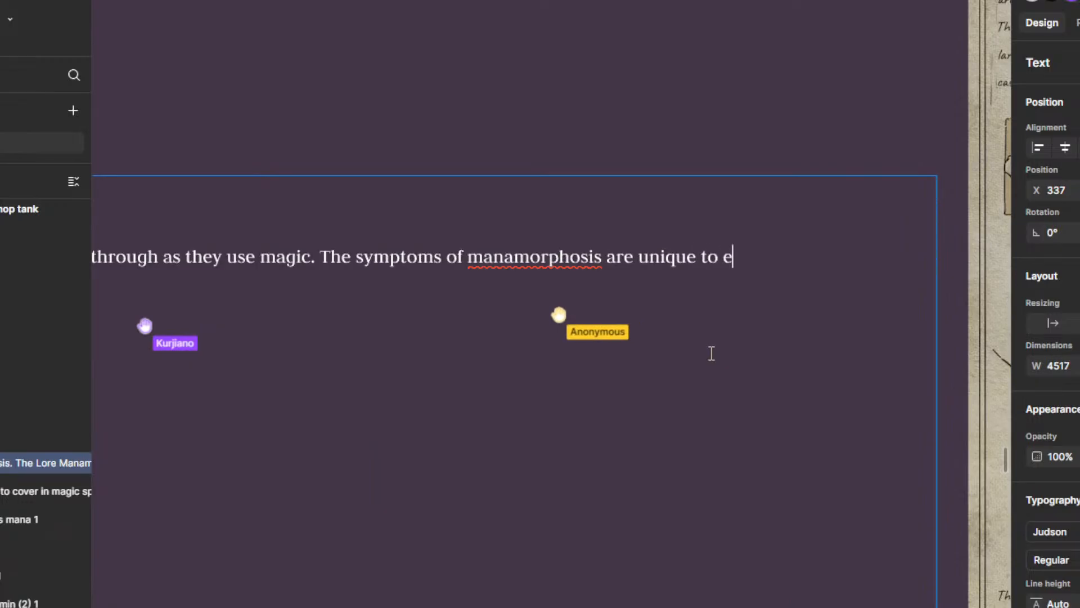
pyautogui.write('ach school of magic, but')
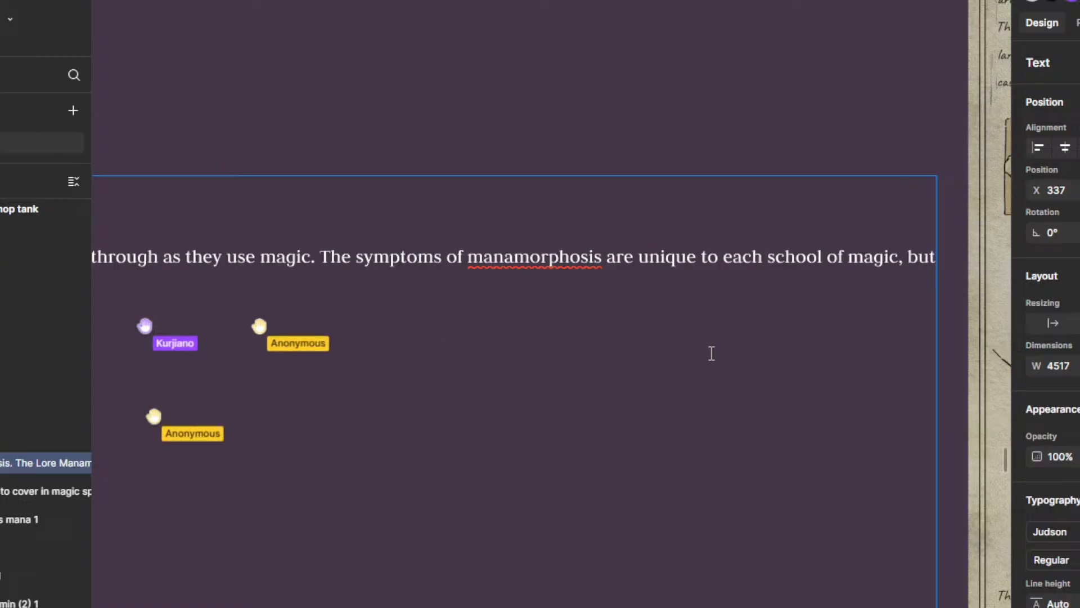
# Step: Try continuing the symptoms sentence after "but" with "do have commonalities"
pyautogui.write('do have')
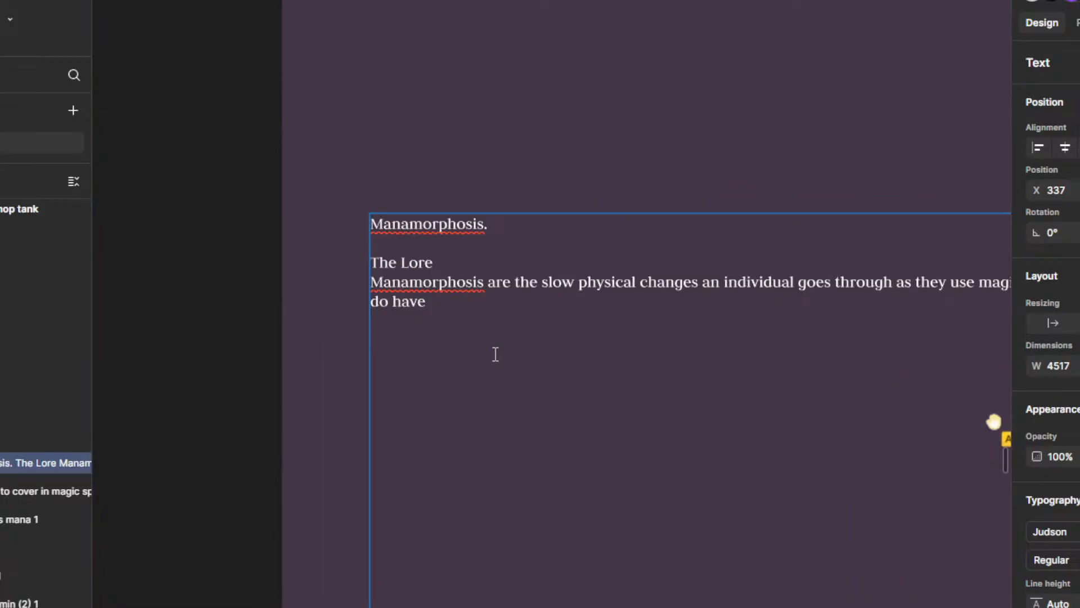
pyautogui.press('BackSpace')
pyautogui.press('BackSpace')
pyautogui.press('BackSpace')
pyautogui.press('BackSpace')
pyautogui.press('BackSpace')
pyautogui.press('BackSpace')
pyautogui.press('BackSpace')
pyautogui.press('BackSpace')
pyautogui.press('BackSpace')
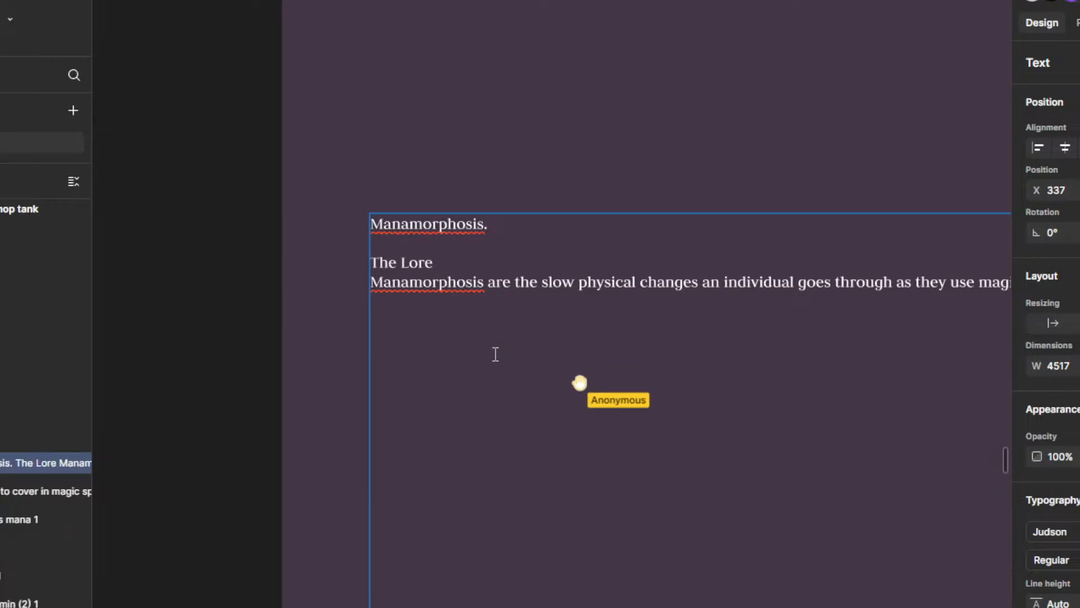
pyautogui.scroll(-4, 496, 355)
pyautogui.moveTo(686, 399); pyautogui.dragTo(588, 379)
pyautogui.scroll(4, 704, 340)
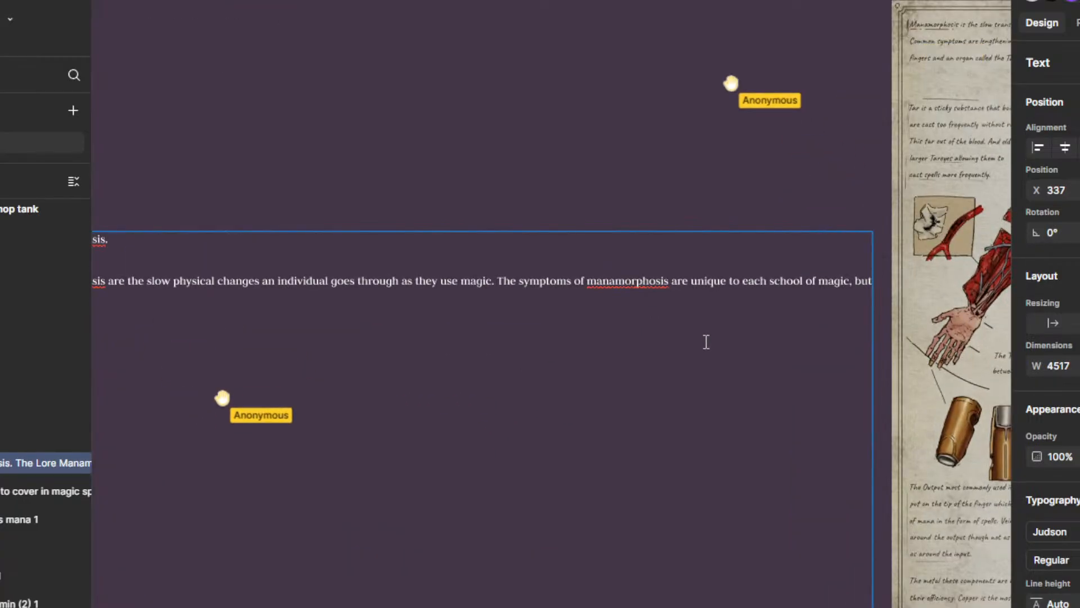
pyautogui.write('no')
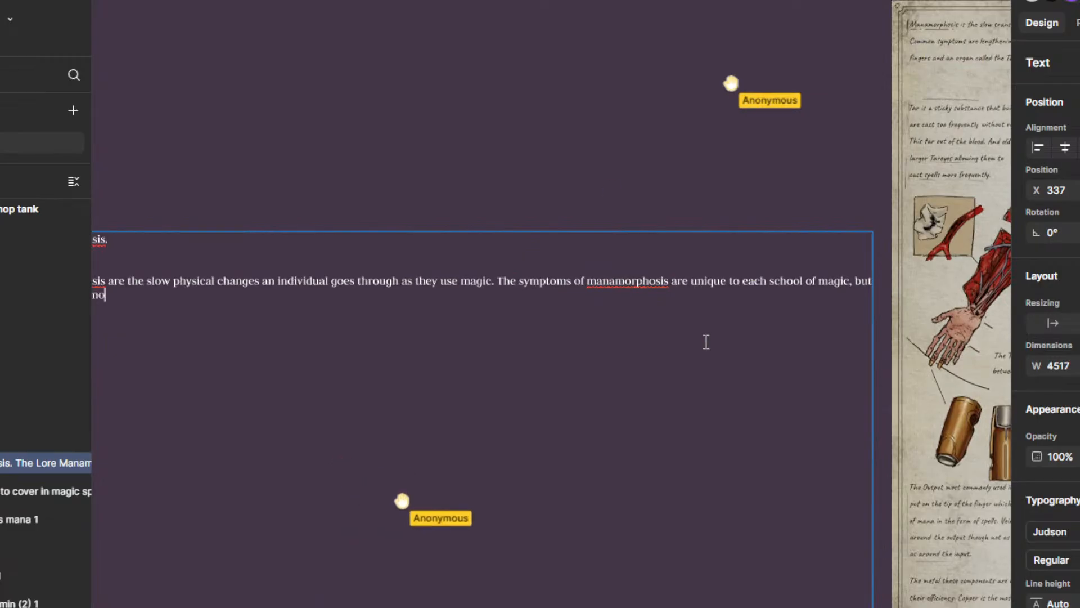
pyautogui.write('nalities')
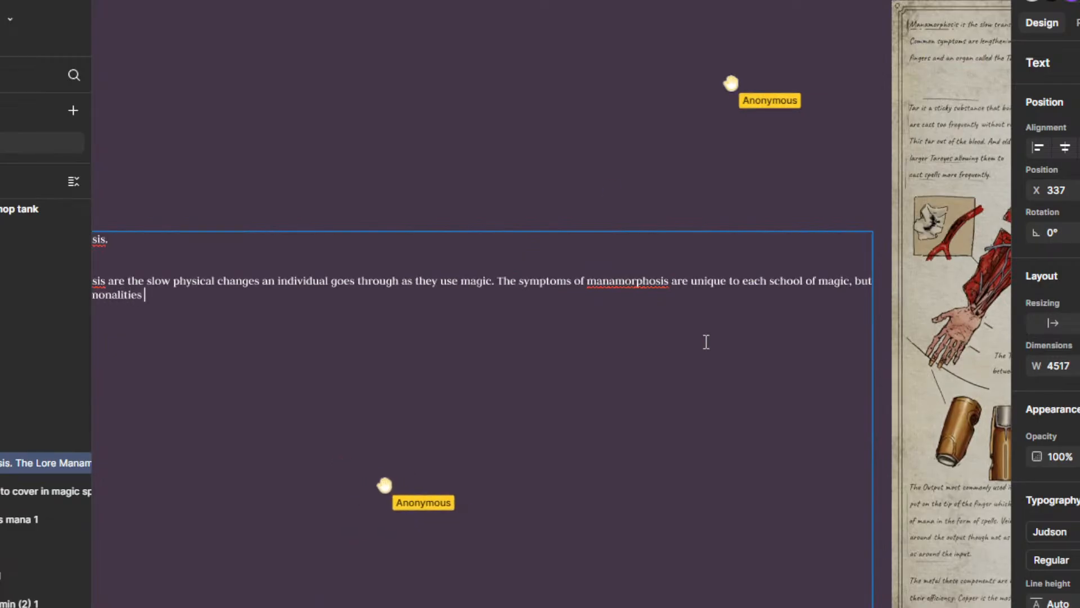
pyautogui.moveTo(375, 362); pyautogui.dragTo(607, 315)
pyautogui.scroll(2, 322, 239)
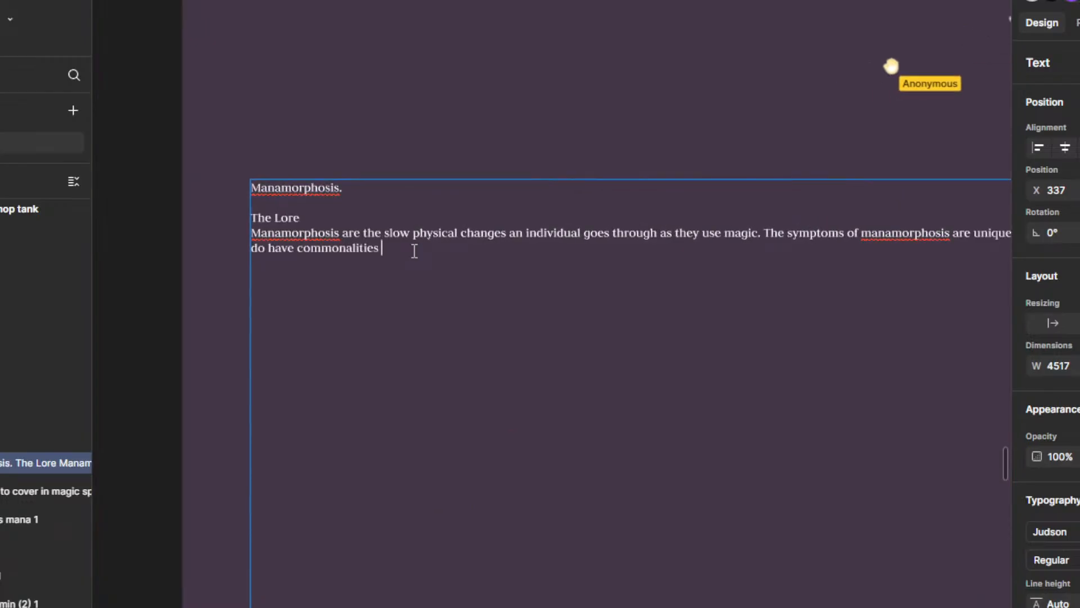
# Step: Erase the words written after "but" in the symptoms sentence
pyautogui.scroll(1, 400, 253)
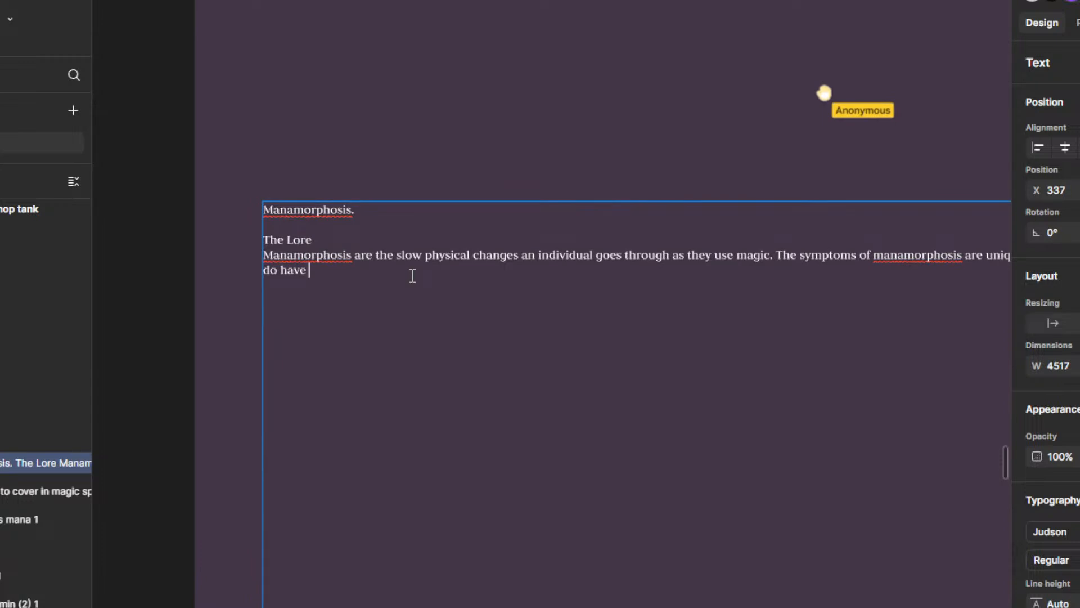
pyautogui.scroll(-3, 428, 275)
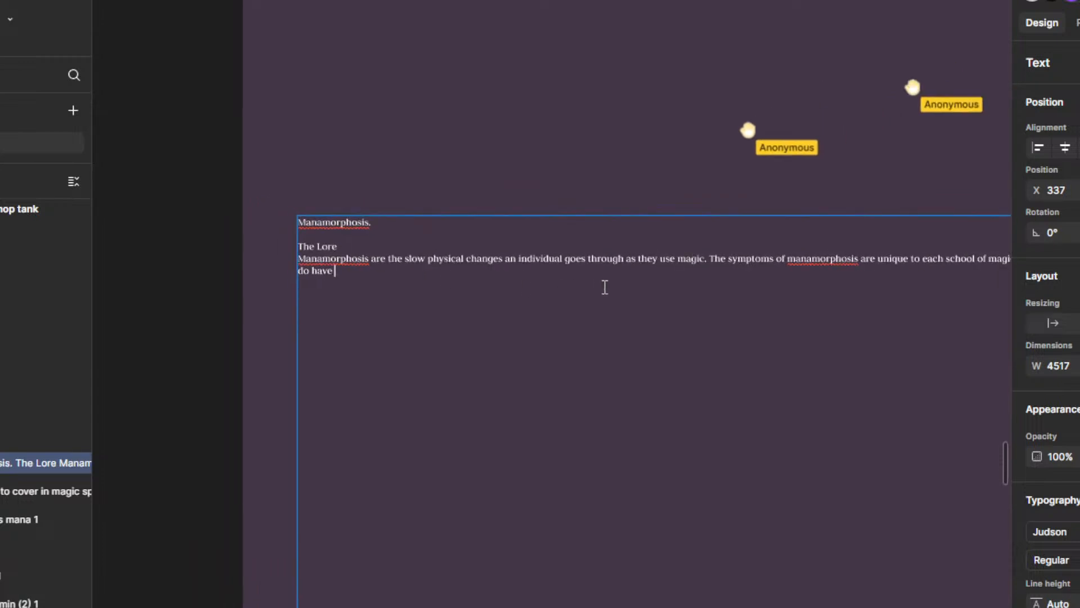
pyautogui.scroll(2, 801, 279)
pyautogui.scroll(1, 335, 275)
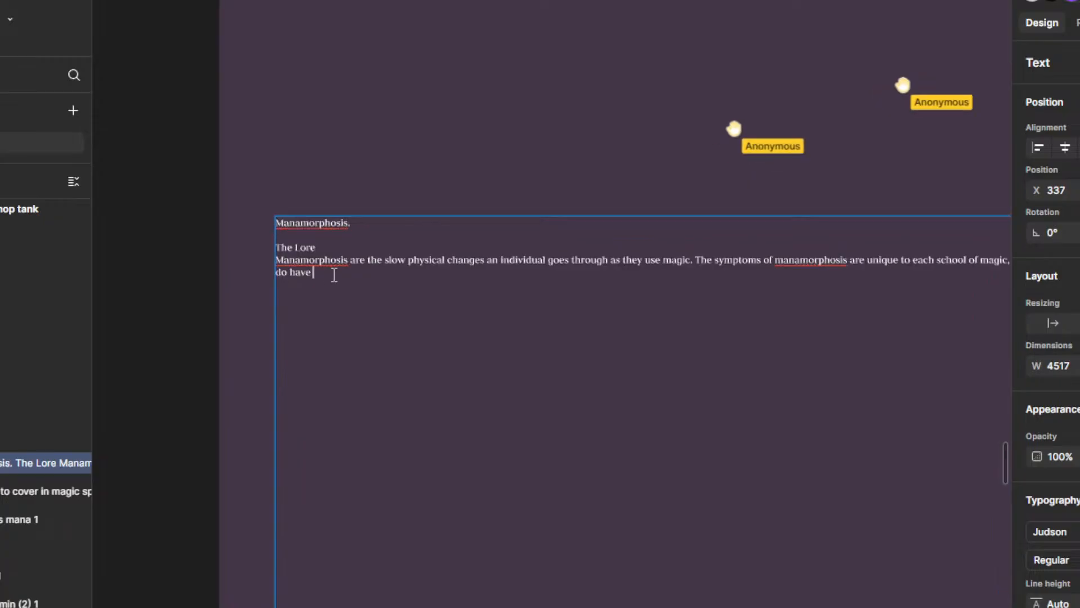
pyautogui.scroll(-1, 501, 295)
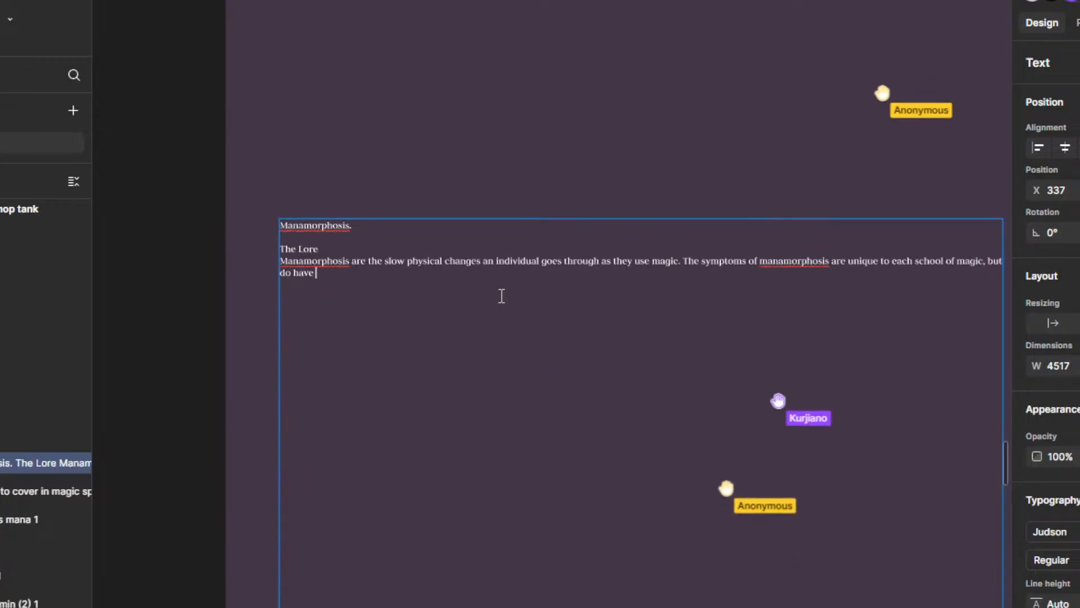
pyautogui.press('BackSpace')
pyautogui.press('BackSpace')
pyautogui.press('BackSpace')
pyautogui.press('BackSpace')
pyautogui.press('BackSpace')
pyautogui.press('BackSpace')
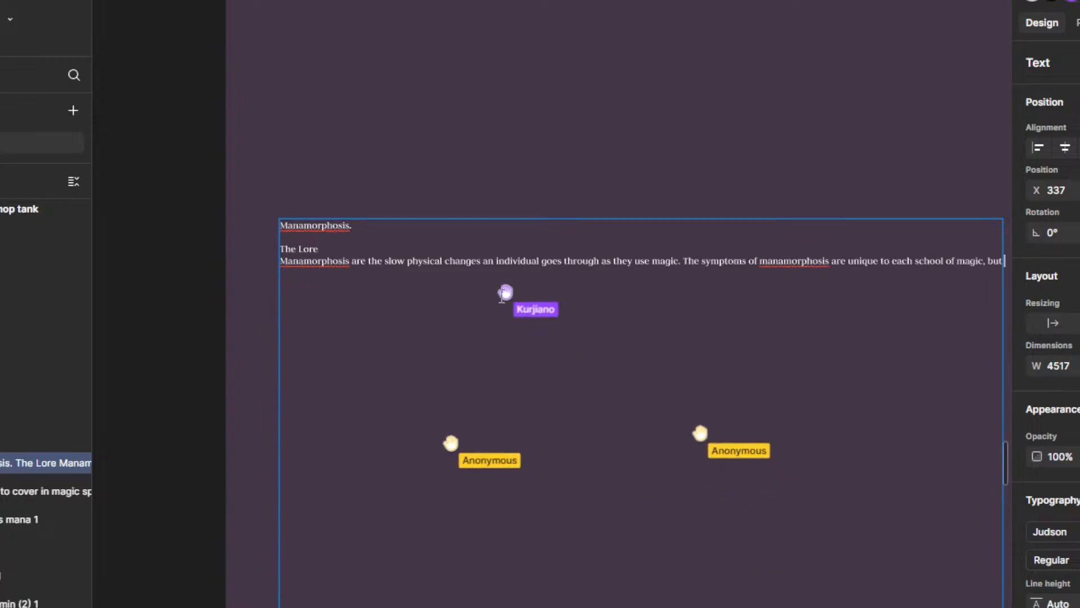
pyautogui.press('BackSpace')
# Step: Continue the symptoms sentence after "but" with "There are certain changes that are"
pyautogui.write('There are')
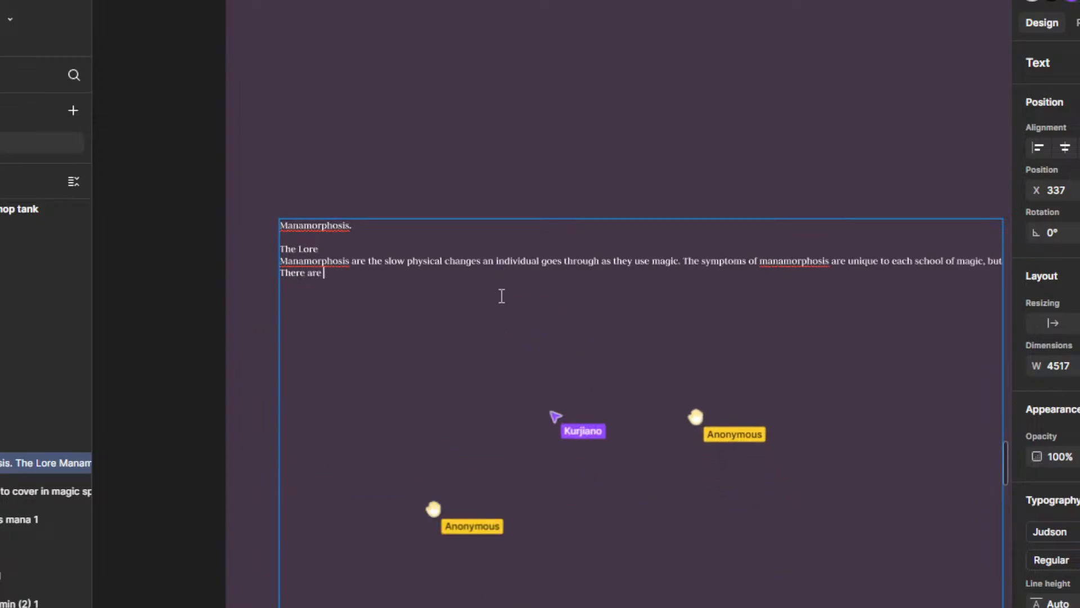
pyautogui.write(' certains')
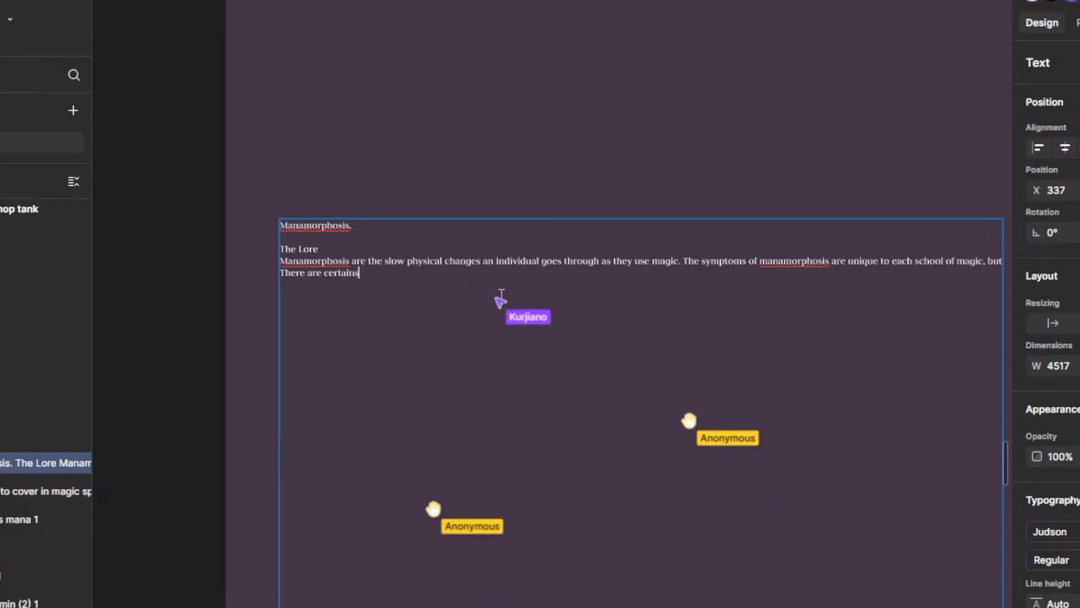
pyautogui.press('BackSpace')
pyautogui.write('siu')
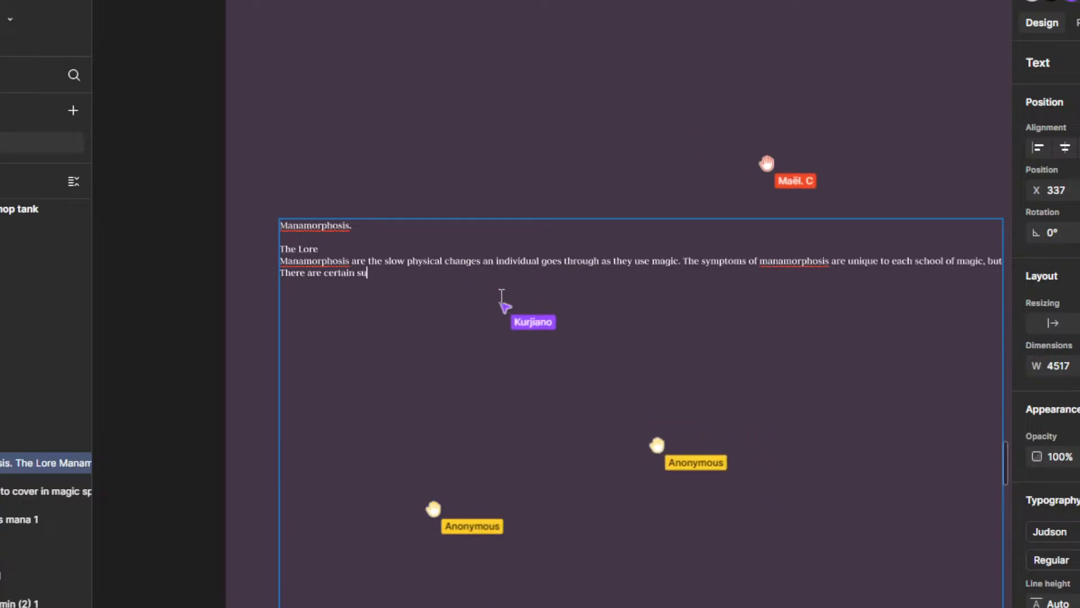
pyautogui.press('BackSpace')
pyautogui.press('BackSpace')
pyautogui.press('BackSpace')
pyautogui.write('chang')
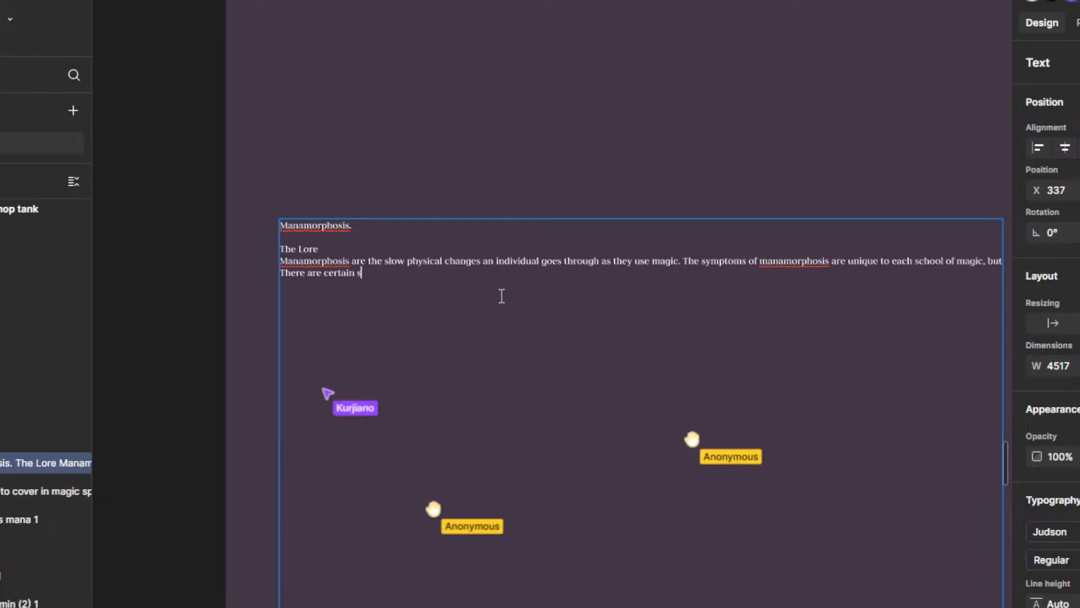
pyautogui.write('es that ')
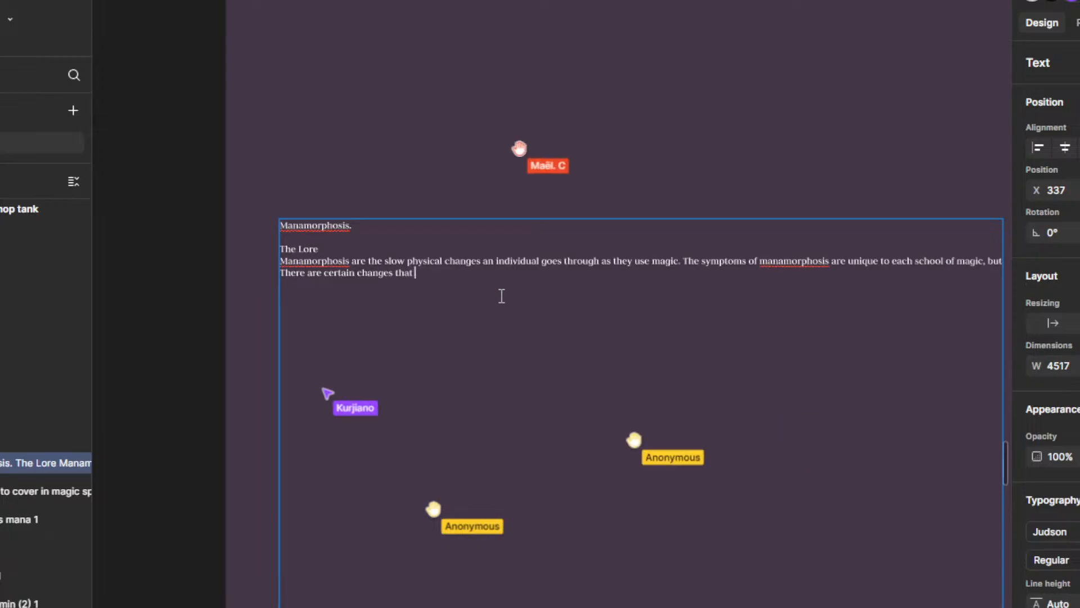
pyautogui.write('are')
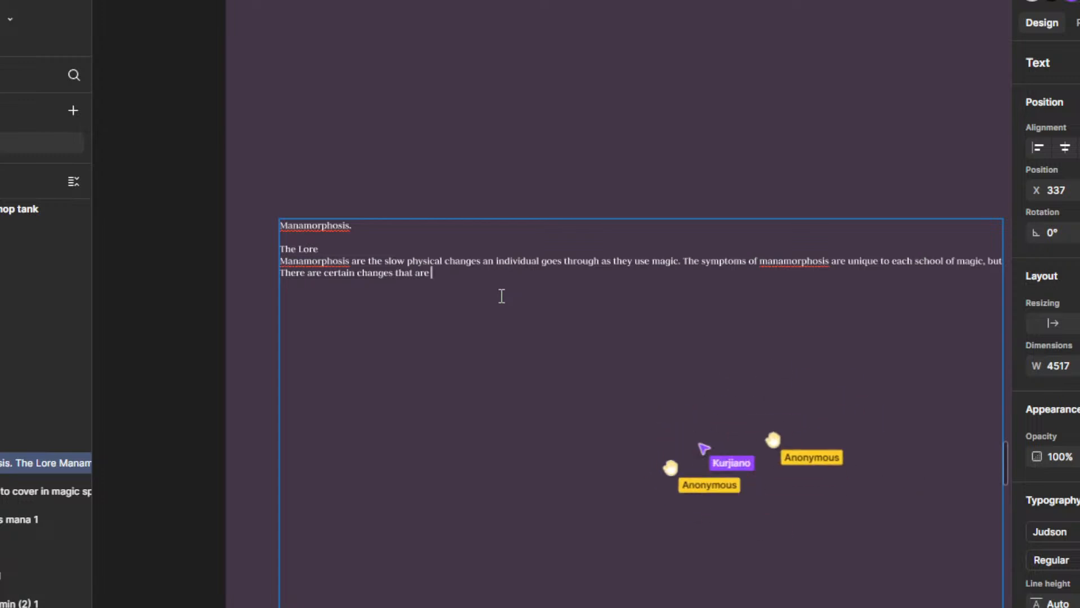
pyautogui.scroll(3, 646, 284)
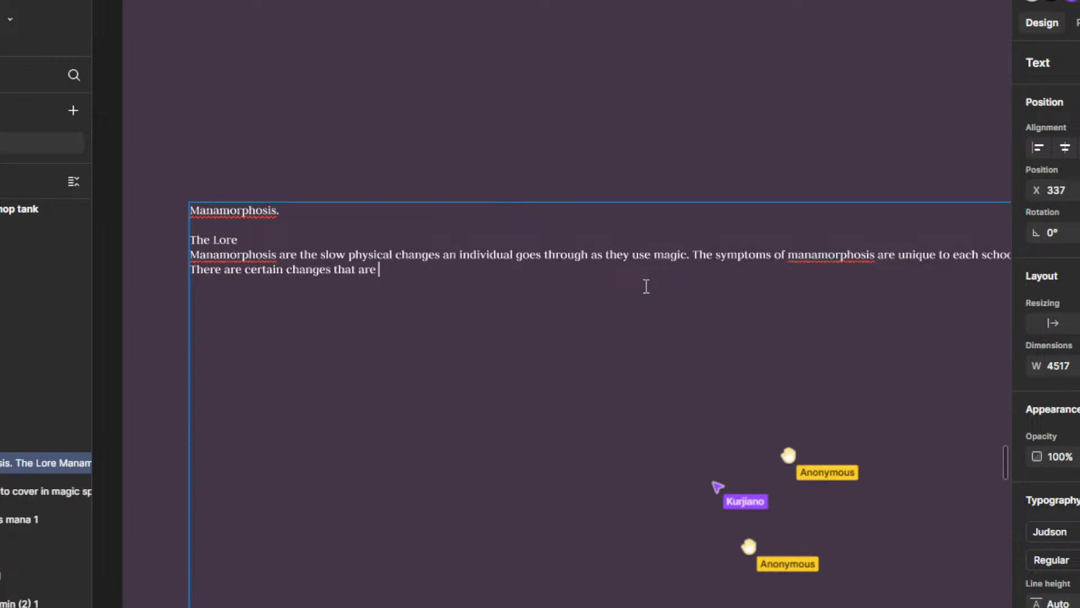
pyautogui.moveTo(220, 256); pyautogui.dragTo(701, 256)
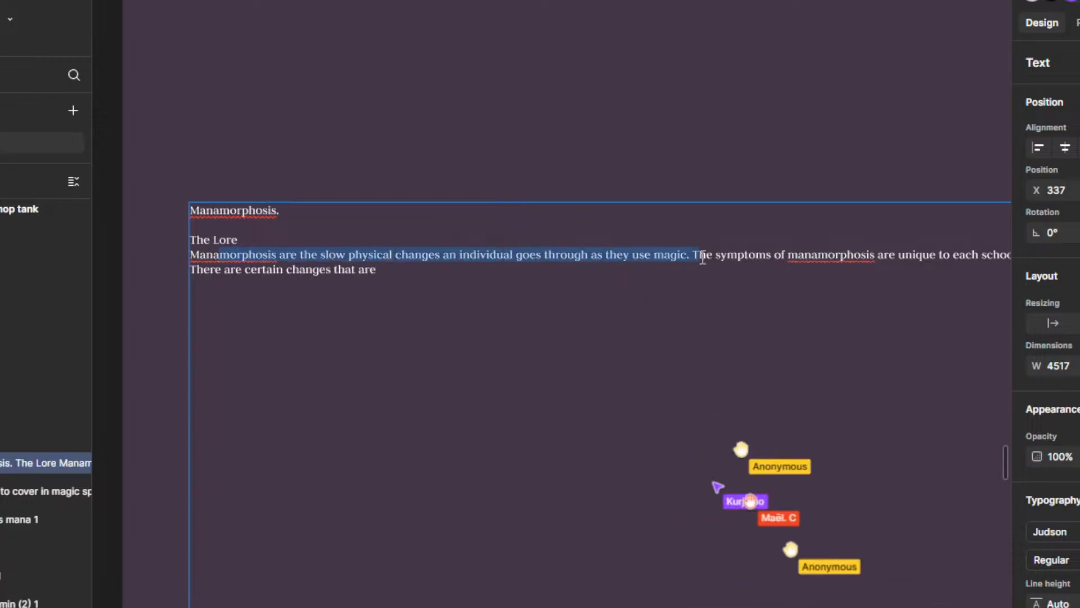
pyautogui.click(680, 287)
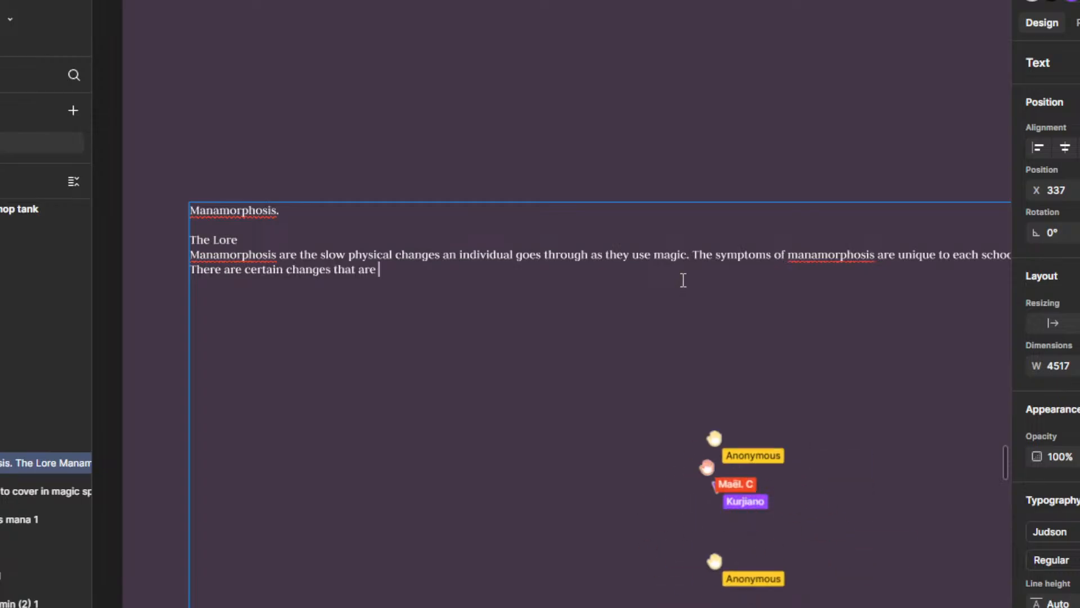
pyautogui.moveTo(707, 321); pyautogui.dragTo(721, 298)
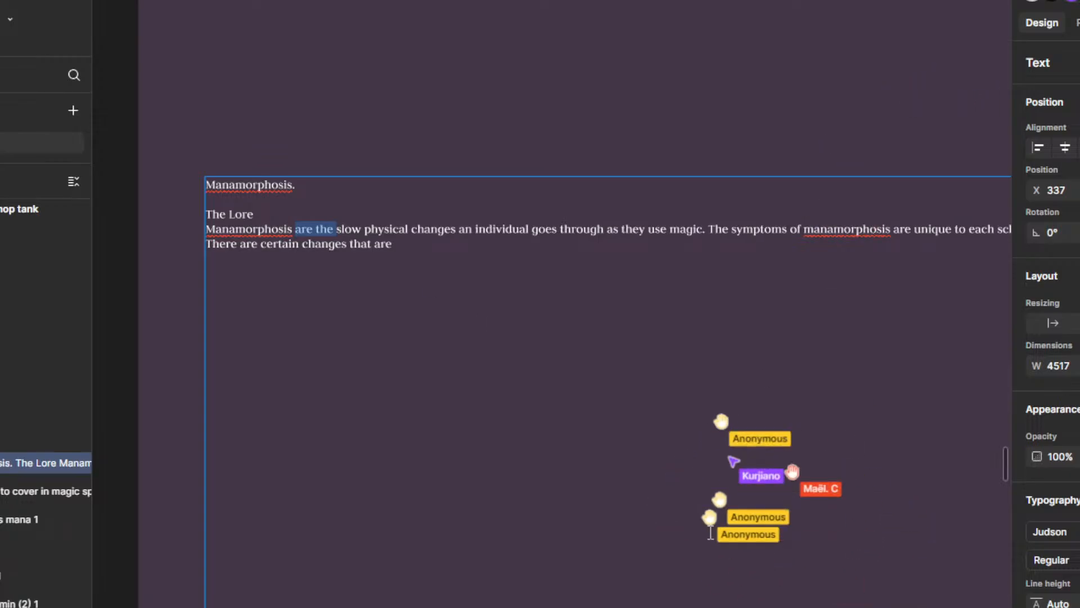
pyautogui.moveTo(424, 363)
pyautogui.mouseDown()
pyautogui.moveTo(449, 379)
pyautogui.moveTo(425, 383)
pyautogui.mouseUp()
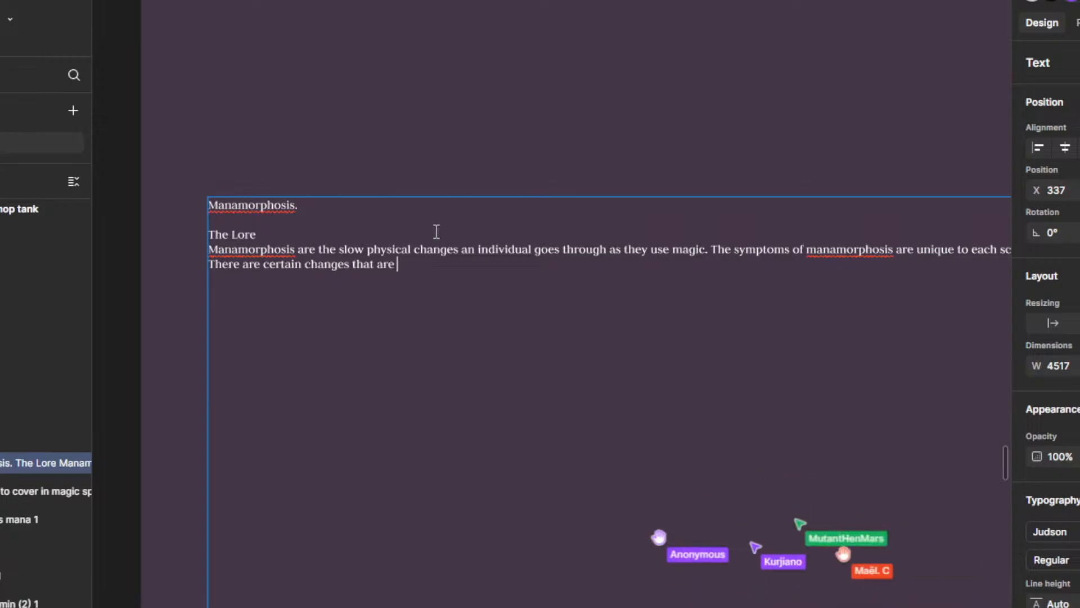
# Step: Try replacing the definition's opening with the pasted "is the process of physical change that an individual goes through as they use magic"
pyautogui.scroll(2, 301, 238)
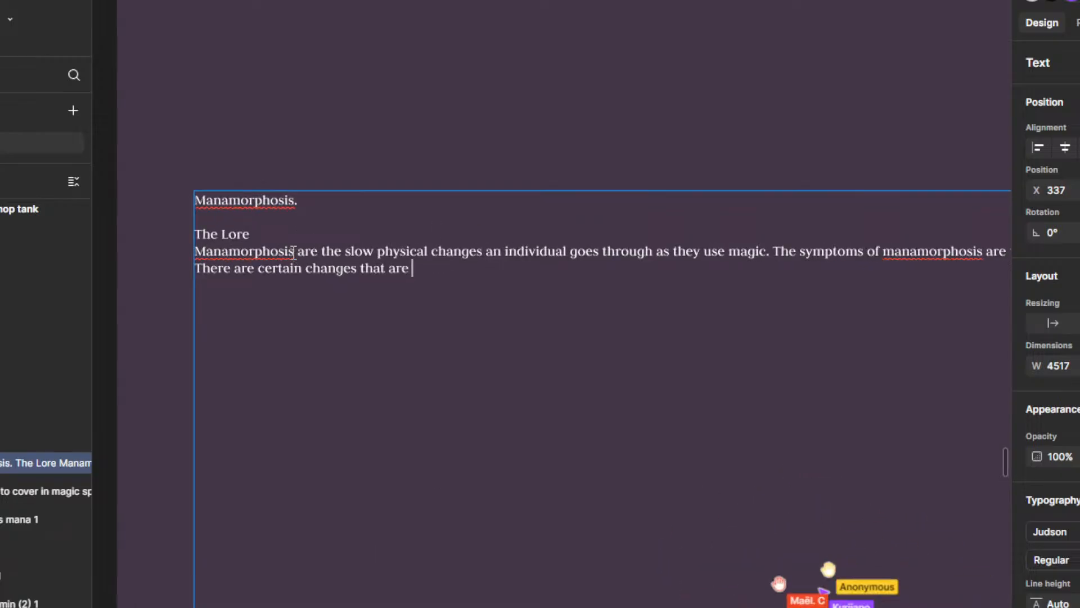
pyautogui.write('is the process of physical change that an individual goes through as they use magic"? Captain Hotpock')
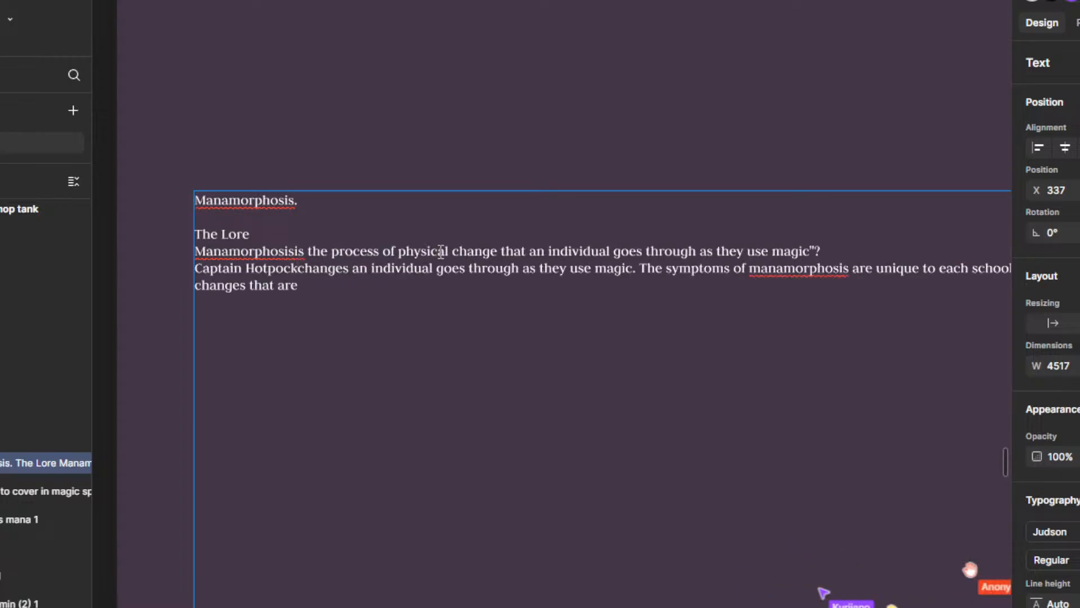
pyautogui.hotkey('ctrl', 'z')
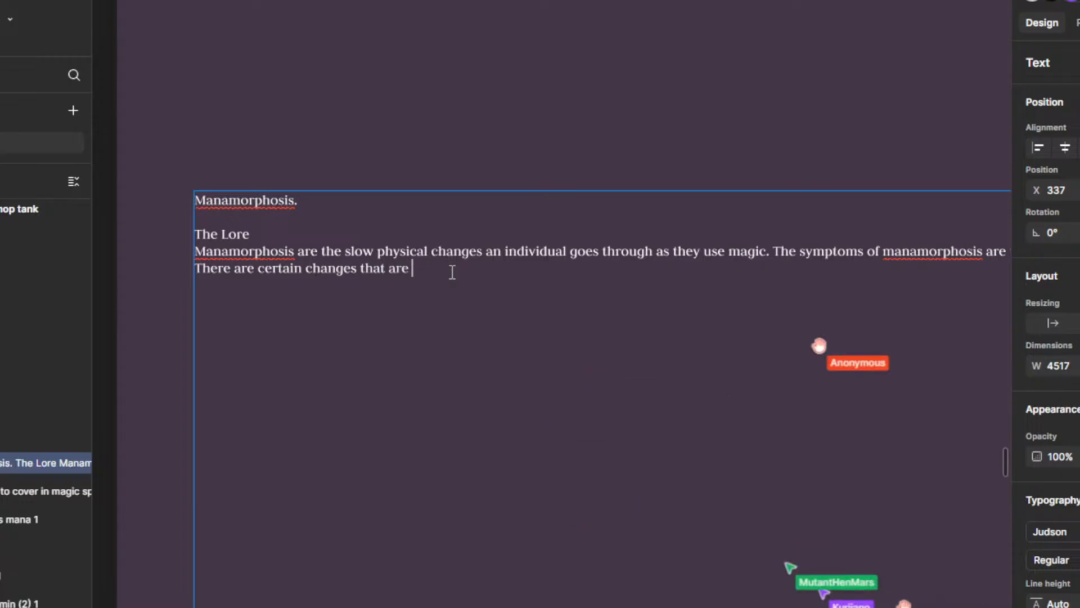
pyautogui.scroll(-1, 580, 356)
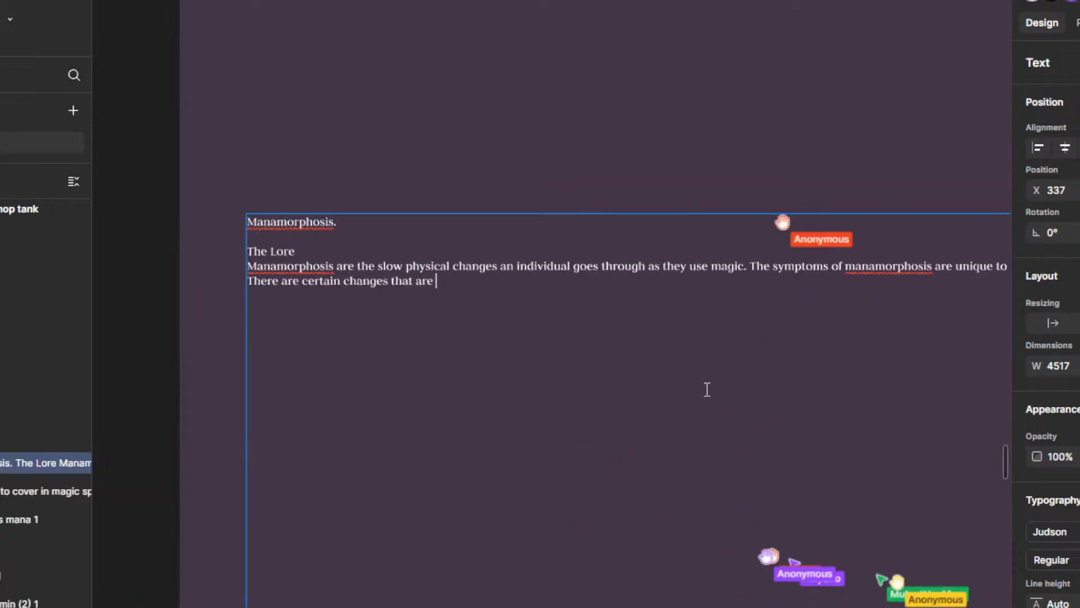
pyautogui.moveTo(736, 406); pyautogui.dragTo(639, 381)
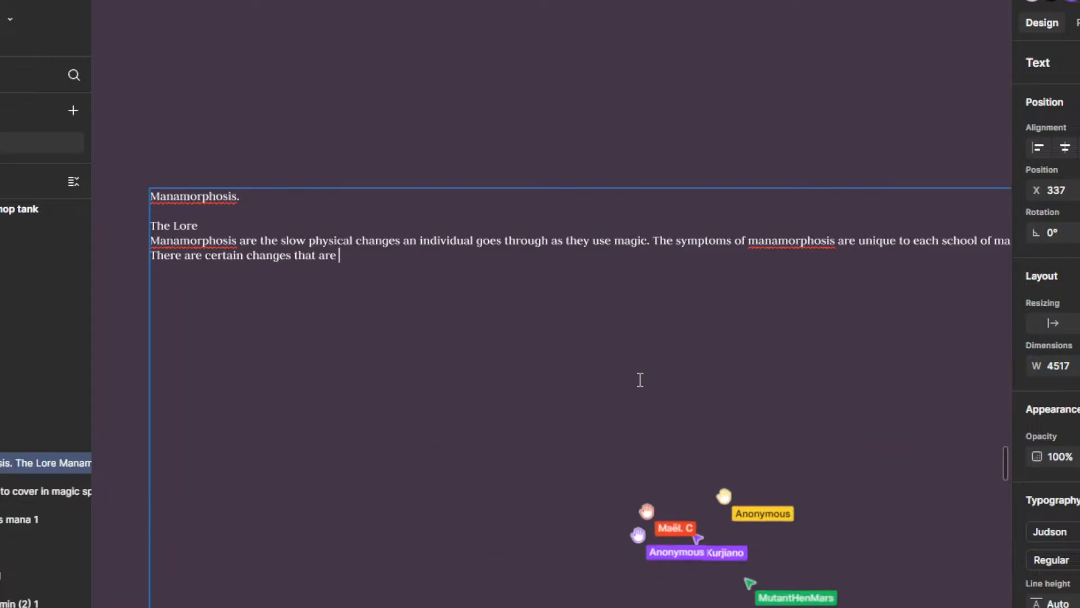
pyautogui.scroll(-3, 622, 346)
pyautogui.scroll(5, 623, 346)
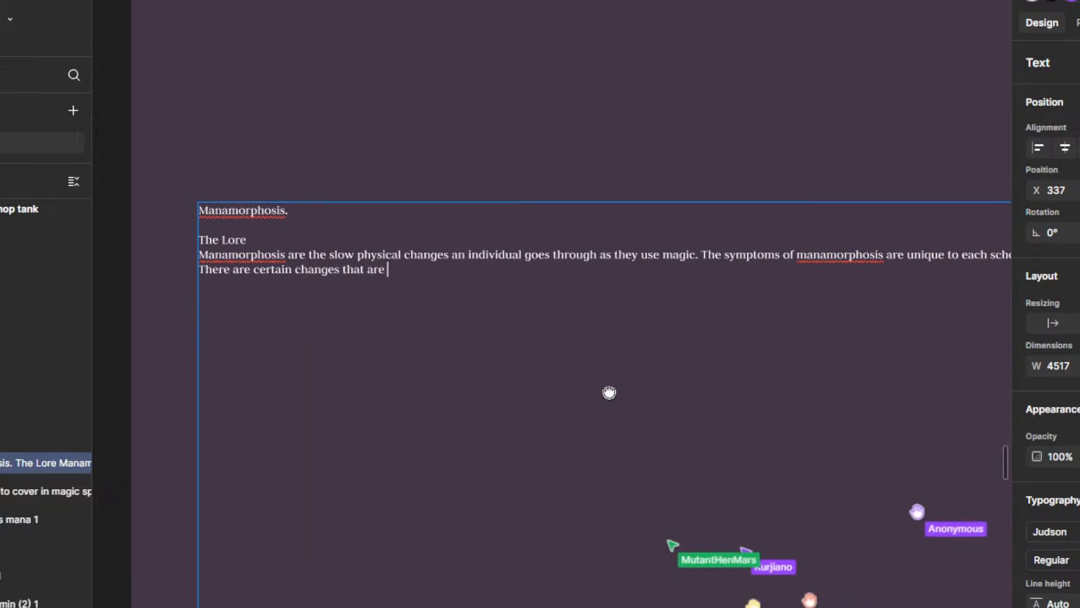
pyautogui.scroll(1, 639, 402)
pyautogui.moveTo(662, 419); pyautogui.dragTo(500, 433)
pyautogui.scroll(-2, 534, 419)
pyautogui.scroll(-1, 759, 309)
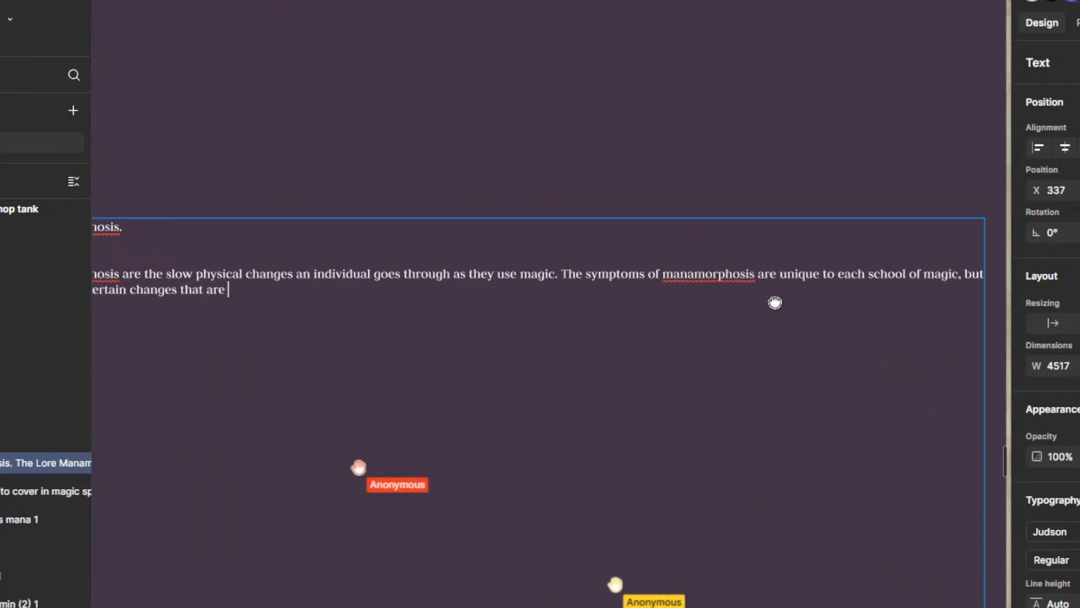
# Step: Replace "certain changes that are" at the end of the symptoms sentence with "Simularities"
pyautogui.moveTo(695, 329); pyautogui.dragTo(852, 339)
pyautogui.moveTo(434, 315); pyautogui.dragTo(278, 312)
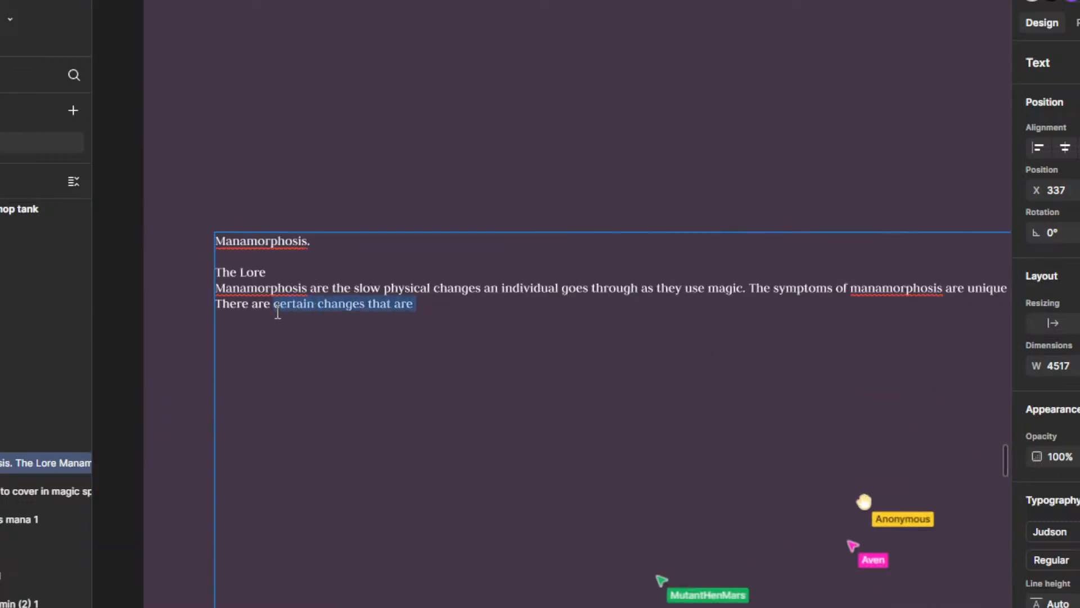
pyautogui.write('Sim')
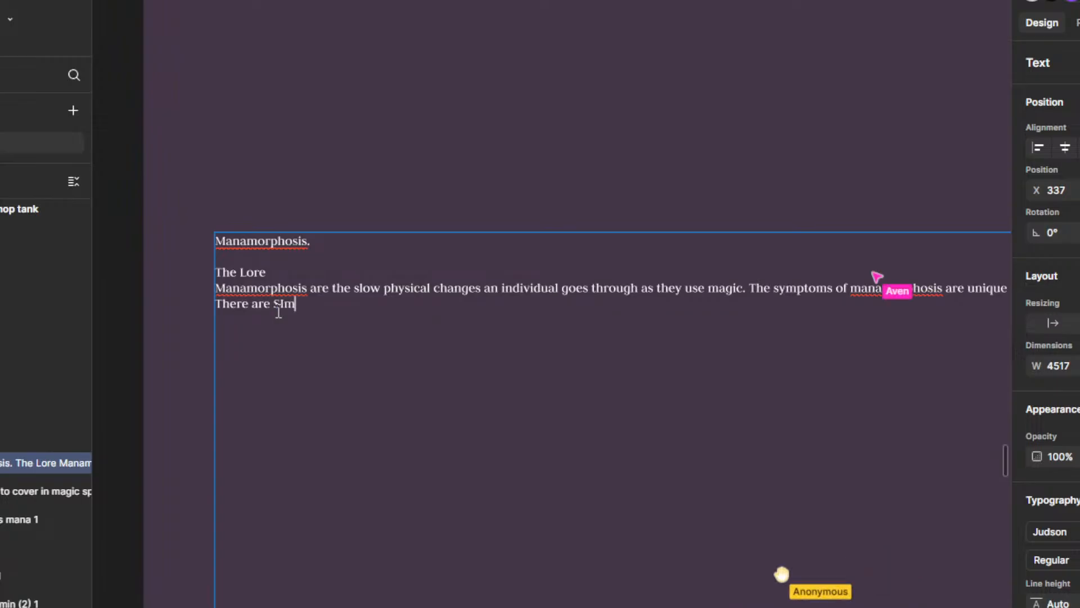
pyautogui.press('BackSpace')
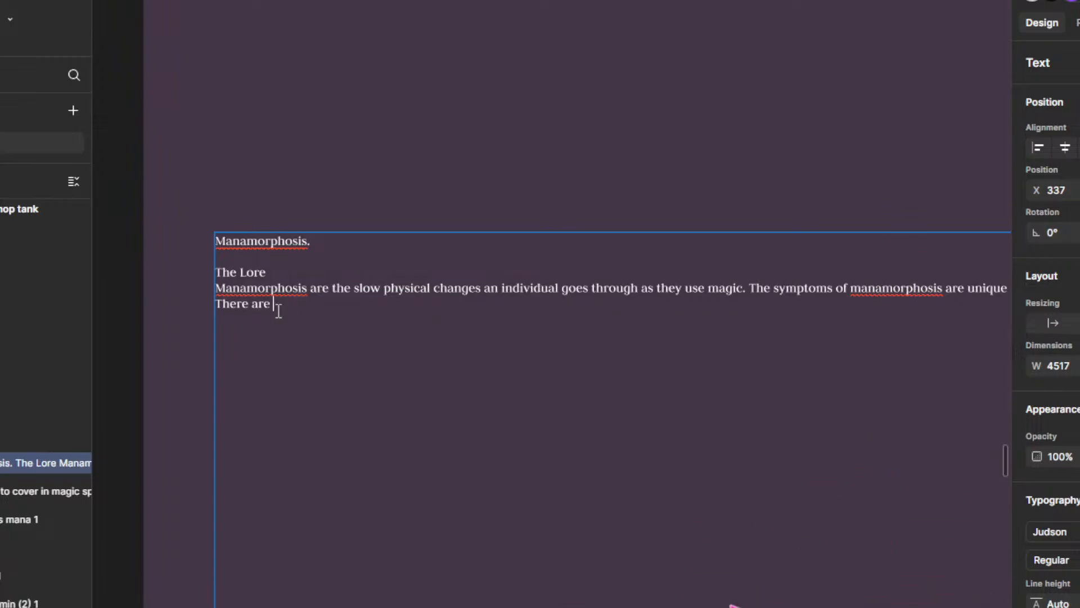
pyautogui.write('Comm')
pyautogui.press('BackSpace')
pyautogui.press('BackSpace')
pyautogui.press('BackSpace')
pyautogui.press('BackSpace')
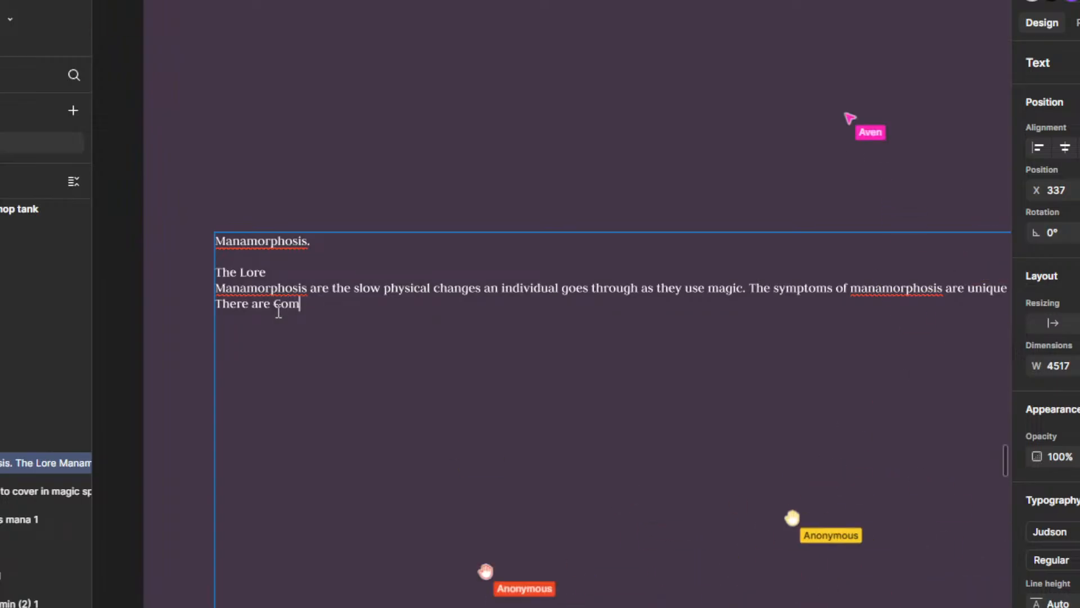
pyautogui.write('Su')
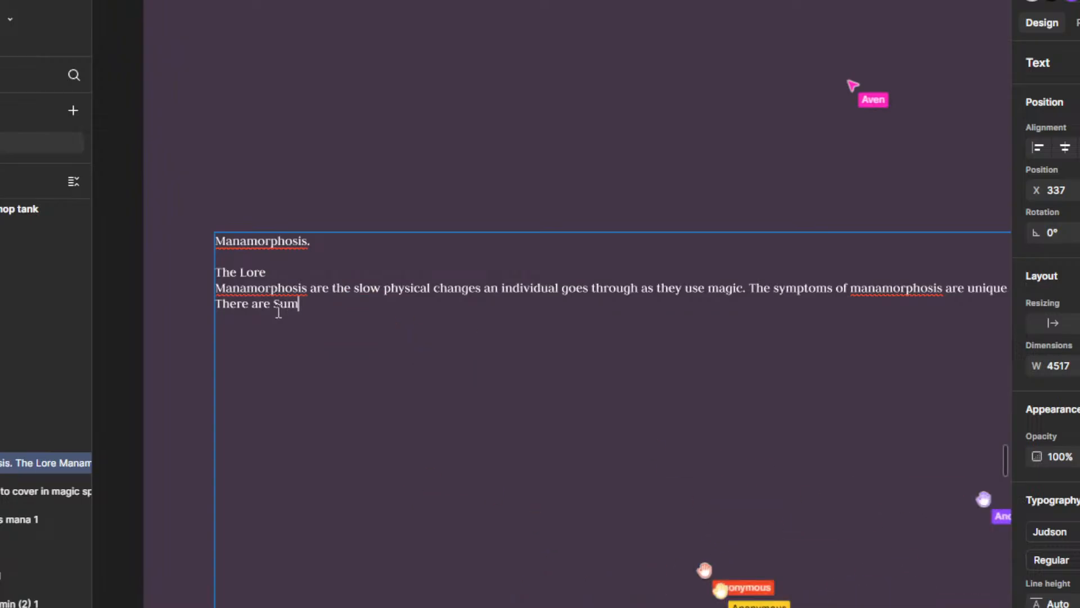
pyautogui.press('BackSpace')
pyautogui.write('imula')
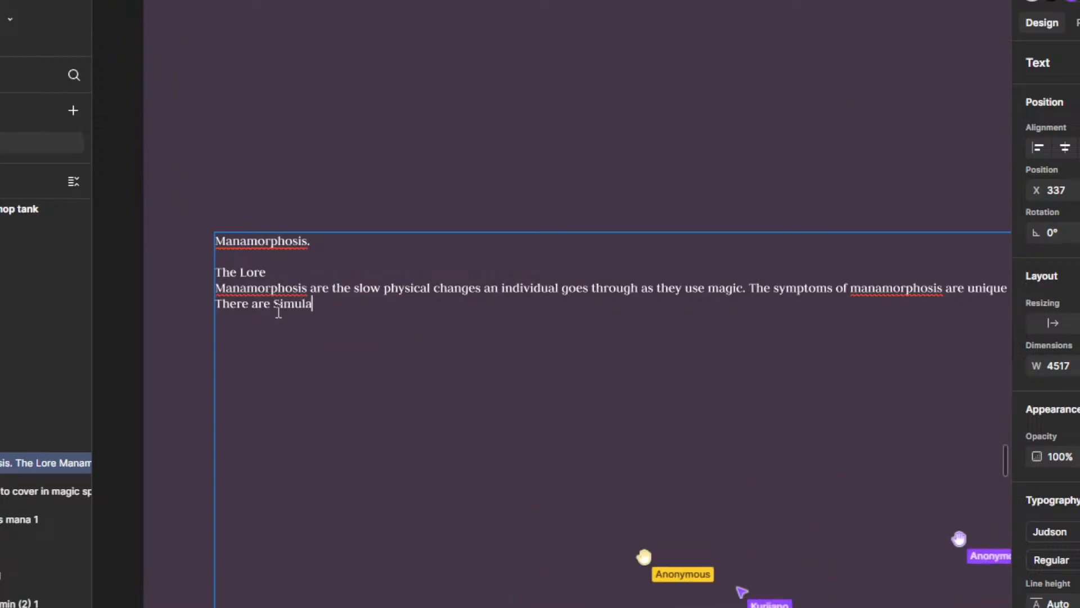
pyautogui.write('rities betwee')
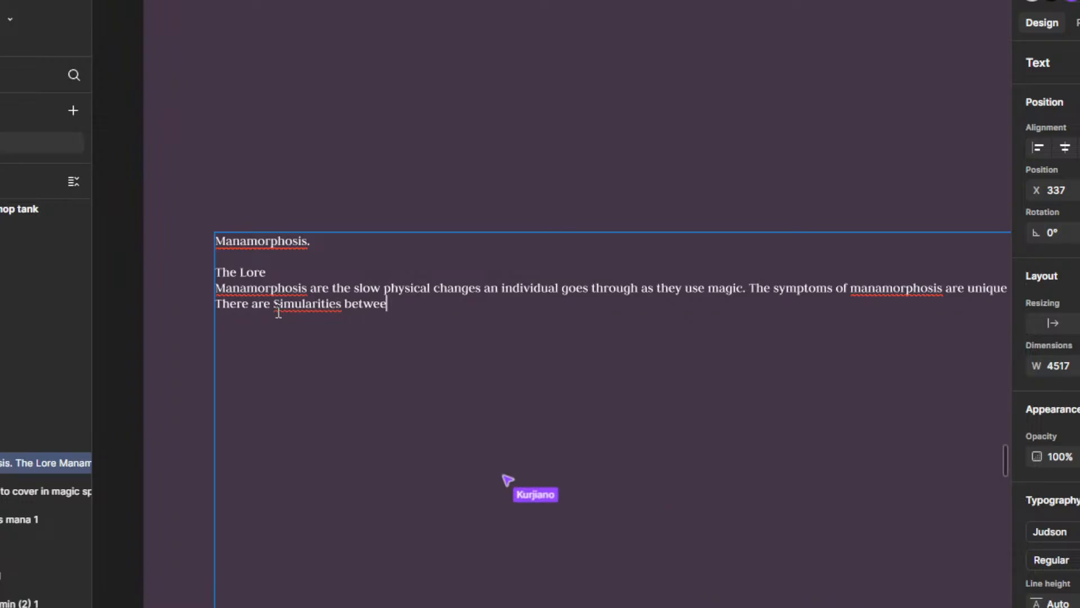
pyautogui.write('n them that i')
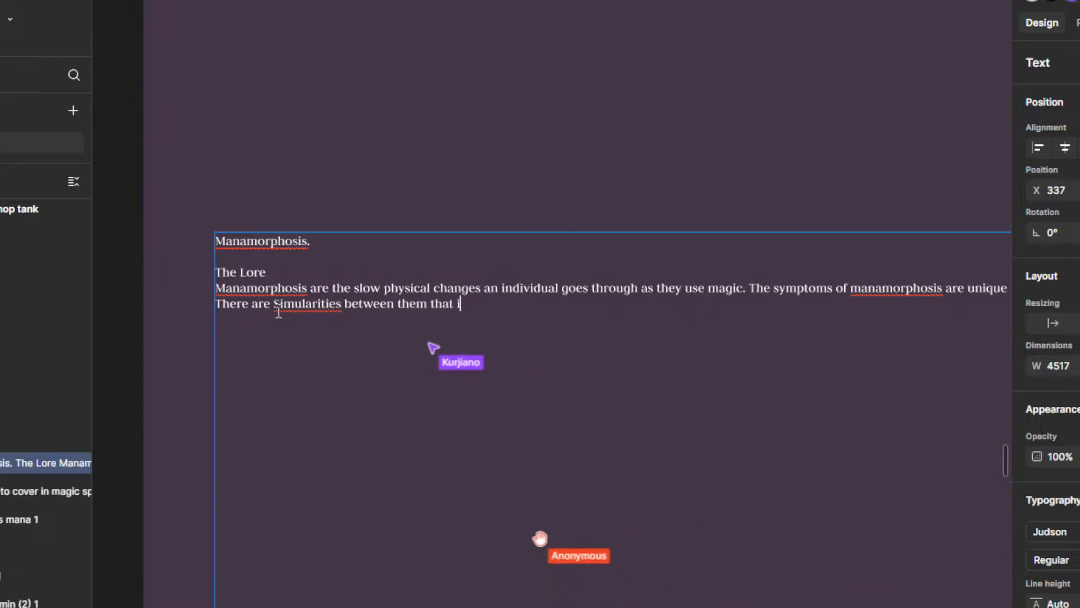
pyautogui.write(' will cover firs')
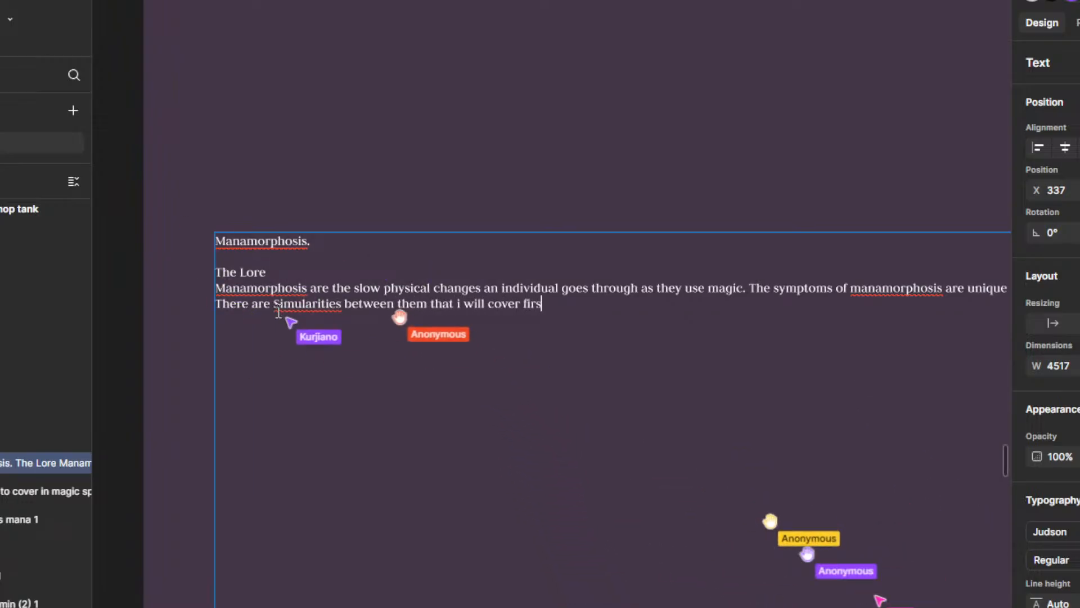
pyautogui.write('t.')
# Step: Finish the symptoms sentence with "between them that i will cover first." and leave a blank line below it
pyautogui.press('Return')
pyautogui.press('Return')
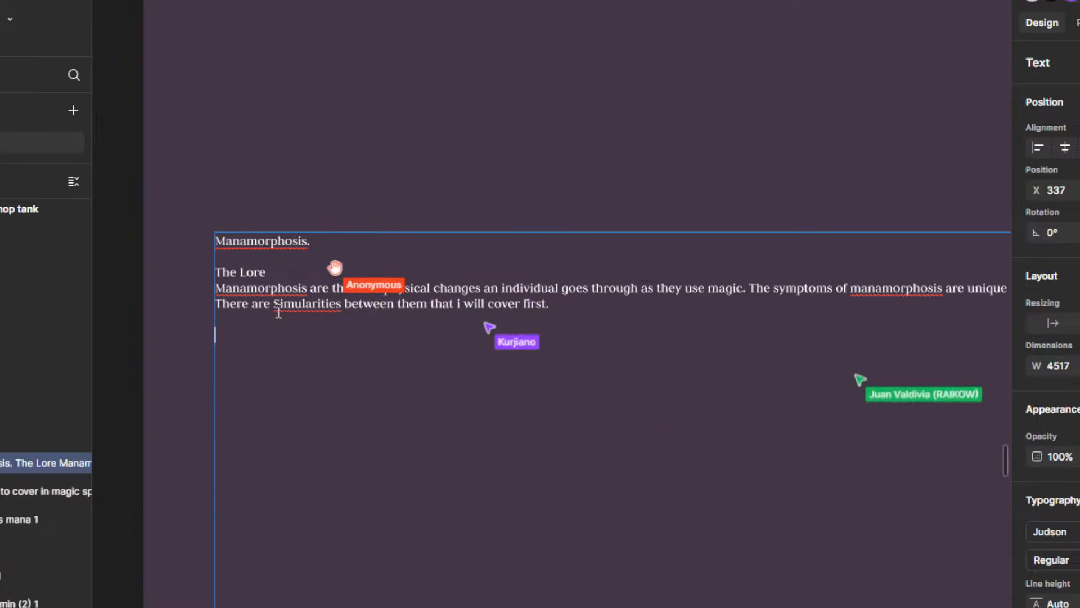
pyautogui.press('BackSpace')
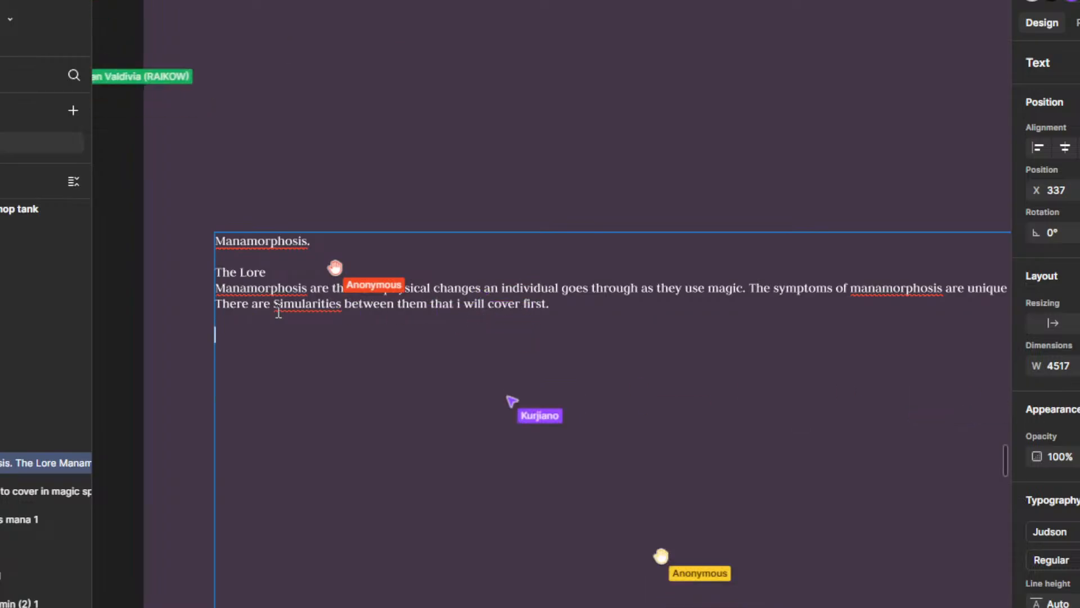
pyautogui.write('Comm')
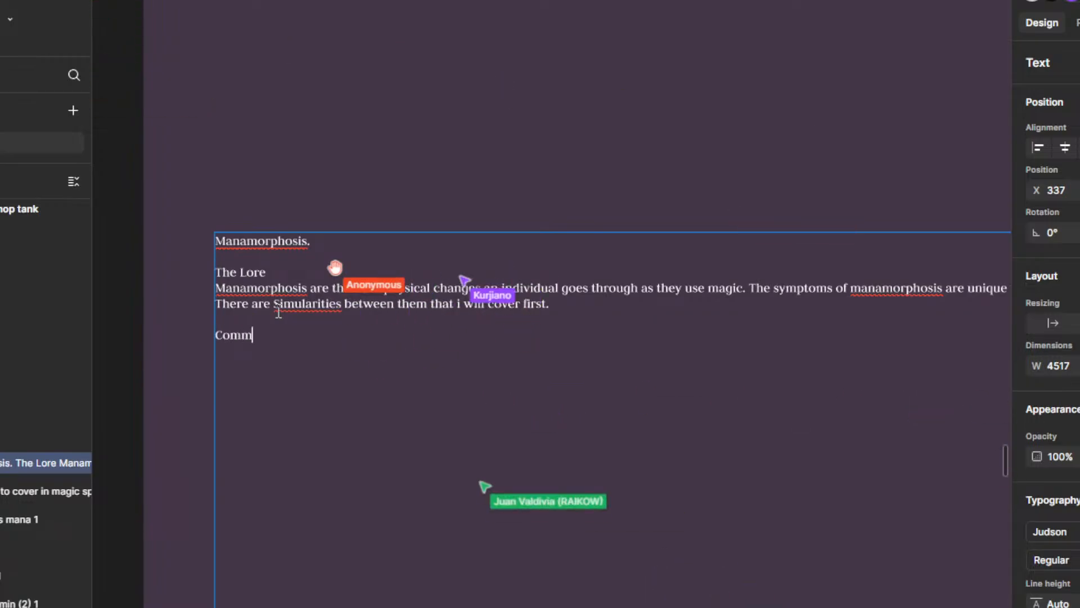
pyautogui.write('on sym')
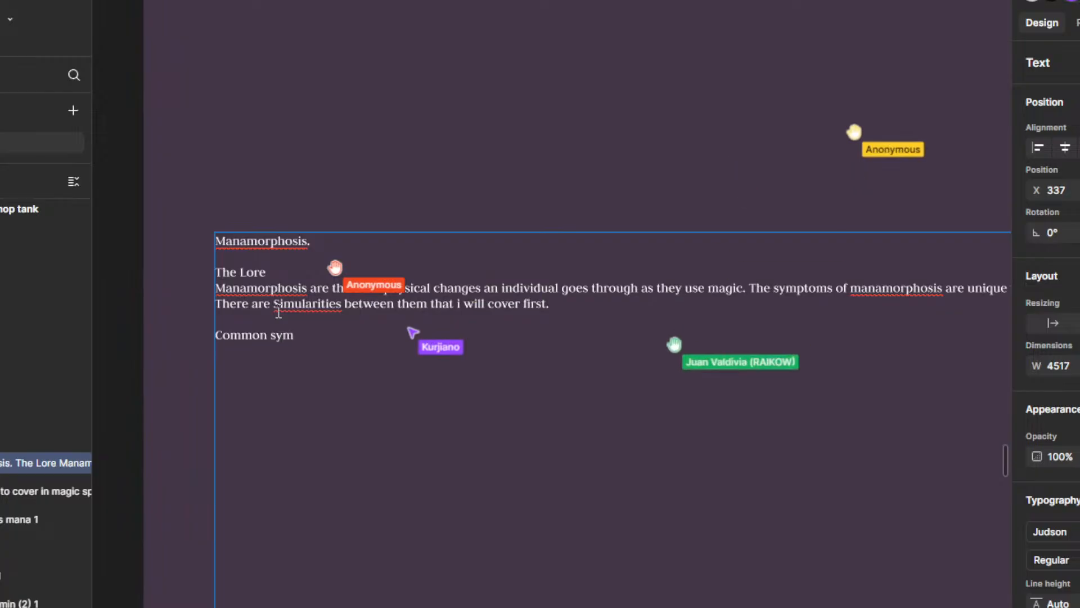
pyautogui.press('BackSpace')
pyautogui.press('BackSpace')
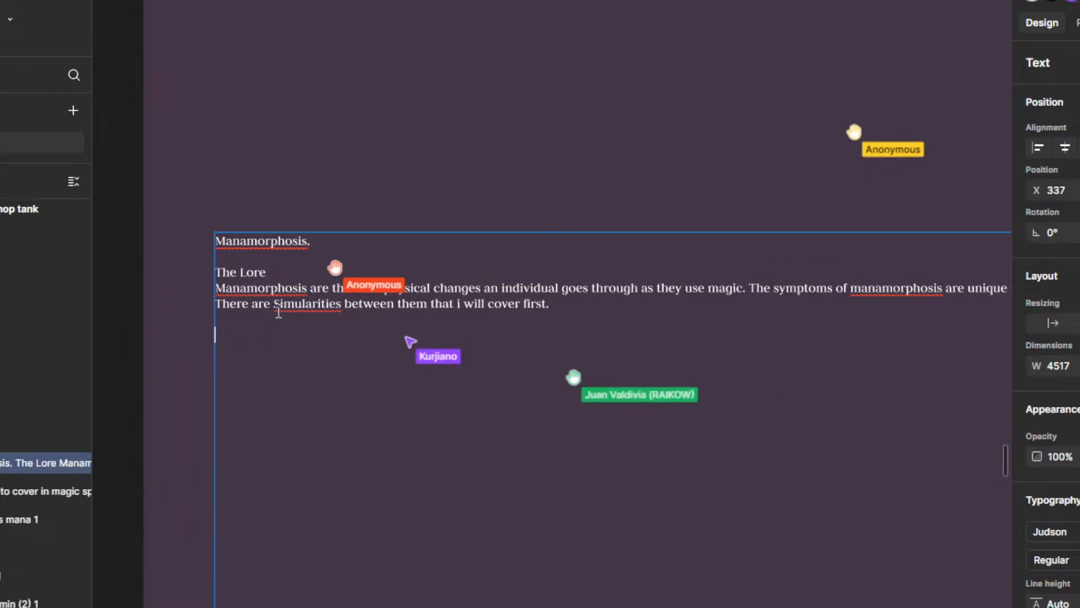
# Step: Add the heading "Shared Changes" below the symptoms sentence, with "Long life span" as its first entry
pyautogui.write('Shared')
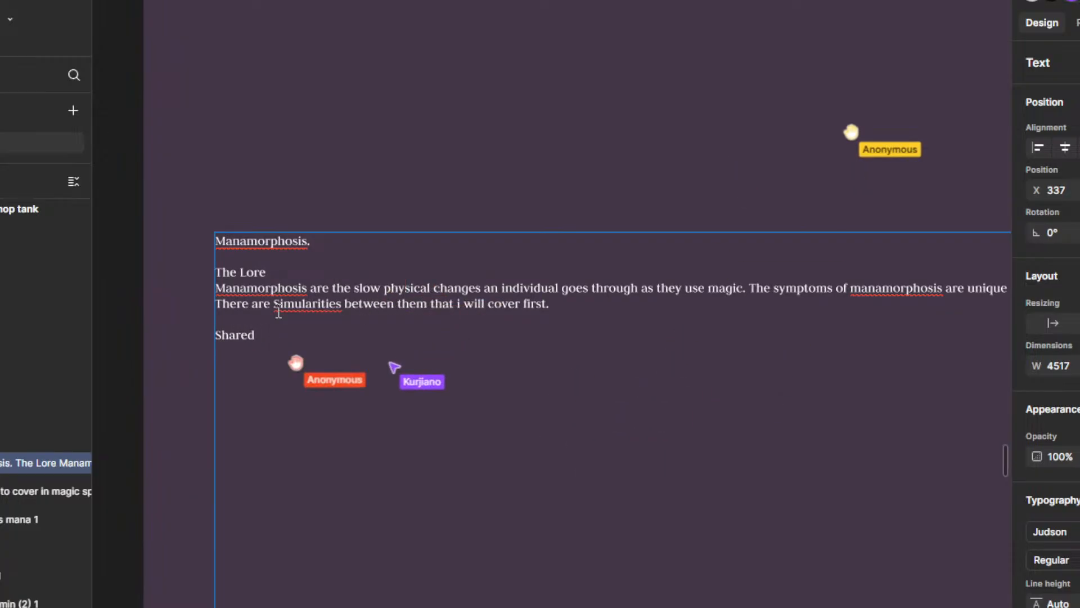
pyautogui.write(' Changes')
pyautogui.press('Return')
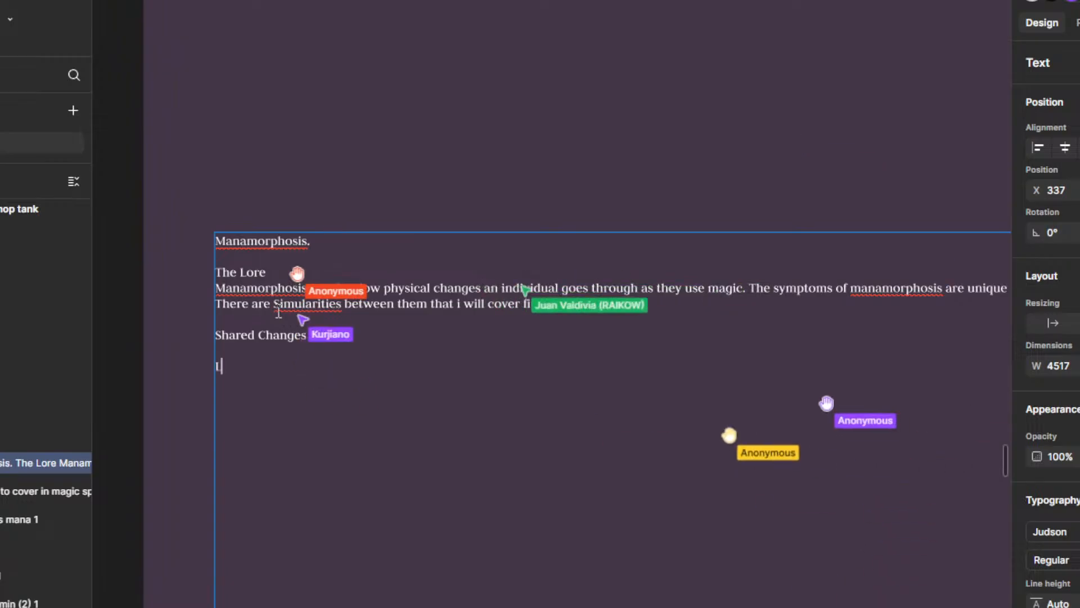
pyautogui.write('Long life s')
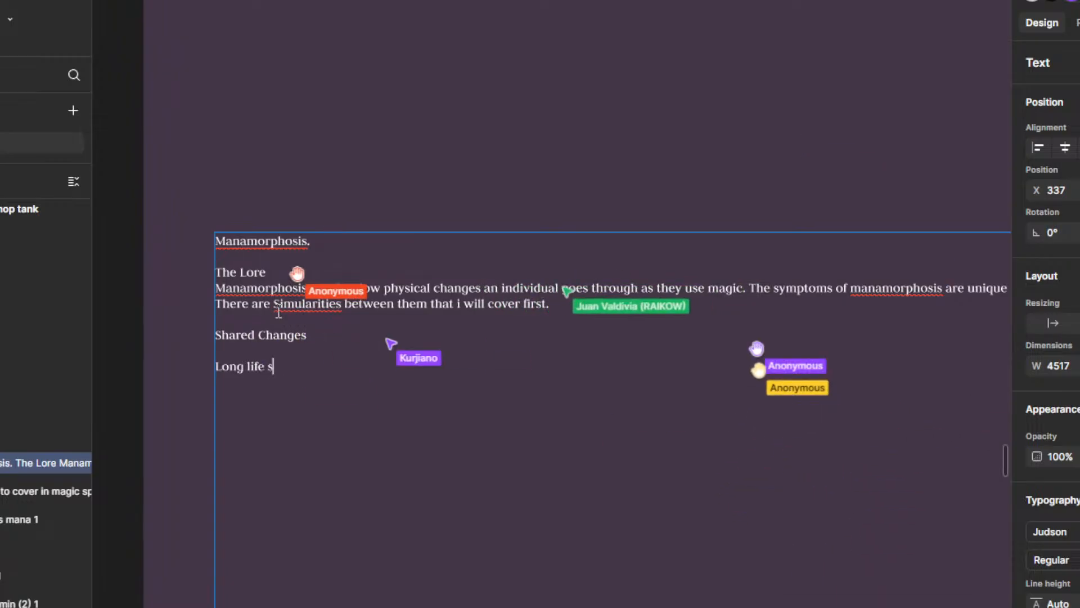
pyautogui.write('pan  ')
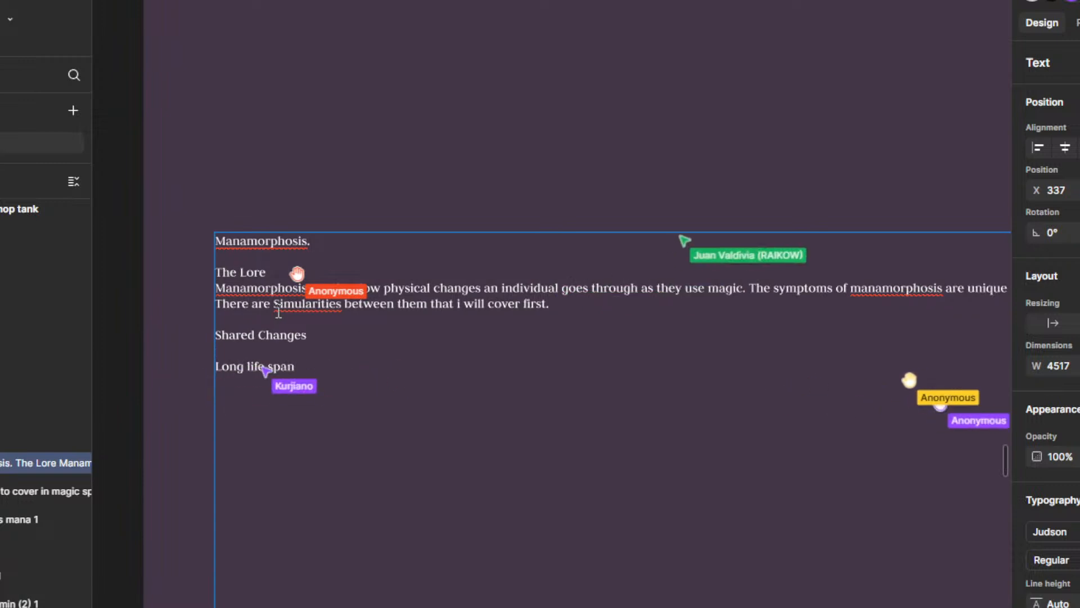
pyautogui.write('Lengtheni')
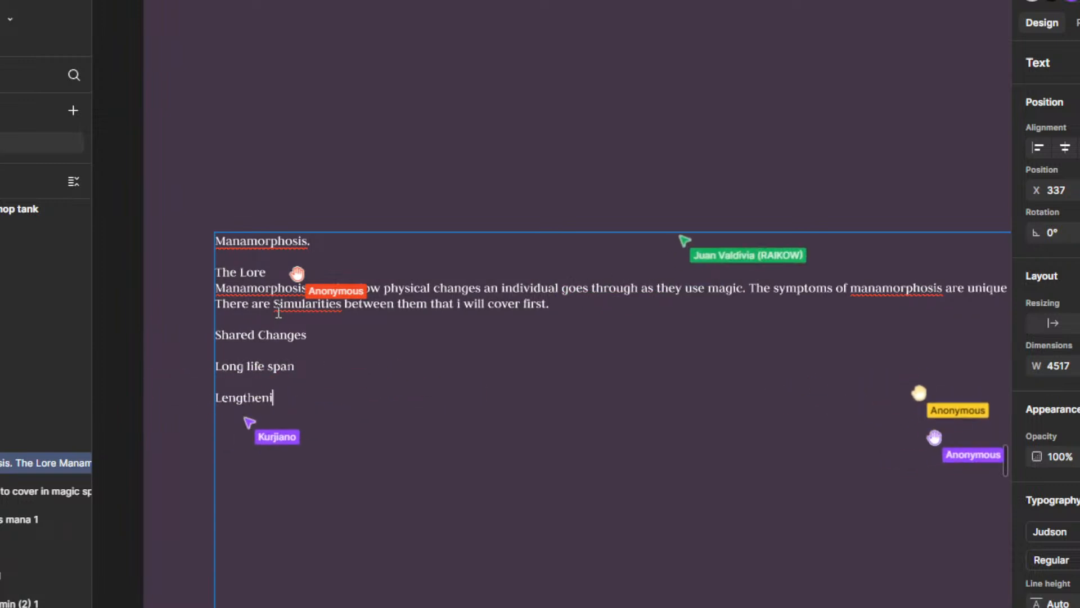
pyautogui.write('ng of limbs')
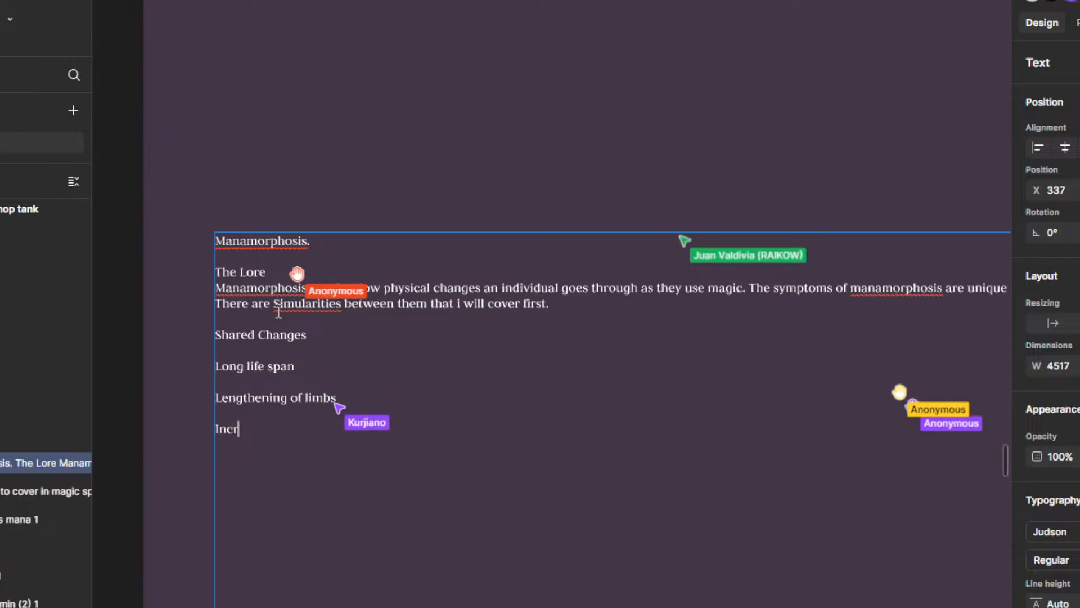
# Step: Add the entries "Lengthening of limbs" and "Increased number of digits" under Shared Changes, separated by a blank line
pyautogui.write('umb')
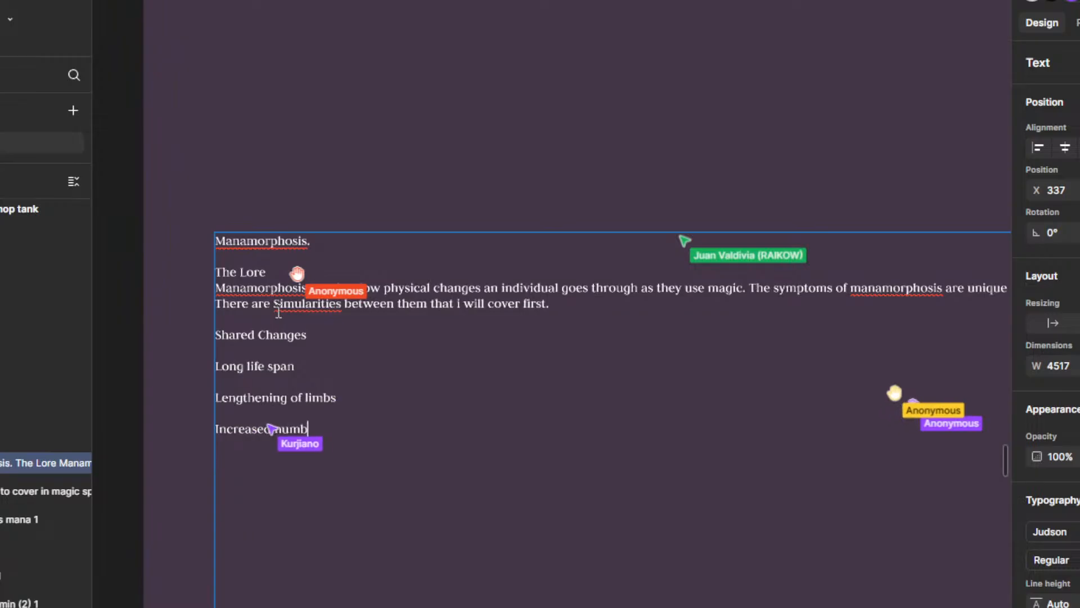
pyautogui.write('er of digits')
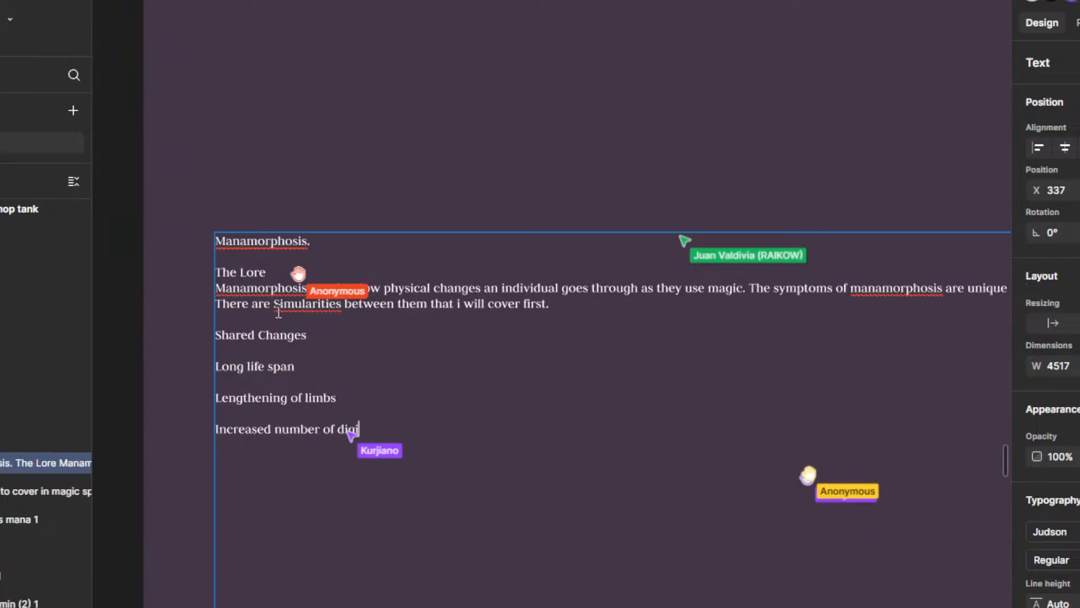
# Step: Add the entry "Tar eye" to the Shared Changes list and leave a blank line below it
pyautogui.press('Return')
pyautogui.press('Return')
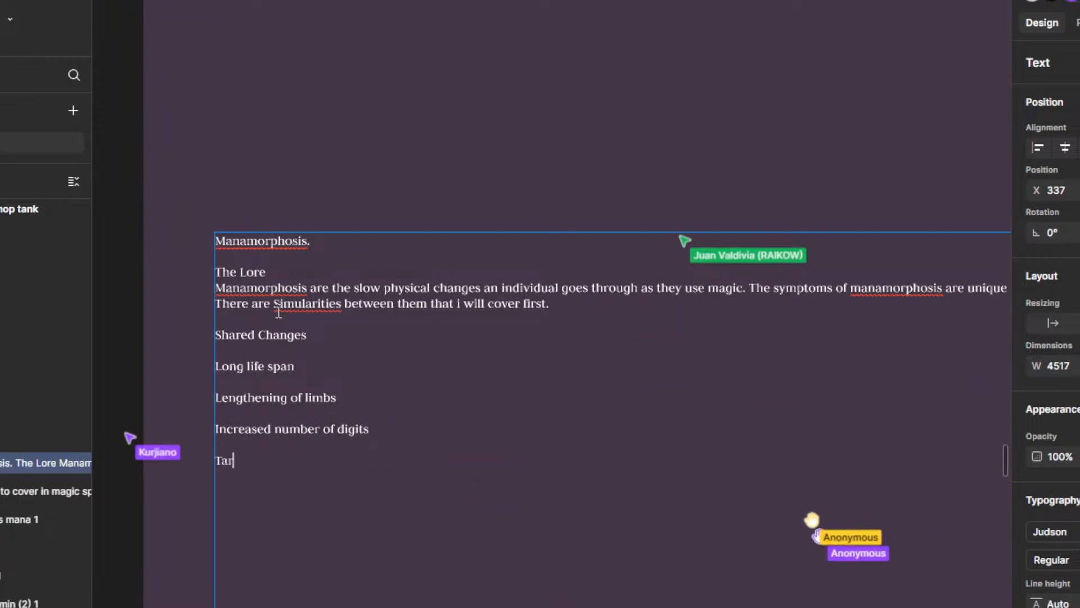
pyautogui.press('Return')
pyautogui.press('Return')
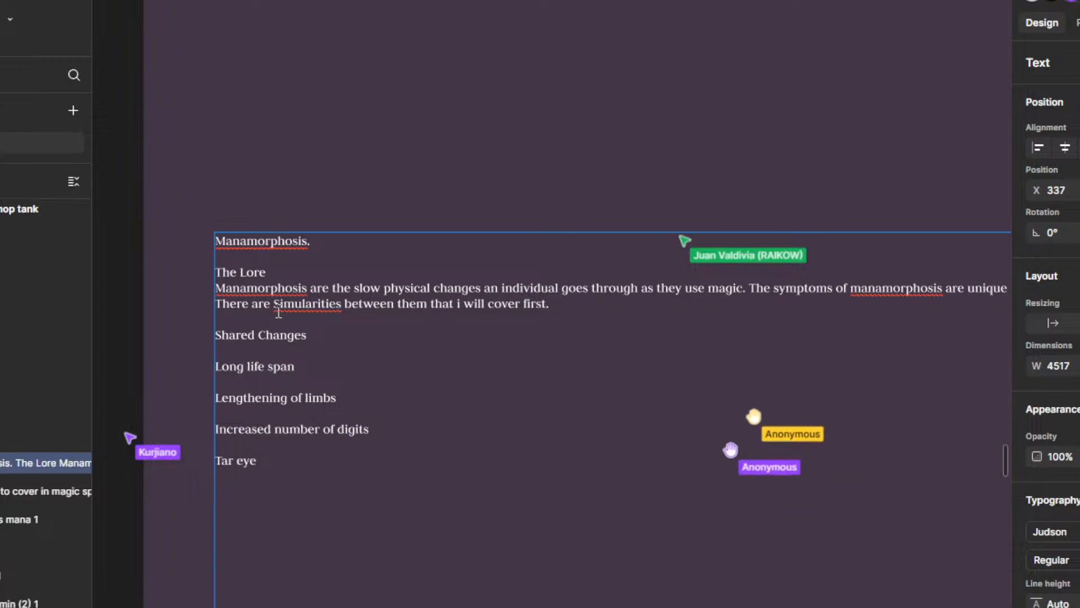
pyautogui.write('Widdening o')
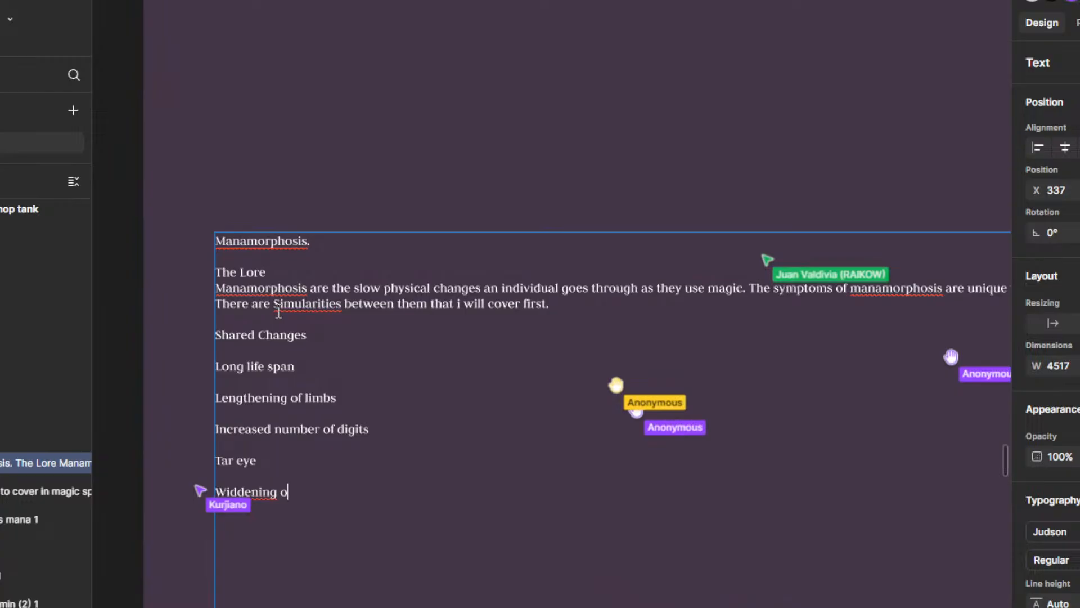
pyautogui.press('BackSpace')
pyautogui.press('BackSpace')
pyautogui.press('BackSpace')
pyautogui.press('BackSpace')
pyautogui.press('BackSpace')
pyautogui.press('BackSpace')
pyautogui.press('BackSpace')
pyautogui.press('BackSpace')
pyautogui.press('BackSpace')
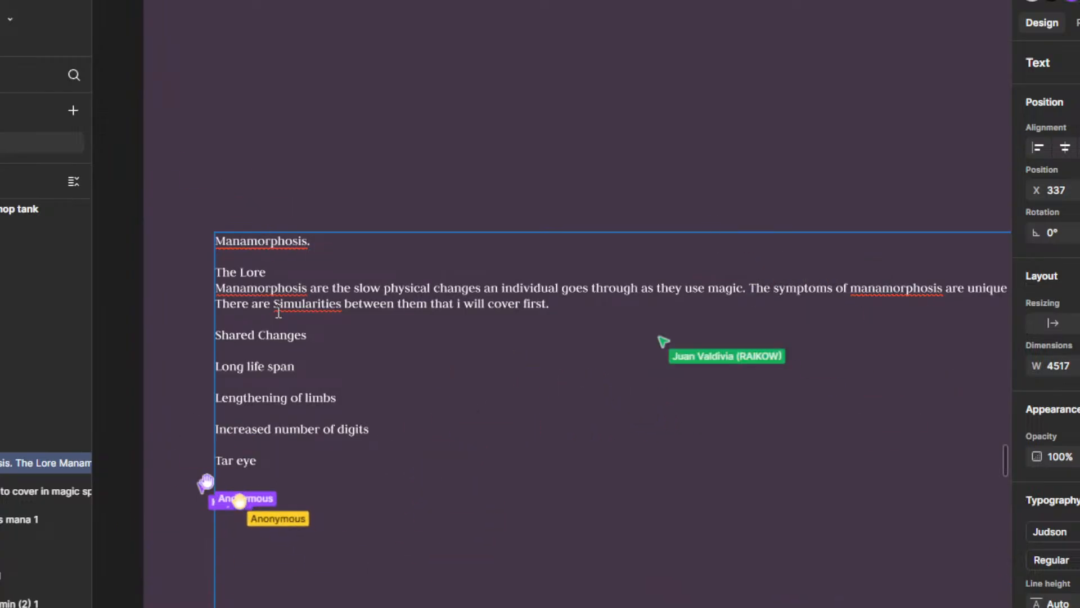
pyautogui.scroll(-1, 281, 309)
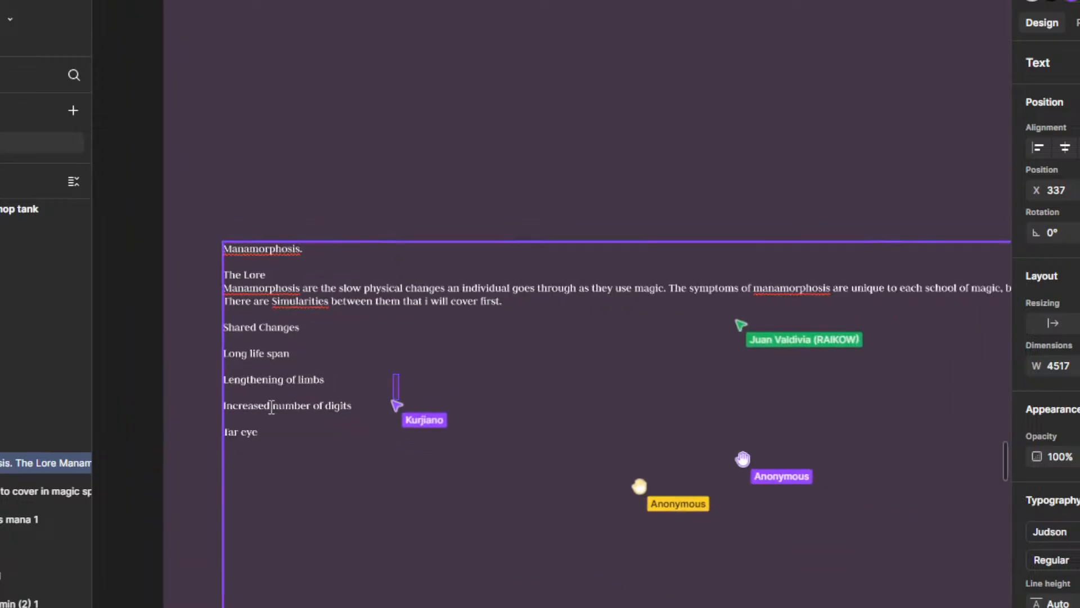
pyautogui.scroll(-5, 271, 477)
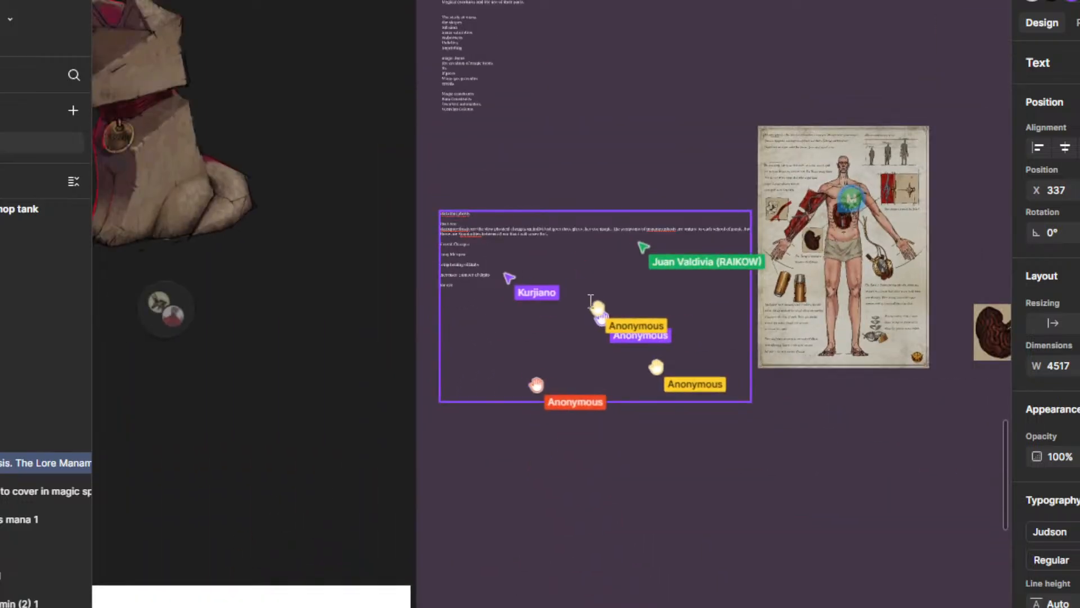
pyautogui.scroll(8, 454, 286)
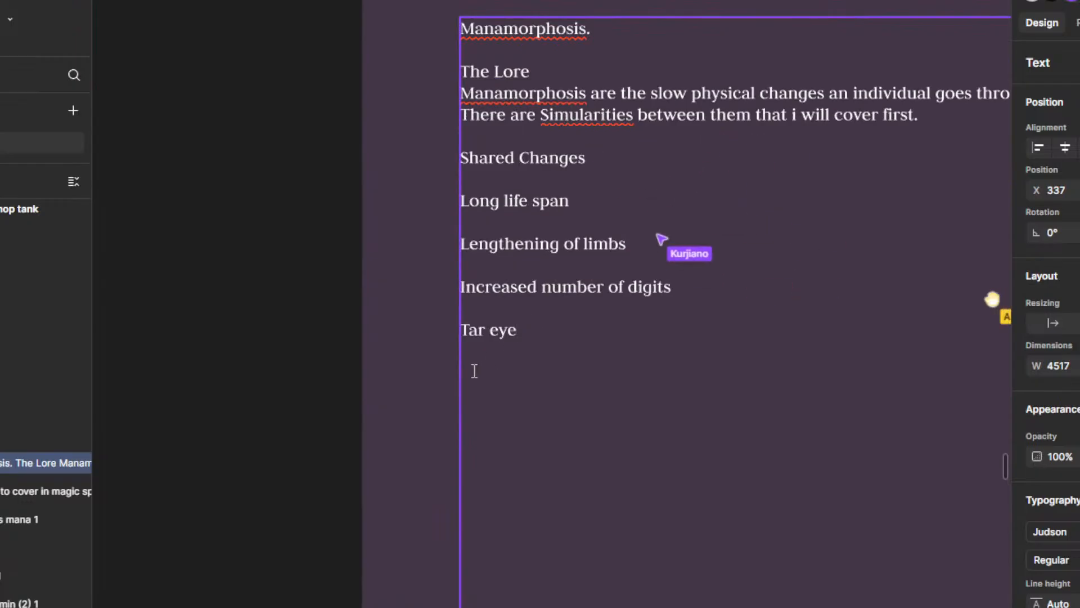
pyautogui.scroll(-3, 568, 332)
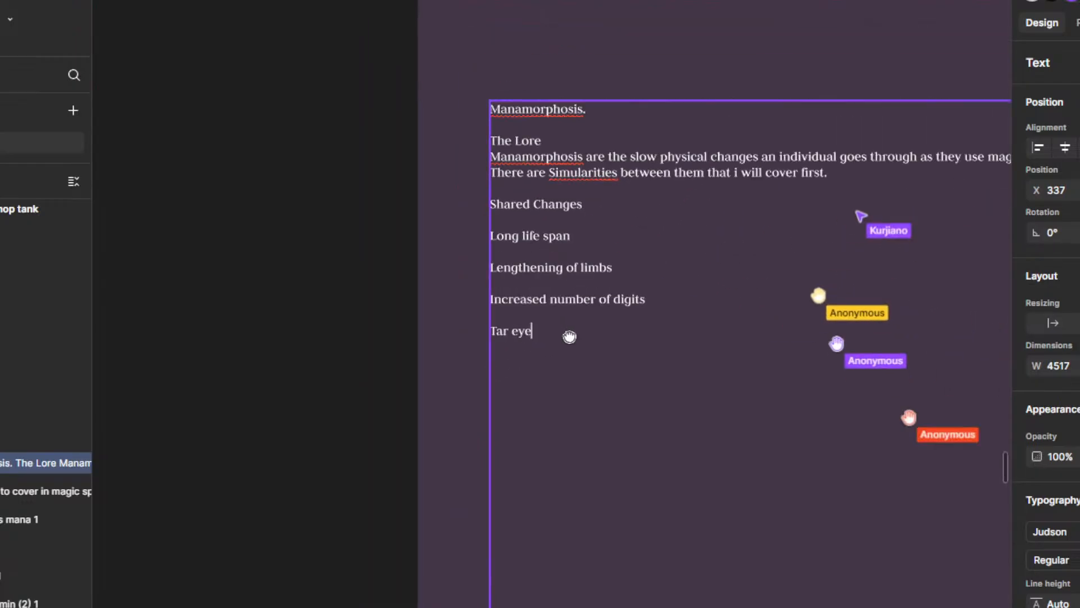
pyautogui.scroll(1, 567, 376)
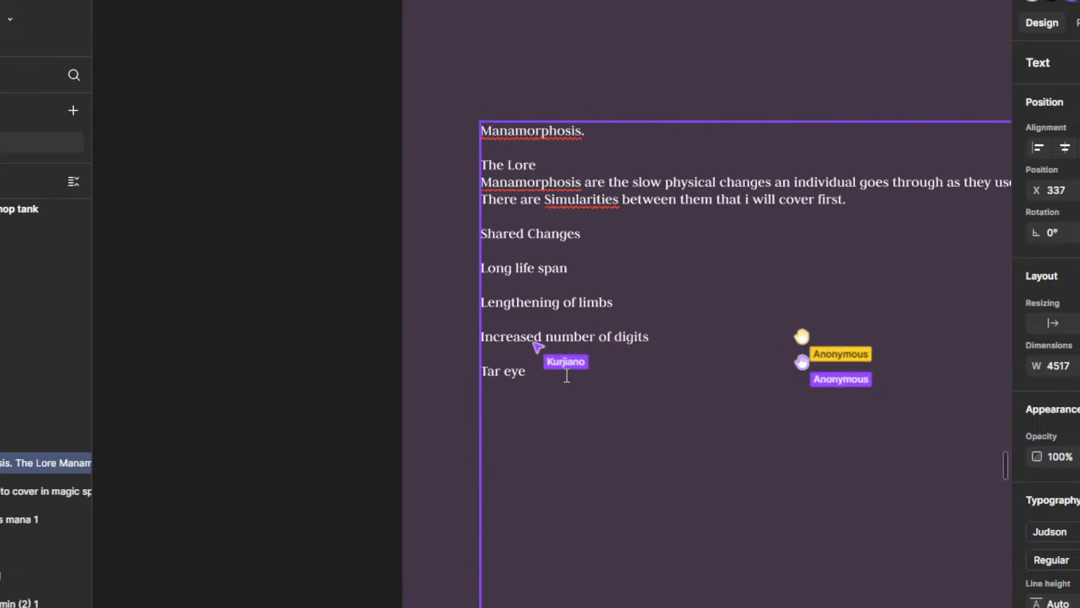
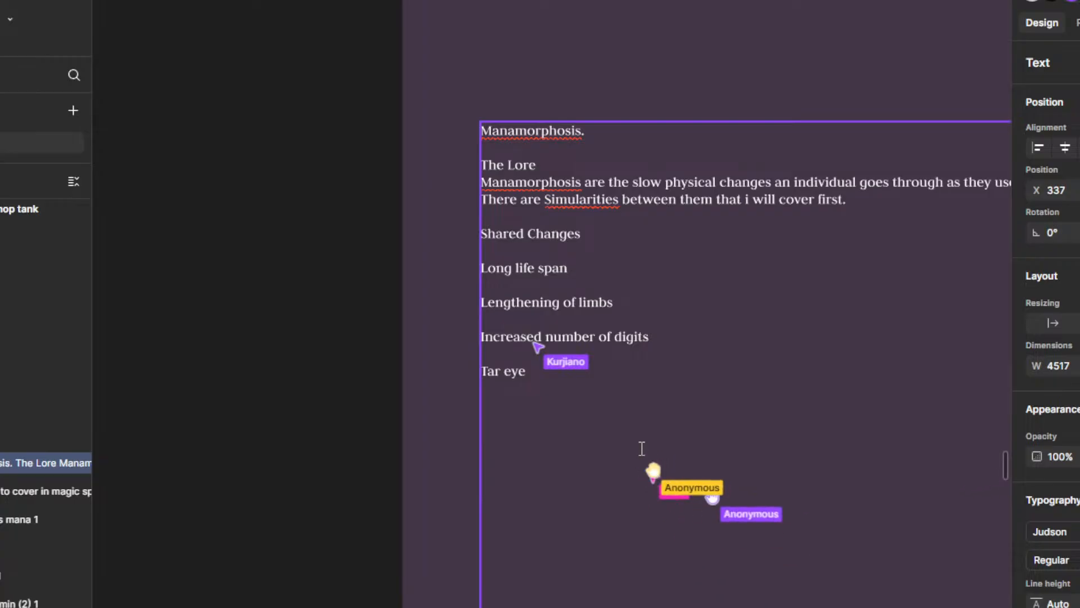
pyautogui.scroll(-1, 564, 392)
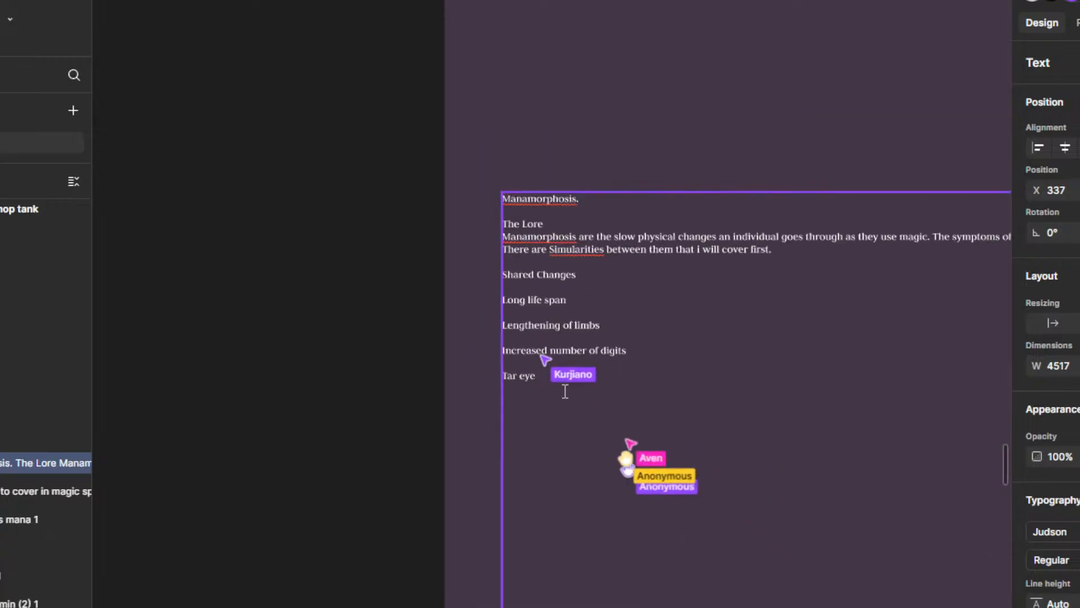
pyautogui.scroll(1, 565, 392)
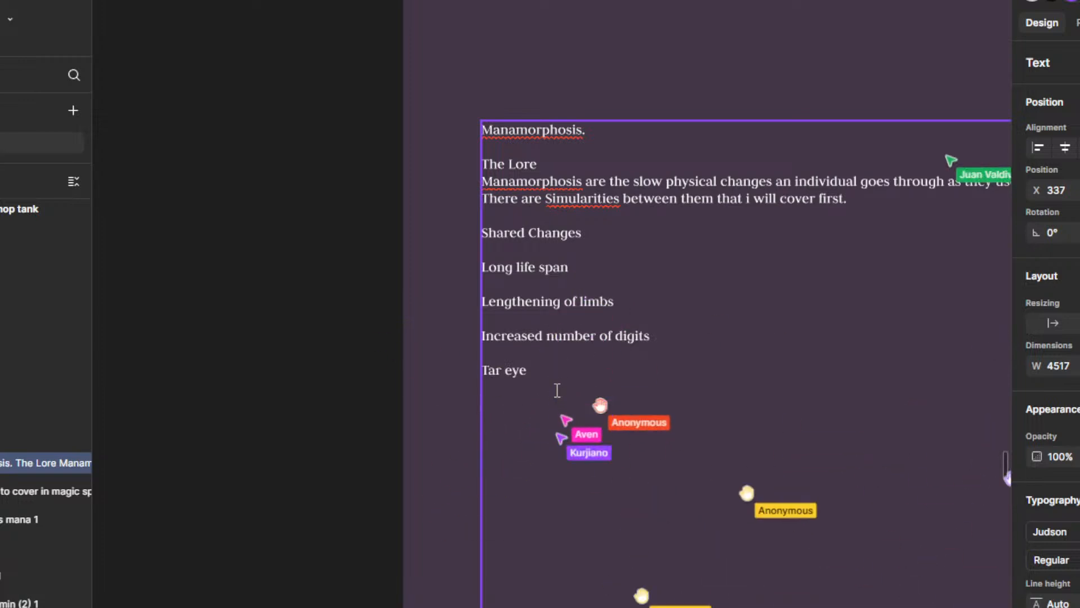
pyautogui.scroll(-2, 500, 406)
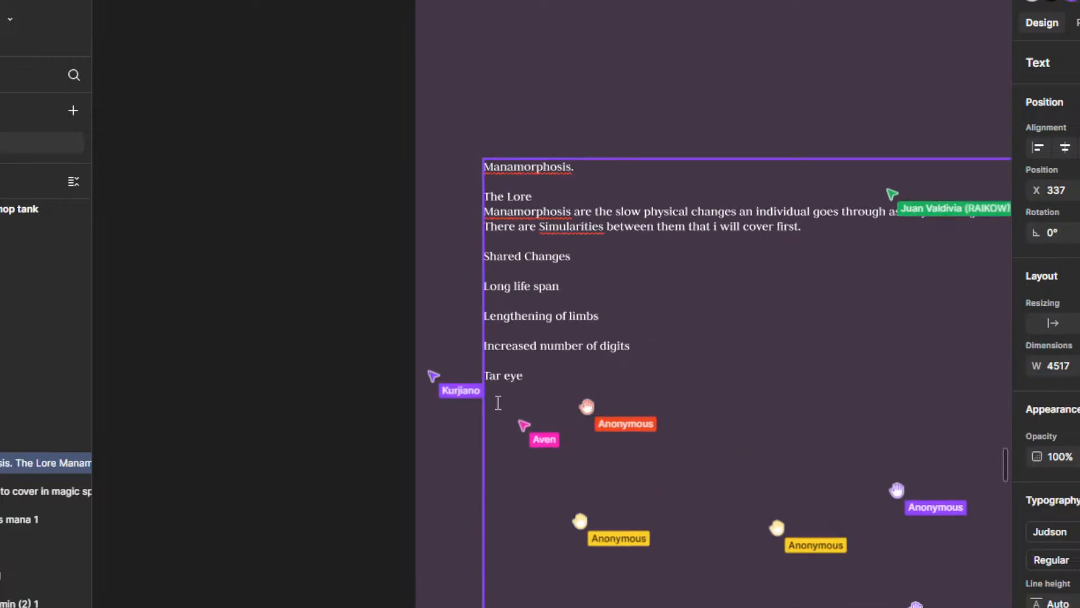
pyautogui.click(542, 375)
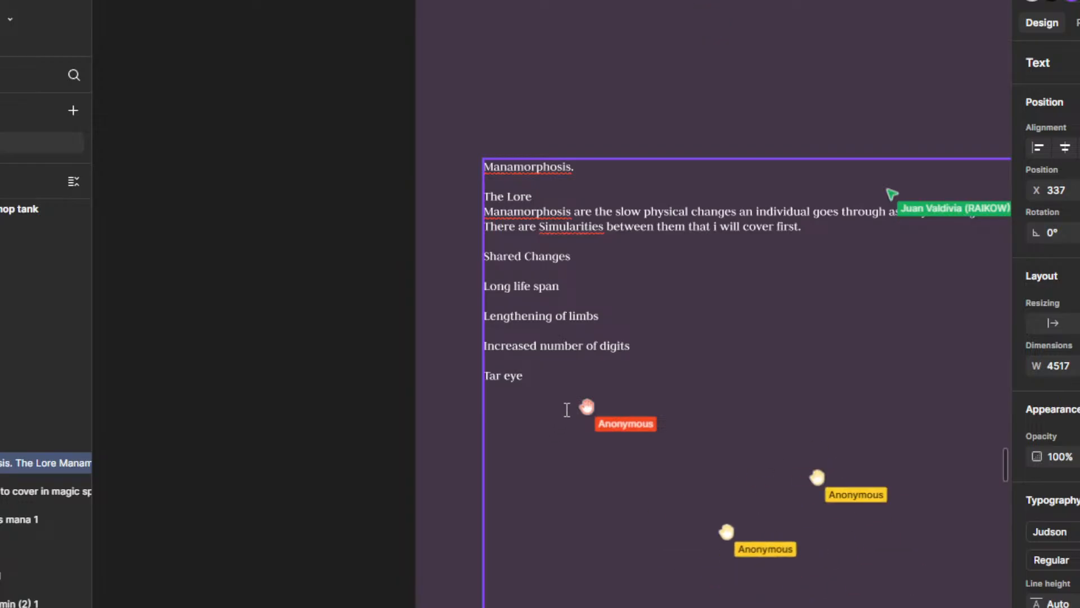
pyautogui.moveTo(543, 444); pyautogui.dragTo(545, 394)
pyautogui.keyDown('ctrl'); pyautogui.scroll(2, 545, 393); pyautogui.keyUp('ctrl')
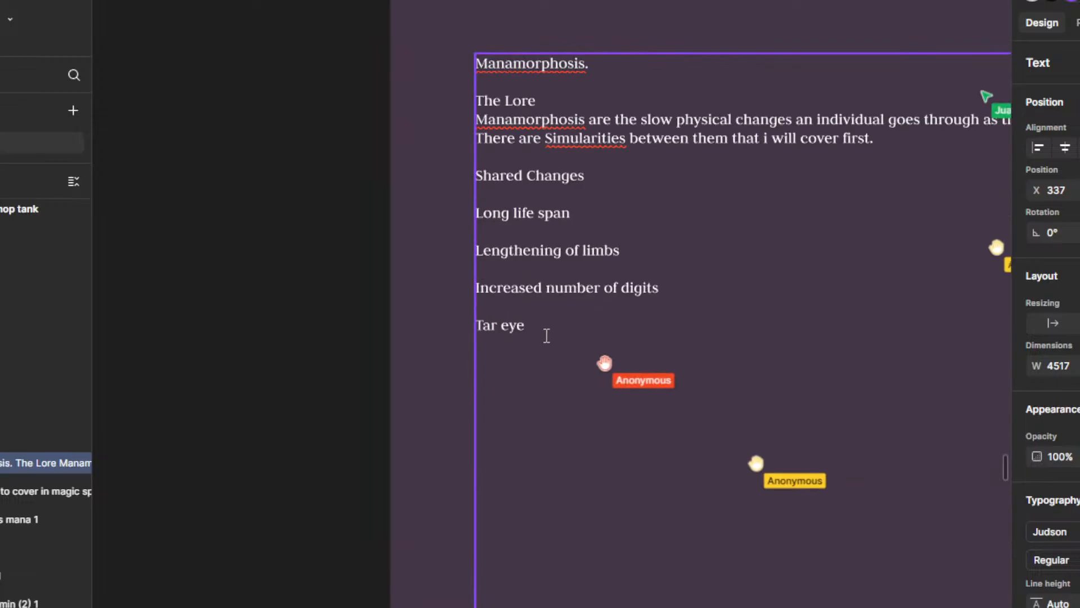
pyautogui.moveTo(544, 338); pyautogui.dragTo(576, 355)
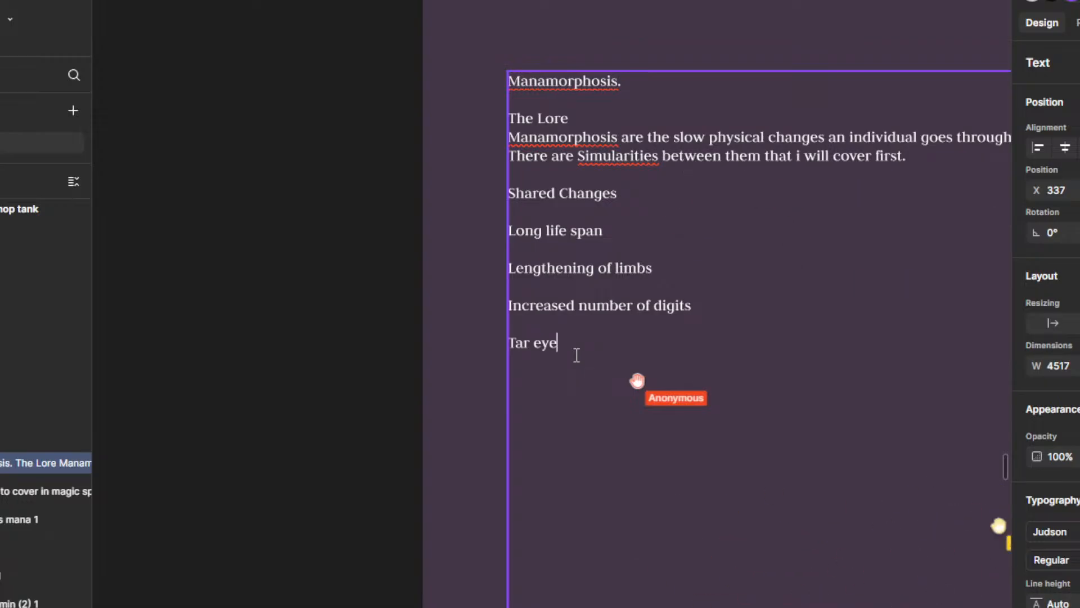
# Step: Start a description on a new line under "Long life span" with "The use of magic is known to extend the life of the"
pyautogui.click(624, 198)
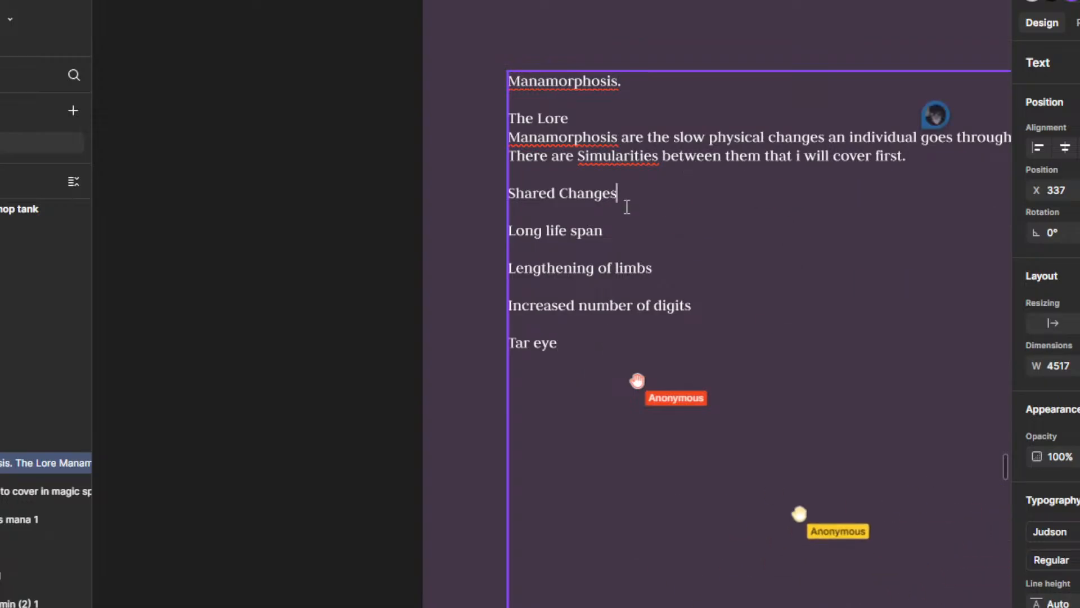
pyautogui.click(602, 237)
pyautogui.press('Return')
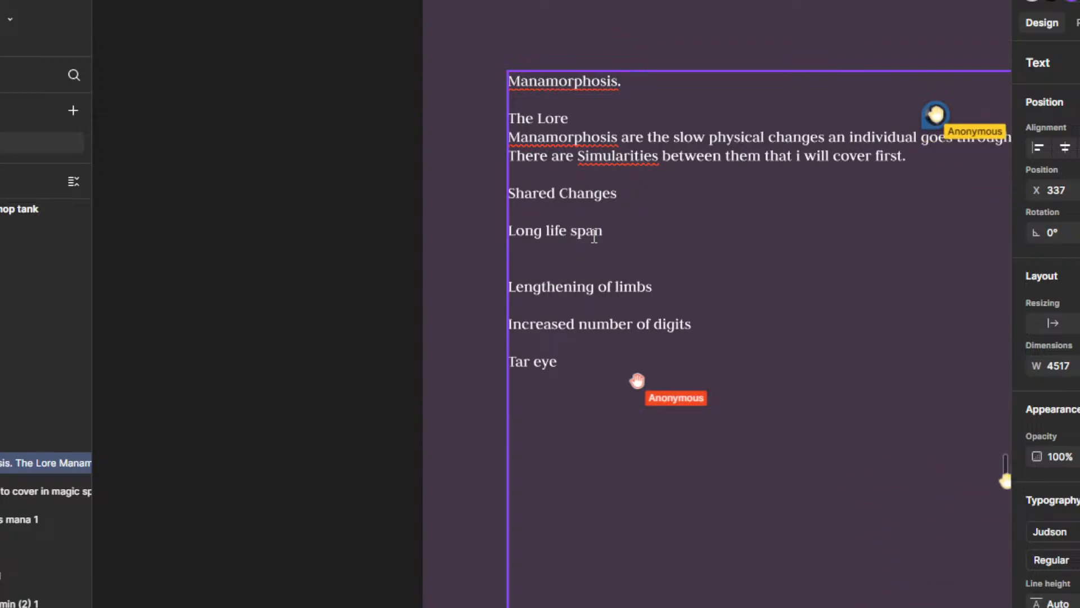
pyautogui.write('he use of')
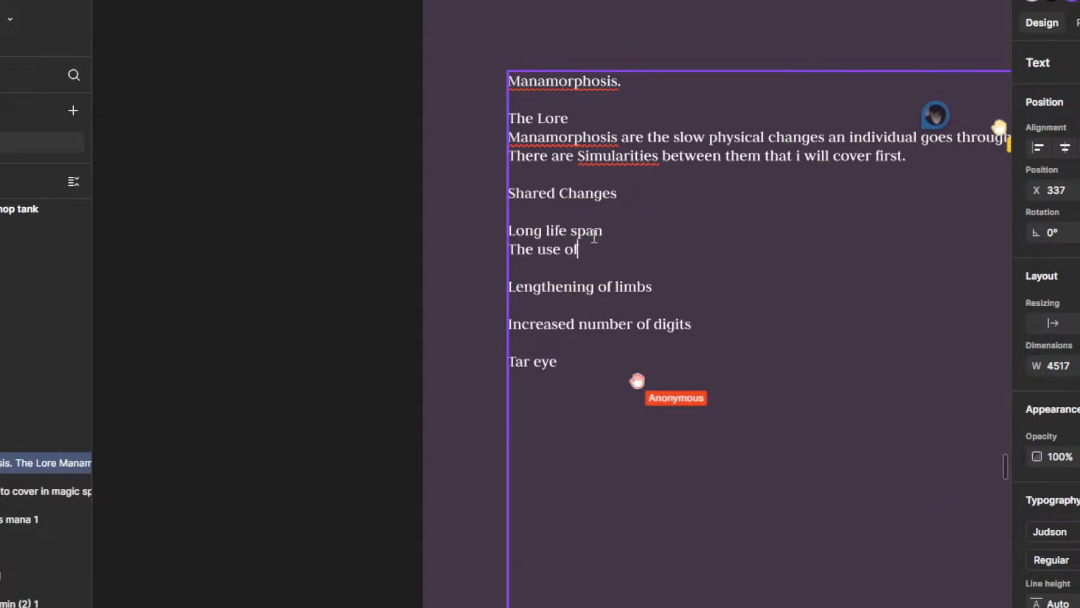
pyautogui.write(' magic ')
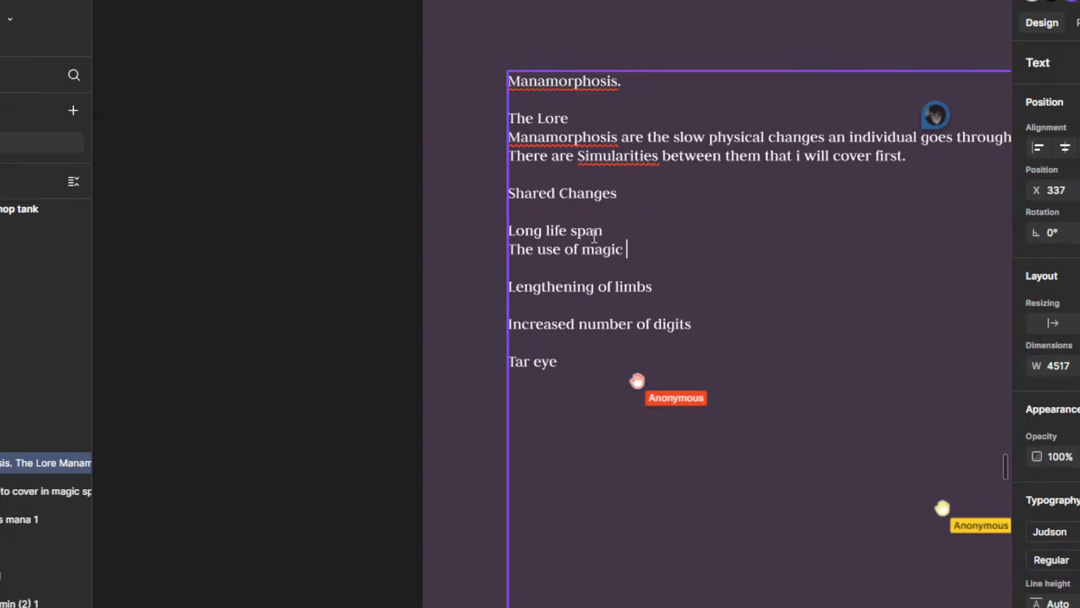
pyautogui.write('is known')
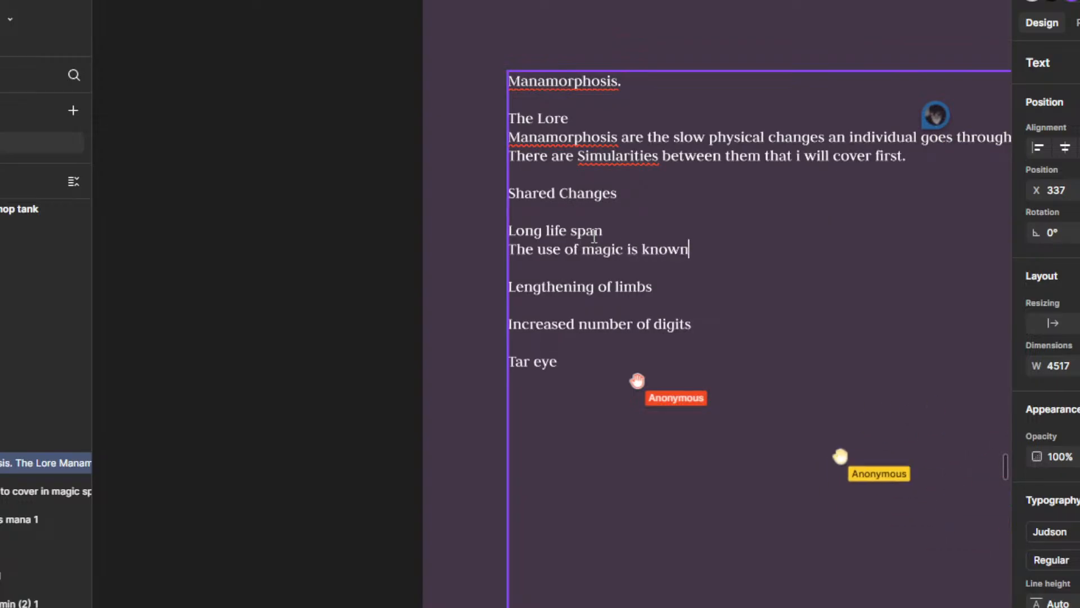
pyautogui.write(' to extend t')
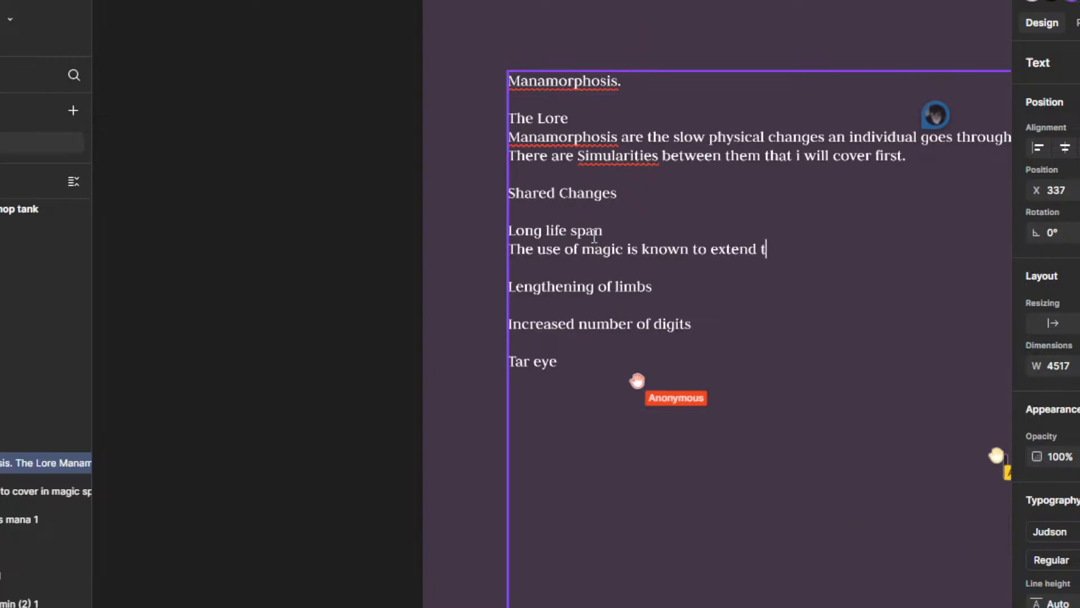
pyautogui.write('he life of the user')
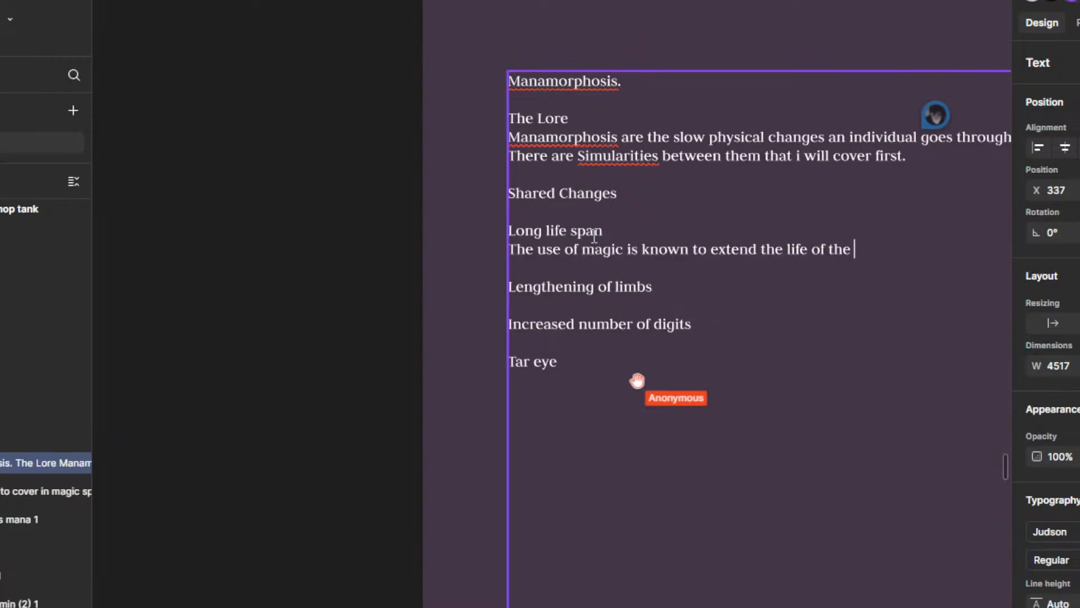
# Step: End the phrase "extend the life of the" with the word "Practitioner" instead of "user"
pyautogui.press('BackSpace')
pyautogui.press('BackSpace')
pyautogui.press('BackSpace')
pyautogui.press('BackSpace')
pyautogui.write('P')
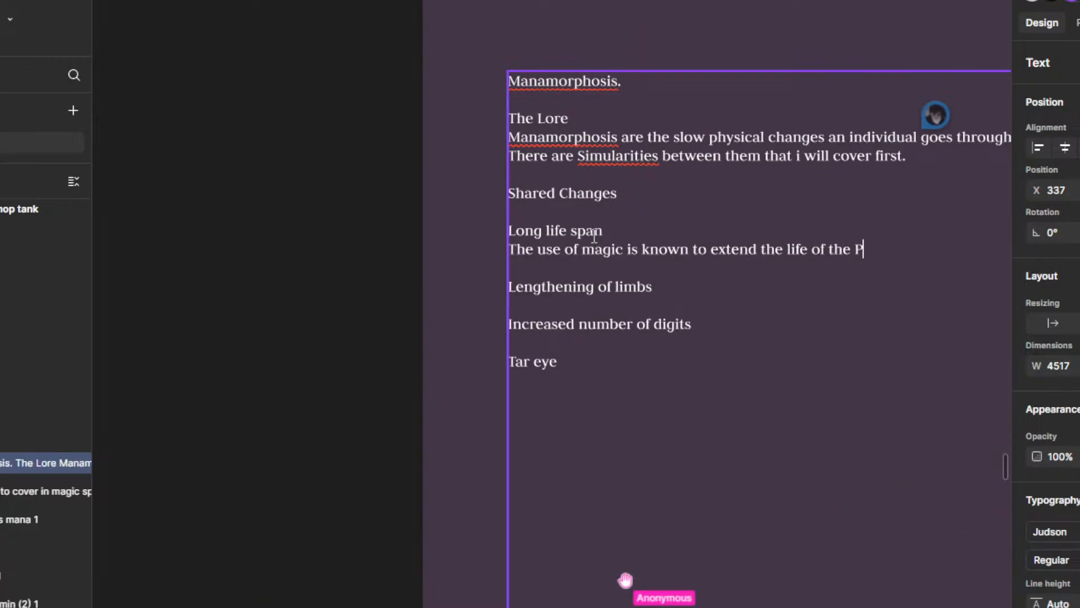
pyautogui.write('racti')
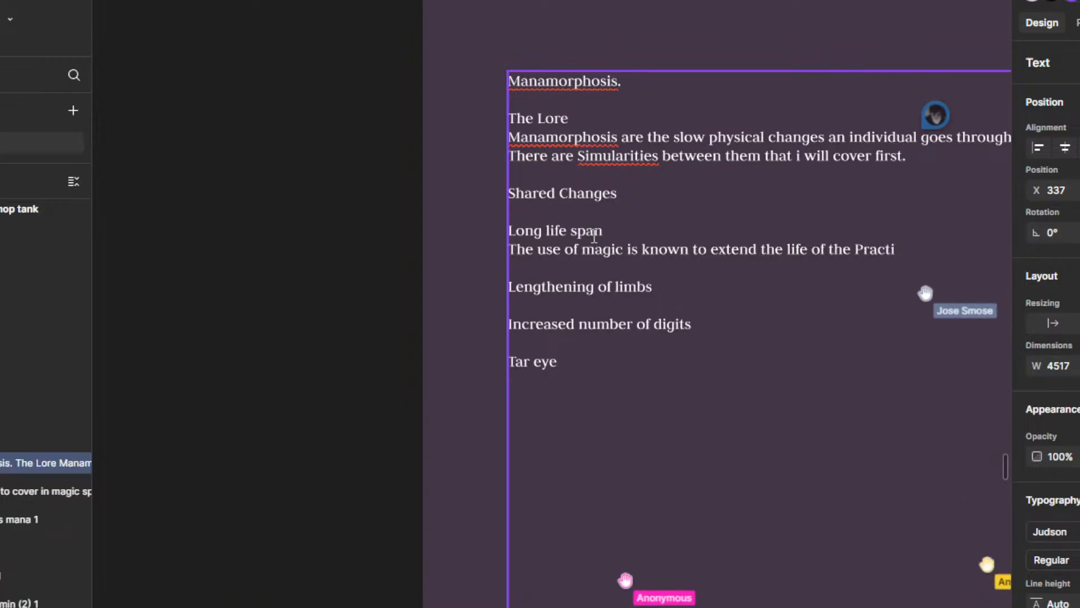
pyautogui.write('tioner.')
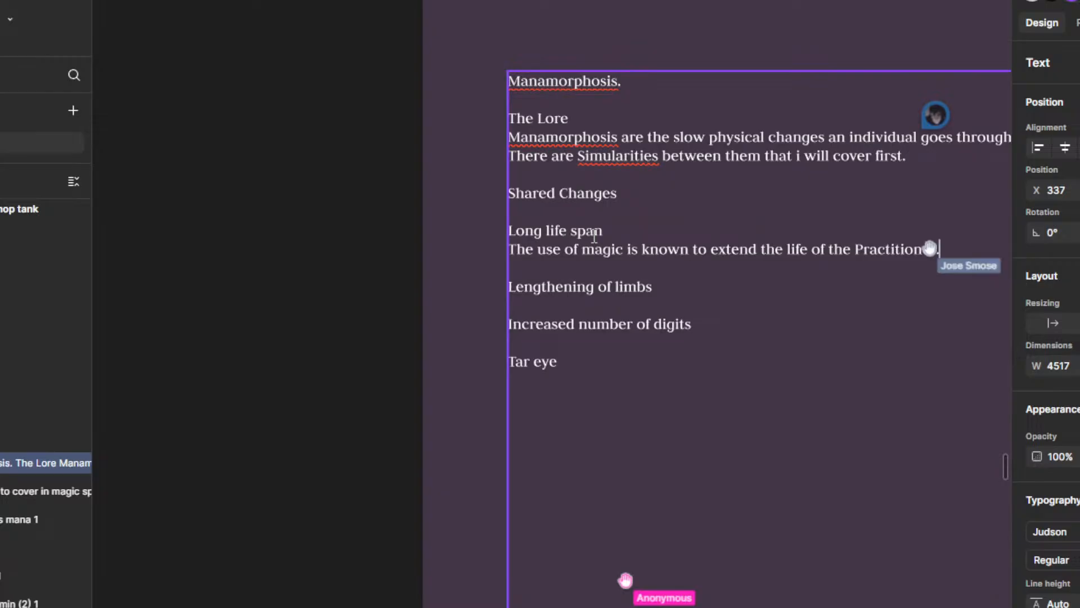
# Step: Continue the life span sentence with "by a conciderable abo" and correct the misspelt word to the suggested "considerable"
pyautogui.press('BackSpace')
pyautogui.write('b')
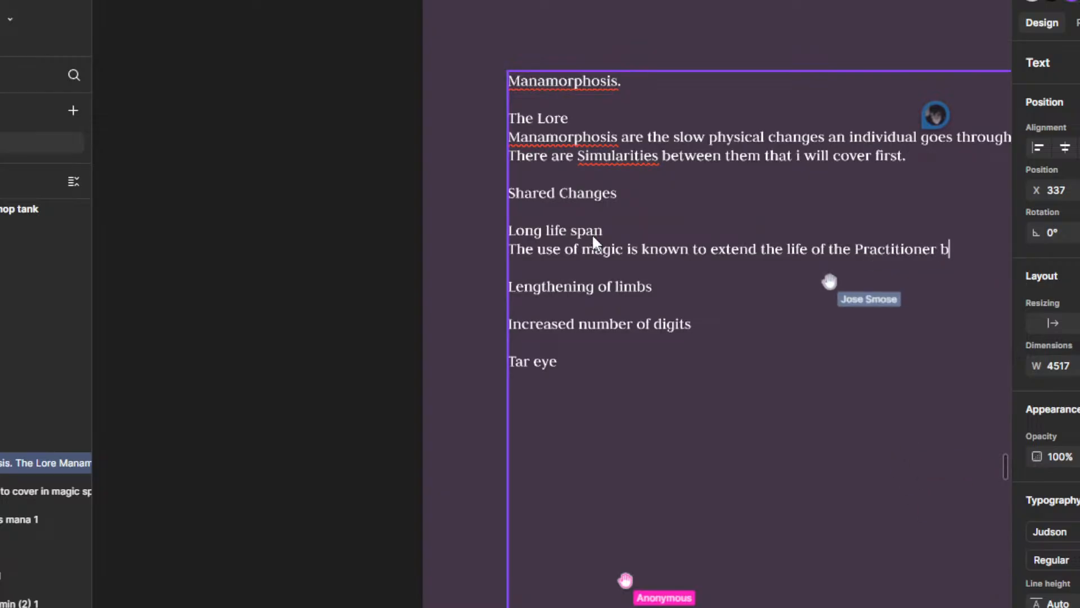
pyautogui.write('y a conci')
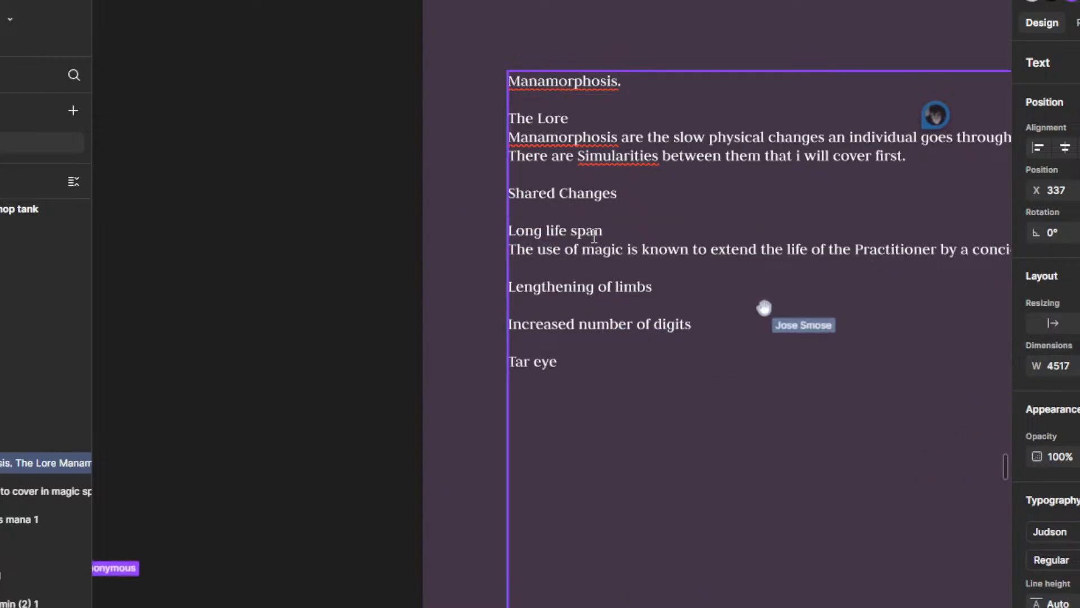
pyautogui.write('derable abo')
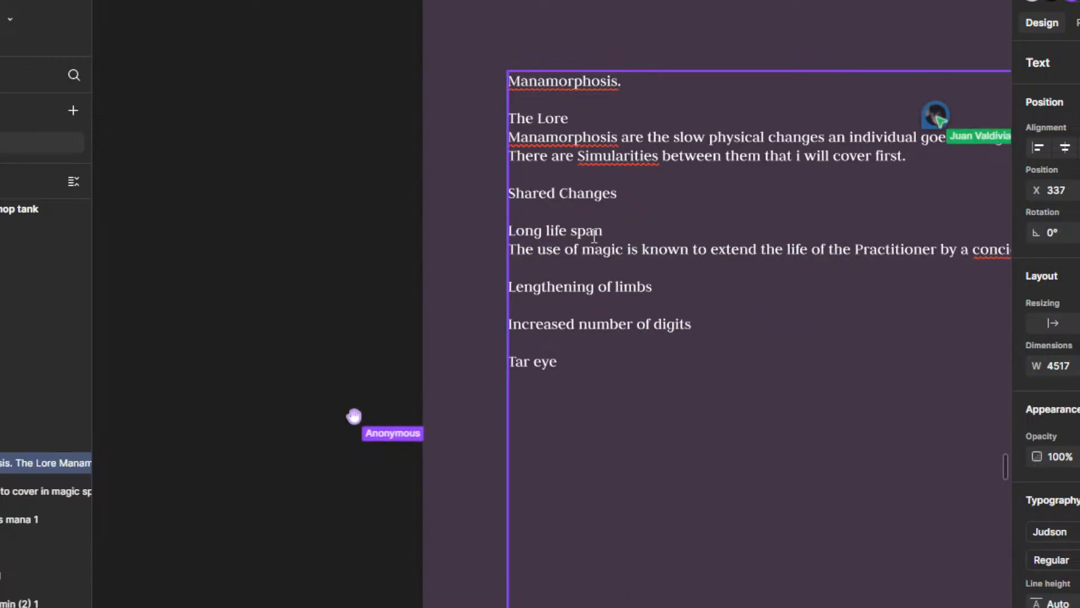
pyautogui.scroll(-2, 440, 414)
pyautogui.scroll(3, 824, 334)
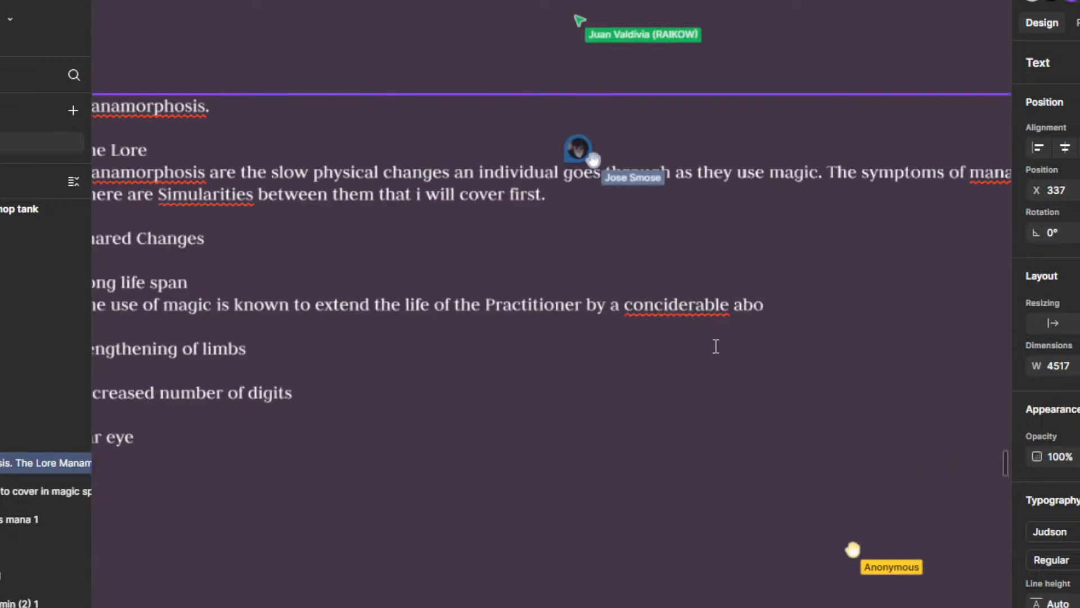
pyautogui.rightClick(651, 285)
pyautogui.click(637, 306)
pyautogui.rightClick(636, 306)
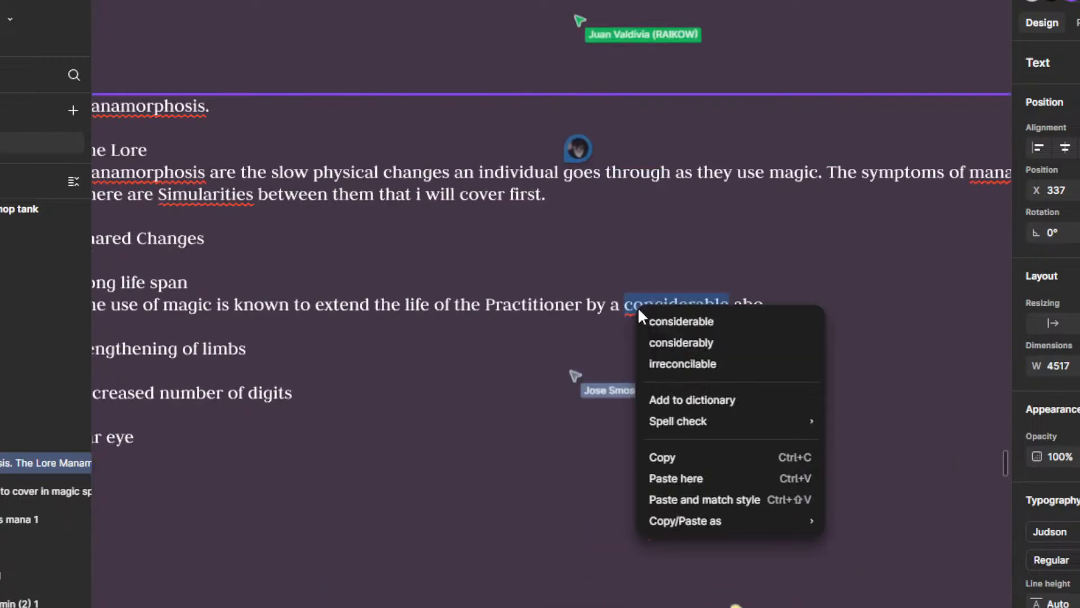
pyautogui.click(724, 322)
# Step: Replace the unfinished "abo" after "considerable" with "amount,"
pyautogui.click(786, 307)
pyautogui.press('BackSpace')
pyautogui.press('BackSpace')
pyautogui.press('BackSpace')
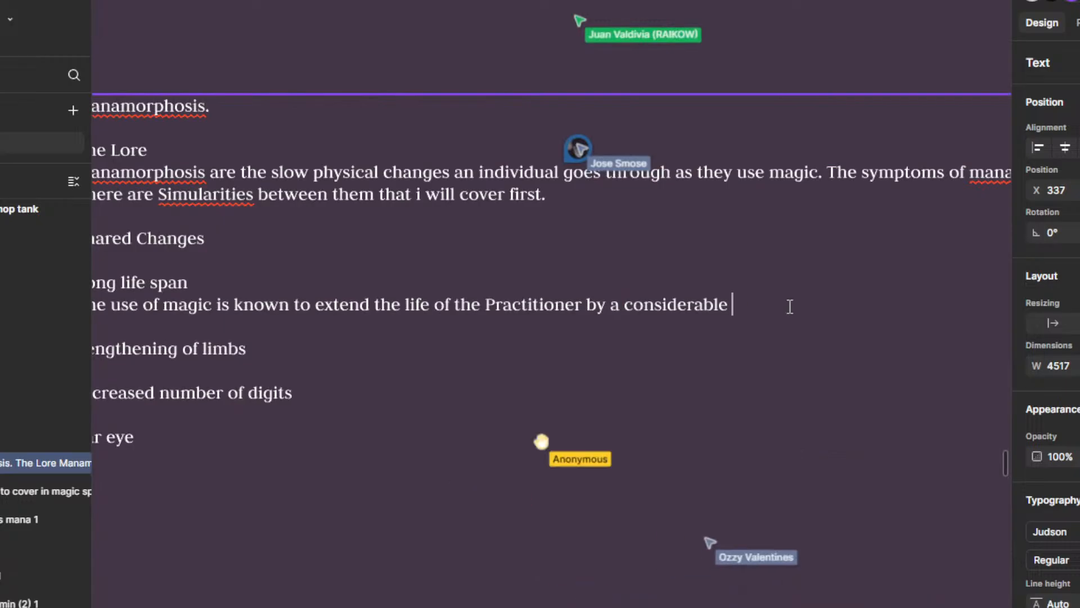
pyautogui.write('amount, ')
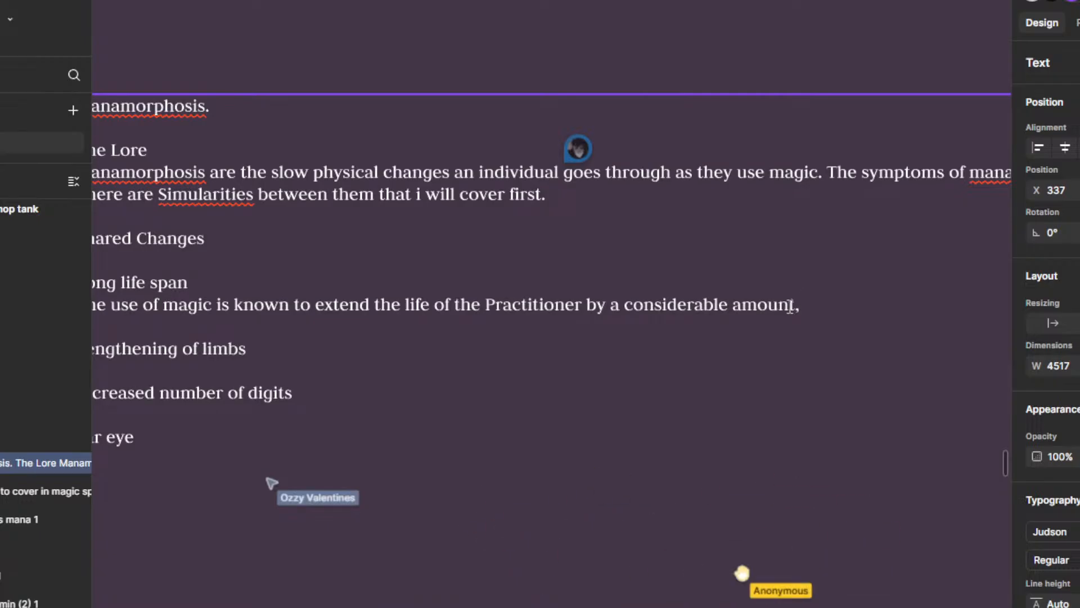
pyautogui.write('The longest')
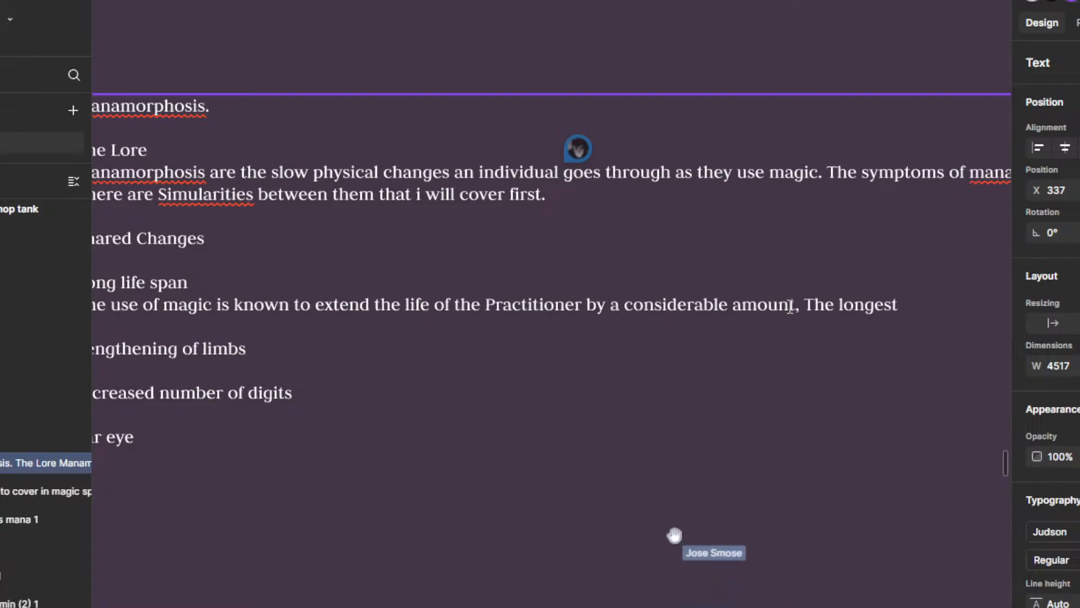
# Step: Continue the life span description with "The longest living"
pyautogui.press('BackSpace')
pyautogui.press('BackSpace')
pyautogui.press('BackSpace')
pyautogui.press('BackSpace')
pyautogui.press('BackSpace')
pyautogui.press('BackSpace')
pyautogui.press('BackSpace')
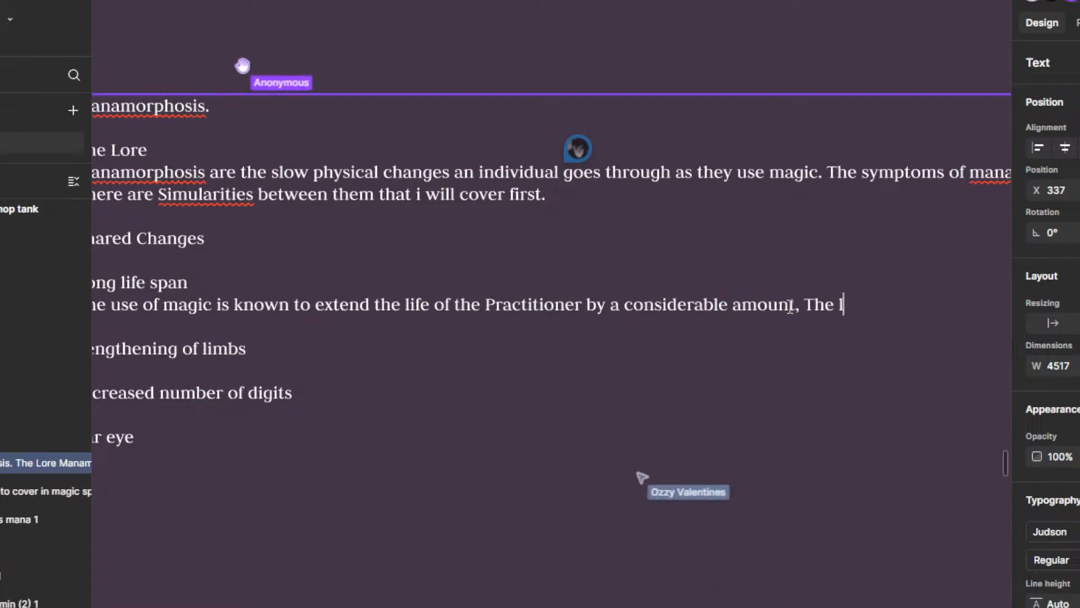
pyautogui.write('ongest living ma')
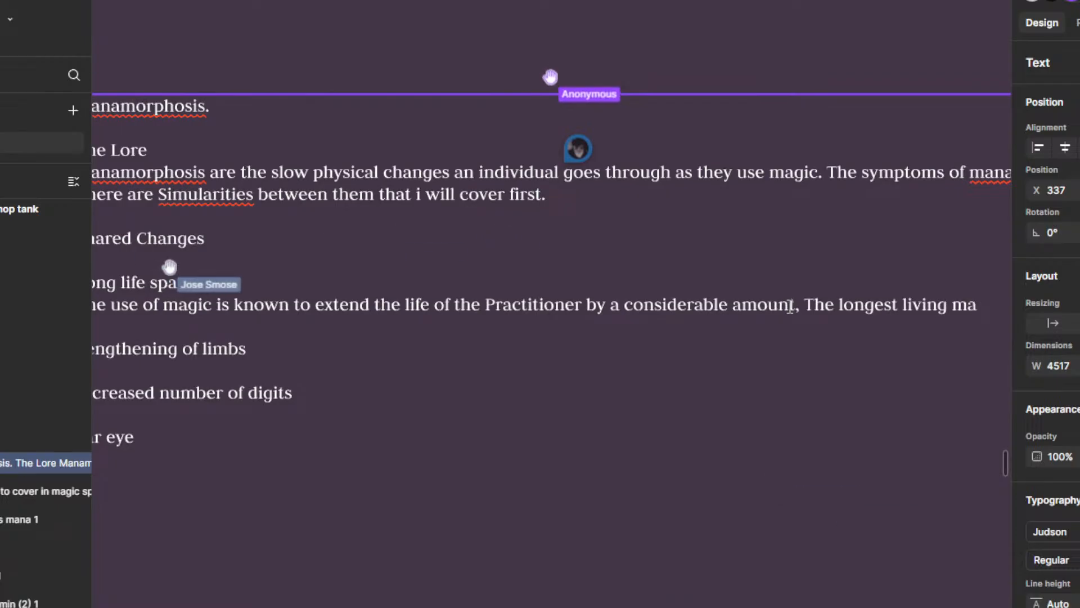
# Step: Finish the life span description with "mage to date is the head master of Veruses school bla bla"
pyautogui.press('BackSpace')
pyautogui.press('BackSpace')
pyautogui.write('cure')
pyautogui.press('BackSpace')
pyautogui.press('BackSpace')
pyautogui.press('BackSpace')
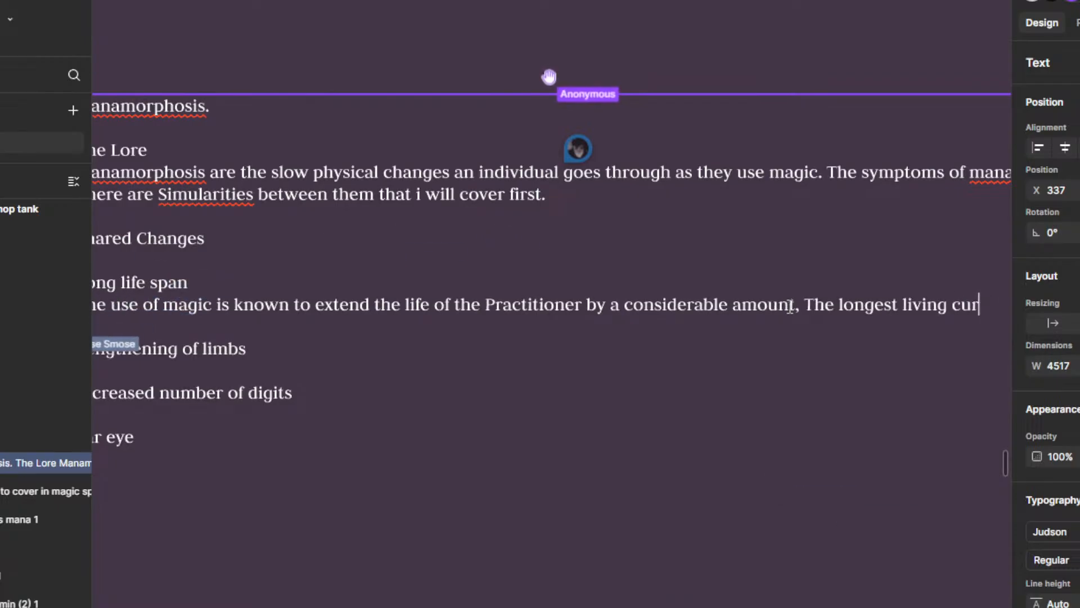
pyautogui.write('age to')
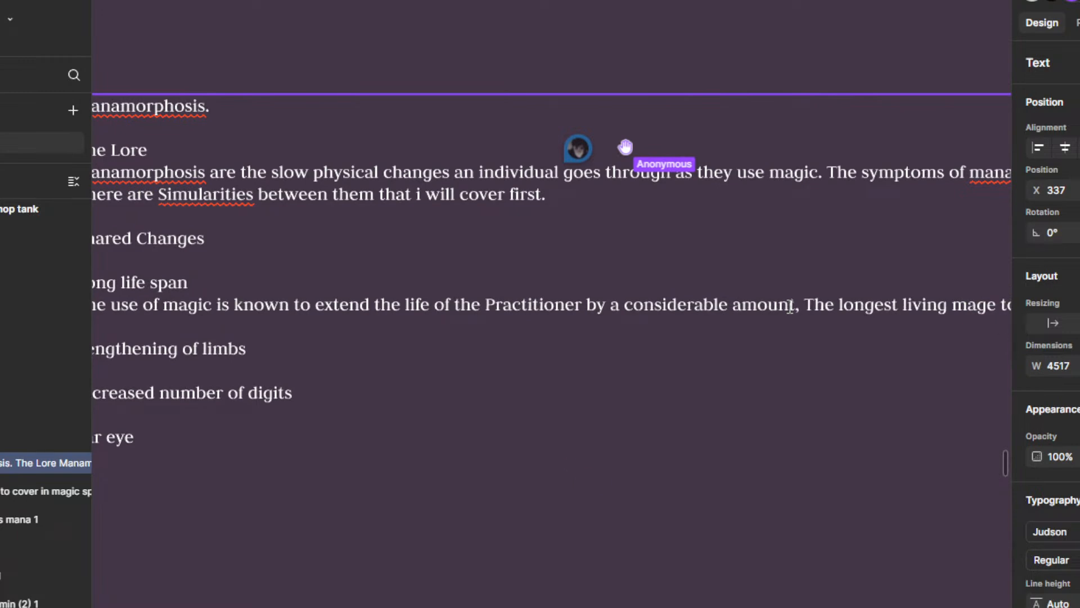
pyautogui.scroll(-6, 790, 306)
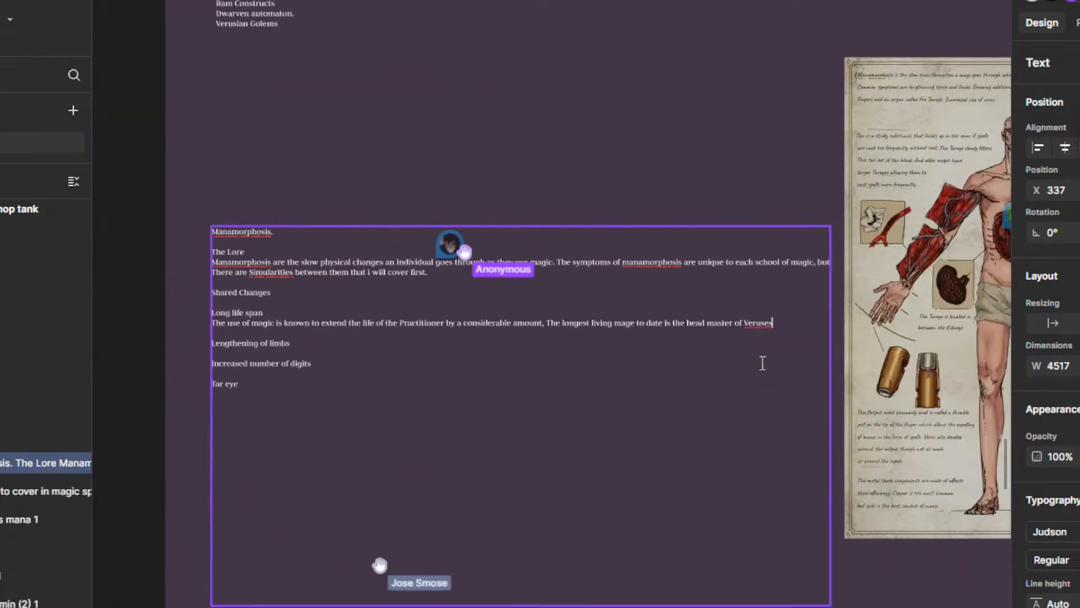
pyautogui.write('ool bla bla')
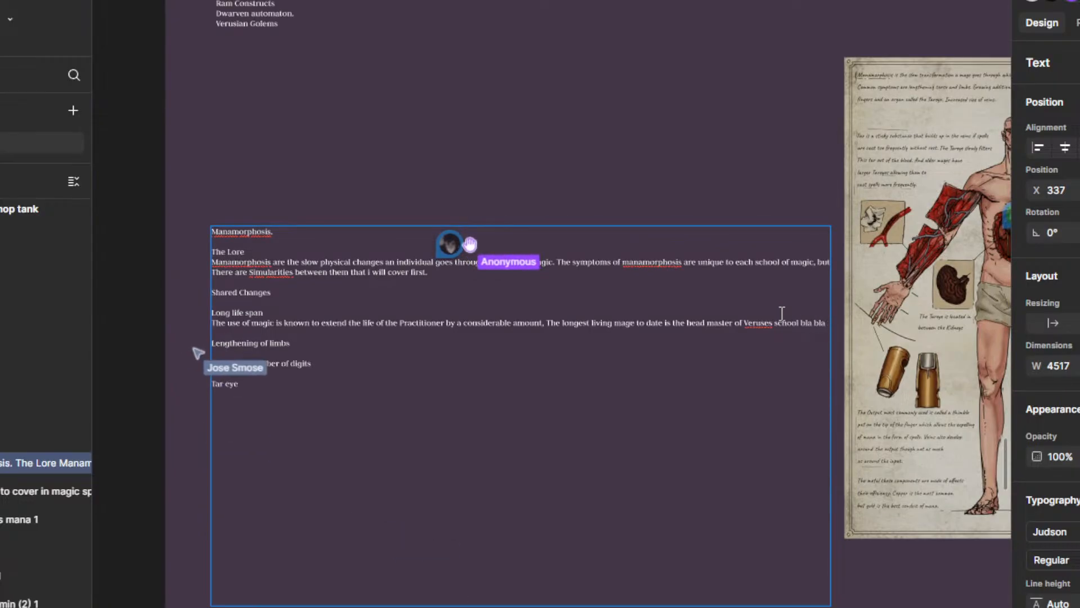
# Step: Extend the limbs entry to "Lengthening of limbs and additional organs", correcting the spelling of "additional", and insert a new line below it
pyautogui.scroll(5, 581, 330)
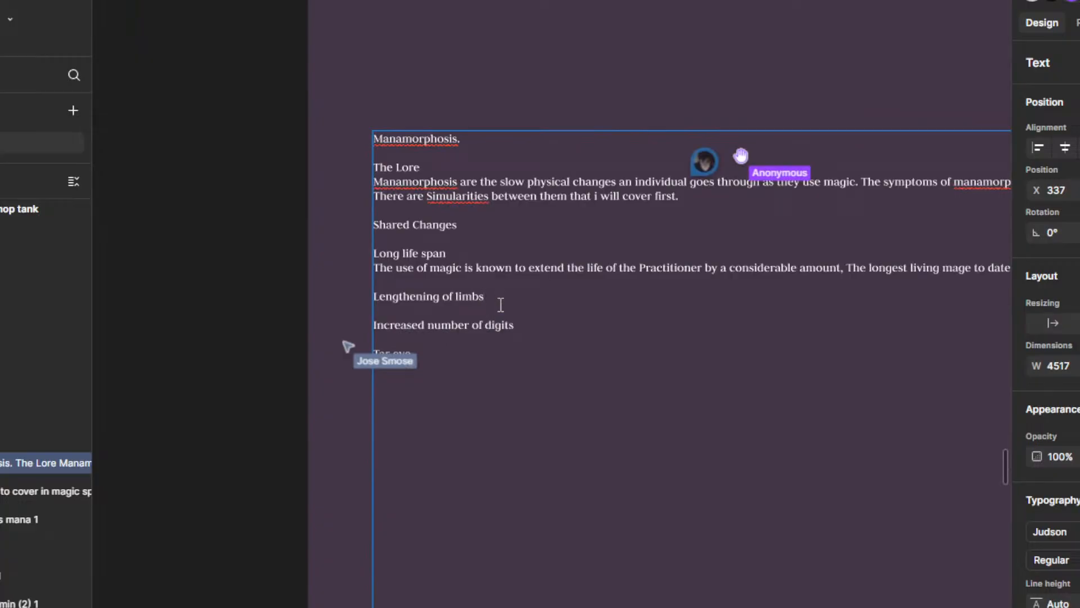
pyautogui.click(500, 304)
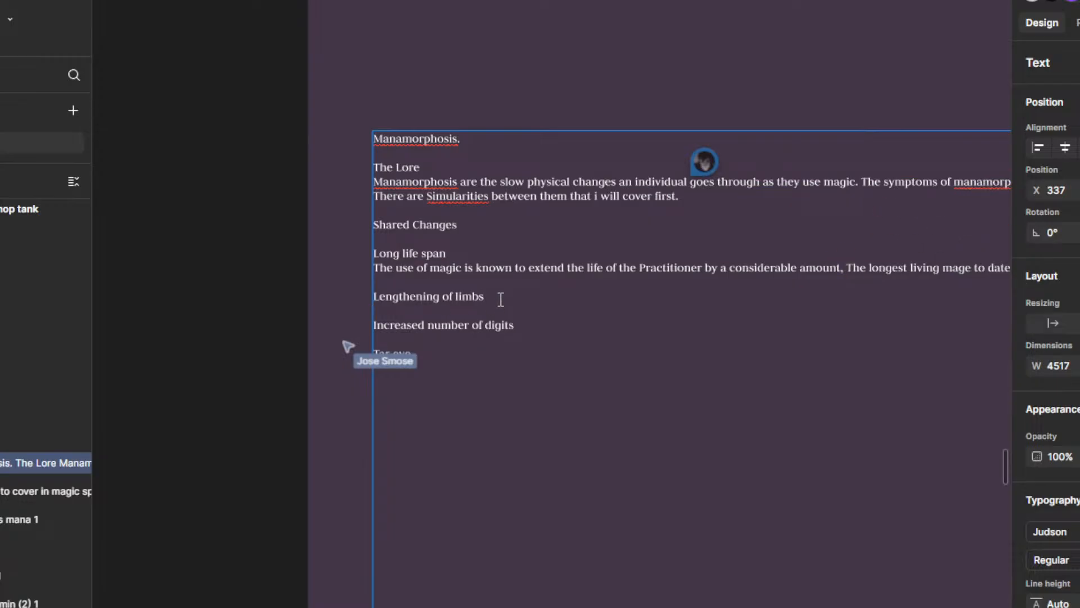
pyautogui.write('and i')
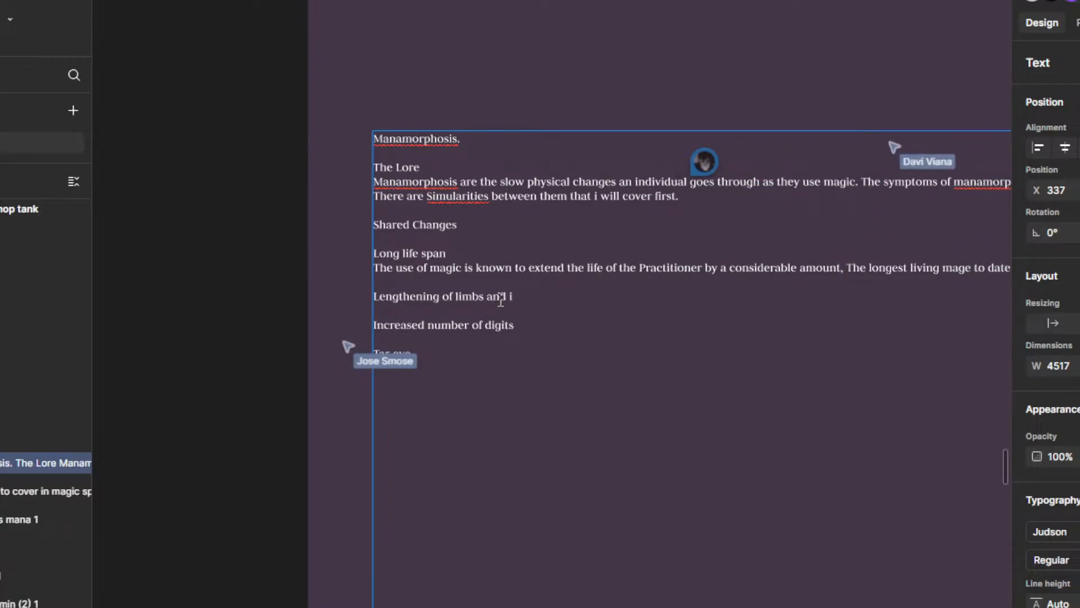
pyautogui.write('and')
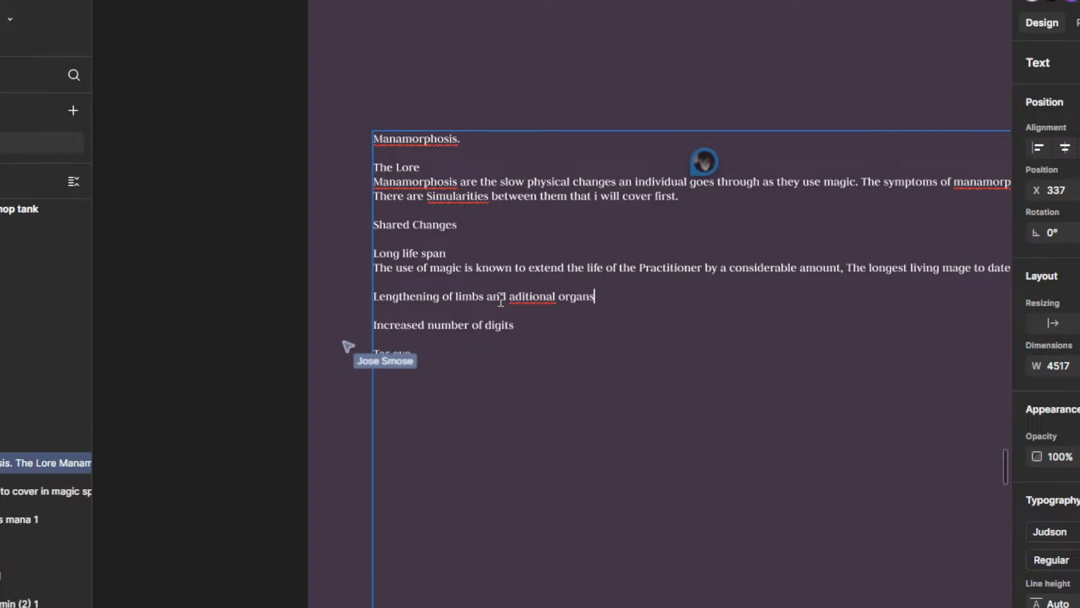
pyautogui.rightClick(534, 293)
pyautogui.click(595, 316)
pyautogui.click(463, 309)
pyautogui.press('Return')
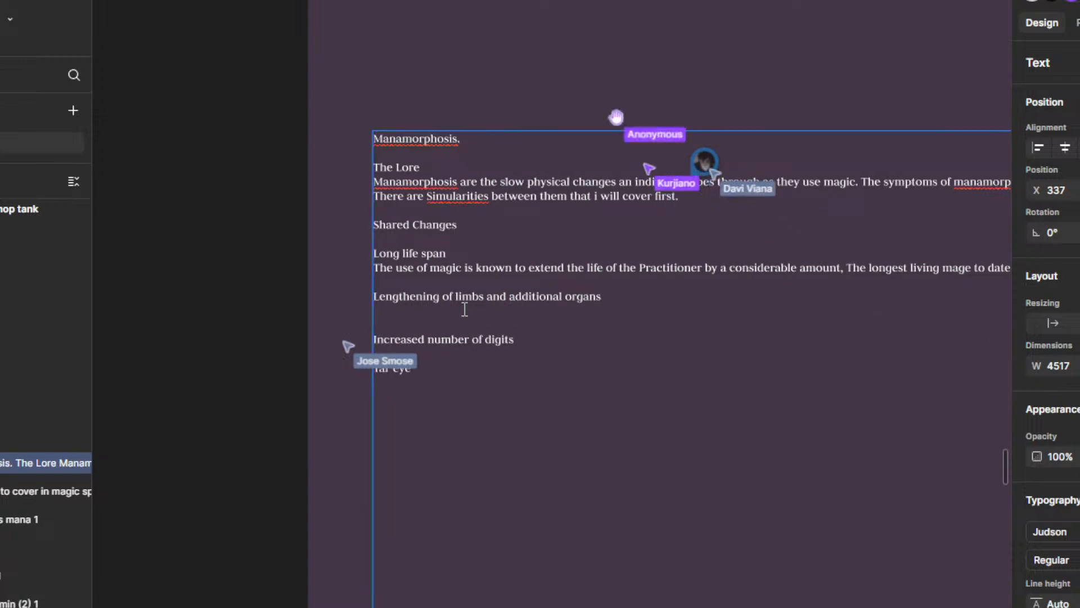
# Step: Begin the description under the limbs heading with "Mages" and read the comment asking whether limb density increases
pyautogui.write('M')
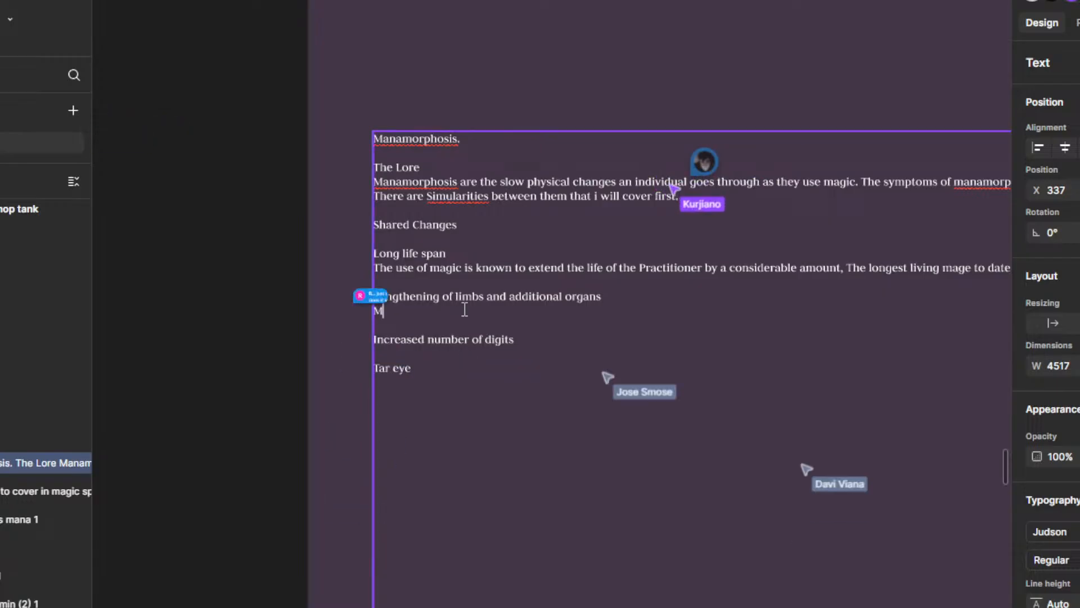
pyautogui.write('ages')
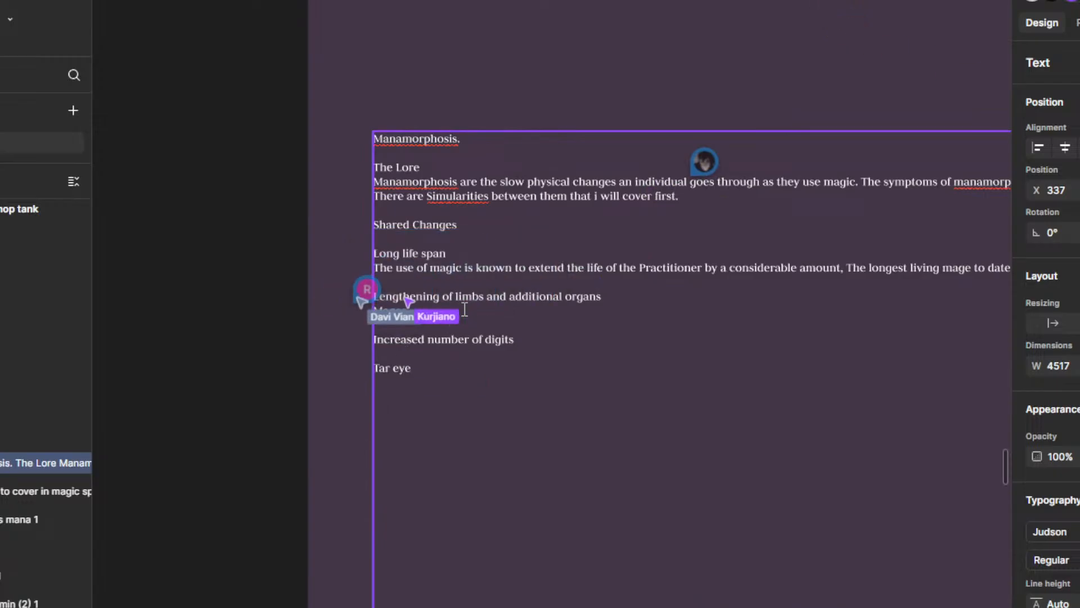
pyautogui.click(363, 291)
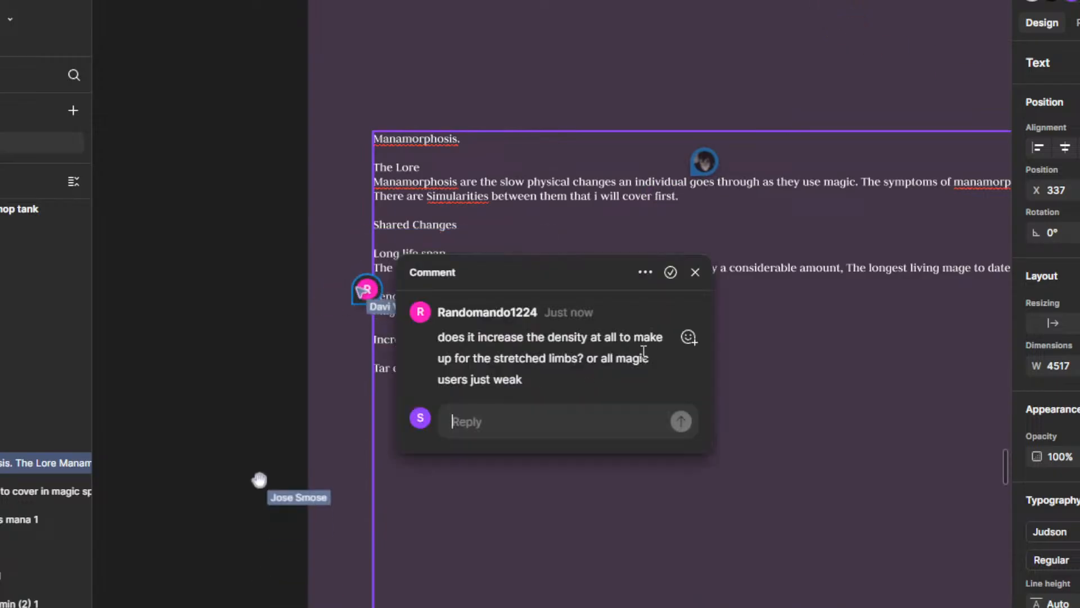
pyautogui.scroll(1, 531, 367)
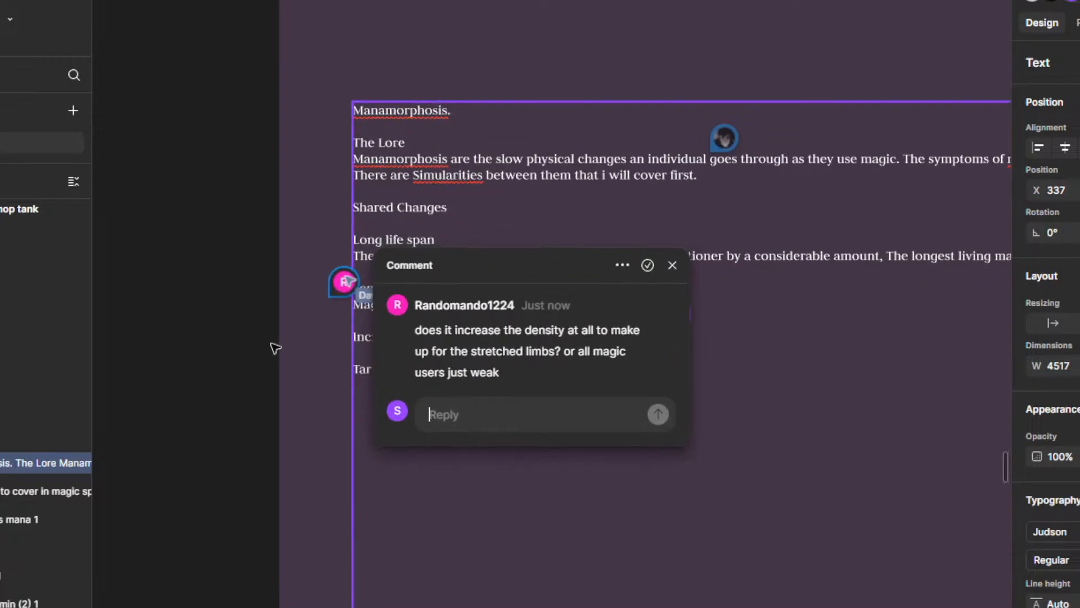
pyautogui.moveTo(275, 348); pyautogui.dragTo(383, 342)
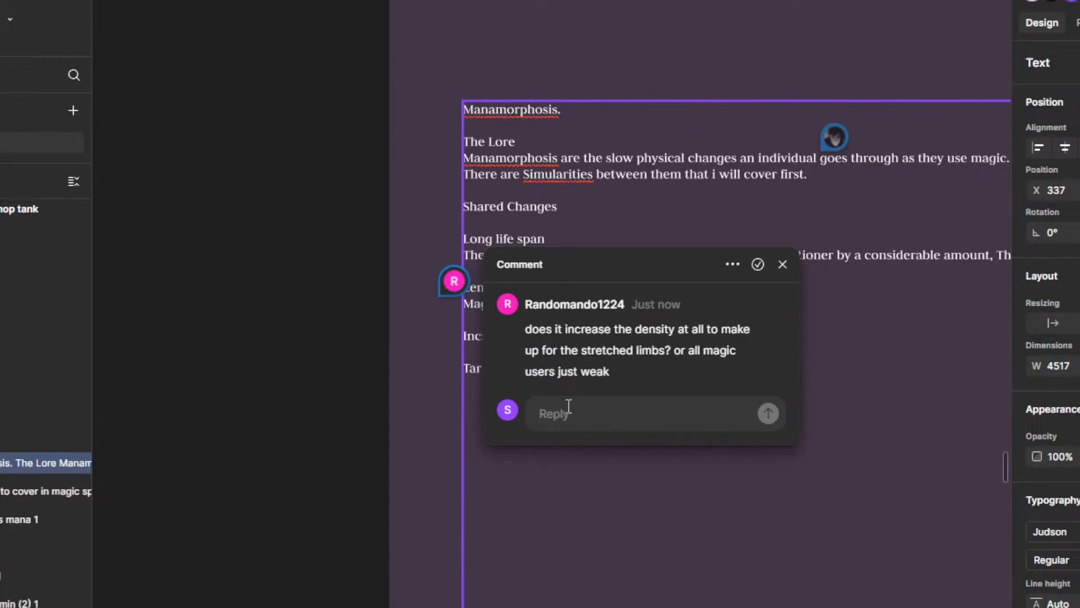
pyautogui.click(411, 332)
pyautogui.click(374, 321)
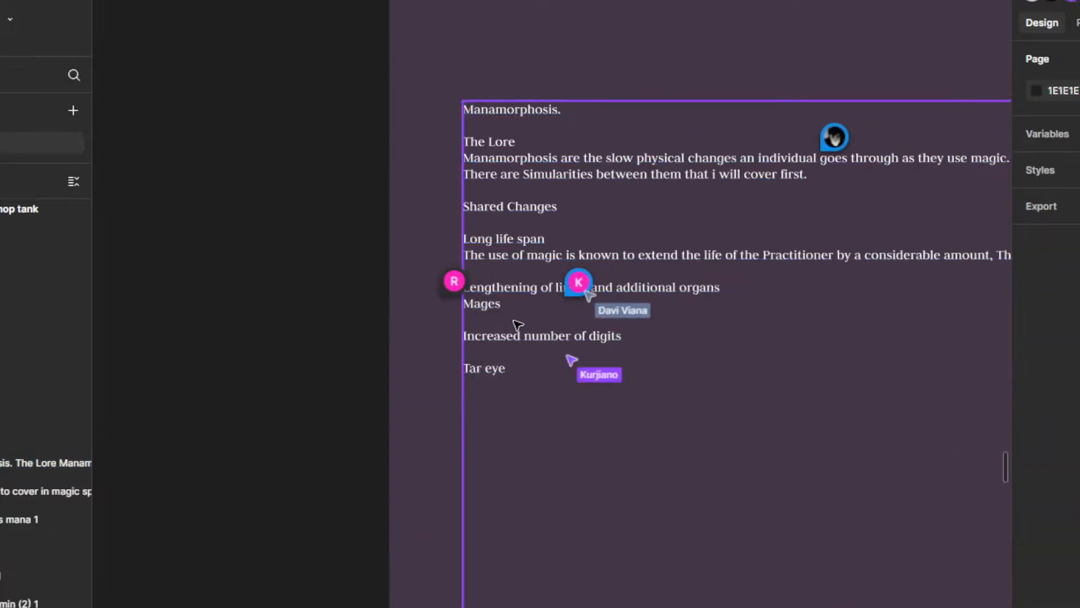
# Step: Resolve the new comment on the limbs heading and the "Can u eat them" comment beside the digits entry
pyautogui.moveTo(583, 293)
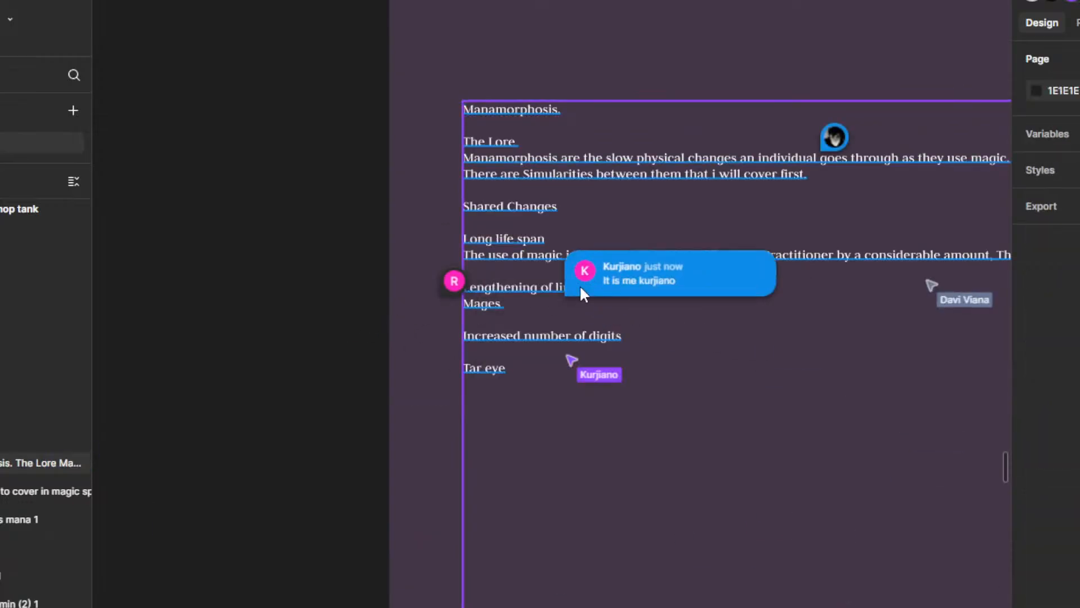
pyautogui.click(583, 292)
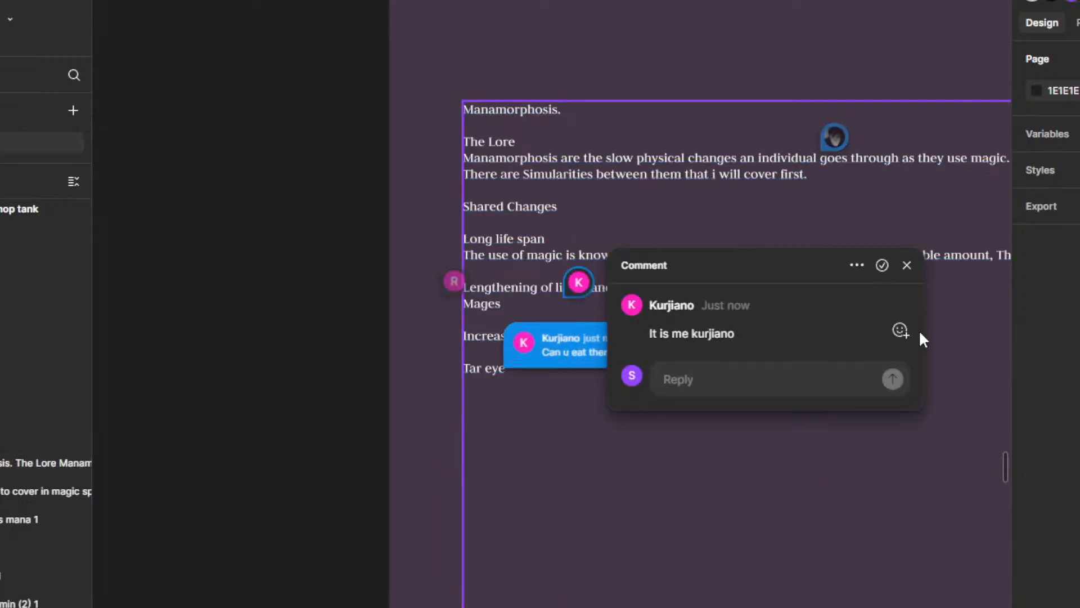
pyautogui.click(882, 265)
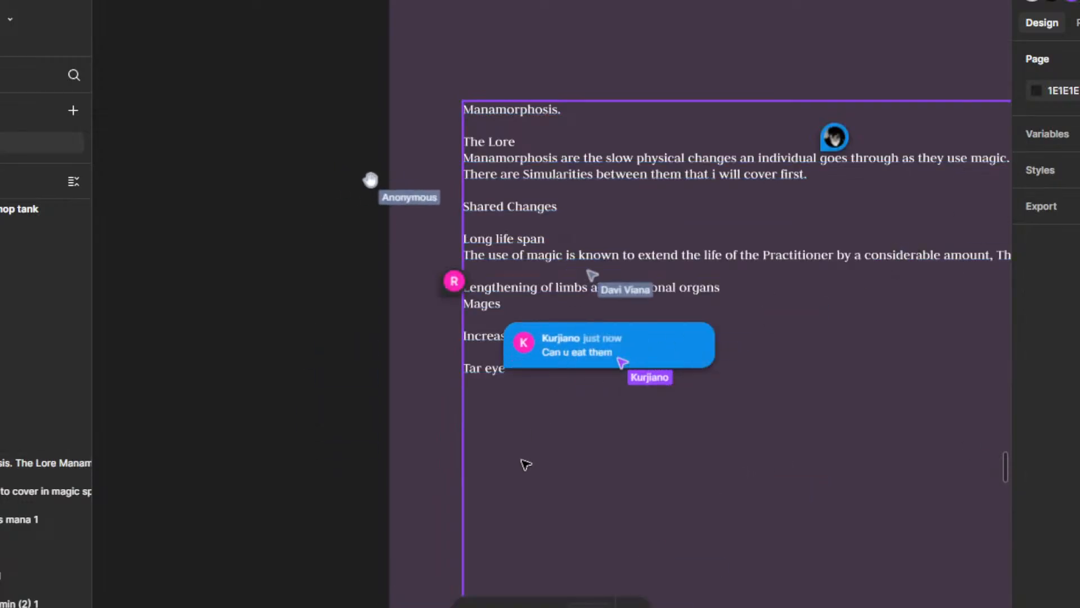
pyautogui.click(551, 352)
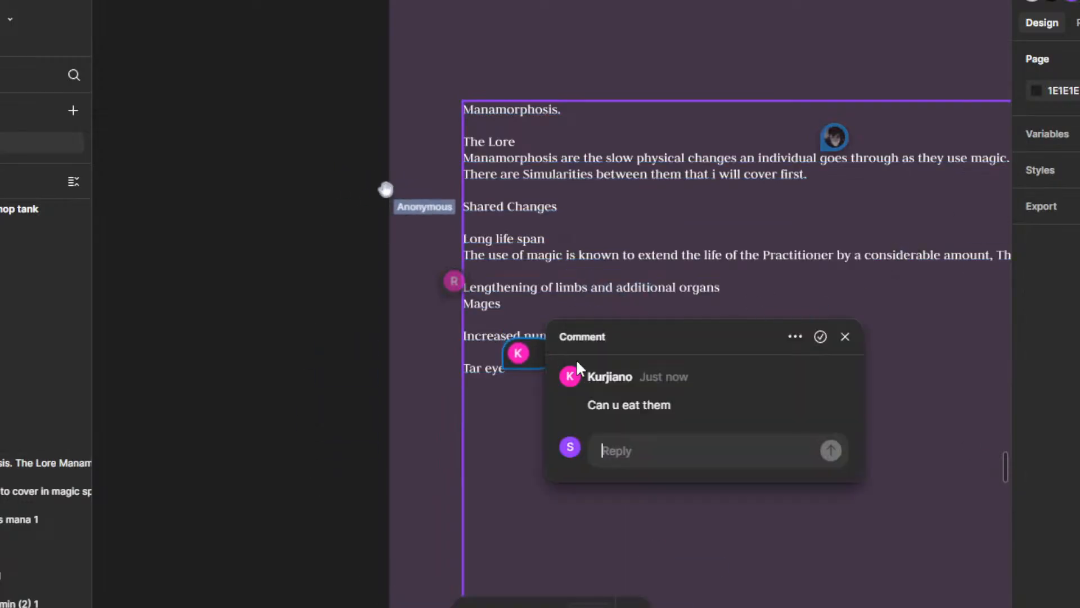
pyautogui.click(822, 335)
# Step: Continue the limbs description after "Mages" with "grow taller as they use magic and"
pyautogui.doubleClick(537, 289)
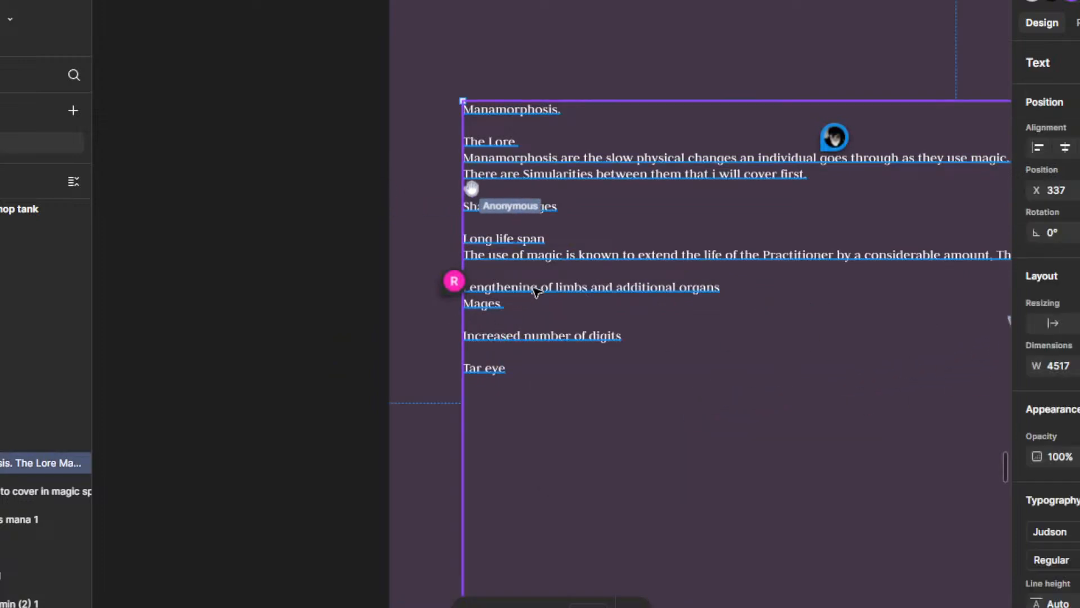
pyautogui.click(513, 304)
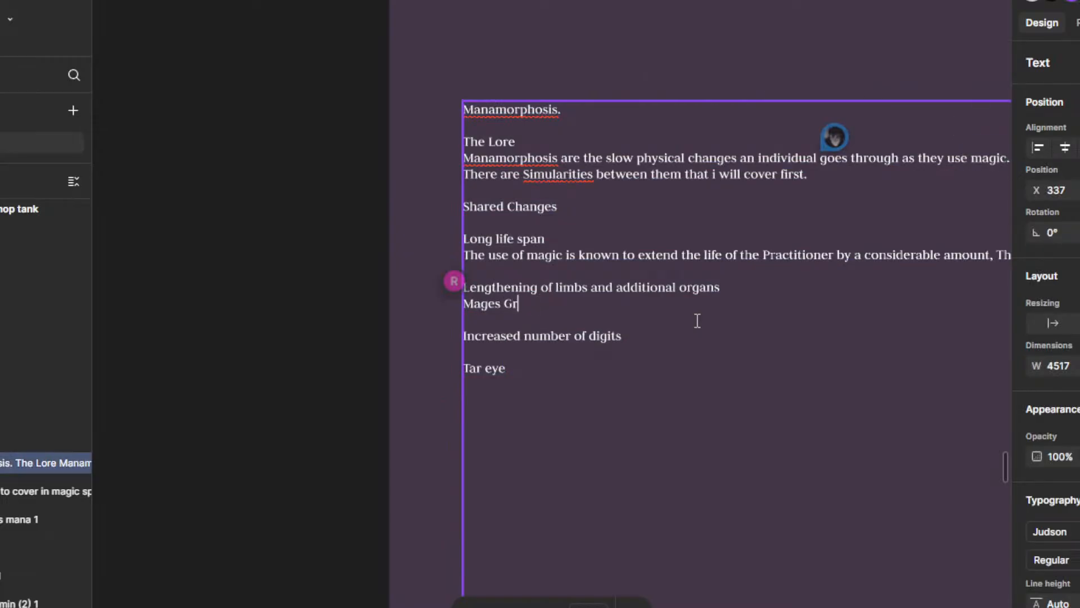
pyautogui.write('grow ')
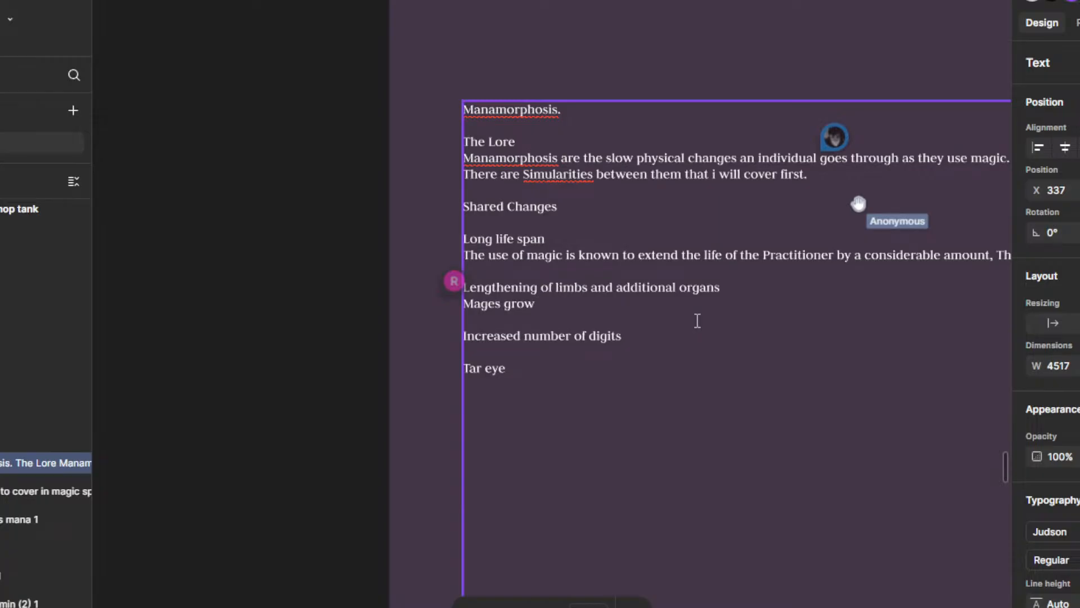
pyautogui.write('talle')
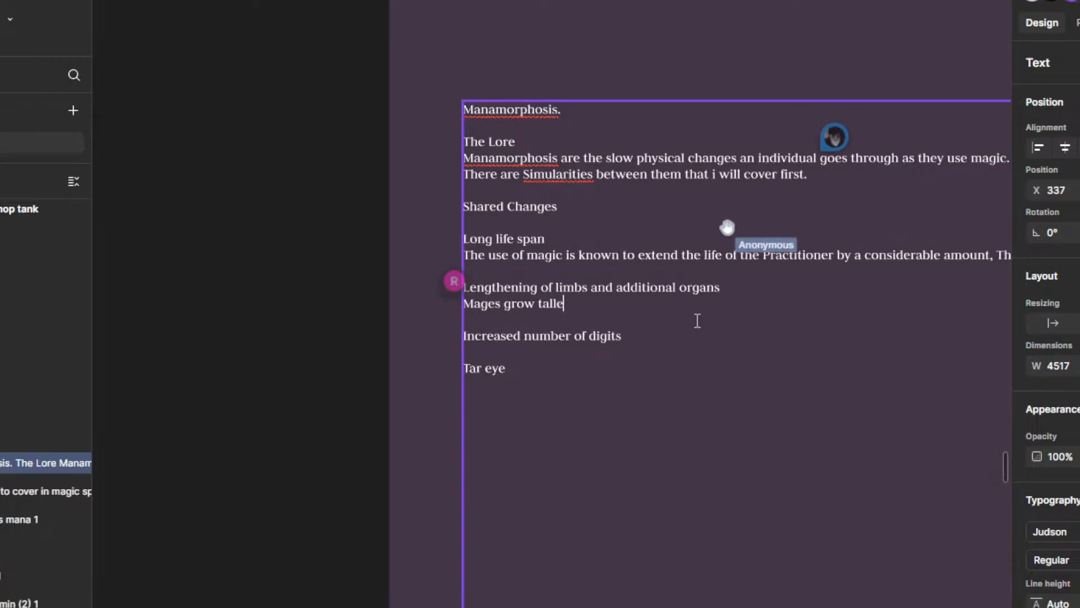
pyautogui.write('r as their')
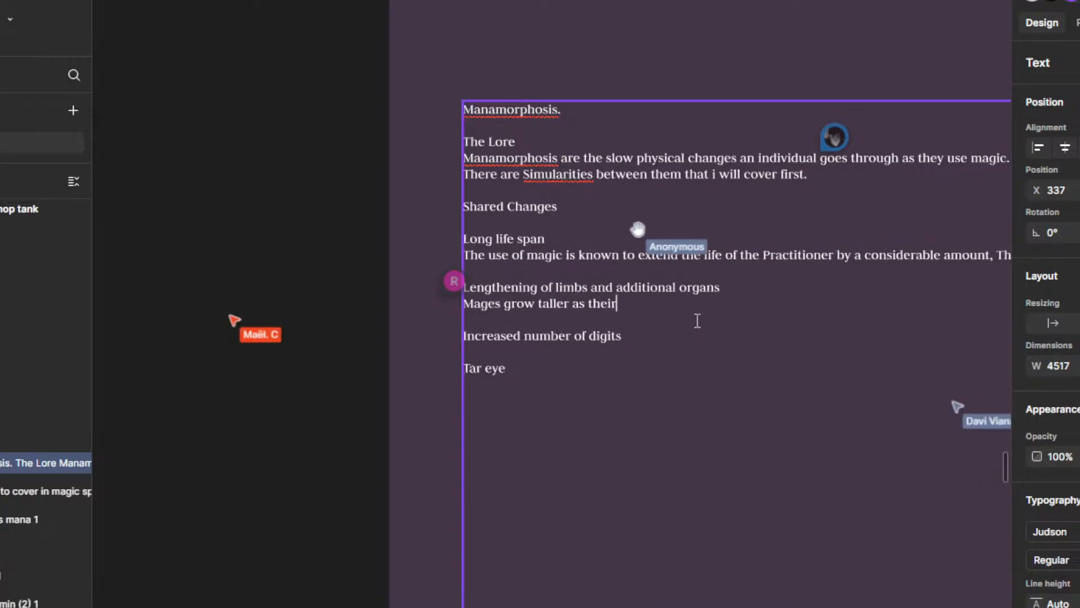
pyautogui.write(' us')
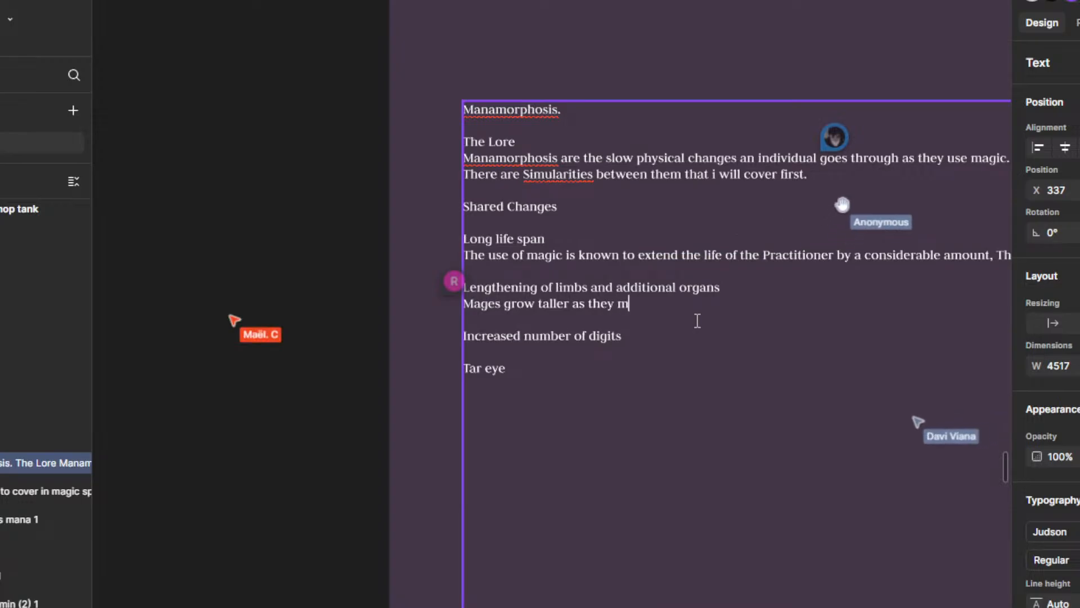
pyautogui.write('e magic and T')
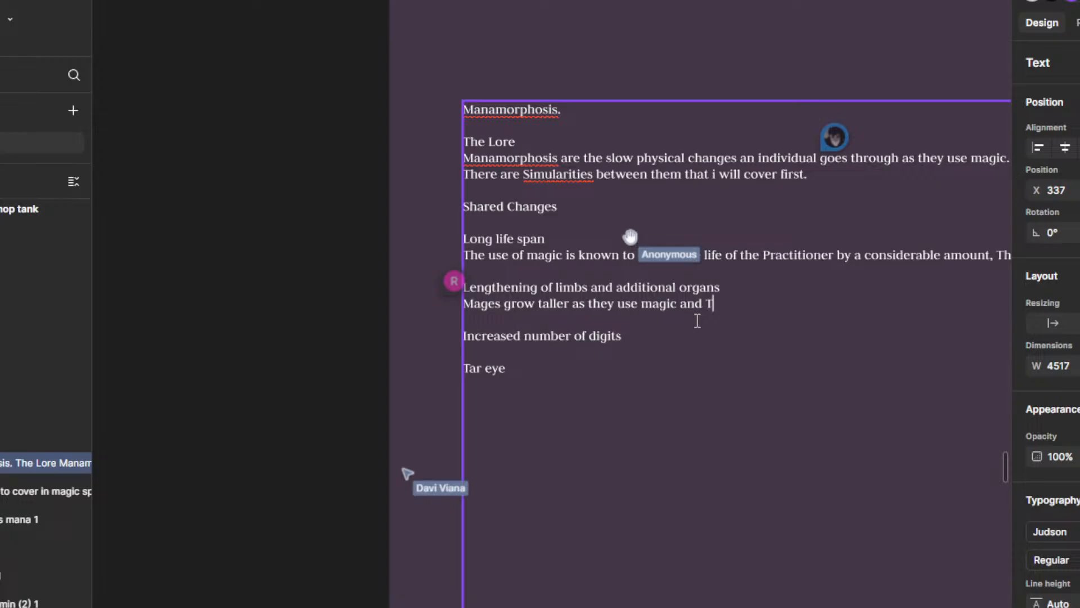
pyautogui.write('e')
# Step: Extend the limbs description with "Their limbs and diggits also lengthen"
pyautogui.press('BackSpace')
pyautogui.write('heir ')
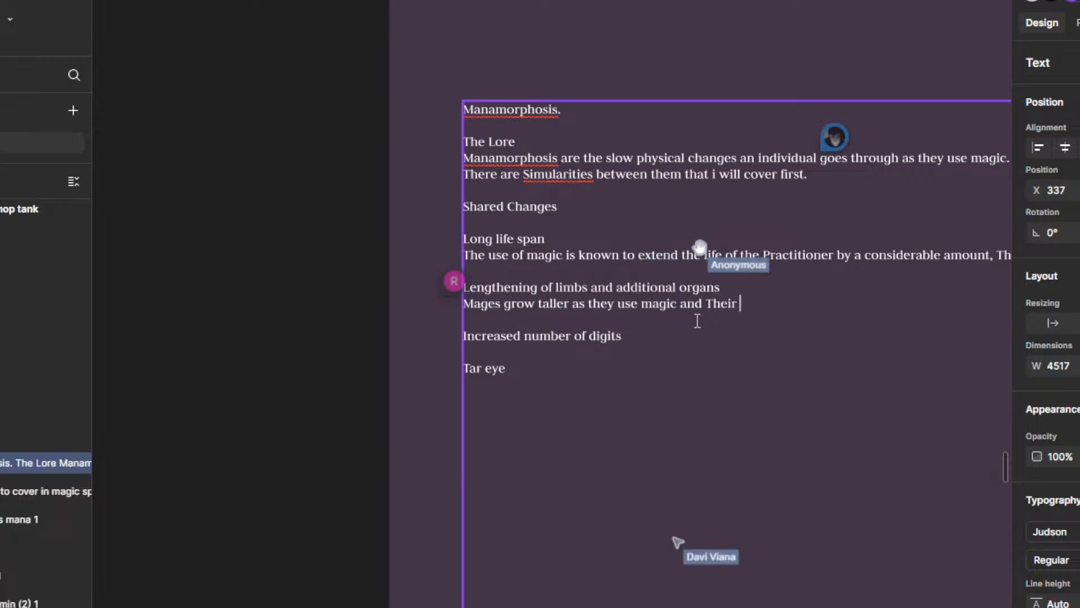
pyautogui.write('limbs an')
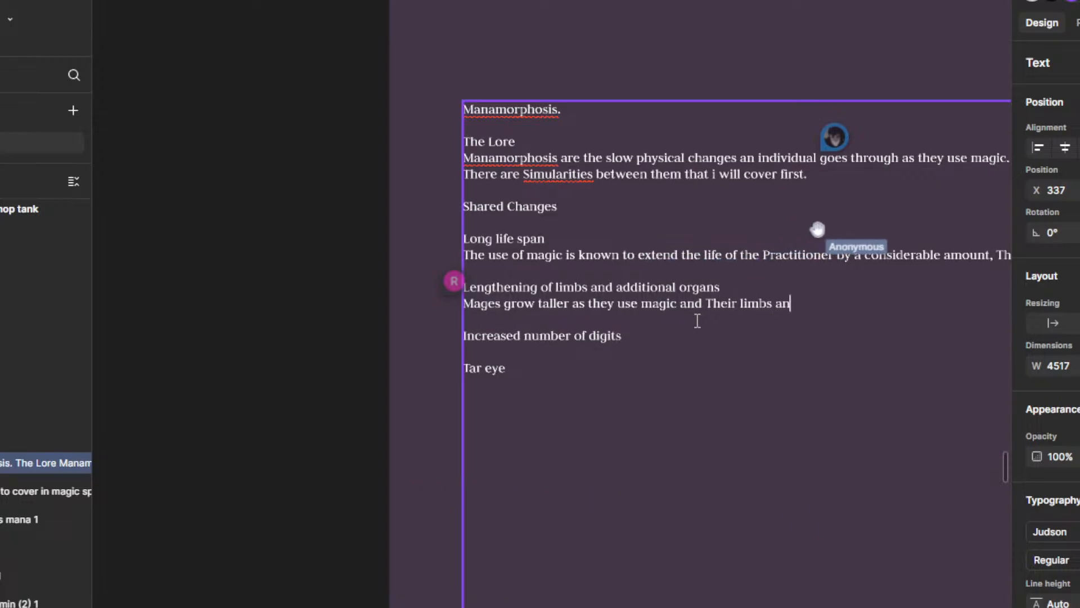
pyautogui.write('d diggi')
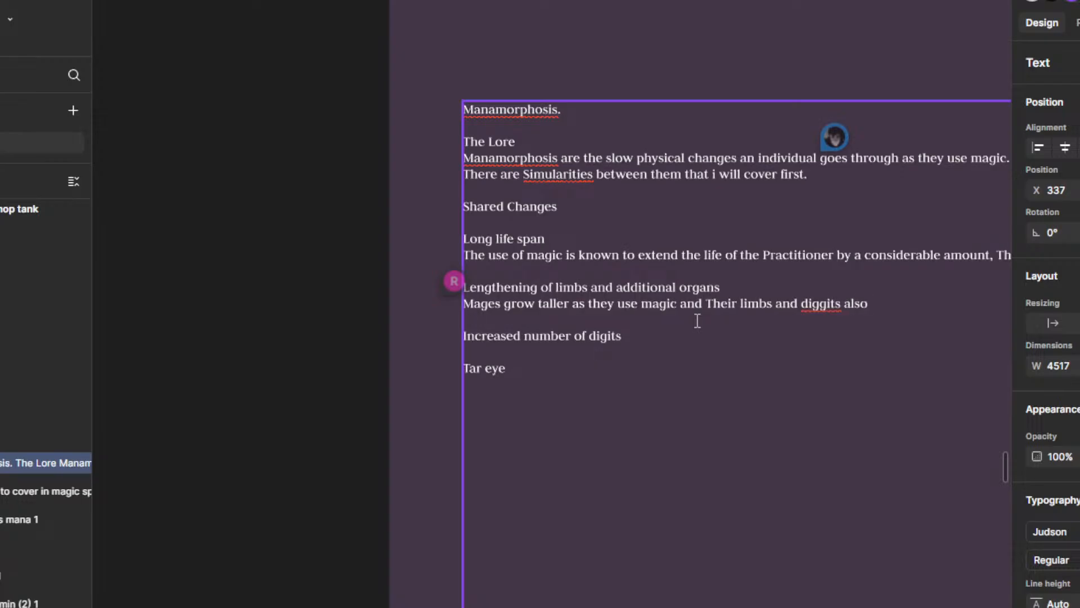
pyautogui.write('ts also lengthen')
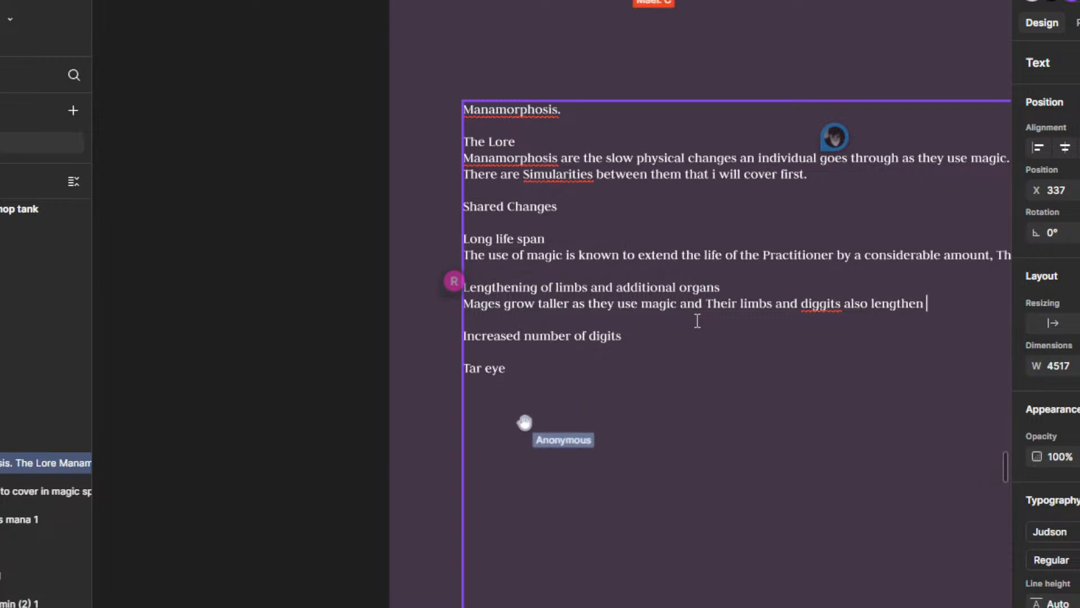
# Step: Correct the misspelled "diggits" to "digits" in the limbs description
pyautogui.rightClick(820, 309)
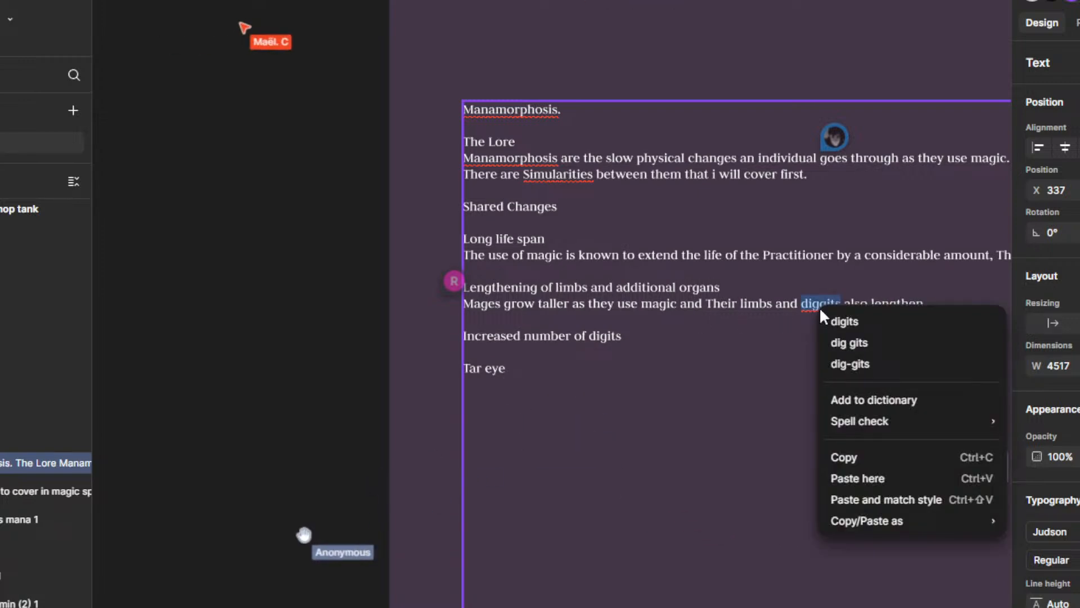
pyautogui.click(864, 322)
pyautogui.scroll(-2, 801, 332)
pyautogui.scroll(-1, 887, 332)
pyautogui.moveTo(887, 332); pyautogui.dragTo(704, 332)
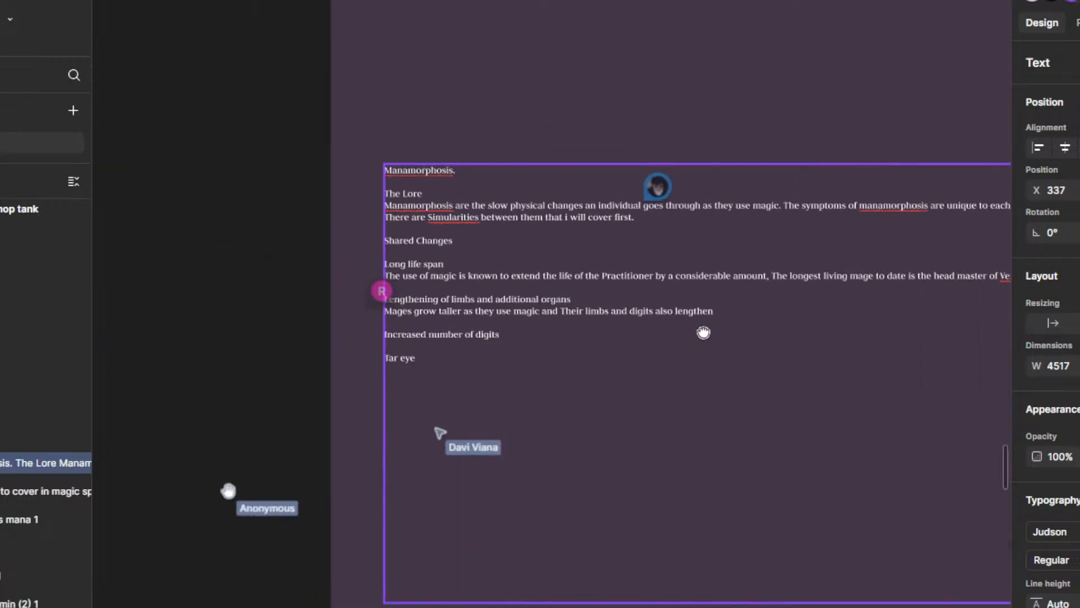
pyautogui.scroll(2, 731, 306)
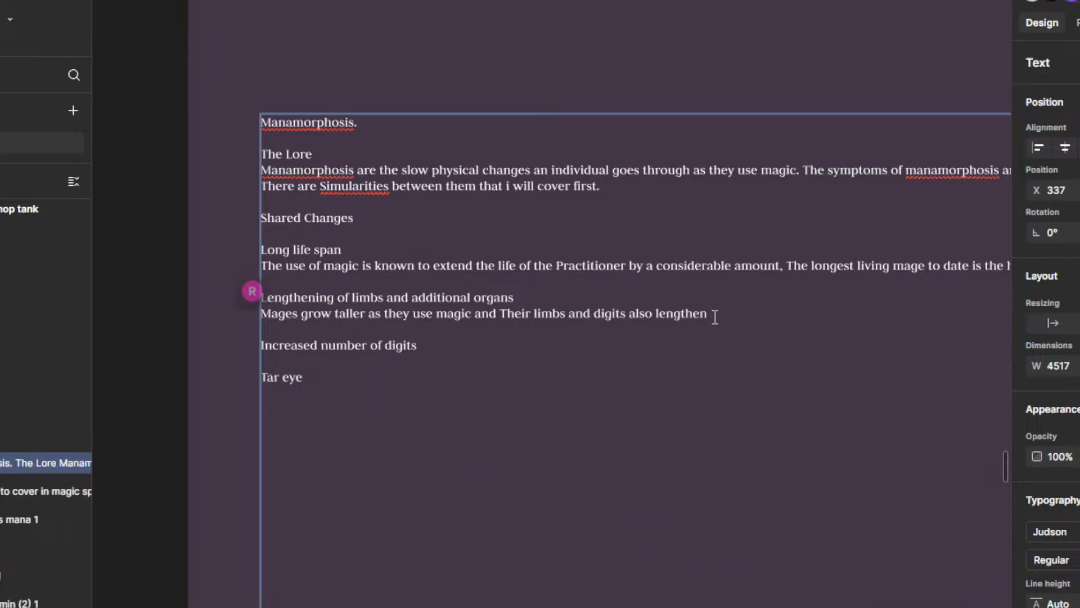
pyautogui.press('BackSpace')
pyautogui.press('BackSpace')
pyautogui.press('BackSpace')
pyautogui.press('BackSpace')
pyautogui.press('BackSpace')
pyautogui.press('BackSpace')
pyautogui.press('BackSpace')
pyautogui.press('BackSpace')
pyautogui.press('BackSpace')
pyautogui.press('BackSpace')
pyautogui.press('BackSpace')
pyautogui.press('BackSpace')
pyautogui.press('BackSpace')
pyautogui.press('BackSpace')
pyautogui.press('BackSpace')
pyautogui.press('BackSpace')
pyautogui.press('BackSpace')
pyautogui.press('BackSpace')
pyautogui.press('BackSpace')
pyautogui.press('BackSpace')
pyautogui.press('BackSpace')
pyautogui.press('BackSpace')
pyautogui.press('BackSpace')
pyautogui.press('BackSpace')
pyautogui.press('BackSpace')
pyautogui.press('BackSpace')
pyautogui.press('BackSpace')
pyautogui.press('BackSpace')
pyautogui.press('BackSpace')
pyautogui.press('BackSpace')
pyautogui.press('BackSpace')
pyautogui.press('BackSpace')
pyautogui.press('BackSpace')
pyautogui.press('BackSpace')
pyautogui.press('BackSpace')
pyautogui.press('BackSpace')
pyautogui.press('BackSpace')
pyautogui.press('BackSpace')
pyautogui.press('BackSpace')
pyautogui.press('BackSpace')
pyautogui.press('BackSpace')
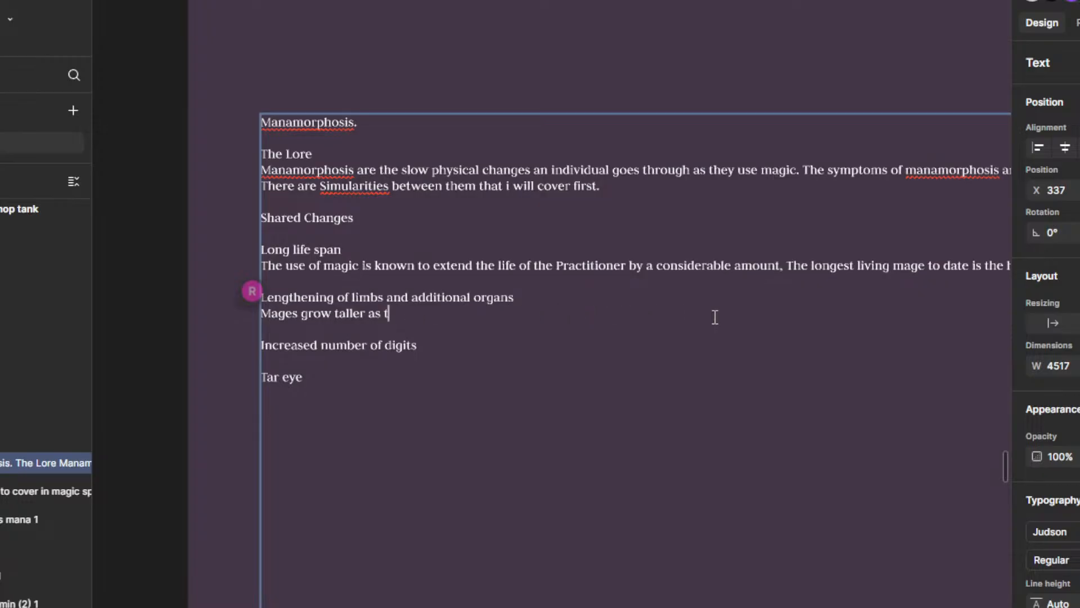
pyautogui.write('as they')
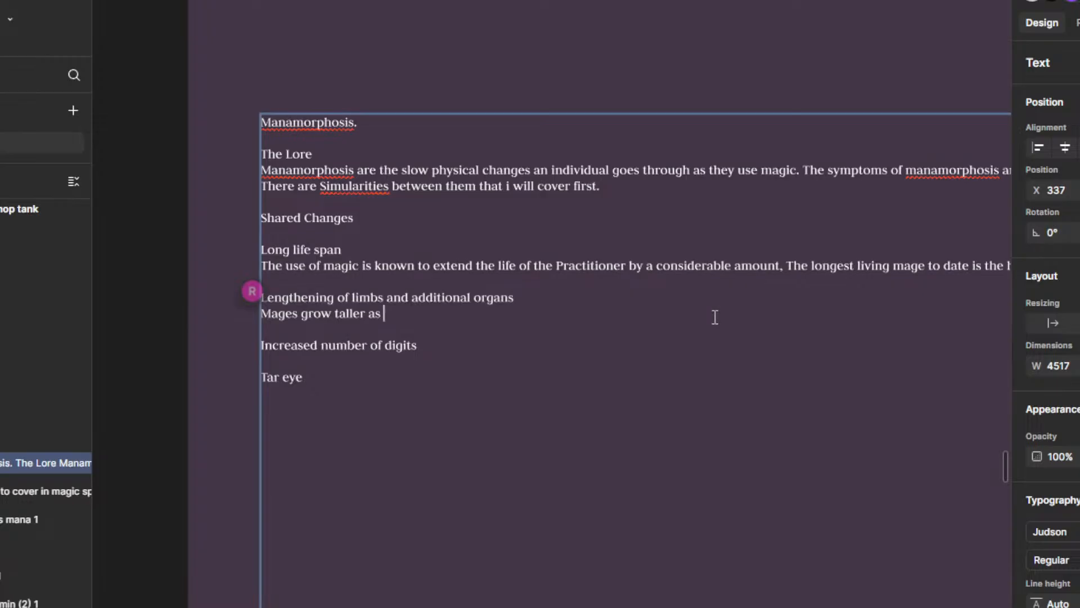
pyautogui.press('BackSpace')
pyautogui.press('BackSpace')
pyautogui.press('BackSpace')
pyautogui.press('BackSpace')
pyautogui.write('they use magic and Their limbs and digits also lengthen')
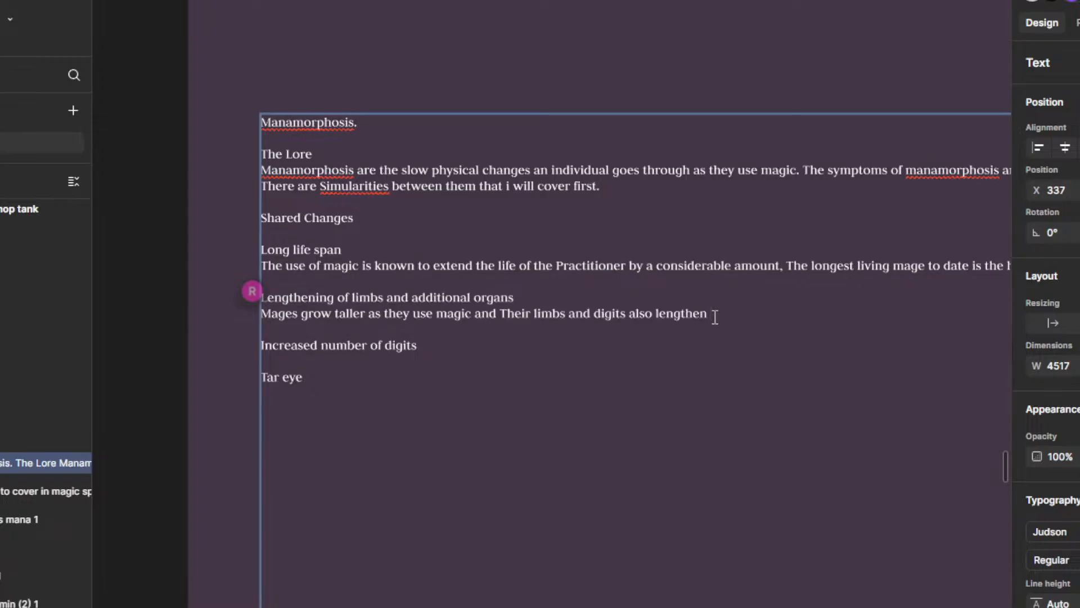
# Step: Remove "limbs and digits also lengthen" from the end of the limbs description
pyautogui.press('BackSpace')
pyautogui.press('BackSpace')
pyautogui.press('BackSpace')
pyautogui.press('BackSpace')
pyautogui.press('BackSpace')
pyautogui.press('BackSpace')
pyautogui.press('BackSpace')
pyautogui.press('BackSpace')
pyautogui.press('BackSpace')
pyautogui.press('BackSpace')
pyautogui.press('BackSpace')
pyautogui.press('BackSpace')
pyautogui.press('BackSpace')
pyautogui.press('BackSpace')
pyautogui.press('BackSpace')
pyautogui.press('BackSpace')
pyautogui.press('BackSpace')
pyautogui.press('BackSpace')
pyautogui.press('BackSpace')
pyautogui.press('BackSpace')
pyautogui.press('BackSpace')
pyautogui.press('BackSpace')
pyautogui.press('BackSpace')
pyautogui.press('BackSpace')
pyautogui.press('BackSpace')
pyautogui.press('BackSpace')
pyautogui.press('BackSpace')
pyautogui.press('BackSpace')
pyautogui.press('BackSpace')
pyautogui.press('BackSpace')
pyautogui.press('BackSpace')
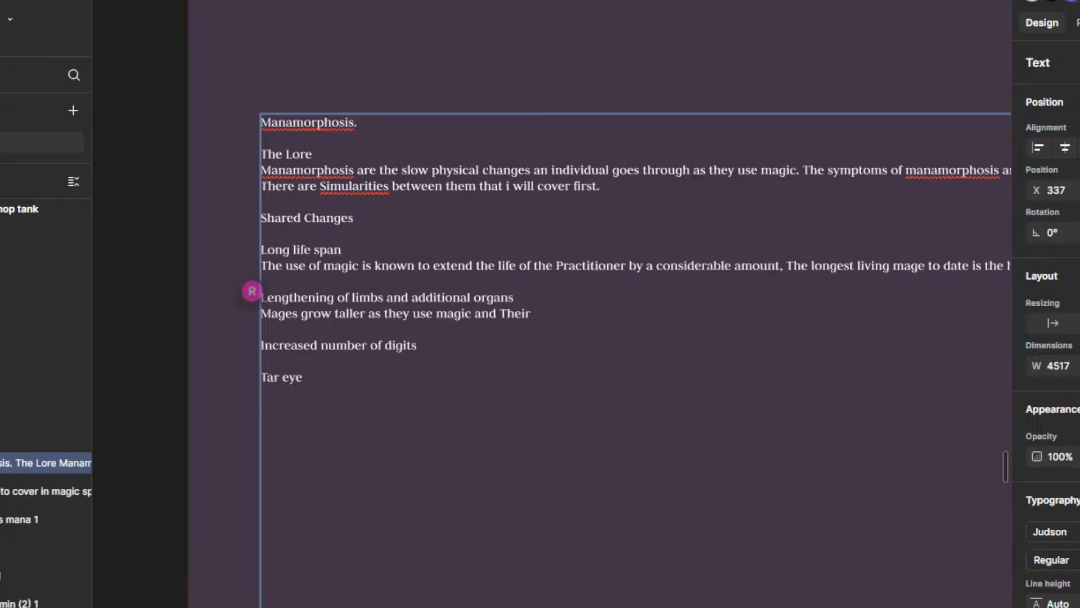
# Step: Replace "as they use magic and Their" with "and their limbs" in the limbs description
pyautogui.scroll(-1, 484, 394)
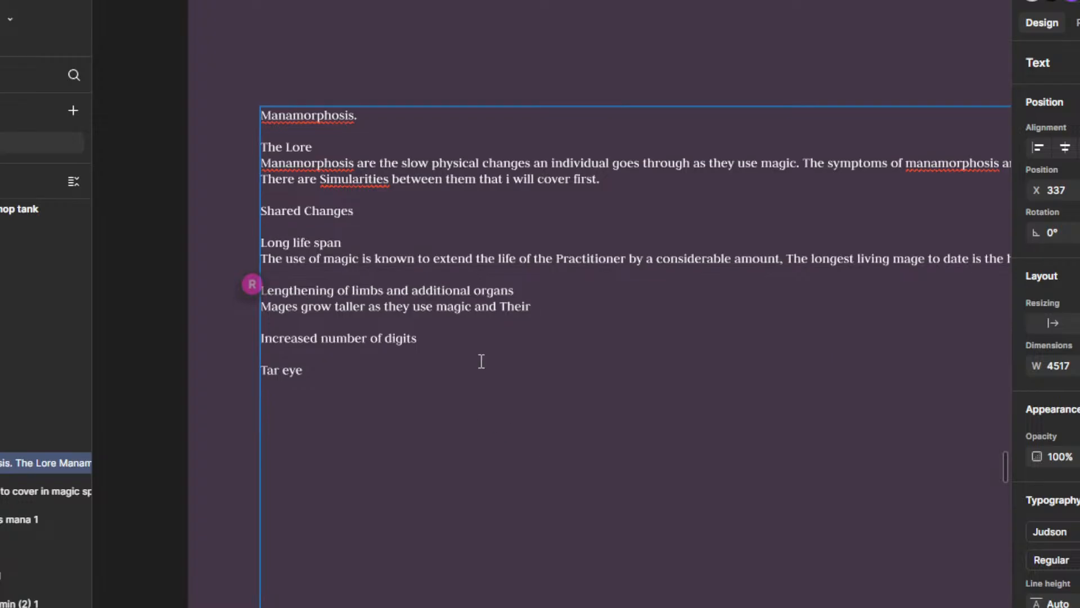
pyautogui.scroll(-1, 543, 335)
pyautogui.moveTo(539, 349); pyautogui.dragTo(555, 298)
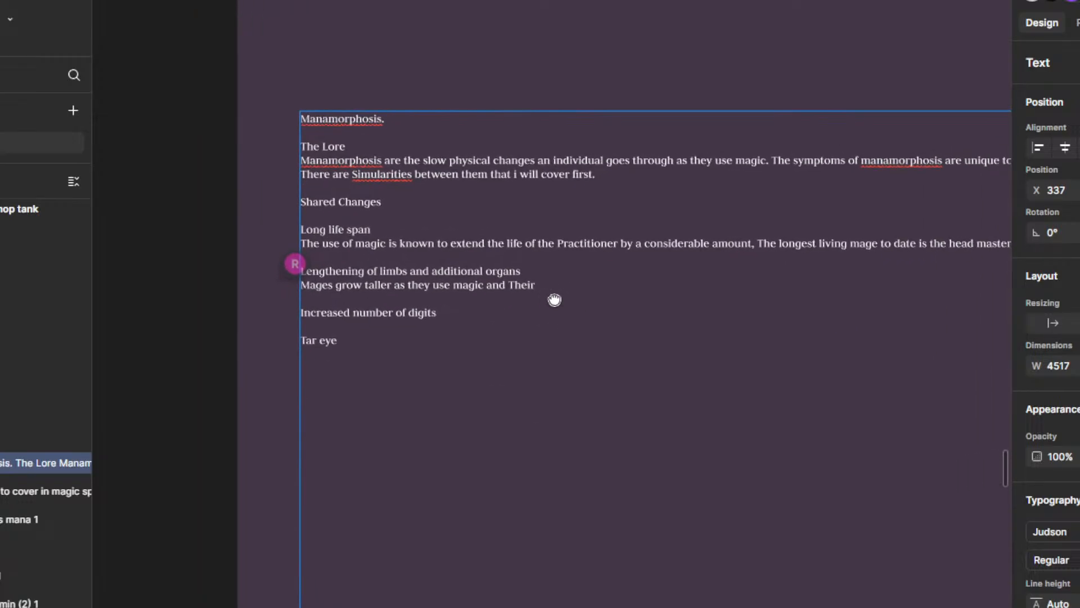
pyautogui.doubleClick(549, 285)
pyautogui.moveTo(552, 284); pyautogui.dragTo(394, 285)
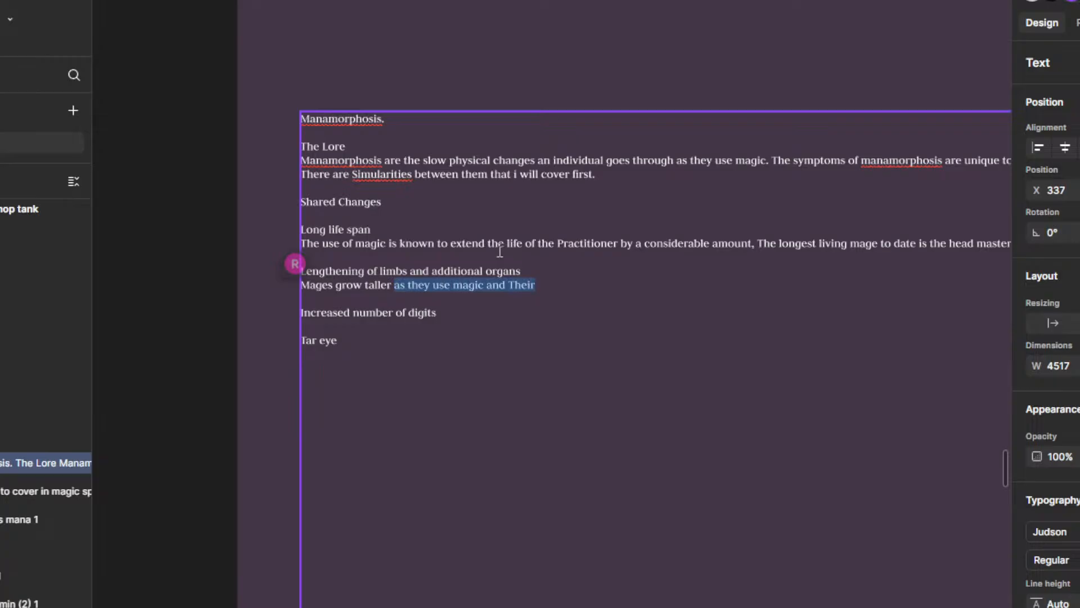
pyautogui.write('and their')
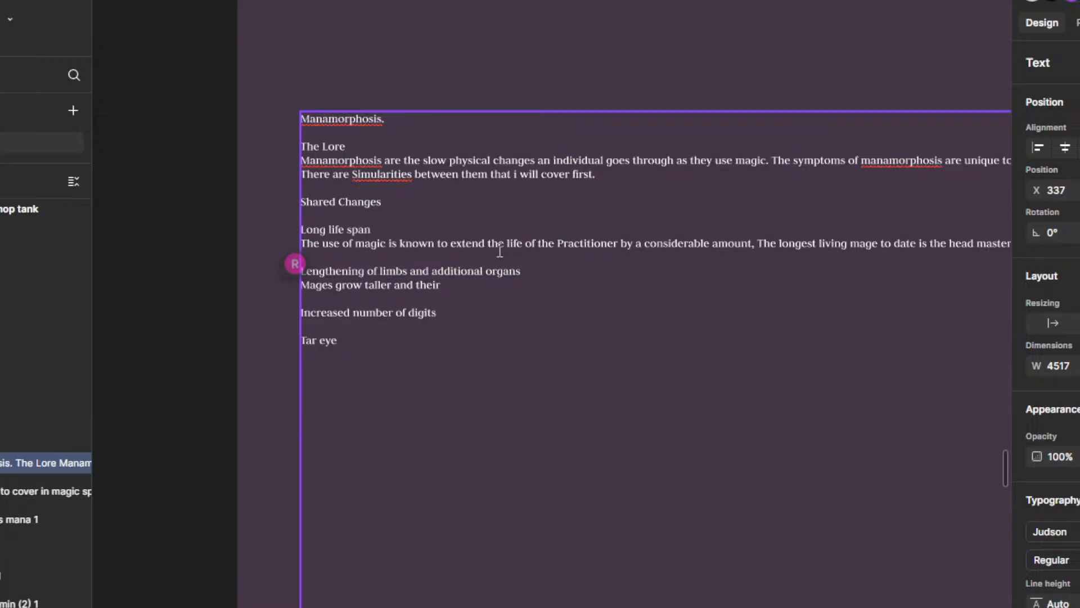
pyautogui.write(' limbs ')
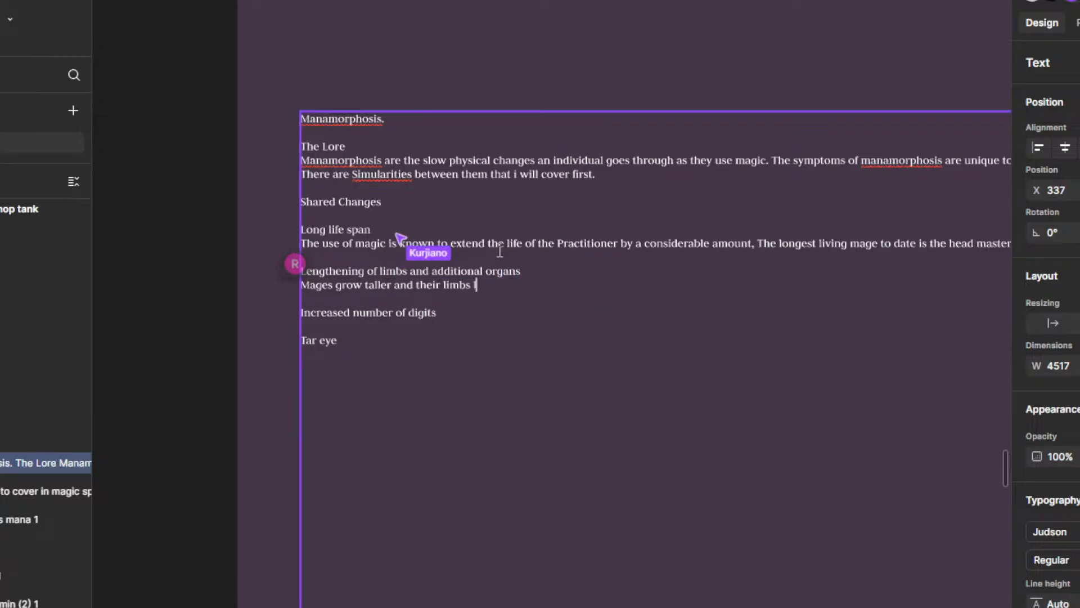
pyautogui.write('lenghte')
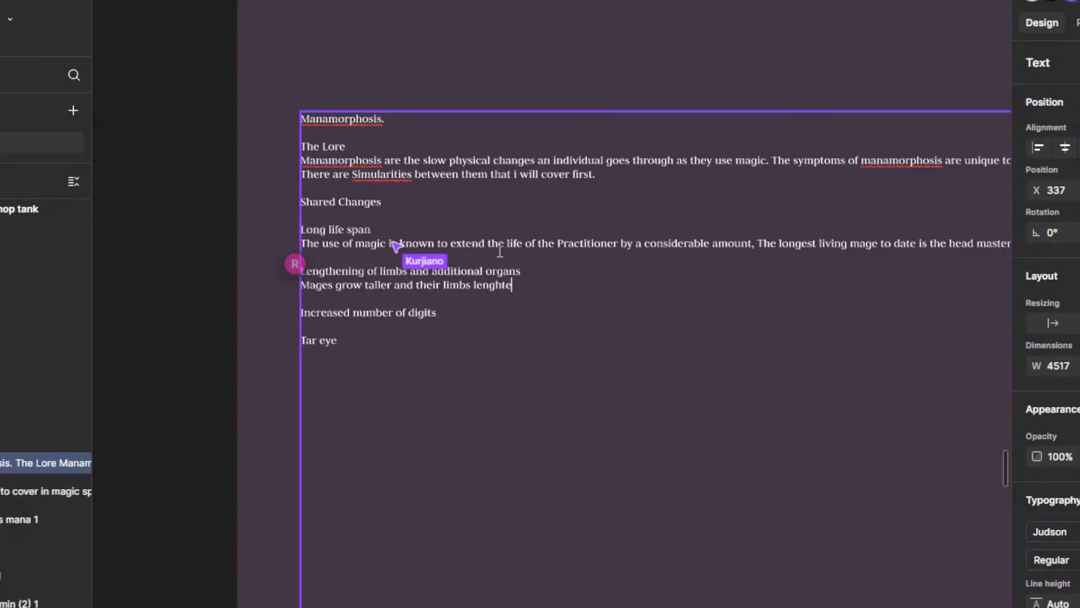
# Step: Continue the limbs description after "their limbs" with "and digits lengthen"
pyautogui.press('BackSpace')
pyautogui.press('BackSpace')
pyautogui.press('BackSpace')
pyautogui.press('BackSpace')
pyautogui.press('BackSpace')
pyautogui.press('BackSpace')
pyautogui.press('BackSpace')
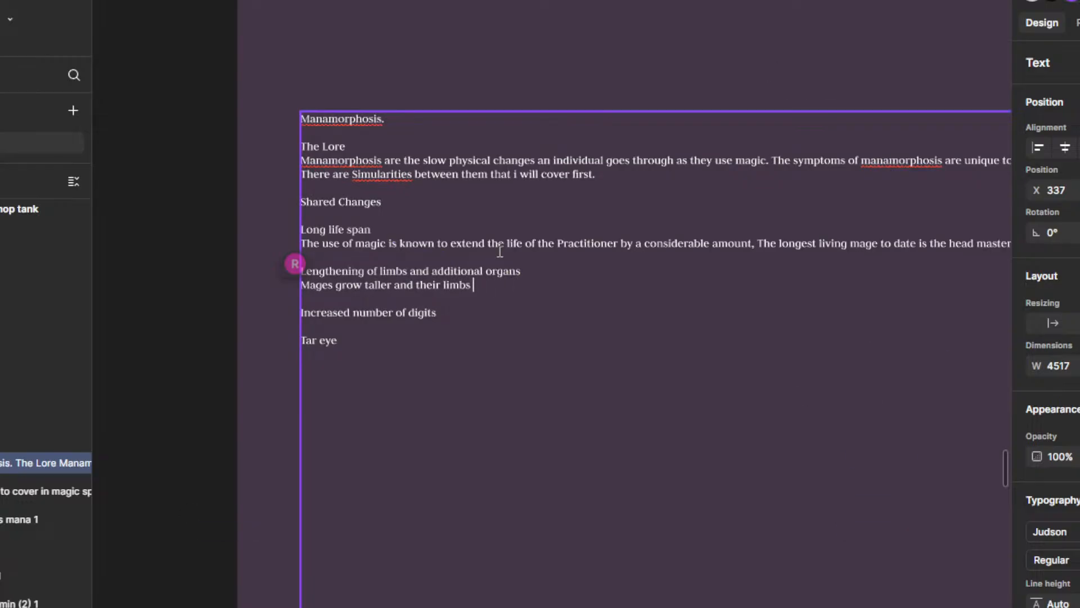
pyautogui.write('and digits')
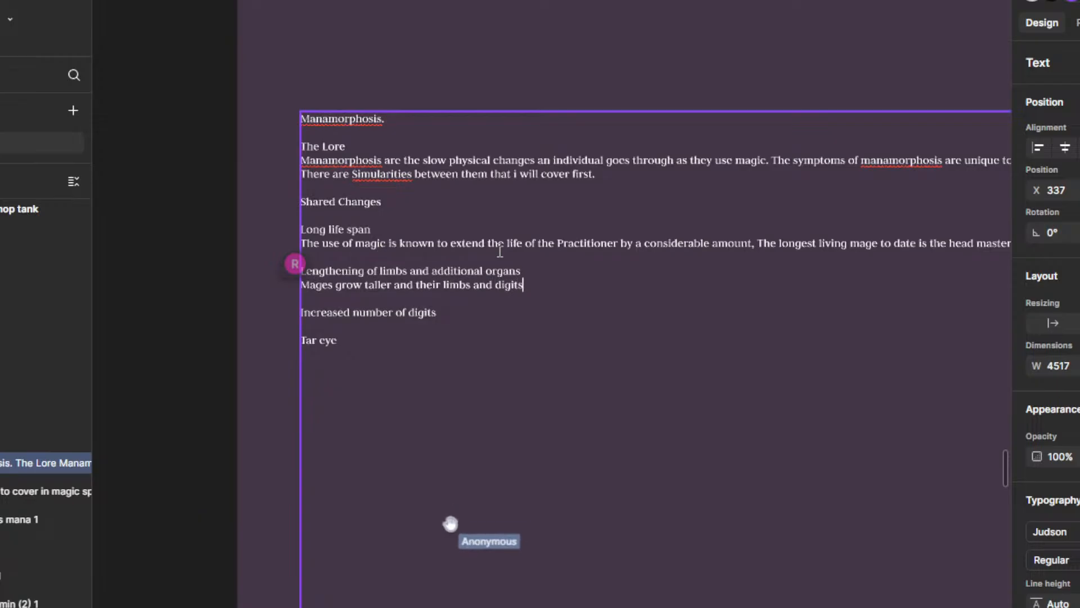
pyautogui.write(' lengthen i')
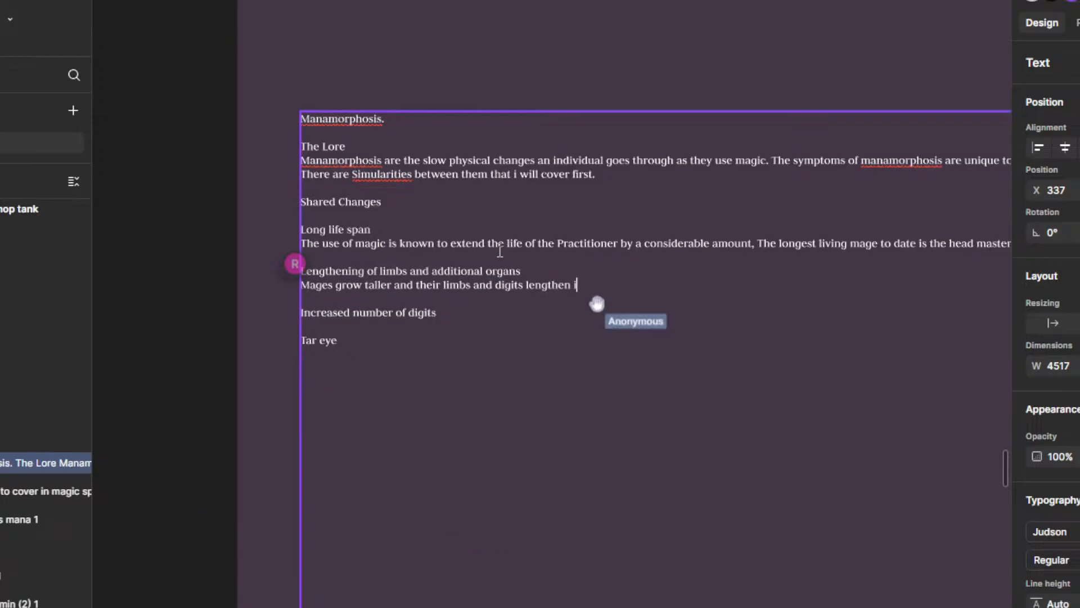
pyautogui.press('BackSpace')
pyautogui.press('BackSpace')
# Step: Finish the limbs description with ", in addition they also grow some new organs."
pyautogui.write(', in ad')
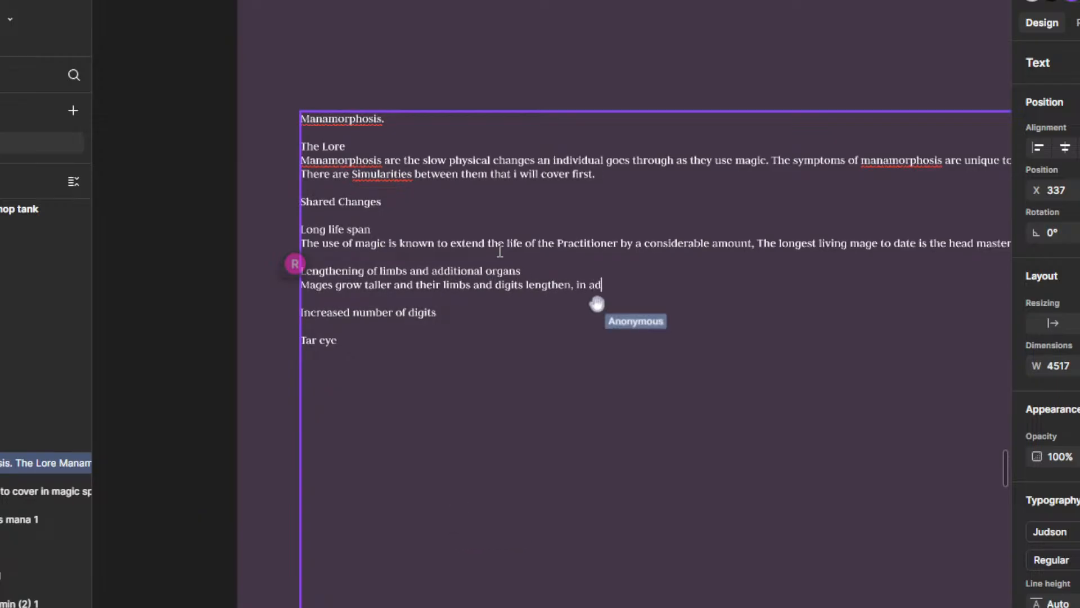
pyautogui.write('dition th')
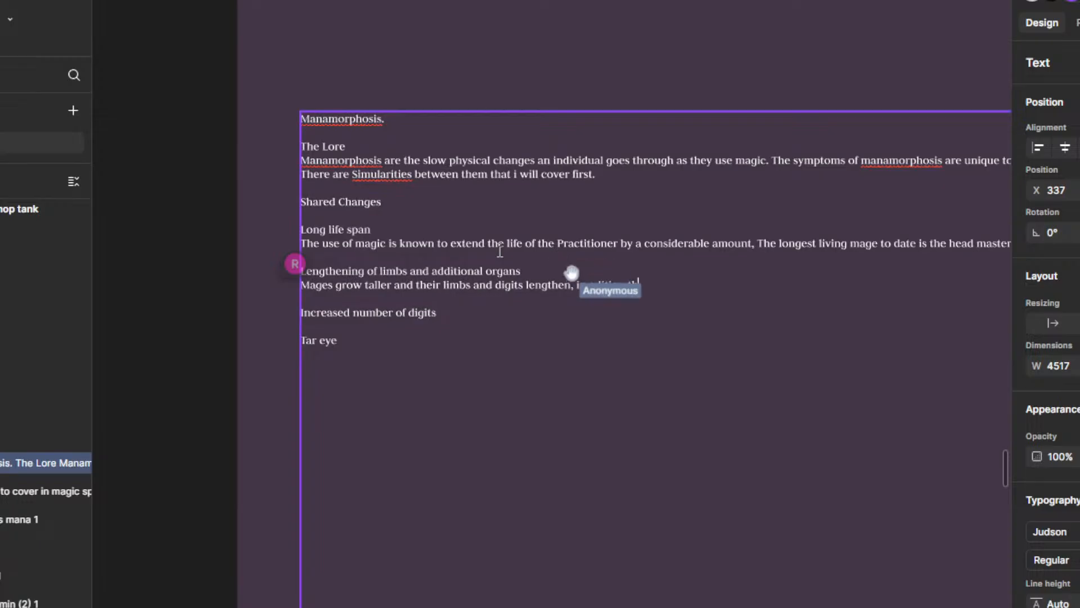
pyautogui.press('BackSpace')
pyautogui.press('BackSpace')
pyautogui.press('BackSpace')
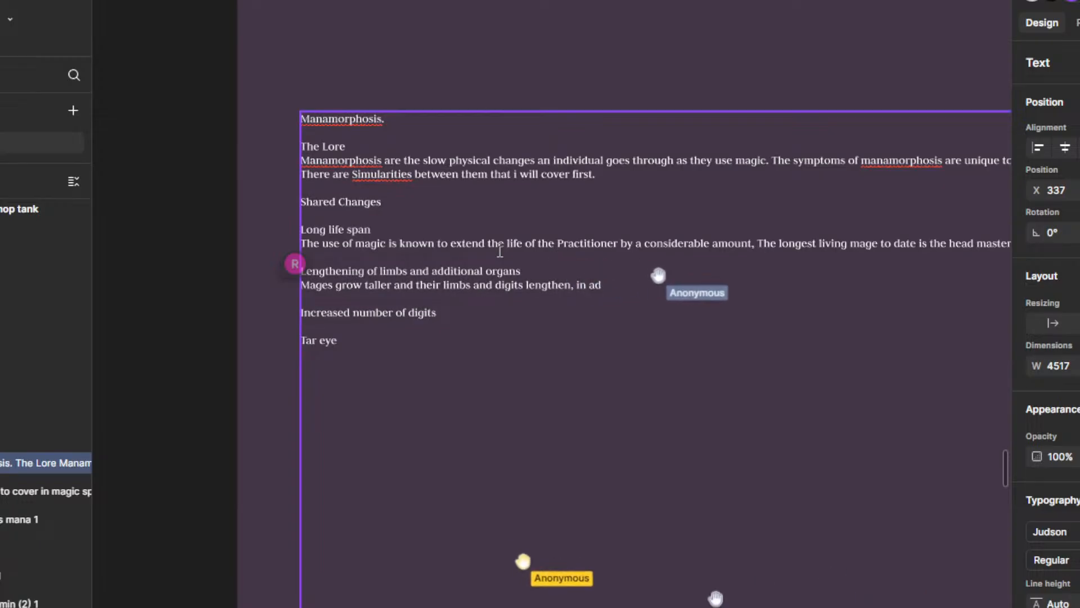
pyautogui.write('ion they also ')
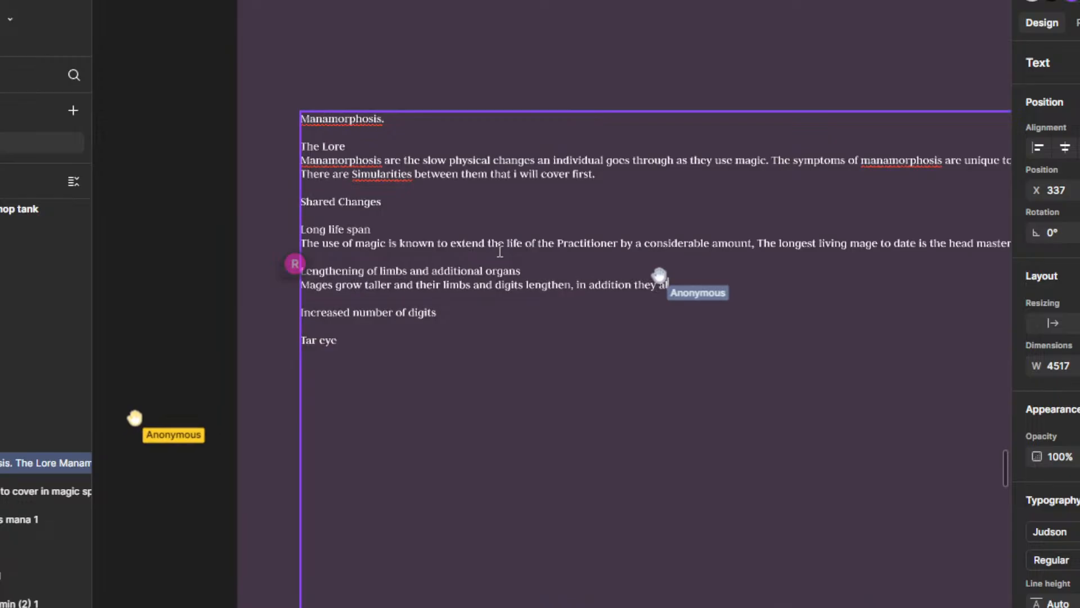
pyautogui.write('grow d')
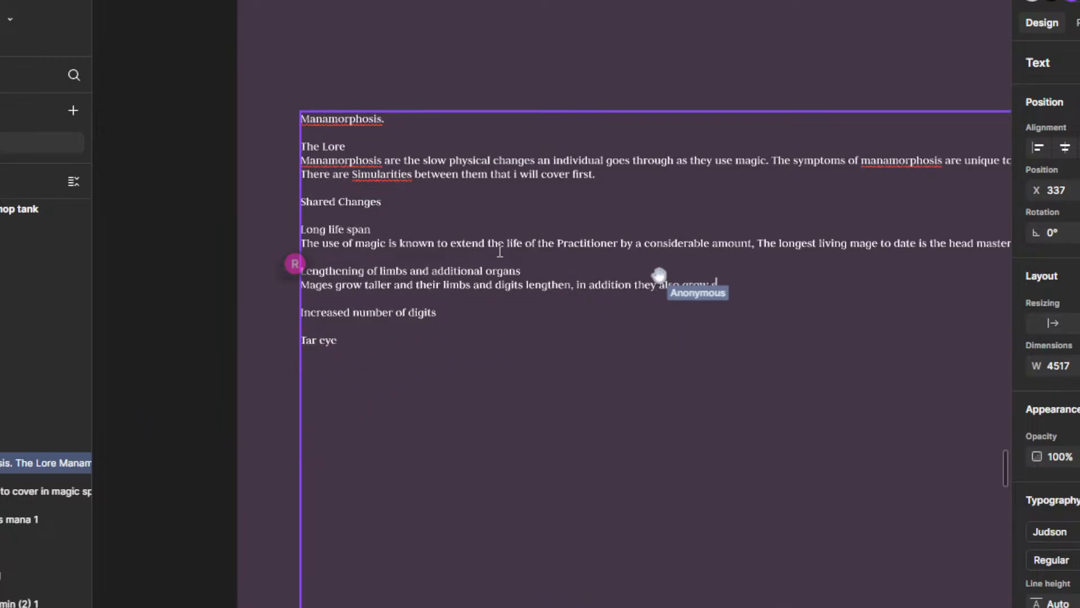
pyautogui.press('BackSpace')
pyautogui.write('some new ')
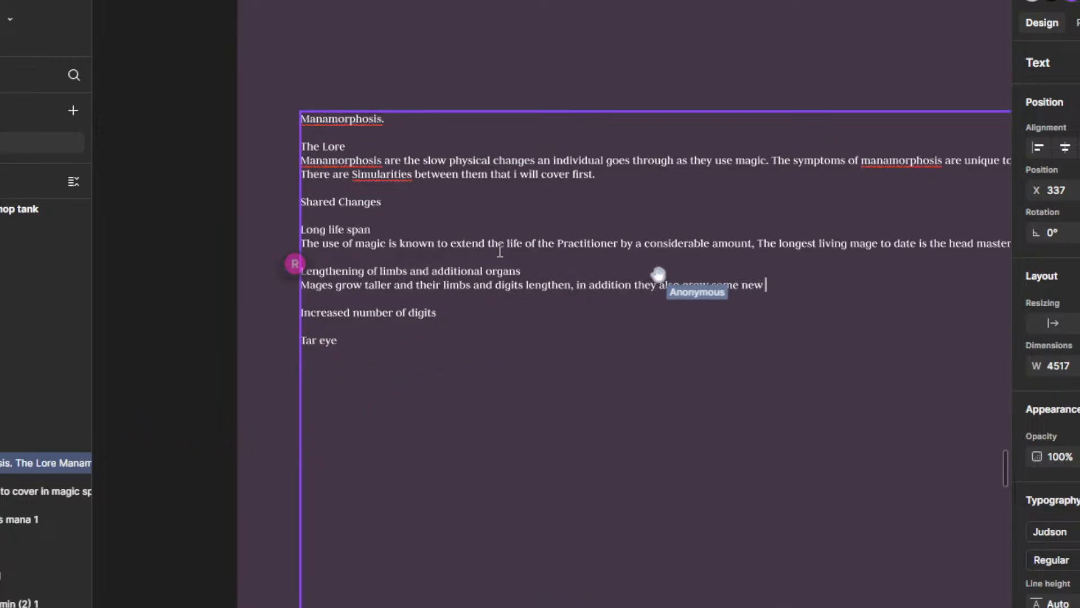
pyautogui.write('organs.')
pyautogui.press('Return')
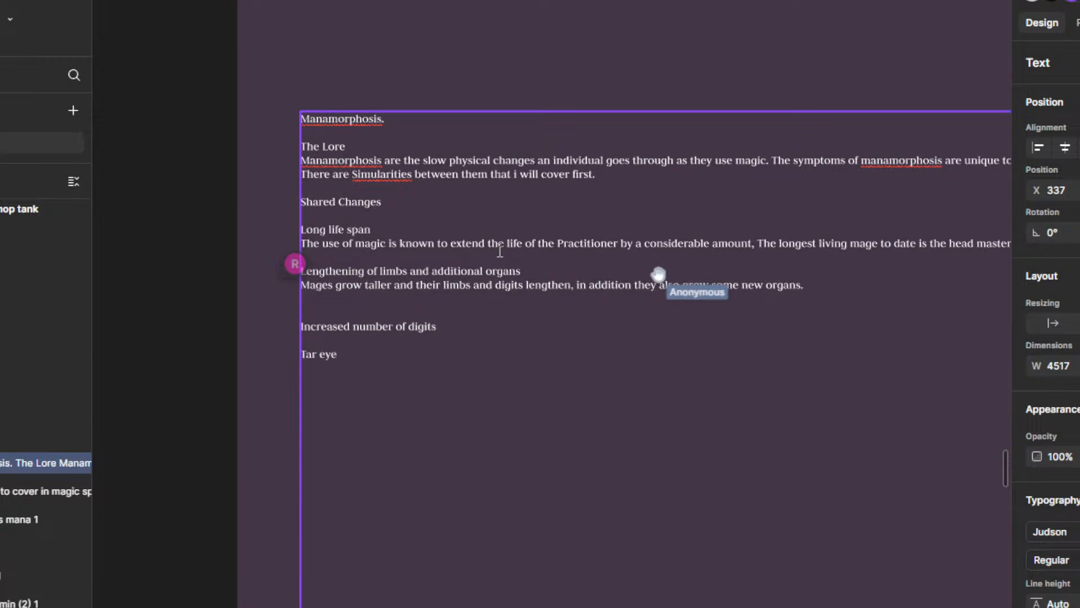
pyautogui.write('Their')
pyautogui.hotkey('ctrl', 'BackSpace')
pyautogui.press('BackSpace')
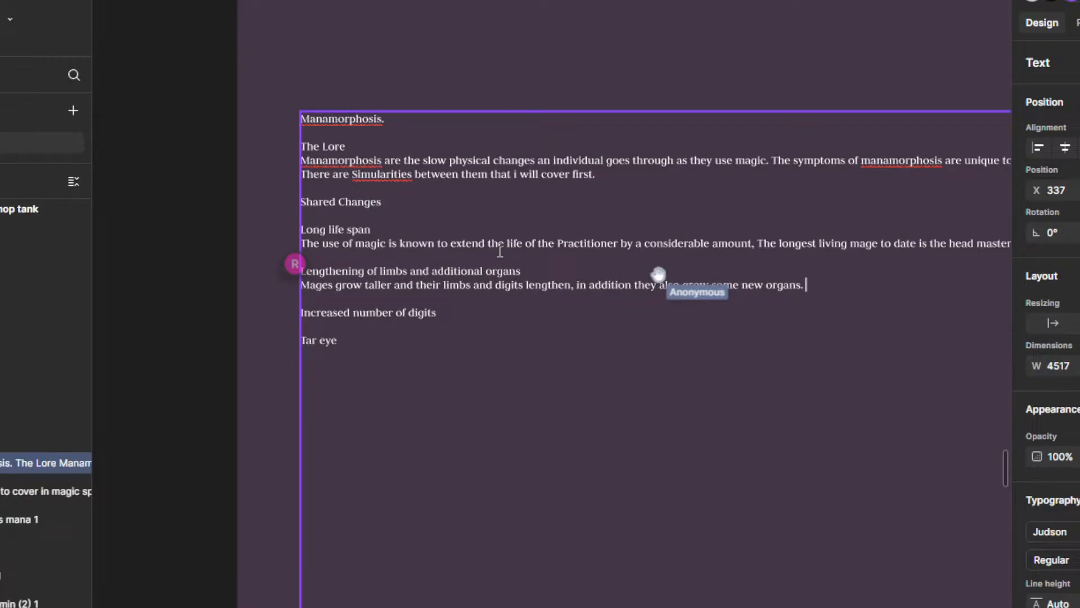
# Step: Narrow the Manamorphosis text box to a width of 2056 and move it up and to the right within the Magic frame
pyautogui.scroll(-5, 499, 251)
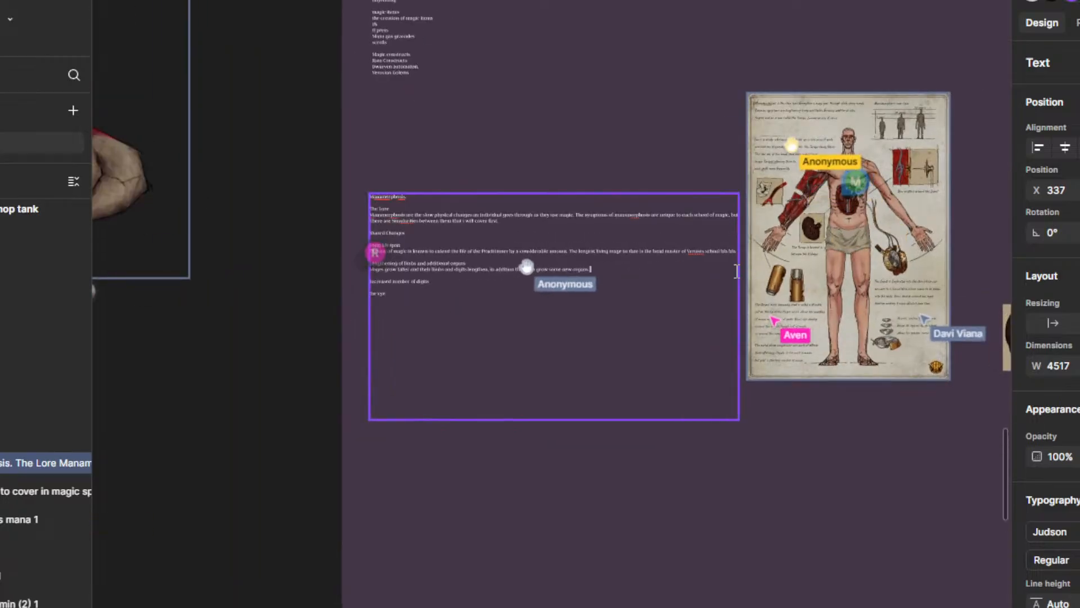
pyautogui.press('Escape')
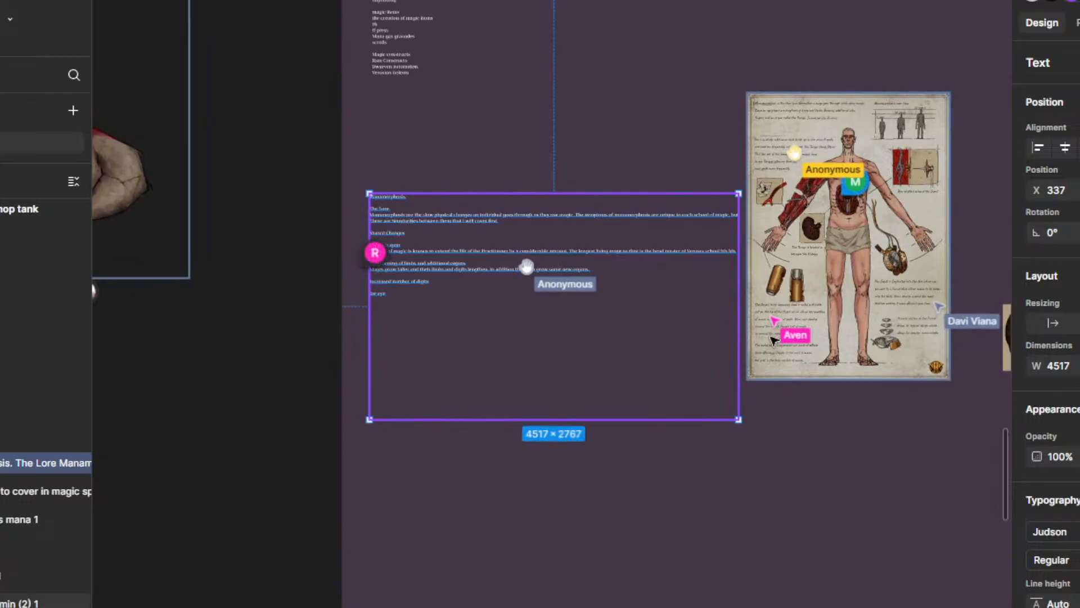
pyautogui.moveTo(738, 332); pyautogui.dragTo(537, 327)
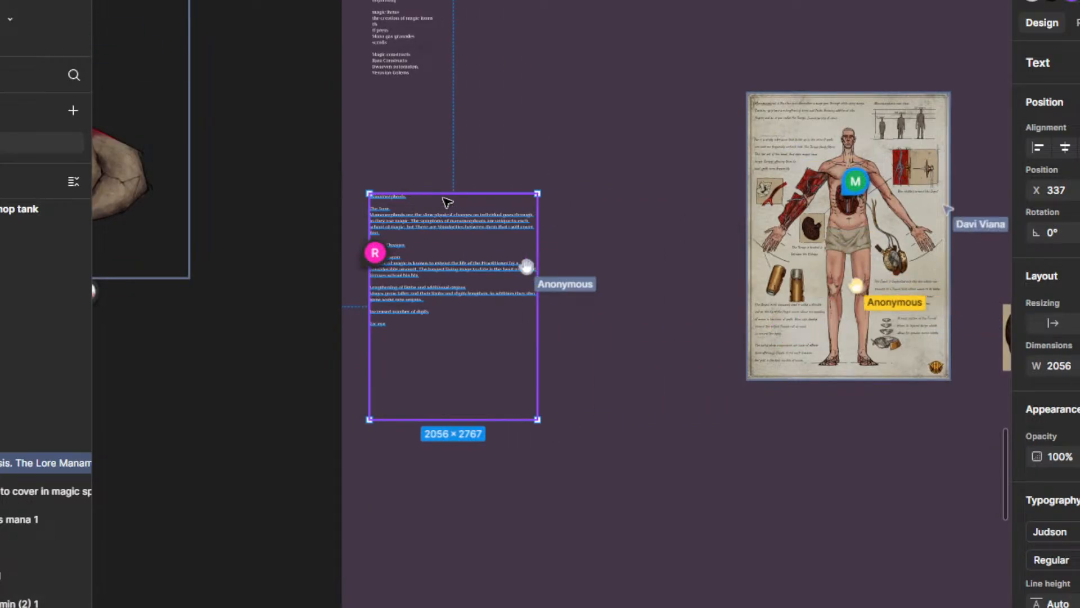
pyautogui.moveTo(450, 221); pyautogui.dragTo(529, 168)
pyautogui.click(646, 236)
# Step: Examine the layout and typography settings of the Manamorphosis text box
pyautogui.scroll(3, 489, 150)
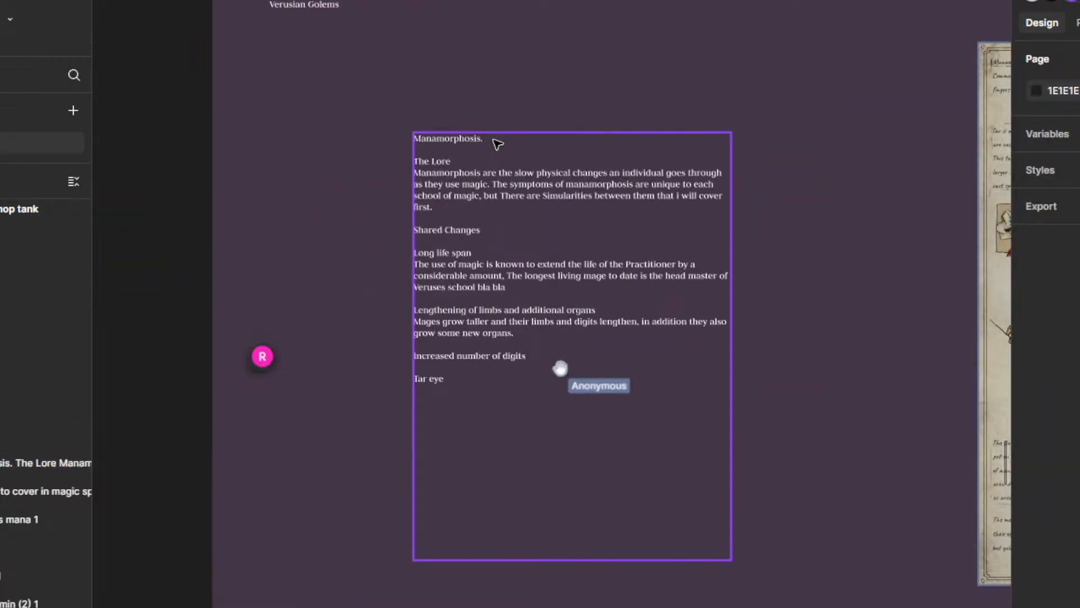
pyautogui.click(477, 147)
pyautogui.scroll(-4, 1046, 326)
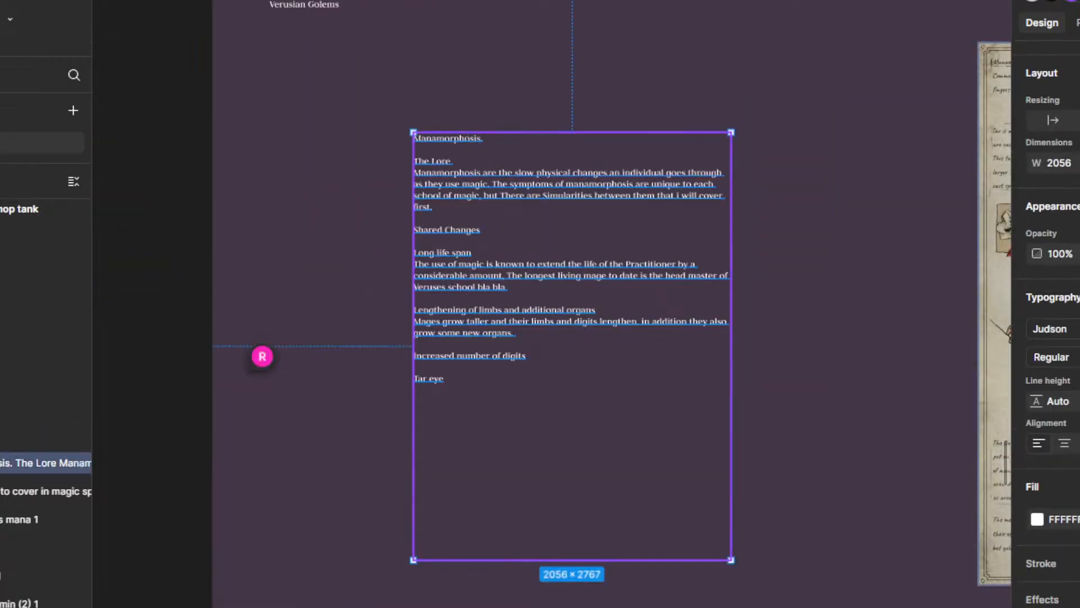
pyautogui.scroll(-2, 729, 318)
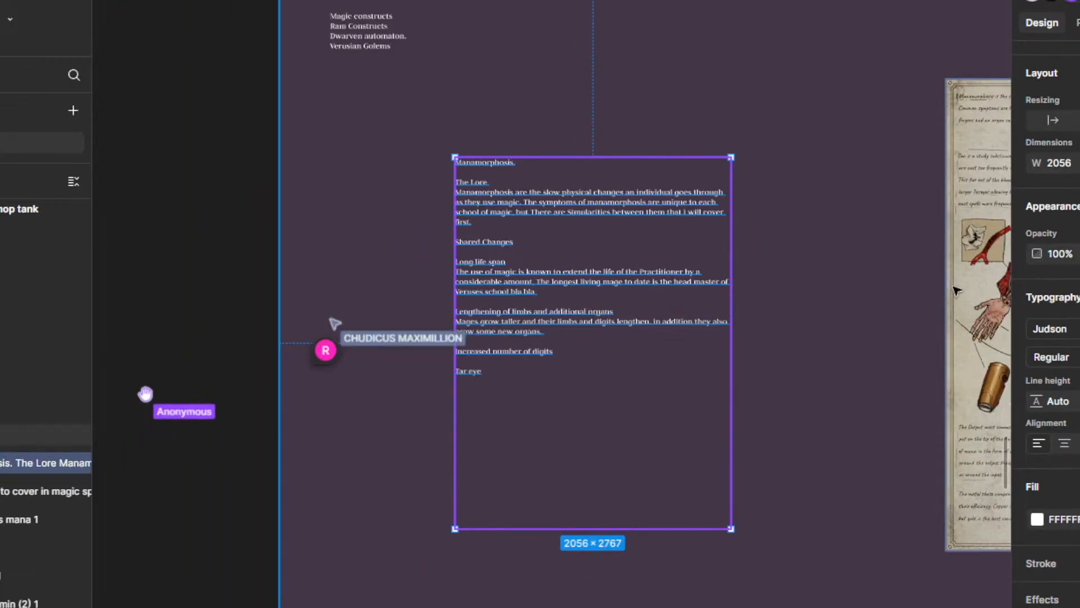
pyautogui.scroll(3, 698, 243)
pyautogui.click(845, 164)
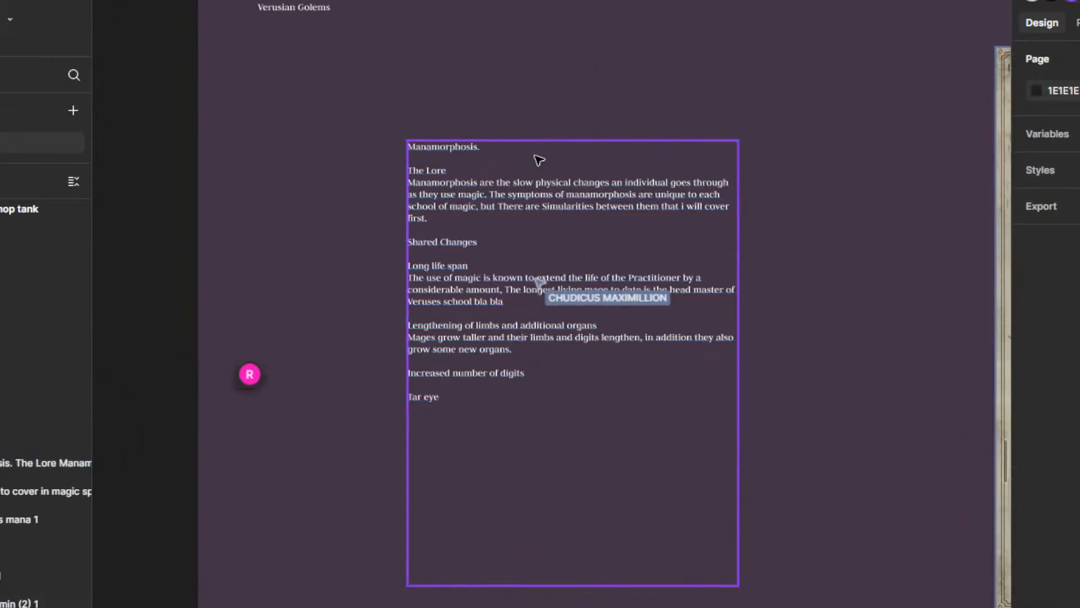
pyautogui.click(472, 151)
pyautogui.scroll(-4, 1069, 422)
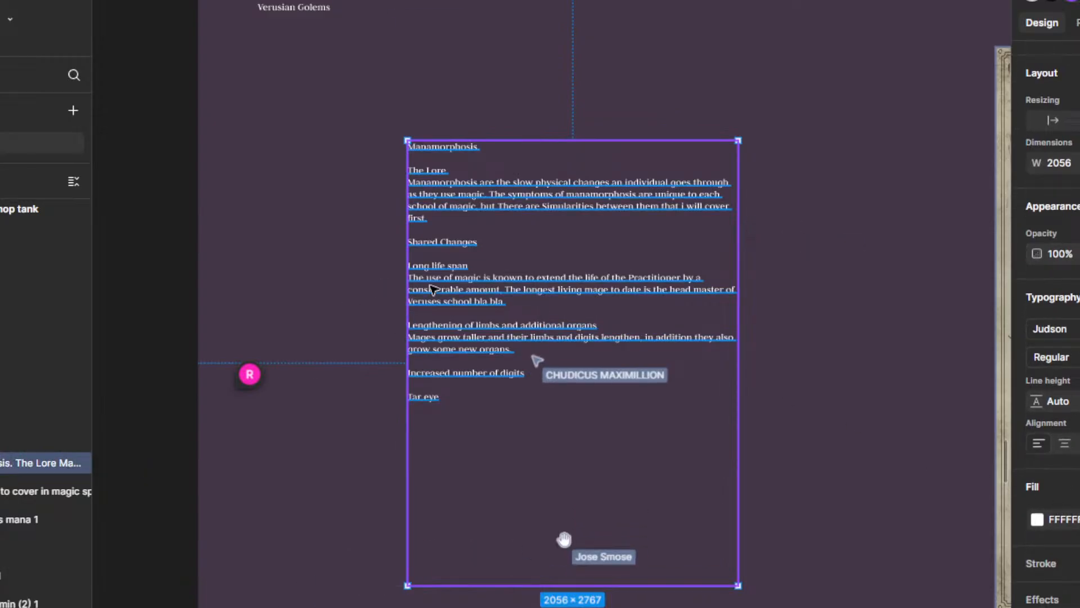
pyautogui.scroll(2, 425, 289)
pyautogui.click(850, 388)
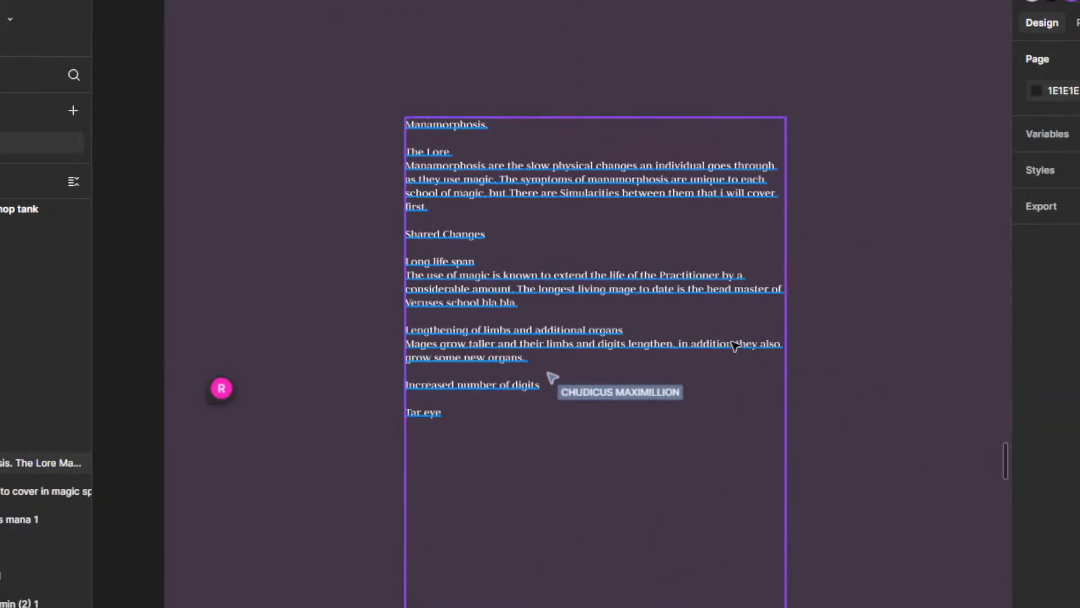
# Step: Add the line "Aditional fingers" directly below the limbs description
pyautogui.scroll(1, 446, 233)
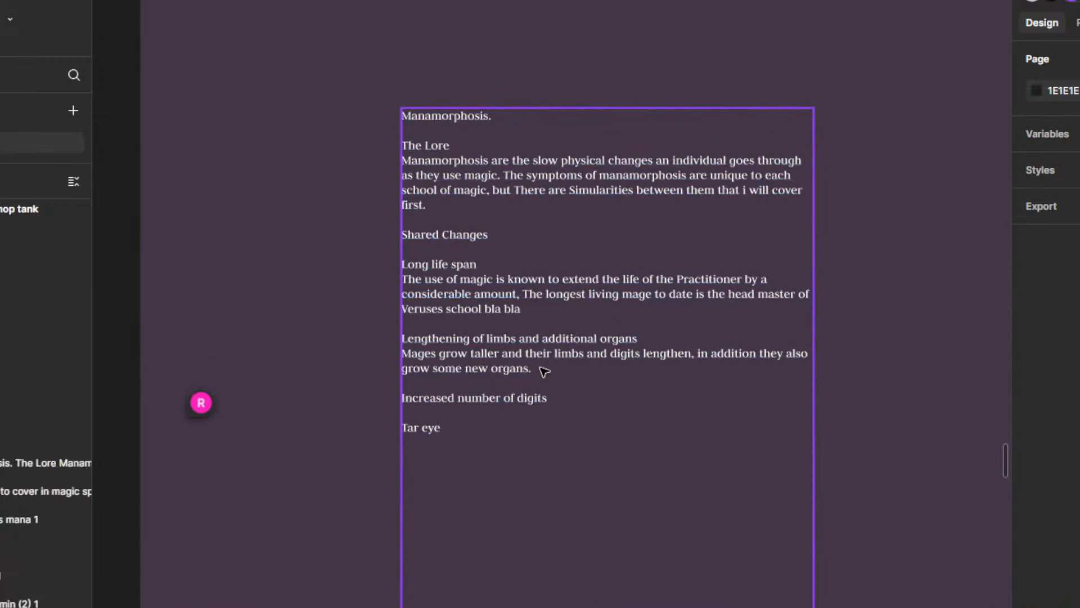
pyautogui.doubleClick(516, 373)
pyautogui.click(562, 370)
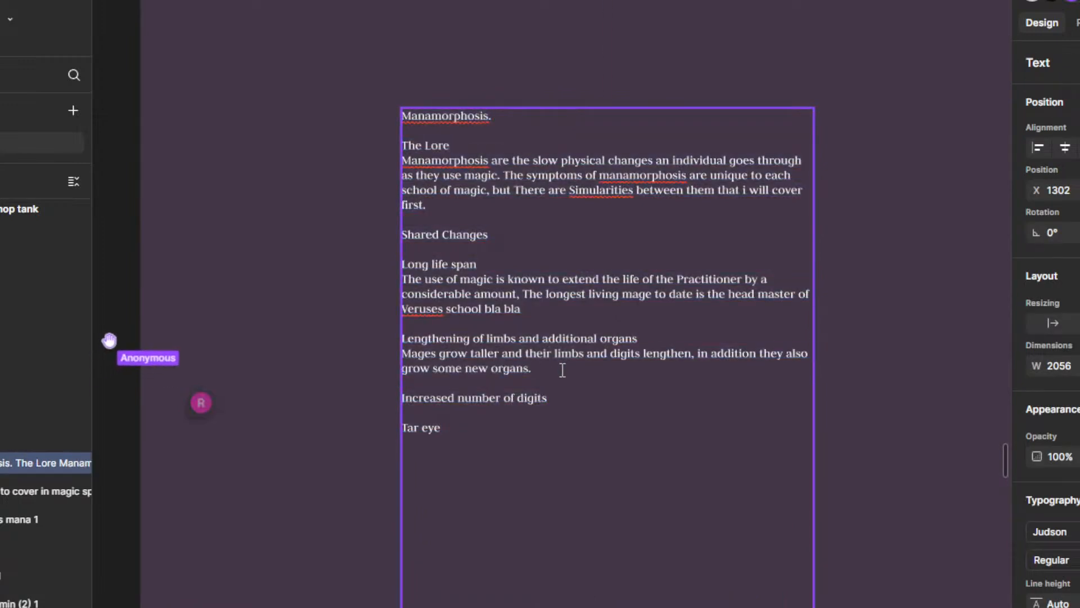
pyautogui.press('Return')
pyautogui.press('Return')
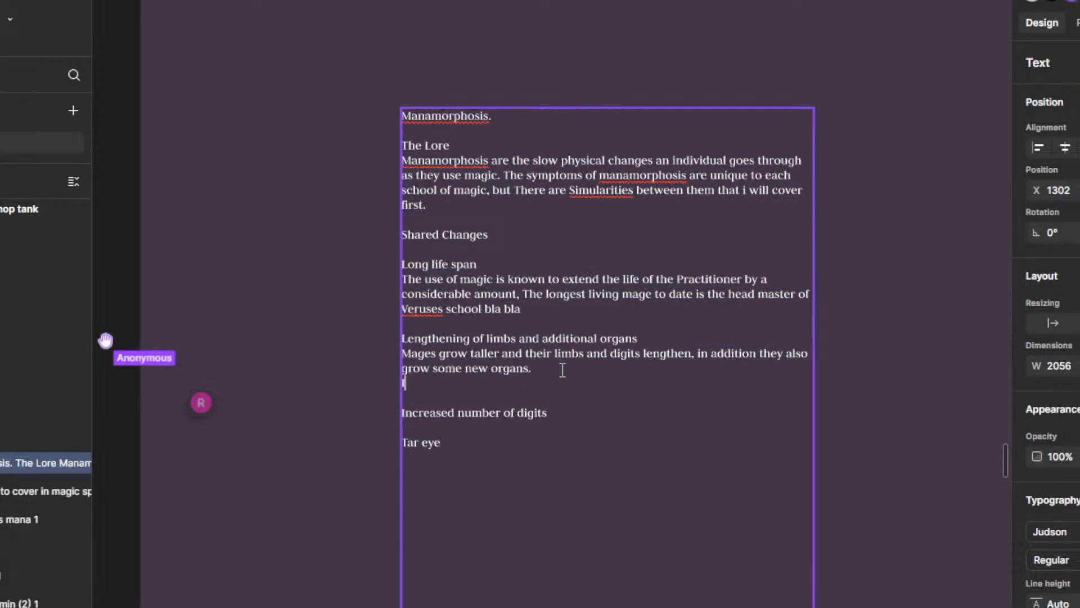
pyautogui.write('Icre')
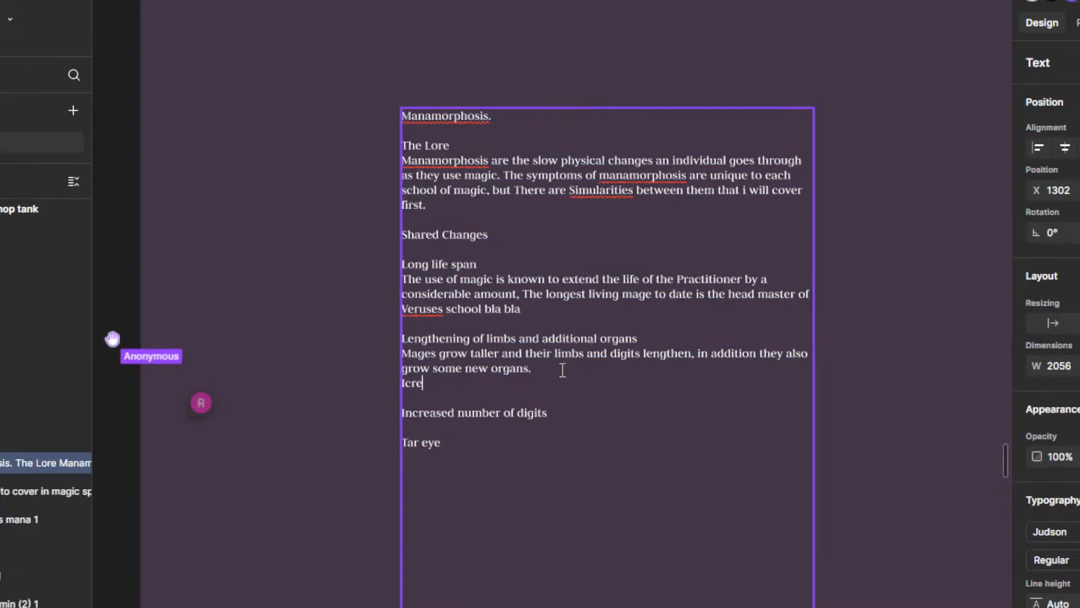
pyautogui.write('Adi')
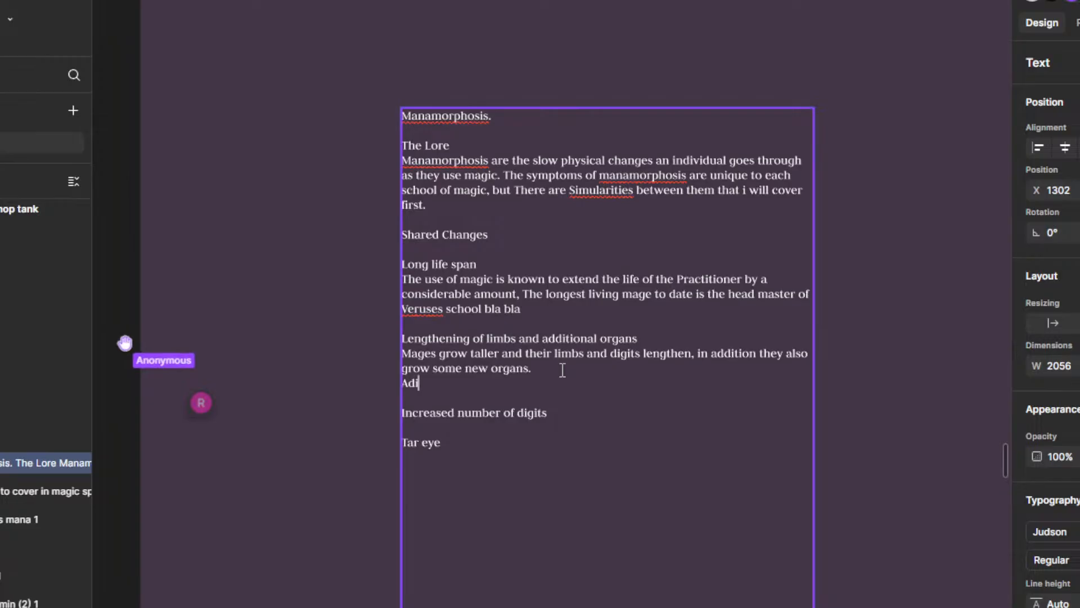
pyautogui.write('tional fingers')
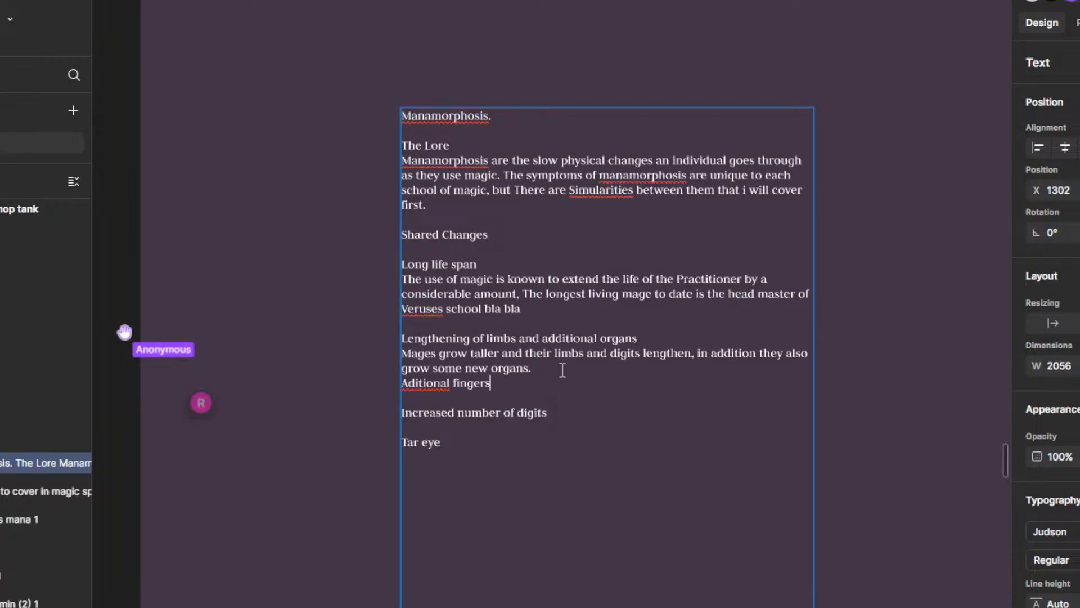
pyautogui.press('Return')
pyautogui.press('BackSpace')
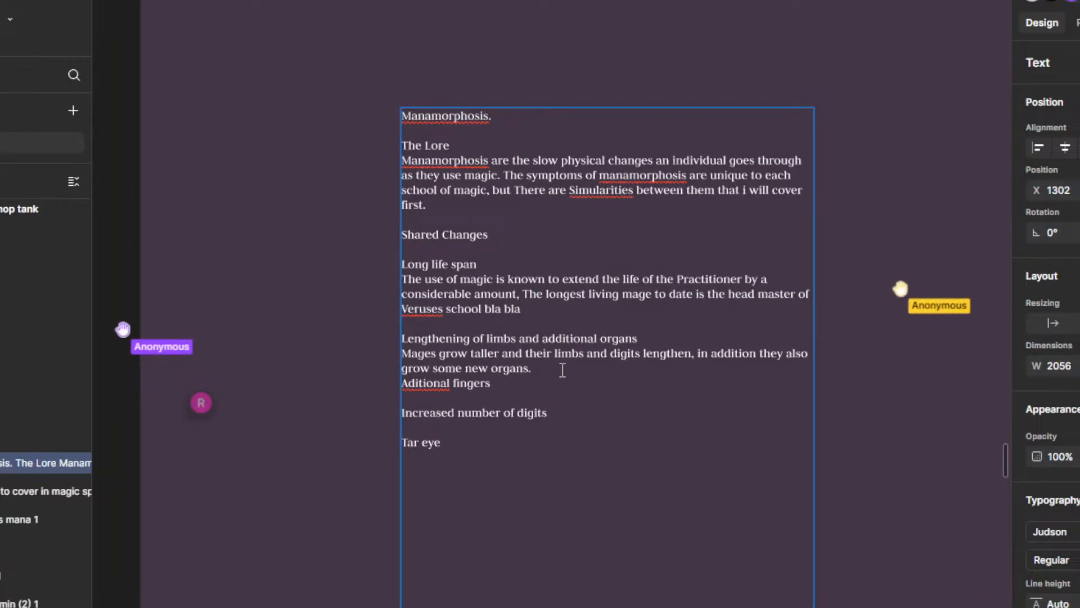
# Step: Insert a line above "Aditional fingers" reading "The widening and lengthening of the ribcage with aditional Ribs also growing"
pyautogui.click(545, 370)
pyautogui.press('Return')
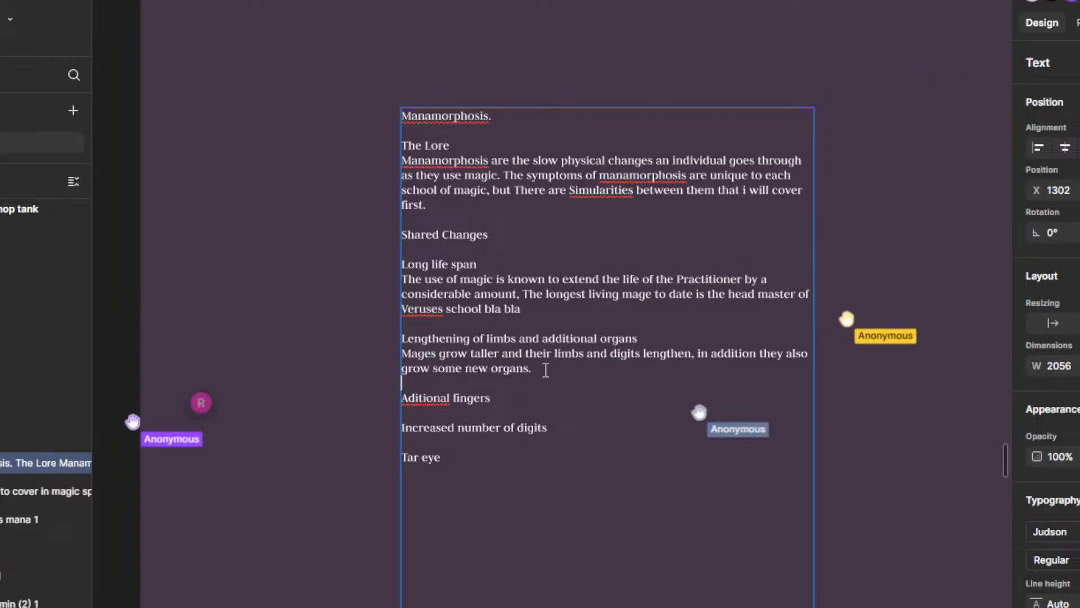
pyautogui.write('Th')
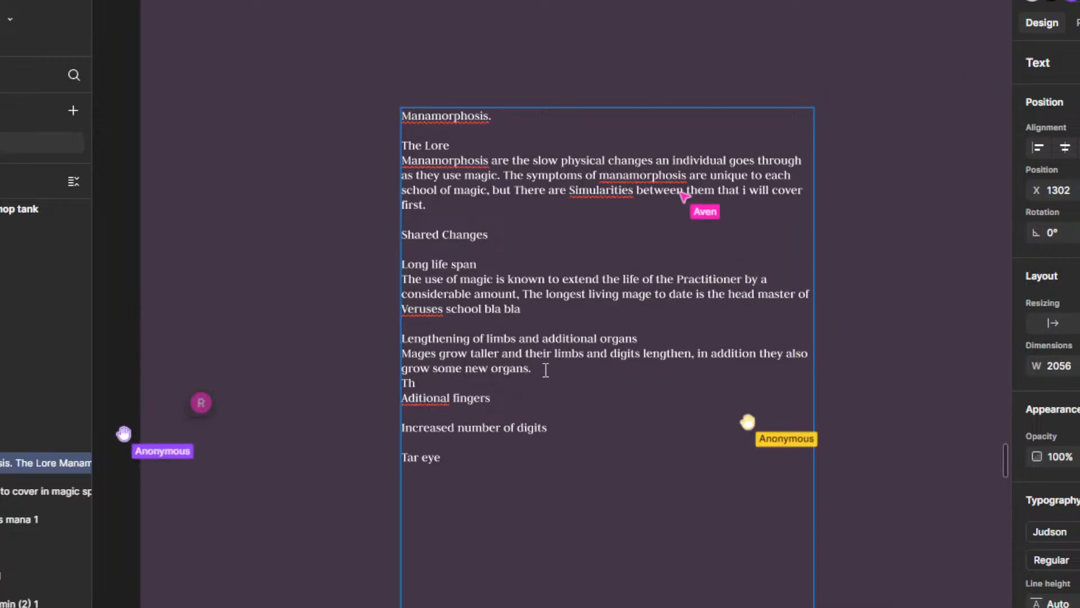
pyautogui.write('e widening and lengthening of the rib')
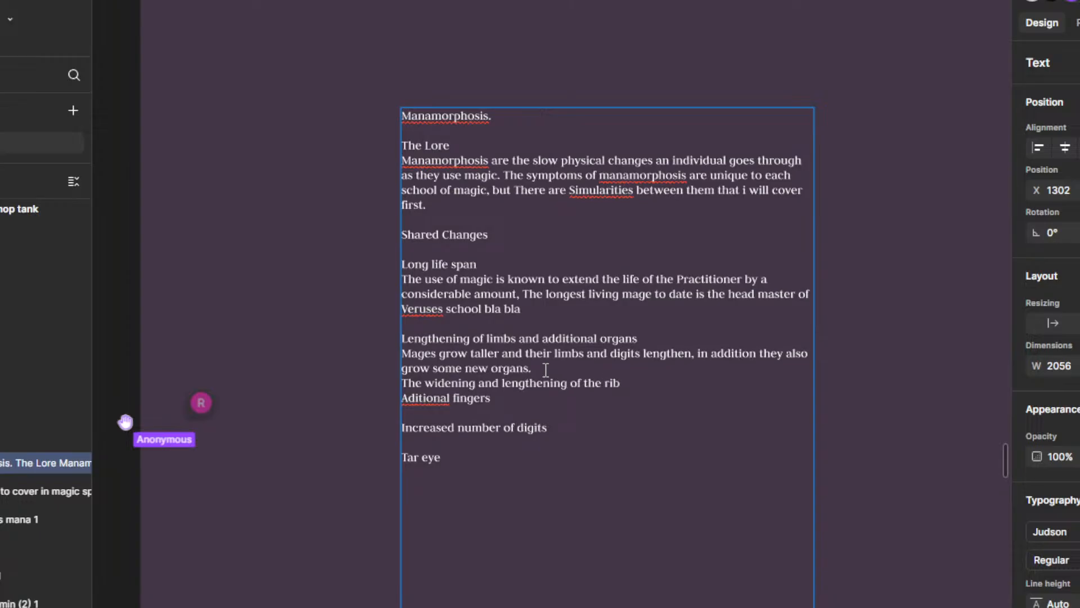
pyautogui.write('aditional ')
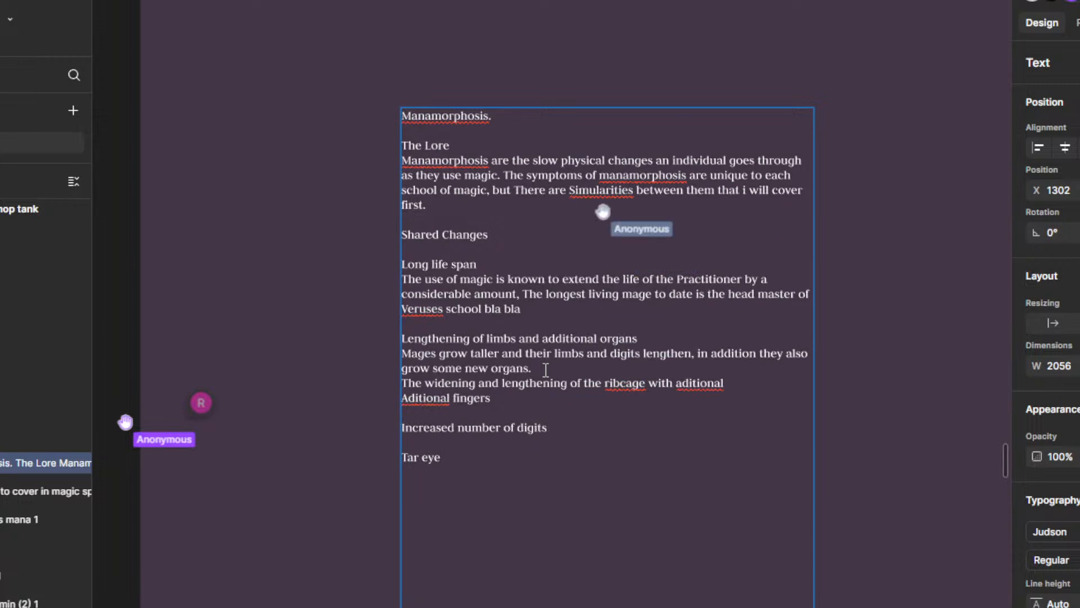
pyautogui.write('Ribs')
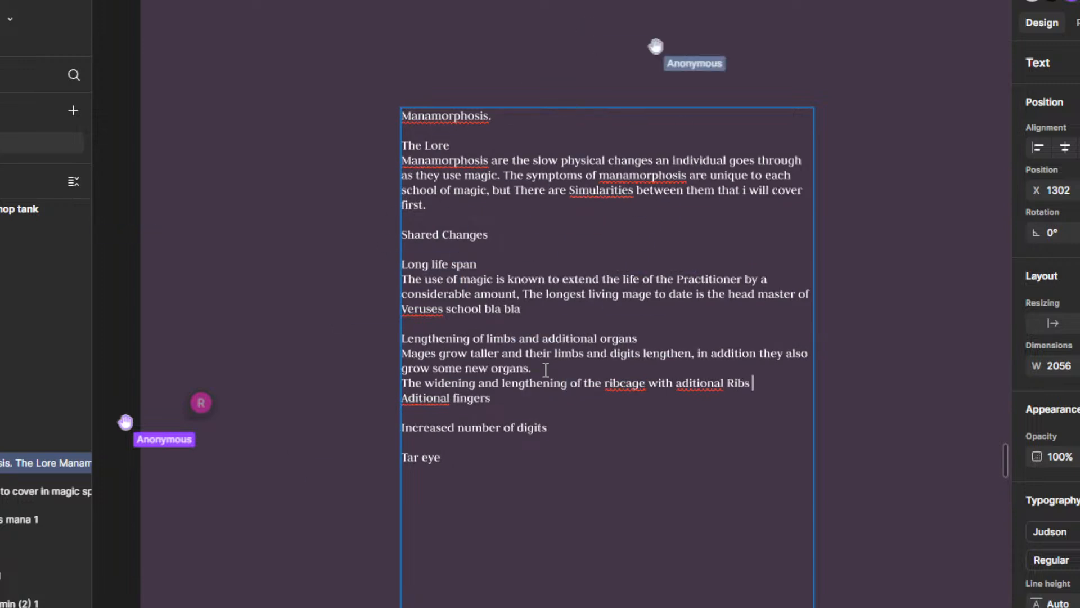
pyautogui.write(' also ')
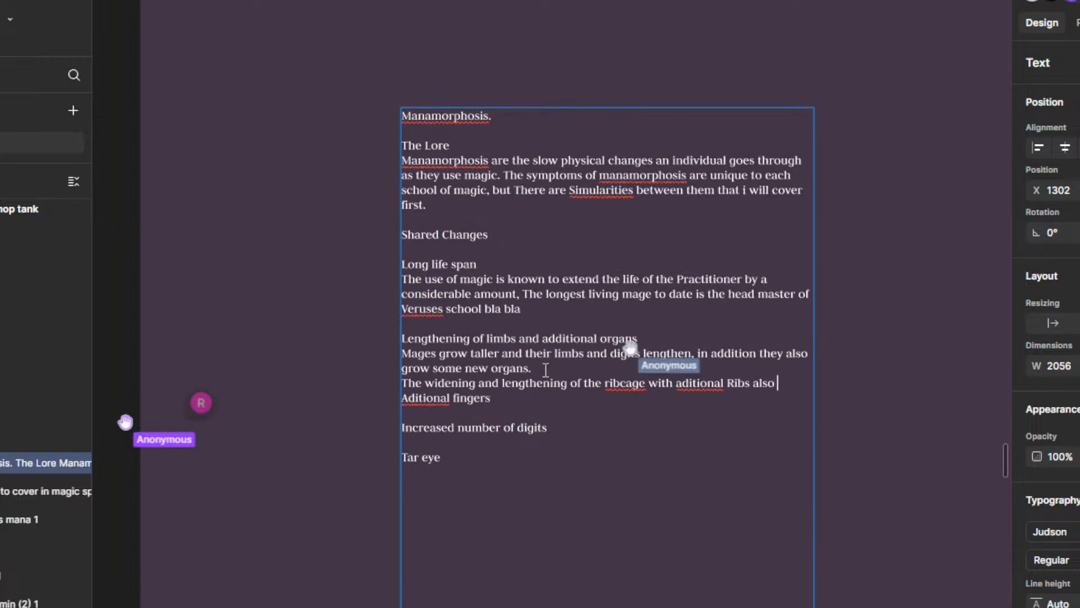
pyautogui.write('growing oft')
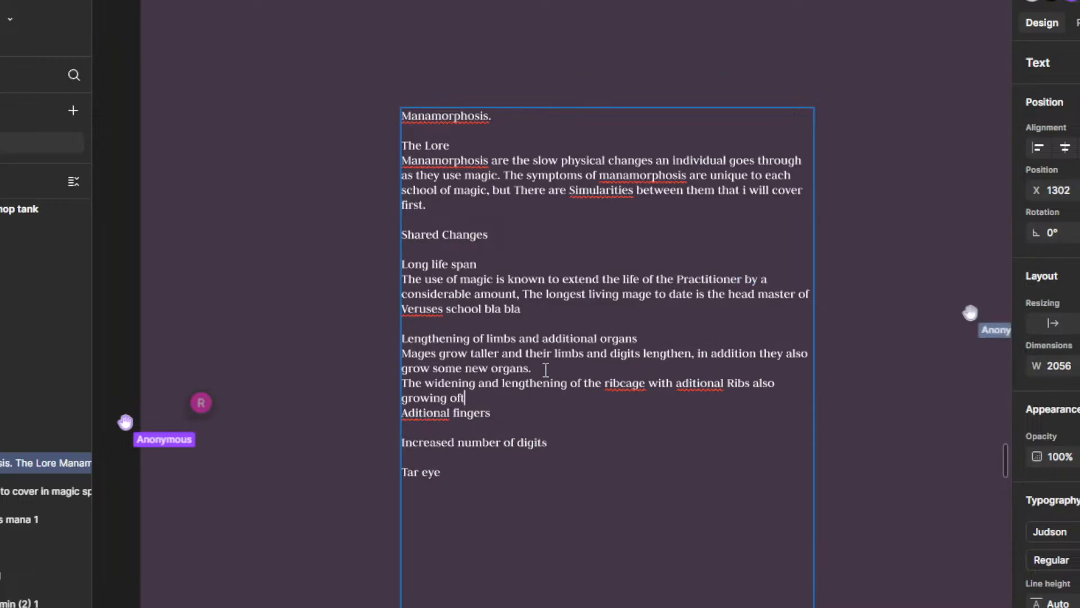
pyautogui.write('ain causing Mages')
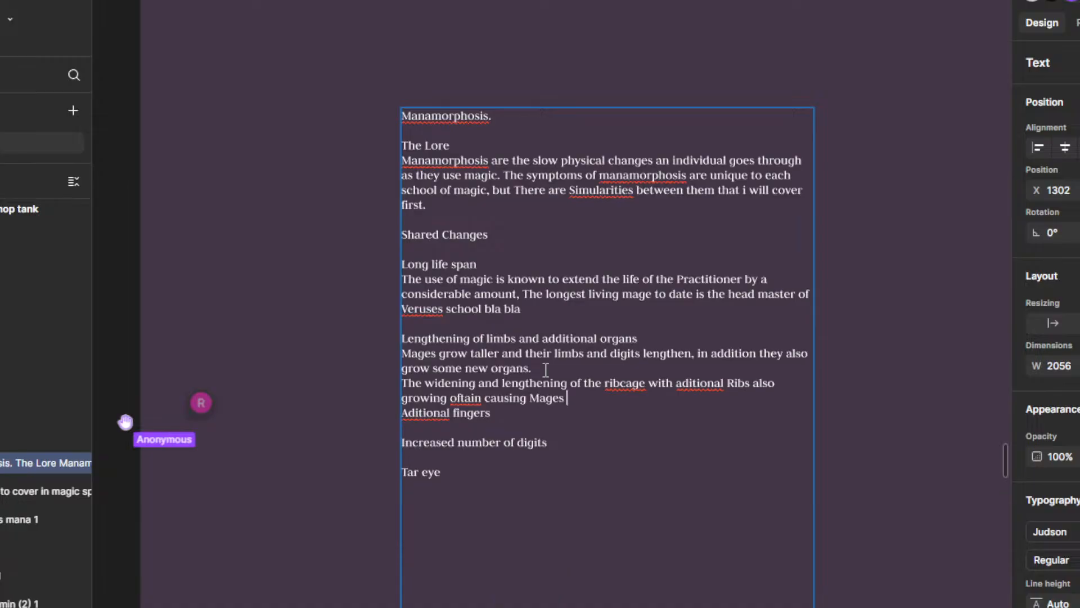
pyautogui.write(' to have ')
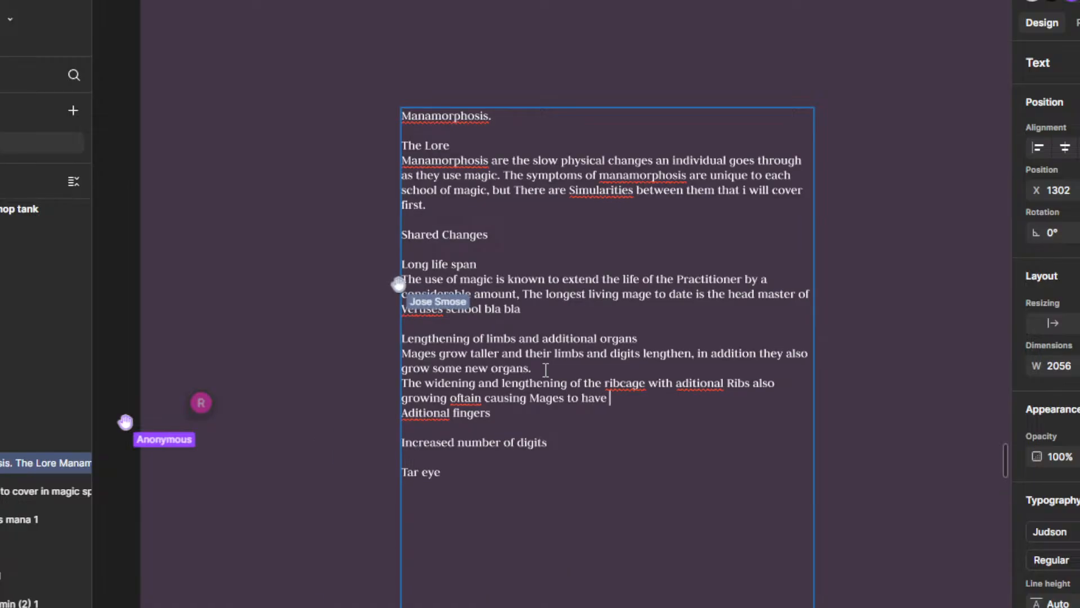
pyautogui.write('quite a stiff')
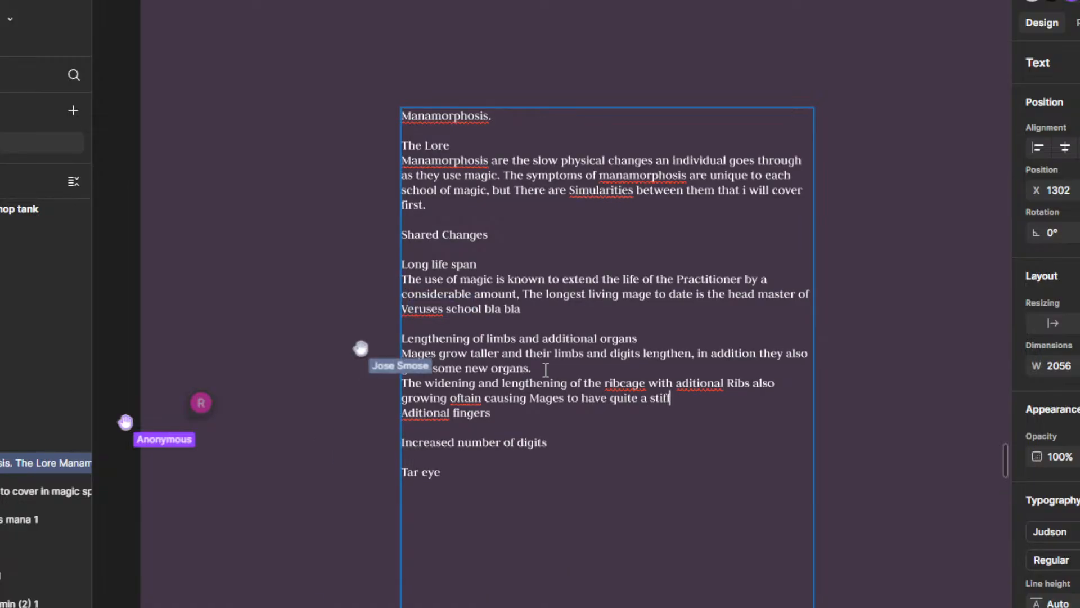
pyautogui.write(' p')
# Step: Continue the ribcage sentence with "oftain causing Mages to have quite a stiff or hunched posture"
pyautogui.press('BackSpace')
pyautogui.write('or h')
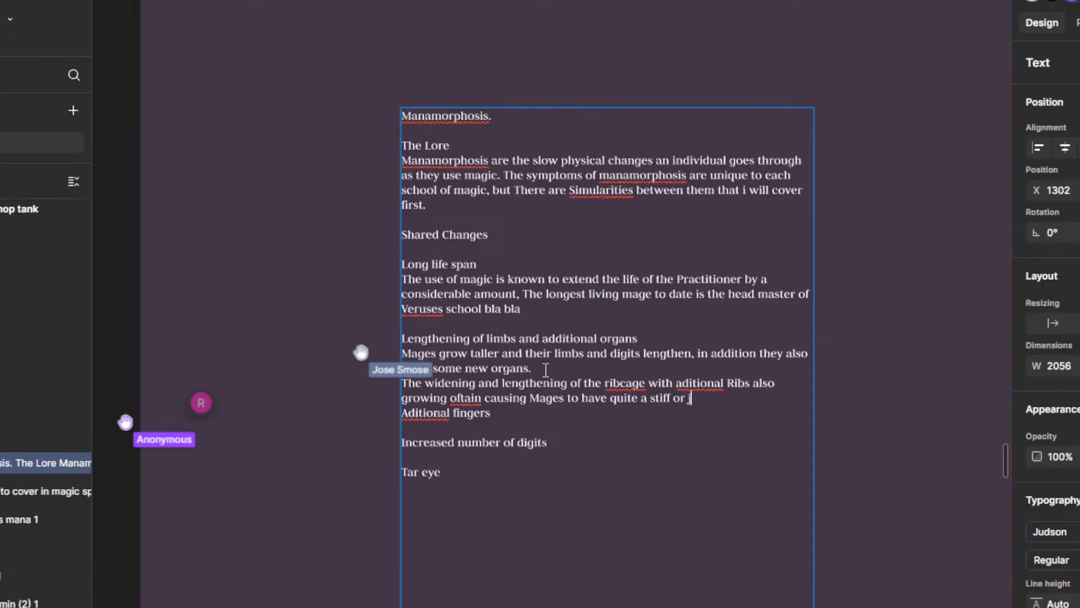
pyautogui.write('gnched posture')
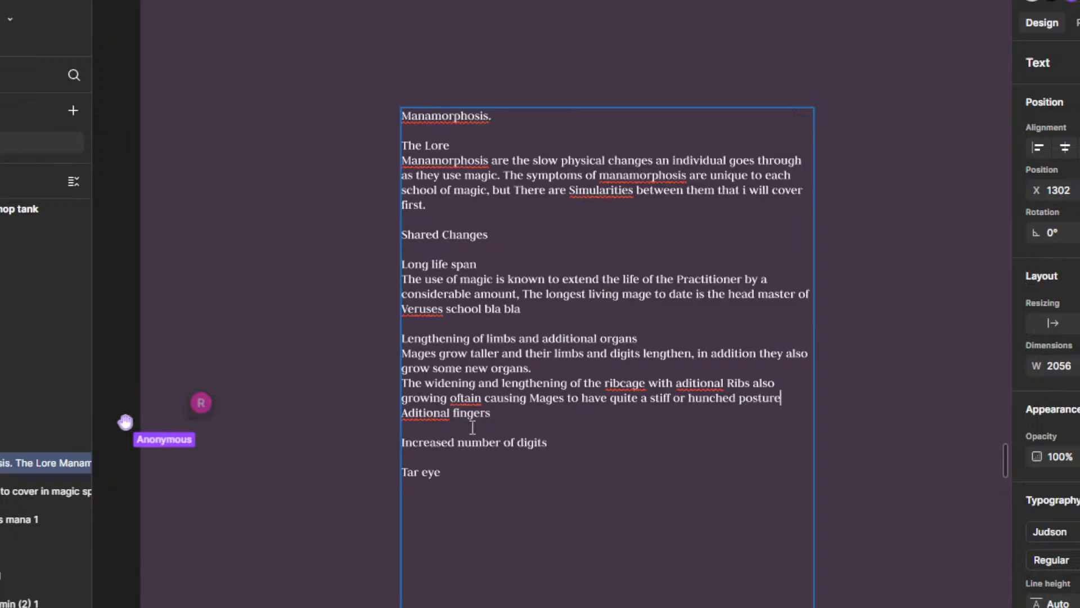
# Step: Correct the misspellings in the ribcage sentence and the line below it to "often", "rib cage", "additional" and "Additional"
pyautogui.rightClick(459, 395)
pyautogui.click(476, 404)
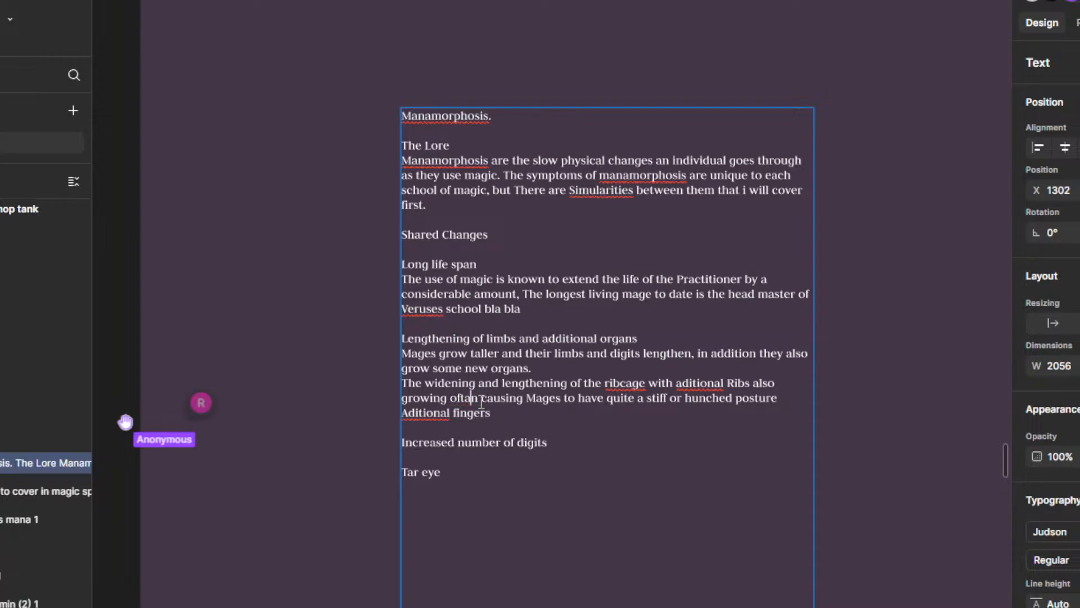
pyautogui.rightClick(610, 384)
pyautogui.click(667, 399)
pyautogui.rightClick(717, 387)
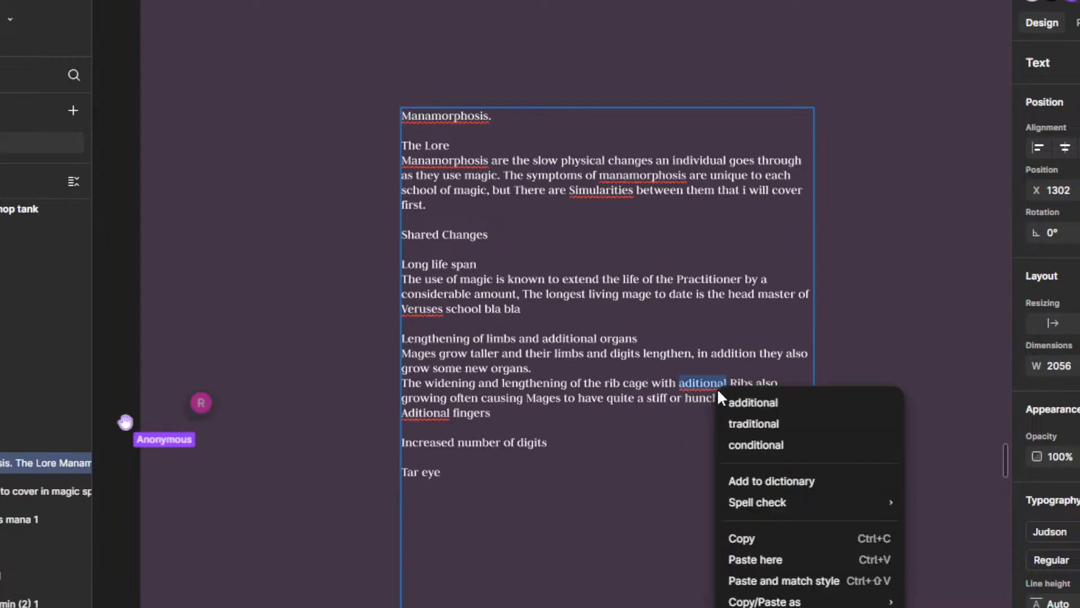
pyautogui.click(749, 404)
pyautogui.rightClick(433, 410)
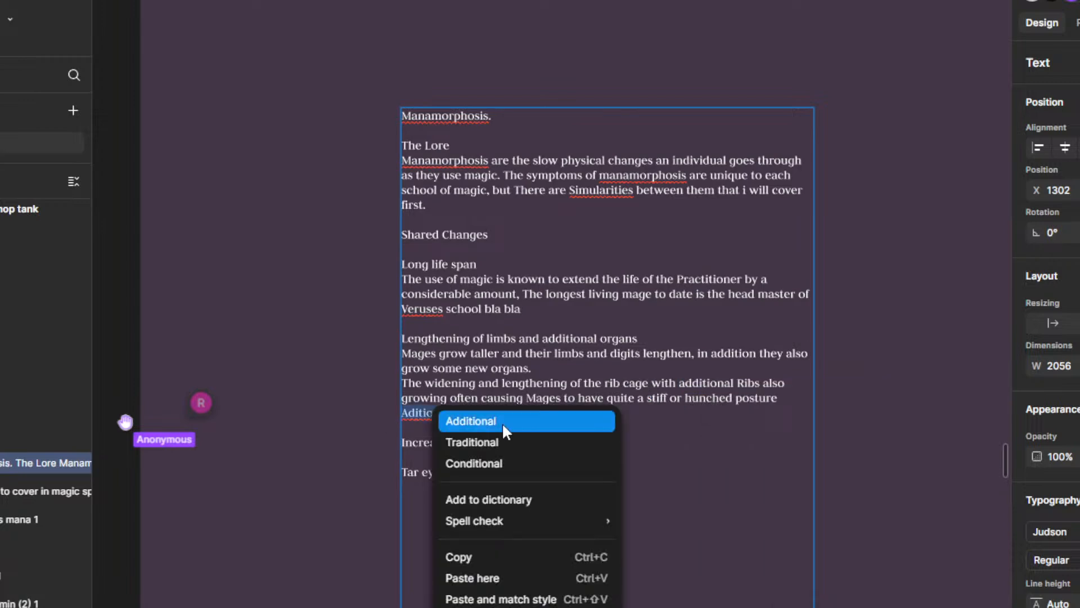
pyautogui.click(502, 421)
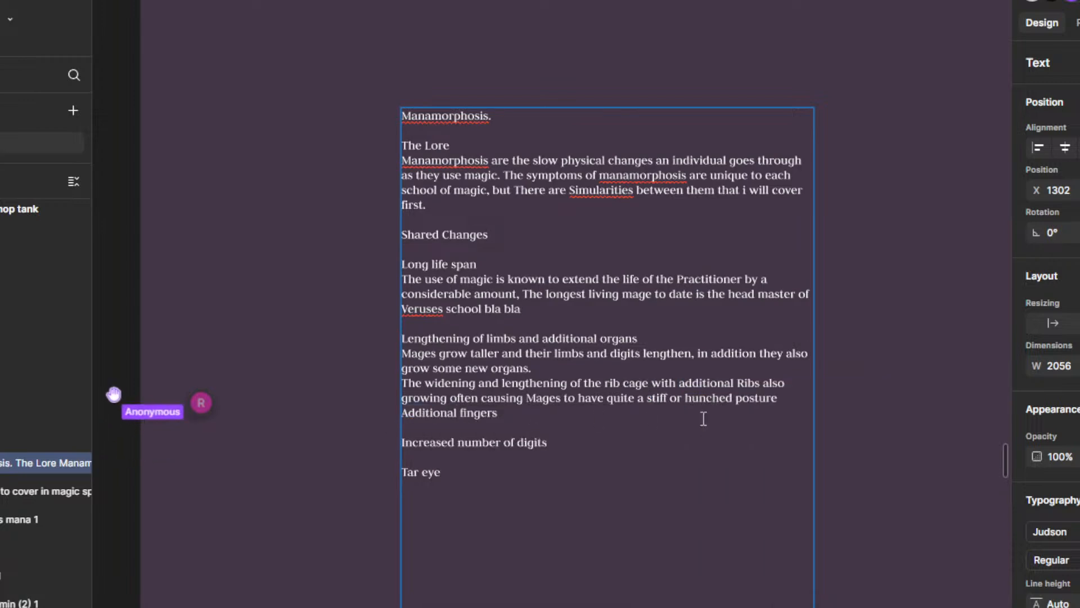
# Step: Delete the "Increased number of digits" heading between the additional fingers line and the Tar eye heading
pyautogui.scroll(-2, 704, 418)
pyautogui.scroll(2, 668, 418)
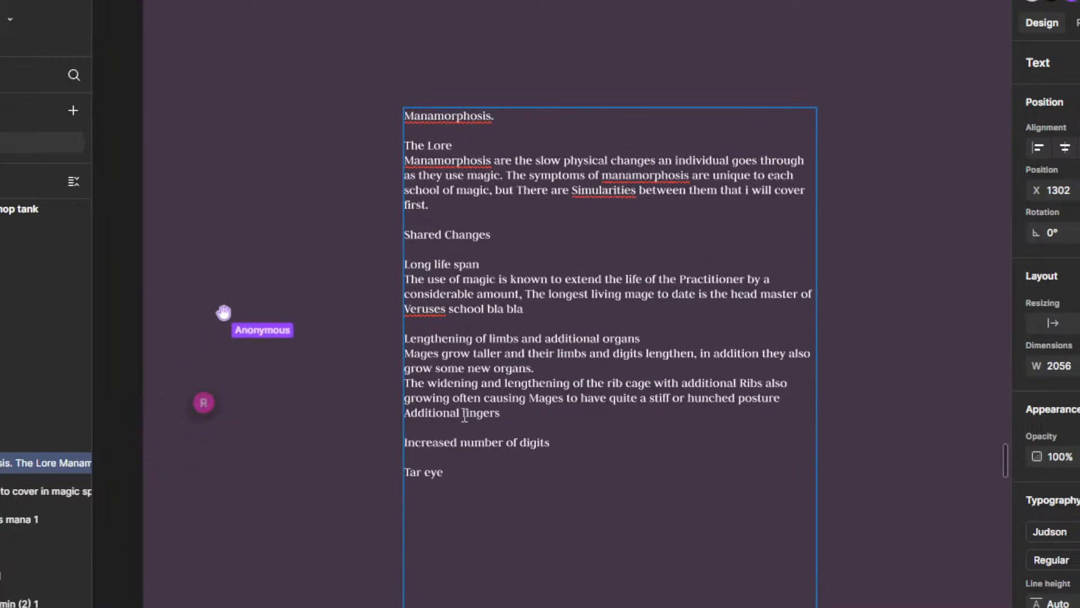
pyautogui.press('Return')
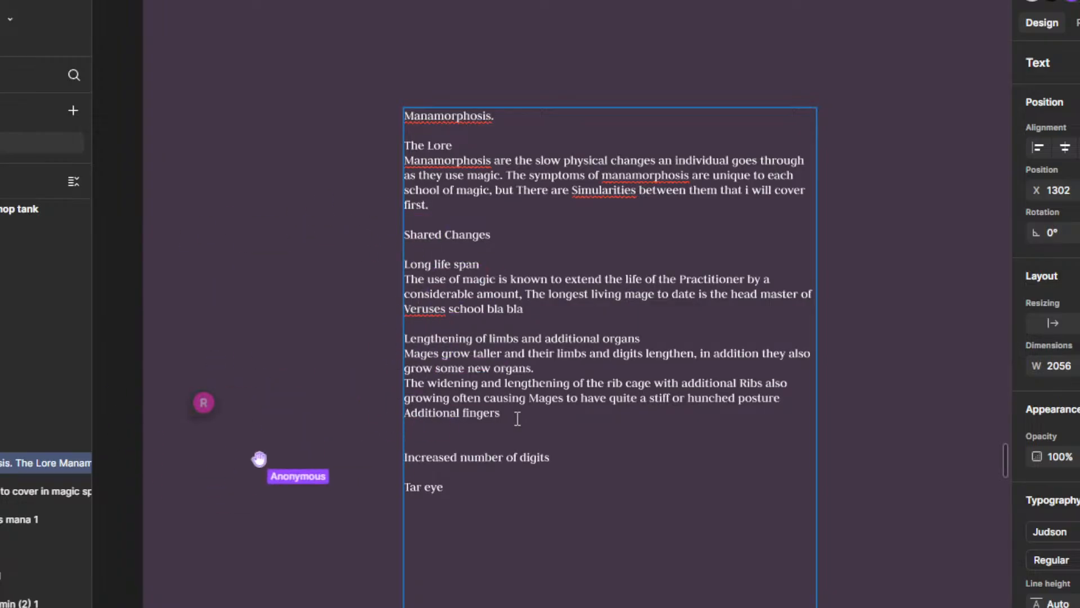
pyautogui.moveTo(574, 463); pyautogui.dragTo(372, 461)
pyautogui.press('BackSpace')
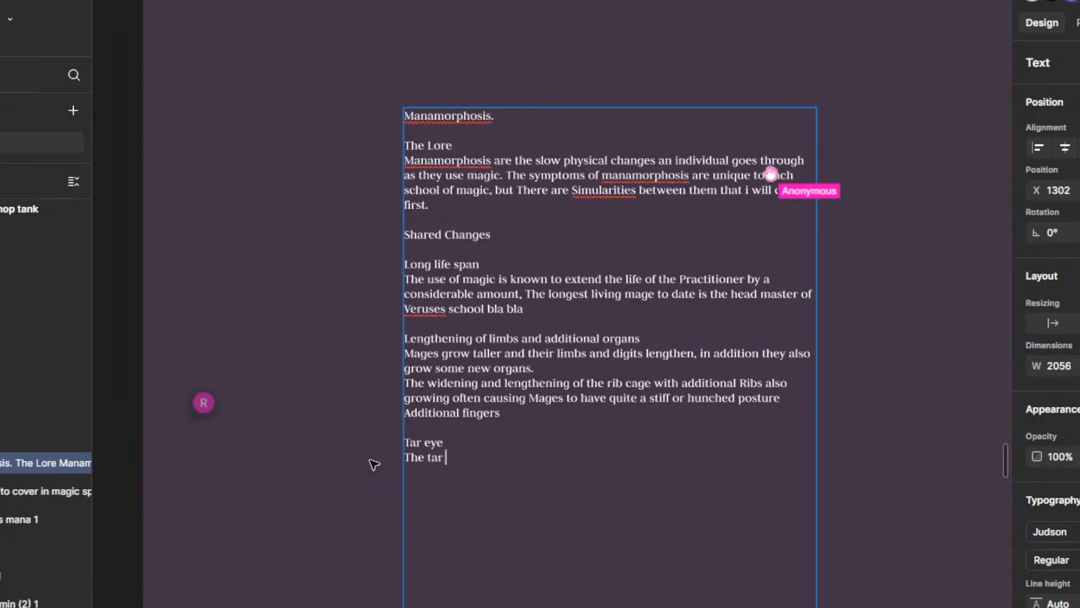
# Step: Start the description under the Tar eye heading with "The tar eye is the most interesting Growth that"
pyautogui.write('e is ')
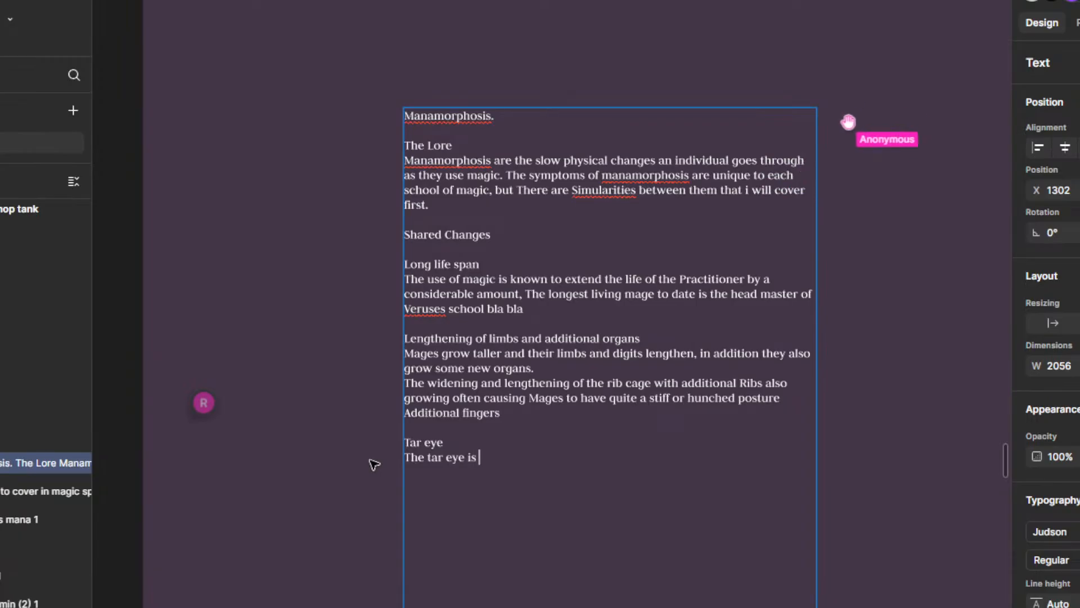
pyautogui.write('the most inte')
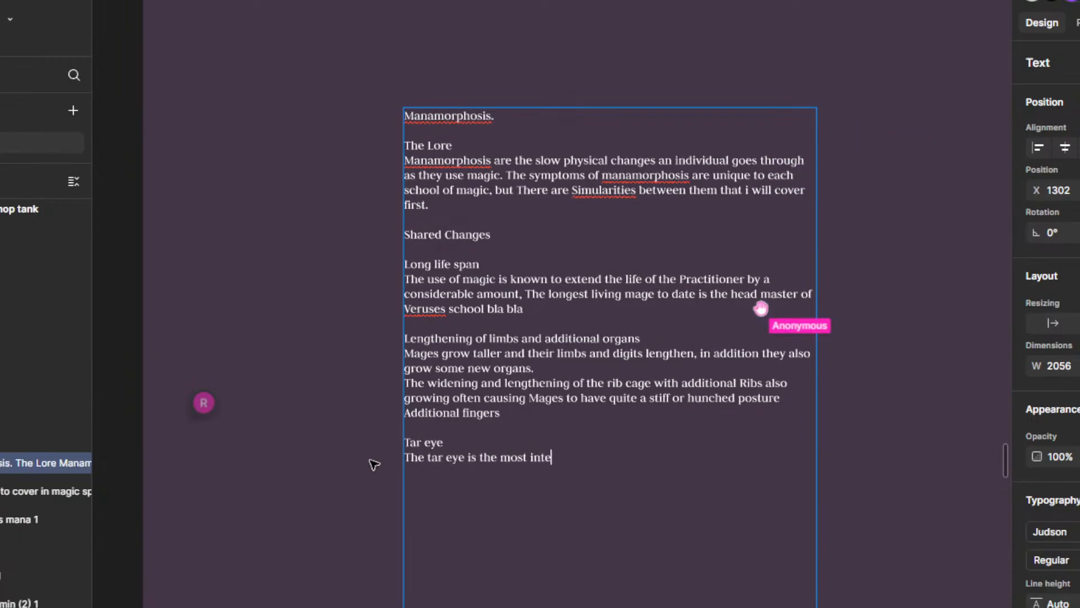
pyautogui.write('resting Gr')
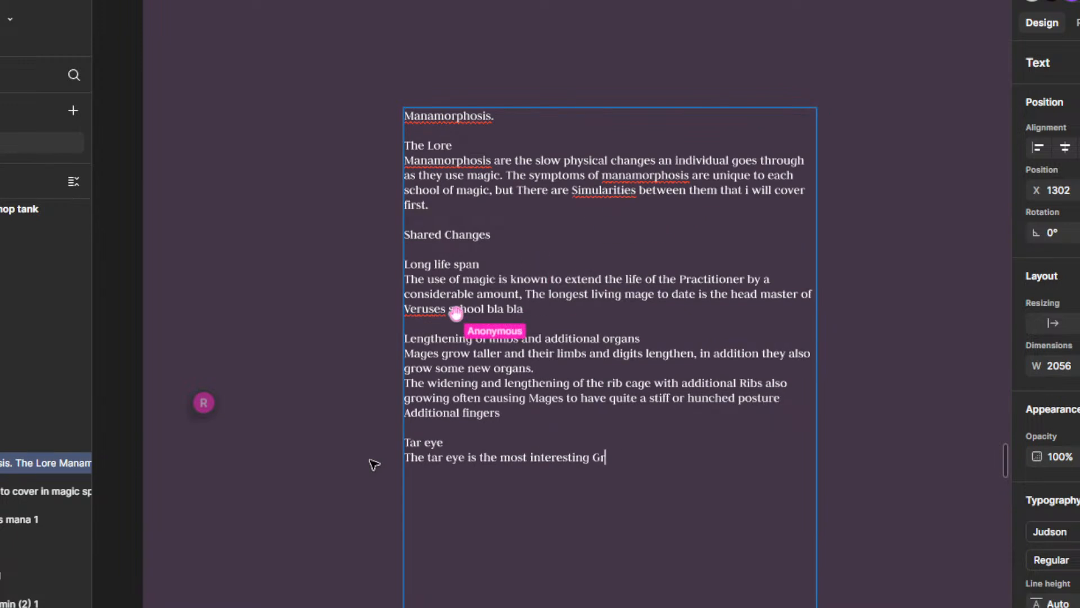
pyautogui.write('owth that apears')
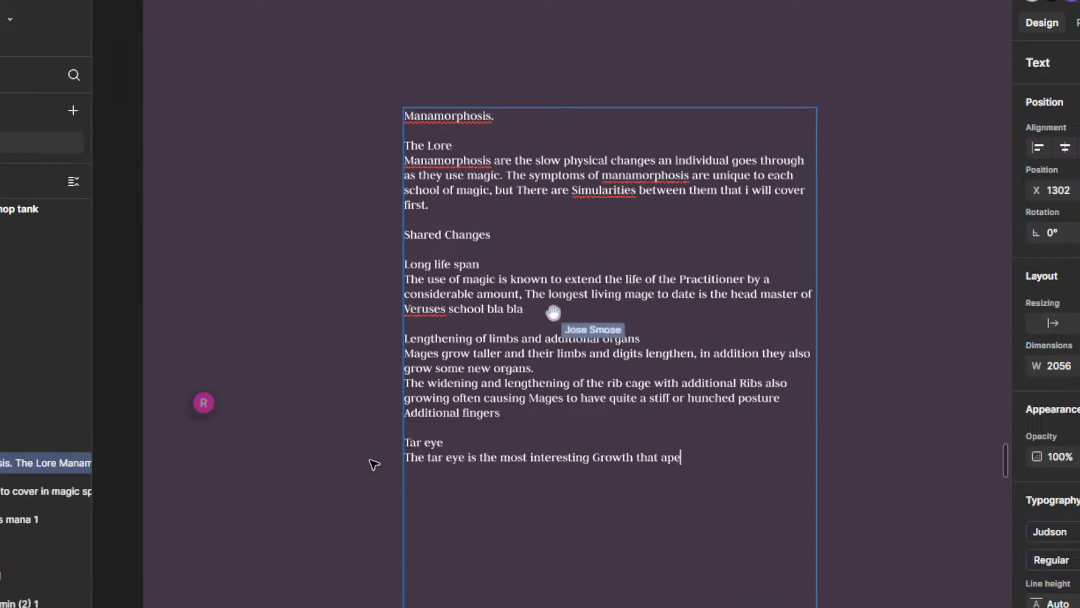
# Step: Extend the Tar eye sentence with the word "appears", correcting its spelling
pyautogui.press('BackSpace')
pyautogui.press('BackSpace')
pyautogui.press('BackSpace')
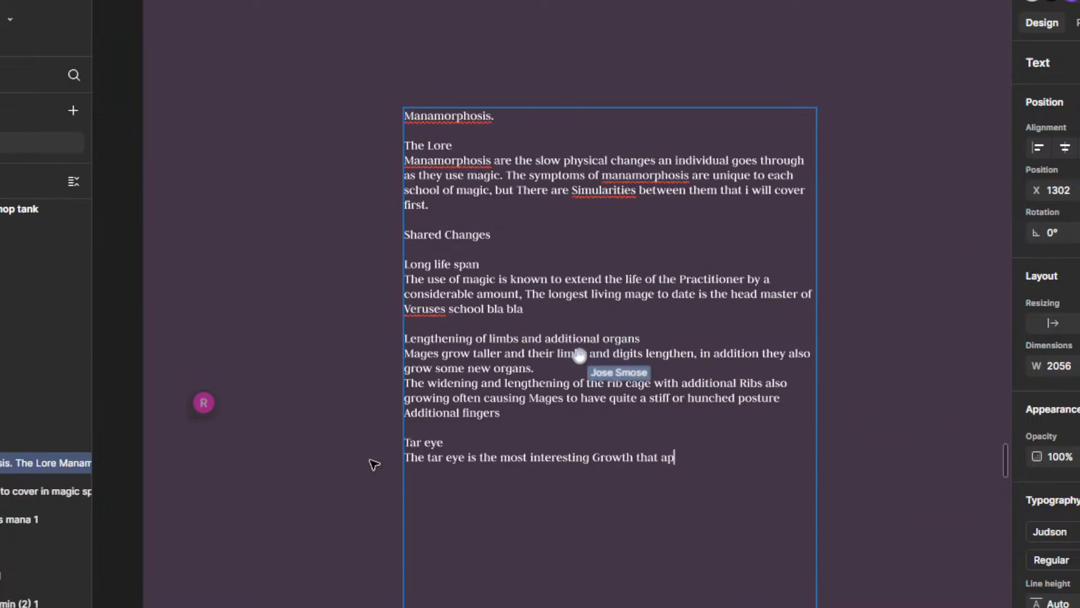
pyautogui.write('eir')
pyautogui.press('BackSpace')
pyautogui.press('BackSpace')
pyautogui.press('BackSpace')
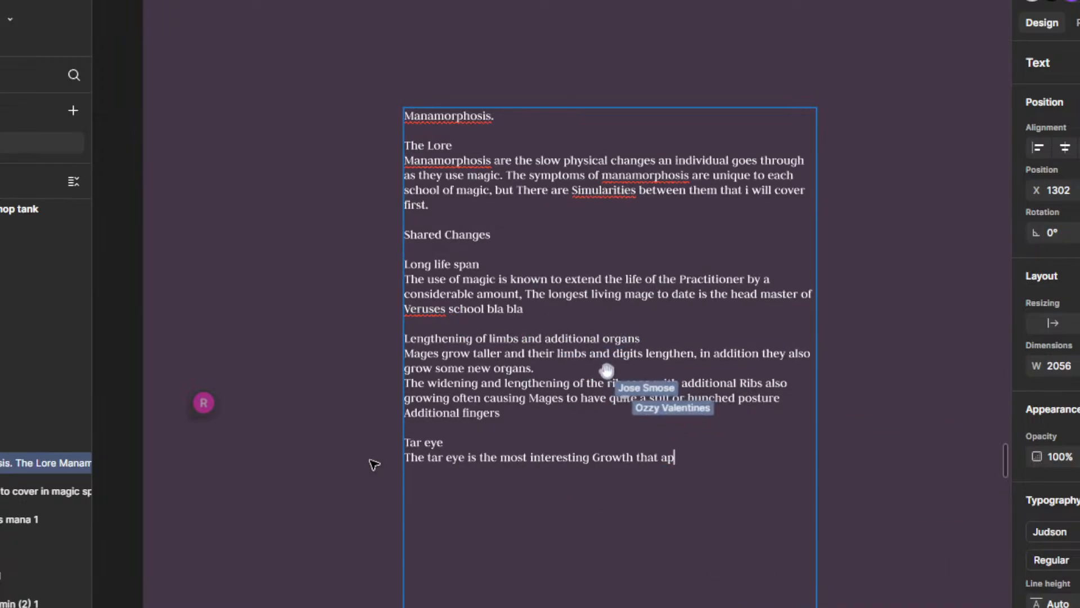
pyautogui.write('eirs')
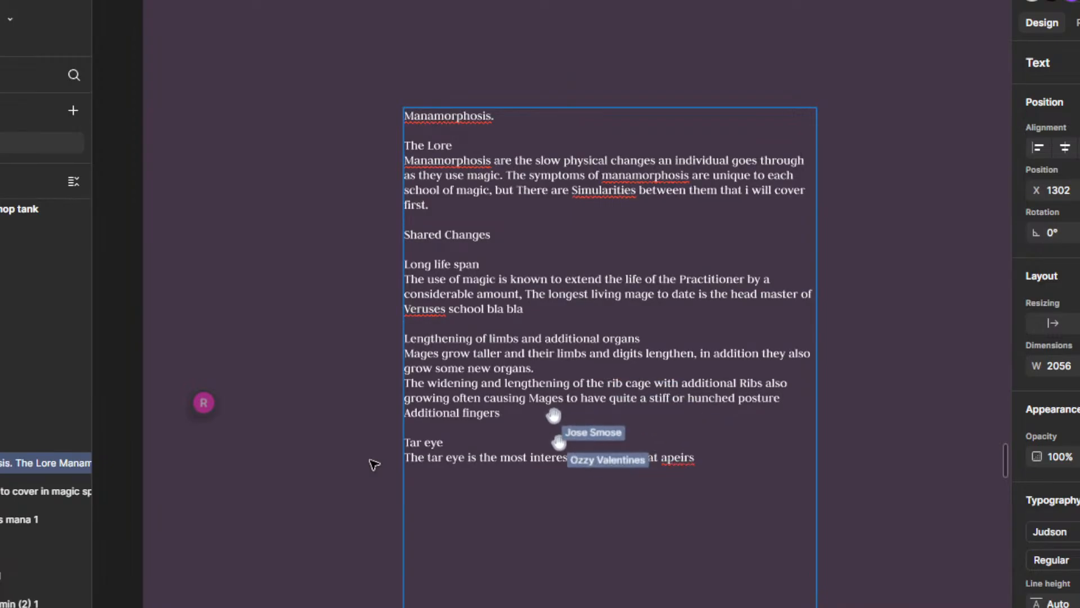
pyautogui.rightClick(688, 457)
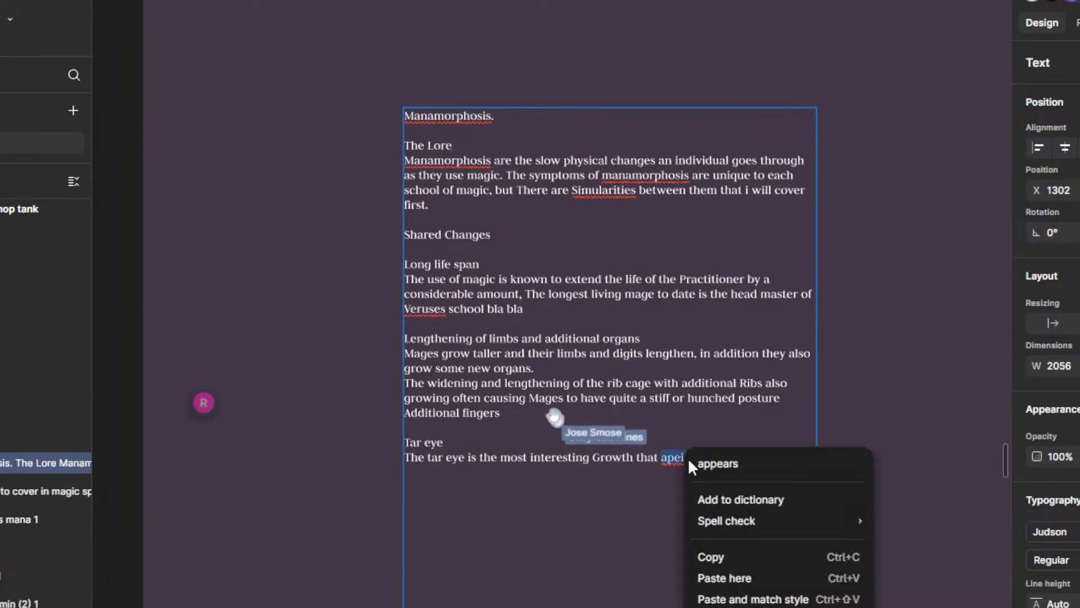
pyautogui.click(726, 461)
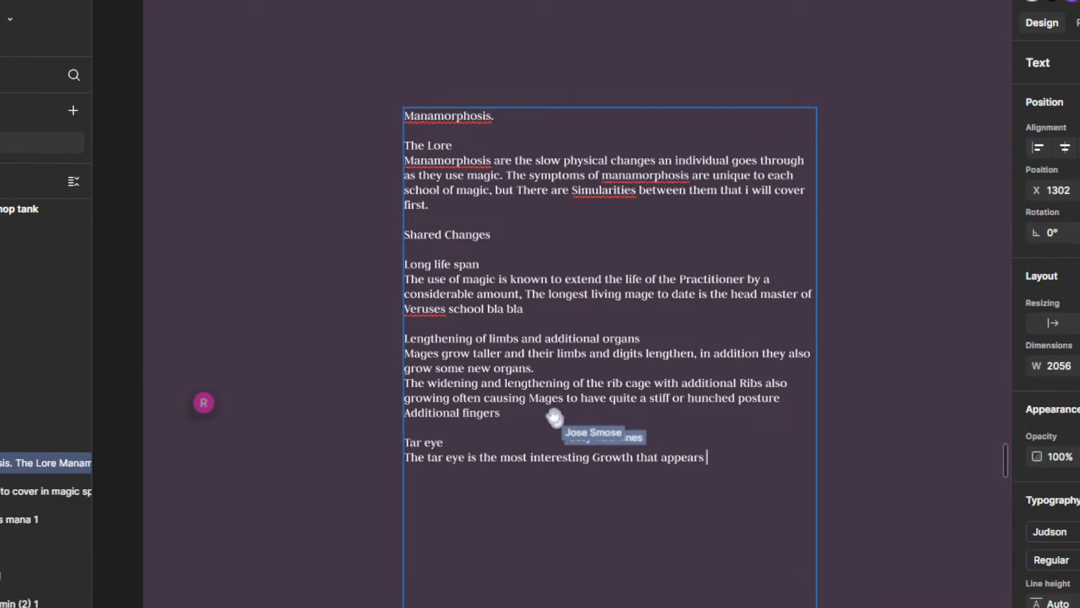
pyautogui.scroll(-3, 754, 445)
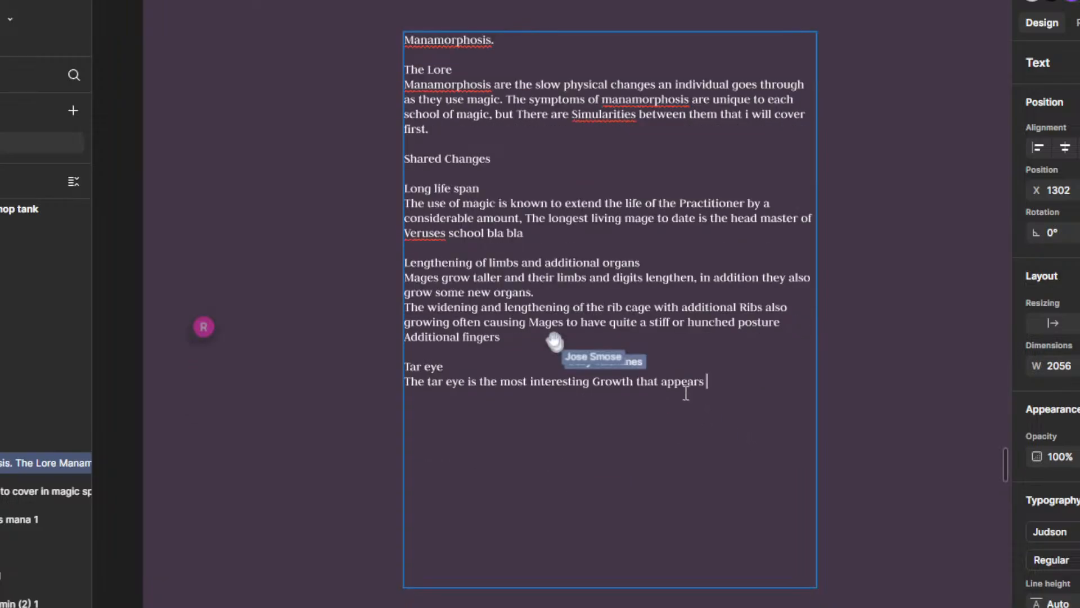
pyautogui.scroll(5, 670, 393)
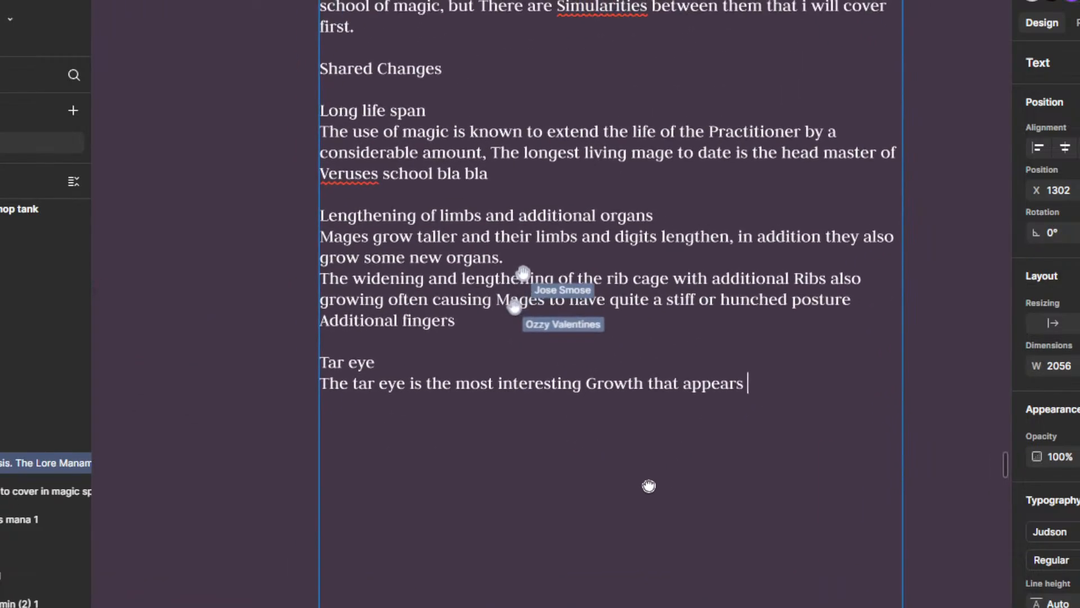
pyautogui.moveTo(649, 485); pyautogui.dragTo(713, 391)
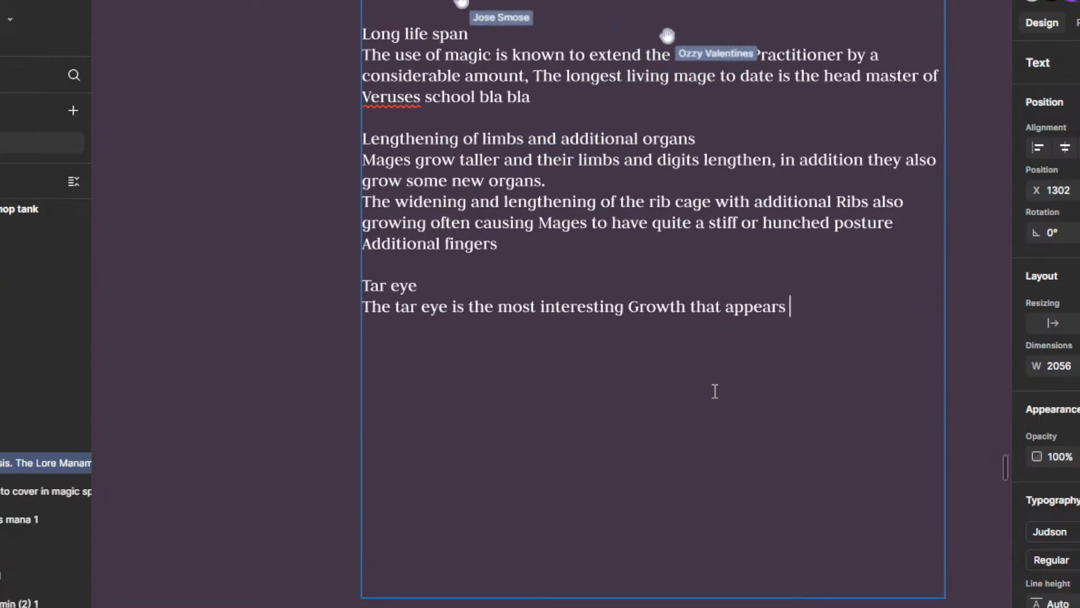
pyautogui.scroll(-5, 707, 388)
pyautogui.scroll(6, 714, 360)
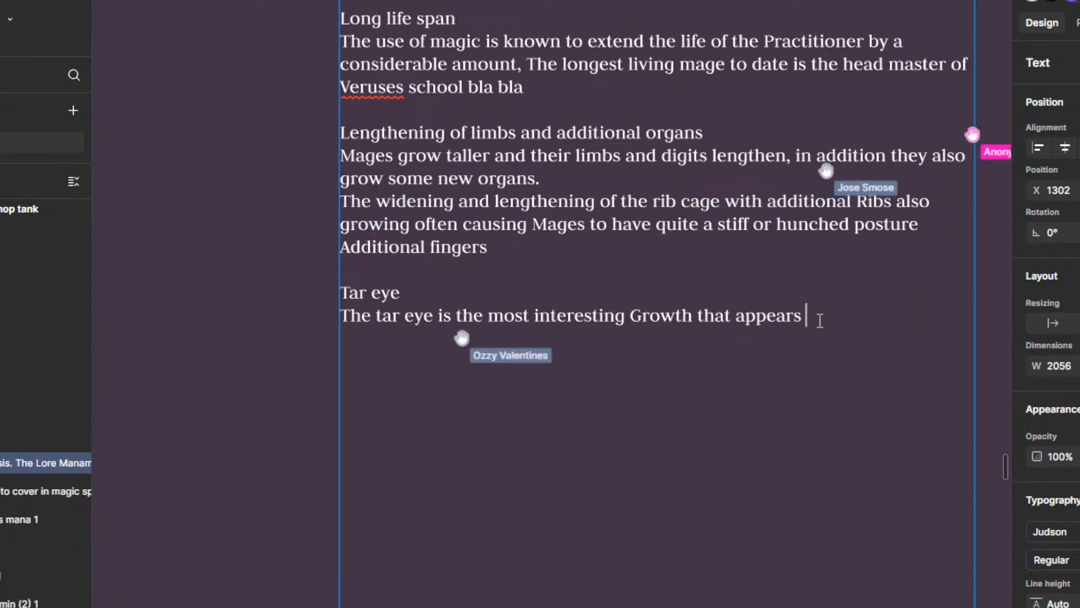
pyautogui.scroll(-4, 782, 338)
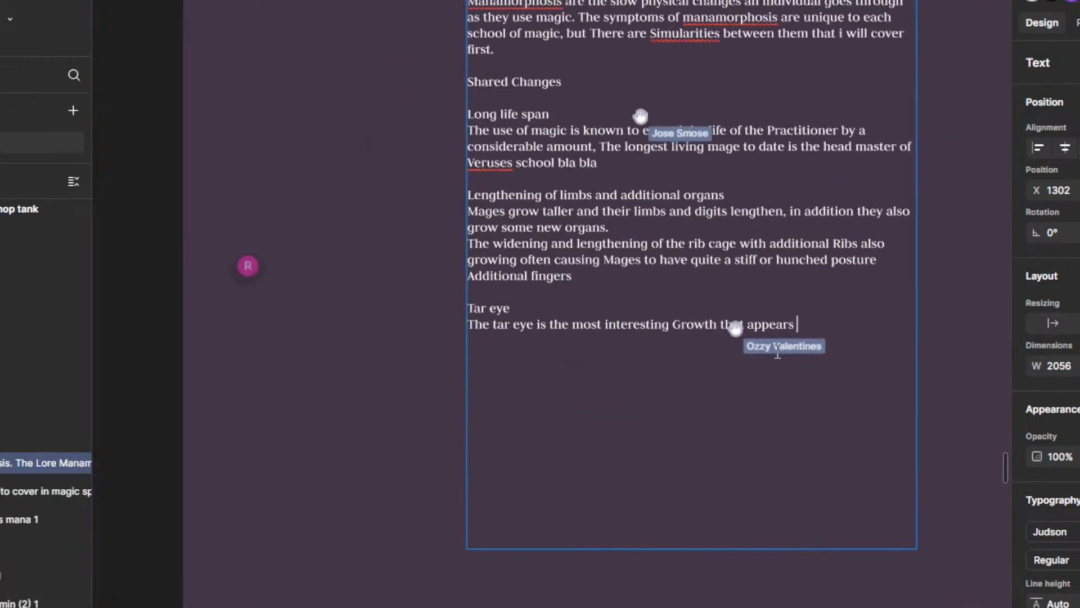
pyautogui.scroll(-5, 778, 353)
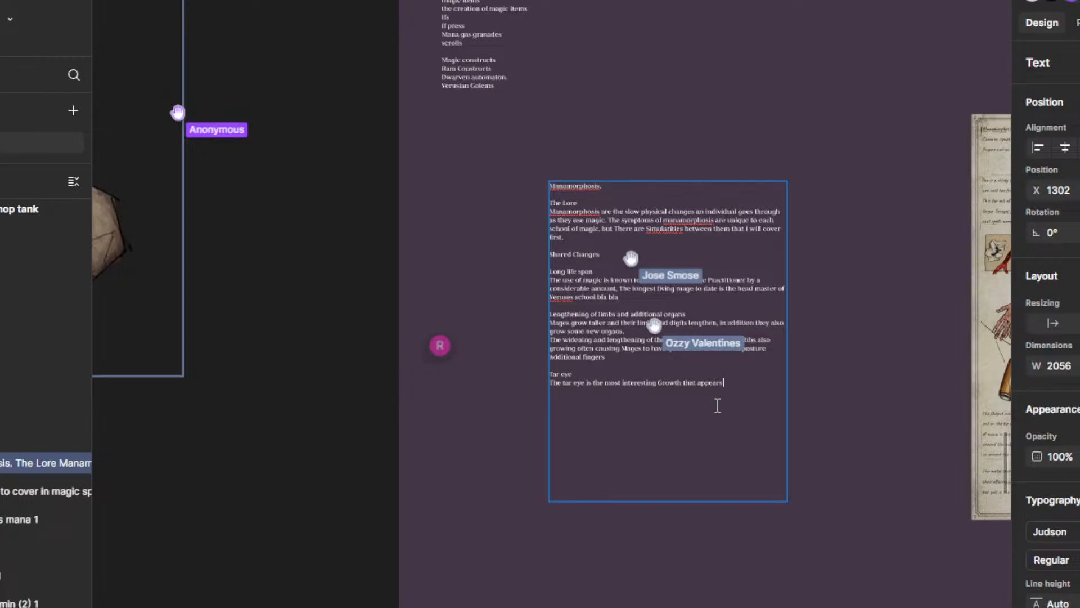
pyautogui.scroll(3, 716, 405)
pyautogui.scroll(-2, 712, 402)
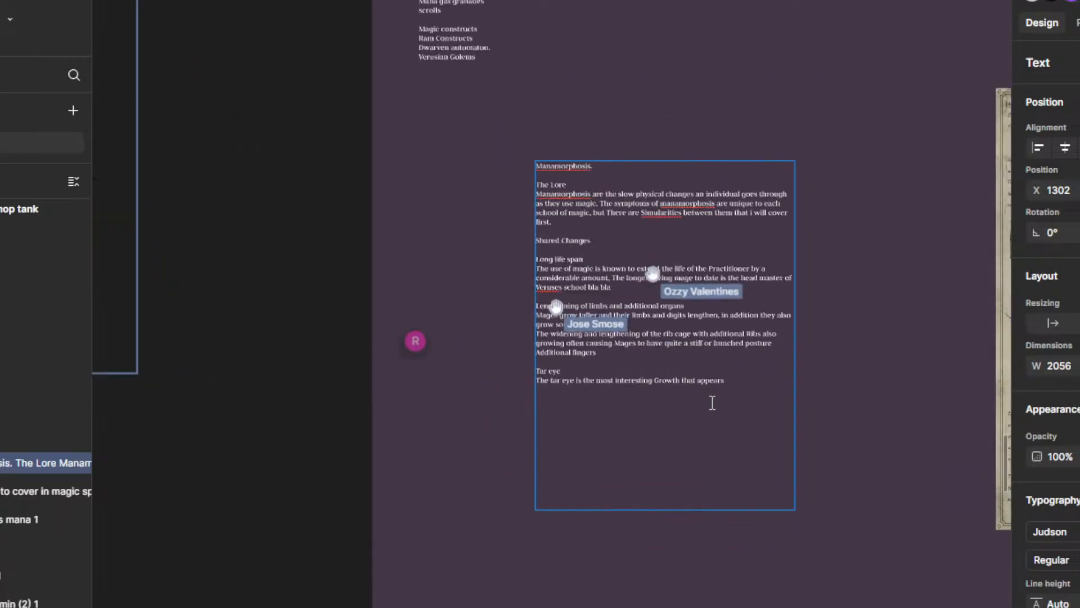
# Step: Replace "Growth that appears" at the end of the Tar eye sentence with "New organ"
pyautogui.scroll(3, 710, 408)
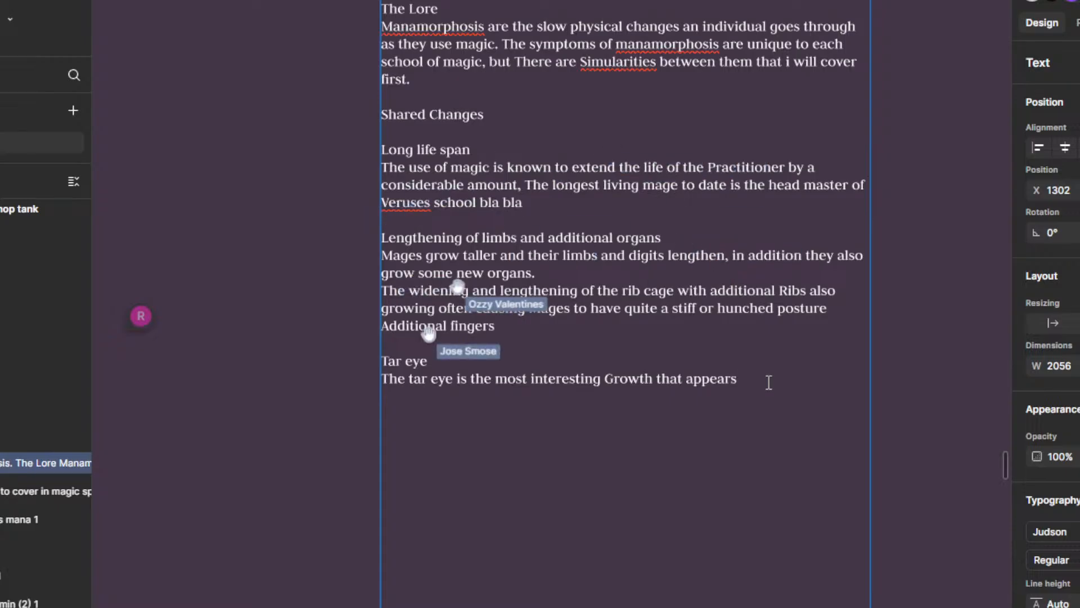
pyautogui.press('BackSpace')
pyautogui.press('BackSpace')
pyautogui.press('BackSpace')
pyautogui.press('BackSpace')
pyautogui.press('BackSpace')
pyautogui.press('BackSpace')
pyautogui.press('BackSpace')
pyautogui.press('BackSpace')
pyautogui.press('BackSpace')
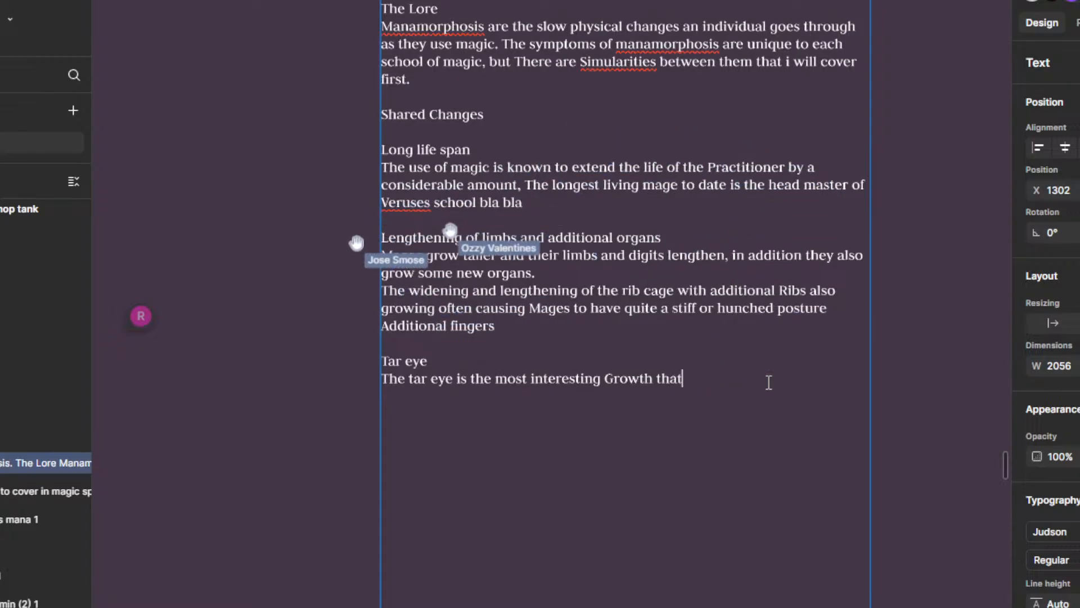
pyautogui.press('BackSpace')
pyautogui.press('BackSpace')
pyautogui.press('BackSpace')
pyautogui.press('BackSpace')
pyautogui.press('BackSpace')
pyautogui.press('BackSpace')
pyautogui.press('BackSpace')
pyautogui.press('BackSpace')
pyautogui.press('BackSpace')
pyautogui.press('BackSpace')
pyautogui.press('BackSpace')
pyautogui.write('Add')
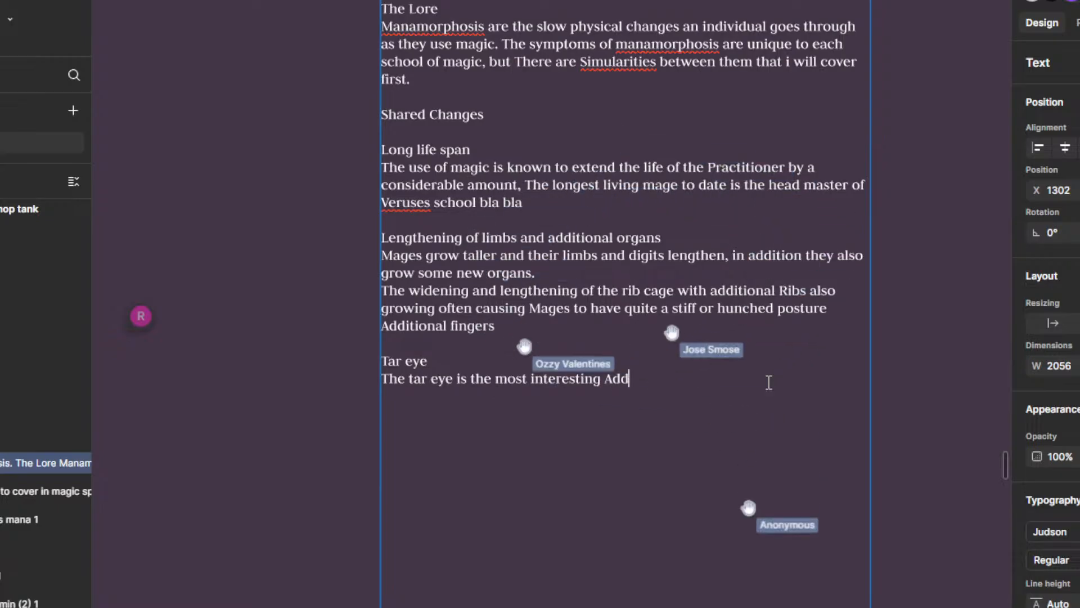
pyautogui.press('BackSpace')
pyautogui.press('BackSpace')
pyautogui.press('BackSpace')
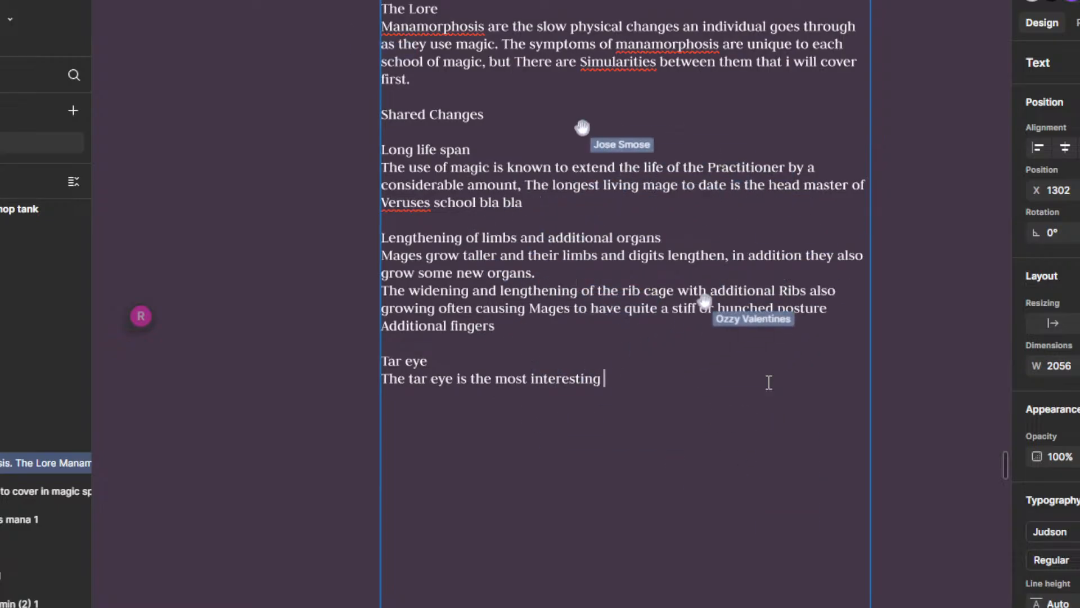
pyautogui.write('New organ')
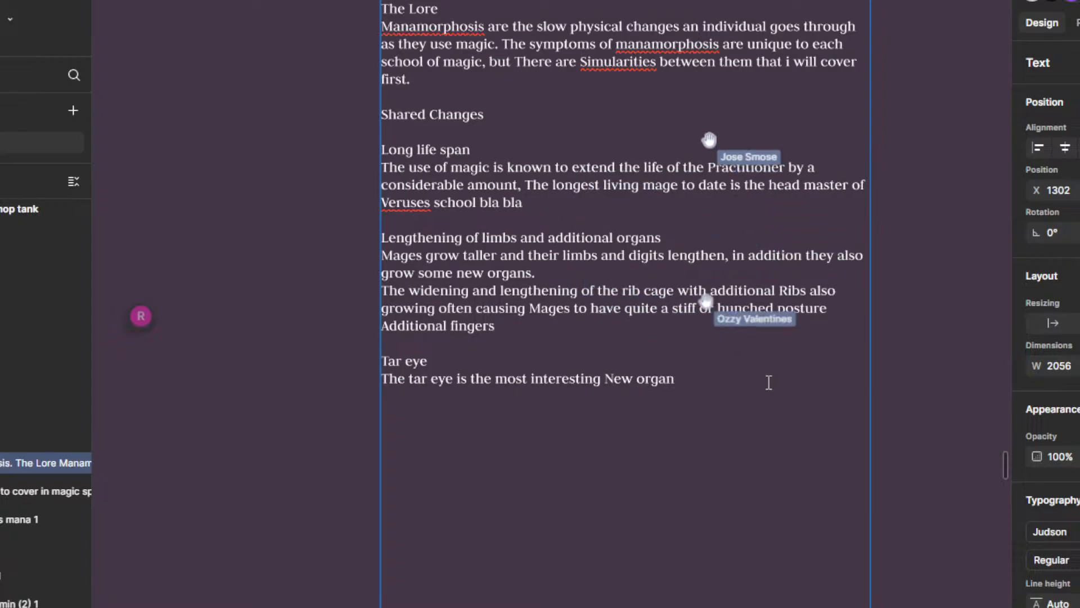
pyautogui.write(', I')
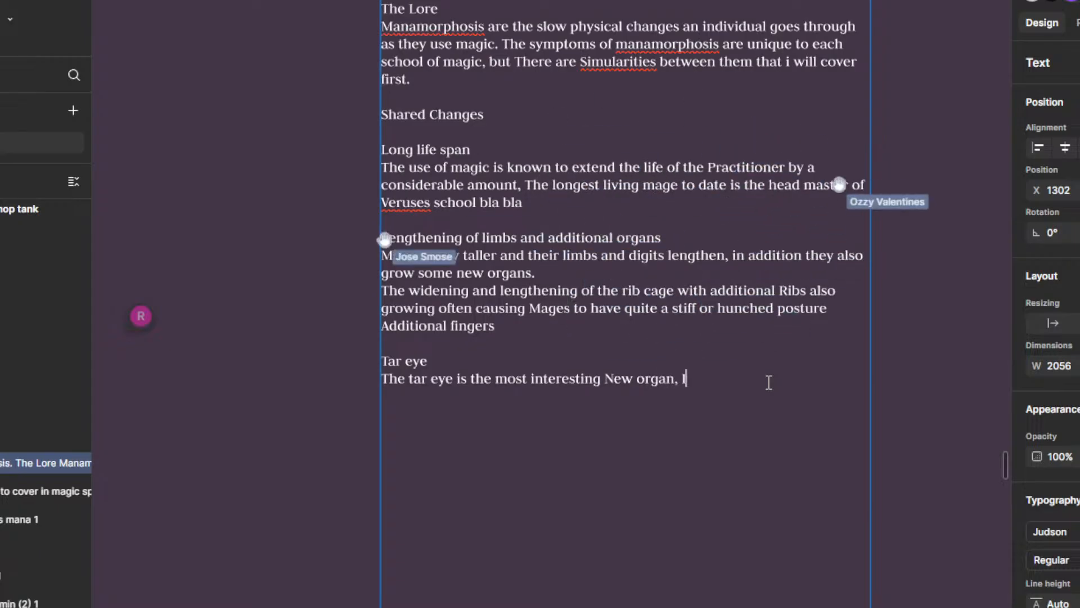
pyautogui.write('t serves th')
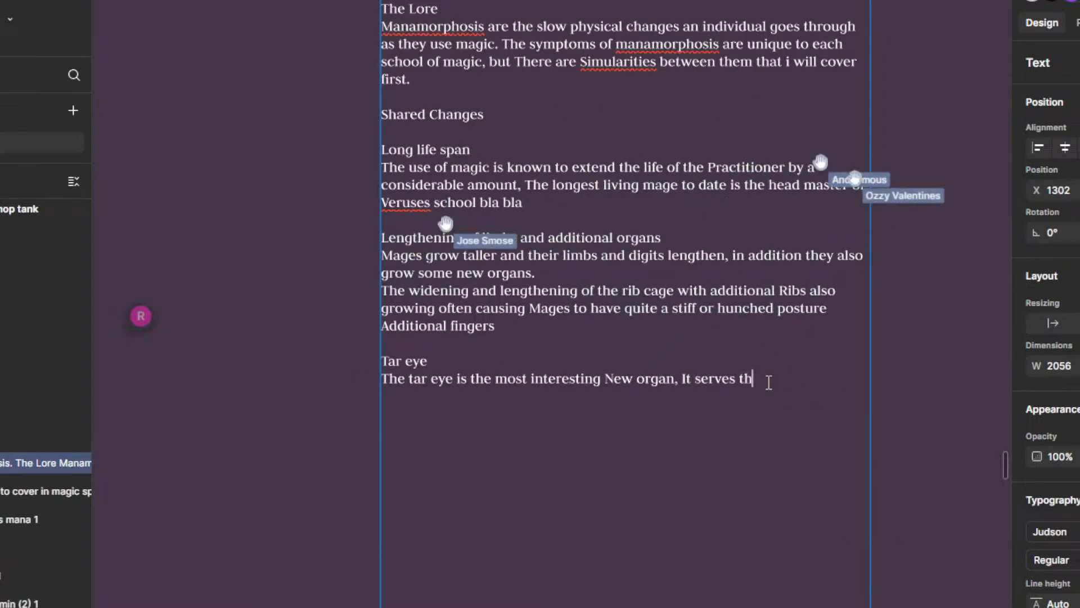
pyautogui.write('e function ')
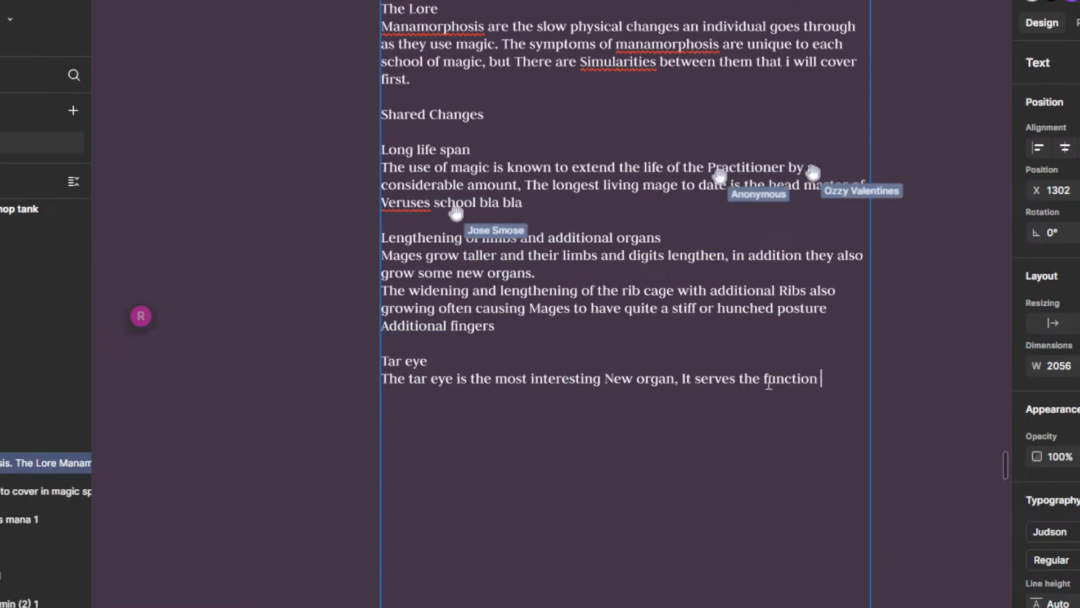
pyautogui.write('of filt')
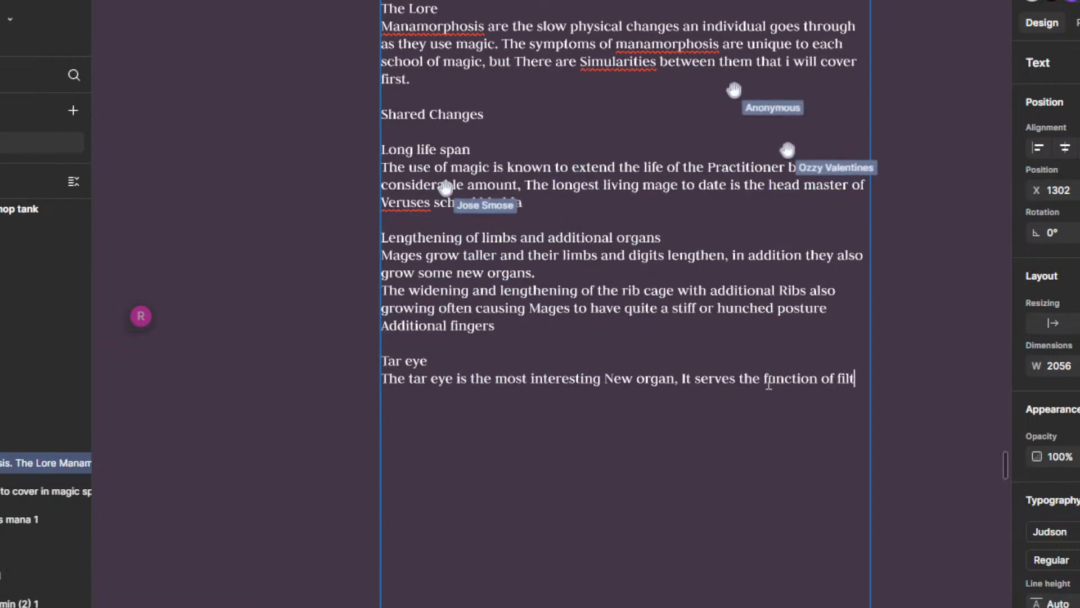
pyautogui.write('ering t')
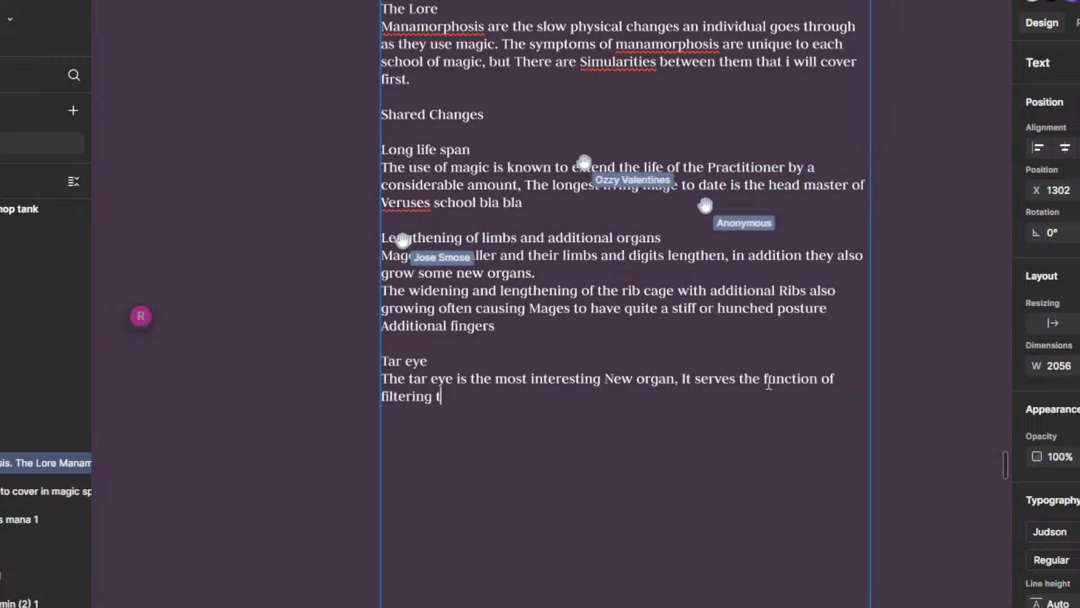
pyautogui.write('ar out of the b')
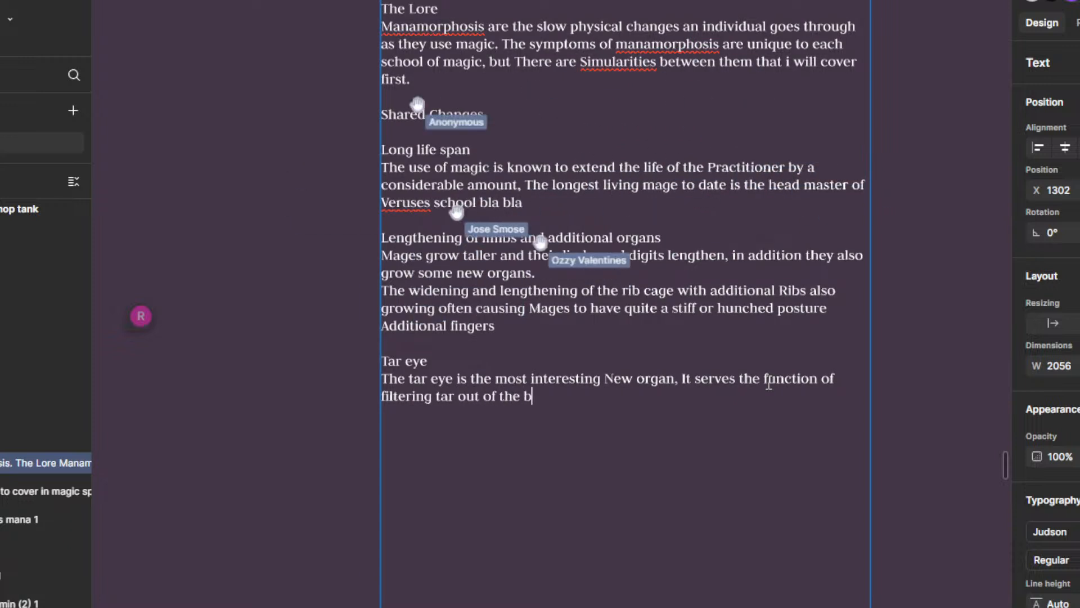
pyautogui.write('lood')
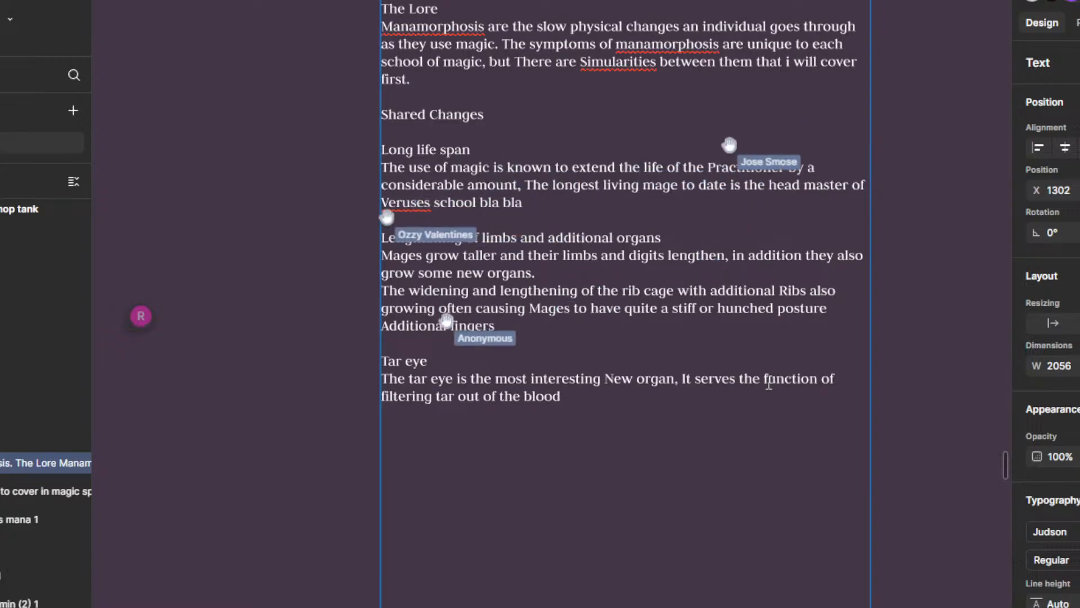
pyautogui.write(' t')
# Step: Finish the Tar eye sentence with ", that builds up with the casting of spells." and start a new line below it
pyautogui.press('BackSpace')
pyautogui.press('BackSpace')
pyautogui.write(', ')
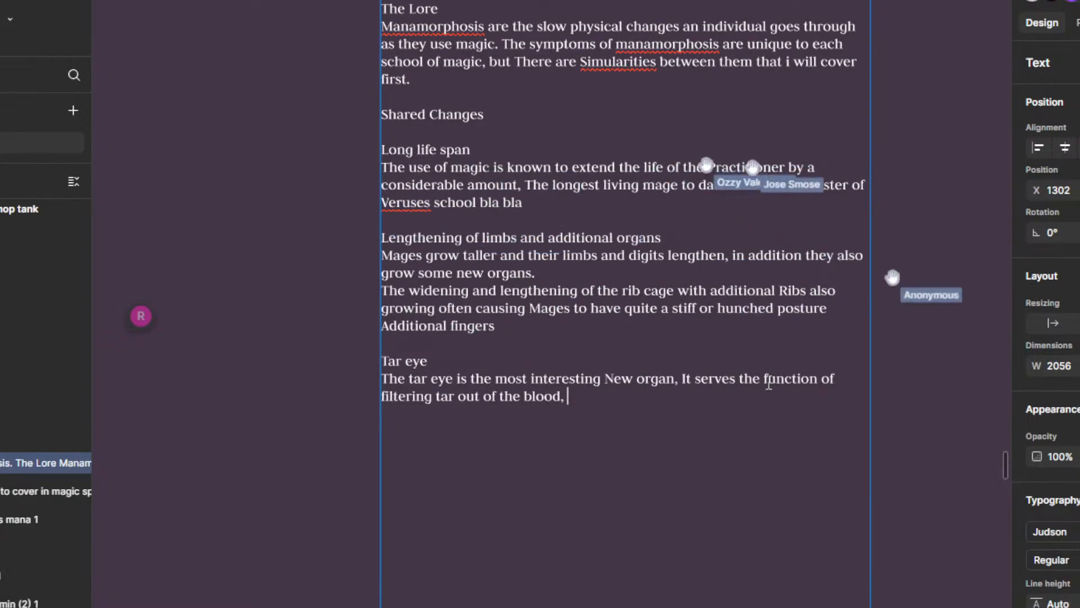
pyautogui.write('that builds up with')
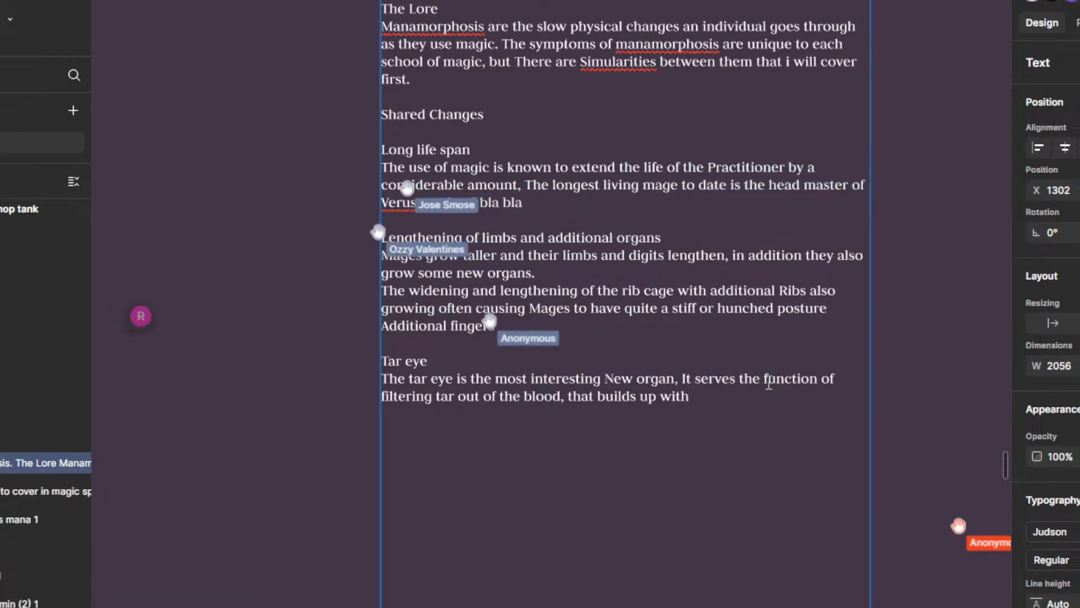
pyautogui.write(' the casting of spells.')
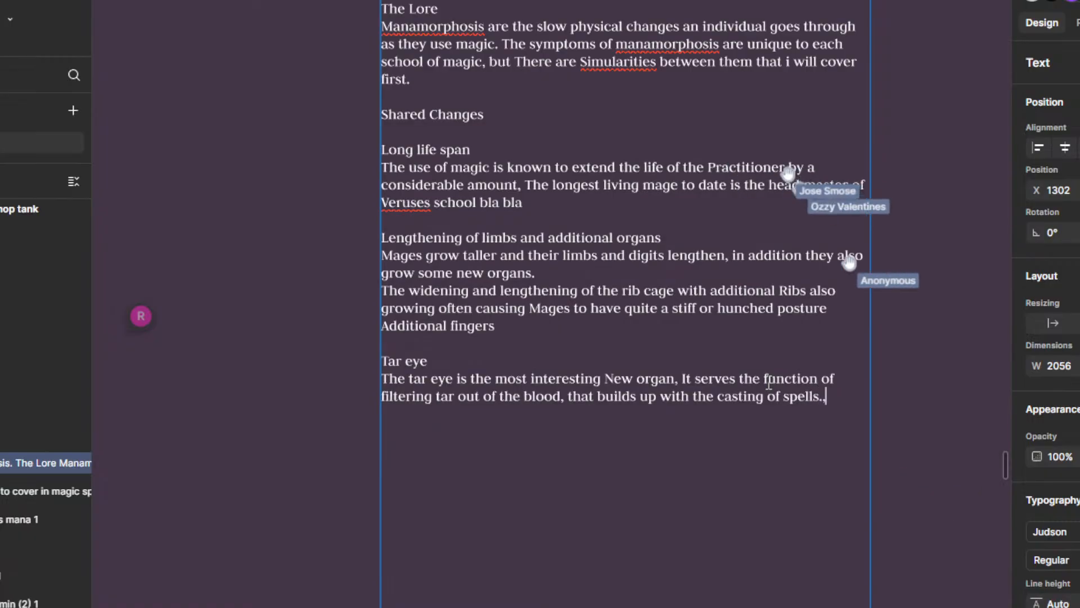
pyautogui.press('Return')
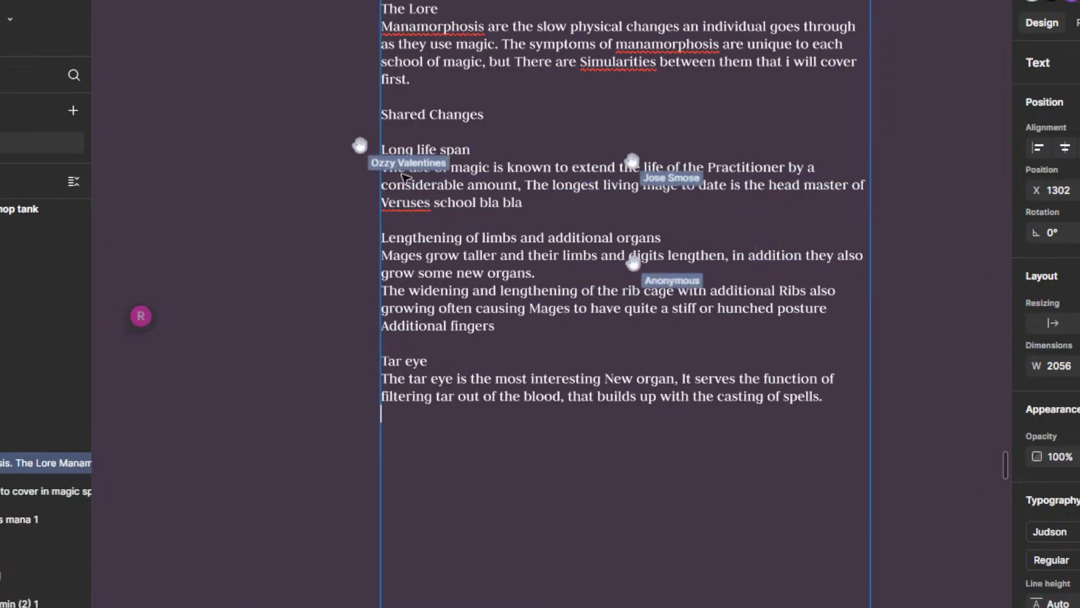
# Step: Remove "in addition they also grow some new organs" from the limbs description, ending its first sentence at "digits lengthen."
pyautogui.scroll(-2, 544, 306)
pyautogui.scroll(3, 545, 306)
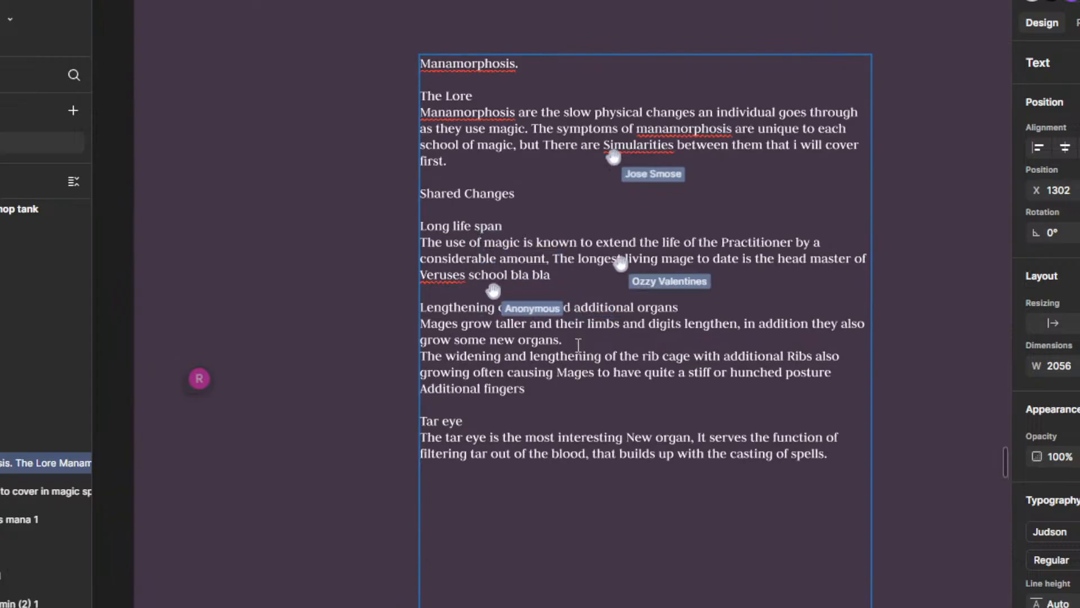
pyautogui.moveTo(579, 306); pyautogui.dragTo(588, 331)
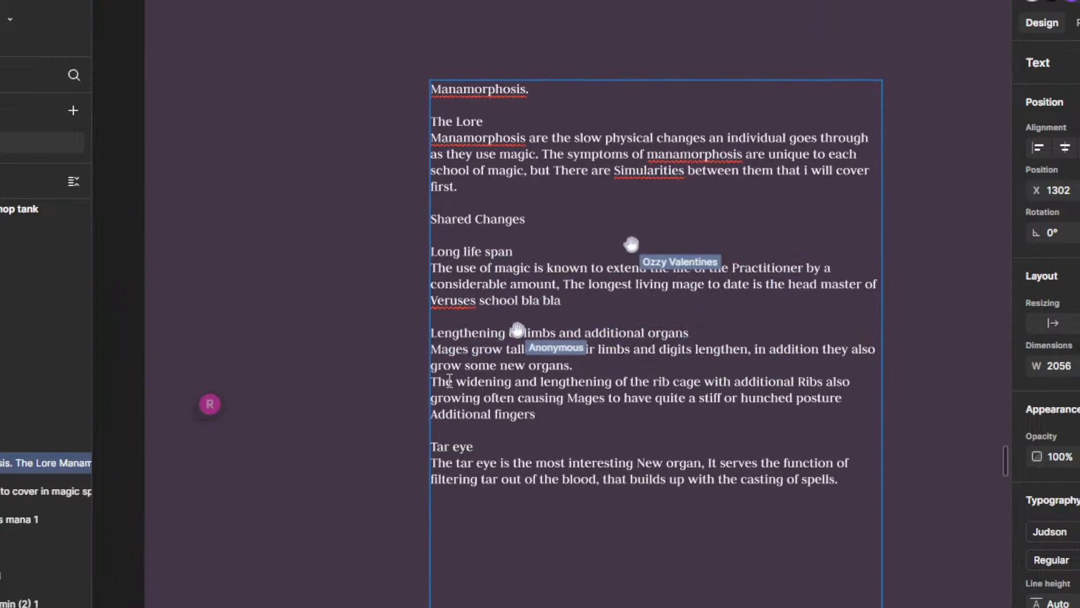
pyautogui.moveTo(490, 380); pyautogui.dragTo(491, 354)
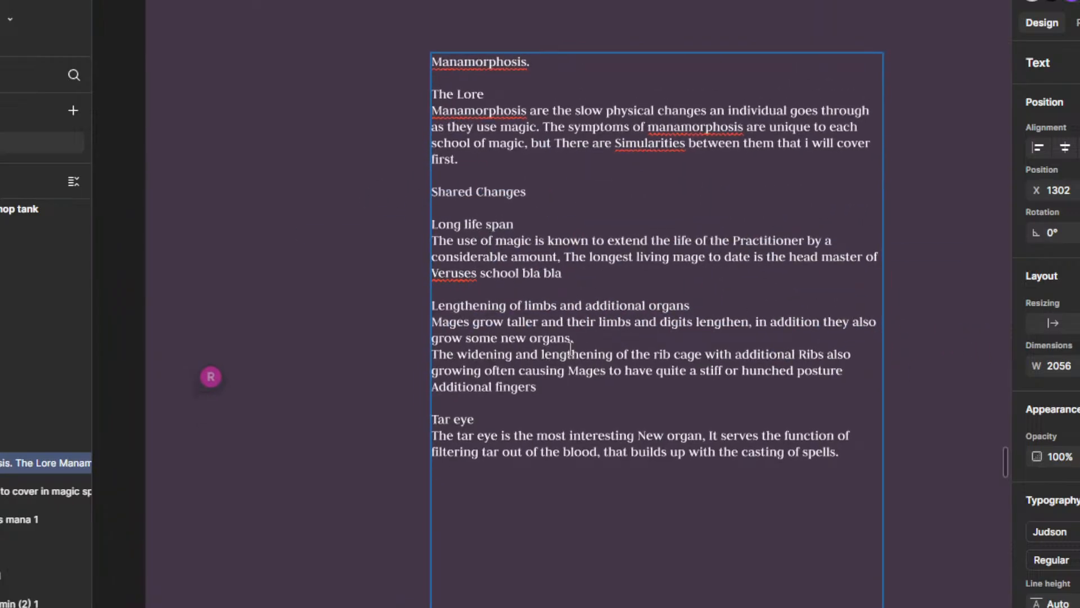
pyautogui.scroll(-1, 654, 341)
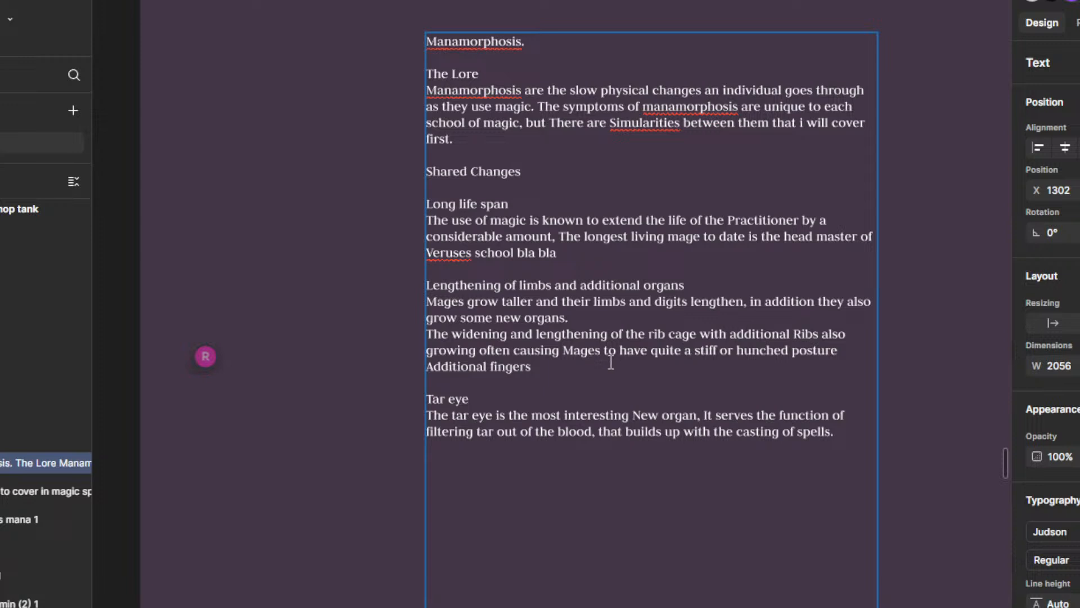
pyautogui.moveTo(583, 315); pyautogui.dragTo(429, 312)
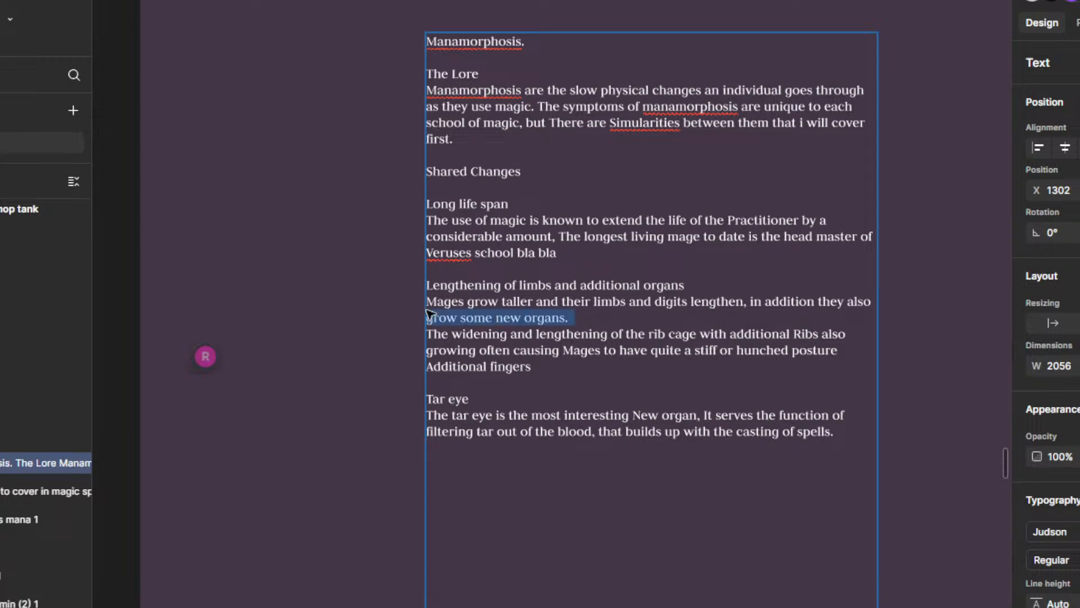
pyautogui.press('BackSpace')
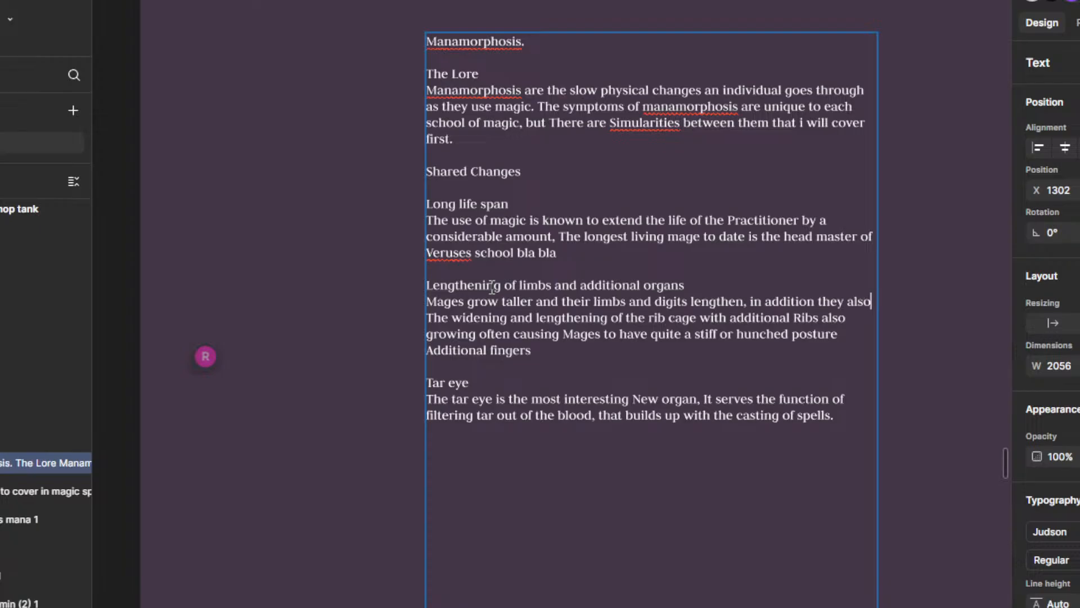
pyautogui.press('BackSpace')
pyautogui.press('BackSpace')
pyautogui.press('BackSpace')
pyautogui.press('BackSpace')
pyautogui.press('BackSpace')
pyautogui.press('BackSpace')
pyautogui.press('BackSpace')
pyautogui.press('BackSpace')
pyautogui.press('BackSpace')
pyautogui.press('BackSpace')
pyautogui.press('BackSpace')
pyautogui.press('BackSpace')
pyautogui.press('BackSpace')
pyautogui.press('BackSpace')
pyautogui.press('BackSpace')
pyautogui.press('BackSpace')
pyautogui.press('BackSpace')
pyautogui.press('BackSpace')
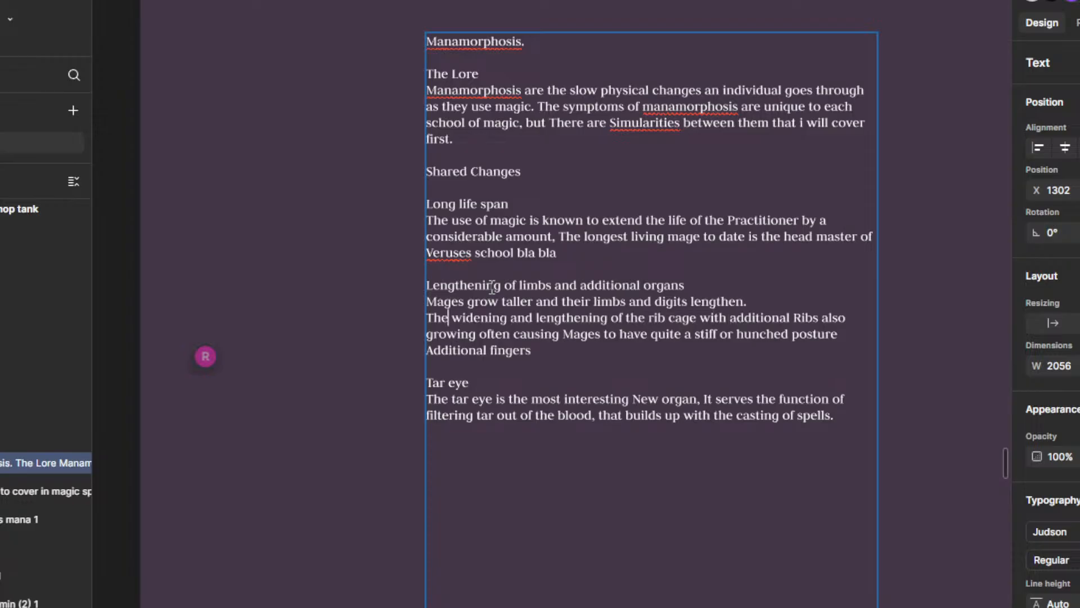
# Step: Replace "The widening and lengthening of the rib cage" at the start of the rib sentence with "Their"
pyautogui.write('ir')
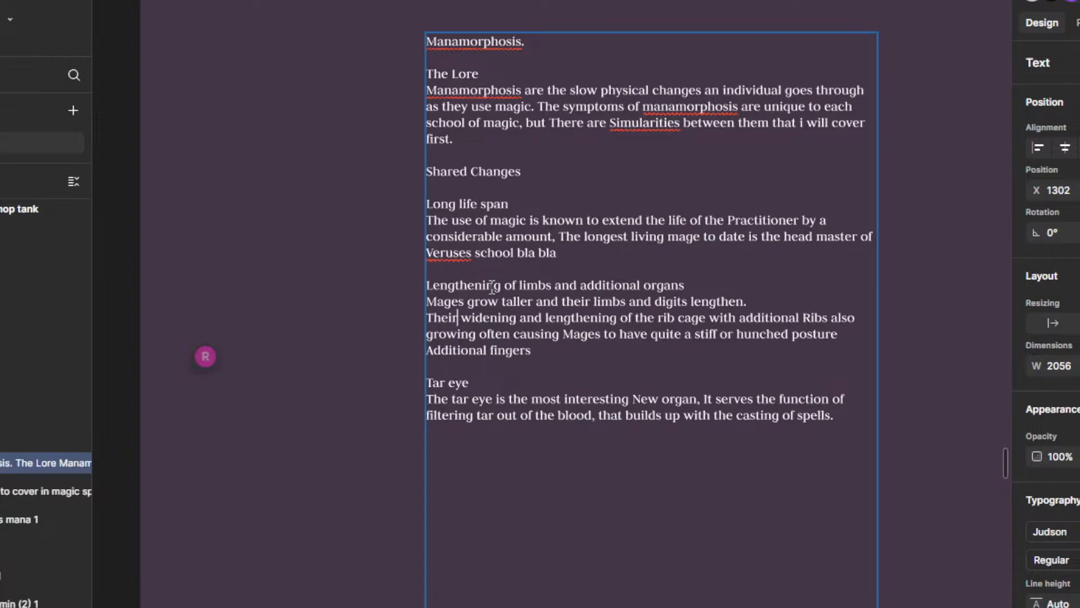
pyautogui.press('BackSpace')
pyautogui.moveTo(710, 319); pyautogui.dragTo(416, 310)
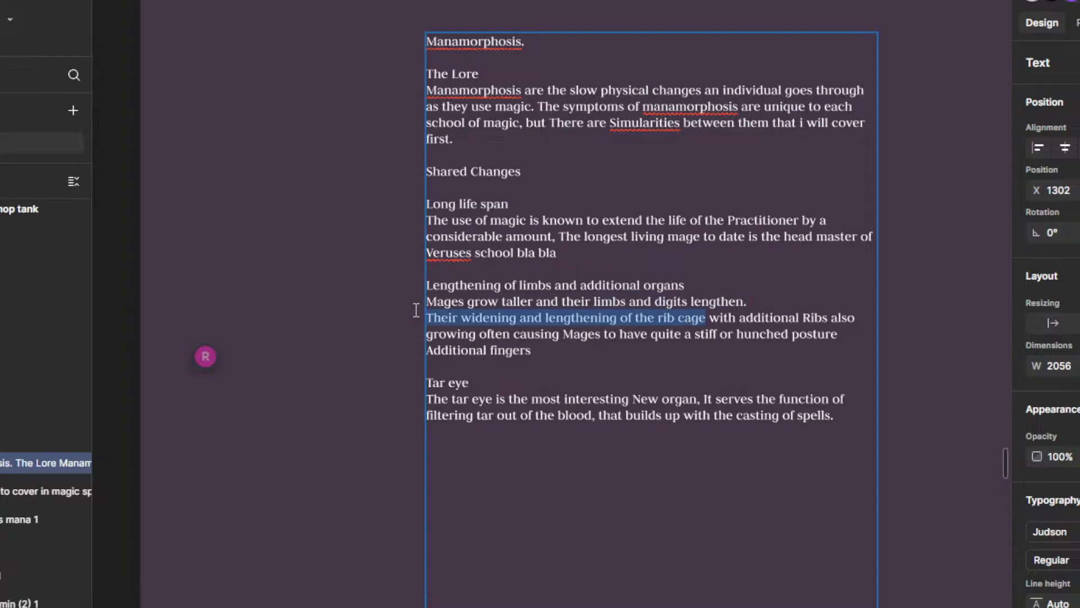
pyautogui.write('ei')
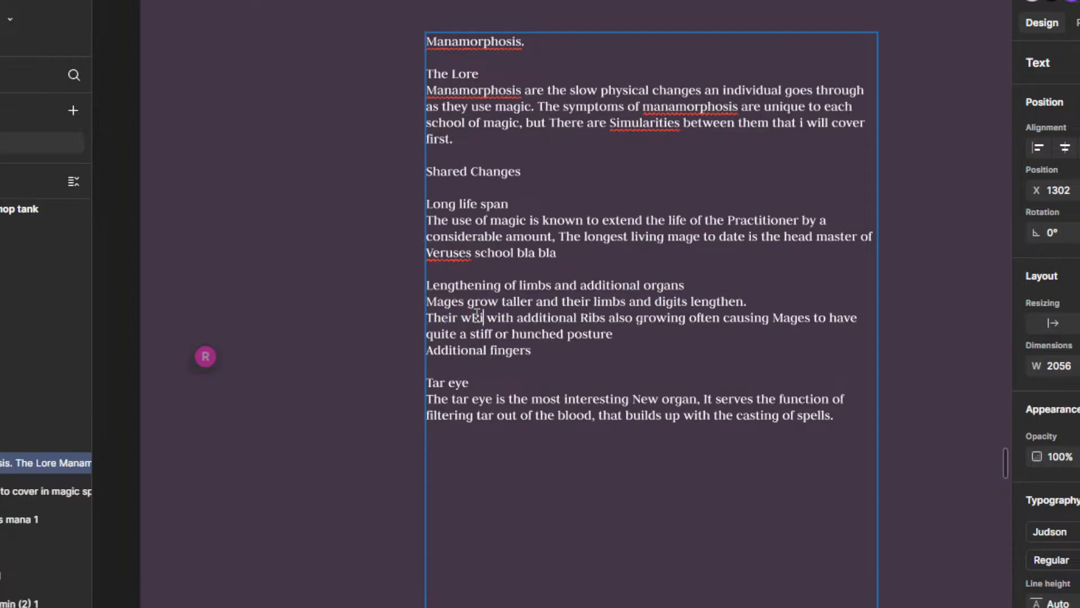
pyautogui.press('BackSpace')
pyautogui.press('BackSpace')
pyautogui.press('BackSpace')
pyautogui.press('BackSpace')
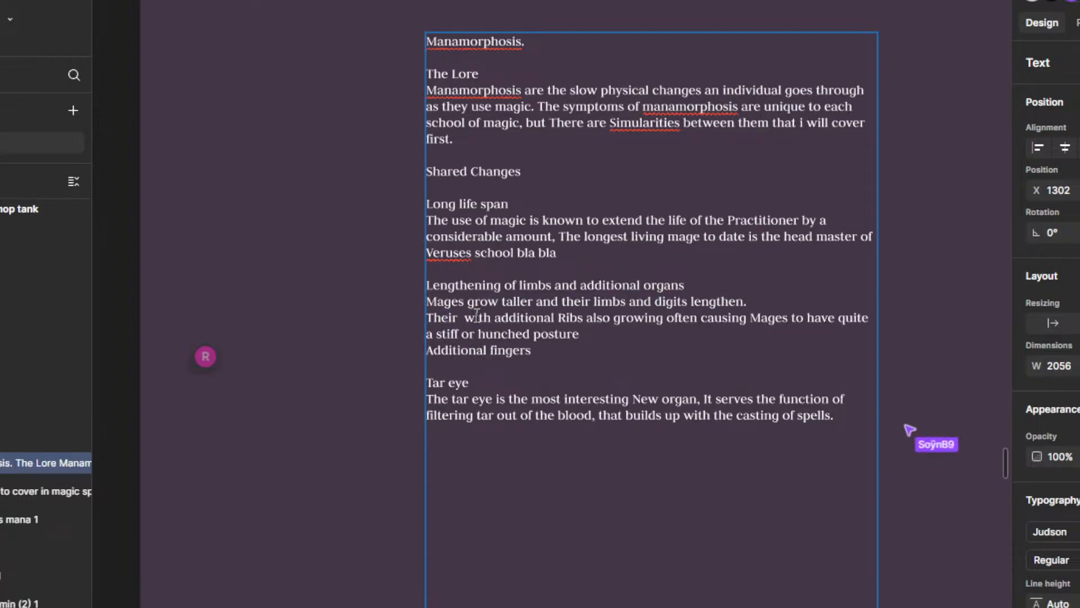
# Step: Add "ribcages widen" after "Their" in the rib sentence
pyautogui.write('Rib')
pyautogui.press('BackSpace')
pyautogui.press('BackSpace')
pyautogui.press('BackSpace')
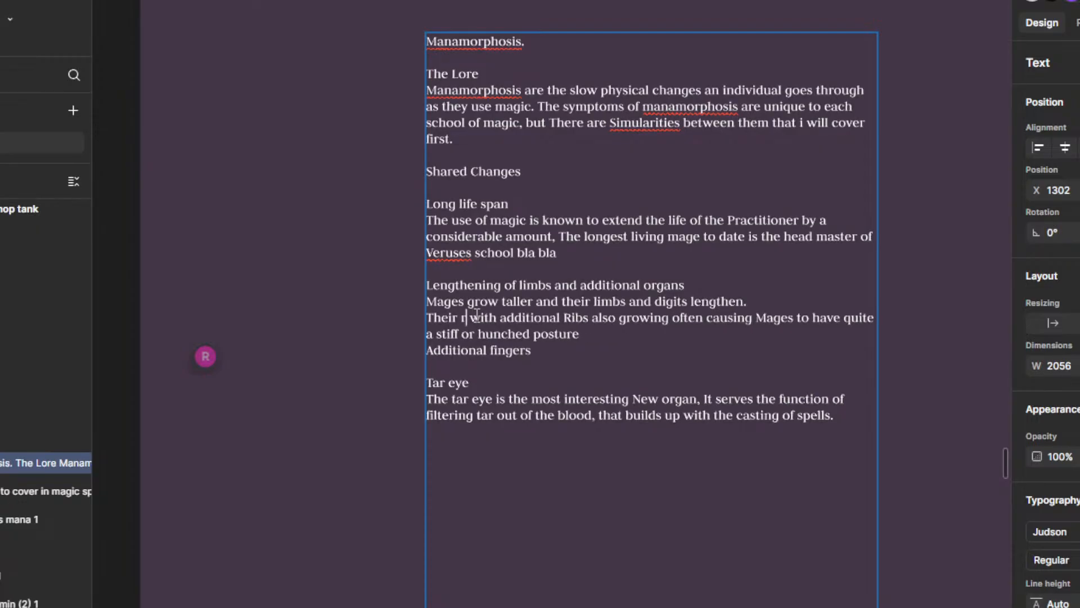
pyautogui.write('ribcak')
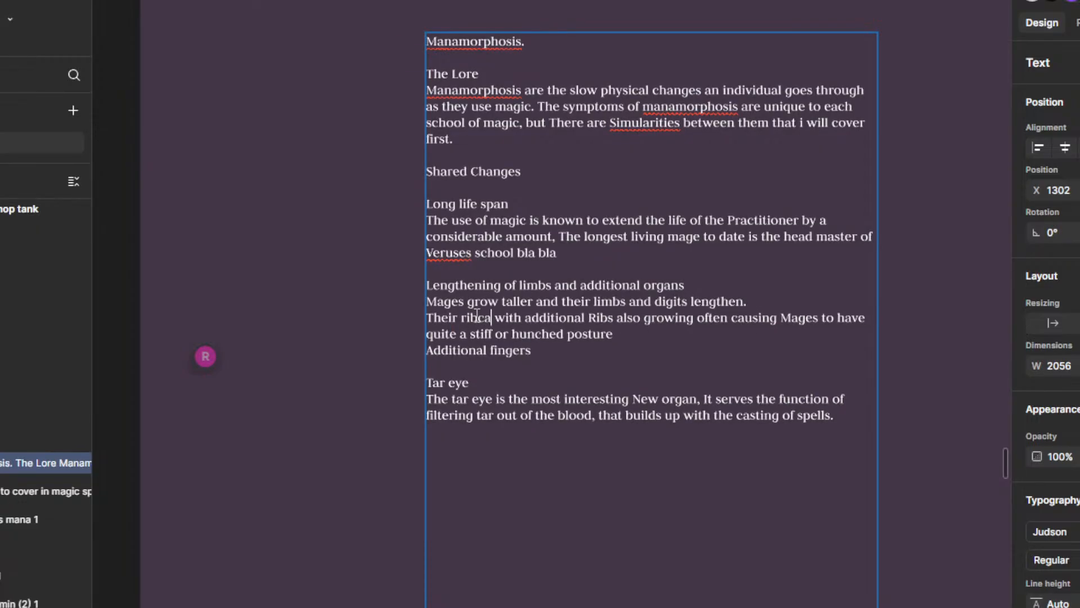
pyautogui.write('ges widen and le')
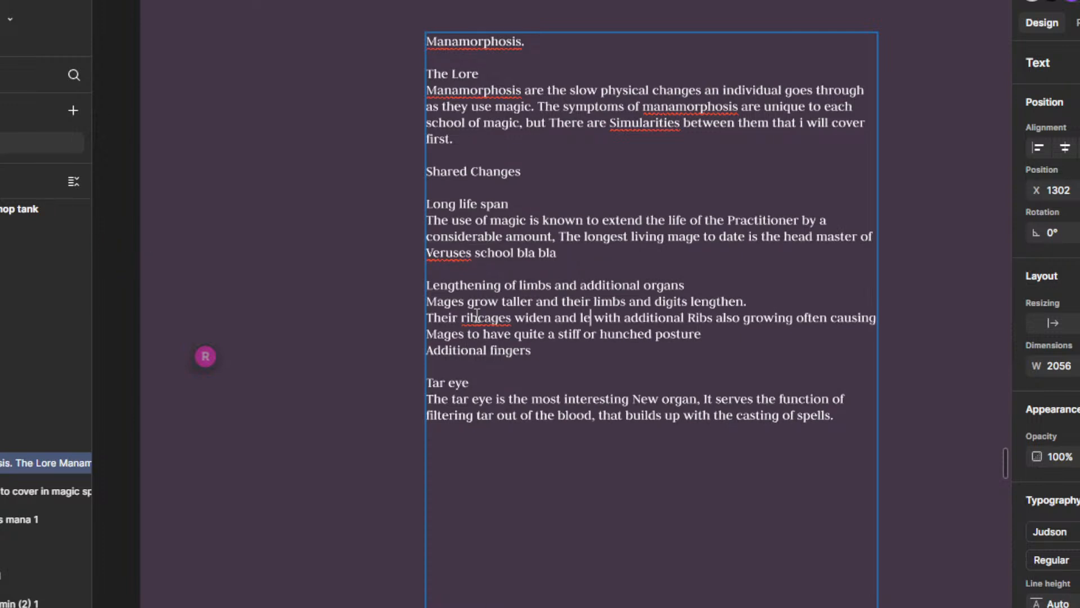
# Step: Continue the rib sentence after "widen" with "and their torso lengthens as"
pyautogui.press('BackSpace')
pyautogui.press('BackSpace')
pyautogui.press('BackSpace')
pyautogui.press('BackSpace')
pyautogui.press('BackSpace')
pyautogui.press('BackSpace')
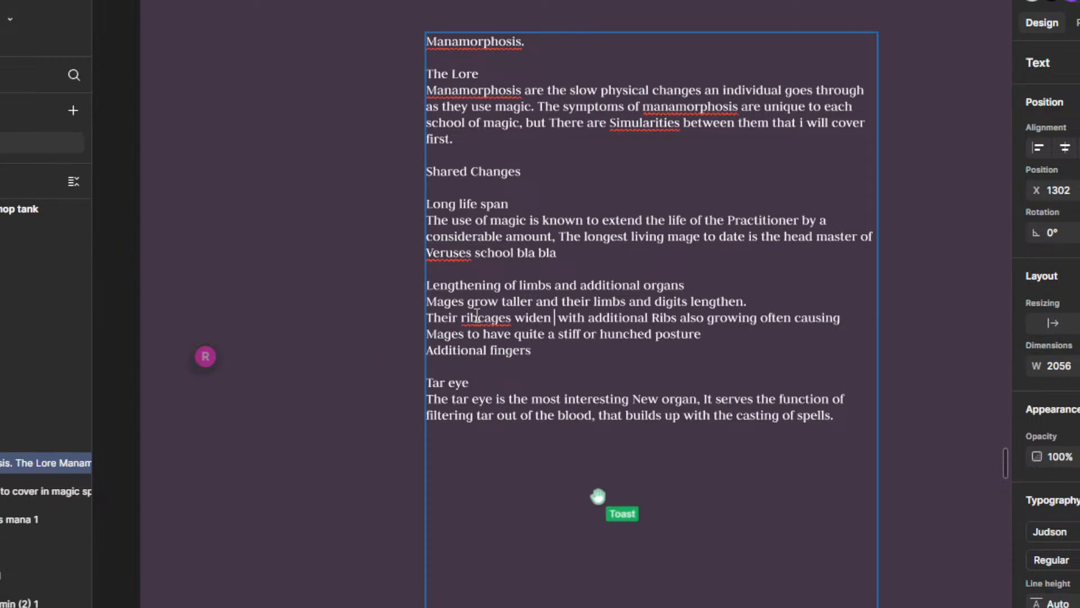
pyautogui.write('and their to')
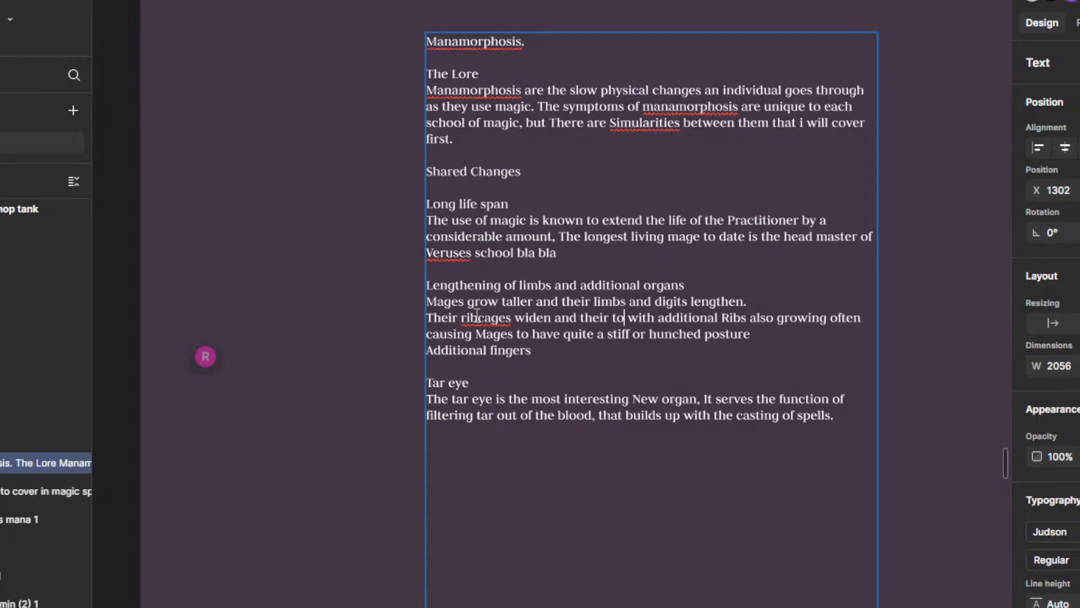
pyautogui.write('rso lengthens as')
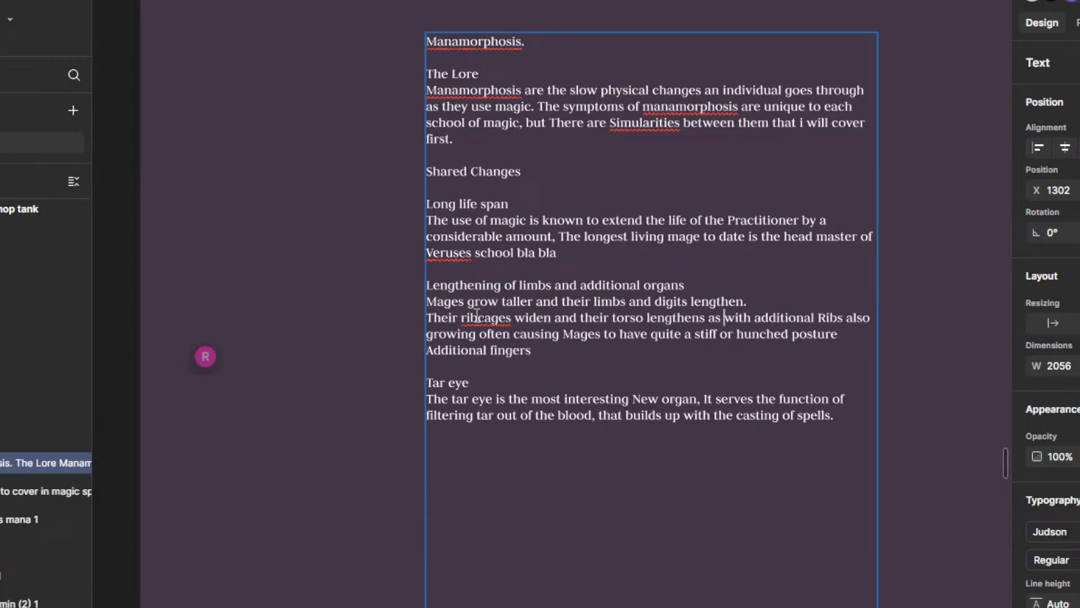
# Step: Delete the word "with" before "additional Ribs" in the rib sentence
pyautogui.press('Delete')
pyautogui.press('Delete')
pyautogui.press('Delete')
pyautogui.press('Delete')
pyautogui.press('Delete')
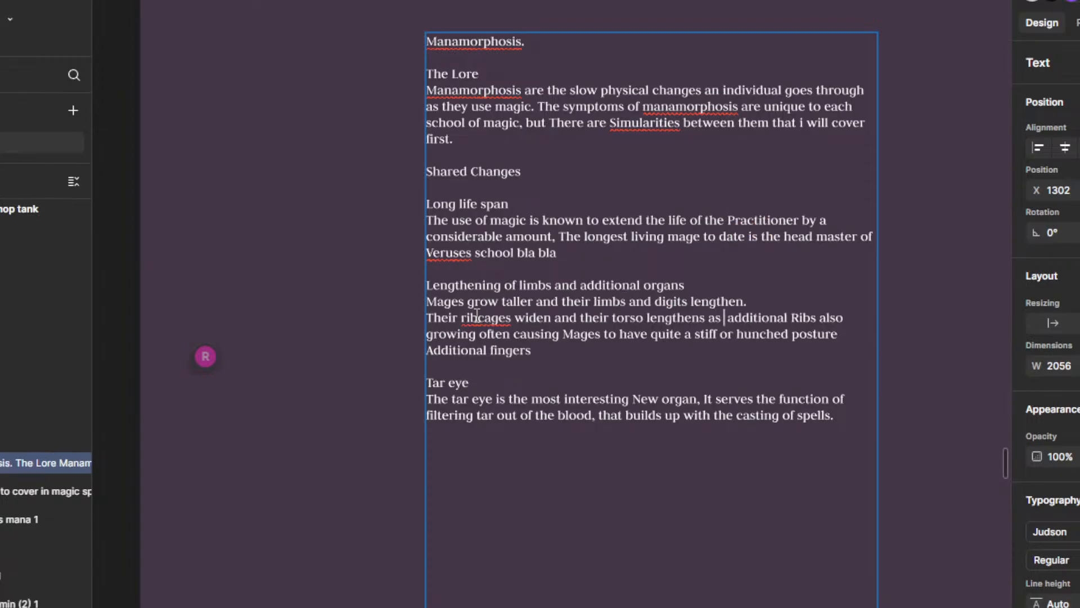
pyautogui.press('Delete')
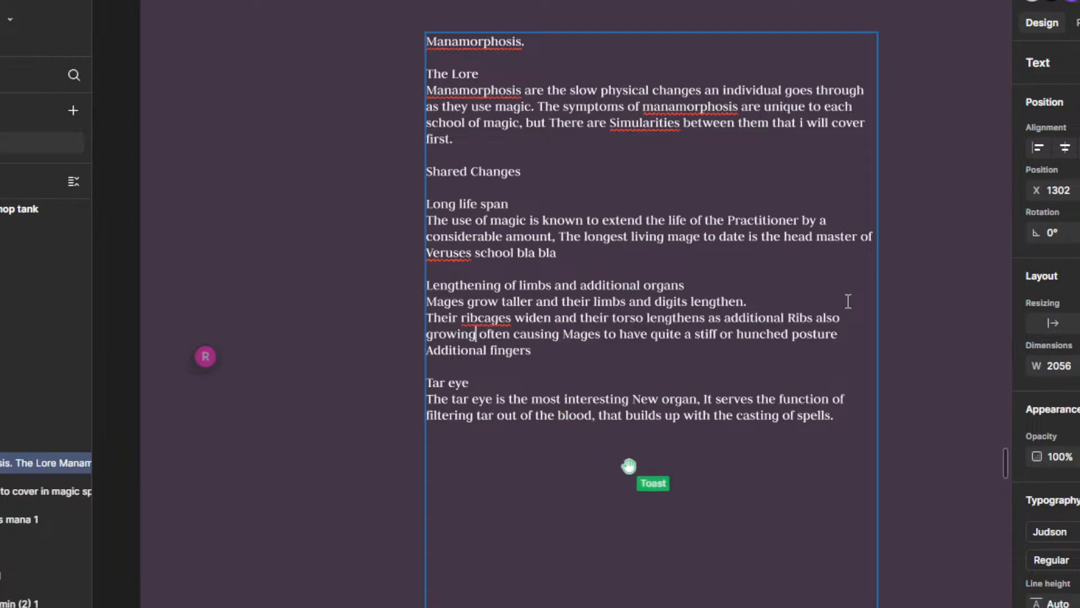
# Step: Change "growing" to "grow in," in the rib sentence and end that sentence with a period after "posture"
pyautogui.press('BackSpace')
pyautogui.press('BackSpace')
pyautogui.write('in')
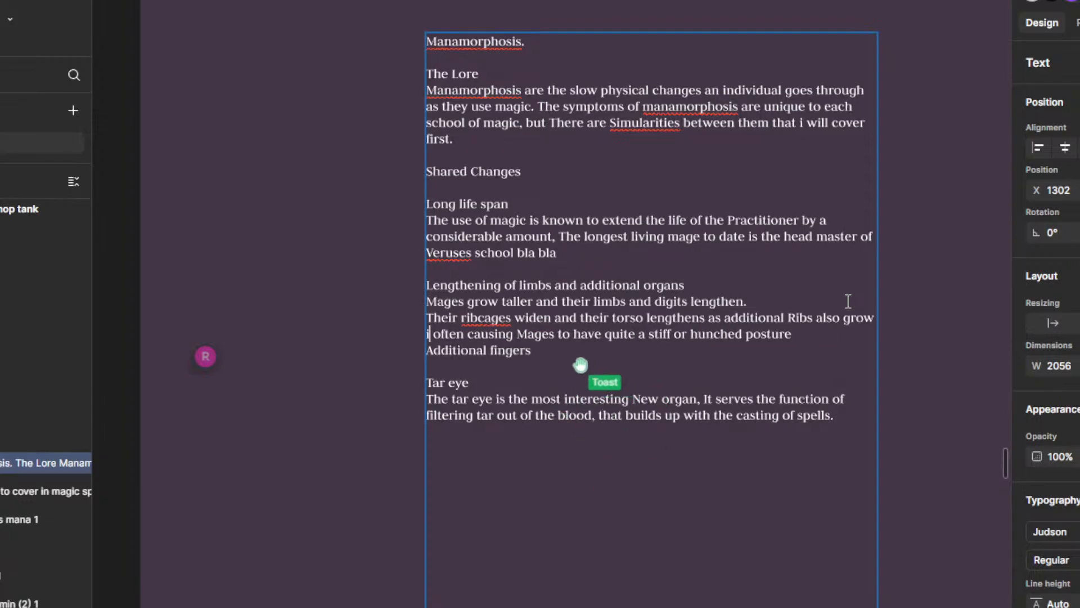
pyautogui.write('.')
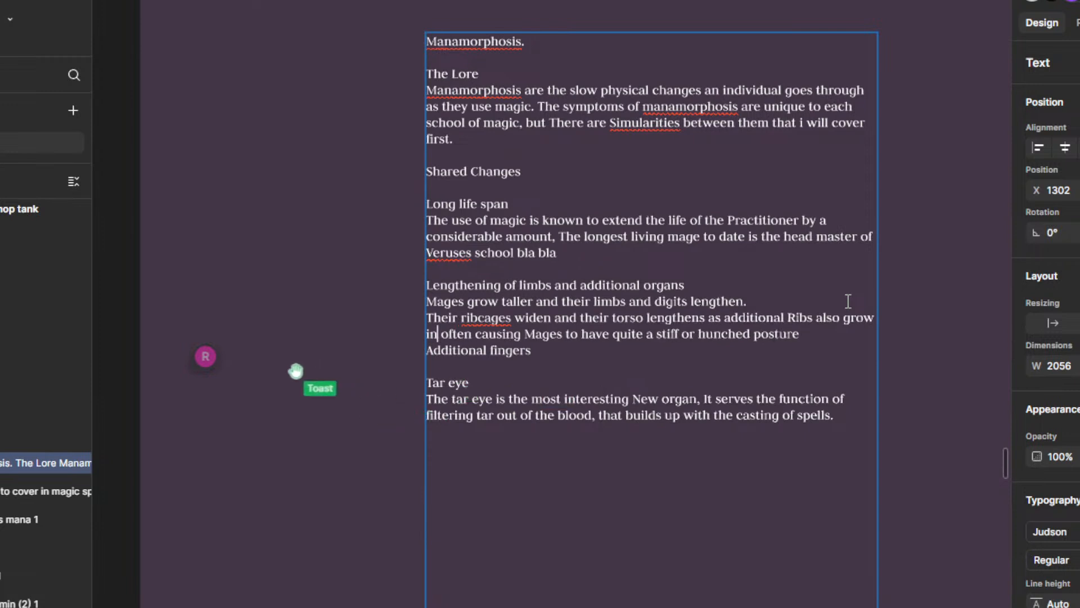
pyautogui.press('BackSpace')
pyautogui.write(',')
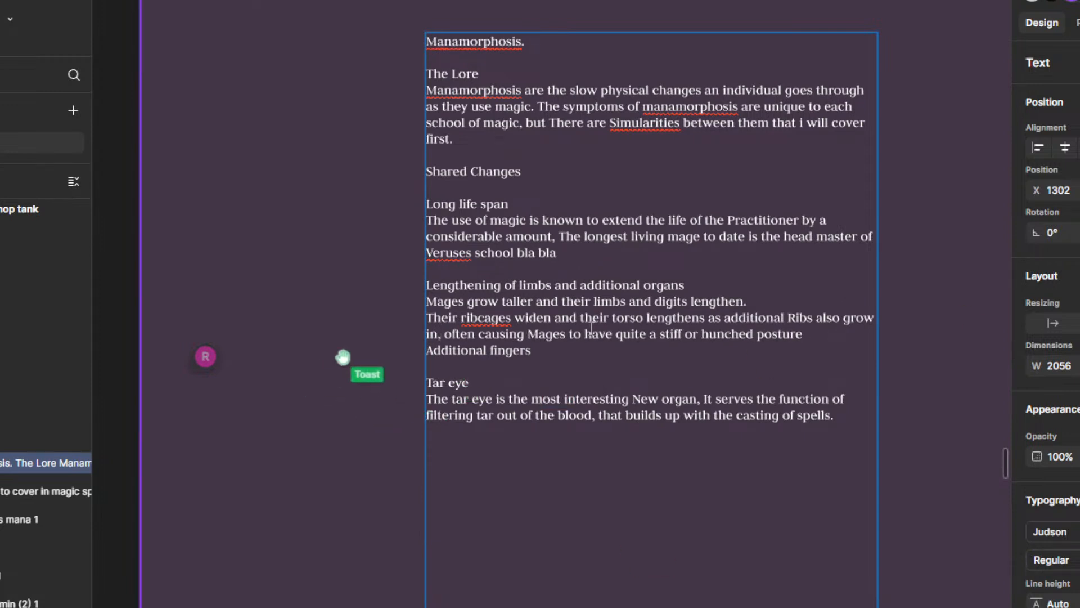
pyautogui.click(835, 332)
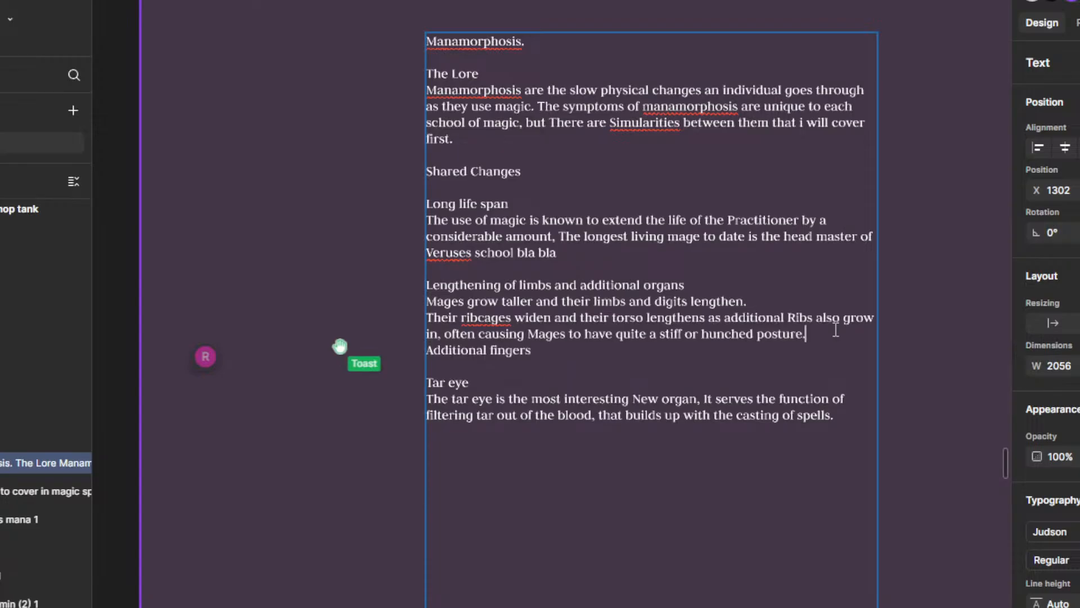
pyautogui.write('.')
# Step: Correct the misspelled "ribcages" to the suggested "rib cages" in the rib sentence
pyautogui.rightClick(500, 317)
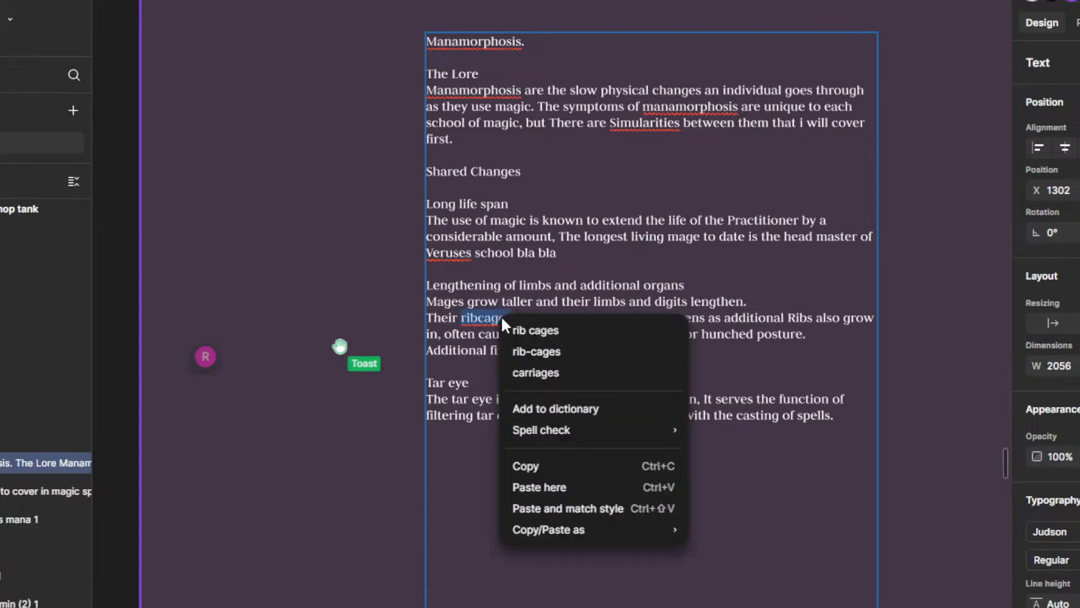
pyautogui.click(563, 334)
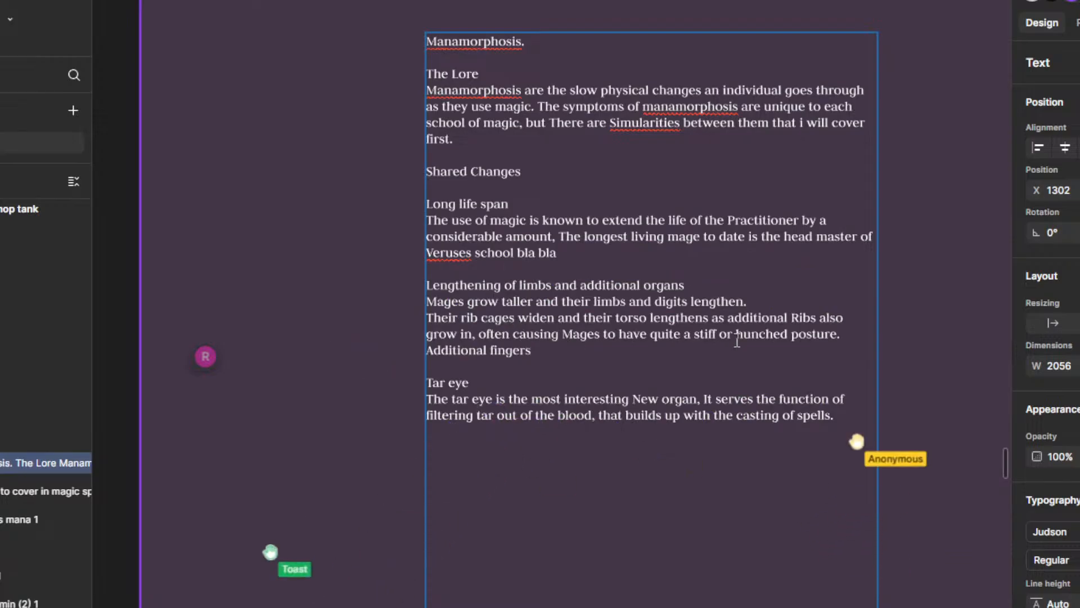
pyautogui.click(848, 333)
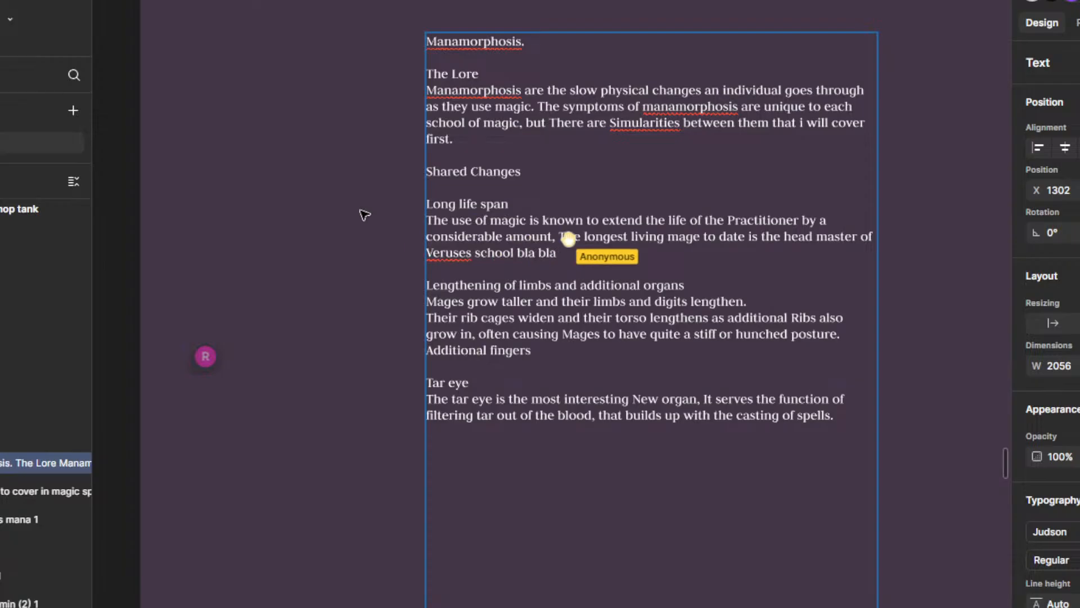
pyautogui.rightClick(448, 251)
pyautogui.press('Escape')
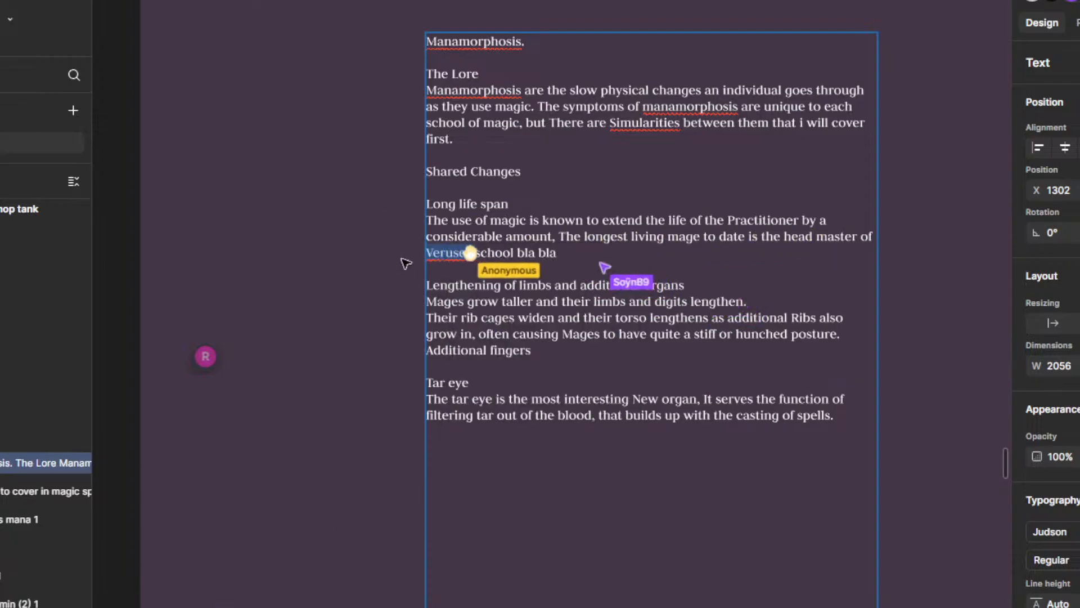
pyautogui.click(544, 257)
# Step: Finish editing the Manamorphosis text and shorten its text box so it ends just below the Tar eye paragraph, then deselect it
pyautogui.moveTo(584, 229); pyautogui.dragTo(615, 242)
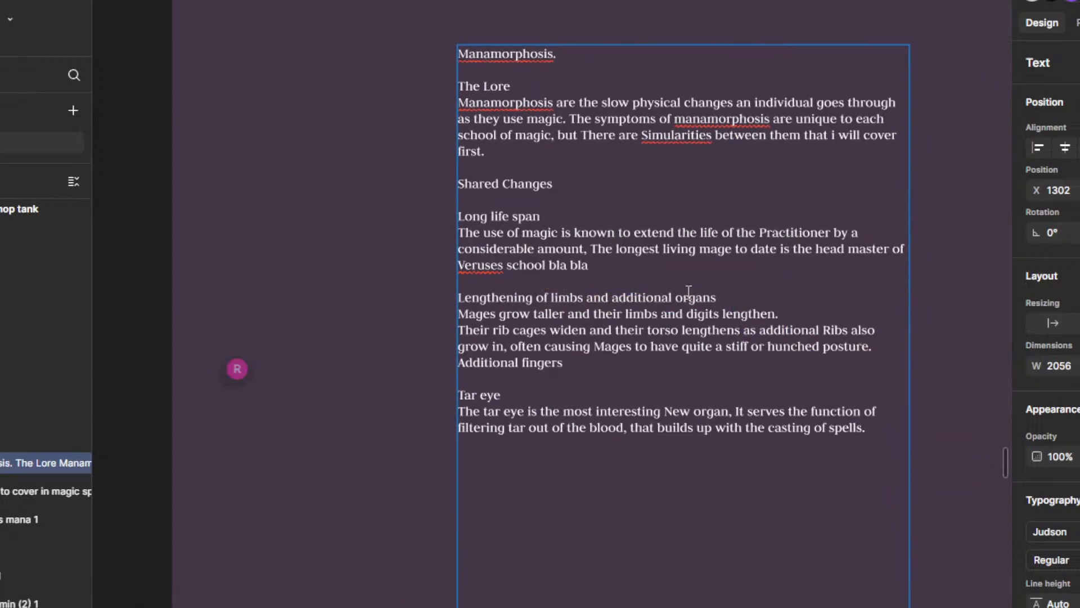
pyautogui.scroll(-2, 688, 290)
pyautogui.scroll(-2, 680, 188)
pyautogui.hscroll(1, 680, 189)
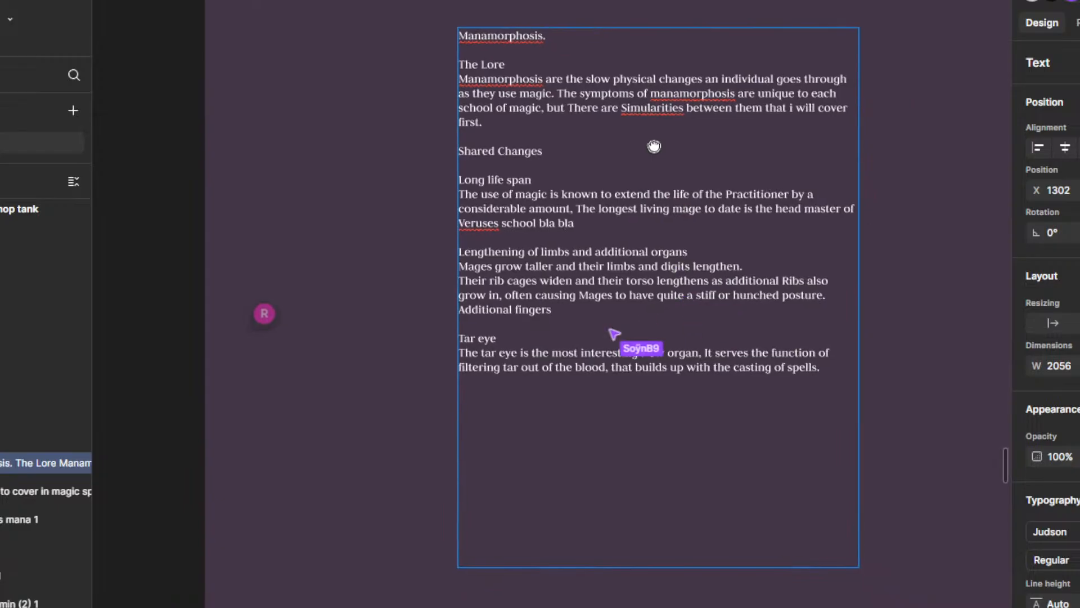
pyautogui.press('Escape')
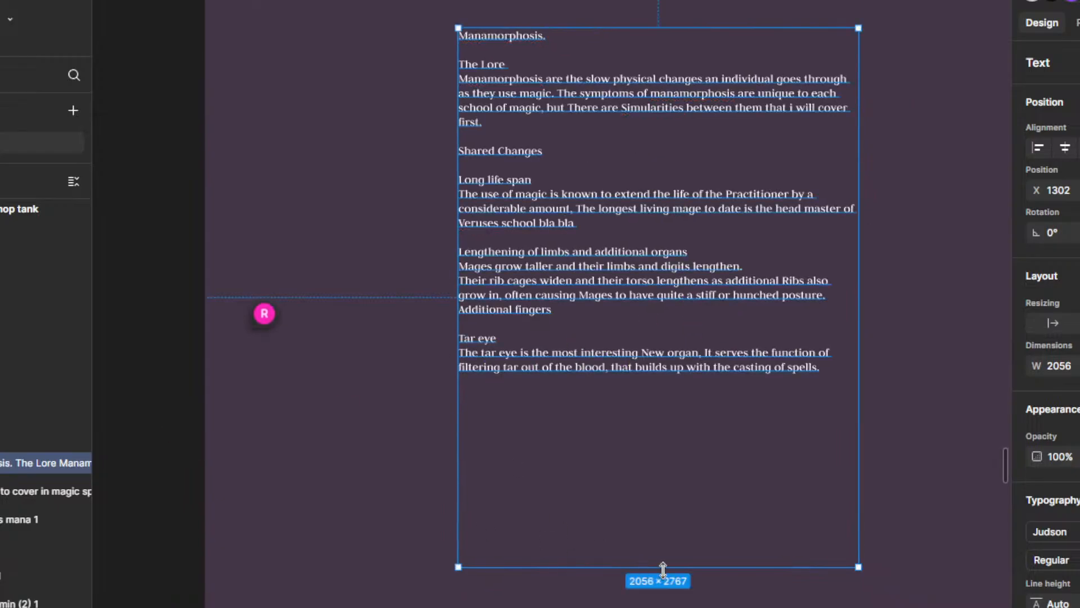
pyautogui.moveTo(663, 569); pyautogui.dragTo(664, 378)
pyautogui.click(525, 455)
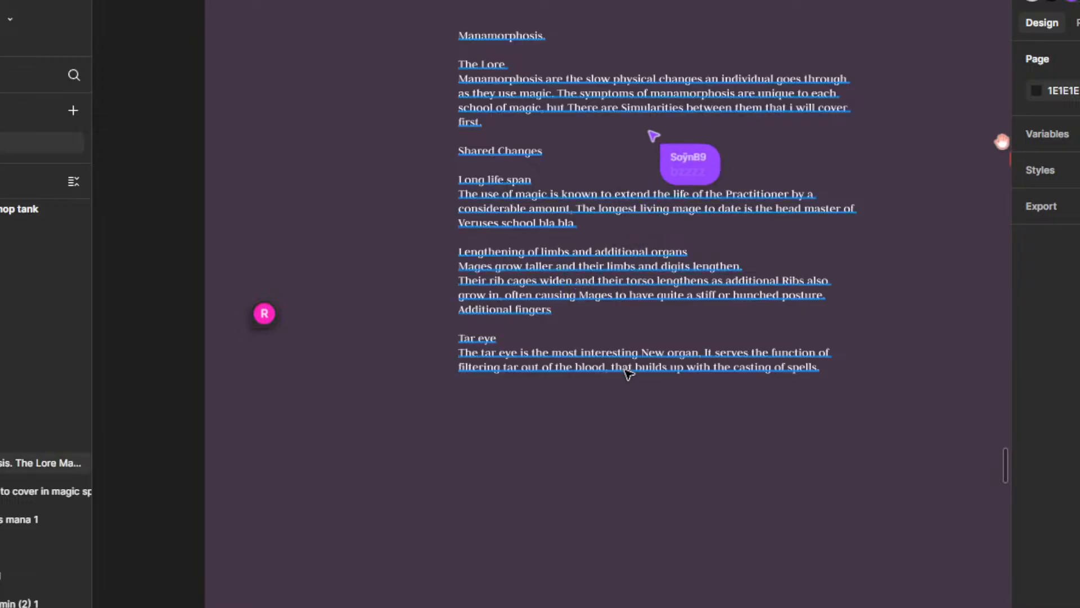
# Step: Find the Cabrack frame on the board and read the comment pinned above its lore text
pyautogui.scroll(-12, 629, 374)
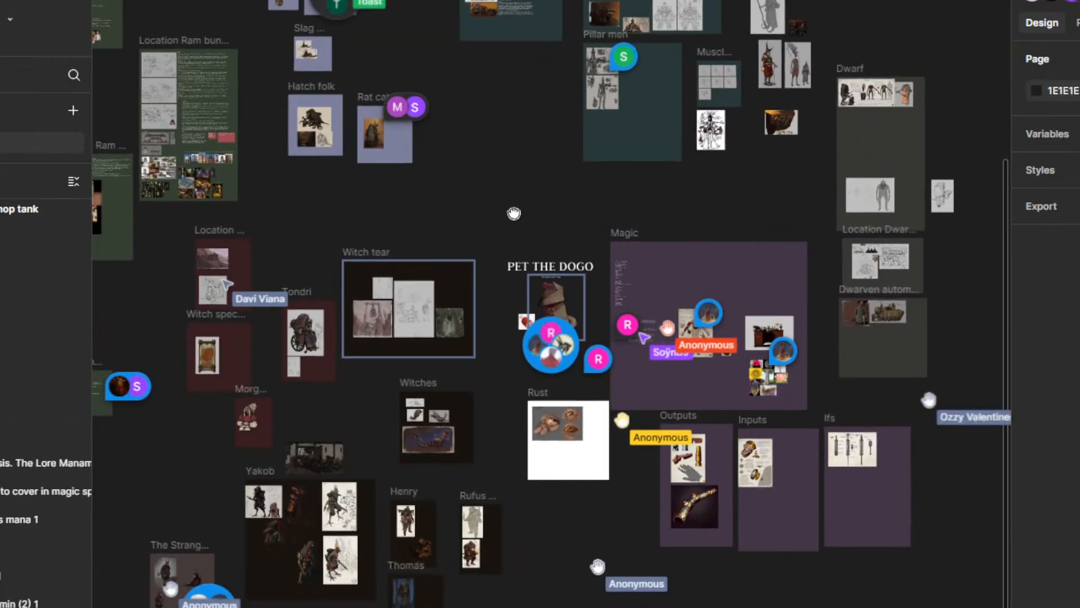
pyautogui.moveTo(514, 213); pyautogui.dragTo(563, 151)
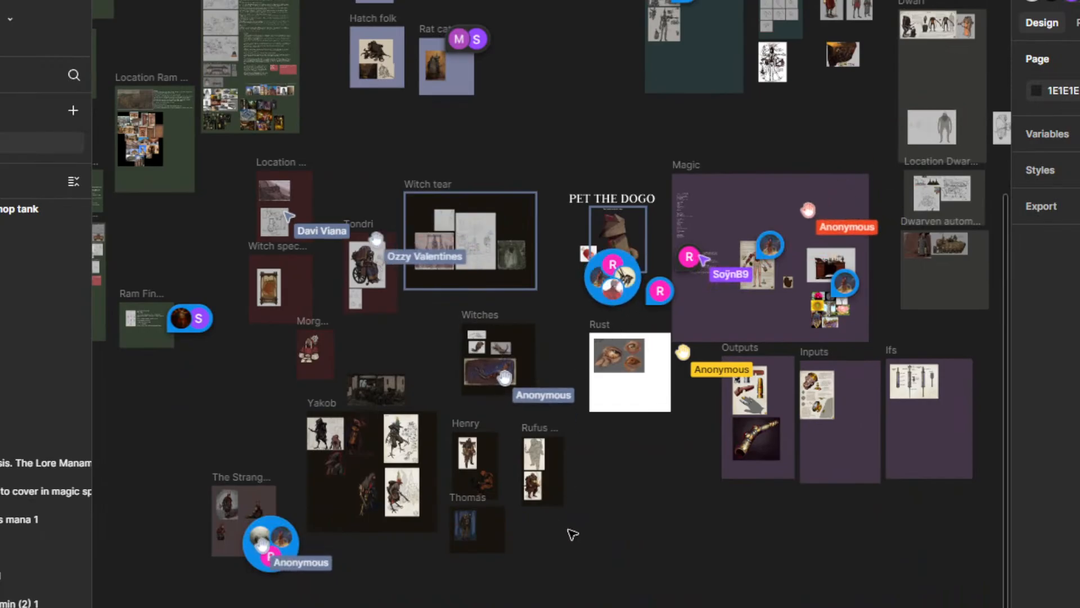
pyautogui.moveTo(590, 540); pyautogui.dragTo(699, 431)
pyautogui.moveTo(635, 29); pyautogui.dragTo(602, 562)
pyautogui.moveTo(644, 461); pyautogui.dragTo(551, 469)
pyautogui.scroll(2, 613, 376)
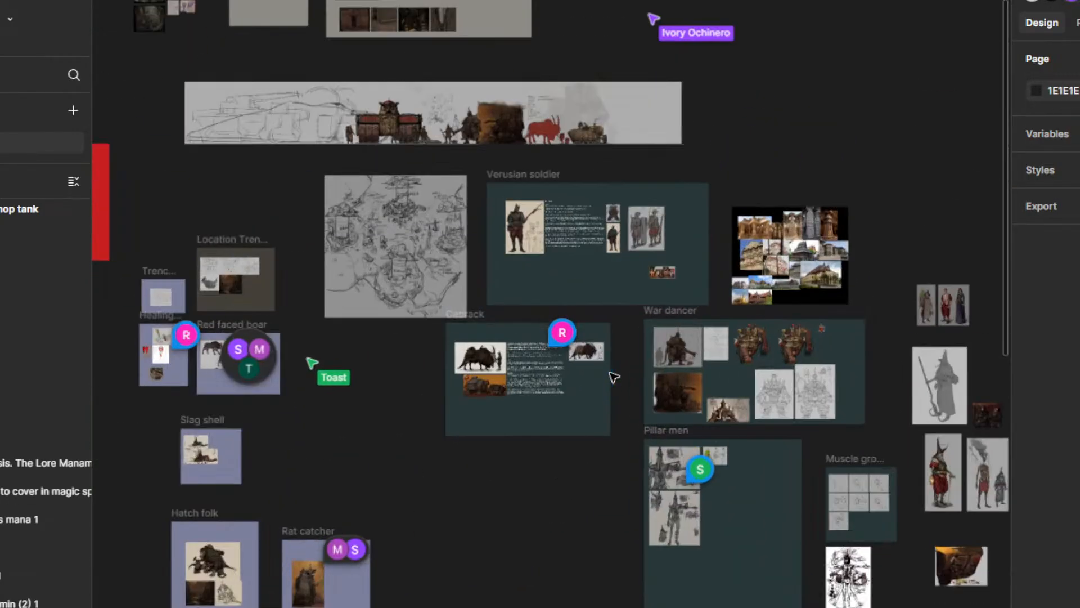
pyautogui.scroll(3, 613, 377)
pyautogui.click(508, 324)
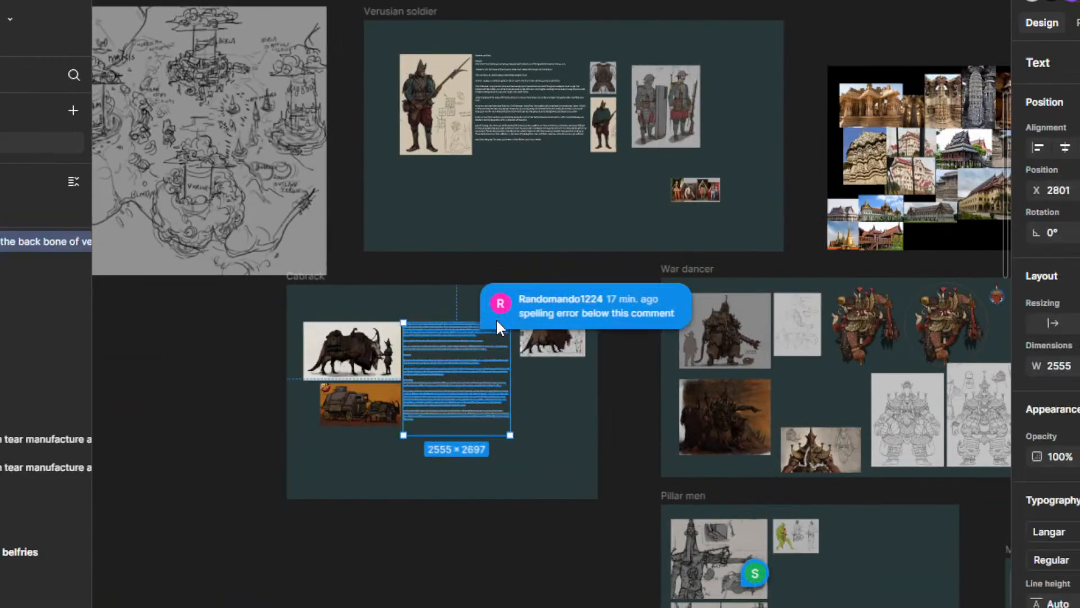
pyautogui.click(495, 316)
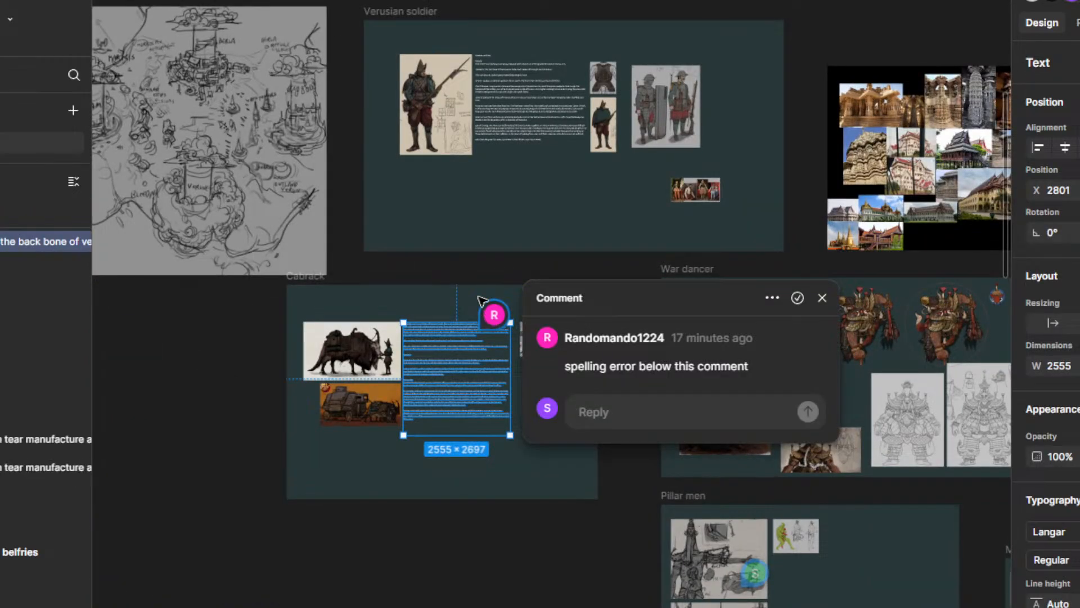
pyautogui.press('Escape')
pyautogui.press('Escape')
# Step: Change "equality" to "equaly" before "thick" in the leather sentence of the Cabrack text
pyautogui.scroll(6, 507, 315)
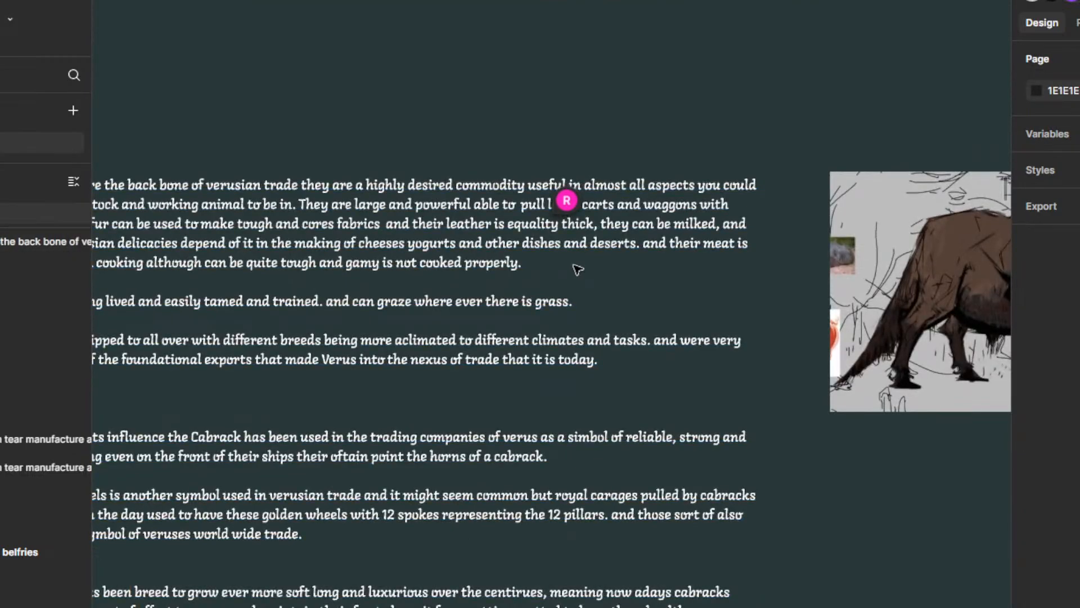
pyautogui.scroll(1, 524, 243)
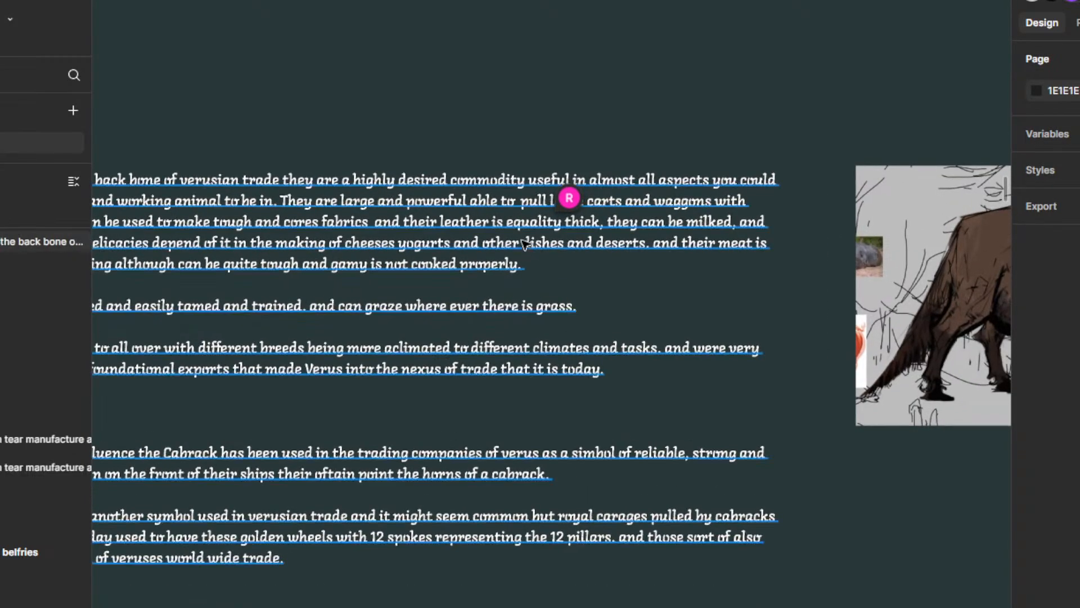
pyautogui.click(557, 236)
pyautogui.doubleClick(563, 223)
pyautogui.click(564, 222)
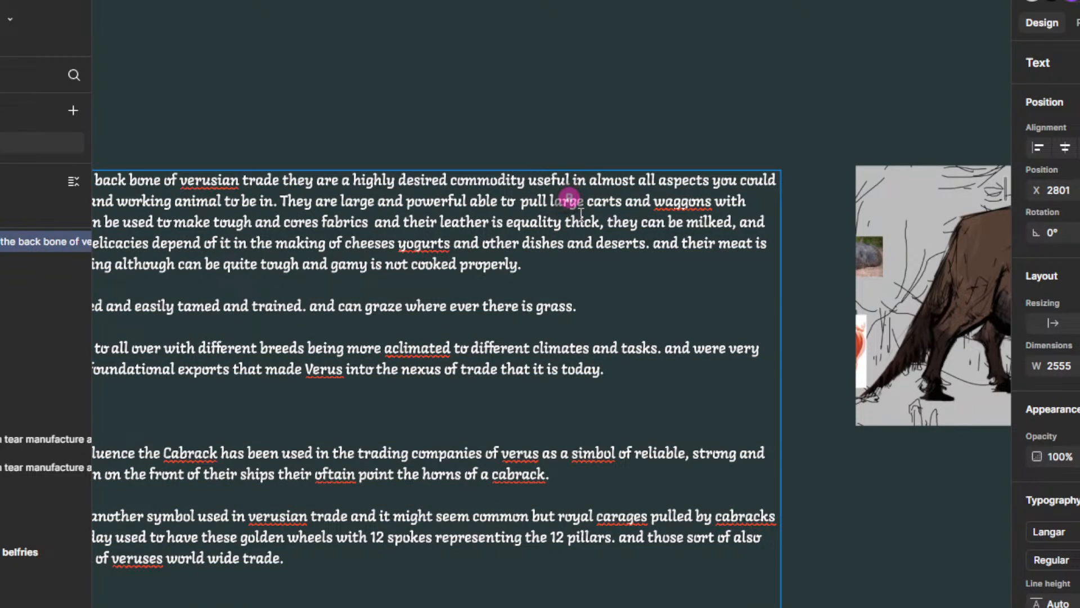
pyautogui.press('BackSpace')
pyautogui.press('BackSpace')
pyautogui.press('BackSpace')
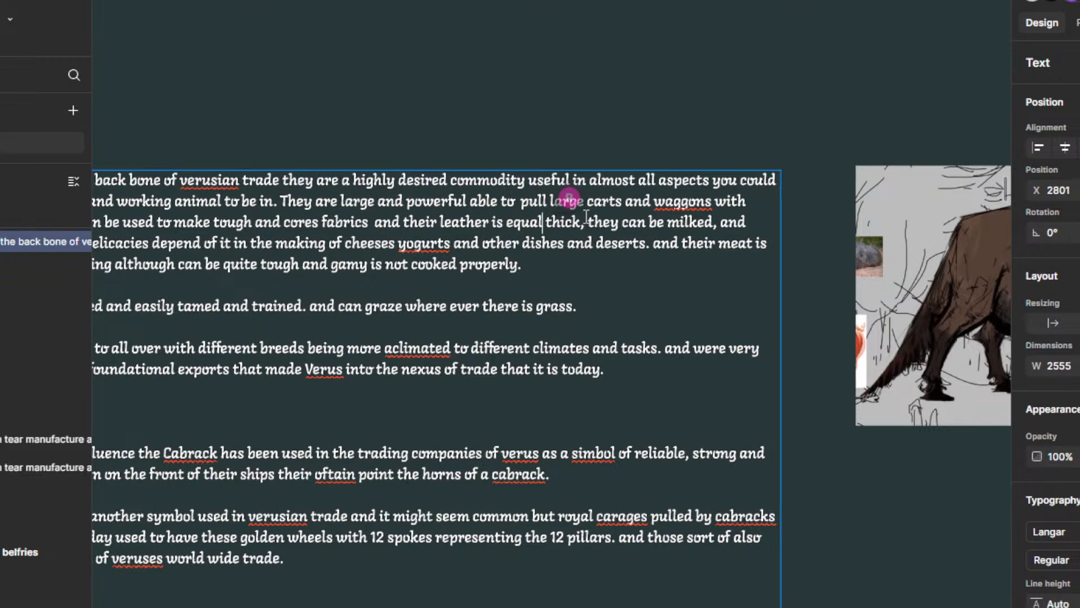
pyautogui.write('y')
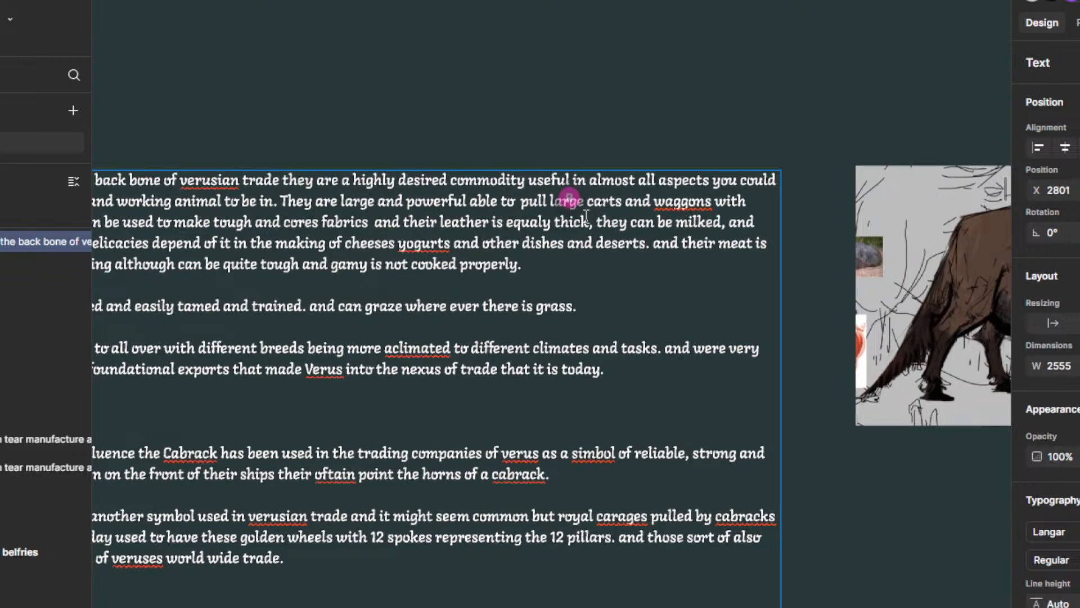
pyautogui.press('Escape')
# Step: Resolve the spelling-error comment on the Cabrack frame
pyautogui.scroll(-10, 646, 140)
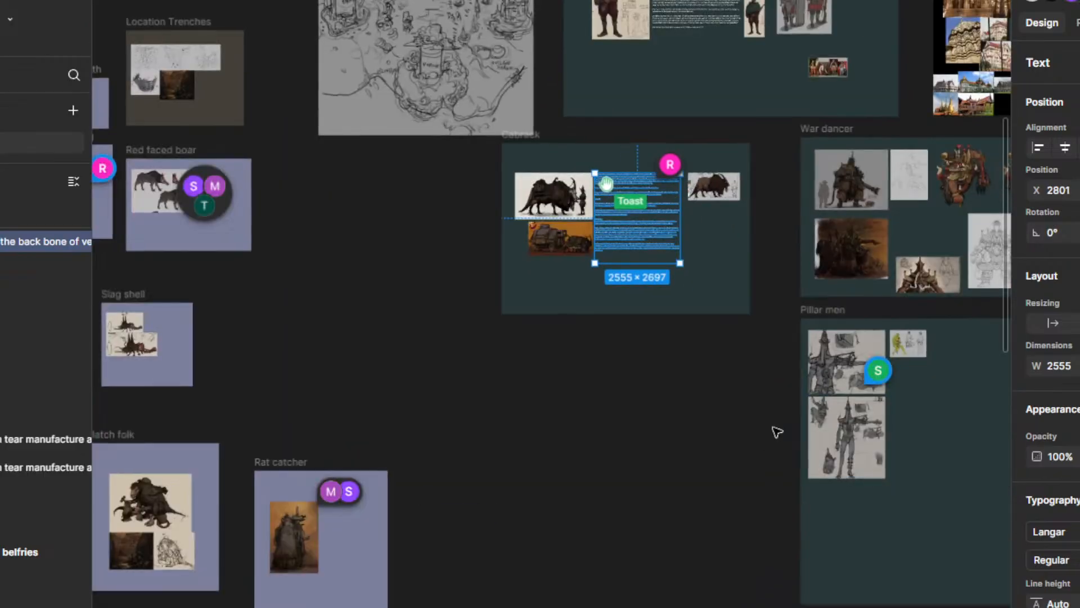
pyautogui.moveTo(777, 432); pyautogui.dragTo(583, 330)
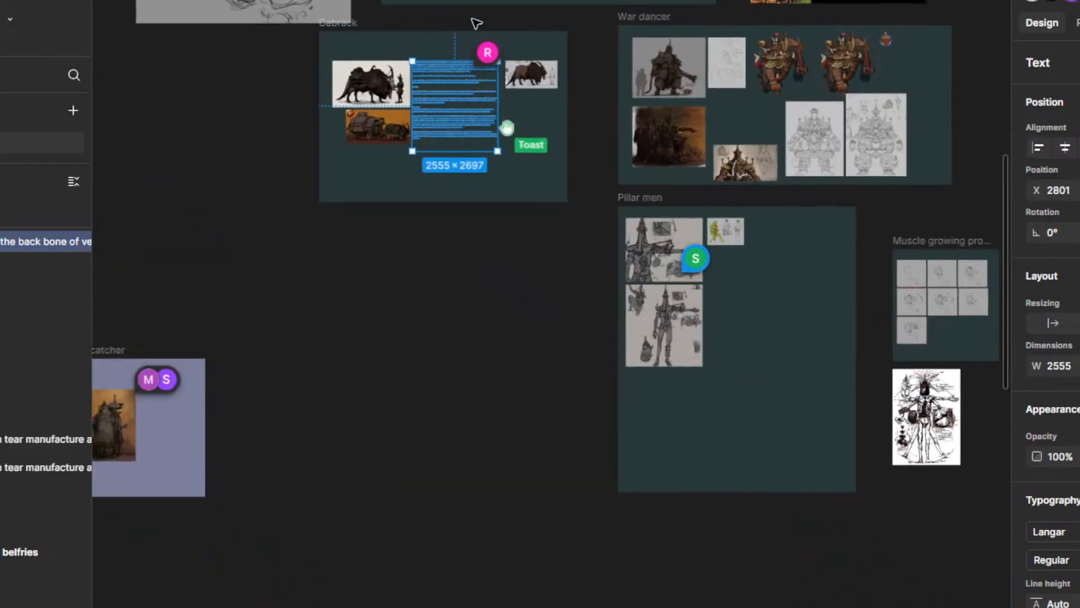
pyautogui.click(487, 48)
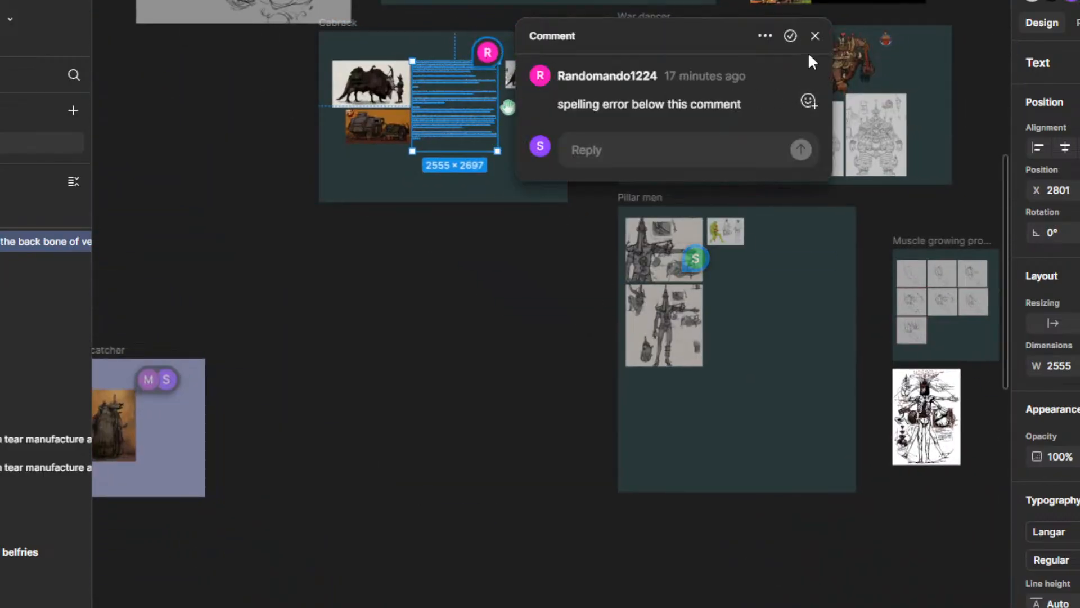
pyautogui.click(790, 36)
# Step: Read the full comment about modified bones on the upper Pillar men sketch and close it
pyautogui.scroll(5, 696, 264)
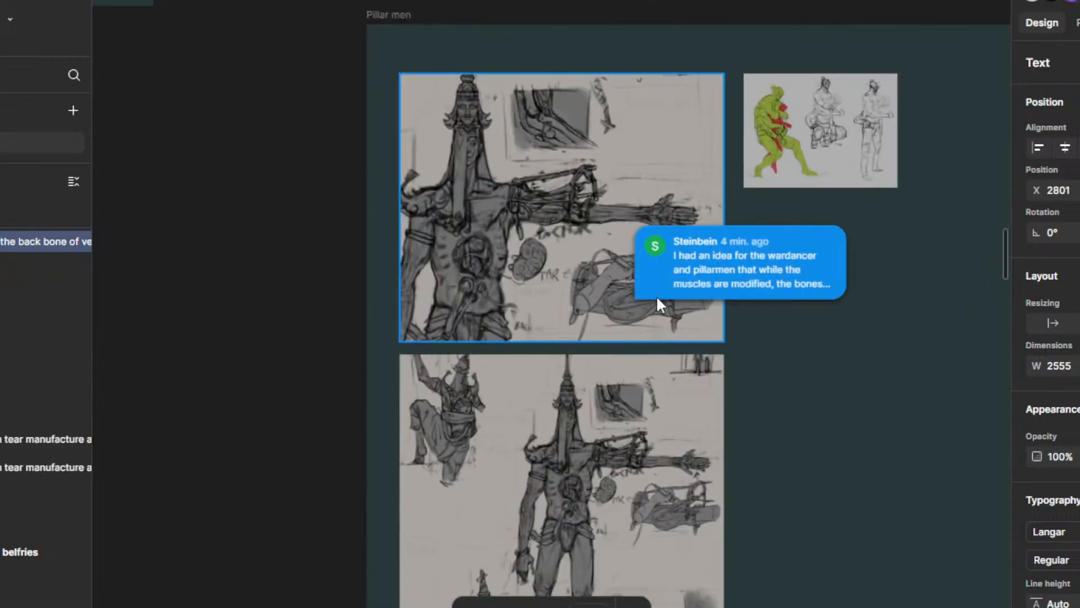
pyautogui.click(657, 298)
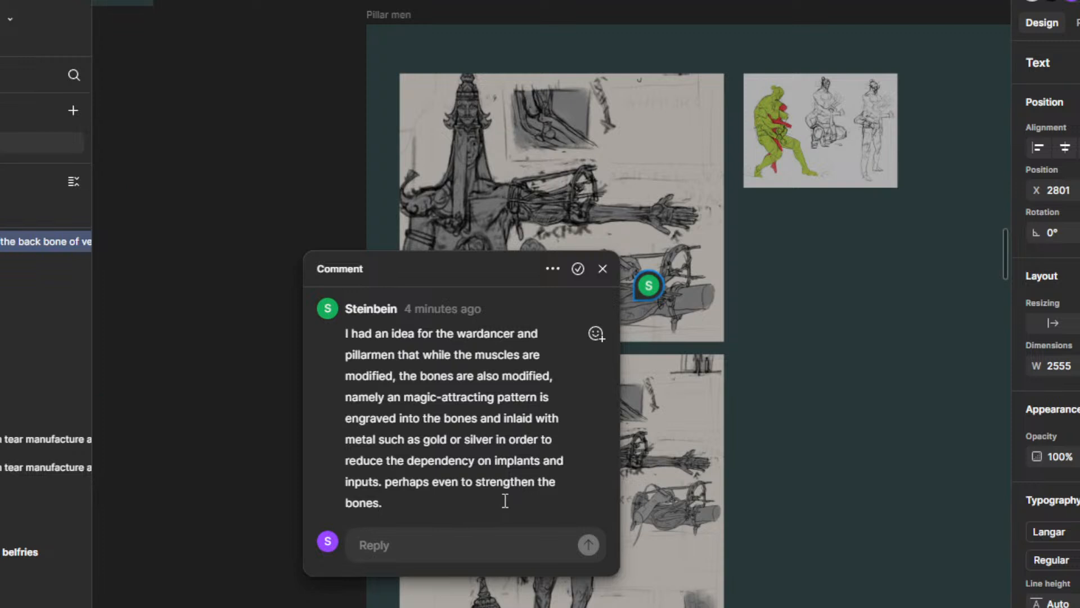
pyautogui.scroll(-1, 596, 332)
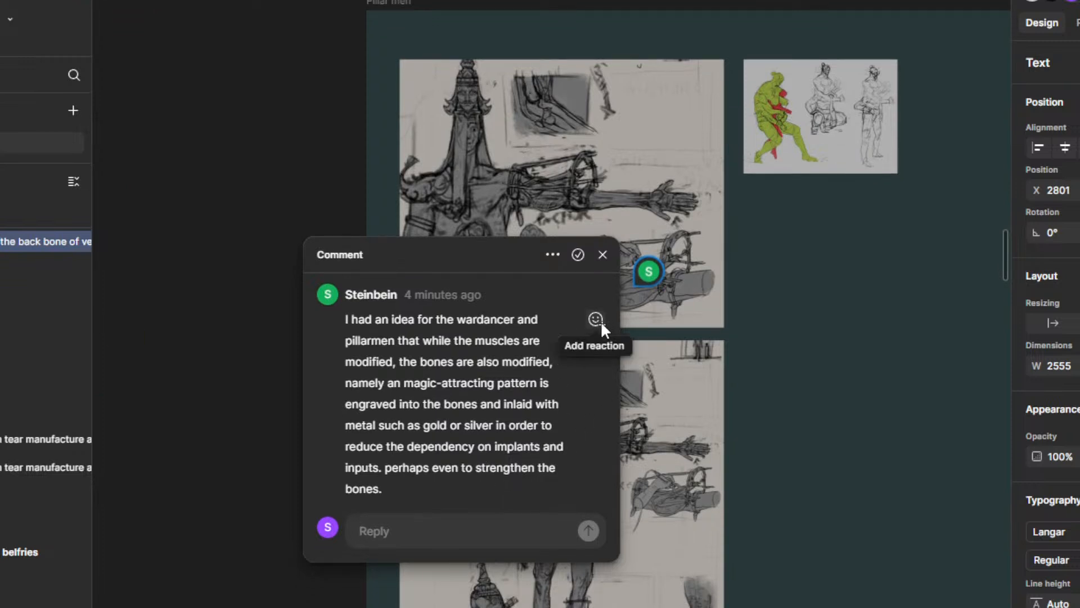
pyautogui.click(797, 352)
# Step: Examine the Pillar men anatomy sketches and the neighbouring war dancer art in light of the bone-modification comment
pyautogui.scroll(-5, 790, 354)
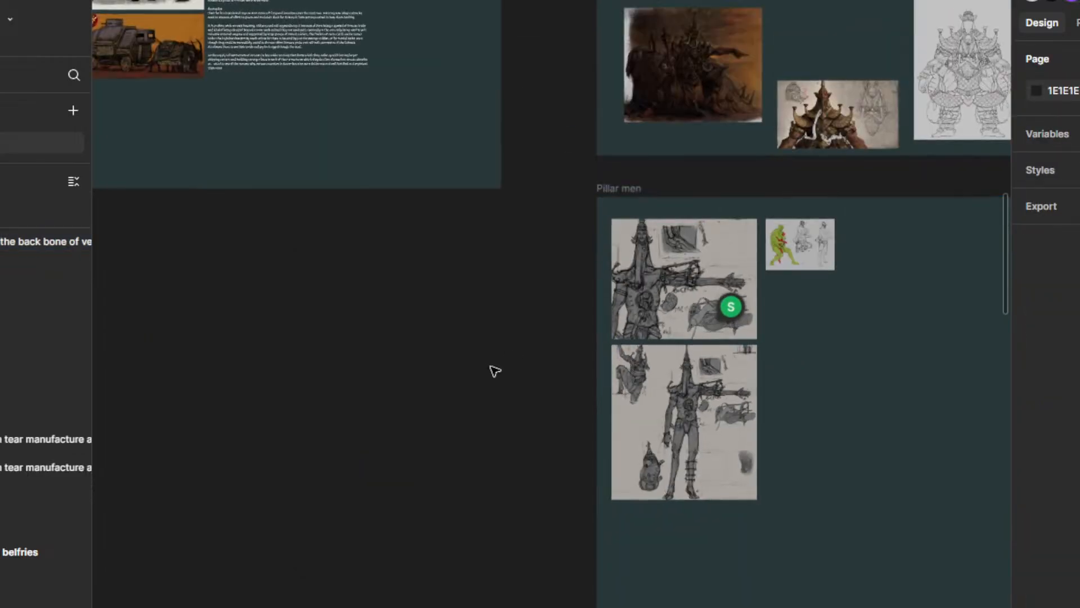
pyautogui.moveTo(494, 369); pyautogui.dragTo(377, 321)
pyautogui.moveTo(424, 402)
pyautogui.mouseDown()
pyautogui.moveTo(415, 467)
pyautogui.moveTo(450, 364)
pyautogui.moveTo(440, 372)
pyautogui.mouseUp()
pyautogui.scroll(-2, 424, 444)
pyautogui.scroll(4, 455, 369)
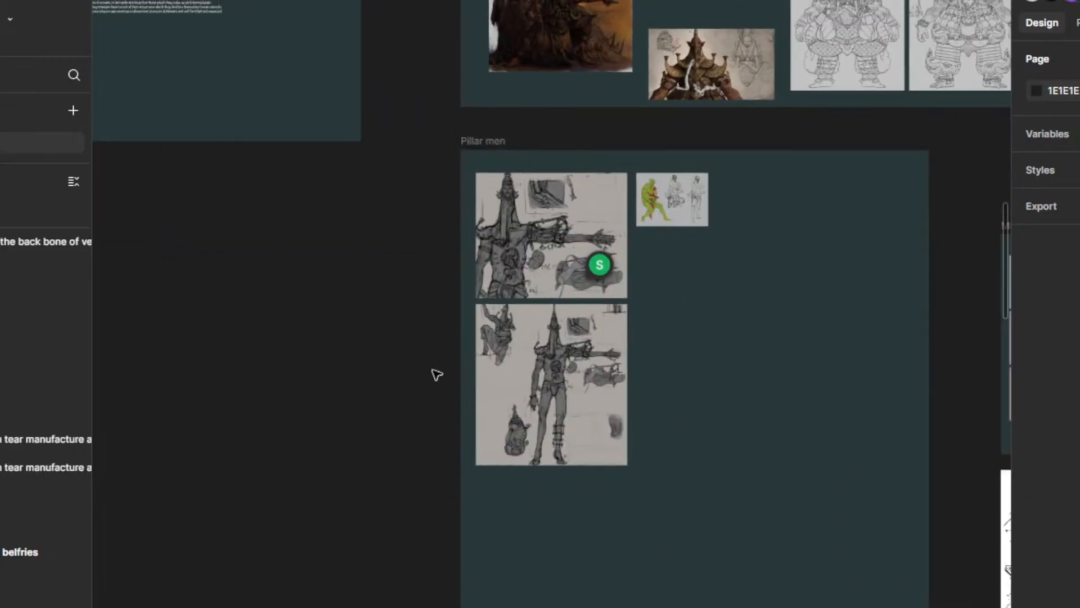
pyautogui.scroll(-2, 585, 307)
pyautogui.scroll(5, 680, 259)
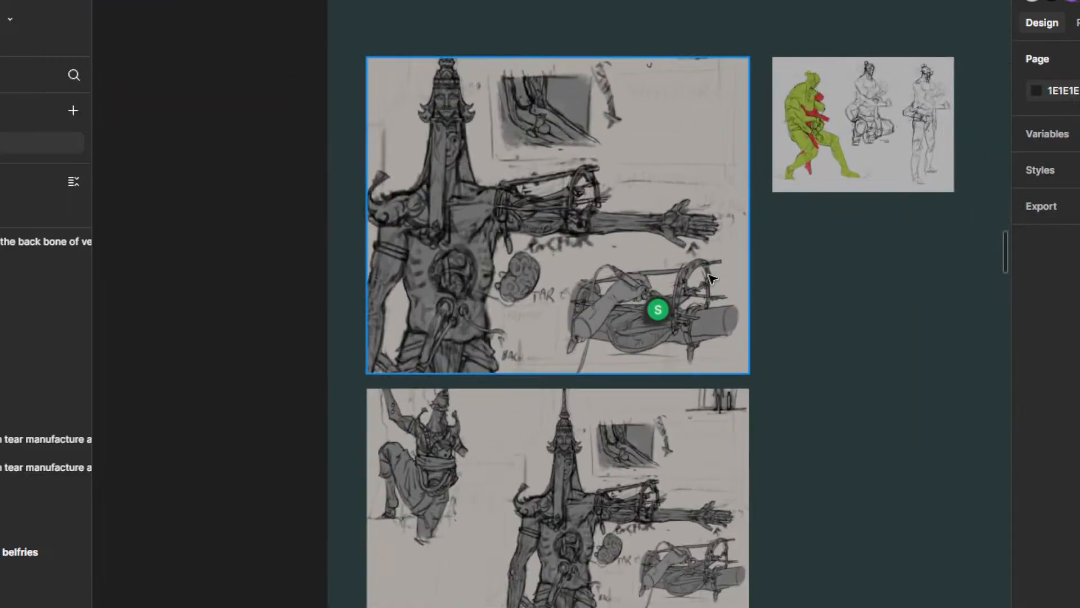
pyautogui.moveTo(299, 294)
pyautogui.mouseDown()
pyautogui.moveTo(282, 369)
pyautogui.moveTo(305, 299)
pyautogui.mouseUp()
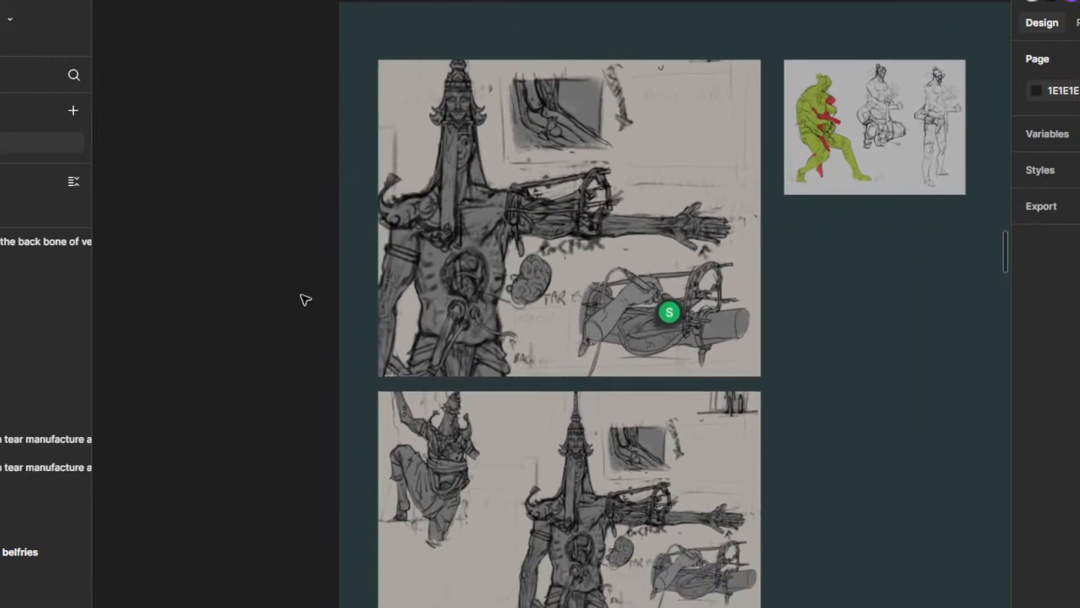
pyautogui.scroll(-3, 403, 306)
pyautogui.scroll(2, 352, 346)
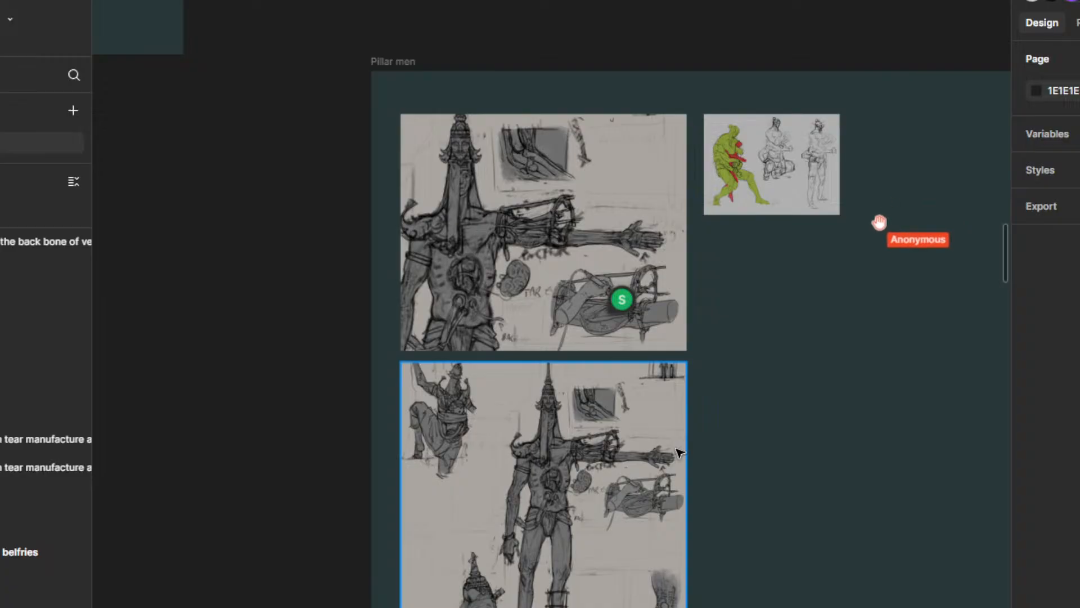
pyautogui.scroll(-3, 754, 371)
pyautogui.moveTo(771, 359); pyautogui.dragTo(750, 402)
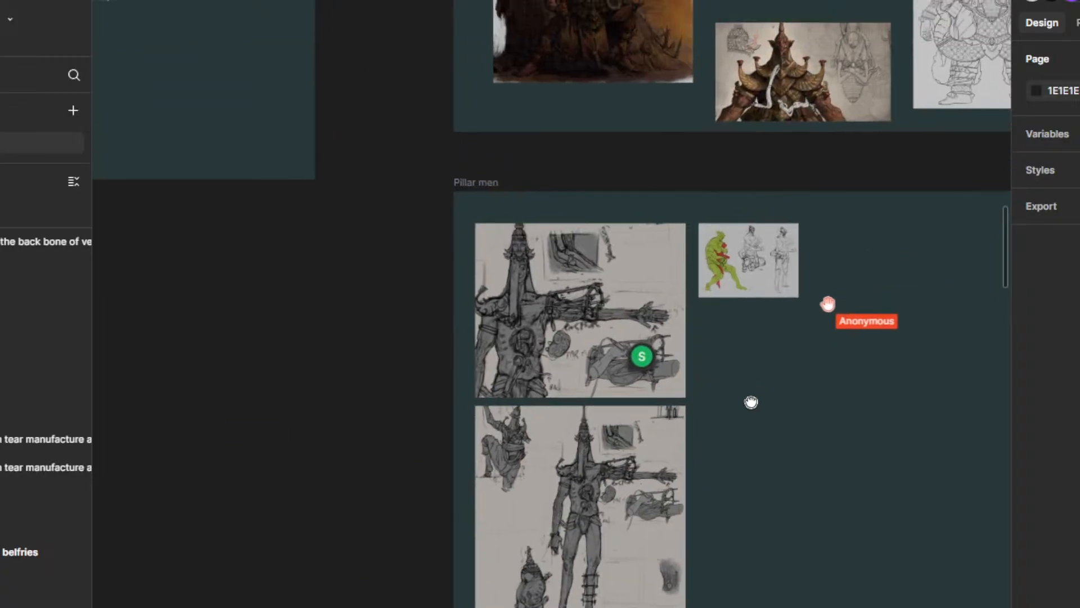
pyautogui.scroll(-3, 752, 402)
pyautogui.scroll(4, 752, 402)
pyautogui.moveTo(617, 347)
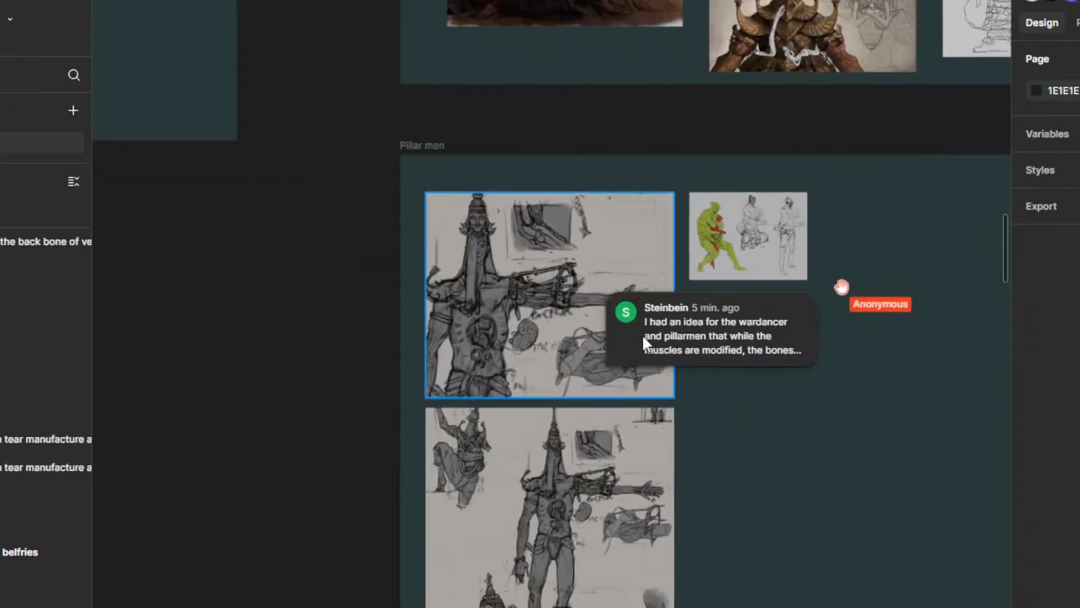
# Step: Reopen the comment about modified bones on the upper Pillar men sketch, reread it and close it
pyautogui.click(634, 319)
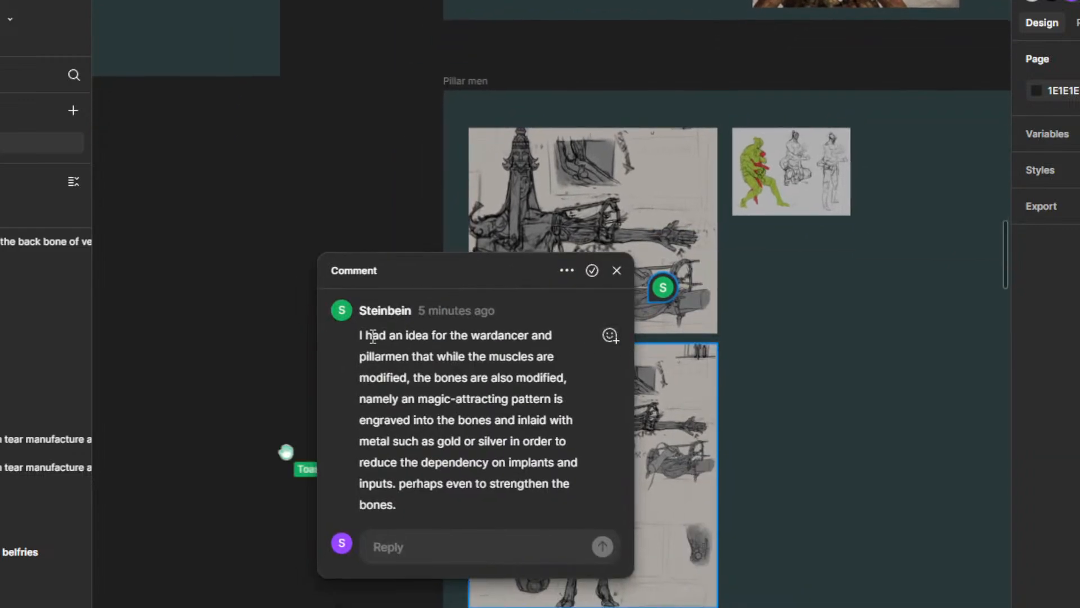
pyautogui.click(284, 327)
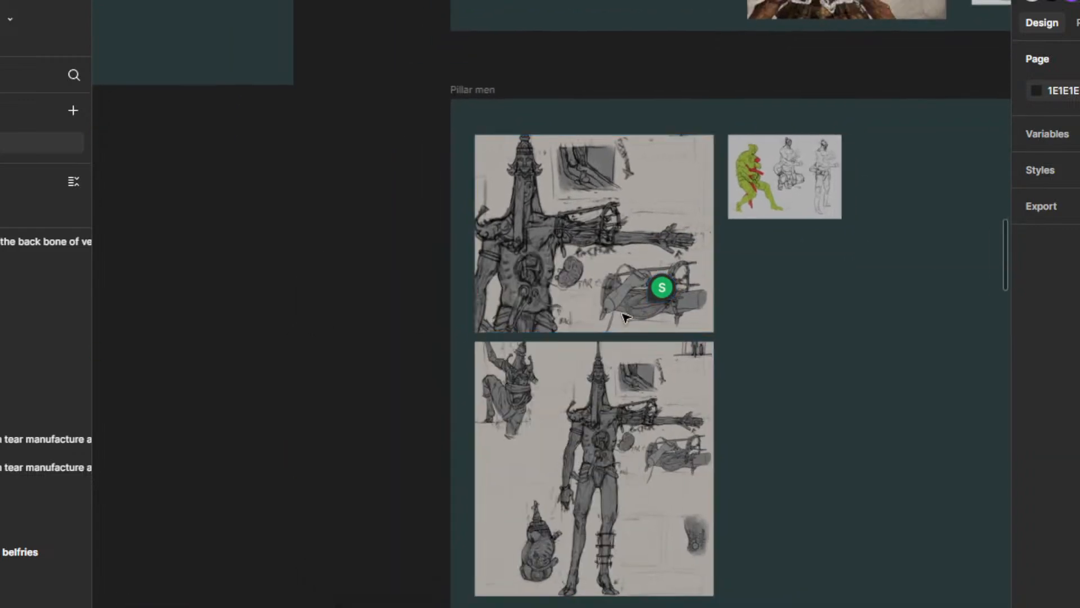
pyautogui.scroll(-3, 634, 251)
pyautogui.moveTo(634, 251)
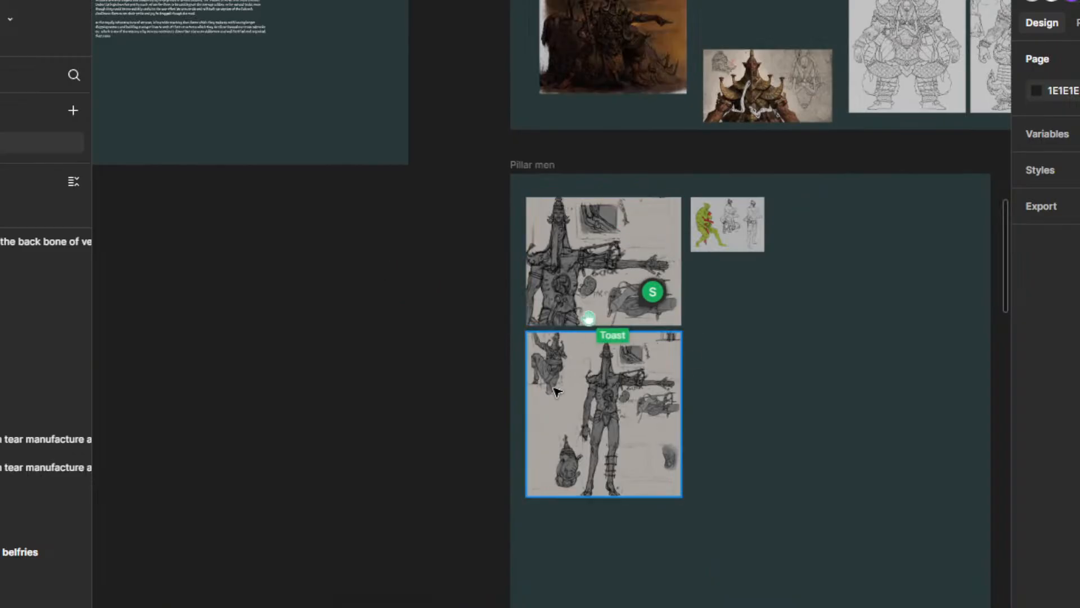
# Step: Examine both Pillar men anatomy sketches closely and alongside the neighbouring war dancer and muscle growing artwork
pyautogui.moveTo(472, 311); pyautogui.dragTo(393, 343)
pyautogui.scroll(1, 444, 348)
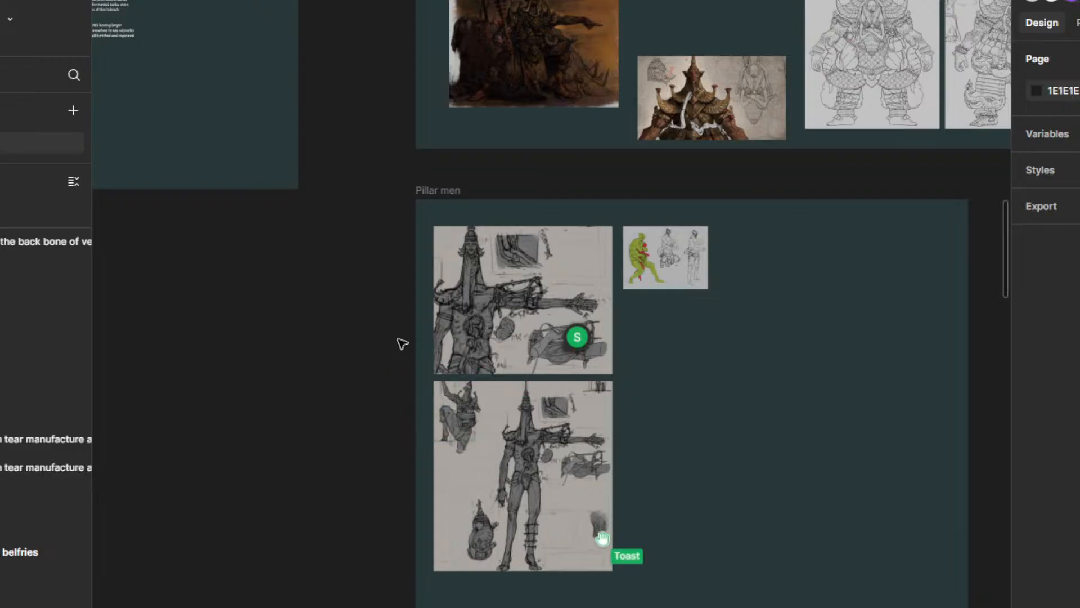
pyautogui.scroll(3, 405, 337)
pyautogui.moveTo(377, 337); pyautogui.dragTo(350, 293)
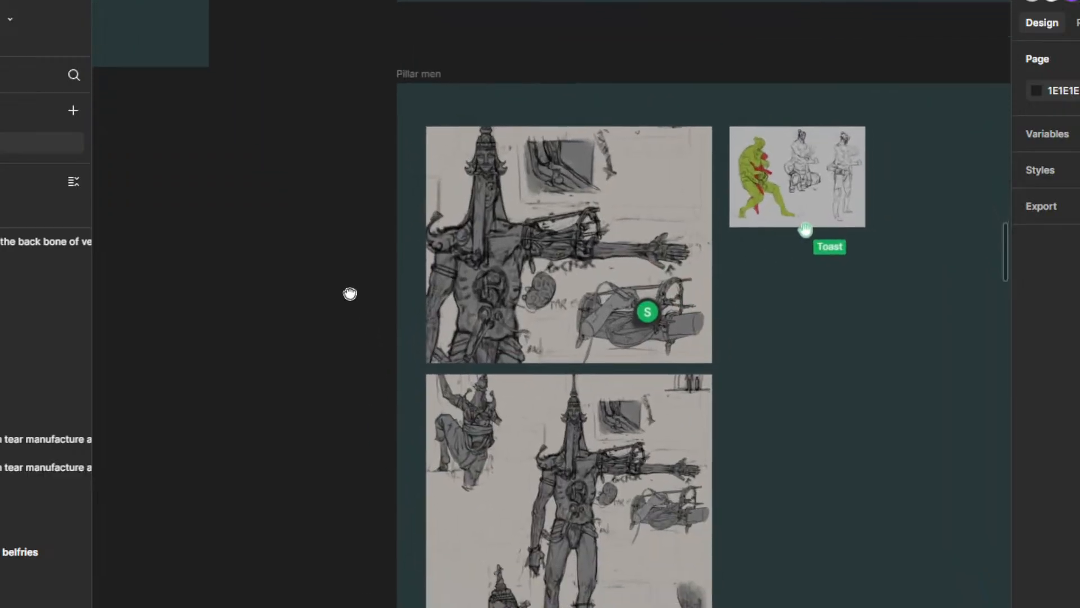
pyautogui.scroll(-2, 350, 293)
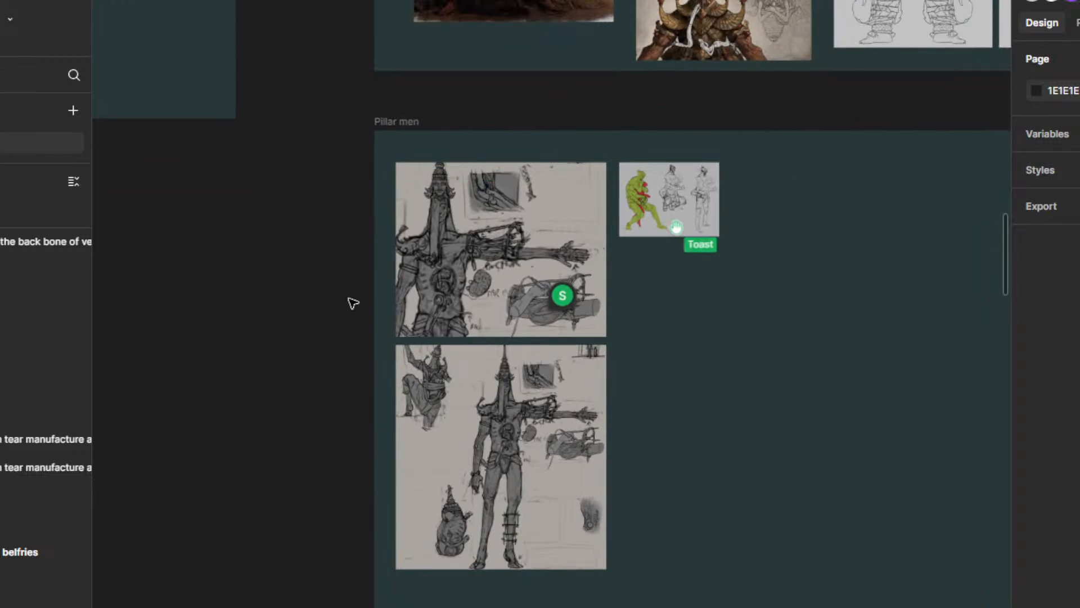
pyautogui.scroll(3, 349, 281)
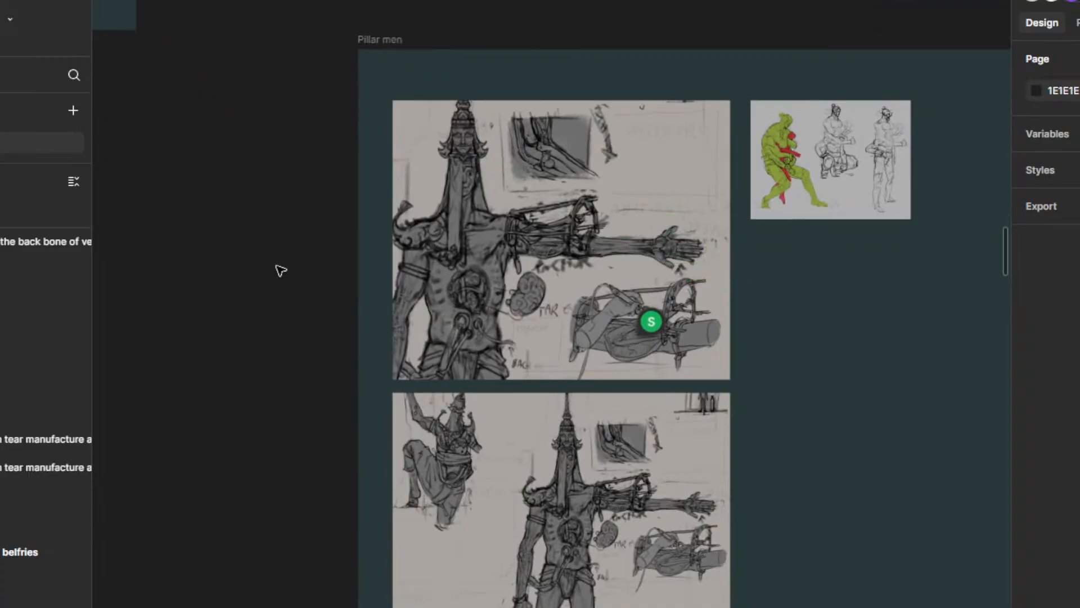
pyautogui.scroll(-3, 276, 265)
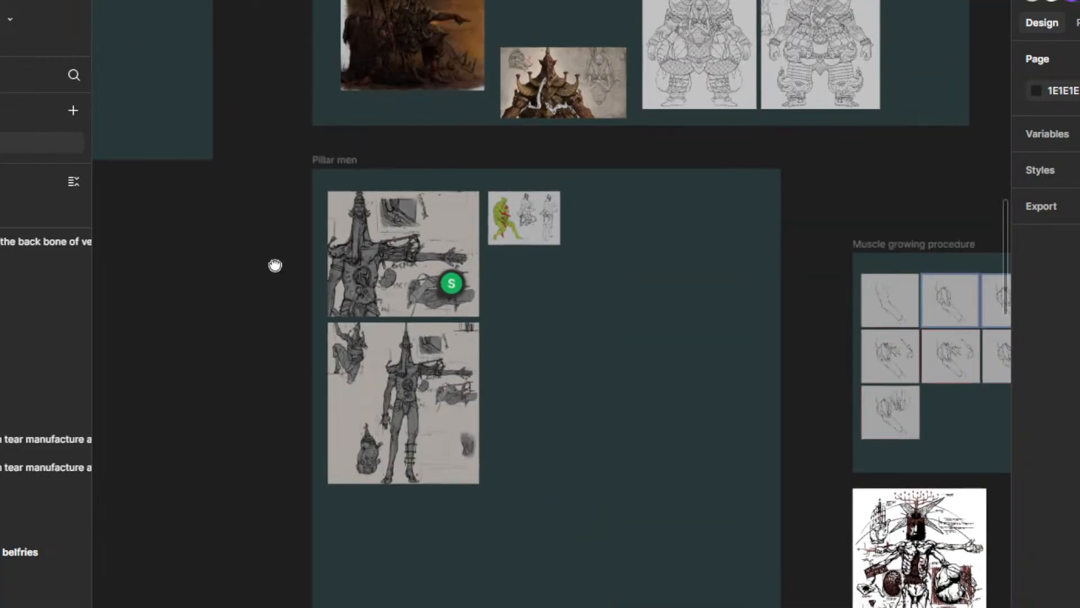
pyautogui.moveTo(276, 265); pyautogui.dragTo(331, 323)
pyautogui.scroll(3, 322, 345)
pyautogui.moveTo(393, 335); pyautogui.dragTo(236, 297)
pyautogui.scroll(1, 266, 309)
pyautogui.scroll(-2, 256, 346)
pyautogui.scroll(-3, 334, 377)
pyautogui.scroll(1, 321, 381)
pyautogui.scroll(3, 328, 378)
pyautogui.scroll(1, 288, 329)
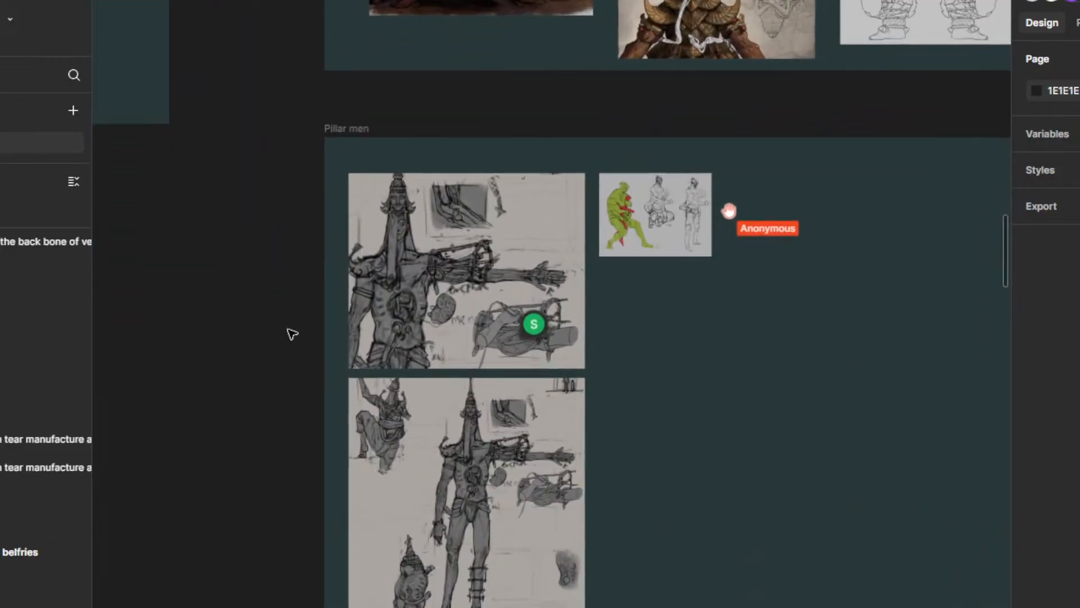
pyautogui.moveTo(289, 329); pyautogui.dragTo(290, 367)
pyautogui.scroll(-1, 294, 350)
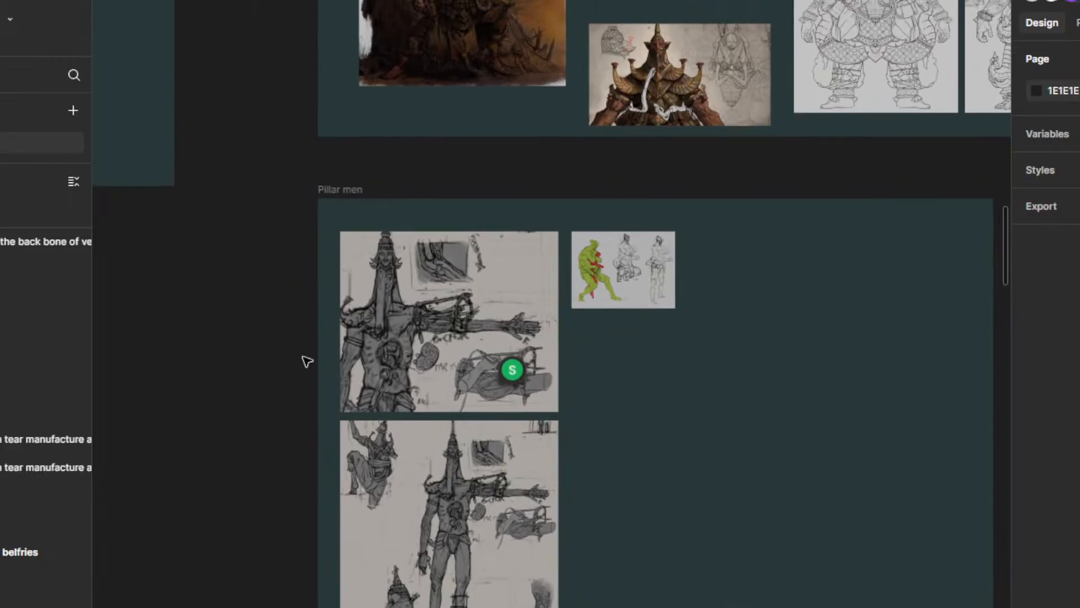
# Step: Resolve the comment about engraved and metal-inlaid bones on the upper Pillar men sketch
pyautogui.scroll(2, 448, 355)
pyautogui.click(523, 365)
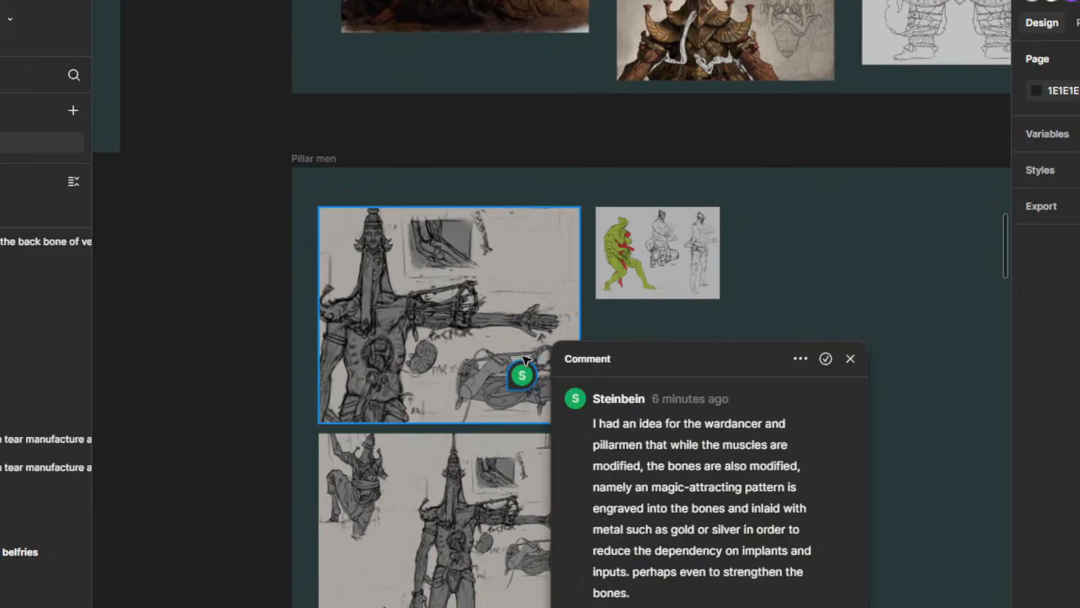
pyautogui.click(825, 358)
# Step: Read and resolve the comment in the Magic frame asking about density in stretched limbs
pyautogui.scroll(-6, 694, 345)
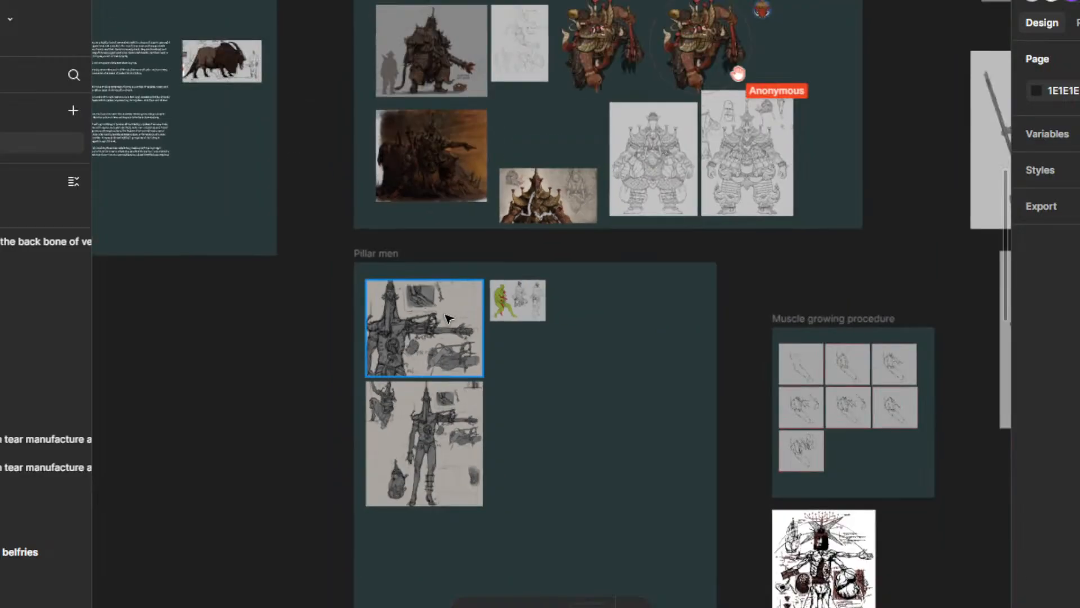
pyautogui.moveTo(330, 357); pyautogui.dragTo(440, 227)
pyautogui.scroll(-10, 699, 405)
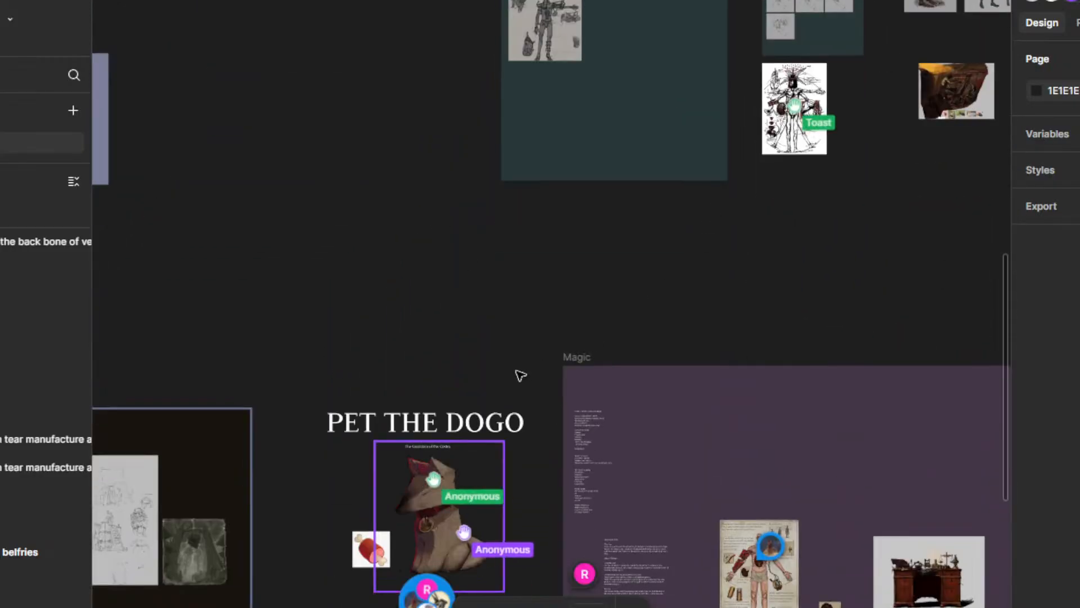
pyautogui.hscroll(-3, 518, 374)
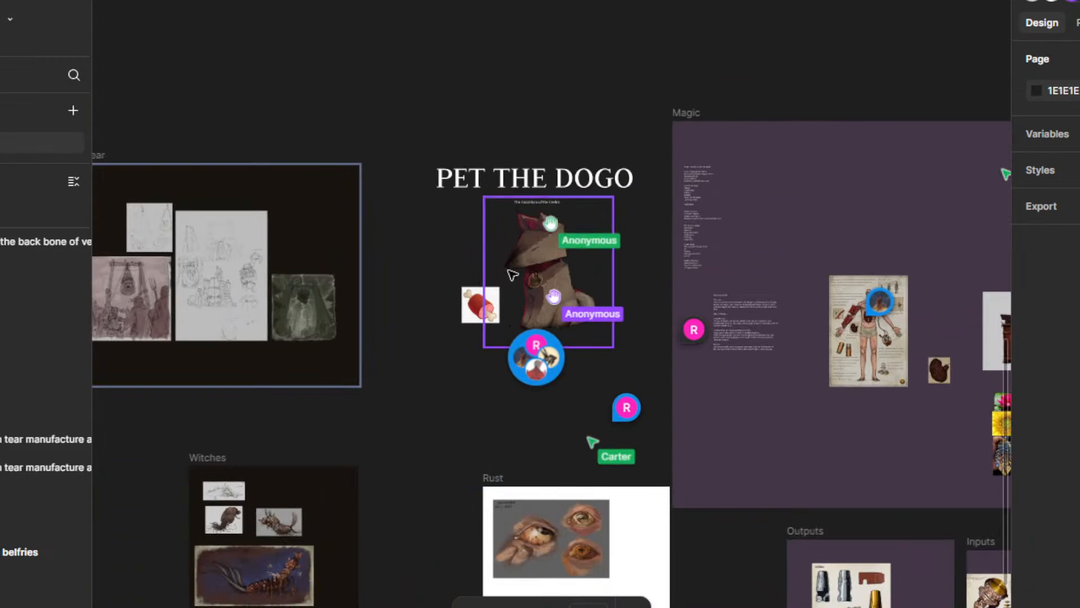
pyautogui.moveTo(696, 330)
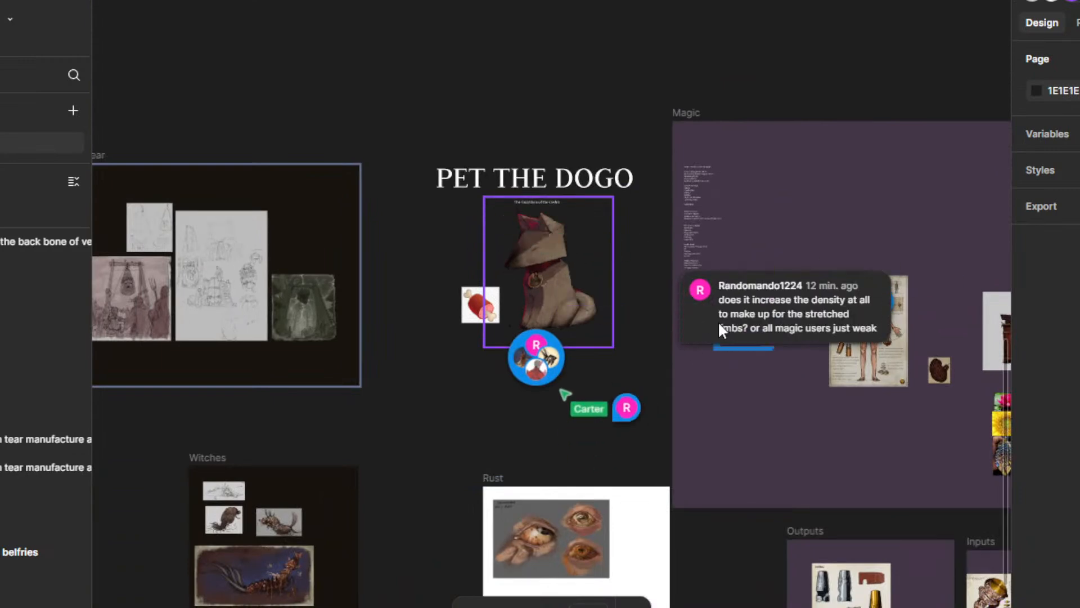
pyautogui.click(715, 323)
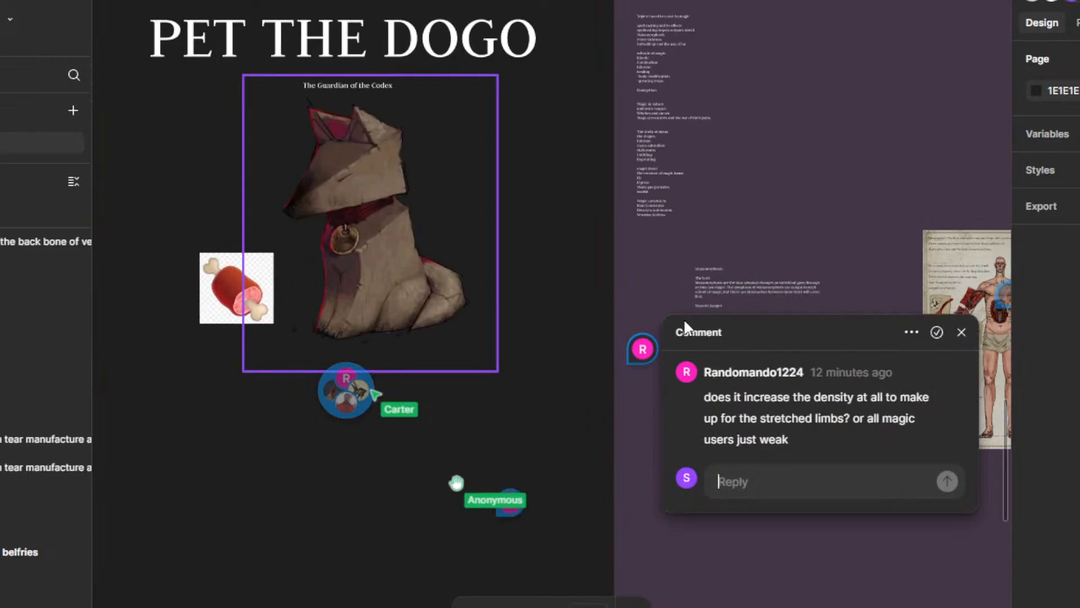
pyautogui.click(939, 334)
# Step: Extend the Manamorphosis text box in the Magic frame downwards to make room below the Tar eye paragraph
pyautogui.moveTo(666, 423); pyautogui.dragTo(512, 411)
pyautogui.scroll(4, 585, 309)
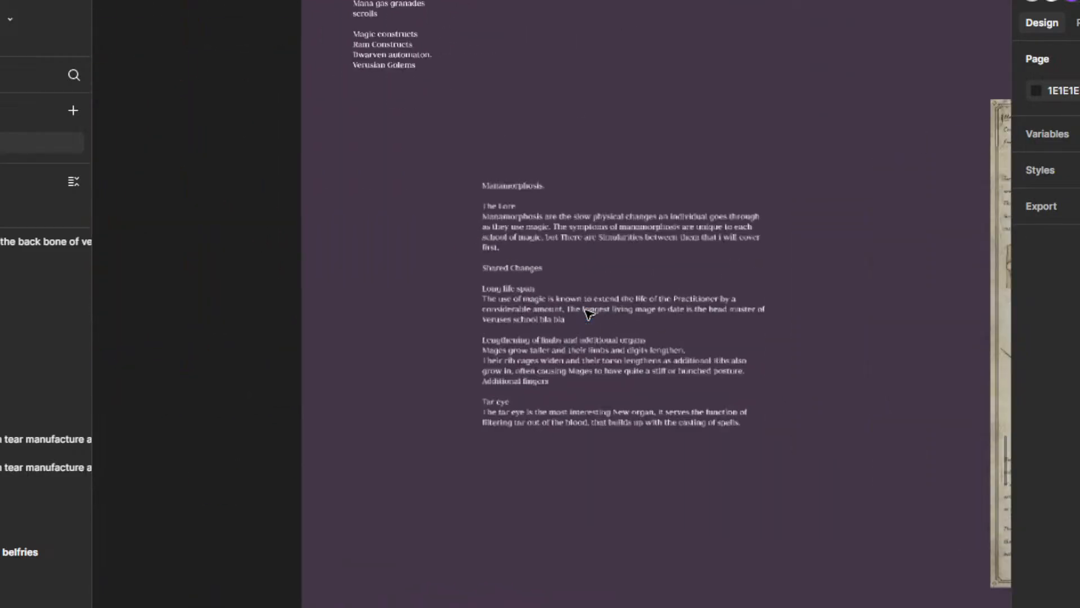
pyautogui.click(527, 292)
pyautogui.click(517, 461)
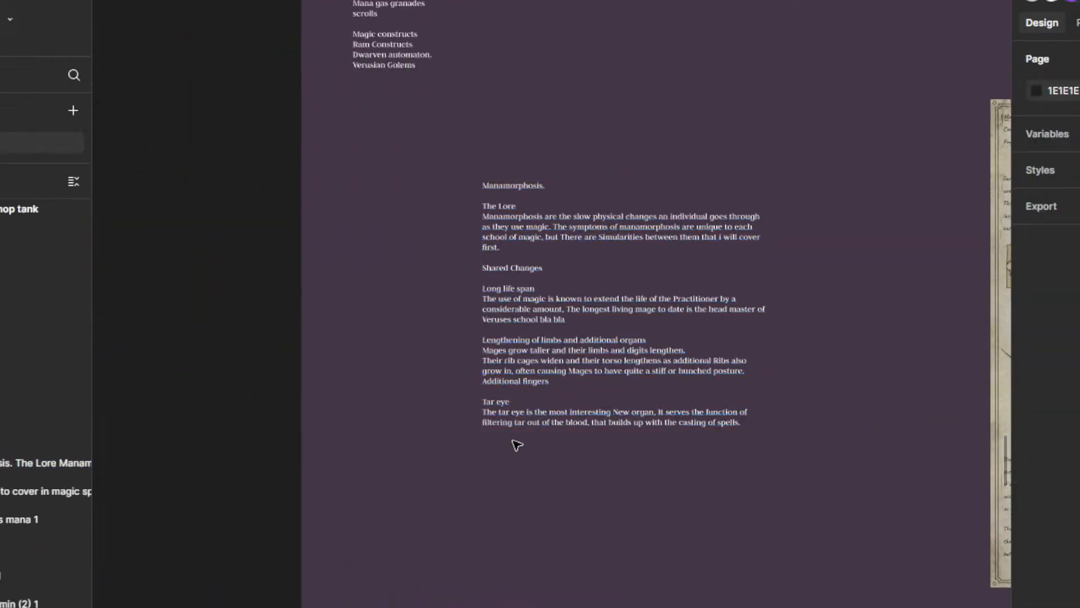
pyautogui.click(762, 426)
pyautogui.moveTo(695, 432); pyautogui.dragTo(665, 602)
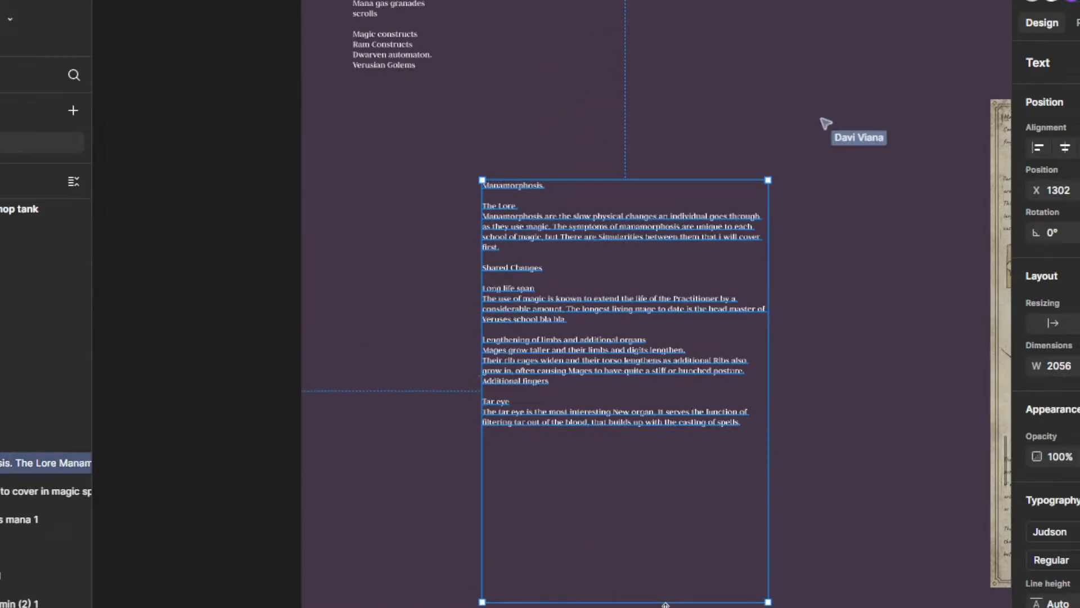
# Step: Add the line "Magic School specific Manamorphosis." below the Tar eye paragraph, separated by a blank line
pyautogui.click(511, 454)
pyautogui.click(749, 428)
pyautogui.click(743, 427)
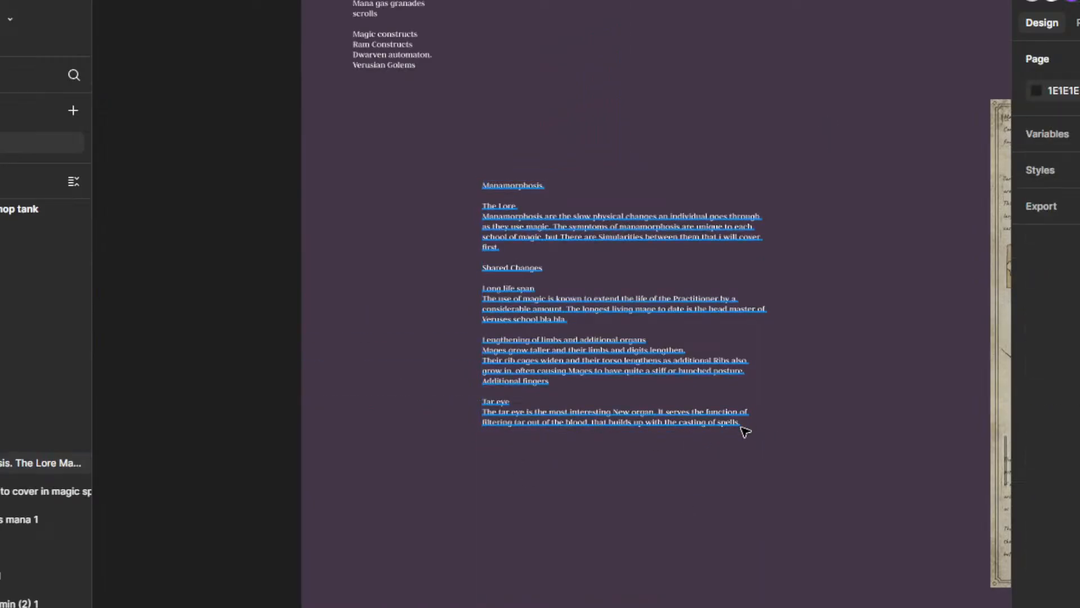
pyautogui.doubleClick(738, 424)
pyautogui.click(744, 425)
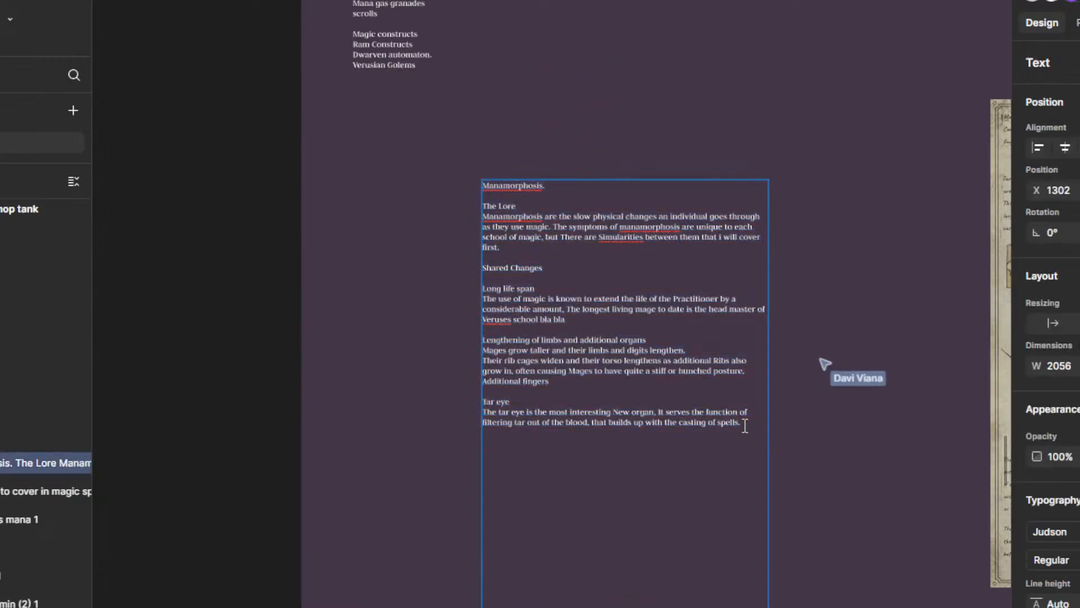
pyautogui.press('Return')
pyautogui.press('Return')
pyautogui.write('S')
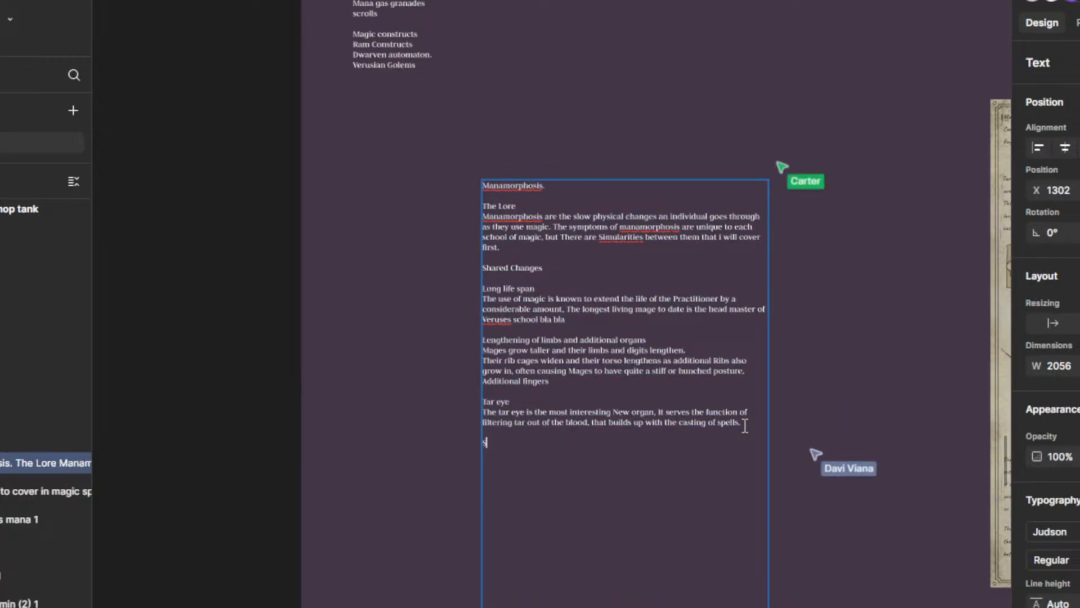
pyautogui.write('Magic')
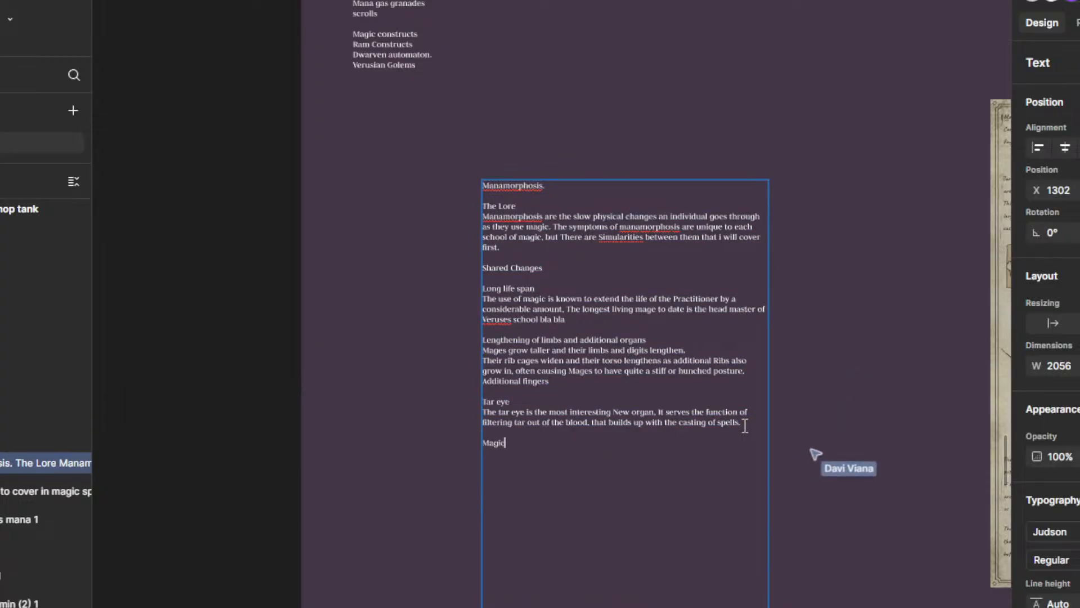
pyautogui.write(' School')
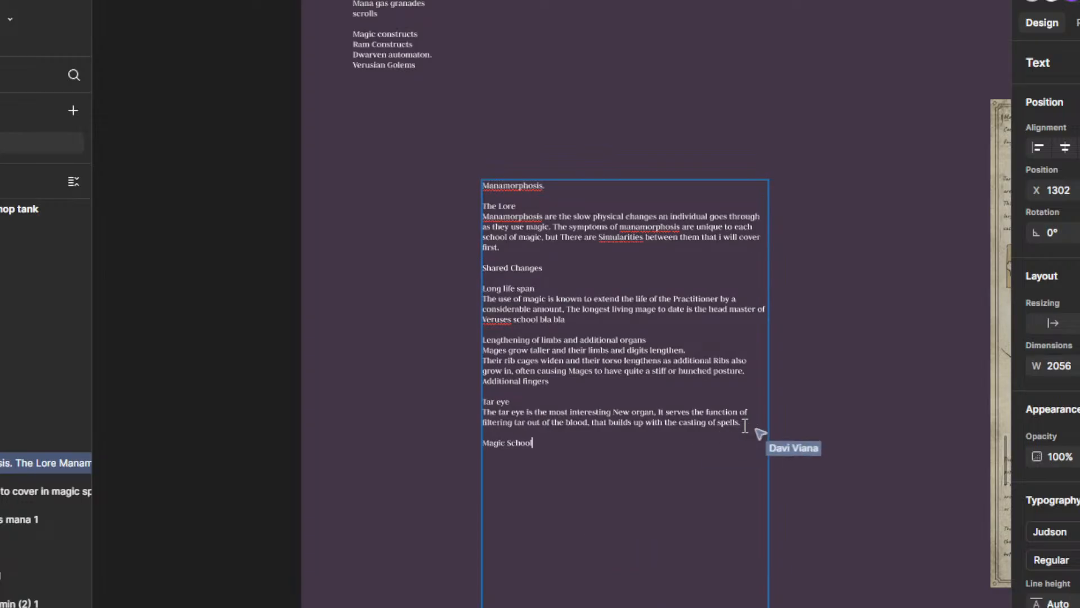
pyautogui.write(' specific Manan')
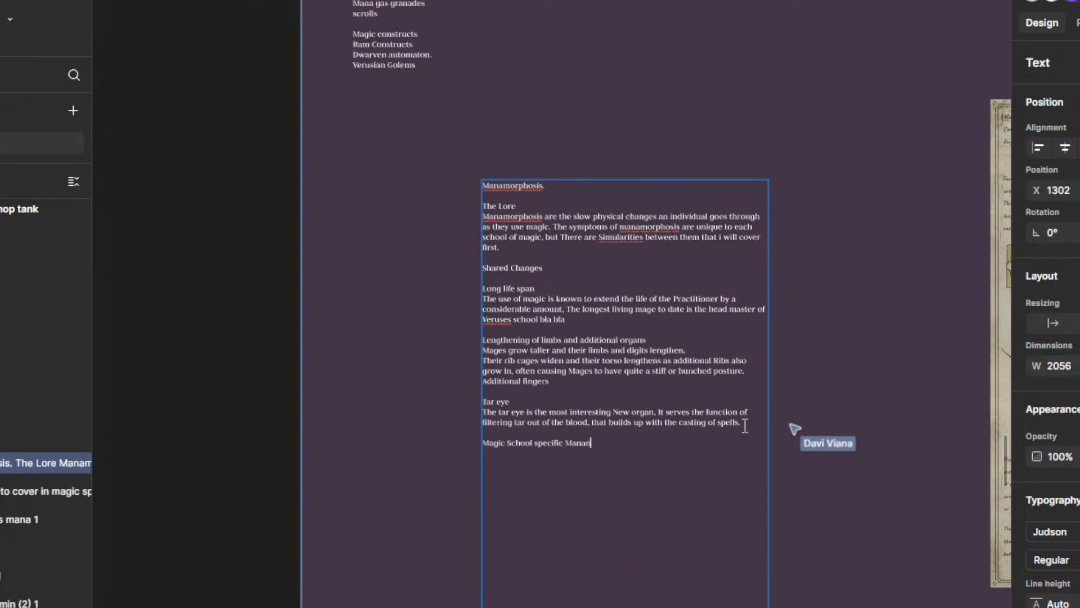
pyautogui.press('BackSpace')
pyautogui.press('BackSpace')
pyautogui.press('BackSpace')
pyautogui.write('n')
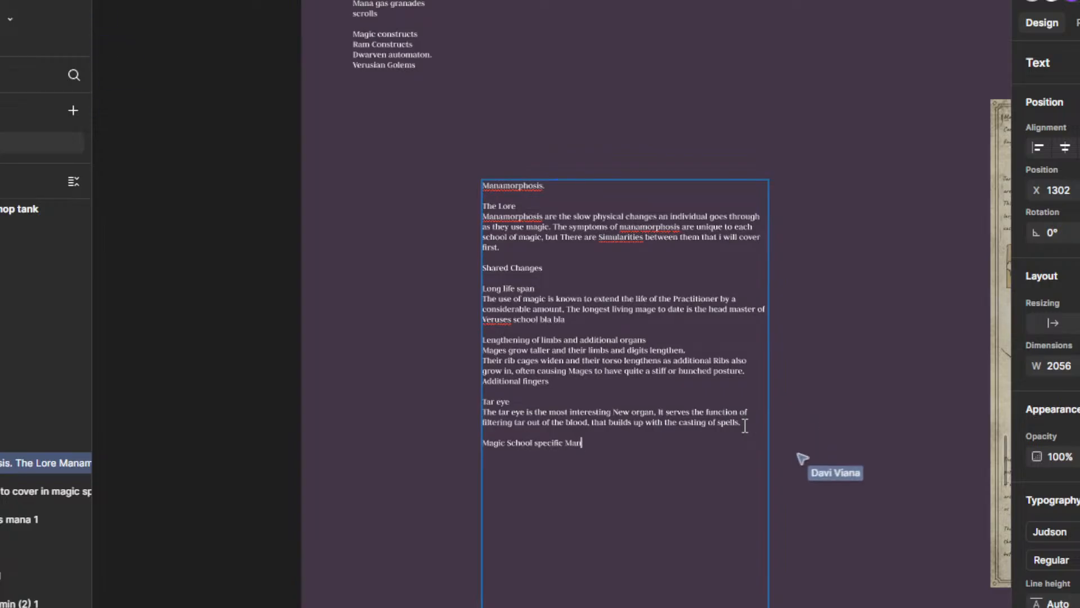
pyautogui.write('amorphosis')
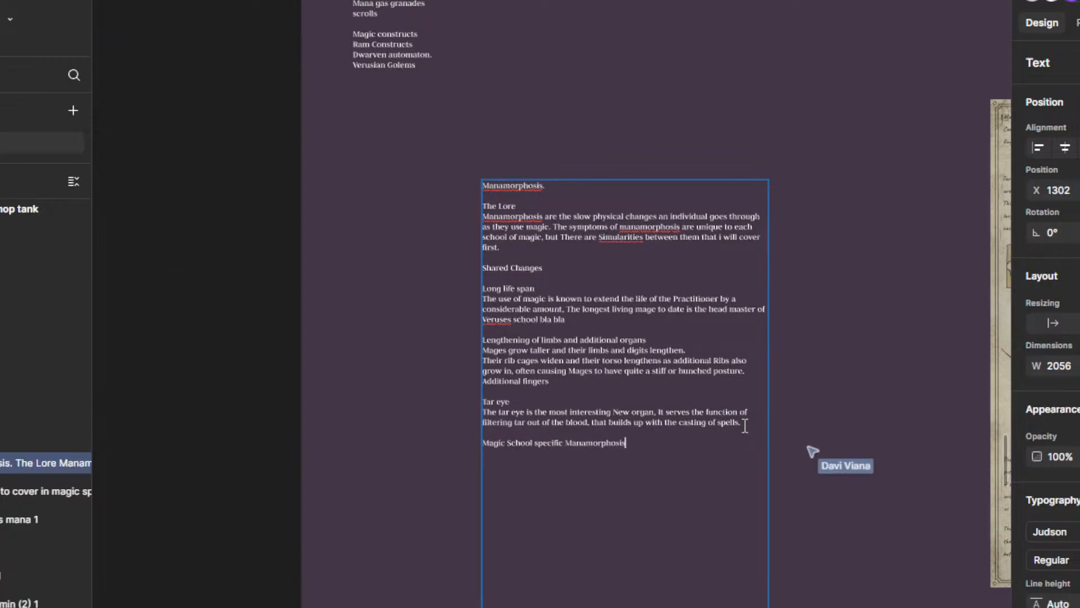
pyautogui.scroll(3, 678, 502)
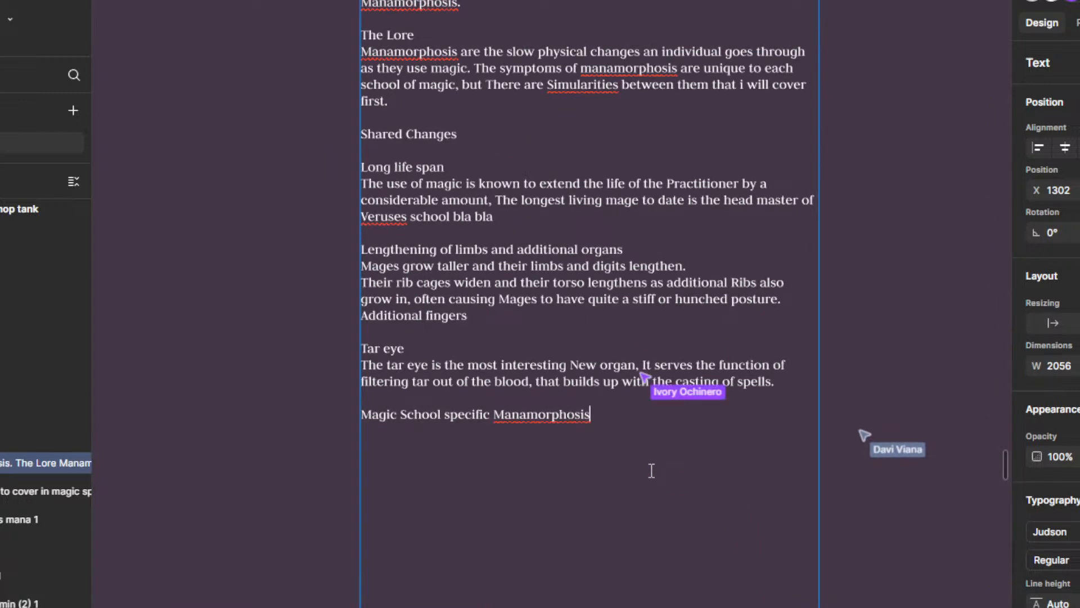
pyautogui.write('.')
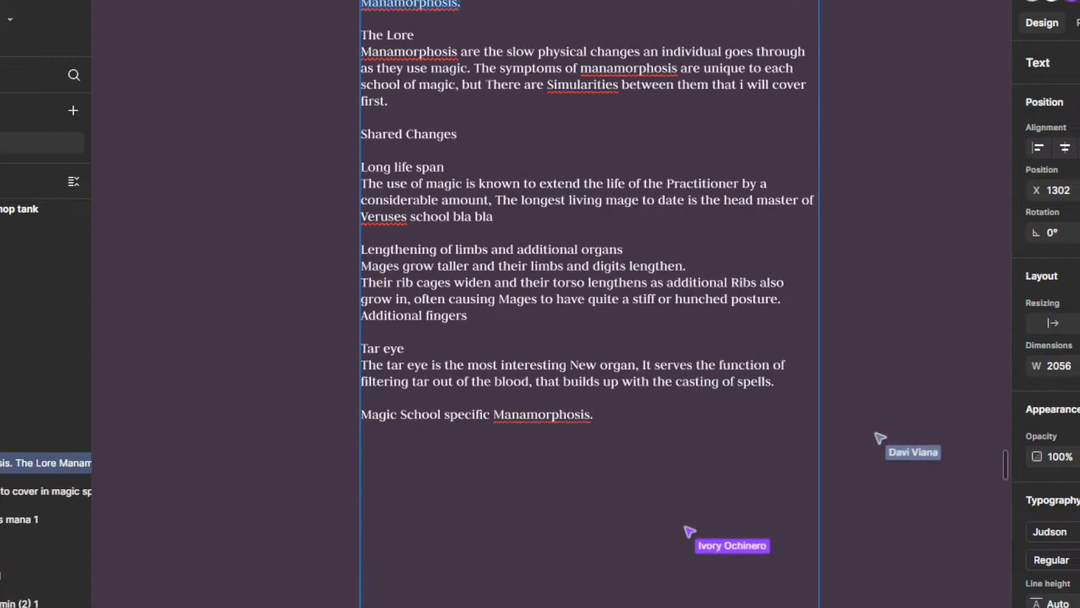
# Step: Make the opening "Manamorphosis." heading of the lore text bold
pyautogui.click(1078, 561)
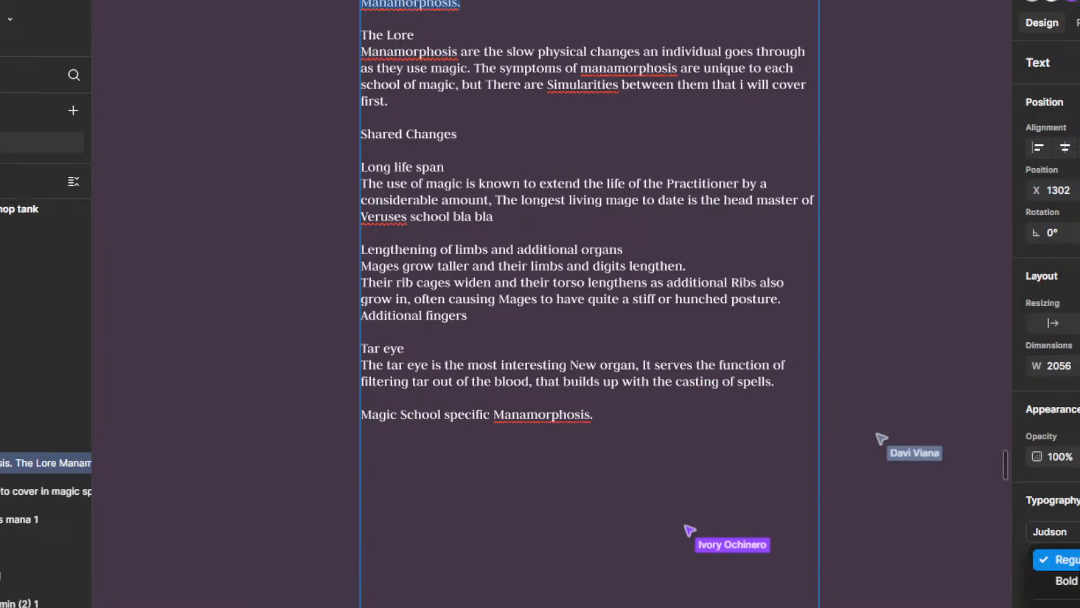
pyautogui.click(1075, 581)
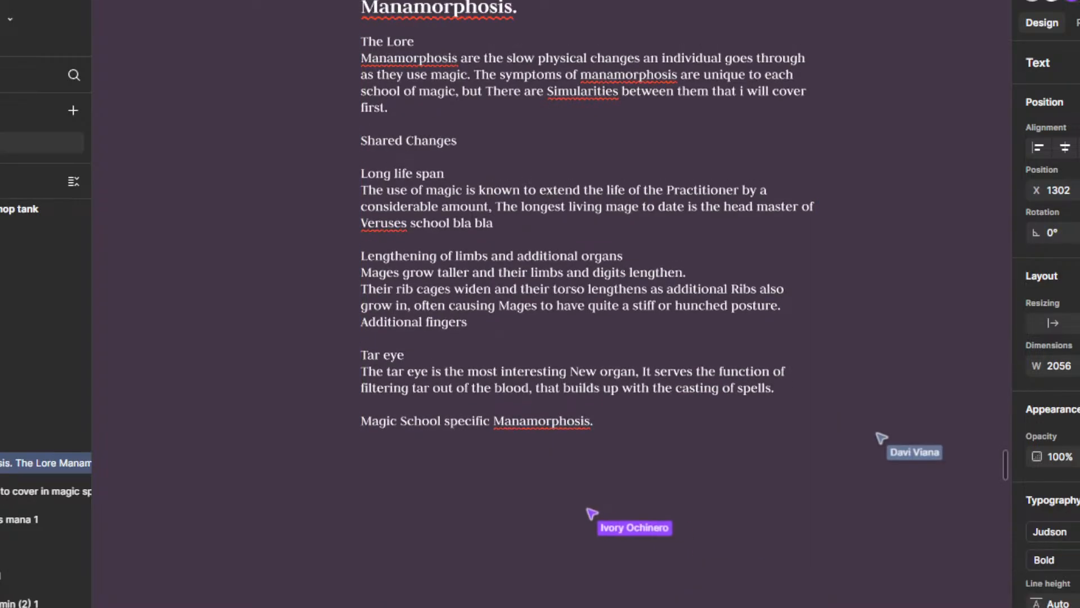
pyautogui.scroll(-1, 612, 380)
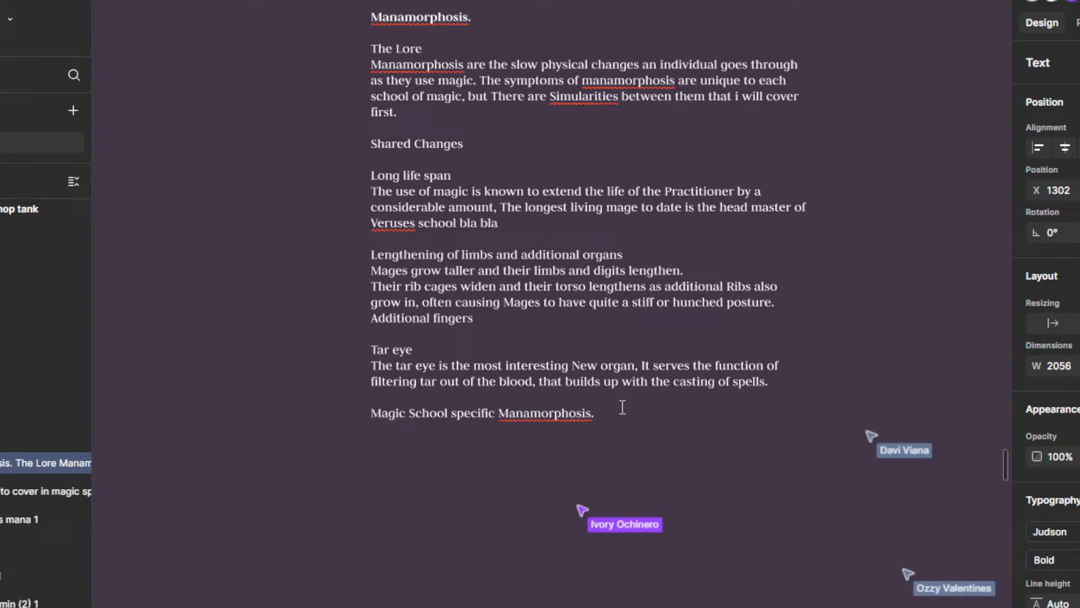
# Step: Select the lore text from "The Lore" through the end of the Tar eye paragraph
pyautogui.moveTo(772, 390); pyautogui.dragTo(282, 39)
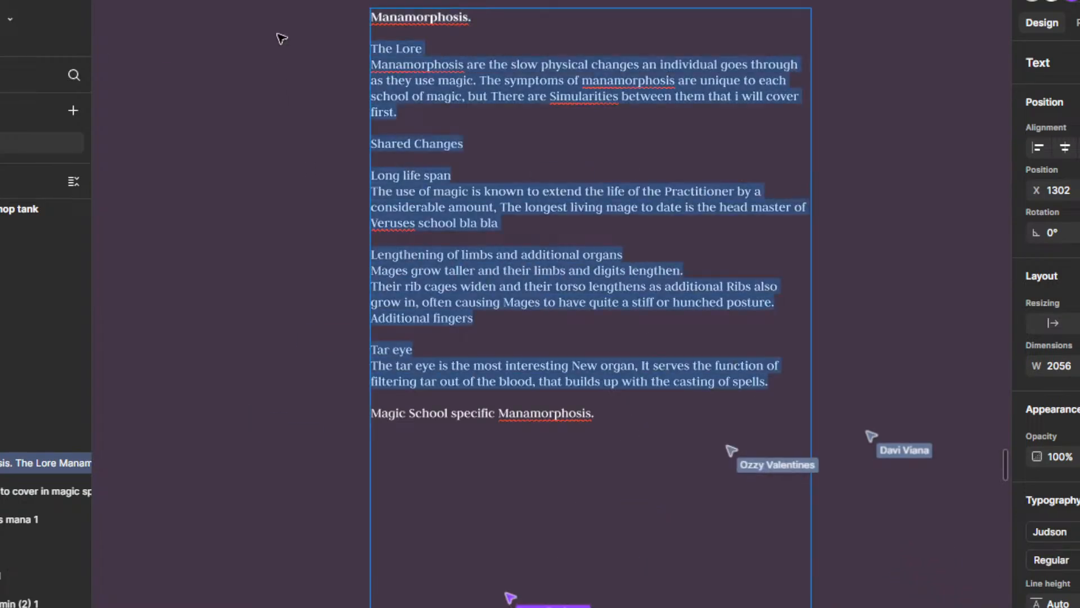
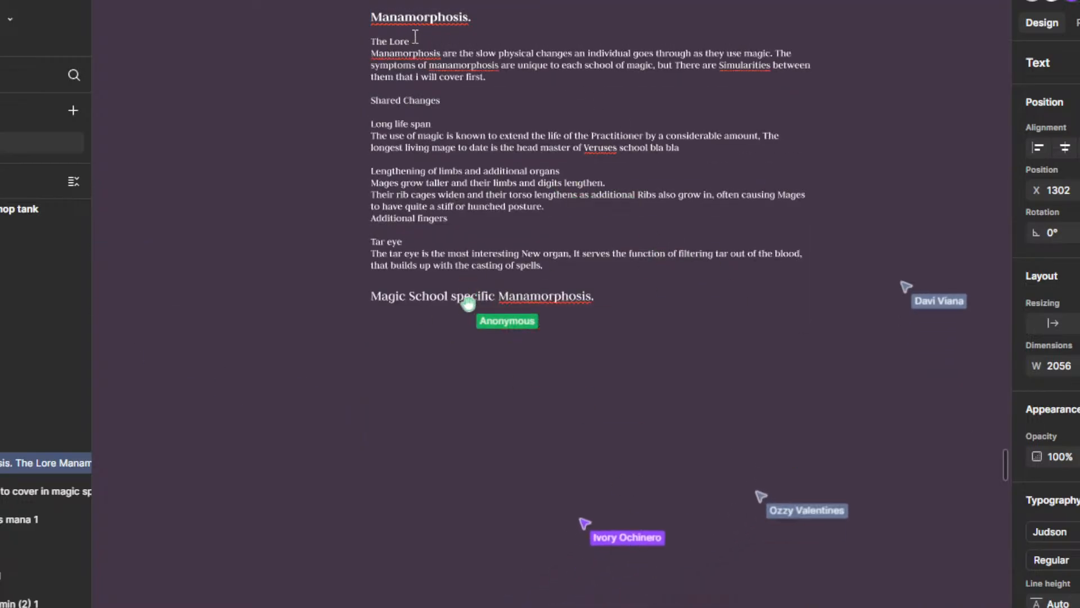
# Step: Make the "The Lore" subheading below the Manamorphosis heading bold
pyautogui.moveTo(415, 39); pyautogui.dragTo(349, 39)
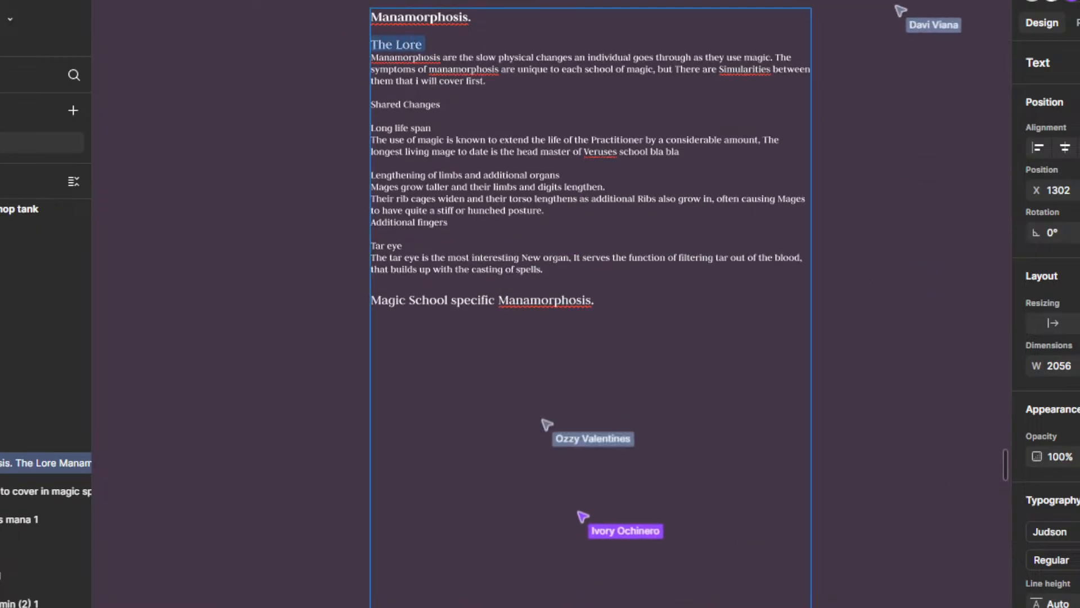
pyautogui.hotkey('ctrl', 'z')
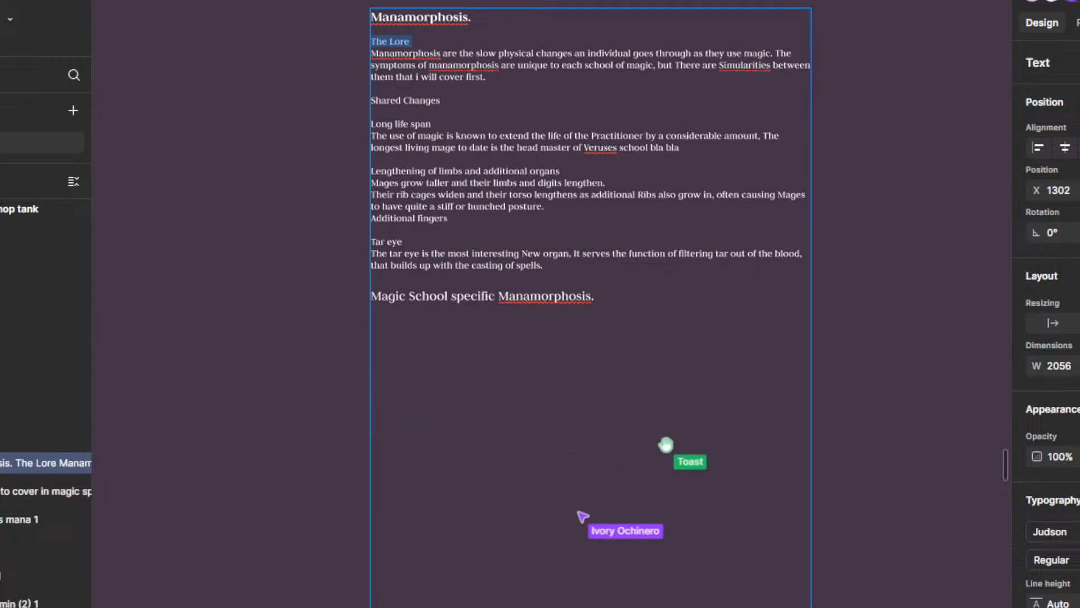
pyautogui.click(1057, 559)
pyautogui.click(1065, 580)
# Step: Add the entries "Combustion" and "Kinetic" below the "Magic School specific Manamorphosis." heading, separated by blank lines
pyautogui.click(566, 286)
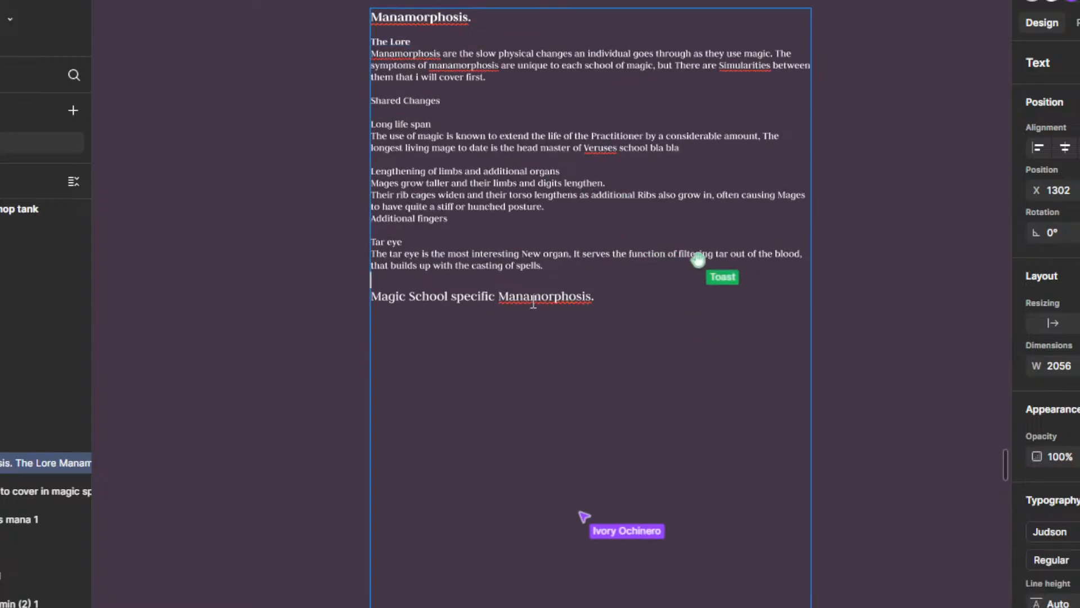
pyautogui.click(621, 300)
pyautogui.press('Return')
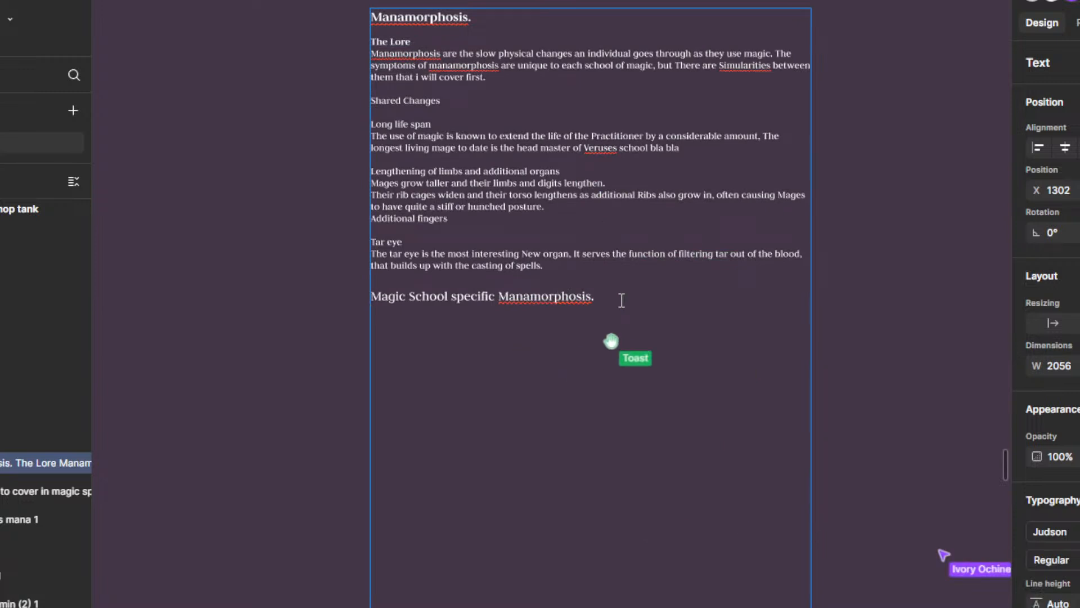
pyautogui.press('Return')
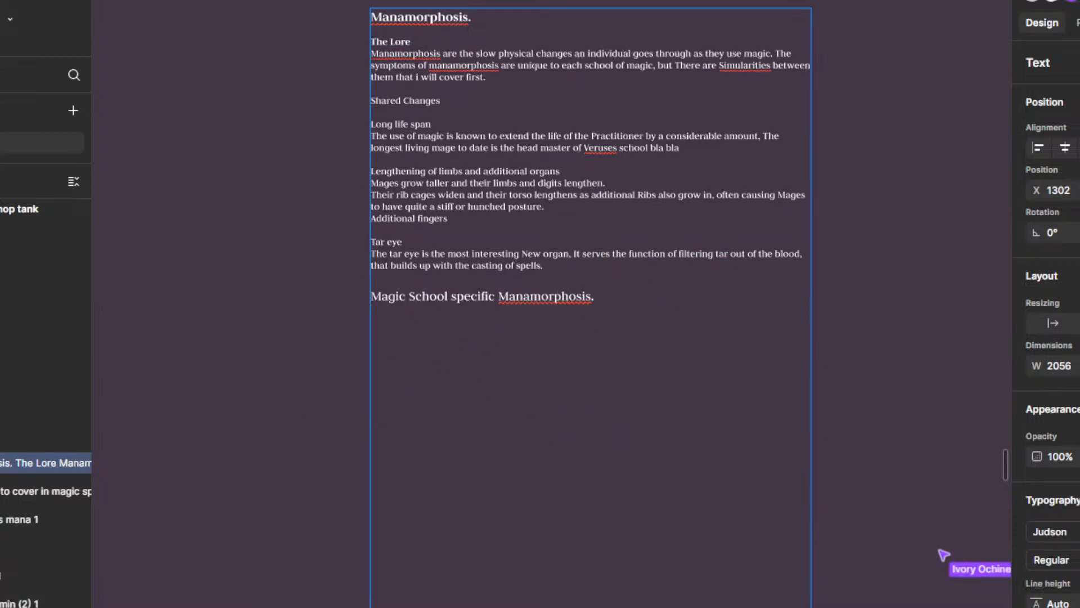
pyautogui.write('Combustion')
pyautogui.press('Return')
pyautogui.press('Return')
pyautogui.write('K')
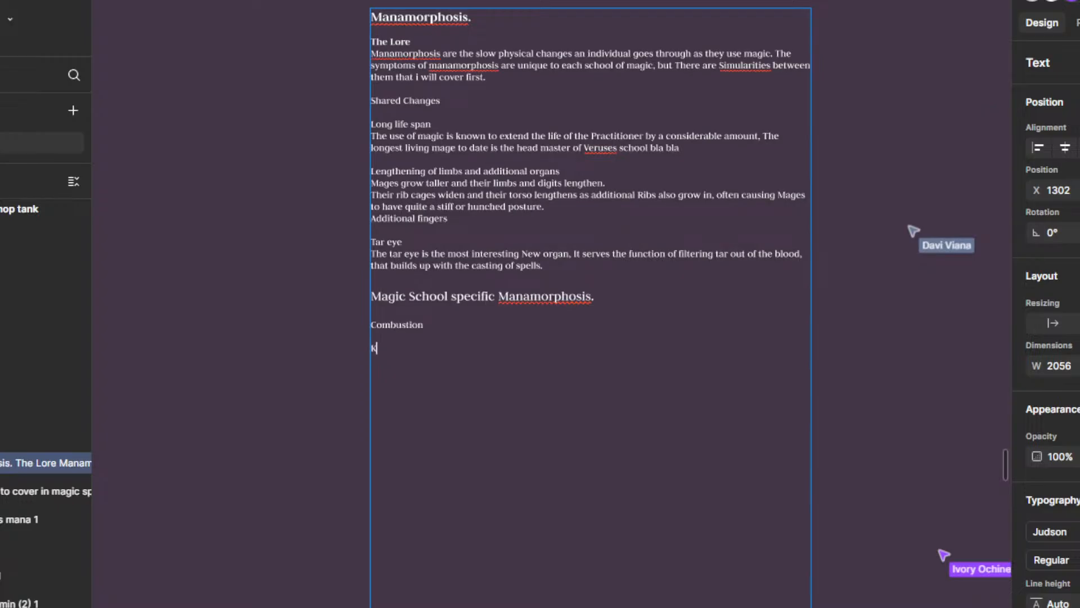
pyautogui.write('inetic')
pyautogui.press('Return')
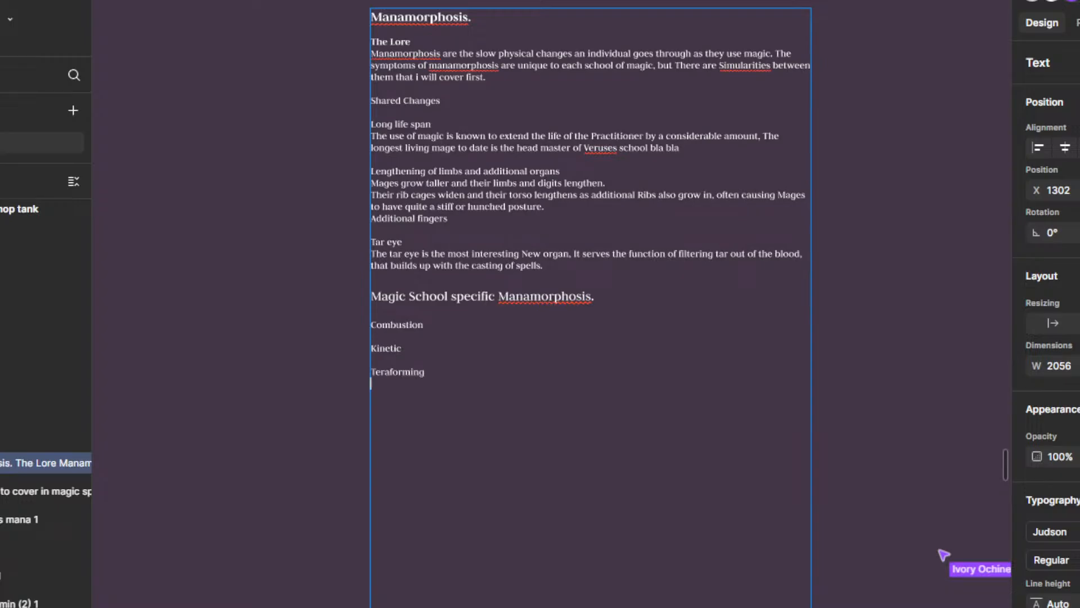
# Step: Complete the third magic school entry below Kinetic as "Teraforming/ Decintigration / Fumigation"
pyautogui.press('BackSpace')
pyautogui.write('/ Decim')
pyautogui.write('tigration')
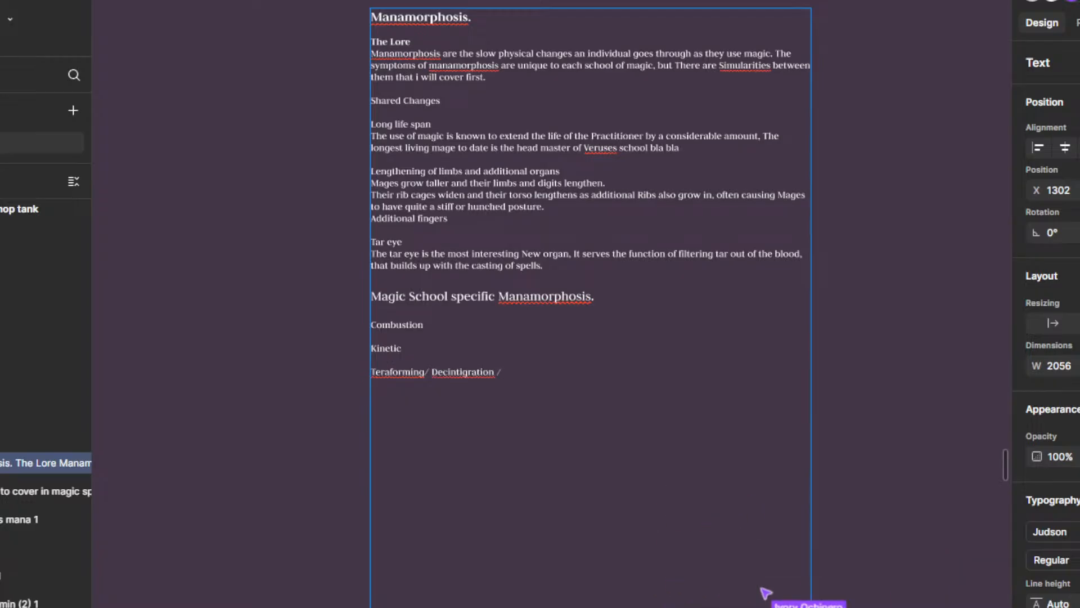
pyautogui.write('/ Fumig')
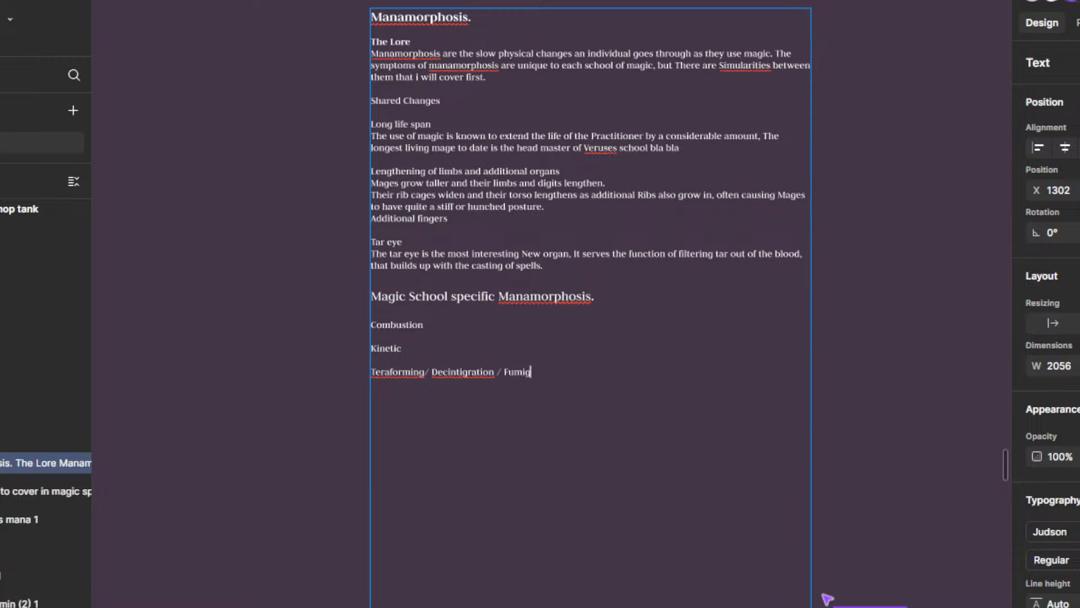
pyautogui.write('ation')
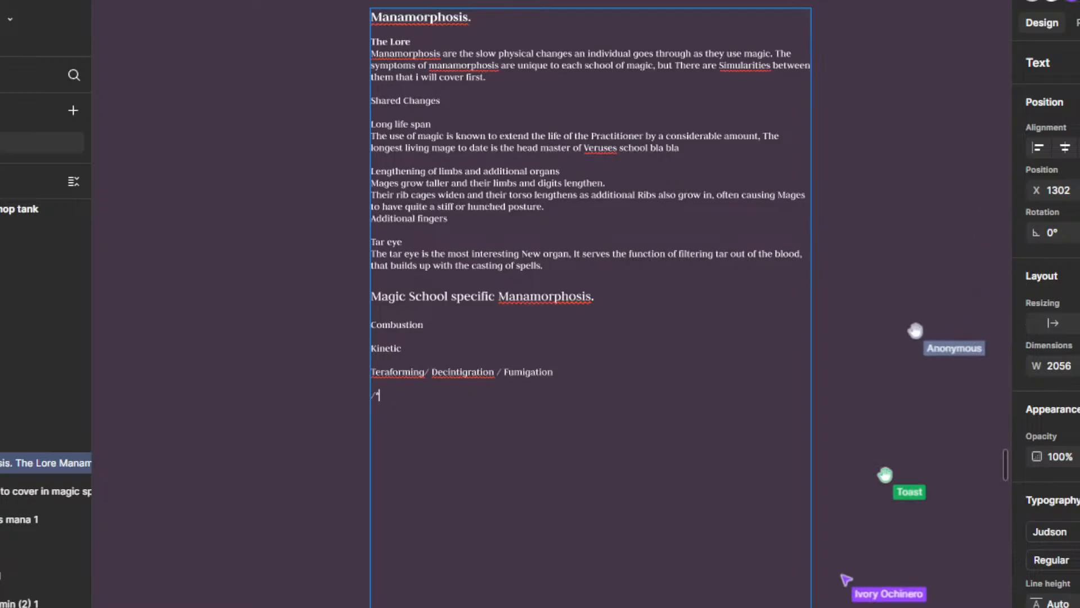
# Step: Add the entries "Infusion", "Healing" and "Vocalist" to the end of the magic school list, separated by blank lines
pyautogui.press('BackSpace')
pyautogui.write('In')
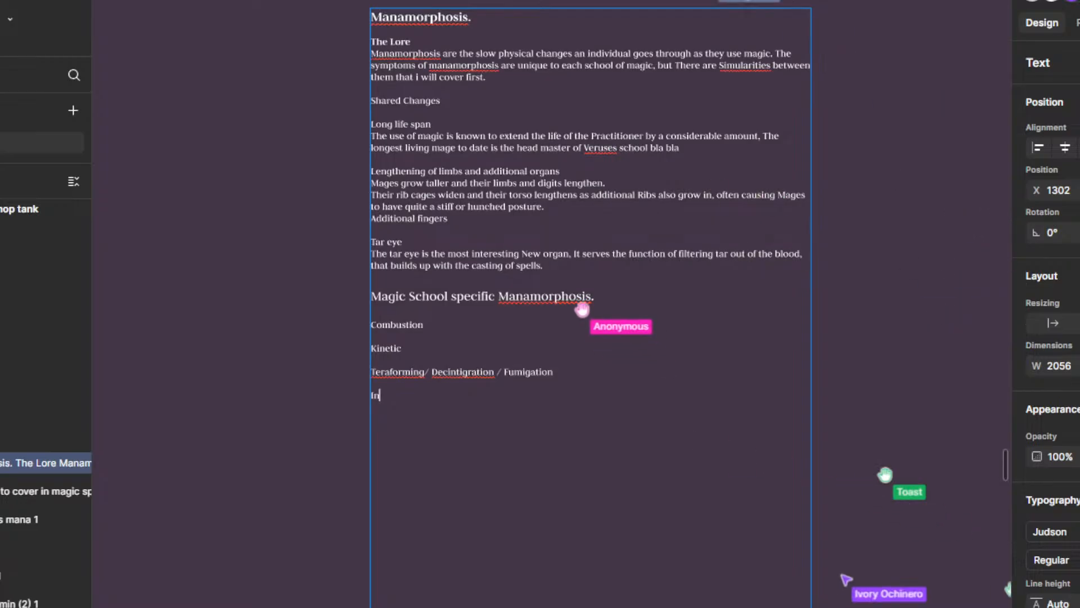
pyautogui.write('fu')
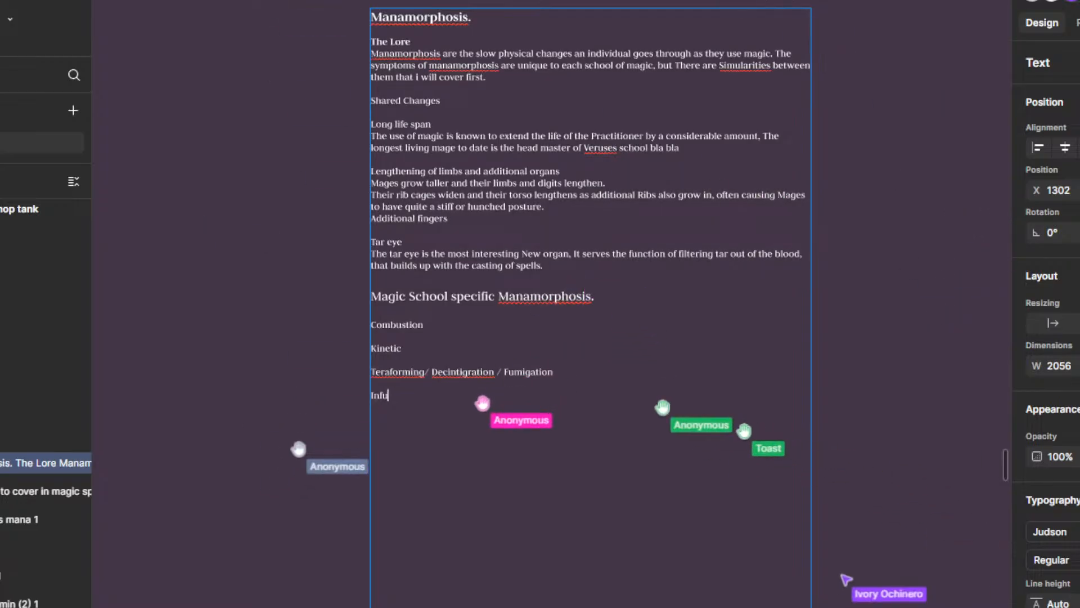
pyautogui.write('sion')
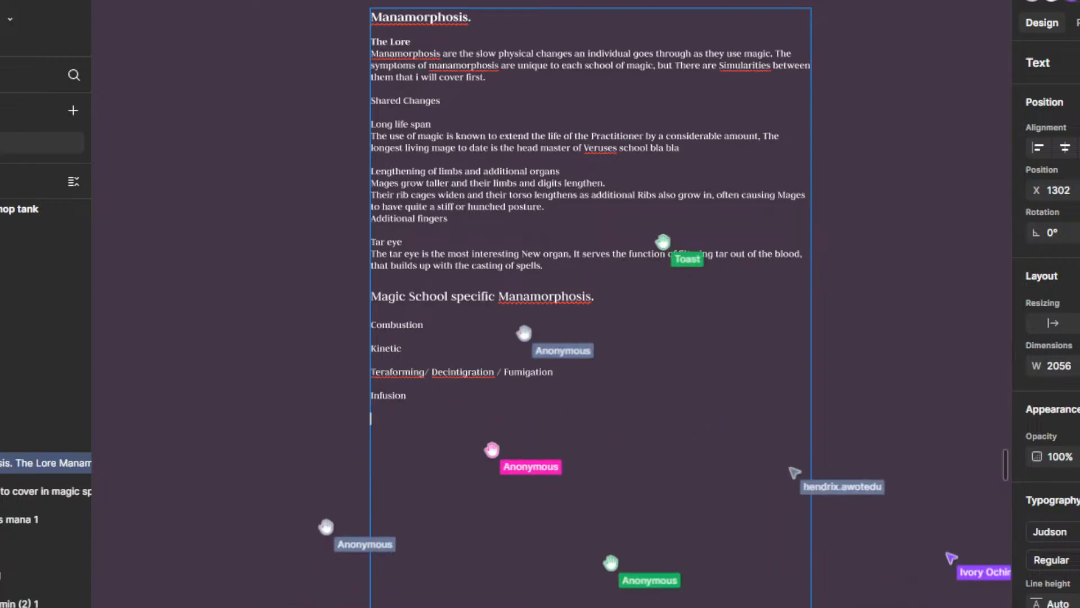
pyautogui.press('Return')
pyautogui.press('Return')
pyautogui.write('Healing')
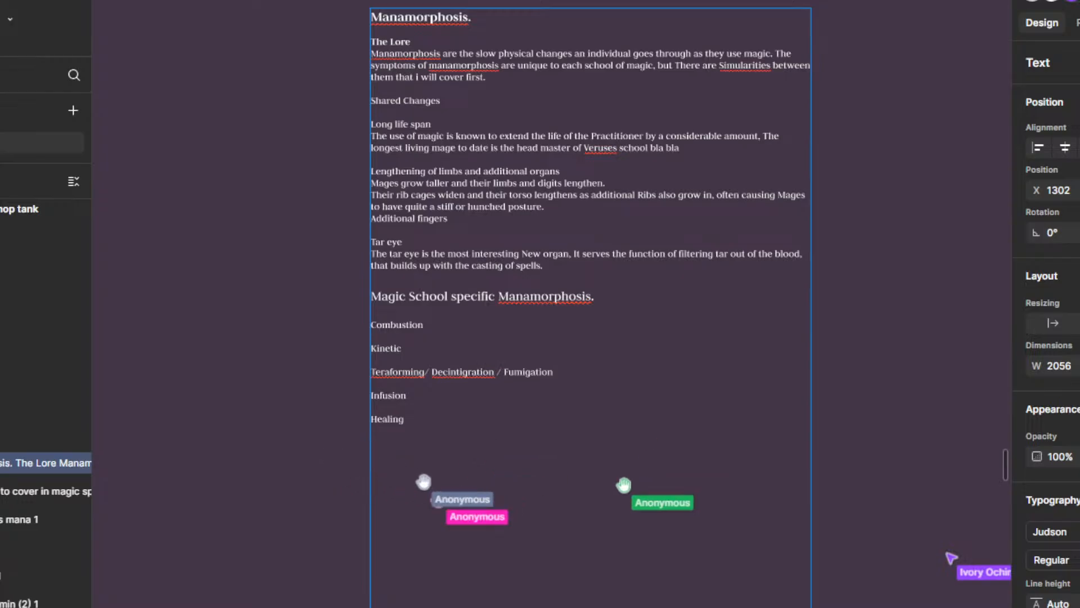
pyautogui.press('Return')
pyautogui.write('Bo')
pyautogui.press('BackSpace')
pyautogui.press('BackSpace')
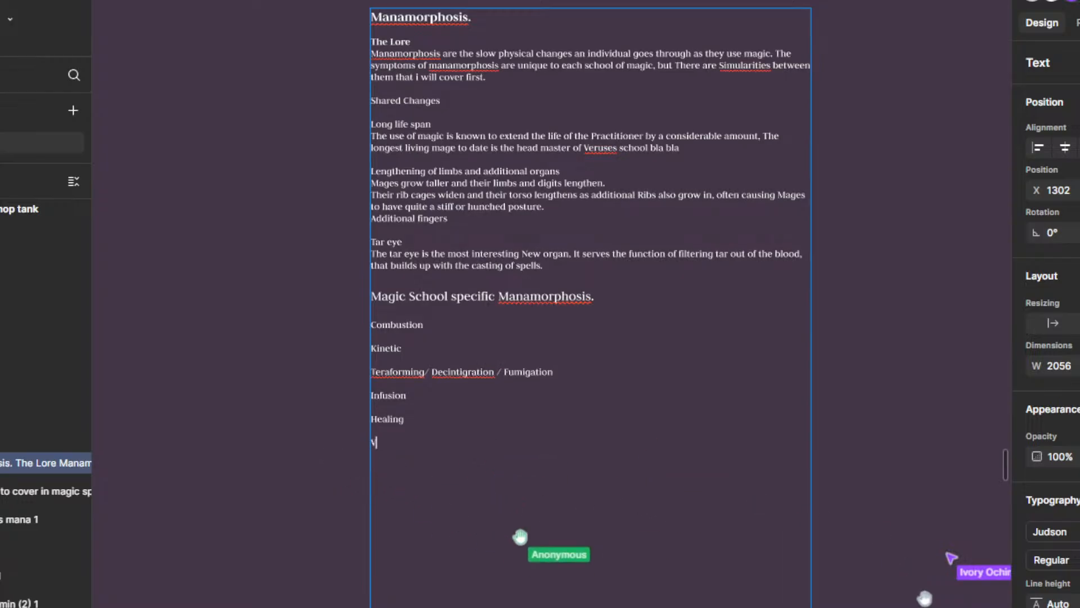
pyautogui.write('Vocalist')
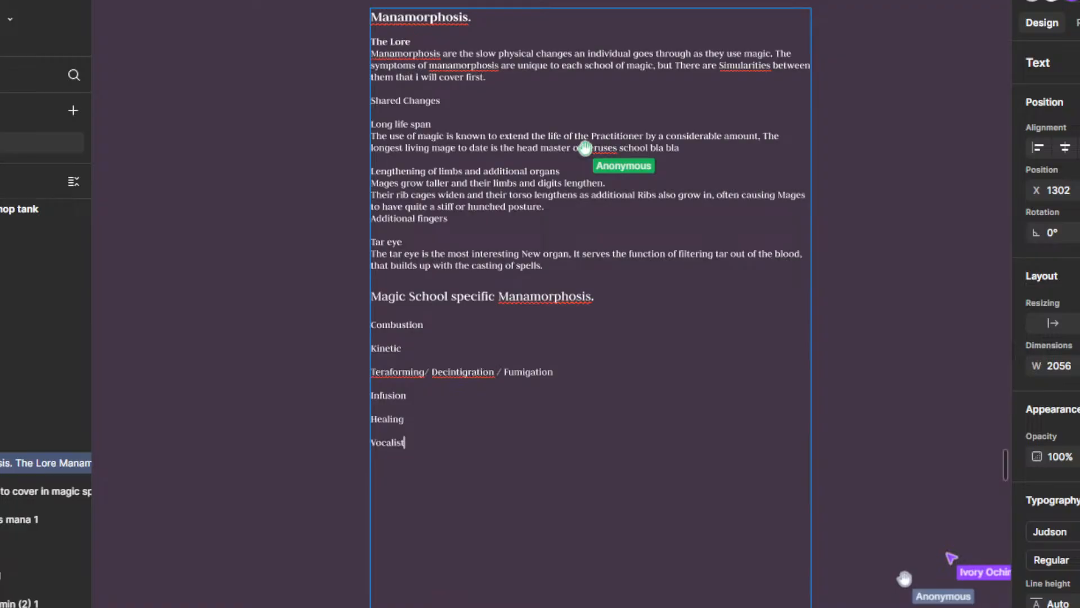
pyautogui.press('Return')
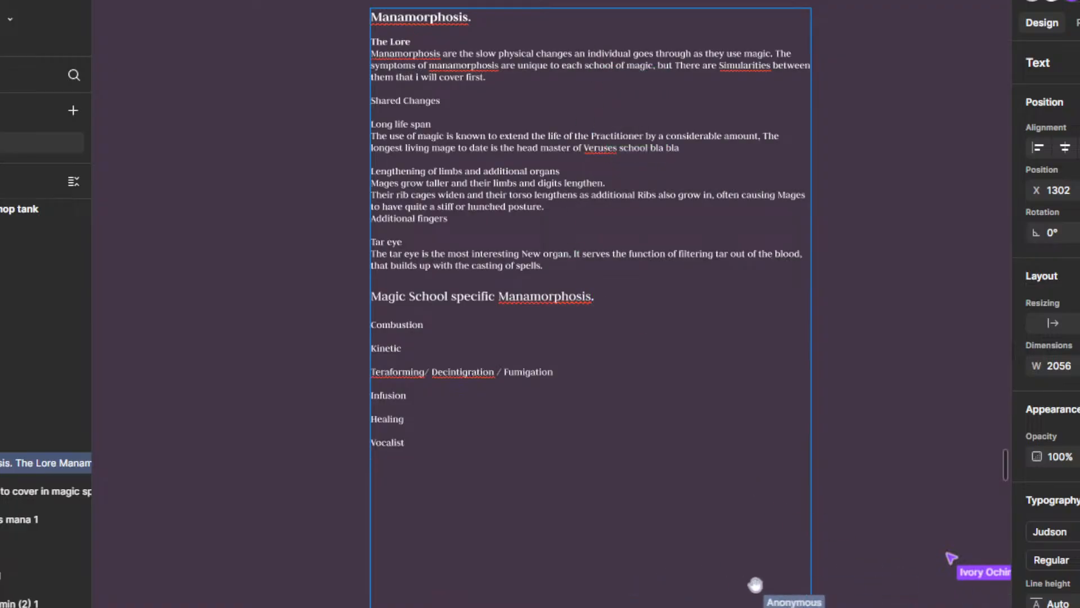
# Step: Check the schools of magic in the topics list of the Magic frame against the new school entries
pyautogui.scroll(-5, 681, 299)
pyautogui.scroll(6, 540, 428)
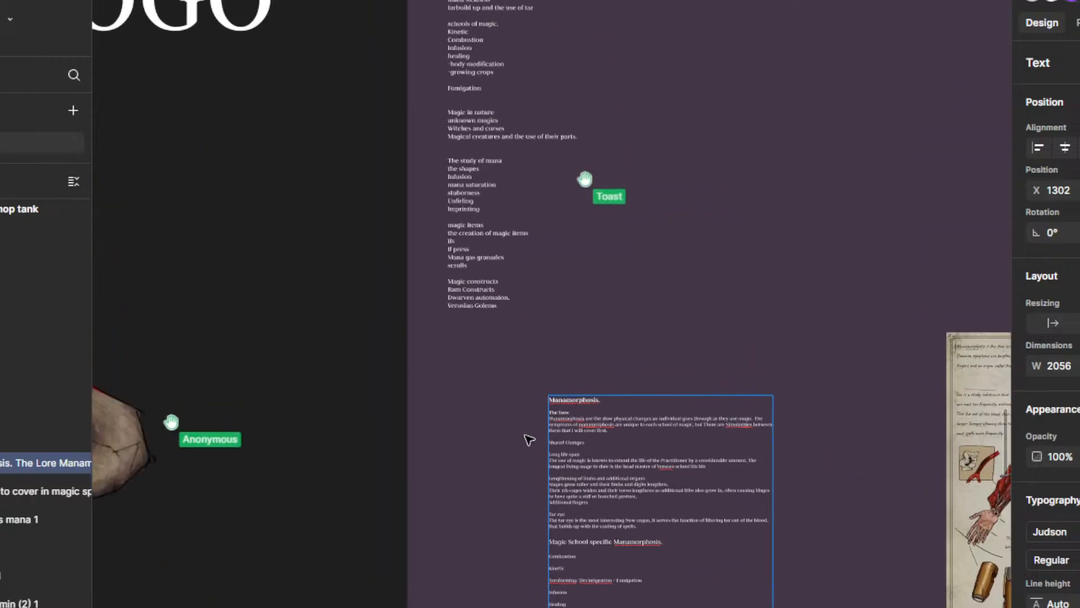
pyautogui.scroll(3, 558, 511)
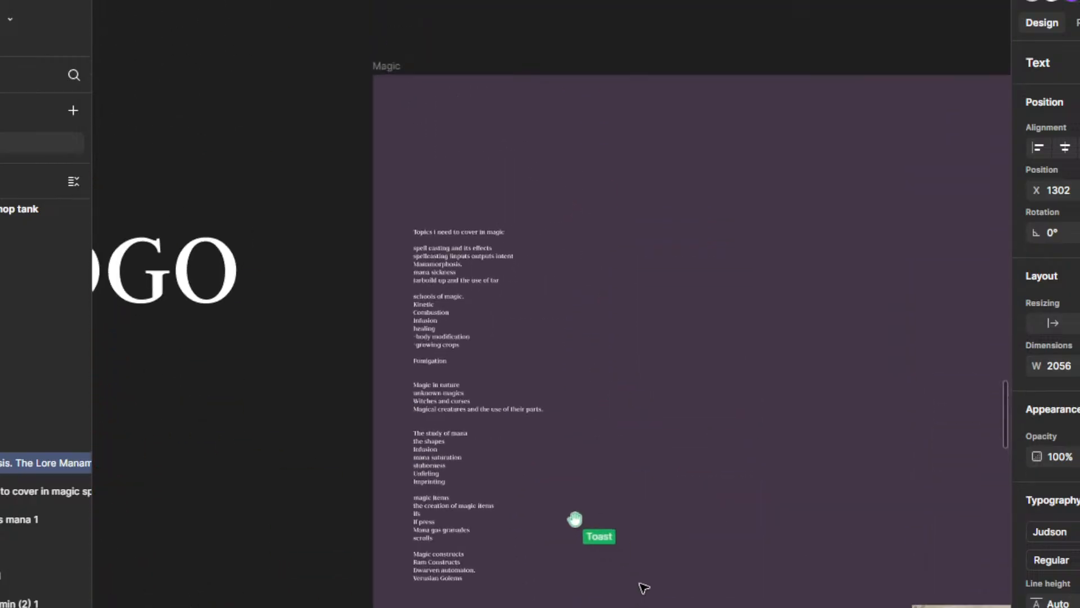
pyautogui.scroll(-7, 642, 586)
pyautogui.moveTo(668, 457); pyautogui.dragTo(649, 342)
pyautogui.scroll(3, 575, 393)
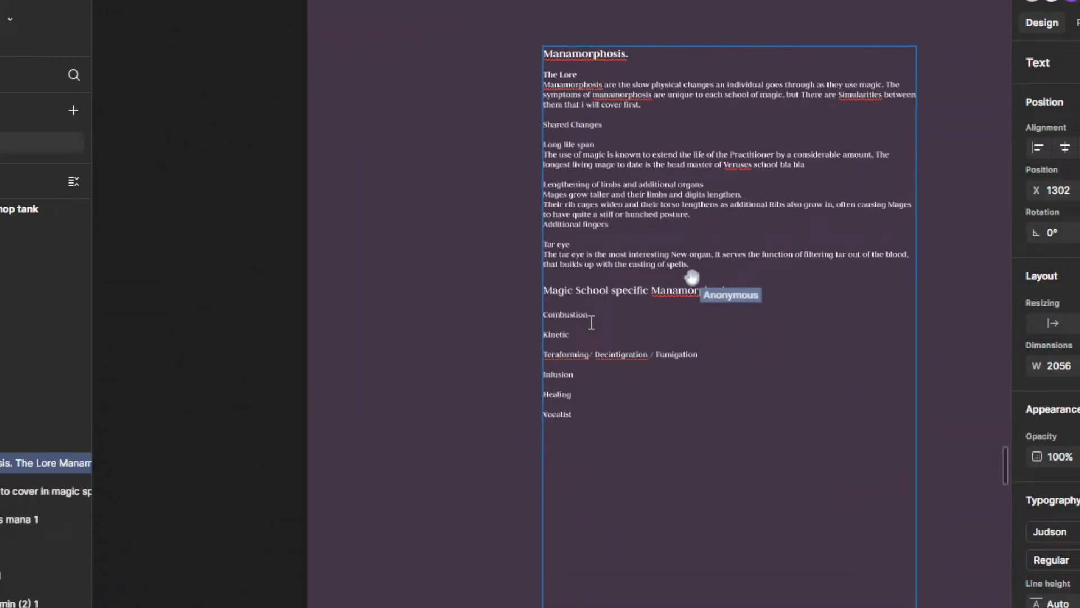
pyautogui.scroll(2, 589, 322)
# Step: Write "The body of the mage begins to slowly turn into a living furnace" on a new line directly under Combustion
pyautogui.click(606, 312)
pyautogui.press('Return')
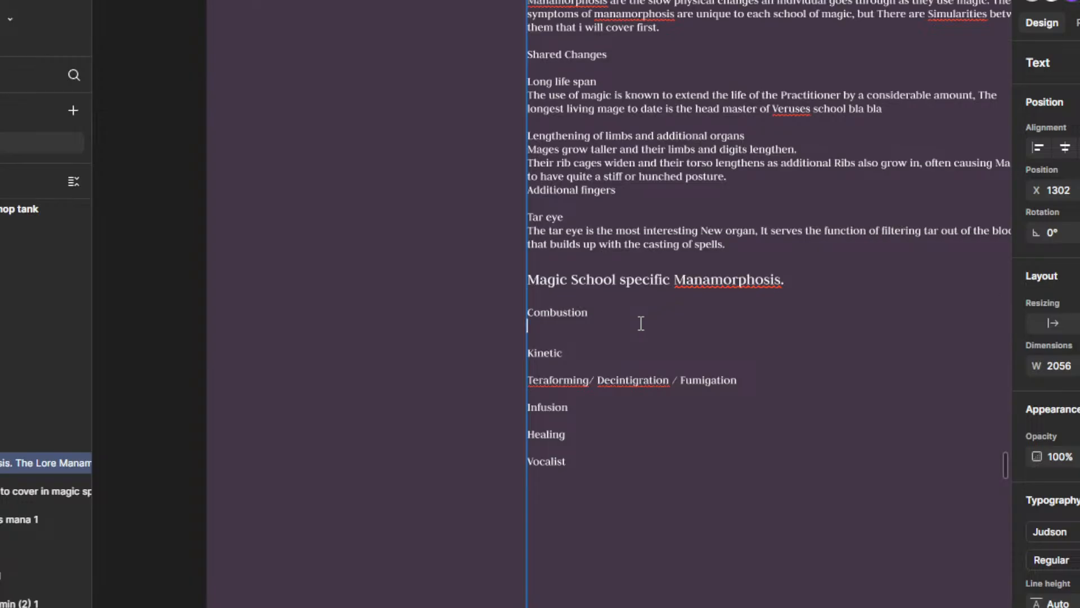
pyautogui.write('The body of the m')
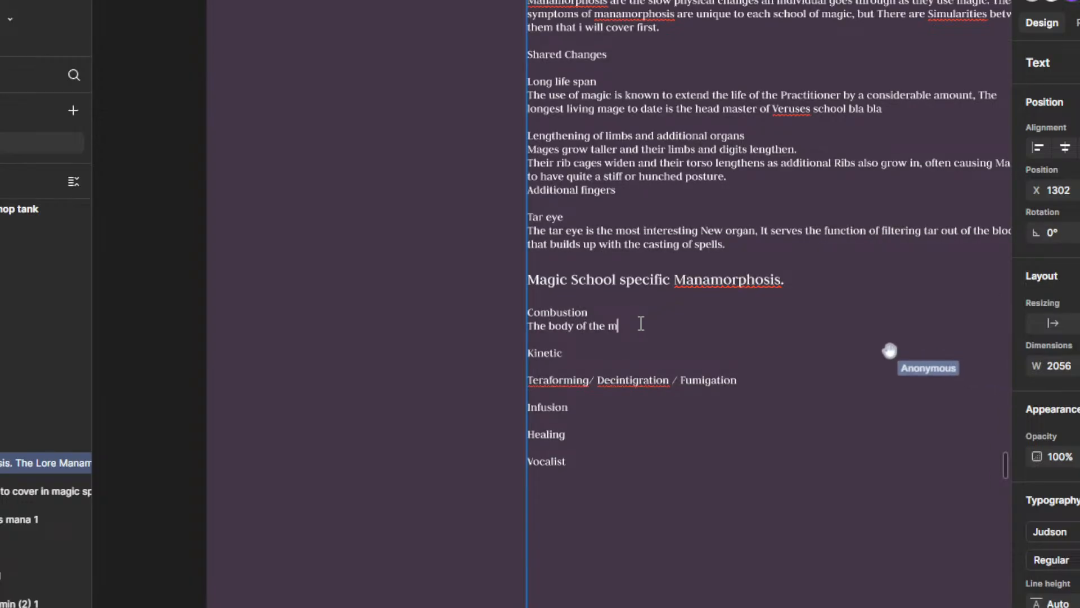
pyautogui.write('ag')
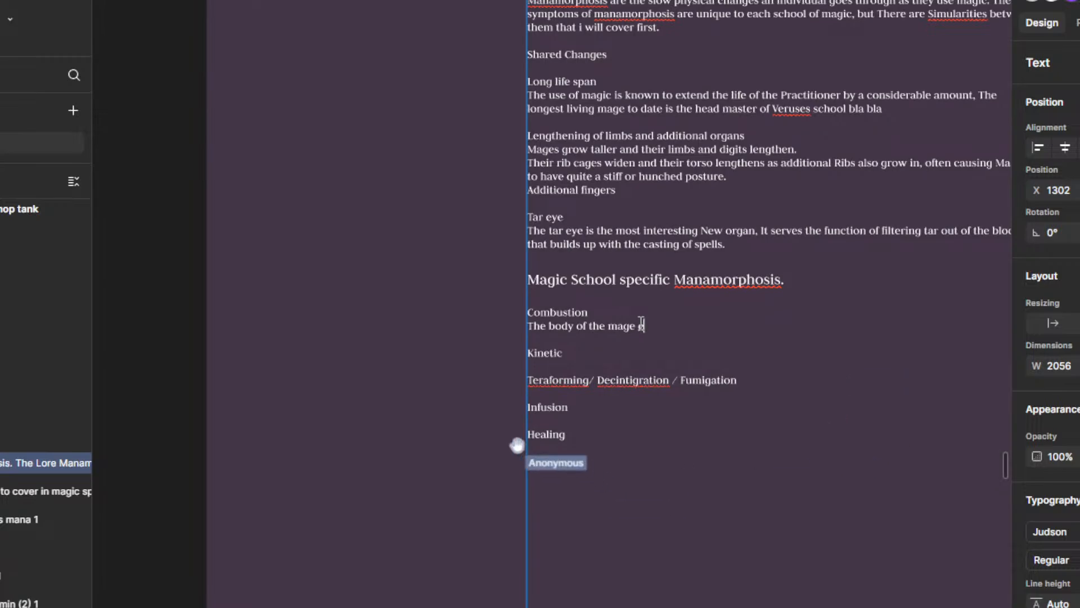
pyautogui.write('e begi')
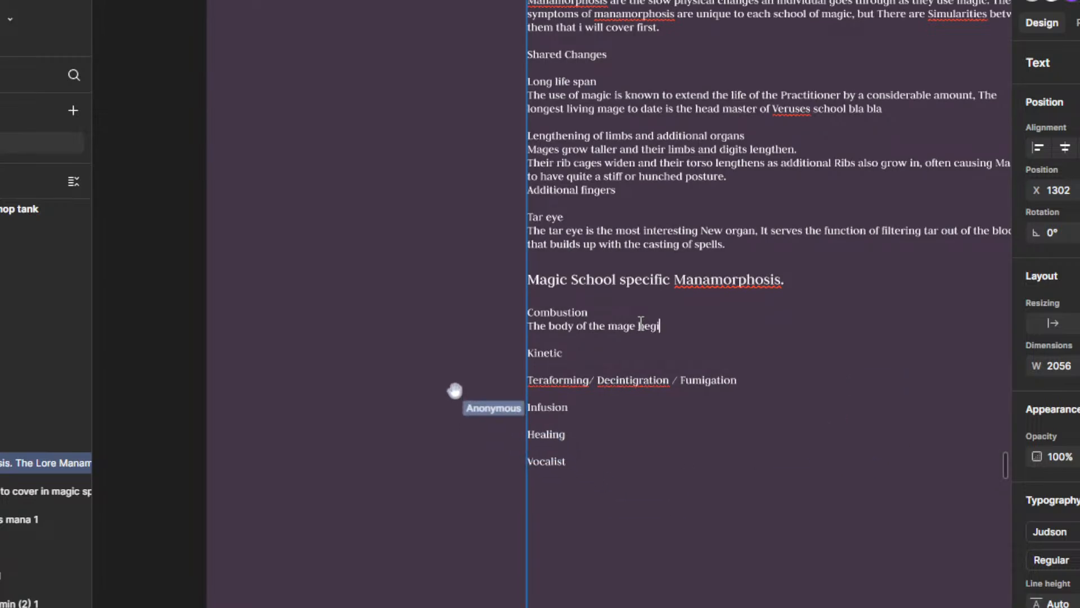
pyautogui.write('nt')
pyautogui.write('to slowly ')
pyautogui.write('tunr int')
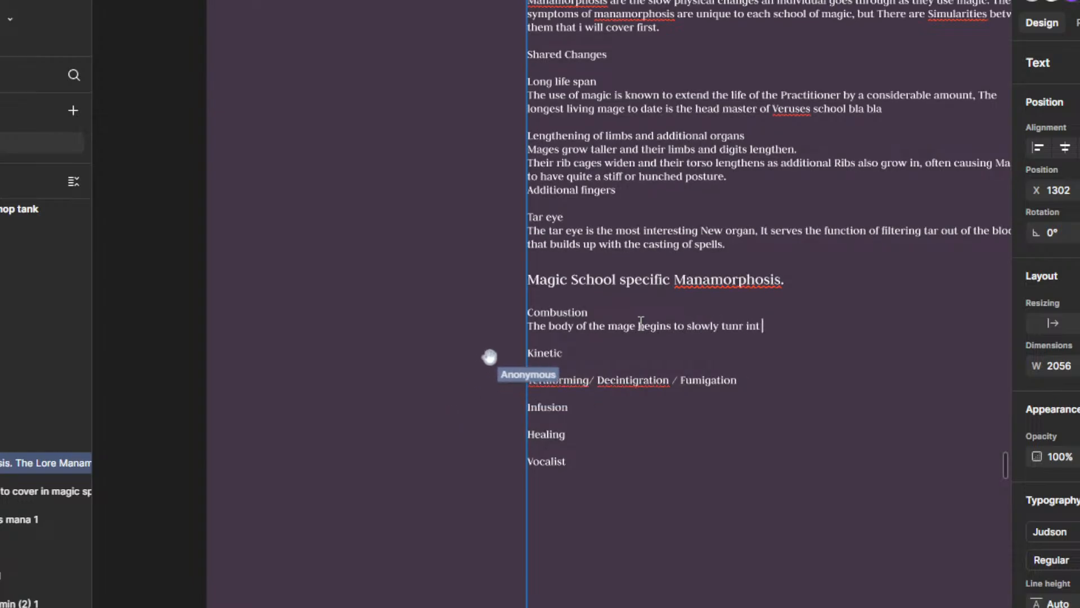
pyautogui.press('BackSpace')
pyautogui.press('BackSpace')
pyautogui.press('BackSpace')
pyautogui.press('BackSpace')
pyautogui.press('BackSpace')
pyautogui.press('BackSpace')
pyautogui.press('BackSpace')
pyautogui.write('rn in')
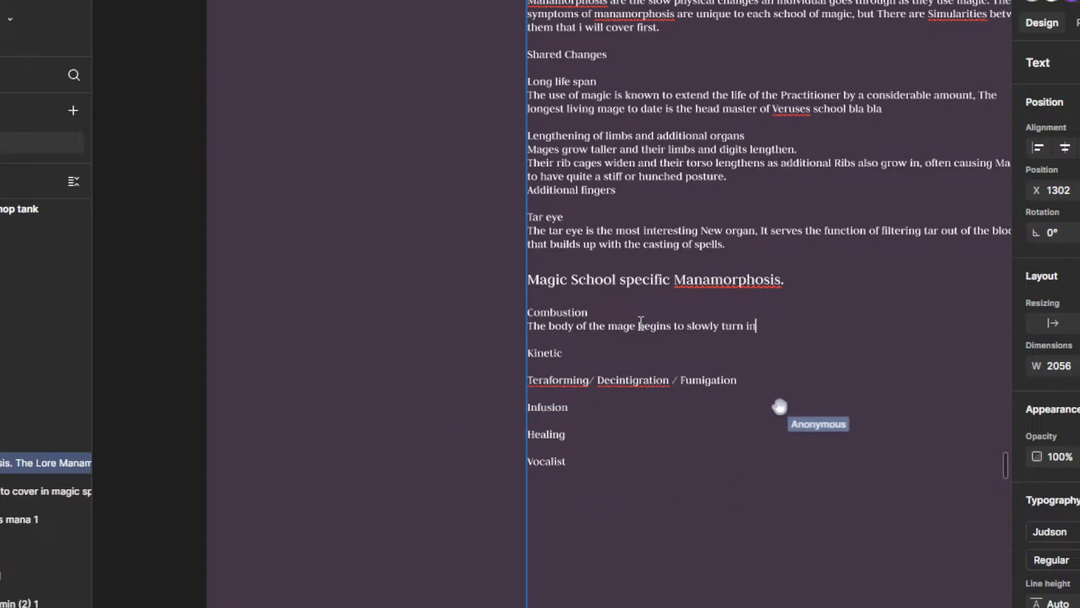
pyautogui.write('to a living furnag')
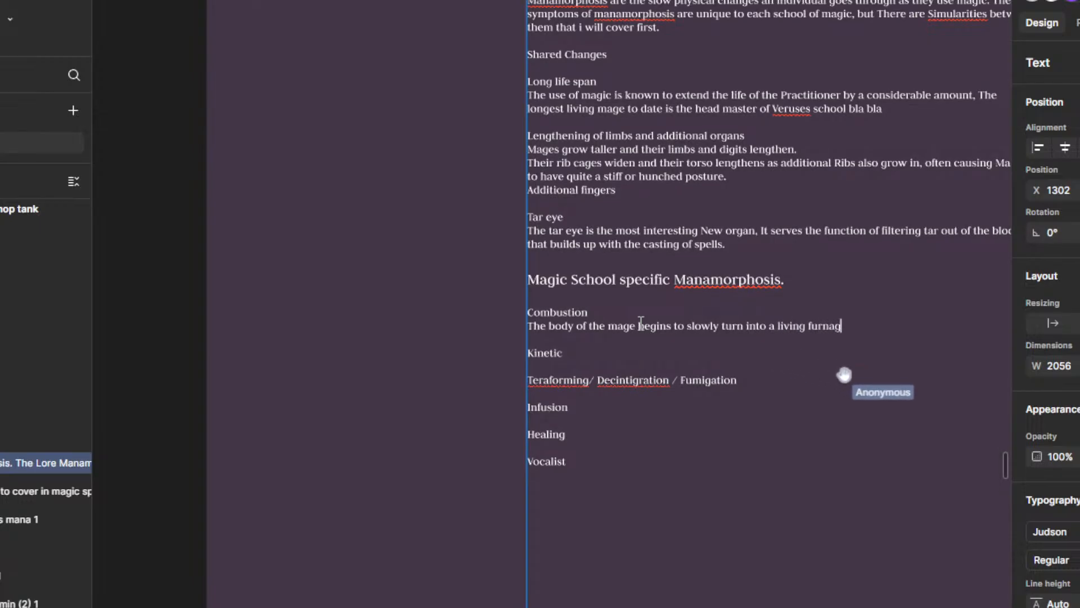
pyautogui.press('BackSpace')
pyautogui.write('ce')
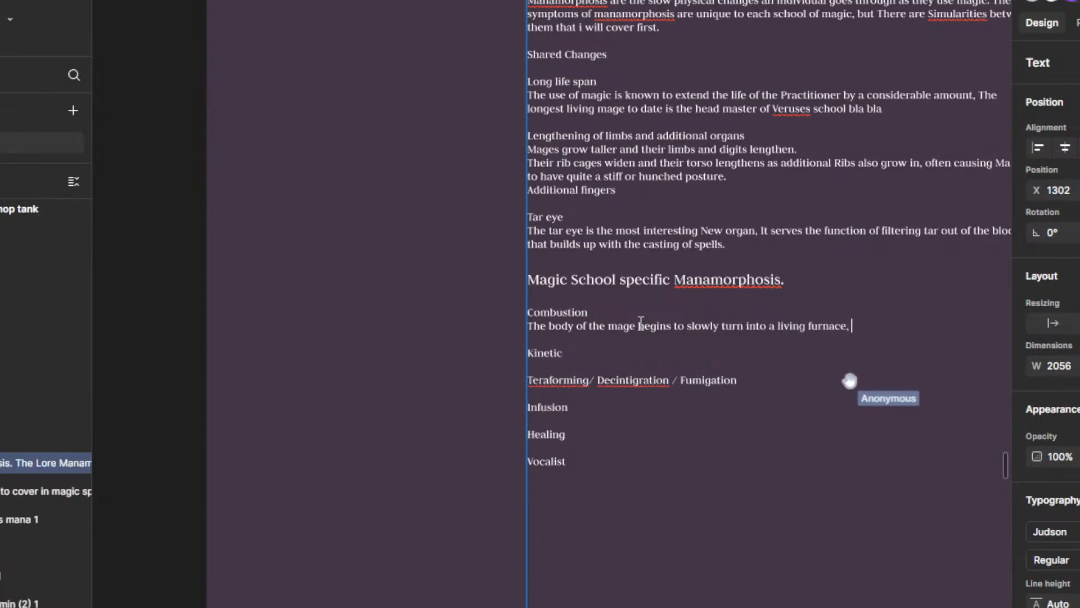
pyautogui.write(', smoke')
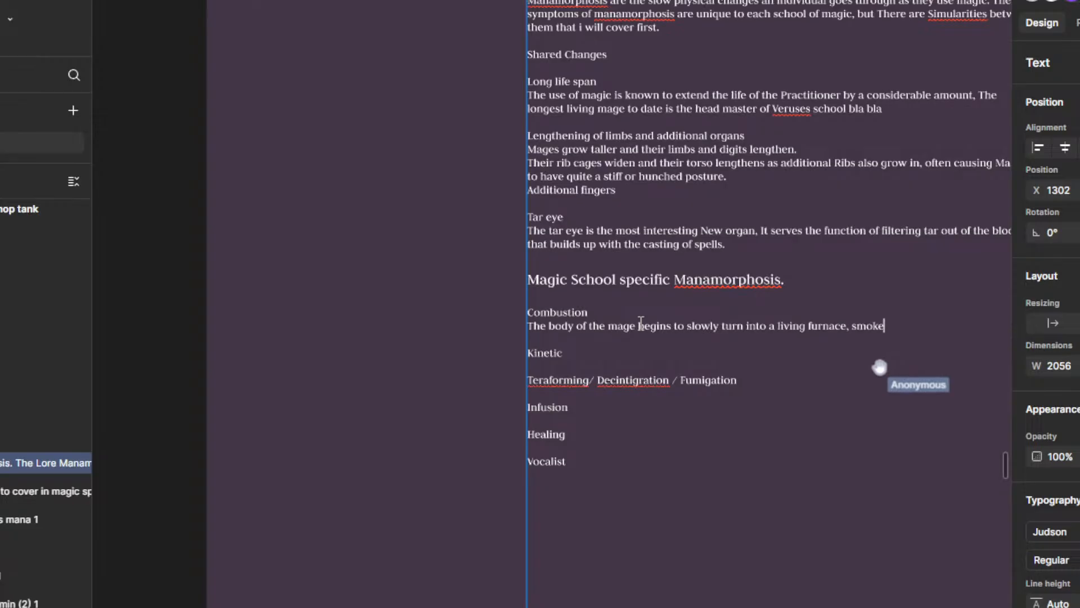
pyautogui.write(' billowing o')
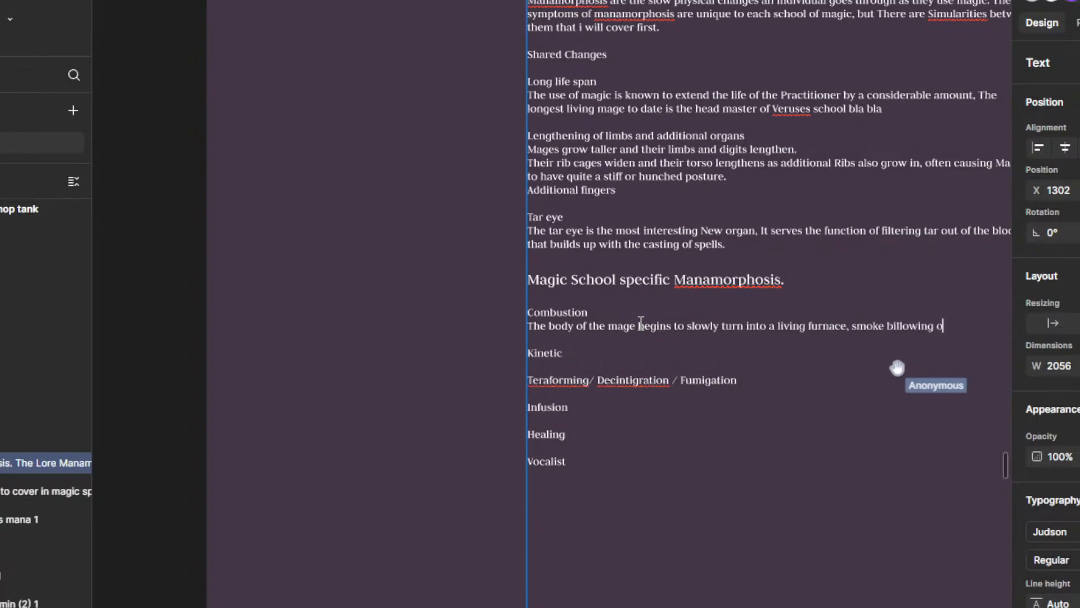
pyautogui.write('ut of their bo')
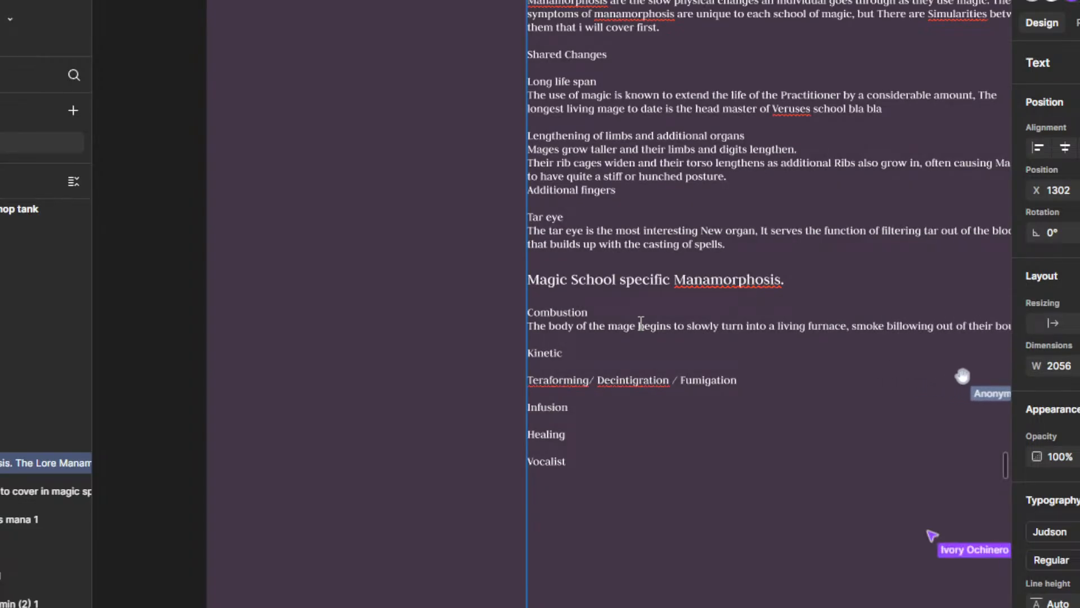
# Step: Continue the Combustion description with ", smoke billowing out of their bouth and the skin on their extremities drying and charring."
pyautogui.write('and th')
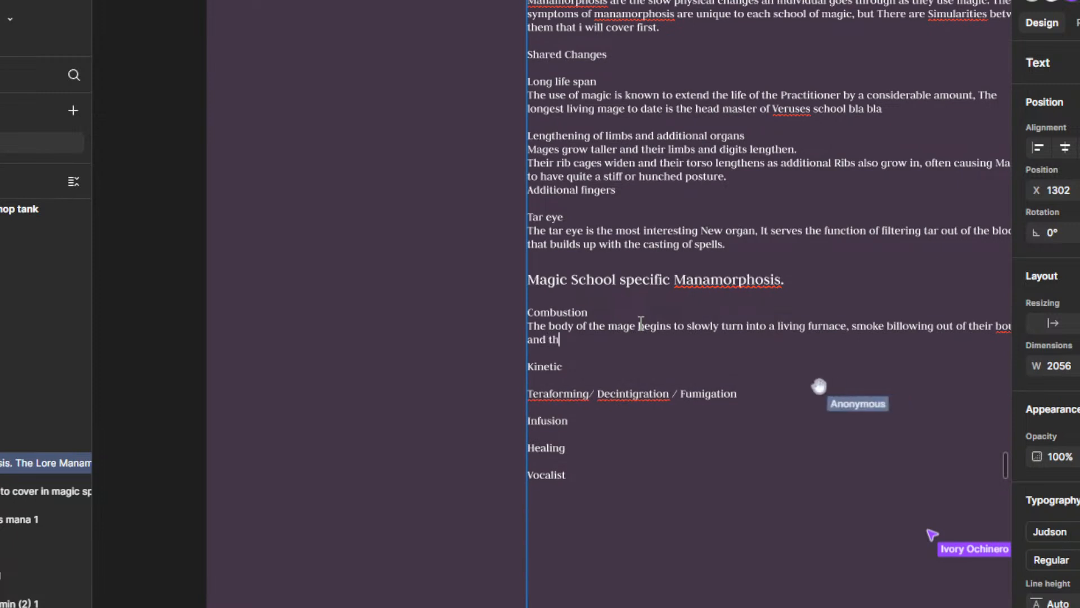
pyautogui.write('e skin')
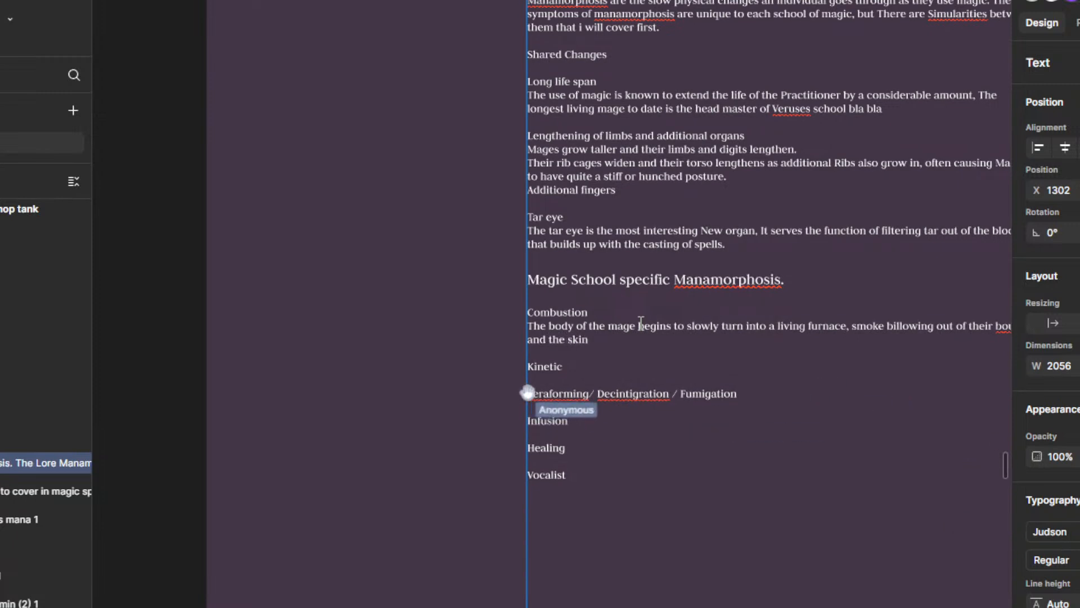
pyautogui.write(' on the')
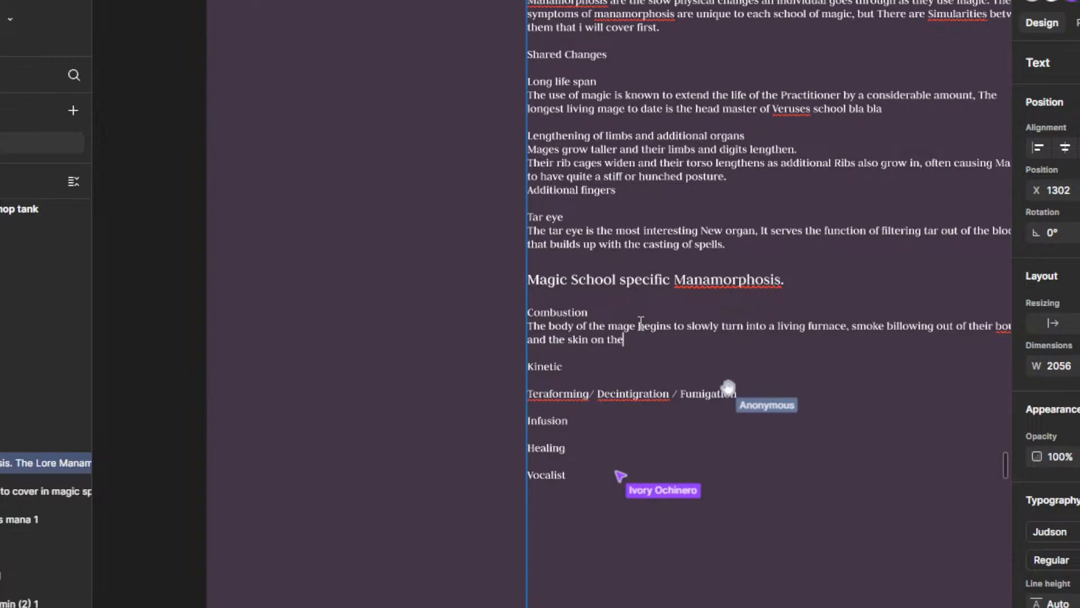
pyautogui.write('ir extrem')
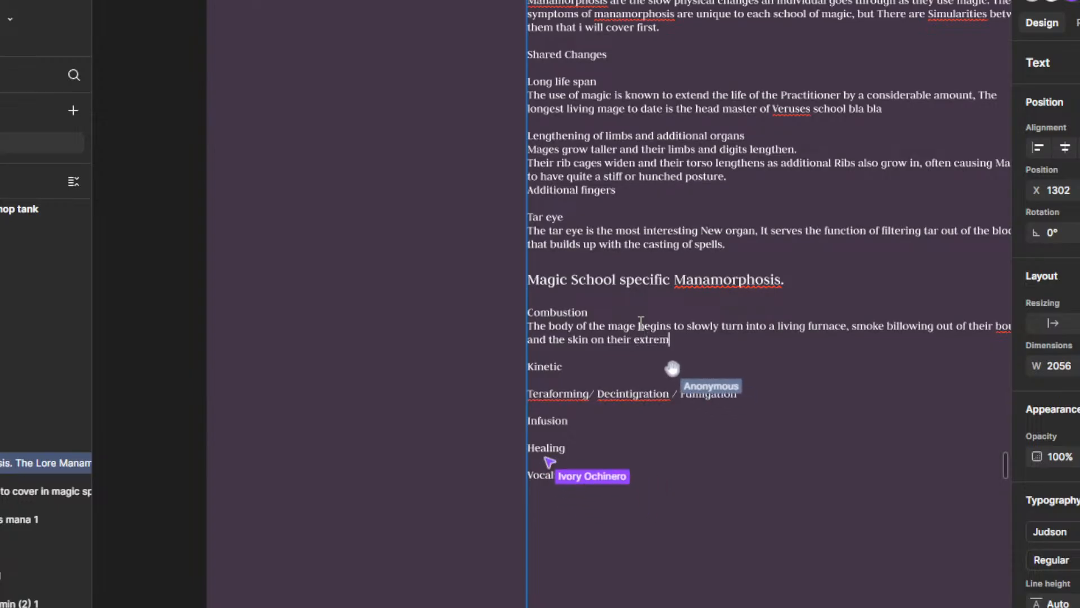
pyautogui.write('ities an')
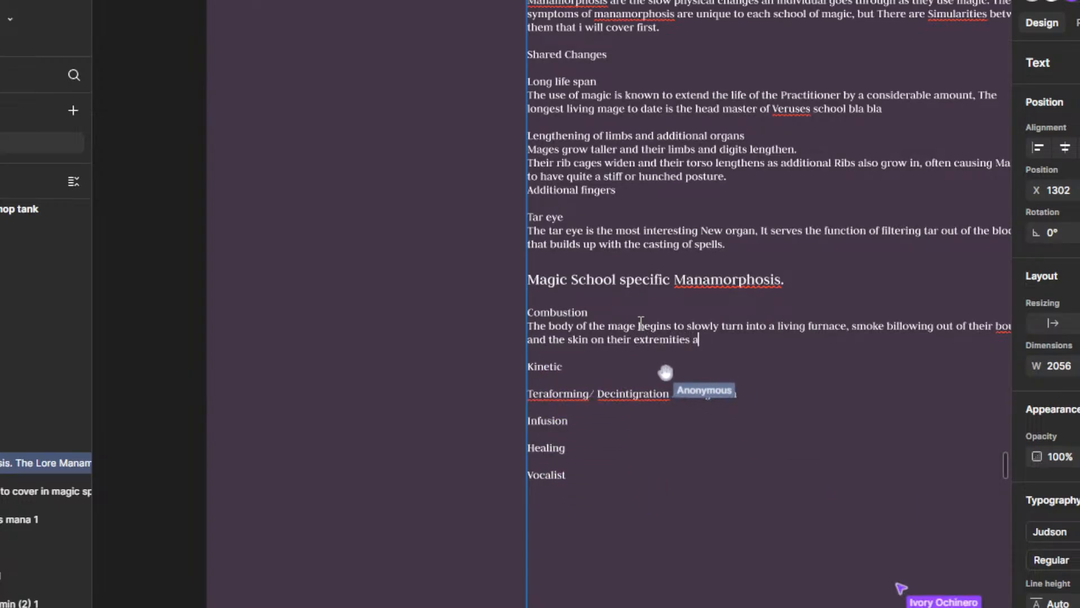
pyautogui.press('BackSpace')
pyautogui.press('BackSpace')
pyautogui.write('dr')
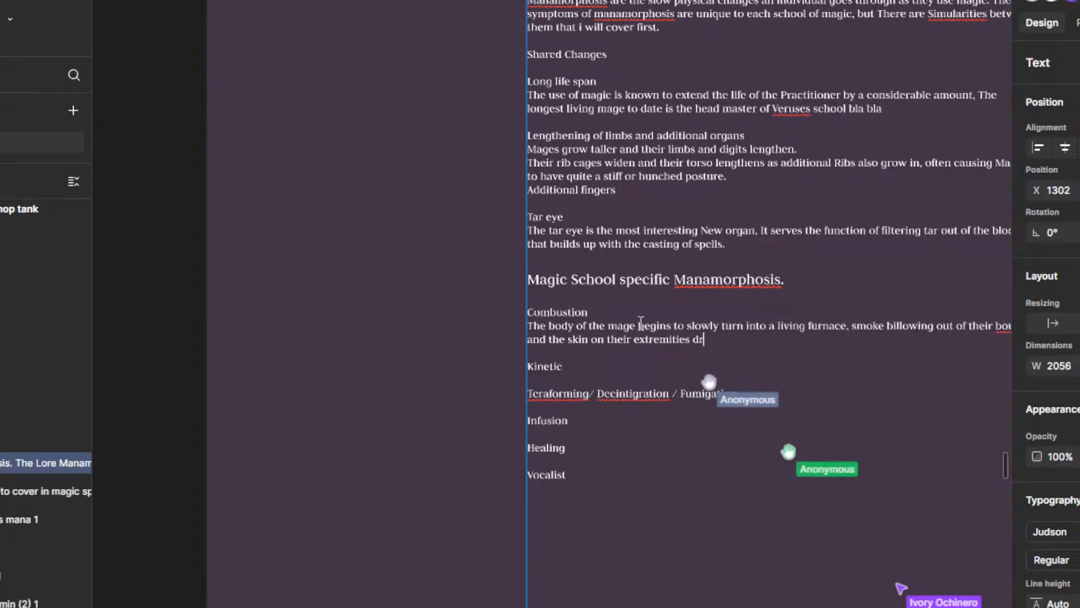
pyautogui.write('ying and charring.')
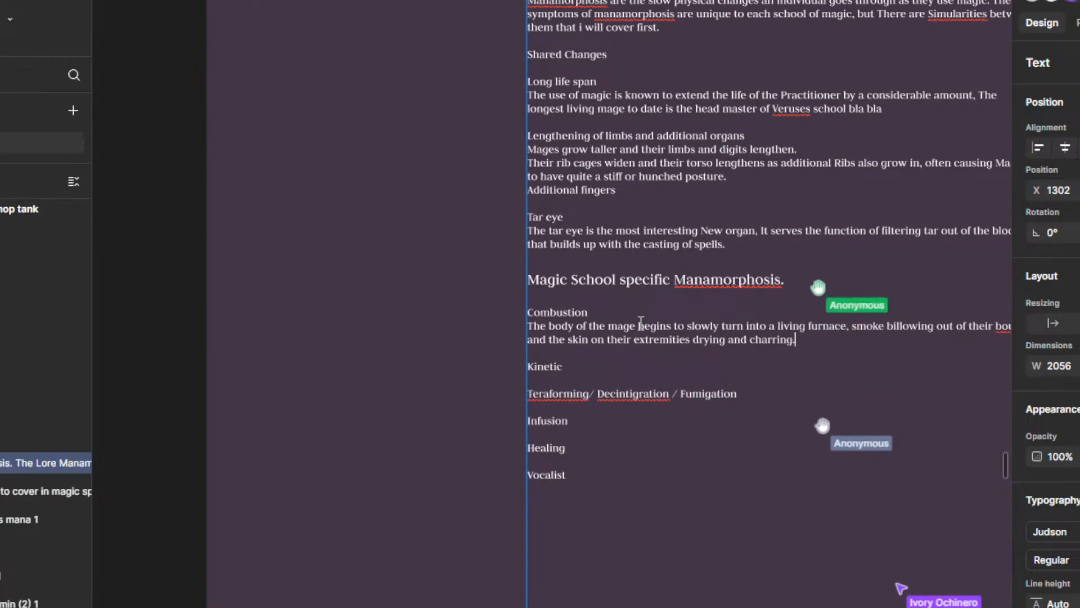
# Step: Correct the misspelled word "bouth" in the Combustion description to "mouth"
pyautogui.scroll(-2, 641, 325)
pyautogui.scroll(3, 950, 331)
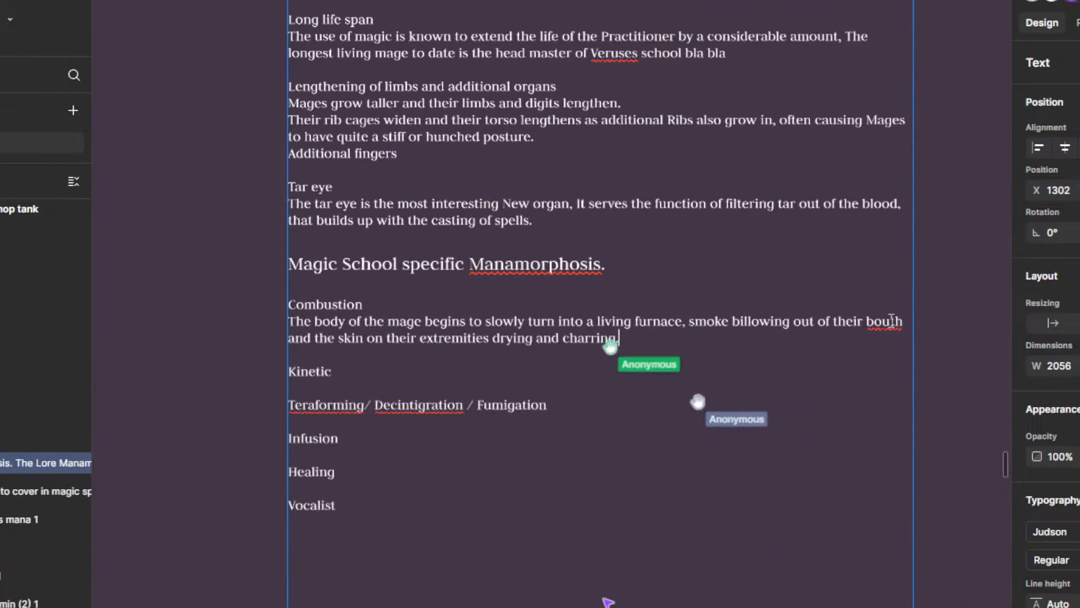
pyautogui.rightClick(882, 320)
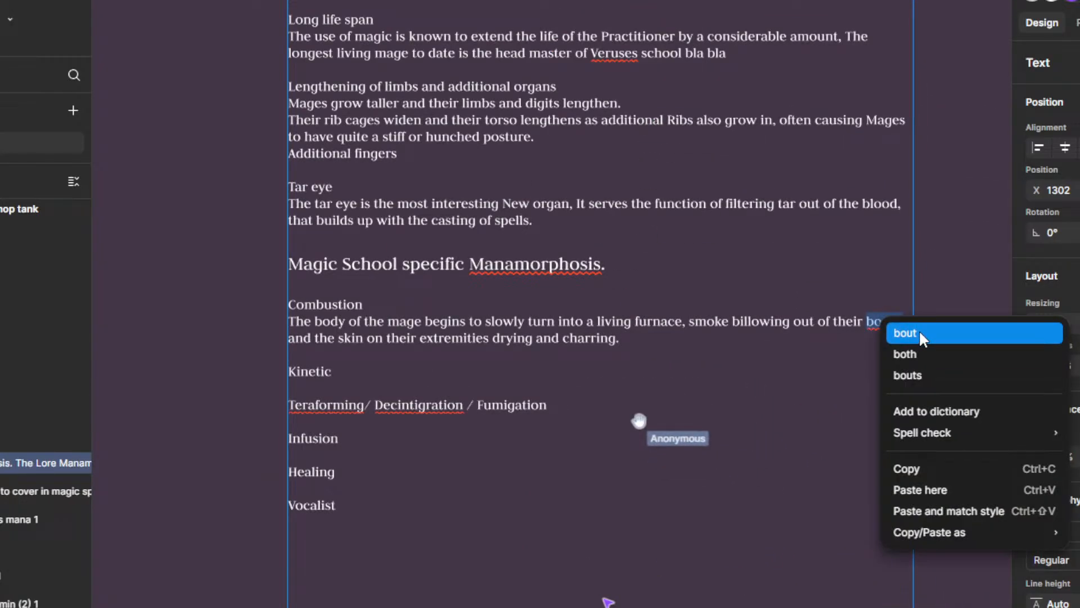
pyautogui.click(822, 322)
pyautogui.click(877, 321)
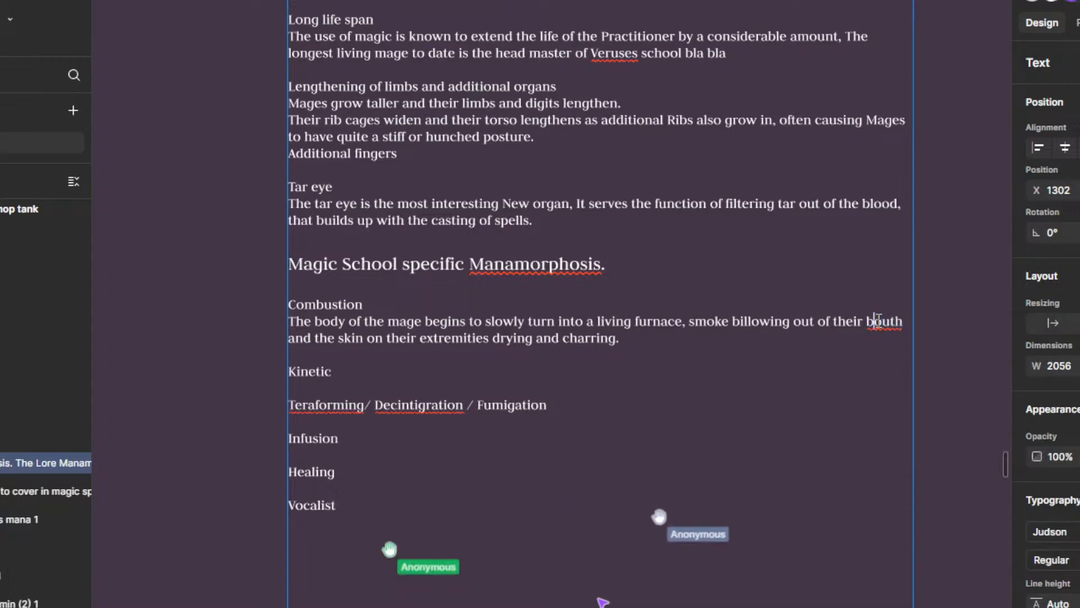
pyautogui.press('BackSpace')
pyautogui.write('m')
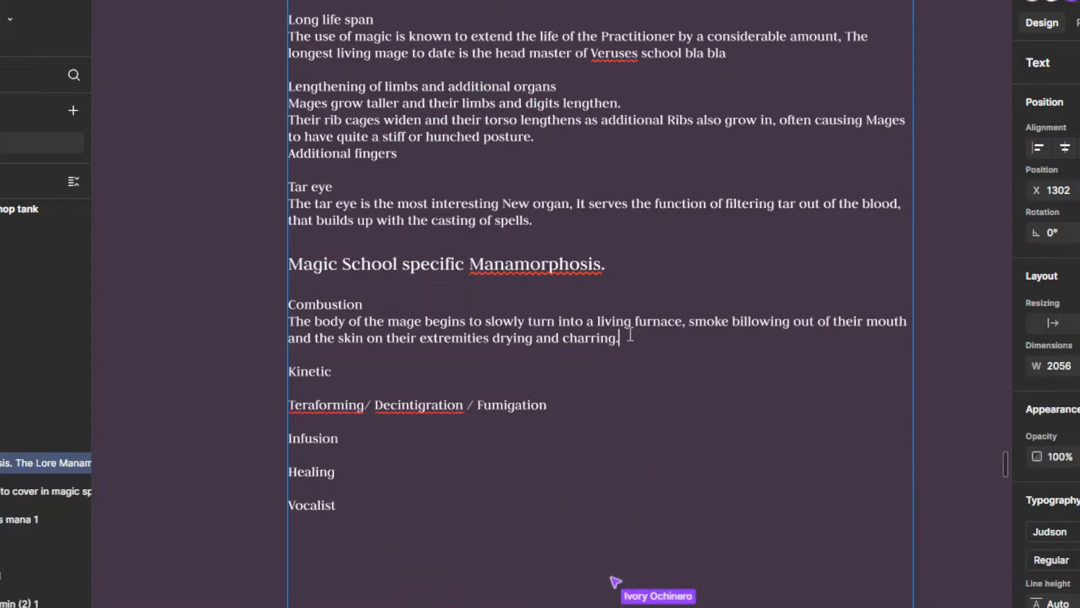
# Step: Start a new sentence at the end of the Combustion description with "These symptoms are very painful and need to"
pyautogui.click(673, 332)
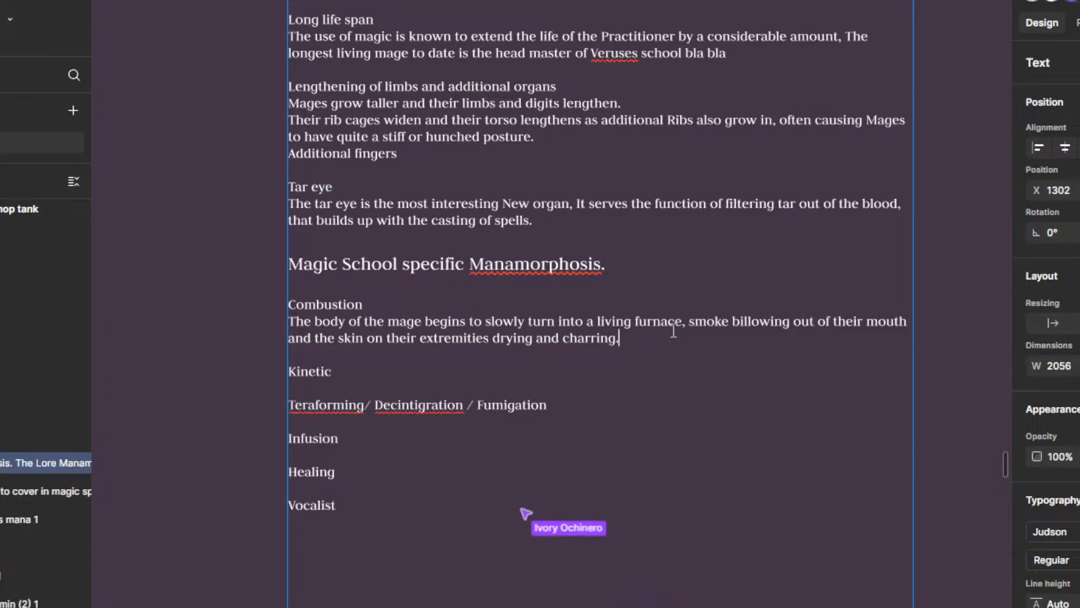
pyautogui.write('This m')
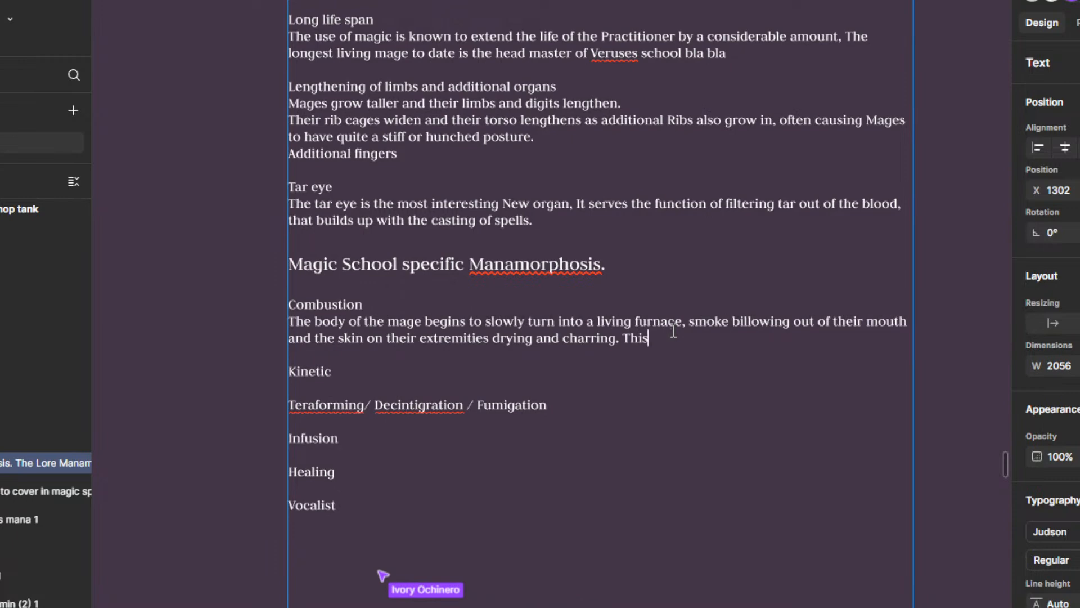
pyautogui.press('BackSpace')
pyautogui.press('BackSpace')
pyautogui.press('BackSpace')
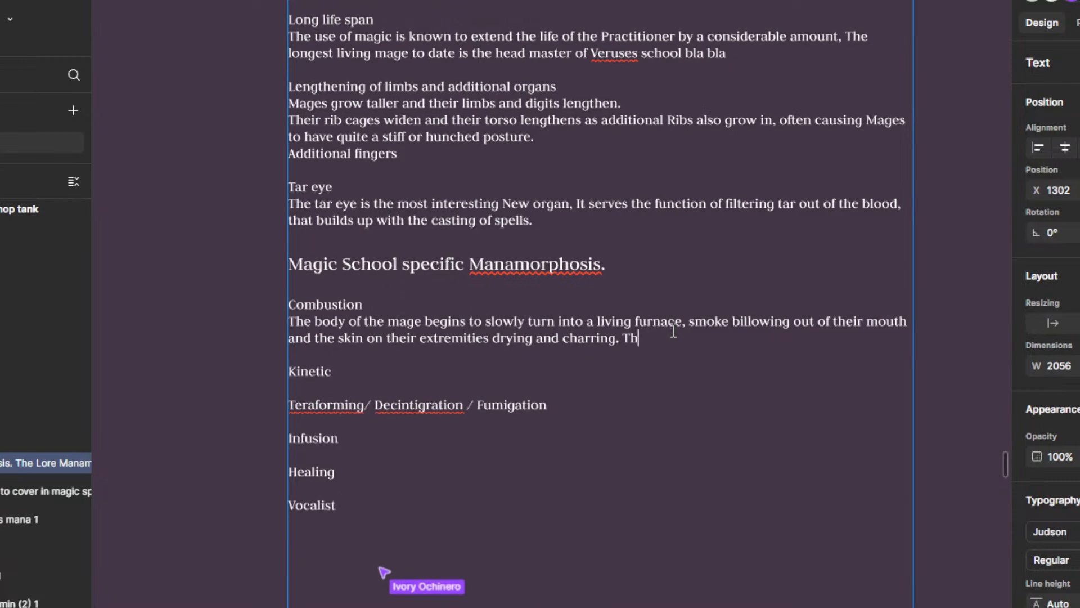
pyautogui.write('ese symptombs')
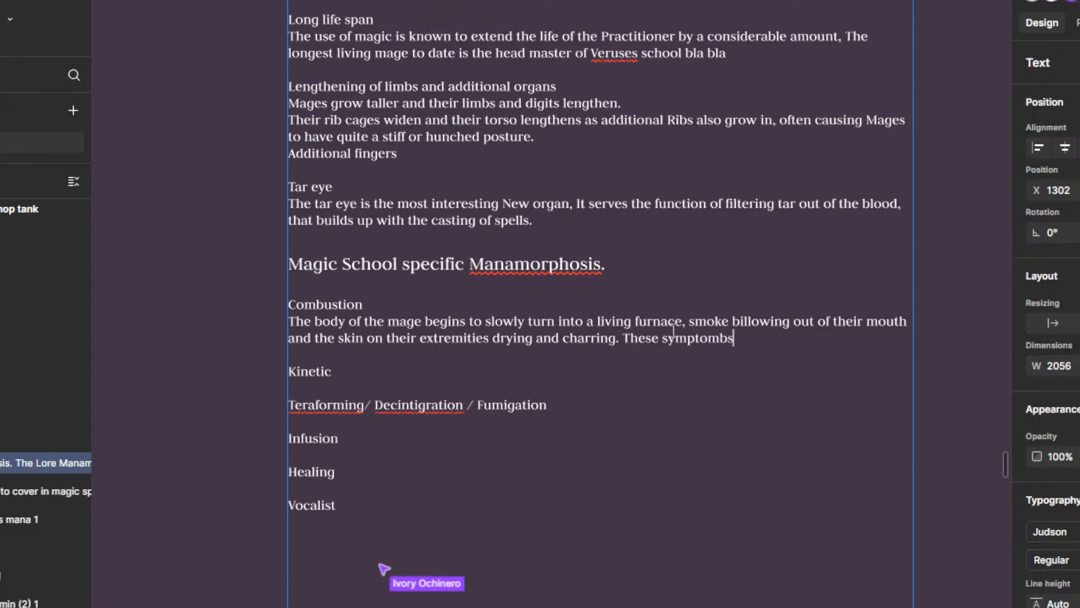
pyautogui.press('BackSpace')
pyautogui.press('BackSpace')
pyautogui.write('s are ve')
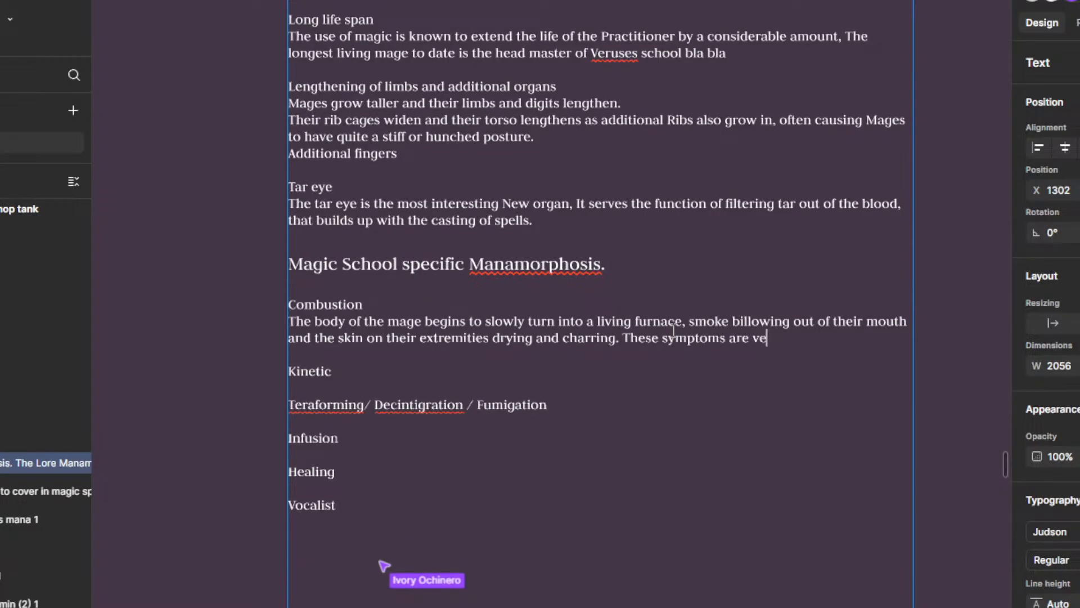
pyautogui.write('ry painfu')
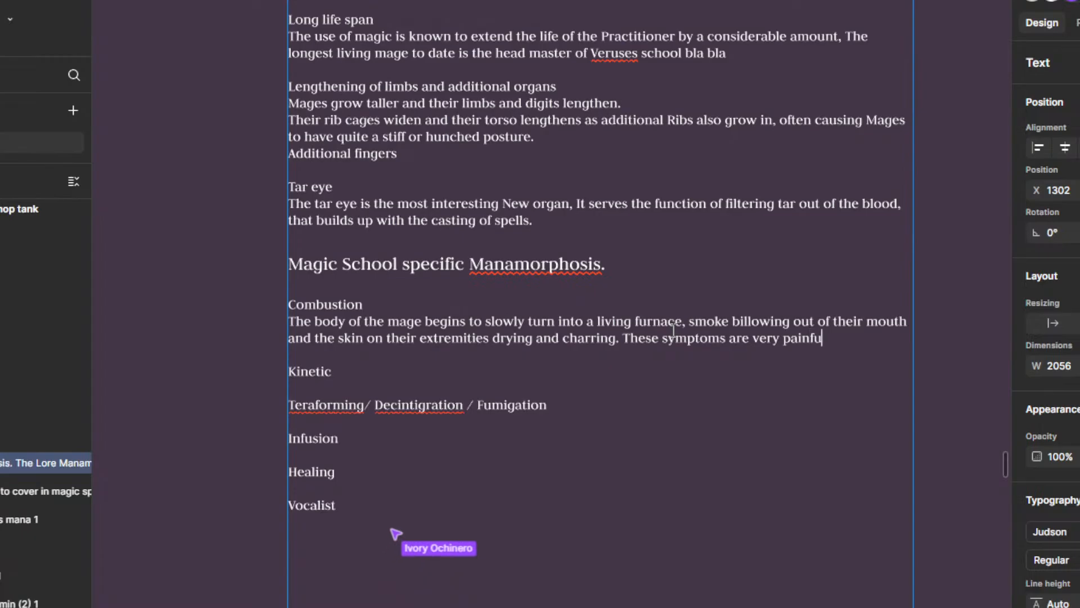
pyautogui.write('l and need to b')
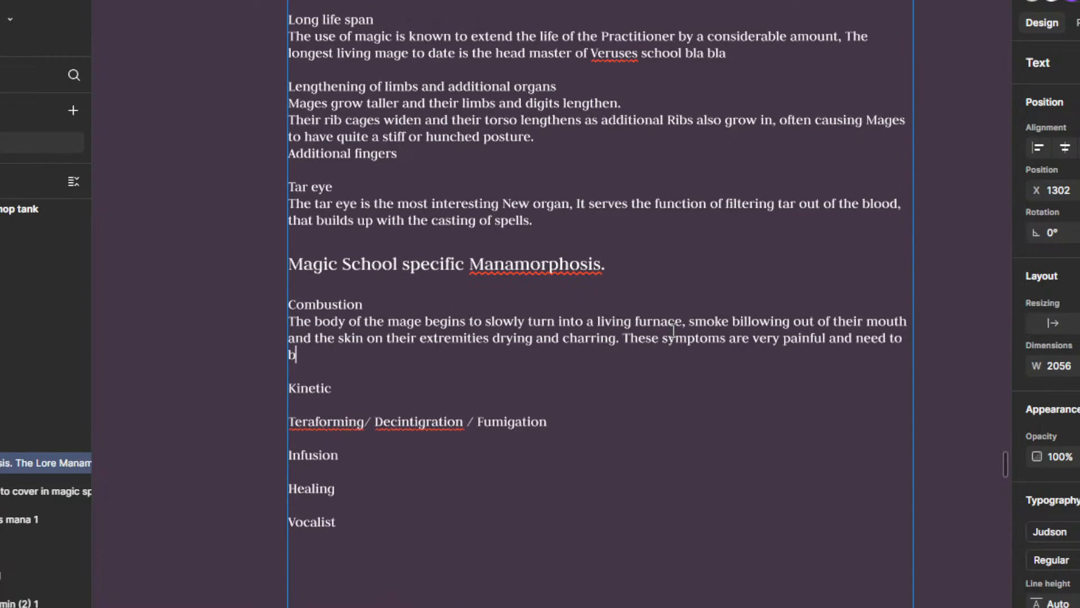
pyautogui.write('e taken care of carefully')
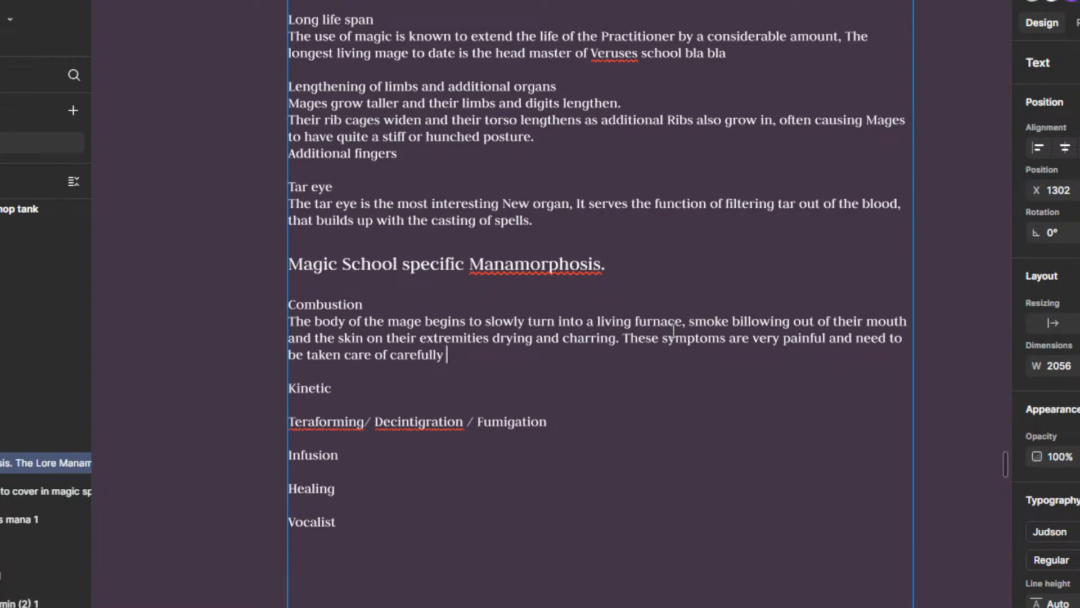
pyautogui.write(' bu')
# Step: Extend the sentence about the painful symptoms with "be taken care of carefully by the mage,"
pyautogui.press('BackSpace')
pyautogui.write('y the mage, aply')
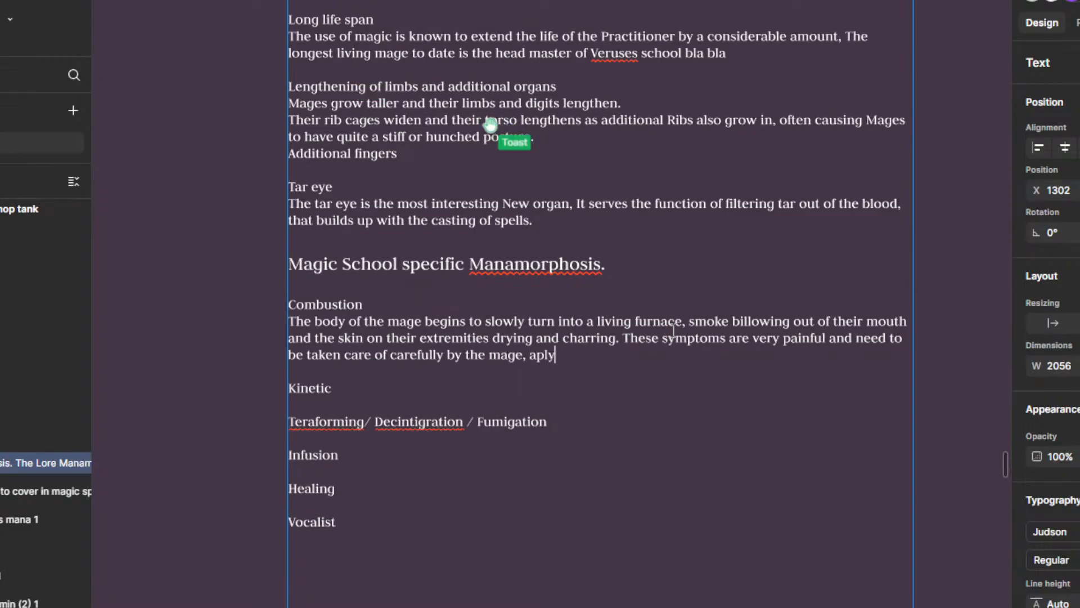
pyautogui.write('ing ointm')
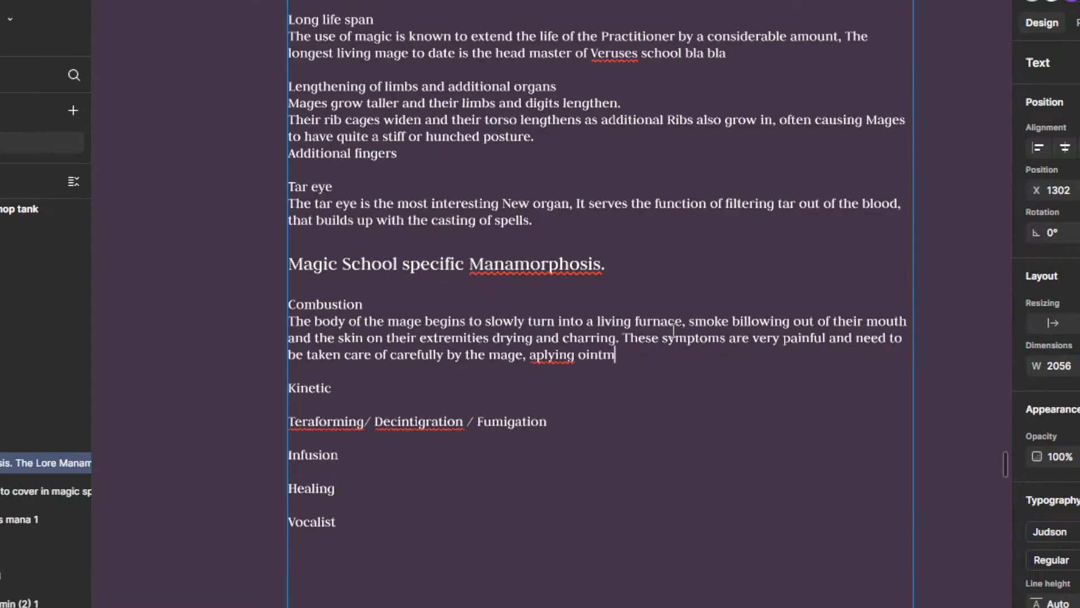
pyautogui.write('ents and c')
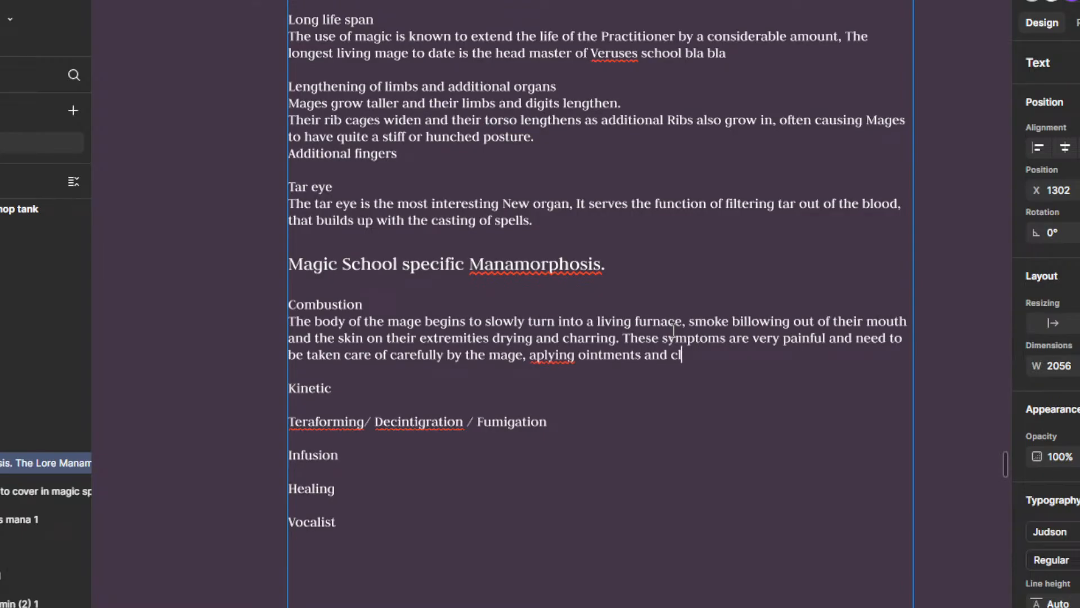
pyautogui.write('reams to keep the sk')
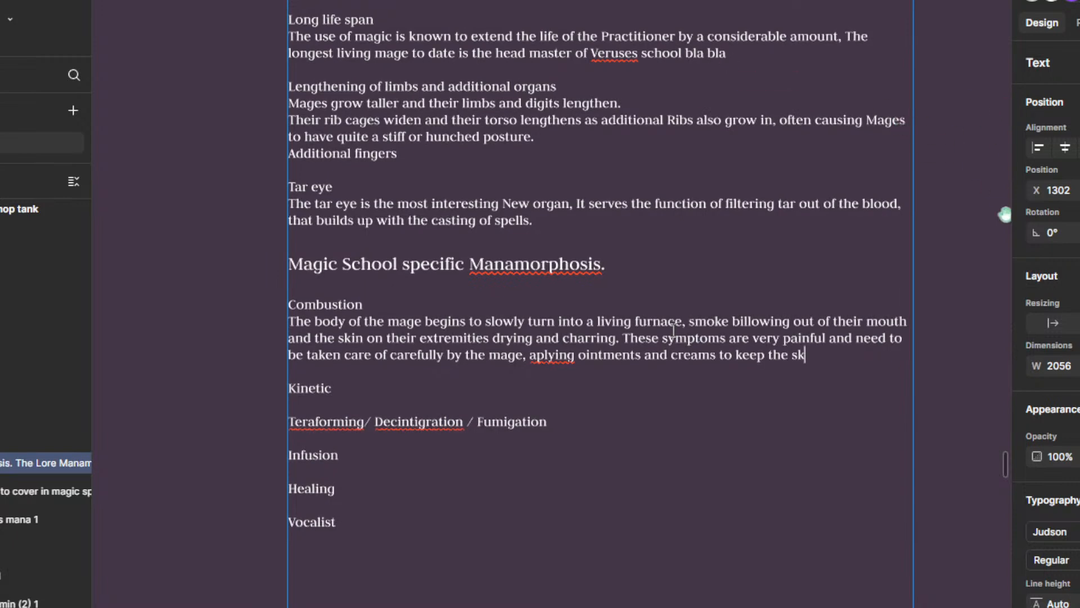
pyautogui.write('in from dryi')
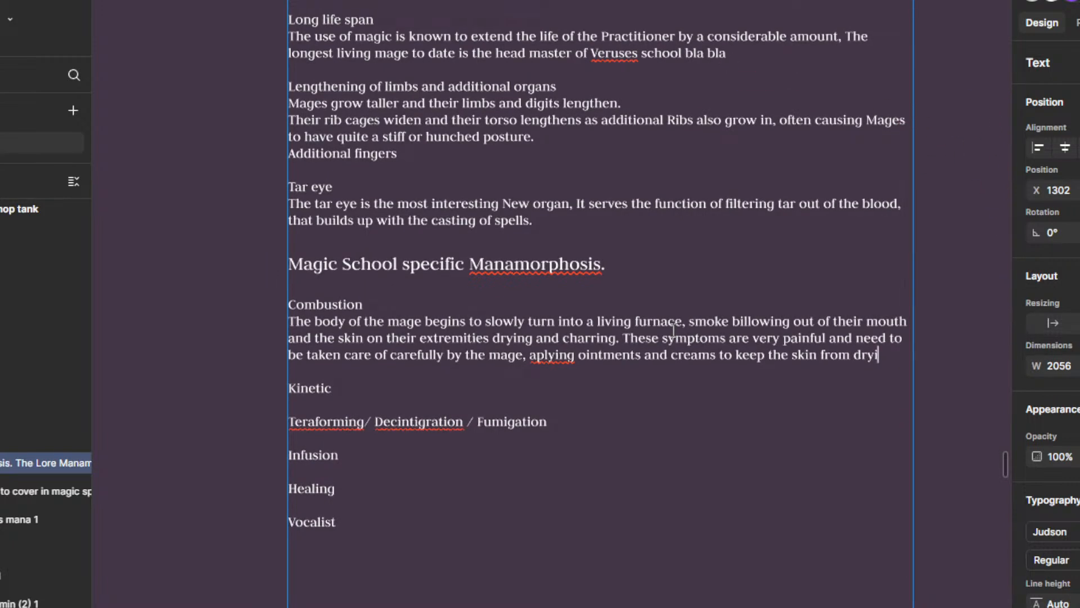
pyautogui.write('ng to much., a')
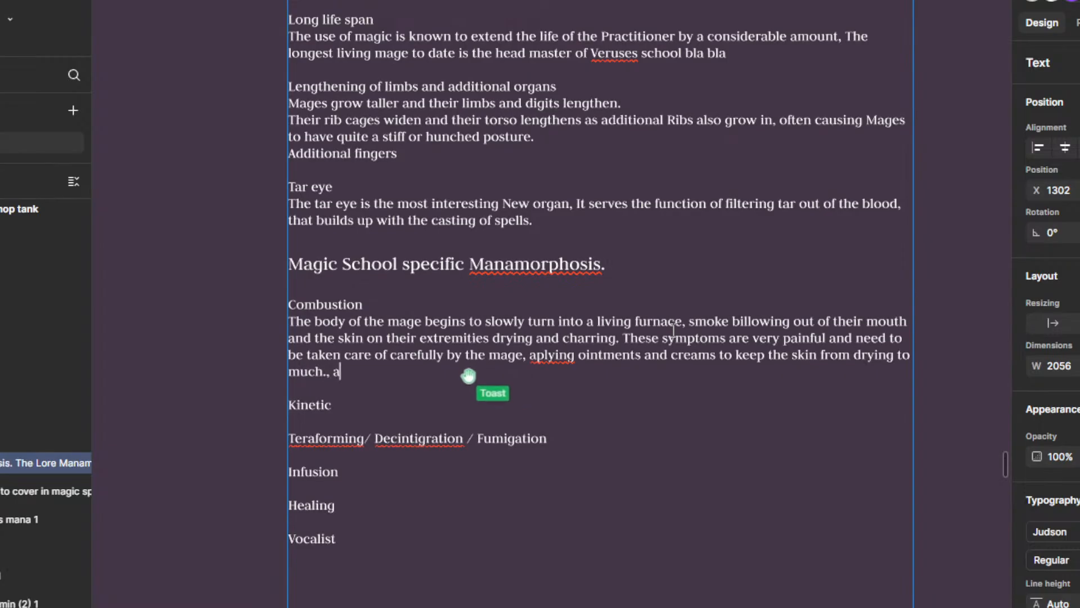
# Step: Finish the sentence on the mage's care with "aplying ointments and creams to keep the skin from drying to much."
pyautogui.press('BackSpace')
pyautogui.press('BackSpace')
pyautogui.press('BackSpace')
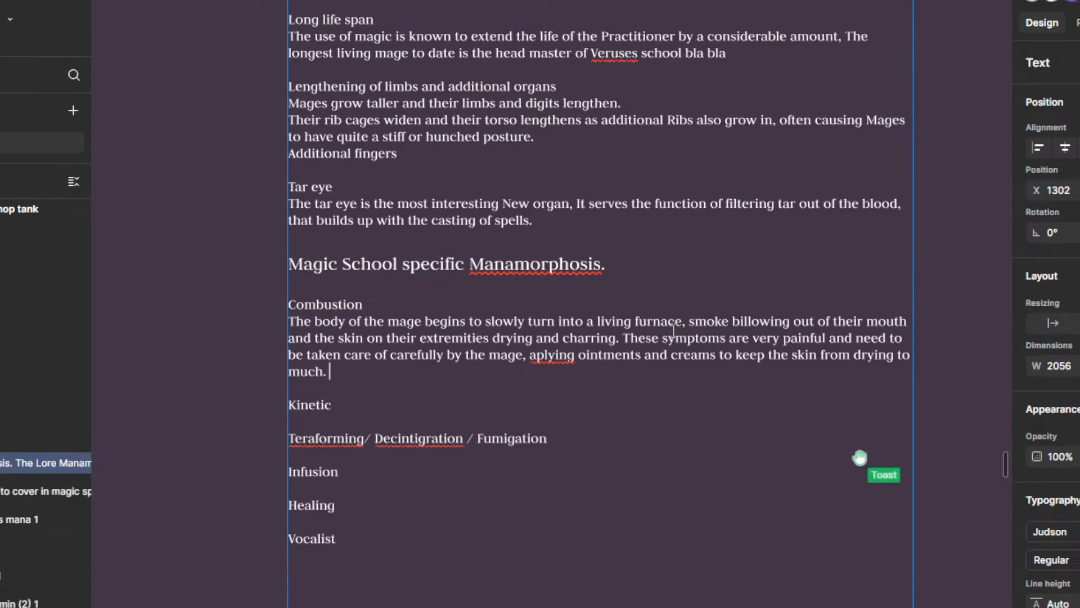
# Step: Start a new sentence at the end of the Combustion description with "Also it prevents the Mage from Wearing"
pyautogui.write('Also it pr')
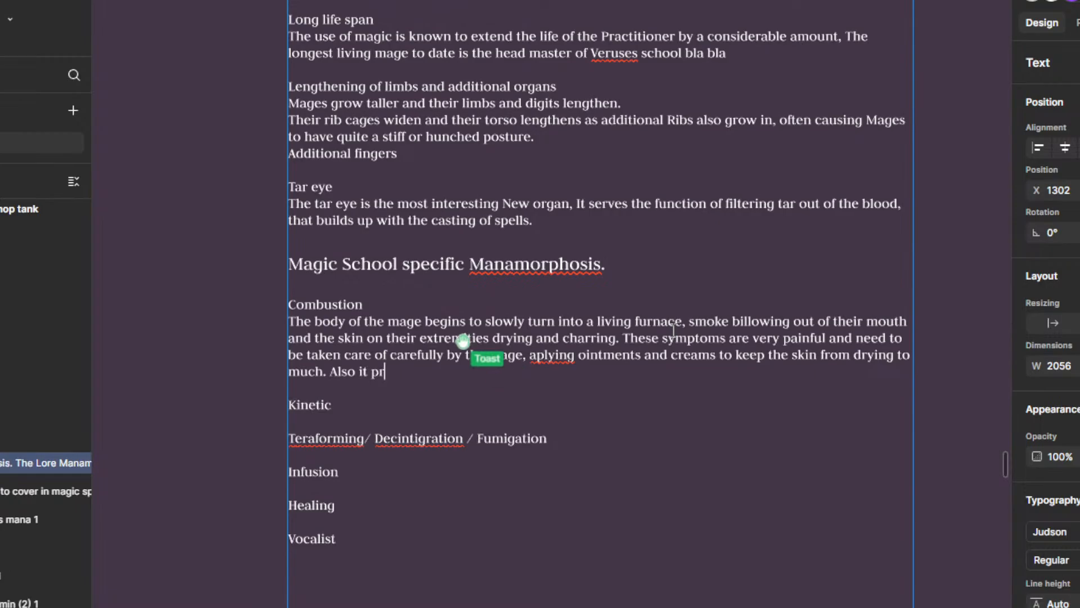
pyautogui.write('events the ')
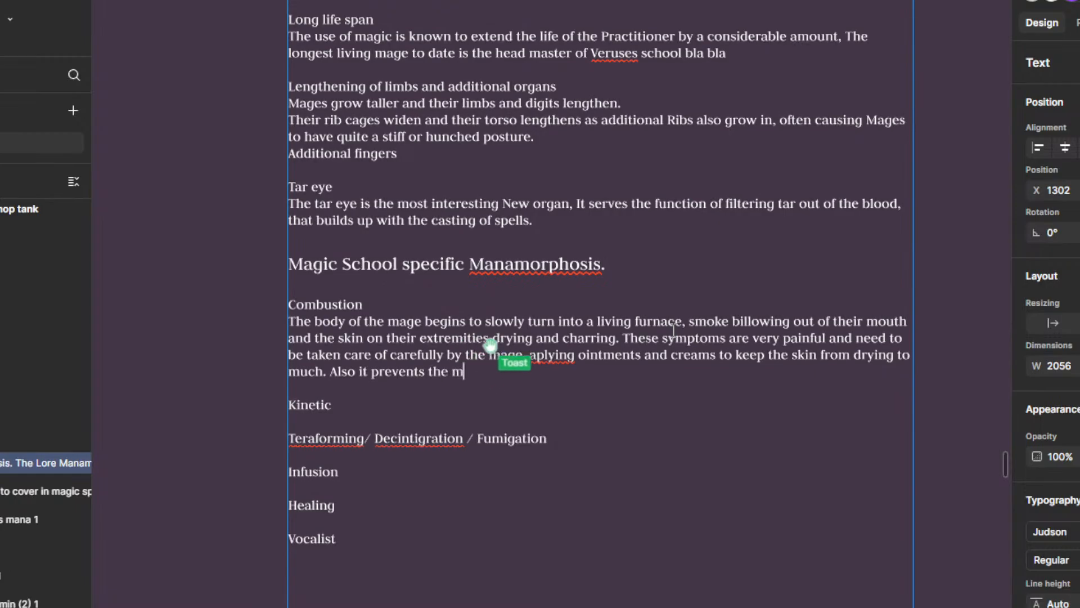
pyautogui.write('Mage fro')
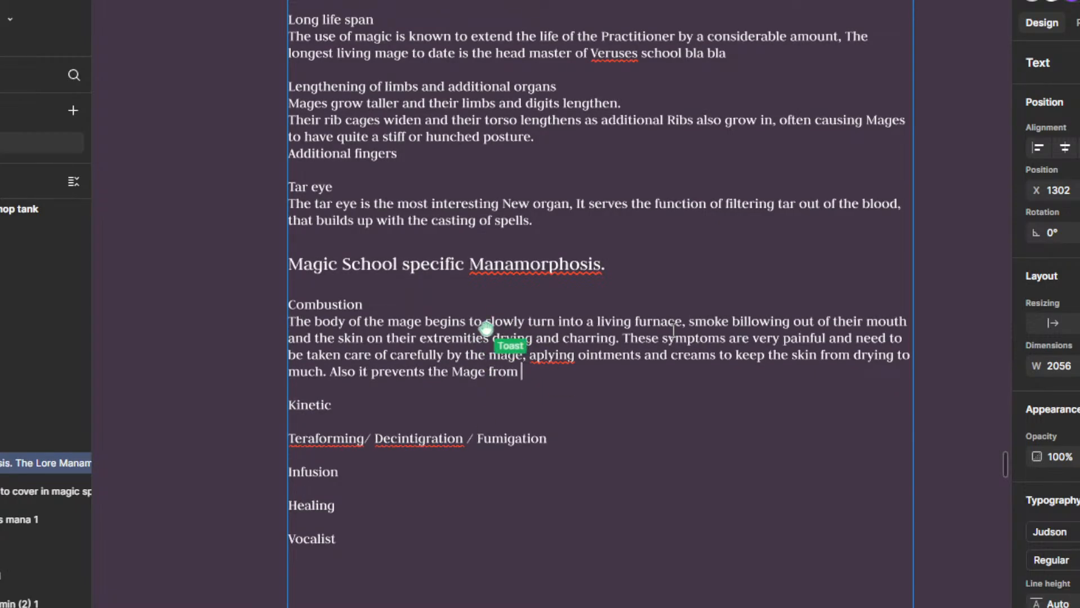
pyautogui.write('m U')
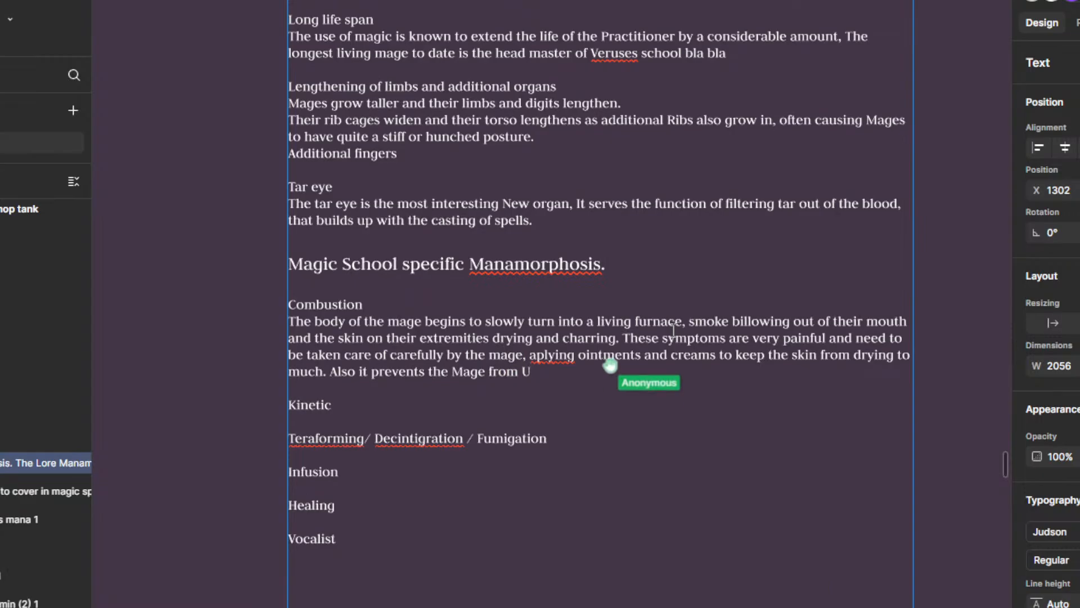
pyautogui.press('BackSpace')
pyautogui.write('Wea')
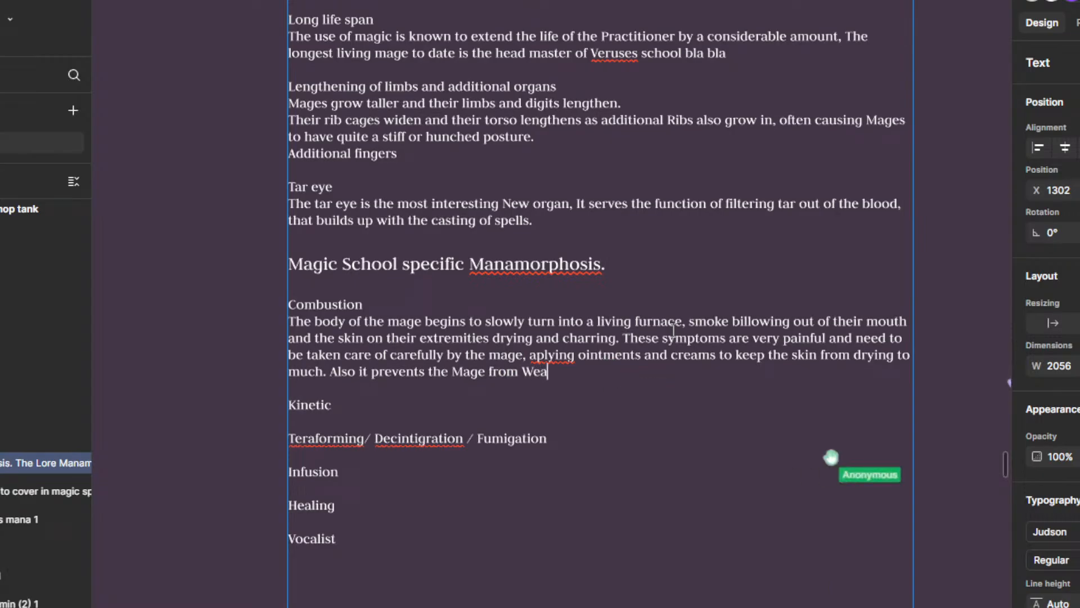
pyautogui.write('ring jh')
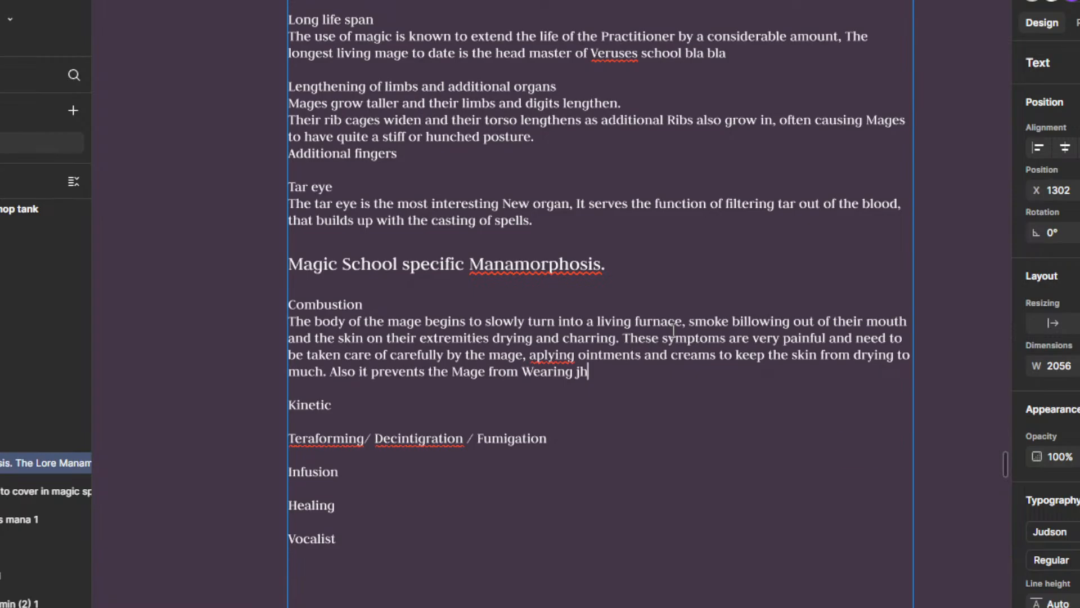
# Step: Extend the sentence about what the Mage is prevented from wearing with "heavy clothing or armor or from"
pyautogui.press('BackSpace')
pyautogui.press('BackSpace')
pyautogui.write('heav')
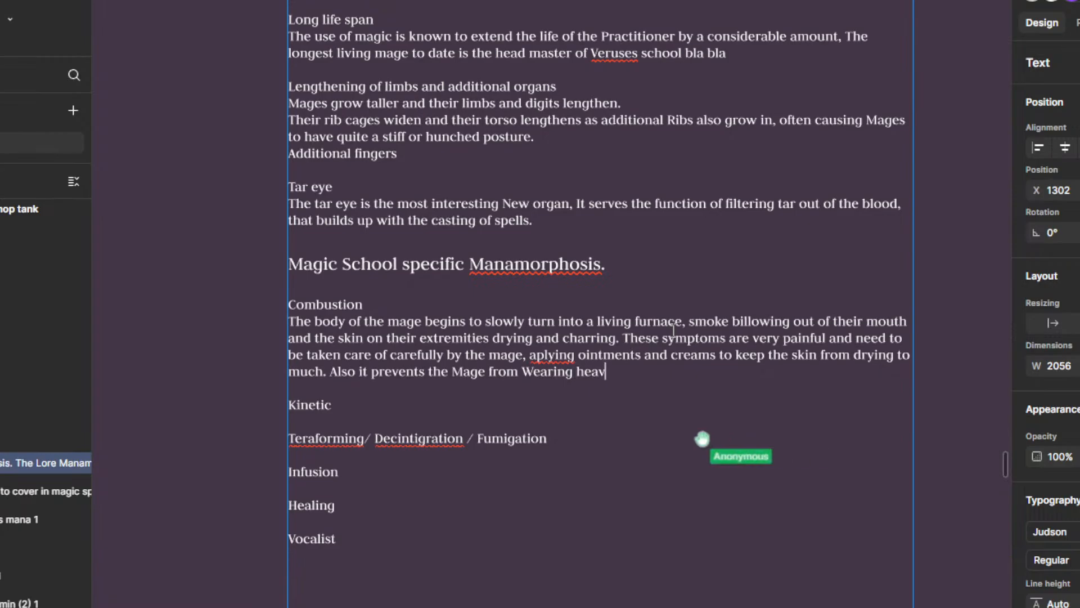
pyautogui.write('y clothing or ')
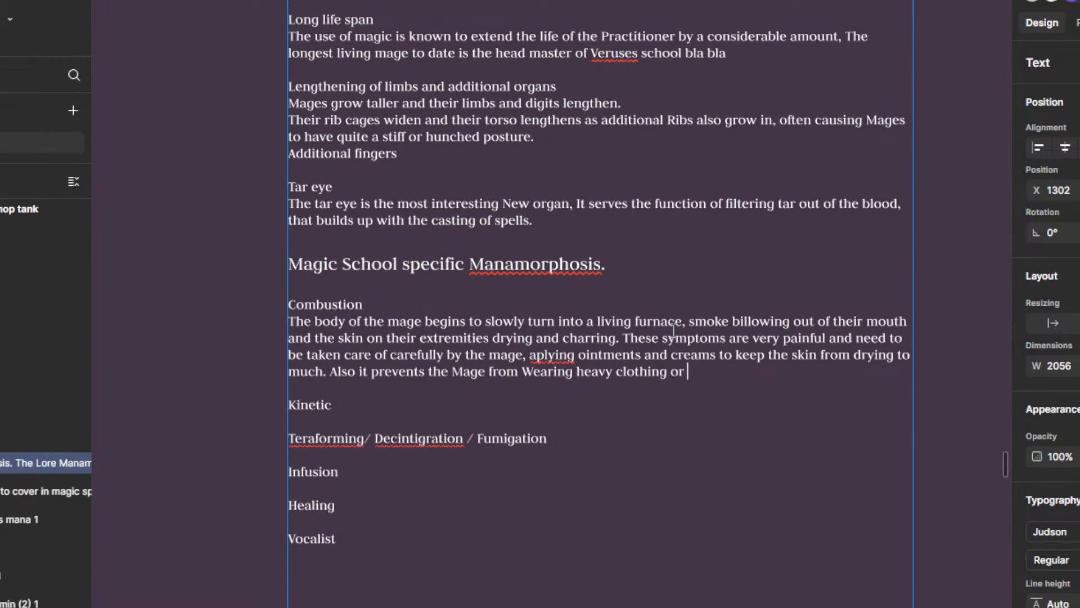
pyautogui.write('armor or from')
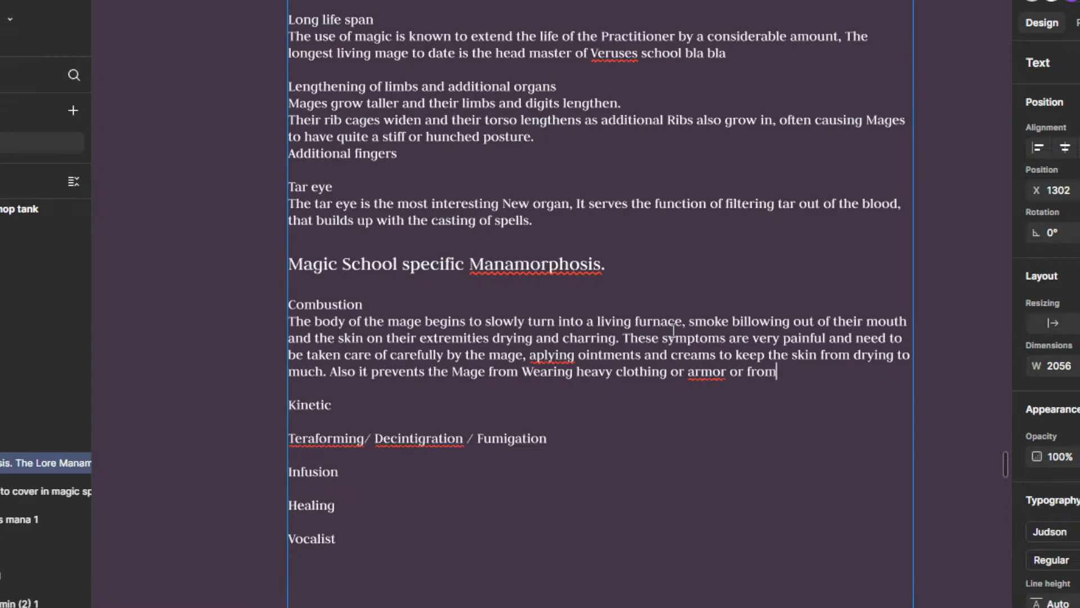
# Step: Replace the trailing "from" and finish the sentence with "doing strenuious excersise."
pyautogui.press('BackSpace')
pyautogui.press('BackSpace')
pyautogui.press('BackSpace')
pyautogui.write('from')
pyautogui.write('o')
pyautogui.press('BackSpace')
pyautogui.press('BackSpace')
pyautogui.write('oing ')
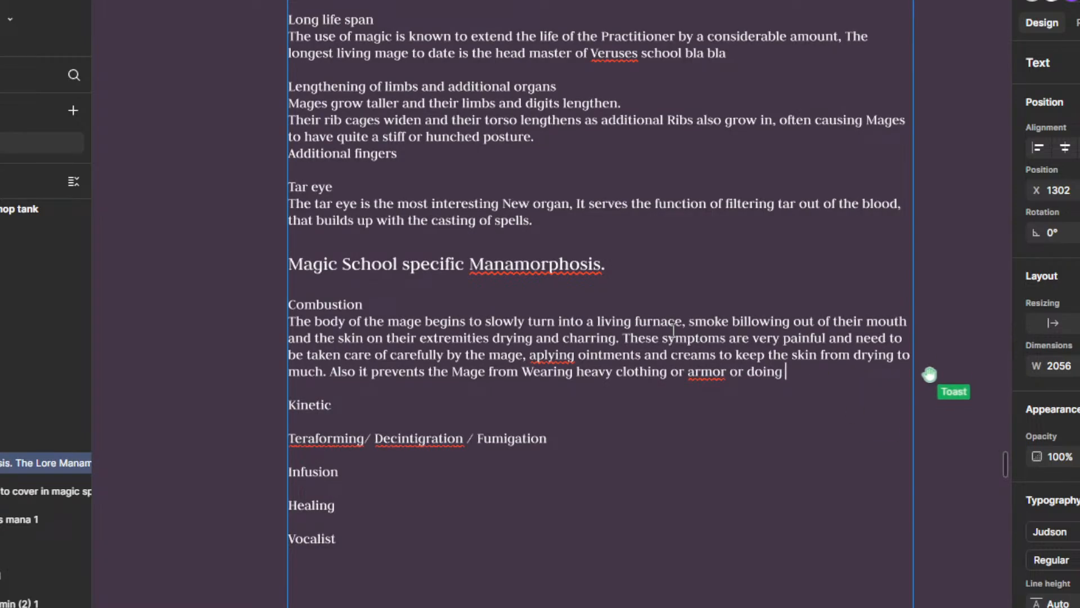
pyautogui.write('strenuious')
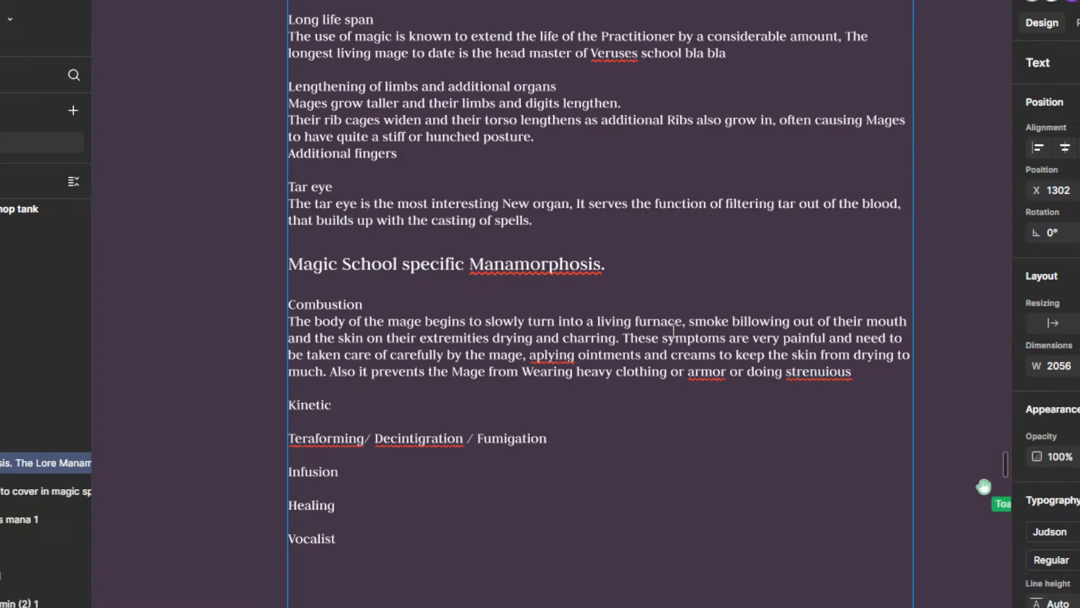
pyautogui.write('excersise.')
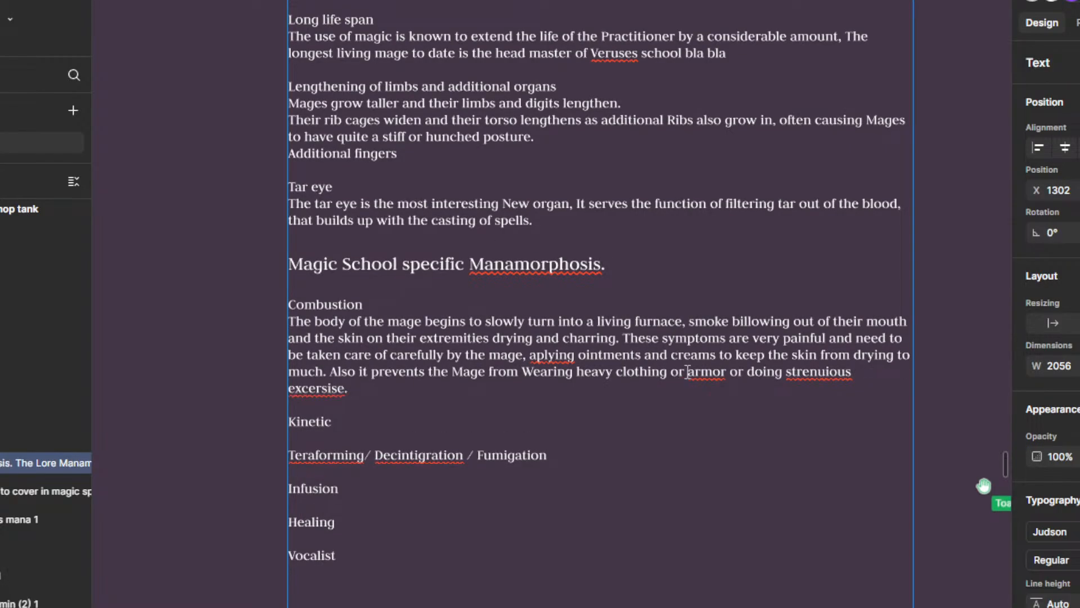
# Step: Apply the spelling suggestions "armour", "strenuous" and "exerciser" to the misspelled words in the clothing and exercise sentence
pyautogui.rightClick(687, 372)
pyautogui.click(726, 380)
pyautogui.rightClick(817, 372)
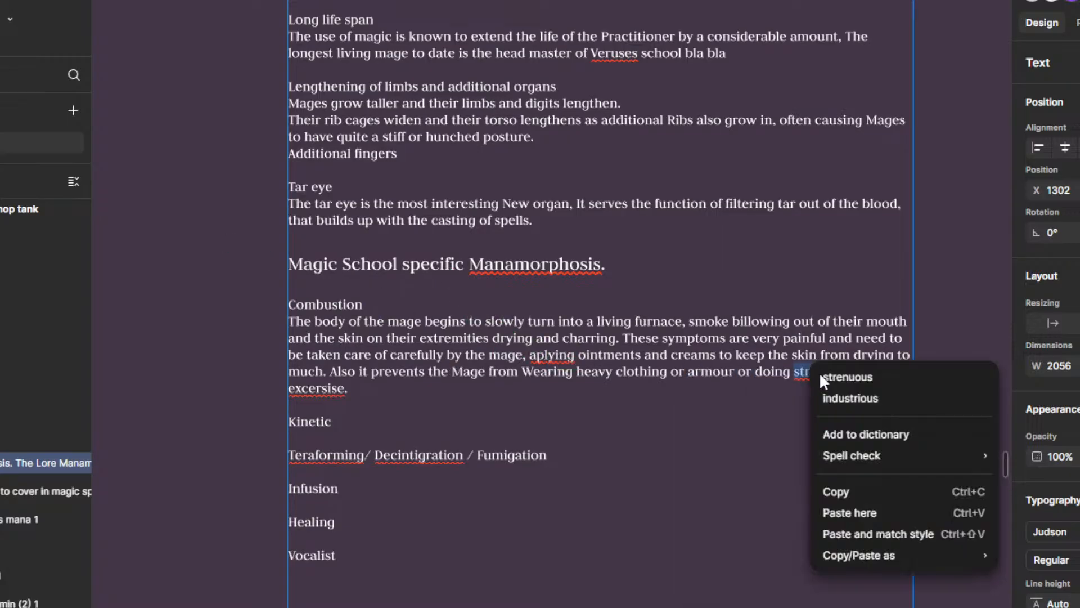
pyautogui.click(851, 380)
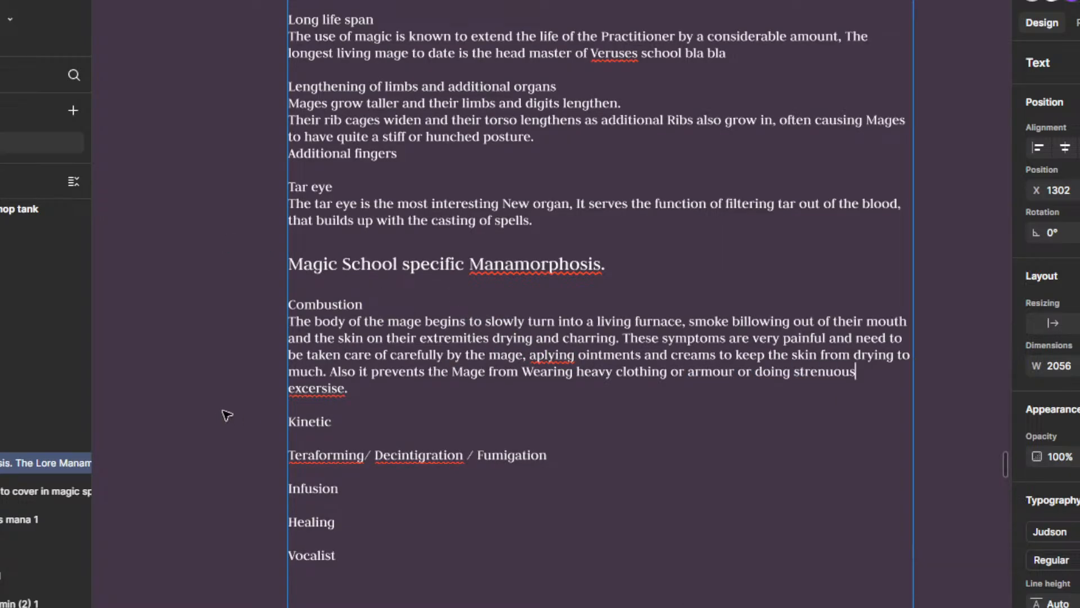
pyautogui.rightClick(297, 387)
pyautogui.click(349, 399)
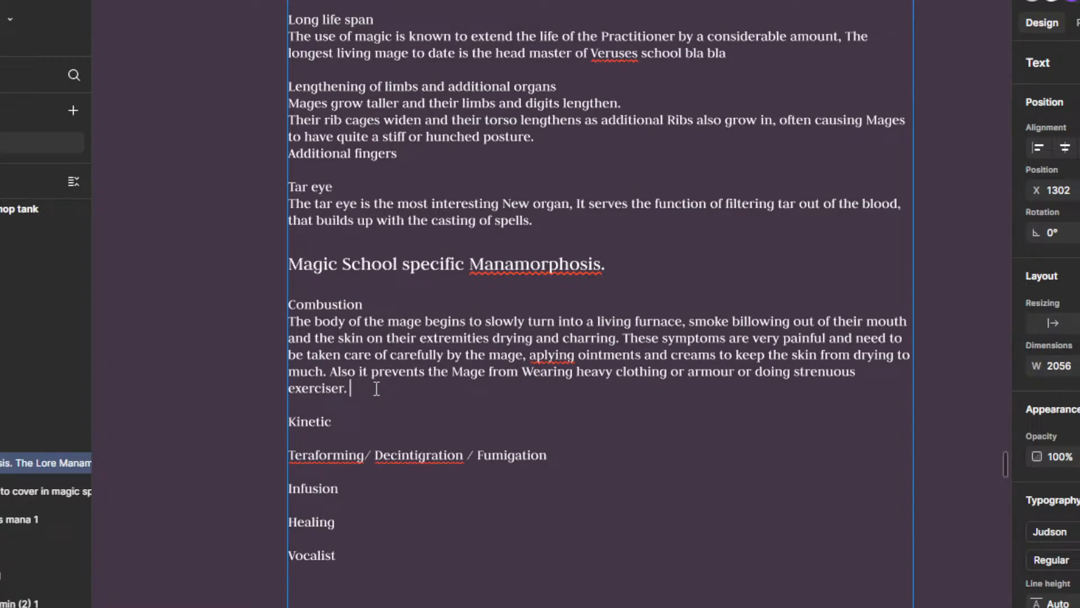
# Step: Add the sentence "All of these things can cause the mage to over heat and pass out." to the Combustion description
pyautogui.write('. All of these things can c')
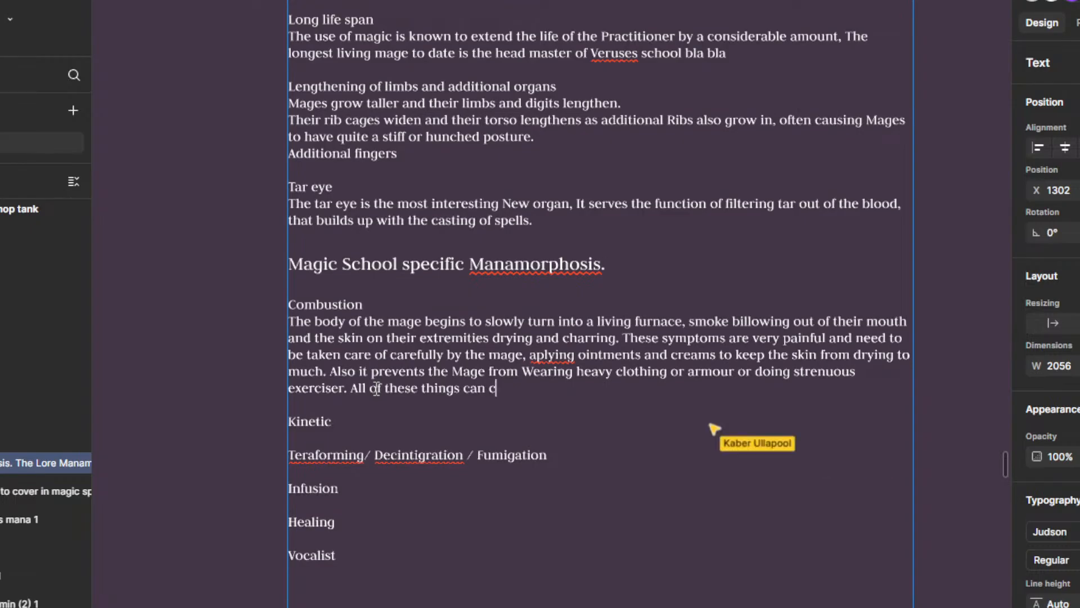
pyautogui.write('ause the mage to')
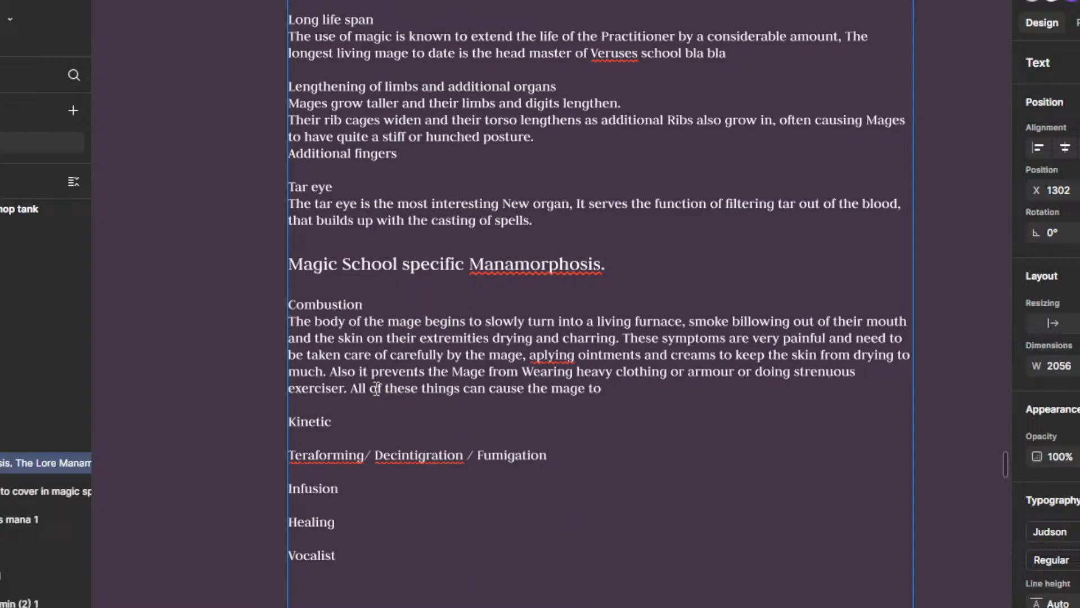
pyautogui.write('Over heat and ')
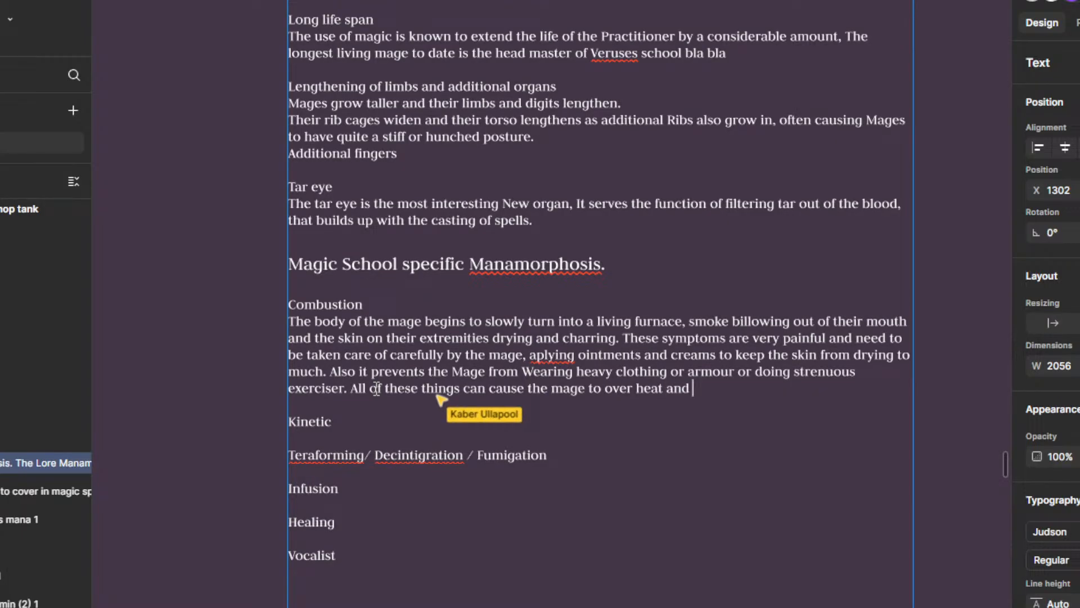
pyautogui.write('pass out.')
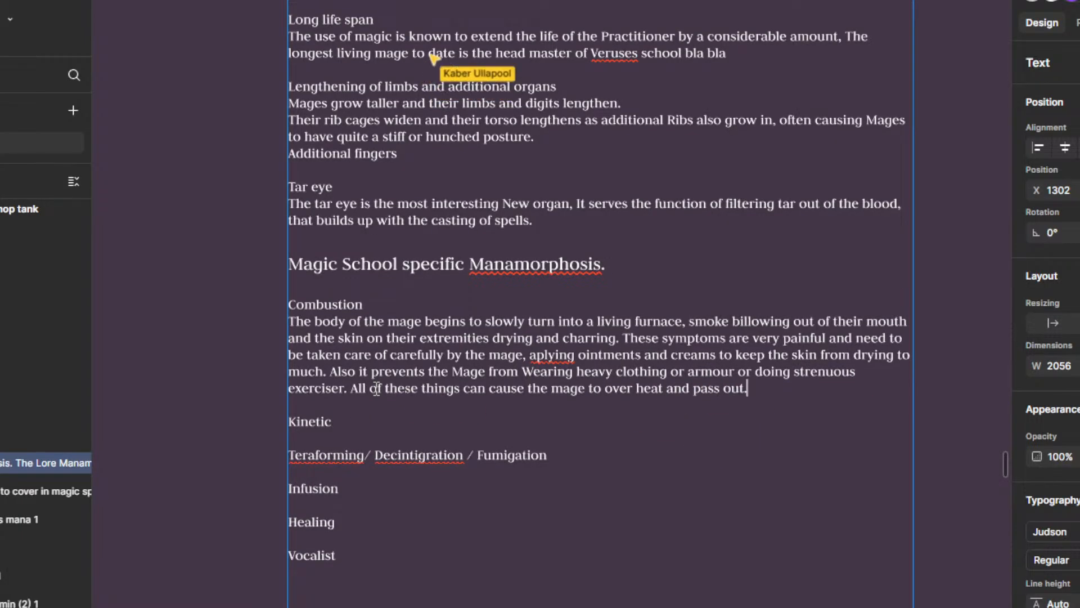
# Step: Correct the misspelled word "aplying" in the Combustion description to "applying"
pyautogui.rightClick(553, 355)
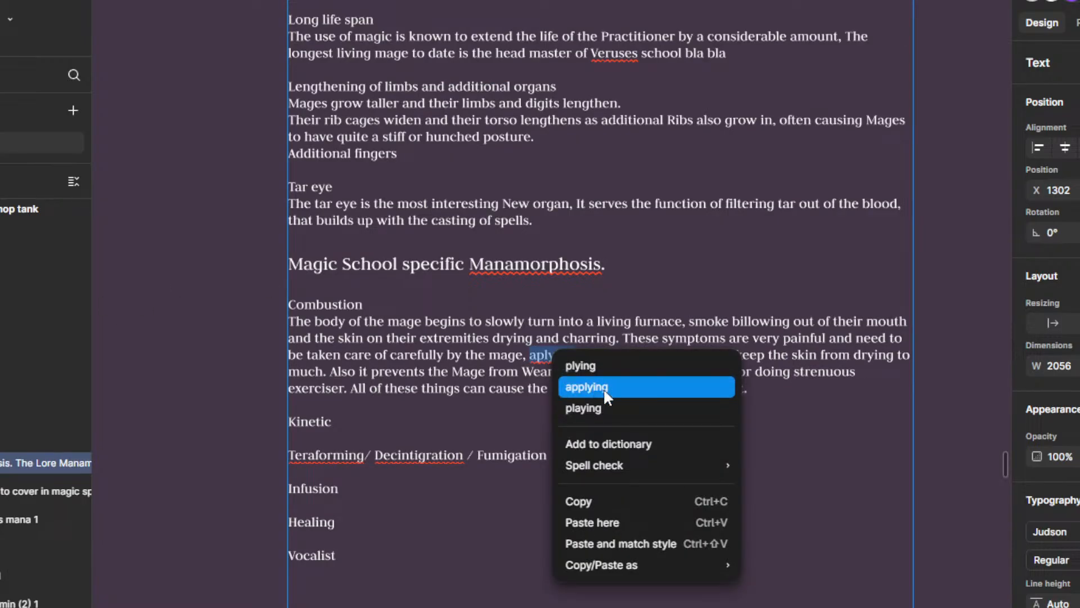
pyautogui.click(603, 387)
pyautogui.scroll(-3, 625, 372)
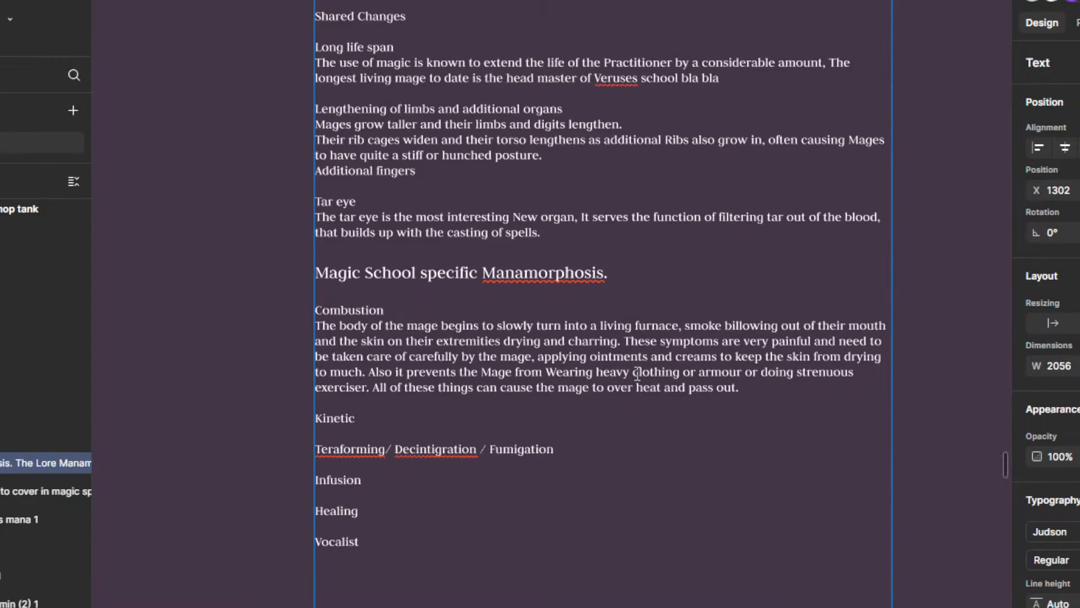
pyautogui.moveTo(586, 417)
pyautogui.mouseDown()
pyautogui.moveTo(647, 394)
pyautogui.moveTo(592, 413)
pyautogui.mouseUp()
pyautogui.scroll(5, 647, 395)
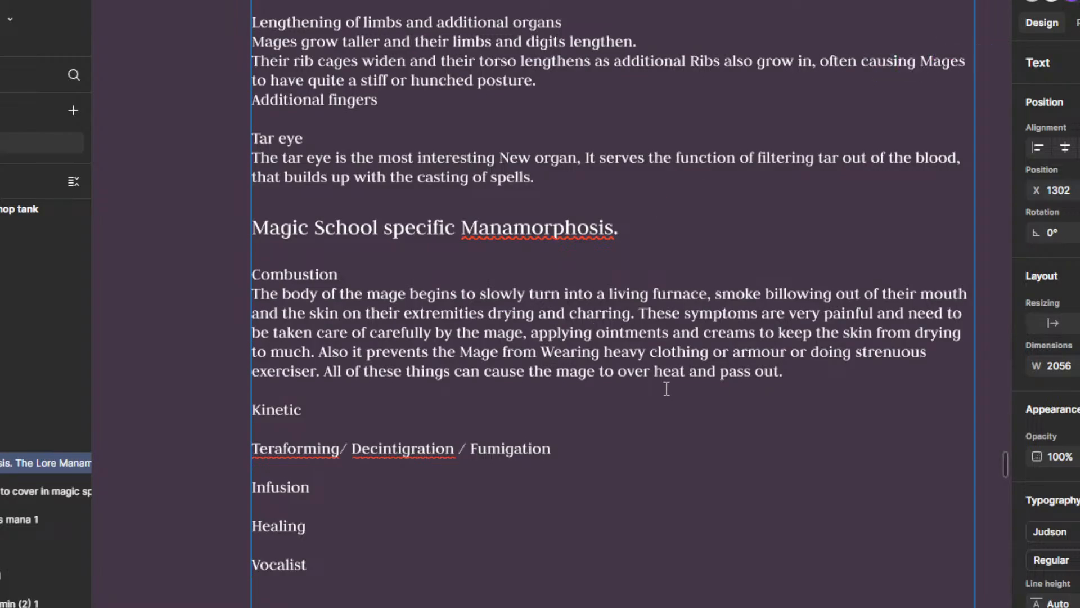
# Step: Join the last two Combustion sentences by replacing the full stop after "exerciser" with "as" and lowercasing "All"
pyautogui.click(841, 379)
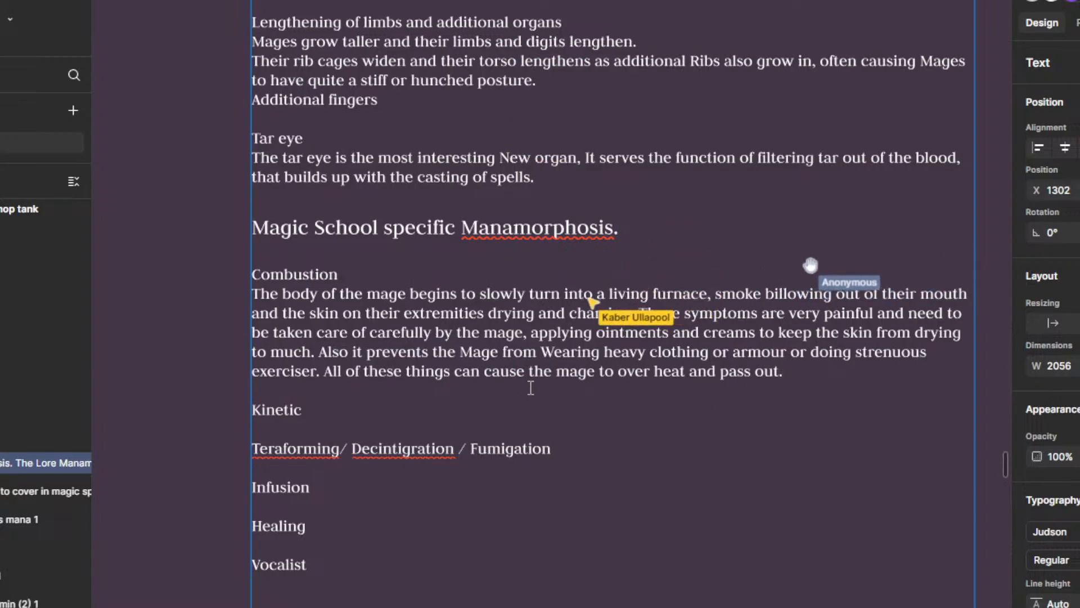
pyautogui.scroll(-1, 575, 386)
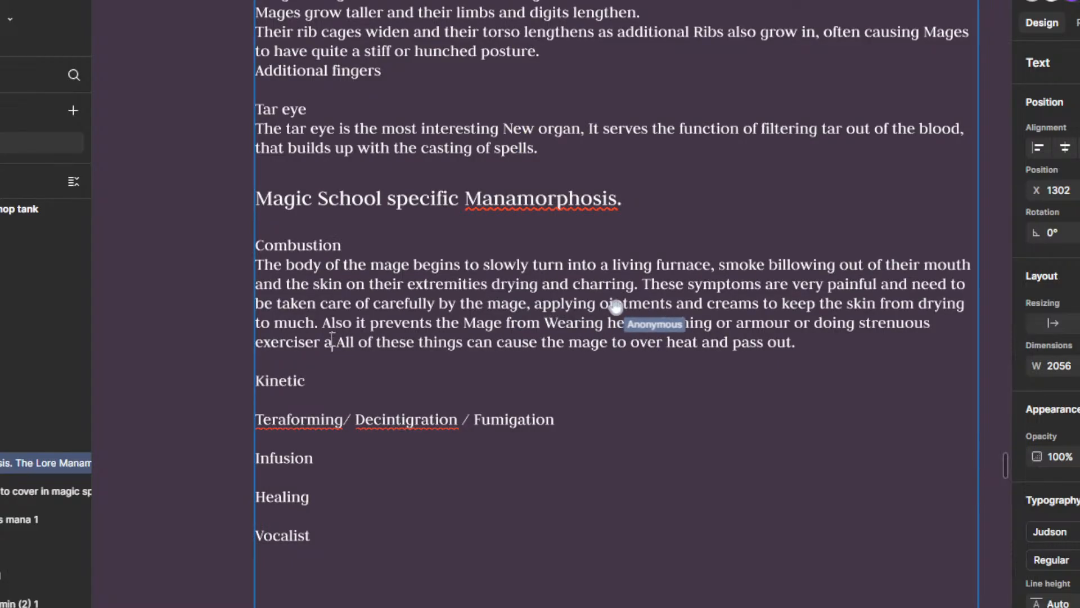
pyautogui.press('BackSpace')
pyautogui.write('as')
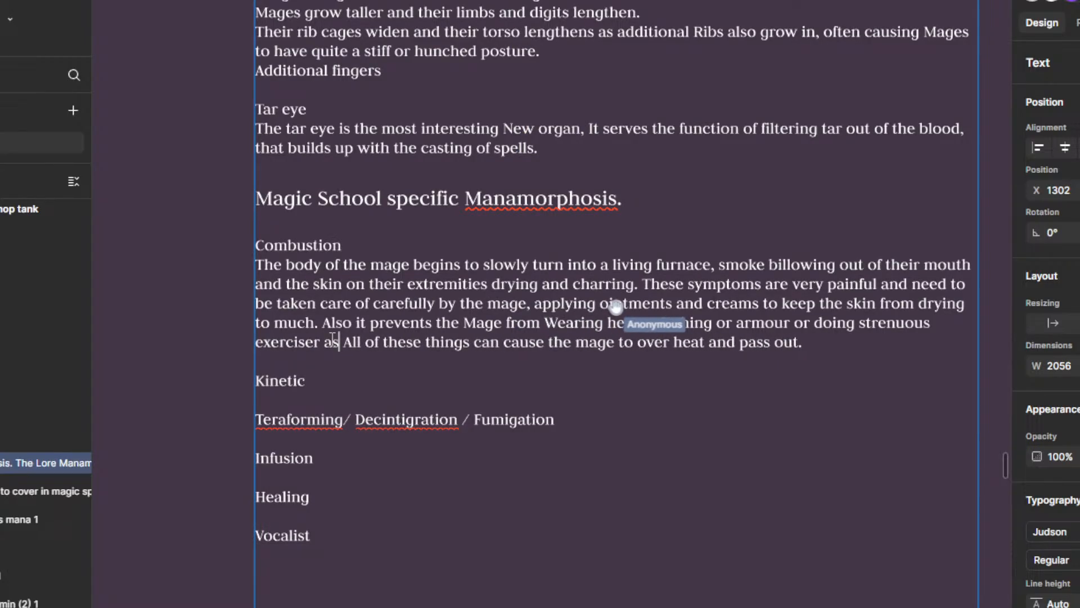
pyautogui.press('Right')
pyautogui.press('Right')
pyautogui.press('BackSpace')
pyautogui.write('a')
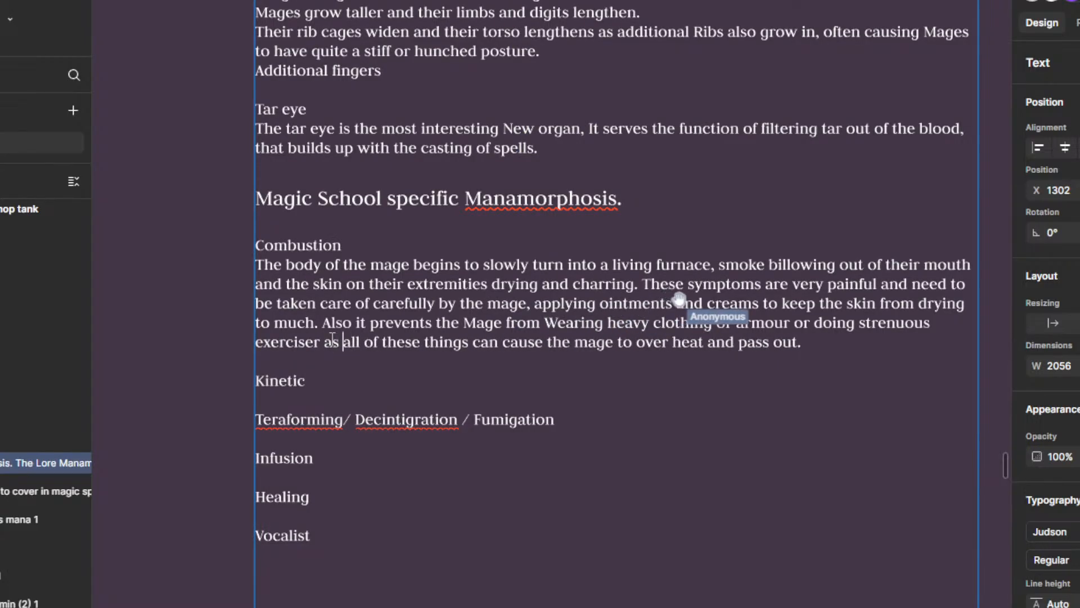
pyautogui.press('Left')
pyautogui.press('Left')
pyautogui.press('Left')
pyautogui.press('Left')
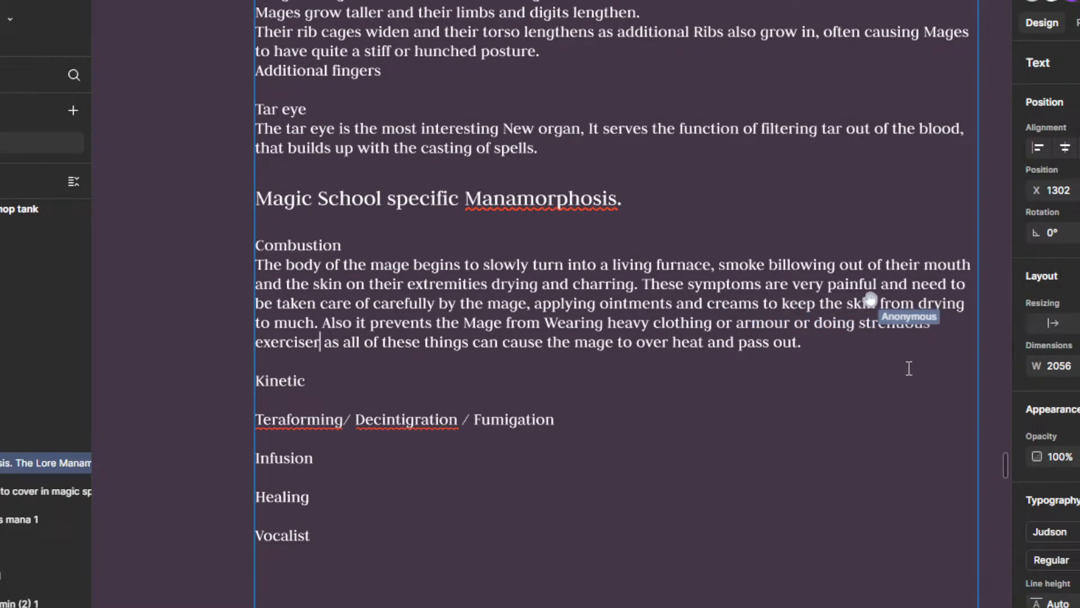
# Step: Start a new sentence after "pass out." in the Combustion description with "Also the mage"
pyautogui.scroll(-1, 772, 396)
pyautogui.scroll(-2, 772, 397)
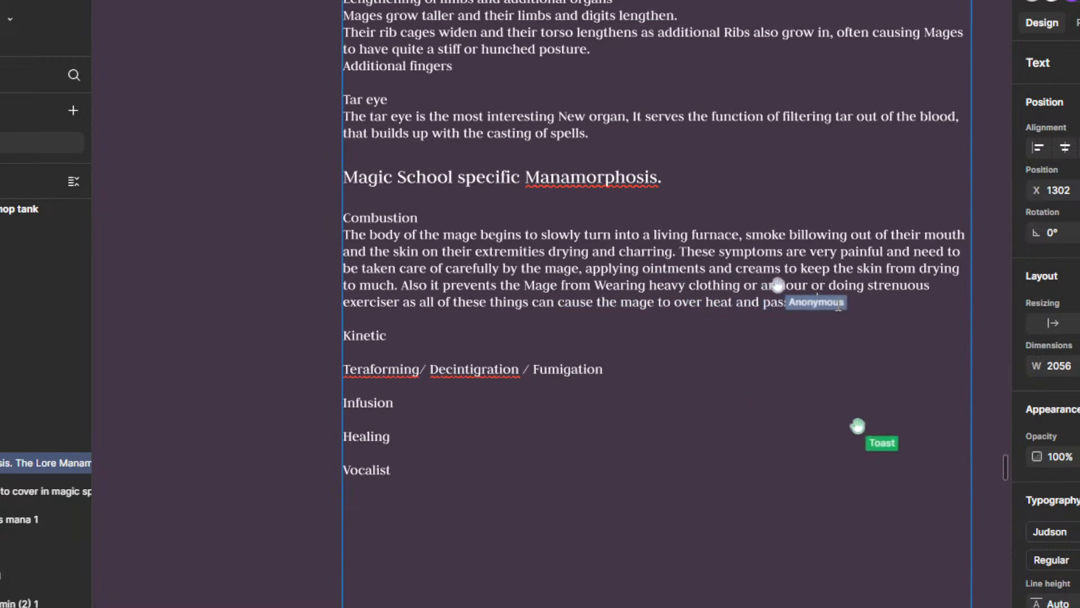
pyautogui.write('m')
pyautogui.press('BackSpace')
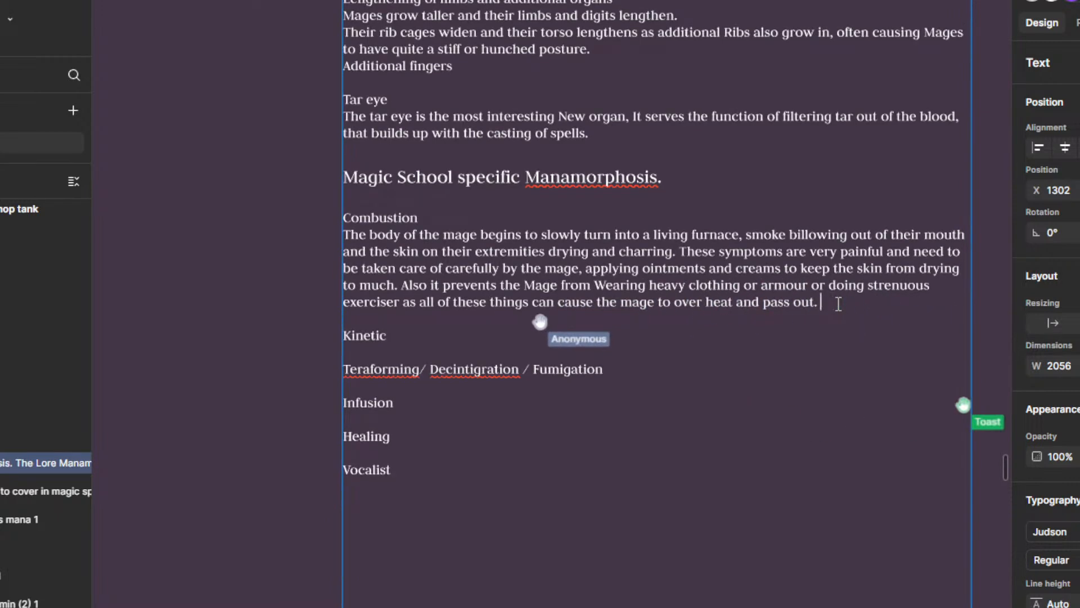
pyautogui.write('Thou')
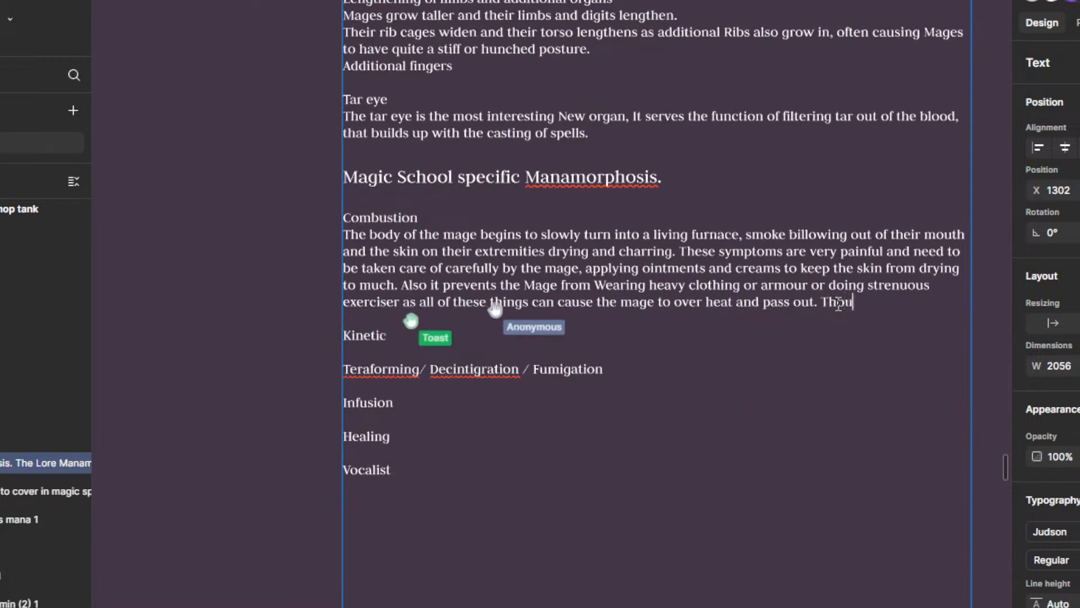
pyautogui.press('BackSpace')
pyautogui.press('BackSpace')
pyautogui.press('BackSpace')
pyautogui.press('BackSpace')
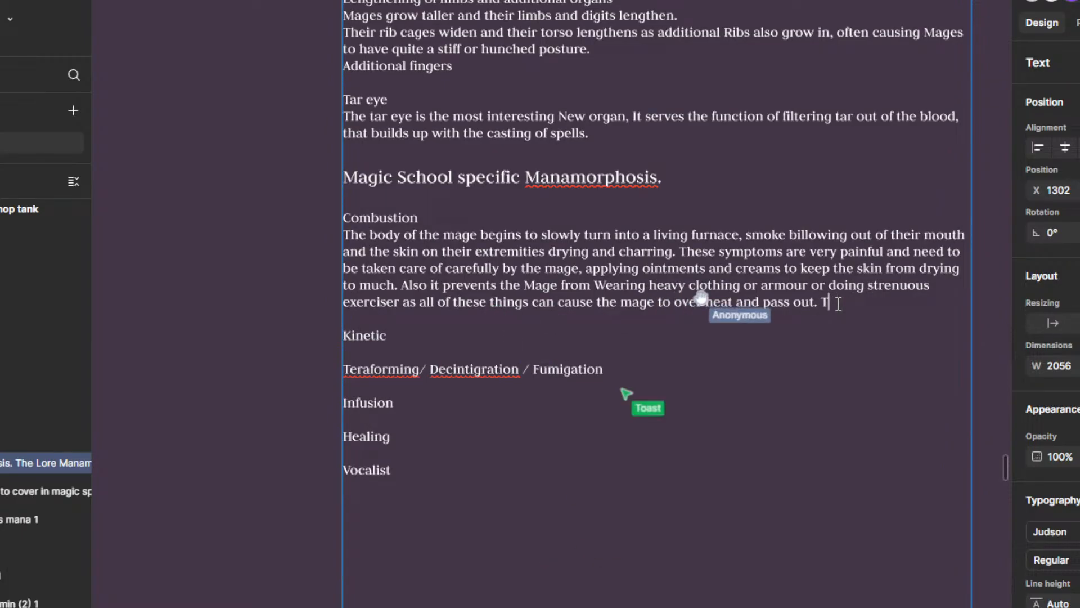
pyautogui.write('Also t')
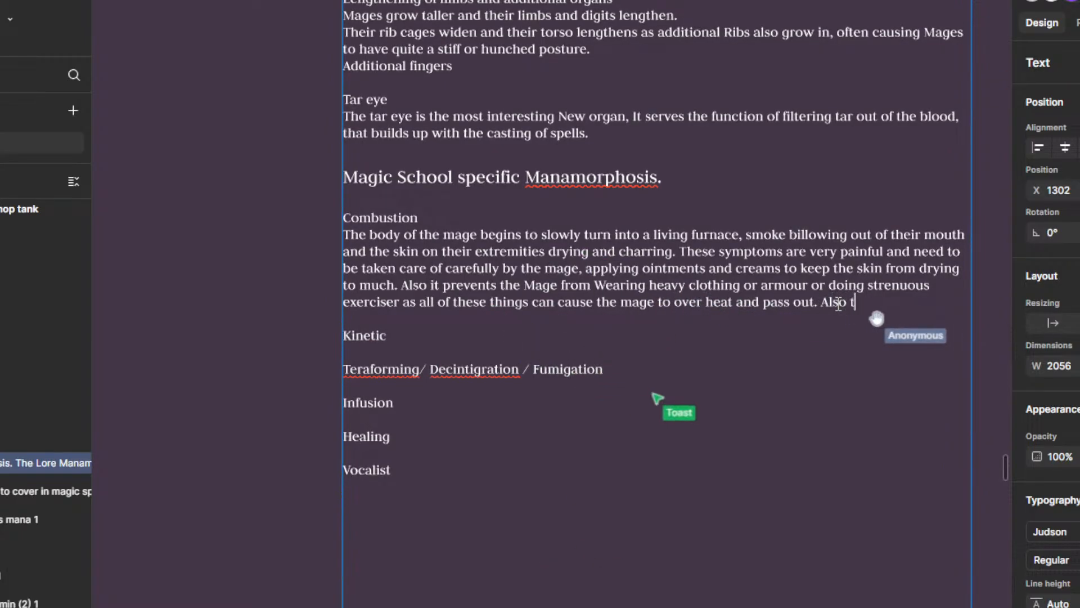
pyautogui.write('he mage')
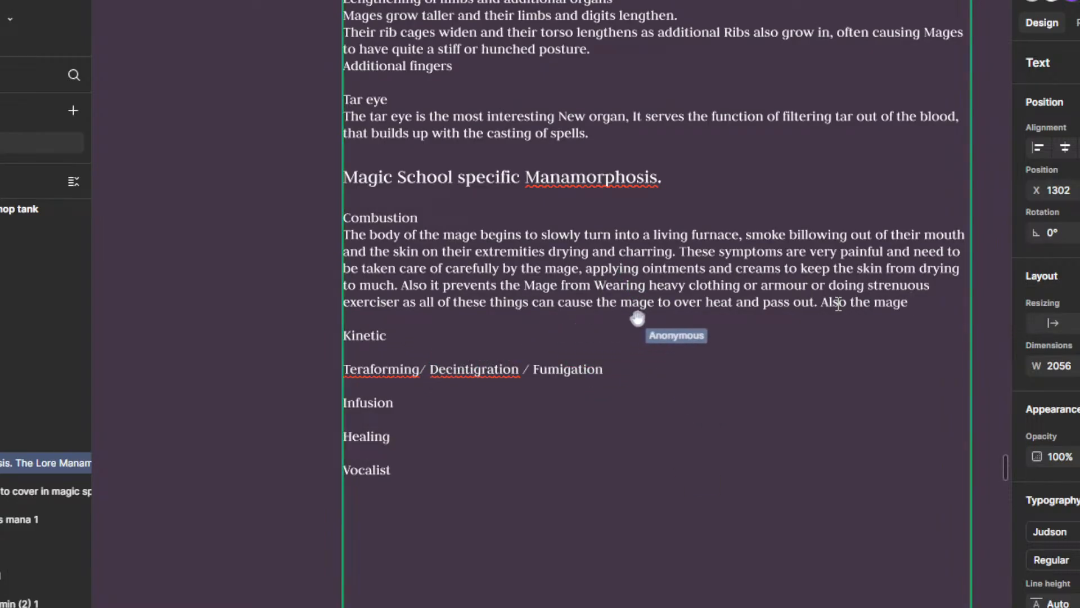
# Step: Continue the last Combustion sentence after "Also the mage" with "burns alot more callories and"
pyautogui.write('urns')
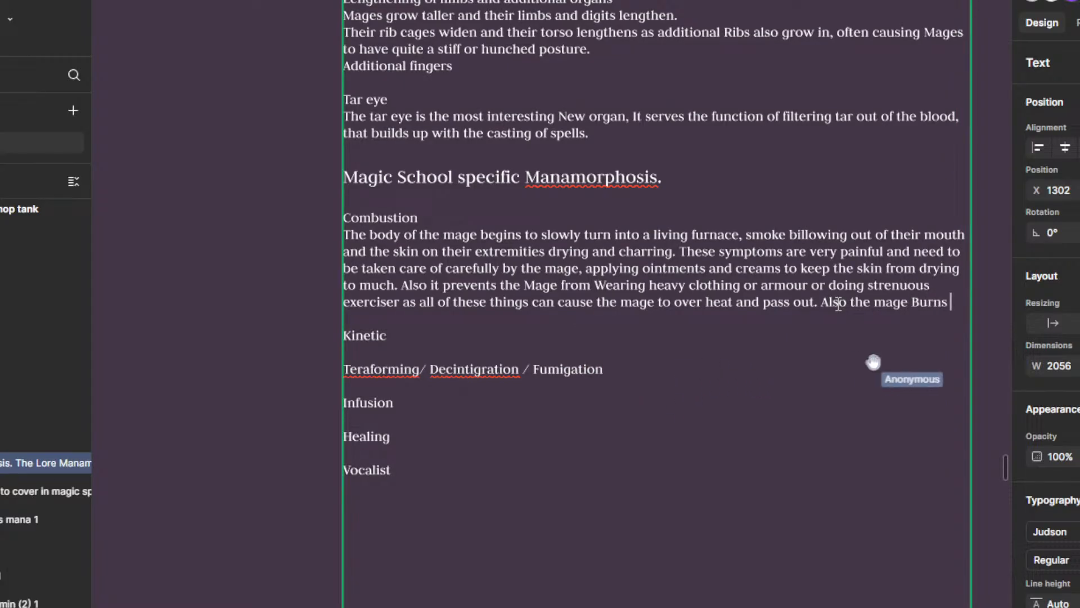
pyautogui.press('BackSpace')
pyautogui.press('BackSpace')
pyautogui.press('BackSpace')
pyautogui.press('BackSpace')
pyautogui.press('BackSpace')
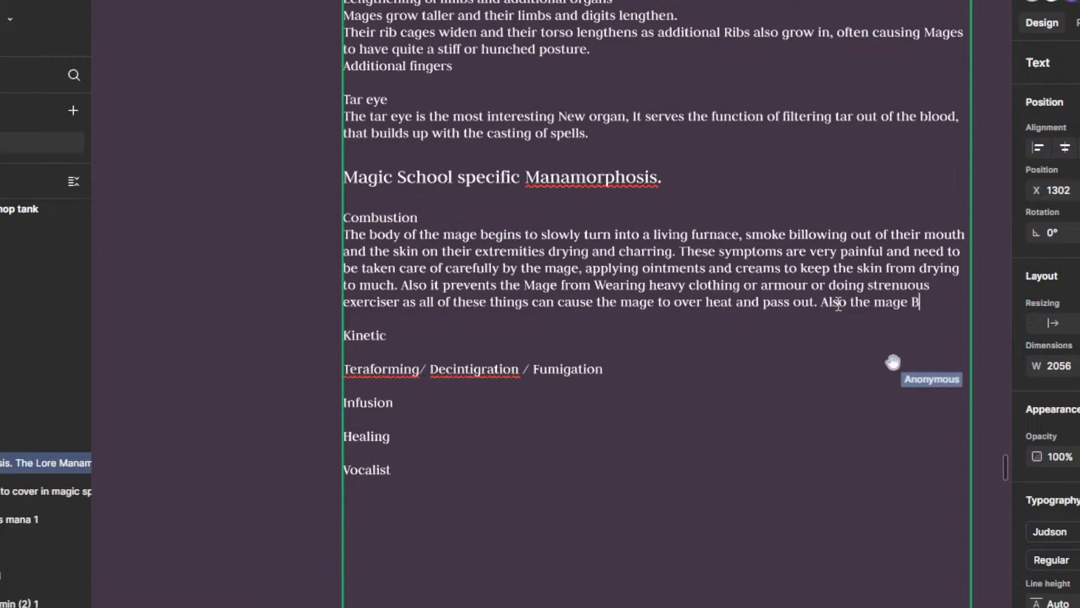
pyautogui.write('bur')
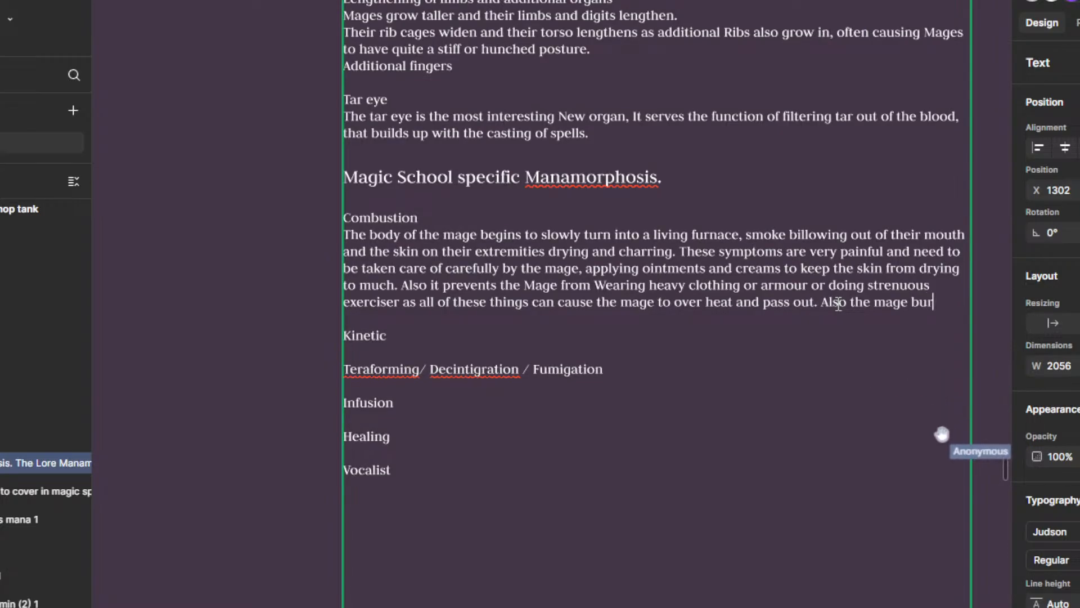
pyautogui.write('ns aot')
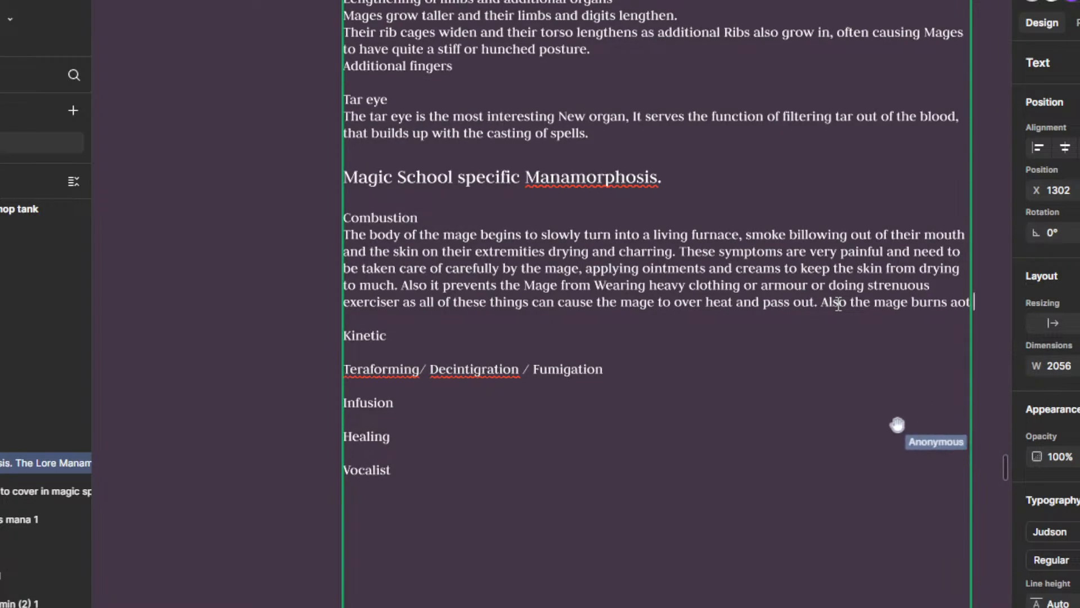
pyautogui.write('ot mor')
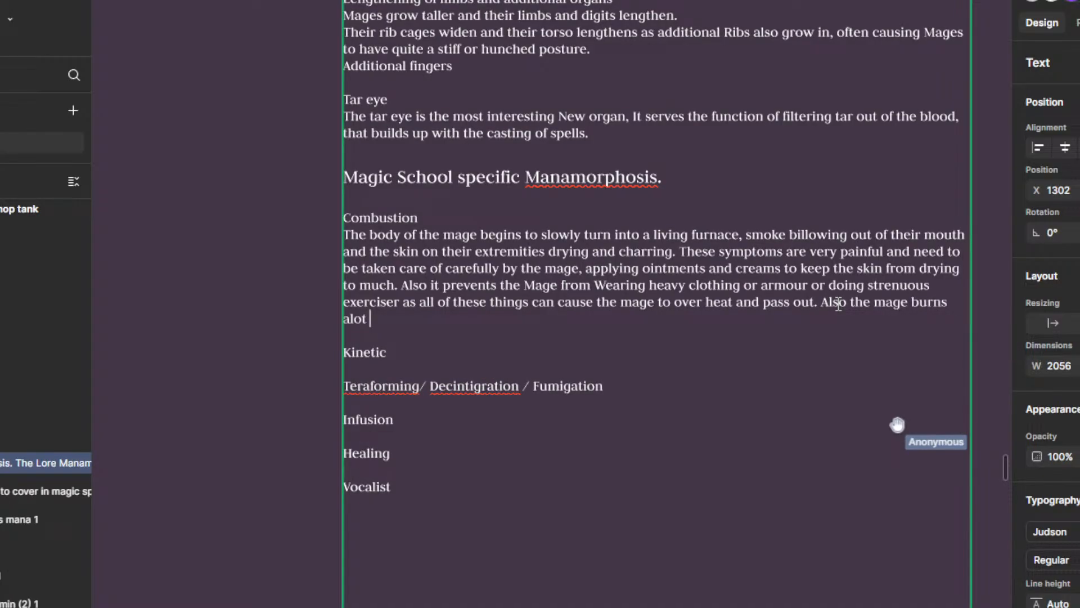
pyautogui.write('e callo')
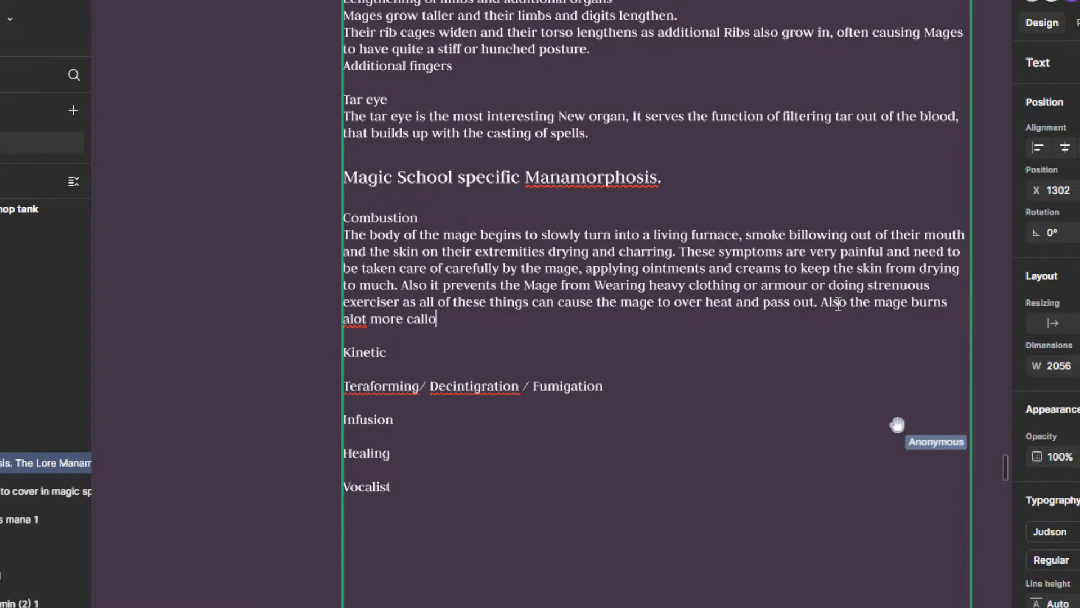
pyautogui.write('ries and h')
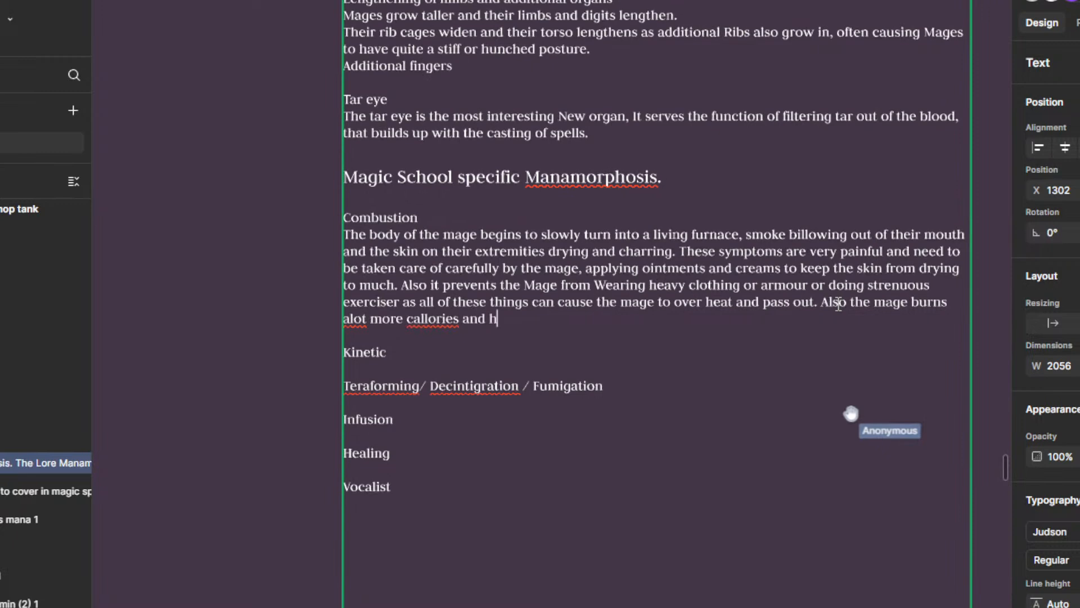
pyautogui.write('as to constantly eat')
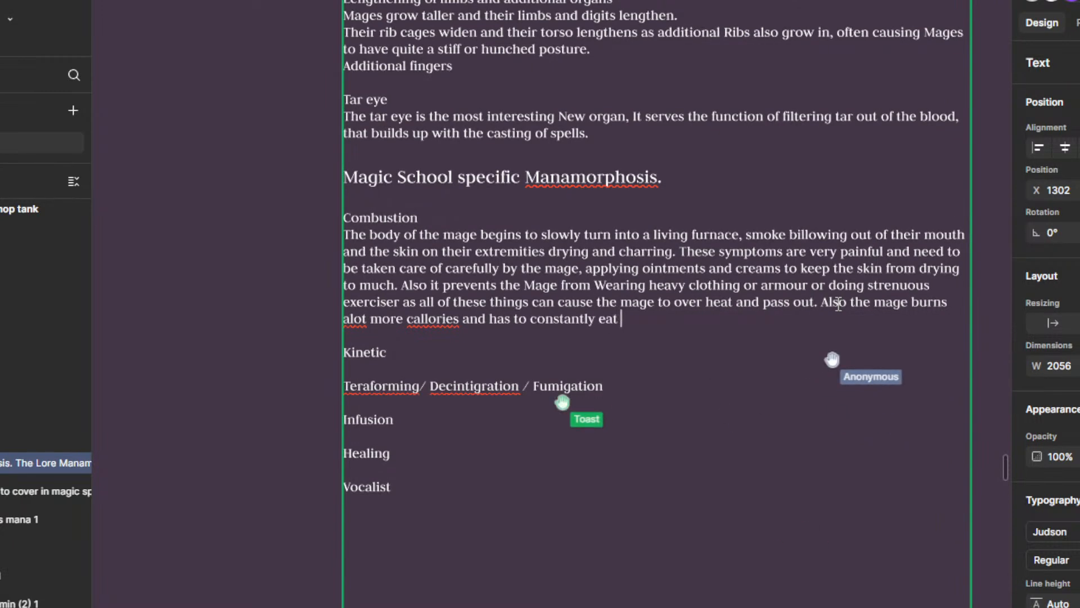
# Step: Complete the Combustion sentence about calories with "has to Eat regularly to keep up with their motabolism"
pyautogui.press('BackSpace')
pyautogui.press('BackSpace')
pyautogui.press('BackSpace')
pyautogui.press('BackSpace')
pyautogui.press('BackSpace')
pyautogui.press('BackSpace')
pyautogui.press('BackSpace')
pyautogui.press('BackSpace')
pyautogui.press('BackSpace')
pyautogui.press('BackSpace')
pyautogui.press('BackSpace')
pyautogui.press('BackSpace')
pyautogui.press('BackSpace')
pyautogui.press('BackSpace')
pyautogui.press('BackSpace')
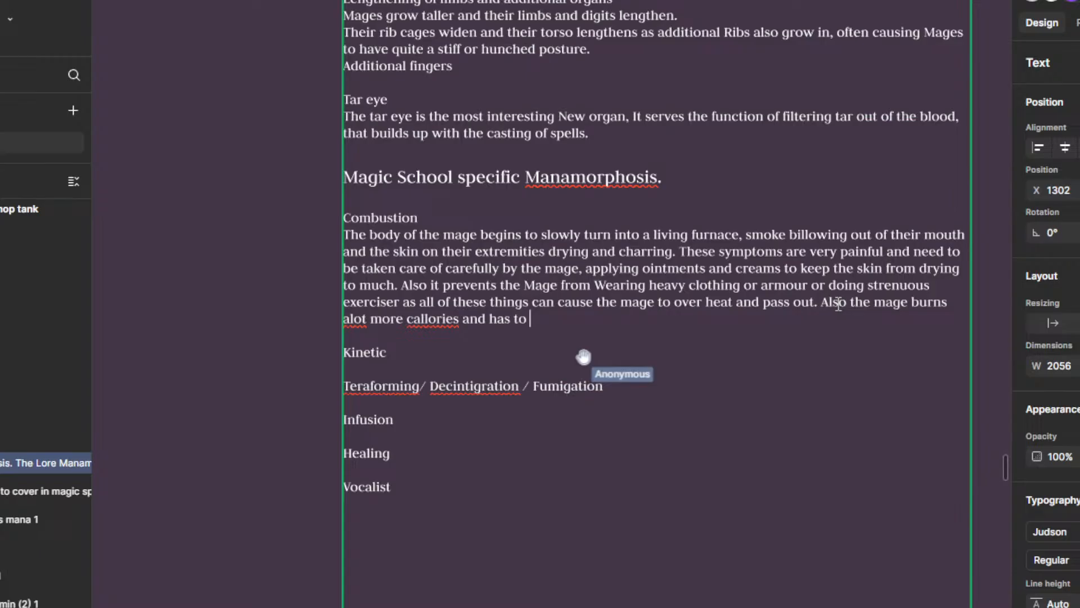
pyautogui.write('Eat rec')
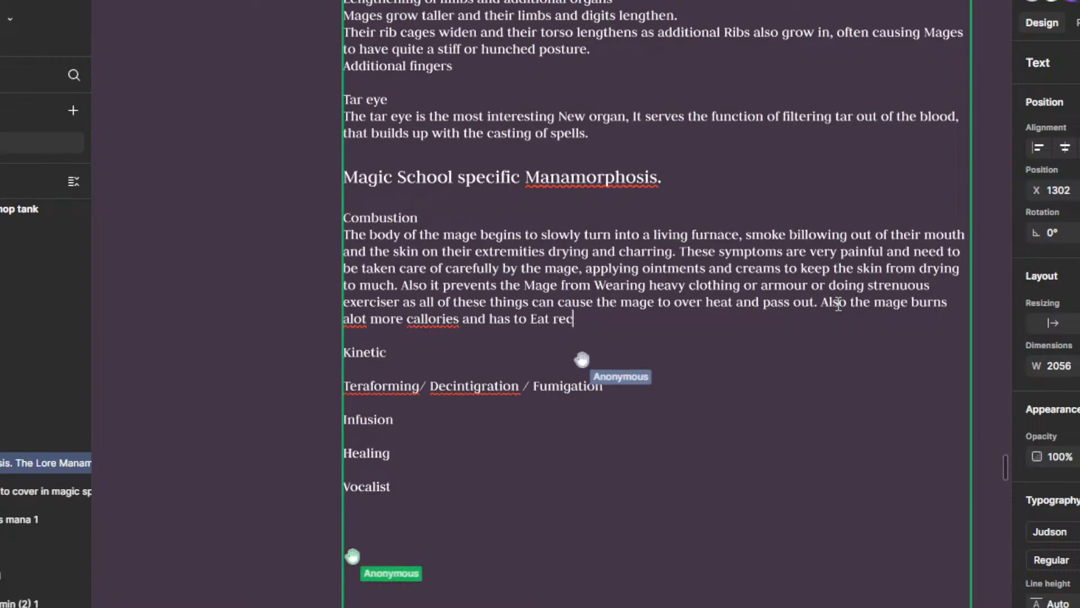
pyautogui.press('BackSpace')
pyautogui.write('gu')
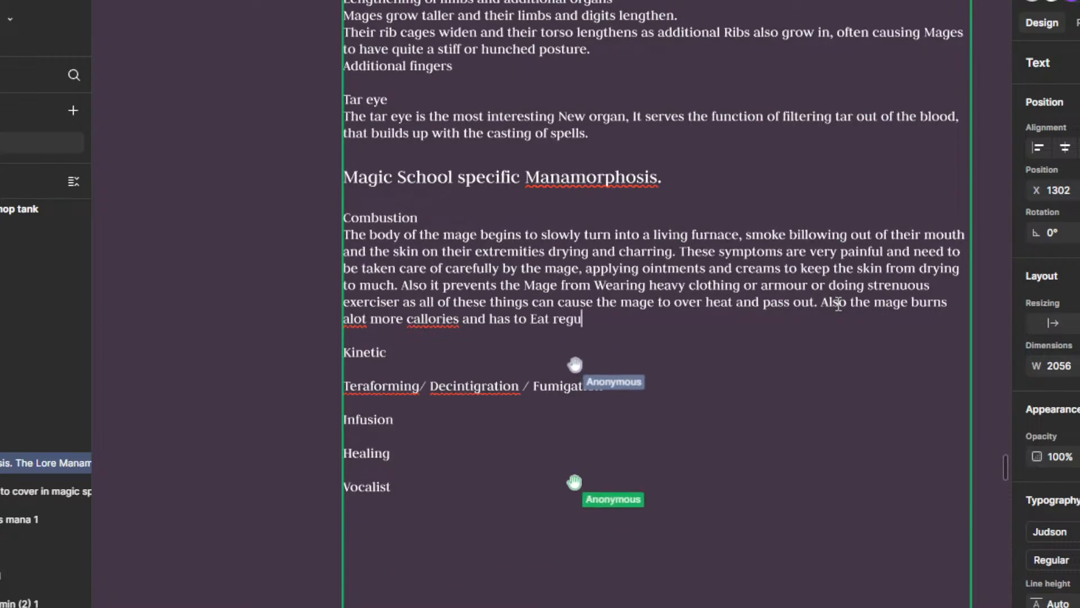
pyautogui.write('larly to ')
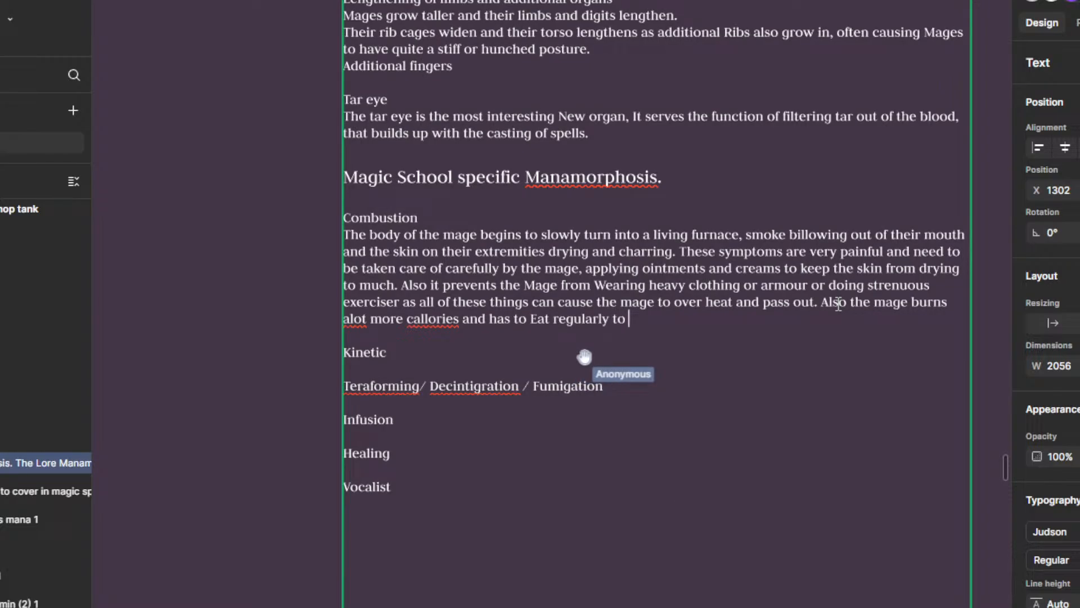
pyautogui.write('keep uo wit')
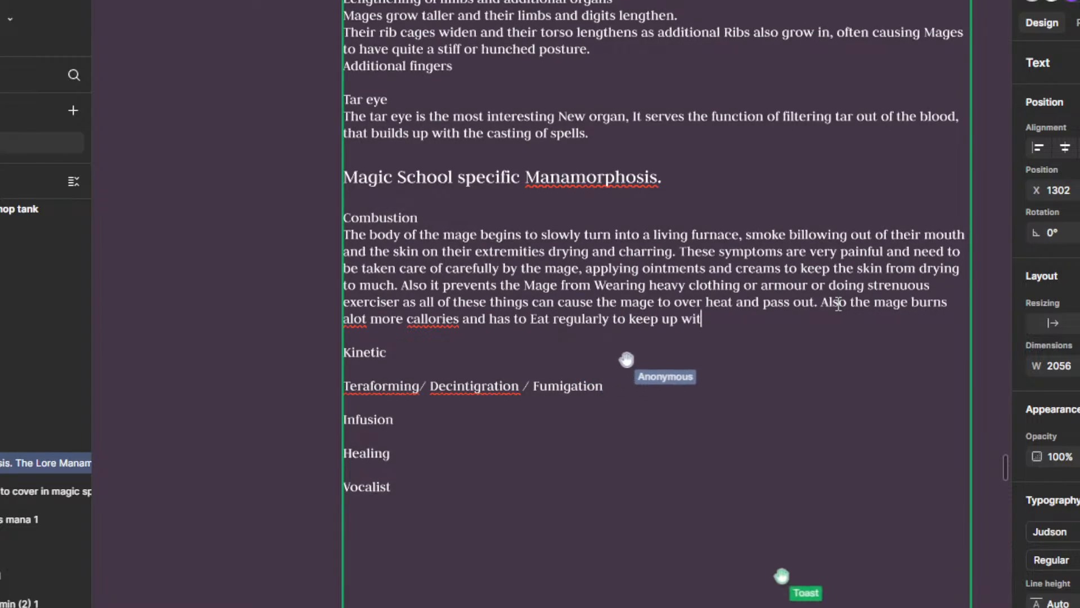
pyautogui.write('h th')
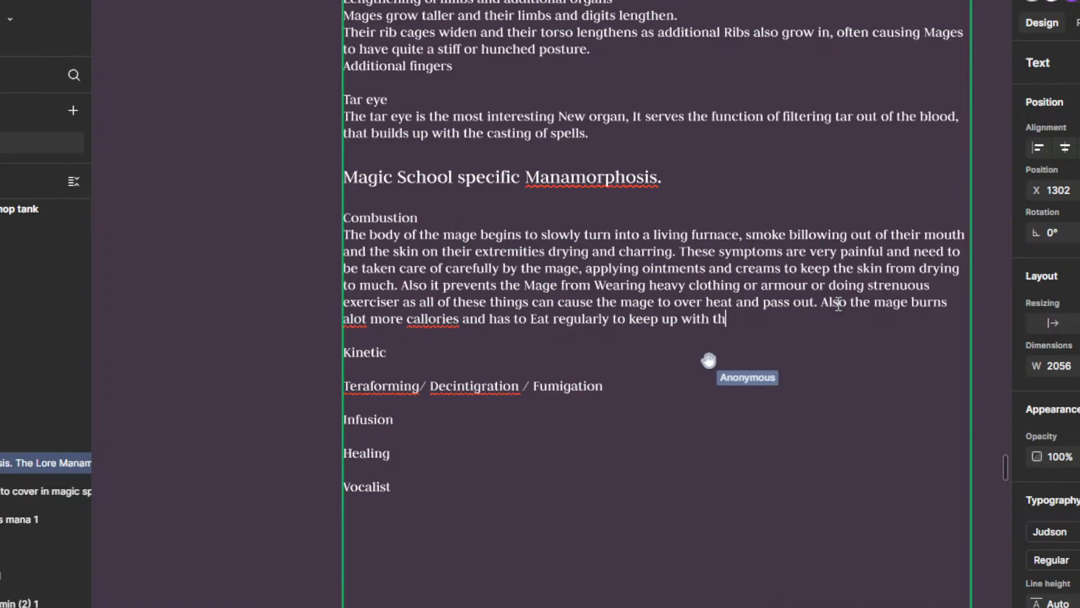
pyautogui.write('eir motabolism')
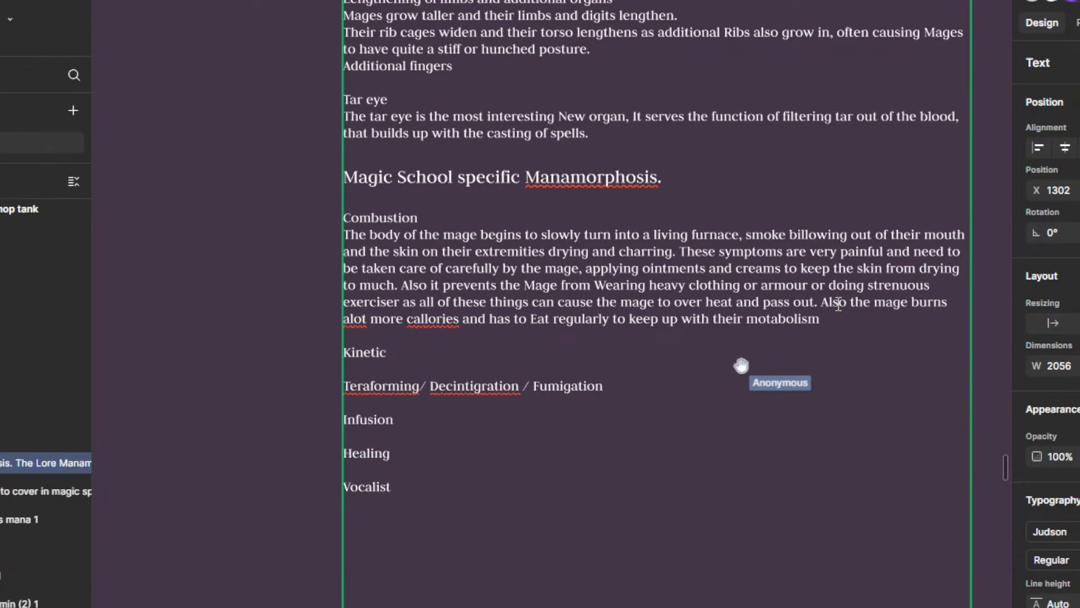
# Step: Correct the last Combustion sentence's spelling to "calories", "a lot" and "metabolism", and end it with a full stop
pyautogui.rightClick(432, 319)
pyautogui.click(462, 338)
pyautogui.rightClick(359, 320)
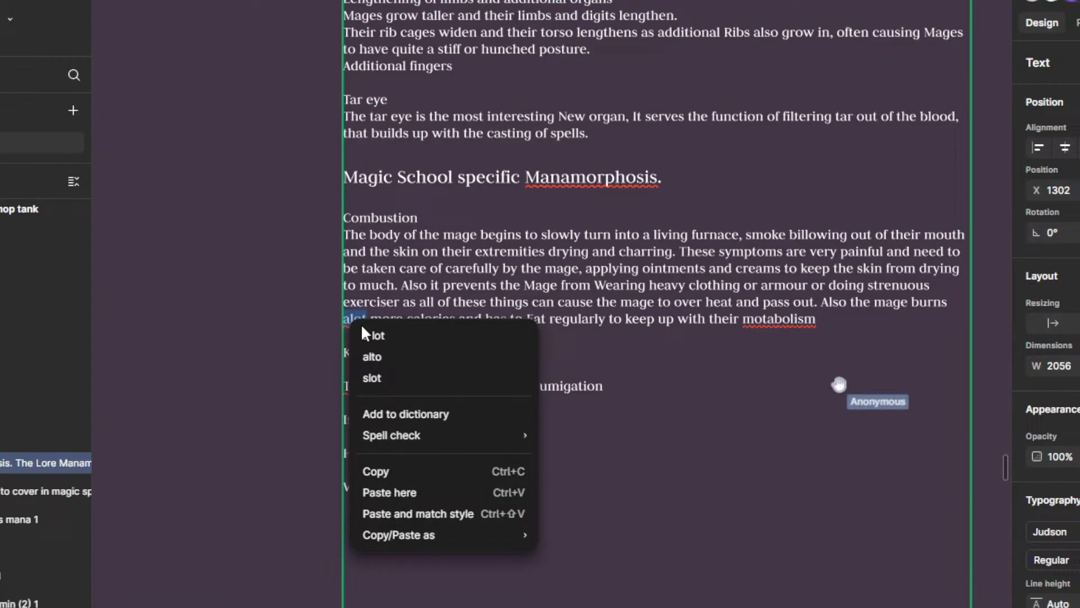
pyautogui.click(375, 334)
pyautogui.rightClick(799, 328)
pyautogui.click(831, 337)
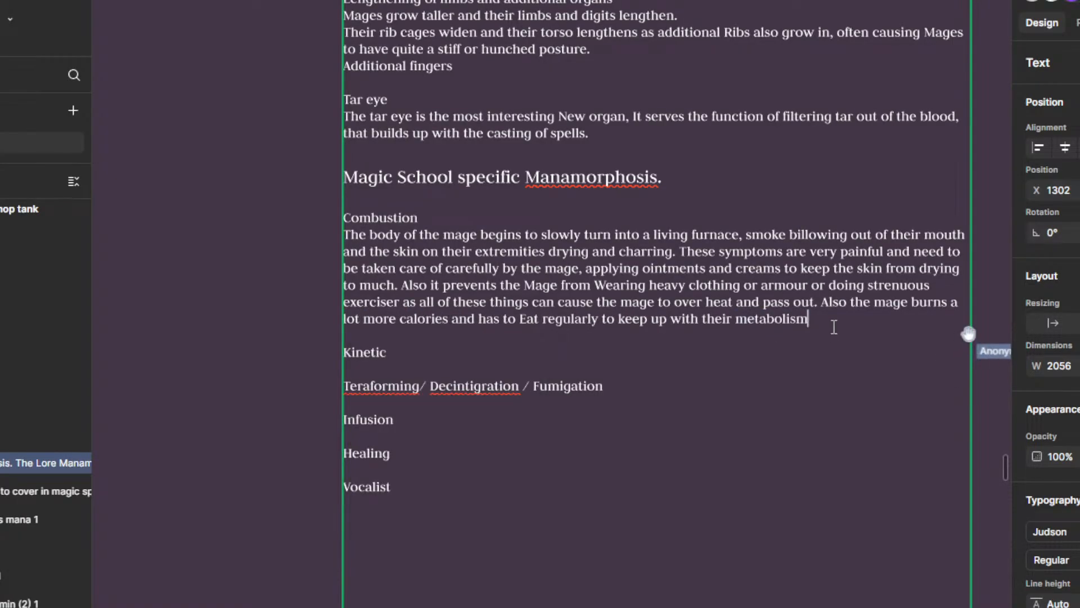
pyautogui.write('.')
pyautogui.press('Return')
pyautogui.press('Return')
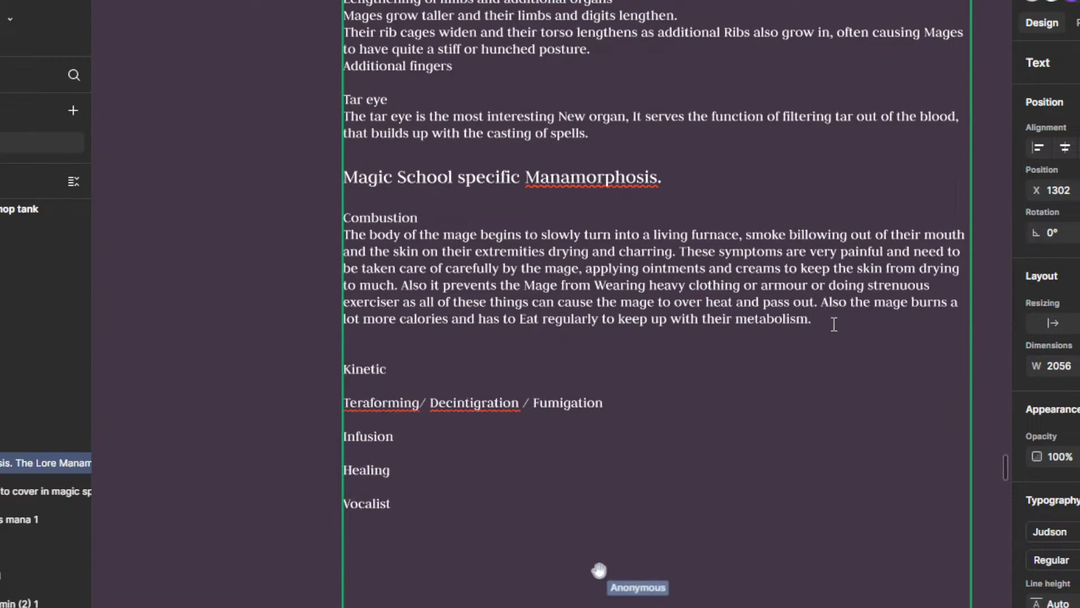
pyautogui.press('BackSpace')
pyautogui.press('Return')
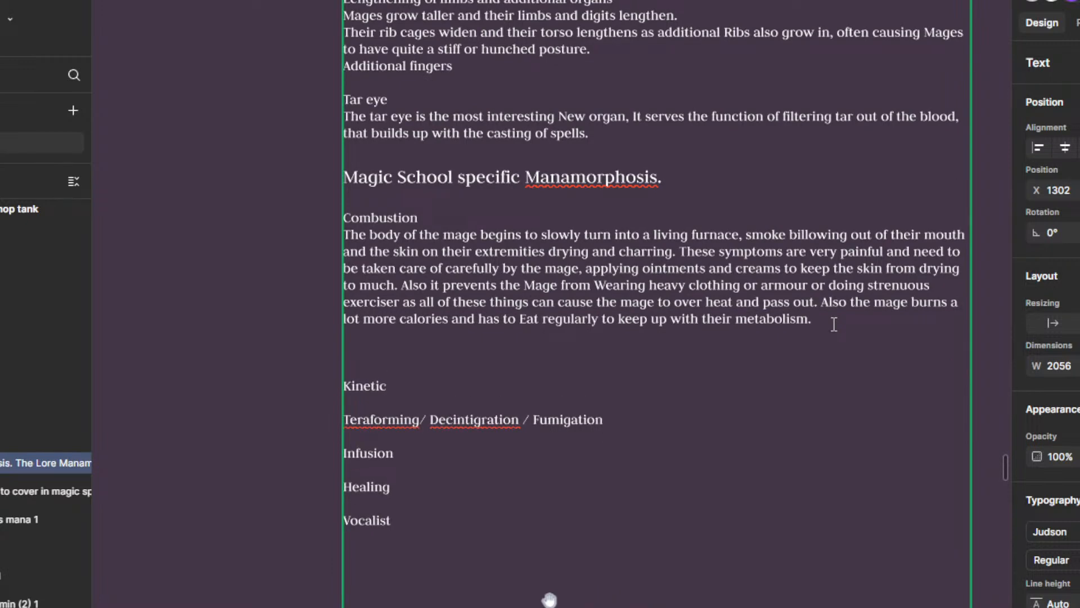
pyautogui.press('BackSpace')
pyautogui.press('BackSpace')
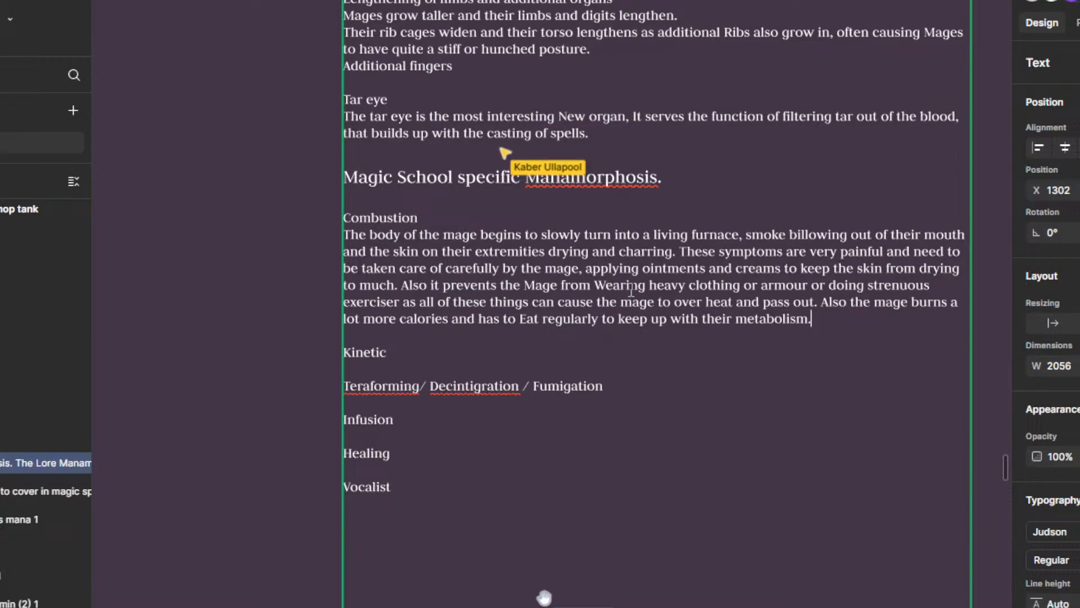
# Step: Write "The lengthening of Limbs in the case of the kinetic mage is exadurated." on a new line below the Kinetic heading
pyautogui.click(441, 360)
pyautogui.press('Return')
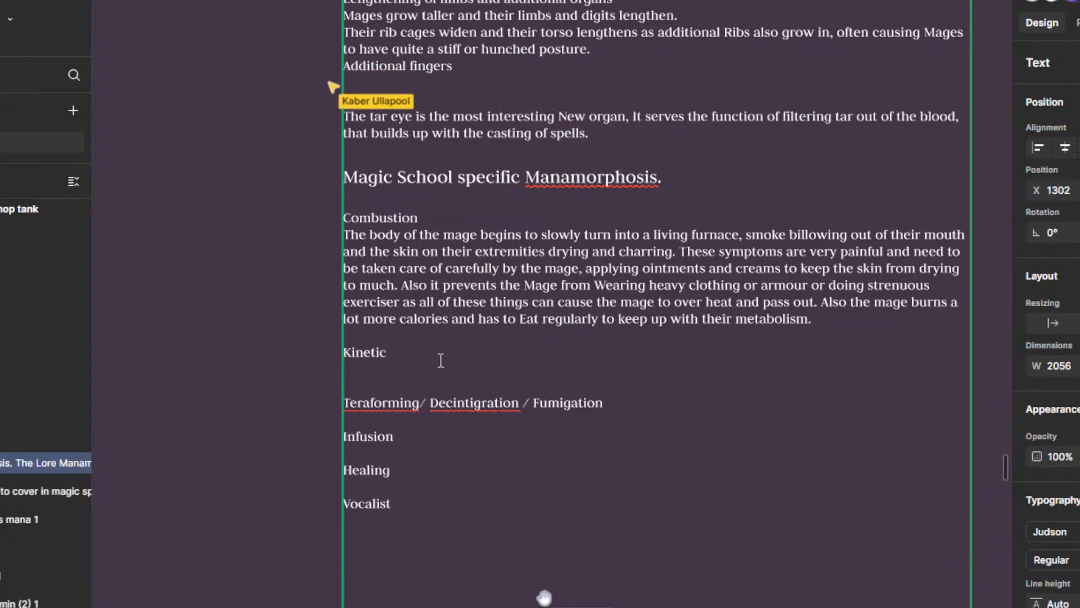
pyautogui.write('The')
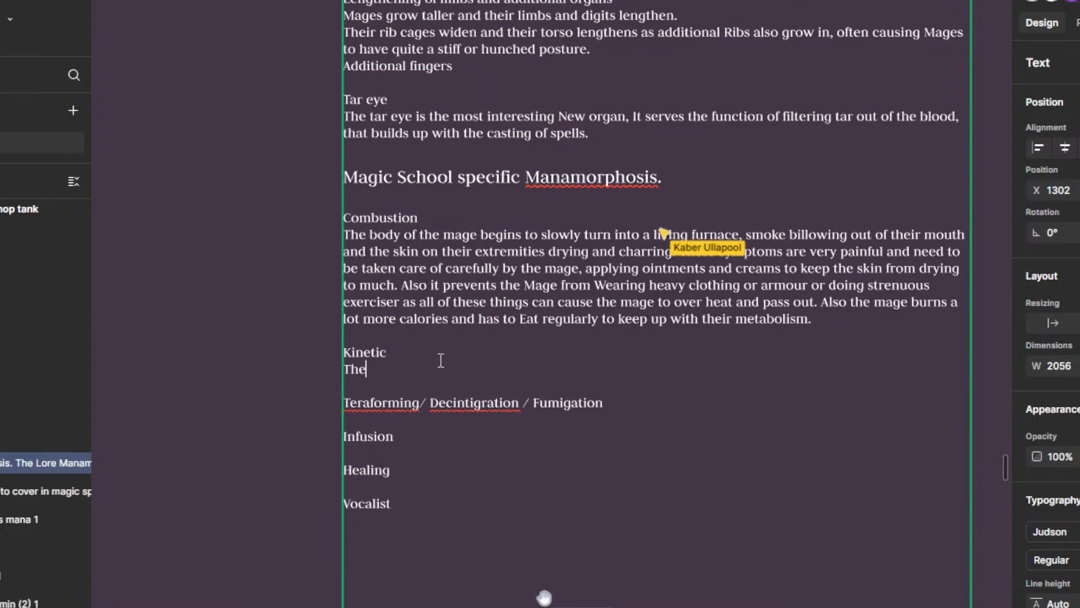
pyautogui.write(' l')
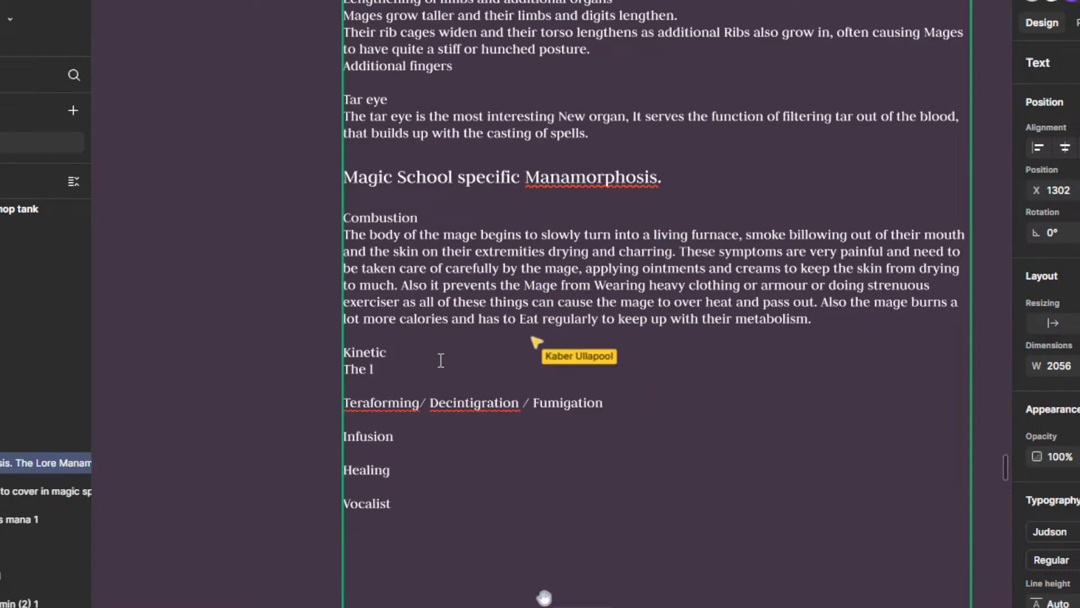
pyautogui.write('engthen')
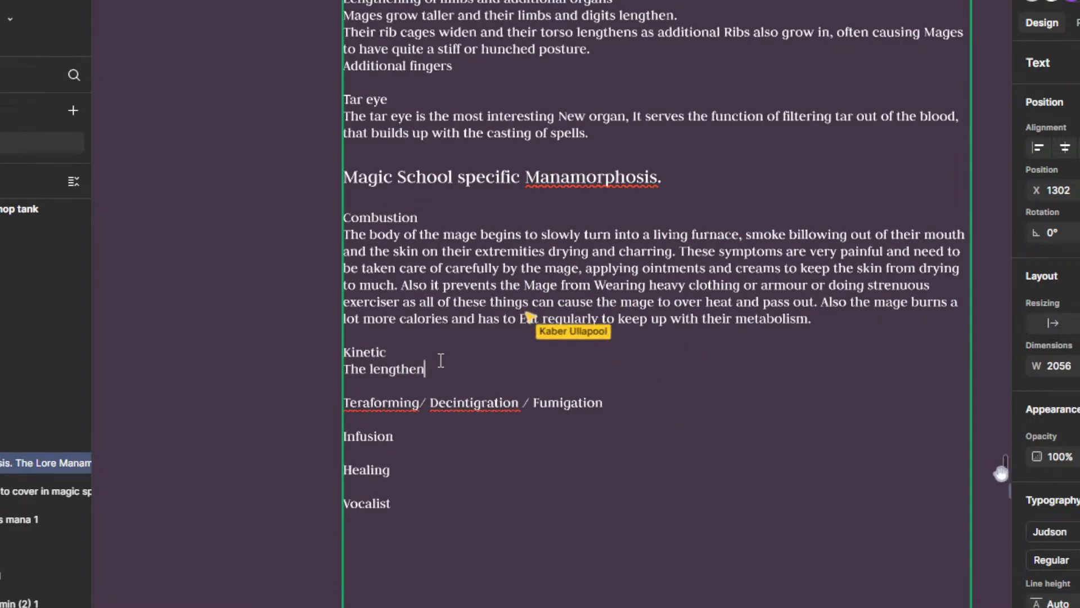
pyautogui.write('ing of Lim')
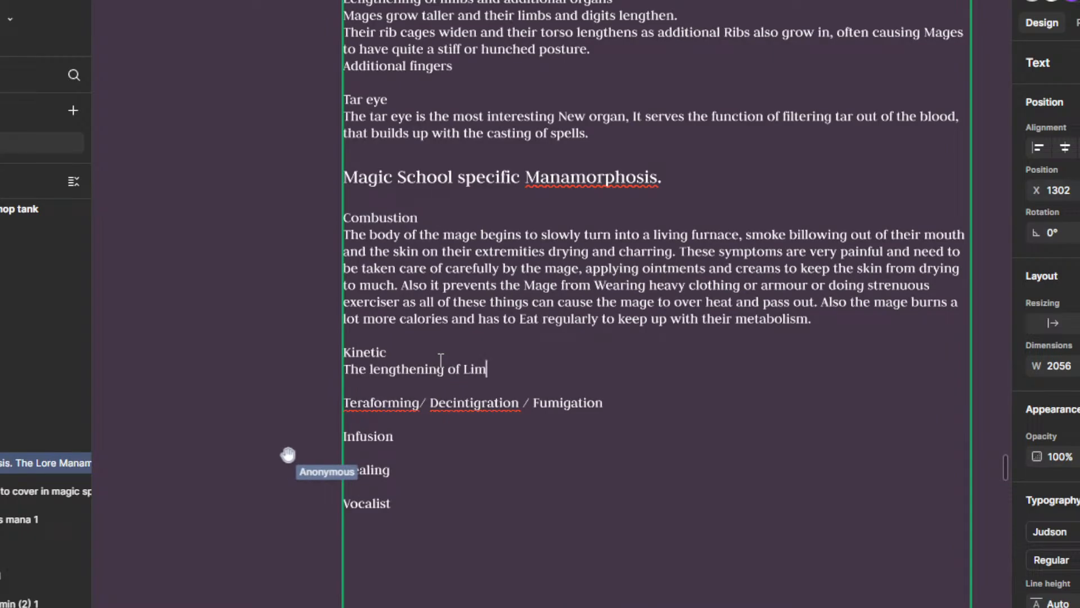
pyautogui.write('bs in the ')
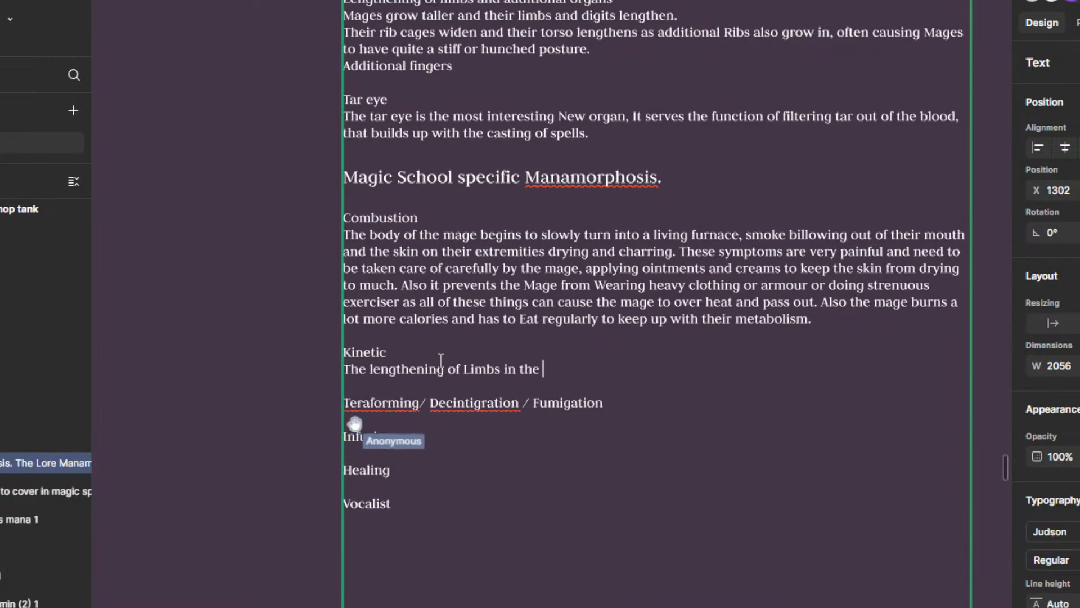
pyautogui.write('case of the kin')
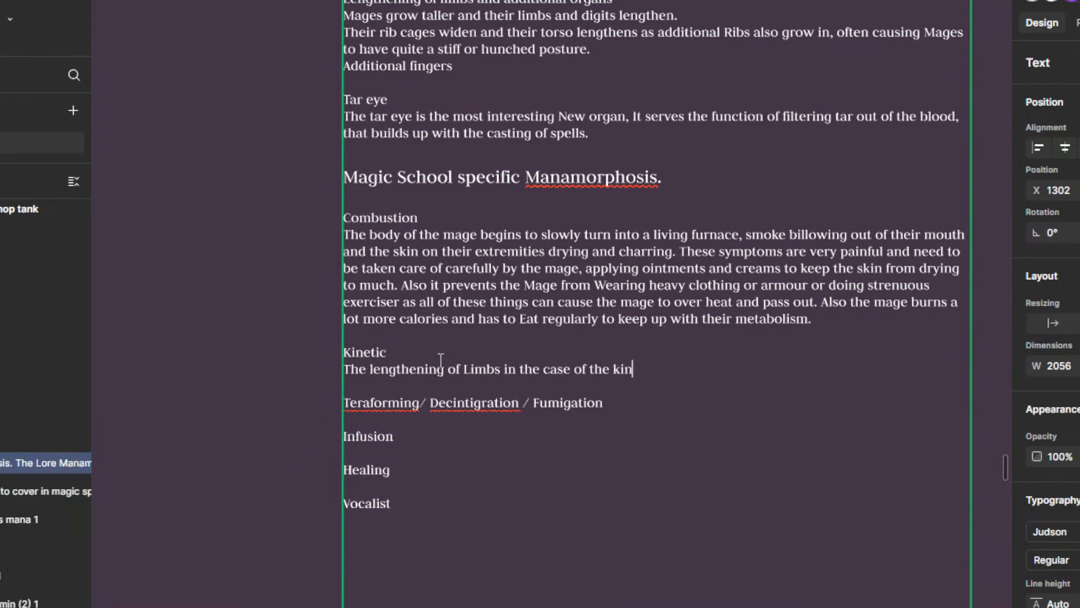
pyautogui.write('etic ma')
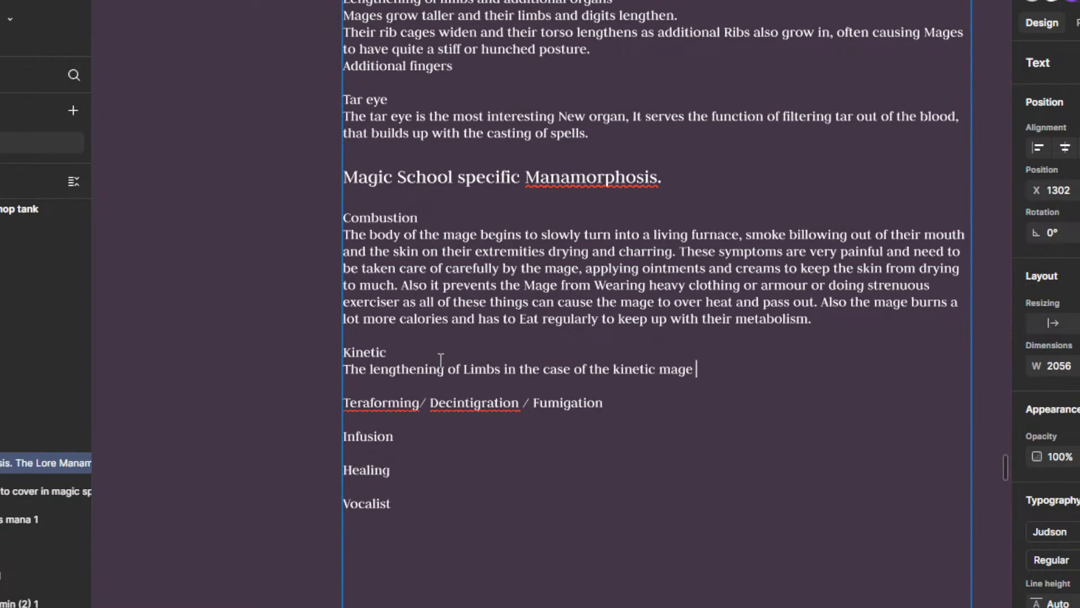
pyautogui.write('ge ')
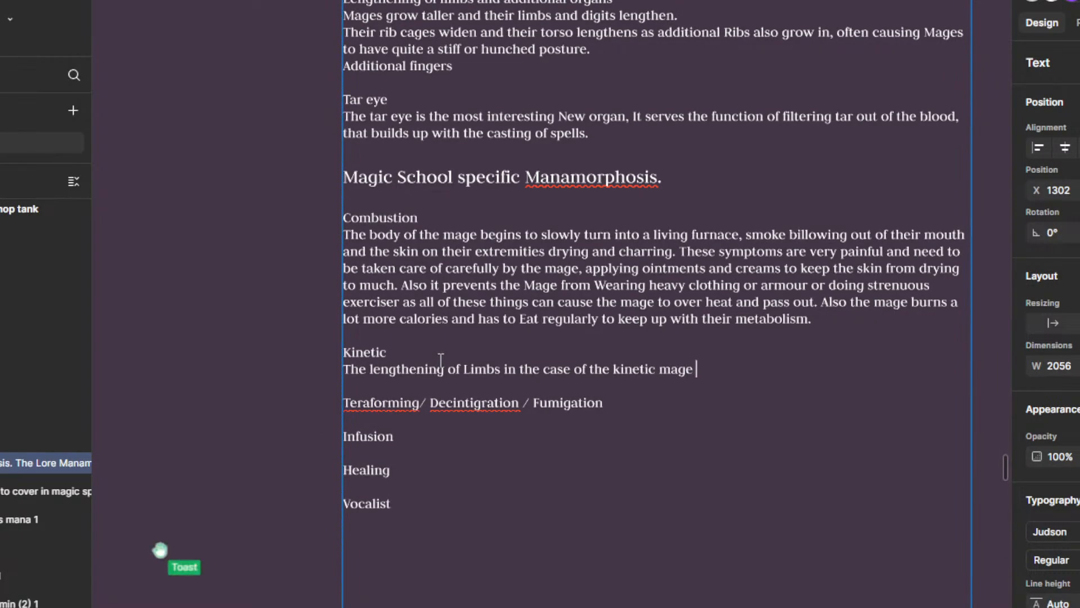
pyautogui.write('is exadurat')
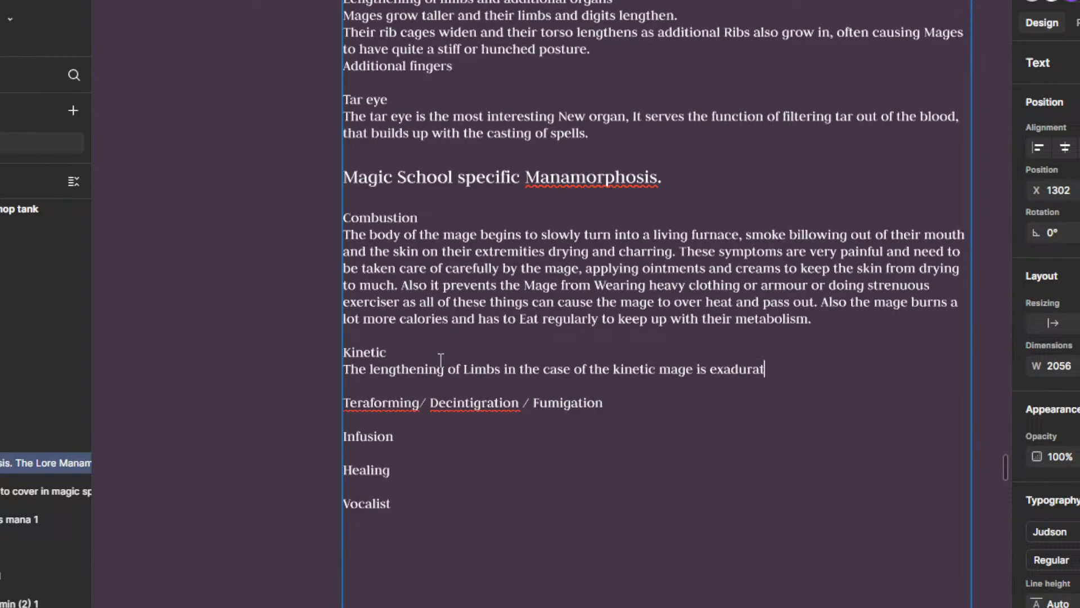
pyautogui.write('io')
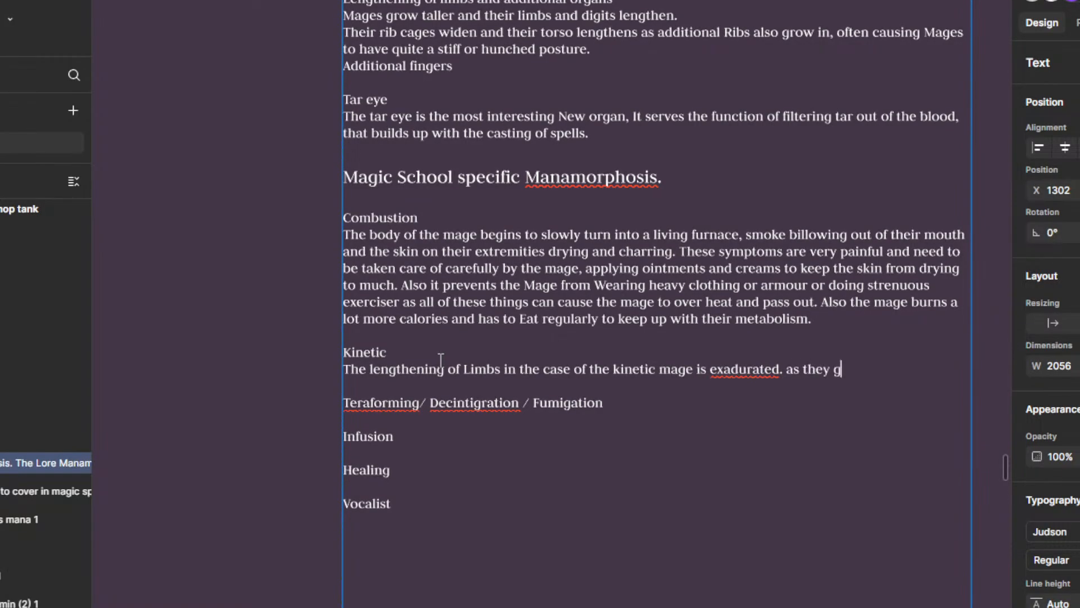
pyautogui.write('er much faster tha')
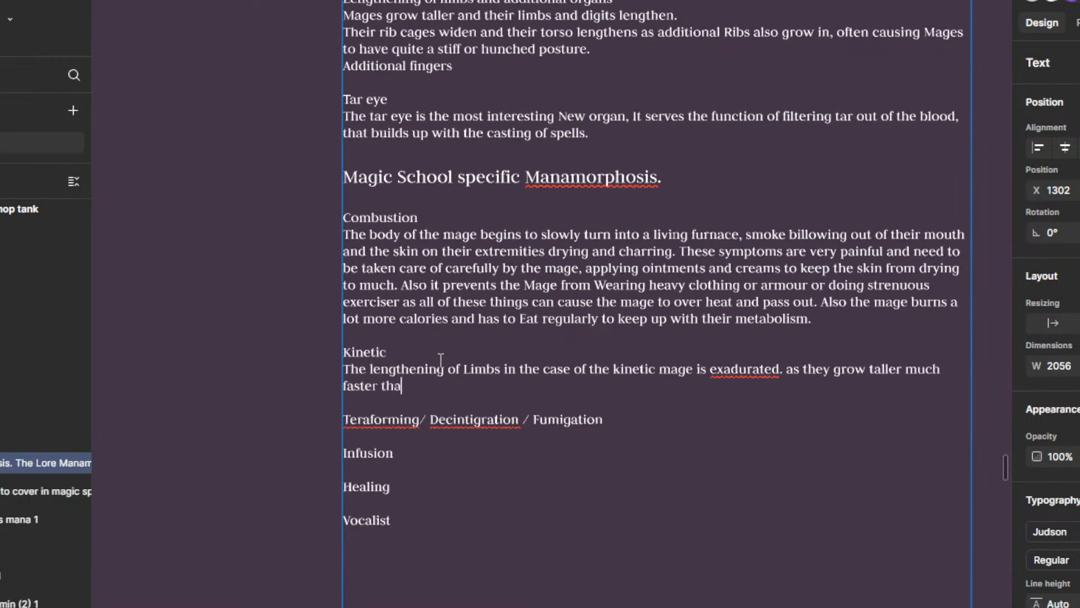
pyautogui.write('n any ot')
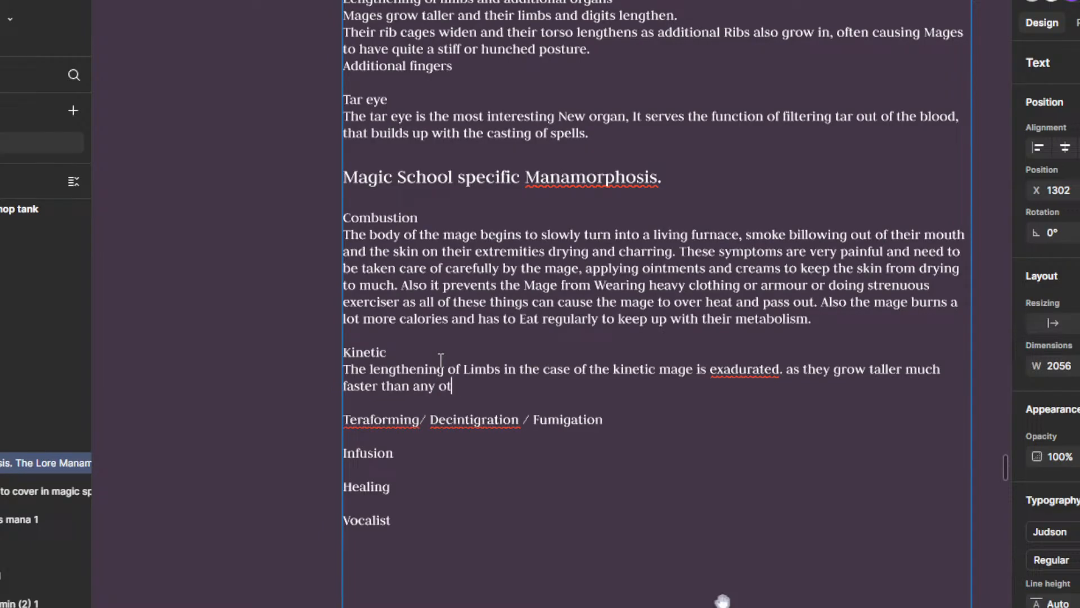
pyautogui.write('her scool')
# Step: Continue the Kinetic description after "exadurated." with "as they grow taller much faster than any other school."
pyautogui.press('BackSpace')
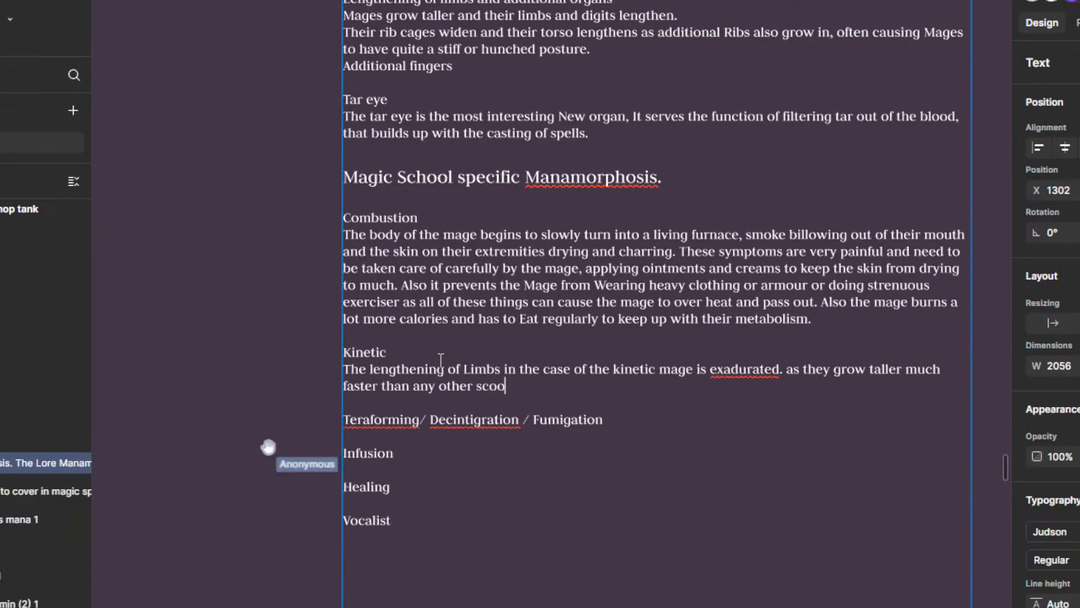
pyautogui.press('BackSpace')
pyautogui.press('BackSpace')
pyautogui.write('holo')
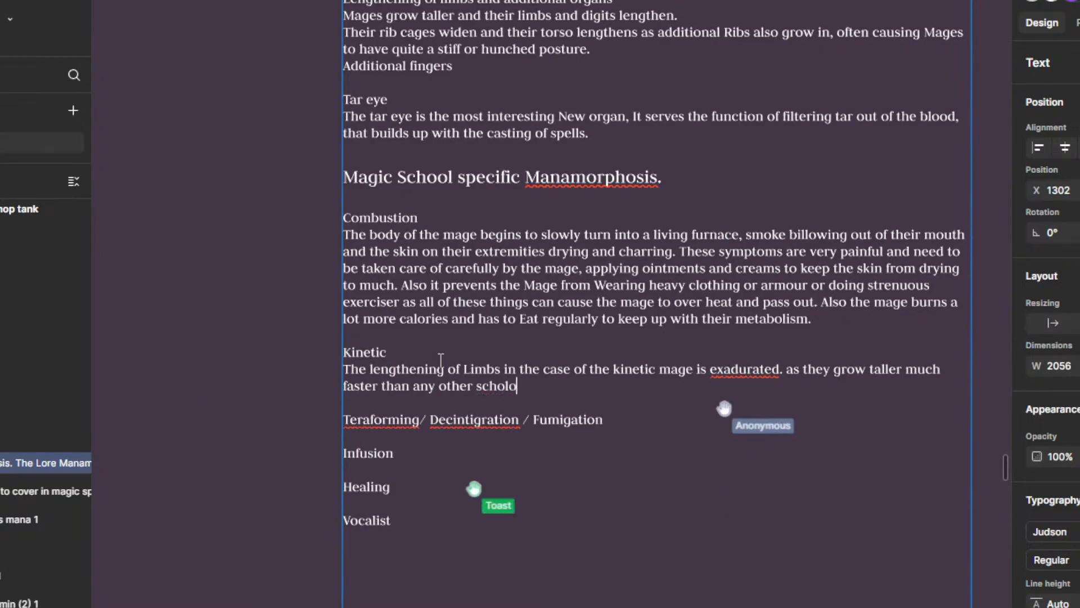
pyautogui.press('BackSpace')
pyautogui.press('BackSpace')
pyautogui.write('ol. ')
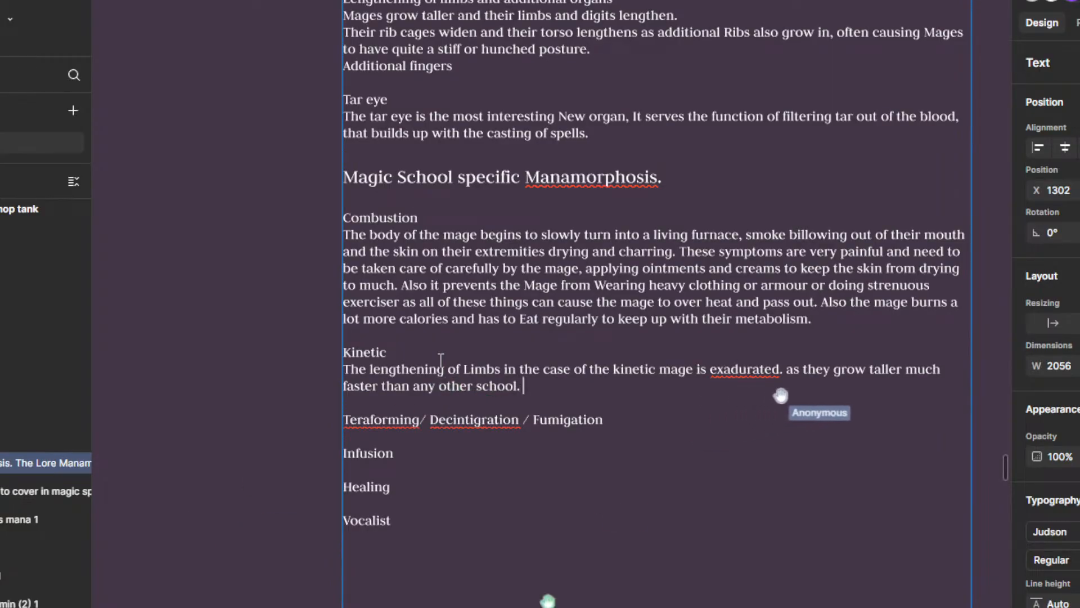
pyautogui.write('bu')
# Step: Start another Kinetic sentence with "But most noticablly"
pyautogui.press('BackSpace')
pyautogui.press('BackSpace')
pyautogui.write('Bu')
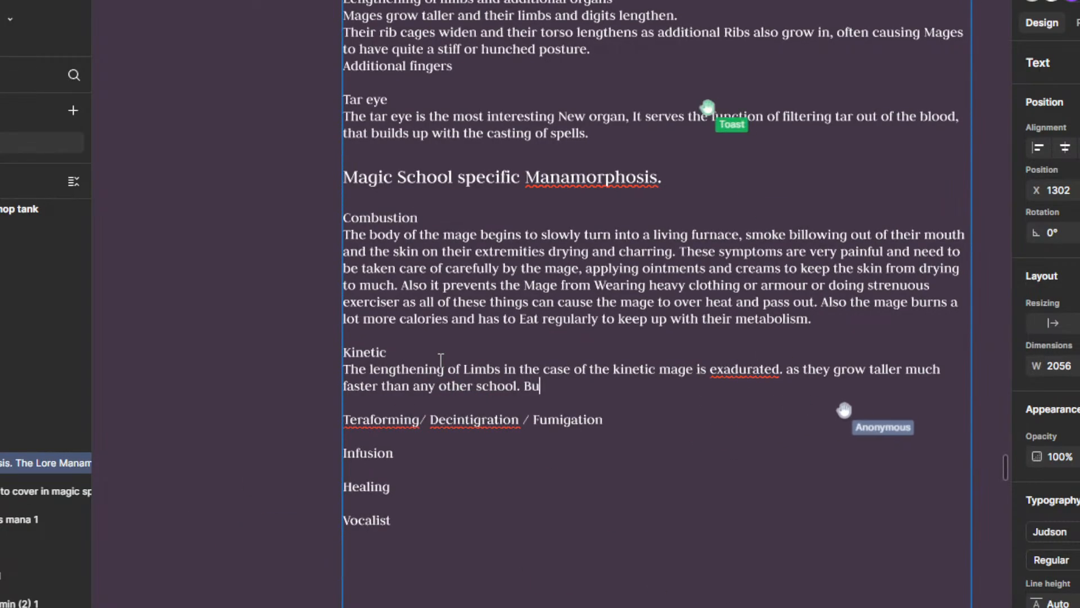
pyautogui.write('st not')
pyautogui.press('BackSpace')
pyautogui.press('BackSpace')
pyautogui.press('BackSpace')
pyautogui.press('BackSpace')
pyautogui.press('BackSpace')
pyautogui.press('BackSpace')
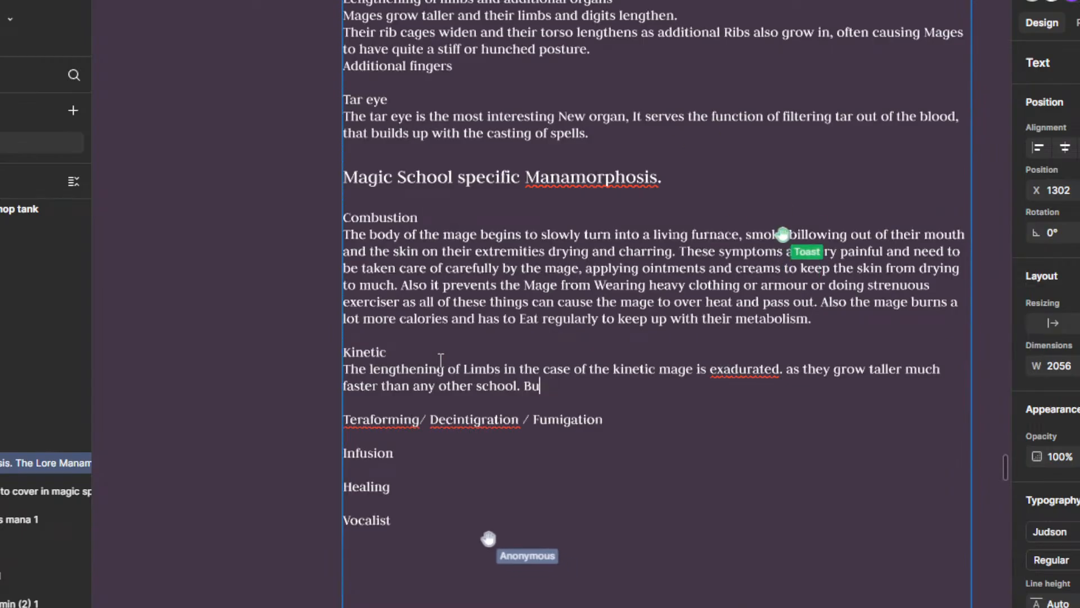
pyautogui.write('t most')
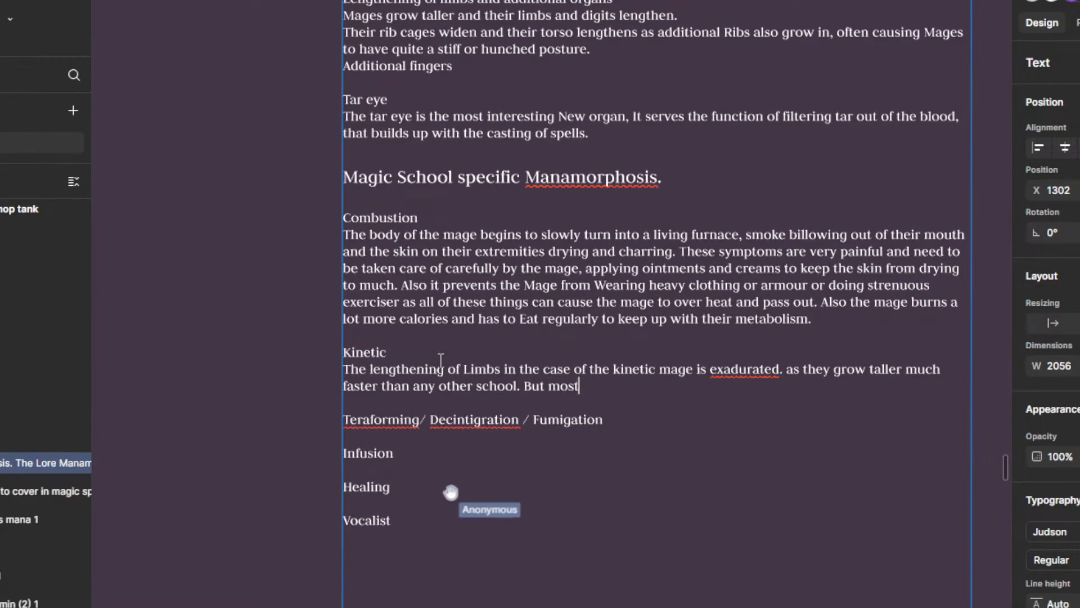
pyautogui.write(' noticab')
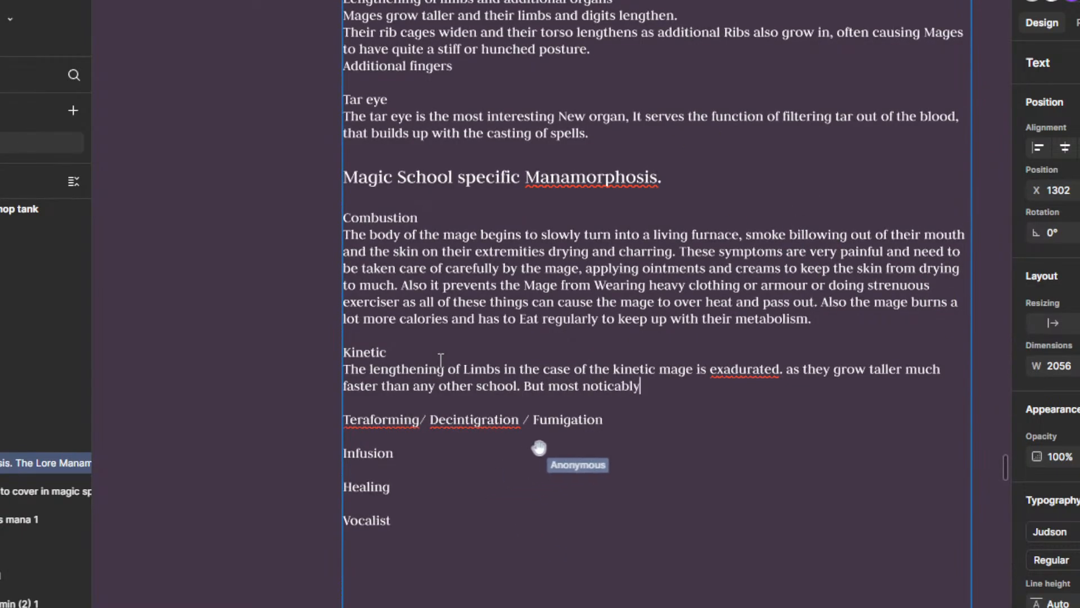
pyautogui.write('lly th')
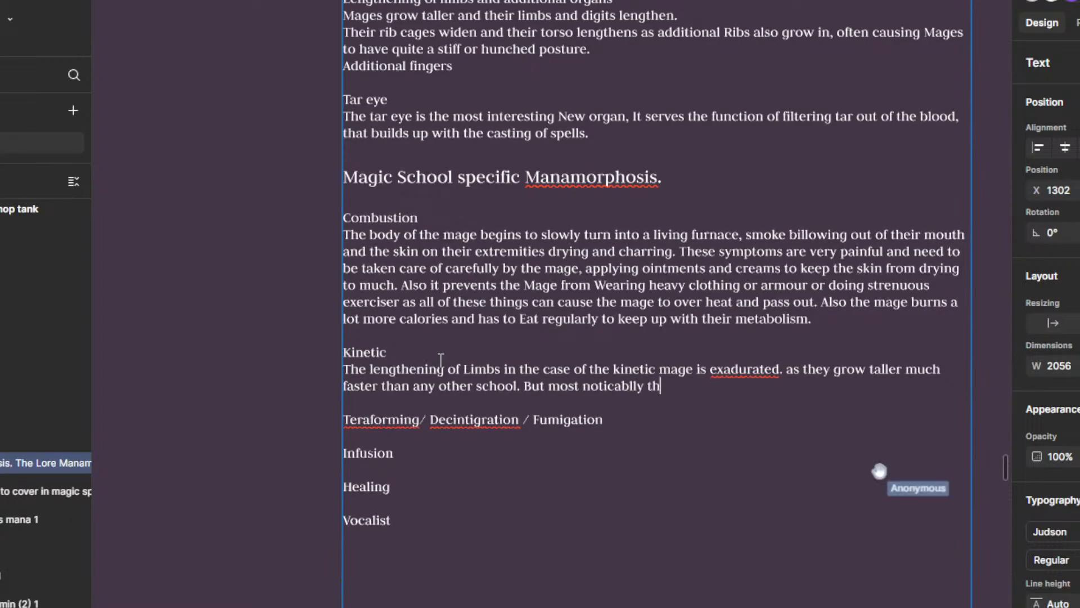
pyautogui.write('is can be seen around the e')
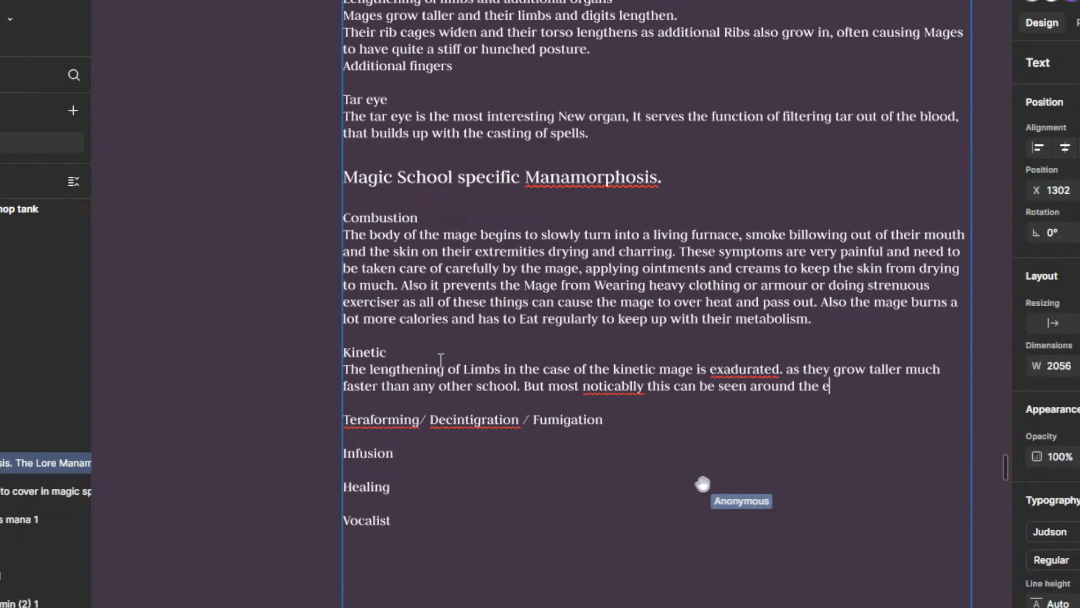
pyautogui.write('xtremity ')
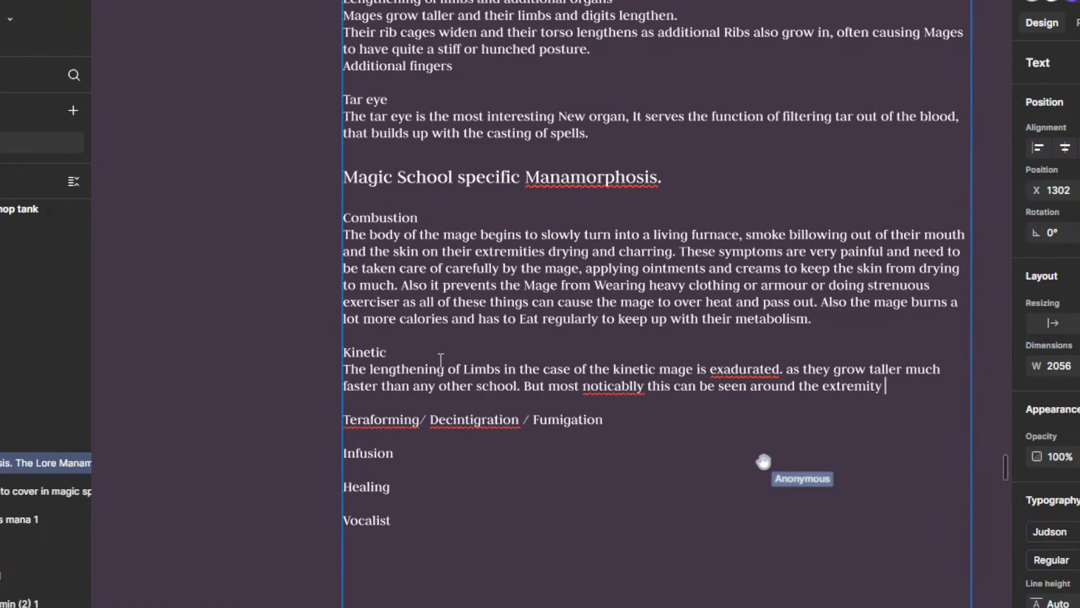
pyautogui.write('that they use t')
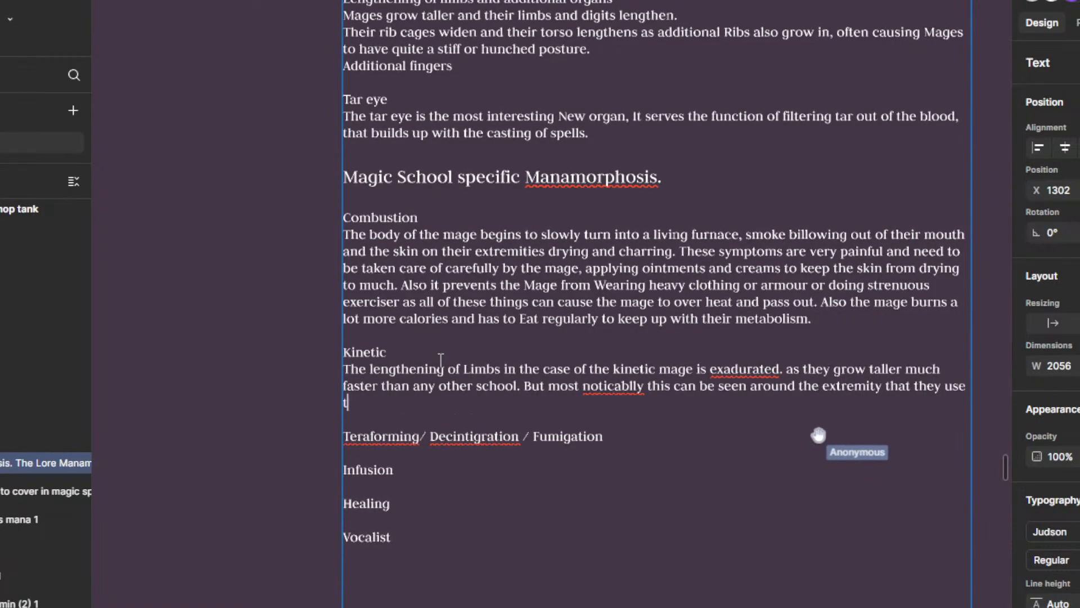
pyautogui.write('o cast their sp')
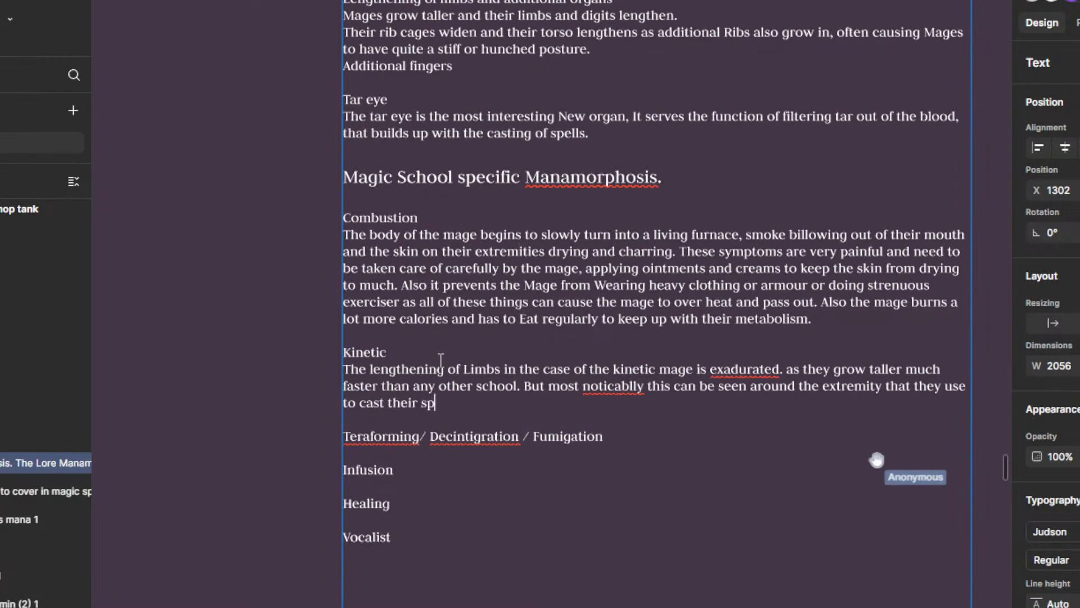
pyautogui.write('ells Ty')
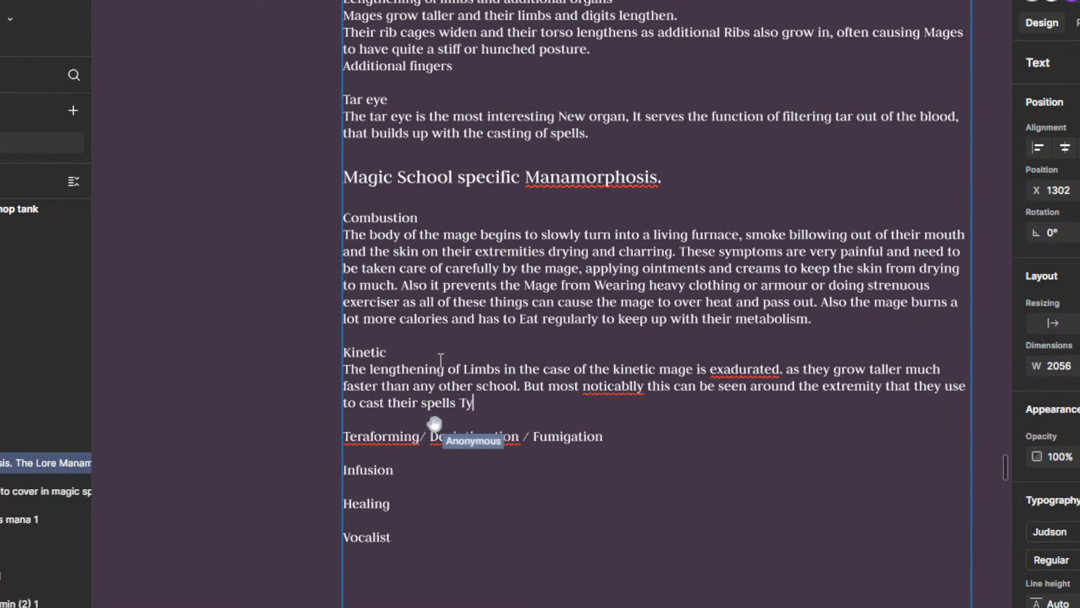
pyautogui.write('picaly le')
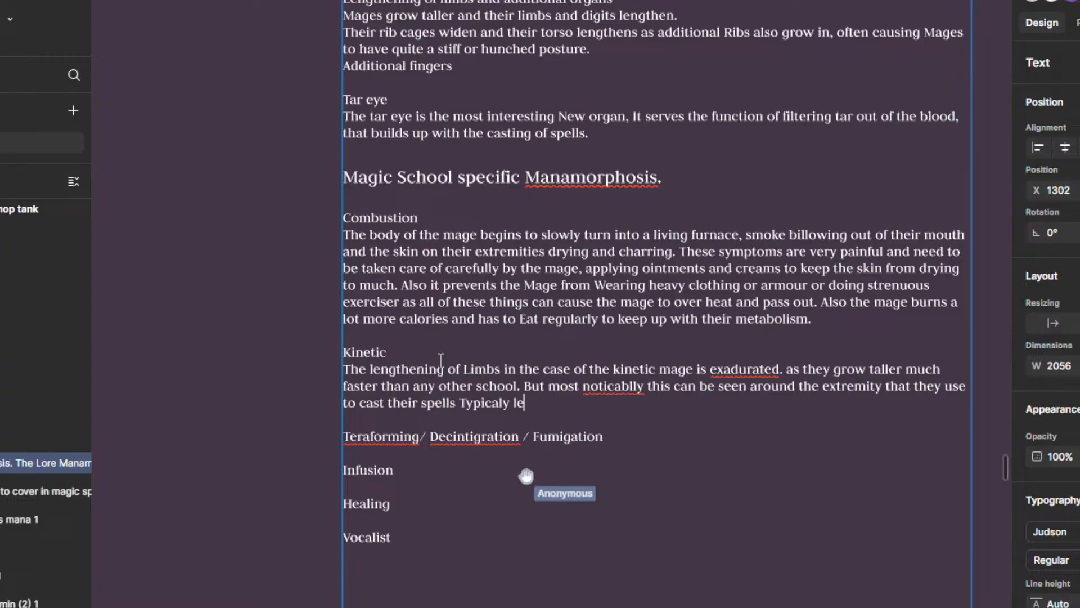
pyautogui.write('ading to on')
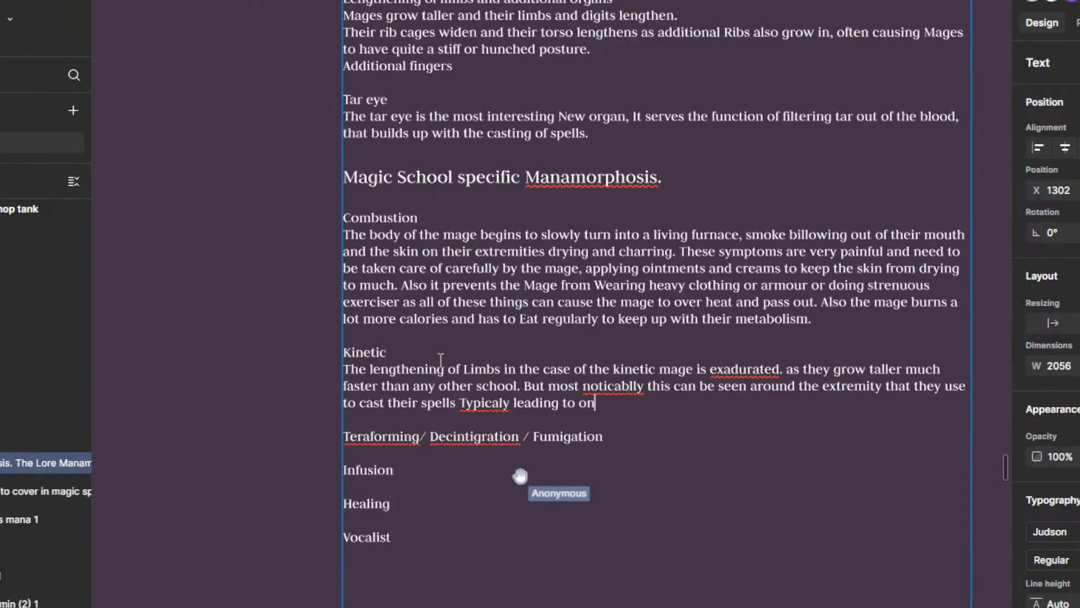
pyautogui.write('e of their arms ')
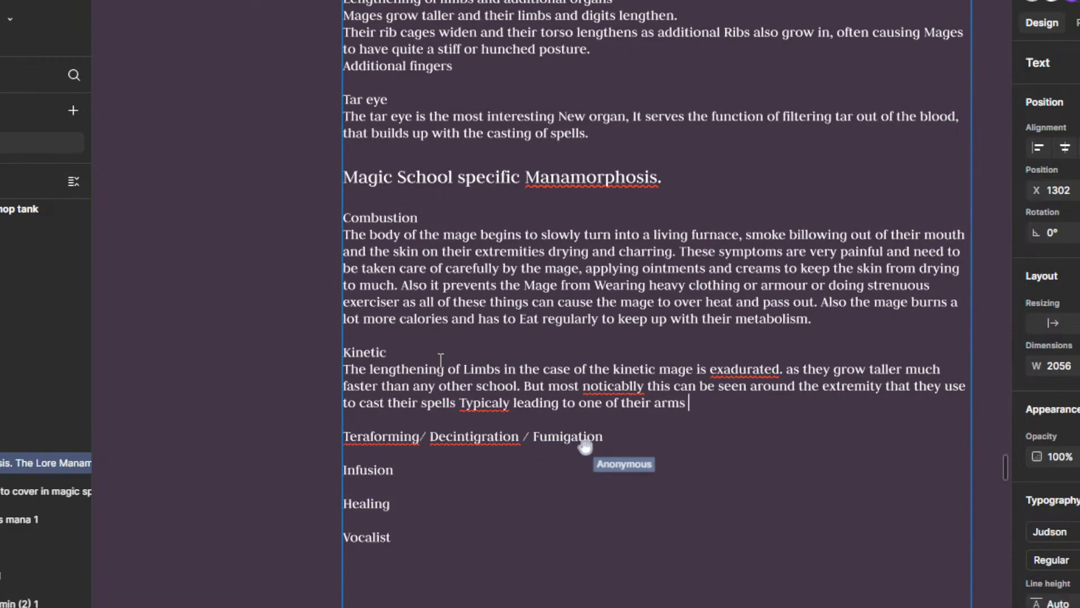
pyautogui.write('being M')
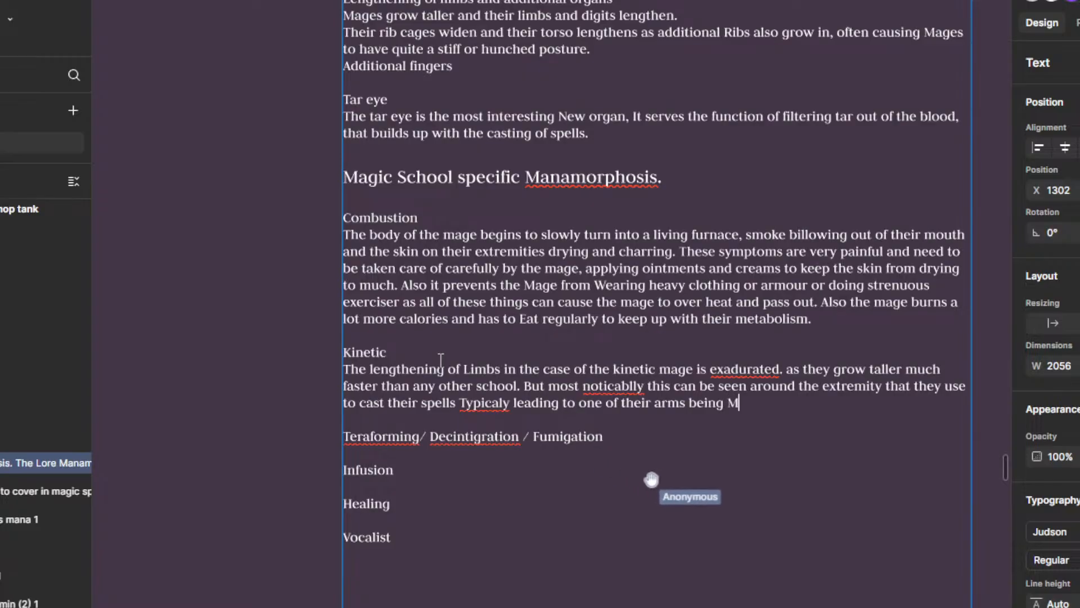
pyautogui.write('uch longe')
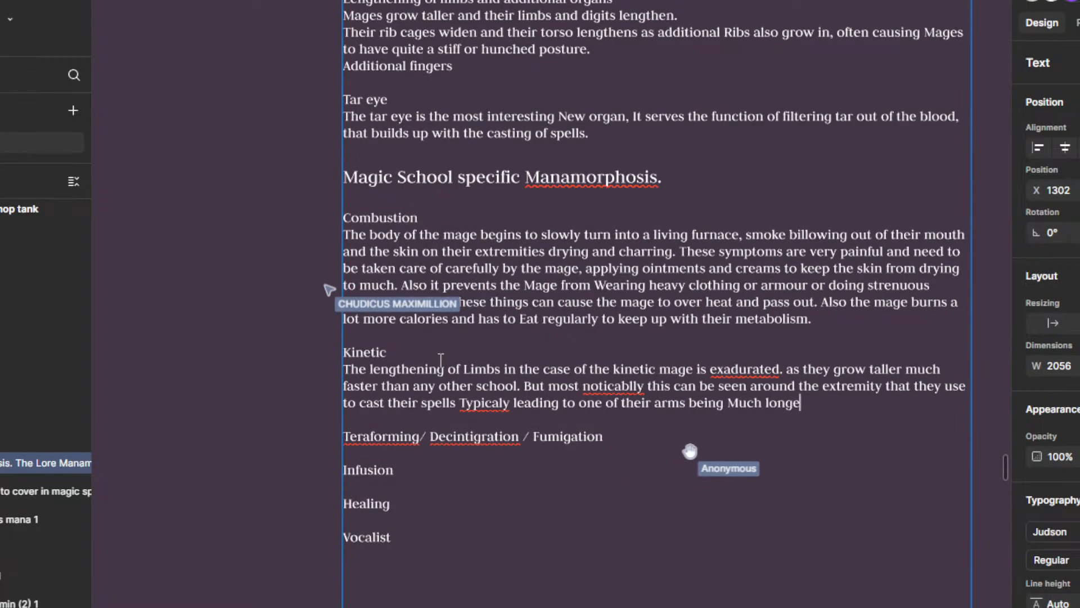
pyautogui.write('r that')
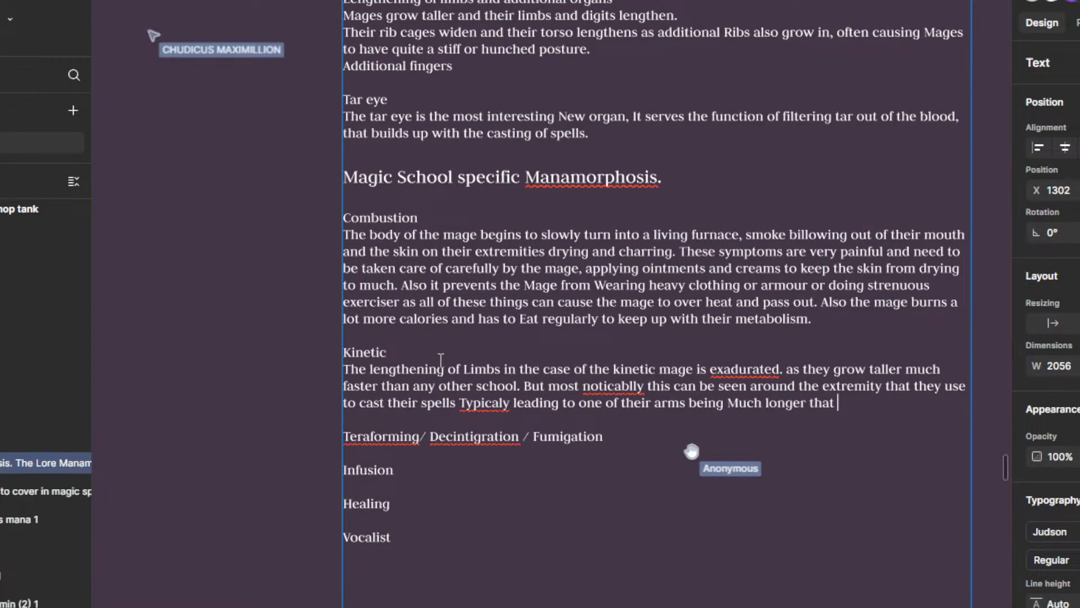
# Step: Finish the Kinetic sentence about the arms with "being Much longer than the other."
pyautogui.press('BackSpace')
pyautogui.press('BackSpace')
pyautogui.write('n the ')
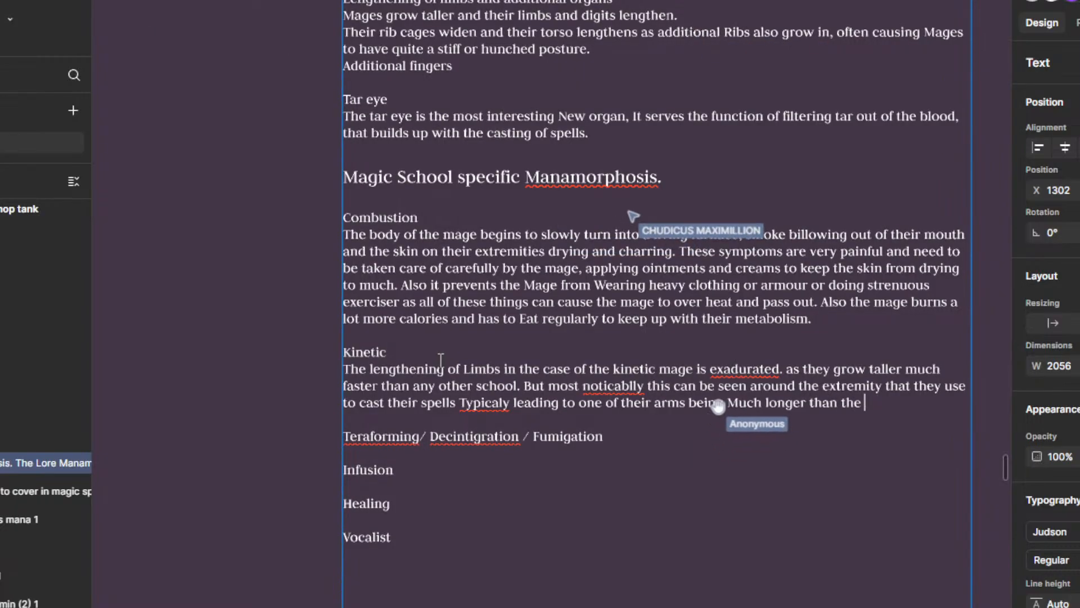
pyautogui.write('other.')
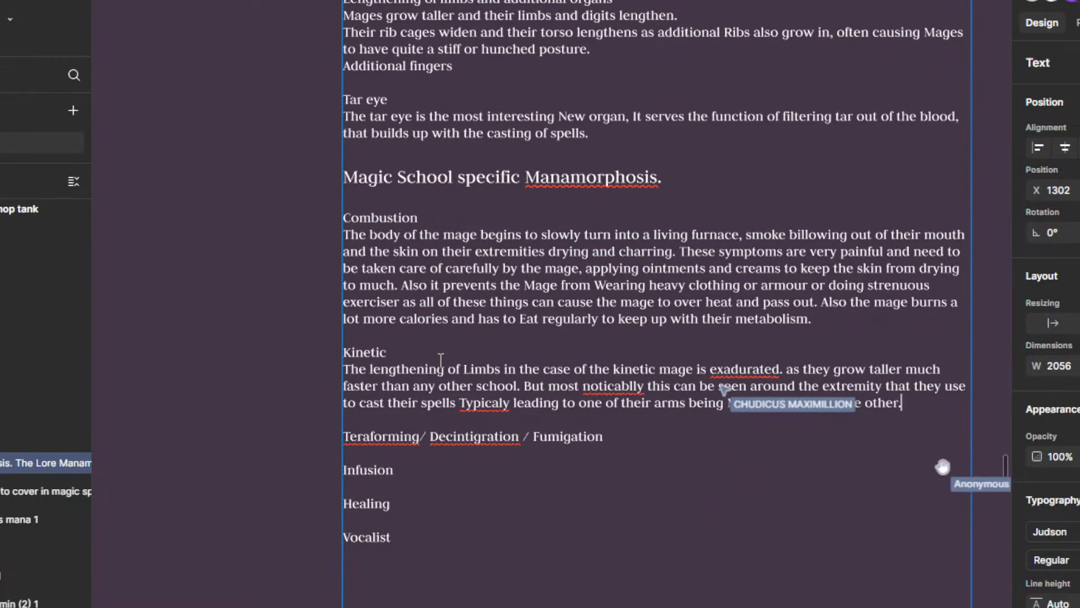
# Step: Correct the spelling in the Kinetic paragraph to "noticeably" and "Typically"
pyautogui.rightClick(626, 387)
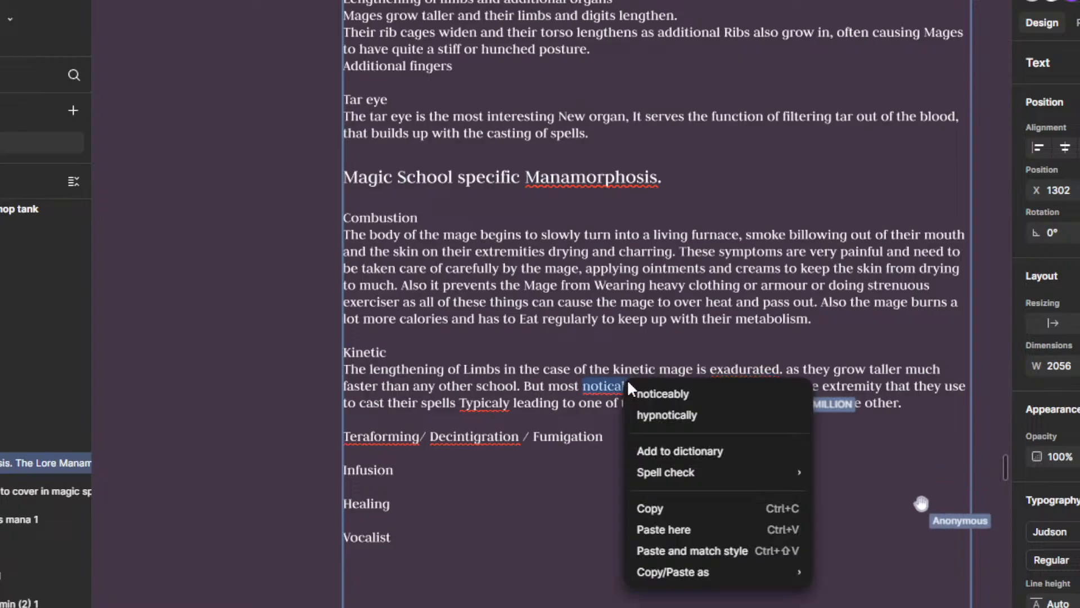
pyautogui.click(703, 397)
pyautogui.rightClick(482, 407)
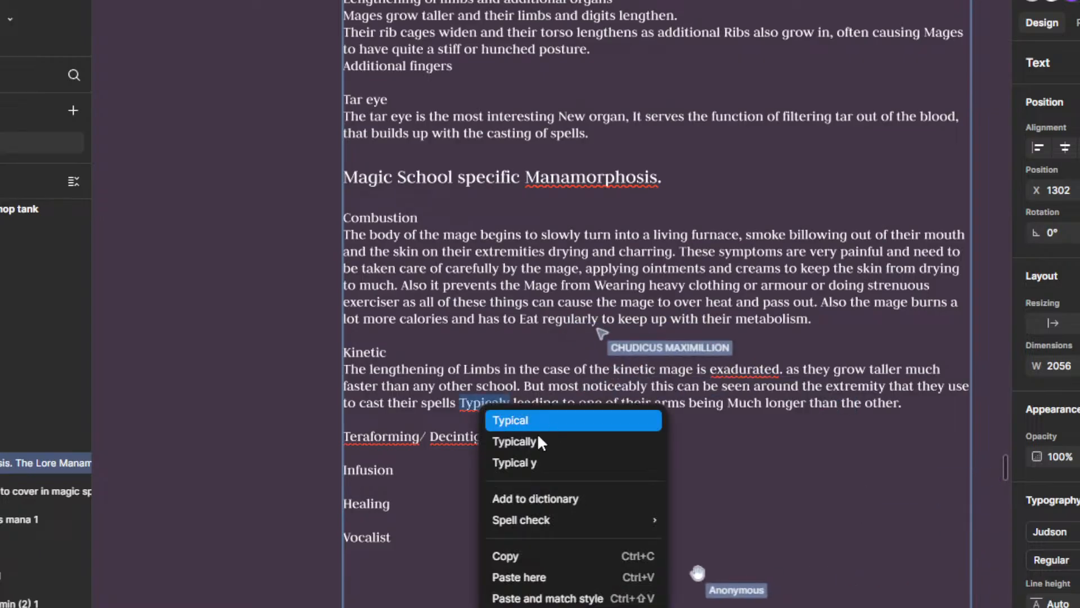
pyautogui.click(535, 440)
# Step: Check the spelling suggestions for the misspelled word "exadurated" in the first Kinetic sentence
pyautogui.rightClick(727, 370)
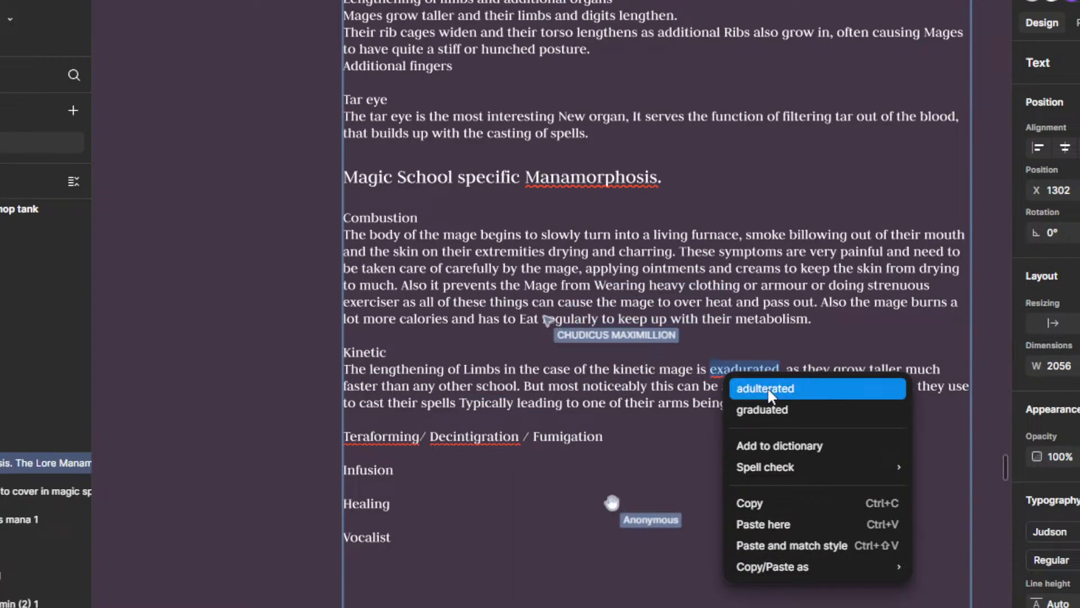
pyautogui.press('Escape')
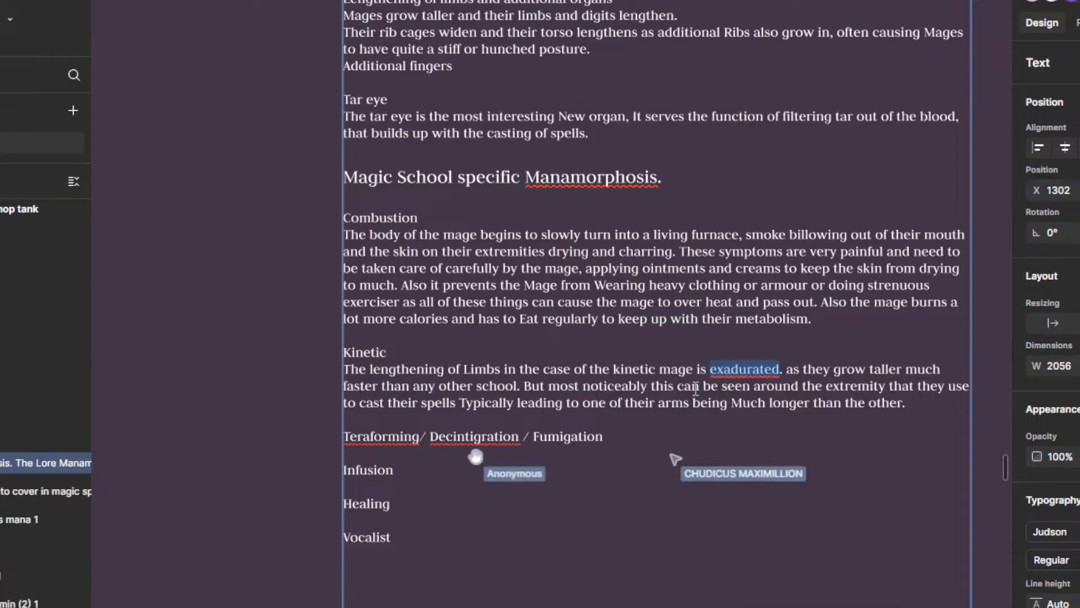
pyautogui.rightClick(737, 367)
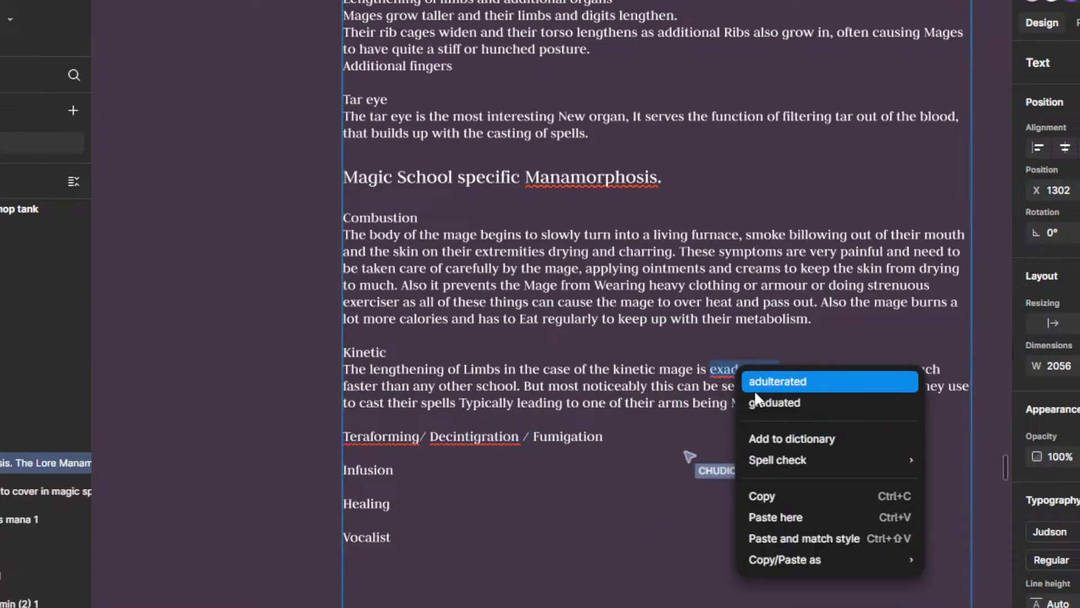
pyautogui.press('Escape')
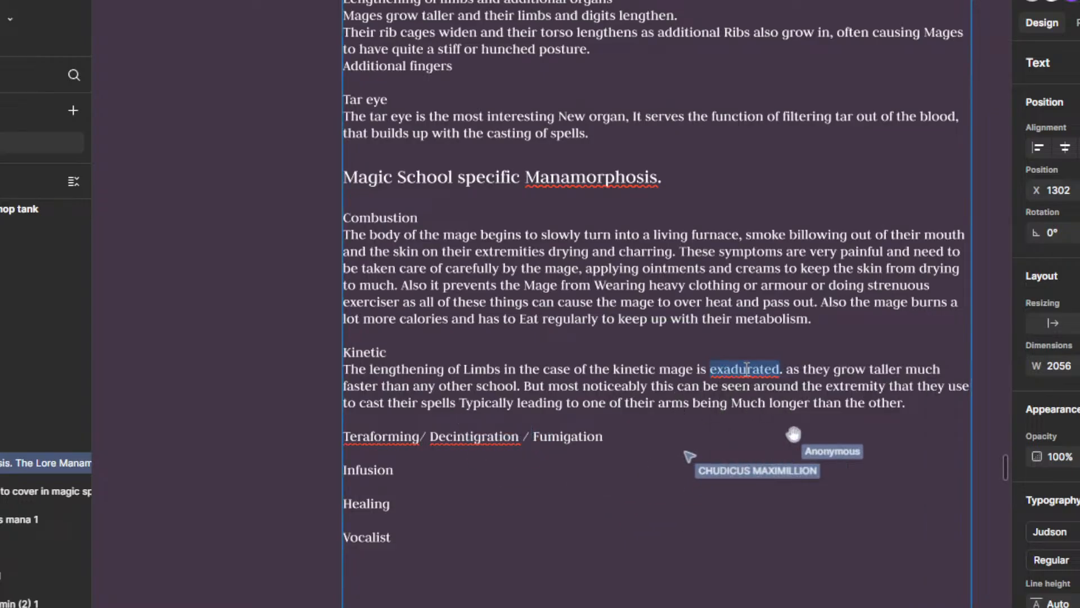
pyautogui.rightClick(780, 372)
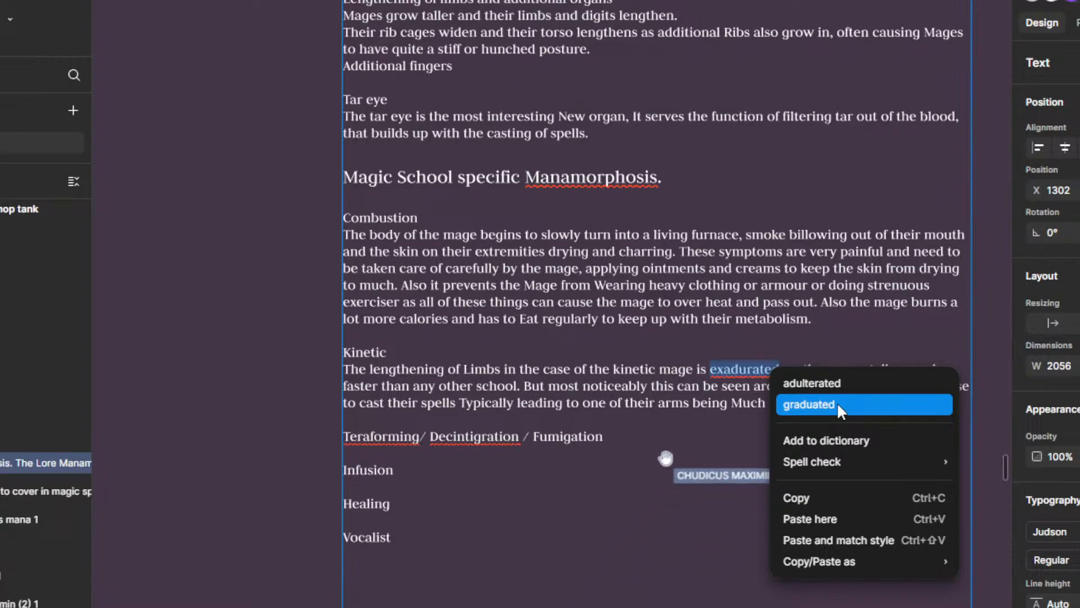
pyautogui.click(729, 438)
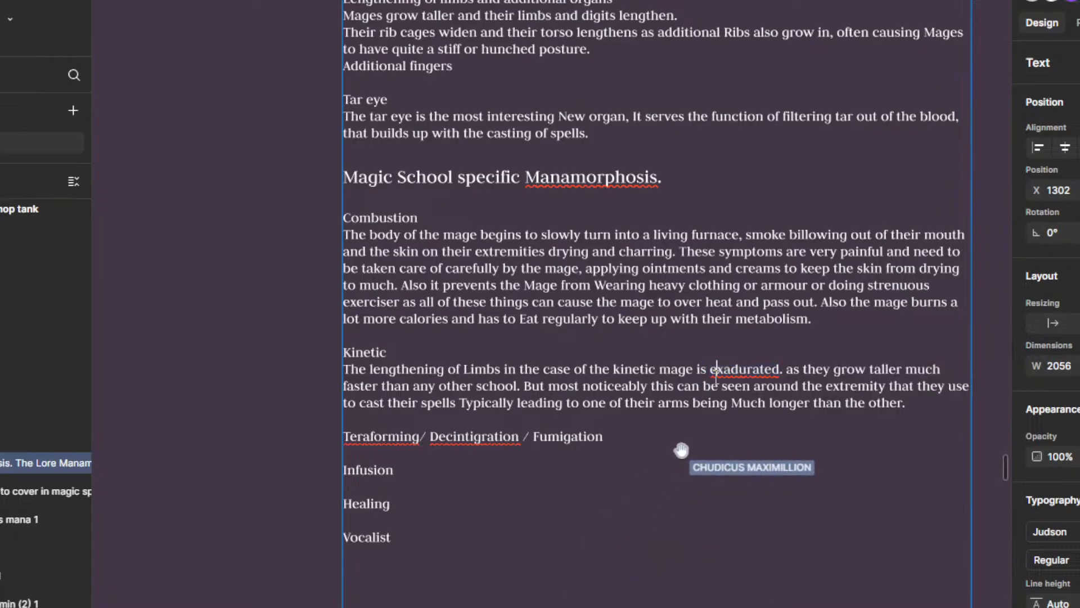
pyautogui.click(783, 369)
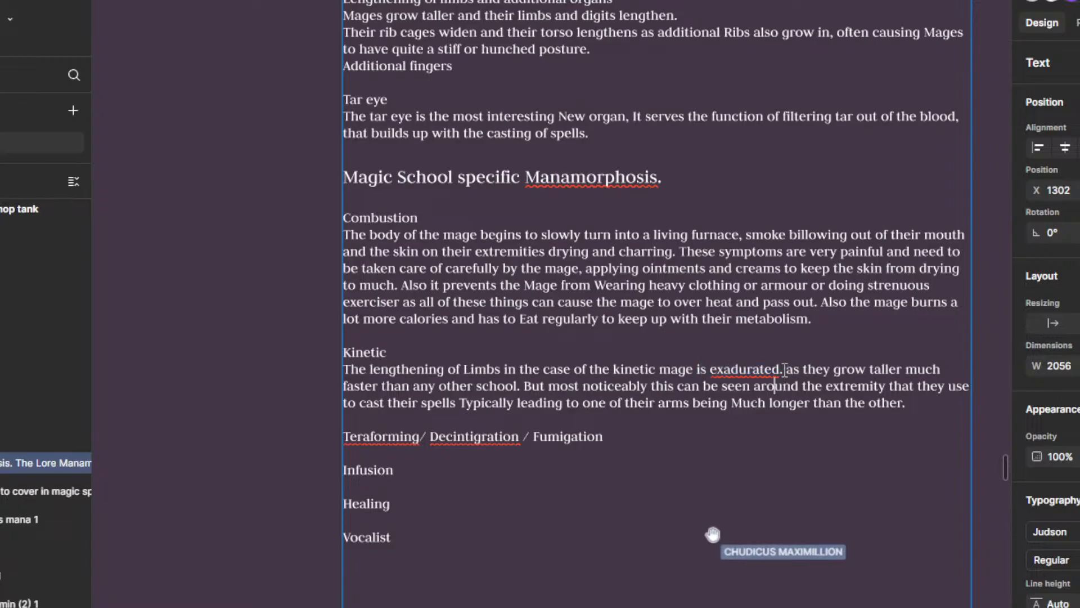
pyautogui.moveTo(697, 371); pyautogui.dragTo(725, 369)
pyautogui.rightClick(748, 371)
pyautogui.press('Escape')
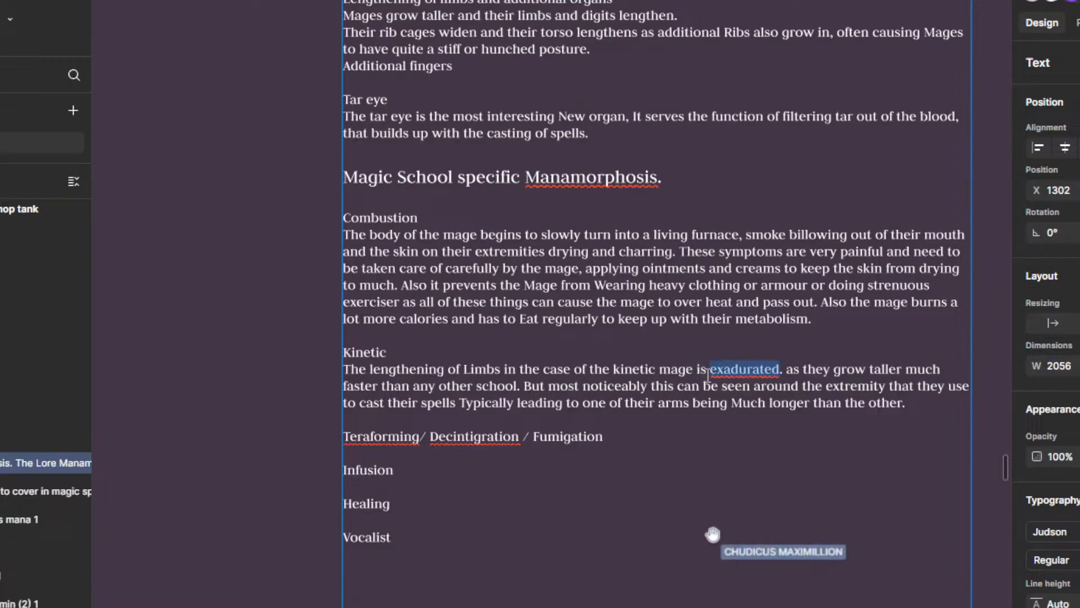
# Step: Try retyping the misspelled word "exadurated" in the first Kinetic sentence and check its spelling suggestions
pyautogui.moveTo(714, 365); pyautogui.dragTo(773, 369)
pyautogui.write('E')
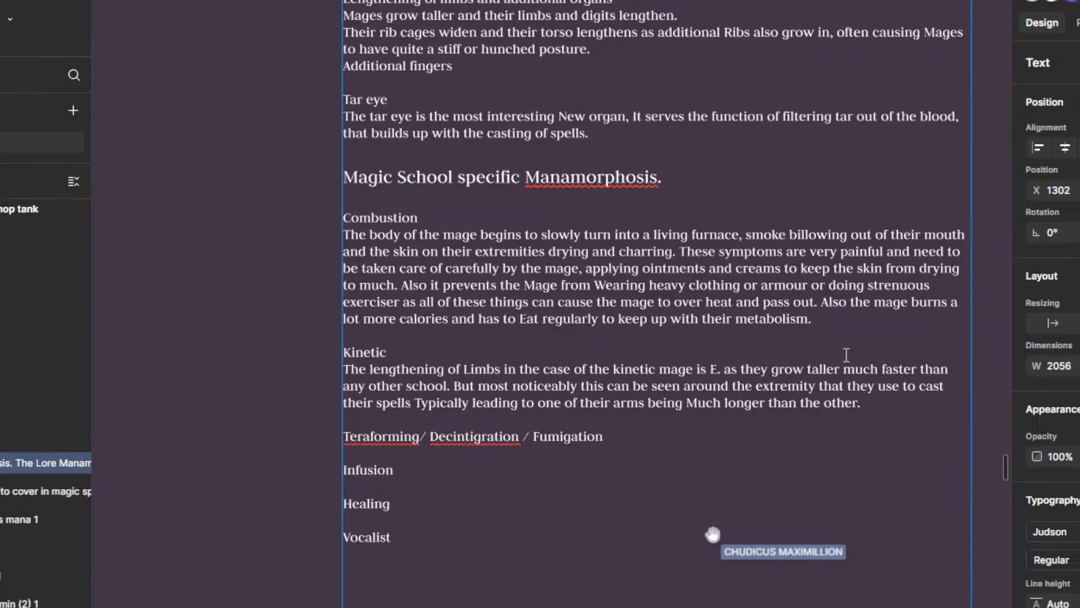
pyautogui.press('BackSpace')
pyautogui.write('exad')
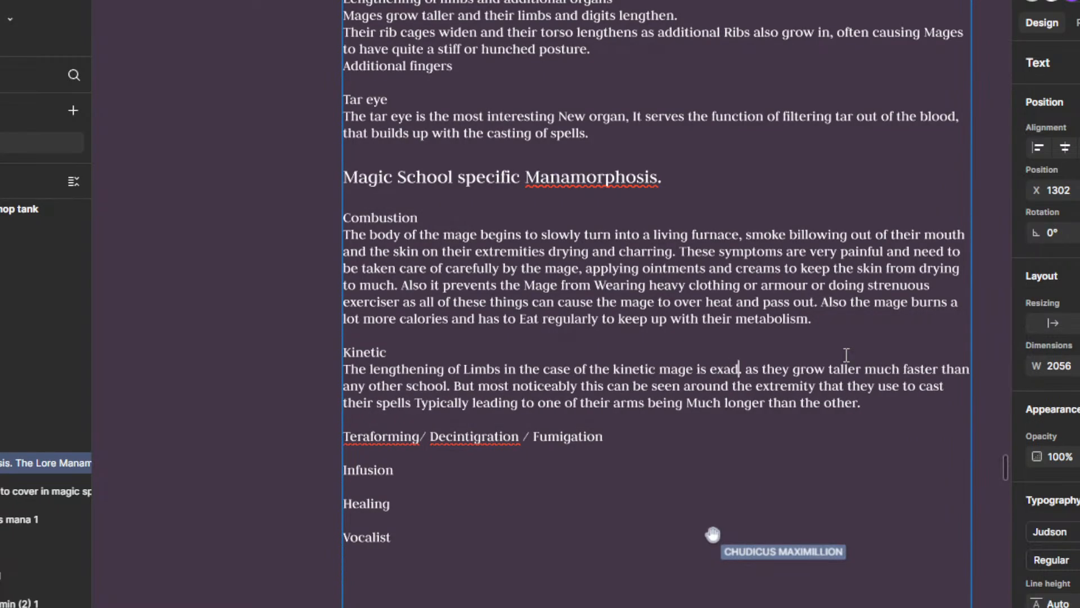
pyautogui.write('urated.')
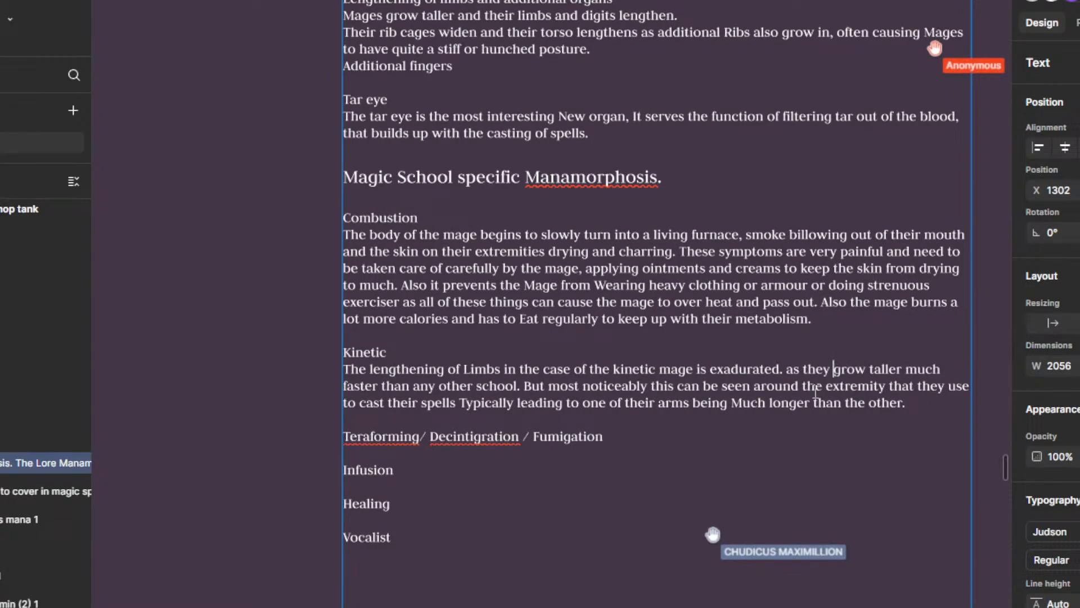
pyautogui.rightClick(750, 369)
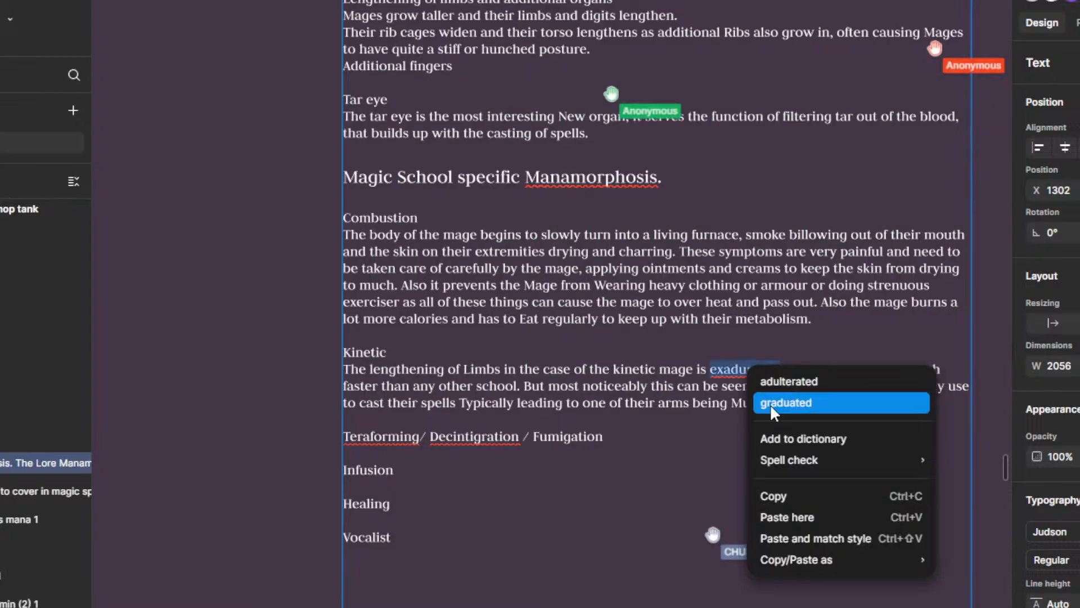
pyautogui.press('Escape')
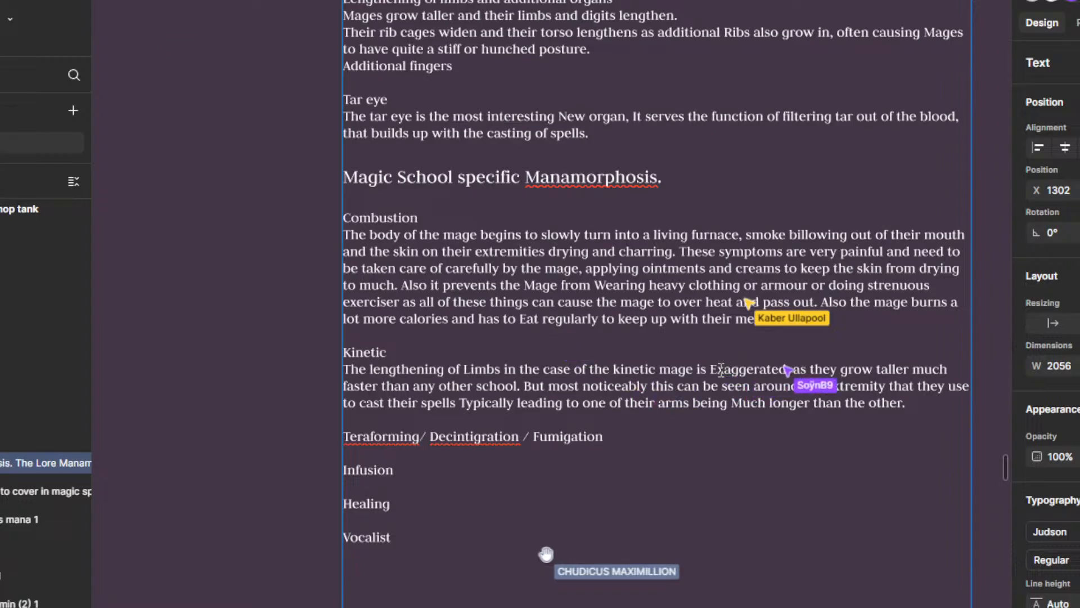
# Step: Correct the misspelled word in the first Kinetic sentence to lowercase "exaggerated"
pyautogui.write('e')
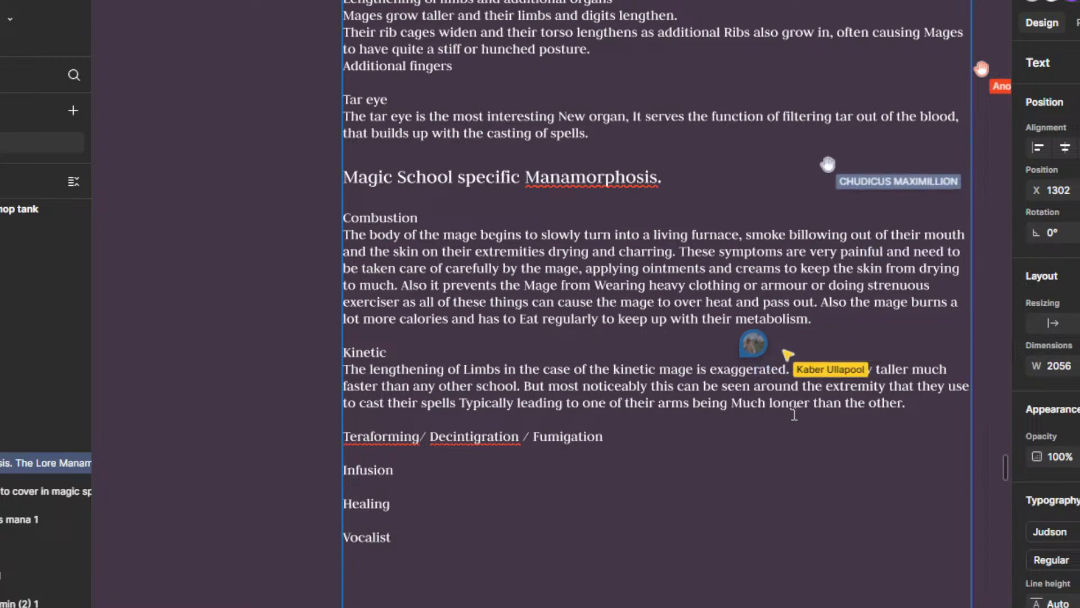
pyautogui.moveTo(716, 370); pyautogui.dragTo(790, 371)
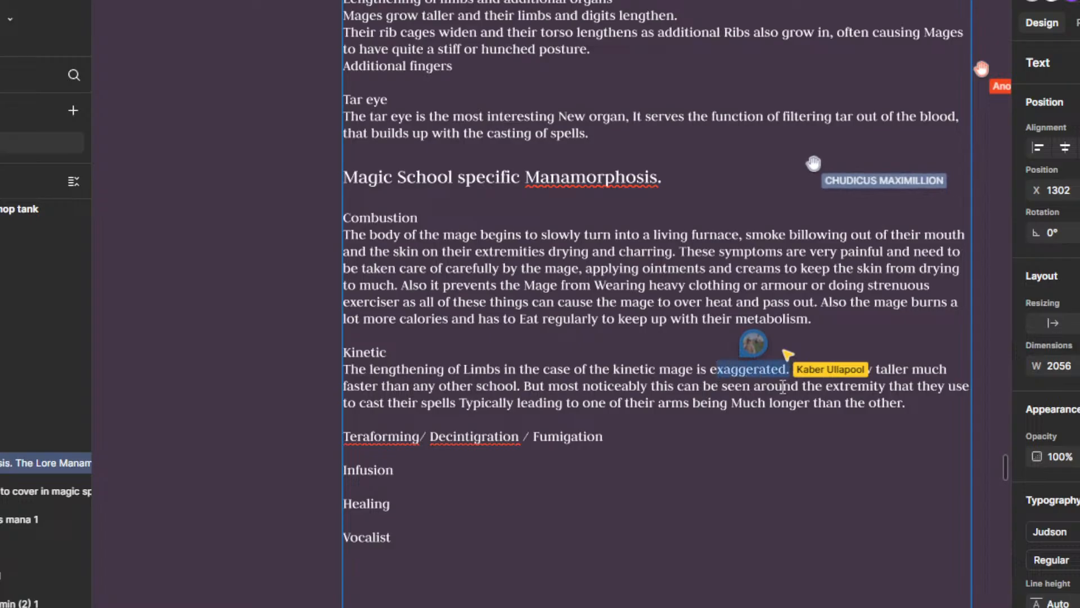
# Step: Review the Manamorphosis text, from the shared changes through the Kinetic paragraph to the remaining magic school headings
pyautogui.scroll(-1, 855, 450)
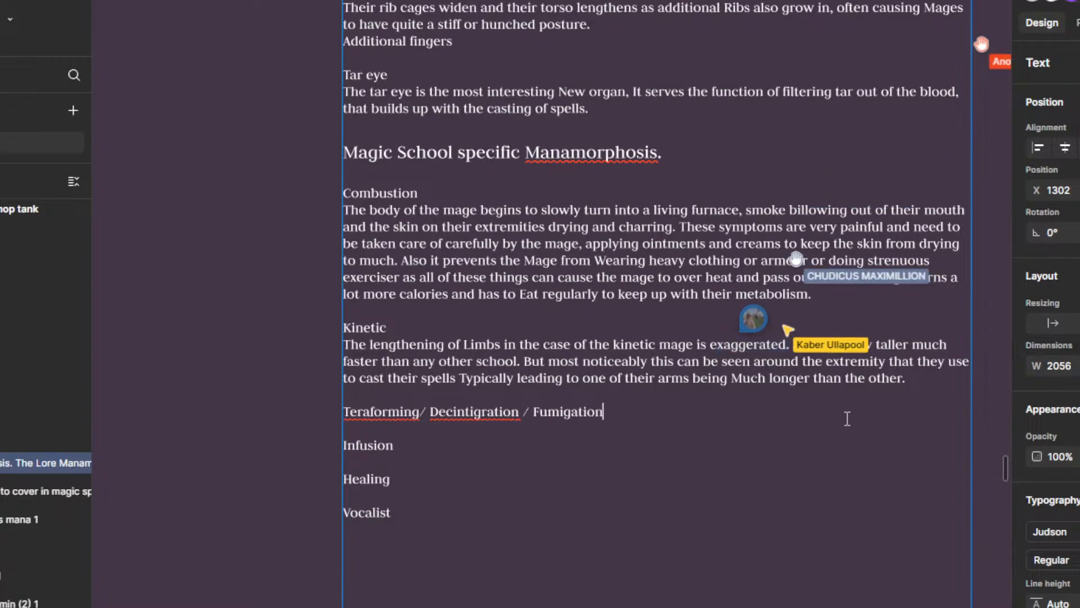
pyautogui.scroll(-2, 861, 403)
pyautogui.scroll(4, 856, 400)
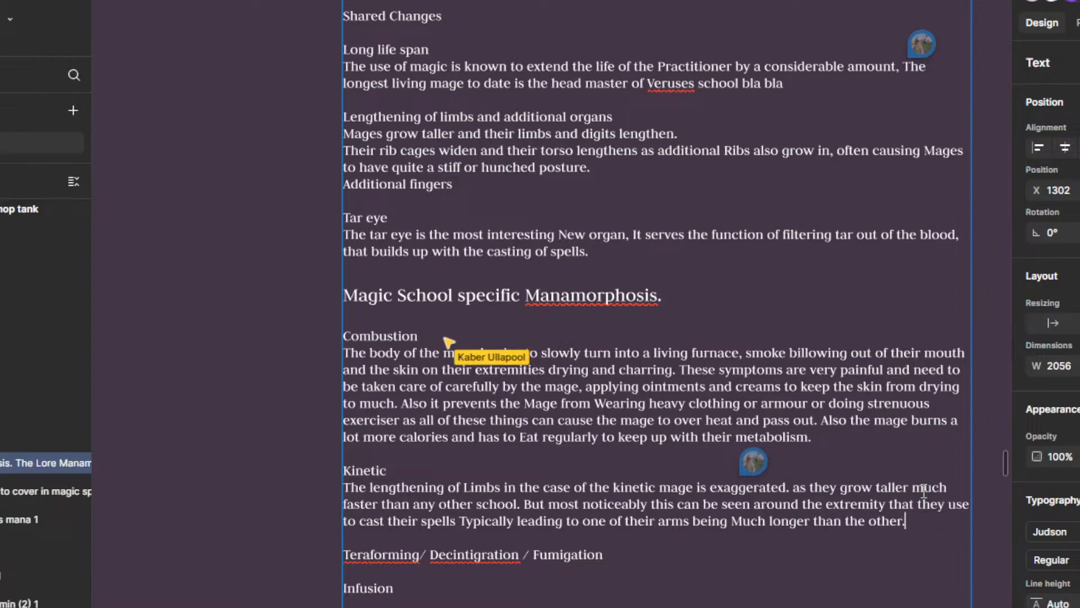
pyautogui.scroll(-1, 825, 448)
pyautogui.scroll(-5, 896, 518)
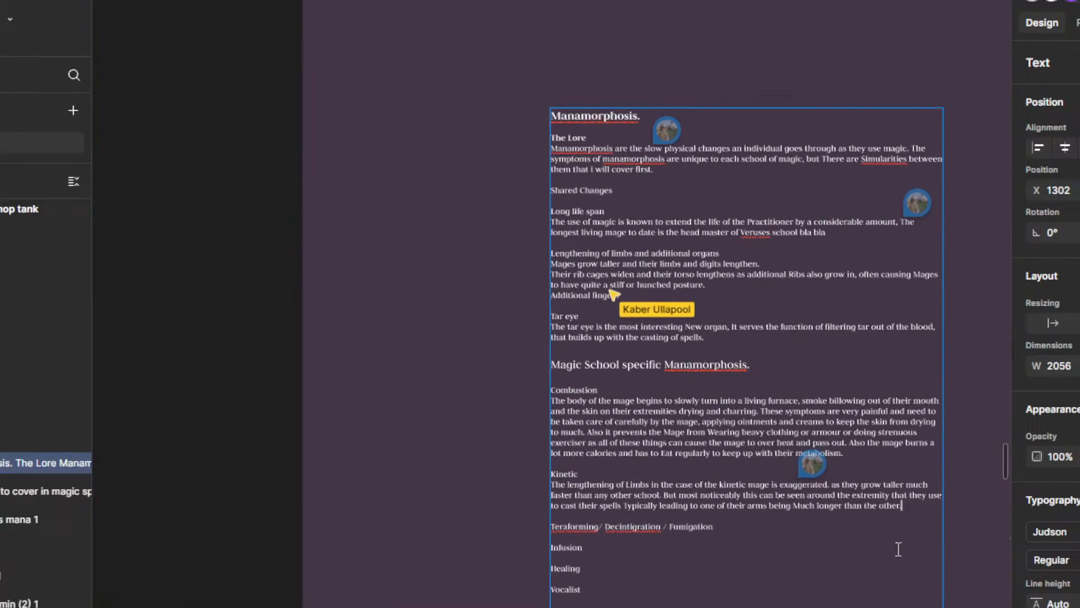
pyautogui.scroll(8, 897, 549)
pyautogui.scroll(-3, 920, 431)
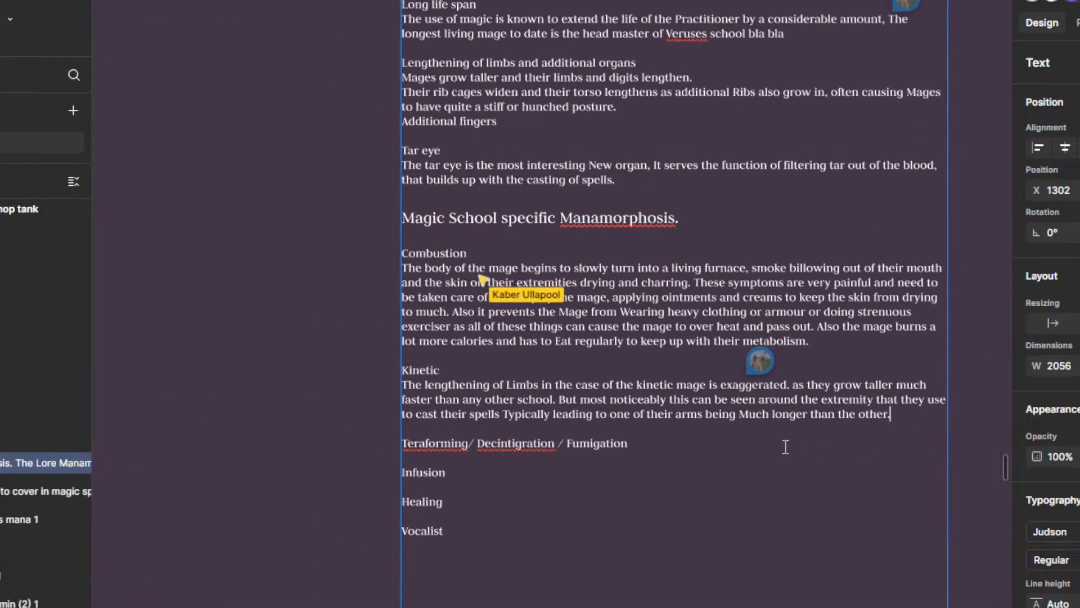
pyautogui.scroll(3, 784, 449)
pyautogui.scroll(-2, 777, 480)
pyautogui.scroll(-2, 879, 372)
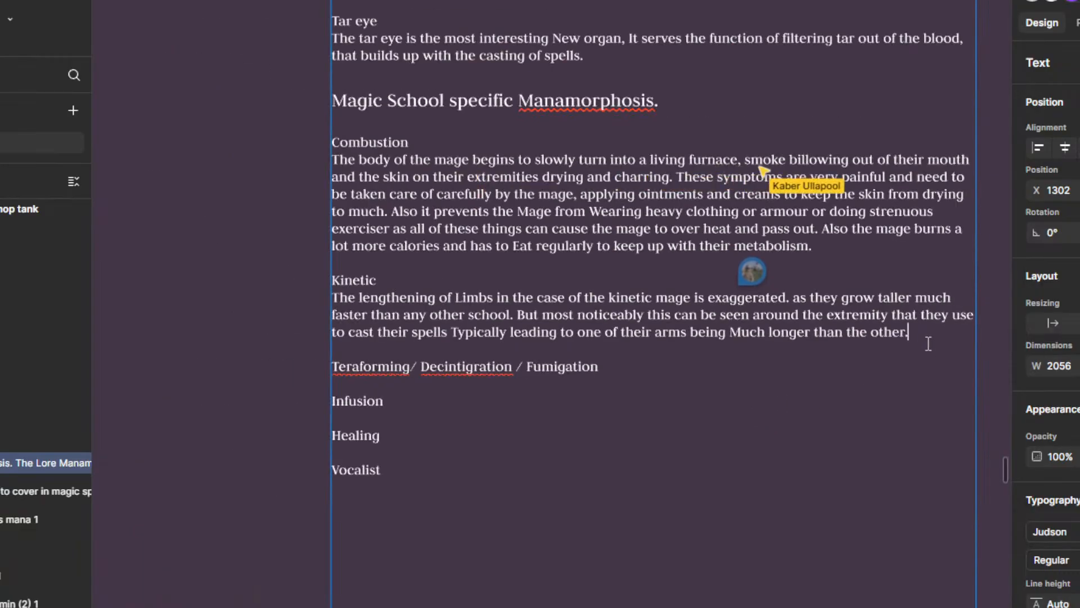
pyautogui.scroll(-2, 928, 293)
pyautogui.scroll(-1, 906, 313)
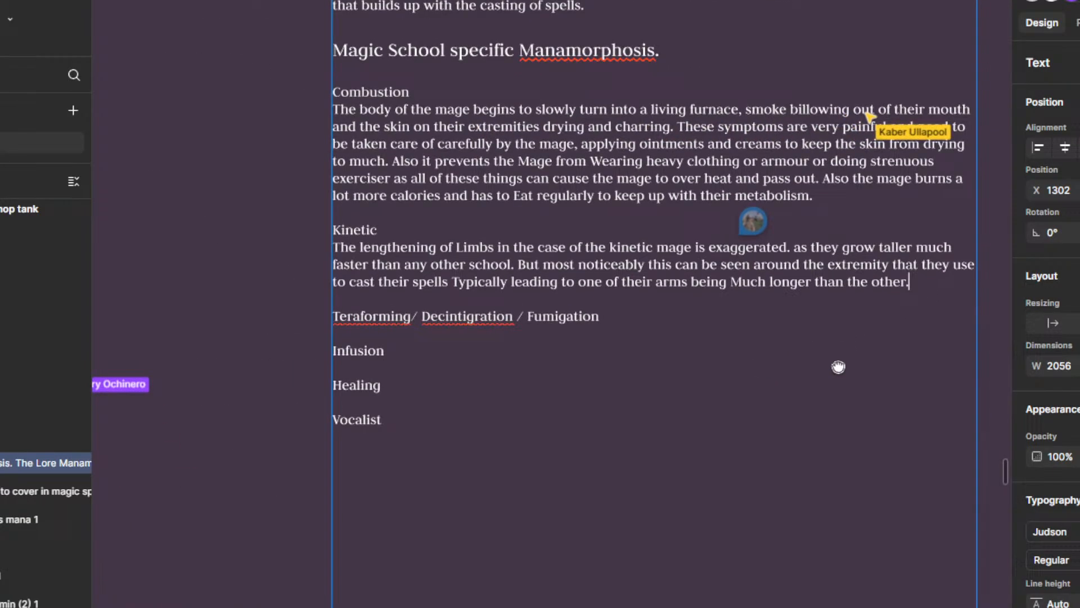
# Step: Add to the end of the Kinetic paragraph "The constant use of Kinetic magic also tends to loosen the skin of the Limb and"
pyautogui.scroll(2, 838, 366)
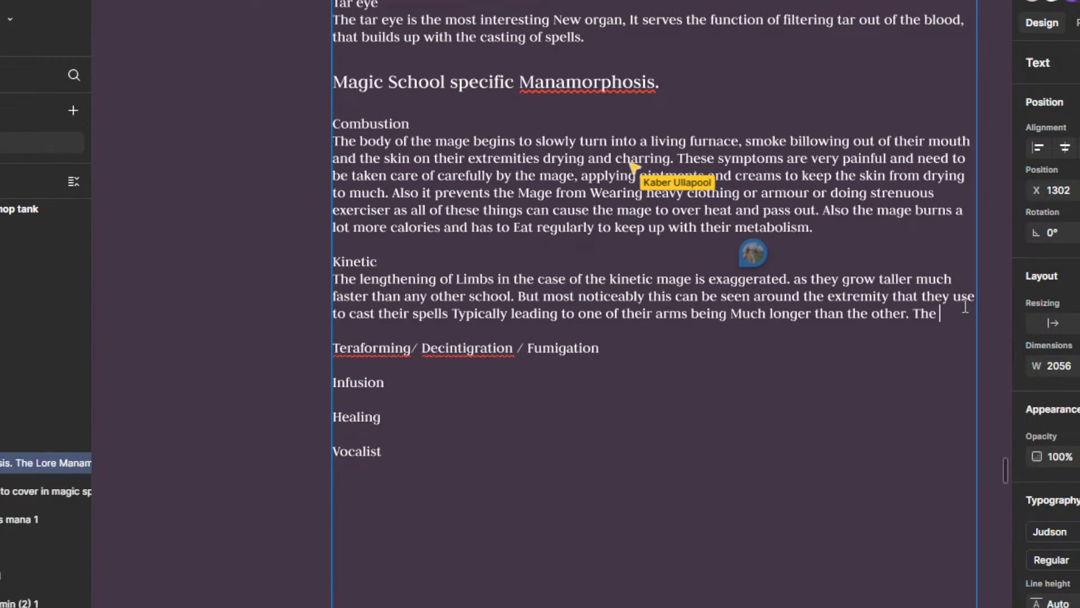
pyautogui.write('nstant us')
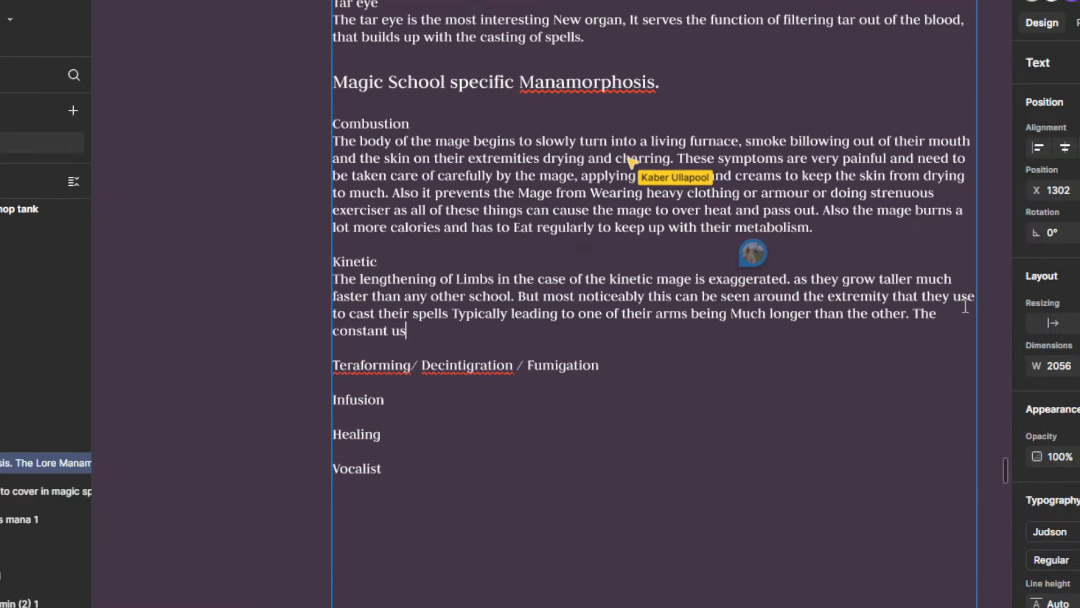
pyautogui.write('e of ')
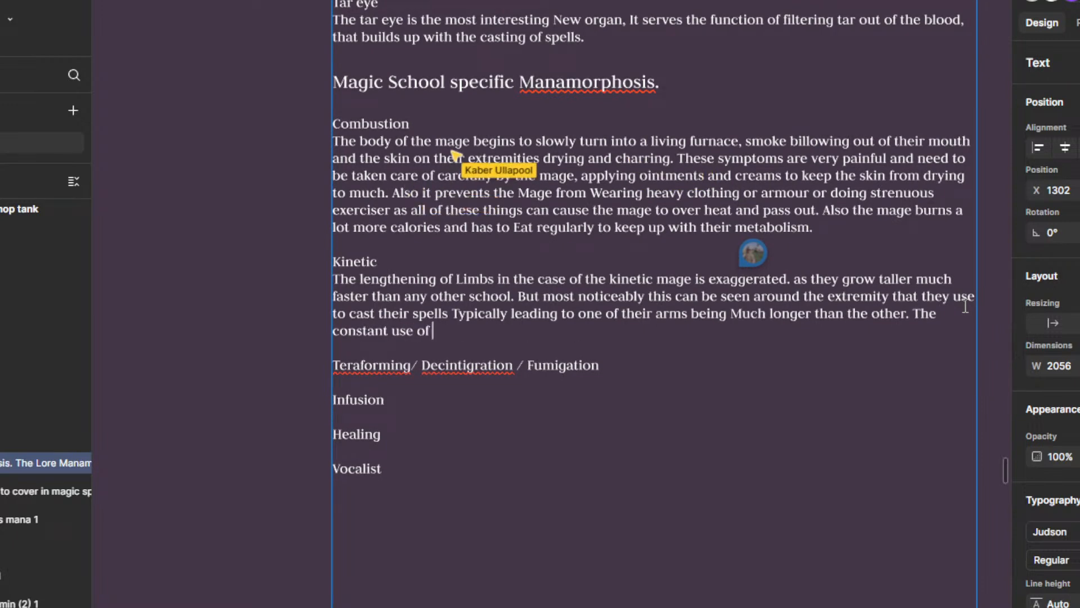
pyautogui.write('Kineti')
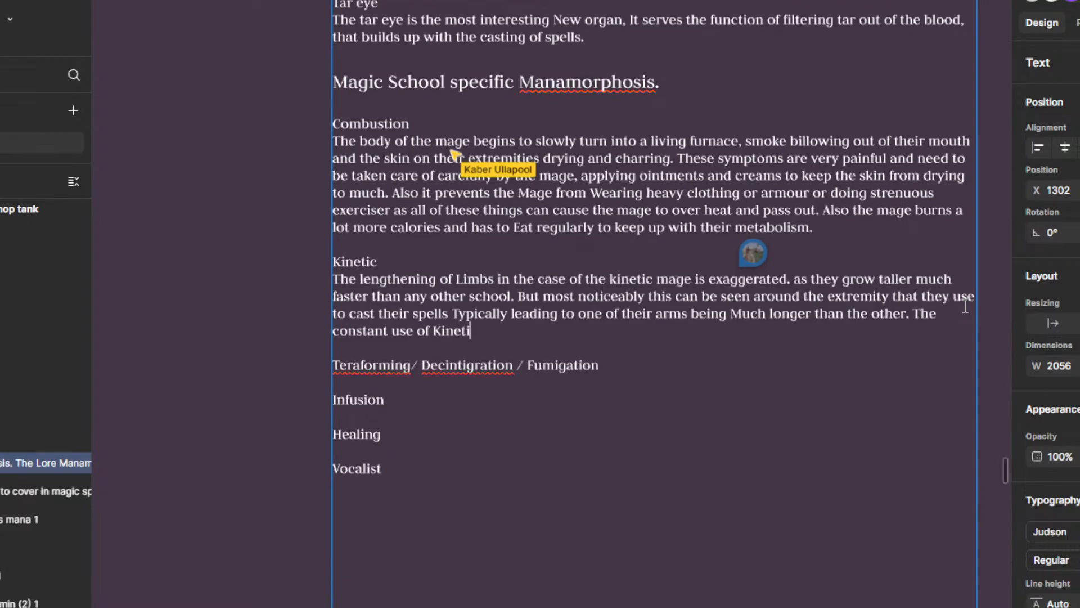
pyautogui.write('c magic a')
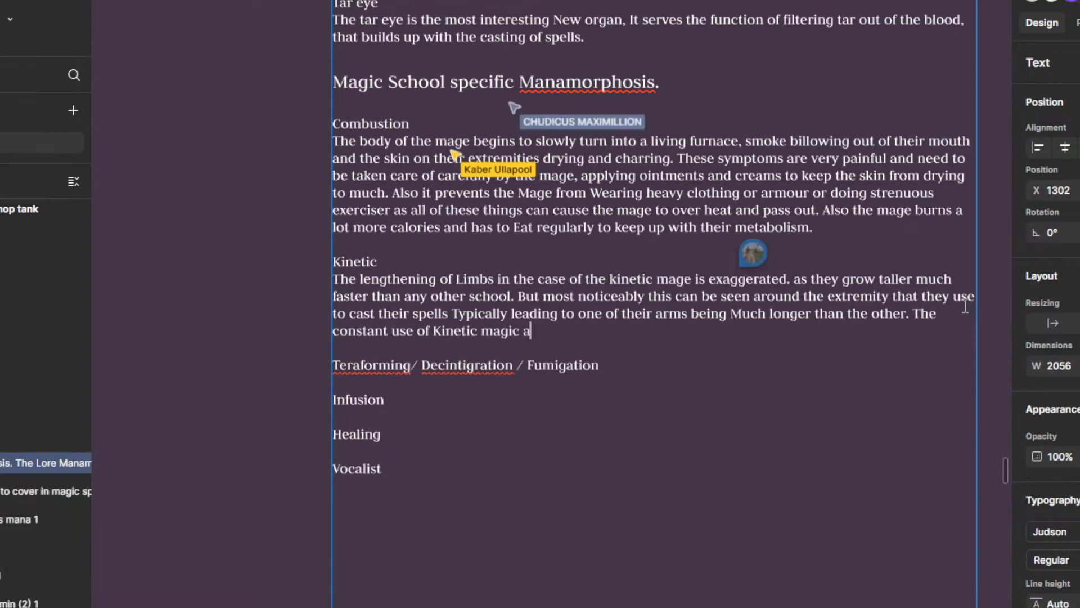
pyautogui.write('lso tends to')
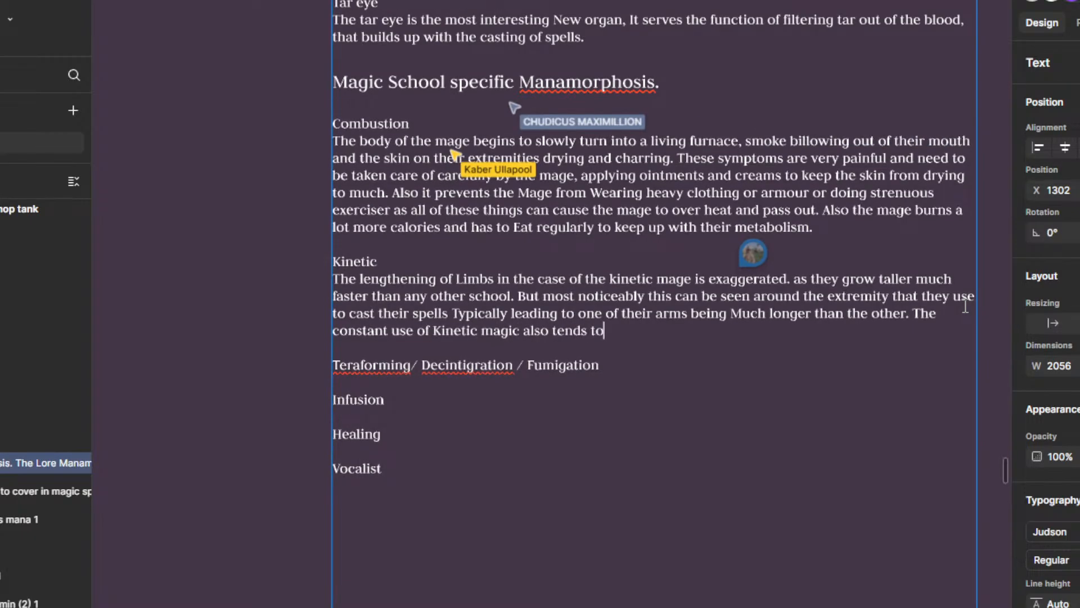
pyautogui.write(' loosen the skin of the')
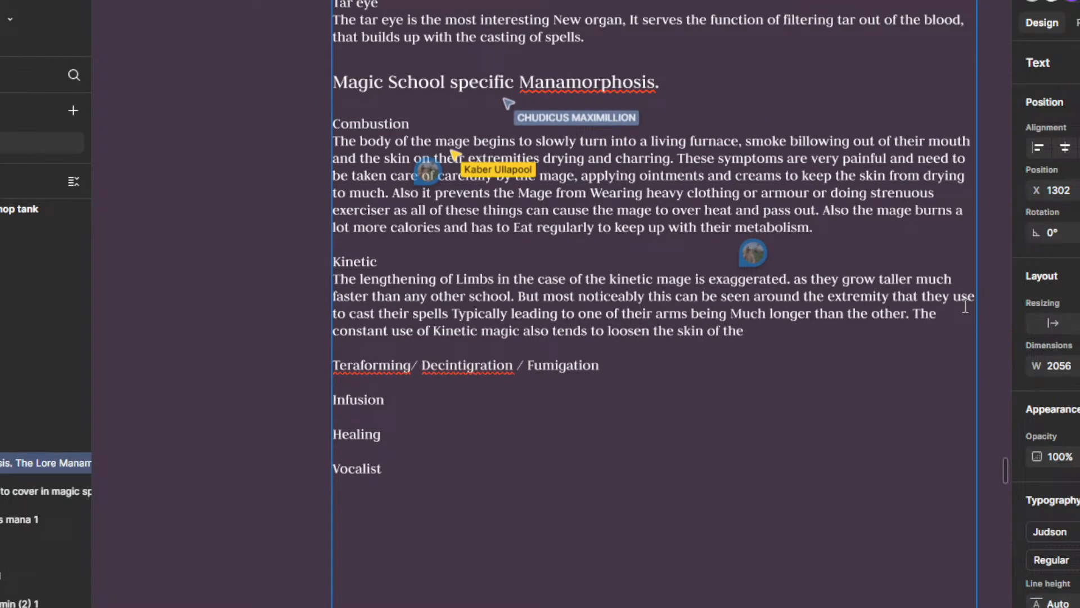
pyautogui.write(' Limb')
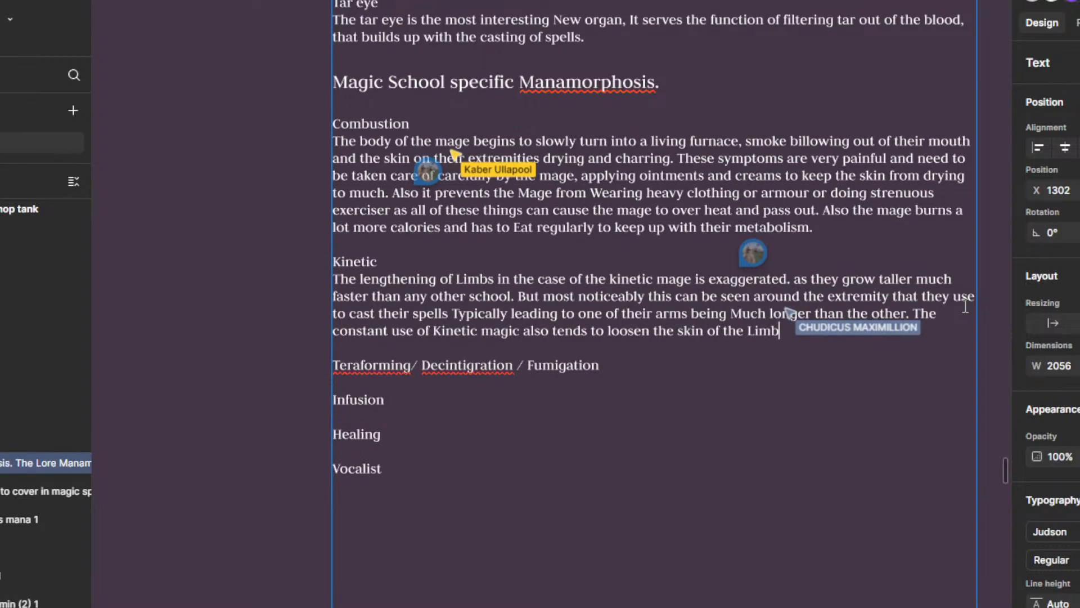
pyautogui.write(' and l')
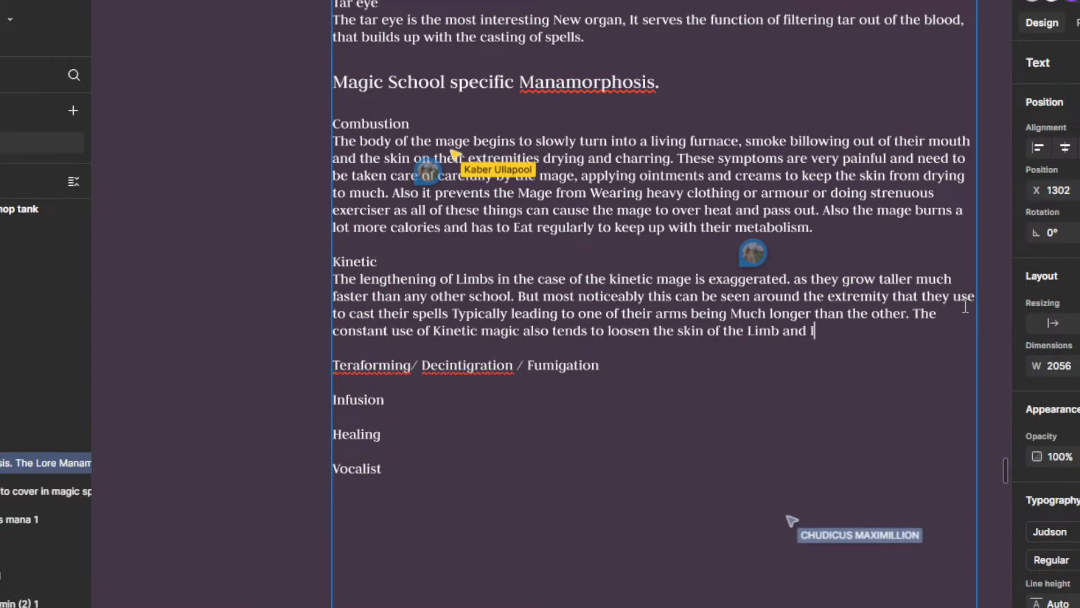
pyautogui.write('t is advi')
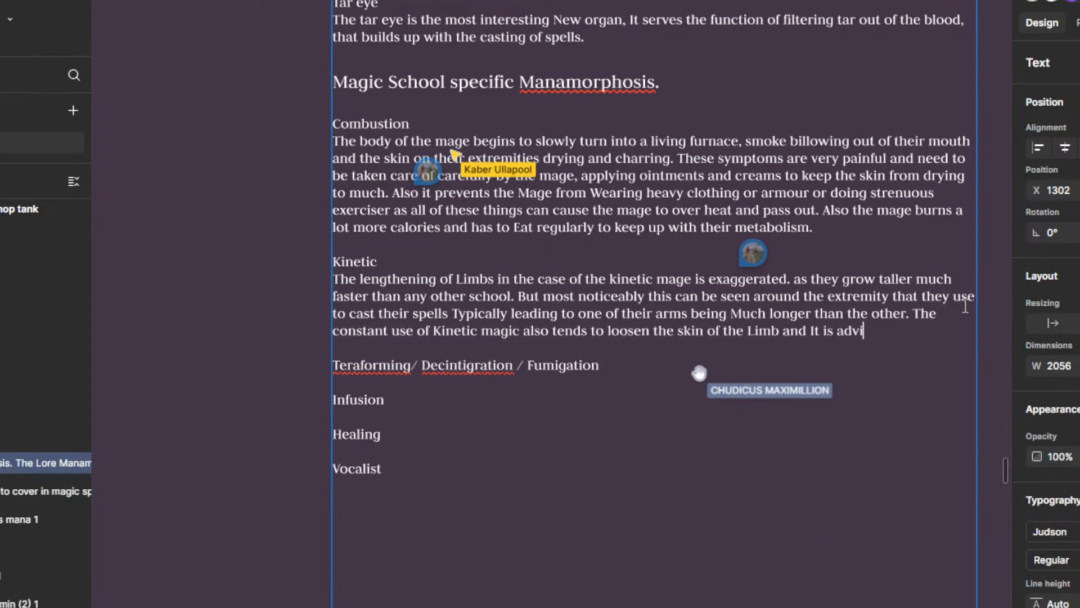
pyautogui.write('ced to')
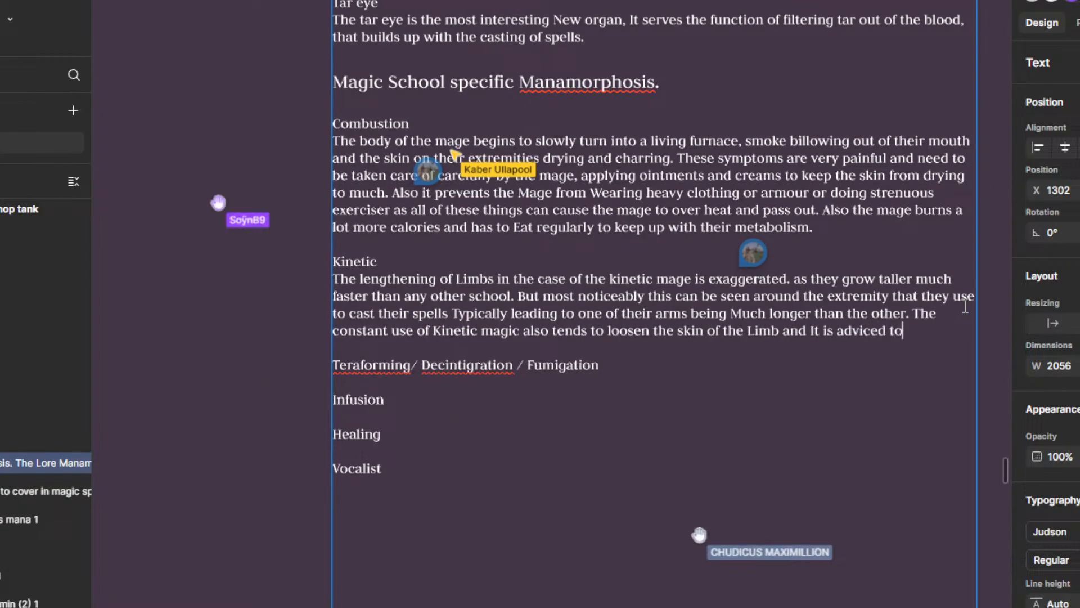
# Step: Continue the Kinetic sentence about loosened skin with "It is advised to take breaks or", spelling "advised" with an s
pyautogui.press('BackSpace')
pyautogui.press('BackSpace')
pyautogui.press('BackSpace')
pyautogui.press('BackSpace')
pyautogui.press('BackSpace')
pyautogui.press('BackSpace')
pyautogui.press('BackSpace')
pyautogui.press('BackSpace')
pyautogui.press('BackSpace')
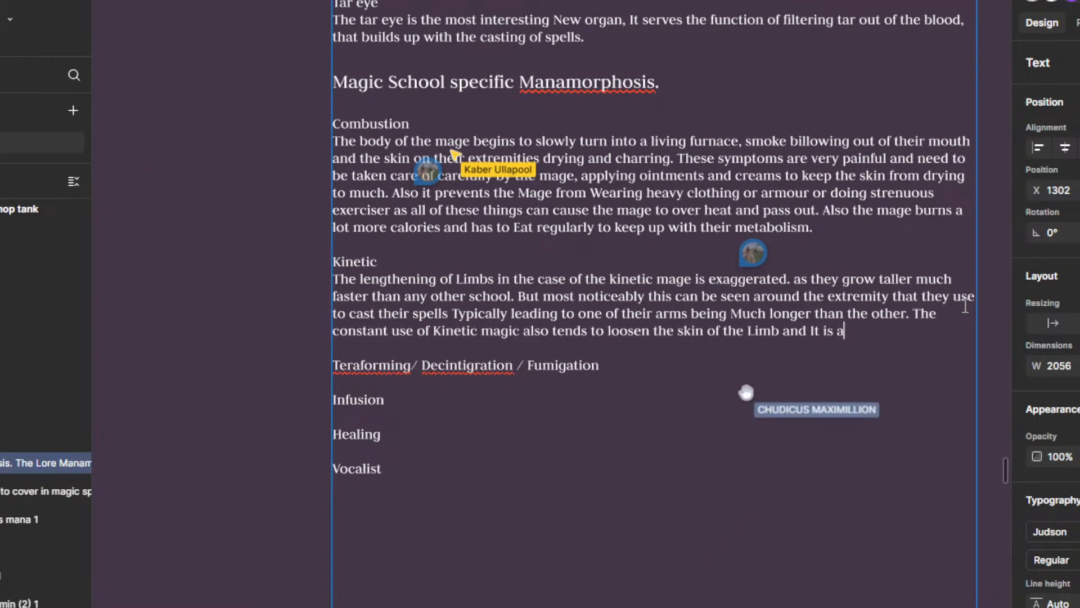
pyautogui.write('dvised ')
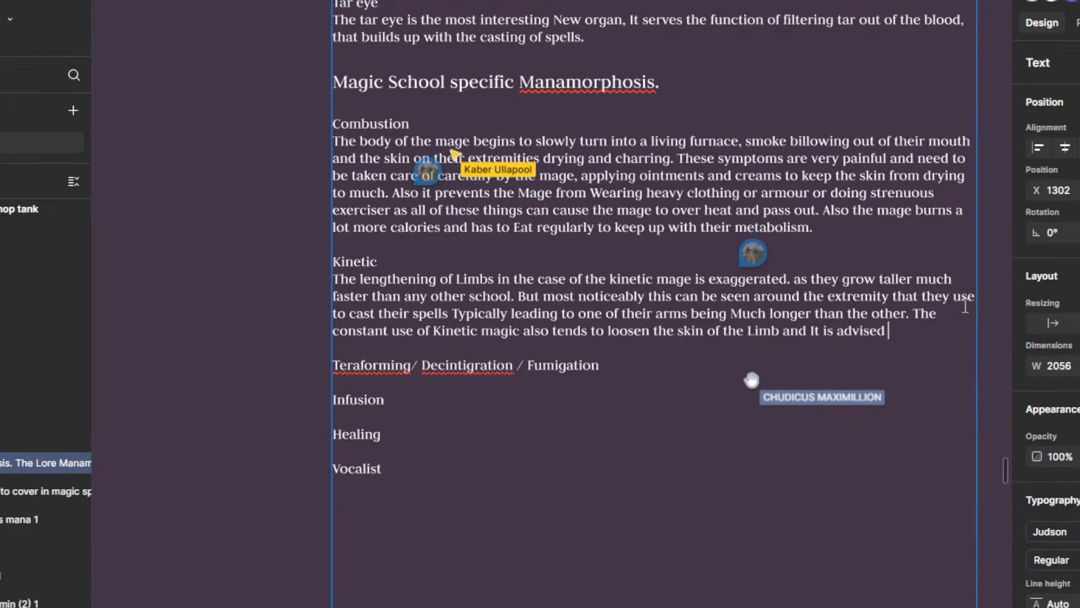
pyautogui.write('to take b')
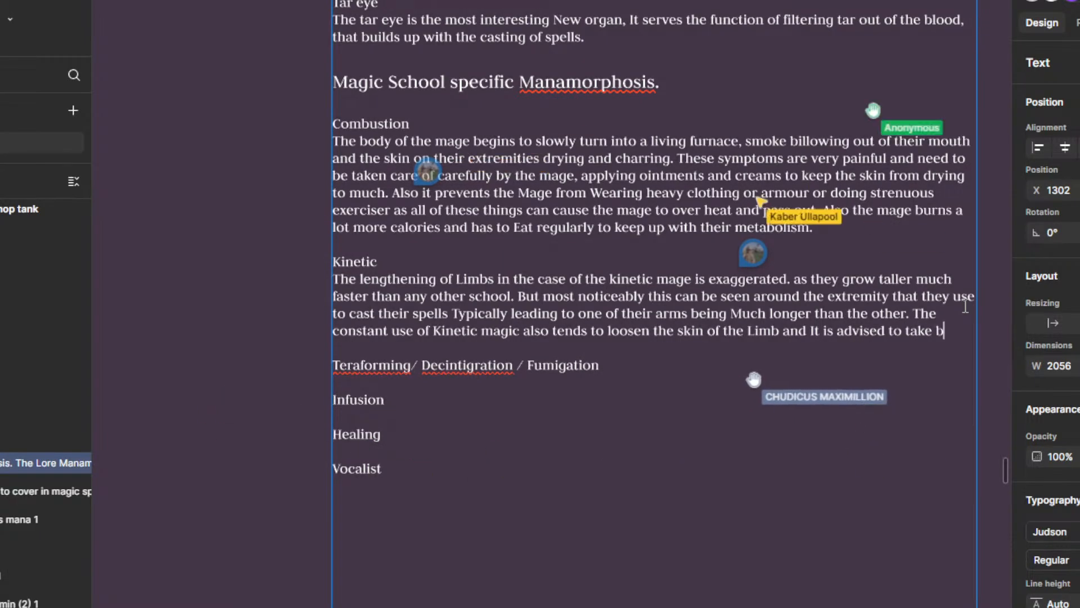
pyautogui.write('reaks or ')
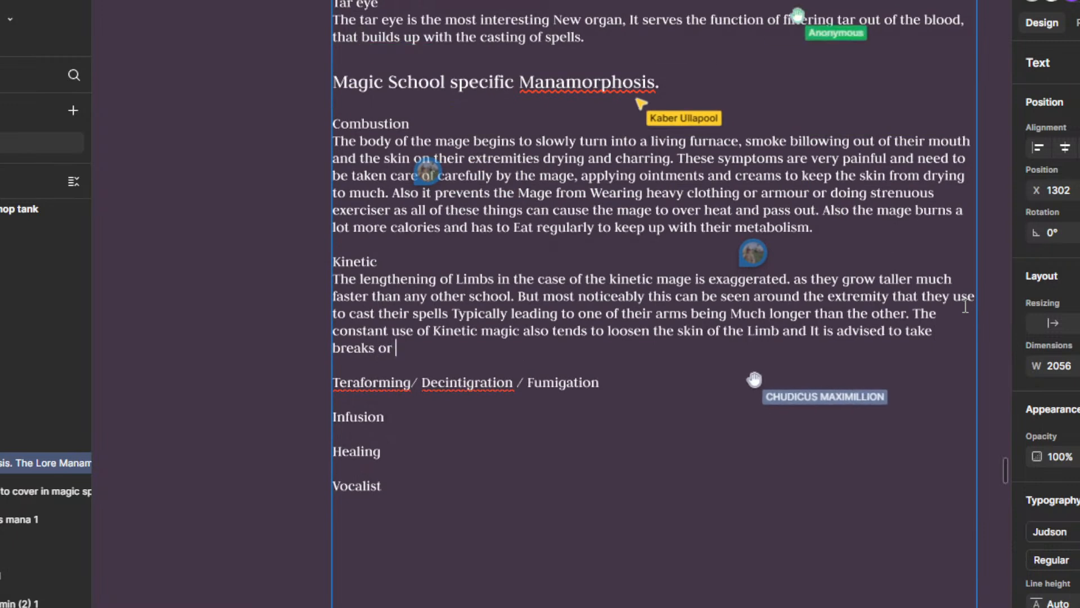
pyautogui.write('Con')
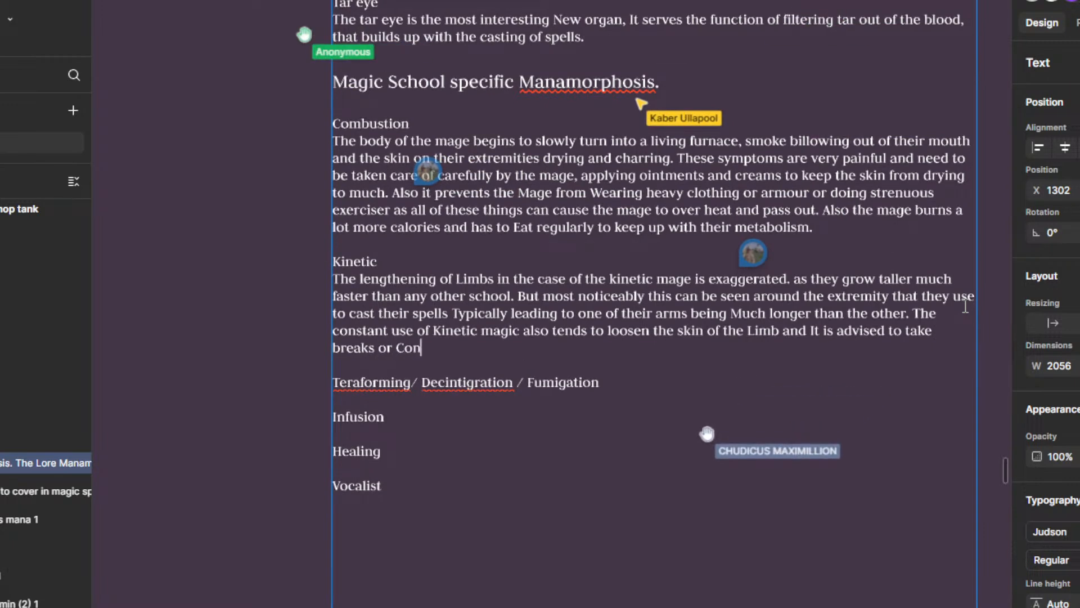
pyautogui.write('tact a lea')
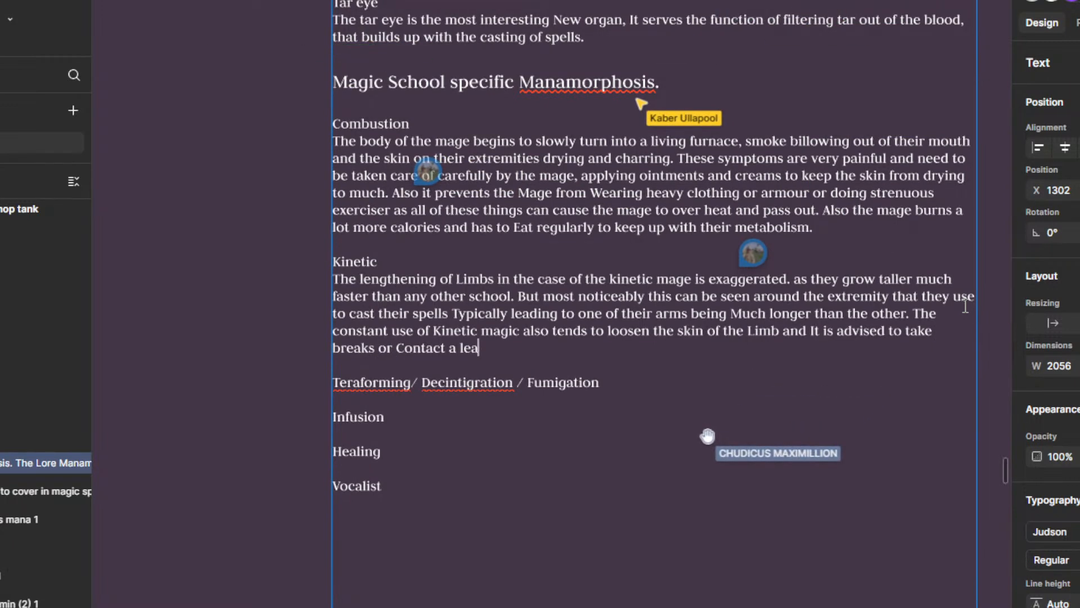
# Step: Extend the Kinetic advice about taking breaks with "Contact a healing mage when"
pyautogui.press('BackSpace')
pyautogui.press('BackSpace')
pyautogui.press('BackSpace')
pyautogui.write('heal')
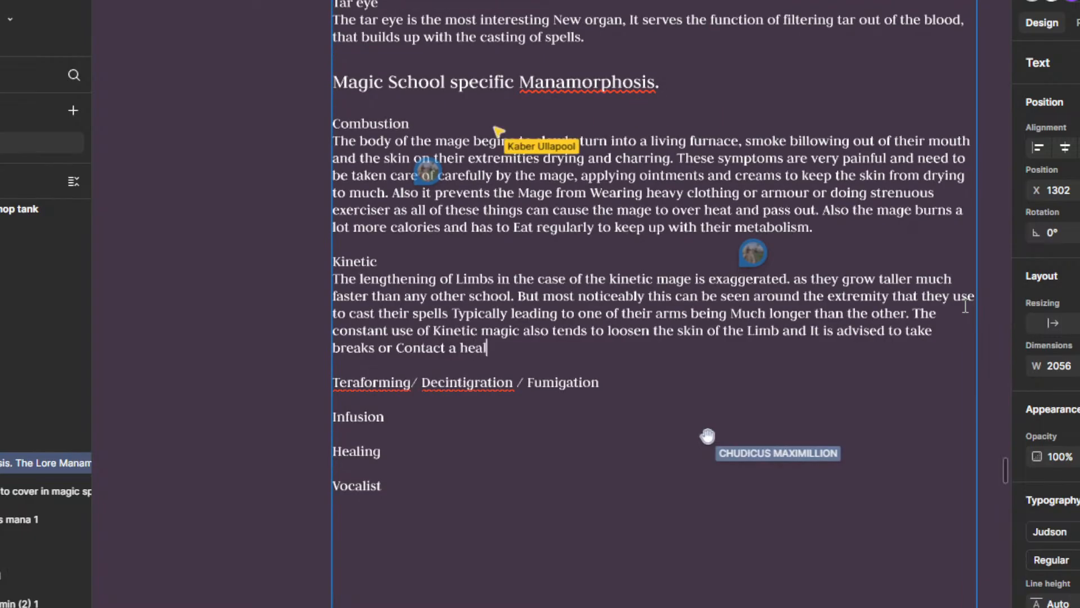
pyautogui.write('ing mage when ')
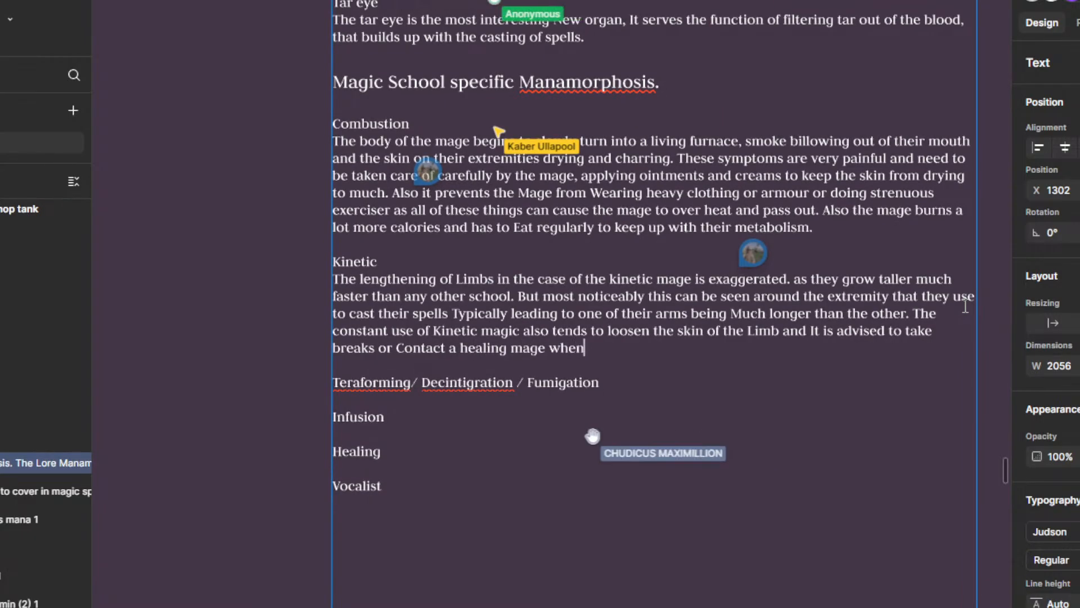
pyautogui.write('I')
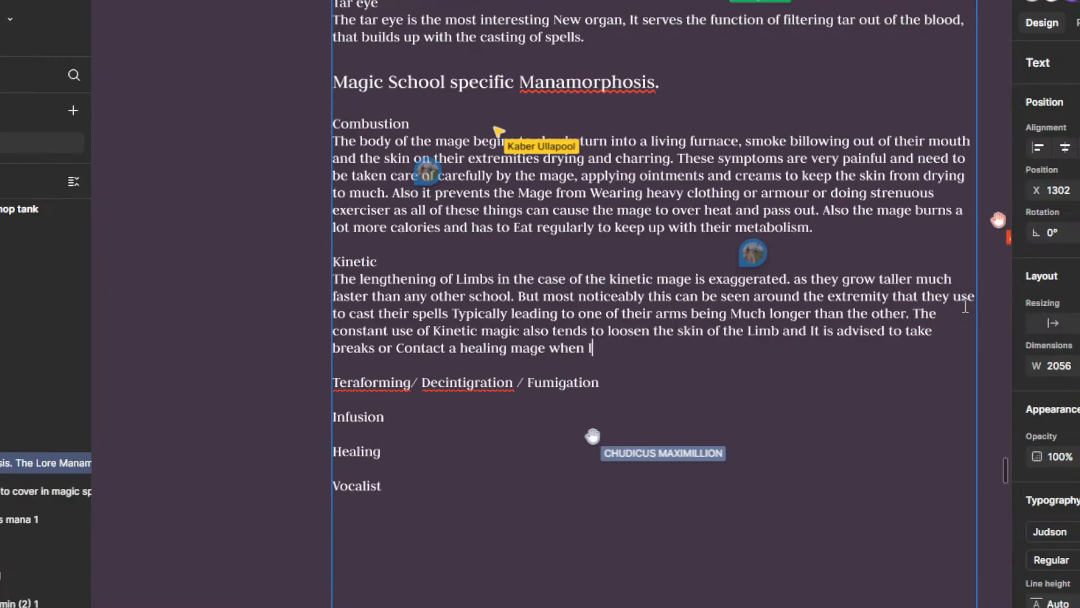
pyautogui.write('t starts being painfu')
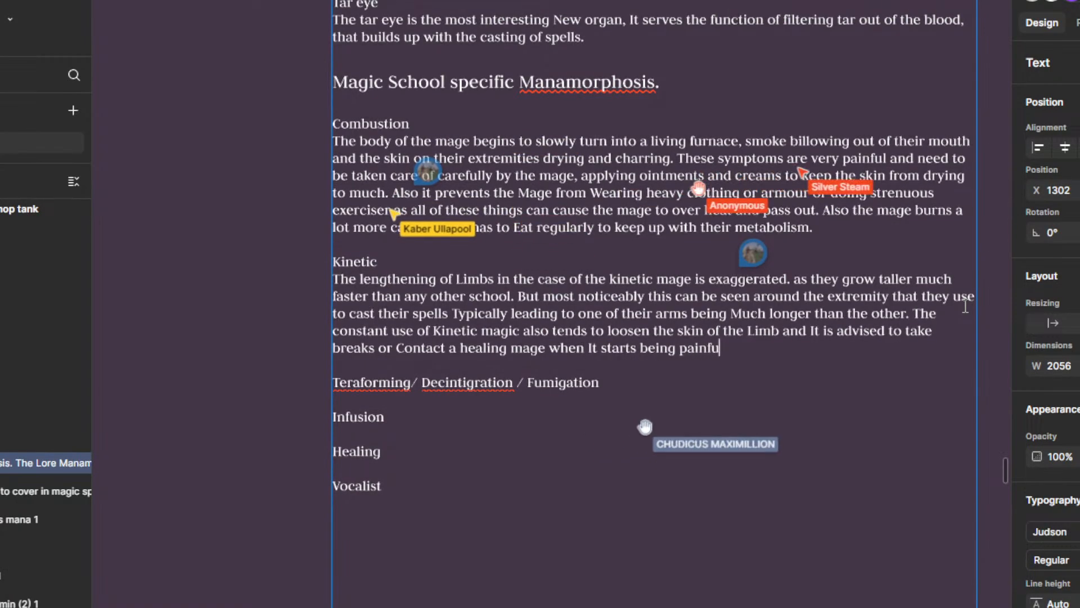
pyautogui.write('l, as o')
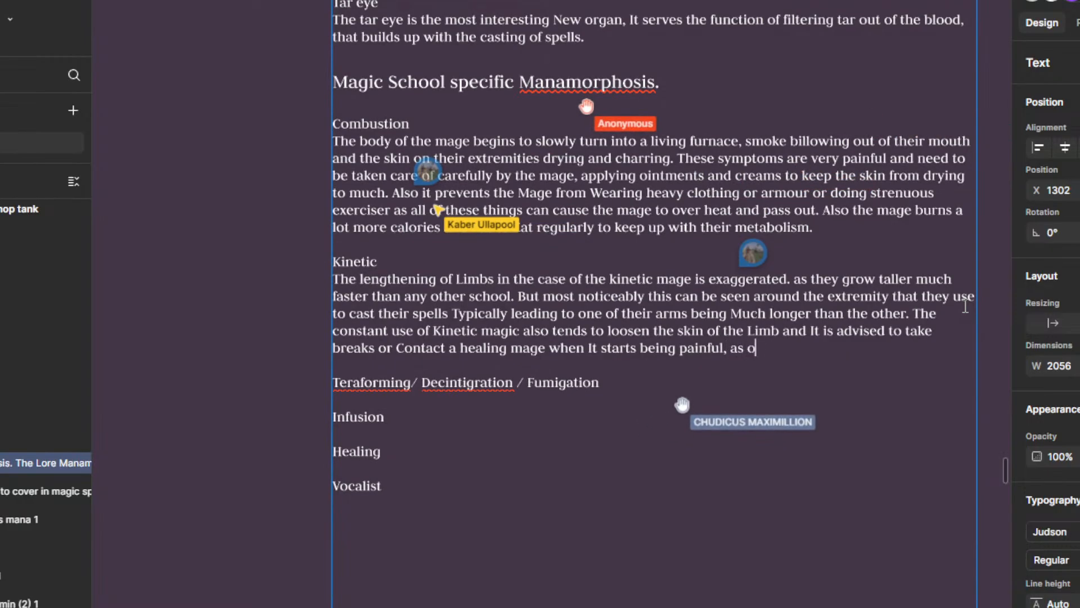
pyautogui.write('ver use can c')
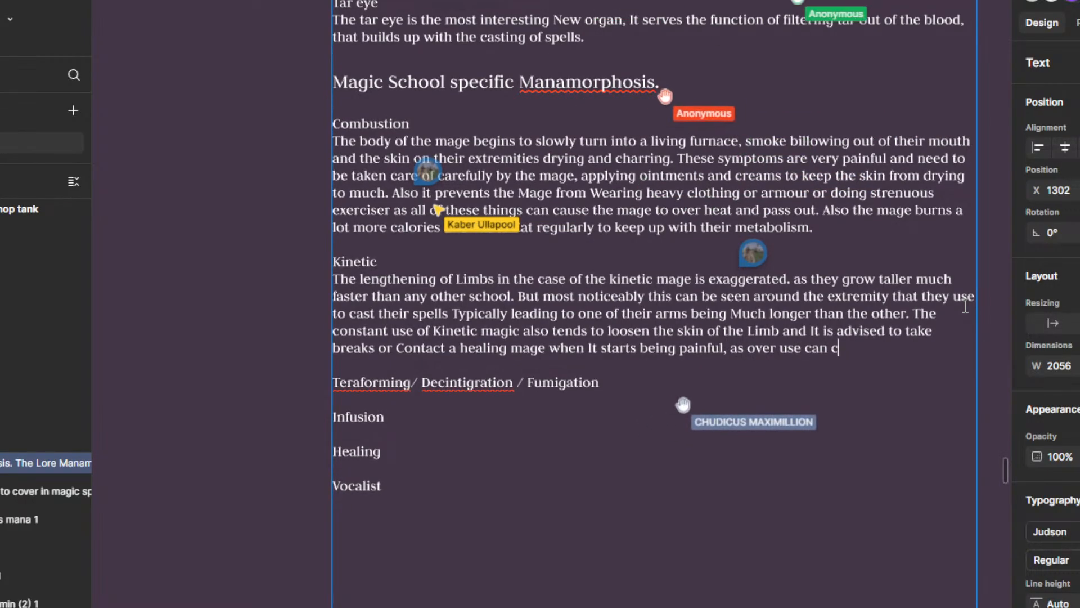
pyautogui.write('ause "')
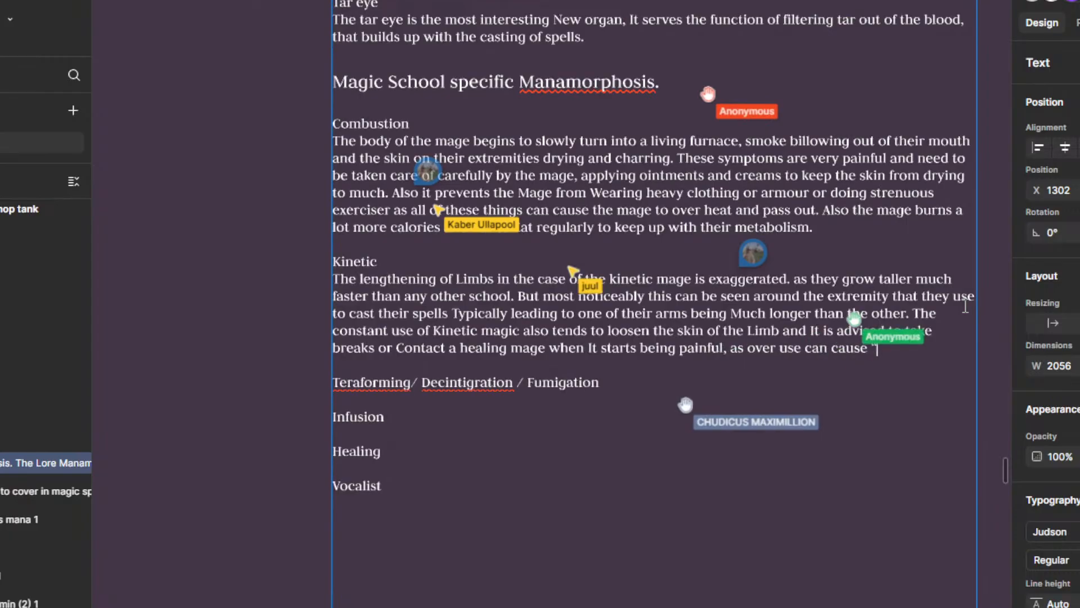
pyautogui.write('de gloving')
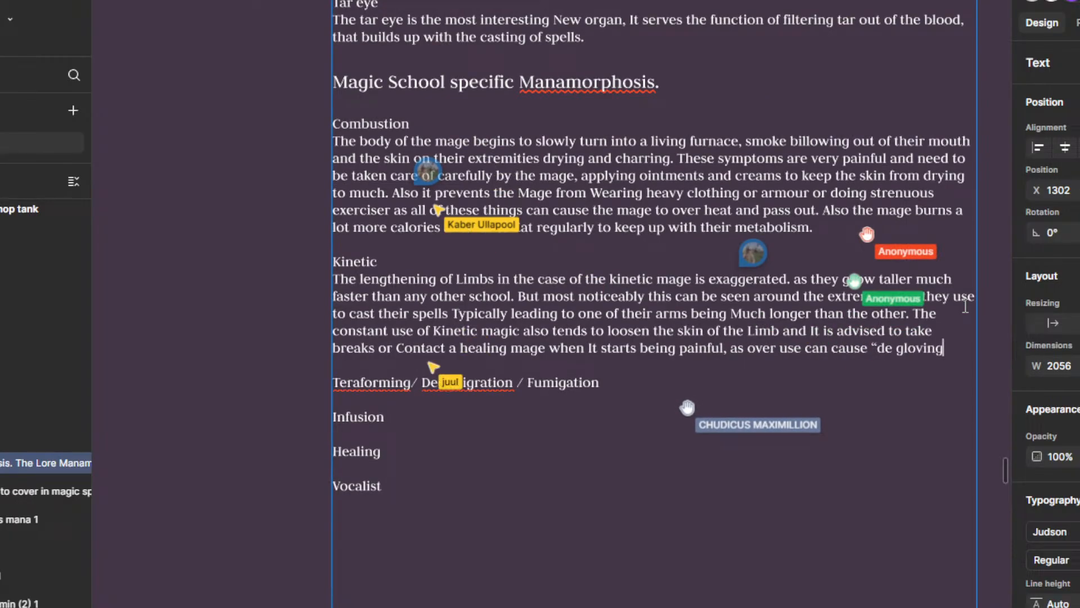
pyautogui.write('"')
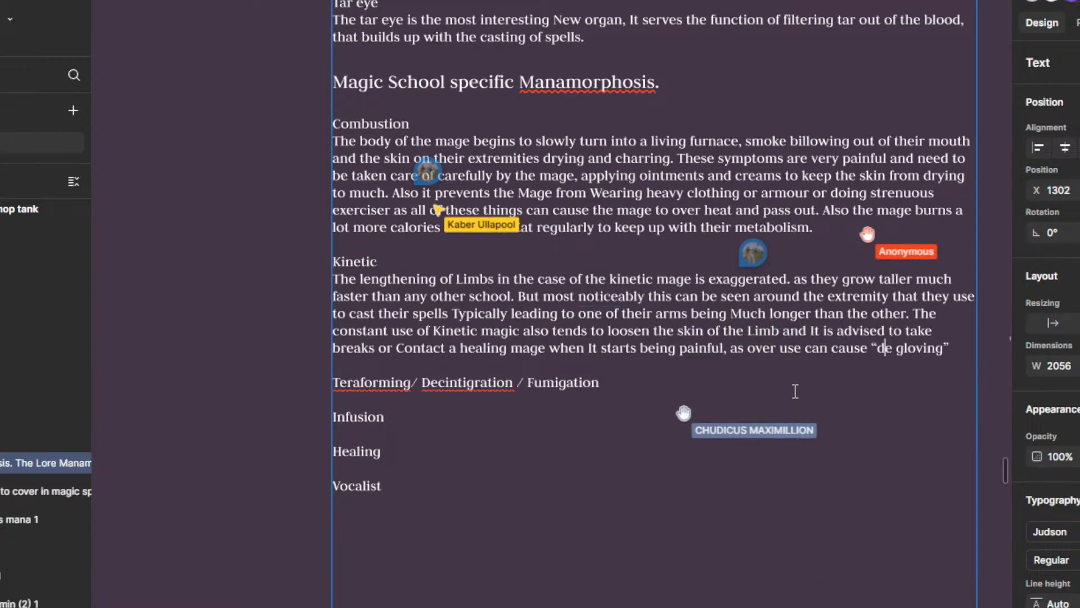
# Step: Insert "used in casting" after "the skin of the Limb" in the Kinetic paragraph
pyautogui.scroll(1, 796, 391)
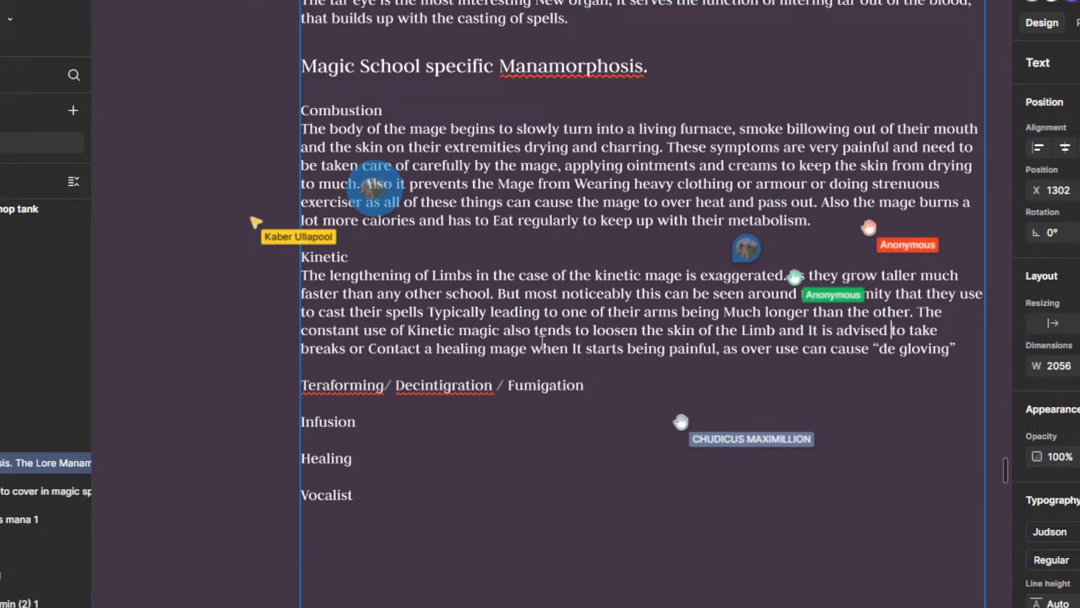
pyautogui.scroll(-2, 722, 387)
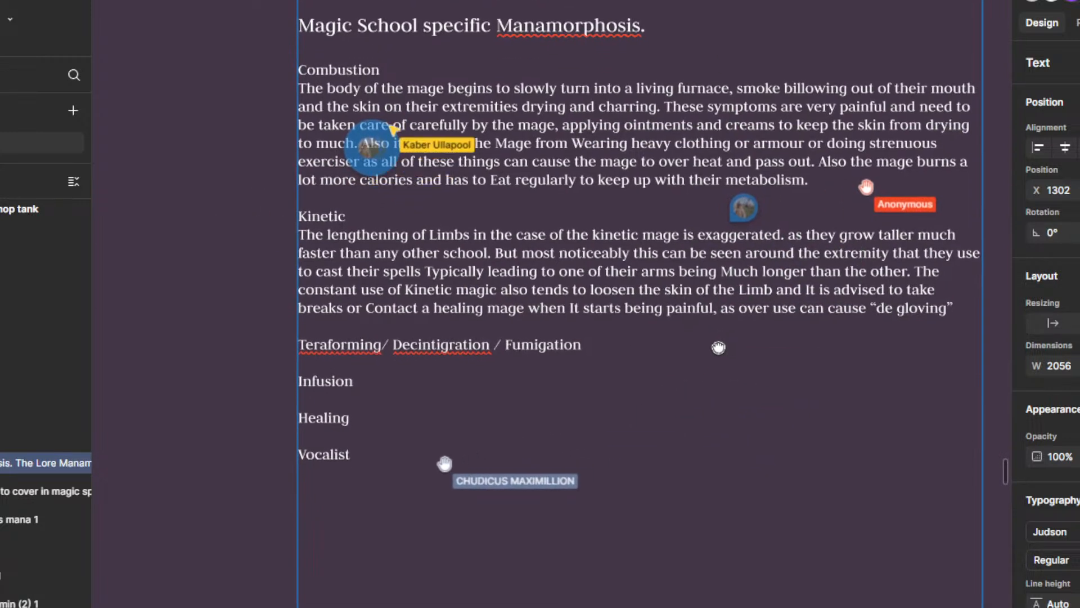
pyautogui.click(795, 277)
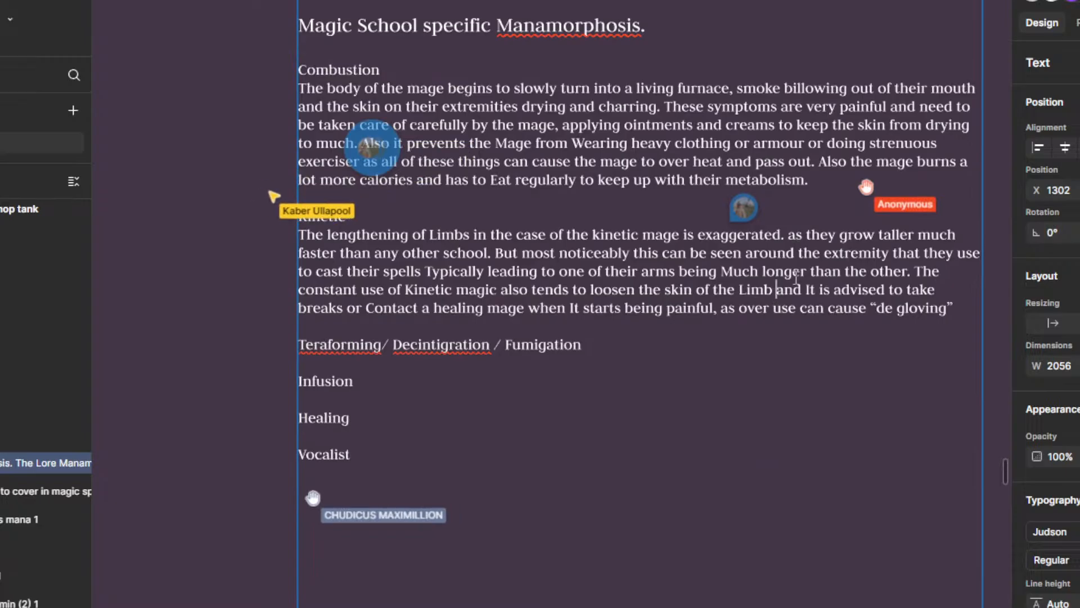
pyautogui.write('used in casting')
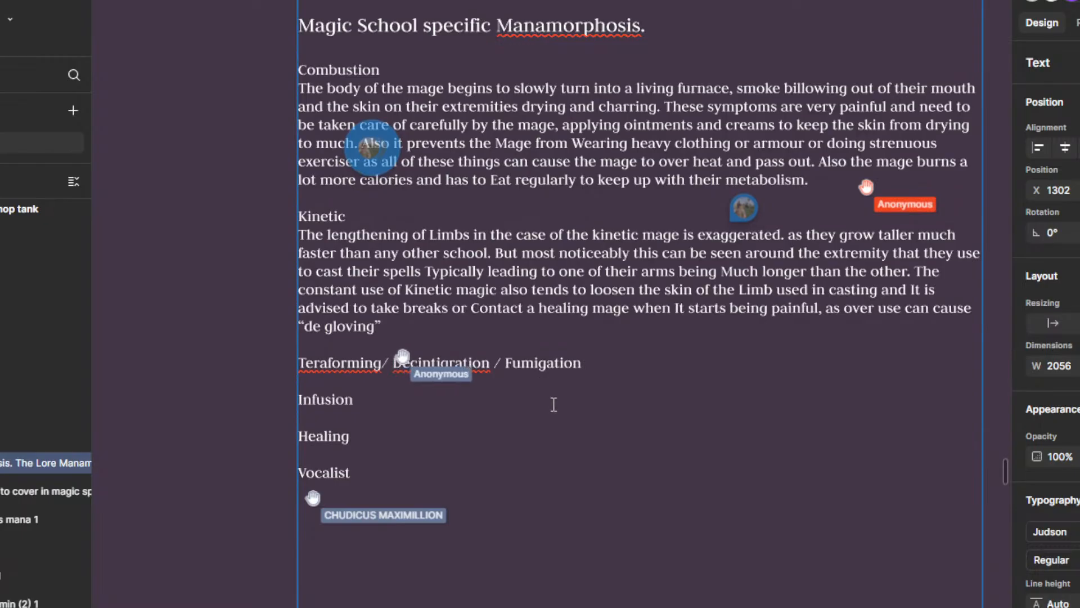
# Step: Open a single new text line directly beneath the "Teraforming/ Decintigration / Fumigation" heading
pyautogui.scroll(-1, 493, 349)
pyautogui.scroll(-1, 622, 444)
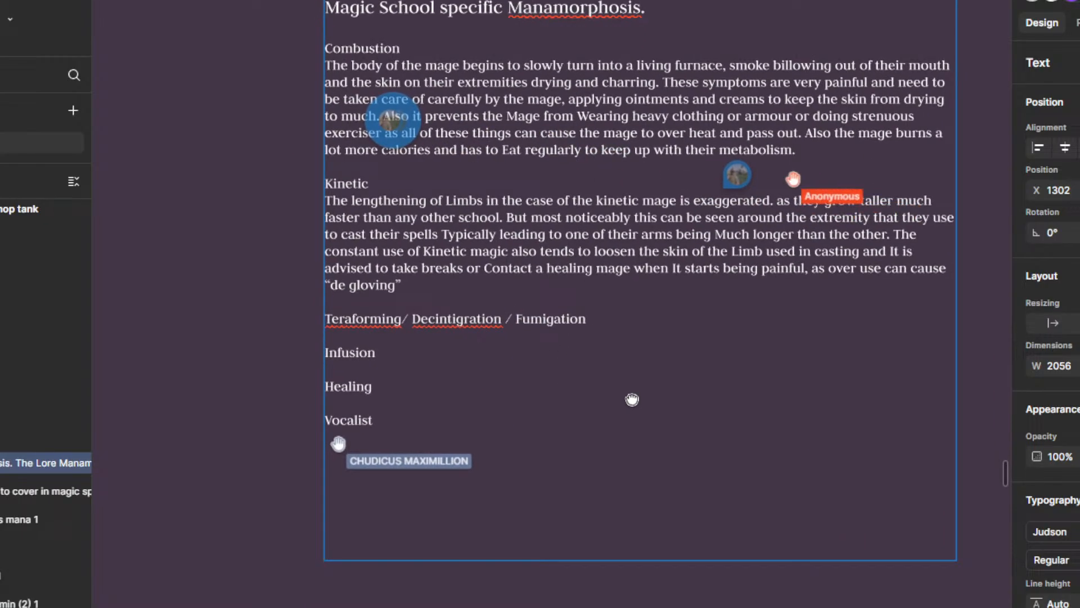
pyautogui.scroll(1, 638, 408)
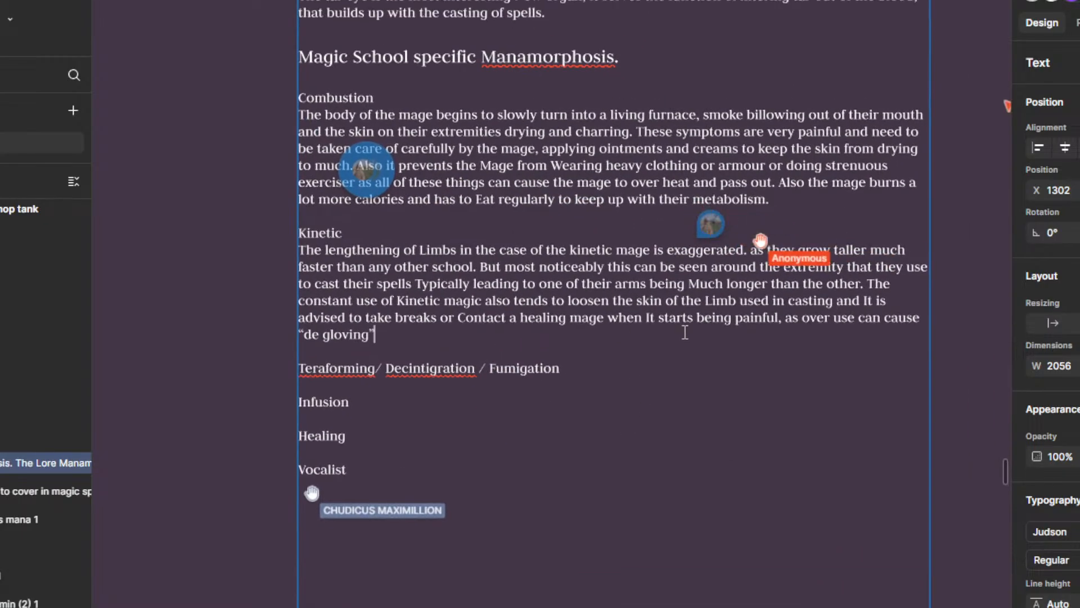
pyautogui.moveTo(721, 375); pyautogui.dragTo(710, 361)
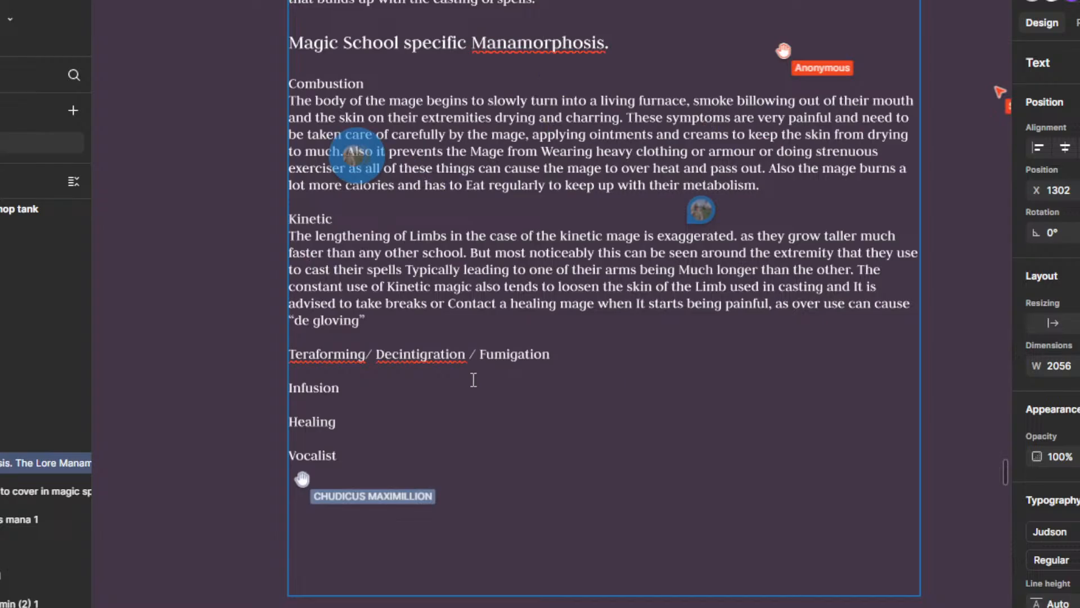
pyautogui.moveTo(406, 354); pyautogui.dragTo(448, 326)
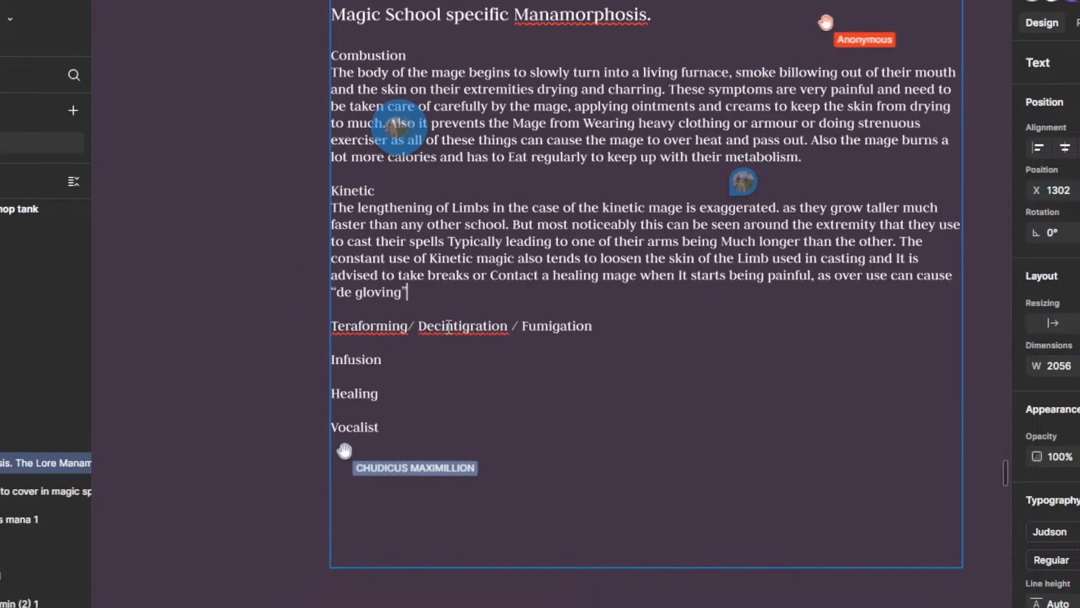
pyautogui.click(630, 333)
pyautogui.press('Return')
pyautogui.press('Return')
pyautogui.press('BackSpace')
# Step: Write "These three schools have quite similar Symptoms as they" beneath the "Teraforming/ Decintigration / Fumigation" heading
pyautogui.write('T')
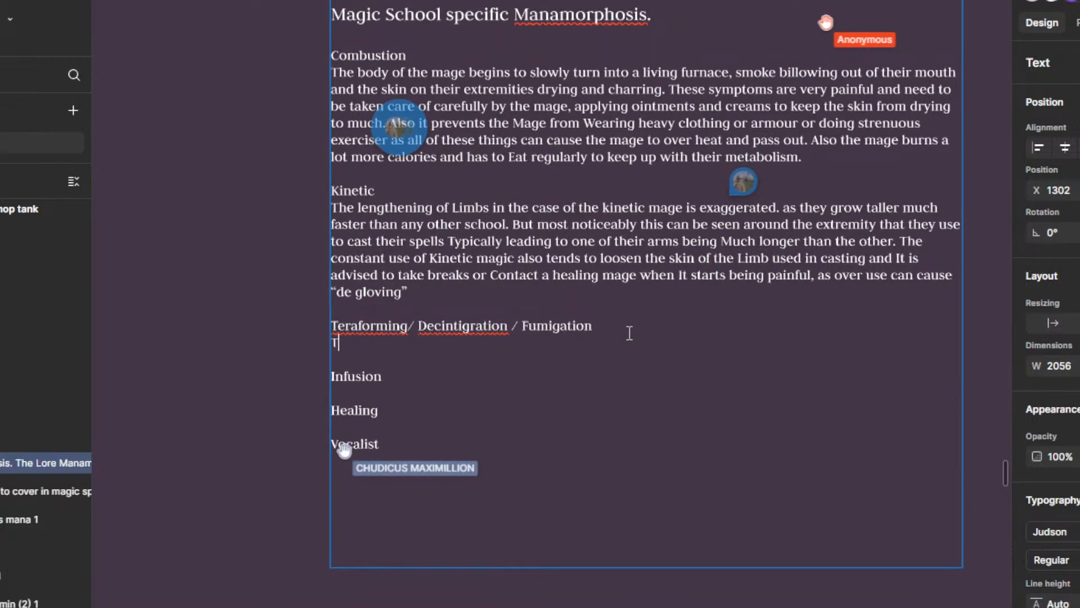
pyautogui.write('hese th')
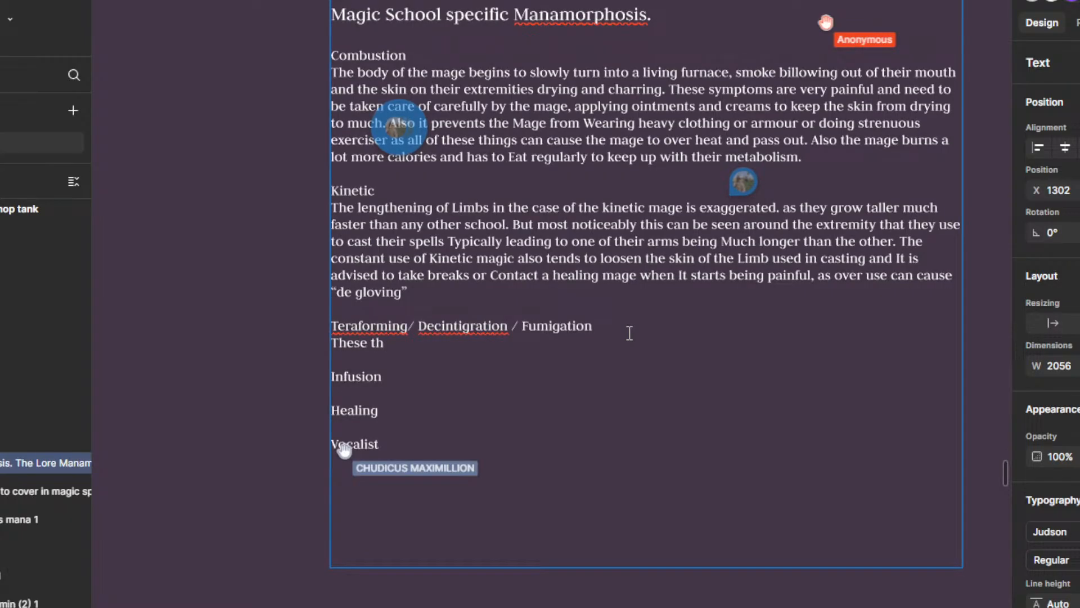
pyautogui.write('ree sc')
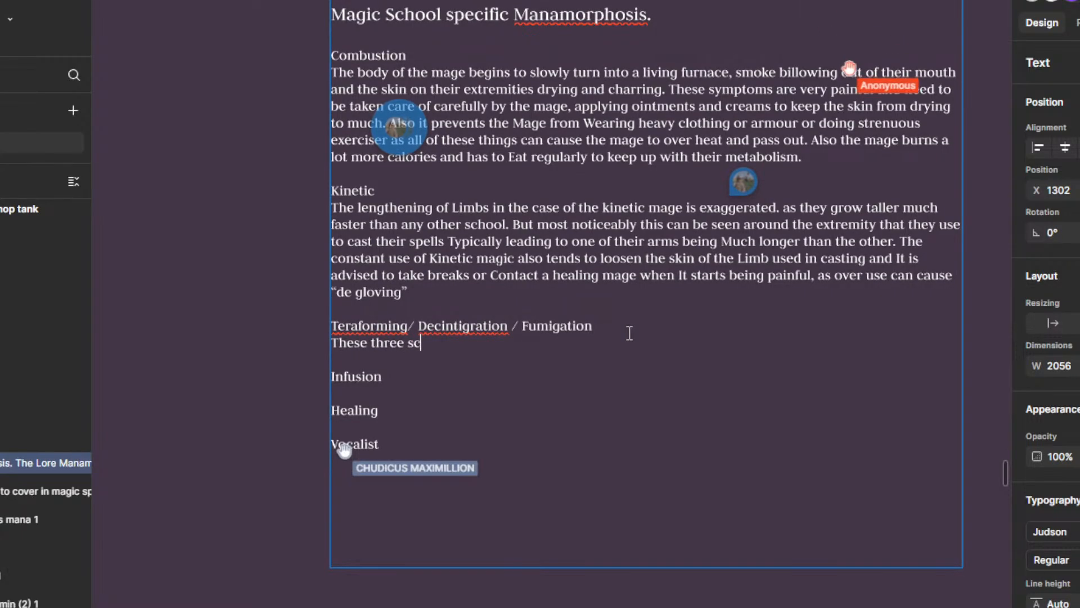
pyautogui.write('hools hav')
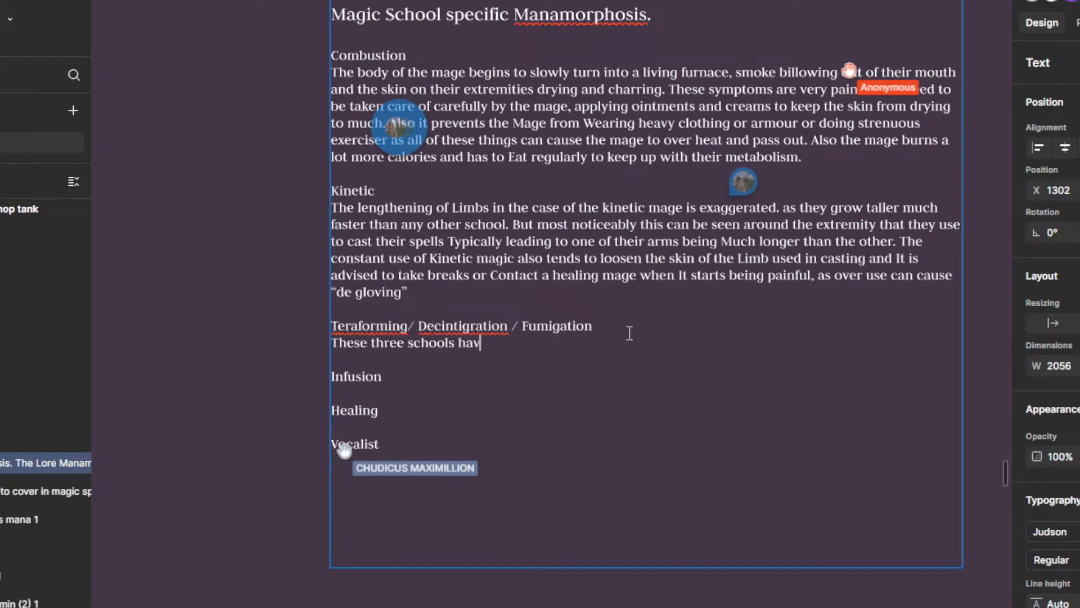
pyautogui.write('e quite similar Symp')
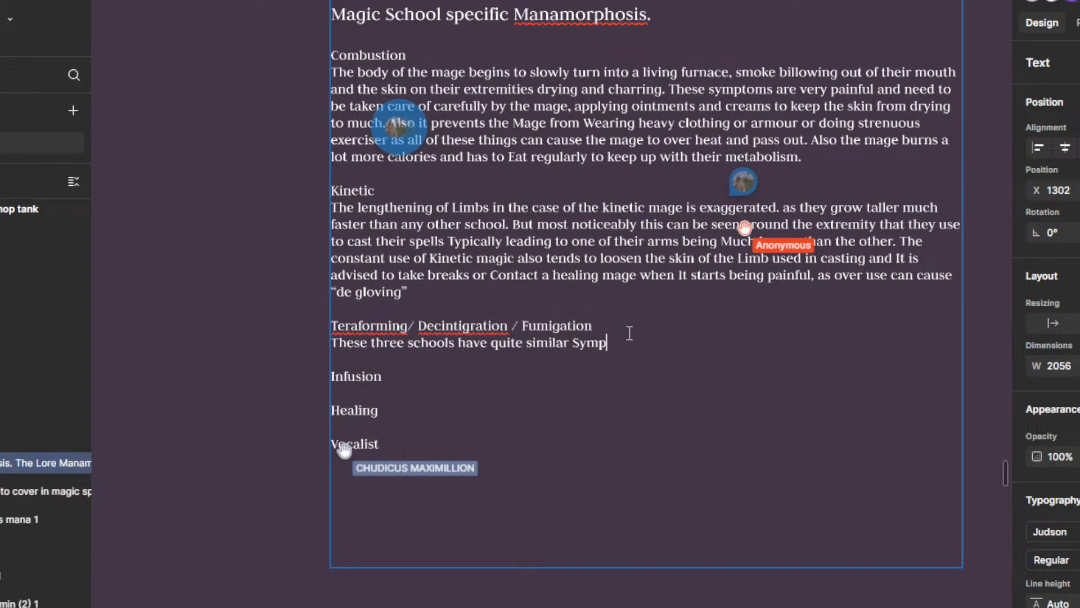
pyautogui.write('toms as they')
# Step: Move "Fumigation" out of the combined heading into its own heading above Infusion, without the slash
pyautogui.moveTo(332, 325); pyautogui.dragTo(512, 320)
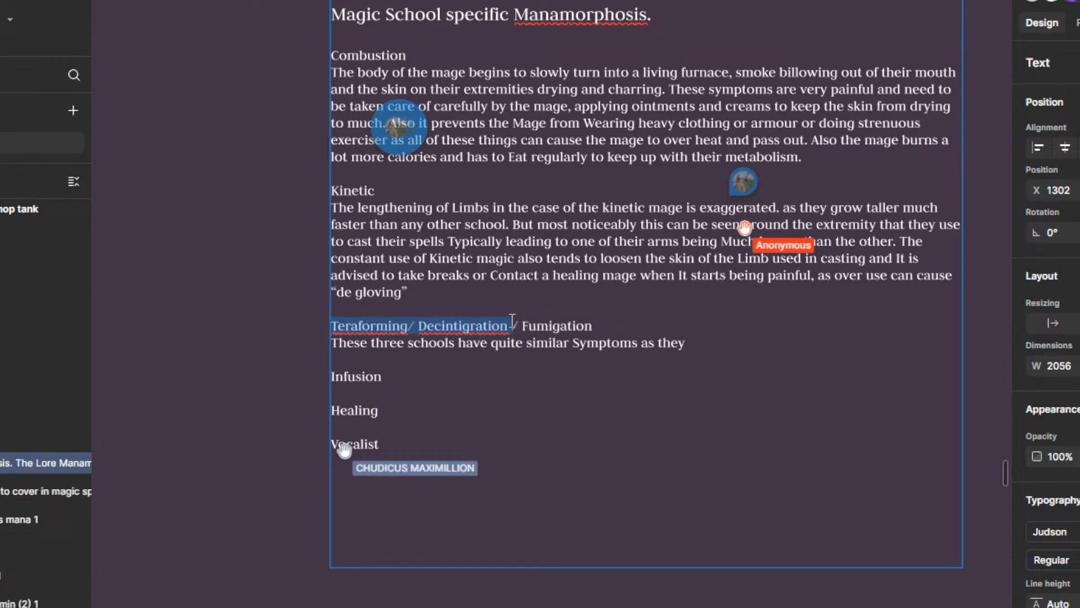
pyautogui.doubleClick(619, 322)
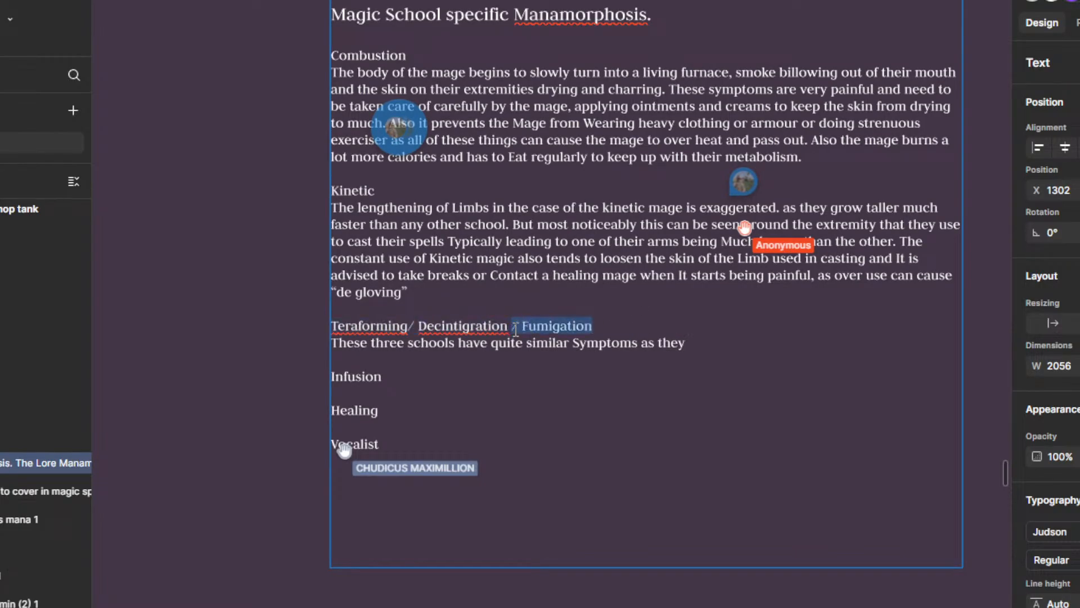
pyautogui.press('BackSpace')
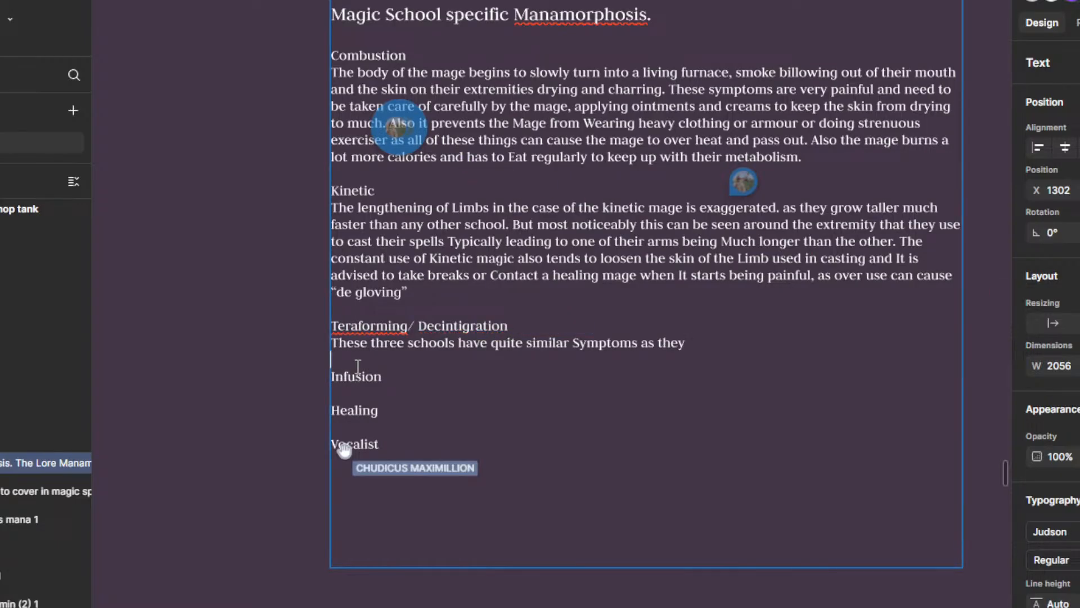
pyautogui.press('Return')
pyautogui.press('Return')
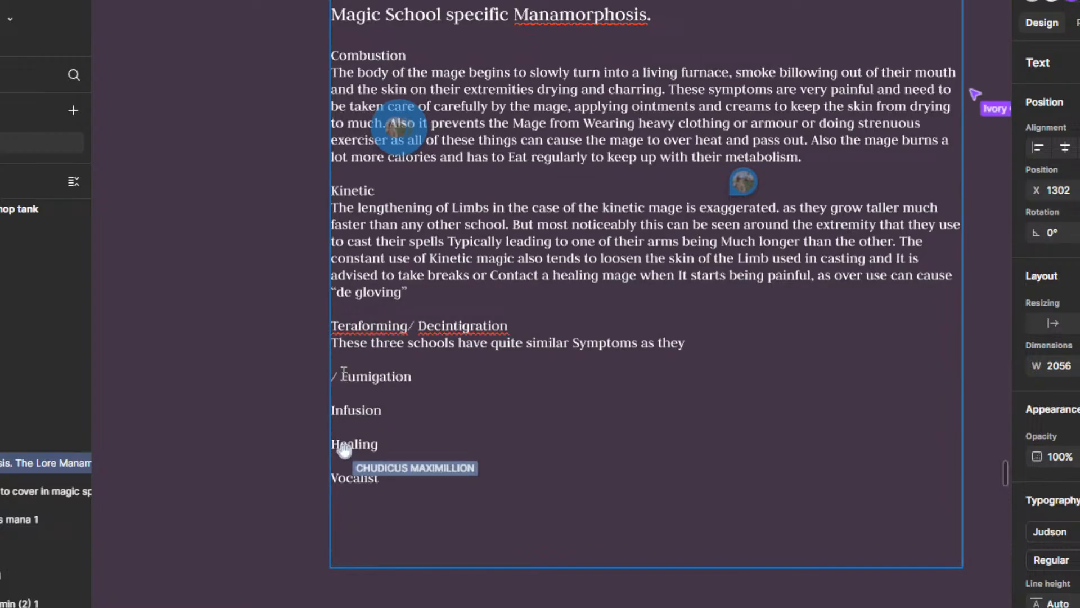
pyautogui.press('BackSpace')
pyautogui.press('BackSpace')
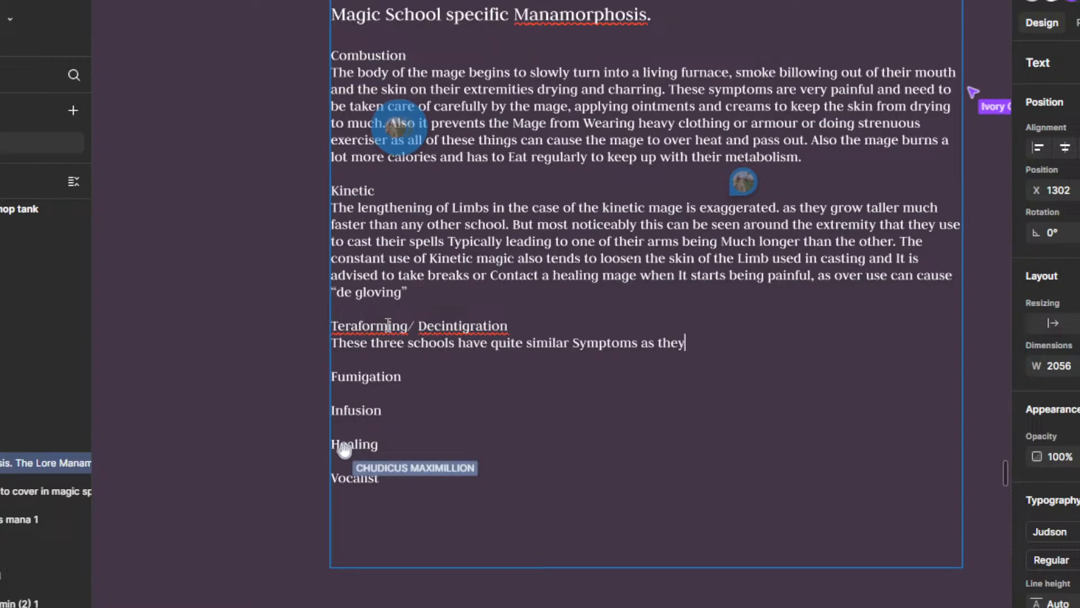
# Step: Remove the word "three" from the sentence beneath the "Teraforming/ Decintigration" heading
pyautogui.press('BackSpace')
pyautogui.press('BackSpace')
pyautogui.press('BackSpace')
pyautogui.press('BackSpace')
pyautogui.press('BackSpace')
pyautogui.press('BackSpace')
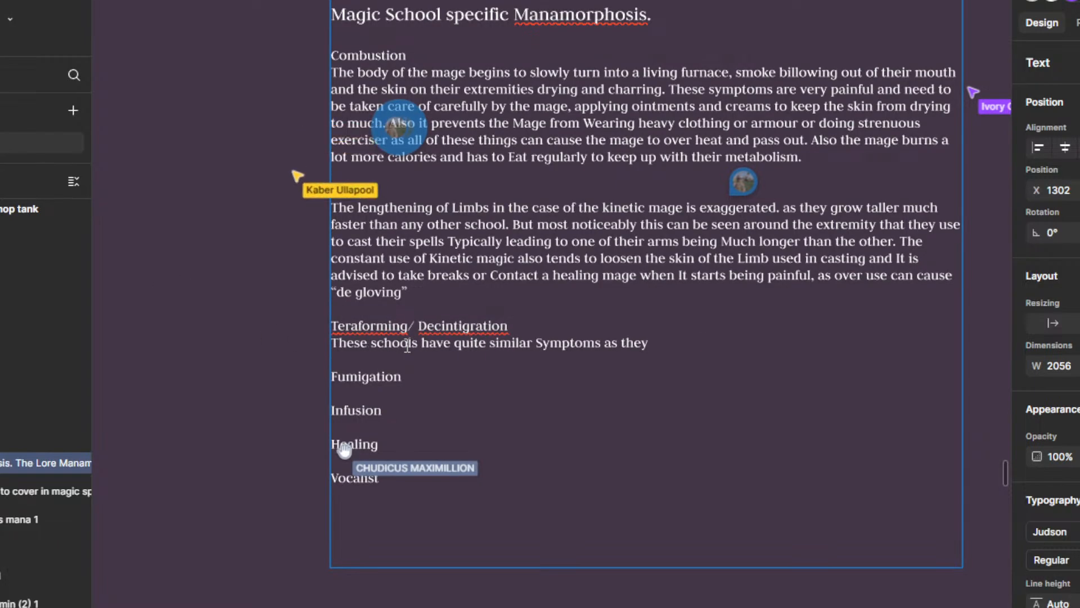
# Step: Replace "as they" with a full stop after "Symptoms" and begin another sentence with "B"
pyautogui.click(679, 355)
pyautogui.click(672, 349)
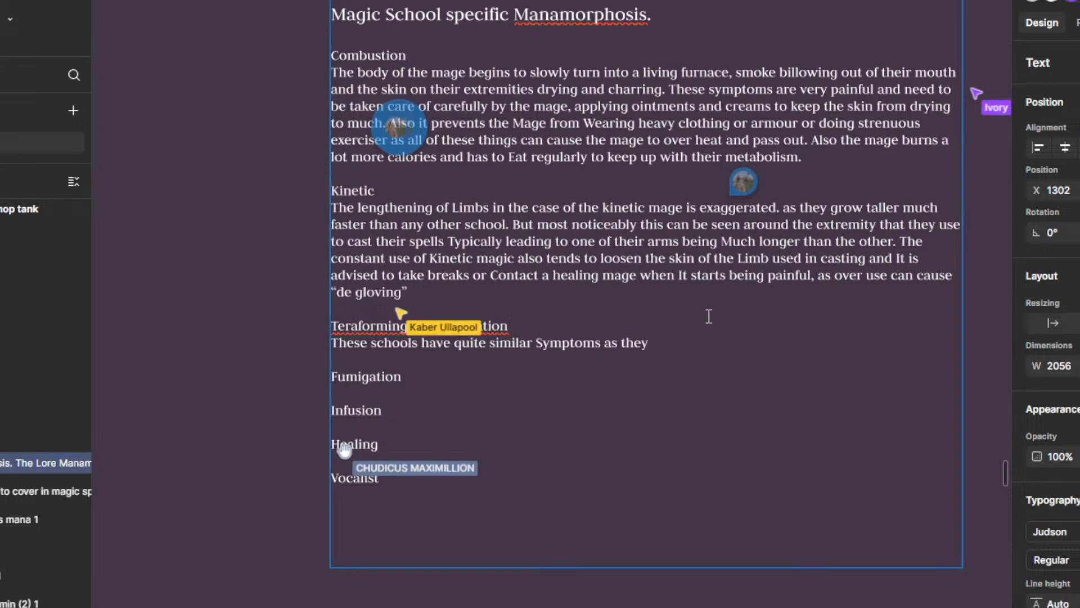
pyautogui.press('BackSpace')
pyautogui.press('BackSpace')
pyautogui.press('BackSpace')
pyautogui.press('BackSpace')
pyautogui.press('BackSpace')
pyautogui.press('BackSpace')
pyautogui.press('BackSpace')
pyautogui.press('BackSpace')
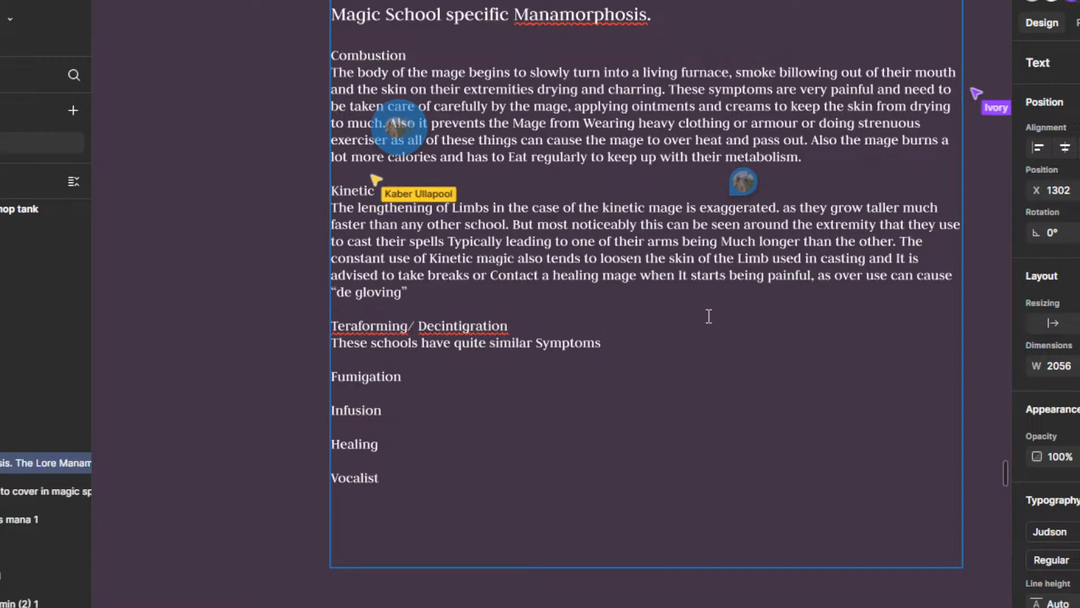
pyautogui.hotkey('ctrl', 'z')
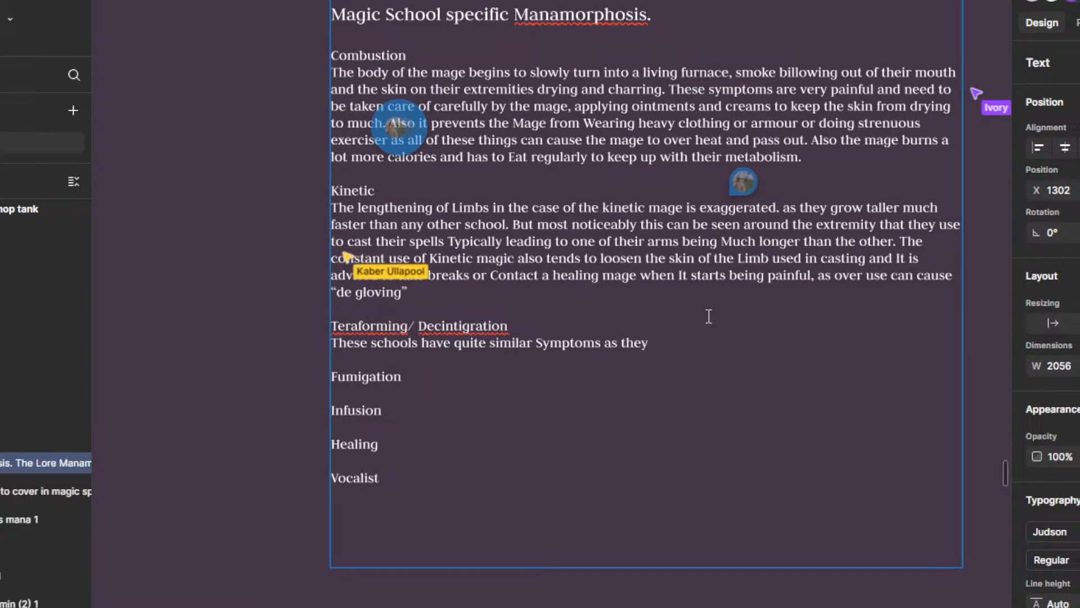
pyautogui.press('BackSpace')
pyautogui.press('BackSpace')
pyautogui.press('BackSpace')
pyautogui.press('BackSpace')
pyautogui.press('BackSpace')
pyautogui.press('BackSpace')
pyautogui.press('BackSpace')
pyautogui.press('BackSpace')
pyautogui.write('.')
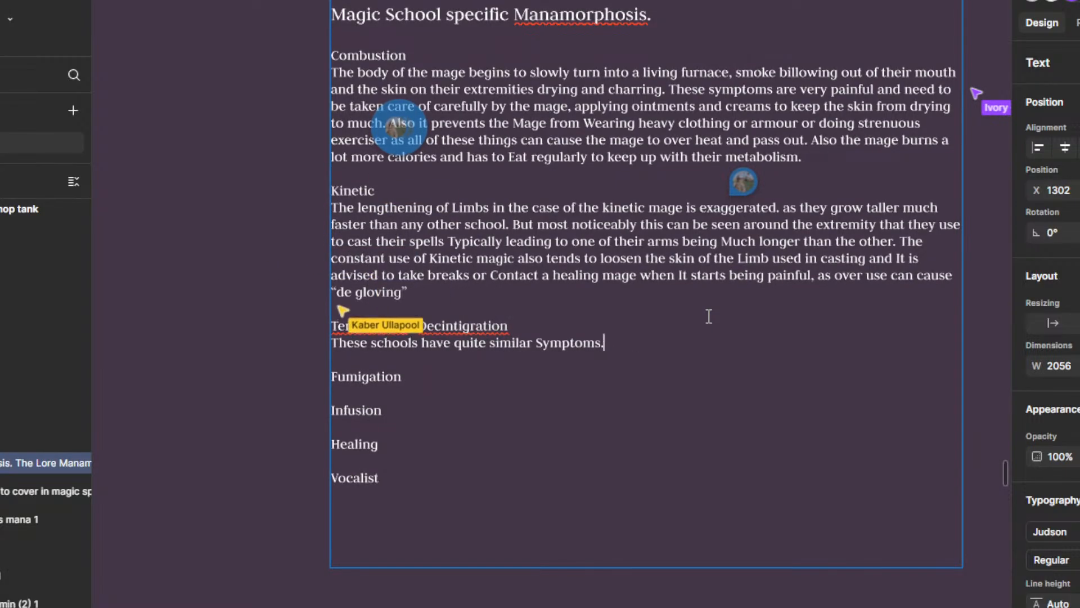
pyautogui.write(' B')
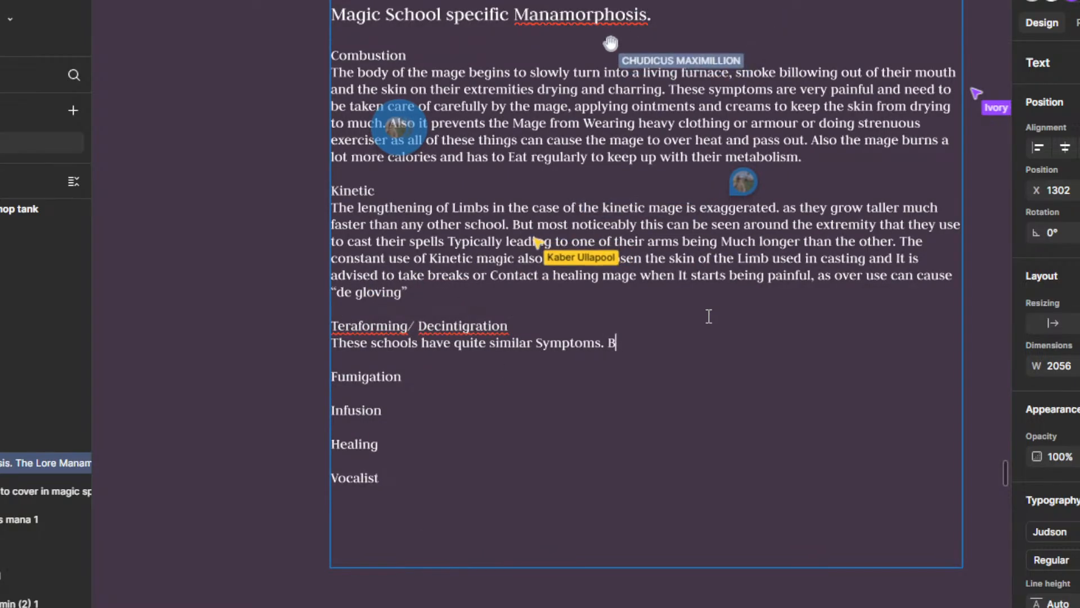
# Step: Replace the text beneath the "Teraforming/ Decintigration" heading with a new sentence beginning "These schools of magic"
pyautogui.press('BackSpace')
pyautogui.press('BackSpace')
pyautogui.press('BackSpace')
pyautogui.press('BackSpace')
pyautogui.press('BackSpace')
pyautogui.press('BackSpace')
pyautogui.press('BackSpace')
pyautogui.press('BackSpace')
pyautogui.press('BackSpace')
pyautogui.press('BackSpace')
pyautogui.press('BackSpace')
pyautogui.press('BackSpace')
pyautogui.press('BackSpace')
pyautogui.press('BackSpace')
pyautogui.press('BackSpace')
pyautogui.press('BackSpace')
pyautogui.press('BackSpace')
pyautogui.press('BackSpace')
pyautogui.press('BackSpace')
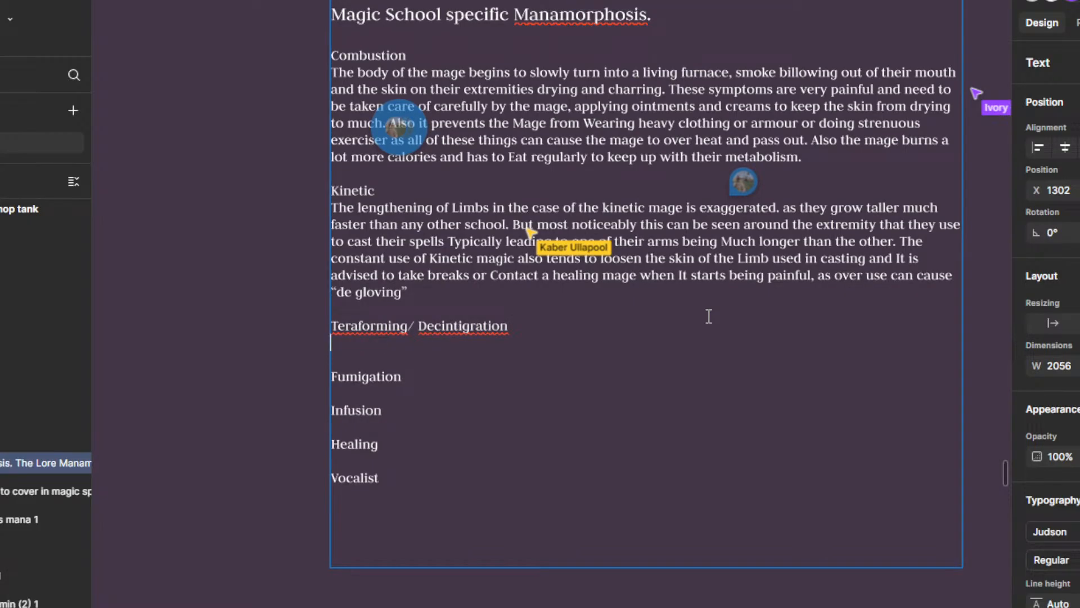
pyautogui.write('The D')
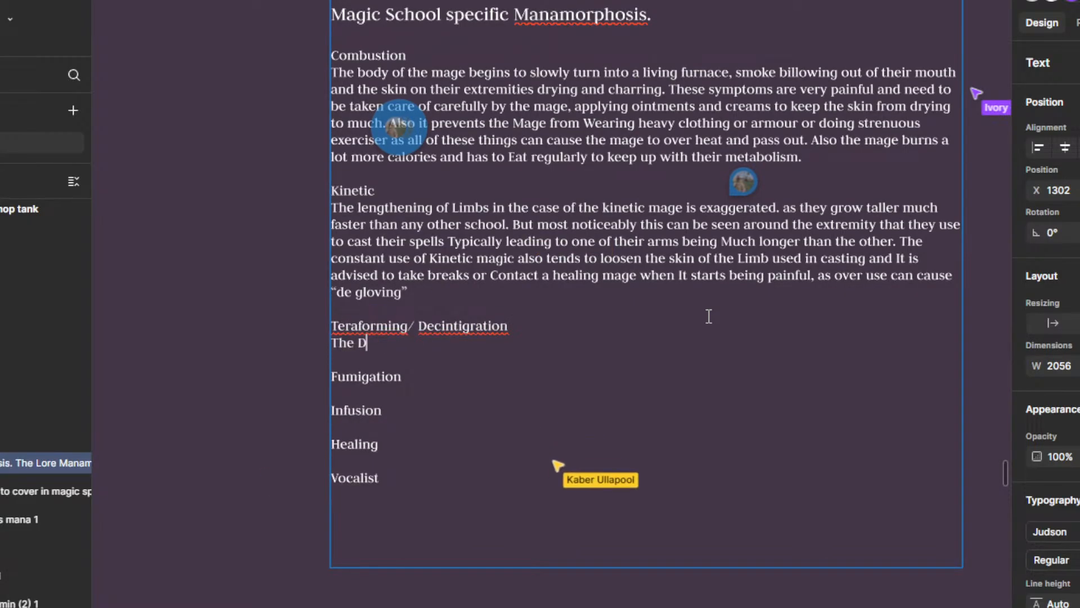
pyautogui.write('eco')
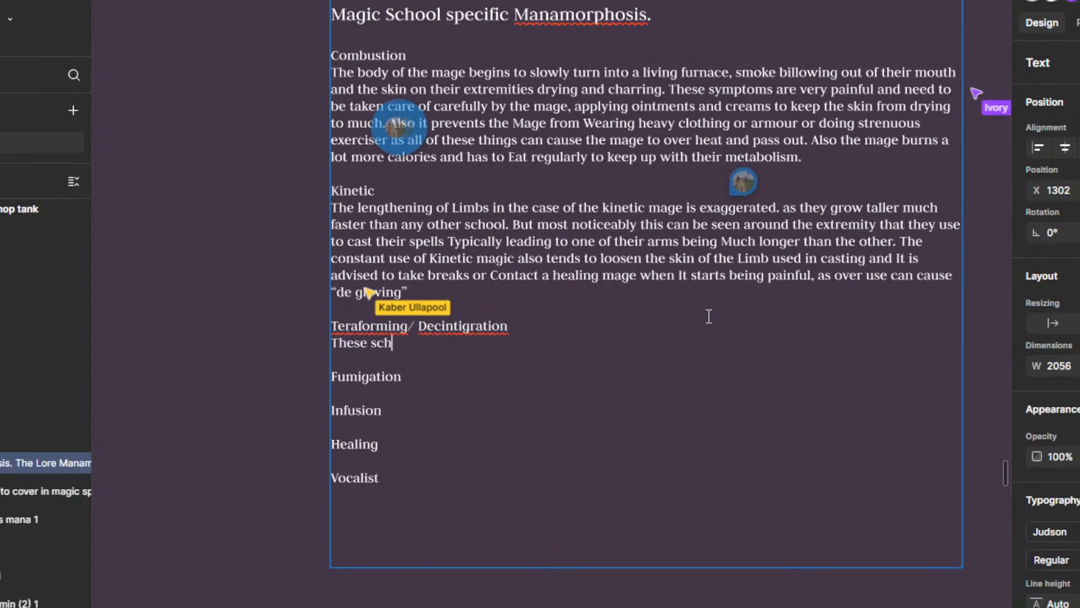
pyautogui.write('ools of magic ')
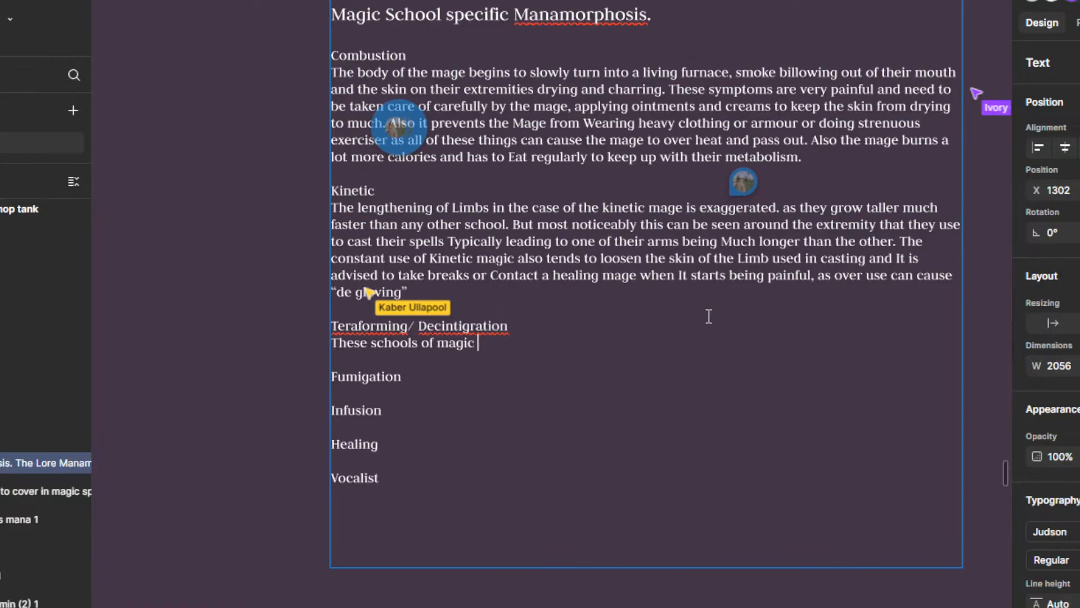
pyautogui.write('cause dicom')
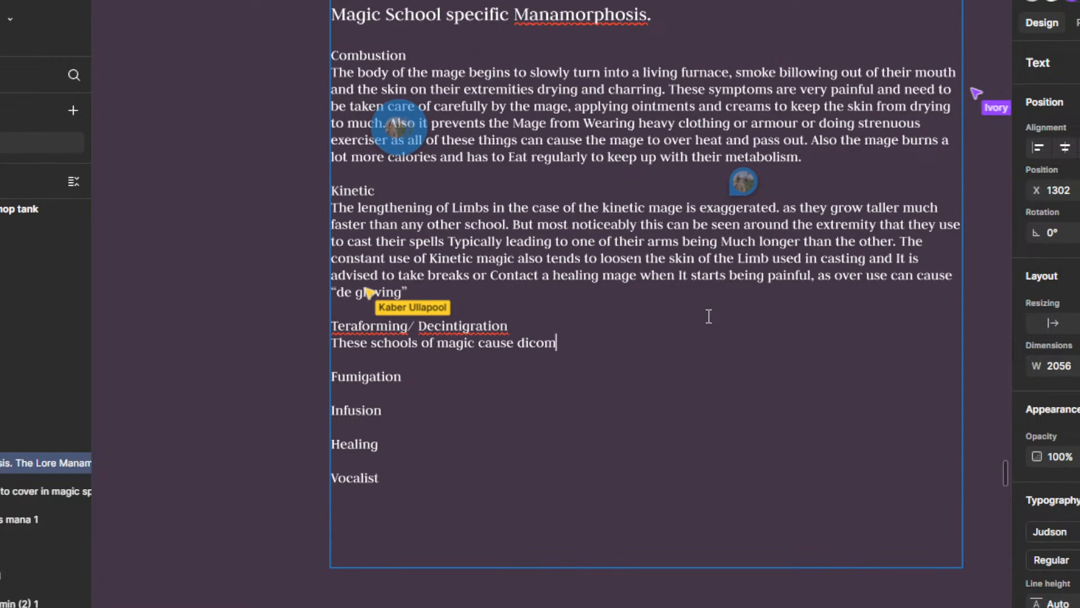
# Step: Continue the sentence with "cause decomposition of the body", correcting the spelling of "decomposition"
pyautogui.press('BackSpace')
pyautogui.press('BackSpace')
pyautogui.press('BackSpace')
pyautogui.write('copition of the s')
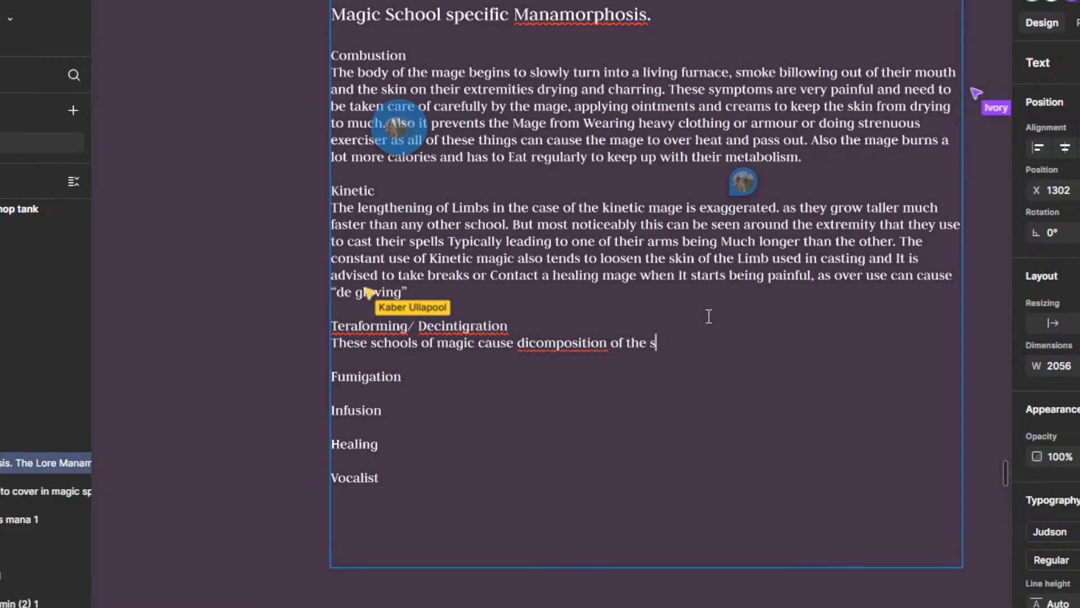
pyautogui.write('kin')
pyautogui.write('body')
pyautogui.rightClick(572, 342)
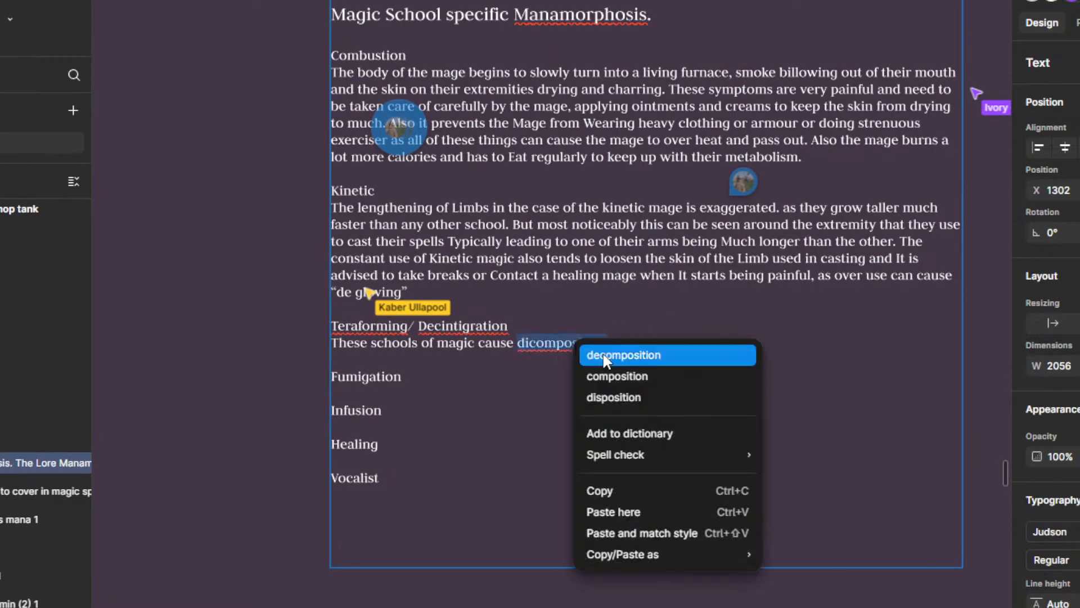
pyautogui.click(636, 352)
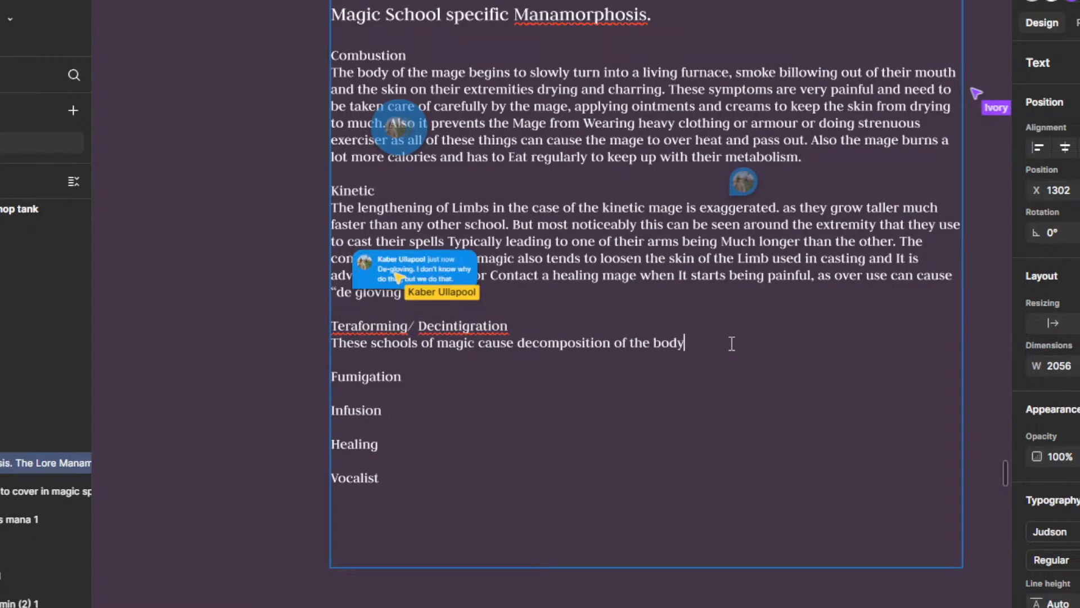
# Step: Capitalise "Body", finish the sentence with "starting with the outer layers of skin." and start a new line below it
pyautogui.press('BackSpace')
pyautogui.press('BackSpace')
pyautogui.press('BackSpace')
pyautogui.press('BackSpace')
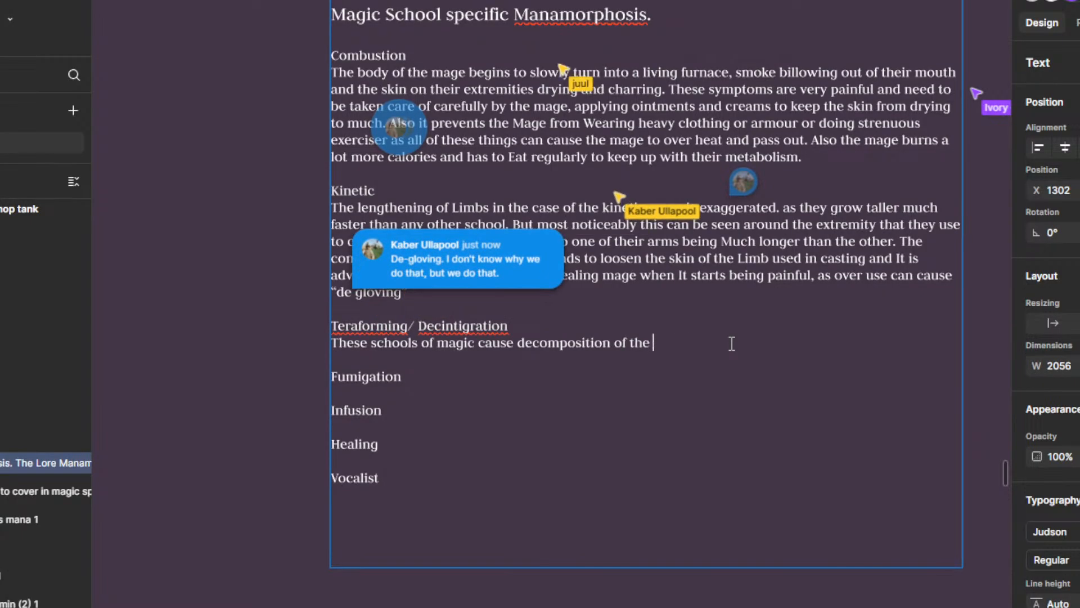
pyautogui.write('Body starti')
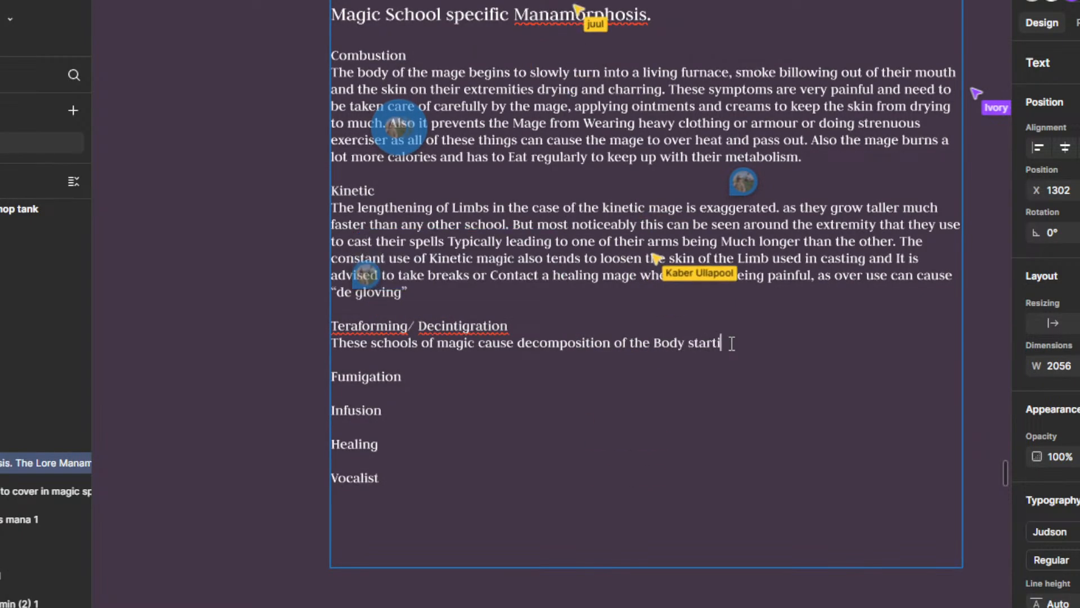
pyautogui.write('ng with the out')
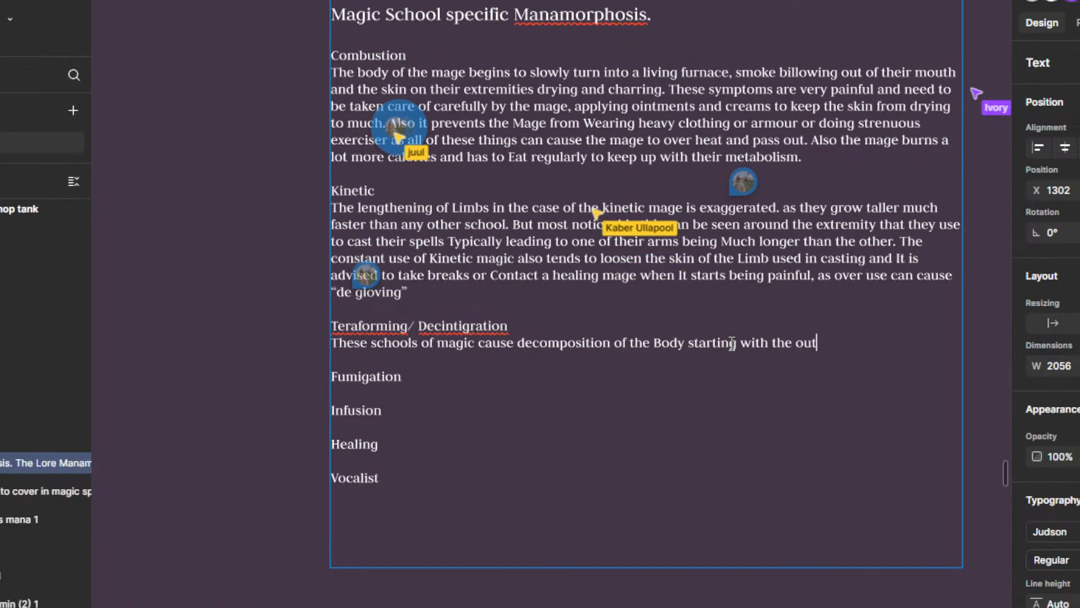
pyautogui.write('er layers of skin.')
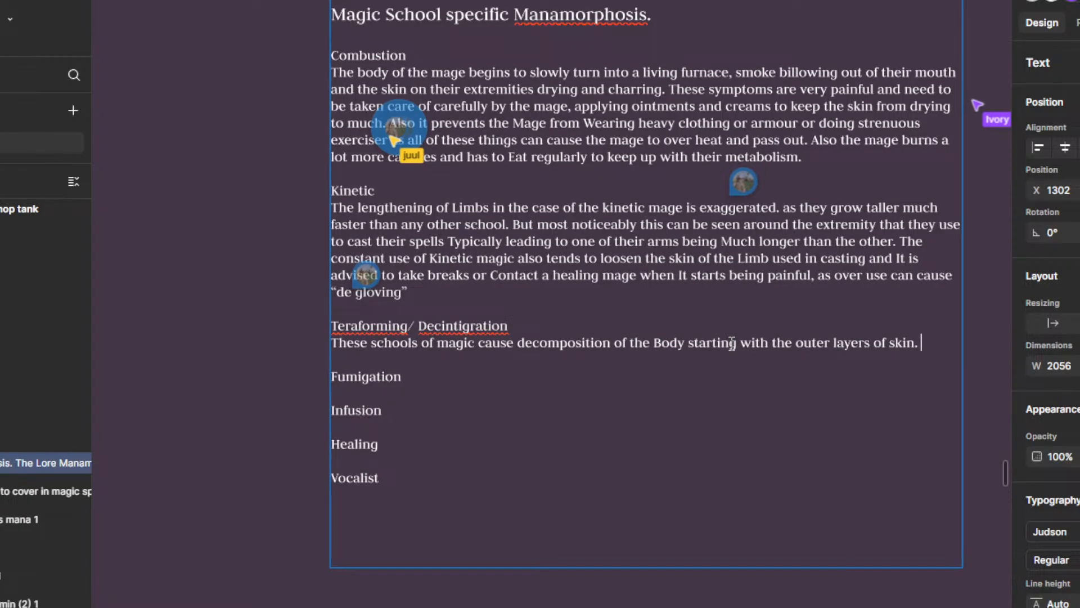
pyautogui.press('Return')
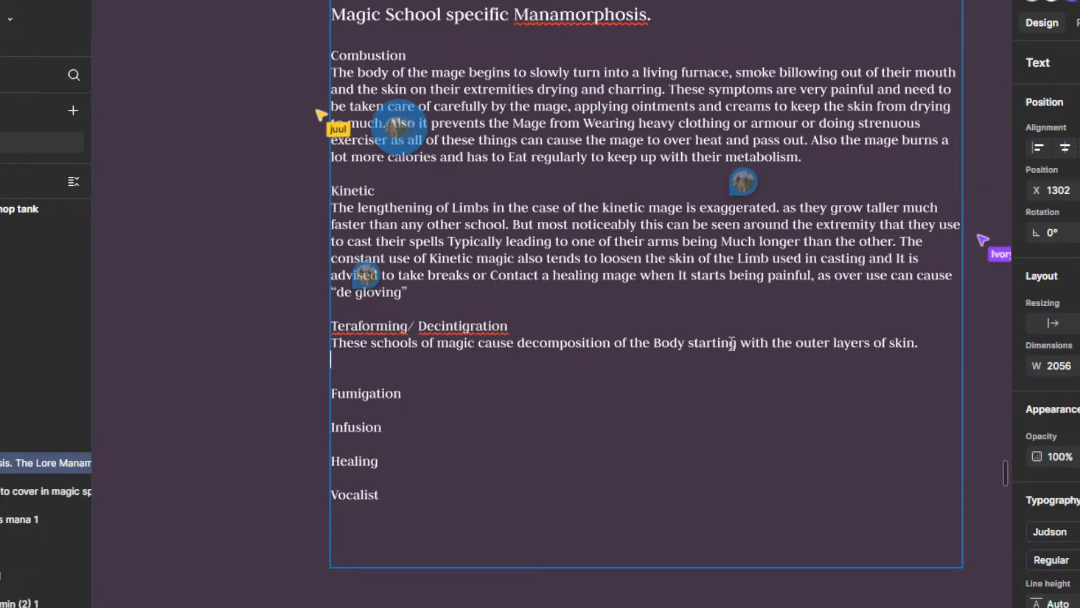
pyautogui.write('This is ')
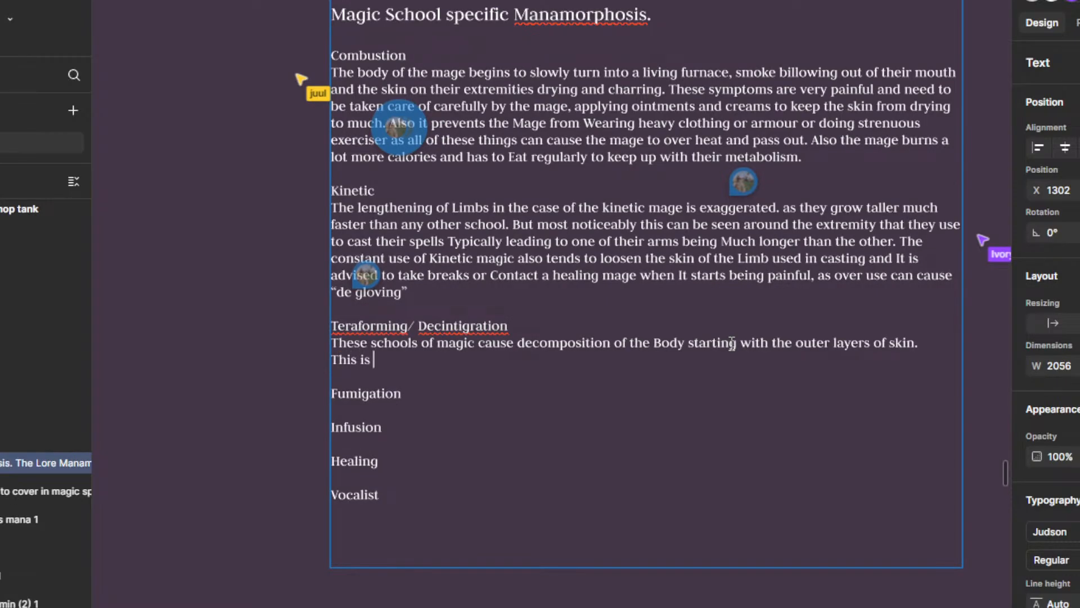
pyautogui.write('on')
pyautogui.press('BackSpace')
pyautogui.press('BackSpace')
pyautogui.press('BackSpace')
pyautogui.press('BackSpace')
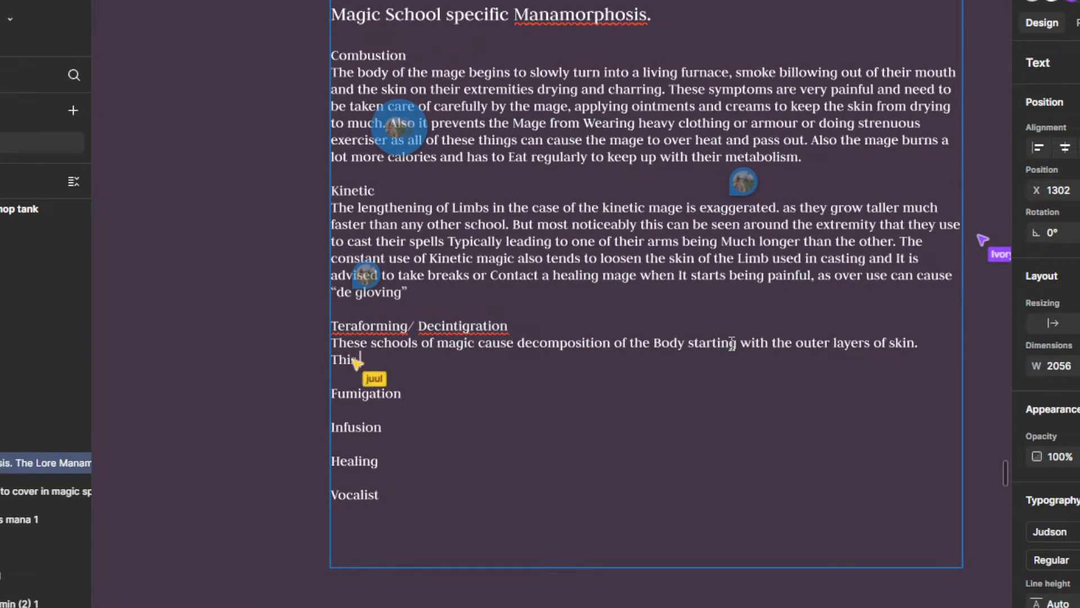
pyautogui.write('is')
pyautogui.press('BackSpace')
pyautogui.press('BackSpace')
pyautogui.press('BackSpace')
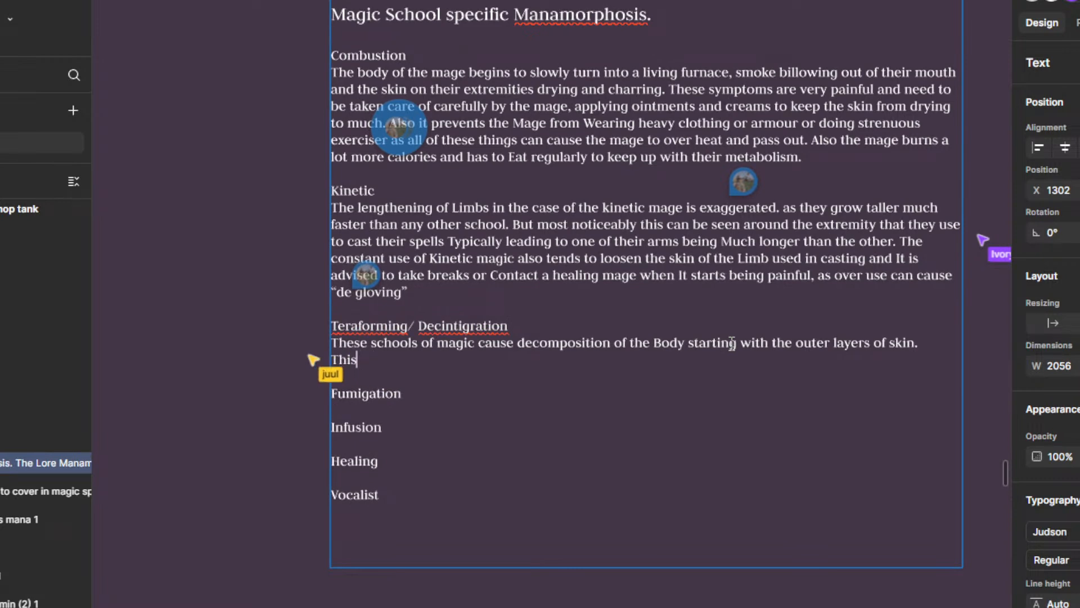
pyautogui.press('BackSpace')
pyautogui.press('BackSpace')
pyautogui.write('Th')
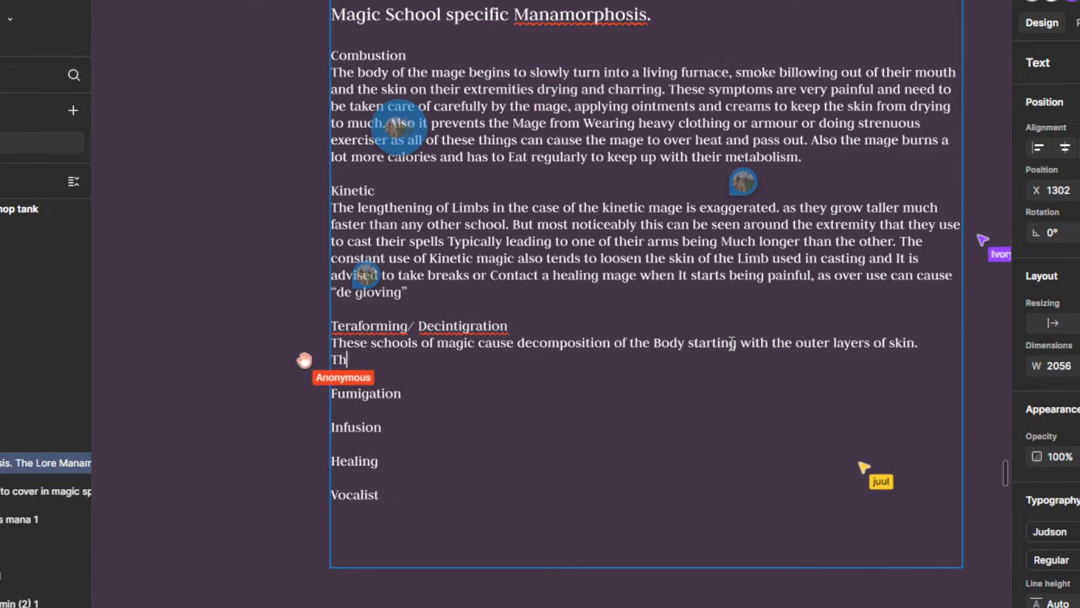
pyautogui.write('ese')
pyautogui.press('BackSpace')
pyautogui.press('BackSpace')
pyautogui.press('BackSpace')
pyautogui.press('BackSpace')
# Step: Write "It can normaly be mitigated with the use of healing bugs" on the new line beneath the decomposition sentence
pyautogui.write('It can ')
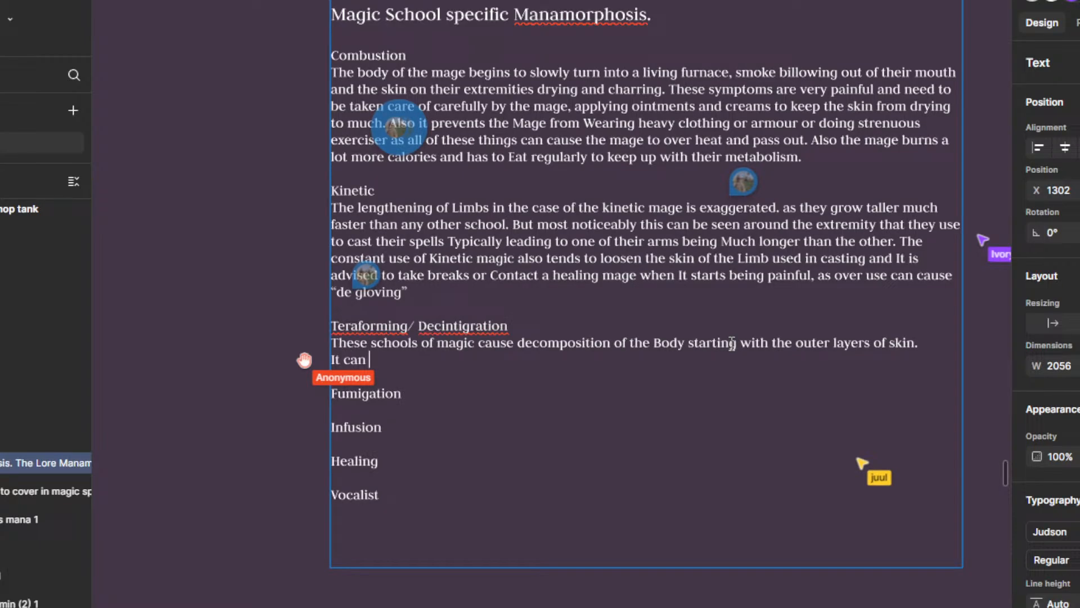
pyautogui.write('normaly be ')
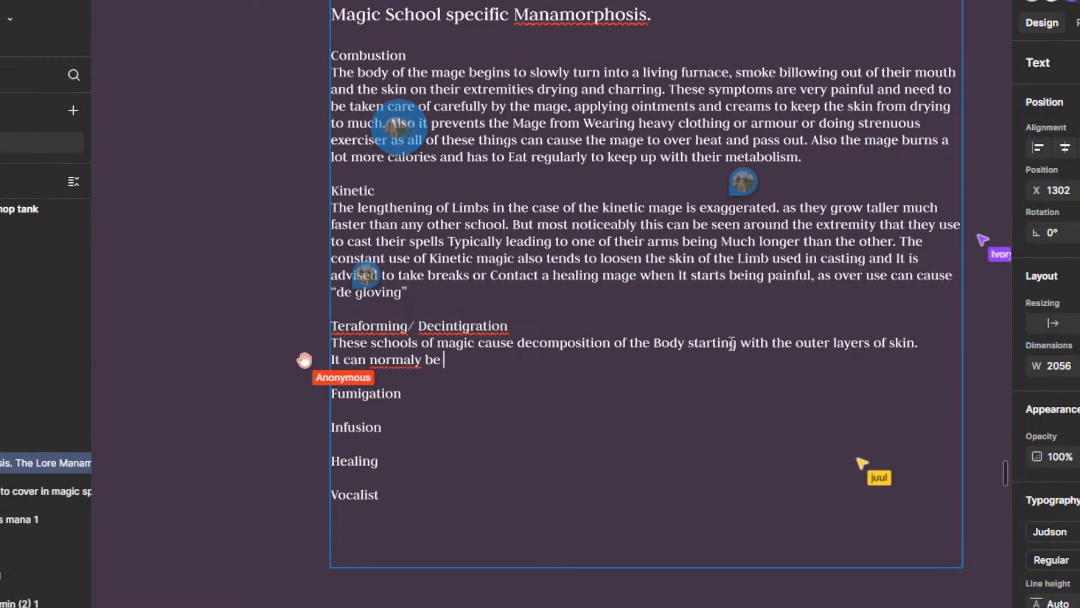
pyautogui.write('mitigated')
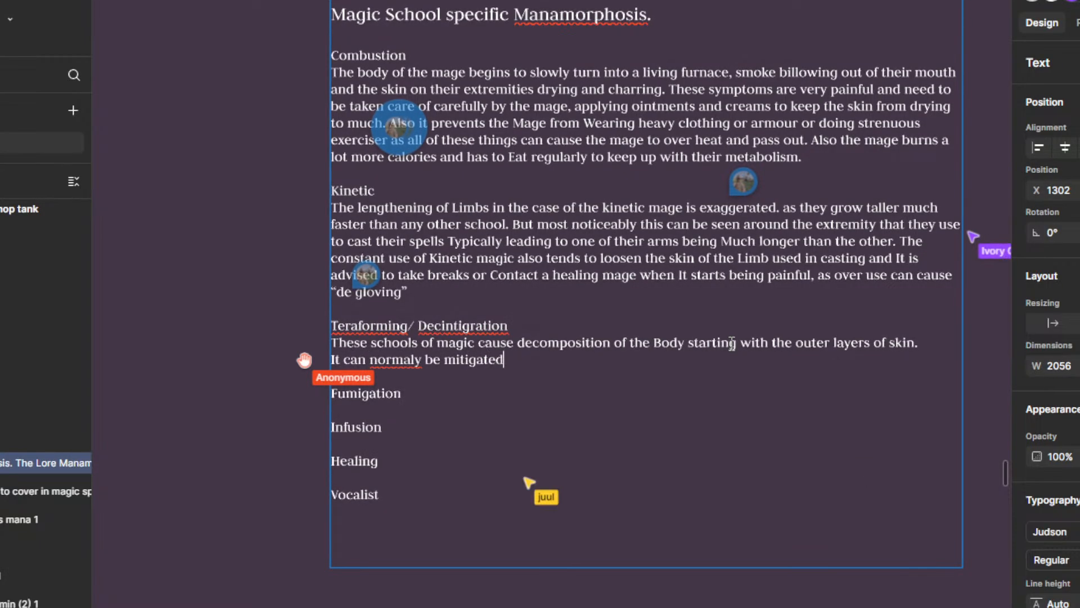
pyautogui.write(' by')
pyautogui.press('BackSpace')
pyautogui.press('BackSpace')
pyautogui.write('w')
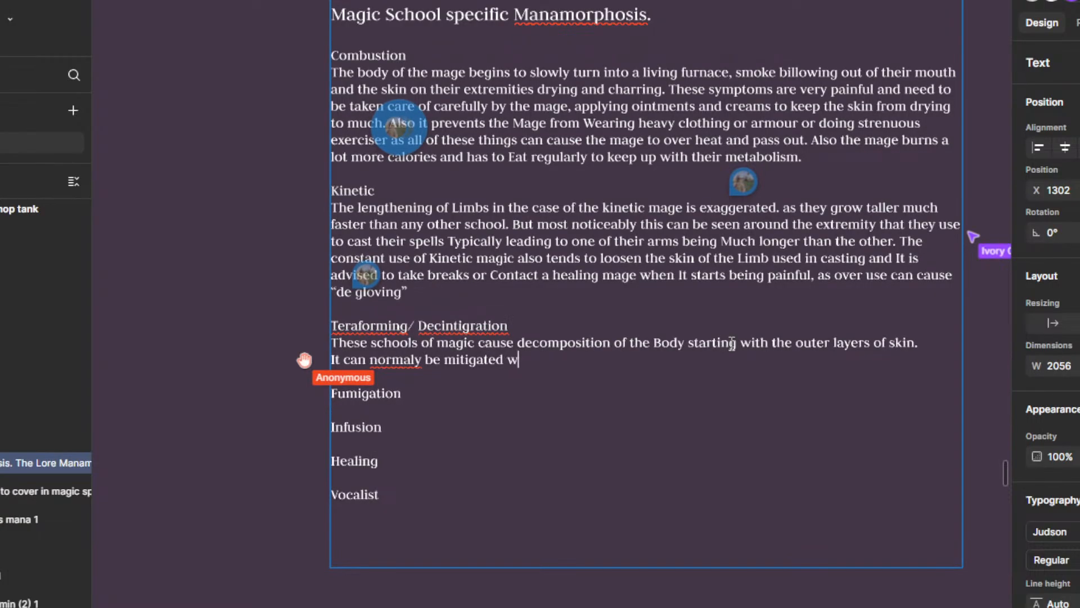
pyautogui.write('ith the use of hea')
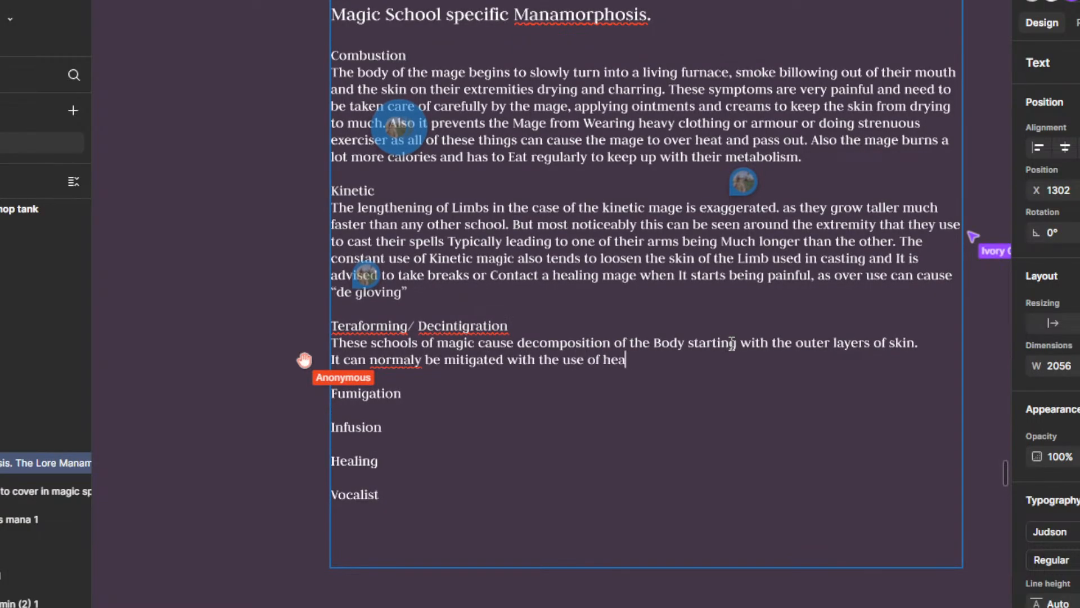
pyautogui.write('ling bugs')
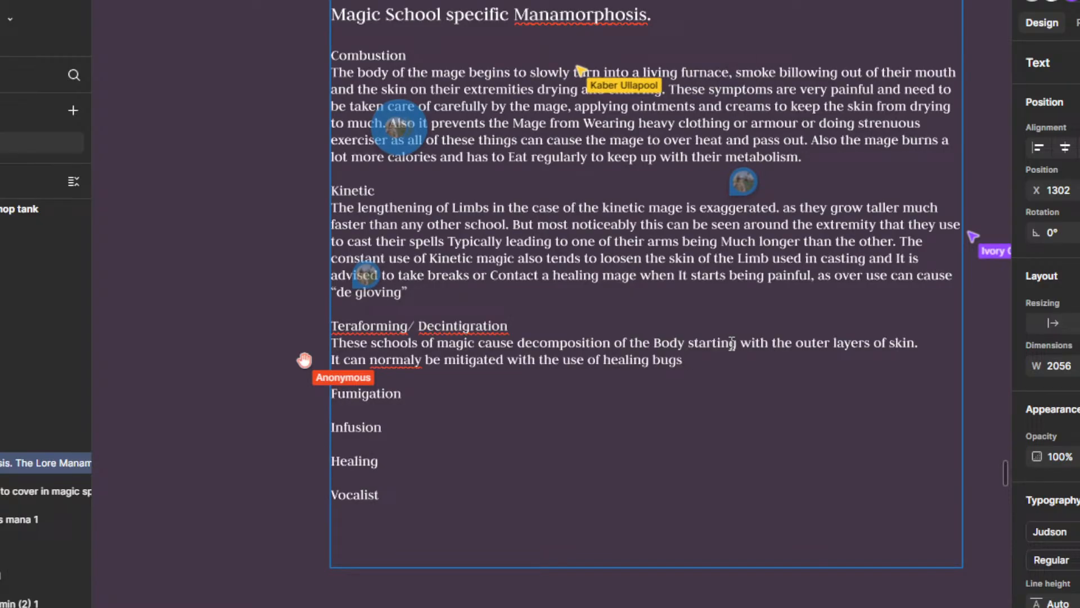
pyautogui.write(' though that also r')
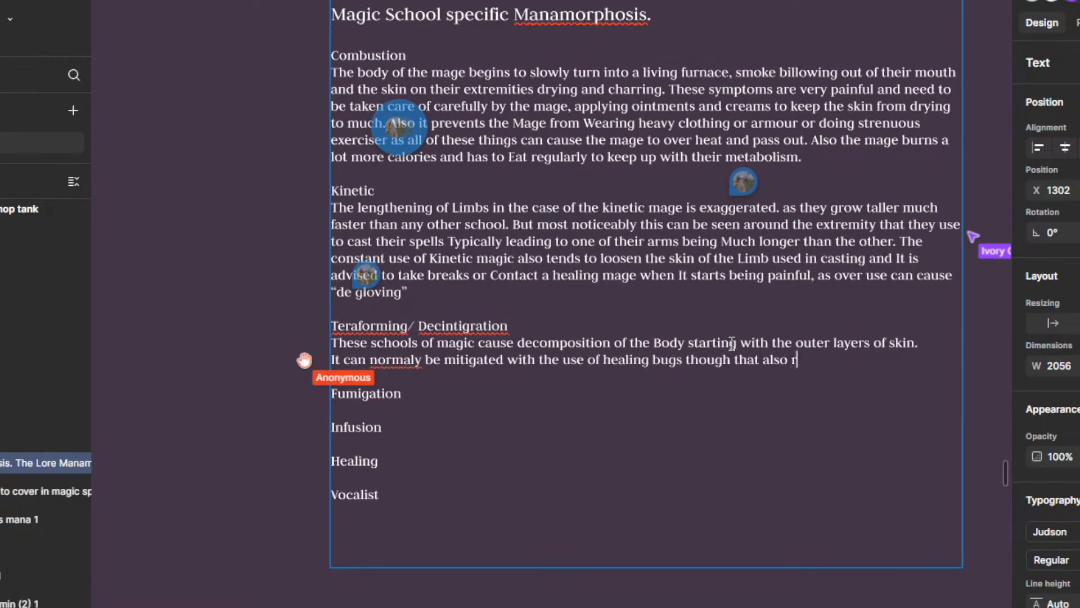
pyautogui.write('equires its n')
# Step: Extend the healing bugs sentence with "though that also requires its own level of maintanance"
pyautogui.press('BackSpace')
pyautogui.write('own')
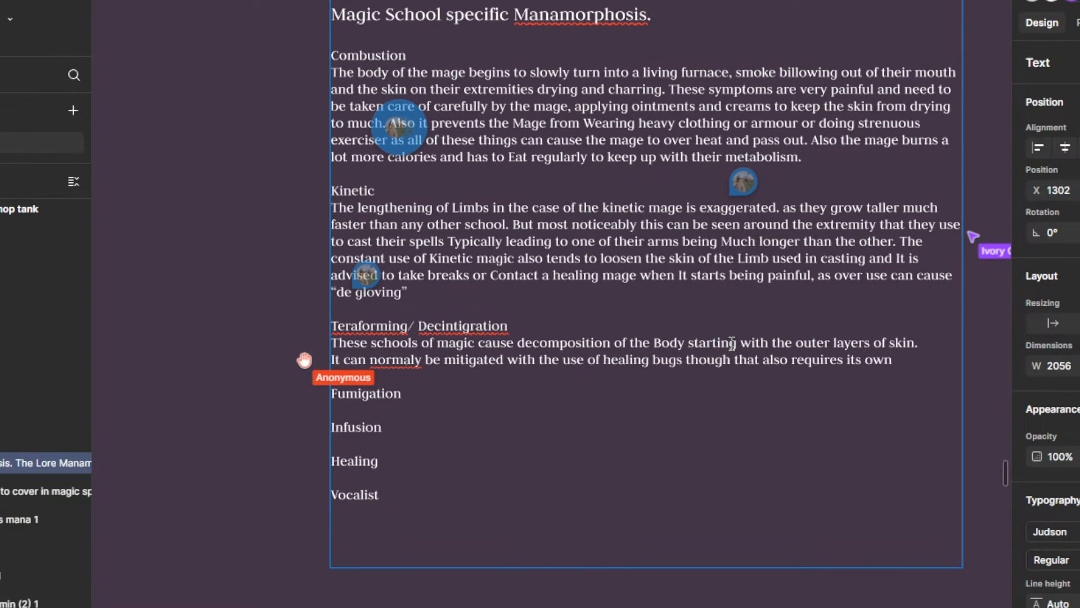
pyautogui.write(' level of mai')
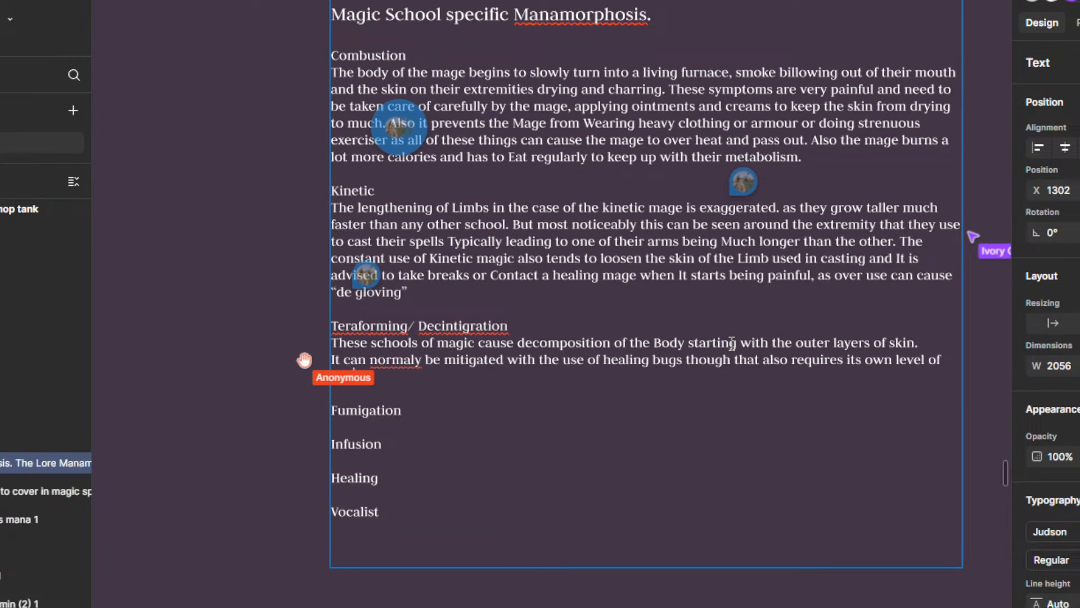
pyautogui.write('ntanam')
pyautogui.press('BackSpace')
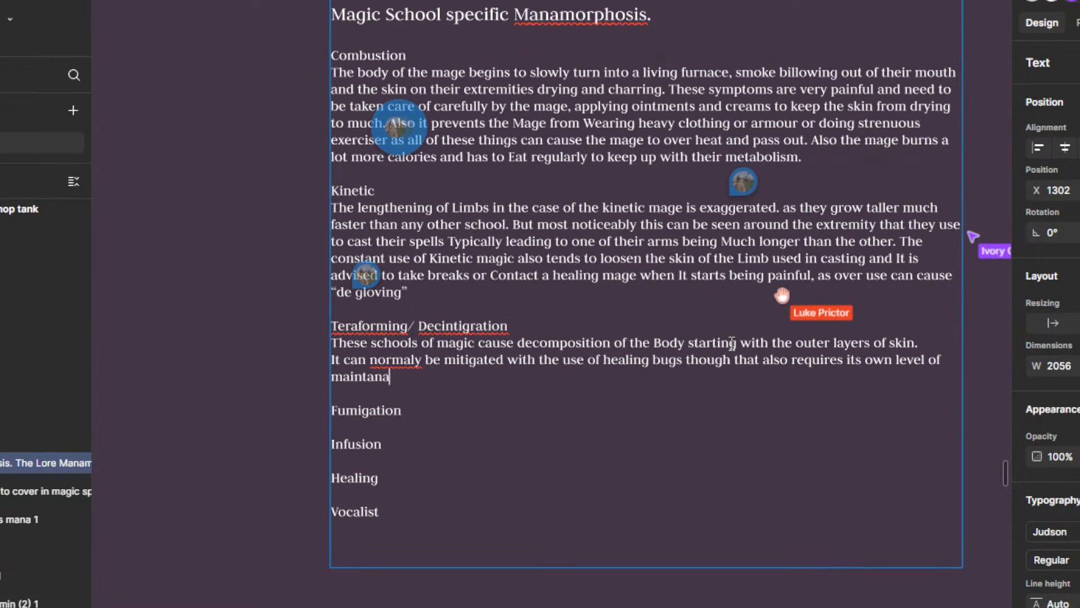
pyautogui.write('nce.')
# Step: Correct the misspelled words in the healing bugs sentence to "maintenance" and "normally"
pyautogui.rightClick(361, 371)
pyautogui.click(402, 381)
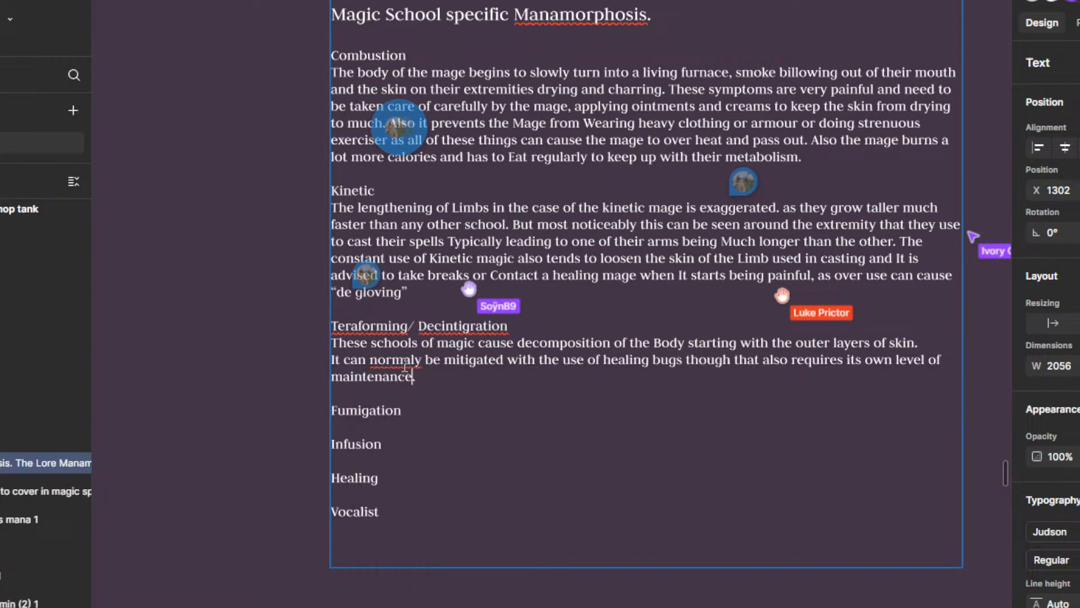
pyautogui.rightClick(400, 361)
pyautogui.click(446, 398)
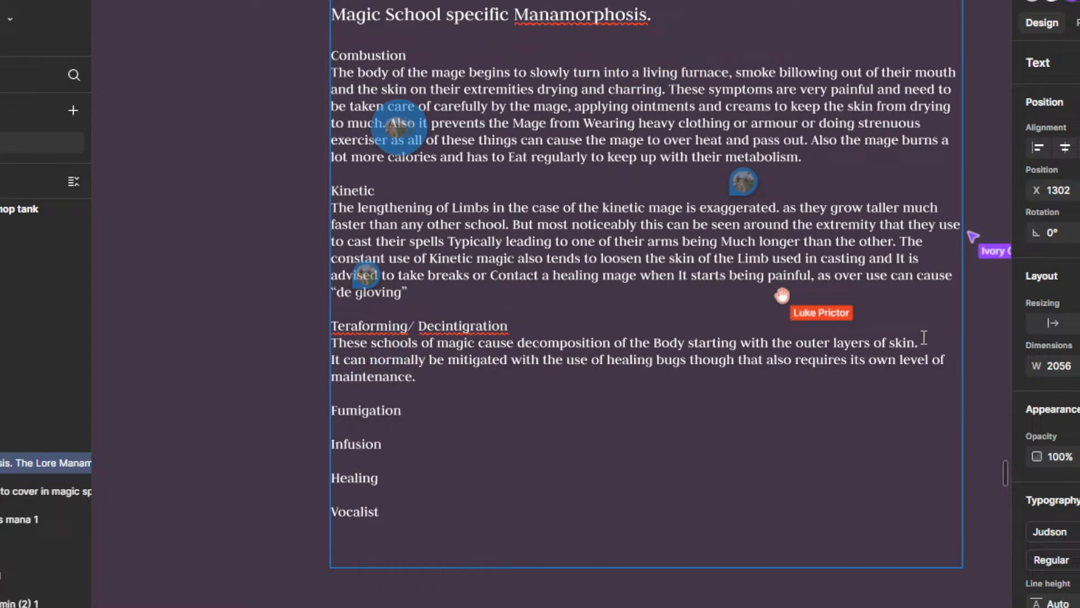
# Step: Insert an empty line between the decomposition sentence and the healing bugs sentence under Teraforming/ Decintigration
pyautogui.press('Return')
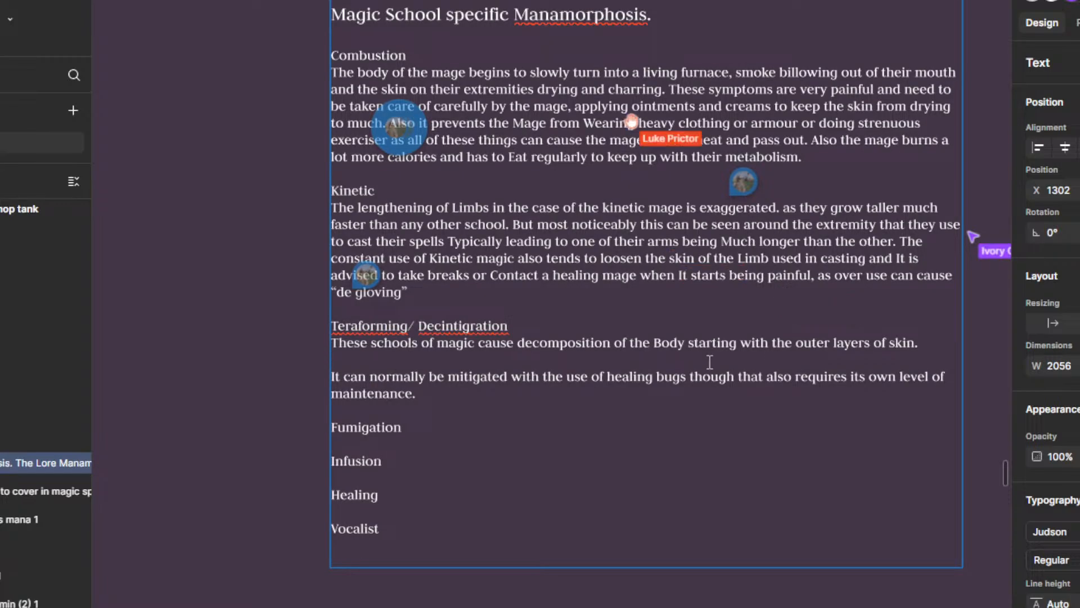
pyautogui.moveTo(688, 410)
pyautogui.mouseDown()
pyautogui.moveTo(740, 439)
pyautogui.moveTo(702, 420)
pyautogui.mouseUp()
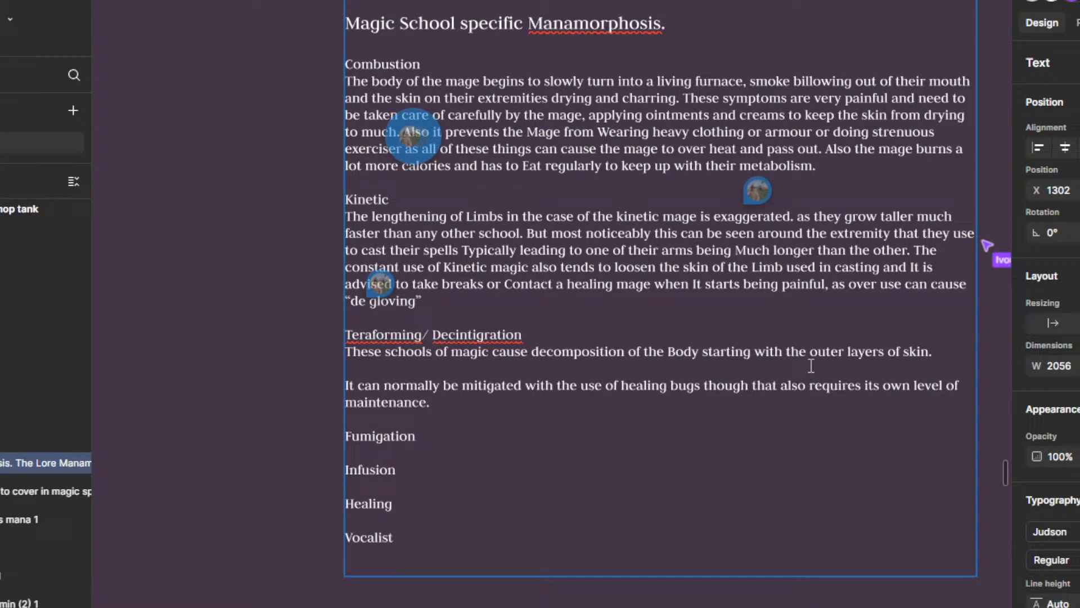
pyautogui.write('skin can')
pyautogui.press('BackSpace')
pyautogui.press('BackSpace')
pyautogui.press('BackSpace')
pyautogui.press('BackSpace')
pyautogui.press('BackSpace')
pyautogui.press('BackSpace')
pyautogui.press('BackSpace')
pyautogui.press('BackSpace')
pyautogui.press('BackSpace')
pyautogui.press('BackSpace')
pyautogui.press('BackSpace')
pyautogui.press('BackSpace')
pyautogui.press('BackSpace')
pyautogui.press('BackSpace')
pyautogui.press('BackSpace')
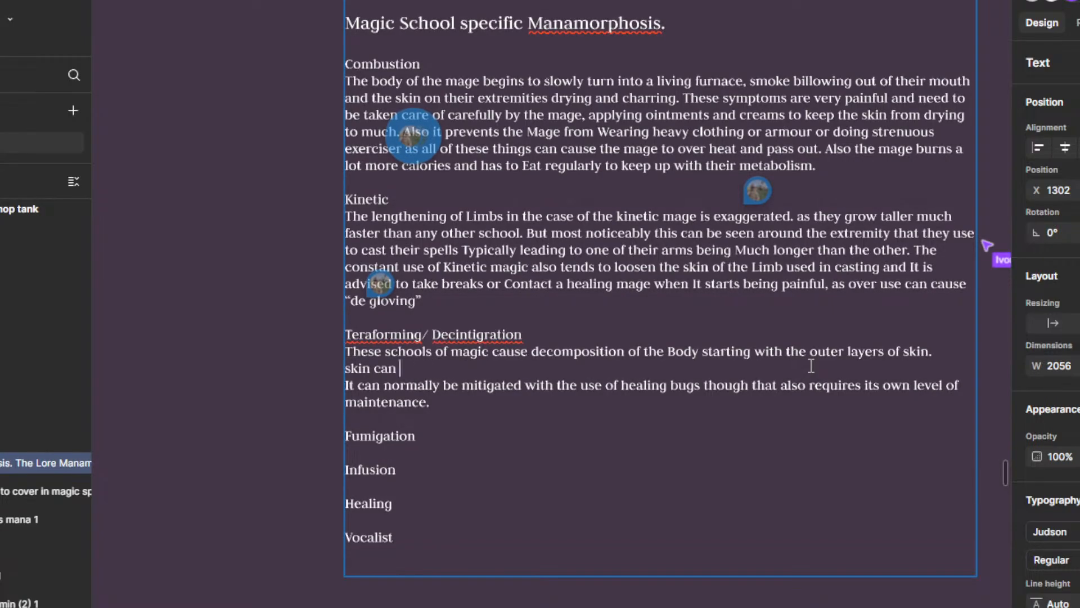
# Step: Write "it can start of mildly with flaking skin but escelate to" on the empty line below the decomposition sentence
pyautogui.write('it can s')
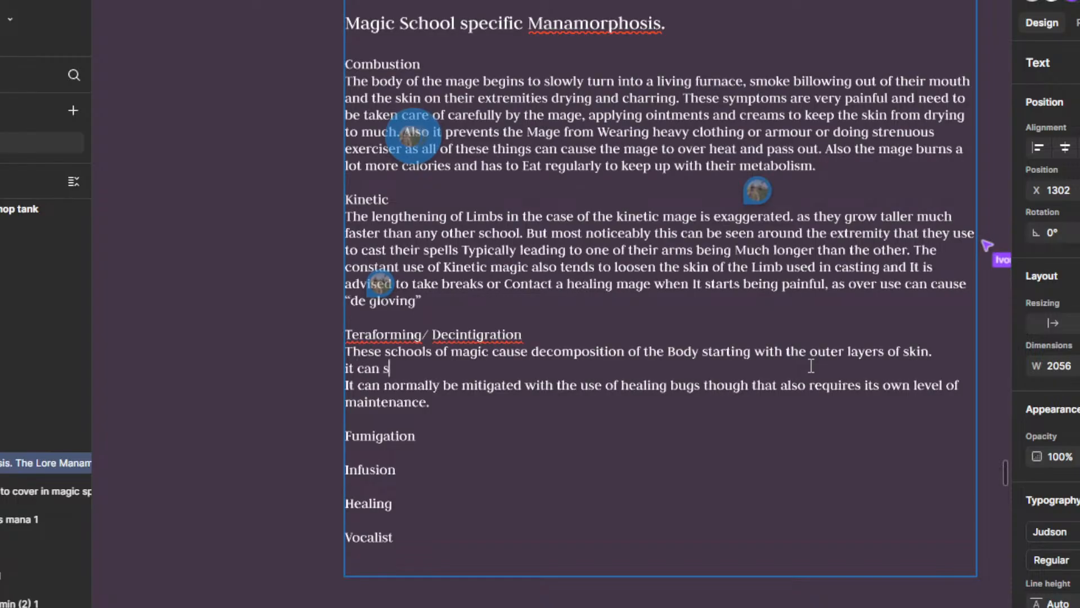
pyautogui.write('tart of')
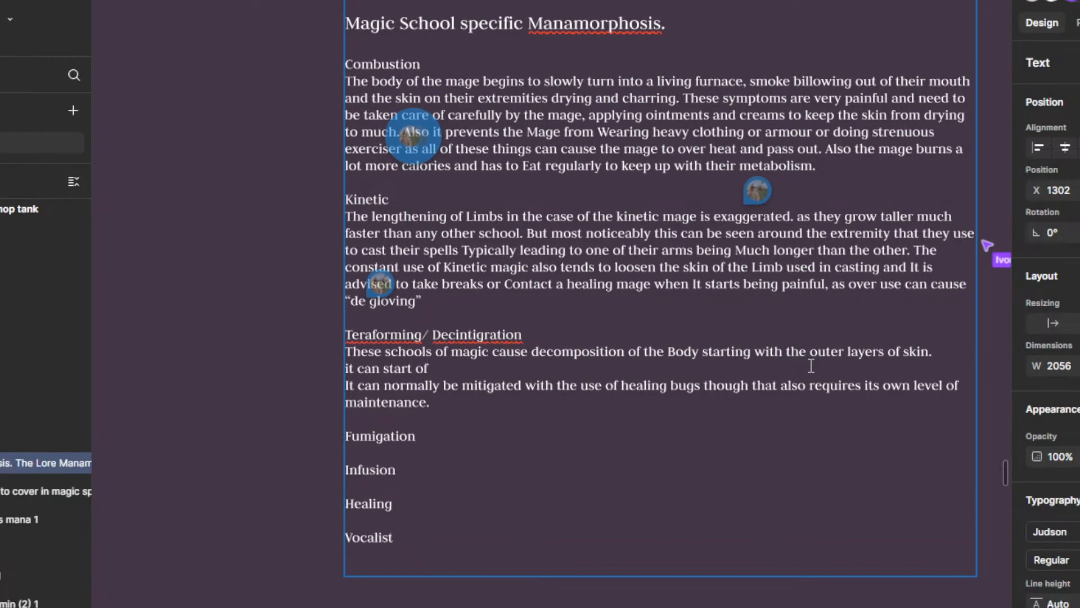
pyautogui.write(' mildly with fla')
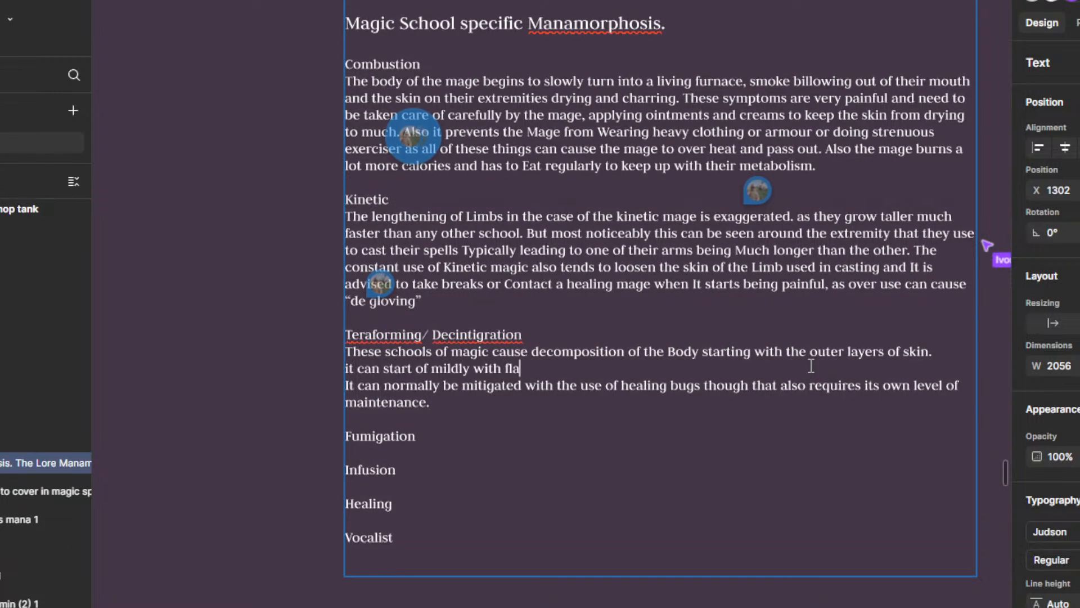
pyautogui.write('king ')
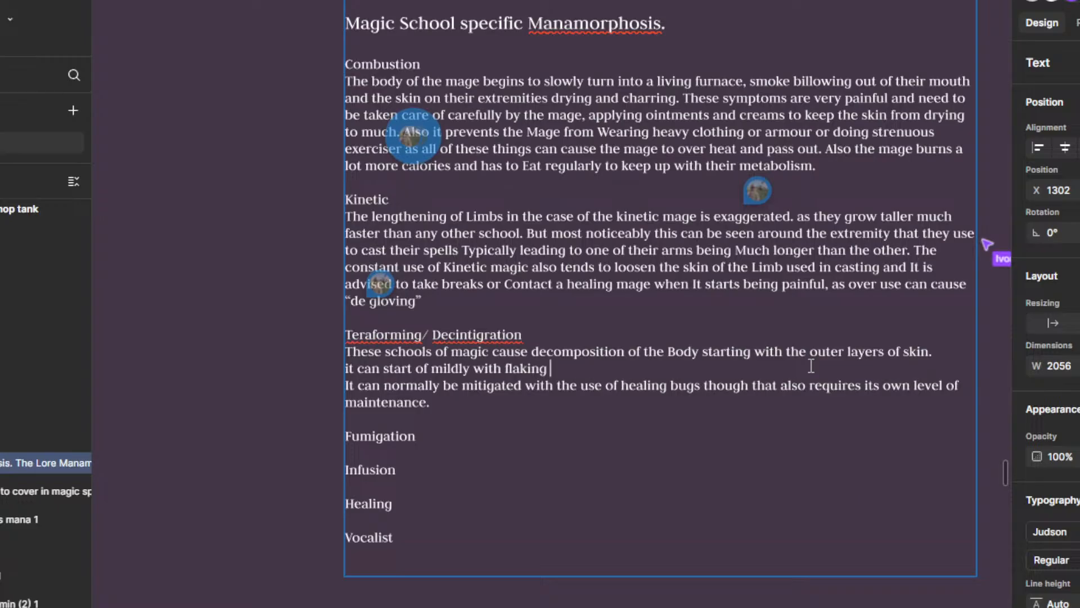
pyautogui.write('skin bu')
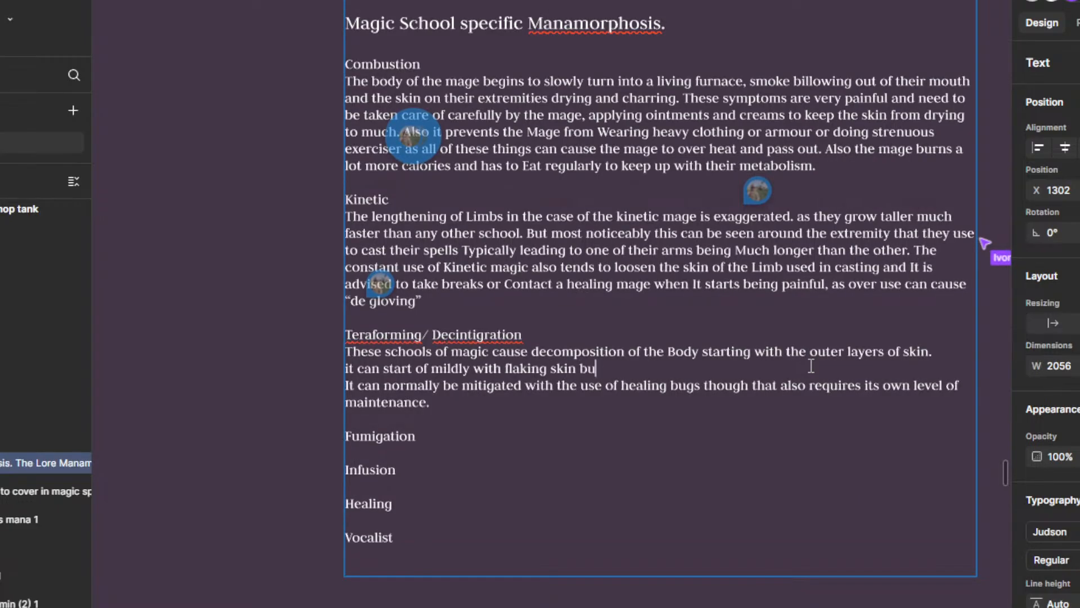
pyautogui.write('t escelate to ')
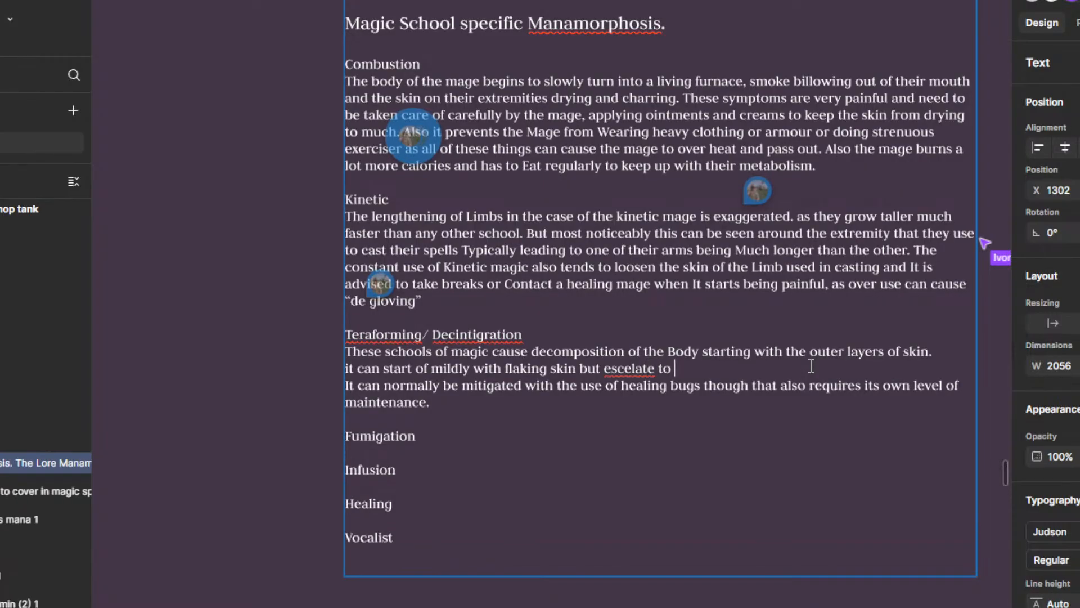
pyautogui.write('red ')
pyautogui.write('pea')
# Step: Finish the flaking skin sentence with "red pealing patches or necrosis." and correct its misspelled verb to "escalate"
pyautogui.press('BackSpace')
pyautogui.write('ealing patches an')
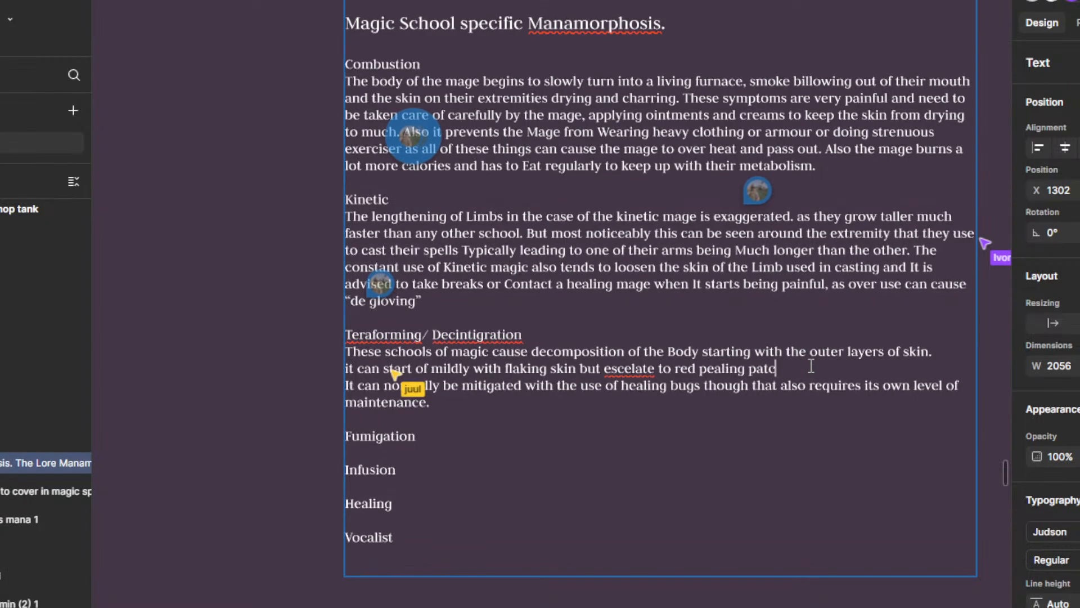
pyautogui.press('BackSpace')
pyautogui.press('BackSpace')
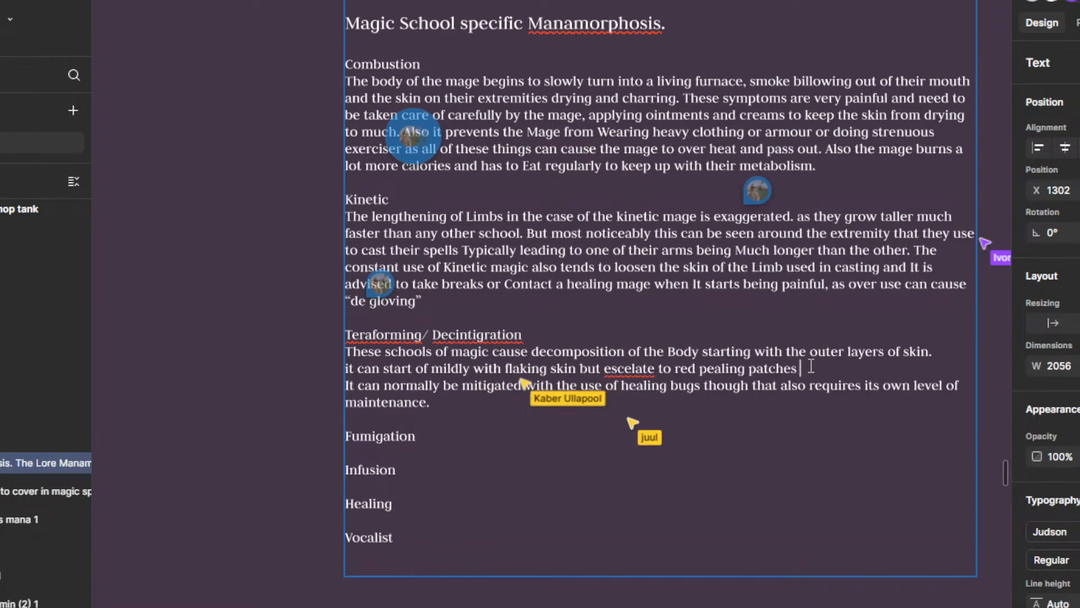
pyautogui.write('or necrosis.')
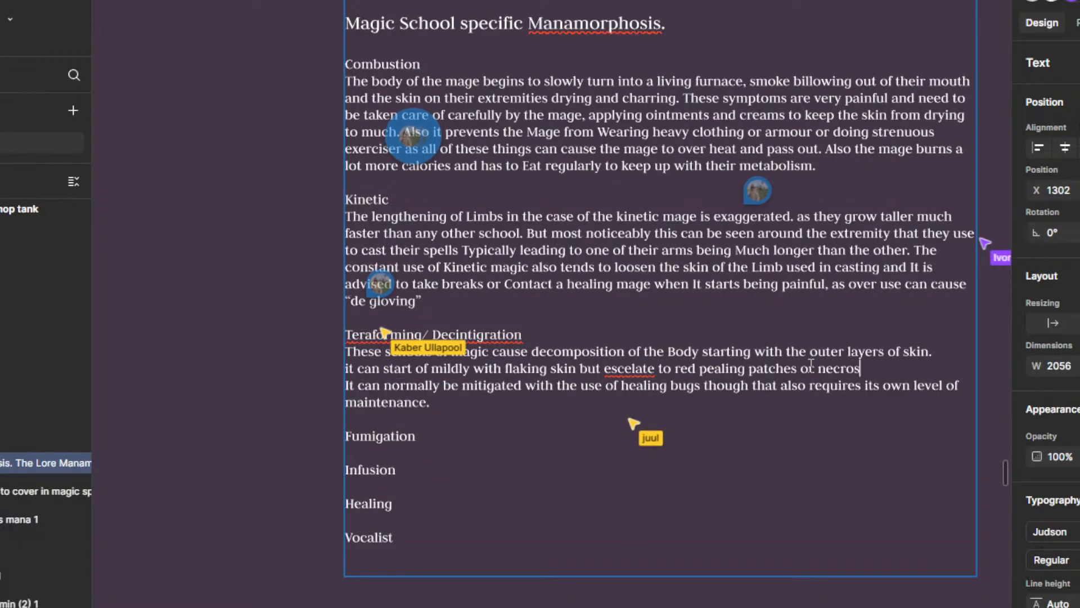
pyautogui.rightClick(629, 367)
pyautogui.click(686, 384)
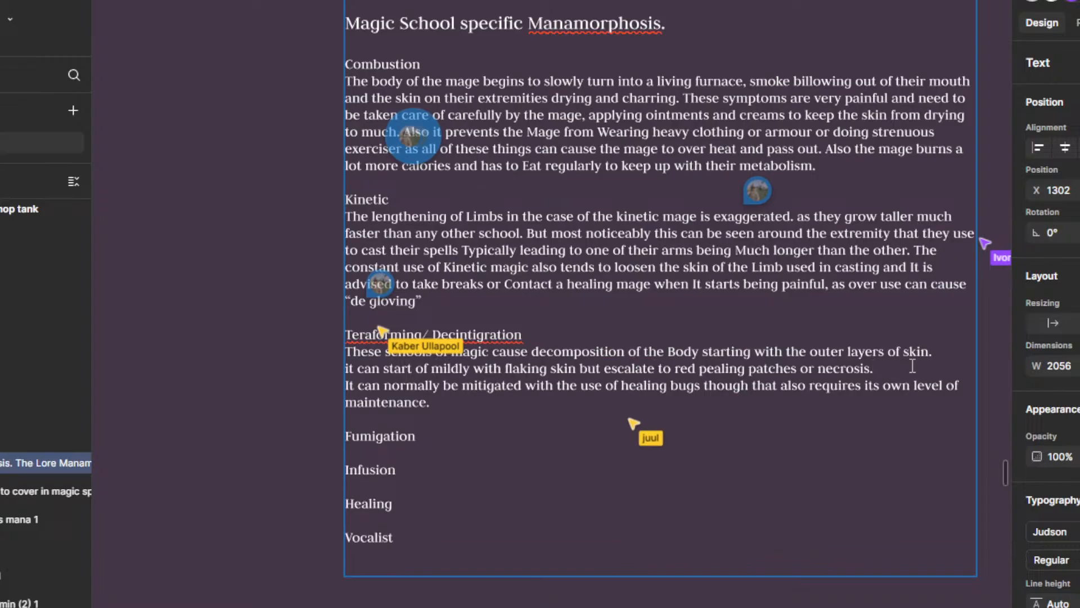
pyautogui.moveTo(644, 347)
pyautogui.mouseDown()
pyautogui.moveTo(688, 396)
pyautogui.moveTo(637, 345)
pyautogui.mouseUp()
pyautogui.moveTo(659, 445); pyautogui.dragTo(631, 436)
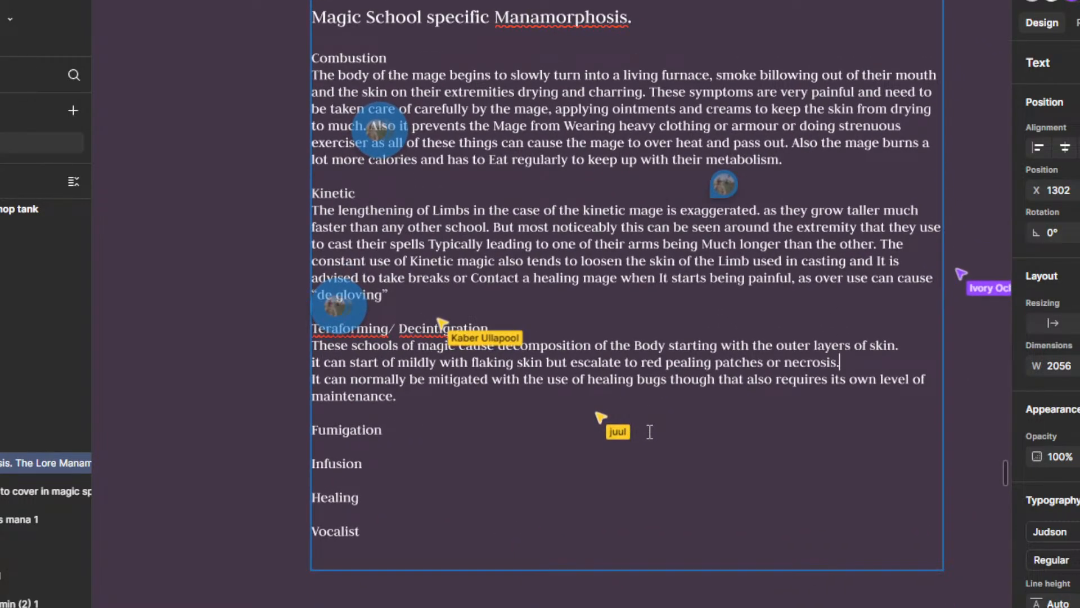
pyautogui.scroll(-1, 664, 430)
pyautogui.moveTo(668, 397); pyautogui.dragTo(670, 404)
pyautogui.scroll(1, 619, 246)
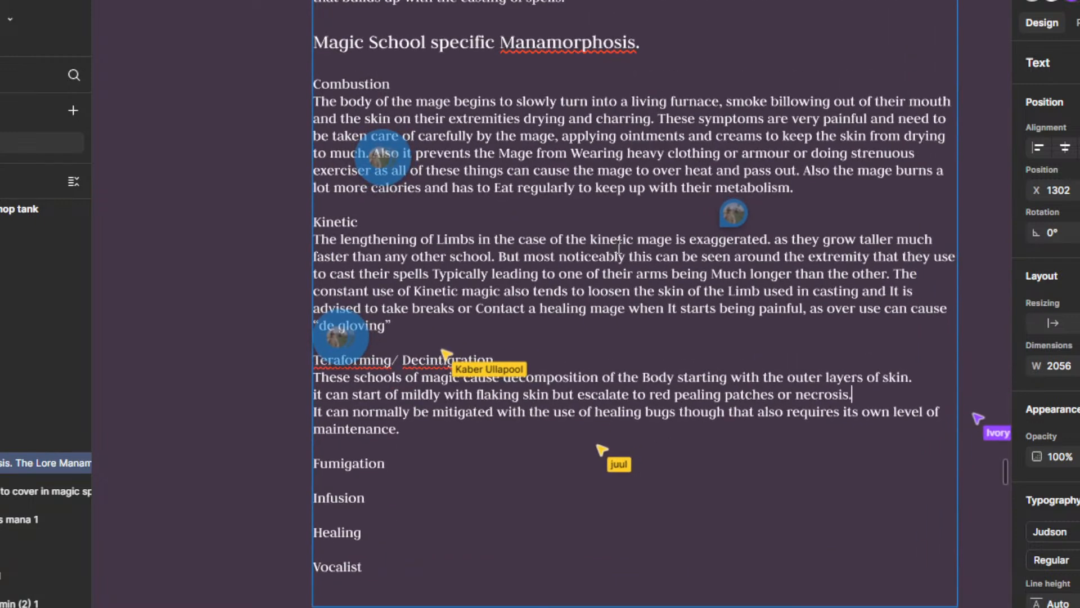
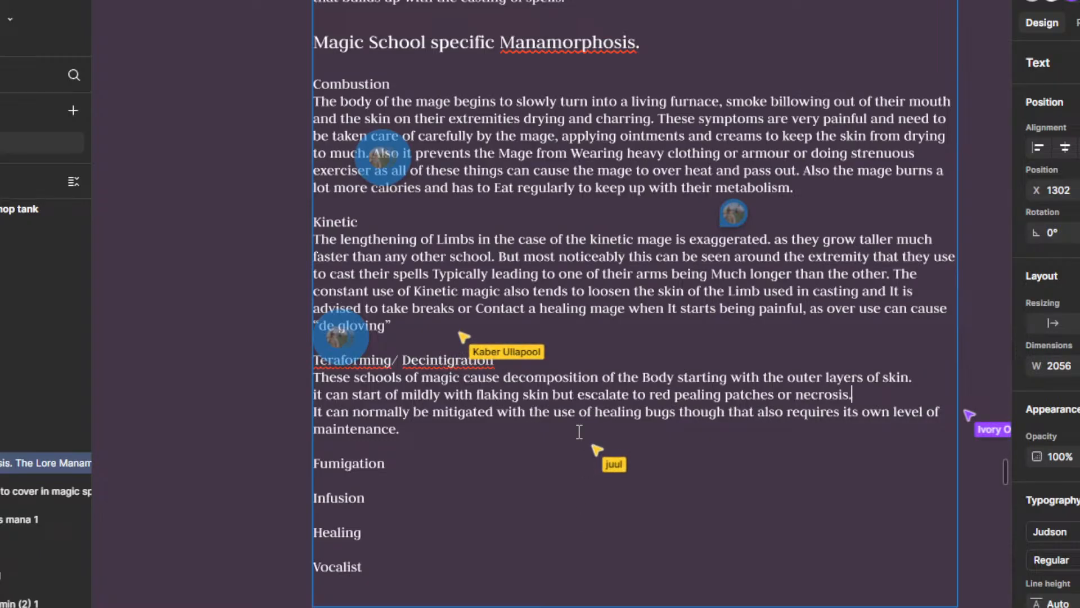
# Step: Write "The use of Dicintegration magic needs to be carefully monitored and" after the necrosis sentence under Teraforming/ Decintigration
pyautogui.scroll(-4, 817, 392)
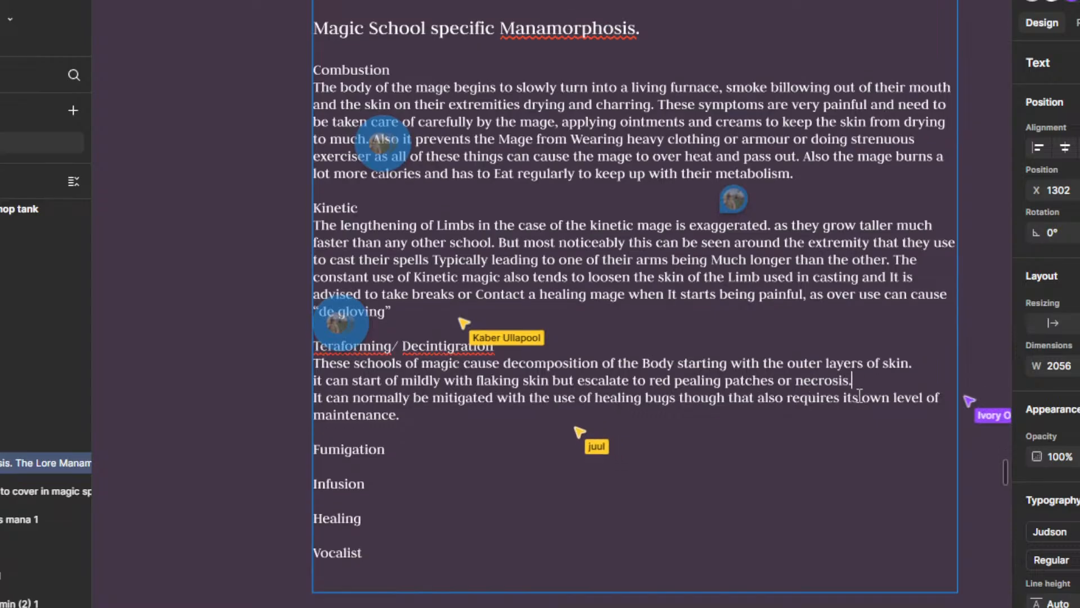
pyautogui.scroll(4, 793, 247)
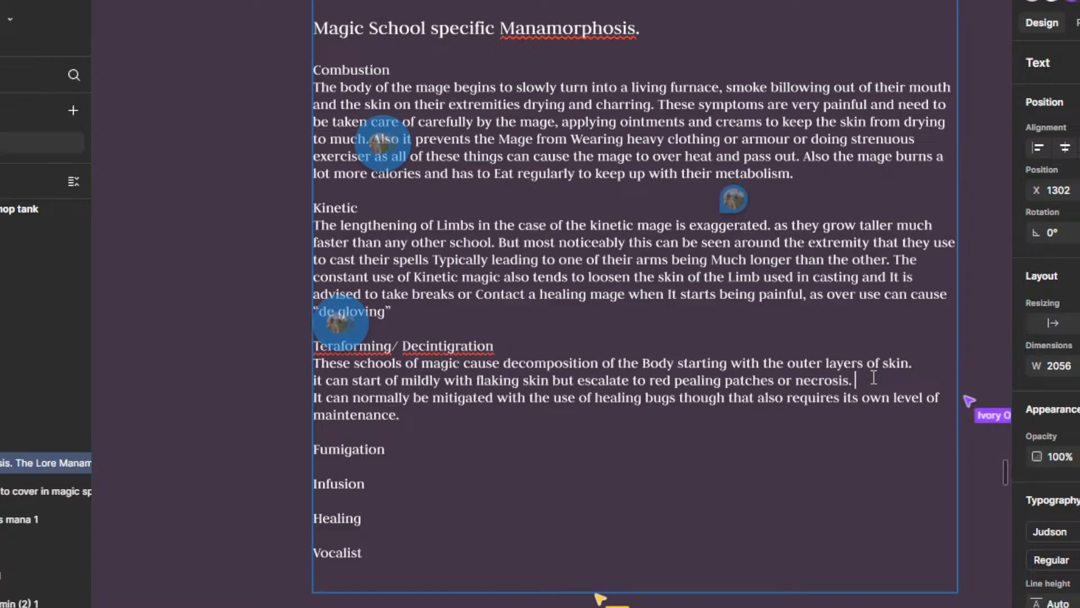
pyautogui.write('e use of Dicinte')
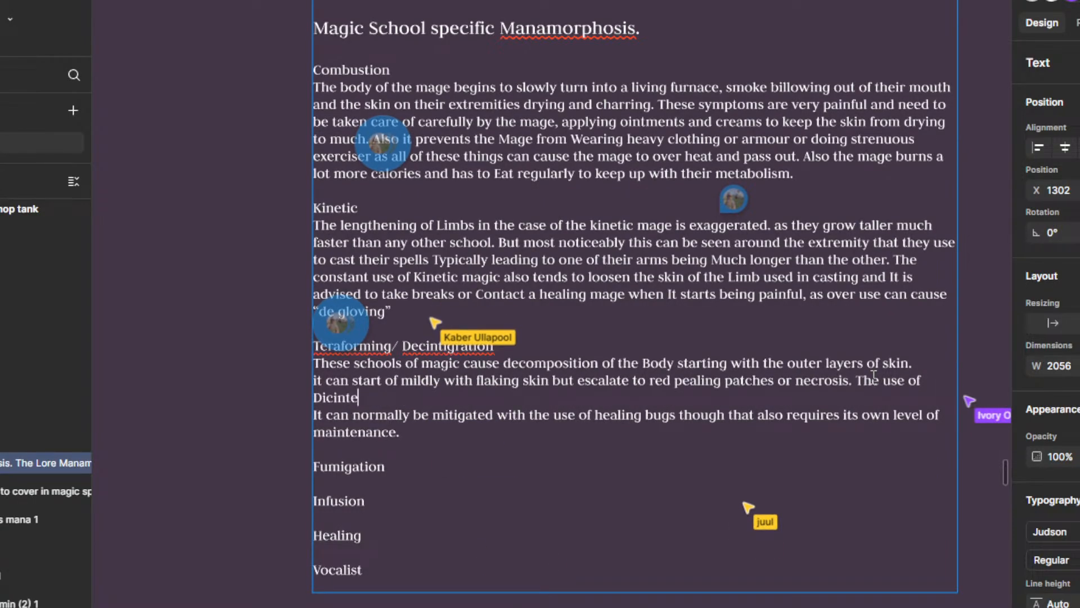
pyautogui.write('gra')
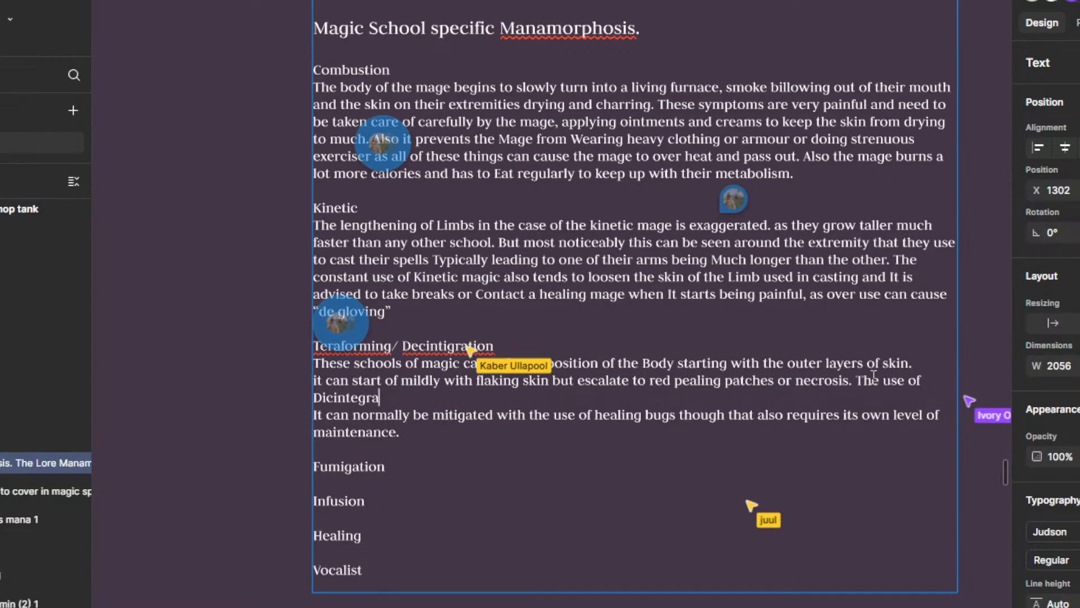
pyautogui.write('tion magic ee')
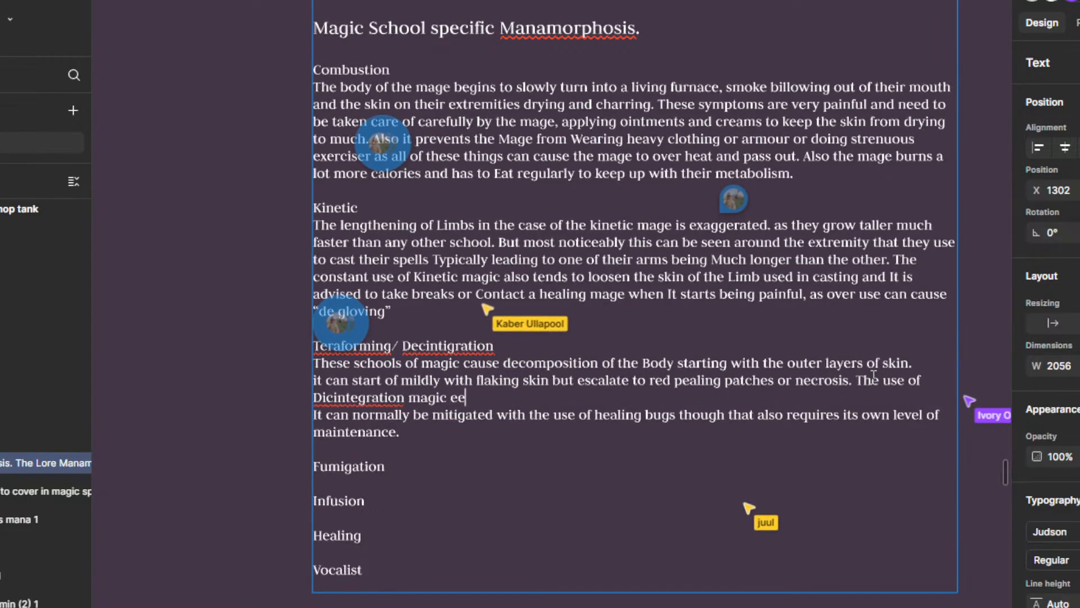
pyautogui.press('BackSpace')
pyautogui.press('BackSpace')
pyautogui.write('needs to be')
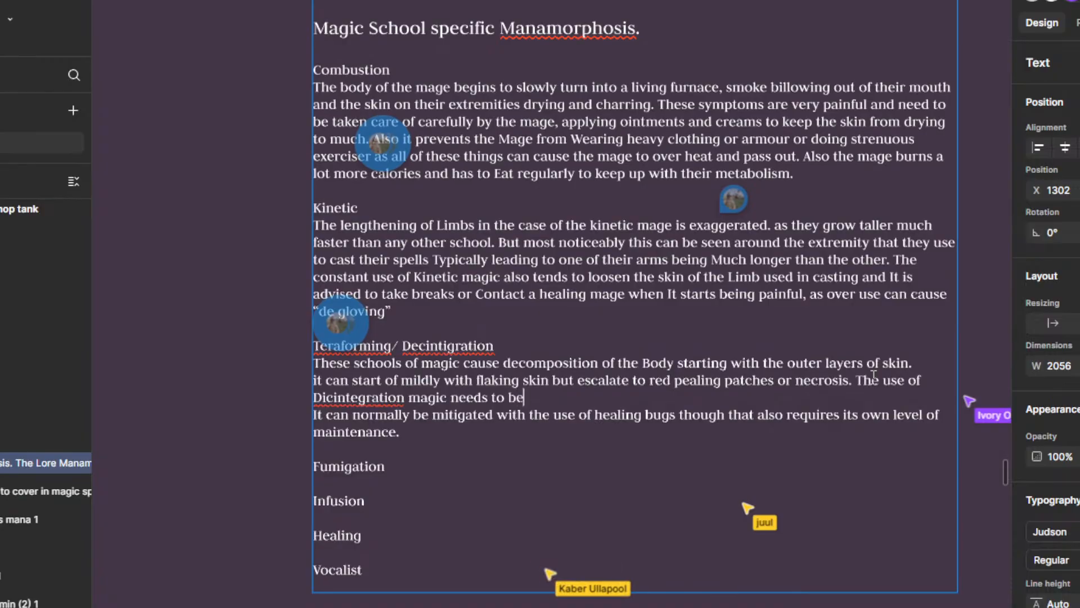
pyautogui.write(' carefully ')
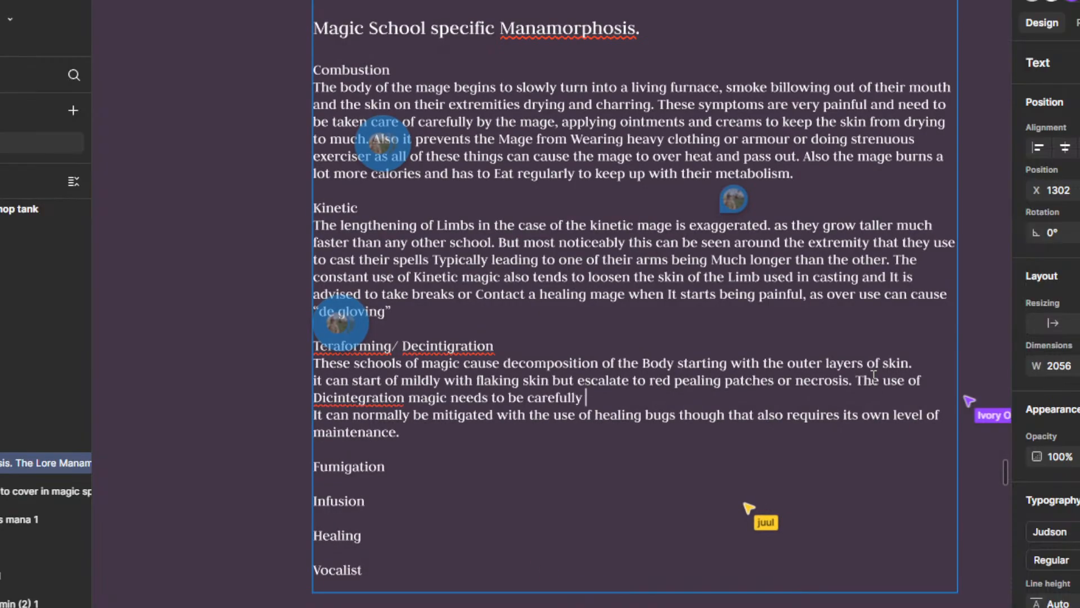
pyautogui.write('monitore')
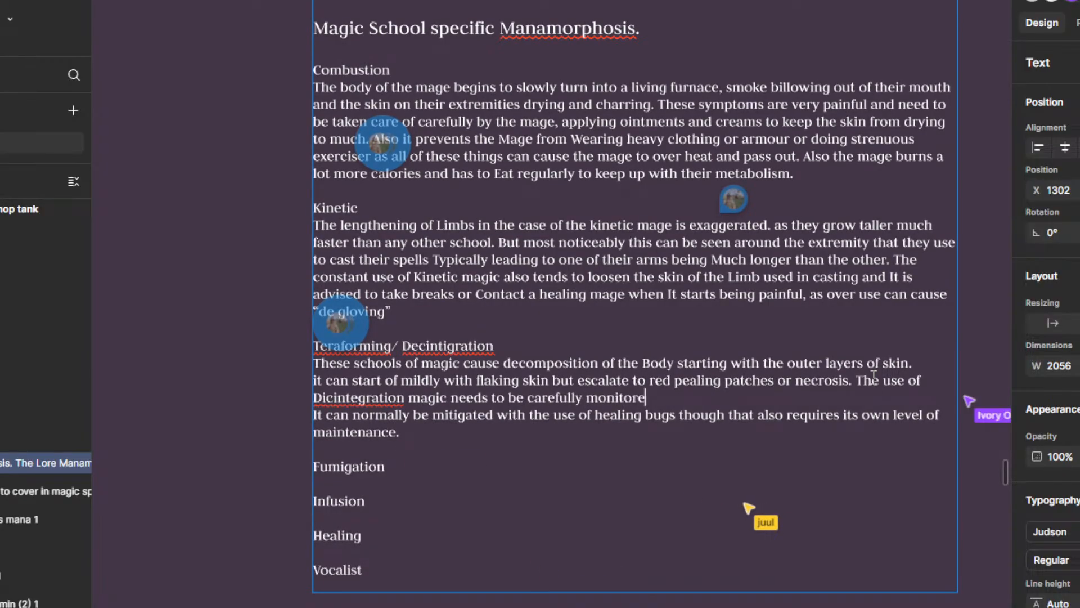
pyautogui.write('d and')
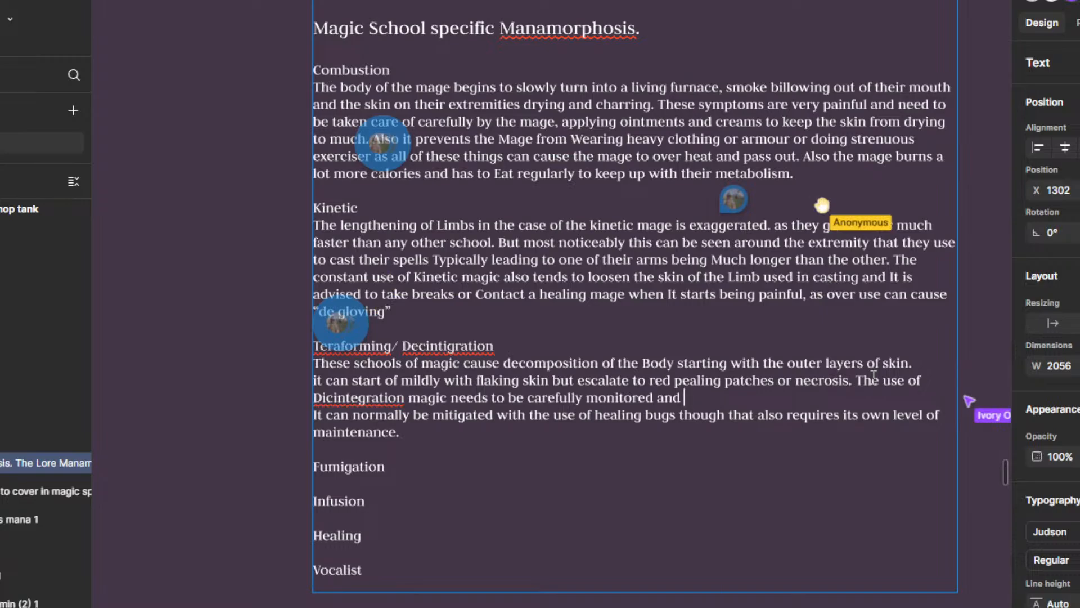
# Step: Correct the misspelled "Dicintegration" in the new sentence to "Disintegration" using the spelling suggestion
pyautogui.rightClick(356, 404)
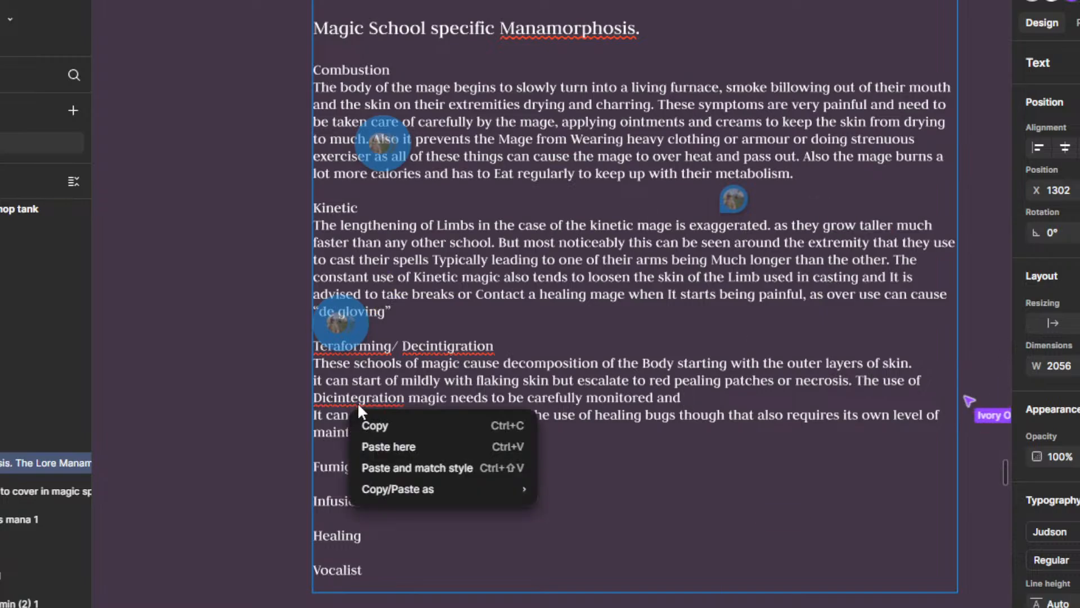
pyautogui.press('Escape')
pyautogui.rightClick(363, 398)
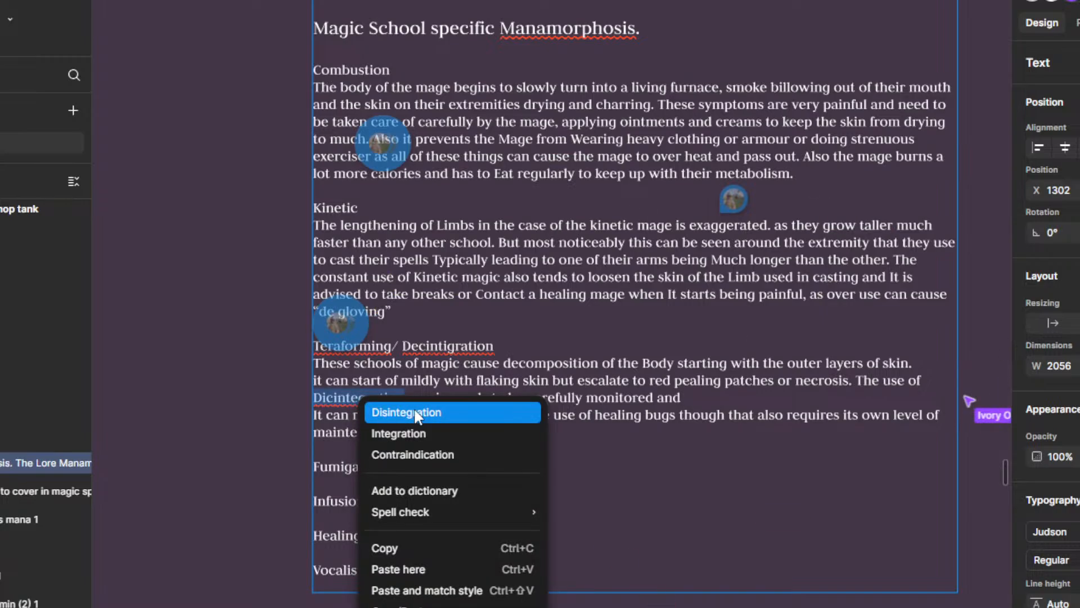
pyautogui.click(411, 413)
# Step: Replace the misspelled "Decintigration" in the school heading with the corrected word "Disintegration" from the paragraph below it
pyautogui.rightClick(450, 335)
pyautogui.press('Escape')
pyautogui.rightClick(421, 346)
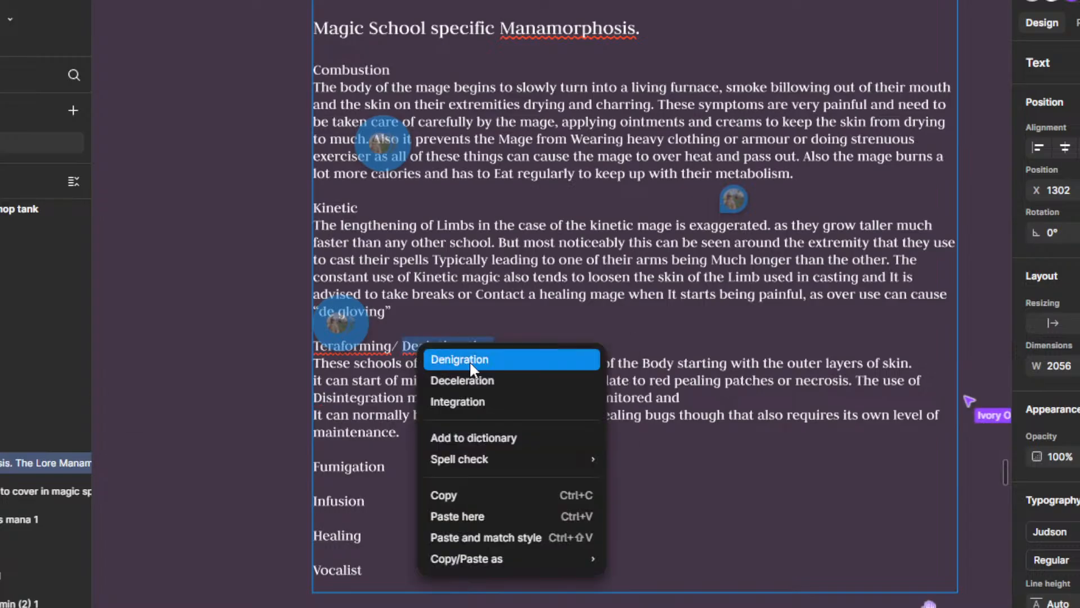
pyautogui.press('Escape')
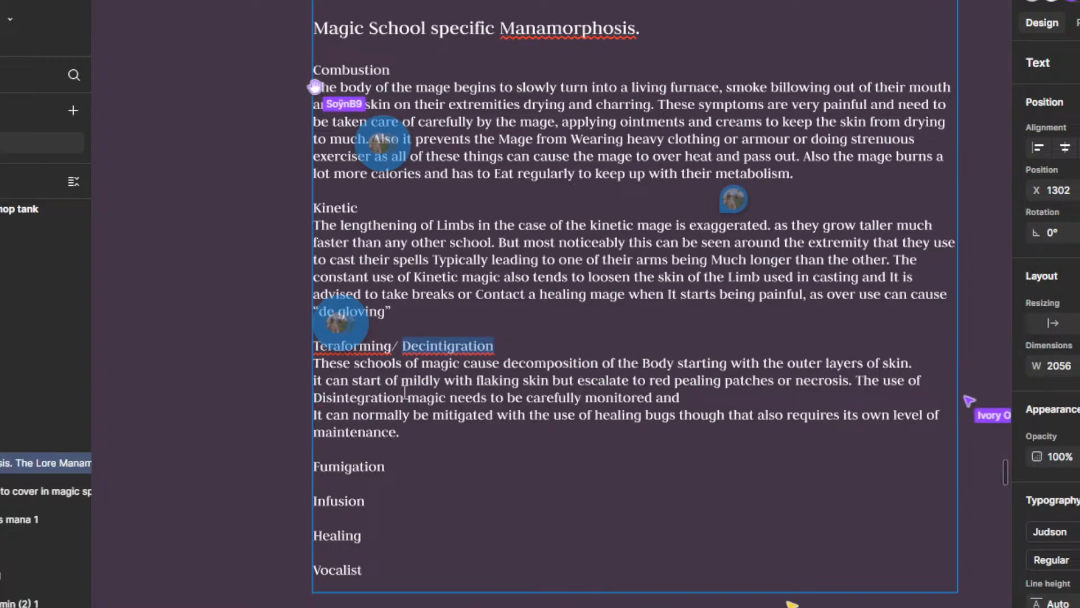
pyautogui.moveTo(403, 397); pyautogui.dragTo(313, 398)
pyautogui.hotkey('ctrl', 'c')
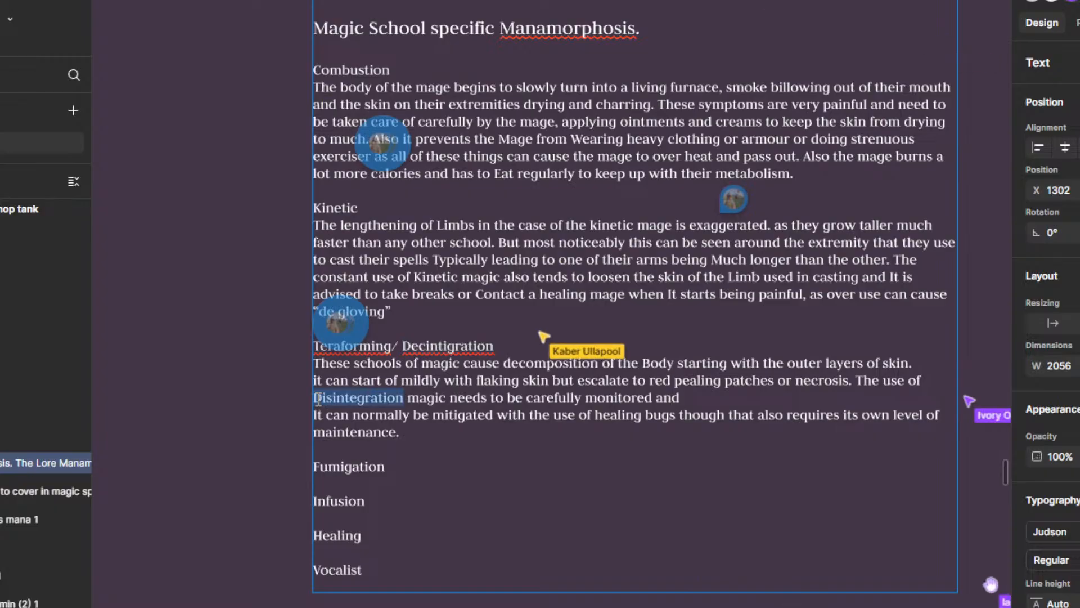
pyautogui.moveTo(495, 346); pyautogui.dragTo(403, 346)
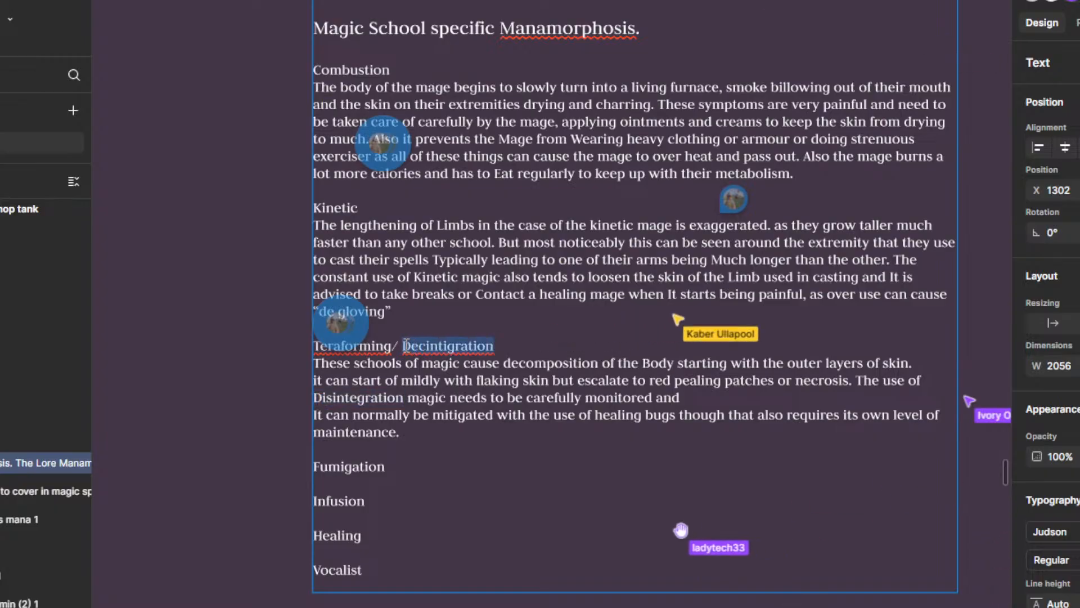
pyautogui.hotkey('ctrl', 'v')
# Step: Correct "Teraforming" in the heading to "Terraforming" according to the comment pinned above it, and resolve that comment
pyautogui.rightClick(376, 349)
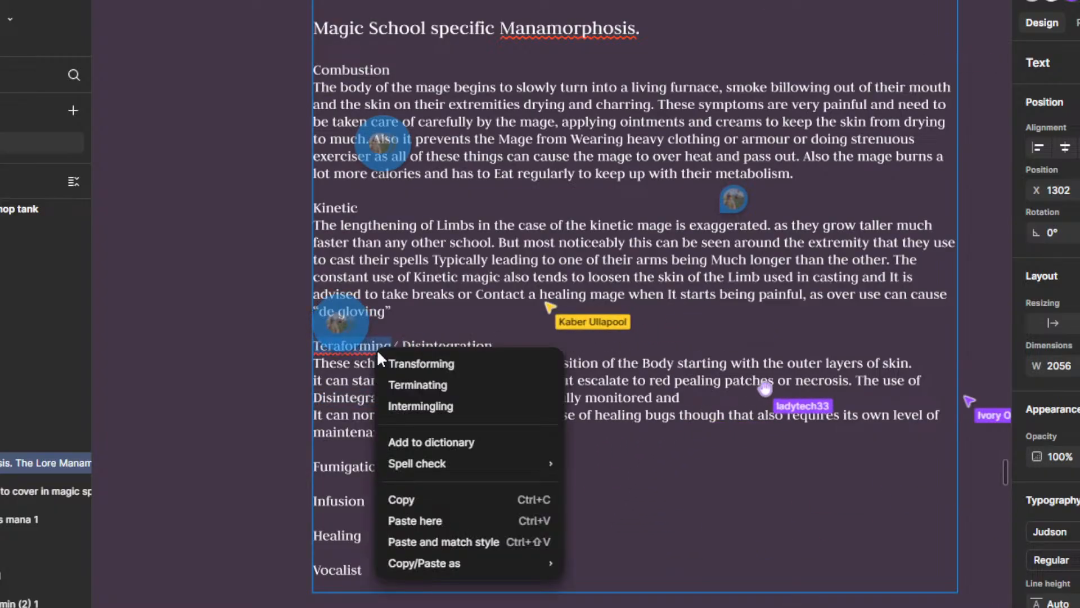
pyautogui.click(336, 370)
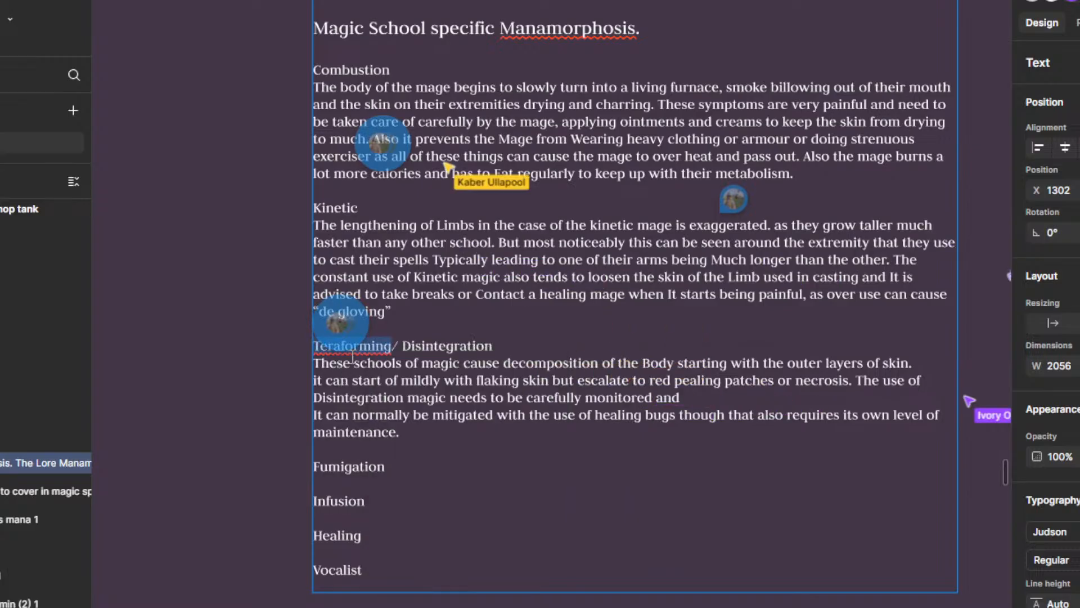
pyautogui.scroll(1, 356, 385)
pyautogui.click(340, 340)
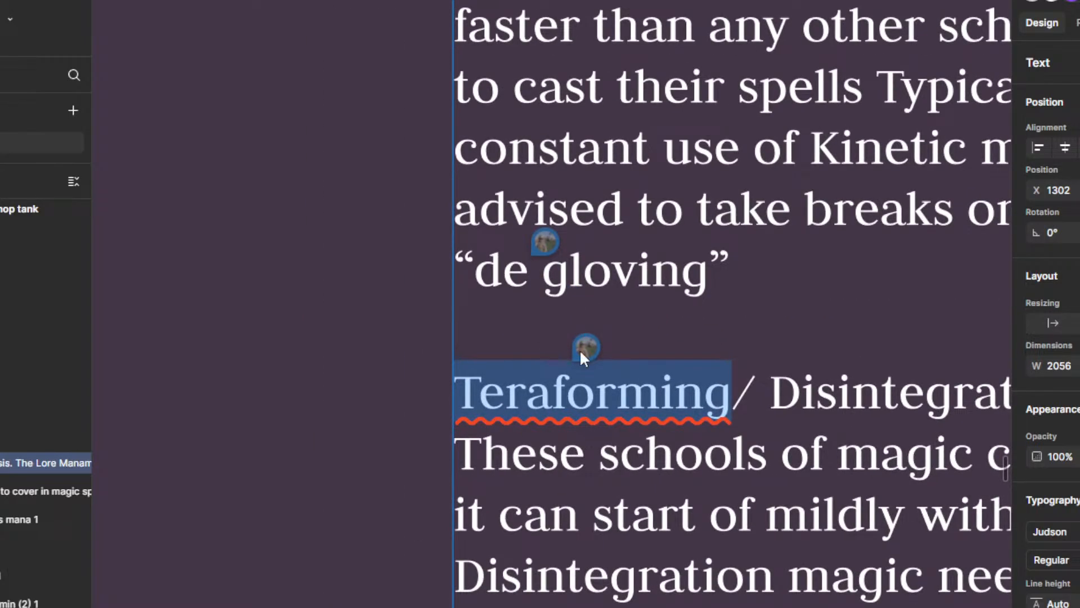
pyautogui.click(583, 352)
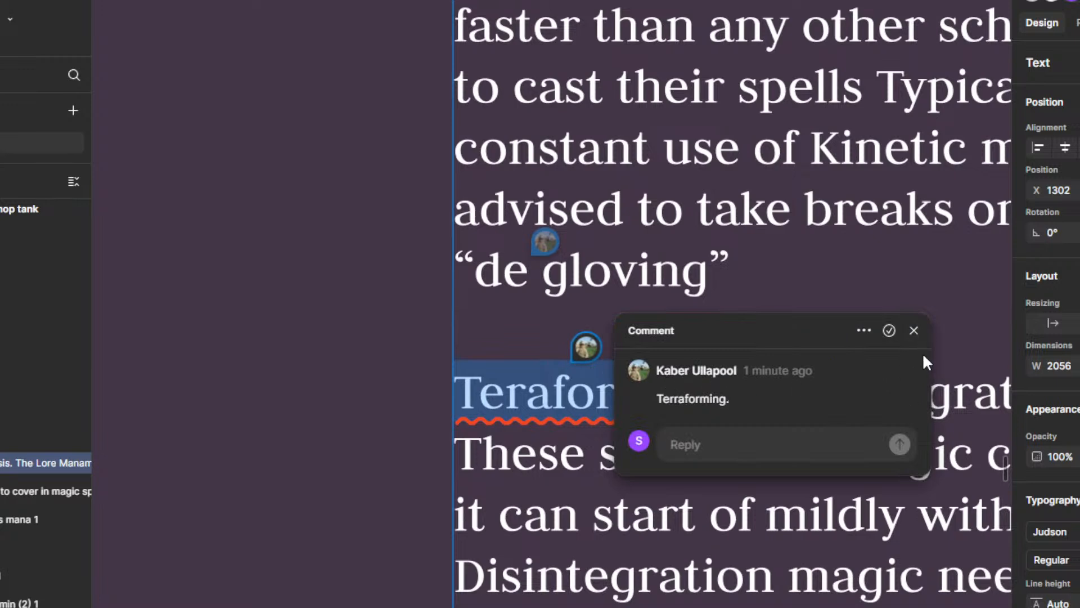
pyautogui.click(890, 330)
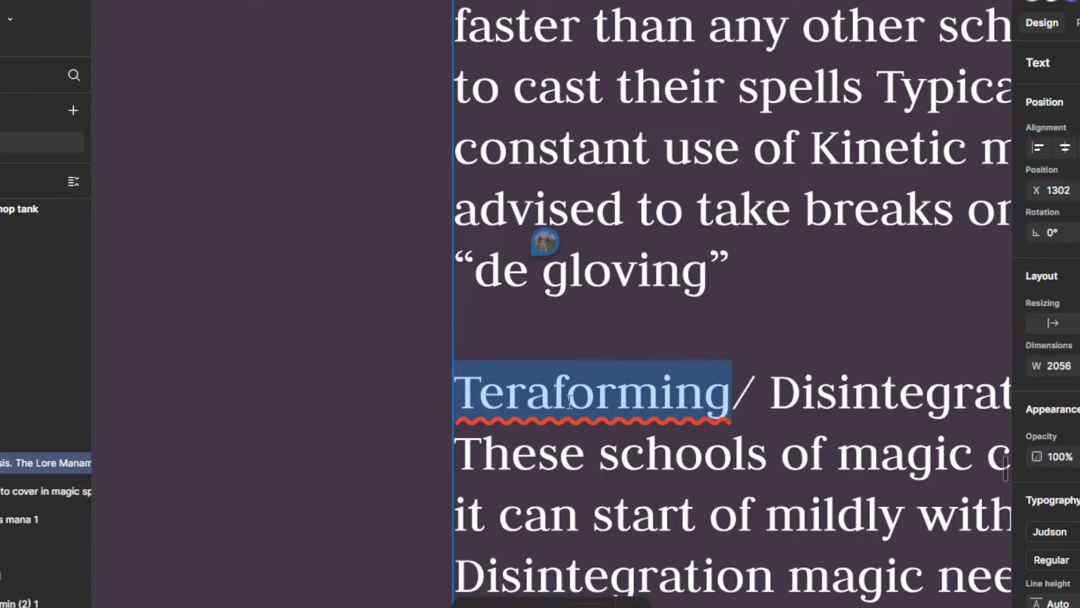
# Step: Check the comment pinned on "de gloving" in the Kinetic paragraph and change the term to "De-gloving"
pyautogui.click(544, 241)
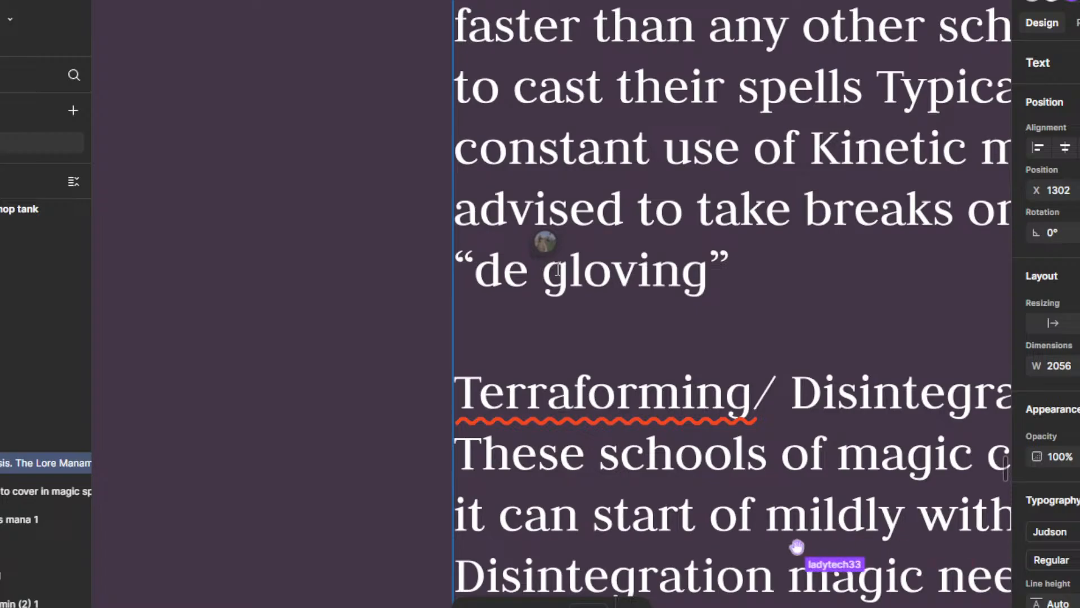
pyautogui.click(554, 276)
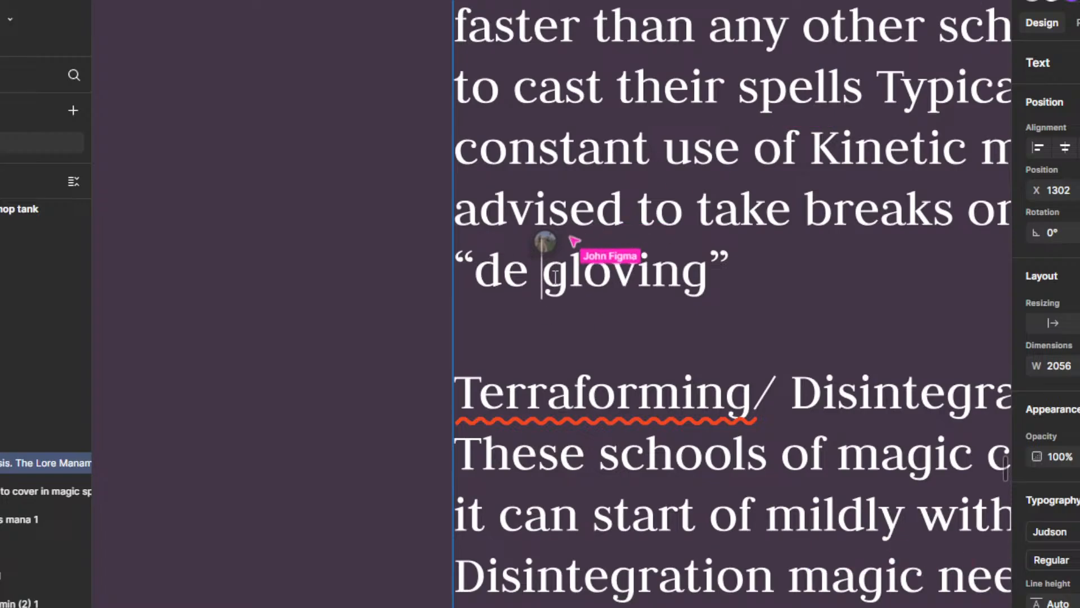
pyautogui.press('BackSpace')
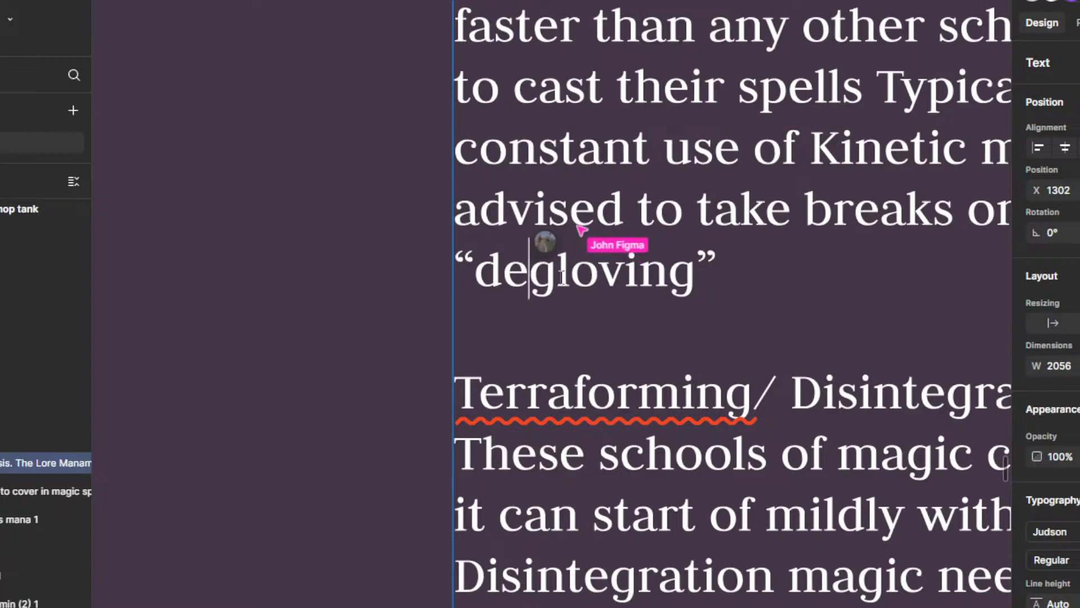
pyautogui.write('-')
pyautogui.scroll(-5, 570, 275)
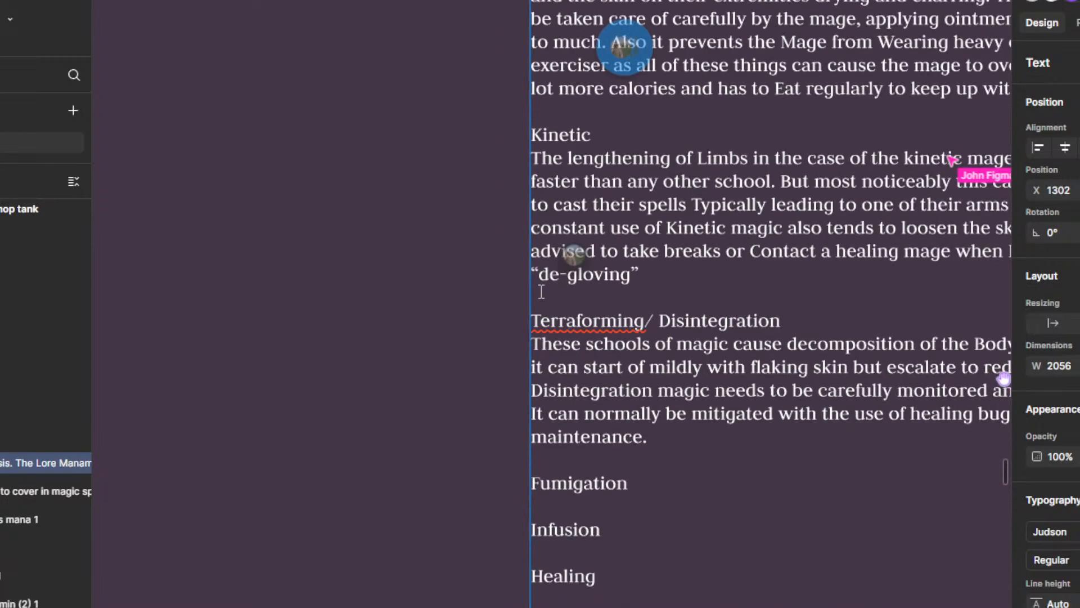
pyautogui.click(547, 275)
pyautogui.press('BackSpace')
pyautogui.write('D')
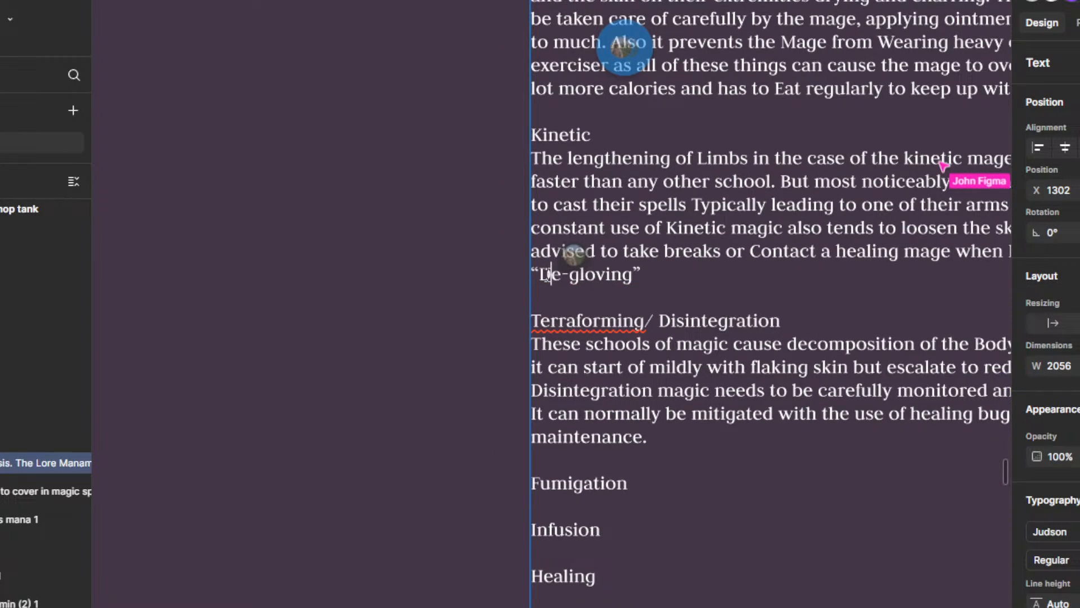
# Step: Finish the Disintegration magic sentence under Terraforming/ Disintegration with "Regulated, to keep the symptoms at bay."
pyautogui.hscroll(5, 754, 420)
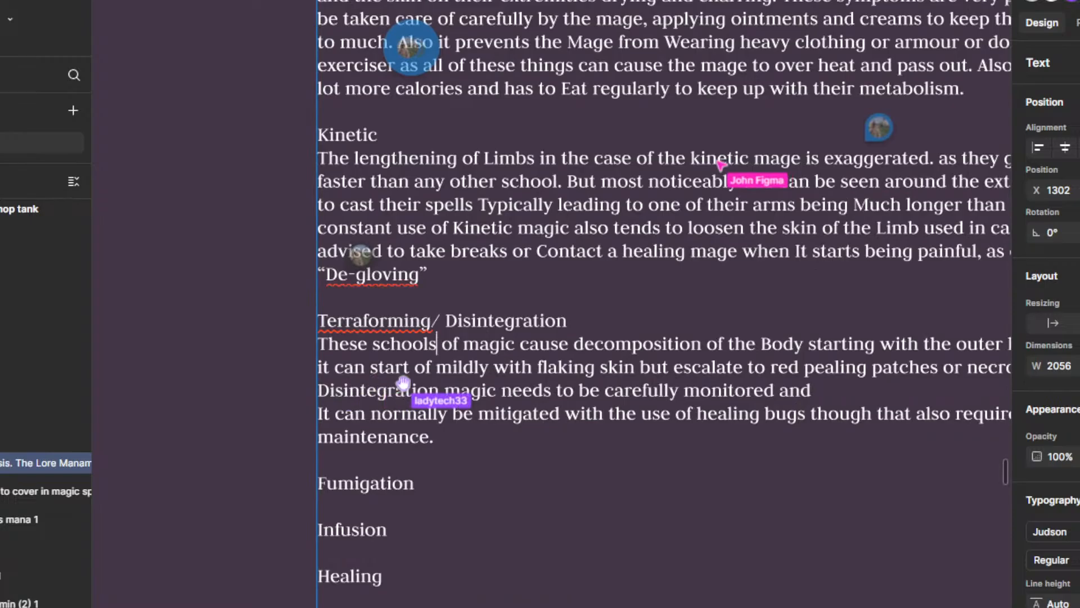
pyautogui.hscroll(3, 705, 450)
pyautogui.scroll(-3, 705, 450)
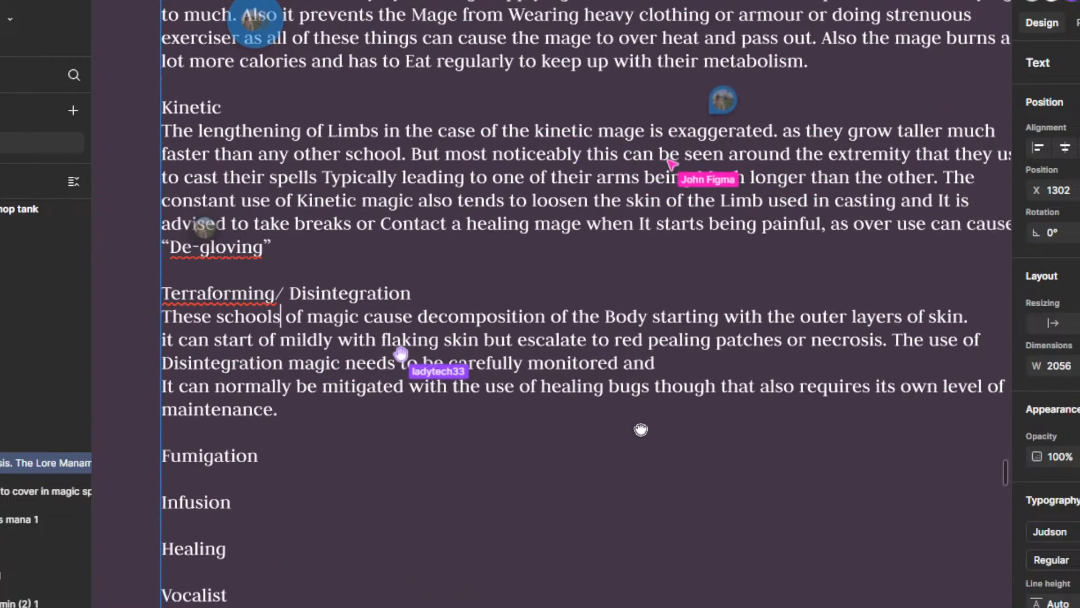
pyautogui.scroll(-2, 641, 429)
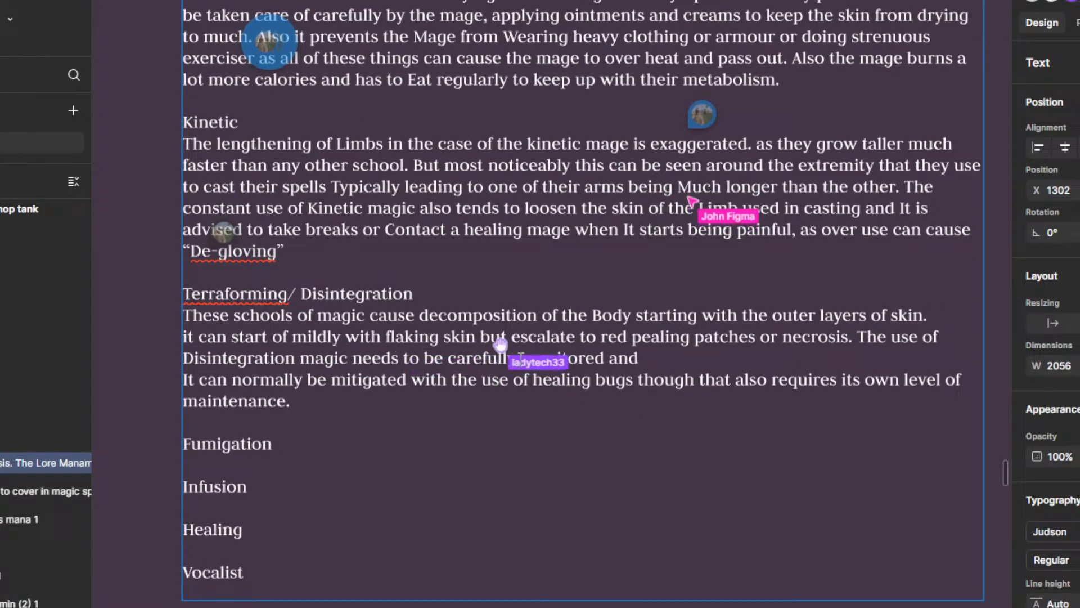
pyautogui.click(650, 359)
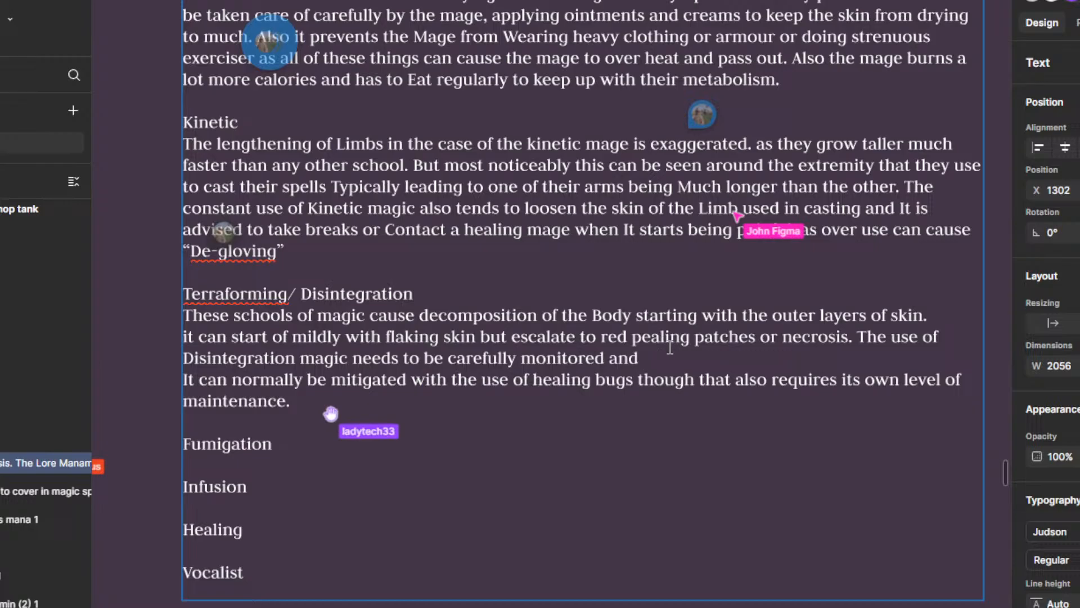
pyautogui.moveTo(710, 413); pyautogui.dragTo(720, 440)
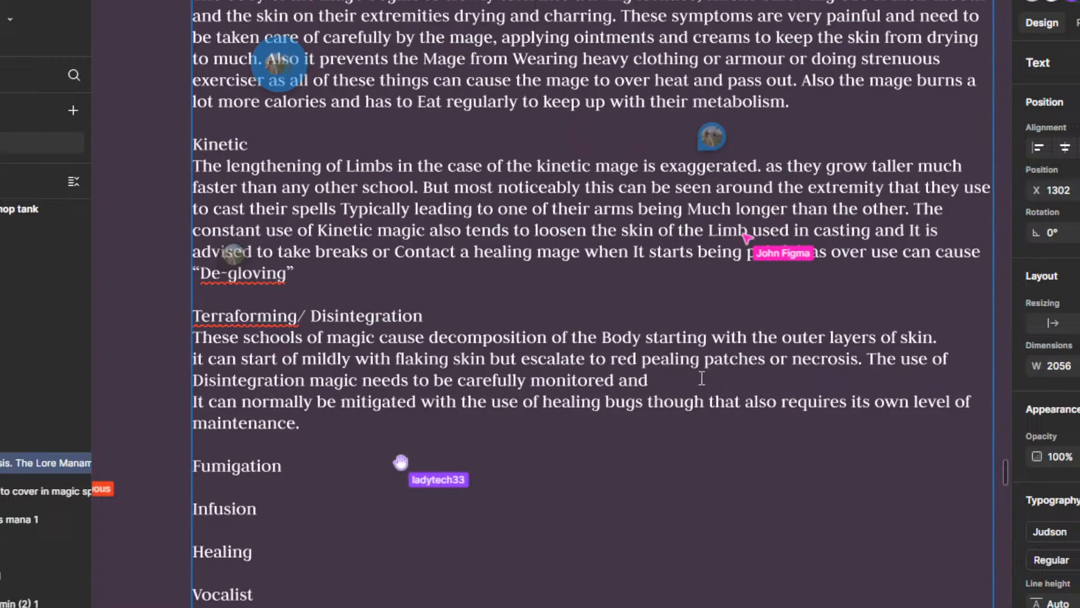
pyautogui.write('Regulat')
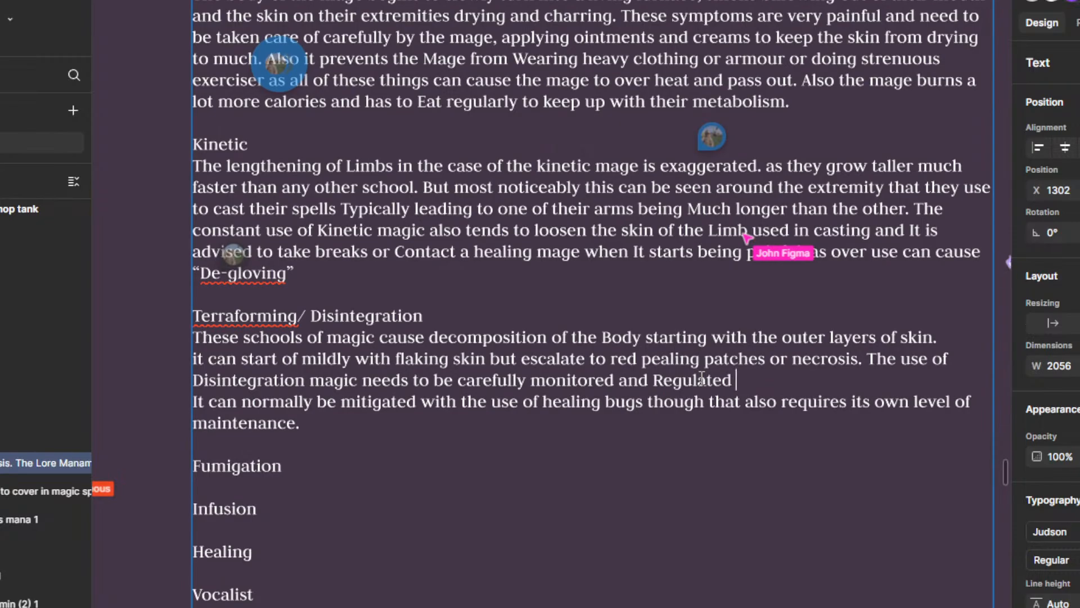
pyautogui.write('ed, to keep')
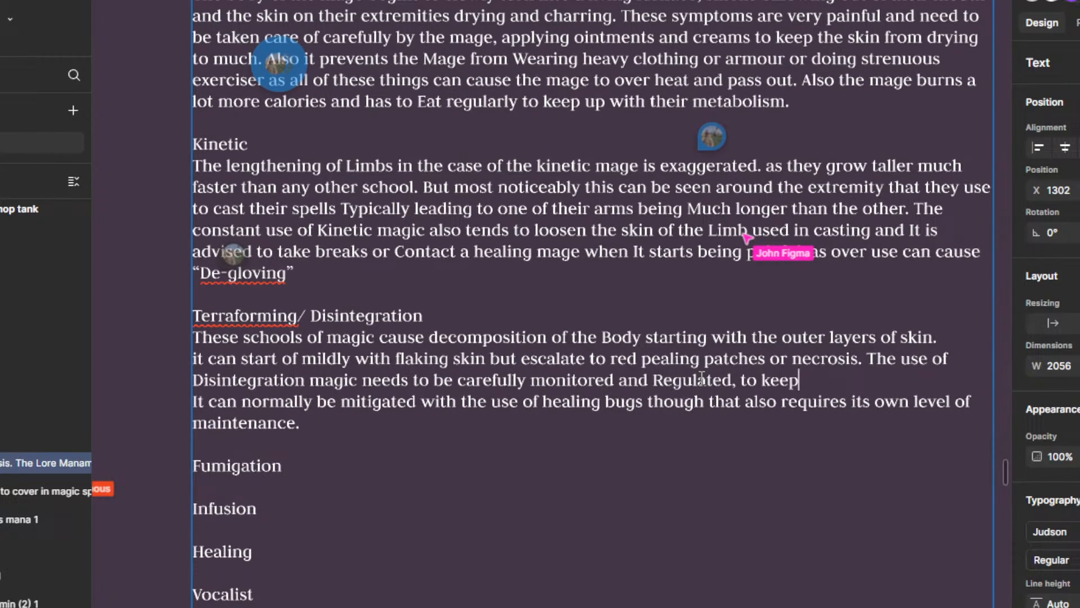
pyautogui.write(' te syn')
pyautogui.press('BackSpace')
pyautogui.press('BackSpace')
pyautogui.press('BackSpace')
pyautogui.press('BackSpace')
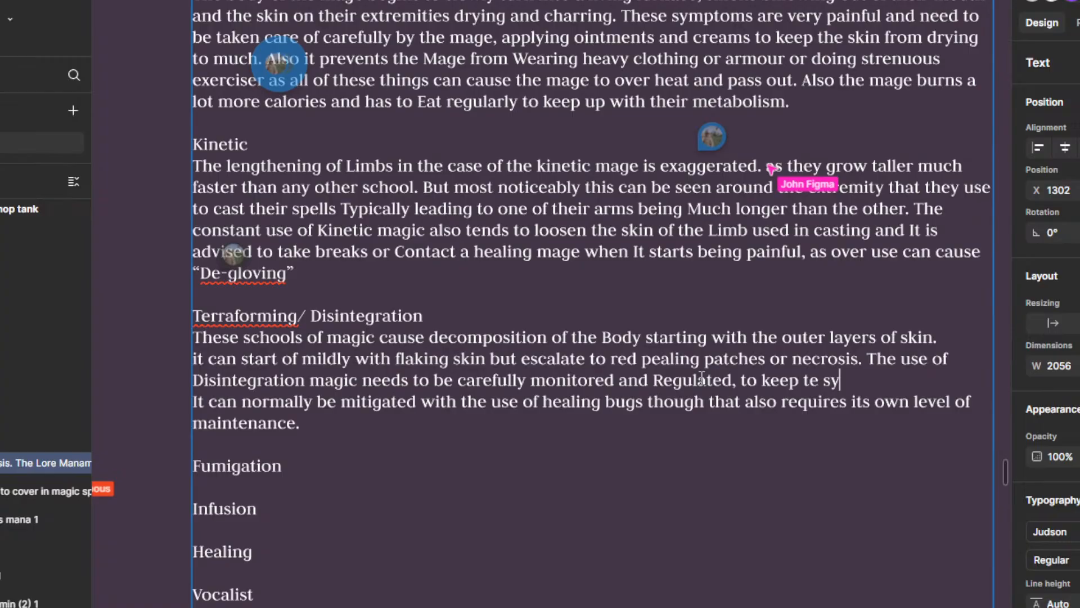
pyautogui.write('sym')
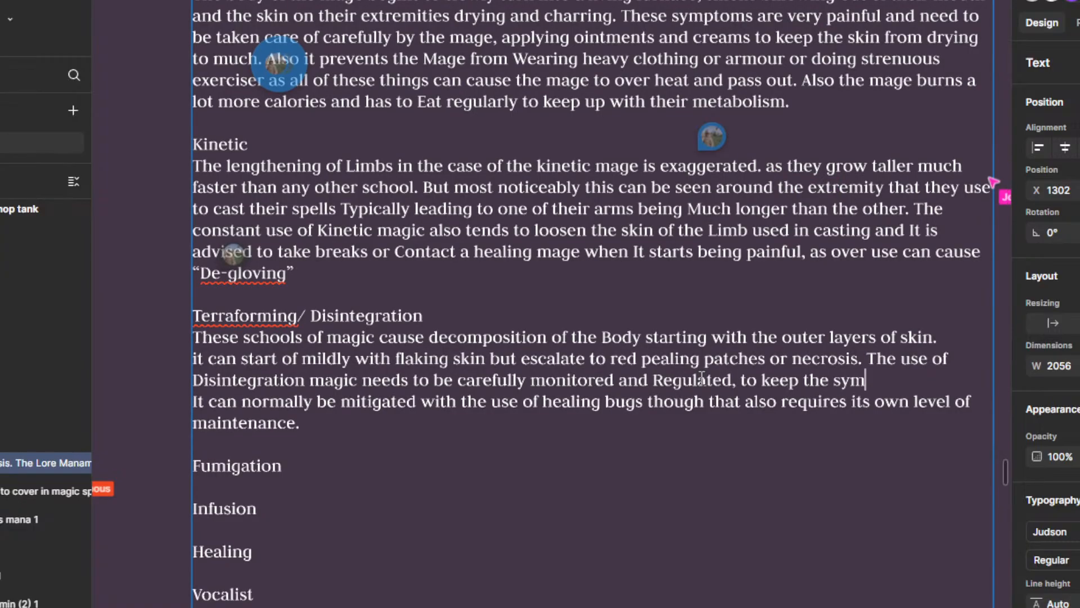
pyautogui.write('ptoms at bay.')
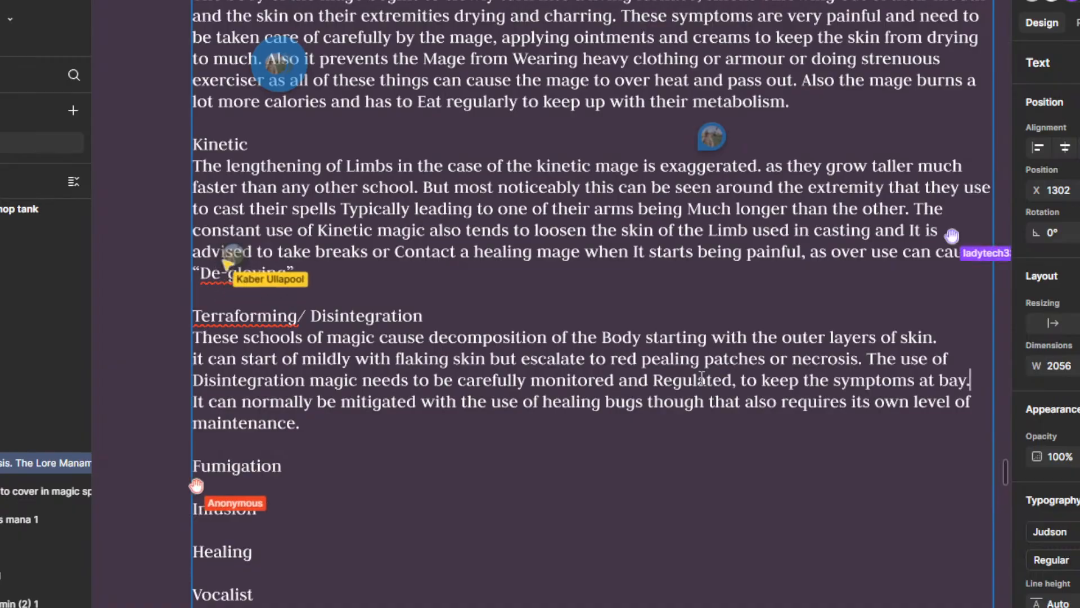
# Step: Remove "It can" and "be" from the healing bugs sentence under Terraforming/ Disintegration, keeping "normally" in front of "mitigated"
pyautogui.moveTo(241, 401); pyautogui.dragTo(160, 398)
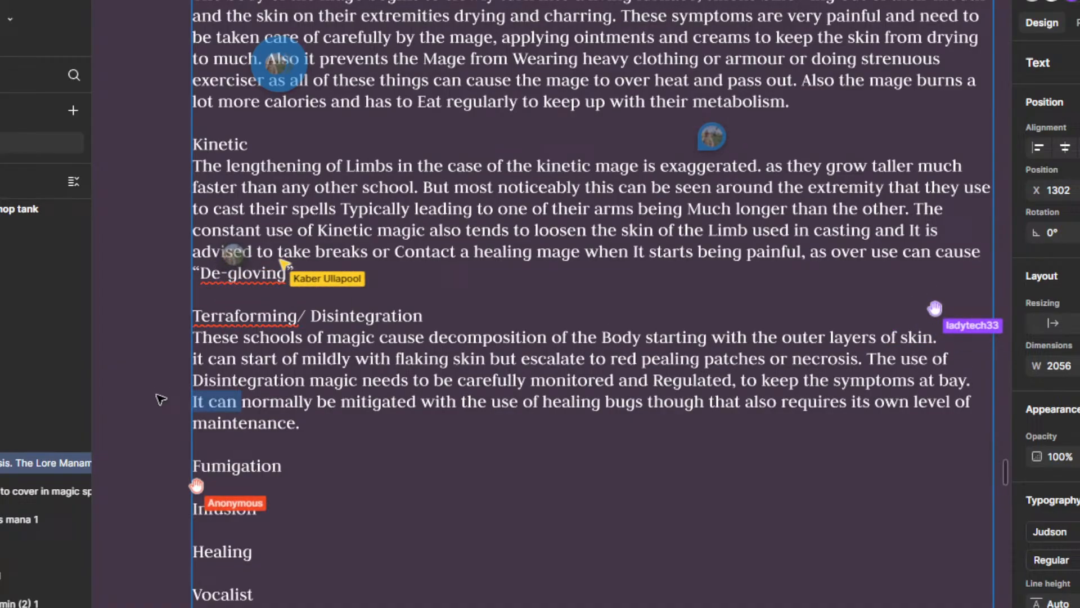
pyautogui.press('BackSpace')
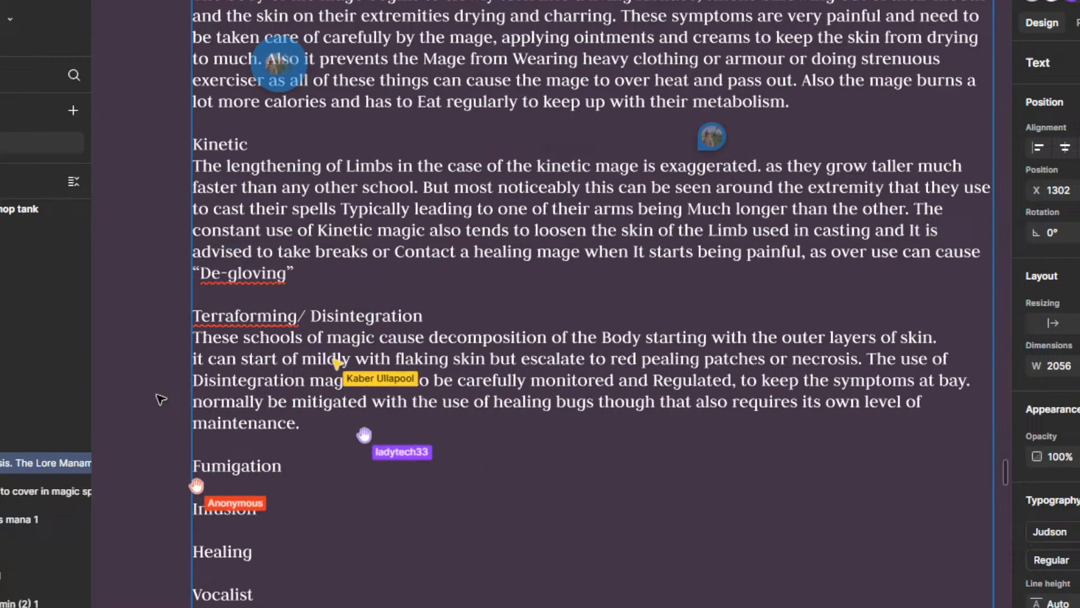
pyautogui.hotkey('ctrl', 'Right')
pyautogui.hotkey('ctrl', 'Right')
pyautogui.press('Left')
pyautogui.press('BackSpace')
pyautogui.press('BackSpace')
pyautogui.press('BackSpace')
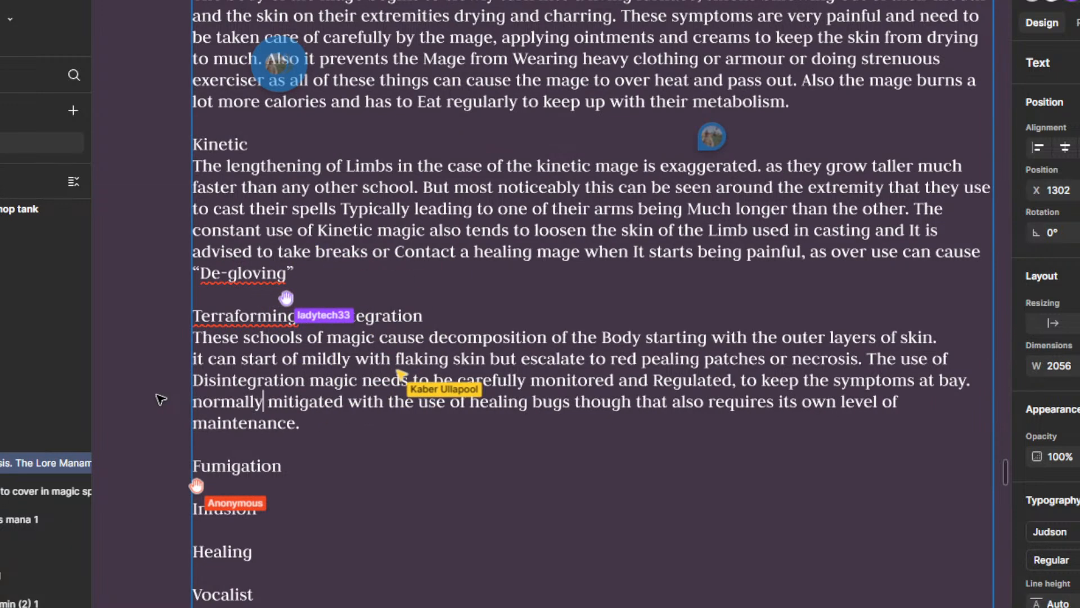
# Step: Delete the word "mitigated" after "normally" in the healing bugs sentence
pyautogui.hotkey('ctrl', 'Right')
pyautogui.hotkey('ctrl', 'Right')
pyautogui.press('BackSpace')
pyautogui.press('BackSpace')
pyautogui.press('BackSpace')
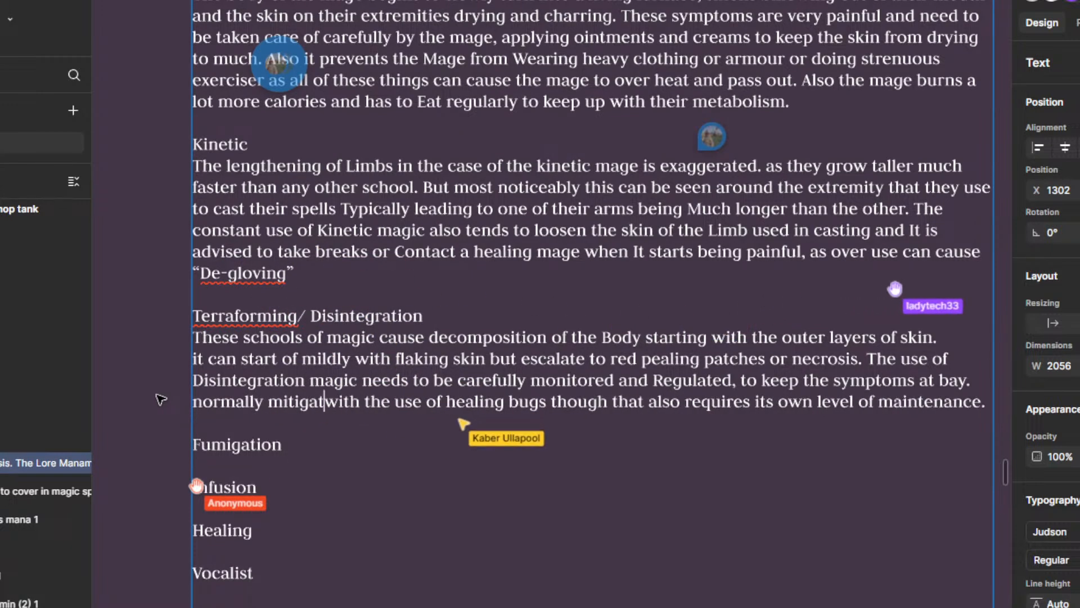
pyautogui.press('BackSpace')
pyautogui.press('BackSpace')
pyautogui.press('BackSpace')
pyautogui.press('BackSpace')
pyautogui.press('BackSpace')
pyautogui.press('BackSpace')
pyautogui.press('BackSpace')
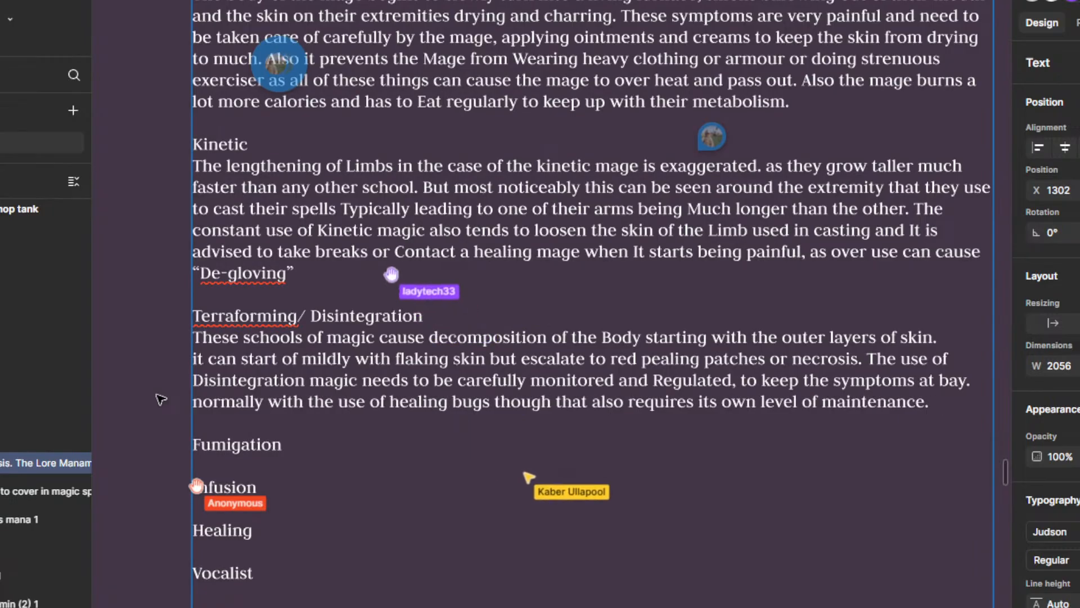
# Step: Insert "This would be done with" after "normally" and remove the duplicate "with" before "the use of healing bugs"
pyautogui.write('This would be ')
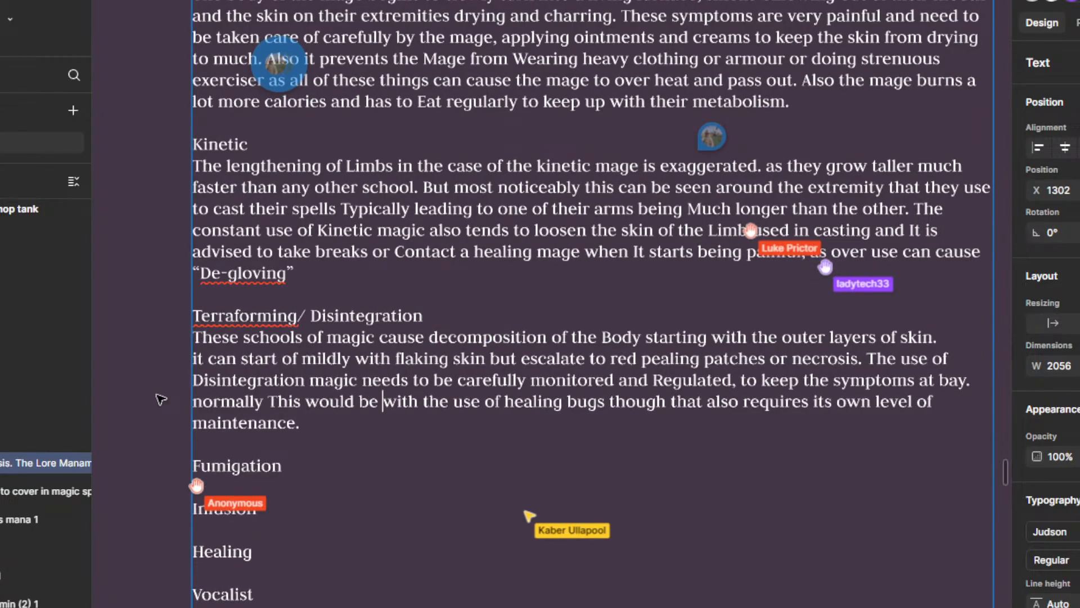
pyautogui.write('done with')
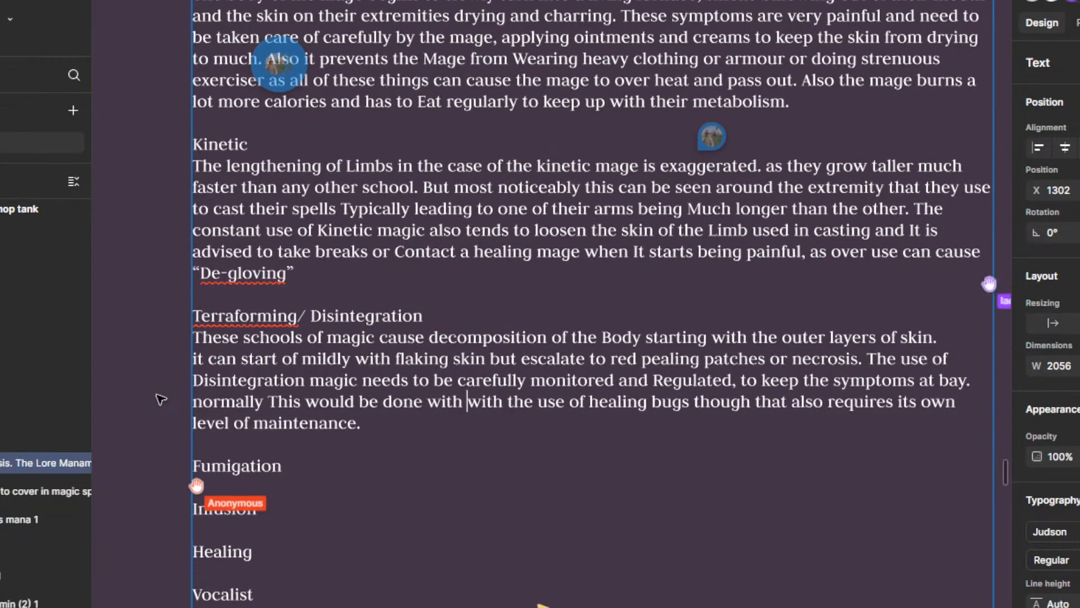
pyautogui.press('Delete')
pyautogui.press('Delete')
pyautogui.press('Delete')
pyautogui.press('Delete')
pyautogui.press('Delete')
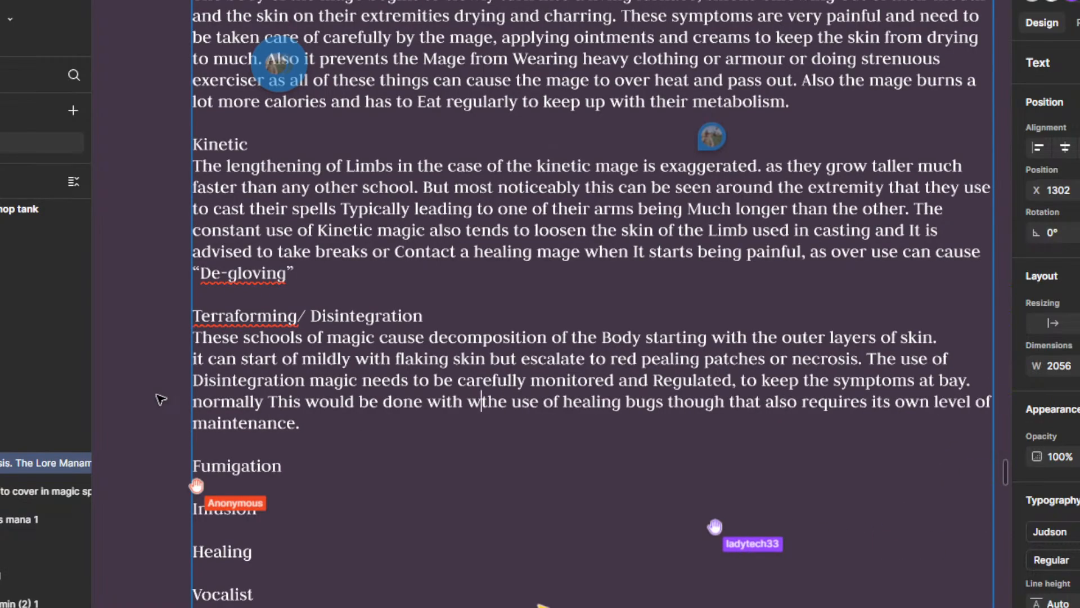
pyautogui.write('h')
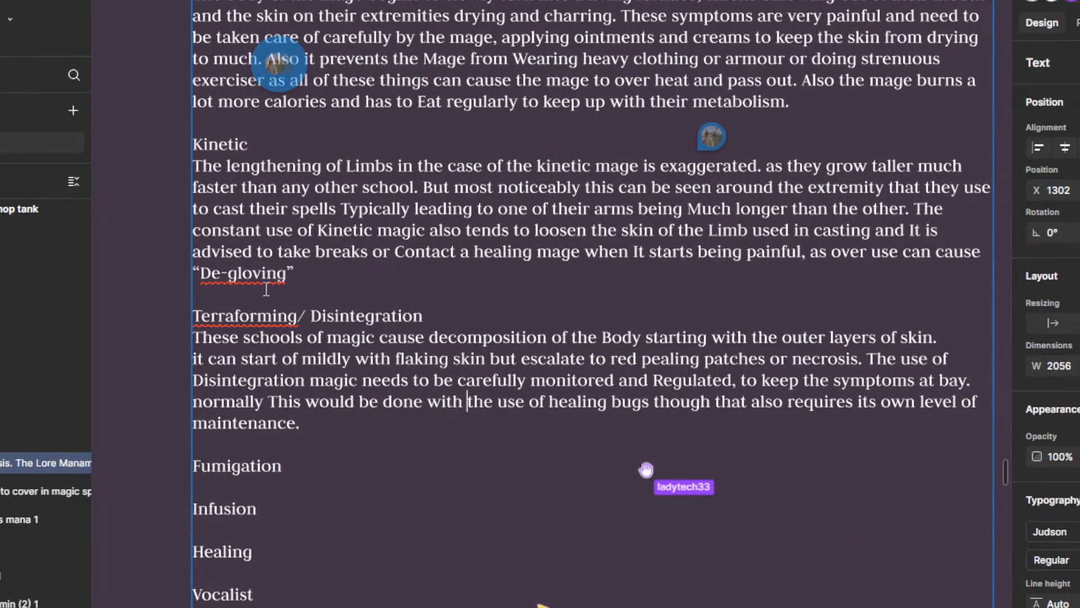
# Step: Add an empty line beneath the Fumigation heading
pyautogui.scroll(-1, 619, 450)
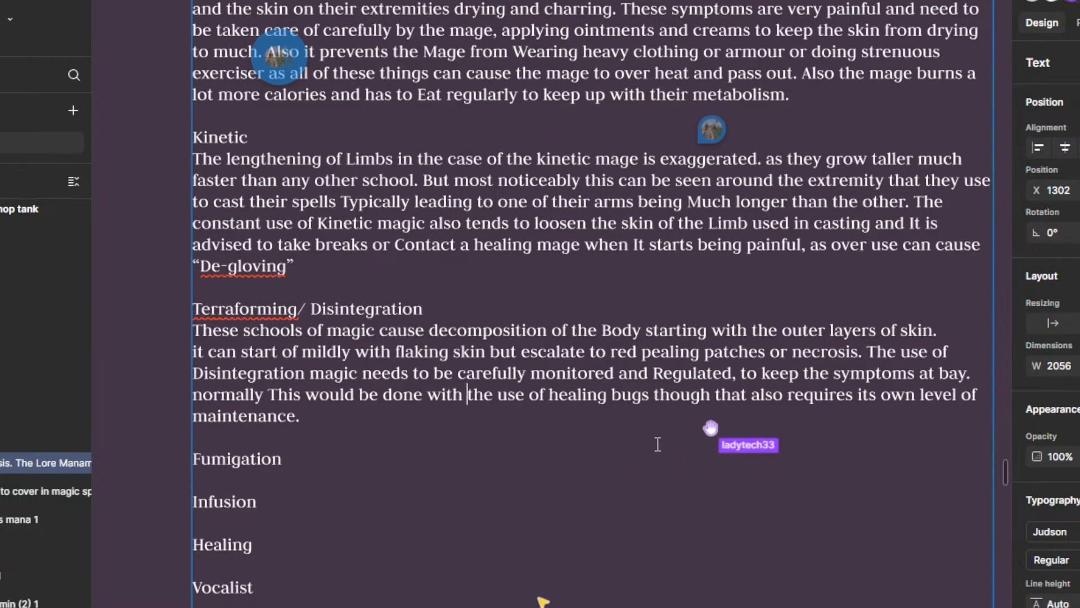
pyautogui.scroll(-2, 657, 445)
pyautogui.scroll(-3, 657, 444)
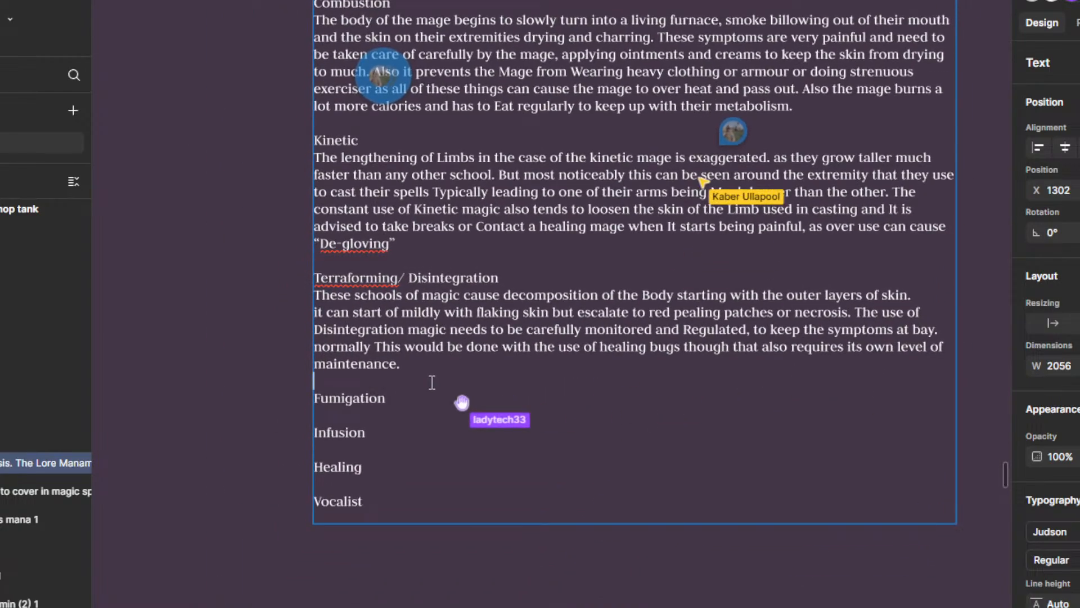
pyautogui.moveTo(485, 374); pyautogui.dragTo(531, 333)
pyautogui.click(445, 372)
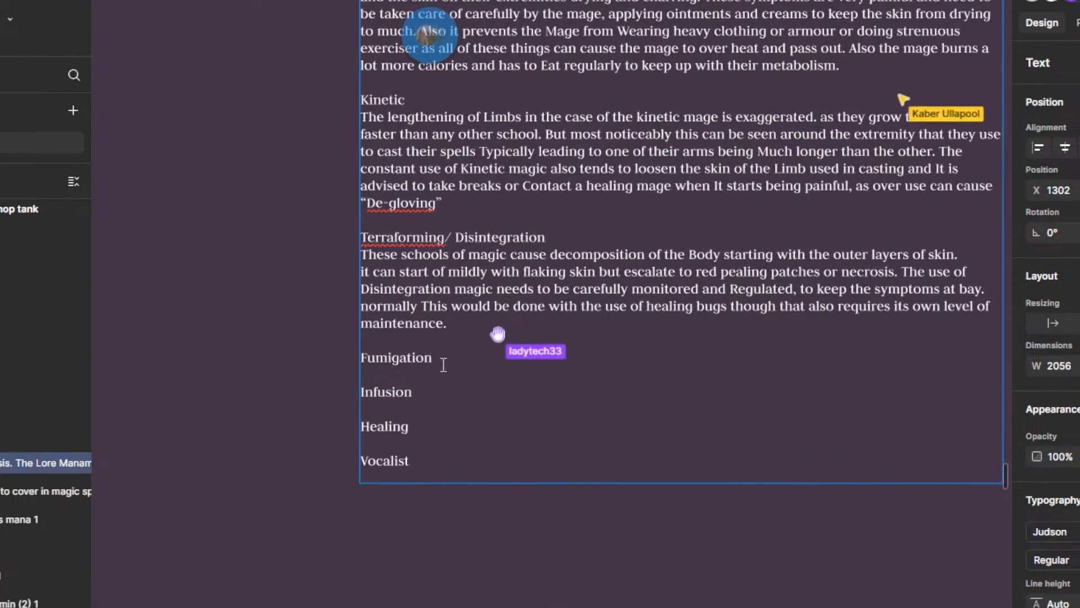
pyautogui.press('Return')
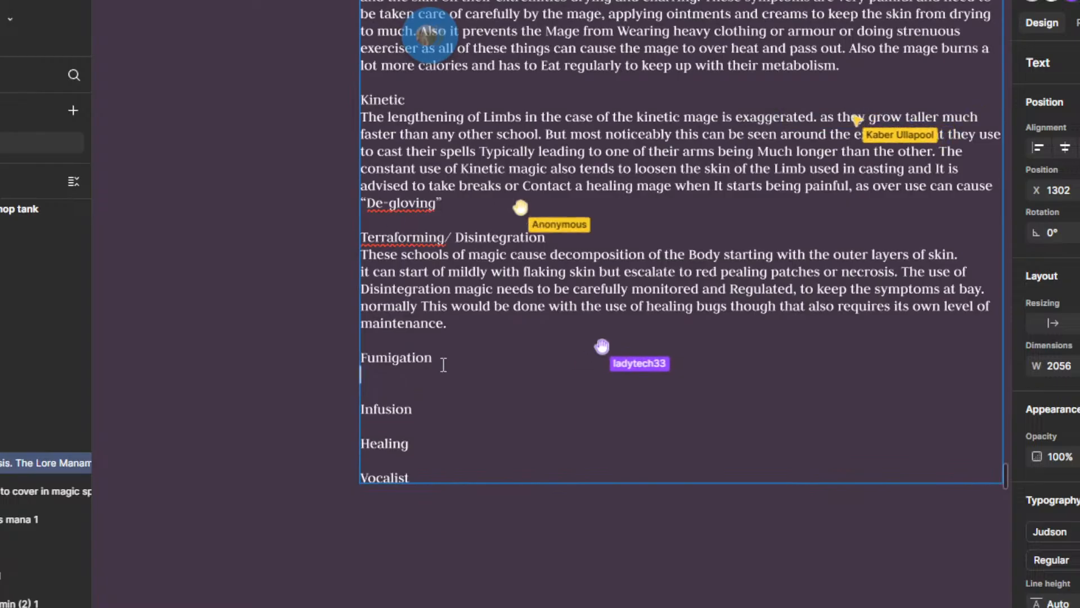
# Step: Extend the lore text box downward so there is ample room below the Vocalist heading, and deselect it
pyautogui.scroll(-3, 458, 448)
pyautogui.press('Escape')
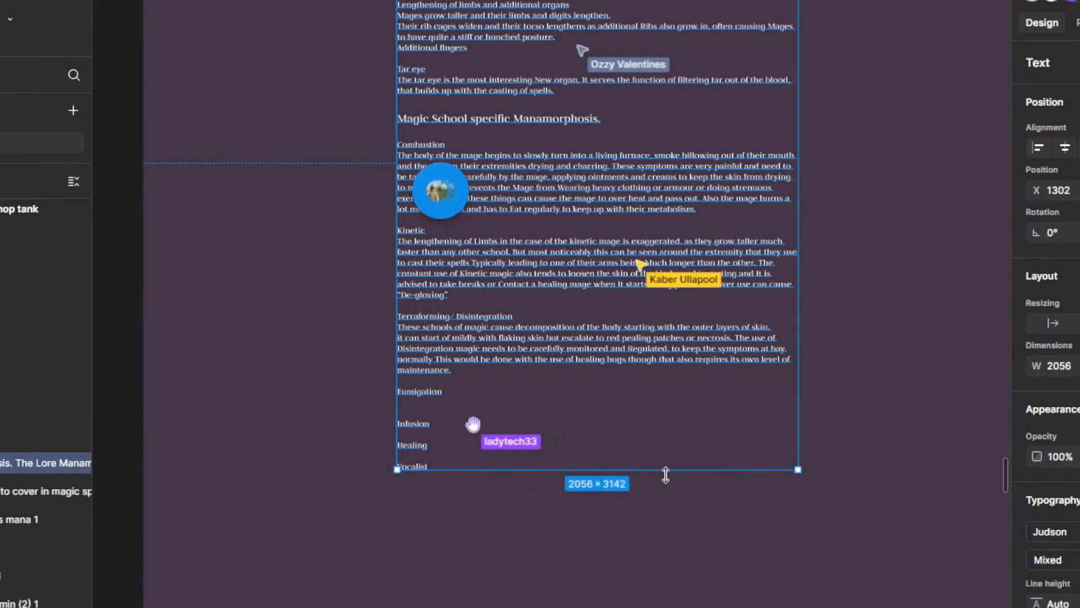
pyautogui.moveTo(656, 462); pyautogui.dragTo(646, 598)
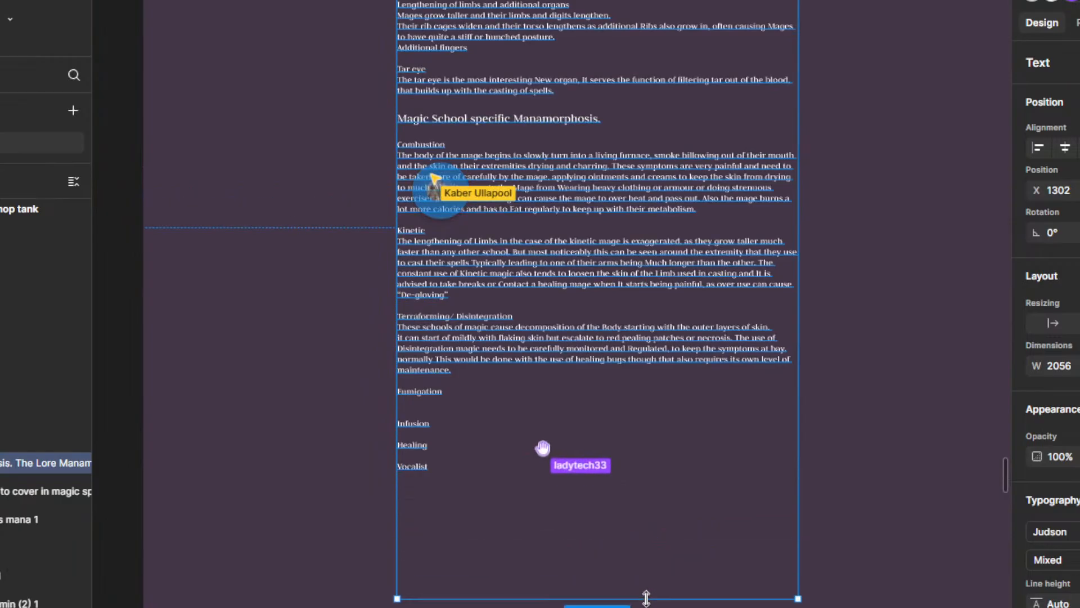
pyautogui.scroll(-3, 532, 435)
pyautogui.click(398, 377)
pyautogui.scroll(5, 405, 378)
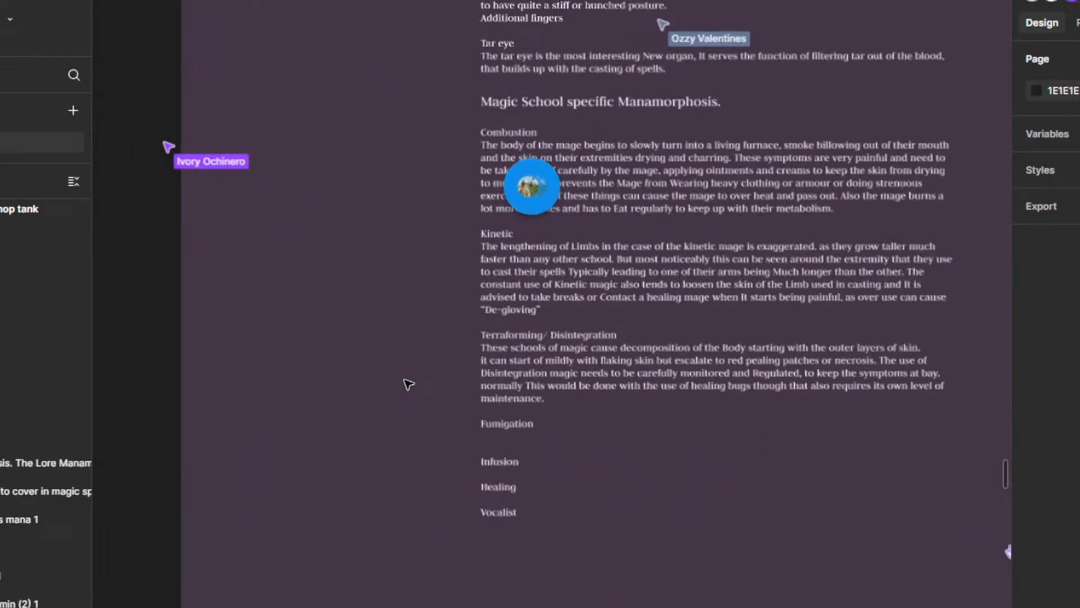
# Step: Start the description under the Infusion heading with "Infusion magic is a strange but unterstandable"
pyautogui.click(508, 433)
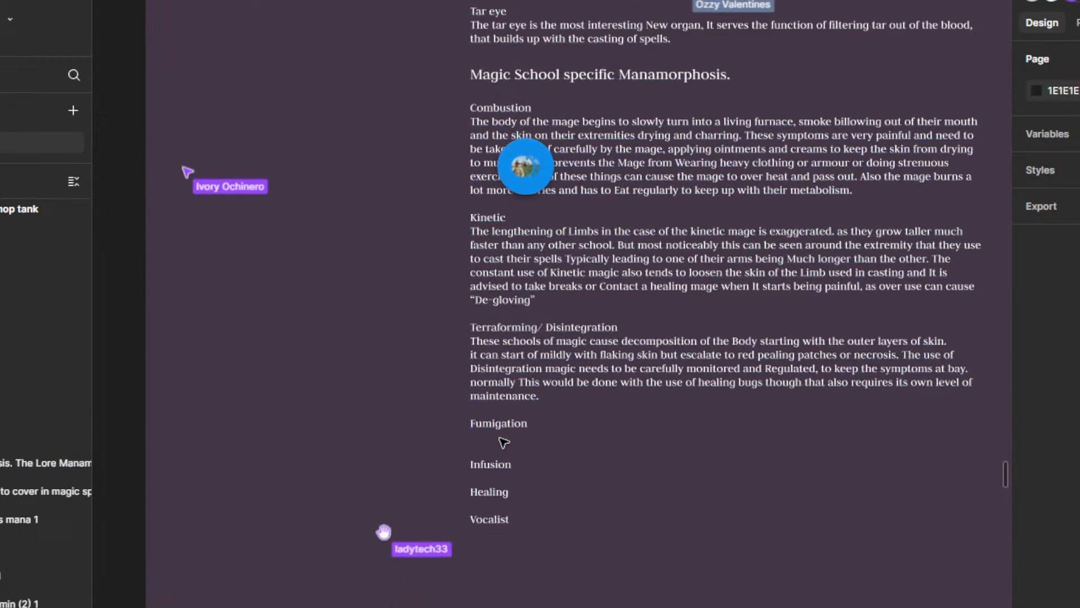
pyautogui.doubleClick(492, 437)
pyautogui.click(492, 437)
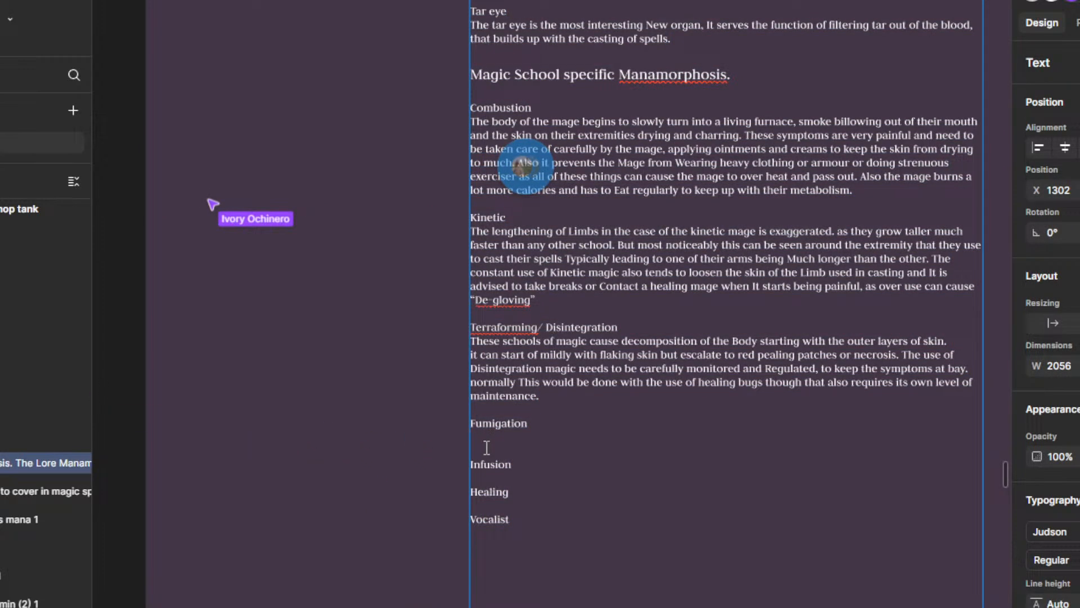
pyautogui.write('Un')
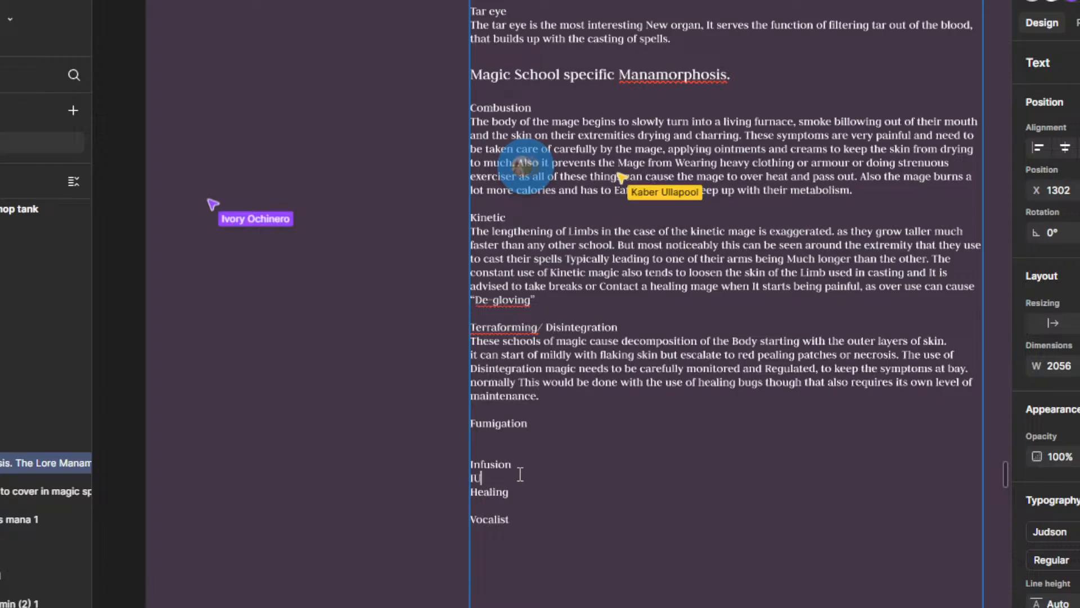
pyautogui.press('BackSpace')
pyautogui.press('BackSpace')
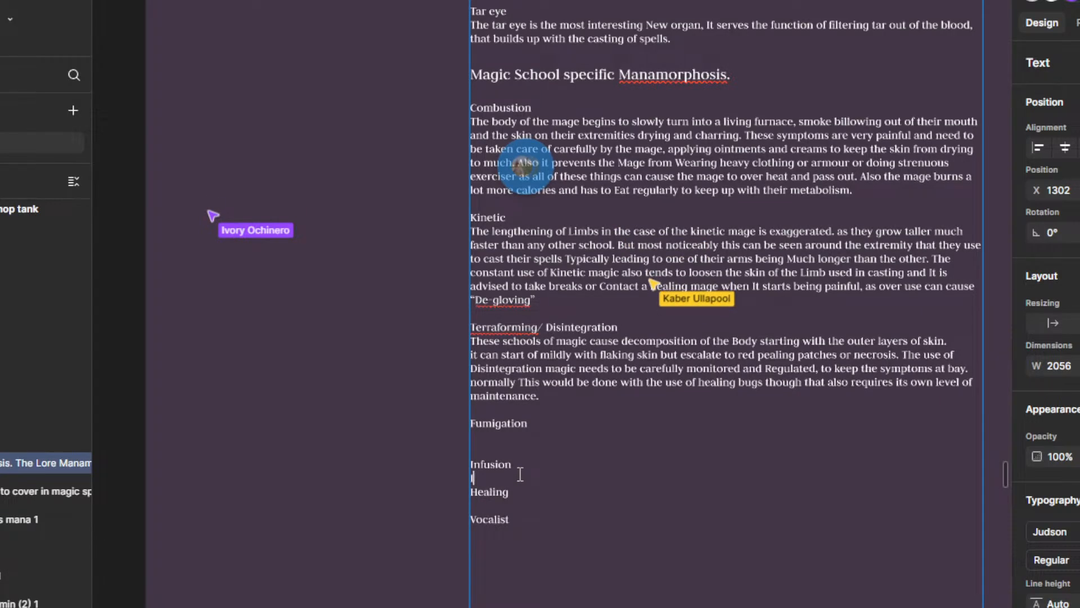
pyautogui.write('Infusion m')
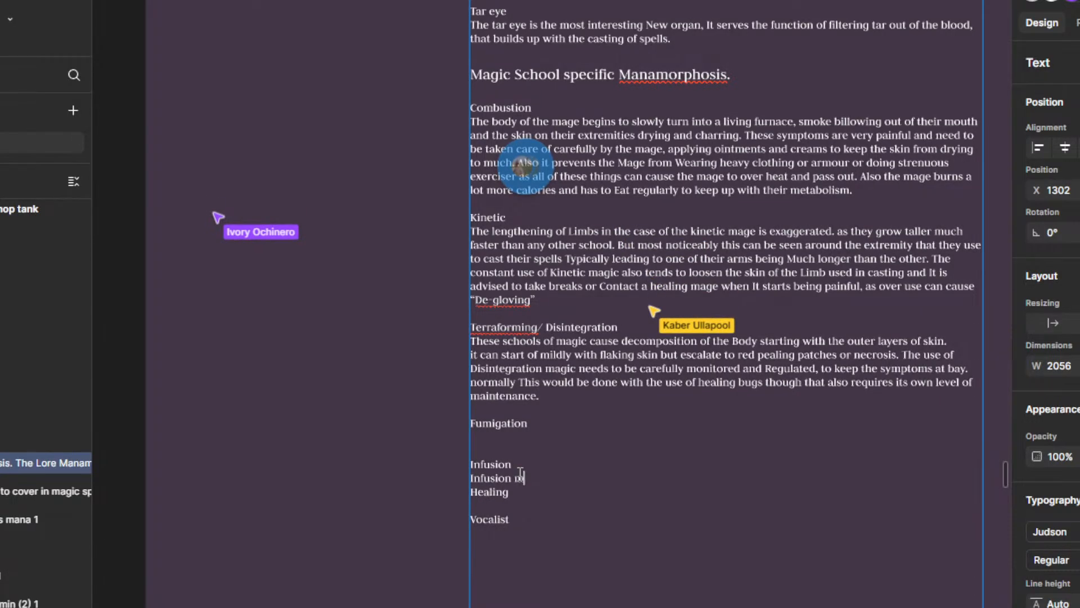
pyautogui.write('agic is a stra')
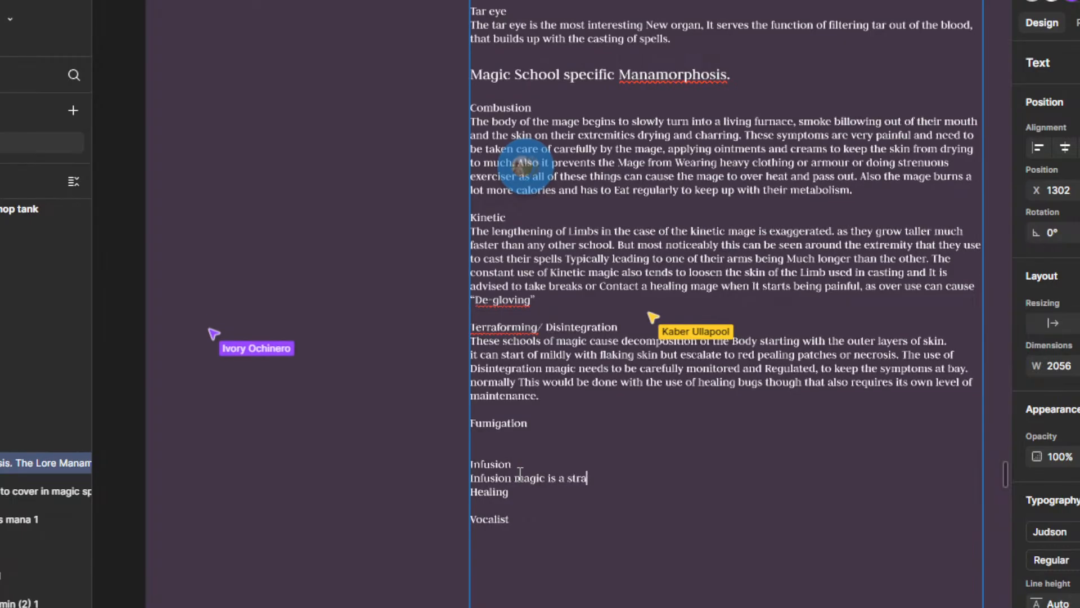
pyautogui.write('nge but unt')
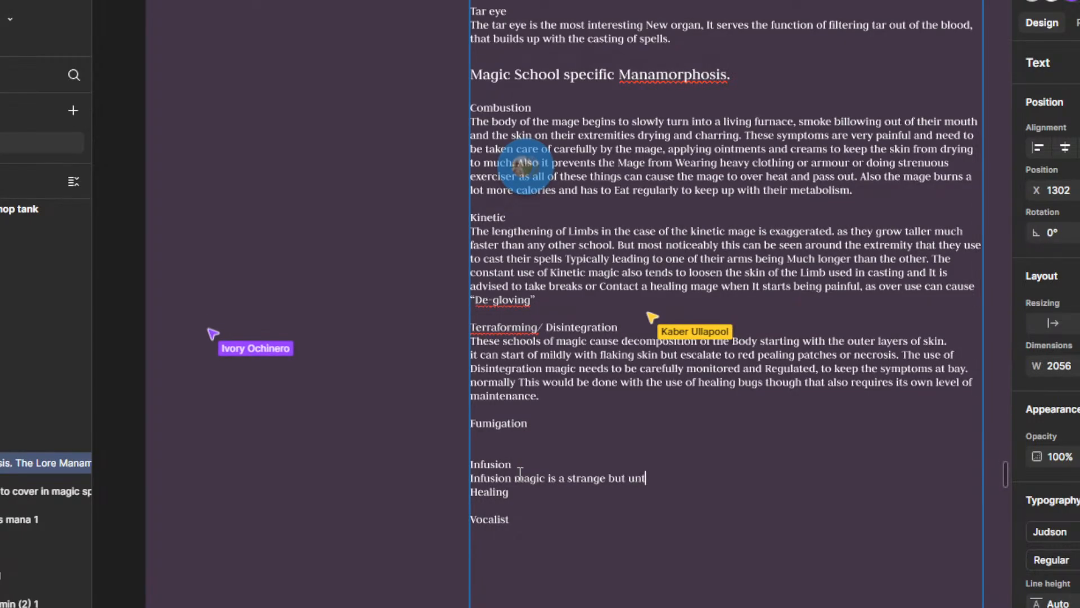
pyautogui.write('erstandable expe')
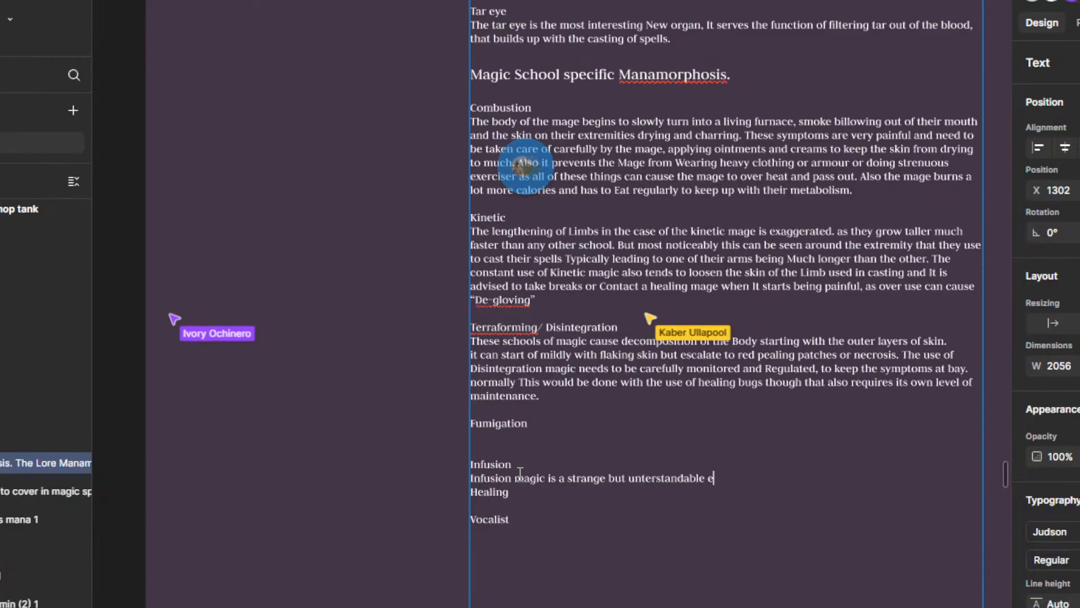
# Step: Complete the Infusion sentence with "exeption to the rules of manamorphosis."
pyautogui.press('BackSpace')
pyautogui.press('BackSpace')
pyautogui.write('eption to th')
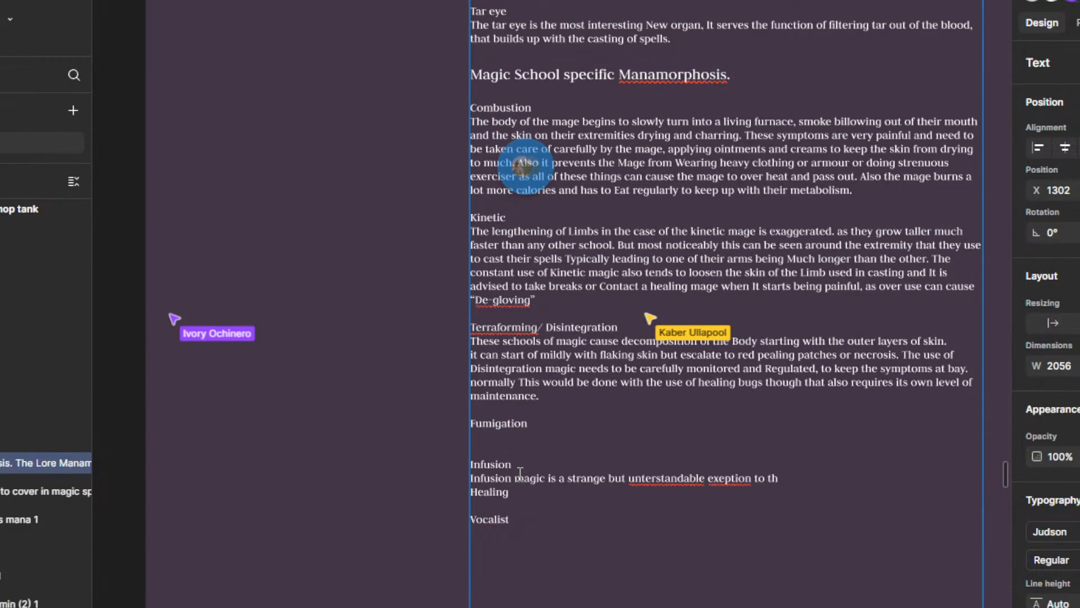
pyautogui.write('e Rul')
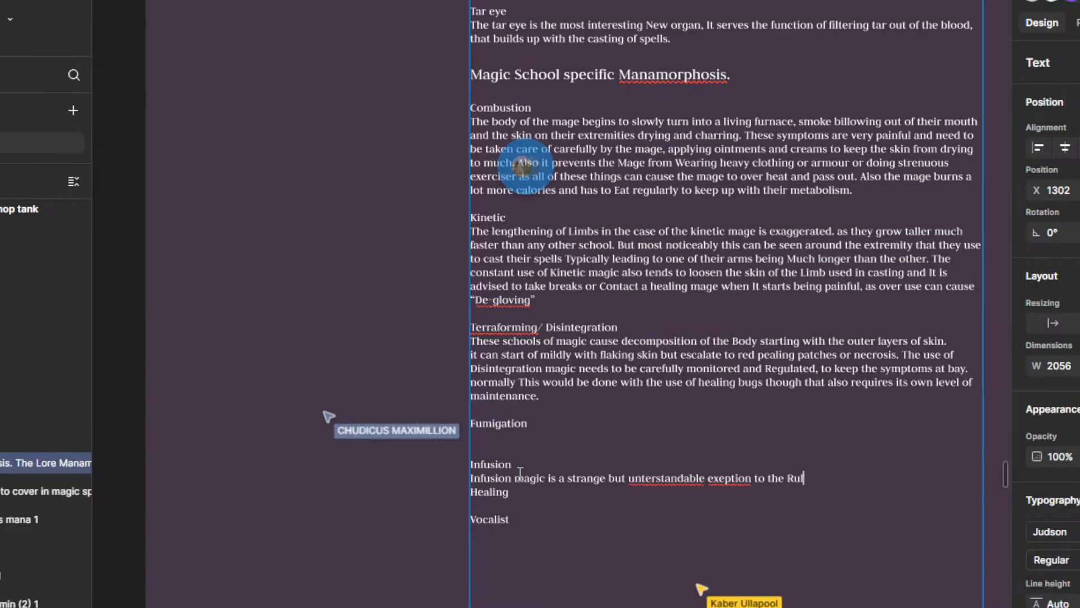
pyautogui.press('BackSpace')
pyautogui.press('BackSpace')
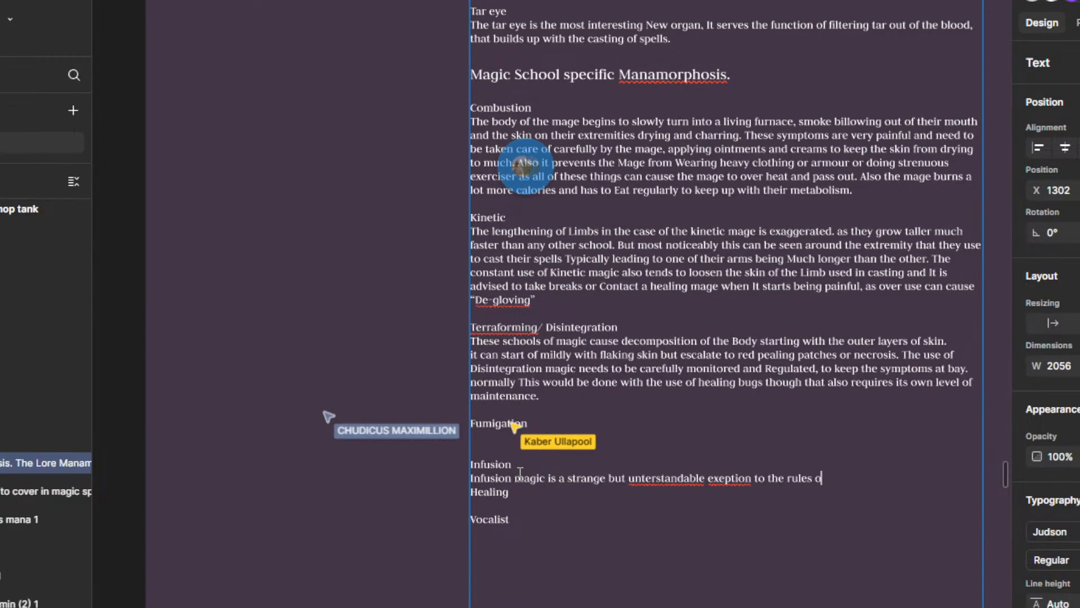
pyautogui.write('rules of manamor')
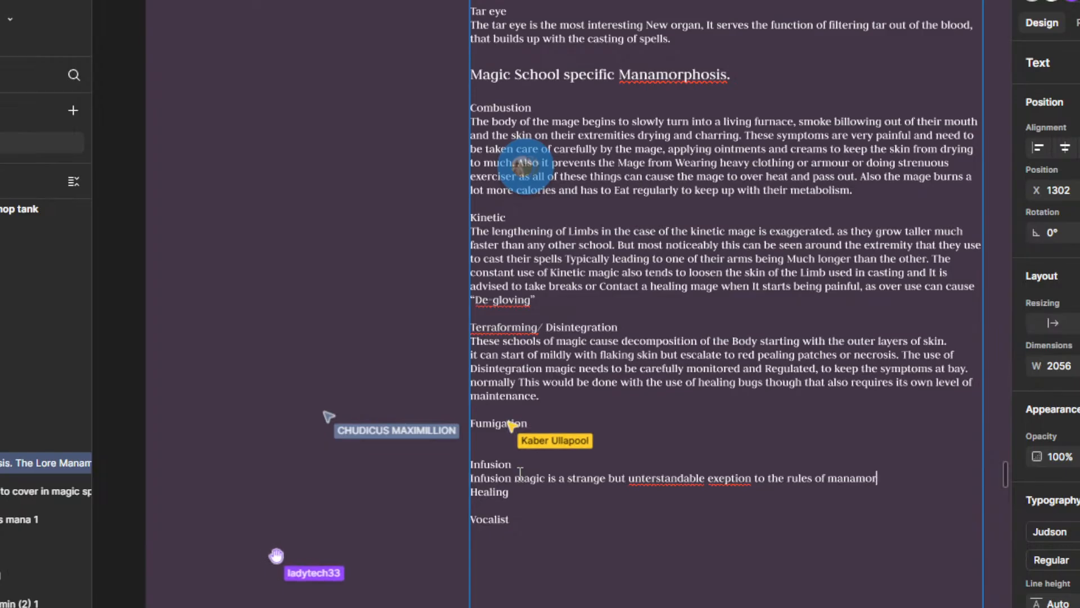
pyautogui.write('phosis.')
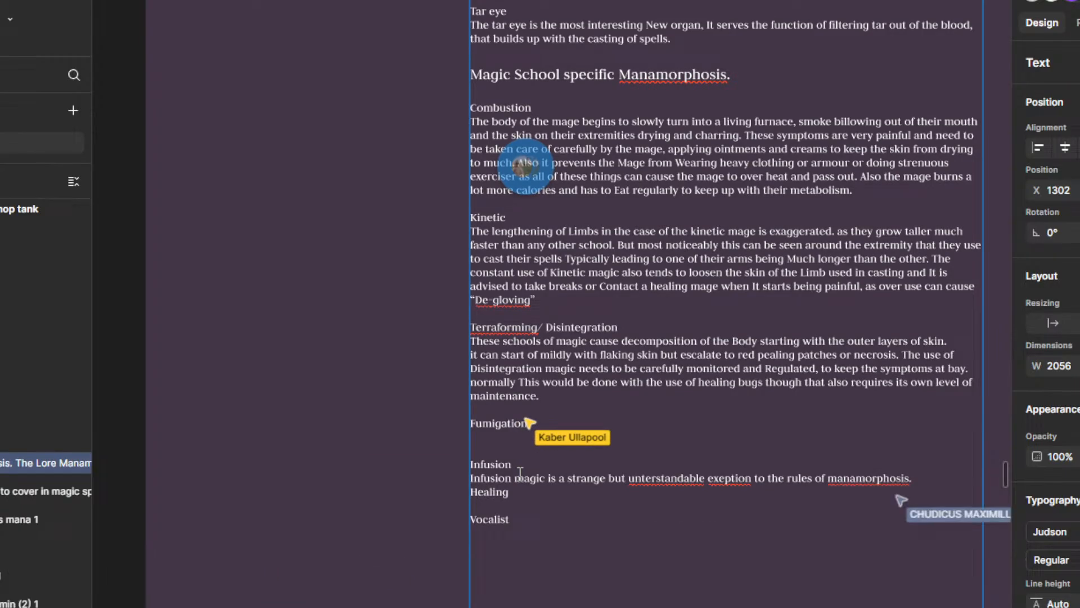
# Step: Apply the spelling suggestions "metamorphosis", "understandable" and "exception" to the flagged words in the Infusion sentence
pyautogui.scroll(1, 824, 508)
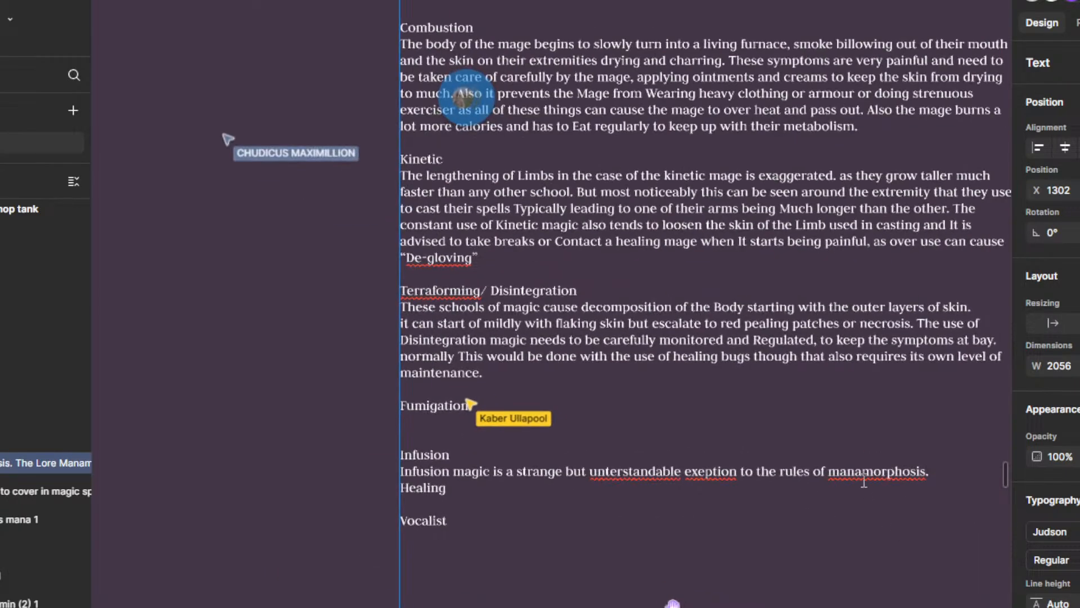
pyautogui.rightClick(862, 471)
pyautogui.click(861, 470)
pyautogui.rightClick(856, 470)
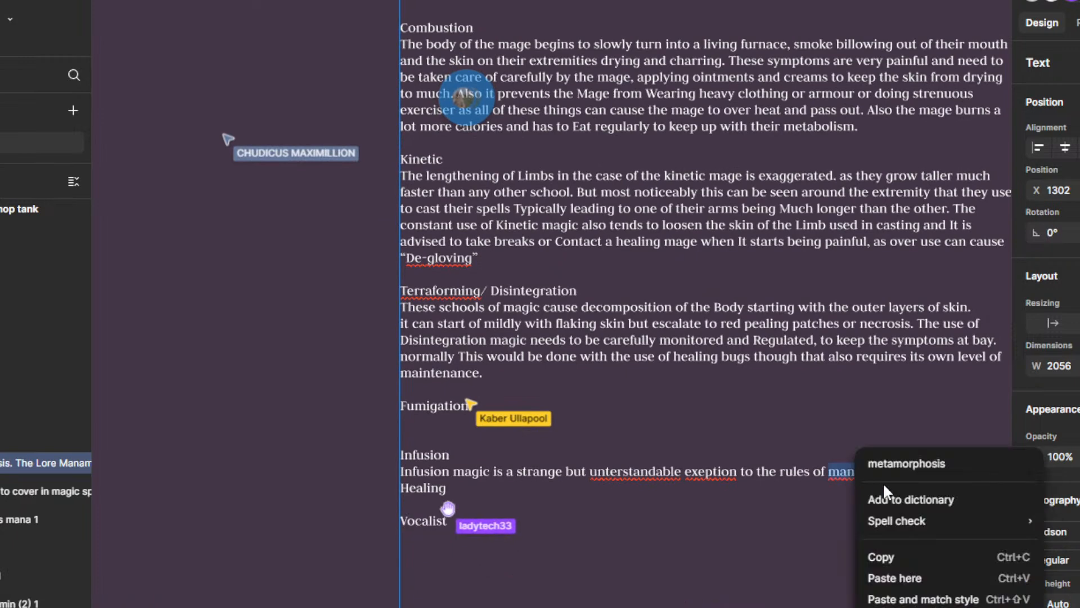
pyautogui.click(920, 462)
pyautogui.rightClick(657, 470)
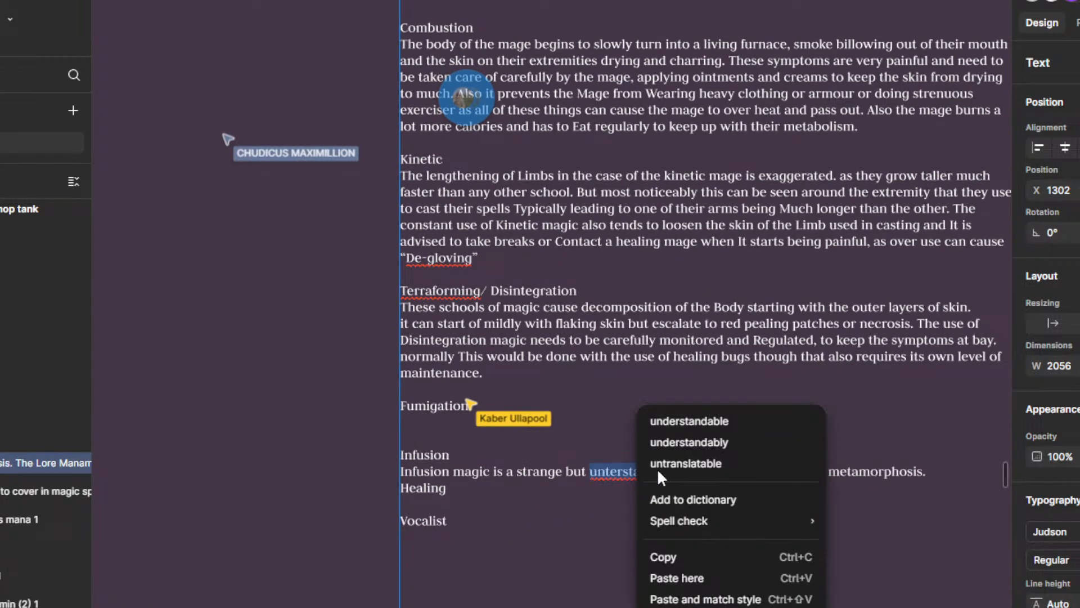
pyautogui.click(716, 422)
pyautogui.rightClick(710, 471)
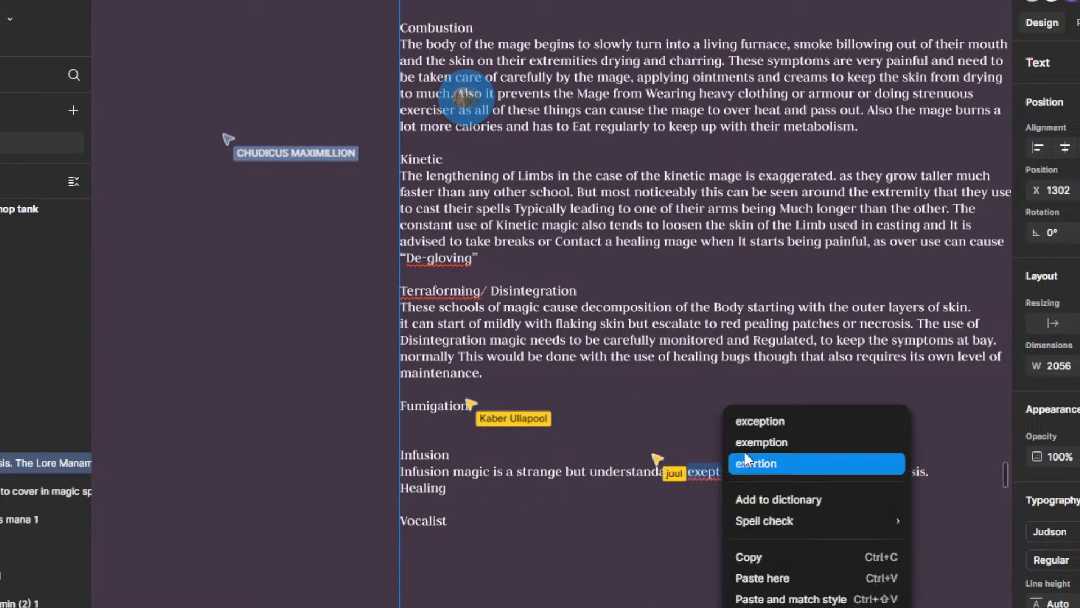
pyautogui.click(774, 421)
pyautogui.scroll(-3, 750, 444)
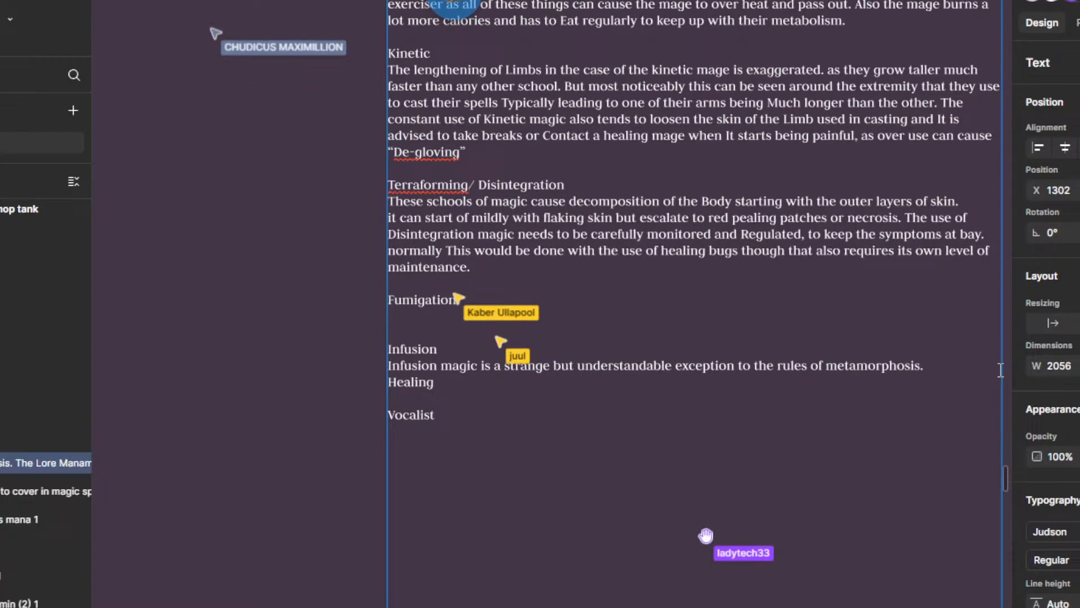
pyautogui.hotkey('ctrl', 'a')
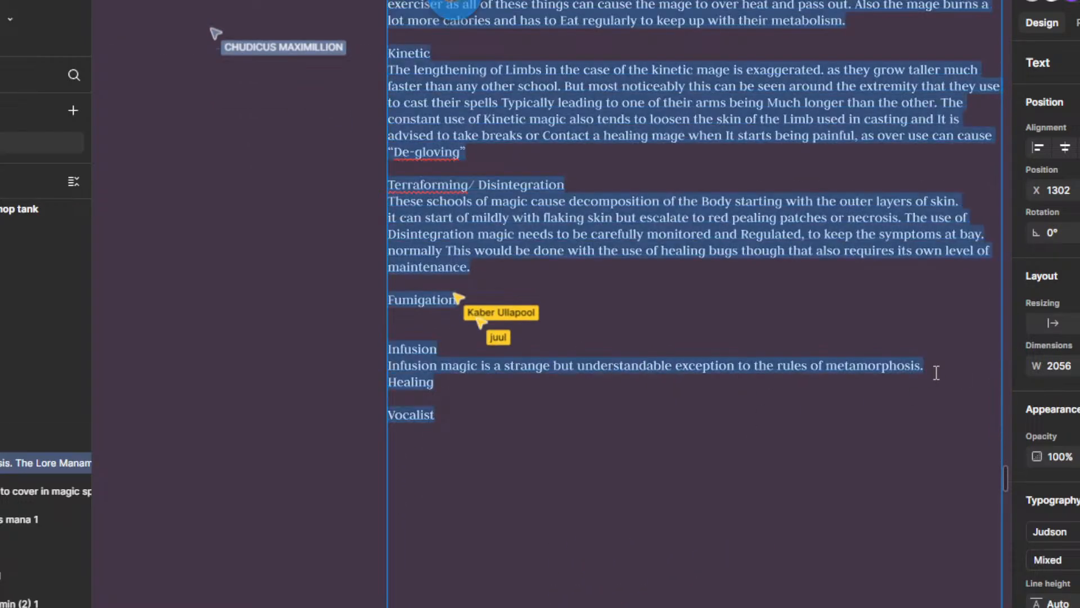
pyautogui.press('Escape')
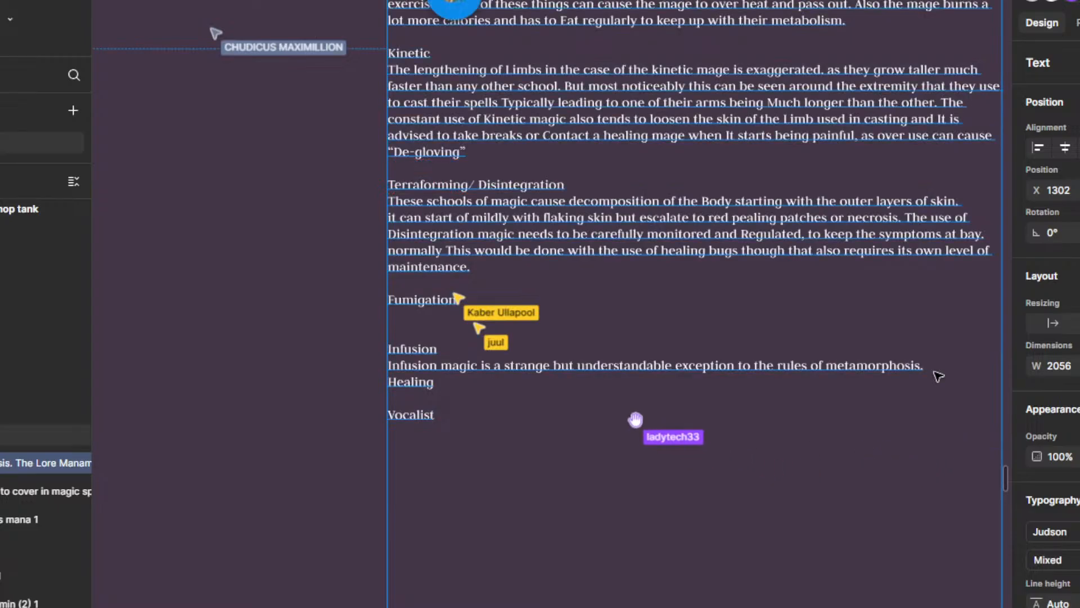
pyautogui.press('Escape')
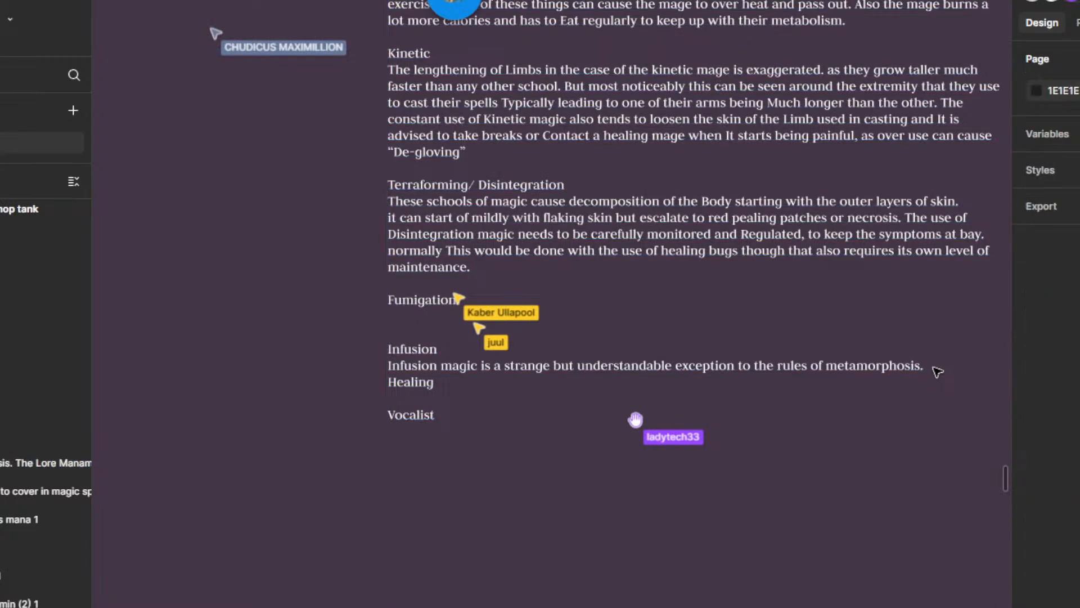
# Step: Continue the Infusion description after its first sentence with "Because the changes of mana morphosis only happen with the"
pyautogui.doubleClick(934, 372)
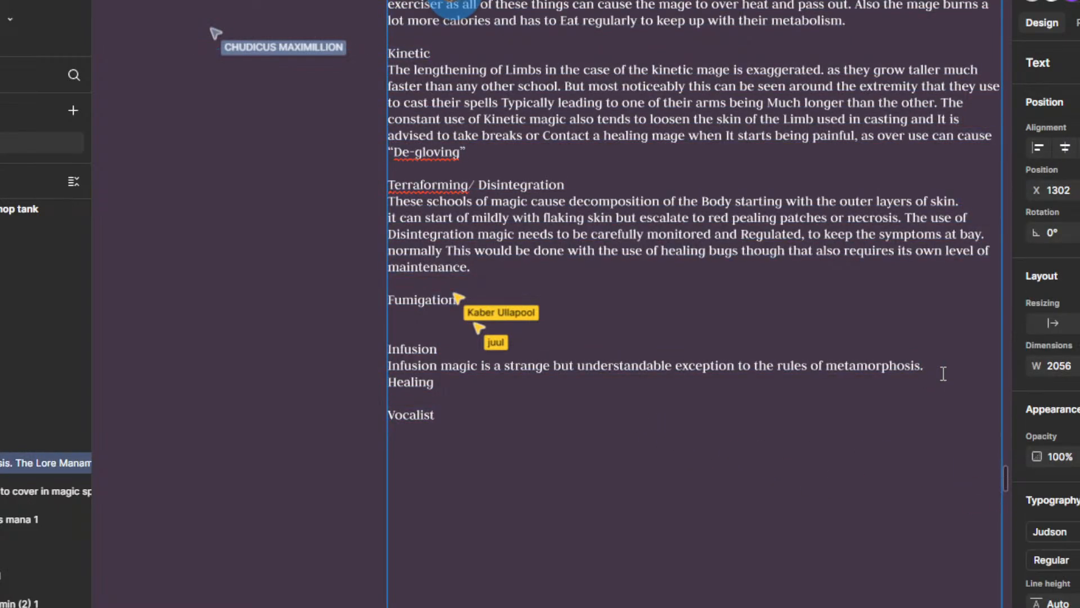
pyautogui.write('Because')
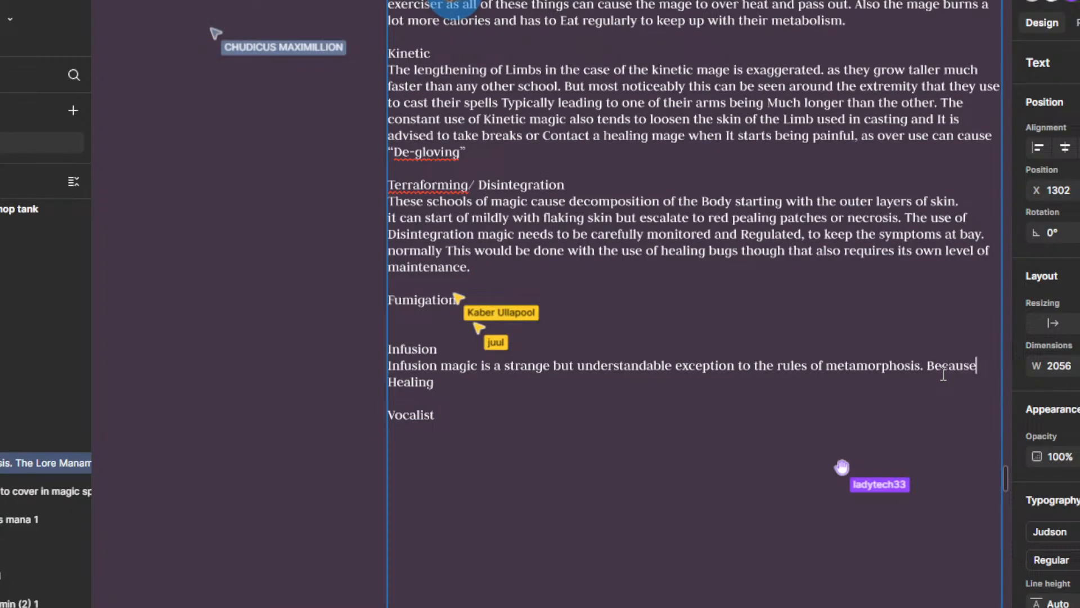
pyautogui.write(' the chang')
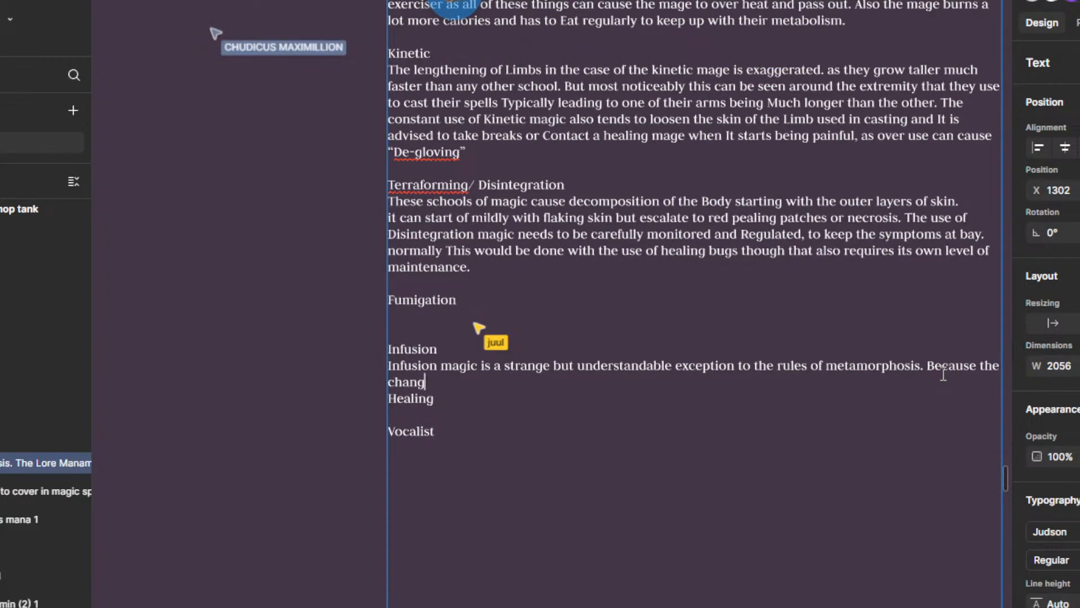
pyautogui.write('es of')
pyautogui.write(' mana morphosis ')
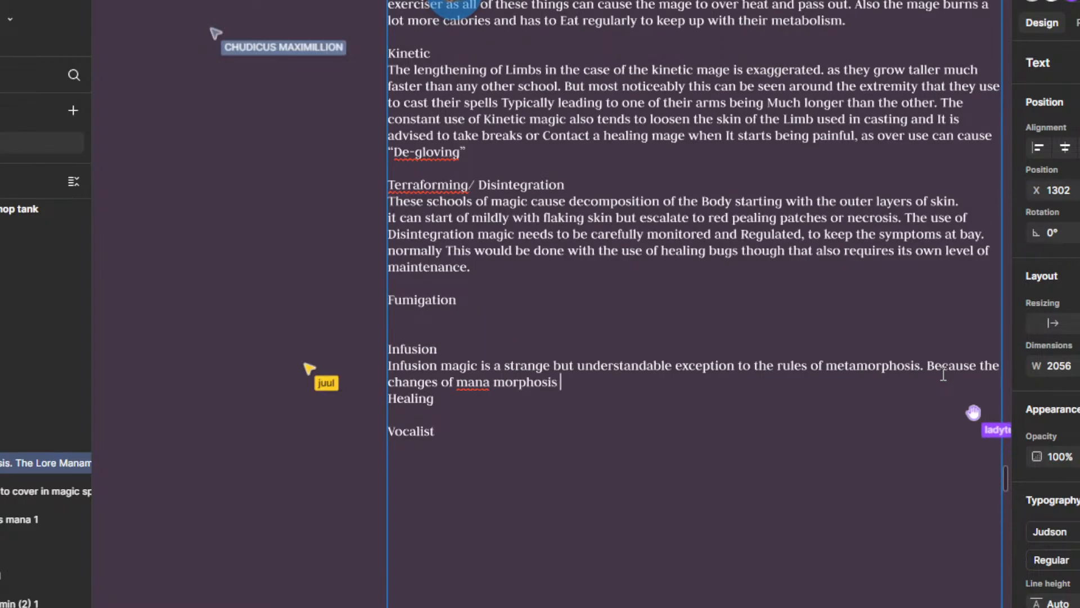
pyautogui.write('only happi')
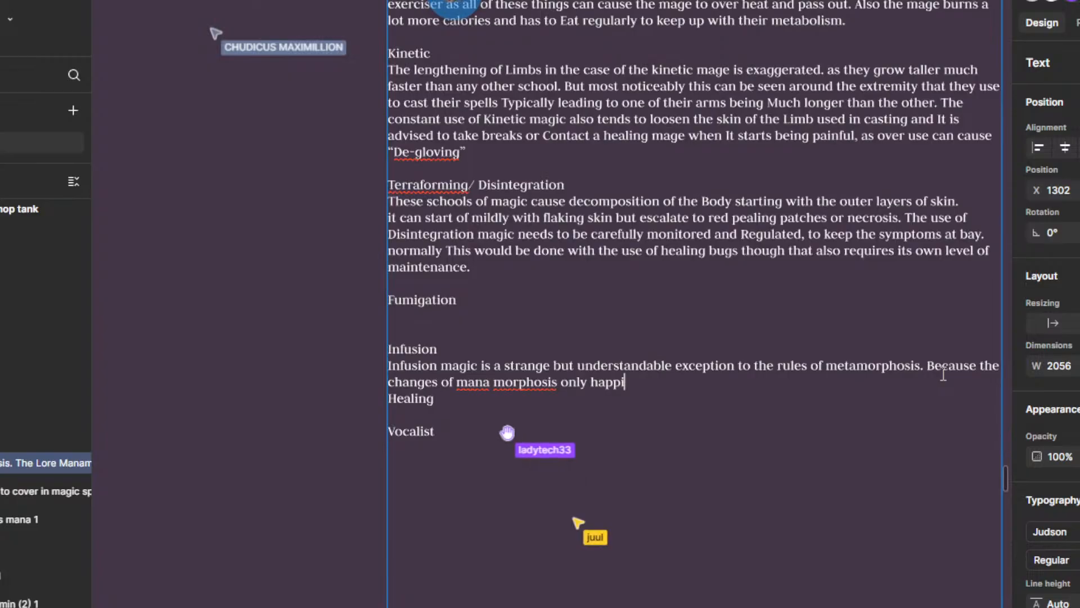
pyautogui.press('BackSpace')
pyautogui.write('en with the U')
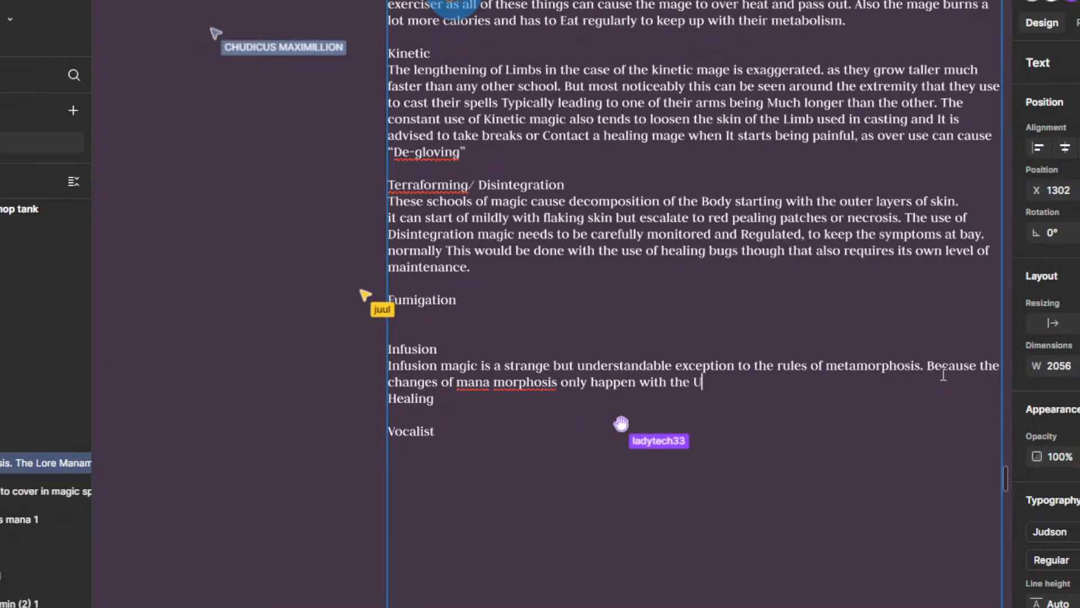
pyautogui.press('BackSpace')
# Step: Extend the second Infusion sentence with "“USE” of mana in the form of casting spells"
pyautogui.write(':')
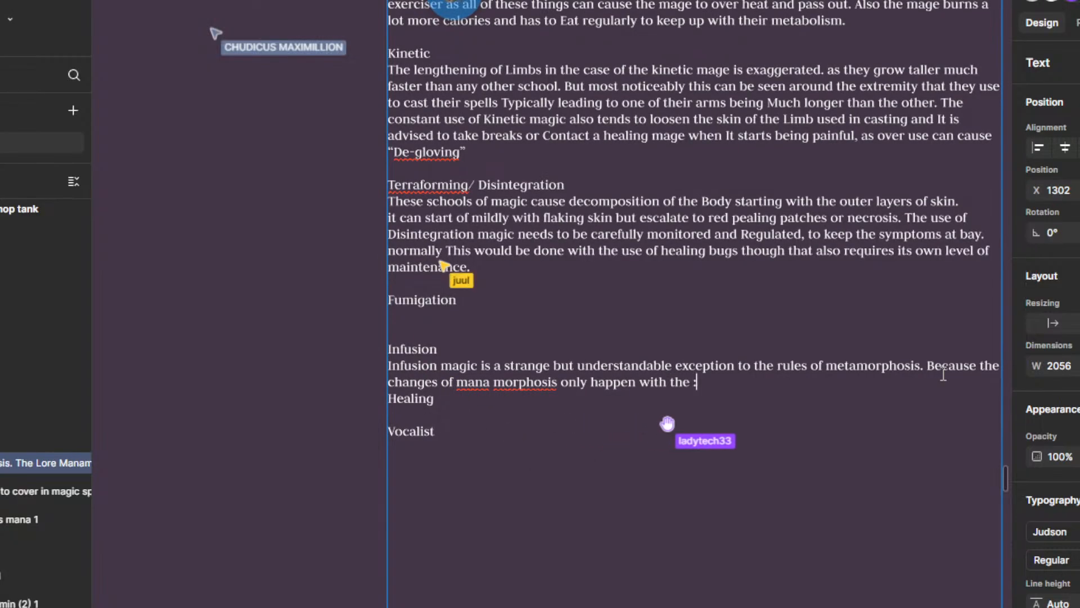
pyautogui.press('BackSpace')
pyautogui.write('"')
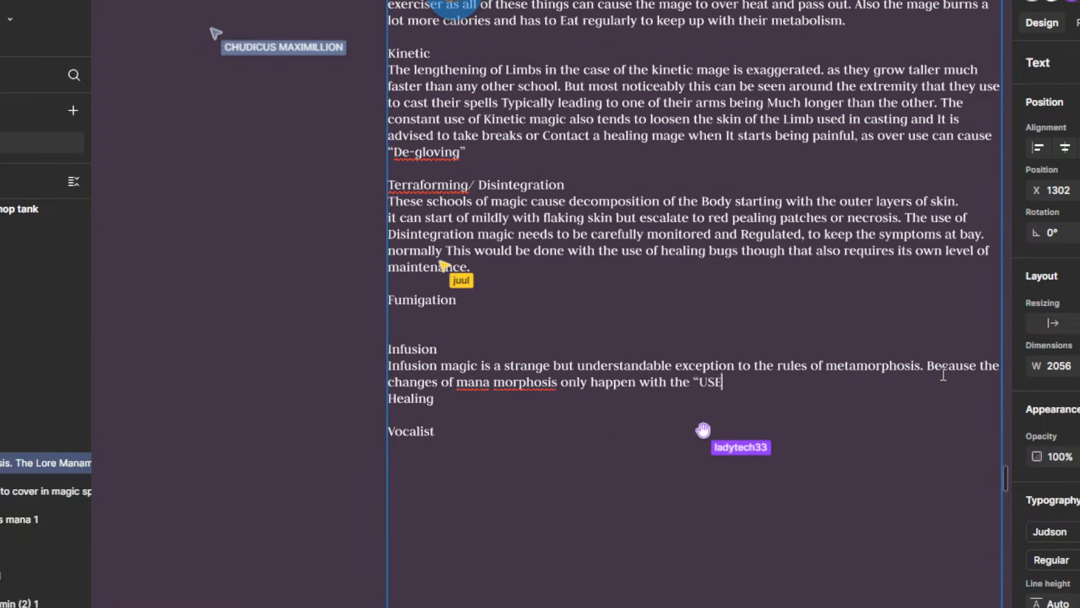
pyautogui.write('USE" of ma')
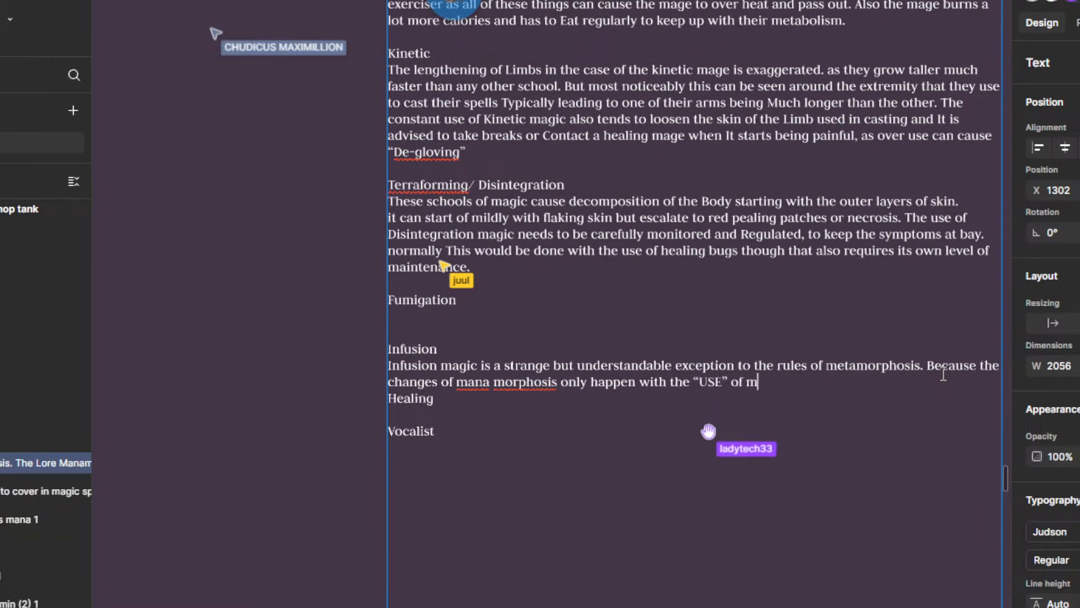
pyautogui.write('na i')
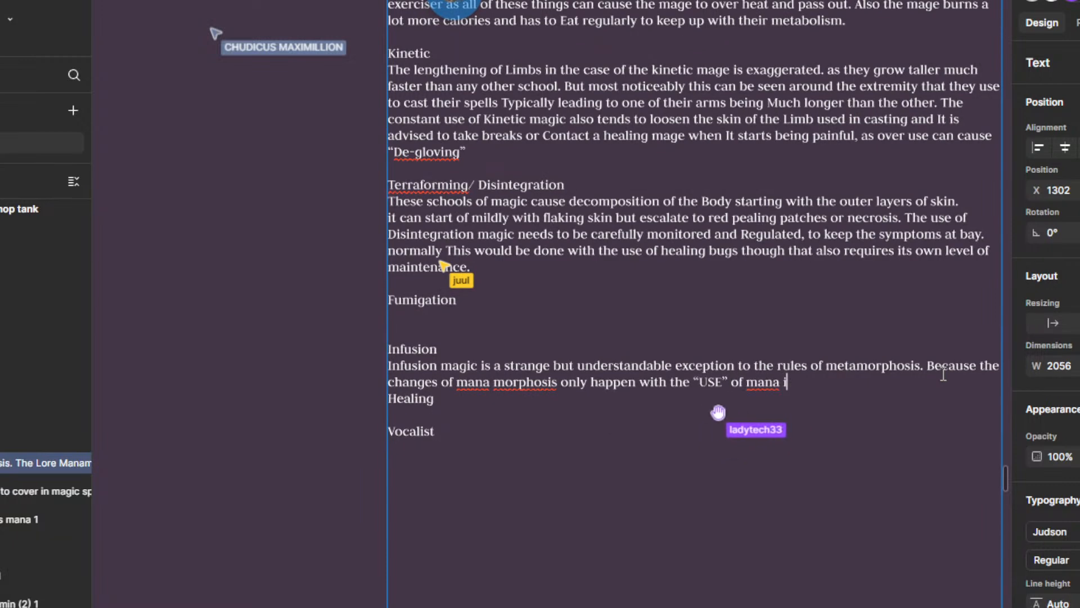
pyautogui.write('n the form')
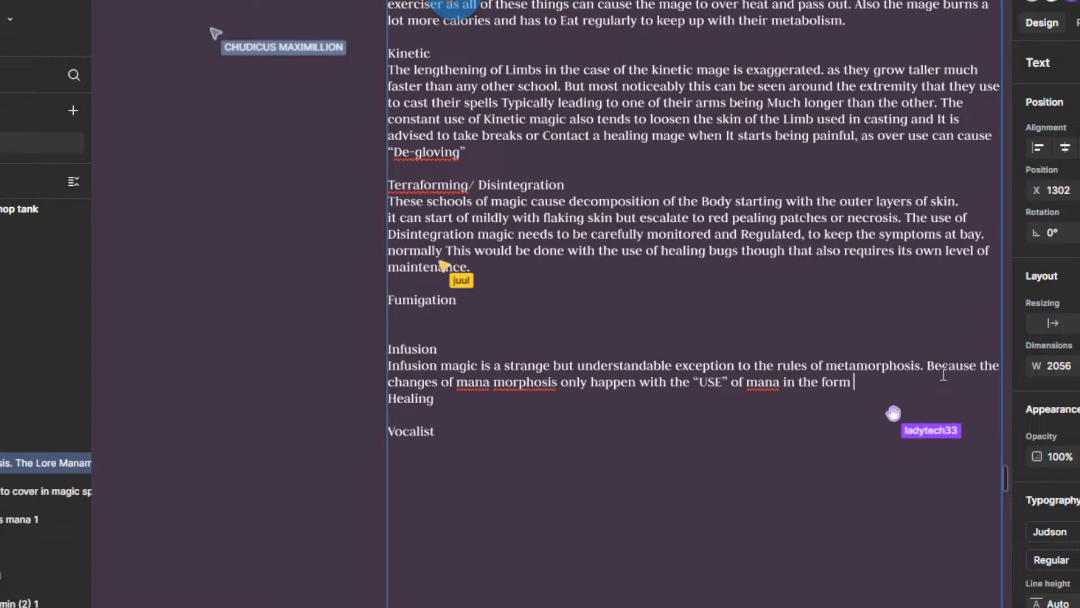
pyautogui.write(' of casting spel')
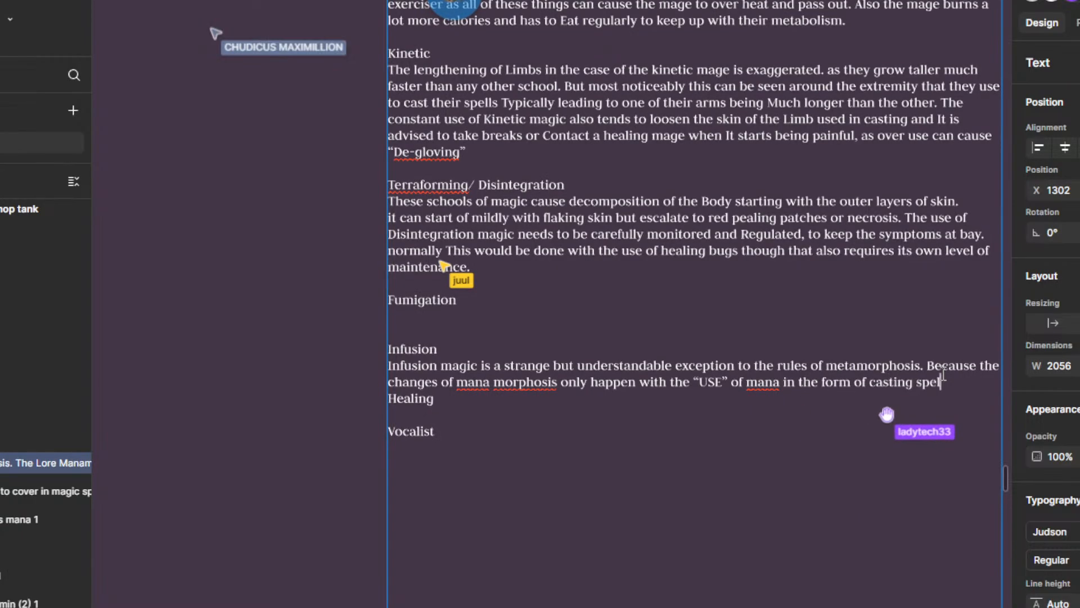
pyautogui.write('ls I')
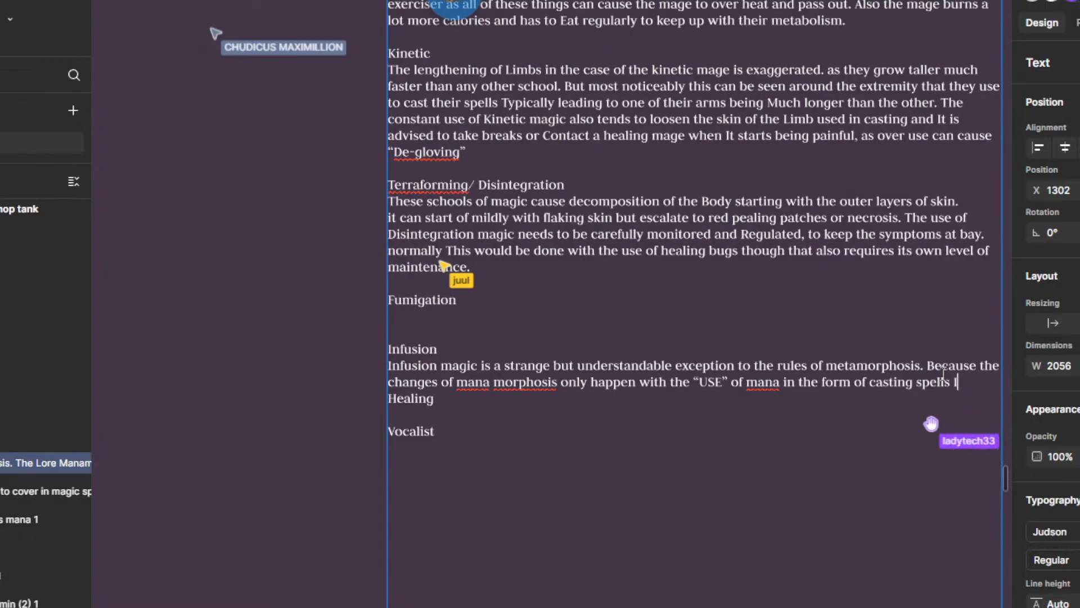
pyautogui.write('nfusion ')
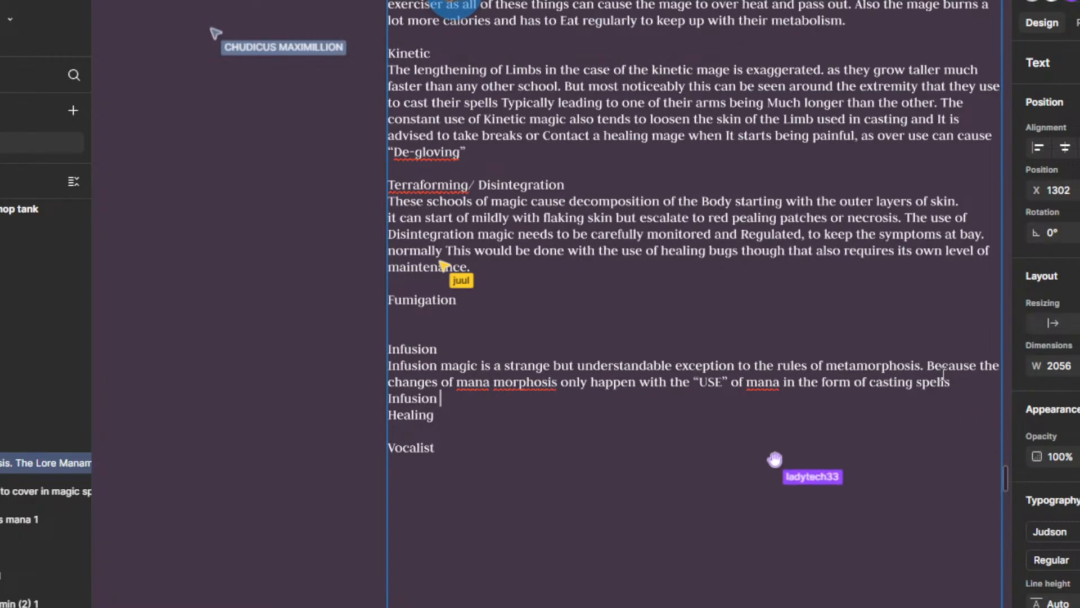
pyautogui.write('mages do')
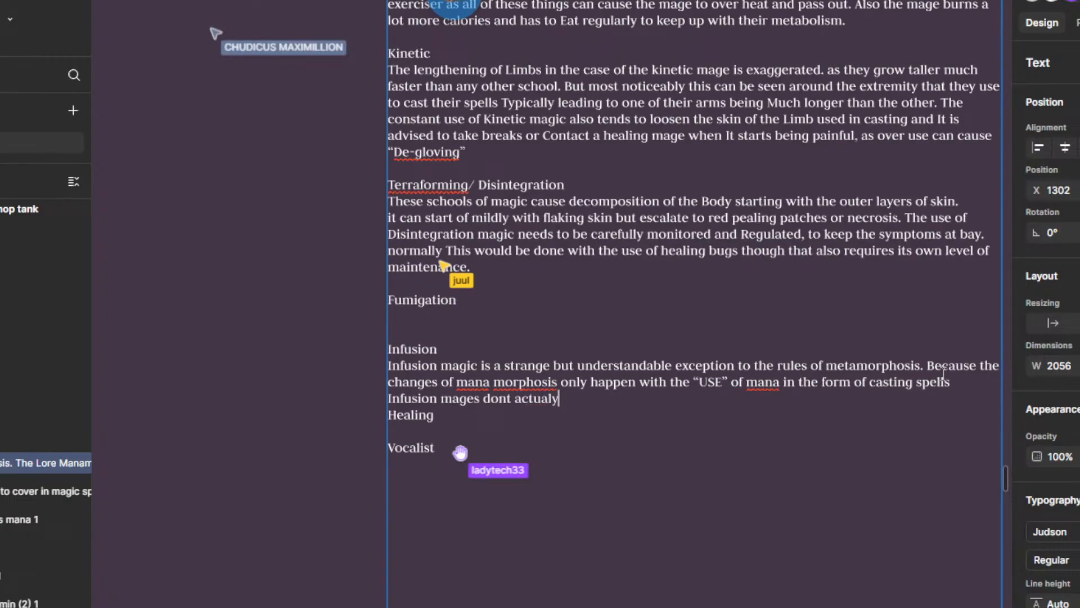
pyautogui.write('nt actually experience manamor')
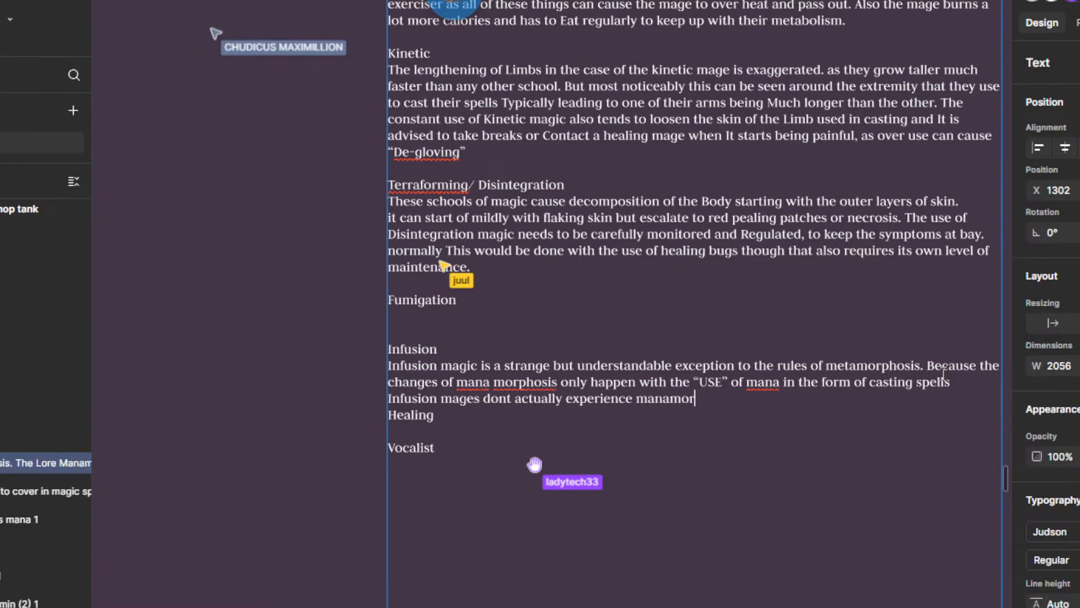
pyautogui.write('phosis a')
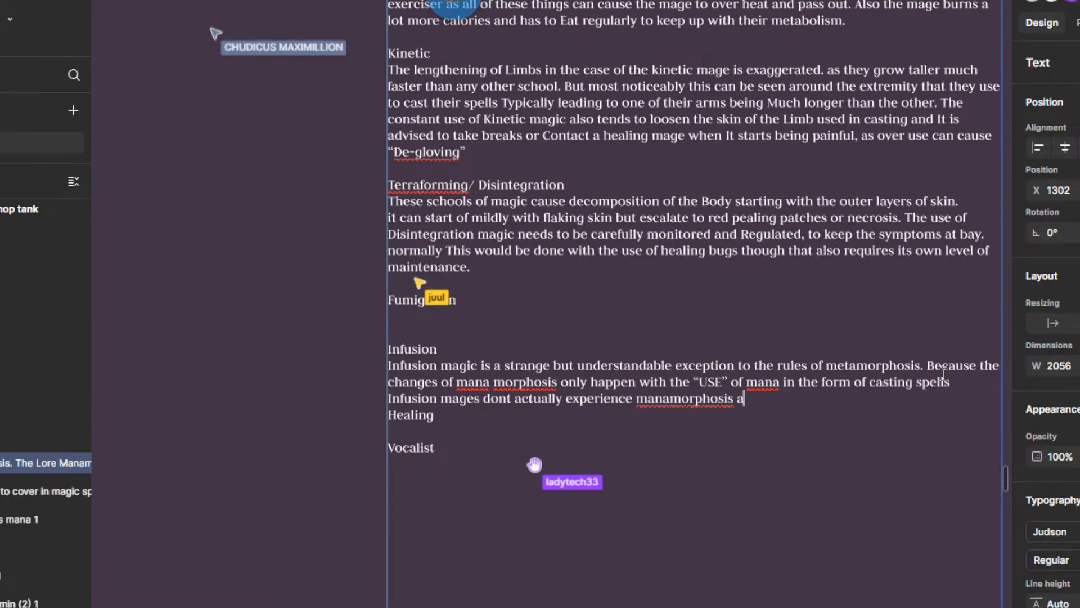
pyautogui.write('s they i')
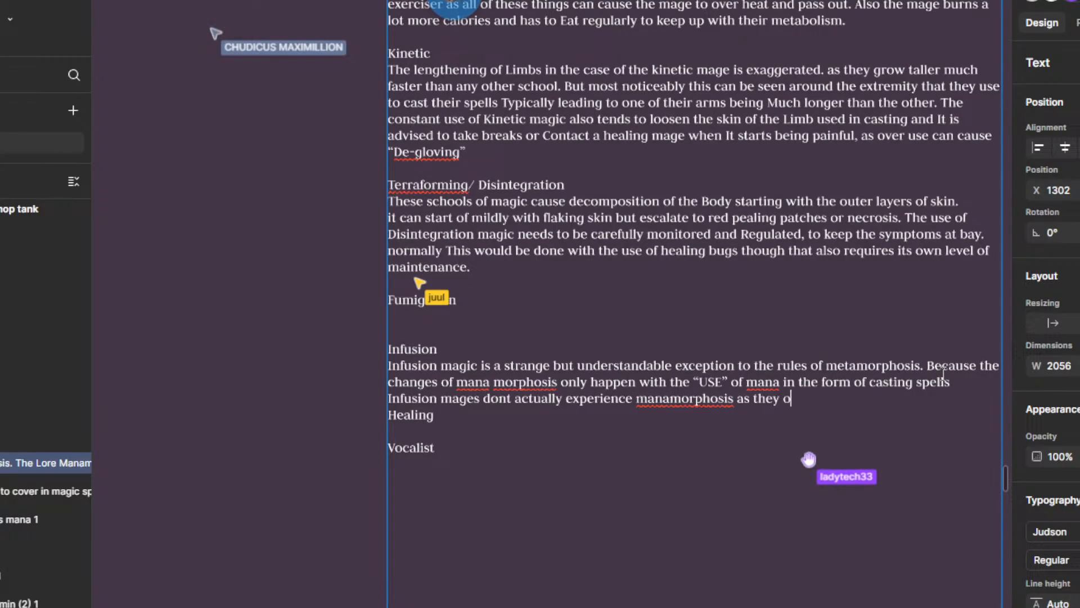
pyautogui.press('BackSpace')
pyautogui.write('pecialize')
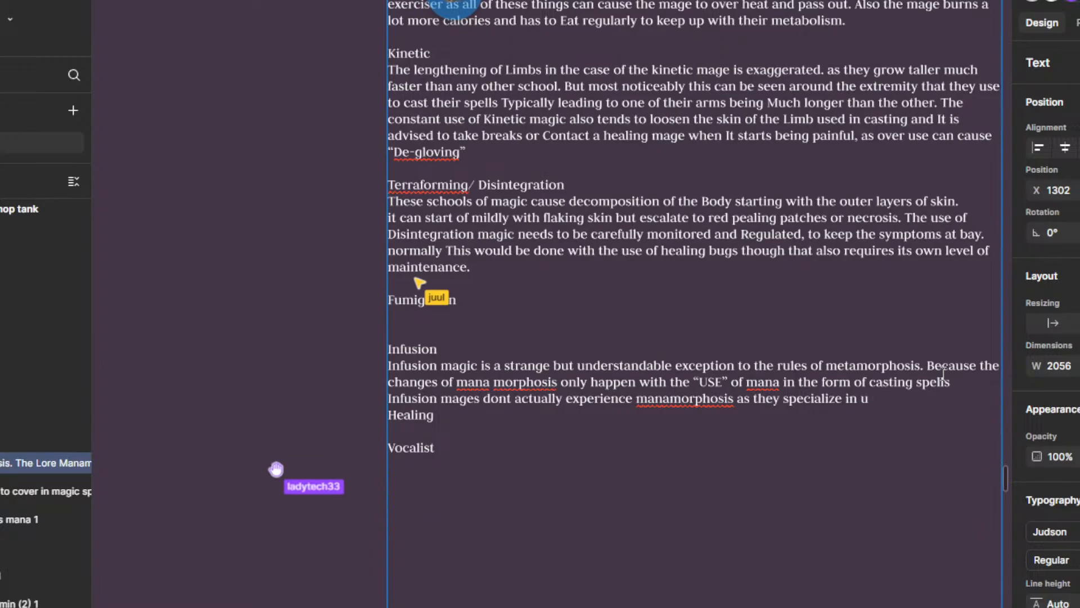
pyautogui.write('in')
pyautogui.press('BackSpace')
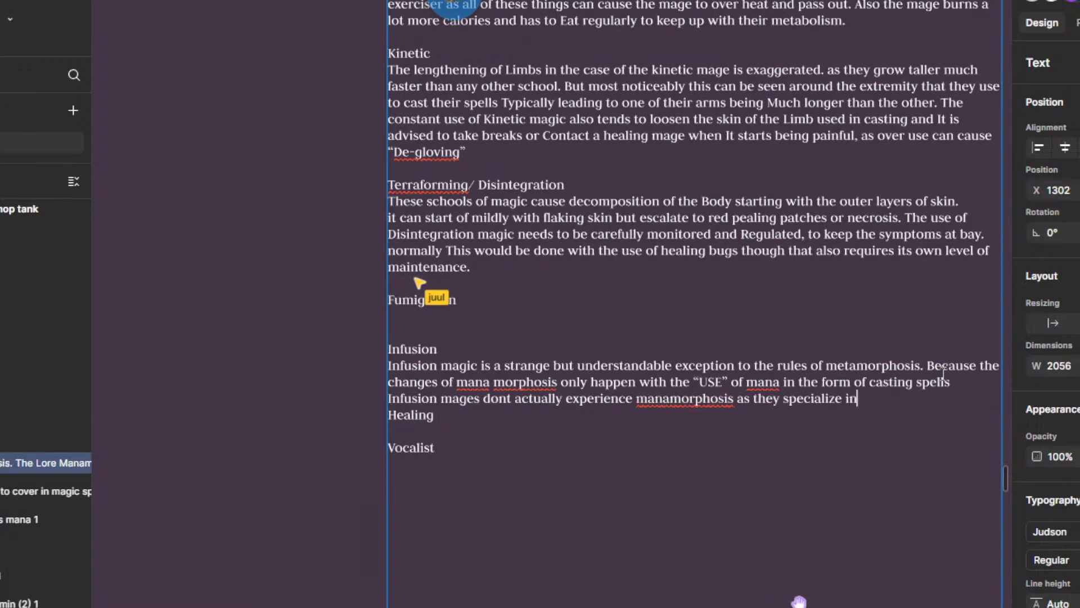
pyautogui.press('BackSpace')
pyautogui.press('BackSpace')
pyautogui.press('BackSpace')
pyautogui.press('BackSpace')
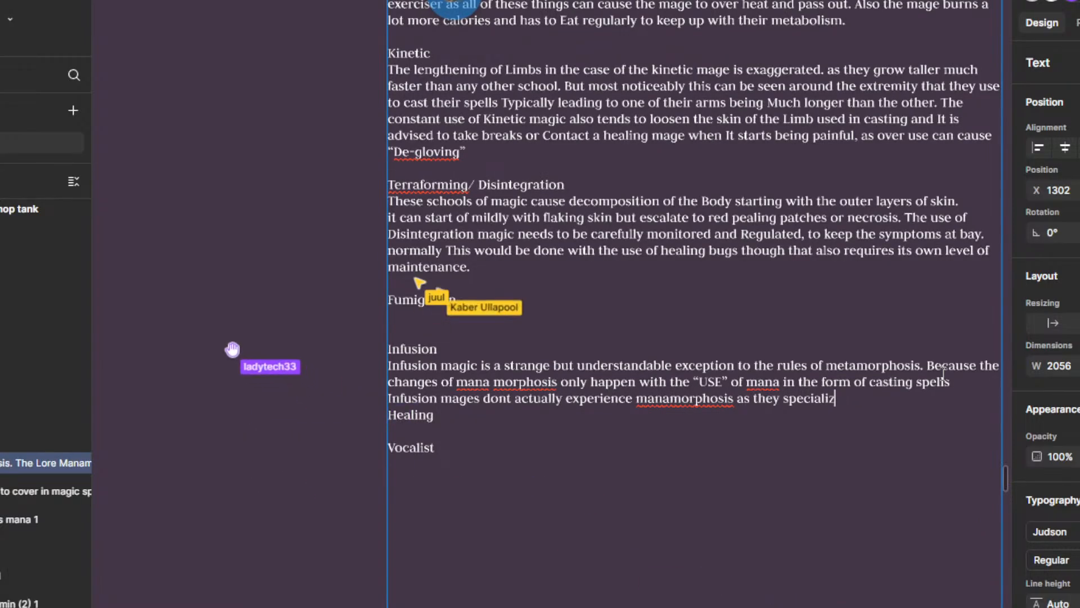
pyautogui.press('BackSpace')
pyautogui.press('BackSpace')
pyautogui.press('BackSpace')
pyautogui.press('BackSpace')
pyautogui.press('BackSpace')
pyautogui.press('BackSpace')
pyautogui.press('BackSpace')
pyautogui.press('BackSpace')
pyautogui.press('BackSpace')
# Step: Continue the statement about Infusion mages with "only take in and transfer mana"
pyautogui.write('only ')
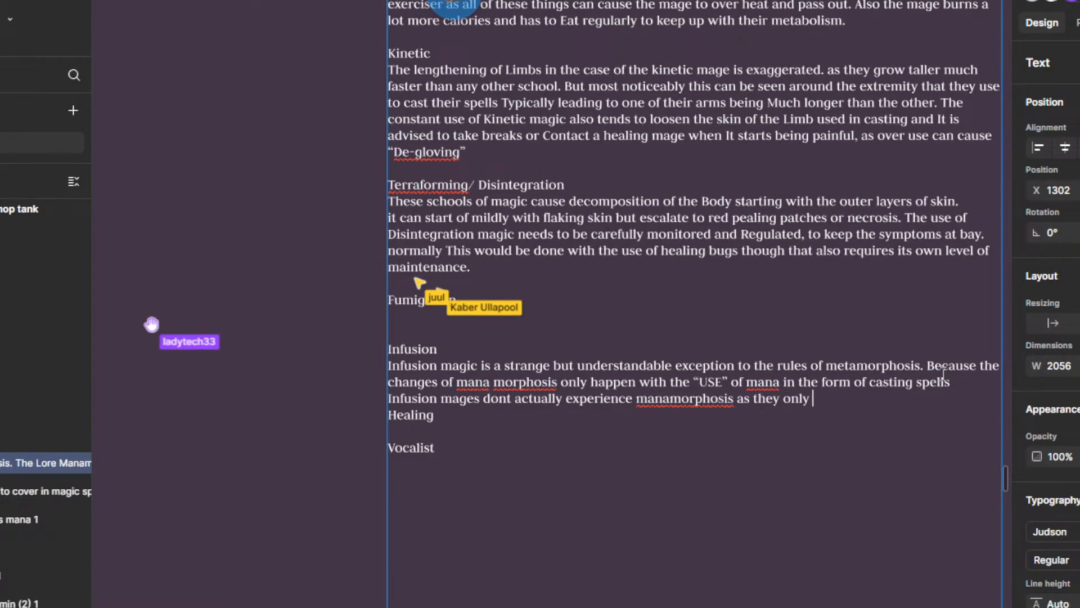
pyautogui.write('tra')
pyautogui.press('BackSpace')
pyautogui.press('BackSpace')
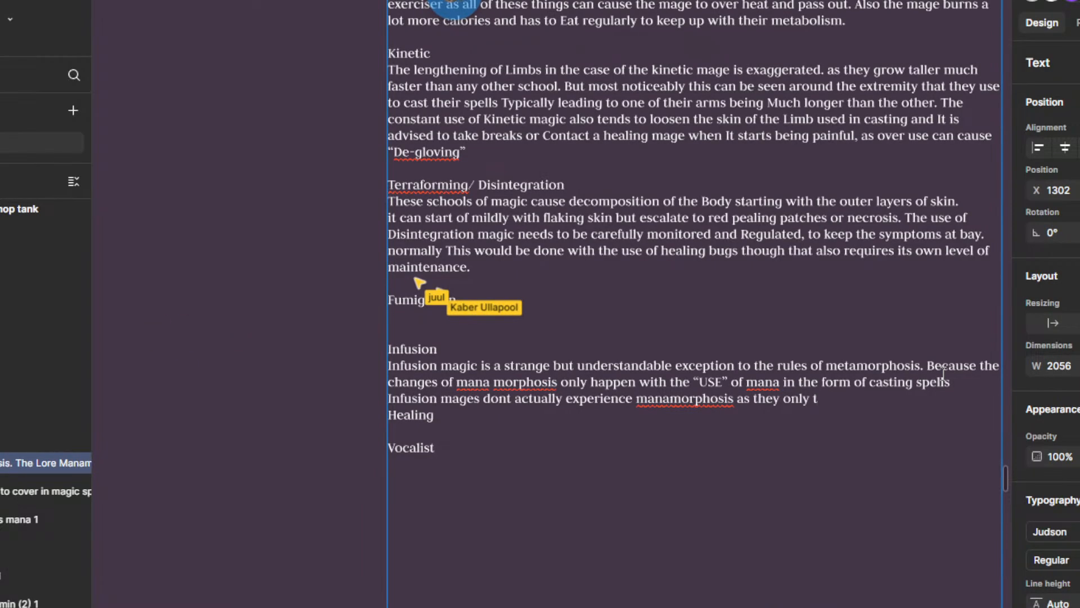
pyautogui.write('ake in and transp')
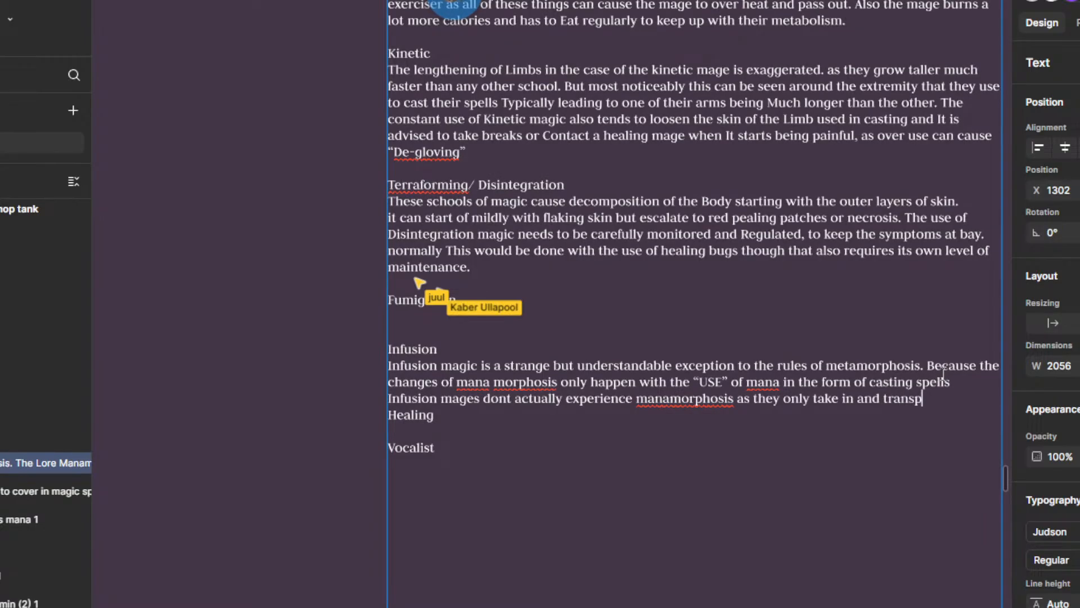
pyautogui.press('BackSpace')
pyautogui.write('fer mana ')
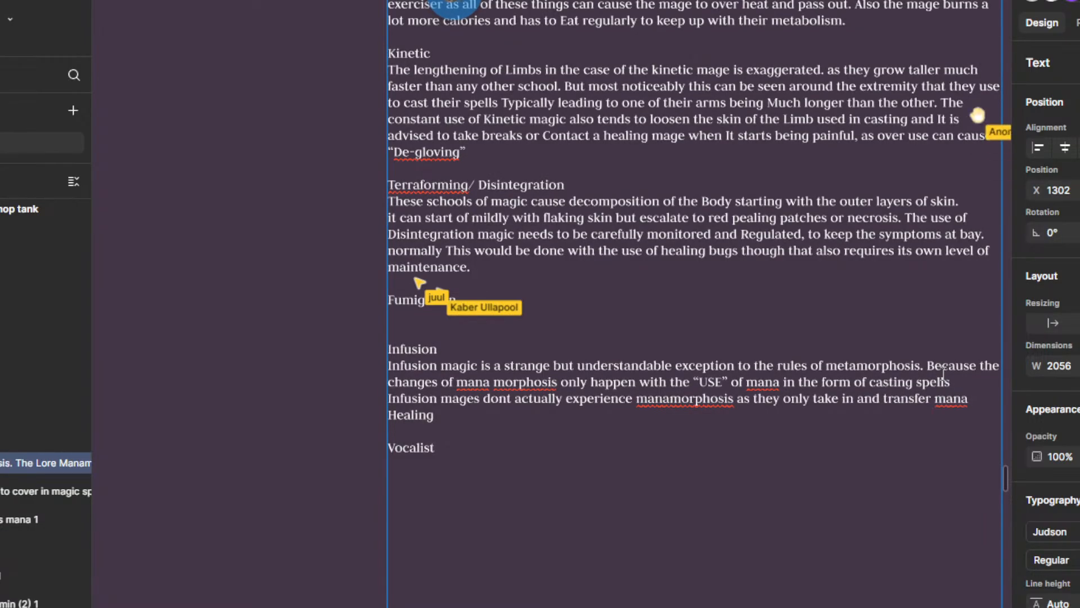
pyautogui.write('from 1')
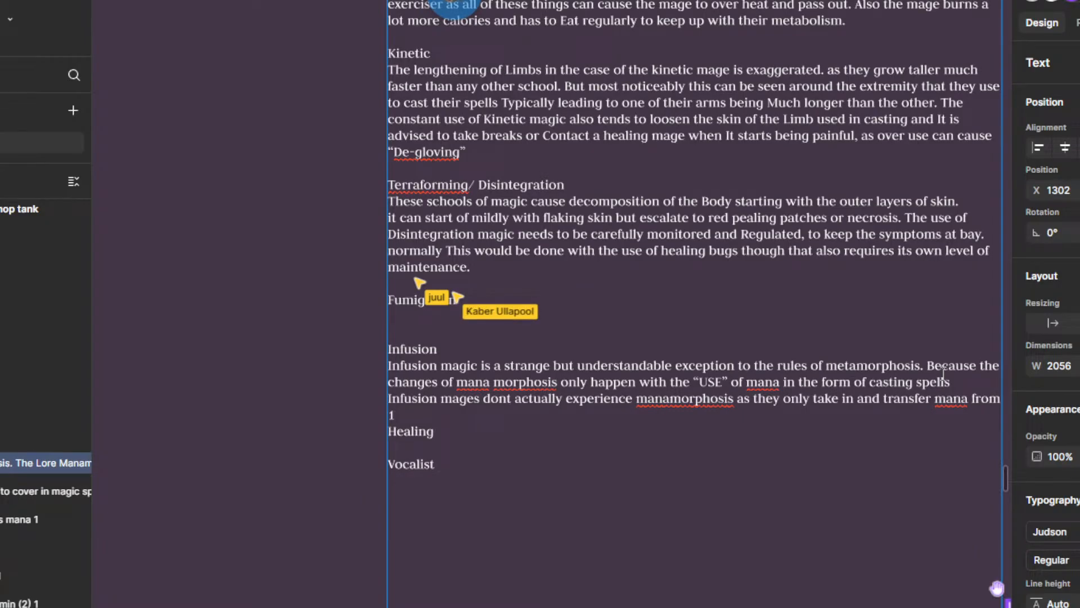
# Step: Finish the Infusion mages statement with "from one thing to another"
pyautogui.press('BackSpace')
pyautogui.press('BackSpace')
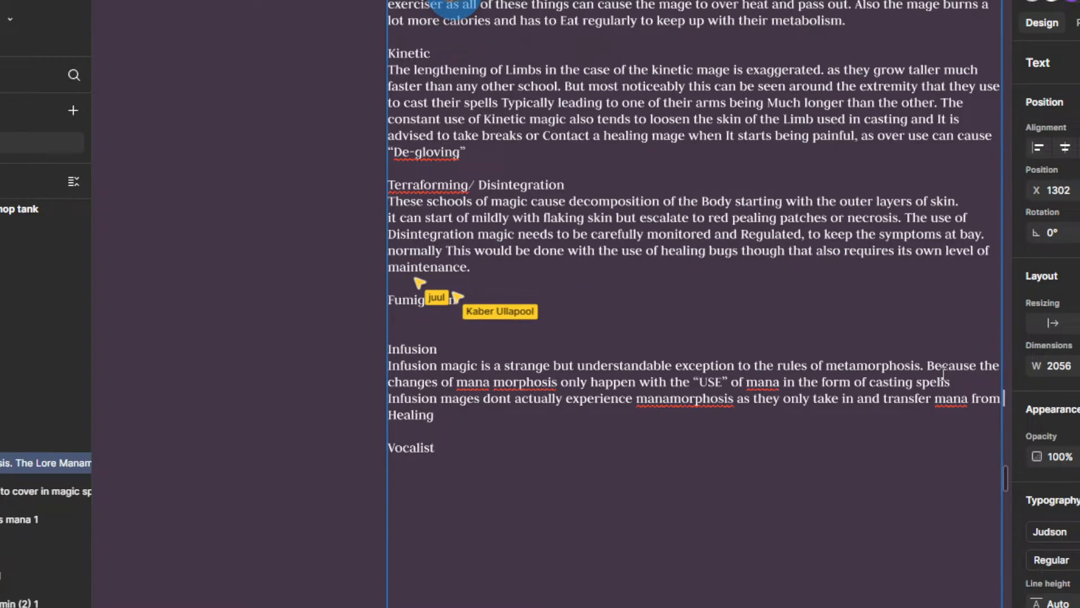
pyautogui.write('one thi')
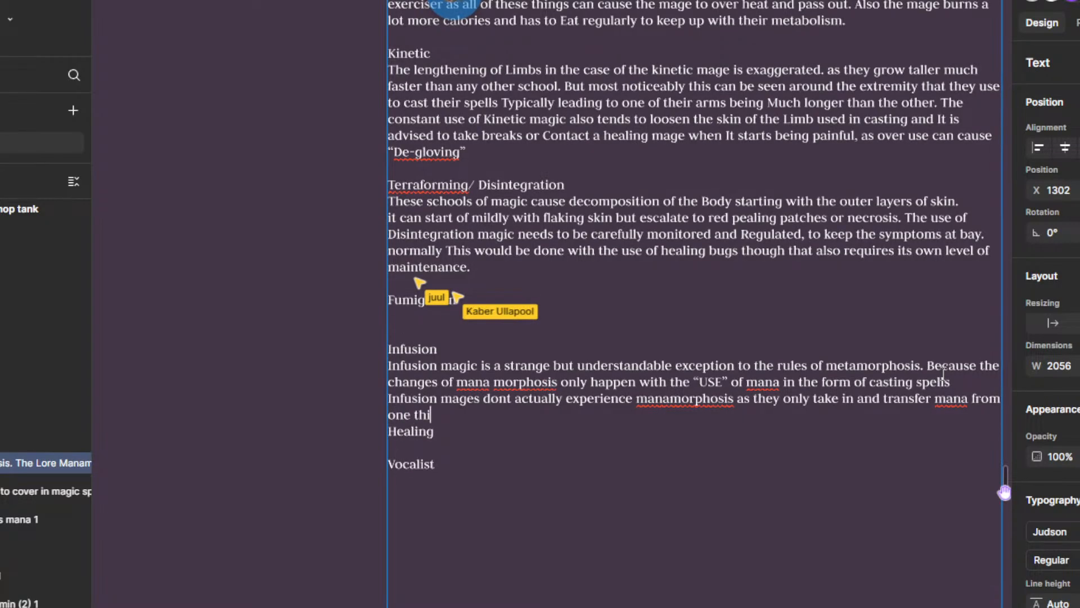
pyautogui.write('ng to another')
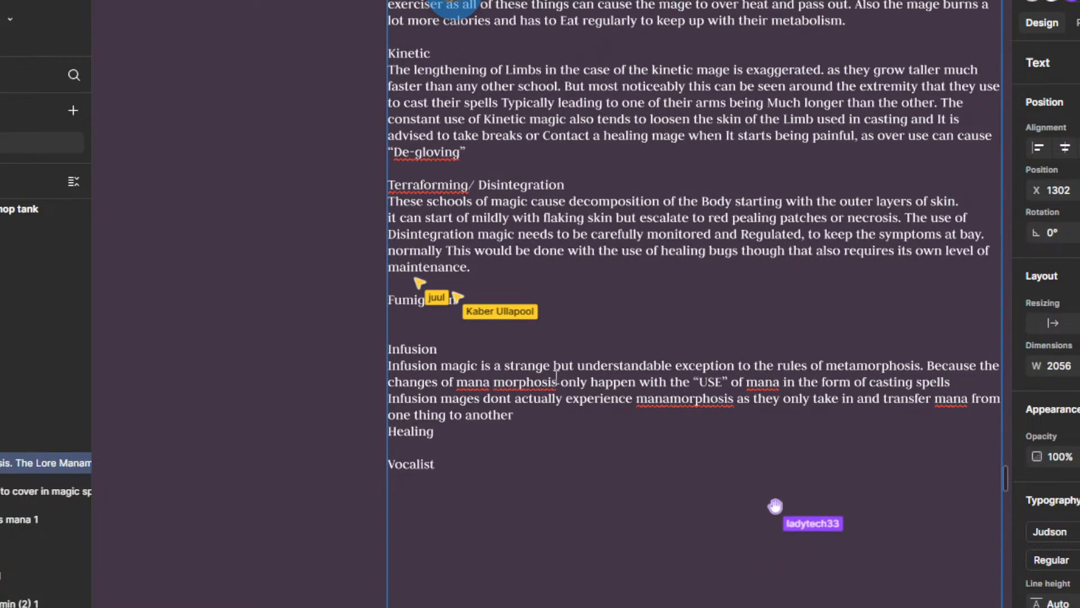
# Step: Join "mana morphosis" in the second Infusion sentence into the single word "manamorphosis"
pyautogui.press('BackSpace')
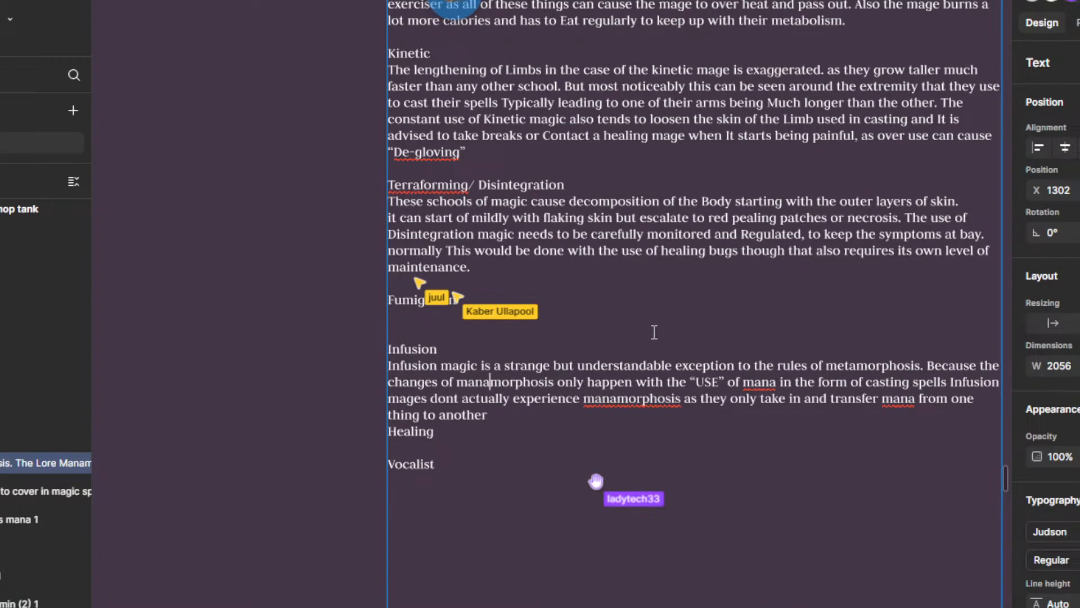
pyautogui.scroll(-3, 651, 394)
pyautogui.scroll(4, 651, 394)
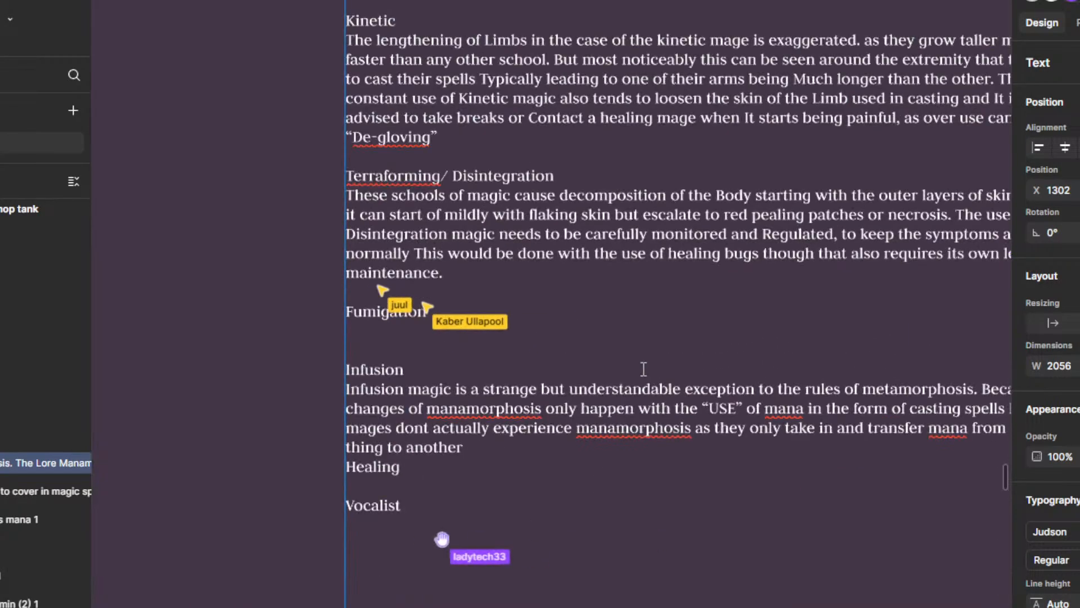
pyautogui.rightClick(637, 429)
pyautogui.click(560, 434)
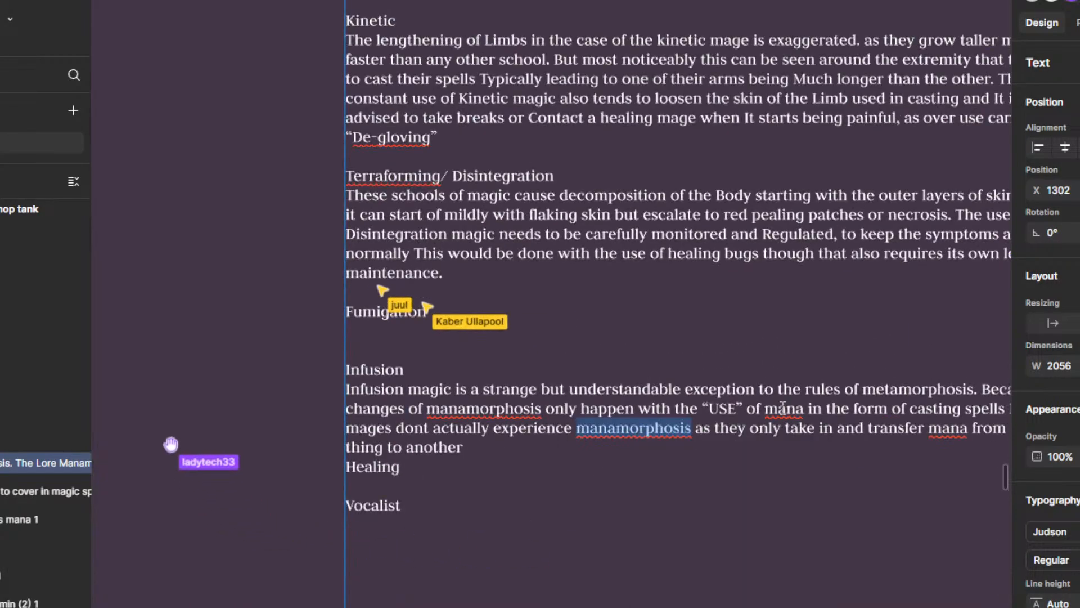
pyautogui.click(778, 409)
# Step: Insert a blank line between the end of the Infusion description and the Healing heading
pyautogui.scroll(-1, 704, 472)
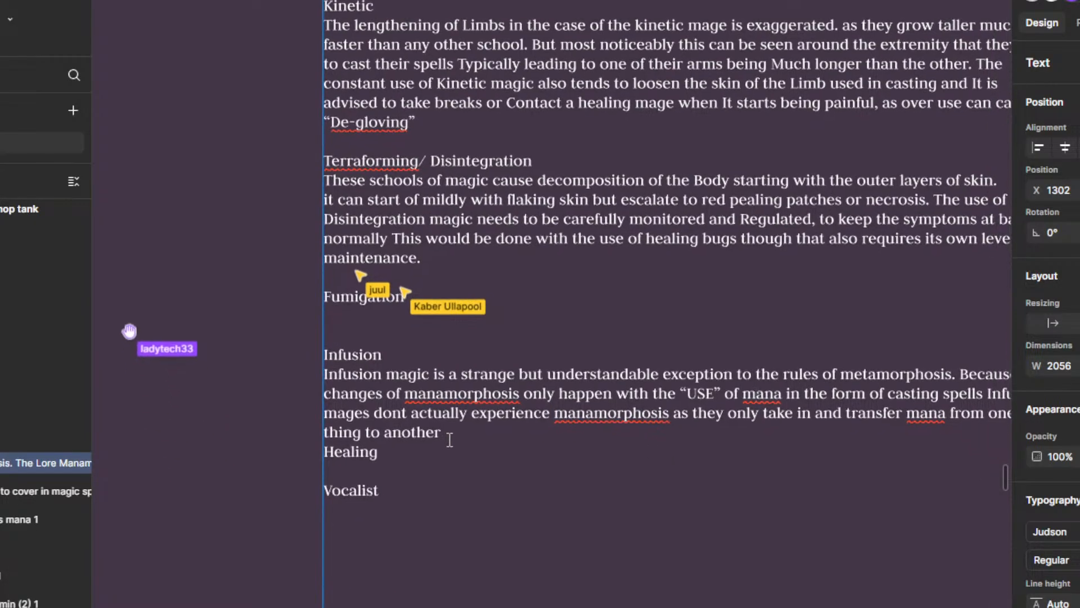
pyautogui.click(448, 435)
pyautogui.press('Return')
pyautogui.press('Up')
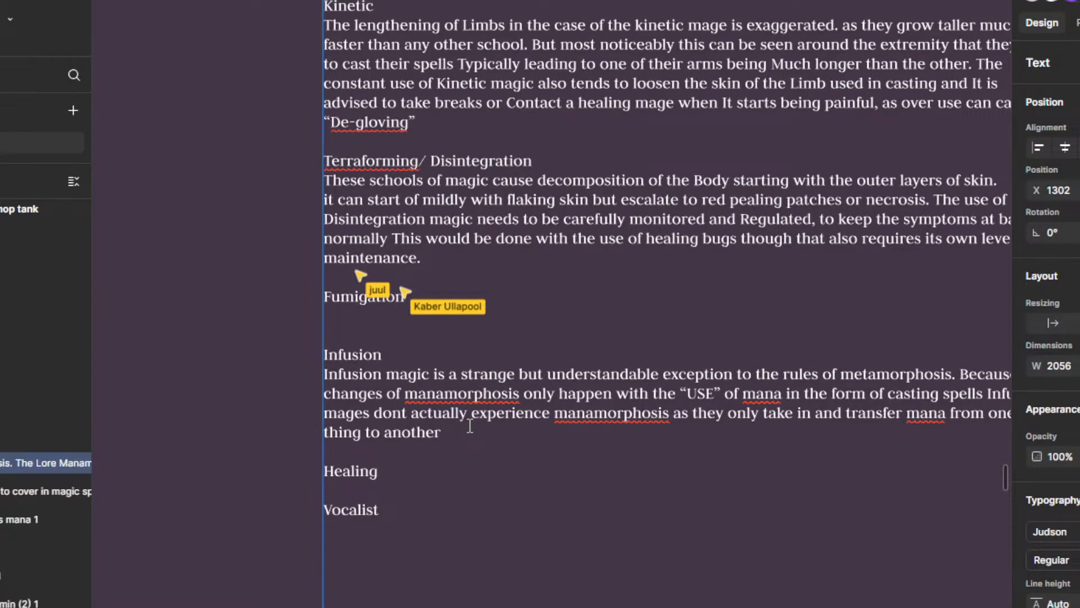
# Step: Extend the end of the Infusion description with ", So they are not actually casting spells"
pyautogui.write('So they')
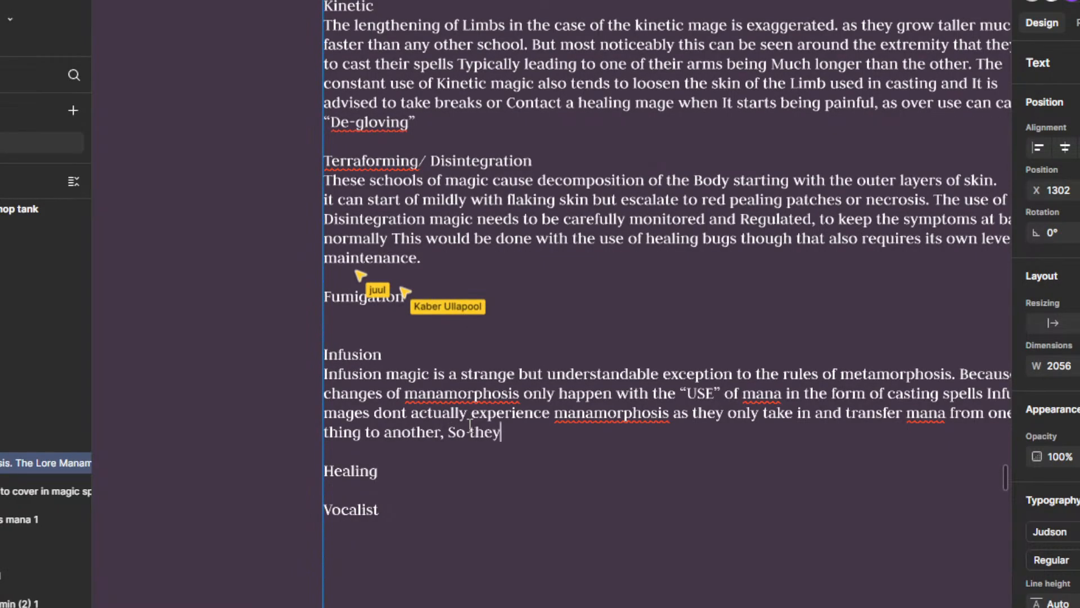
pyautogui.write(' are not actu')
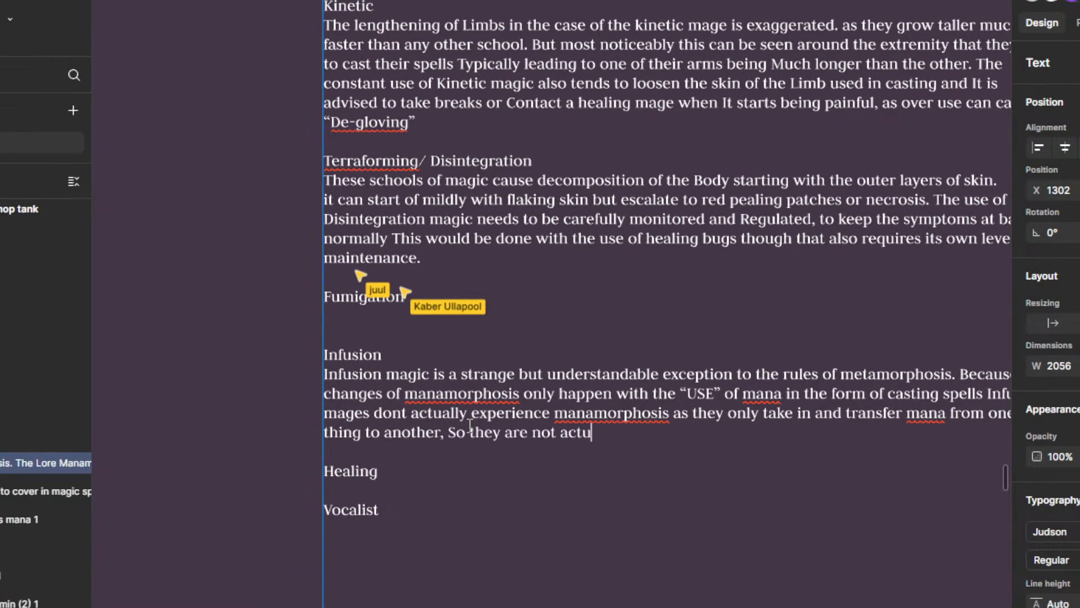
pyautogui.write('aly')
pyautogui.press('BackSpace')
pyautogui.write('ly cas')
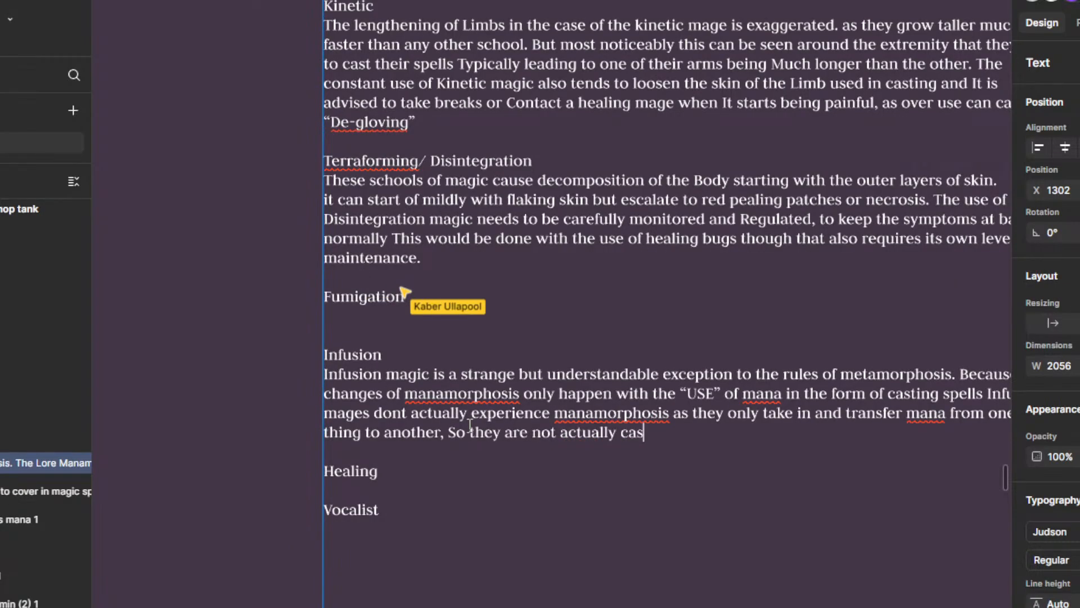
pyautogui.write('tin')
pyautogui.press('BackSpace')
pyautogui.press('BackSpace')
pyautogui.press('BackSpace')
pyautogui.press('BackSpace')
pyautogui.press('BackSpace')
pyautogui.press('BackSpace')
pyautogui.press('BackSpace')
pyautogui.write('casting spells')
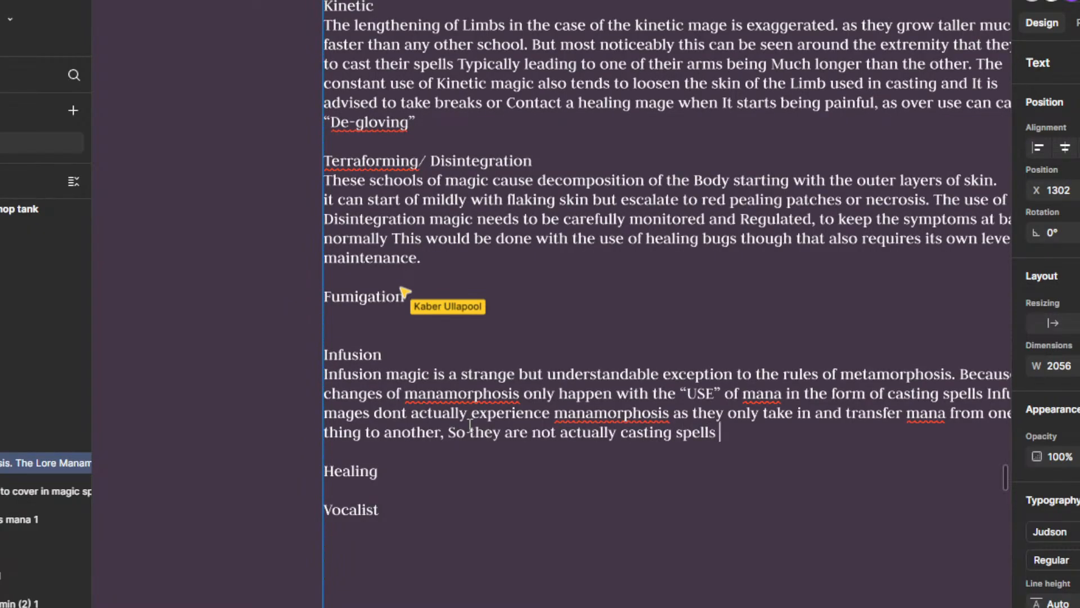
pyautogui.write(' or spending any of')
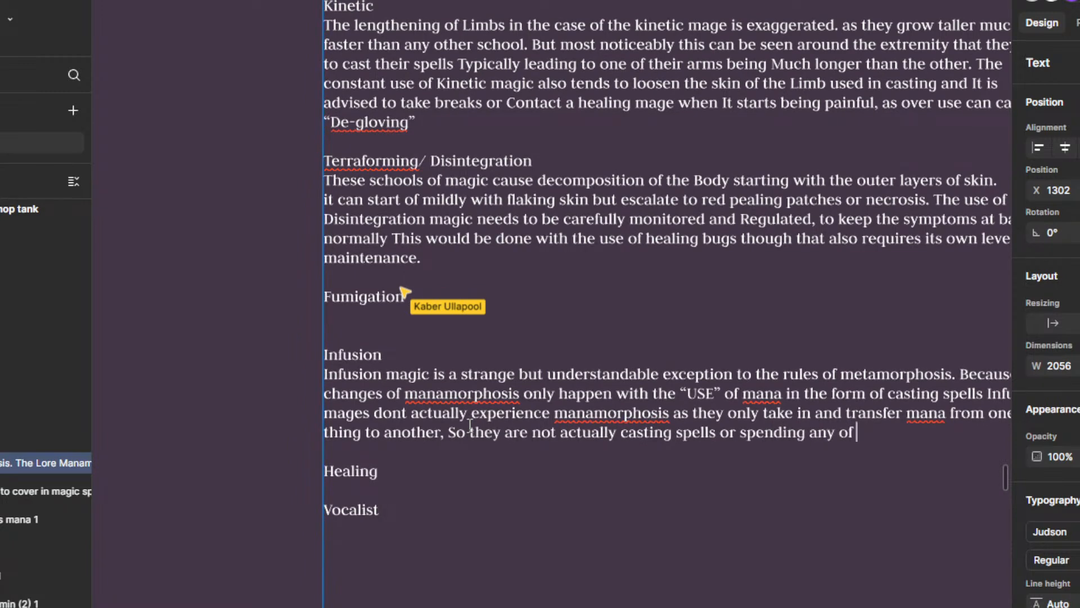
pyautogui.write(' the mana, ')
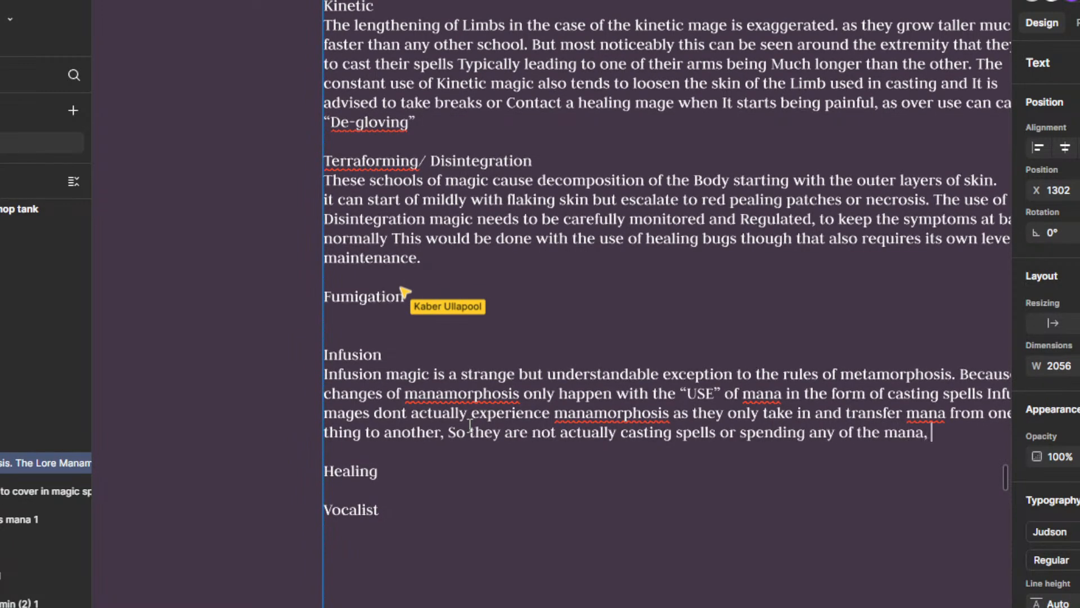
pyautogui.write('Although')
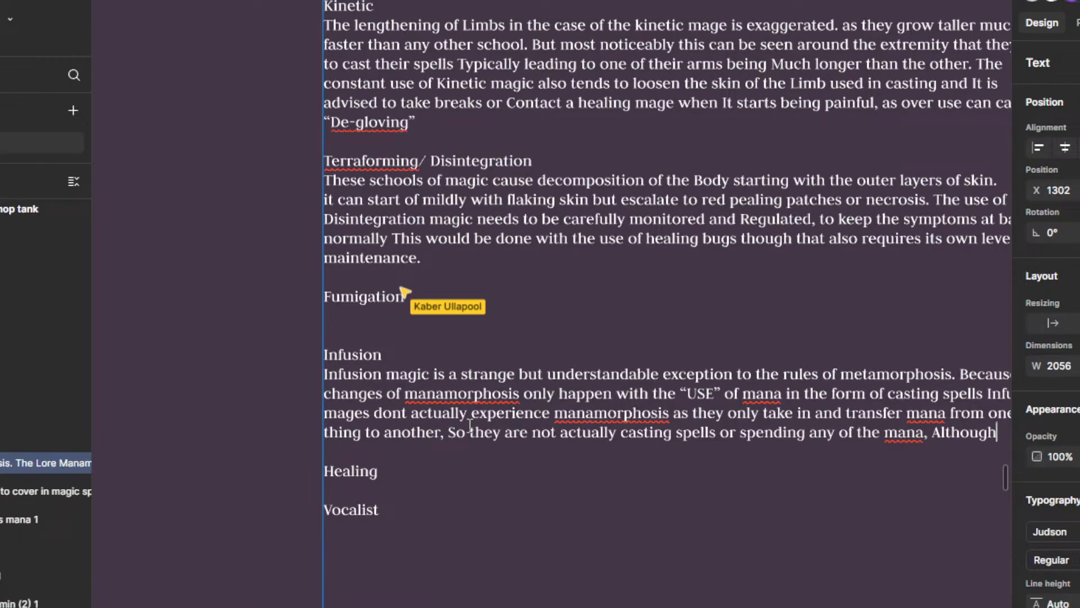
pyautogui.write(' th')
pyautogui.scroll(-1, 525, 401)
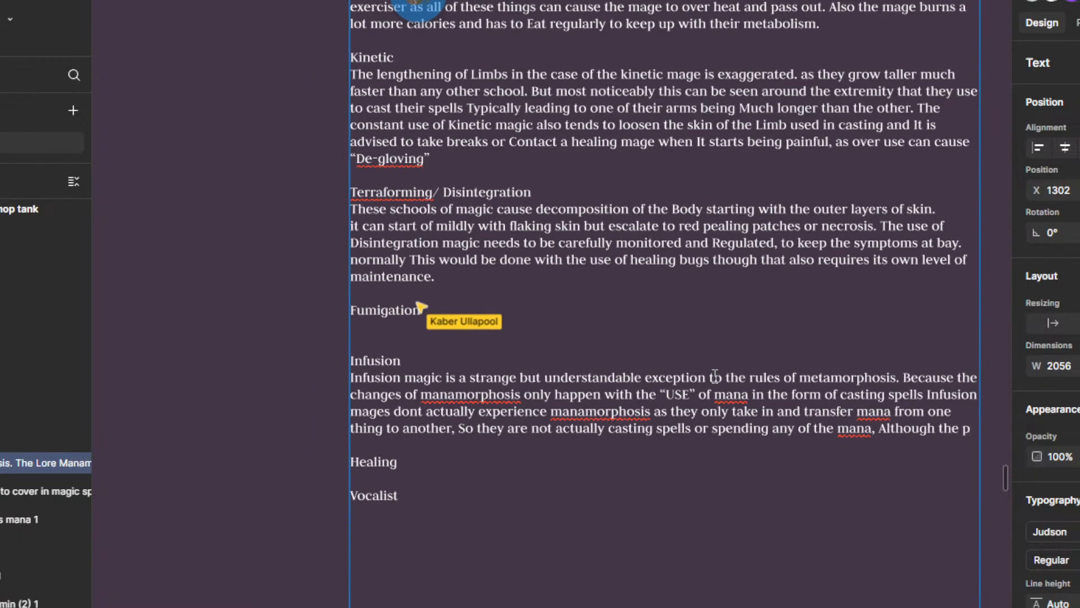
pyautogui.press('BackSpace')
pyautogui.press('BackSpace')
pyautogui.press('BackSpace')
pyautogui.press('BackSpace')
pyautogui.press('BackSpace')
pyautogui.press('BackSpace')
pyautogui.press('BackSpace')
pyautogui.press('BackSpace')
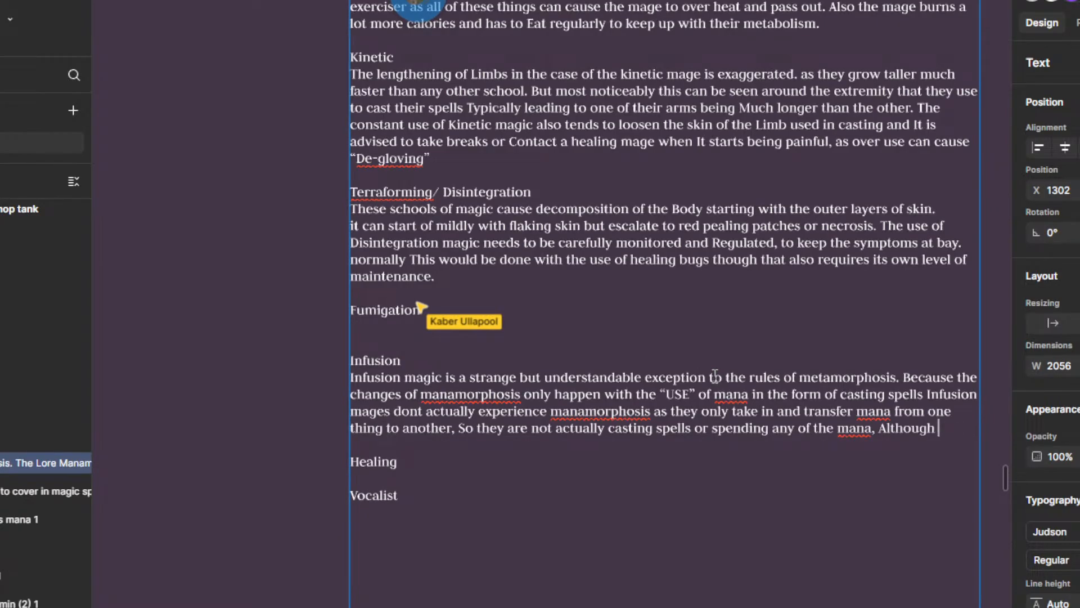
pyautogui.write('gh')
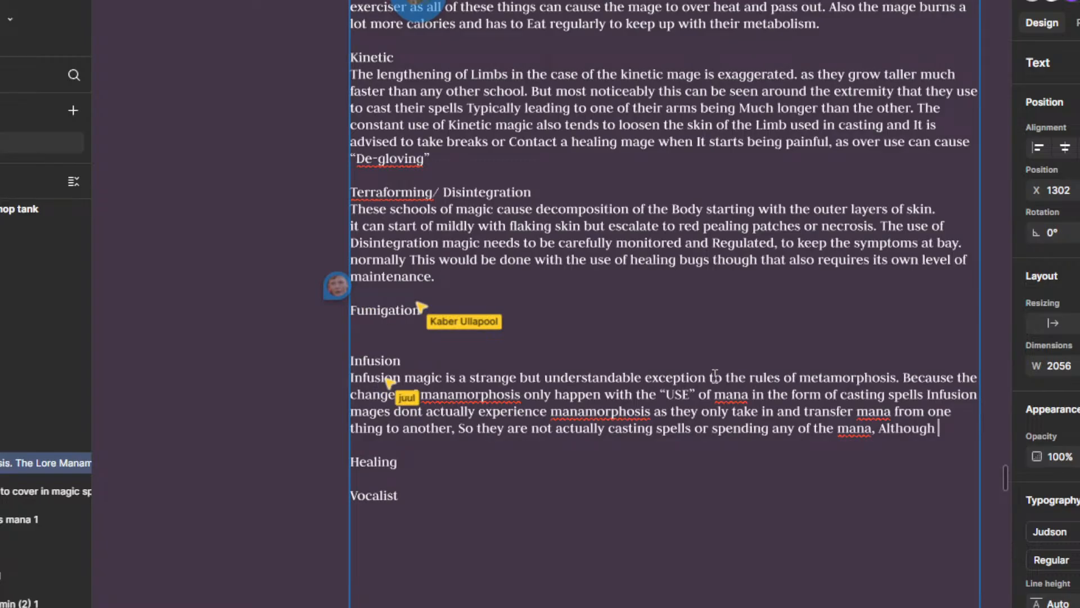
pyautogui.press('BackSpace')
pyautogui.press('BackSpace')
pyautogui.press('BackSpace')
pyautogui.press('BackSpace')
pyautogui.press('BackSpace')
pyautogui.press('BackSpace')
pyautogui.press('BackSpace')
pyautogui.press('BackSpace')
pyautogui.press('BackSpace')
pyautogui.press('BackSpace')
pyautogui.press('BackSpace')
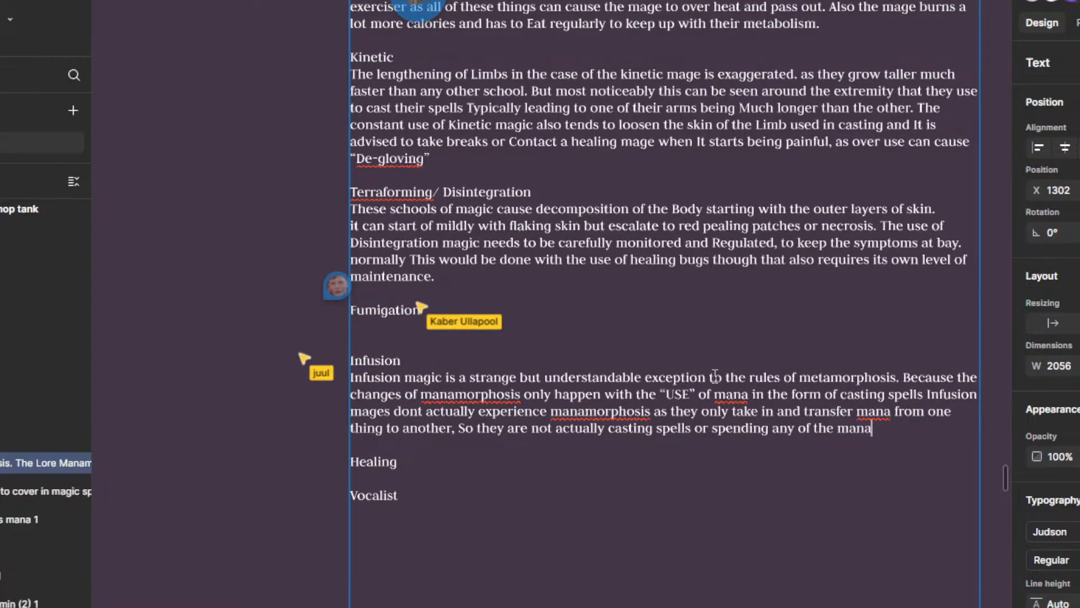
# Step: End the Infusion sentence with a period and add "Although this is all in theory as in practice the mind is not perfect"
pyautogui.write('.')
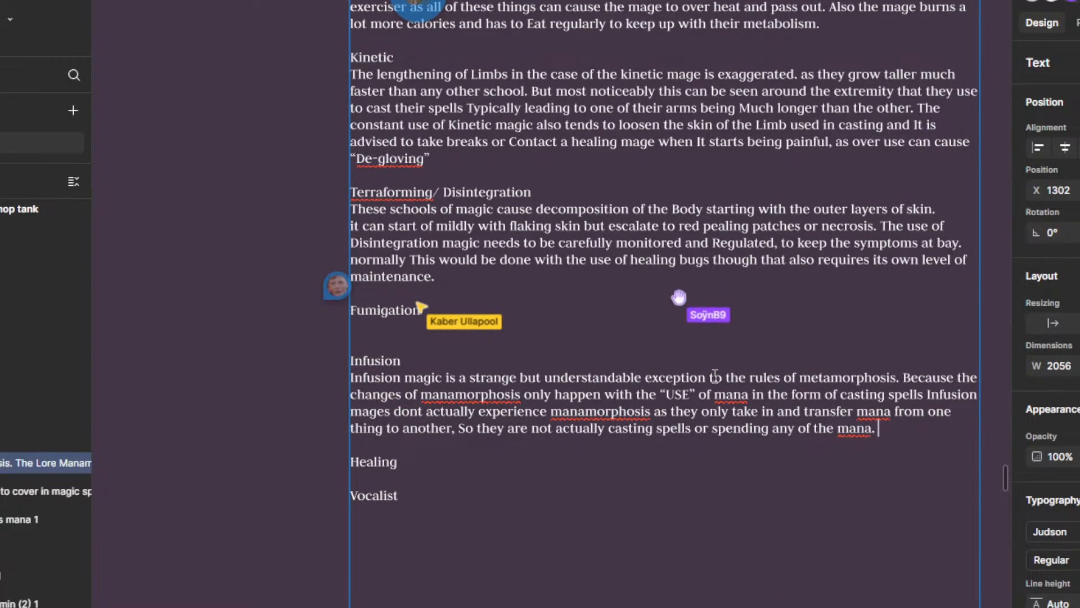
pyautogui.write(' Alt')
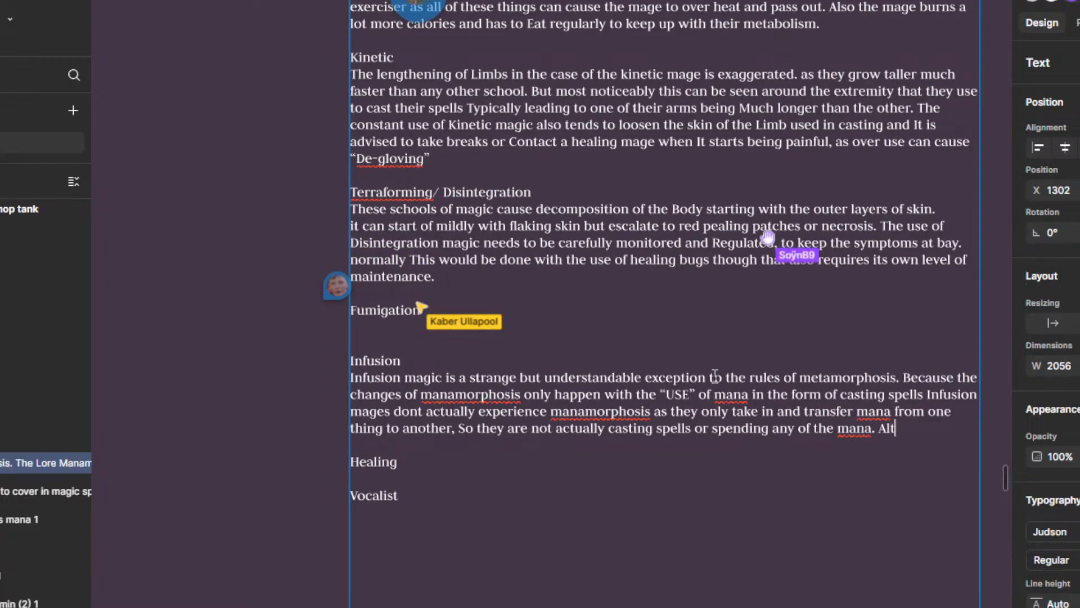
pyautogui.write('hough this is all in theor')
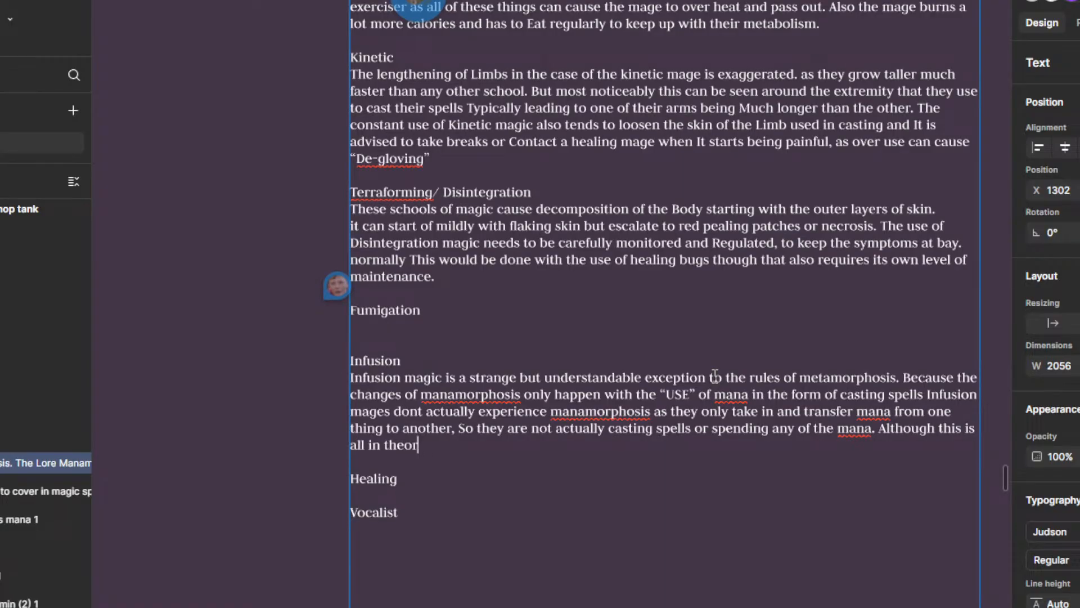
pyautogui.write('y as in practic')
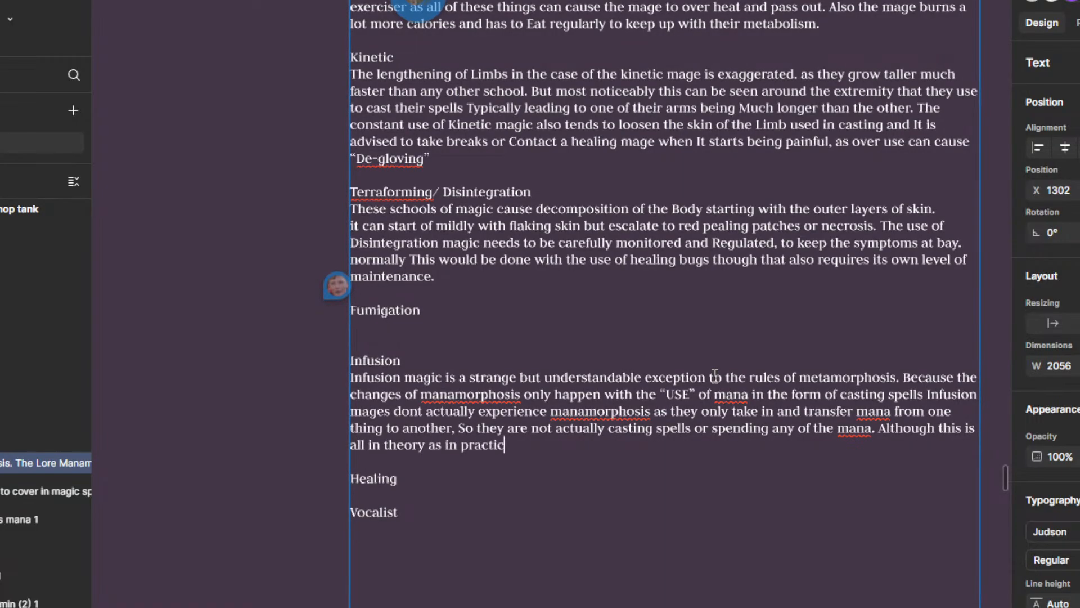
pyautogui.write('e the m')
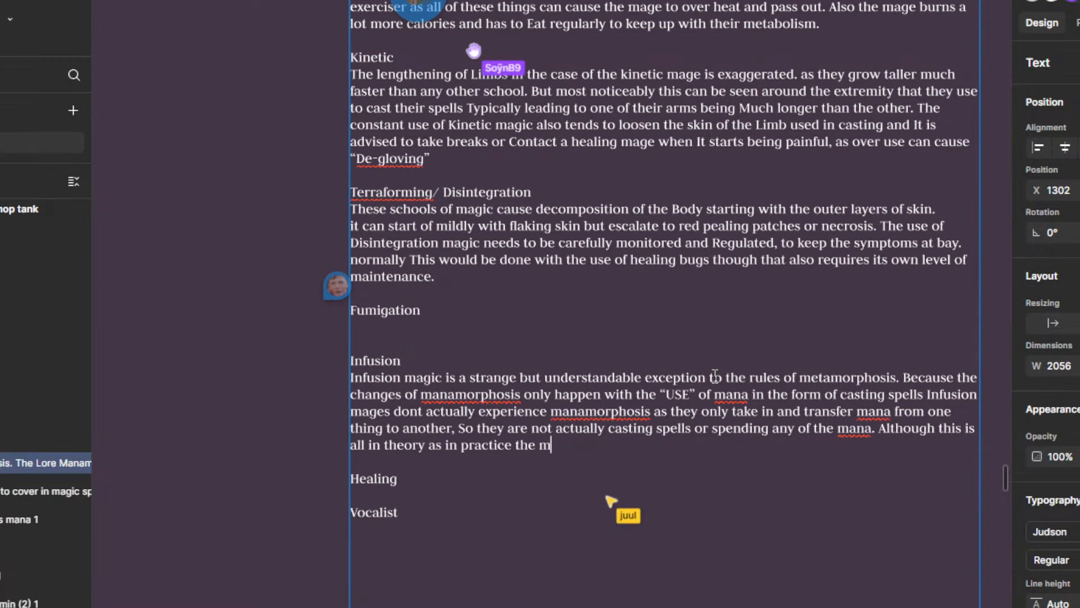
pyautogui.write('ind is not p')
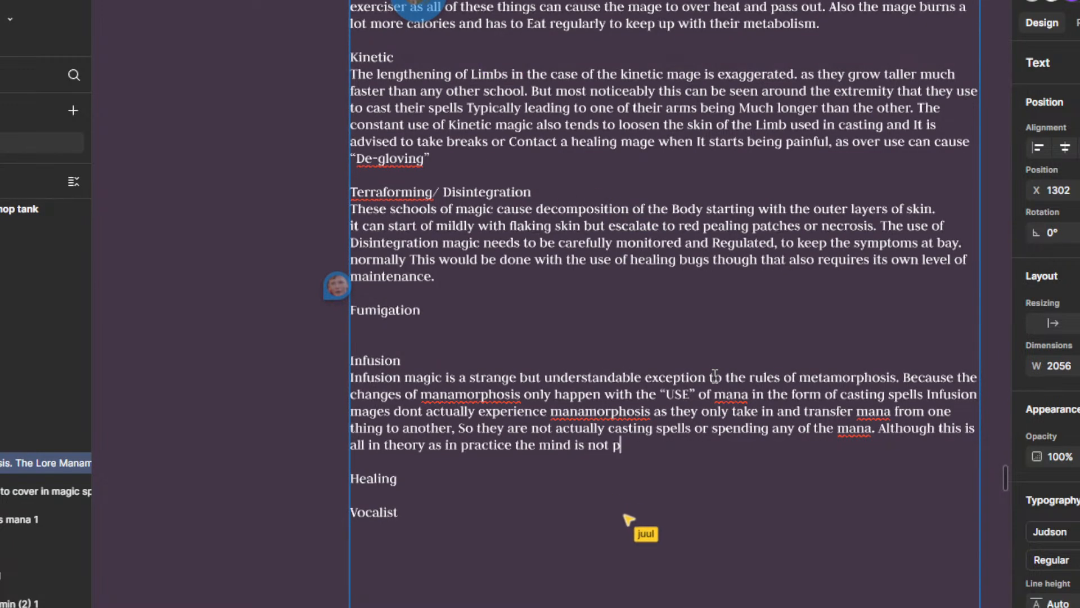
pyautogui.write('erfect and ')
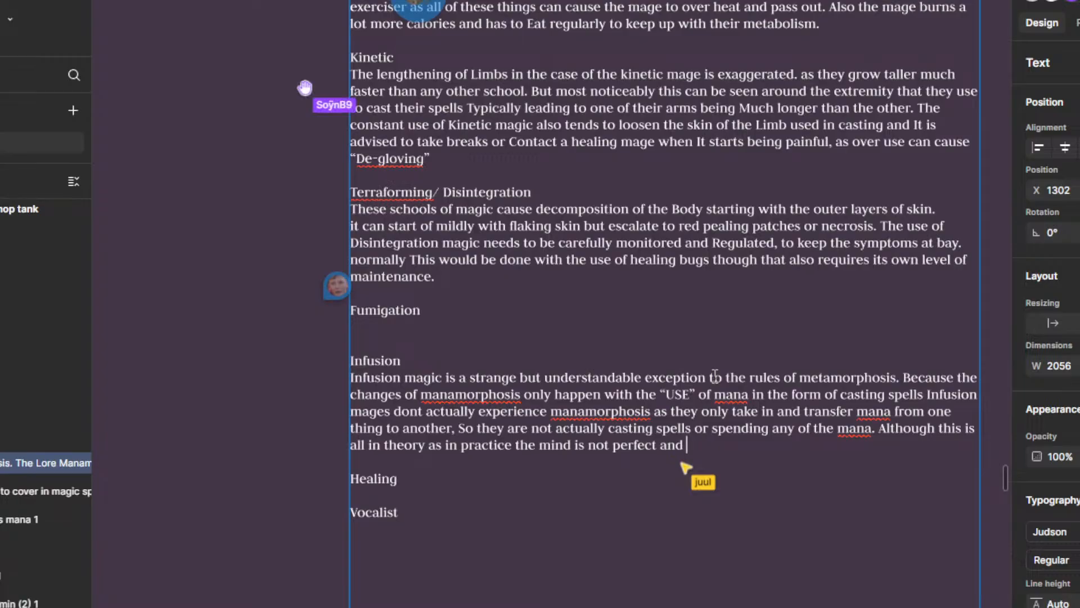
pyautogui.write('even the slig')
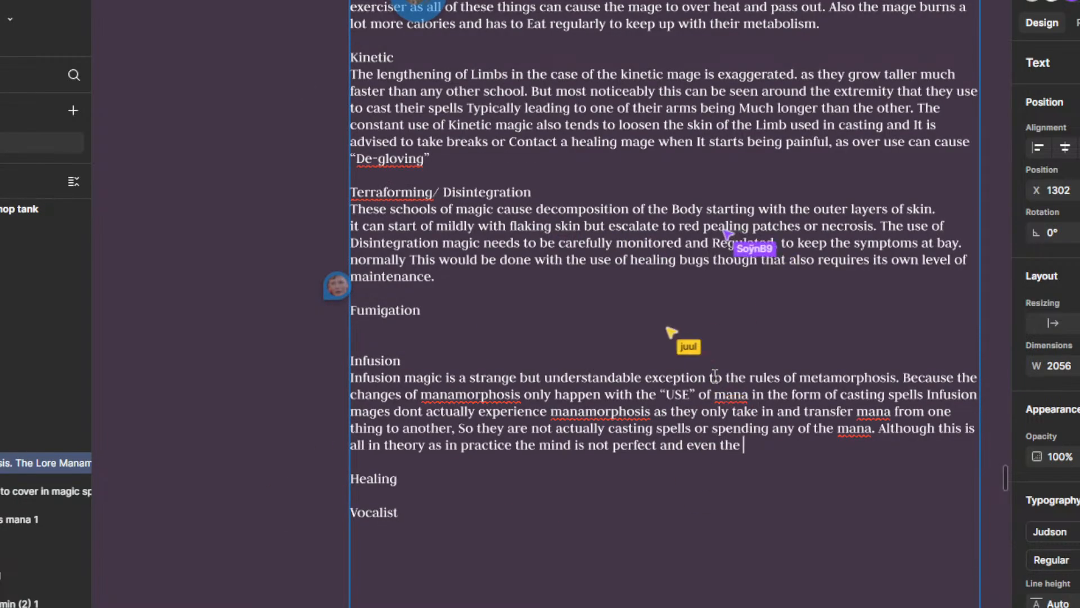
pyautogui.press('BackSpace')
pyautogui.press('BackSpace')
pyautogui.press('BackSpace')
pyautogui.press('BackSpace')
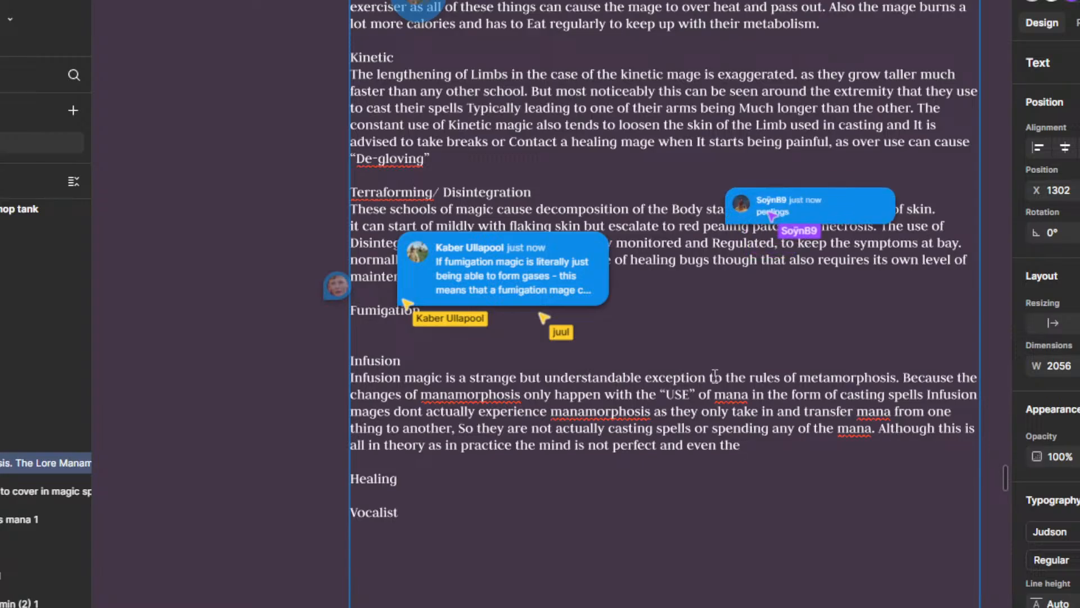
pyautogui.press('BackSpace')
pyautogui.press('BackSpace')
pyautogui.press('BackSpace')
pyautogui.press('BackSpace')
pyautogui.press('BackSpace')
pyautogui.press('BackSpace')
pyautogui.press('BackSpace')
pyautogui.press('BackSpace')
pyautogui.press('BackSpace')
pyautogui.press('BackSpace')
pyautogui.press('BackSpace')
pyautogui.press('BackSpace')
pyautogui.press('BackSpace')
pyautogui.press('BackSpace')
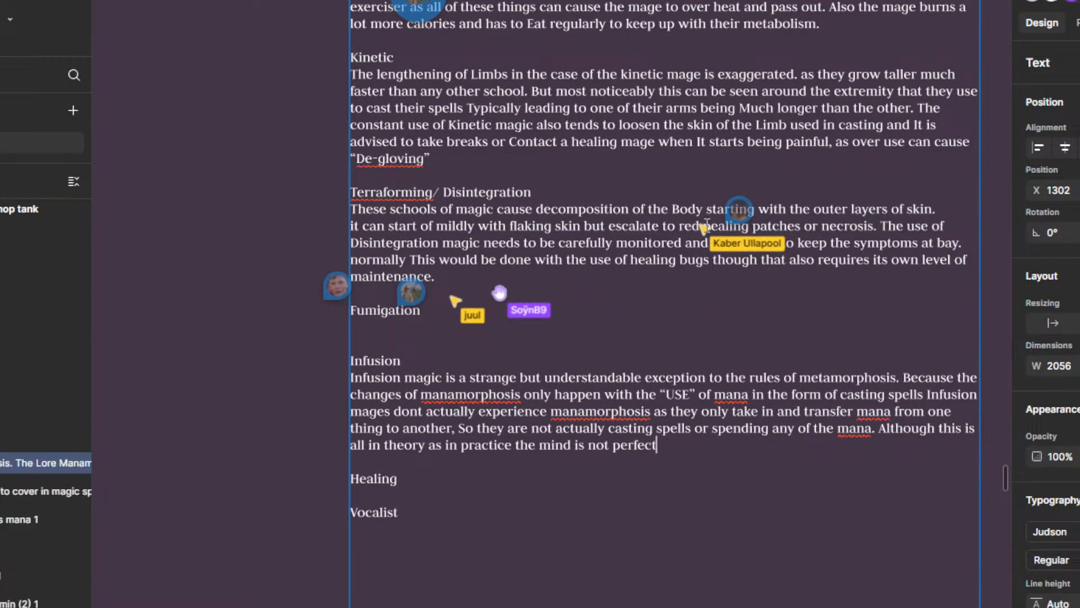
# Step: Check the spelling comment on the Terraforming/ Disintegration paragraph and correct "pealing" to "peeling"
pyautogui.moveTo(418, 296)
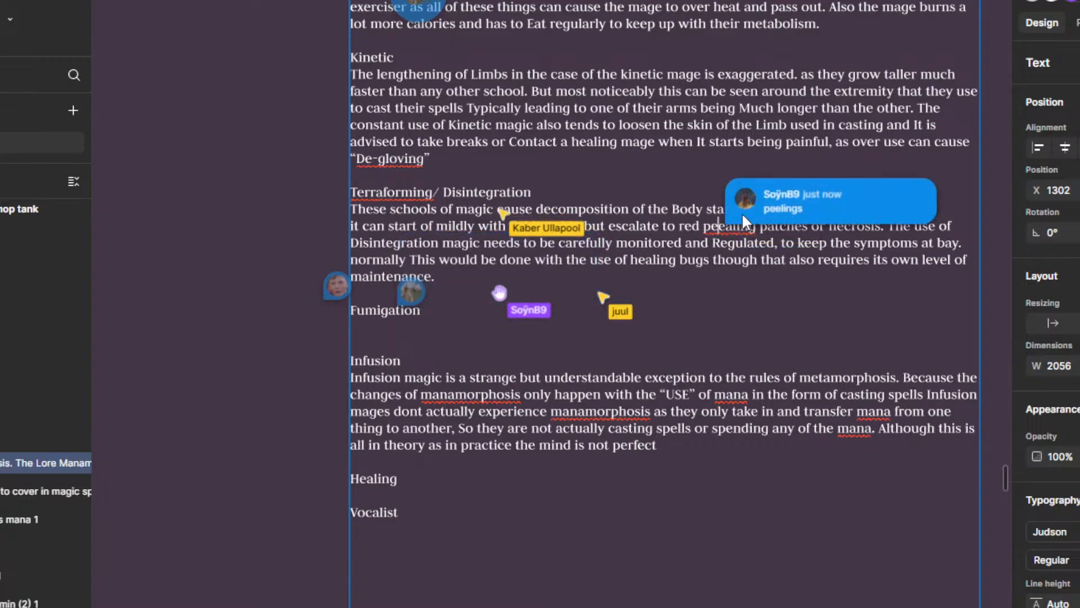
pyautogui.click(741, 212)
pyautogui.click(669, 193)
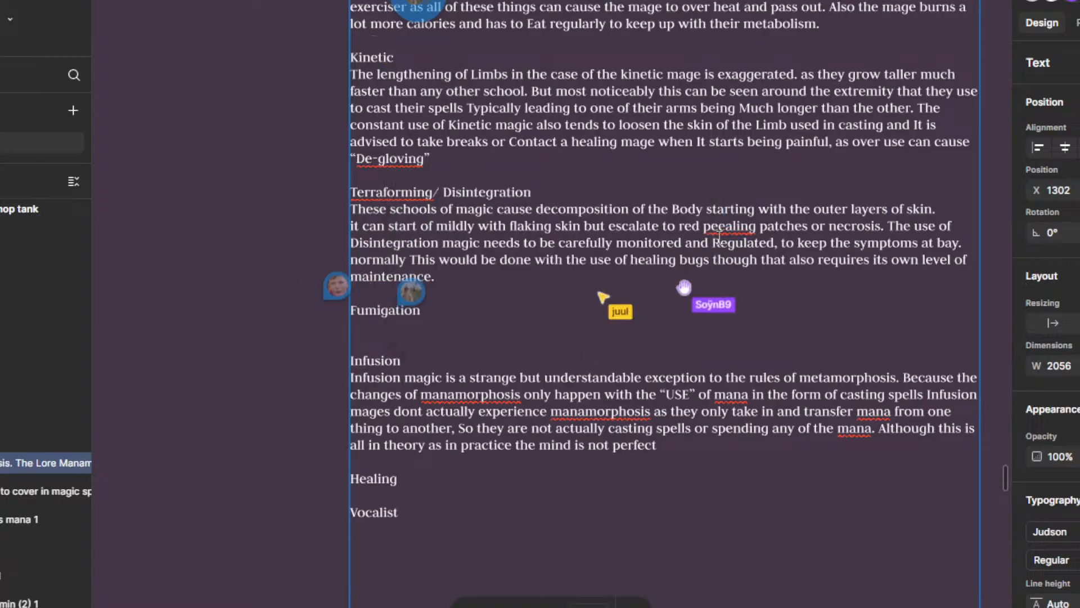
pyautogui.click(733, 226)
pyautogui.press('BackSpace')
pyautogui.write('l')
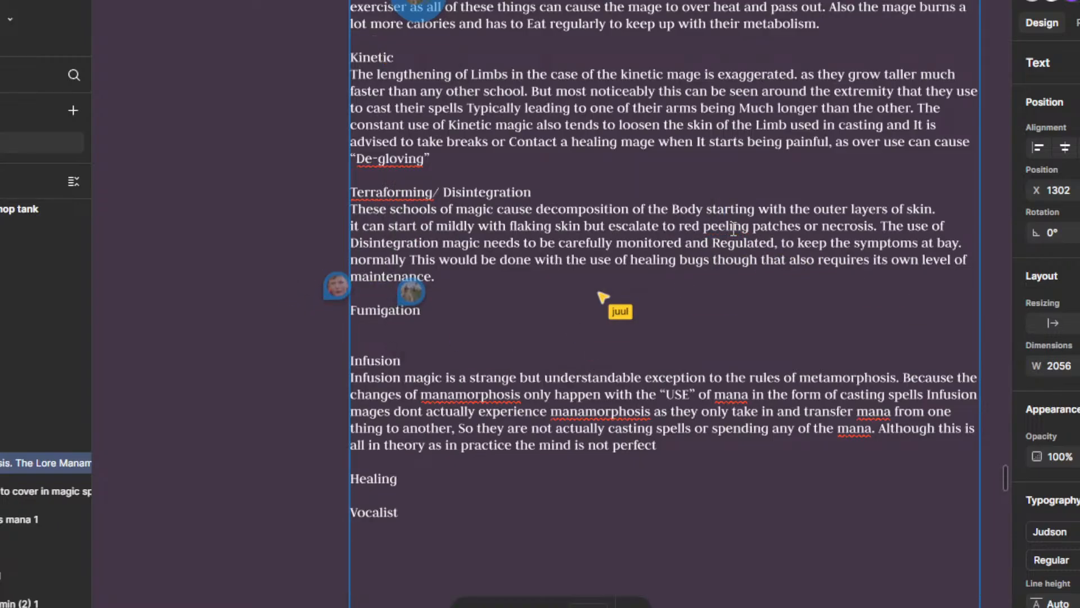
# Step: Continue the last Infusion sentence after "not perfect" with "and envitably the mind"
pyautogui.moveTo(336, 287)
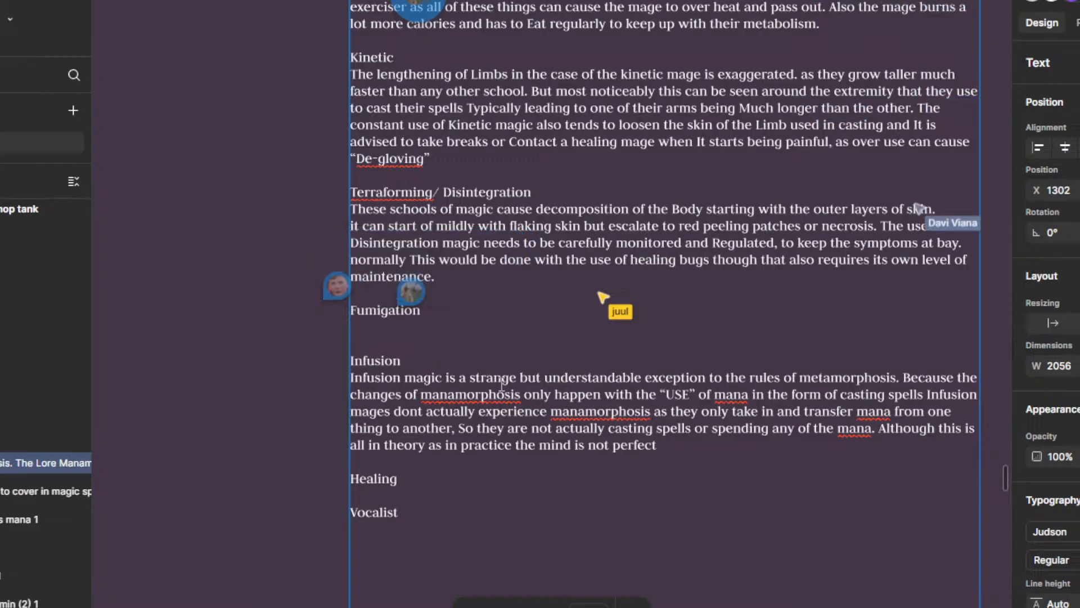
pyautogui.scroll(-1, 795, 442)
pyautogui.moveTo(778, 455); pyautogui.dragTo(785, 396)
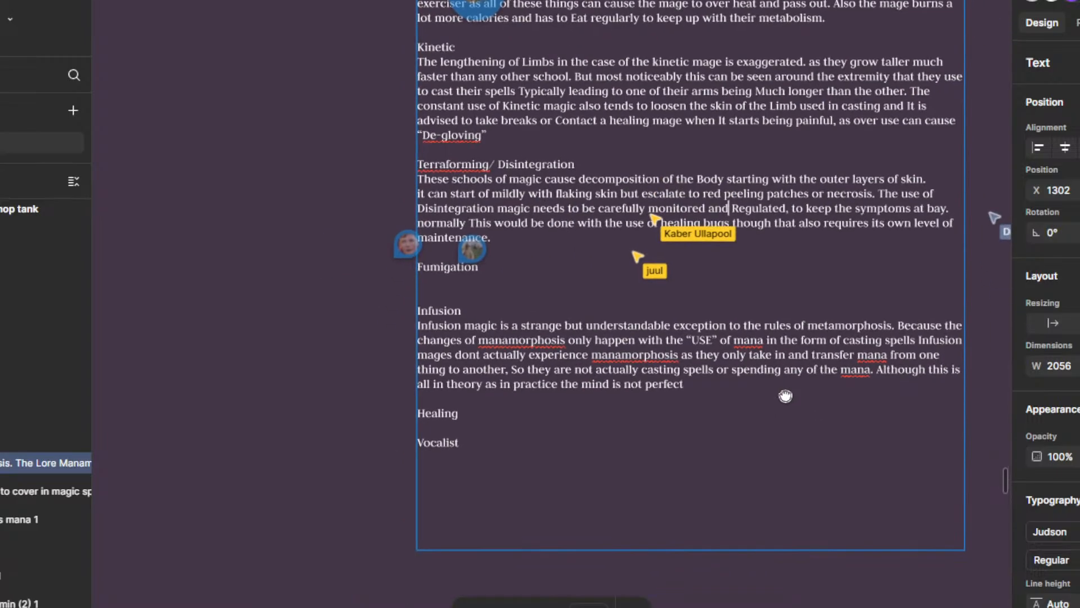
pyautogui.scroll(3, 785, 396)
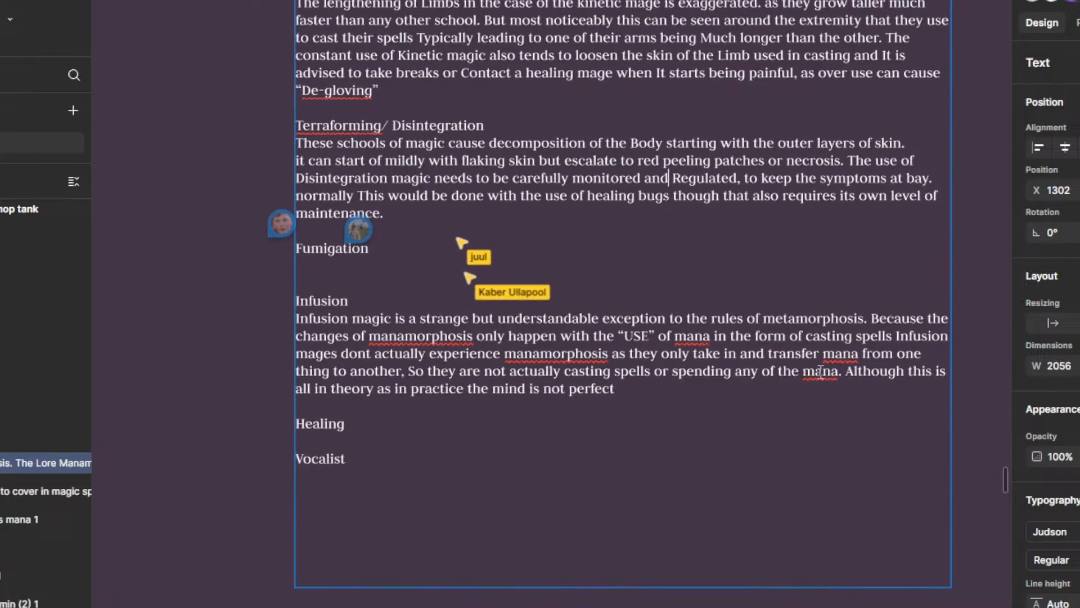
pyautogui.rightClick(821, 371)
pyautogui.press('Escape')
pyautogui.click(816, 389)
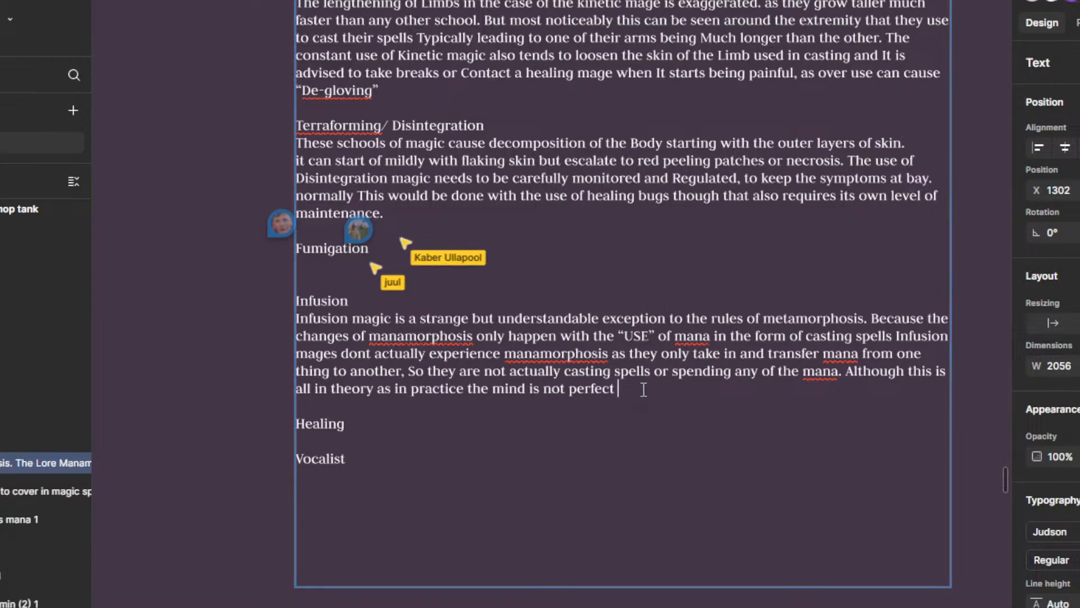
pyautogui.write('and enve')
pyautogui.press('BackSpace')
pyautogui.write('itably the mind ')
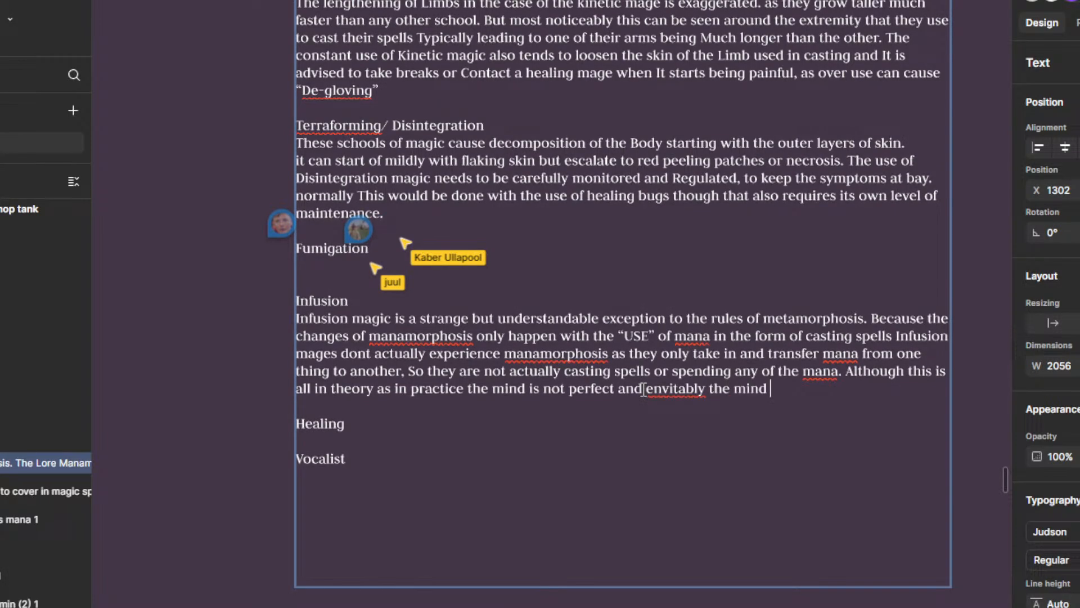
pyautogui.write('will use')
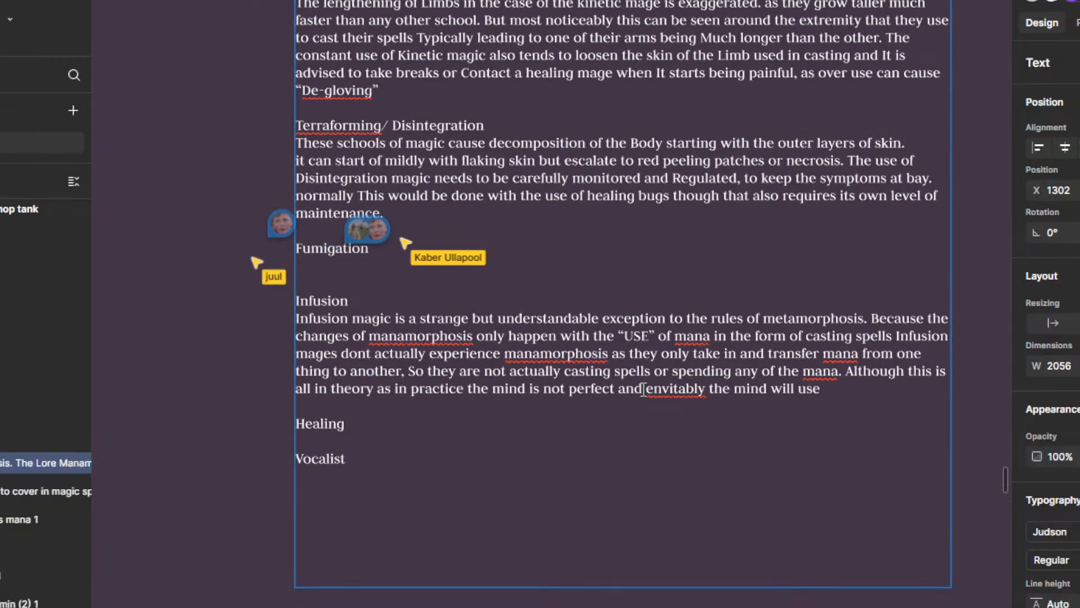
pyautogui.write(' slight')
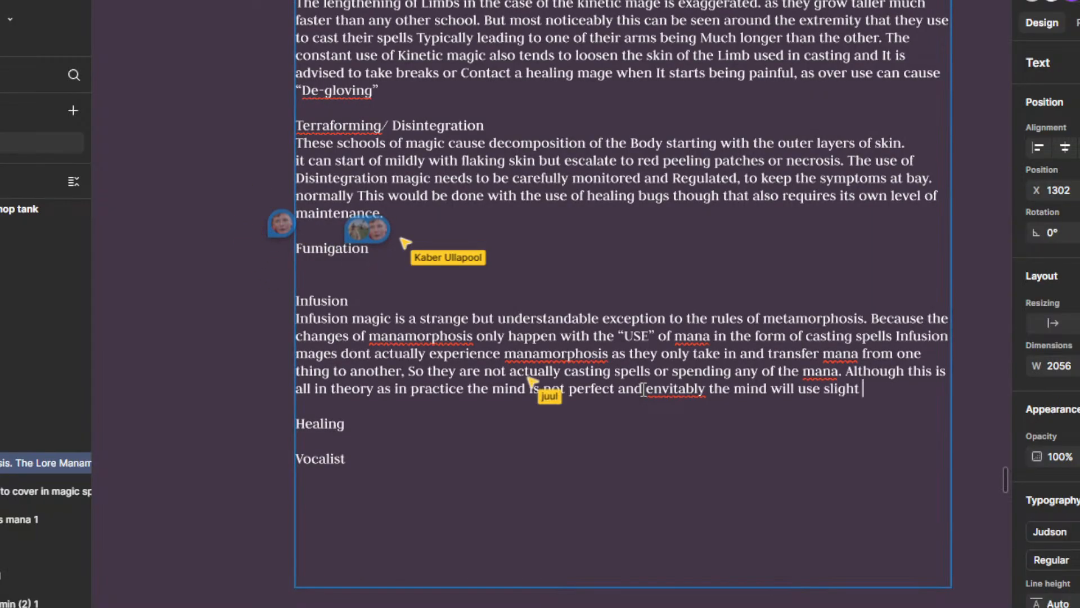
pyautogui.write(' bits of mana ')
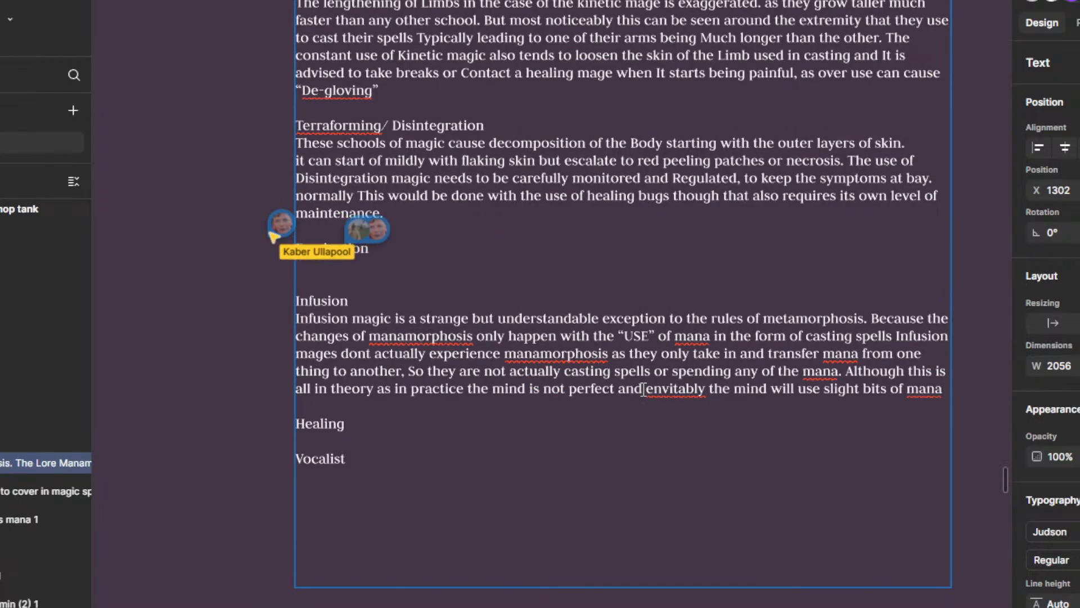
pyautogui.write('even with ')
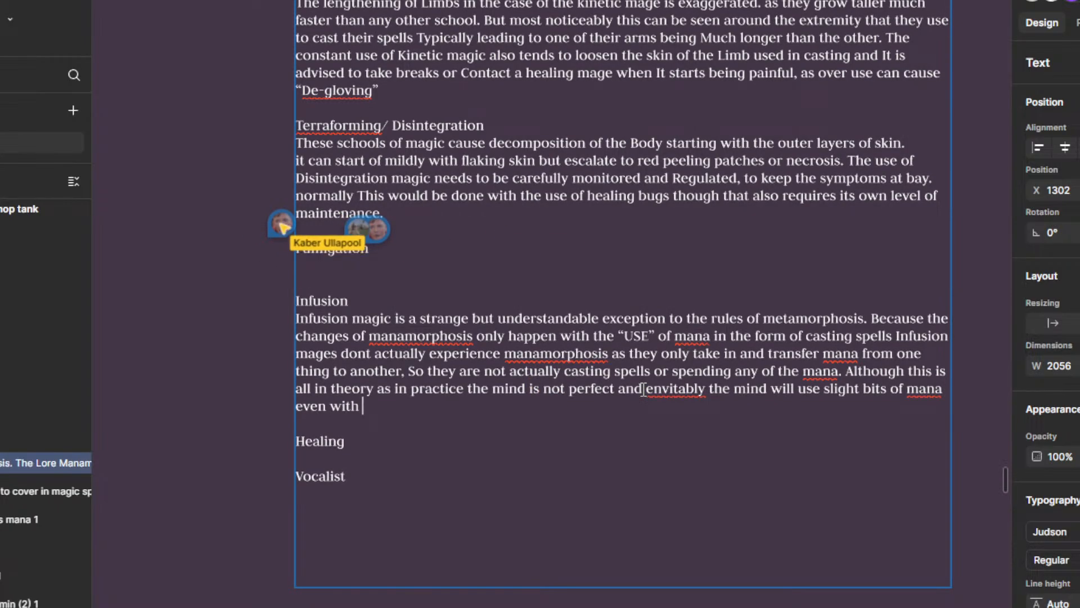
pyautogui.write('perfect practi')
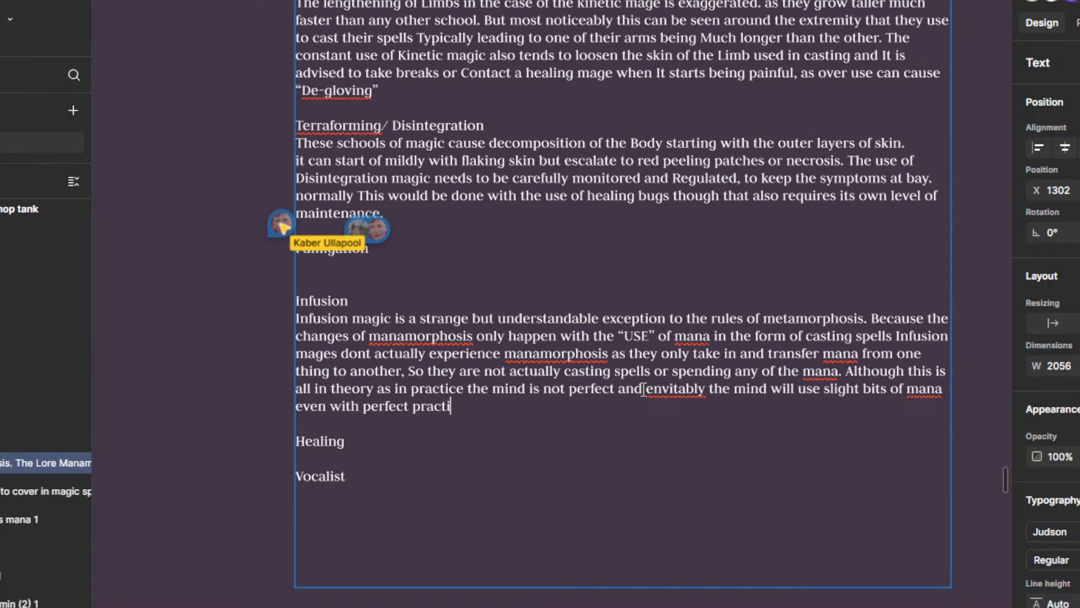
pyautogui.write('ce. S')
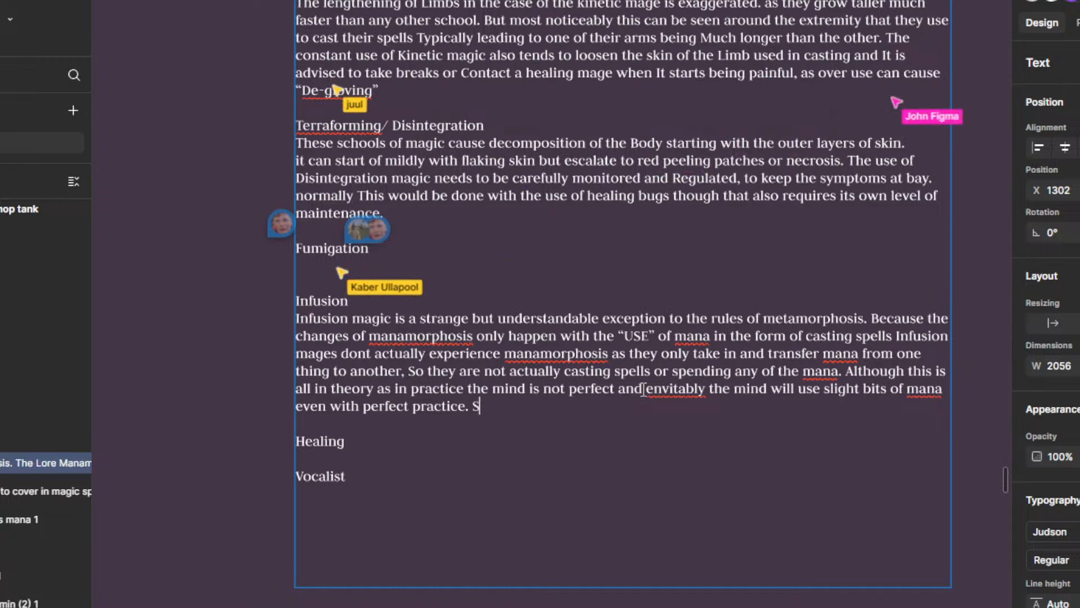
pyautogui.write('o Un')
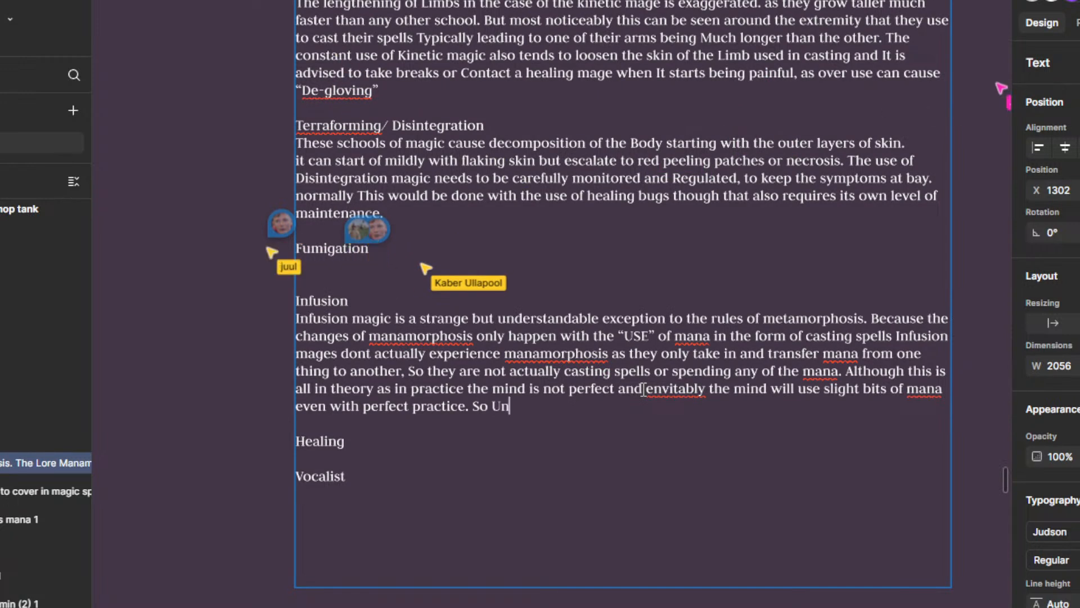
# Step: Begin a new sentence at the end of the Infusion paragraph with "So Infusers"
pyautogui.press('BackSpace')
pyautogui.write('Inf')
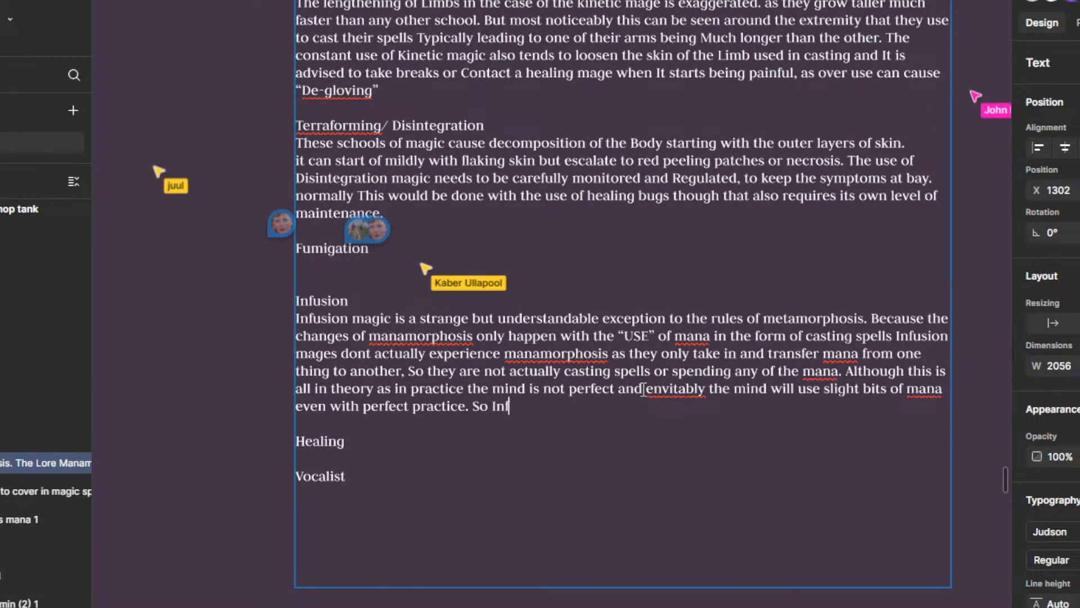
pyautogui.write('users are')
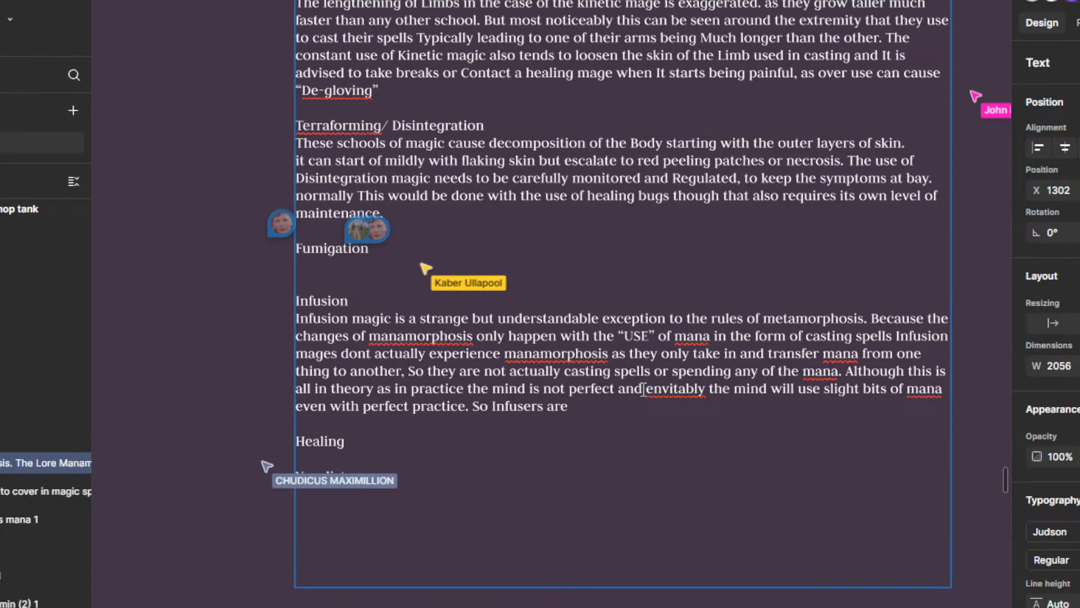
pyautogui.press('BackSpace')
pyautogui.press('BackSpace')
pyautogui.press('BackSpace')
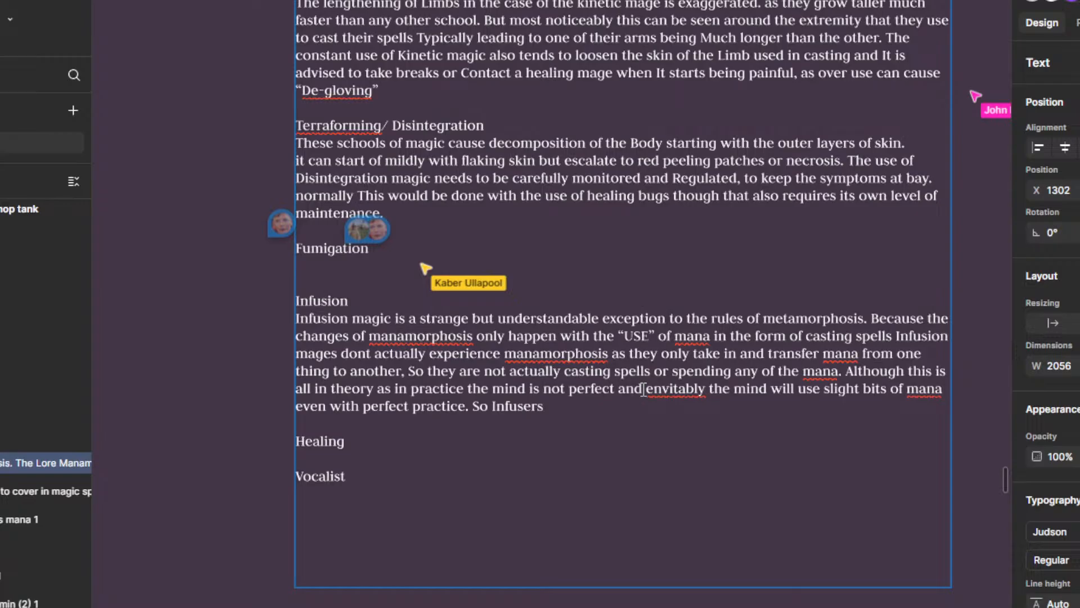
# Step: Continue the sentence after "So Infusers" with "will experience very mild manamorphosis symptoms and"
pyautogui.write('will ex')
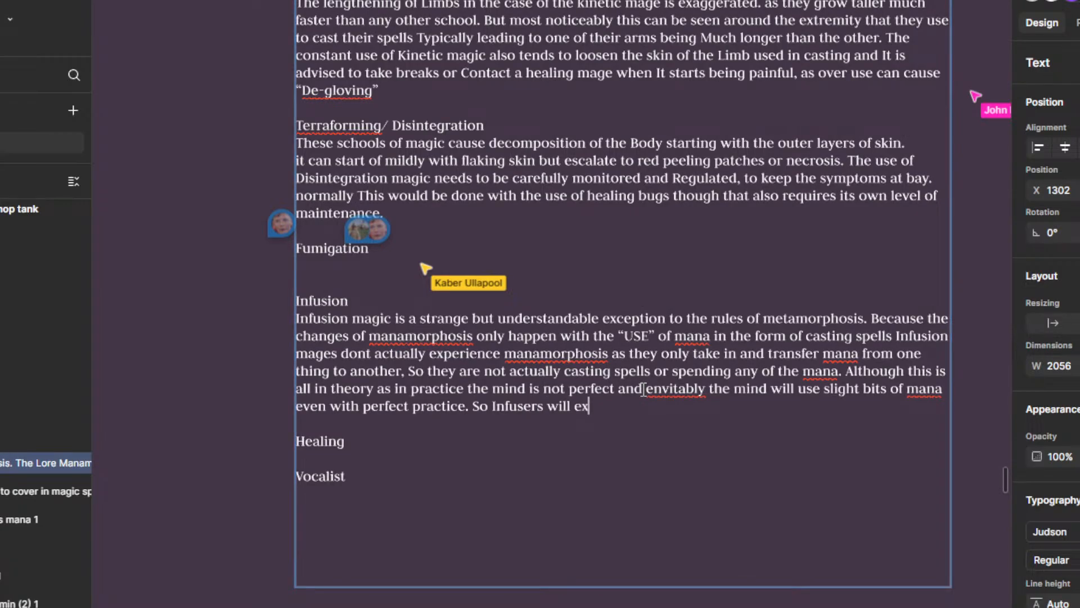
pyautogui.write('perience very mild ')
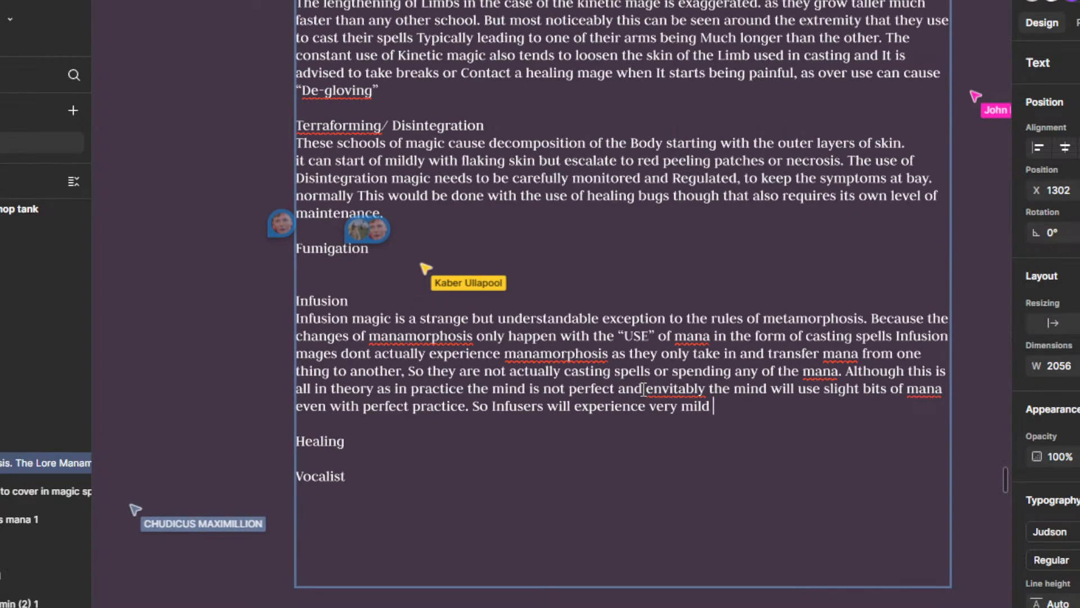
pyautogui.write('manamorphosis sym')
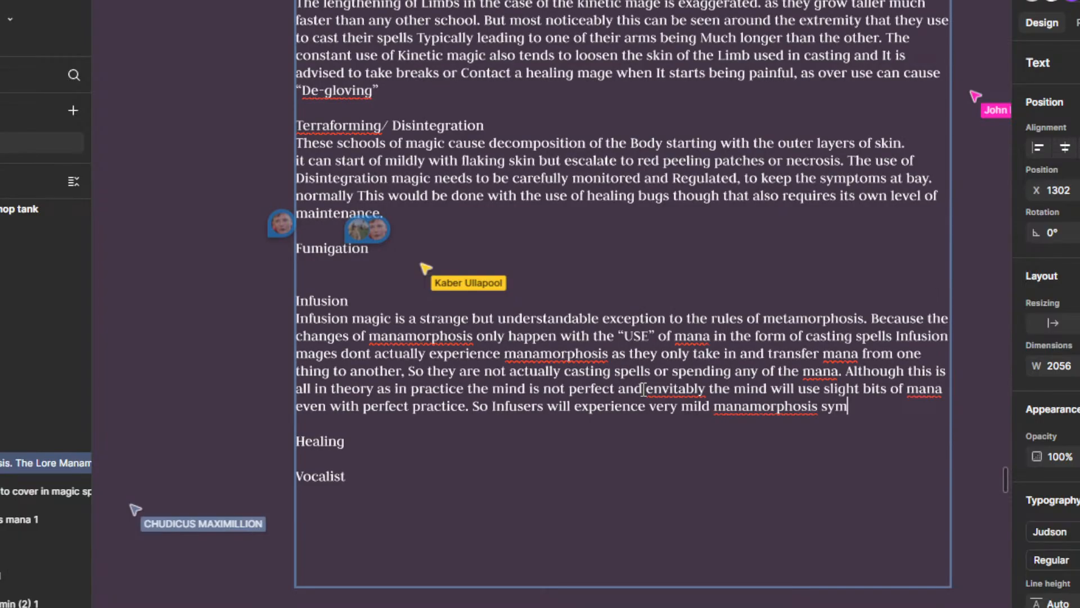
pyautogui.write('ptoms and')
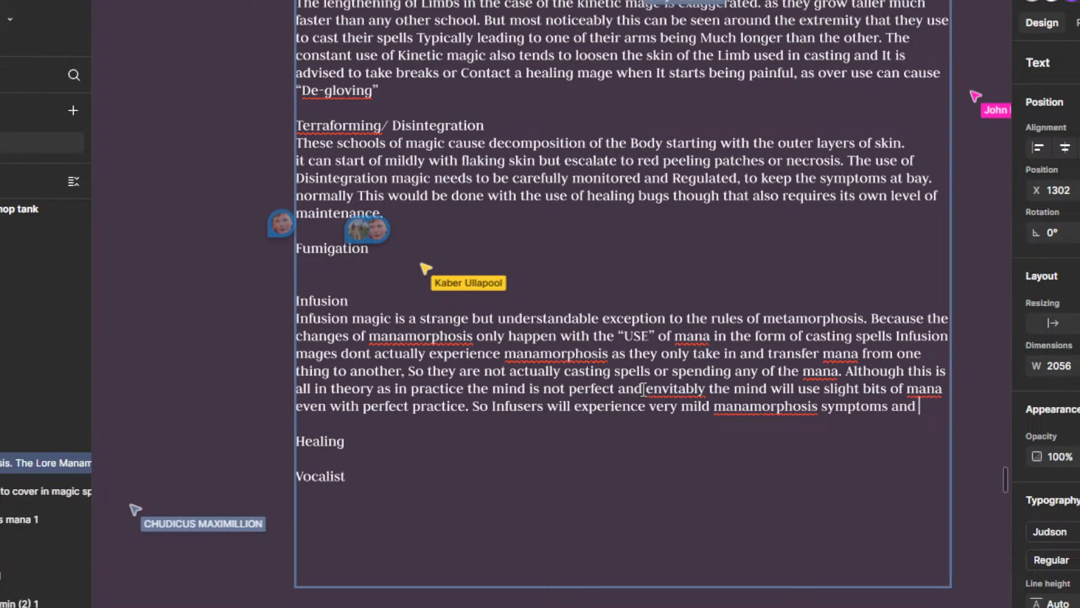
pyautogui.write(' are also typ')
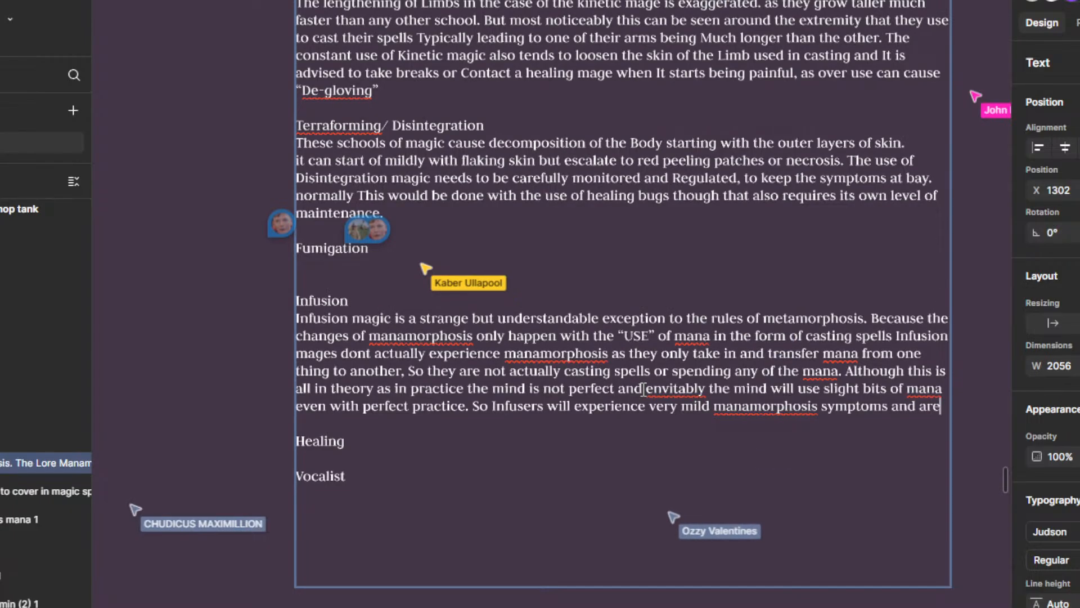
pyautogui.press('BackSpace')
pyautogui.press('BackSpace')
pyautogui.press('BackSpace')
pyautogui.press('BackSpace')
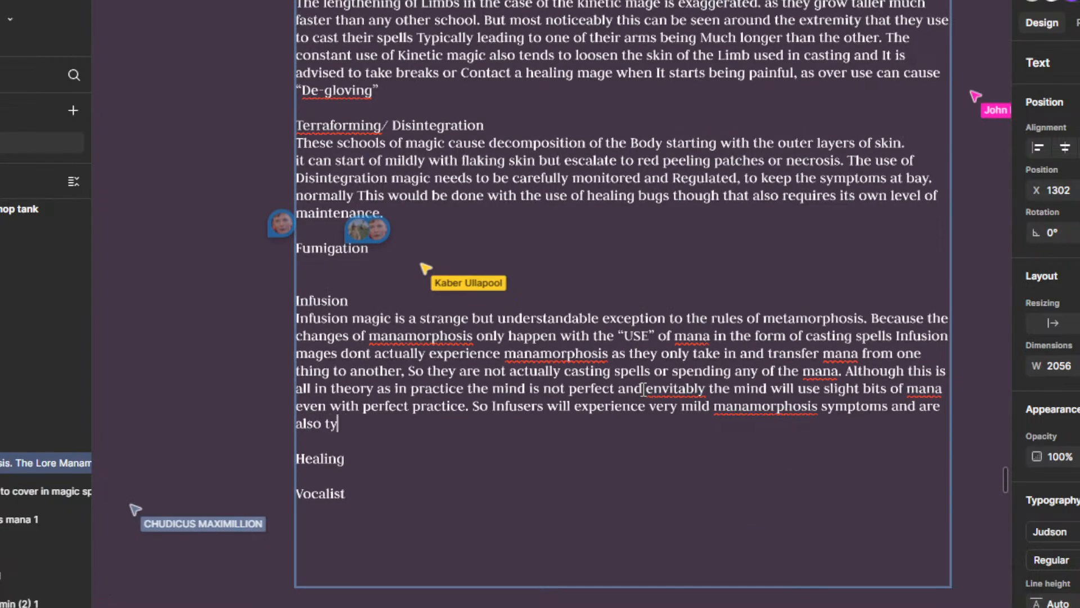
pyautogui.press('BackSpace')
pyautogui.press('BackSpace')
pyautogui.press('BackSpace')
pyautogui.press('BackSpace')
pyautogui.press('BackSpace')
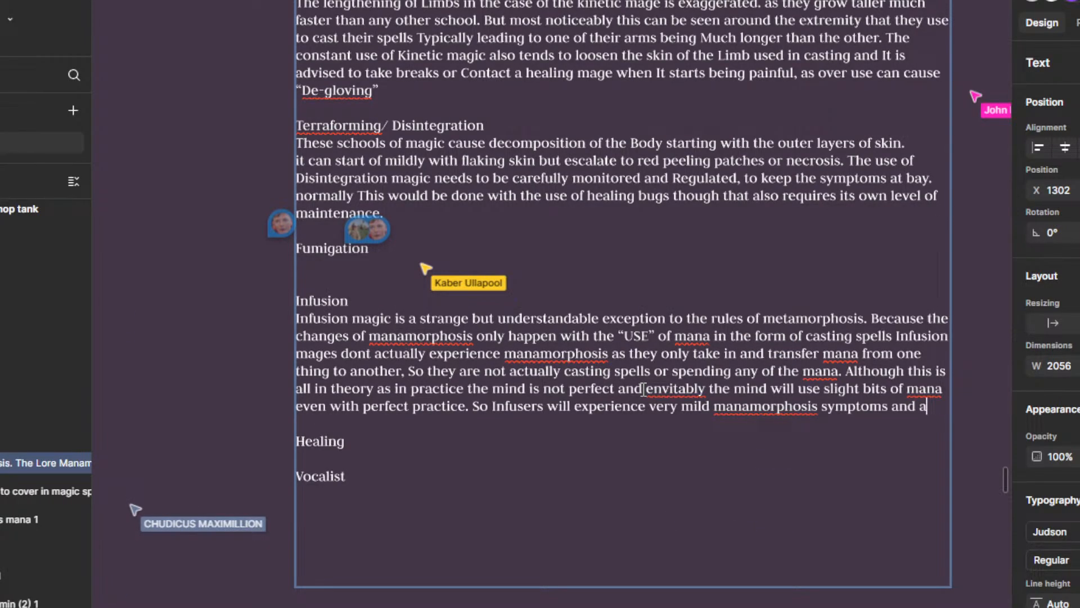
pyautogui.press('BackSpace')
pyautogui.write('Ar')
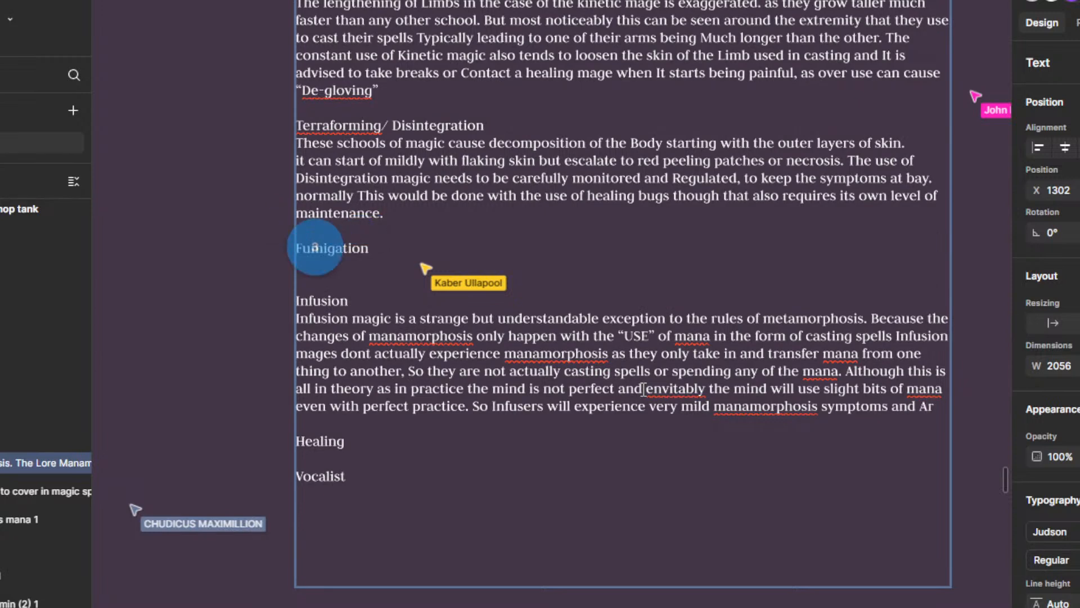
pyautogui.press('BackSpace')
pyautogui.press('BackSpace')
# Step: Continue the Infusion sentence after "symptoms and" with "Their skill is also typicaly judged by"
pyautogui.write('Their ')
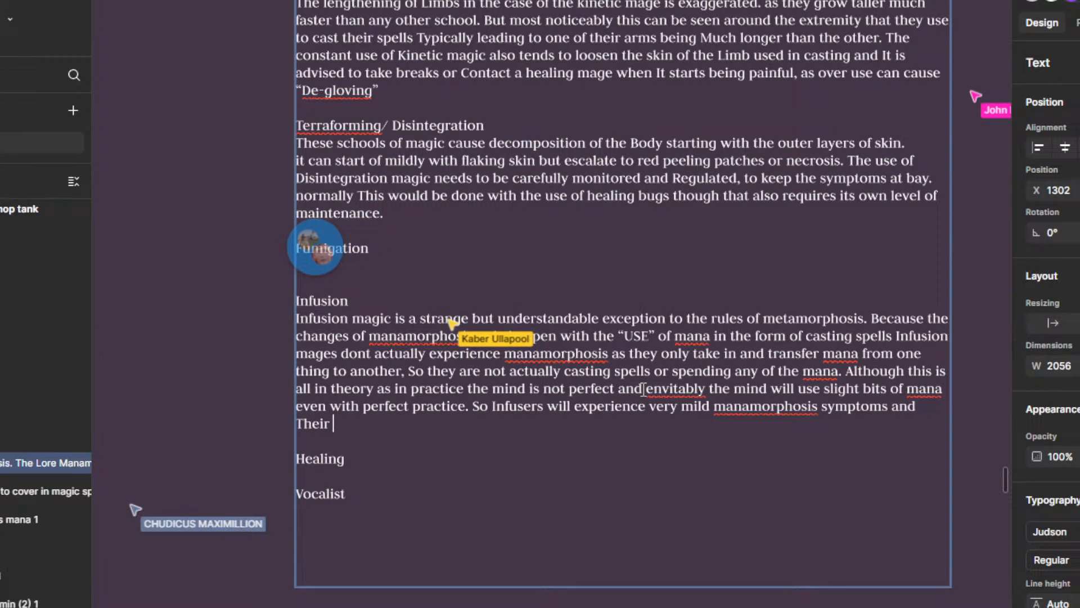
pyautogui.write('skill is ')
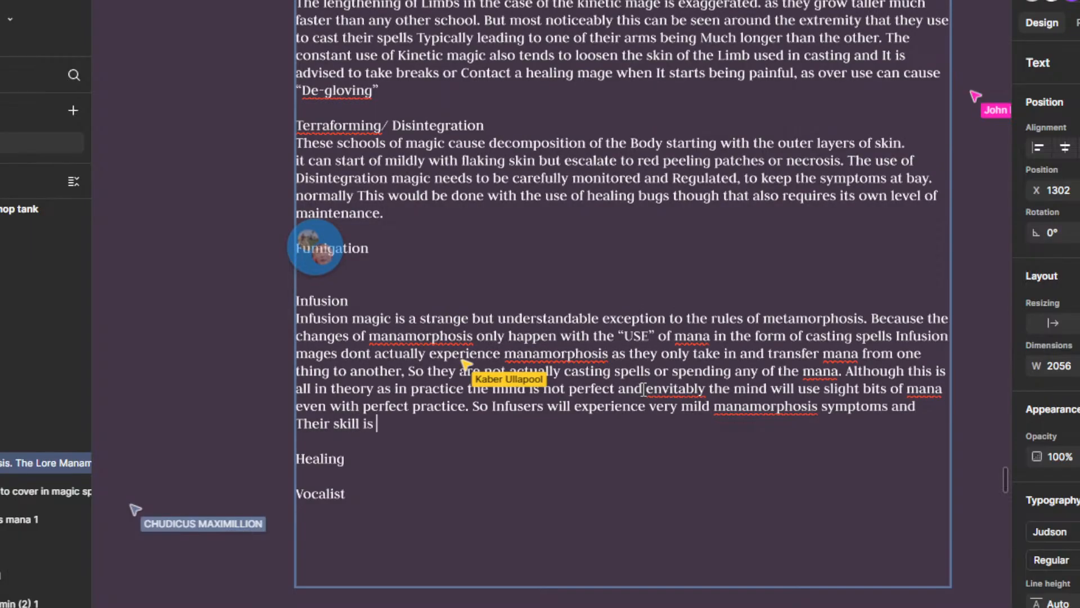
pyautogui.write('also typical')
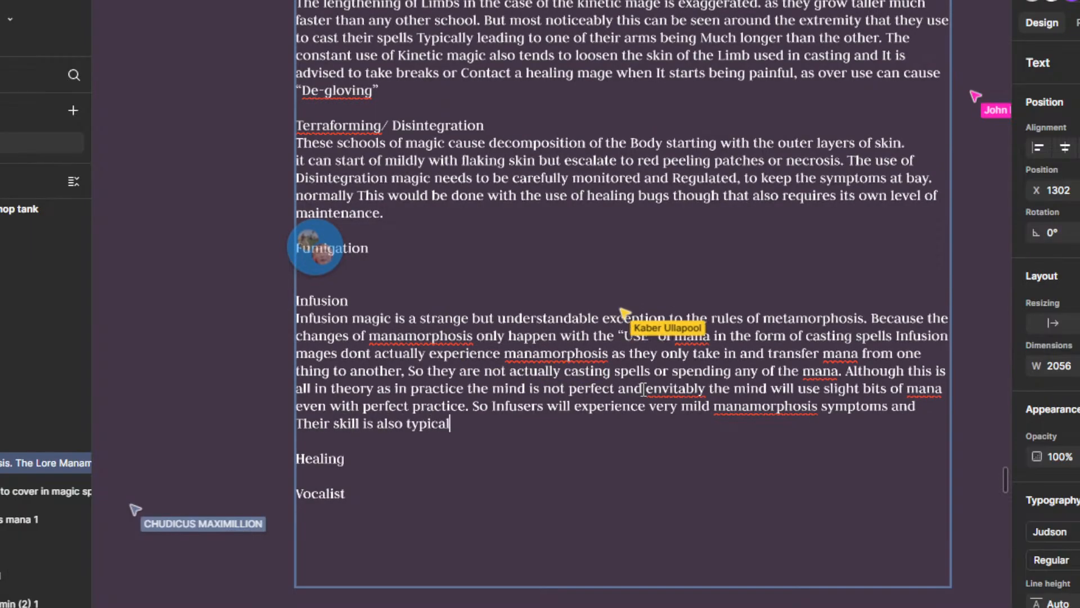
pyautogui.write('y judged by')
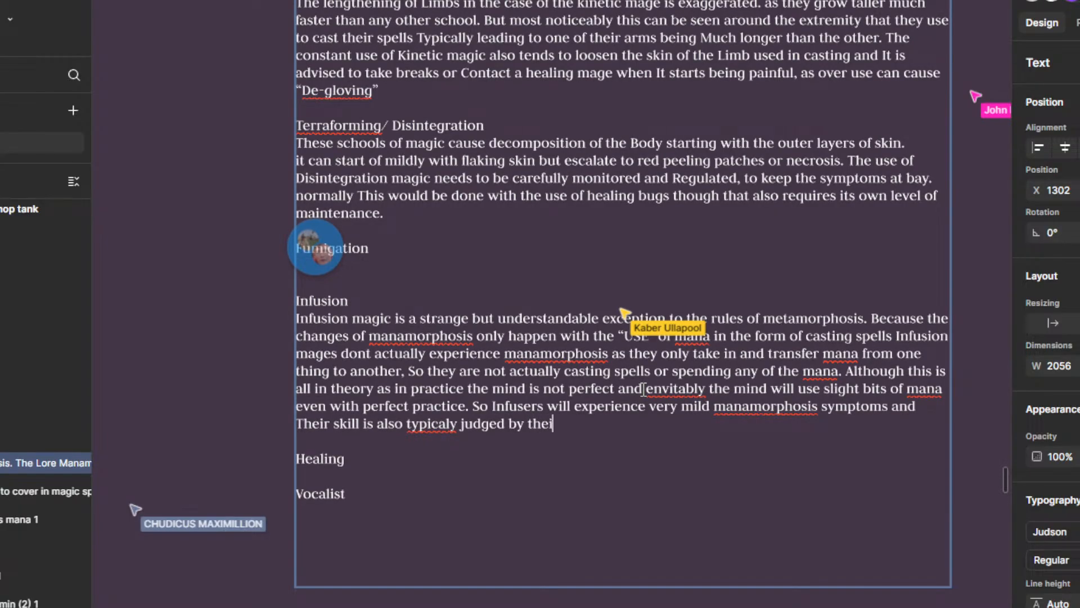
# Step: Finish the Infusion sentence after "judged by" with "the extent of their symptoms."
pyautogui.write('their le')
pyautogui.press('BackSpace')
pyautogui.press('BackSpace')
pyautogui.press('BackSpace')
pyautogui.press('BackSpace')
pyautogui.press('BackSpace')
pyautogui.write('ex')
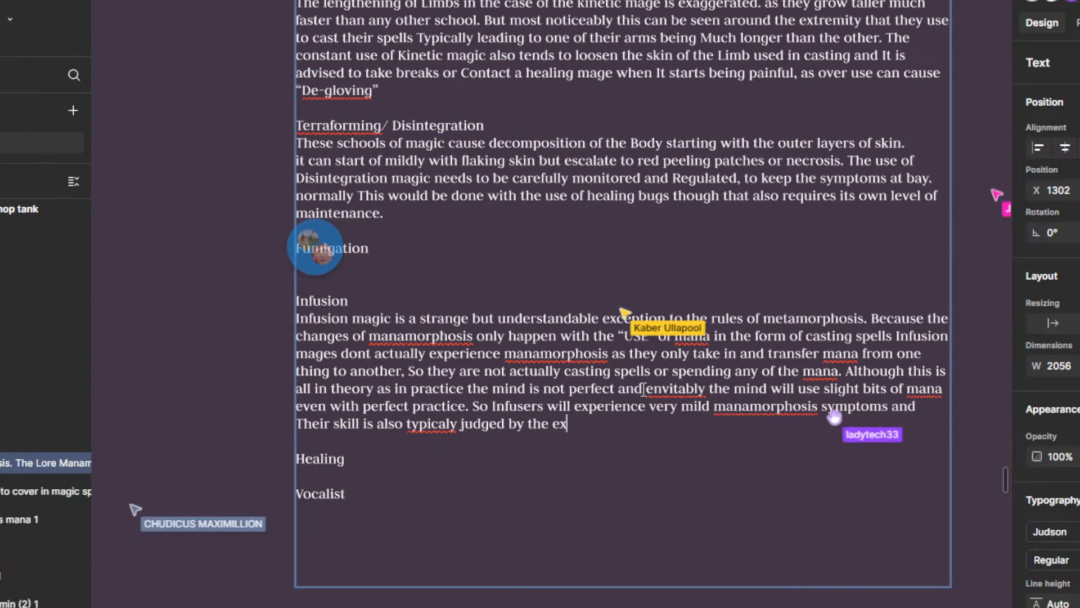
pyautogui.write('tent of their ')
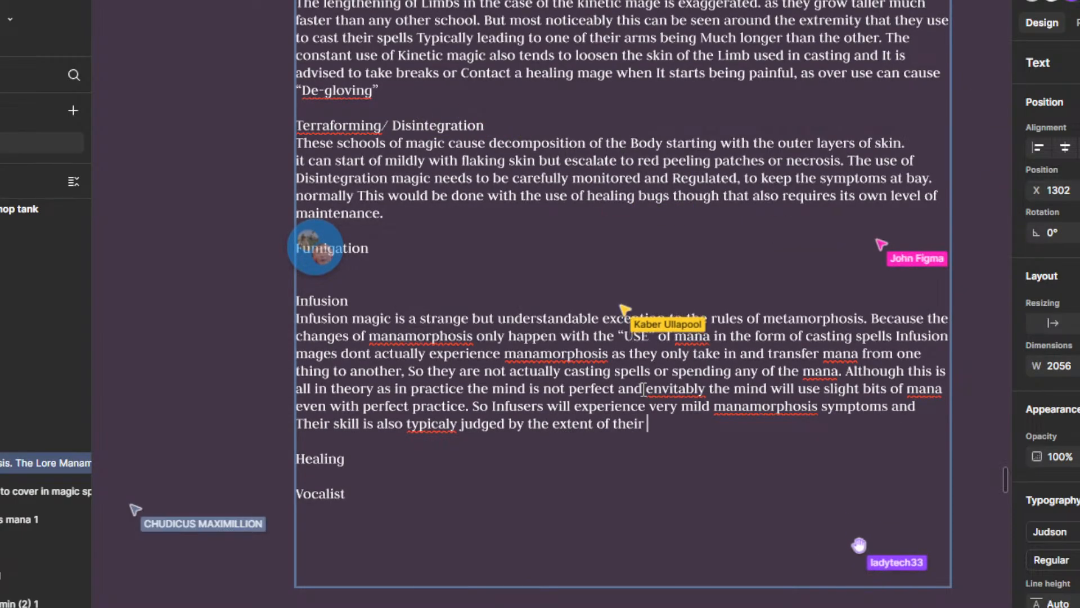
pyautogui.write('chan')
pyautogui.press('BackSpace')
pyautogui.press('BackSpace')
pyautogui.press('BackSpace')
pyautogui.press('BackSpace')
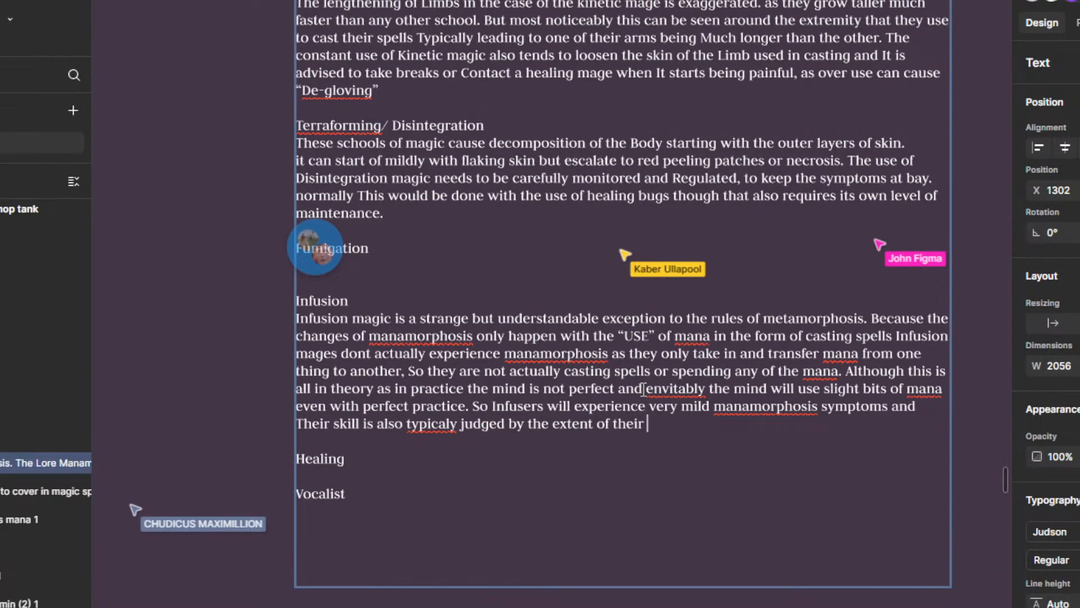
pyautogui.write('symptoms.')
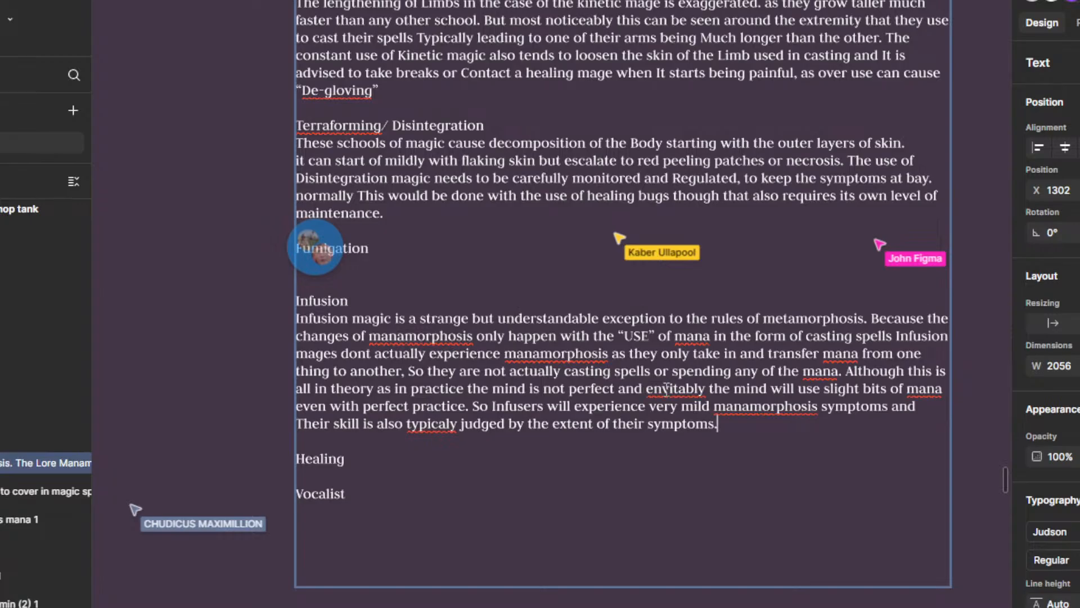
# Step: Check the spelling suggestions for "envitably" in the Infusion paragraph and change the word to "enevitably"
pyautogui.rightClick(666, 388)
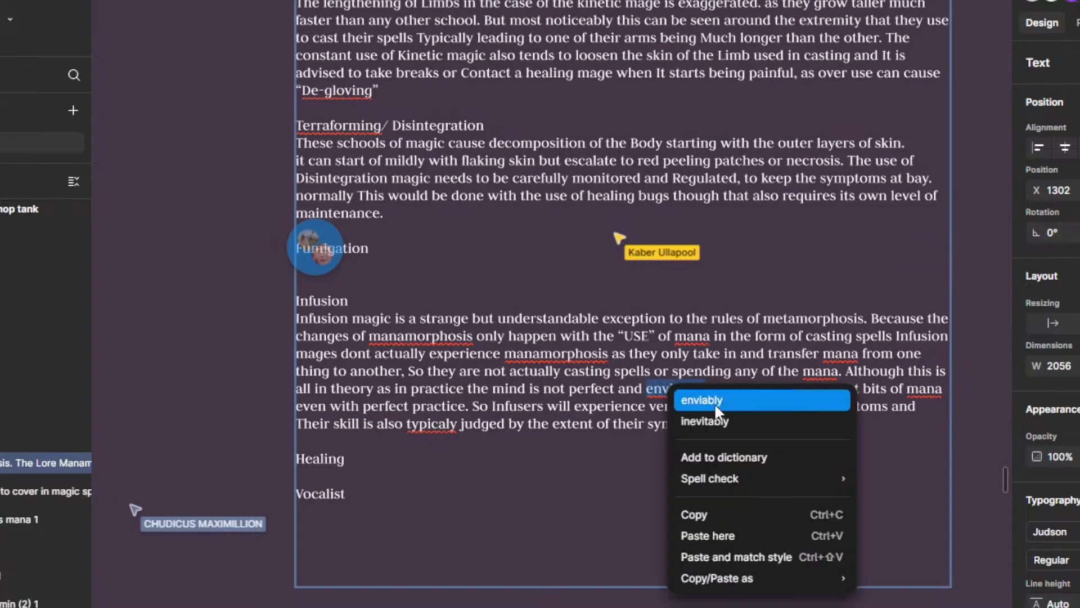
pyautogui.click(650, 401)
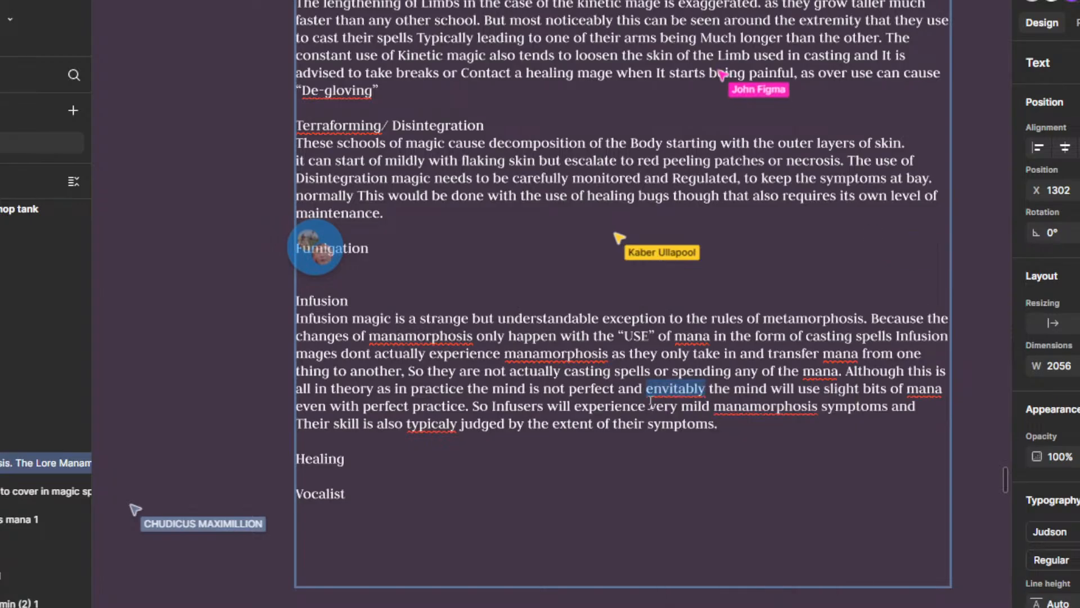
pyautogui.click(709, 388)
pyautogui.click(698, 388)
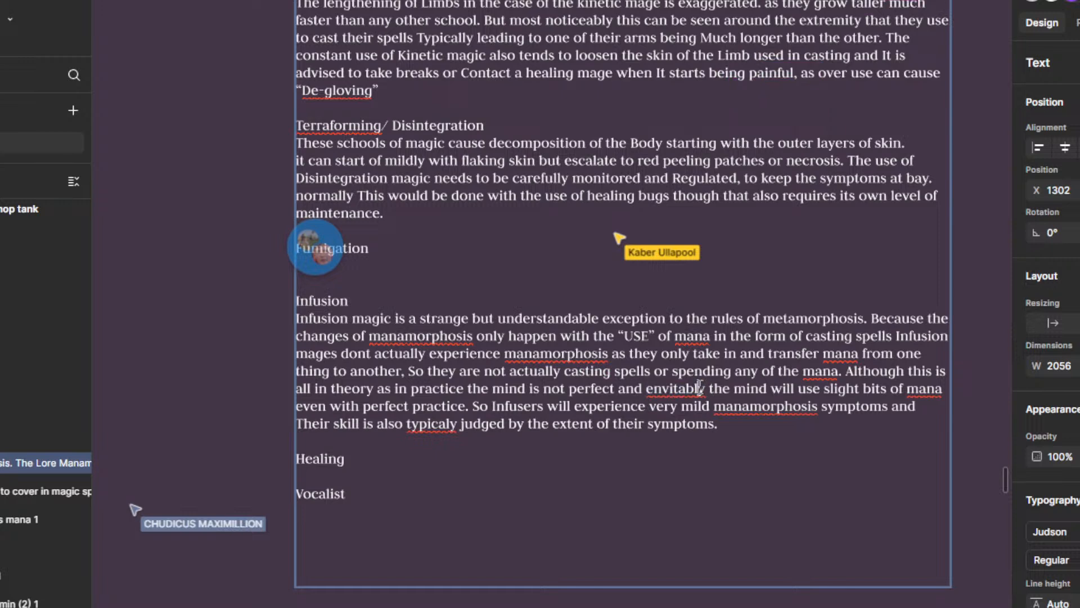
pyautogui.click(660, 389)
pyautogui.write('e')
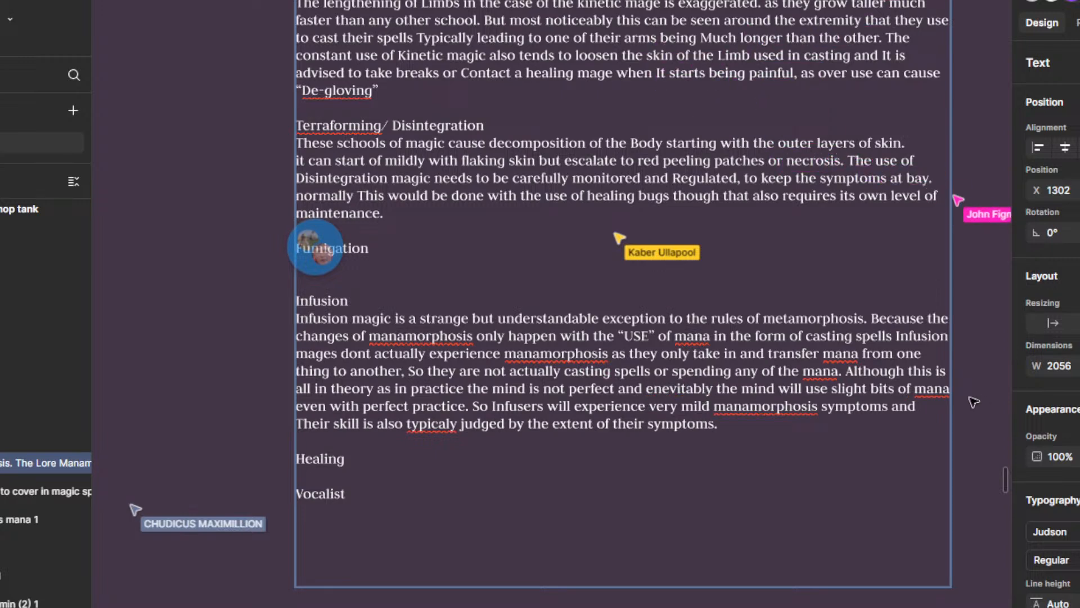
# Step: Correct "typicaly" in the last Infusion sentence to the suggested spelling "typically"
pyautogui.rightClick(433, 424)
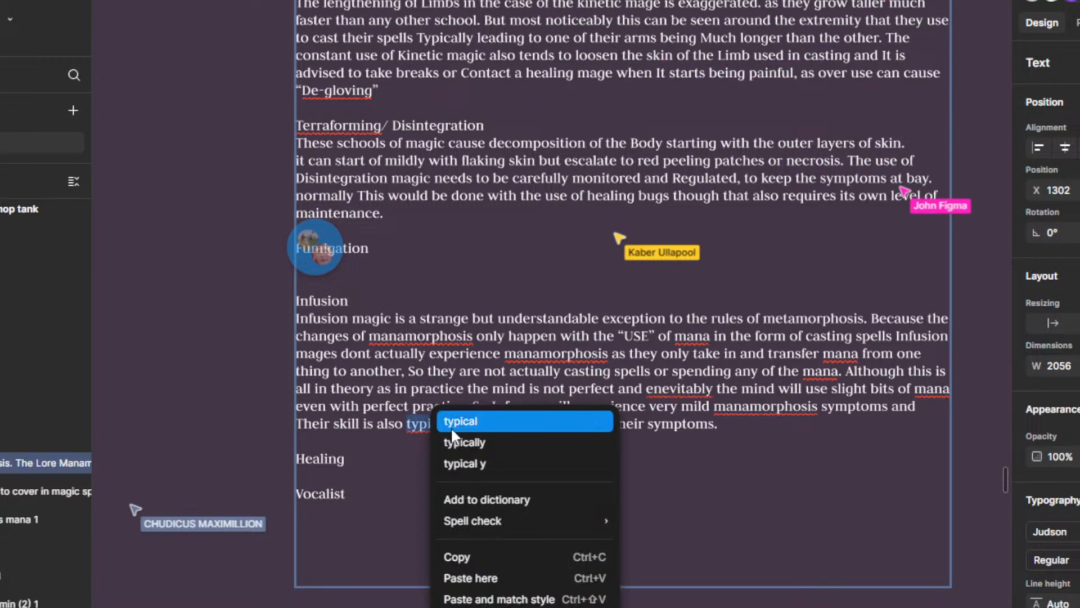
pyautogui.click(498, 437)
pyautogui.moveTo(501, 388); pyautogui.dragTo(484, 367)
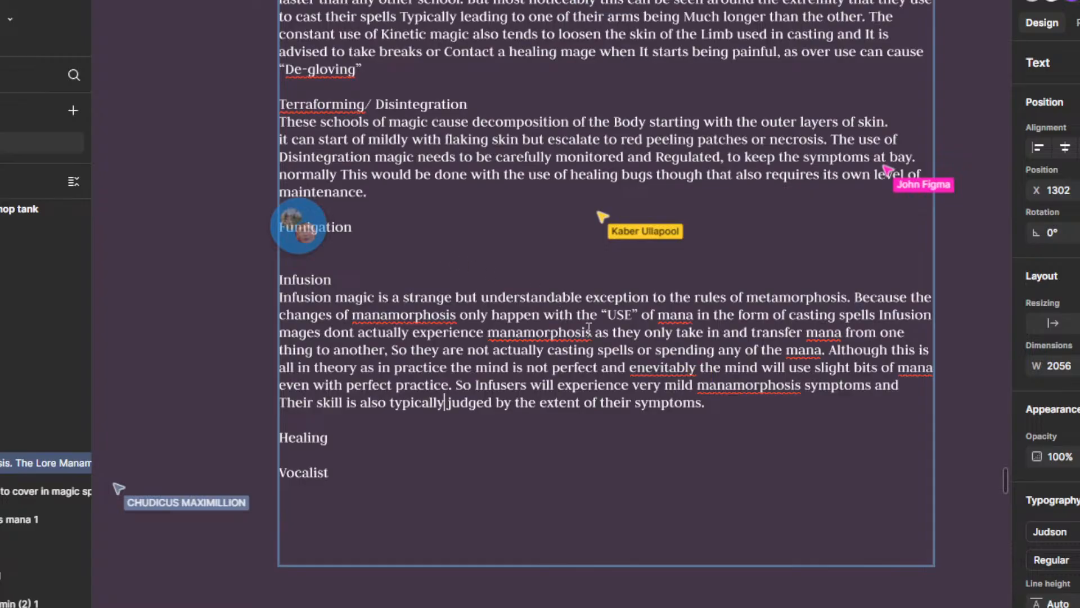
# Step: Change "metamorphosis" to "manamorphosis" in the first sentence of the Infusion paragraph
pyautogui.click(774, 301)
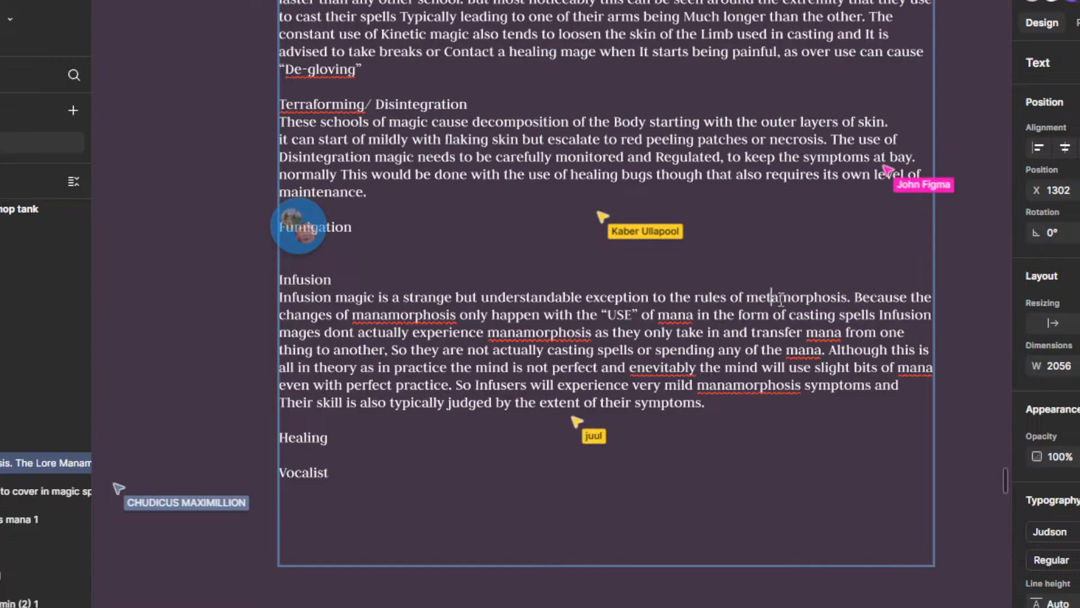
pyautogui.press('BackSpace')
pyautogui.press('BackSpace')
pyautogui.press('BackSpace')
pyautogui.write('na')
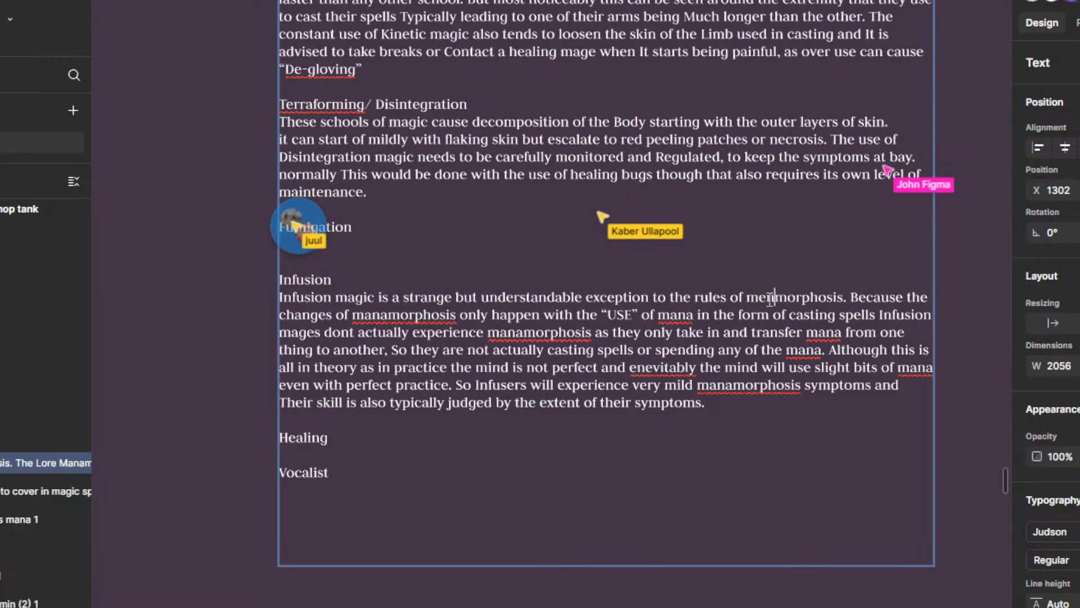
pyautogui.press('BackSpace')
pyautogui.write('ana')
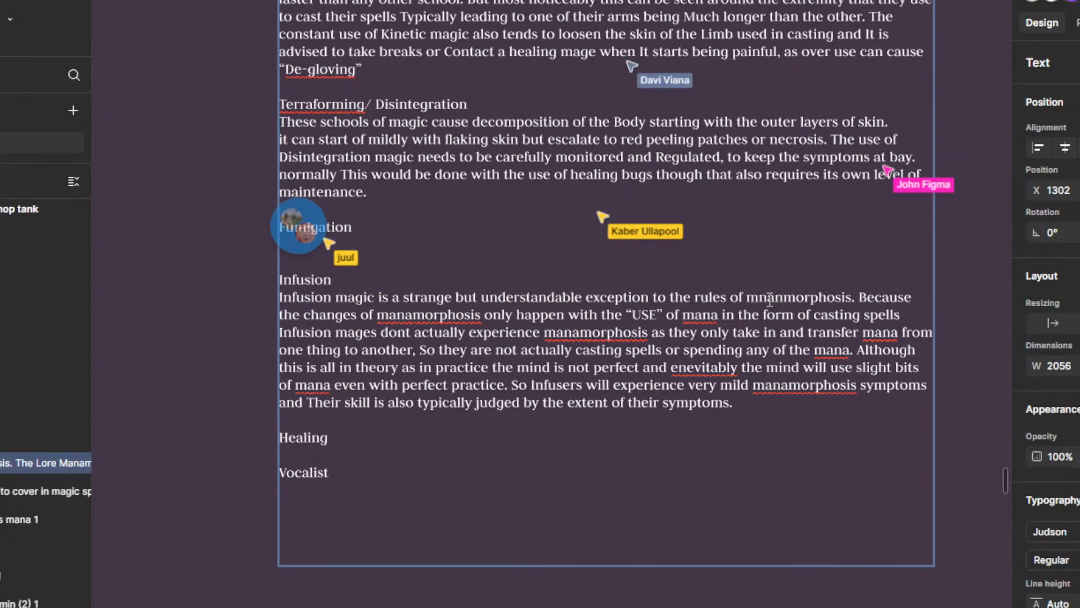
pyautogui.press('BackSpace')
pyautogui.press('BackSpace')
pyautogui.press('BackSpace')
pyautogui.write('mana')
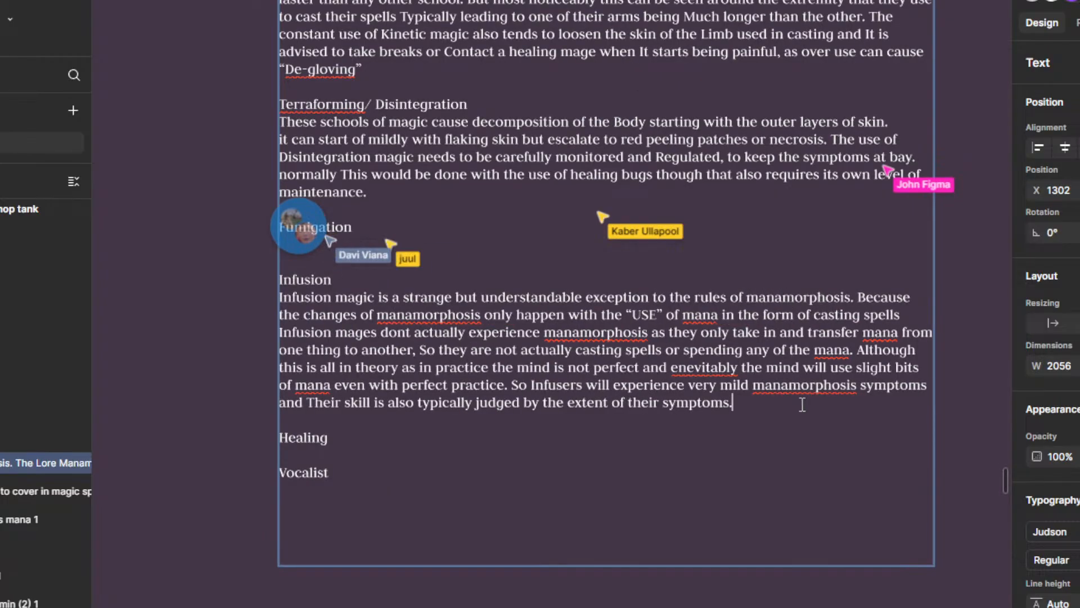
# Step: Correct "enevitably" to "inevitably" in the Infusion paragraph and clear the comment that suggests the spelling
pyautogui.scroll(1, 720, 450)
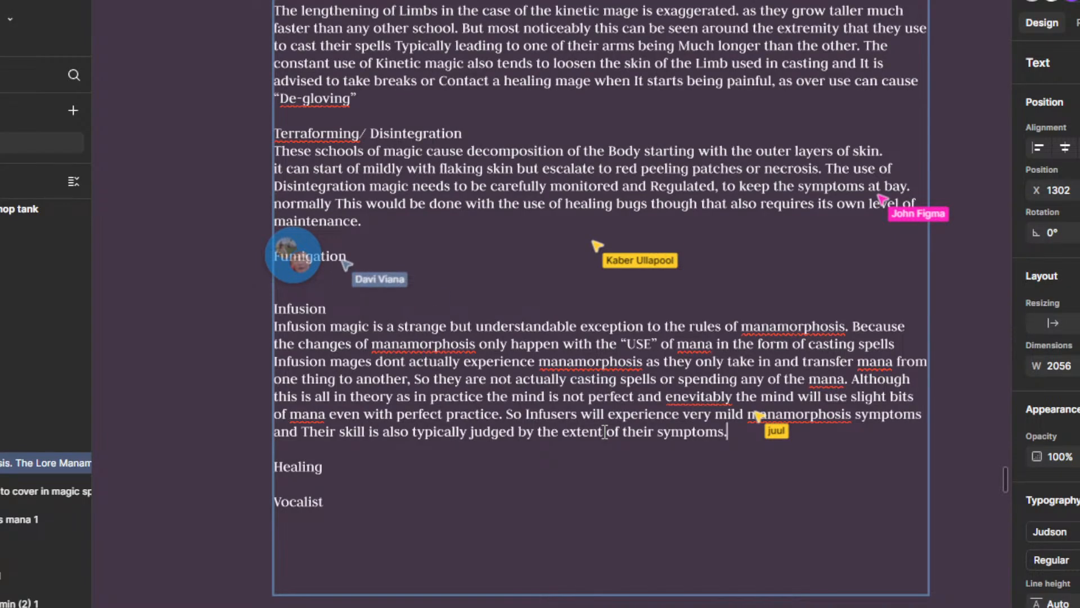
pyautogui.scroll(-1, 504, 289)
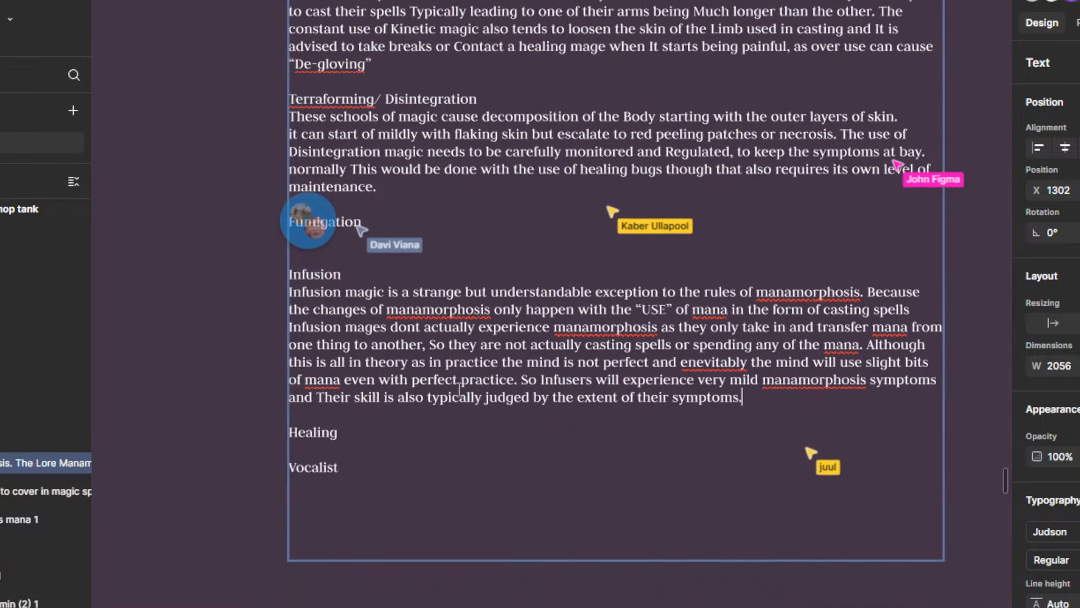
pyautogui.scroll(1, 472, 405)
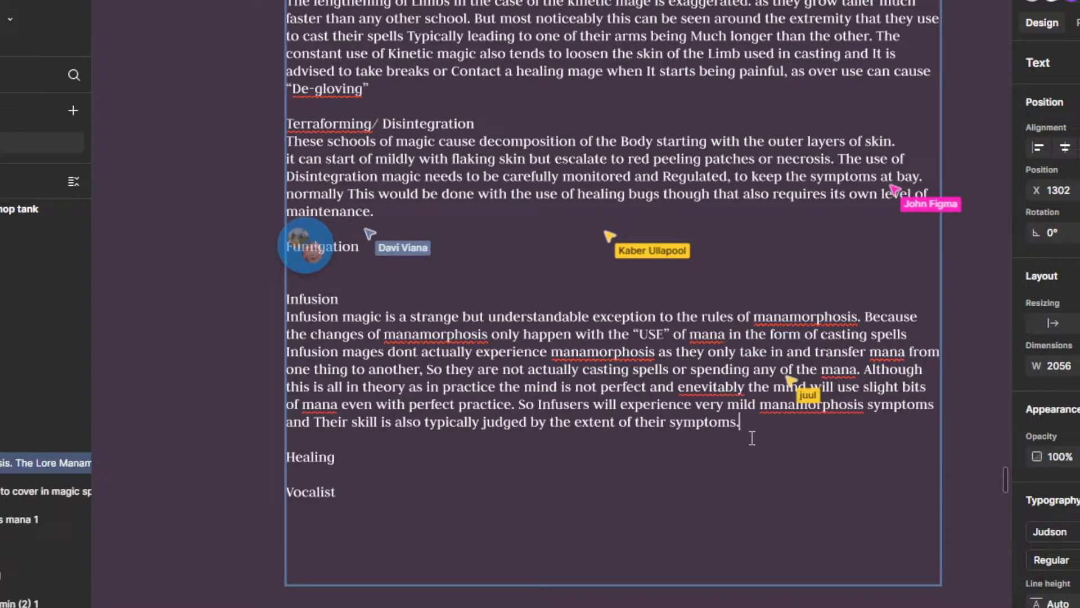
pyautogui.scroll(1, 743, 450)
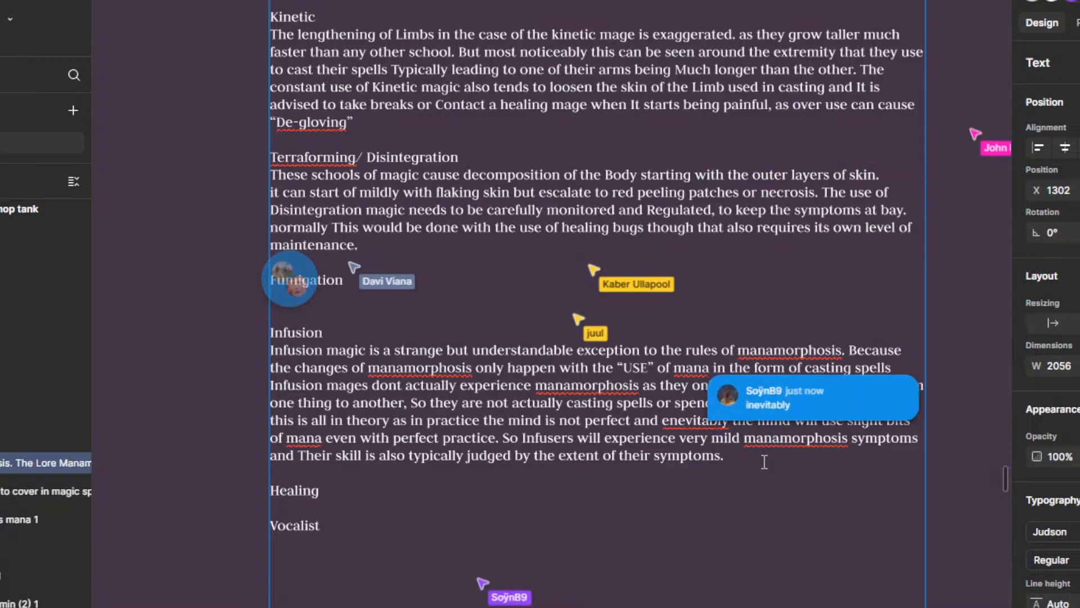
pyautogui.rightClick(699, 422)
pyautogui.click(734, 422)
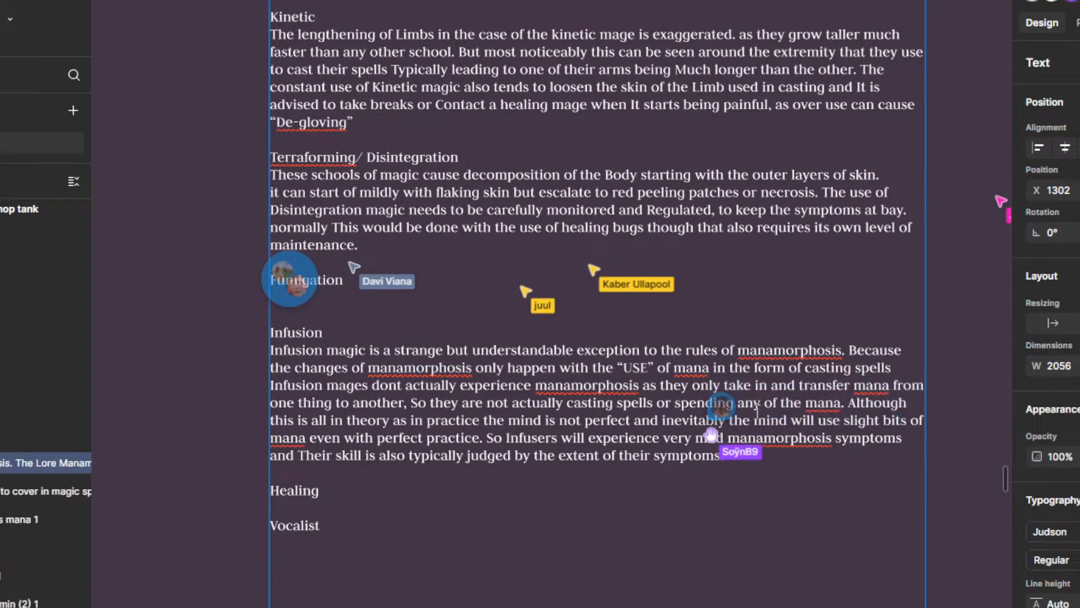
pyautogui.click(718, 408)
pyautogui.click(651, 390)
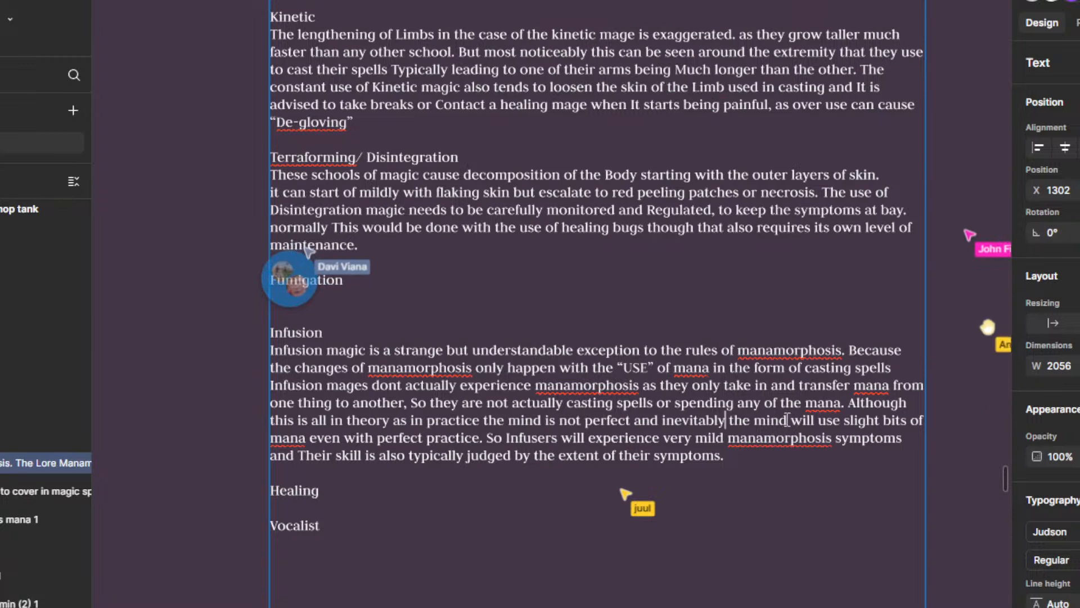
# Step: In the Infusion paragraph, replace "the mind" before "will use" with "it" and change "slight bits" to "slight trances"
pyautogui.moveTo(787, 421); pyautogui.dragTo(734, 419)
pyautogui.write('it')
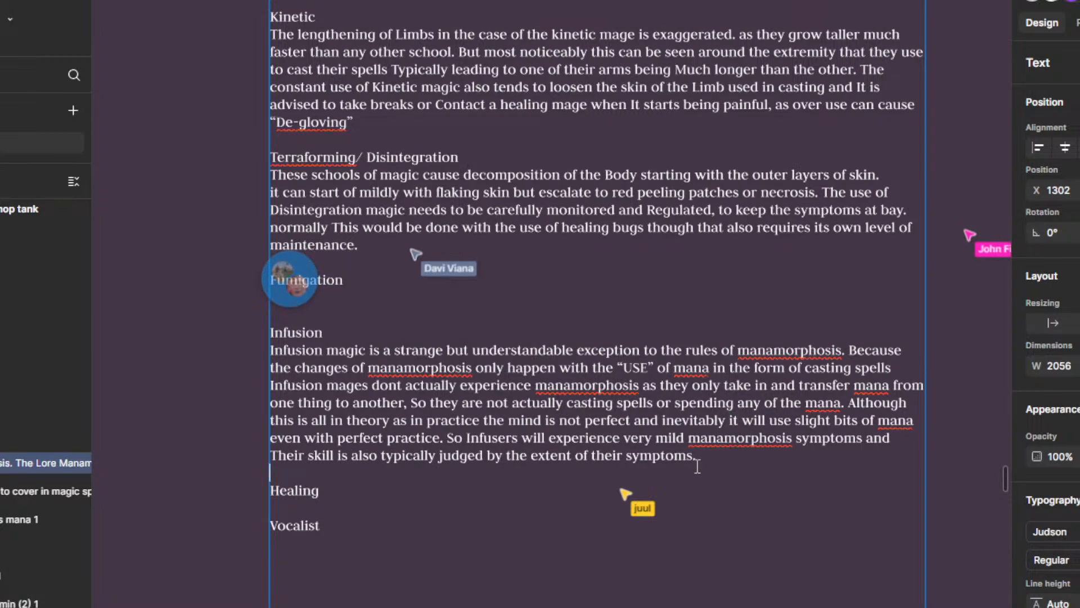
pyautogui.moveTo(776, 468); pyautogui.dragTo(770, 477)
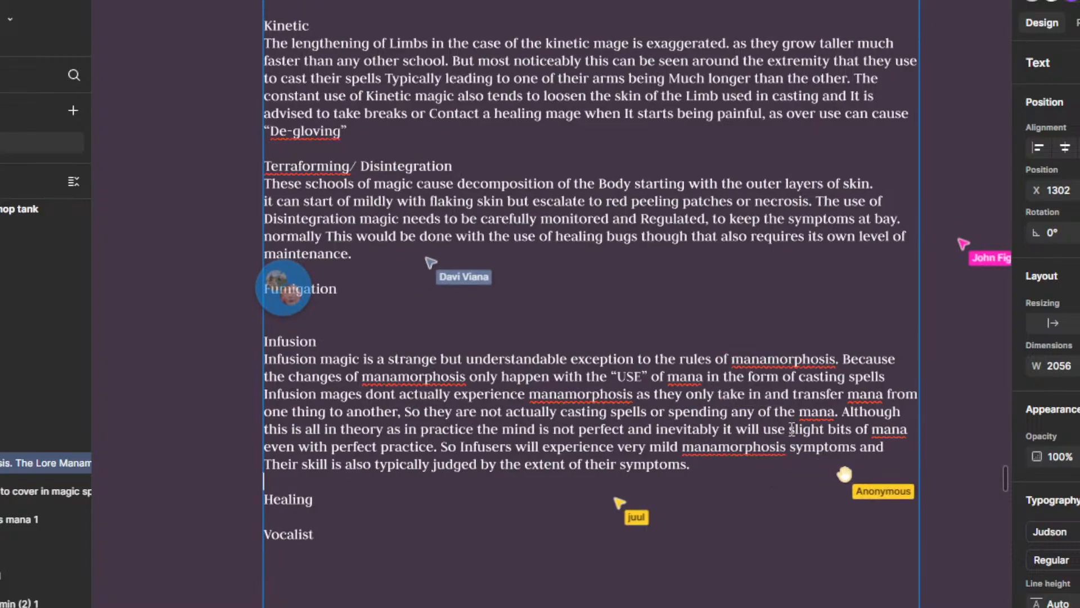
pyautogui.doubleClick(833, 429)
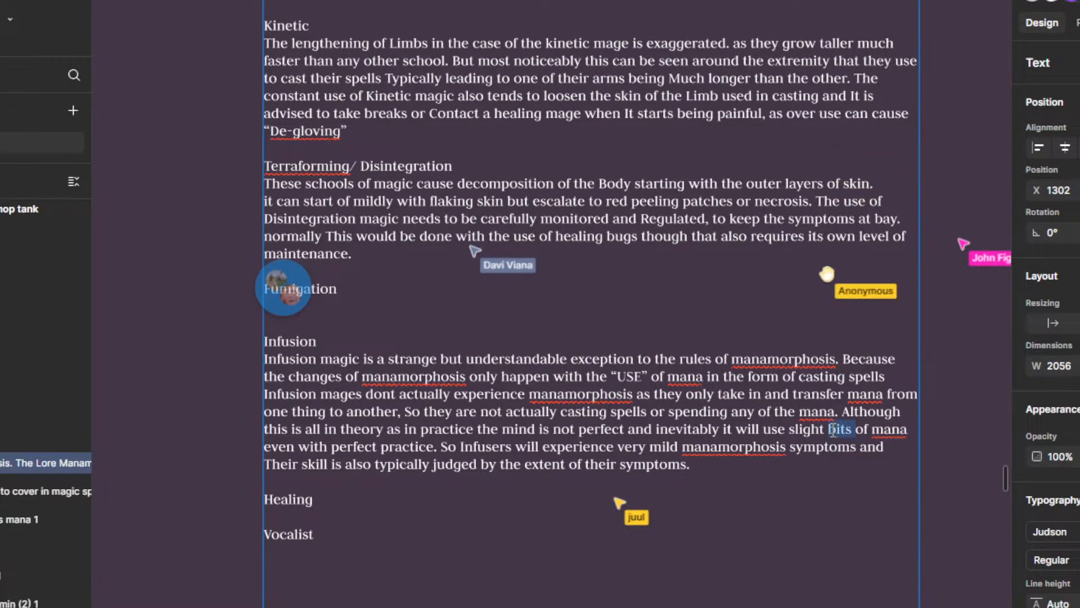
pyautogui.write('trance')
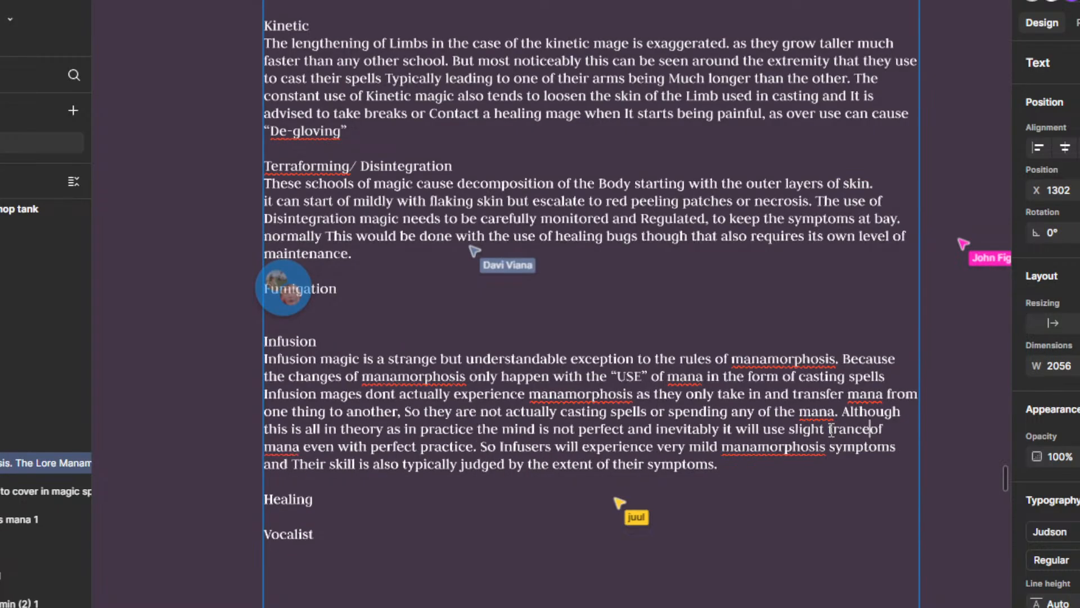
pyautogui.write('s')
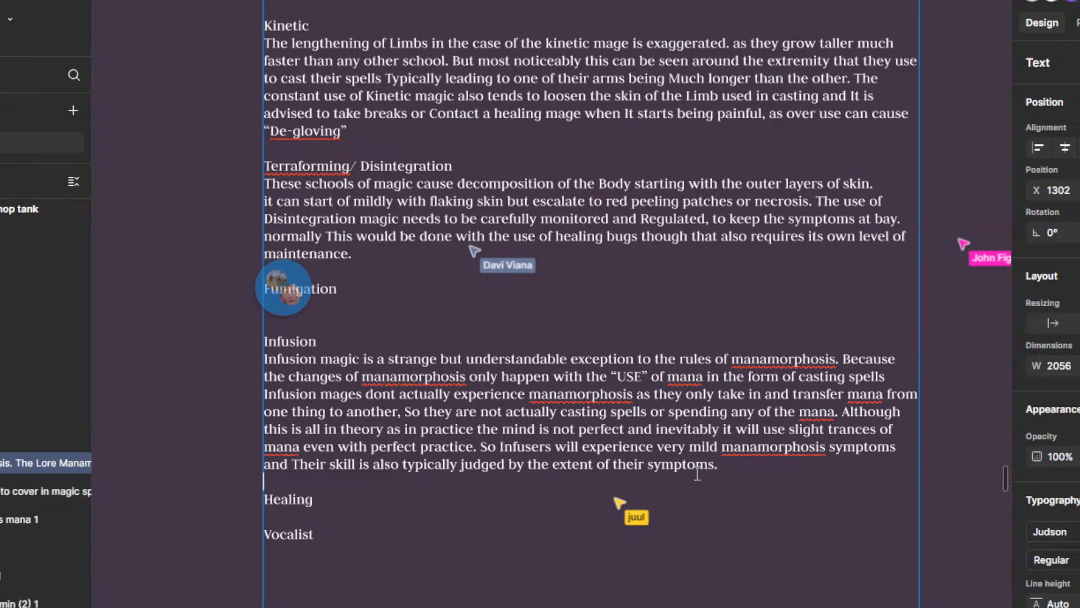
# Step: Replace "will" with "still do" in the Infusion sentence about Infusers experiencing very mild manamorphosis symptoms
pyautogui.scroll(1, 608, 505)
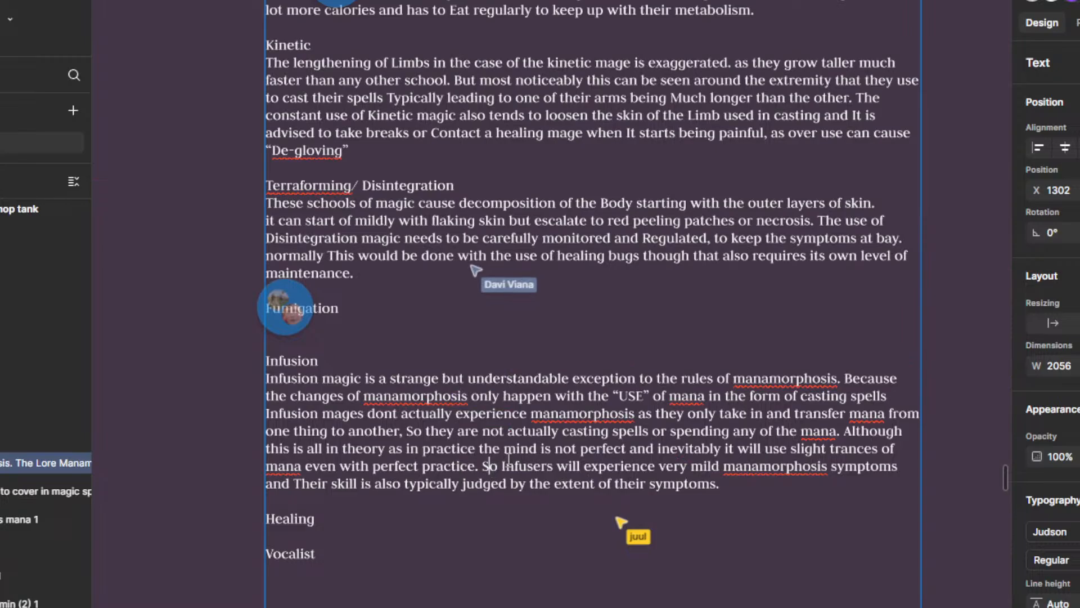
pyautogui.doubleClick(567, 465)
pyautogui.write('still do')
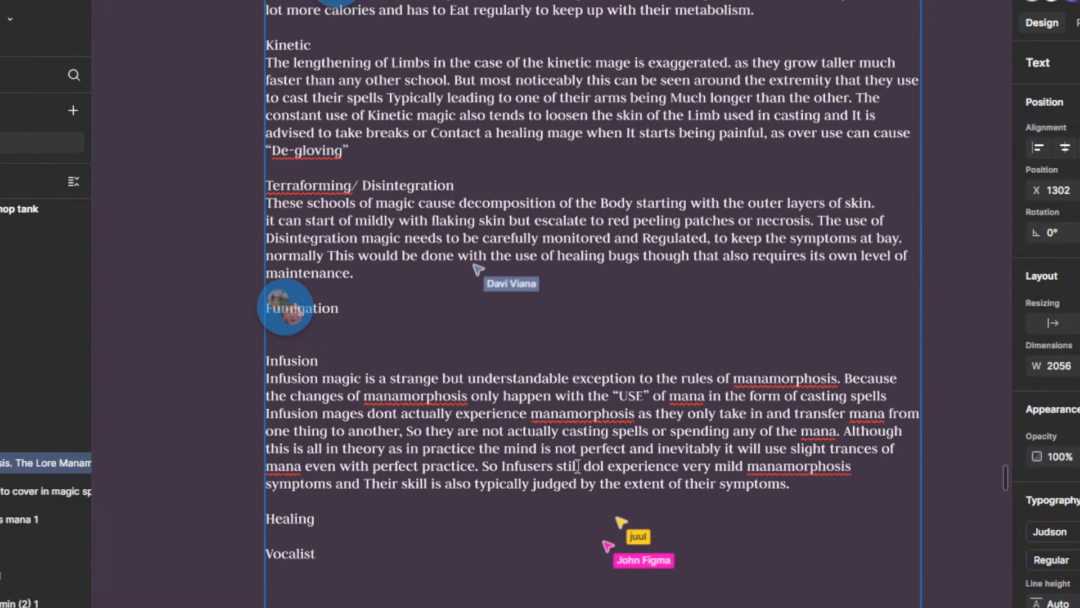
pyautogui.press('Delete')
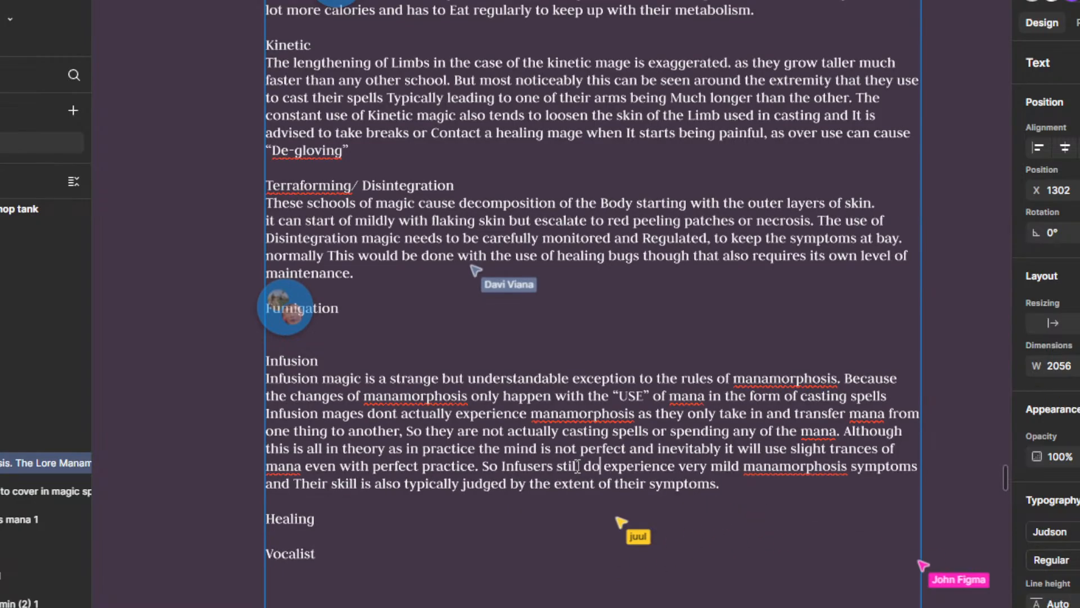
pyautogui.click(761, 485)
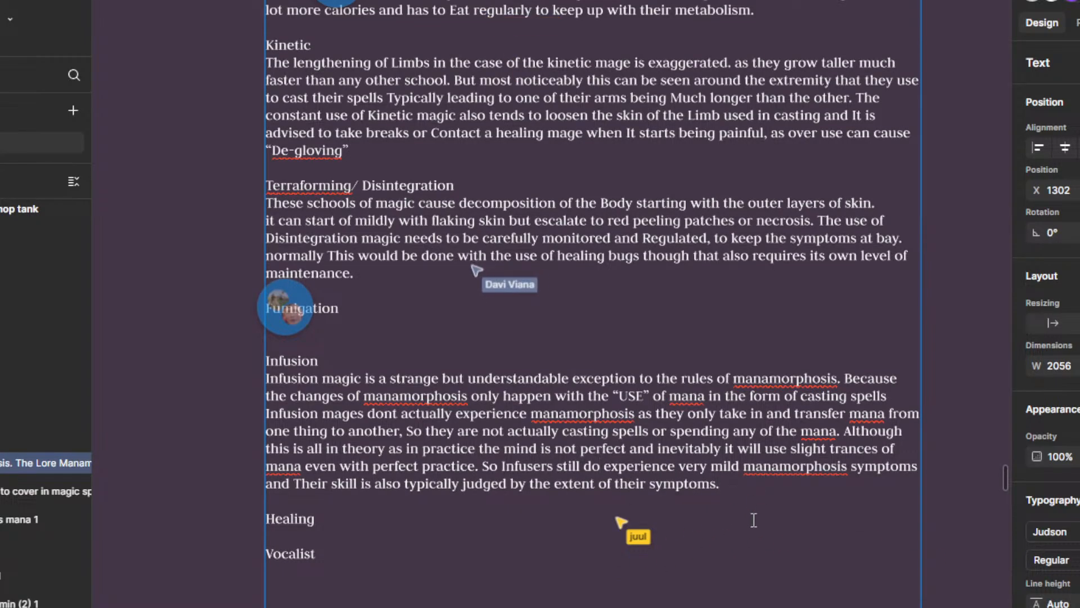
pyautogui.scroll(-1, 753, 520)
pyautogui.scroll(-2, 595, 520)
pyautogui.moveTo(514, 547); pyautogui.dragTo(519, 521)
pyautogui.scroll(2, 519, 518)
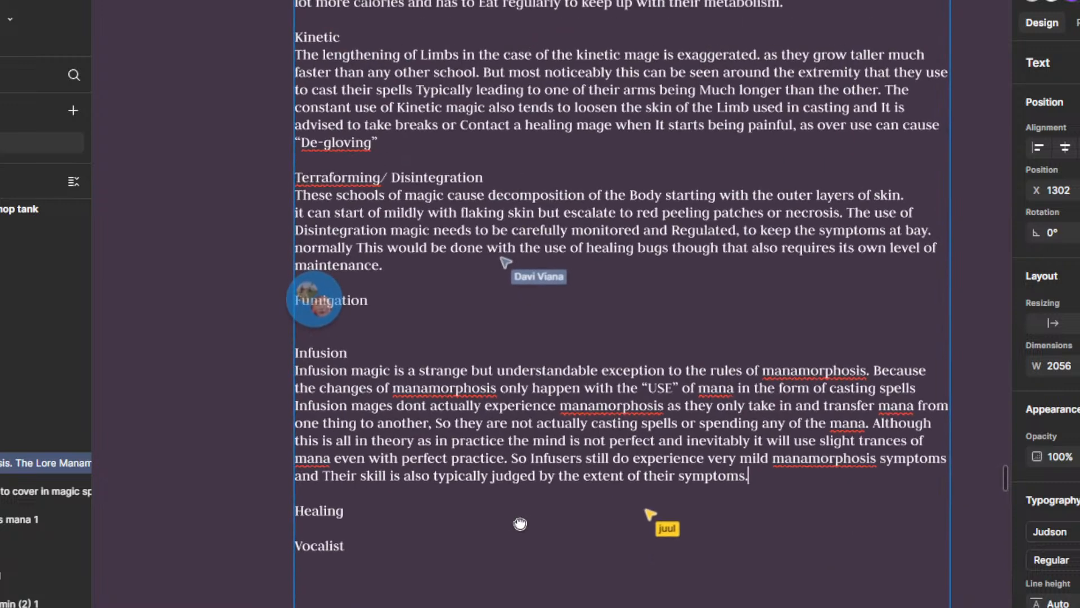
pyautogui.click(815, 485)
pyautogui.click(698, 350)
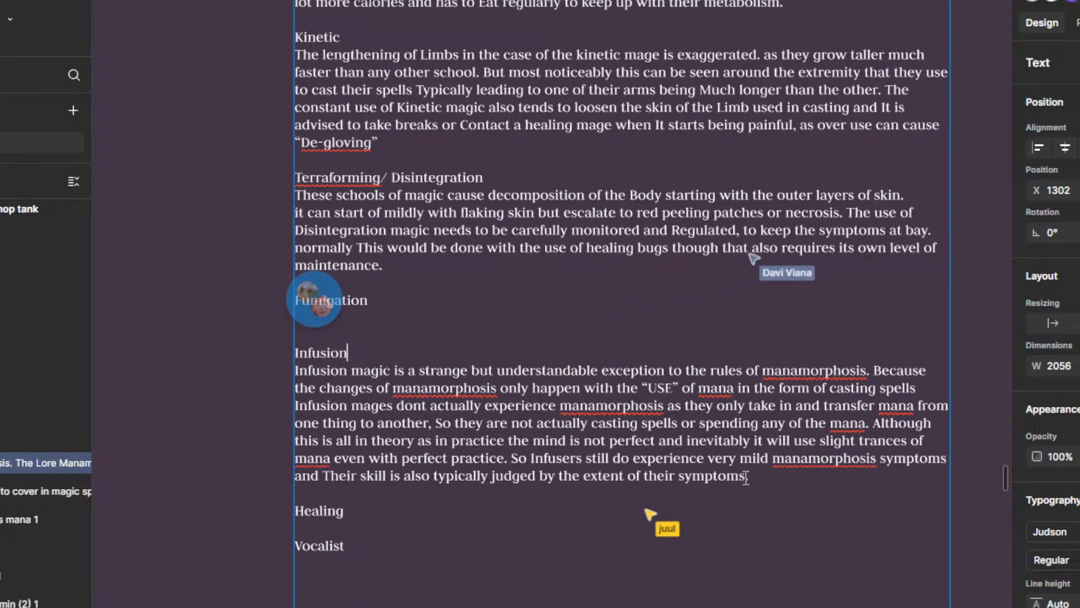
# Step: Read the comment beside Fumigation about gas getting under the skin and mark it as resolved
pyautogui.scroll(2, 745, 477)
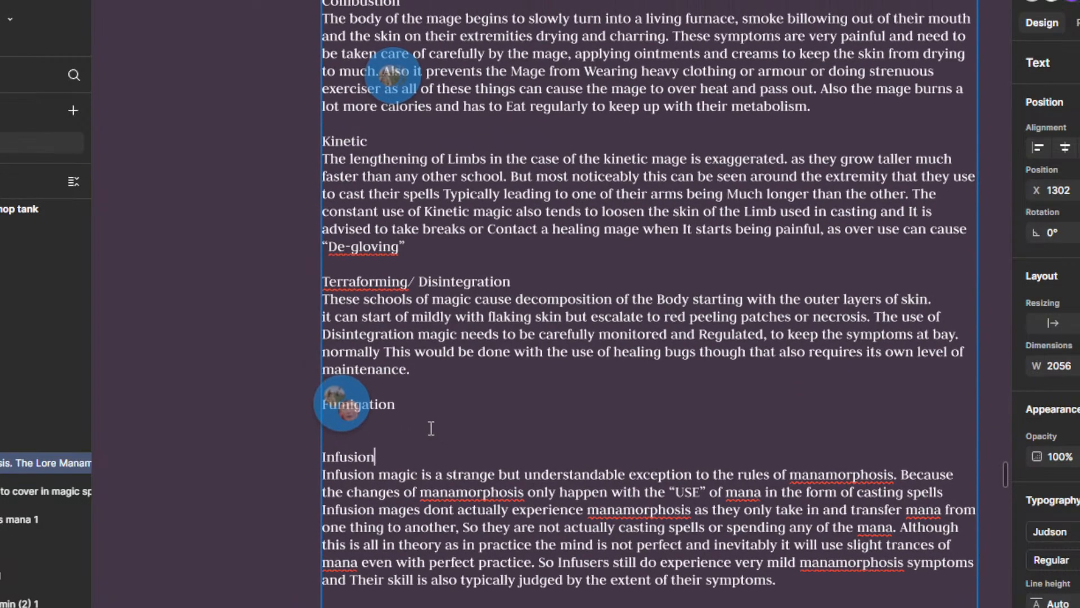
pyautogui.scroll(5, 471, 355)
pyautogui.moveTo(406, 268)
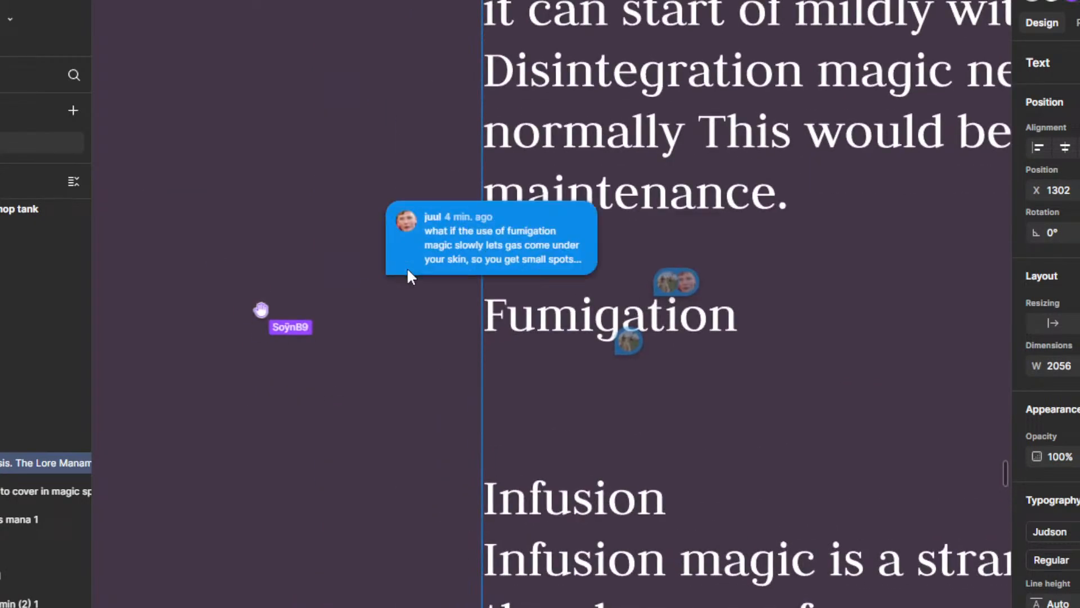
pyautogui.click(485, 251)
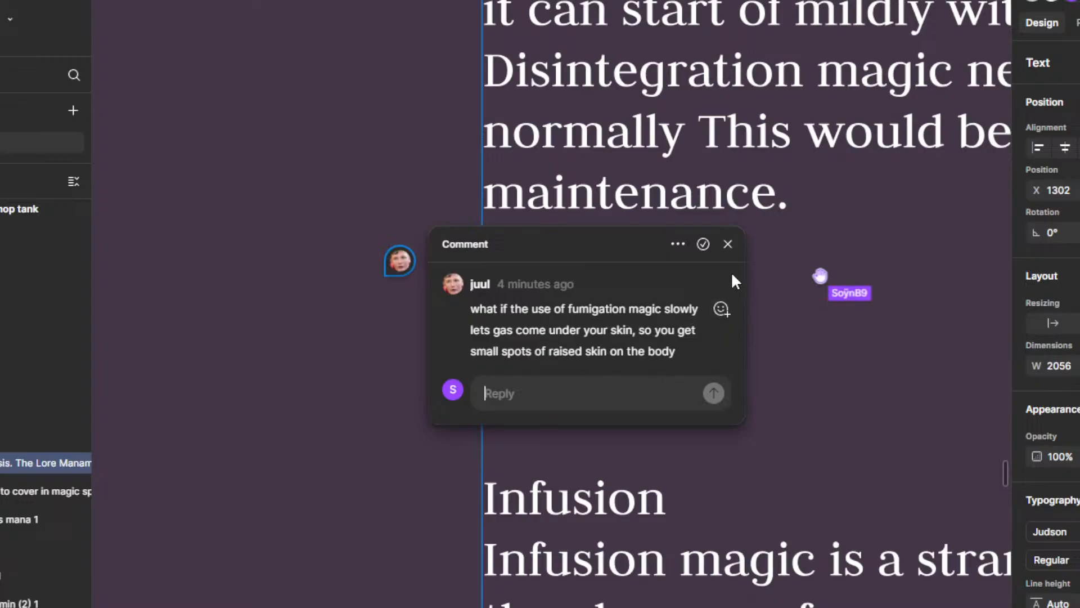
pyautogui.click(702, 245)
# Step: Read the two comment threads on the Fumigation heading about forming gases and turning things into gas
pyautogui.click(680, 282)
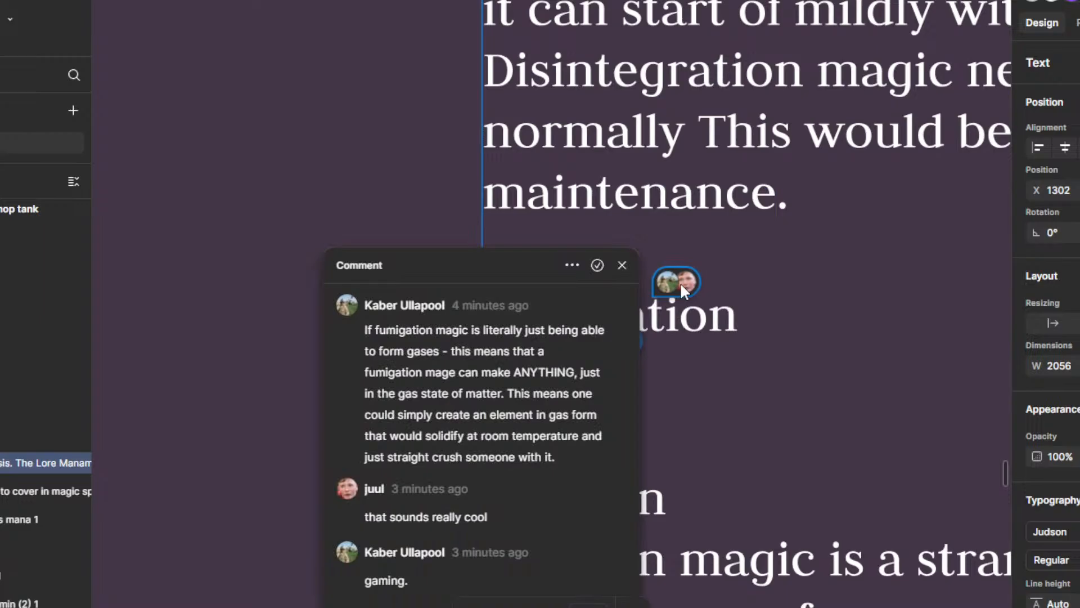
pyautogui.scroll(-2, 457, 364)
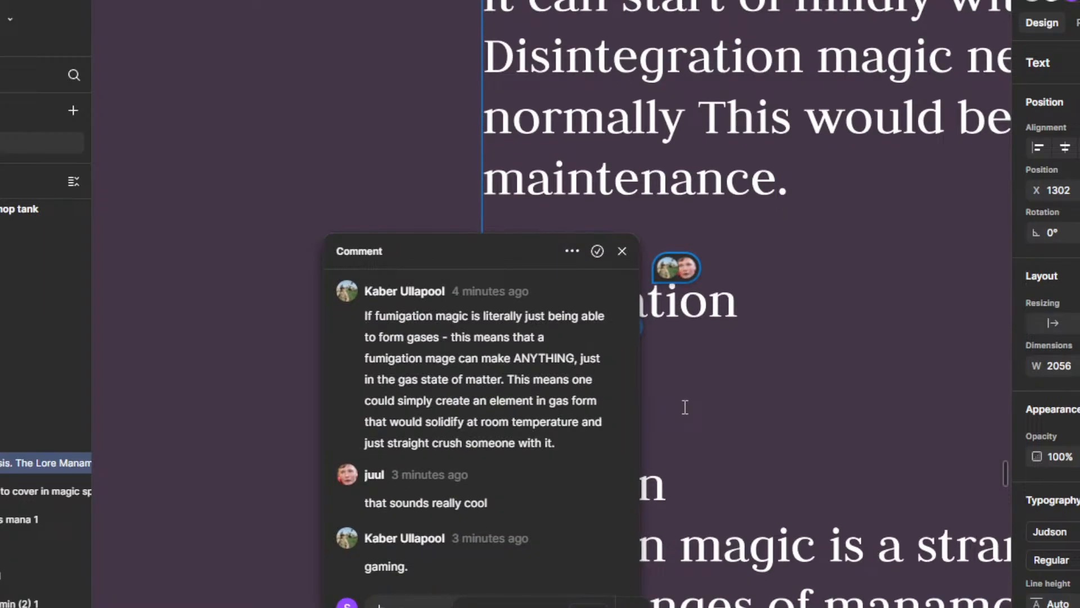
pyautogui.moveTo(684, 407); pyautogui.dragTo(679, 375)
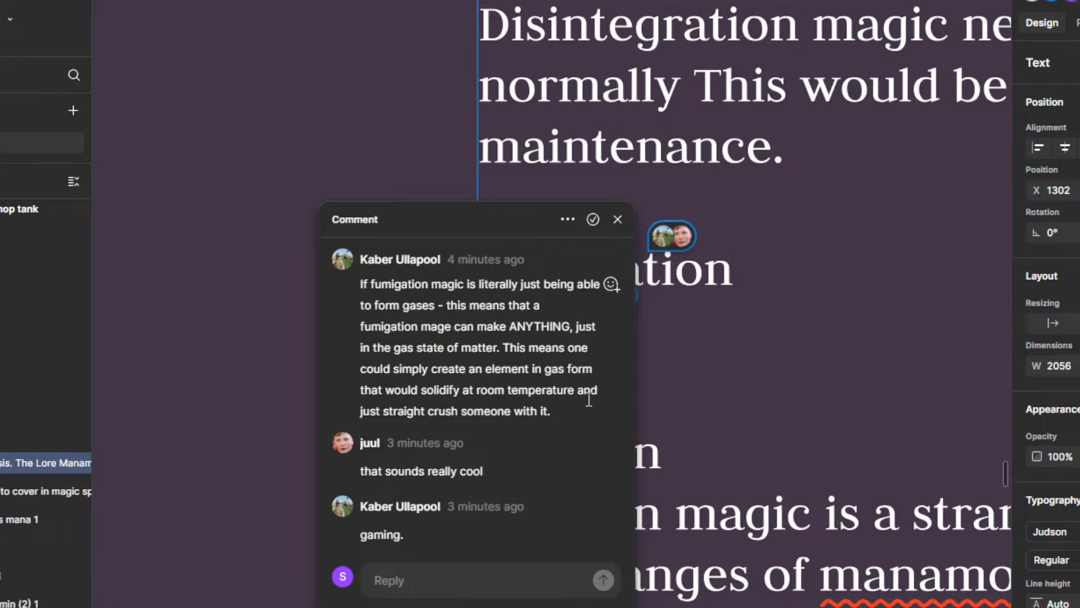
pyautogui.moveTo(698, 405); pyautogui.dragTo(650, 388)
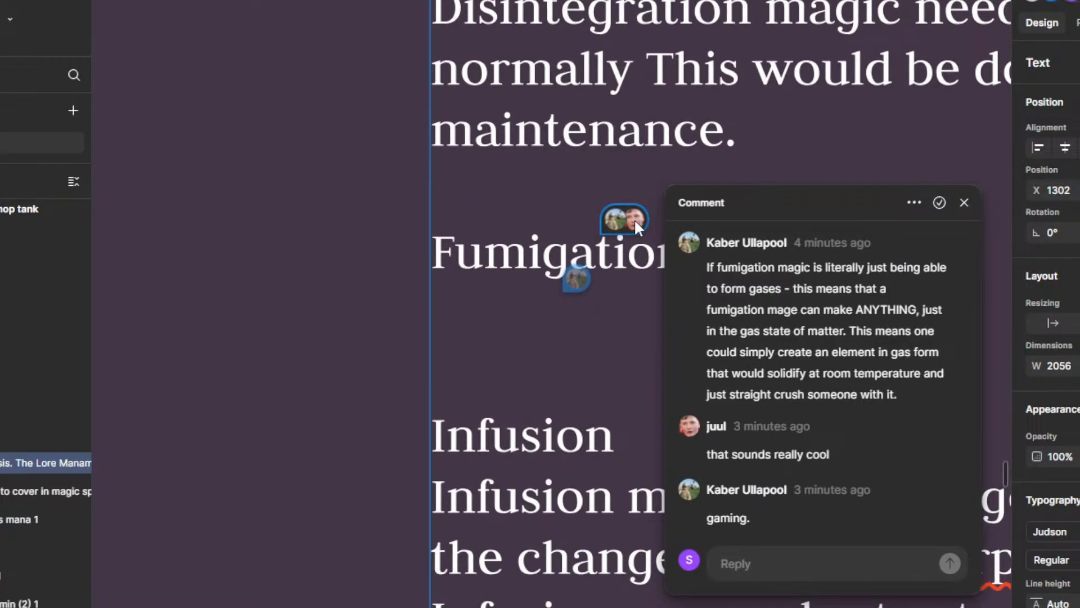
pyautogui.click(581, 288)
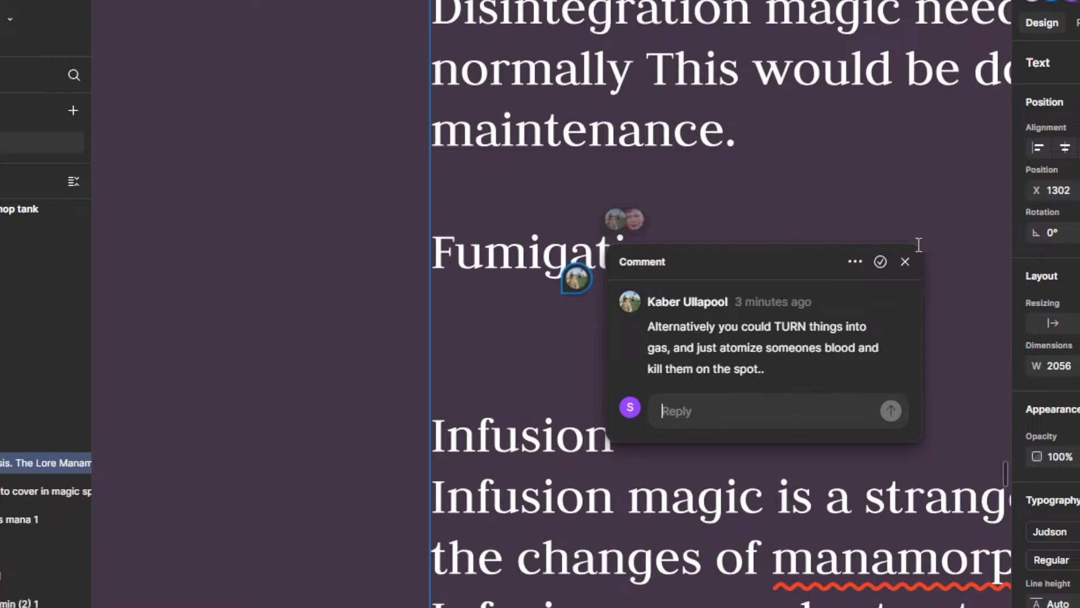
pyautogui.click(905, 262)
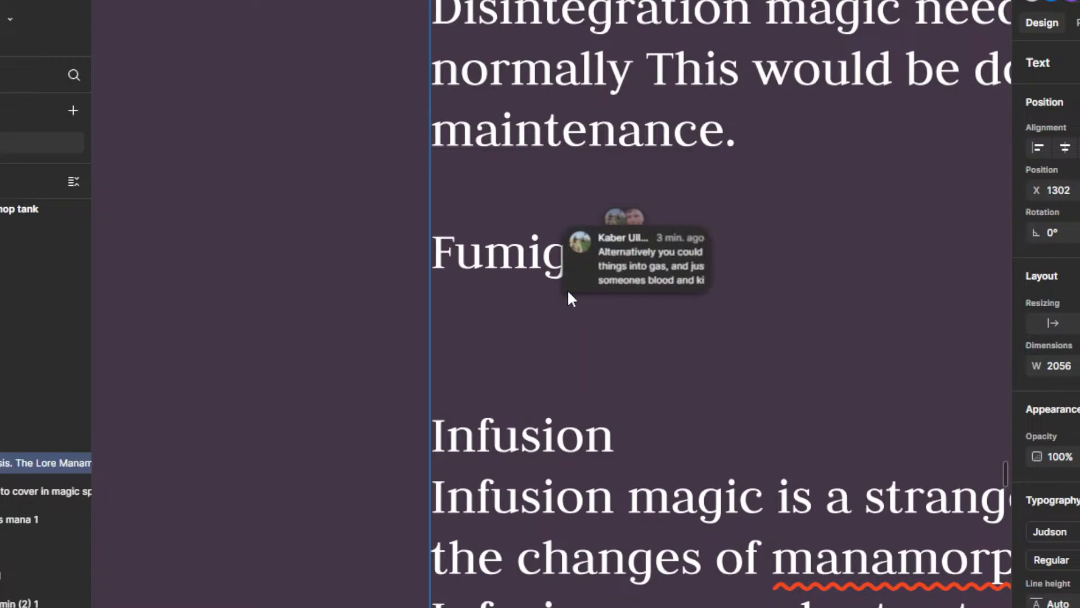
# Step: Resolve both remaining comment threads on the Fumigation heading
pyautogui.click(571, 288)
pyautogui.click(881, 261)
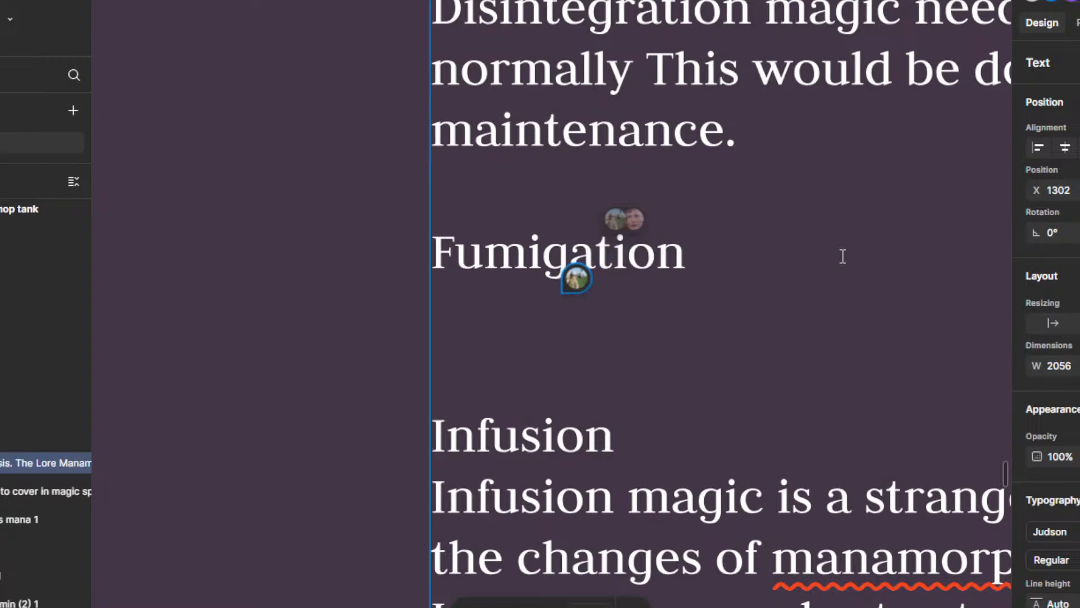
pyautogui.click(624, 224)
pyautogui.click(936, 203)
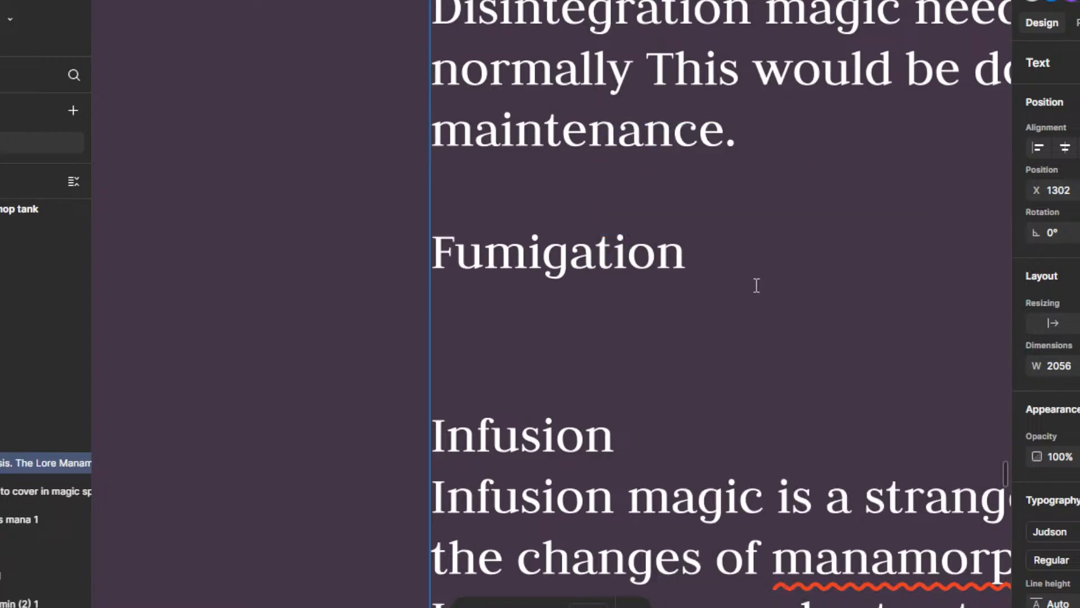
# Step: Look over the Kinetic, Terraforming/ Disintegration and Fumigation entries in the Magic School specific Manamorphosis section
pyautogui.scroll(-5, 757, 285)
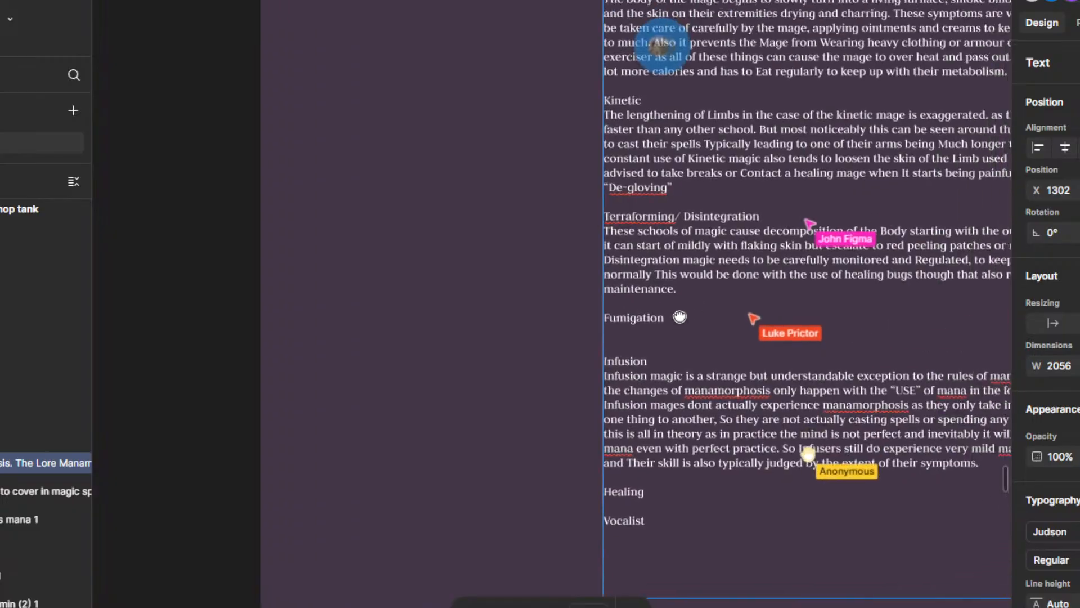
pyautogui.moveTo(541, 240); pyautogui.dragTo(663, 240)
pyautogui.click(692, 320)
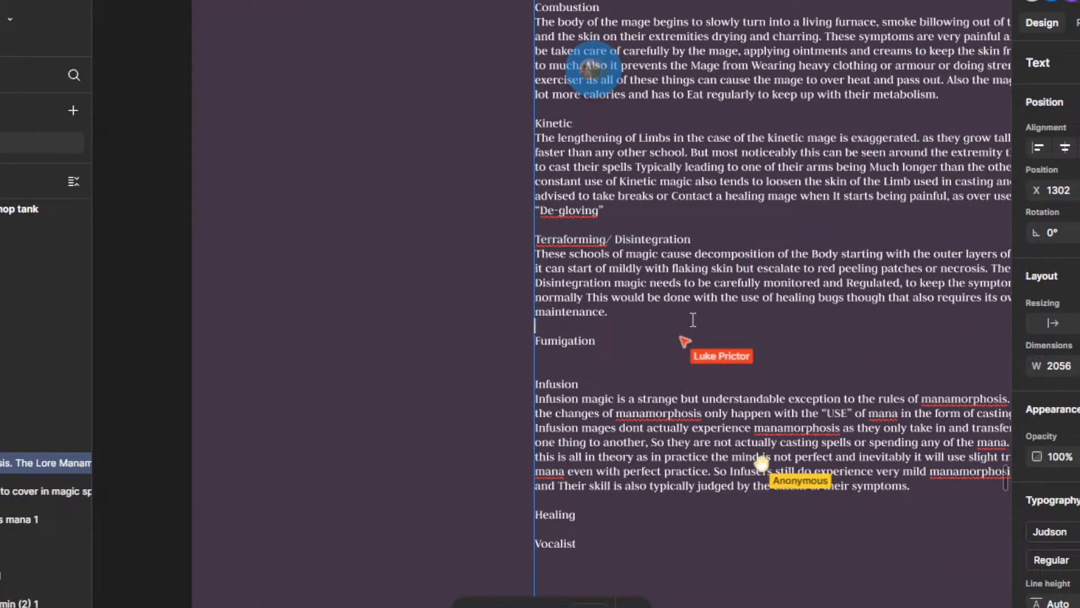
pyautogui.moveTo(693, 320); pyautogui.dragTo(562, 364)
pyautogui.moveTo(447, 281); pyautogui.dragTo(479, 283)
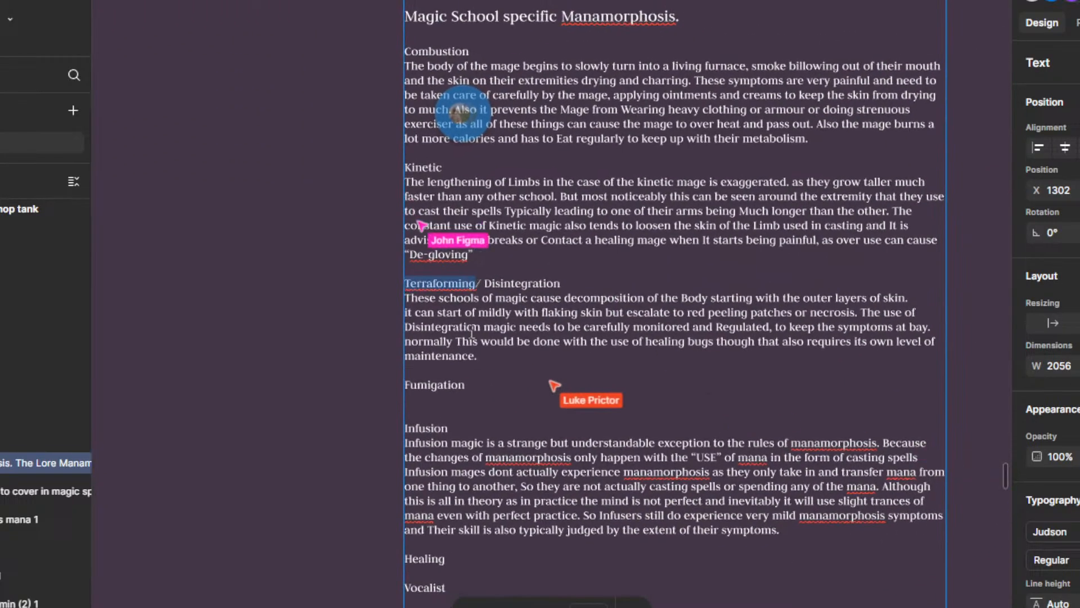
pyautogui.click(501, 387)
pyautogui.click(593, 272)
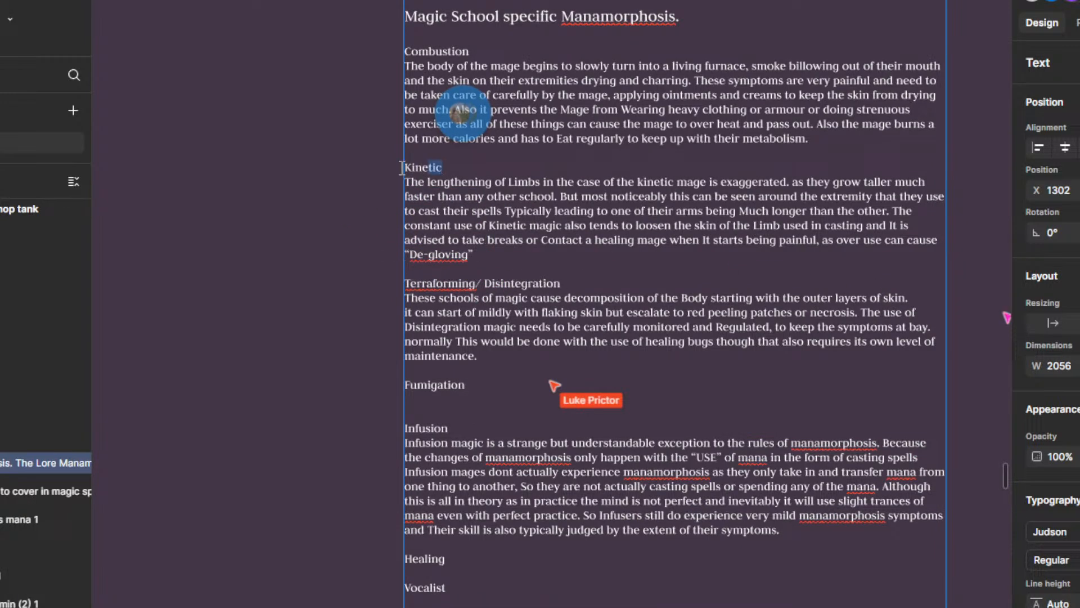
pyautogui.doubleClick(487, 387)
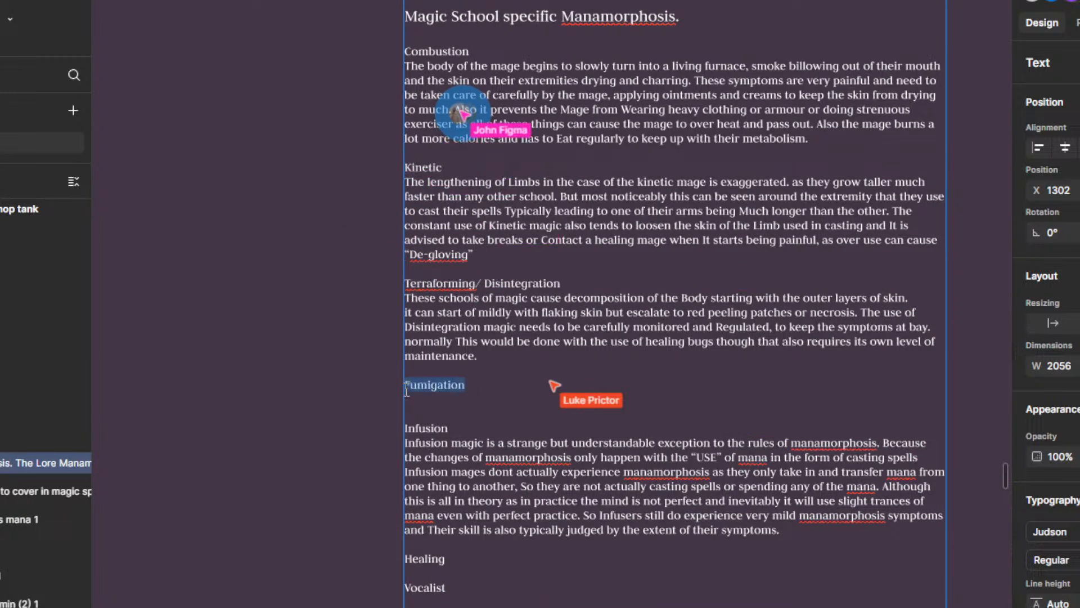
pyautogui.click(503, 387)
pyautogui.click(560, 283)
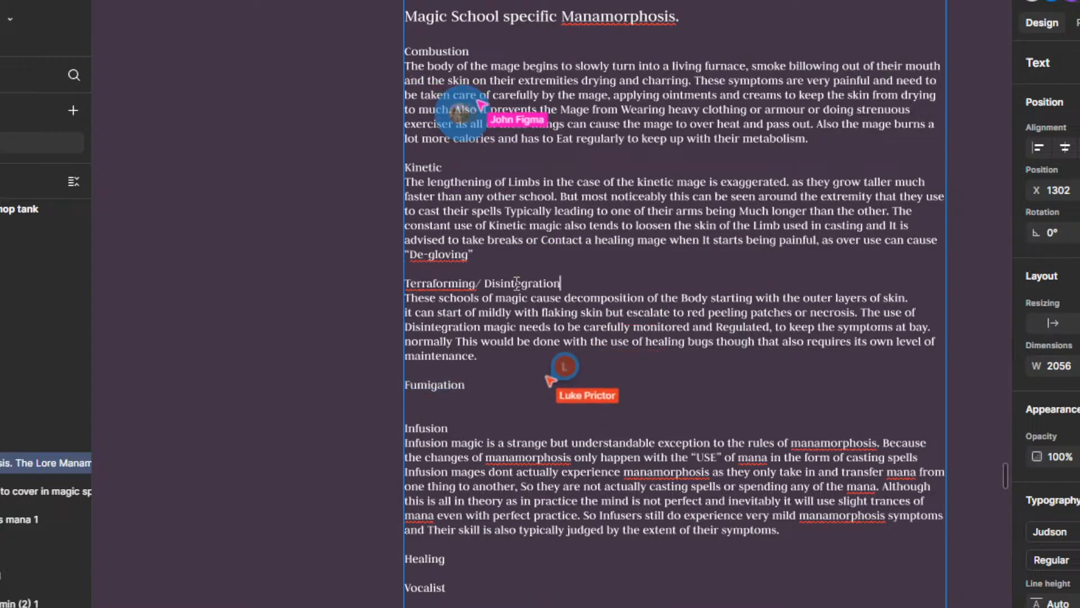
pyautogui.moveTo(517, 283); pyautogui.dragTo(459, 283)
pyautogui.click(539, 355)
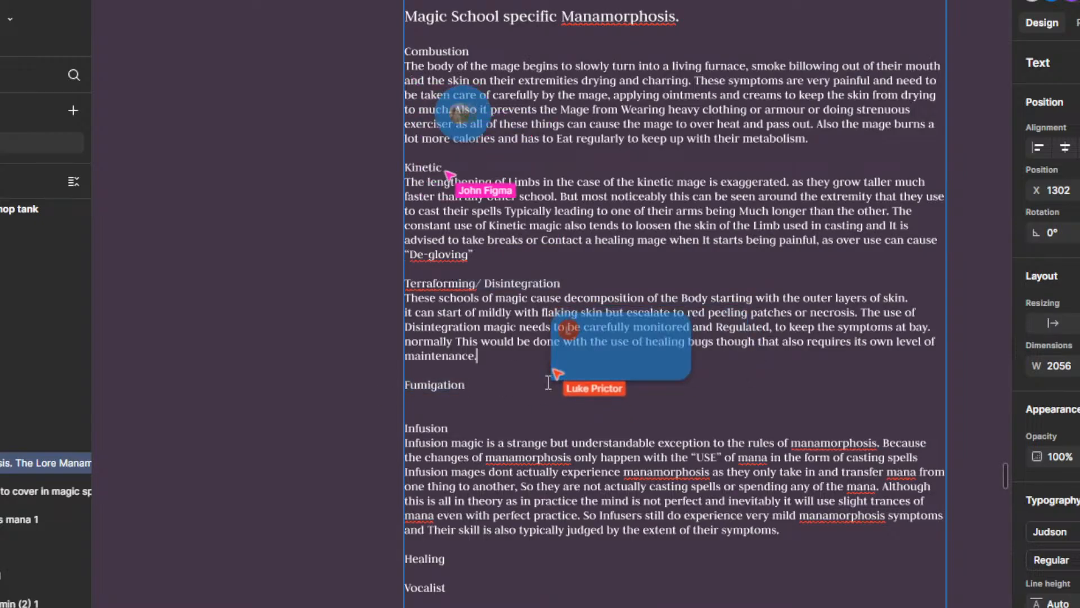
pyautogui.moveTo(526, 382); pyautogui.dragTo(558, 362)
pyautogui.scroll(1, 558, 361)
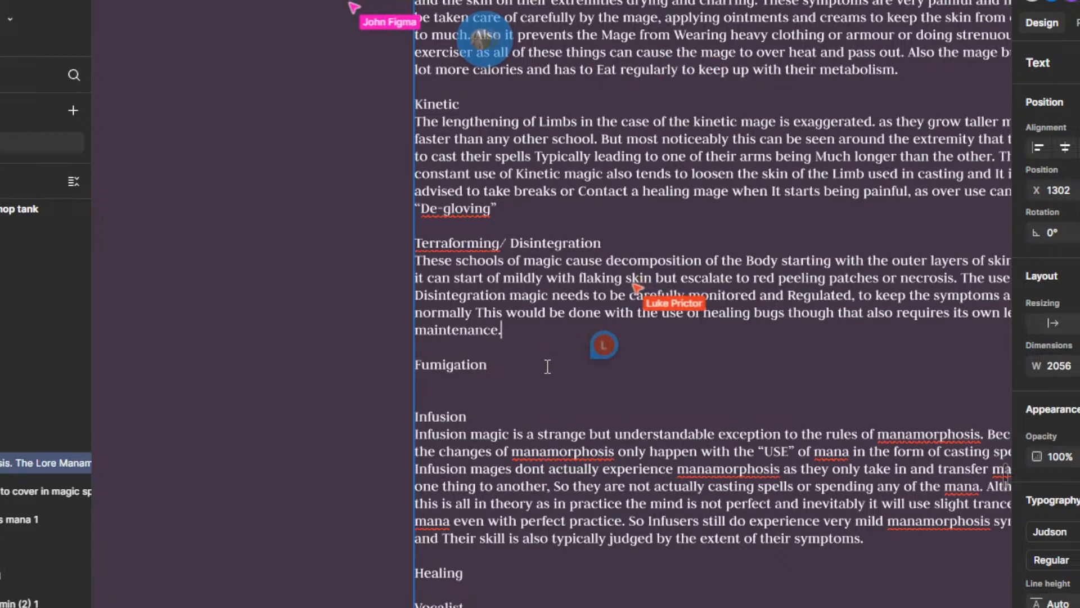
# Step: Start the Fumigation paragraph on the empty line below its heading with "It leads to the build up of gas in the body"
pyautogui.scroll(-1, 494, 405)
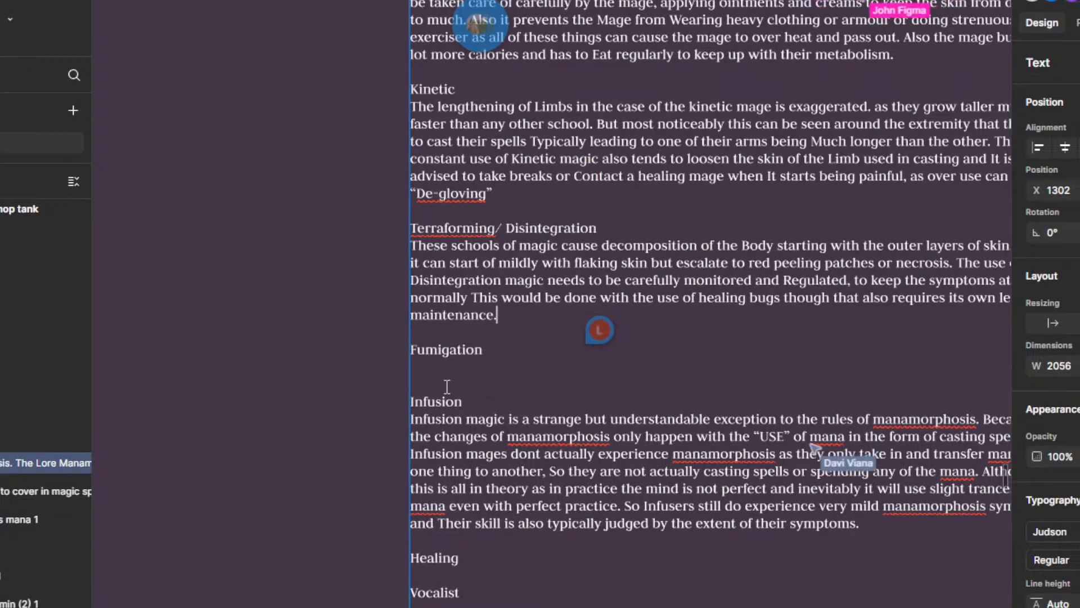
pyautogui.scroll(1, 447, 386)
pyautogui.click(451, 360)
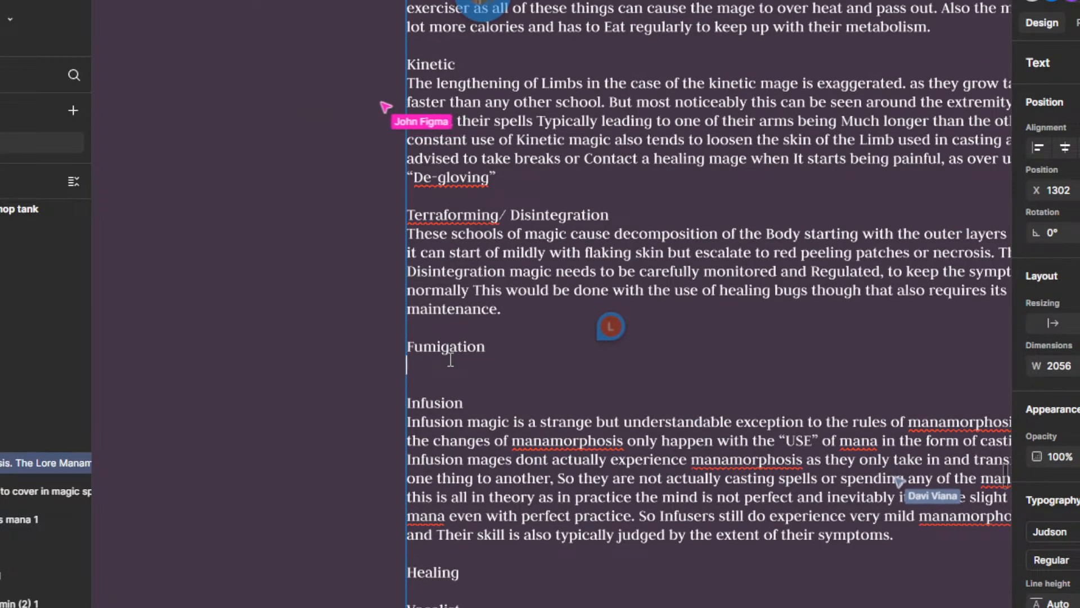
pyautogui.write('It lead')
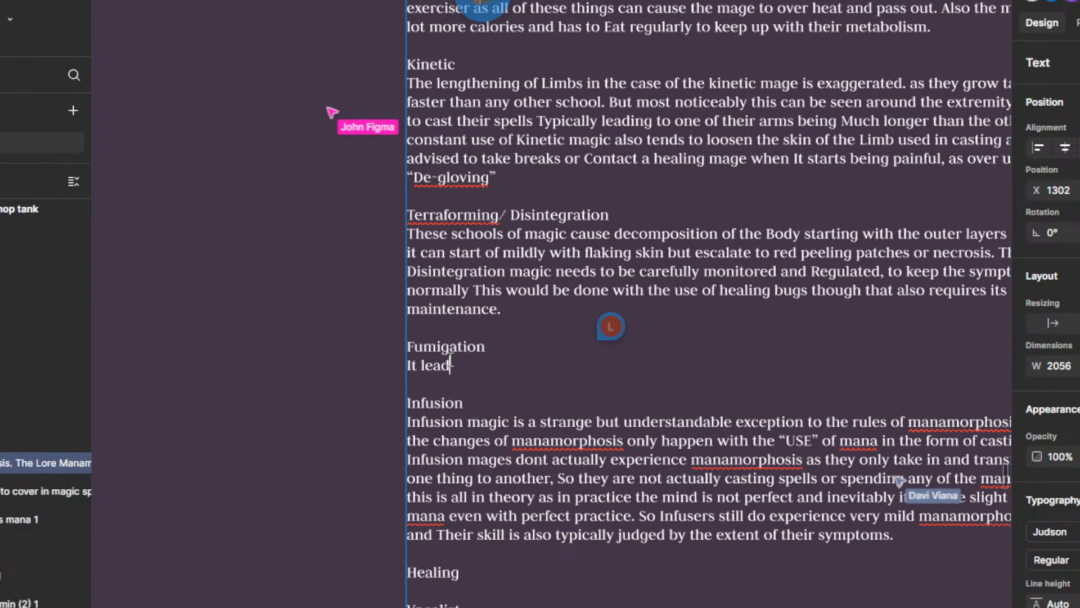
pyautogui.press('BackSpace')
pyautogui.press('BackSpace')
pyautogui.write('s to ')
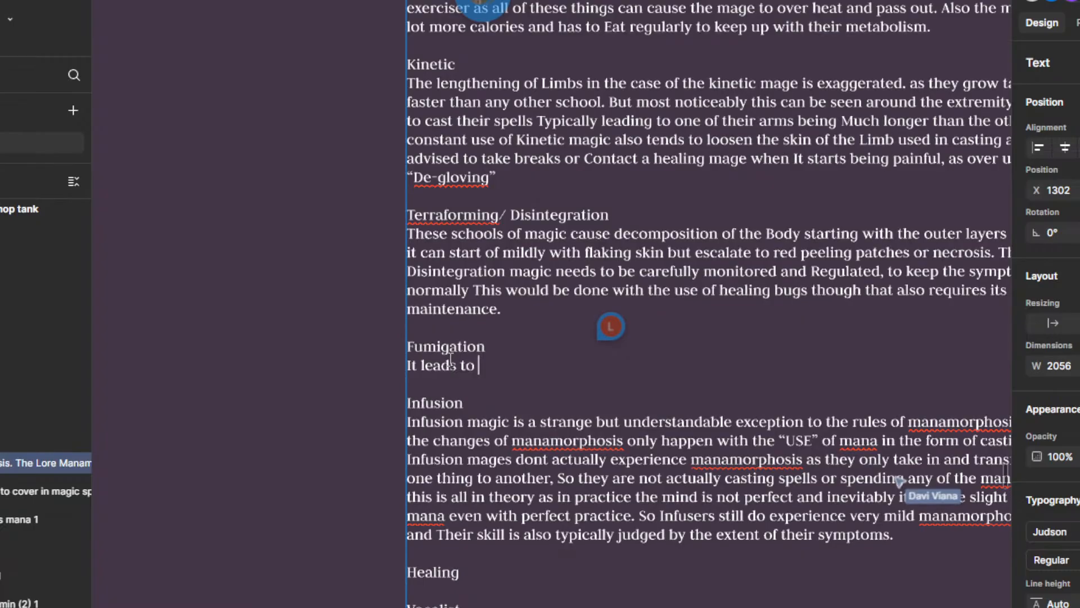
pyautogui.write('the build up')
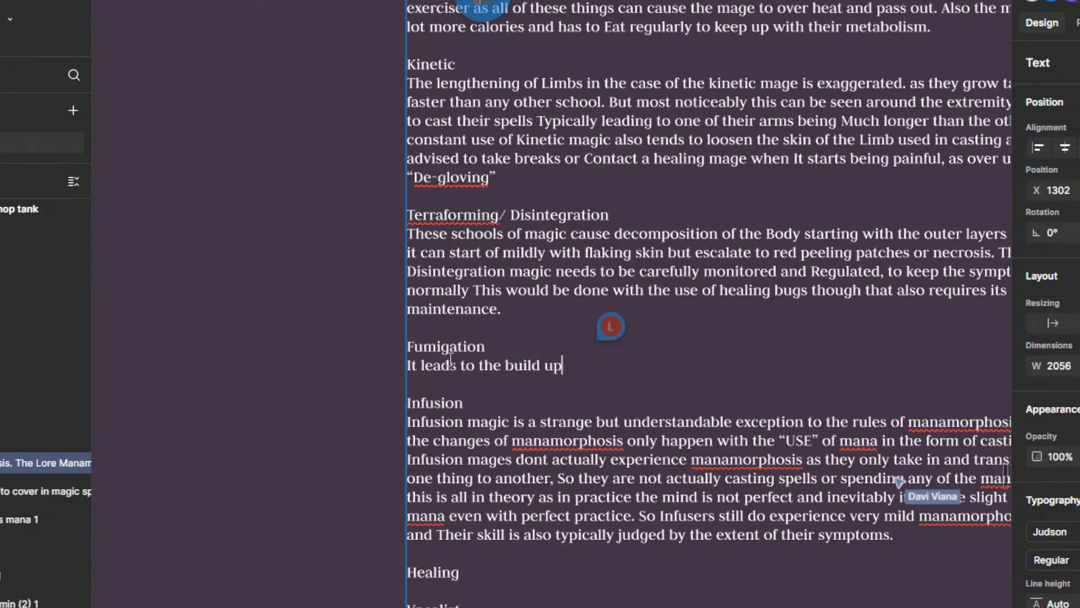
pyautogui.write(' of gas in the ')
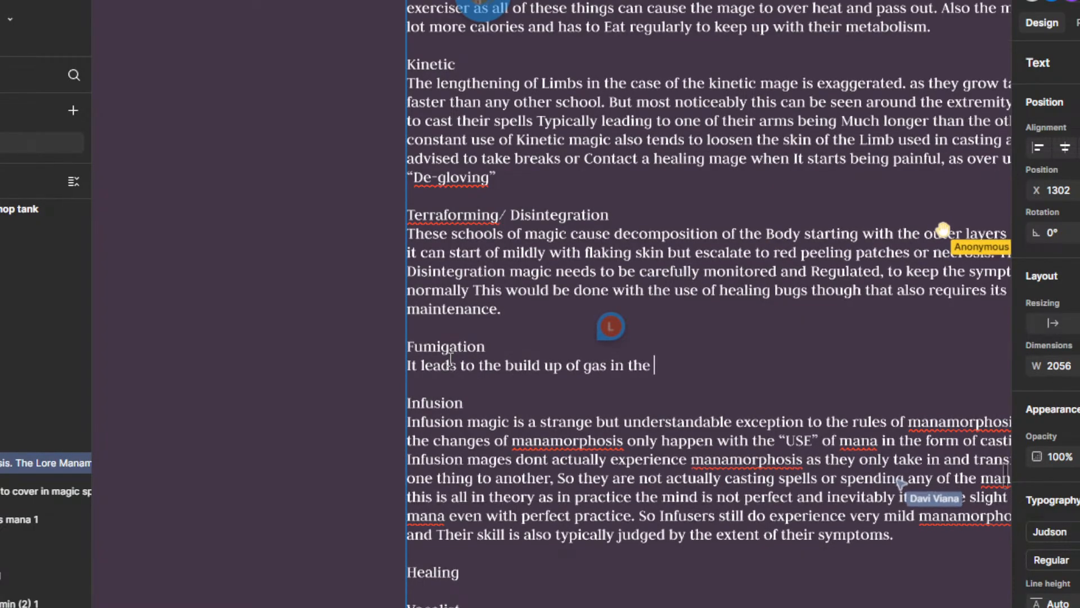
pyautogui.write('body it')
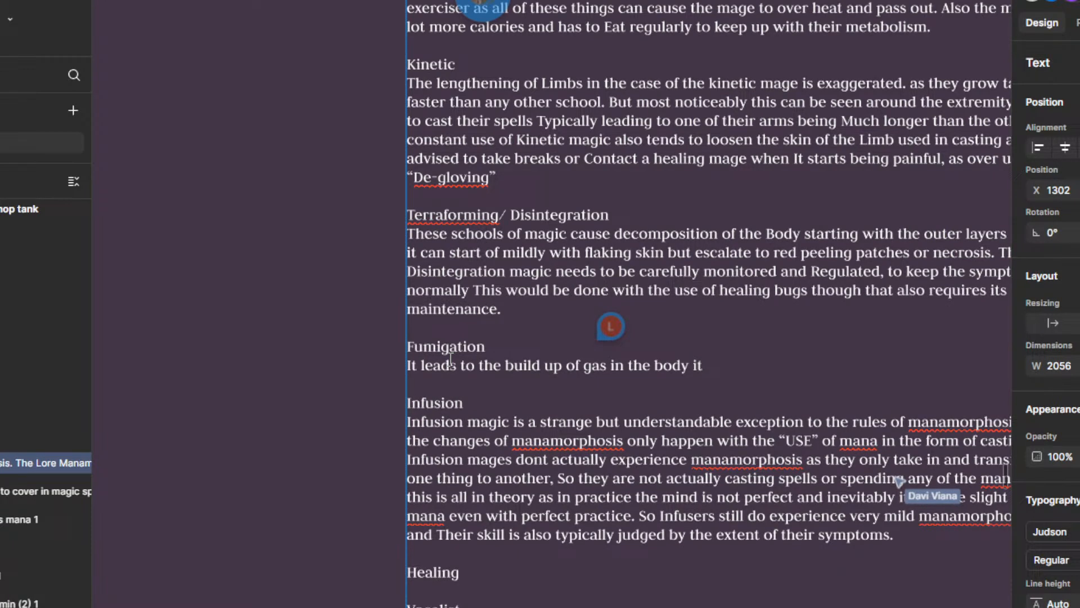
pyautogui.write('s')
pyautogui.press('BackSpace')
pyautogui.press('BackSpace')
pyautogui.press('BackSpace')
pyautogui.write('with')
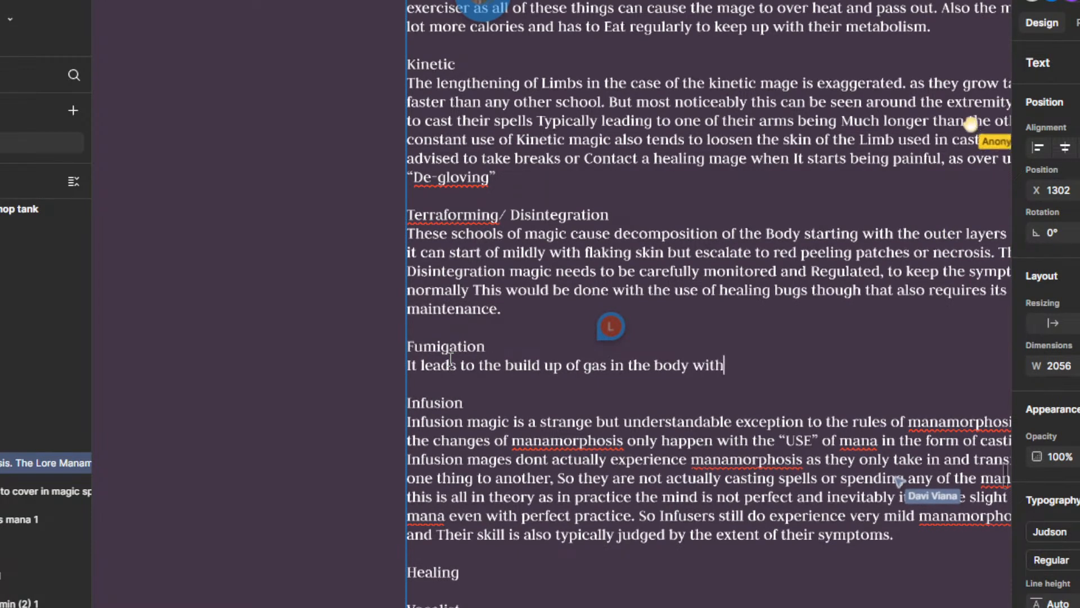
pyautogui.press('BackSpace')
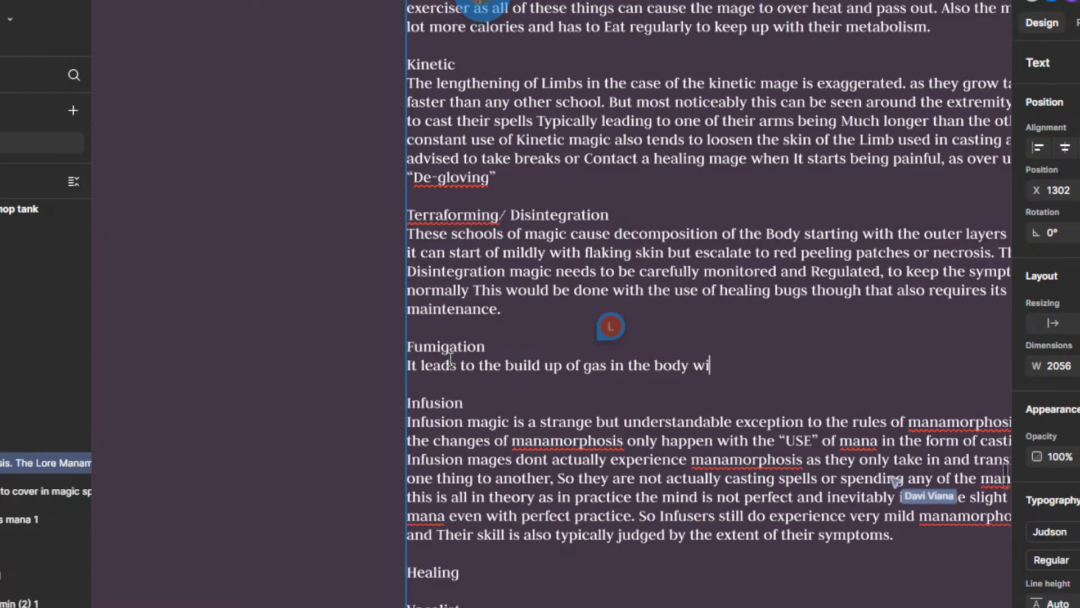
pyautogui.write('ch')
pyautogui.press('BackSpace')
pyautogui.press('BackSpace')
pyautogui.press('BackSpace')
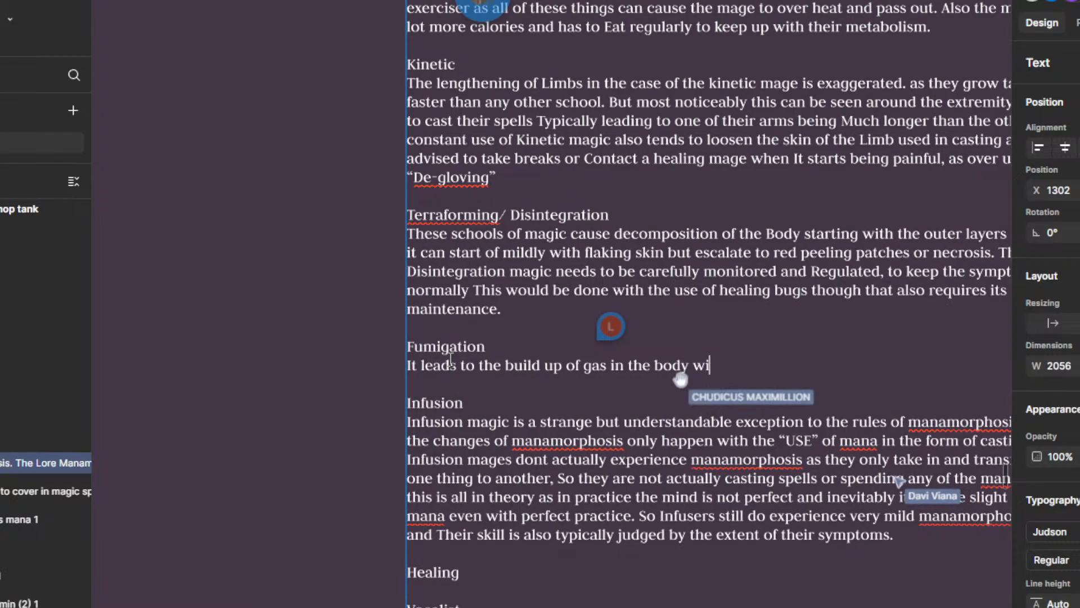
pyautogui.write('h')
pyautogui.press('BackSpace')
pyautogui.press('BackSpace')
pyautogui.press('BackSpace')
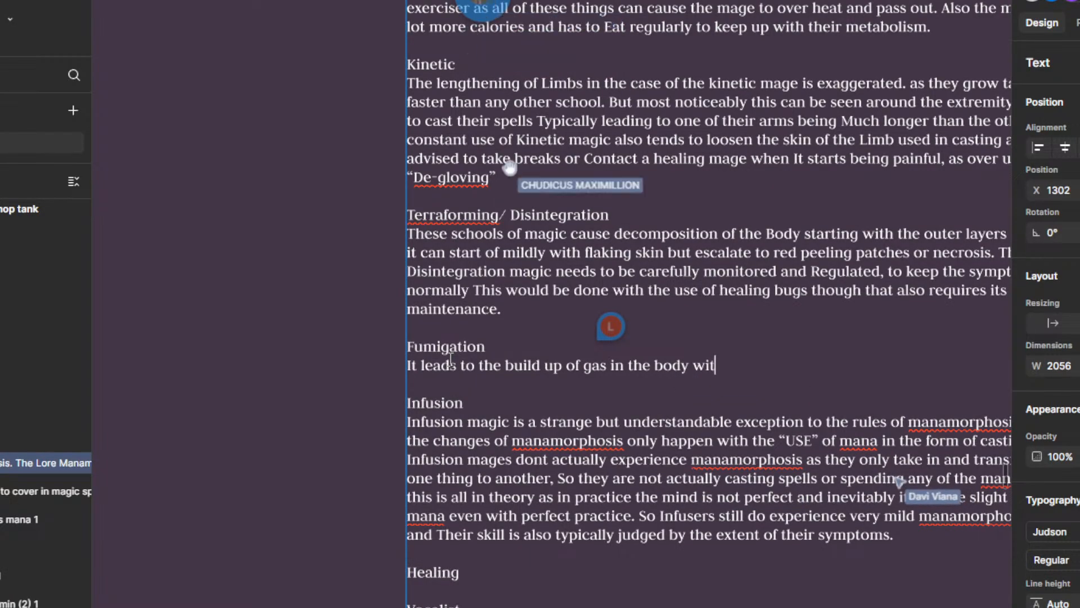
pyautogui.write('hitch ')
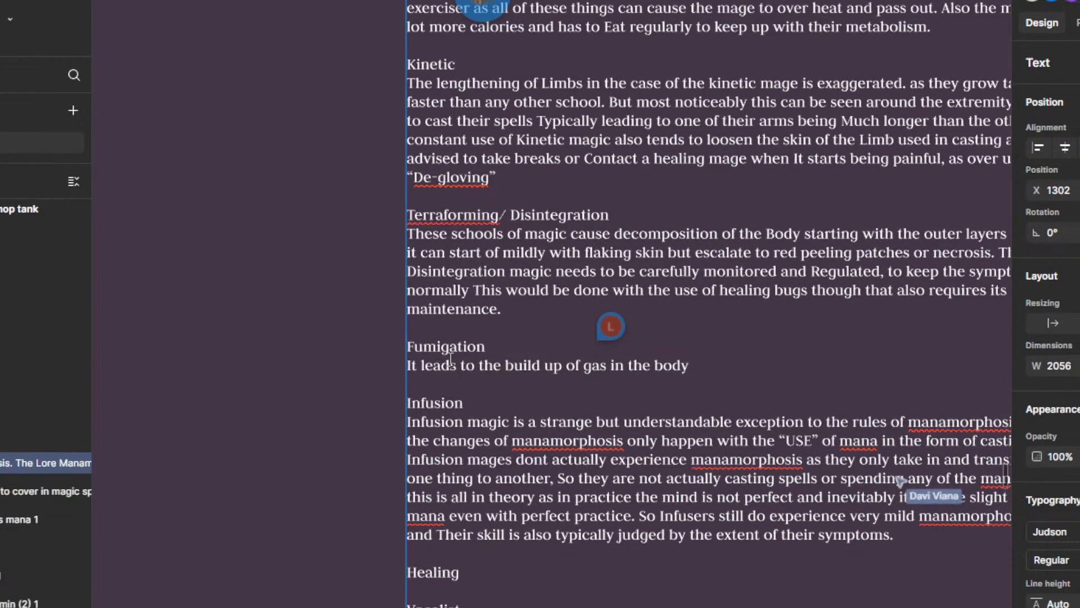
pyautogui.write('wich')
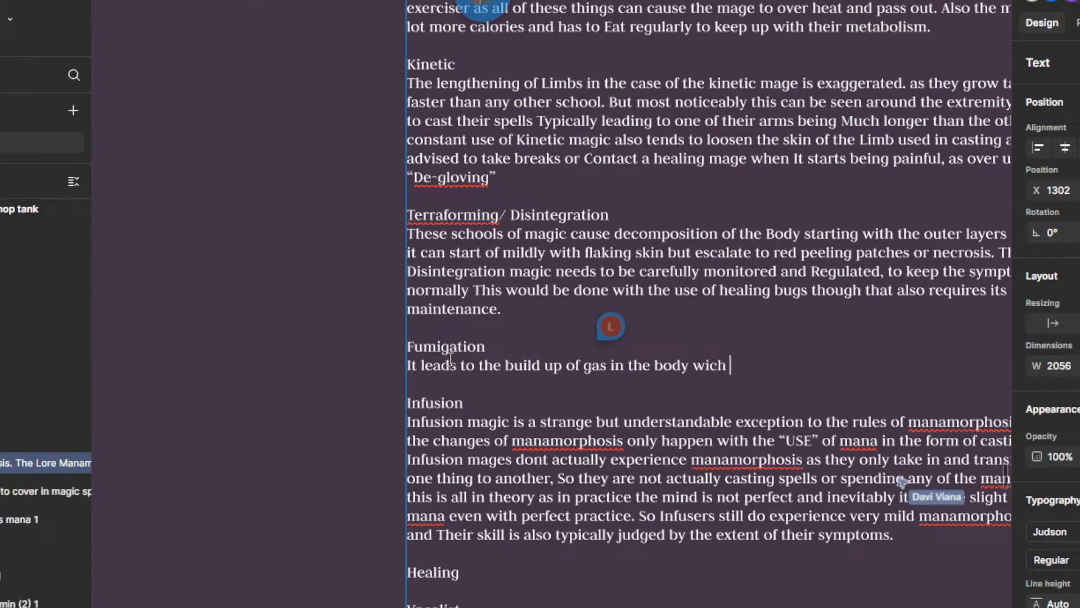
pyautogui.write(' apears')
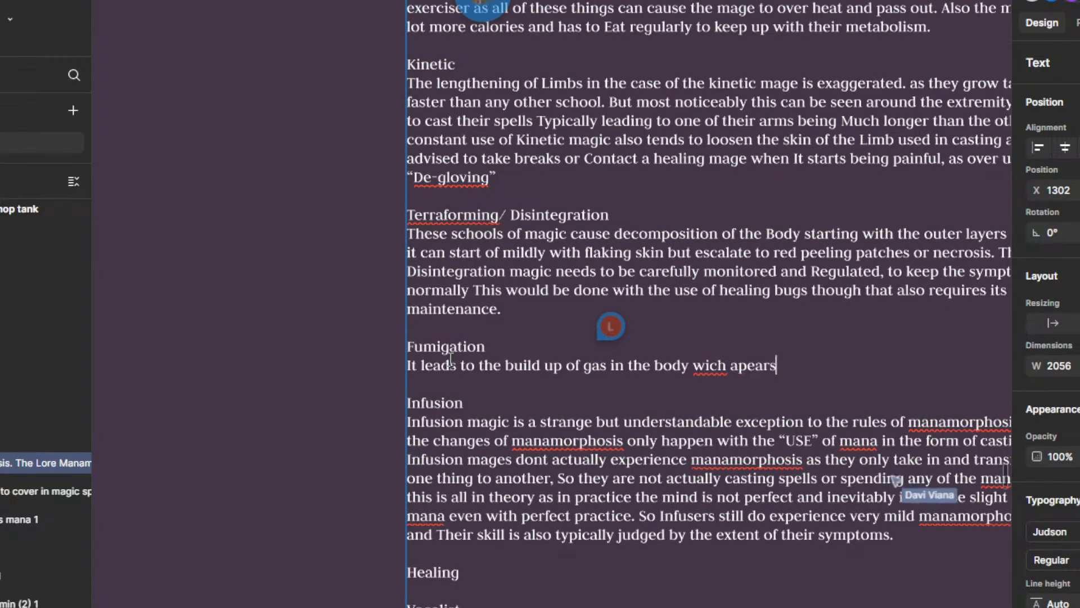
pyautogui.write(' in the')
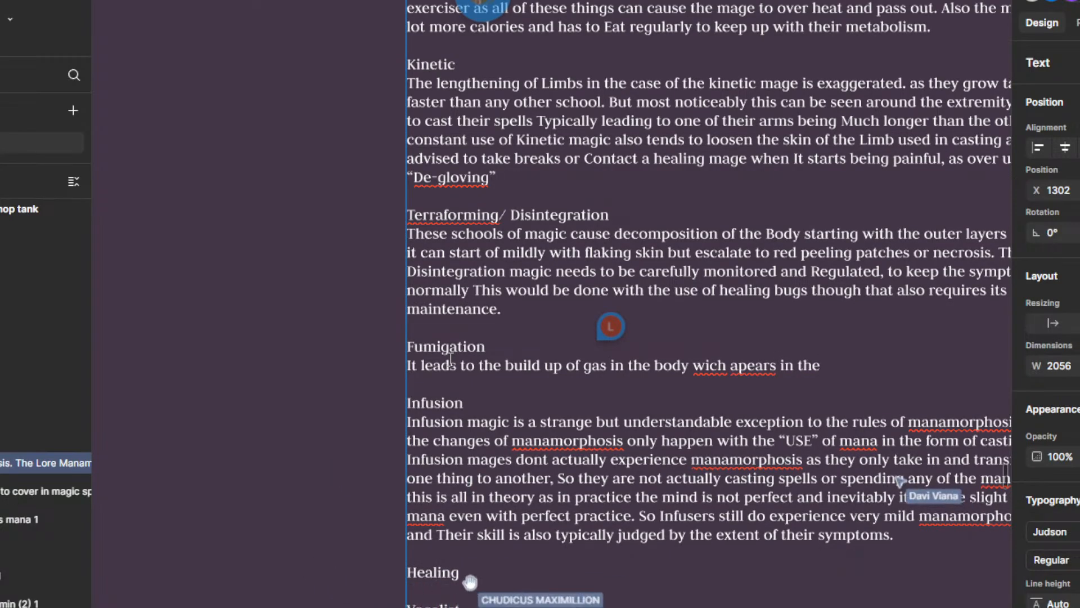
# Step: Continue the Fumigation sentence with "wich apear in the form of boiles and gasious bubbles under the skin"
pyautogui.press('BackSpace')
pyautogui.press('BackSpace')
pyautogui.press('BackSpace')
pyautogui.press('BackSpace')
pyautogui.press('BackSpace')
pyautogui.press('BackSpace')
pyautogui.press('BackSpace')
pyautogui.press('BackSpace')
pyautogui.write('in the fo')
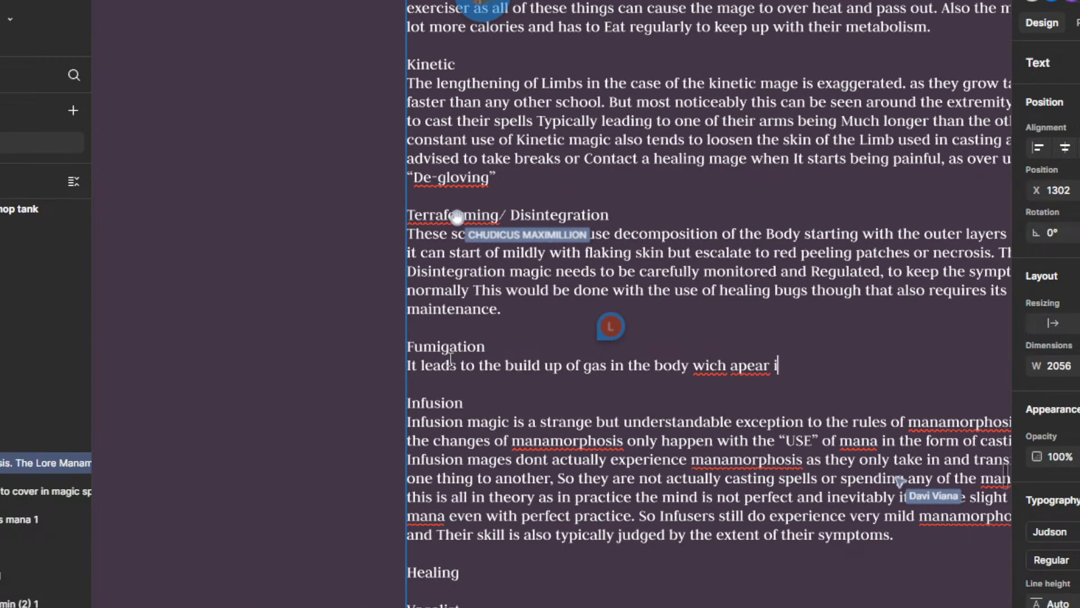
pyautogui.write('rm o')
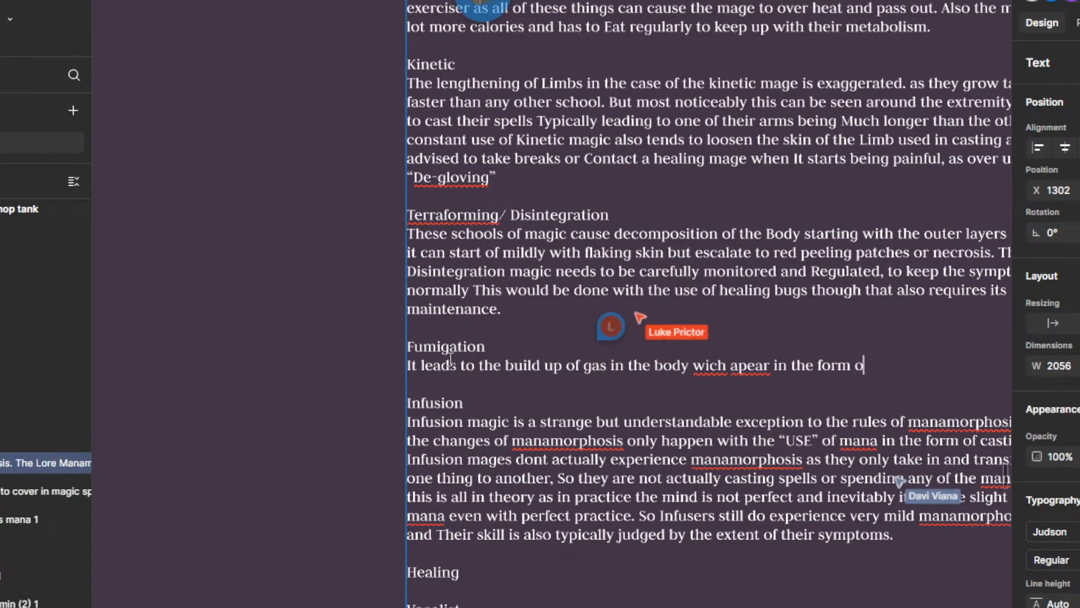
pyautogui.write('f boiles and ga')
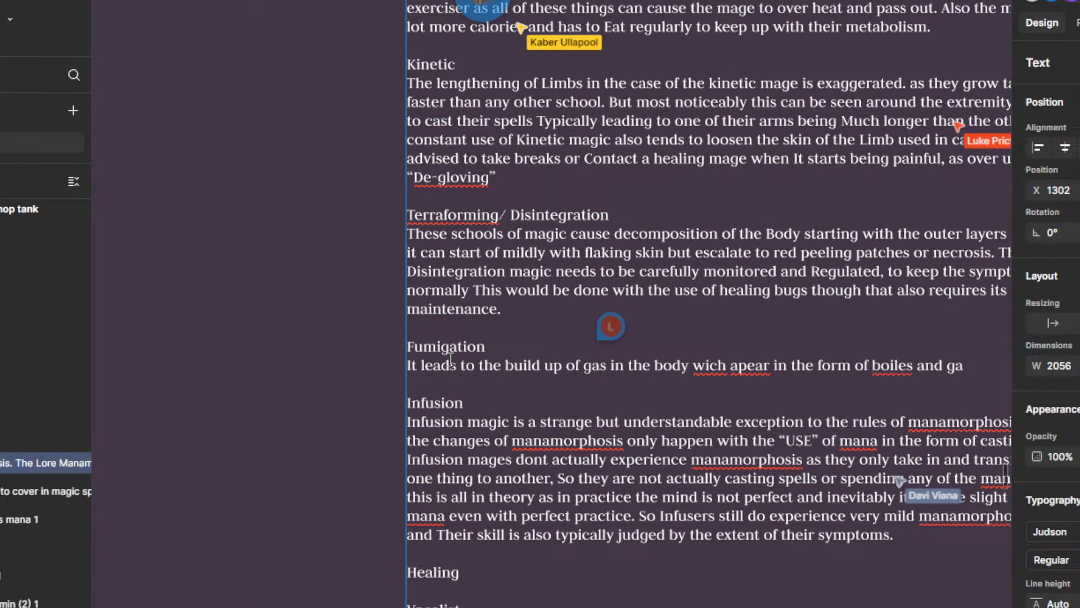
pyautogui.write('sious b ')
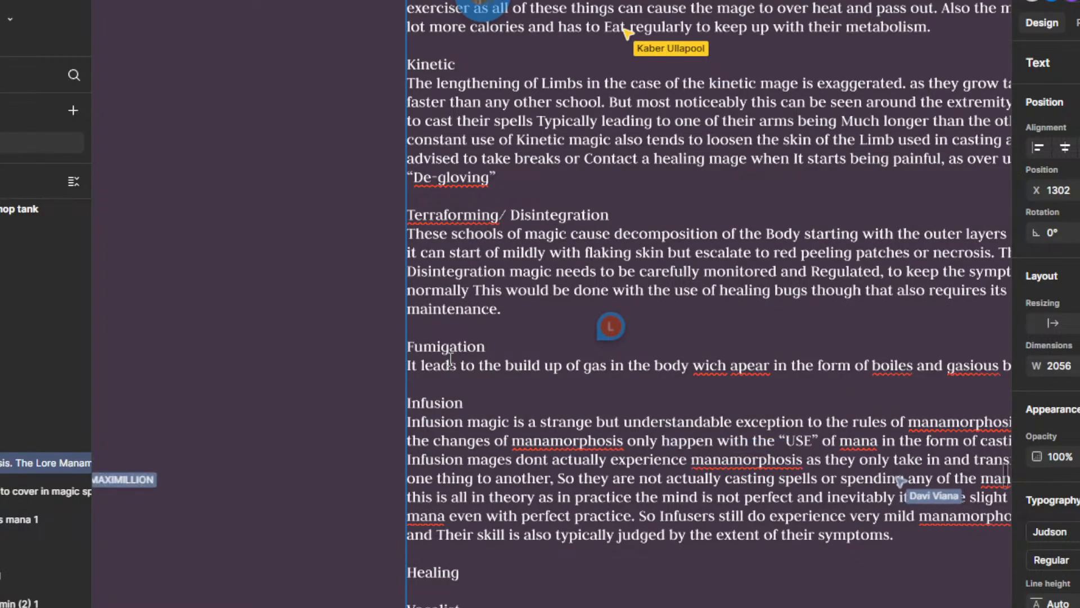
pyautogui.write('the skin')
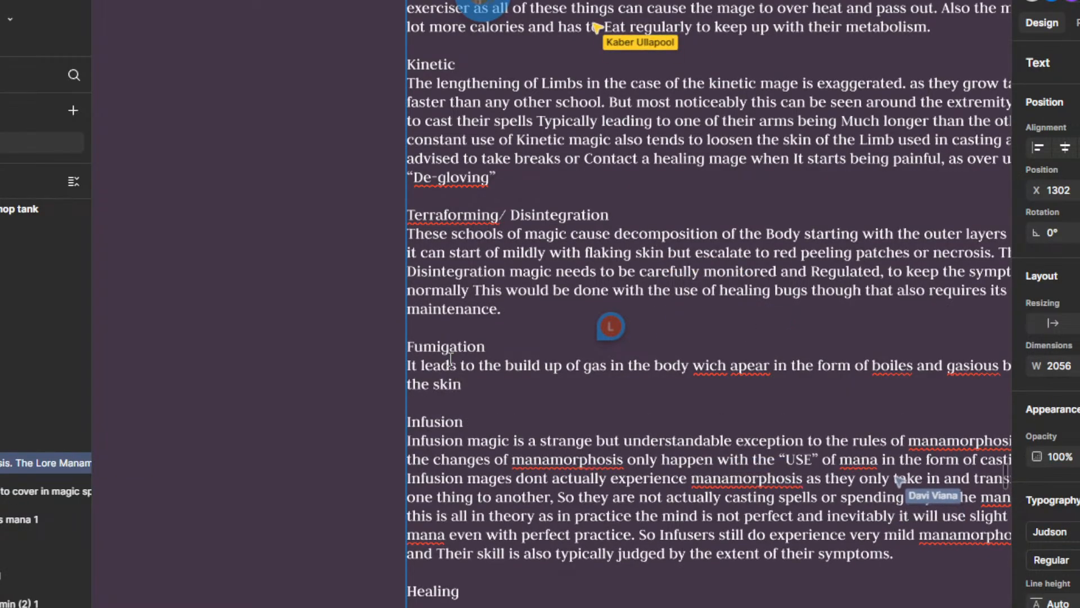
# Step: Correct the spelling of "gasious" to "gaseous" and "wich" to "which" in the Fumigation sentence
pyautogui.scroll(-2, 538, 351)
pyautogui.moveTo(751, 409); pyautogui.dragTo(707, 391)
pyautogui.scroll(1, 740, 365)
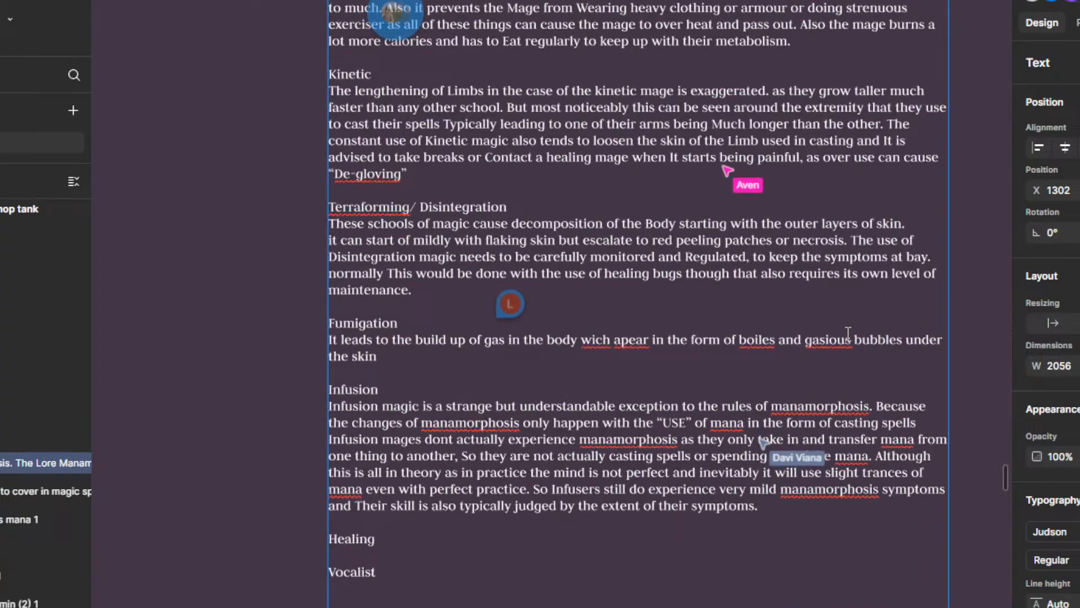
pyautogui.rightClick(848, 339)
pyautogui.click(846, 346)
pyautogui.rightClick(760, 341)
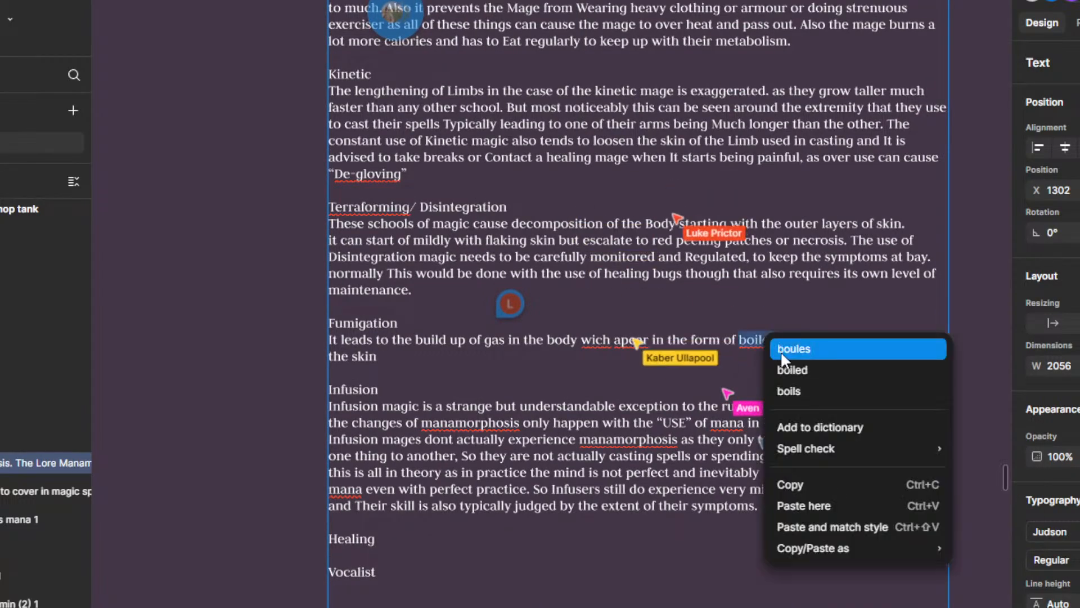
pyautogui.click(642, 351)
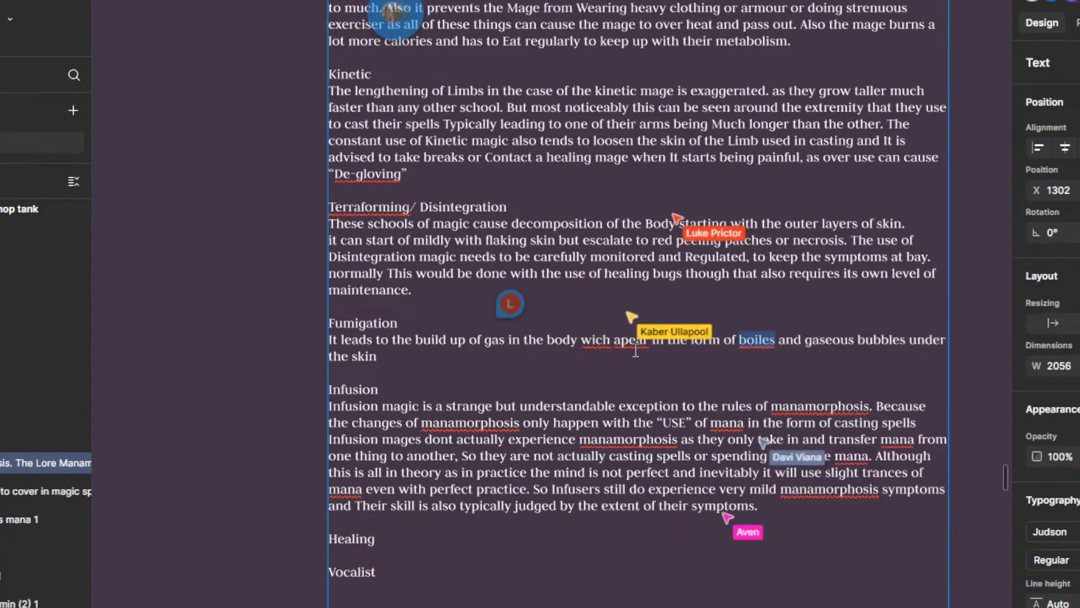
pyautogui.rightClick(583, 342)
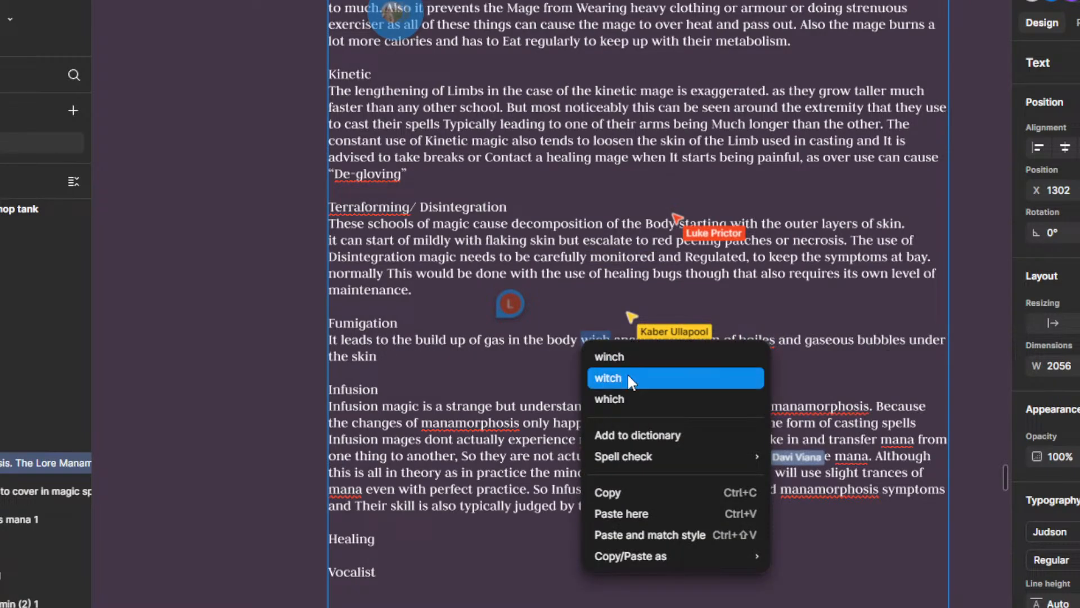
pyautogui.click(623, 397)
# Step: Read the new "Which!" comment above the Fumigation sentence and mark it as resolved
pyautogui.scroll(-1, 647, 337)
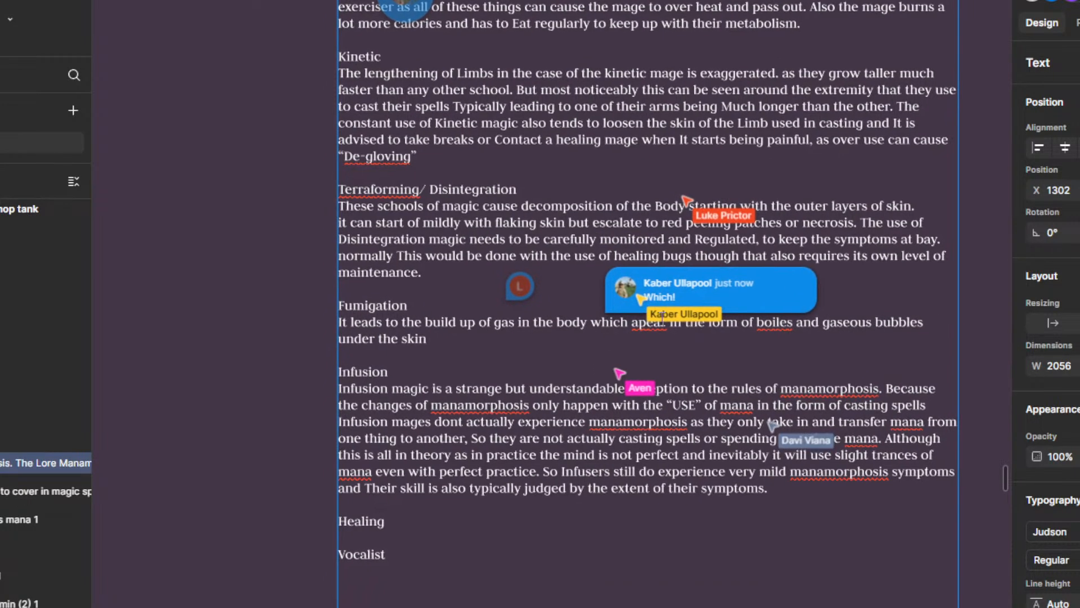
pyautogui.click(764, 289)
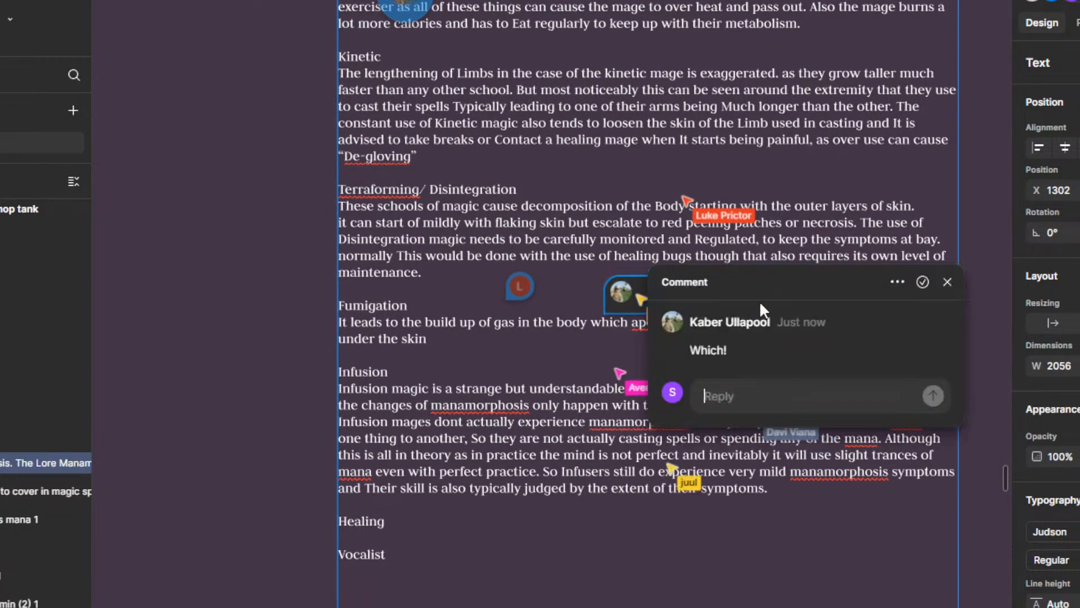
pyautogui.click(922, 279)
pyautogui.moveTo(727, 358); pyautogui.dragTo(734, 375)
pyautogui.scroll(2, 613, 369)
pyautogui.moveTo(609, 381); pyautogui.dragTo(626, 360)
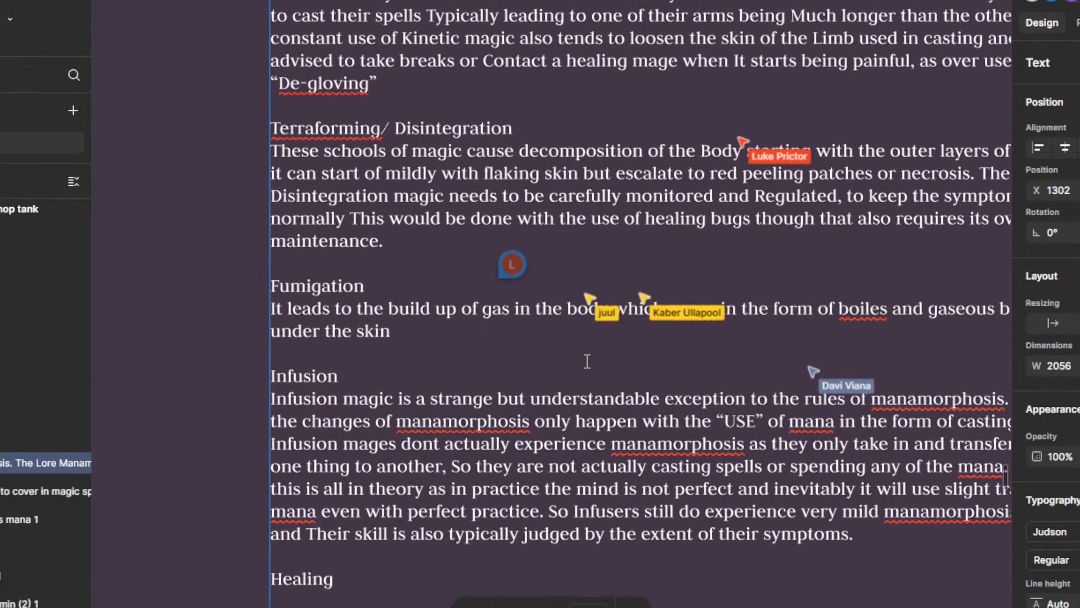
# Step: Add the heading "Lightning" below the Vocalist heading at the end of the lore text, separated by an empty line
pyautogui.moveTo(519, 366); pyautogui.dragTo(518, 374)
pyautogui.scroll(1, 540, 377)
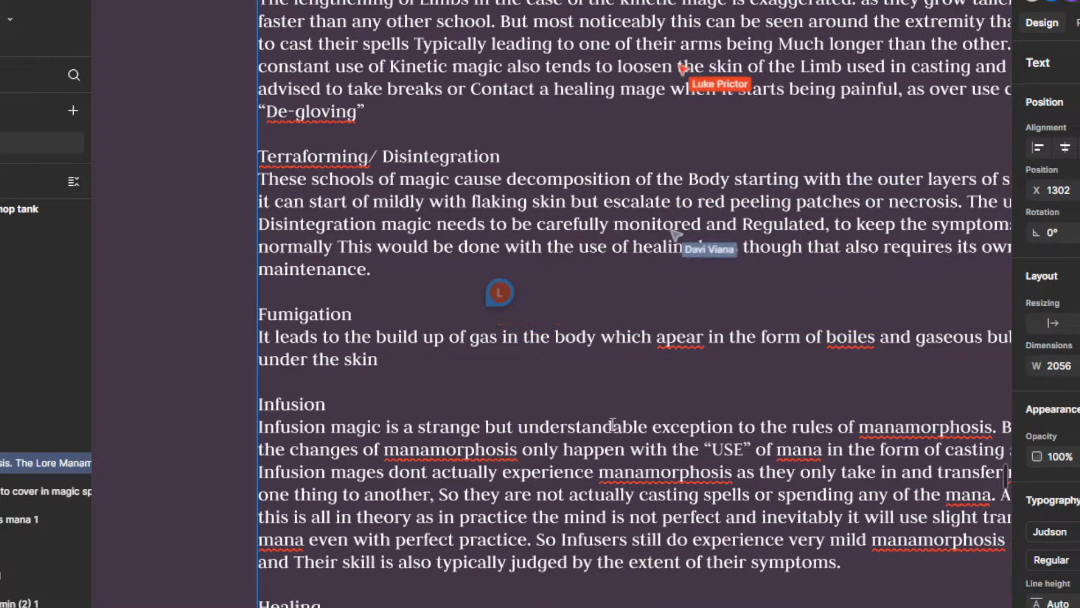
pyautogui.scroll(-4, 562, 433)
pyautogui.moveTo(502, 543); pyautogui.dragTo(526, 456)
pyautogui.scroll(3, 526, 457)
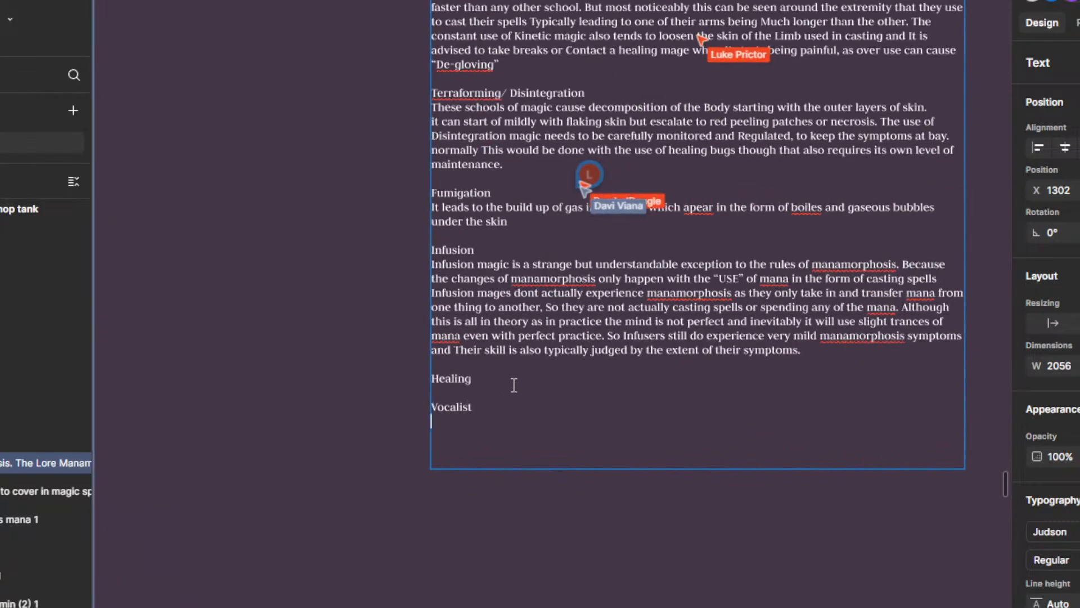
pyautogui.press('Return')
pyautogui.write('Lo')
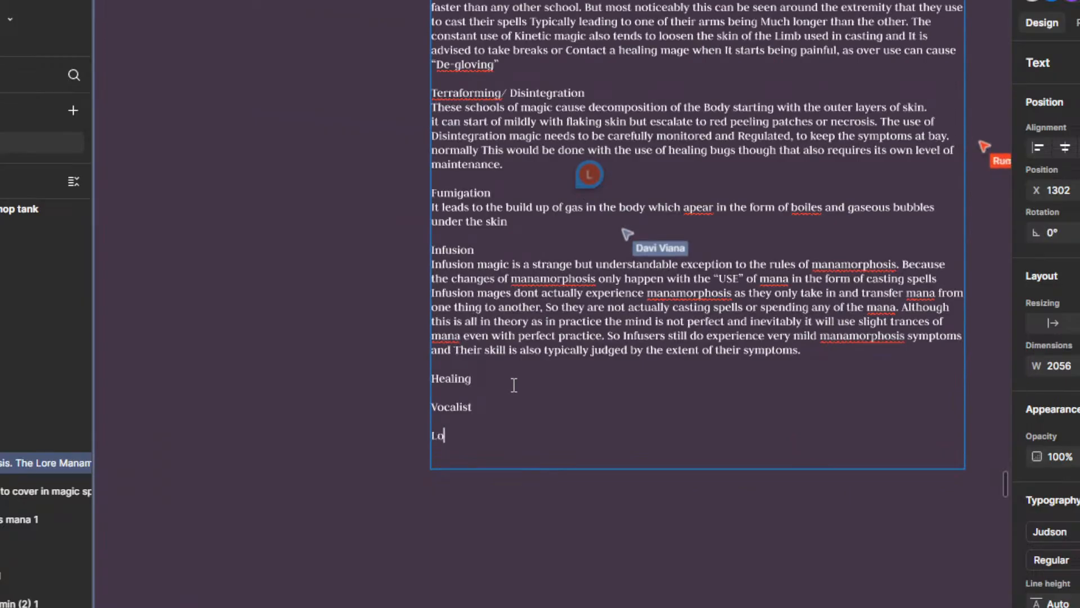
pyautogui.write('r')
pyautogui.press('BackSpace')
pyautogui.press('BackSpace')
pyautogui.write('ightnin')
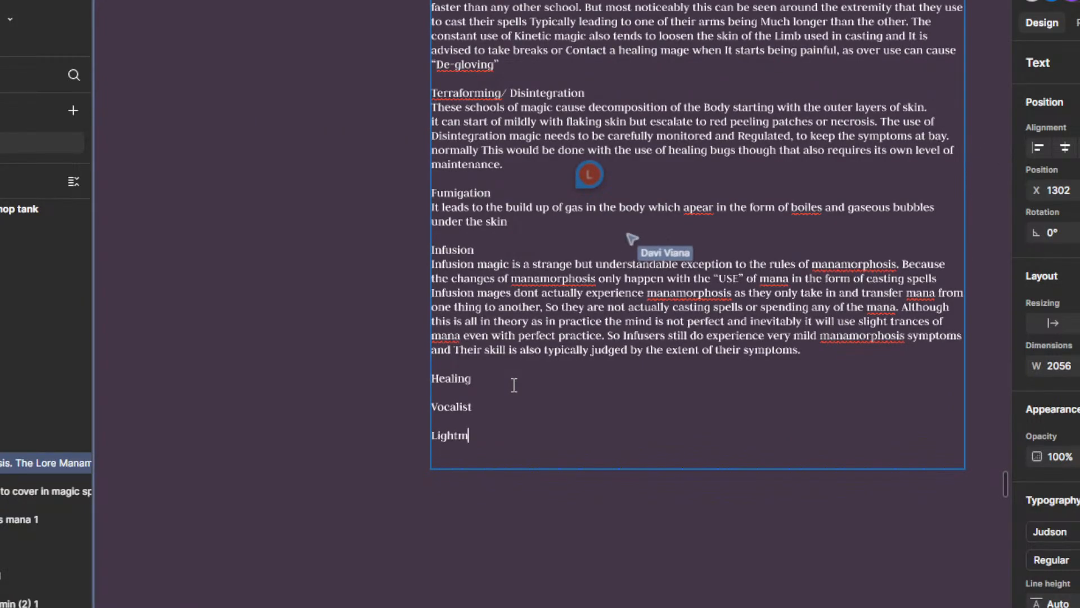
pyautogui.press('BackSpace')
pyautogui.press('BackSpace')
pyautogui.press('BackSpace')
pyautogui.write('b')
pyautogui.press('BackSpace')
pyautogui.write('n')
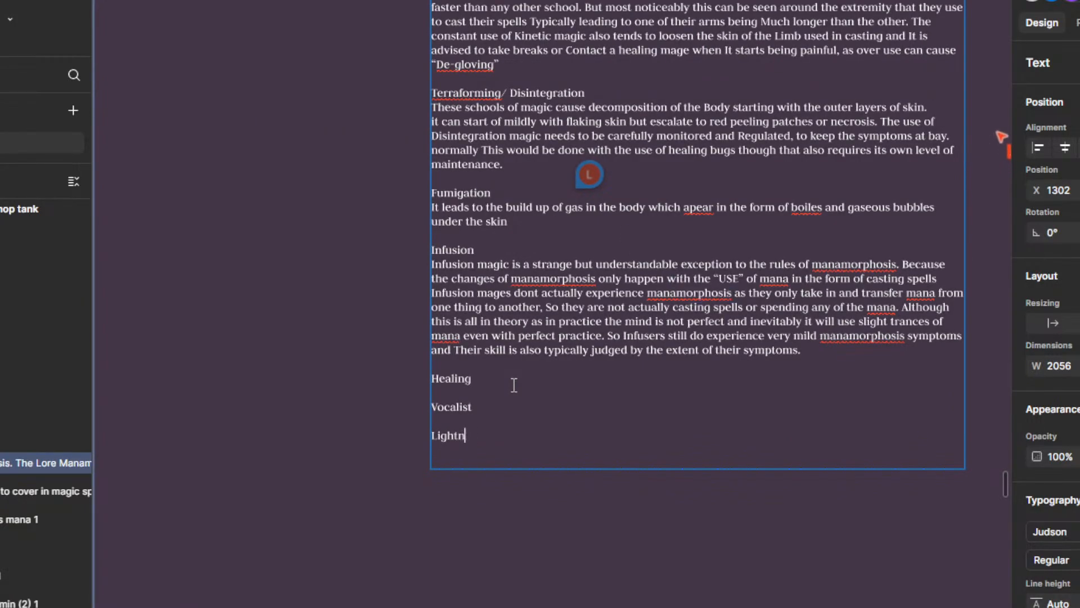
pyautogui.write('o')
pyautogui.press('BackSpace')
pyautogui.write('ing')
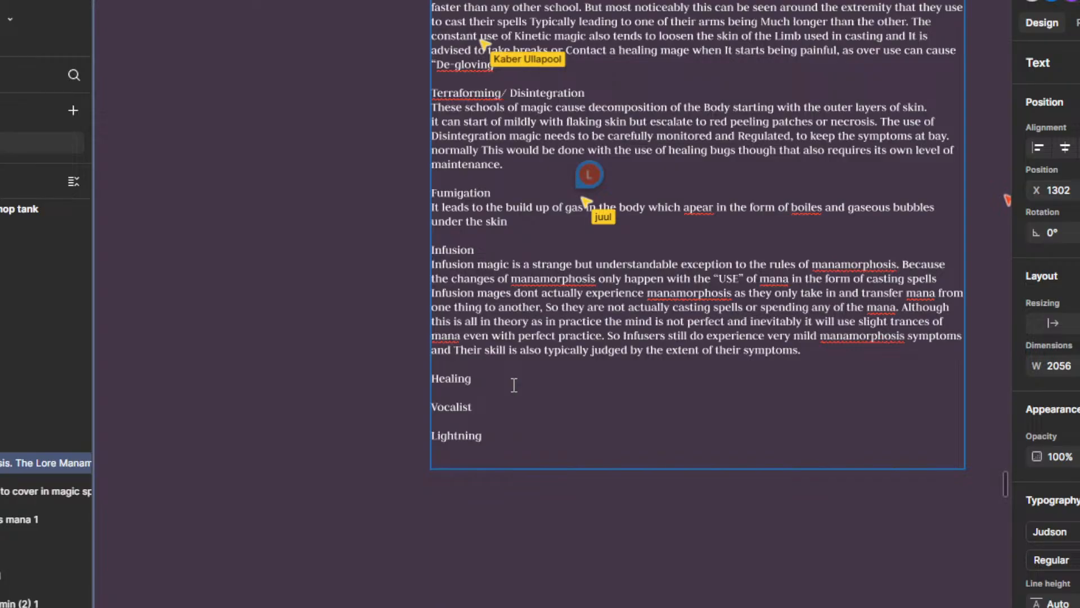
# Step: Continue the Fumigation paragraph after "under the skin" with "These boils occasionaly burst spreading noxious gasses"
pyautogui.scroll(2, 687, 206)
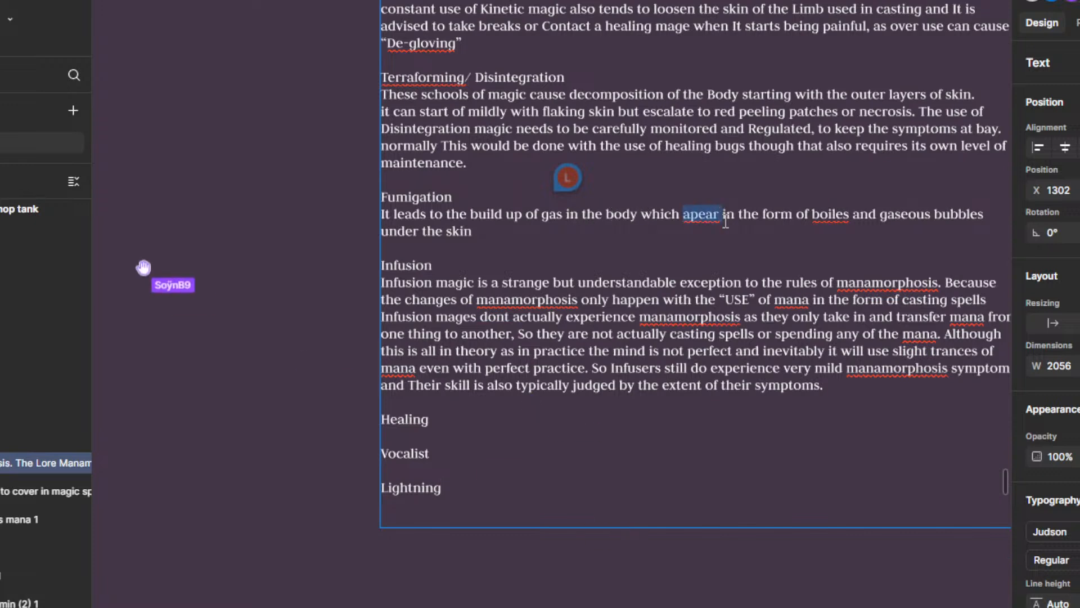
pyautogui.scroll(1, 723, 225)
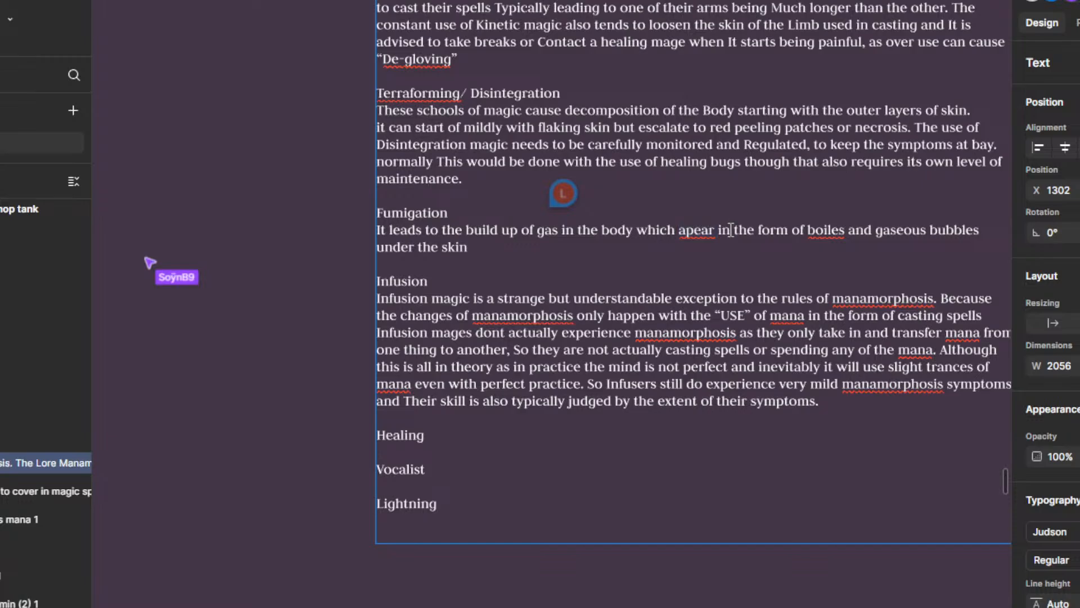
pyautogui.moveTo(726, 241); pyautogui.dragTo(717, 246)
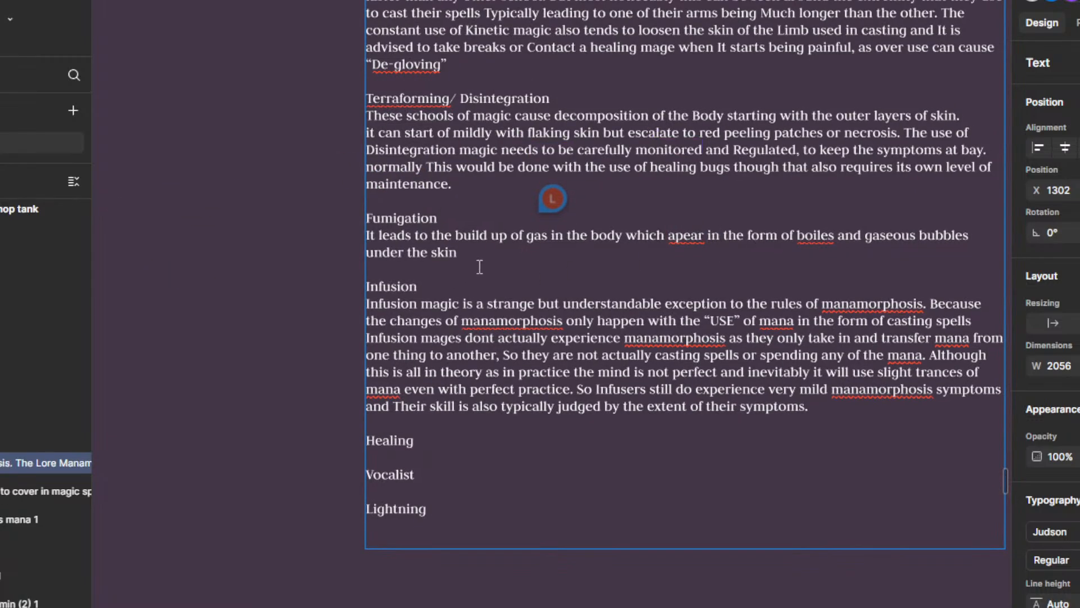
pyautogui.write('These ')
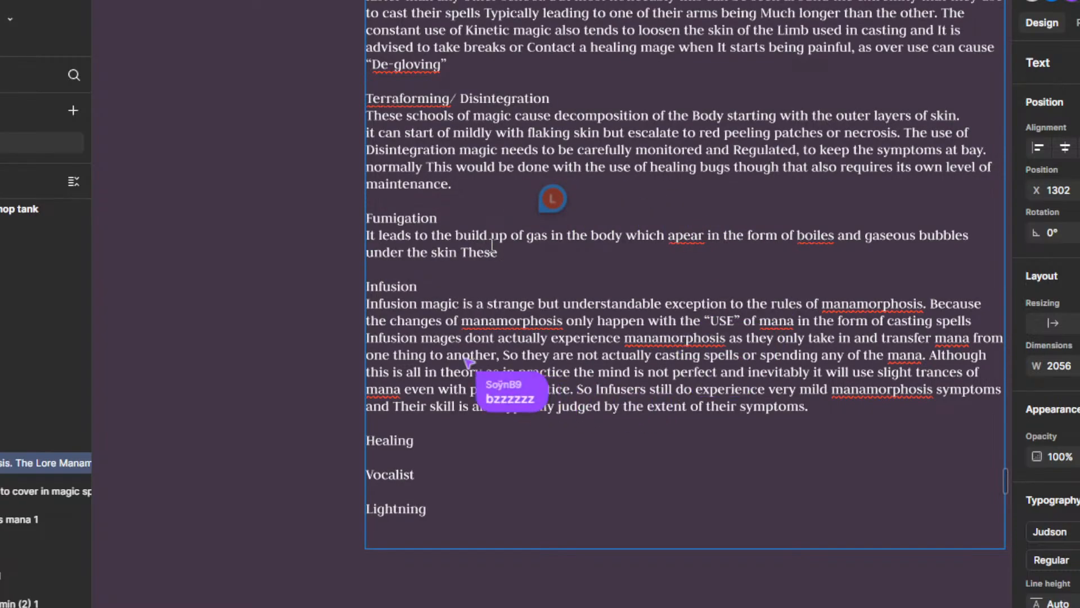
pyautogui.write('boils o')
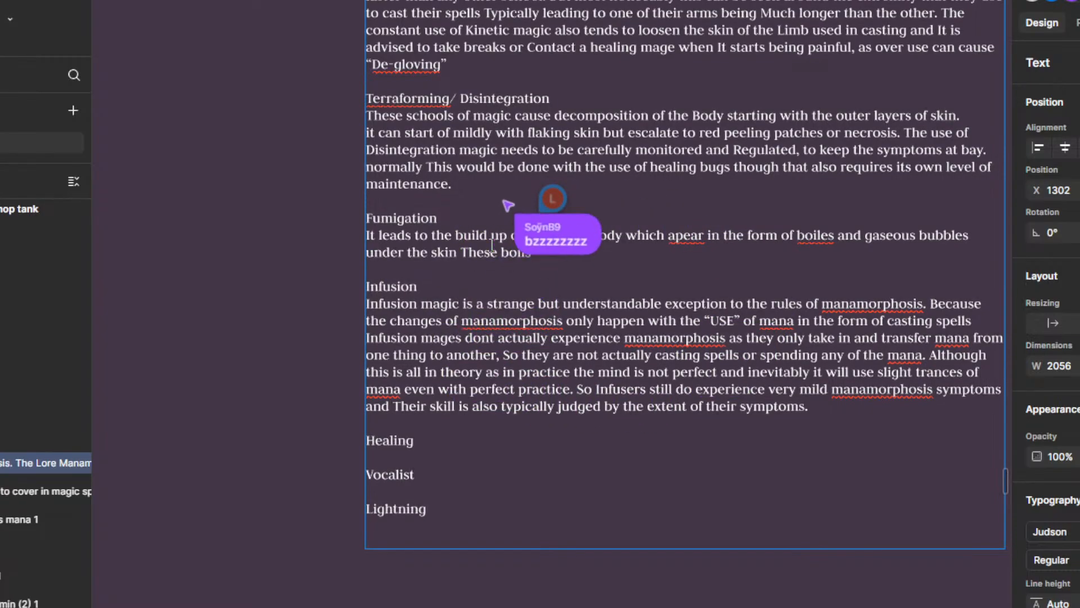
pyautogui.write('cc')
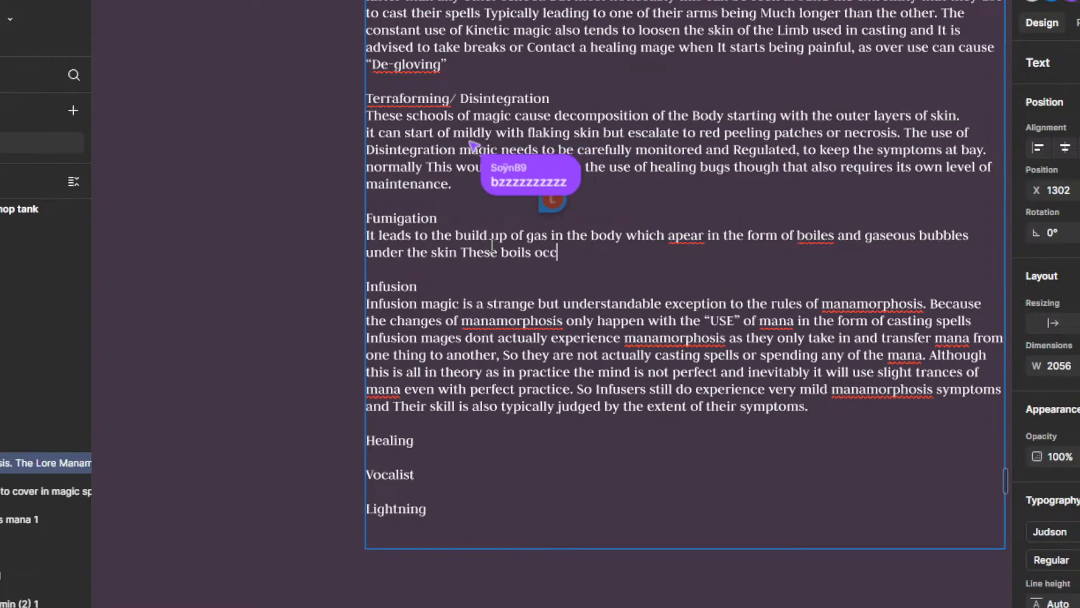
pyautogui.write('asionaly burst')
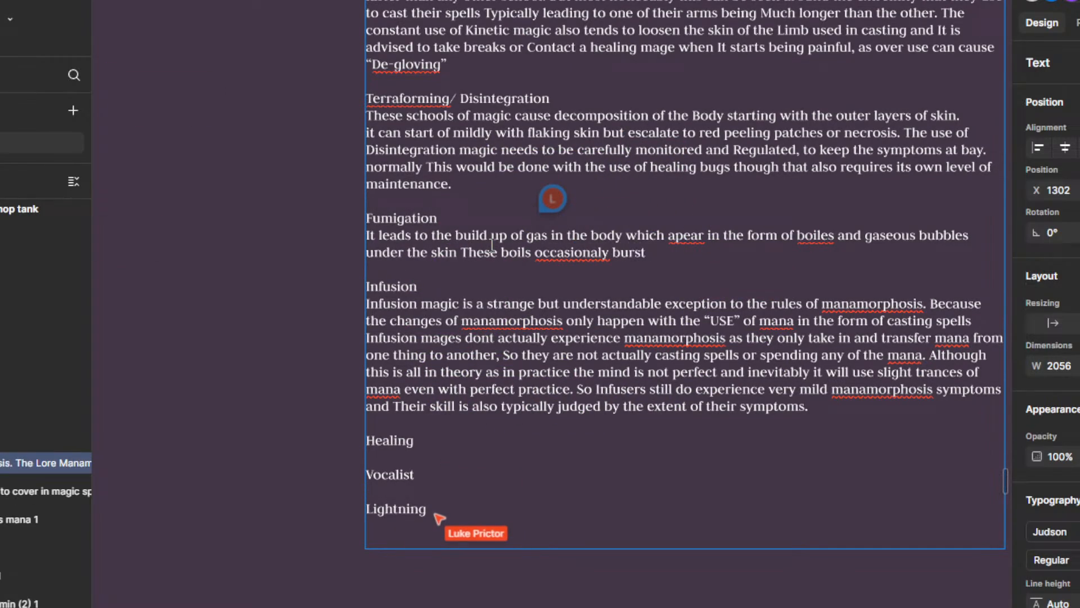
pyautogui.write(' spreading noxious gasses')
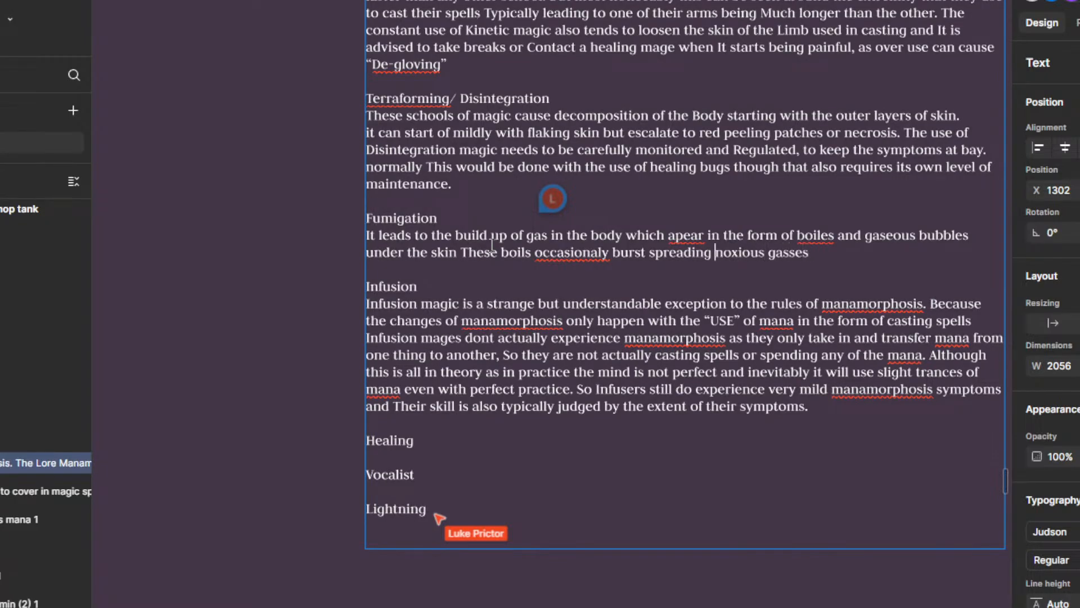
# Step: Replace "spreading" with "releasing" in the sentence about the bursting boils and end it with a period
pyautogui.press('BackSpace')
pyautogui.press('BackSpace')
pyautogui.press('BackSpace')
pyautogui.press('BackSpace')
pyautogui.press('BackSpace')
pyautogui.press('BackSpace')
pyautogui.press('BackSpace')
pyautogui.press('BackSpace')
pyautogui.write('re')
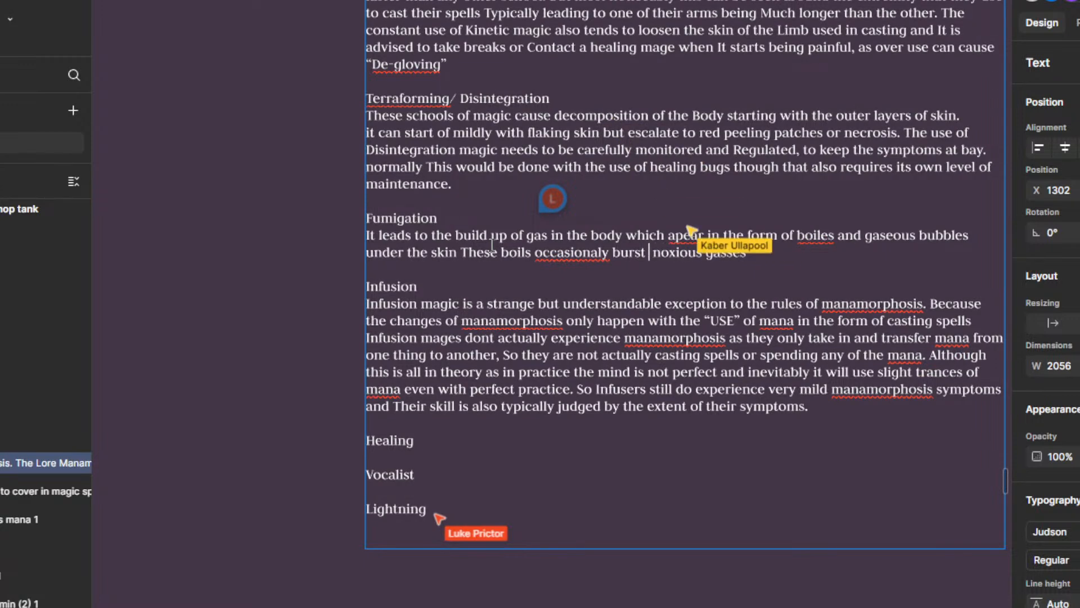
pyautogui.write('leasing ')
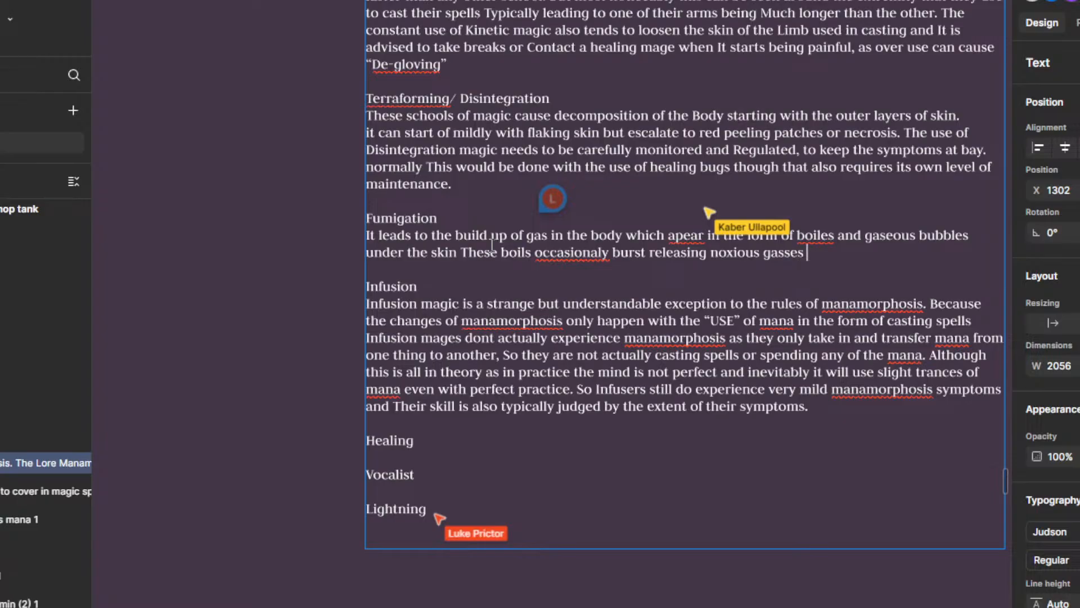
pyautogui.write('.')
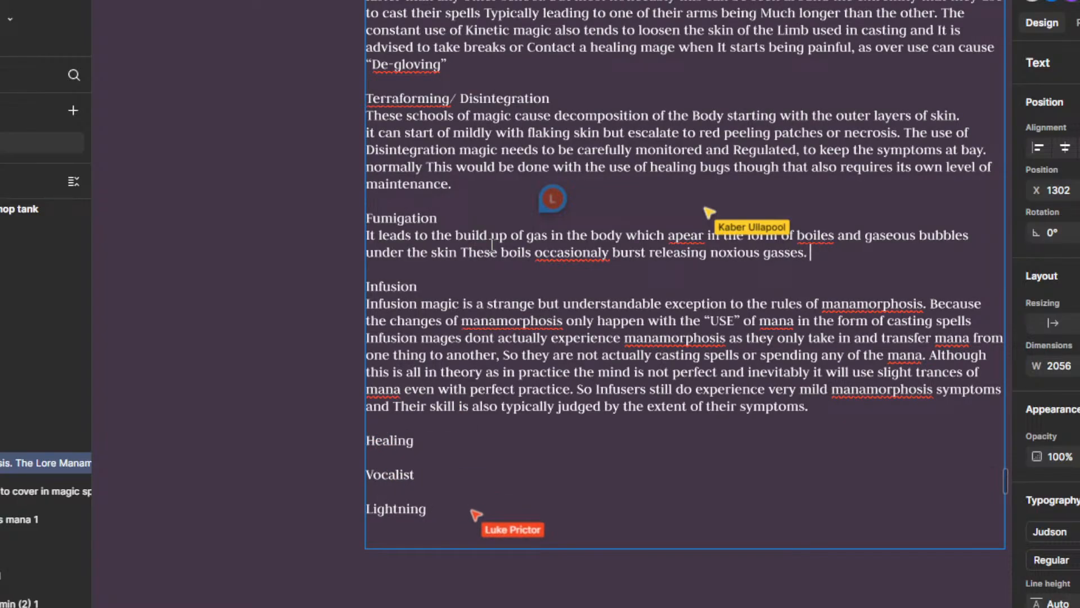
pyautogui.write(' This also ')
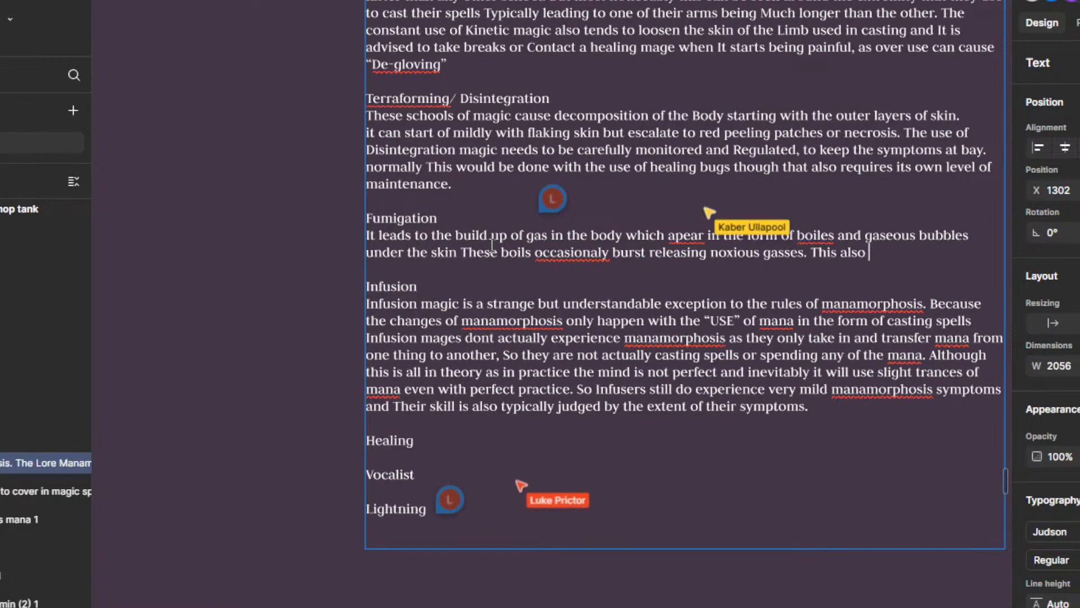
pyautogui.write('causes the ')
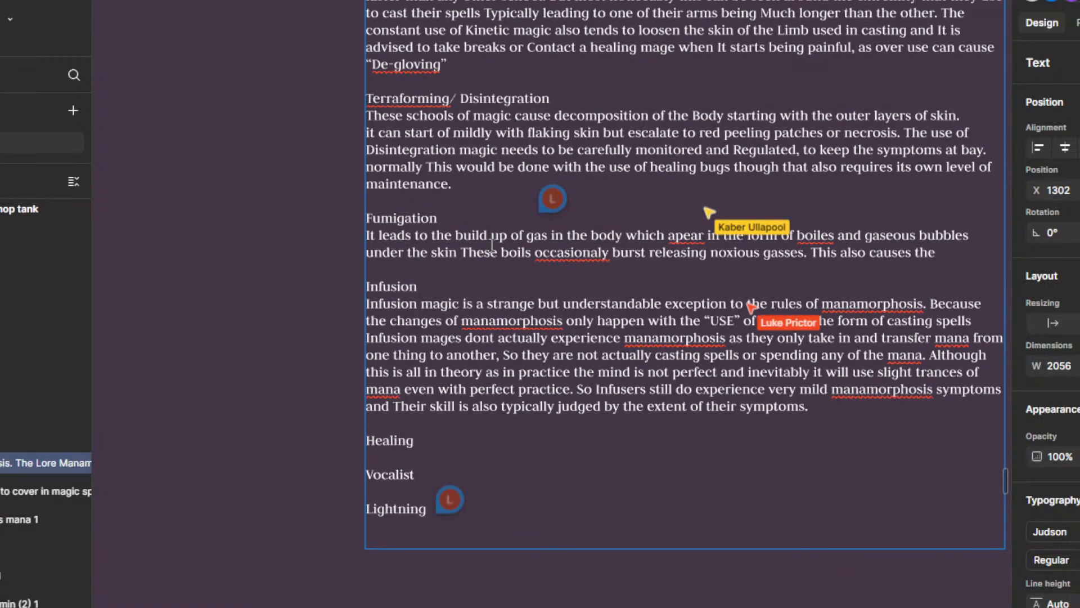
pyautogui.write('Mages f')
pyautogui.write('face ')
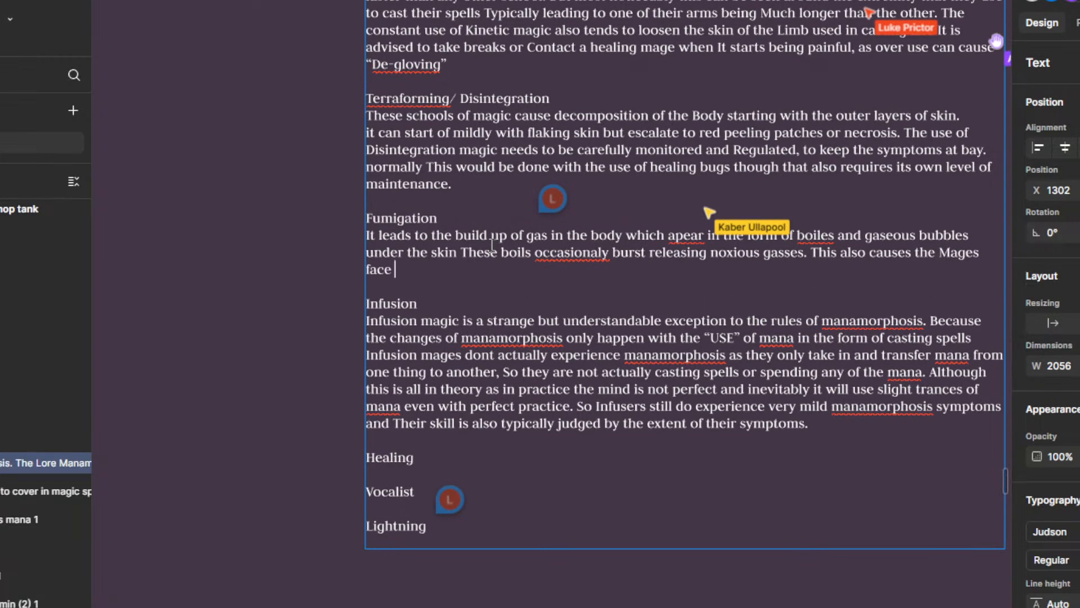
pyautogui.write('to swell to ')
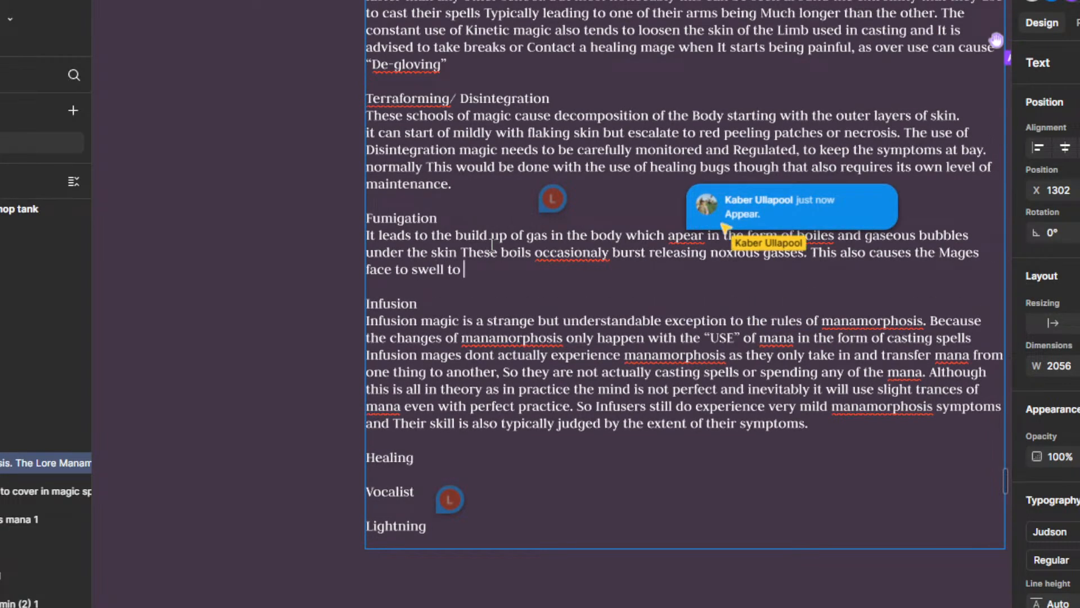
pyautogui.write('an unrecognic')
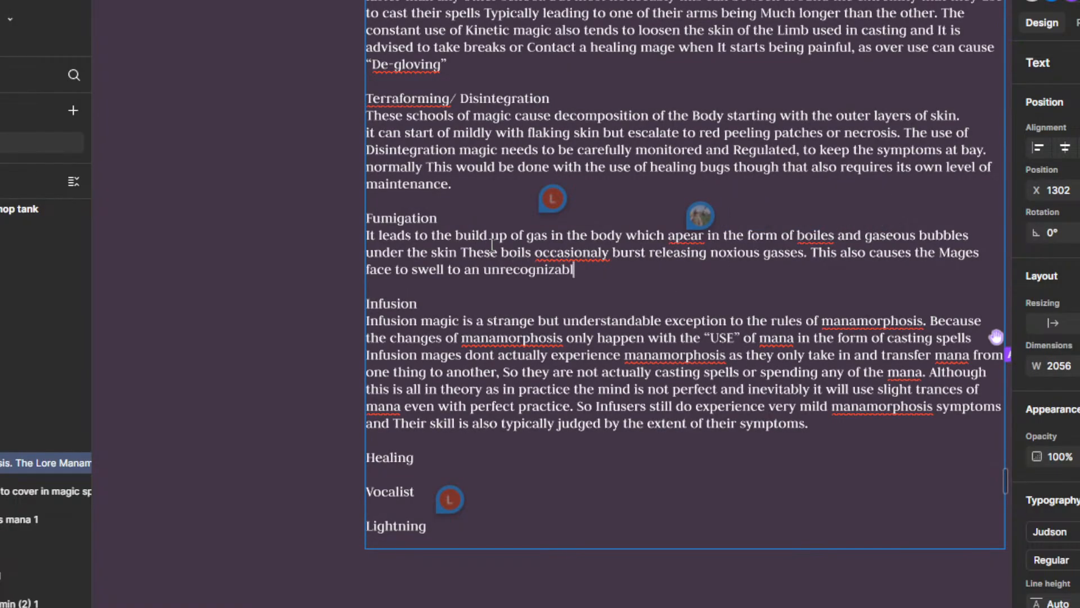
pyautogui.write('able degree. which ha')
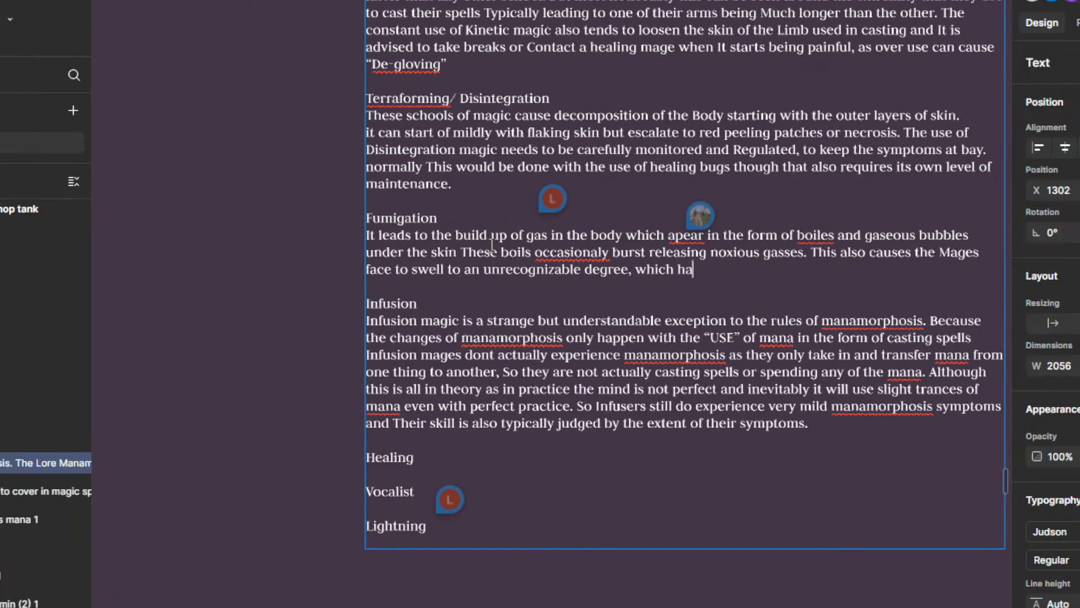
pyautogui.write('s to be')
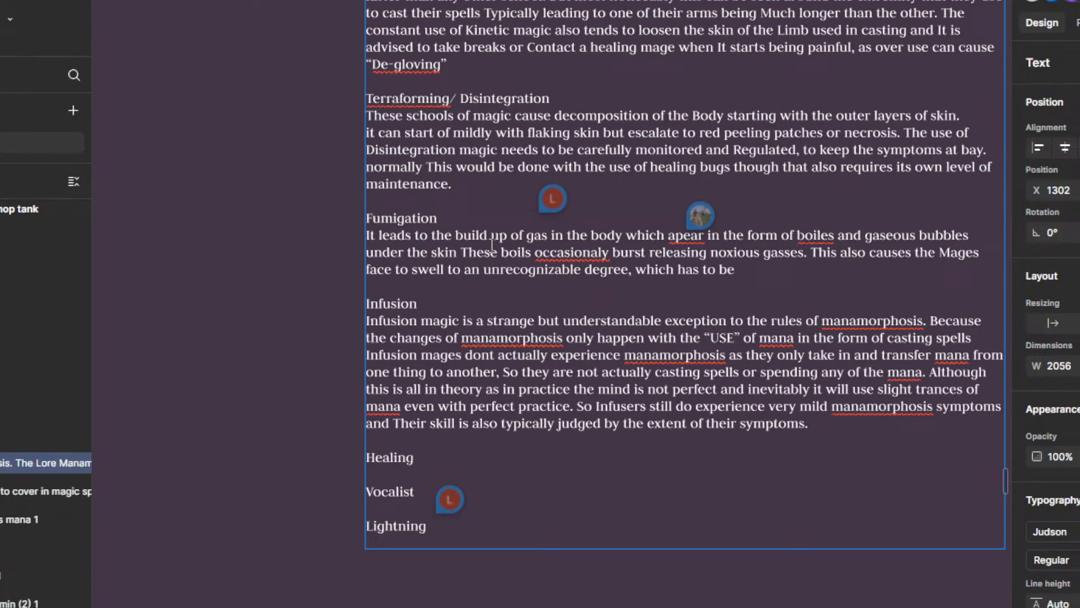
pyautogui.press('BackSpace')
pyautogui.press('BackSpace')
pyautogui.press('BackSpace')
pyautogui.press('BackSpace')
pyautogui.press('BackSpace')
pyautogui.press('BackSpace')
pyautogui.press('BackSpace')
pyautogui.press('BackSpace')
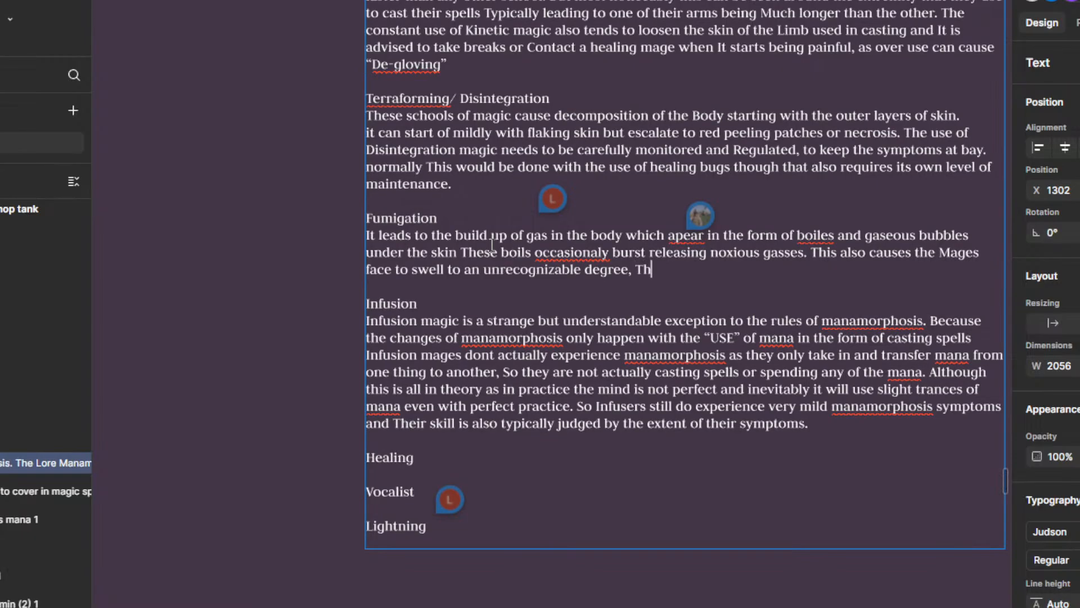
pyautogui.press('BackSpace')
pyautogui.press('BackSpace')
pyautogui.press('BackSpace')
pyautogui.press('BackSpace')
pyautogui.write('.')
pyautogui.write(' Whick')
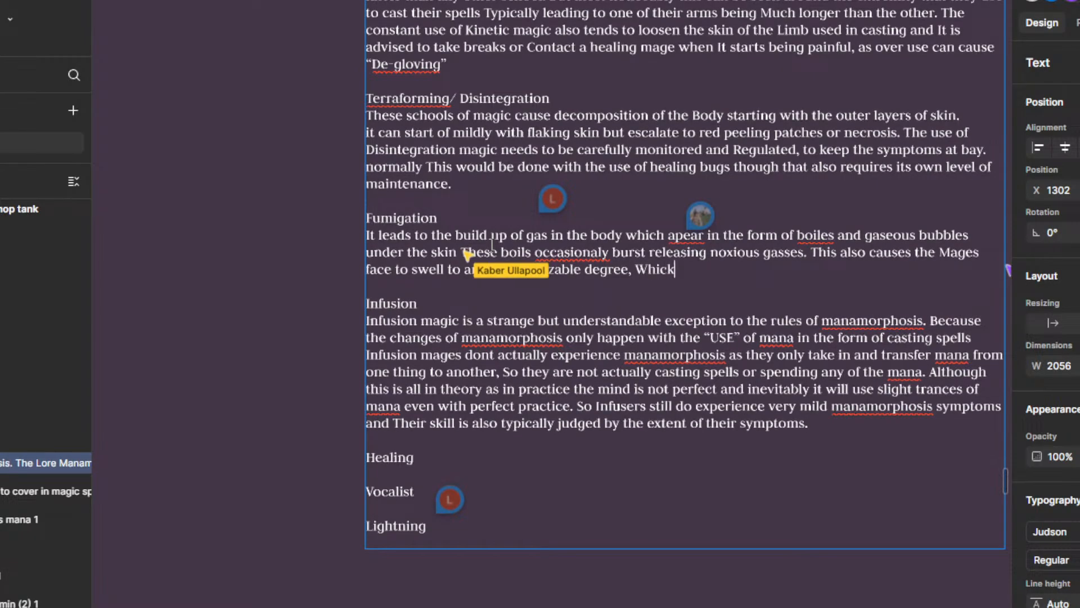
pyautogui.write('j')
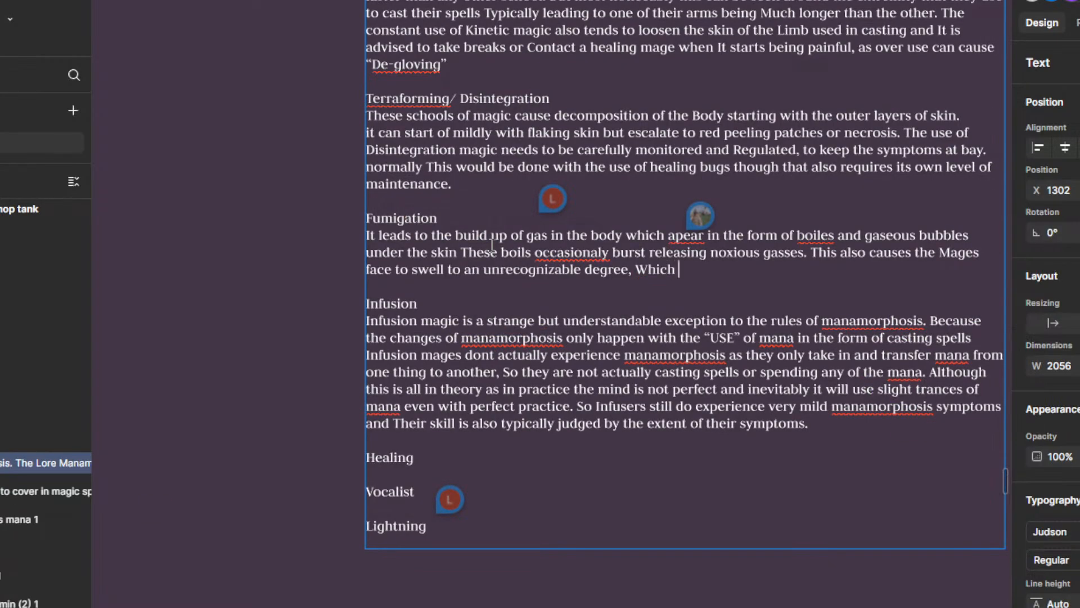
pyautogui.write(' has to be taken care')
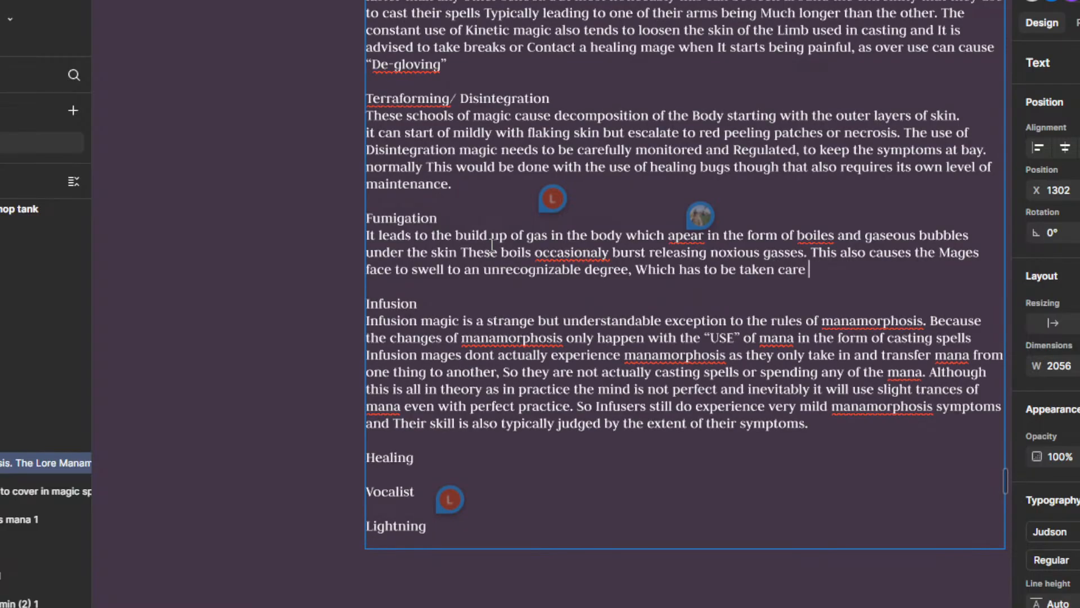
pyautogui.press('BackSpace')
pyautogui.press('BackSpace')
pyautogui.press('BackSpace')
pyautogui.press('BackSpace')
pyautogui.press('BackSpace')
pyautogui.press('BackSpace')
pyautogui.press('BackSpace')
pyautogui.press('BackSpace')
pyautogui.press('BackSpace')
pyautogui.press('BackSpace')
pyautogui.press('BackSpace')
pyautogui.press('BackSpace')
pyautogui.press('BackSpace')
pyautogui.press('BackSpace')
pyautogui.press('BackSpace')
pyautogui.press('BackSpace')
pyautogui.press('BackSpace')
pyautogui.press('BackSpace')
pyautogui.press('BackSpace')
pyautogui.press('BackSpace')
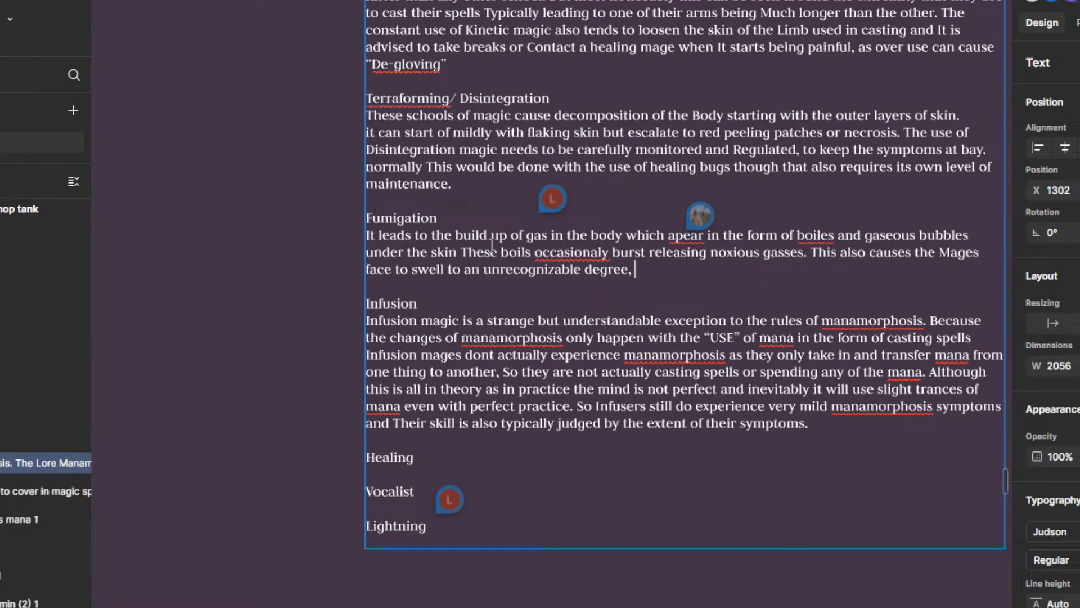
# Step: Continue the Fumigation paragraph after "unrecognizable degree," with "These boils need to be"
pyautogui.write('These bui')
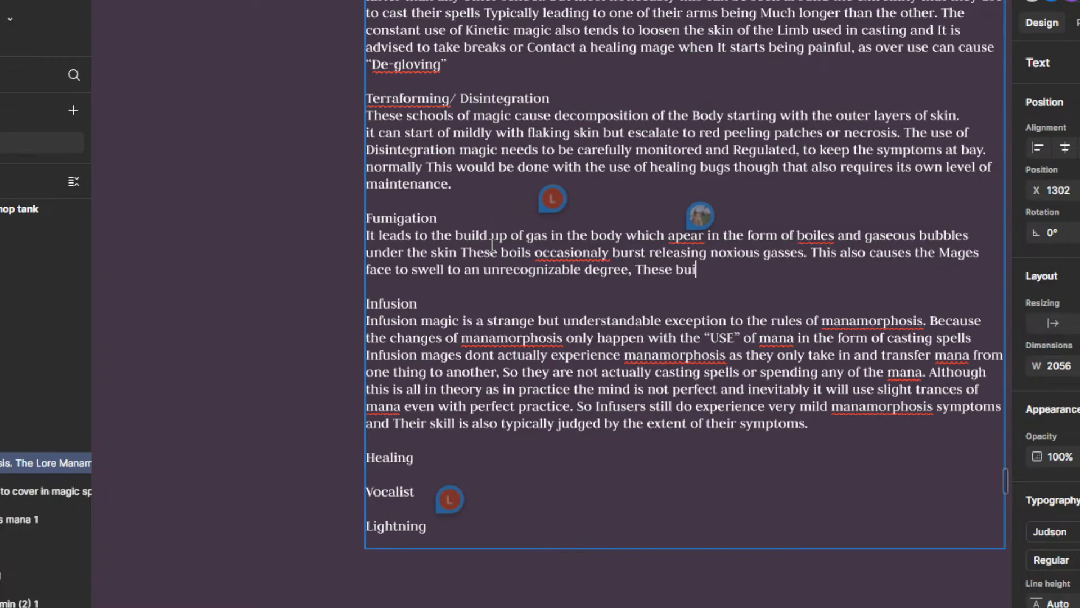
pyautogui.press('BackSpace')
pyautogui.press('BackSpace')
pyautogui.write('oils need to be')
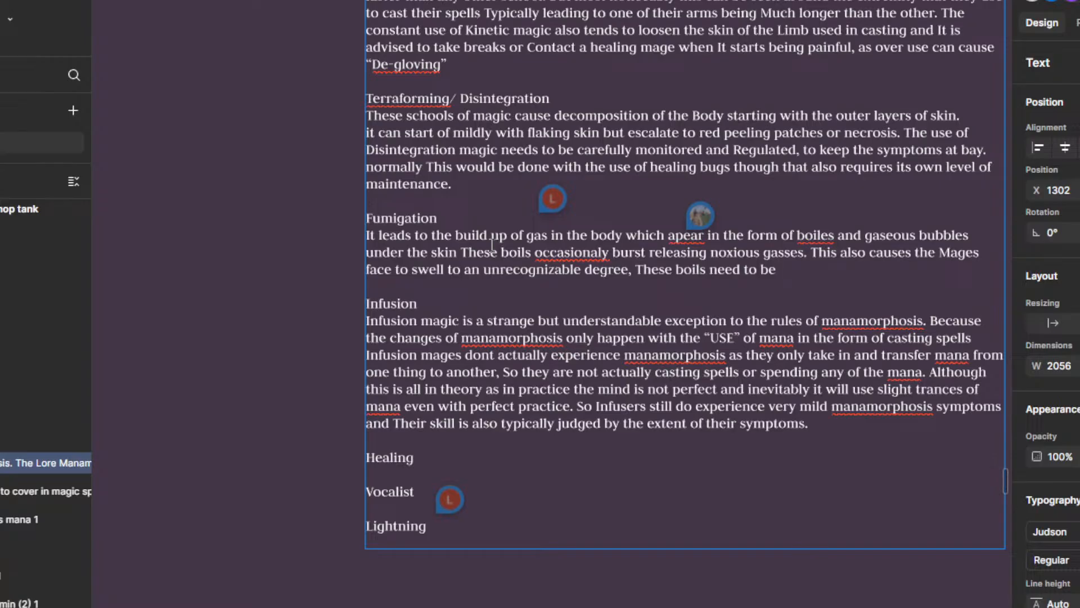
# Step: Extend the sentence about the boils with "So that the mage is able to see and breath"
pyautogui.write('that the mage i')
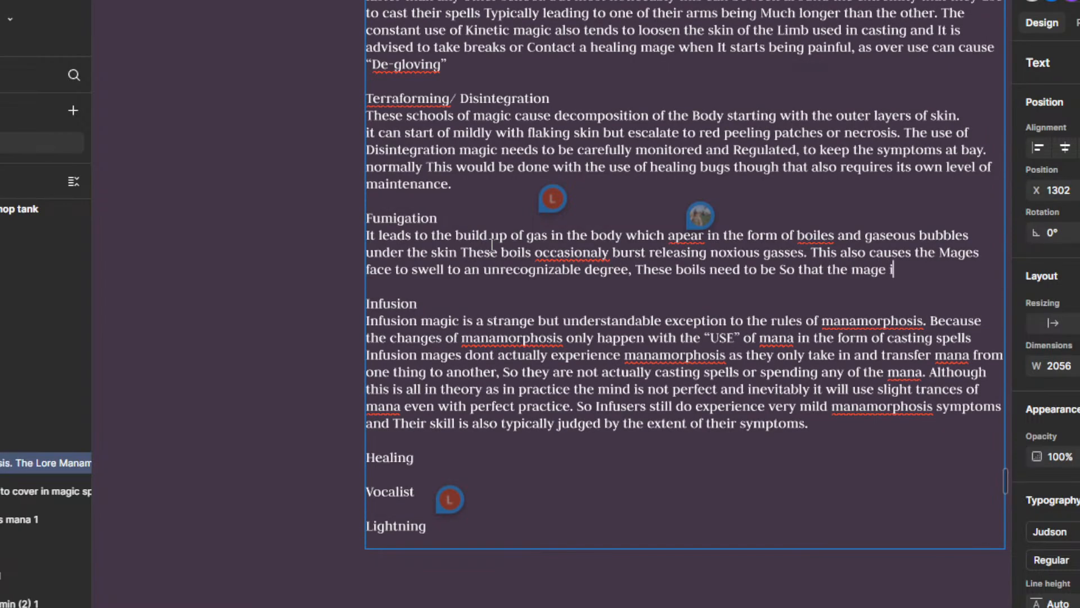
pyautogui.write('s able to see ')
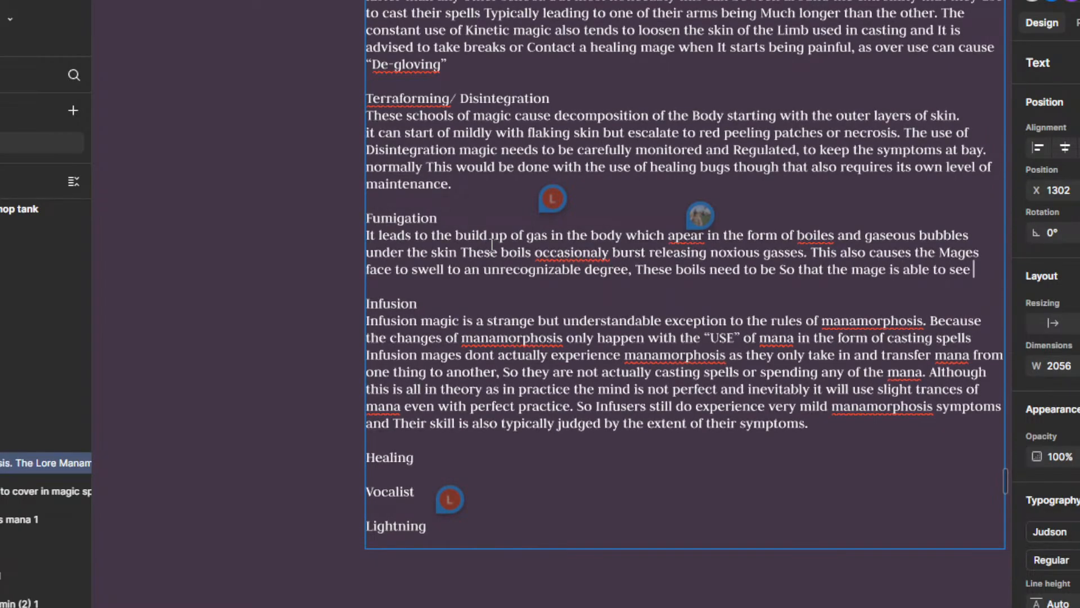
pyautogui.write('and brea')
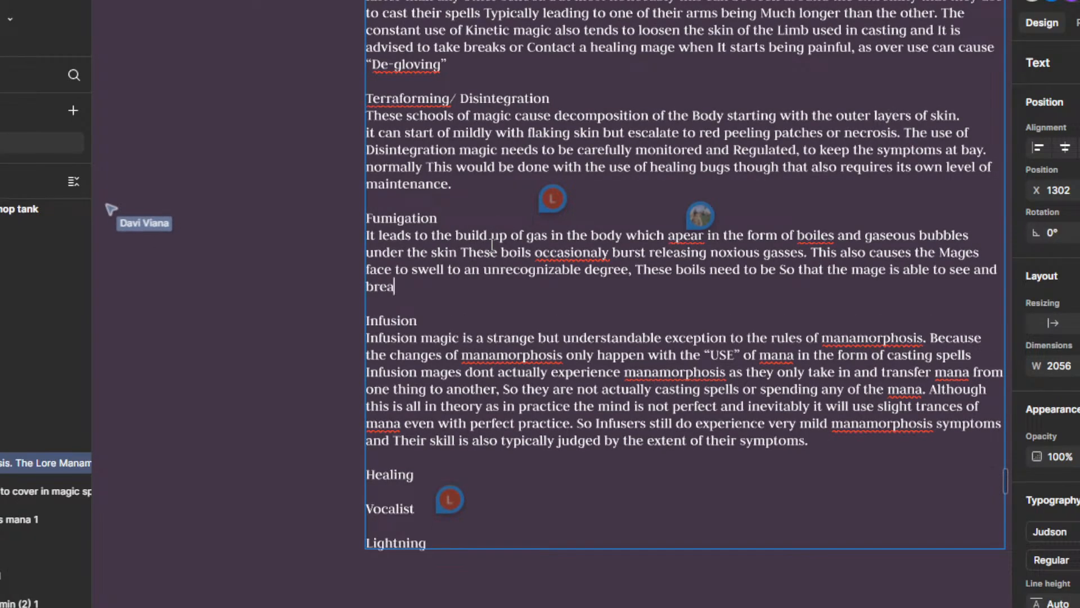
pyautogui.write('th')
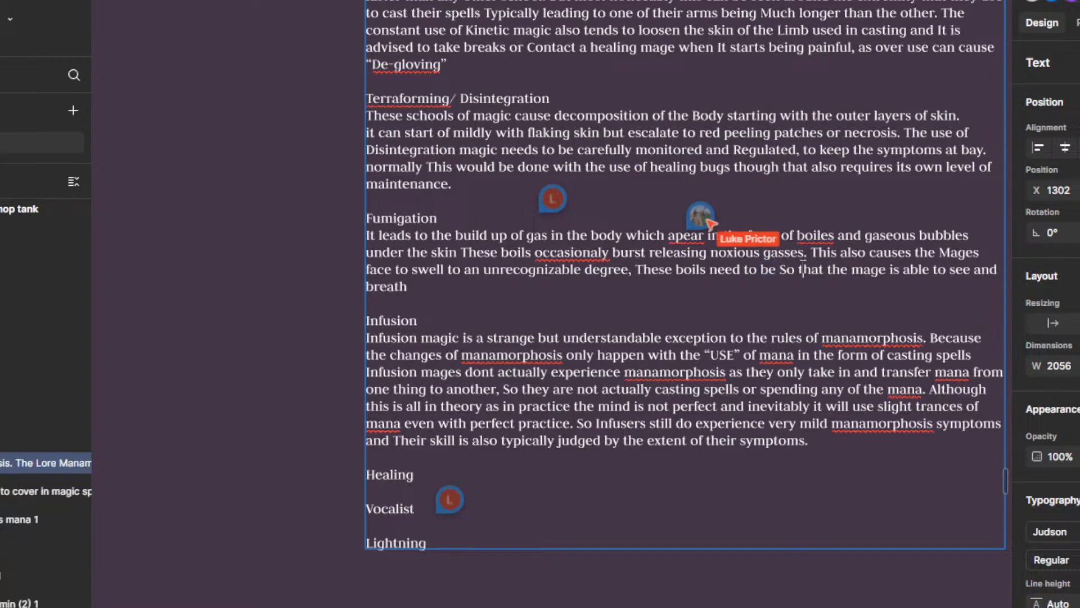
# Step: Replace "So" before "that the mage is able to see" with "especialy around the face so" in the Fumigation paragraph
pyautogui.moveTo(780, 271); pyautogui.dragTo(767, 272)
pyautogui.click(780, 270)
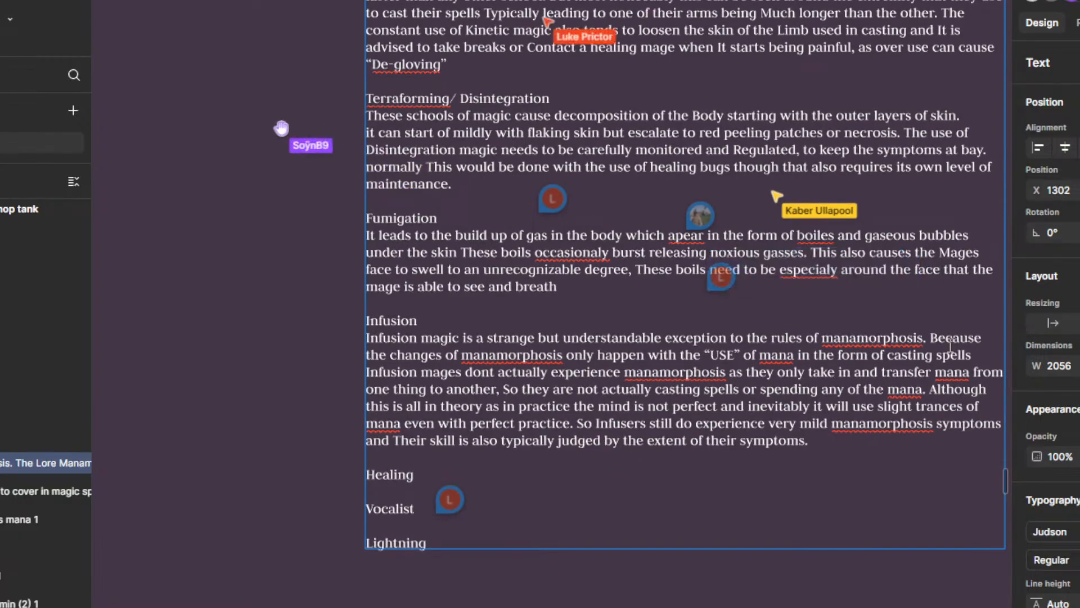
pyautogui.write('so')
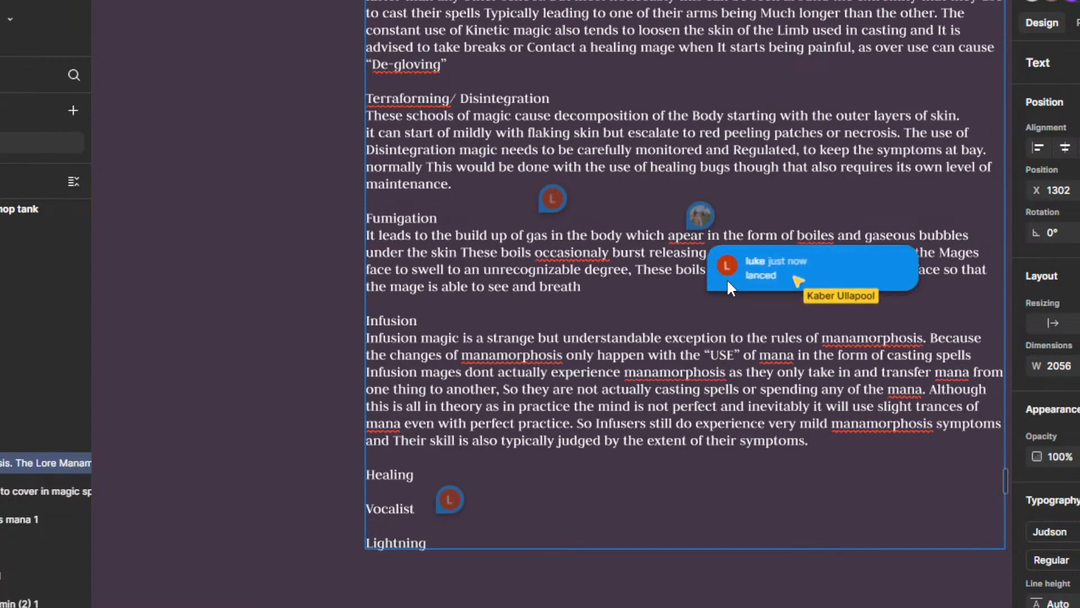
# Step: Open the "lanced" comment beside the Fumigation paragraph and mark it as resolved
pyautogui.click(725, 281)
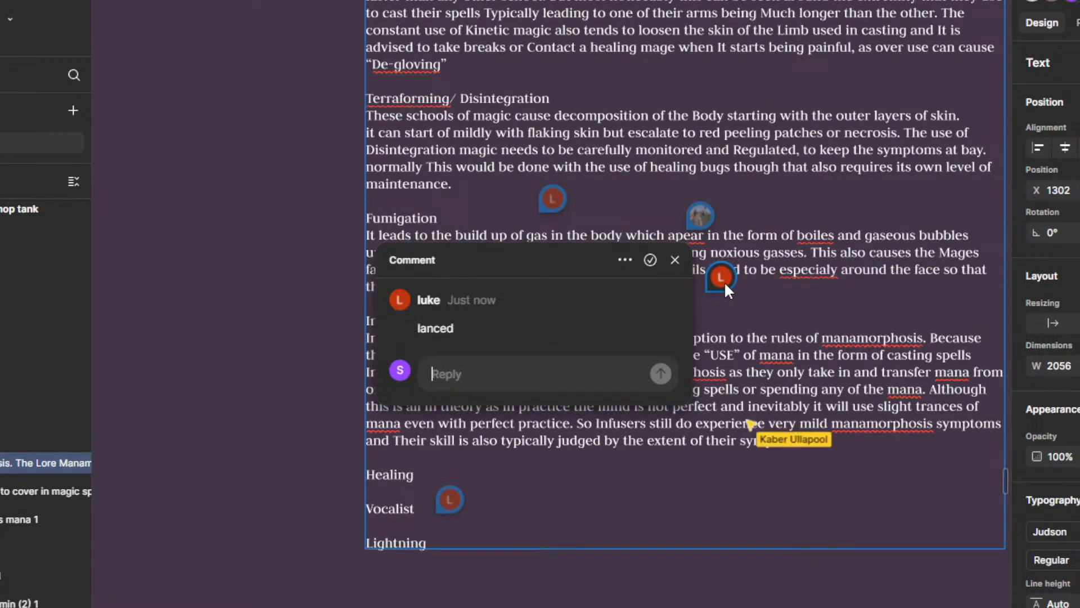
pyautogui.click(652, 260)
pyautogui.moveTo(779, 301); pyautogui.dragTo(777, 322)
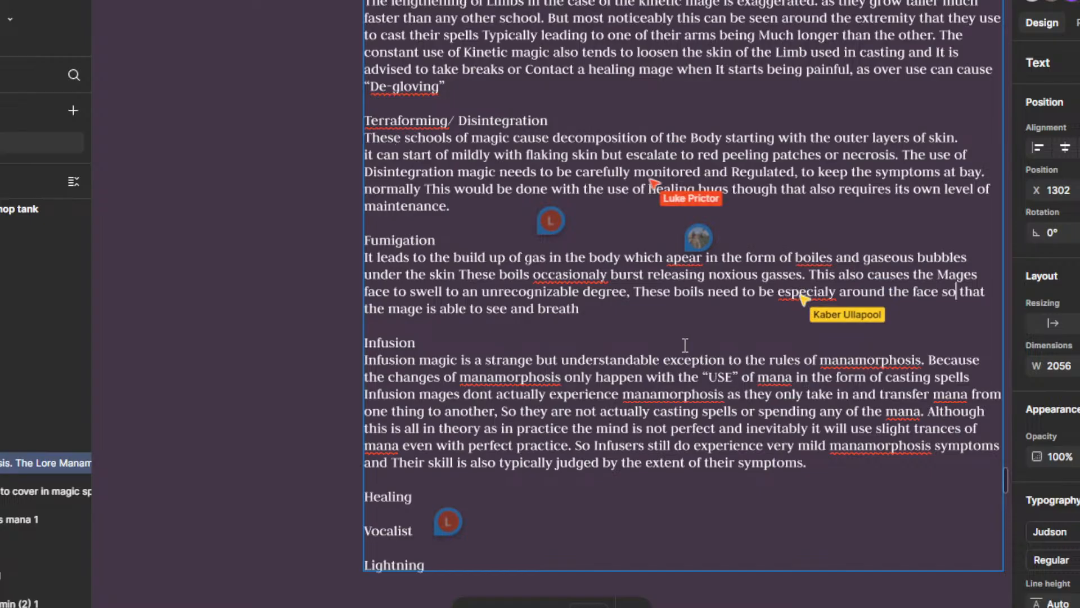
# Step: Correct "especialy" to the suggested spelling "especially" in the sentence about the boils
pyautogui.moveTo(688, 344)
pyautogui.mouseDown()
pyautogui.moveTo(689, 358)
pyautogui.moveTo(698, 334)
pyautogui.mouseUp()
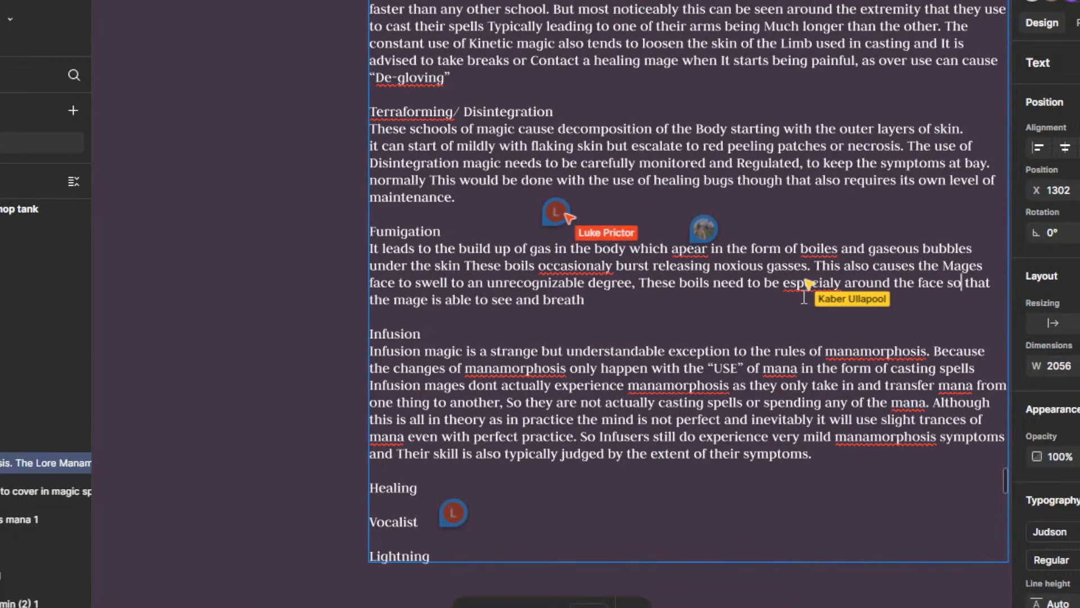
pyautogui.rightClick(813, 281)
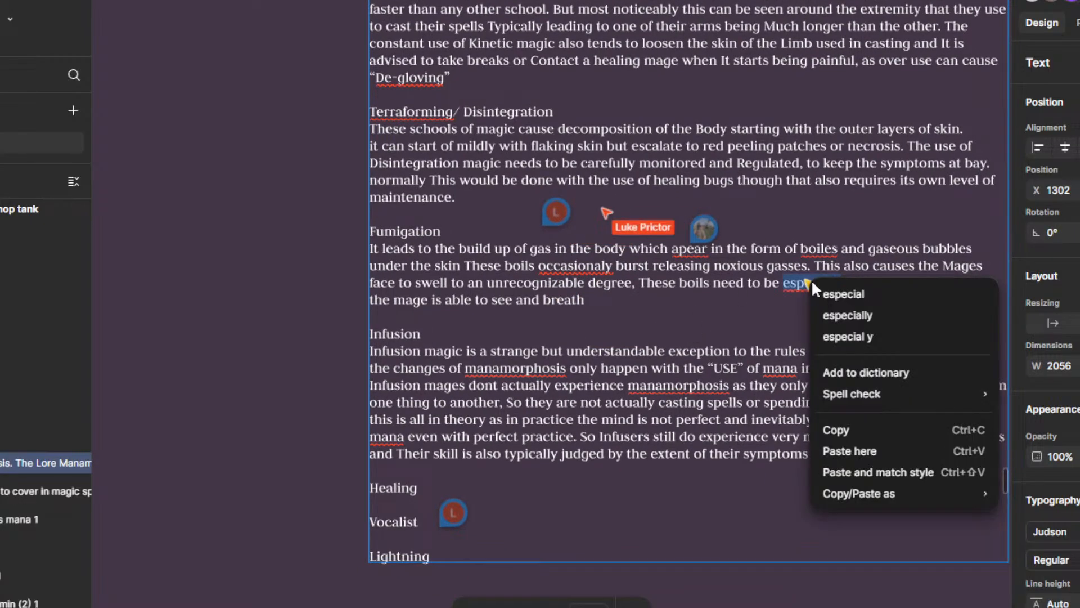
pyautogui.click(849, 317)
# Step: Add "normaly" after "see and breath" at the end of the Fumigation paragraph
pyautogui.click(591, 303)
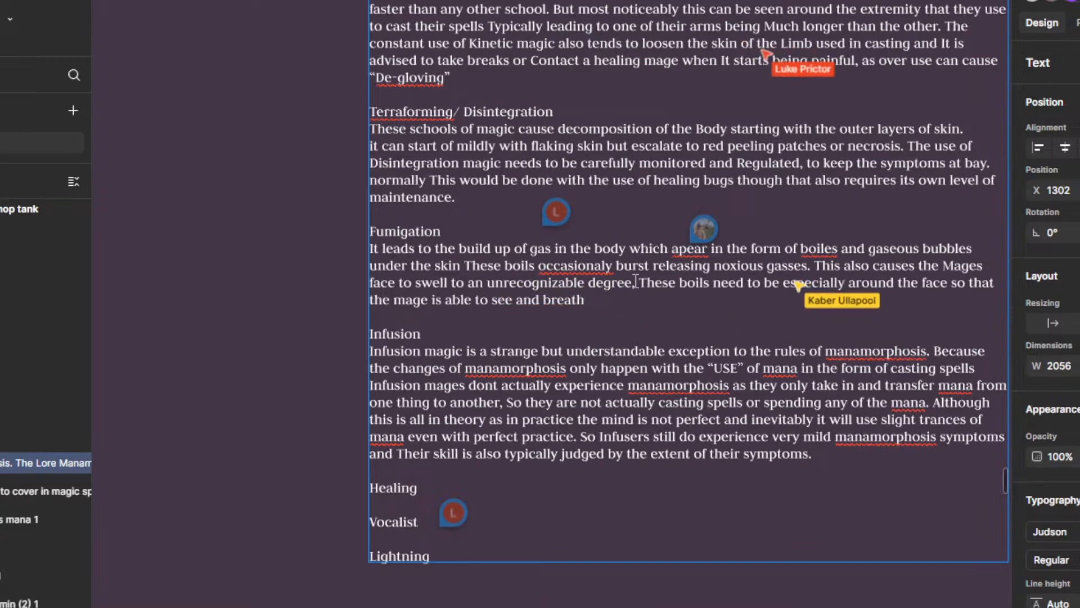
pyautogui.write('norm')
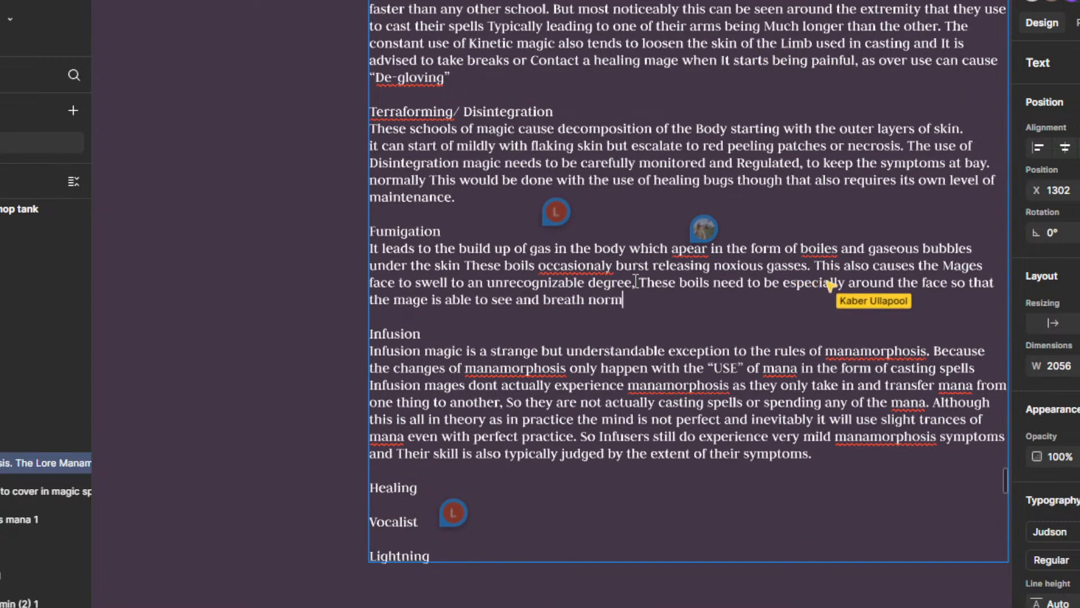
pyautogui.write('aly')
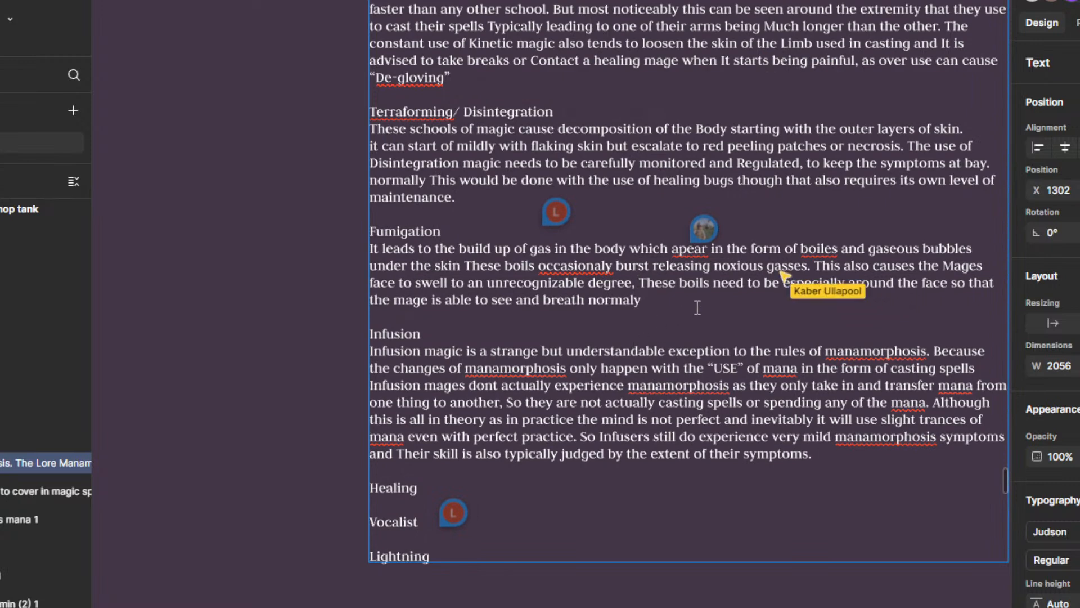
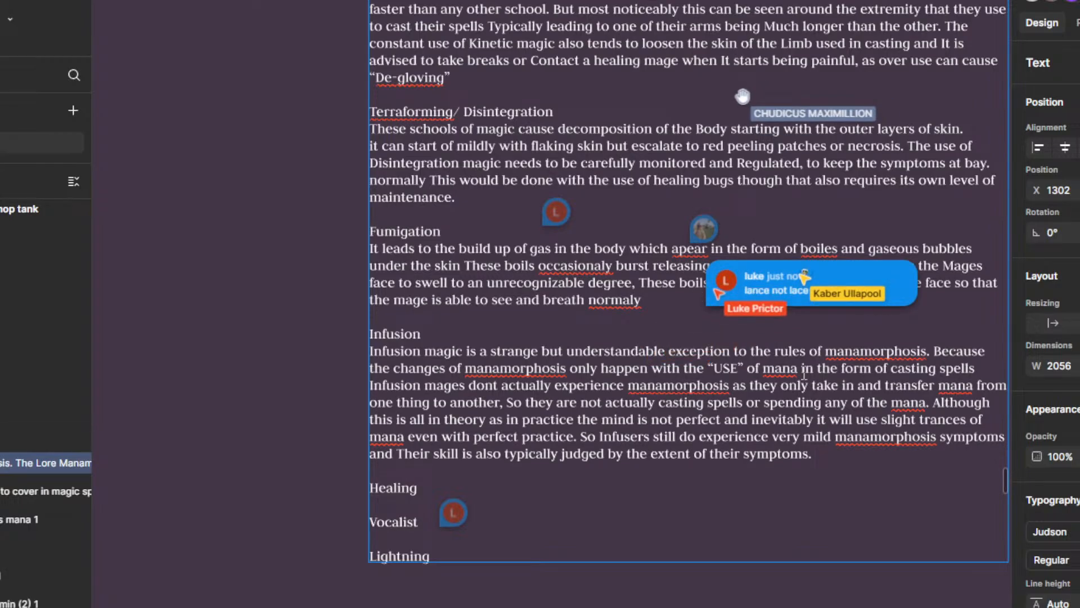
# Step: Resolve the "lance not lace" and "punctured?" comments on the Fumigation paragraph
pyautogui.click(775, 279)
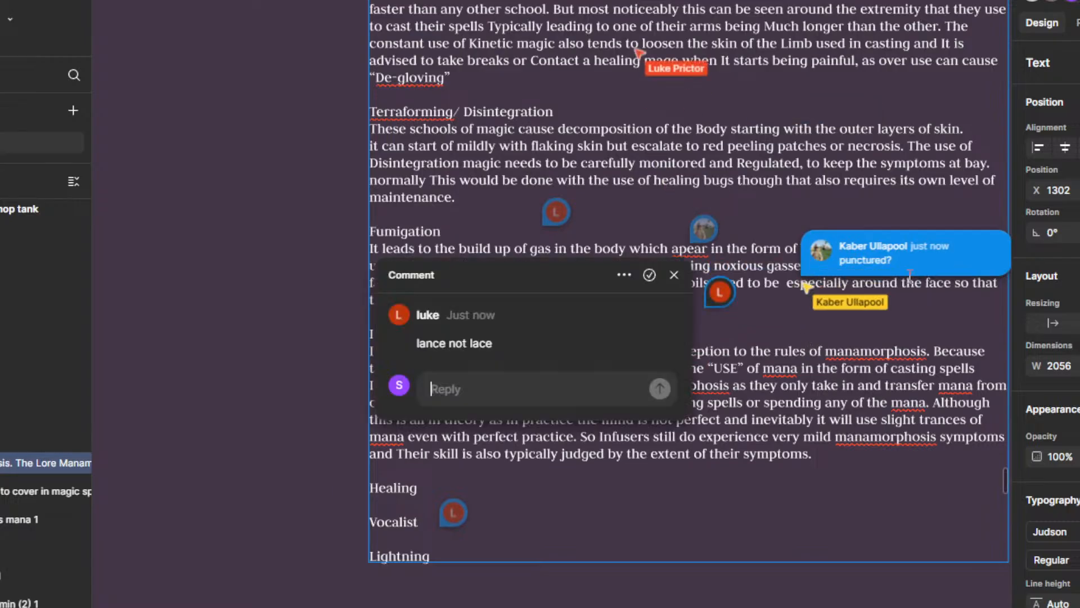
pyautogui.click(646, 272)
pyautogui.click(977, 248)
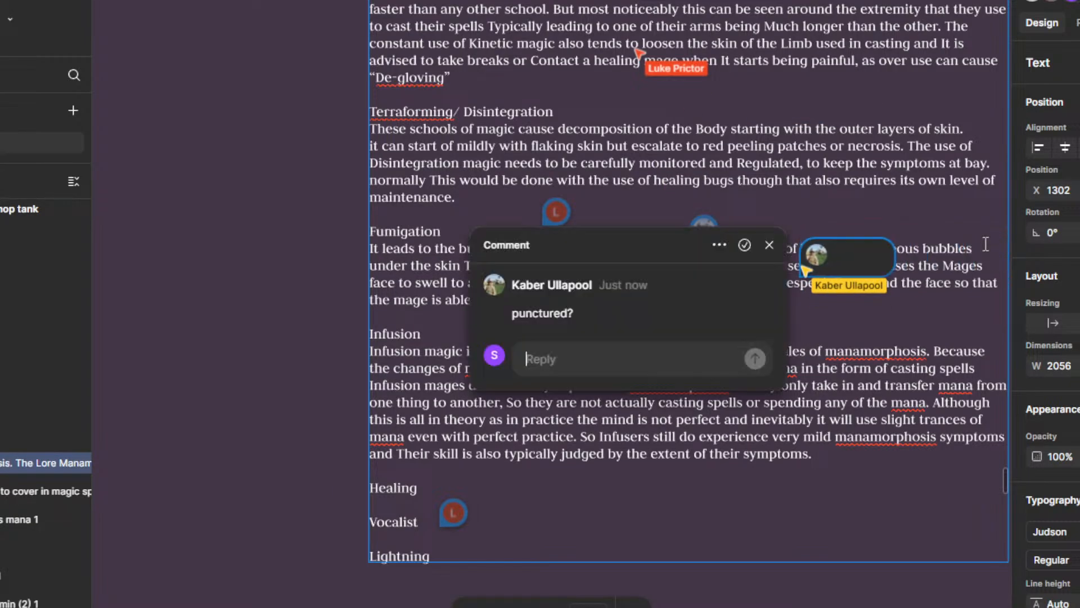
pyautogui.click(742, 243)
# Step: Insert the word "frequently" after "These boils need to be" in the Fumigation paragraph
pyautogui.moveTo(777, 318); pyautogui.dragTo(778, 322)
pyautogui.scroll(2, 731, 340)
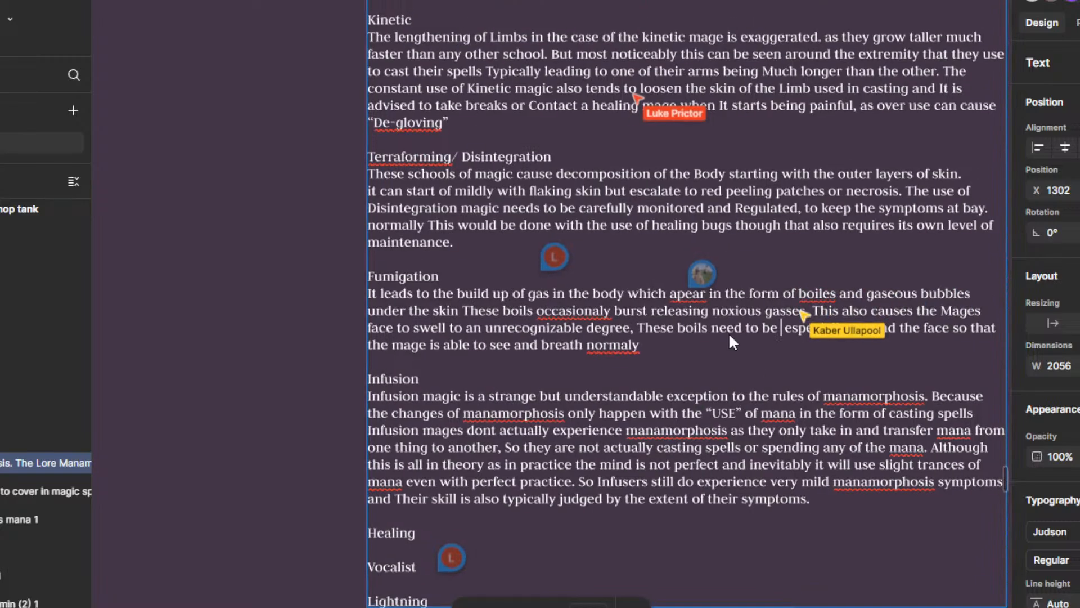
pyautogui.scroll(-2, 836, 348)
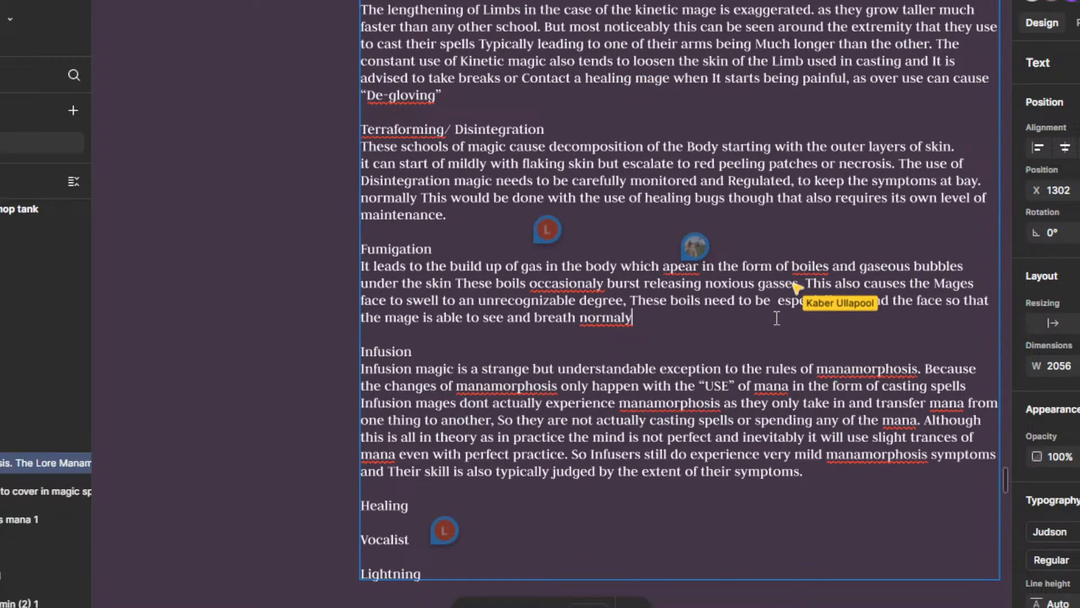
pyautogui.scroll(2, 766, 315)
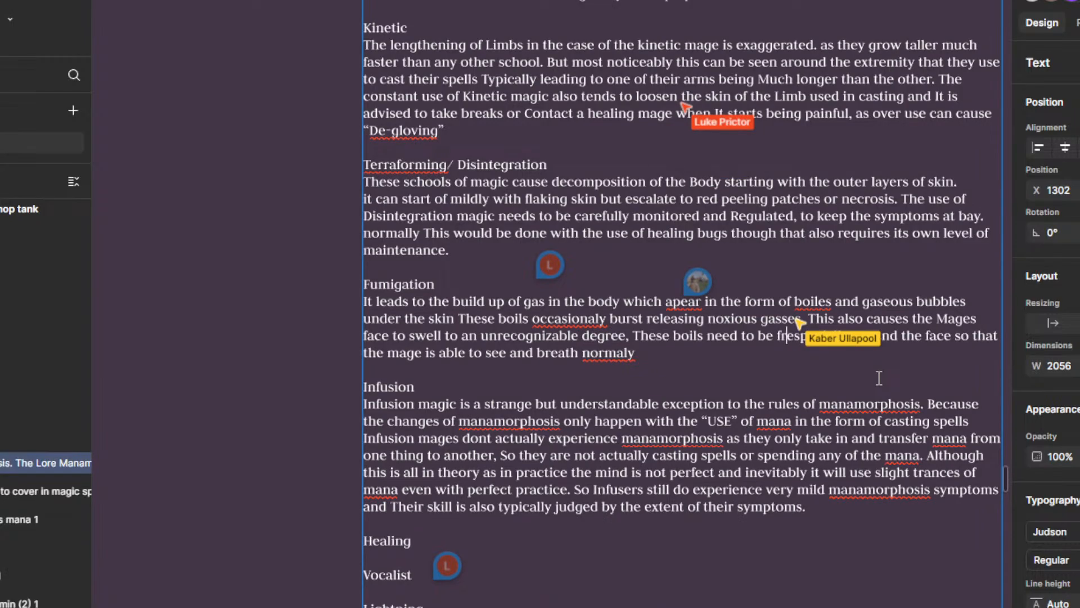
pyautogui.write('ly e')
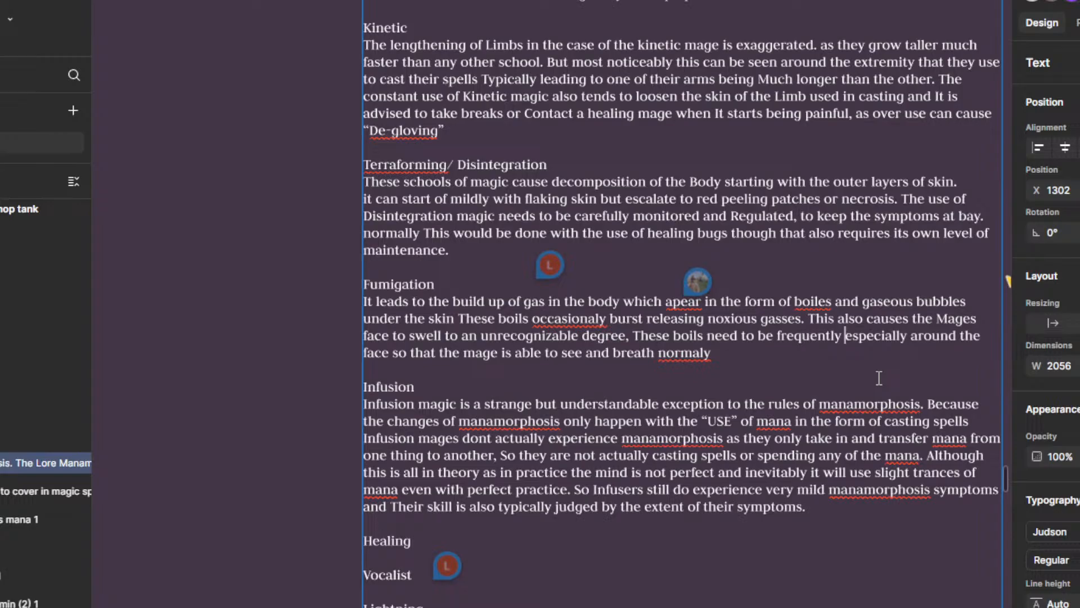
# Step: Resolve the two remaining comments near the Fumigation heading, including the one about noble gas and Henry VIII
pyautogui.scroll(-1, 807, 310)
pyautogui.moveTo(715, 429); pyautogui.dragTo(663, 399)
pyautogui.scroll(1, 687, 370)
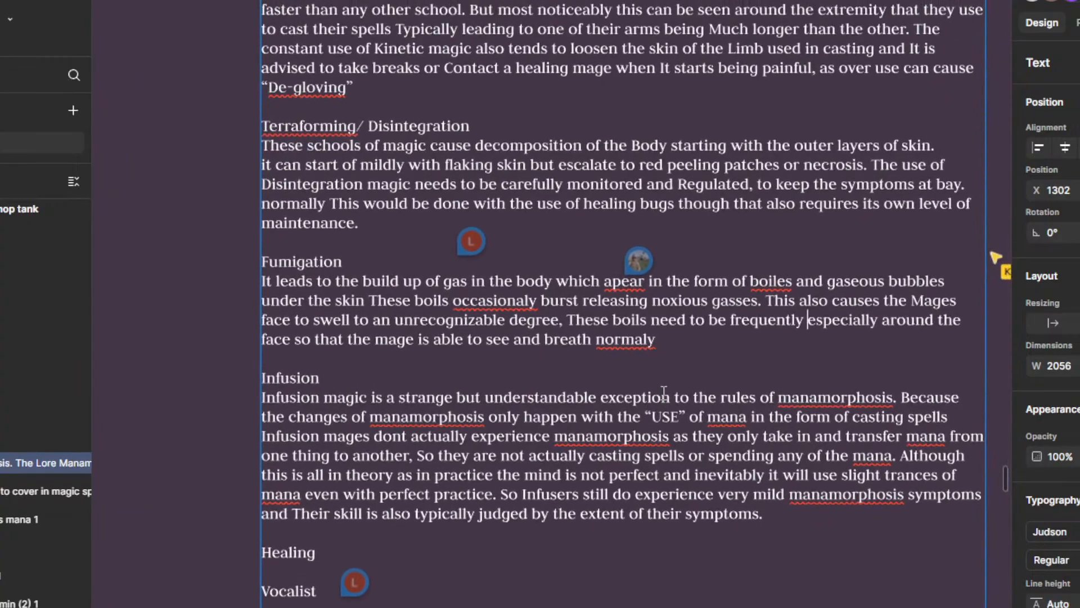
pyautogui.scroll(1, 653, 389)
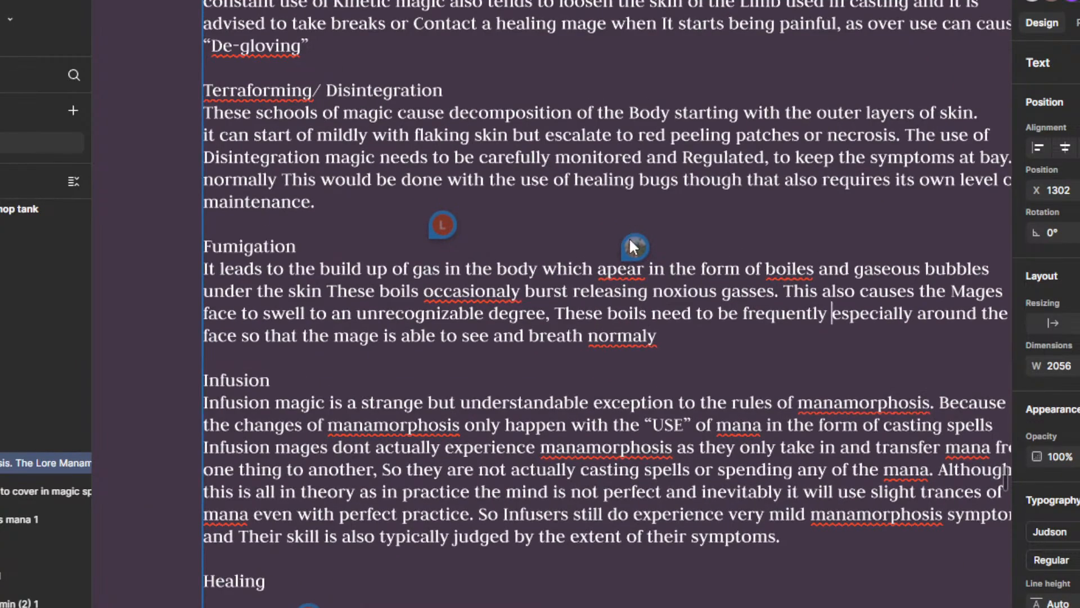
pyautogui.click(629, 244)
pyautogui.press('Escape')
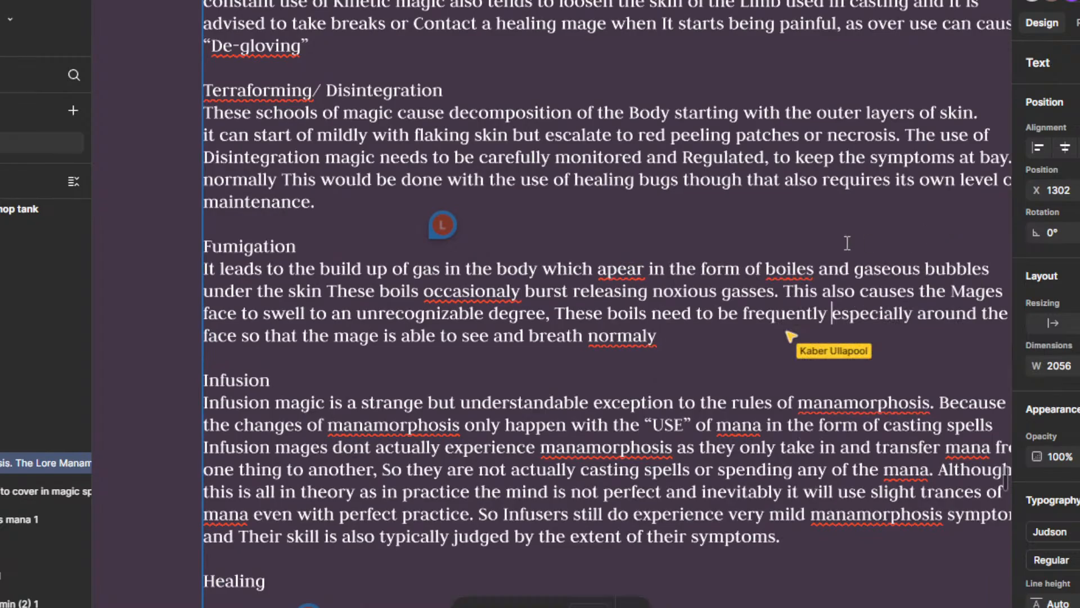
pyautogui.click(440, 224)
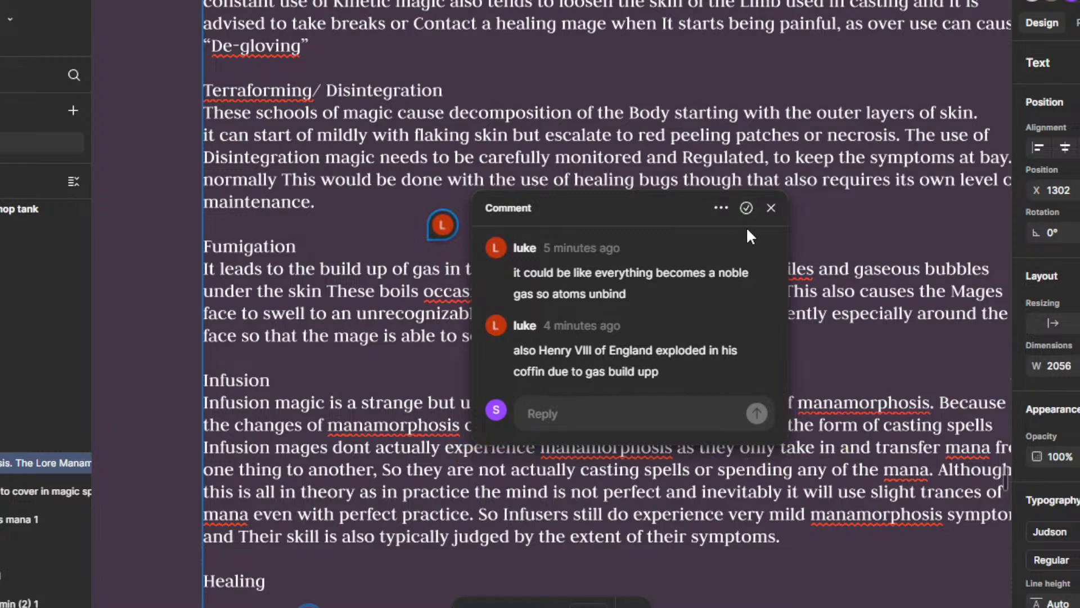
pyautogui.click(746, 207)
# Step: Correct the last word of the Fumigation paragraph to "normally" using the suggested spelling
pyautogui.scroll(-5, 659, 319)
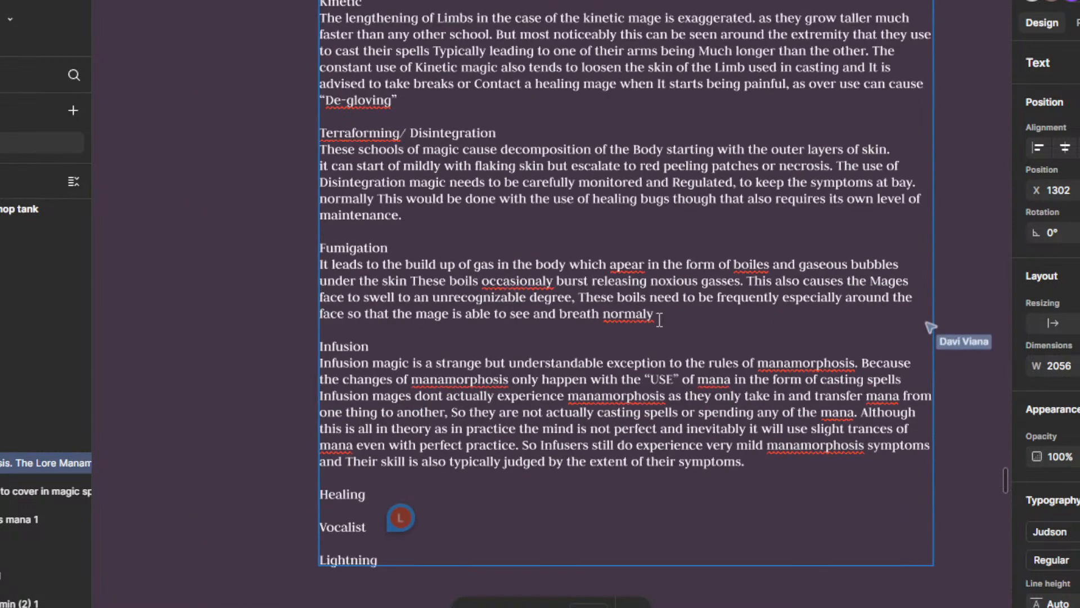
pyautogui.rightClick(652, 315)
pyautogui.click(675, 350)
pyautogui.moveTo(675, 322); pyautogui.dragTo(683, 307)
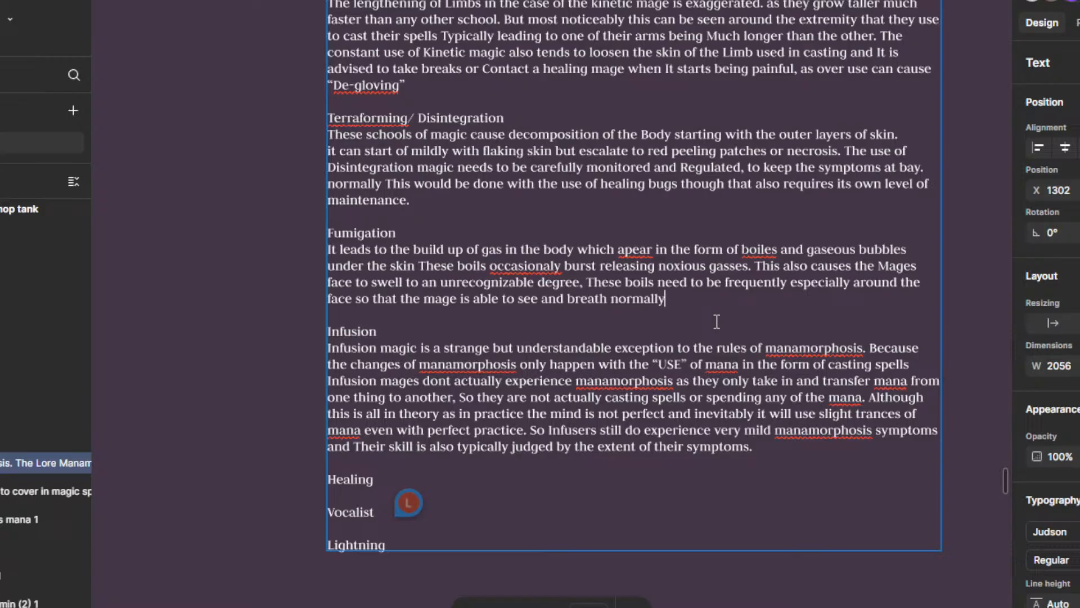
# Step: Try to correct the misspelled word "apear" in the first line of the Fumigation paragraph
pyautogui.moveTo(704, 302); pyautogui.dragTo(701, 360)
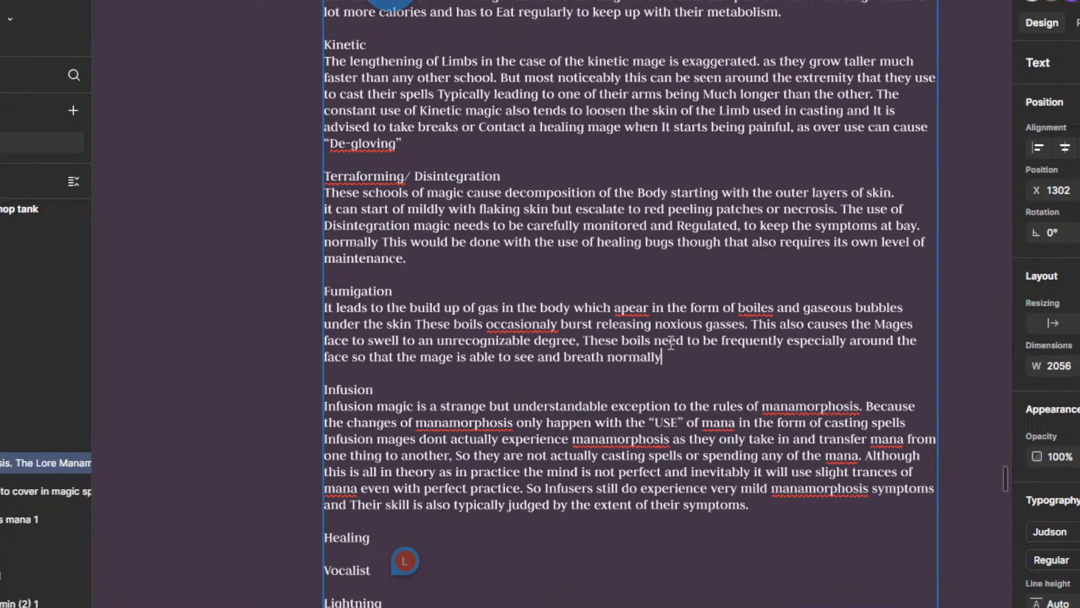
pyautogui.rightClick(636, 313)
pyautogui.click(636, 306)
pyautogui.rightClick(635, 305)
pyautogui.press('Escape')
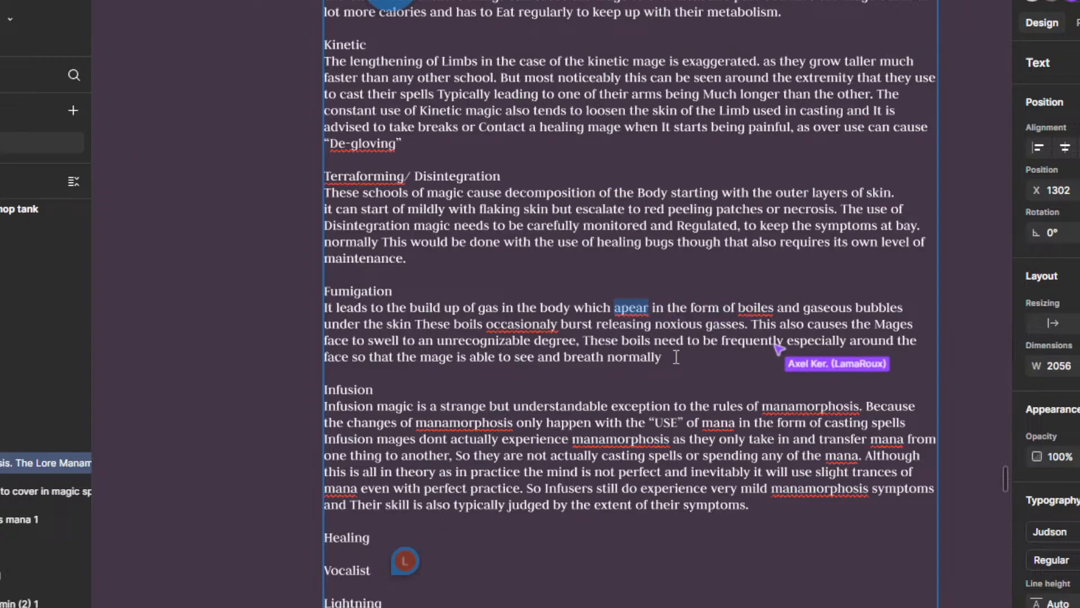
# Step: Correct the misspelled word before "burst releasing" in the Fumigation paragraph to "occasionally"
pyautogui.scroll(-2, 698, 363)
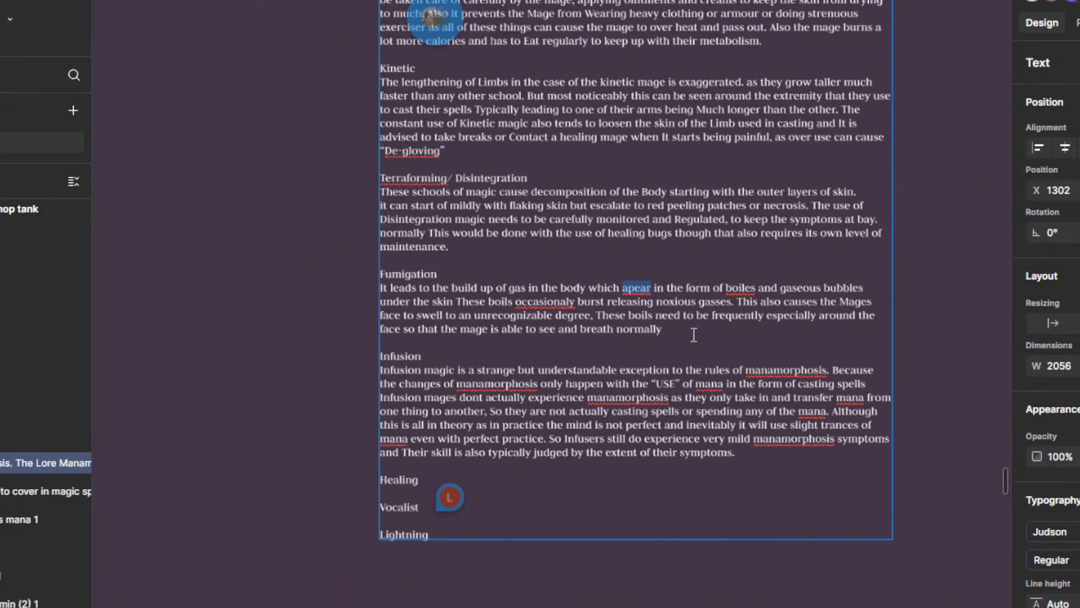
pyautogui.scroll(2, 697, 343)
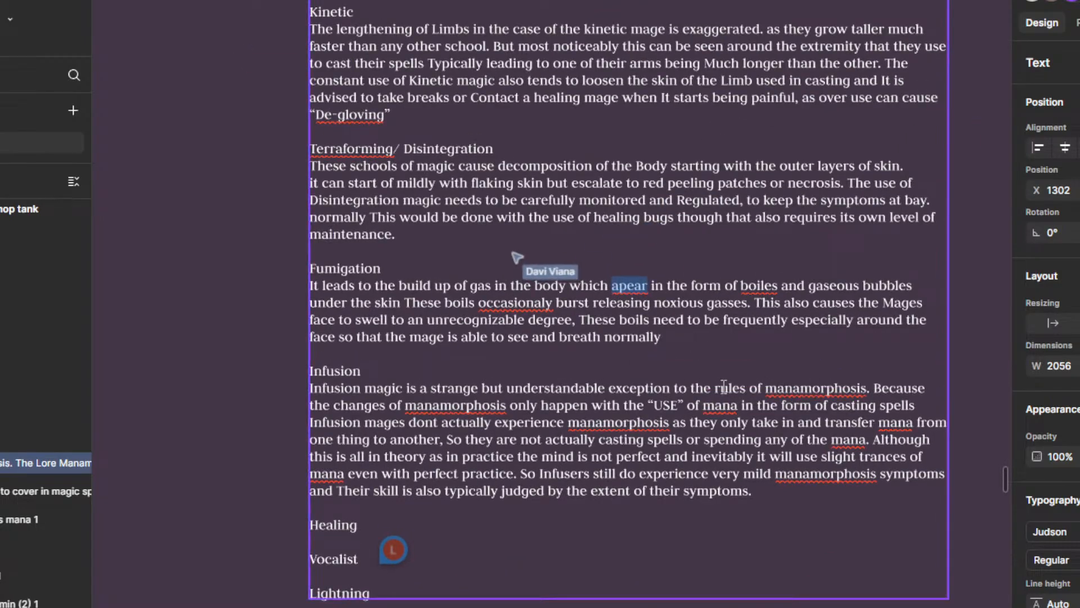
pyautogui.moveTo(722, 384)
pyautogui.mouseDown()
pyautogui.moveTo(710, 389)
pyautogui.moveTo(728, 368)
pyautogui.mouseUp()
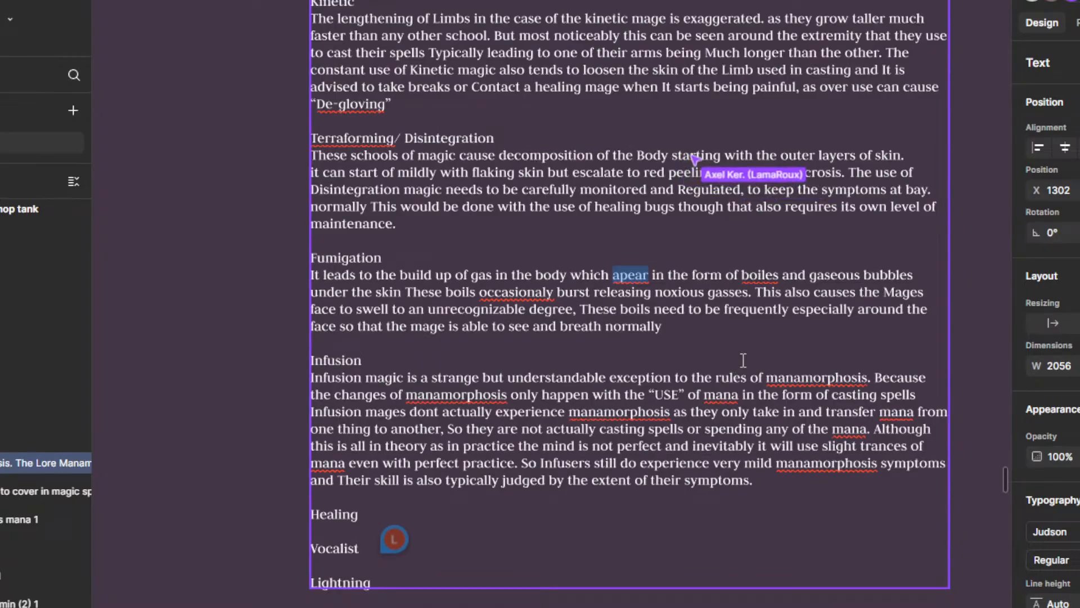
pyautogui.scroll(1, 732, 354)
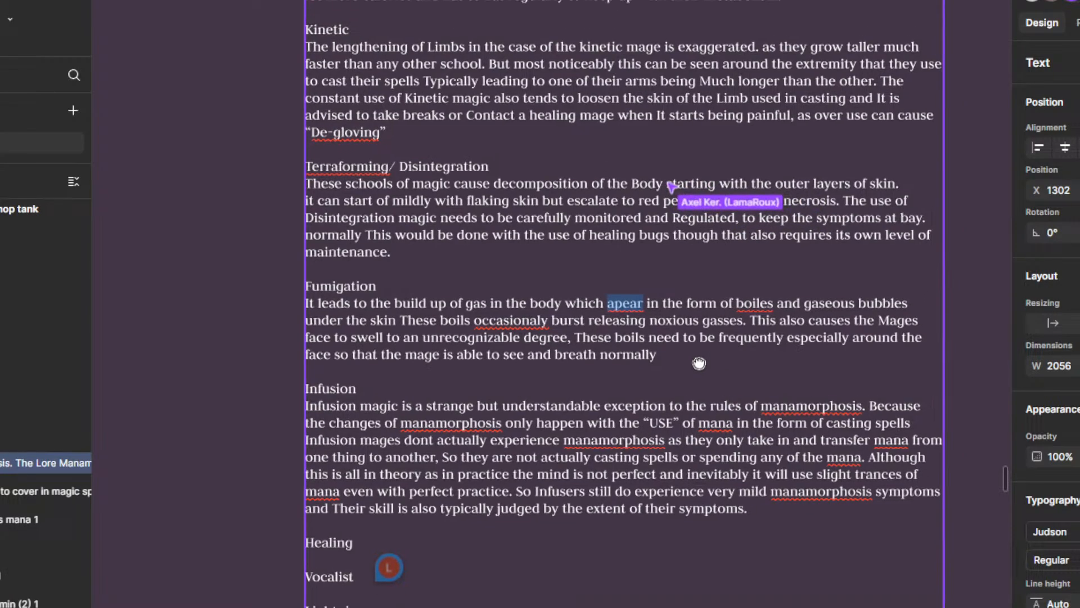
pyautogui.click(679, 372)
pyautogui.rightClick(472, 330)
pyautogui.click(495, 329)
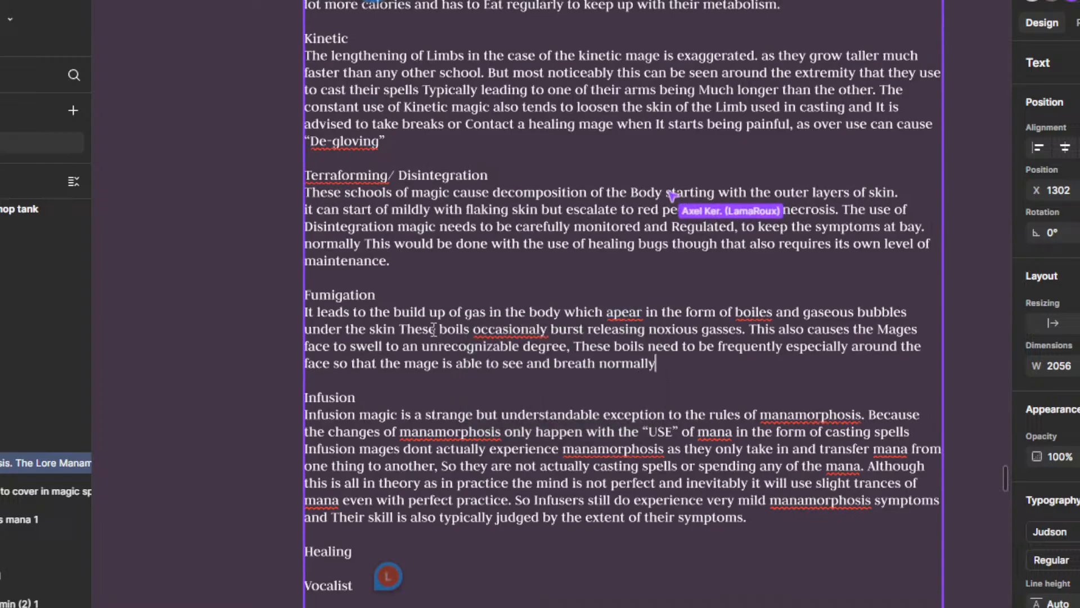
pyautogui.rightClick(512, 327)
pyautogui.click(587, 362)
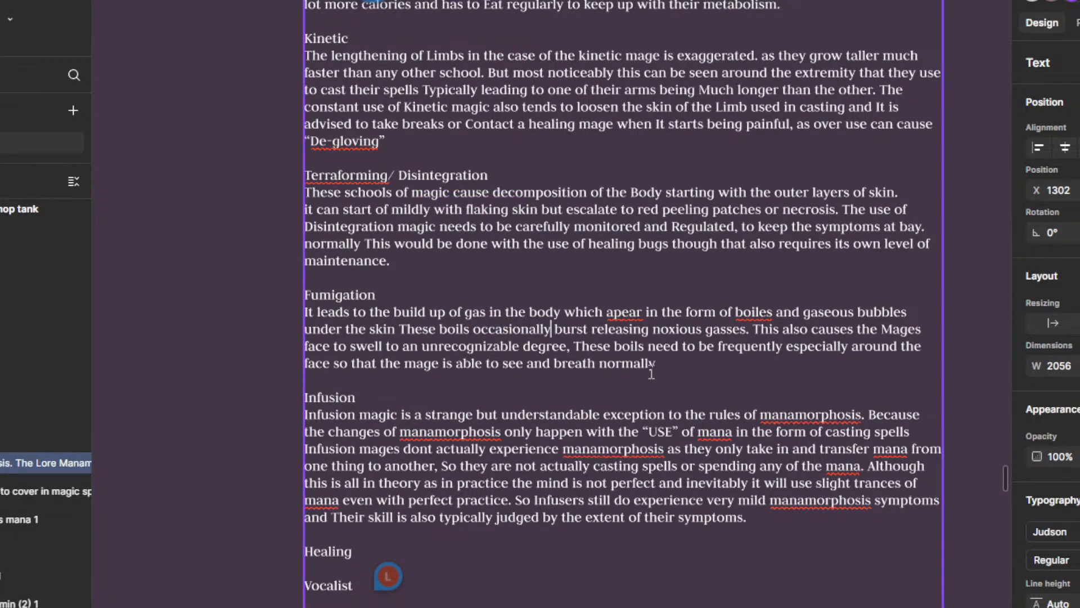
# Step: Insert "gassed or have a release valve installed." after "frequently" and end the Fumigation paragraph with a period
pyautogui.scroll(1, 648, 383)
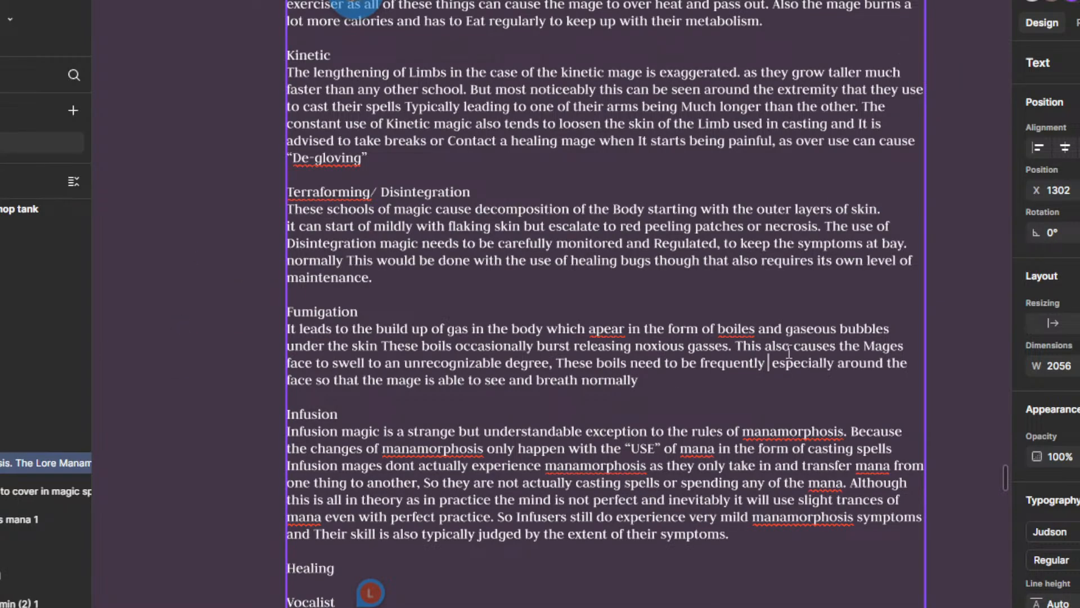
pyautogui.write('gass')
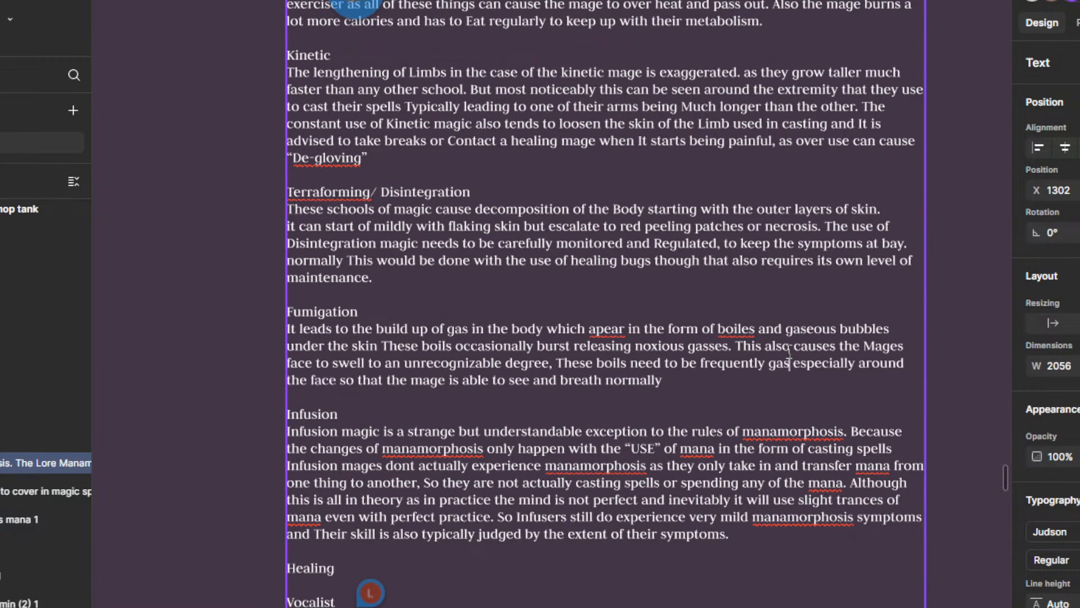
pyautogui.write('ed or have a')
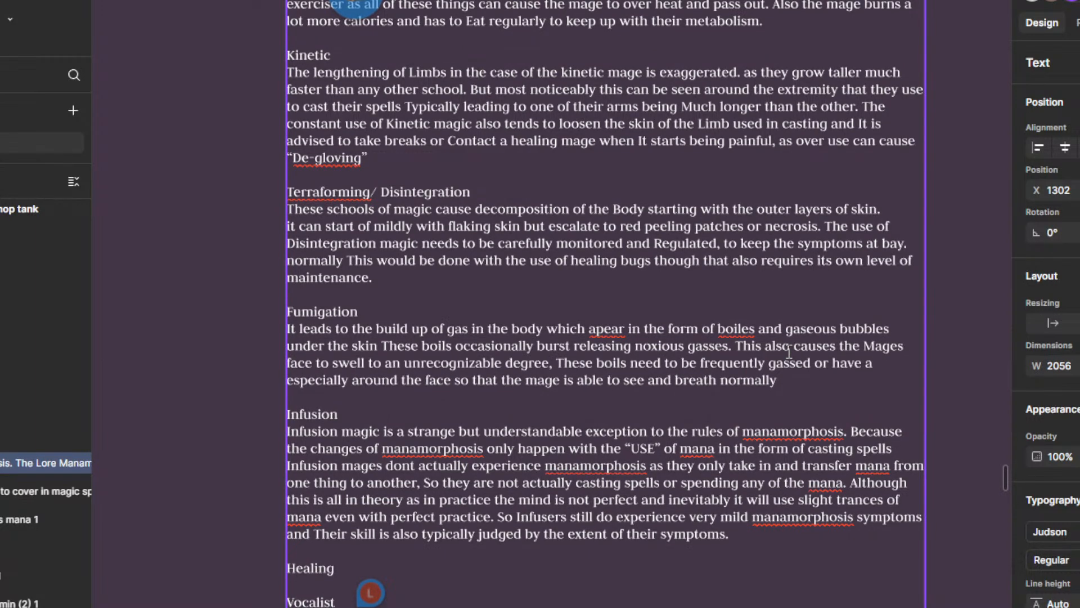
pyautogui.write(' release valve in')
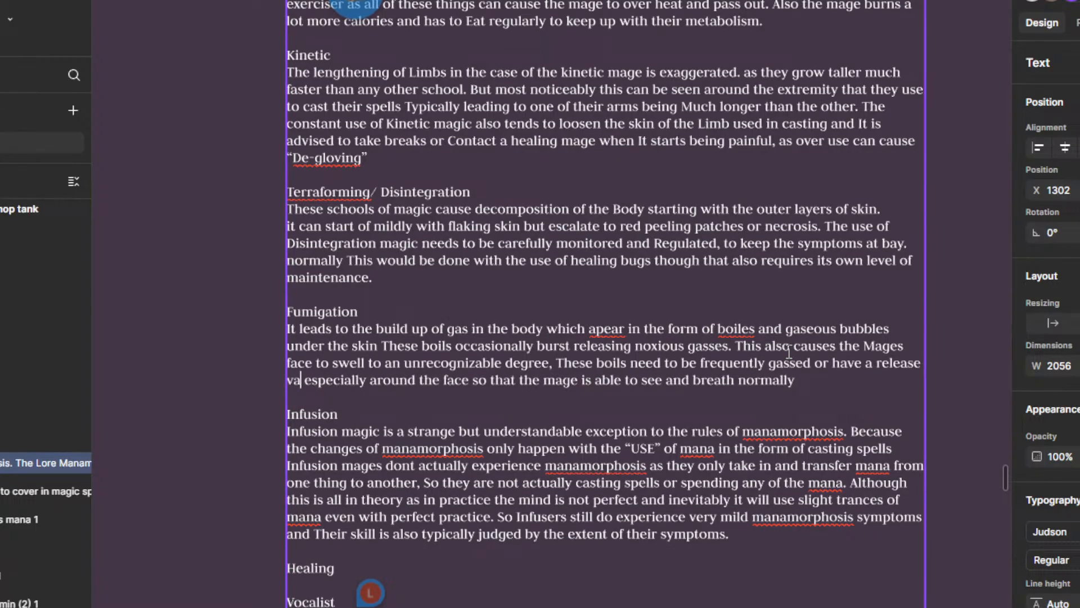
pyautogui.write('stalled.,')
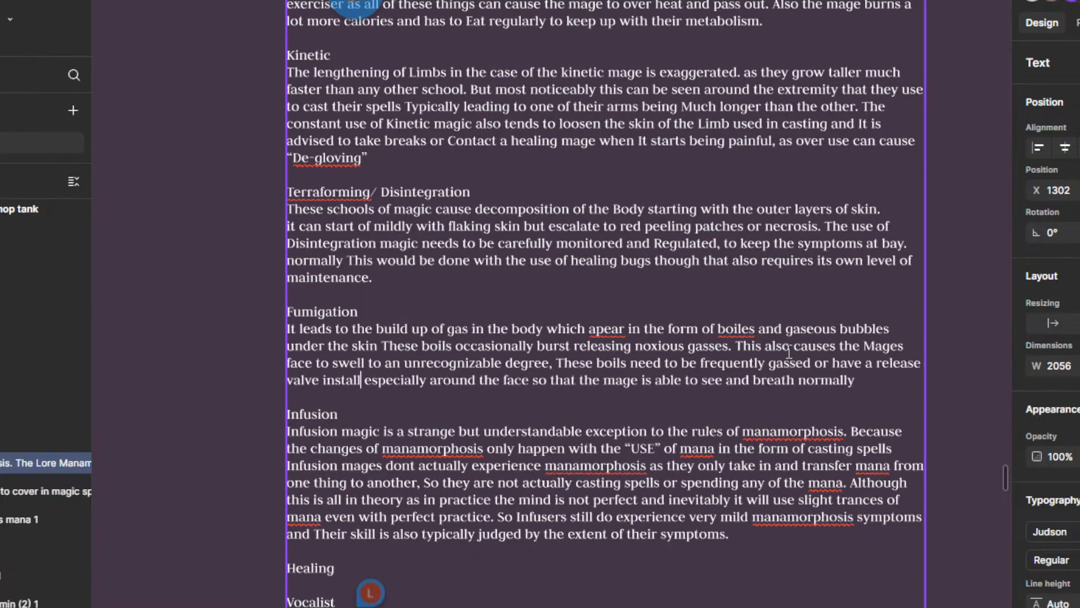
pyautogui.press('BackSpace')
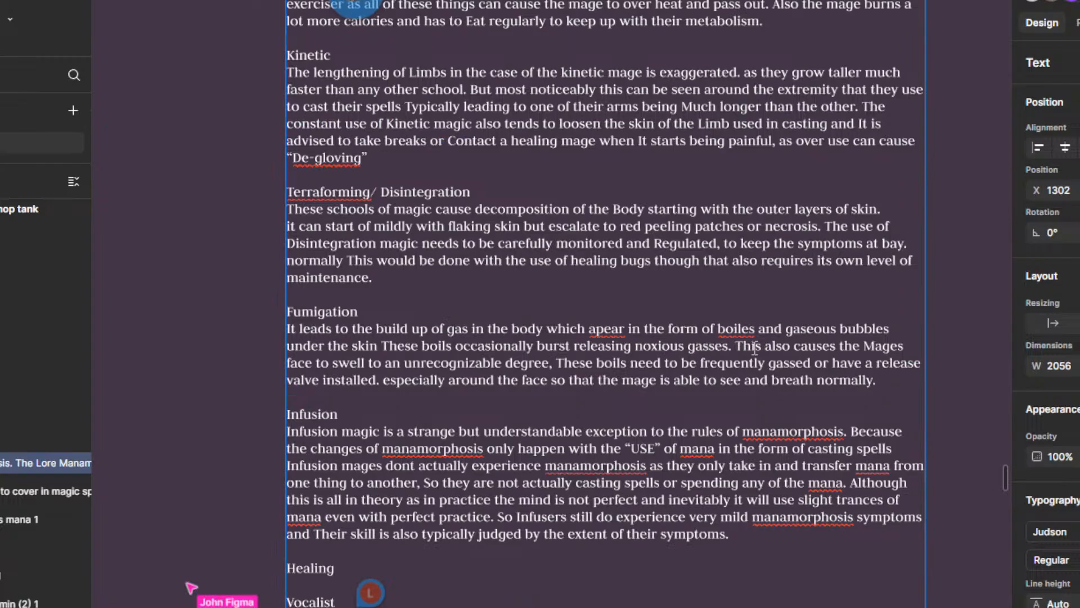
# Step: Try to correct the misspelled word "boiles" in the Fumigation paragraph, and leave text editing
pyautogui.rightClick(736, 329)
pyautogui.click(663, 382)
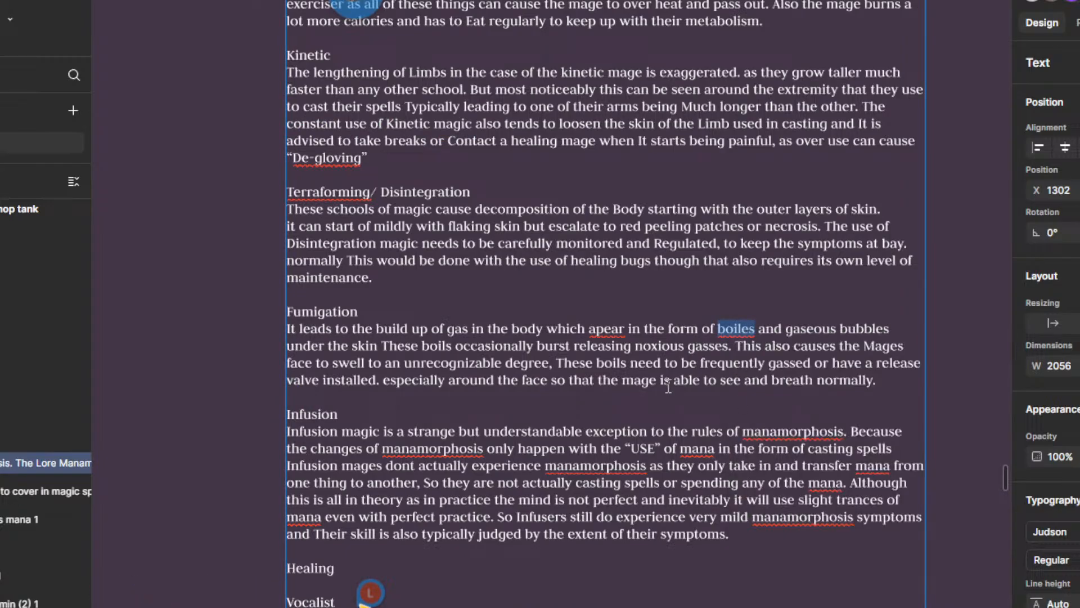
pyautogui.moveTo(897, 397); pyautogui.dragTo(951, 379)
pyautogui.click(964, 351)
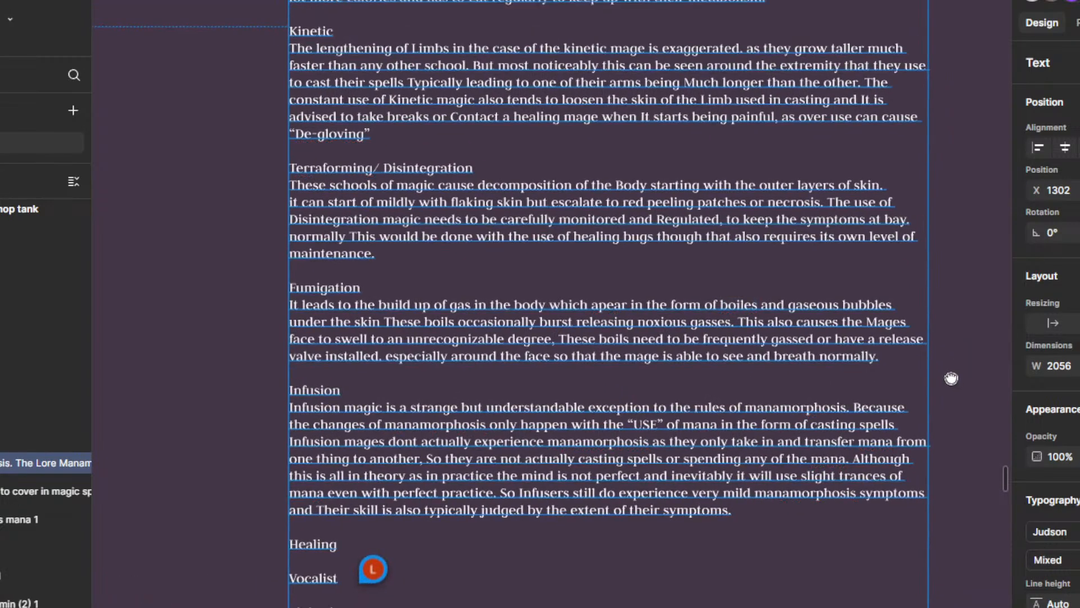
pyautogui.click(958, 379)
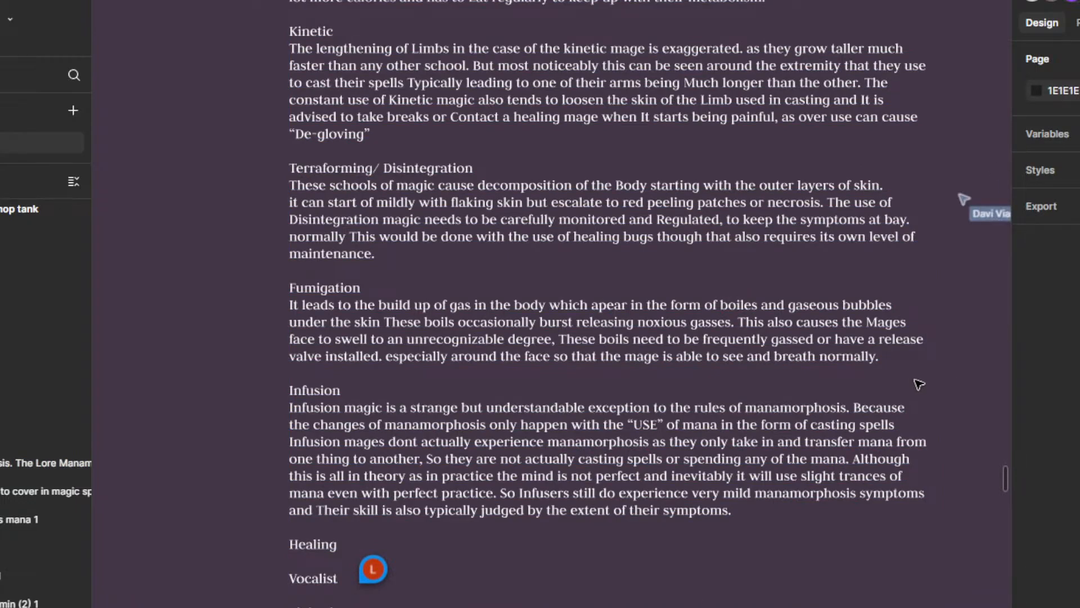
# Step: Add "they are also typicaly bound with tight cloths and bandages to keep the sweeling down." to the end of the Fumigation paragraph
pyautogui.click(872, 367)
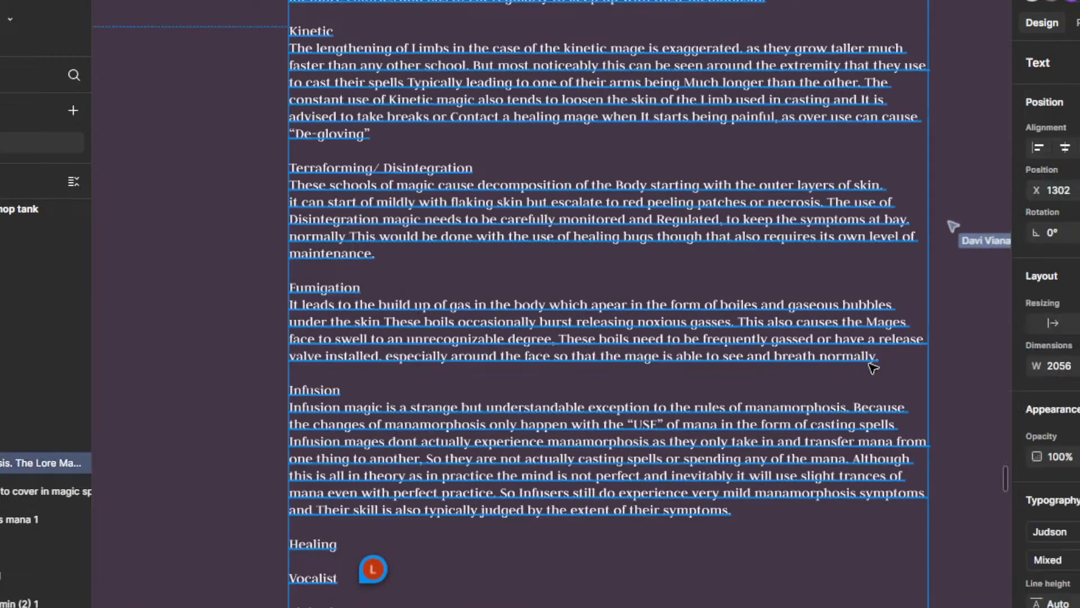
pyautogui.doubleClick(872, 367)
pyautogui.click(893, 366)
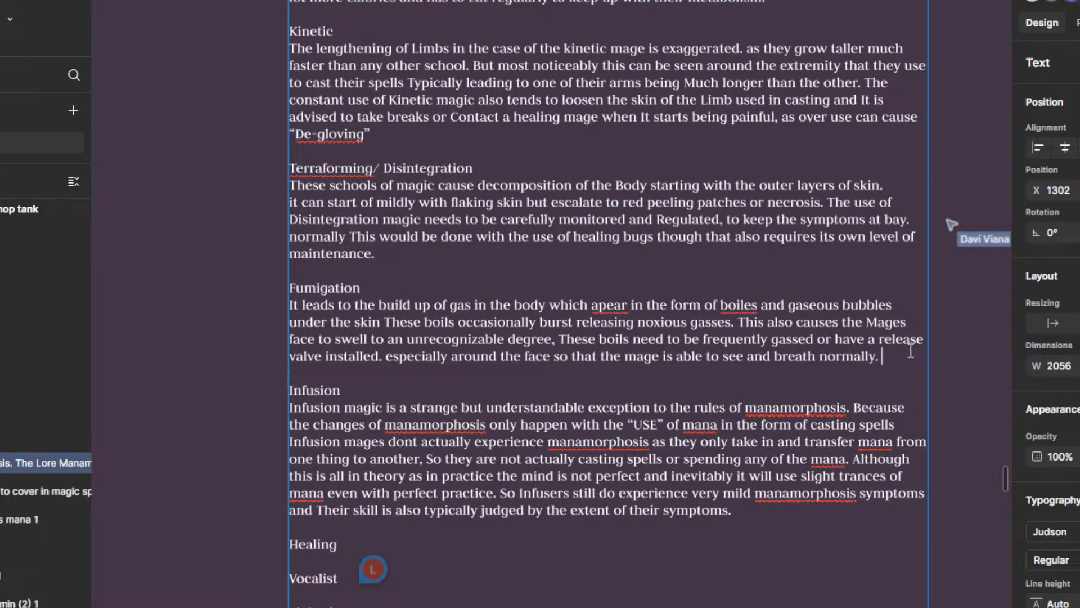
pyautogui.write('they are also ')
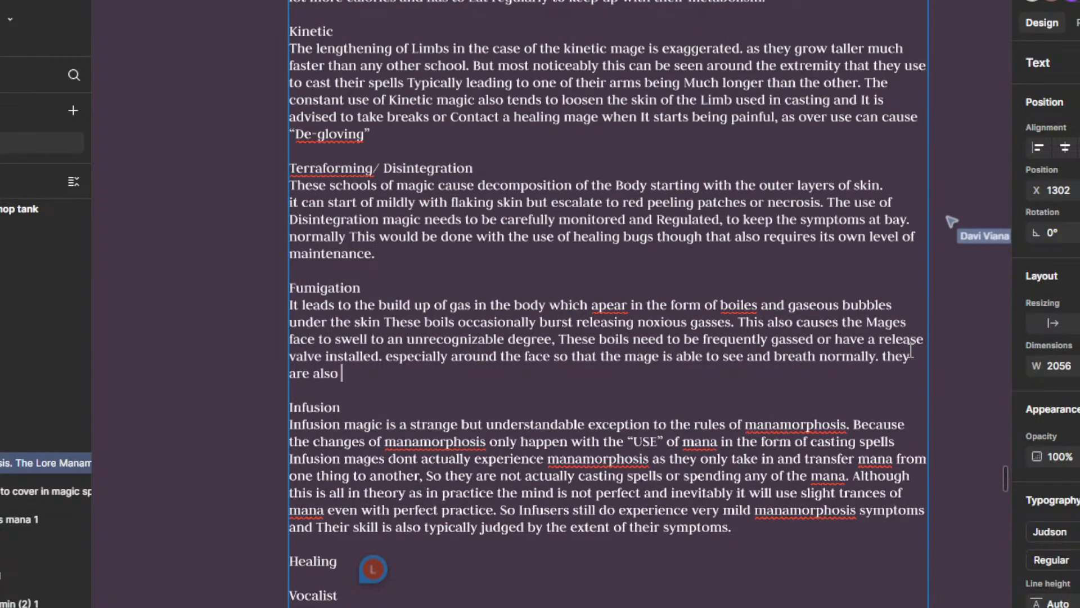
pyautogui.write('typical')
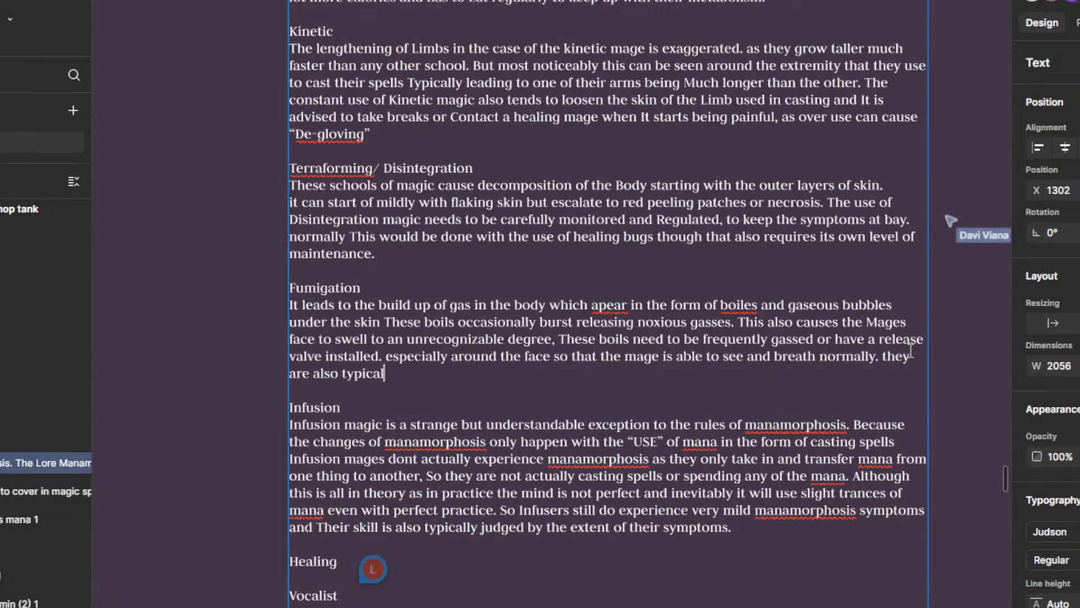
pyautogui.write('y bound with ')
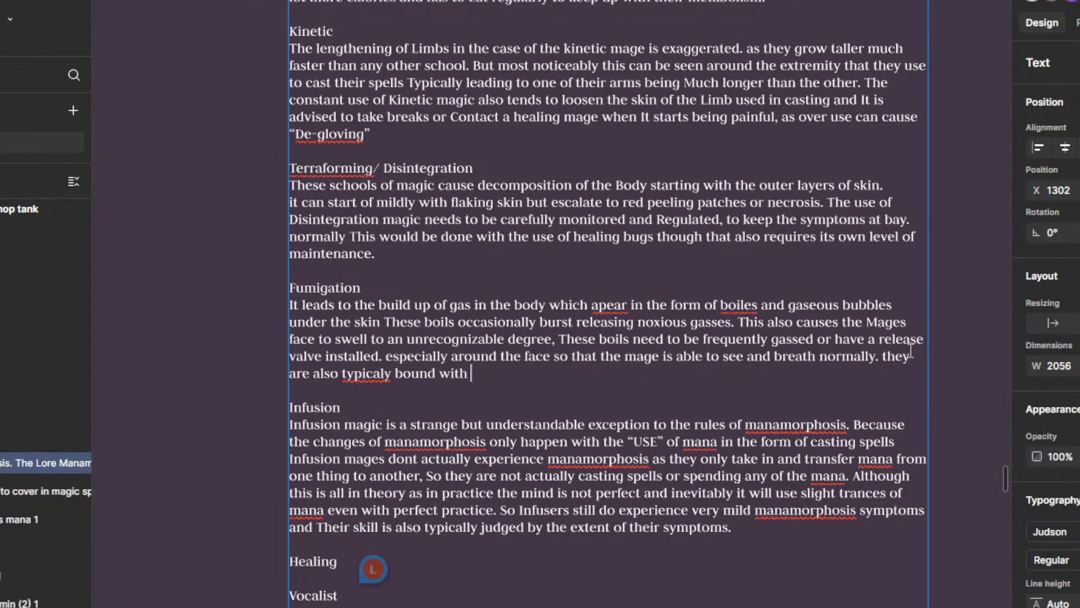
pyautogui.write('tight c')
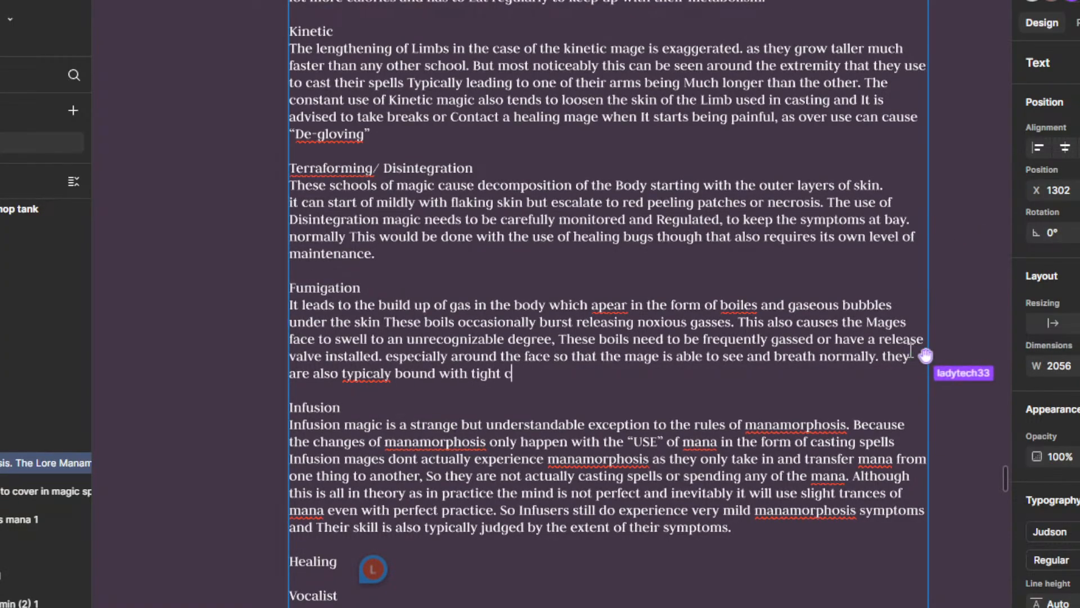
pyautogui.write('loths and ')
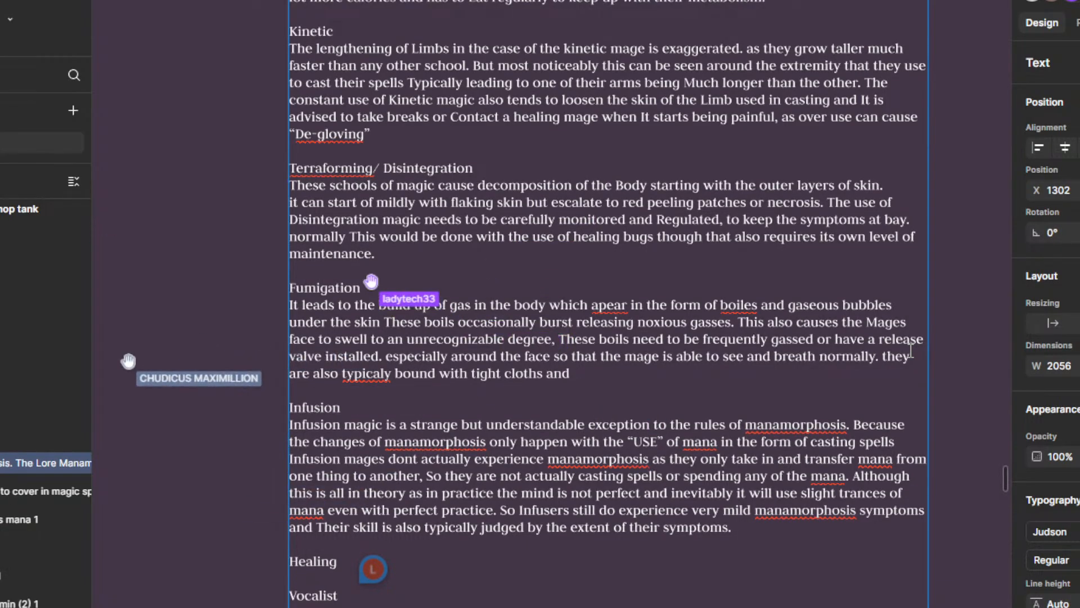
pyautogui.write('bandages')
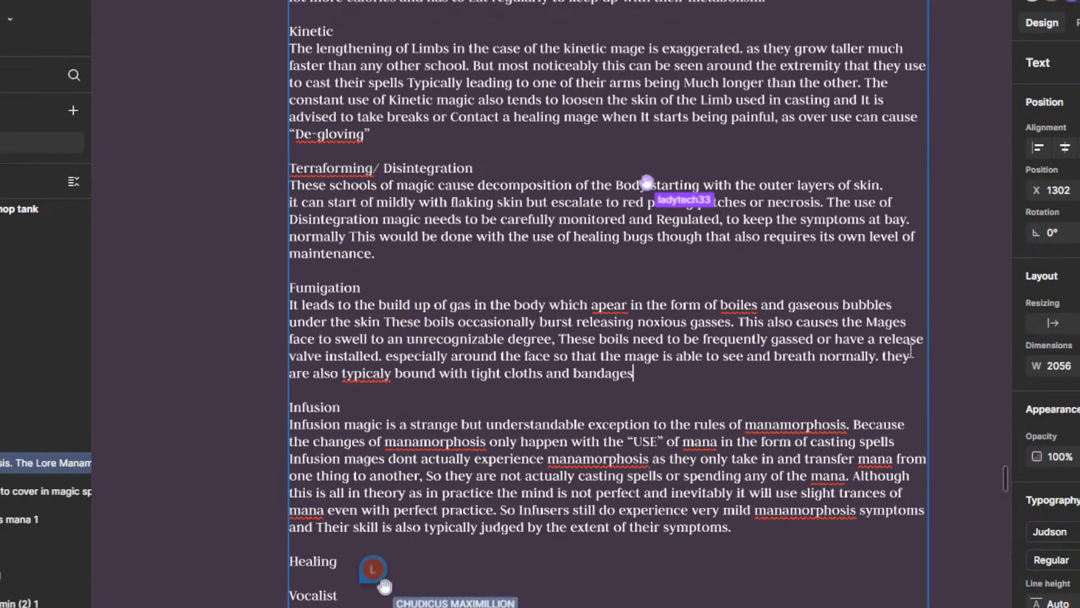
pyautogui.write(' to keep the ')
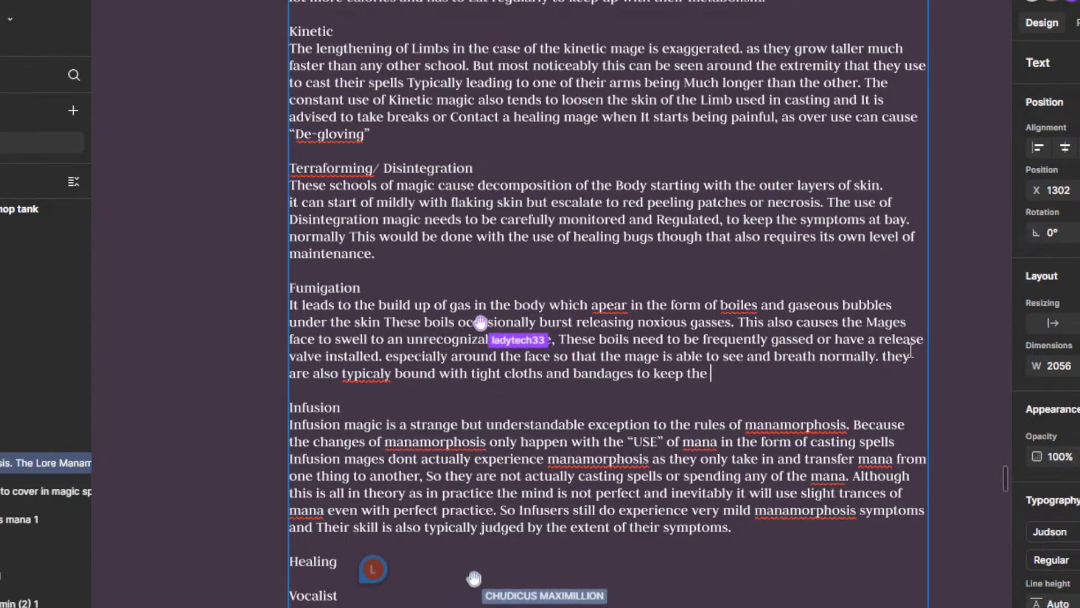
pyautogui.write('sweeling ')
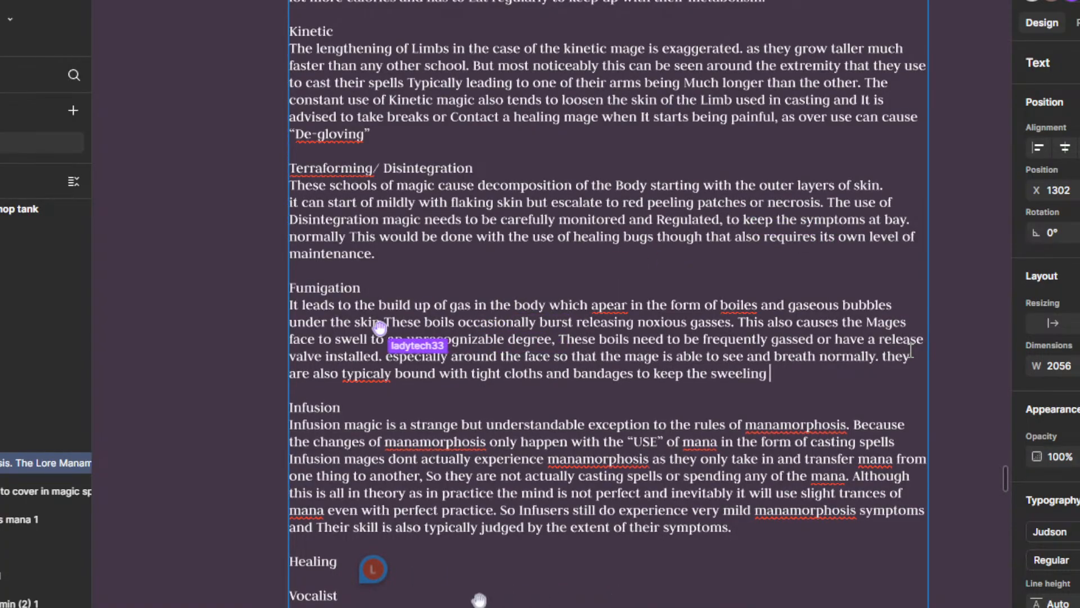
pyautogui.write('down.')
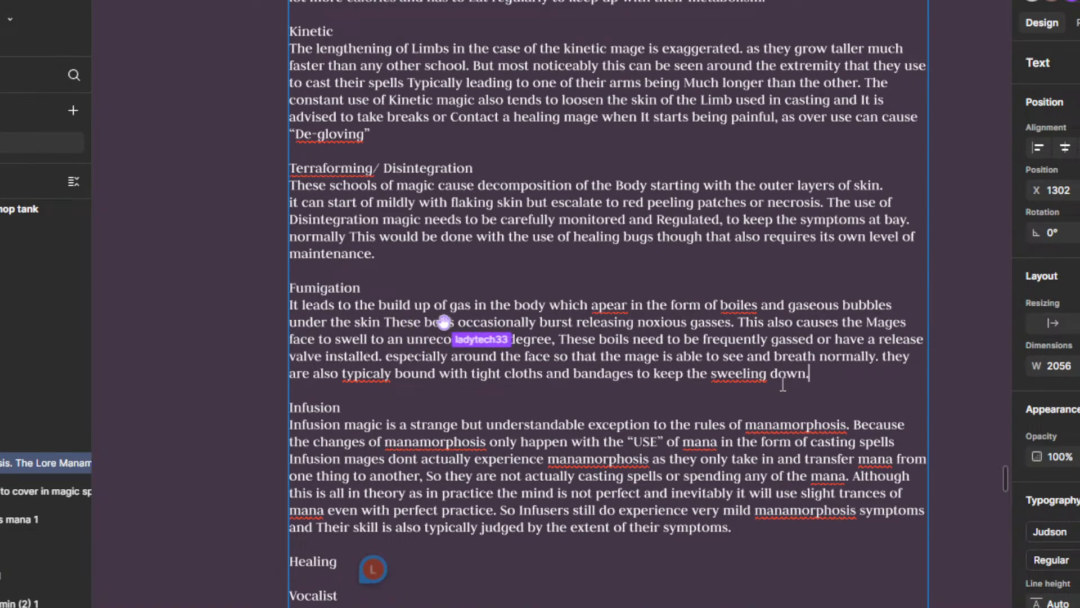
# Step: Correct "sweeling" to "swelling" and "typicaly" to "typically" in the last sentence of the Fumigation paragraph
pyautogui.rightClick(723, 372)
pyautogui.click(765, 410)
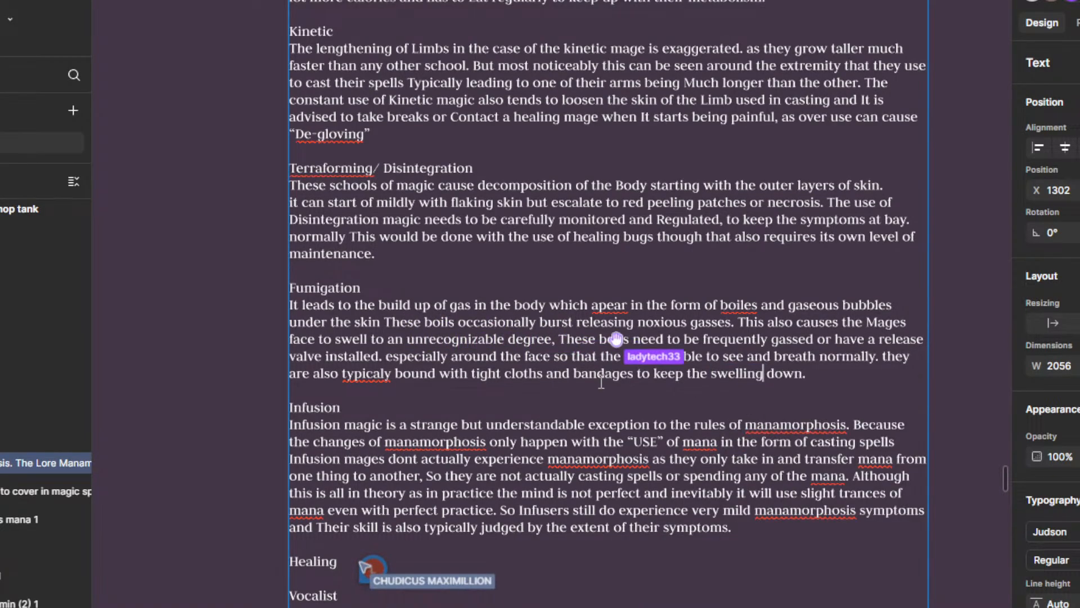
pyautogui.rightClick(364, 373)
pyautogui.click(427, 410)
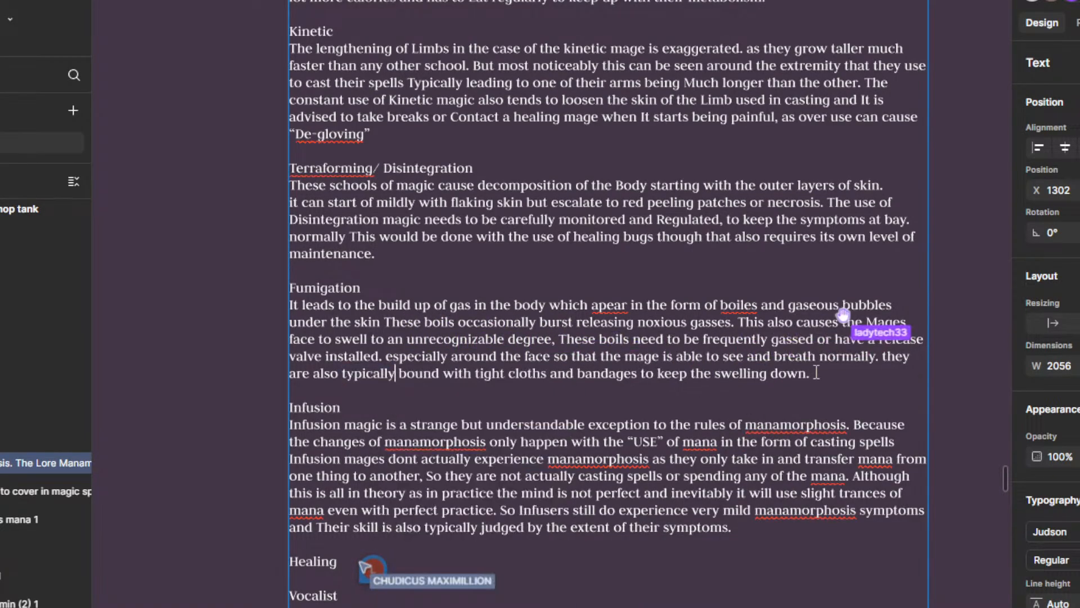
# Step: Try to correct the misspelled word "apear" in the Fumigation paragraph by changing it to "apeer"
pyautogui.rightClick(607, 306)
pyautogui.press('Escape')
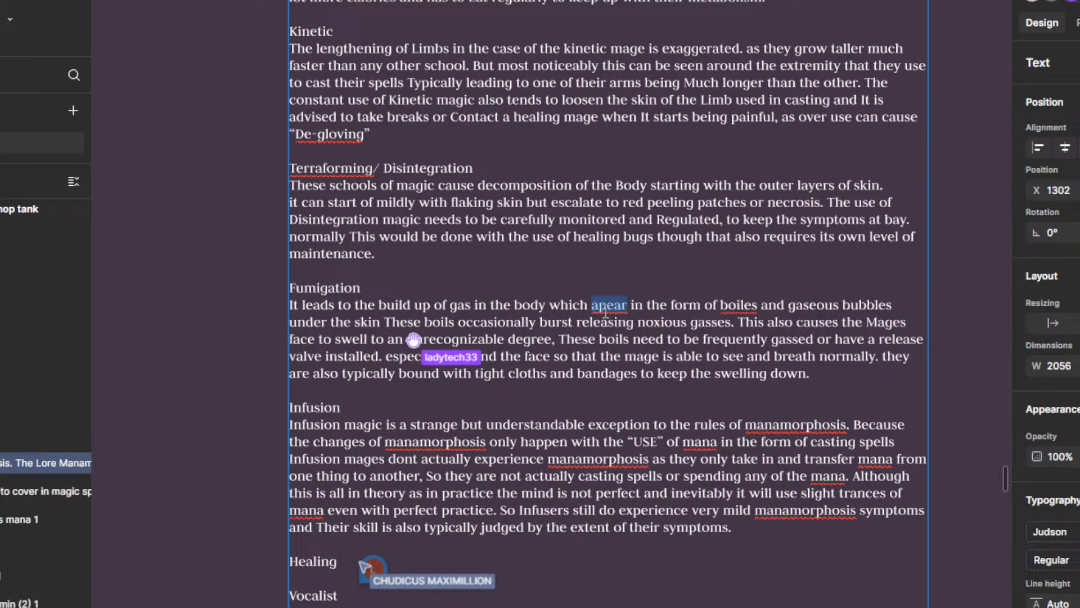
pyautogui.click(621, 305)
pyautogui.press('BackSpace')
pyautogui.write('e')
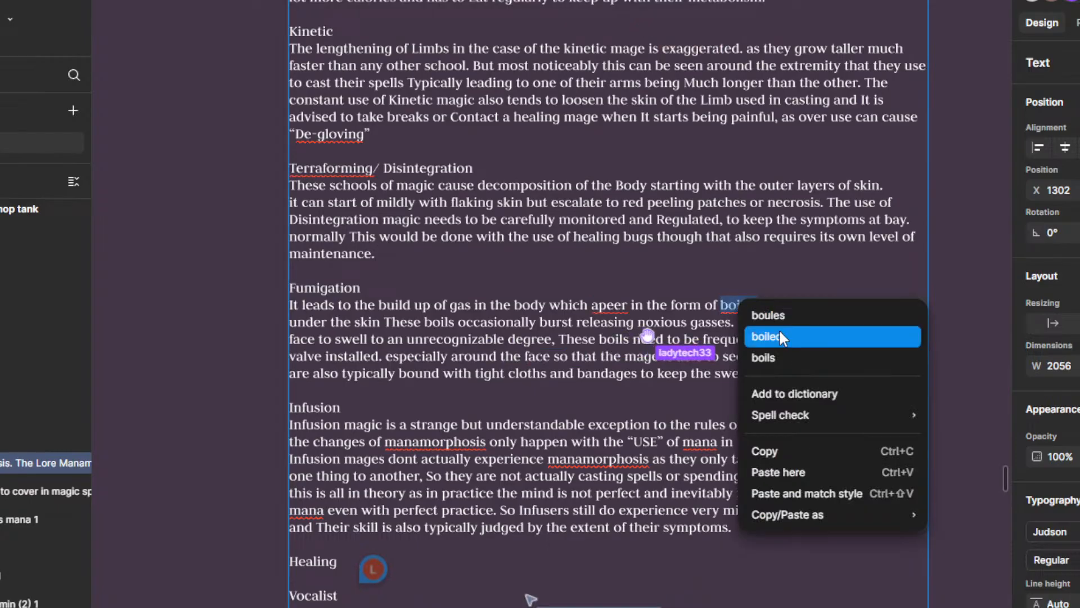
# Step: Correct the misspelled word "boiles" in the first line of the Fumigation paragraph to "boils"
pyautogui.click(722, 322)
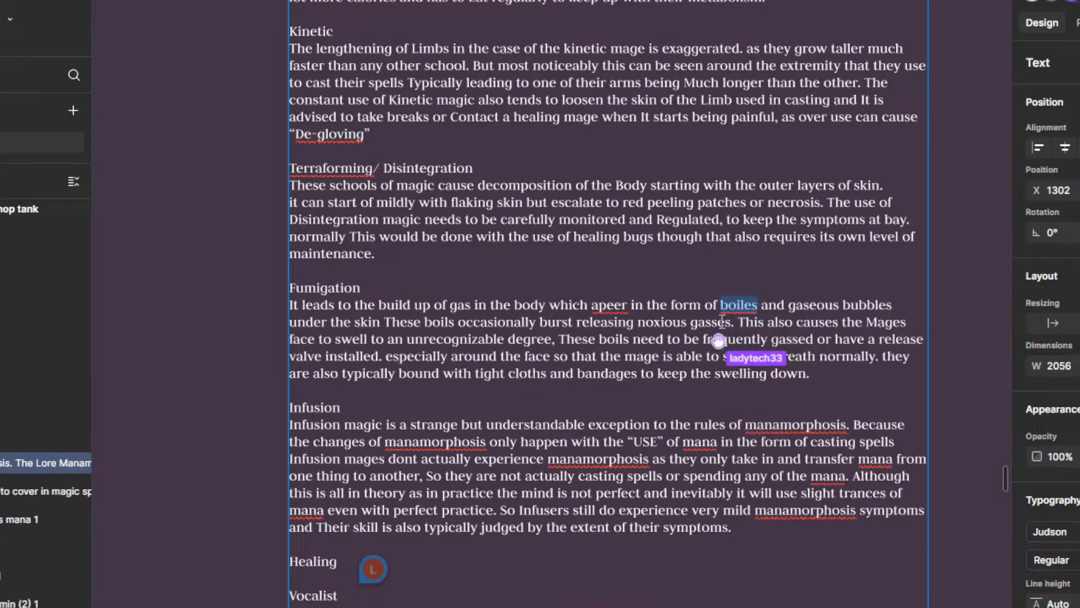
pyautogui.click(753, 305)
pyautogui.press('BackSpace')
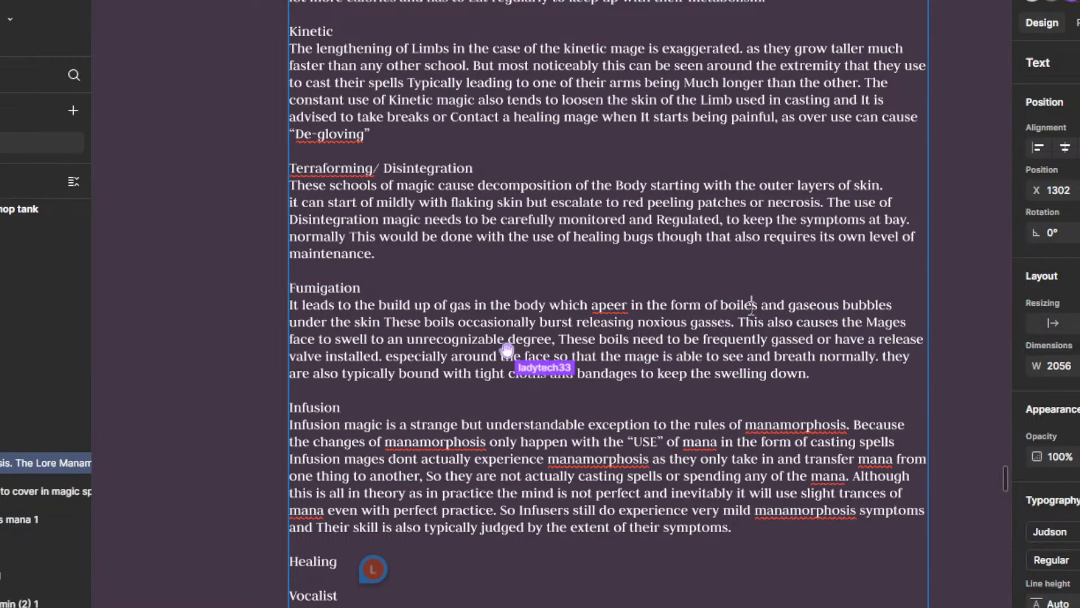
pyautogui.click(674, 339)
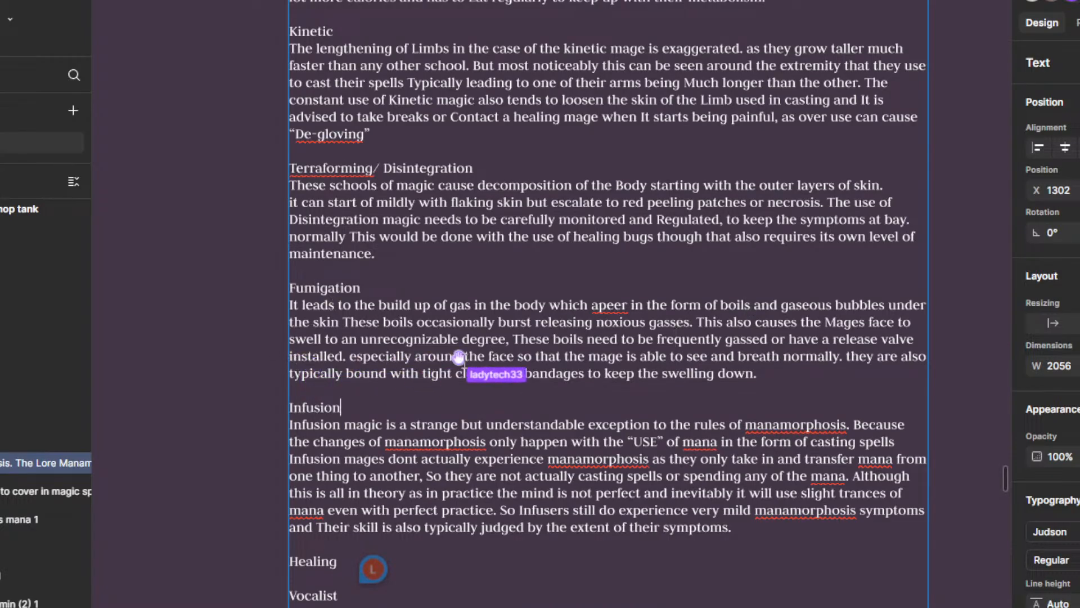
# Step: Change the misspelled word "apeer" in the first line of the Fumigation paragraph to "apears"
pyautogui.scroll(1, 545, 415)
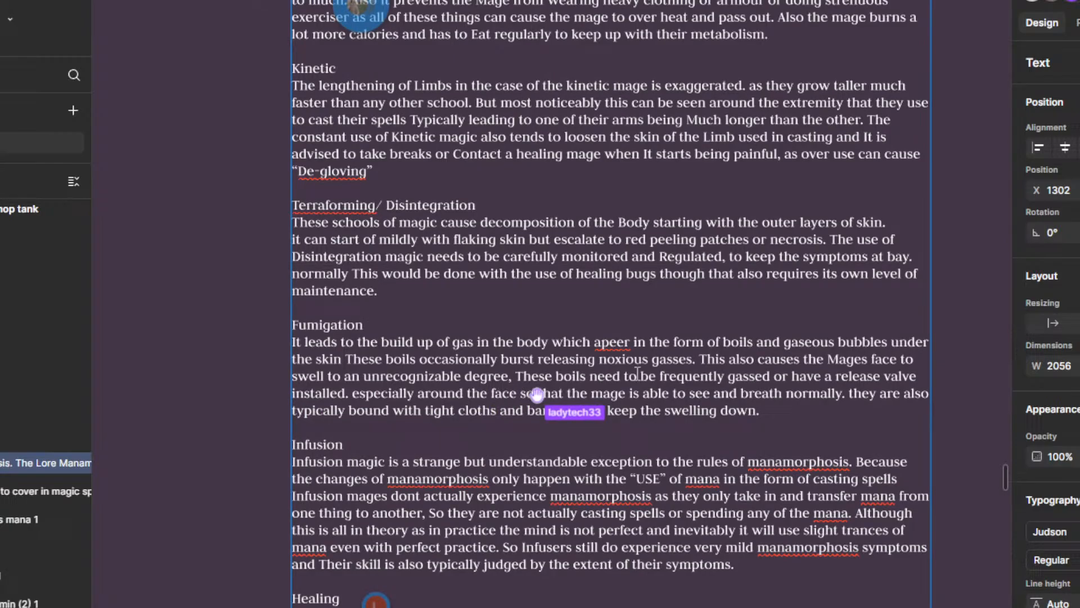
pyautogui.rightClick(620, 342)
pyautogui.click(569, 348)
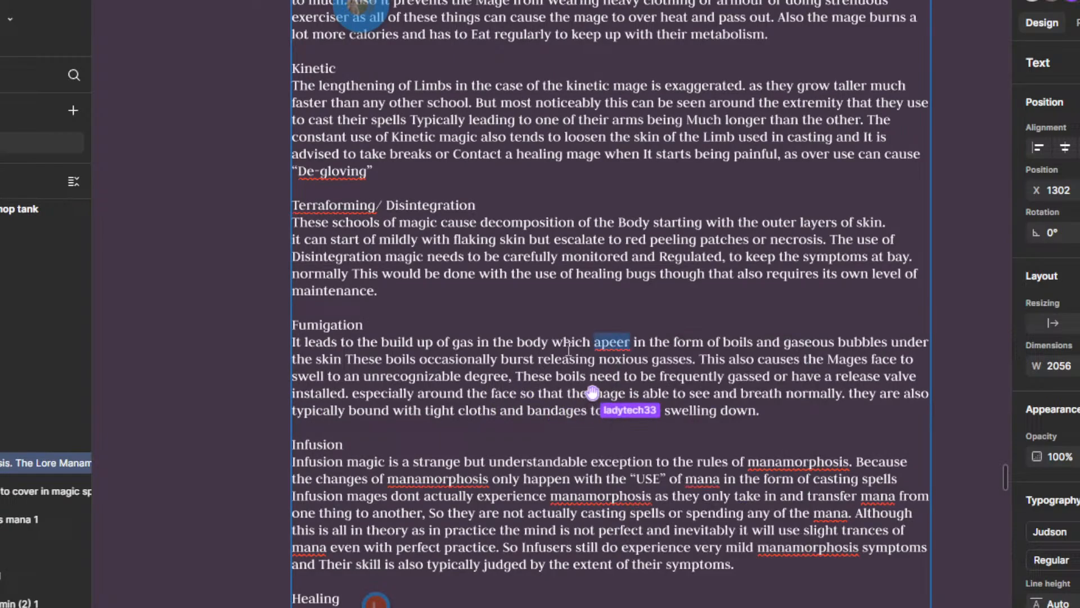
pyautogui.click(617, 339)
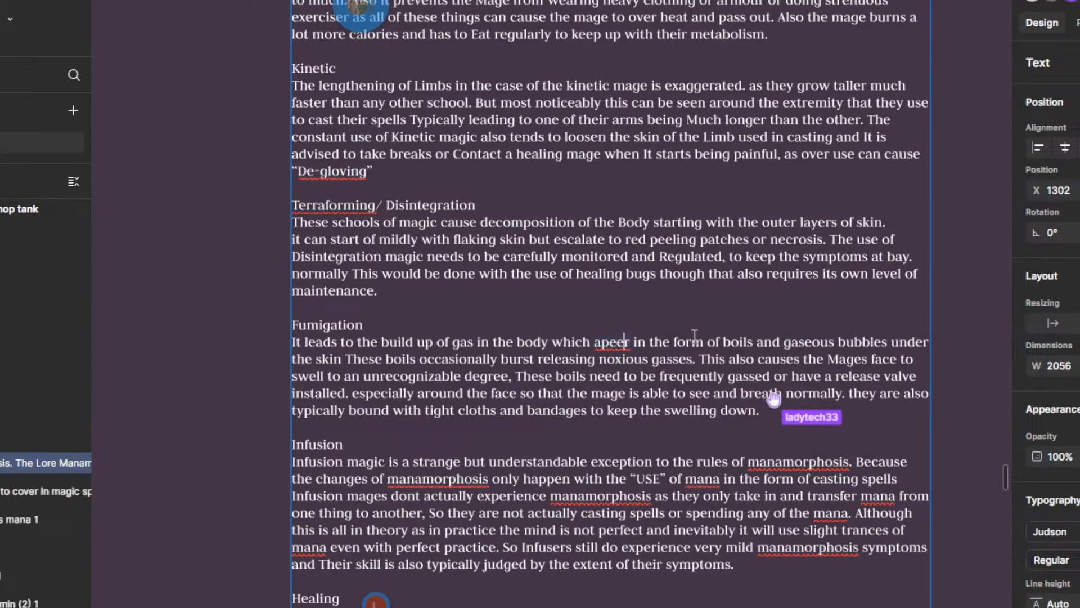
pyautogui.press('BackSpace')
pyautogui.write('a')
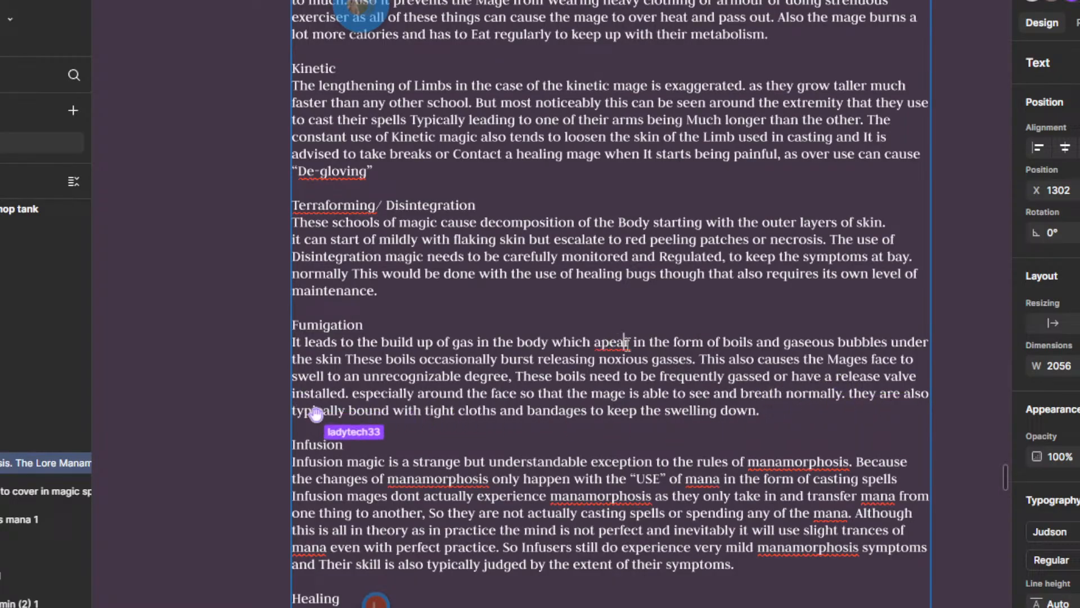
pyautogui.write('s')
pyautogui.click(720, 437)
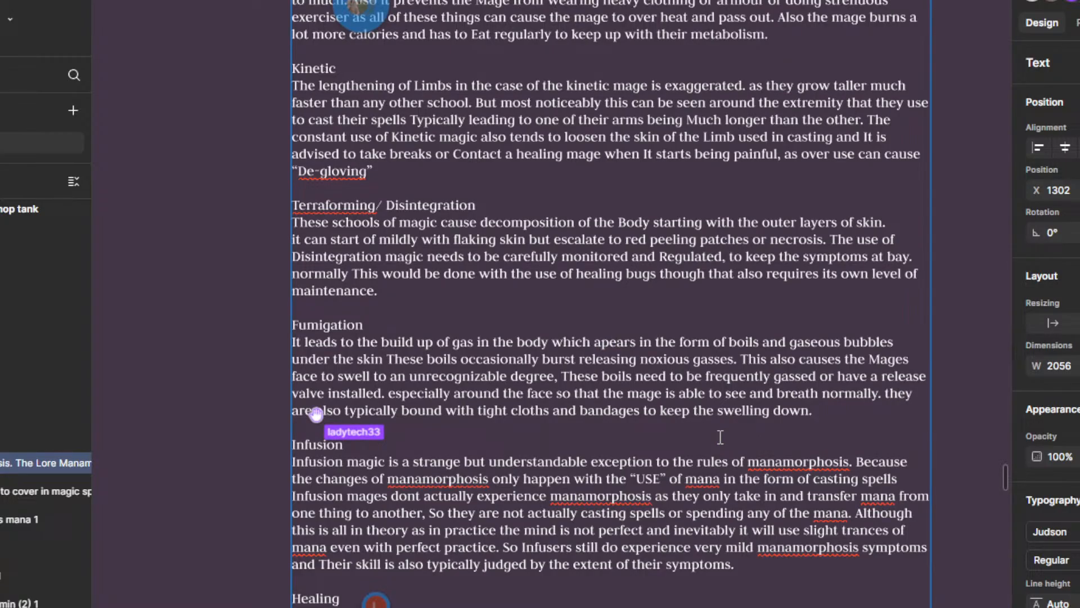
# Step: Replace the misspelled word "apears" in the Fumigation paragraph with the spelling suggestion "appears"
pyautogui.rightClick(621, 335)
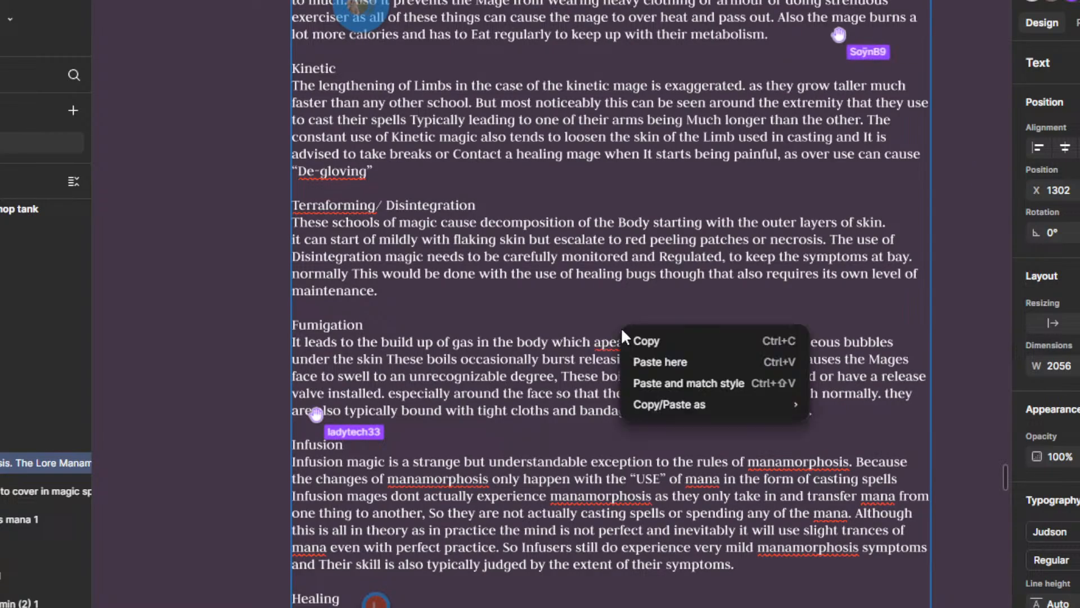
pyautogui.click(613, 342)
pyautogui.rightClick(610, 341)
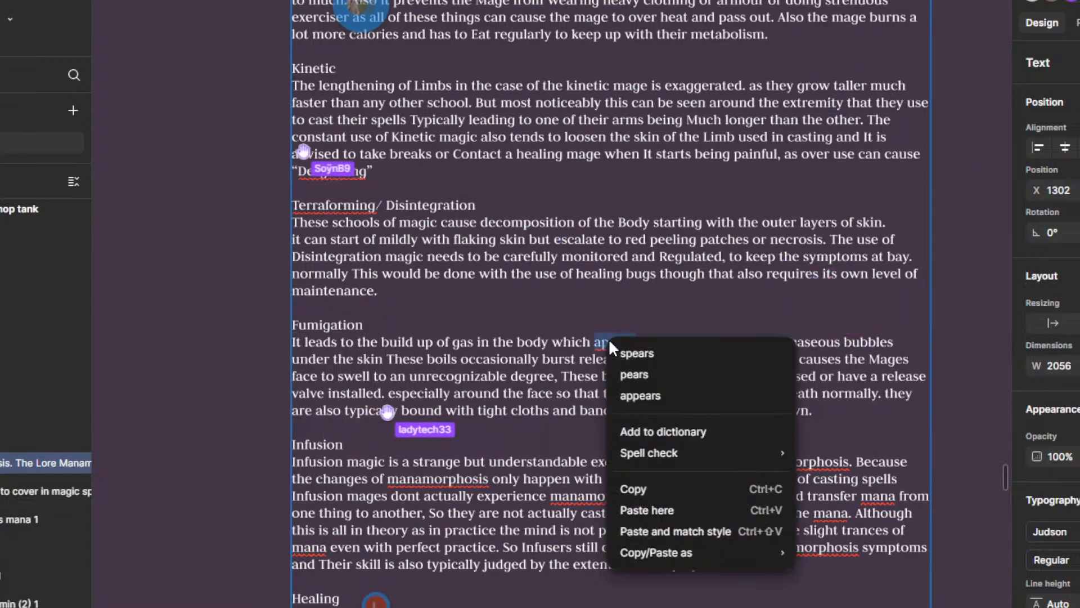
pyautogui.click(653, 397)
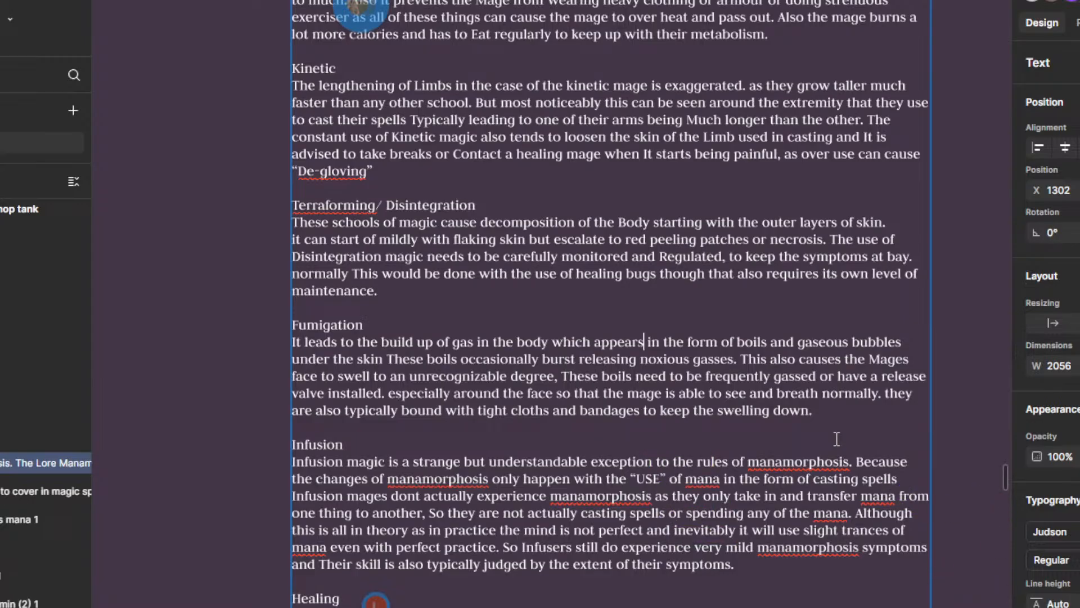
# Step: Reread the Fumigation paragraph, including its closing sentence about cloths and bandages
pyautogui.scroll(-1, 849, 425)
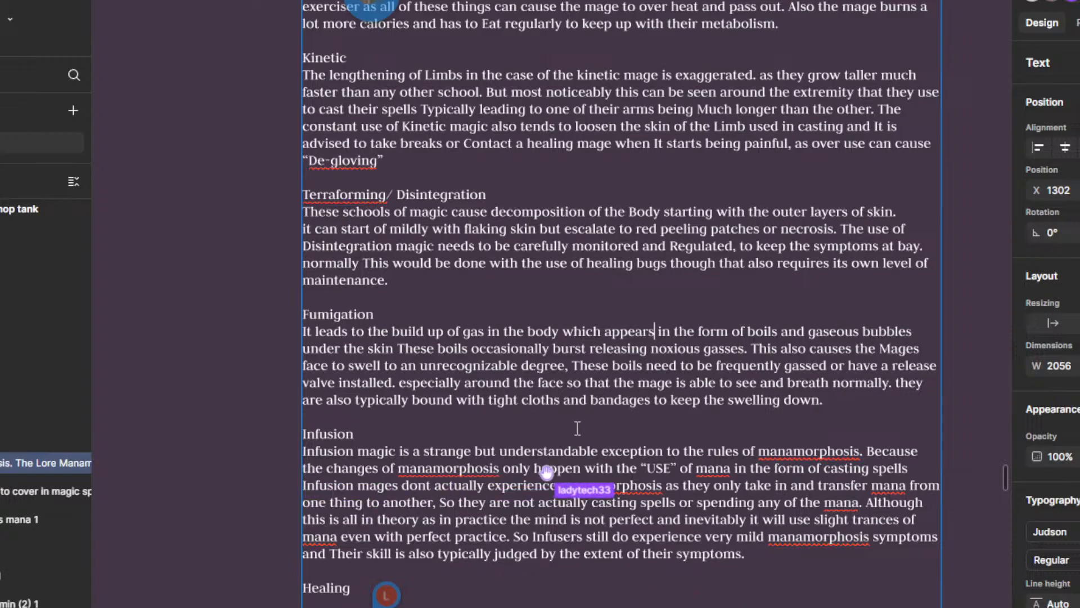
pyautogui.hscroll(1, 568, 425)
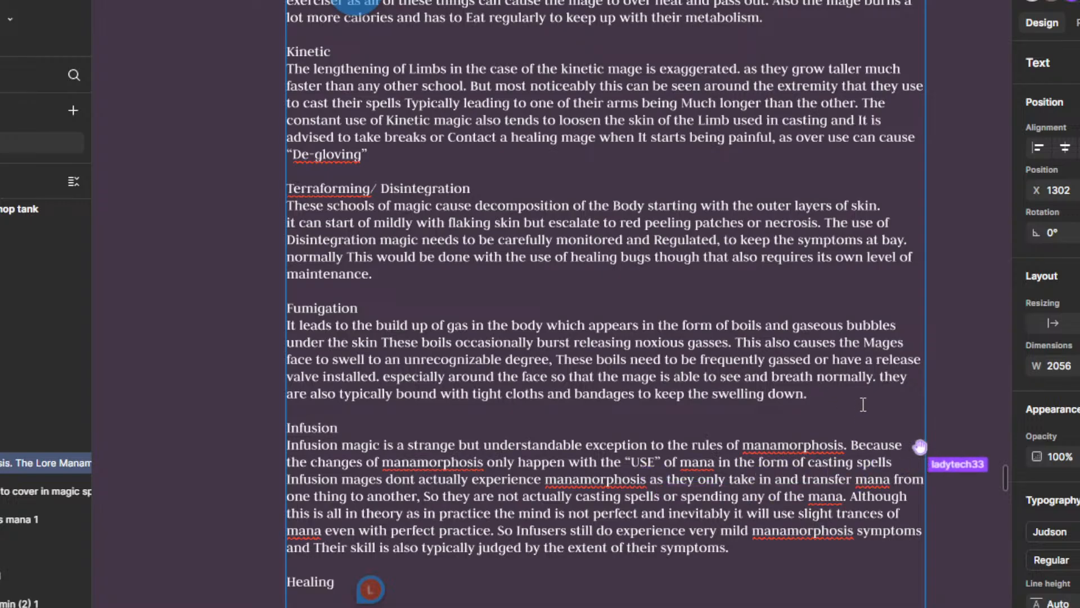
pyautogui.scroll(-1, 860, 409)
pyautogui.scroll(-1, 446, 401)
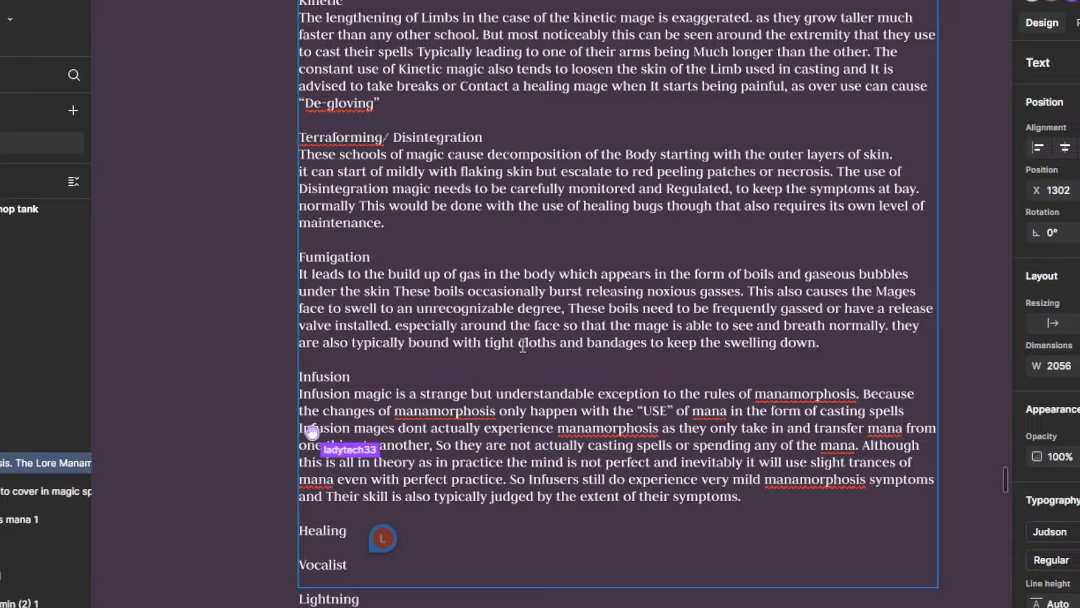
pyautogui.click(577, 343)
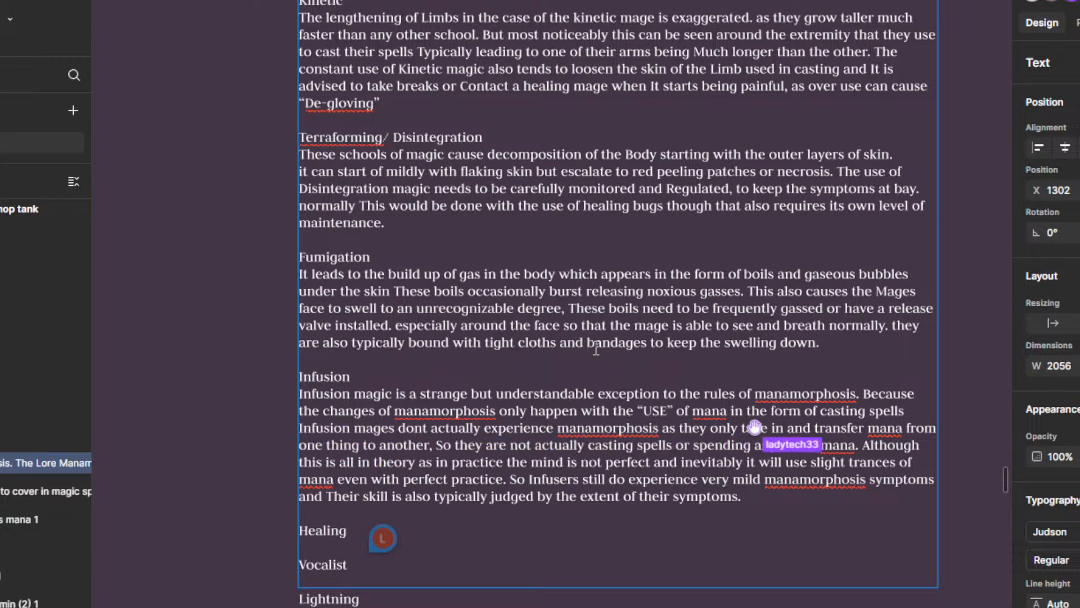
pyautogui.click(653, 343)
pyautogui.moveTo(670, 380); pyautogui.dragTo(693, 364)
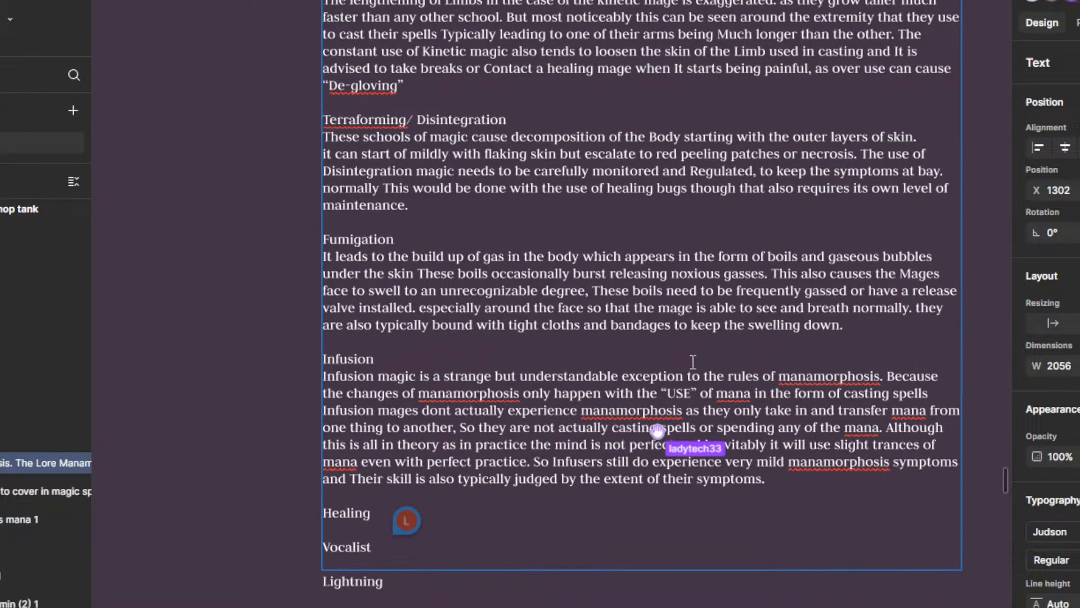
# Step: Start a new empty line directly under the Healing heading for its paragraph
pyautogui.moveTo(563, 507); pyautogui.dragTo(580, 451)
pyautogui.click(408, 462)
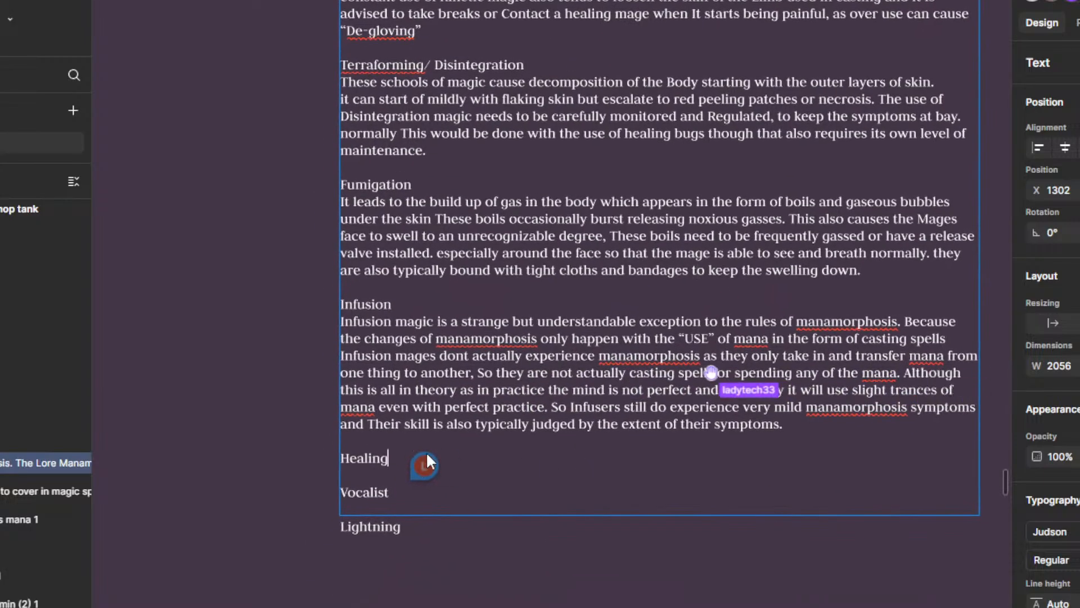
pyautogui.moveTo(427, 451)
pyautogui.press('Return')
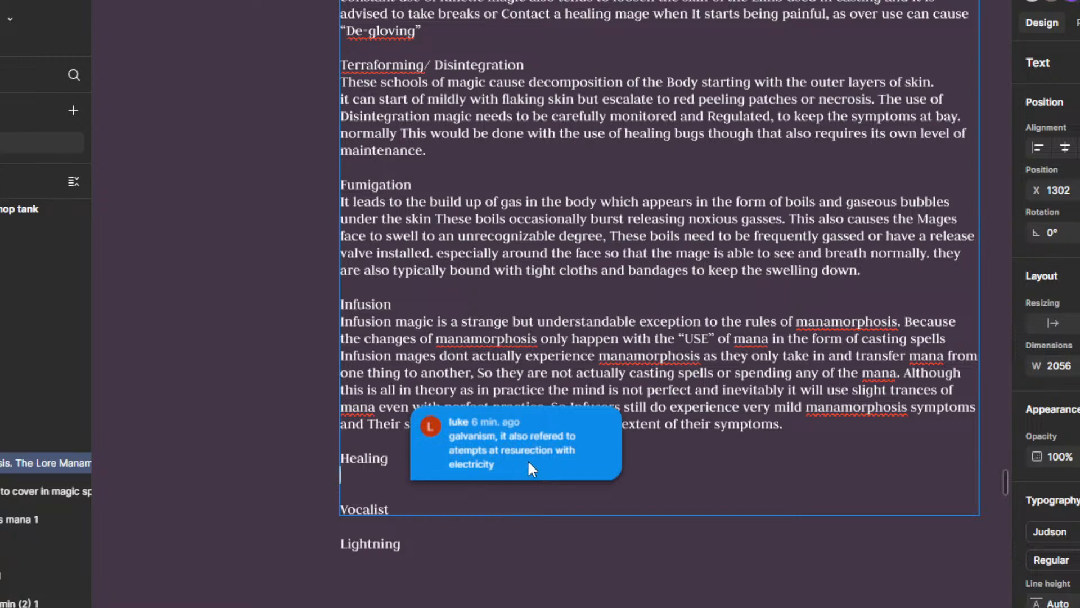
# Step: Read the collaborator's comment pinned beside the Healing heading
pyautogui.click(617, 432)
pyautogui.click(755, 449)
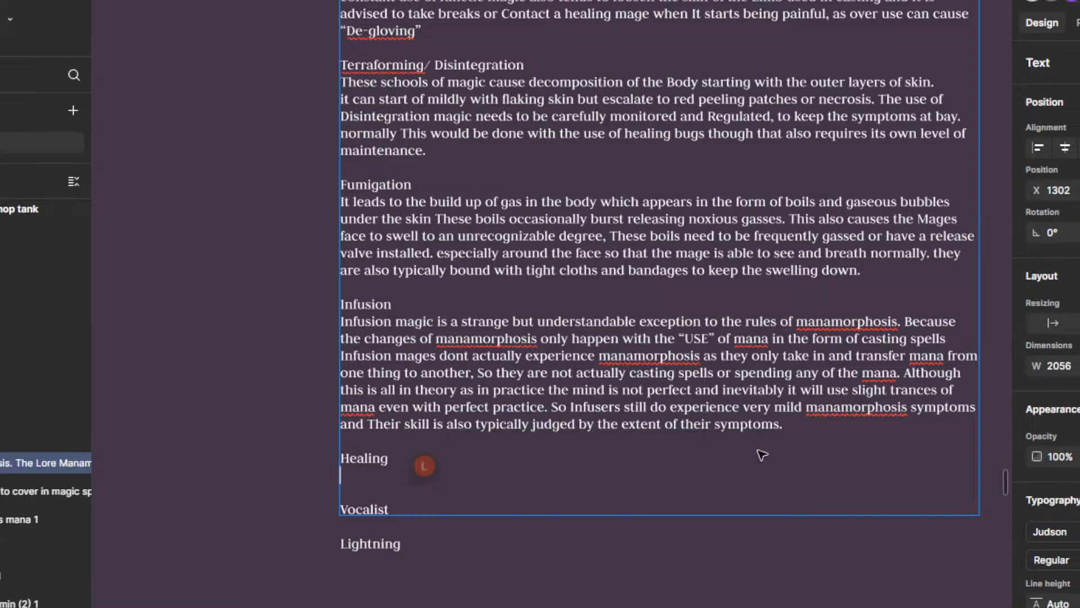
pyautogui.moveTo(426, 470)
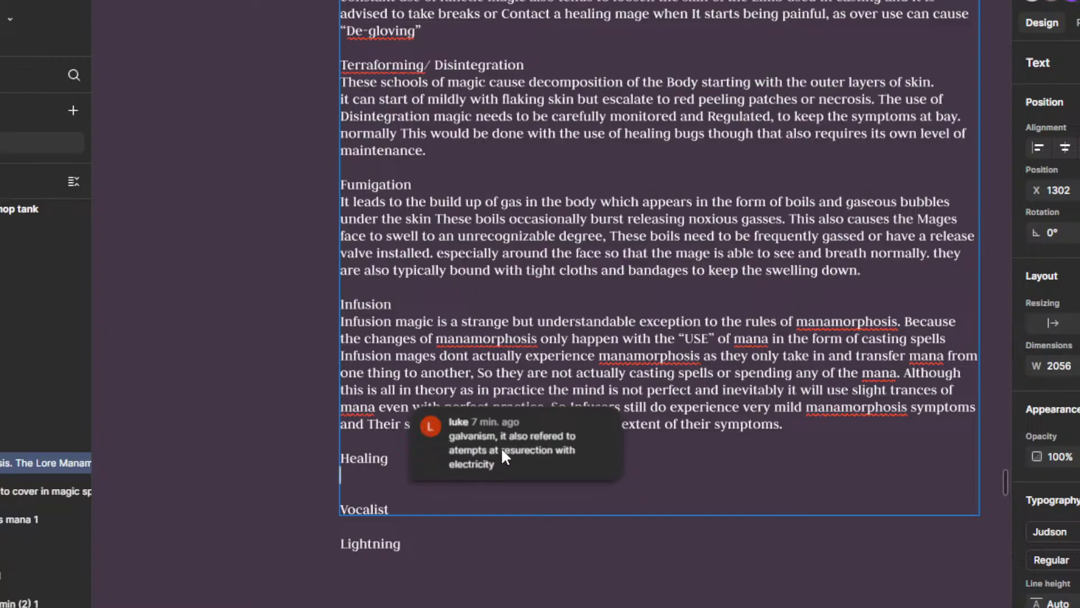
# Step: Resolve the collaborator's comment about galvanism beside the Healing heading, then deselect the lore text
pyautogui.click(547, 472)
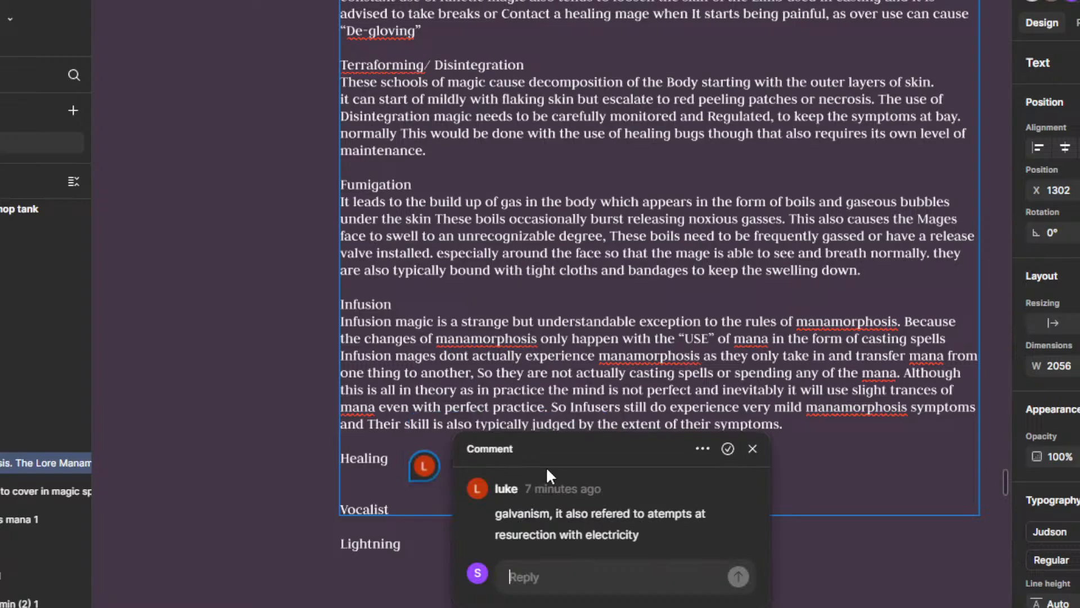
pyautogui.click(735, 449)
pyautogui.scroll(-3, 613, 528)
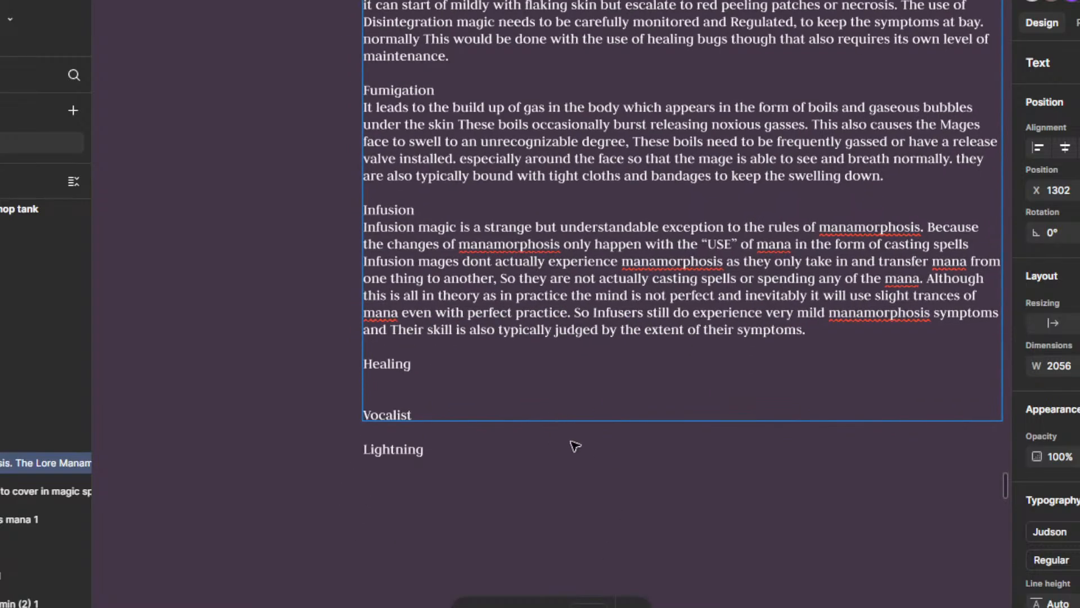
pyautogui.press('Escape')
pyautogui.scroll(-3, 607, 456)
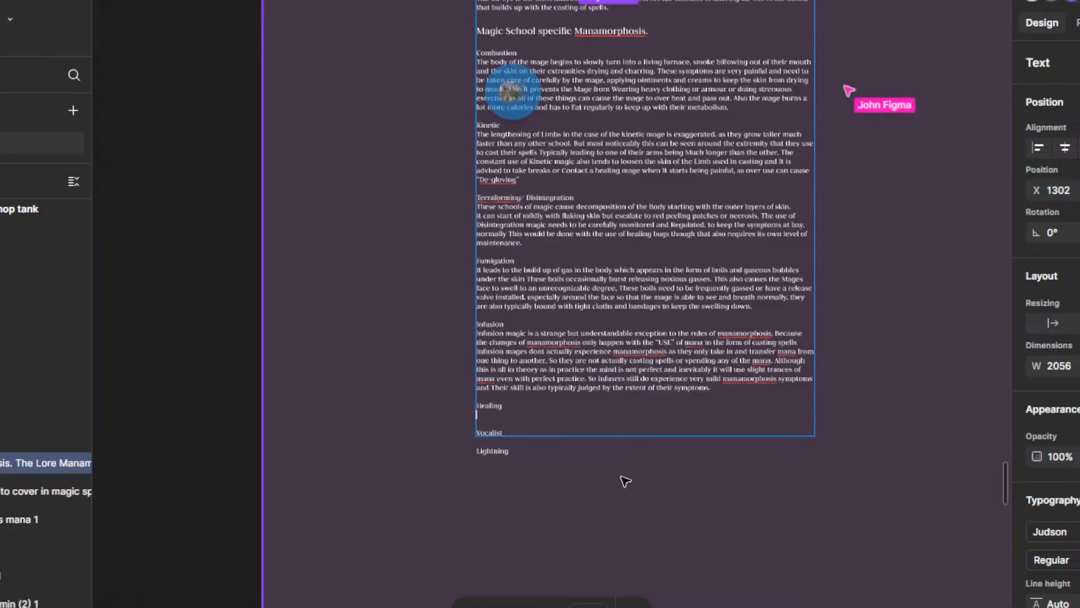
pyautogui.click(930, 439)
pyautogui.scroll(-3, 738, 443)
pyautogui.scroll(3, 624, 467)
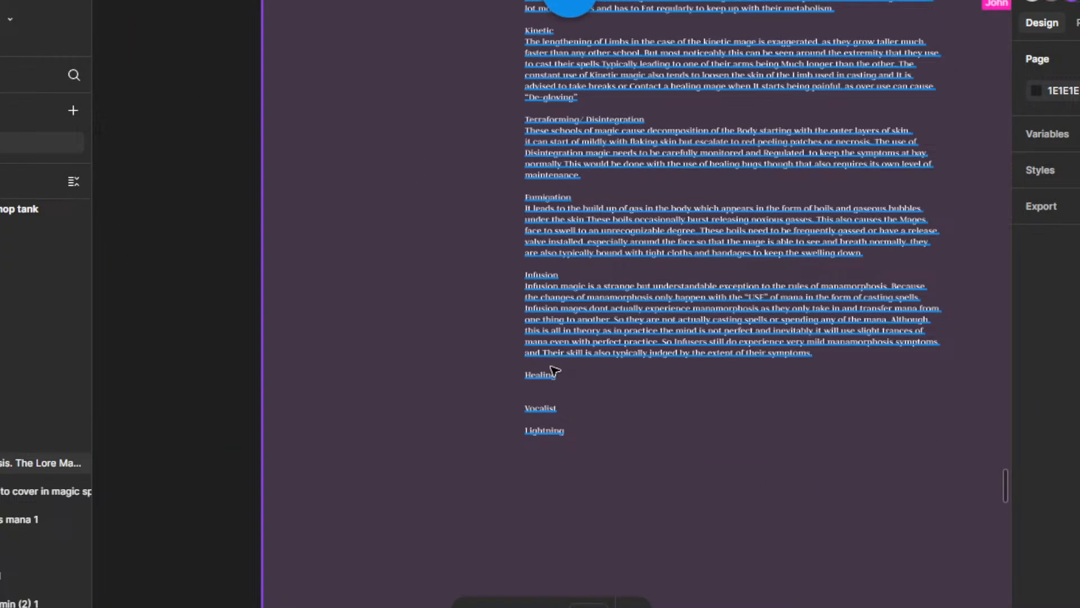
# Step: Begin the paragraph under the Healing heading with "This schools changes take the form of growths and"
pyautogui.click(548, 383)
pyautogui.doubleClick(538, 387)
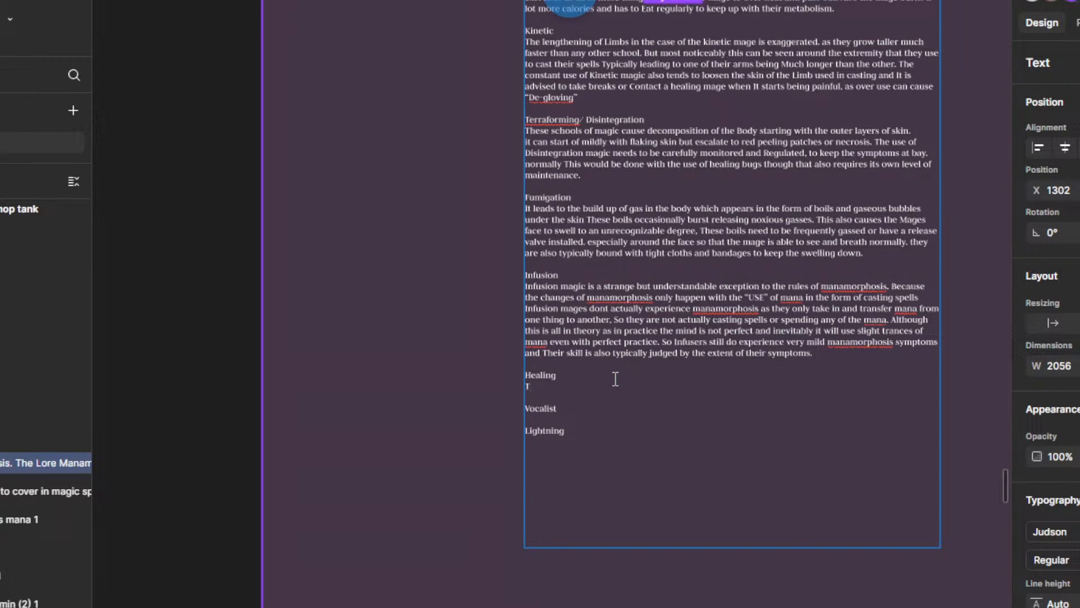
pyautogui.scroll(3, 601, 389)
pyautogui.write('Tese')
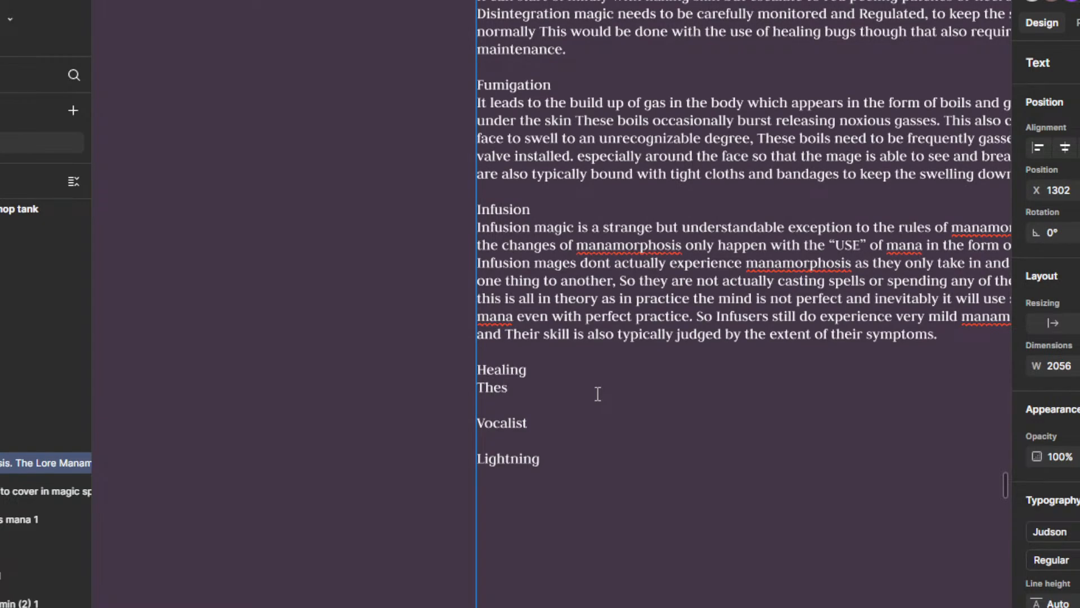
pyautogui.press('BackSpace')
pyautogui.write('is schools changes tak')
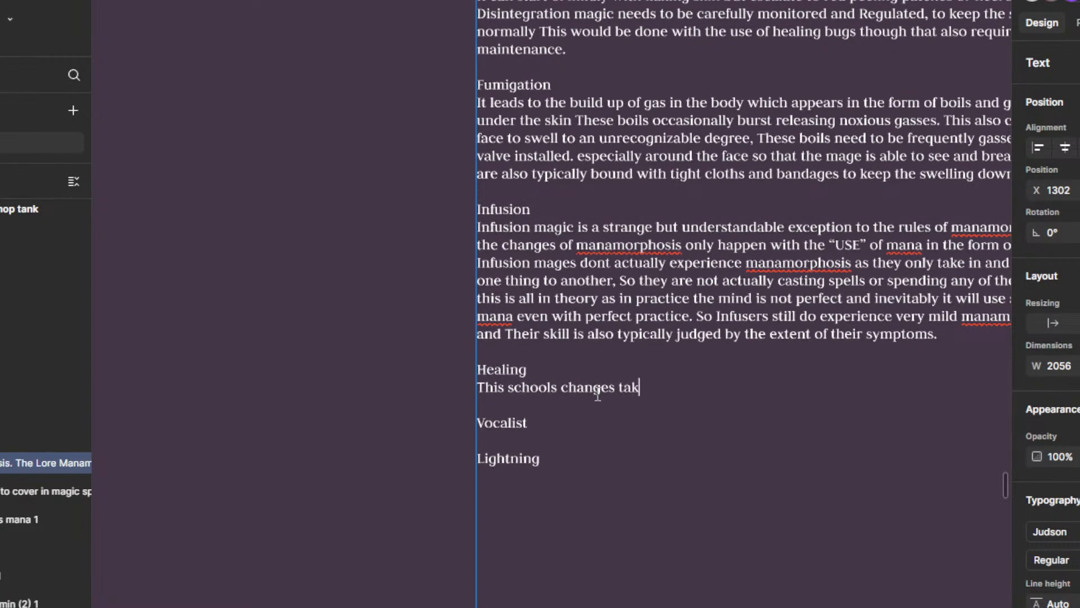
pyautogui.write('e the form of ')
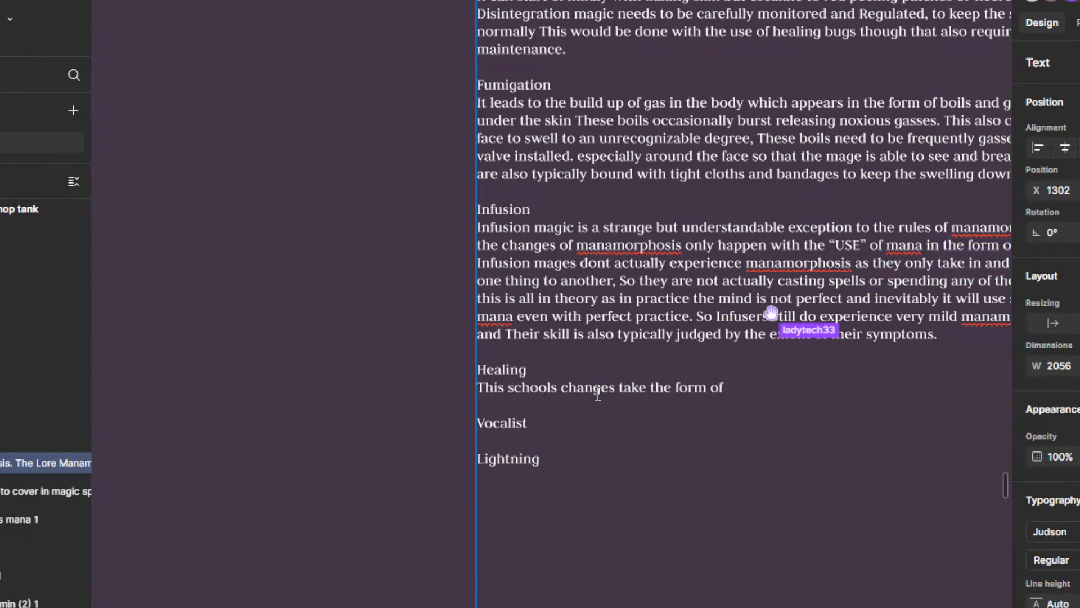
pyautogui.write('growths.')
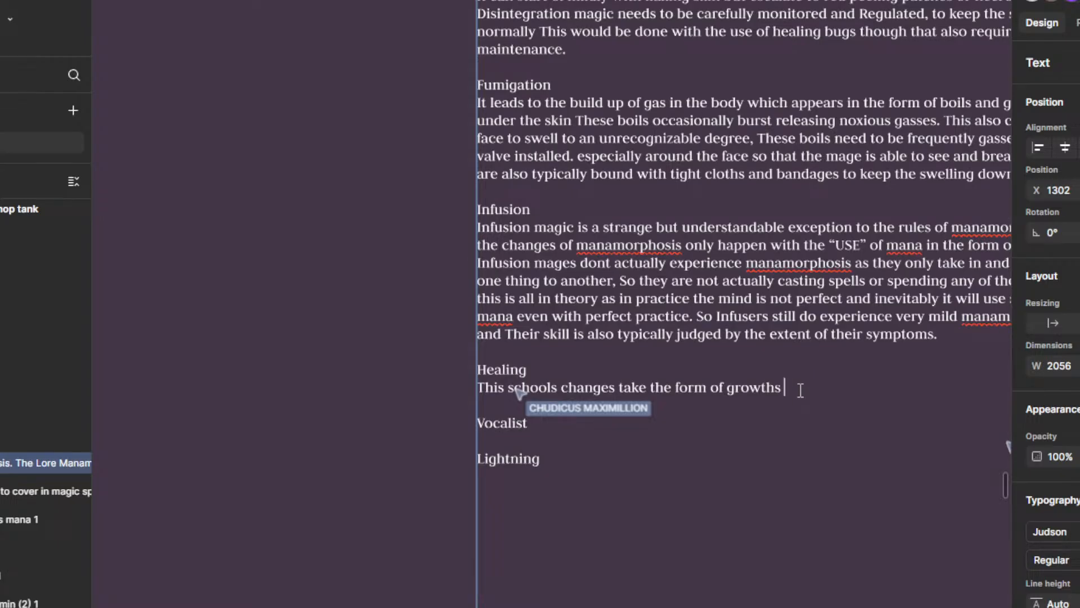
pyautogui.write('and')
# Step: Survey the whole board and locate the comment pinned on the Ram Iconography frame
pyautogui.scroll(-10, 787, 369)
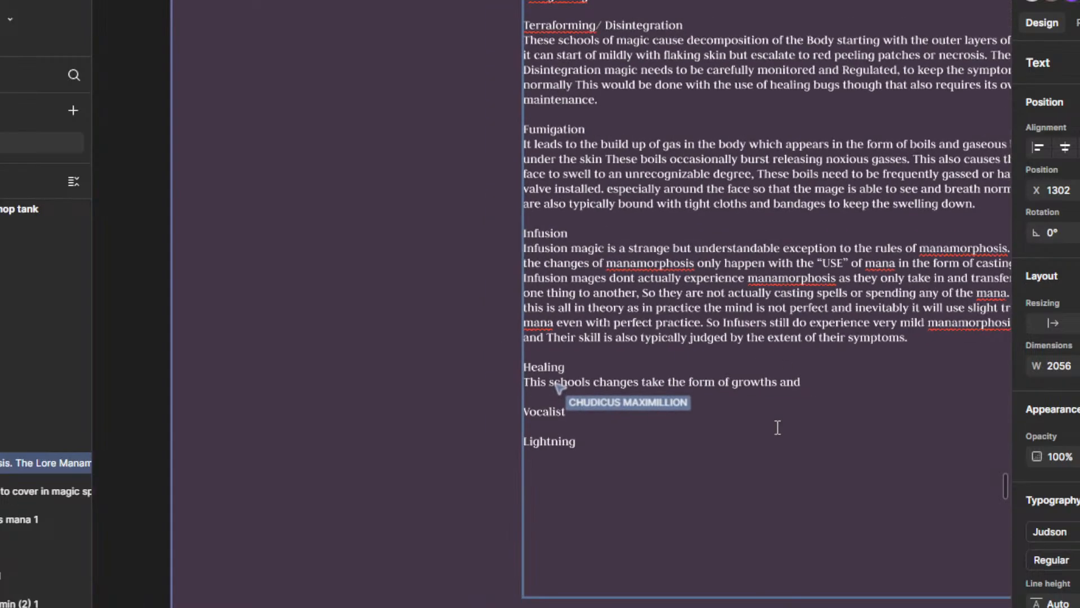
pyautogui.scroll(-5, 668, 388)
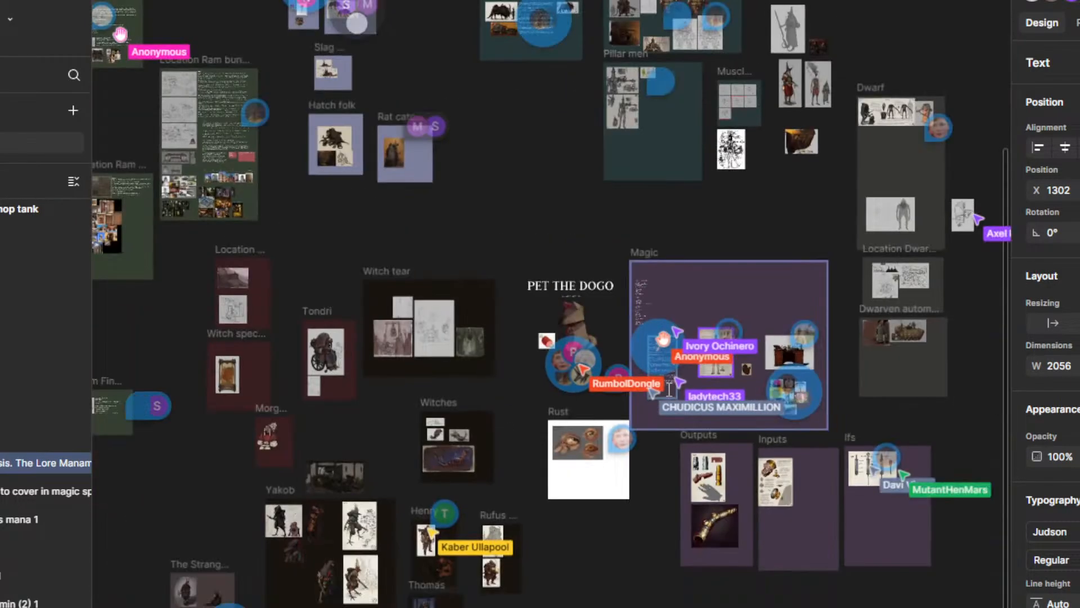
pyautogui.moveTo(590, 236); pyautogui.dragTo(834, 279)
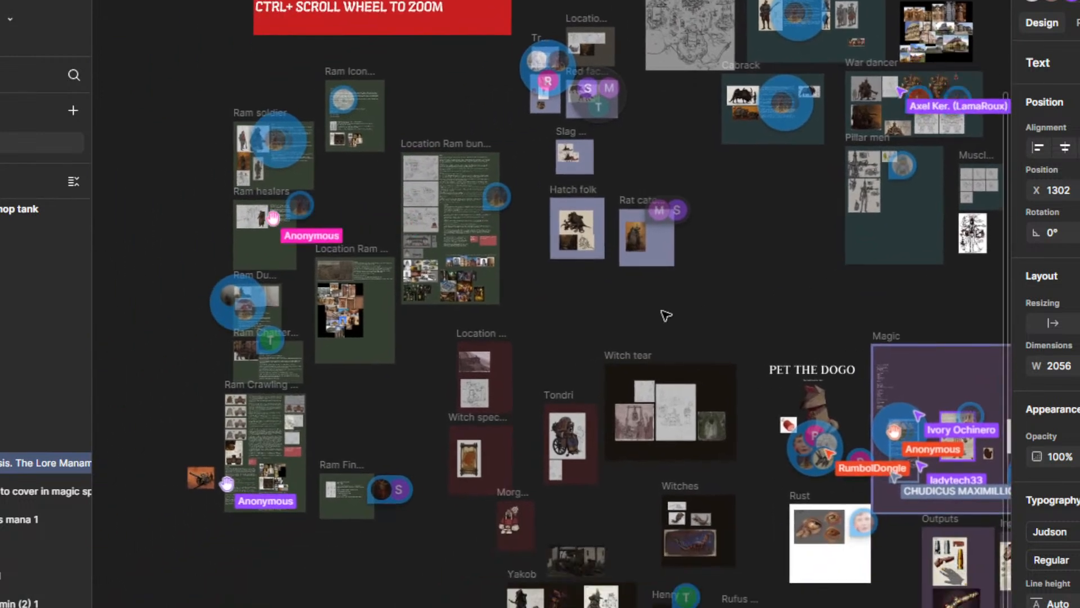
pyautogui.moveTo(342, 96)
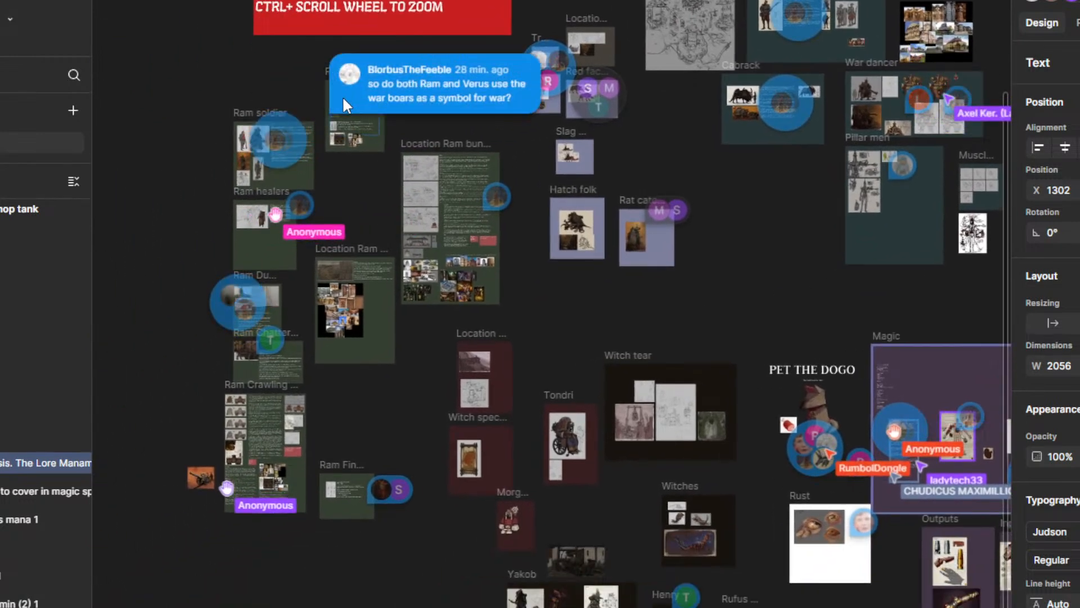
pyautogui.scroll(1, 345, 101)
pyautogui.scroll(2, 344, 99)
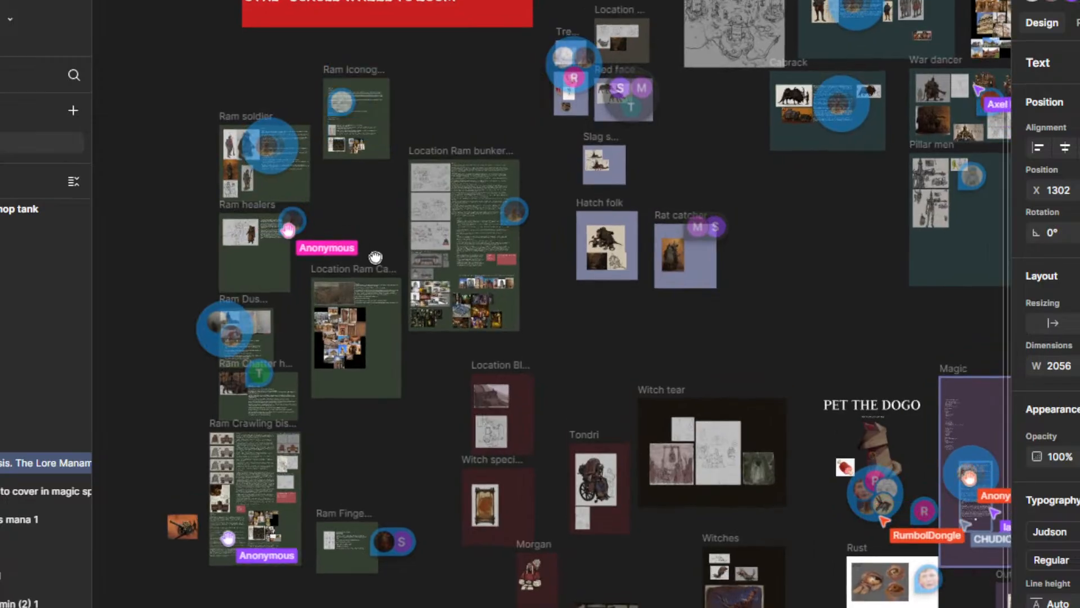
pyautogui.moveTo(370, 252); pyautogui.dragTo(439, 351)
pyautogui.moveTo(419, 186)
pyautogui.scroll(3, 418, 185)
pyautogui.scroll(5, 397, 212)
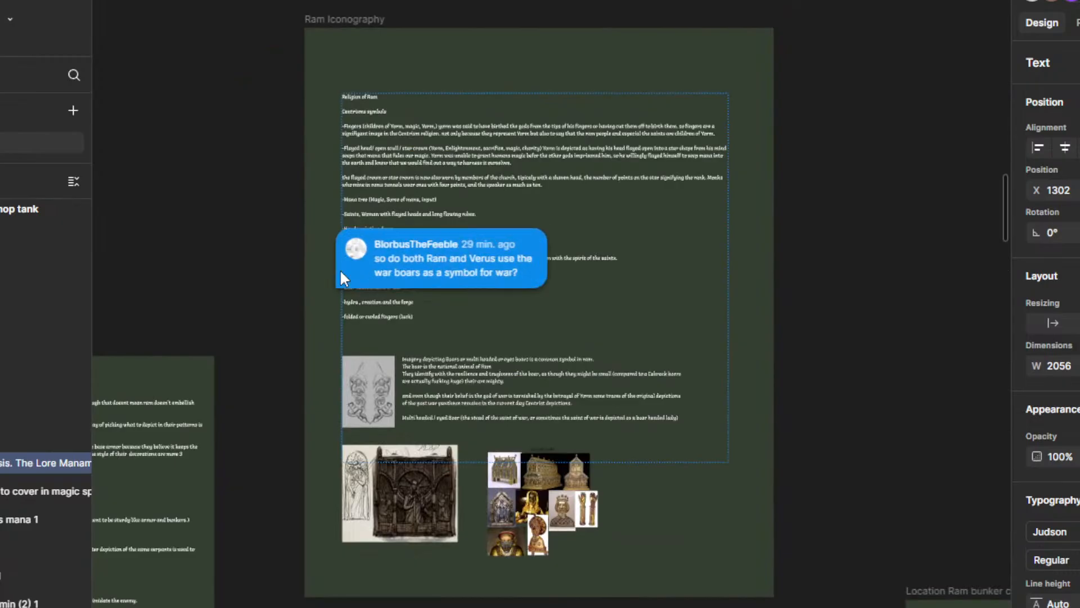
# Step: Read the comment about war boars alongside the symbol list and boar notes in the Ram Iconography frame
pyautogui.moveTo(286, 268); pyautogui.dragTo(357, 215)
pyautogui.moveTo(434, 224)
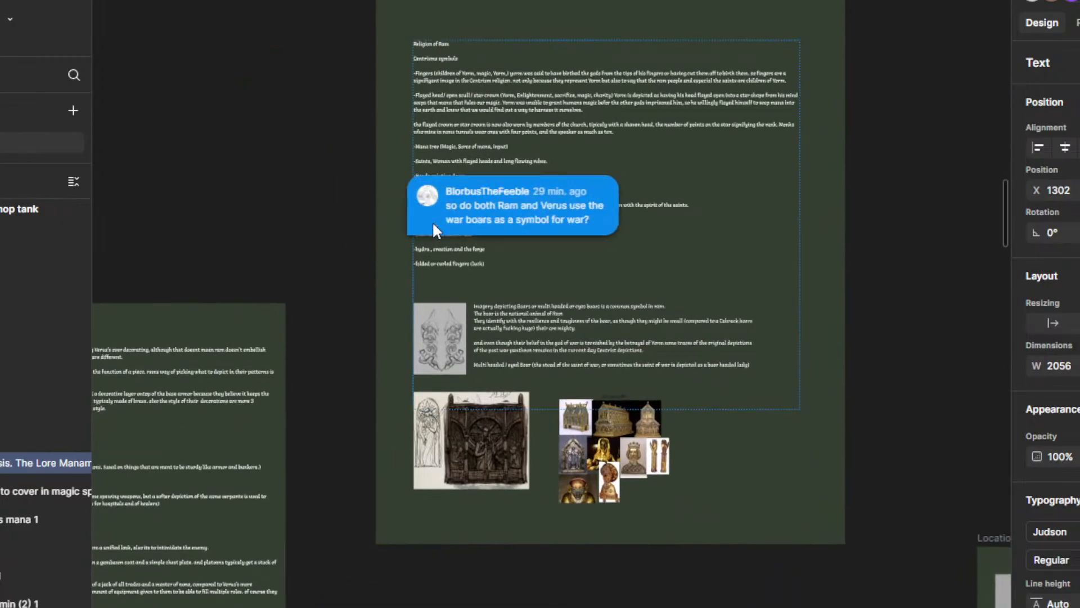
pyautogui.scroll(3, 373, 207)
pyautogui.moveTo(454, 189)
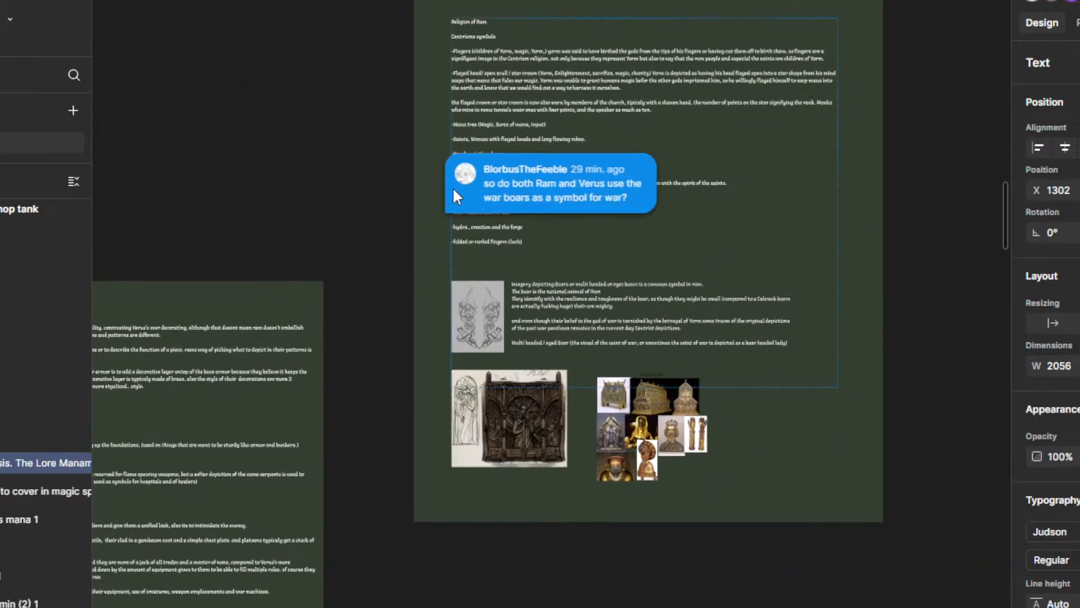
pyautogui.scroll(4, 455, 190)
pyautogui.moveTo(359, 222); pyautogui.dragTo(376, 145)
pyautogui.moveTo(469, 161)
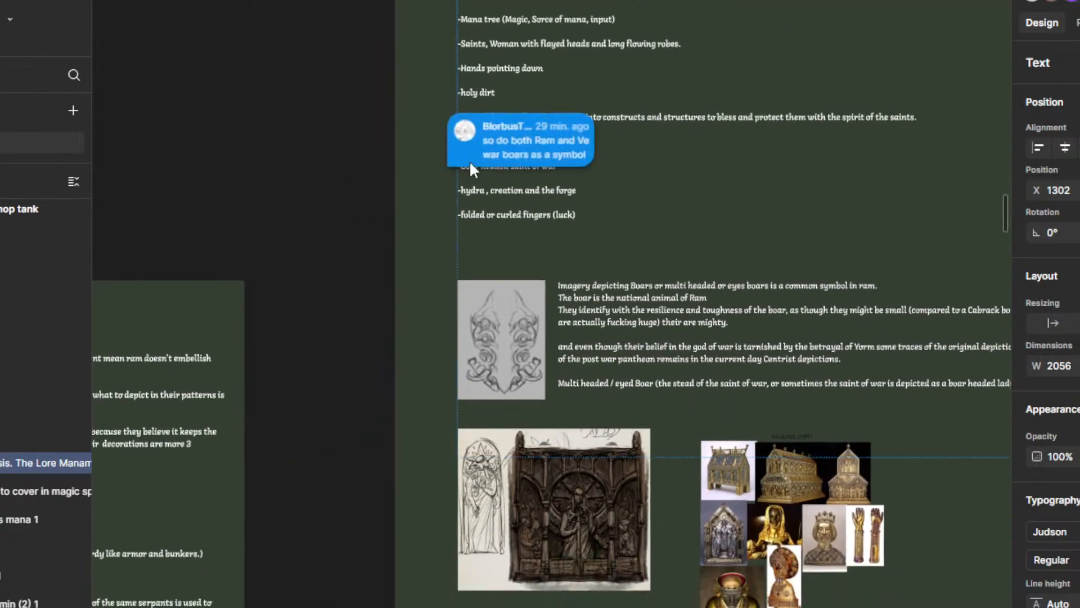
pyautogui.scroll(-5, 469, 160)
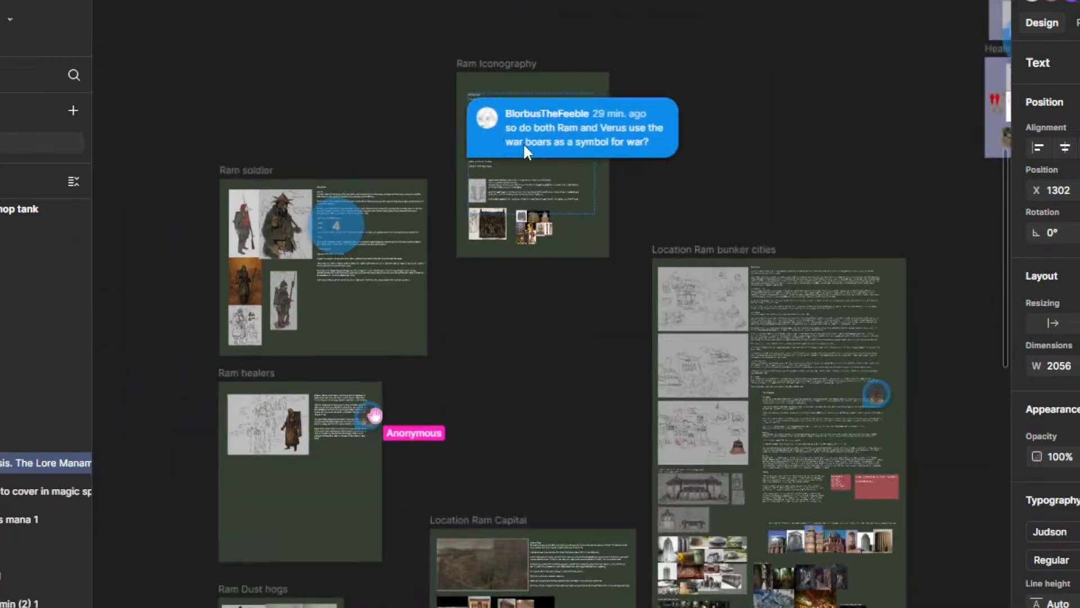
# Step: Compare the Ram frames with the surrounding board and recheck the boar imagery notes under Ram Iconography
pyautogui.moveTo(685, 193); pyautogui.dragTo(311, 220)
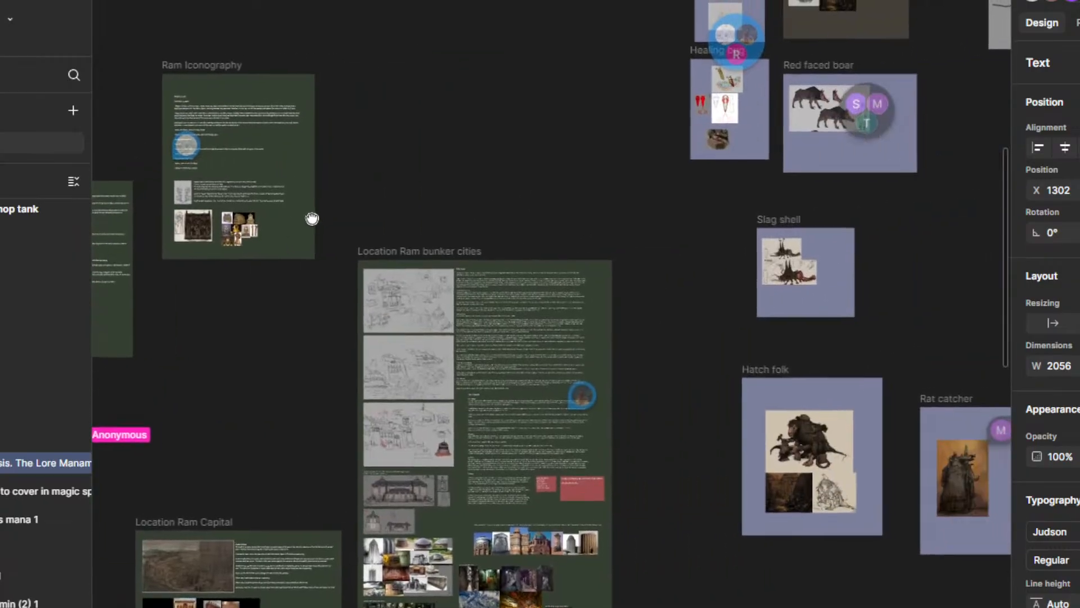
pyautogui.scroll(-5, 553, 193)
pyautogui.moveTo(608, 234); pyautogui.dragTo(600, 231)
pyautogui.scroll(-1, 634, 228)
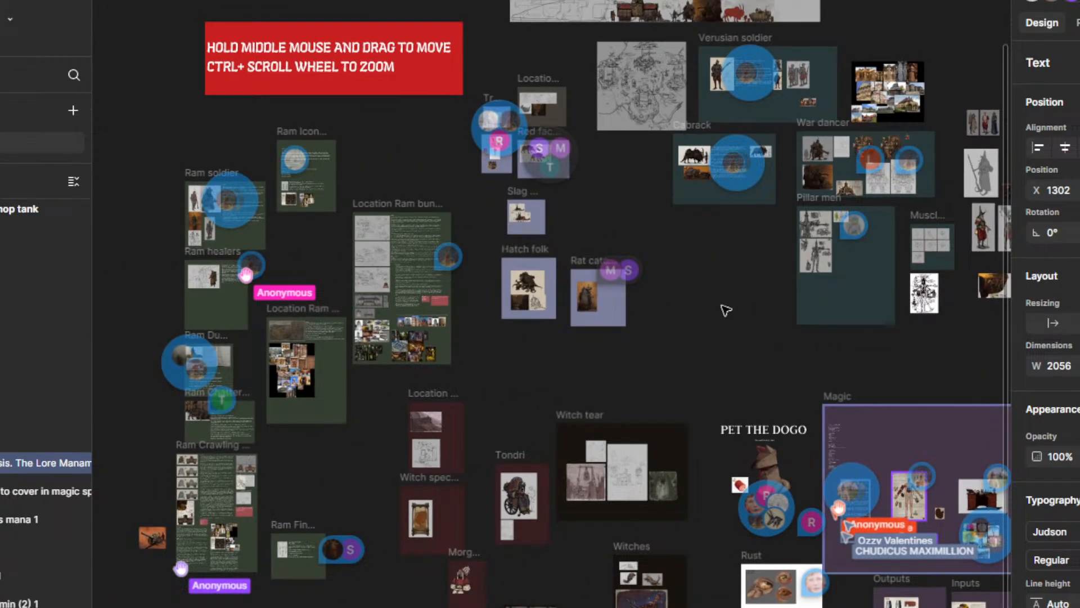
pyautogui.moveTo(722, 307); pyautogui.dragTo(918, 376)
pyautogui.scroll(5, 414, 197)
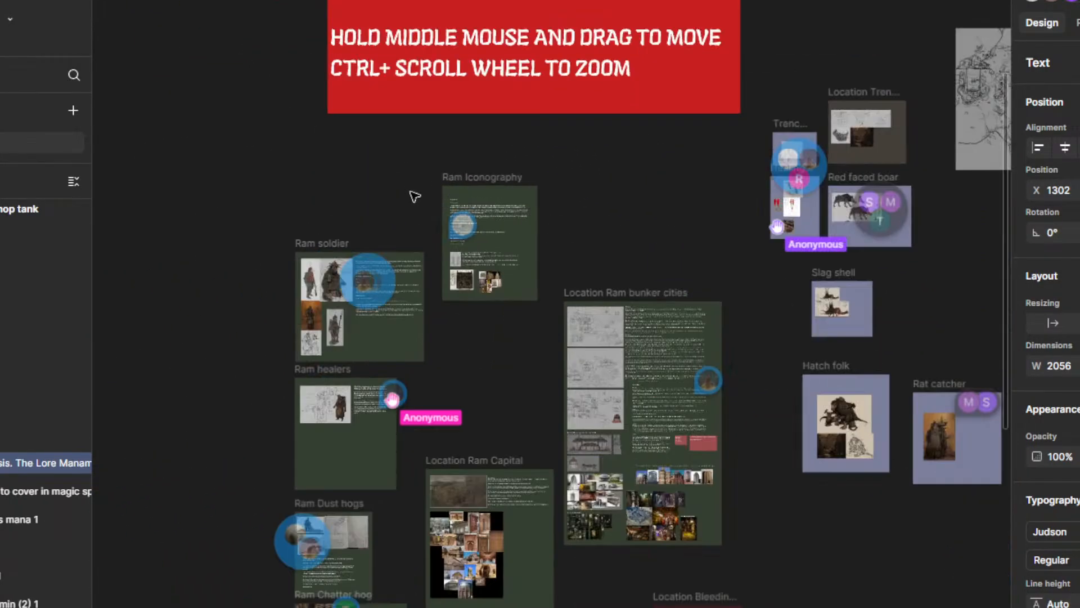
pyautogui.scroll(2, 407, 304)
pyautogui.scroll(4, 407, 304)
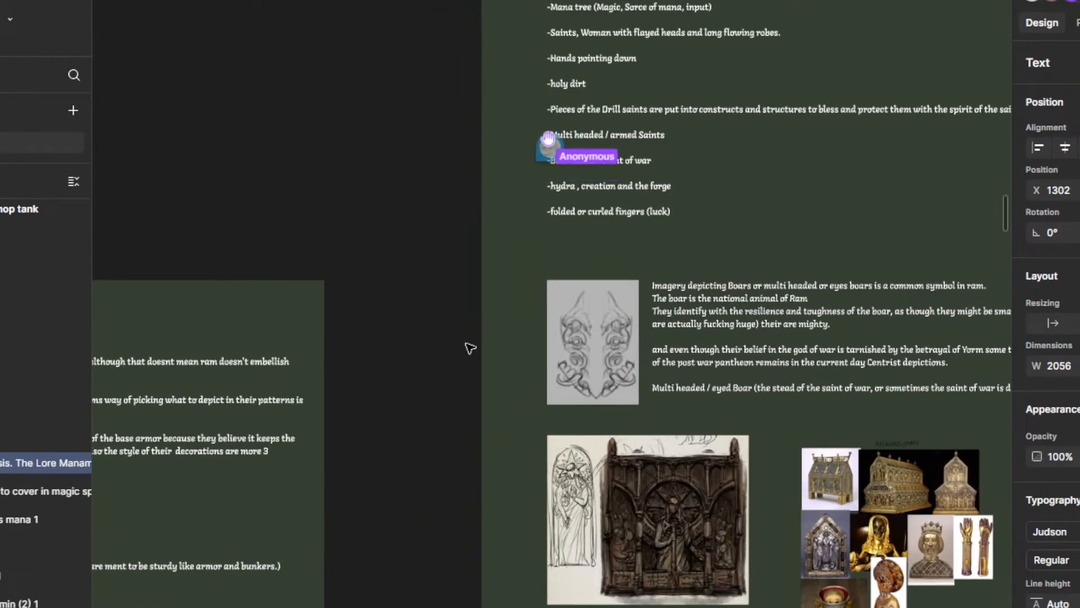
pyautogui.scroll(-8, 469, 348)
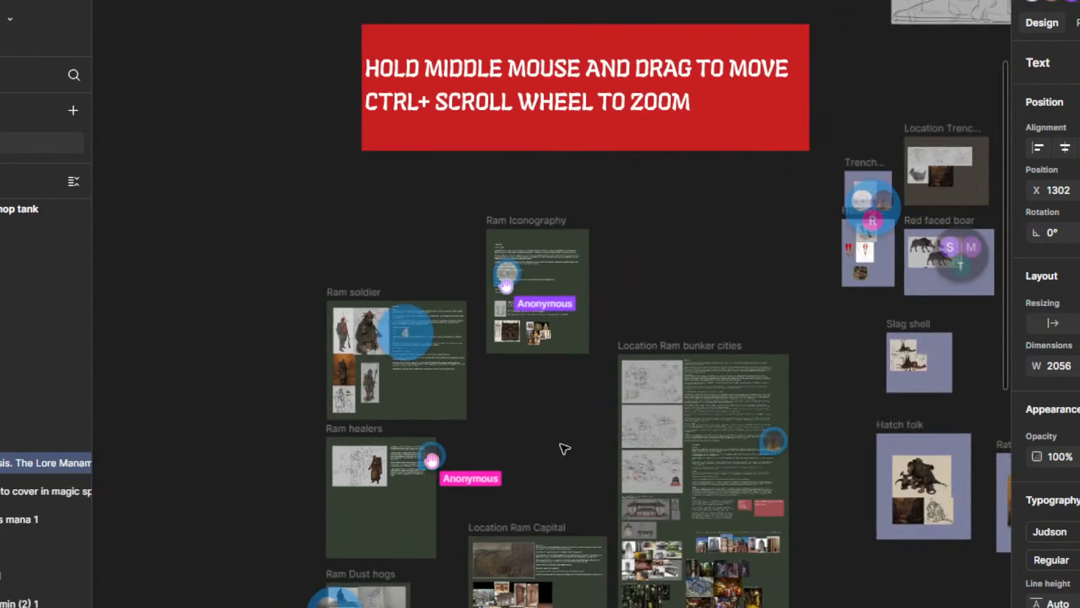
# Step: Look over the Ram, creature and Verusian frames and the comments pinned on them
pyautogui.moveTo(562, 447); pyautogui.dragTo(543, 279)
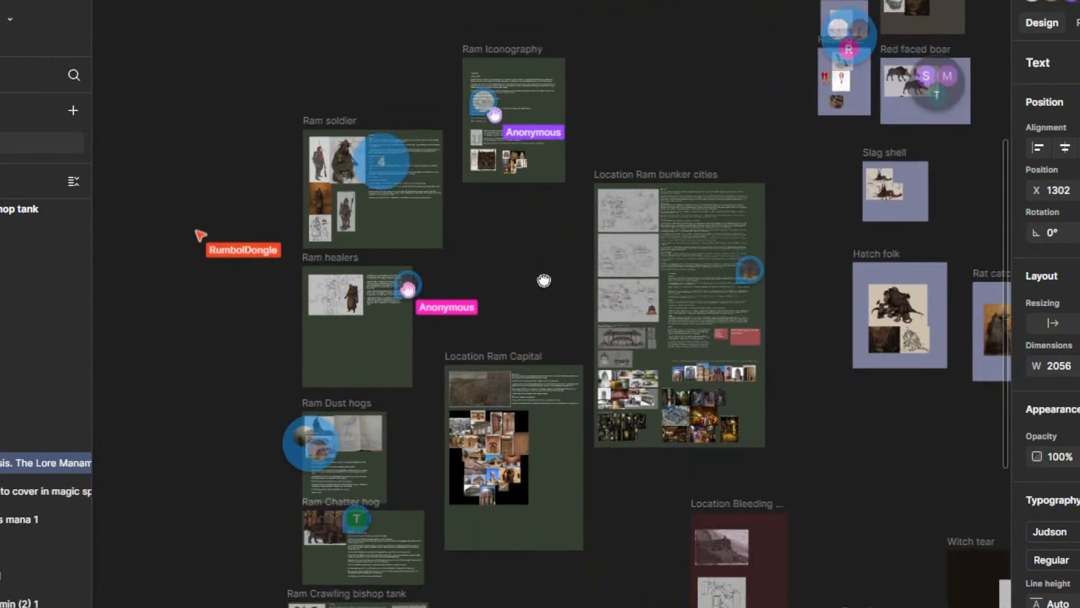
pyautogui.moveTo(810, 453)
pyautogui.mouseDown()
pyautogui.moveTo(574, 342)
pyautogui.moveTo(531, 378)
pyautogui.mouseUp()
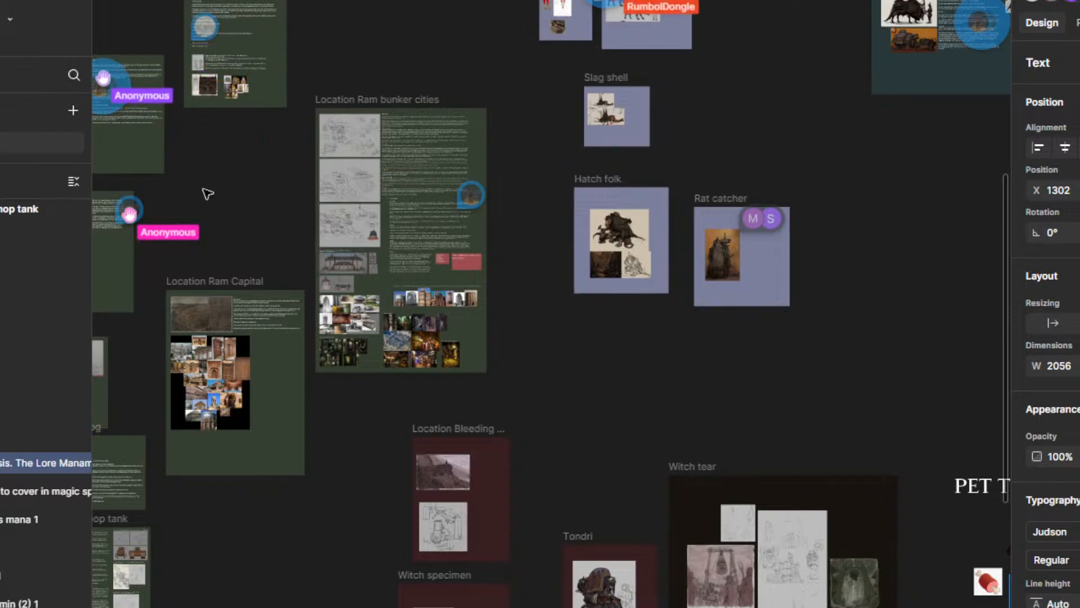
pyautogui.moveTo(210, 194); pyautogui.dragTo(533, 279)
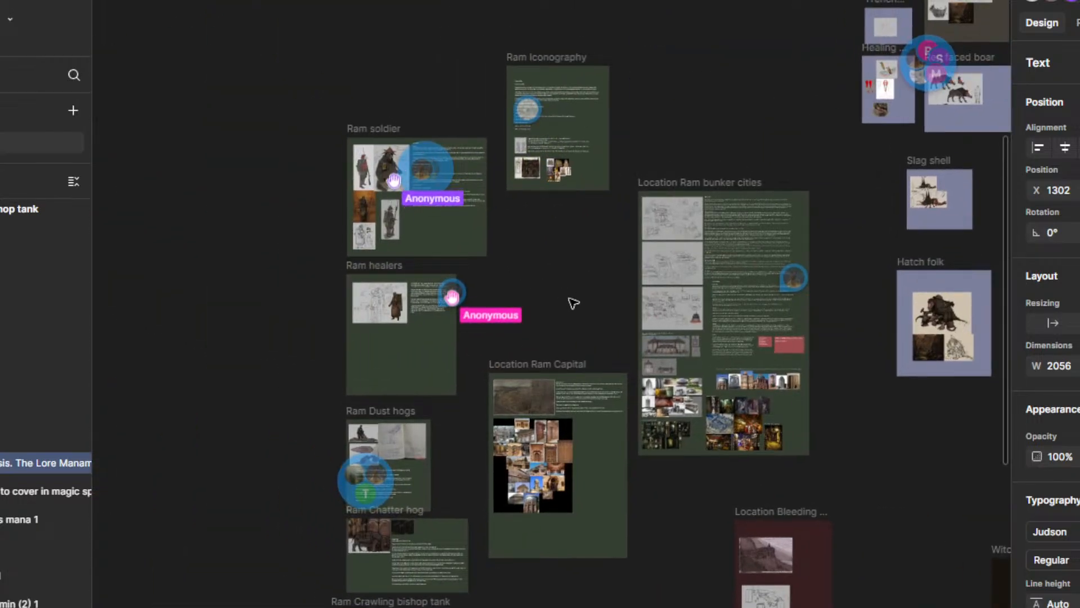
pyautogui.scroll(-3, 573, 302)
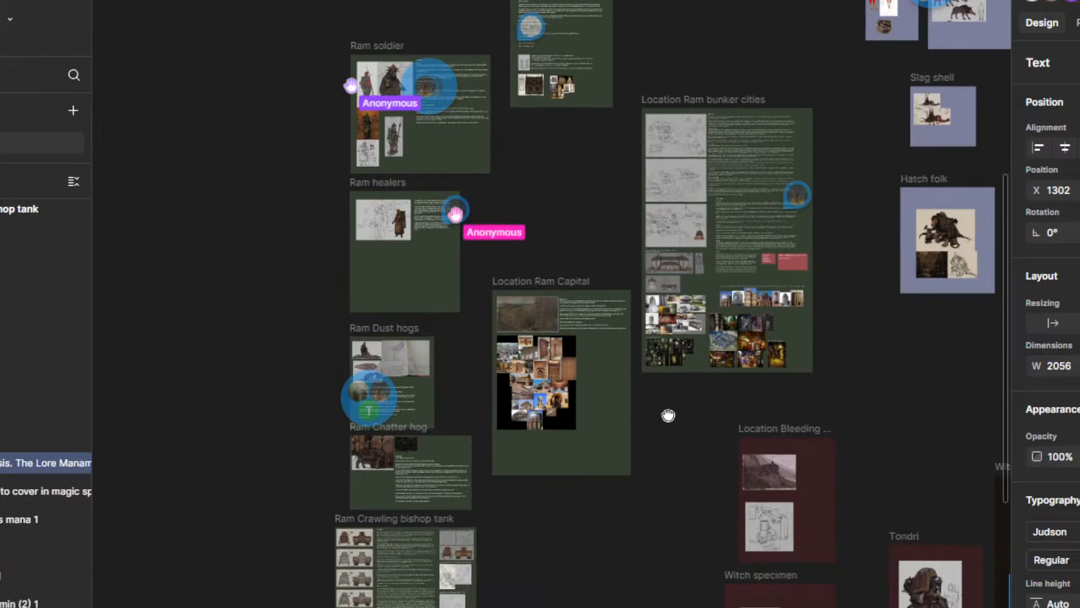
pyautogui.moveTo(667, 414); pyautogui.dragTo(647, 410)
pyautogui.moveTo(593, 132); pyautogui.dragTo(580, 187)
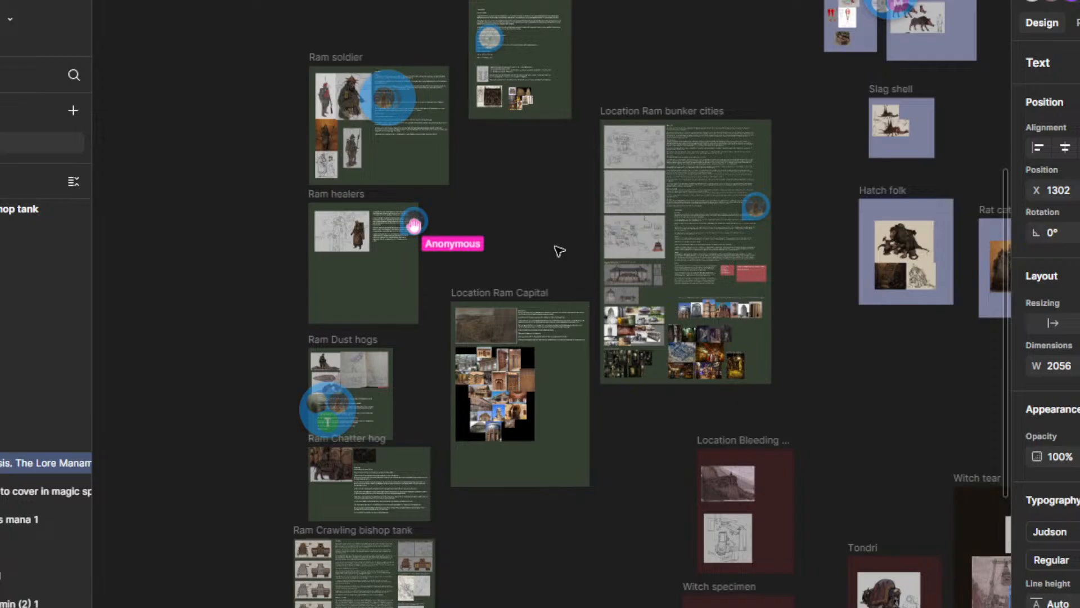
pyautogui.moveTo(553, 243); pyautogui.dragTo(342, 332)
pyautogui.moveTo(533, 239); pyautogui.dragTo(173, 238)
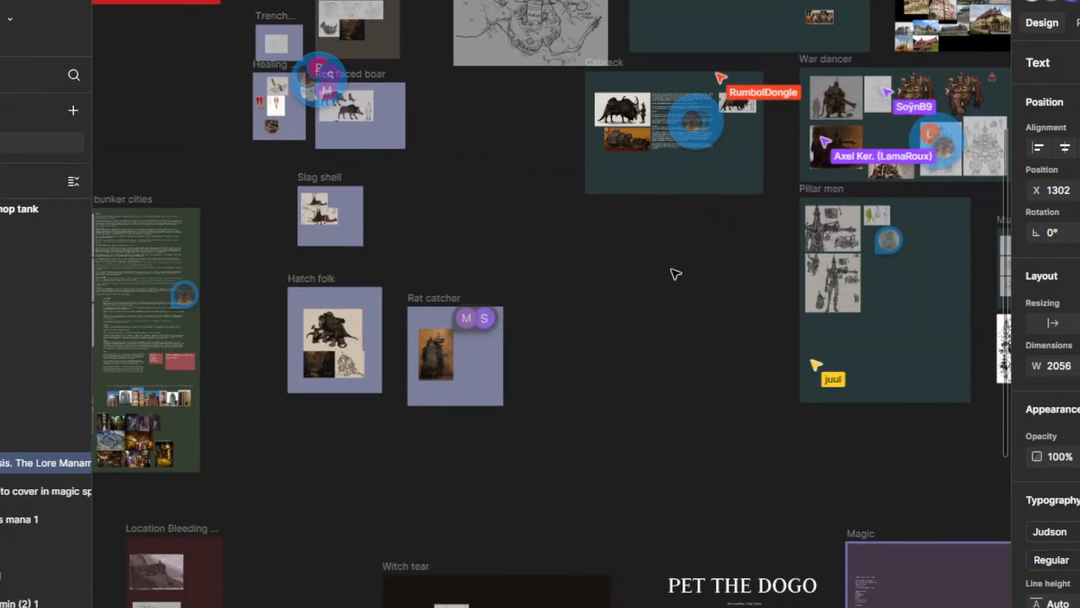
pyautogui.moveTo(692, 259); pyautogui.dragTo(333, 331)
pyautogui.moveTo(703, 246); pyautogui.dragTo(731, 305)
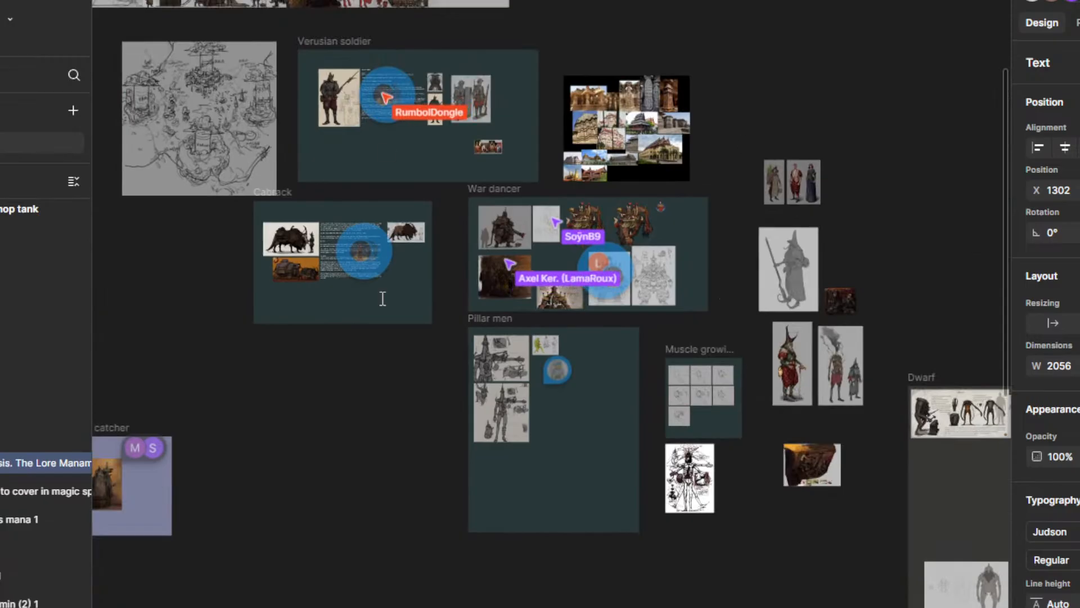
pyautogui.moveTo(373, 483); pyautogui.dragTo(623, 228)
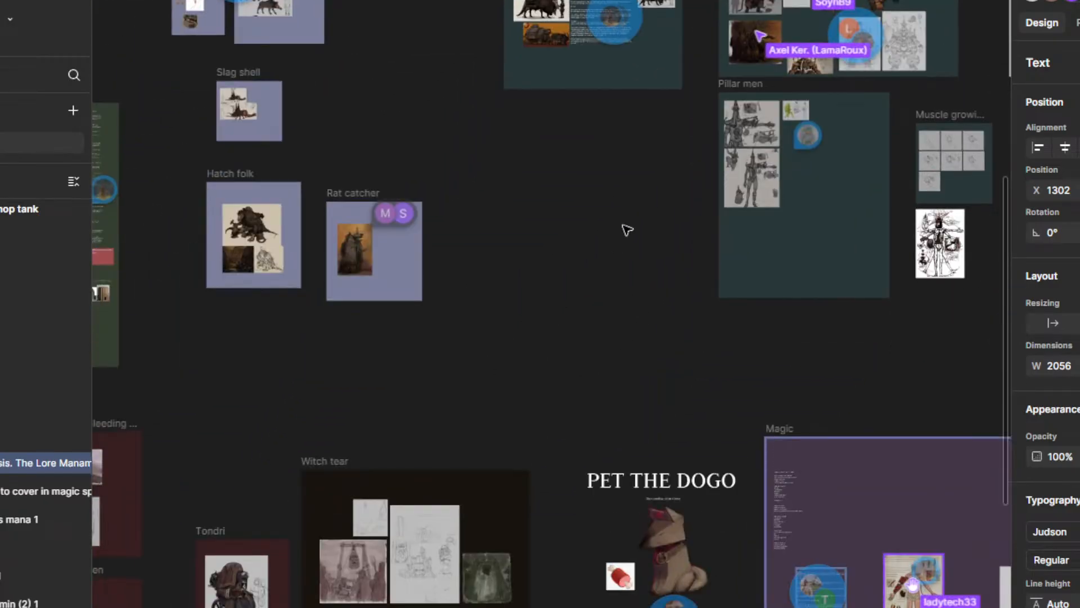
# Step: Leave the lore text, clear the selection and examine the area around the Verusian soldier, Cabrack and War dancer frames
pyautogui.scroll(-2, 568, 304)
pyautogui.moveTo(591, 362); pyautogui.dragTo(586, 310)
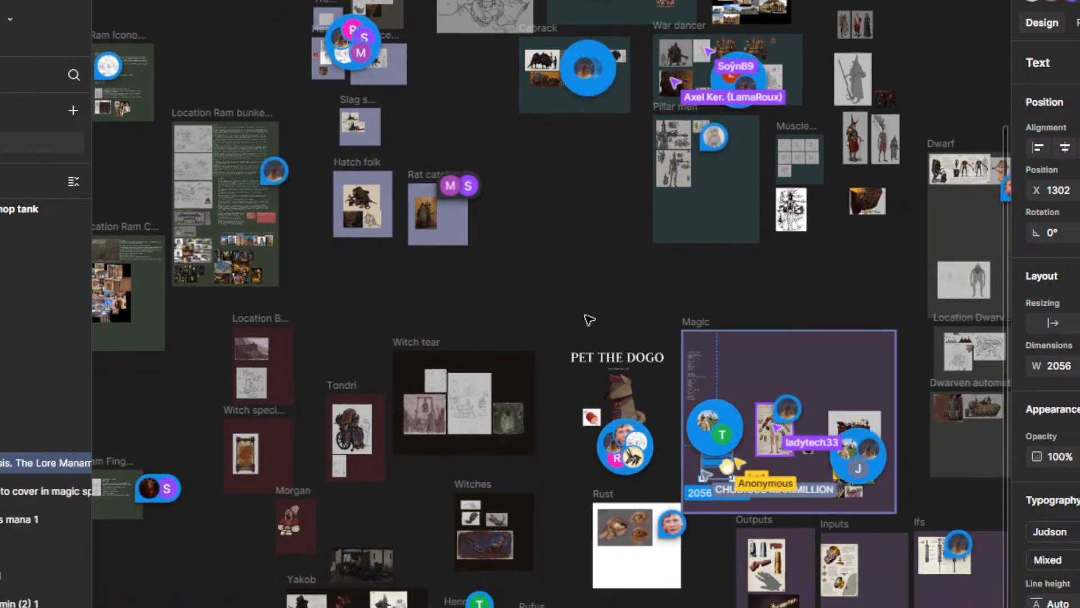
pyautogui.click(600, 309)
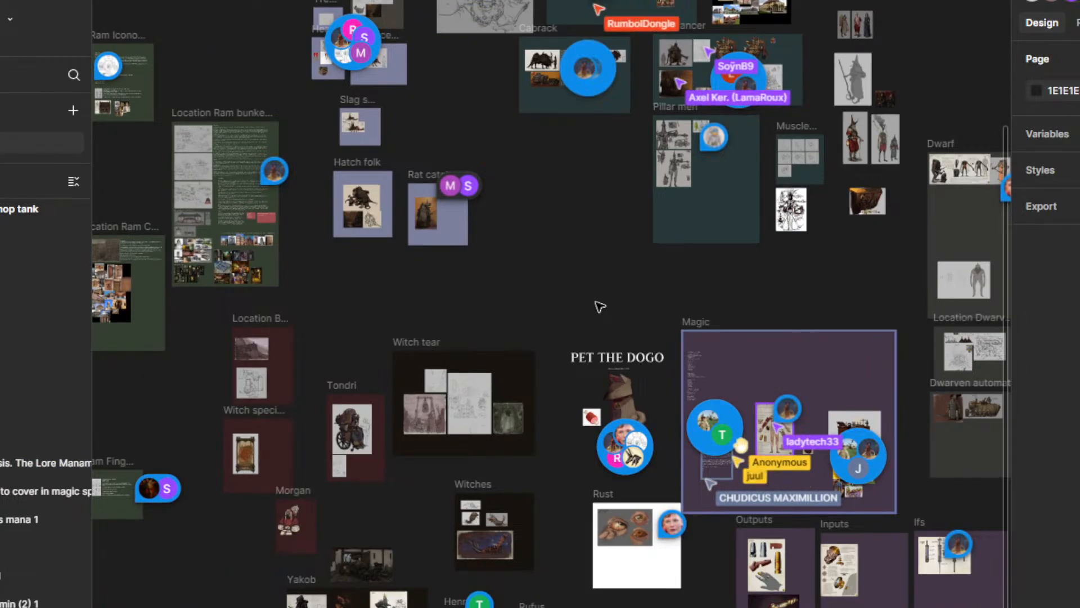
pyautogui.scroll(5, 591, 187)
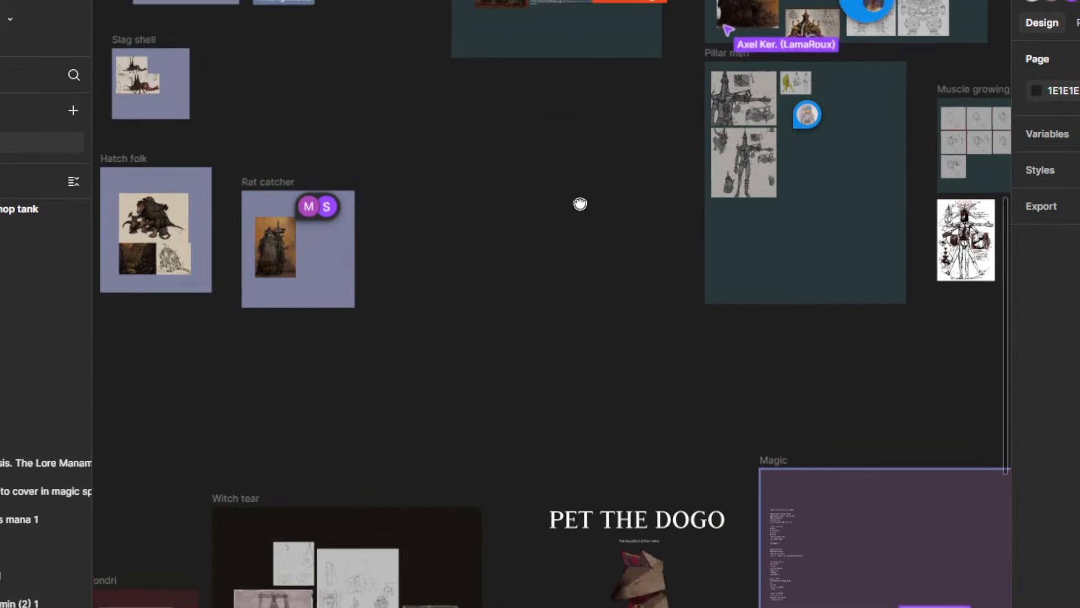
pyautogui.scroll(-10, 580, 203)
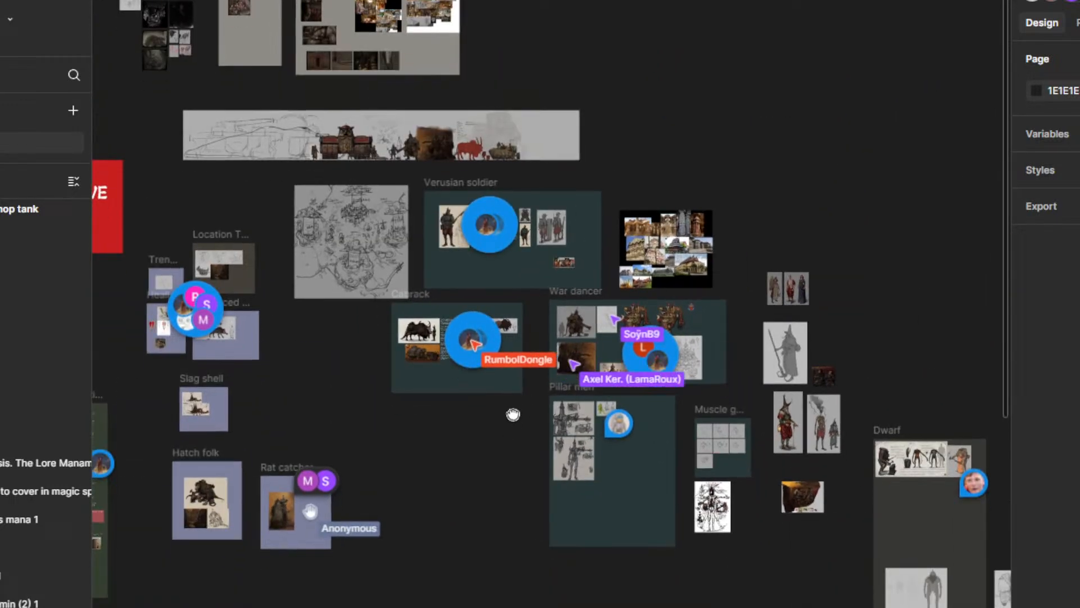
# Step: Examine the armoured figure artwork and sketches in the War dancer frame up close, including the painted torso image
pyautogui.moveTo(513, 414); pyautogui.dragTo(536, 289)
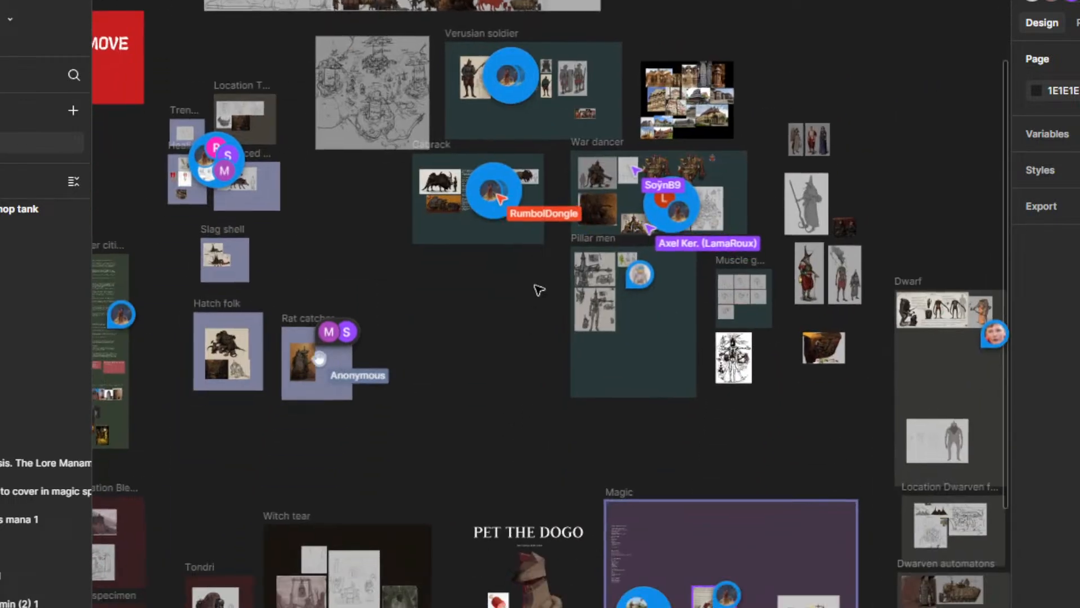
pyautogui.moveTo(573, 348); pyautogui.dragTo(656, 327)
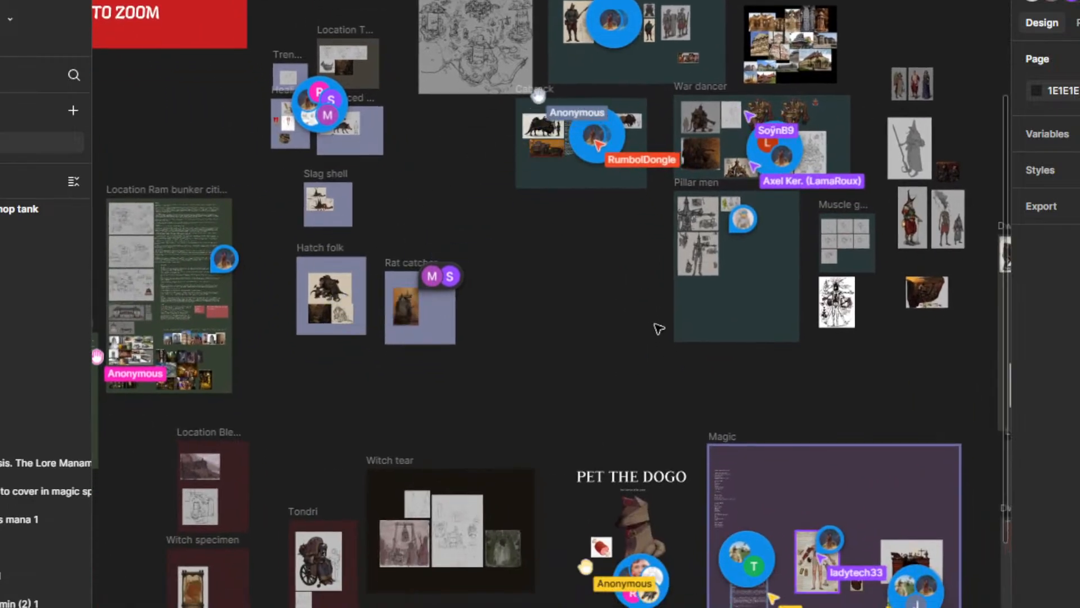
pyautogui.scroll(10, 788, 155)
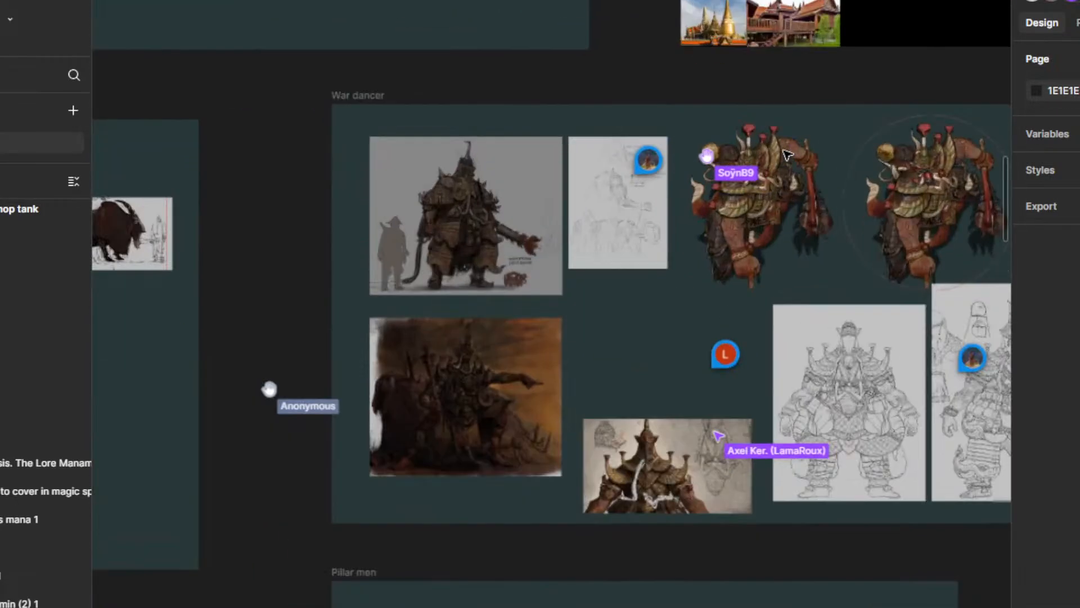
pyautogui.scroll(5, 788, 155)
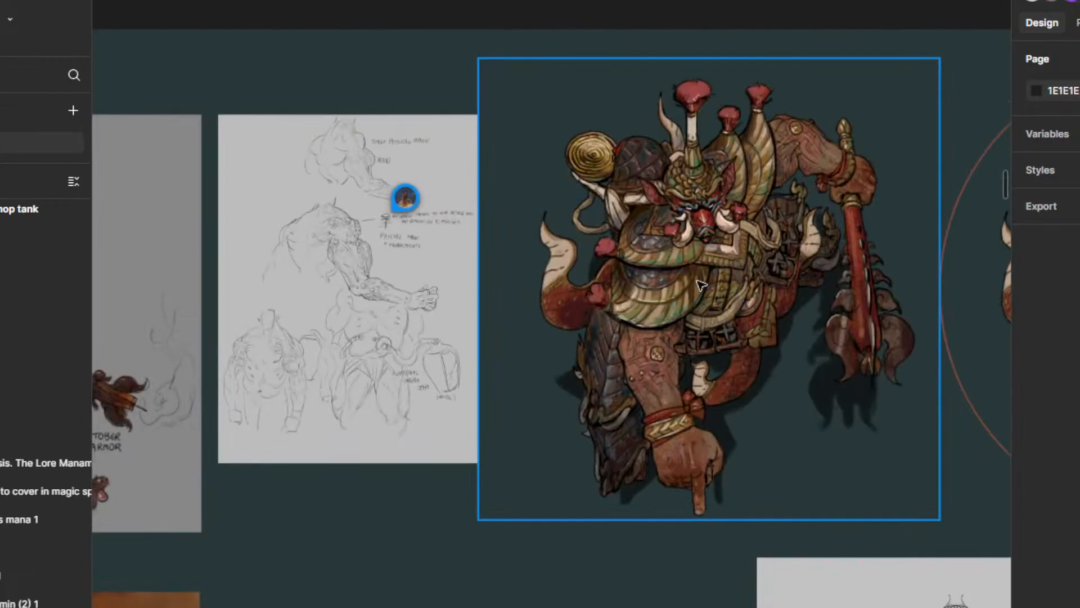
pyautogui.scroll(-5, 700, 285)
pyautogui.scroll(2, 703, 292)
pyautogui.scroll(-1, 732, 309)
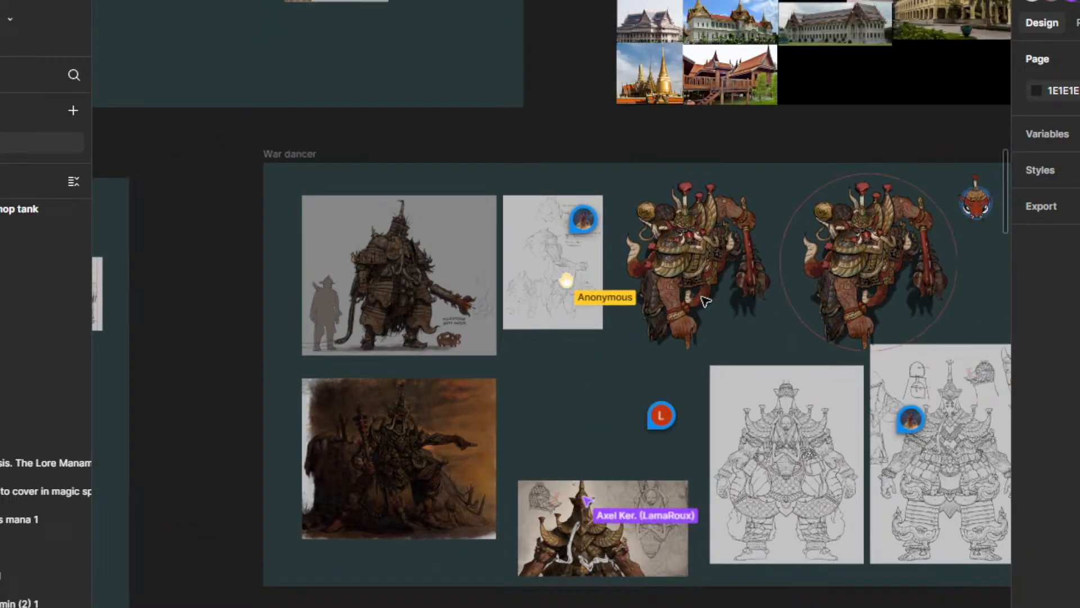
pyautogui.scroll(-3, 704, 301)
pyautogui.scroll(-2, 680, 561)
pyautogui.scroll(10, 626, 360)
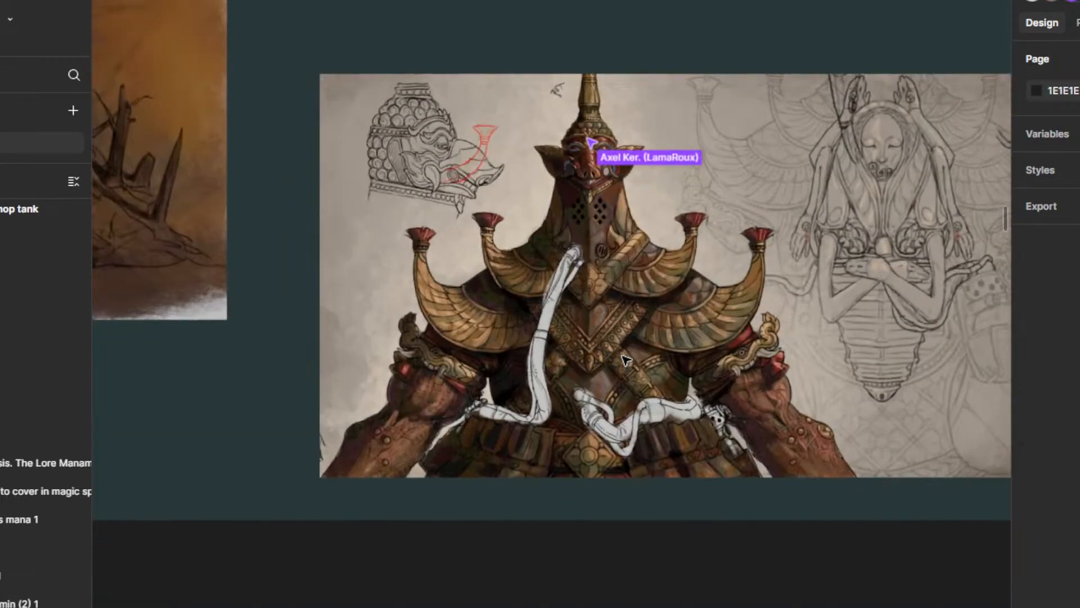
pyautogui.scroll(-10, 609, 282)
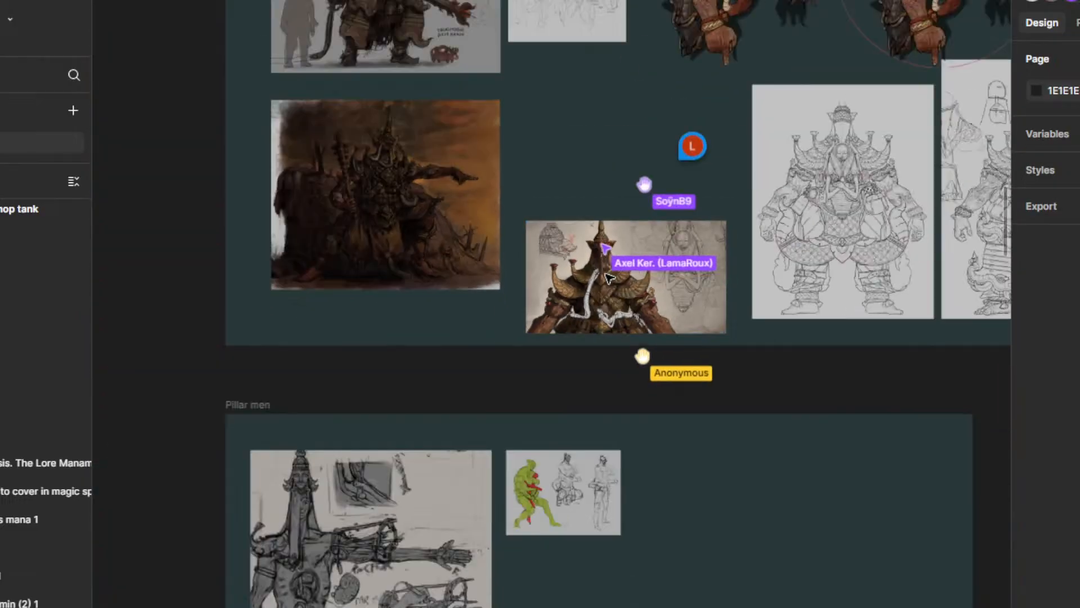
# Step: Look over the Ram location, soldier and healer frames and their neighbouring creature and witch frames
pyautogui.moveTo(475, 350); pyautogui.dragTo(455, 436)
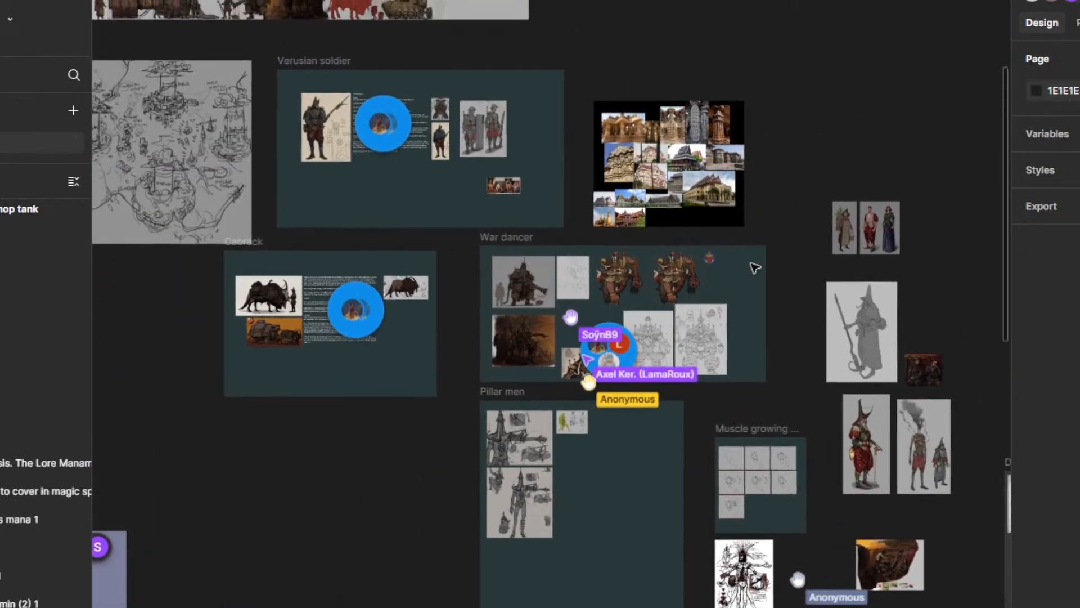
pyautogui.scroll(3, 756, 236)
pyautogui.moveTo(756, 241); pyautogui.dragTo(914, 87)
pyautogui.scroll(-5, 469, 308)
pyautogui.moveTo(440, 435); pyautogui.dragTo(586, 217)
pyautogui.scroll(-3, 565, 253)
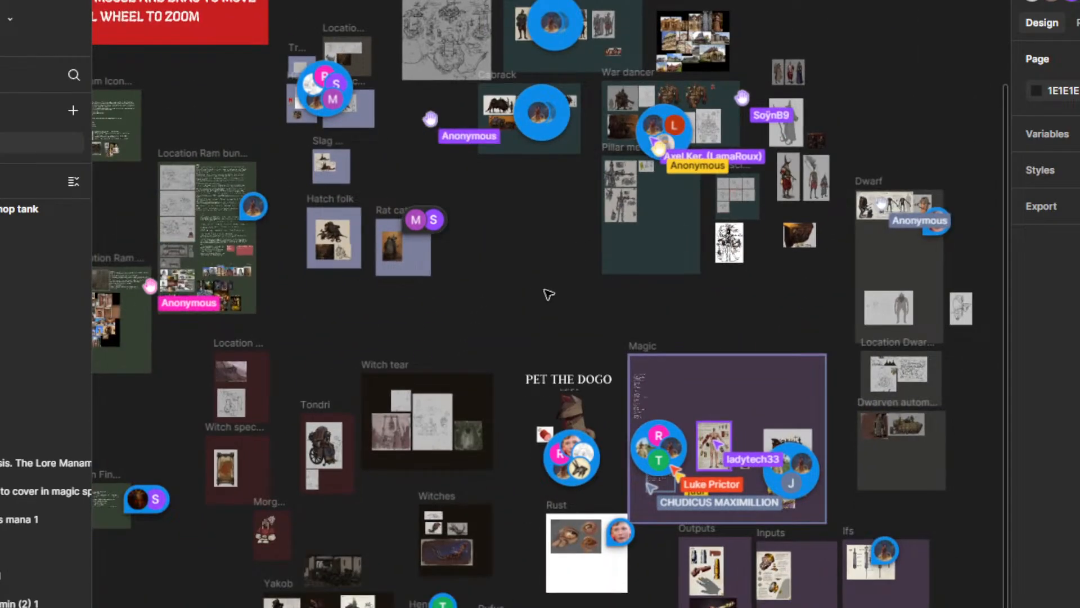
pyautogui.moveTo(546, 292); pyautogui.dragTo(781, 332)
pyautogui.scroll(1, 509, 216)
pyautogui.scroll(2, 505, 210)
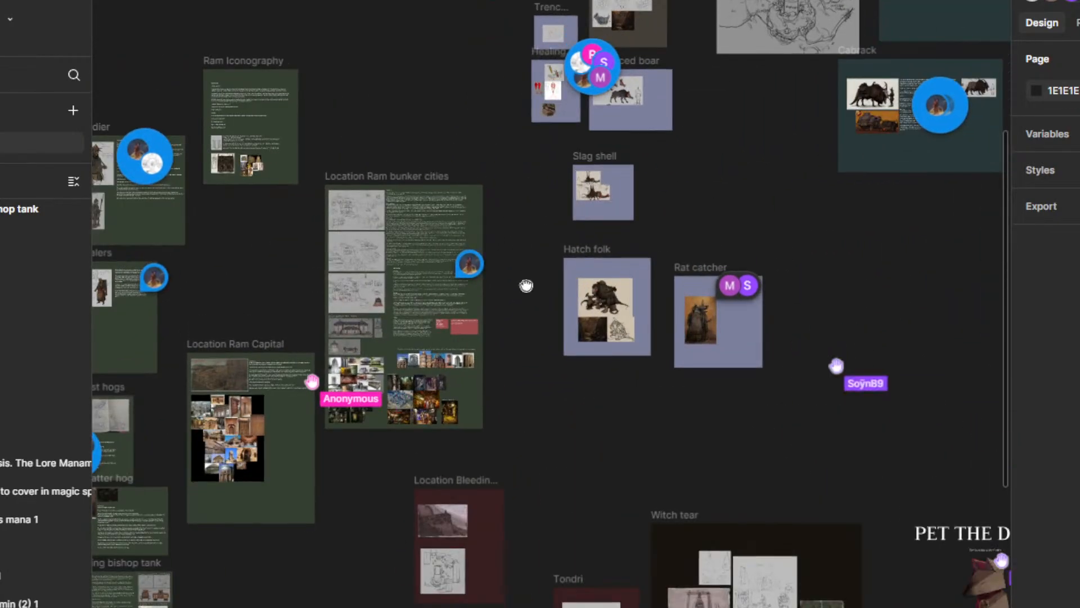
pyautogui.moveTo(528, 287); pyautogui.dragTo(685, 184)
pyautogui.moveTo(494, 428); pyautogui.dragTo(494, 371)
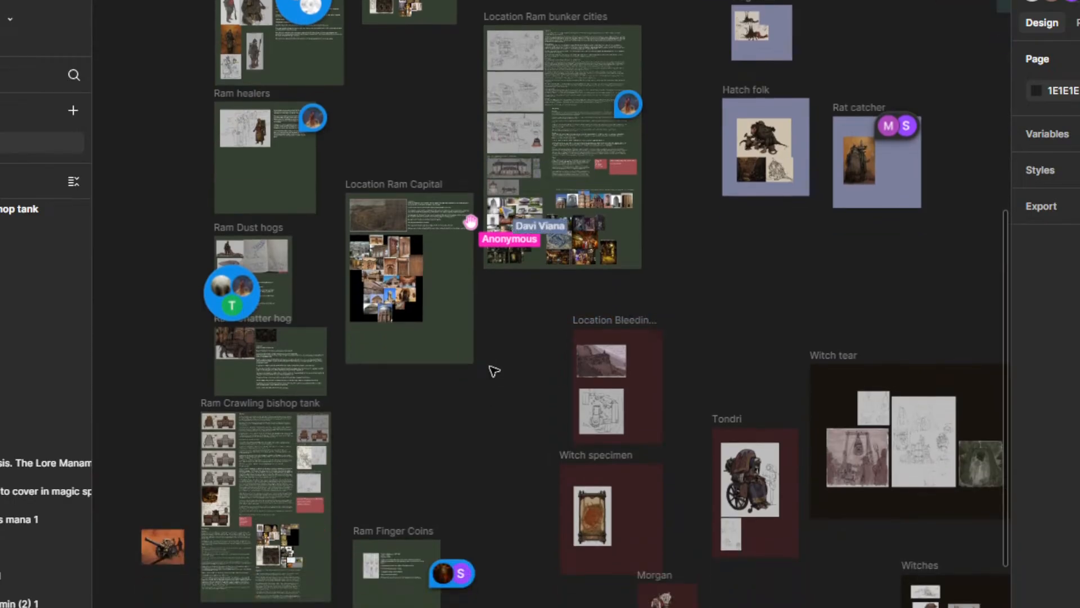
pyautogui.moveTo(756, 271); pyautogui.dragTo(713, 426)
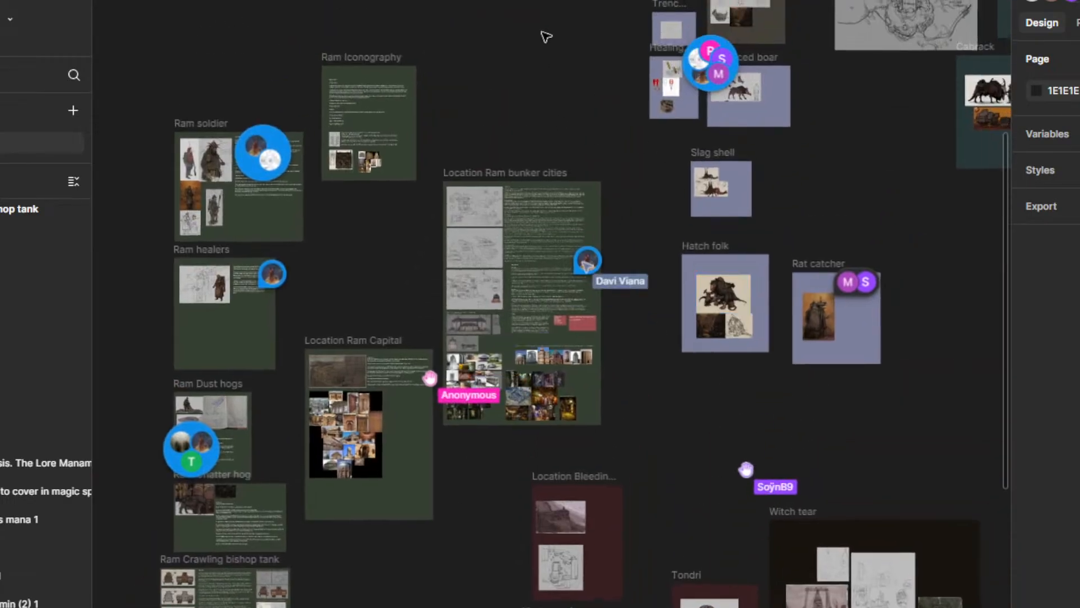
pyautogui.moveTo(190, 297); pyautogui.dragTo(330, 198)
# Step: Examine the boar sketches in the Red faced boar frame
pyautogui.moveTo(824, 6); pyautogui.dragTo(380, 334)
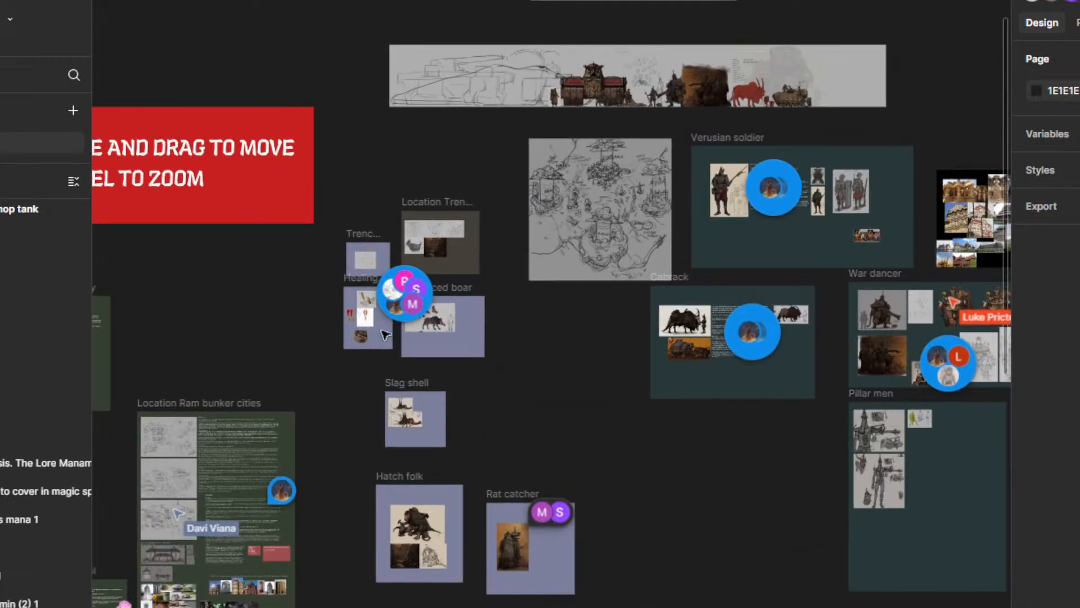
pyautogui.scroll(4, 379, 333)
pyautogui.scroll(7, 537, 283)
pyautogui.scroll(-5, 566, 366)
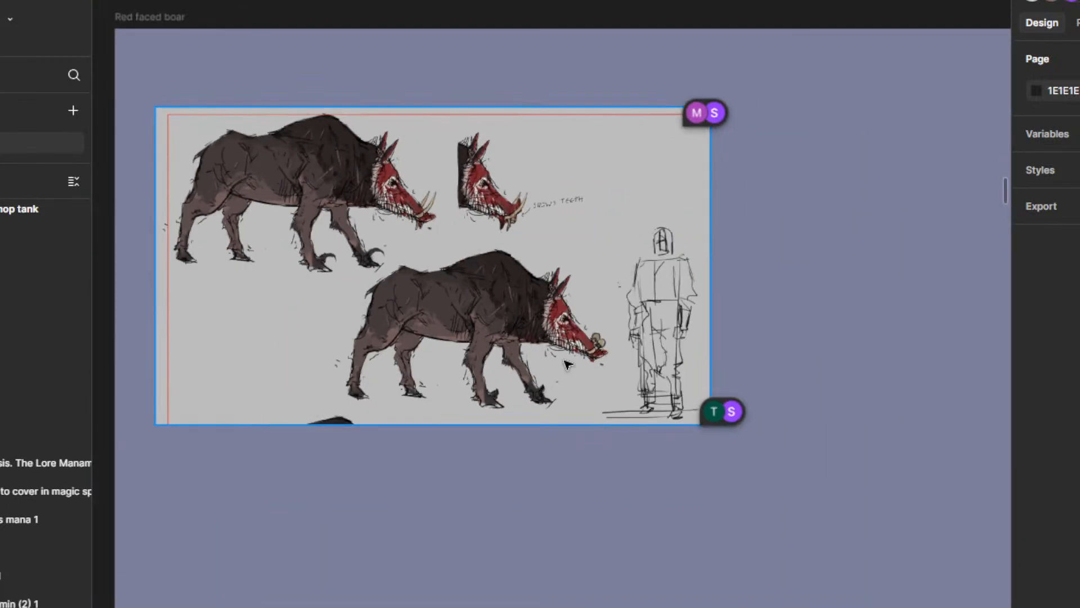
pyautogui.scroll(-1, 511, 309)
pyautogui.scroll(-5, 501, 313)
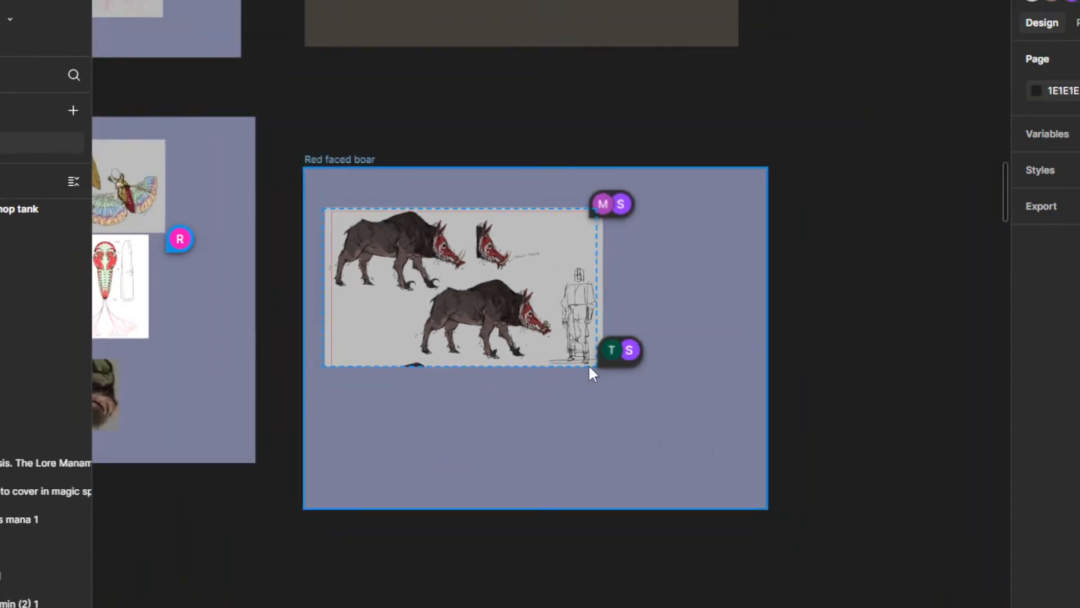
pyautogui.scroll(-10, 585, 360)
# Step: Examine the wide character and vehicle lineup image and the map sketch beside the Verusian soldier frame
pyautogui.moveTo(703, 346); pyautogui.dragTo(312, 278)
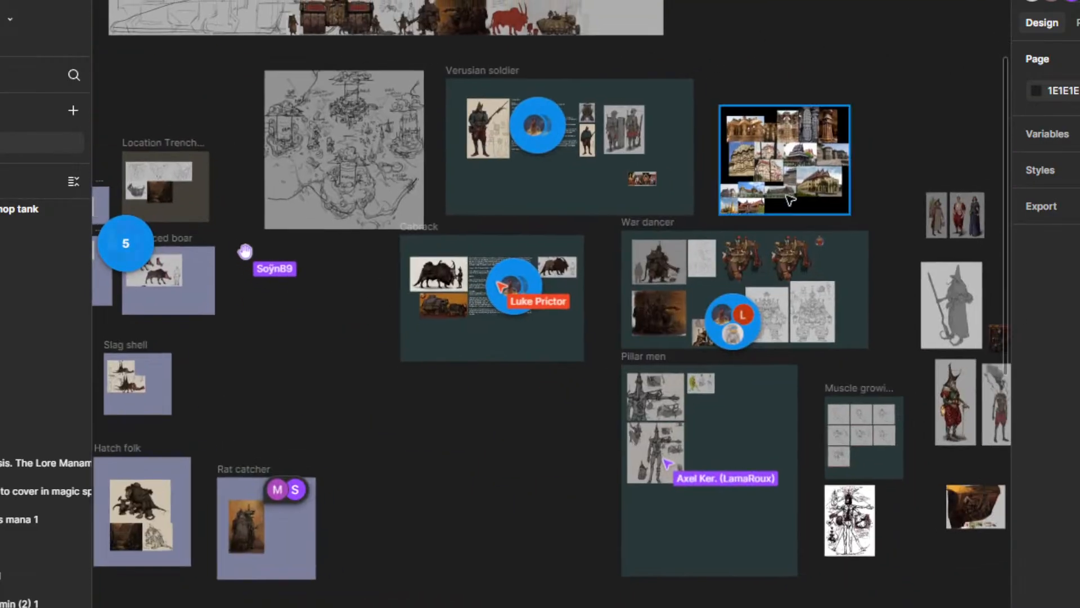
pyautogui.moveTo(696, 121); pyautogui.dragTo(730, 382)
pyautogui.scroll(4, 259, 194)
pyautogui.scroll(3, 518, 409)
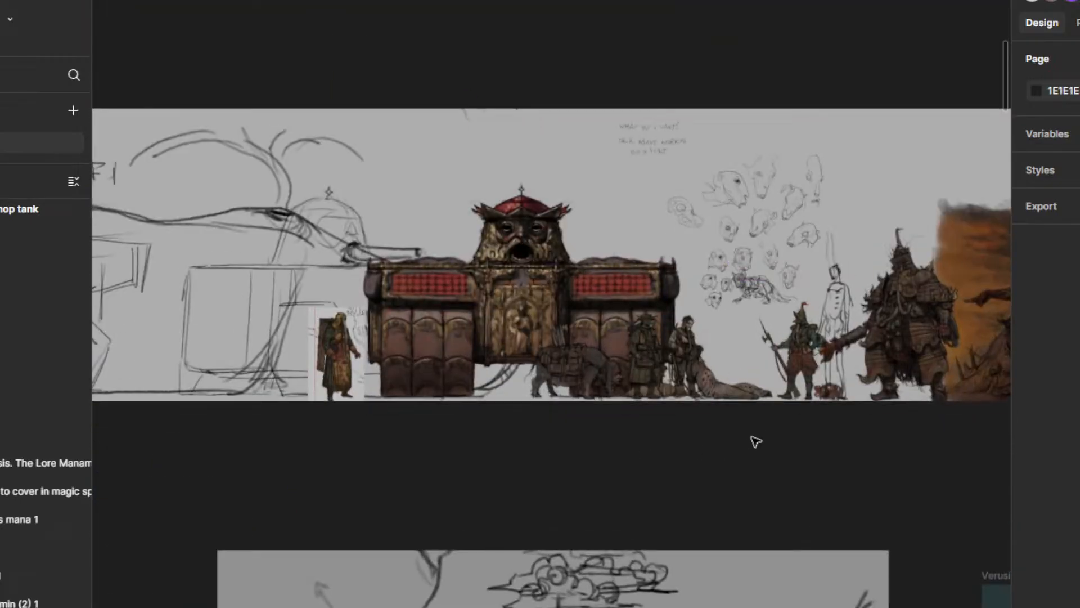
pyautogui.moveTo(754, 441); pyautogui.dragTo(507, 393)
pyautogui.scroll(-4, 639, 412)
pyautogui.scroll(-5, 768, 450)
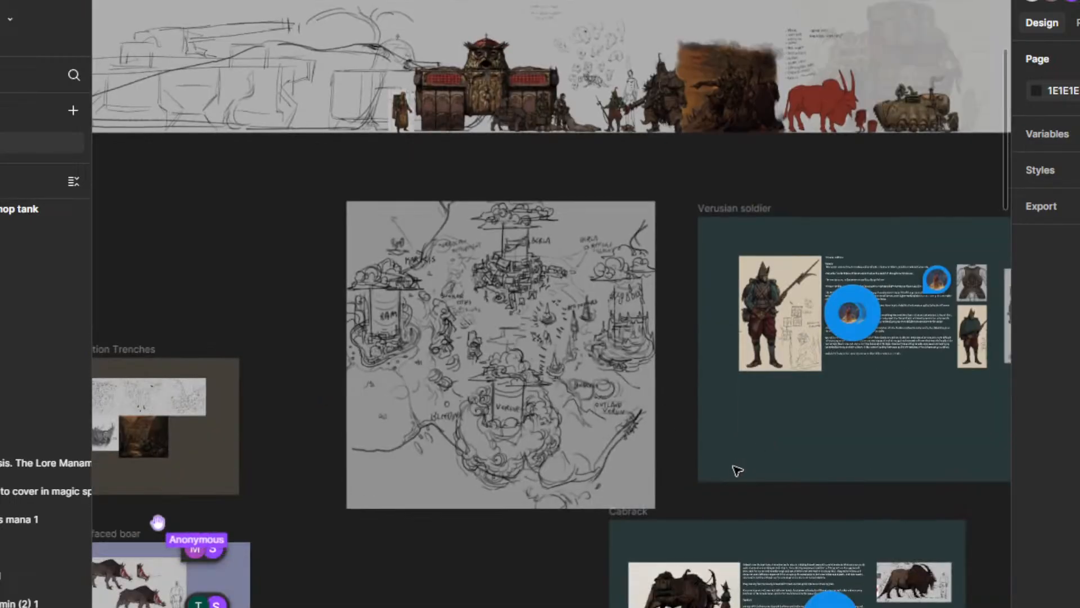
pyautogui.scroll(-4, 735, 470)
# Step: Survey the board between the Verusian, Pillar men, Ram and Magic frames
pyautogui.moveTo(842, 526); pyautogui.dragTo(460, 254)
pyautogui.moveTo(735, 473); pyautogui.dragTo(497, 221)
pyautogui.moveTo(517, 327); pyautogui.dragTo(684, 138)
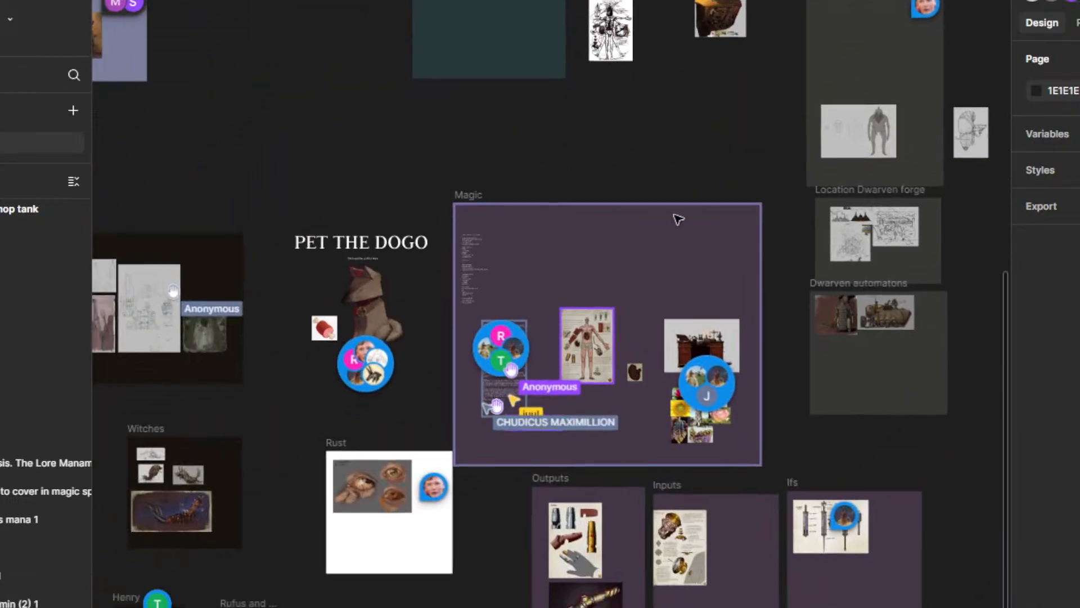
pyautogui.moveTo(799, 480); pyautogui.dragTo(909, 218)
pyautogui.moveTo(735, 226); pyautogui.dragTo(789, 529)
pyautogui.scroll(8, 489, 367)
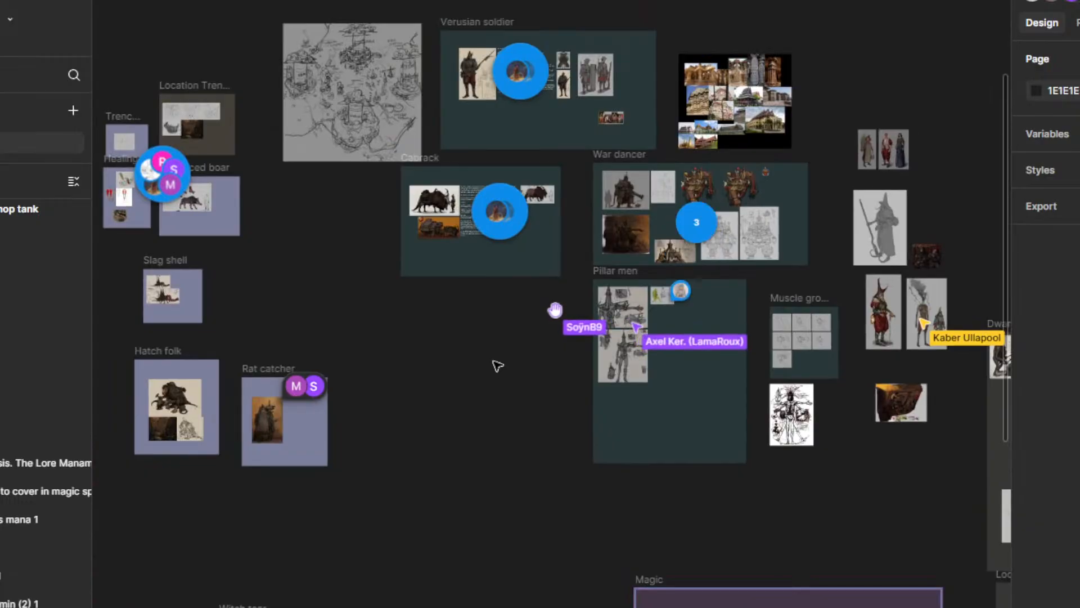
pyautogui.moveTo(489, 367); pyautogui.dragTo(520, 271)
pyautogui.scroll(2, 754, 404)
pyautogui.scroll(3, 564, 369)
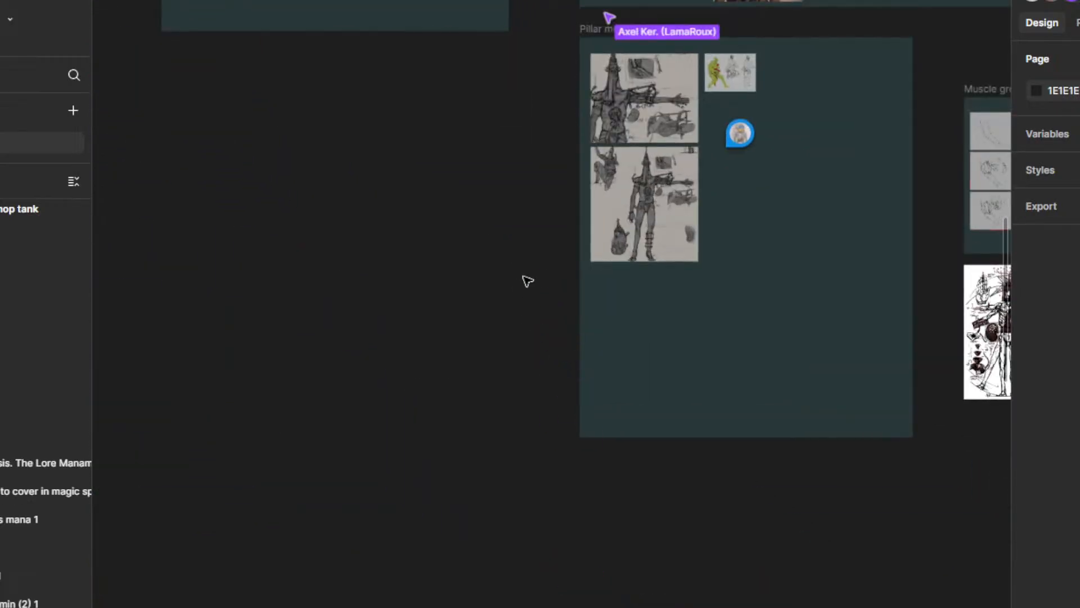
pyautogui.scroll(-5, 528, 282)
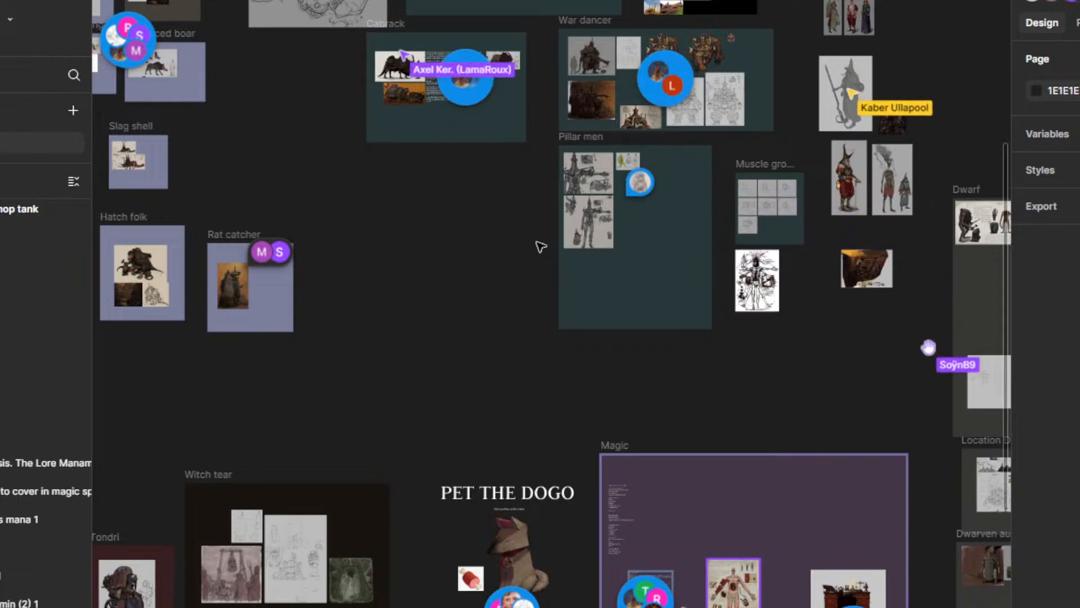
pyautogui.moveTo(531, 381); pyautogui.dragTo(716, 415)
pyautogui.scroll(-3, 582, 251)
pyautogui.moveTo(660, 352); pyautogui.dragTo(670, 315)
pyautogui.moveTo(691, 388); pyautogui.dragTo(727, 257)
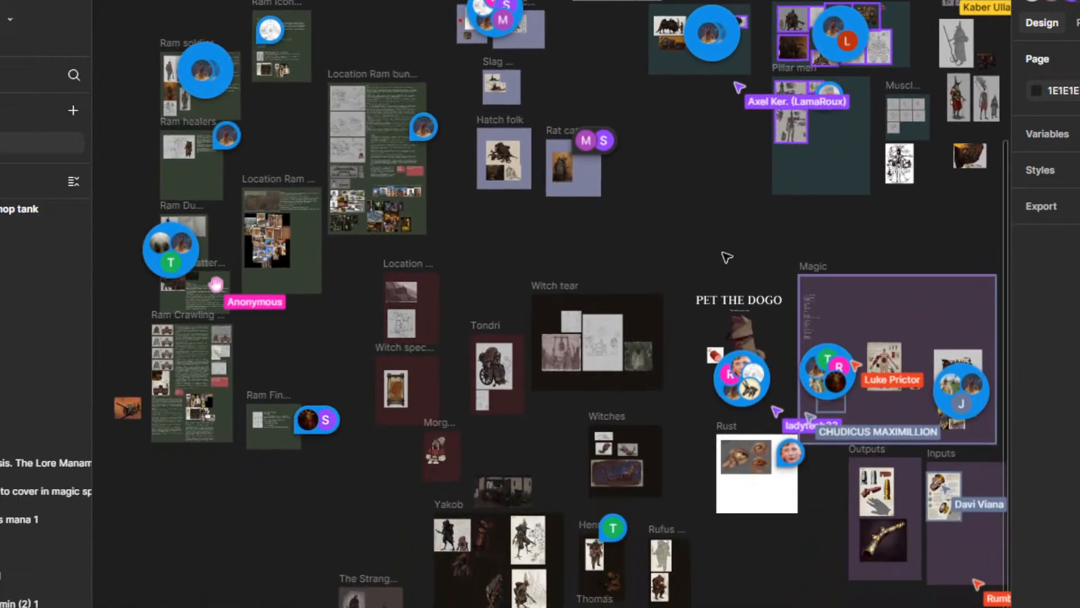
pyautogui.moveTo(746, 569); pyautogui.dragTo(620, 458)
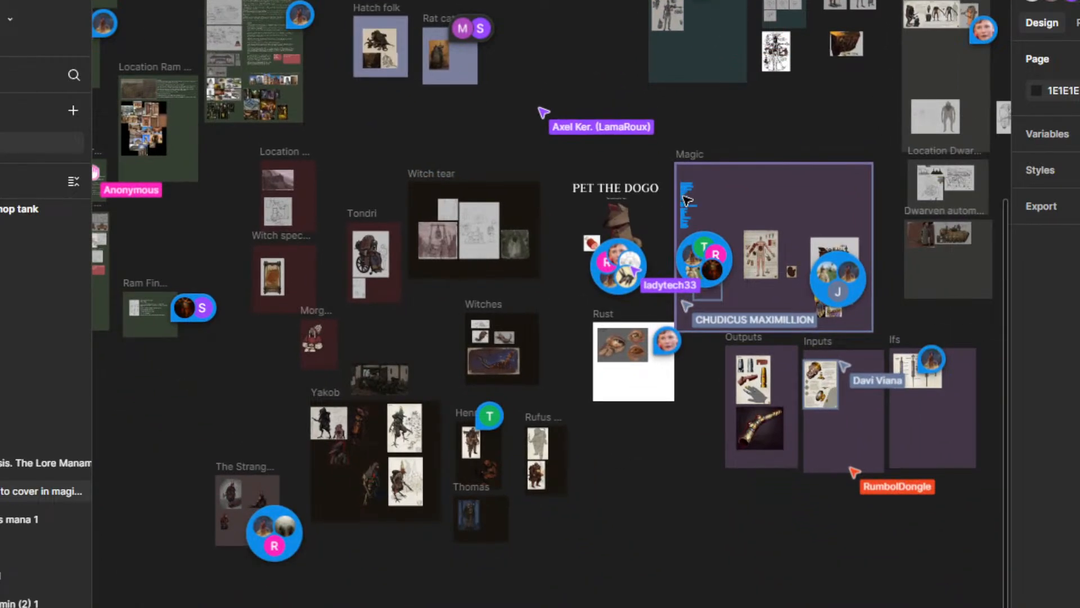
# Step: Read the comment about healing as chrono magic on the manamorphosis text in the Magic frame and resolve it
pyautogui.scroll(3, 694, 227)
pyautogui.scroll(-1, 646, 337)
pyautogui.scroll(5, 683, 374)
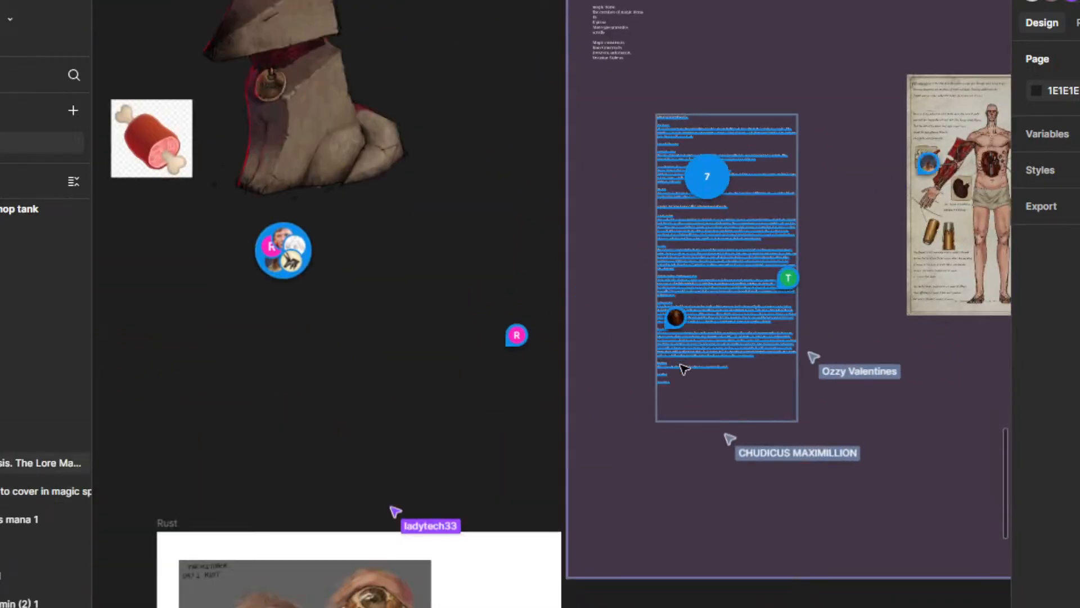
pyautogui.moveTo(634, 353)
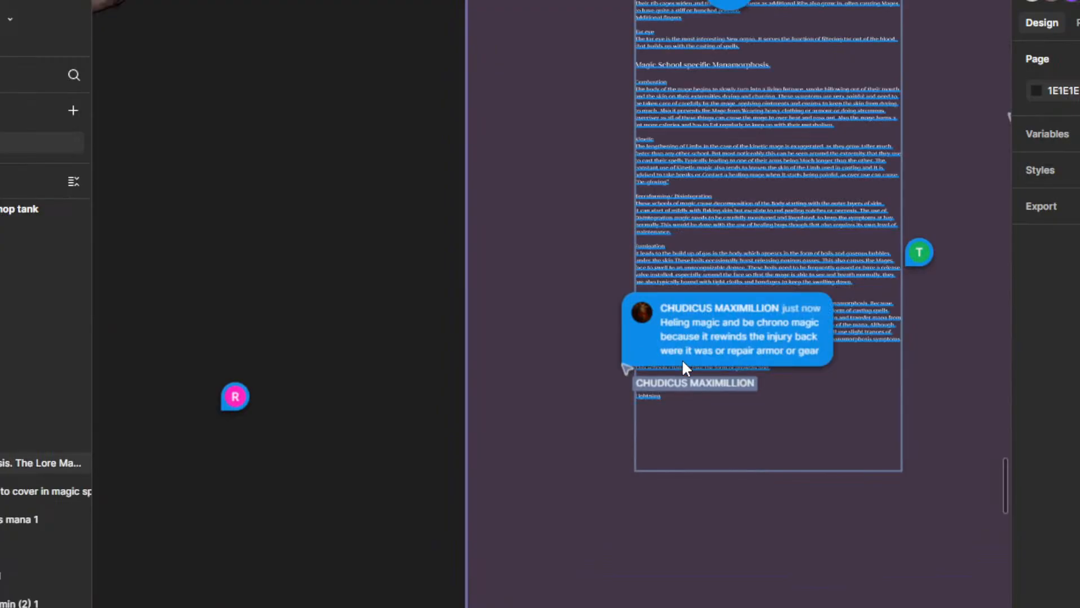
pyautogui.scroll(2, 796, 342)
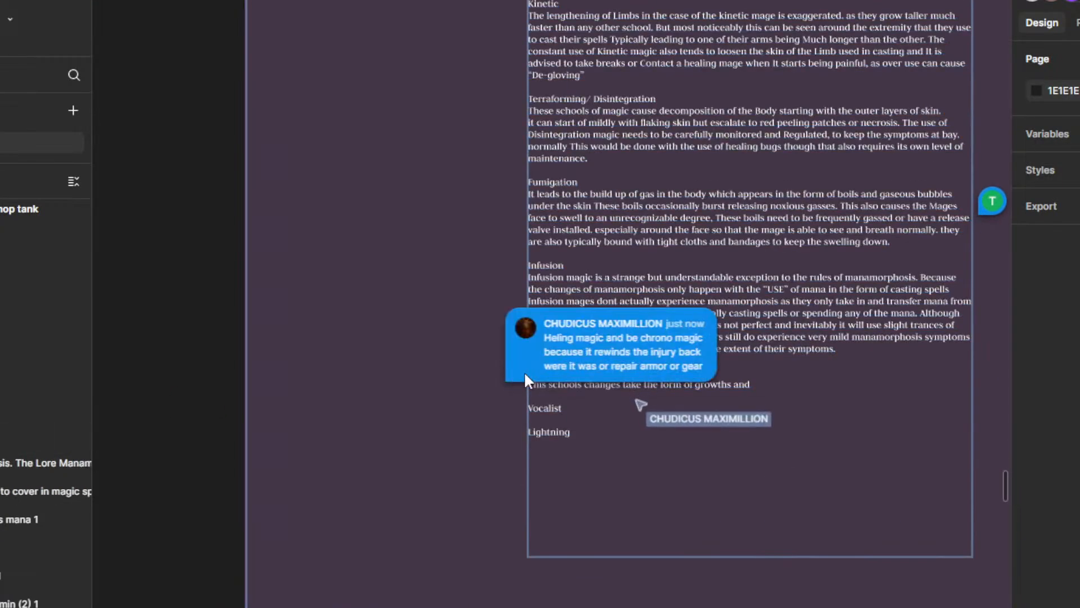
pyautogui.click(524, 374)
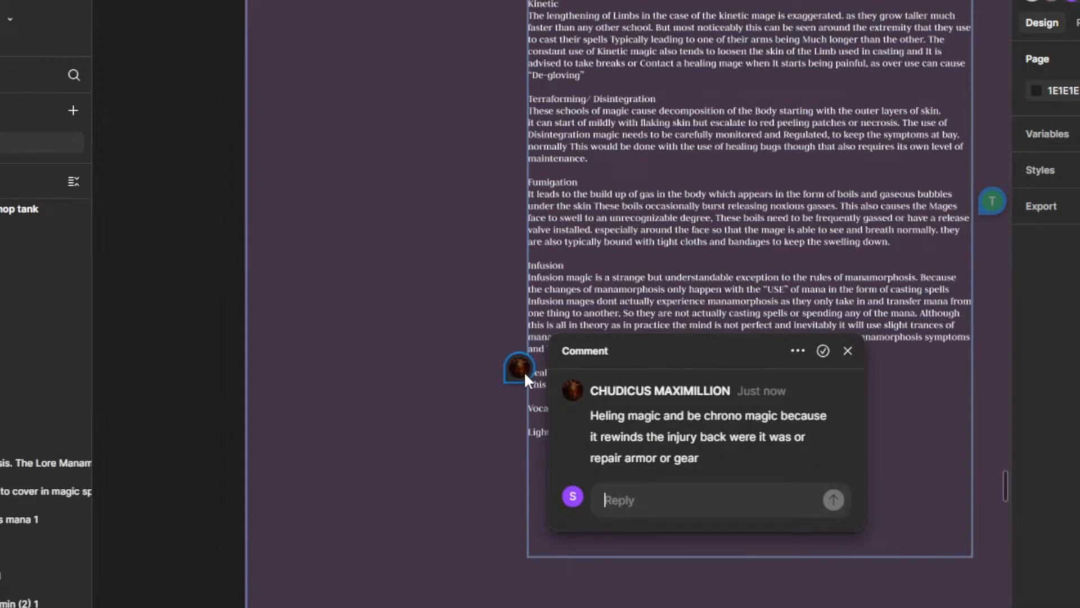
pyautogui.click(847, 350)
pyautogui.hscroll(3, 423, 322)
pyautogui.click(422, 327)
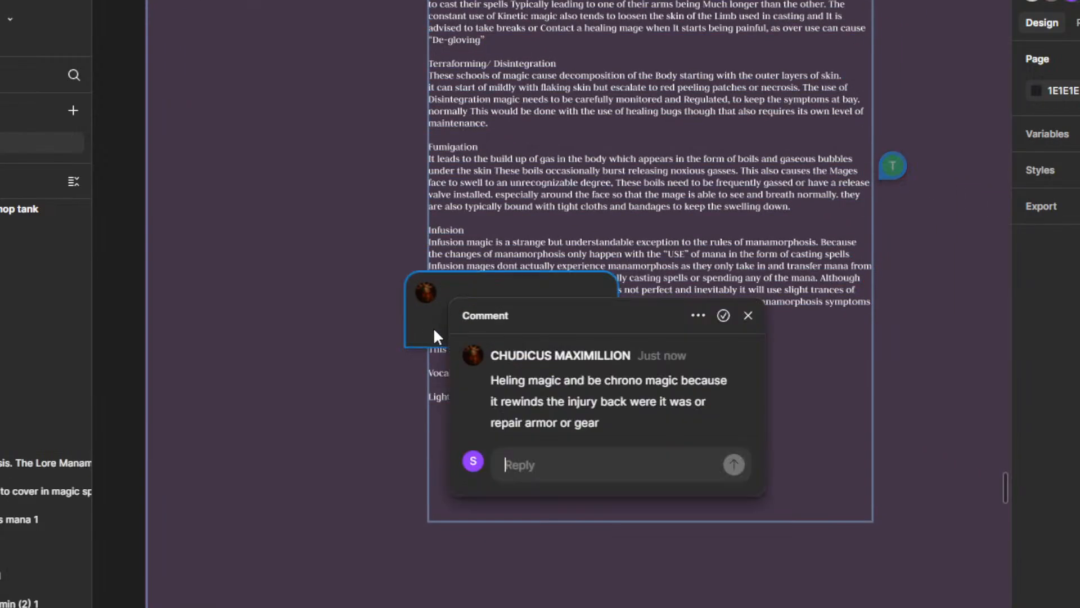
pyautogui.click(720, 316)
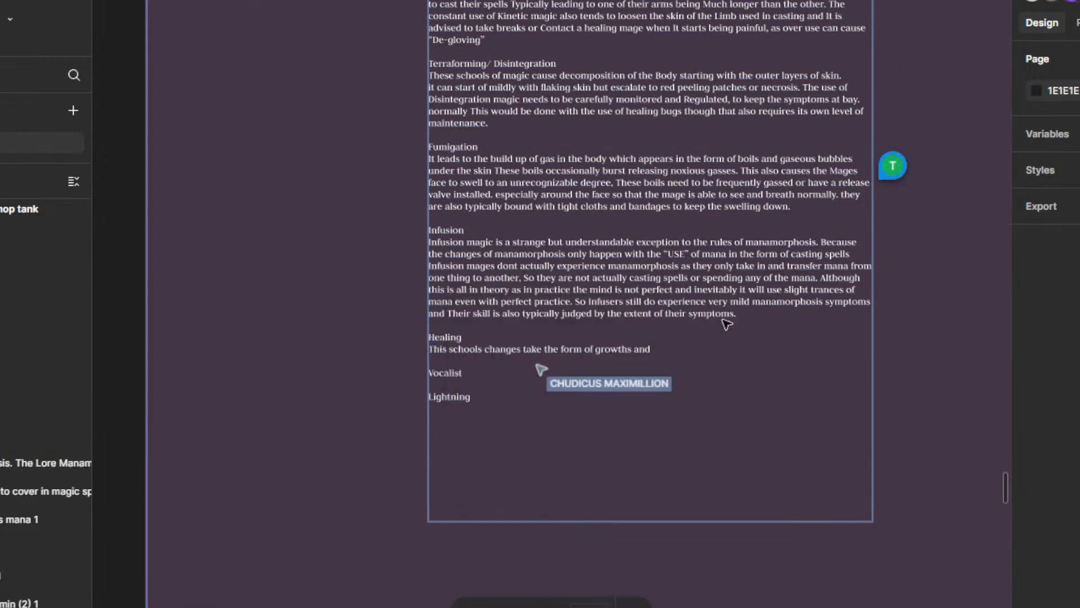
# Step: Continue the Healing sentence after "growths and" with "Tumors that apear on and within the body of the mage"
pyautogui.click(658, 353)
pyautogui.click(653, 350)
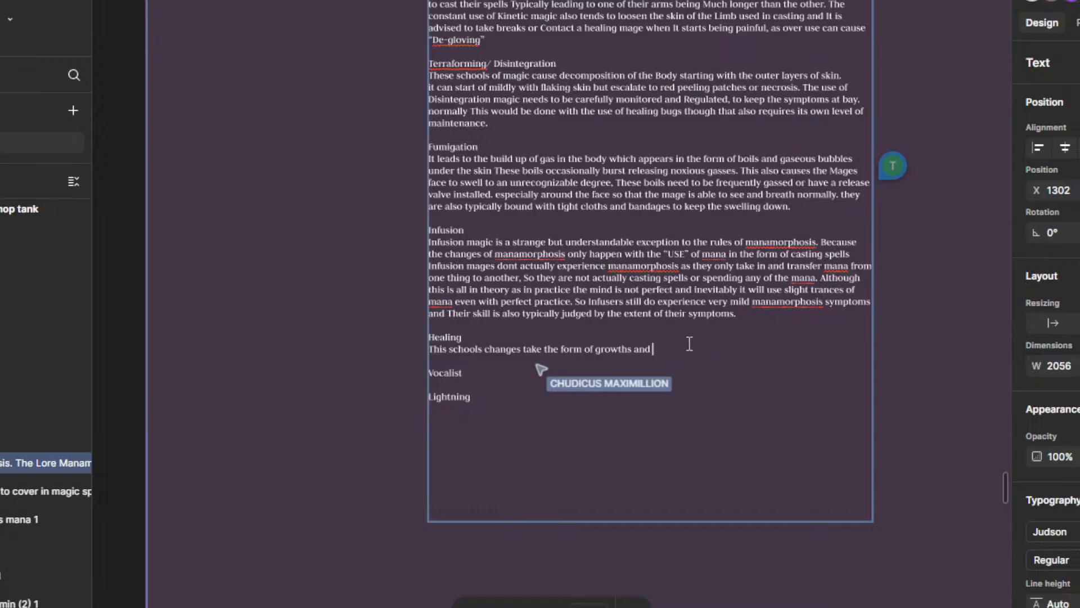
pyautogui.write('Tumor')
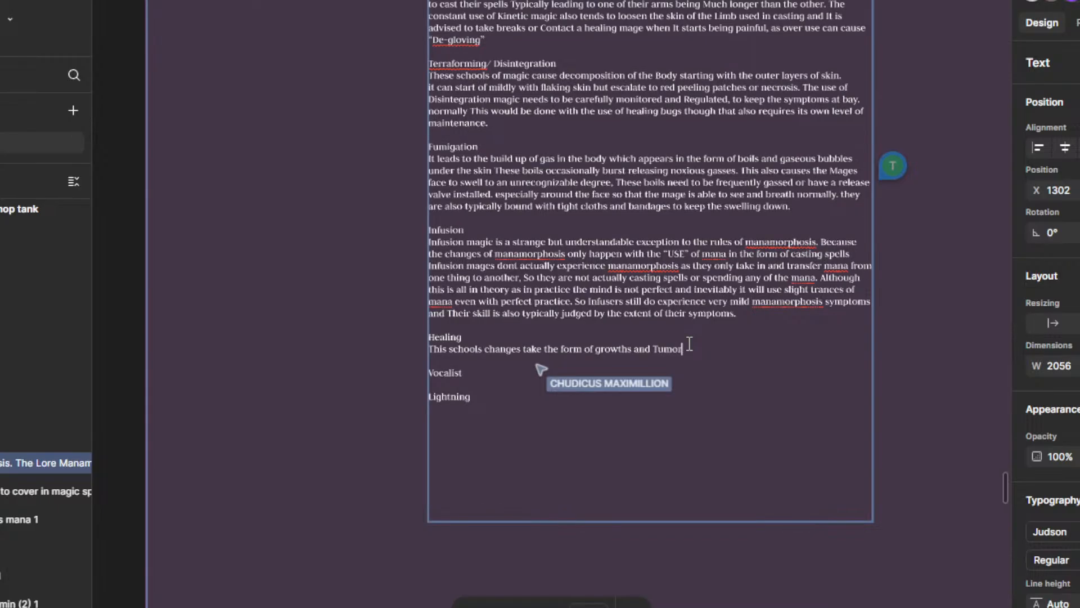
pyautogui.write('s that apear ')
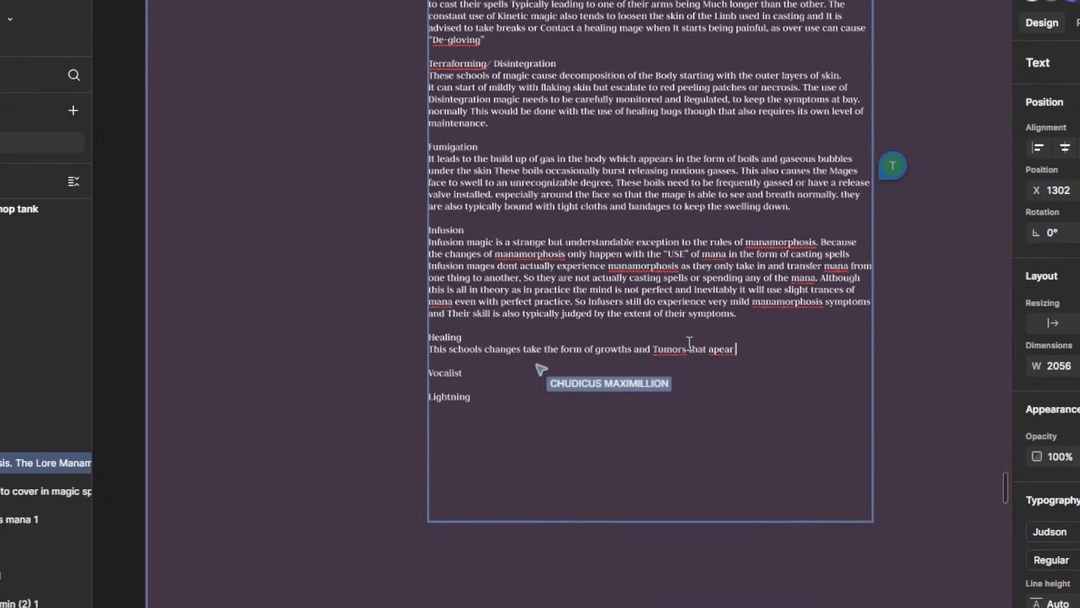
pyautogui.write('on tand within the body of the ma')
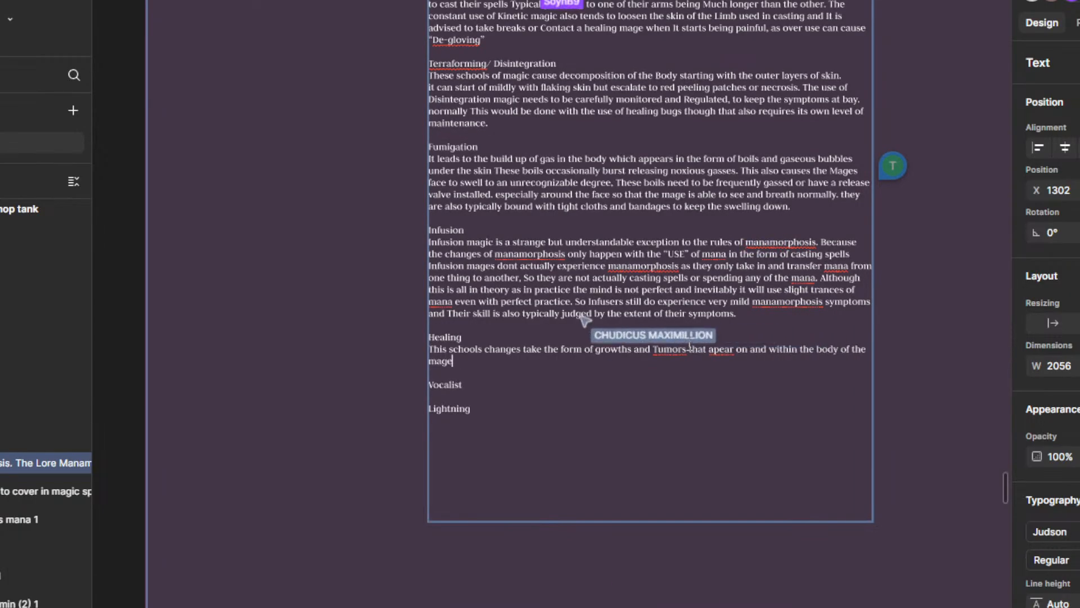
pyautogui.write('ge')
# Step: Correct the misspelled "apear" to "appear" and "Tumors" to "Tumours" in the Healing sentence
pyautogui.scroll(1, 708, 360)
pyautogui.rightClick(726, 359)
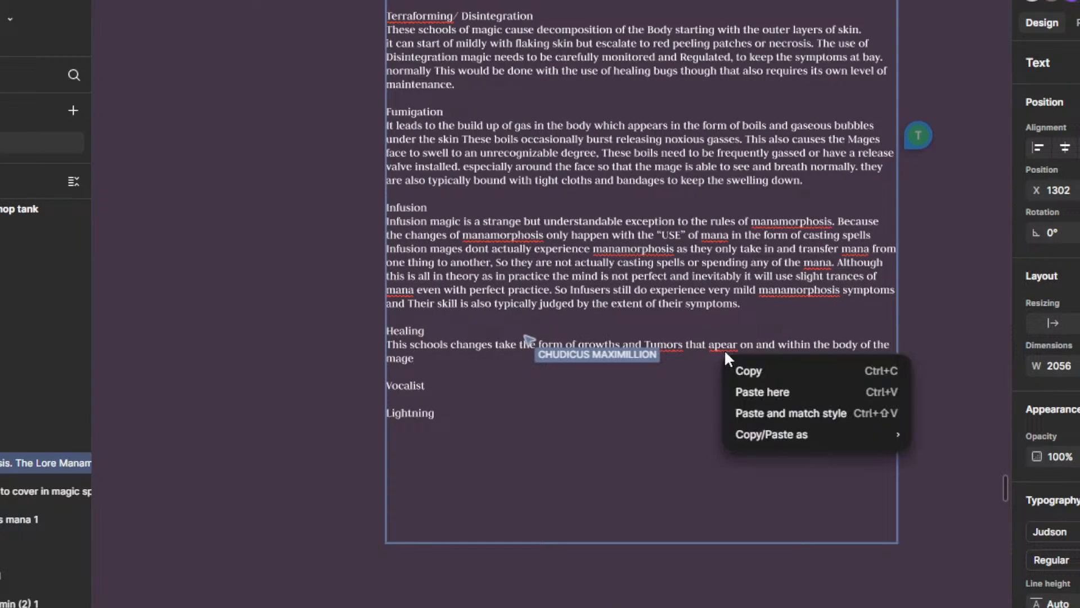
pyautogui.rightClick(724, 346)
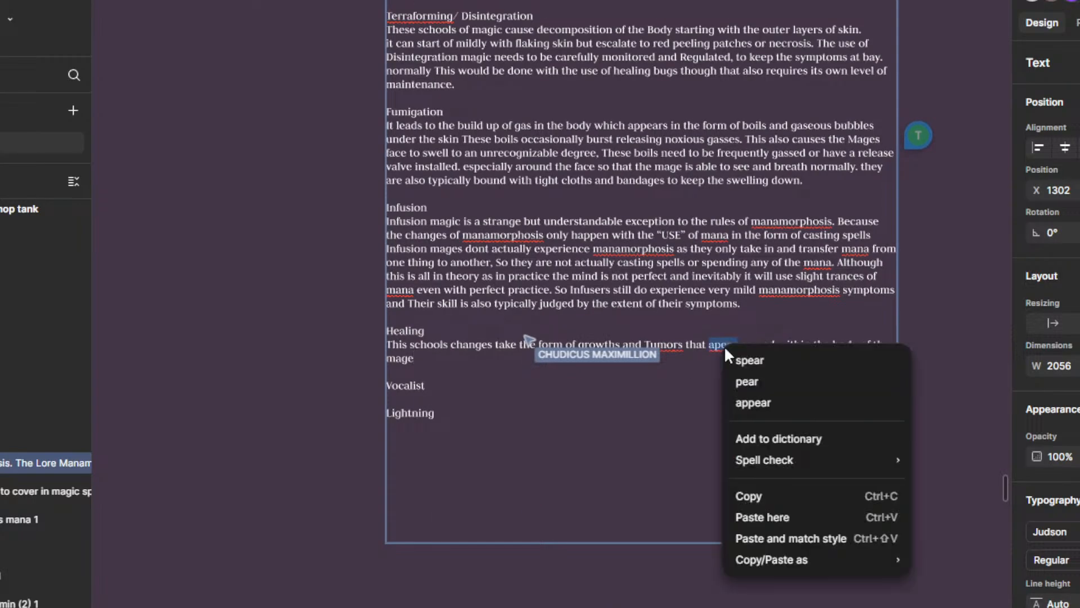
pyautogui.click(746, 401)
pyautogui.rightClick(668, 345)
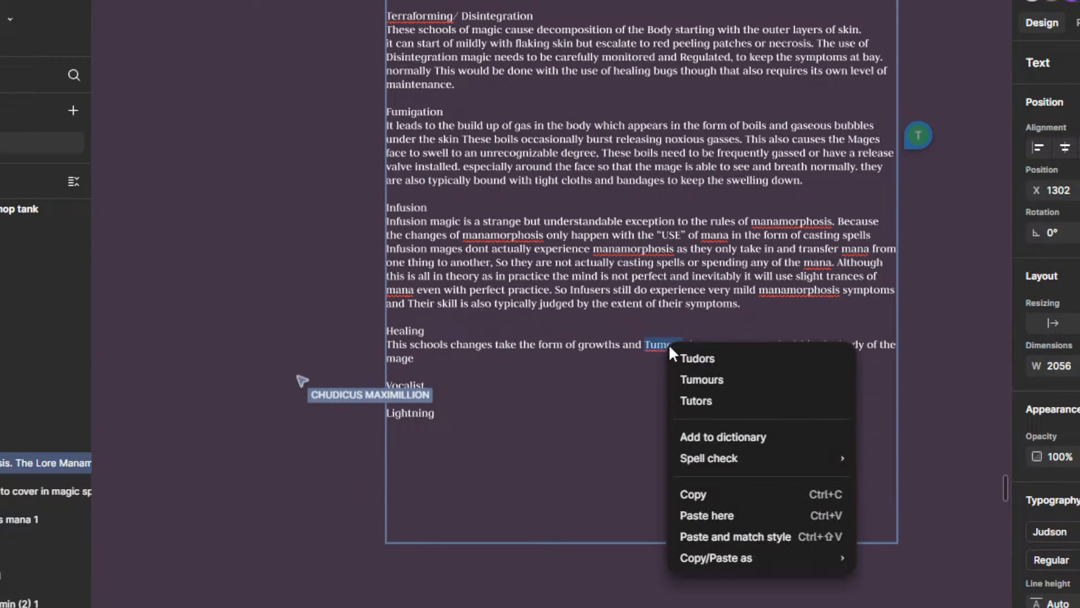
pyautogui.click(718, 380)
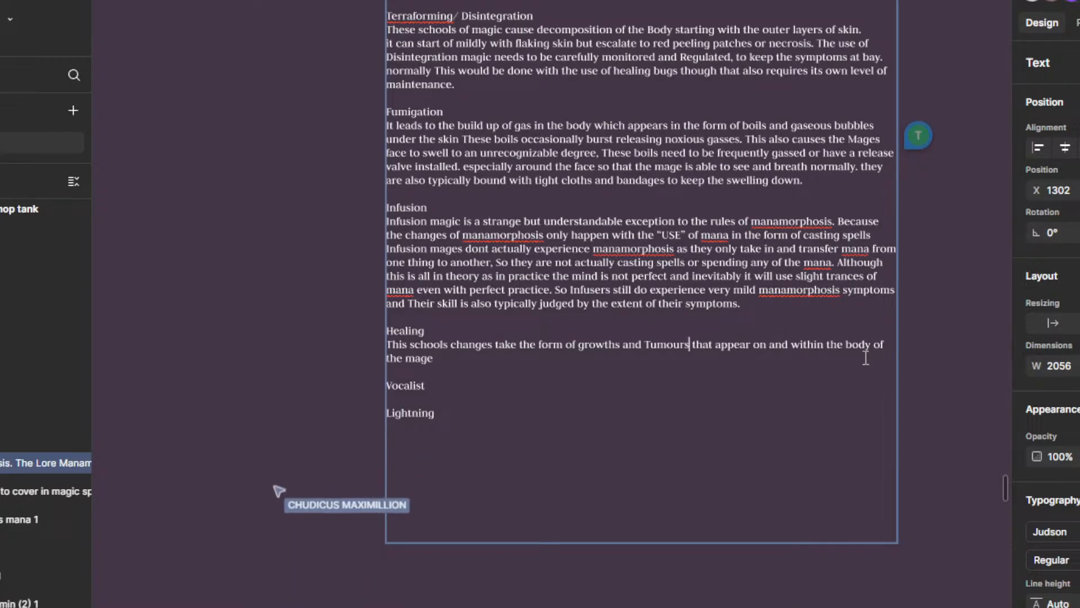
# Step: Extend the Healing sentence after "the mage" with ", this is oftain concidered the most painful school of magic."
pyautogui.click(460, 360)
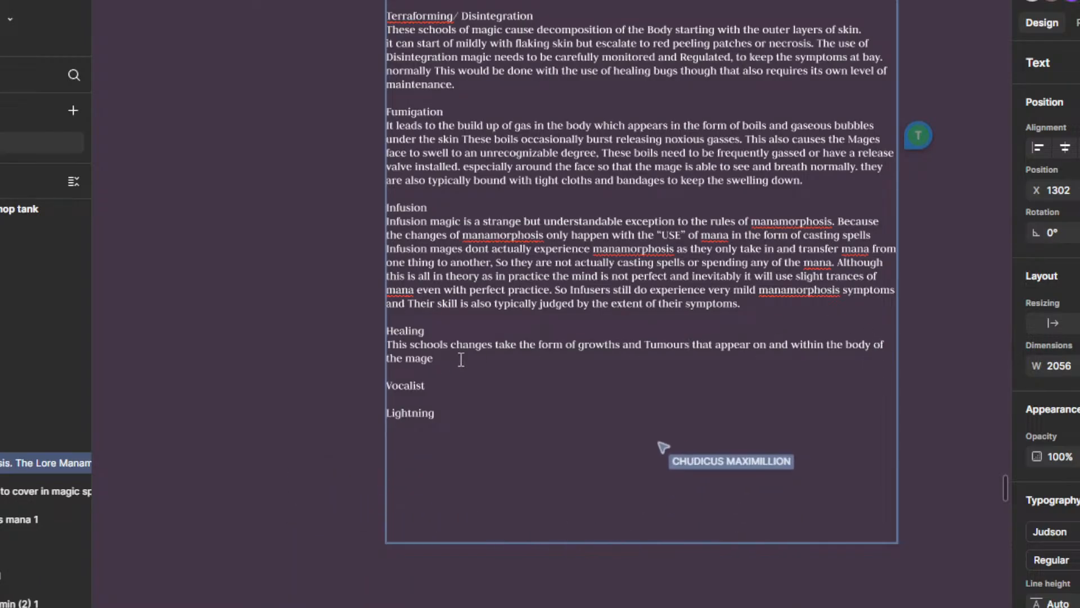
pyautogui.write(', t')
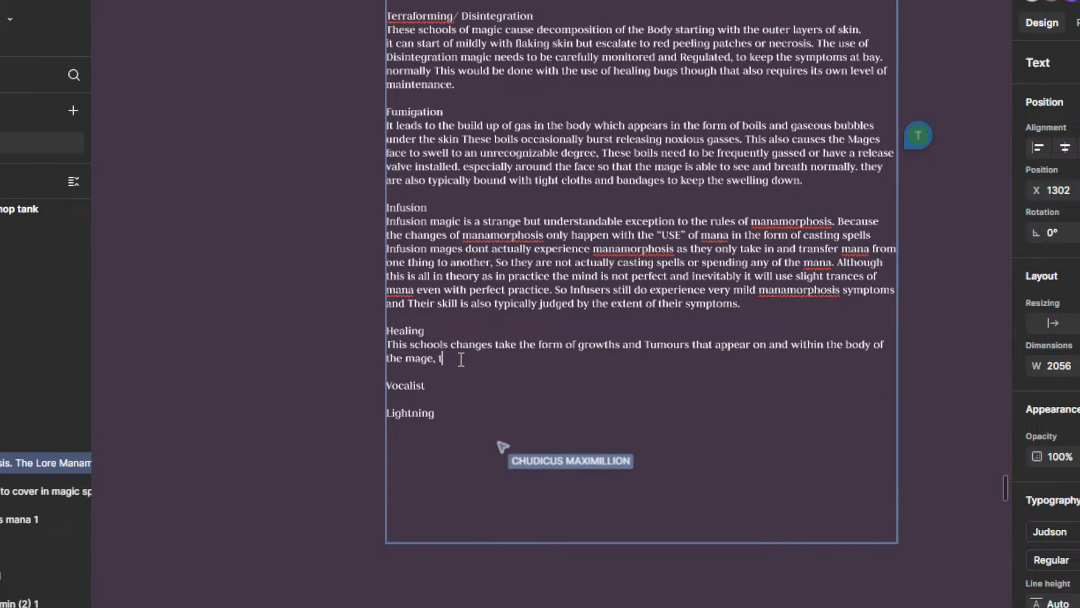
pyautogui.write('his is oft')
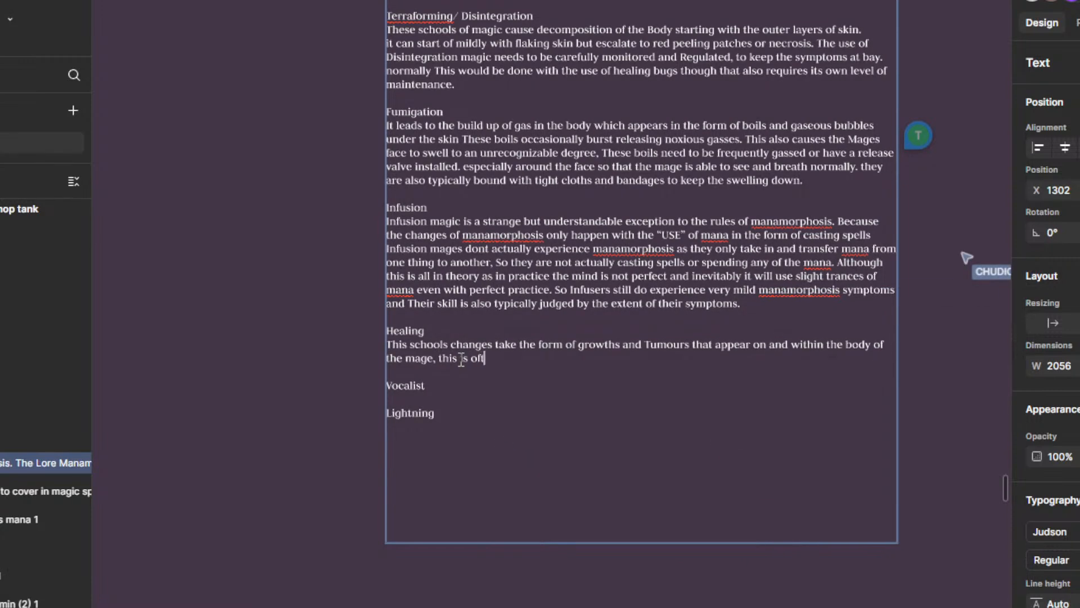
pyautogui.write('ain concider')
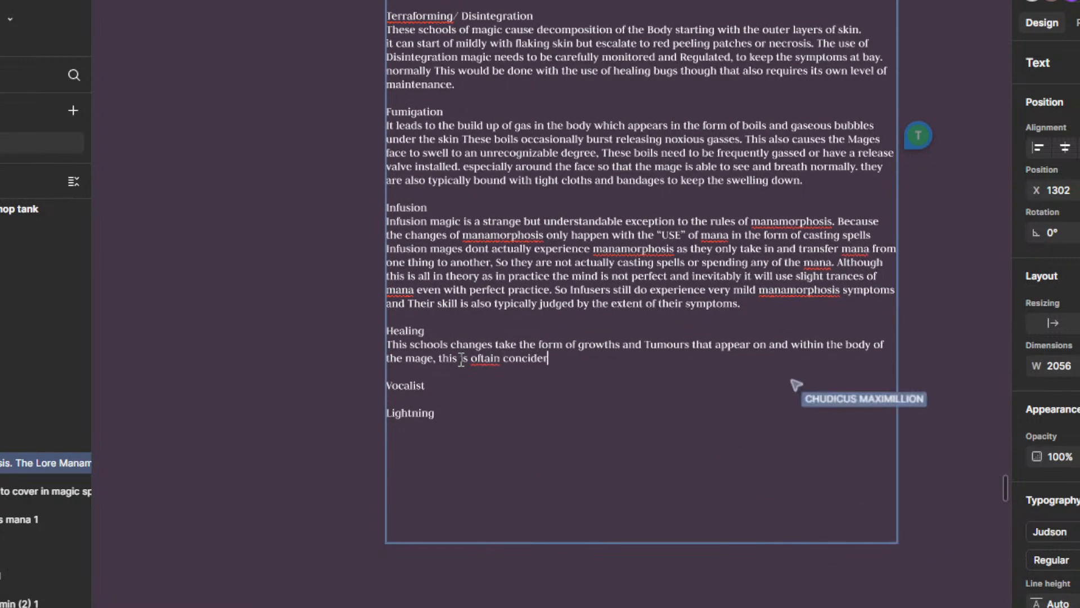
pyautogui.write('ed the most ')
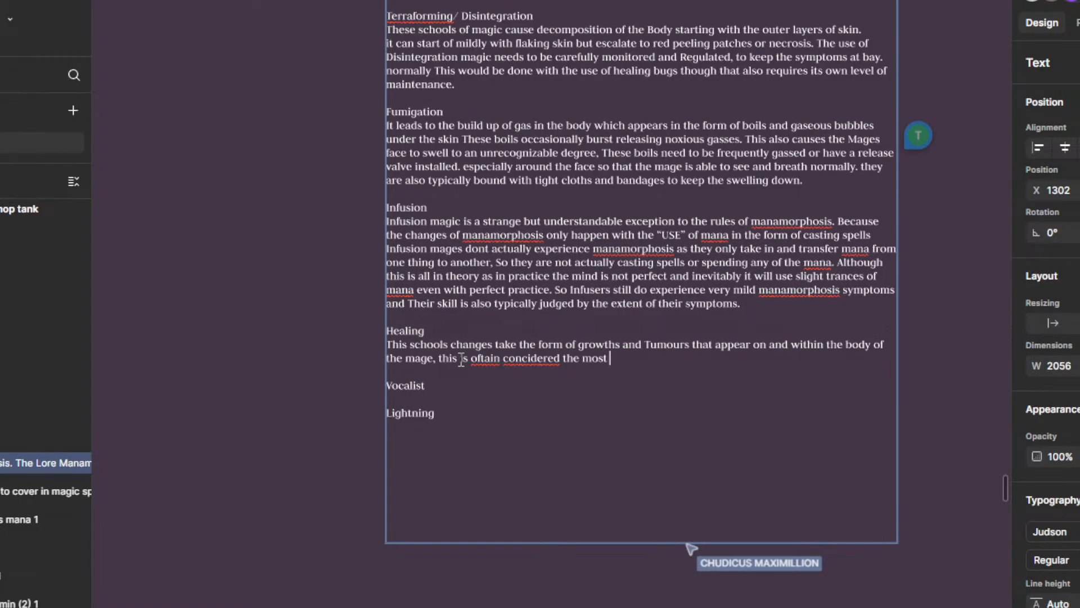
pyautogui.write('painful school of magic.')
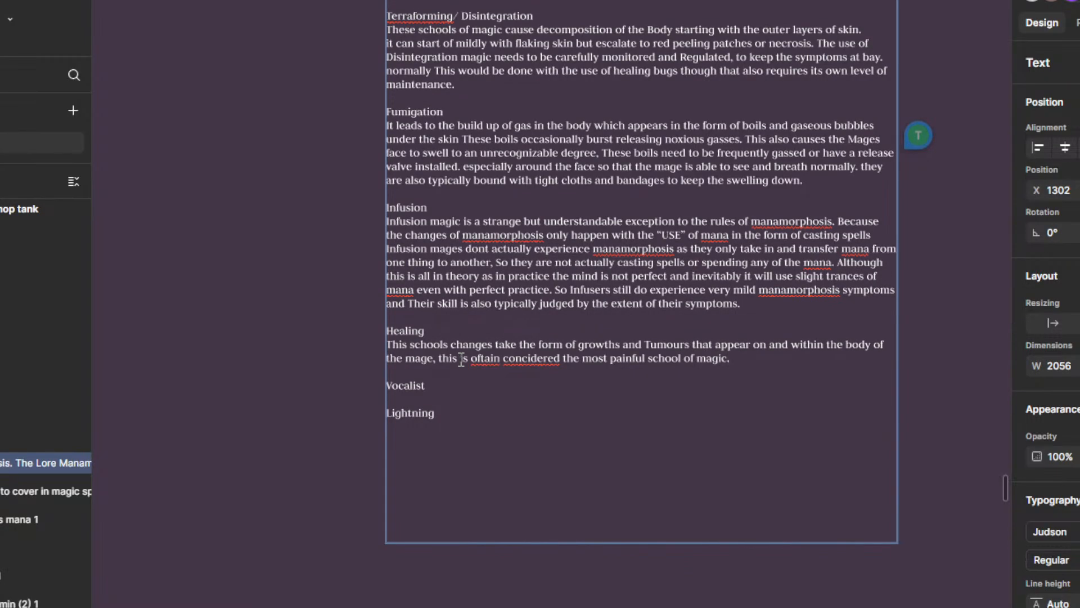
# Step: Correct "oftain" to "often" and "concidered" to "considered" in the Healing section
pyautogui.rightClick(479, 353)
pyautogui.click(466, 366)
pyautogui.rightClick(478, 361)
pyautogui.click(511, 355)
pyautogui.press('BackSpace')
pyautogui.press('BackSpace')
pyautogui.write('e')
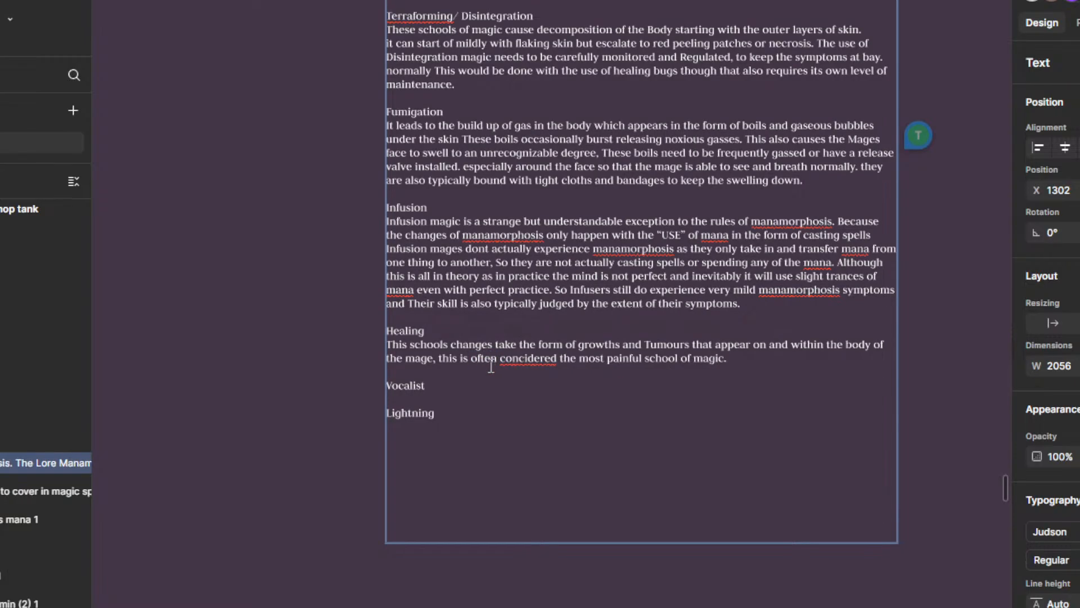
pyautogui.rightClick(535, 361)
pyautogui.click(595, 381)
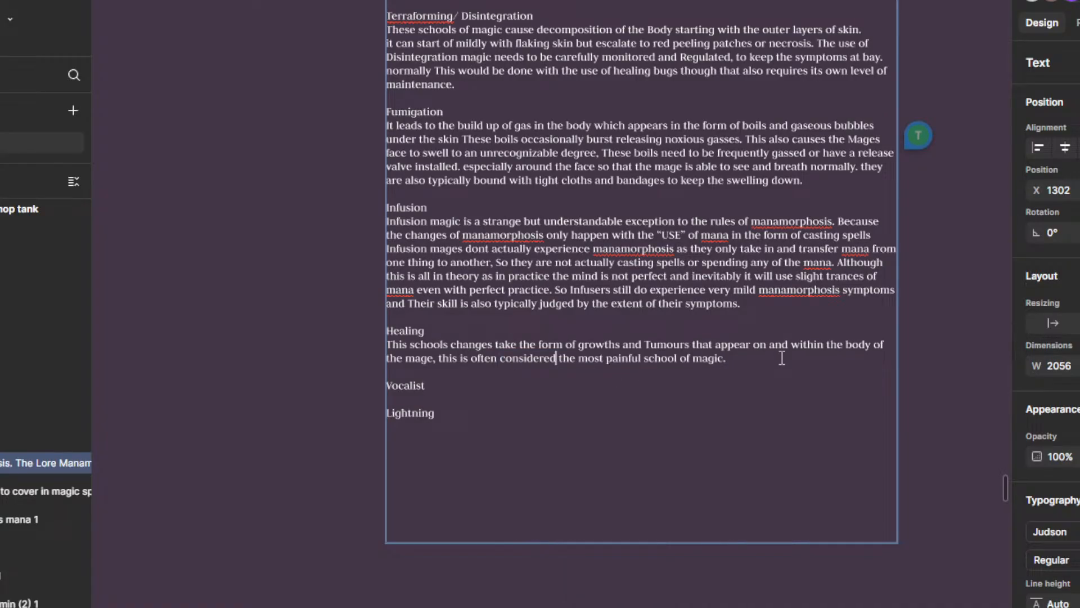
# Step: Begin a new sentence at the end of the Healing paragraph with "As these growths also appear on the bones,"
pyautogui.click(781, 357)
pyautogui.write('As these growths also a')
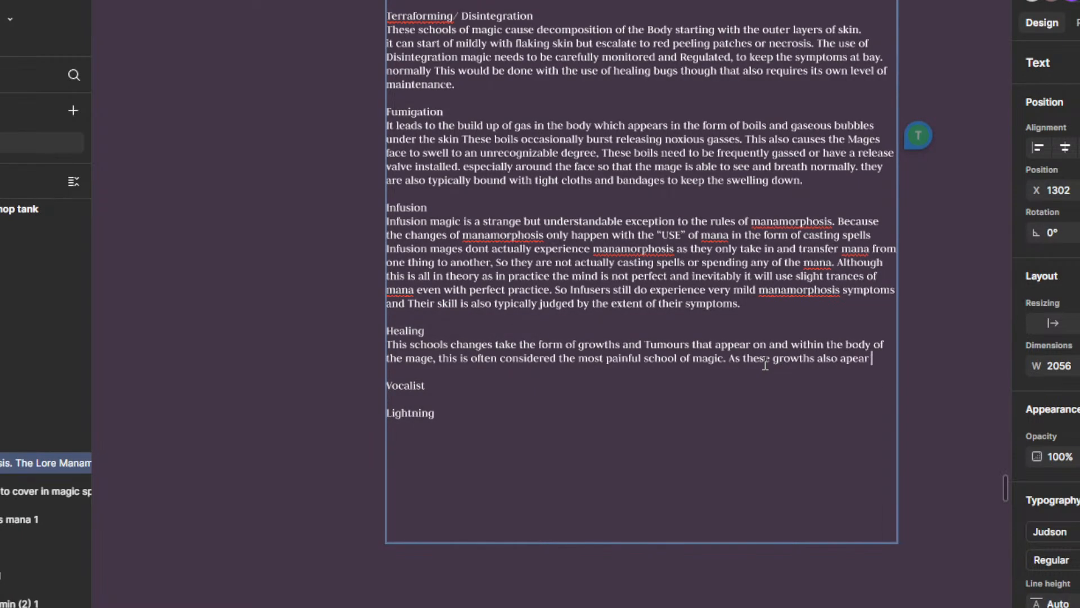
pyautogui.press('BackSpace')
pyautogui.press('BackSpace')
pyautogui.press('BackSpace')
pyautogui.press('BackSpace')
pyautogui.press('BackSpace')
pyautogui.press('BackSpace')
pyautogui.press('BackSpace')
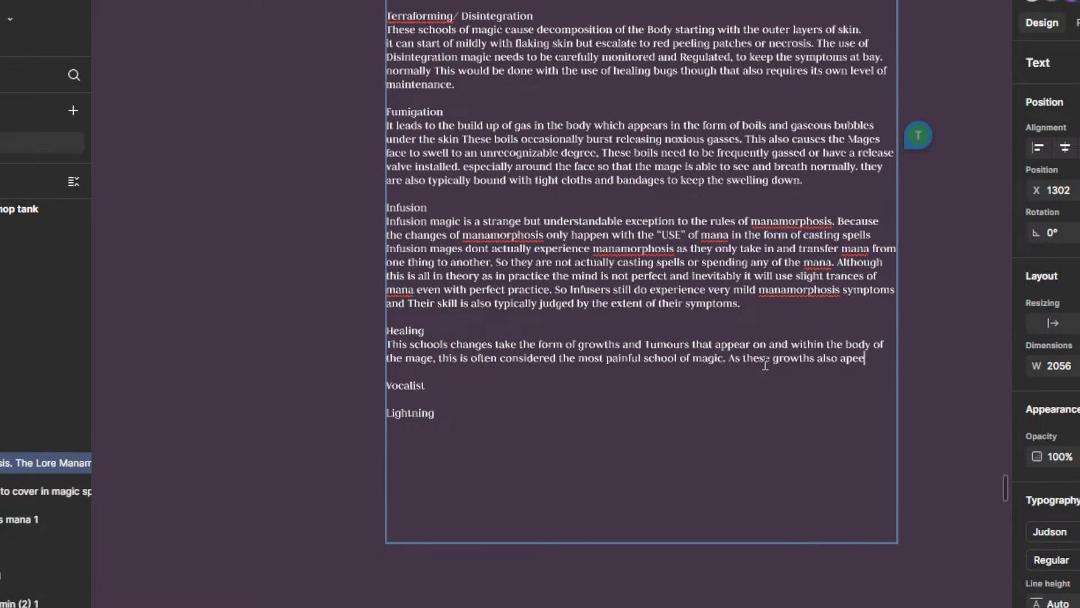
pyautogui.write('e')
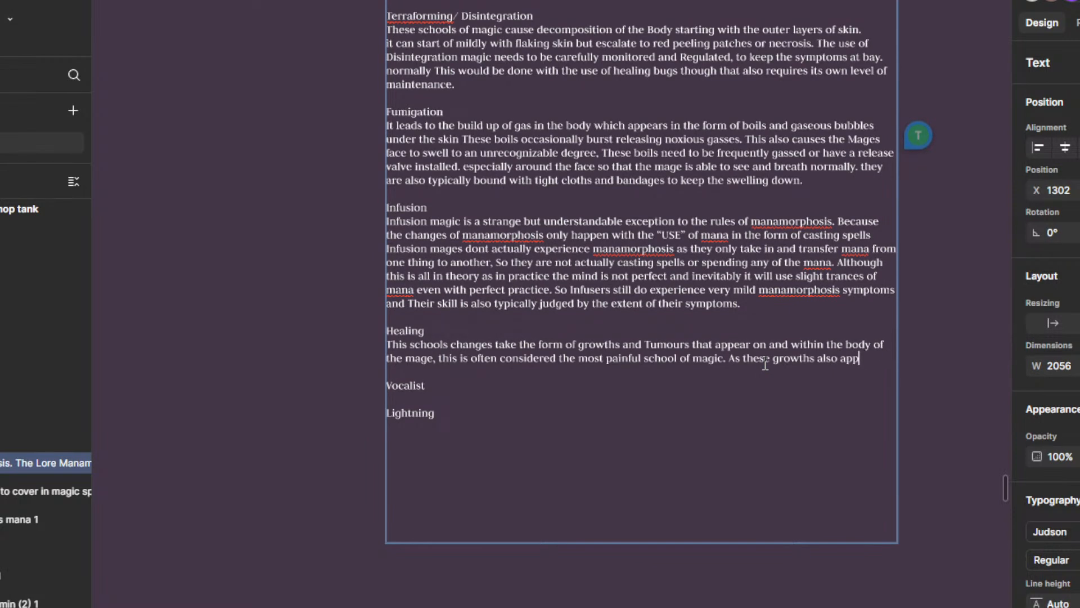
pyautogui.write('ear')
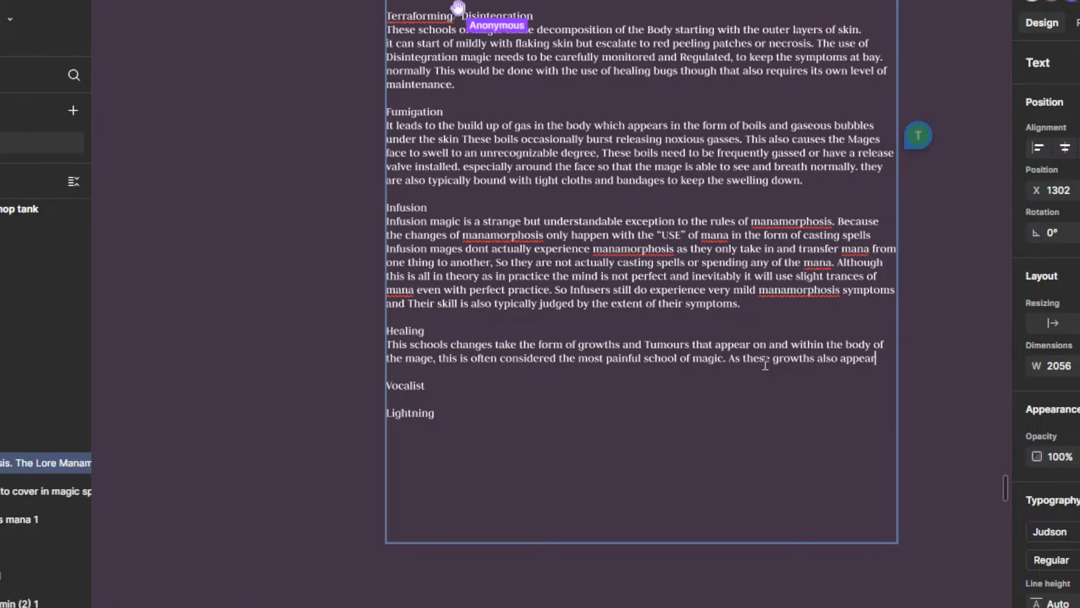
pyautogui.write(' on the')
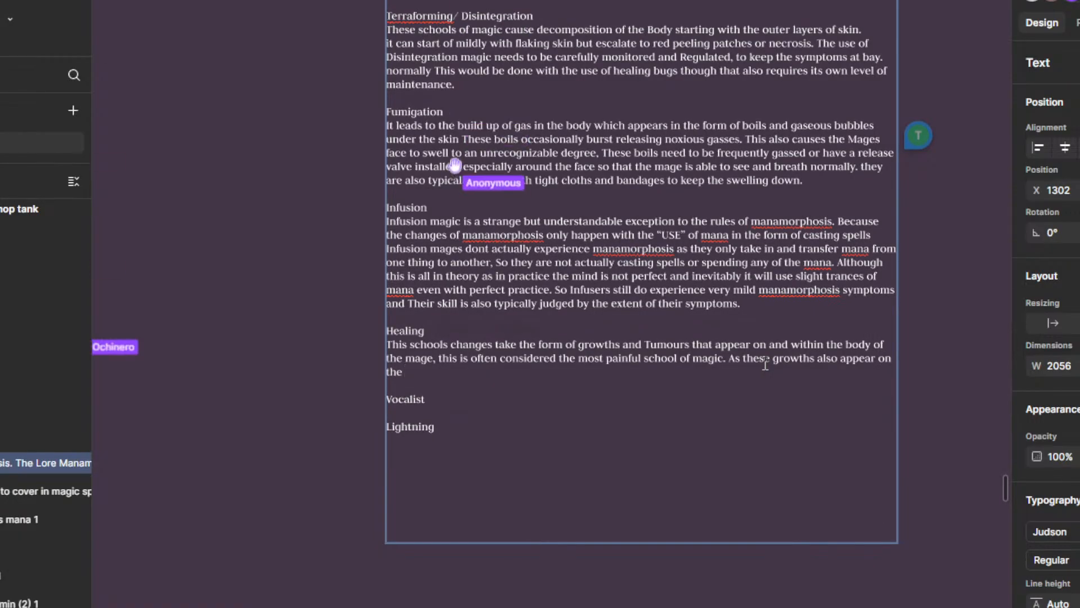
pyautogui.write('nes .')
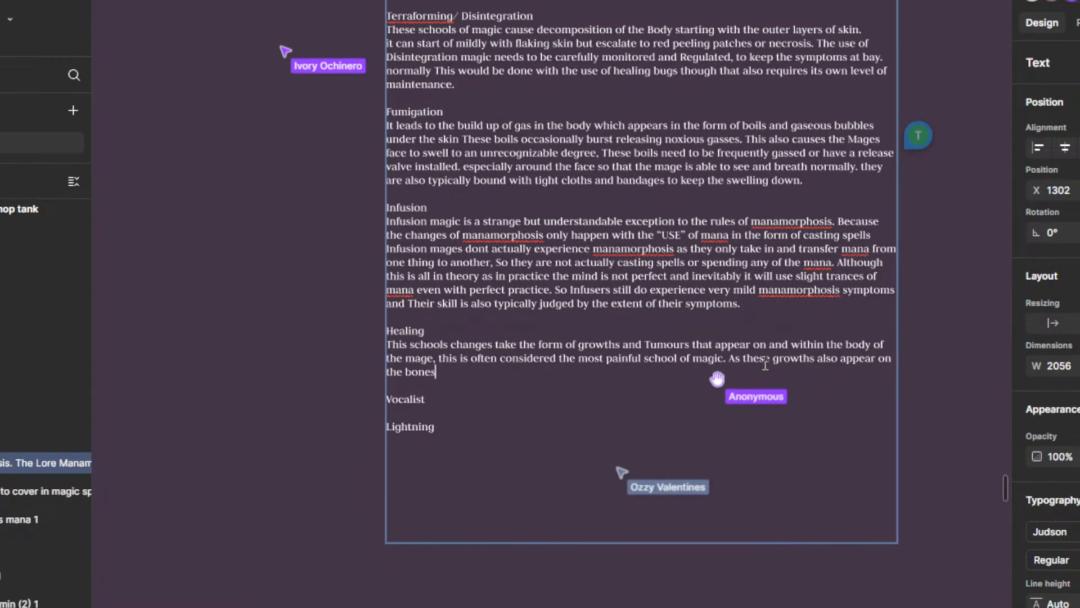
pyautogui.press('BackSpace')
pyautogui.press('BackSpace')
pyautogui.write(', ')
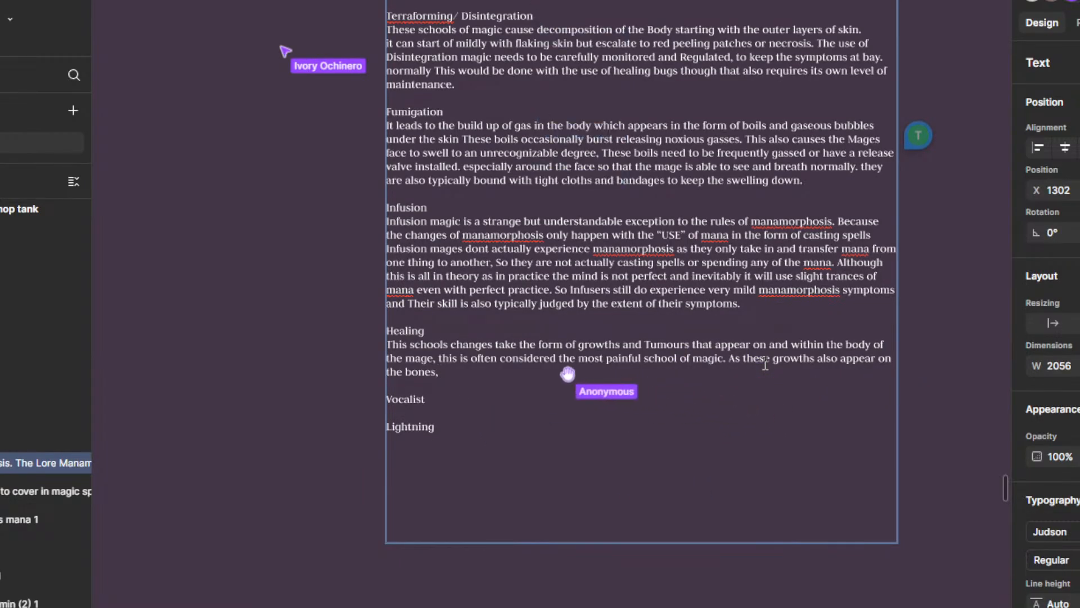
pyautogui.write('Inhu')
pyautogui.press('BackSpace')
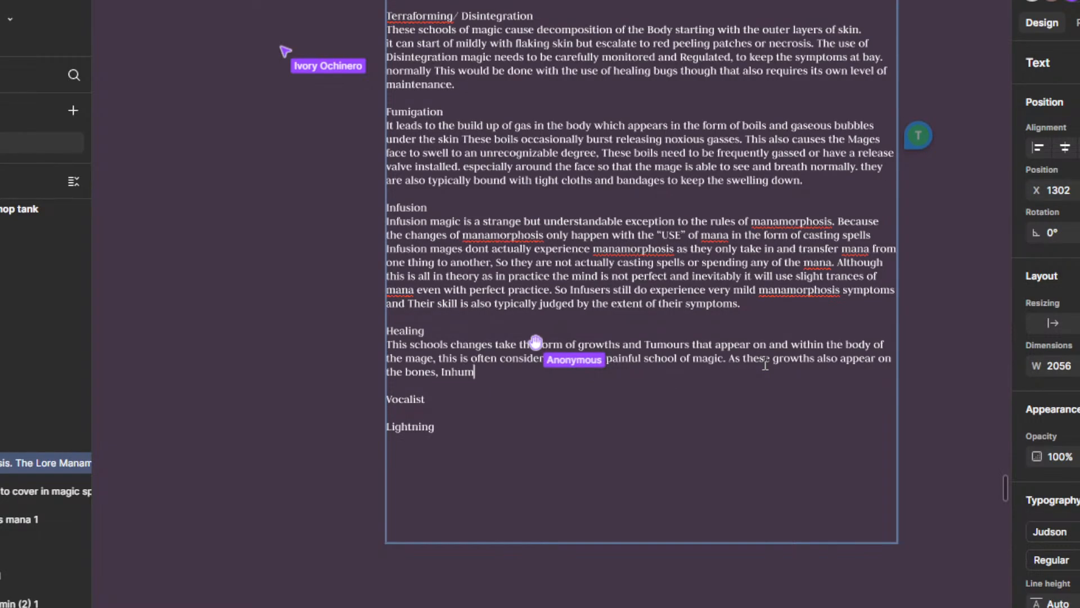
pyautogui.write('ibiting movment')
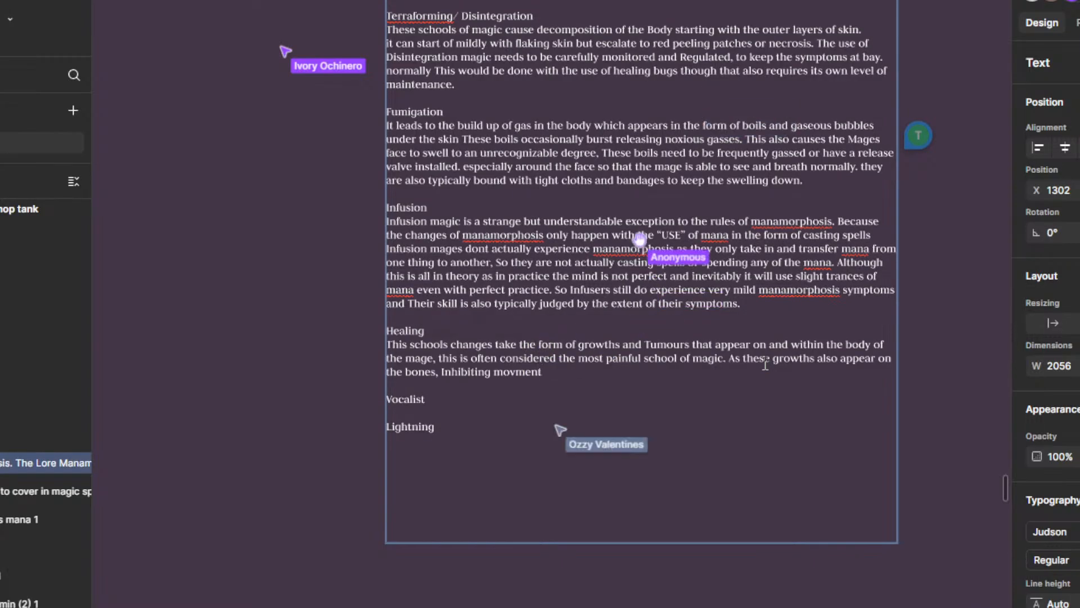
pyautogui.press('BackSpace')
pyautogui.press('BackSpace')
pyautogui.press('BackSpace')
pyautogui.press('BackSpace')
pyautogui.press('BackSpace')
pyautogui.press('BackSpace')
pyautogui.press('BackSpace')
pyautogui.press('BackSpace')
pyautogui.press('BackSpace')
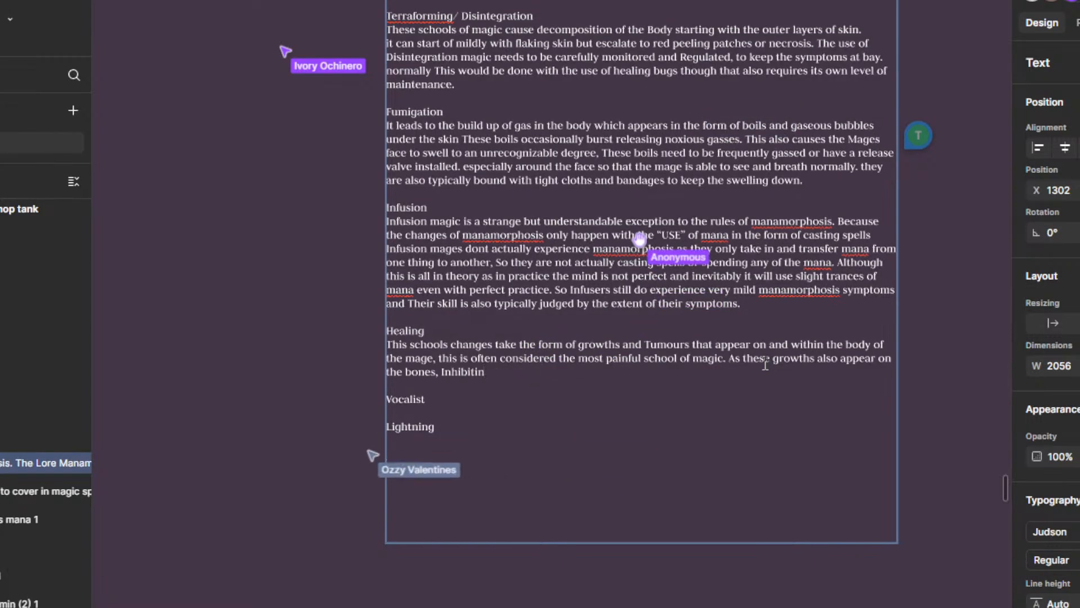
pyautogui.press('BackSpace')
pyautogui.press('BackSpace')
pyautogui.press('BackSpace')
pyautogui.press('BackSpace')
pyautogui.press('BackSpace')
pyautogui.press('BackSpace')
pyautogui.press('BackSpace')
pyautogui.press('BackSpace')
pyautogui.press('BackSpace')
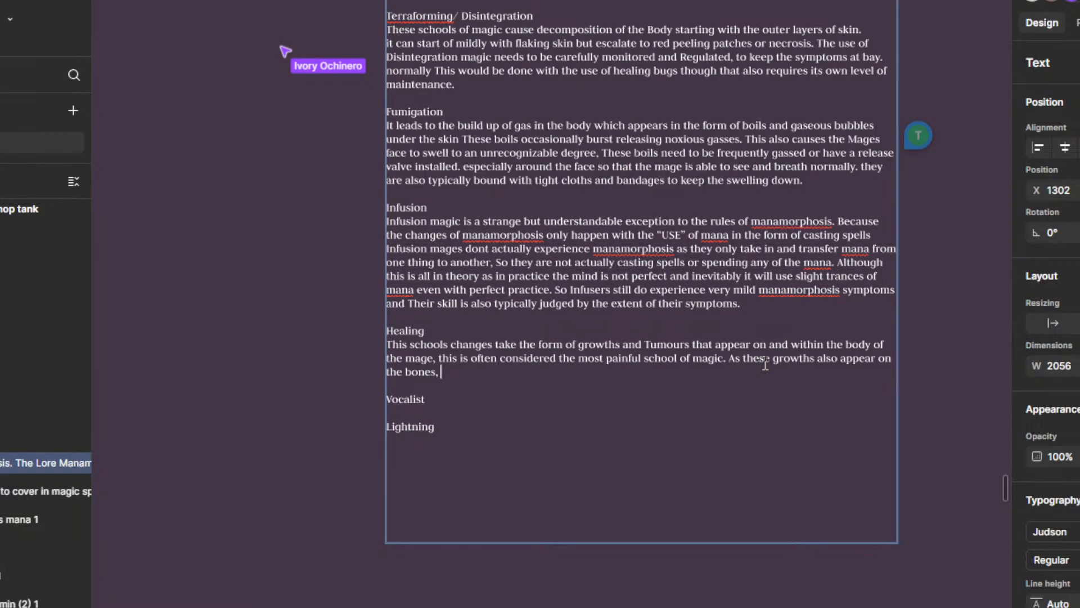
# Step: Finish the sentence after "the bones," with "making movement difficult and incredible painful.", using the suggested spelling "incredible"
pyautogui.write('making movement diffu')
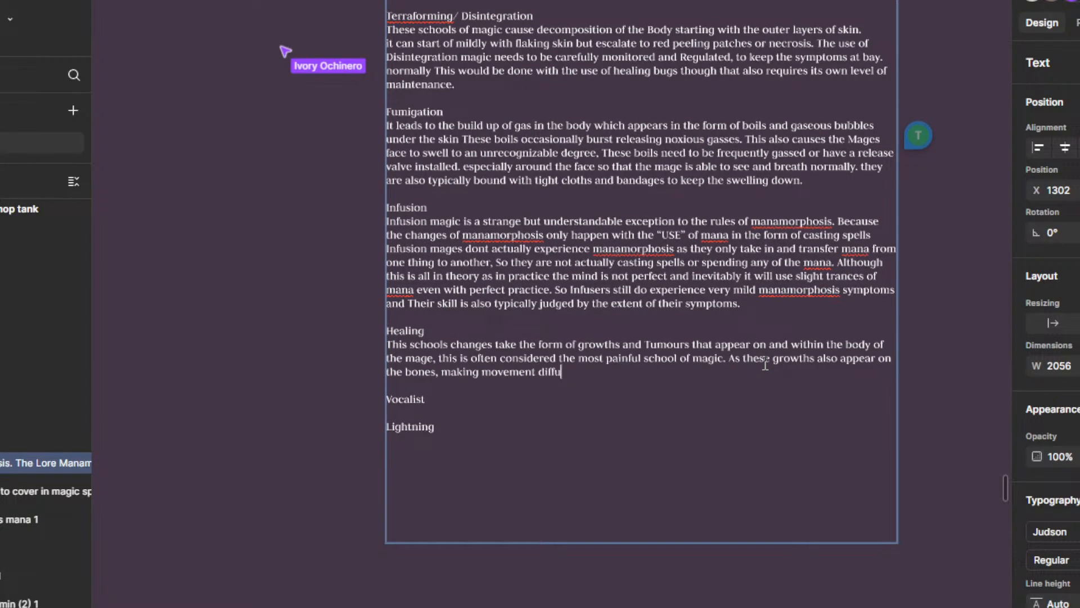
pyautogui.press('BackSpace')
pyautogui.write('icutl and')
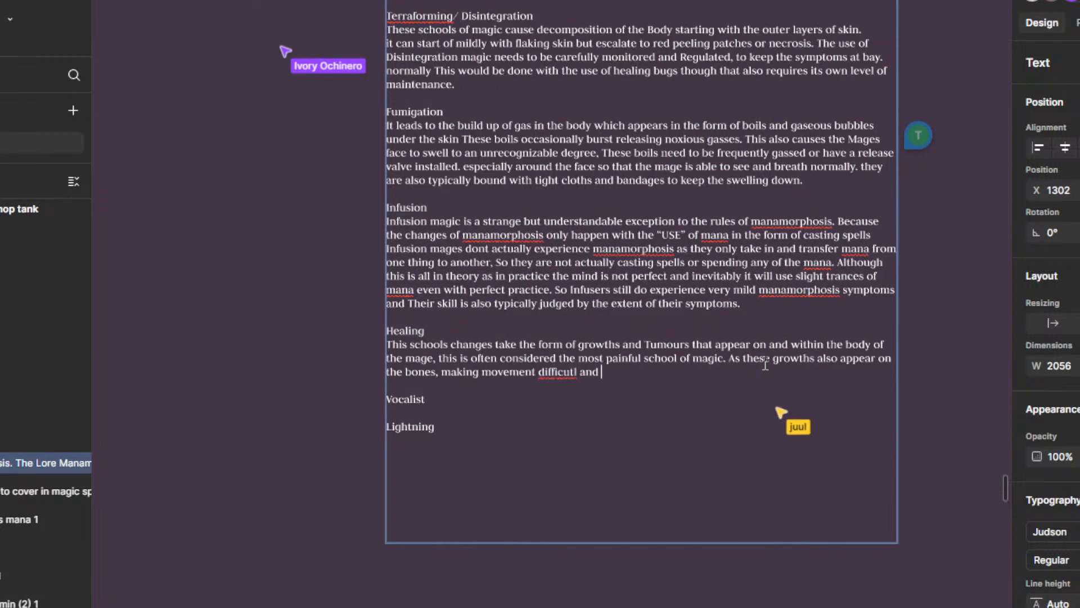
pyautogui.press('BackSpace')
pyautogui.press('BackSpace')
pyautogui.press('BackSpace')
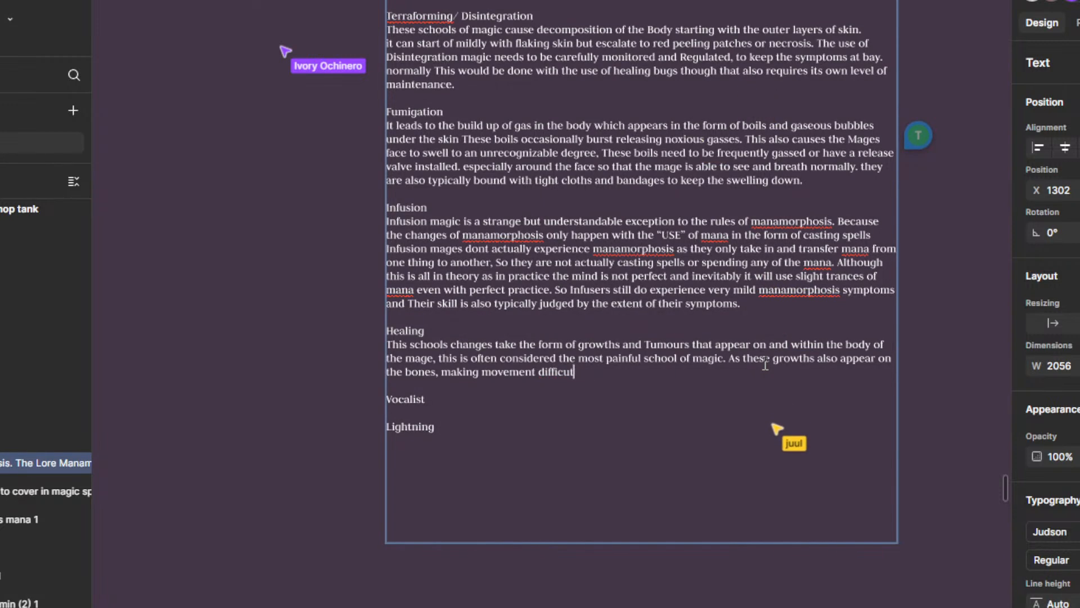
pyautogui.write('lt and increadibly painful.')
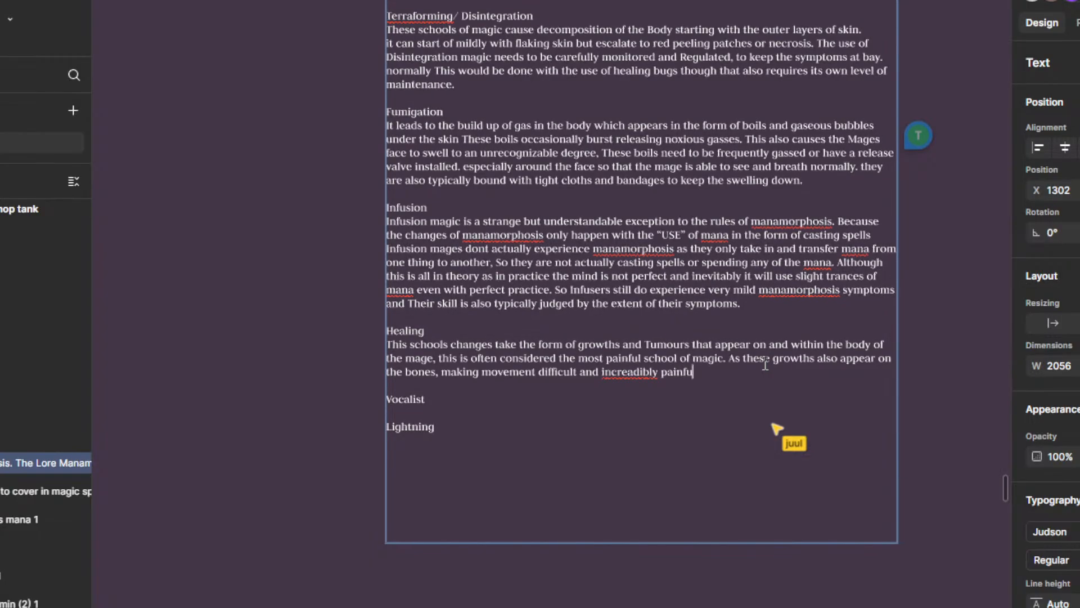
pyautogui.rightClick(628, 369)
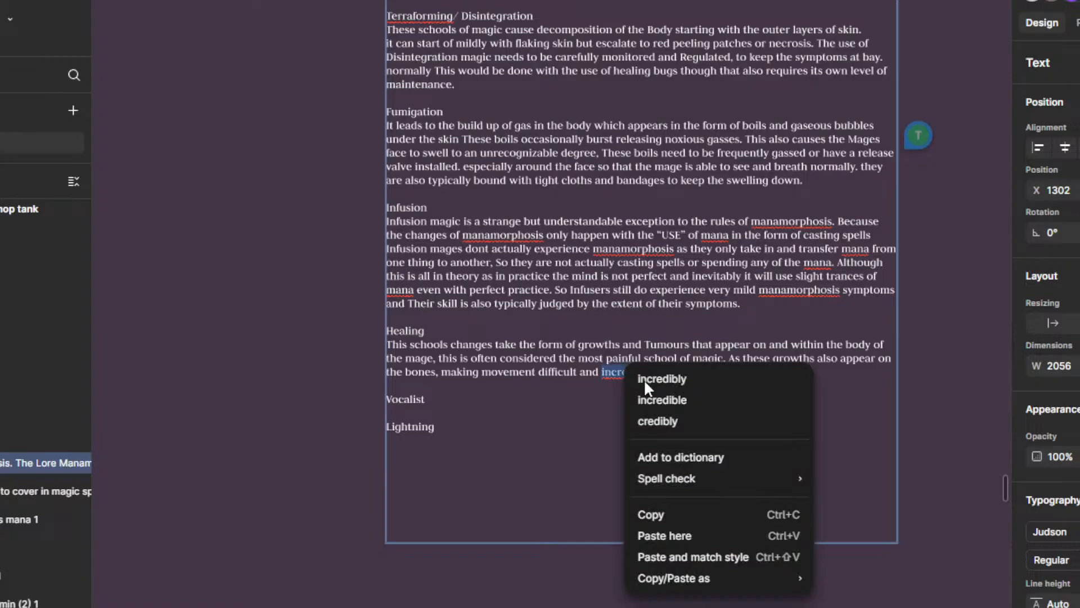
pyautogui.click(690, 400)
pyautogui.scroll(-1, 714, 371)
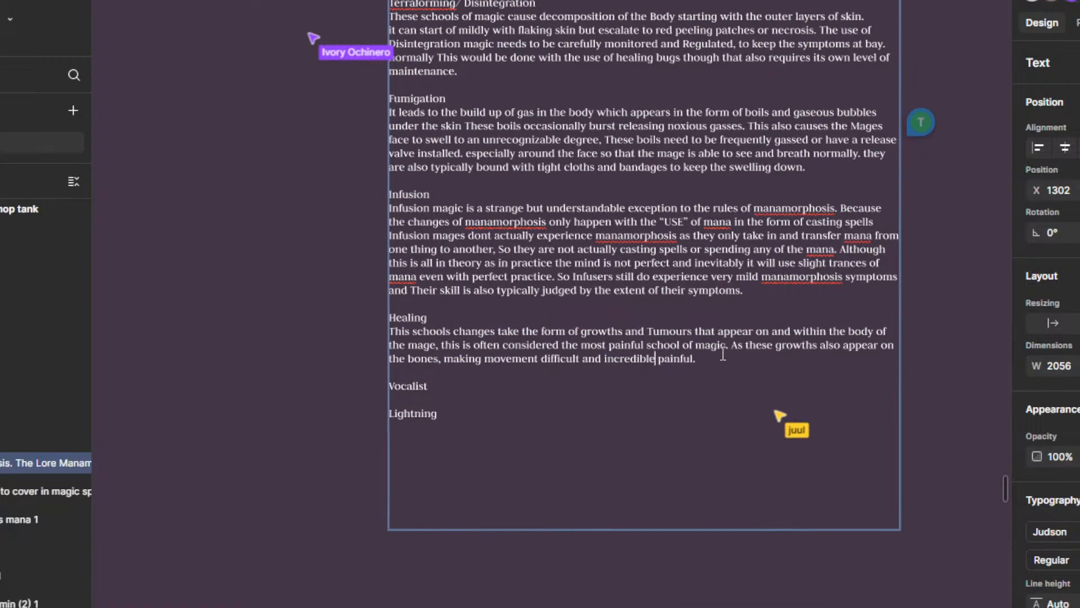
pyautogui.write('E')
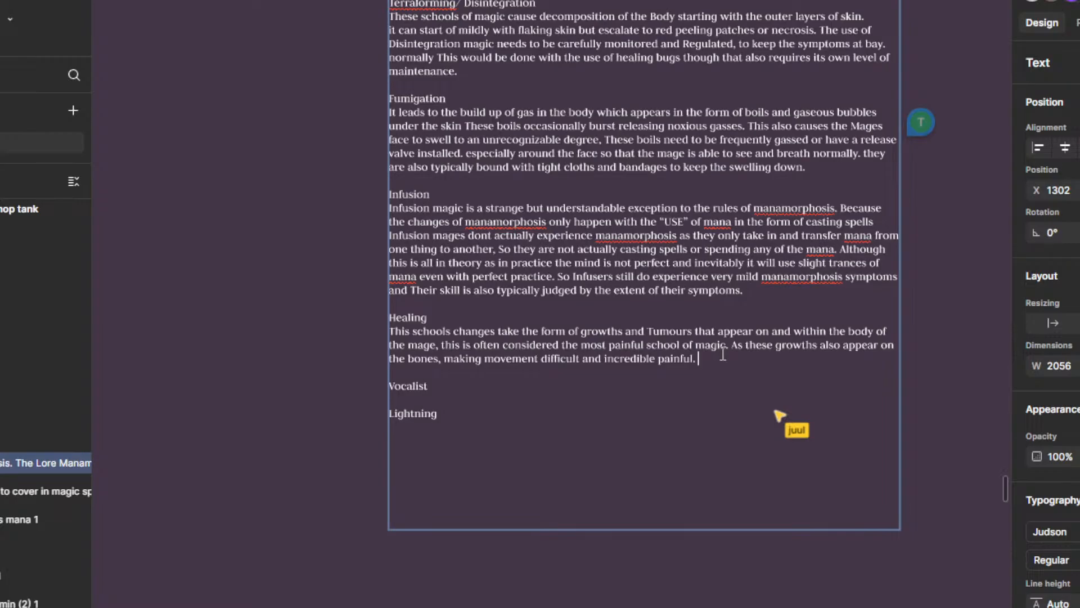
pyautogui.write('Eventua')
pyautogui.press('BackSpace')
pyautogui.press('BackSpace')
pyautogui.write('ly ')
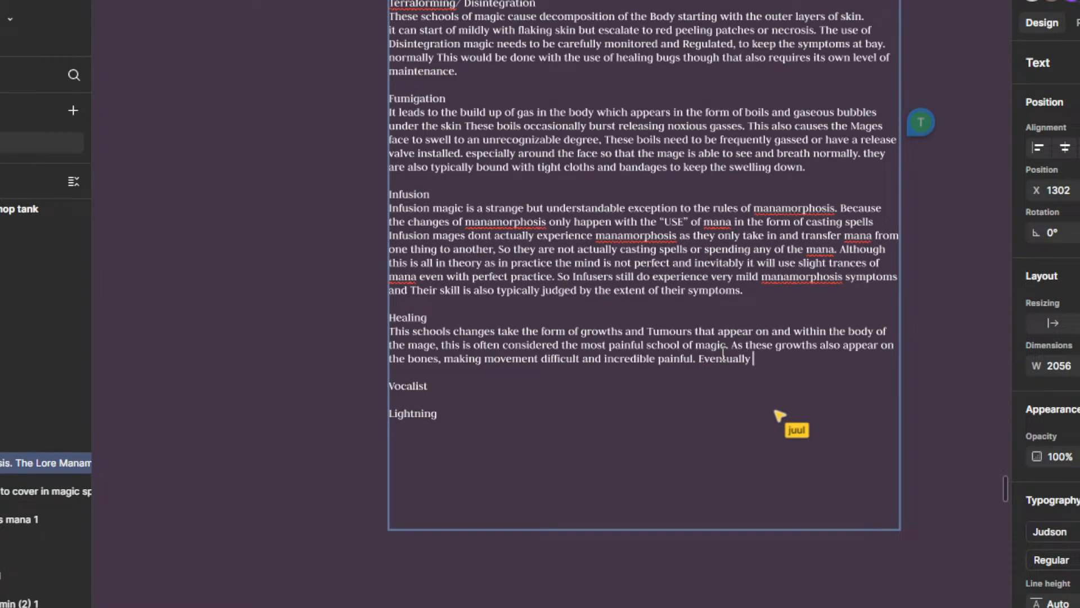
pyautogui.write('healing')
pyautogui.press('BackSpace')
pyautogui.press('BackSpace')
pyautogui.press('BackSpace')
pyautogui.press('BackSpace')
pyautogui.press('BackSpace')
pyautogui.press('BackSpace')
pyautogui.press('BackSpace')
pyautogui.press('BackSpace')
pyautogui.press('BackSpace')
pyautogui.press('BackSpace')
pyautogui.press('BackSpace')
pyautogui.press('BackSpace')
pyautogui.press('BackSpace')
pyautogui.press('BackSpace')
pyautogui.press('BackSpace')
pyautogui.press('BackSpace')
pyautogui.press('BackSpace')
# Step: Add "Healing mages are the most likely school to cercum" to the Healing paragraph and replace its last word with the suggested spelling "cecum"
pyautogui.write('Healing mage')
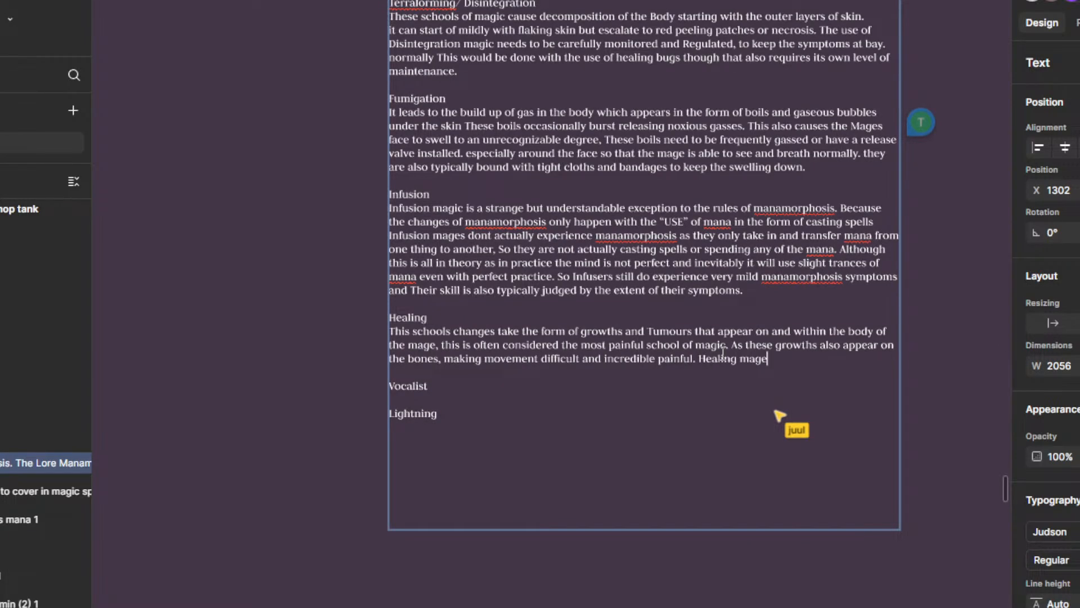
pyautogui.write('s are the most likely ')
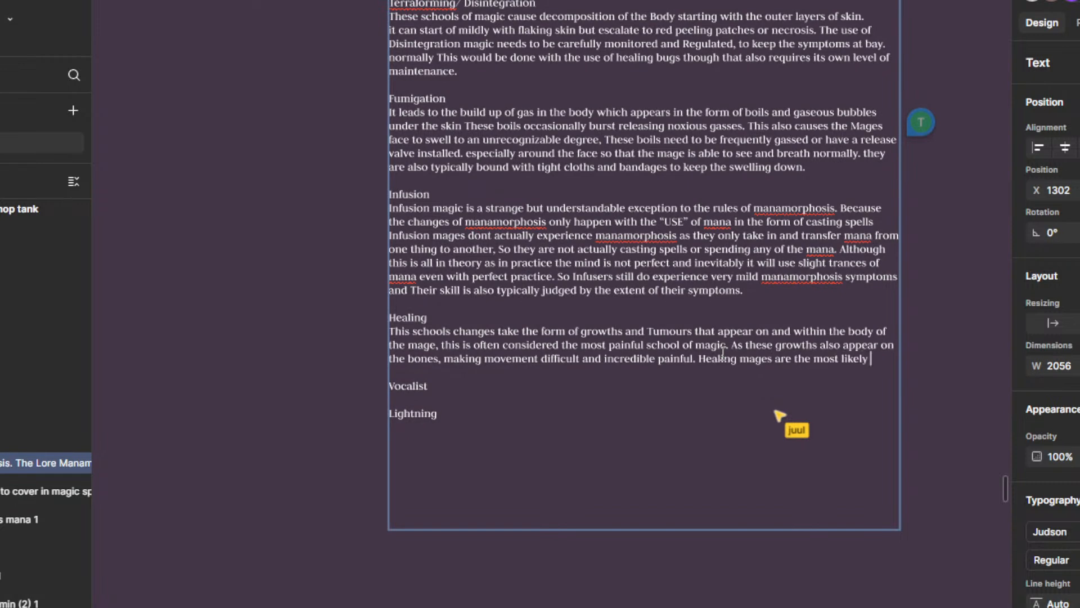
pyautogui.write('school to cercum')
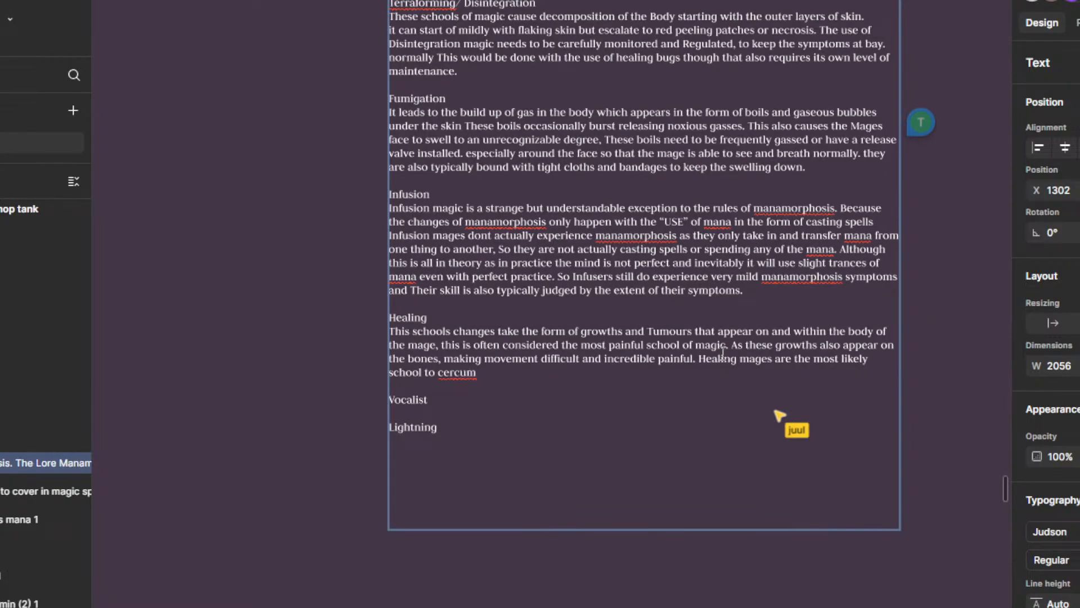
pyautogui.rightClick(463, 371)
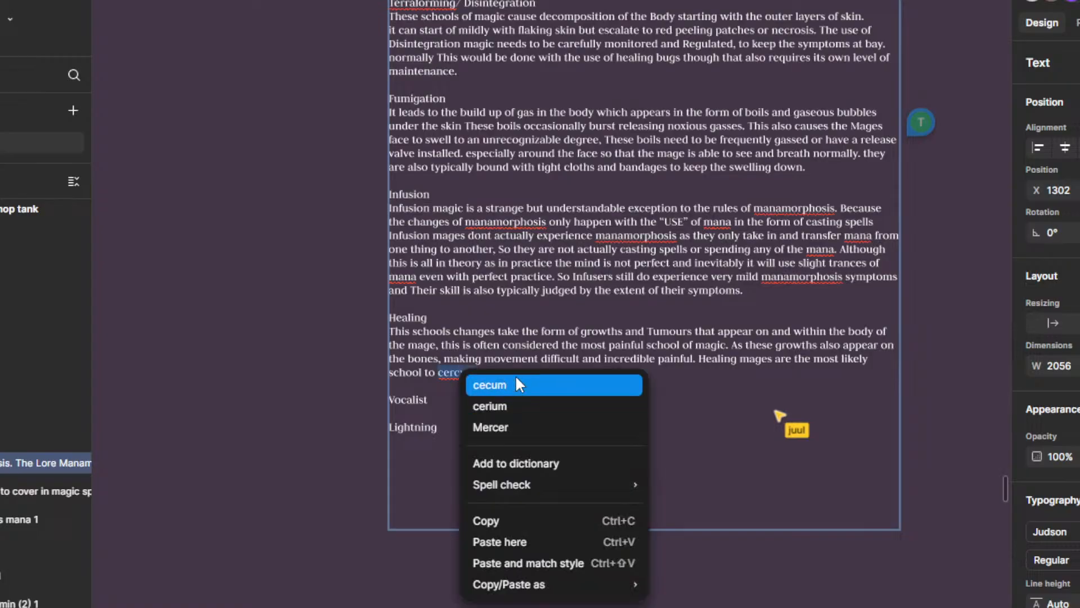
pyautogui.click(512, 391)
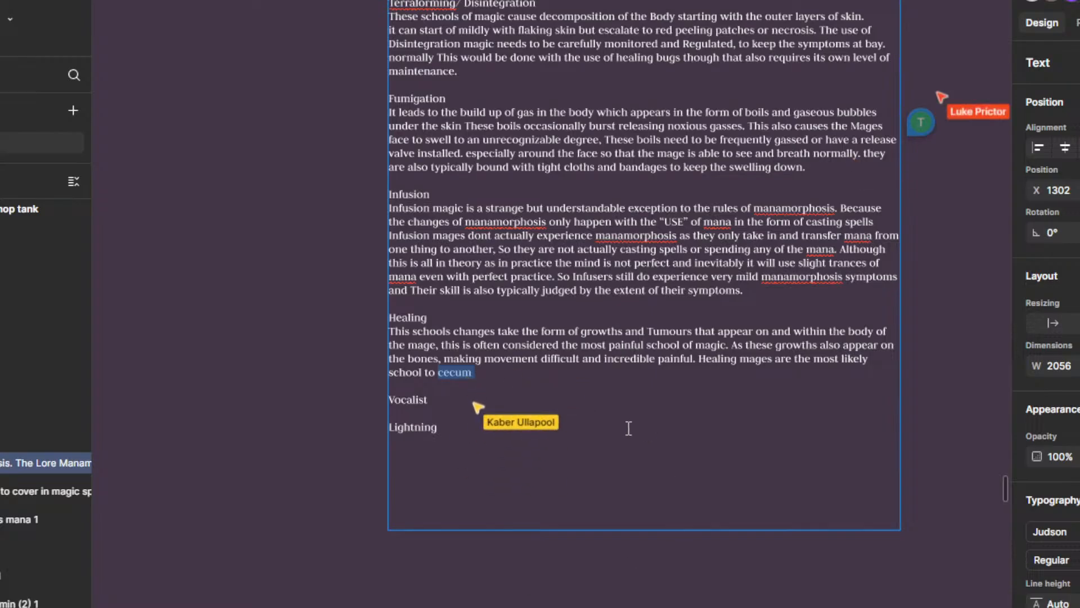
# Step: Replace "cecum" with "succumb" at the end of the Healing paragraph and resolve the comment suggesting that word
pyautogui.scroll(-1, 627, 430)
pyautogui.click(490, 383)
pyautogui.click(502, 378)
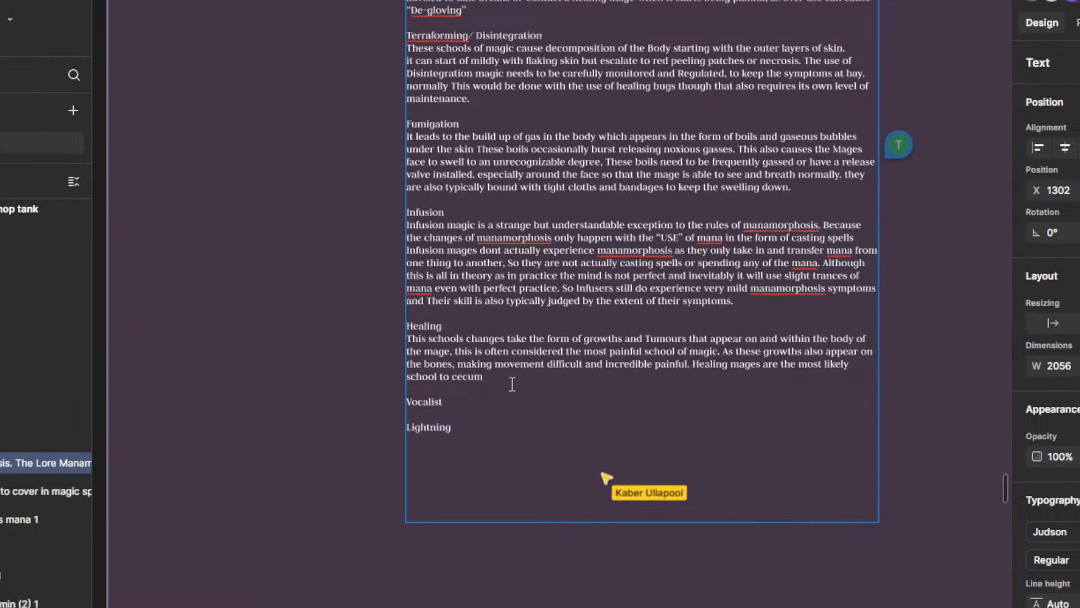
pyautogui.scroll(1, 510, 382)
pyautogui.moveTo(524, 423); pyautogui.dragTo(537, 377)
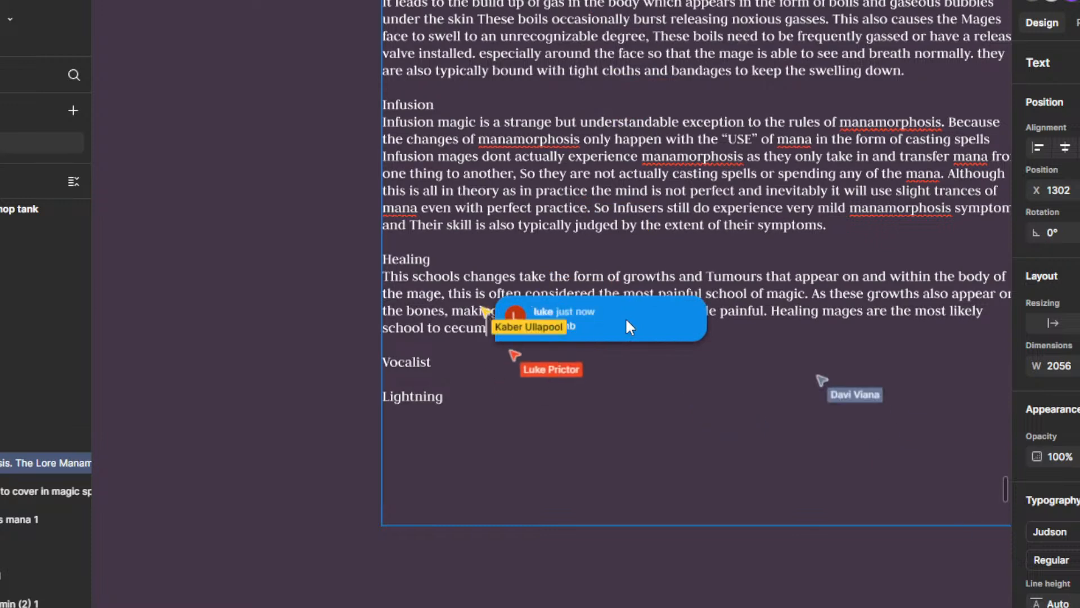
pyautogui.press('BackSpace')
pyautogui.press('BackSpace')
pyautogui.press('BackSpace')
pyautogui.press('BackSpace')
pyautogui.press('BackSpace')
pyautogui.press('BackSpace')
pyautogui.press('BackSpace')
pyautogui.press('BackSpace')
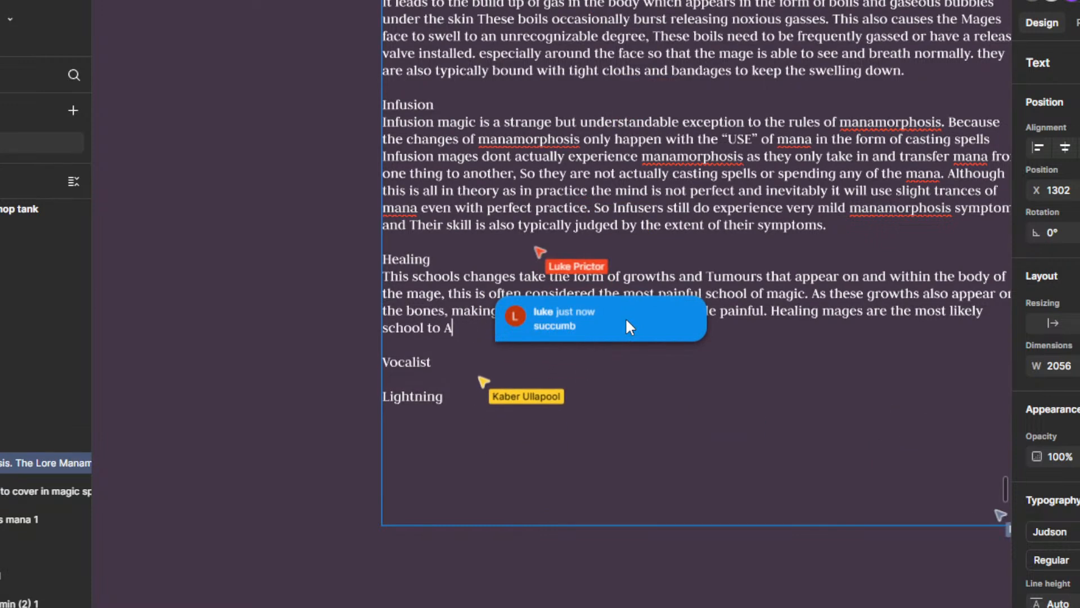
pyautogui.write('A')
pyautogui.press('BackSpace')
pyautogui.write('S')
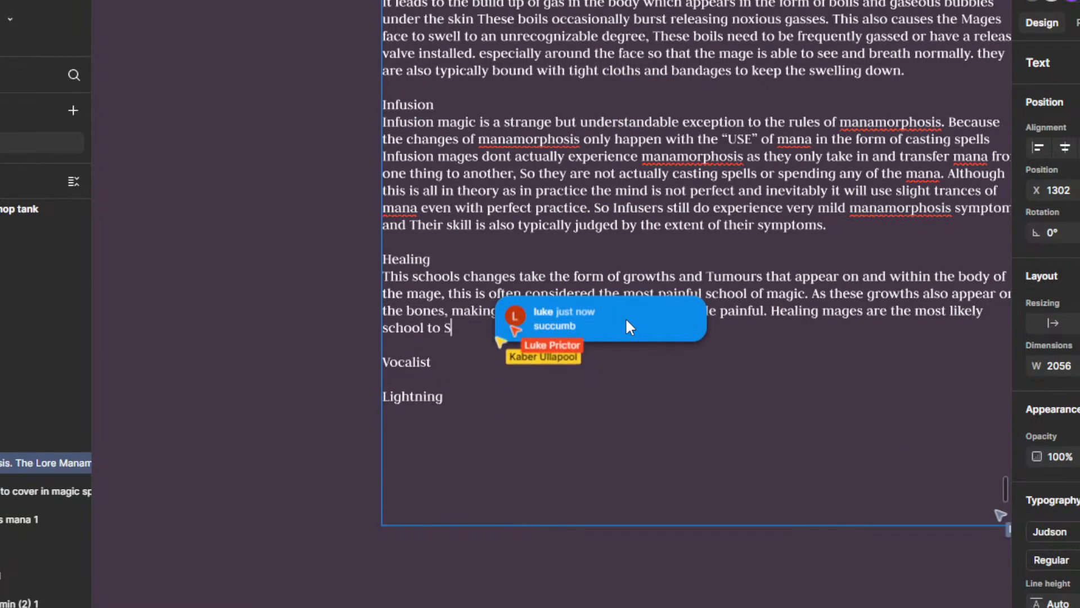
pyautogui.press('BackSpace')
pyautogui.write('succumb')
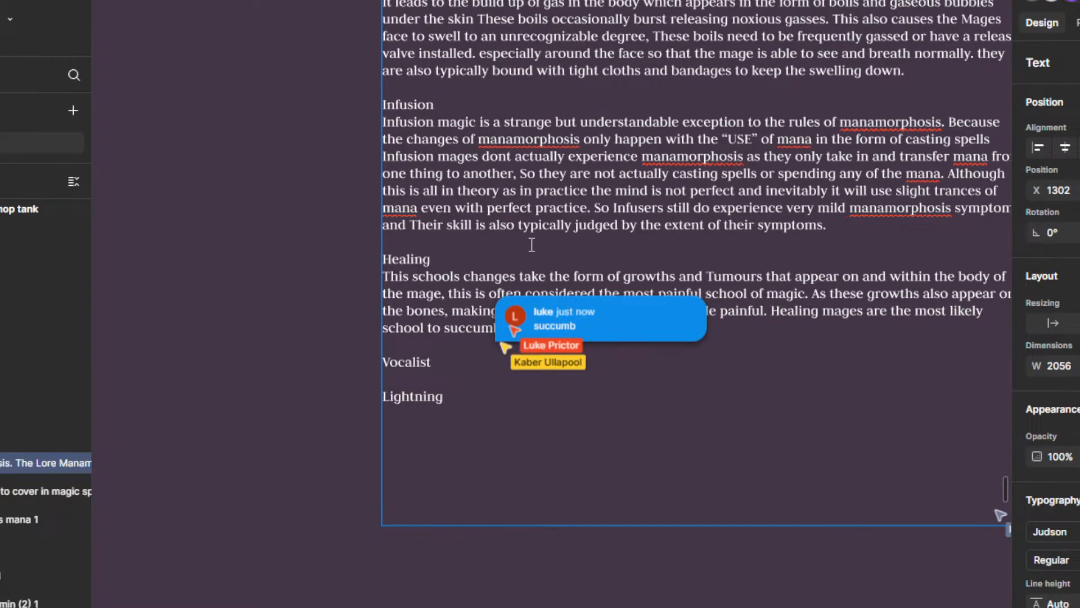
pyautogui.click(509, 327)
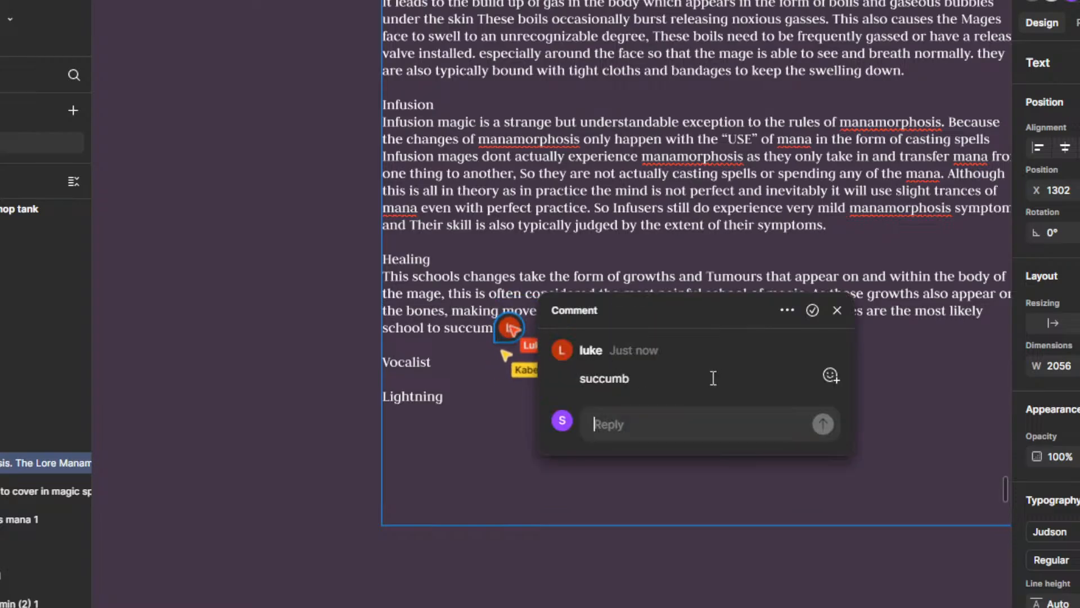
pyautogui.click(817, 311)
# Step: After "succumb", add "to their manamorphosis. as its likely these growths turn malignant even overwhelming the resilience mana grants against infections.", using the suggested "overwhelming"
pyautogui.scroll(1, 506, 388)
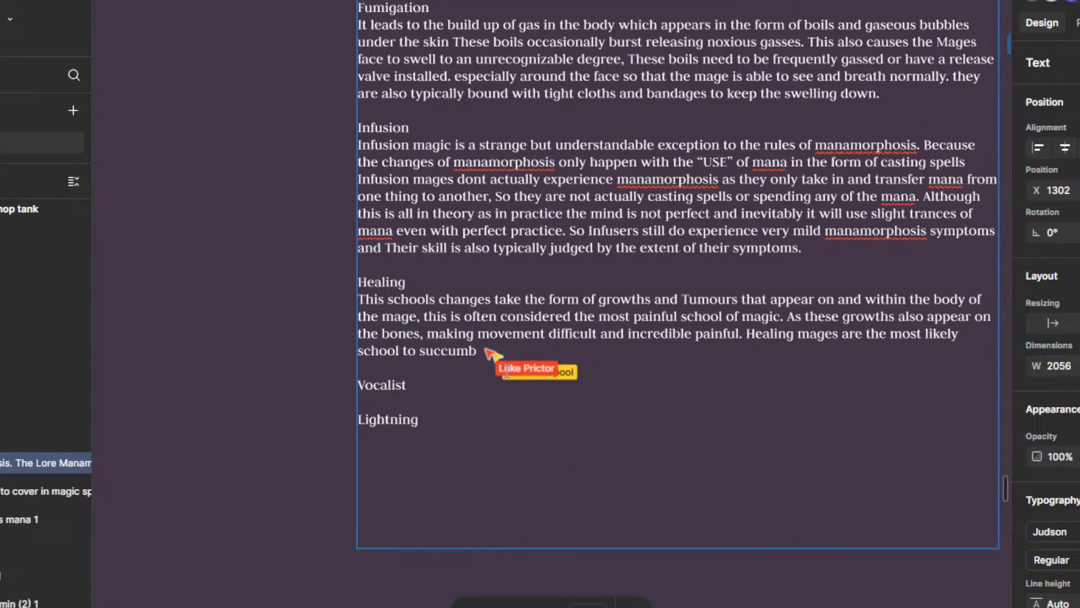
pyautogui.scroll(3, 506, 371)
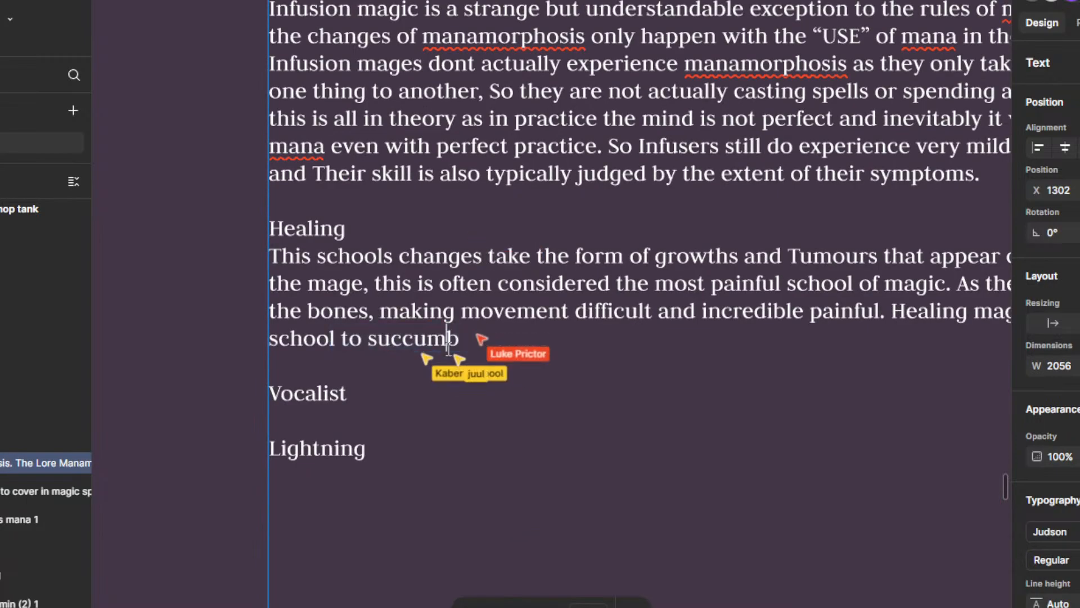
pyautogui.scroll(-3, 570, 365)
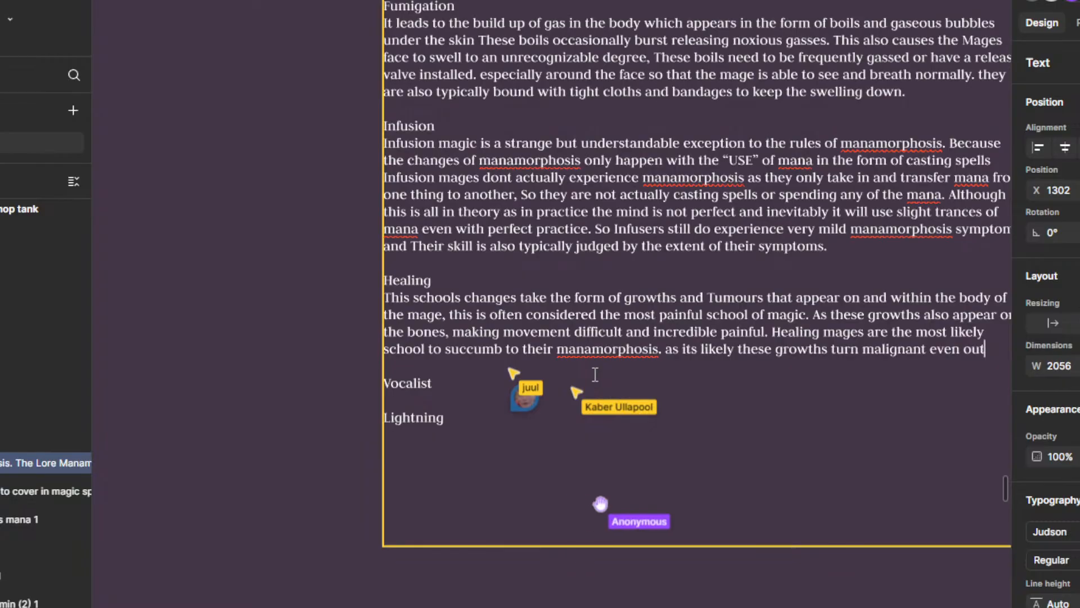
pyautogui.scroll(-1, 596, 375)
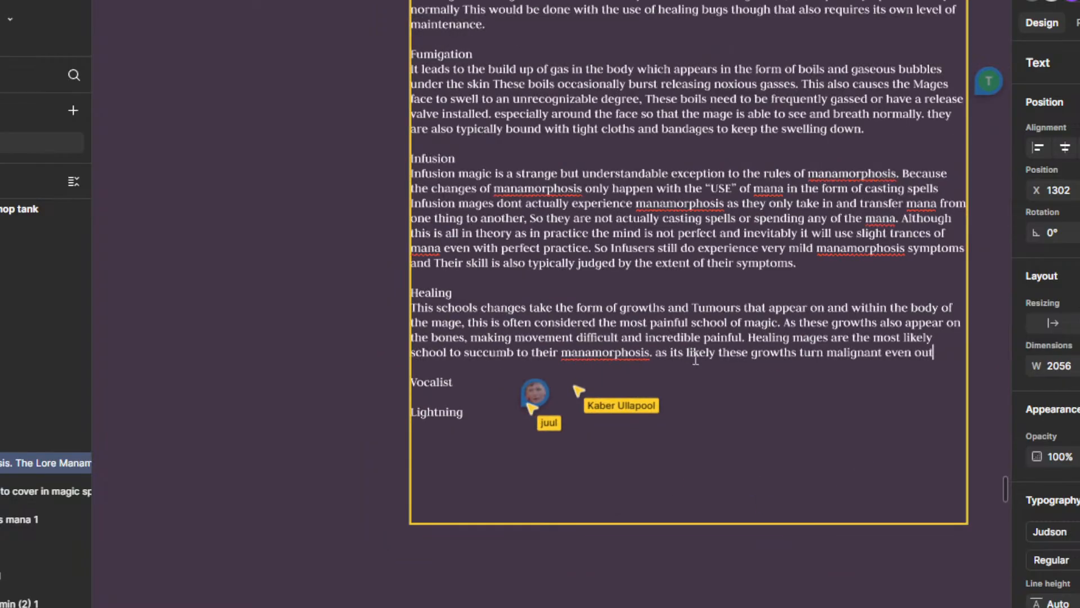
pyautogui.moveTo(785, 369); pyautogui.dragTo(678, 379)
pyautogui.scroll(1, 787, 362)
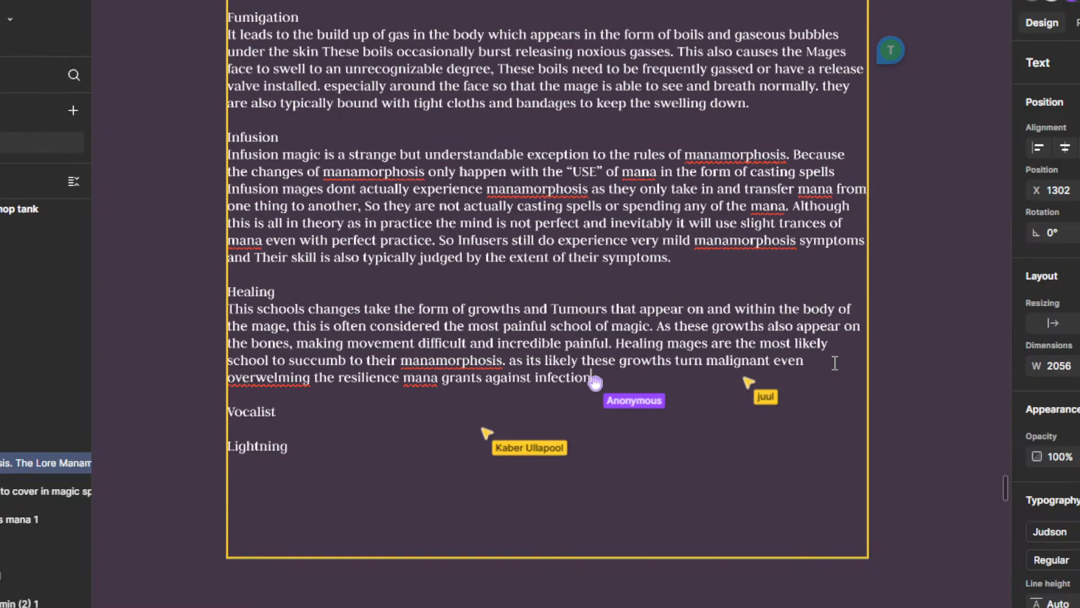
pyautogui.rightClick(288, 372)
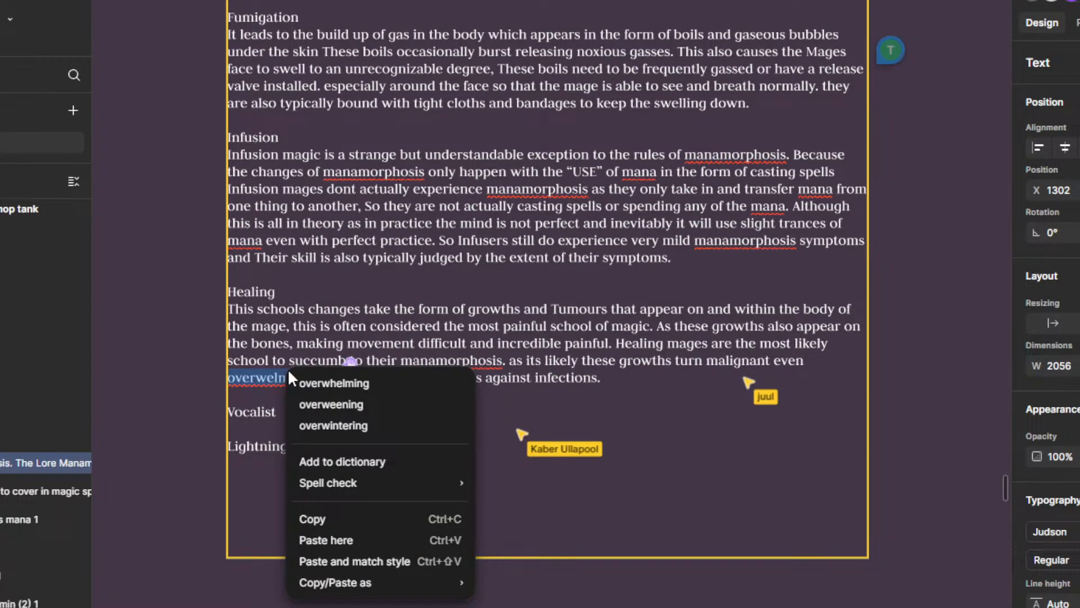
pyautogui.click(313, 380)
# Step: Change "are" to "is" in the first sentence under The Lore and resolve the comment suggesting it
pyautogui.scroll(-3, 469, 240)
pyautogui.scroll(15, 469, 240)
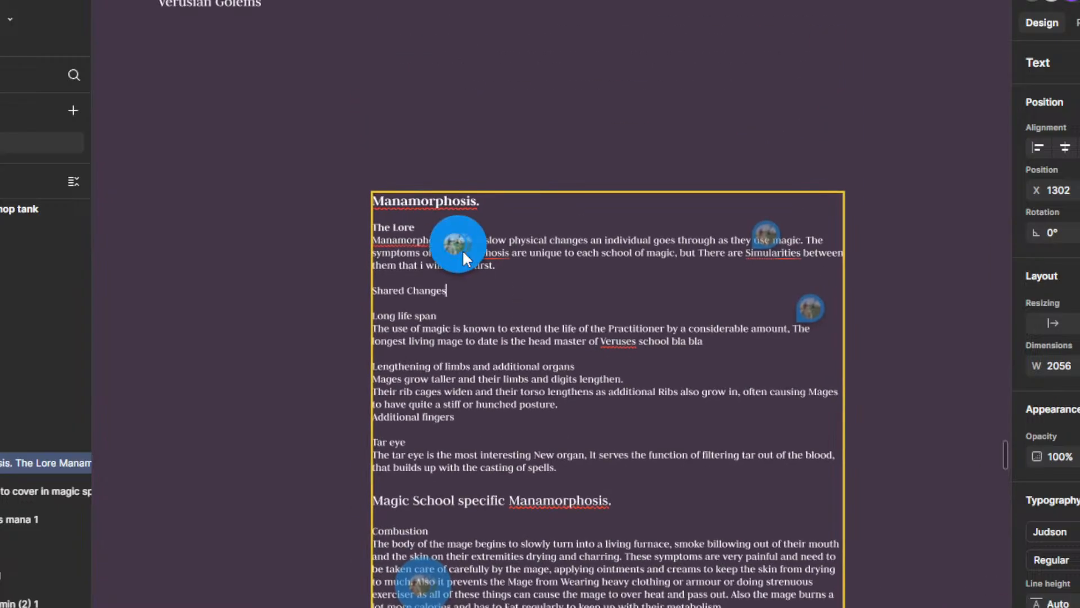
pyautogui.click(540, 269)
pyautogui.scroll(5, 471, 247)
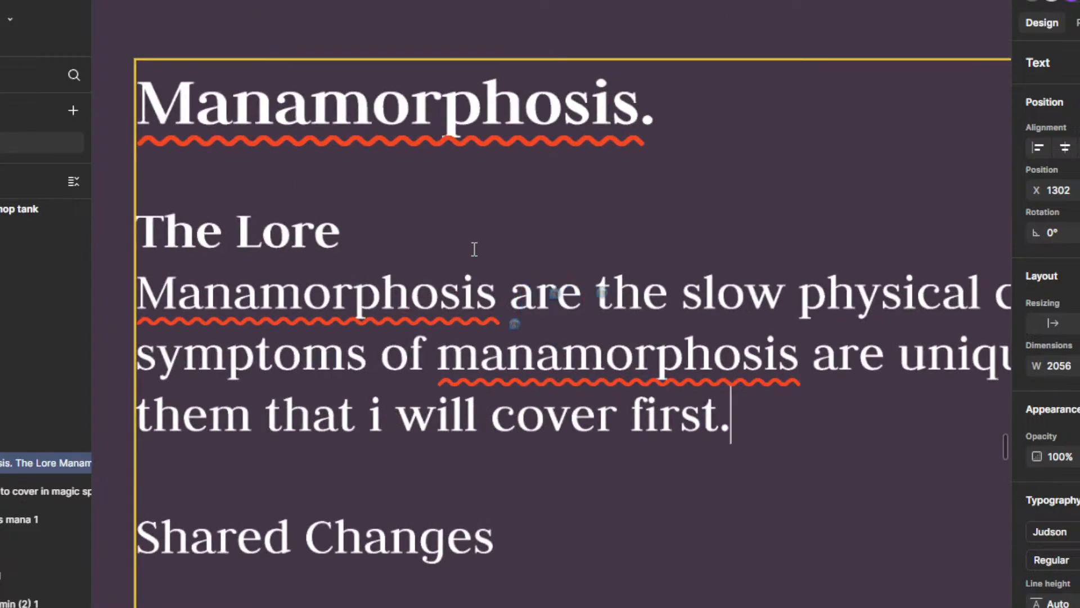
pyautogui.click(551, 262)
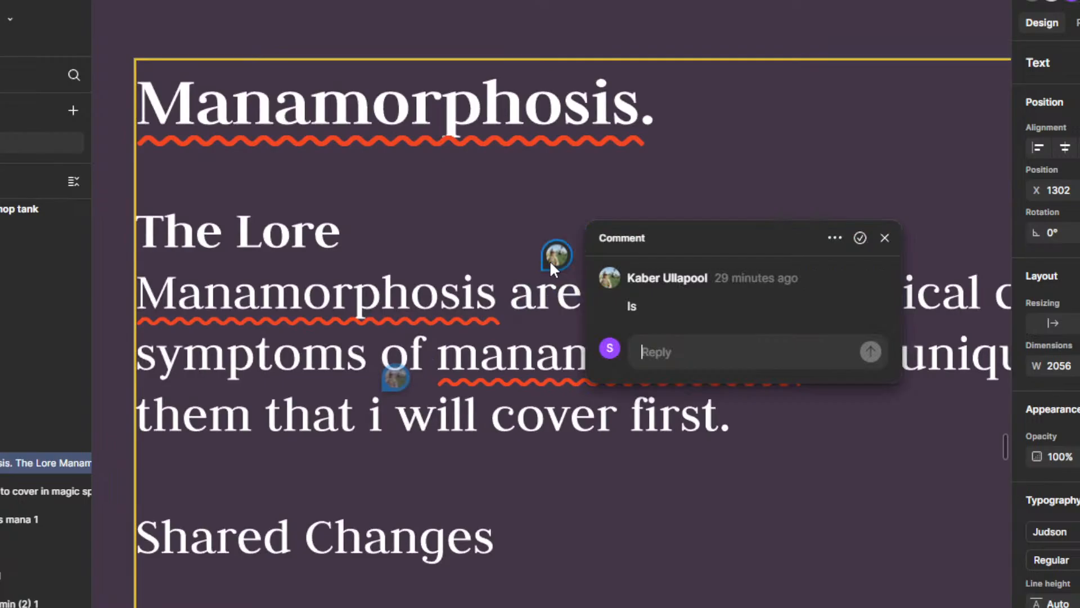
pyautogui.click(543, 312)
pyautogui.scroll(-1, 568, 338)
pyautogui.press('BackSpace')
pyautogui.press('BackSpace')
pyautogui.press('BackSpace')
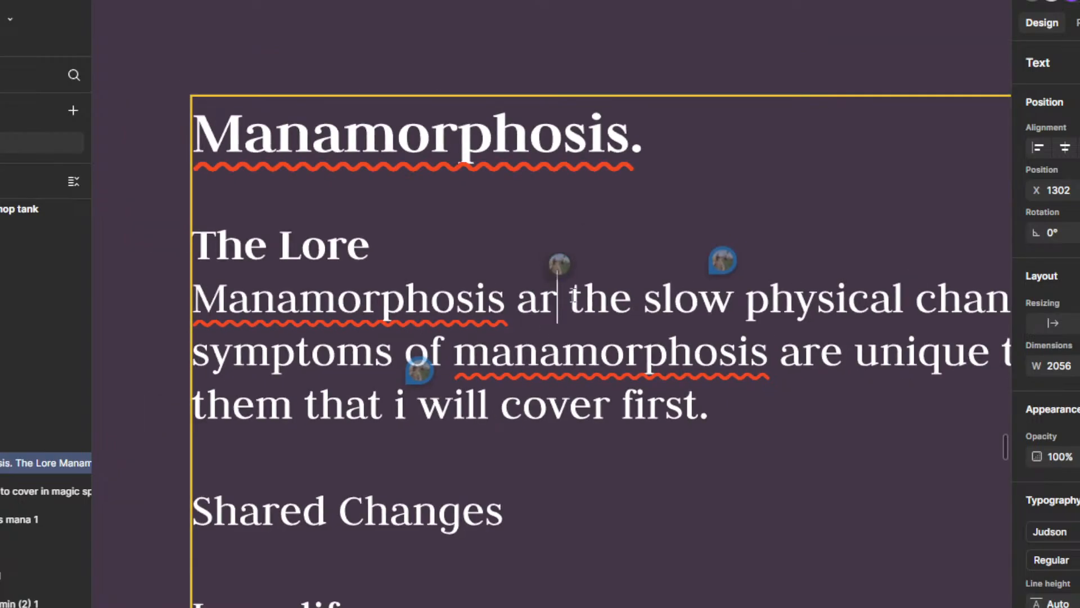
pyautogui.write('us')
pyautogui.press('BackSpace')
pyautogui.press('BackSpace')
pyautogui.press('BackSpace')
pyautogui.press('BackSpace')
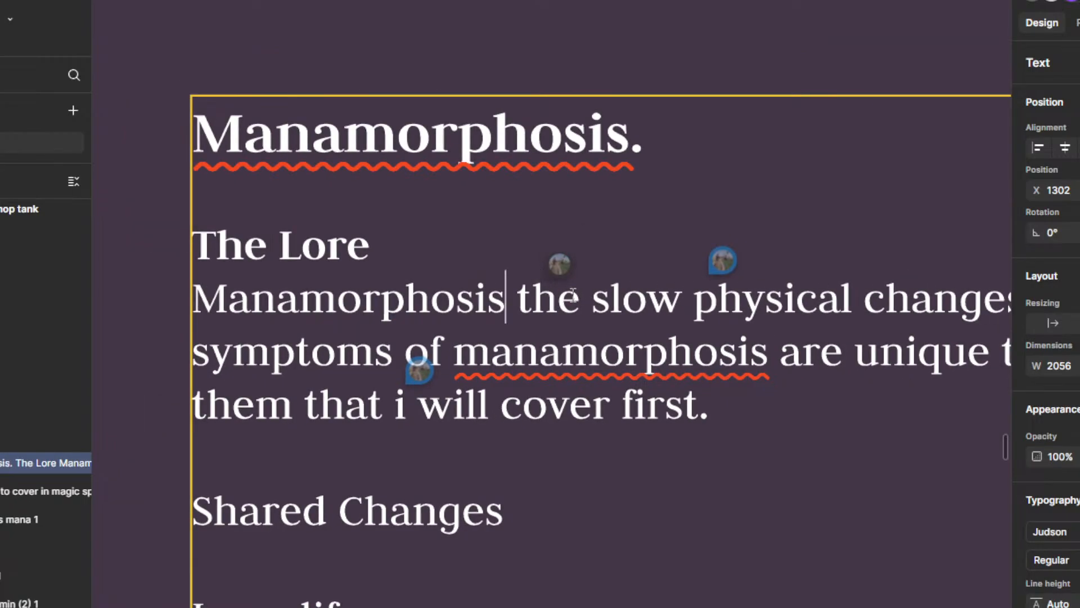
pyautogui.write('s o')
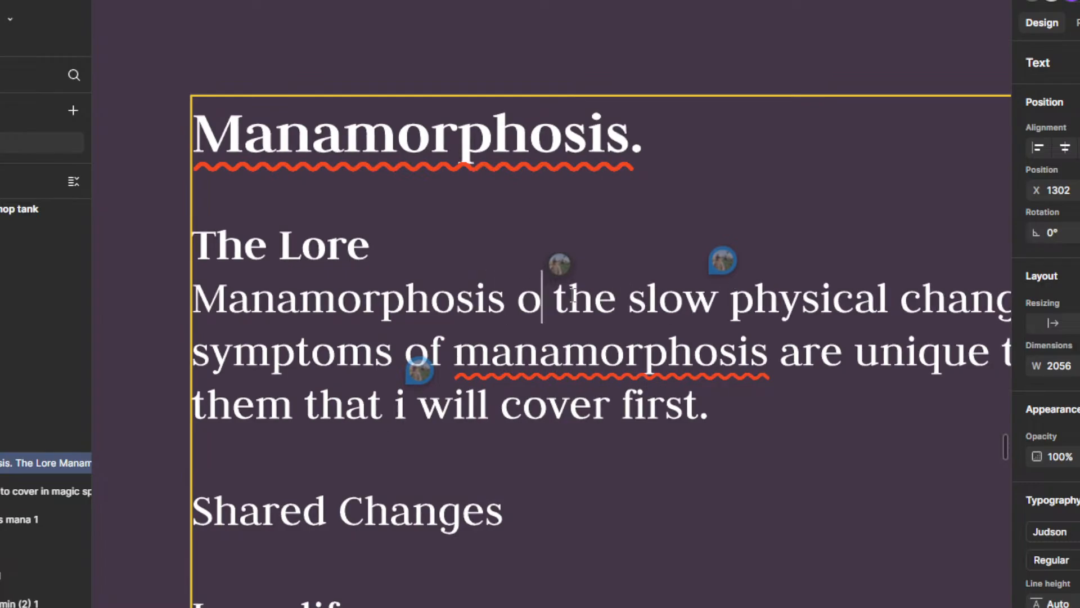
pyautogui.press('BackSpace')
pyautogui.press('BackSpace')
pyautogui.write('is')
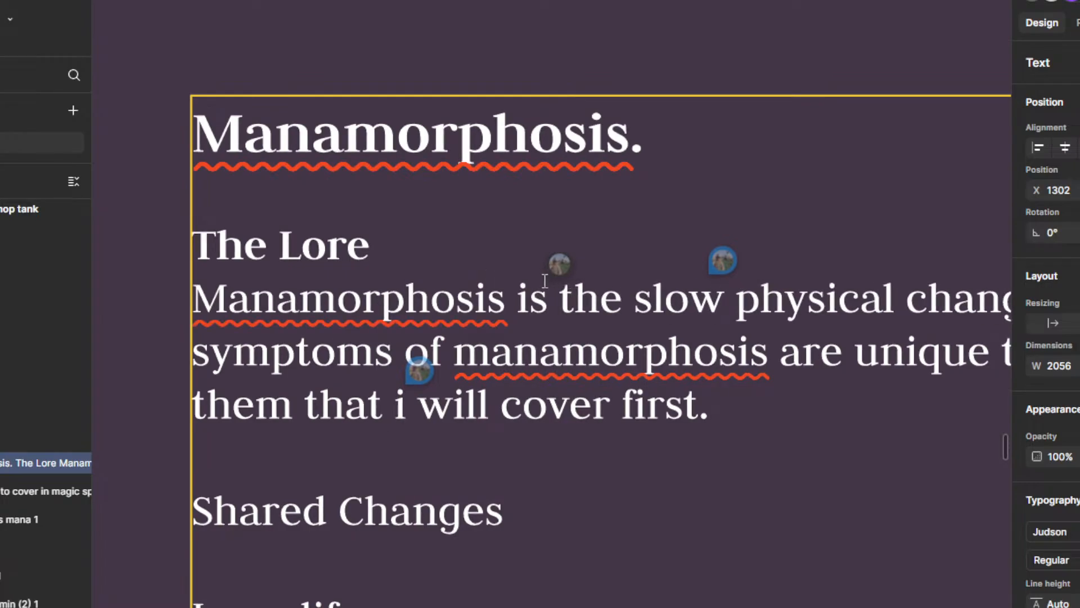
pyautogui.click(556, 269)
pyautogui.click(862, 248)
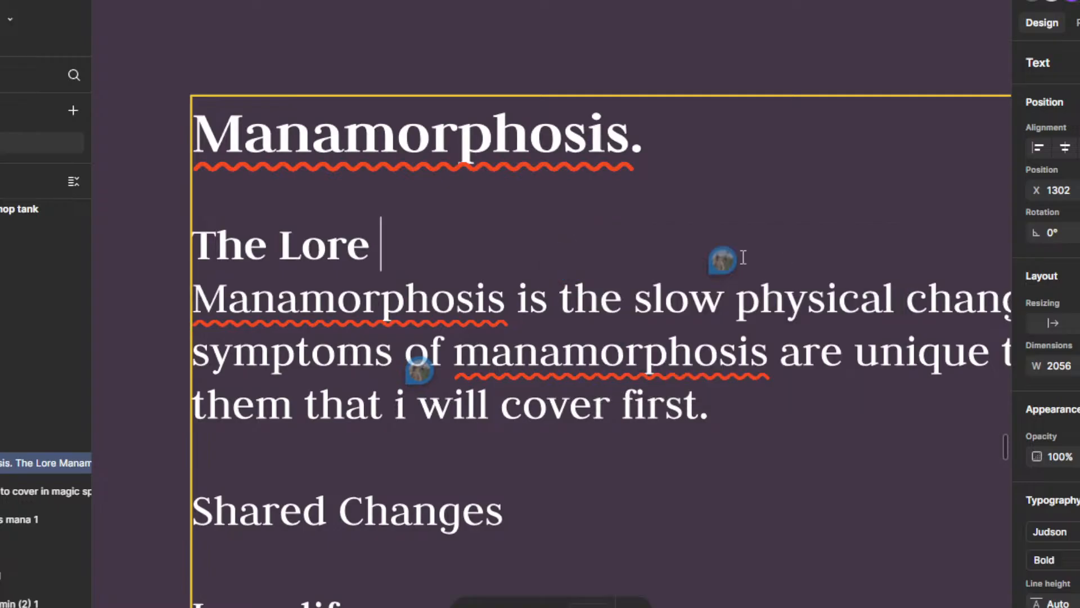
# Step: Replace "slow" with "gradual" in the first sentence under The Lore, as the comment above it suggests
pyautogui.moveTo(735, 270)
pyautogui.click(720, 304)
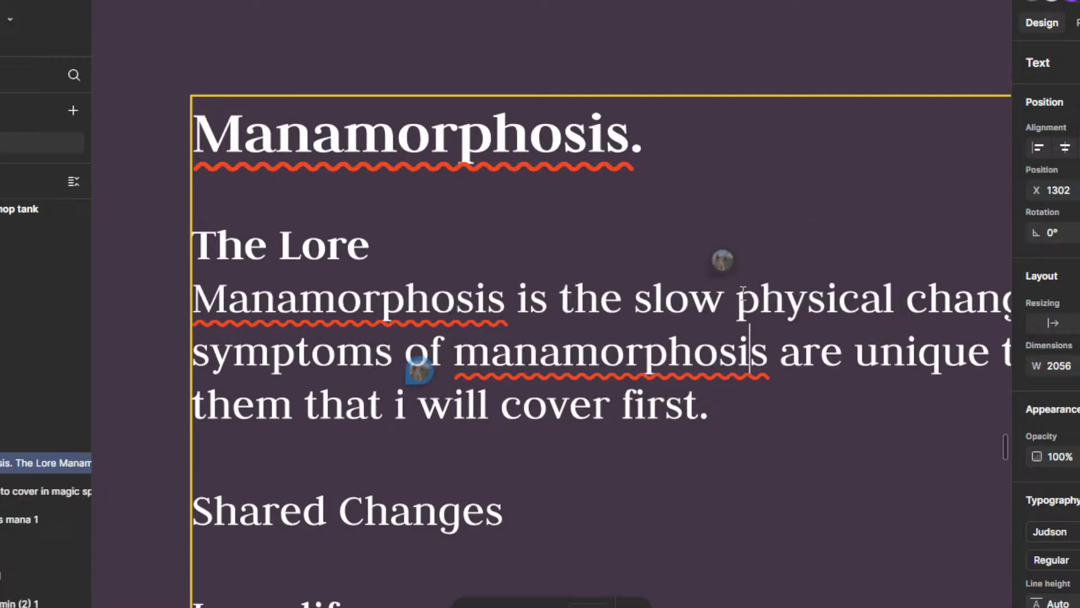
pyautogui.click(727, 260)
pyautogui.click(752, 405)
pyautogui.moveTo(725, 298); pyautogui.dragTo(635, 299)
pyautogui.write('FG')
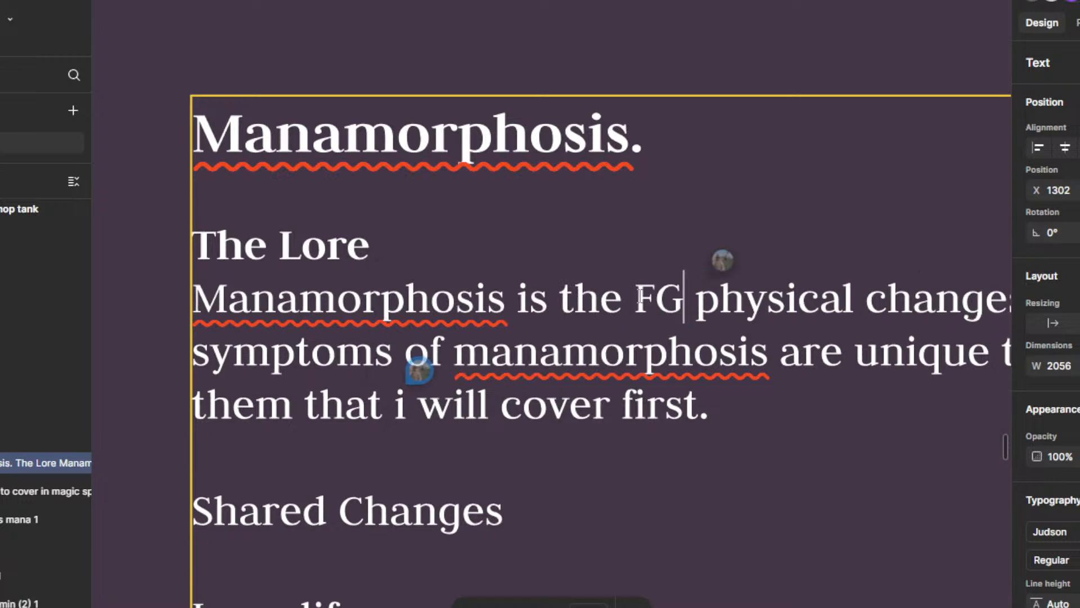
pyautogui.press('BackSpace')
pyautogui.press('BackSpace')
pyautogui.write('gradual')
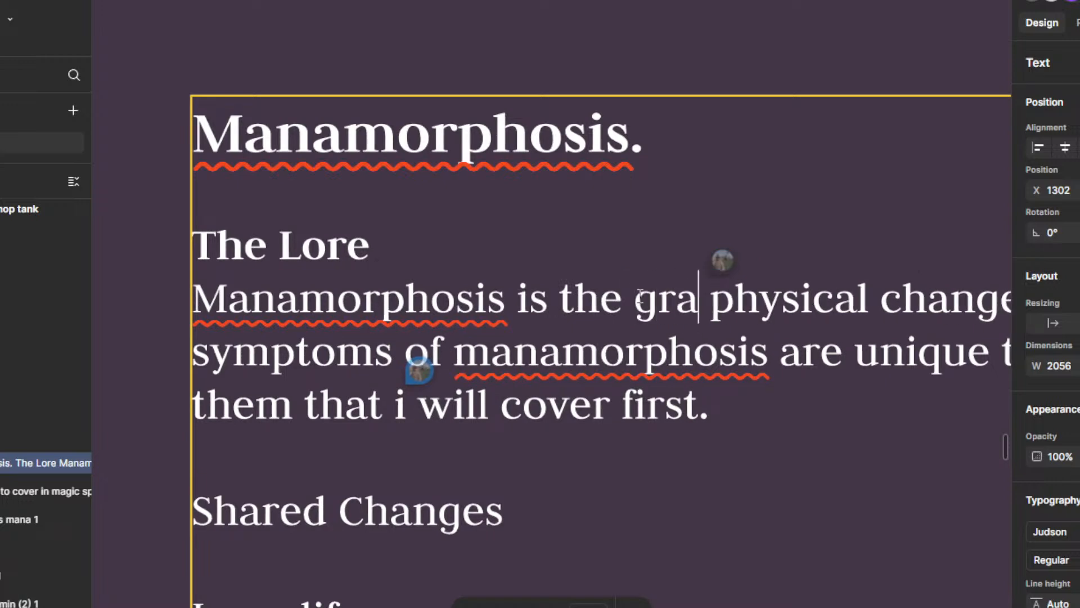
pyautogui.scroll(-4, 640, 296)
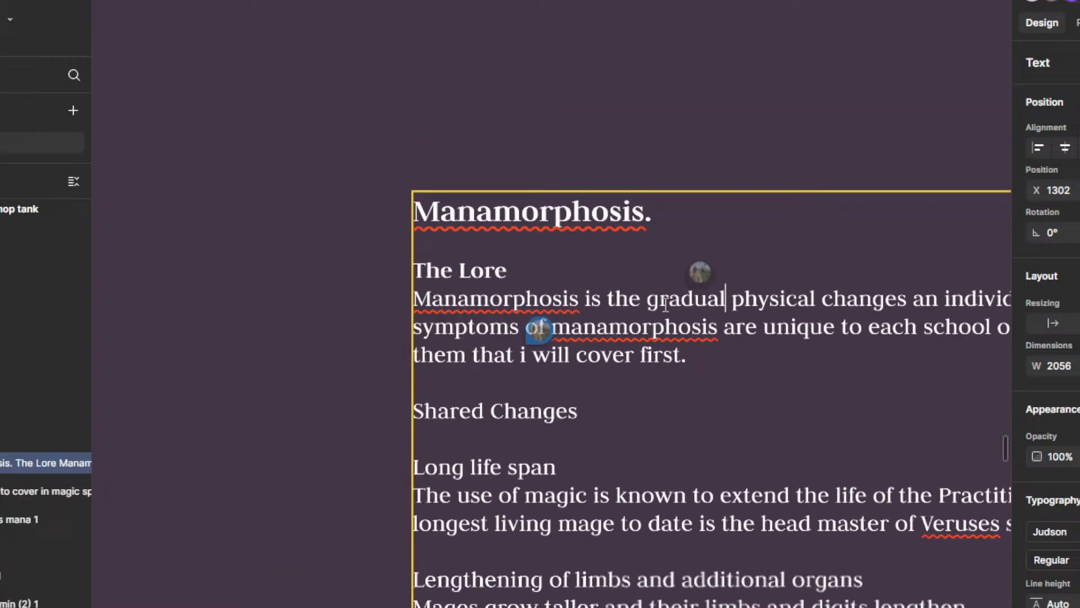
# Step: Change "gradual" back to "slow" in the first sentence under The Lore
pyautogui.moveTo(735, 336); pyautogui.dragTo(621, 364)
pyautogui.scroll(-1, 702, 406)
pyautogui.moveTo(703, 406); pyautogui.dragTo(614, 409)
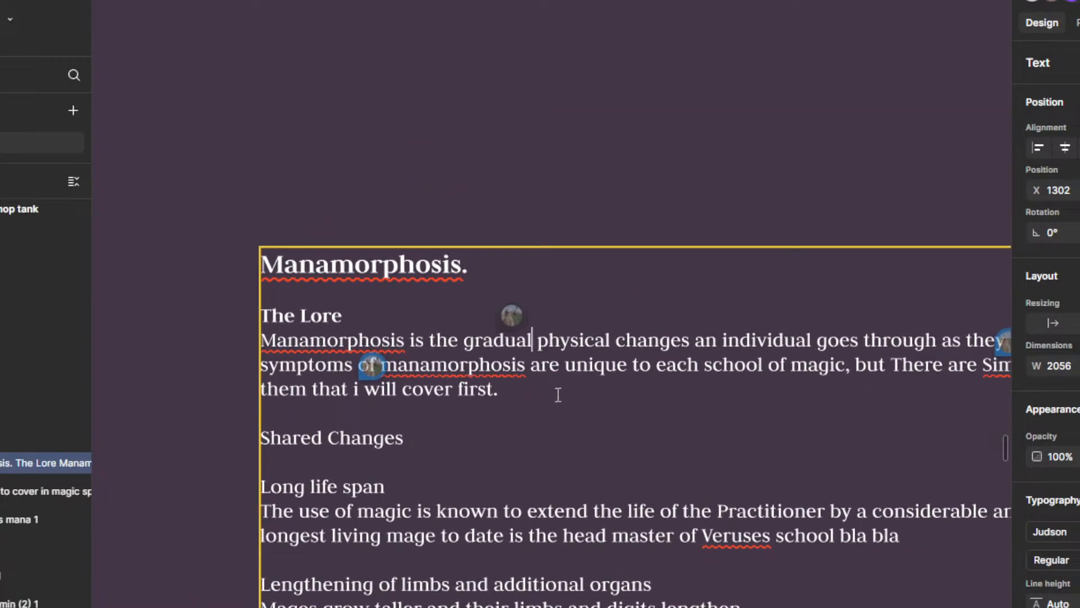
pyautogui.hotkey('ctrl', 'BackSpace')
pyautogui.write('slow')
pyautogui.hotkey('ctrl', 'shift', 'Left')
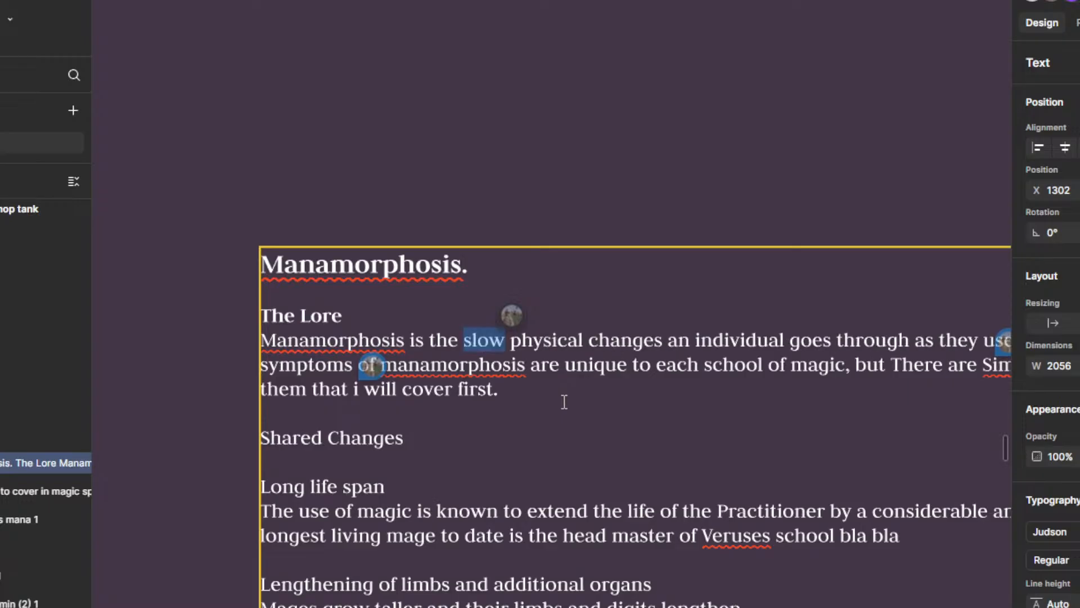
pyautogui.click(565, 394)
# Step: Resolve the "gradual" comment and the "Capital I's." comment on the paragraph under The Lore
pyautogui.scroll(-2, 561, 329)
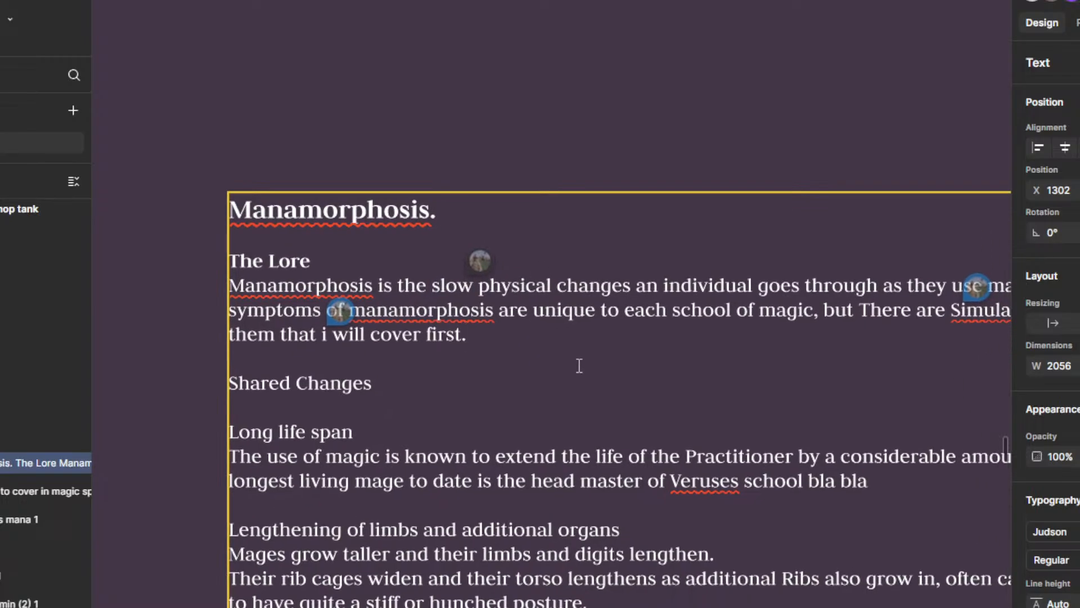
pyautogui.scroll(-1, 584, 341)
pyautogui.scroll(2, 603, 396)
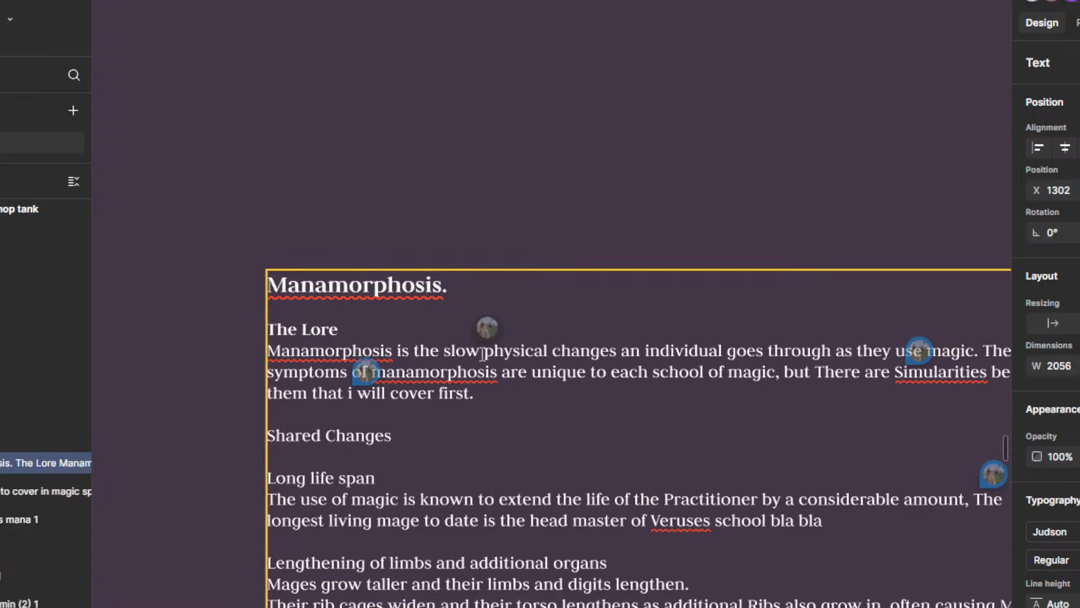
pyautogui.scroll(2, 483, 354)
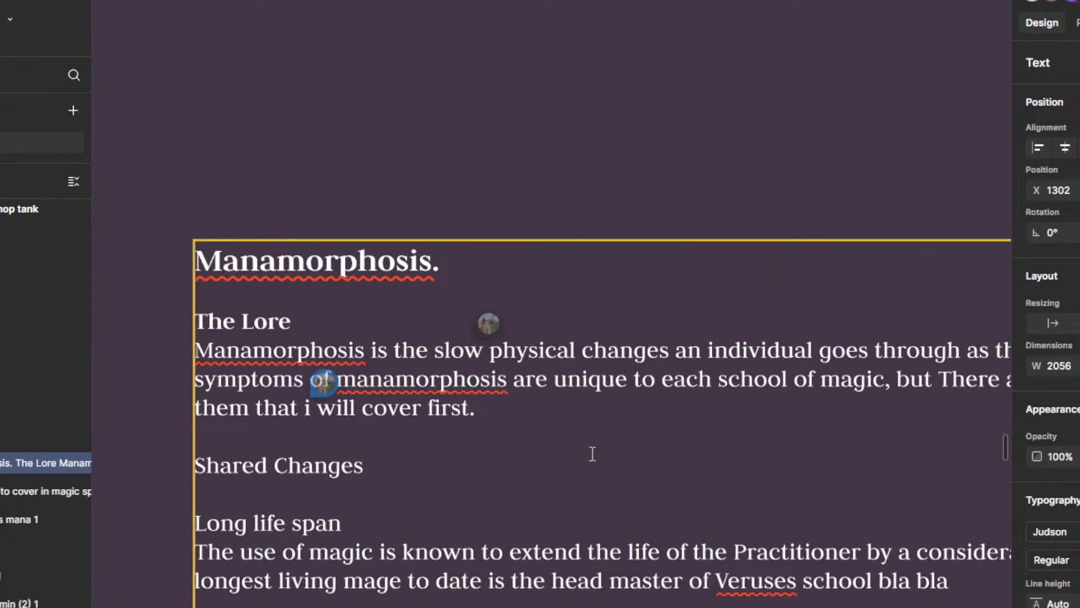
pyautogui.hscroll(3, 592, 454)
pyautogui.click(413, 323)
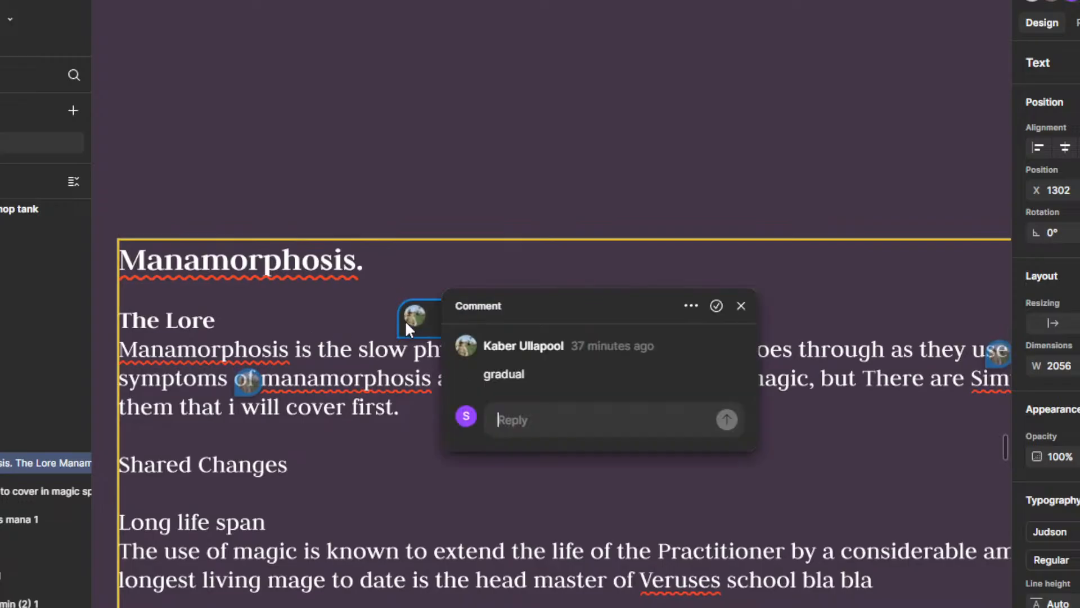
pyautogui.click(718, 305)
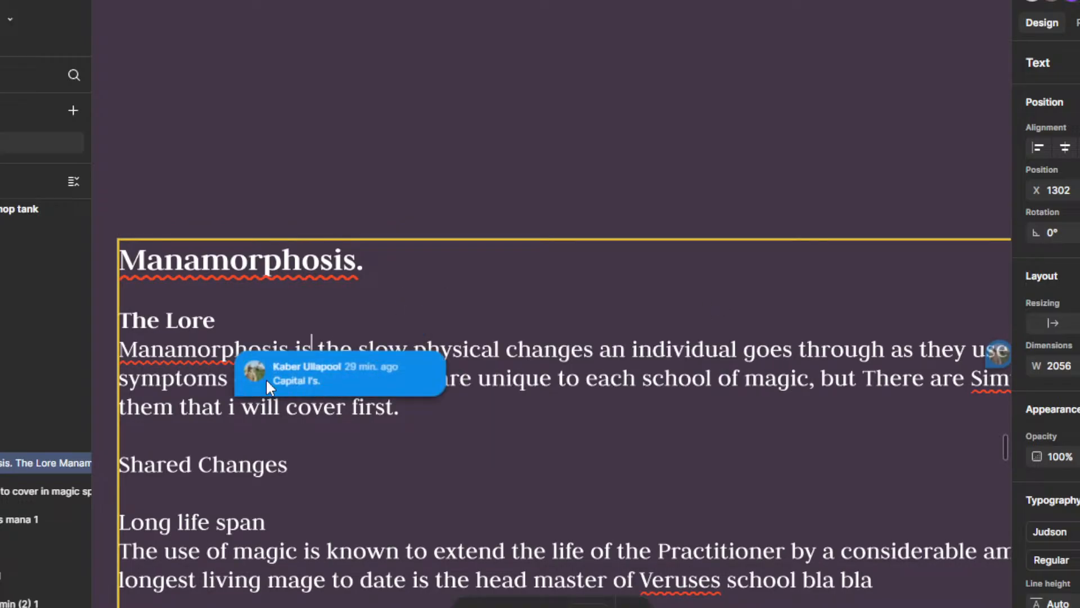
pyautogui.click(265, 378)
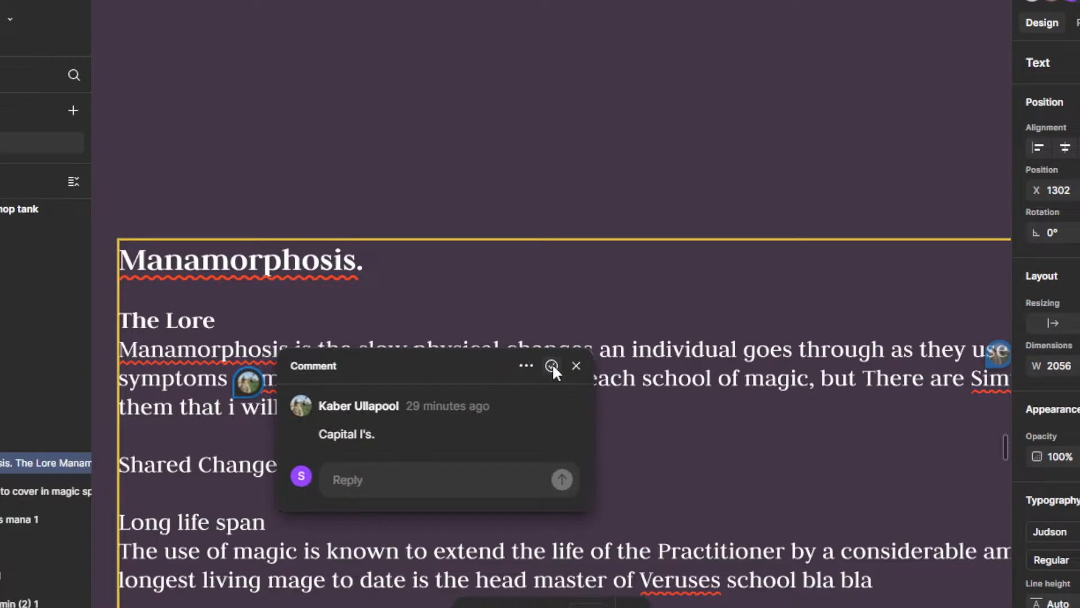
pyautogui.click(574, 367)
# Step: Resolve the "Uncapitalised!" comment under The Lore and change "Simularities" to lowercase "simularities"
pyautogui.scroll(-5, 437, 460)
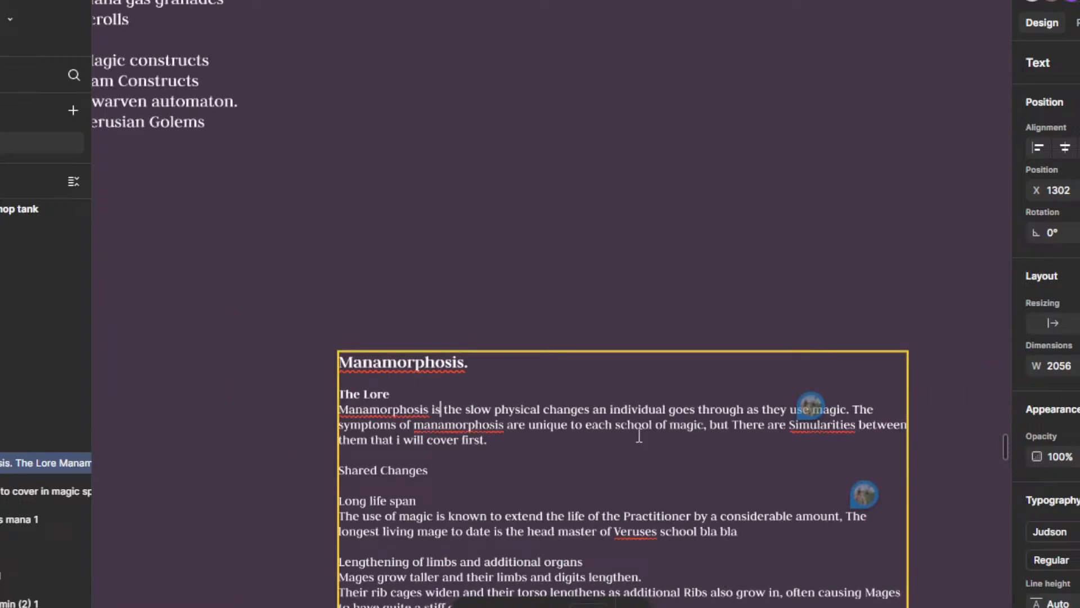
pyautogui.click(810, 406)
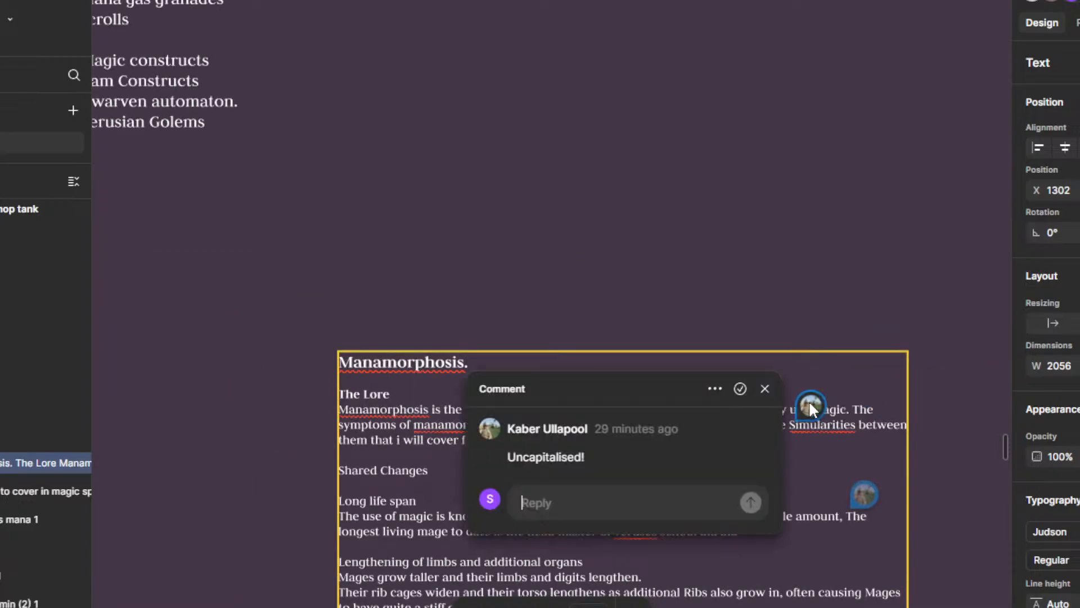
pyautogui.click(740, 389)
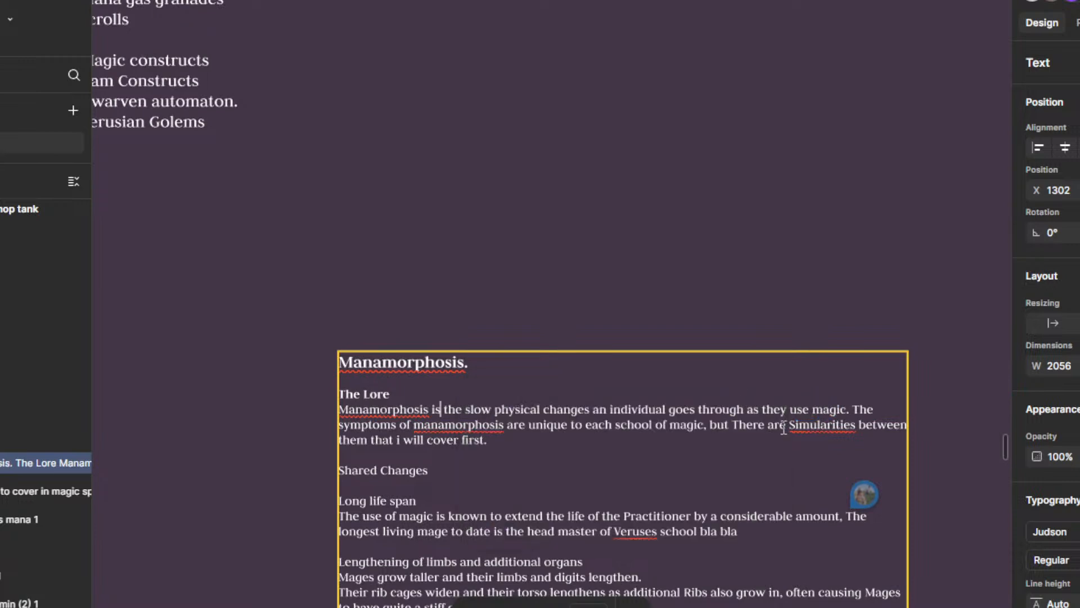
pyautogui.click(792, 425)
pyautogui.press('Delete')
pyautogui.write('s')
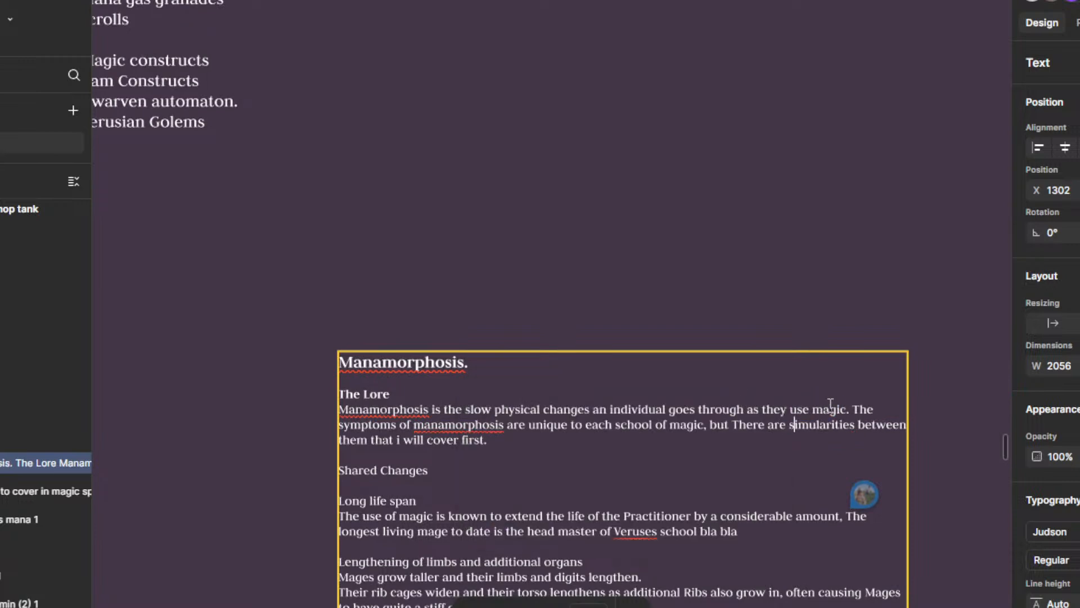
# Step: Read the comment on the Long life span paragraph and look over the surrounding manamorphosis text for the wording it concerns
pyautogui.scroll(-3, 830, 479)
pyautogui.click(841, 366)
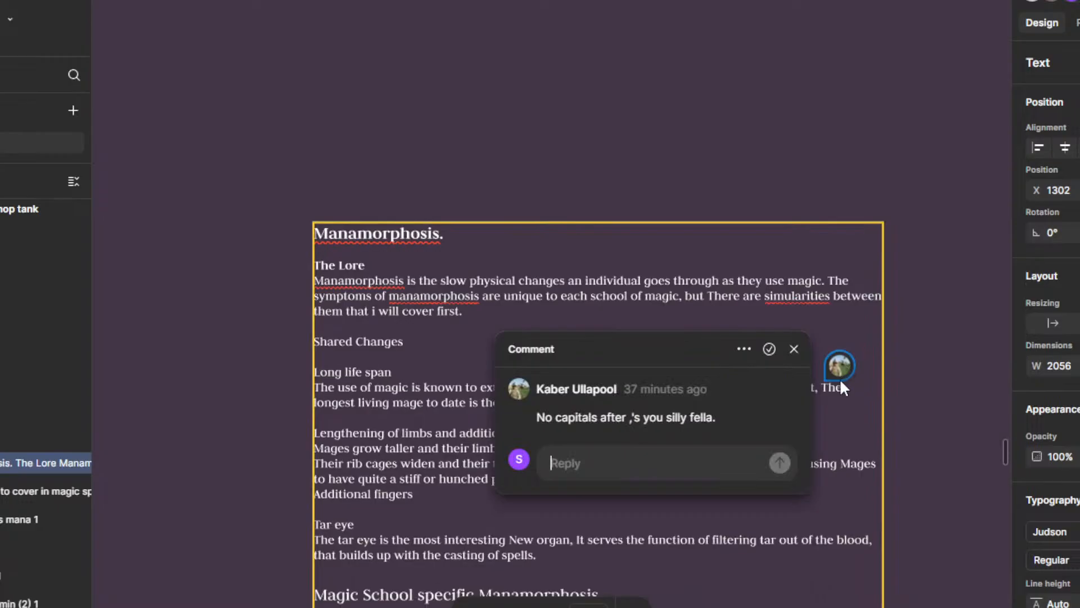
pyautogui.click(651, 296)
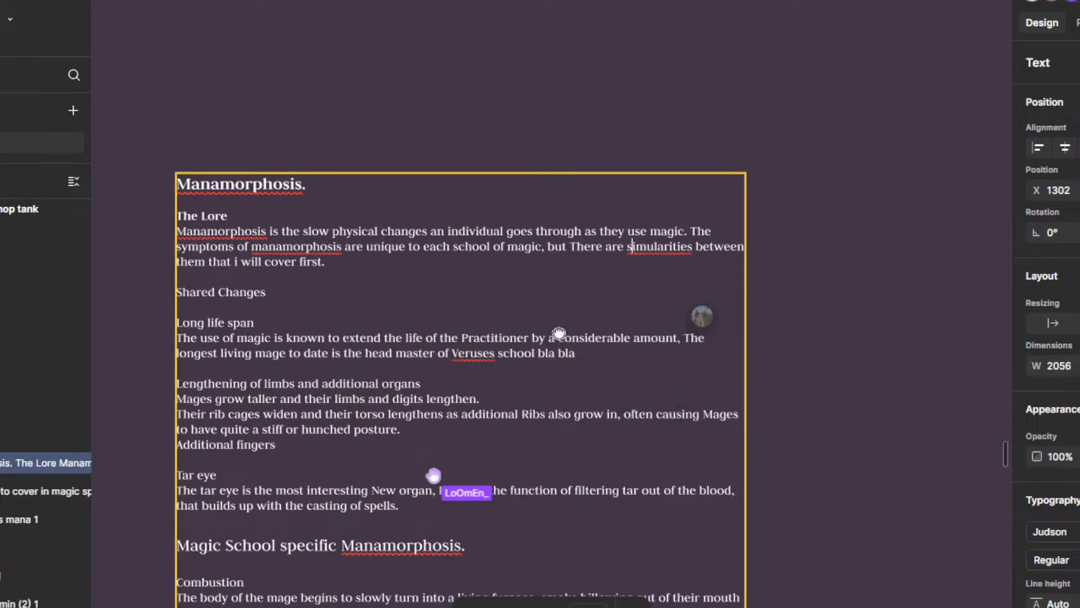
pyautogui.scroll(-5, 698, 432)
pyautogui.moveTo(732, 517); pyautogui.dragTo(717, 363)
pyautogui.scroll(4, 648, 396)
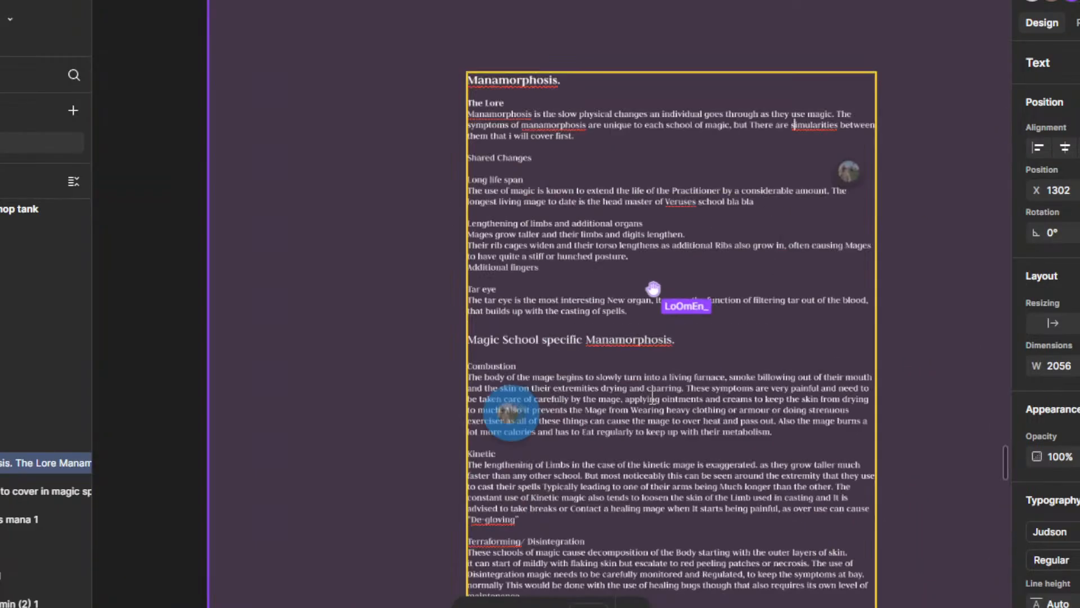
pyautogui.moveTo(652, 302); pyautogui.dragTo(651, 320)
pyautogui.scroll(4, 557, 330)
pyautogui.scroll(4, 569, 338)
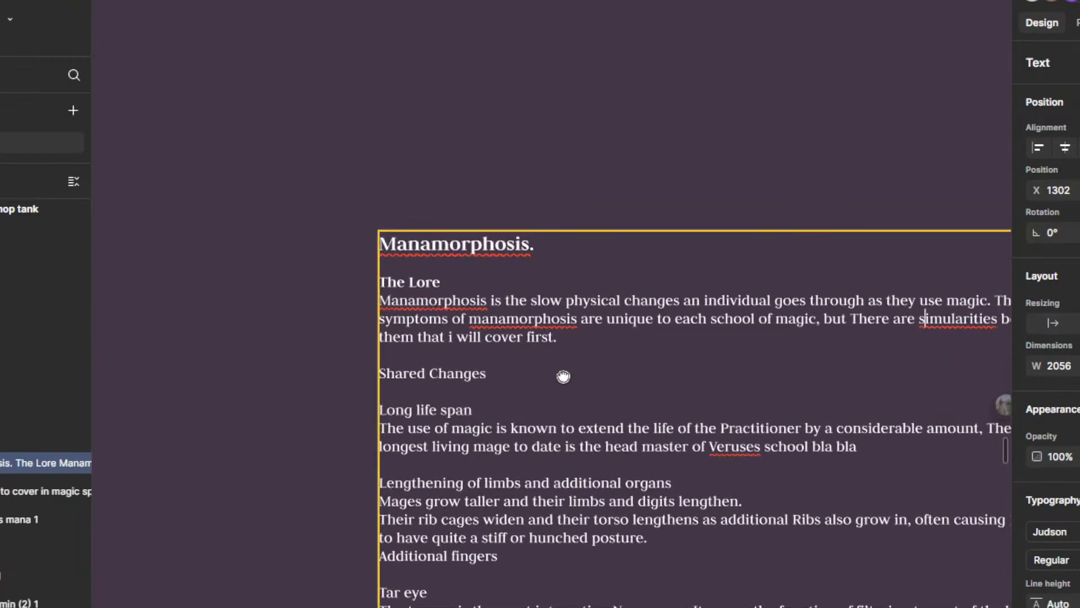
pyautogui.scroll(1, 540, 407)
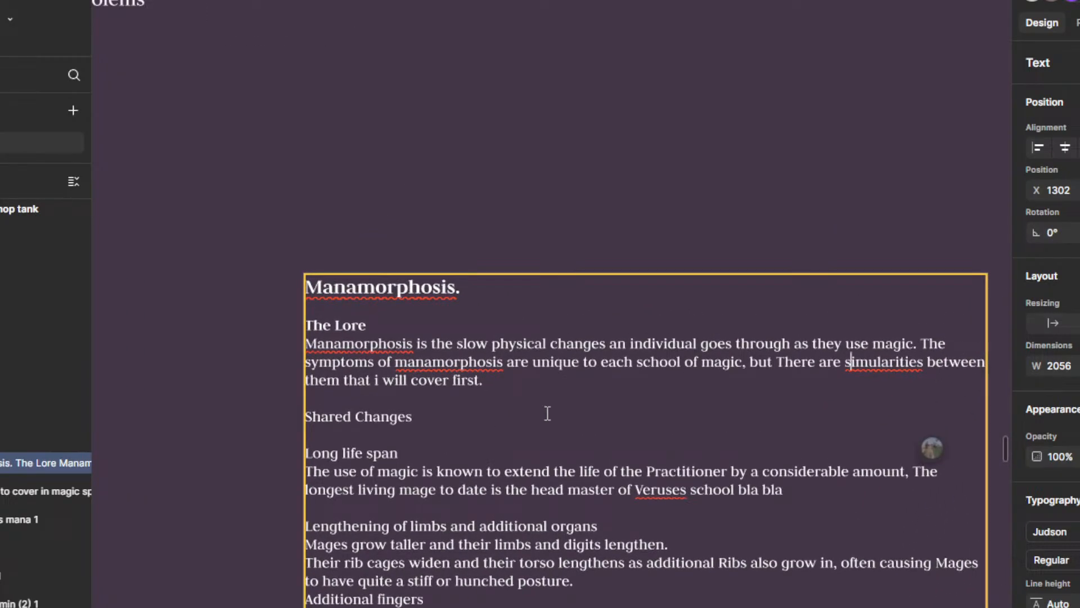
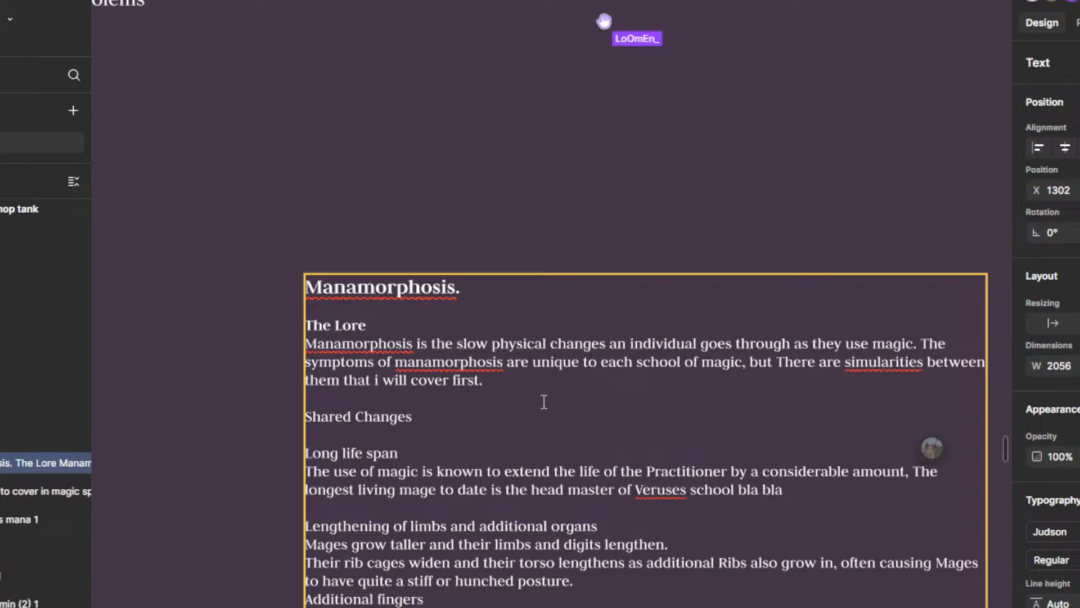
# Step: Reread the first sentence under The Lore and check whether its verb agrees with the plural "changes"
pyautogui.scroll(2, 544, 402)
pyautogui.scroll(5, 591, 434)
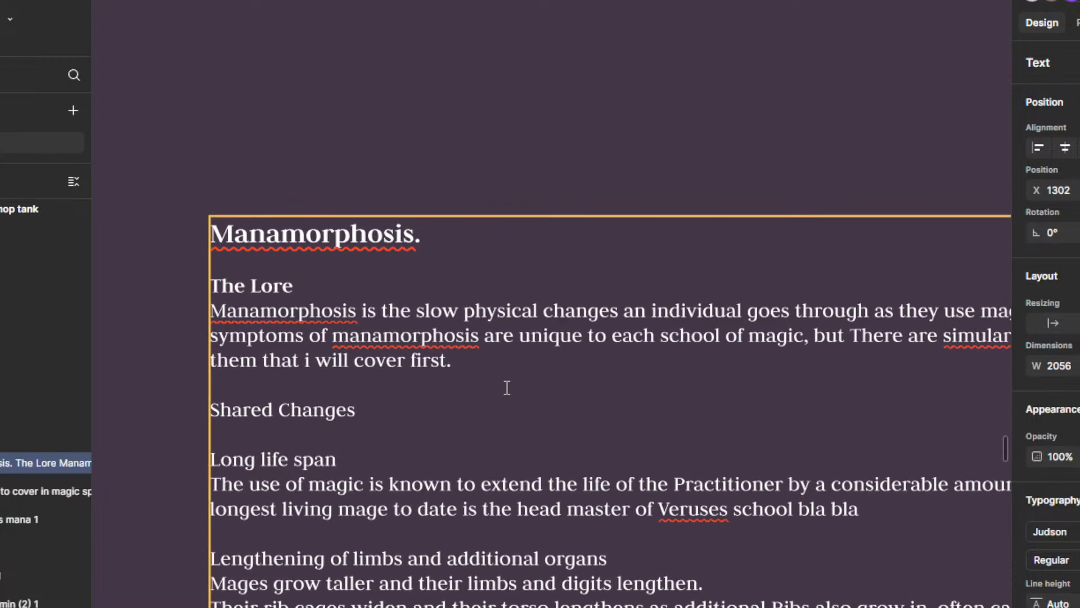
pyautogui.scroll(-4, 507, 387)
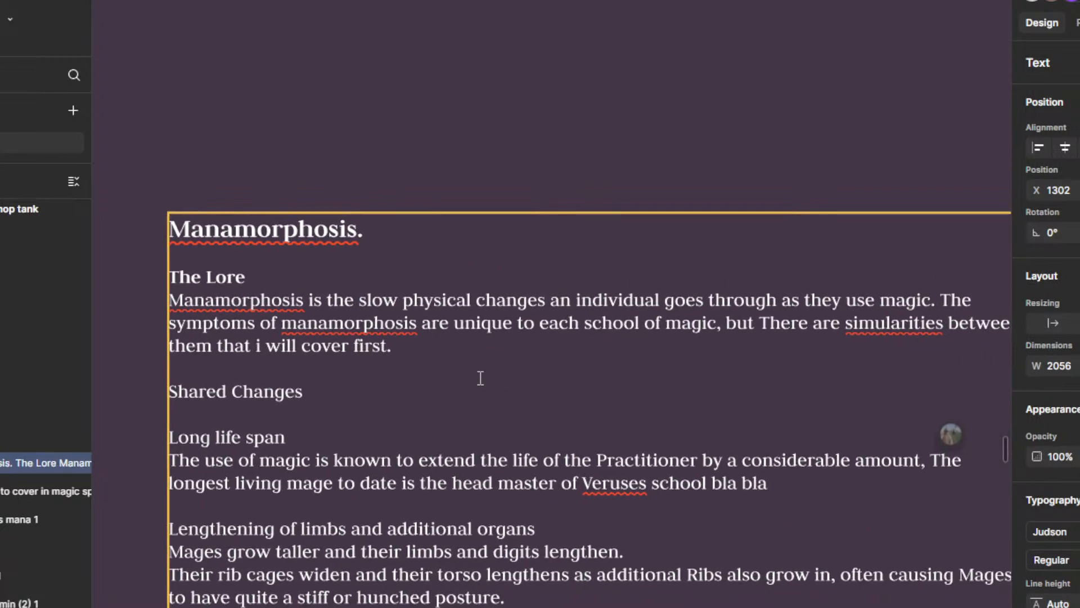
pyautogui.scroll(-1, 480, 377)
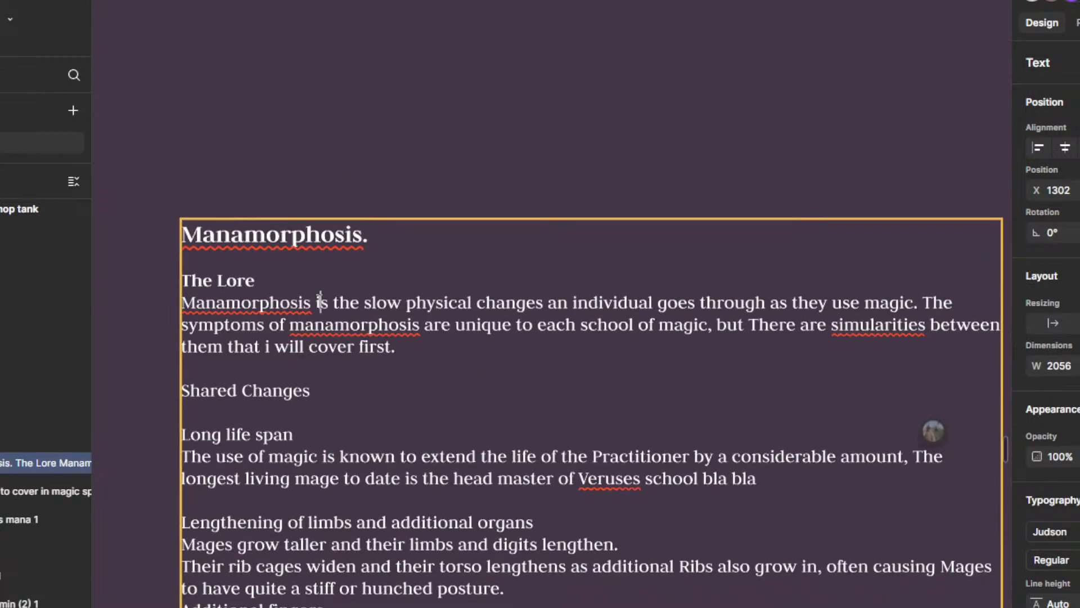
pyautogui.moveTo(333, 302); pyautogui.dragTo(357, 299)
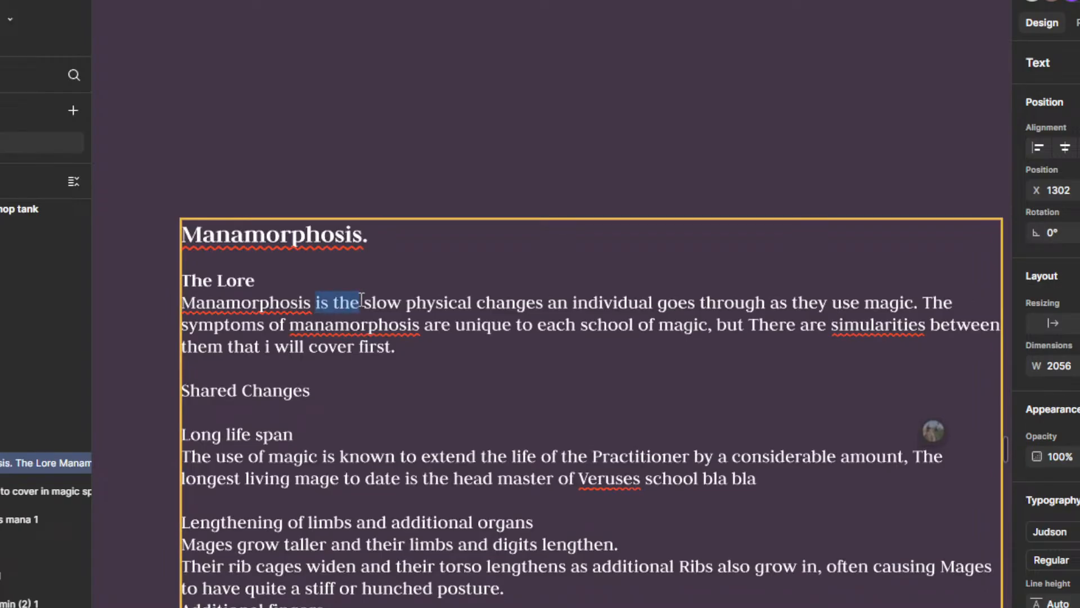
pyautogui.click(361, 302)
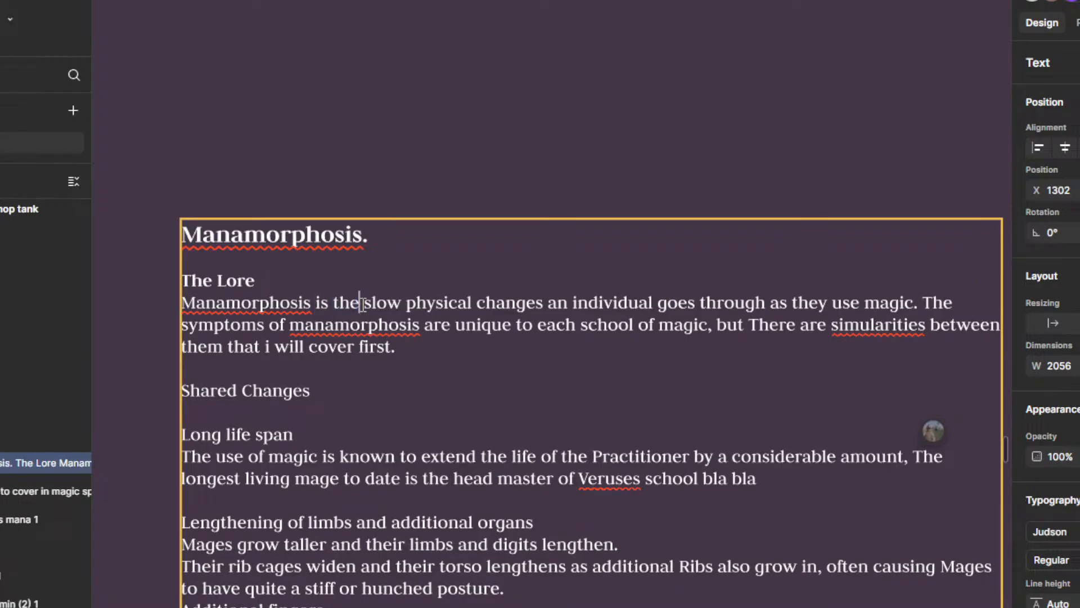
pyautogui.click(541, 303)
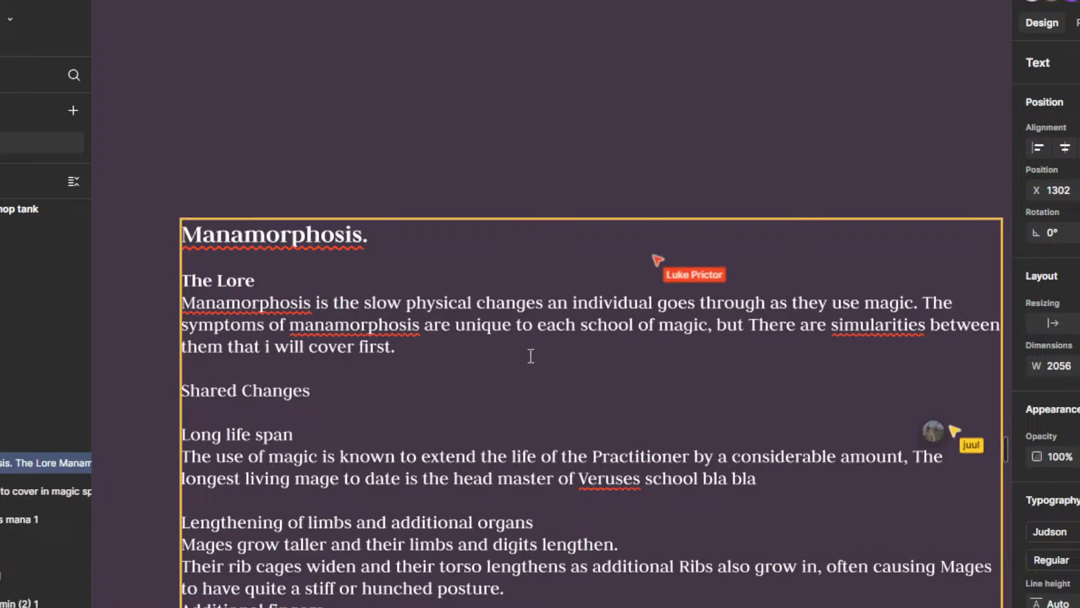
pyautogui.scroll(1, 529, 360)
pyautogui.scroll(-5, 500, 390)
pyautogui.scroll(5, 499, 388)
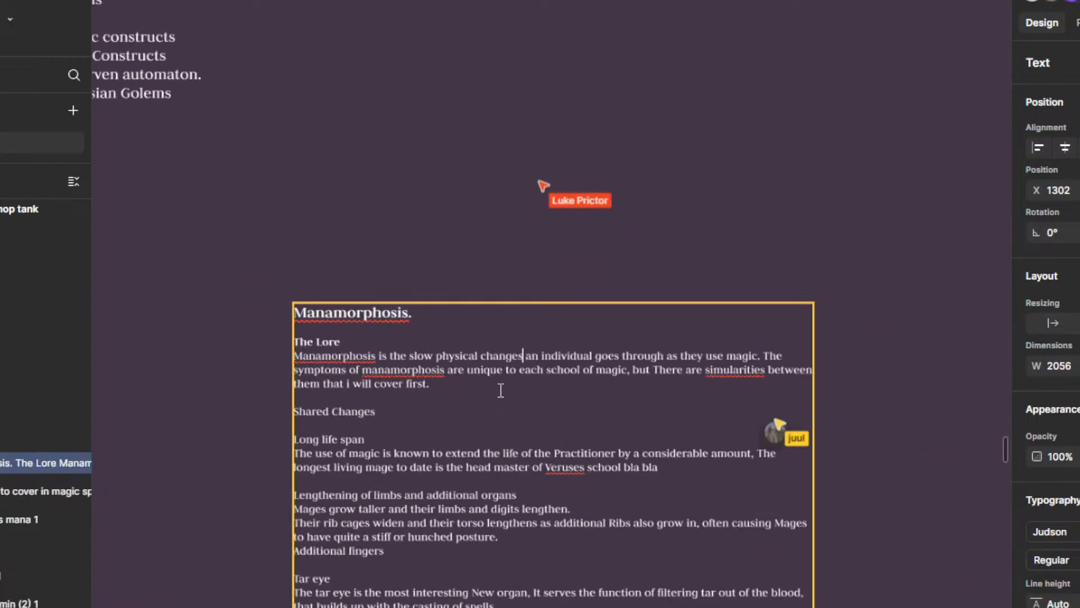
# Step: Change "is" to "are" after "Manamorphosis" in the first sentence under The Lore
pyautogui.moveTo(318, 337); pyautogui.dragTo(349, 334)
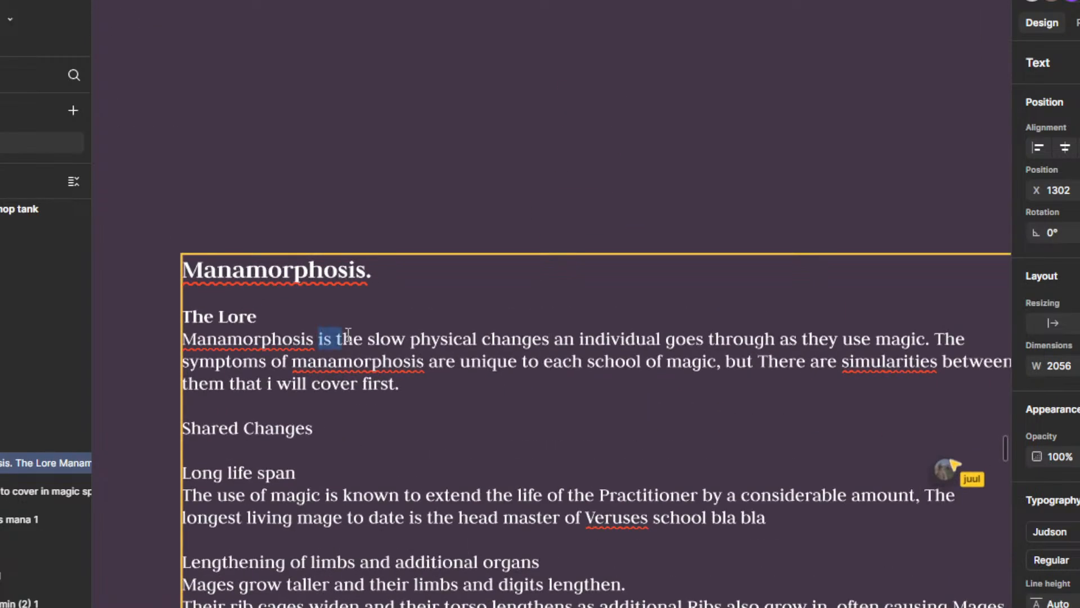
pyautogui.click(472, 363)
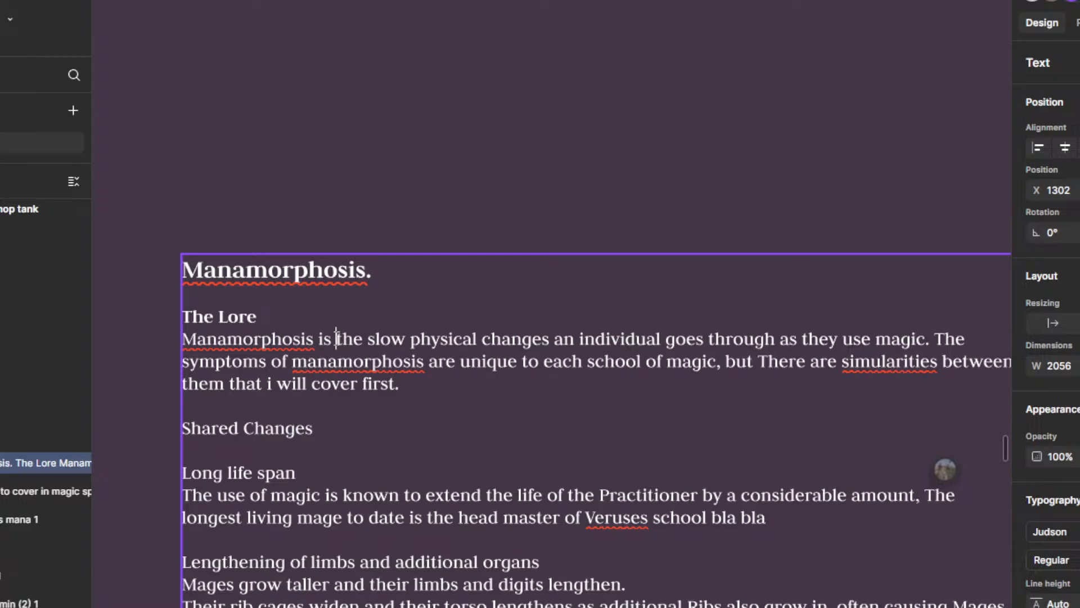
pyautogui.press('BackSpace')
pyautogui.press('BackSpace')
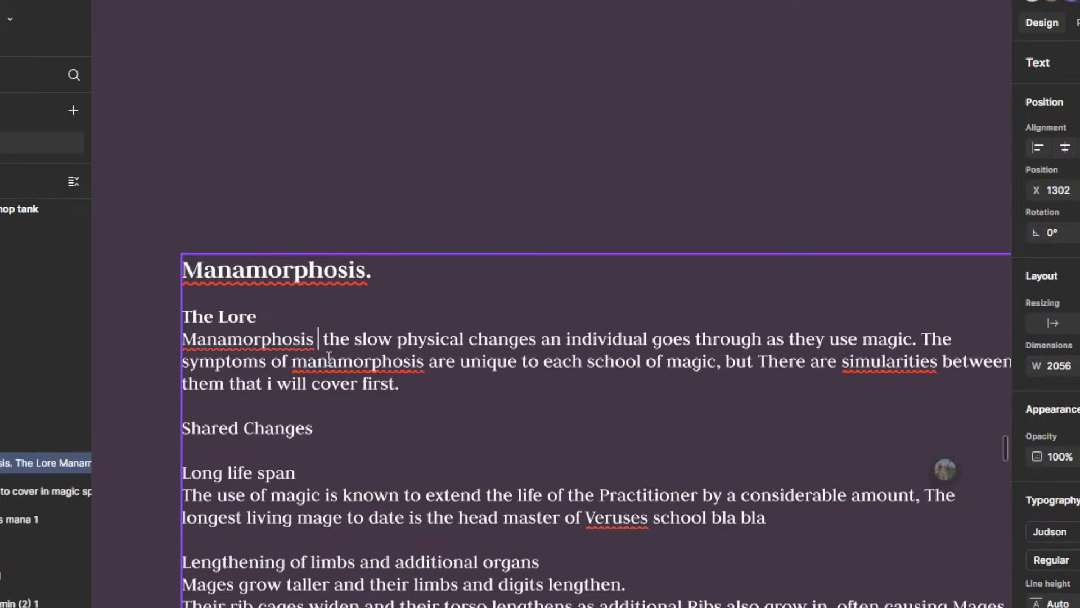
pyautogui.write('E')
pyautogui.press('BackSpace')
pyautogui.write('are')
pyautogui.press('Escape')
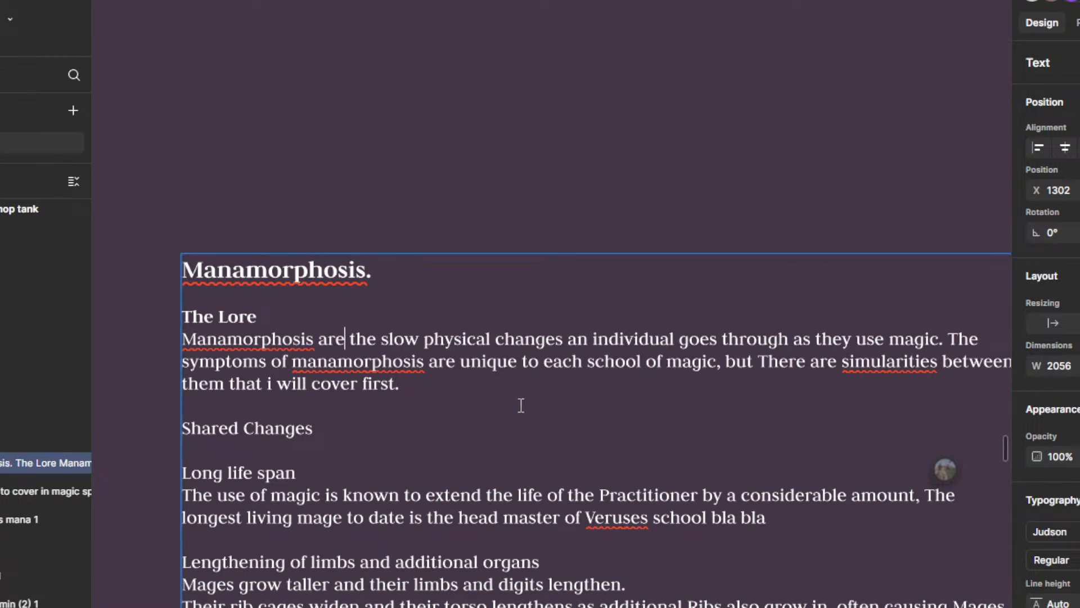
# Step: Capitalise the lone "i" as "I" in "that I will cover first" at the end of The Lore paragraph
pyautogui.scroll(-5, 532, 398)
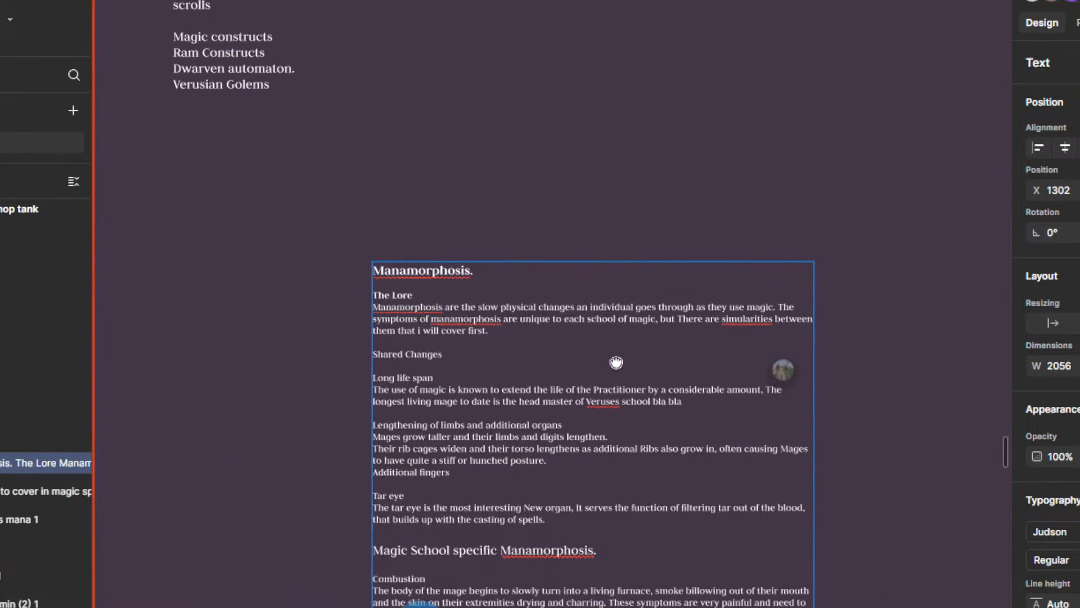
pyautogui.moveTo(616, 362); pyautogui.dragTo(614, 292)
pyautogui.moveTo(635, 466); pyautogui.dragTo(629, 358)
pyautogui.moveTo(635, 395); pyautogui.dragTo(668, 580)
pyautogui.scroll(4, 571, 400)
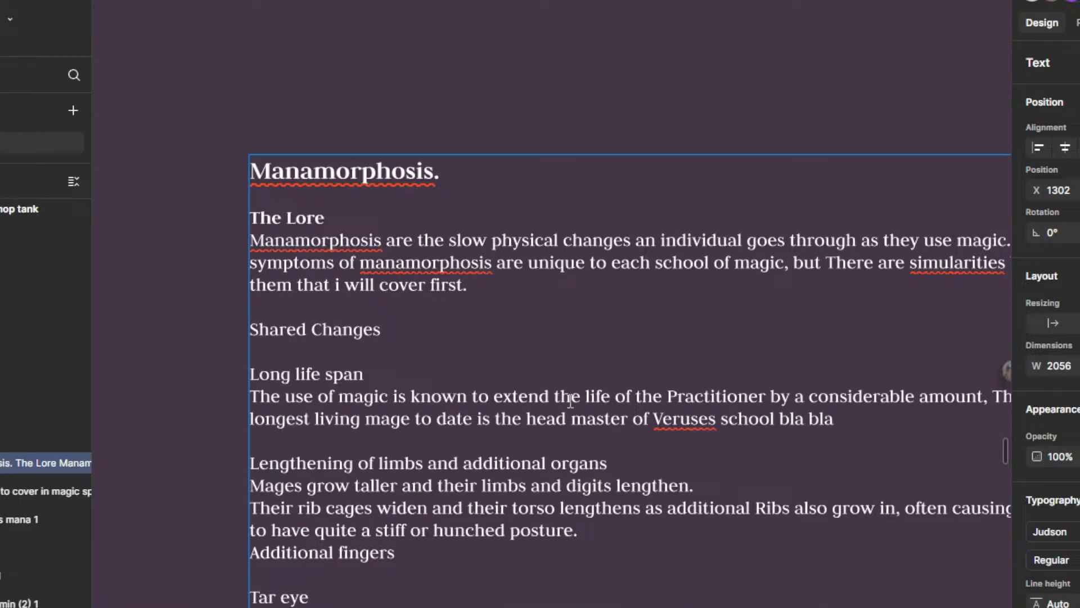
pyautogui.scroll(-3, 535, 368)
pyautogui.scroll(3, 524, 378)
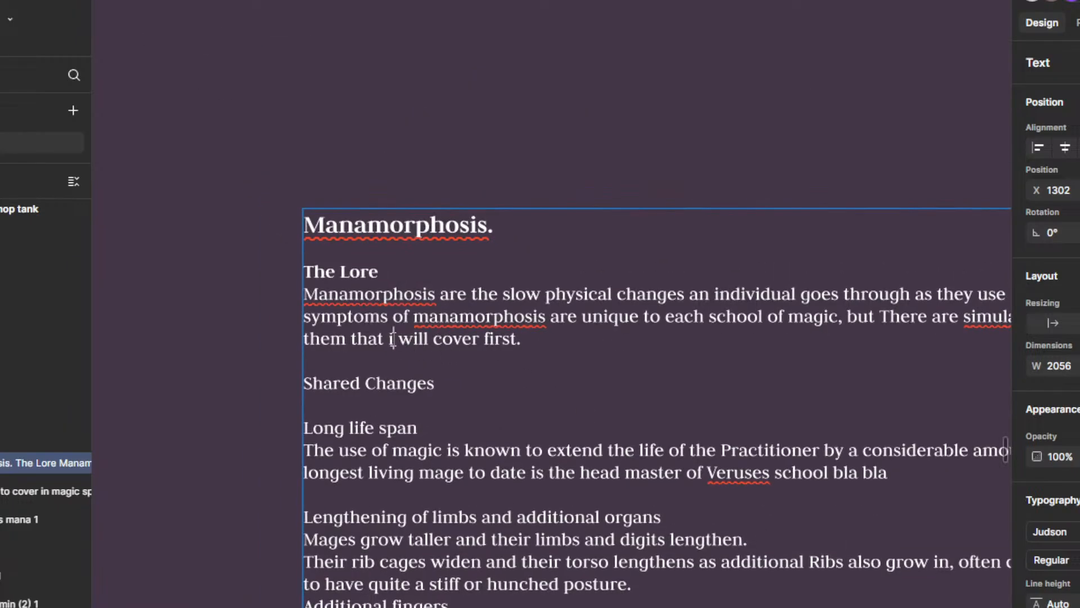
pyautogui.press('BackSpace')
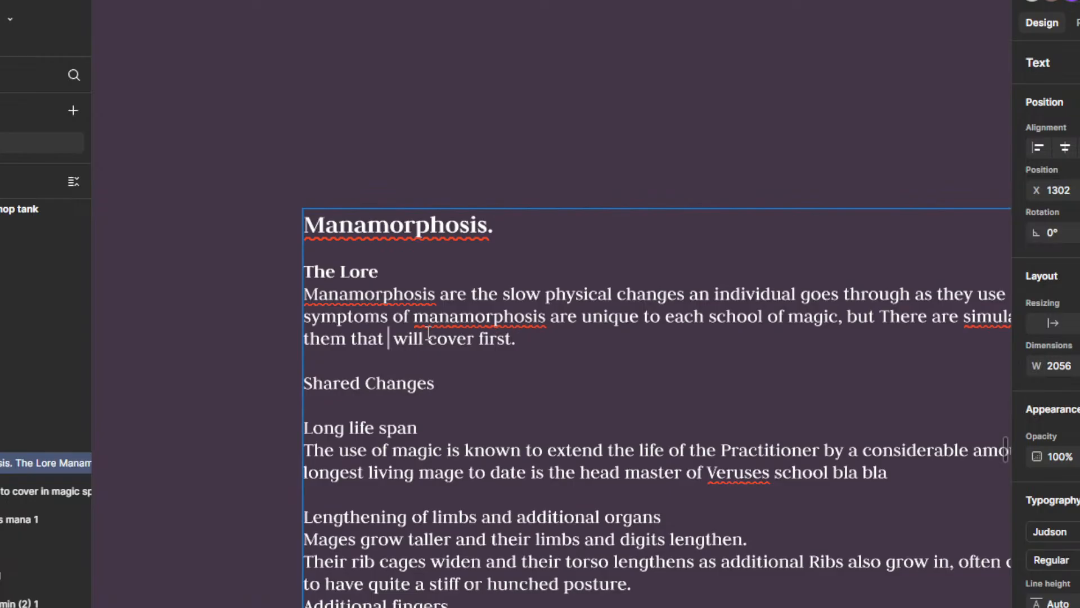
pyautogui.write('I')
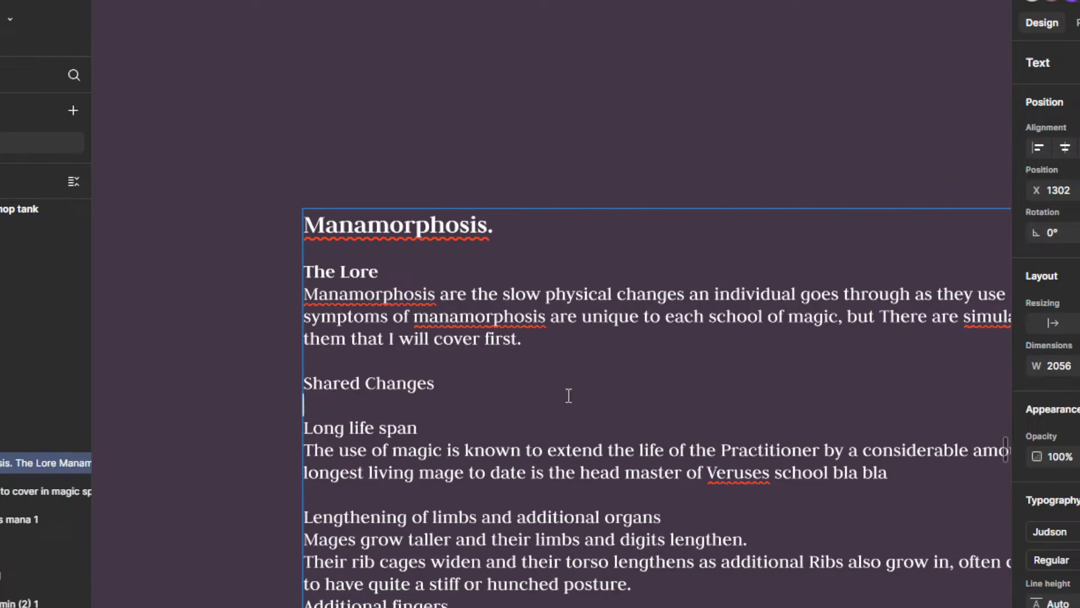
# Step: Expand the grouped comments on the Combustion paragraph and read them against the wording they concern
pyautogui.scroll(-4, 568, 396)
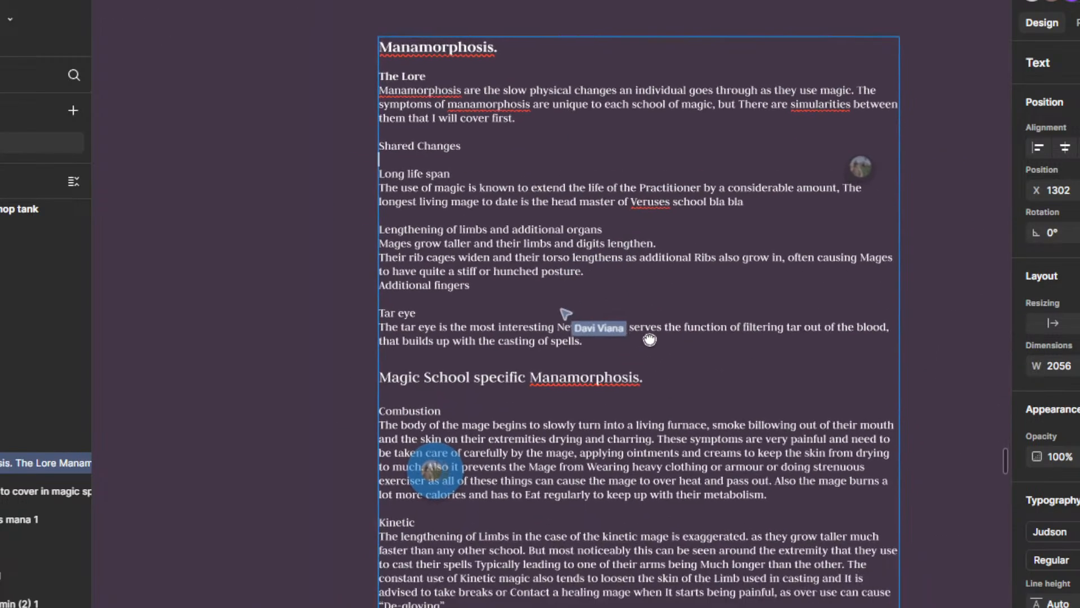
pyautogui.scroll(-3, 445, 326)
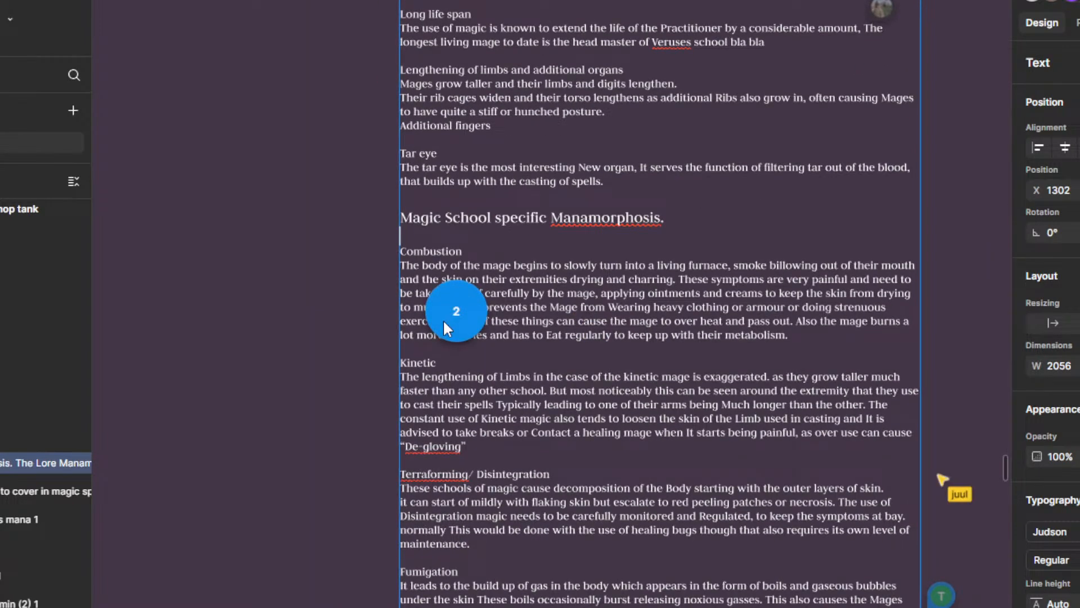
pyautogui.click(444, 325)
pyautogui.moveTo(618, 259)
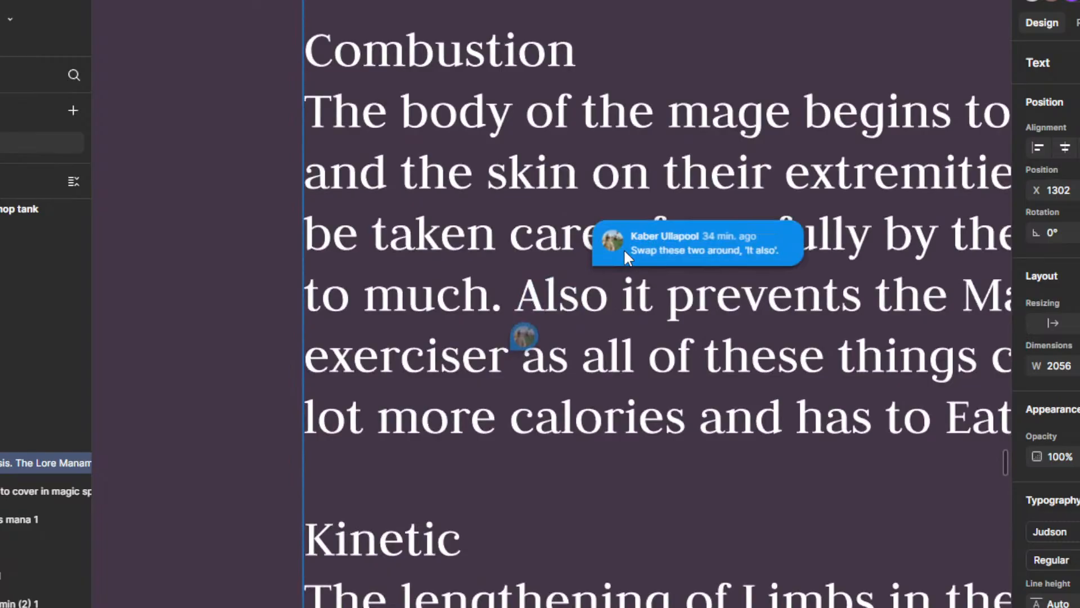
pyautogui.scroll(-5, 625, 251)
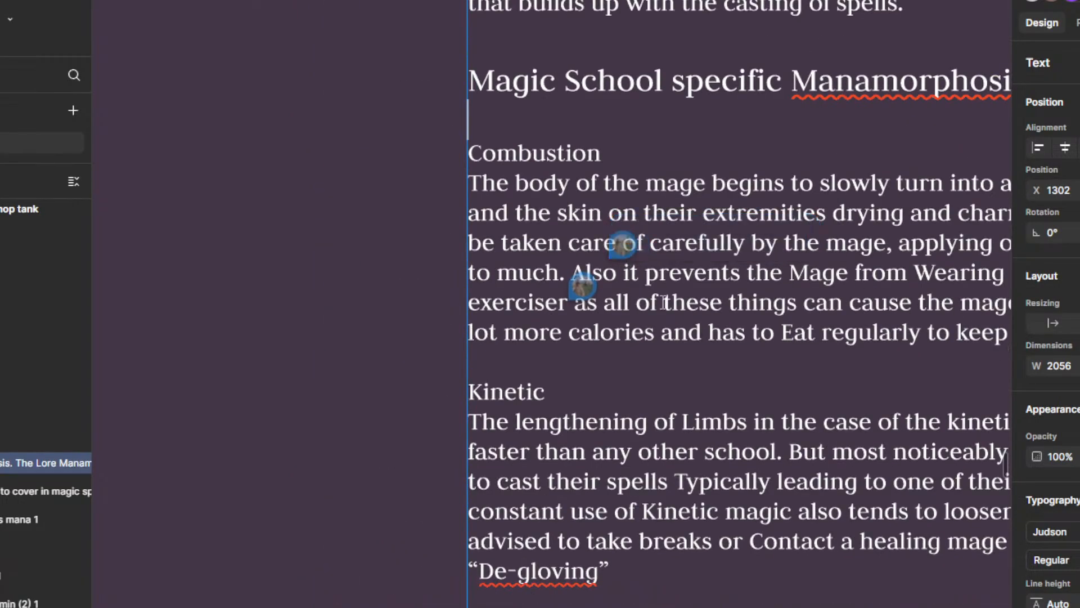
pyautogui.moveTo(660, 301); pyautogui.dragTo(509, 367)
pyautogui.scroll(-1, 627, 380)
pyautogui.moveTo(623, 380); pyautogui.dragTo(548, 435)
pyautogui.scroll(-1, 571, 396)
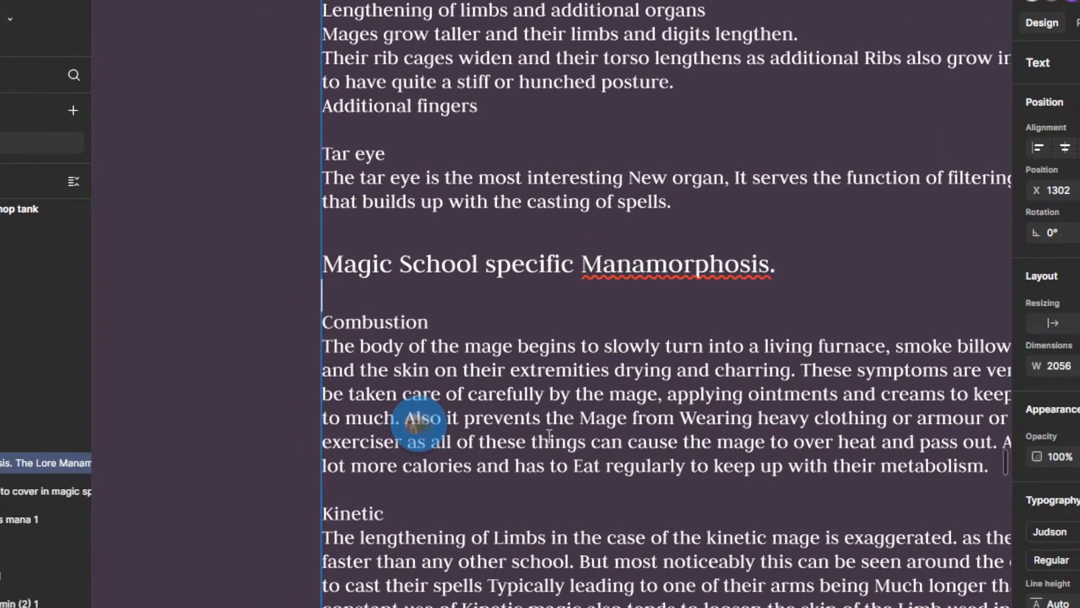
# Step: Open the "Swap these two around, 'It also'." comment on the Combustion paragraph and resolve it
pyautogui.scroll(3, 549, 436)
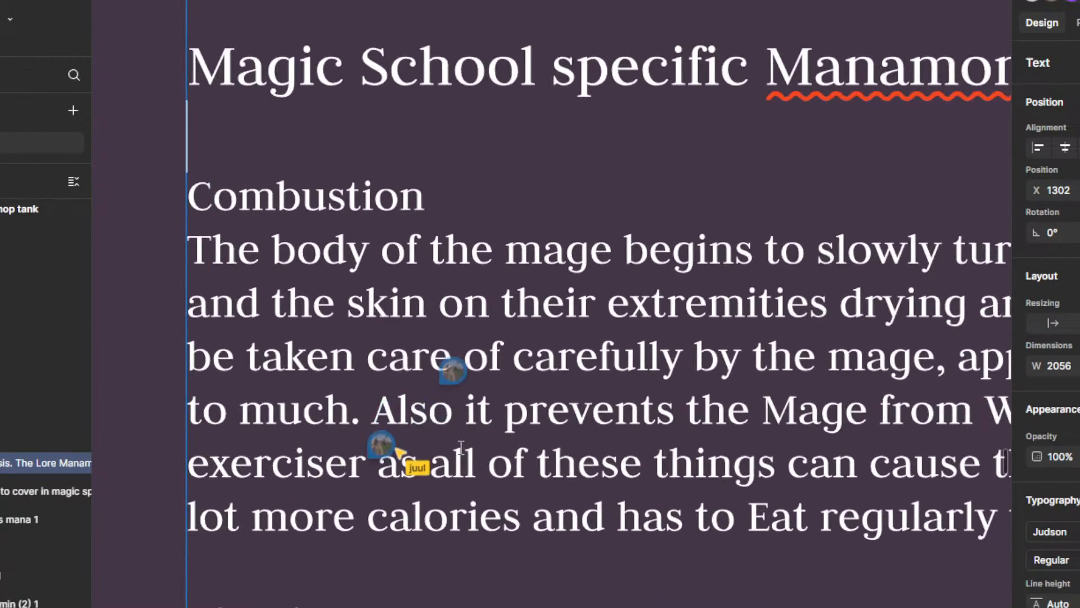
pyautogui.scroll(-3, 492, 407)
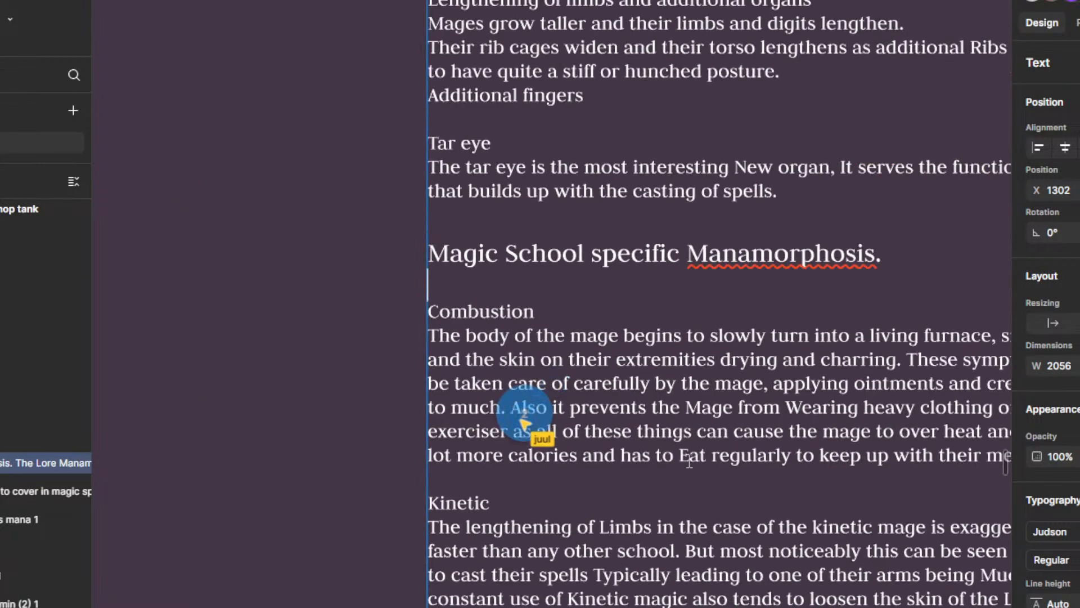
pyautogui.scroll(-2, 526, 425)
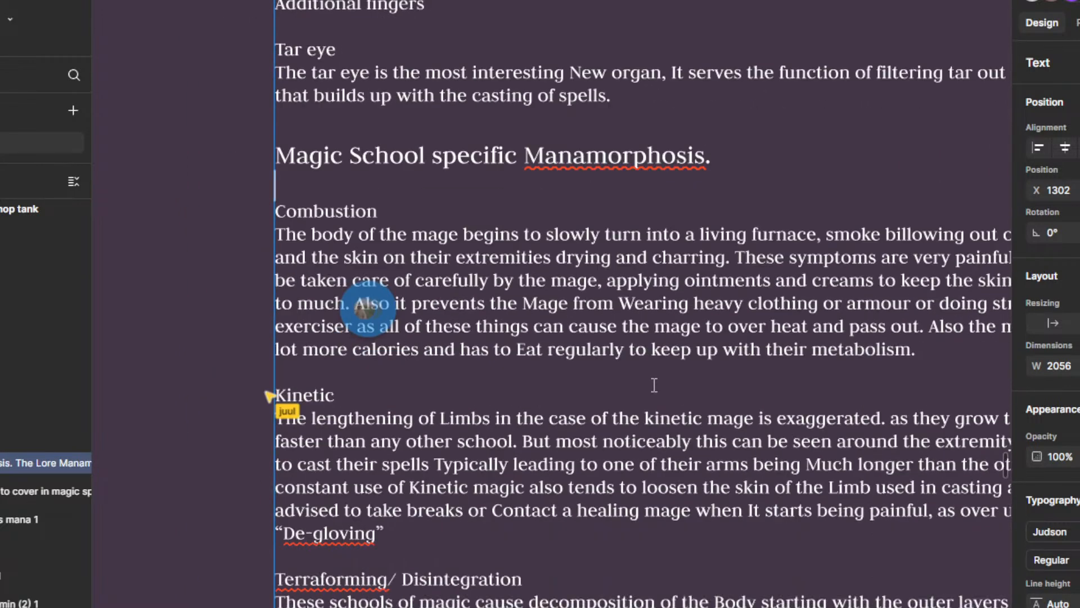
pyautogui.moveTo(654, 385); pyautogui.dragTo(689, 373)
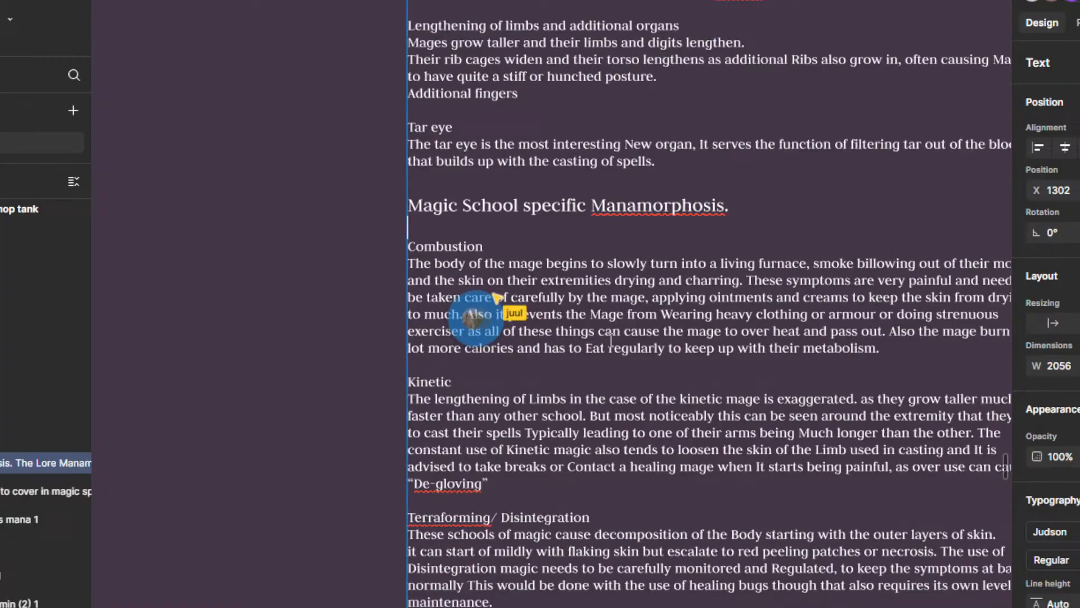
pyautogui.scroll(3, 508, 312)
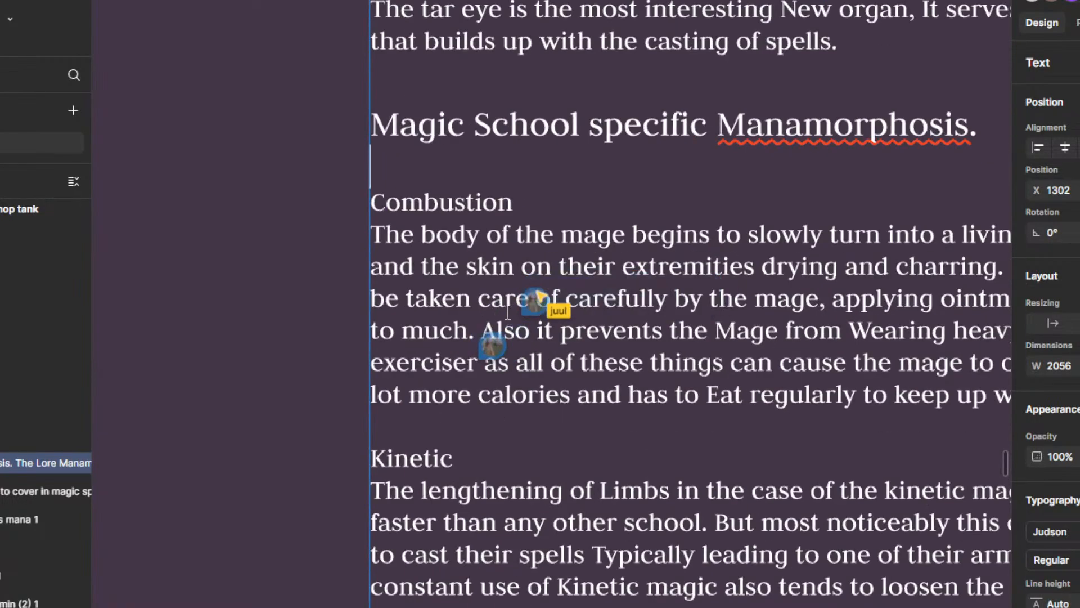
pyautogui.click(534, 301)
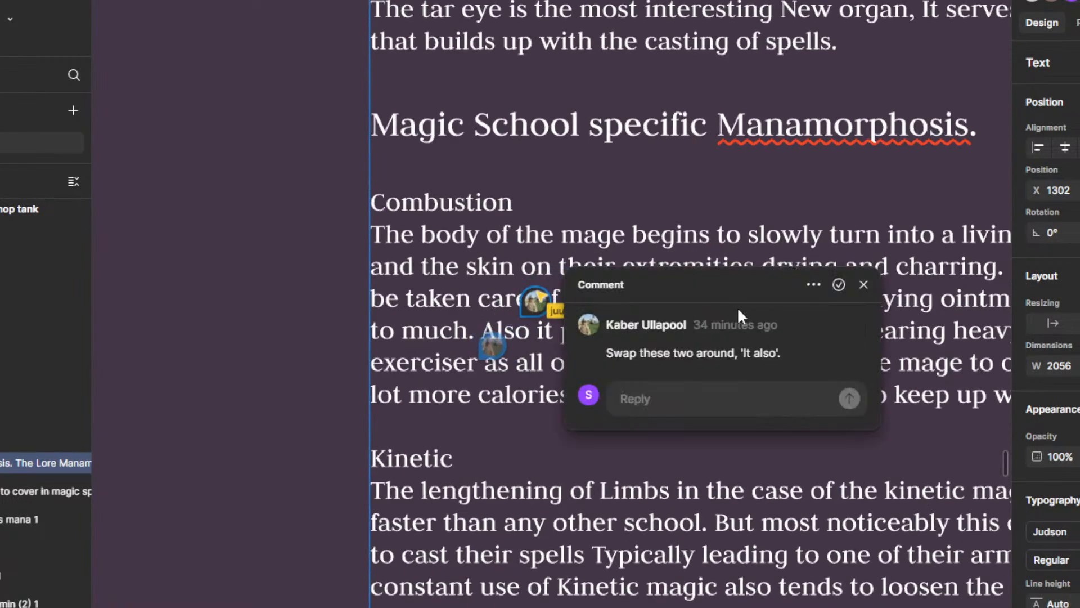
pyautogui.click(838, 284)
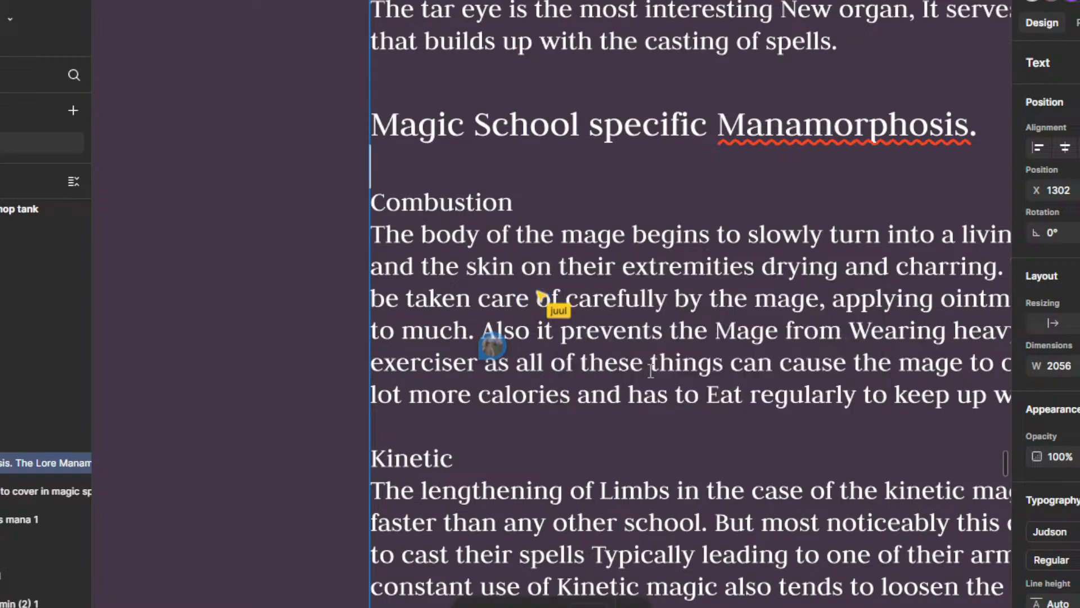
# Step: Replace "Also it" before "prevents the Mage" in the Combustion paragraph with "It do be"
pyautogui.scroll(-5, 650, 370)
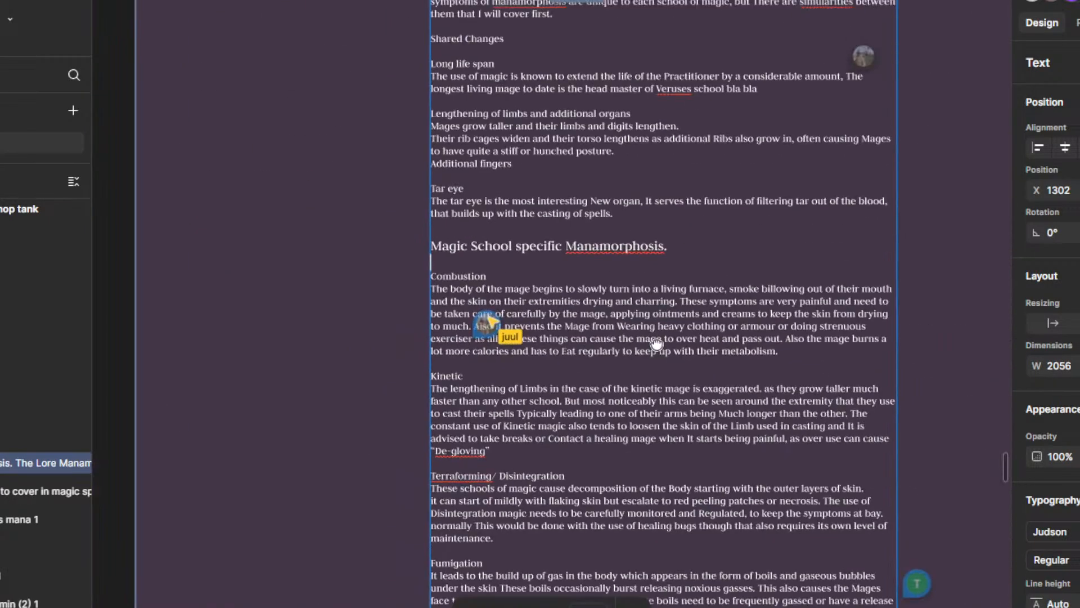
pyautogui.scroll(1, 581, 370)
pyautogui.scroll(3, 615, 380)
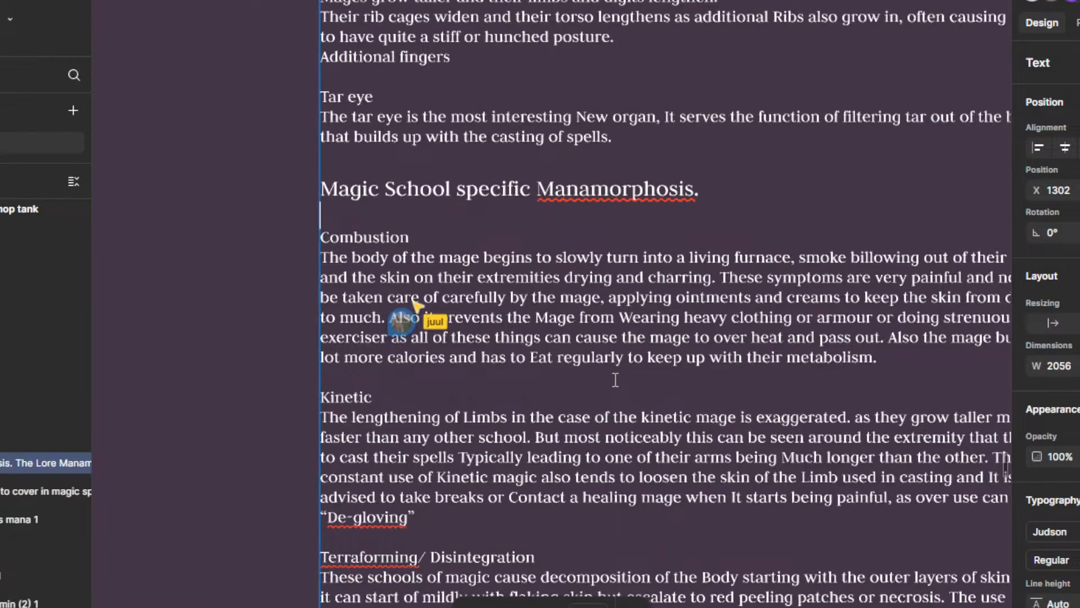
pyautogui.moveTo(579, 363); pyautogui.dragTo(542, 389)
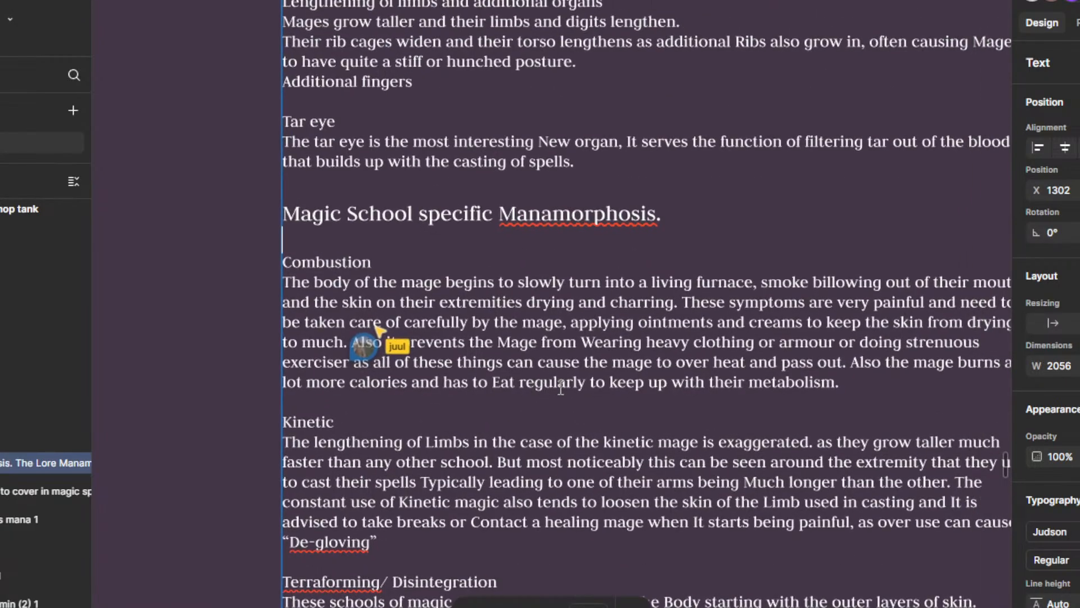
pyautogui.moveTo(402, 342); pyautogui.dragTo(355, 344)
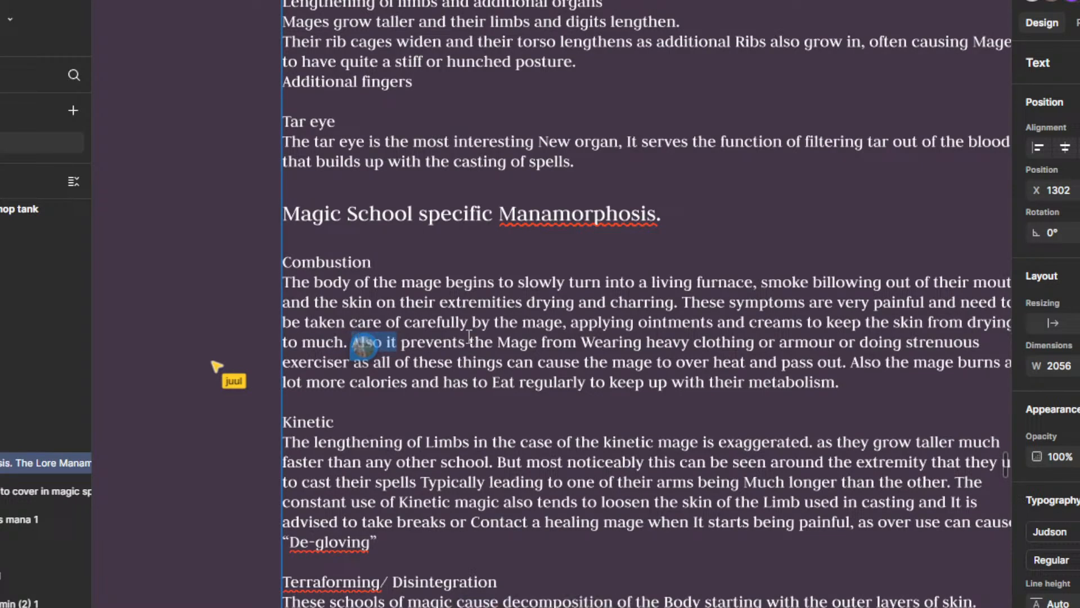
pyautogui.press('BackSpace')
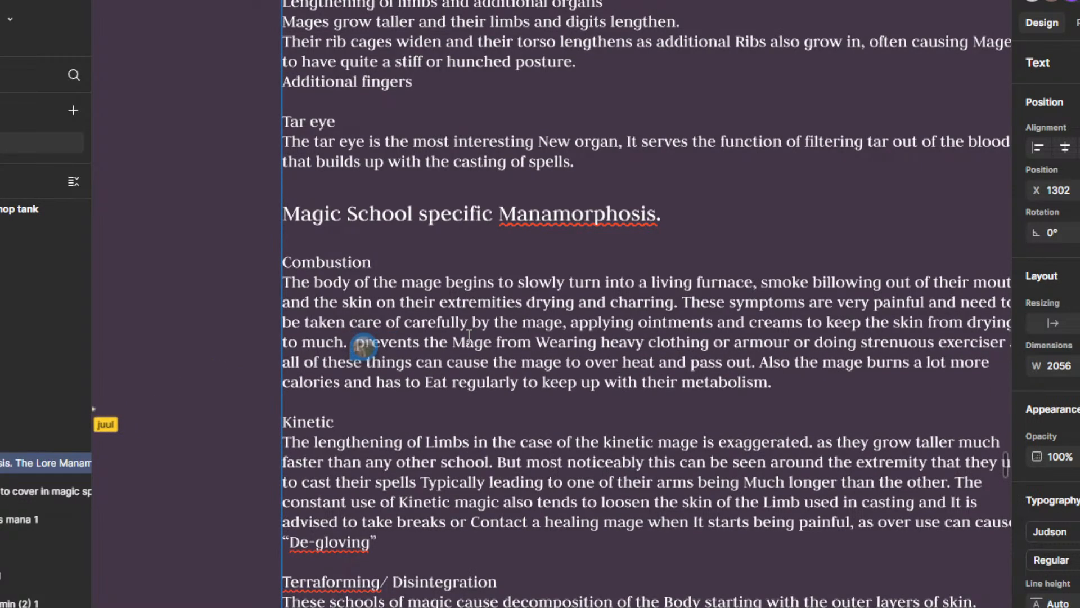
pyautogui.write('It be')
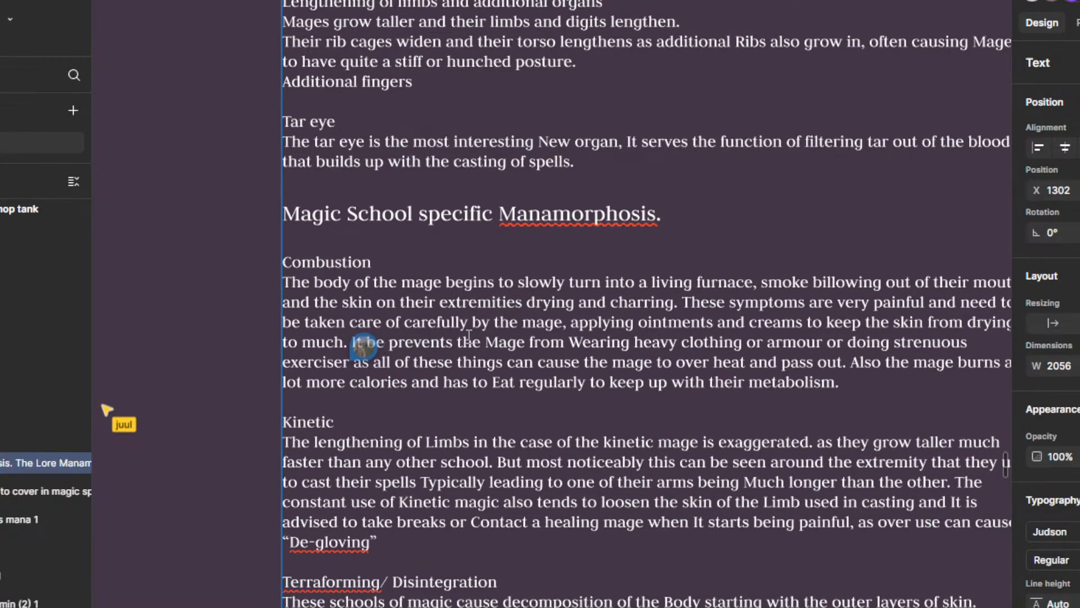
pyautogui.scroll(3, 438, 269)
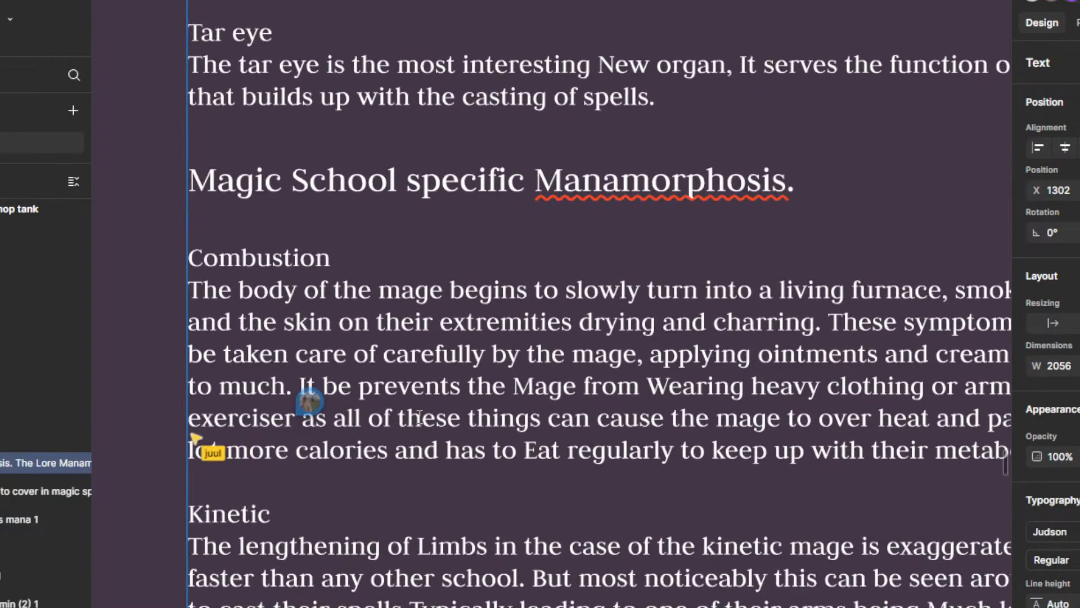
pyautogui.press('BackSpace')
pyautogui.press('BackSpace')
pyautogui.write('do')
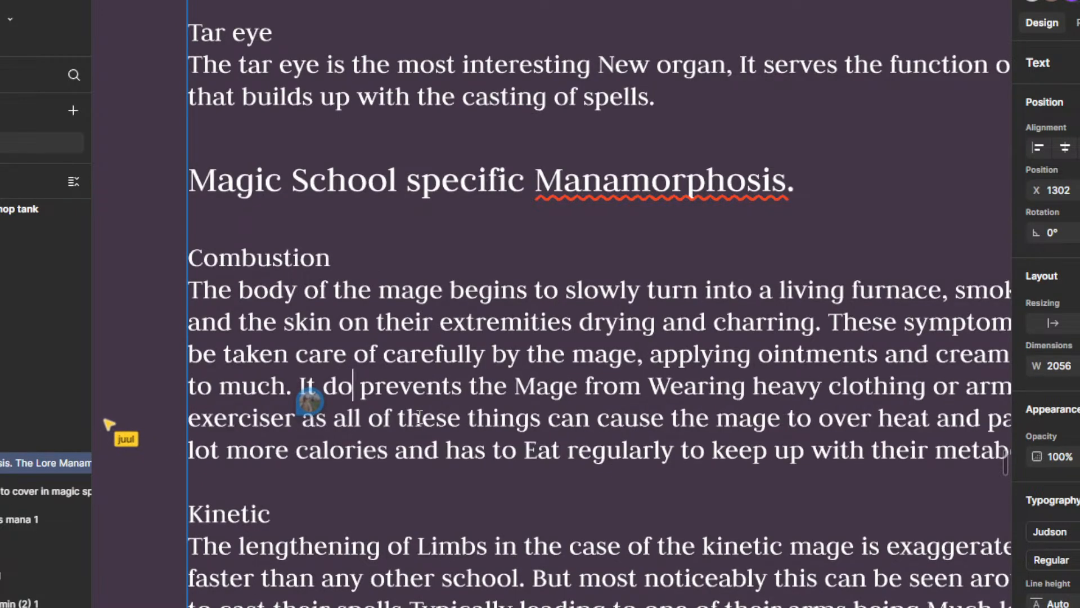
pyautogui.write(' be')
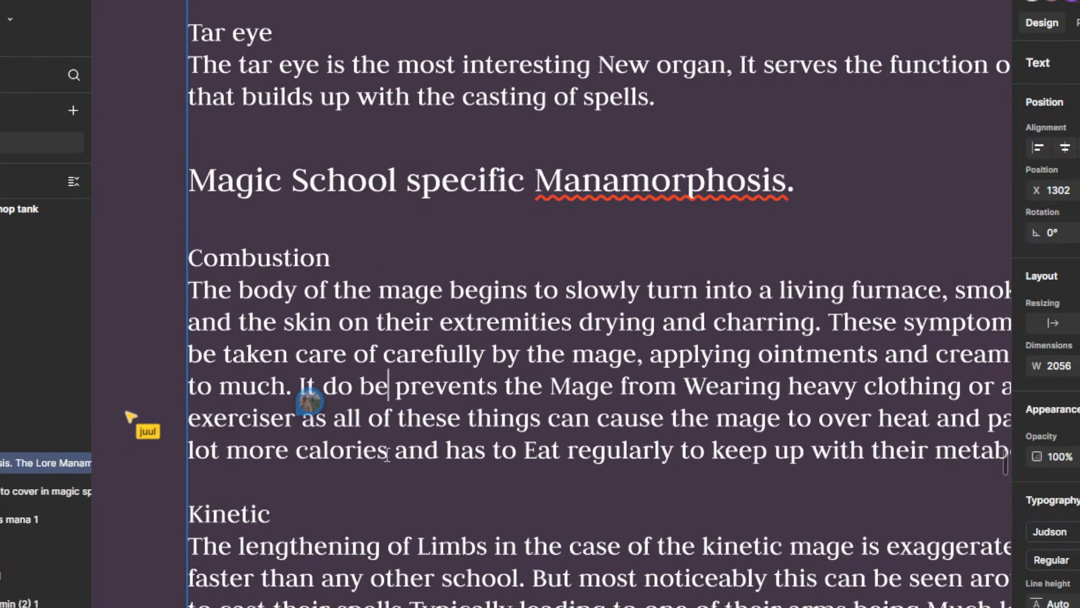
pyautogui.scroll(-5, 393, 456)
pyautogui.moveTo(405, 347); pyautogui.dragTo(405, 396)
pyautogui.scroll(3, 378, 491)
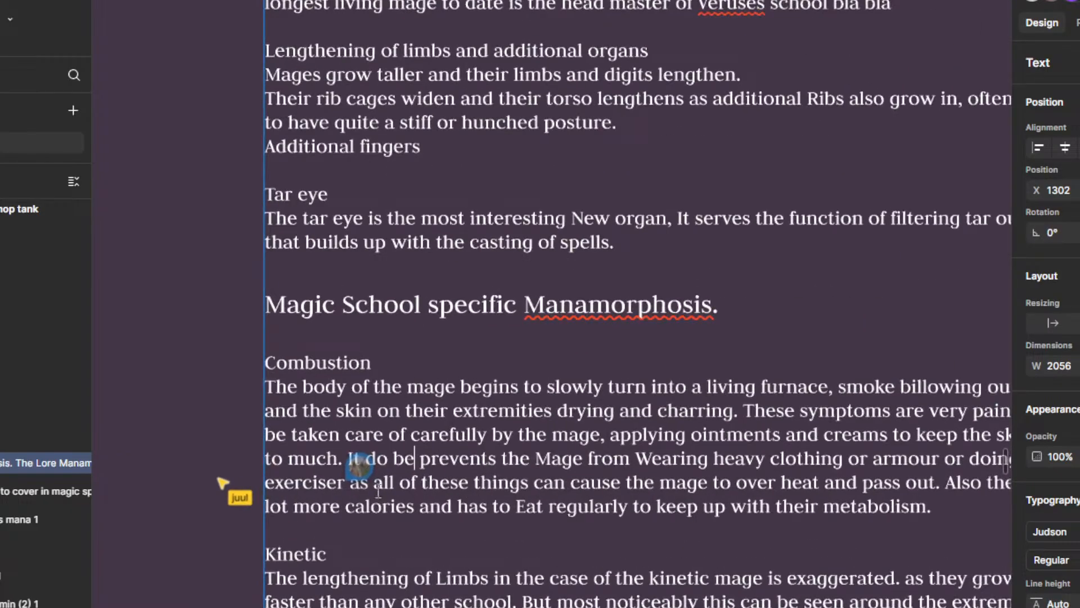
pyautogui.scroll(-3, 444, 435)
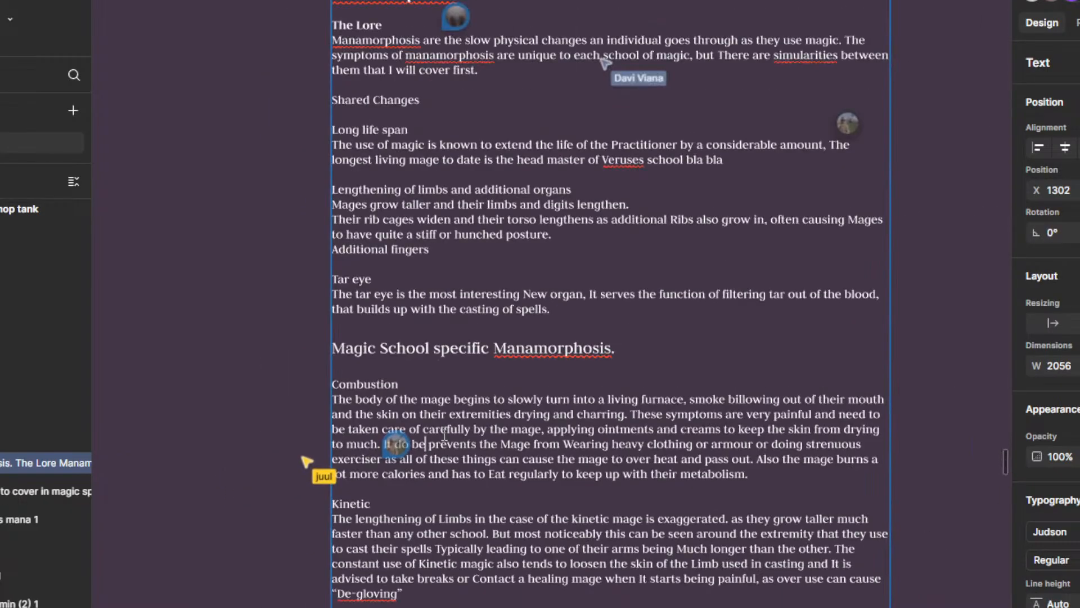
# Step: Put the wording "Also it" back before "prevents the Mage" in the Combustion paragraph
pyautogui.hotkey('ctrl', 'BackSpace')
pyautogui.hotkey('ctrl', 'BackSpace')
pyautogui.hotkey('ctrl', 'BackSpace')
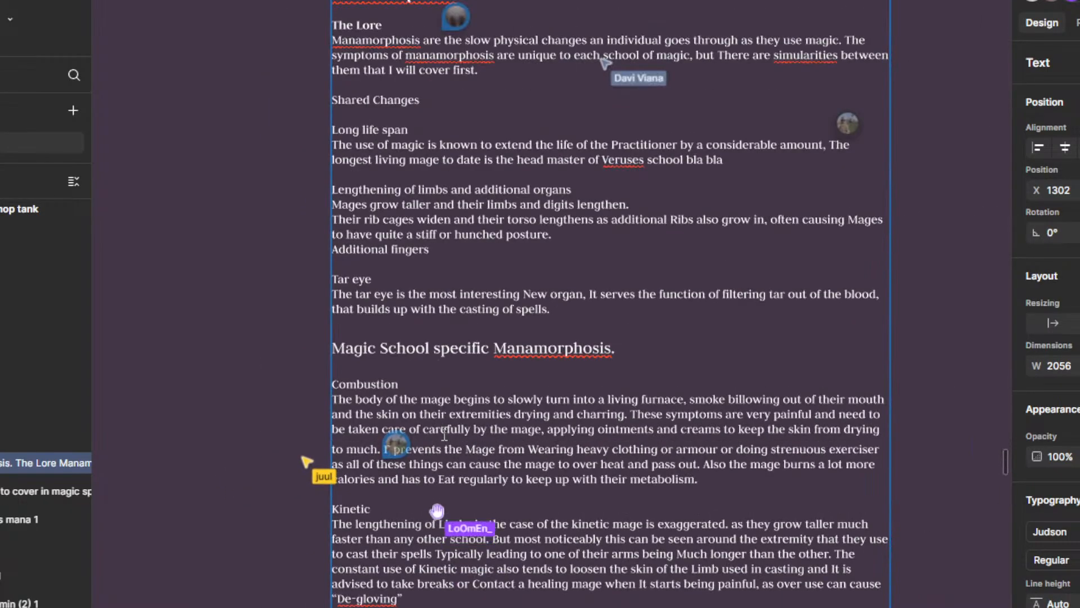
pyautogui.write('Also it')
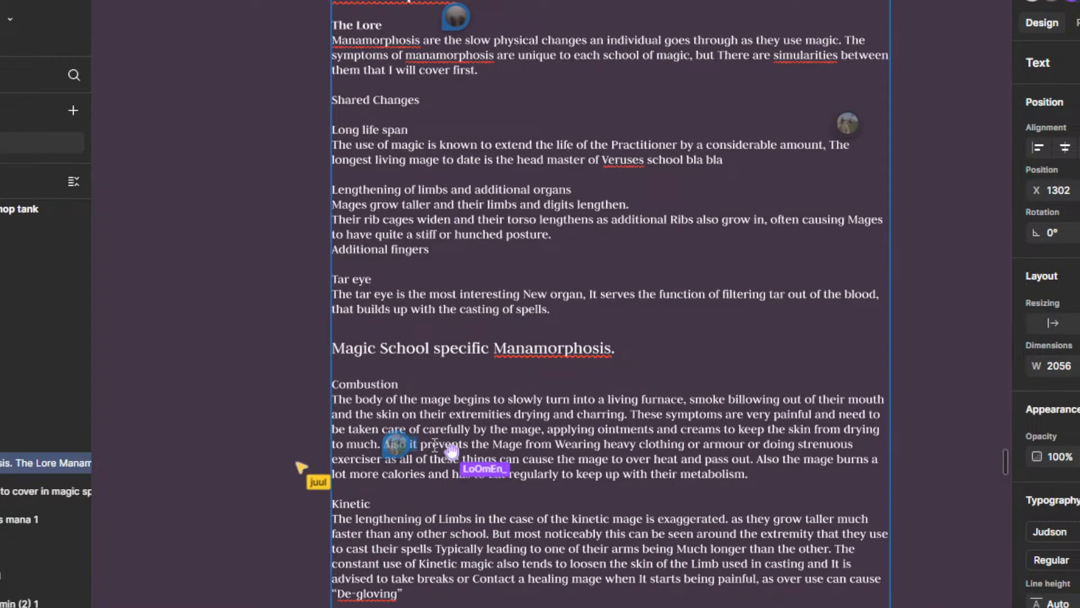
# Step: Add a comma after "exerciser" in the Combustion paragraph and resolve the comment suggesting it
pyautogui.moveTo(386, 452)
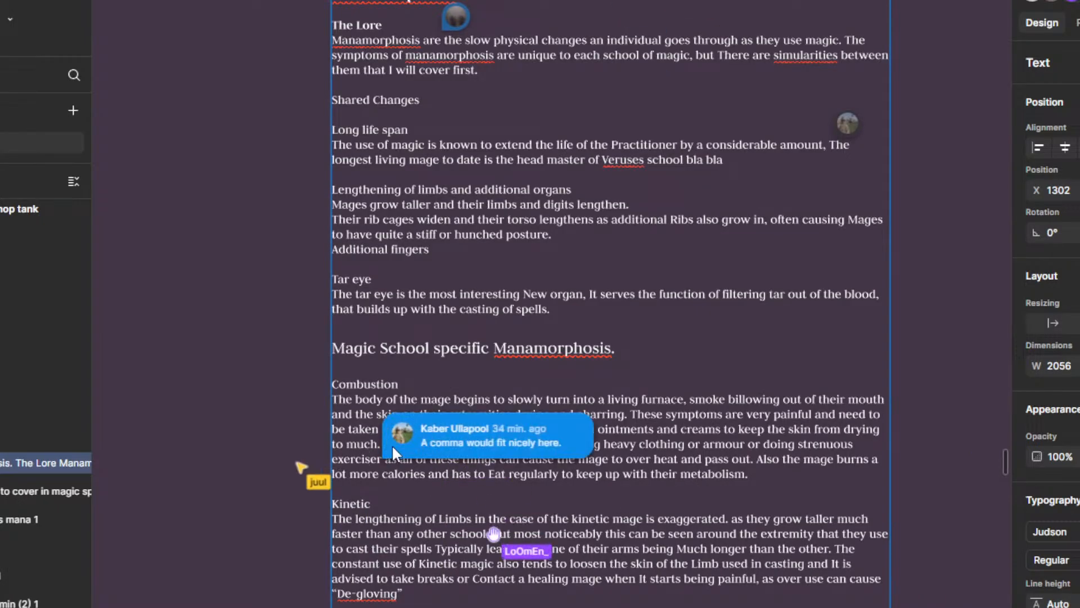
pyautogui.keyDown('ctrl'); pyautogui.scroll(3, 392, 444); pyautogui.keyUp('ctrl')
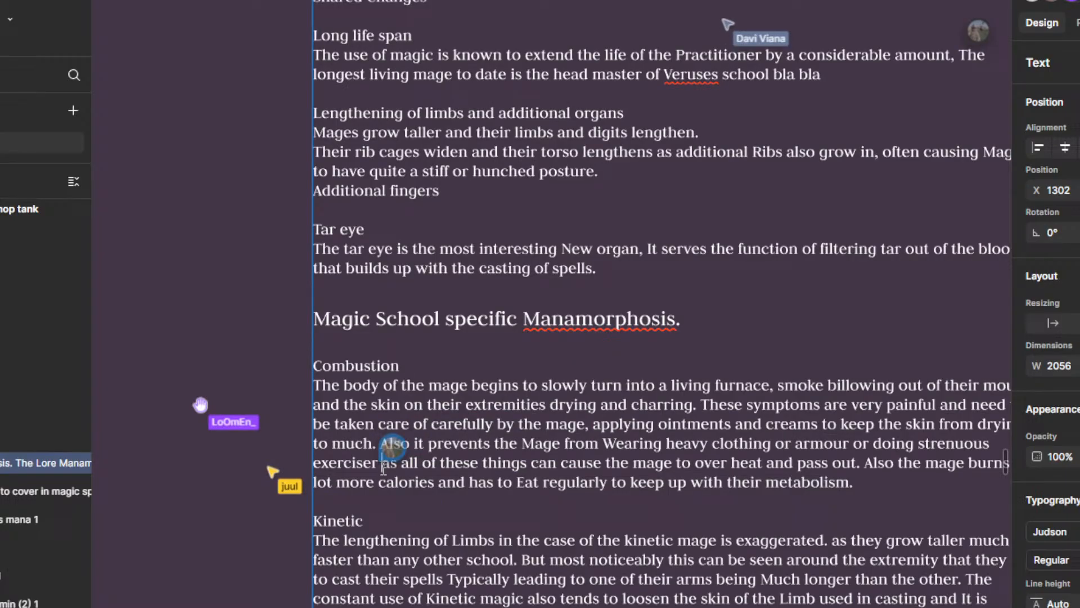
pyautogui.moveTo(438, 432)
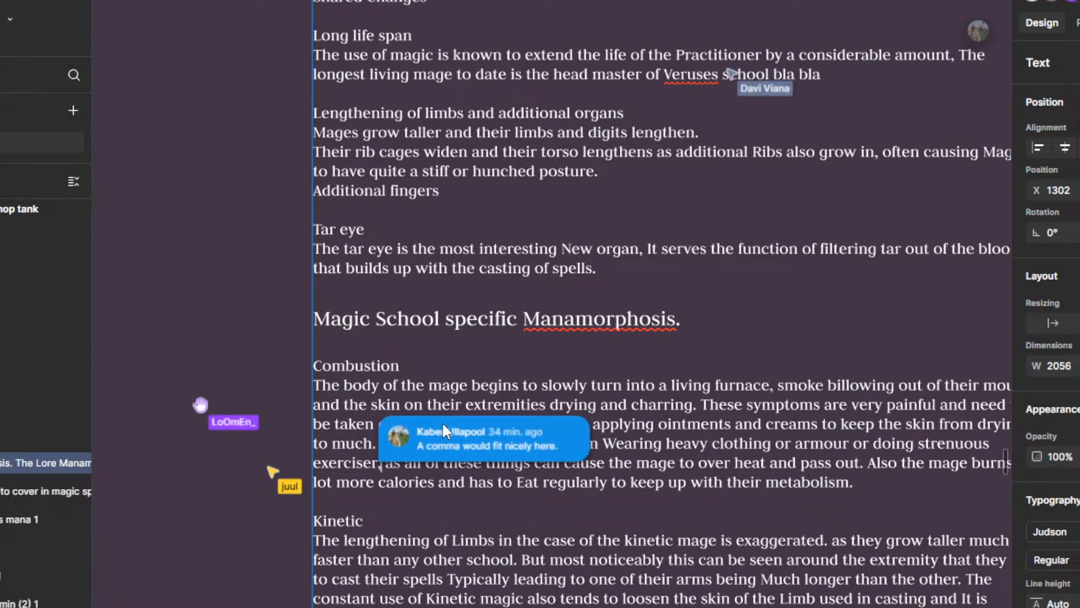
pyautogui.click(448, 433)
pyautogui.click(697, 431)
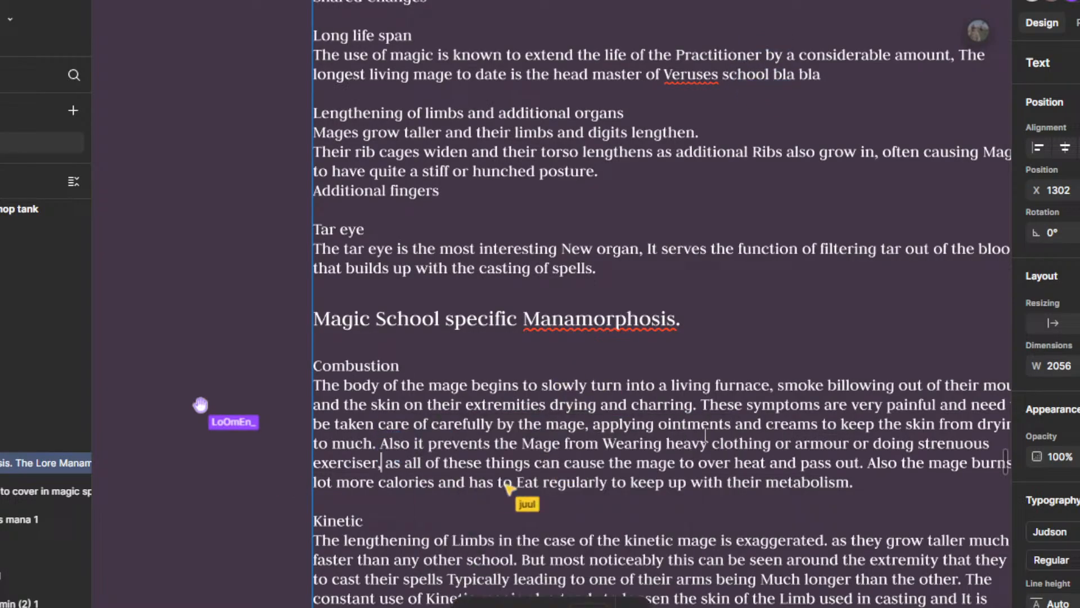
# Step: Open the "yes, both is correct" comment beside the Combustion paragraph and resolve it
pyautogui.keyDown('ctrl'); pyautogui.scroll(-3, 663, 389); pyautogui.keyUp('ctrl')
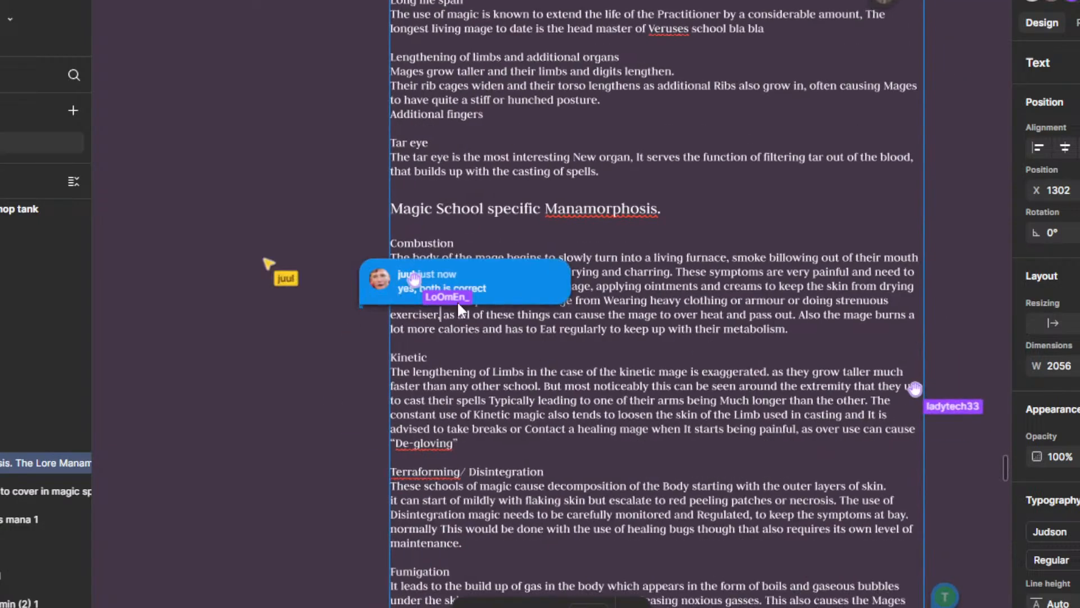
pyautogui.scroll(3, 473, 277)
pyautogui.moveTo(455, 388); pyautogui.dragTo(612, 449)
pyautogui.click(585, 359)
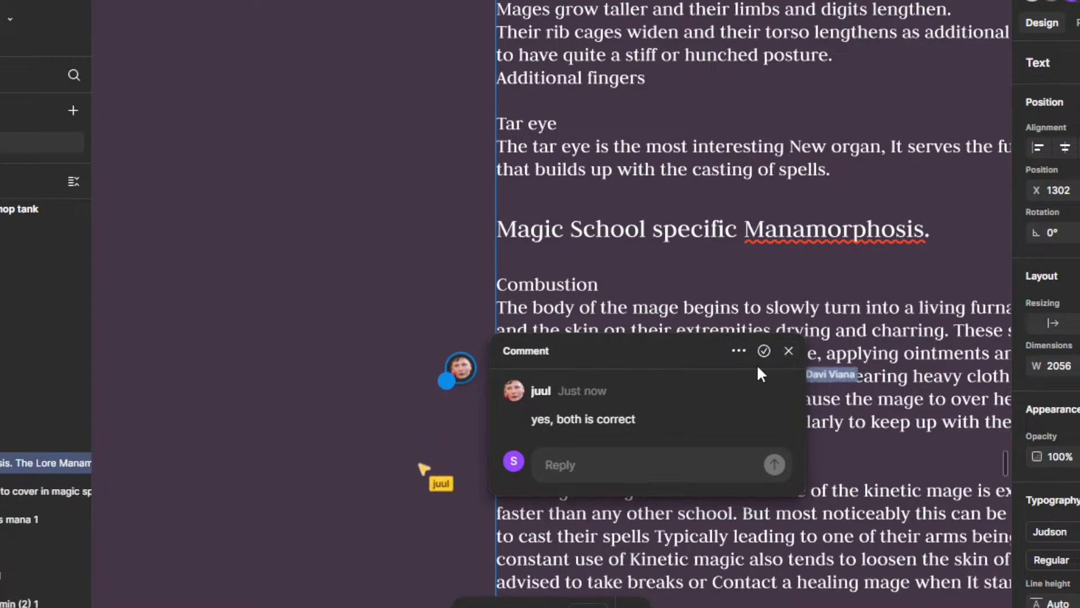
pyautogui.click(764, 351)
# Step: Look over the whole manamorphosis text for comments that are still open, from the school sections back to the heading
pyautogui.hscroll(4, 482, 319)
pyautogui.scroll(-2, 483, 318)
pyautogui.scroll(-10, 483, 318)
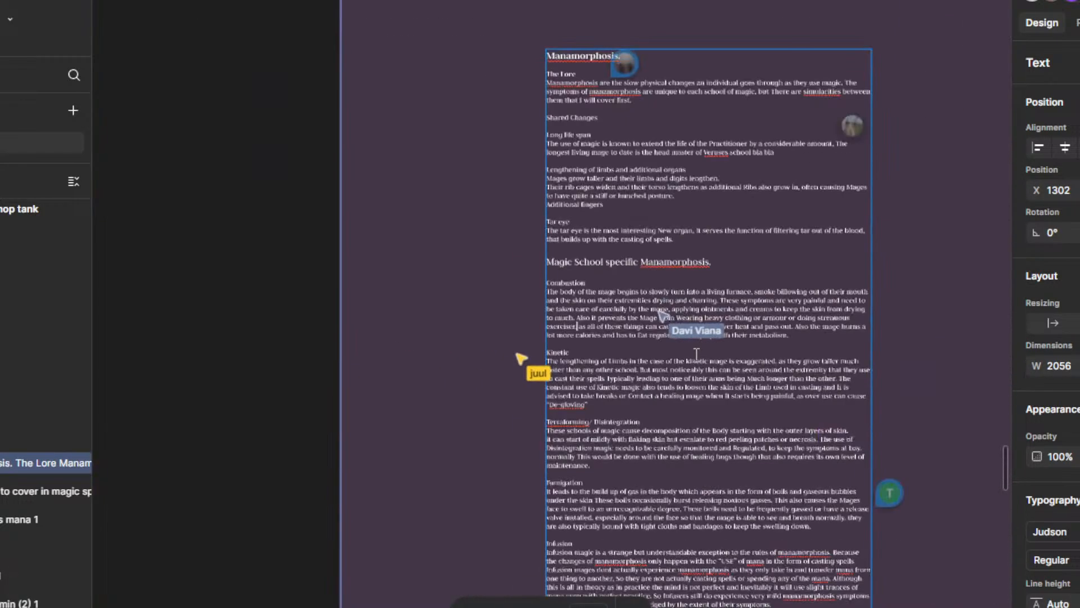
pyautogui.scroll(3, 684, 378)
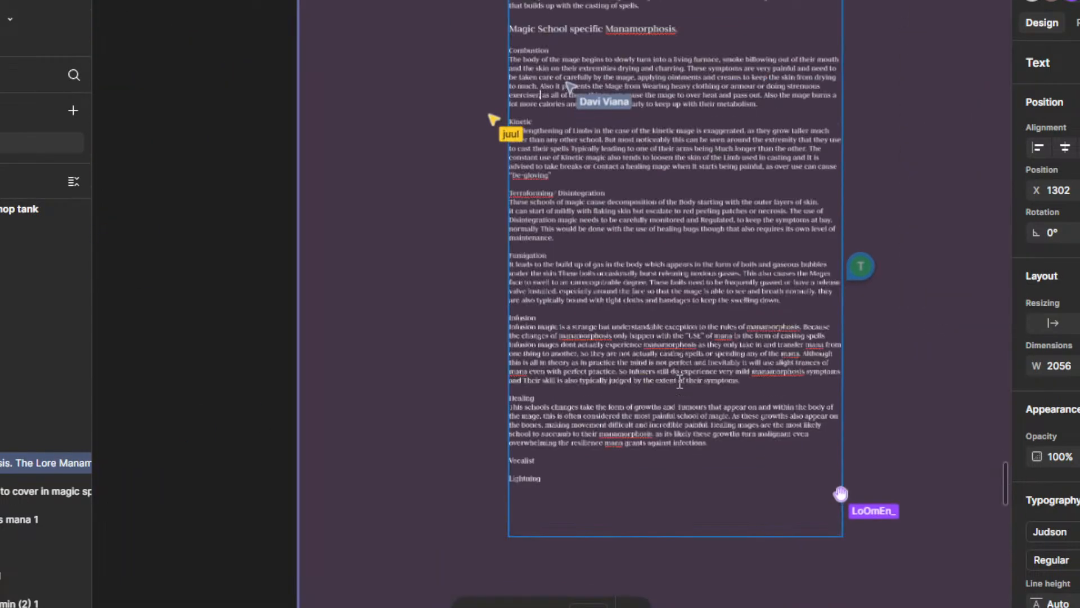
pyautogui.moveTo(671, 419); pyautogui.dragTo(680, 485)
pyautogui.moveTo(866, 331)
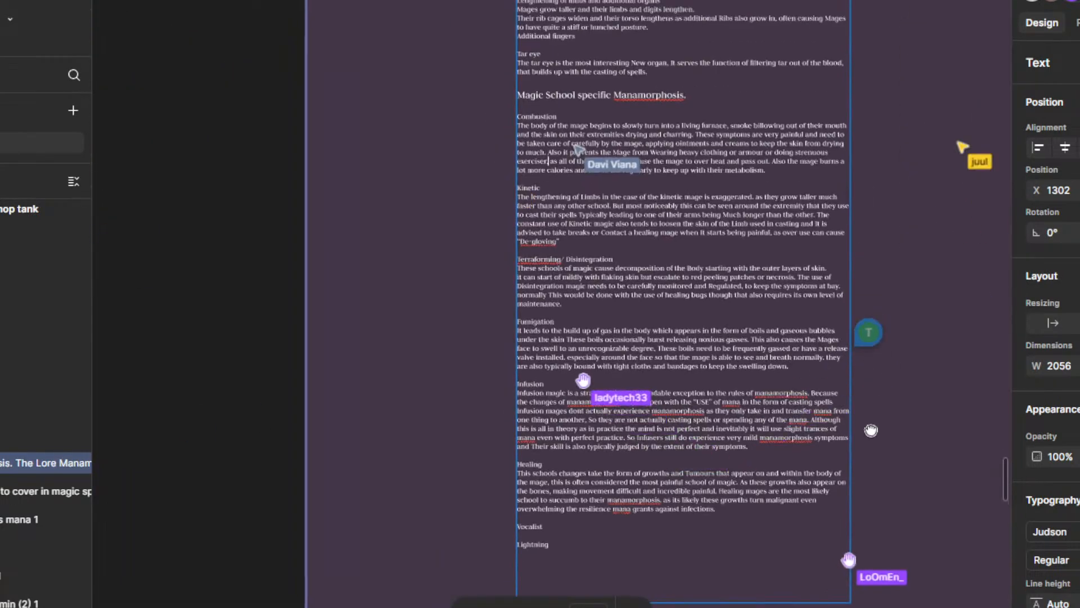
pyautogui.scroll(8, 670, 393)
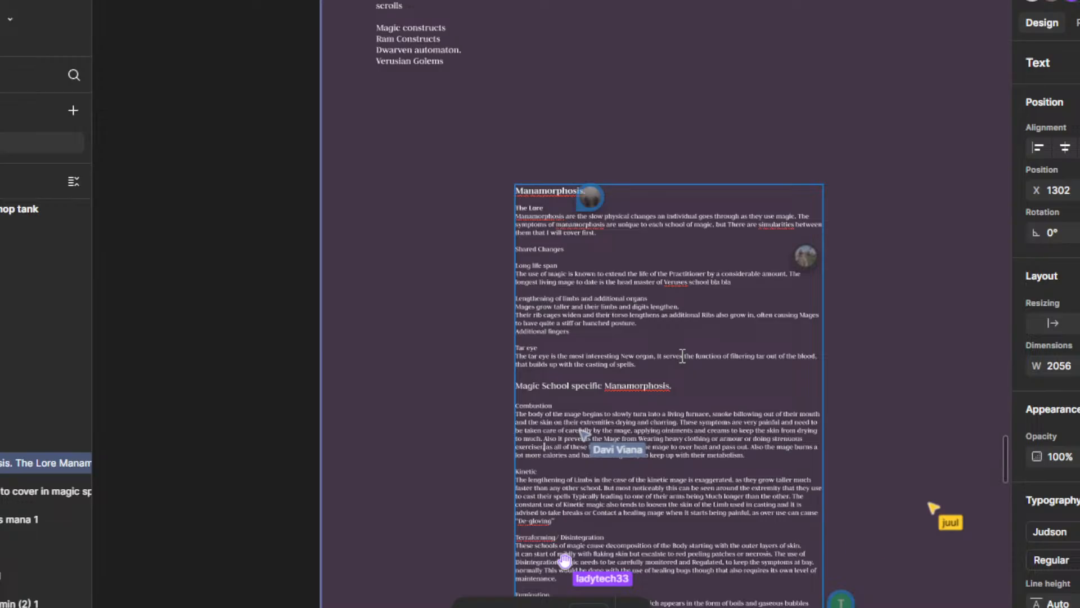
pyautogui.scroll(3, 675, 371)
pyautogui.scroll(5, 639, 387)
pyautogui.scroll(5, 651, 326)
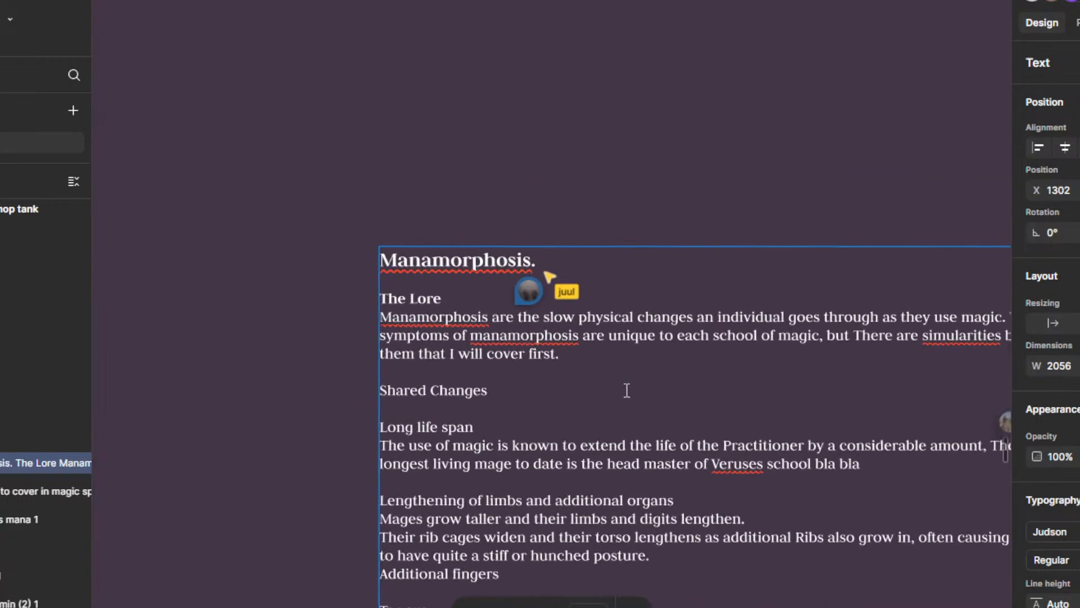
pyautogui.scroll(-1, 577, 405)
pyautogui.scroll(-2, 576, 405)
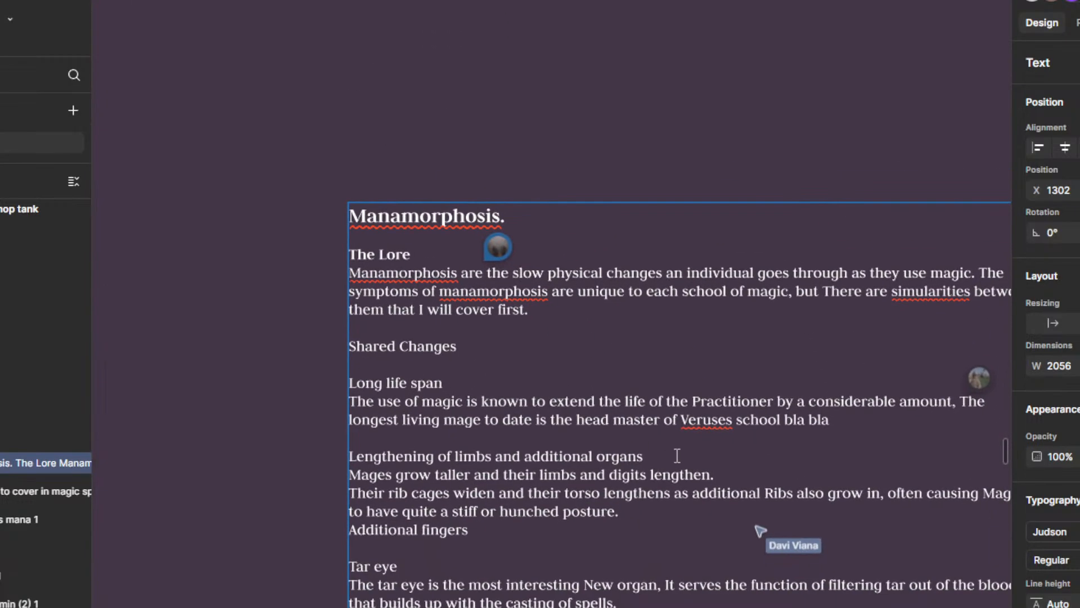
# Step: Check the first sentence under The Lore against the "group of slow physical changes?" comment and resolve that comment thread
pyautogui.moveTo(502, 249)
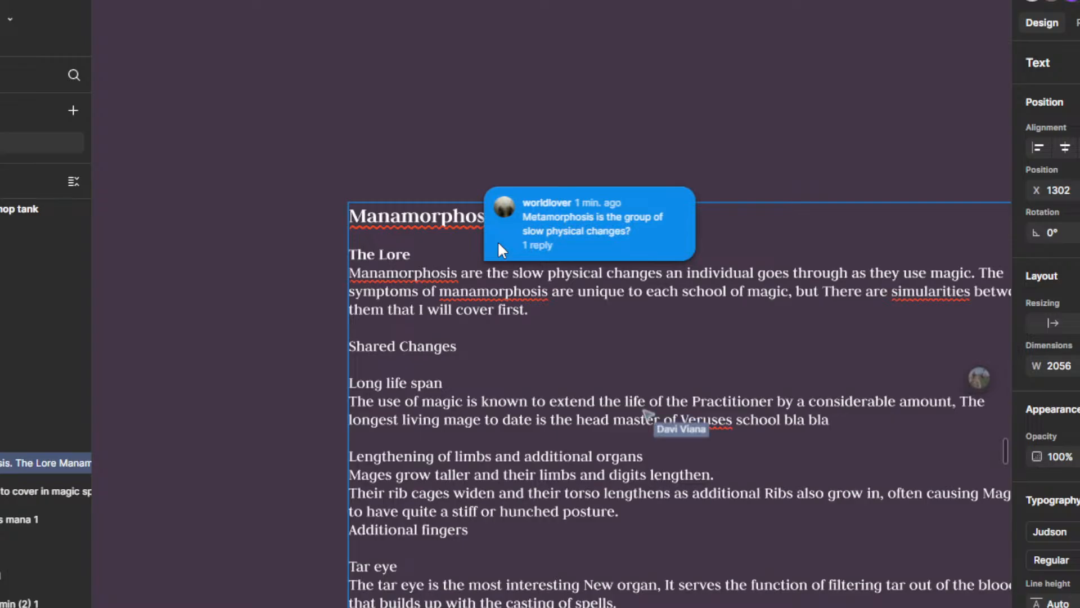
pyautogui.moveTo(577, 359); pyautogui.dragTo(575, 368)
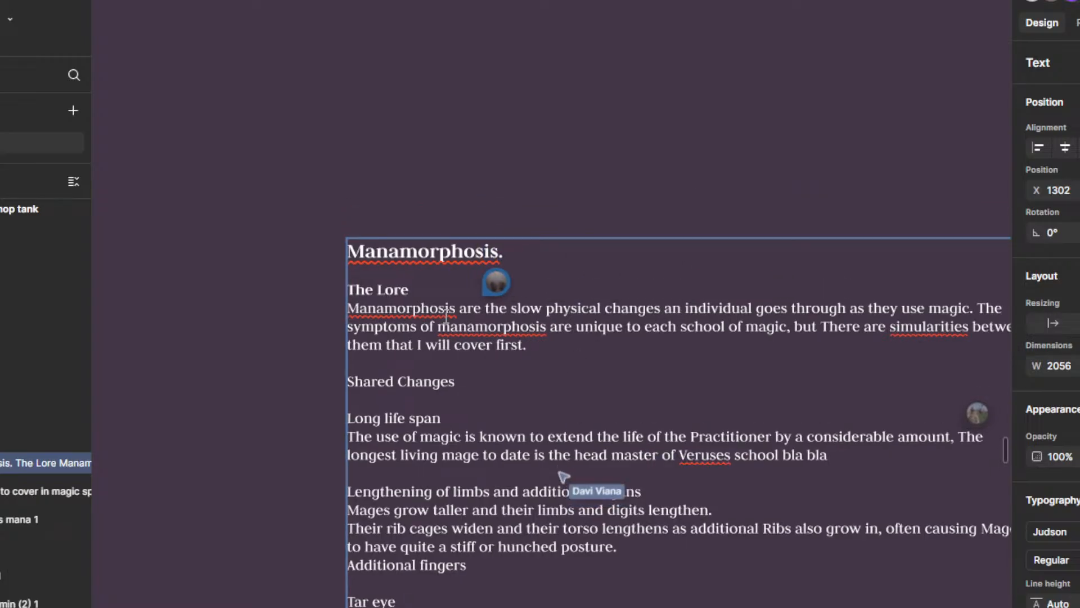
pyautogui.moveTo(445, 309); pyautogui.dragTo(987, 309)
pyautogui.click(655, 308)
pyautogui.moveTo(347, 308); pyautogui.dragTo(662, 309)
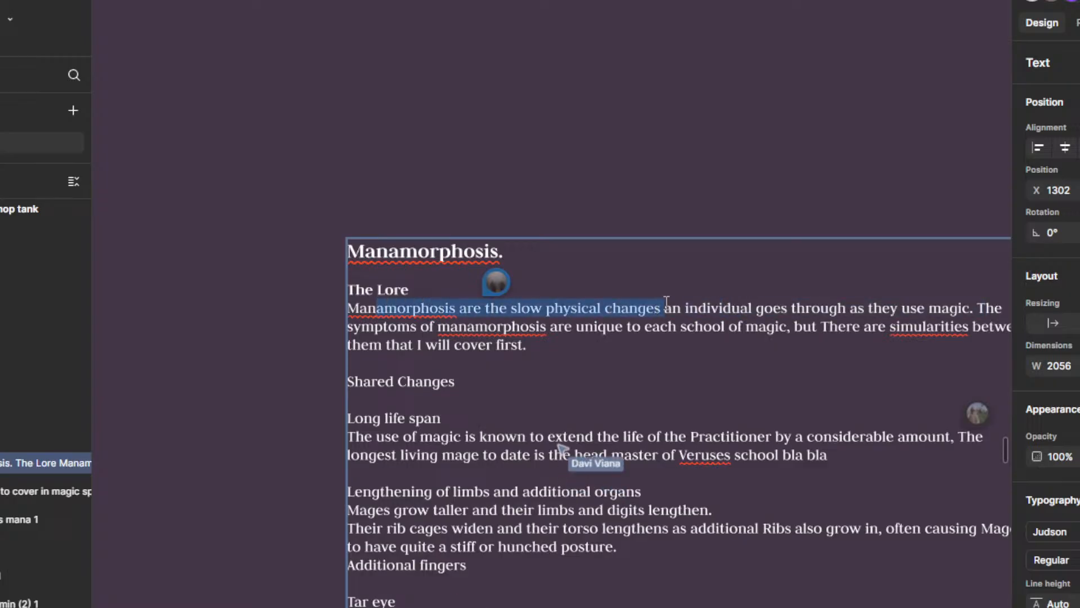
pyautogui.click(544, 350)
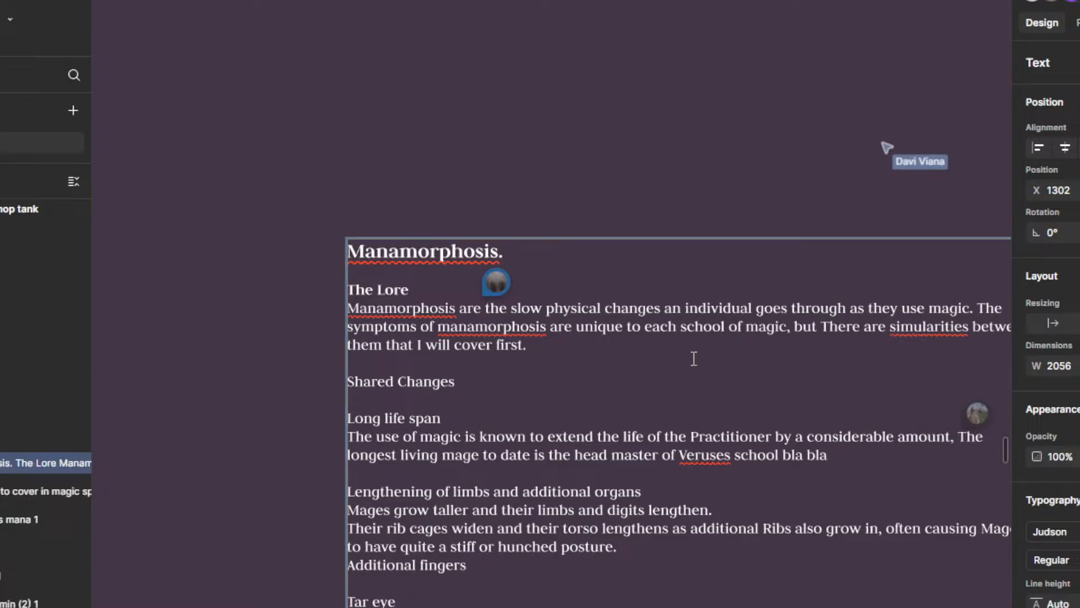
pyautogui.scroll(-5, 694, 358)
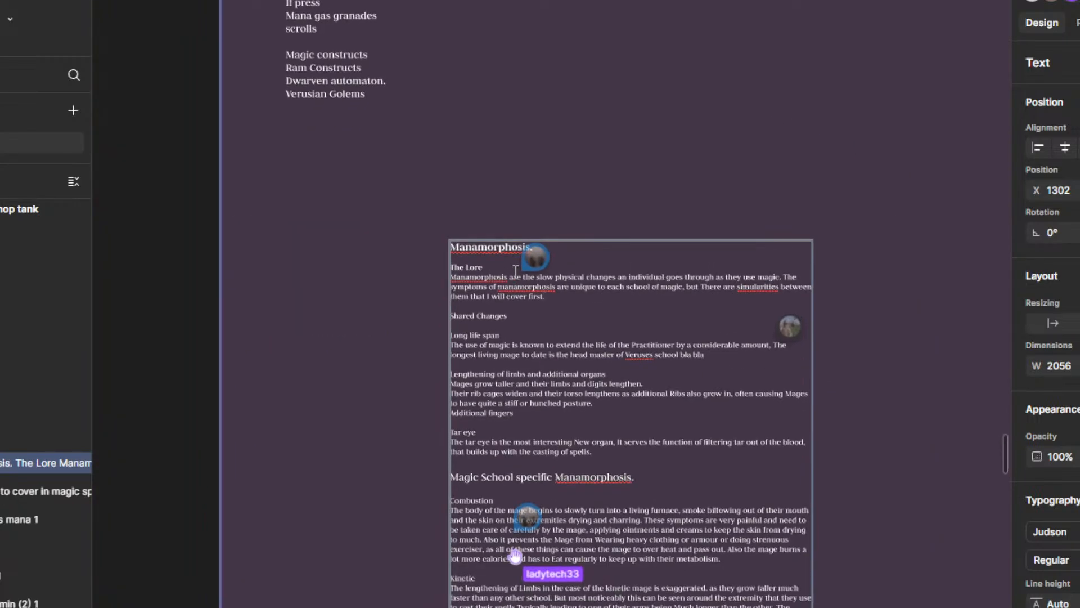
pyautogui.click(542, 257)
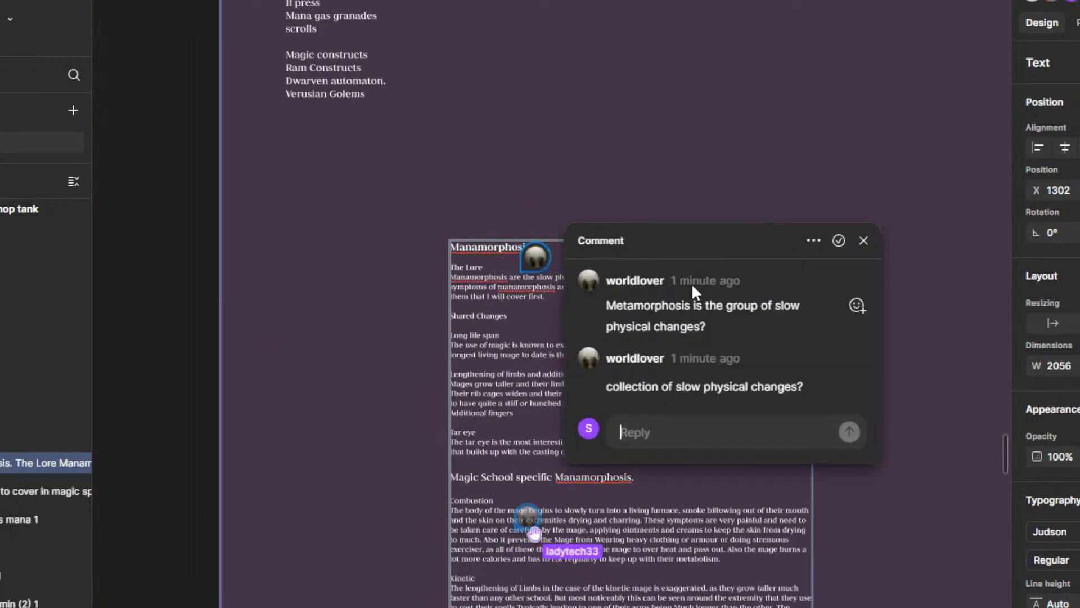
pyautogui.click(838, 242)
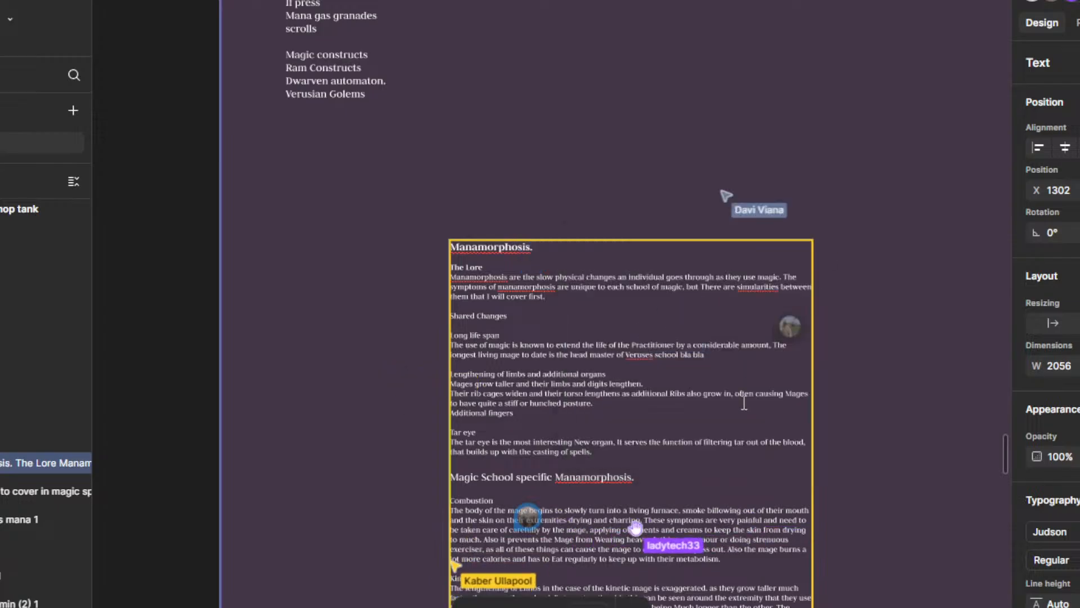
# Step: Look over the manamorphosis text from the Shared Changes down to the Healing, Vocalist and Lightning sections
pyautogui.moveTo(750, 436); pyautogui.dragTo(761, 328)
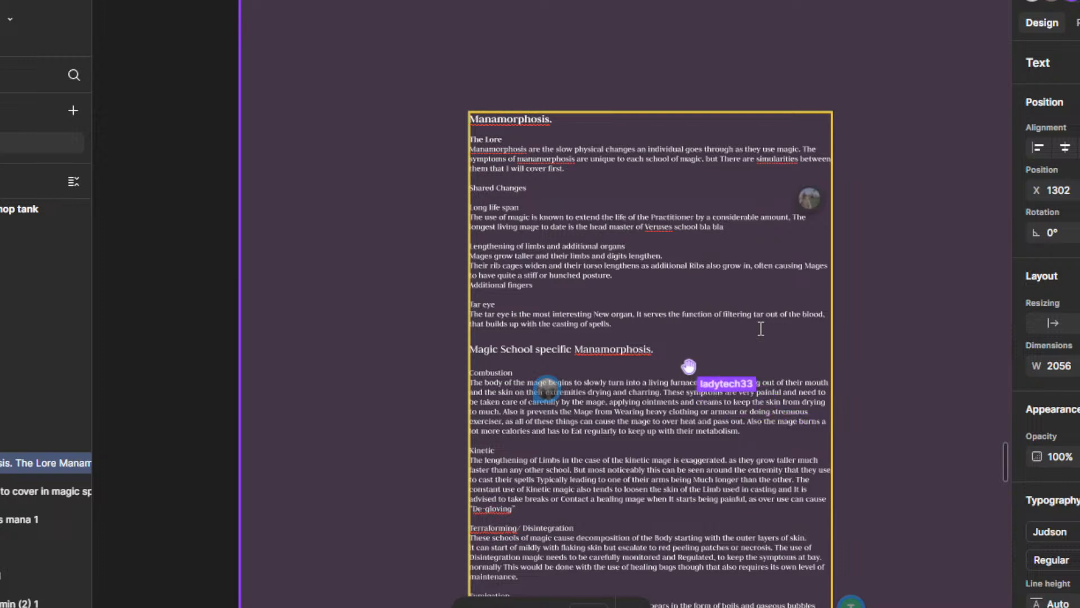
pyautogui.scroll(-5, 760, 328)
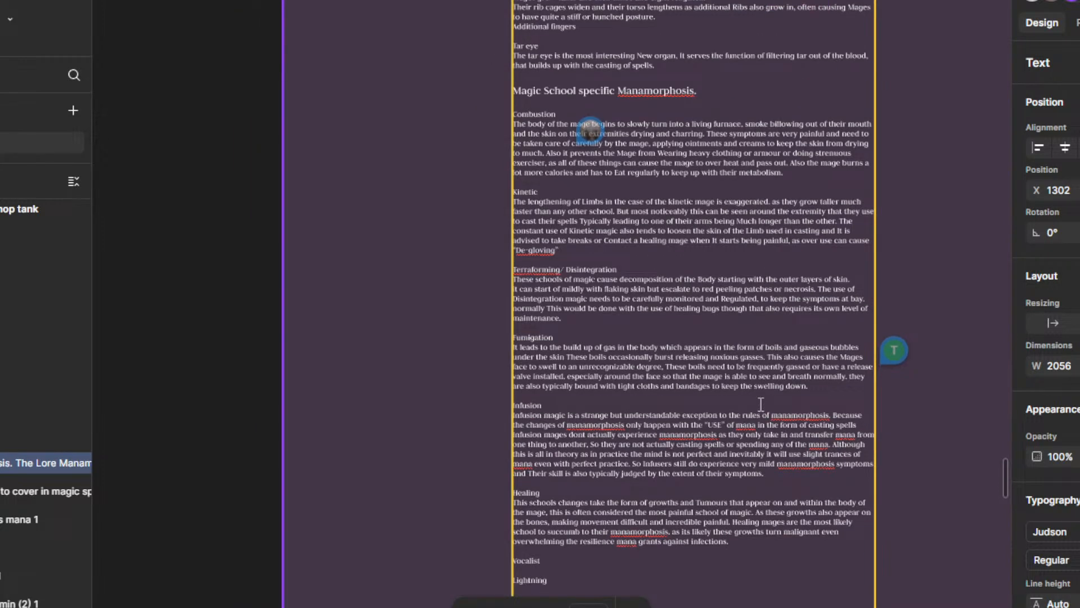
pyautogui.scroll(-4, 760, 404)
pyautogui.scroll(5, 738, 368)
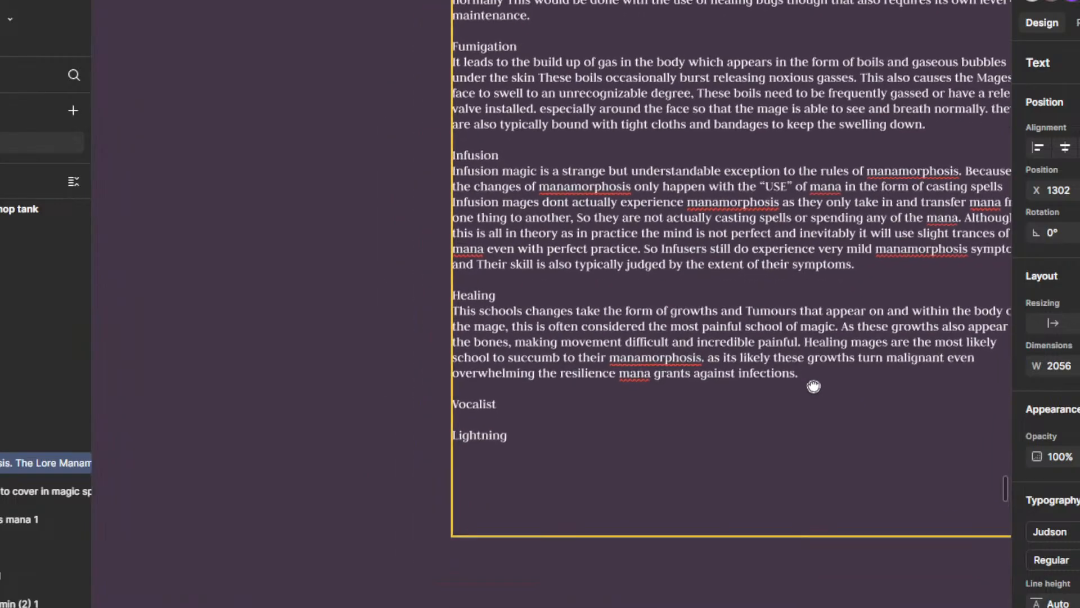
pyautogui.scroll(-2, 728, 408)
pyautogui.hscroll(3, 687, 377)
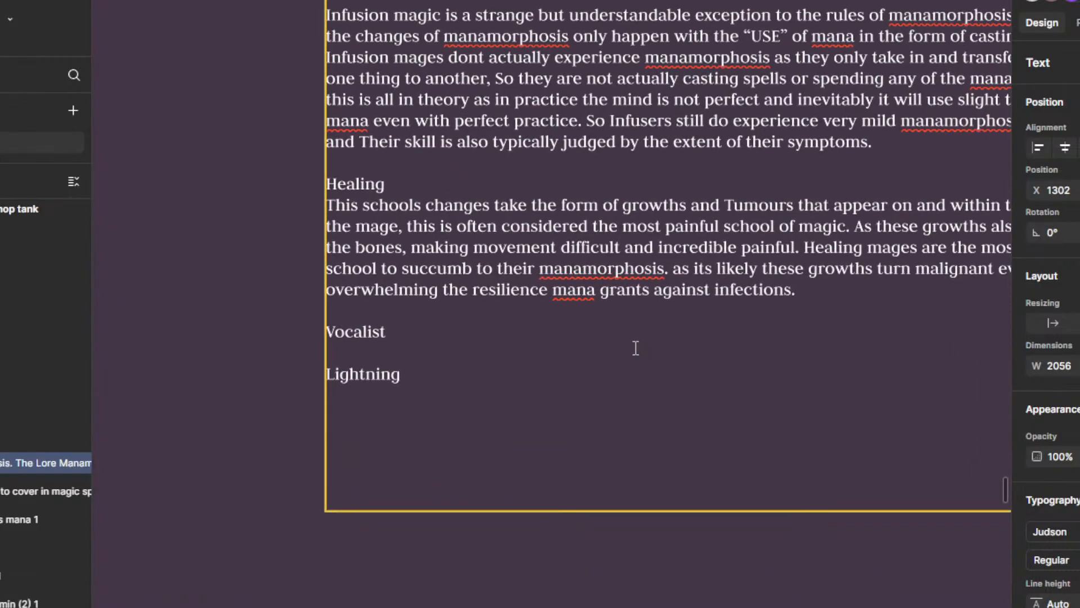
pyautogui.moveTo(636, 347); pyautogui.dragTo(631, 407)
pyautogui.scroll(-1, 633, 375)
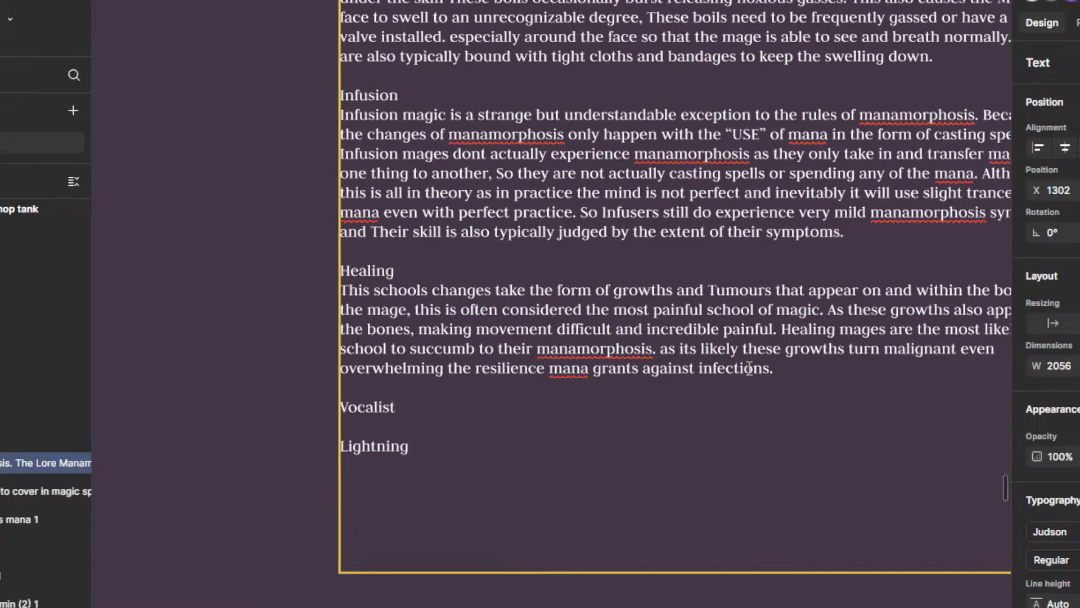
pyautogui.moveTo(799, 368); pyautogui.dragTo(651, 446)
pyautogui.scroll(-4, 651, 446)
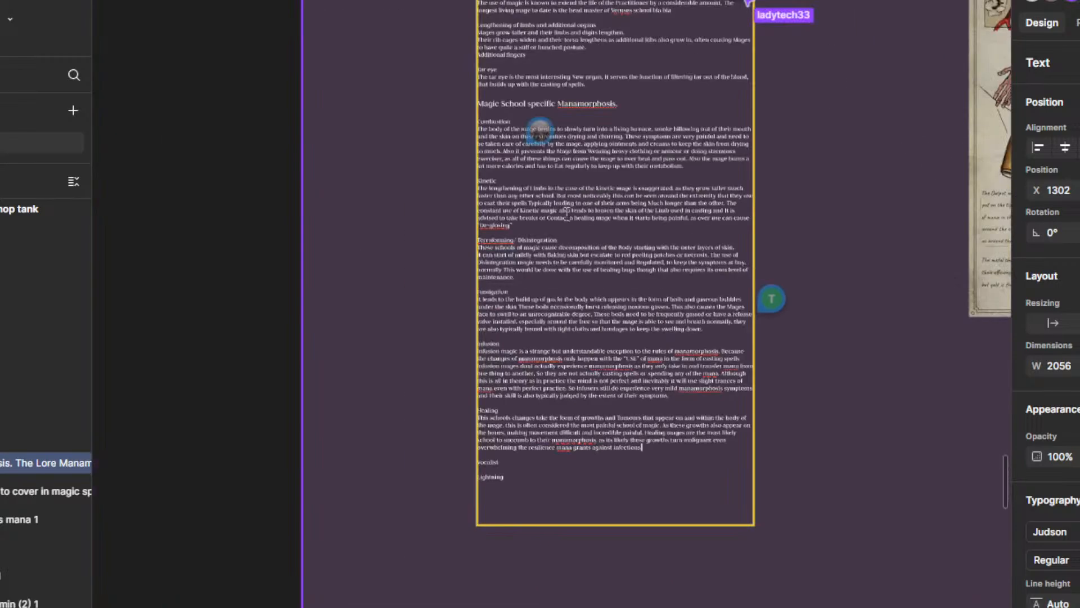
# Step: Insert space for a new paragraph between the "Additional fingers" line and the Tar eye heading
pyautogui.moveTo(600, 53); pyautogui.dragTo(614, 386)
pyautogui.scroll(2, 601, 287)
pyautogui.scroll(-5, 590, 346)
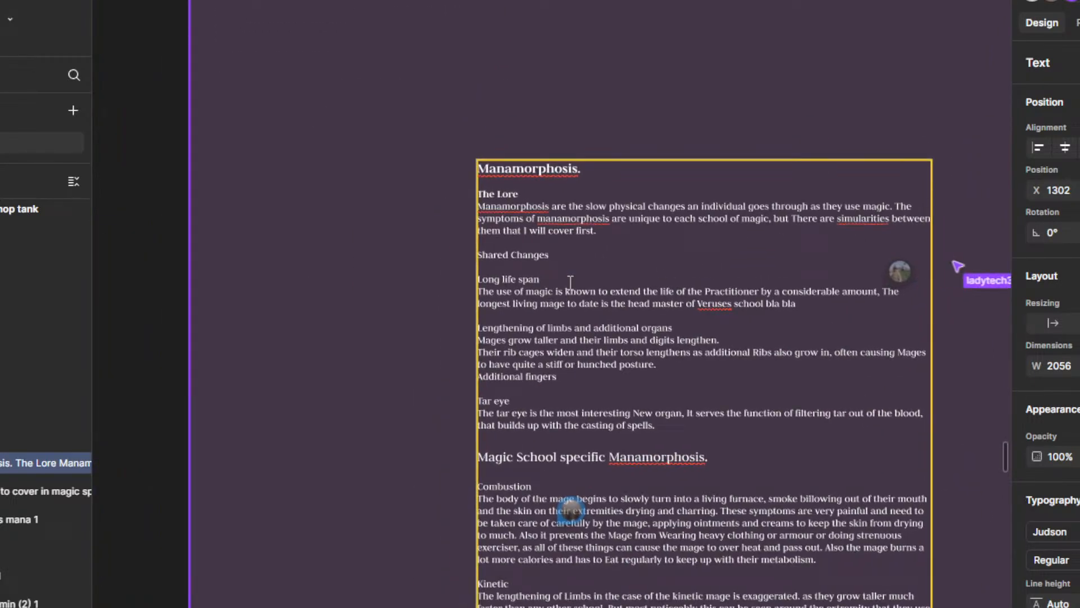
pyautogui.scroll(3, 587, 235)
pyautogui.moveTo(587, 235); pyautogui.dragTo(576, 332)
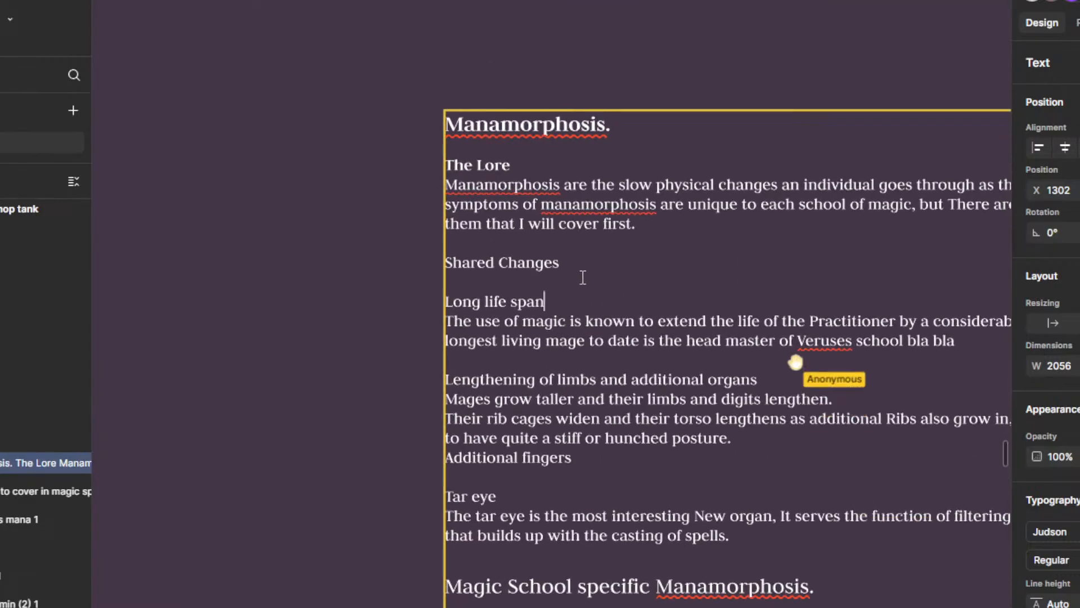
pyautogui.scroll(-2, 783, 370)
pyautogui.moveTo(743, 446); pyautogui.dragTo(636, 366)
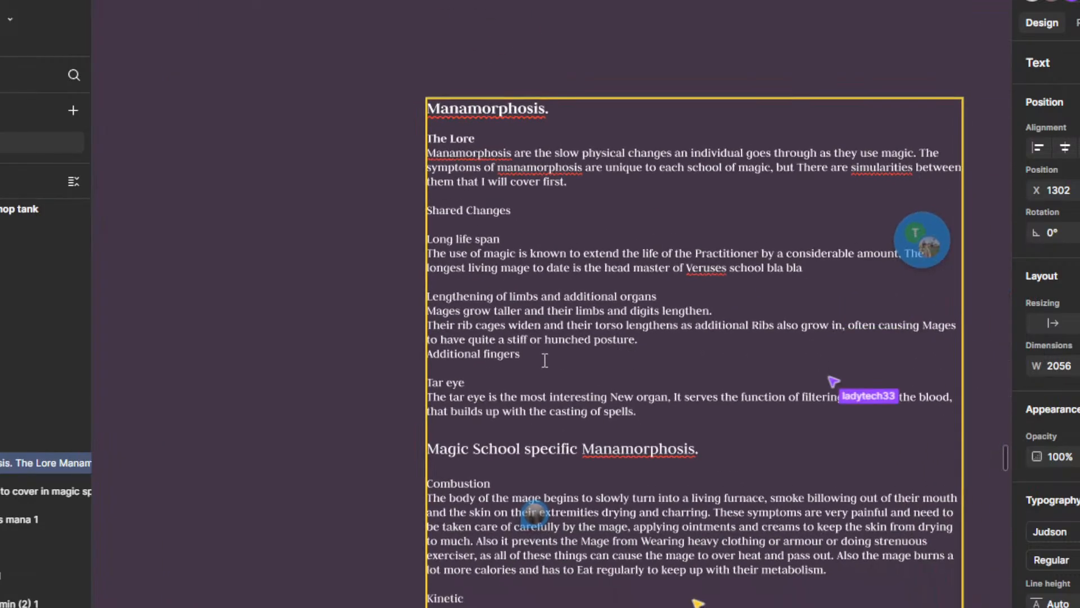
pyautogui.press('Return')
pyautogui.press('Return')
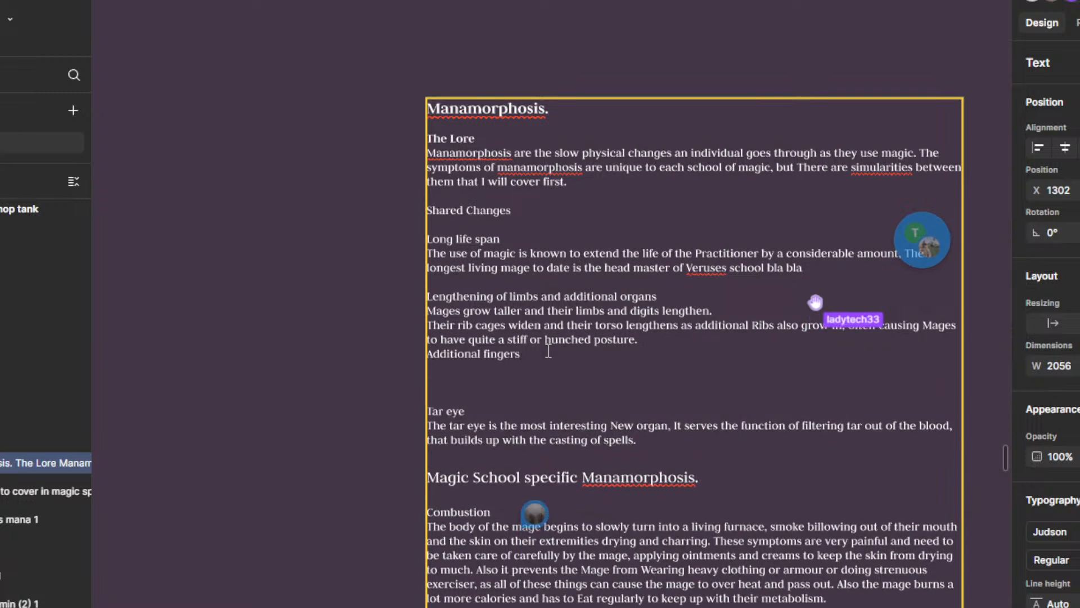
pyautogui.write('M')
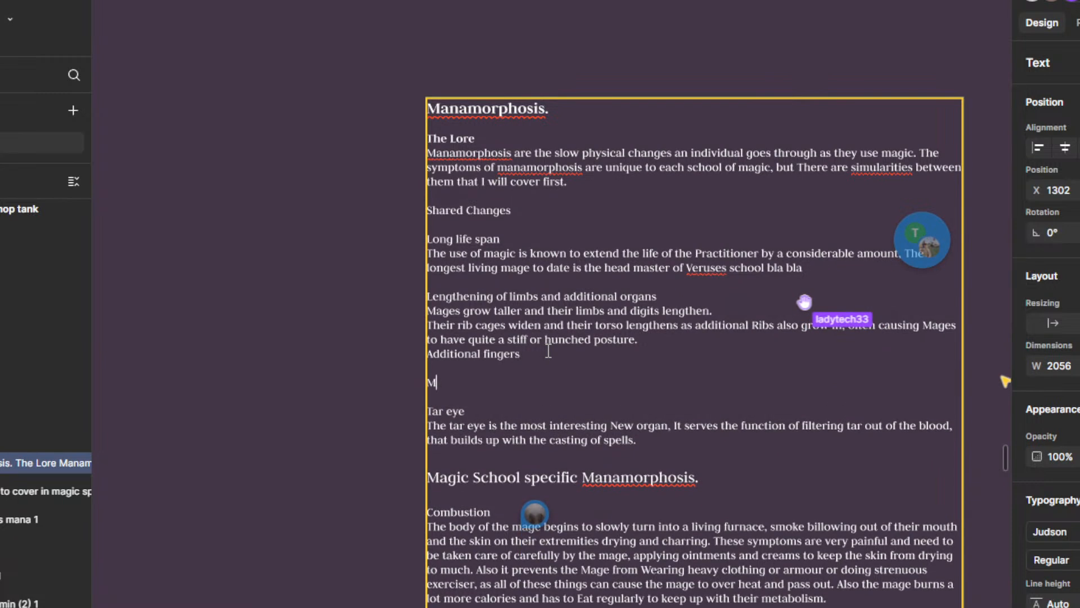
pyautogui.write('ana')
pyautogui.press('BackSpace')
pyautogui.press('BackSpace')
pyautogui.press('BackSpace')
pyautogui.press('BackSpace')
pyautogui.write('S')
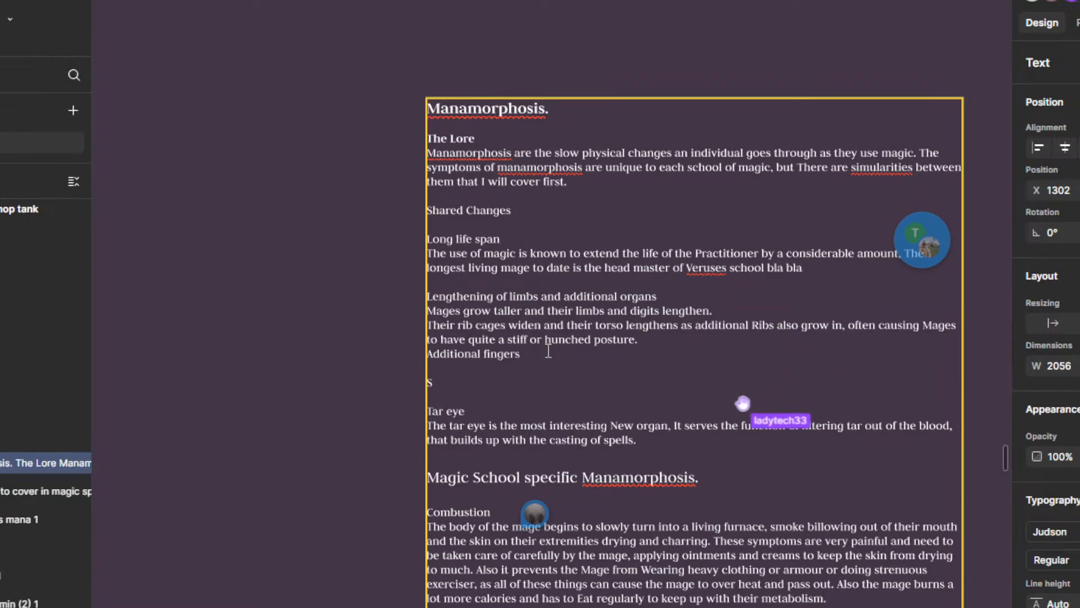
pyautogui.write('Also ')
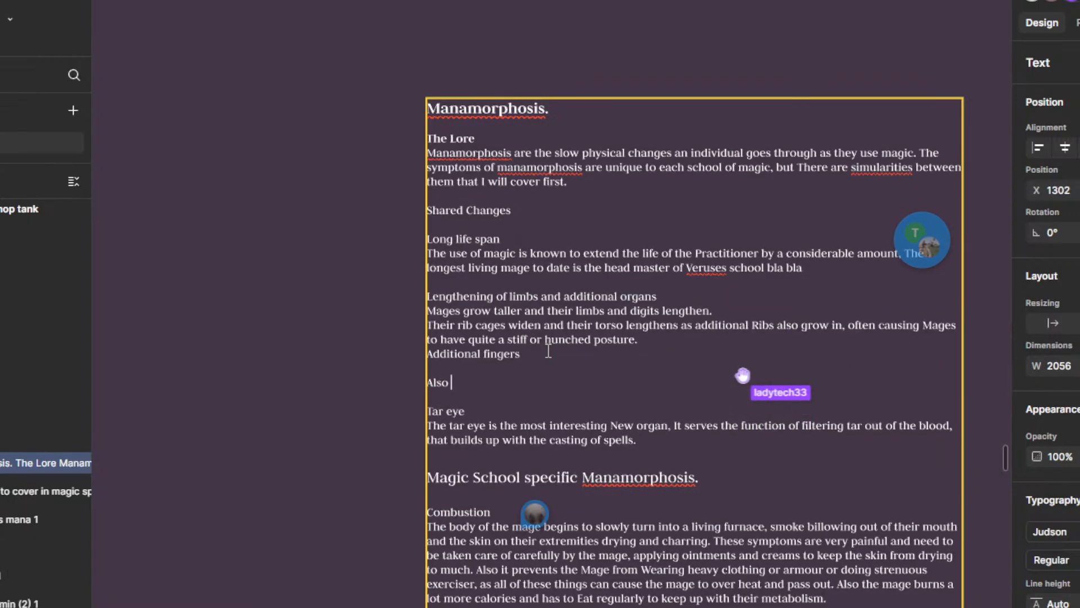
pyautogui.write('a side effe')
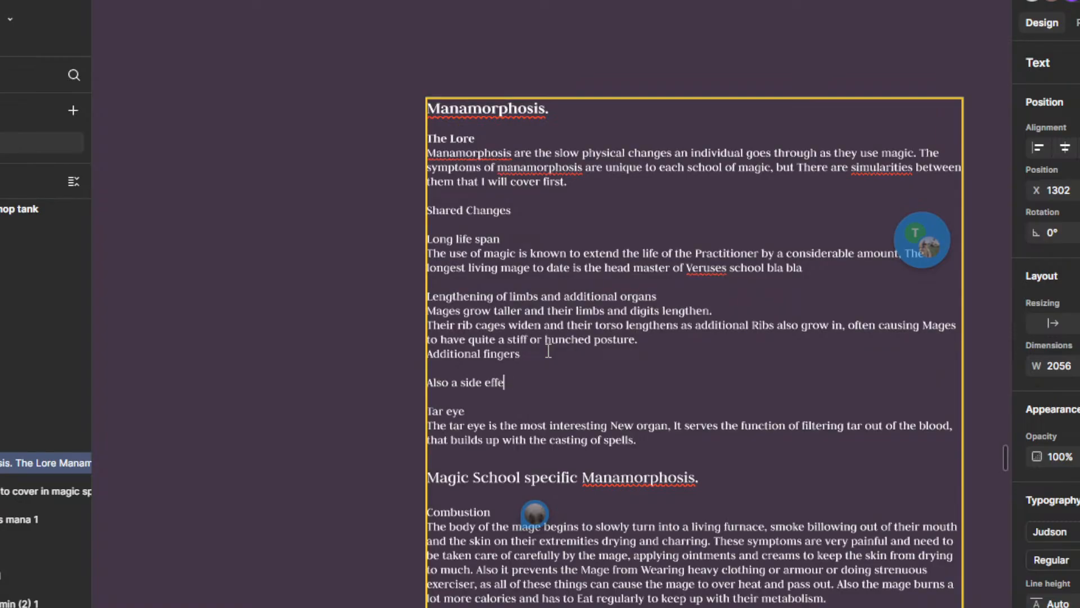
pyautogui.write('ct is that the presence')
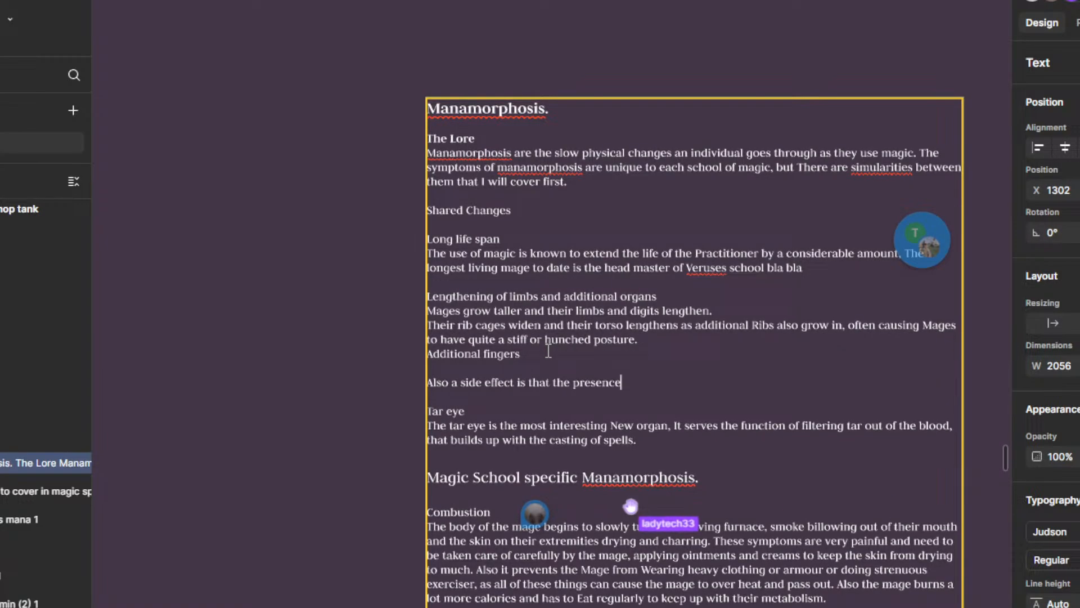
pyautogui.write(' of mana within t')
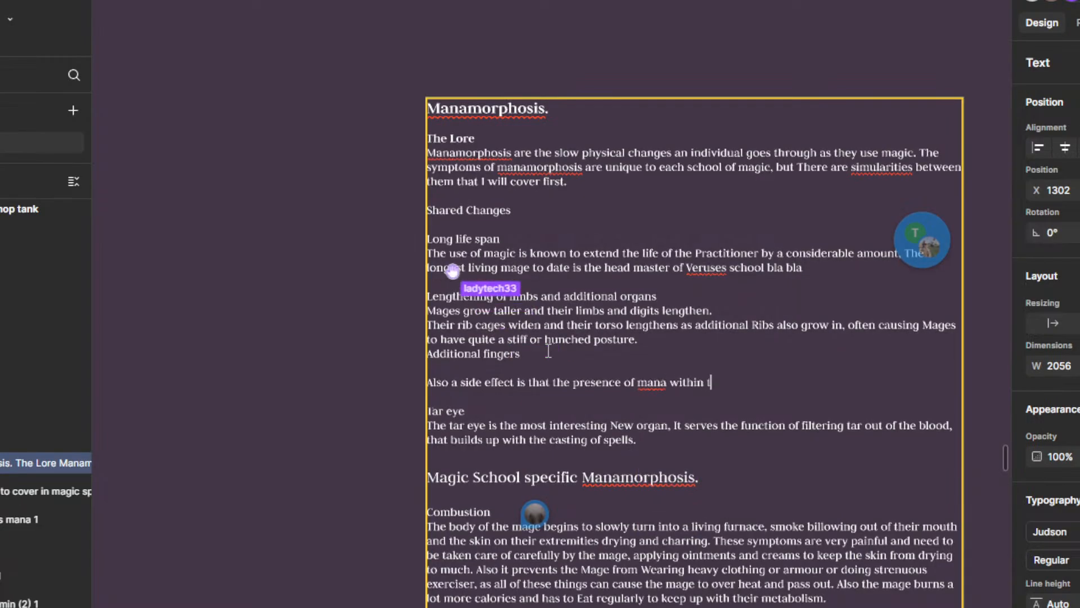
pyautogui.write('he body.')
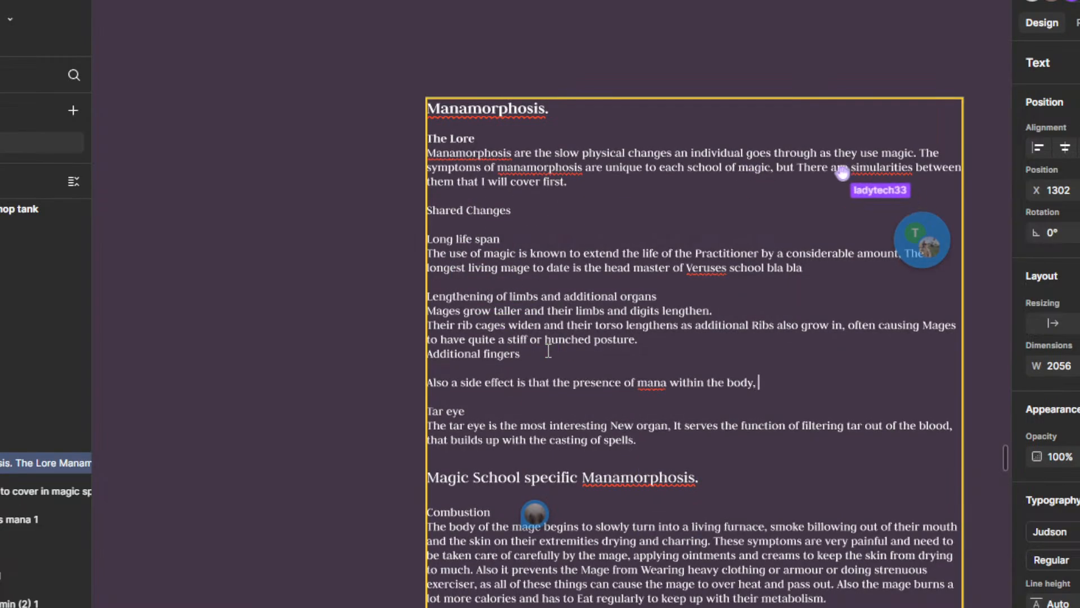
pyautogui.write('.')
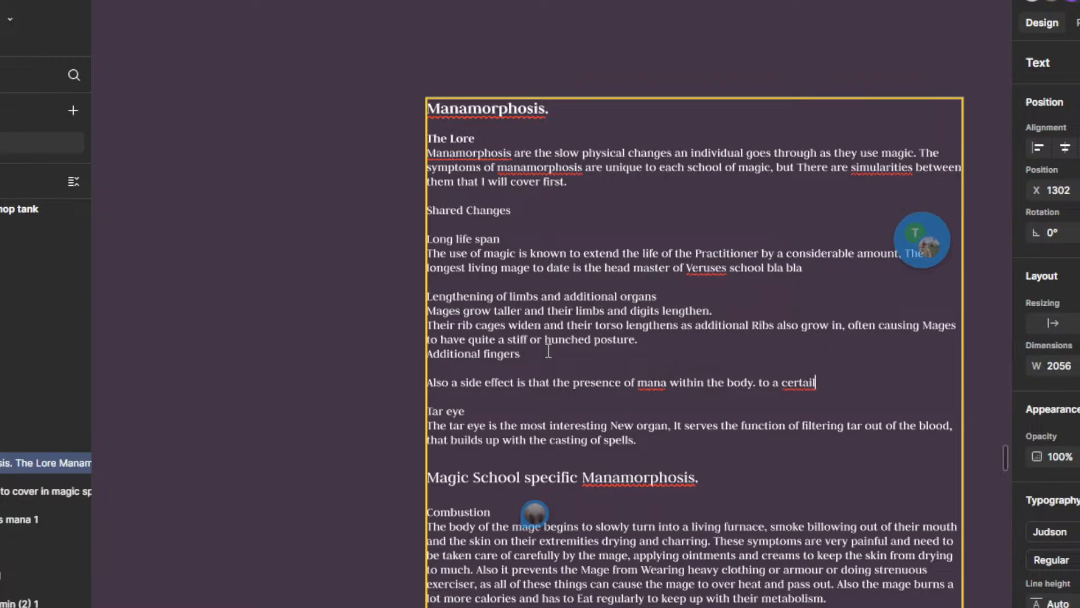
# Step: Continue the side-effect paragraph with "to a certin degree prevents infection and desease"
pyautogui.write('to a certin de')
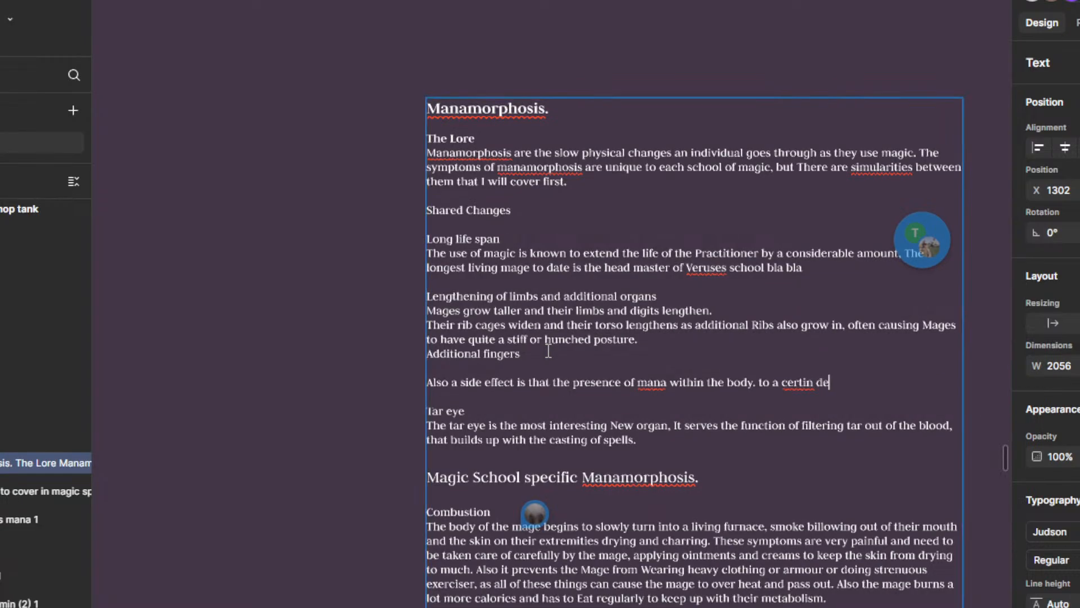
pyautogui.write('gree prevents infe')
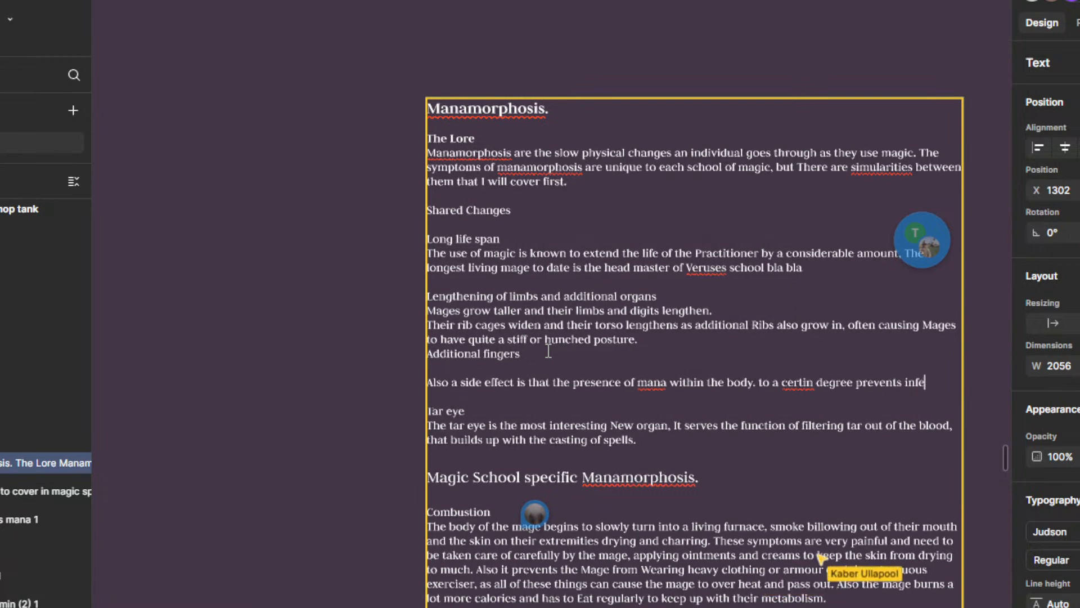
pyautogui.write('ction and de')
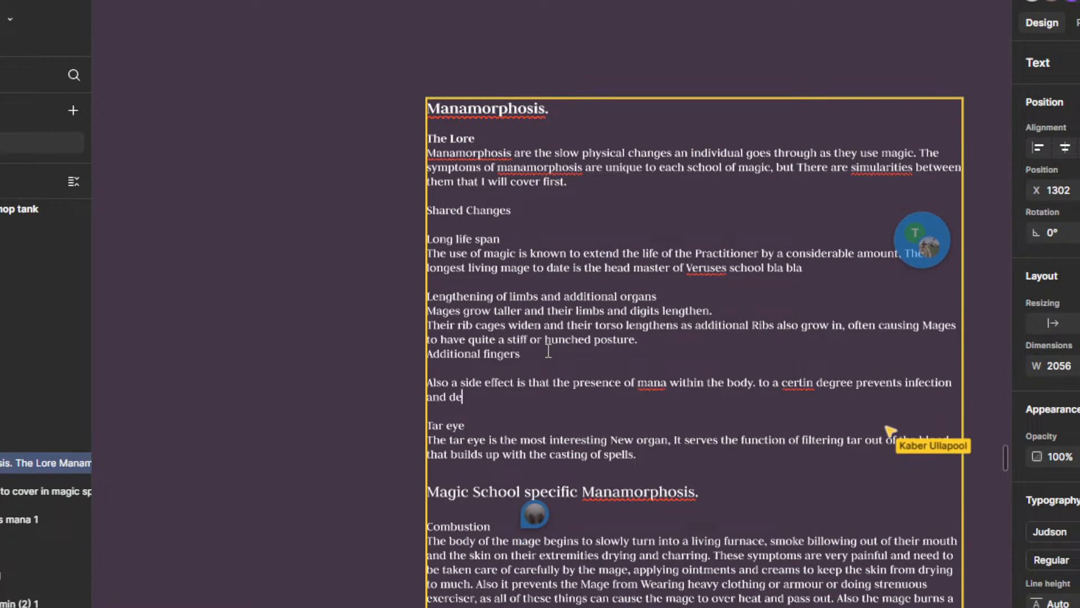
pyautogui.write('sease')
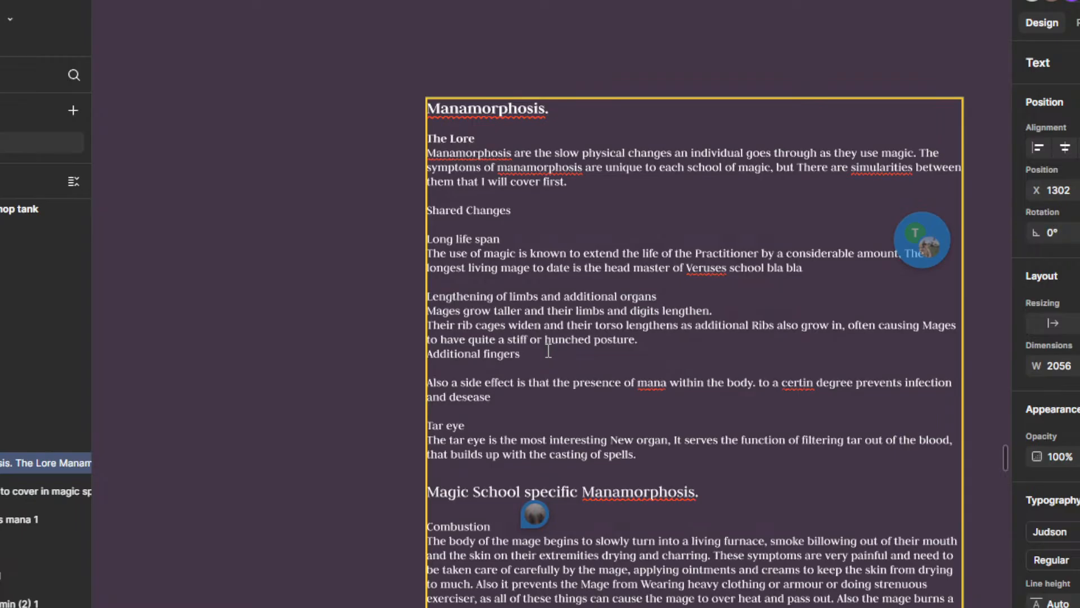
pyautogui.write(', this does slowly u')
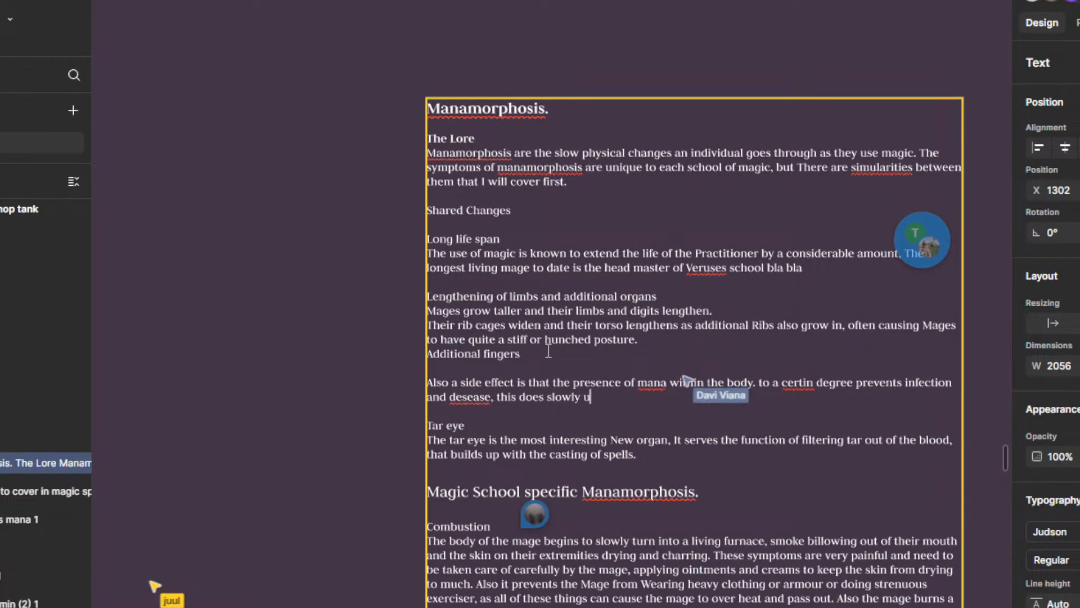
pyautogui.write('se the mana thou')
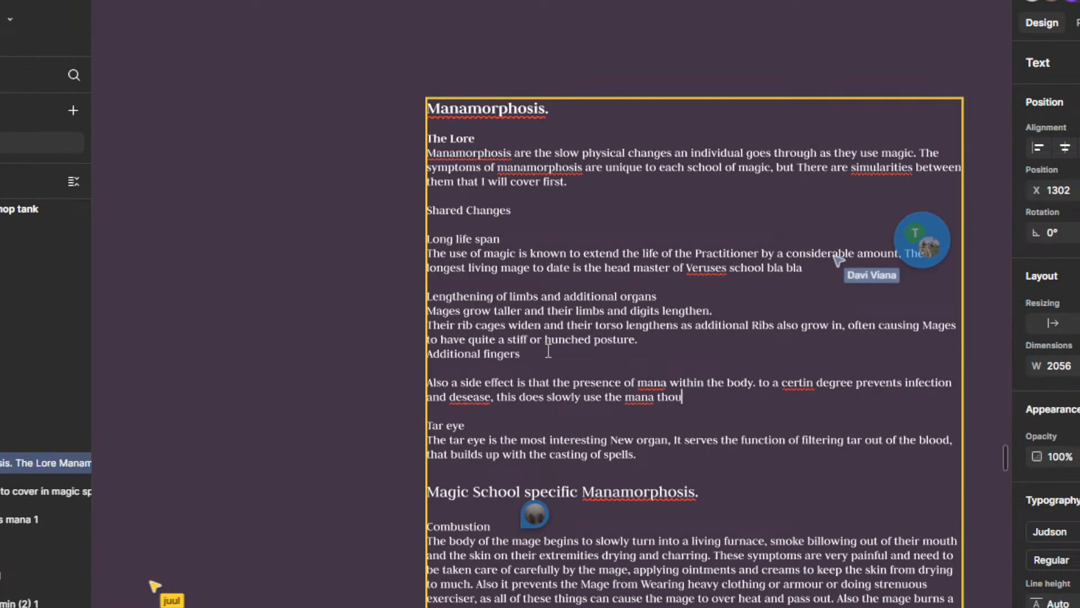
# Step: Finish the side-effect paragraph with ", this does slowly use up the mana."
pyautogui.press('BackSpace')
pyautogui.press('BackSpace')
pyautogui.press('BackSpace')
pyautogui.press('BackSpace')
pyautogui.press('BackSpace')
pyautogui.press('BackSpace')
pyautogui.press('BackSpace')
pyautogui.press('BackSpace')
pyautogui.press('BackSpace')
pyautogui.press('BackSpace')
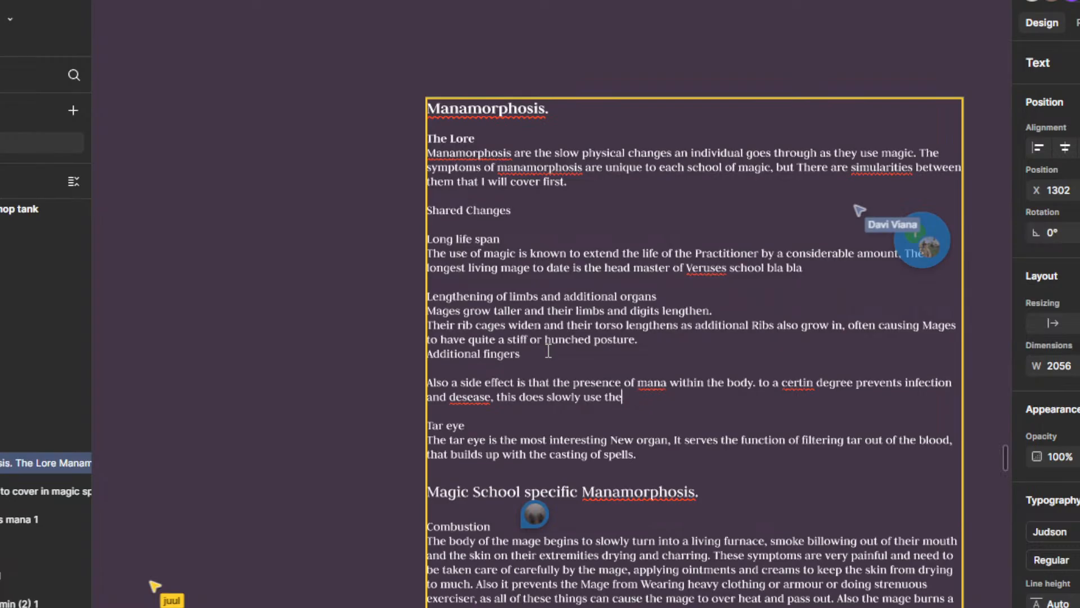
pyautogui.write('up')
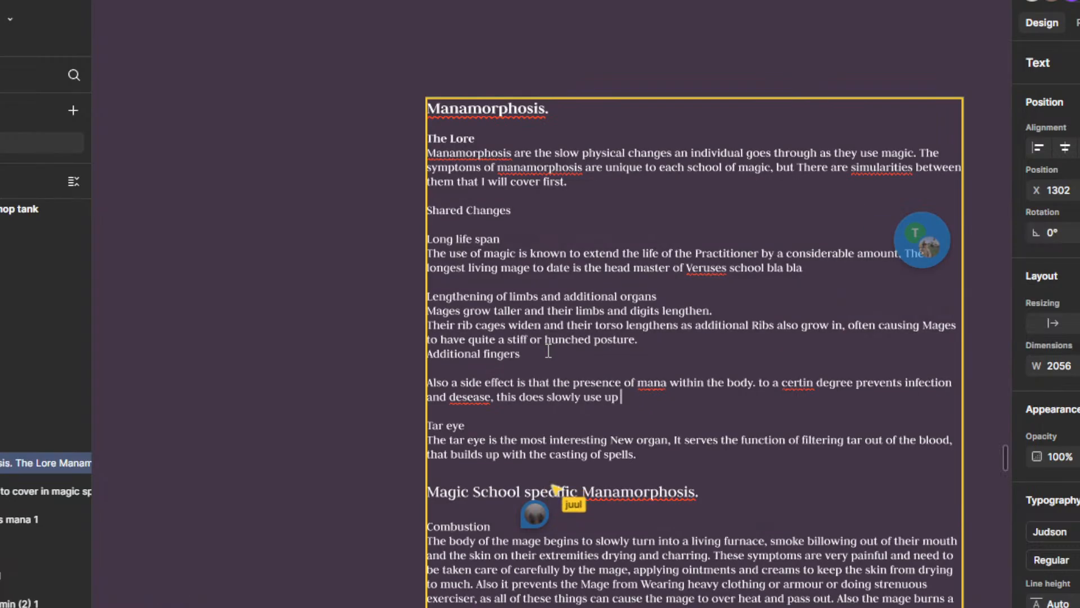
pyautogui.write(' the mana.')
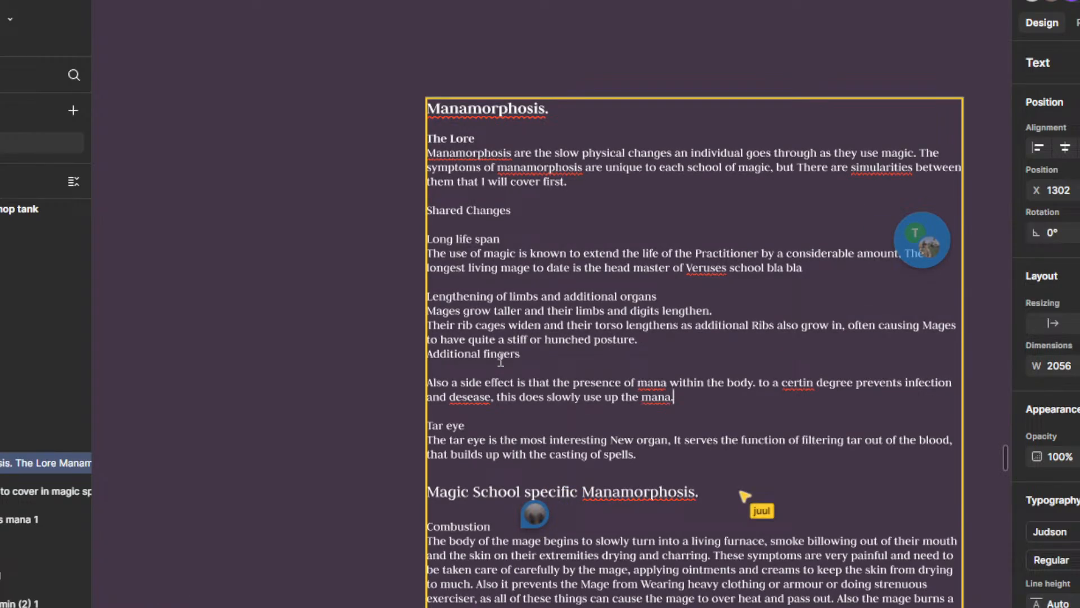
# Step: Correct the misspelled words in the side-effect paragraph to "disease" and "certain" using the spelling suggestions
pyautogui.rightClick(477, 395)
pyautogui.click(536, 403)
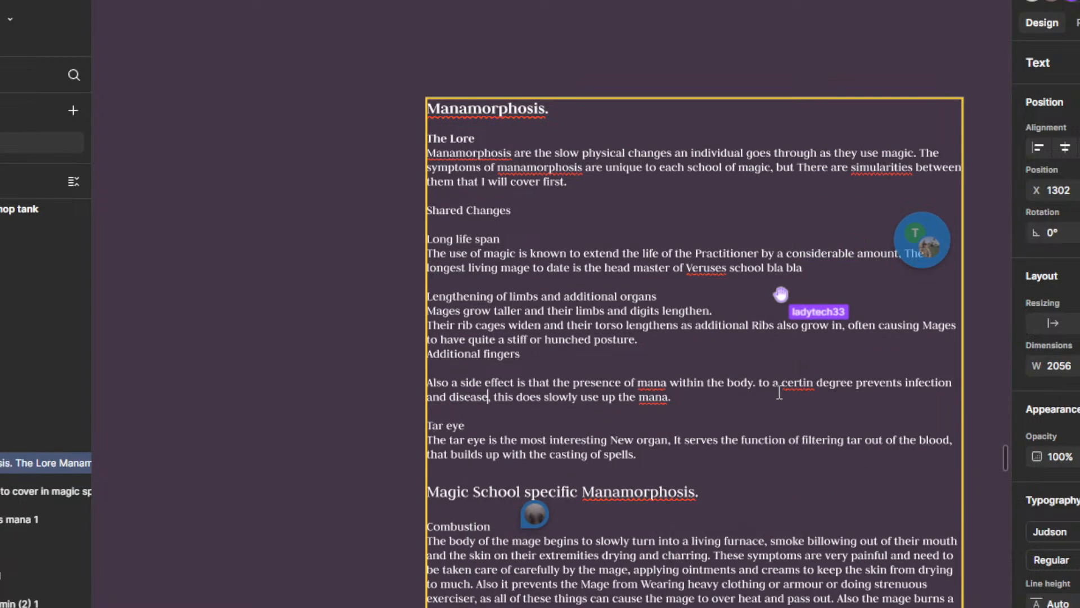
pyautogui.rightClick(798, 387)
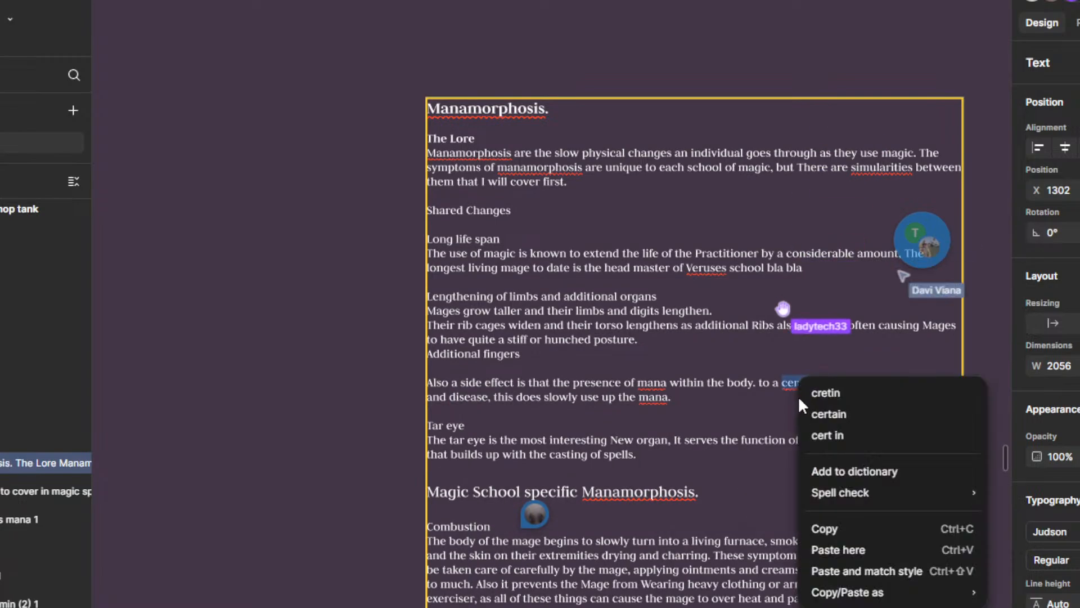
pyautogui.click(841, 415)
# Step: Lowercase "The" after "considerable amount," in the Long life span paragraph and resolve the comment about no capitals after commas
pyautogui.moveTo(773, 417); pyautogui.dragTo(725, 369)
pyautogui.click(879, 198)
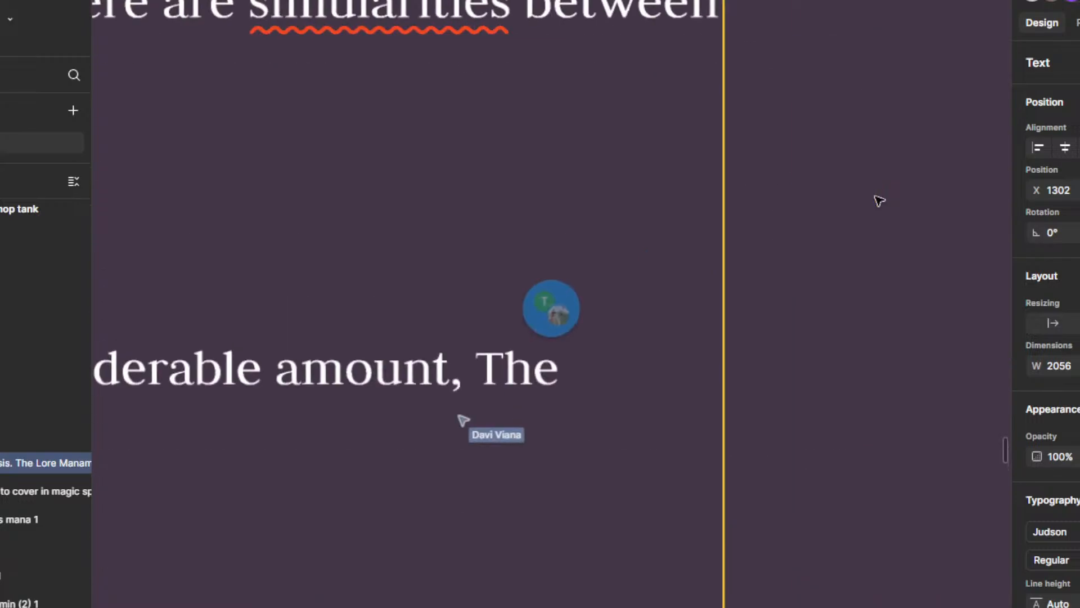
pyautogui.moveTo(515, 331)
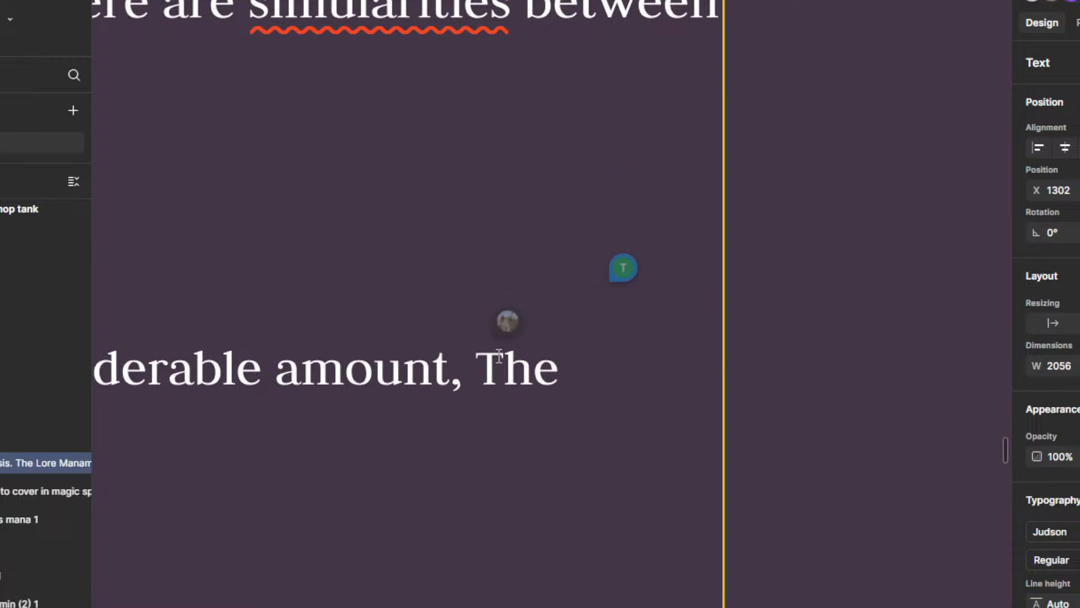
pyautogui.press('BackSpace')
pyautogui.write('t')
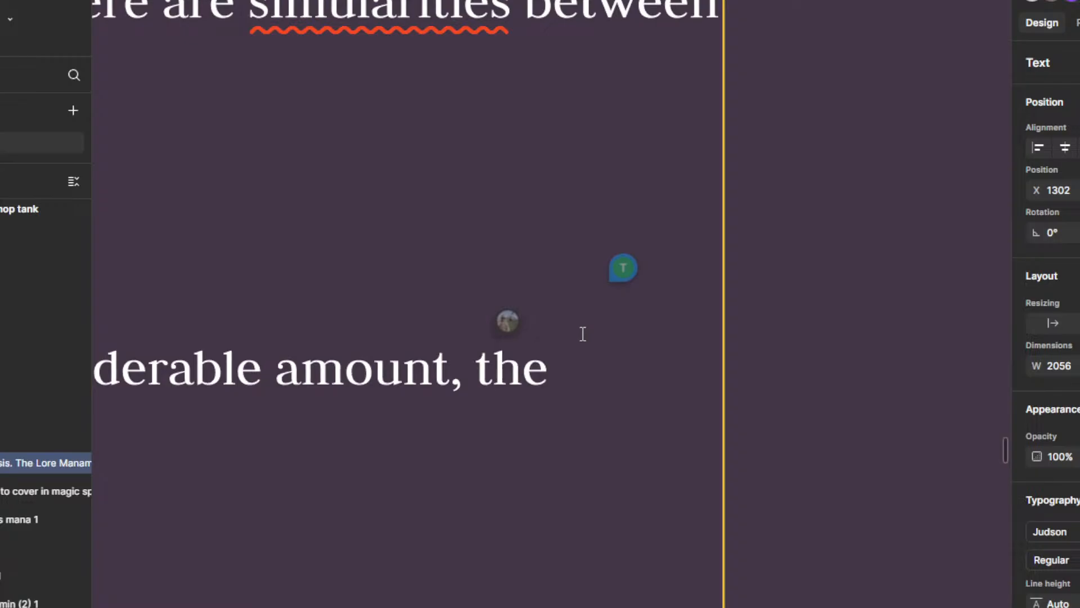
pyautogui.scroll(-3, 464, 380)
pyautogui.click(497, 340)
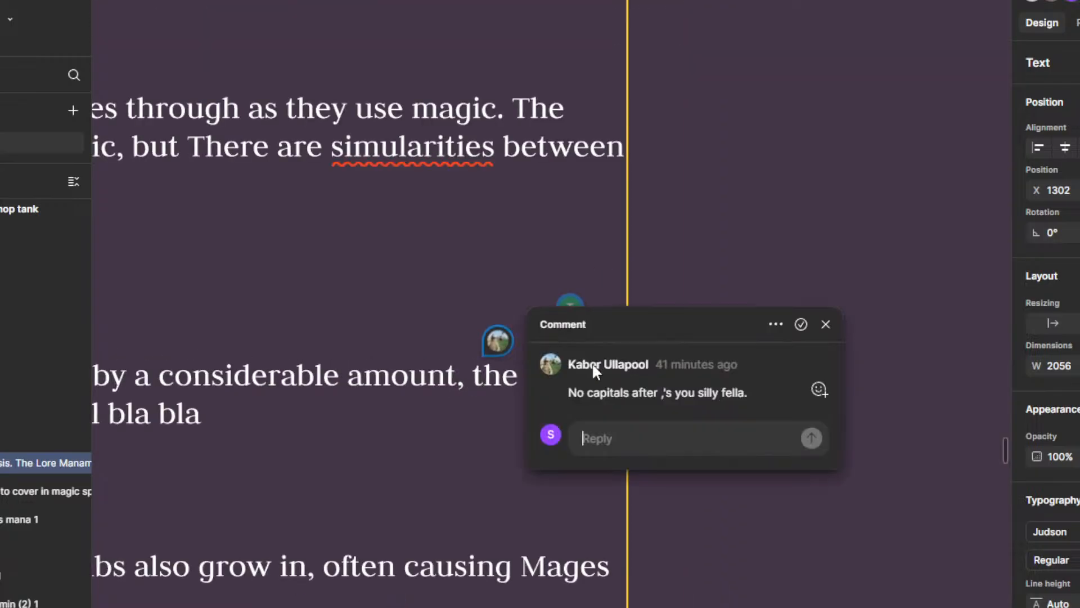
pyautogui.click(801, 325)
# Step: Open the "Who hired this guy?" comment beside the Long life span paragraph and resolve it
pyautogui.hscroll(-3, 619, 337)
pyautogui.scroll(-1, 644, 345)
pyautogui.click(650, 276)
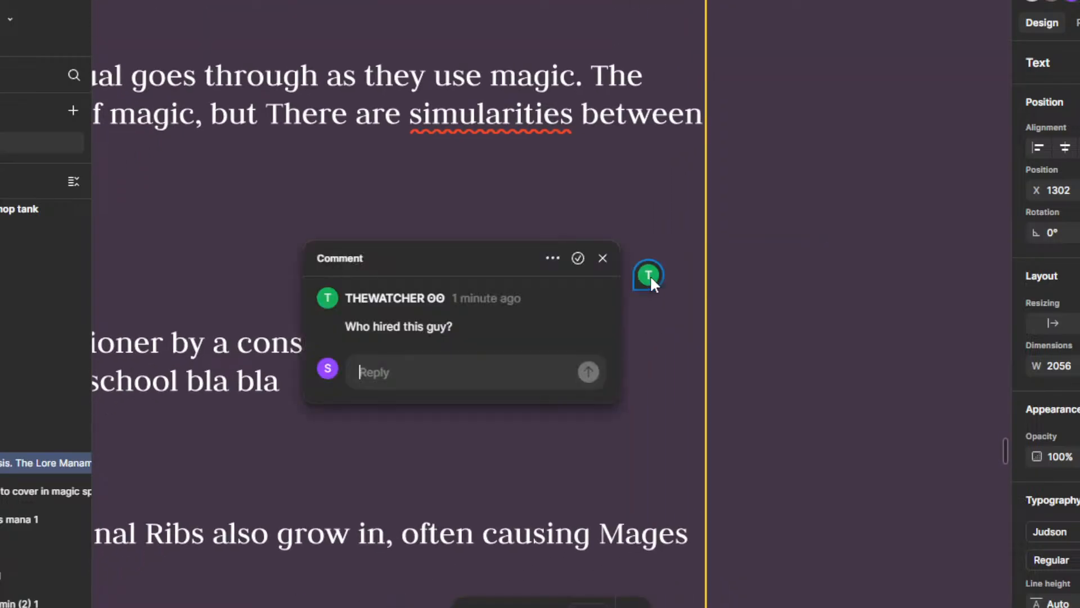
pyautogui.click(577, 258)
pyautogui.scroll(-5, 743, 354)
pyautogui.scroll(-4, 827, 200)
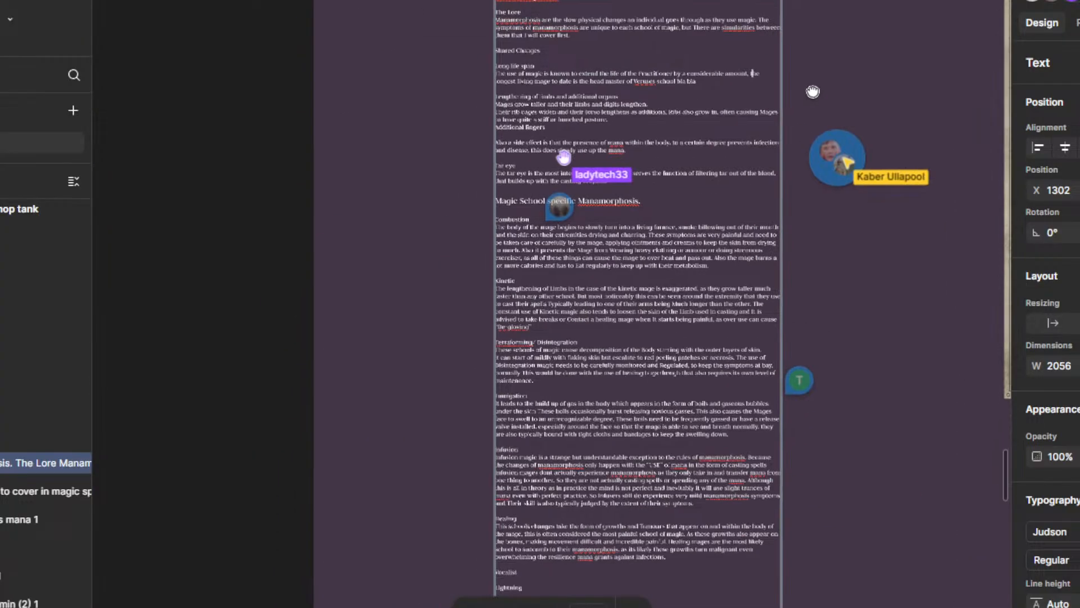
# Step: Open the "Sounds very painful... Jesus christ..." comment beside the Terraforming/ Disintegration section and resolve it
pyautogui.scroll(-3, 804, 225)
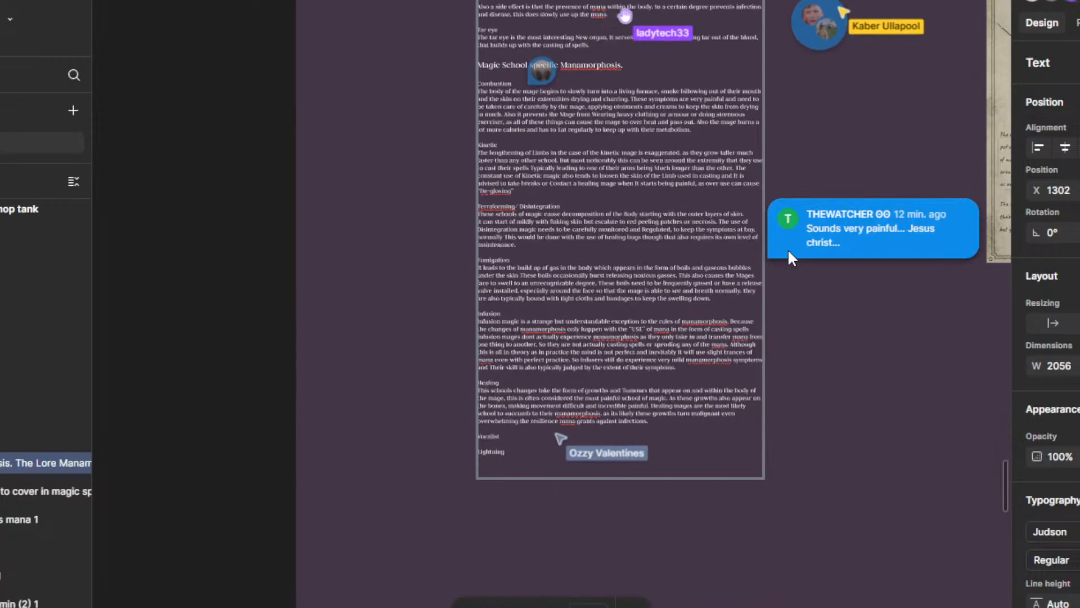
pyautogui.click(792, 238)
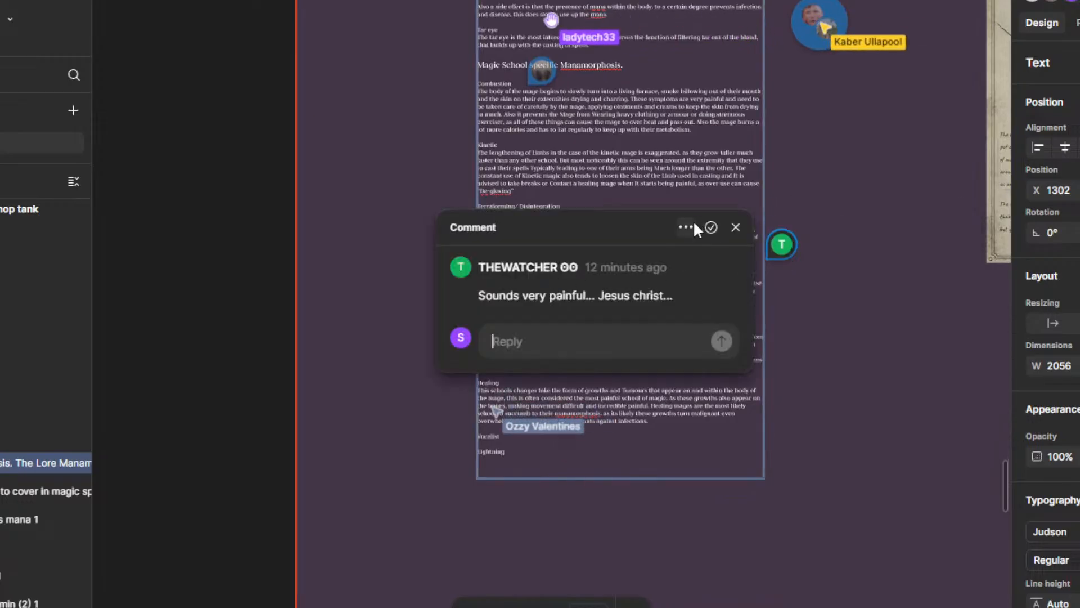
pyautogui.click(712, 226)
# Step: Expand the grouped comments to the side of the manamorphosis text and read them
pyautogui.scroll(2, 805, 186)
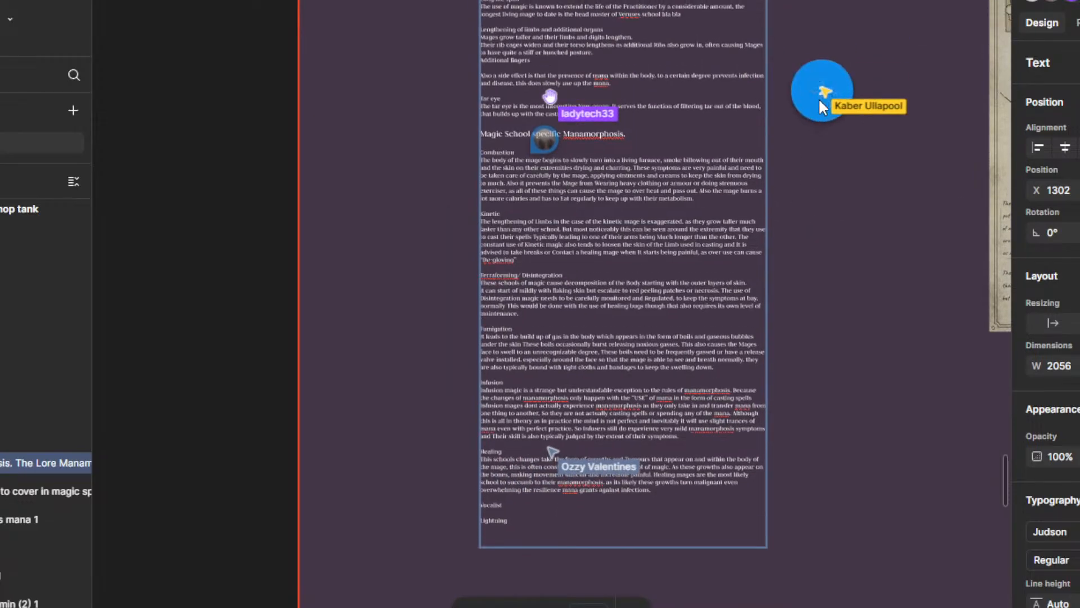
pyautogui.click(820, 102)
pyautogui.moveTo(568, 304)
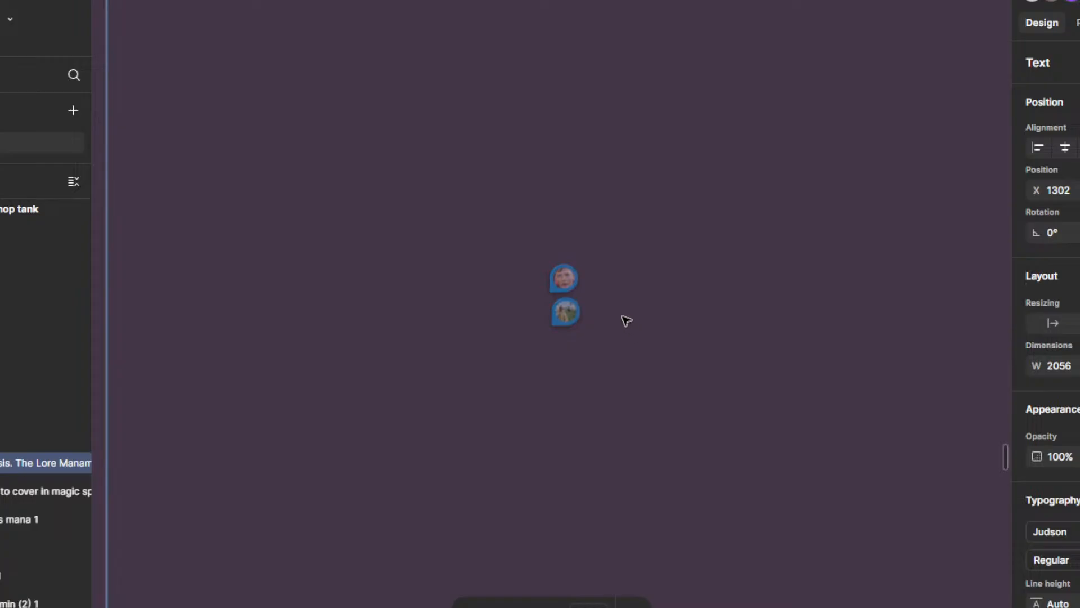
pyautogui.moveTo(565, 274)
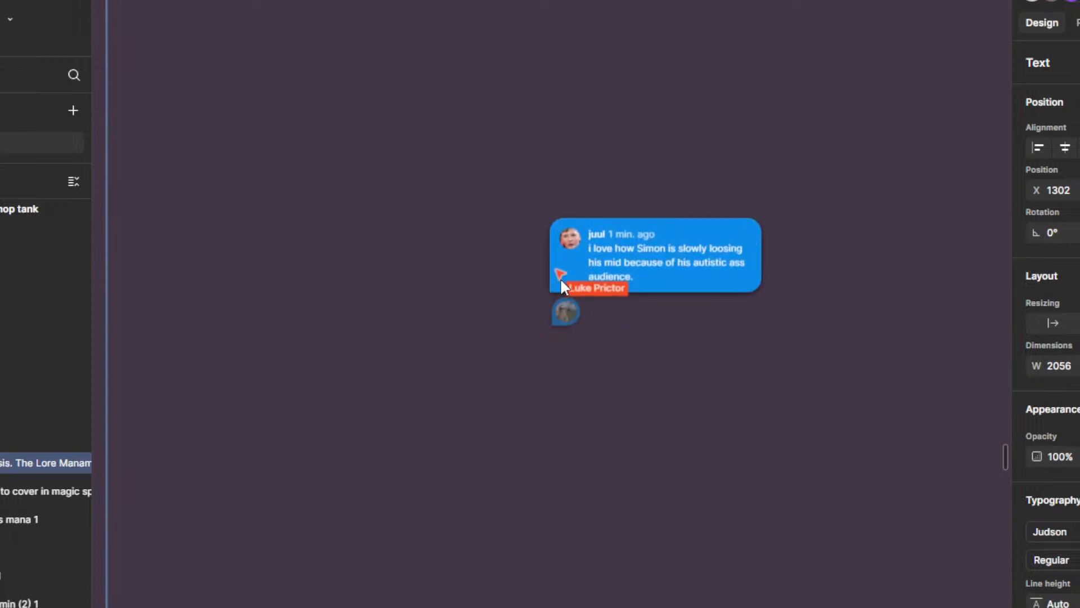
pyautogui.moveTo(558, 279); pyautogui.dragTo(695, 206)
# Step: Look over the manamorphosis text from the shared changes down to the empty Vocalist and Lightning headings
pyautogui.scroll(-7, 686, 203)
pyautogui.moveTo(560, 376); pyautogui.dragTo(937, 280)
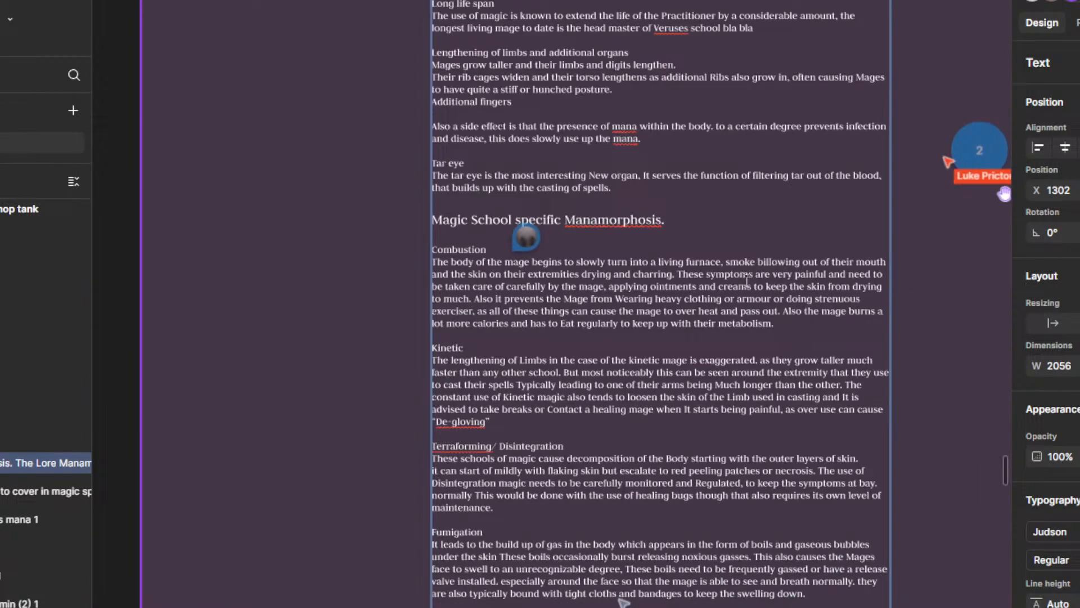
pyautogui.scroll(-2, 509, 301)
pyautogui.moveTo(548, 261)
pyautogui.scroll(4, 576, 398)
pyautogui.moveTo(575, 385); pyautogui.dragTo(573, 498)
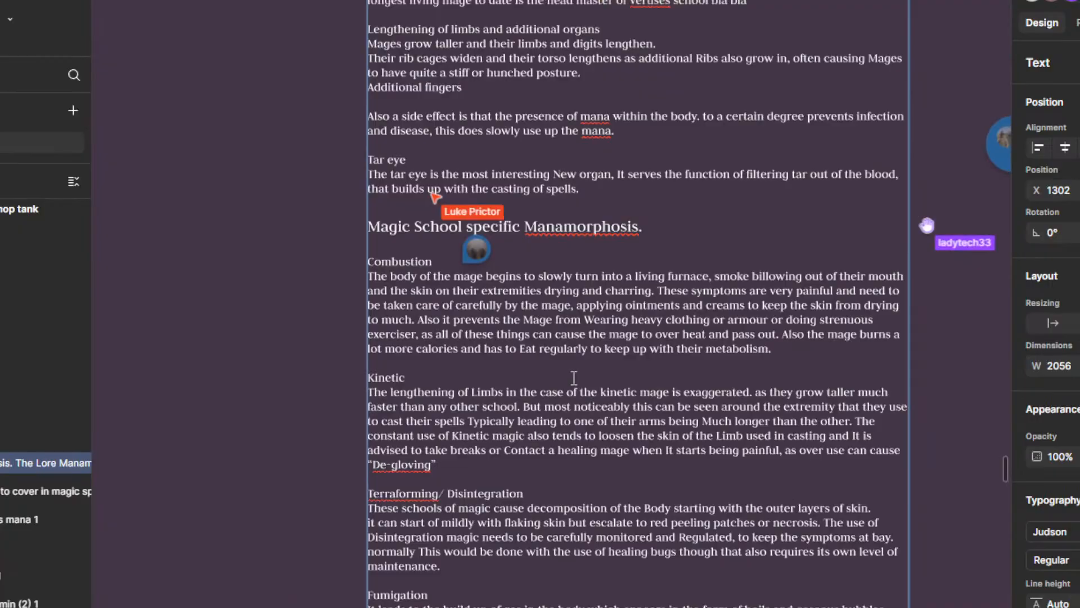
pyautogui.scroll(-1, 576, 384)
pyautogui.scroll(2, 510, 457)
pyautogui.scroll(-6, 538, 509)
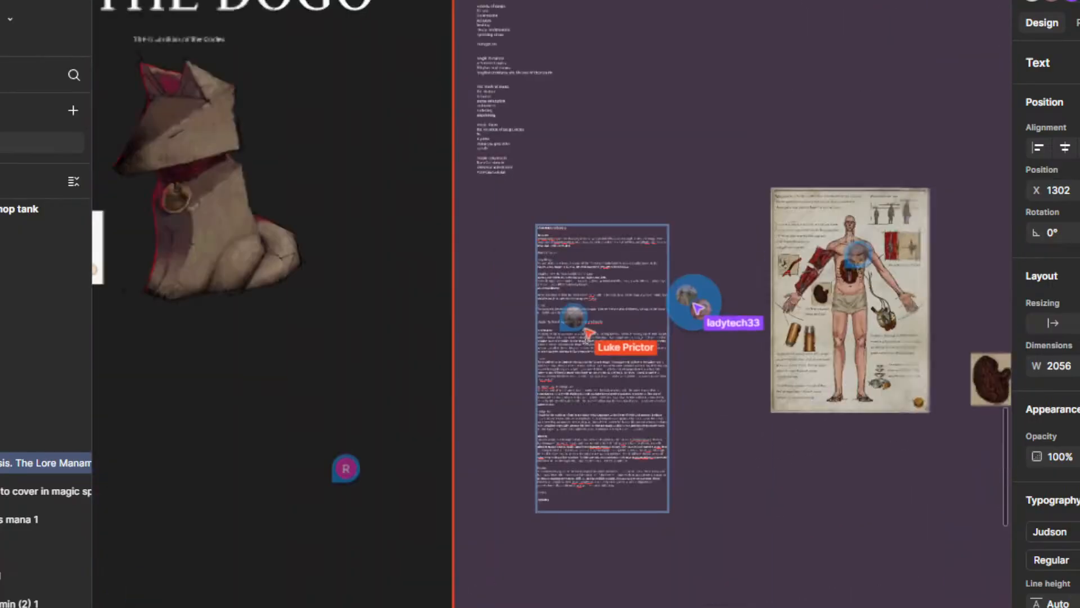
pyautogui.moveTo(486, 461); pyautogui.dragTo(444, 362)
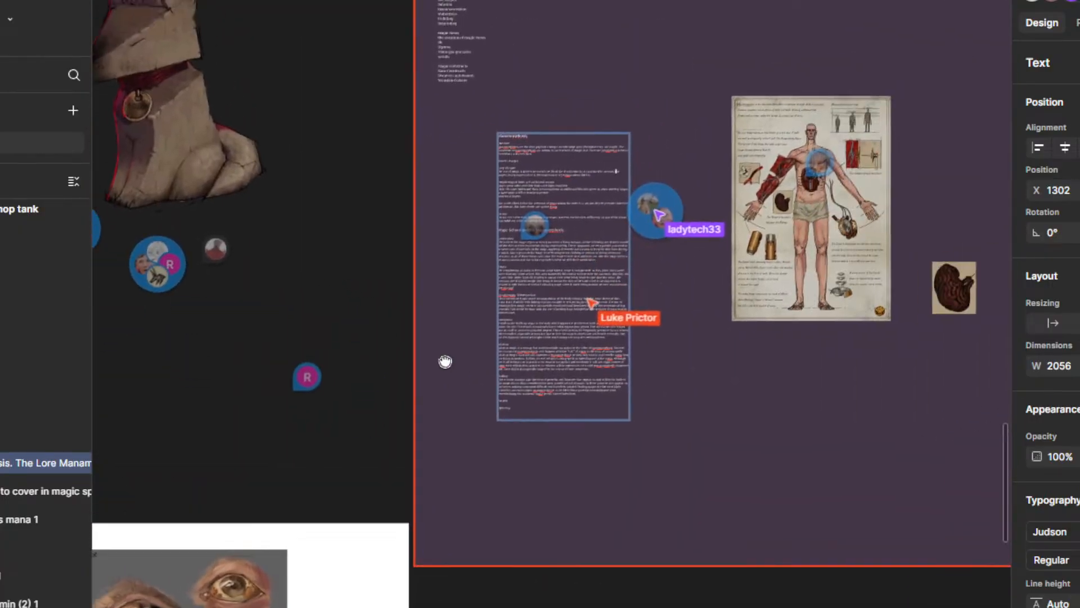
pyautogui.scroll(3, 536, 373)
pyautogui.scroll(5, 536, 373)
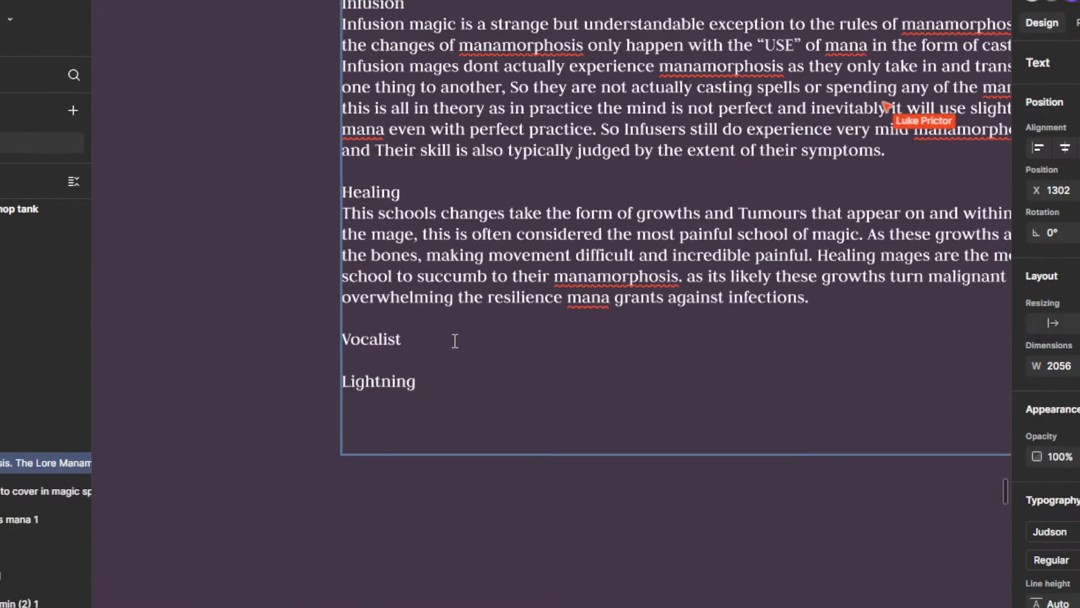
pyautogui.moveTo(545, 371); pyautogui.dragTo(523, 468)
pyautogui.scroll(-1, 540, 338)
pyautogui.moveTo(545, 320); pyautogui.dragTo(536, 415)
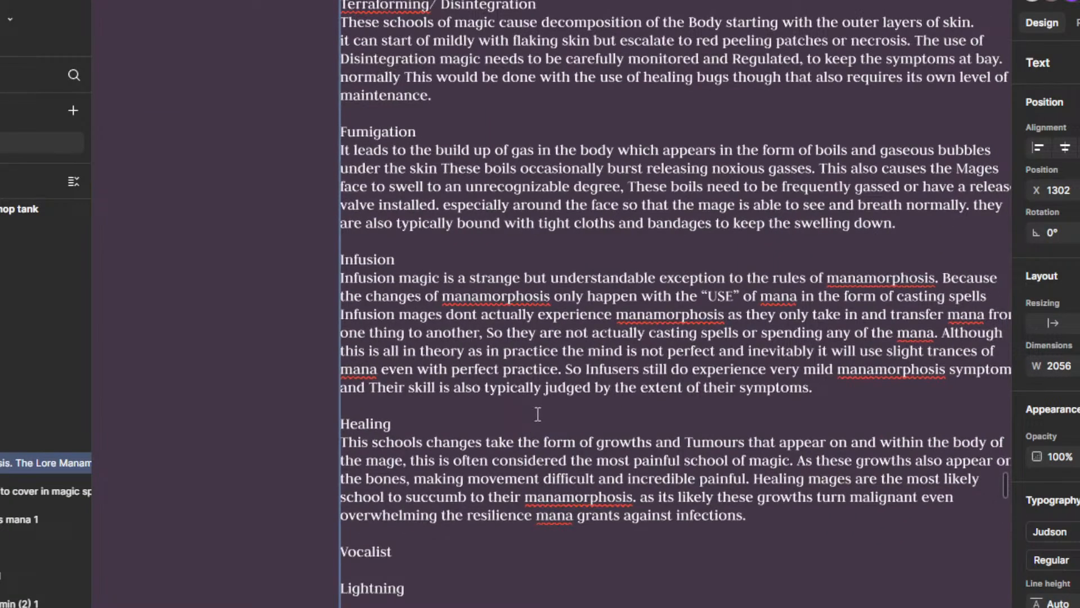
pyautogui.scroll(-5, 629, 430)
# Step: Reread the school-specific sections, from Combustion and Kinetic through Terraforming/ Disintegration and Fumigation
pyautogui.scroll(3, 627, 444)
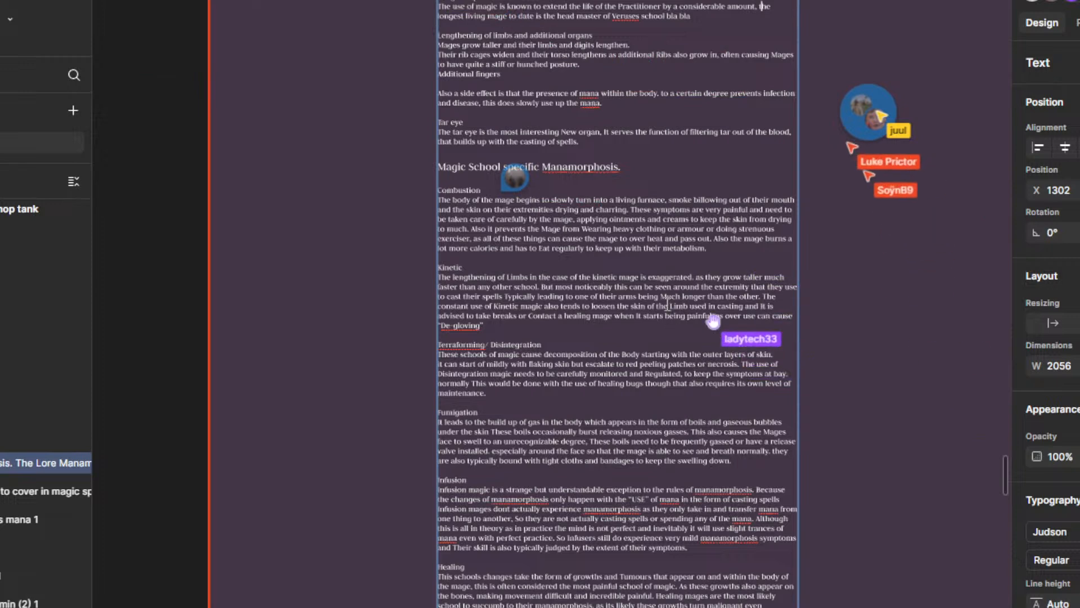
pyautogui.scroll(-3, 663, 304)
pyautogui.moveTo(615, 275); pyautogui.dragTo(611, 380)
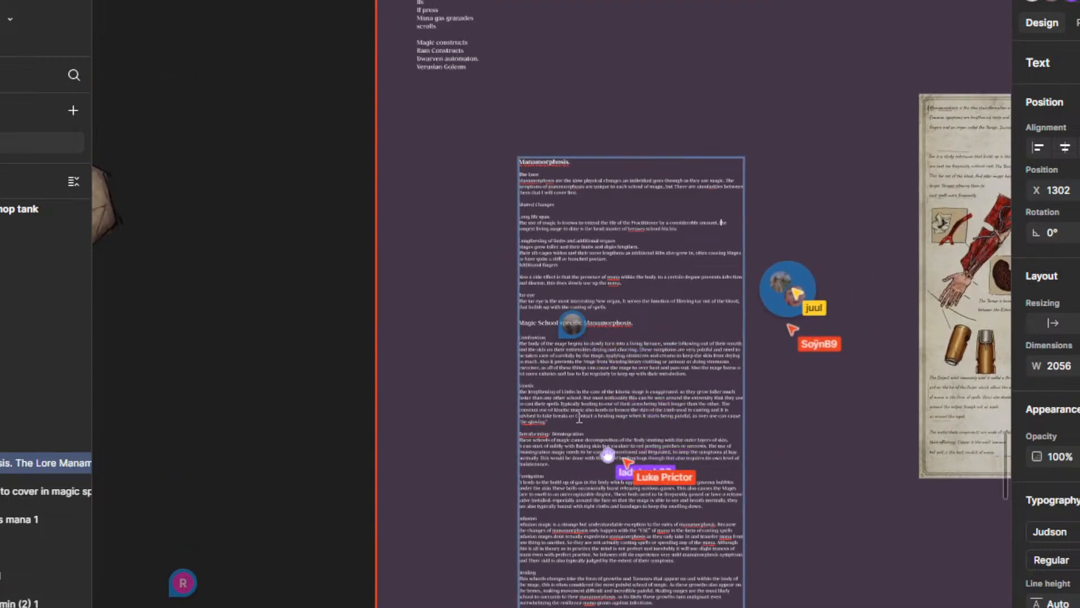
pyautogui.scroll(5, 581, 306)
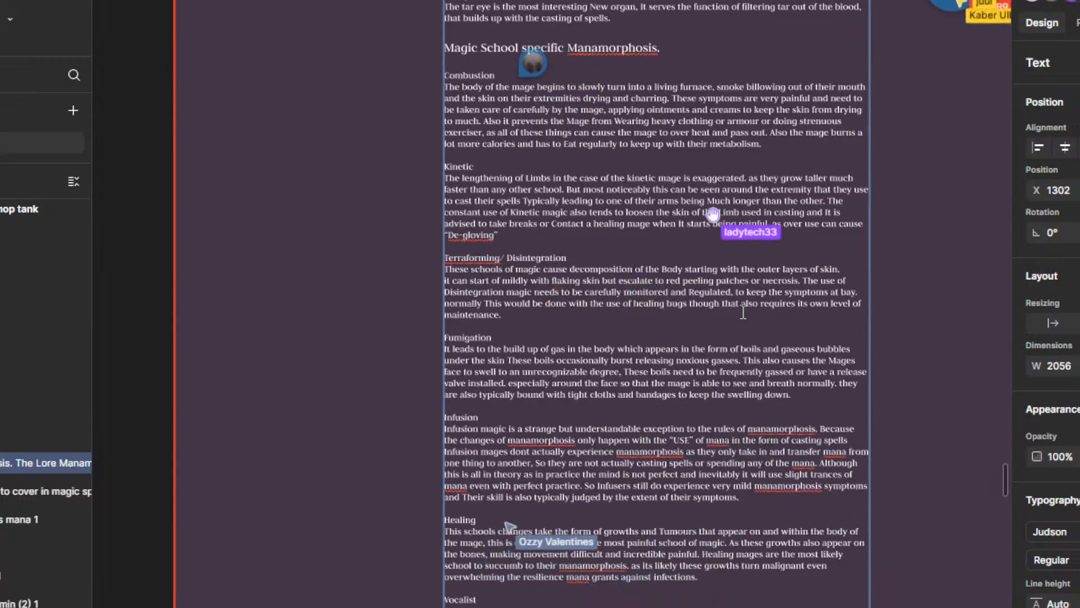
pyautogui.scroll(3, 743, 312)
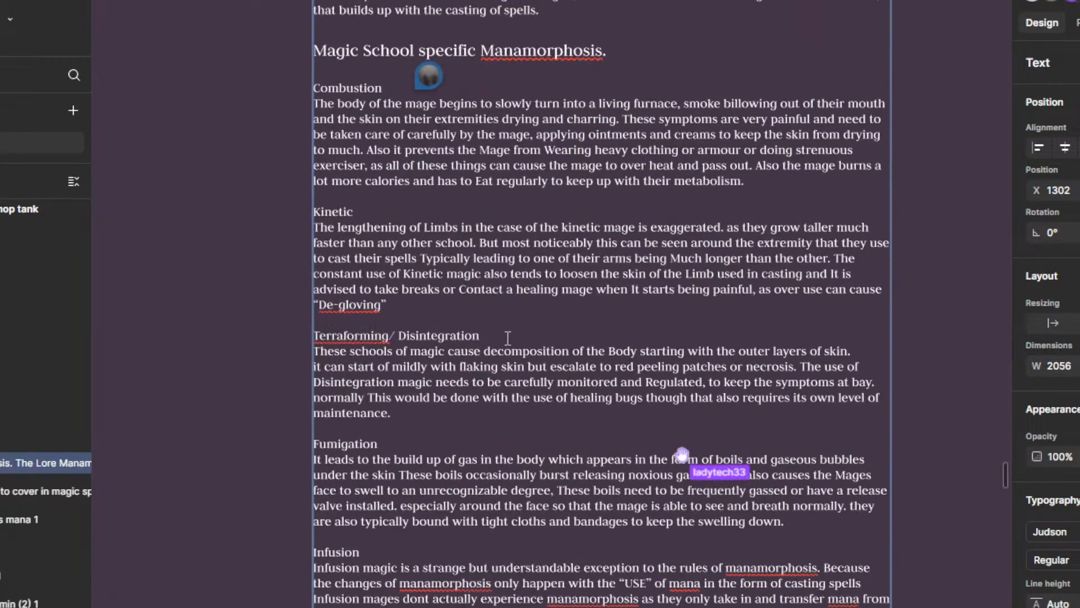
pyautogui.scroll(2, 550, 385)
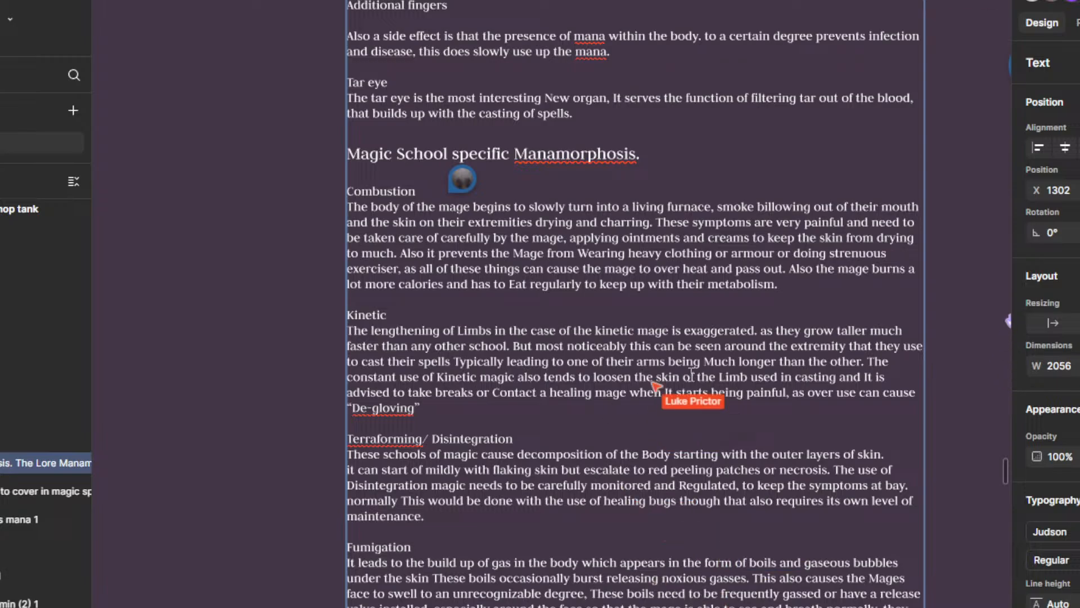
pyautogui.scroll(-3, 691, 254)
pyautogui.moveTo(679, 197); pyautogui.dragTo(679, 315)
# Step: Finish editing the manamorphosis text block and deselect it
pyautogui.click(848, 336)
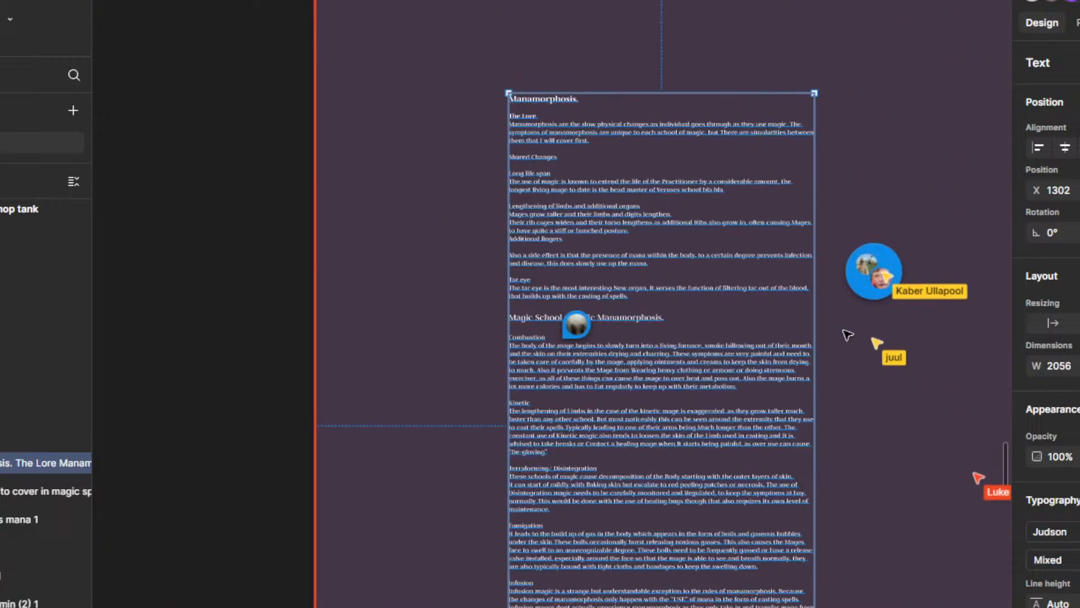
pyautogui.moveTo(849, 164); pyautogui.dragTo(832, 173)
pyautogui.click(844, 212)
pyautogui.moveTo(852, 460); pyautogui.dragTo(780, 387)
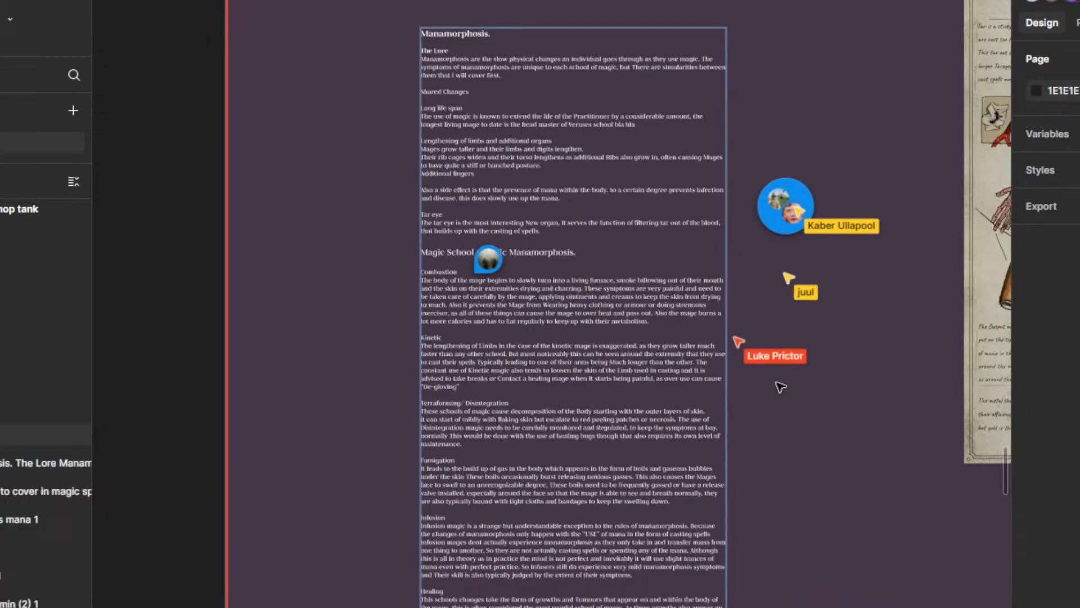
pyautogui.scroll(3, 781, 387)
pyautogui.scroll(2, 776, 436)
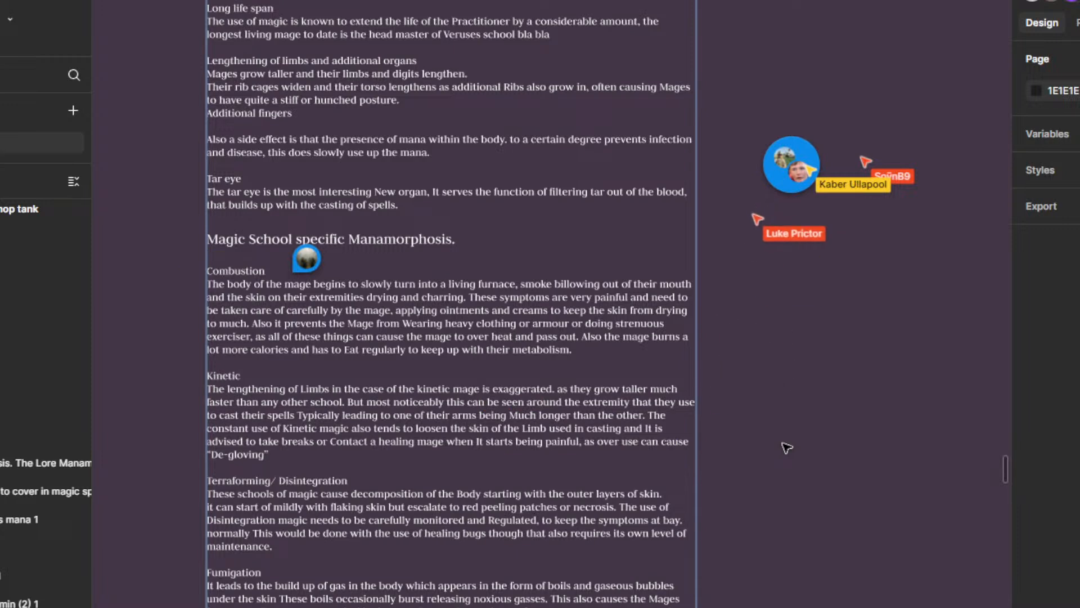
# Step: Go to the Cabrack frame and examine its text and the comment markers placed on it
pyautogui.keyDown('ctrl'); pyautogui.scroll(-5, 871, 388); pyautogui.keyUp('ctrl')
pyautogui.keyDown('ctrl'); pyautogui.scroll(-10, 871, 388); pyautogui.keyUp('ctrl')
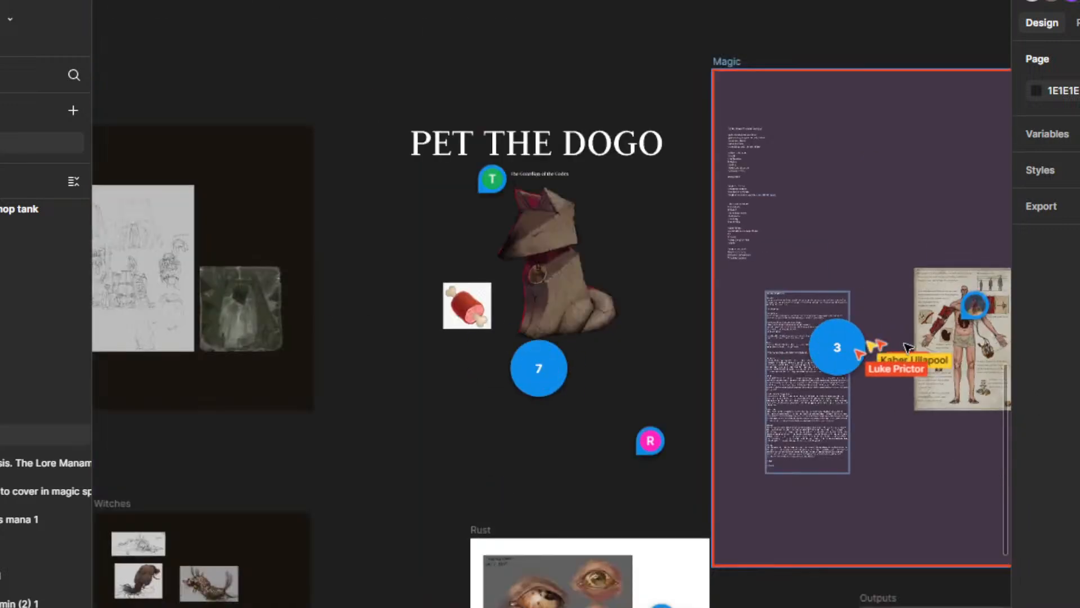
pyautogui.moveTo(735, 186); pyautogui.dragTo(718, 320)
pyautogui.keyDown('ctrl'); pyautogui.scroll(5, 702, 137); pyautogui.keyUp('ctrl')
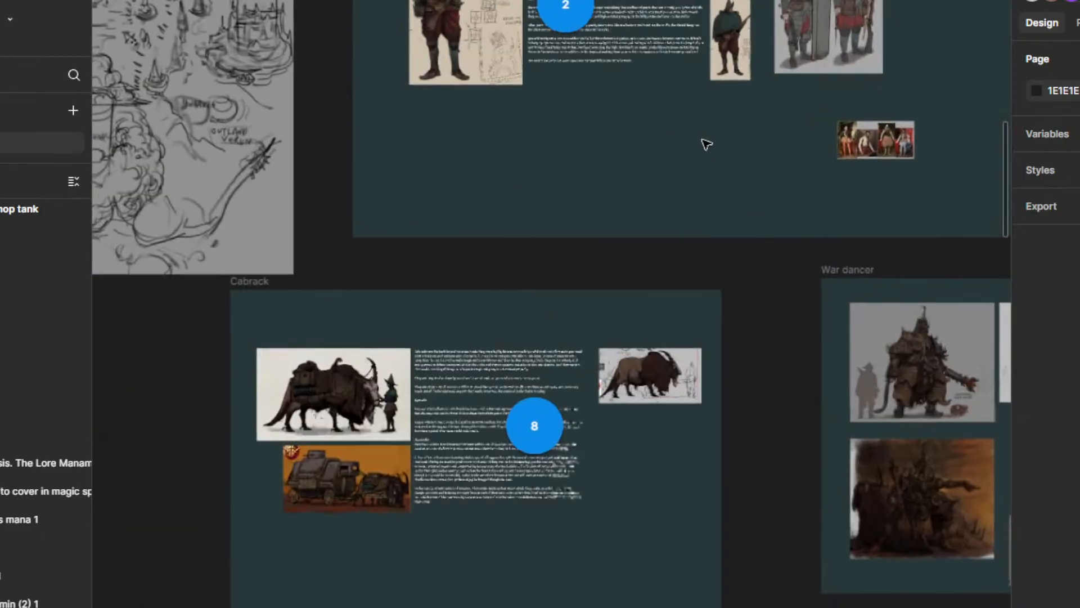
pyautogui.keyDown('ctrl'); pyautogui.scroll(6, 528, 423); pyautogui.keyUp('ctrl')
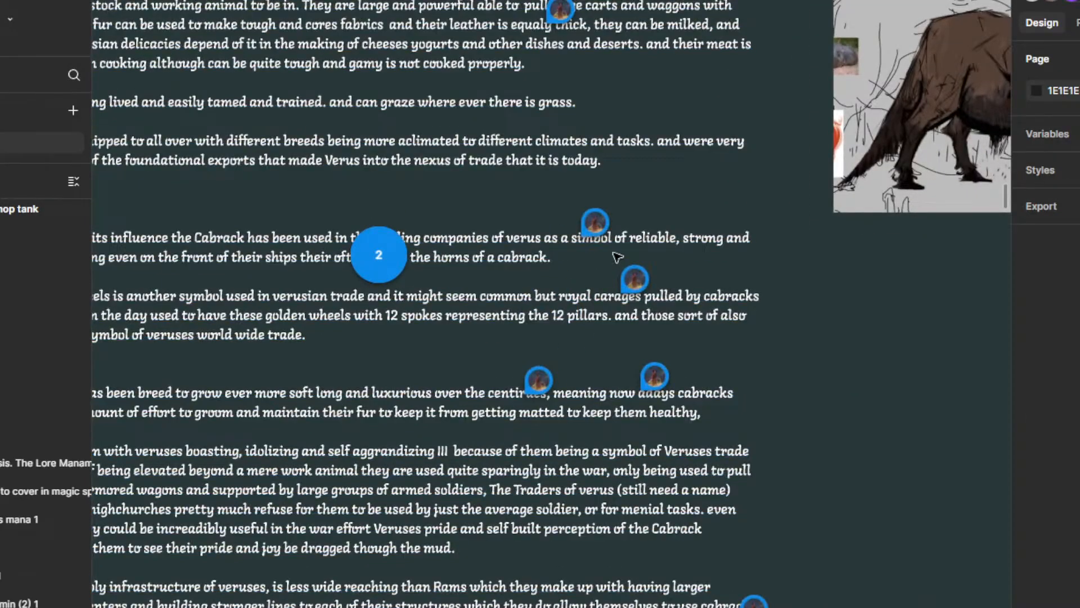
pyautogui.keyDown('ctrl'); pyautogui.scroll(-3, 716, 390); pyautogui.keyUp('ctrl')
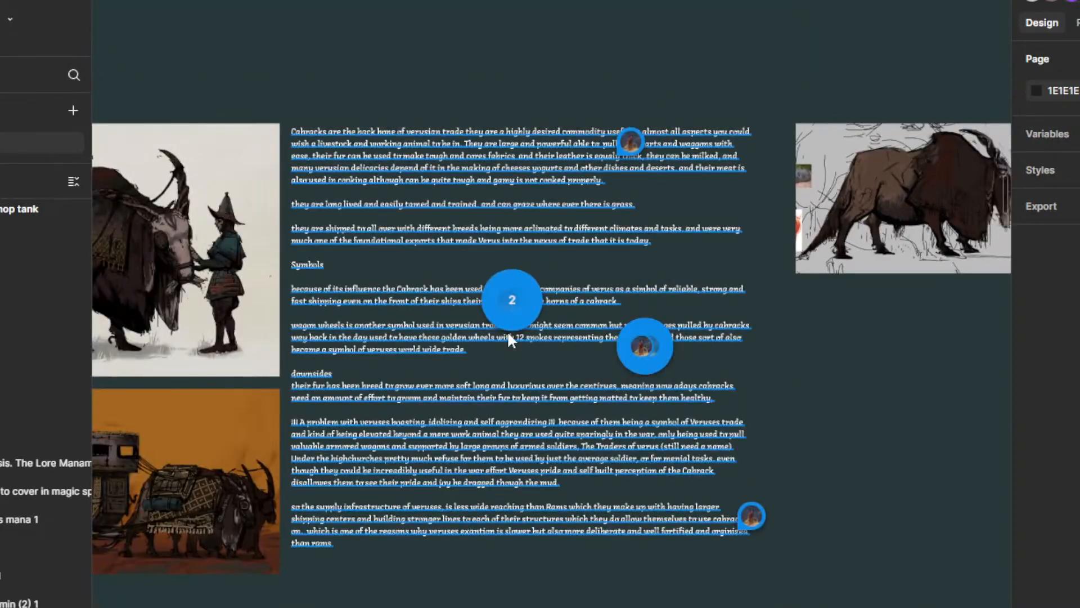
pyautogui.moveTo(796, 425); pyautogui.dragTo(835, 388)
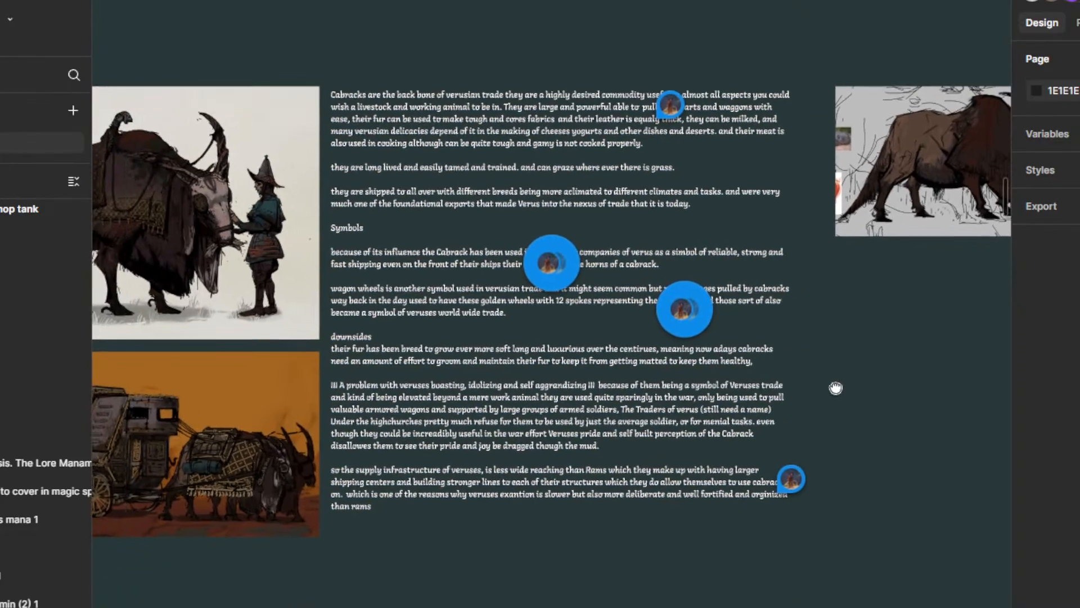
# Step: Open the "faded" comment on the Location Ram bunker cities frame, read it and close it
pyautogui.keyDown('ctrl'); pyautogui.scroll(-8, 835, 388); pyautogui.keyUp('ctrl')
pyautogui.keyDown('ctrl'); pyautogui.scroll(3, 579, 481); pyautogui.keyUp('ctrl')
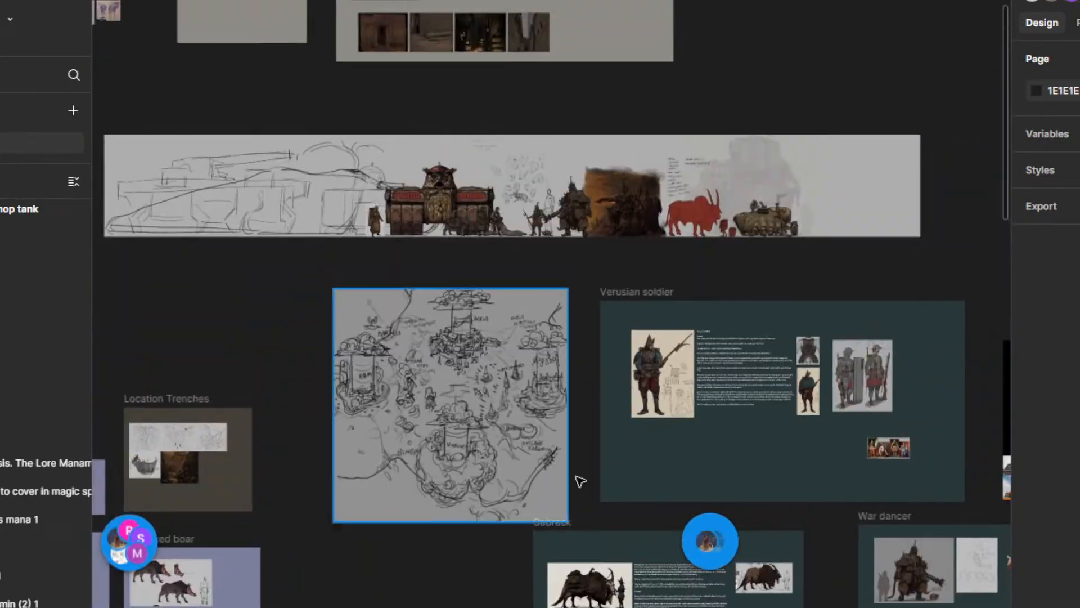
pyautogui.moveTo(611, 480); pyautogui.dragTo(1012, 151)
pyautogui.keyDown('ctrl'); pyautogui.scroll(-2, 814, 371); pyautogui.keyUp('ctrl')
pyautogui.moveTo(775, 412); pyautogui.dragTo(985, 150)
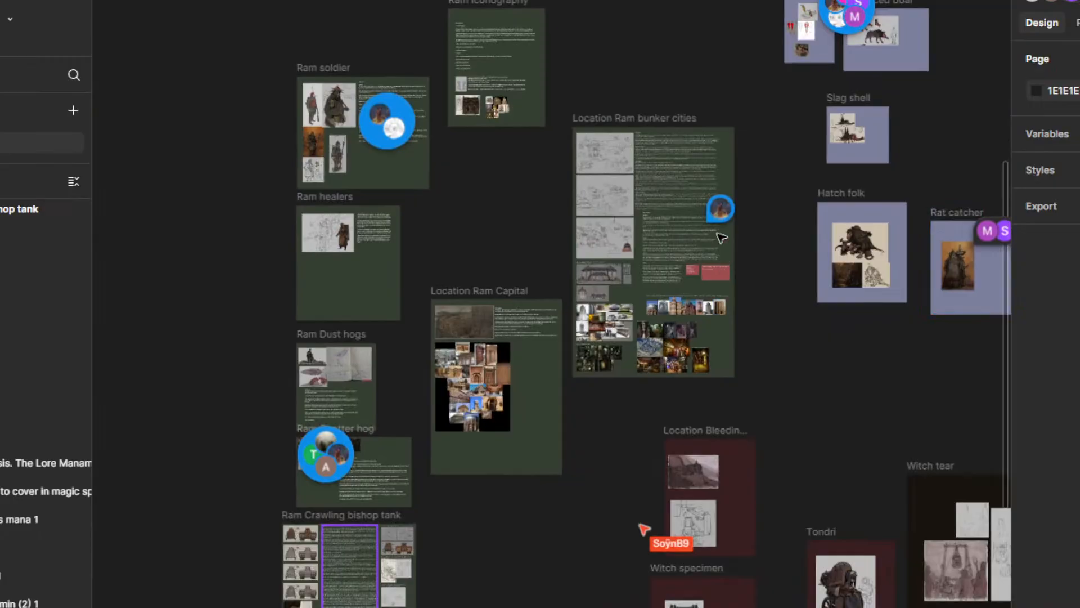
pyautogui.click(727, 203)
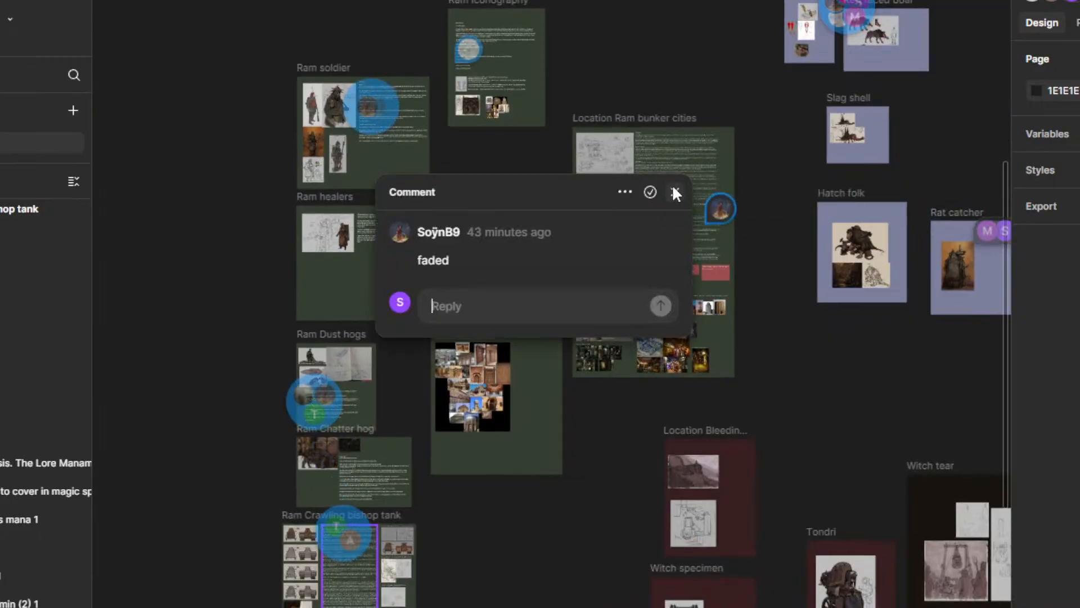
pyautogui.click(675, 193)
# Step: Expand the comment group on the Ram soldier frame and read the comments on its text
pyautogui.click(362, 104)
pyautogui.moveTo(631, 189)
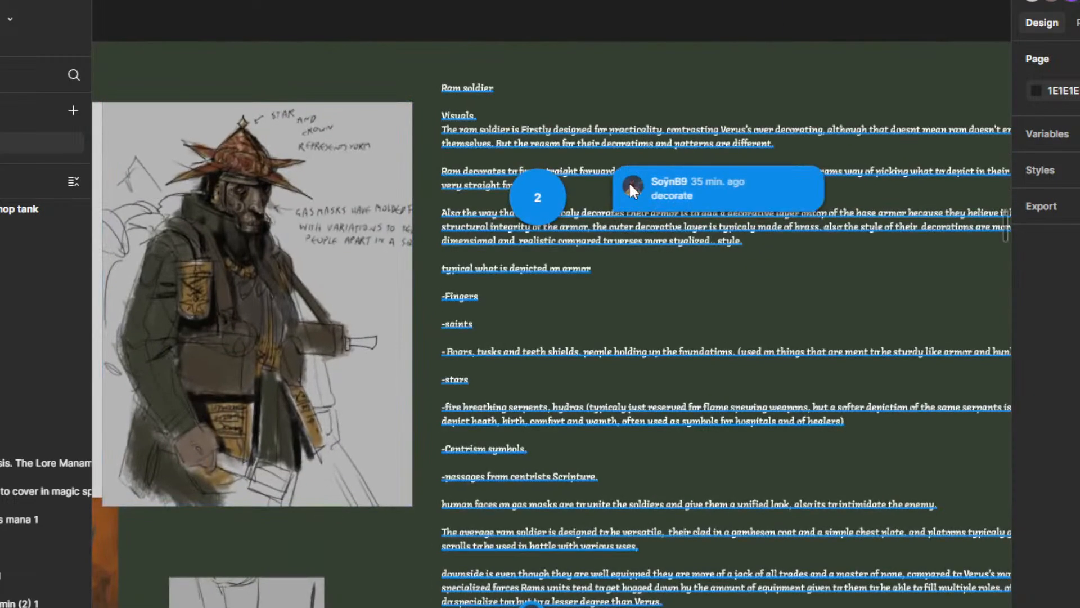
pyautogui.scroll(-5, 550, 410)
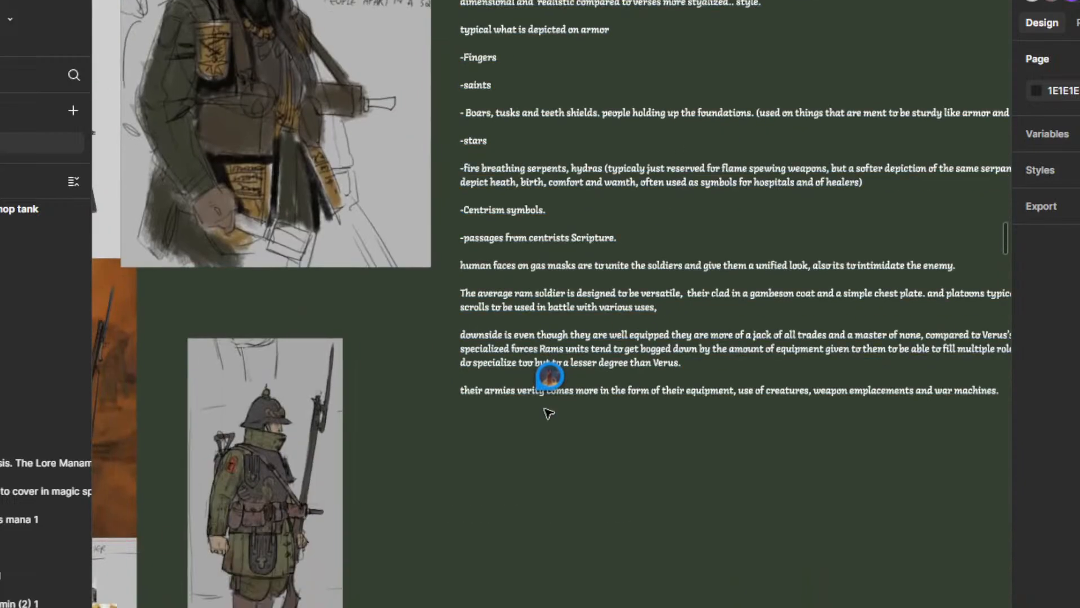
pyautogui.scroll(-6, 551, 369)
# Step: Open the comment on the Ram healers text and dismiss it
pyautogui.scroll(-5, 677, 405)
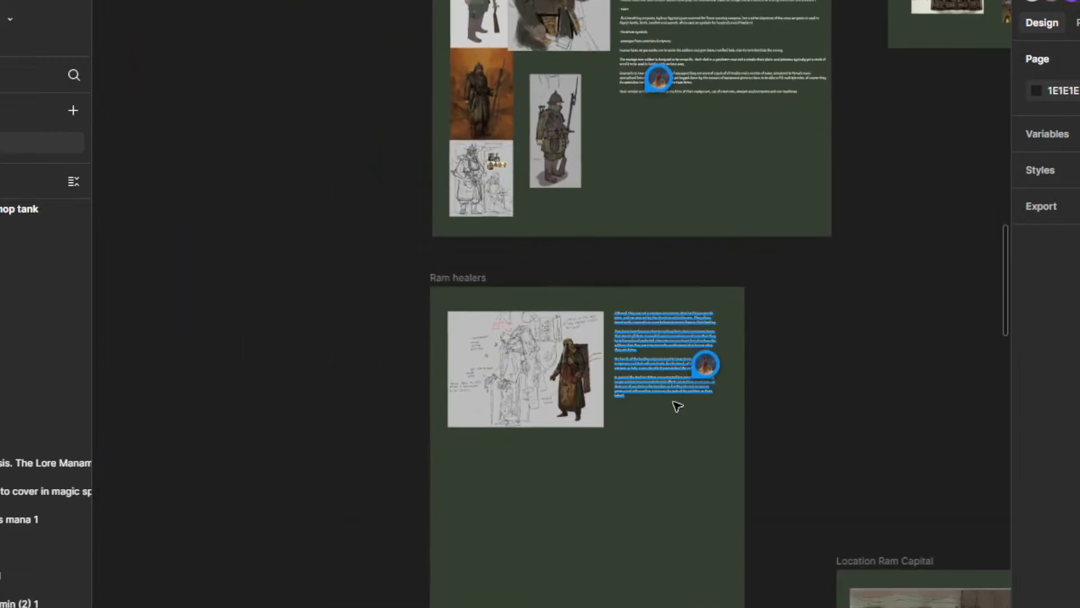
pyautogui.click(710, 373)
pyautogui.click(822, 376)
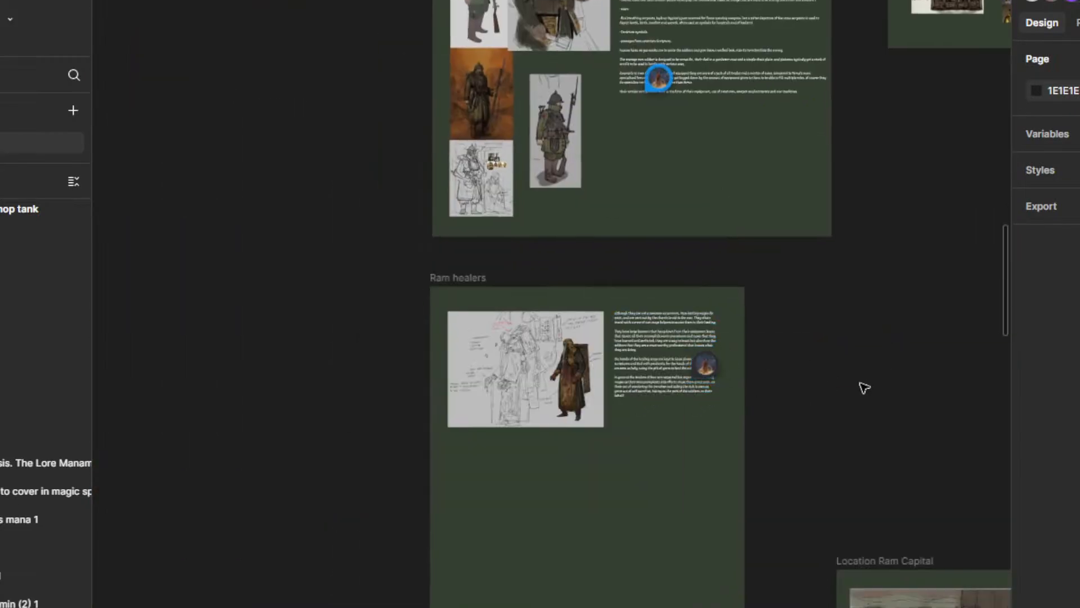
# Step: Expand the comment group on the Ram Dust hogs frame and open the comment about natural fractal shapes
pyautogui.scroll(-10, 709, 321)
pyautogui.moveTo(737, 313); pyautogui.dragTo(568, 94)
pyautogui.moveTo(584, 325); pyautogui.dragTo(607, 217)
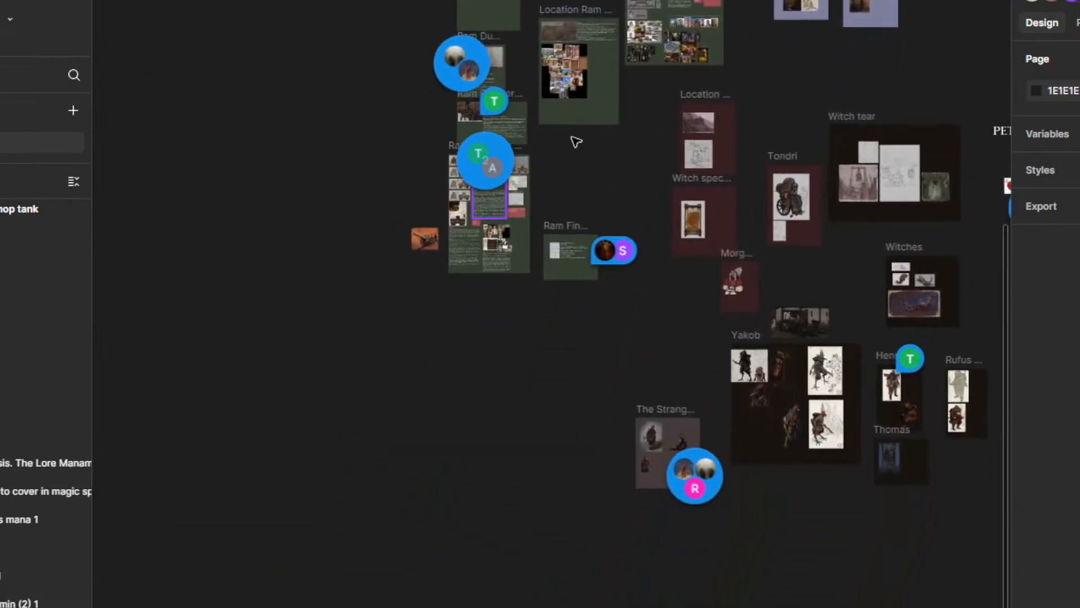
pyautogui.scroll(10, 574, 187)
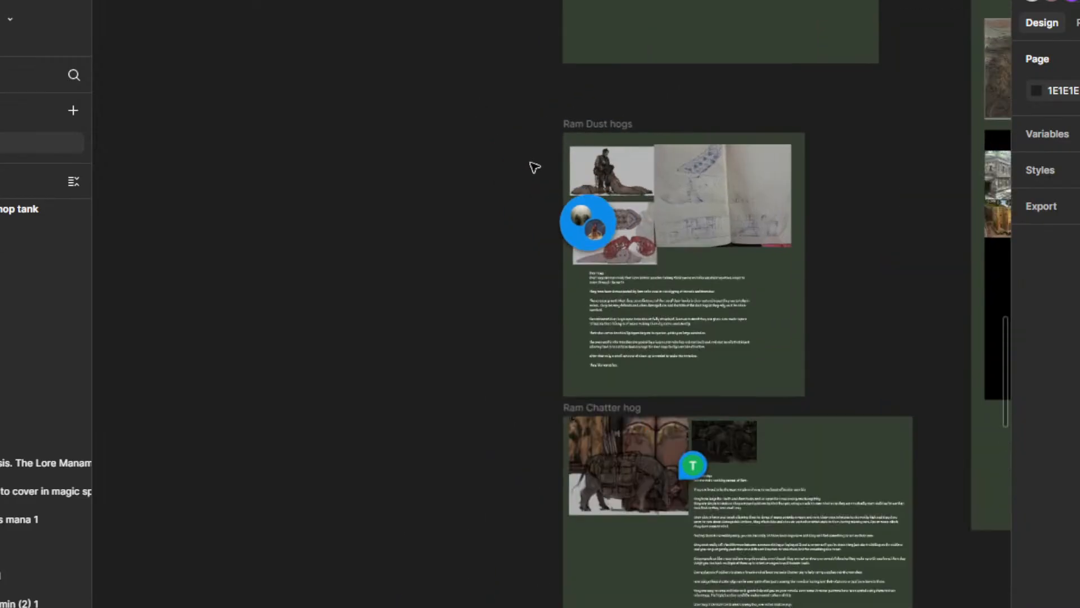
pyautogui.click(568, 220)
pyautogui.moveTo(794, 385)
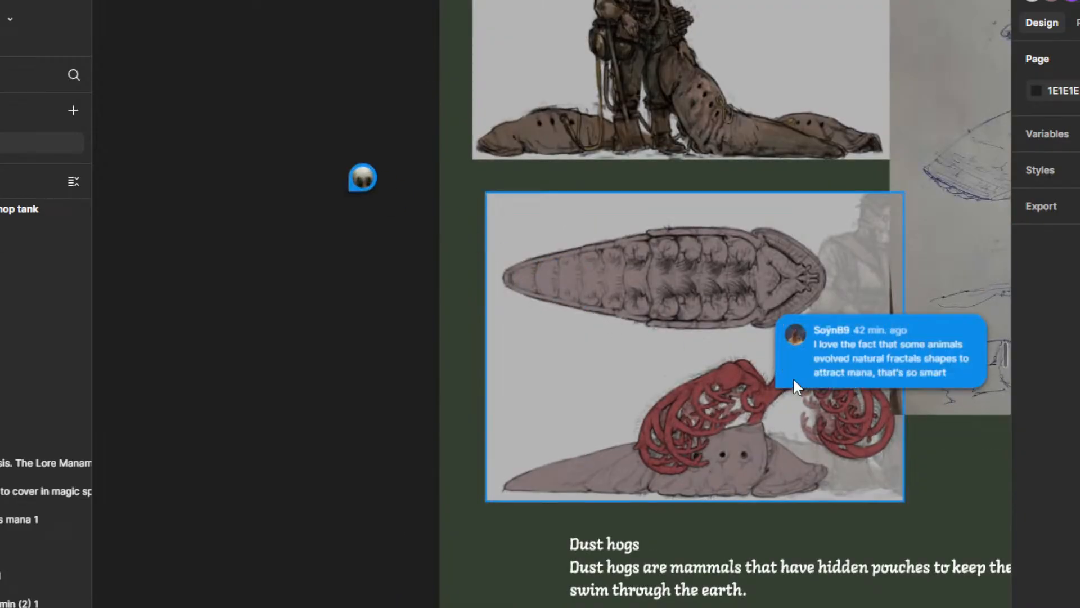
pyautogui.click(871, 378)
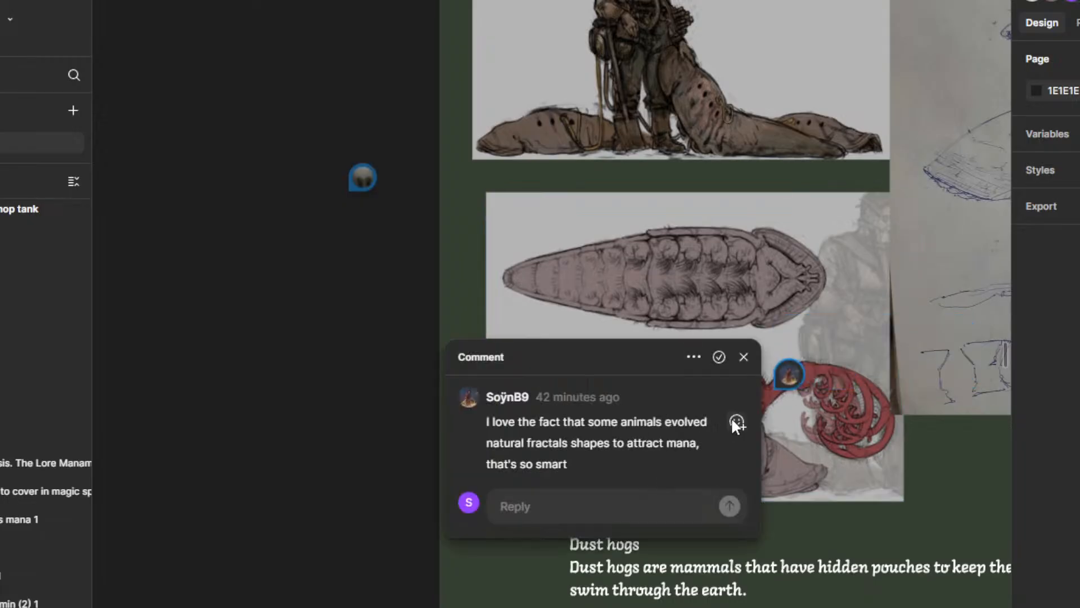
# Step: React to the fractal shapes comment with the grinning emoji and close the comment
pyautogui.click(734, 421)
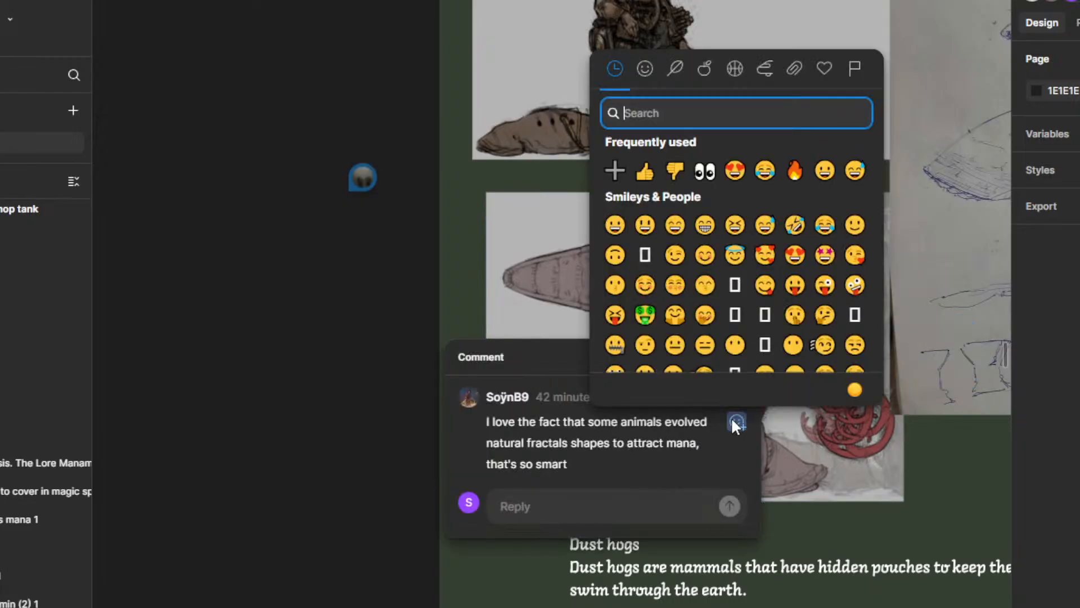
pyautogui.click(614, 225)
pyautogui.click(332, 435)
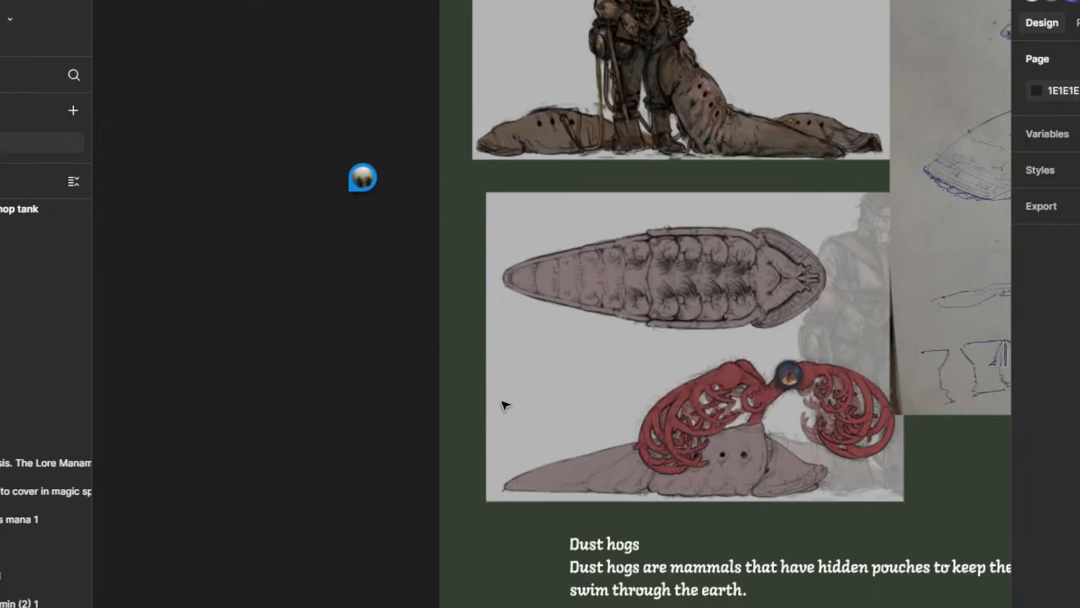
# Step: Survey the board's frames for comment markers, bring up the list of all comments and leave comment mode
pyautogui.keyDown('ctrl'); pyautogui.scroll(-10, 795, 401); pyautogui.keyUp('ctrl')
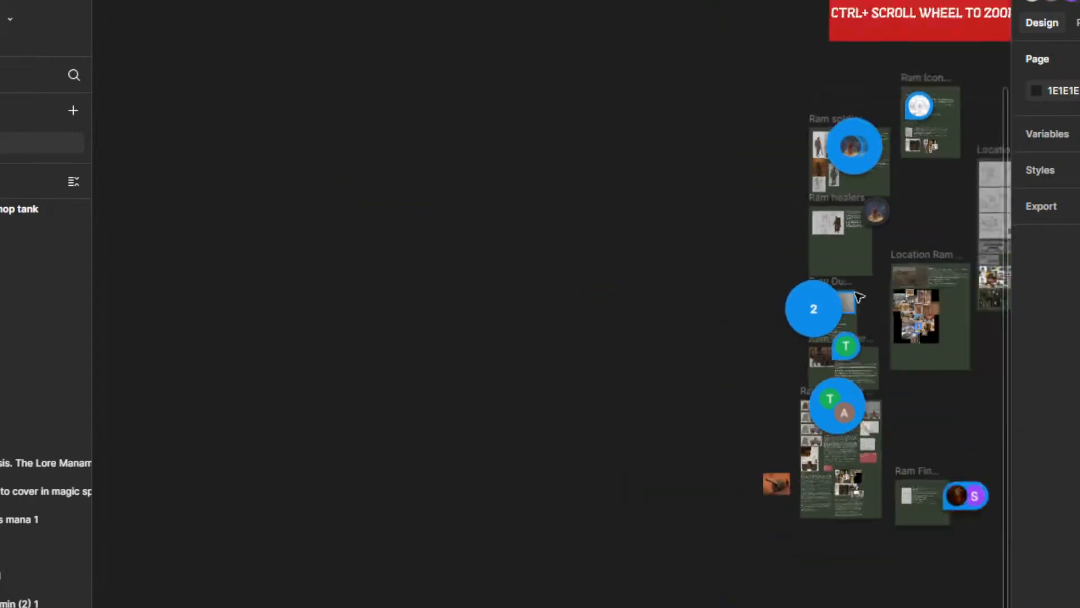
pyautogui.moveTo(926, 219); pyautogui.dragTo(311, 250)
pyautogui.scroll(-3, 726, 225)
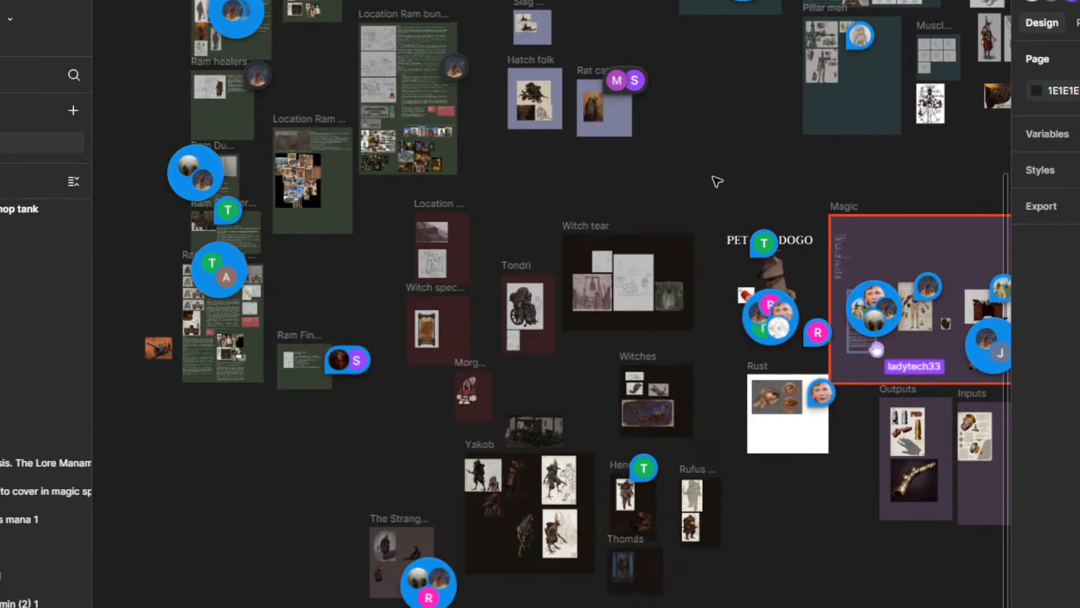
pyautogui.moveTo(716, 176); pyautogui.dragTo(532, 328)
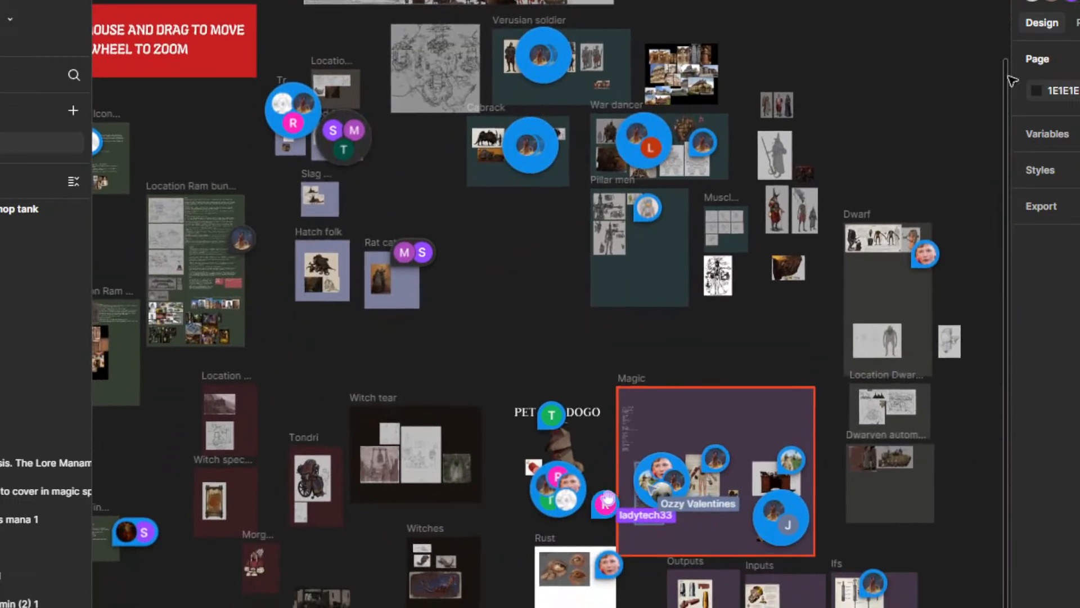
pyautogui.click(1076, 1)
pyautogui.press('Escape')
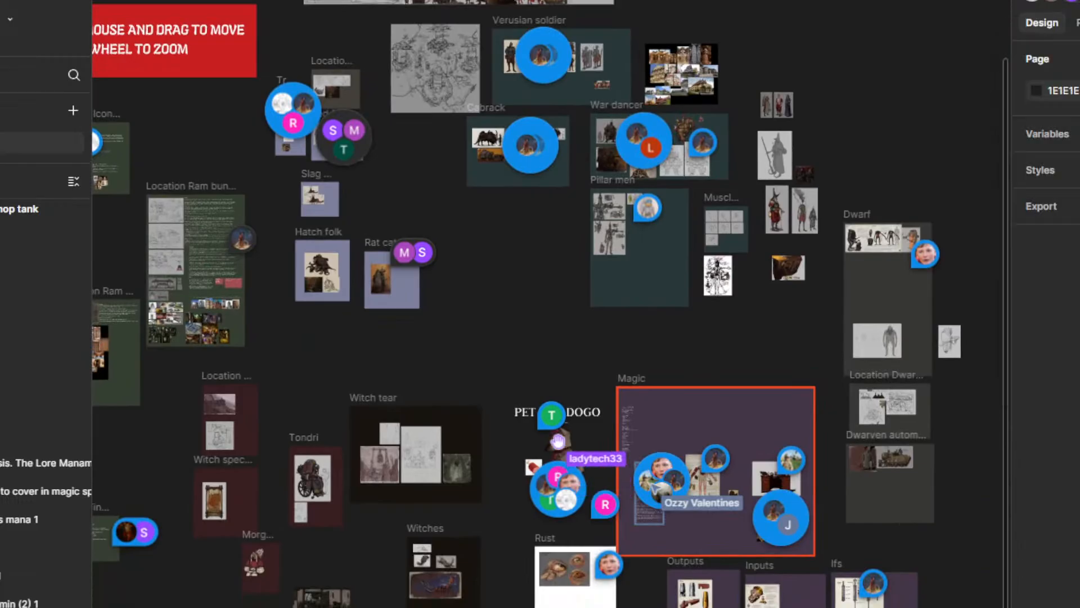
pyautogui.moveTo(830, 141); pyautogui.dragTo(835, 175)
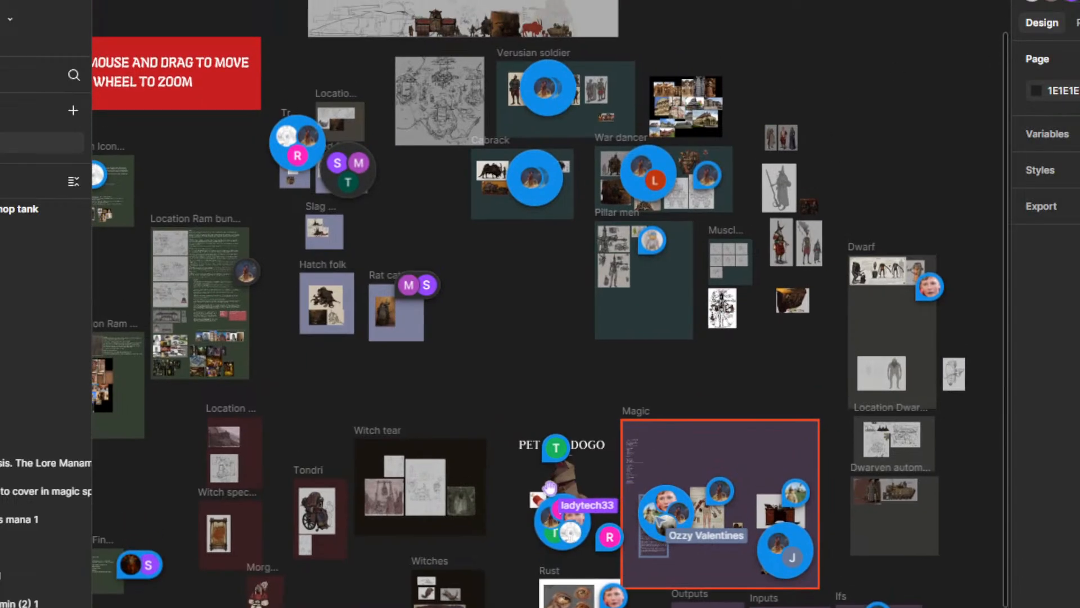
pyautogui.press('c')
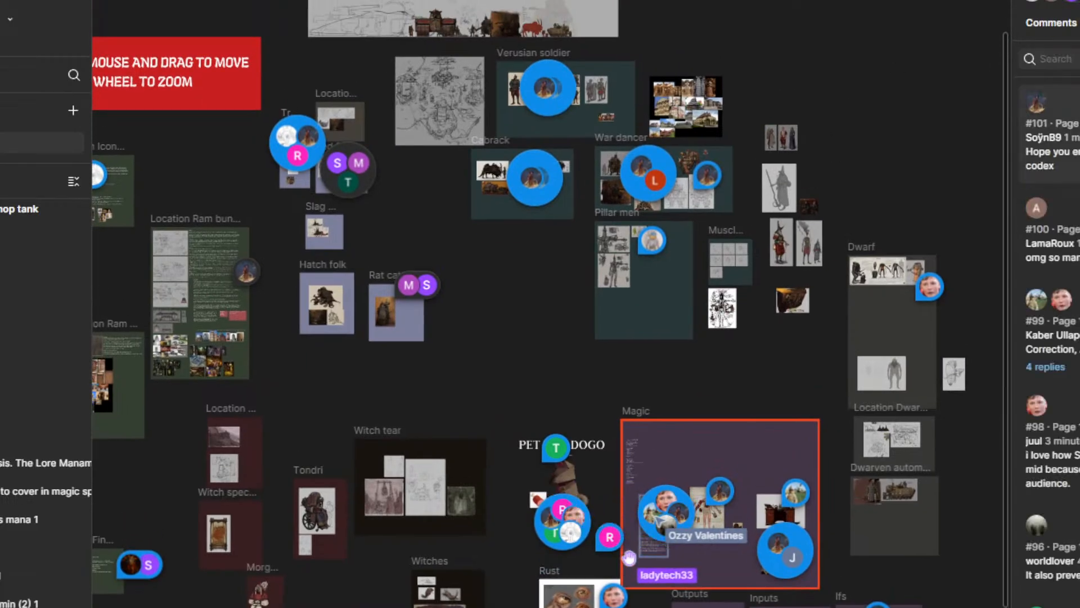
pyautogui.click(889, 155)
pyautogui.press('Escape')
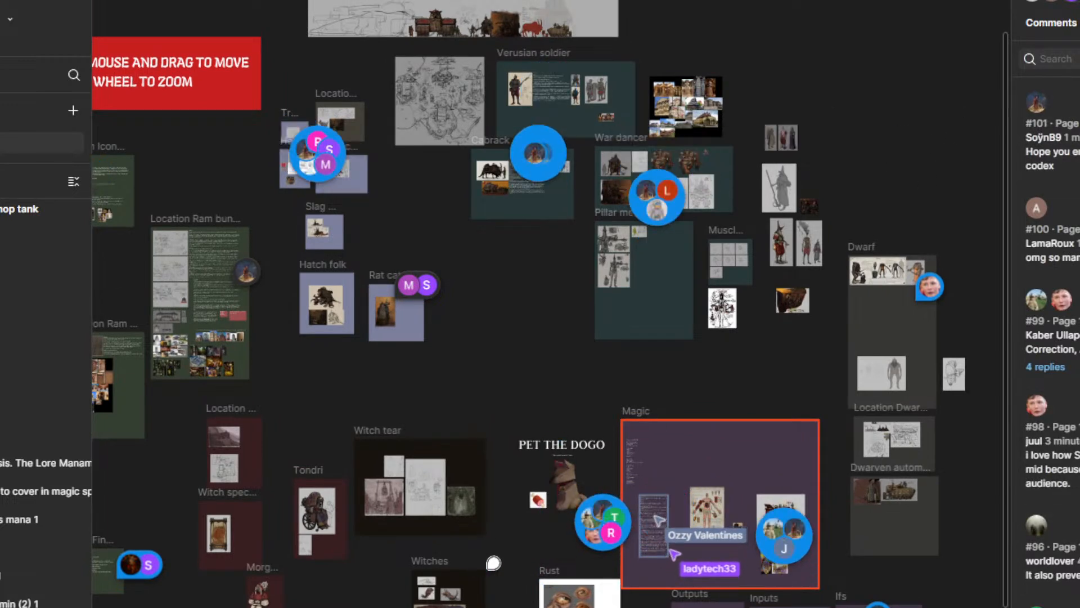
pyautogui.press('Escape')
# Step: Go to the manamorphosis text in the Magic frame and examine its magic school sections down to the Lightning heading
pyautogui.moveTo(481, 410); pyautogui.dragTo(527, 179)
pyautogui.scroll(3, 743, 329)
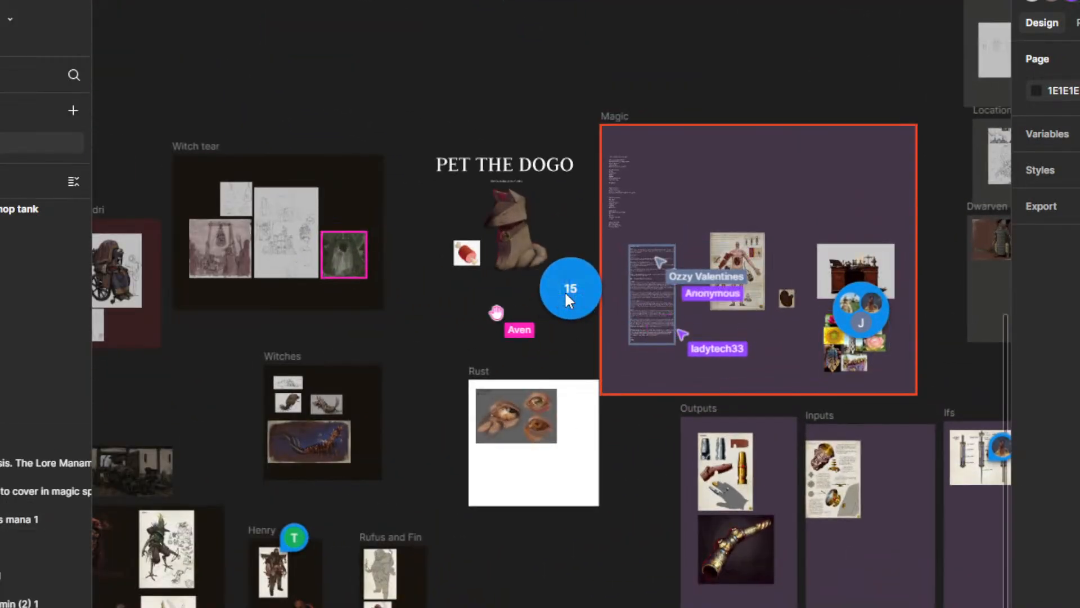
pyautogui.scroll(3, 567, 292)
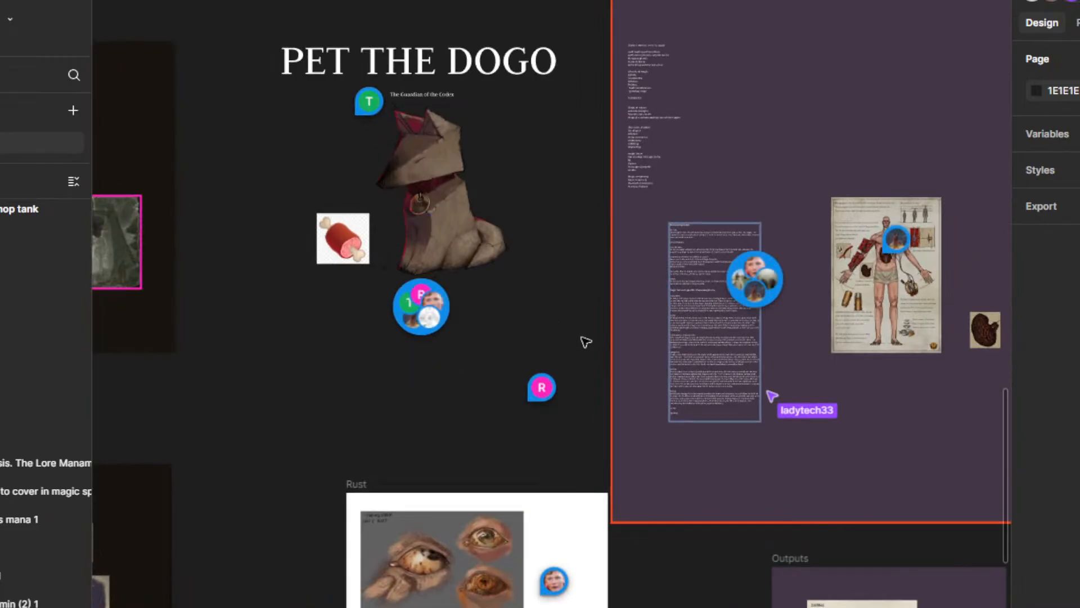
pyautogui.moveTo(583, 340); pyautogui.dragTo(470, 309)
pyautogui.scroll(2, 617, 296)
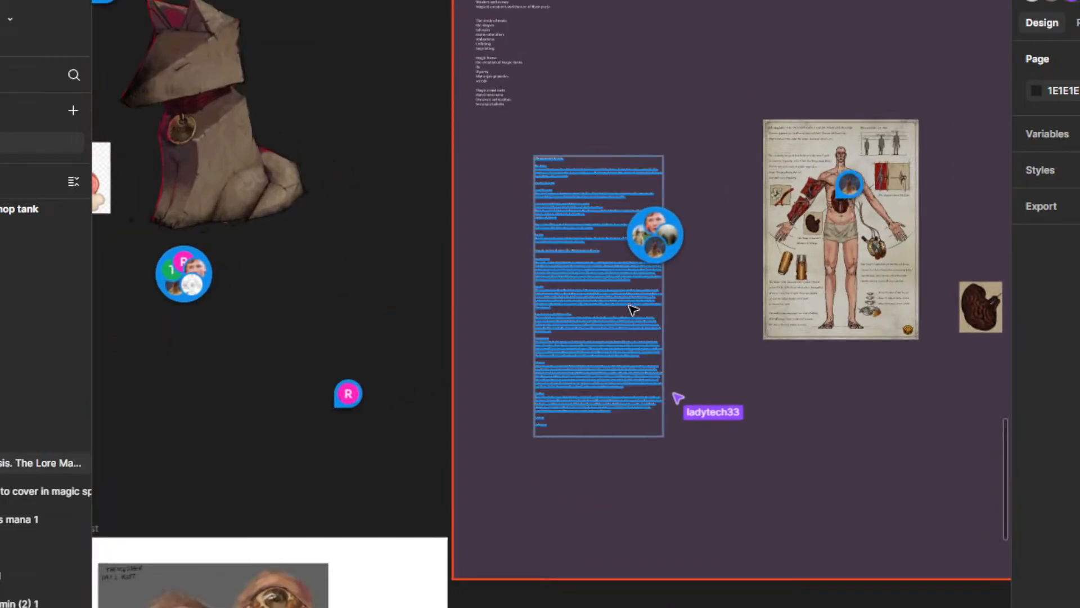
pyautogui.scroll(2, 630, 309)
pyautogui.moveTo(730, 578)
pyautogui.mouseDown()
pyautogui.moveTo(779, 427)
pyautogui.moveTo(743, 564)
pyautogui.mouseUp()
pyautogui.scroll(3, 656, 501)
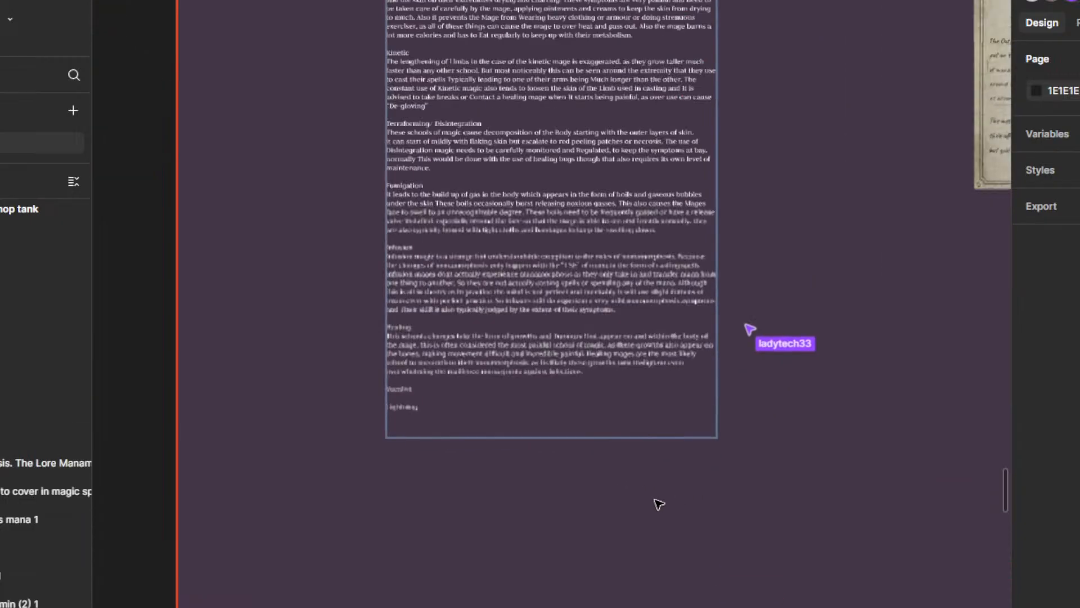
pyautogui.moveTo(639, 552); pyautogui.dragTo(701, 578)
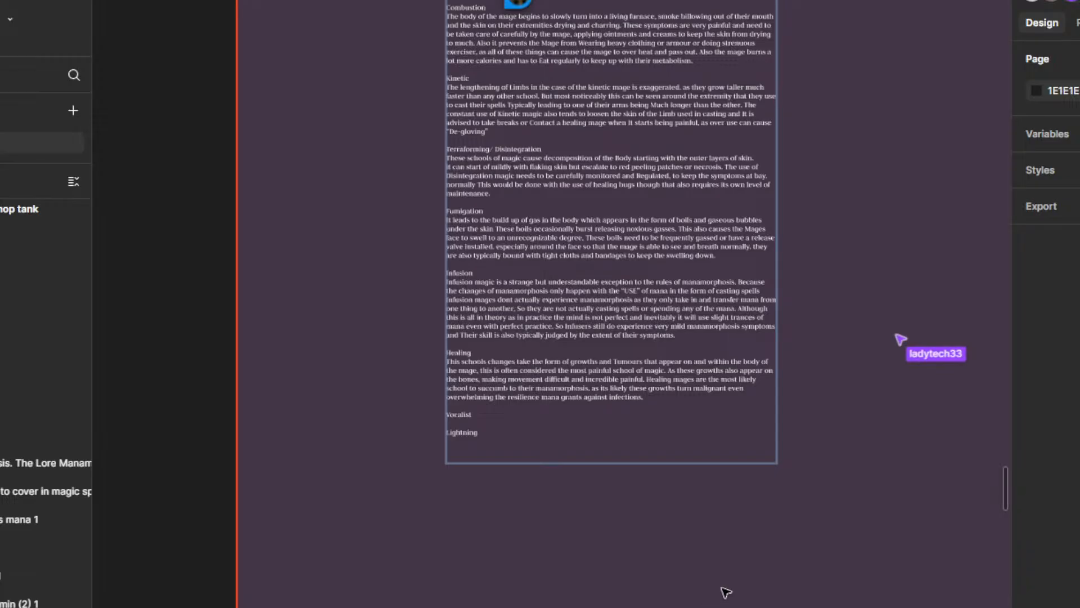
# Step: Read the new comment placed beside the Infusion and Healing sections of the manamorphosis text
pyautogui.scroll(3, 725, 592)
pyautogui.hscroll(2, 726, 591)
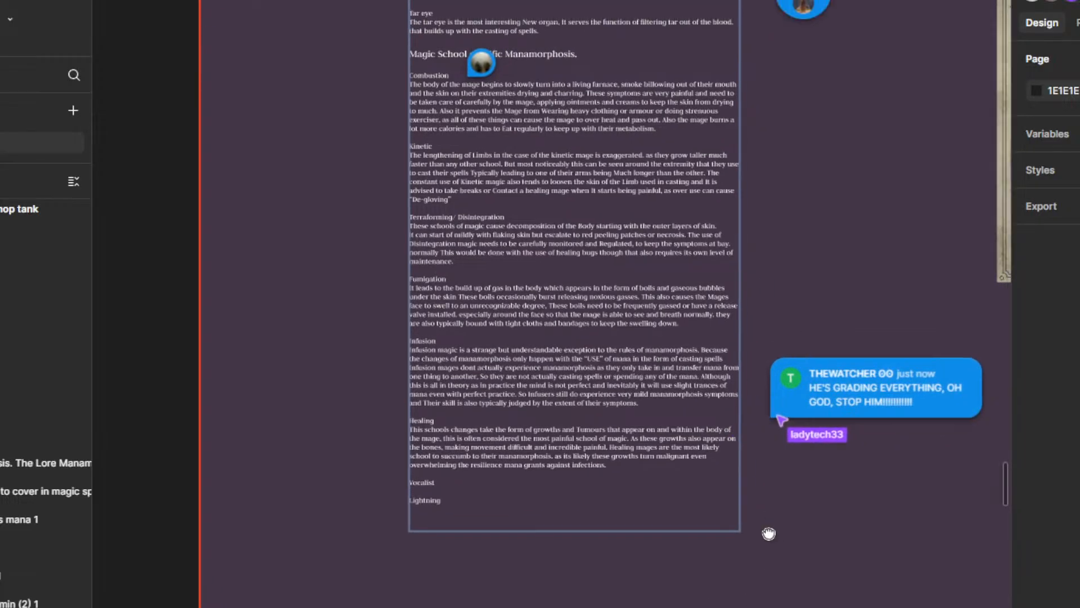
pyautogui.scroll(3, 510, 549)
pyautogui.scroll(-3, 534, 477)
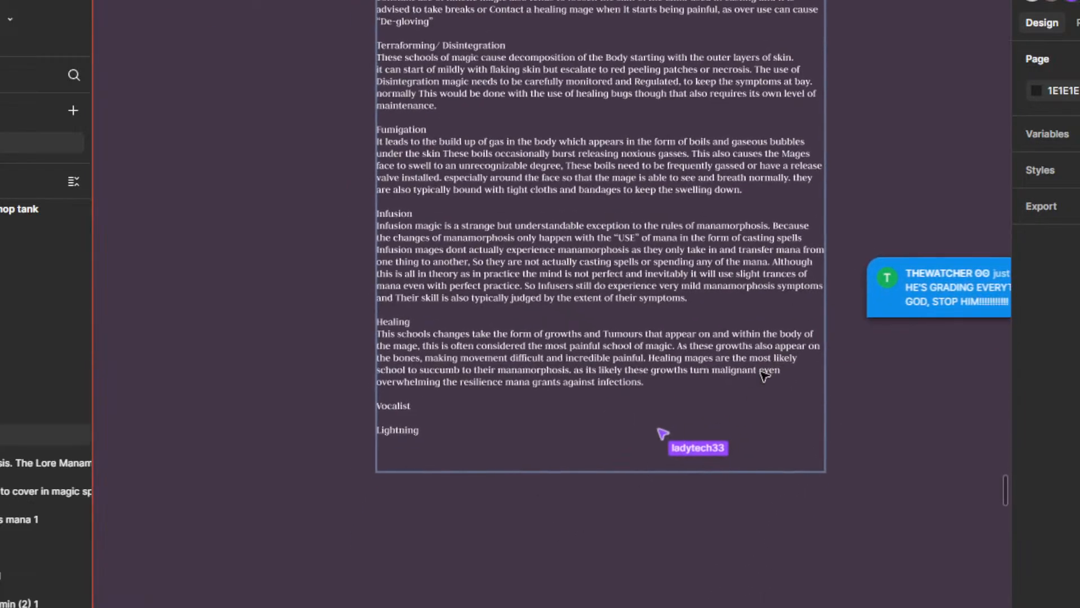
pyautogui.scroll(2, 764, 376)
pyautogui.hscroll(4, 754, 295)
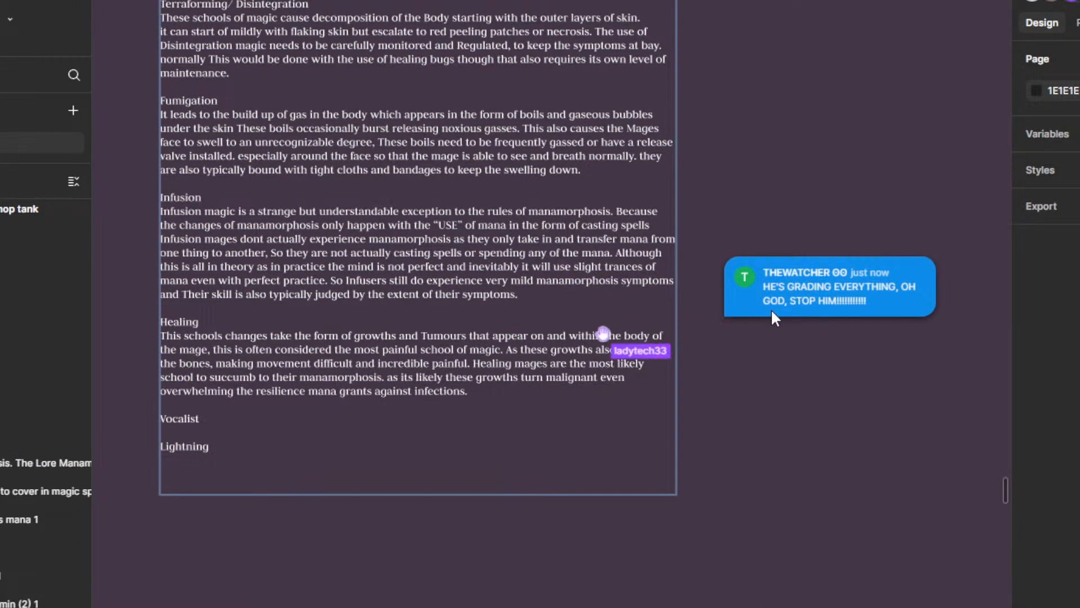
pyautogui.scroll(2, 776, 388)
pyautogui.hscroll(-2, 777, 388)
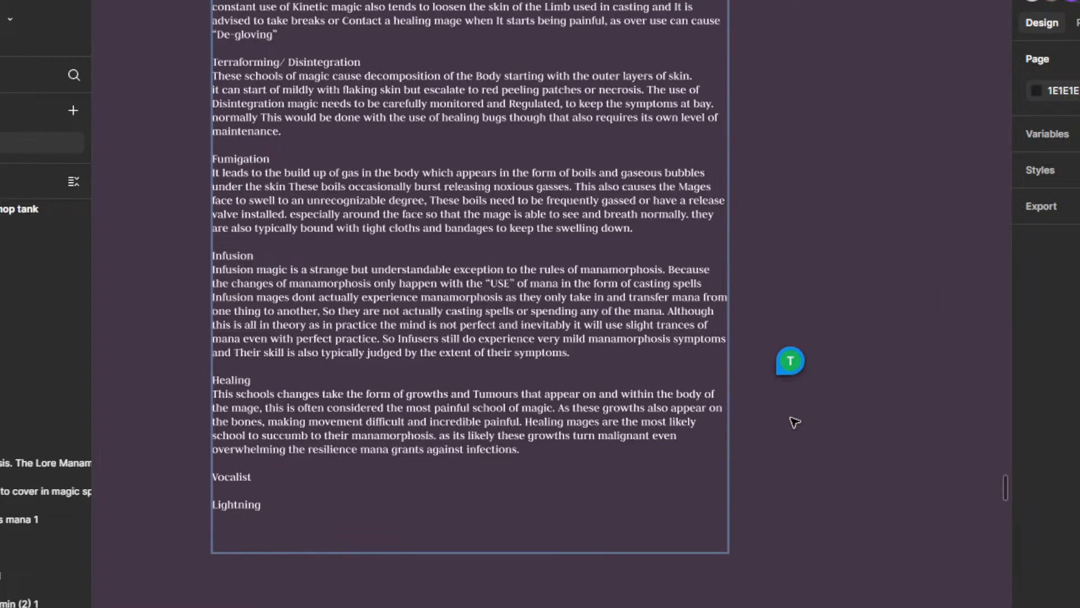
pyautogui.scroll(-10, 793, 422)
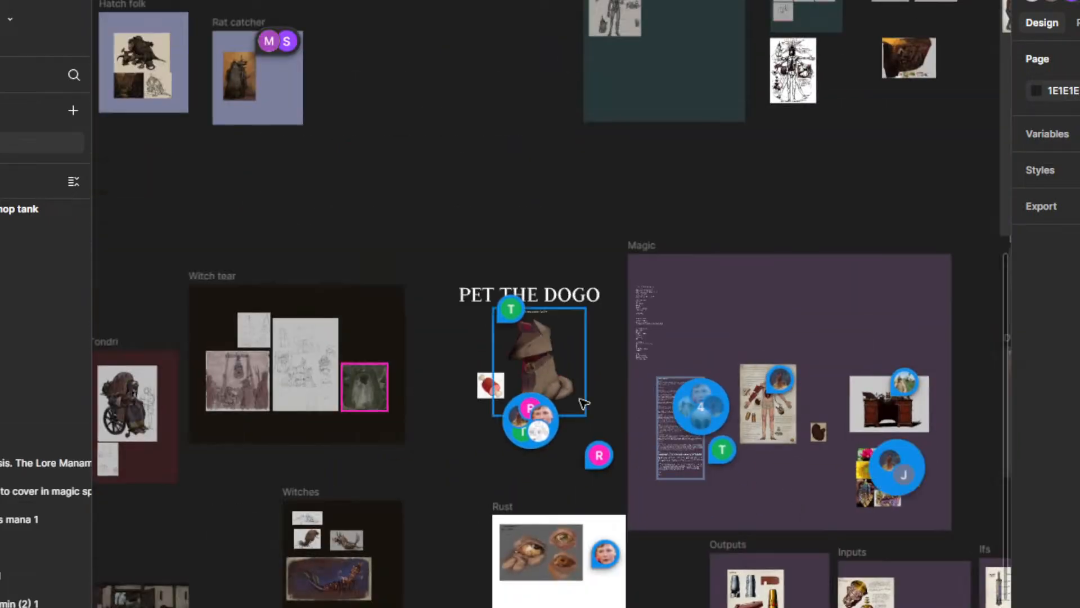
pyautogui.moveTo(580, 399); pyautogui.dragTo(775, 365)
pyautogui.scroll(-2, 656, 377)
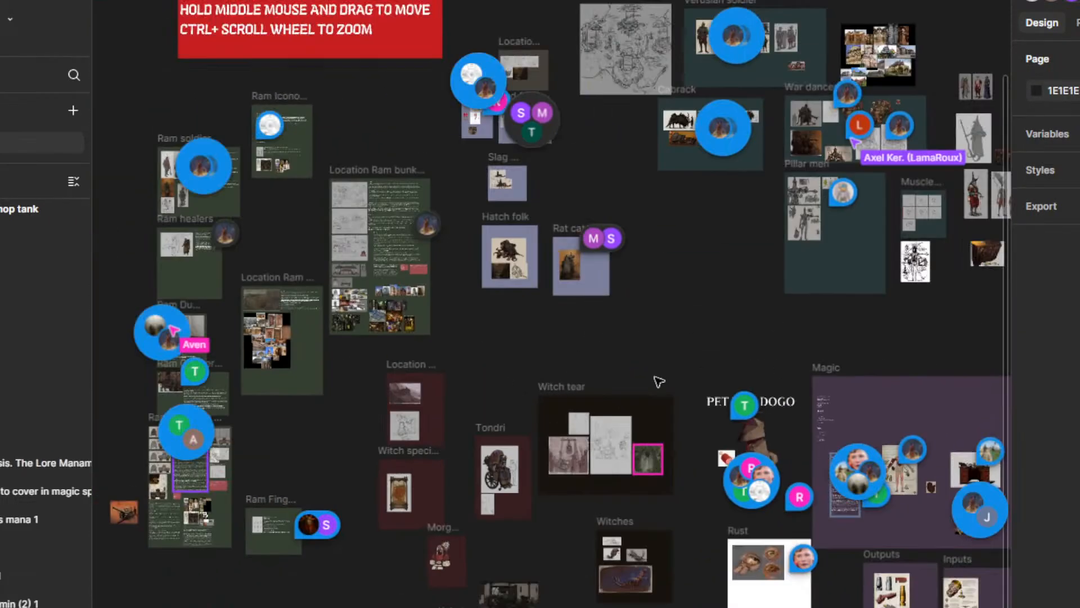
pyautogui.moveTo(659, 382); pyautogui.dragTo(640, 288)
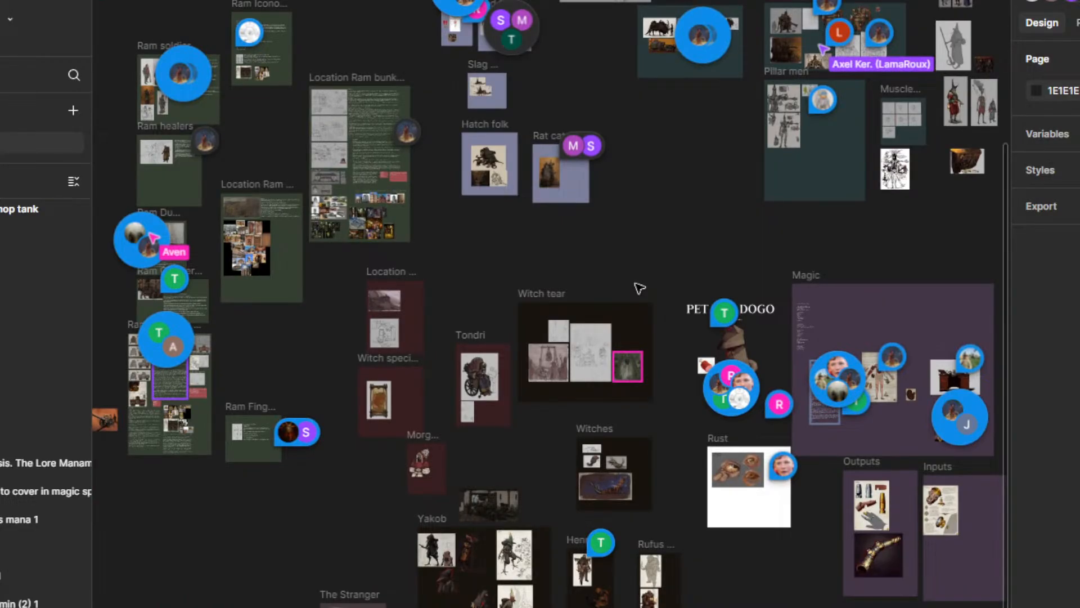
# Step: Return to the manamorphosis text and examine its closing sections, from Infusion to the empty Vocalist and Lightning headings
pyautogui.scroll(3, 884, 384)
pyautogui.scroll(2, 784, 475)
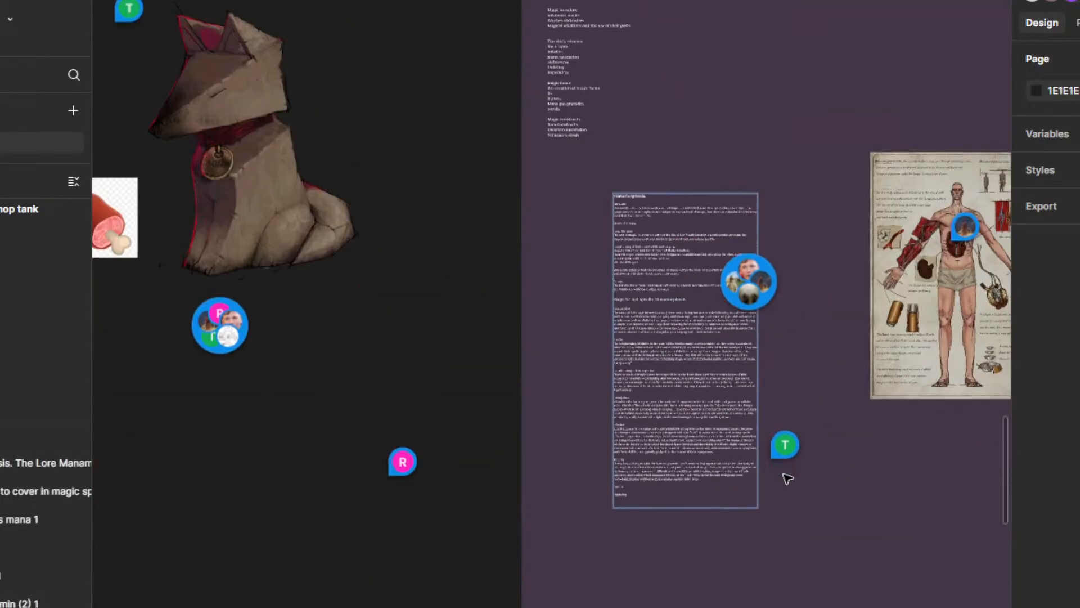
pyautogui.moveTo(794, 531); pyautogui.dragTo(761, 440)
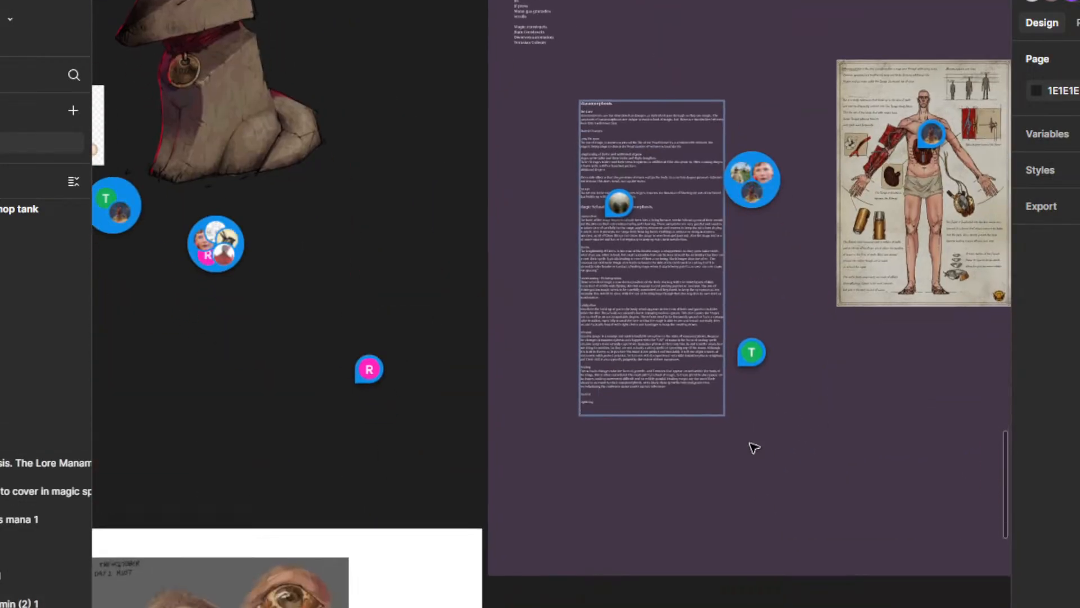
pyautogui.scroll(2, 716, 309)
pyautogui.scroll(3, 599, 461)
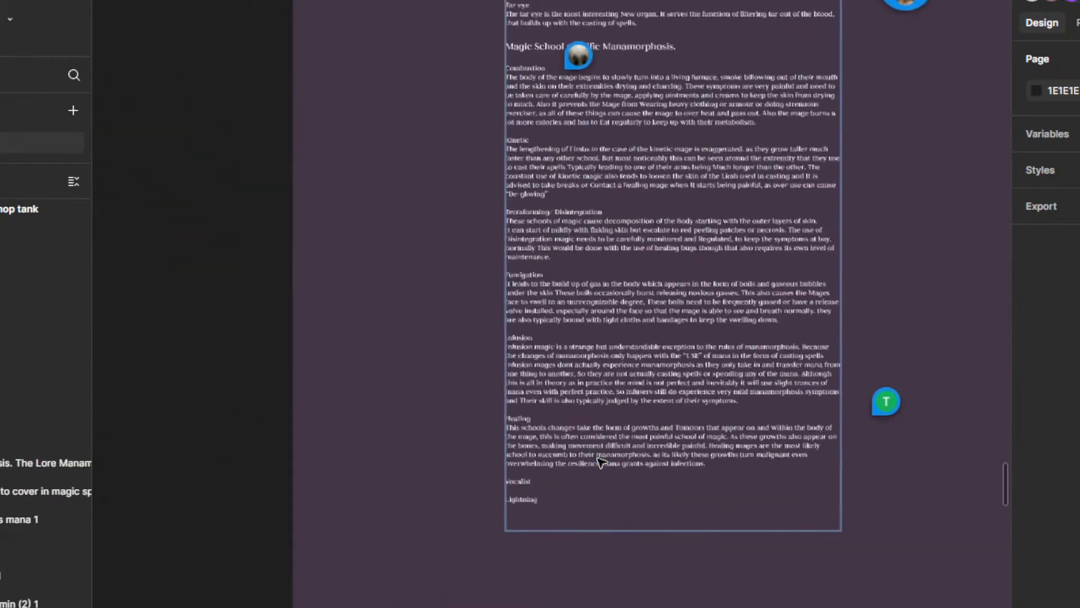
pyautogui.scroll(2, 599, 461)
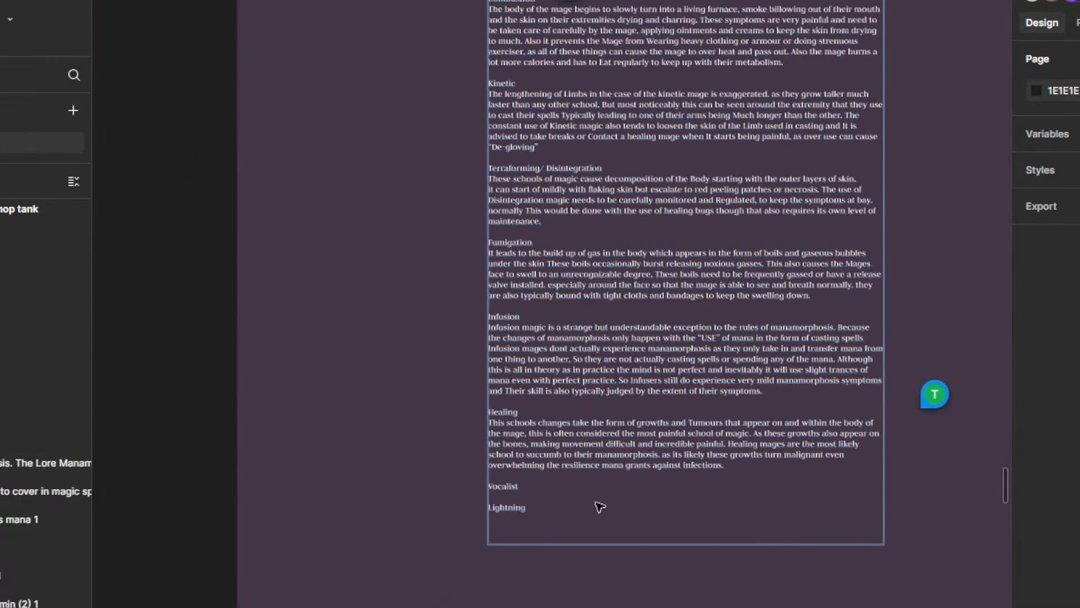
pyautogui.scroll(2, 574, 471)
pyautogui.scroll(-3, 564, 469)
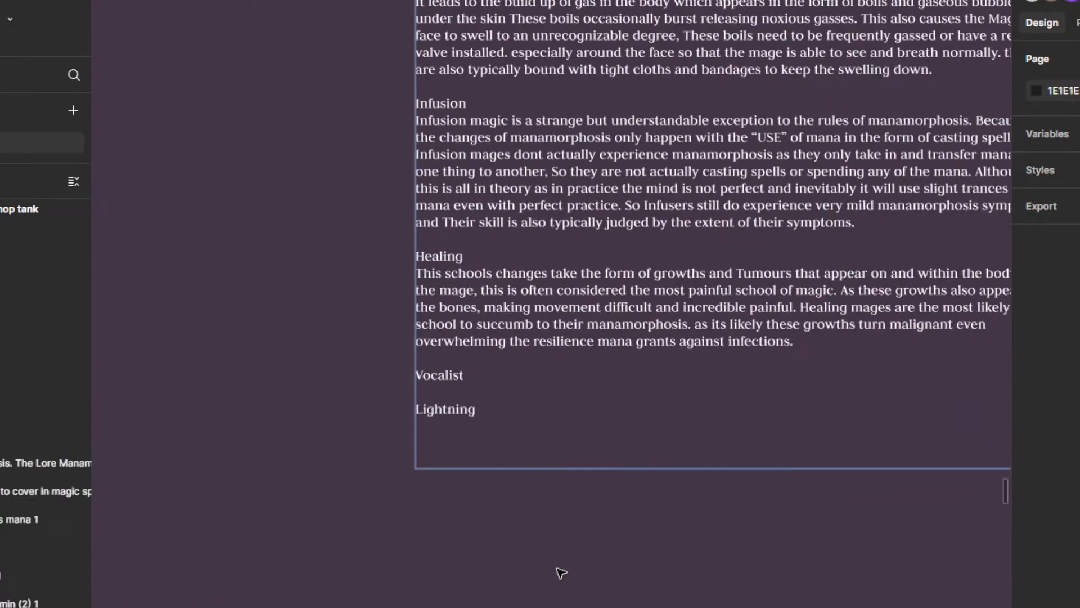
pyautogui.scroll(2, 593, 516)
pyautogui.scroll(-5, 631, 523)
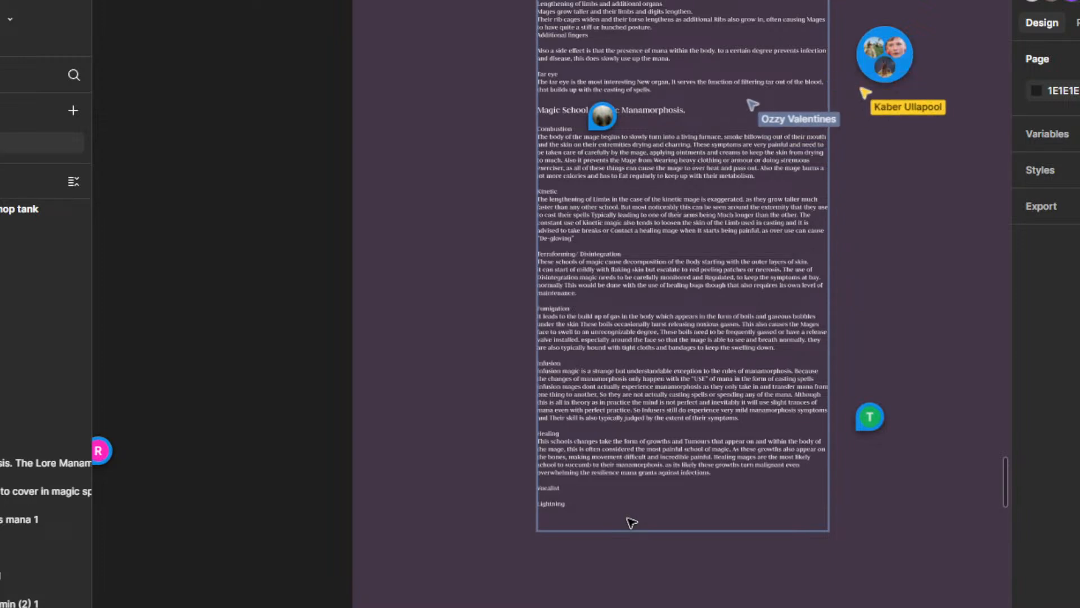
pyautogui.scroll(-2, 842, 525)
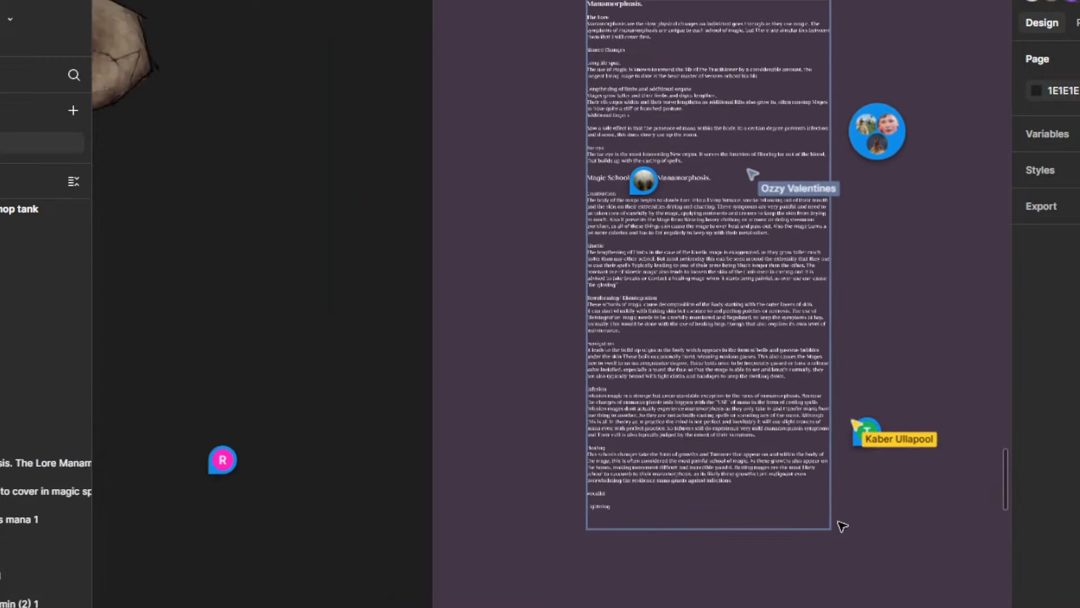
pyautogui.scroll(-2, 843, 526)
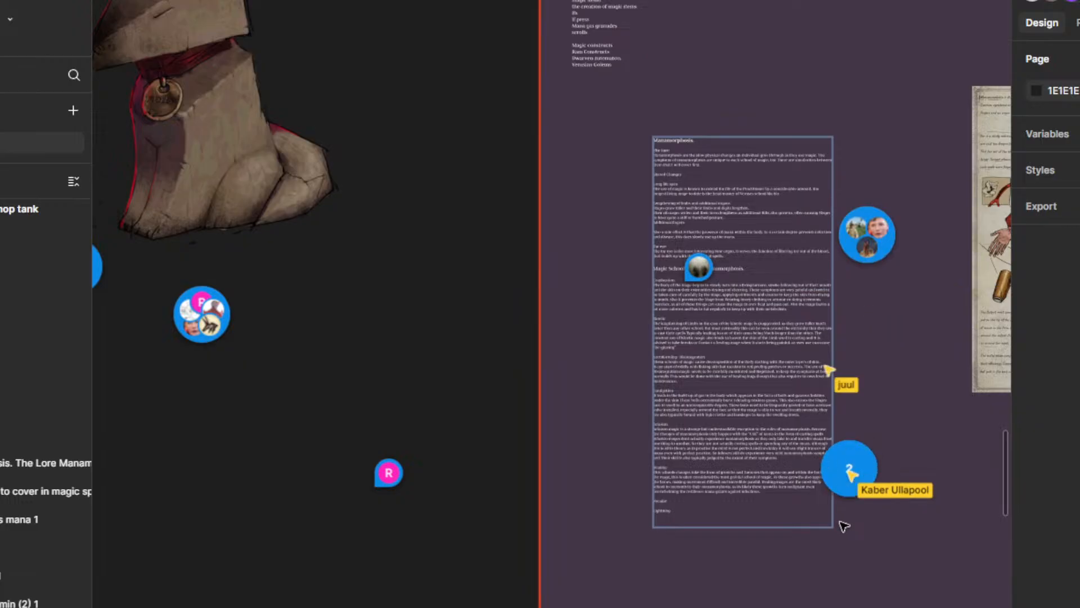
pyautogui.scroll(5, 775, 491)
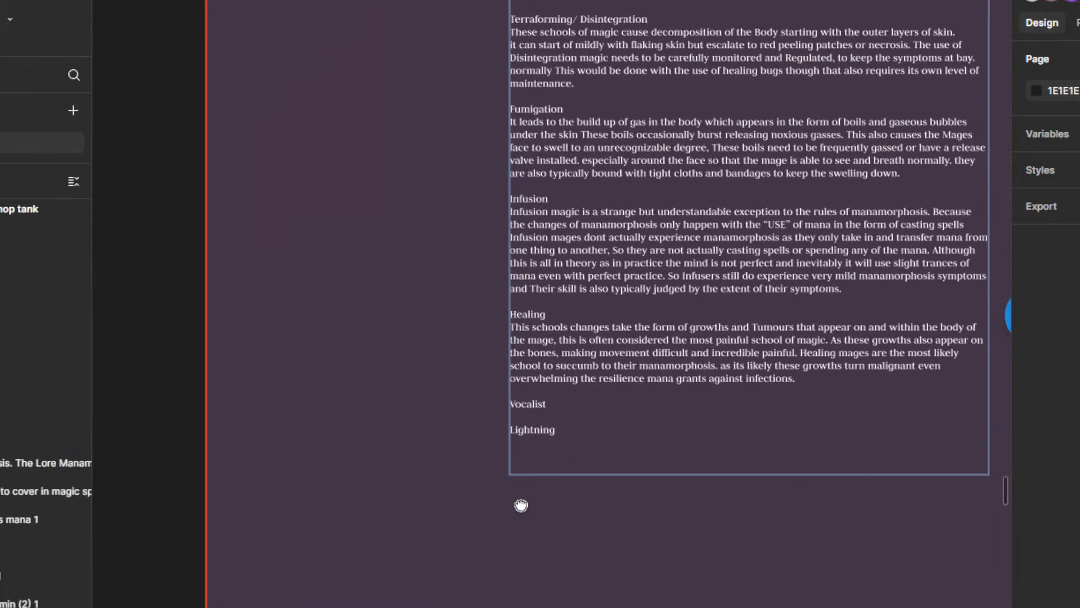
pyautogui.scroll(3, 596, 453)
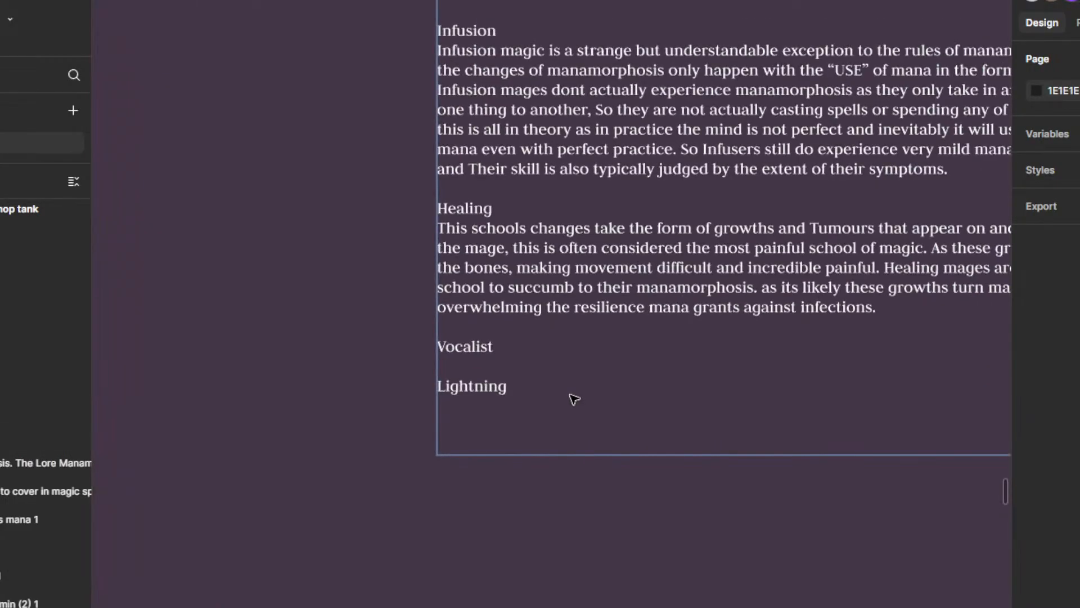
# Step: Open the manamorphosis text for editing and review it from the Lightning heading back up to the Shared Changes section
pyautogui.click(506, 390)
pyautogui.doubleClick(508, 384)
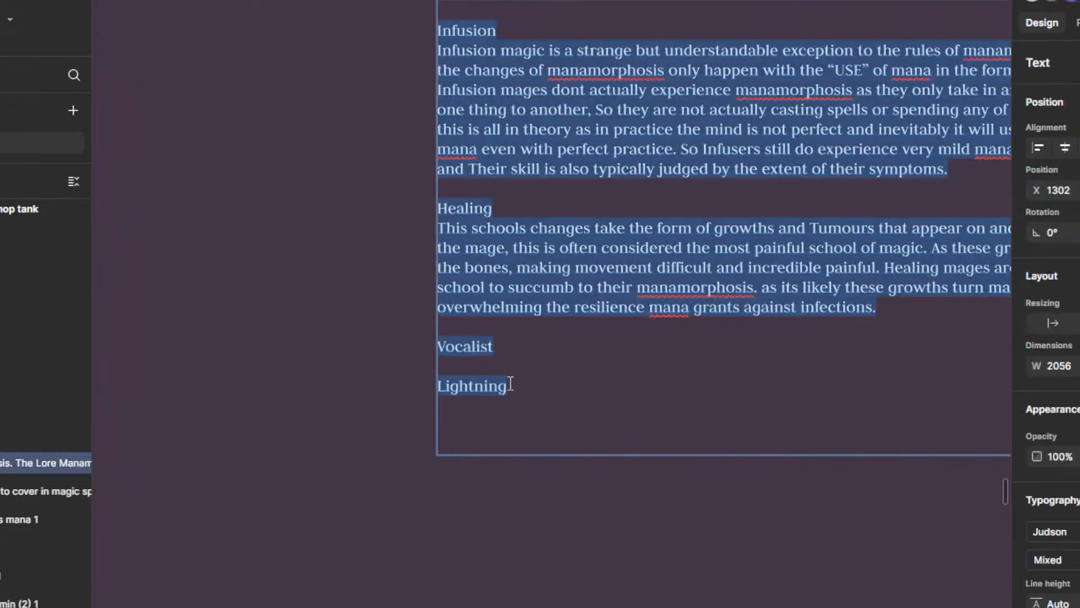
pyautogui.click(504, 344)
pyautogui.scroll(3, 644, 326)
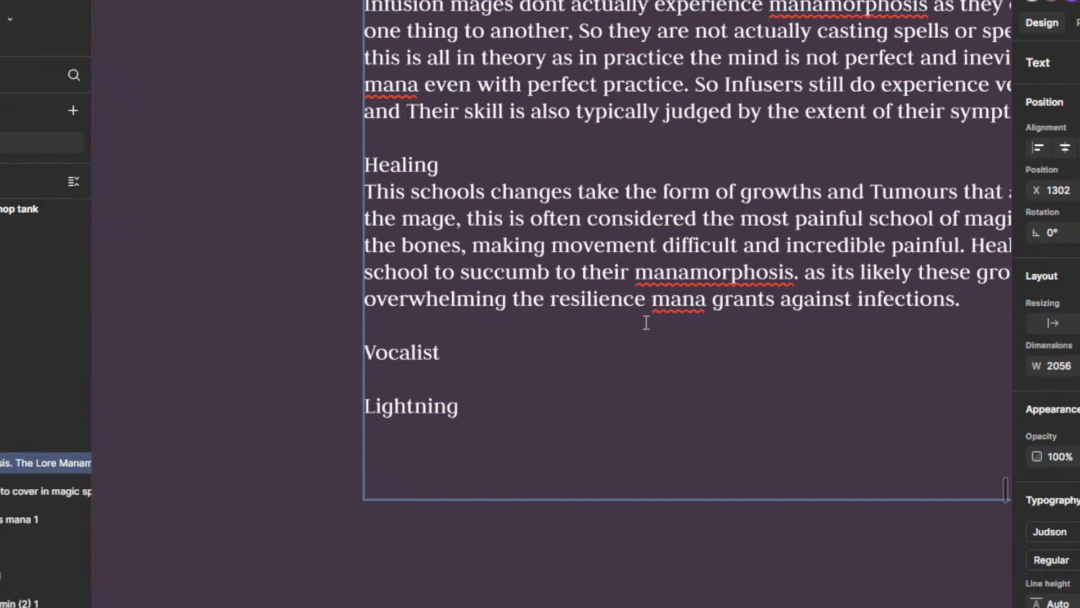
pyautogui.scroll(-1, 646, 322)
pyautogui.scroll(-3, 703, 365)
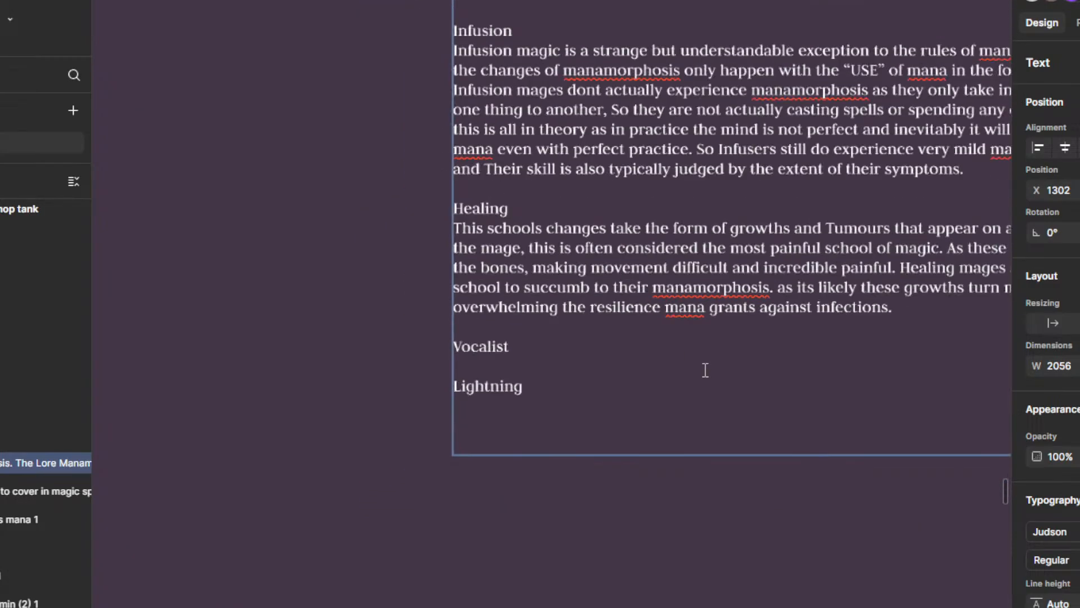
pyautogui.moveTo(708, 358); pyautogui.dragTo(691, 491)
pyautogui.scroll(-5, 696, 463)
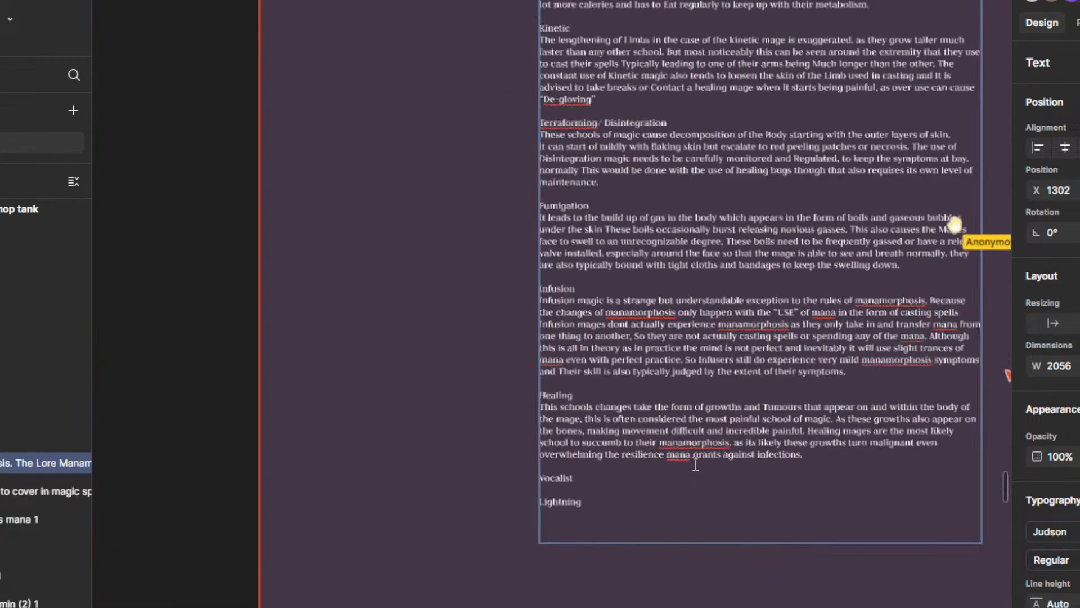
pyautogui.moveTo(711, 338); pyautogui.dragTo(709, 518)
pyautogui.scroll(1, 688, 335)
pyautogui.scroll(4, 688, 333)
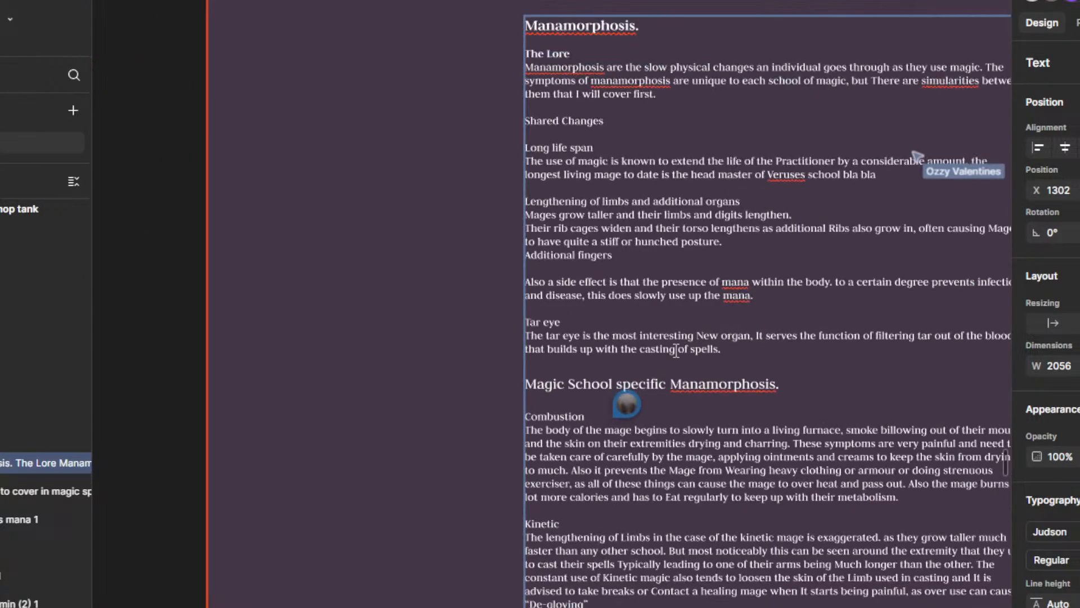
# Step: Try to continue the mana side-effect sentence after "this does slowly use up the mana." with "and also"
pyautogui.moveTo(660, 299); pyautogui.dragTo(539, 313)
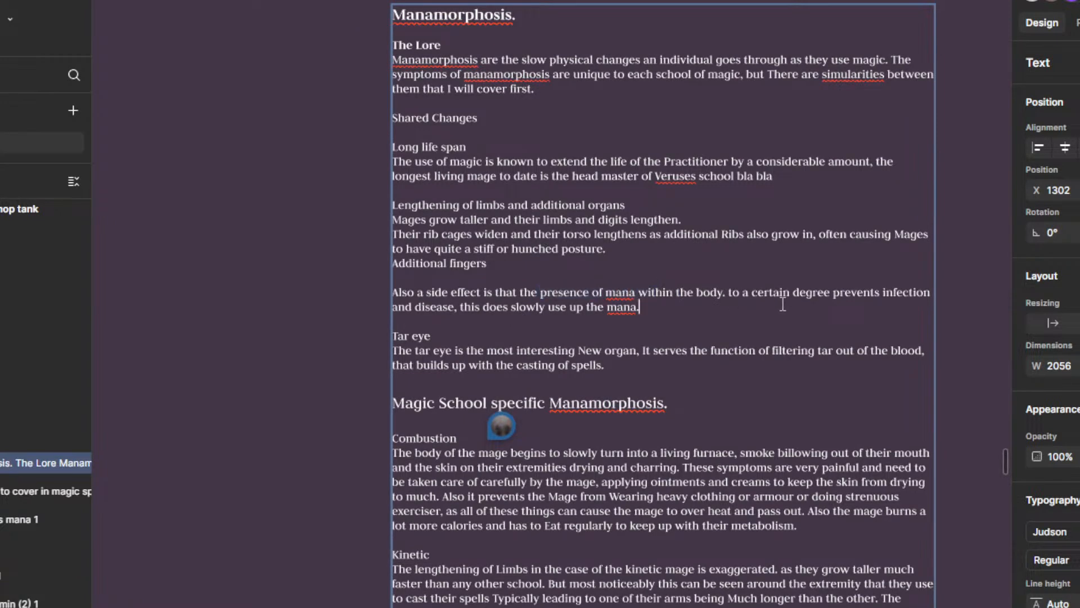
pyautogui.moveTo(821, 297); pyautogui.dragTo(915, 304)
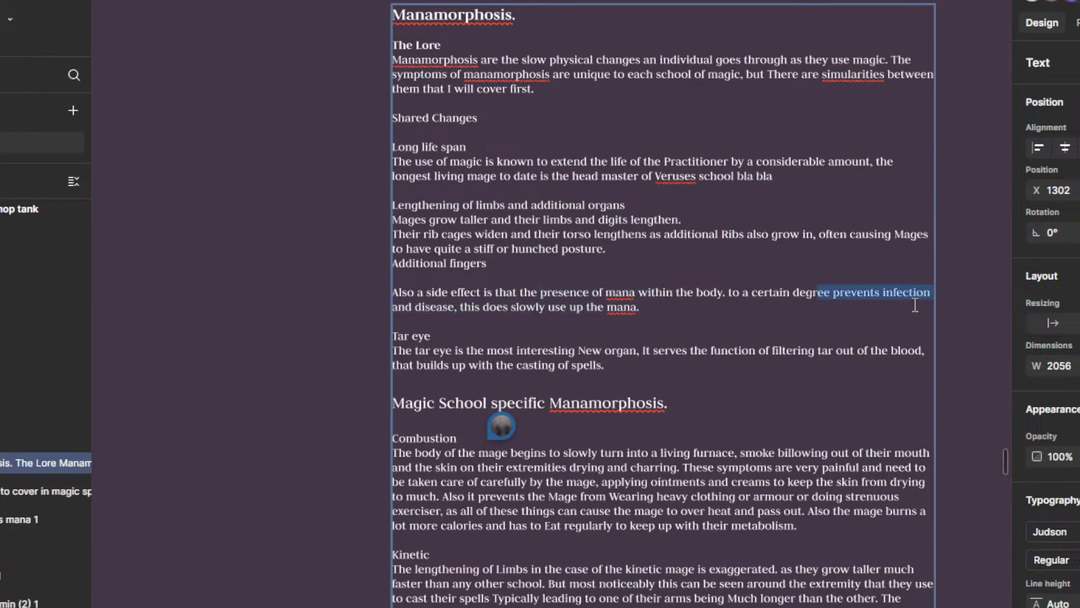
pyautogui.rightClick(641, 313)
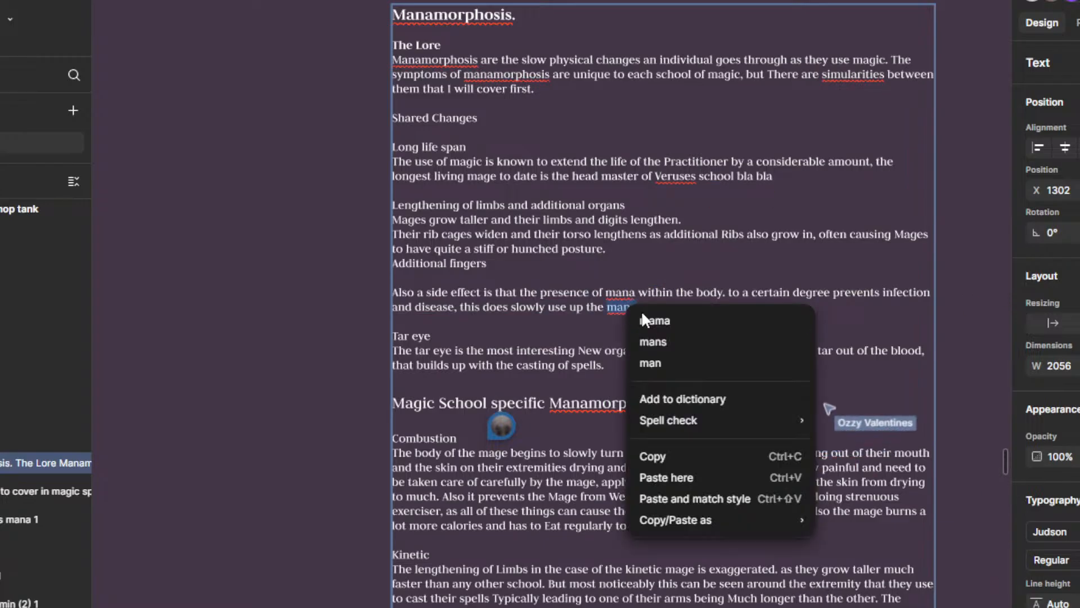
pyautogui.click(652, 307)
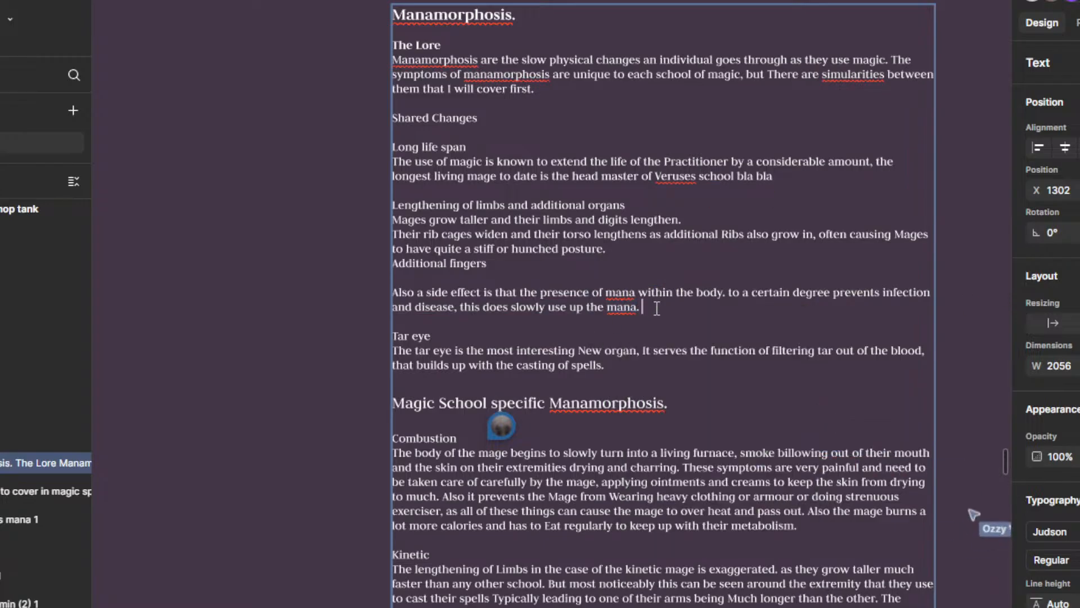
pyautogui.write('and also')
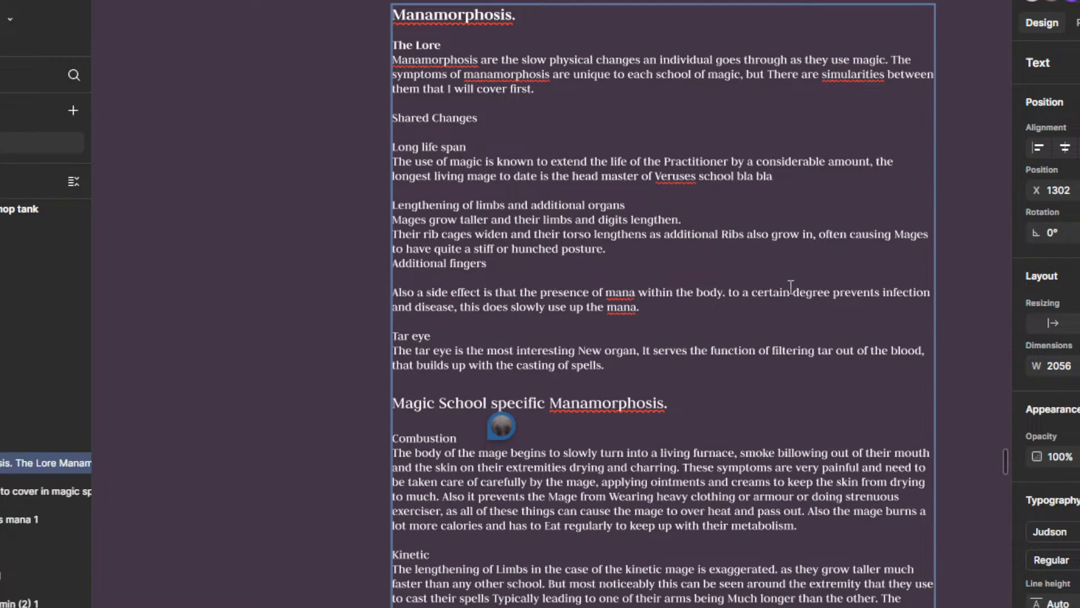
# Step: Insert "Stabilizes" before "to a certain degree" in the mana side-effect sentence under Shared Changes
pyautogui.write('Stabili ')
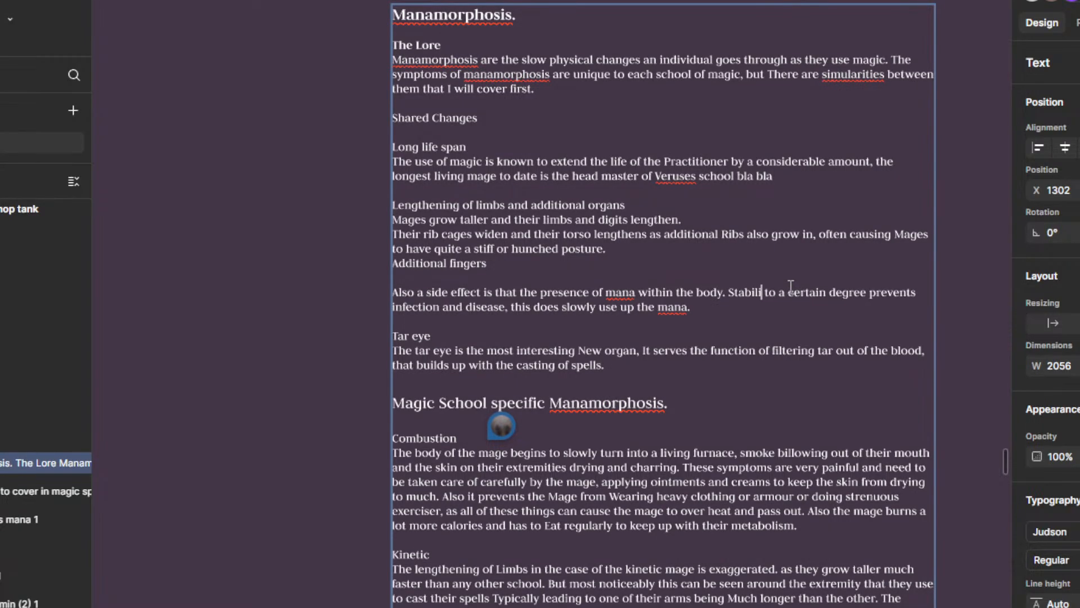
pyautogui.write('zes')
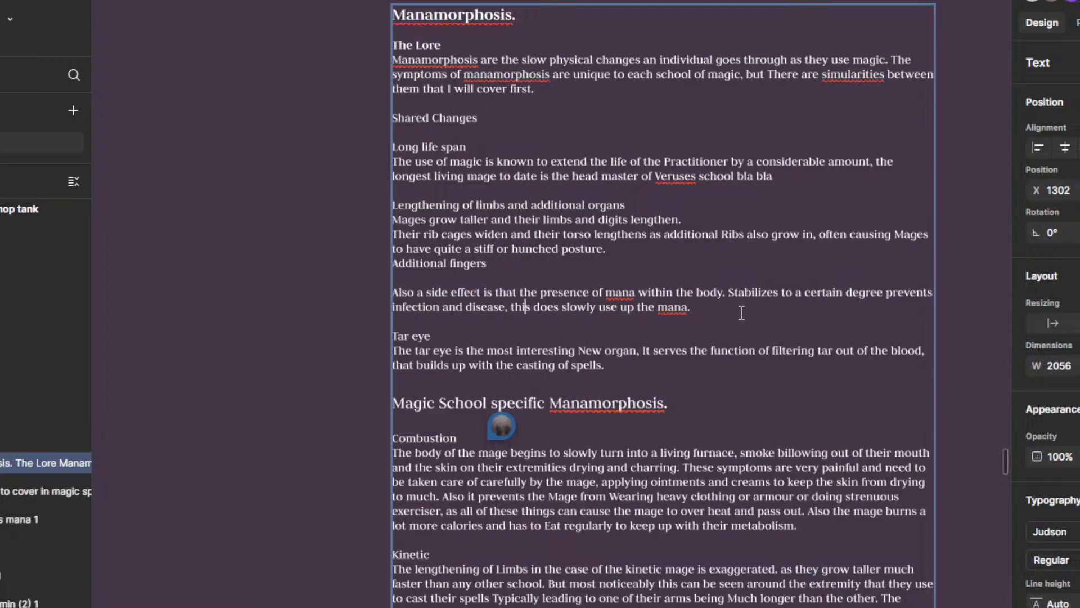
# Step: Try adding "and" before "this does slowly use up the mana", remove it again and leave text editing
pyautogui.write('and ')
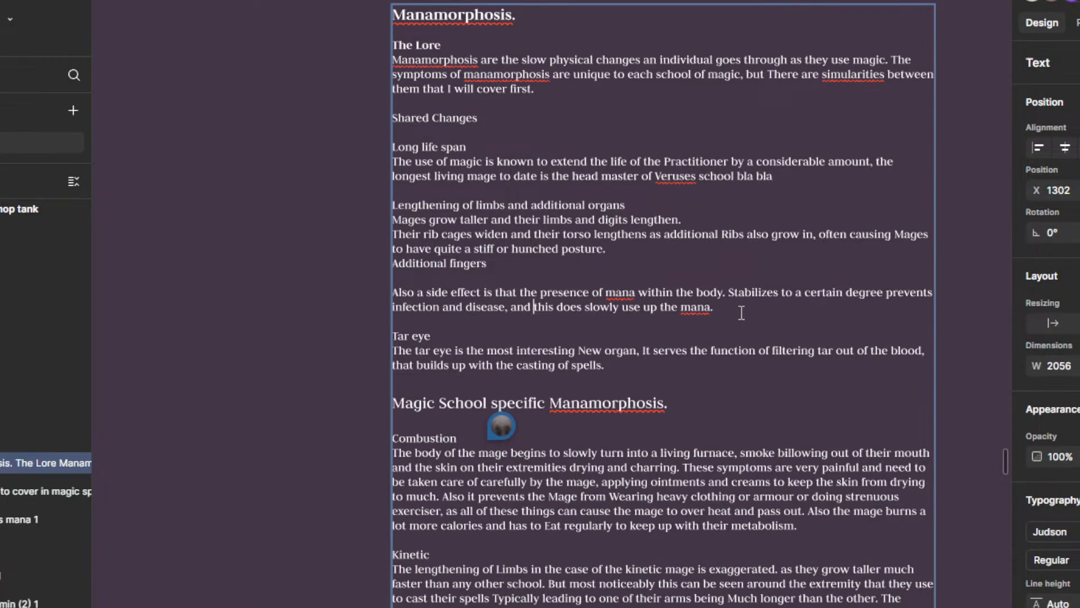
pyautogui.write('d')
pyautogui.press('BackSpace')
pyautogui.press('BackSpace')
pyautogui.press('BackSpace')
pyautogui.press('BackSpace')
pyautogui.press('BackSpace')
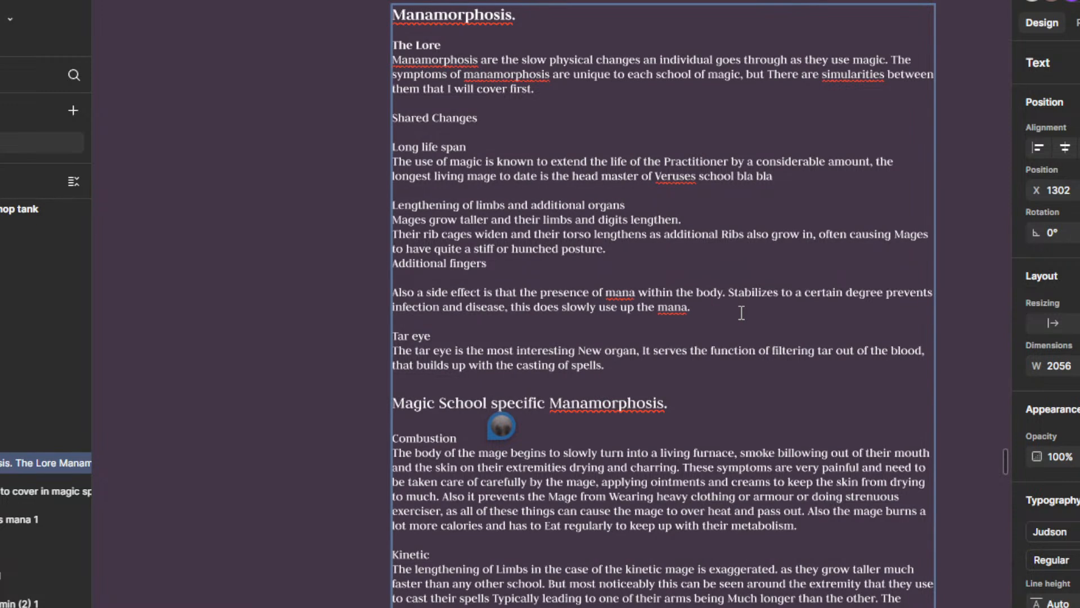
pyautogui.press('Right')
pyautogui.press('Right')
pyautogui.press('Right')
pyautogui.press('Right')
pyautogui.press('Right')
pyautogui.press('Right')
pyautogui.press('Right')
pyautogui.press('Right')
pyautogui.press('Right')
pyautogui.press('Right')
pyautogui.press('Right')
pyautogui.press('Right')
pyautogui.press('Right')
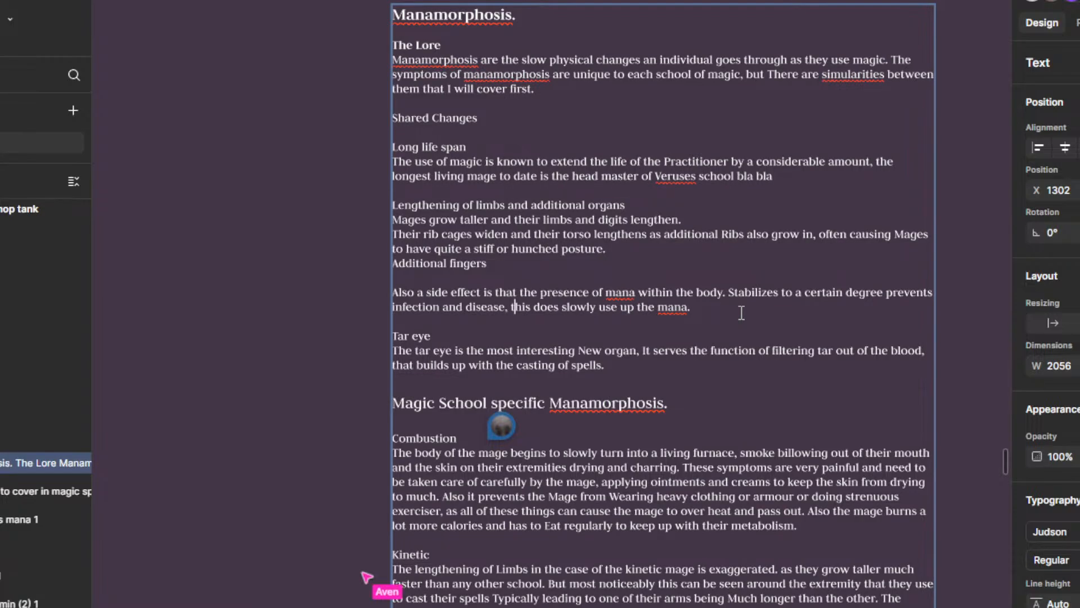
pyautogui.press('Right')
pyautogui.press('Right')
pyautogui.press('Right')
pyautogui.press('Right')
pyautogui.press('Right')
pyautogui.press('Right')
pyautogui.press('Right')
pyautogui.press('Right')
pyautogui.press('Right')
pyautogui.press('Right')
pyautogui.press('Right')
pyautogui.press('Right')
pyautogui.press('Right')
pyautogui.press('Right')
pyautogui.press('Right')
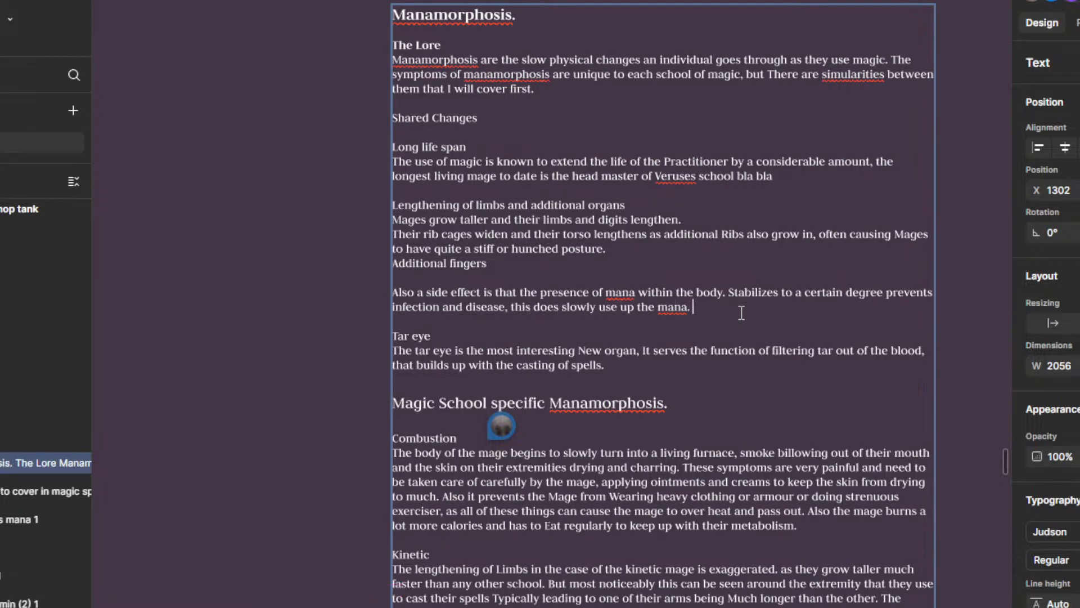
pyautogui.write('(')
pyautogui.scroll(-3, 659, 354)
pyautogui.click(500, 339)
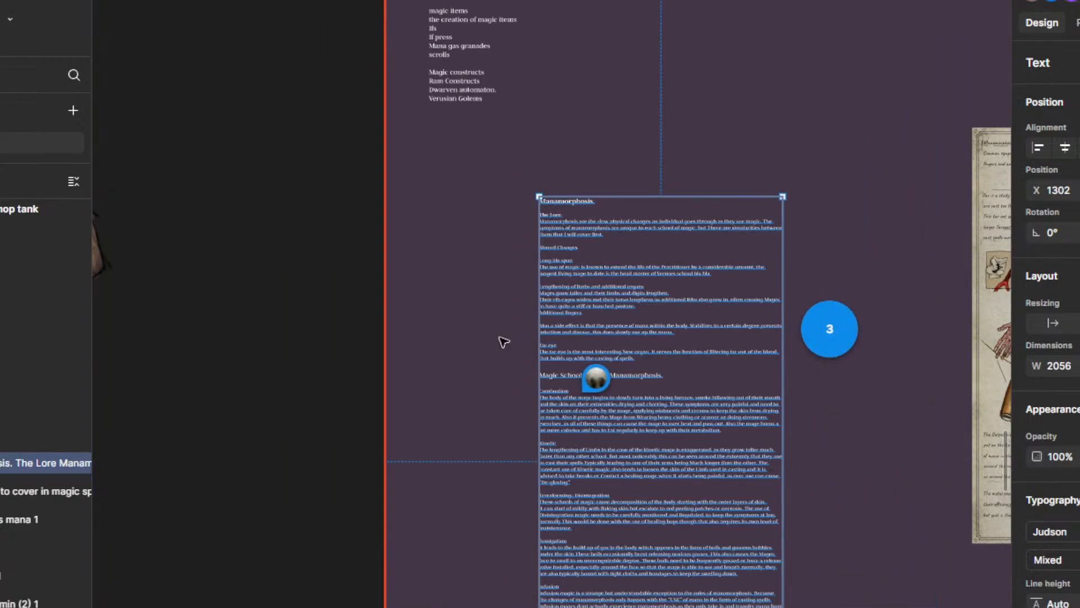
# Step: Survey the comment markers around the manamorphosis text and return to its Vocalist and Lightning headings
pyautogui.click(845, 451)
pyautogui.scroll(-5, 871, 554)
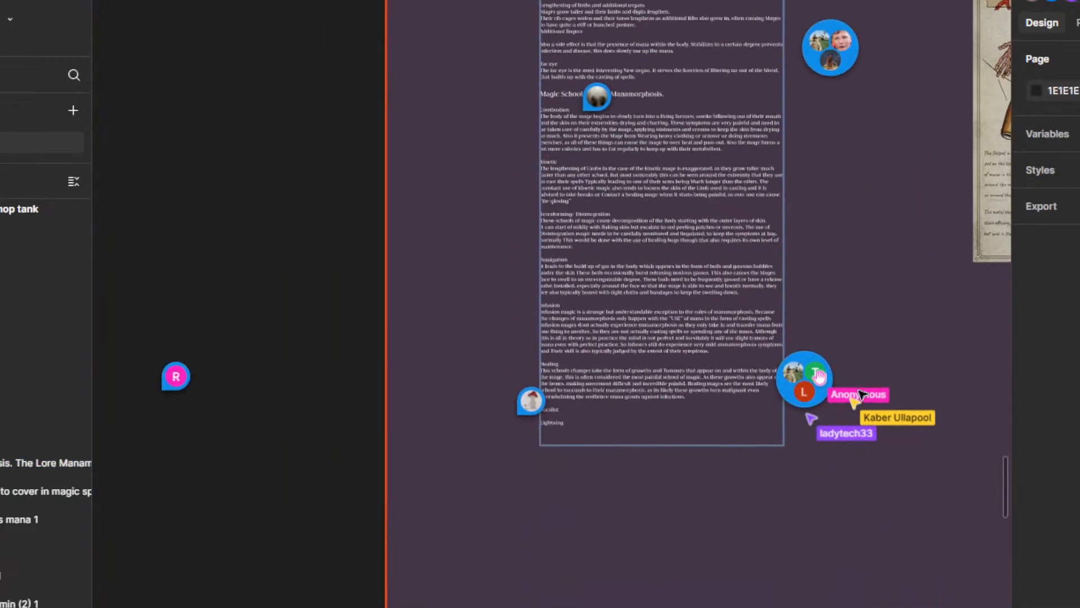
pyautogui.scroll(3, 706, 499)
pyautogui.scroll(5, 697, 501)
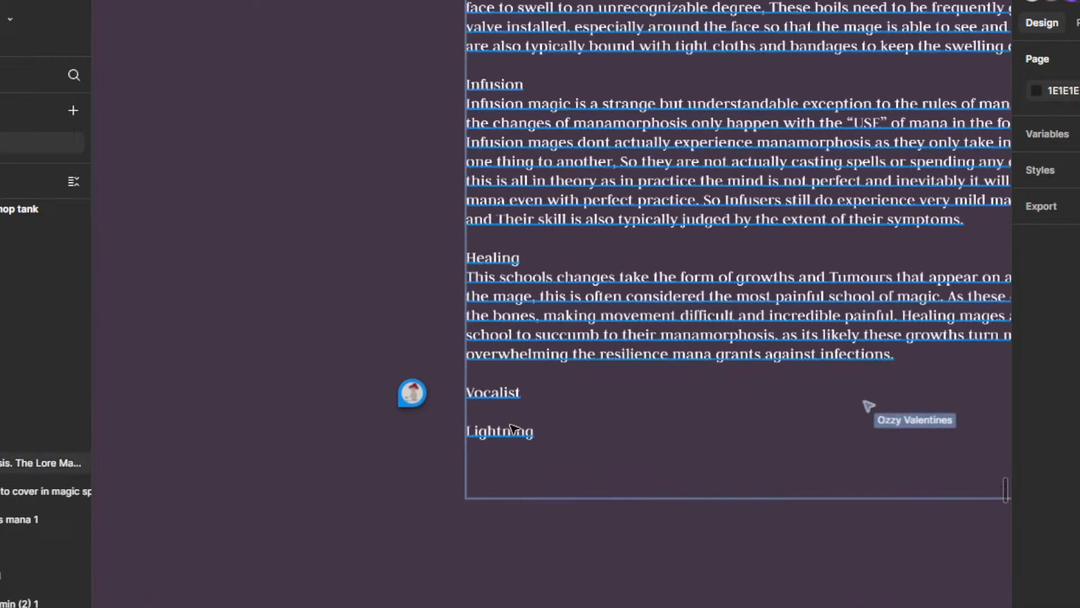
pyautogui.click(505, 466)
pyautogui.scroll(-2, 579, 463)
pyautogui.click(466, 338)
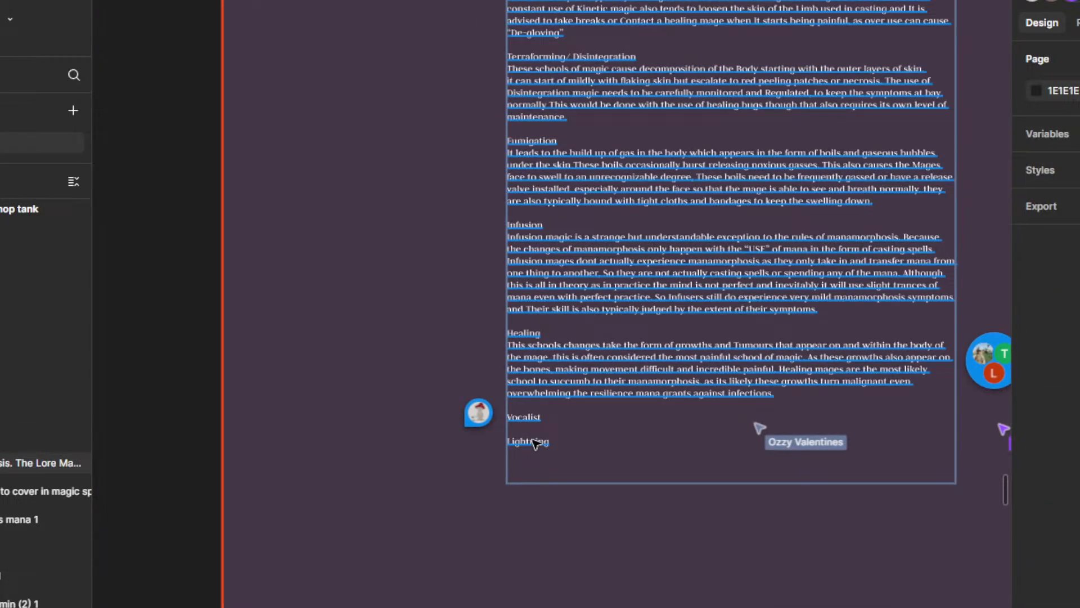
pyautogui.click(535, 427)
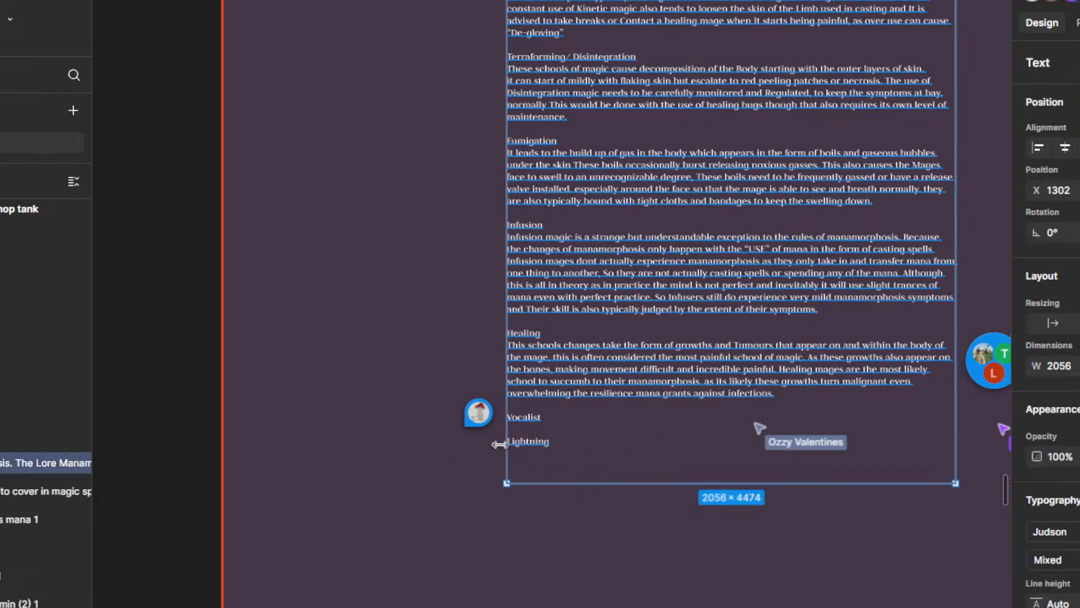
# Step: Add a line under the Vocalist heading reading "Mages that use sound to involk emotions"
pyautogui.scroll(2, 499, 444)
pyautogui.press('Escape')
pyautogui.click(571, 395)
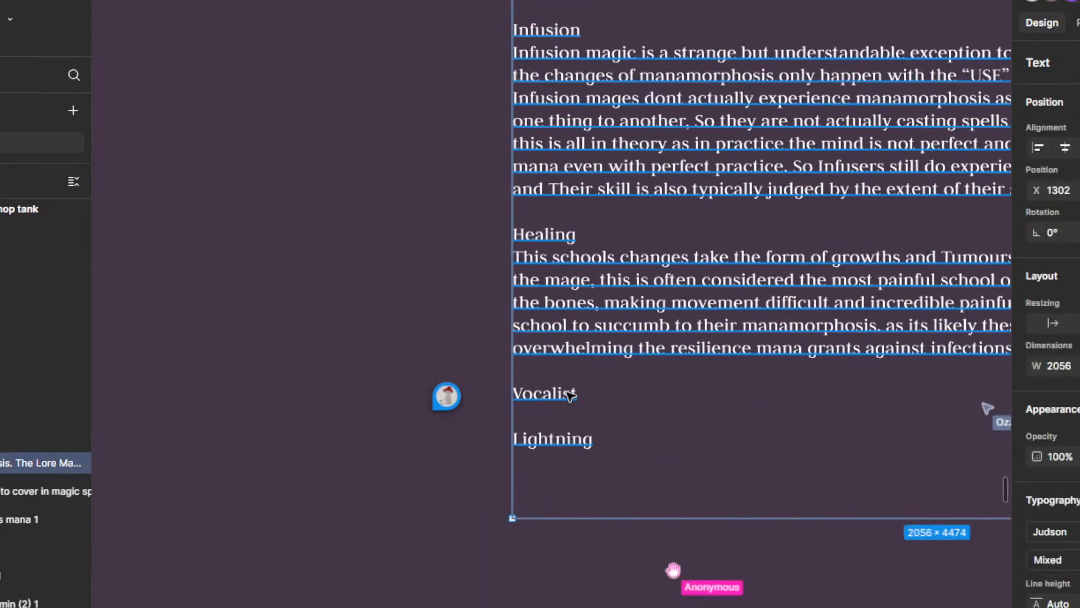
pyautogui.doubleClick(572, 397)
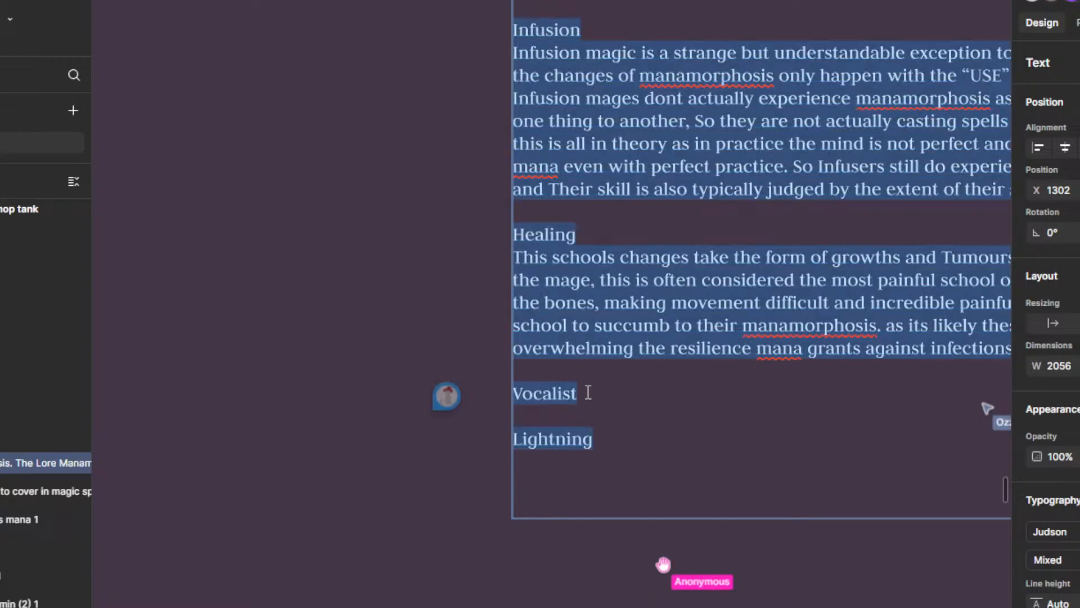
pyautogui.click(587, 393)
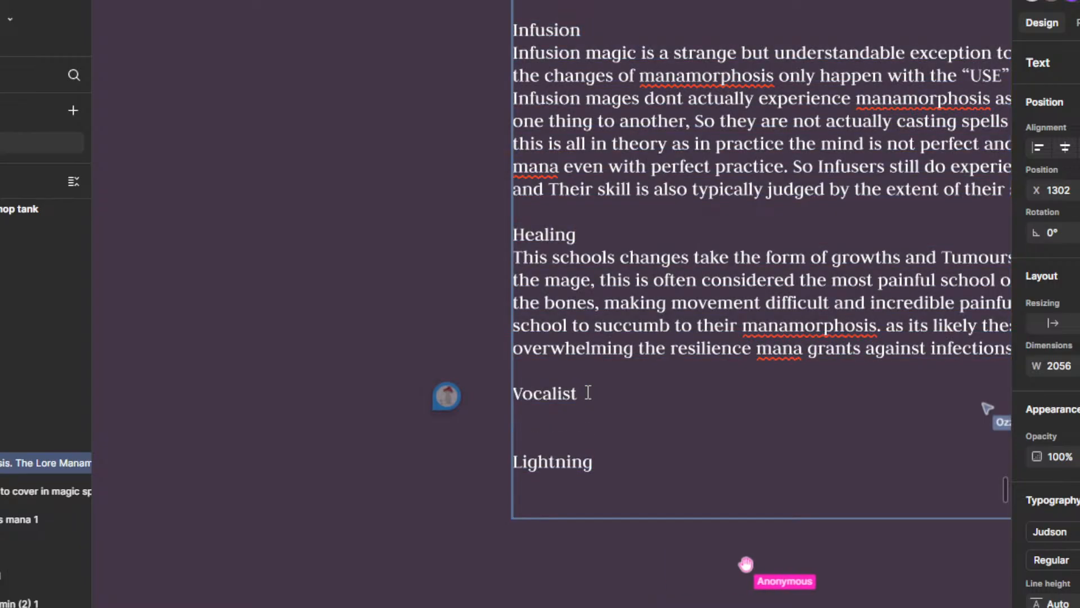
pyautogui.write('Mages')
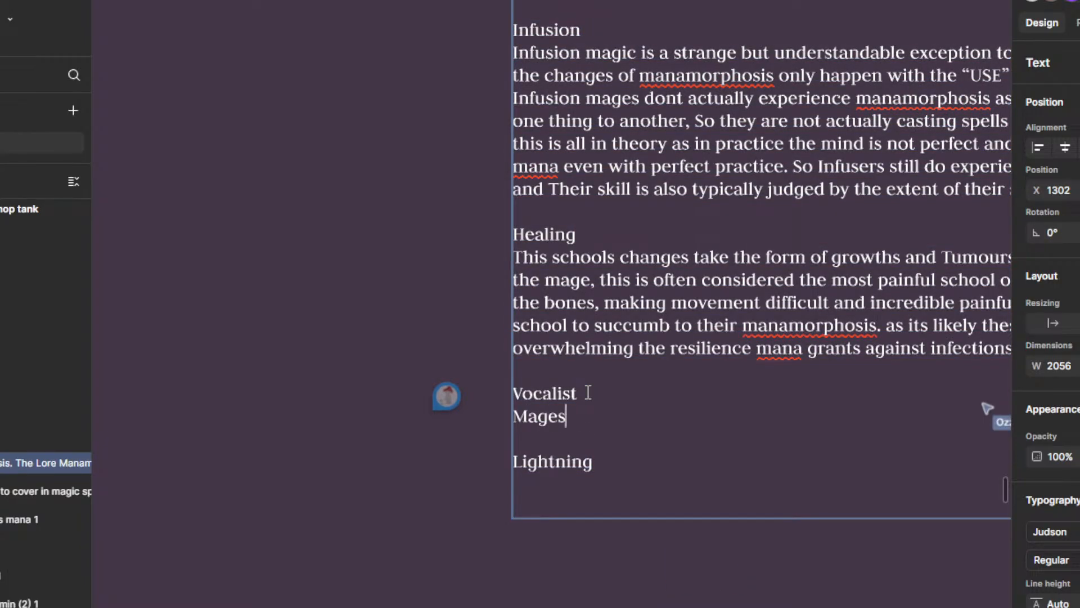
pyautogui.write(' that use')
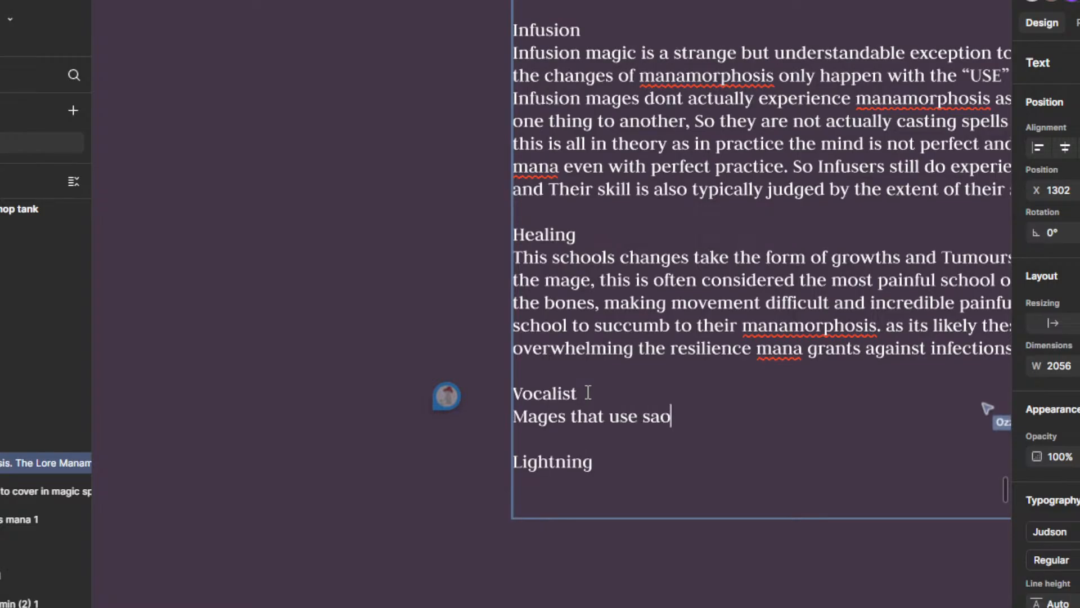
pyautogui.write(' sound to ')
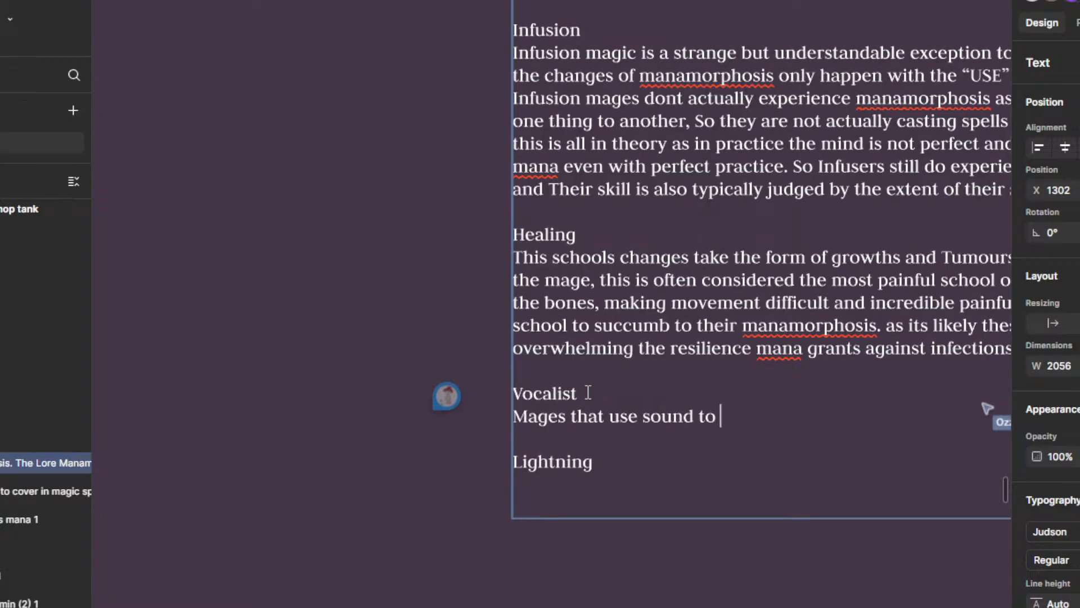
pyautogui.write('involk')
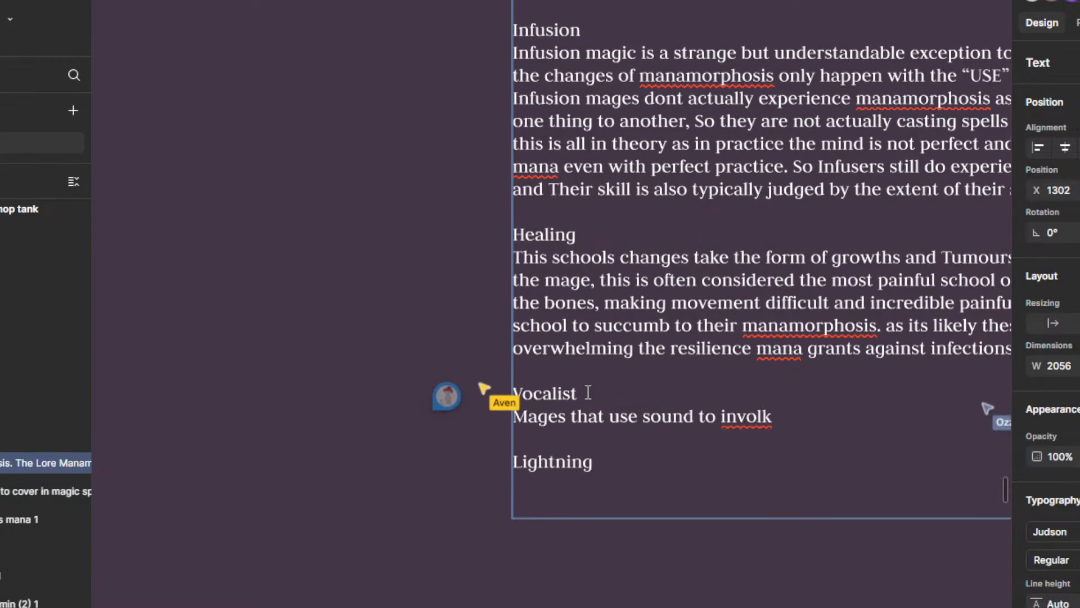
pyautogui.write(' emotions')
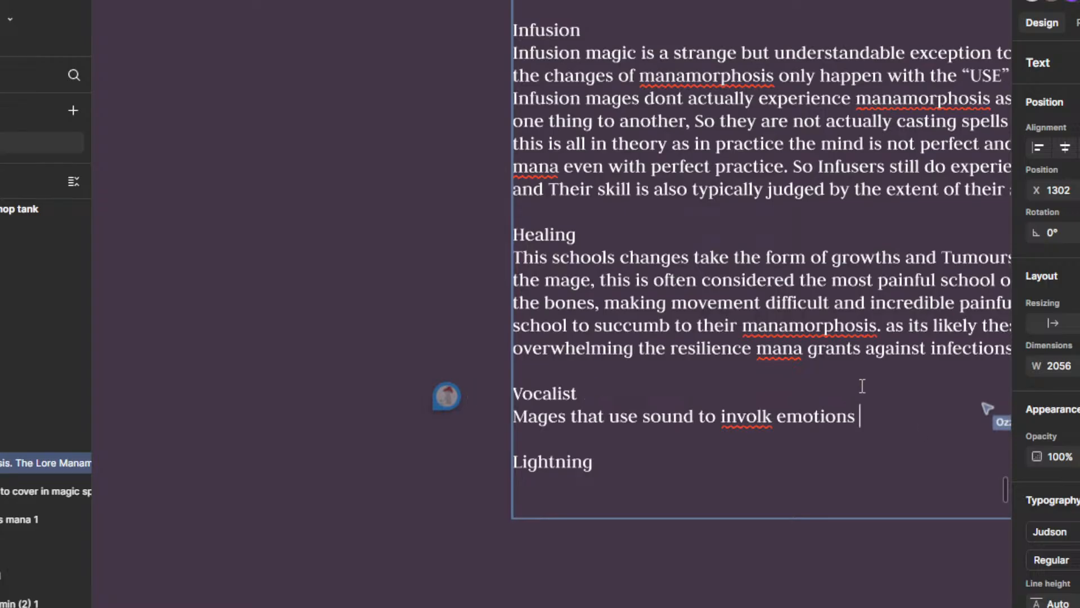
# Step: Continue the Vocalist line after "emotions" with "instruments as well"
pyautogui.scroll(-1, 569, 514)
pyautogui.scroll(-3, 696, 455)
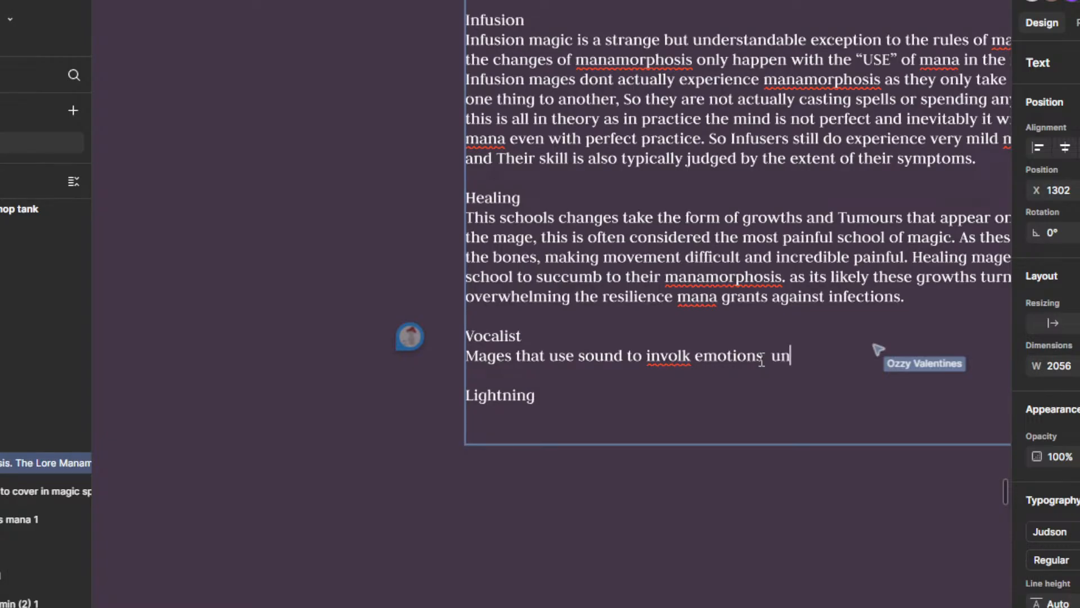
pyautogui.write('un')
pyautogui.press('BackSpace')
pyautogui.press('BackSpace')
pyautogui.write('instru')
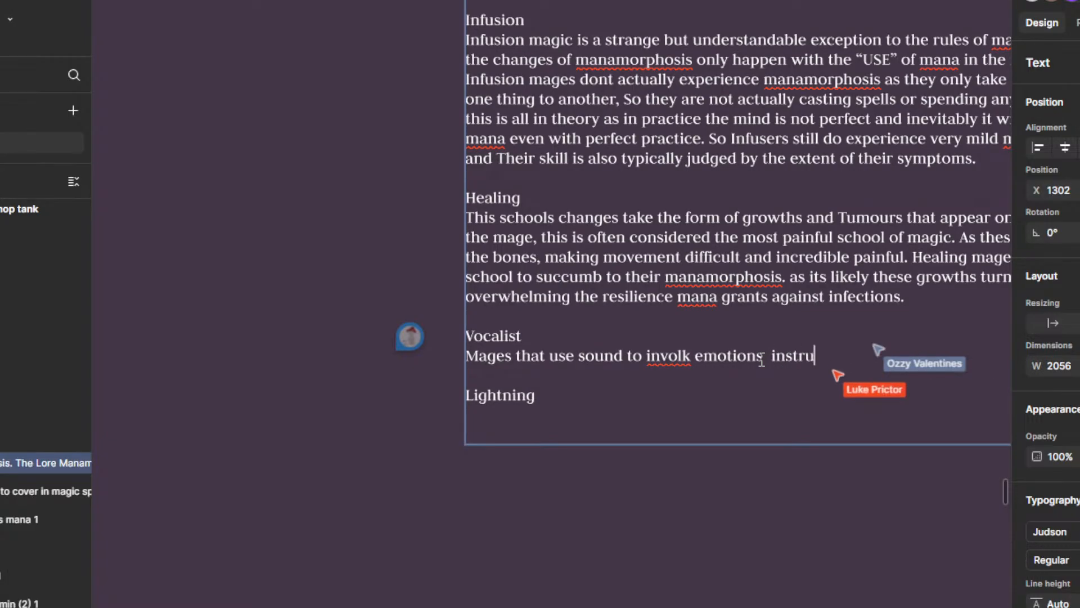
pyautogui.write('ments as well')
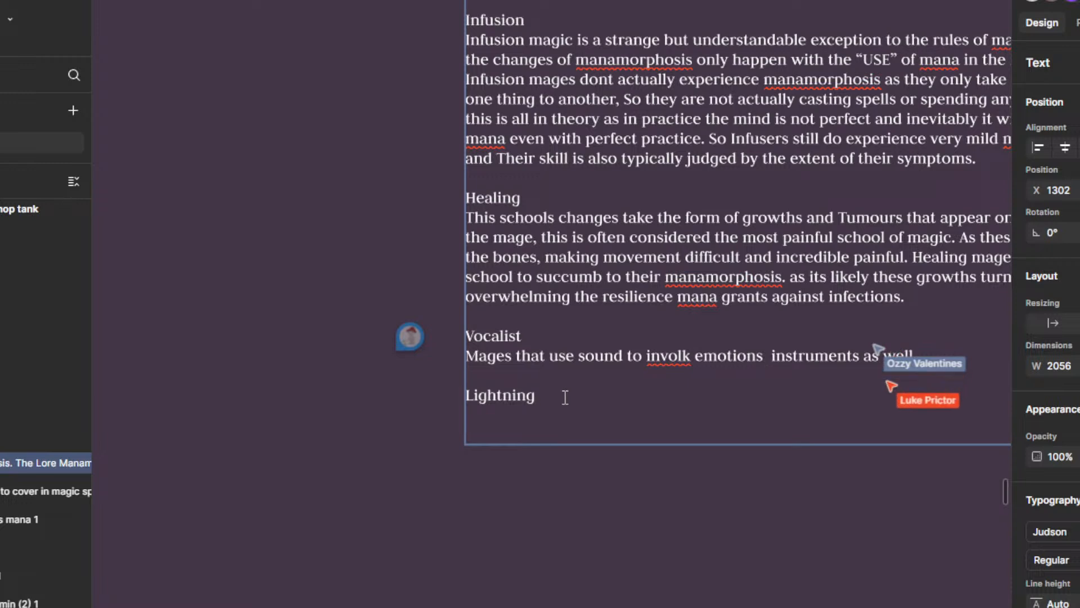
# Step: Add a line reading "lightnign" under the Lightning heading and finish editing the text
pyautogui.press('Return')
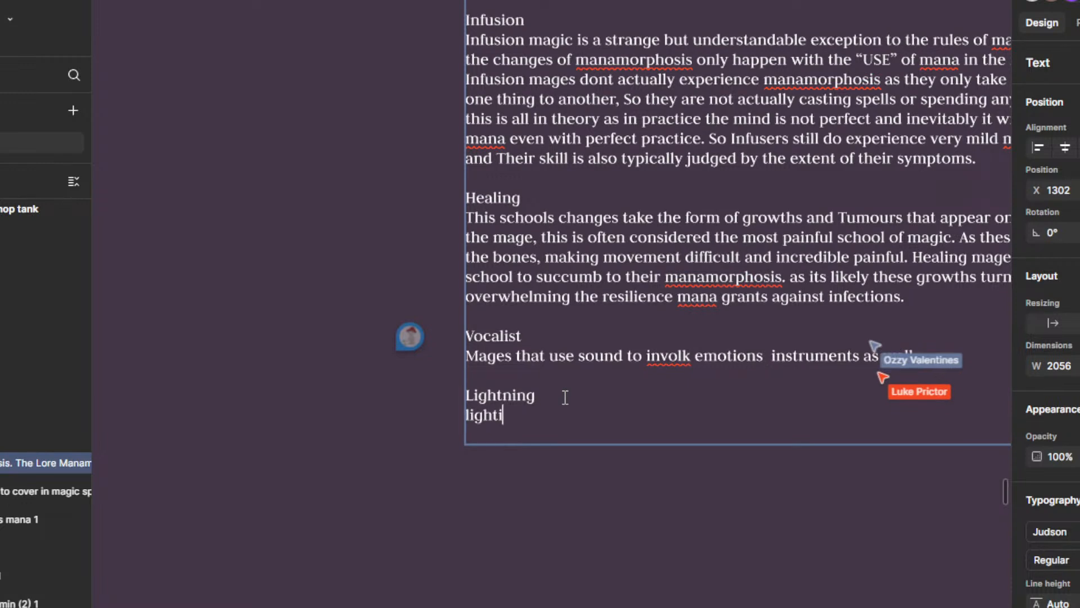
pyautogui.write('lightnign')
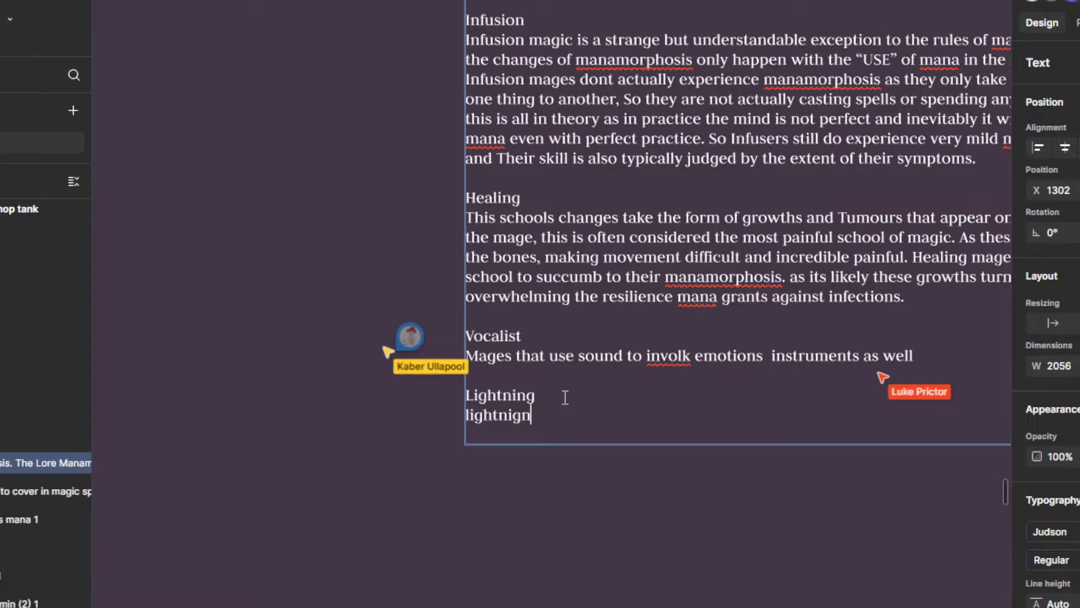
pyautogui.press('Escape')
# Step: Deselect the manamorphosis text, survey the whole Magic frame and preview the comment on the anatomy illustration
pyautogui.scroll(-10, 610, 459)
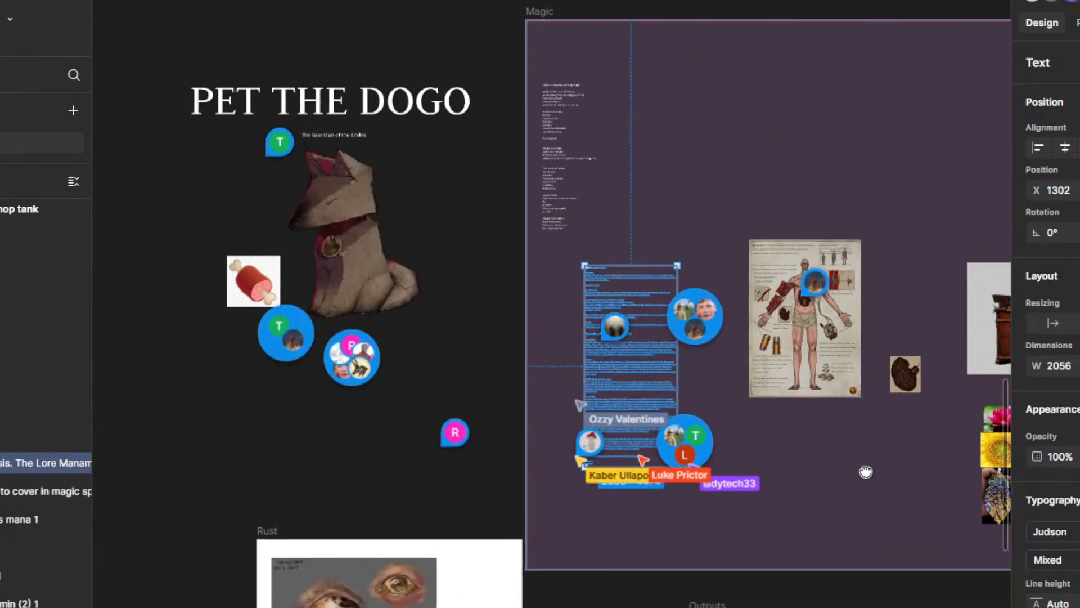
pyautogui.moveTo(866, 471); pyautogui.dragTo(654, 452)
pyautogui.click(844, 514)
pyautogui.scroll(3, 700, 415)
pyautogui.scroll(-3, 641, 417)
pyautogui.moveTo(626, 258)
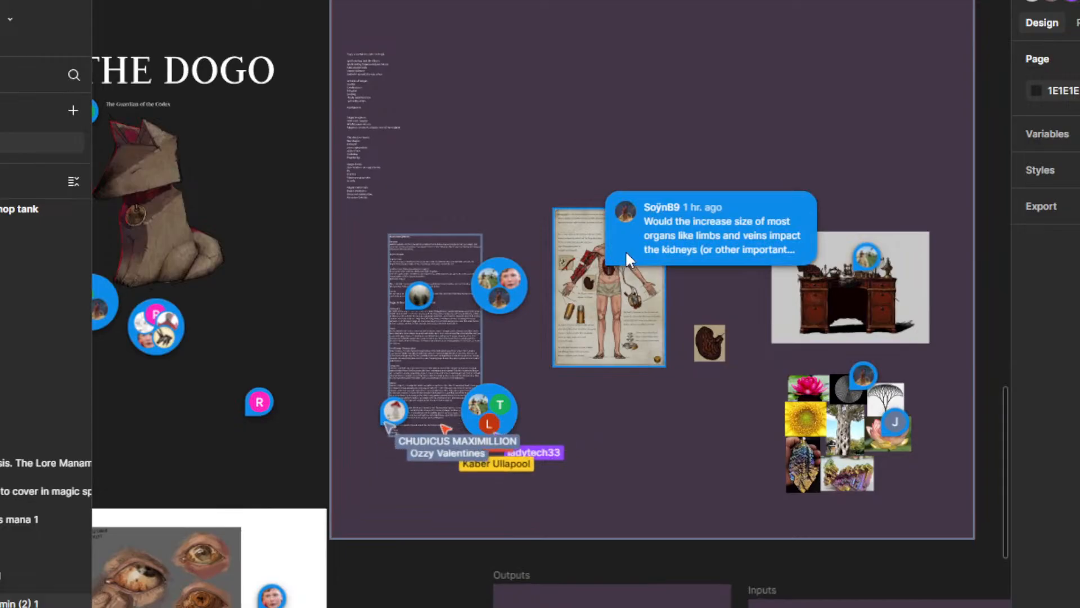
# Step: Open the comment on the anatomy illustration's torso, read it in full and close it
pyautogui.scroll(5, 626, 251)
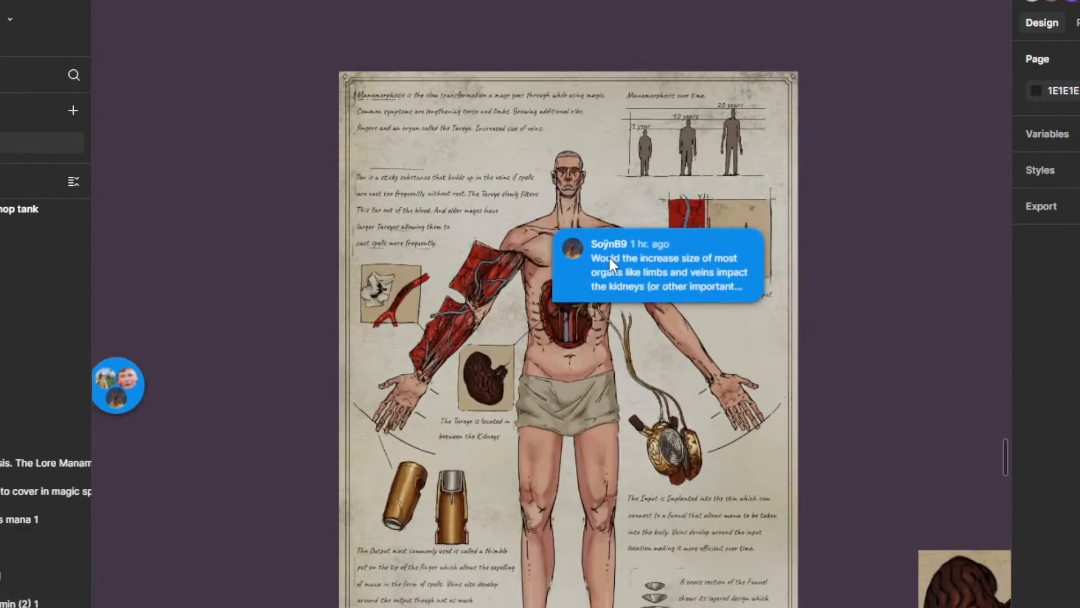
pyautogui.click(609, 258)
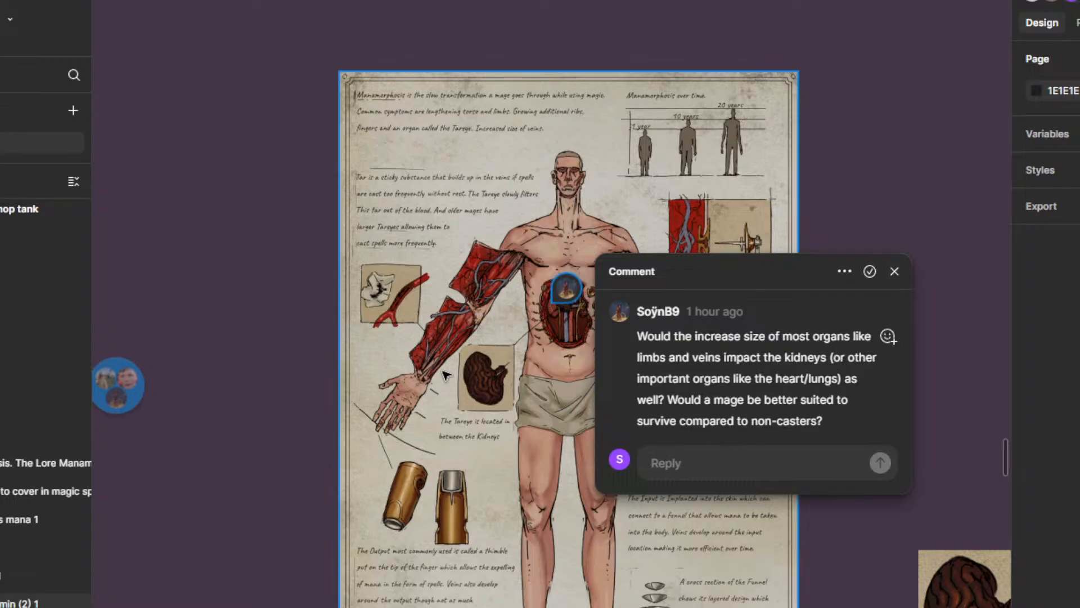
pyautogui.moveTo(443, 372); pyautogui.dragTo(493, 263)
pyautogui.scroll(-3, 554, 318)
pyautogui.click(405, 354)
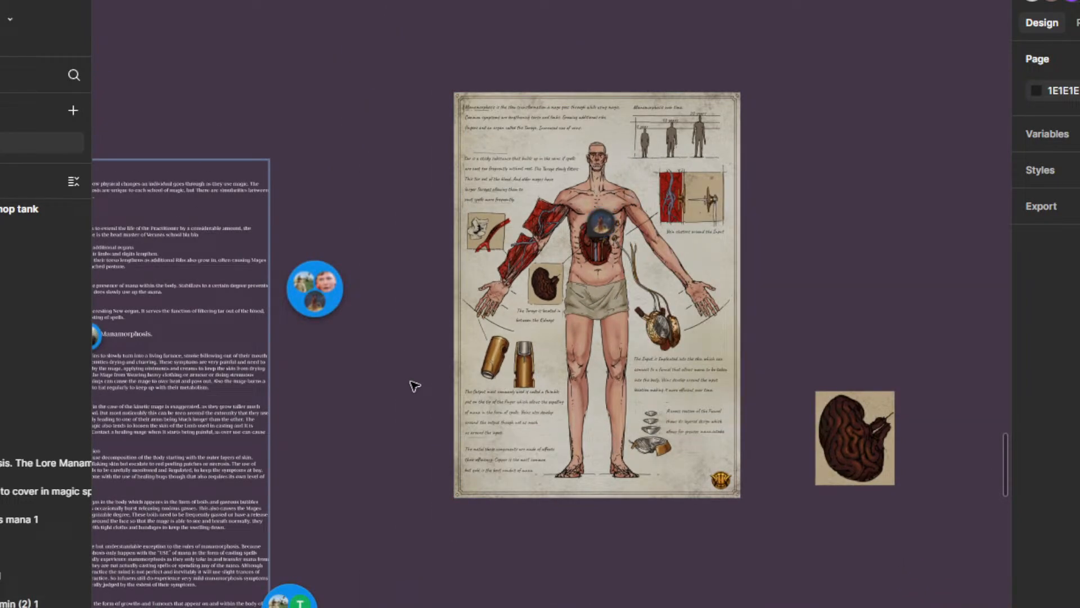
# Step: Examine the manamorphosis text block and the comments around it beside the anatomy illustration
pyautogui.moveTo(415, 386); pyautogui.dragTo(471, 388)
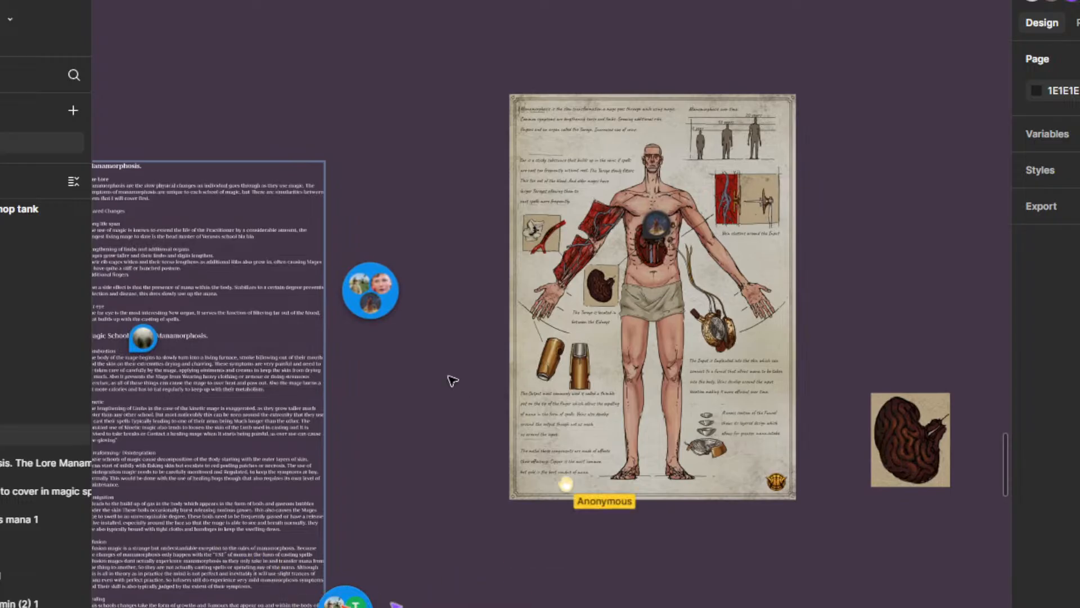
pyautogui.scroll(-3, 477, 386)
pyautogui.scroll(-2, 515, 412)
pyautogui.scroll(3, 489, 366)
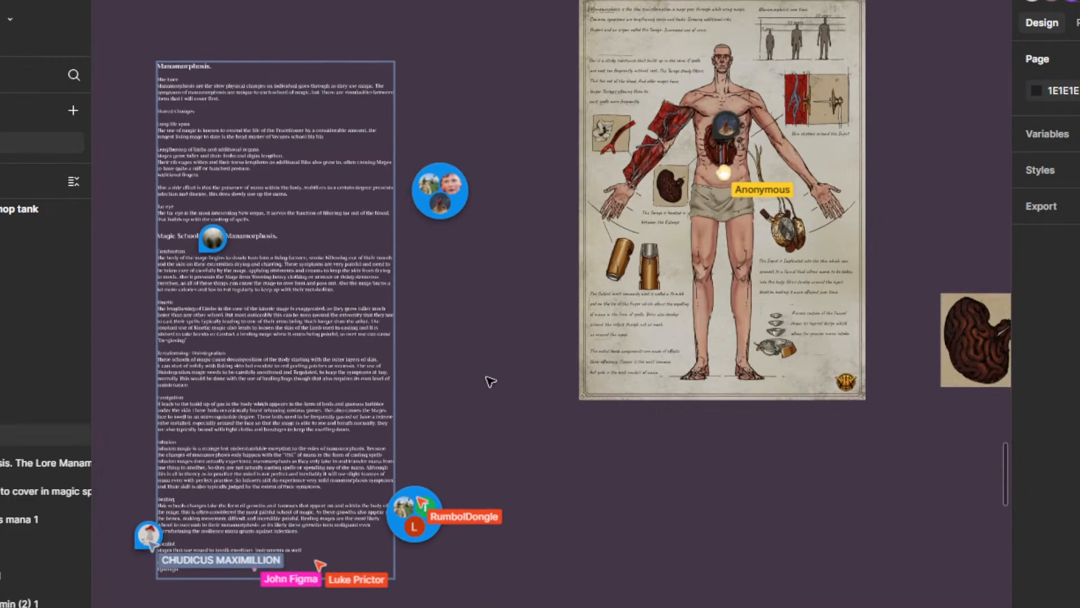
pyautogui.moveTo(500, 380); pyautogui.dragTo(644, 321)
pyautogui.scroll(1, 640, 339)
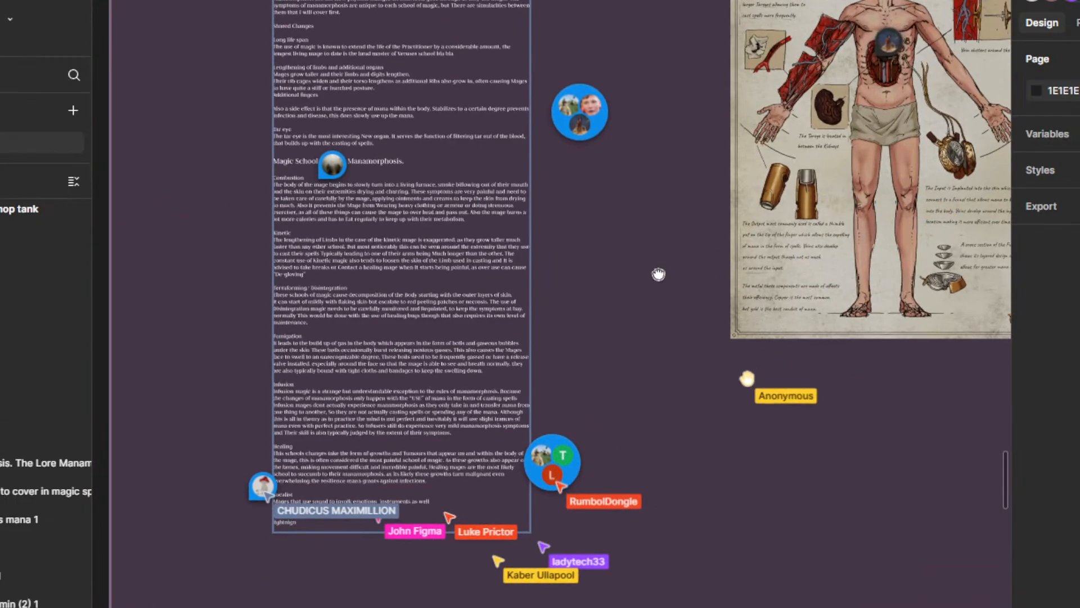
pyautogui.scroll(-4, 626, 438)
pyautogui.moveTo(623, 462); pyautogui.dragTo(685, 313)
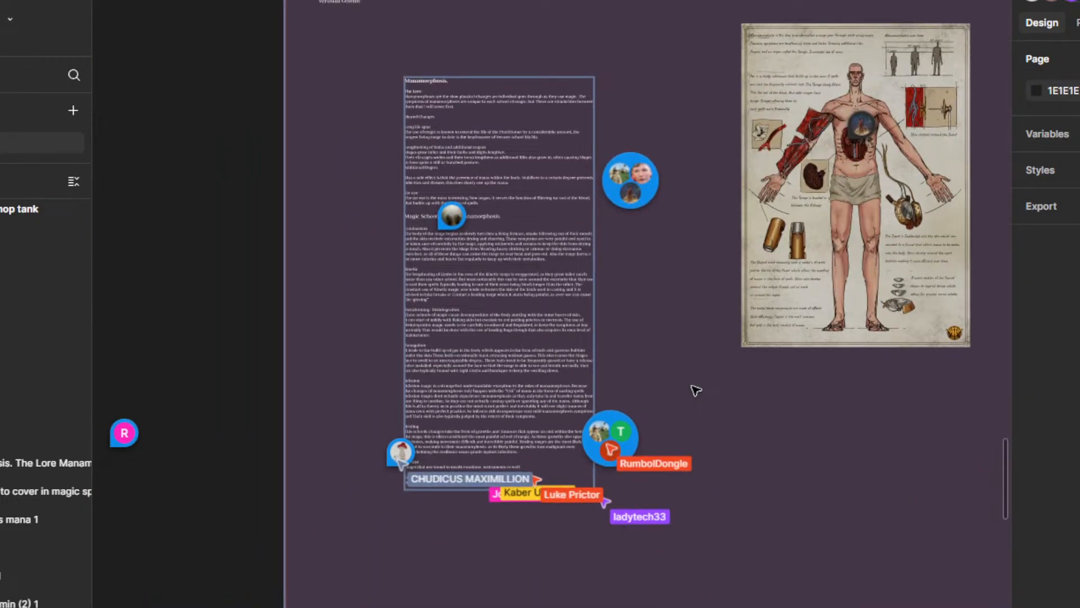
pyautogui.moveTo(728, 471); pyautogui.dragTo(773, 403)
pyautogui.scroll(1, 613, 444)
pyautogui.moveTo(755, 316); pyautogui.dragTo(800, 270)
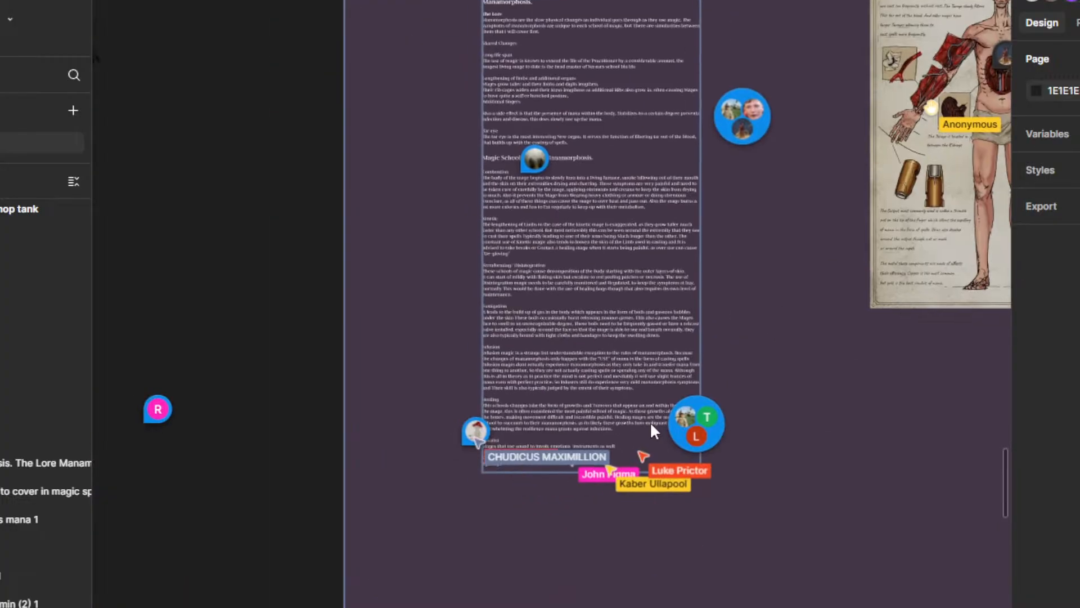
# Step: Extend the manamorphosis text box downward below the Lightning section, to a height of about 5152
pyautogui.scroll(4, 506, 459)
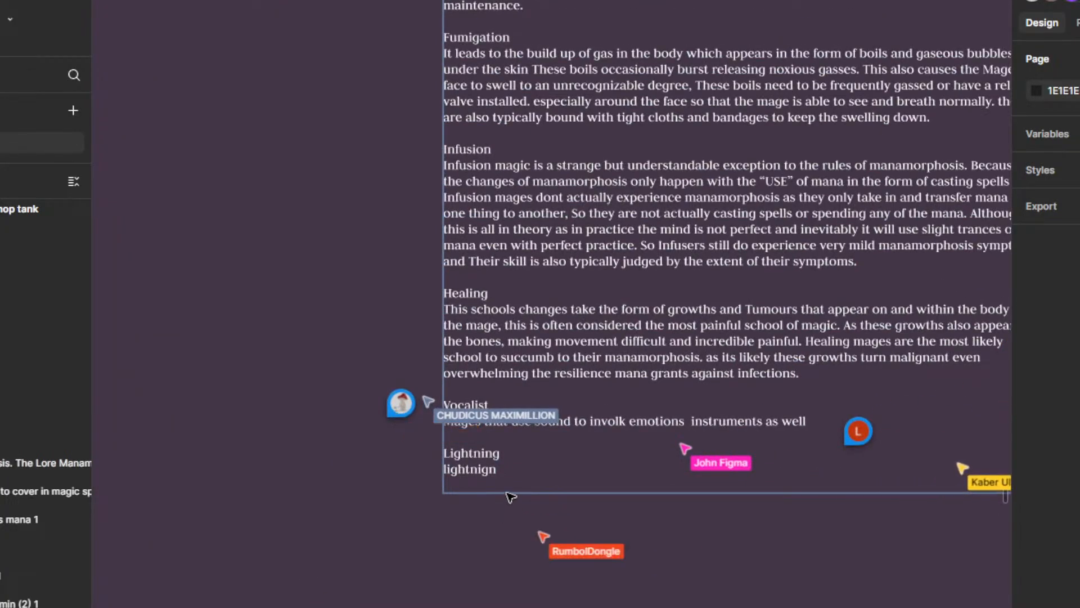
pyautogui.scroll(-2, 510, 496)
pyautogui.click(633, 500)
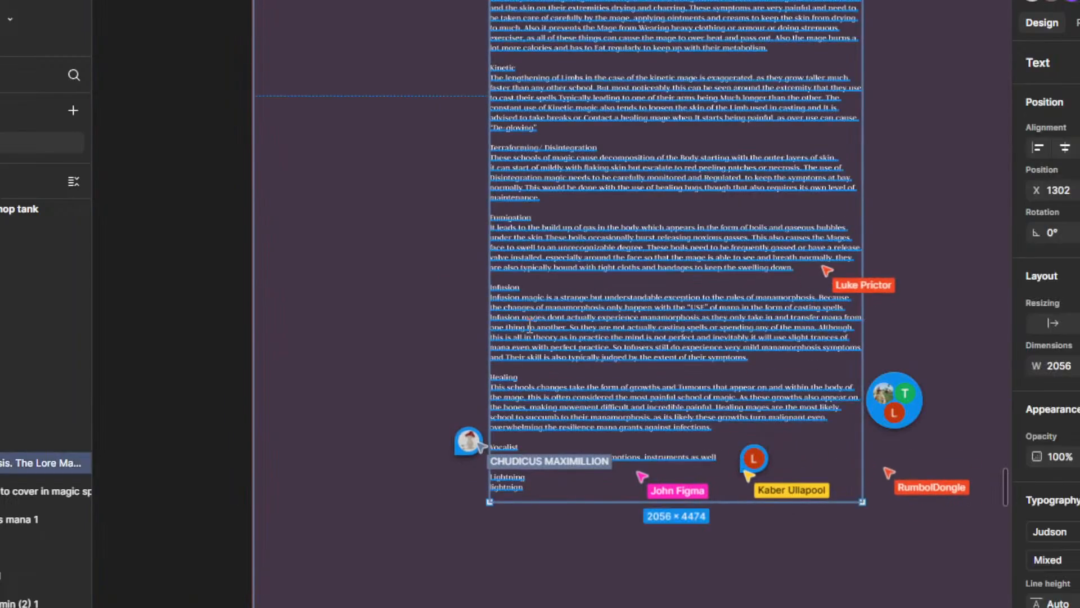
pyautogui.click(633, 513)
pyautogui.moveTo(632, 501); pyautogui.dragTo(631, 607)
# Step: Add a heading reading "Physical magic." between the Healing and Vocalist sections of the manamorphosis text
pyautogui.scroll(2, 529, 519)
pyautogui.click(491, 468)
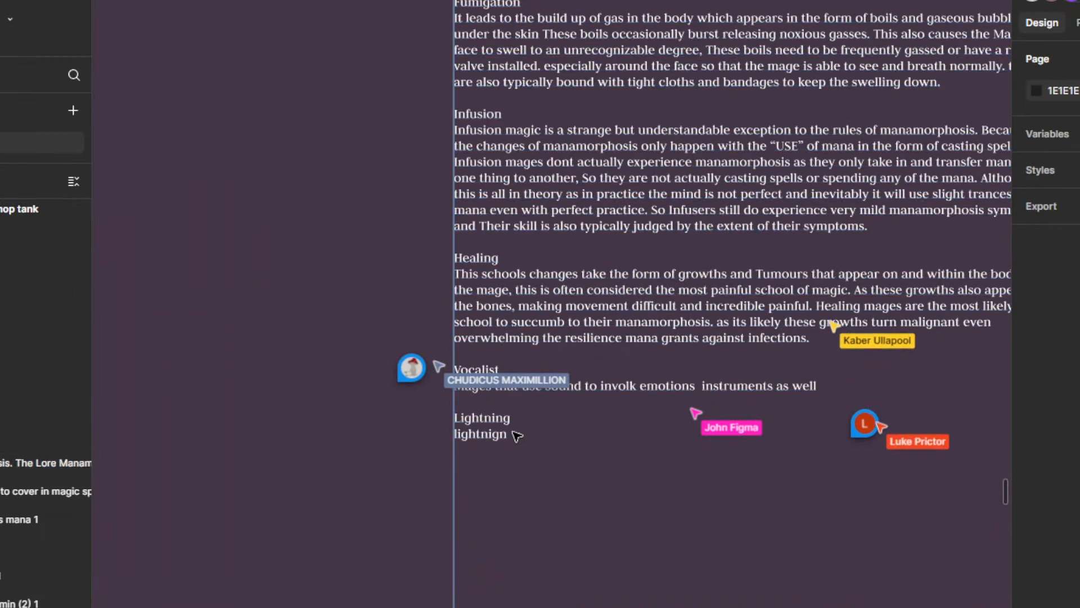
pyautogui.click(522, 345)
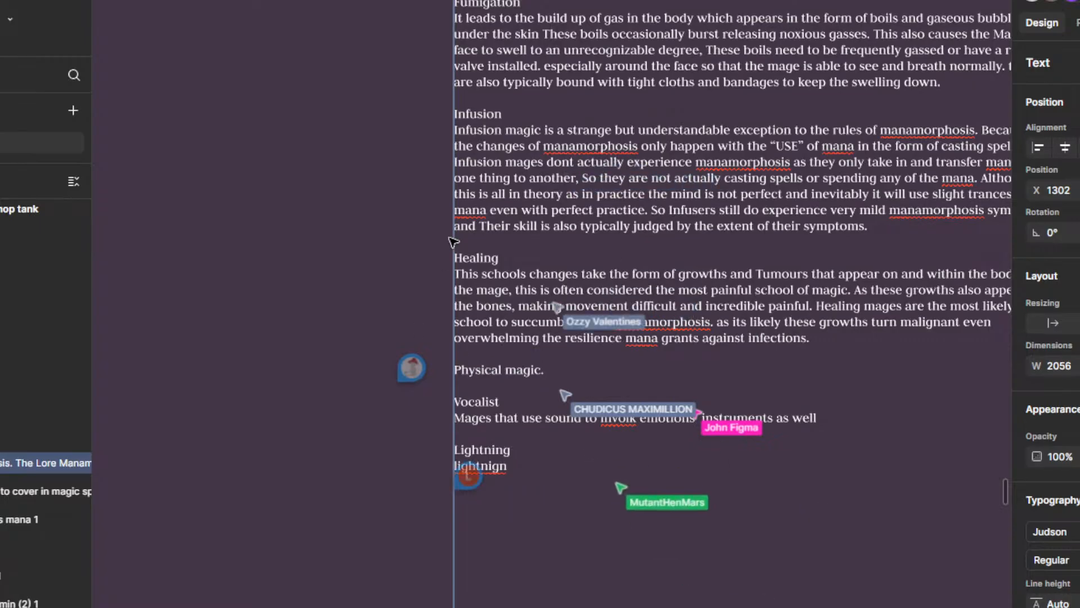
# Step: Shorten the new heading below the Healing section to "Physical"
pyautogui.scroll(-3, 454, 225)
pyautogui.moveTo(436, 106); pyautogui.dragTo(426, 401)
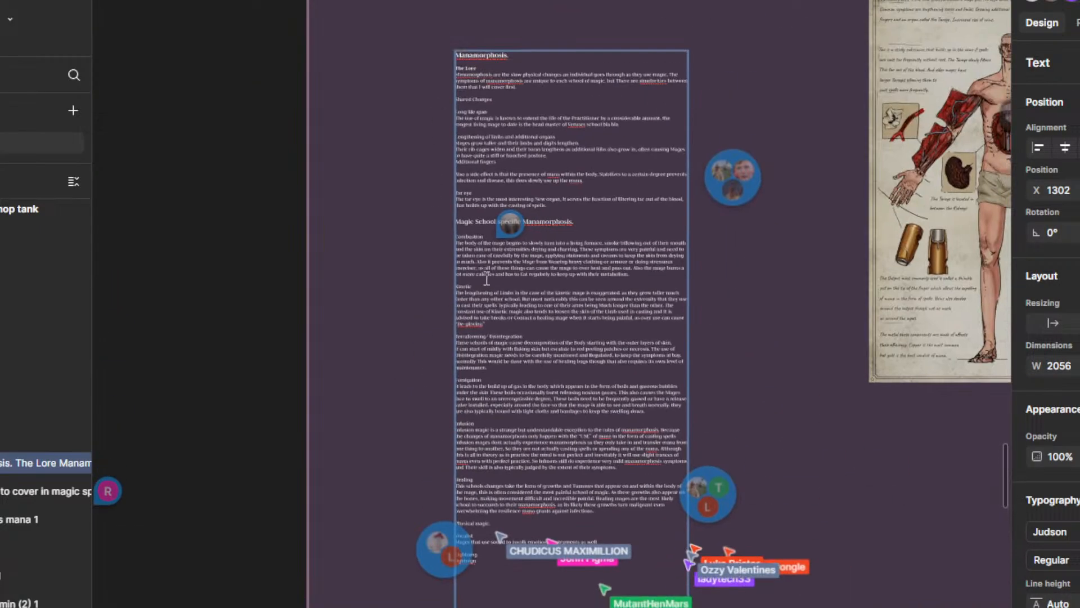
pyautogui.scroll(5, 483, 450)
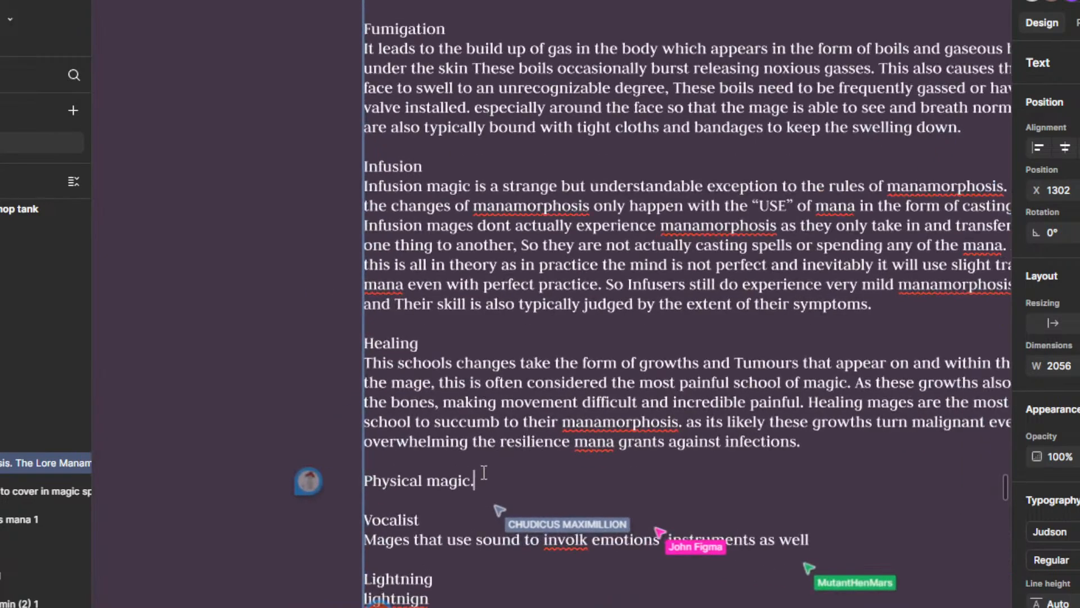
pyautogui.scroll(-3, 501, 468)
pyautogui.moveTo(500, 468); pyautogui.dragTo(482, 388)
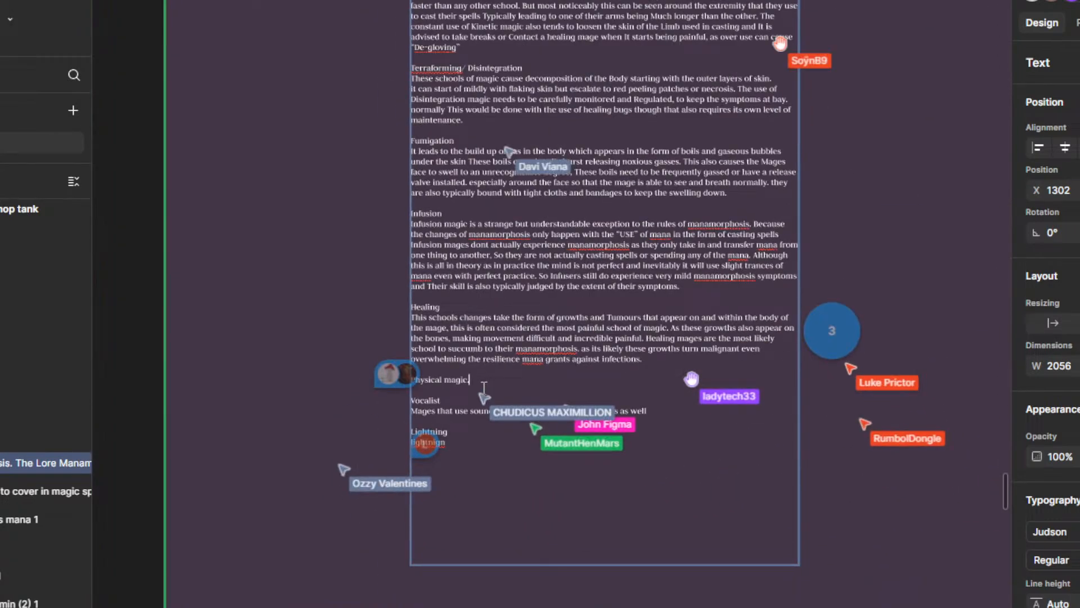
pyautogui.scroll(2, 481, 397)
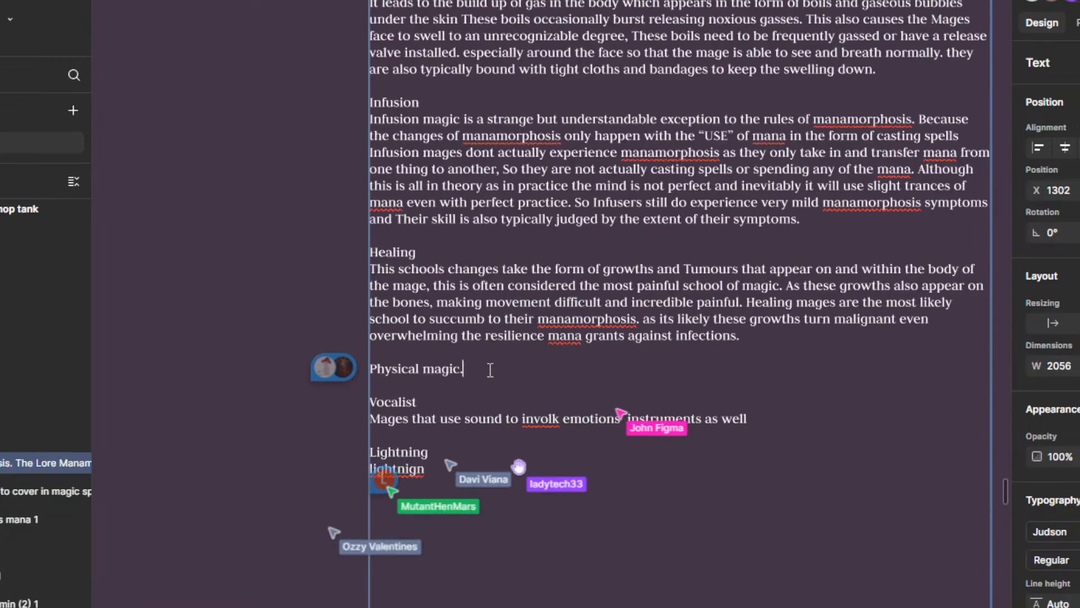
pyautogui.press('BackSpace')
pyautogui.press('BackSpace')
pyautogui.press('BackSpace')
pyautogui.press('BackSpace')
pyautogui.press('BackSpace')
pyautogui.press('BackSpace')
pyautogui.press('BackSpace')
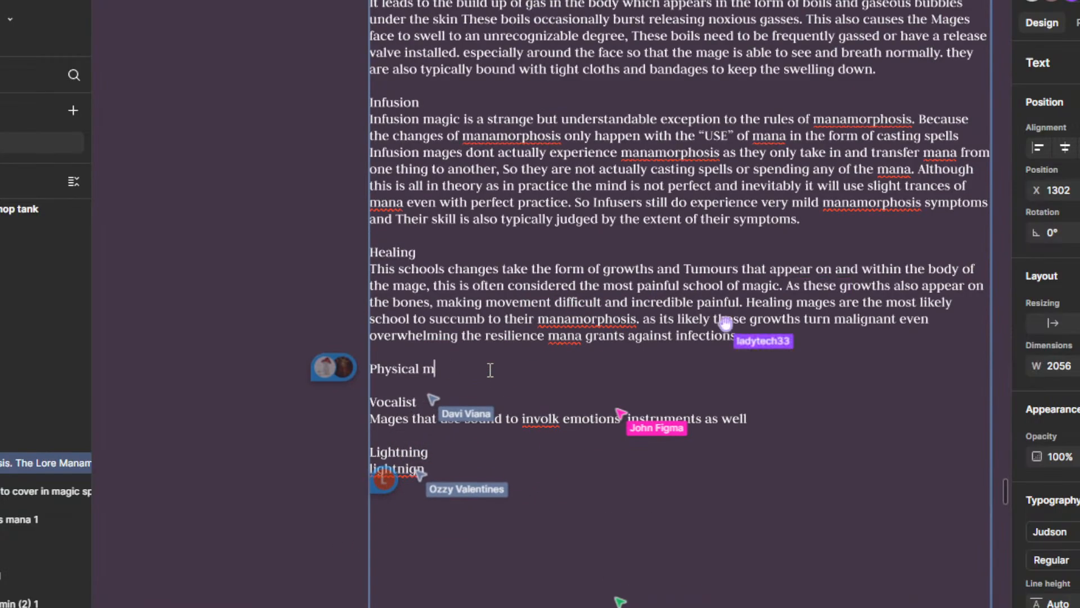
# Step: Add a line reading "Muscle" under the Physical heading
pyautogui.press('Return')
pyautogui.write('T')
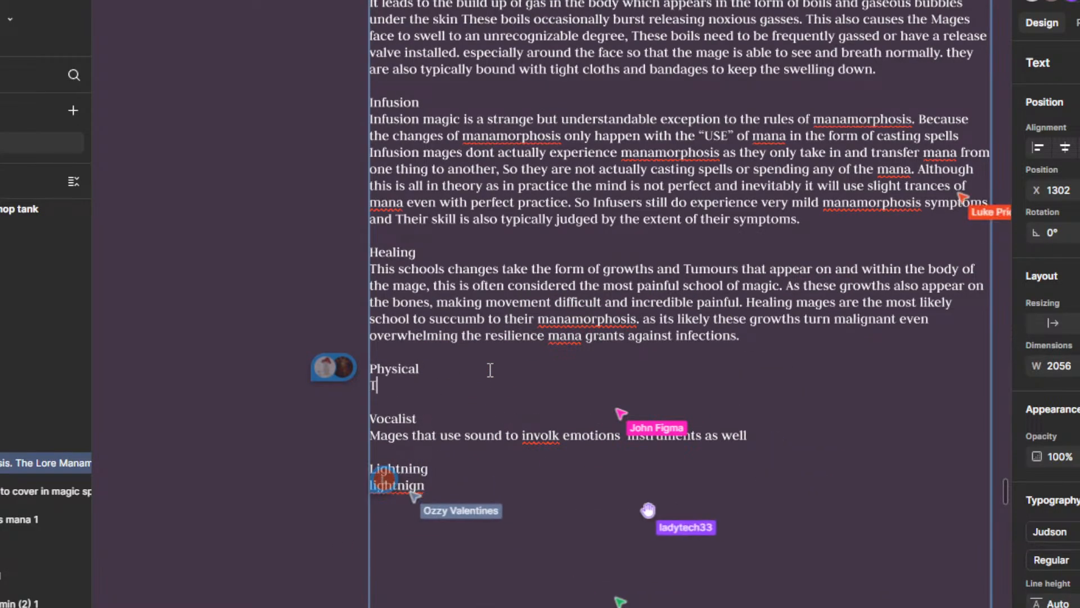
pyautogui.press('BackSpace')
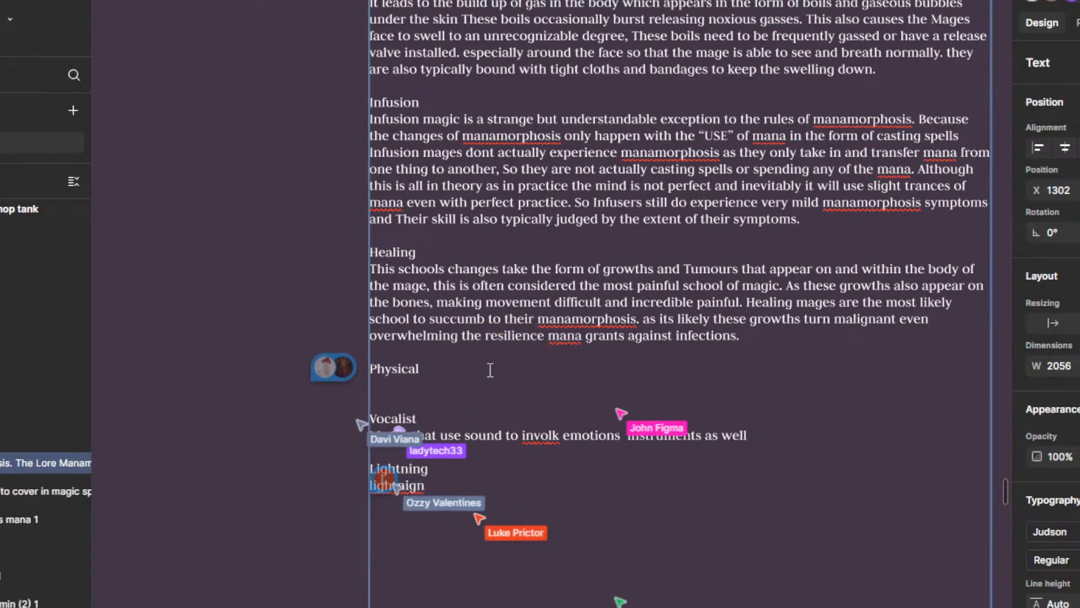
pyautogui.write('Muscle')
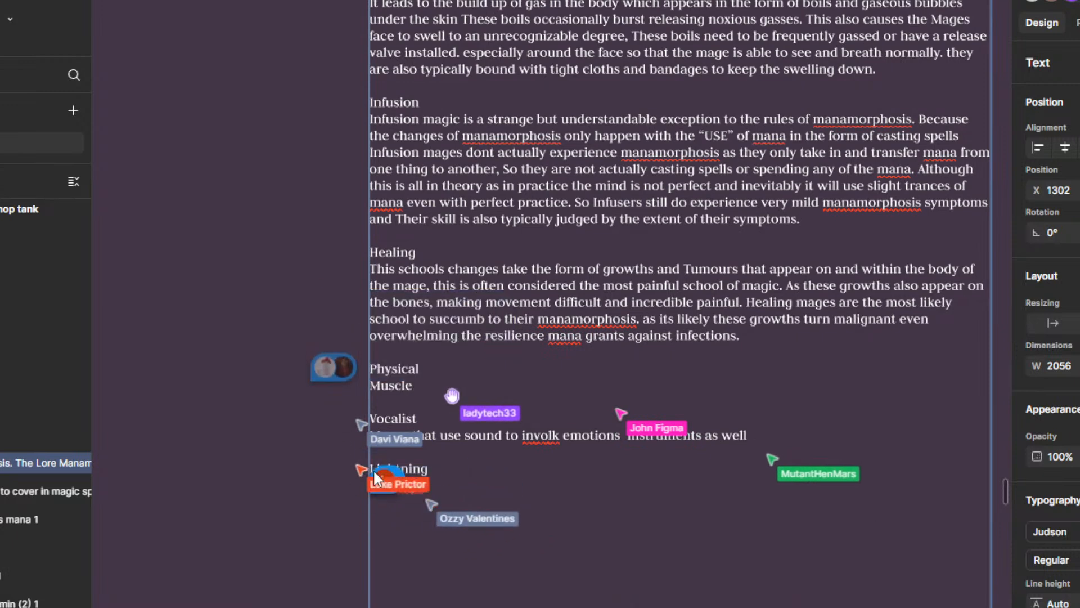
# Step: Preview the collaborators' comments placed around the Vocalist and Lightning sections
pyautogui.scroll(5, 515, 450)
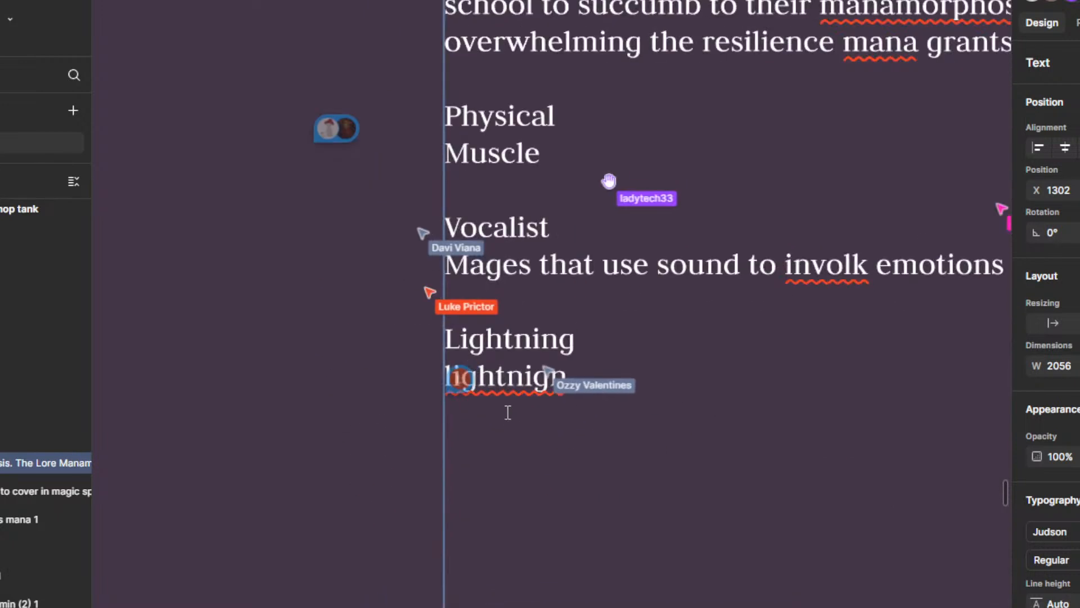
pyautogui.moveTo(467, 397)
pyautogui.scroll(2, 506, 422)
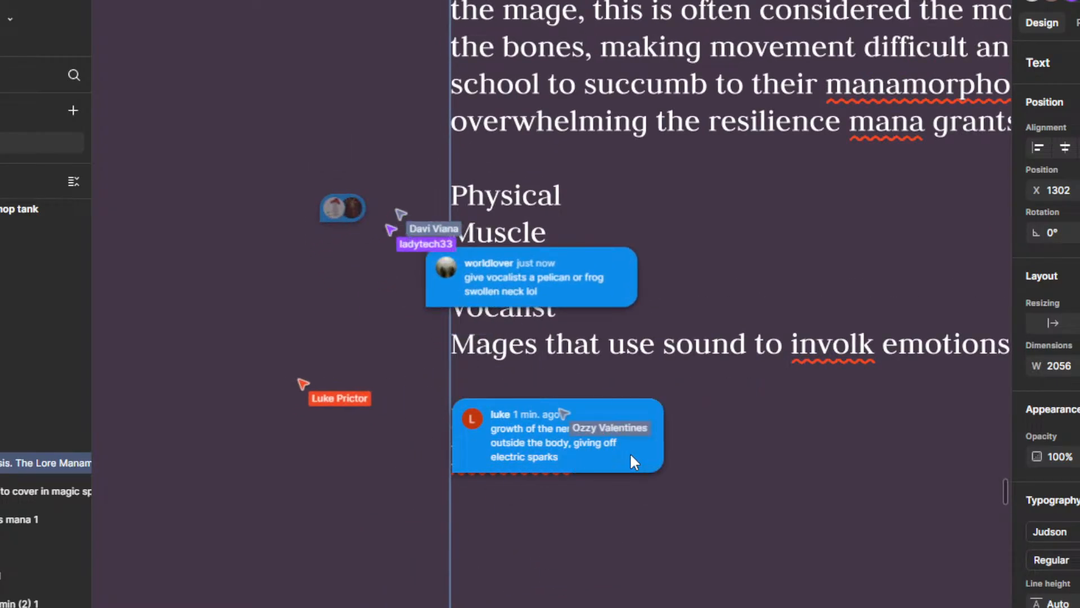
pyautogui.hscroll(7, 668, 450)
pyautogui.scroll(2, 668, 450)
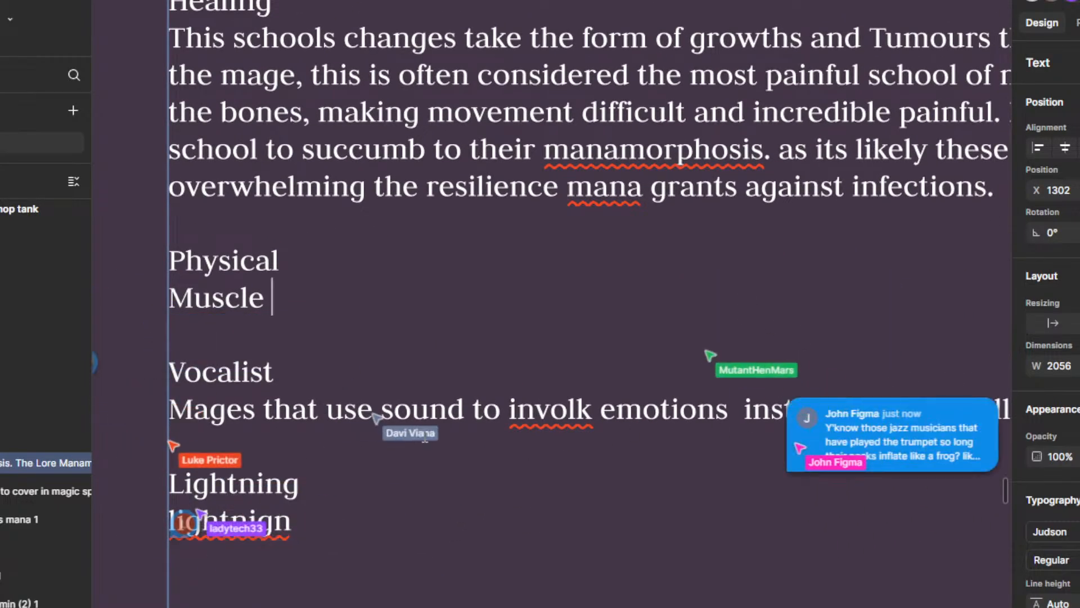
pyautogui.scroll(-5, 359, 469)
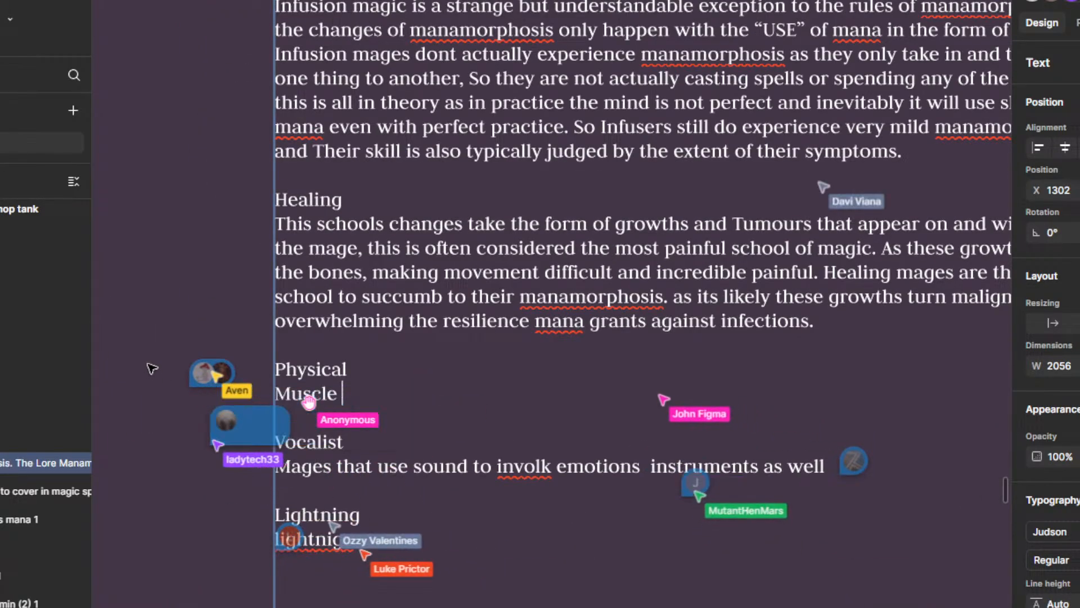
# Step: Open the comment thread beside the Physical heading, read its reply and close it
pyautogui.moveTo(226, 385)
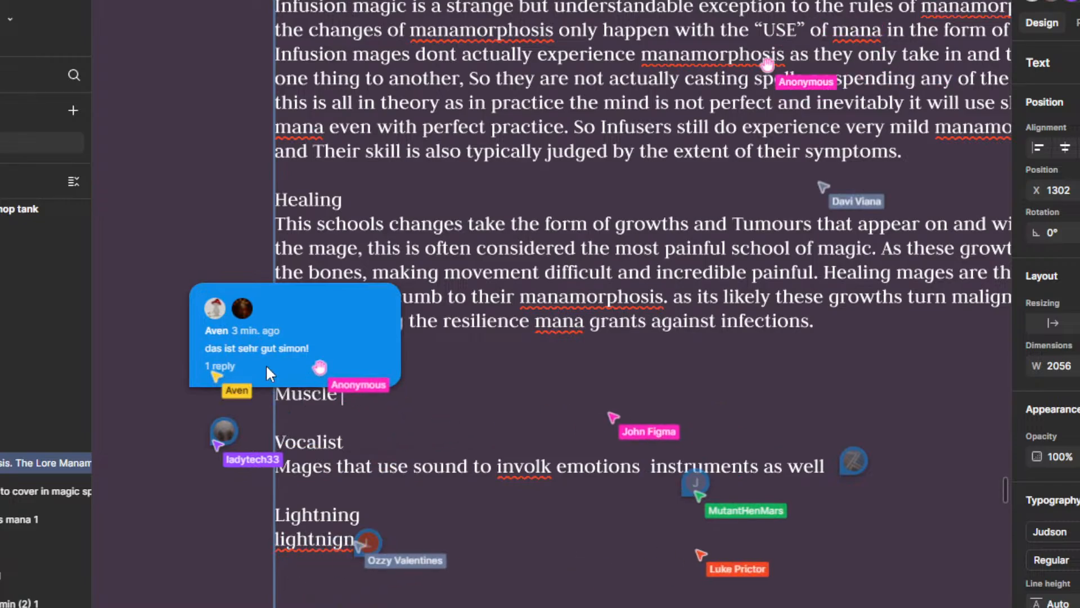
pyautogui.click(238, 329)
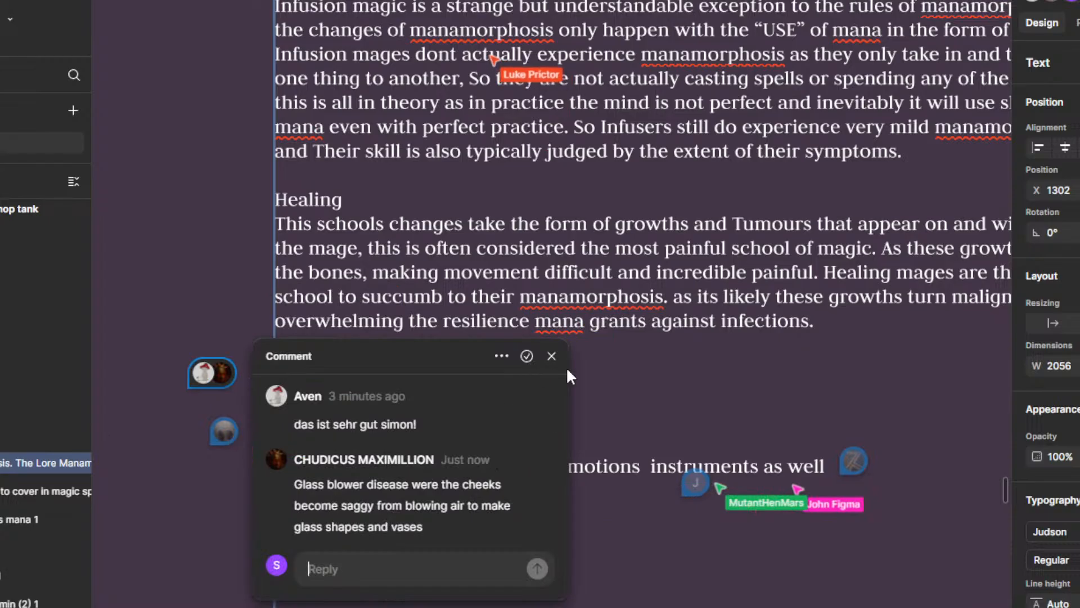
pyautogui.click(634, 434)
# Step: Finish editing the manamorphosis text, keeping the whole text block selected
pyautogui.scroll(-2, 445, 383)
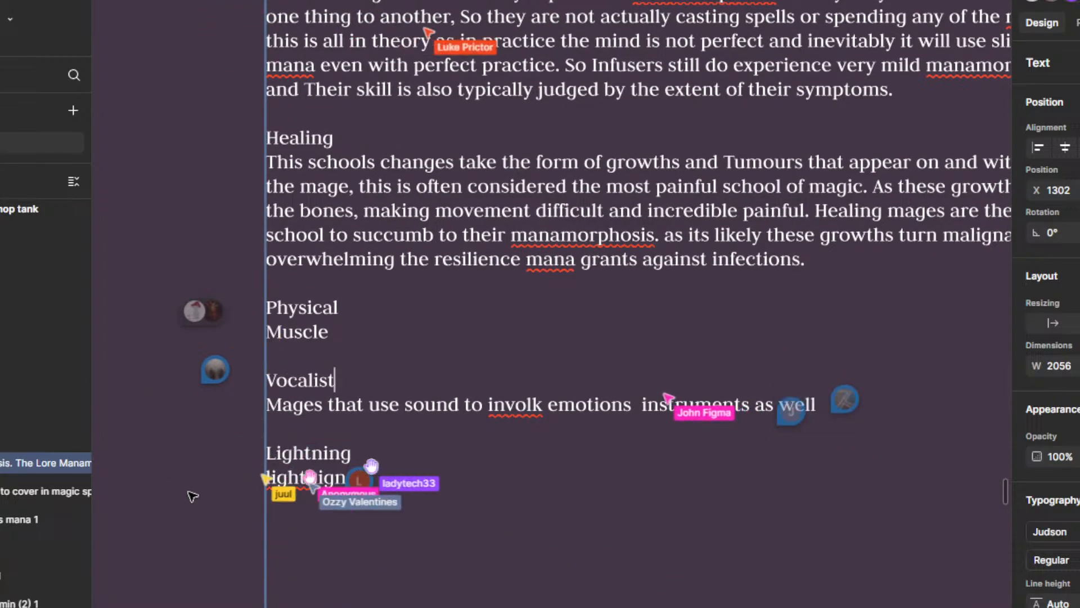
pyautogui.moveTo(380, 407); pyautogui.dragTo(424, 475)
pyautogui.scroll(-2, 523, 457)
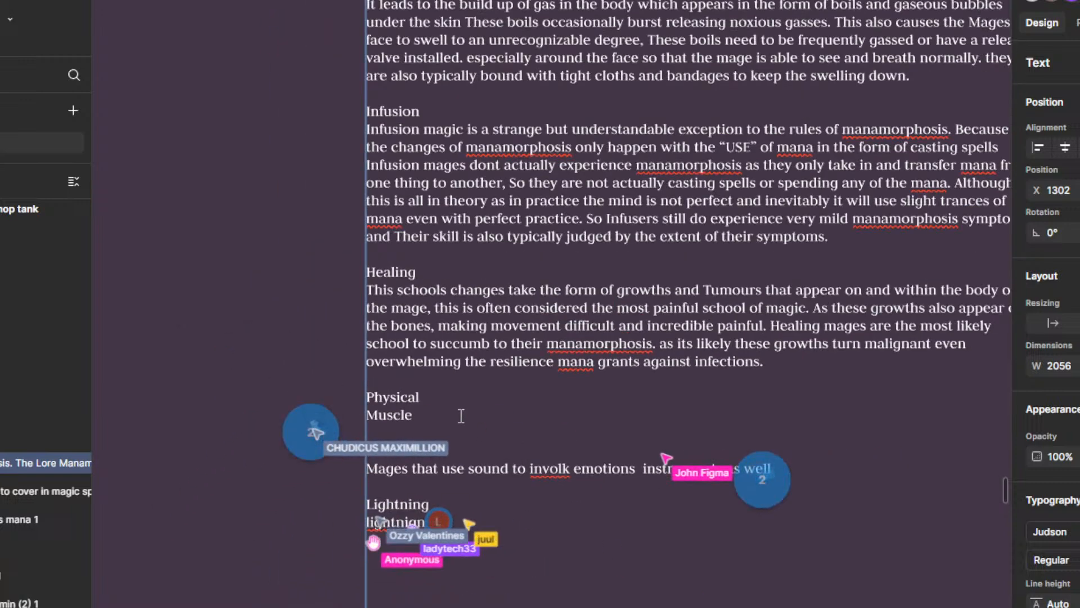
pyautogui.scroll(-6, 461, 415)
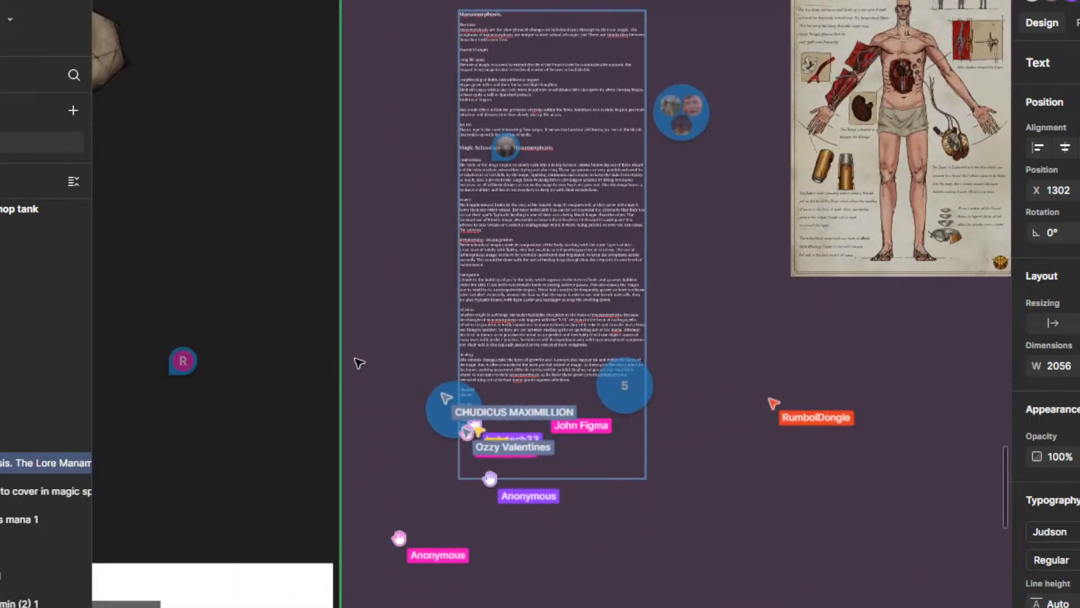
pyautogui.moveTo(376, 360); pyautogui.dragTo(497, 494)
pyautogui.click(484, 414)
# Step: Examine the PET THE DOGO artwork and the items and comments placed around it
pyautogui.scroll(-4, 394, 389)
pyautogui.moveTo(358, 383); pyautogui.dragTo(707, 441)
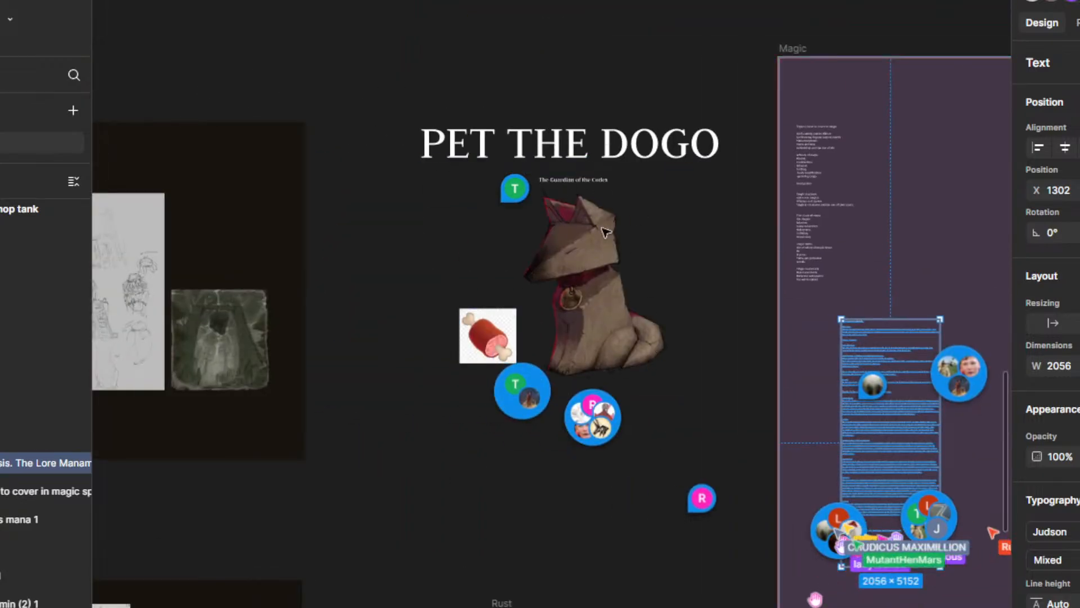
pyautogui.scroll(3, 563, 230)
pyautogui.scroll(-3, 782, 381)
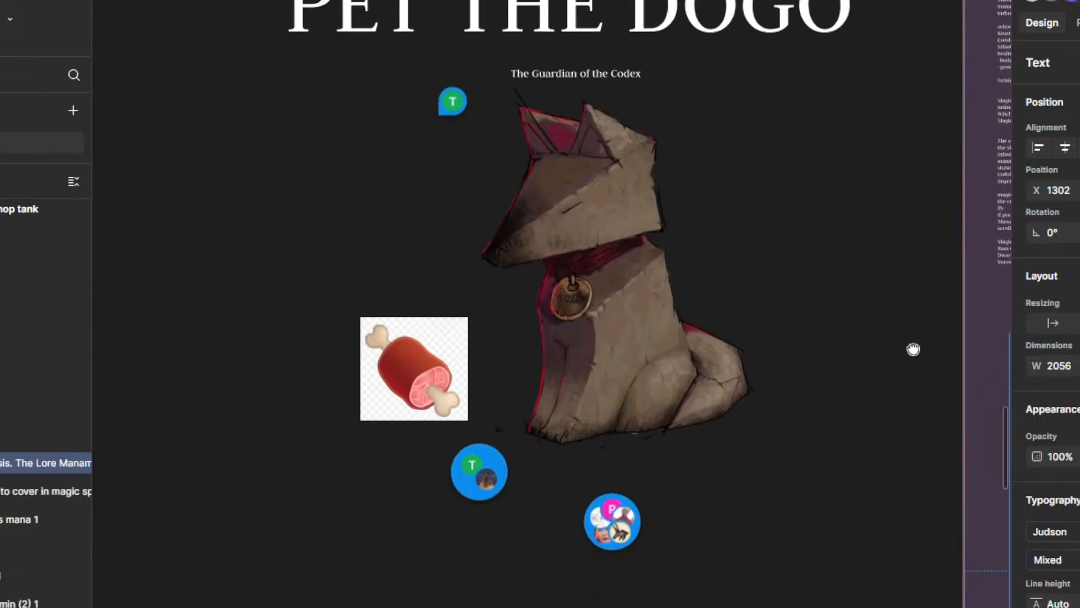
pyautogui.scroll(-3, 827, 405)
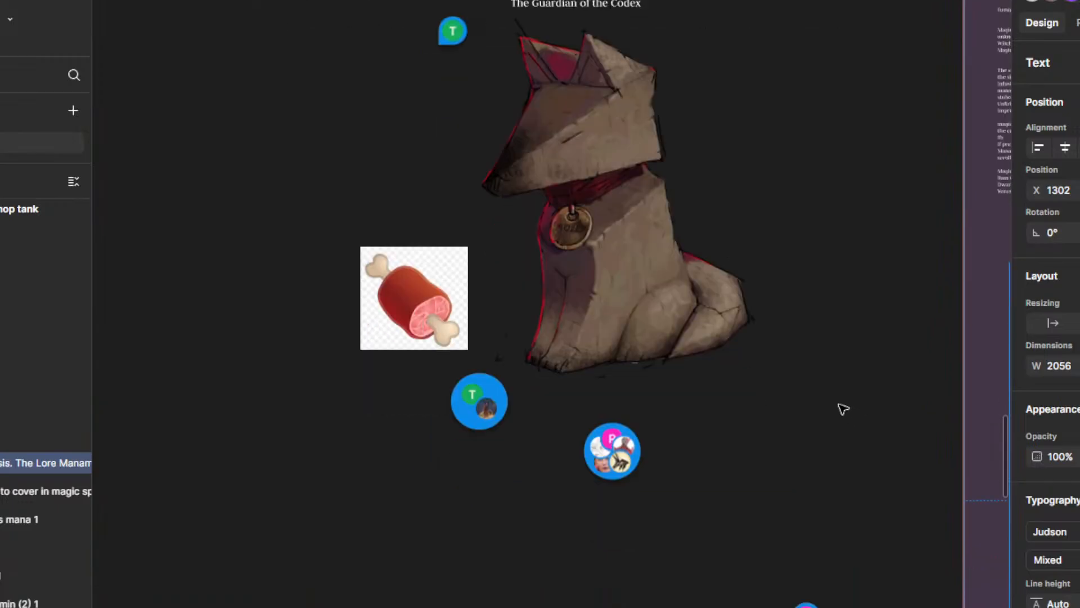
pyautogui.scroll(-3, 792, 372)
pyautogui.moveTo(784, 356); pyautogui.dragTo(587, 309)
pyautogui.scroll(2, 675, 436)
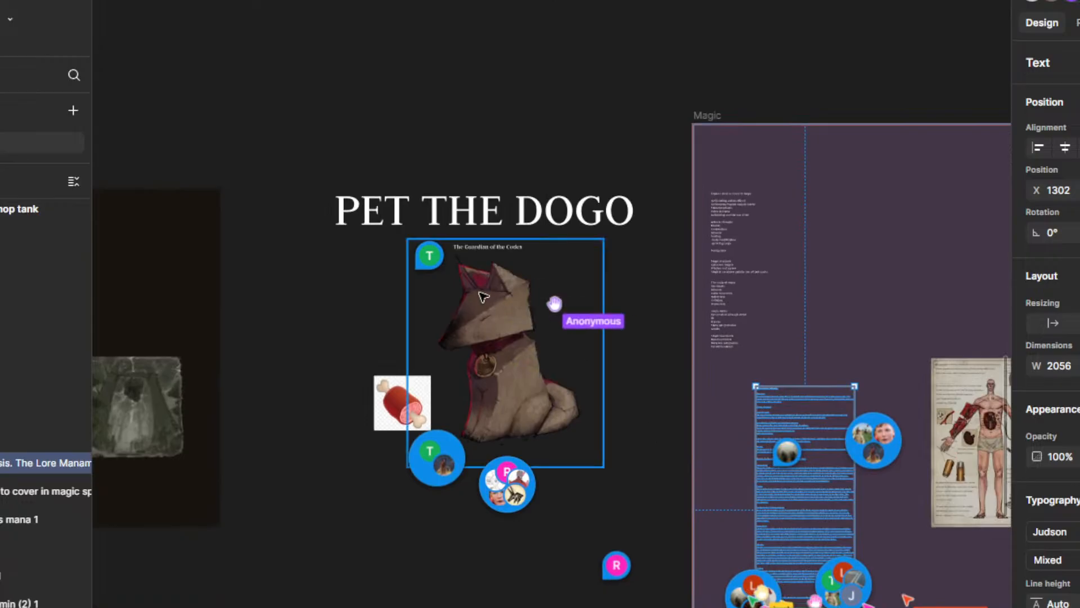
pyautogui.scroll(3, 499, 302)
# Step: Check the comments around the end of the manamorphosis text and return to the dog artwork
pyautogui.moveTo(737, 400); pyautogui.dragTo(652, 166)
pyautogui.moveTo(819, 558); pyautogui.dragTo(585, 309)
pyautogui.scroll(8, 605, 315)
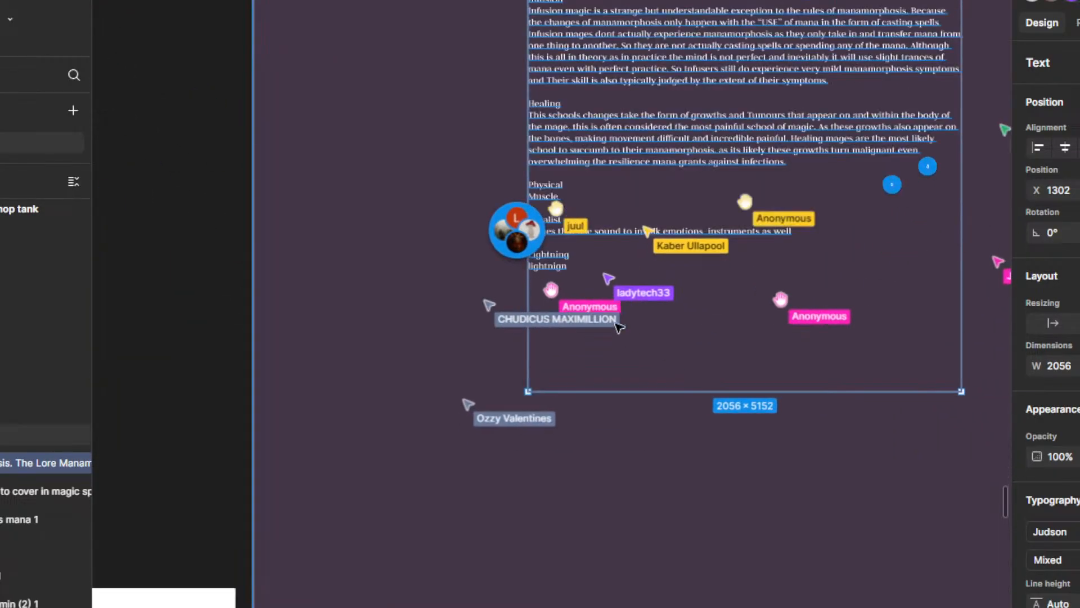
pyautogui.scroll(5, 591, 303)
pyautogui.scroll(-8, 519, 419)
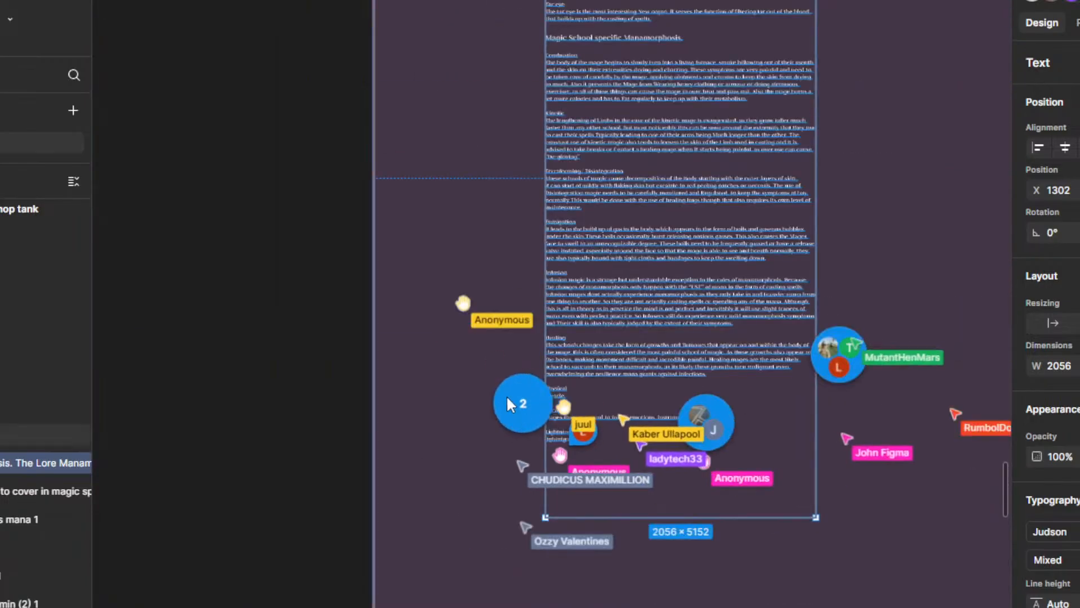
pyautogui.moveTo(471, 318); pyautogui.dragTo(563, 577)
pyautogui.scroll(-3, 506, 413)
pyautogui.moveTo(344, 341); pyautogui.dragTo(588, 465)
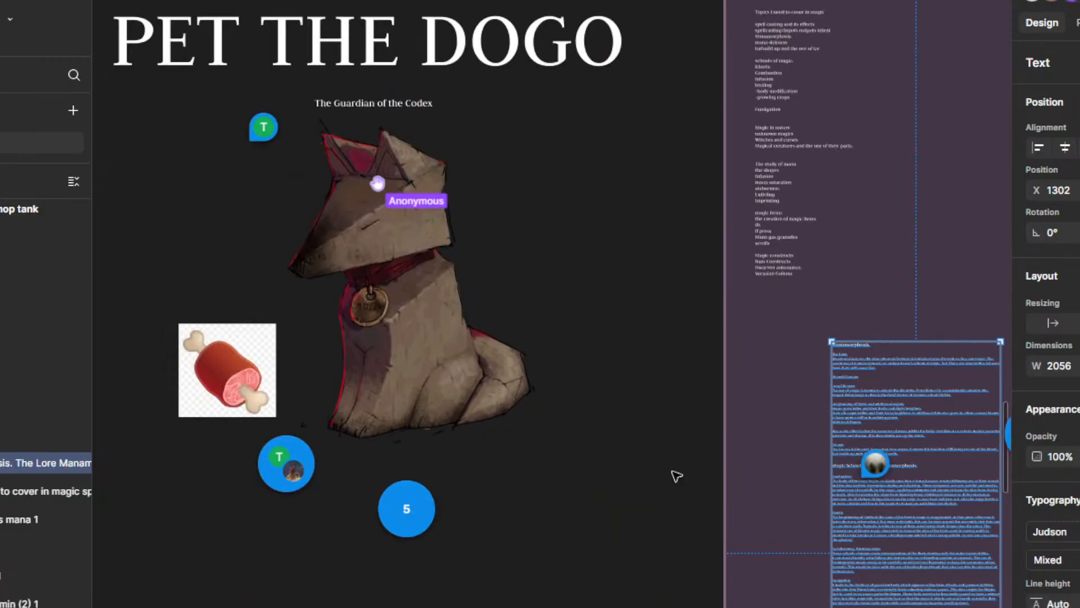
# Step: Expand the comment cluster below the dog artwork, read one of its comments and close it
pyautogui.scroll(3, 286, 511)
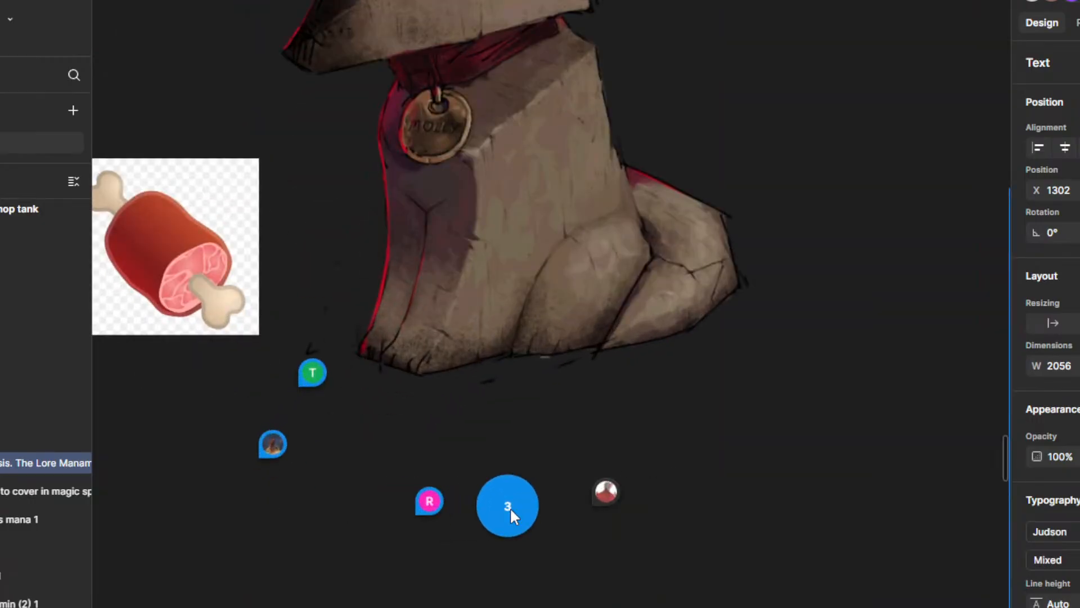
pyautogui.click(508, 505)
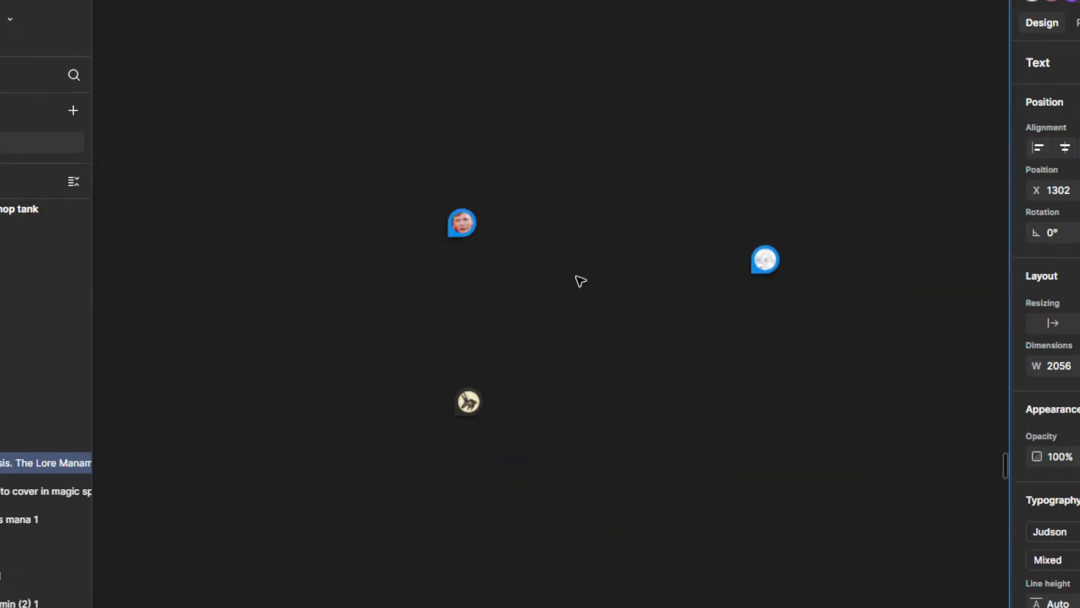
pyautogui.click(454, 235)
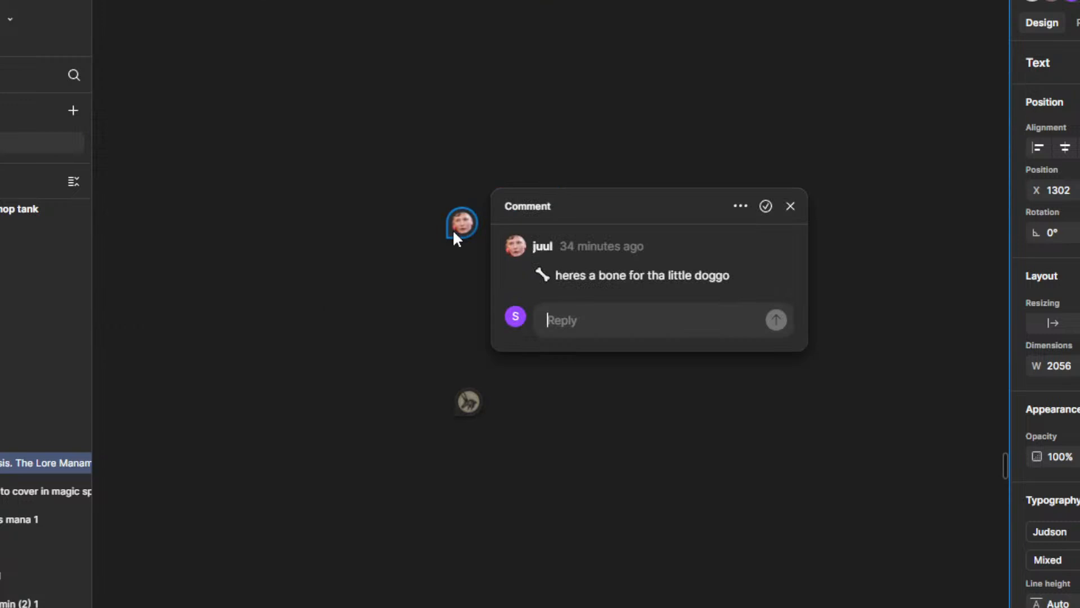
pyautogui.click(787, 206)
pyautogui.scroll(-8, 687, 432)
pyautogui.moveTo(744, 481); pyautogui.dragTo(498, 535)
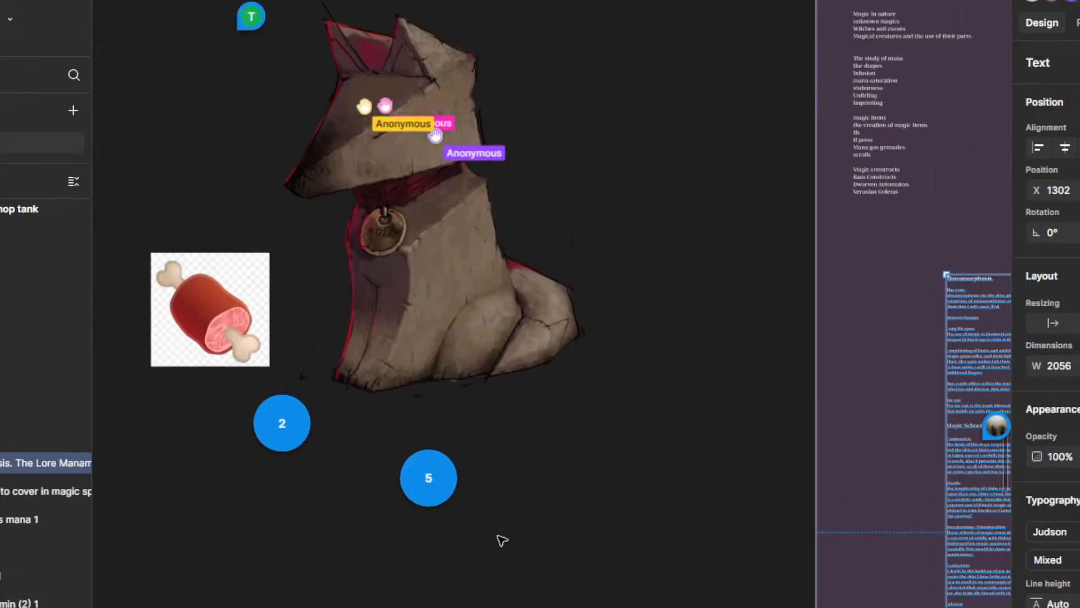
# Step: Reopen the manamorphosis text for editing and remove the word "Muscle" under the Physical heading
pyautogui.scroll(-3, 569, 498)
pyautogui.moveTo(609, 501); pyautogui.dragTo(306, 258)
pyautogui.scroll(4, 511, 382)
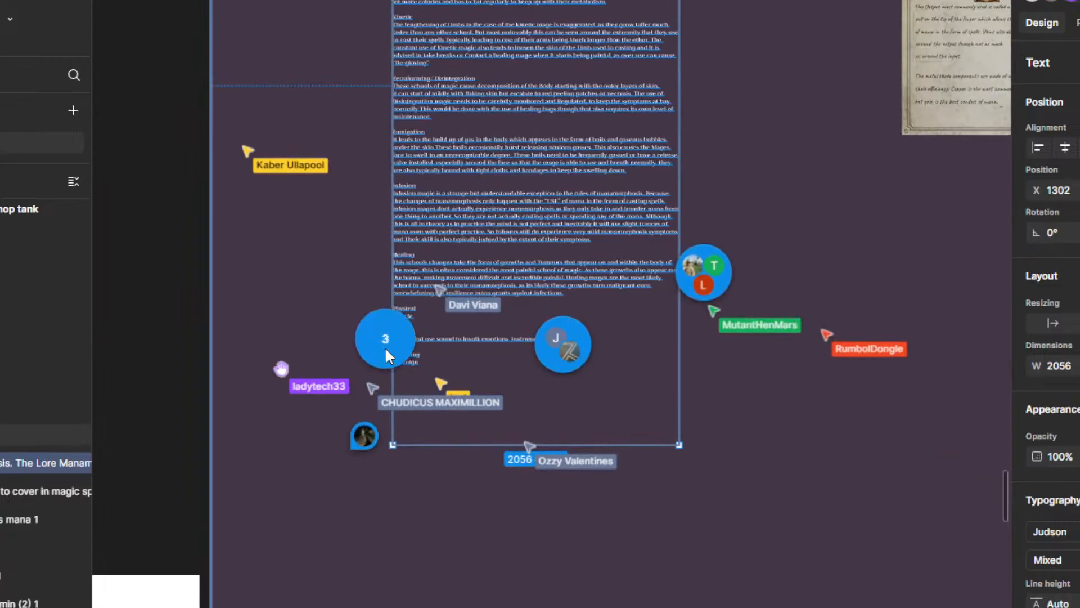
pyautogui.scroll(4, 385, 346)
pyautogui.moveTo(507, 400); pyautogui.dragTo(543, 480)
pyautogui.scroll(2, 525, 388)
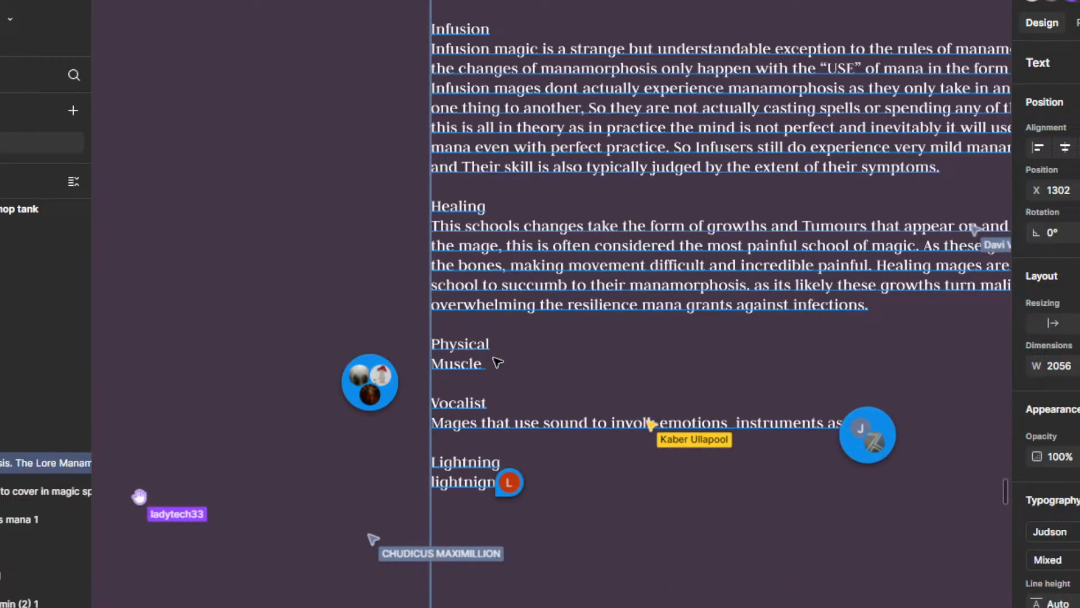
pyautogui.doubleClick(493, 373)
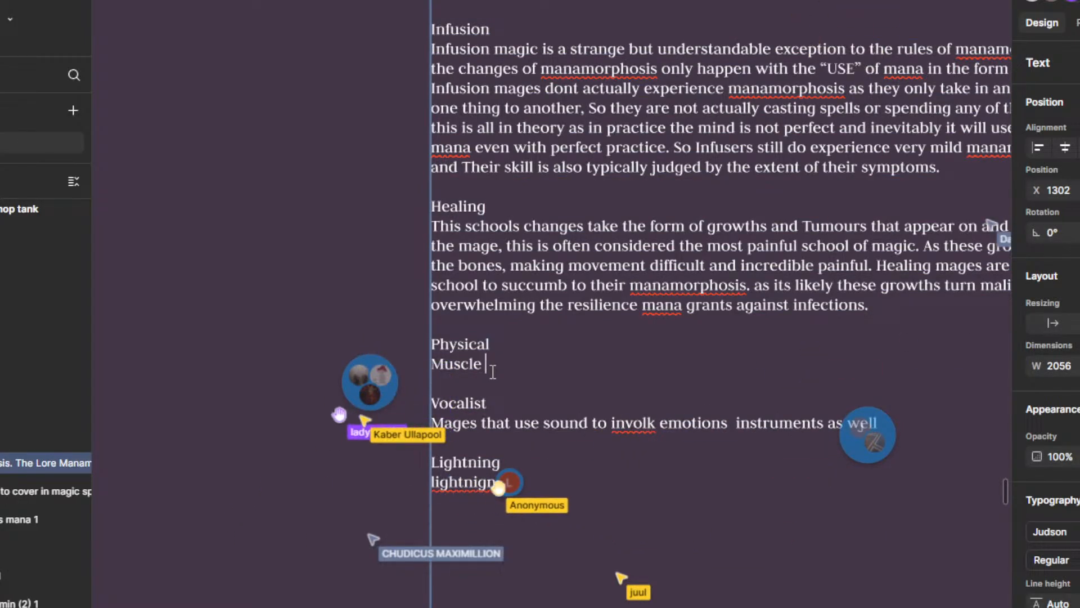
pyautogui.press('BackSpace')
pyautogui.press('BackSpace')
pyautogui.press('BackSpace')
pyautogui.press('BackSpace')
pyautogui.press('BackSpace')
pyautogui.press('BackSpace')
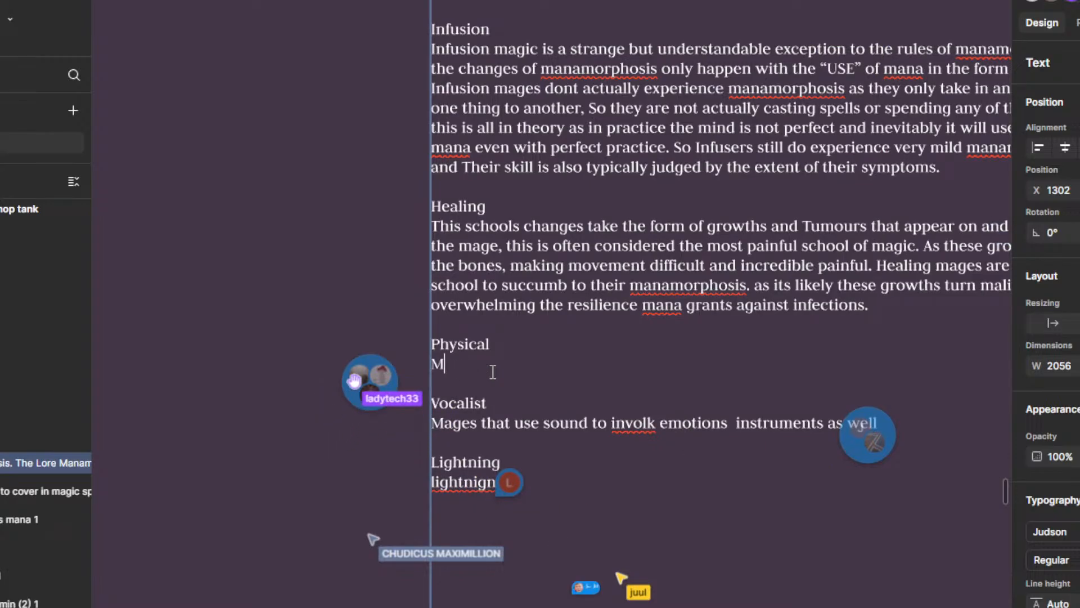
pyautogui.write('Incr')
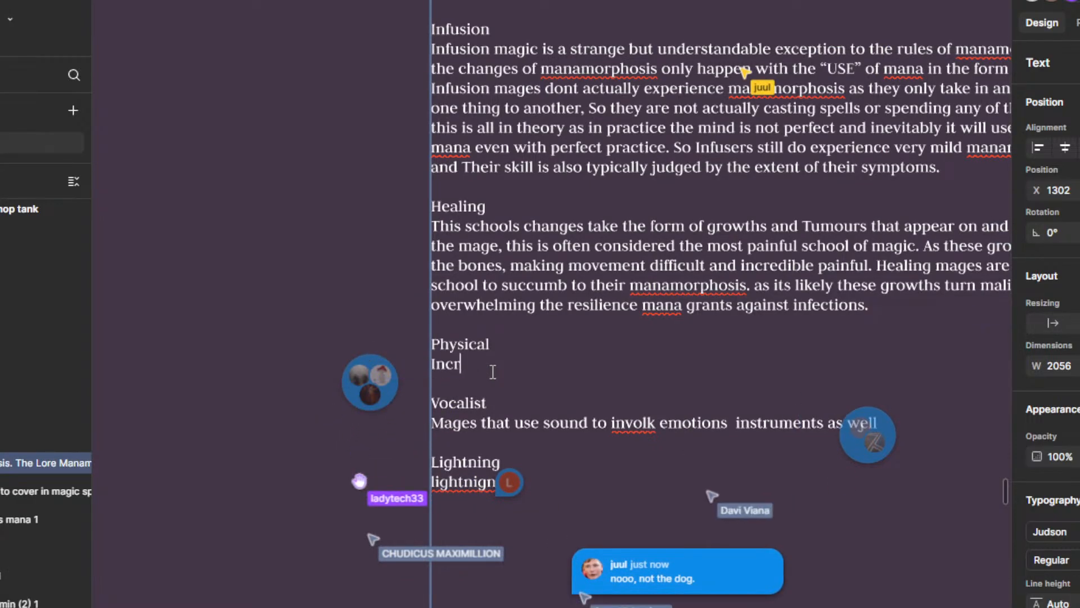
pyautogui.write('eased')
pyautogui.press('BackSpace')
pyautogui.press('BackSpace')
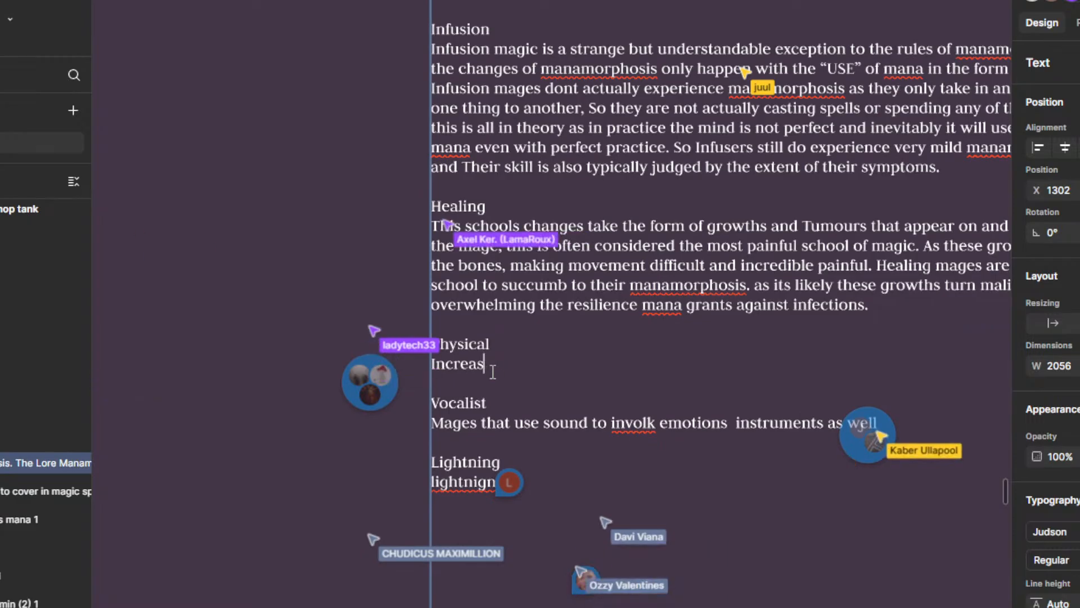
pyautogui.press('BackSpace')
pyautogui.press('BackSpace')
pyautogui.press('BackSpace')
pyautogui.press('BackSpace')
pyautogui.press('BackSpace')
pyautogui.press('BackSpace')
pyautogui.press('BackSpace')
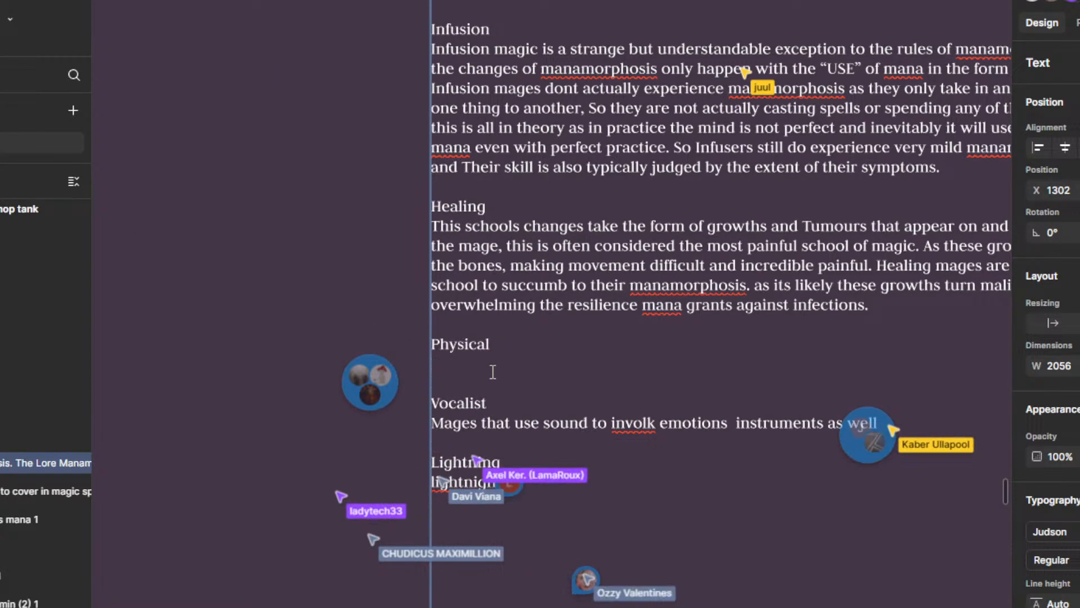
# Step: Write "Considerable increase in muscle growth and the widening of Vein" under the Physical heading
pyautogui.write('Considerab')
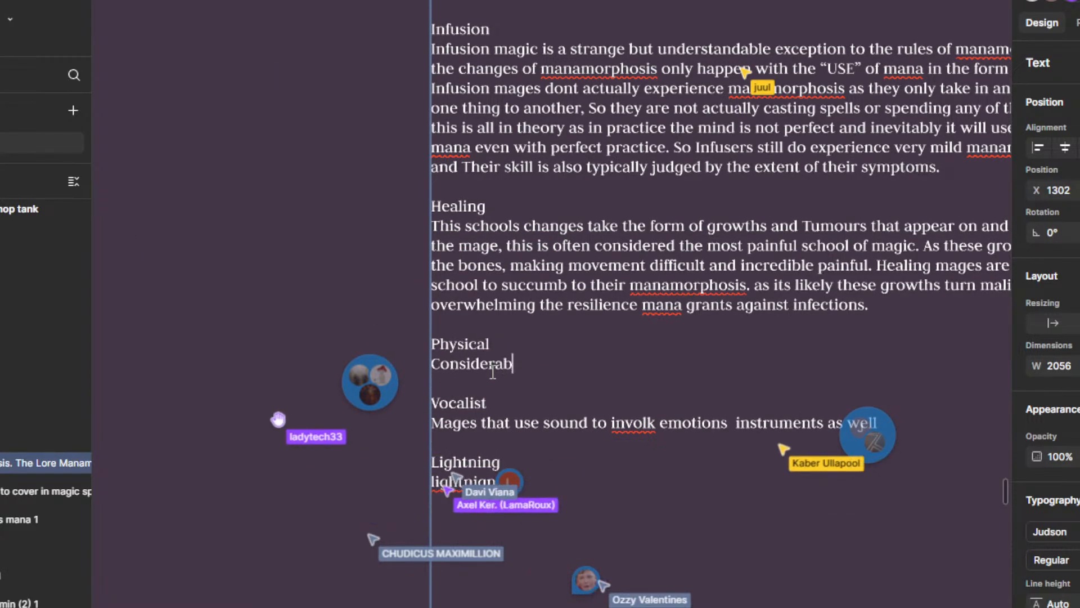
pyautogui.write('le incr')
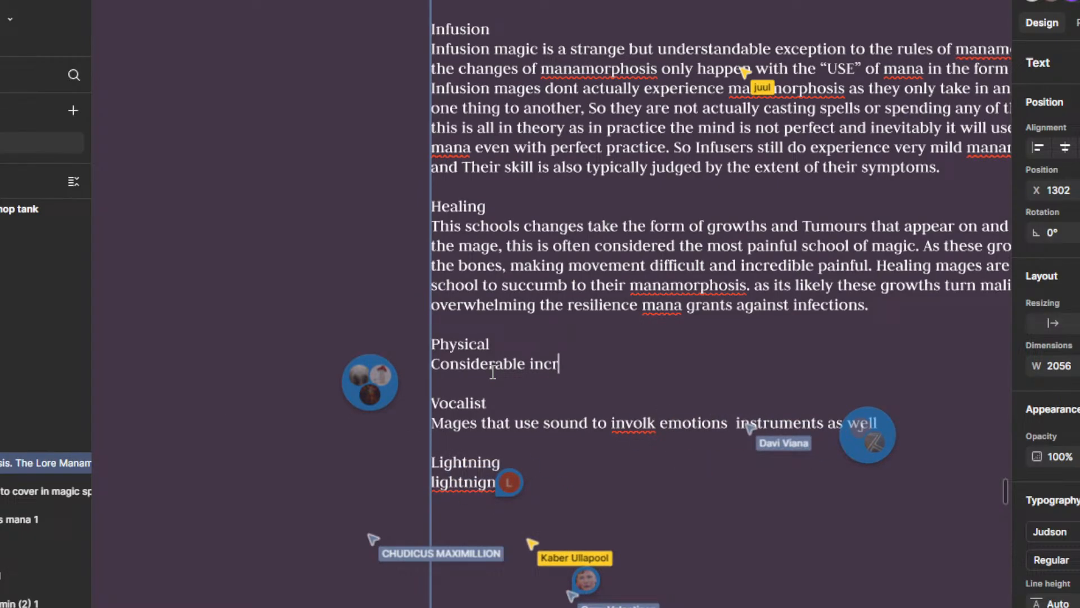
pyautogui.write('ease in mus')
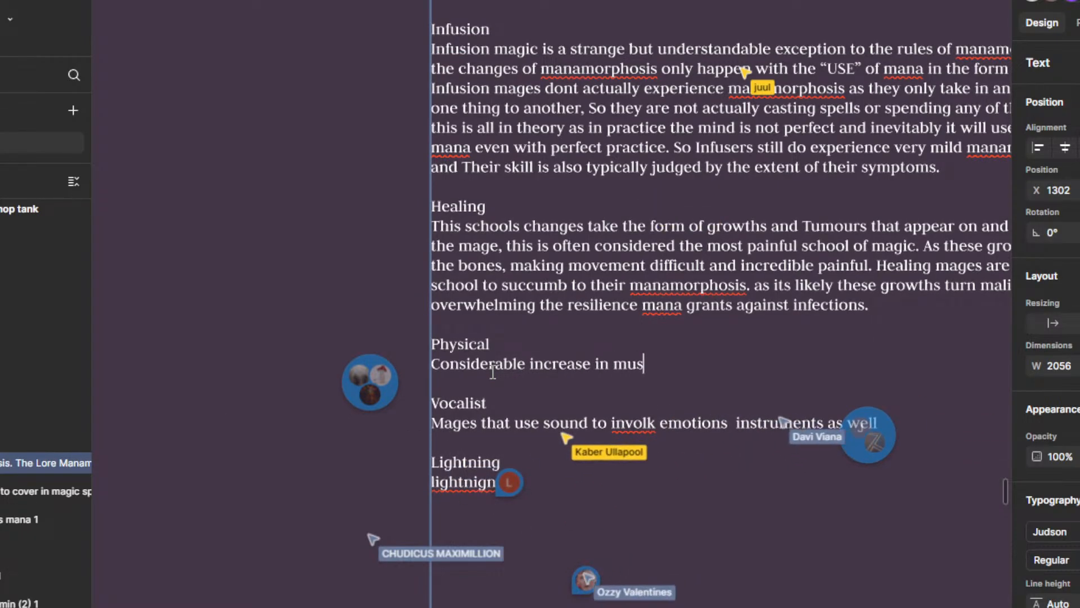
pyautogui.write('cle ')
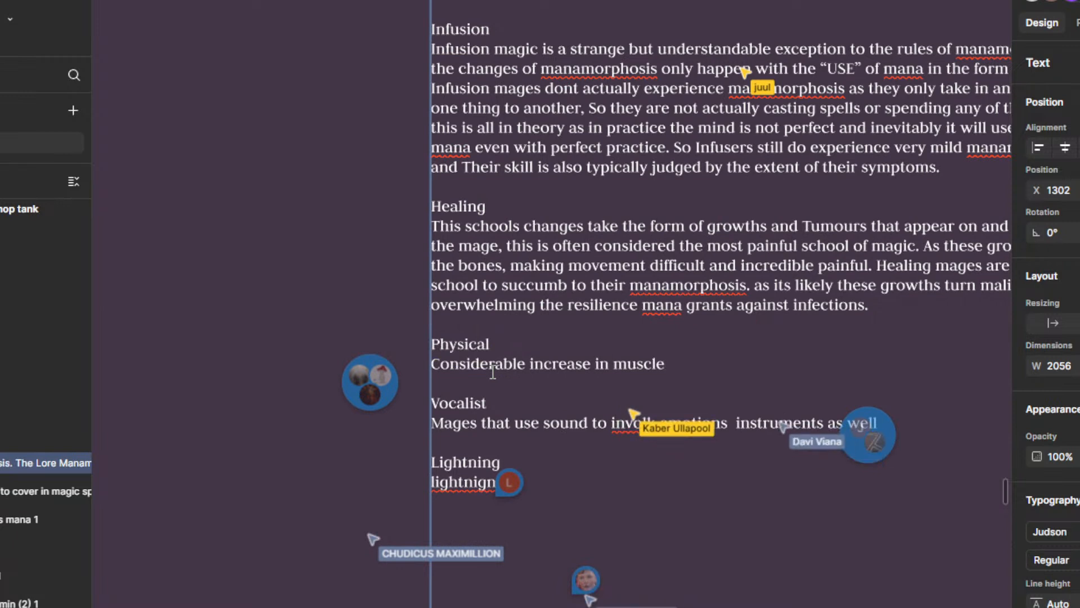
pyautogui.write('grow')
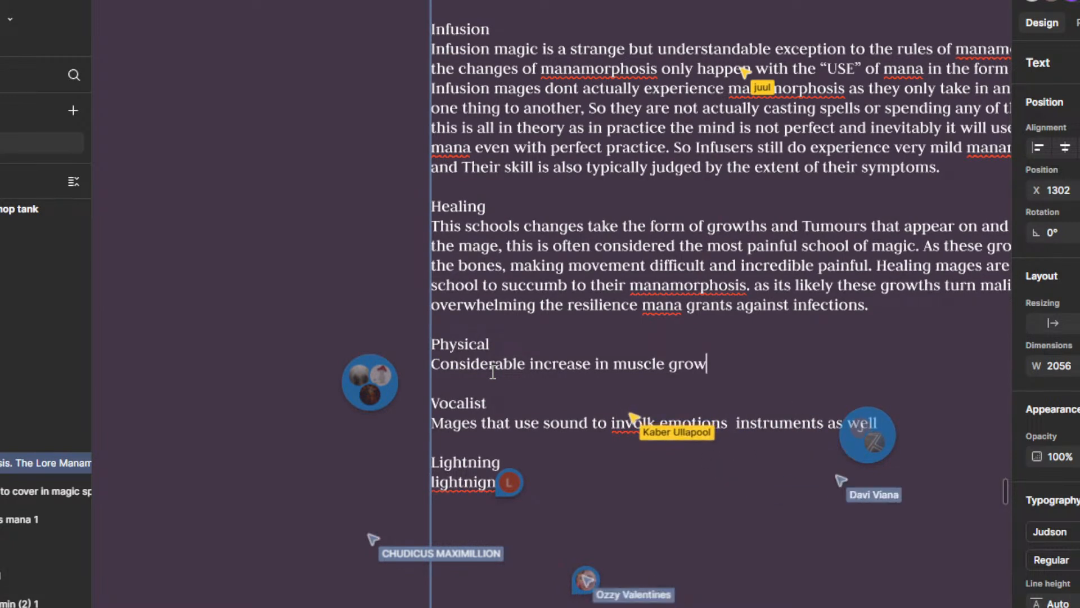
pyautogui.write('th and the wid')
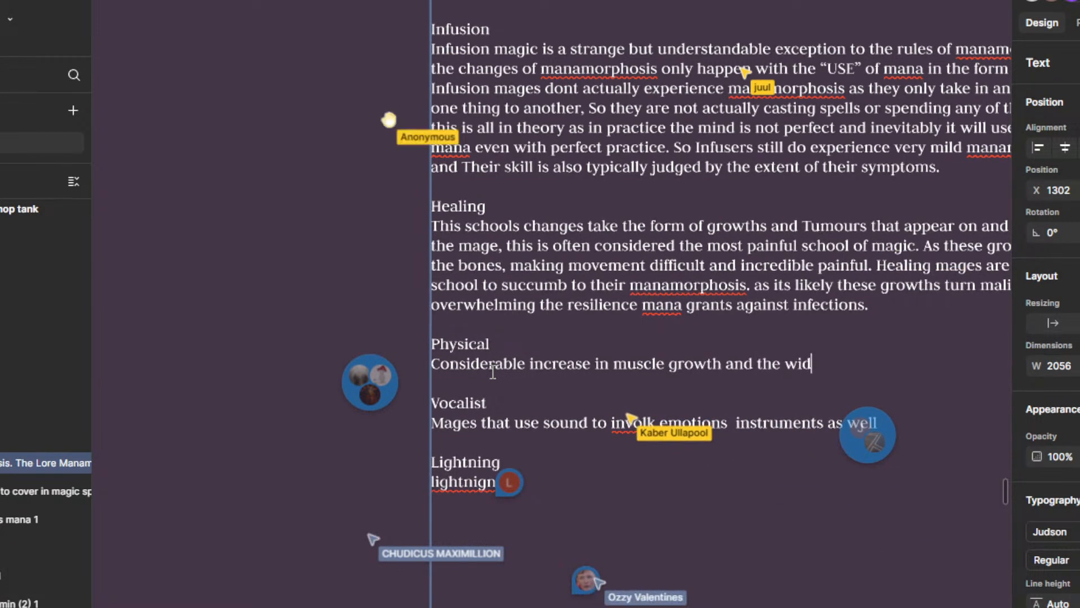
pyautogui.write('ening')
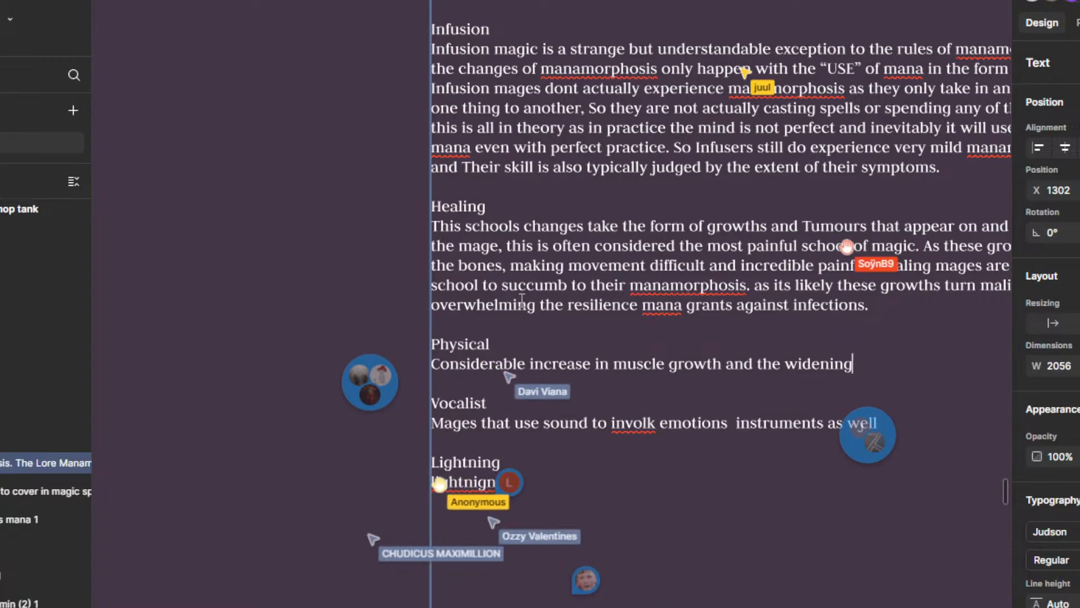
pyautogui.scroll(-5, 493, 372)
pyautogui.scroll(3, 589, 345)
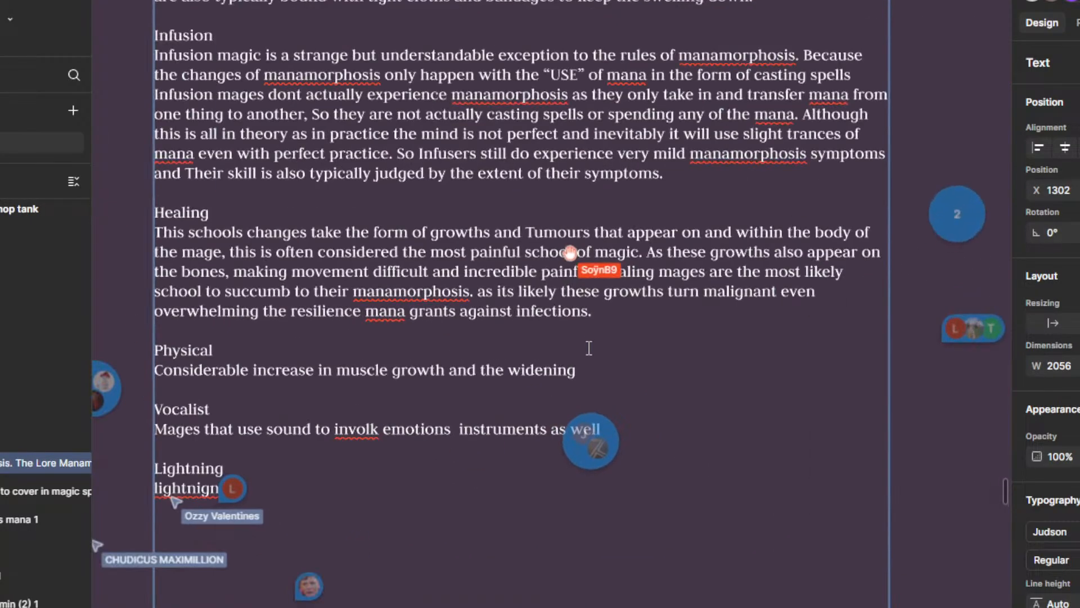
pyautogui.write('of Vei')
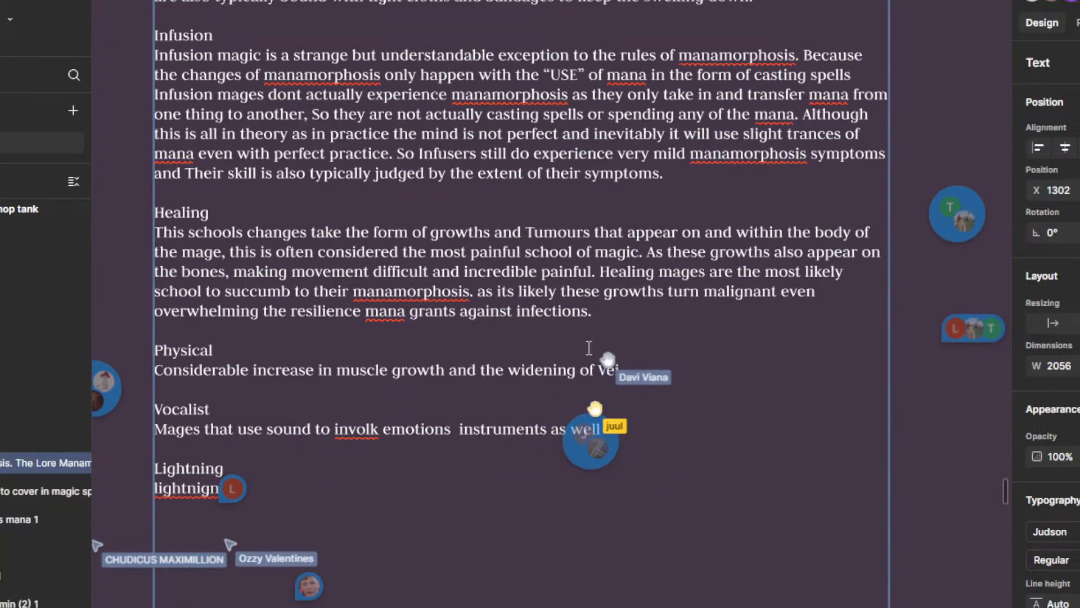
pyautogui.write('ns and')
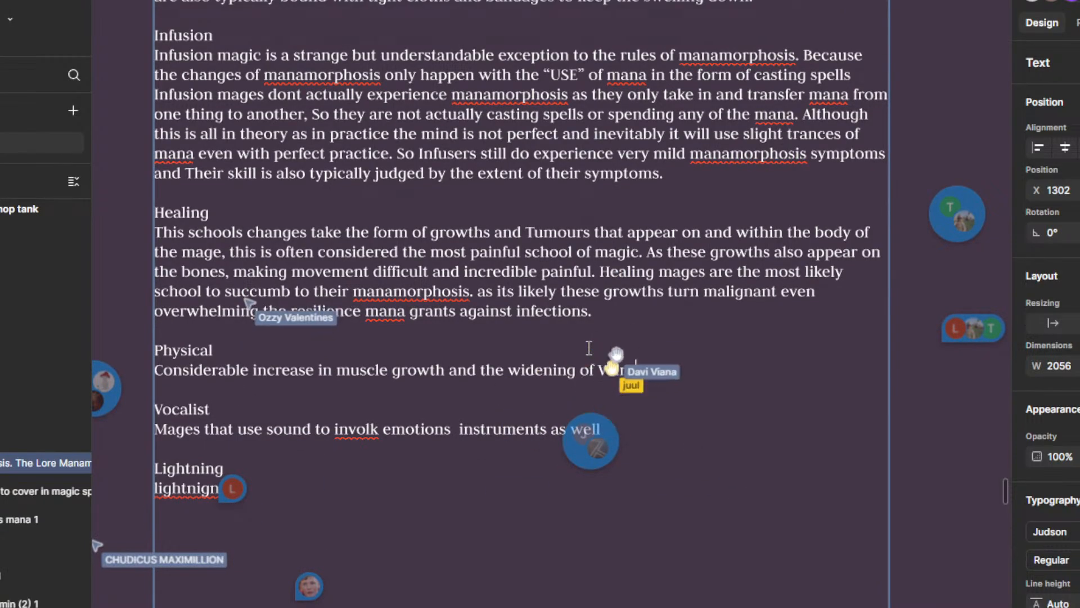
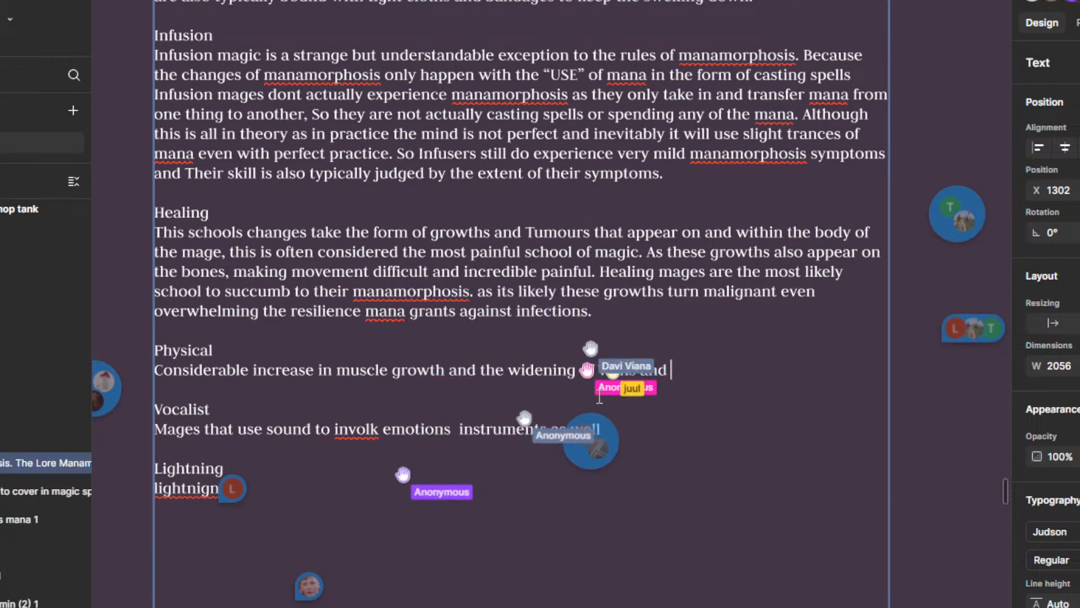
# Step: Finish the first sentence under the Physical heading with "Enlarging of Organs like the hearth and lungs."
pyautogui.moveTo(710, 419); pyautogui.dragTo(705, 369)
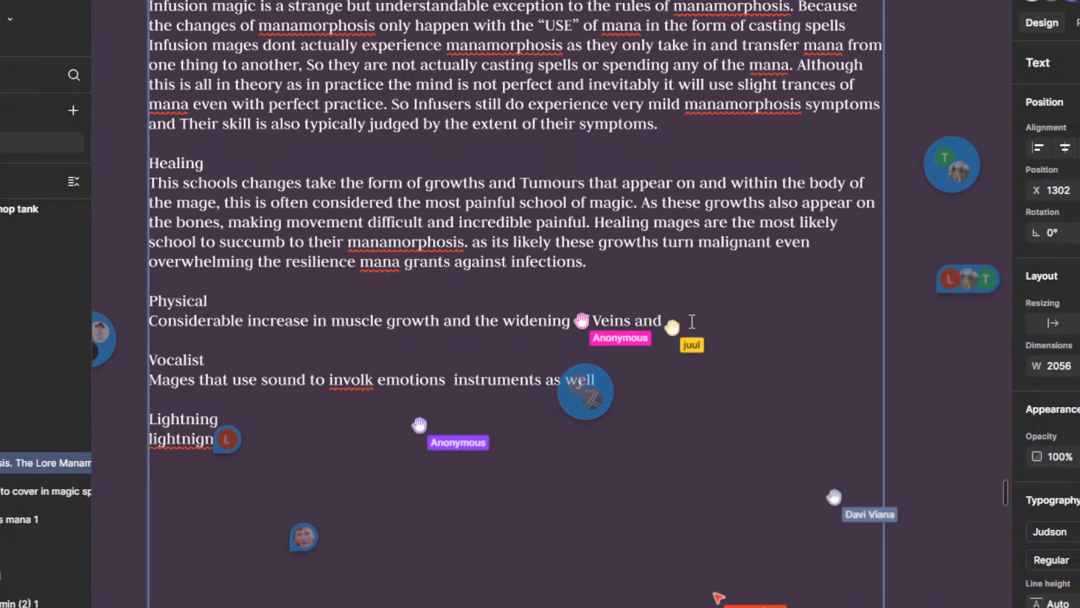
pyautogui.scroll(3, 691, 321)
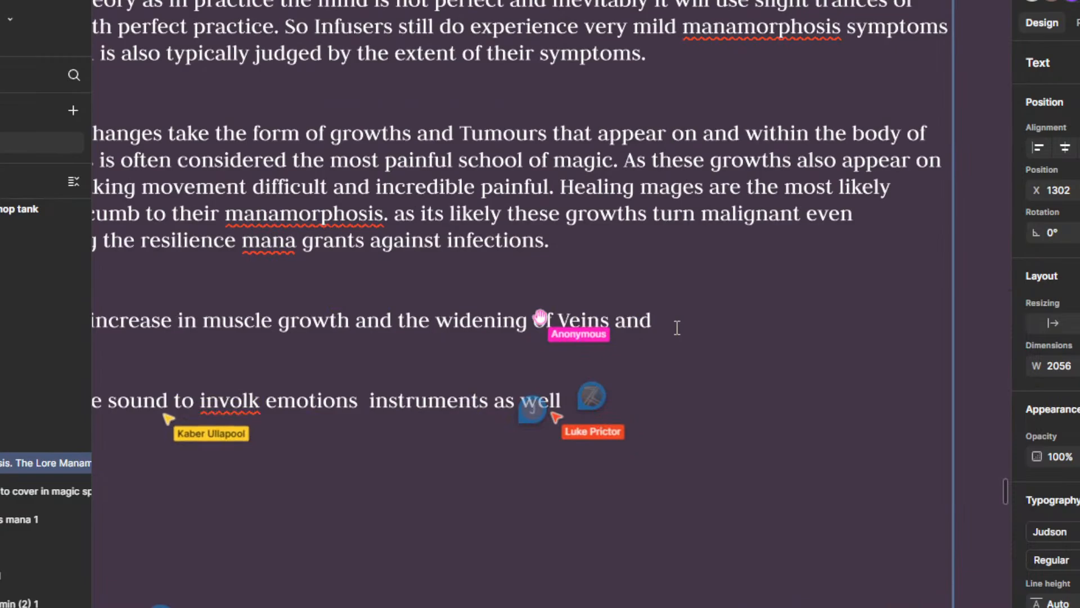
pyautogui.write('Org')
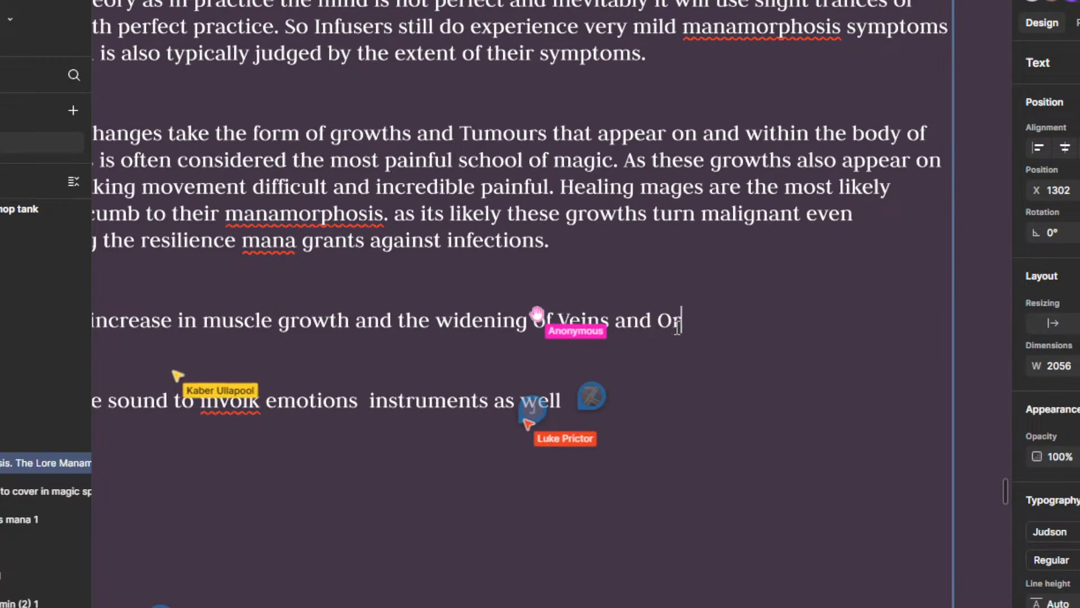
pyautogui.press('BackSpace')
pyautogui.press('BackSpace')
pyautogui.press('BackSpace')
pyautogui.write('eins and Enlarging o')
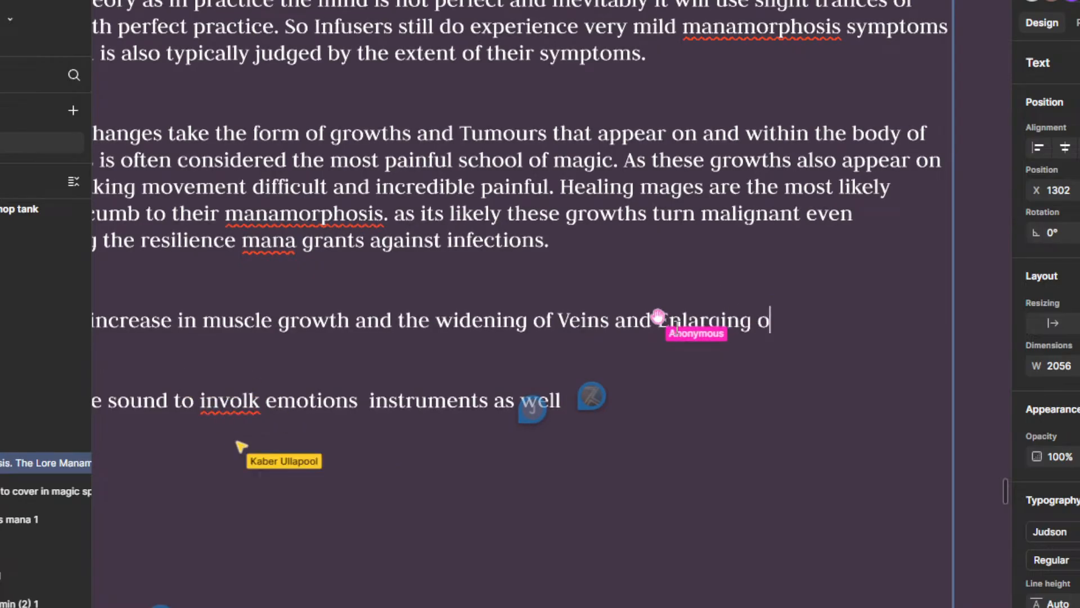
pyautogui.write('f Organs like the l')
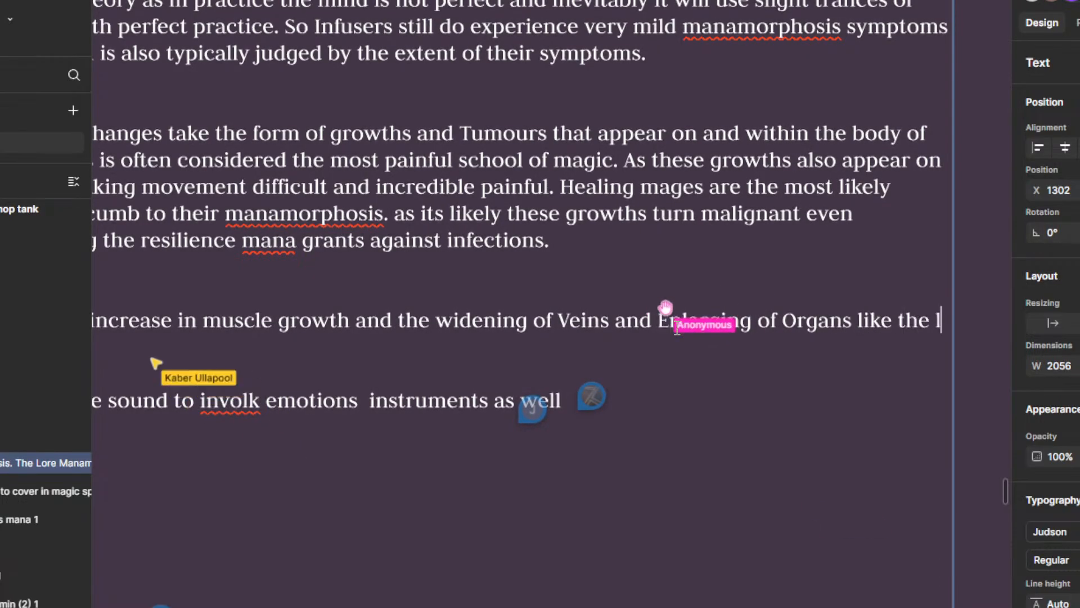
pyautogui.press('BackSpace')
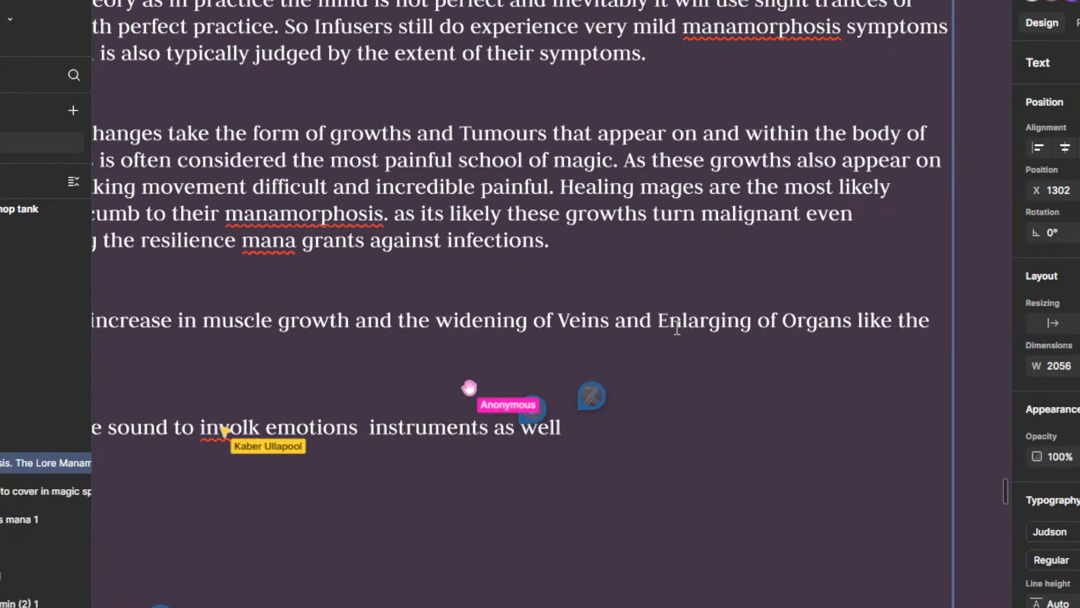
pyautogui.write('ngs.')
# Step: Add "Increasing their work capacity and efficiency." to the Physical paragraph and begin a new line below it
pyautogui.scroll(-2, 592, 329)
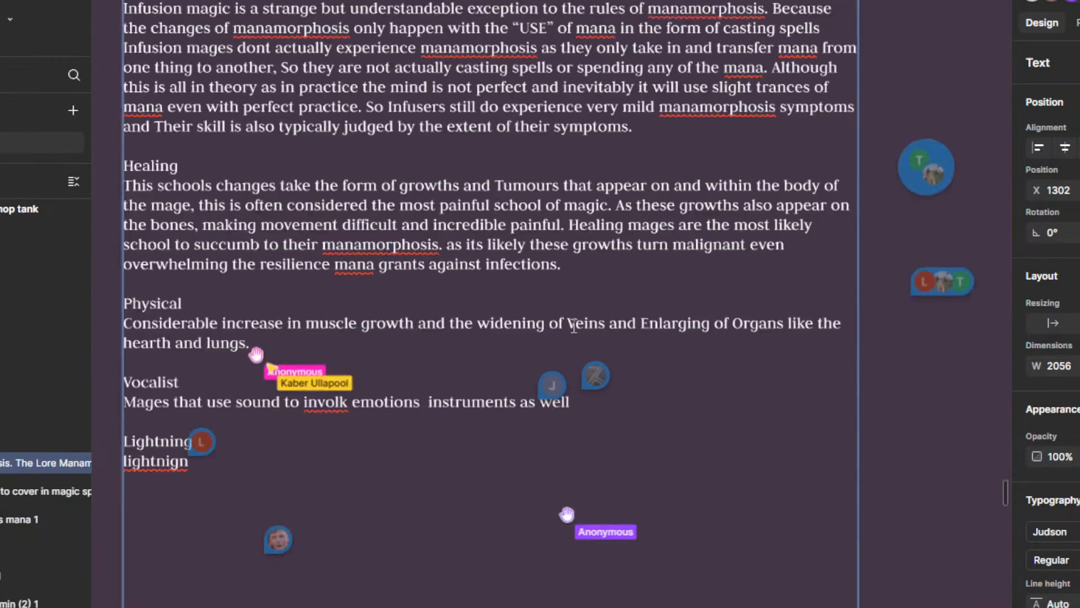
pyautogui.write('In')
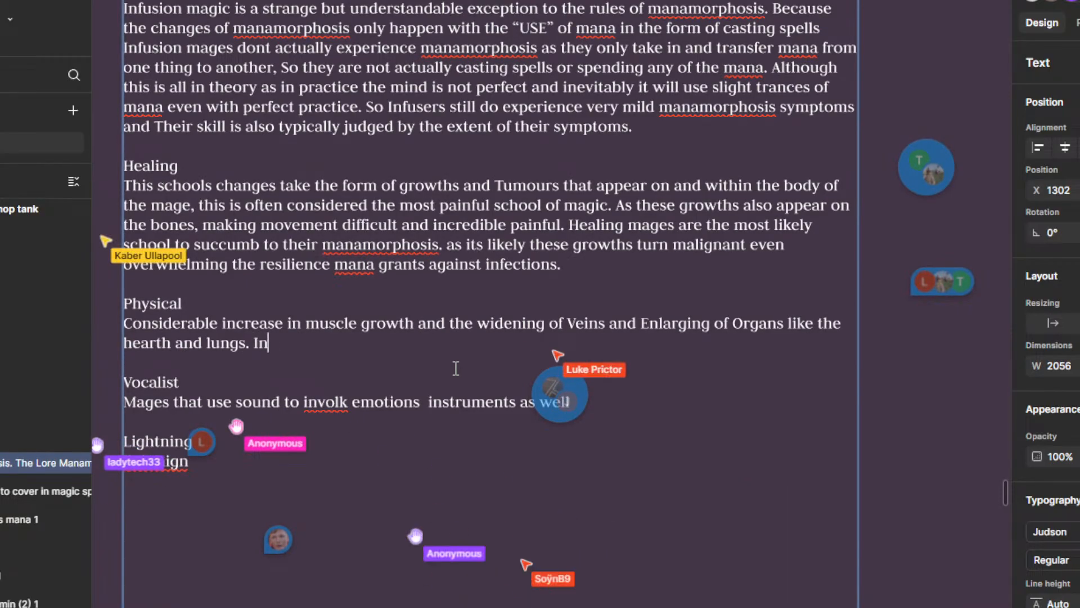
pyautogui.write('creasing t')
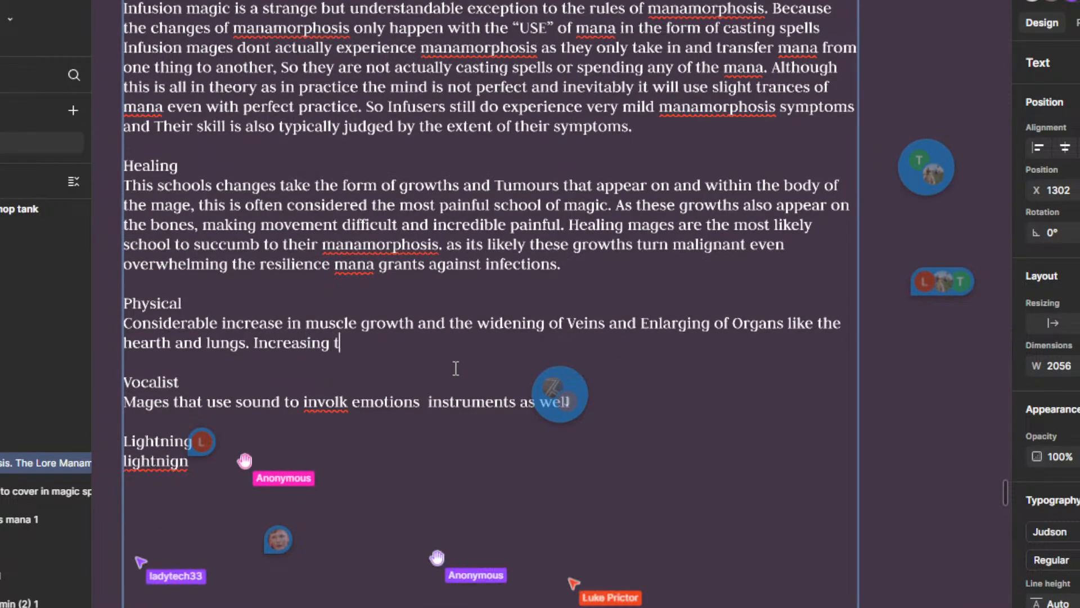
pyautogui.write('heir work ')
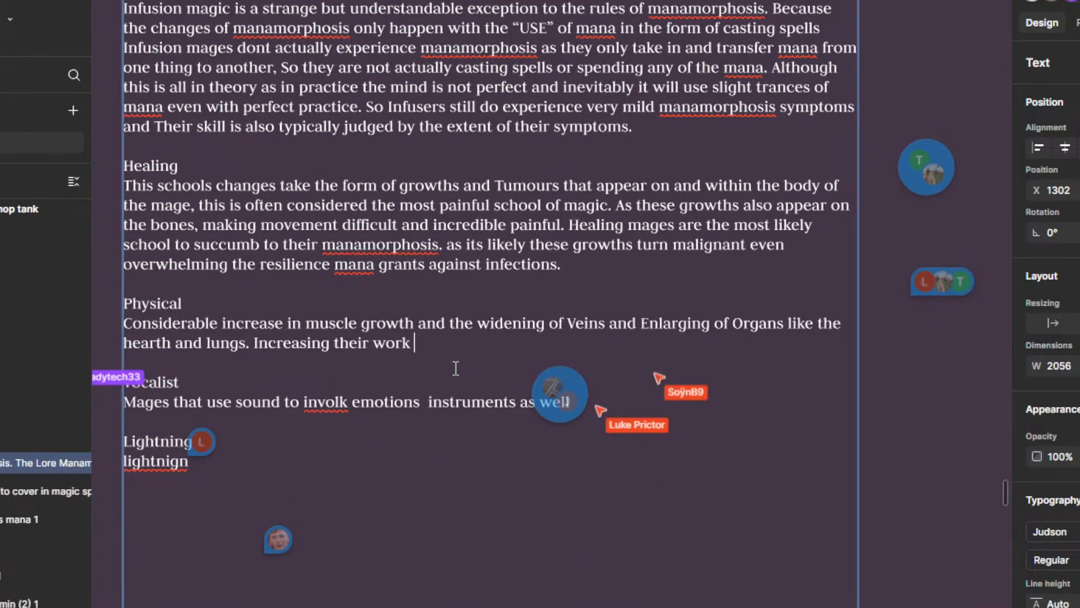
pyautogui.write('capa')
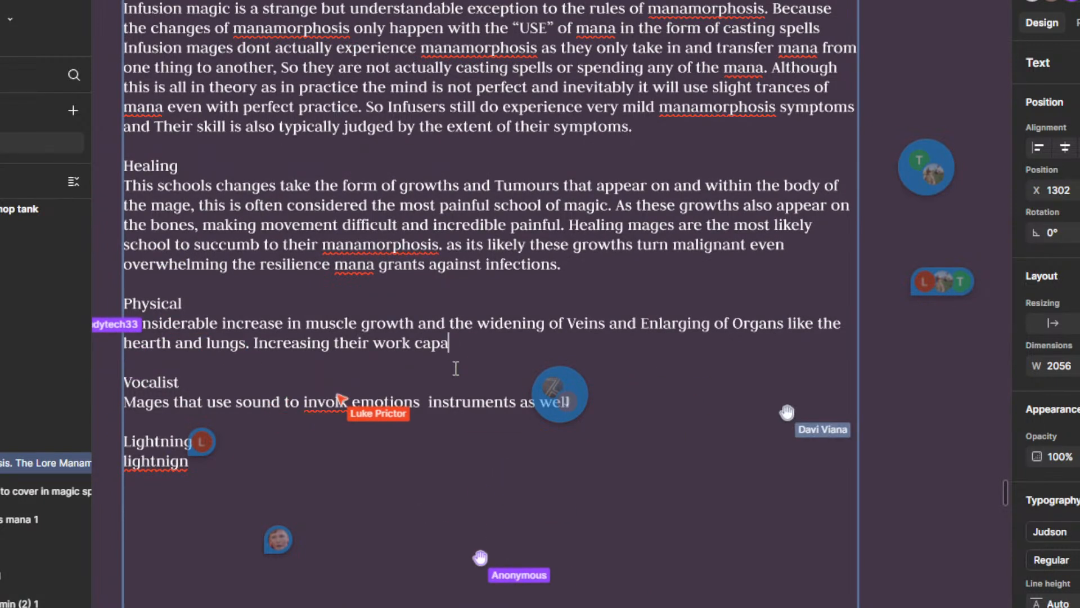
pyautogui.press('BackSpace')
pyautogui.press('BackSpace')
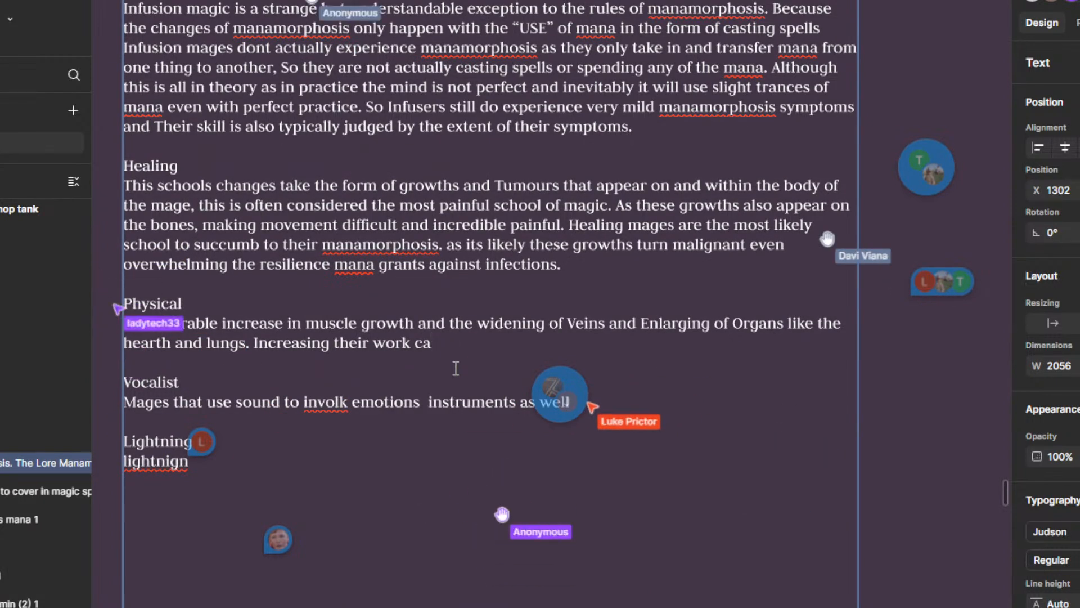
pyautogui.write('pacity and ')
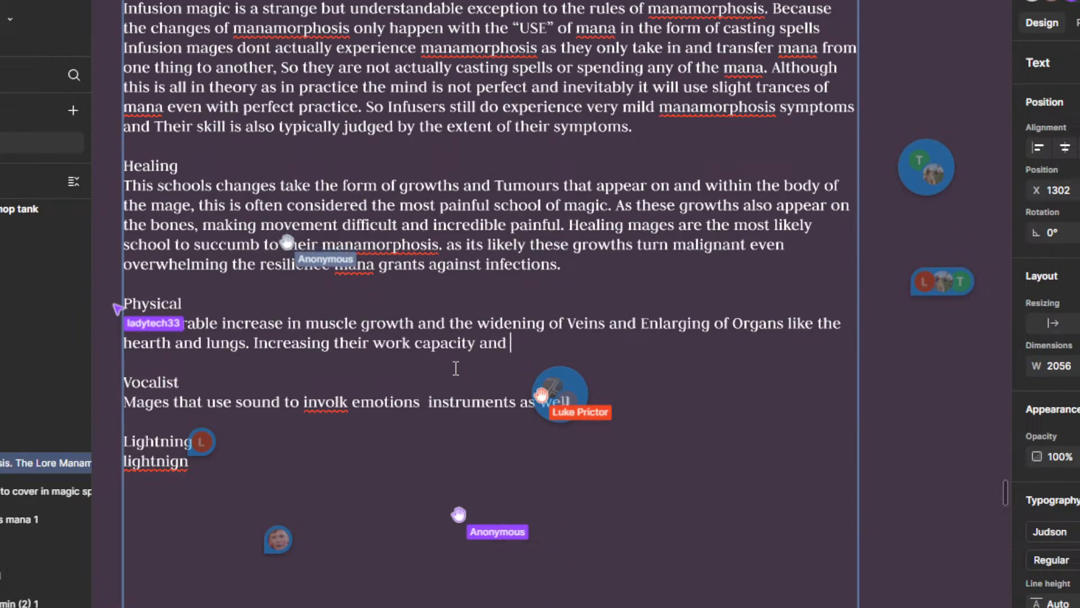
pyautogui.write('efficienc')
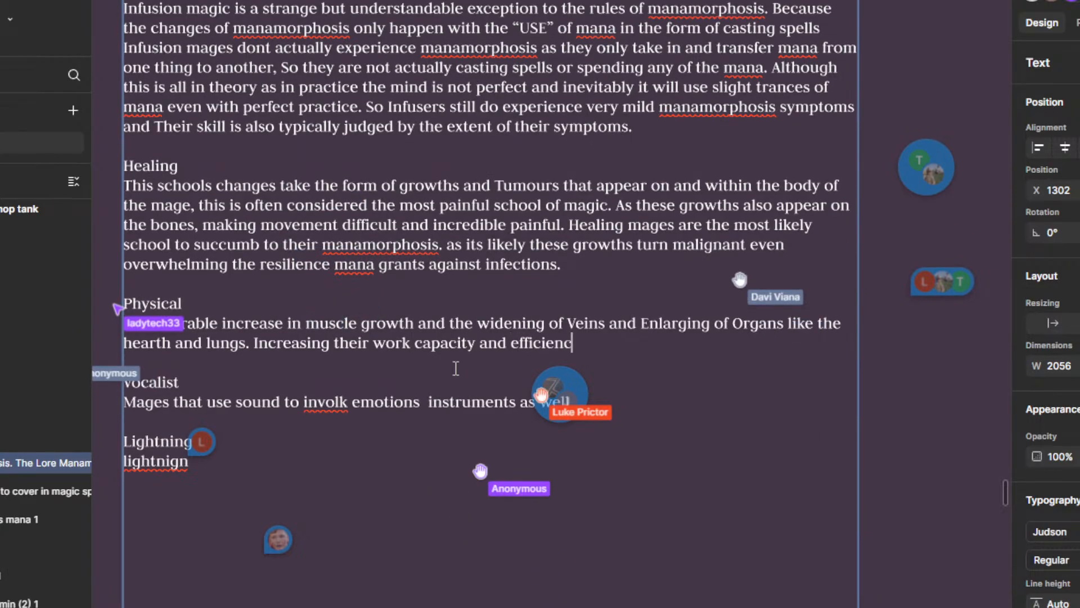
pyautogui.write('y.')
pyautogui.press('Return')
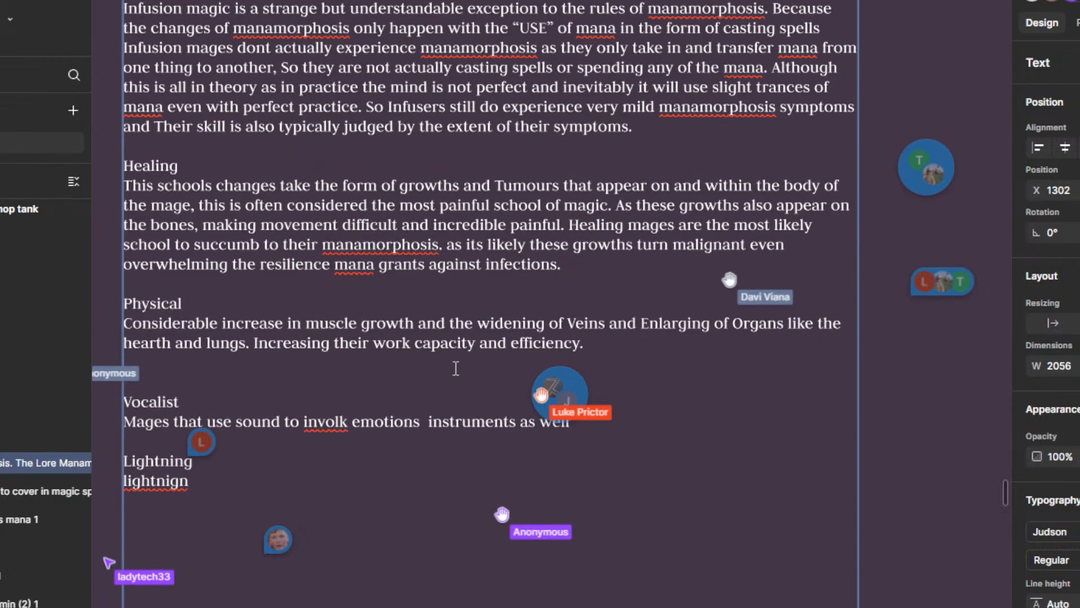
pyautogui.write('Th')
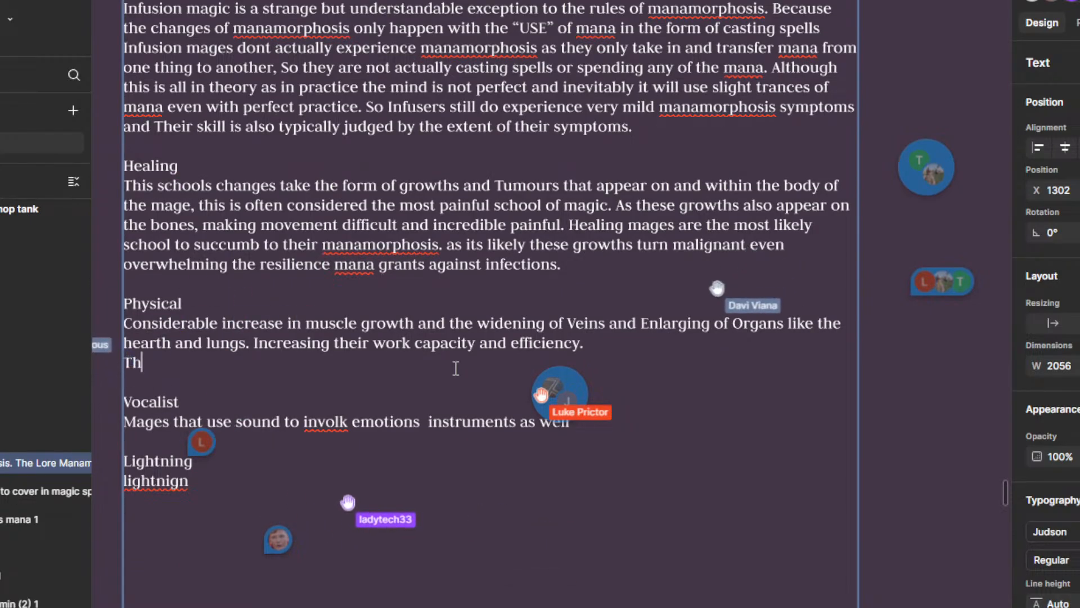
pyautogui.write('o')
pyautogui.press('BackSpace')
pyautogui.press('BackSpace')
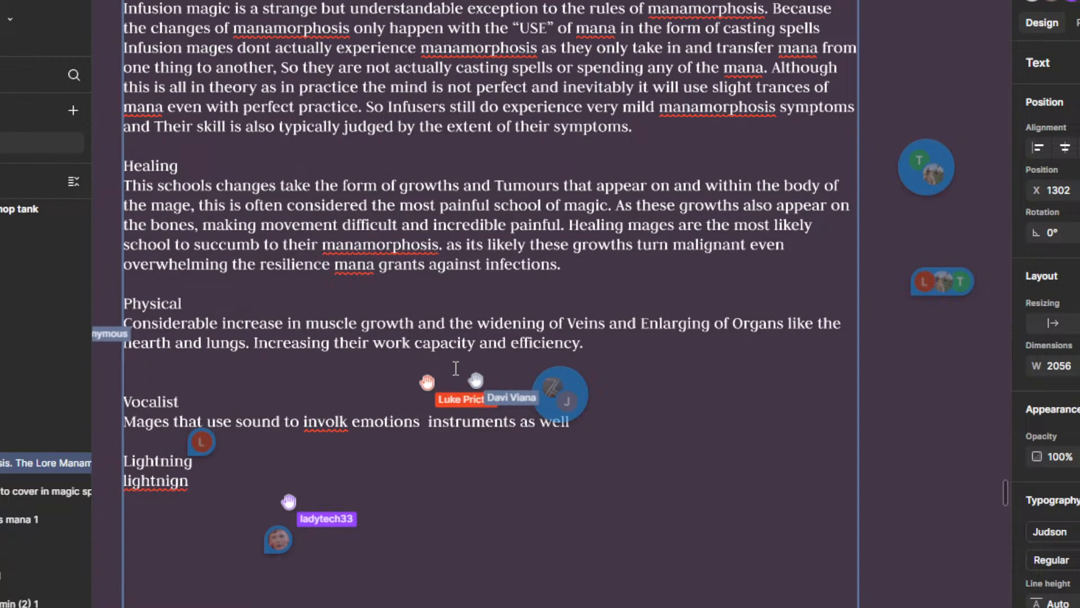
pyautogui.write('The')
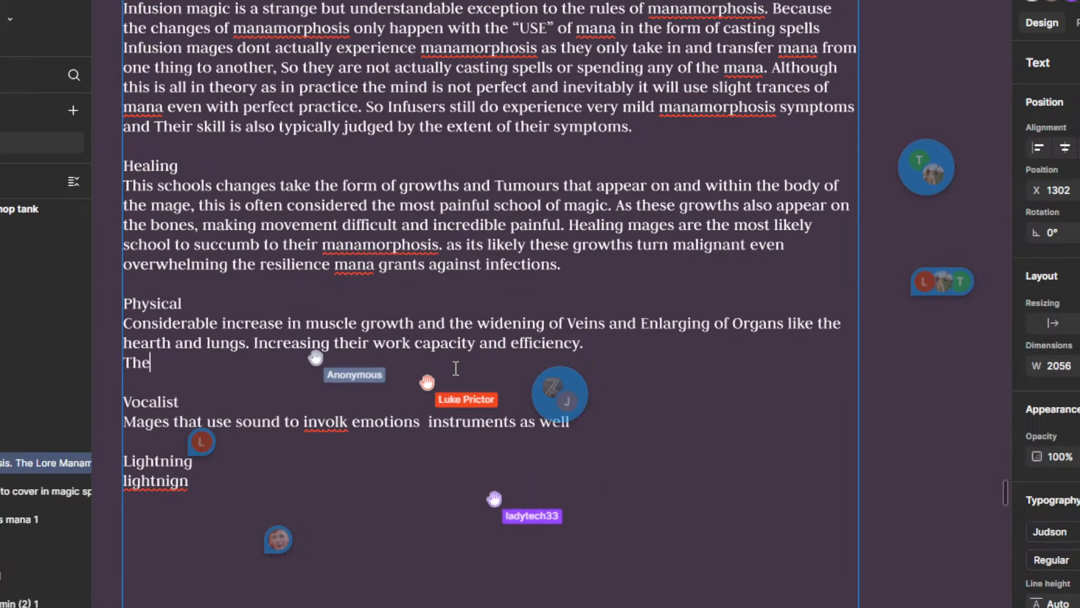
# Step: Write "Veins also form into Square like patterns" on the new line of the Physical section
pyautogui.write('Veu')
pyautogui.press('BackSpace')
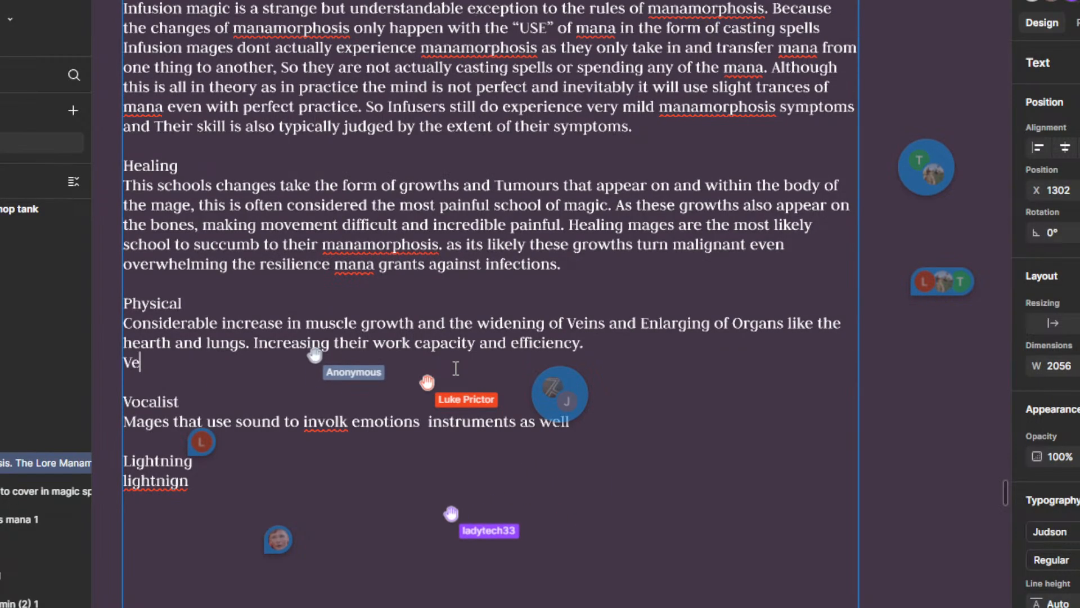
pyautogui.write('ir')
pyautogui.write('s also form into')
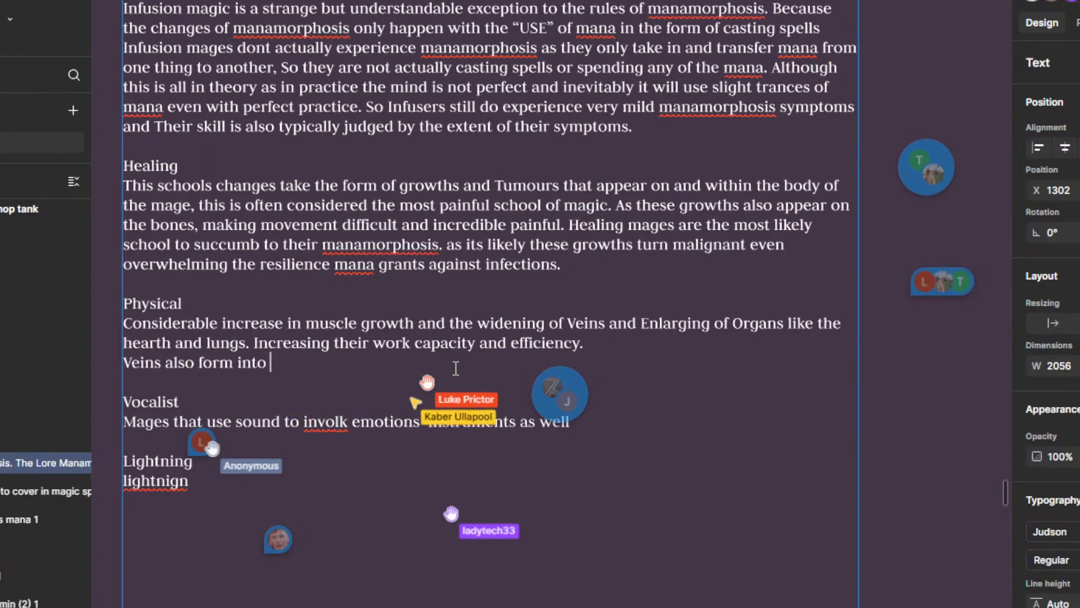
pyautogui.write(' Sp')
pyautogui.press('BackSpace')
pyautogui.write('q')
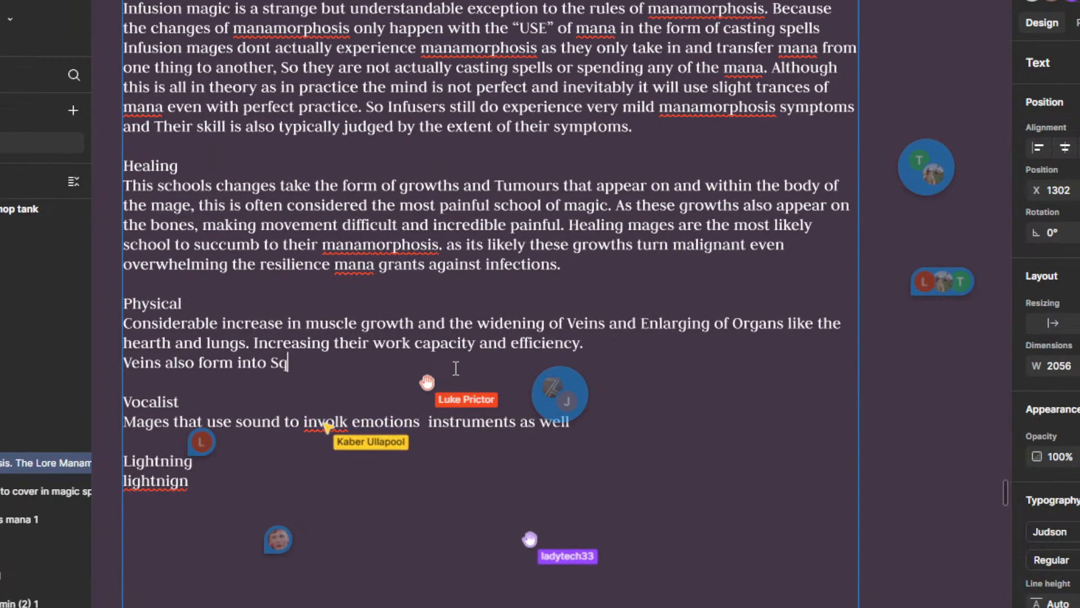
pyautogui.write('are like')
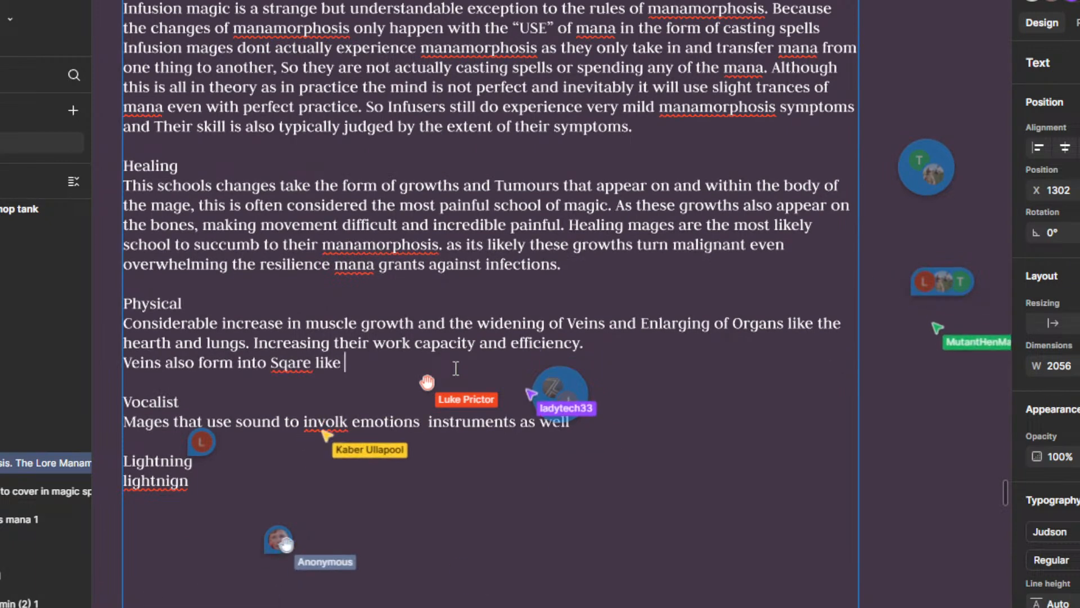
pyautogui.press('BackSpace')
pyautogui.press('BackSpace')
pyautogui.press('BackSpace')
pyautogui.press('BackSpace')
pyautogui.press('BackSpace')
pyautogui.press('BackSpace')
pyautogui.press('BackSpace')
pyautogui.press('BackSpace')
pyautogui.press('BackSpace')
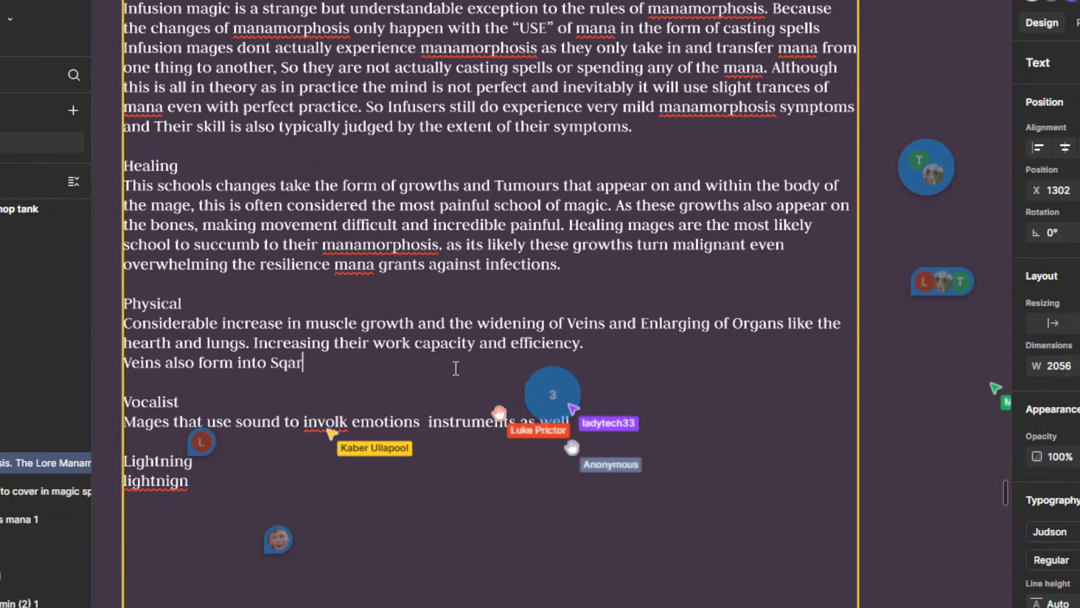
pyautogui.write('uare li')
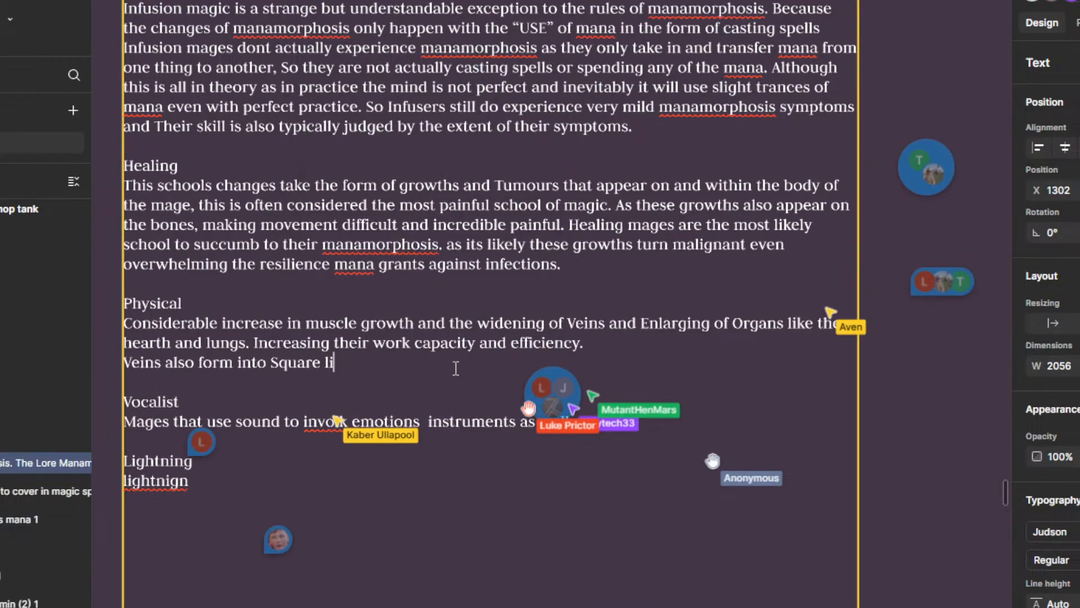
pyautogui.write('ke patterns')
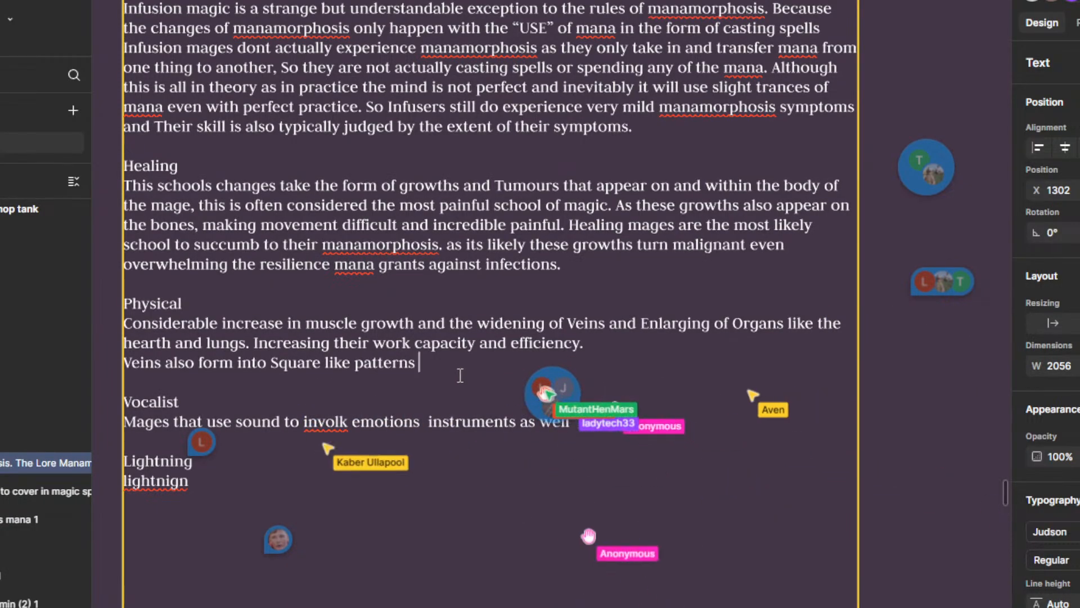
# Step: Complete the sentence about the veins' patterns with "similar to the Red root."
pyautogui.scroll(-2, 405, 336)
pyautogui.write('sil')
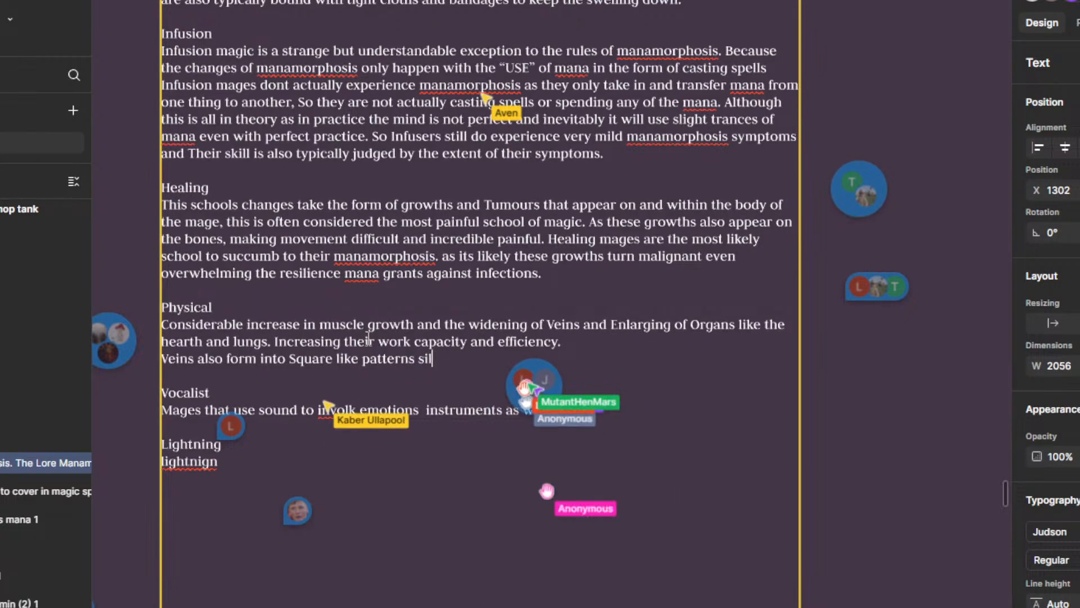
pyautogui.write('ar to ')
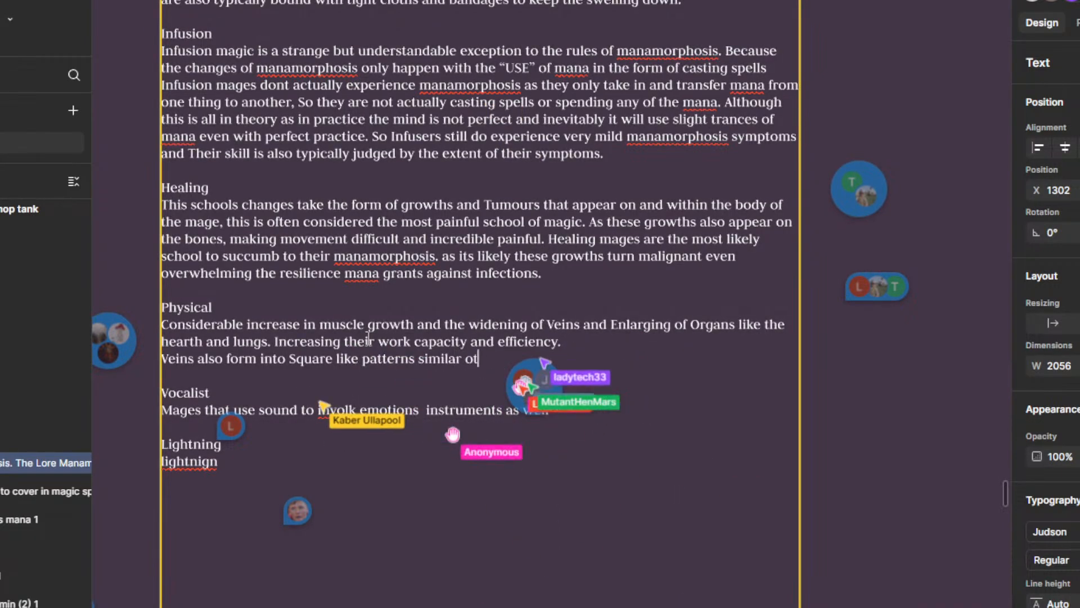
pyautogui.write('the Re')
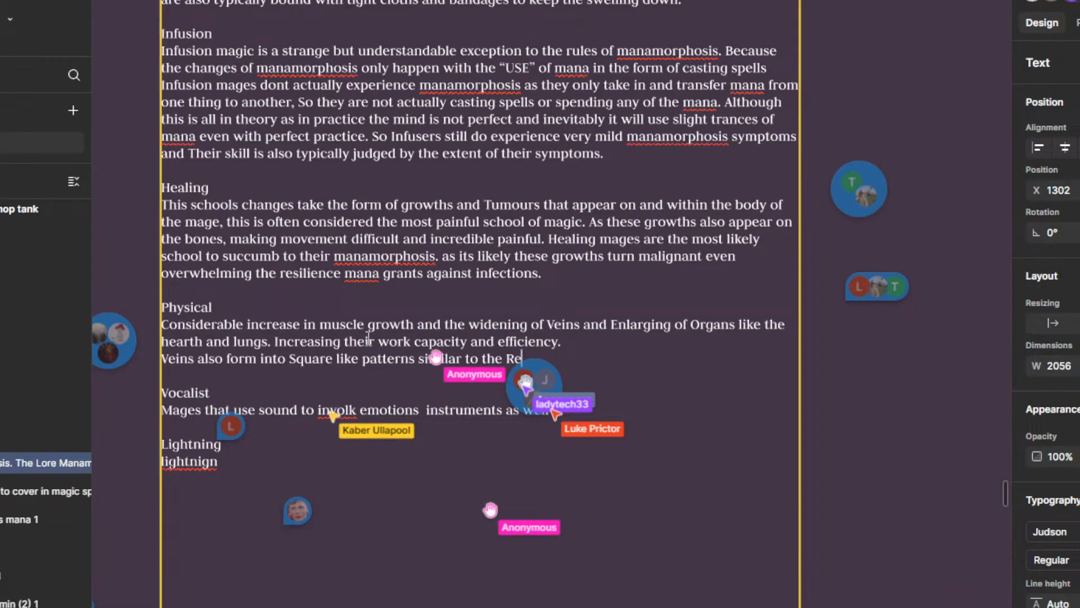
pyautogui.write('d ro')
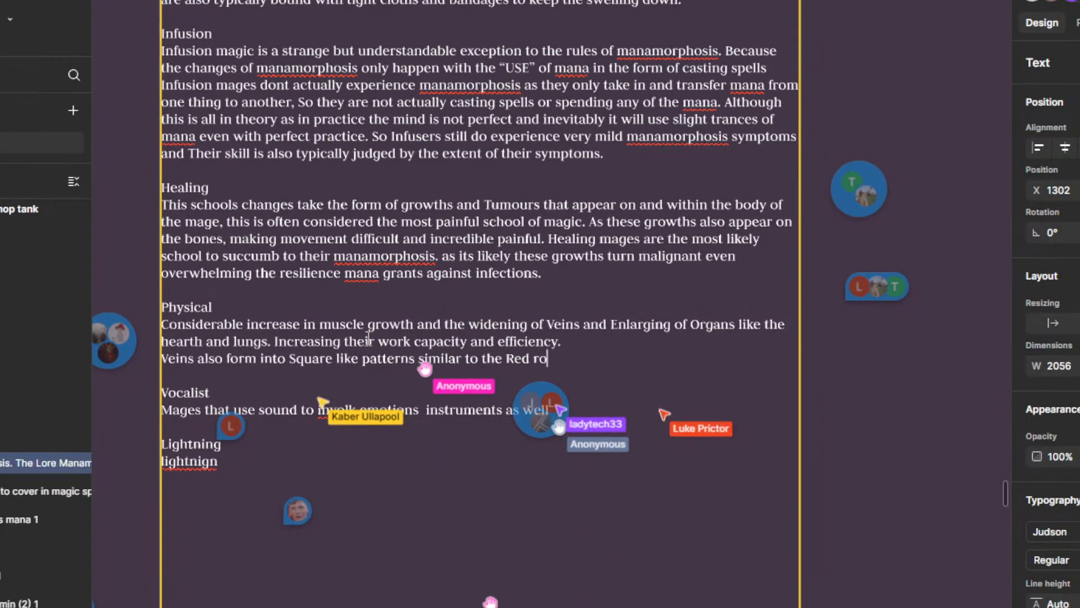
pyautogui.write('ot in')
pyautogui.press('BackSpace')
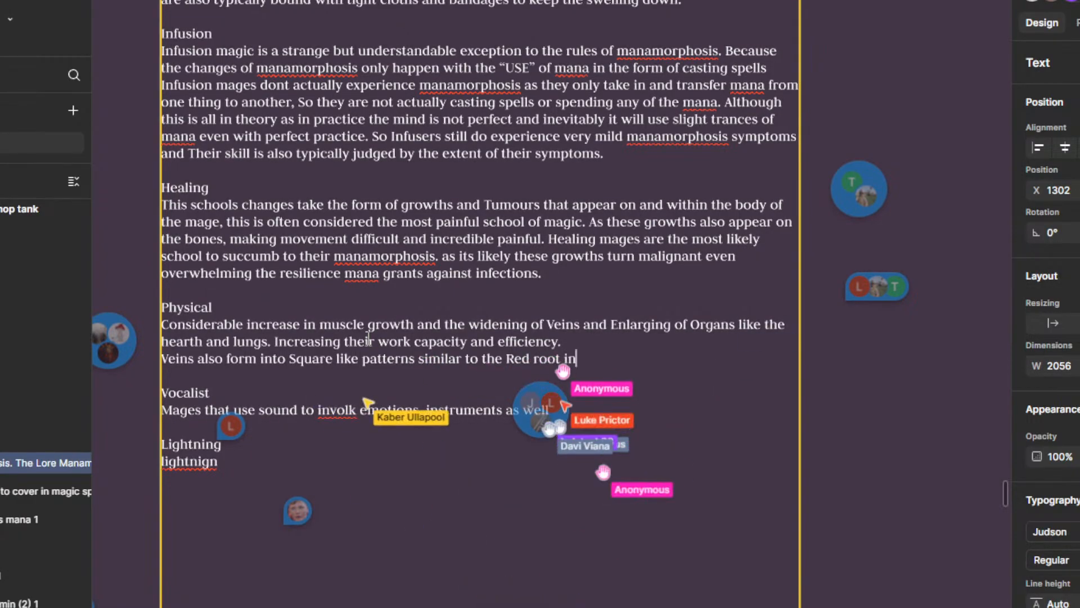
pyautogui.press('BackSpace')
pyautogui.press('BackSpace')
pyautogui.press('BackSpace')
pyautogui.write('.')
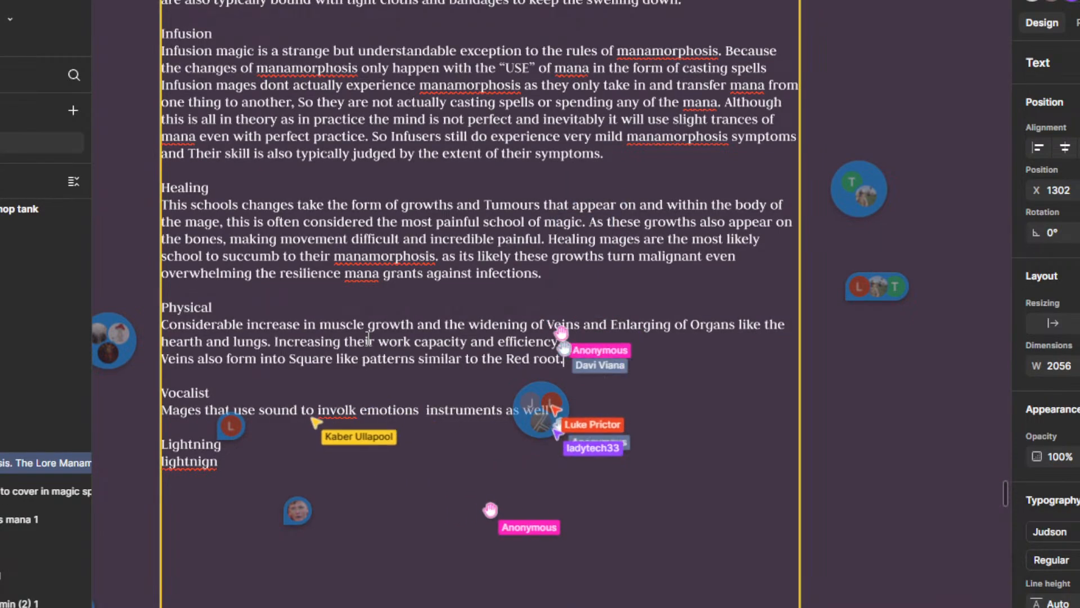
# Step: Remove the word "the" before "Red root" in the last line of the Physical section
pyautogui.press('Left')
pyautogui.press('Left')
pyautogui.press('Left')
pyautogui.press('Left')
pyautogui.press('Left')
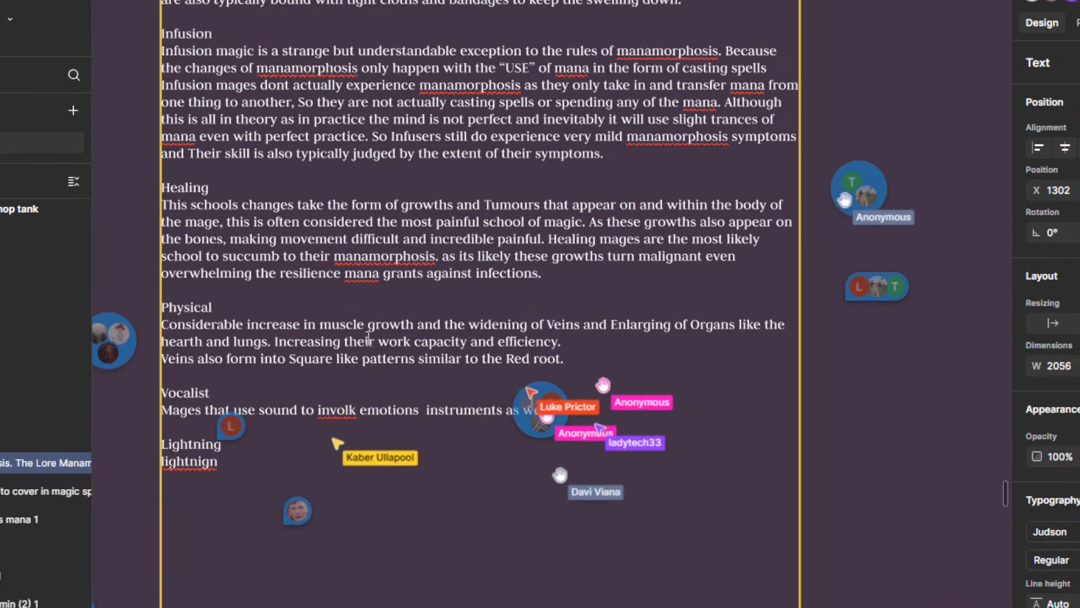
pyautogui.press('BackSpace')
pyautogui.press('BackSpace')
pyautogui.press('BackSpace')
pyautogui.press('BackSpace')
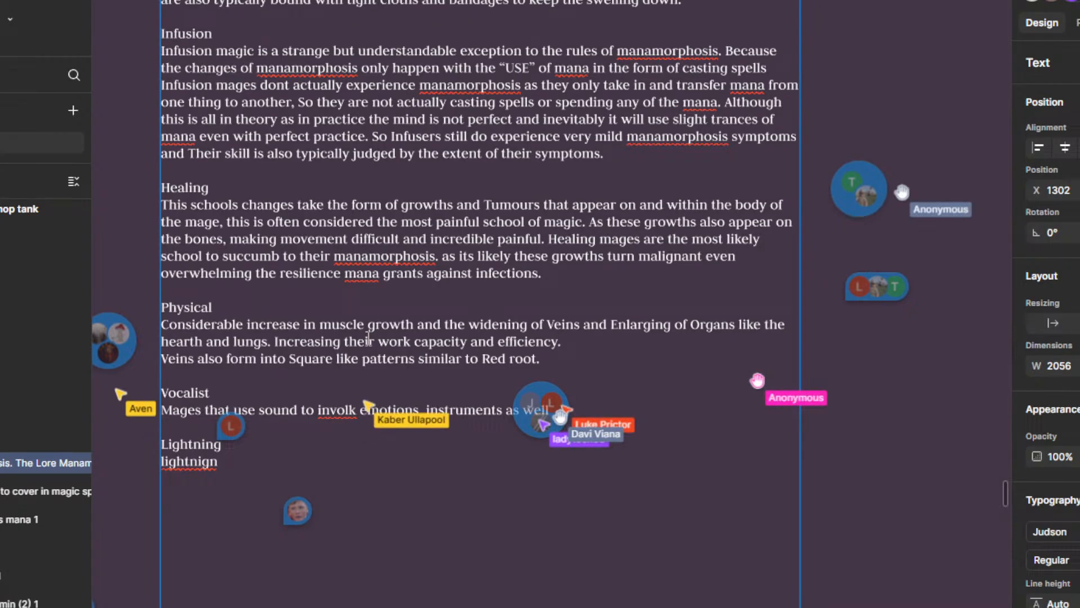
pyautogui.keyDown('ctrl'); pyautogui.scroll(-3, 368, 338); pyautogui.keyUp('ctrl')
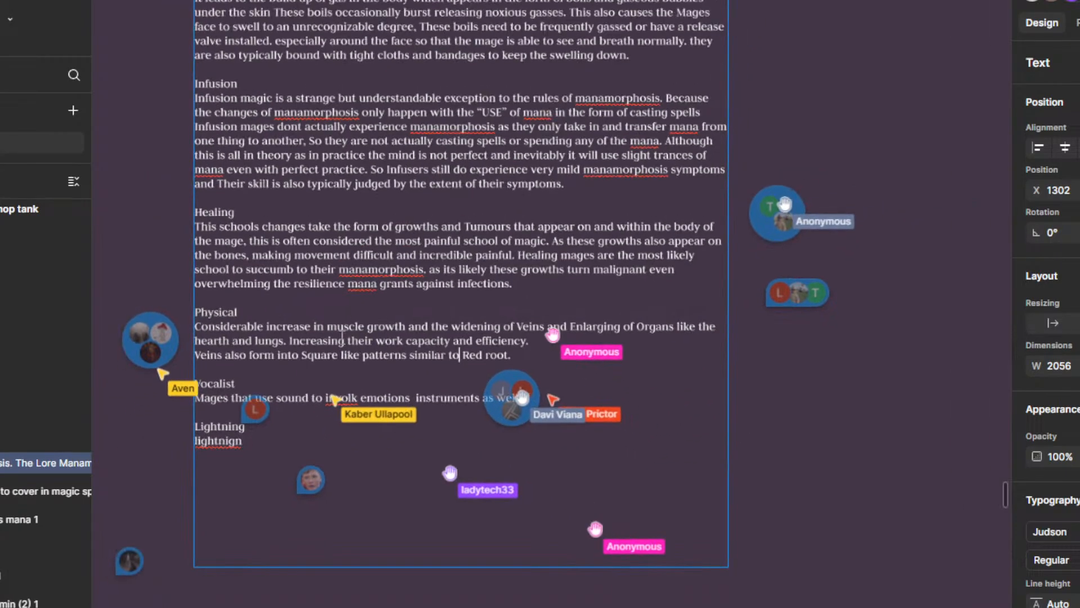
pyautogui.click(502, 351)
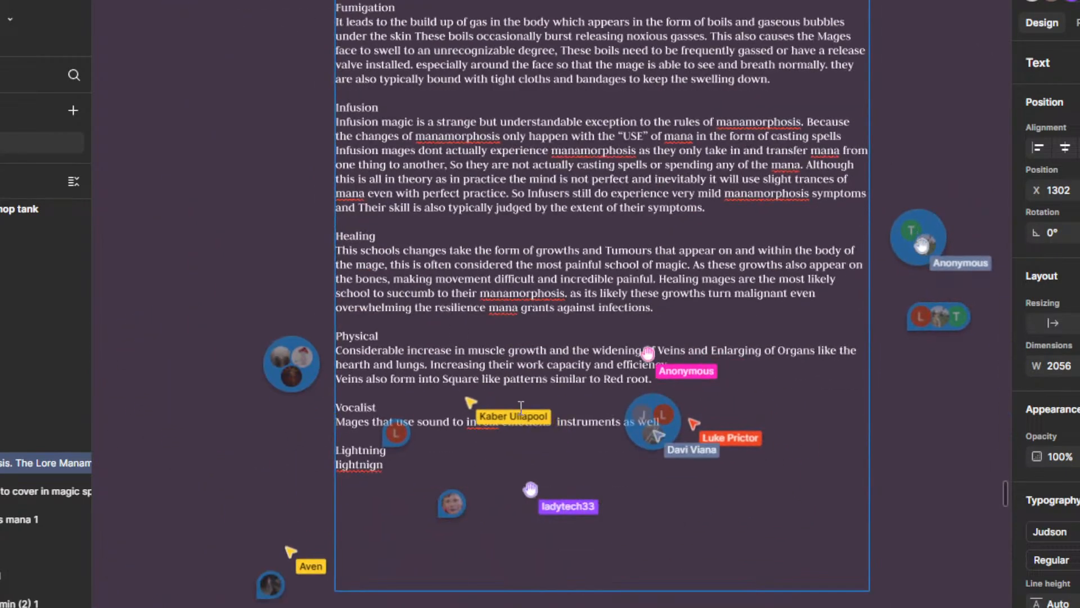
# Step: Reread the Physical section of the manamorphosis text, including the new sentence about the veins
pyautogui.moveTo(583, 399); pyautogui.dragTo(559, 368)
pyautogui.keyDown('ctrl'); pyautogui.scroll(3, 616, 335); pyautogui.keyUp('ctrl')
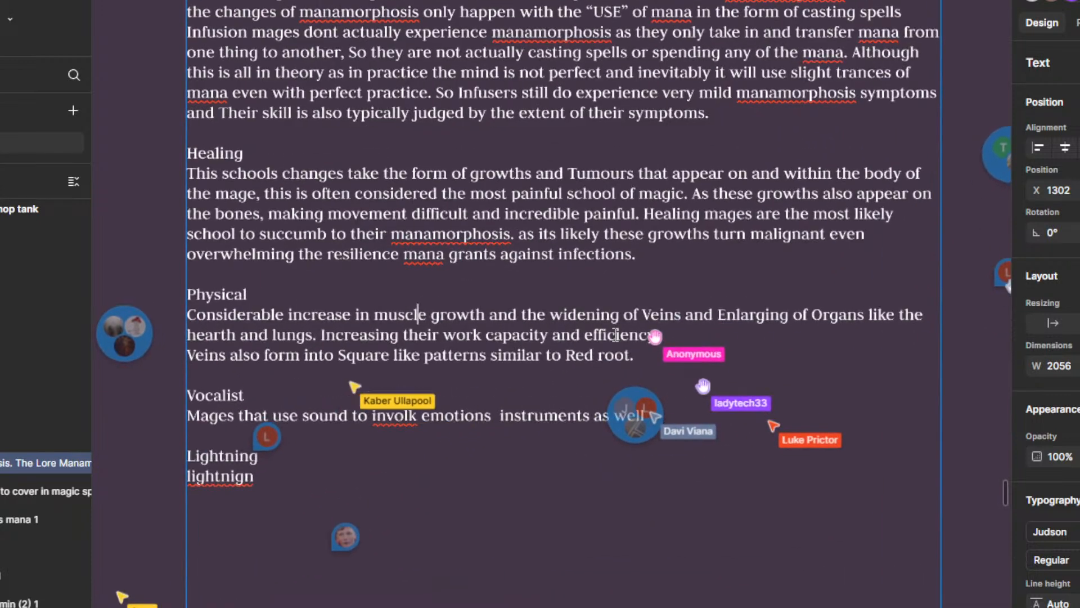
pyautogui.moveTo(596, 316); pyautogui.dragTo(682, 316)
pyautogui.click(648, 314)
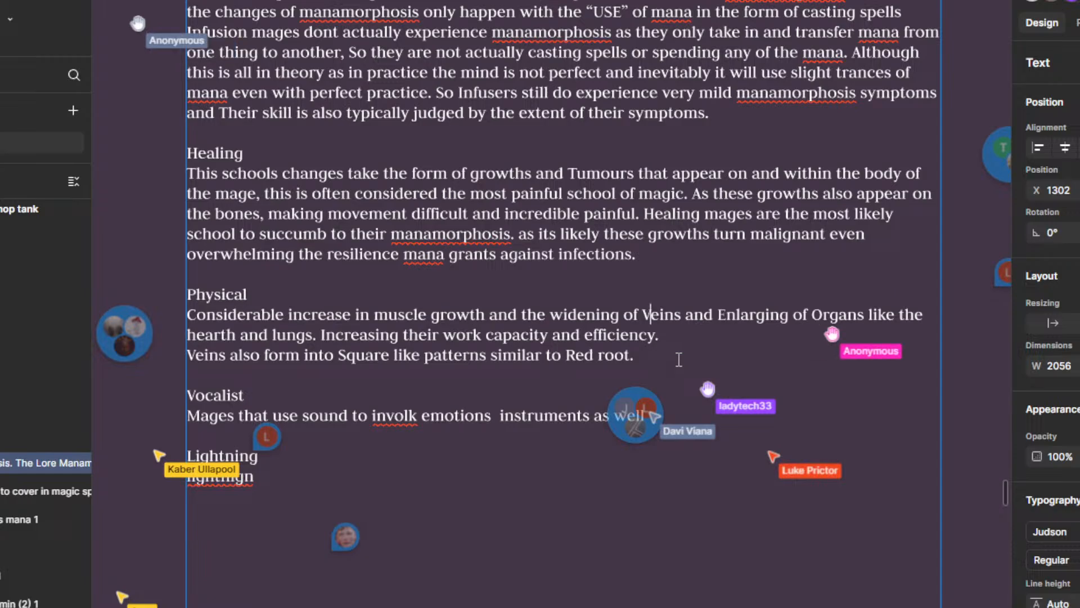
pyautogui.moveTo(677, 360); pyautogui.dragTo(703, 392)
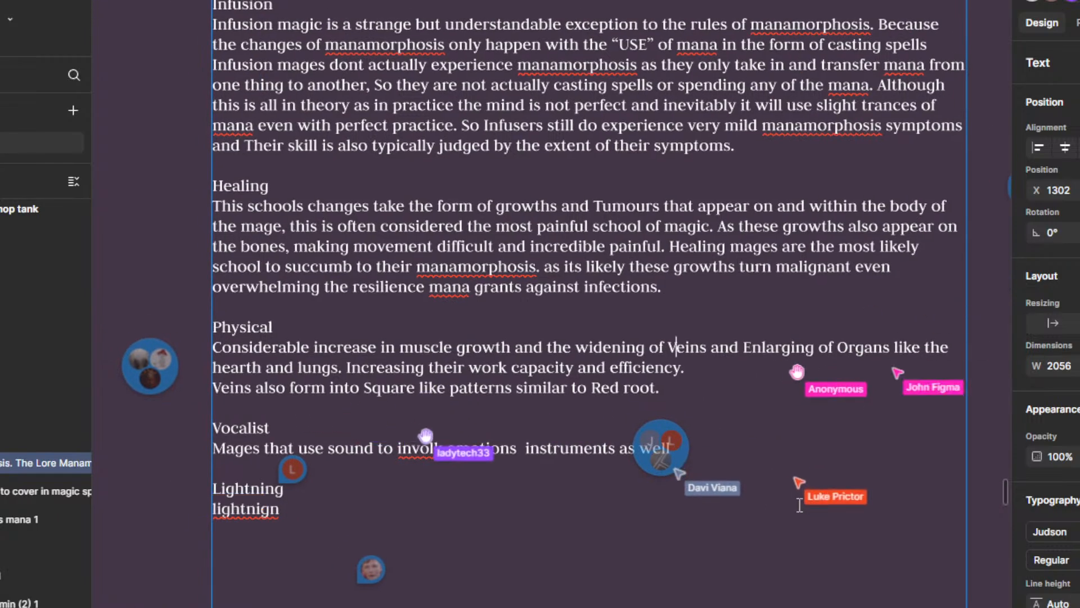
pyautogui.scroll(-3, 797, 427)
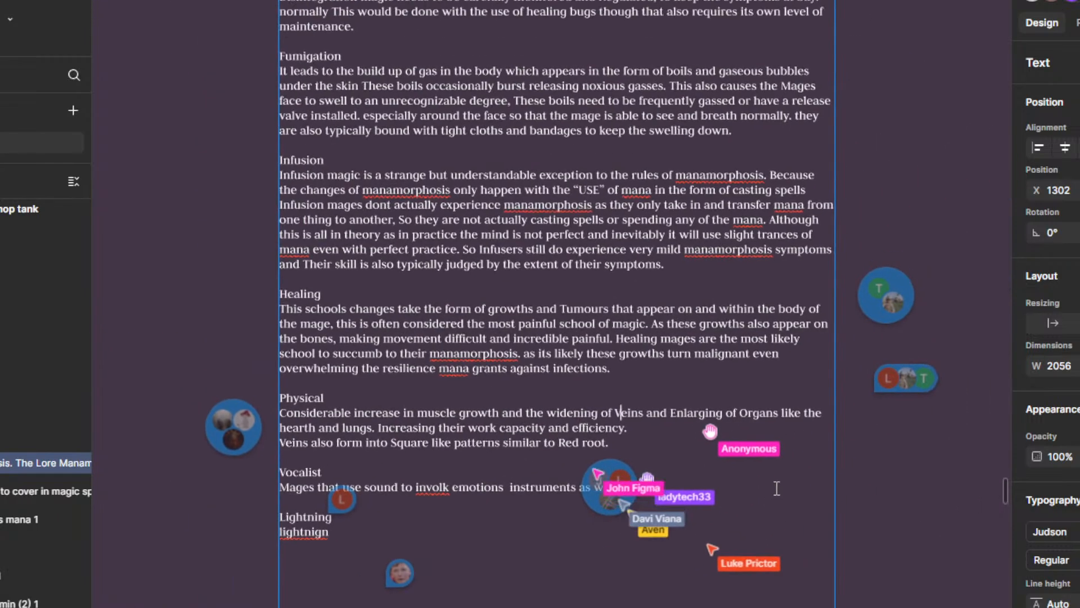
pyautogui.scroll(-4, 758, 456)
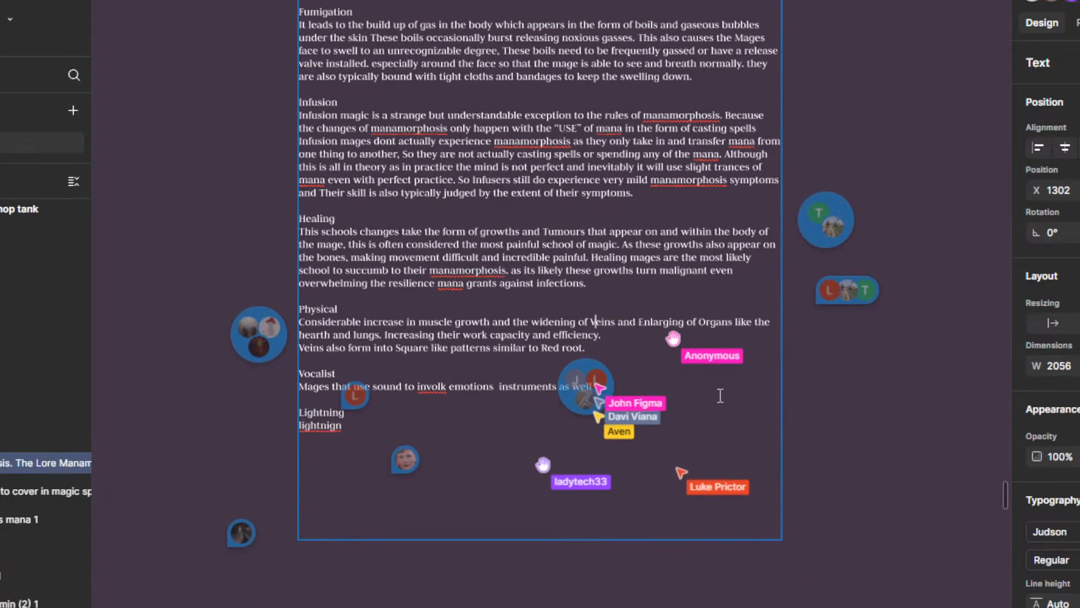
# Step: Open and read the three collaborator comments placed at the end of the Vocalist line
pyautogui.scroll(2, 723, 433)
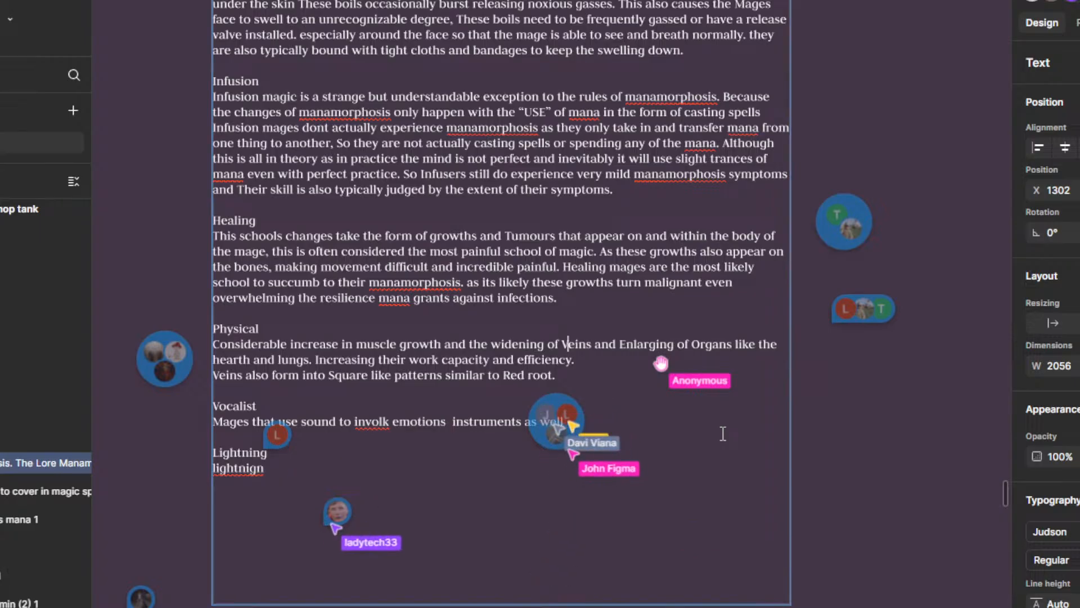
pyautogui.scroll(5, 557, 450)
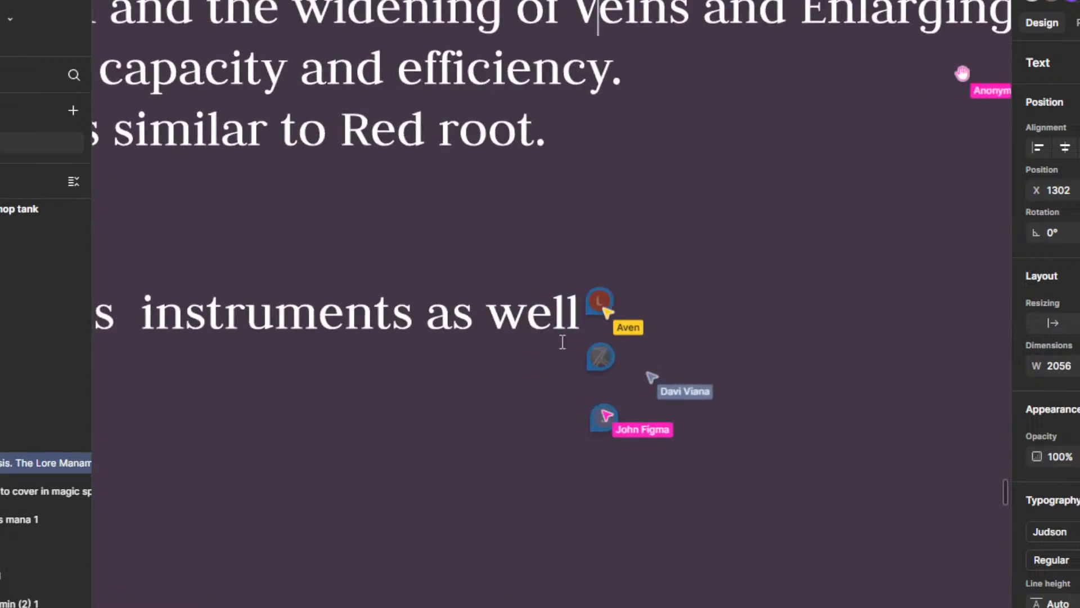
pyautogui.click(600, 310)
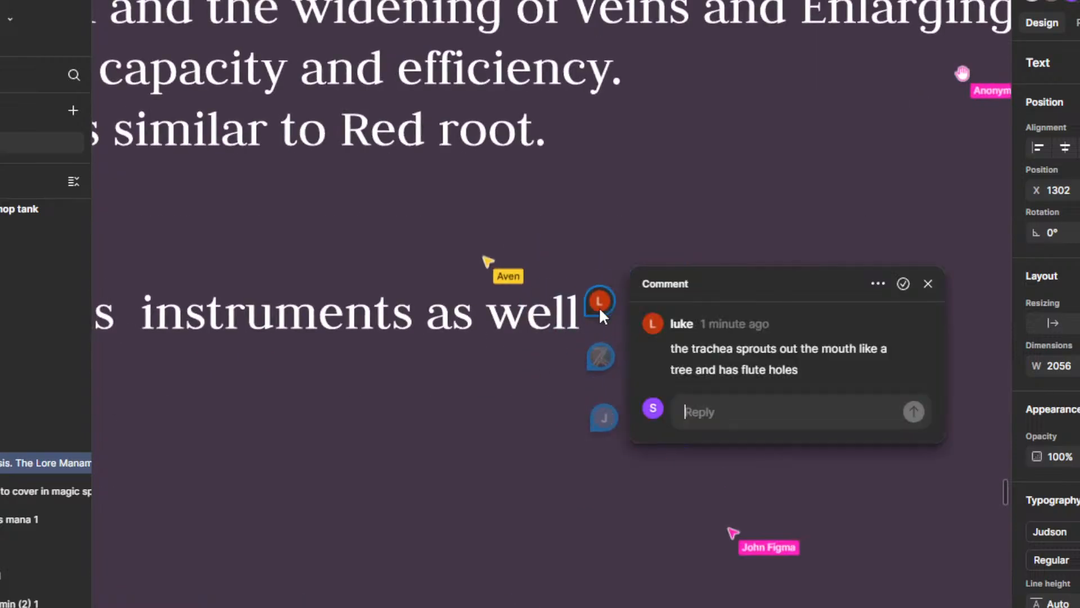
pyautogui.click(927, 285)
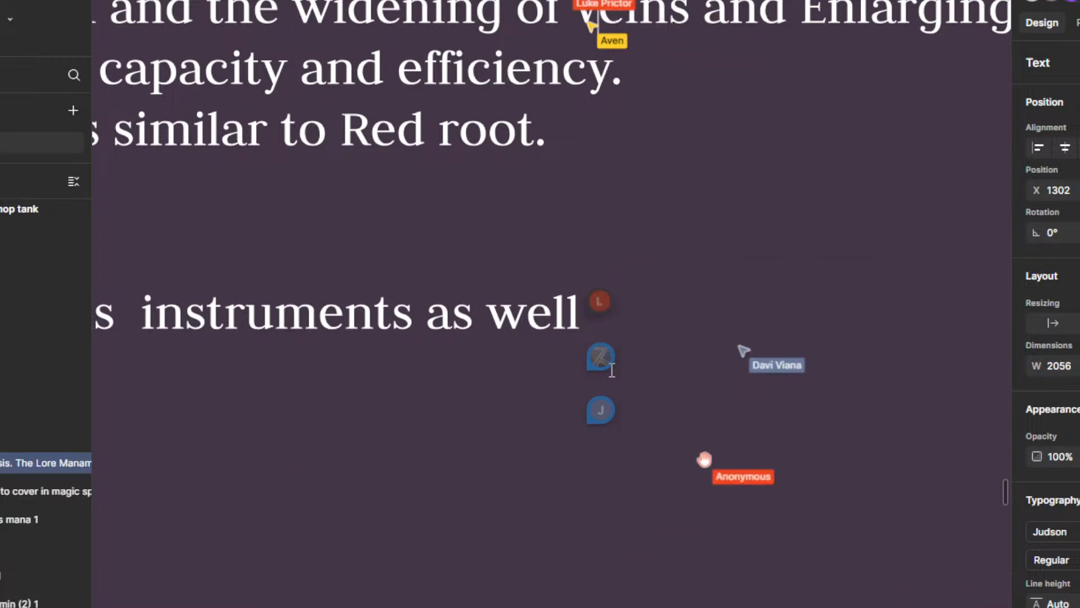
pyautogui.click(600, 347)
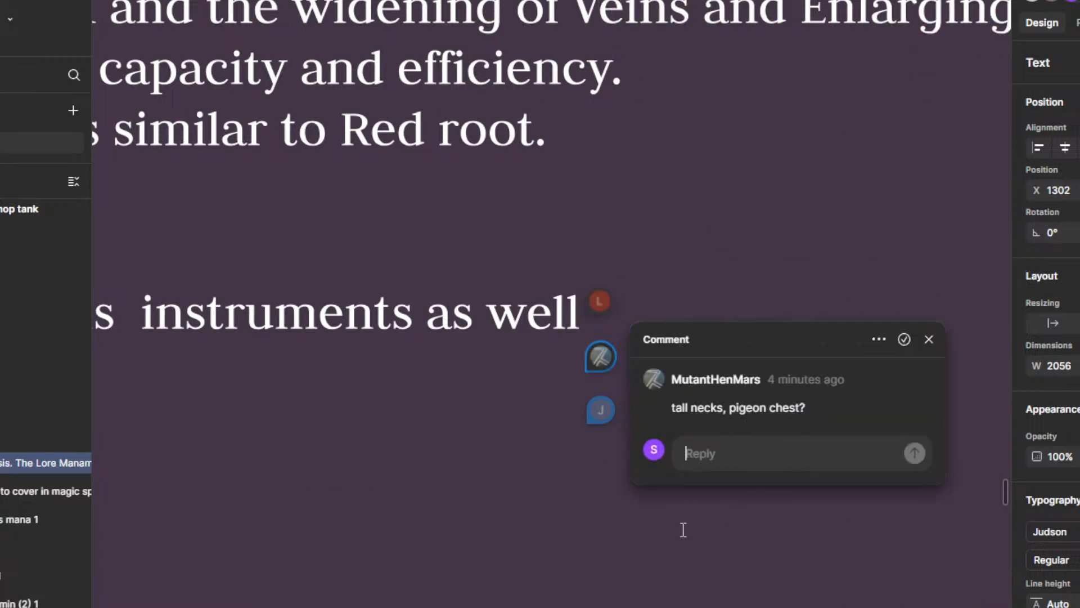
pyautogui.press('Escape')
pyautogui.click(596, 401)
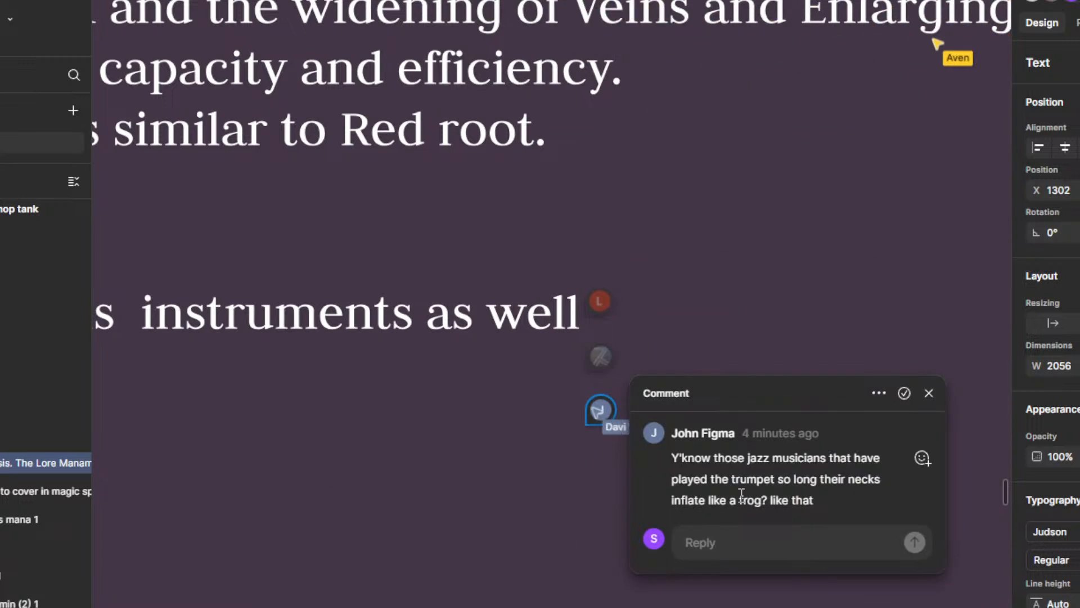
pyautogui.moveTo(544, 518); pyautogui.dragTo(535, 430)
pyautogui.scroll(-1, 637, 479)
pyautogui.scroll(-2, 608, 471)
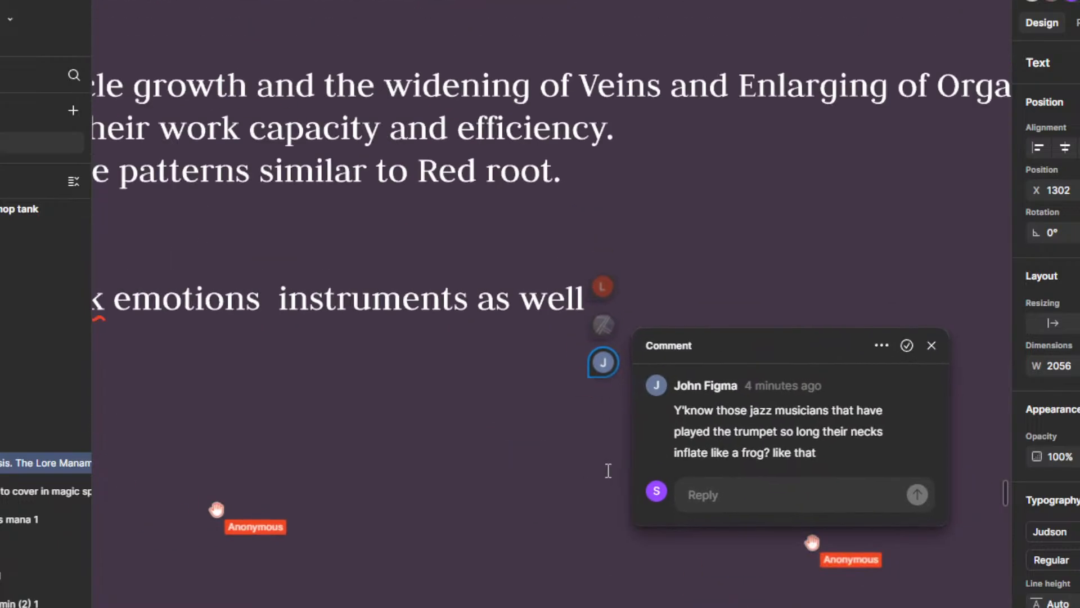
# Step: Read the two comment threads in the margin beside the Physical section and close the open thread
pyautogui.moveTo(608, 471); pyautogui.dragTo(702, 460)
pyautogui.moveTo(344, 432); pyautogui.dragTo(771, 432)
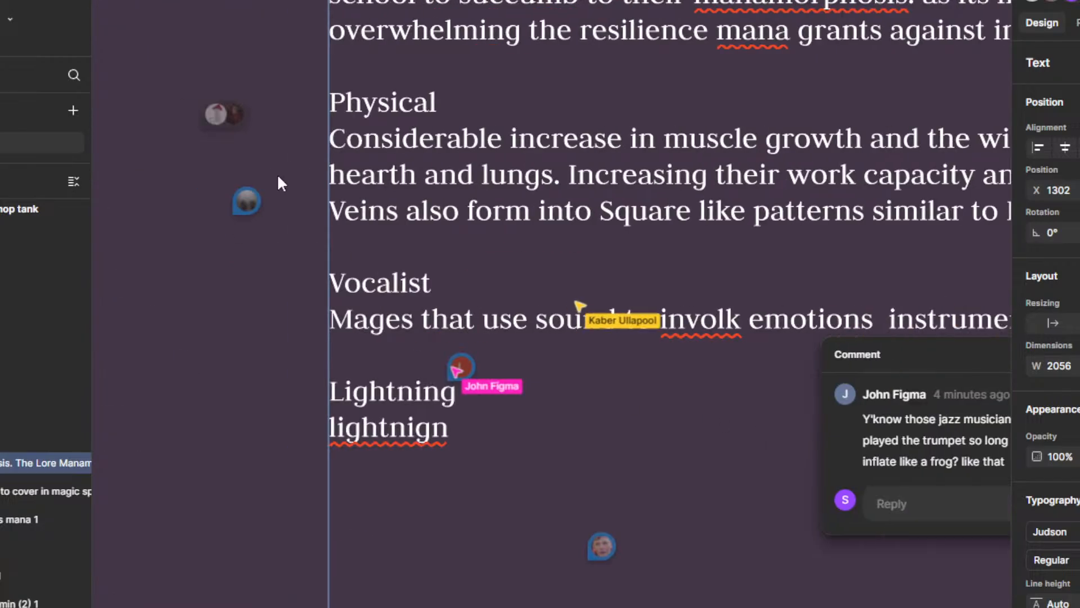
pyautogui.click(248, 201)
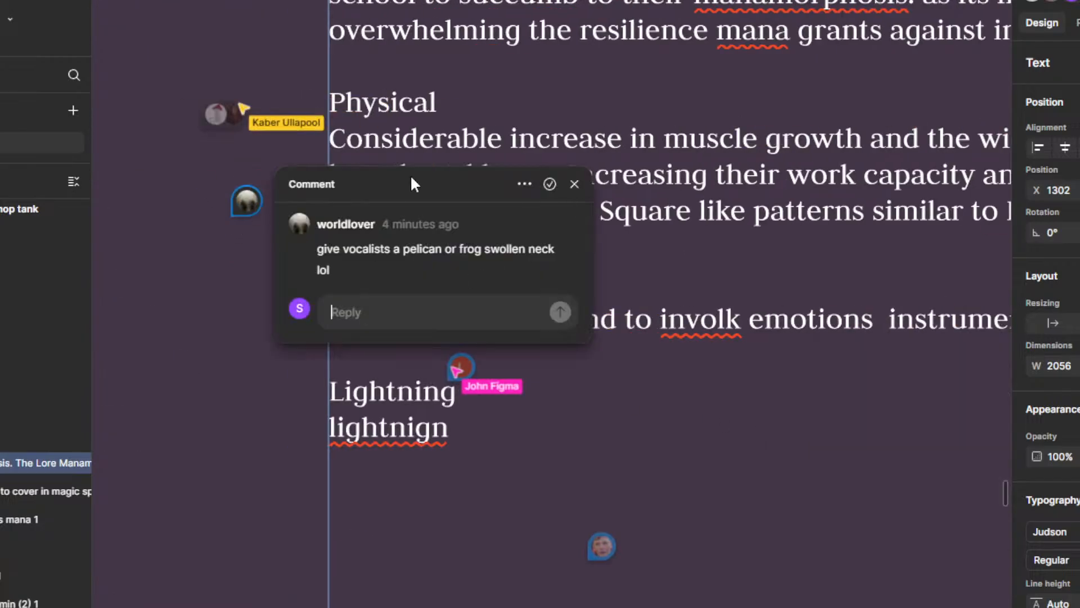
pyautogui.click(236, 109)
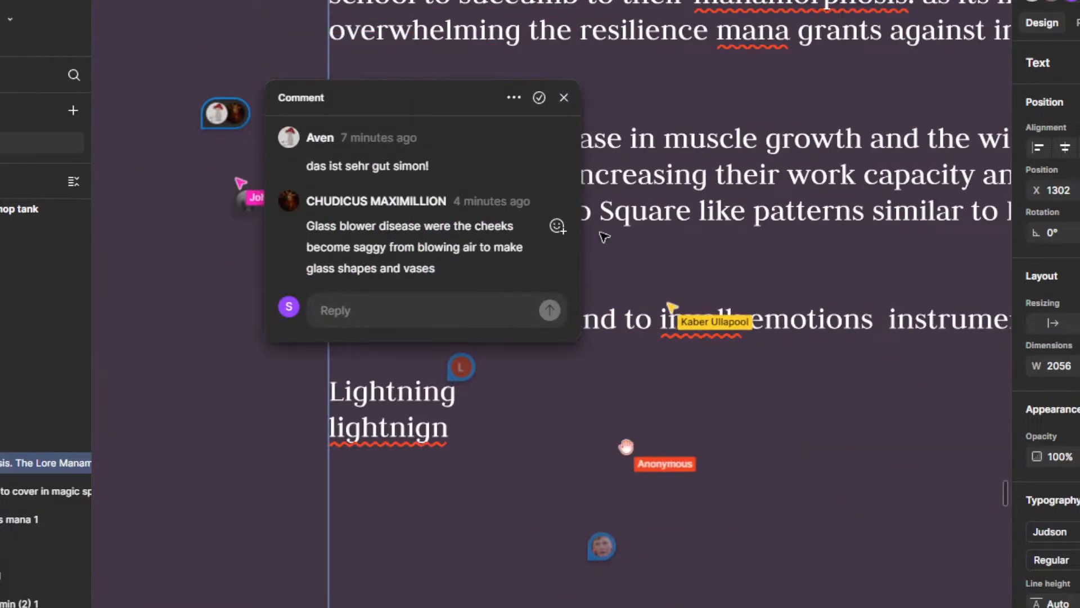
pyautogui.click(539, 98)
# Step: Deselect the manamorphosis text and look over the Magic frame and the neighbouring "PET THE DOGO" area of the board
pyautogui.scroll(-10, 641, 394)
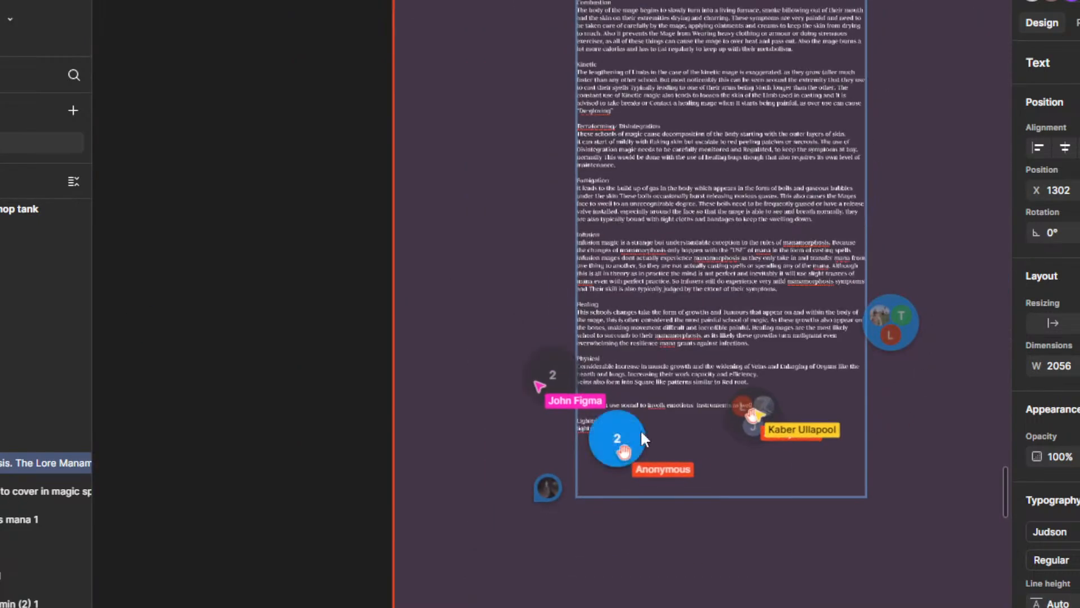
pyautogui.scroll(-5, 725, 507)
pyautogui.scroll(2, 779, 501)
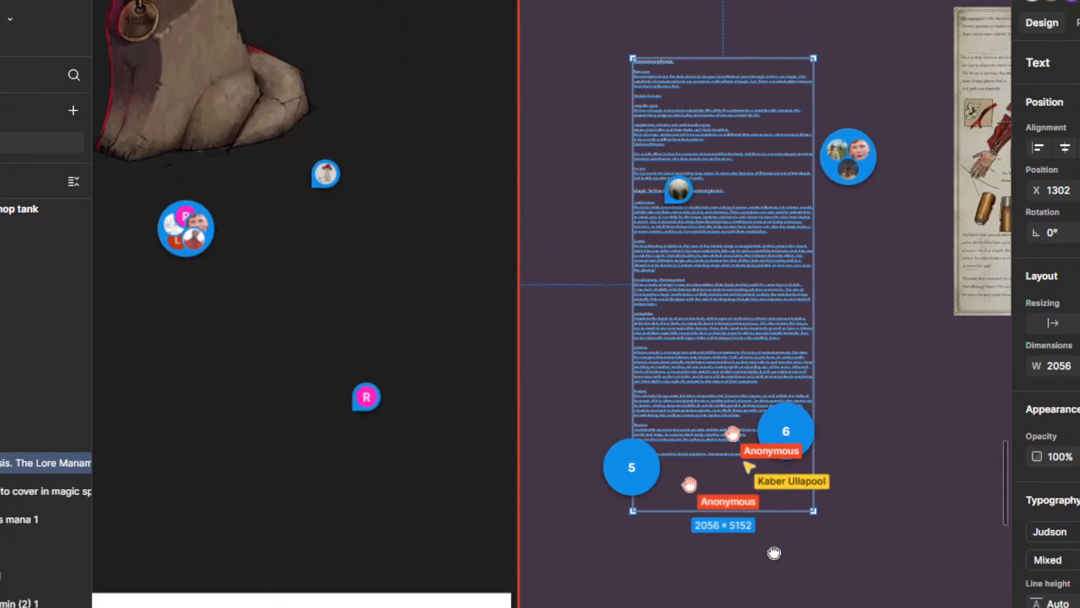
pyautogui.click(1047, 559)
pyautogui.click(944, 487)
pyautogui.moveTo(914, 420); pyautogui.dragTo(787, 442)
pyautogui.click(819, 486)
pyautogui.scroll(-3, 805, 472)
pyautogui.scroll(-2, 808, 472)
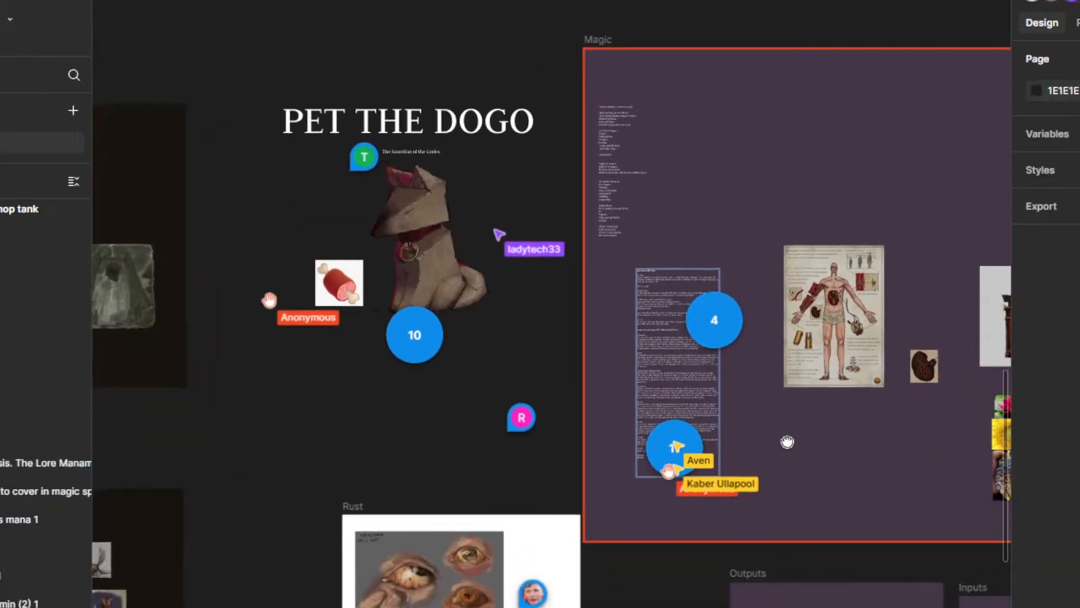
pyautogui.moveTo(406, 341); pyautogui.dragTo(549, 358)
pyautogui.scroll(-10, 612, 419)
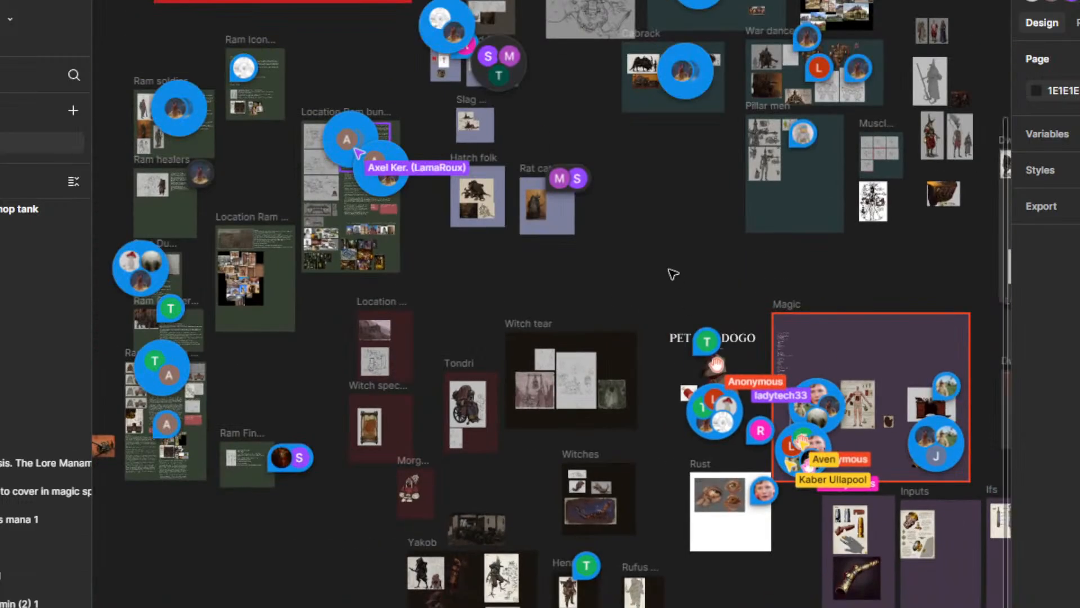
pyautogui.moveTo(673, 273); pyautogui.dragTo(273, 319)
pyautogui.moveTo(397, 328); pyautogui.dragTo(498, 196)
pyautogui.scroll(10, 478, 265)
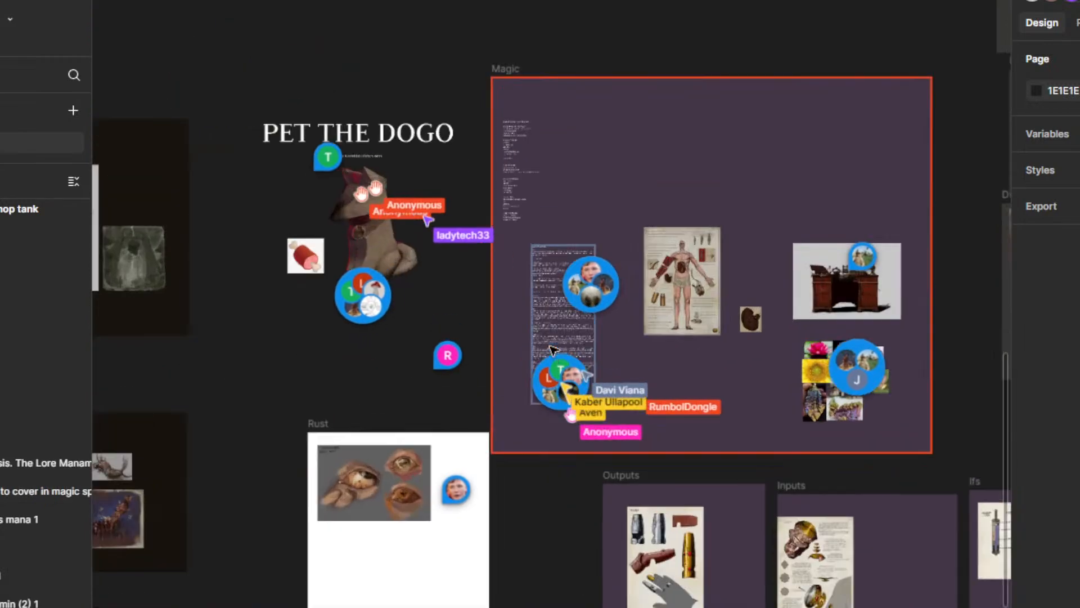
pyautogui.moveTo(523, 39); pyautogui.dragTo(488, 44)
pyautogui.press('Delete')
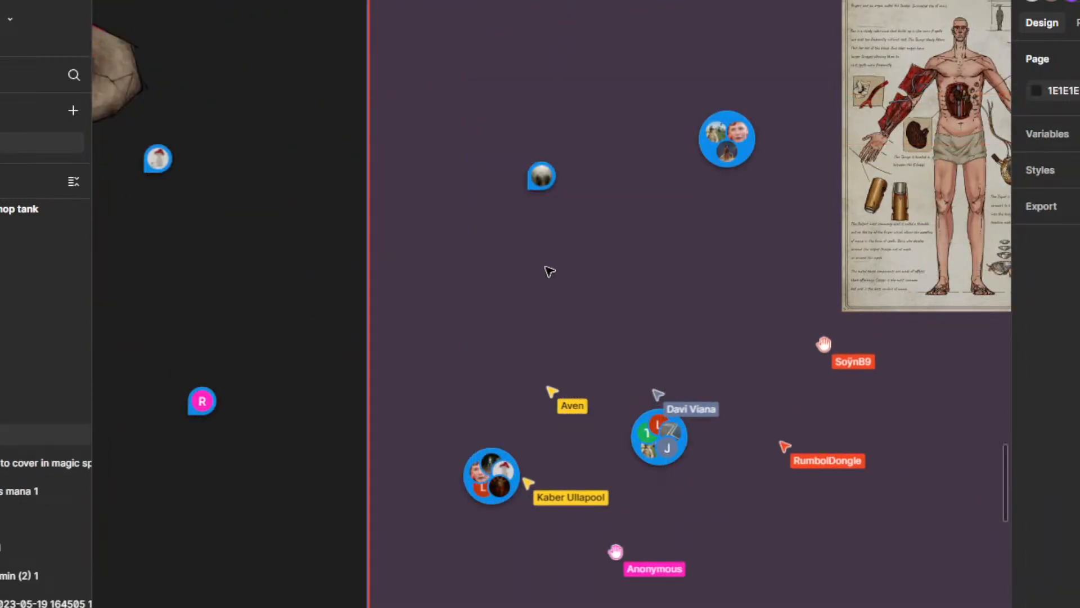
pyautogui.hotkey('ctrl', 'z')
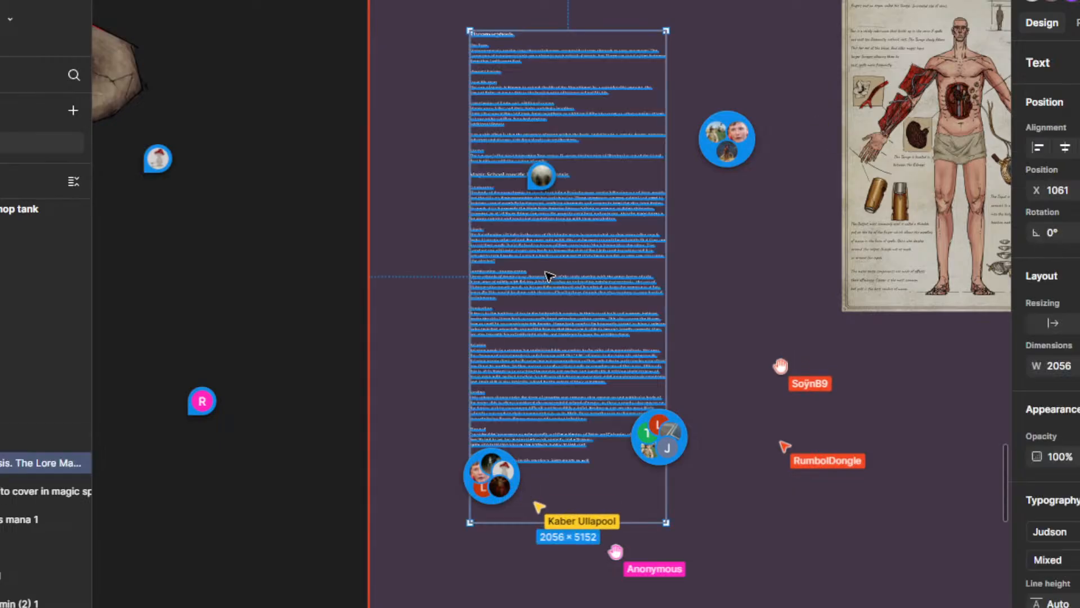
pyautogui.click(713, 376)
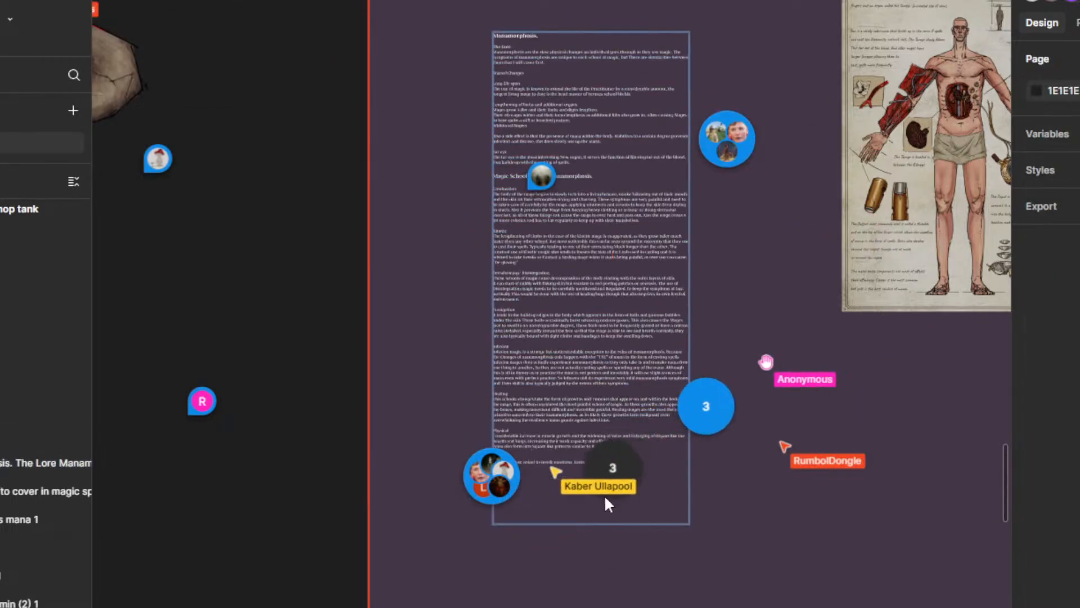
# Step: Read the comment beside the Lightning heading and write "The nervous system of the" on a new line below the heading
pyautogui.scroll(5, 554, 465)
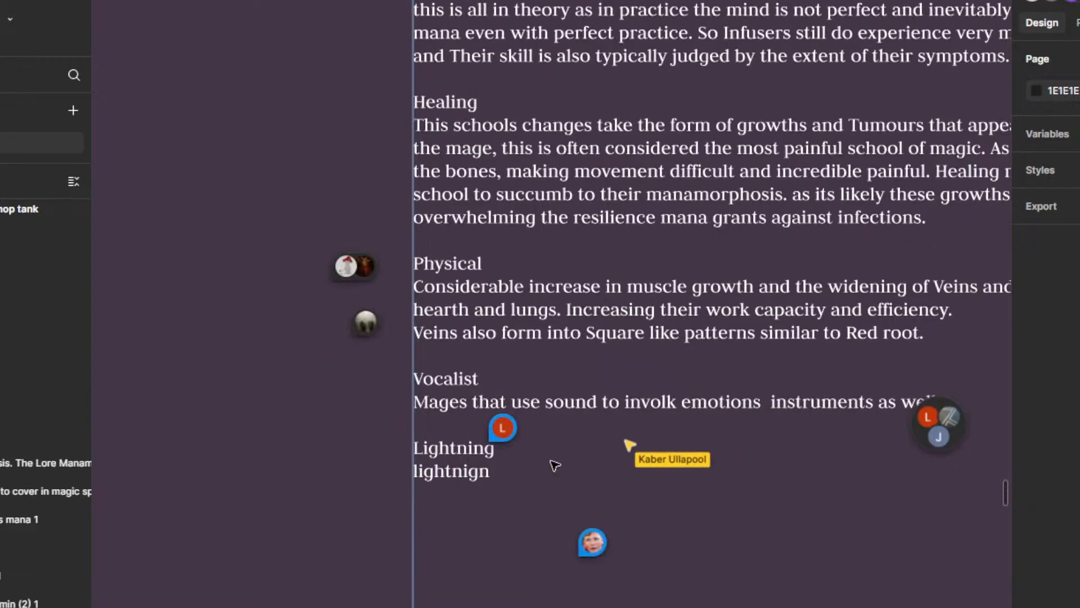
pyautogui.moveTo(511, 436)
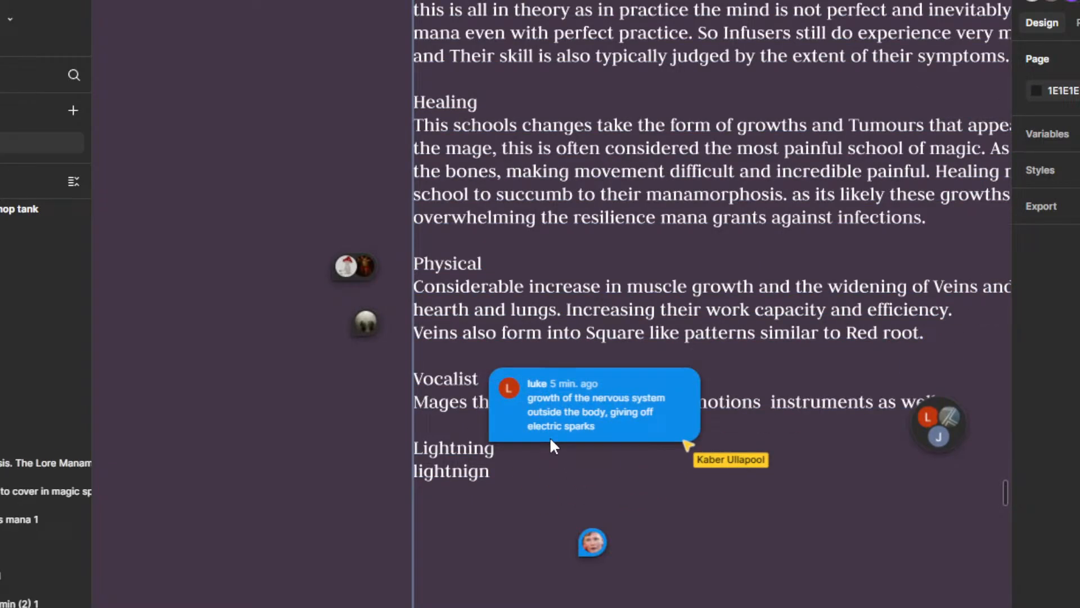
pyautogui.click(493, 467)
pyautogui.press('Escape')
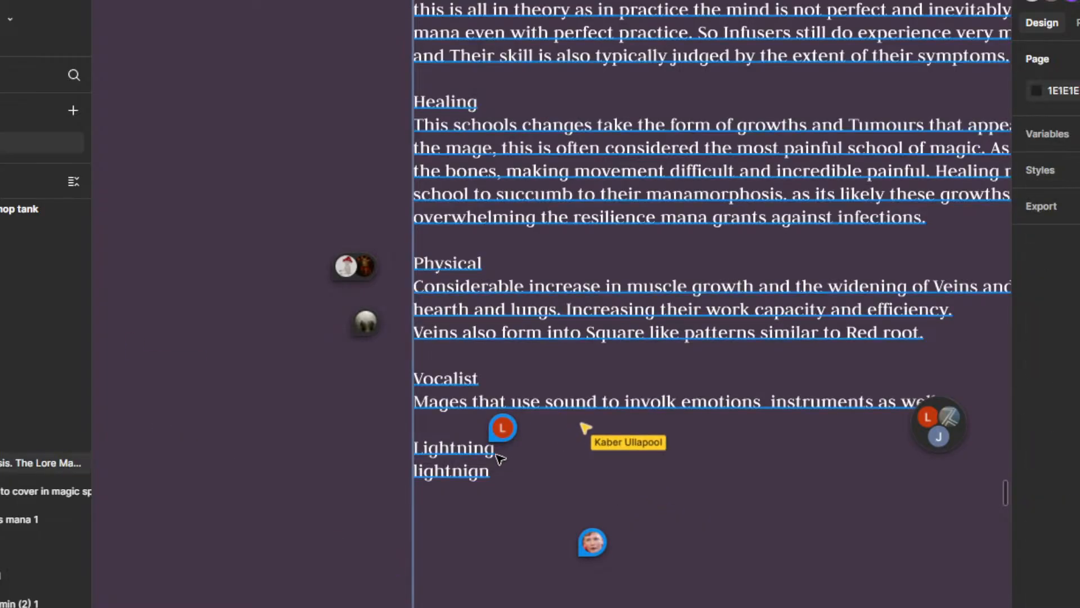
pyautogui.doubleClick(497, 455)
pyautogui.click(497, 454)
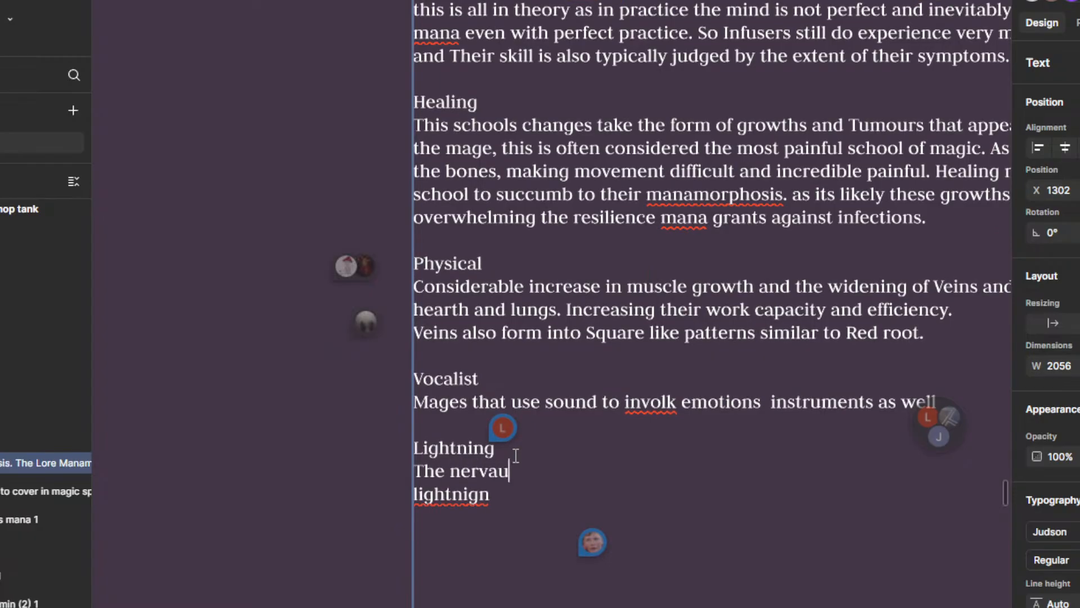
pyautogui.write('se')
pyautogui.write('ou')
pyautogui.write('s system of the')
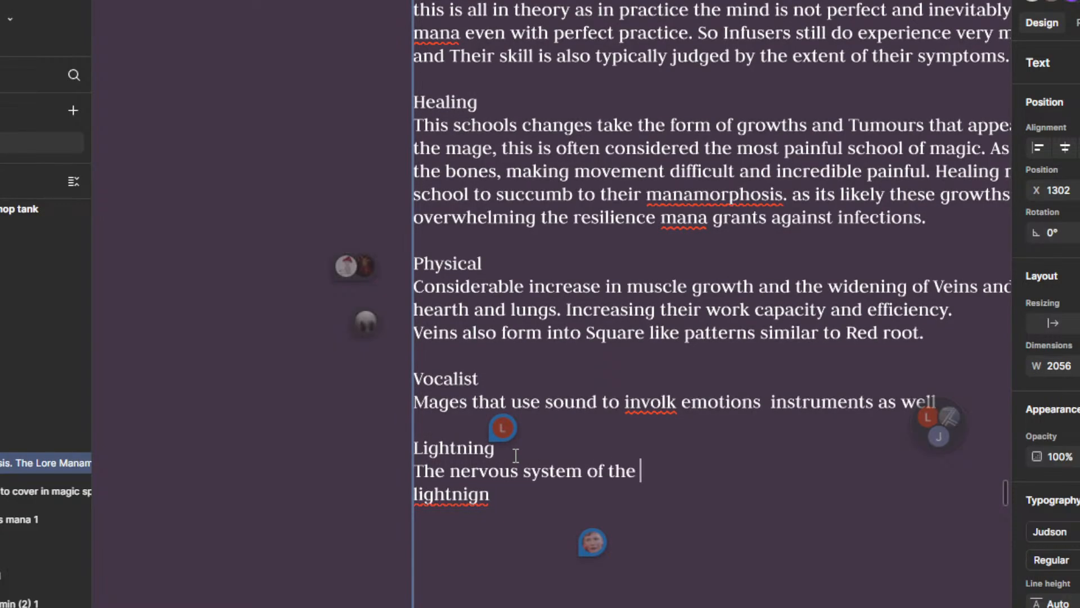
pyautogui.write(' mage grows and ex')
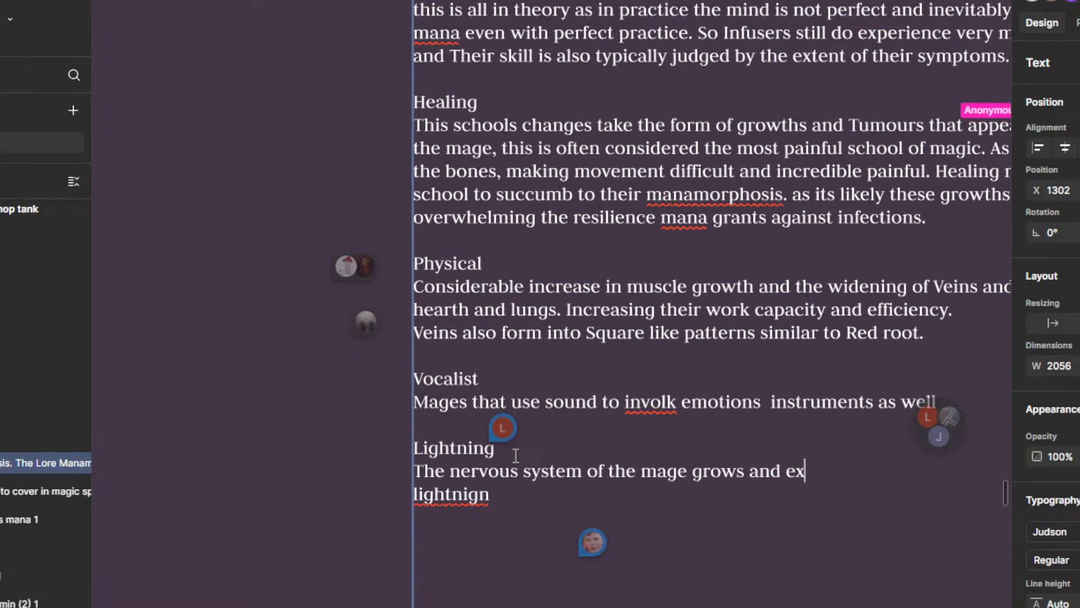
pyautogui.write('ptends ')
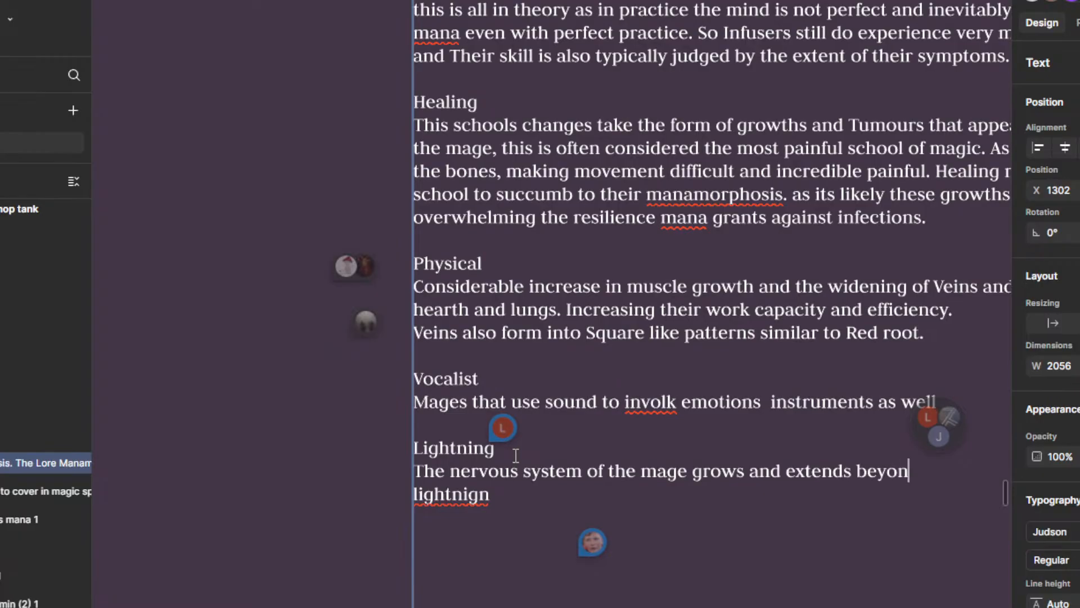
pyautogui.write('beyond their bo')
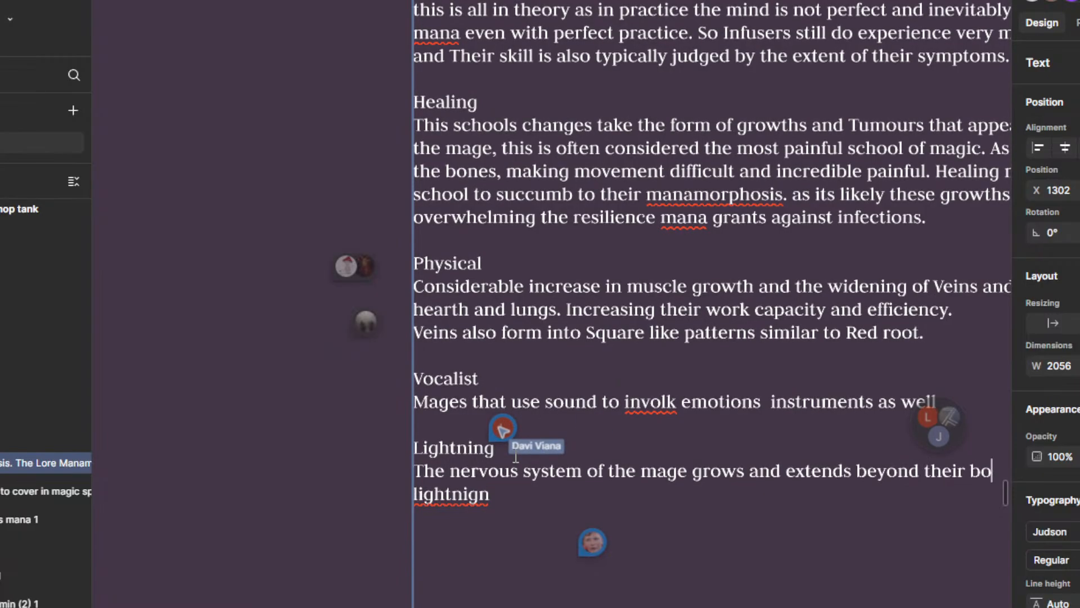
pyautogui.write('dy')
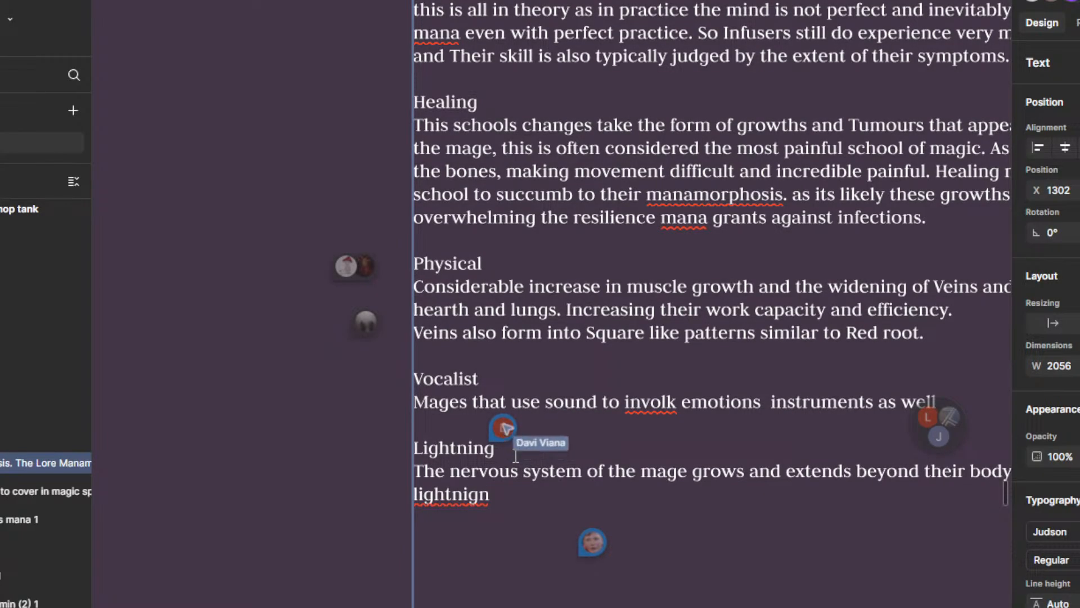
# Step: Complete the first Lightning sentence by adding "and sparks with electricity." after "beyond their body"
pyautogui.scroll(-3, 515, 454)
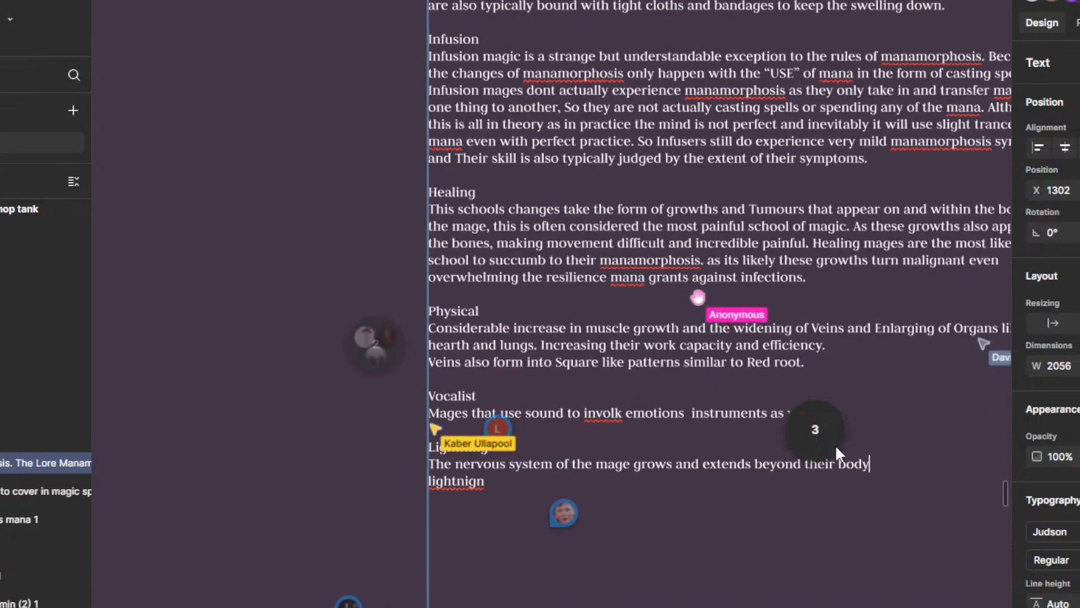
pyautogui.write('and spart')
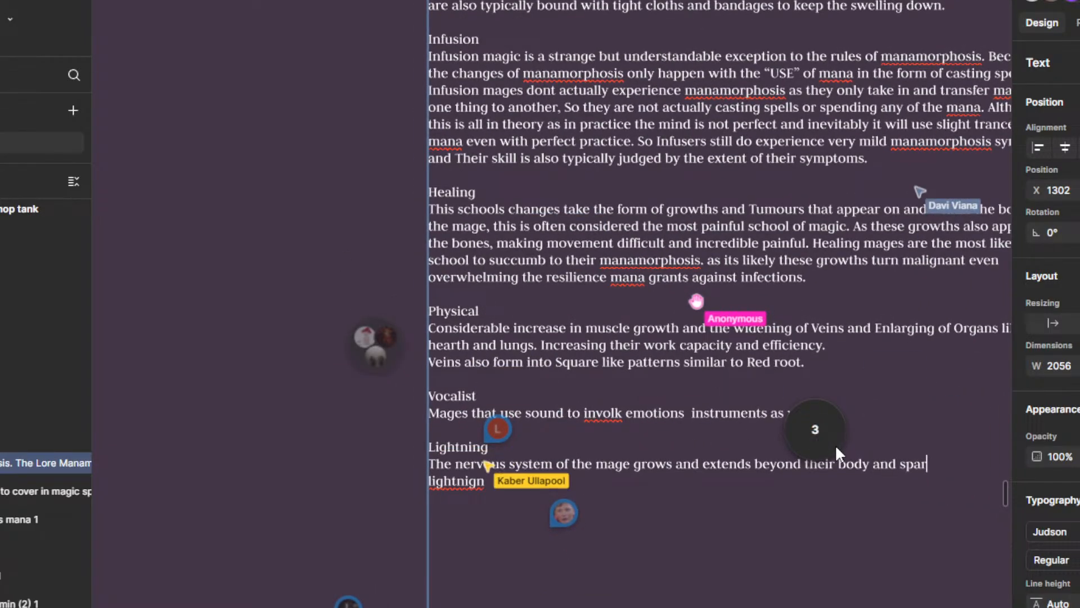
pyautogui.press('BackSpace')
pyautogui.write('ks w')
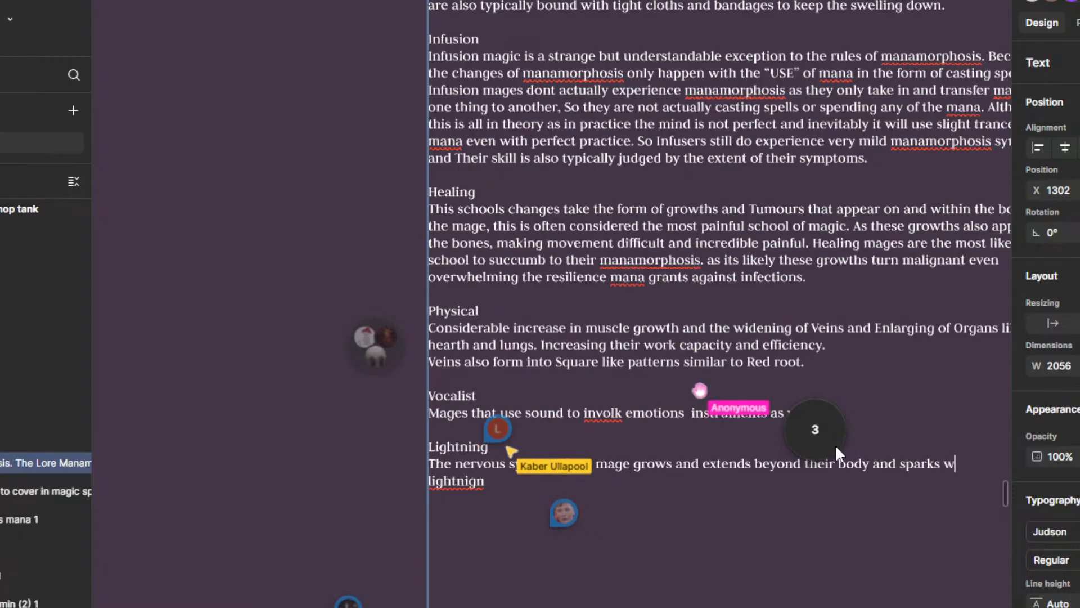
pyautogui.write('ith electr')
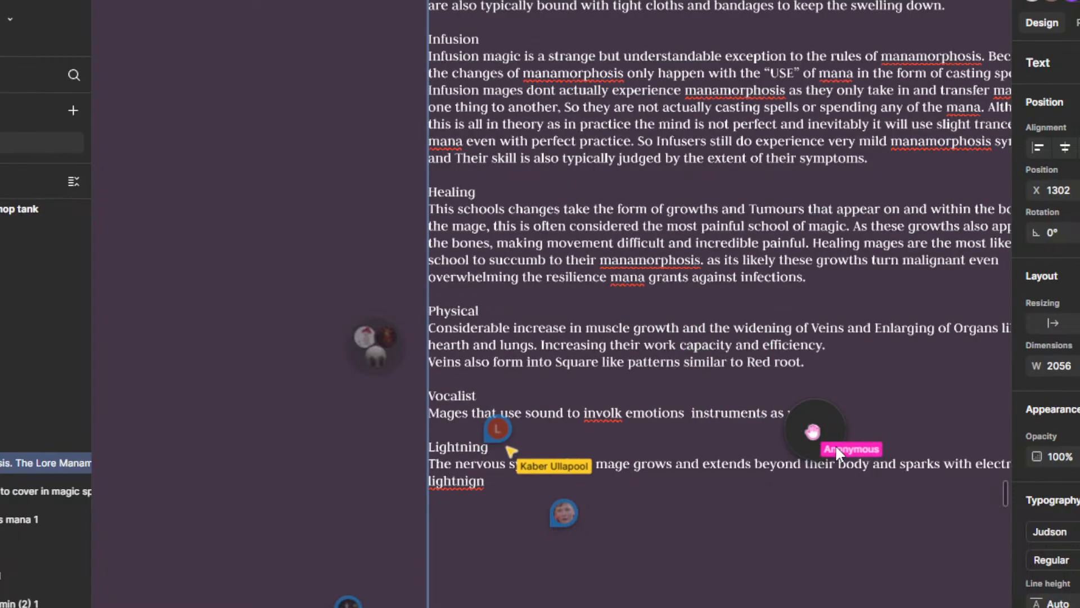
pyautogui.write('icity.')
# Step: Begin a second Lightning sentence reading "The mage constantly gives off static shooks"
pyautogui.scroll(-3, 836, 447)
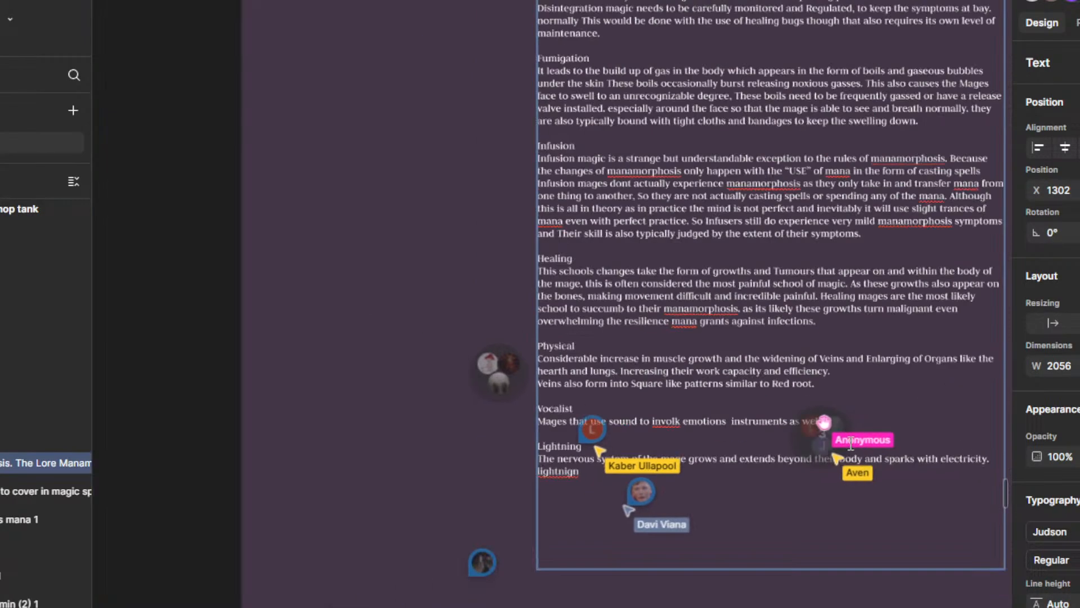
pyautogui.moveTo(864, 478); pyautogui.dragTo(791, 431)
pyautogui.scroll(2, 850, 436)
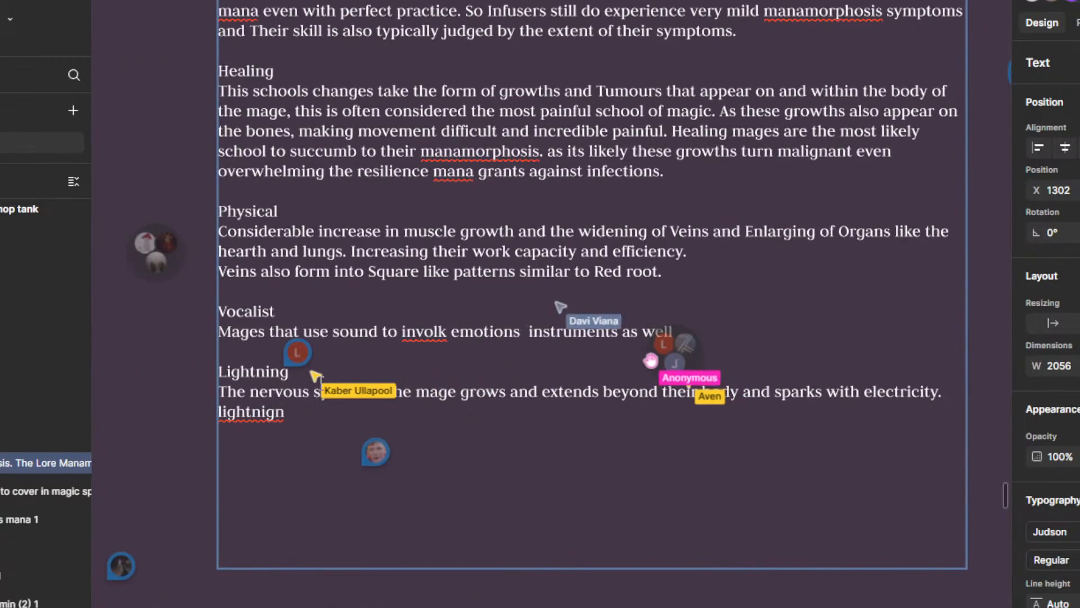
pyautogui.moveTo(288, 365)
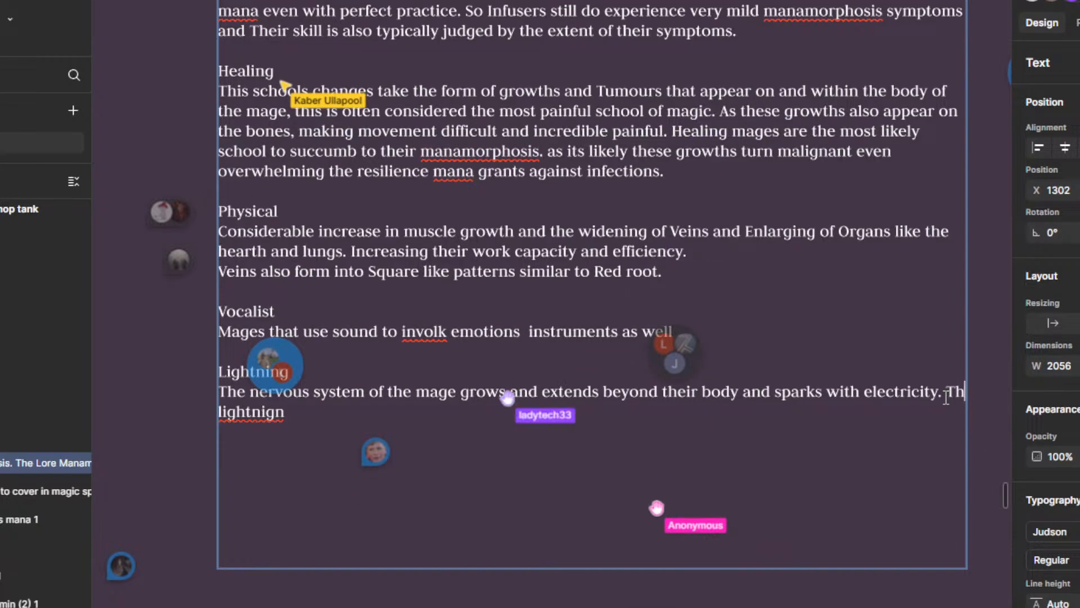
pyautogui.write('e')
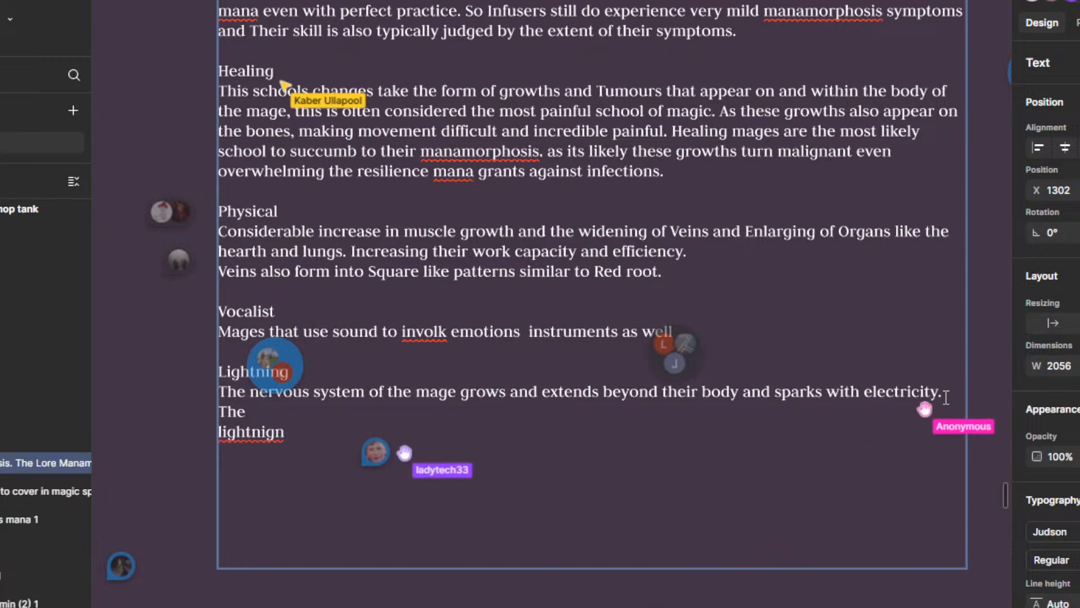
pyautogui.write(' mage con')
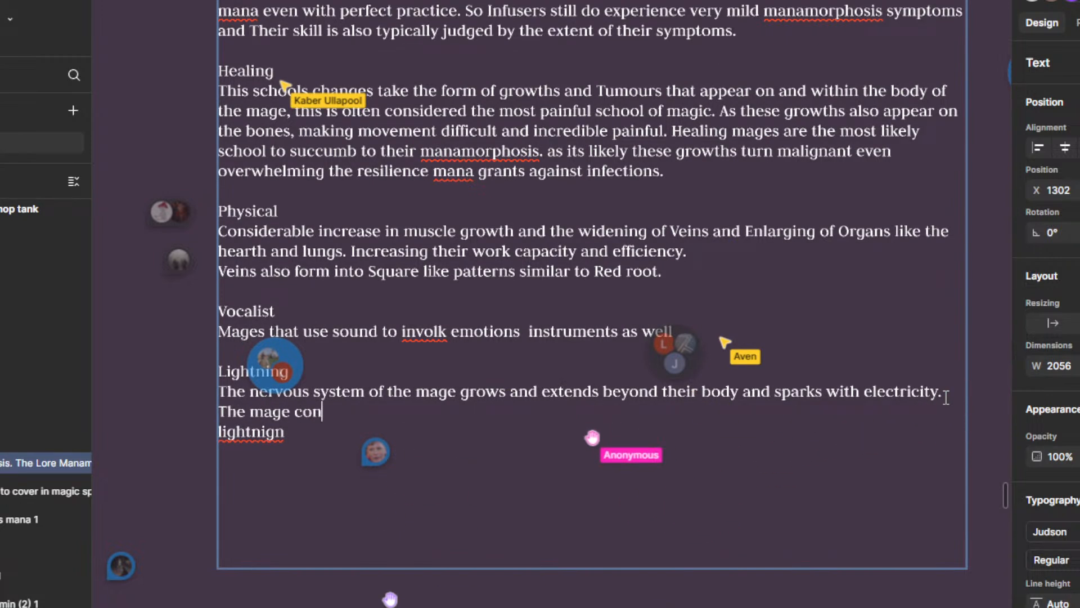
pyautogui.write('stantly give')
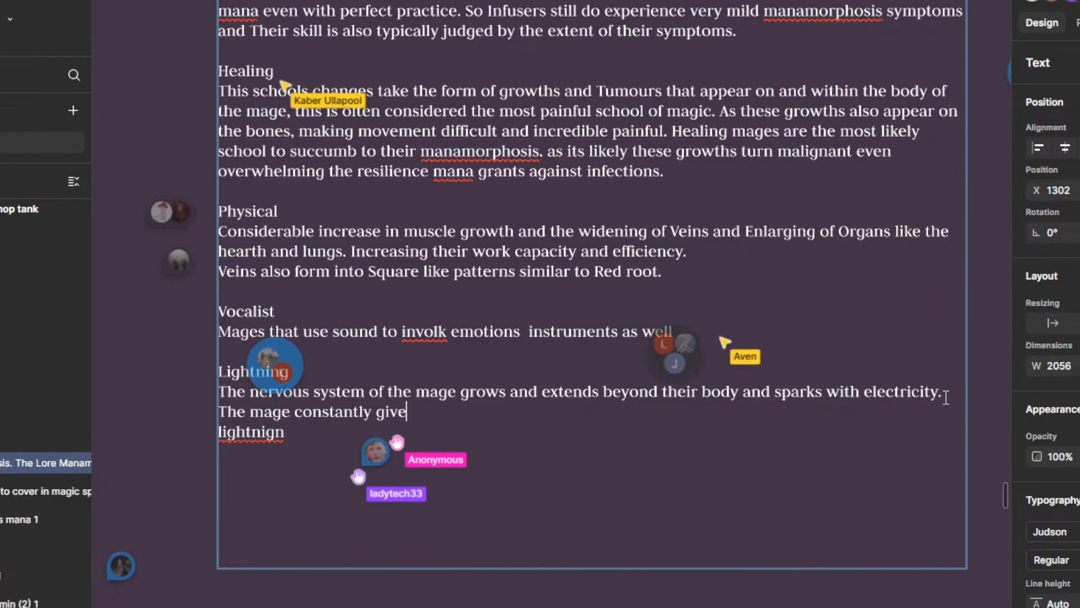
pyautogui.write('s off staick')
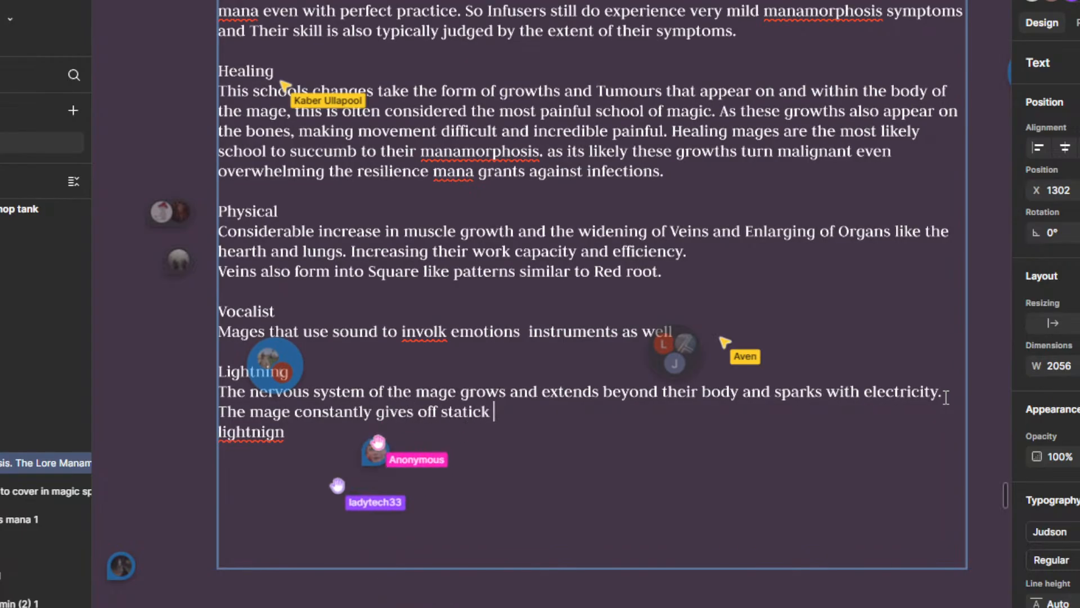
pyautogui.write(' sho')
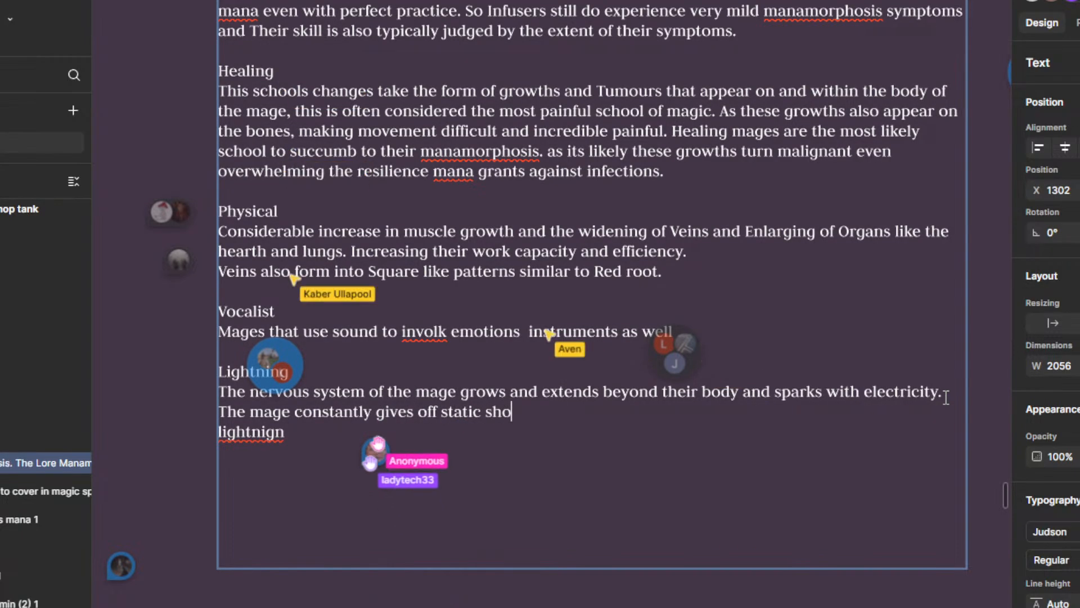
pyautogui.write('oks and these ')
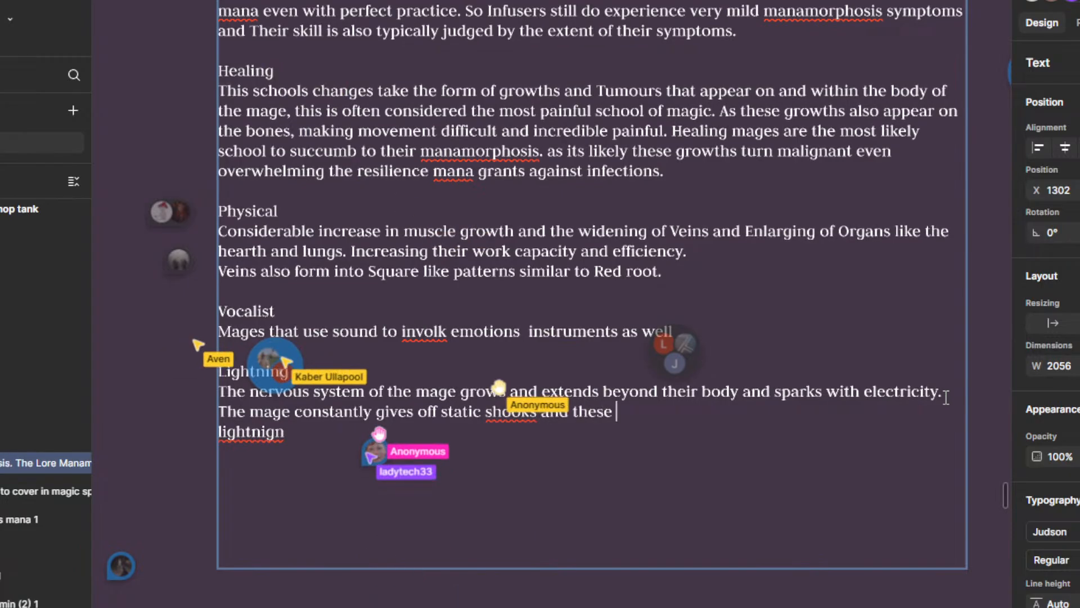
pyautogui.write('exposed n')
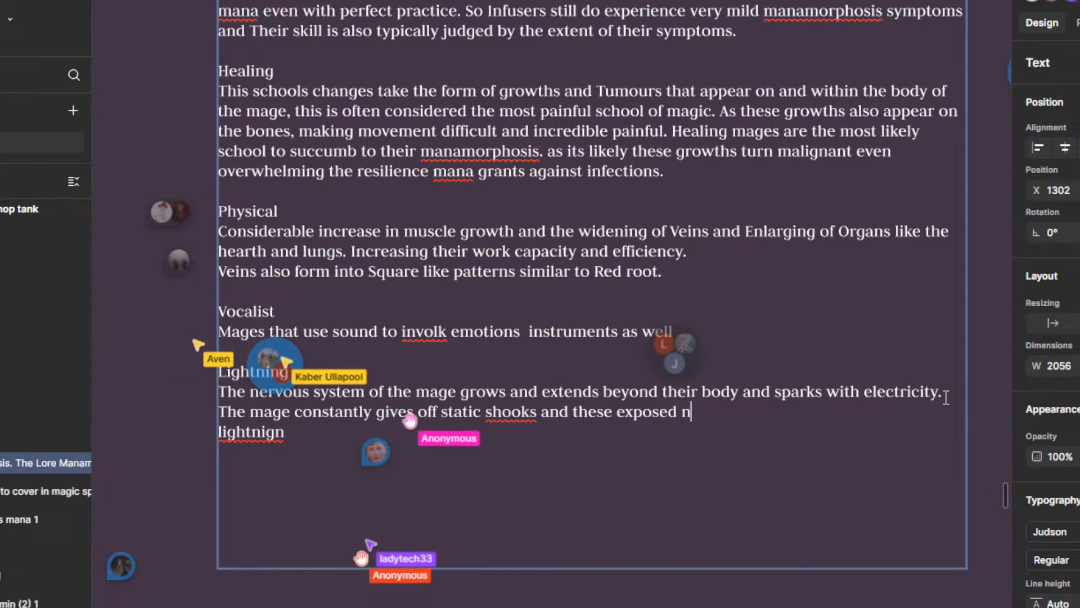
pyautogui.write('erves are ')
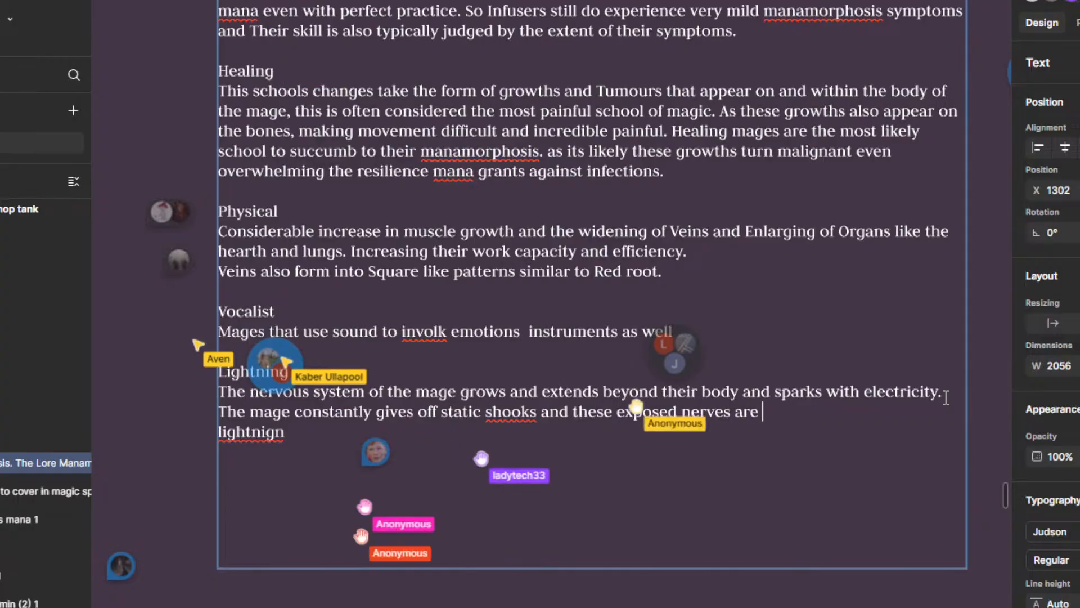
pyautogui.write('of course painfu')
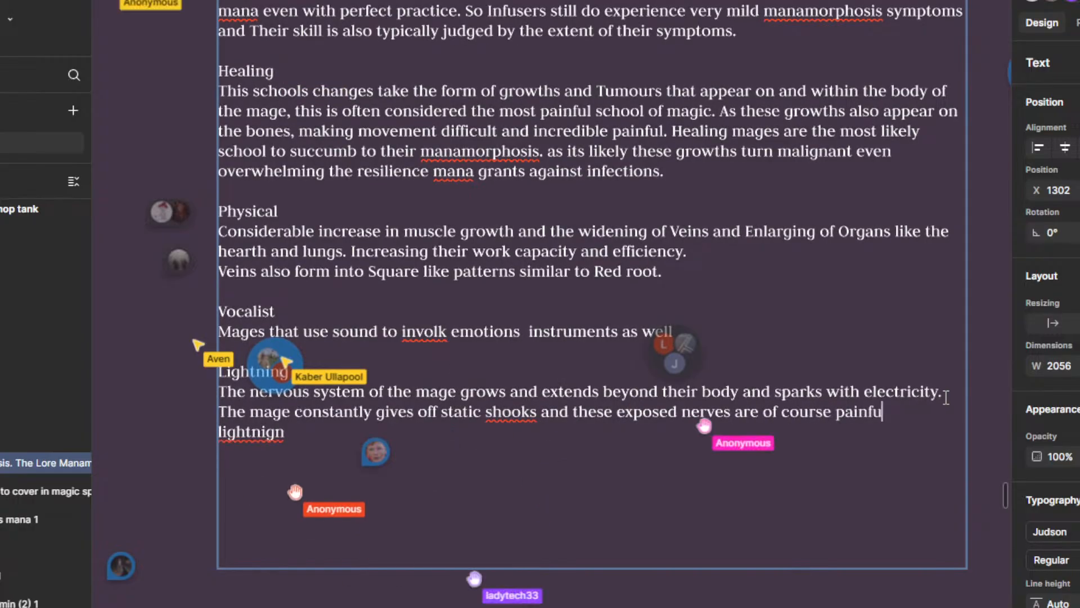
pyautogui.write('l as fuck')
# Step: Extend the second Lightning sentence with "and these exposed nerves are of course painful as fuck" and add a line break after it
pyautogui.press('Return')
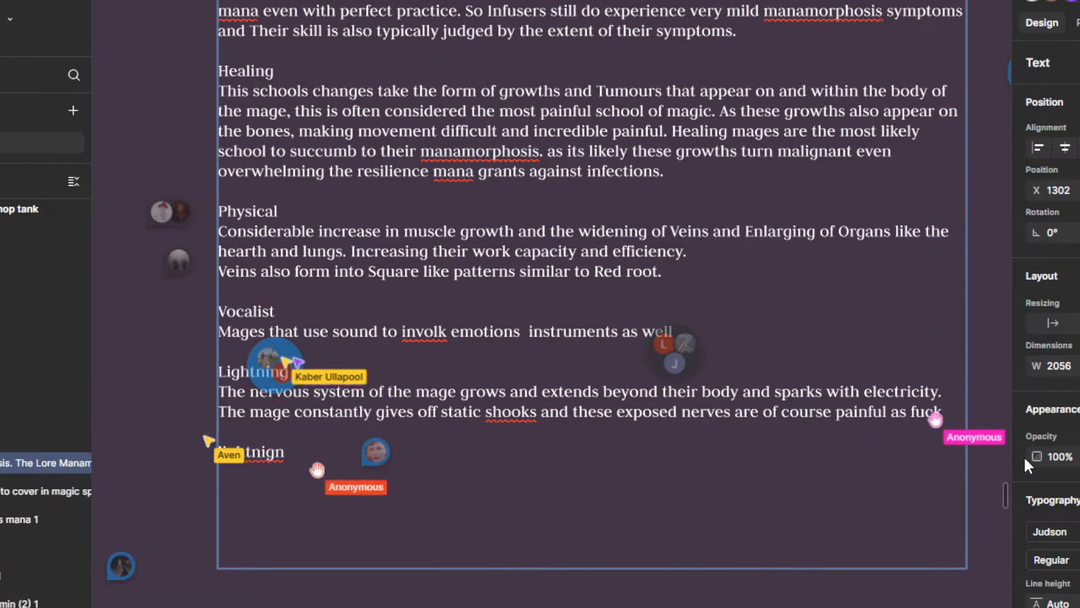
pyautogui.click(976, 452)
pyautogui.moveTo(305, 448); pyautogui.dragTo(274, 453)
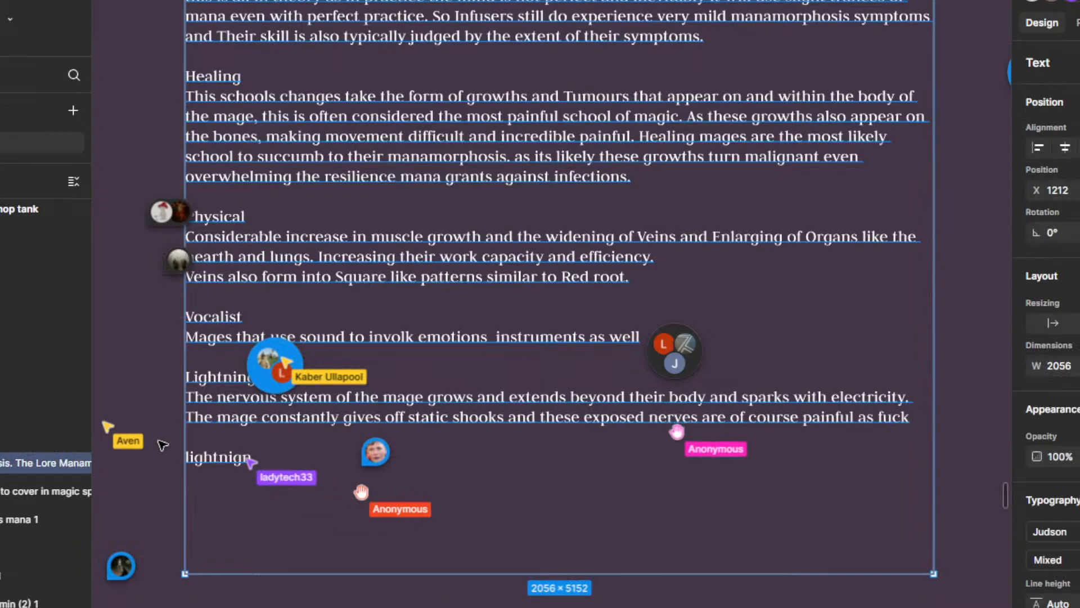
pyautogui.moveTo(163, 445); pyautogui.dragTo(382, 399)
pyautogui.hotkey('ctrl', 'z')
# Step: Delete the stray misspelled word "lightnign" below the Lightning paragraph
pyautogui.doubleClick(504, 411)
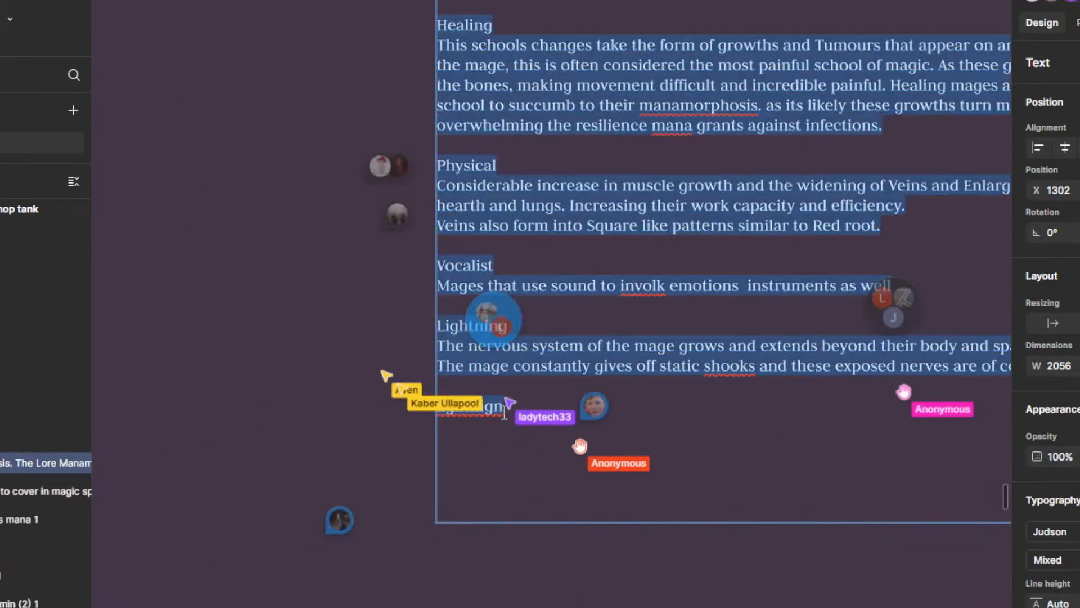
pyautogui.click(504, 411)
pyautogui.press('BackSpace')
pyautogui.press('BackSpace')
pyautogui.press('BackSpace')
pyautogui.press('BackSpace')
pyautogui.press('BackSpace')
pyautogui.press('BackSpace')
pyautogui.press('BackSpace')
pyautogui.press('BackSpace')
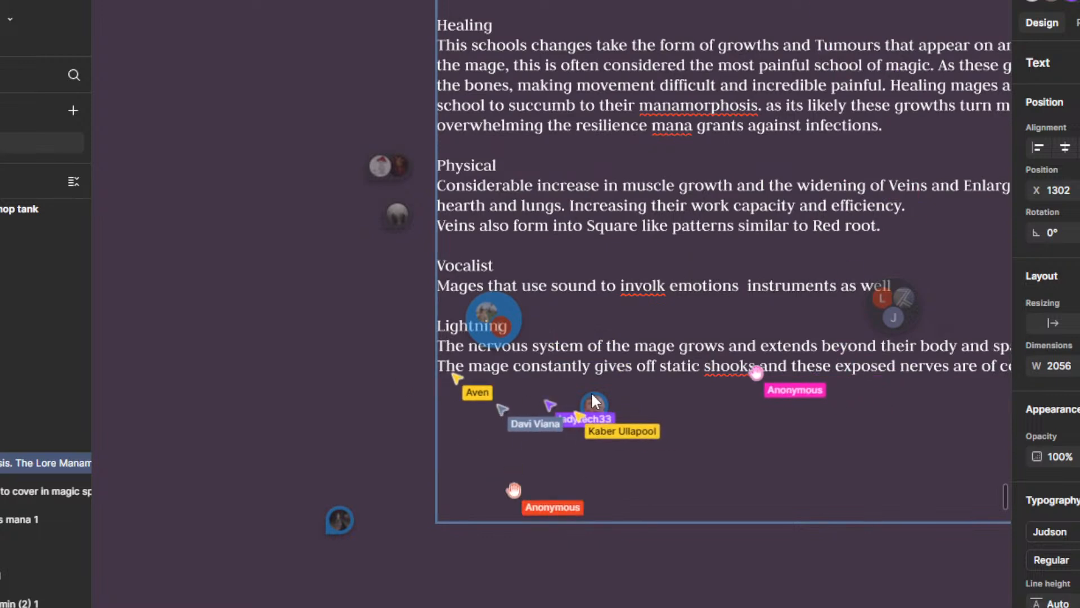
# Step: Read the comment pinned just below the Lightning paragraph and close its thread
pyautogui.scroll(-2, 594, 398)
pyautogui.moveTo(750, 453); pyautogui.dragTo(636, 463)
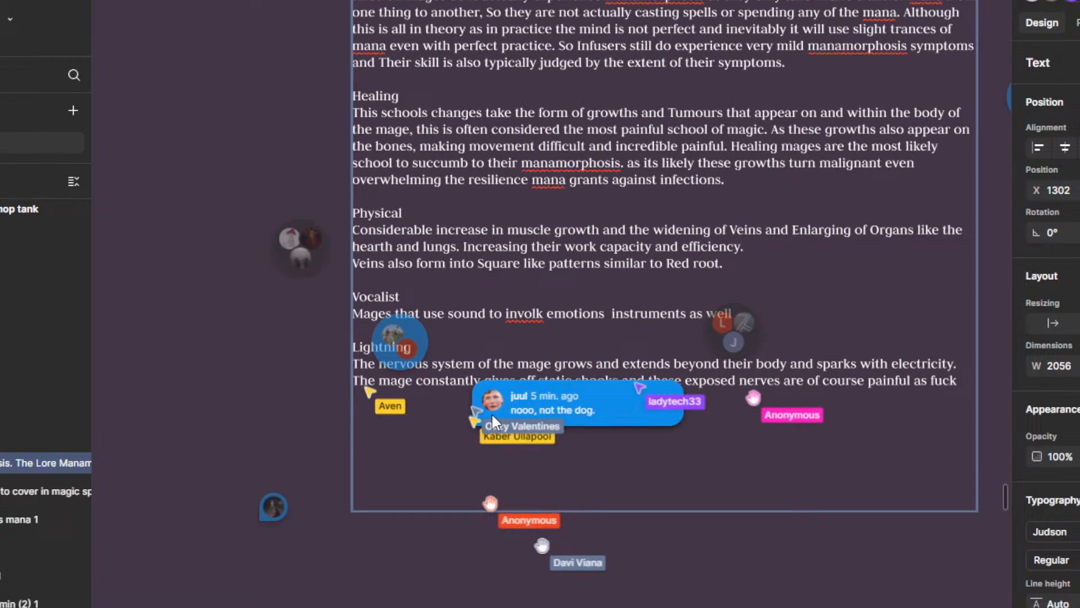
pyautogui.click(491, 413)
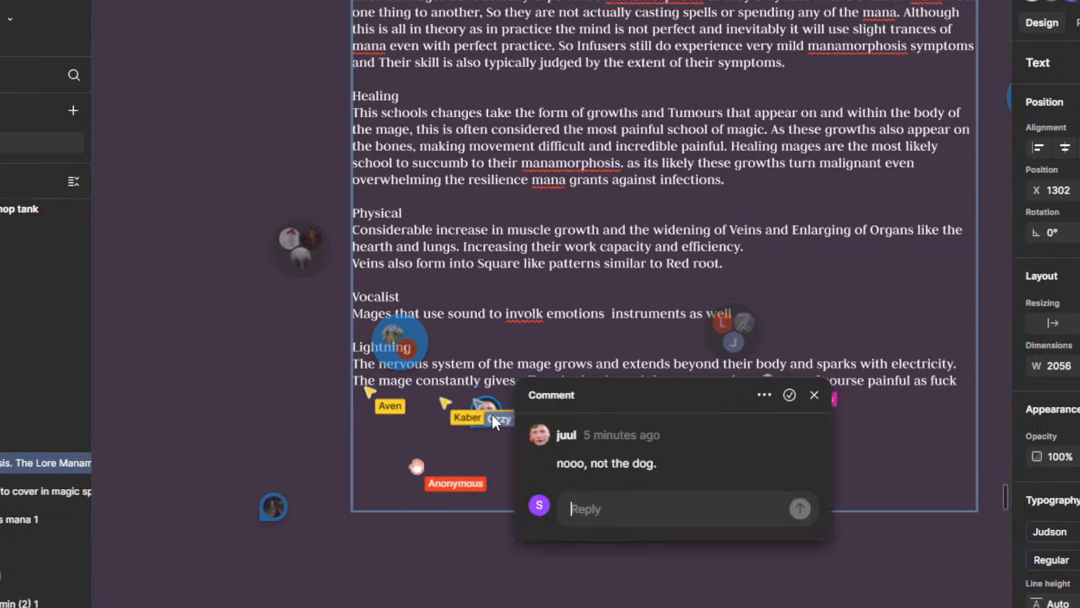
pyautogui.click(822, 393)
# Step: Look over the "PET THE DOGO" area with the dog drawing and its comment pins, and return to the manamorphosis text
pyautogui.scroll(-2, 559, 400)
pyautogui.moveTo(410, 436); pyautogui.dragTo(835, 586)
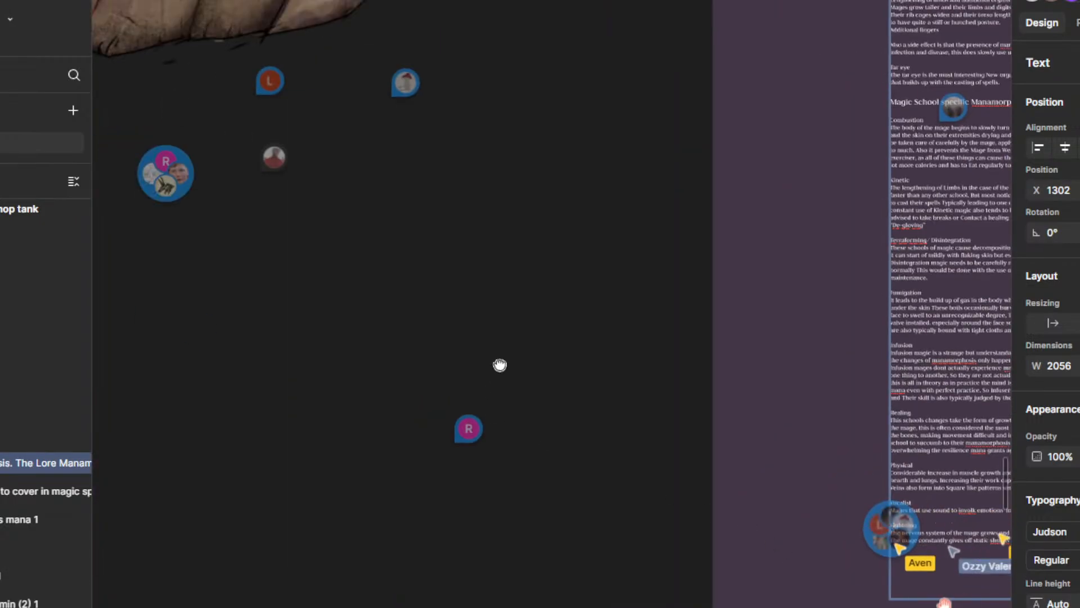
pyautogui.moveTo(499, 365); pyautogui.dragTo(842, 607)
pyautogui.moveTo(692, 422); pyautogui.dragTo(757, 591)
pyautogui.scroll(-2, 697, 429)
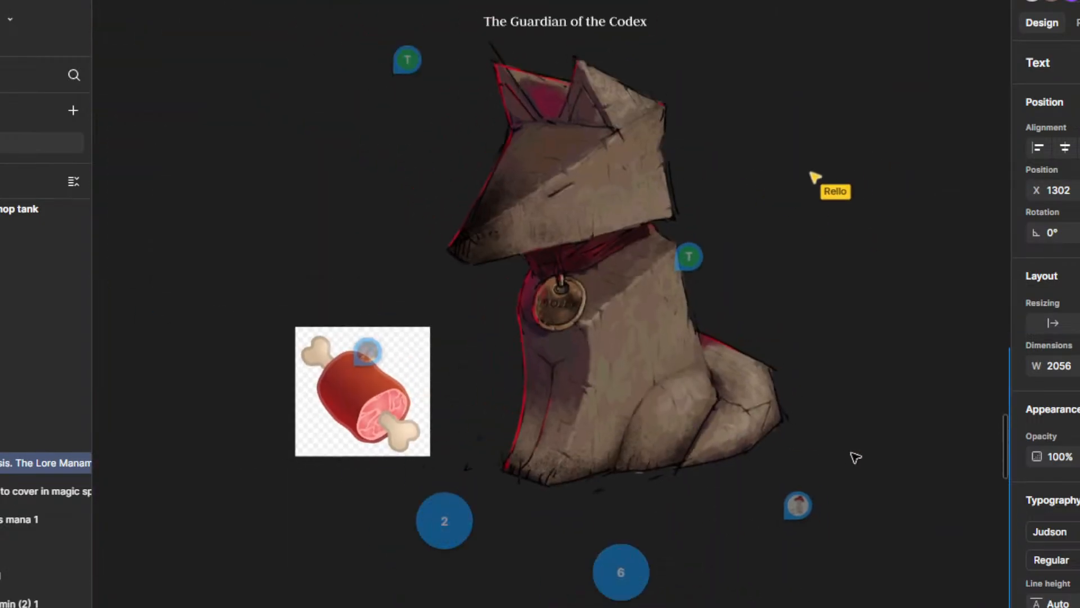
pyautogui.moveTo(855, 456); pyautogui.dragTo(721, 340)
pyautogui.scroll(-2, 729, 360)
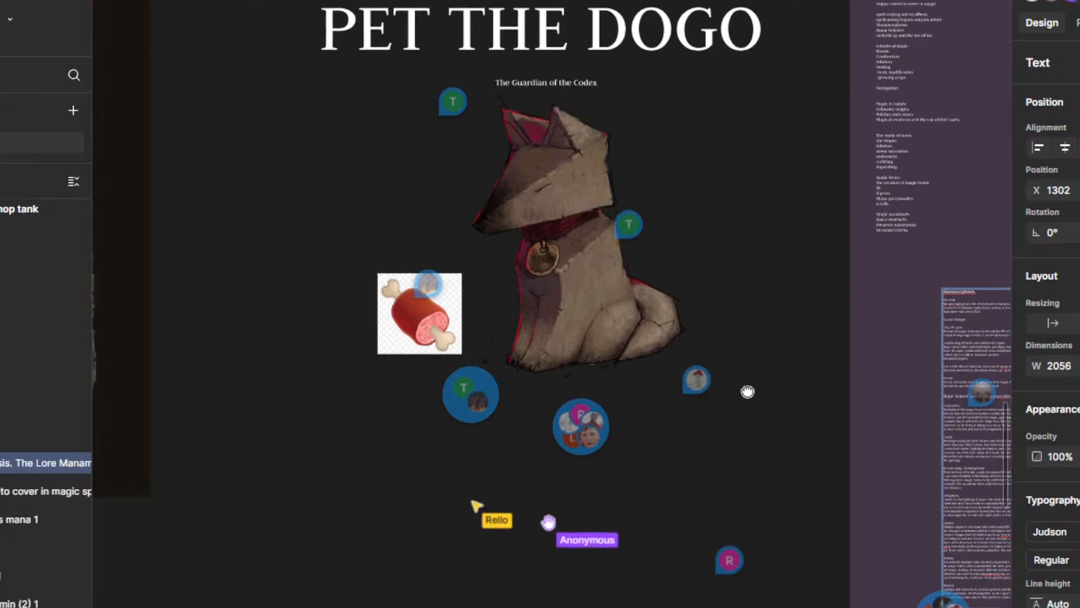
pyautogui.moveTo(748, 391); pyautogui.dragTo(525, 149)
pyautogui.moveTo(559, 287); pyautogui.dragTo(341, 151)
pyautogui.scroll(3, 569, 296)
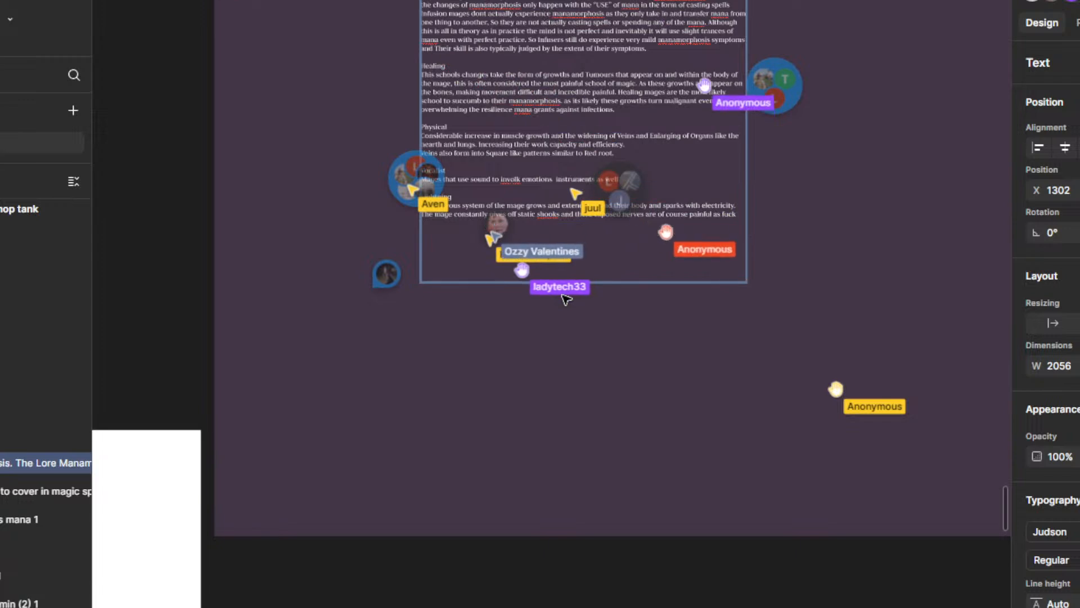
# Step: Leave text editing, deselect the manamorphosis text and look over its magic school sections down to Lightning
pyautogui.press('Escape')
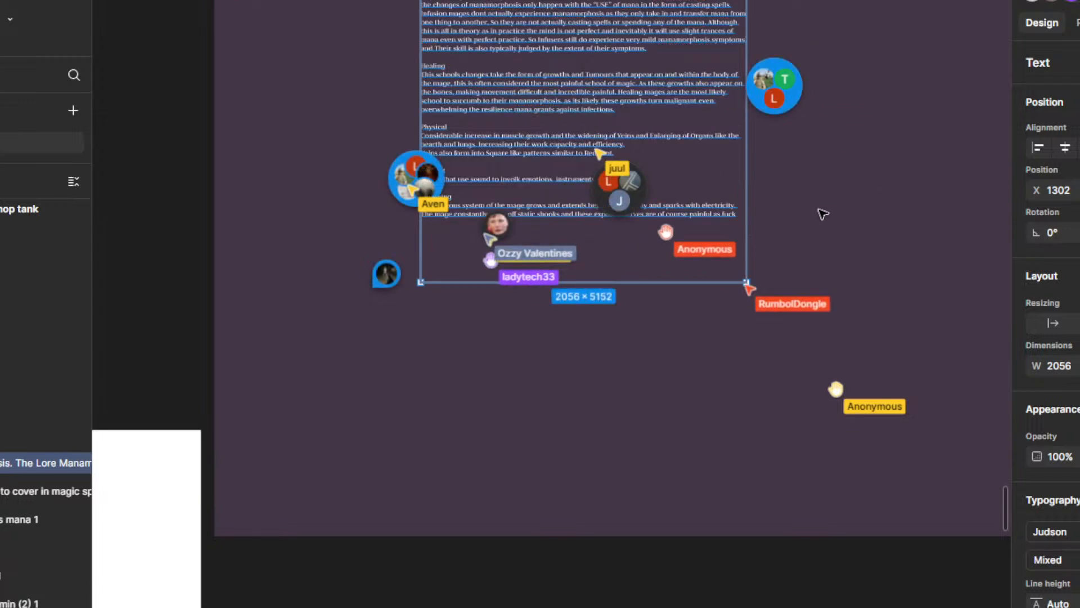
pyautogui.scroll(5, 911, 219)
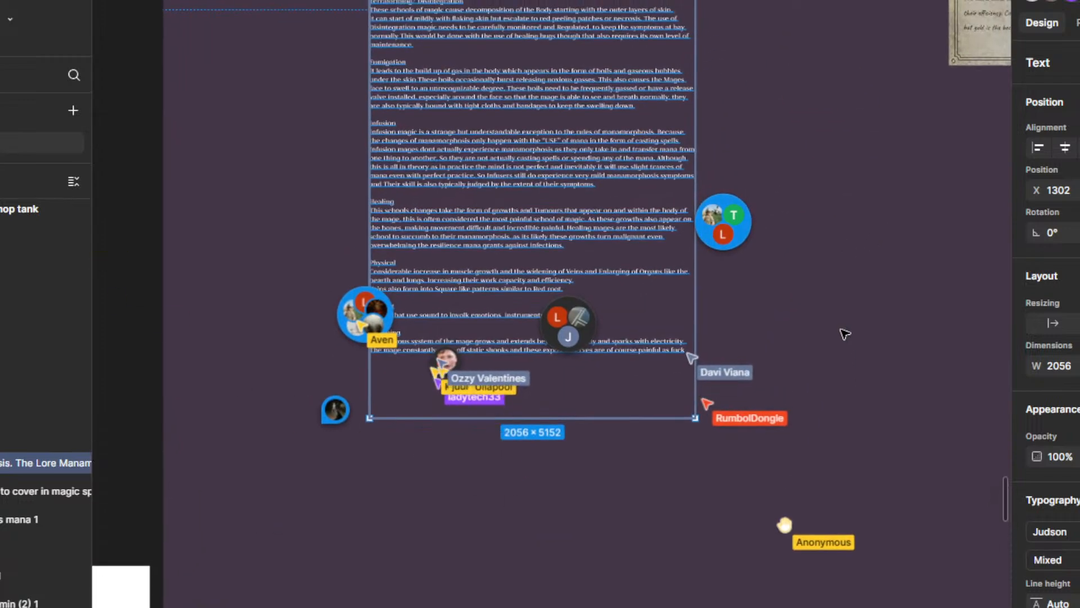
pyautogui.scroll(10, 823, 407)
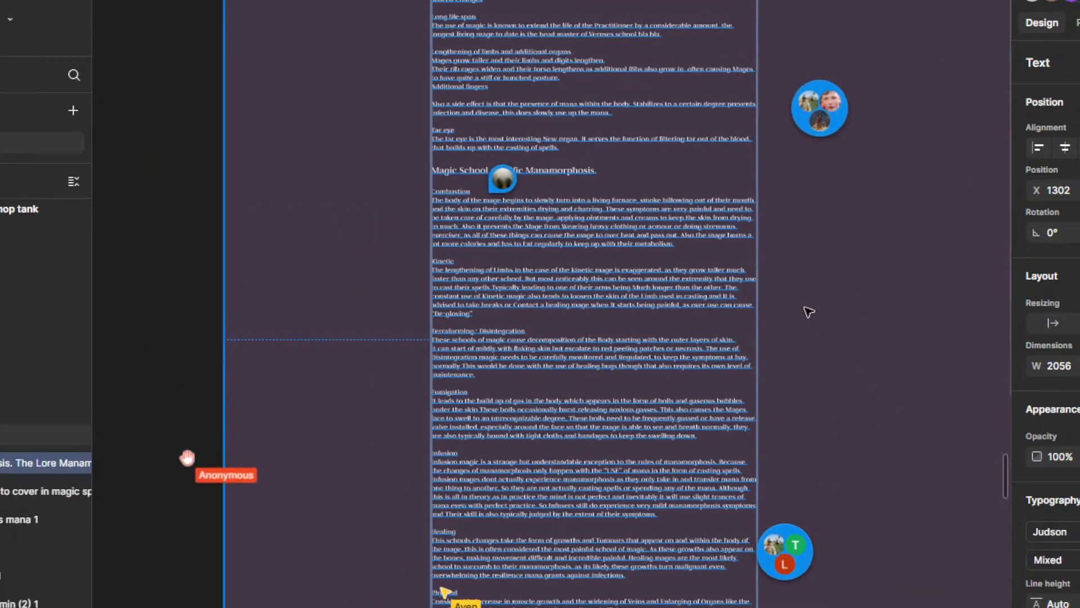
pyautogui.scroll(-2, 844, 309)
pyautogui.scroll(2, 839, 299)
pyautogui.click(853, 329)
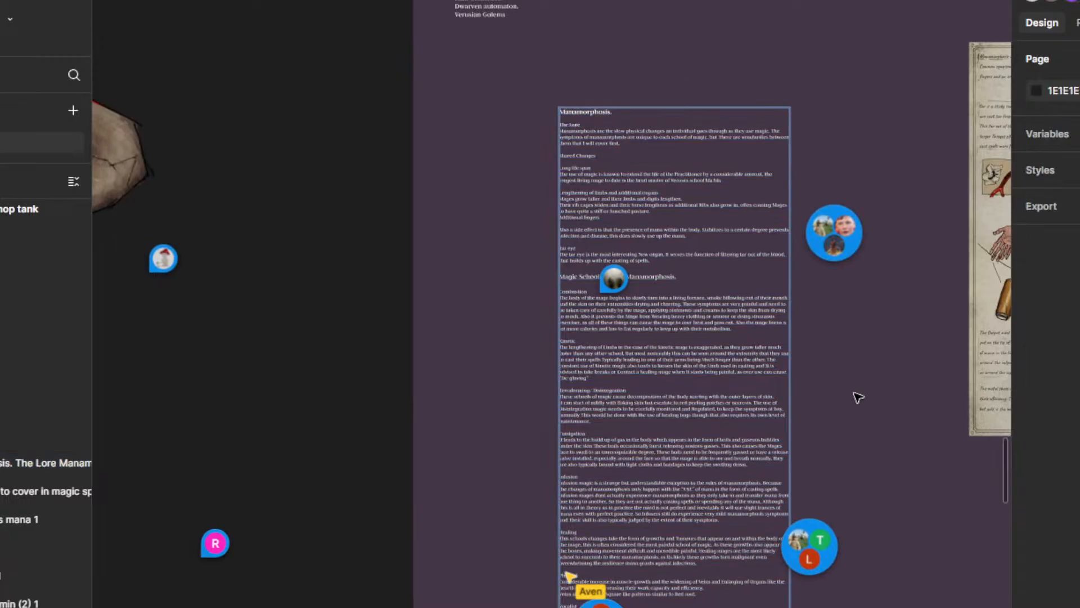
pyautogui.scroll(-5, 854, 401)
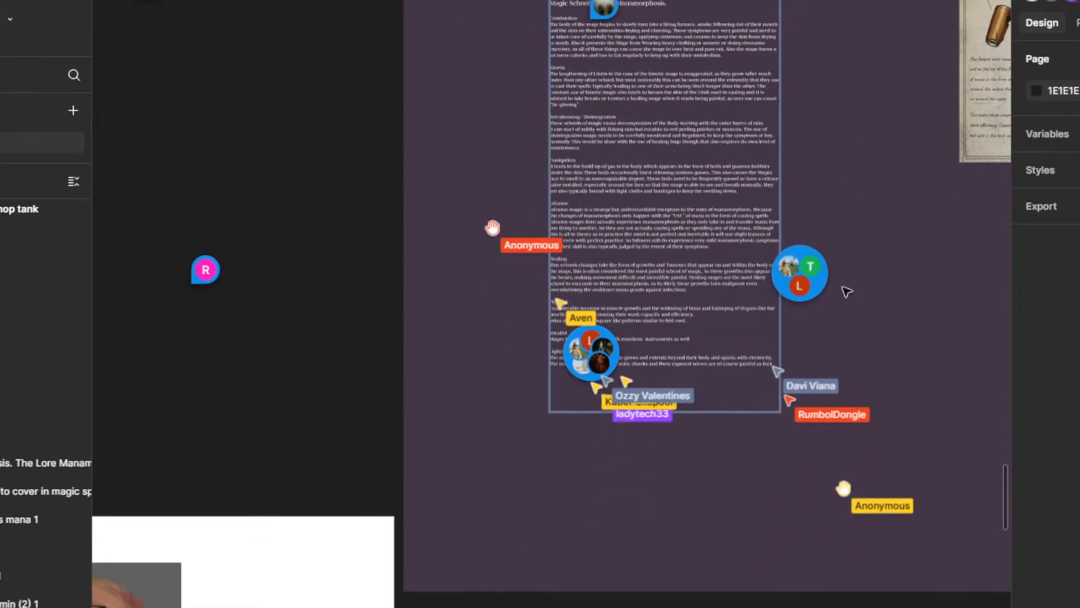
pyautogui.scroll(5, 651, 394)
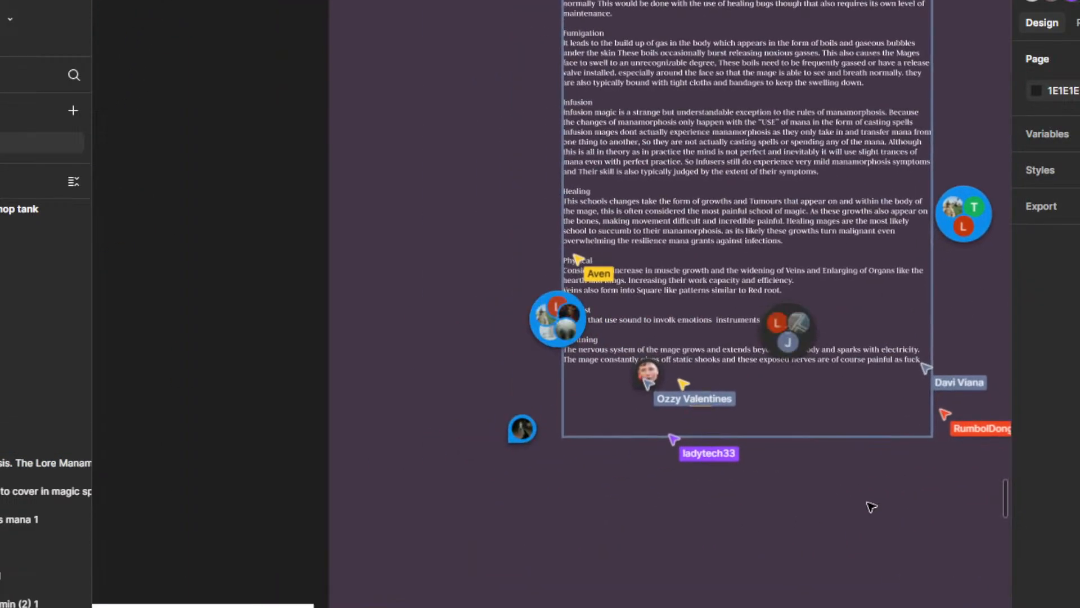
pyautogui.scroll(1, 651, 395)
pyautogui.moveTo(725, 432); pyautogui.dragTo(735, 499)
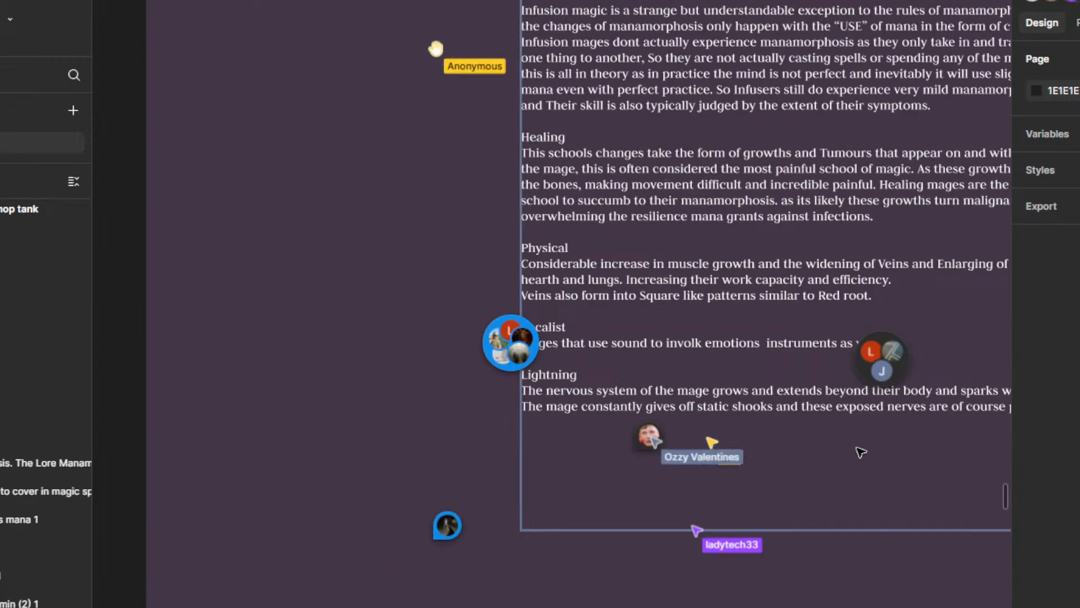
pyautogui.moveTo(850, 482); pyautogui.dragTo(850, 488)
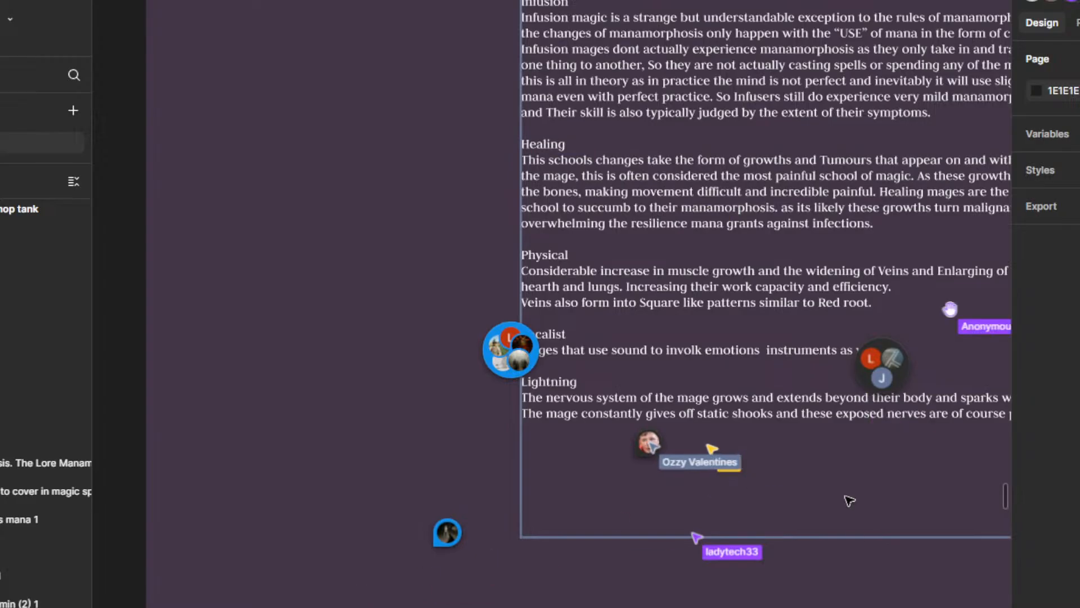
pyautogui.scroll(-5, 882, 585)
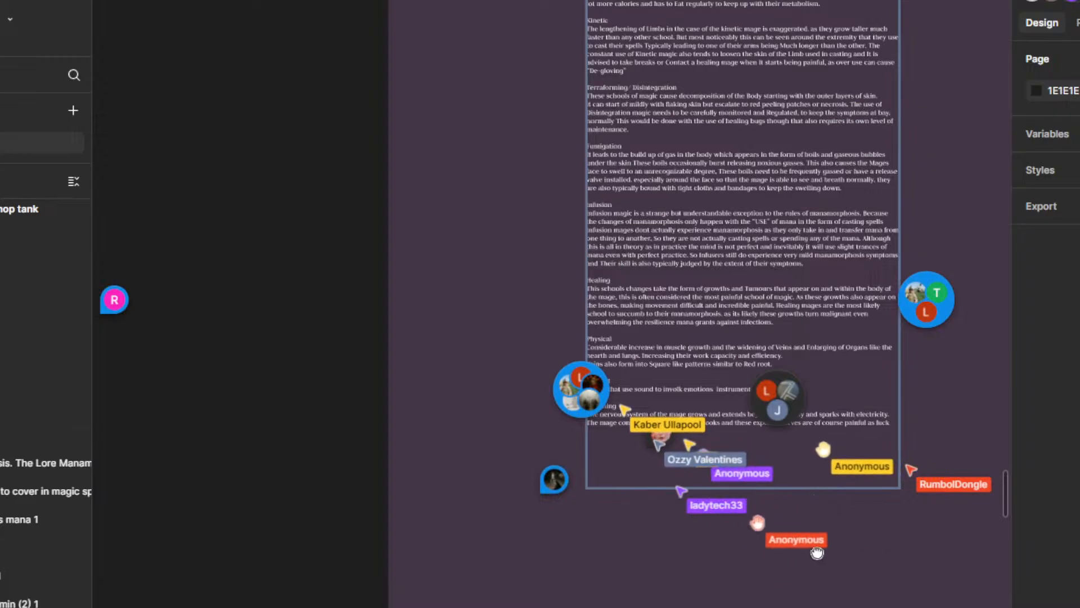
# Step: Look over the manamorphosis text from the general changes through the magic school sections down to Lightning
pyautogui.moveTo(820, 544); pyautogui.dragTo(797, 567)
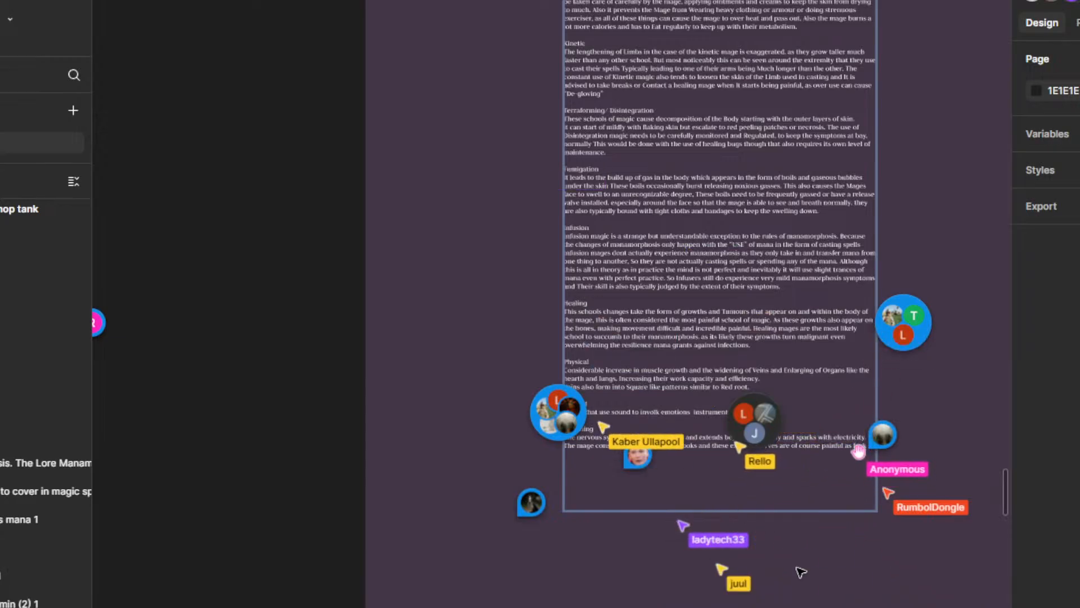
pyautogui.moveTo(994, 530); pyautogui.dragTo(870, 564)
pyautogui.scroll(-2, 870, 564)
pyautogui.moveTo(973, 470); pyautogui.dragTo(911, 412)
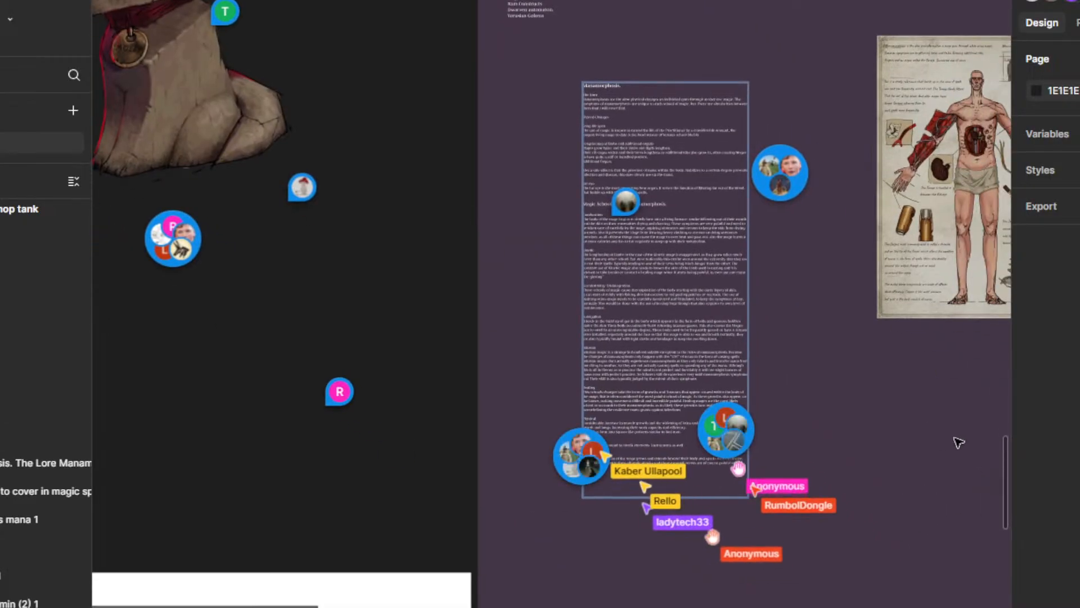
pyautogui.moveTo(961, 460); pyautogui.dragTo(1039, 523)
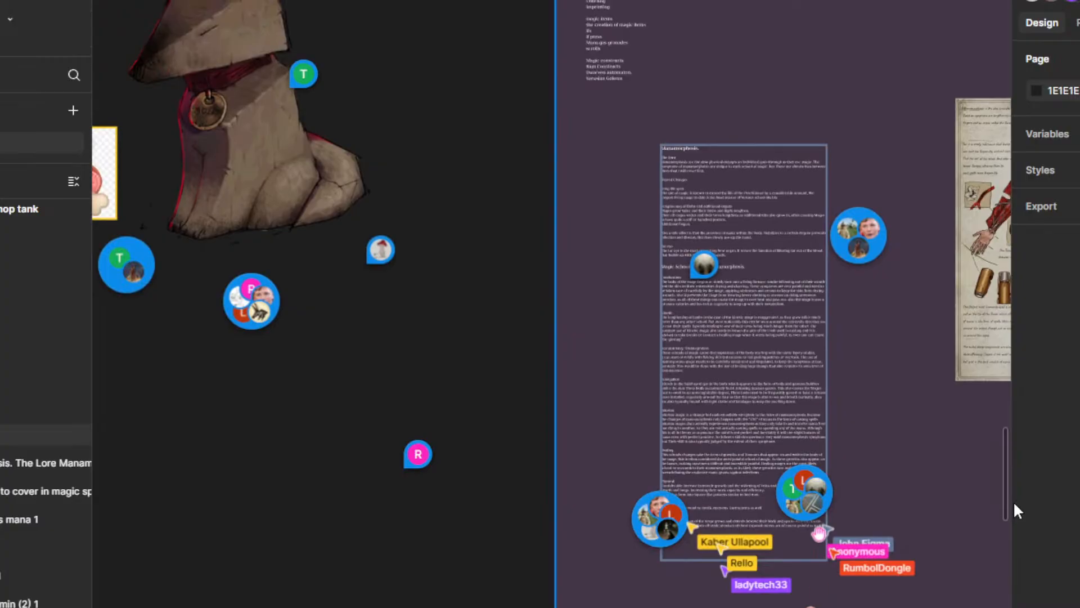
pyautogui.scroll(1, 889, 499)
pyautogui.moveTo(891, 493); pyautogui.dragTo(860, 388)
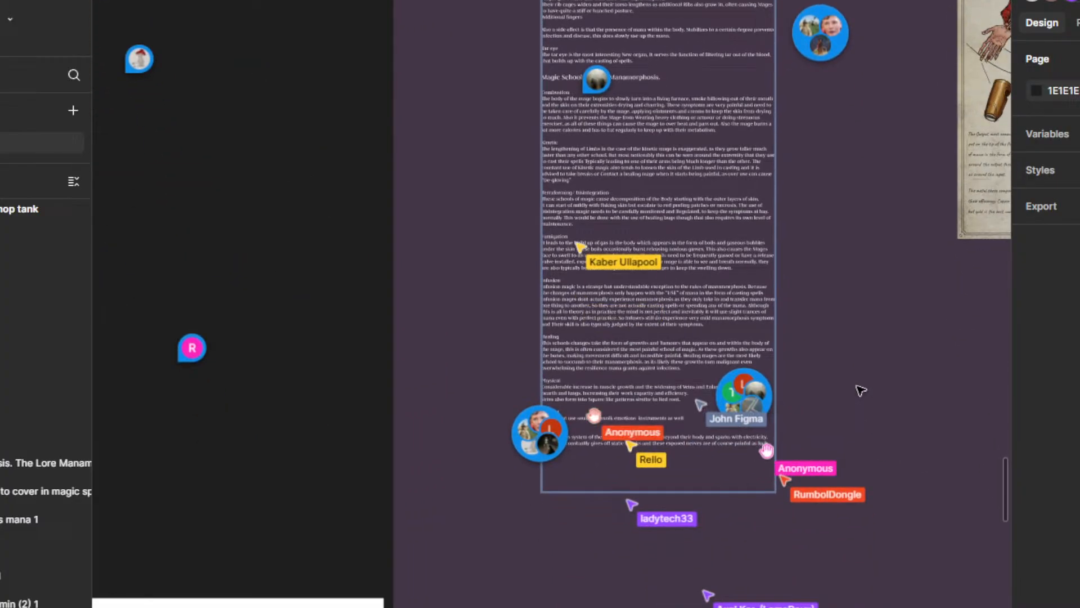
pyautogui.scroll(1, 832, 371)
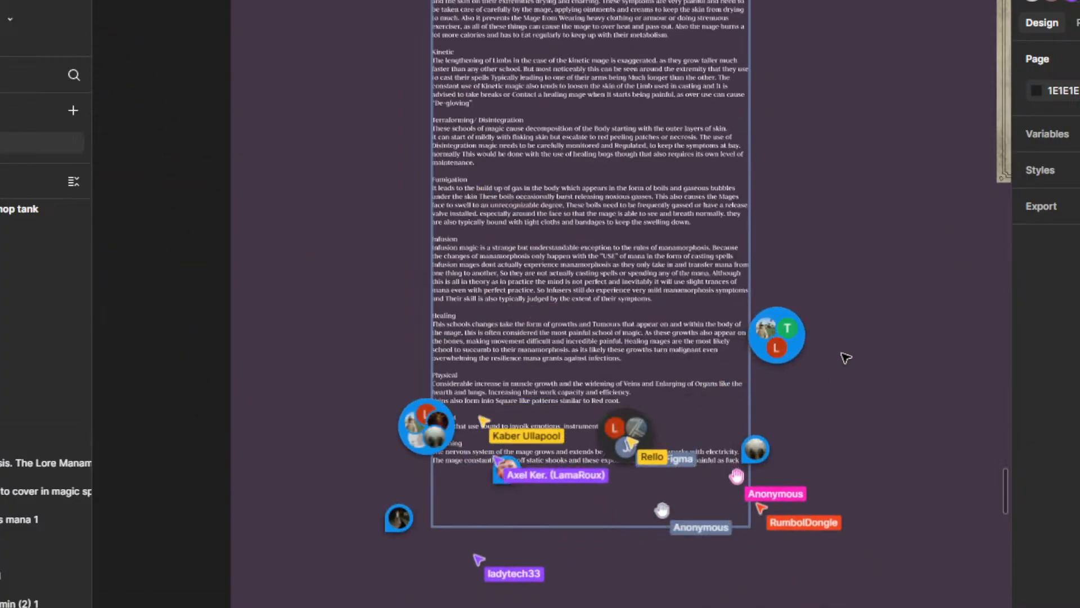
pyautogui.moveTo(849, 275); pyautogui.dragTo(901, 439)
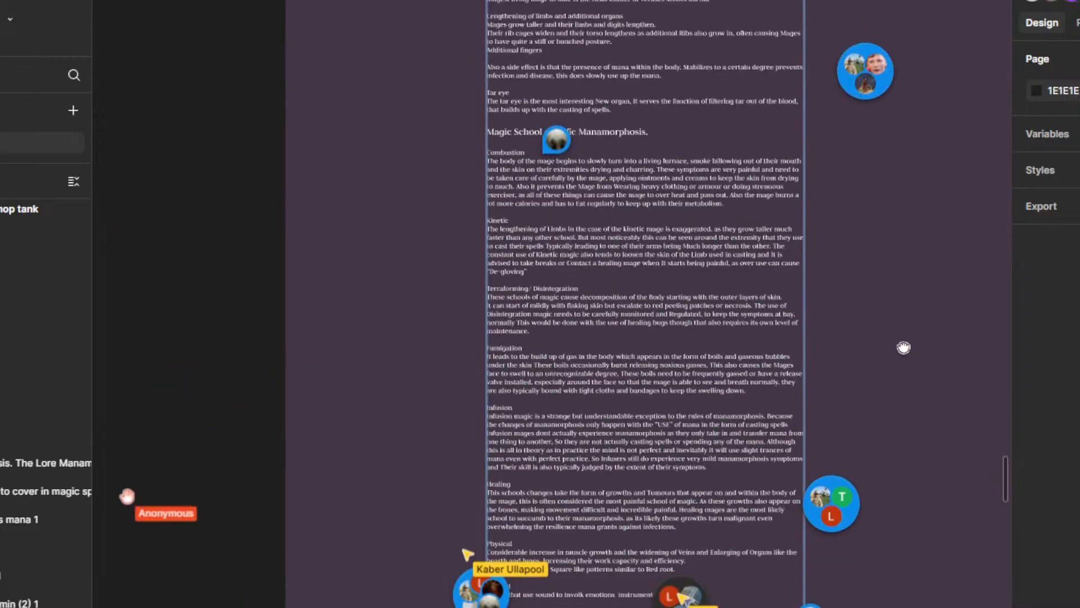
pyautogui.scroll(-2, 900, 378)
pyautogui.moveTo(897, 549); pyautogui.dragTo(888, 427)
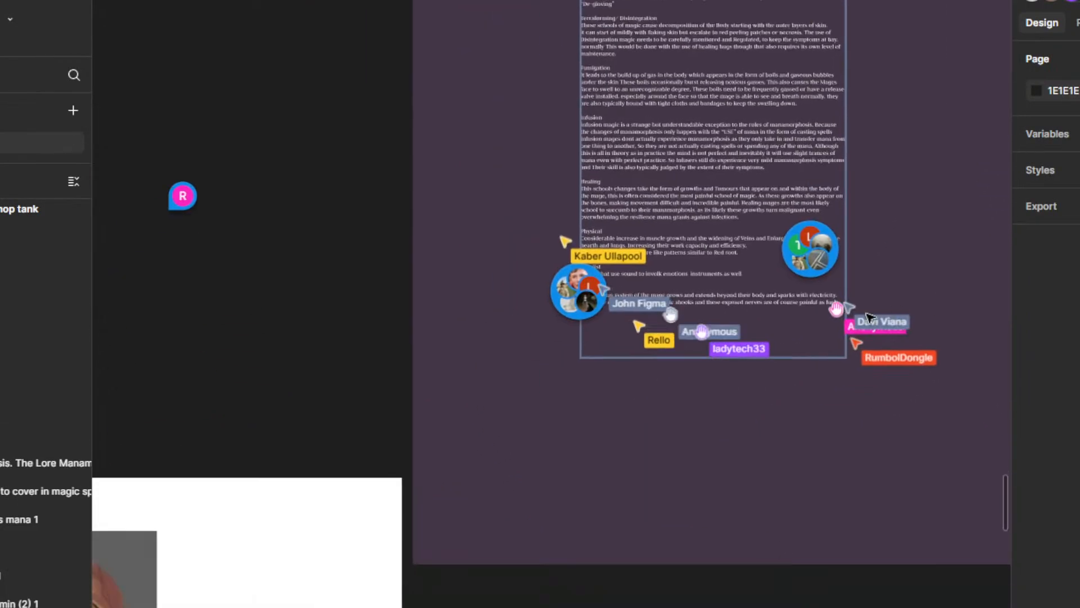
# Step: Insert a new line directly under the Vocalist heading and start it with "The"
pyautogui.scroll(5, 647, 205)
pyautogui.click(643, 206)
pyautogui.click(623, 202)
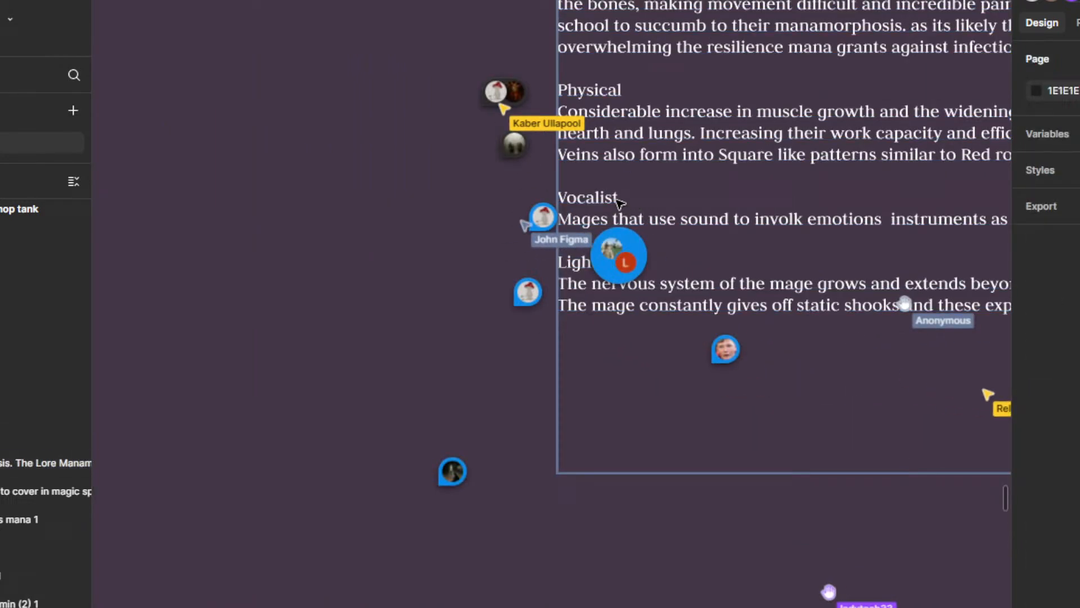
pyautogui.doubleClick(620, 200)
pyautogui.click(631, 199)
pyautogui.press('Return')
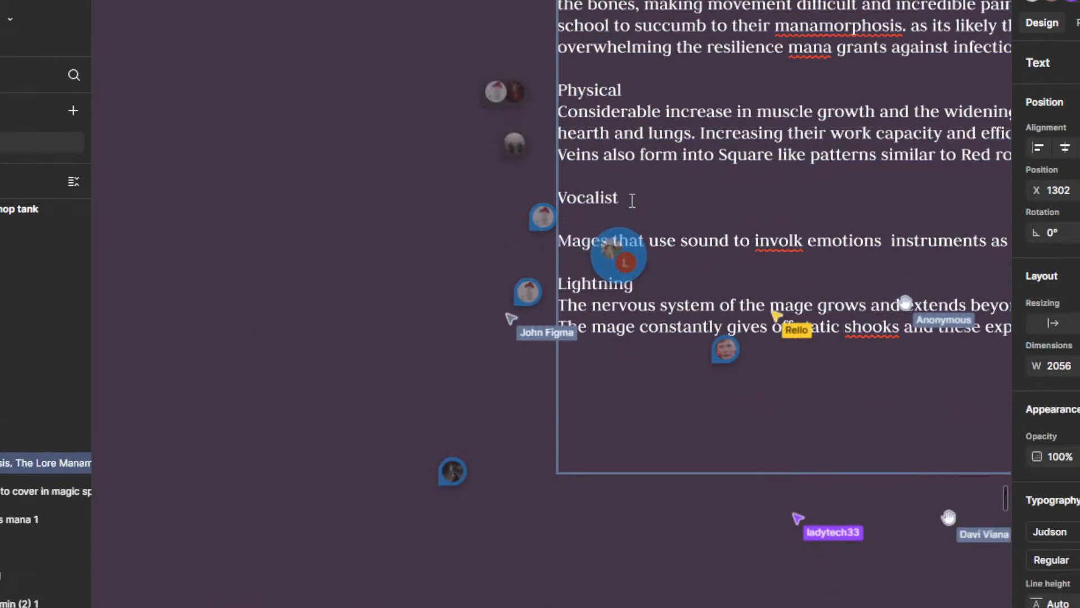
pyautogui.write('The')
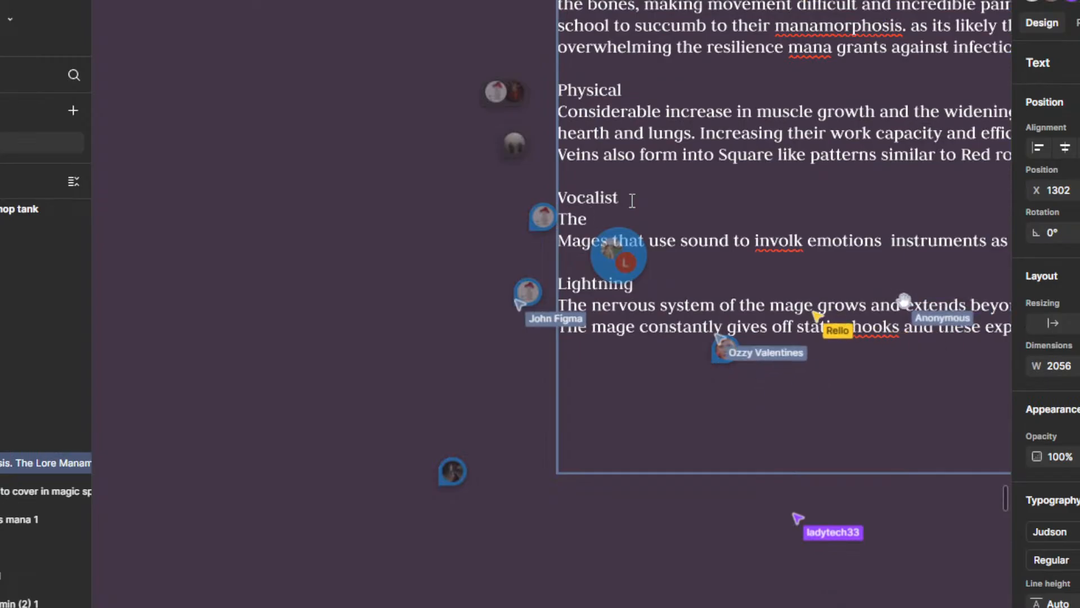
# Step: Continue the new Vocalist line with "Chest cavity of the mage extends and ribs fuze to create a protective"
pyautogui.scroll(-2, 685, 368)
pyautogui.scroll(1, 709, 346)
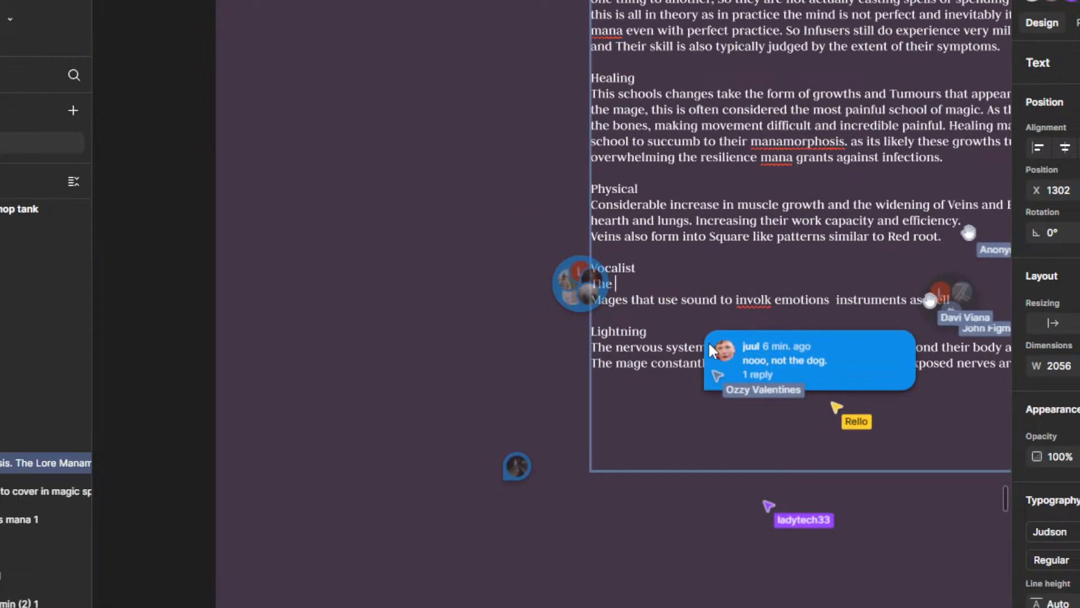
pyautogui.write('h')
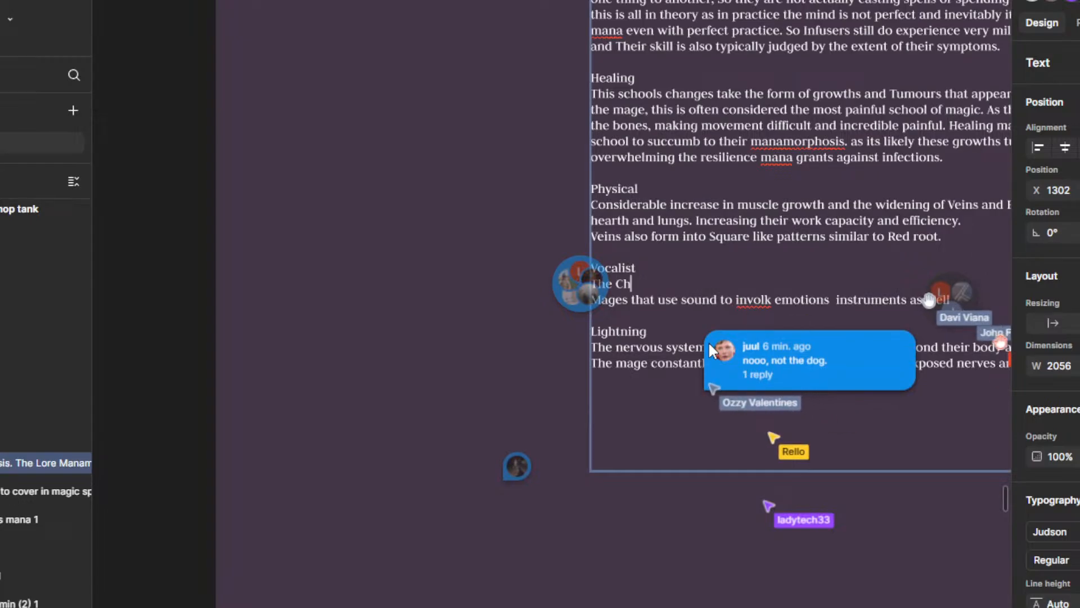
pyautogui.write('est cavity')
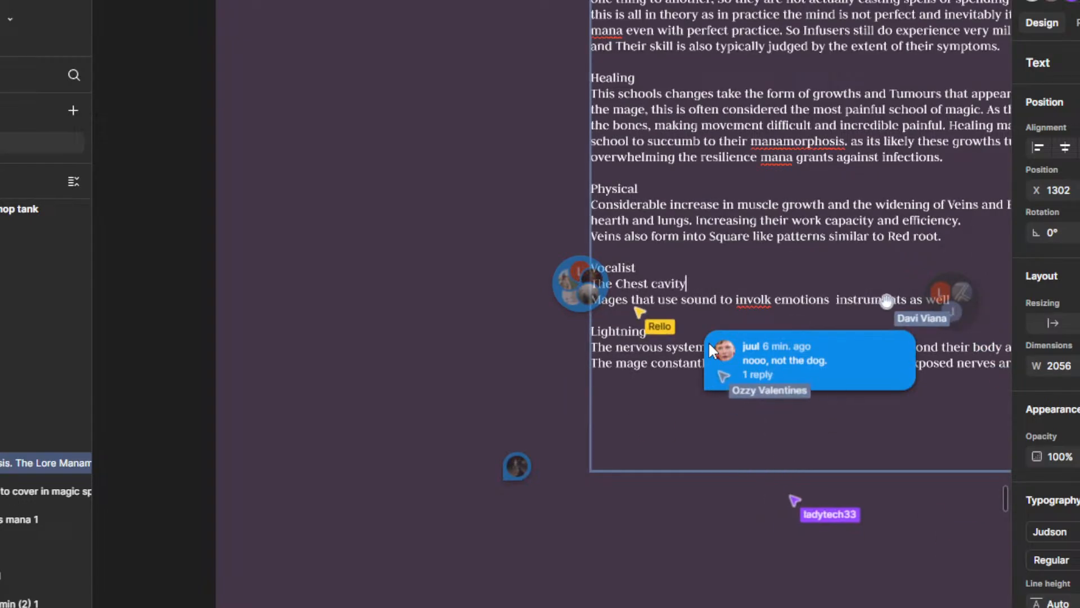
pyautogui.write(' of the ma')
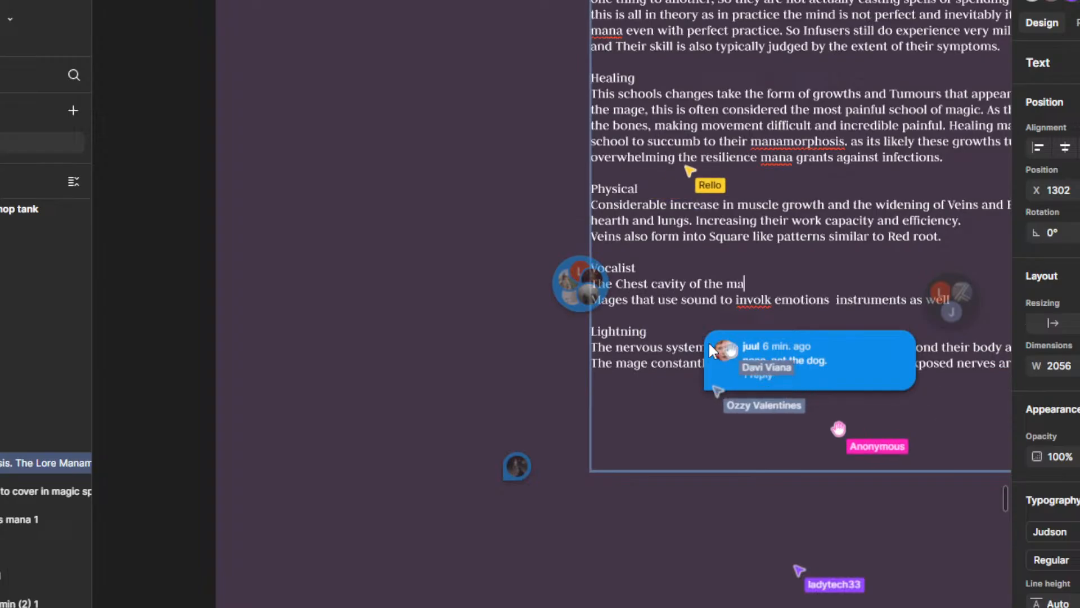
pyautogui.write('ge ex')
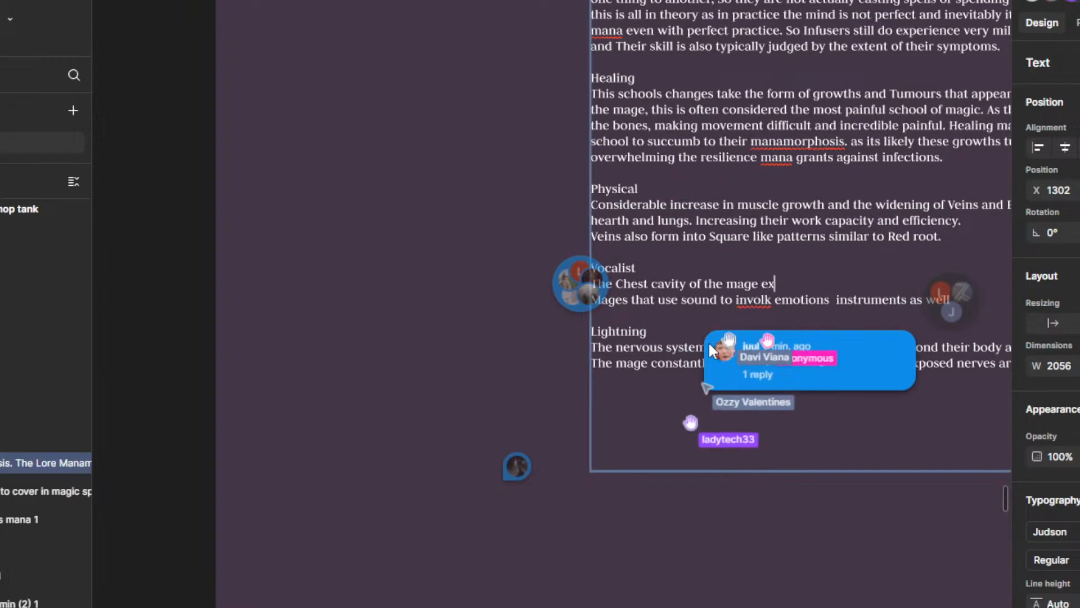
pyautogui.write('tends and ri')
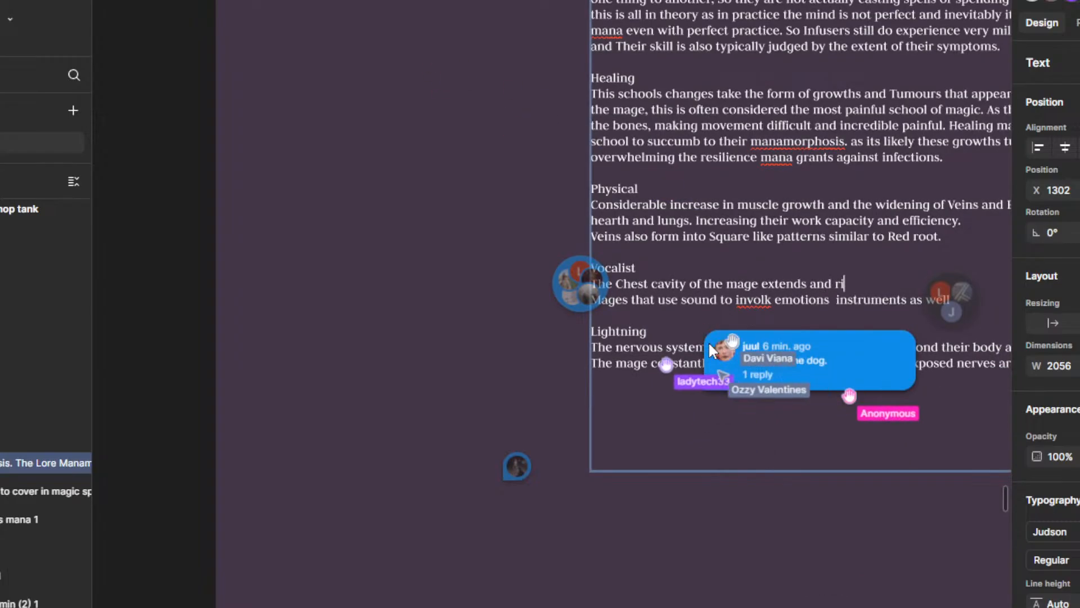
pyautogui.write('bs fuze to ')
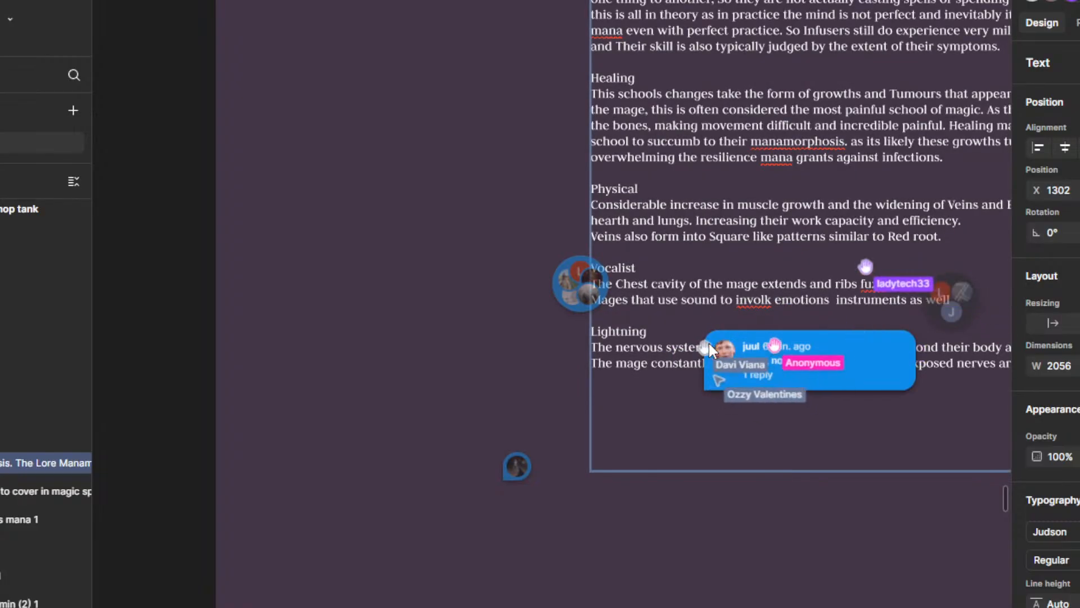
pyautogui.write('create a protec')
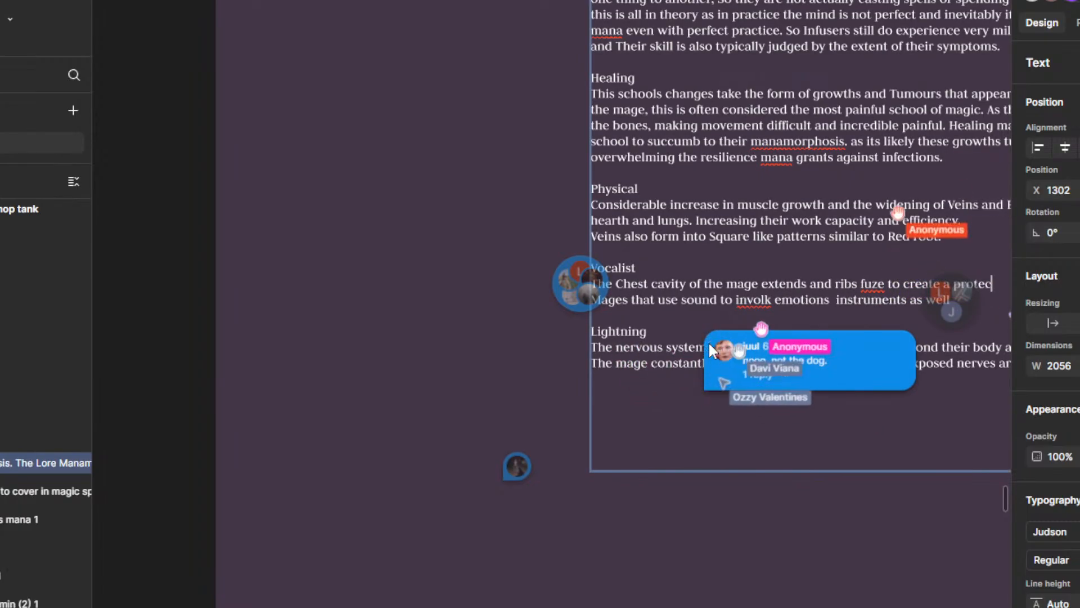
pyautogui.write('tive')
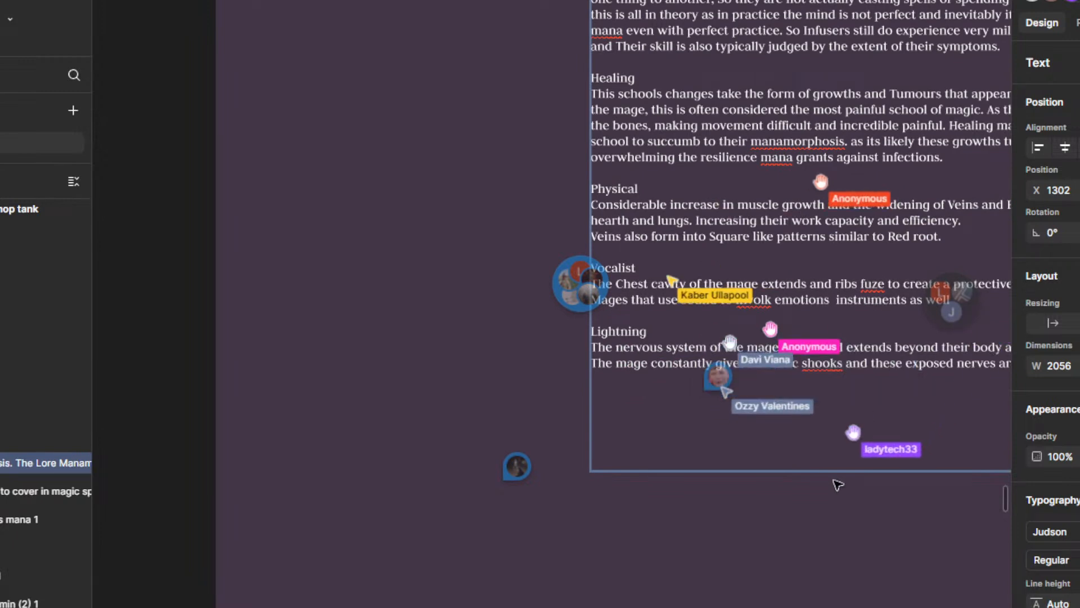
# Step: Finish the Vocalist chest cavity line with the word "shell,"
pyautogui.moveTo(748, 465); pyautogui.dragTo(514, 534)
pyautogui.scroll(3, 761, 370)
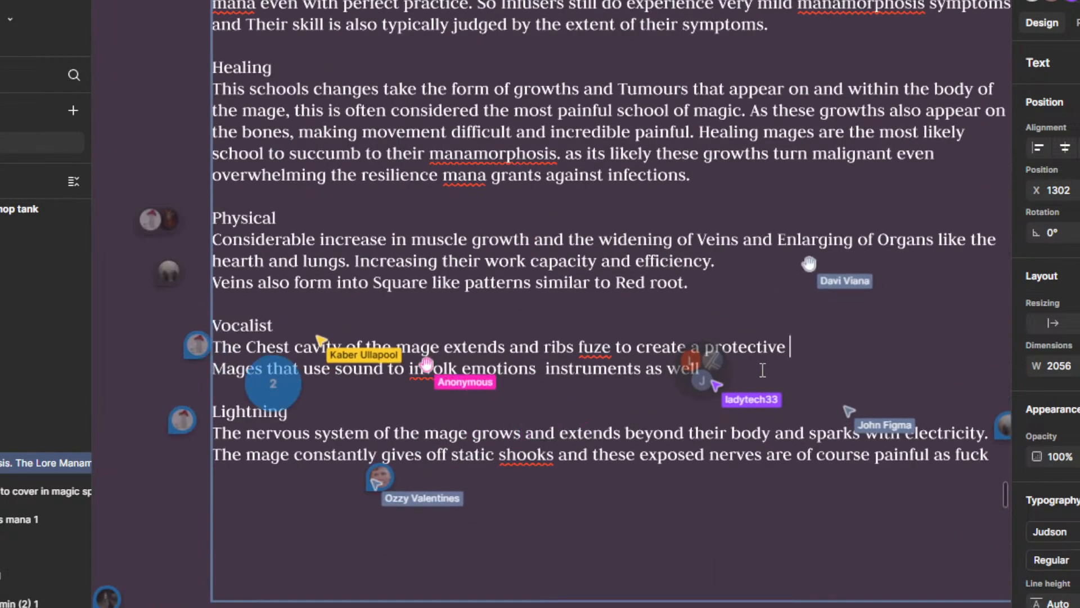
pyautogui.write('skell')
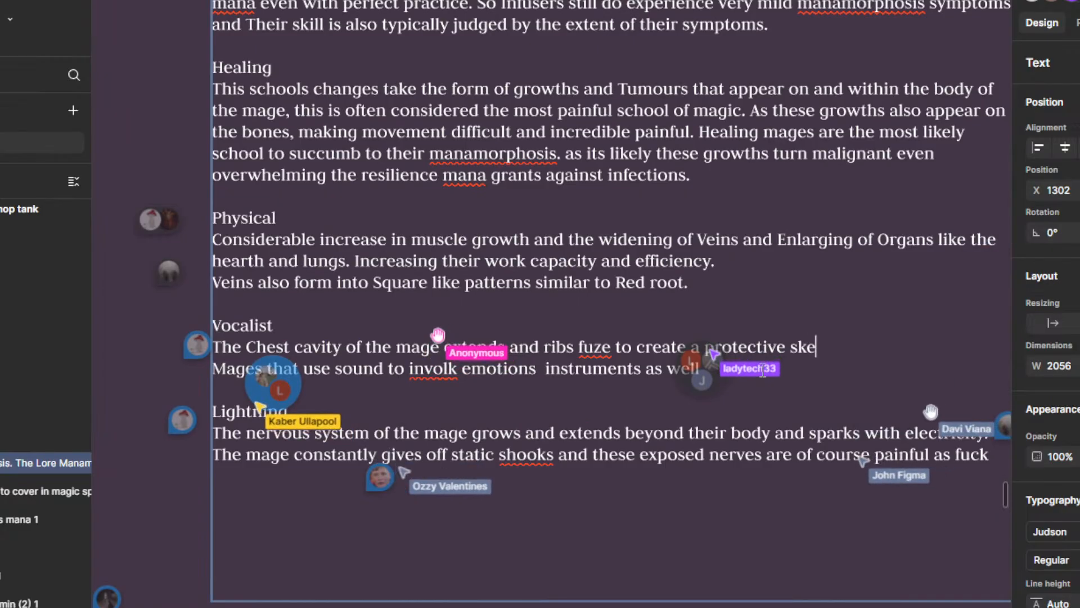
pyautogui.press('BackSpace')
pyautogui.press('BackSpace')
pyautogui.press('BackSpace')
pyautogui.press('BackSpace')
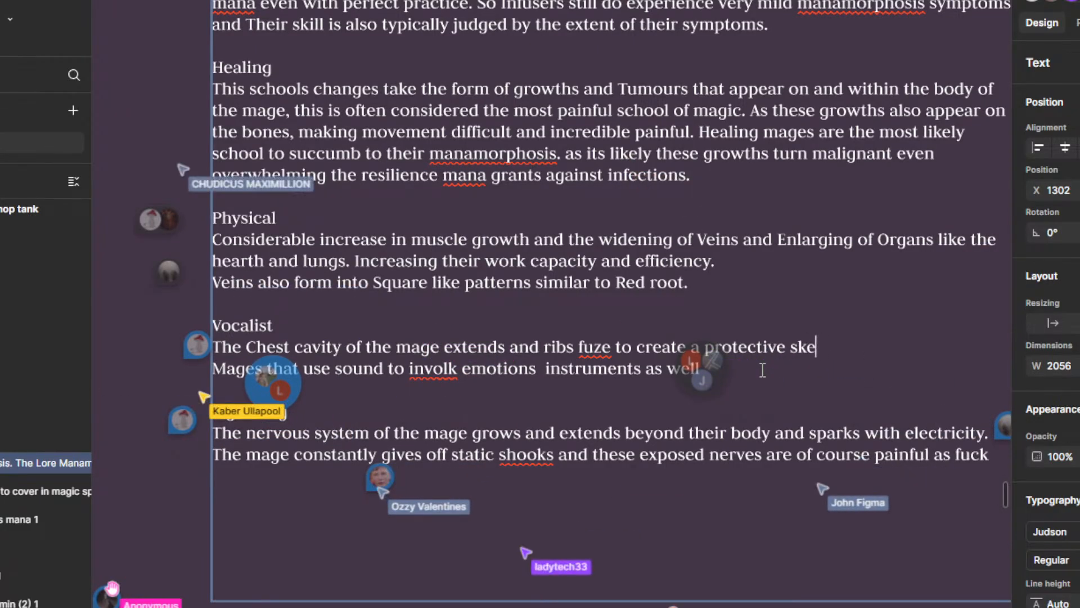
pyautogui.write('hell,')
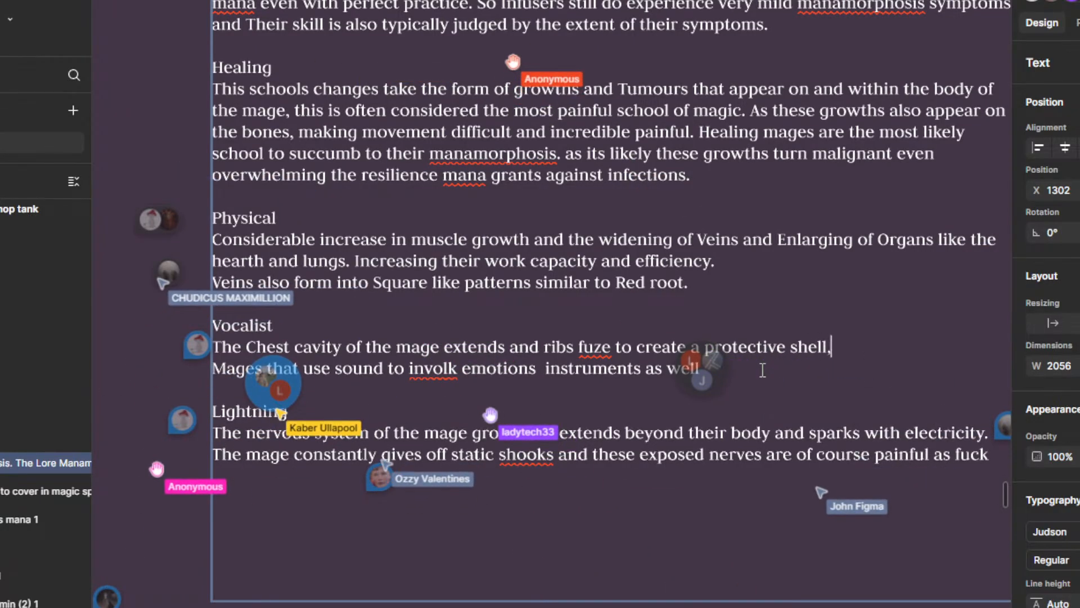
# Step: Add a second line to the Vocalist description reading "their neck extends and"
pyautogui.press('Return')
pyautogui.write('the')
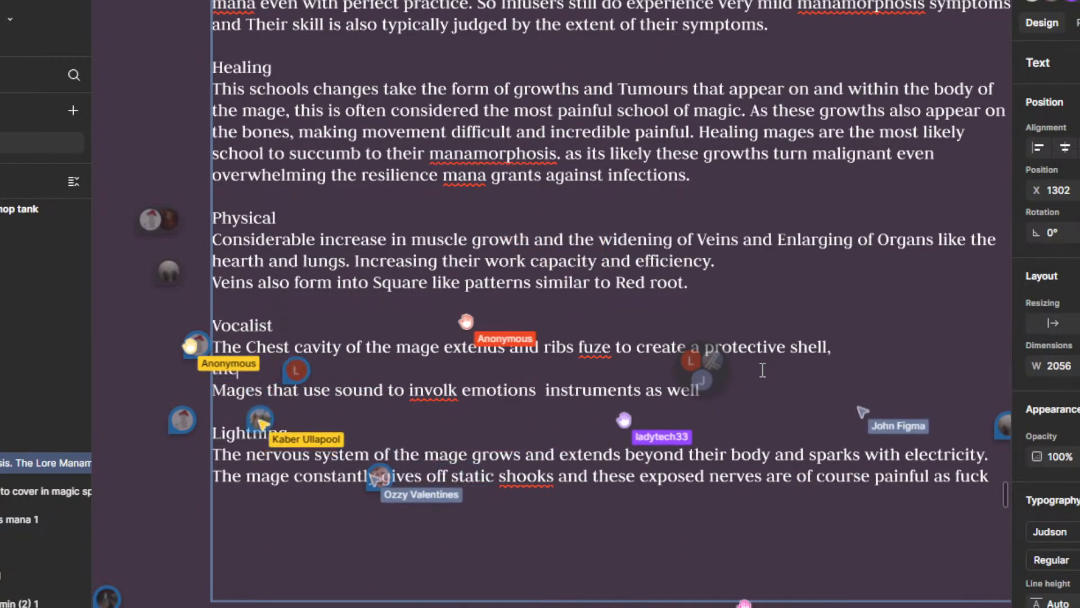
pyautogui.write('ir neck ex')
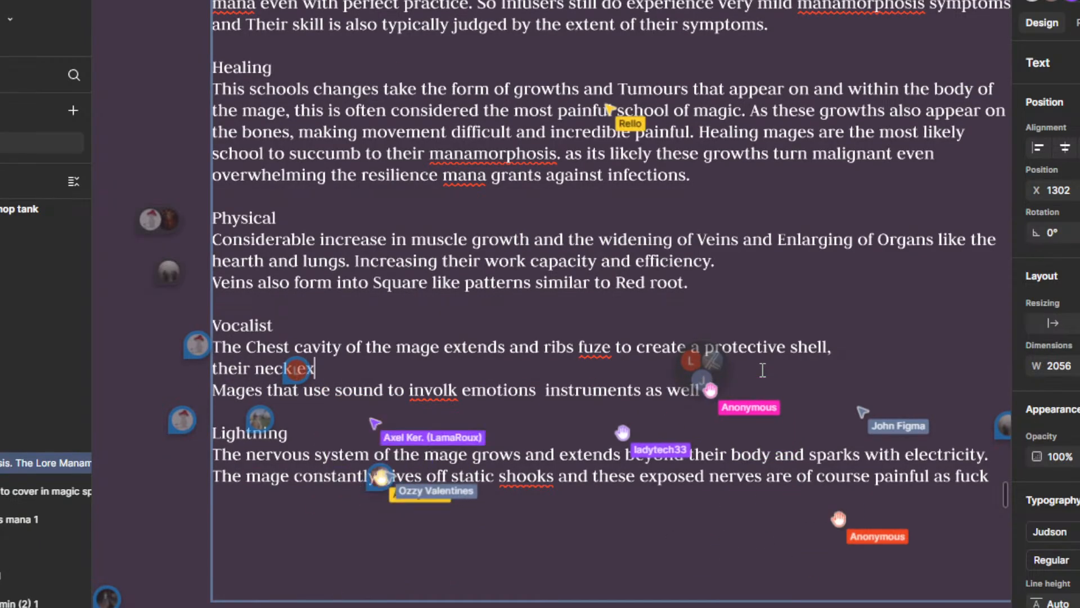
pyautogui.write('tends and')
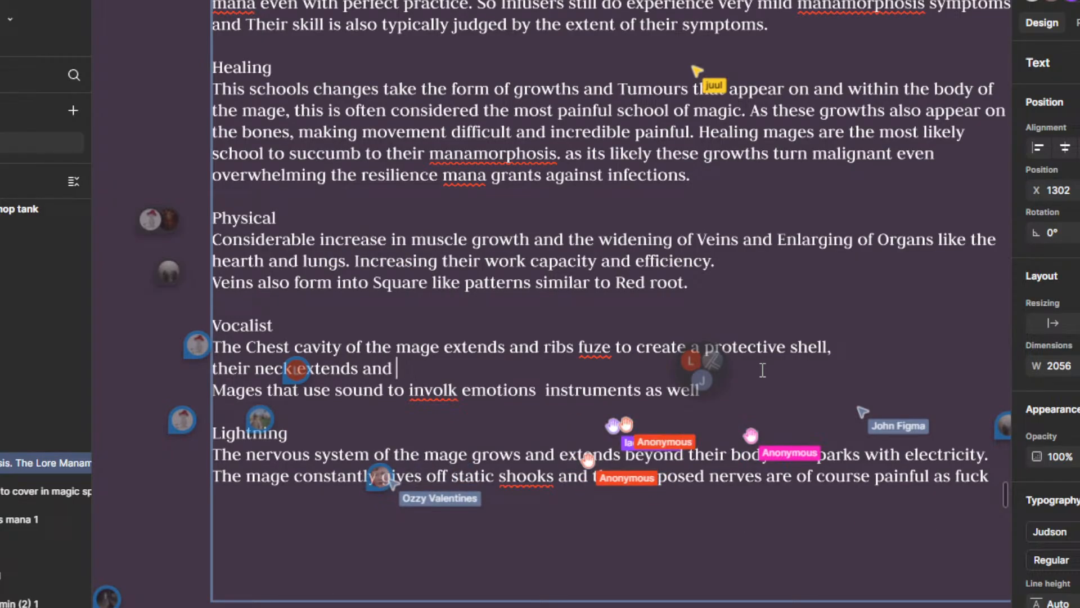
# Step: Read the comments pinned beside the Healing and Lightning sections, including the full thread with several participants, and close it
pyautogui.scroll(-5, 762, 369)
pyautogui.hscroll(5, 764, 369)
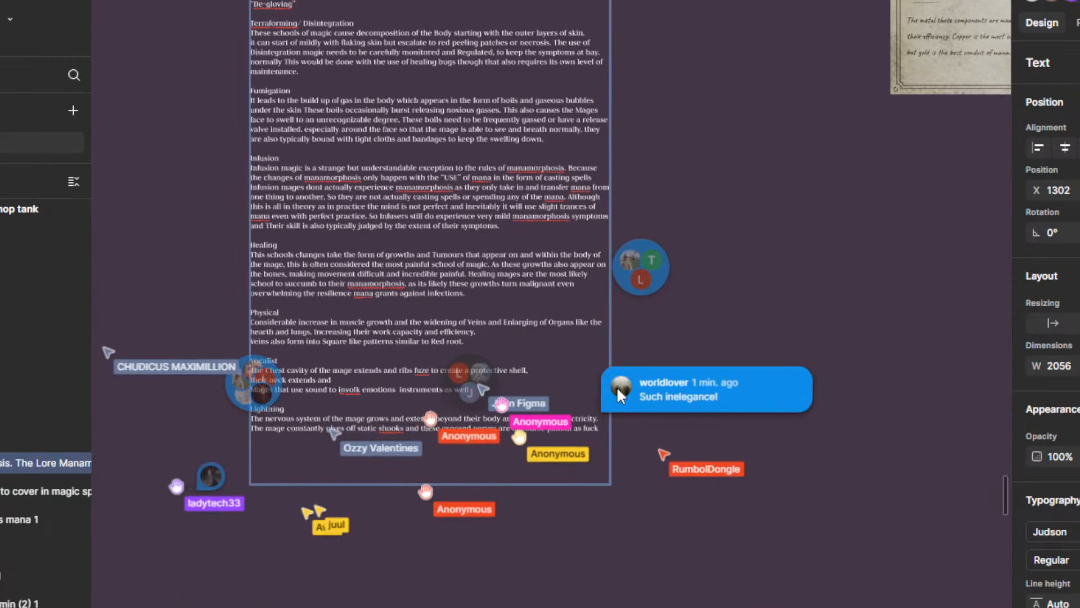
pyautogui.scroll(10, 640, 258)
pyautogui.moveTo(585, 153)
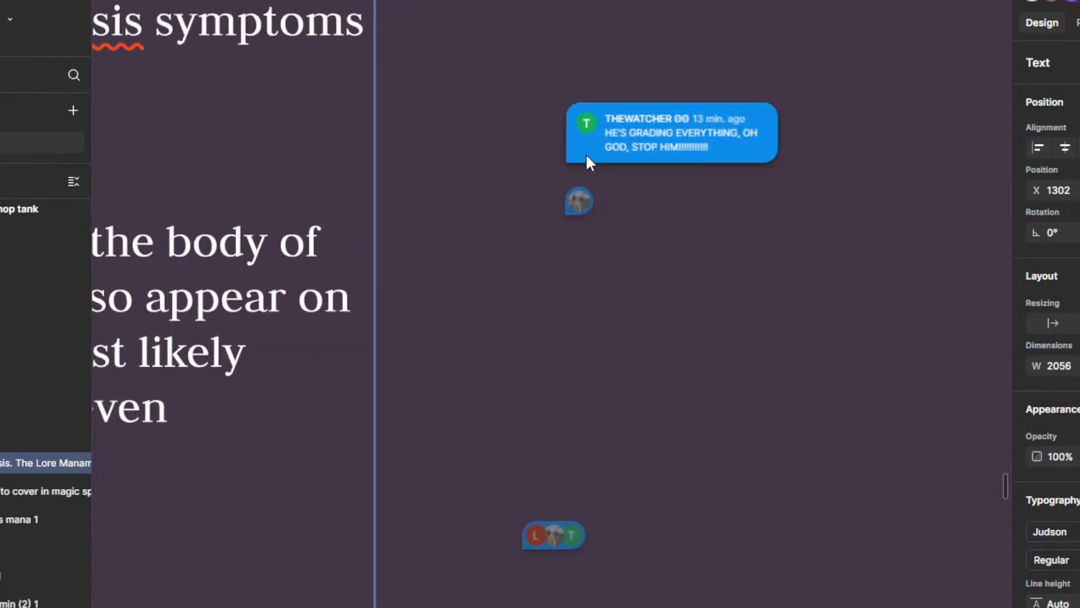
pyautogui.moveTo(544, 545)
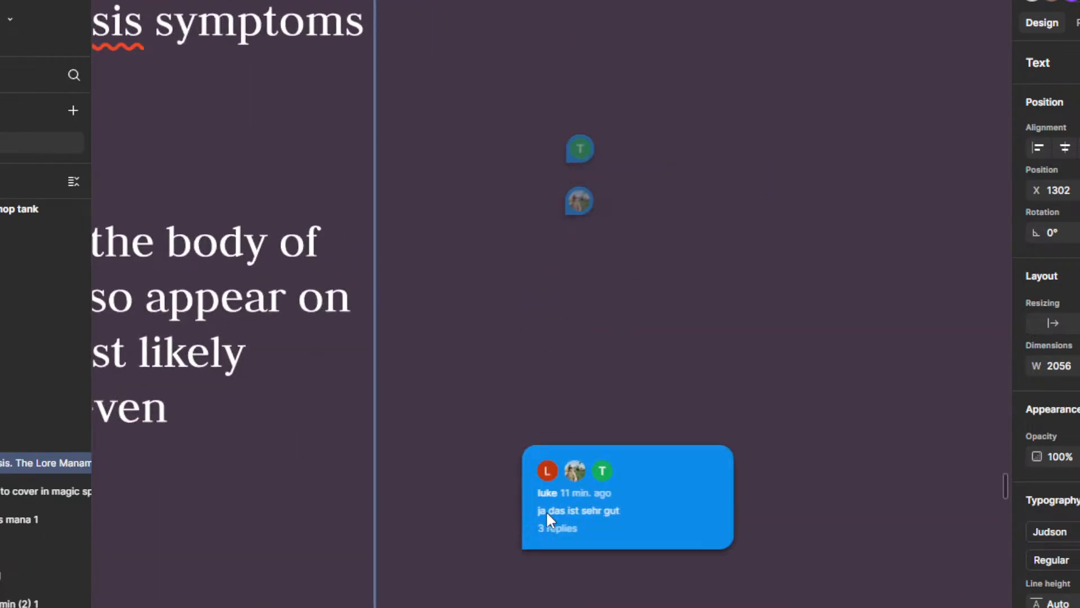
pyautogui.click(547, 513)
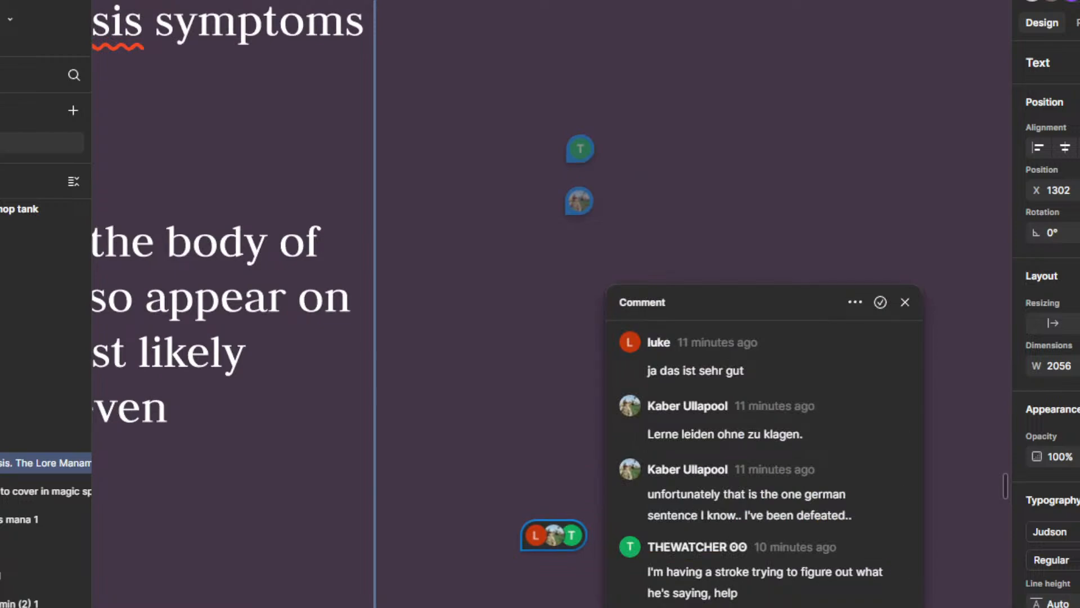
pyautogui.click(521, 520)
# Step: Return to the Vocalist section and read the cluster of comments pinned at the end of its lines
pyautogui.scroll(-4, 520, 519)
pyautogui.moveTo(624, 504); pyautogui.dragTo(810, 262)
pyautogui.moveTo(718, 494); pyautogui.dragTo(840, 292)
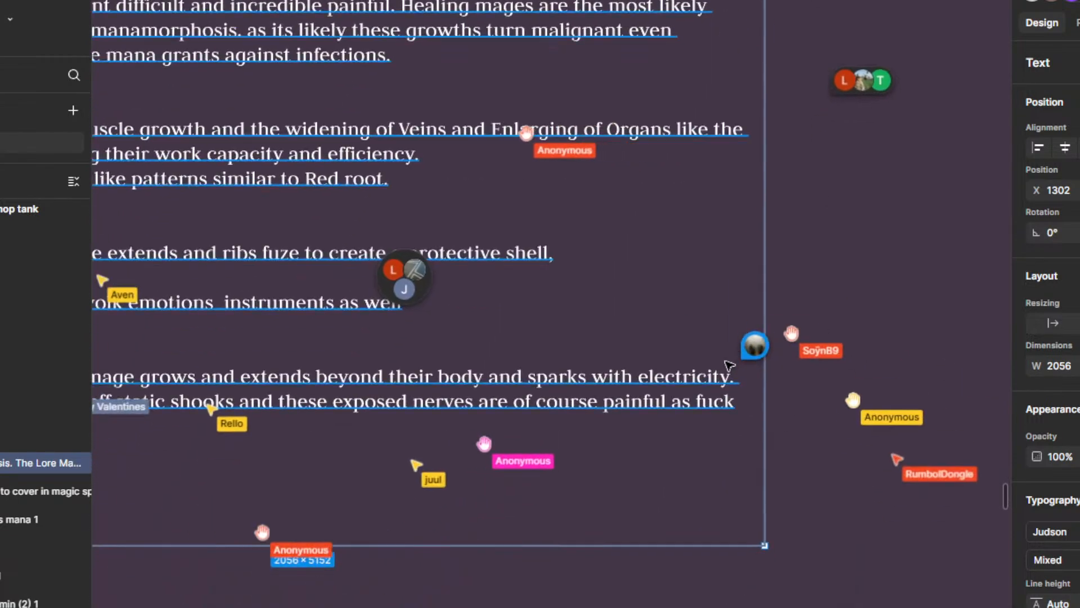
pyautogui.hscroll(-10, 771, 320)
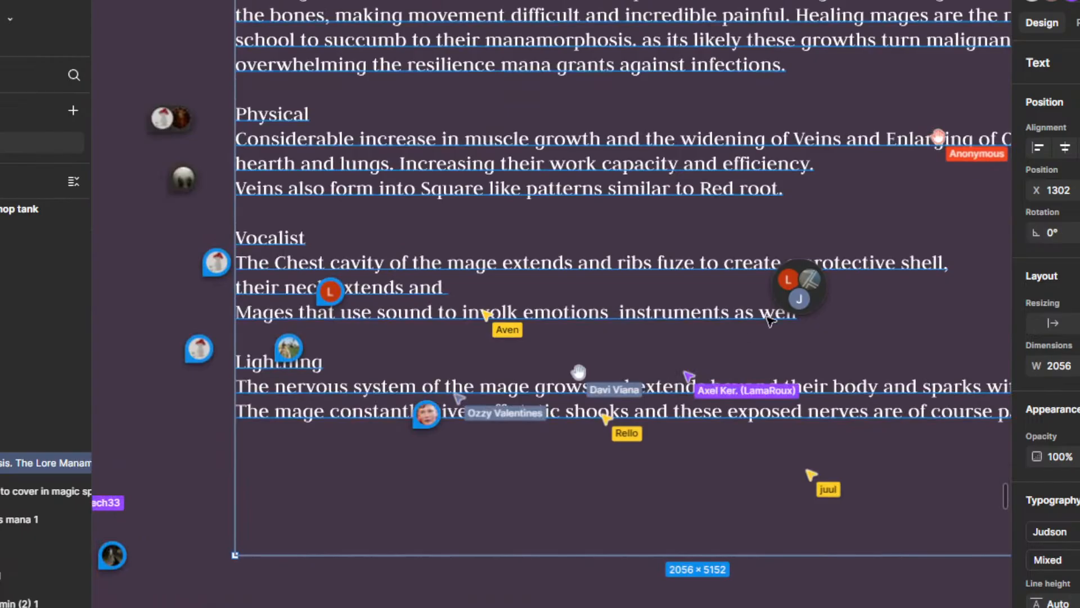
pyautogui.click(822, 294)
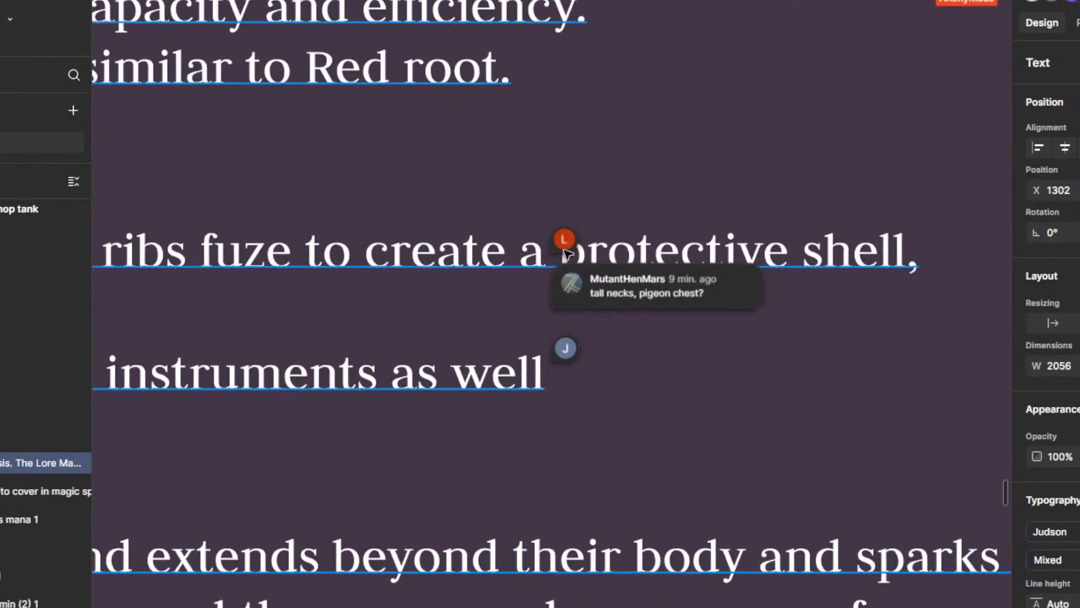
pyautogui.moveTo(568, 241)
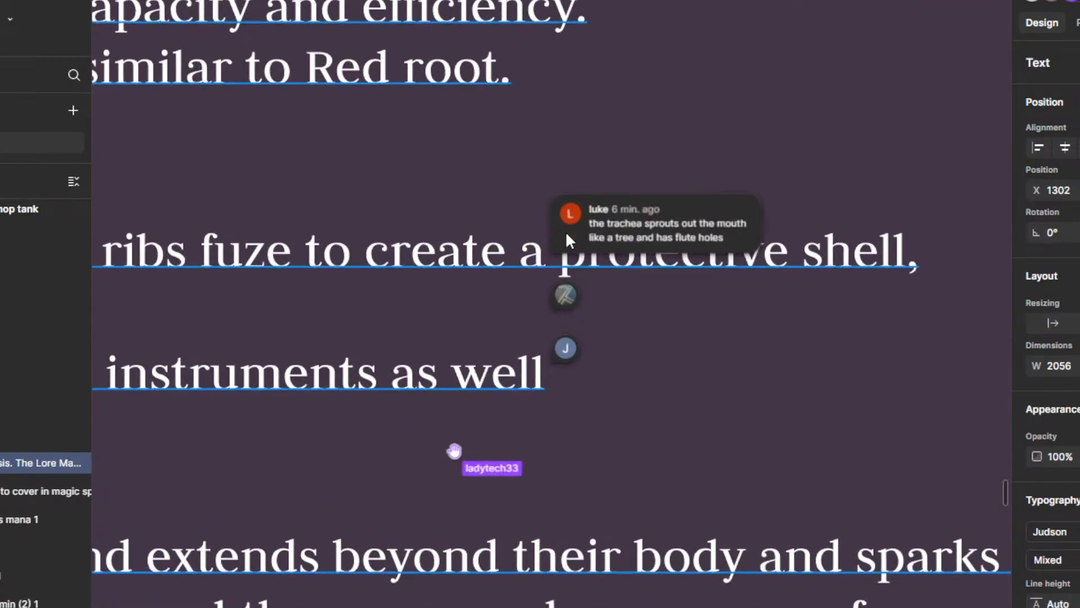
pyautogui.scroll(-5, 566, 230)
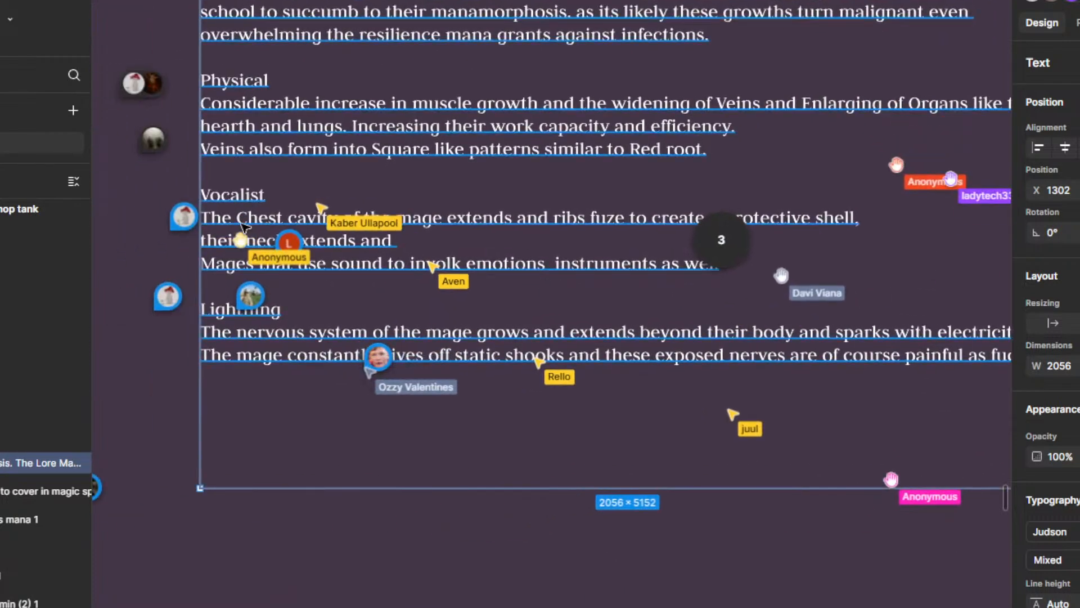
# Step: Continue the Vocalist line: "the Trackea extends out of the mouth of the mage and splits into fractal like tubes that the mage then can use to produce"
pyautogui.click(409, 246)
pyautogui.doubleClick(397, 244)
pyautogui.click(397, 244)
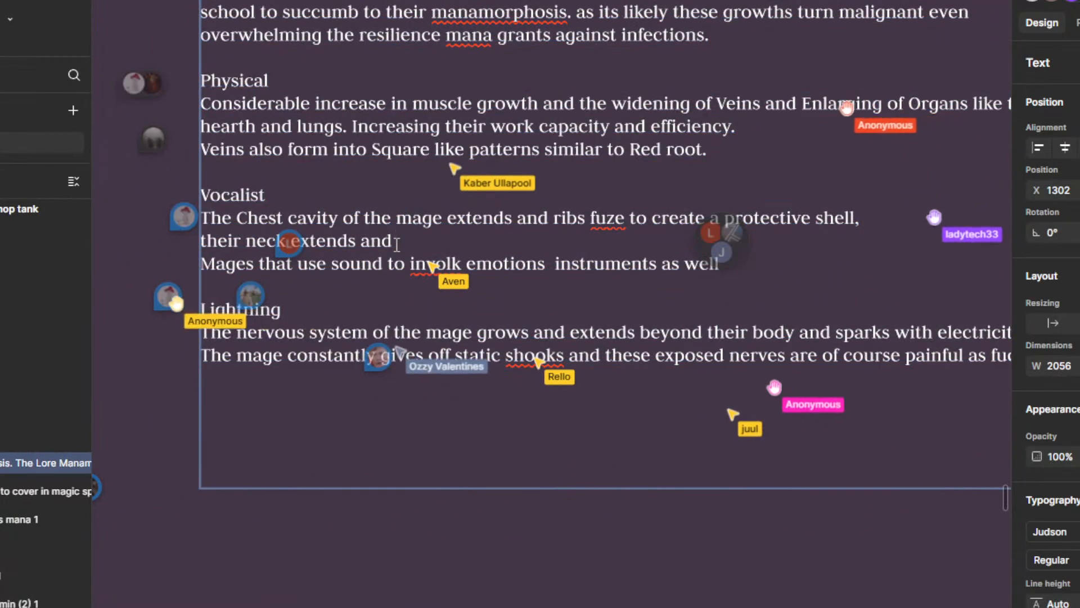
pyautogui.write('the Trackea extends out of the mouth of the mage and splits into fractal l')
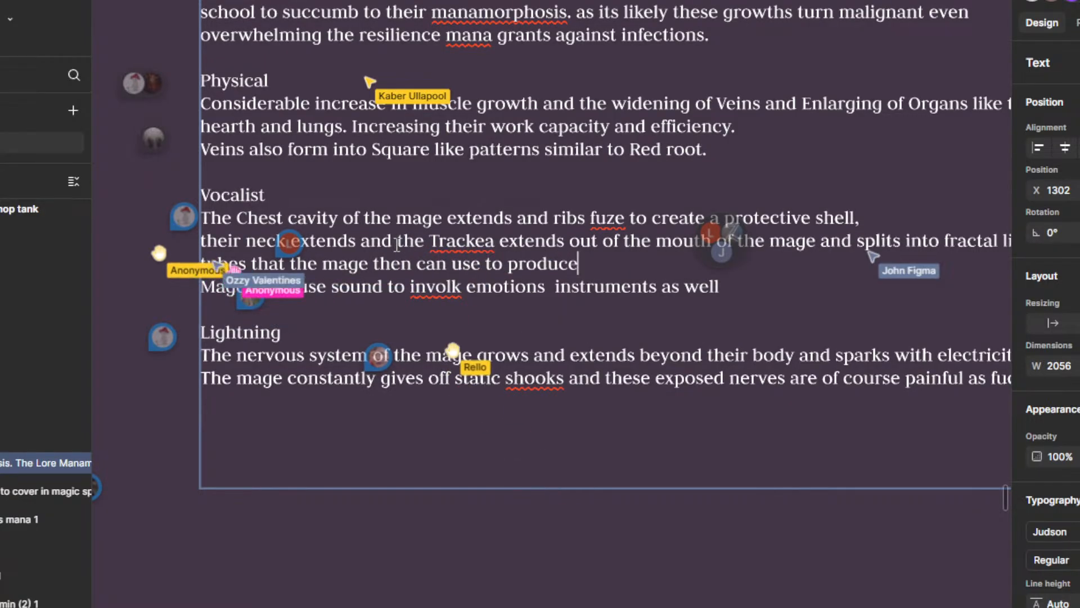
# Step: End the Vocalist trachea sentence with "their magic." and leave text editing
pyautogui.write('ir magic.')
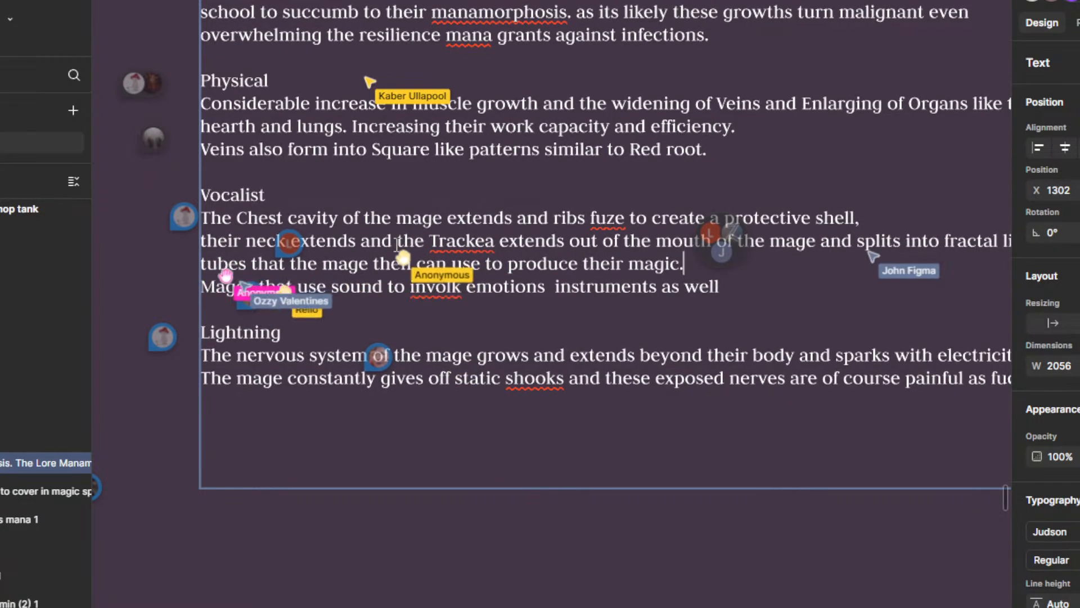
pyautogui.scroll(-4, 229, 315)
pyautogui.scroll(-3, 406, 310)
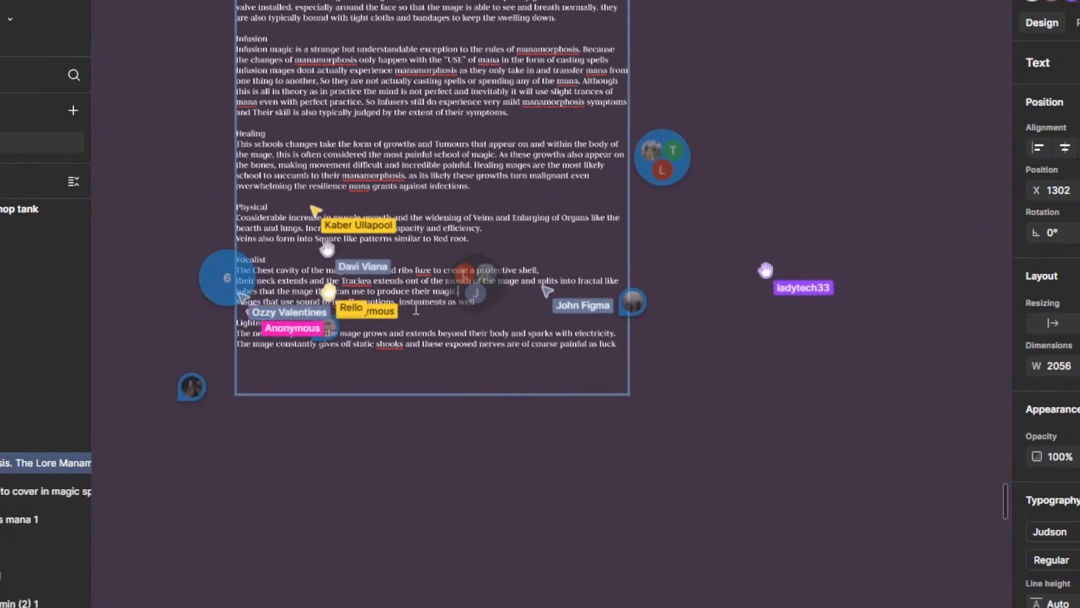
pyautogui.click(366, 421)
pyautogui.scroll(3, 323, 415)
pyautogui.click(470, 453)
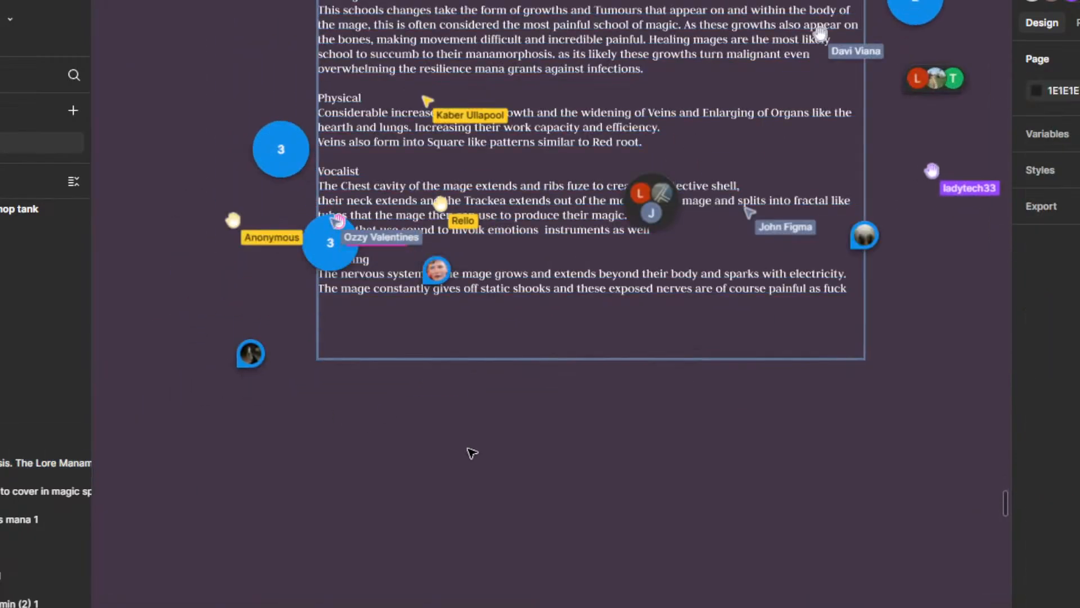
pyautogui.scroll(-4, 533, 435)
pyautogui.scroll(5, 544, 202)
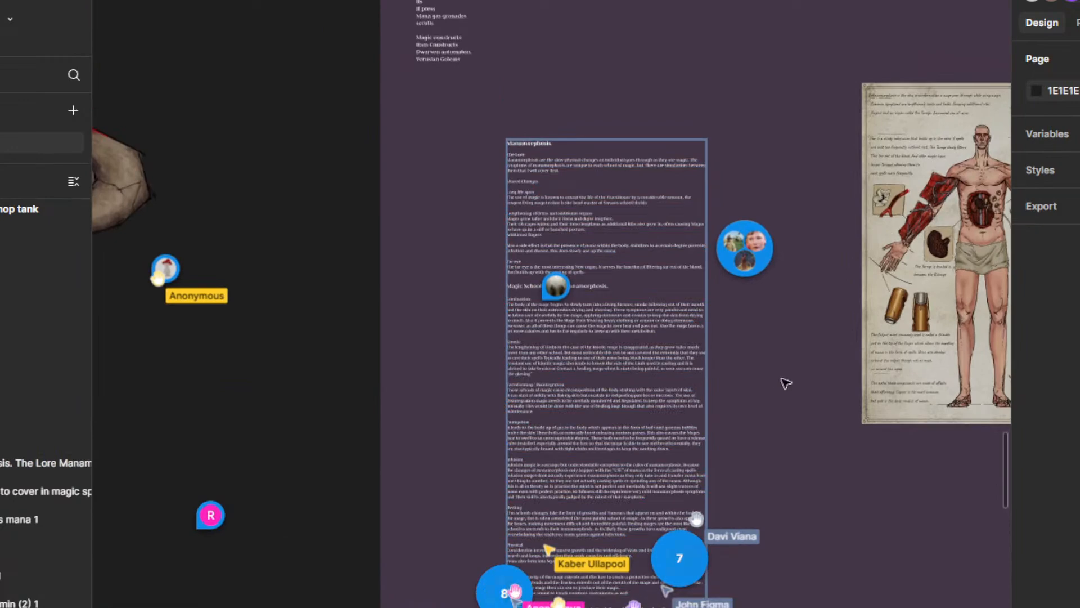
pyautogui.scroll(-4, 784, 381)
pyautogui.click(513, 366)
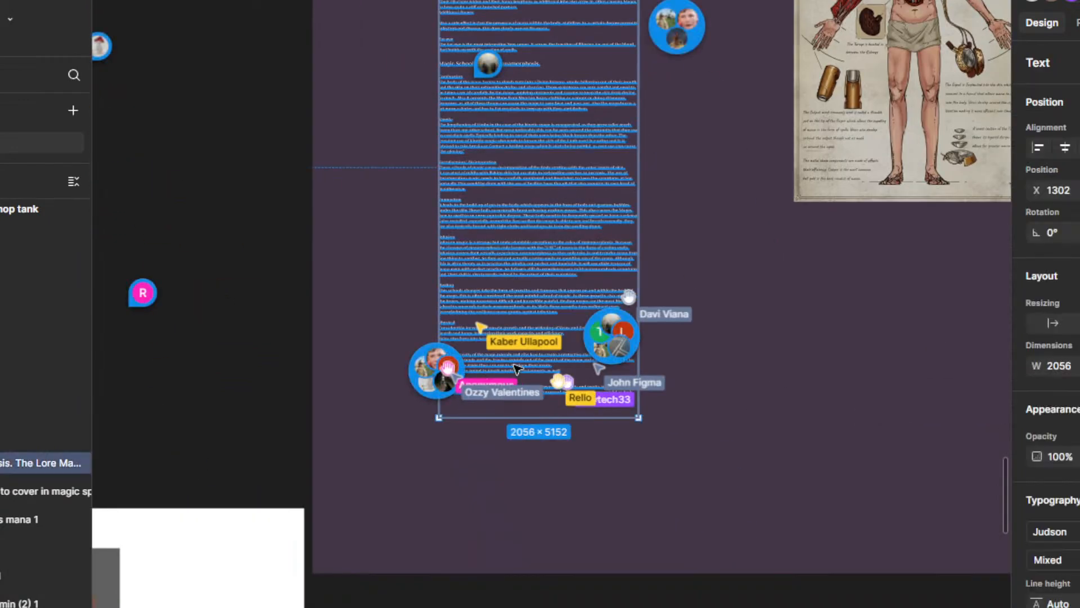
pyautogui.moveTo(717, 209); pyautogui.dragTo(707, 350)
pyautogui.click(707, 349)
pyautogui.scroll(-3, 692, 301)
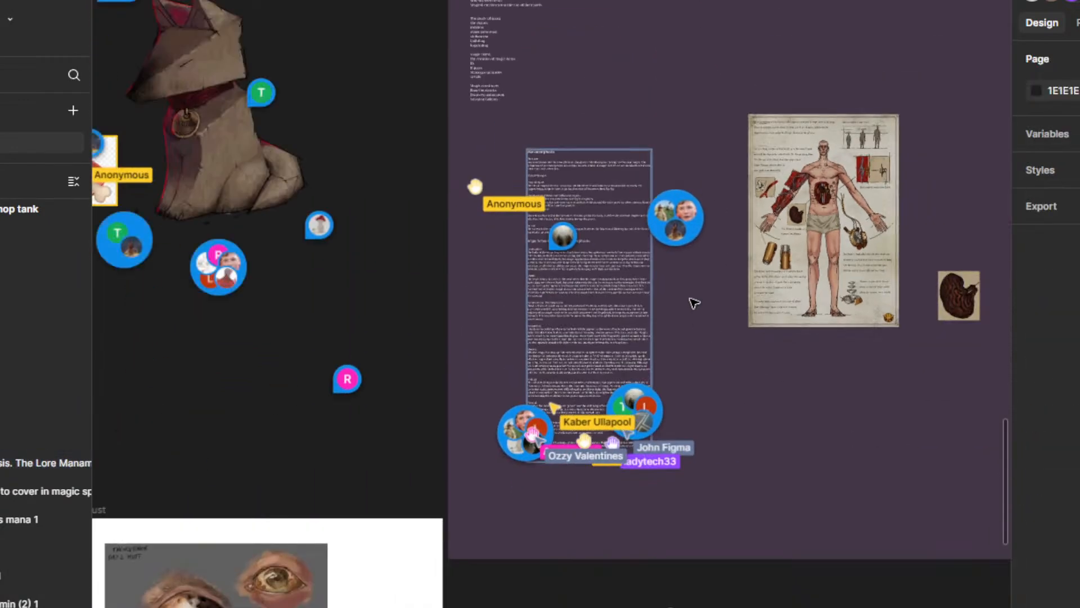
pyautogui.moveTo(692, 302); pyautogui.dragTo(707, 433)
pyautogui.moveTo(569, 298)
pyautogui.mouseDown()
pyautogui.moveTo(517, 276)
pyautogui.moveTo(579, 281)
pyautogui.mouseUp()
pyautogui.press('Delete')
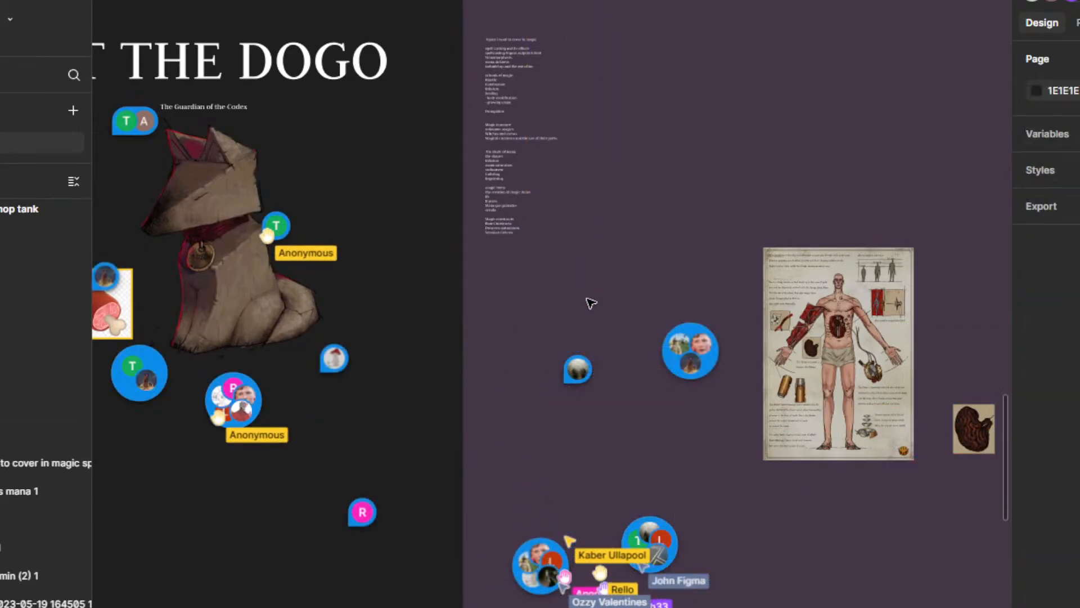
pyautogui.hotkey('ctrl', 'z')
pyautogui.click(737, 484)
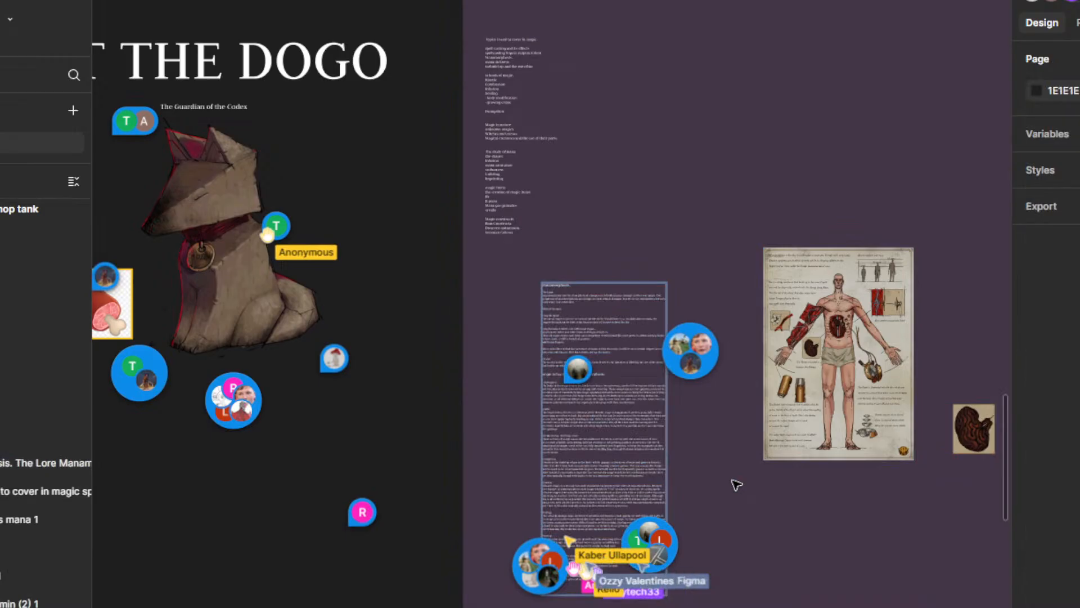
# Step: Review the list of topics to cover in magic and return to the area around the Manamorphosis text
pyautogui.scroll(-2, 703, 428)
pyautogui.scroll(-5, 682, 449)
pyautogui.moveTo(671, 223); pyautogui.dragTo(687, 311)
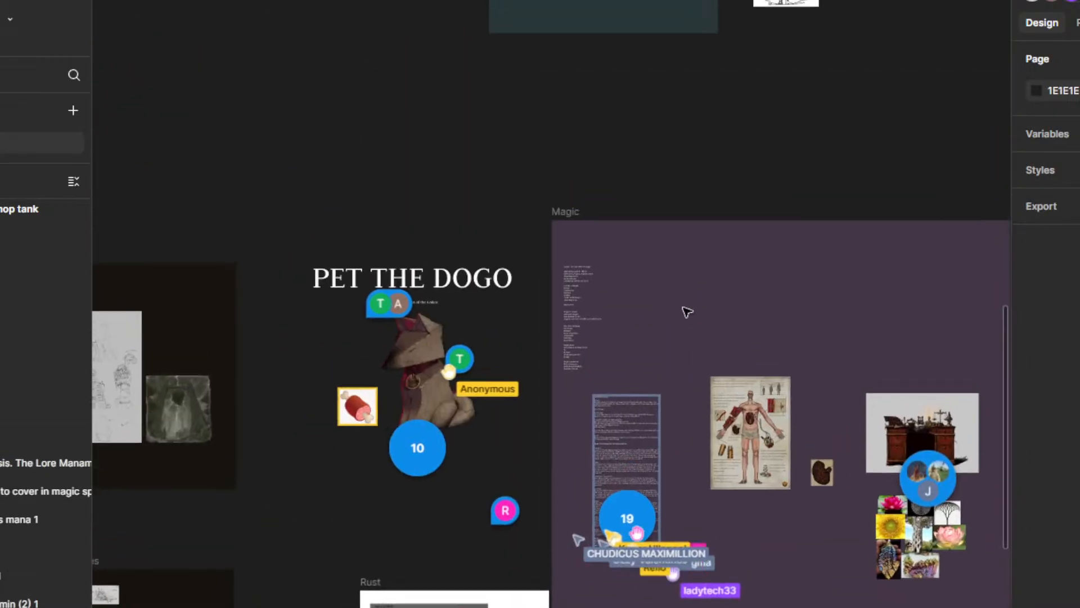
pyautogui.scroll(3, 669, 439)
pyautogui.scroll(2, 606, 338)
pyautogui.moveTo(483, 287); pyautogui.dragTo(729, 528)
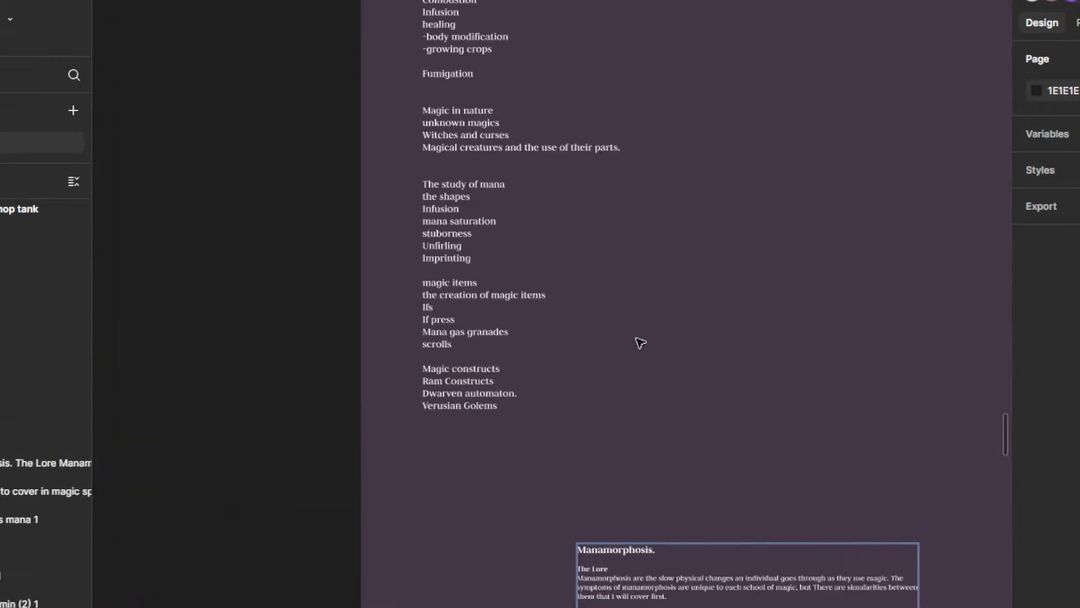
pyautogui.moveTo(643, 272); pyautogui.dragTo(597, 446)
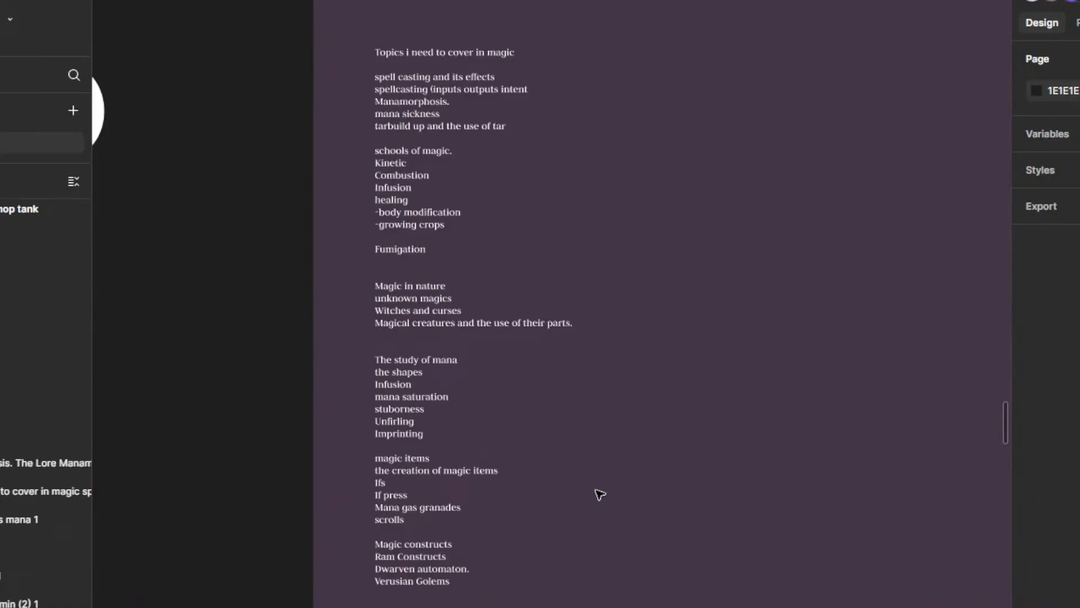
pyautogui.moveTo(606, 552); pyautogui.dragTo(385, 265)
pyautogui.moveTo(471, 410); pyautogui.dragTo(393, 268)
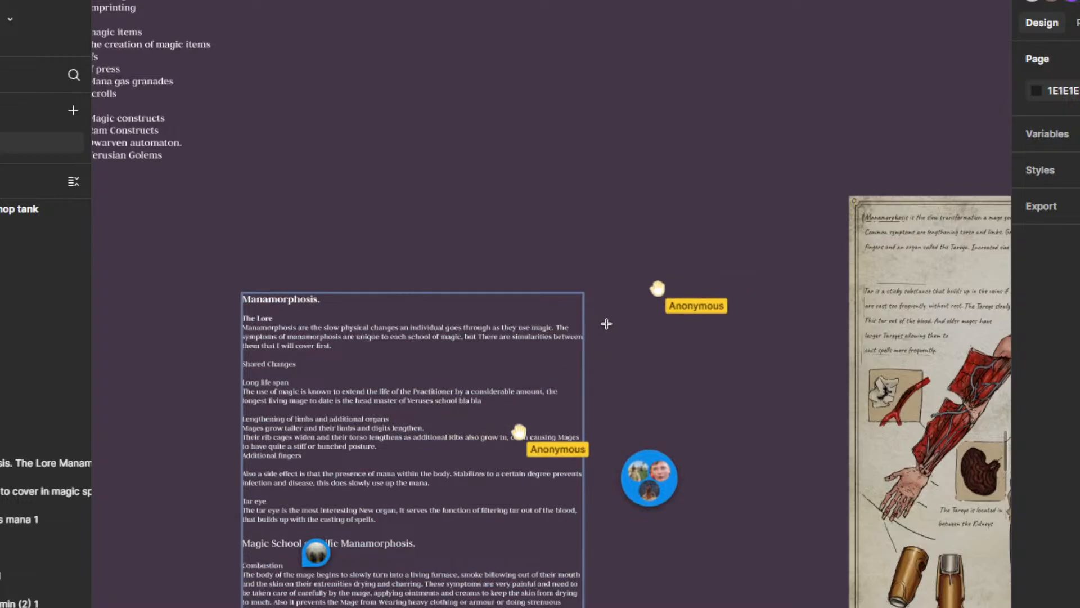
# Step: Add a text box headed "Mana sickness" between the Manamorphosis text and the anatomy illustration, and enlarge it to about 1710 × 845
pyautogui.moveTo(804, 415); pyautogui.dragTo(606, 324)
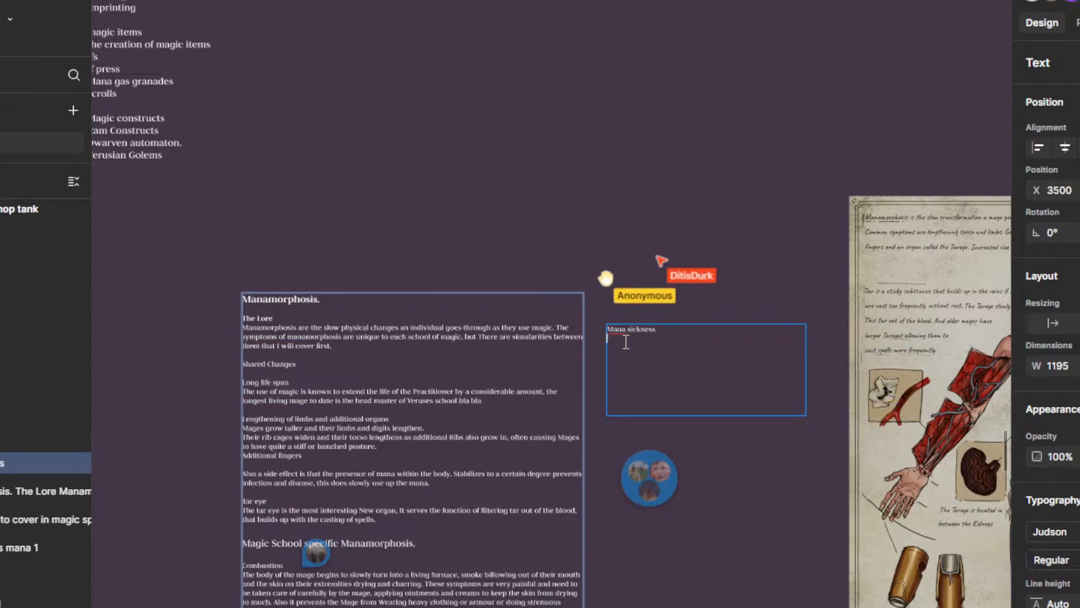
pyautogui.scroll(2, 739, 449)
pyautogui.click(841, 442)
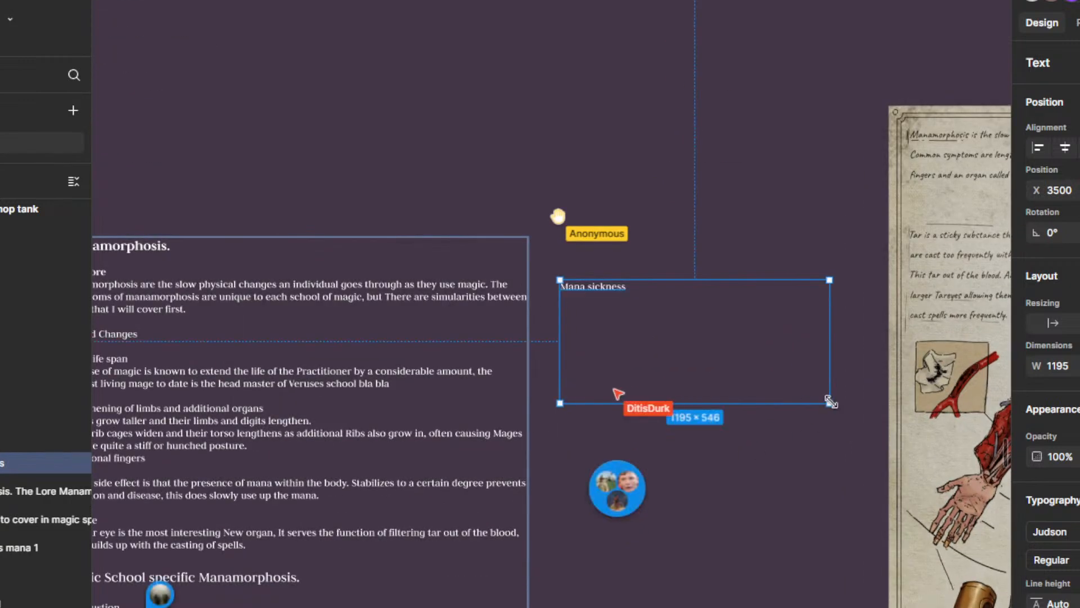
pyautogui.moveTo(831, 401); pyautogui.dragTo(945, 471)
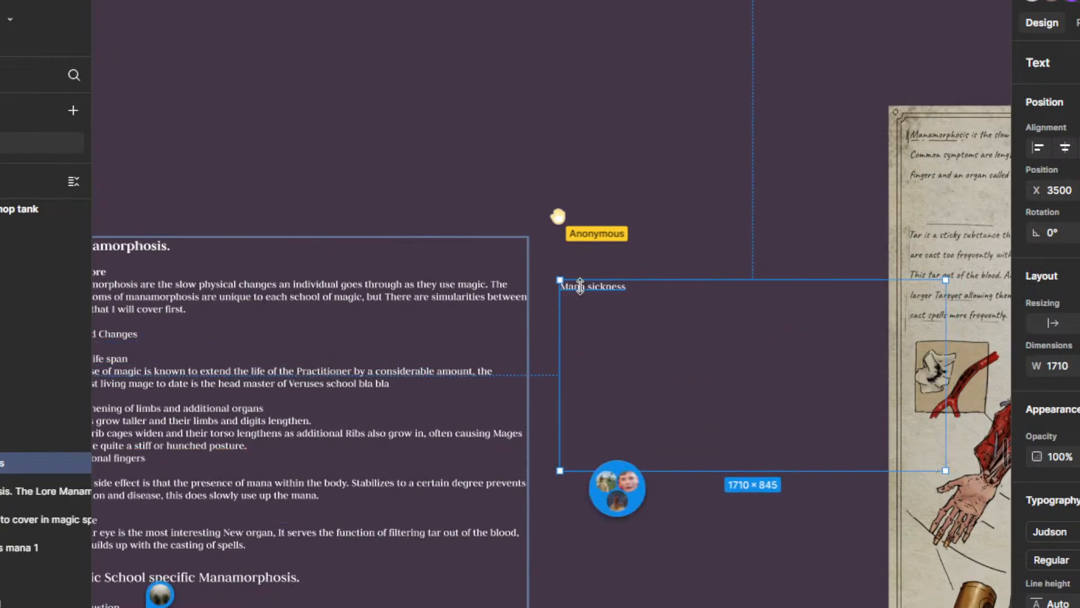
# Step: Set the Mana sickness text box to about 1710 × 919 and move it above the Manamorphosis block, to about X 2745
pyautogui.moveTo(580, 284); pyautogui.dragTo(569, 256)
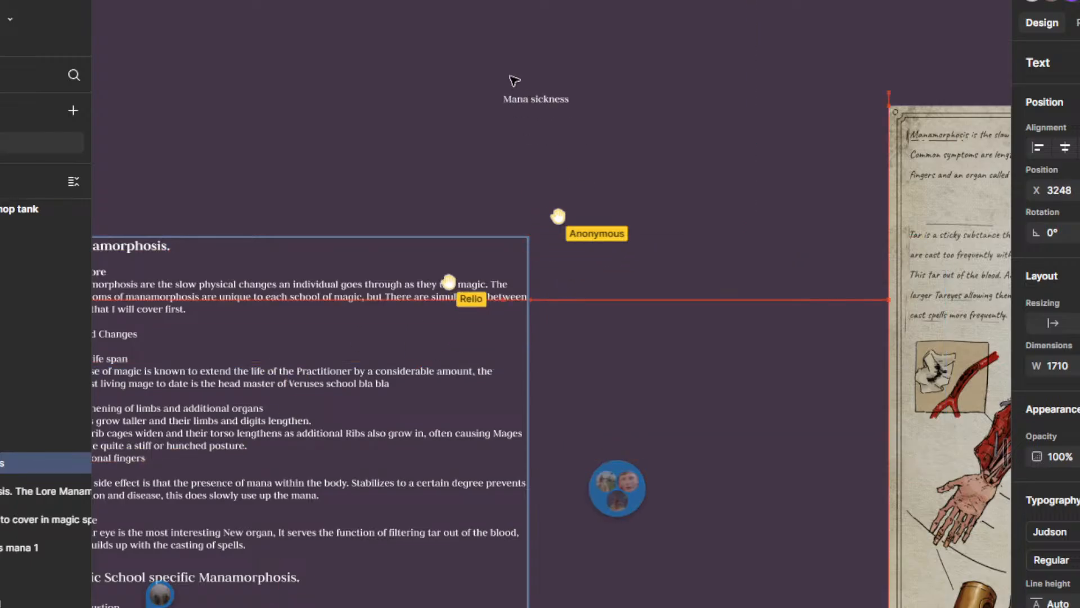
pyautogui.click(636, 352)
pyautogui.scroll(-5, 624, 323)
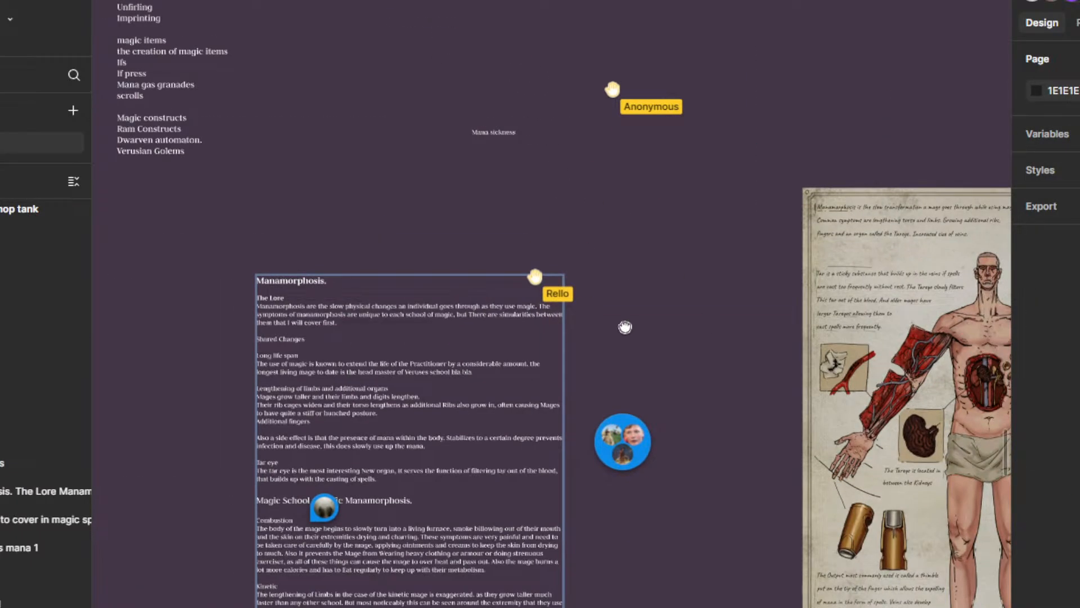
pyautogui.click(560, 273)
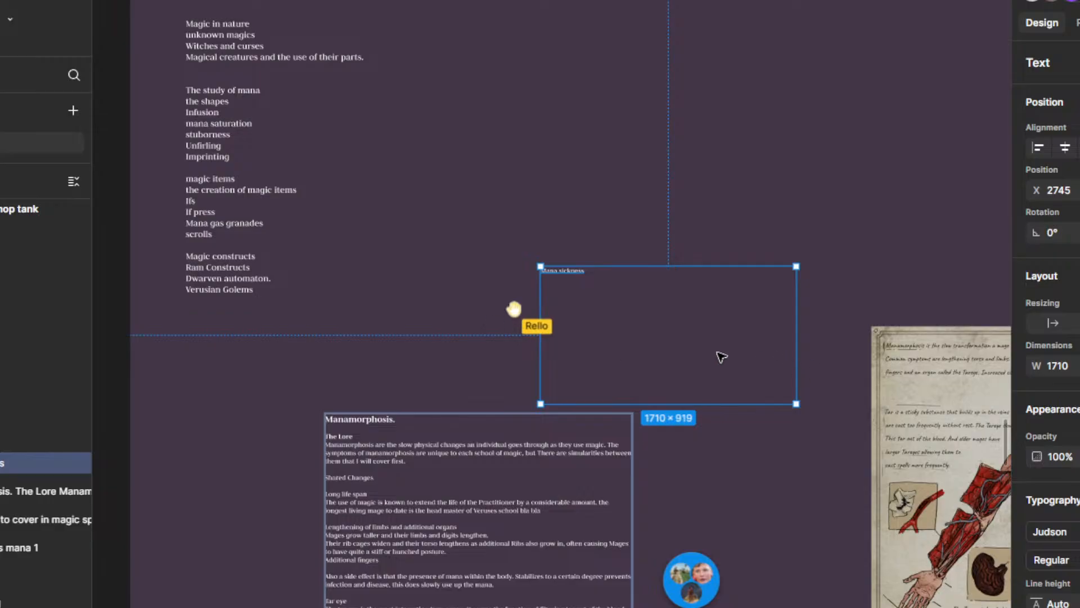
# Step: Open the Mana sickness text box for editing on the empty line below its heading
pyautogui.scroll(3, 565, 269)
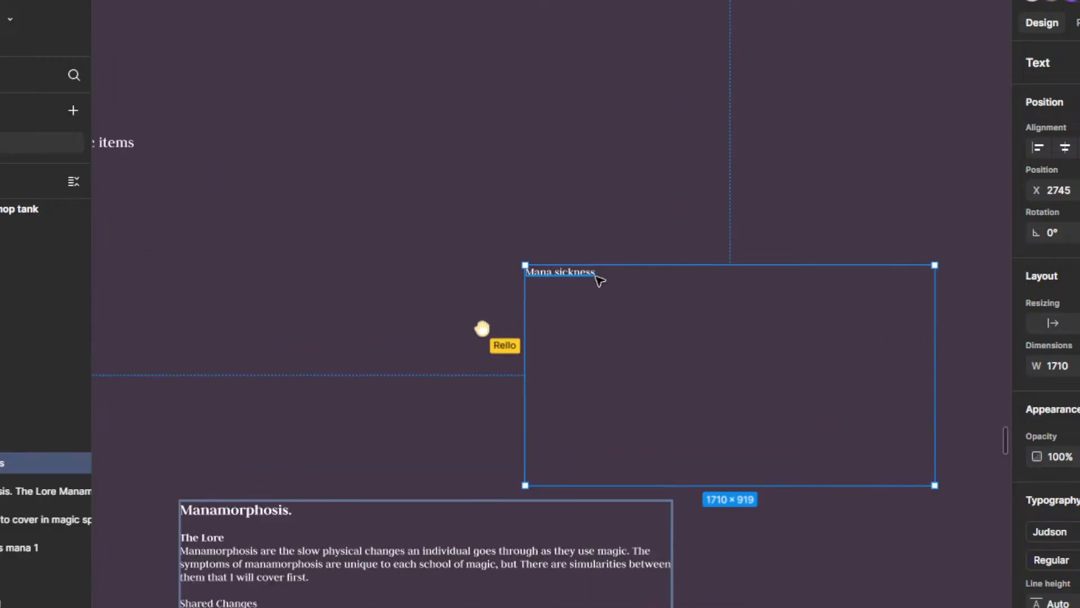
pyautogui.press('Escape')
pyautogui.doubleClick(570, 280)
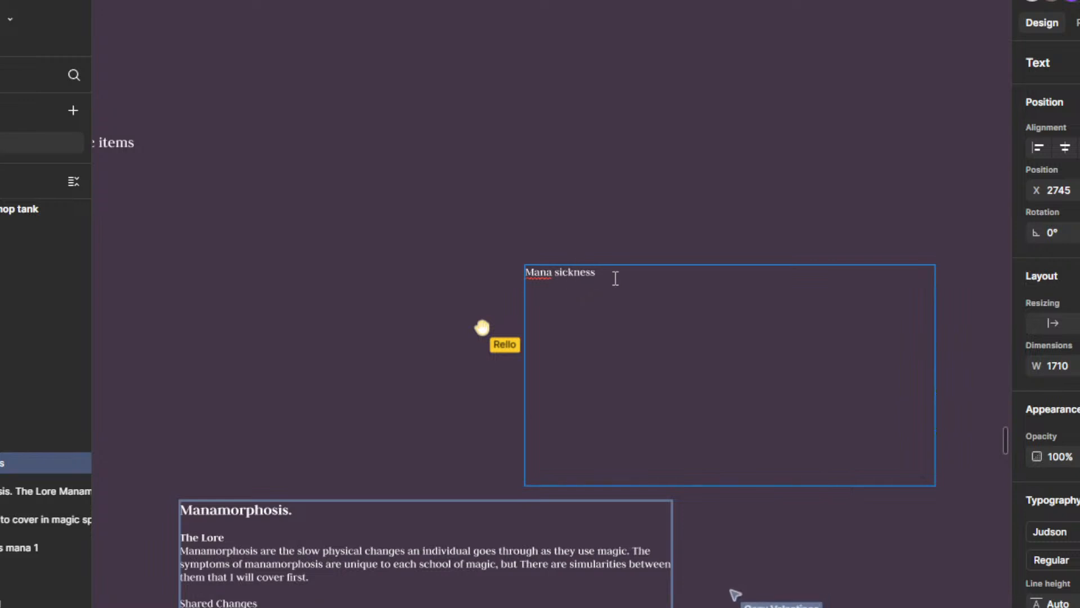
pyautogui.scroll(-3, 615, 279)
pyautogui.scroll(5, 615, 278)
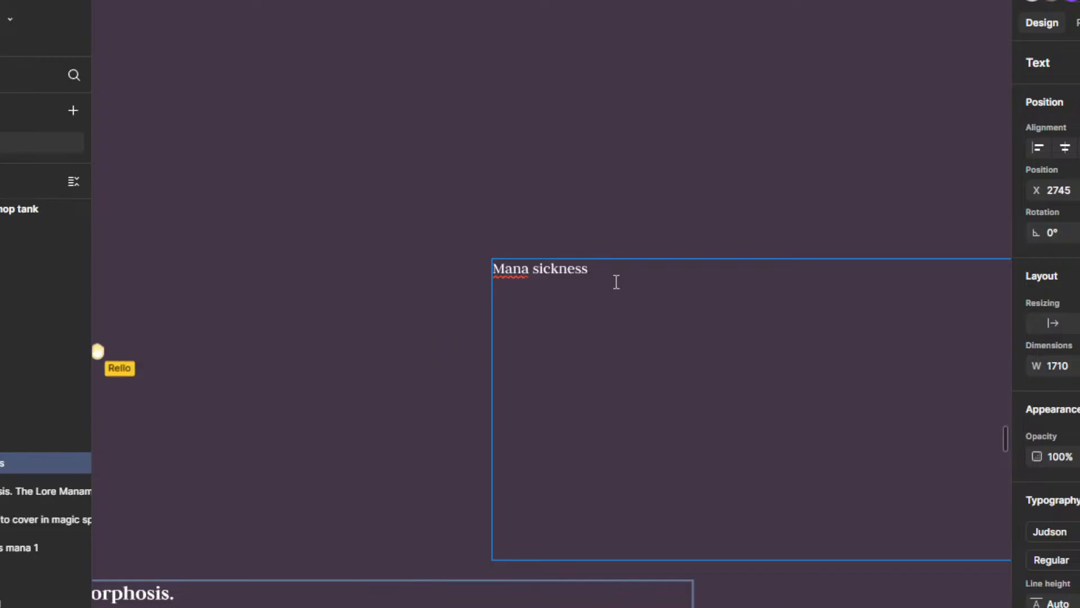
pyautogui.scroll(-5, 617, 282)
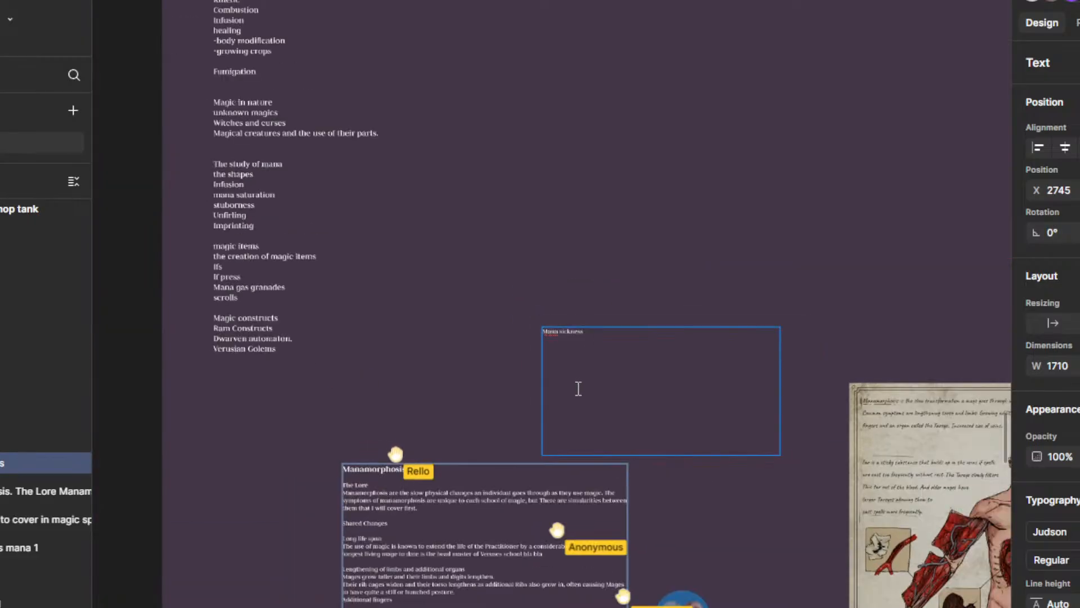
pyautogui.scroll(5, 580, 365)
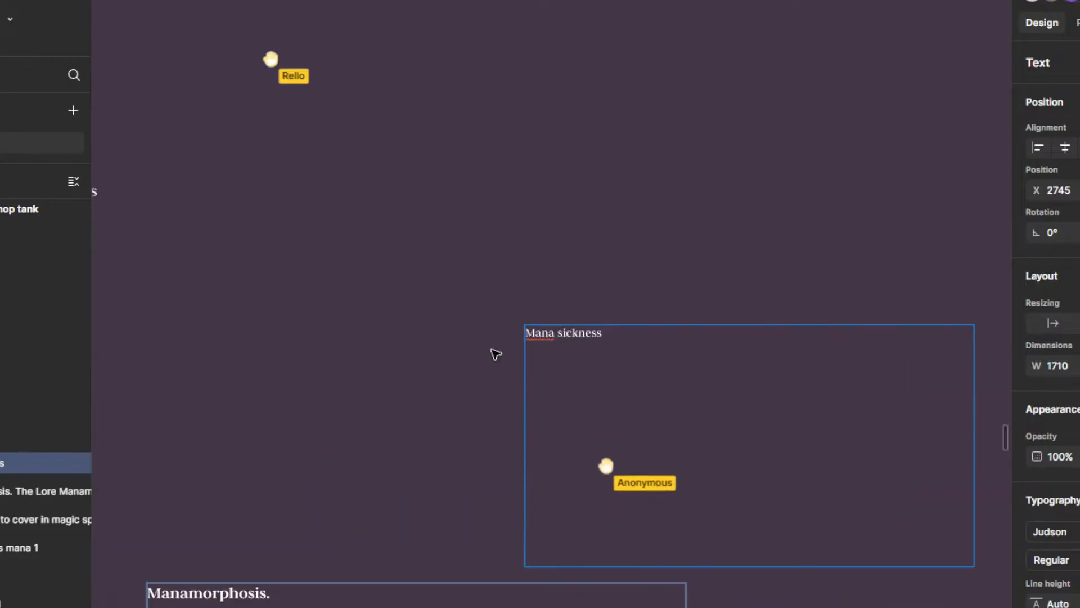
pyautogui.scroll(-5, 495, 355)
pyautogui.scroll(4, 495, 359)
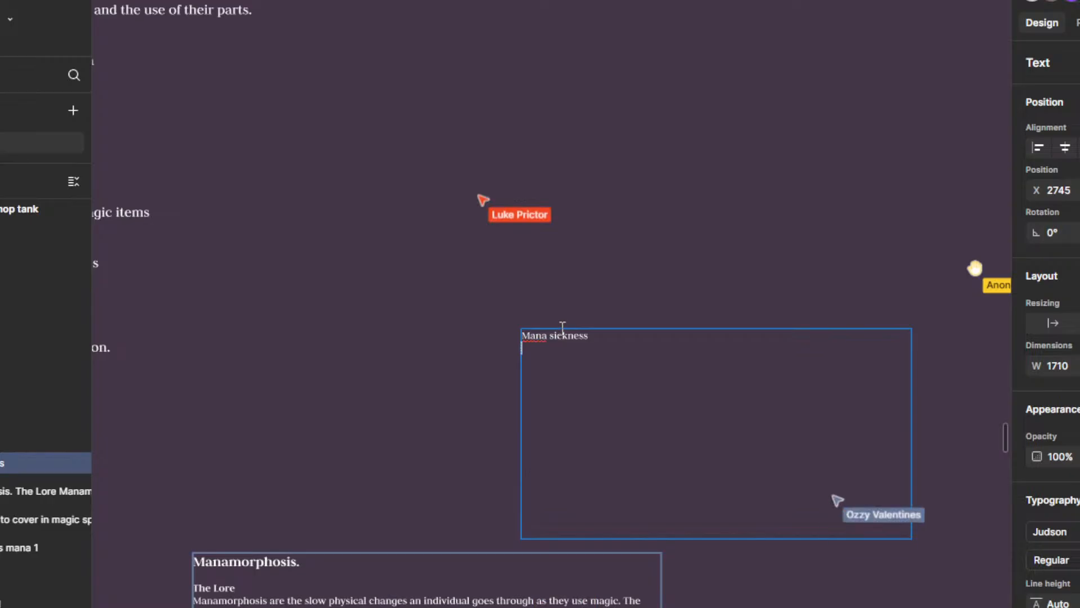
pyautogui.scroll(2, 562, 328)
pyautogui.moveTo(488, 345); pyautogui.dragTo(418, 327)
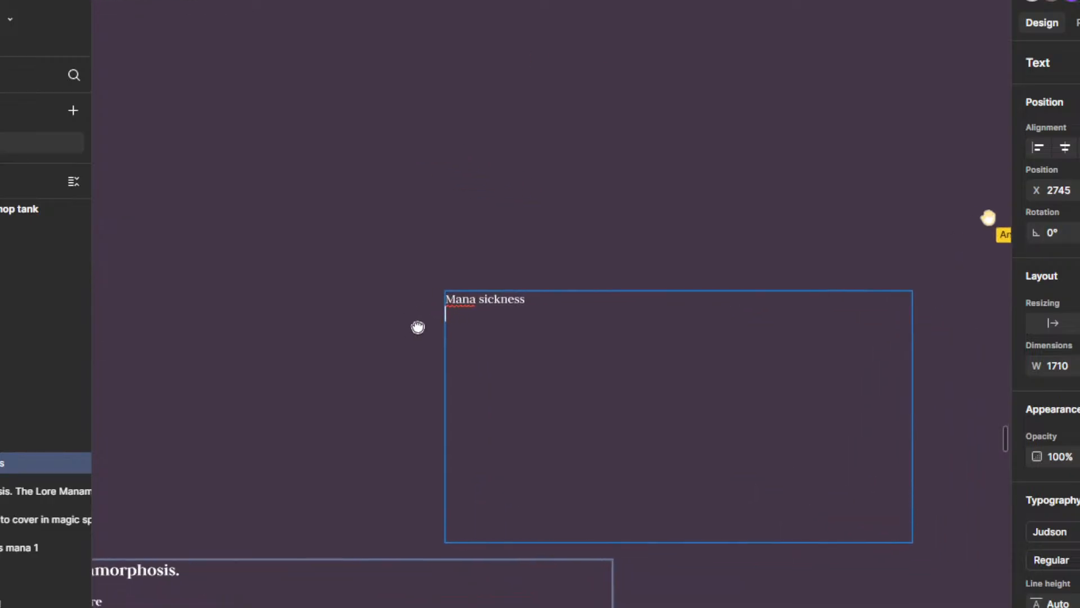
pyautogui.press('Return')
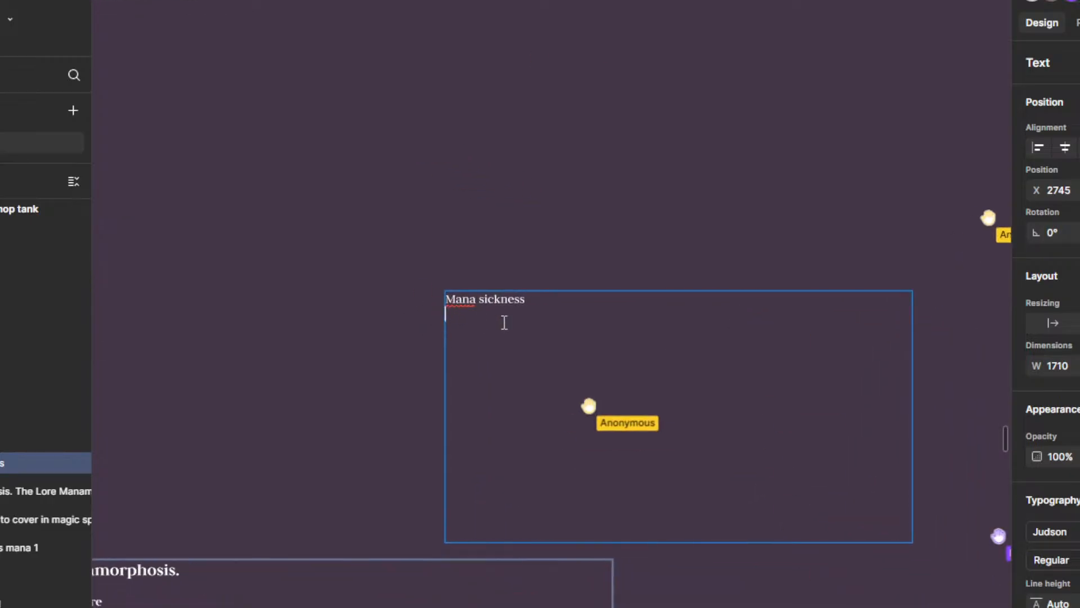
pyautogui.scroll(2, 523, 349)
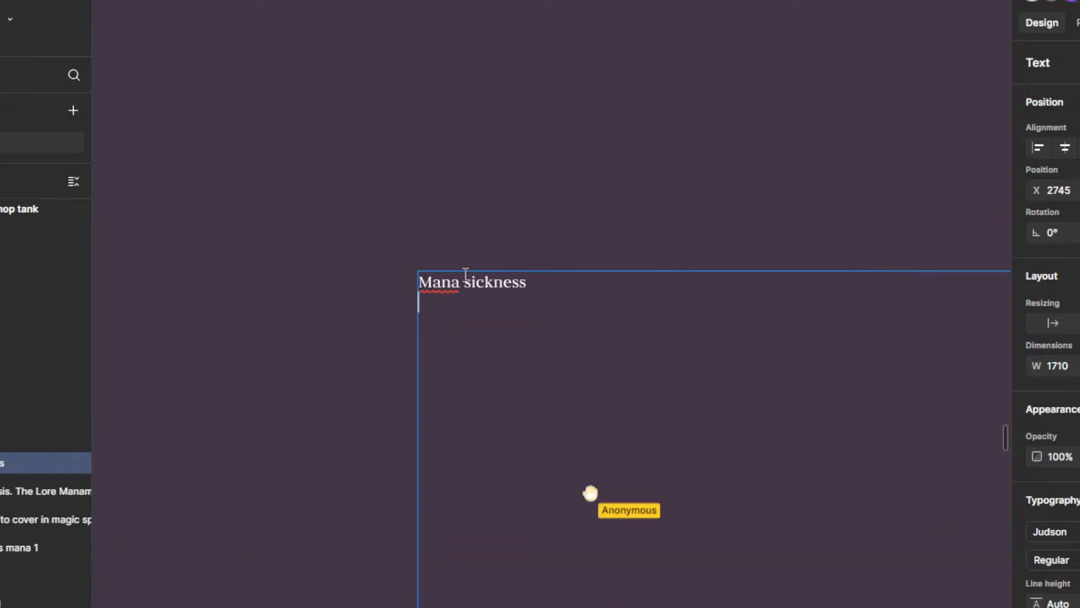
pyautogui.moveTo(337, 255); pyautogui.dragTo(347, 128)
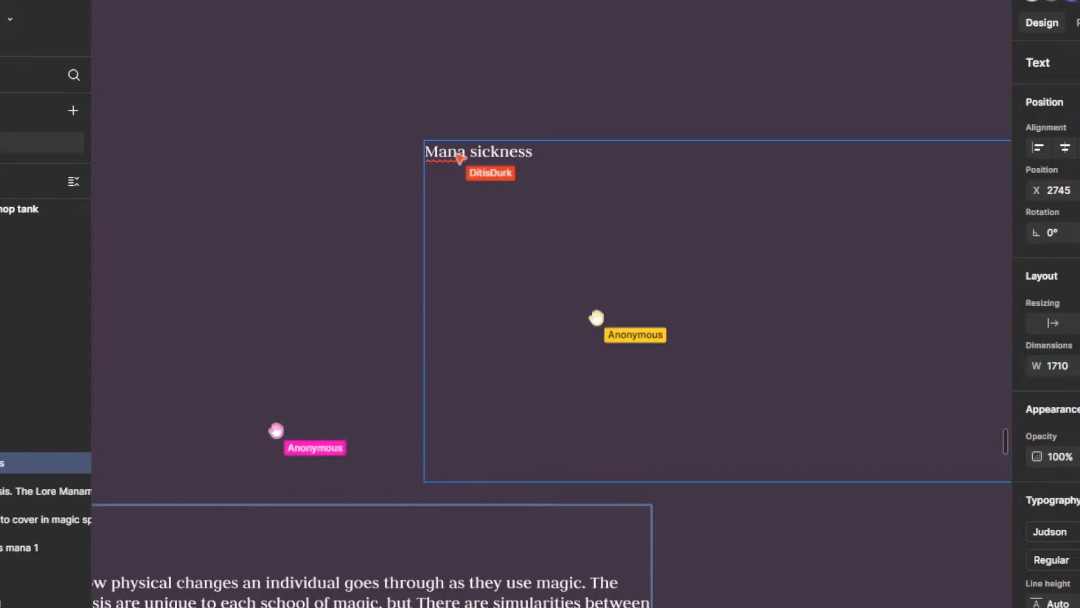
pyautogui.scroll(-2, 569, 509)
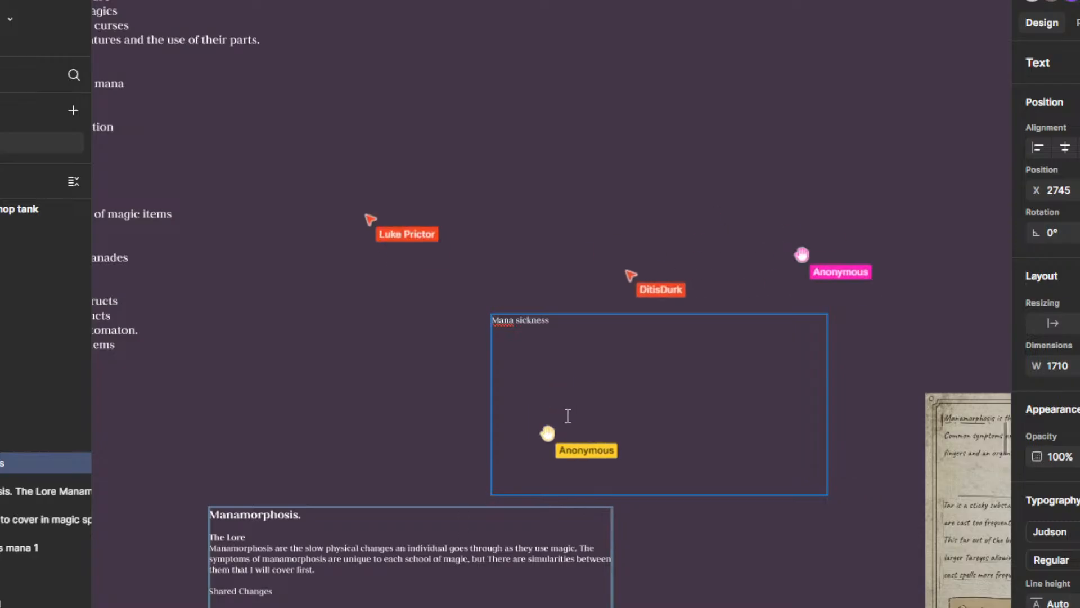
pyautogui.scroll(-2, 567, 417)
pyautogui.moveTo(436, 380); pyautogui.dragTo(503, 344)
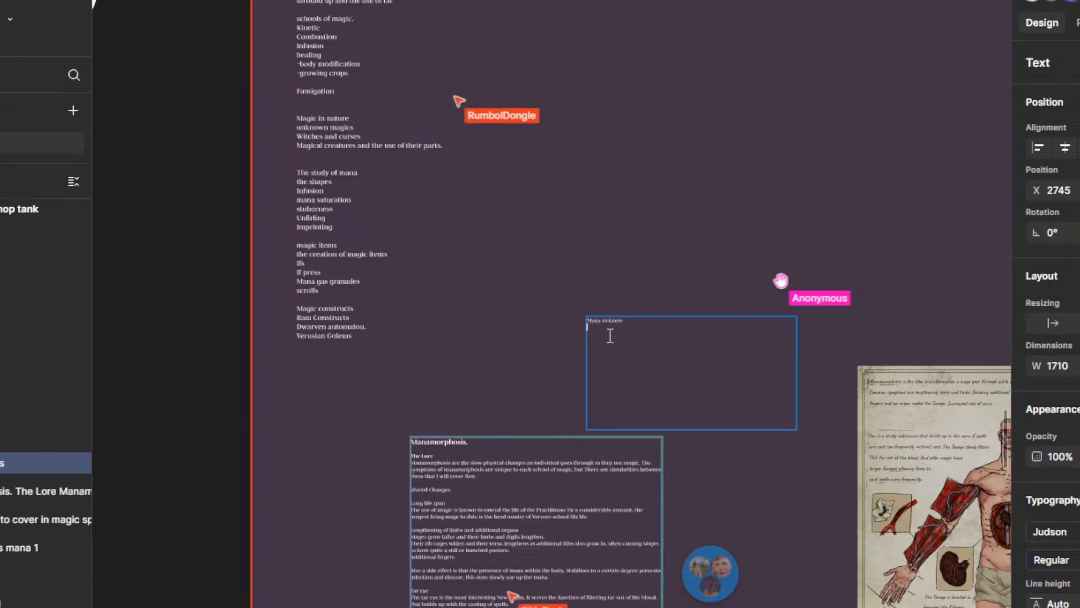
pyautogui.scroll(4, 617, 293)
pyautogui.moveTo(619, 321); pyautogui.dragTo(631, 231)
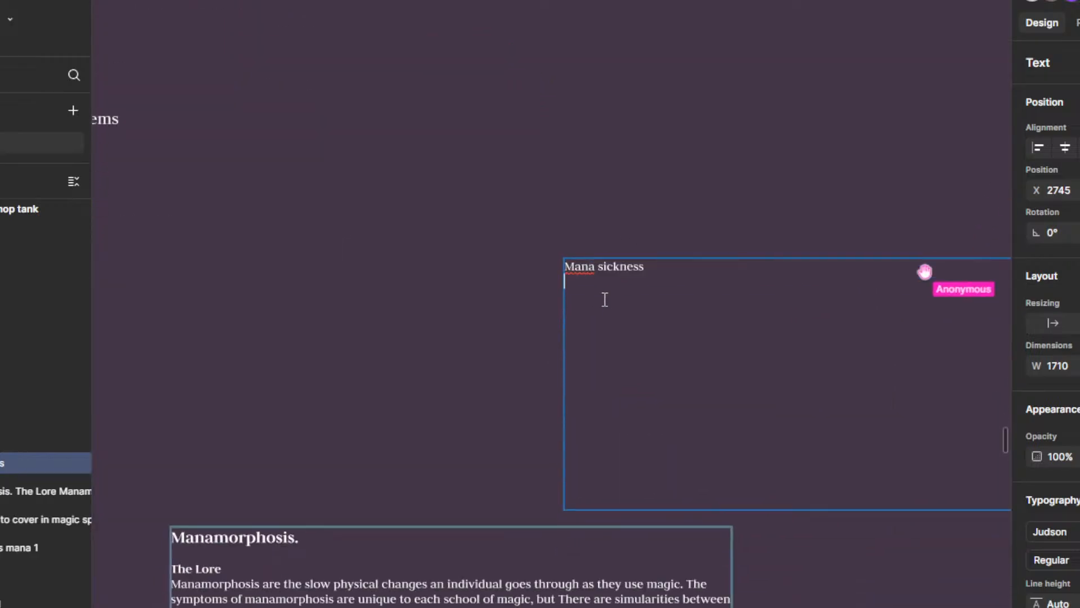
pyautogui.moveTo(613, 197); pyautogui.dragTo(605, 149)
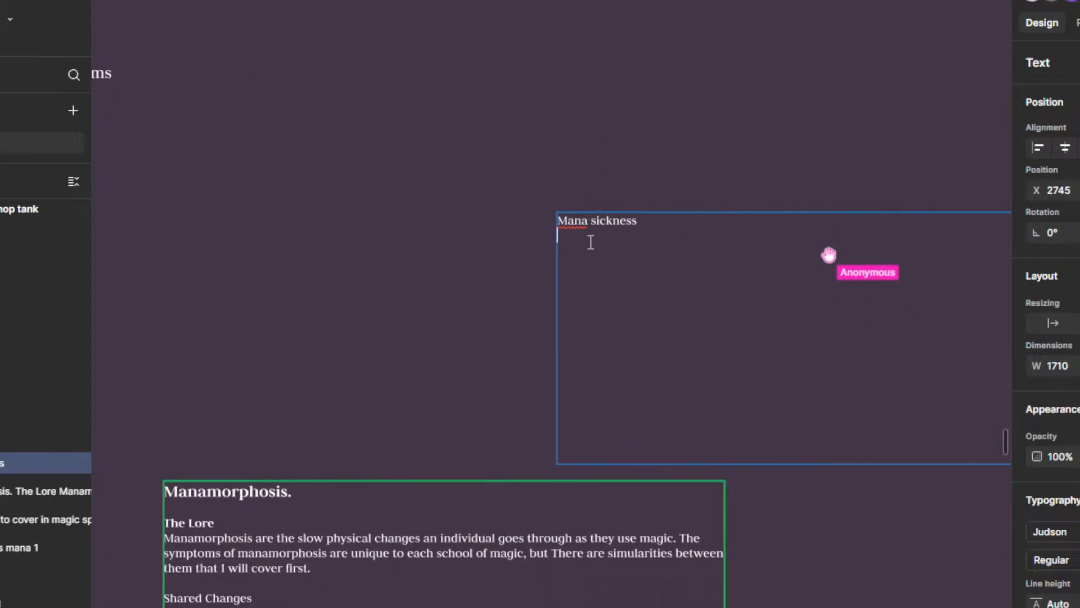
pyautogui.moveTo(733, 282); pyautogui.dragTo(607, 340)
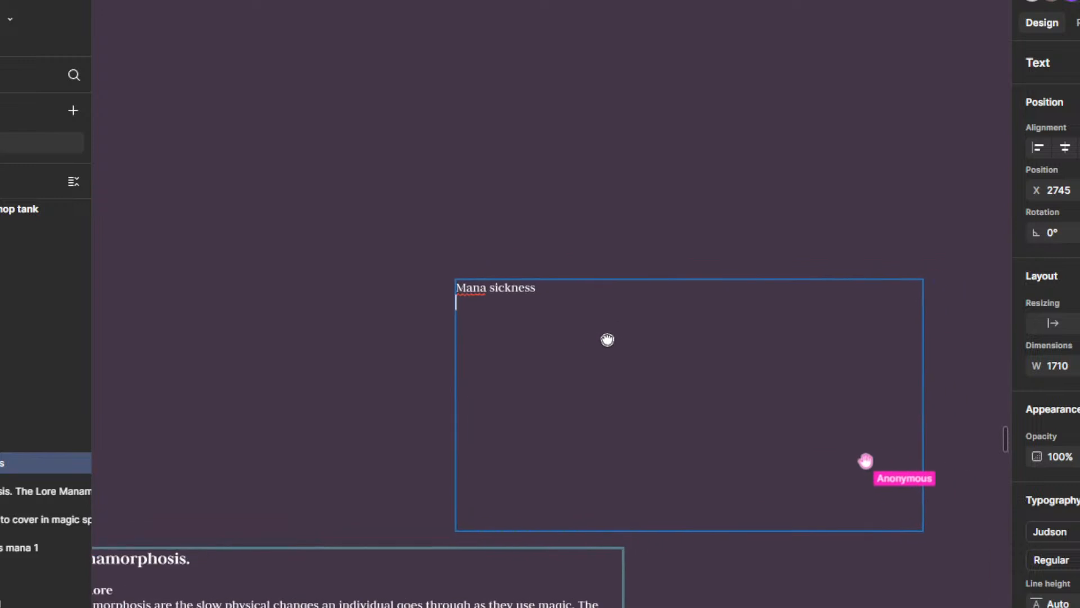
pyautogui.scroll(-1, 608, 332)
pyautogui.scroll(1, 538, 304)
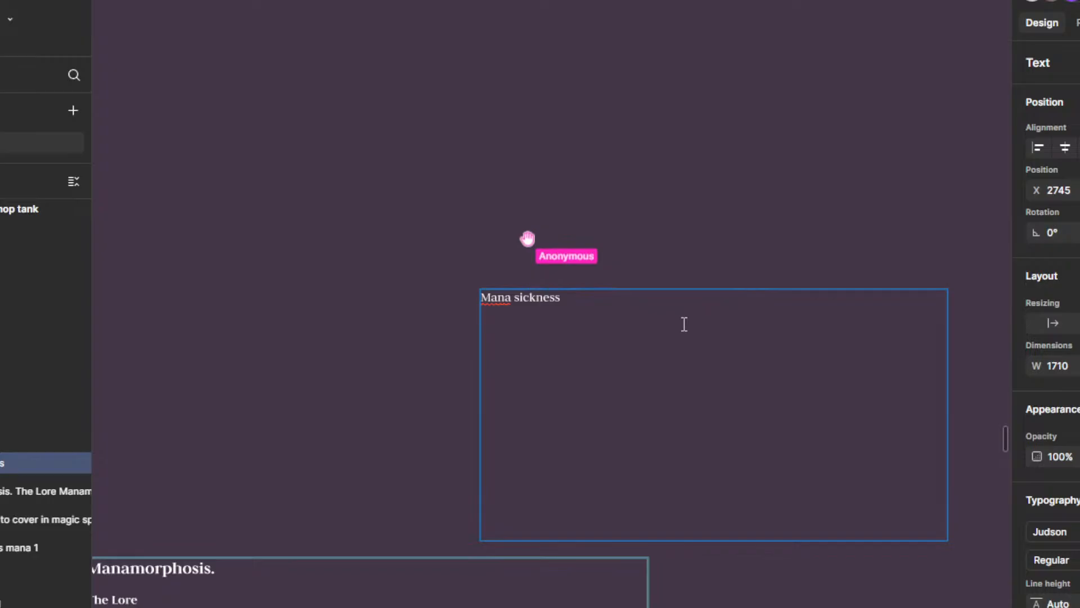
pyautogui.scroll(-2, 684, 324)
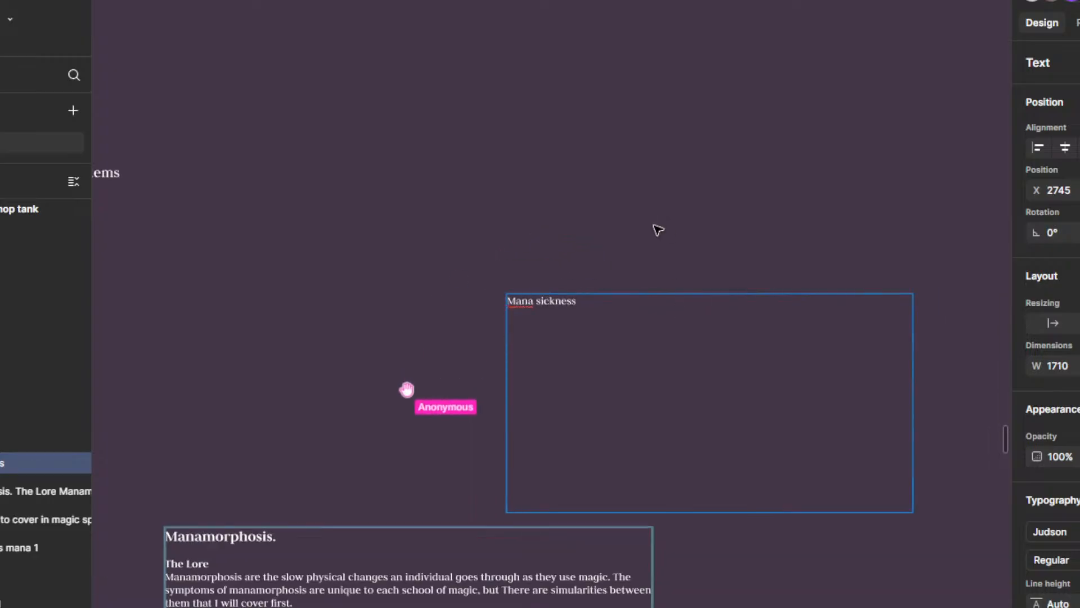
pyautogui.moveTo(655, 228); pyautogui.dragTo(619, 256)
pyautogui.scroll(1, 557, 376)
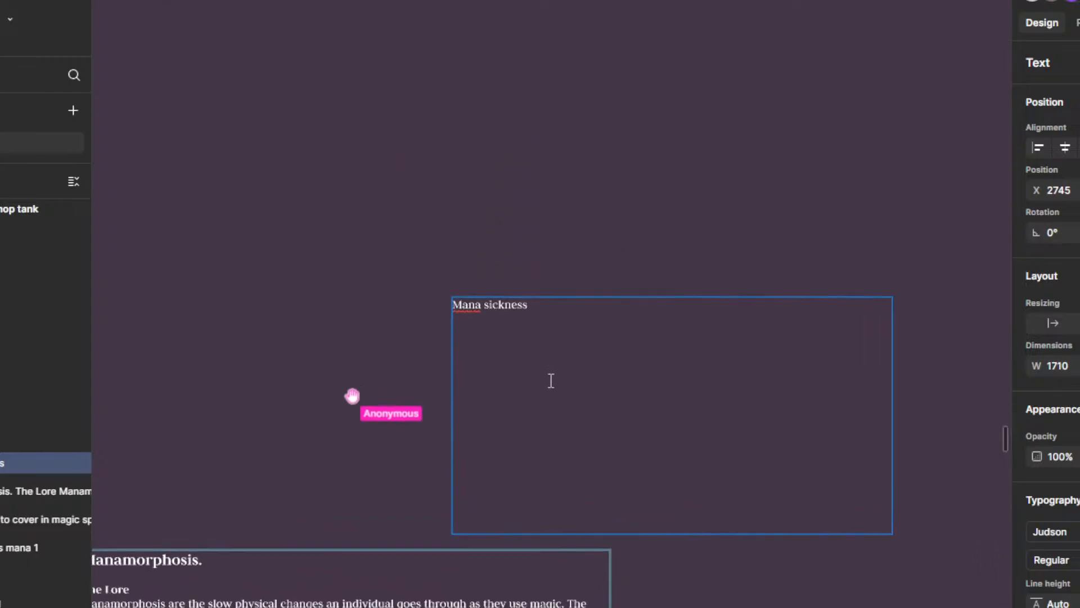
pyautogui.moveTo(534, 411); pyautogui.dragTo(594, 405)
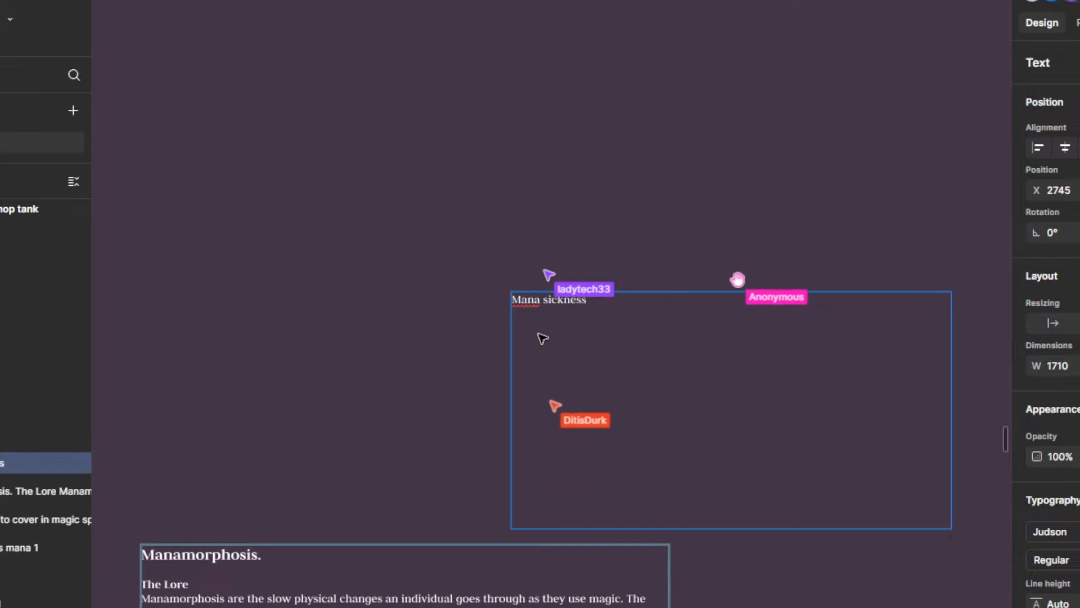
pyautogui.scroll(3, 564, 270)
pyautogui.moveTo(573, 391); pyautogui.dragTo(557, 186)
pyautogui.scroll(-1, 545, 267)
pyautogui.scroll(-2, 545, 267)
pyautogui.scroll(3, 565, 360)
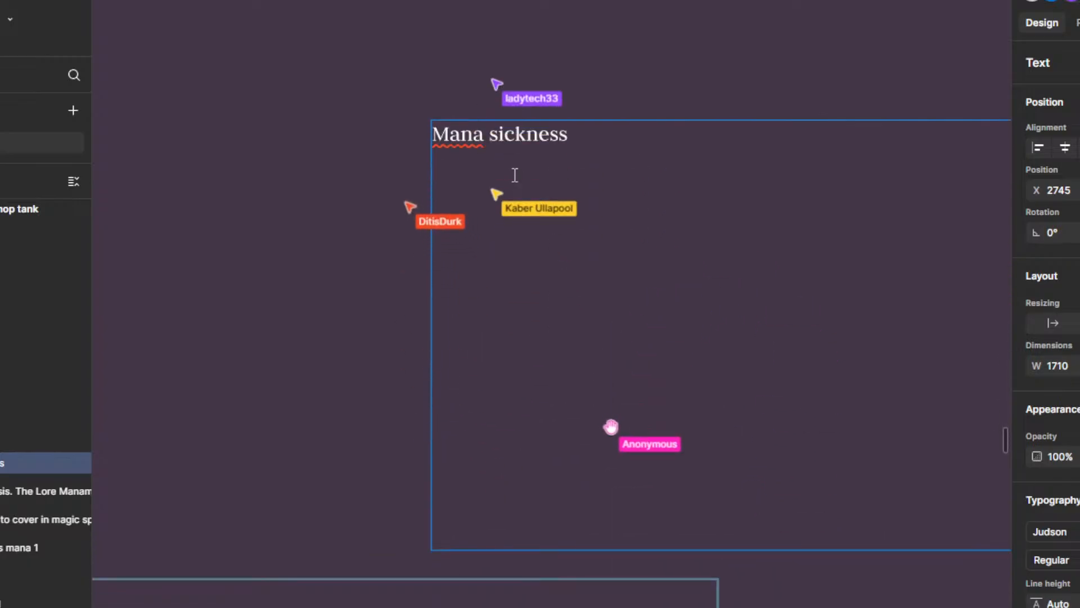
pyautogui.moveTo(617, 76); pyautogui.dragTo(589, 37)
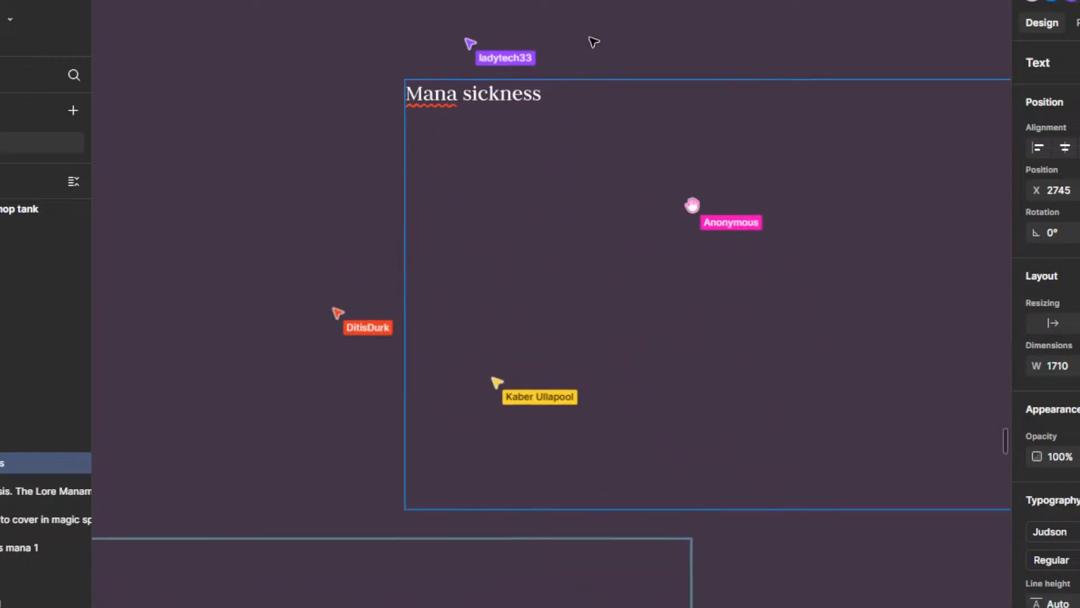
pyautogui.scroll(-2, 604, 127)
pyautogui.click(598, 72)
pyautogui.press('Escape')
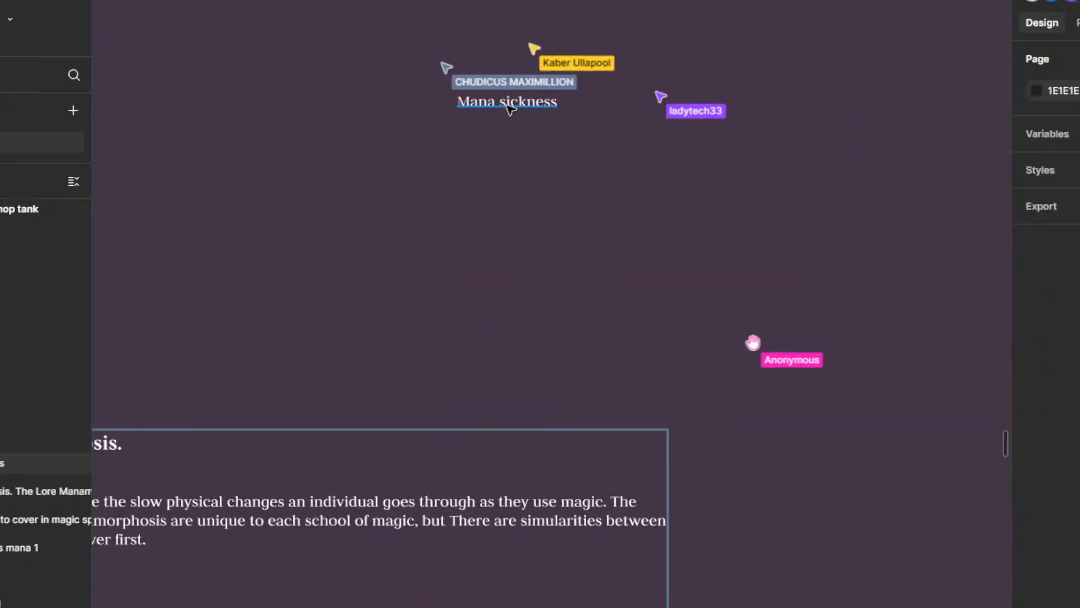
pyautogui.click(496, 121)
pyautogui.moveTo(663, 71); pyautogui.dragTo(667, 137)
pyautogui.scroll(-1, 613, 187)
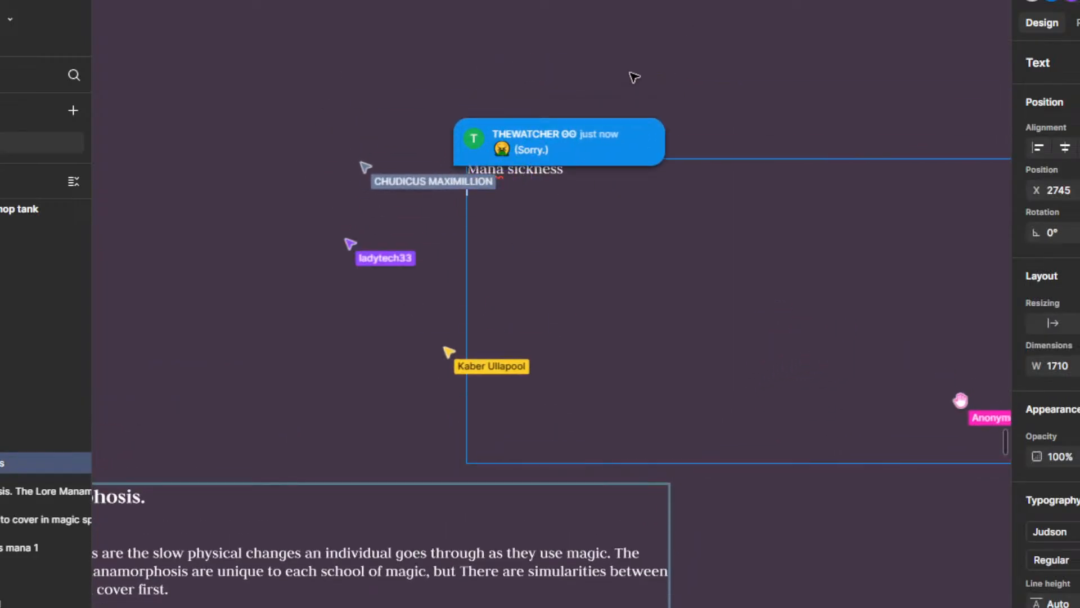
pyautogui.moveTo(625, 60); pyautogui.dragTo(624, 116)
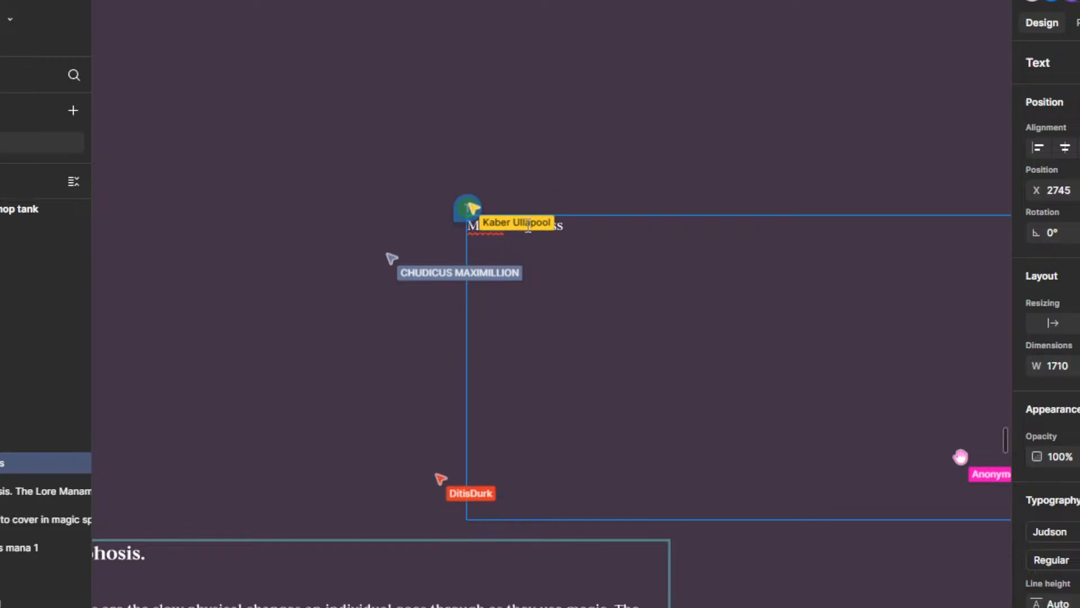
pyautogui.press('Escape')
pyautogui.press('Escape')
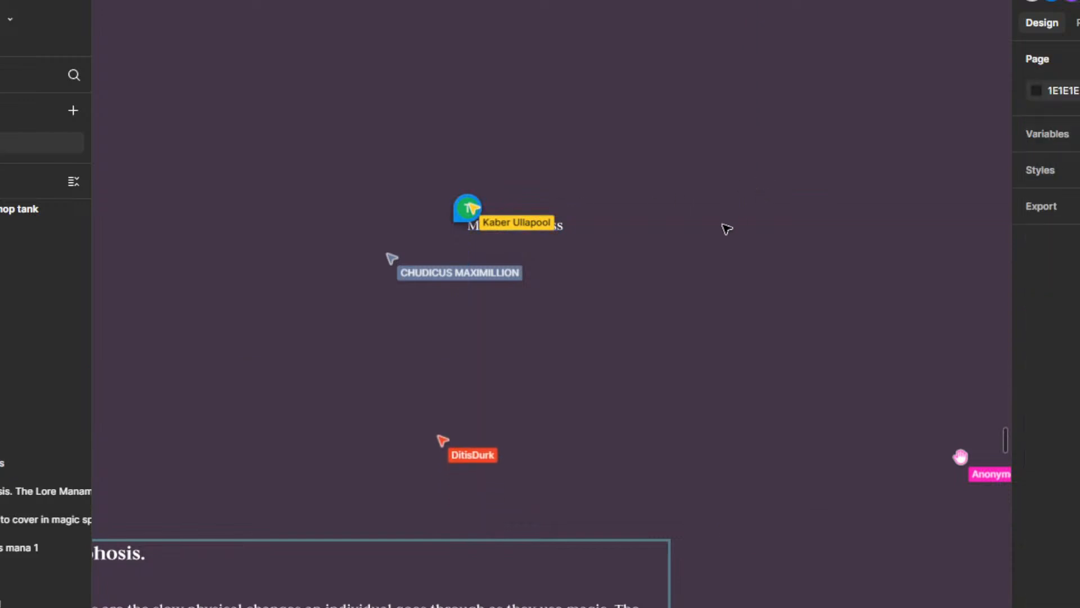
pyautogui.click(550, 241)
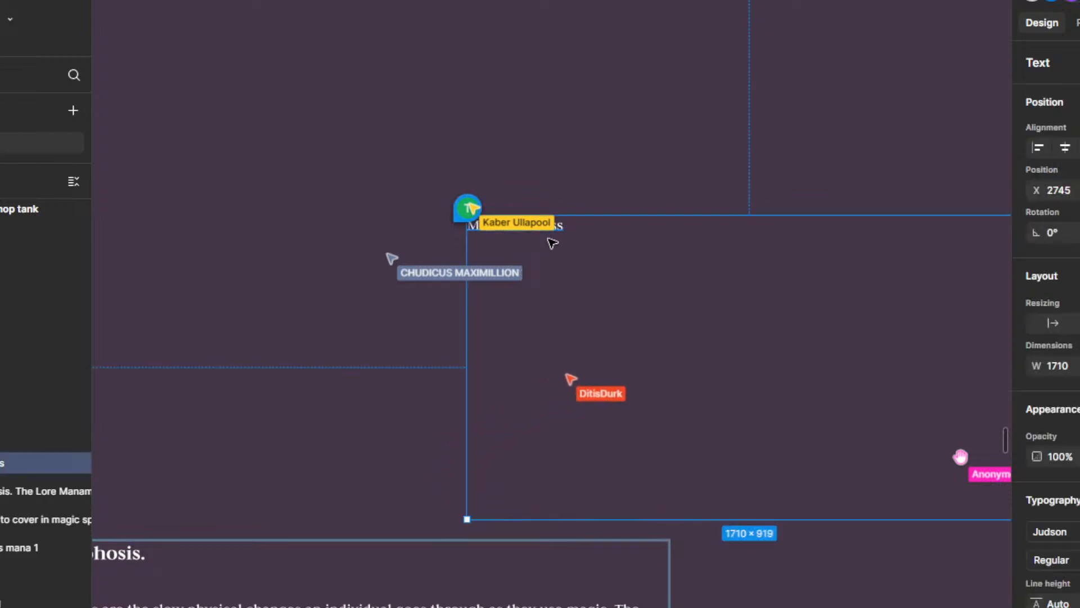
pyautogui.press('Escape')
pyautogui.click(553, 240)
pyautogui.doubleClick(503, 244)
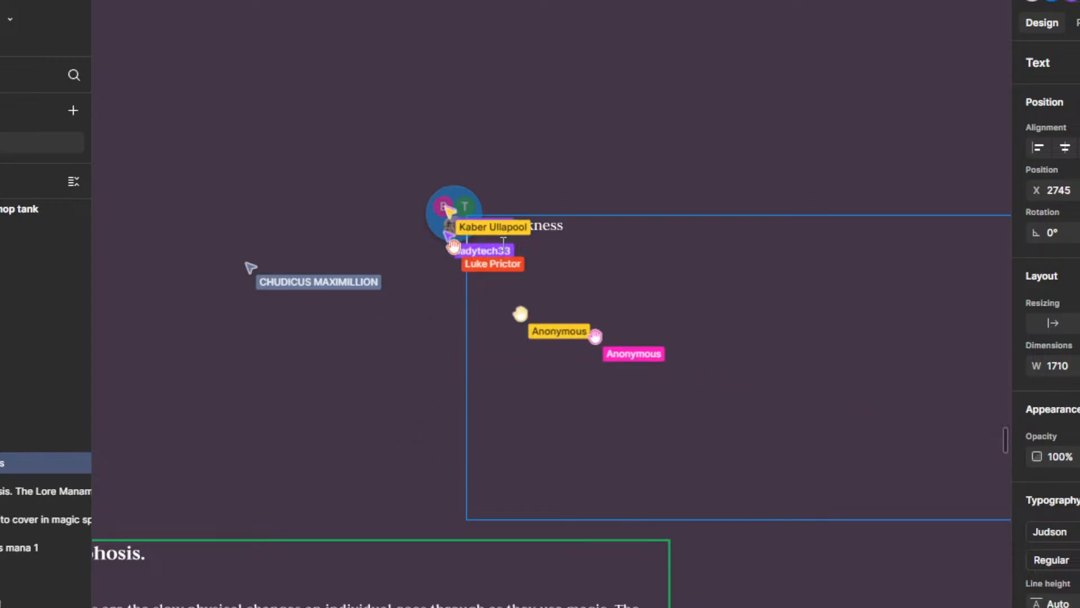
pyautogui.scroll(-2, 647, 284)
pyautogui.scroll(2, 654, 237)
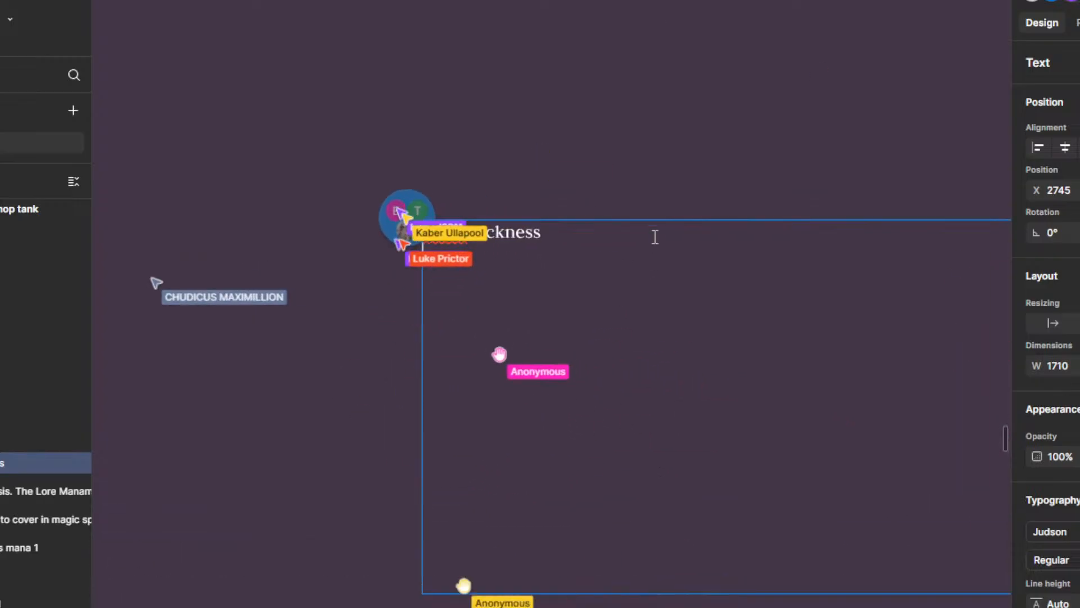
pyautogui.moveTo(629, 350); pyautogui.dragTo(627, 296)
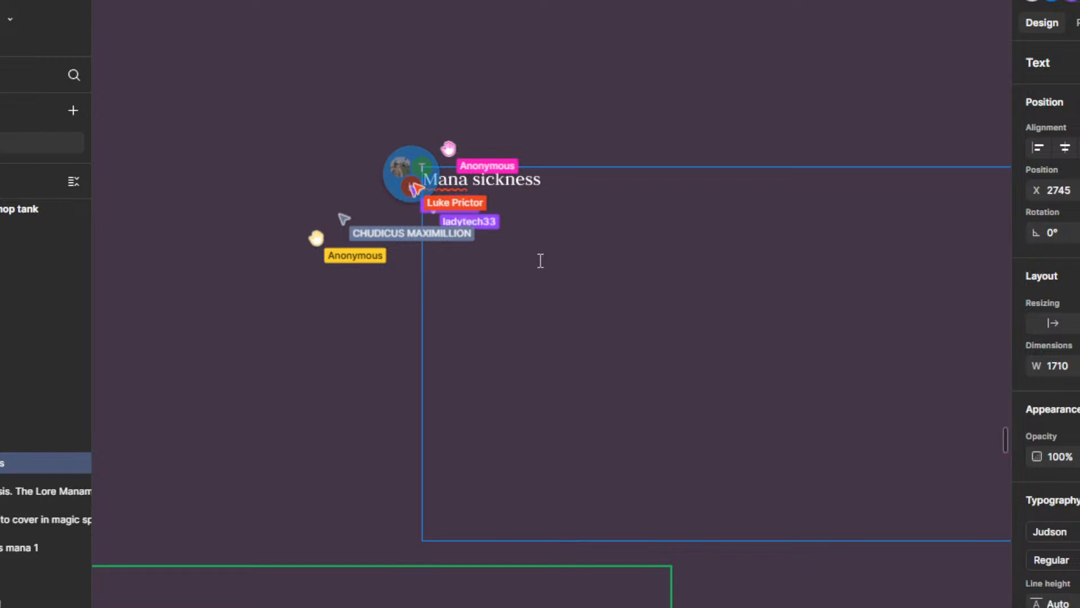
pyautogui.scroll(-1, 564, 156)
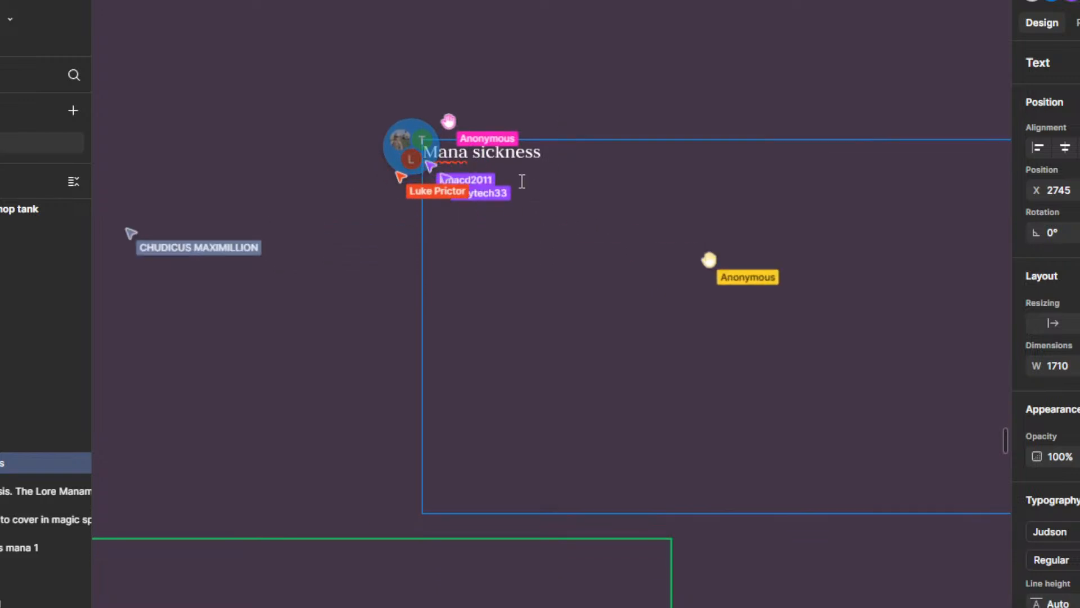
pyautogui.moveTo(525, 98); pyautogui.dragTo(509, 126)
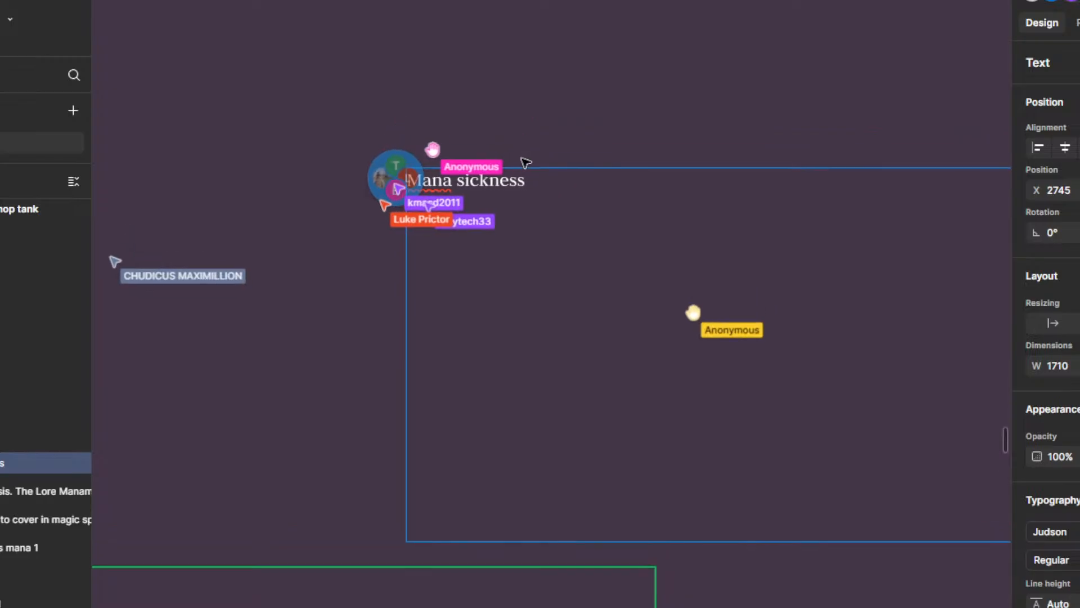
pyautogui.scroll(2, 509, 159)
pyautogui.moveTo(537, 280); pyautogui.dragTo(574, 234)
pyautogui.scroll(-1, 571, 231)
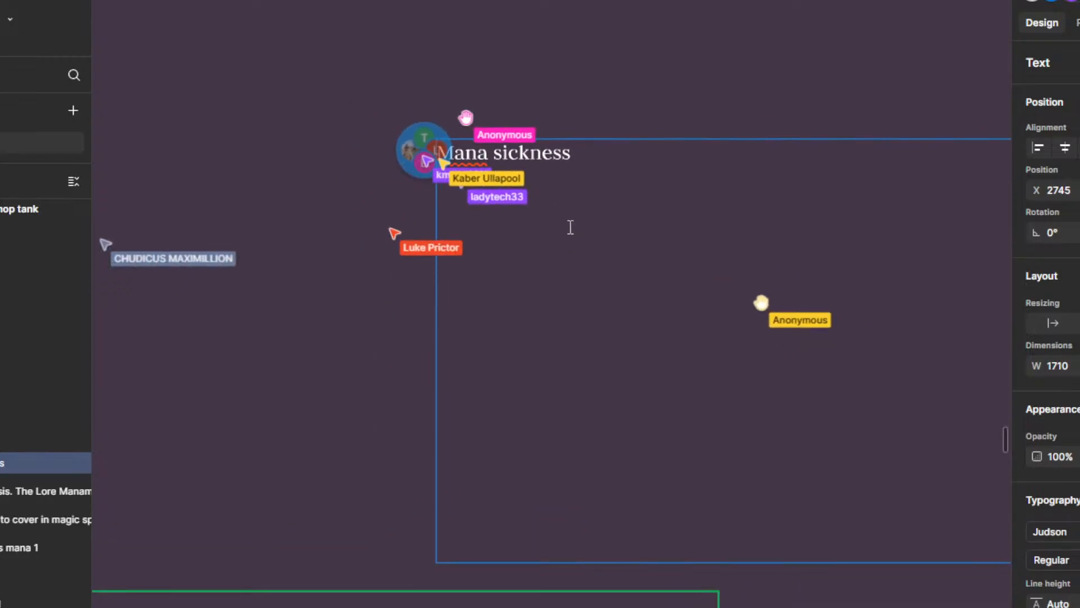
pyautogui.press('Escape')
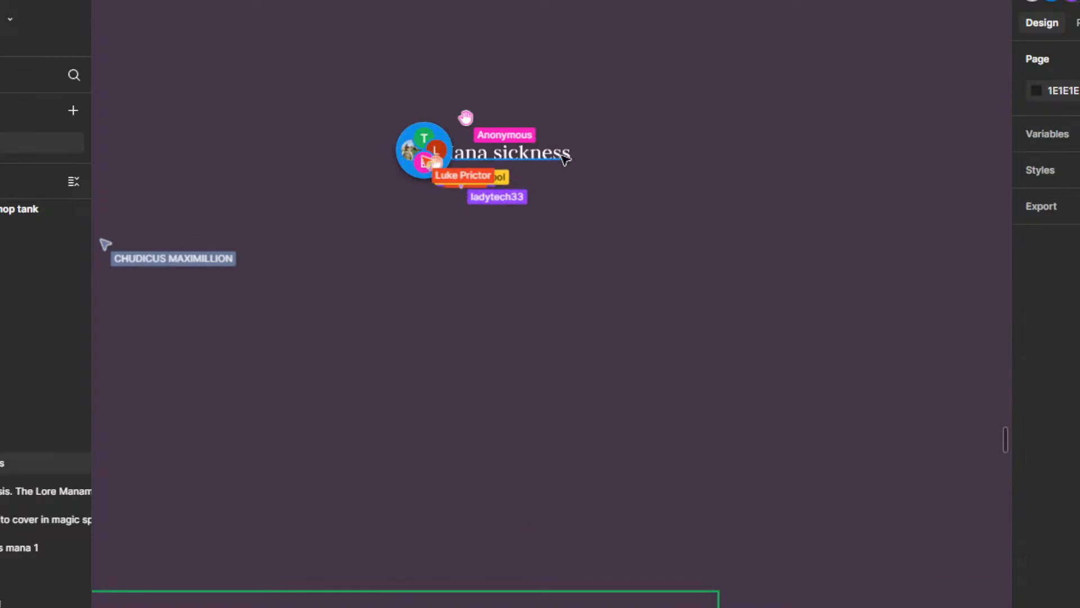
pyautogui.doubleClick(572, 156)
pyautogui.click(555, 167)
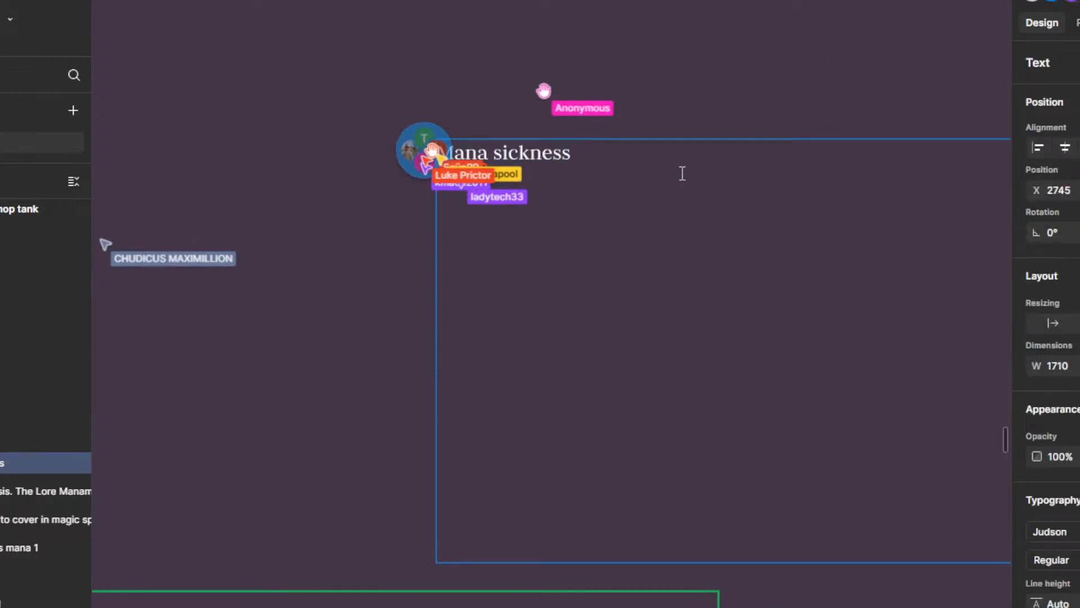
pyautogui.scroll(3, 748, 226)
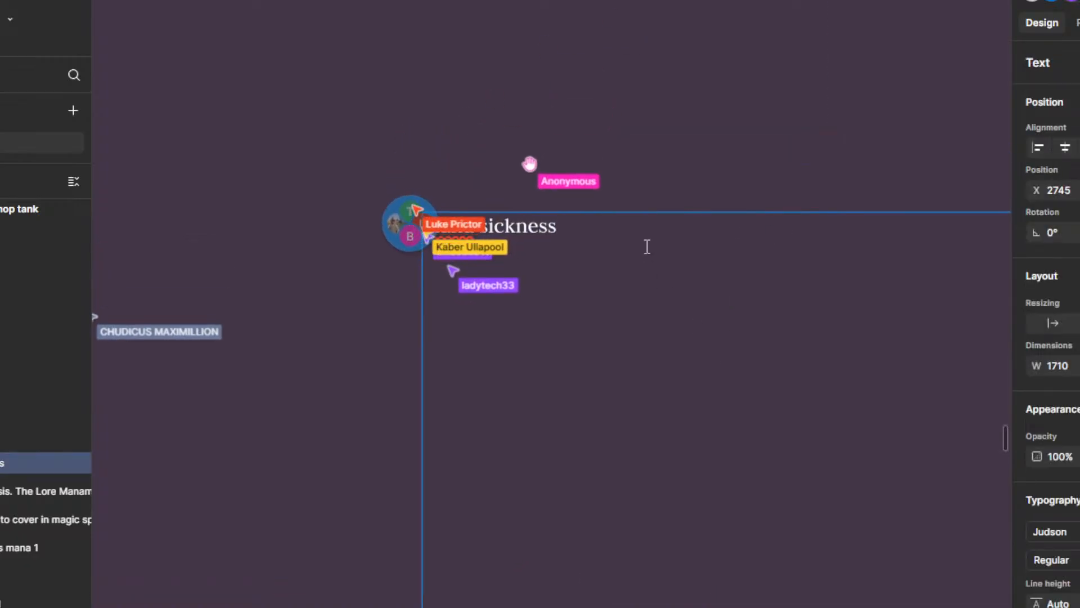
pyautogui.scroll(-3, 646, 246)
pyautogui.scroll(2, 649, 248)
pyautogui.moveTo(649, 256); pyautogui.dragTo(659, 349)
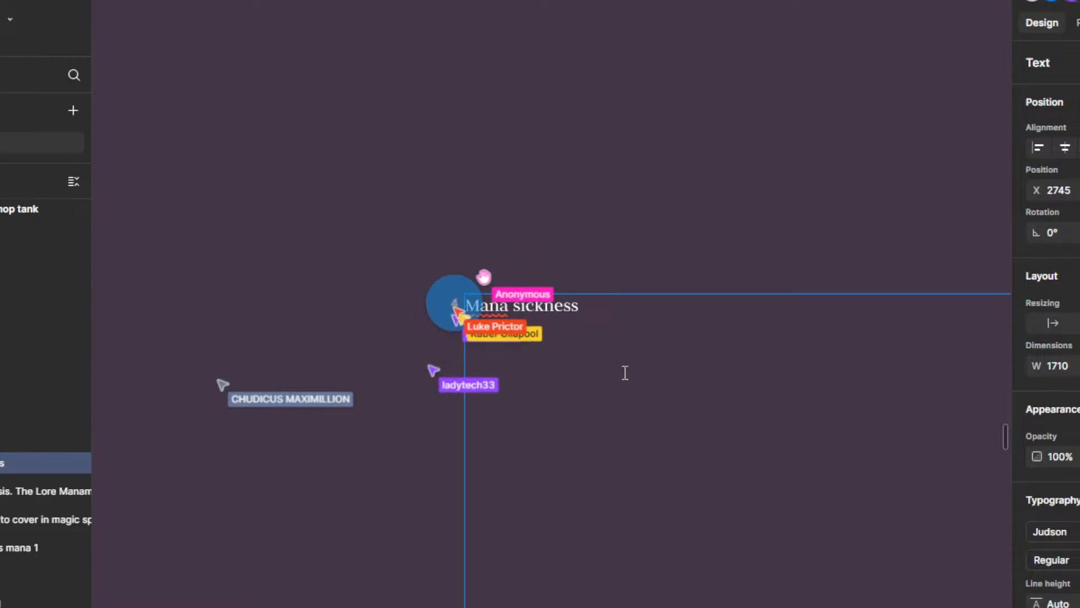
pyautogui.moveTo(621, 384)
pyautogui.mouseDown()
pyautogui.moveTo(587, 370)
pyautogui.moveTo(586, 352)
pyautogui.moveTo(600, 389)
pyautogui.mouseUp()
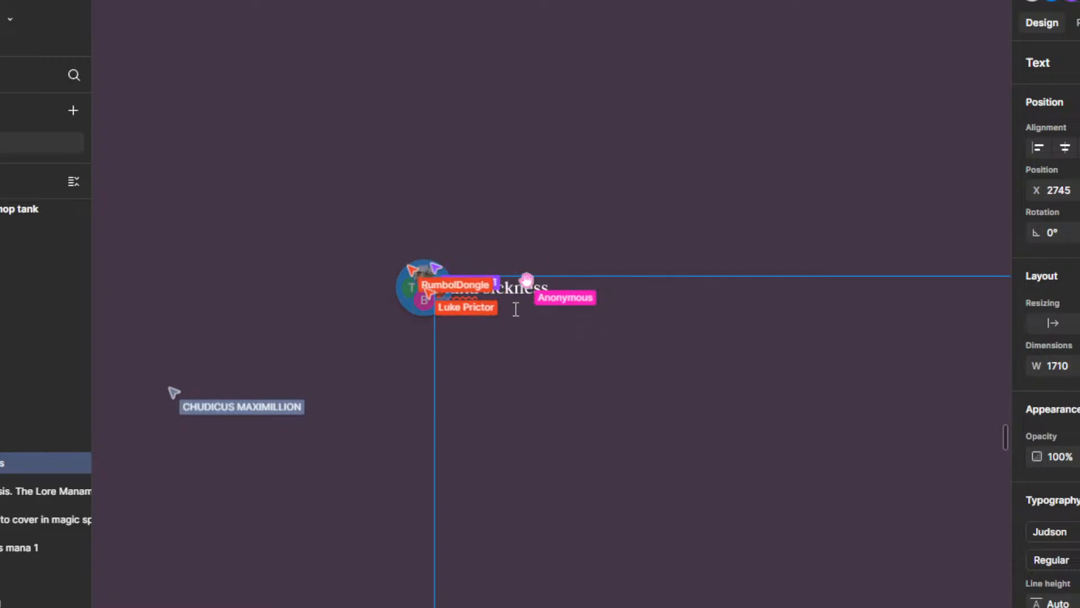
pyautogui.scroll(2, 516, 309)
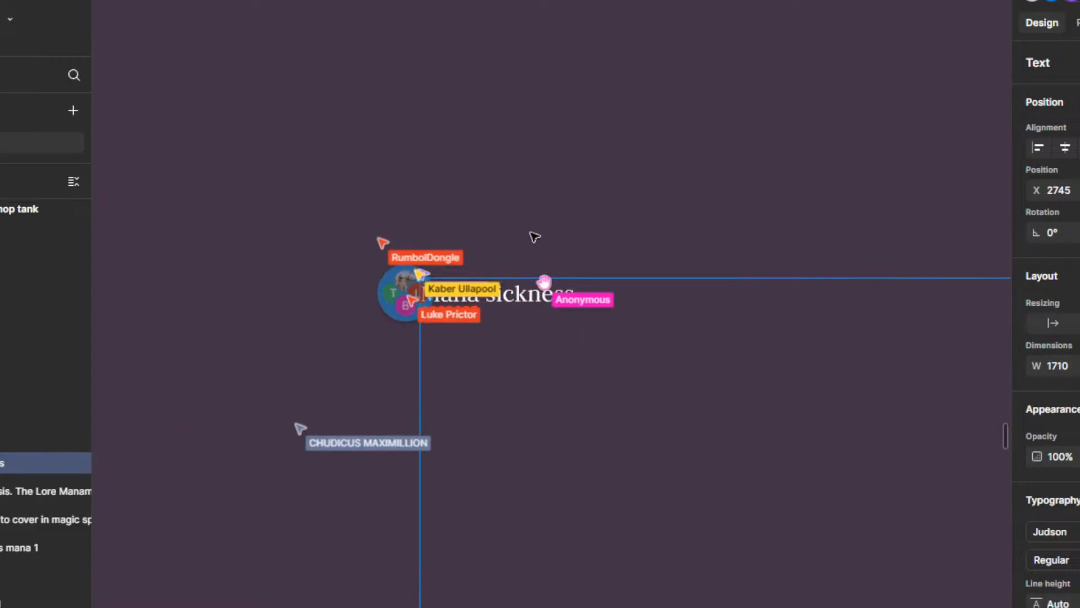
# Step: Move the Mana sickness text box clear of the comment cluster, to about X 3133, and open its text for editing
pyautogui.scroll(-2, 534, 237)
pyautogui.scroll(-3, 708, 292)
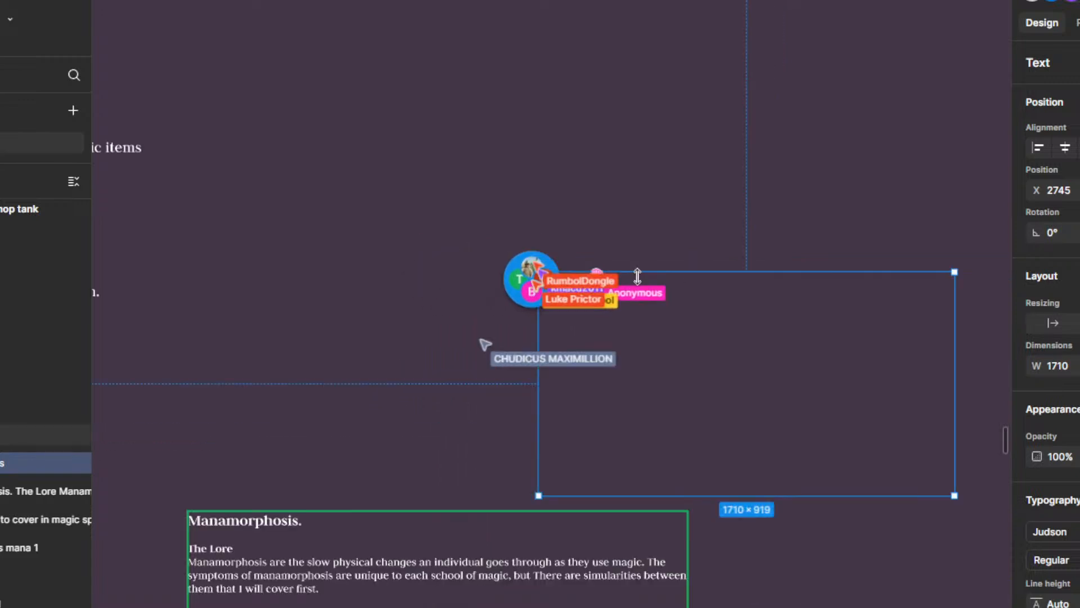
pyautogui.moveTo(582, 284); pyautogui.dragTo(674, 272)
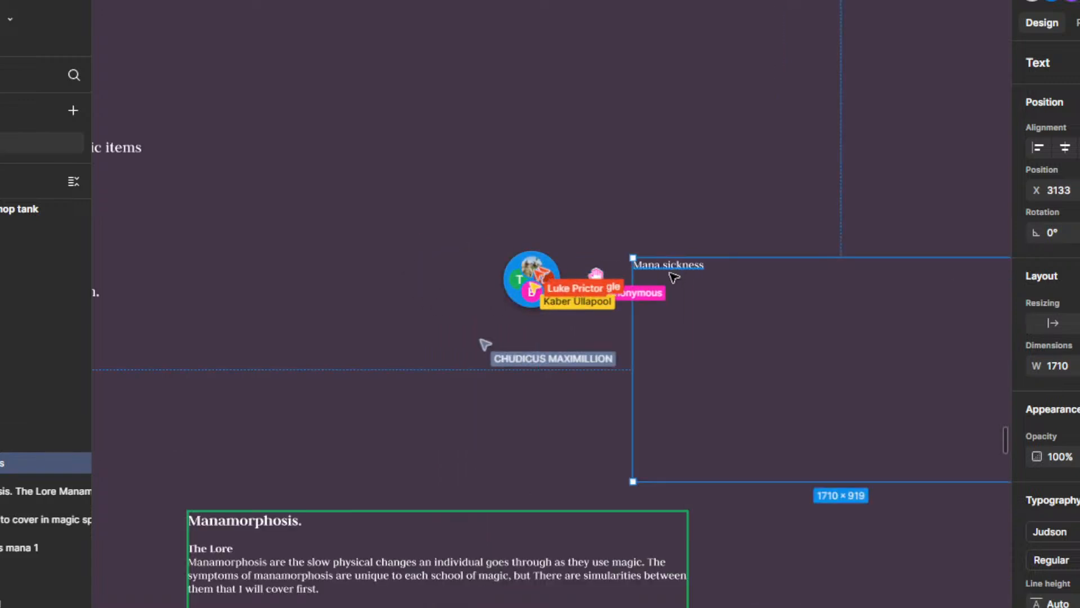
pyautogui.press('Escape')
pyautogui.doubleClick(669, 266)
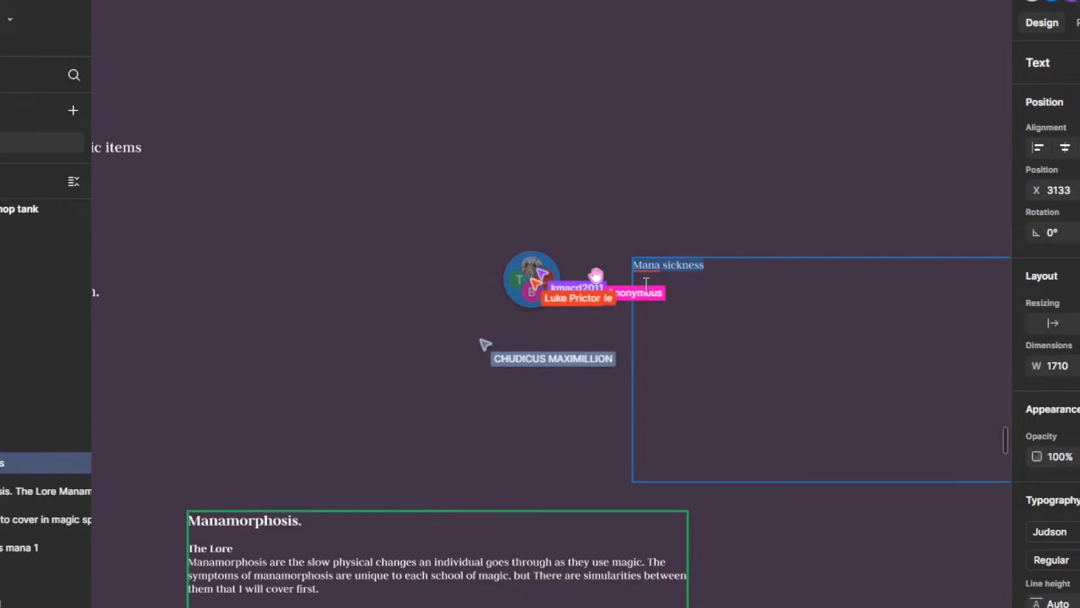
pyautogui.scroll(3, 774, 285)
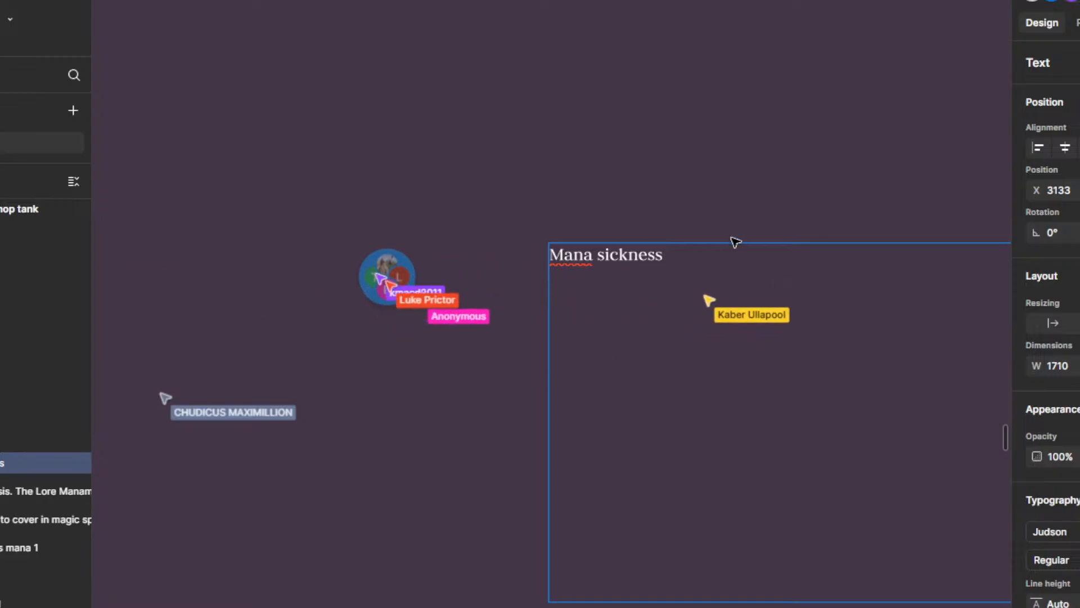
pyautogui.scroll(-3, 554, 337)
pyautogui.scroll(1, 600, 276)
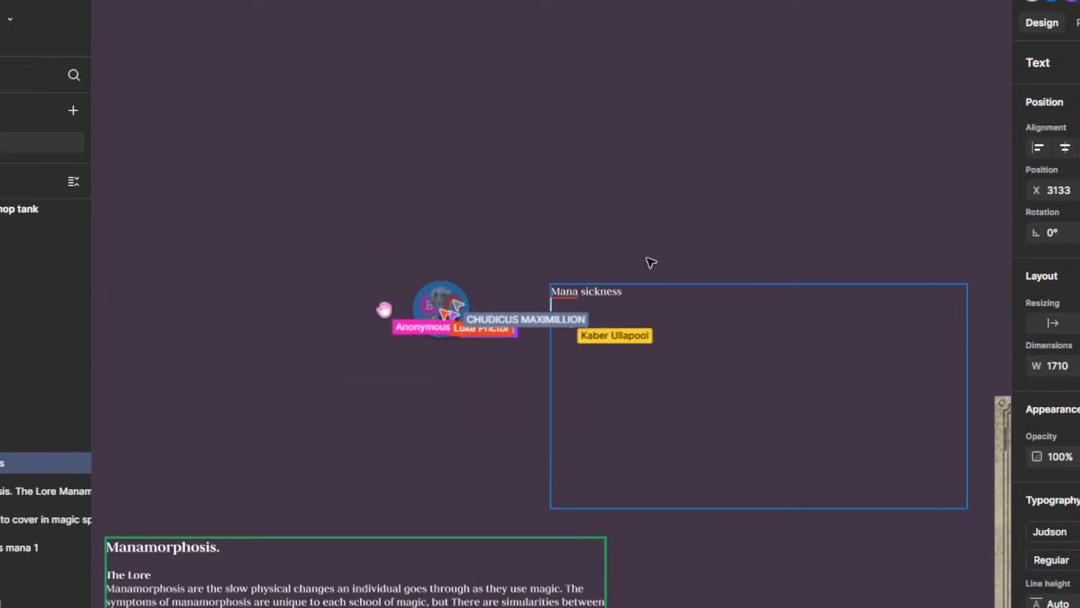
pyautogui.scroll(-4, 641, 265)
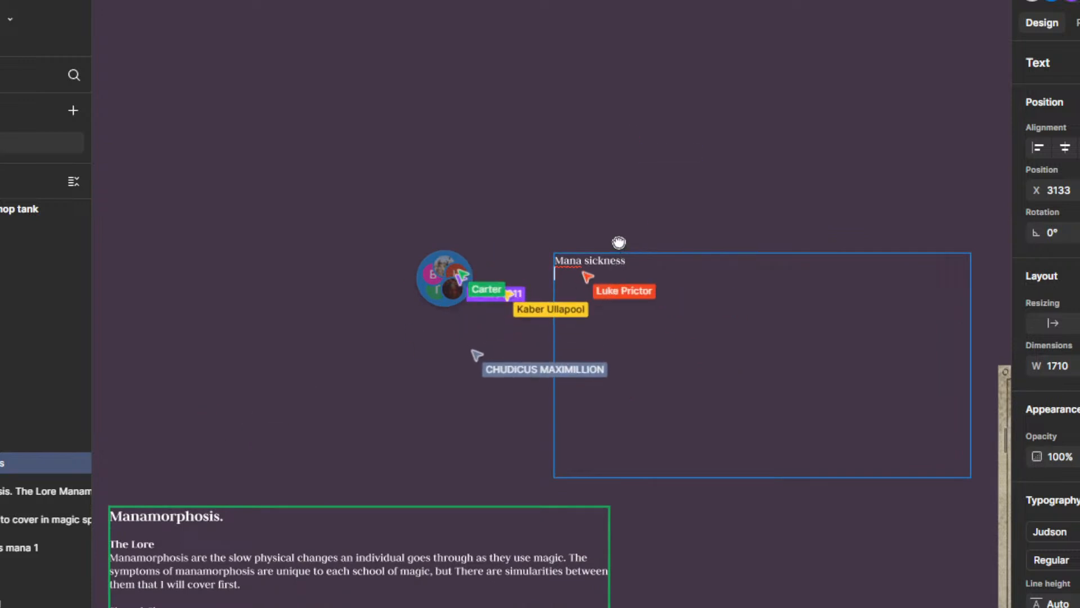
pyautogui.scroll(4, 597, 293)
pyautogui.hscroll(2, 597, 293)
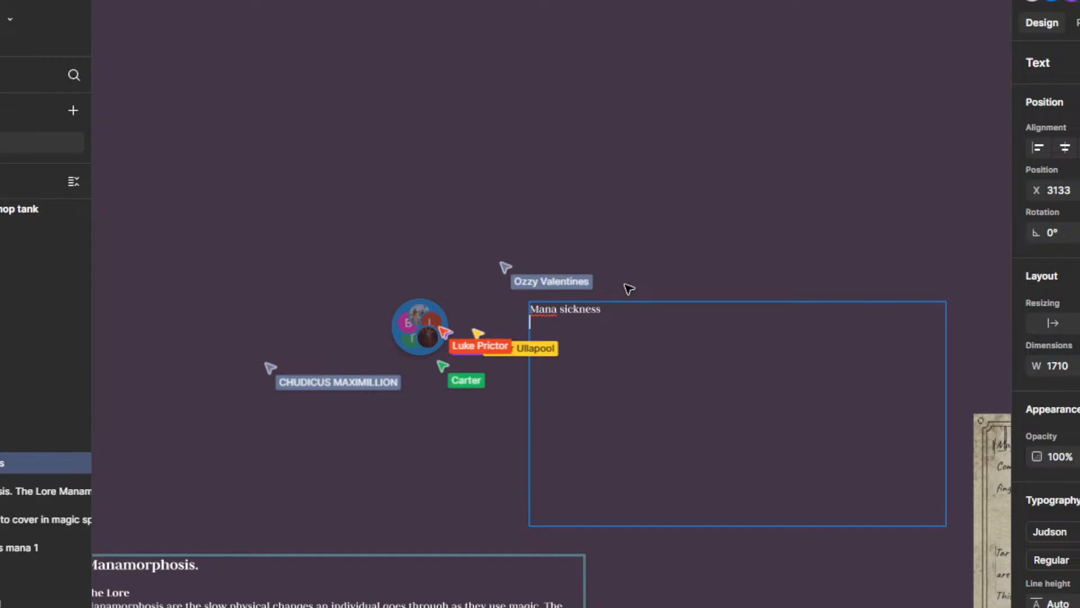
pyautogui.moveTo(601, 332); pyautogui.dragTo(589, 324)
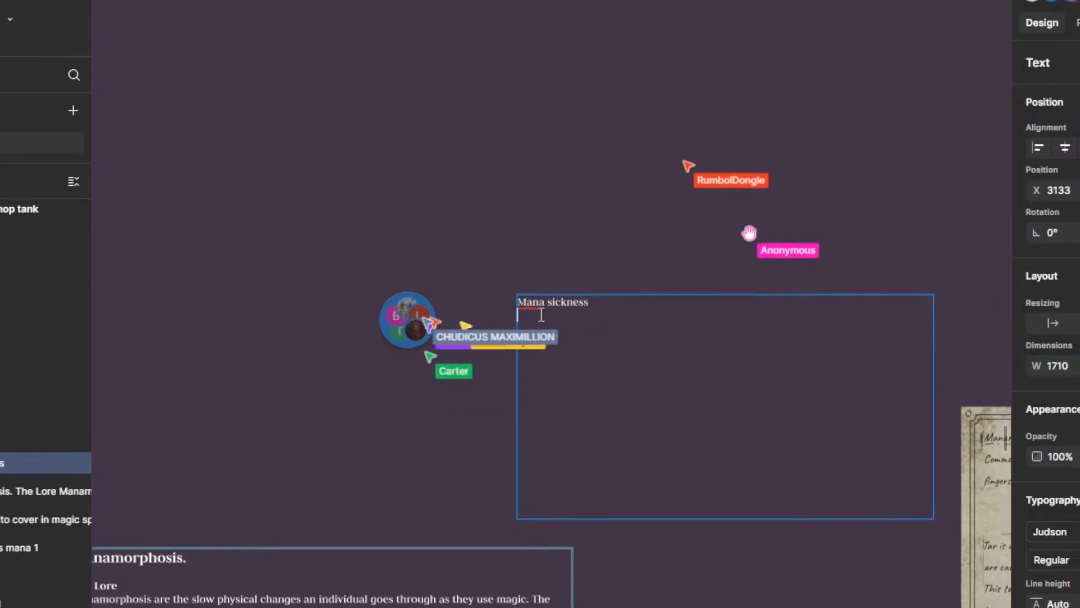
# Step: Begin the first paragraph under the Mana sickness heading with "As the amount of mana saturation increases,"
pyautogui.scroll(2, 561, 271)
pyautogui.scroll(-3, 562, 272)
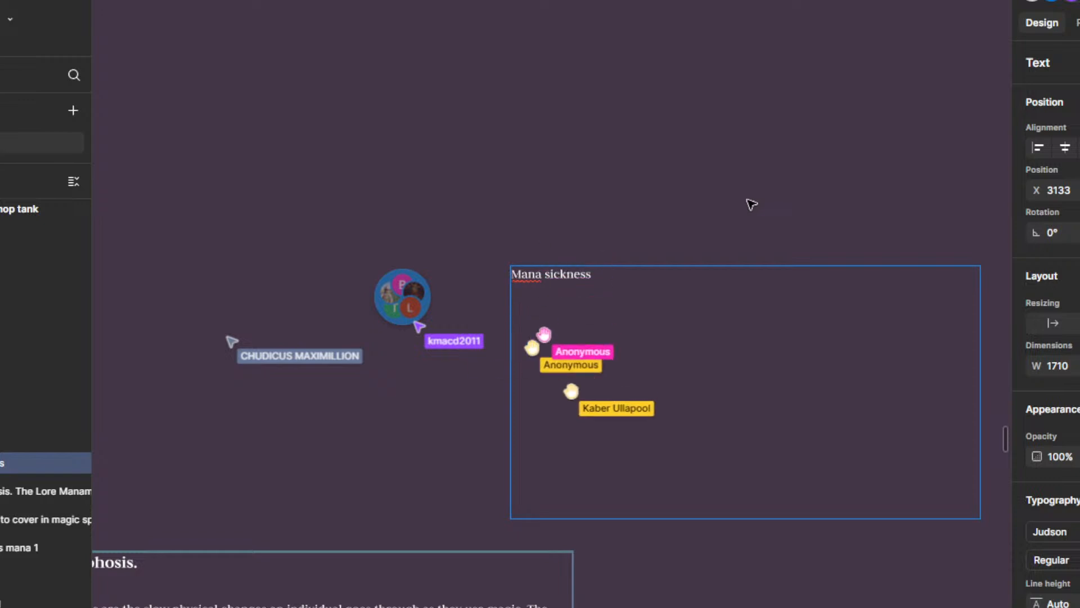
pyautogui.write('As the amou')
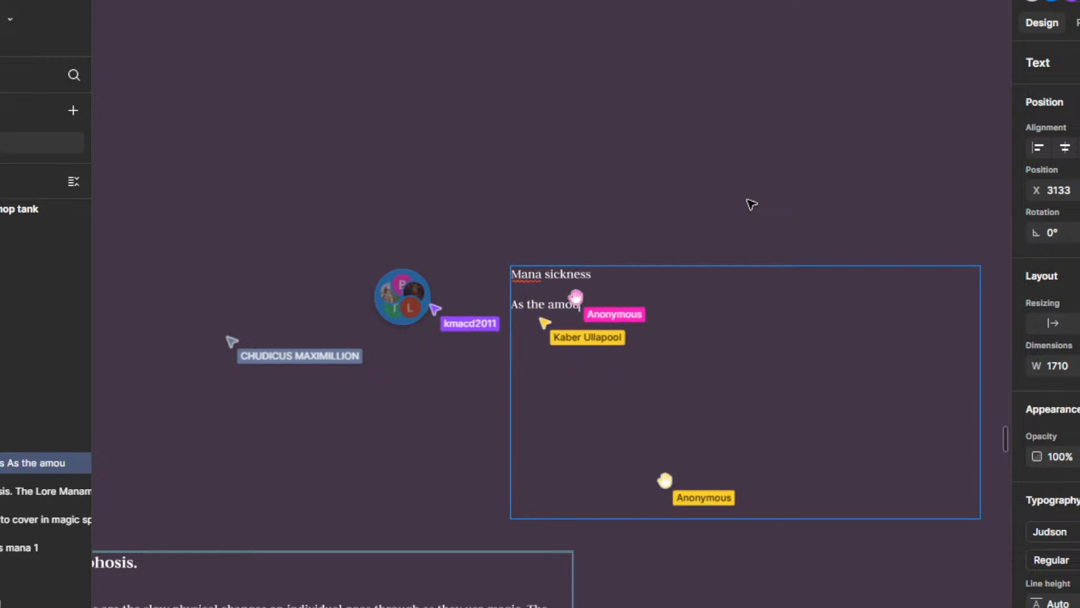
pyautogui.write('nt of mana')
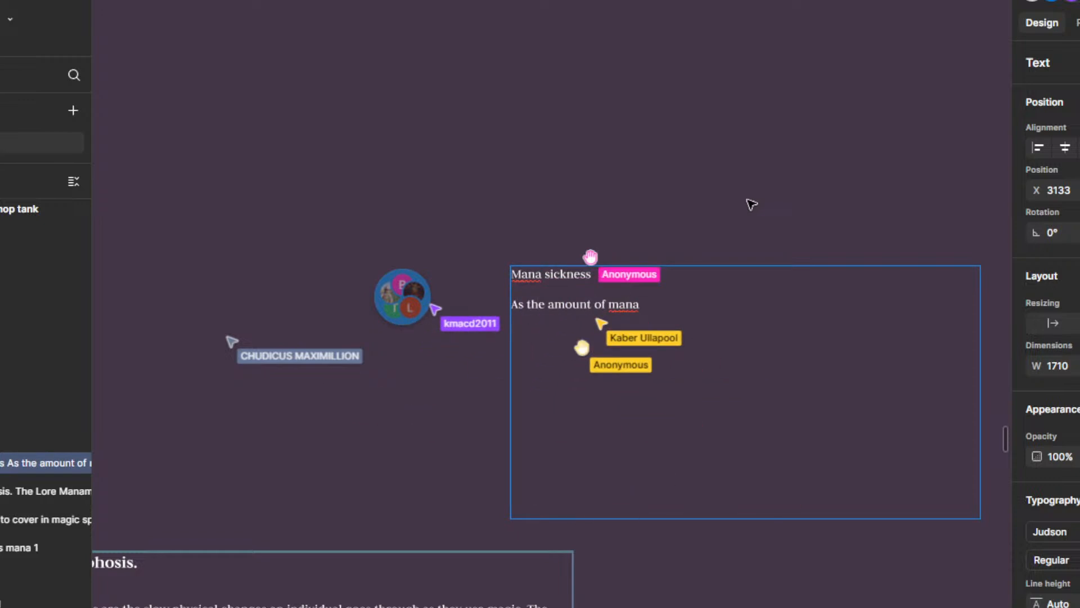
pyautogui.write(' iat')
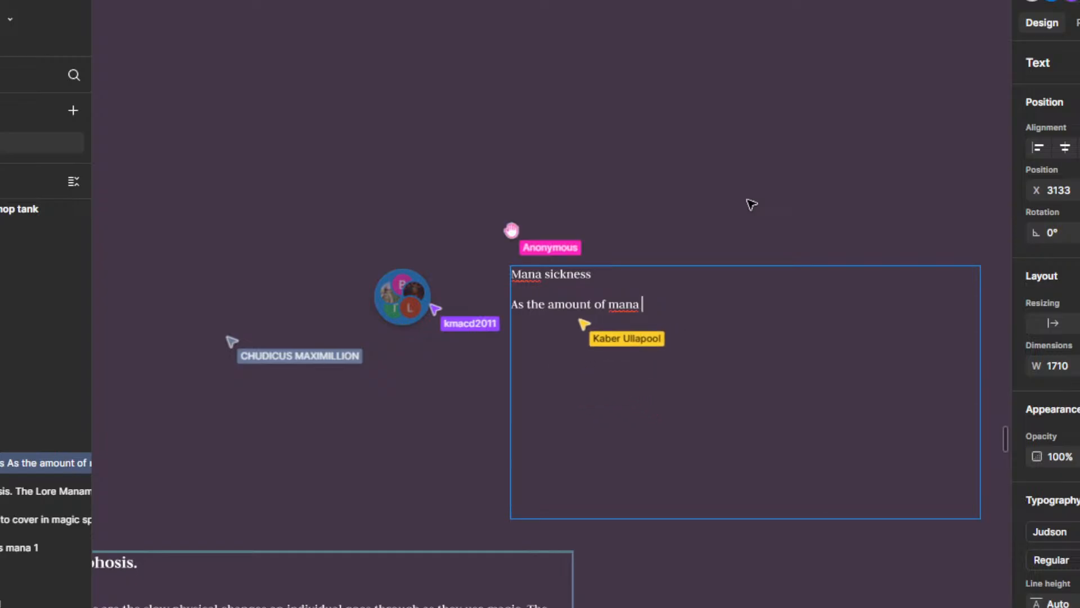
pyautogui.write('saturation in')
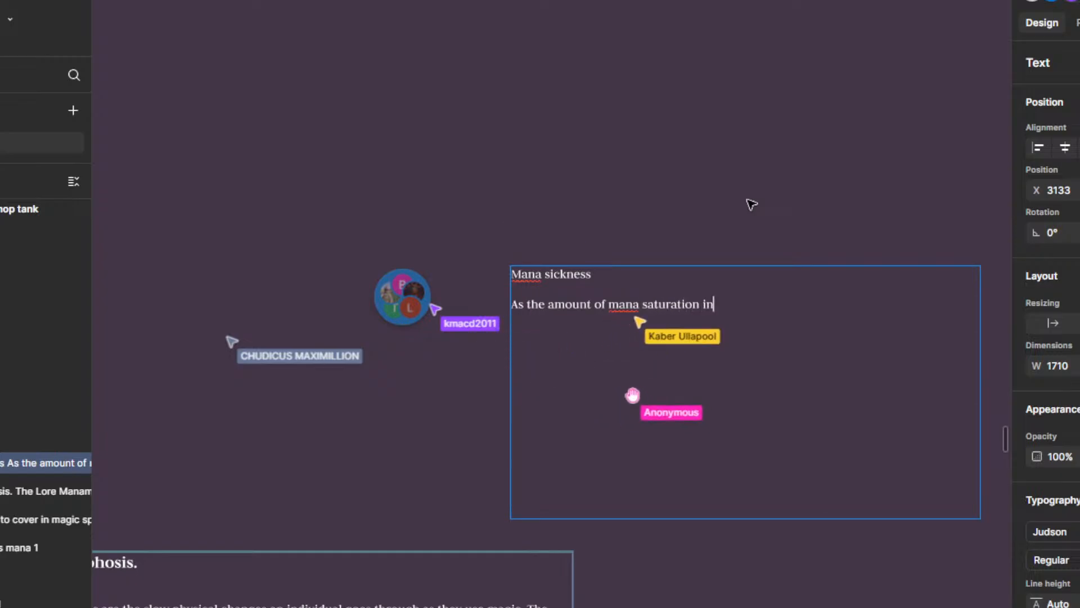
pyautogui.write('creases')
pyautogui.press('BackSpace')
pyautogui.write('.')
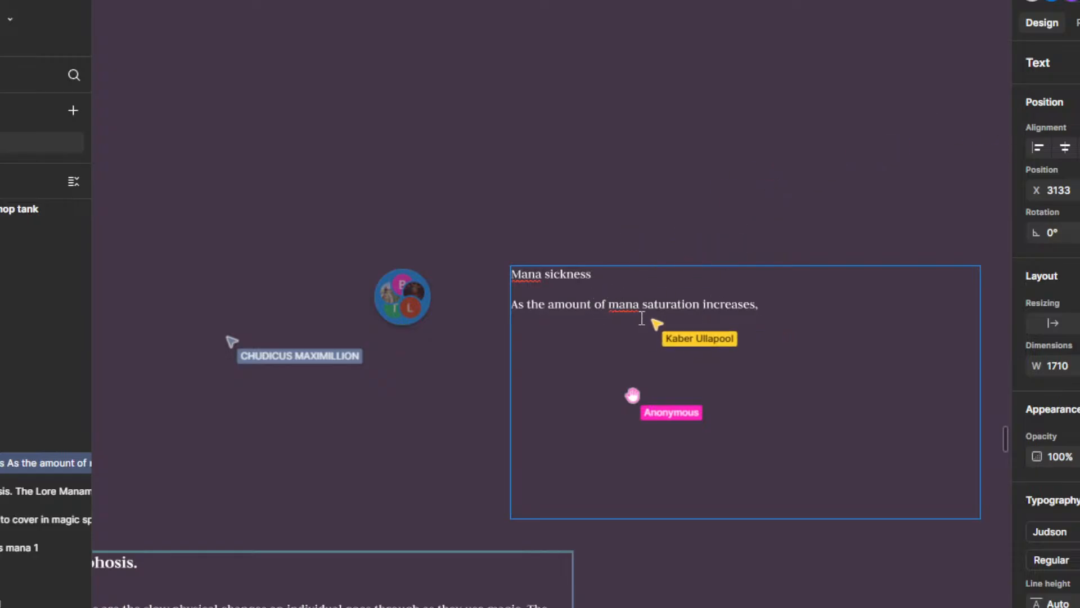
# Step: Replace the comma after "increases" and continue the sentence with "within the mages body they start experiencing"
pyautogui.hscroll(3, 703, 371)
pyautogui.keyDown('ctrl'); pyautogui.scroll(3, 760, 325); pyautogui.keyUp('ctrl')
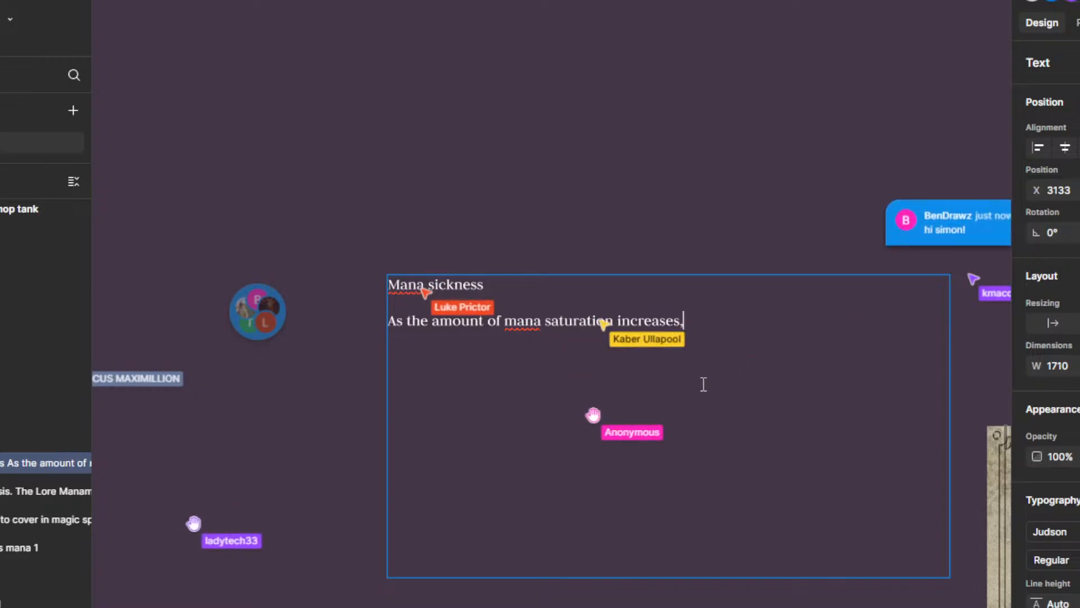
pyautogui.moveTo(701, 383); pyautogui.dragTo(649, 372)
pyautogui.scroll(-1, 650, 370)
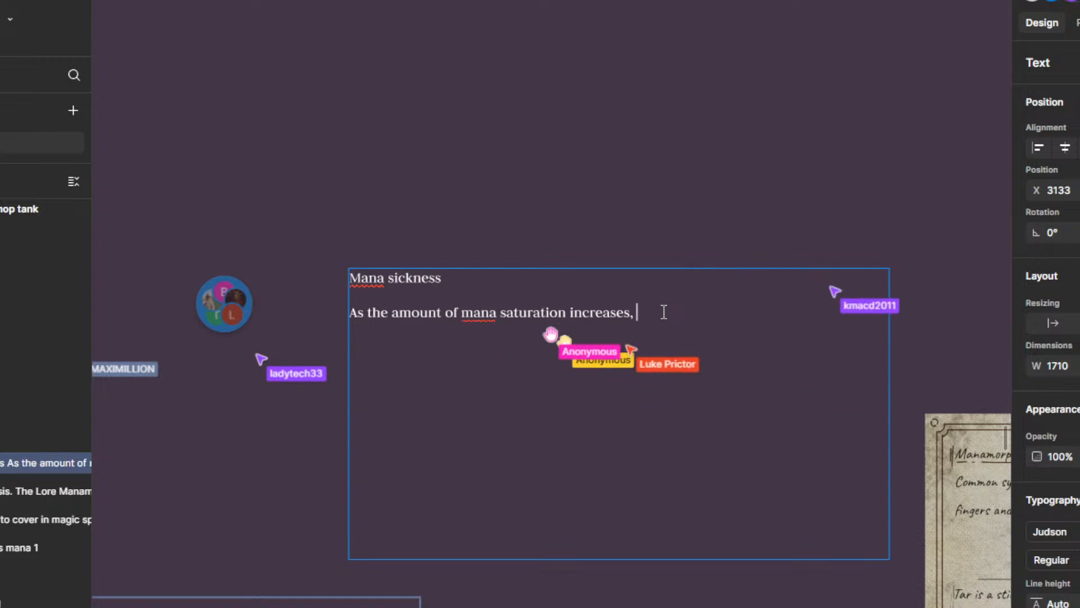
pyautogui.press('BackSpace')
pyautogui.write('within ')
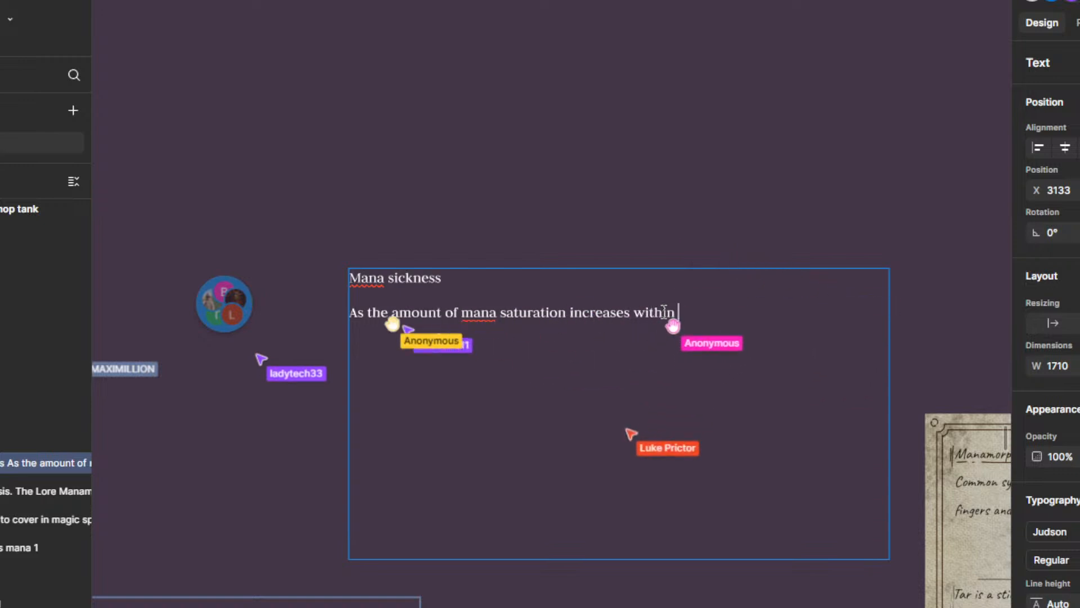
pyautogui.write('the mages ')
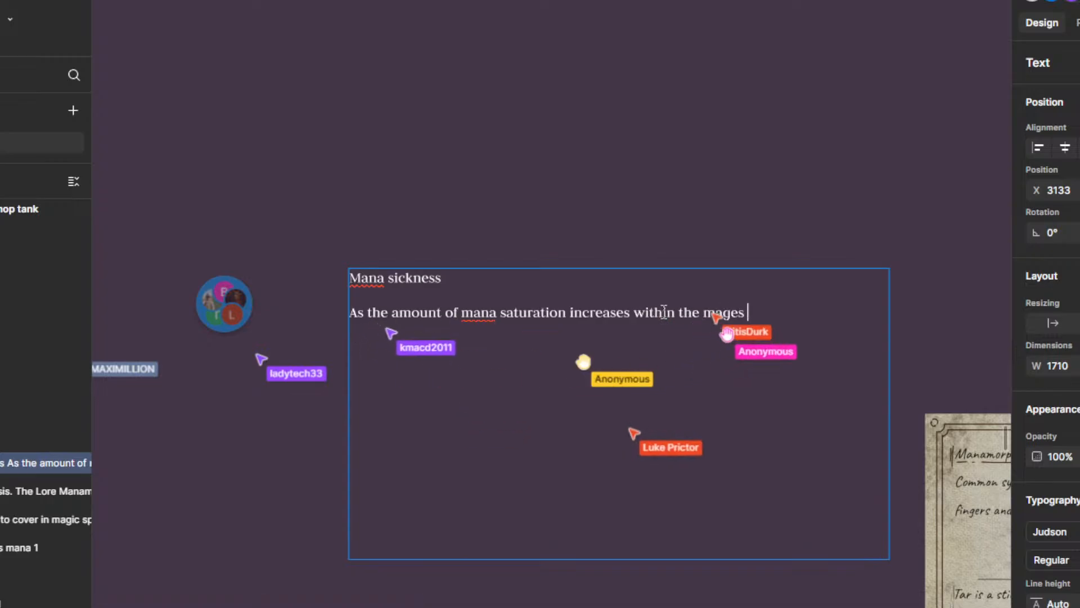
pyautogui.write('body they st')
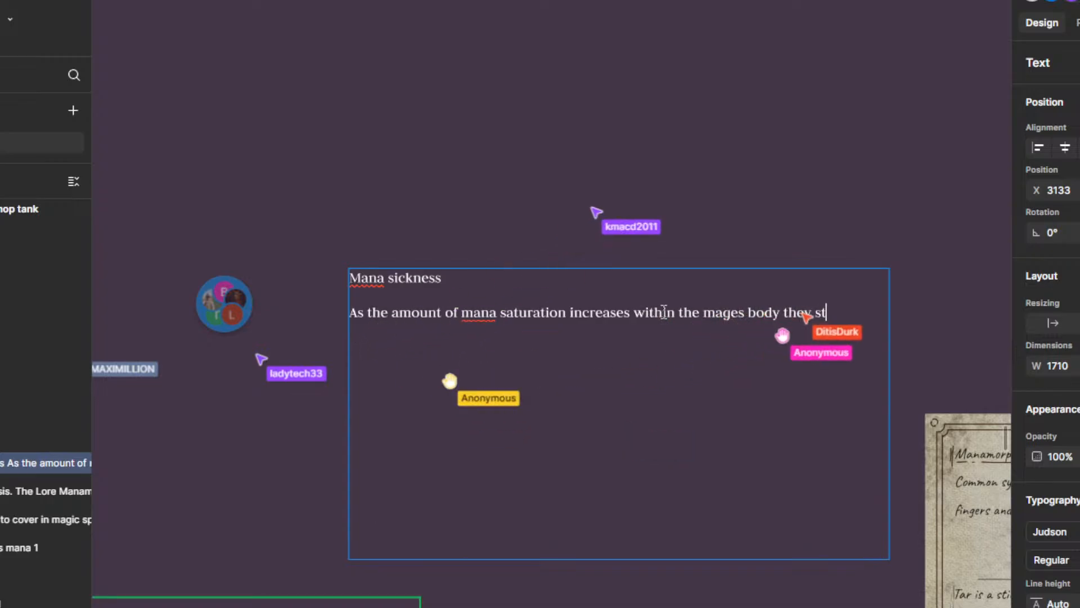
pyautogui.write('art expe')
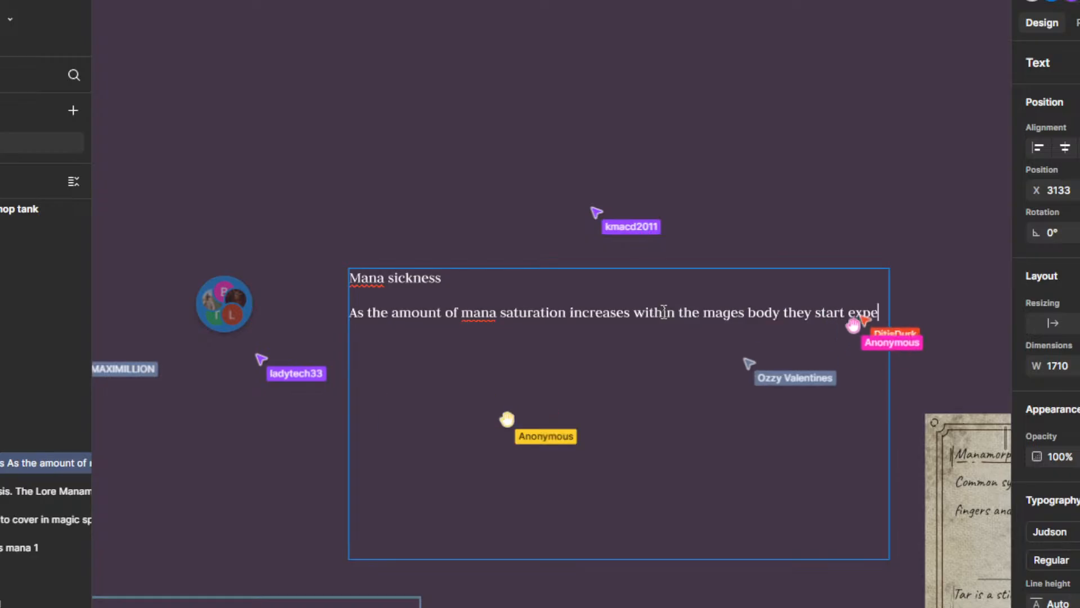
pyautogui.write('riencing symptombs')
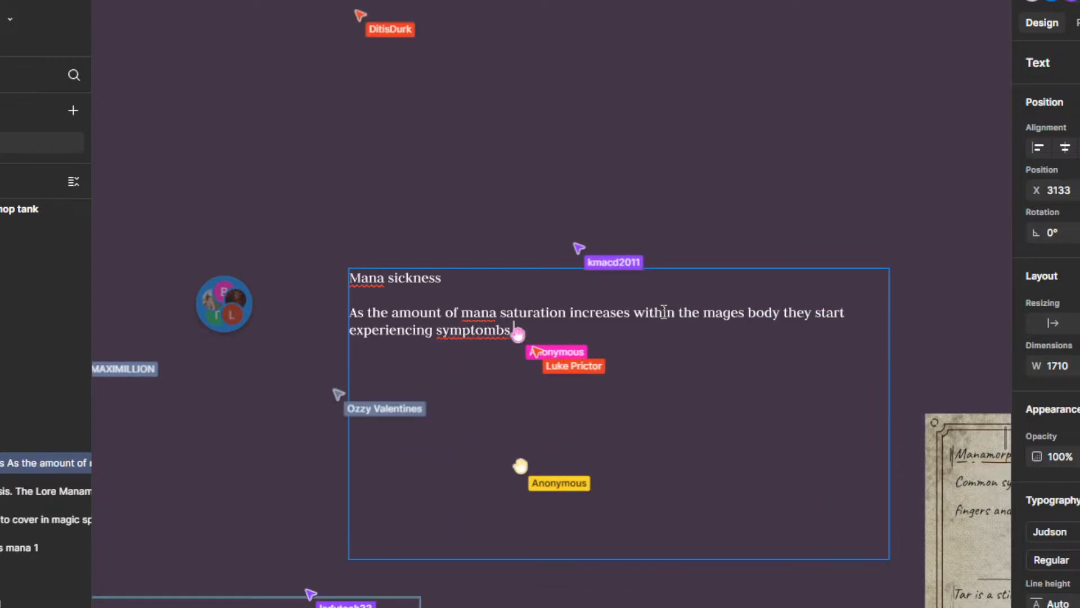
# Step: Complete the opening sentence of the Mana sickness text with "symptombs that are called manasickness"
pyautogui.press('BackSpace')
pyautogui.write('b')
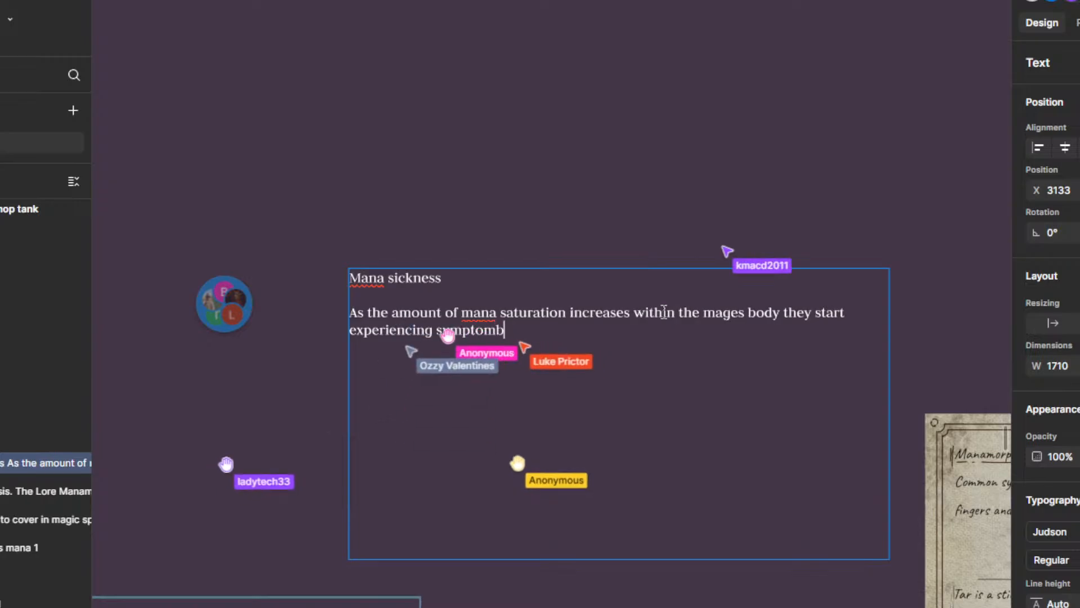
pyautogui.write('s that are called ')
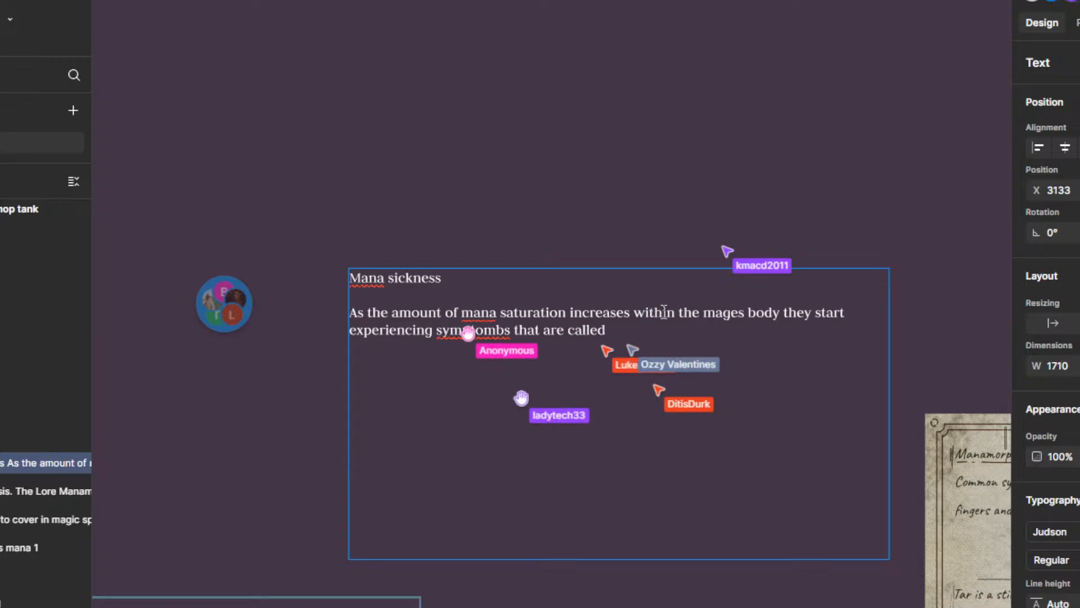
pyautogui.write('manasickness')
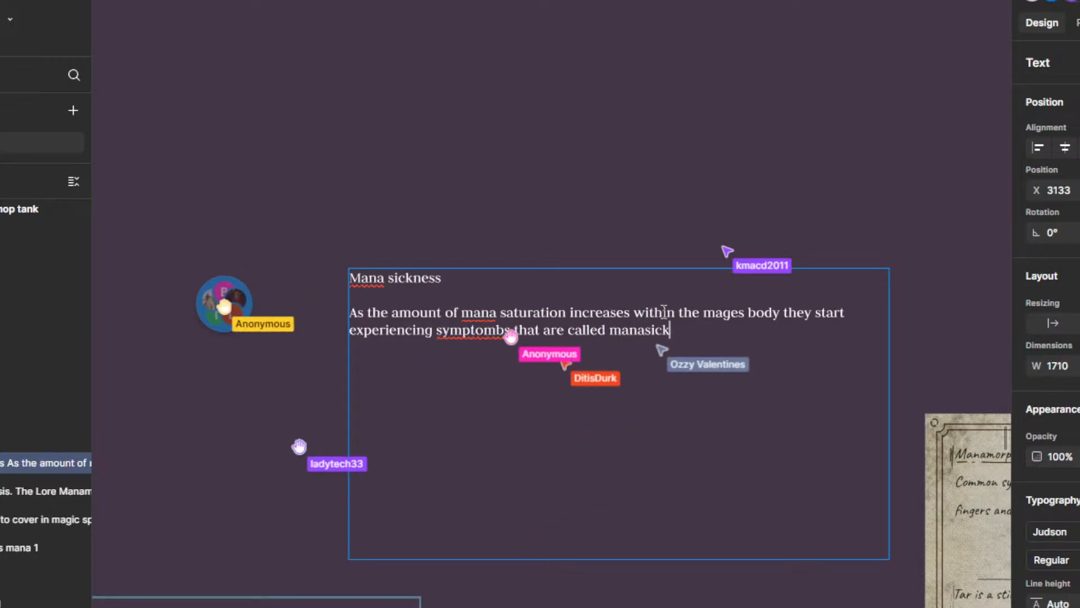
# Step: Add a separate paragraph reading "These unclude" beneath the opening Mana sickness sentence
pyautogui.press('Return')
pyautogui.press('Return')
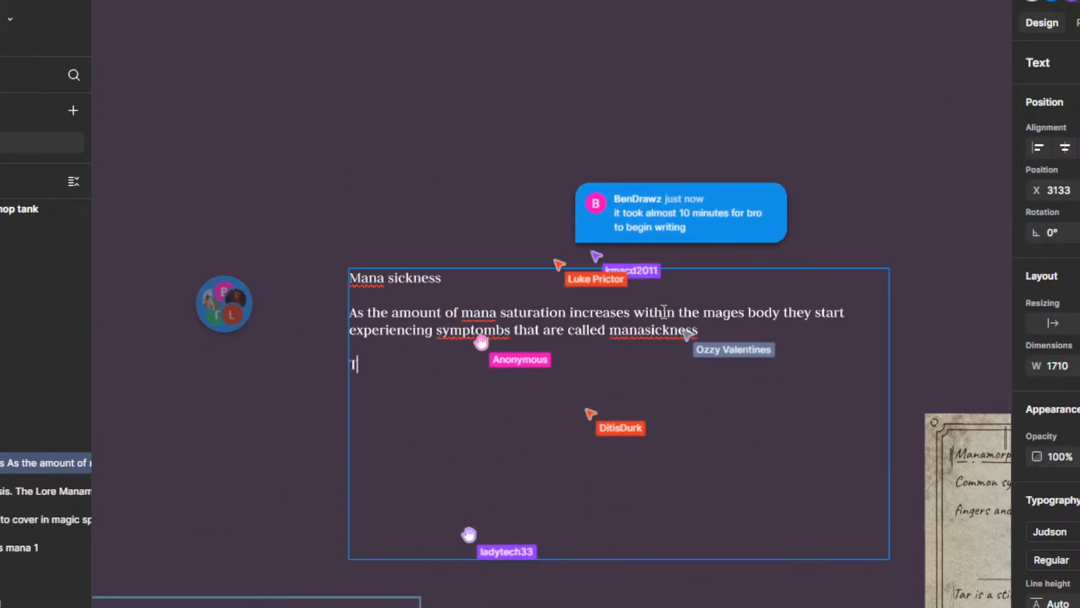
pyautogui.write('These unclude')
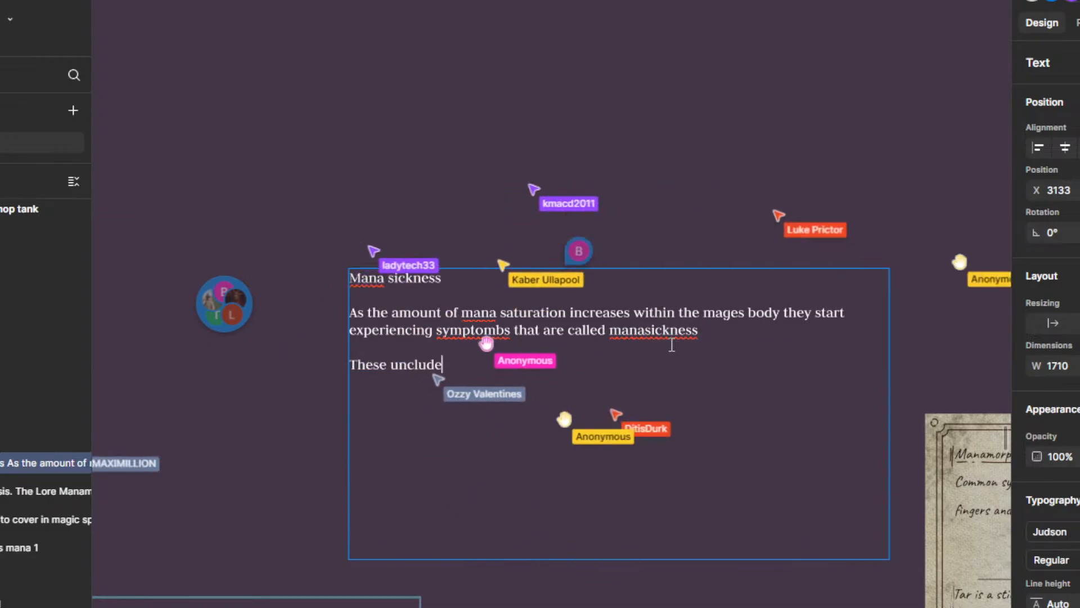
pyautogui.rightClick(664, 338)
pyautogui.click(665, 332)
pyautogui.rightClick(665, 331)
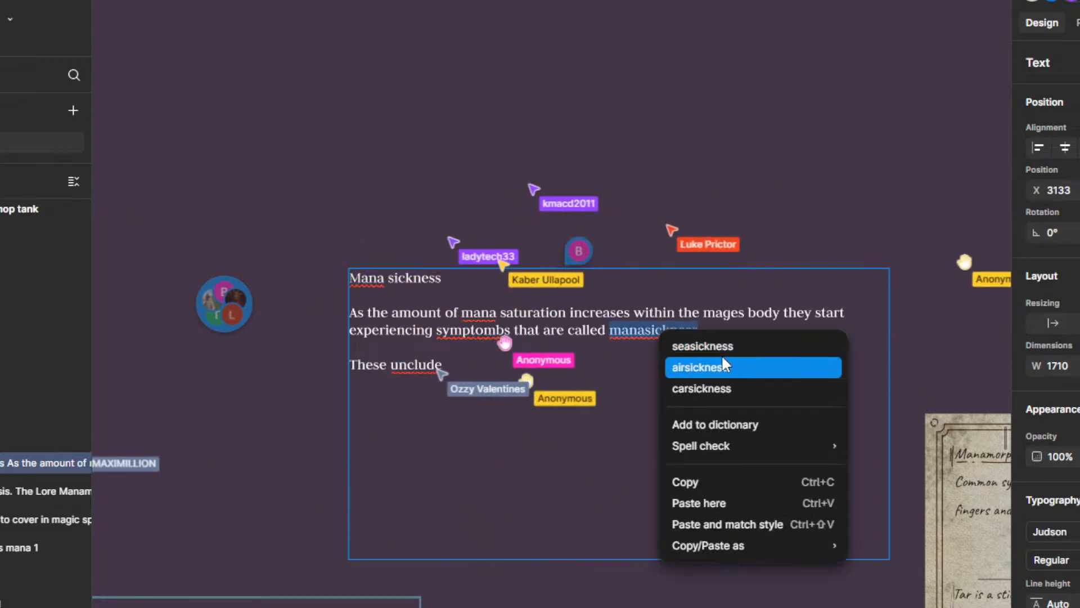
pyautogui.press('Escape')
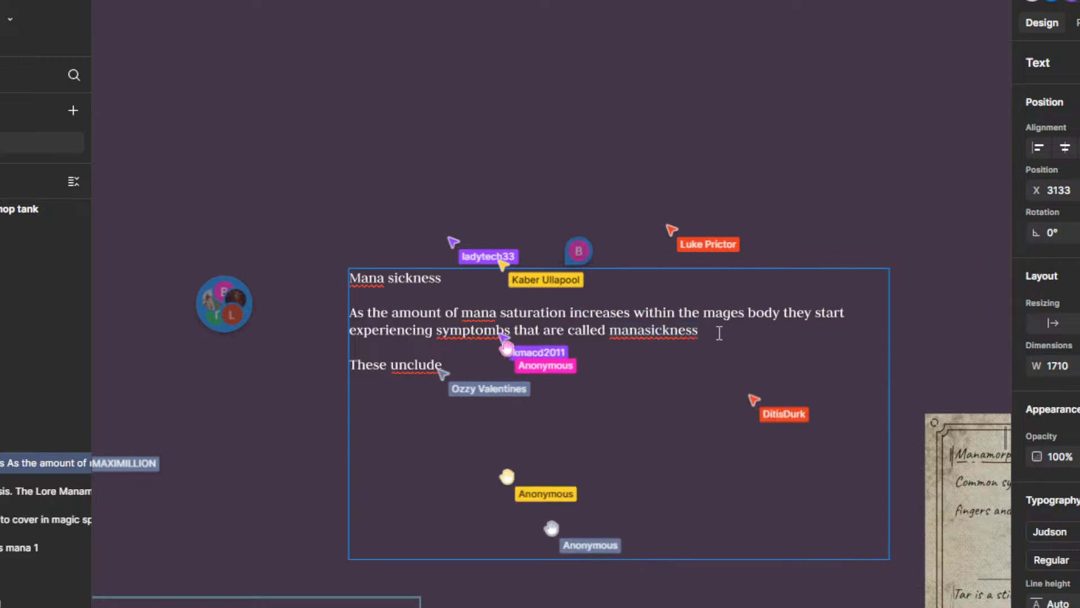
# Step: Insert the paragraph "These are also the main thing that limits a Mages skill" between the opening sentence and "These unclude"
pyautogui.press('Right')
pyautogui.press('Return')
pyautogui.press('Return')
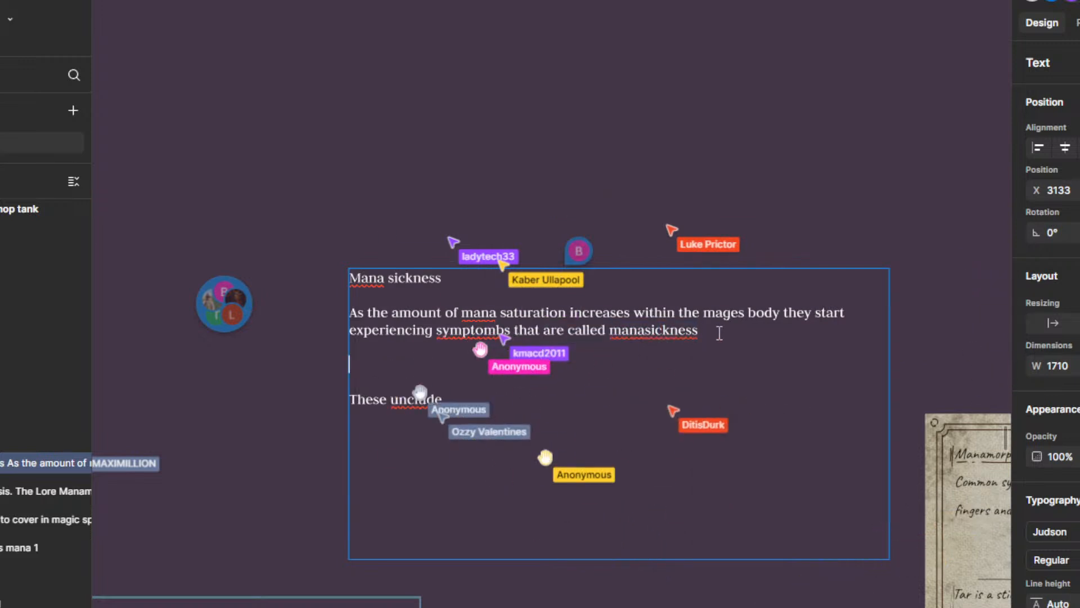
pyautogui.write('re also the main')
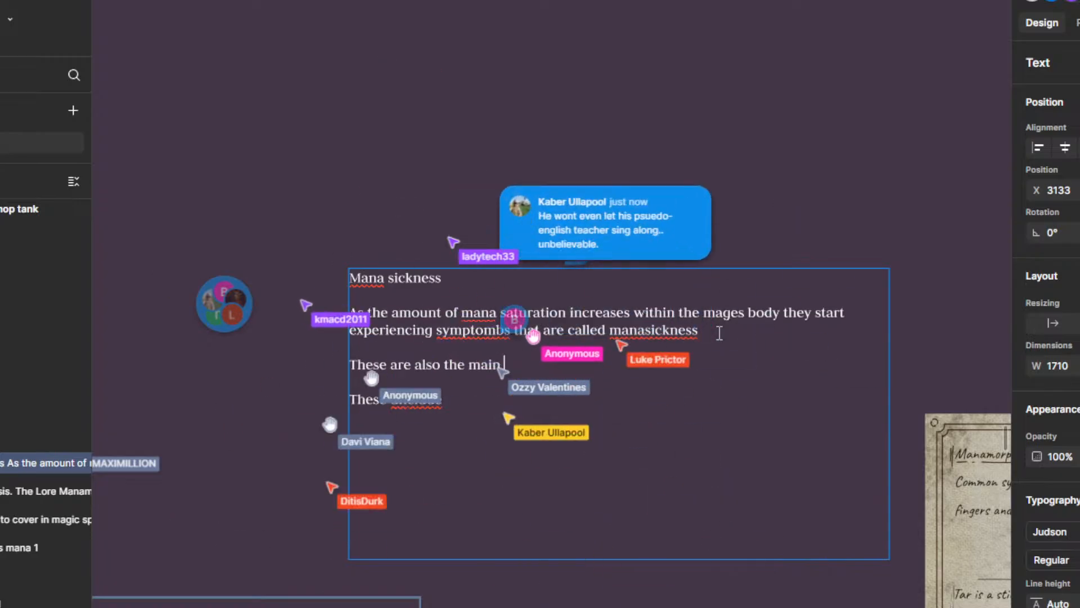
pyautogui.write('thin')
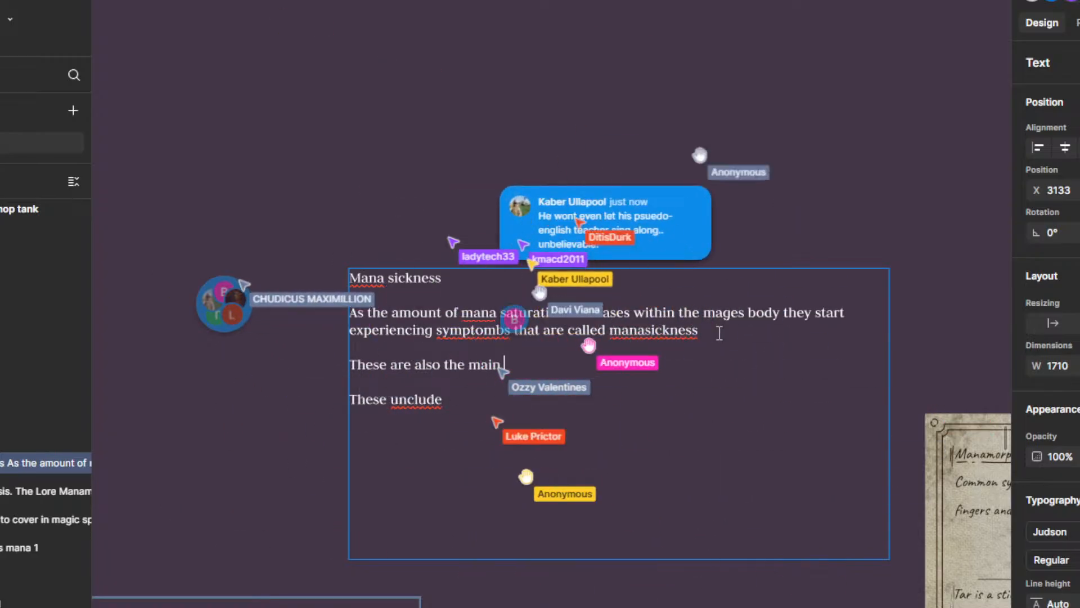
pyautogui.write('g that li')
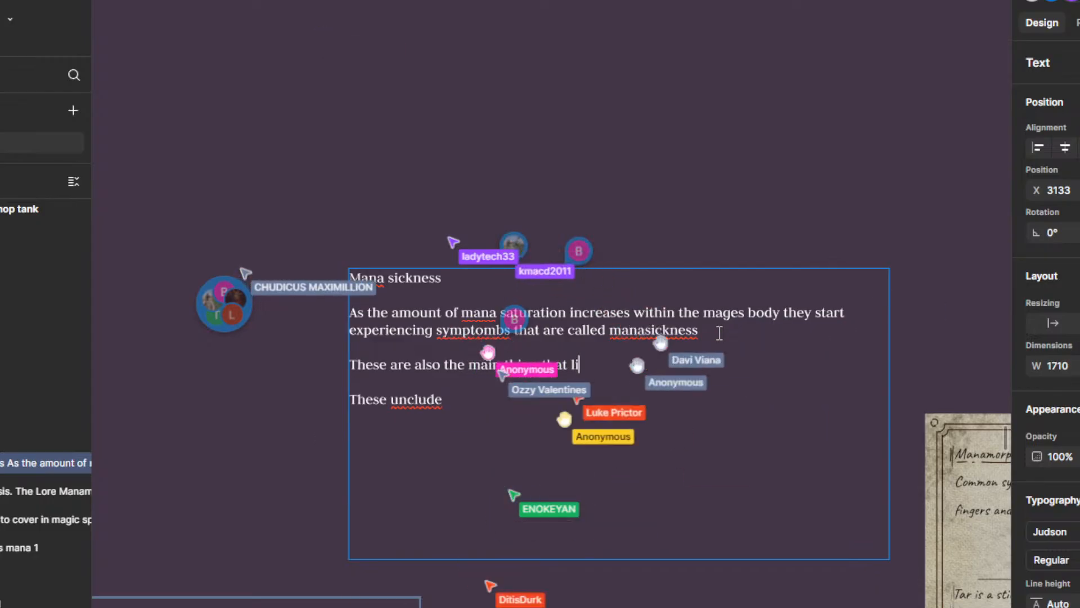
pyautogui.write('mits a')
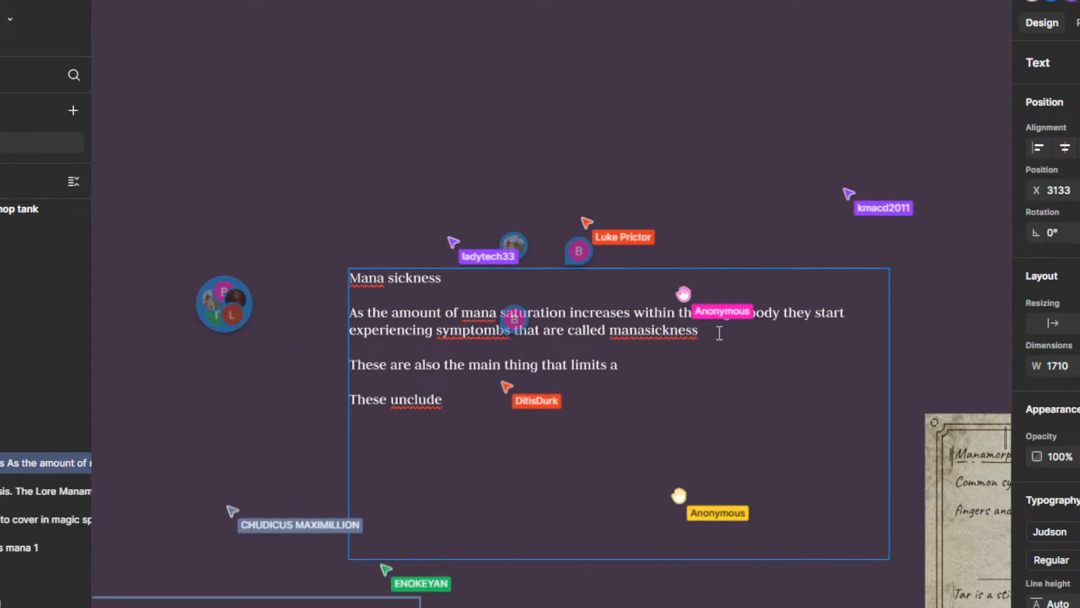
pyautogui.press('BackSpace')
pyautogui.press('BackSpace')
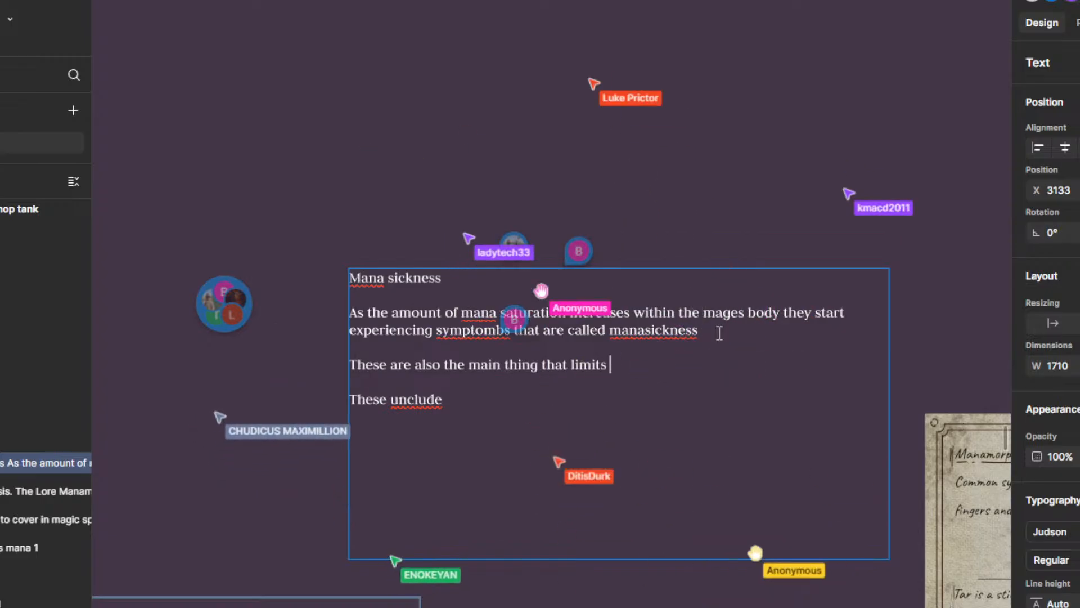
pyautogui.write('a ')
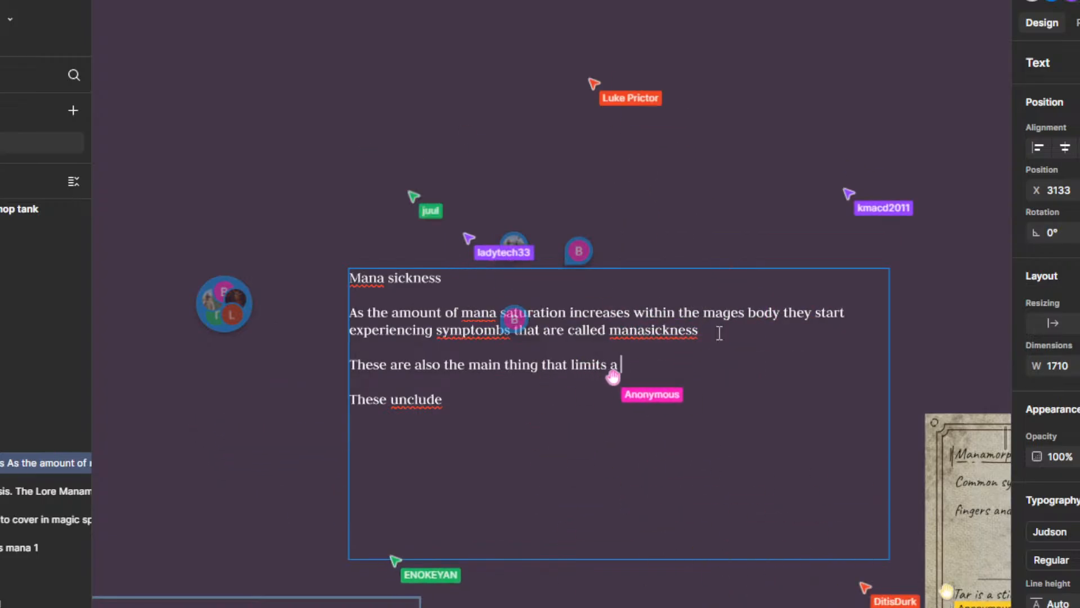
pyautogui.write('Mages')
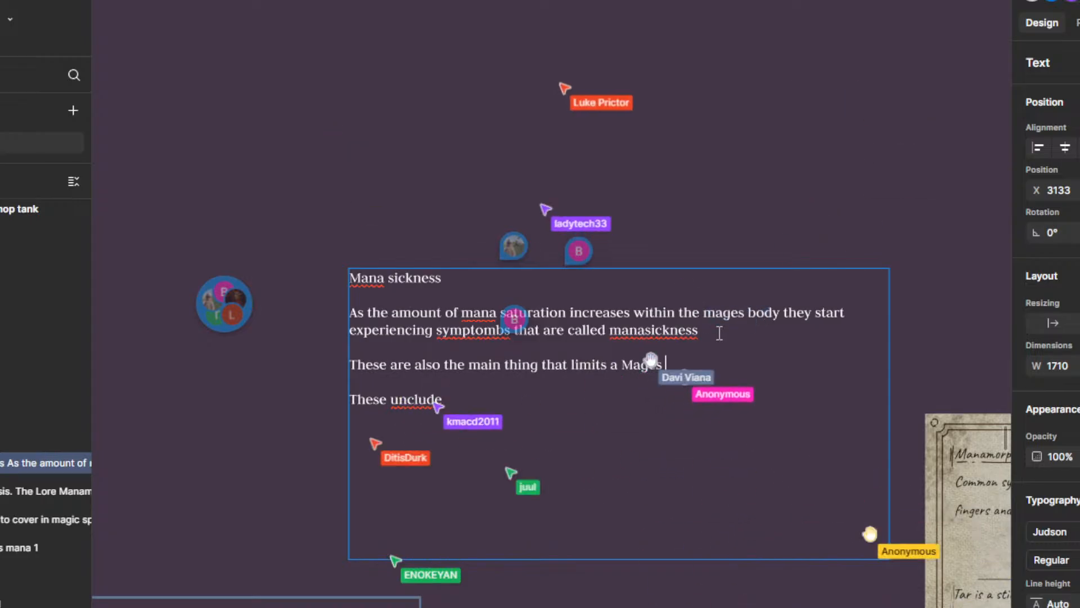
pyautogui.write(' sk')
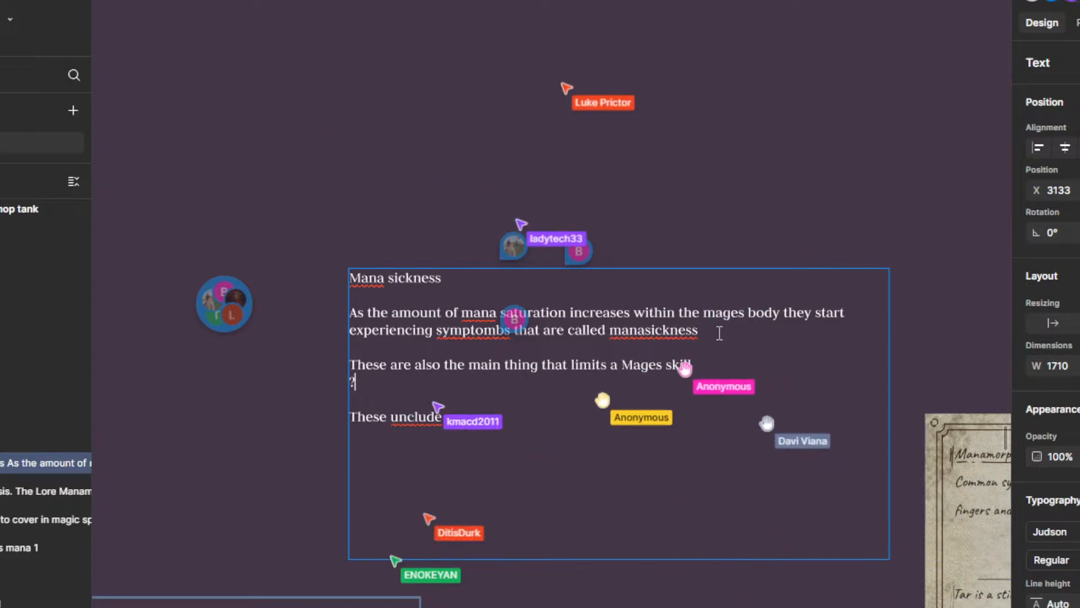
pyautogui.write('ill')
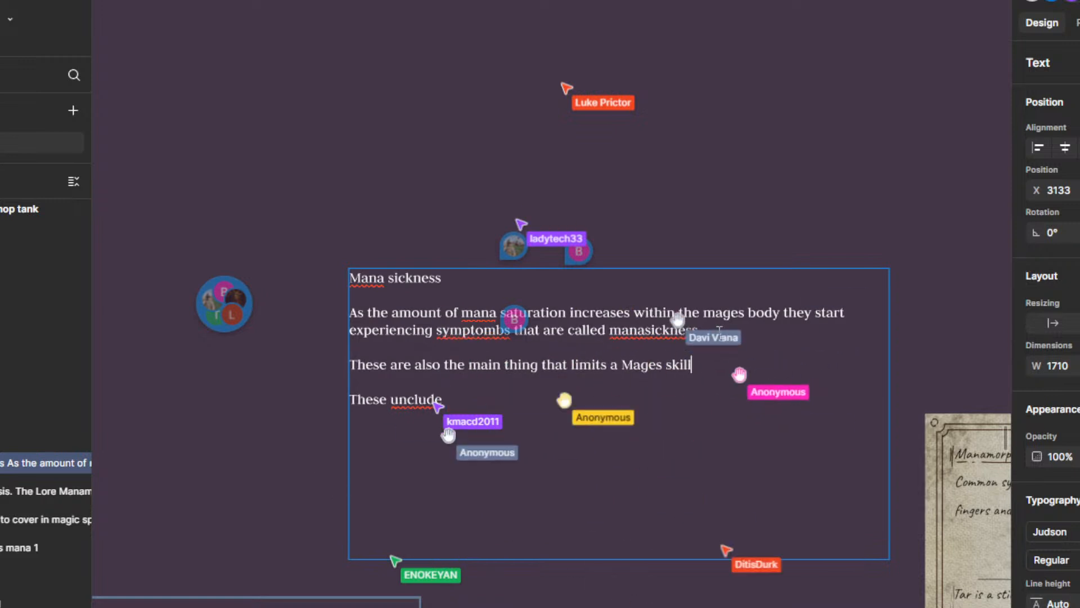
# Step: Delete the paragraph about what limits a Mages skill, together with its extra blank lines
pyautogui.press('BackSpace')
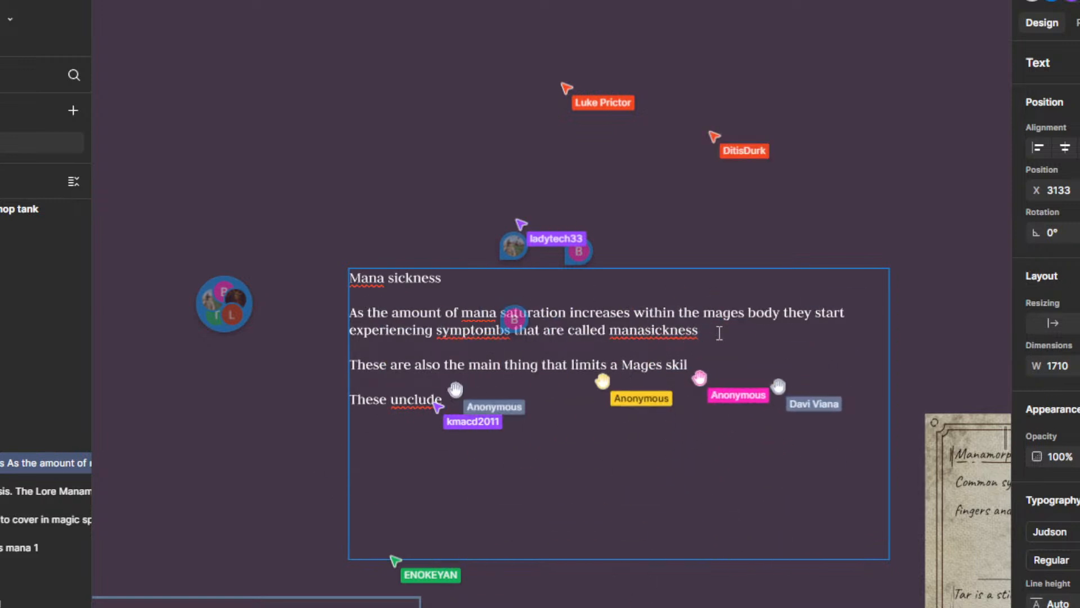
pyautogui.press('BackSpace')
pyautogui.press('BackSpace')
pyautogui.press('BackSpace')
pyautogui.press('BackSpace')
pyautogui.press('BackSpace')
pyautogui.press('BackSpace')
pyautogui.press('BackSpace')
pyautogui.press('BackSpace')
pyautogui.press('BackSpace')
pyautogui.press('BackSpace')
pyautogui.press('BackSpace')
pyautogui.press('BackSpace')
pyautogui.press('BackSpace')
pyautogui.press('BackSpace')
pyautogui.press('BackSpace')
pyautogui.press('BackSpace')
pyautogui.press('BackSpace')
pyautogui.press('BackSpace')
pyautogui.press('BackSpace')
pyautogui.press('BackSpace')
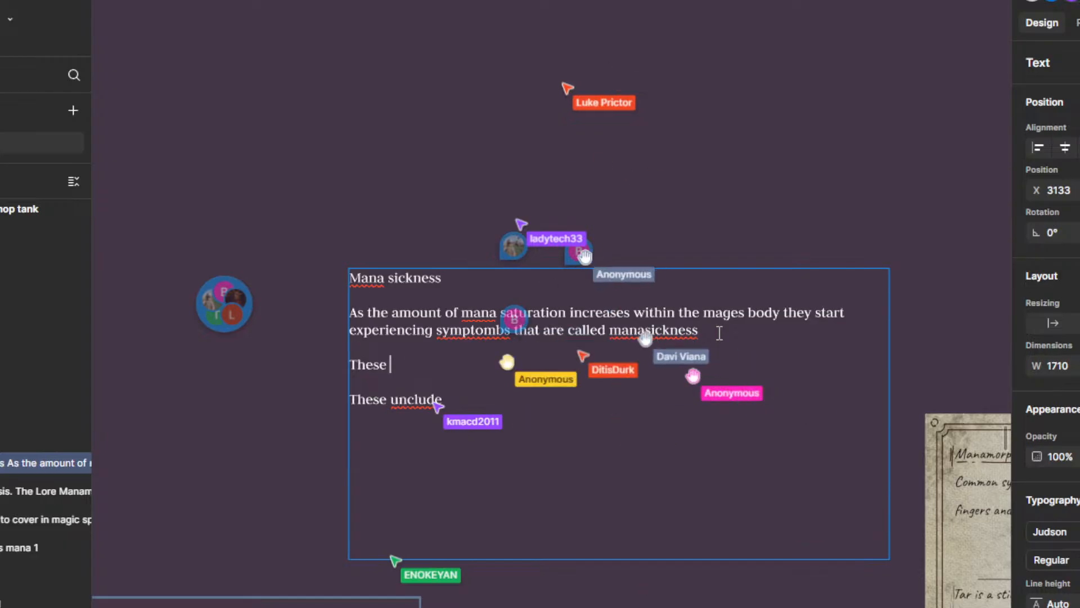
pyautogui.press('BackSpace')
pyautogui.press('BackSpace')
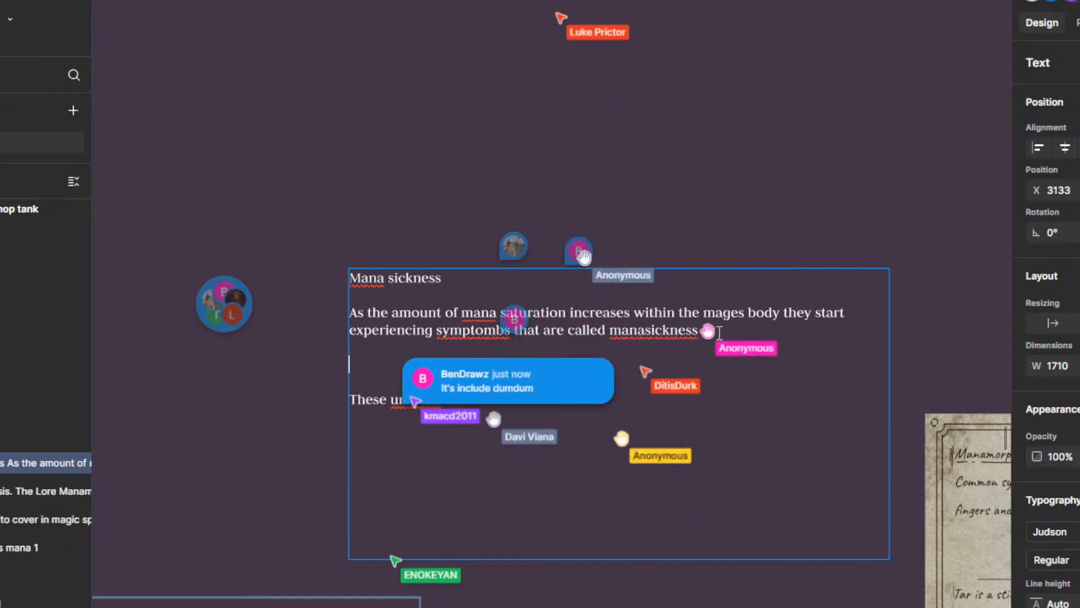
pyautogui.press('BackSpace')
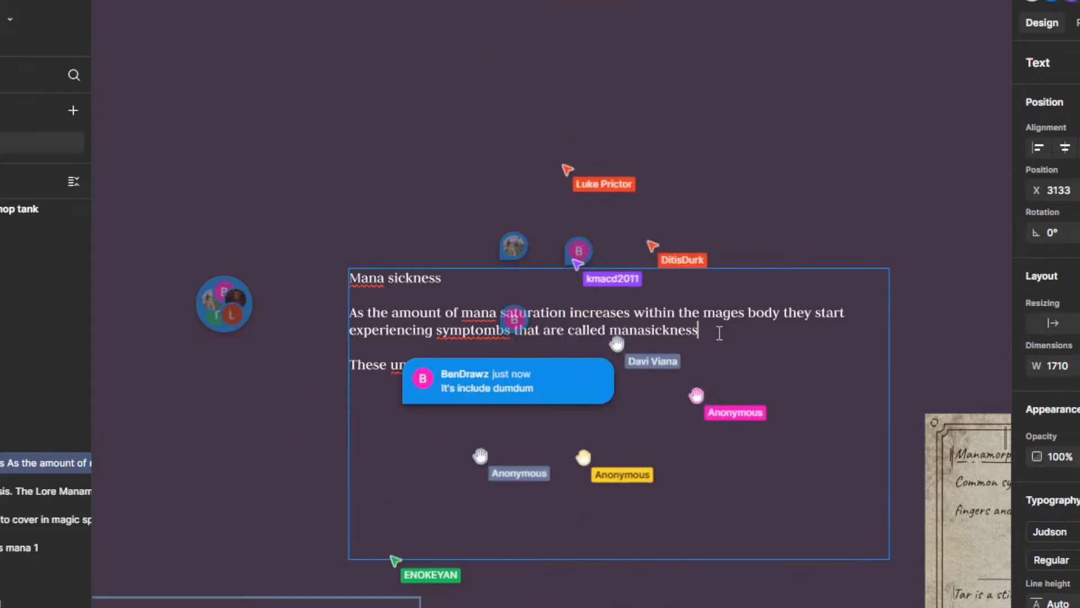
# Step: Start a new paragraph beneath "These unclude" reading "Mages spend alot of time conditioning themselves to get"
pyautogui.press('Down')
pyautogui.press('Down')
pyautogui.press('End')
pyautogui.press('Return')
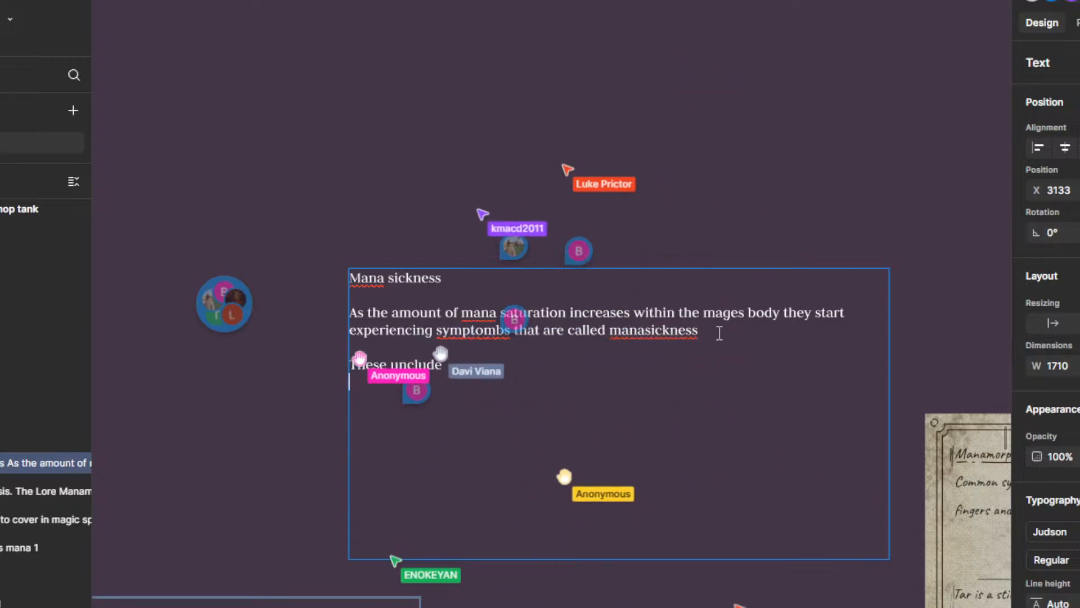
pyautogui.write('Ma')
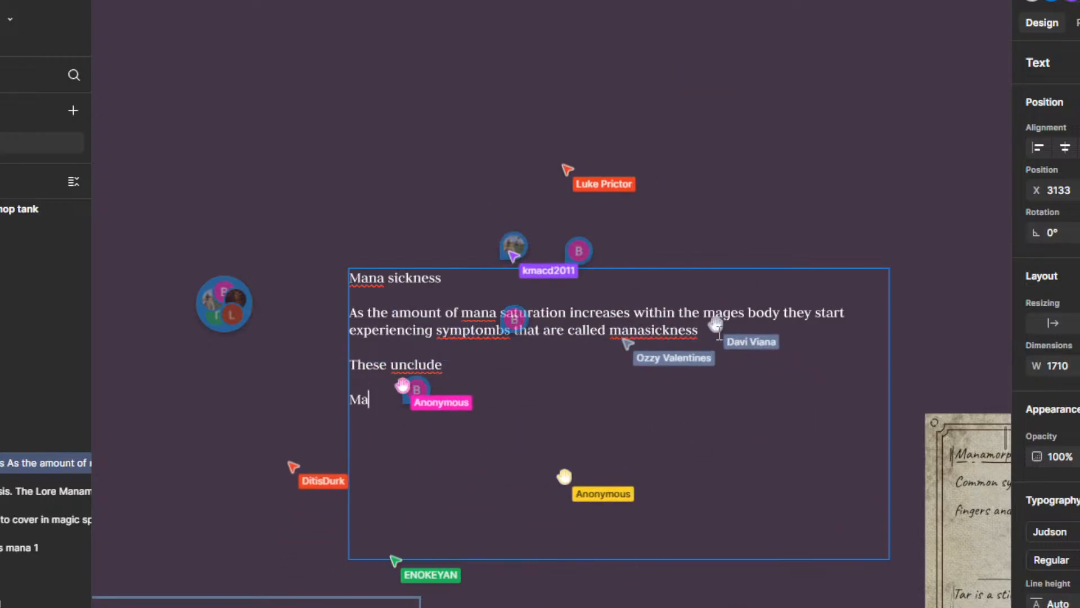
pyautogui.write('ges spend al')
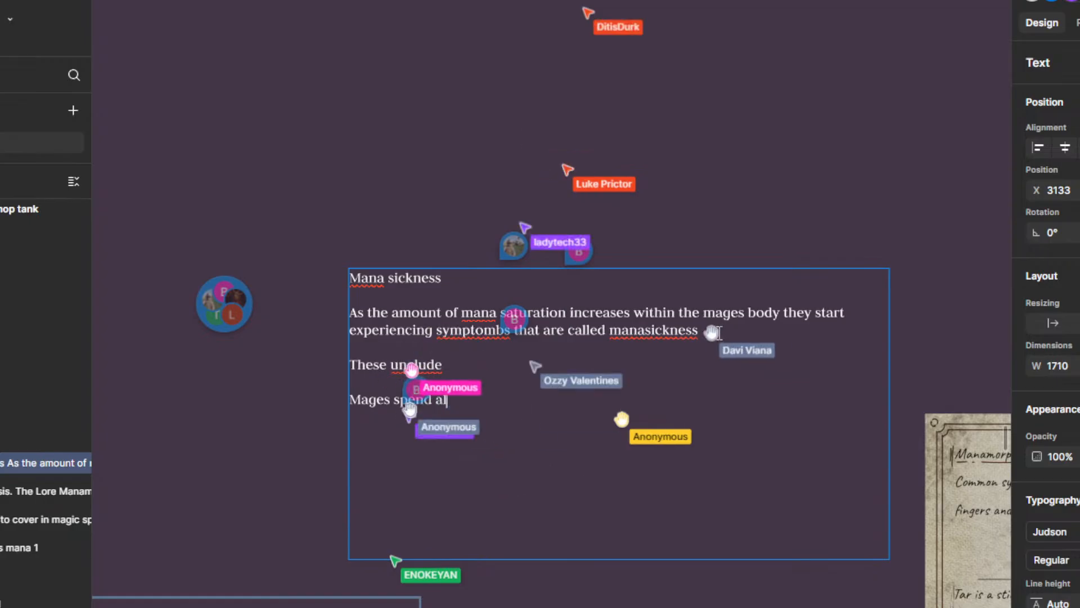
pyautogui.write('ot of t')
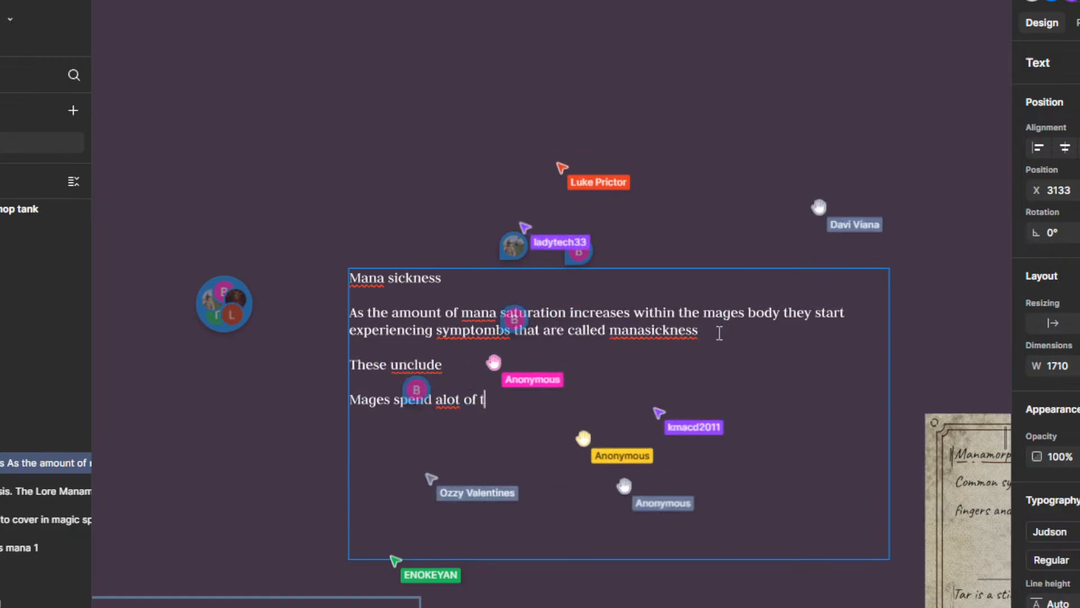
pyautogui.write('ime con')
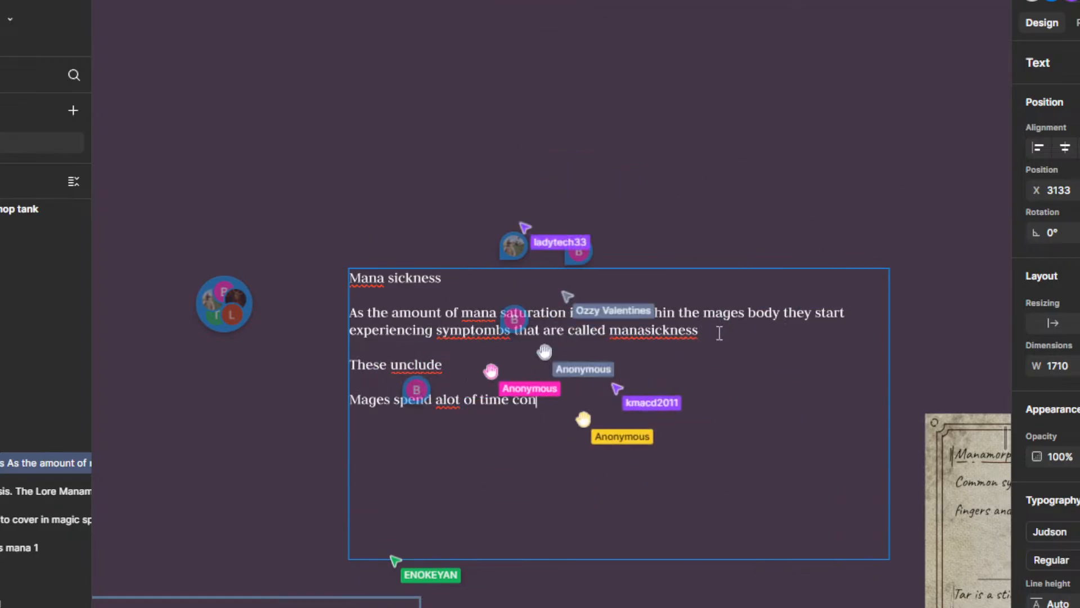
pyautogui.write('ditioning')
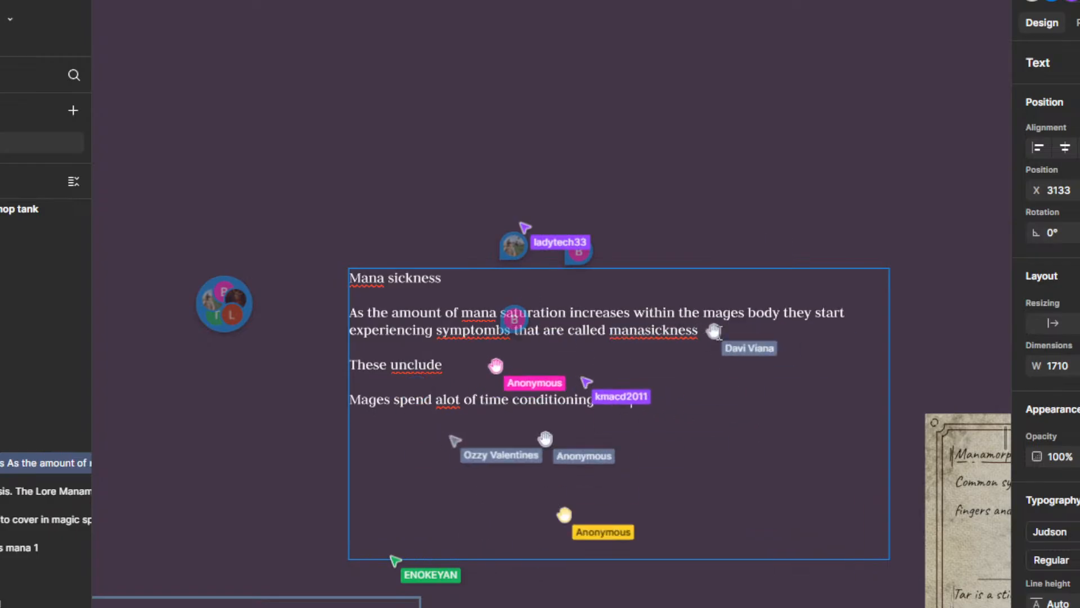
pyautogui.write(' themselves to g')
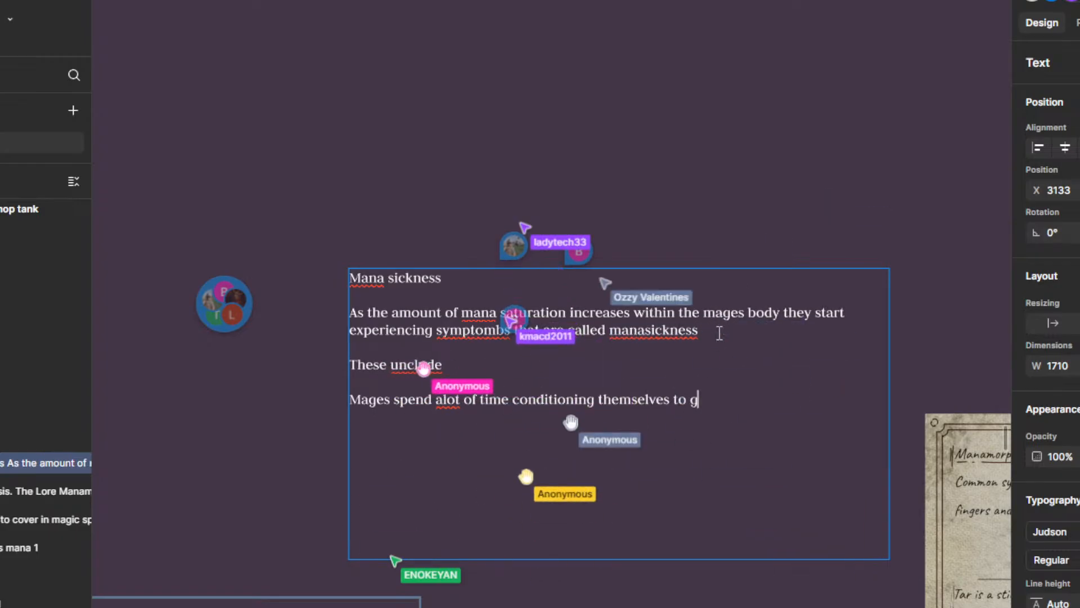
pyautogui.write('et used to th')
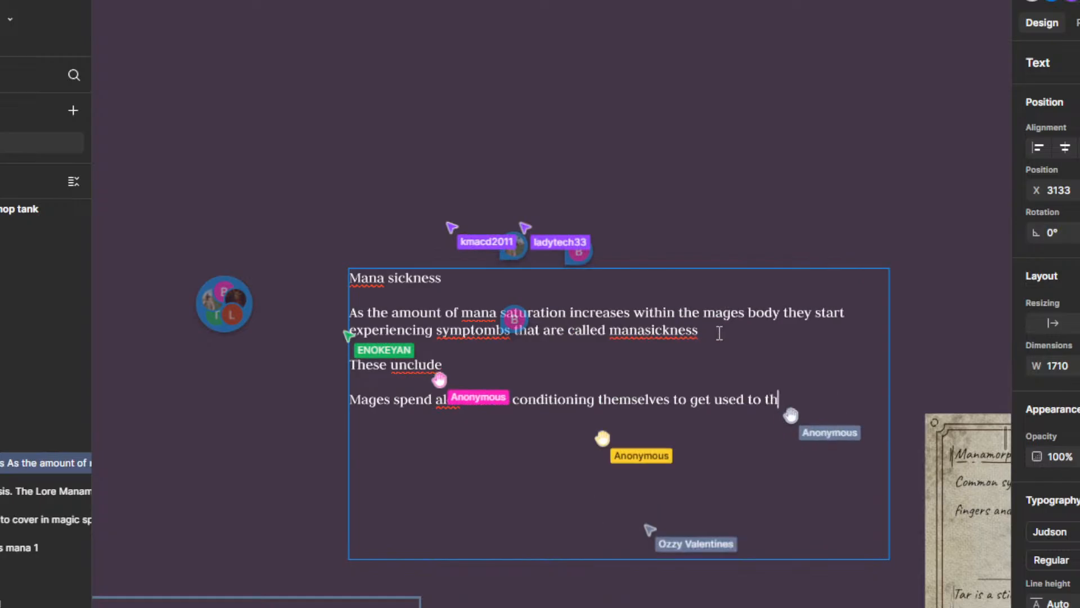
pyautogui.write('e symptom')
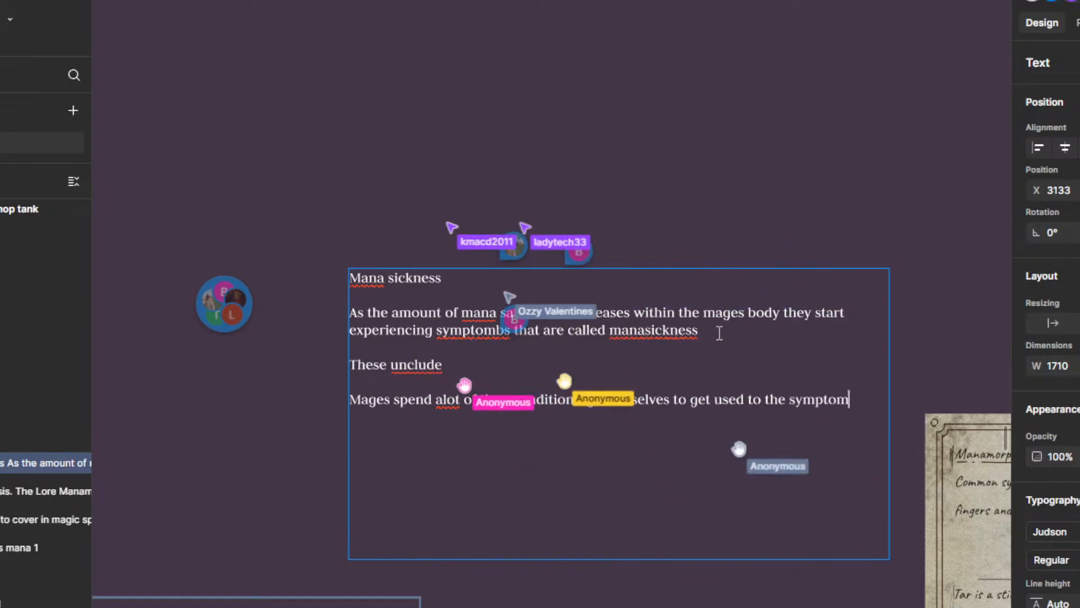
pyautogui.write('bs of')
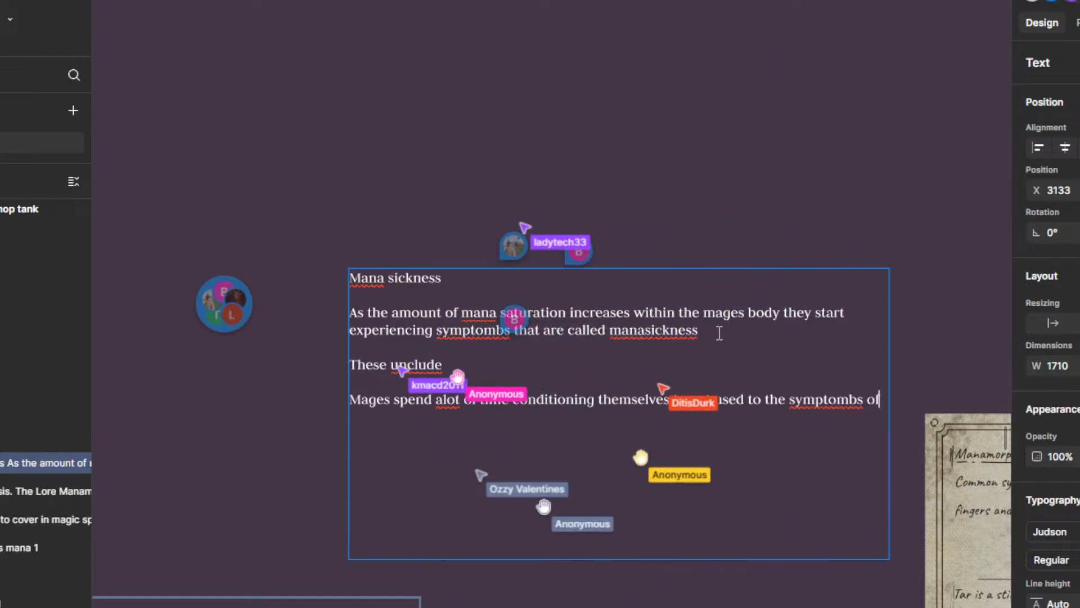
pyautogui.write(' manamor')
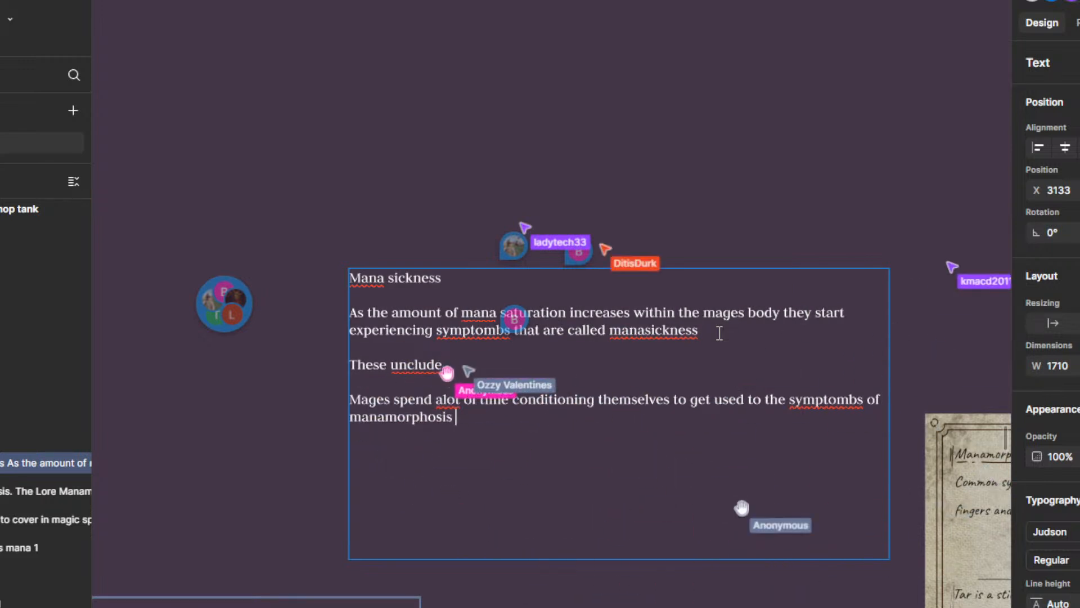
pyautogui.write('phosis, all')
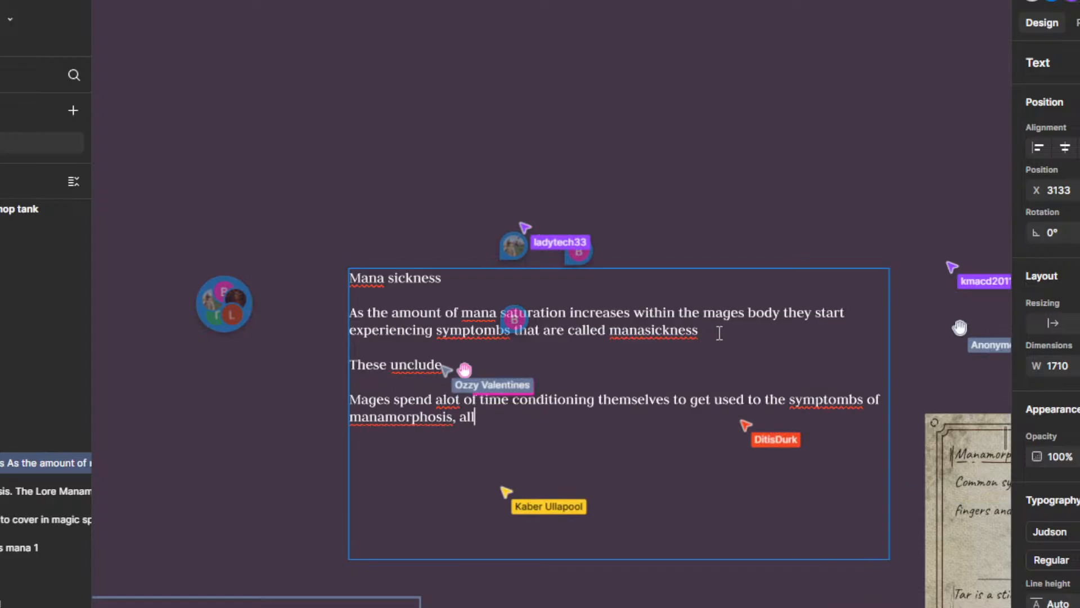
pyautogui.write('owing them to ho')
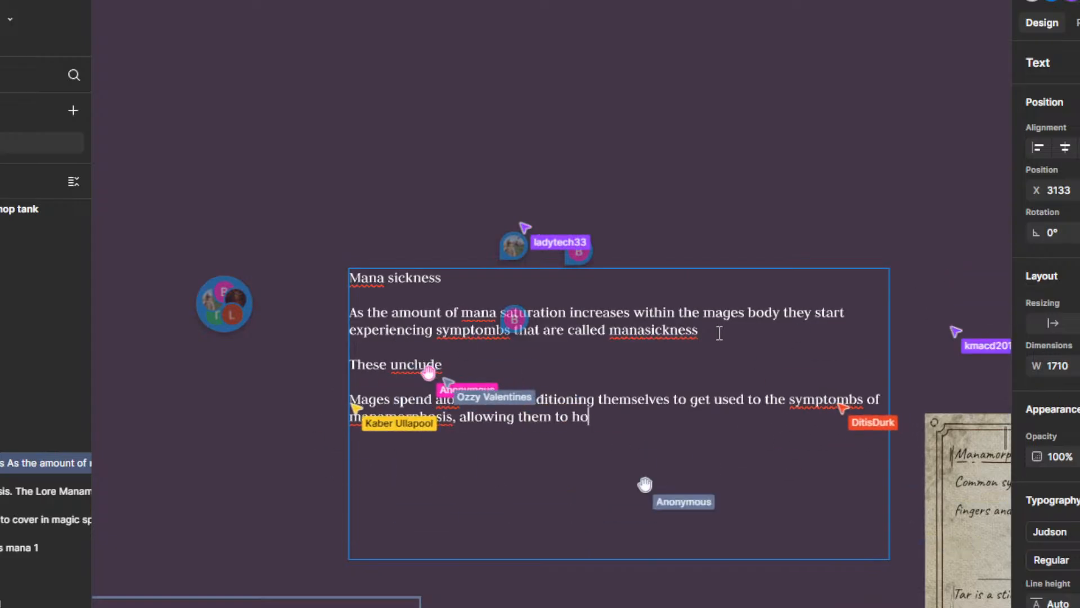
pyautogui.write('ld and their')
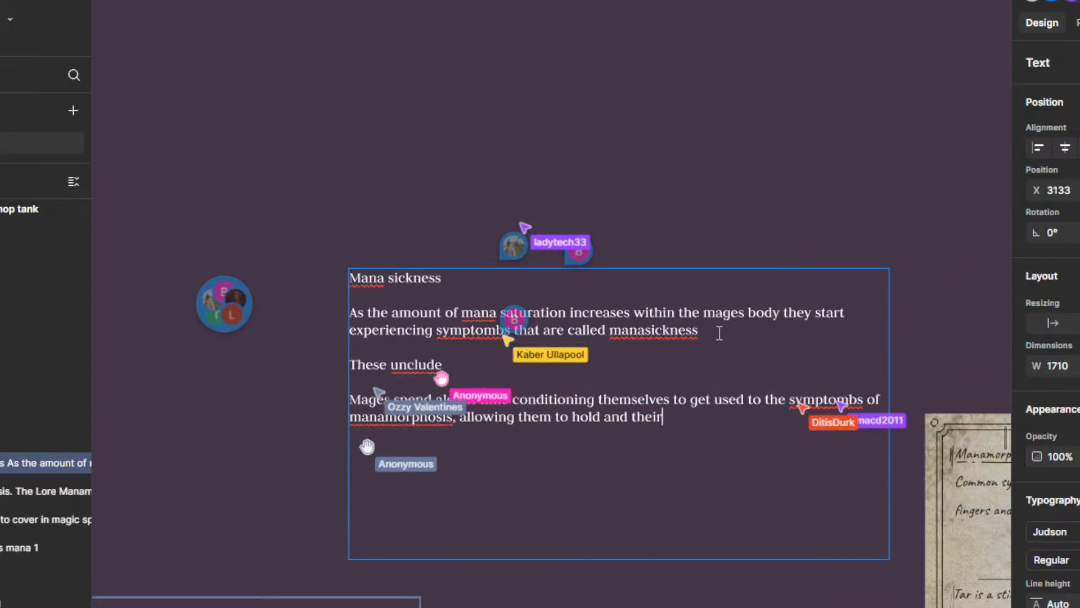
pyautogui.write(' for u')
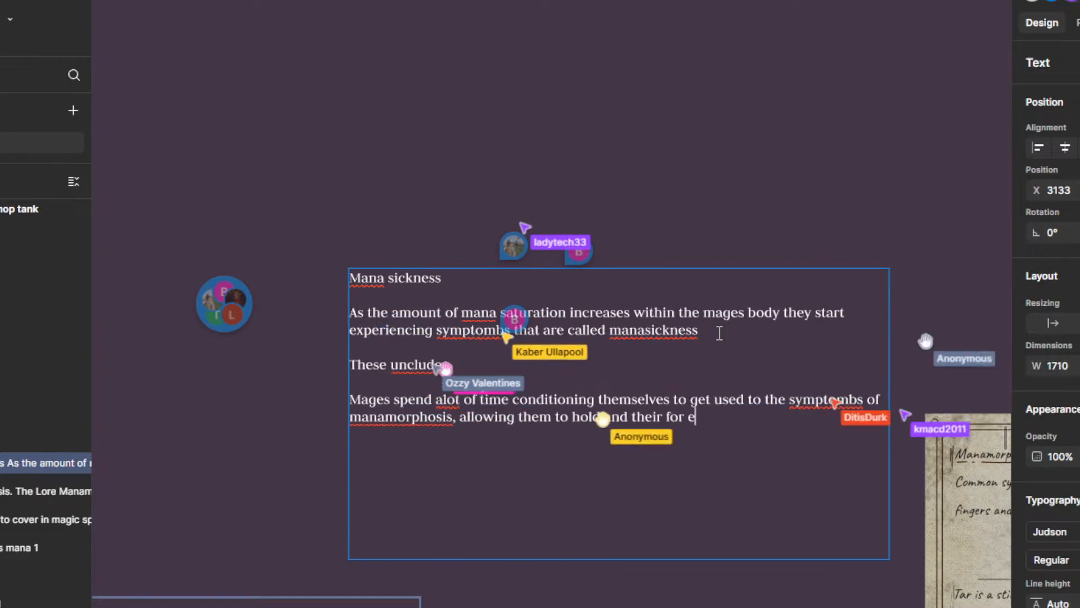
# Step: Finish the Mages sentence with "allowing them to hold and their for expend more mana in their spells."
pyautogui.press('BackSpace')
pyautogui.write('expend more ma')
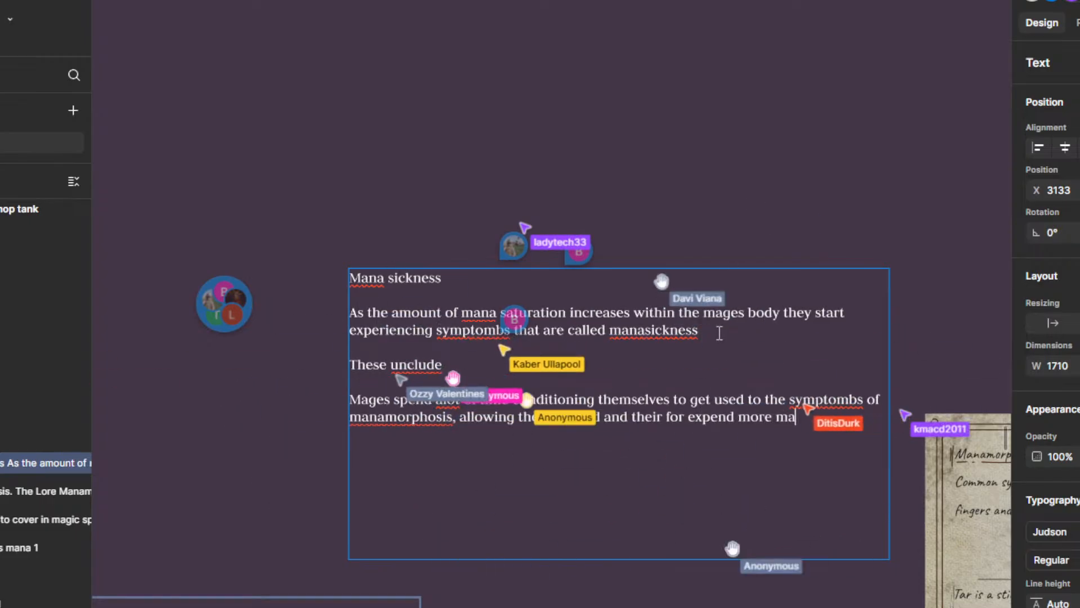
pyautogui.write('na in their')
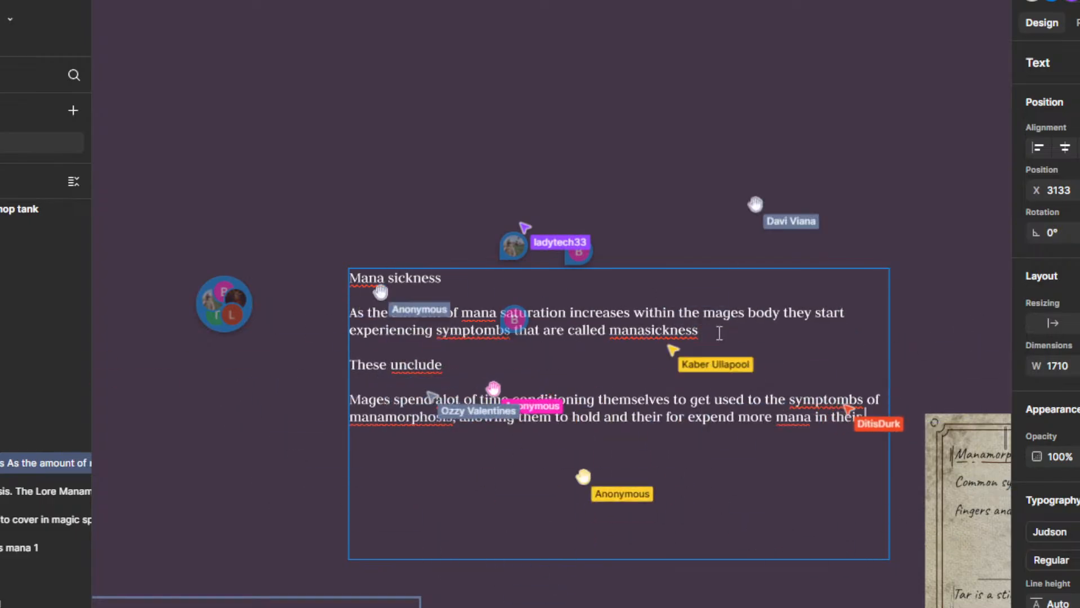
pyautogui.write(' spells.')
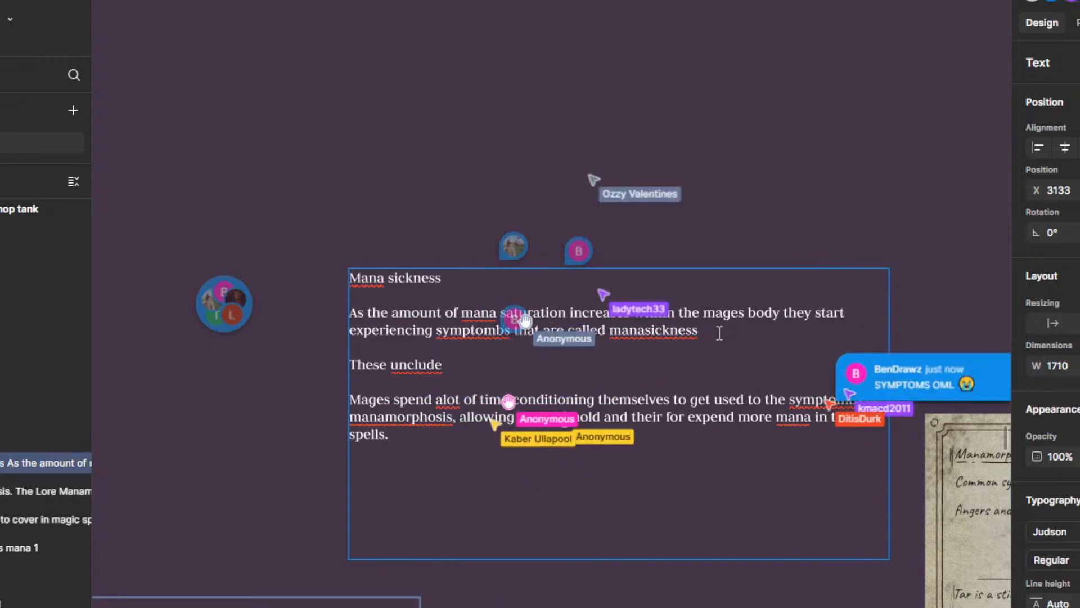
# Step: Read the comments pinned on and around the Mana sickness text box, including the newest one beside the Mages paragraph
pyautogui.moveTo(988, 354); pyautogui.dragTo(769, 263)
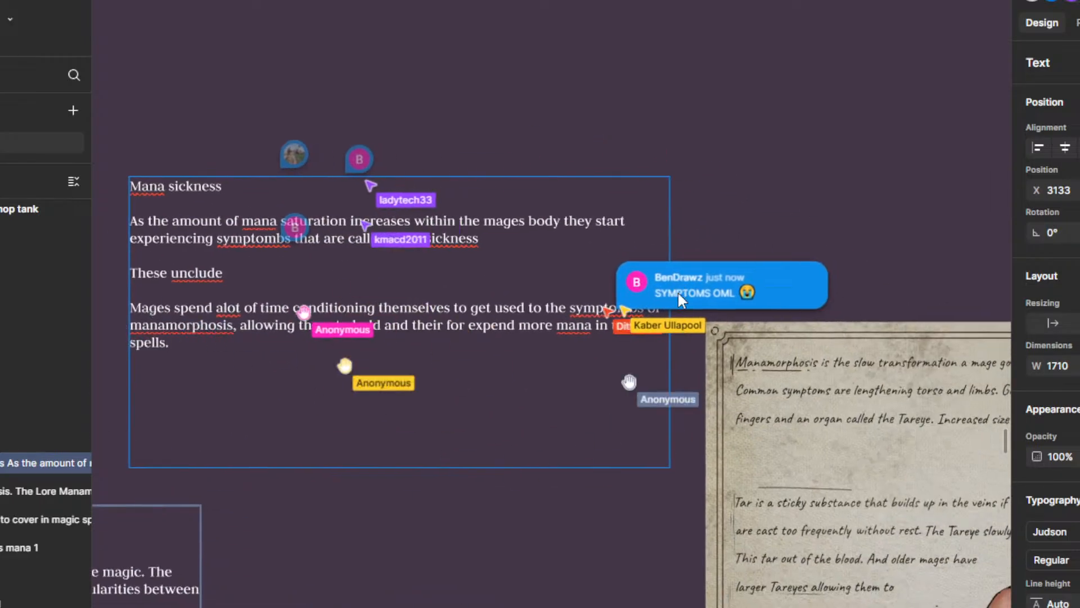
pyautogui.click(728, 290)
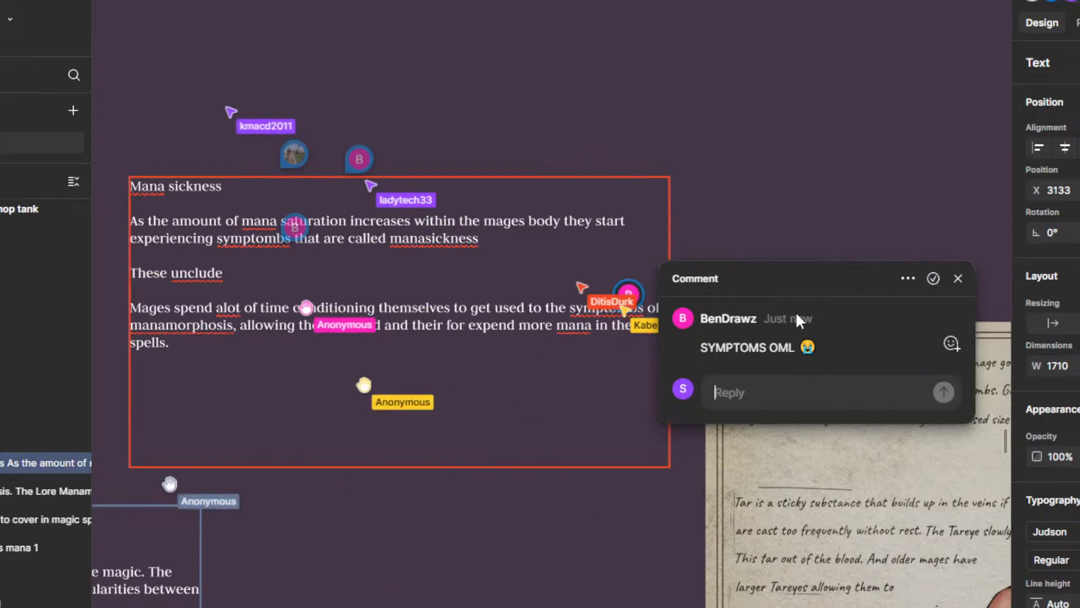
pyautogui.click(627, 298)
pyautogui.moveTo(557, 391); pyautogui.dragTo(686, 455)
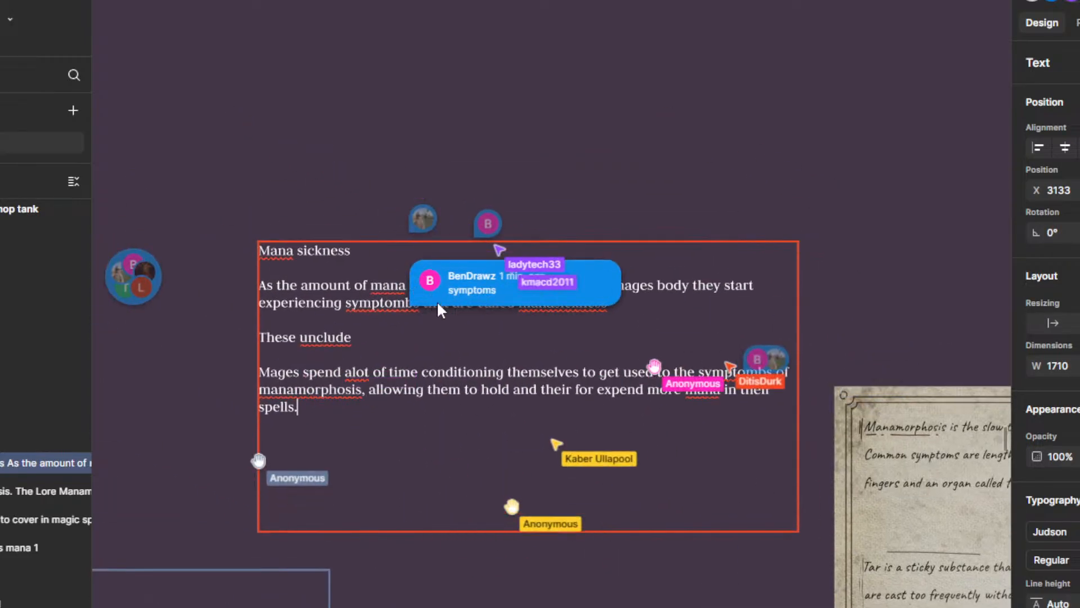
pyautogui.moveTo(523, 420); pyautogui.dragTo(489, 482)
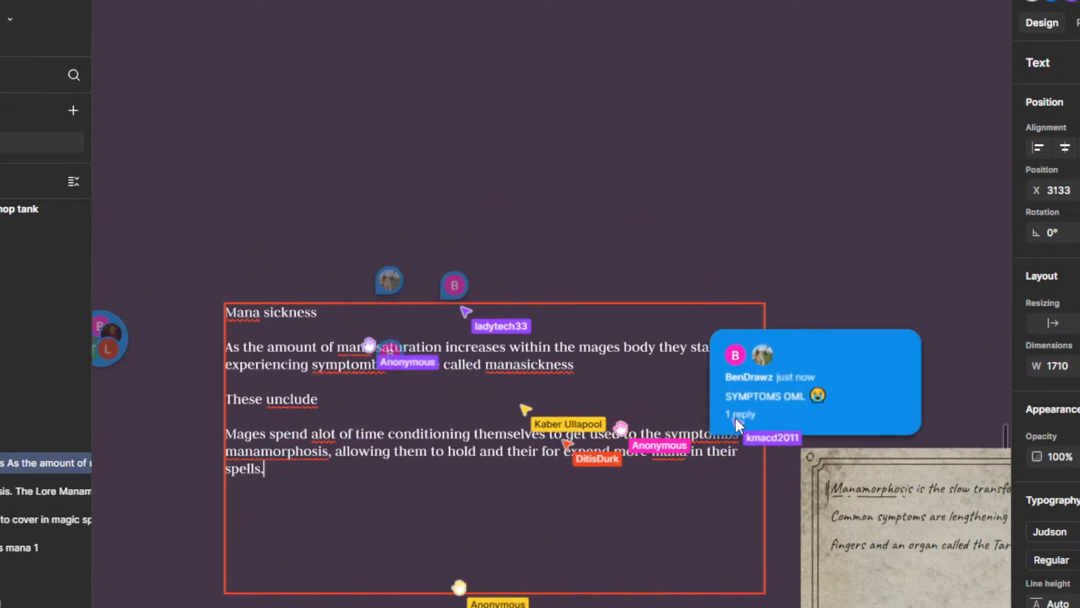
pyautogui.moveTo(679, 343); pyautogui.dragTo(797, 382)
pyautogui.moveTo(565, 324)
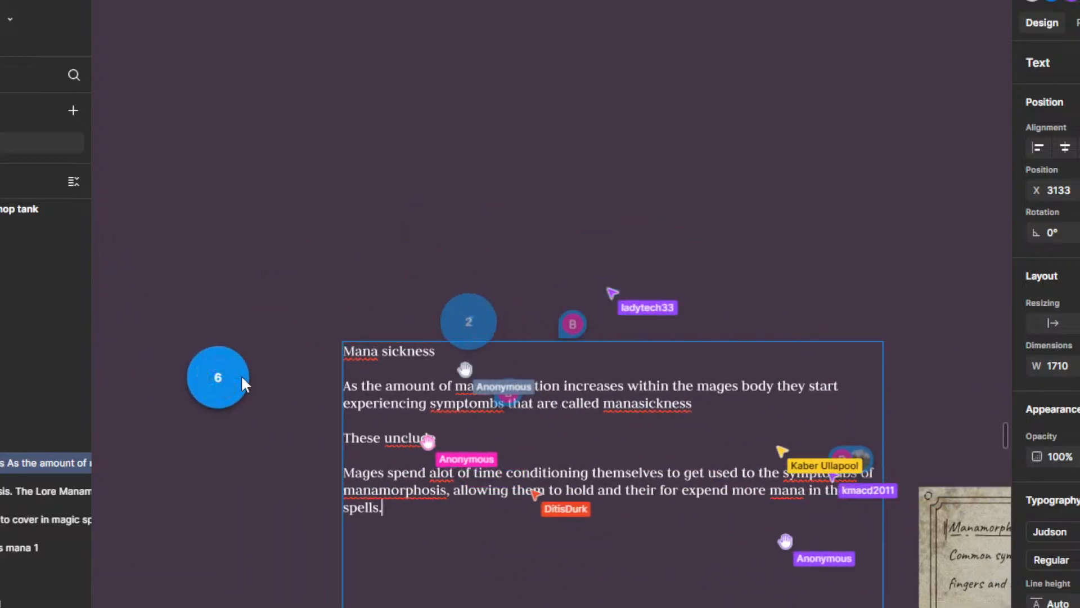
pyautogui.moveTo(847, 448)
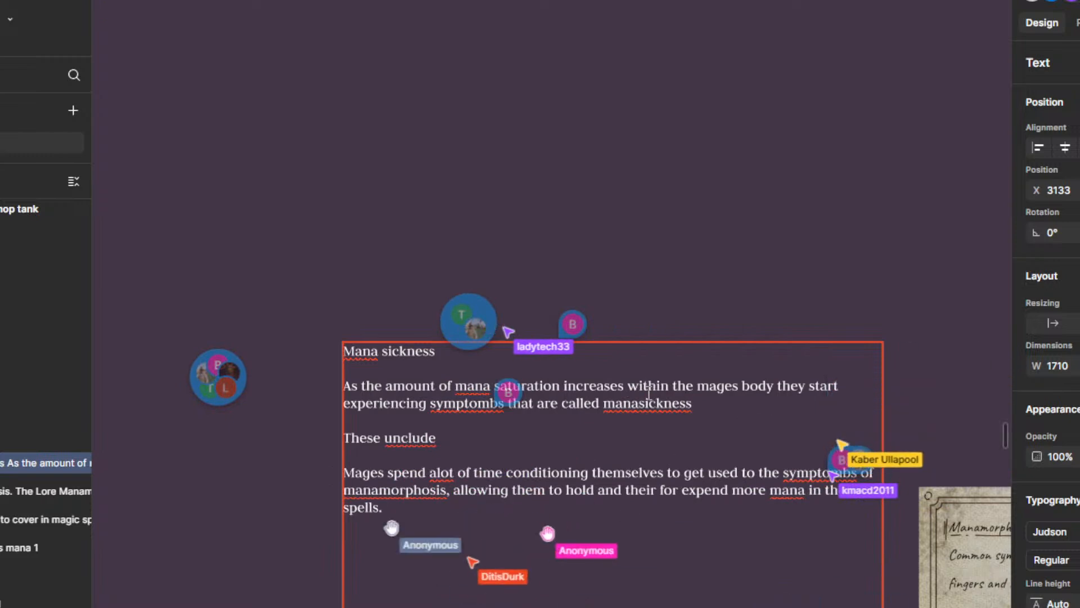
pyautogui.moveTo(701, 416); pyautogui.dragTo(513, 342)
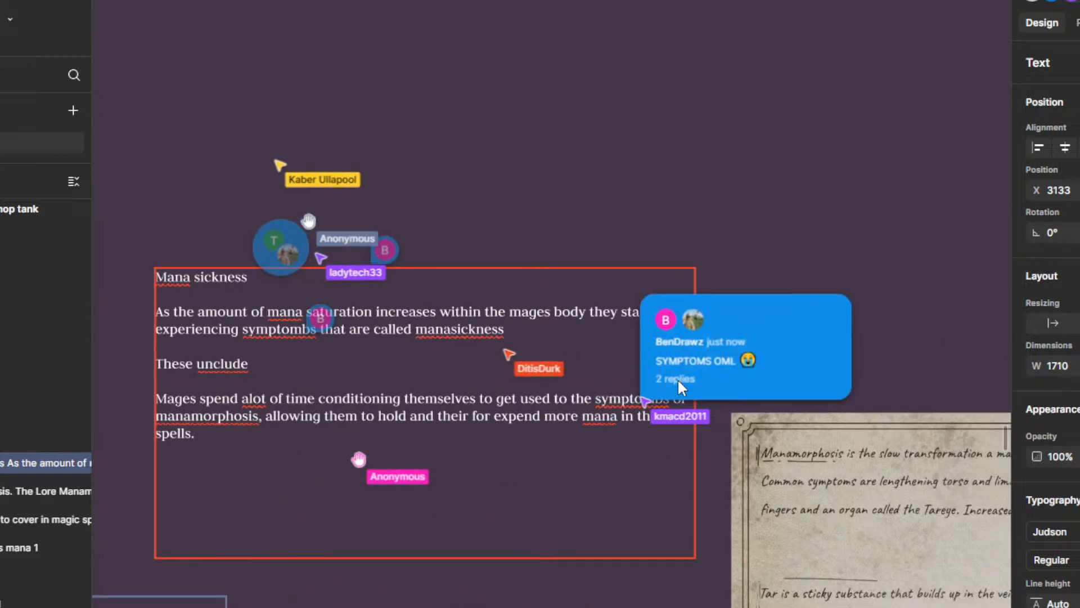
pyautogui.hscroll(-5, 699, 405)
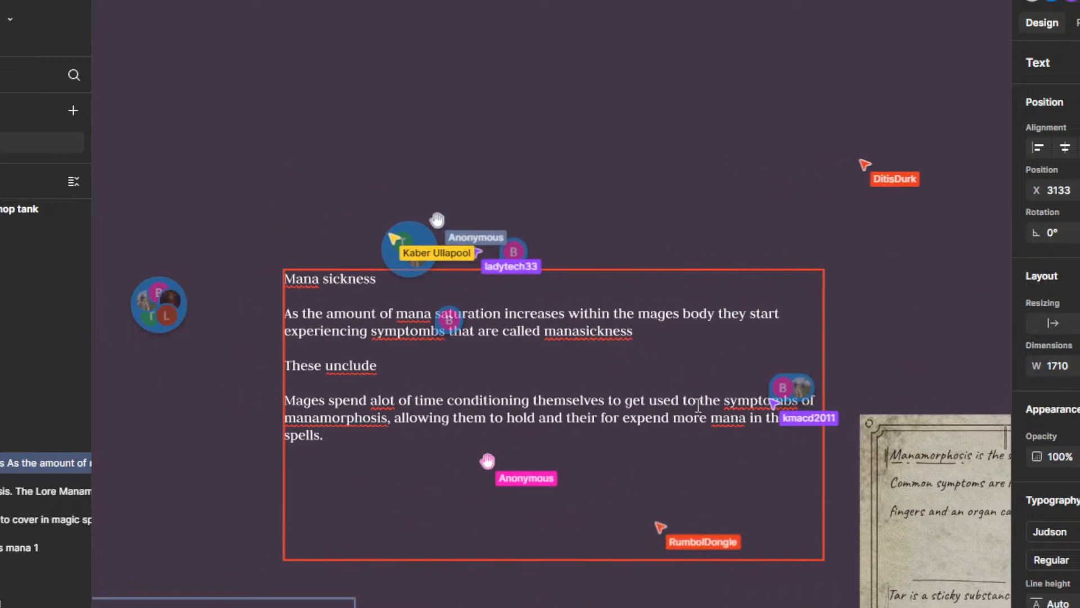
# Step: Look over the other frames across the whole board, and return to the Mana sickness text in the Magic frame
pyautogui.scroll(-10, 701, 491)
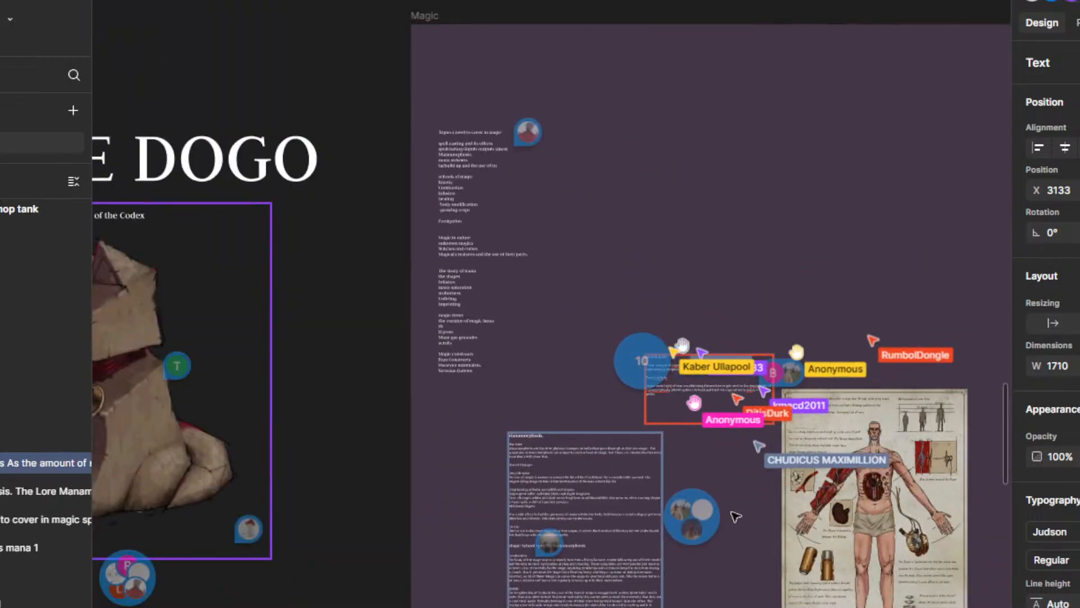
pyautogui.scroll(-8, 702, 458)
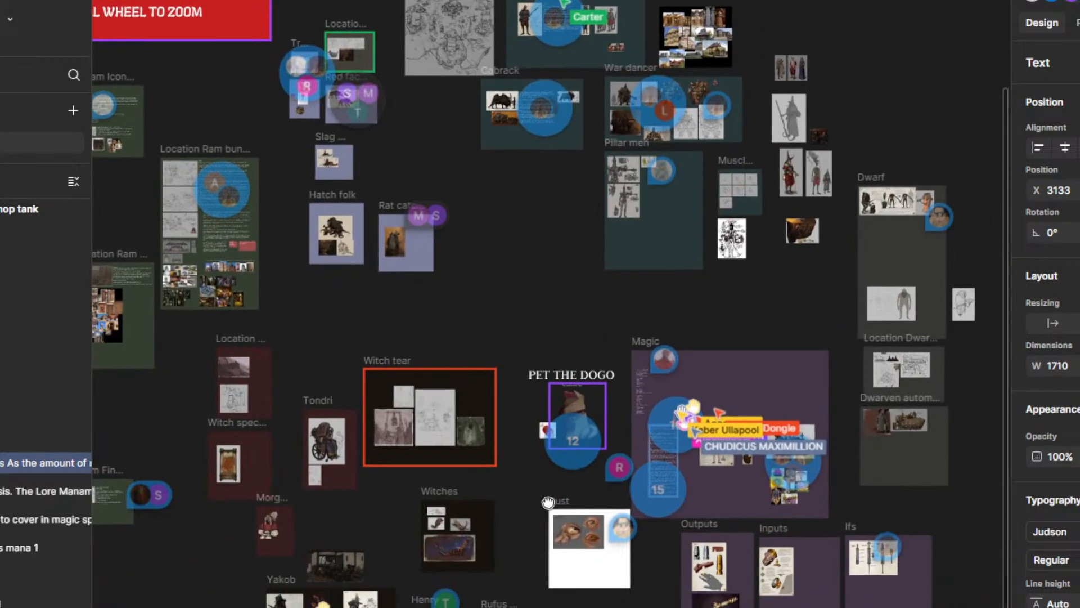
pyautogui.scroll(4, 734, 258)
pyautogui.moveTo(734, 258); pyautogui.dragTo(741, 607)
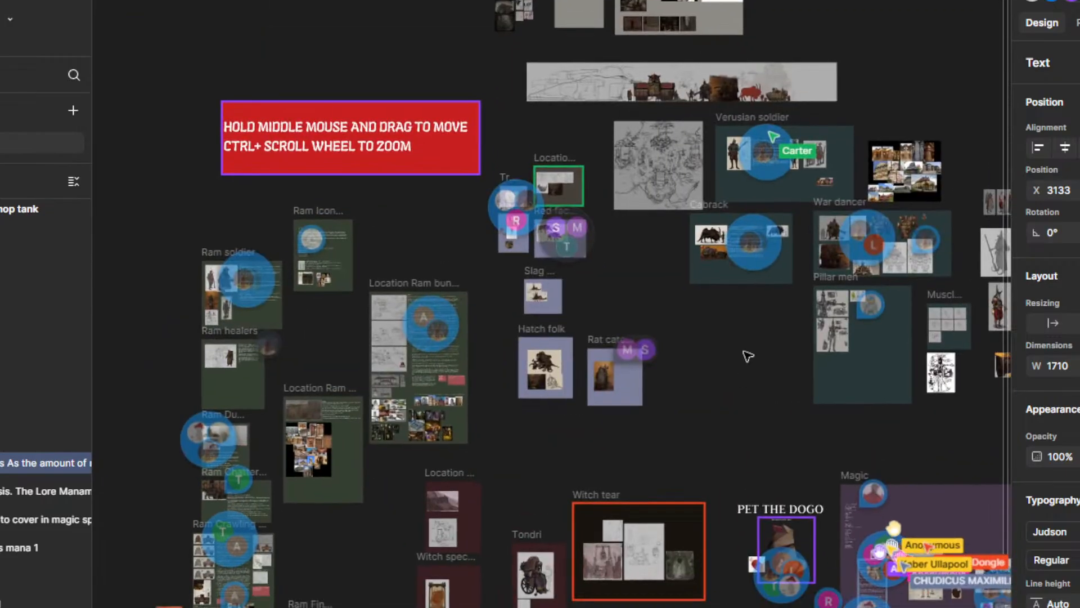
pyautogui.moveTo(746, 354); pyautogui.dragTo(516, 607)
pyautogui.moveTo(849, 398); pyautogui.dragTo(203, 489)
pyautogui.moveTo(330, 484); pyautogui.dragTo(606, 342)
pyautogui.moveTo(684, 551); pyautogui.dragTo(496, 533)
pyautogui.scroll(3, 684, 347)
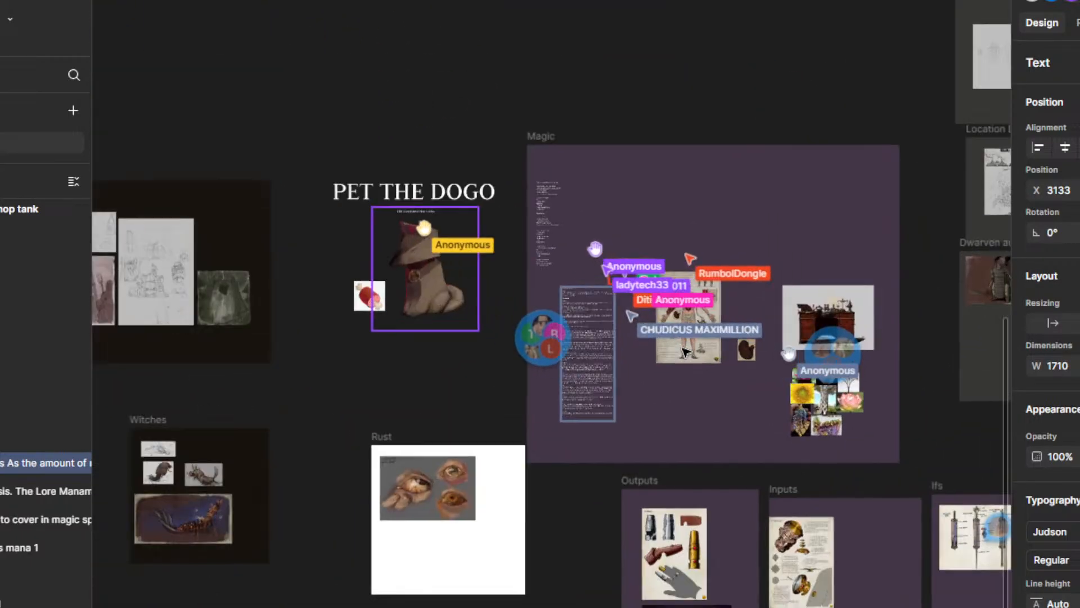
pyautogui.scroll(10, 647, 234)
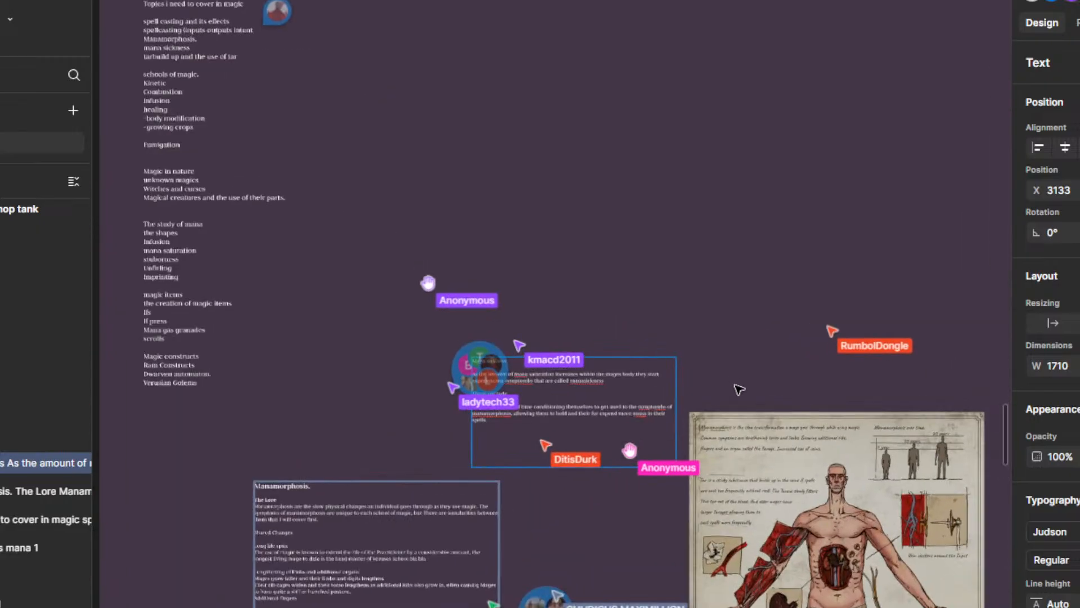
pyautogui.scroll(5, 739, 389)
pyautogui.moveTo(833, 339); pyautogui.dragTo(925, 291)
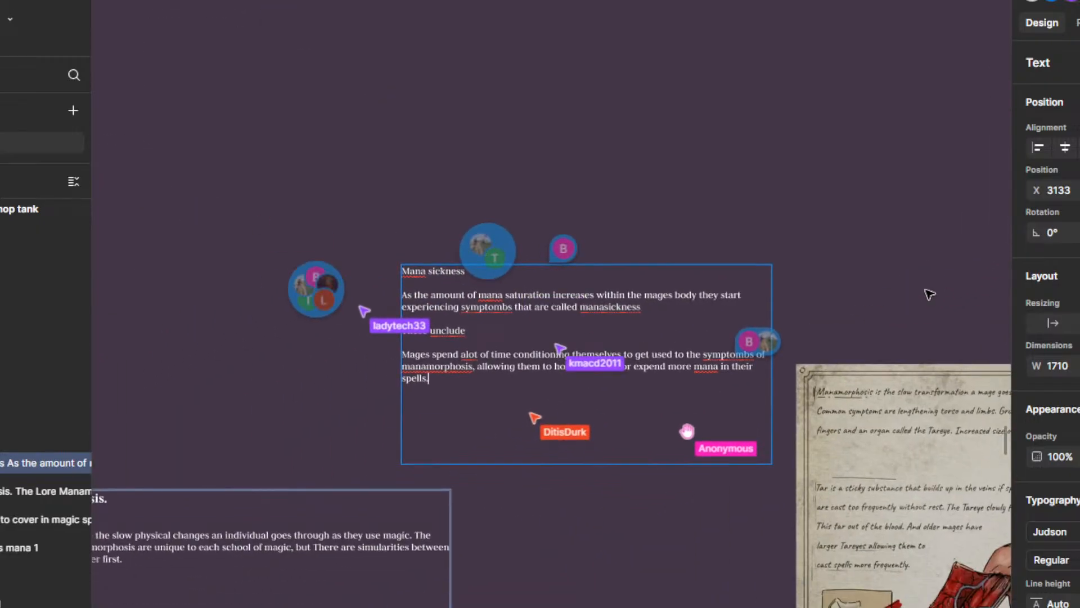
pyautogui.scroll(1, 862, 294)
pyautogui.moveTo(844, 281); pyautogui.dragTo(830, 330)
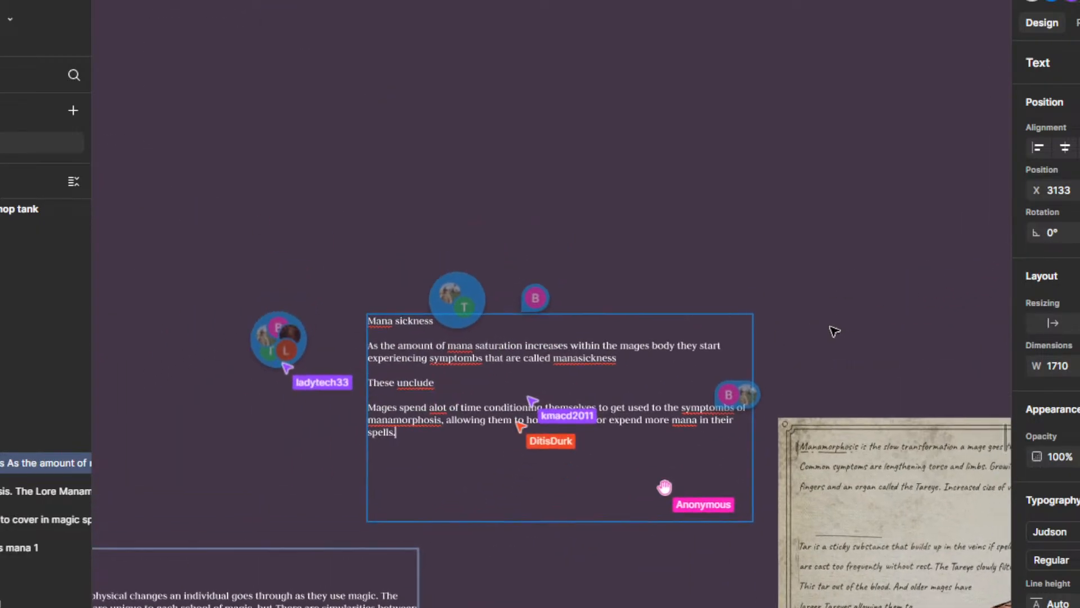
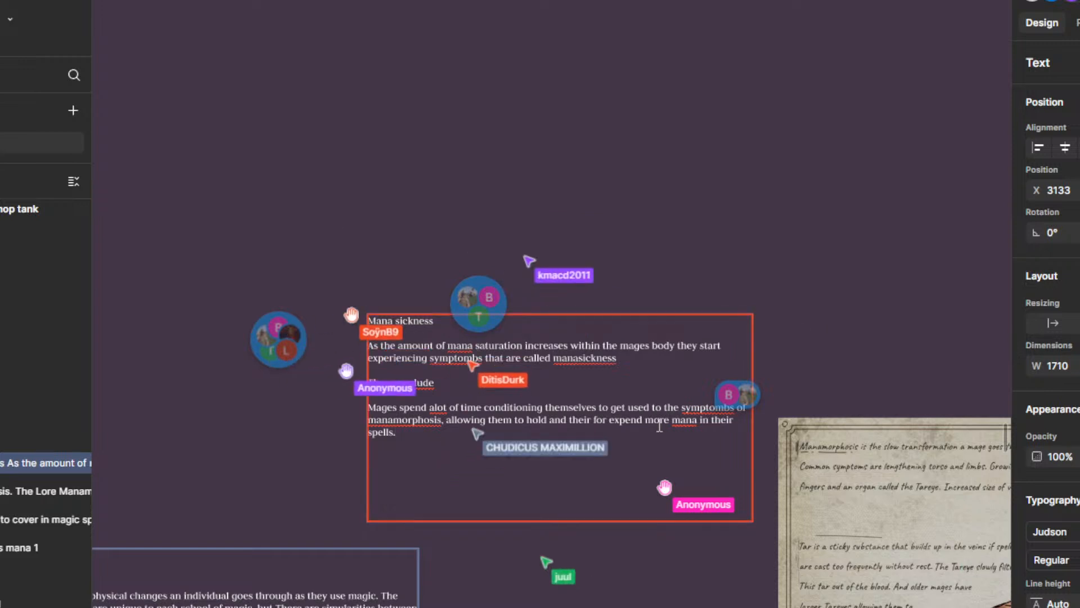
# Step: Resolve the comment pinned beside the Mages paragraph and change that paragraph's "symptombs" to "symptums"
pyautogui.click(742, 394)
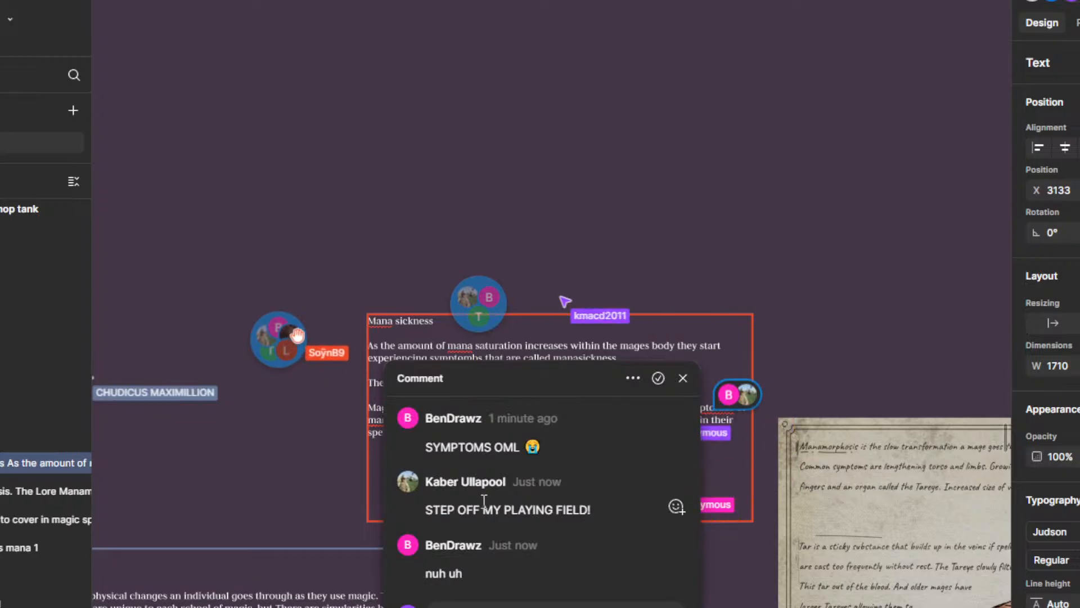
pyautogui.click(658, 377)
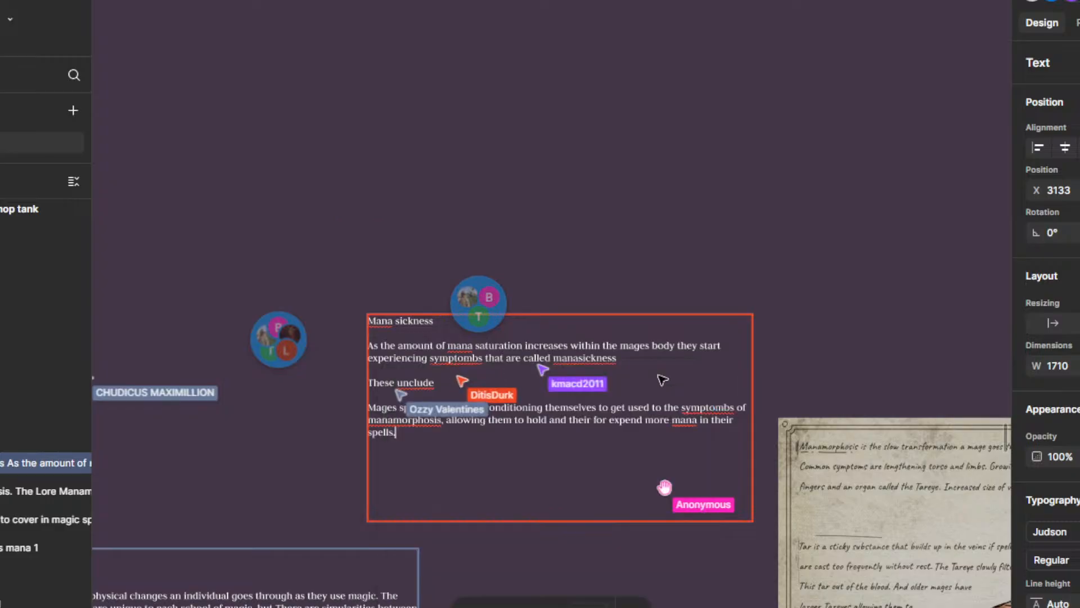
pyautogui.scroll(3, 693, 431)
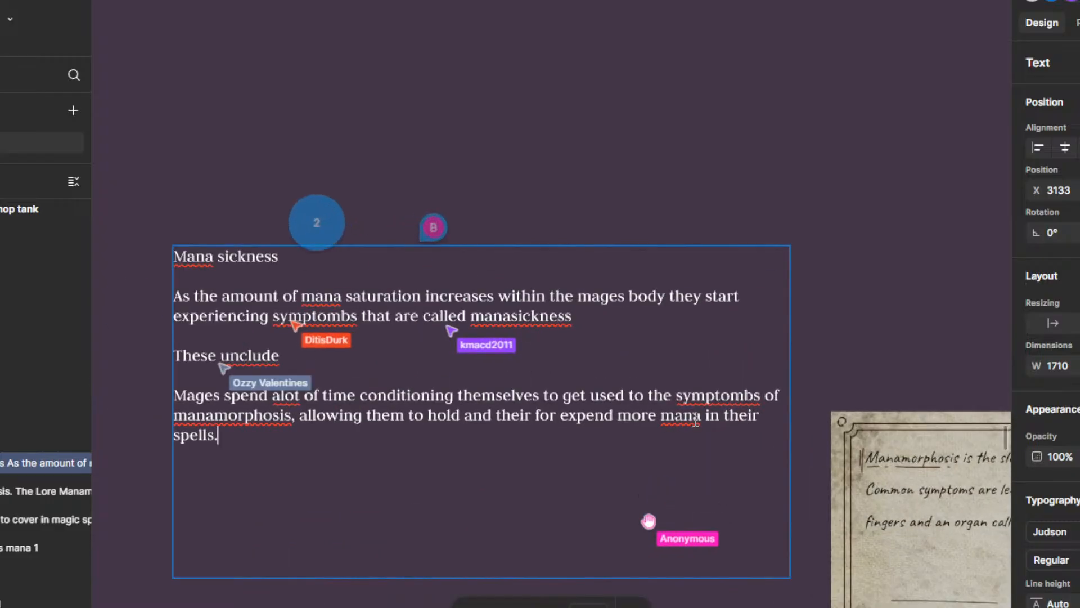
pyautogui.rightClick(720, 394)
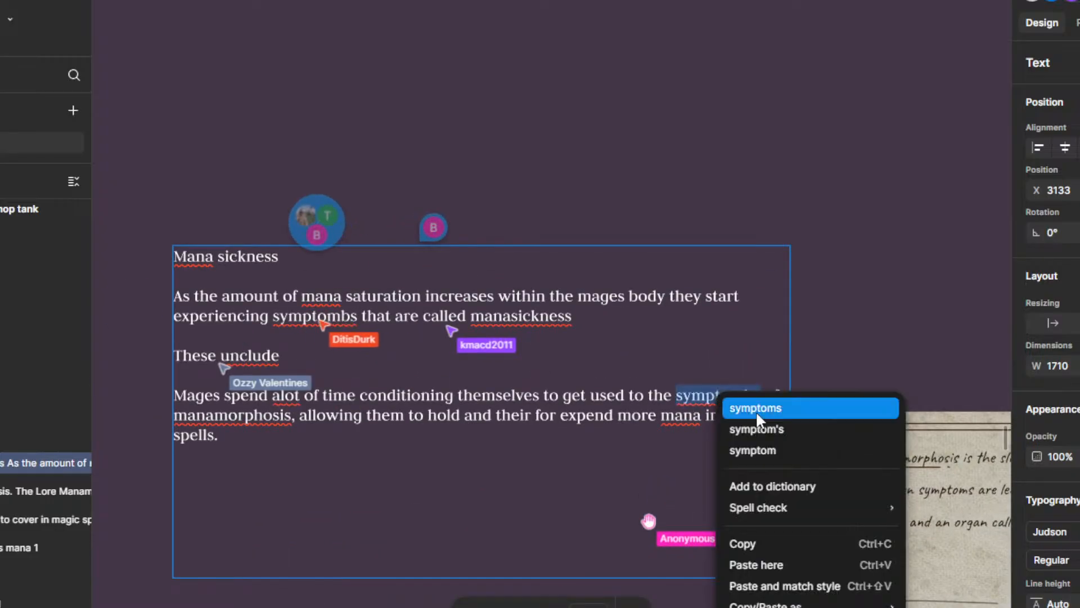
pyautogui.click(790, 405)
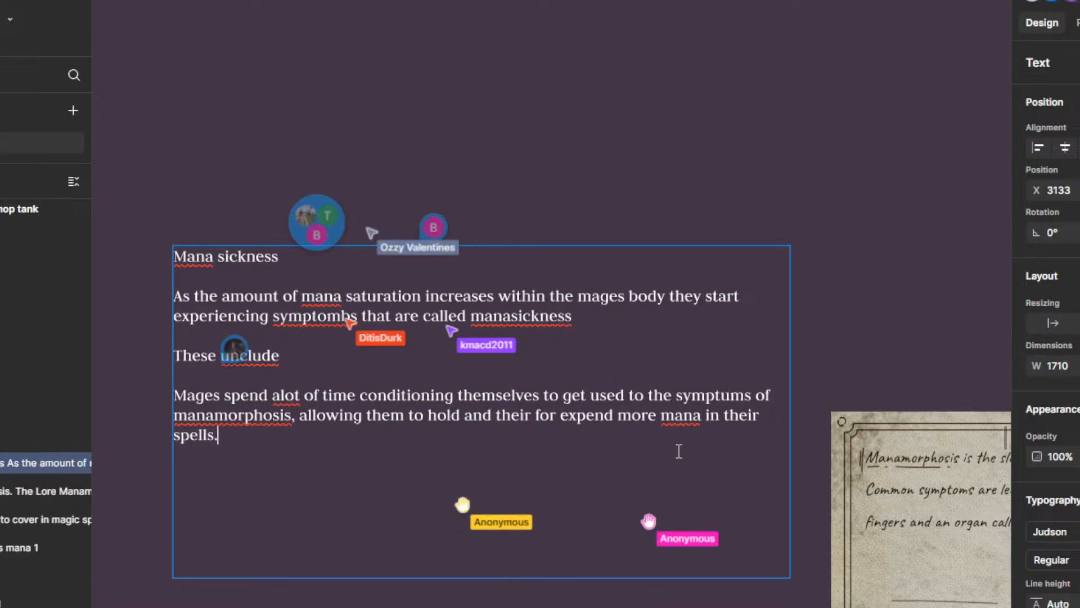
pyautogui.moveTo(682, 400); pyautogui.dragTo(752, 401)
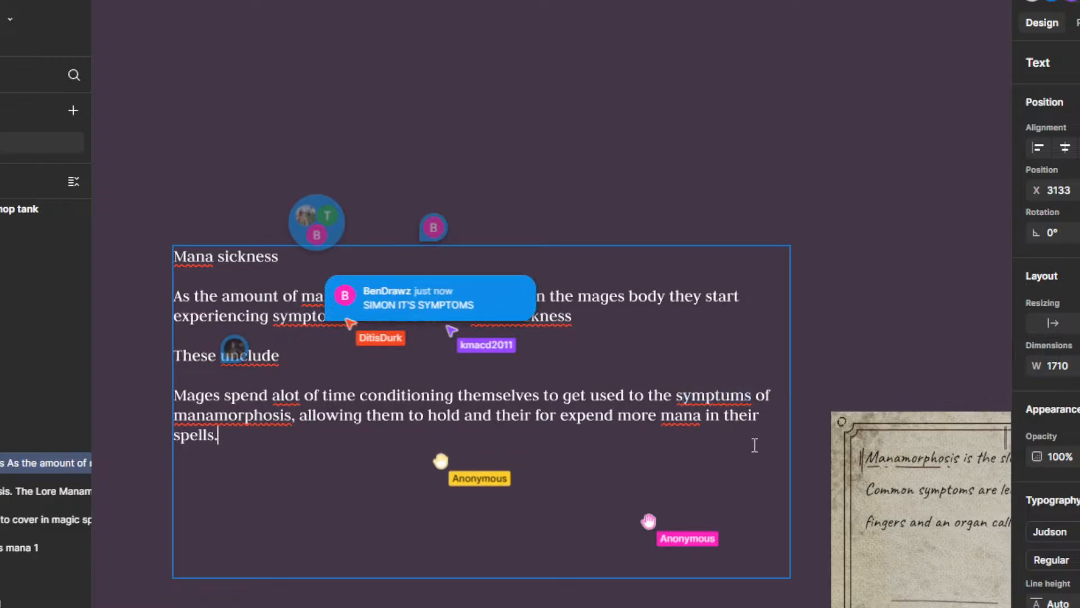
pyautogui.scroll(-2, 330, 466)
pyautogui.moveTo(309, 467); pyautogui.dragTo(424, 394)
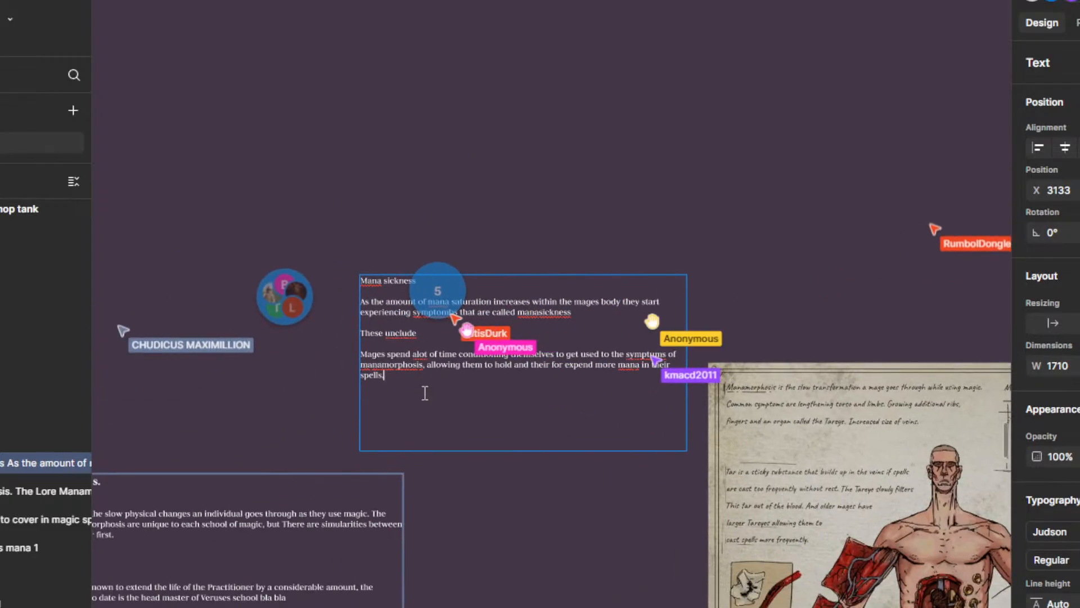
pyautogui.scroll(2, 407, 389)
pyautogui.click(378, 375)
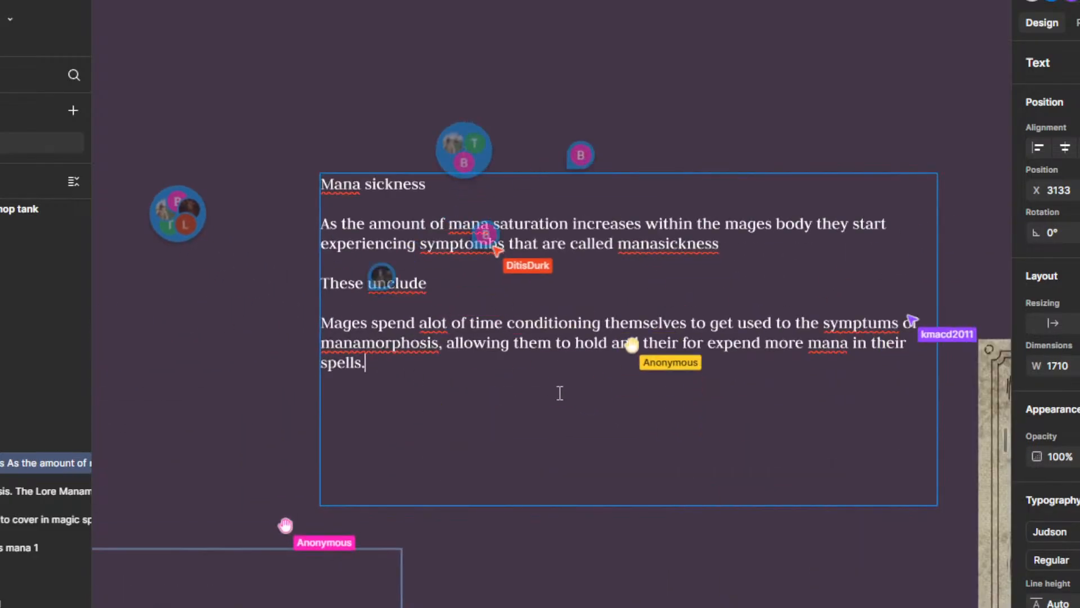
pyautogui.scroll(2, 571, 449)
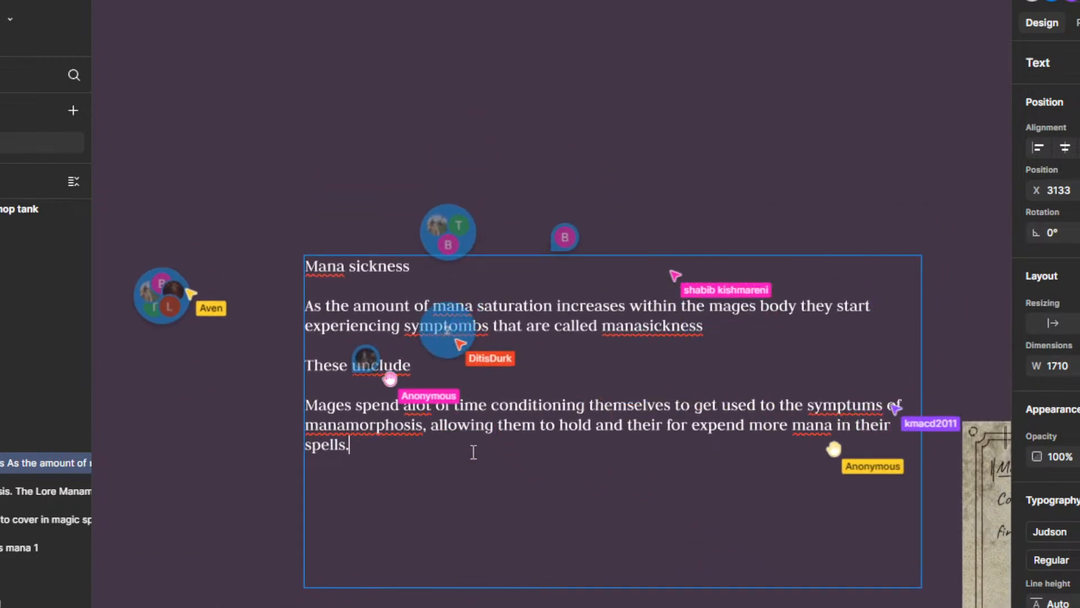
pyautogui.press('Escape')
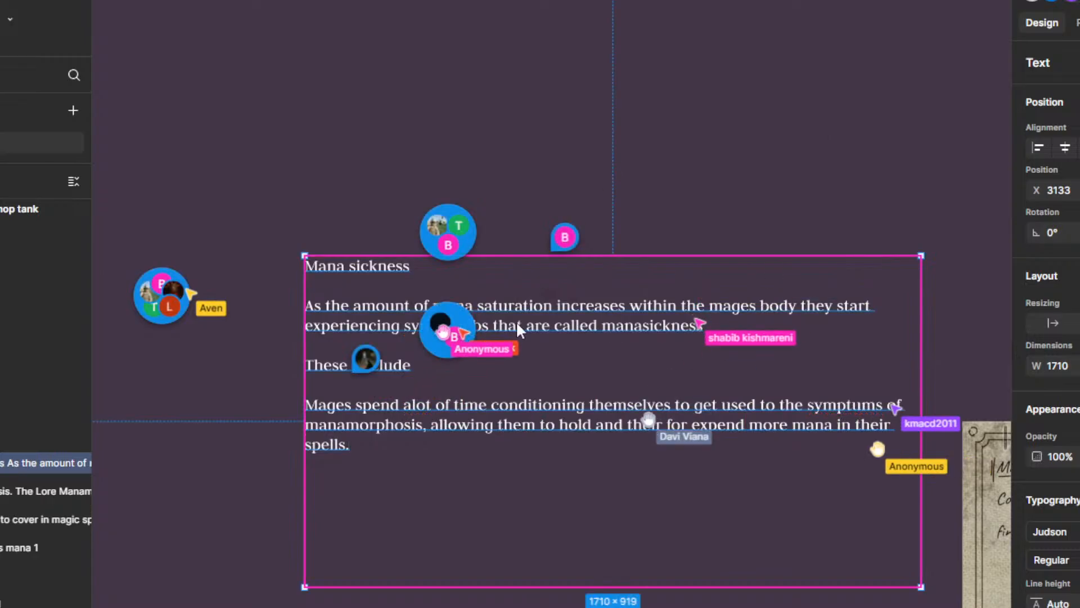
pyautogui.press('Escape')
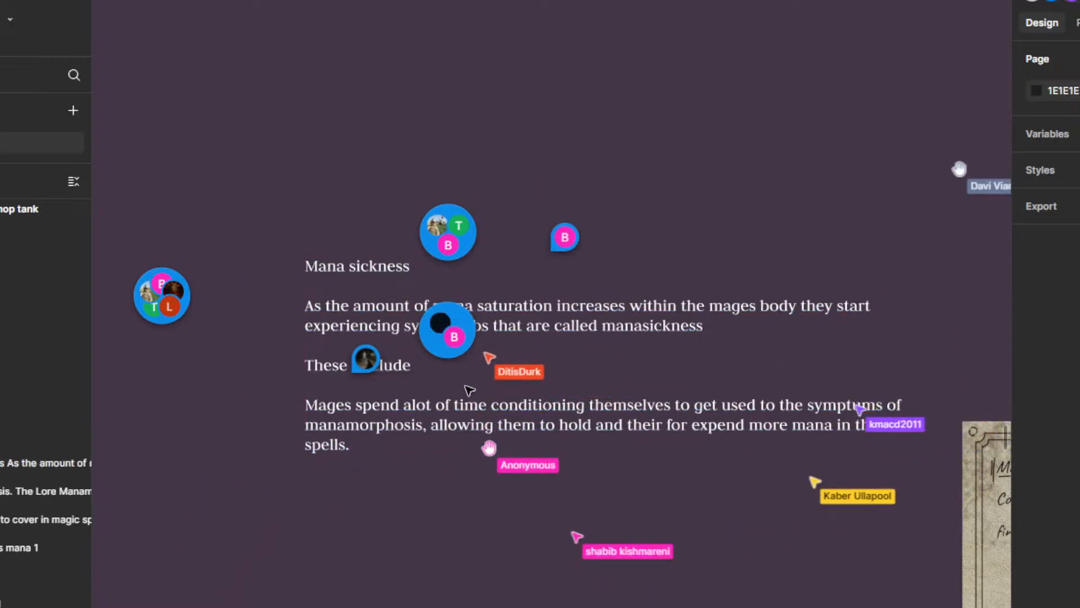
# Step: Start the symptom list with "nausia" on its own line directly beneath "These unclude" in the Mana sickness text
pyautogui.keyDown('ctrl'); pyautogui.scroll(4, 419, 357); pyautogui.keyUp('ctrl')
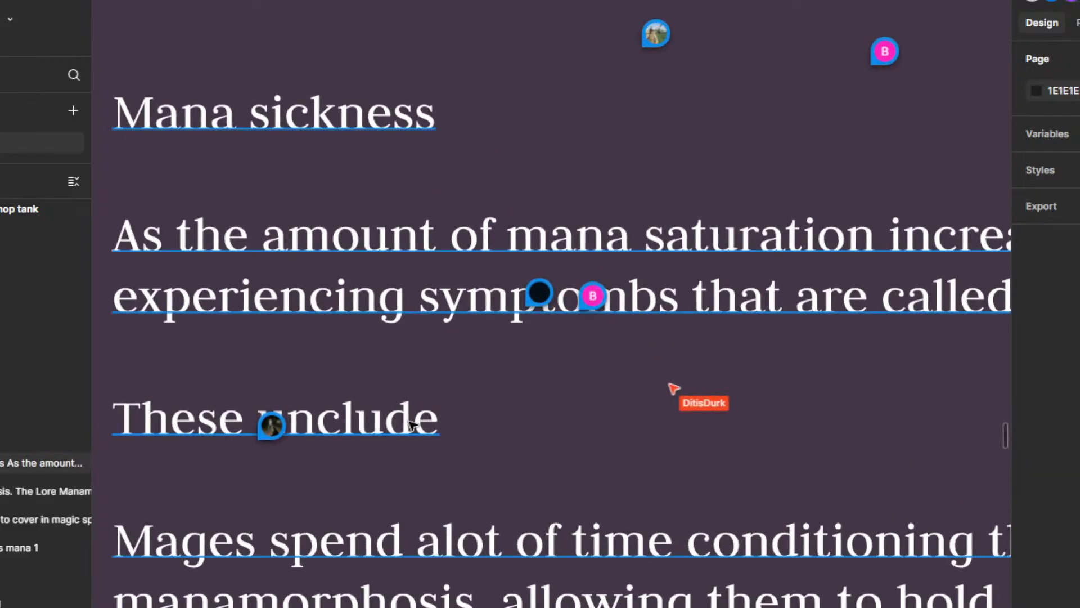
pyautogui.doubleClick(419, 425)
pyautogui.keyDown('ctrl'); pyautogui.scroll(-3, 418, 425); pyautogui.keyUp('ctrl')
pyautogui.click(483, 430)
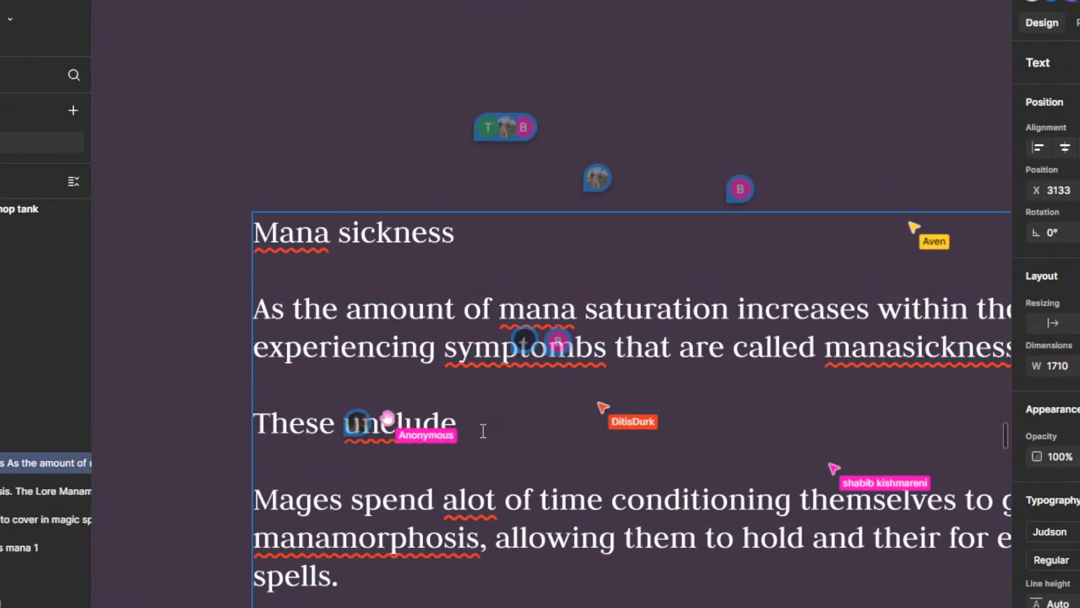
pyautogui.press('Return')
pyautogui.press('Return')
pyautogui.press('BackSpace')
pyautogui.write('naus')
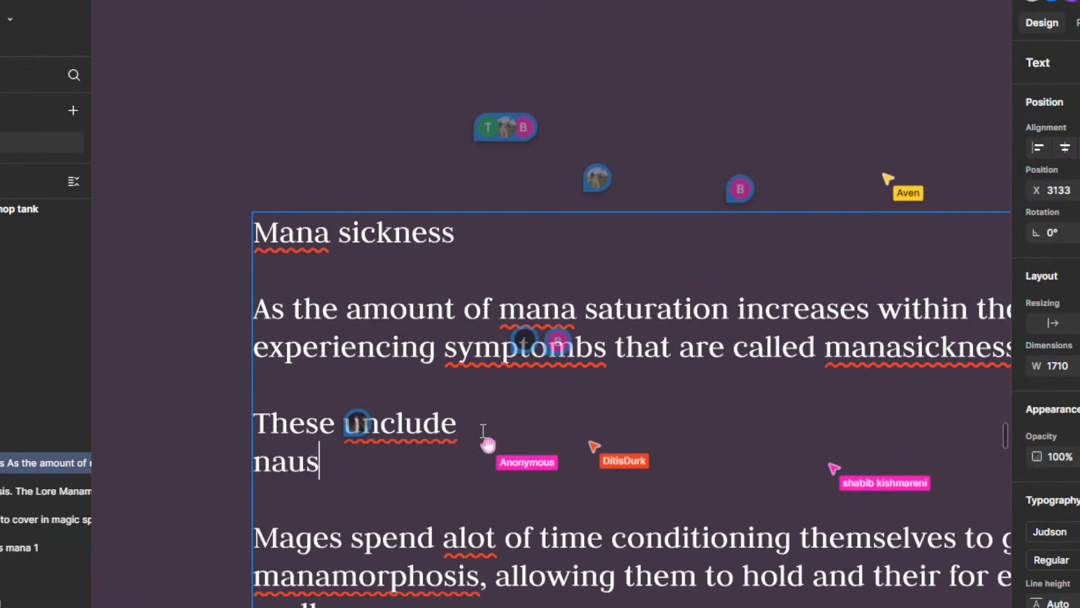
pyautogui.write('ia')
pyautogui.press('Return')
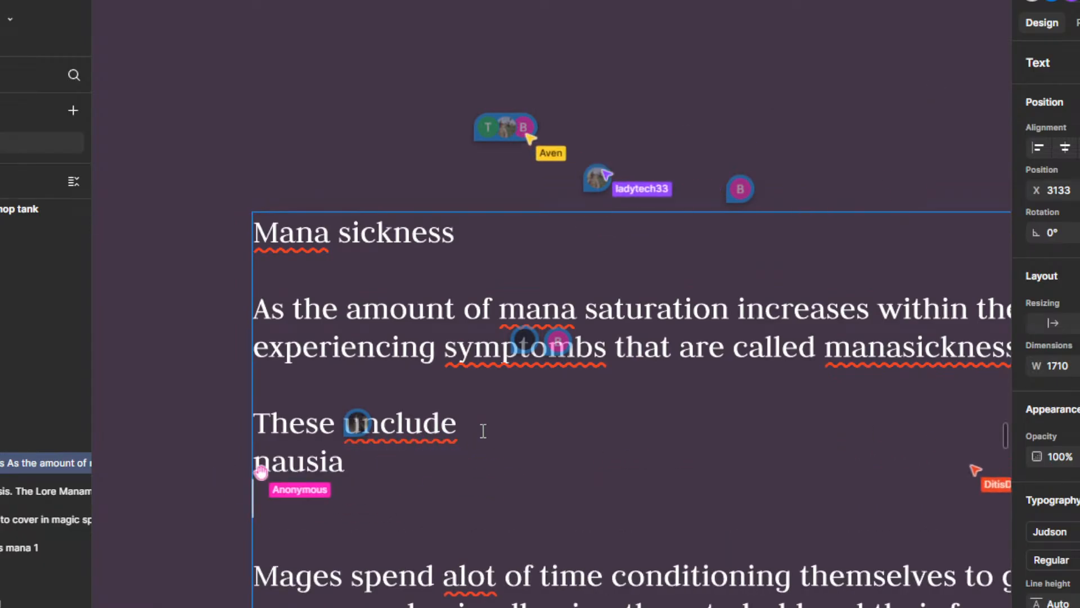
# Step: Add "Headaches" and "Vomiting" on separate lines below "nausia" in the symptom list
pyautogui.write('Heada')
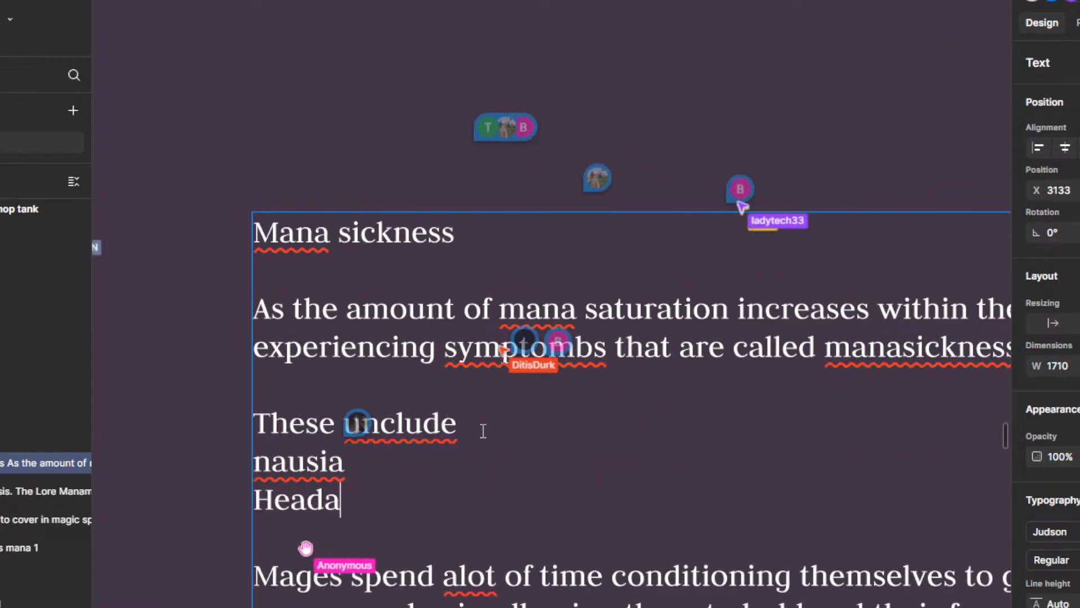
pyautogui.write('ches')
pyautogui.press('Return')
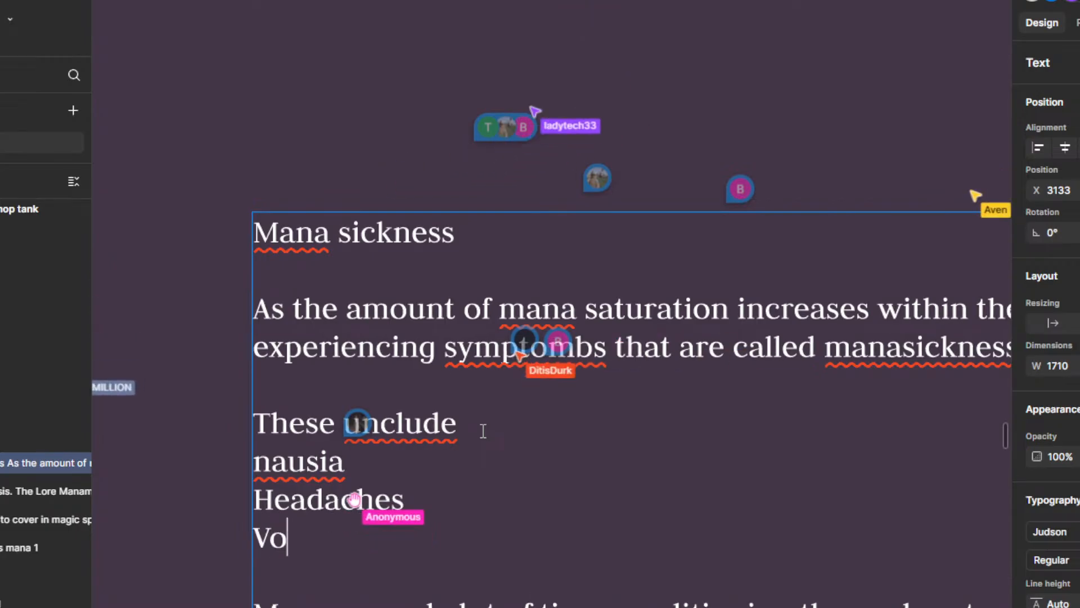
pyautogui.write('Vomiting')
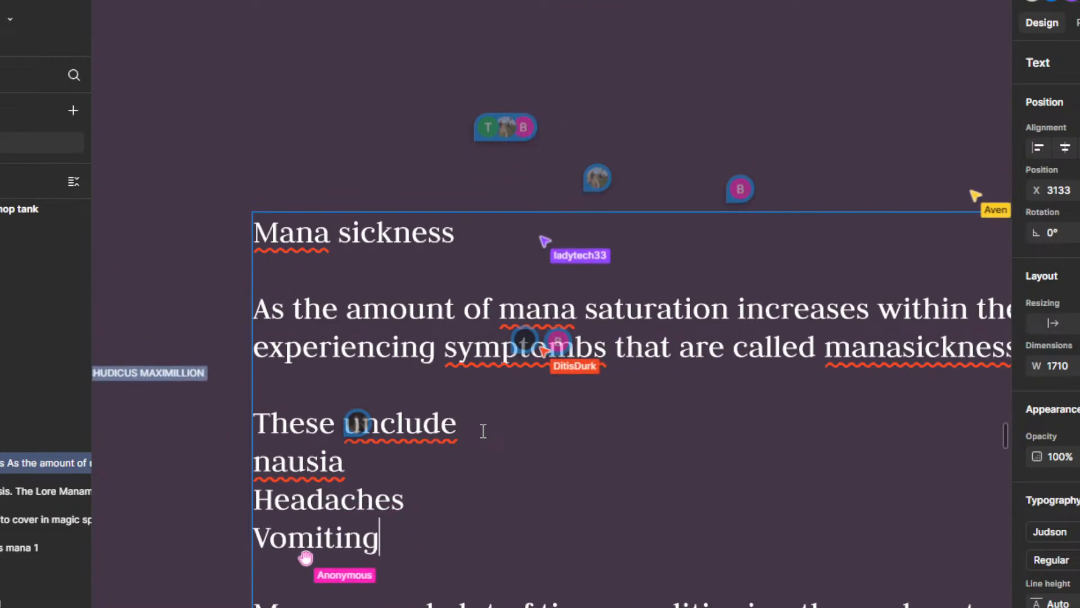
pyautogui.scroll(-5, 442, 453)
pyautogui.scroll(2, 469, 545)
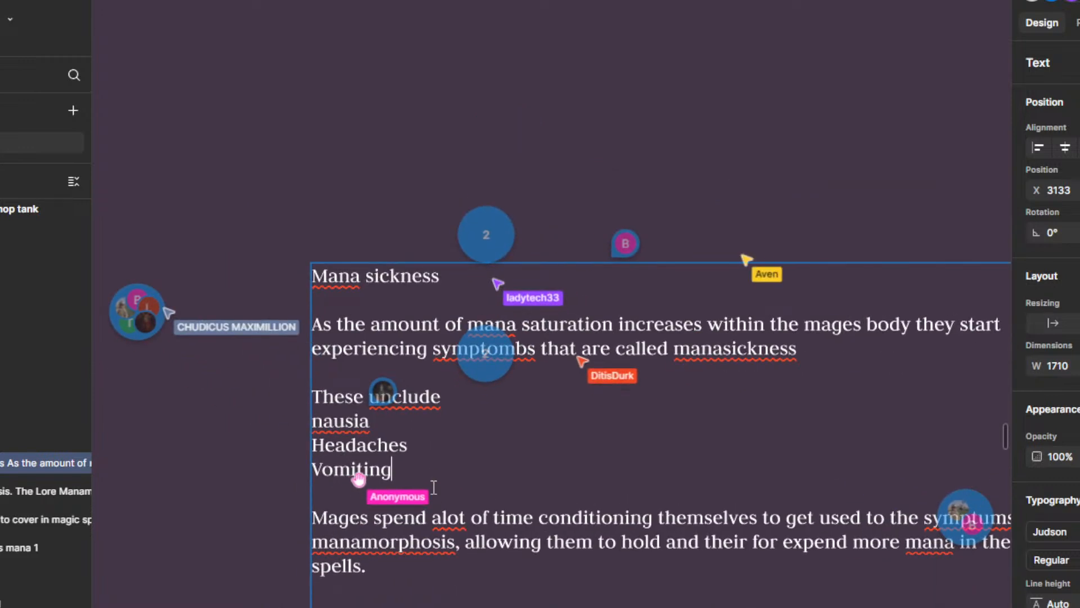
# Step: Add "Highblood pressure" as a new line below "Vomiting" in the symptom list
pyautogui.press('Return')
pyautogui.write('Hig')
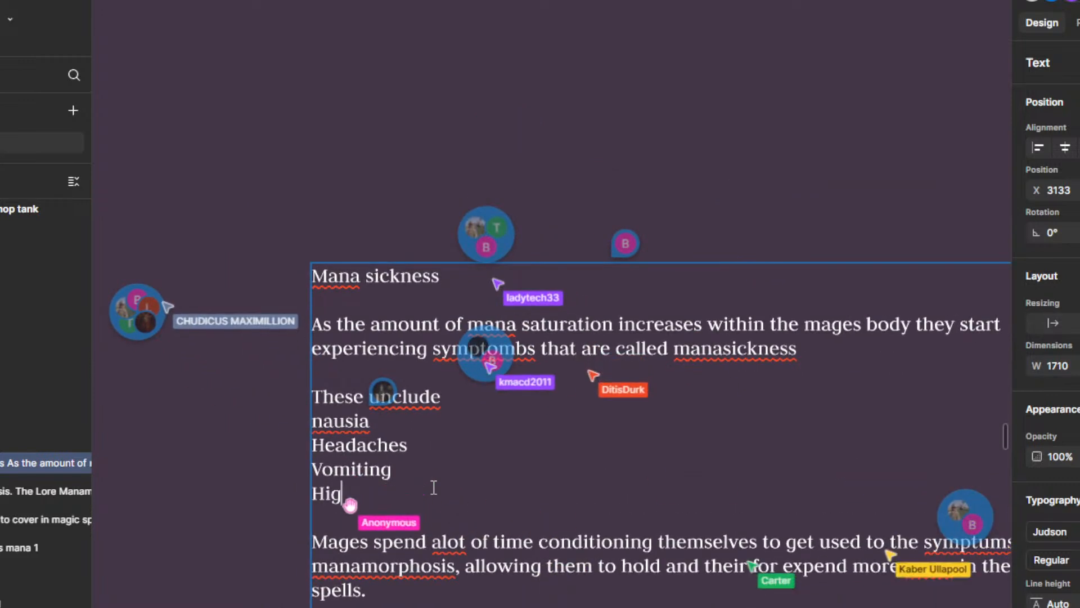
pyautogui.write('hblood ')
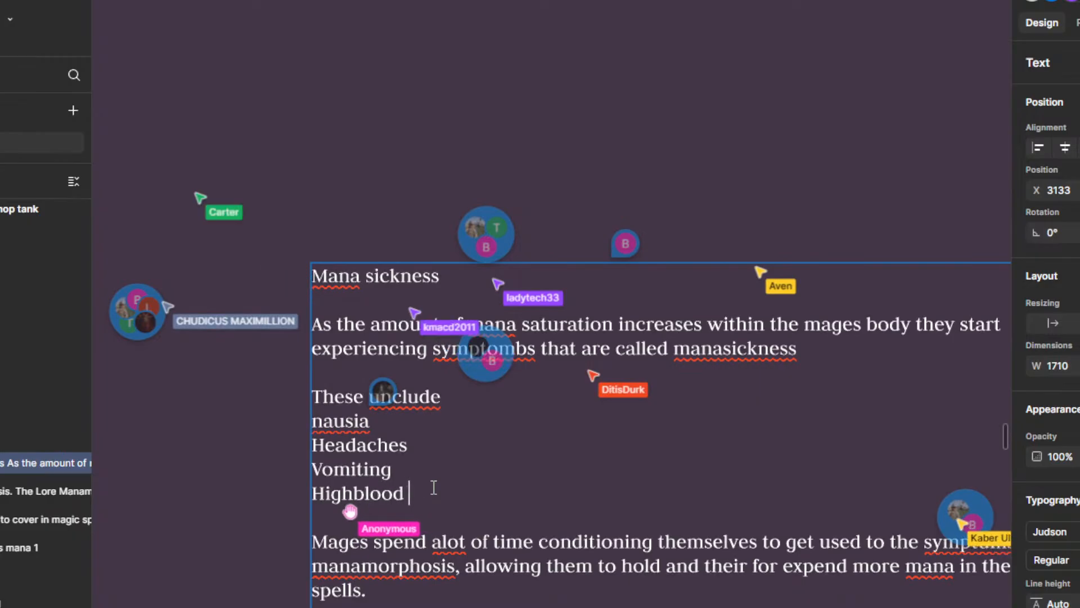
pyautogui.write('pressure')
pyautogui.press('Return')
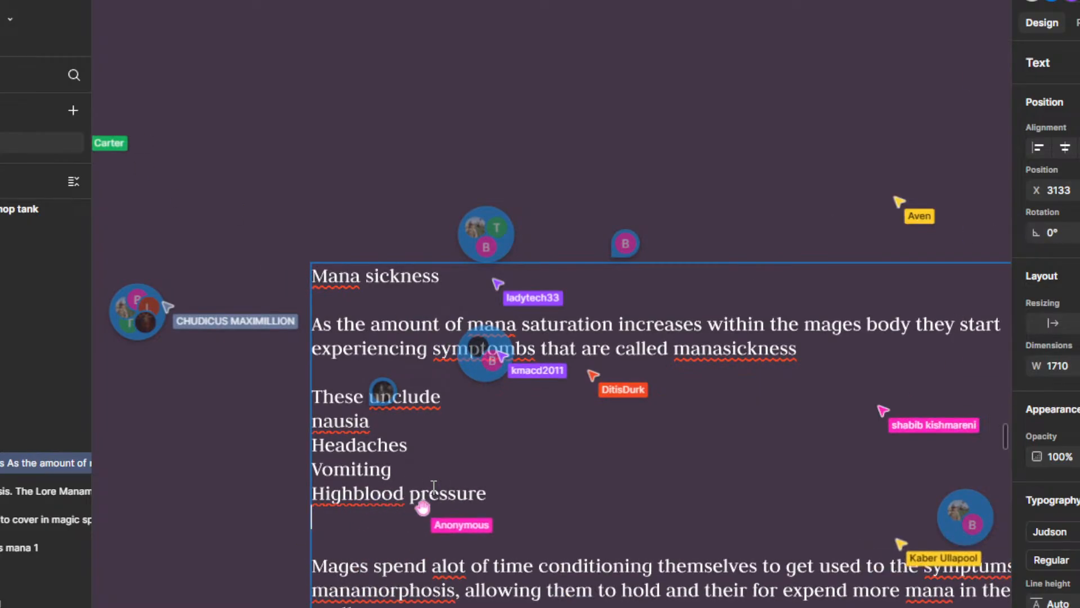
# Step: Add "Halusinations" as the last entry of the symptom list, below "Highblood pressure"
pyautogui.write('Halusi')
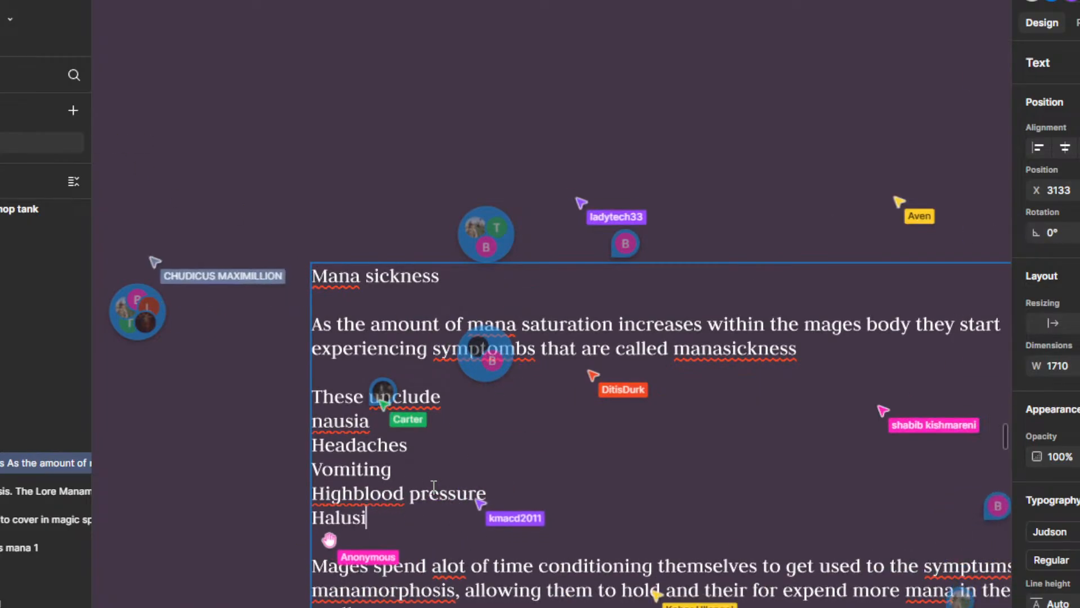
pyautogui.press('BackSpace')
pyautogui.press('BackSpace')
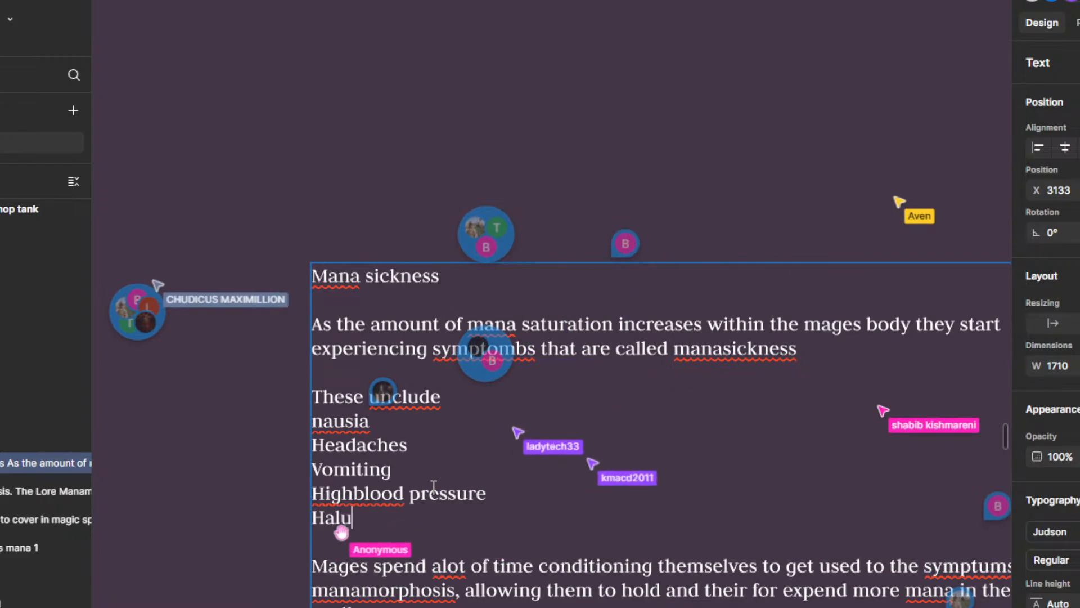
pyautogui.write('sinations')
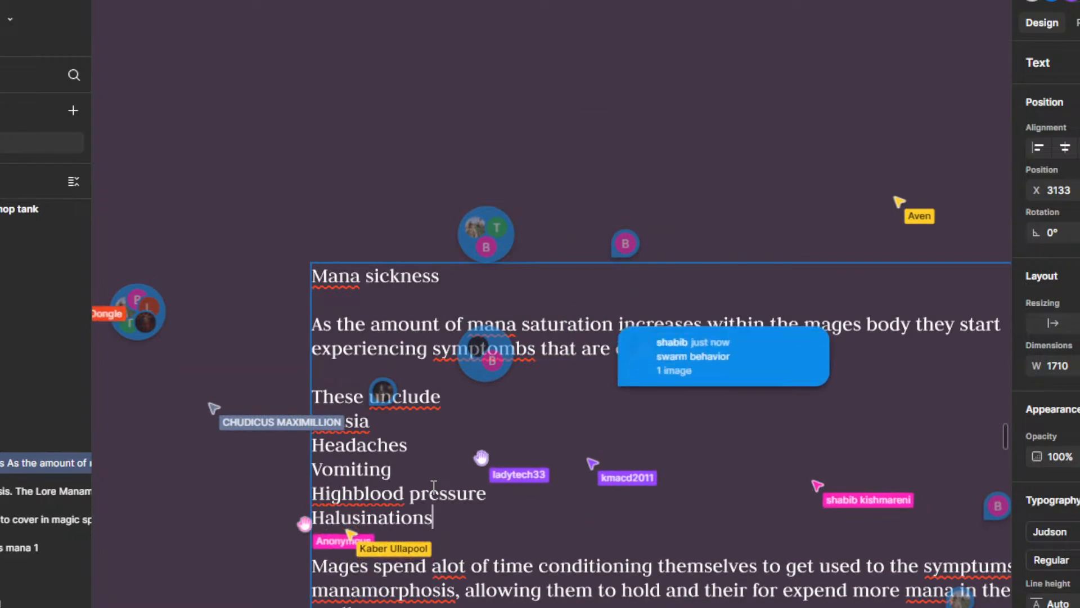
# Step: Review the Mana sickness symptom list and Mages paragraph, and examine how the text box sits among the other notes in the Magic frame
pyautogui.scroll(-2, 382, 528)
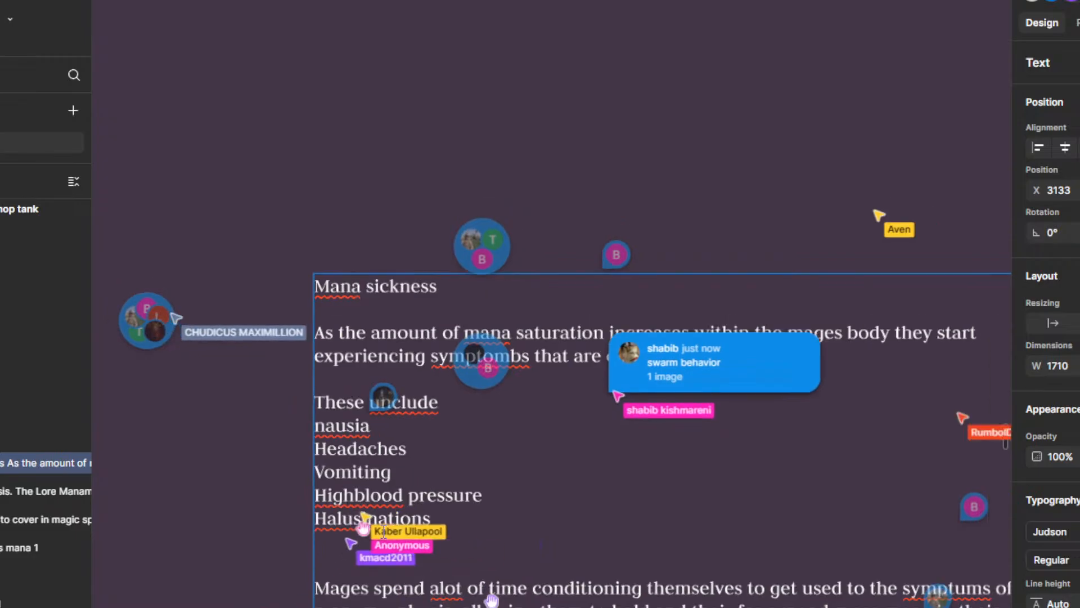
pyautogui.moveTo(216, 422); pyautogui.dragTo(251, 190)
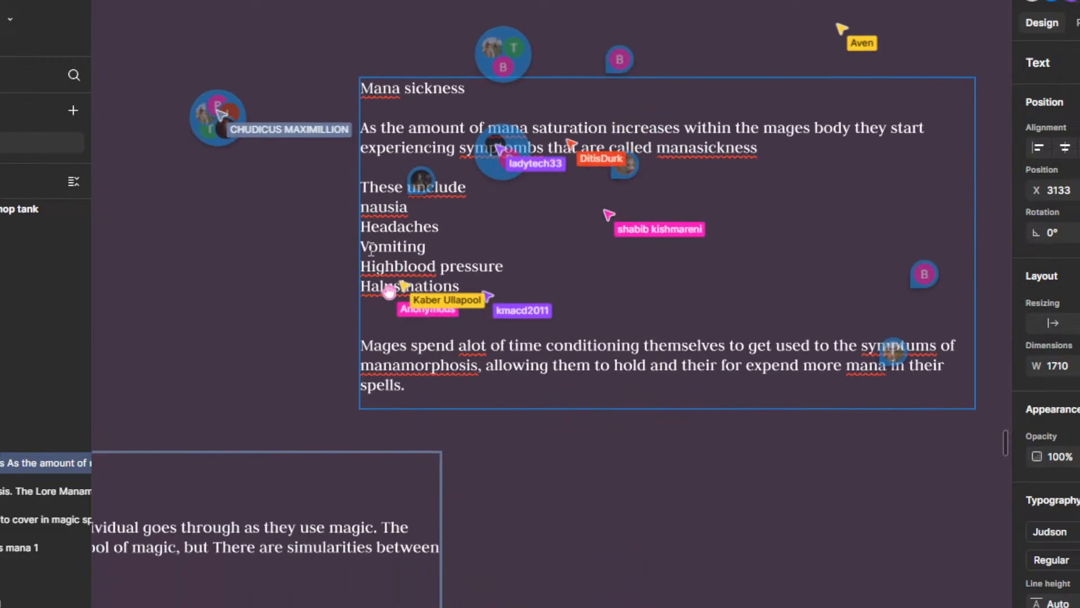
pyautogui.scroll(1, 365, 246)
pyautogui.scroll(-1, 419, 282)
pyautogui.moveTo(323, 275); pyautogui.dragTo(336, 400)
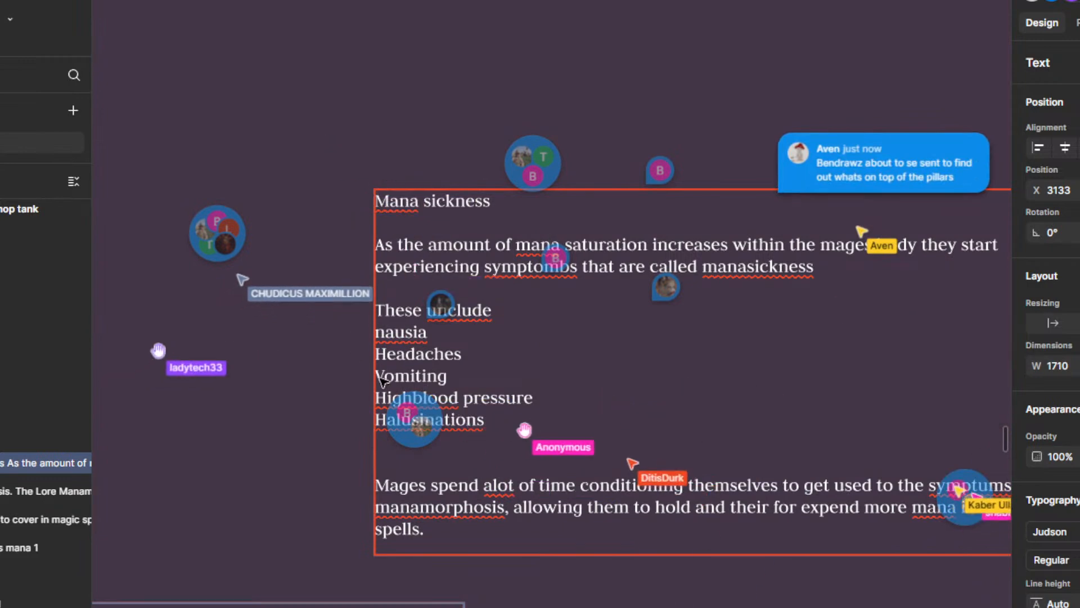
pyautogui.scroll(-1, 426, 358)
pyautogui.scroll(2, 437, 341)
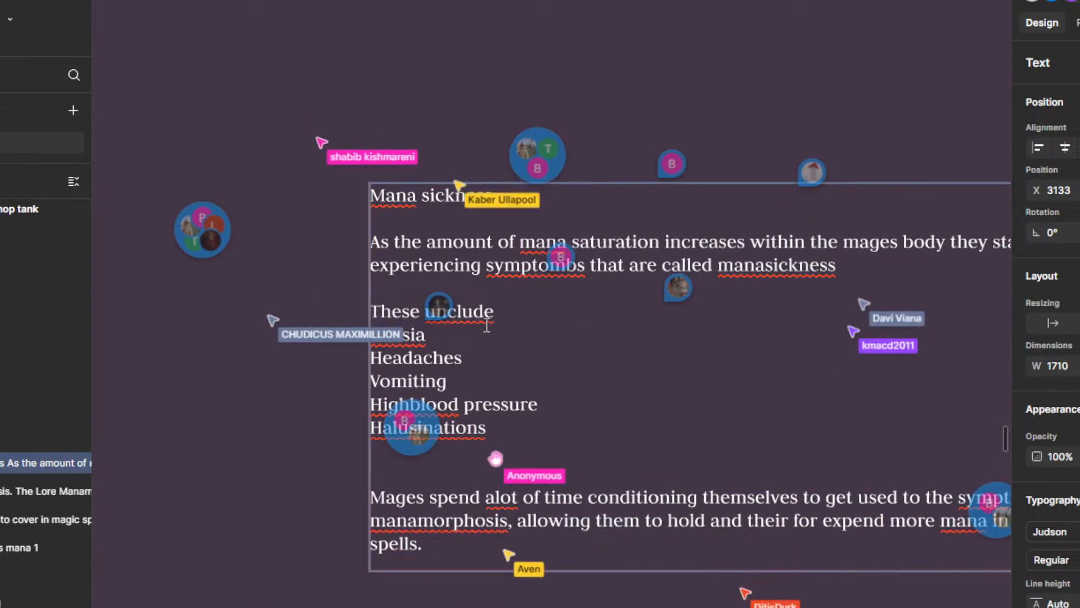
pyautogui.scroll(-1, 486, 323)
pyautogui.scroll(1, 322, 342)
pyautogui.scroll(1, 416, 427)
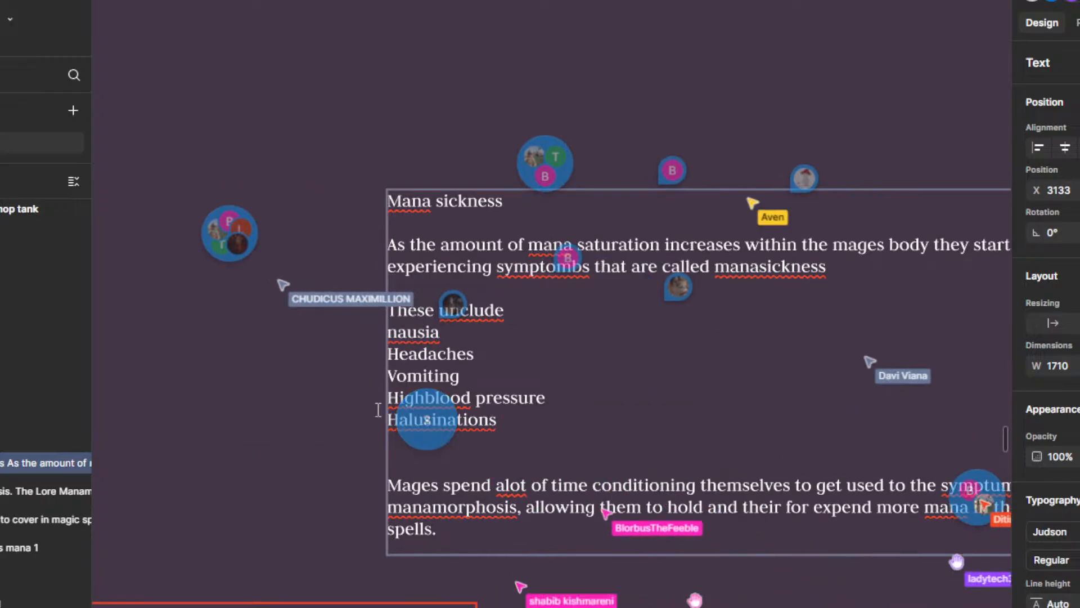
pyautogui.scroll(2, 509, 417)
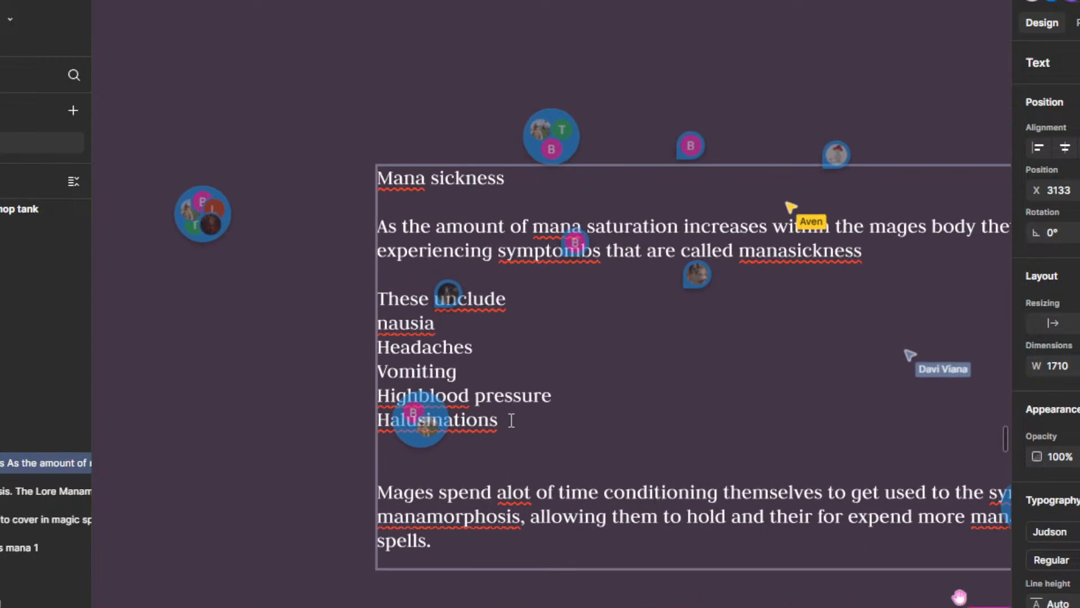
pyautogui.moveTo(535, 441); pyautogui.dragTo(566, 410)
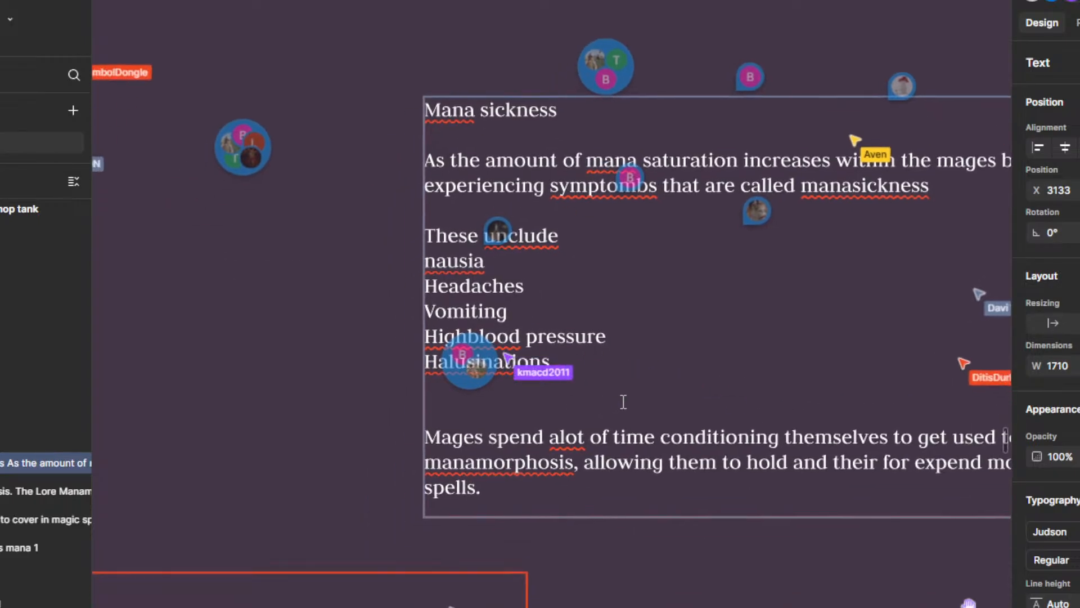
pyautogui.scroll(-3, 623, 401)
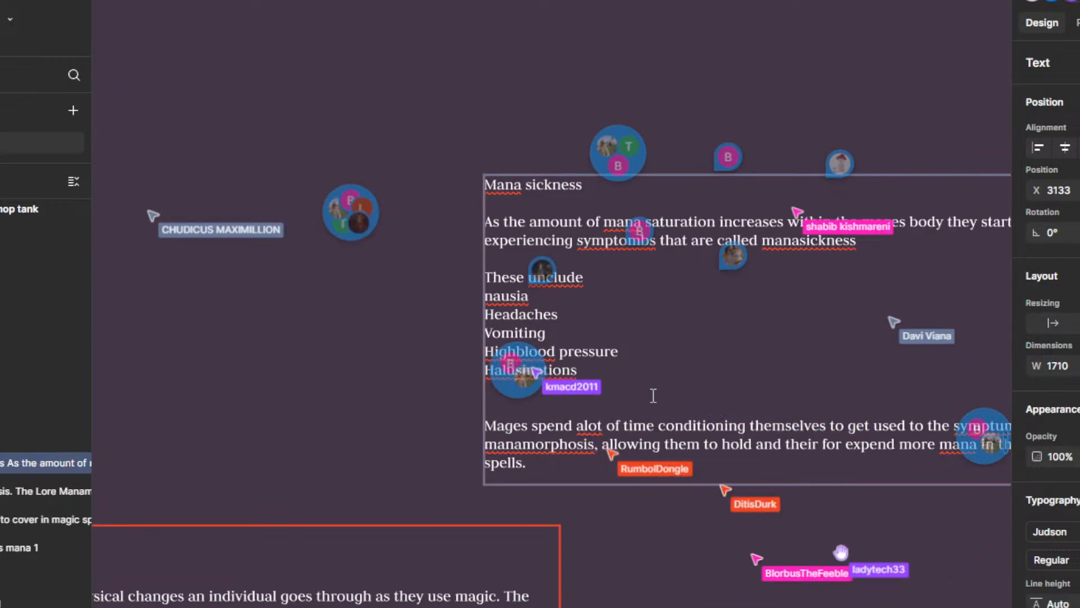
pyautogui.scroll(-5, 601, 385)
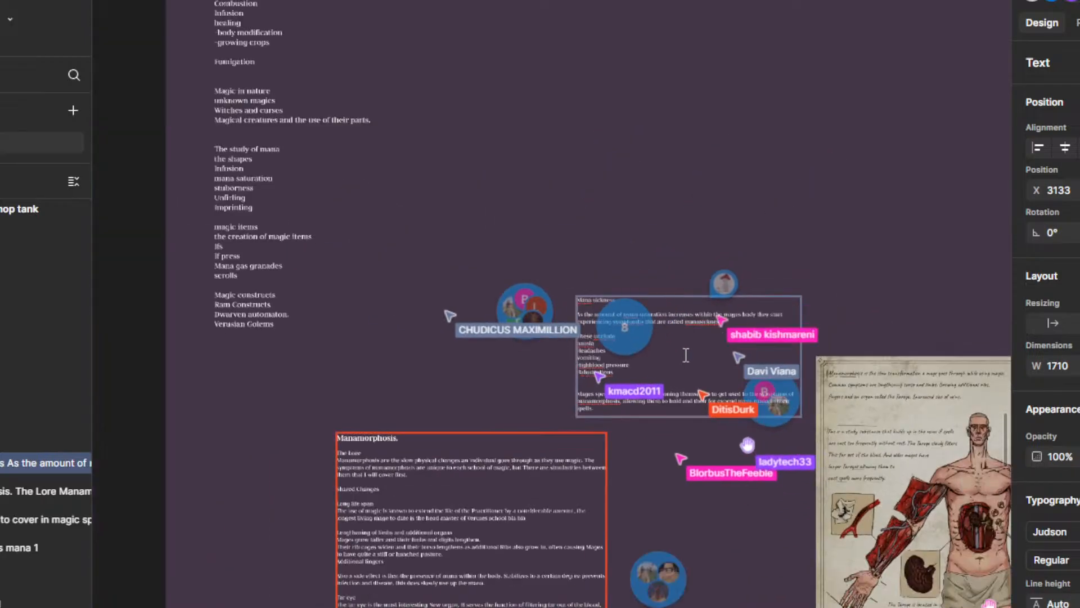
pyautogui.scroll(-3, 646, 498)
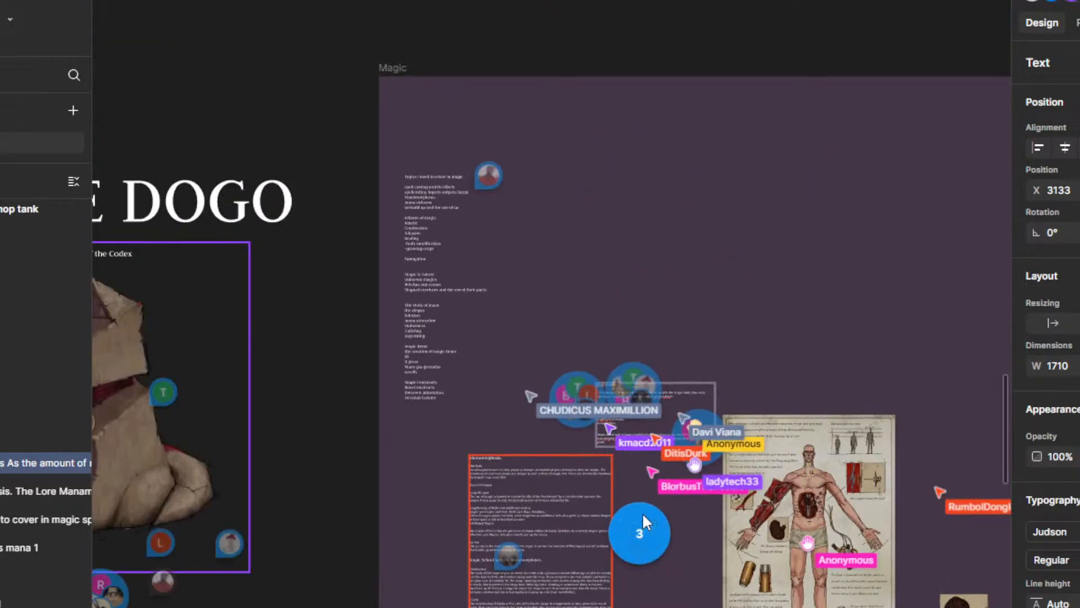
# Step: Examine the Mana sickness note up close and its placement above the Manamorphosis text, with the caret at the end of "Halusinations"
pyautogui.scroll(10, 643, 512)
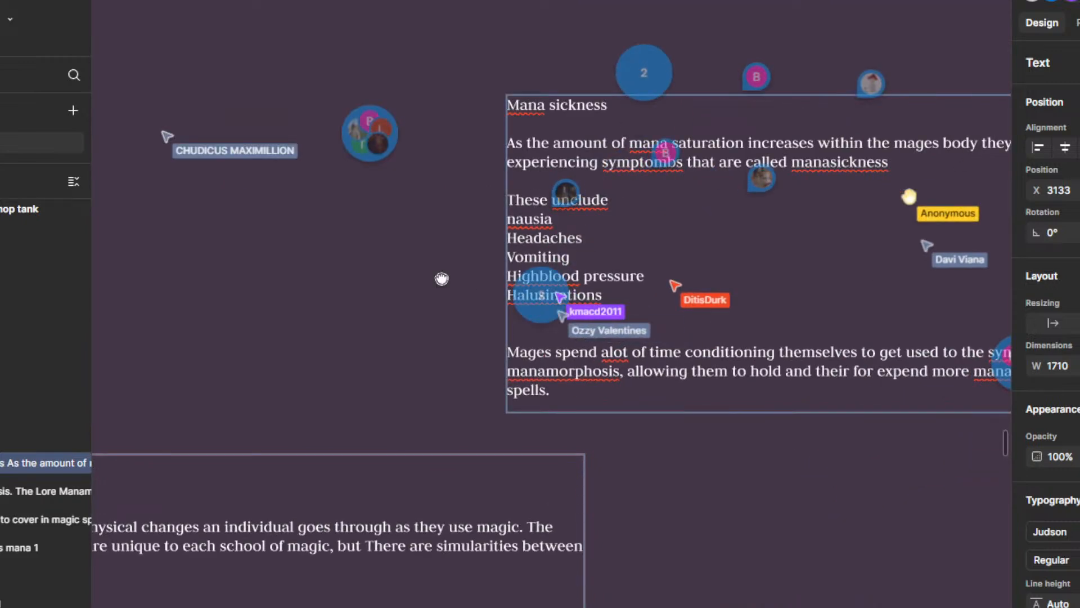
pyautogui.moveTo(442, 279); pyautogui.dragTo(415, 378)
pyautogui.scroll(4, 424, 410)
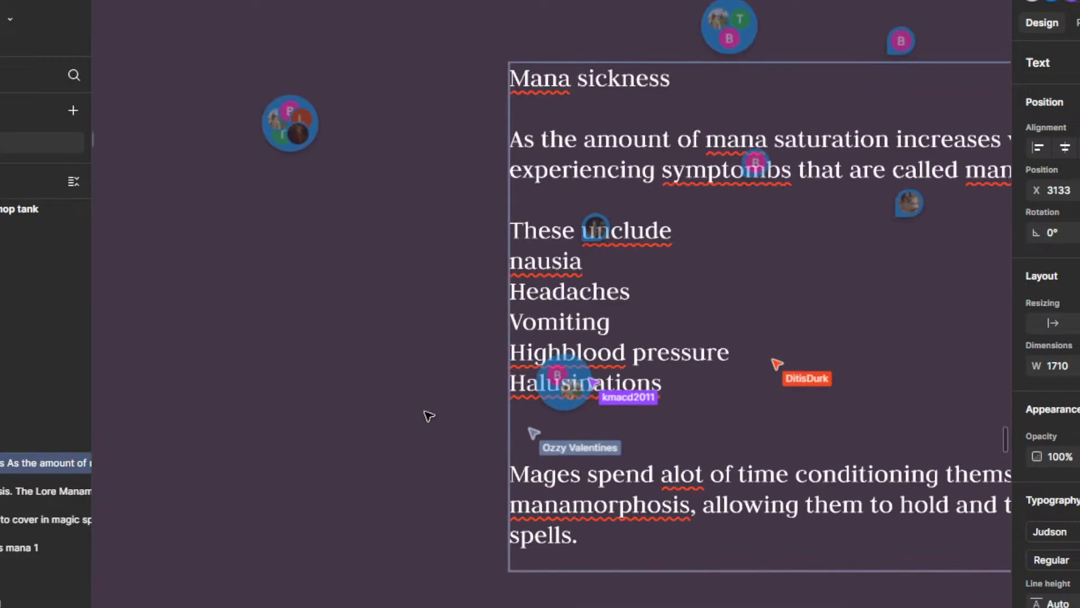
pyautogui.doubleClick(522, 388)
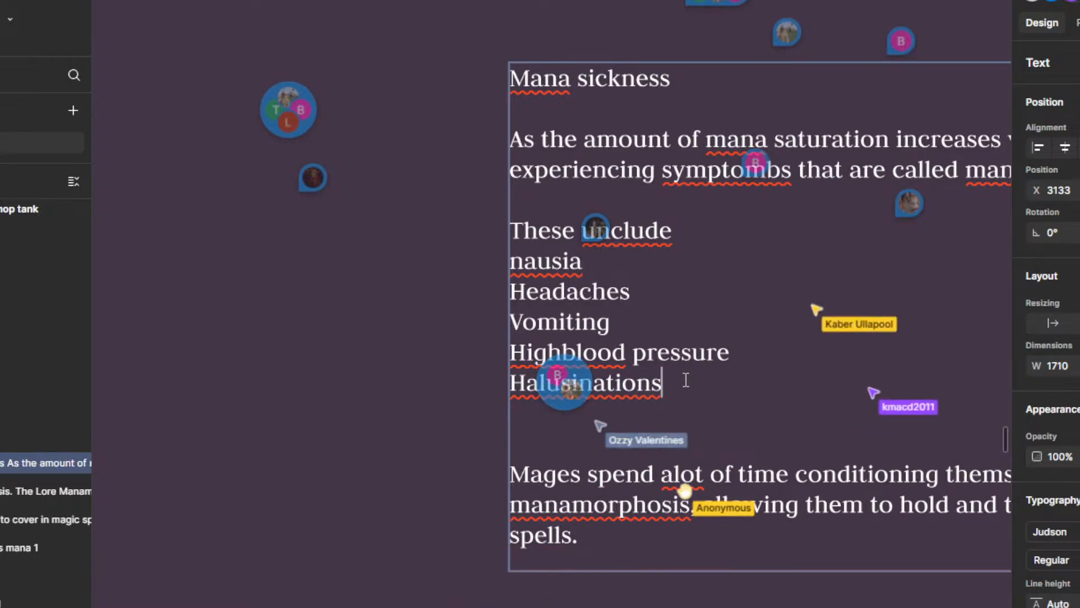
pyautogui.scroll(-1, 703, 369)
pyautogui.moveTo(703, 369); pyautogui.dragTo(679, 315)
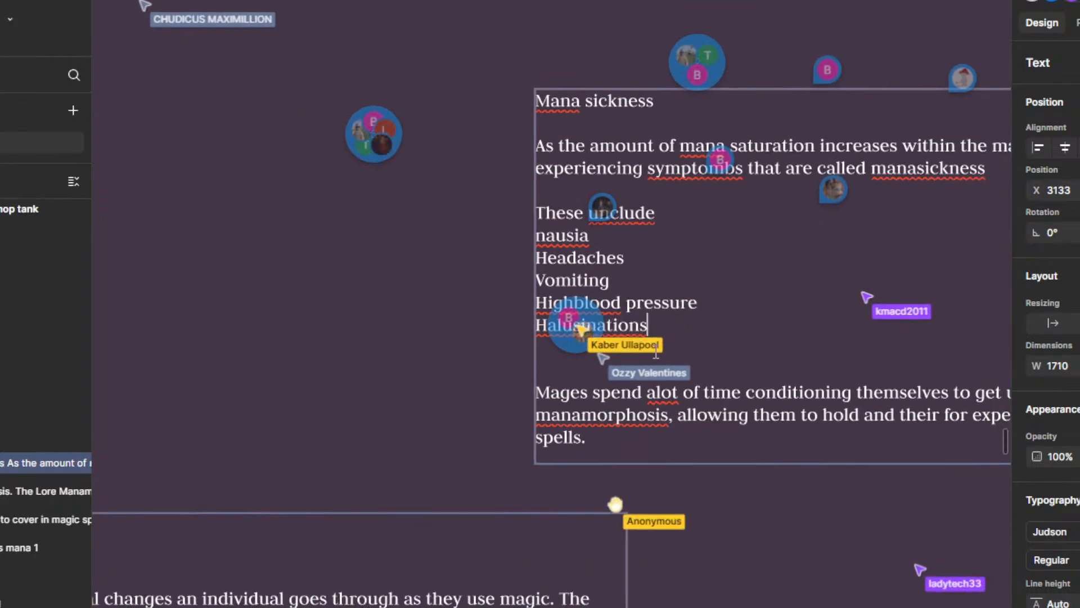
pyautogui.scroll(-2, 740, 232)
pyautogui.moveTo(744, 476); pyautogui.dragTo(710, 566)
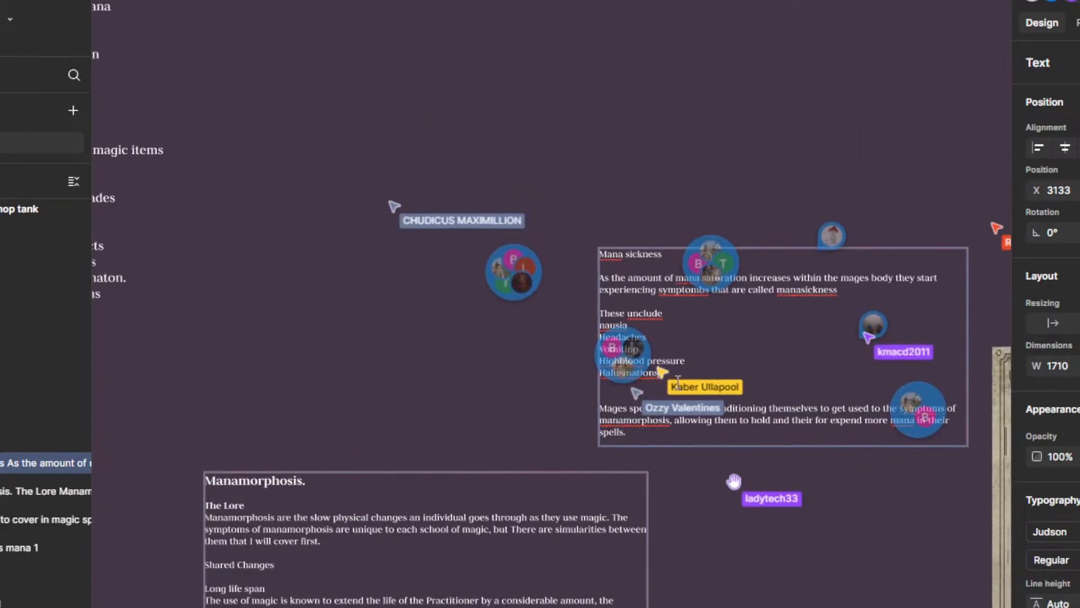
# Step: Insert one more blank line between "Halusinations" and the paragraph about mages conditioning themselves
pyautogui.scroll(4, 677, 382)
pyautogui.moveTo(702, 413); pyautogui.dragTo(699, 366)
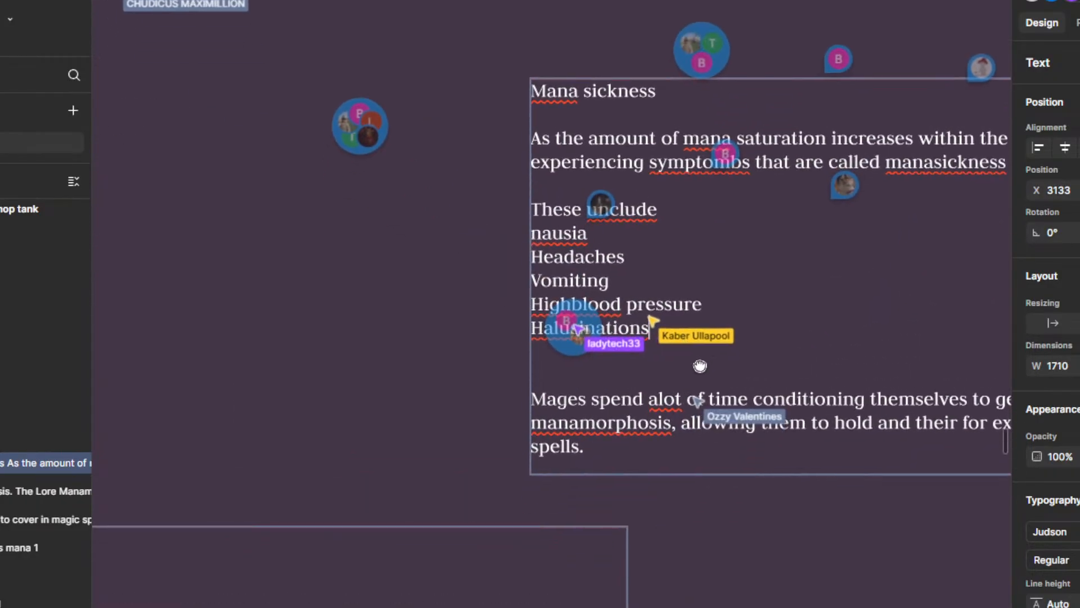
pyautogui.scroll(2, 710, 325)
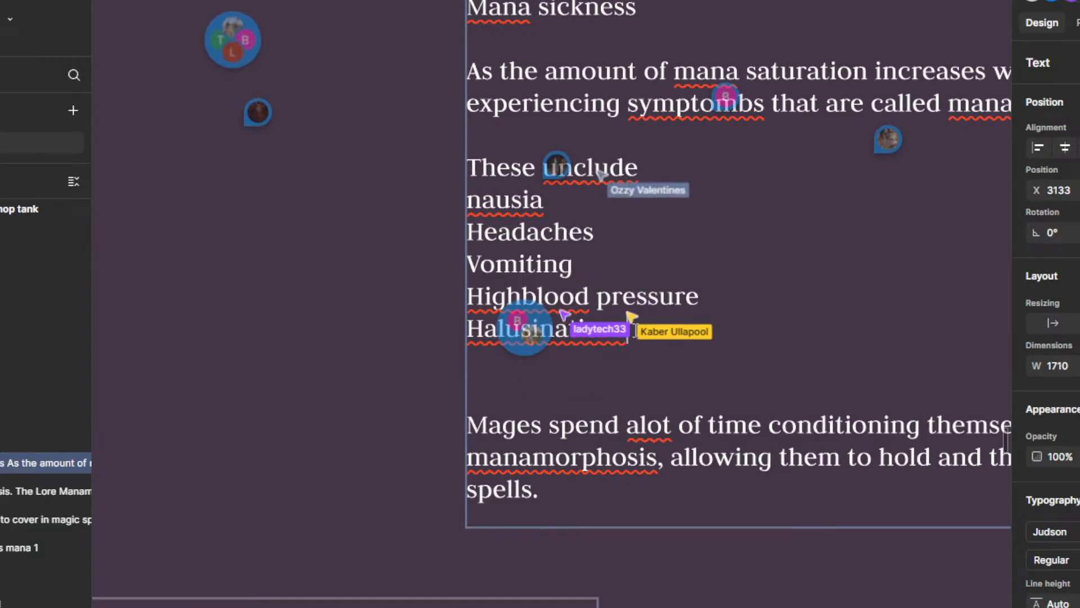
pyautogui.press('Return')
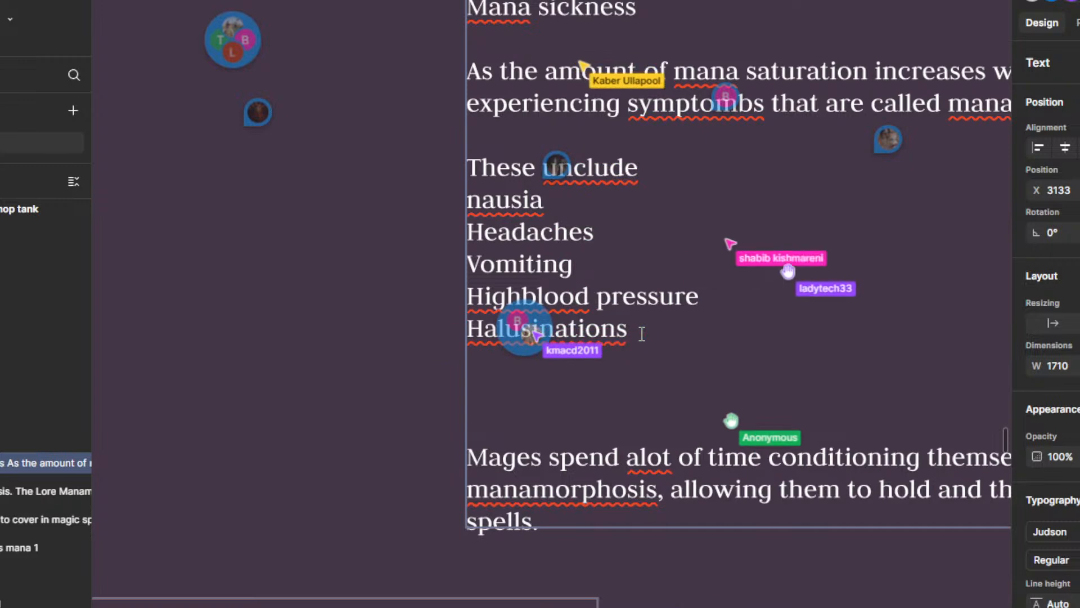
# Step: Start a new paragraph below the Mages paragraph reading "there is a limit to how far a mage can get acustomed to mana suckness"
pyautogui.scroll(-3, 642, 333)
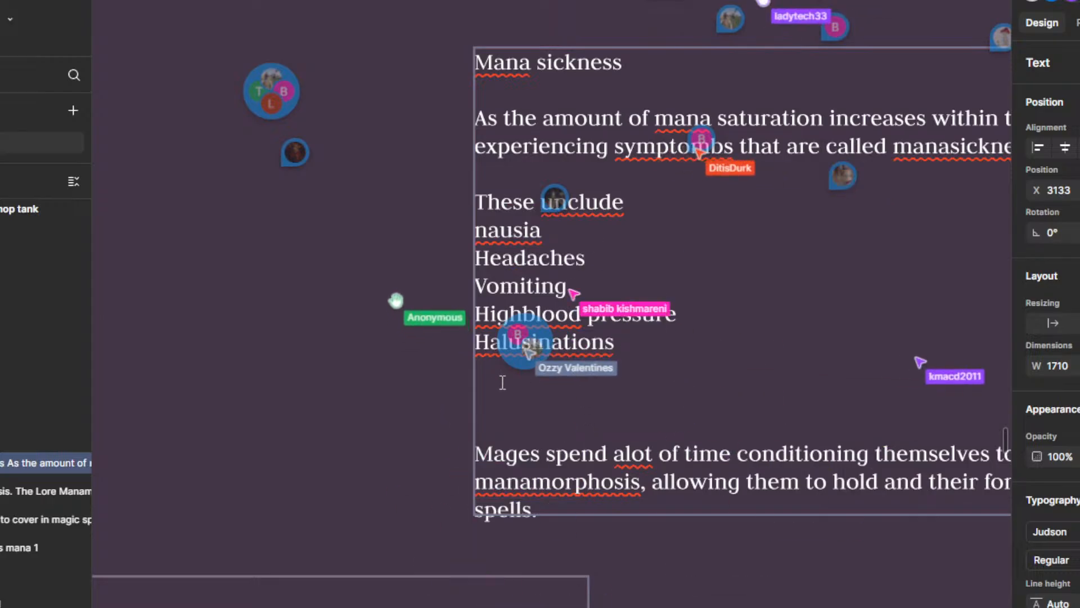
pyautogui.click(684, 314)
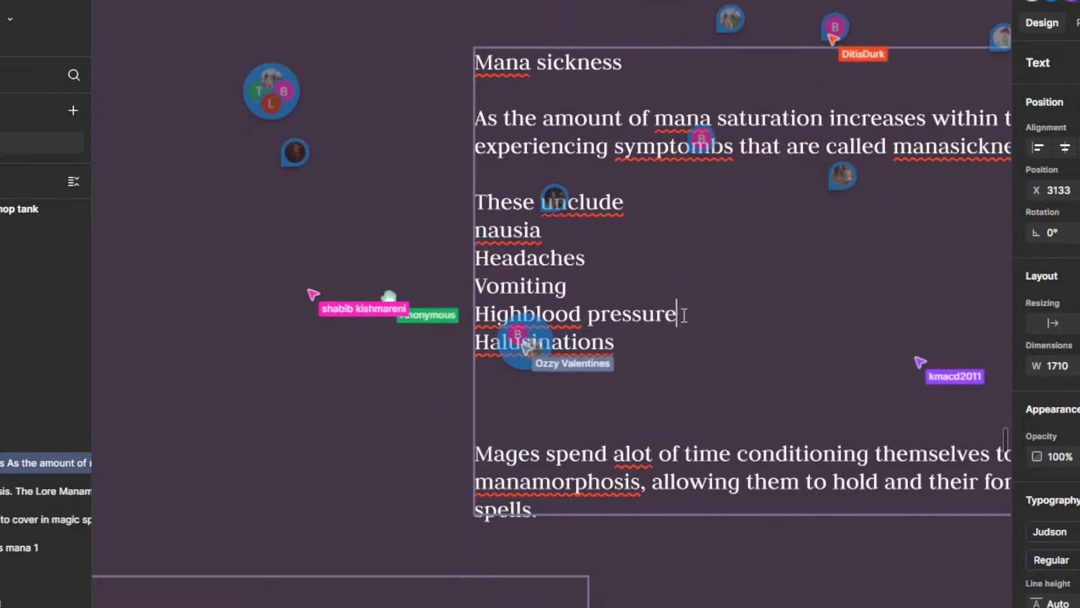
pyautogui.scroll(-5, 647, 422)
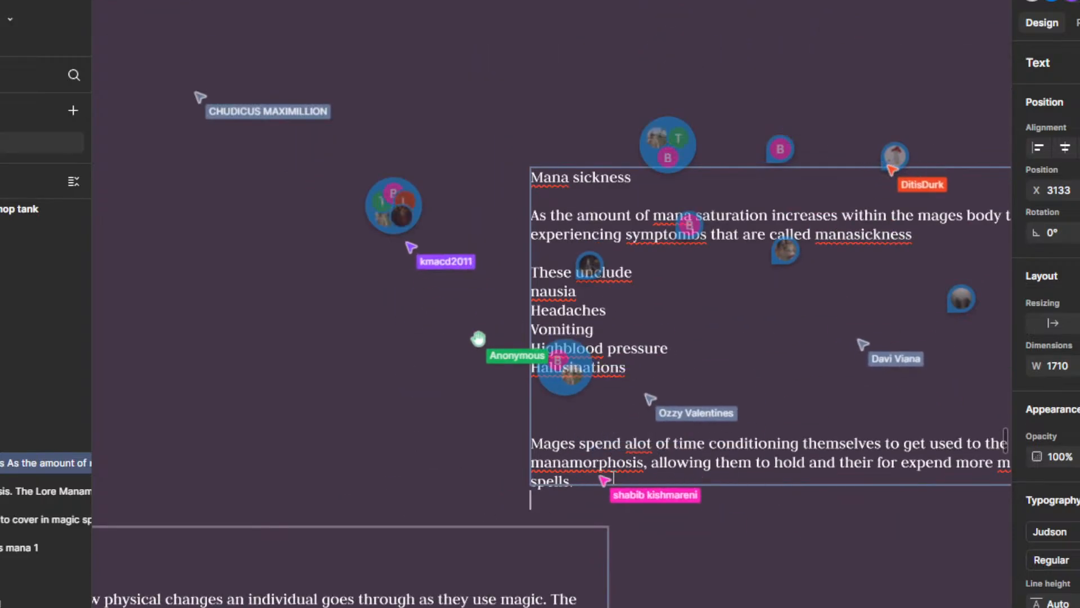
pyautogui.write('there is a ')
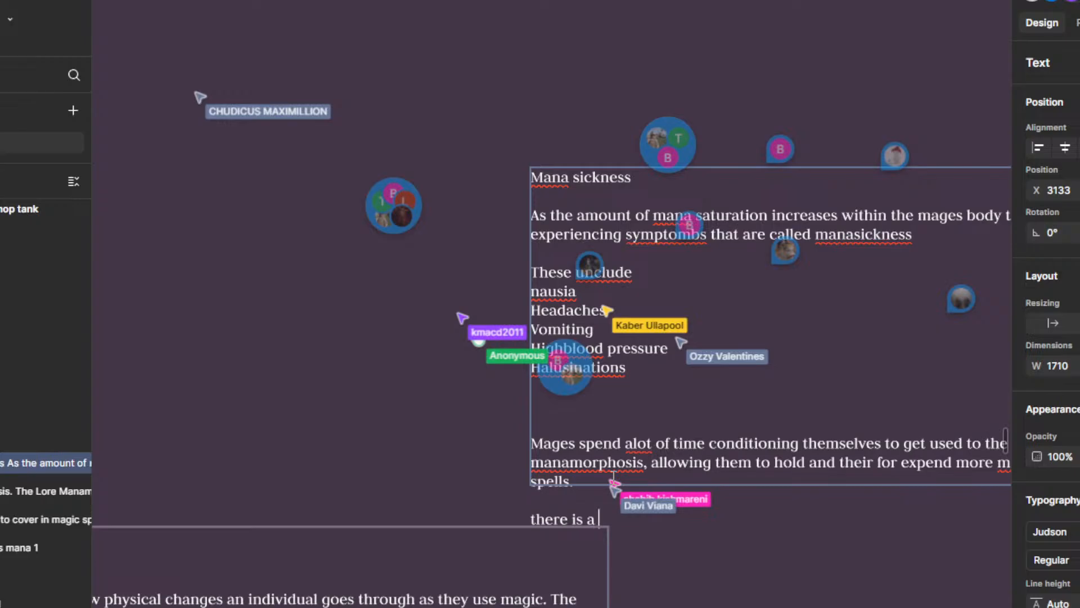
pyautogui.write('limit to h')
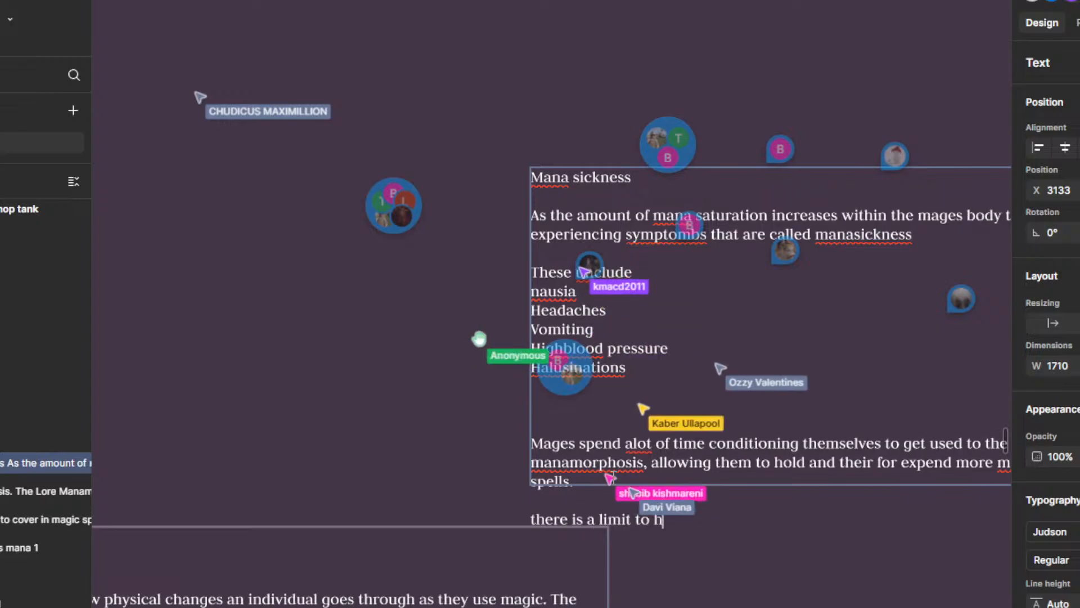
pyautogui.write('ow far')
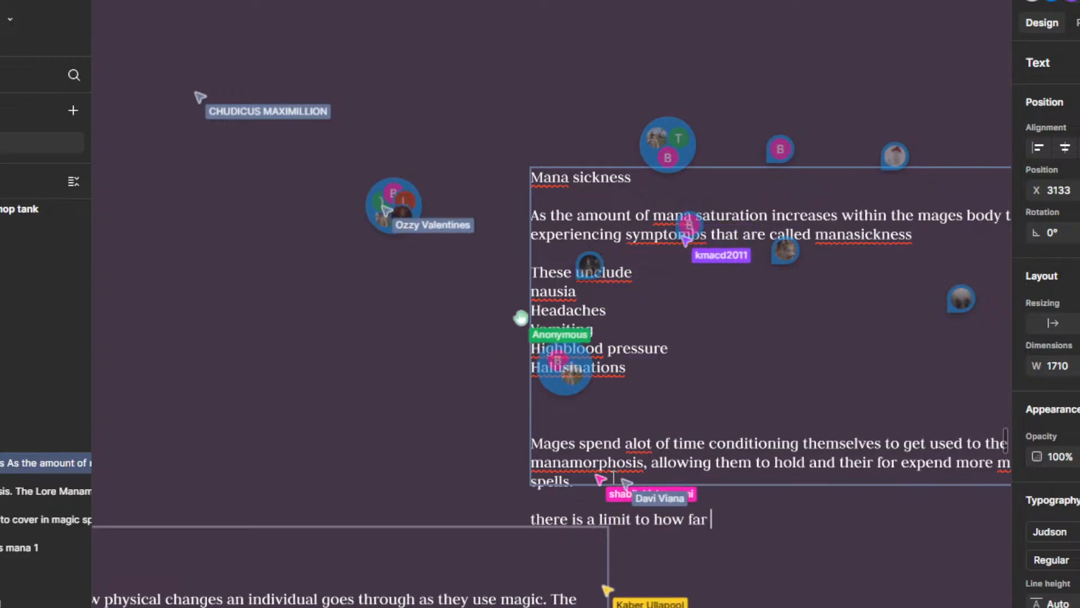
pyautogui.write(' a mage can get acustomed t')
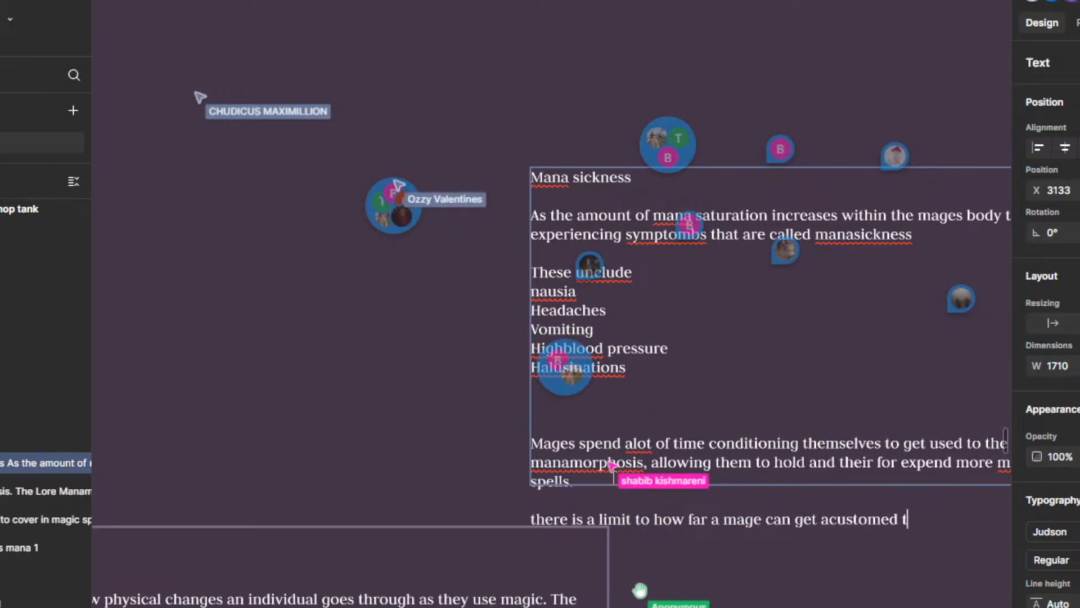
pyautogui.write('e')
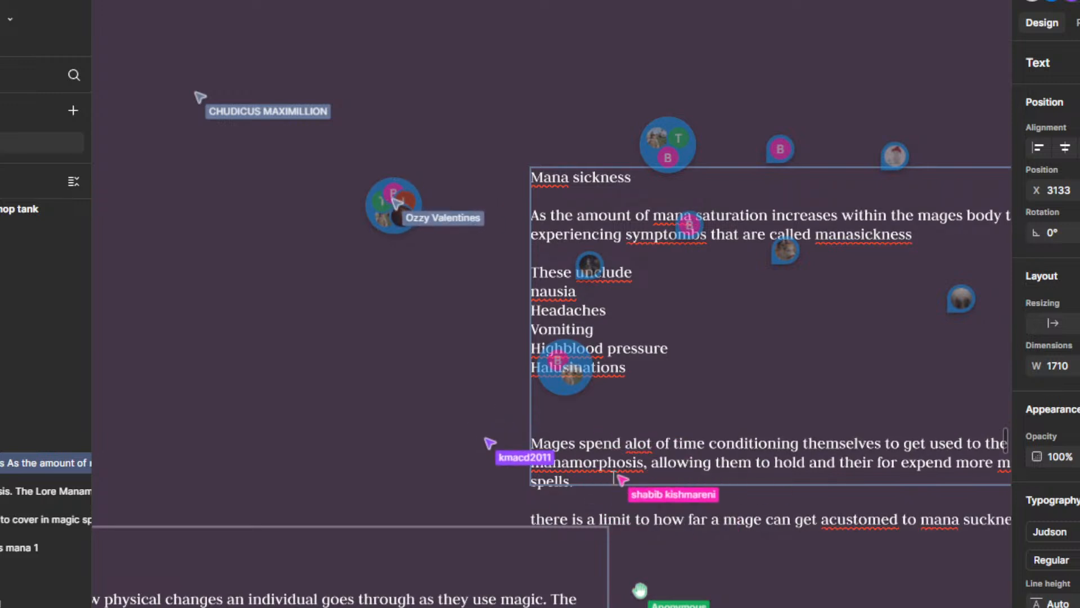
# Step: Continue the new paragraph after "mana suckness" with "because at a certain saturation"
pyautogui.scroll(-2, 618, 457)
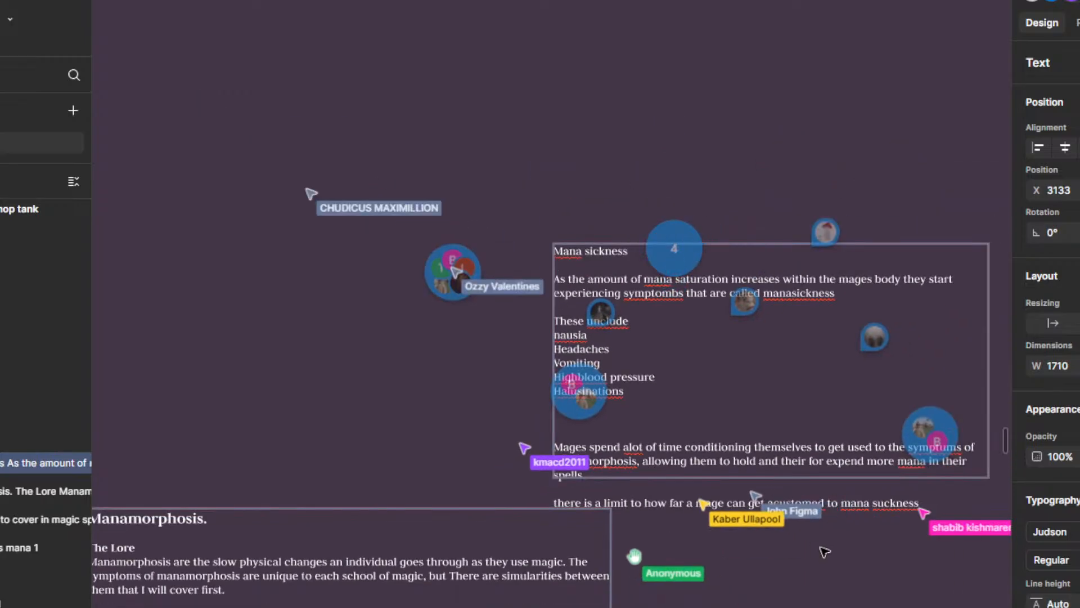
pyautogui.moveTo(823, 552); pyautogui.dragTo(725, 461)
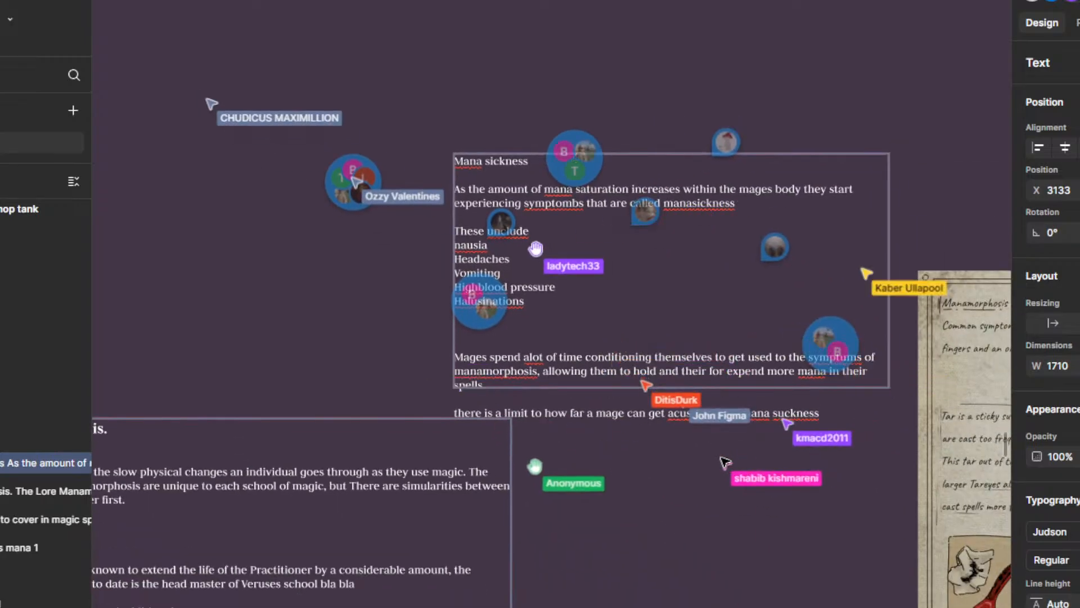
pyautogui.write('because at a')
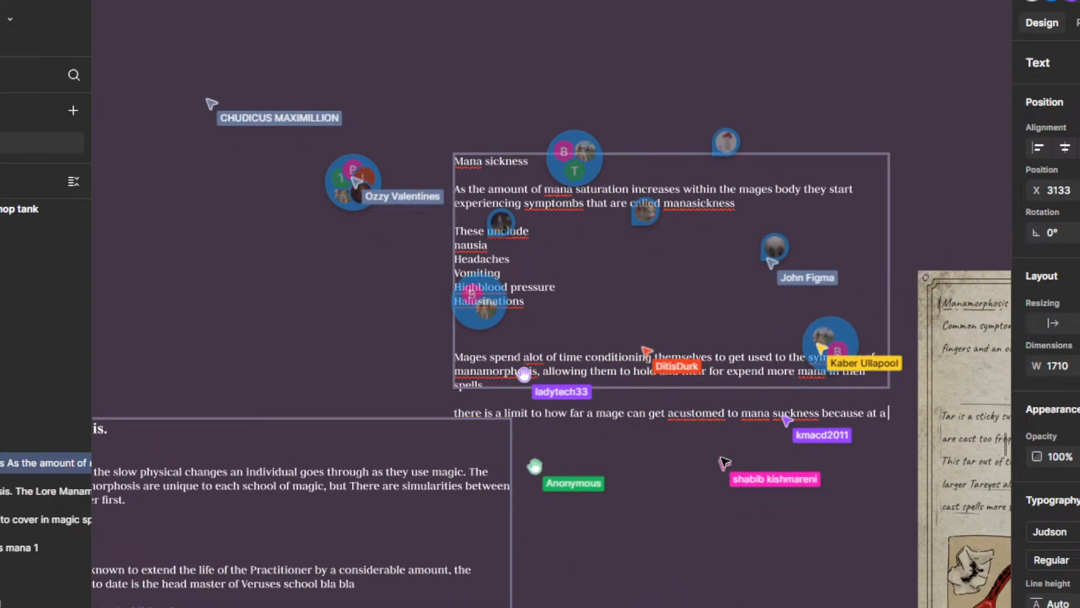
pyautogui.write(' certain ')
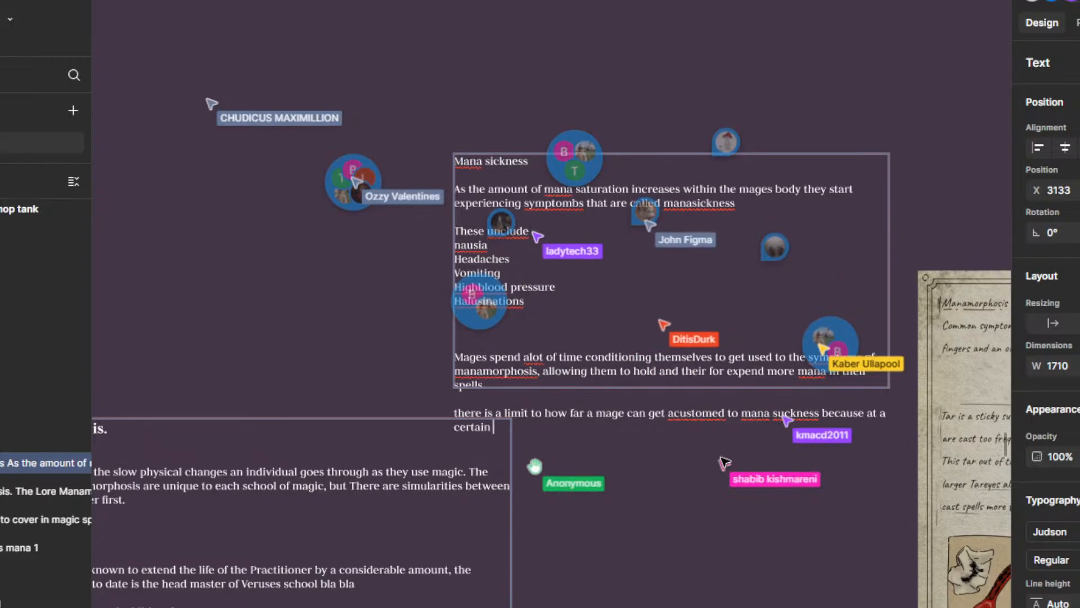
pyautogui.write('percent')
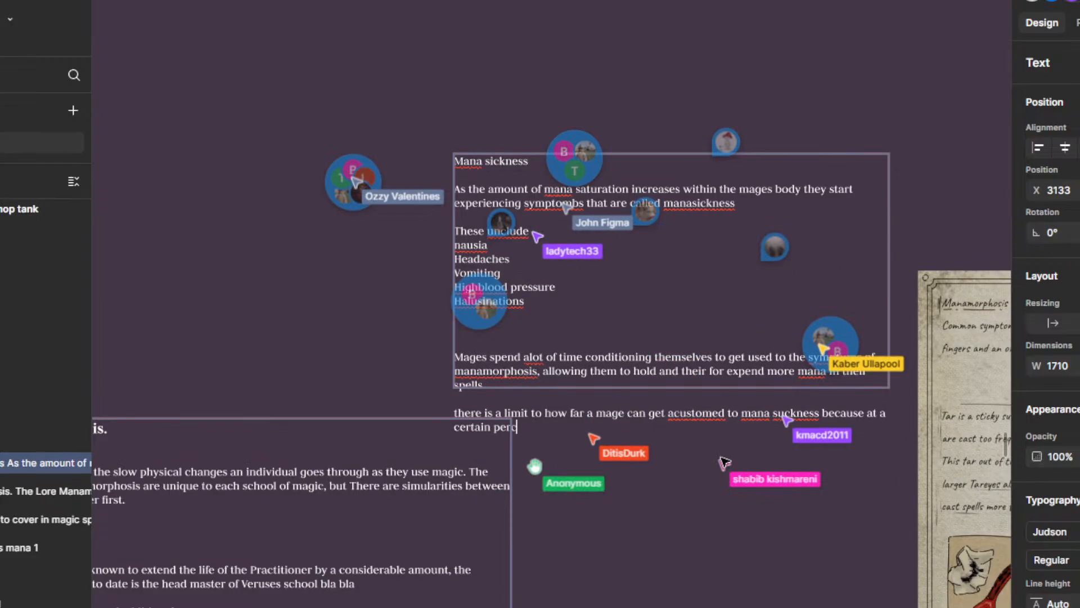
pyautogui.press('BackSpace')
pyautogui.press('BackSpace')
pyautogui.press('BackSpace')
pyautogui.write('saturati')
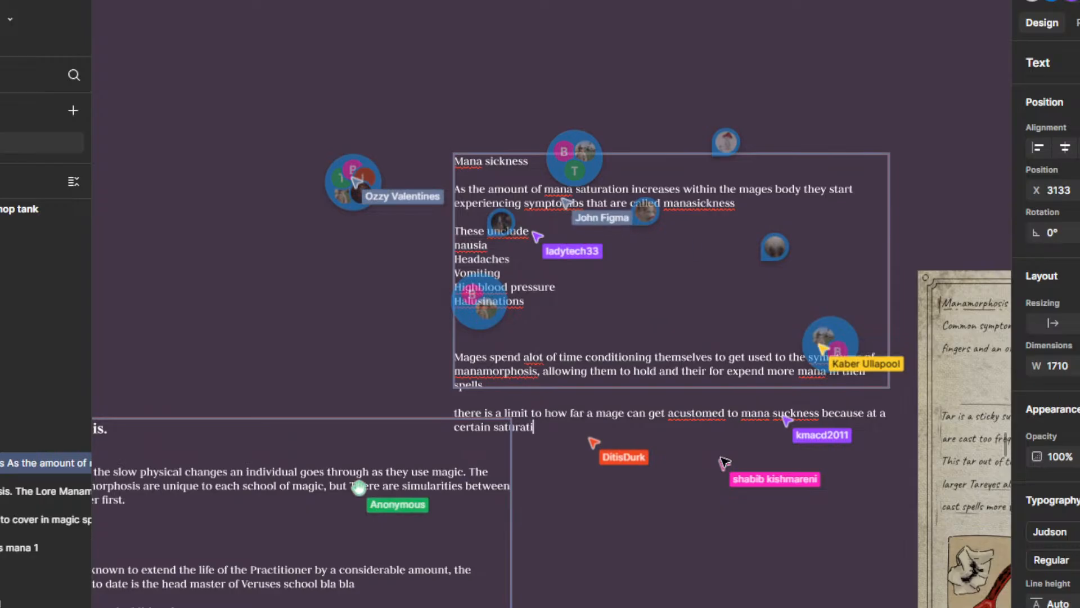
pyautogui.write('on th')
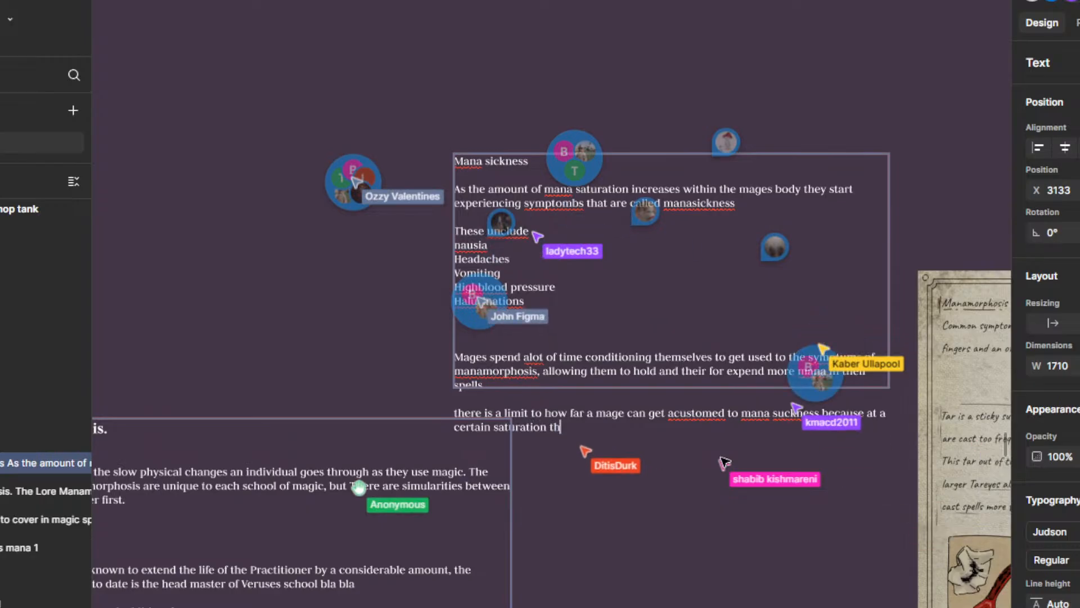
pyautogui.write('e mana withi')
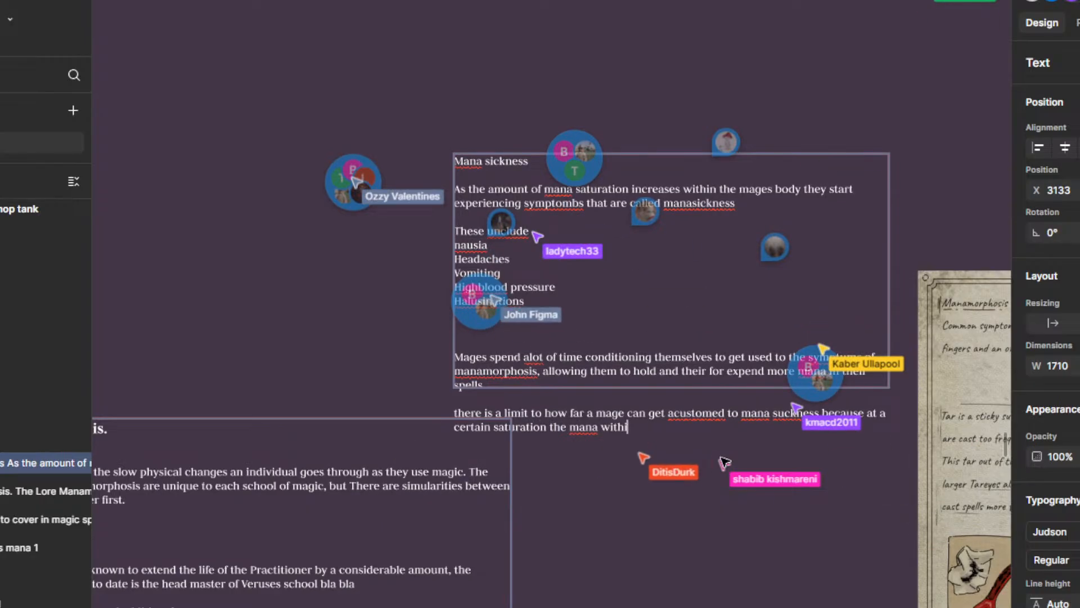
pyautogui.write('n the blood ')
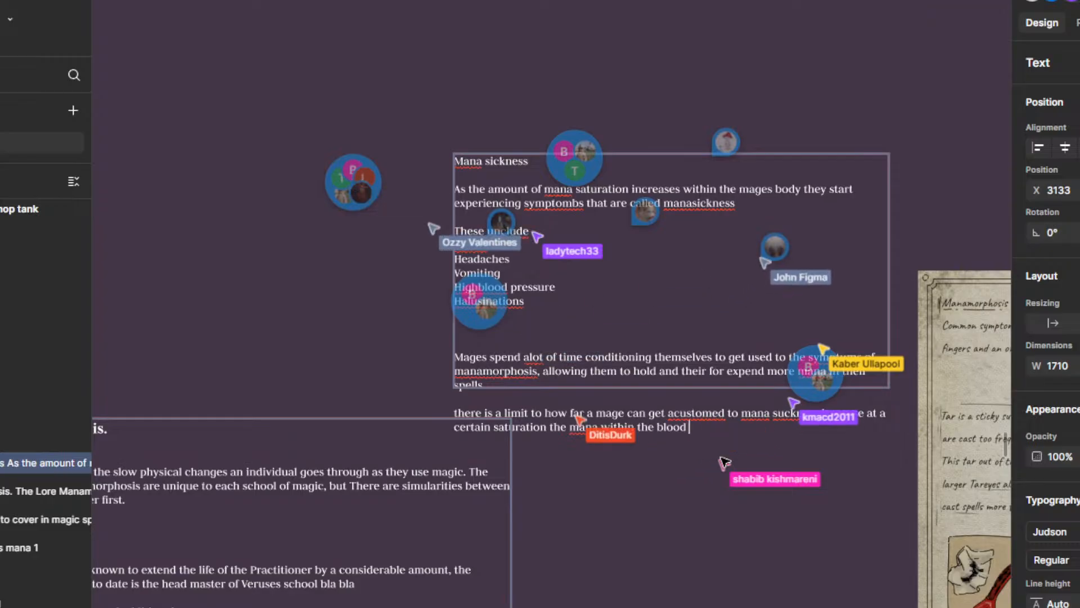
pyautogui.write('causes it to d')
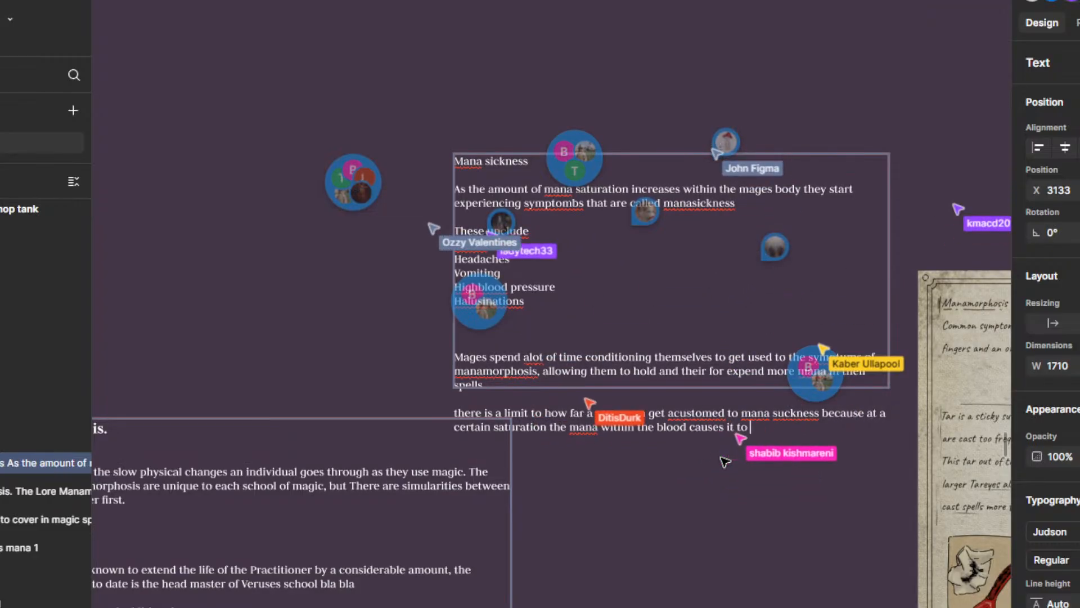
# Step: Extend the sentence with "the mana within the blood causes it to thicken"
pyautogui.press('BackSpace')
pyautogui.write('co')
pyautogui.press('BackSpace')
pyautogui.press('BackSpace')
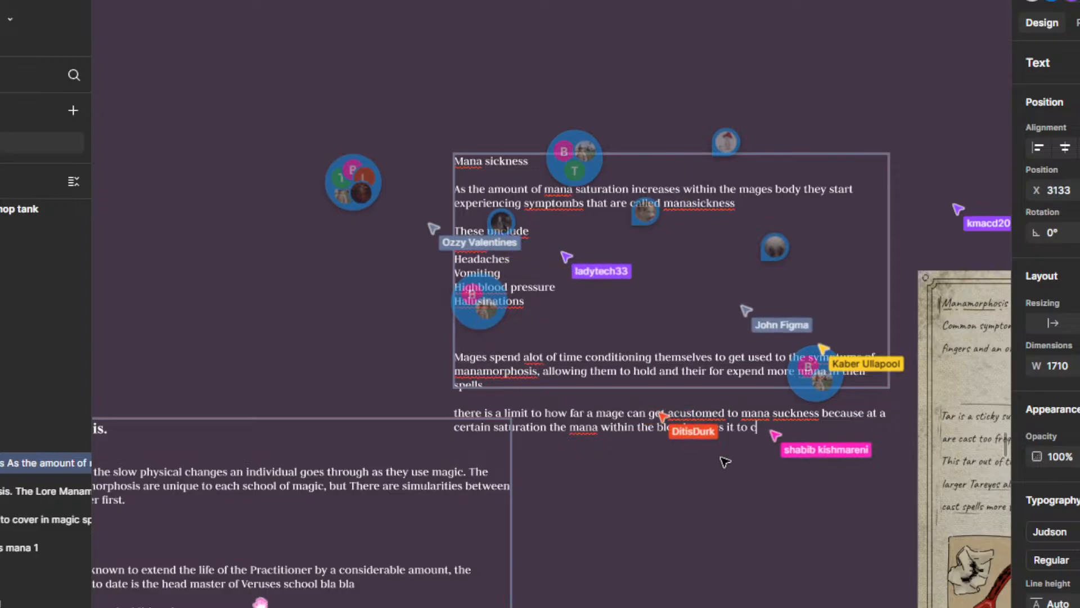
pyautogui.write('thicken')
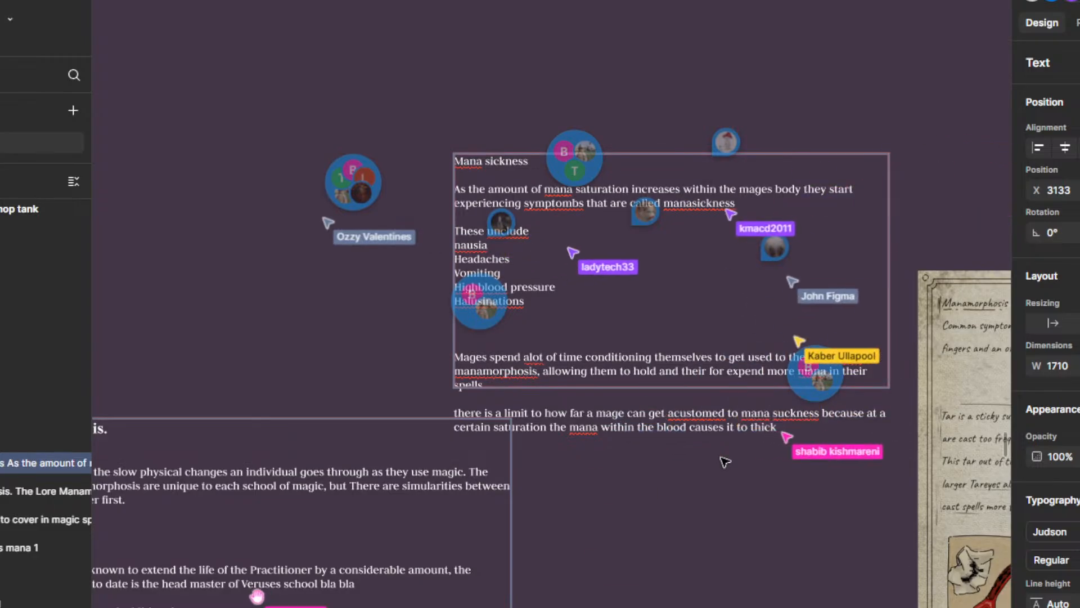
pyautogui.write(' whic')
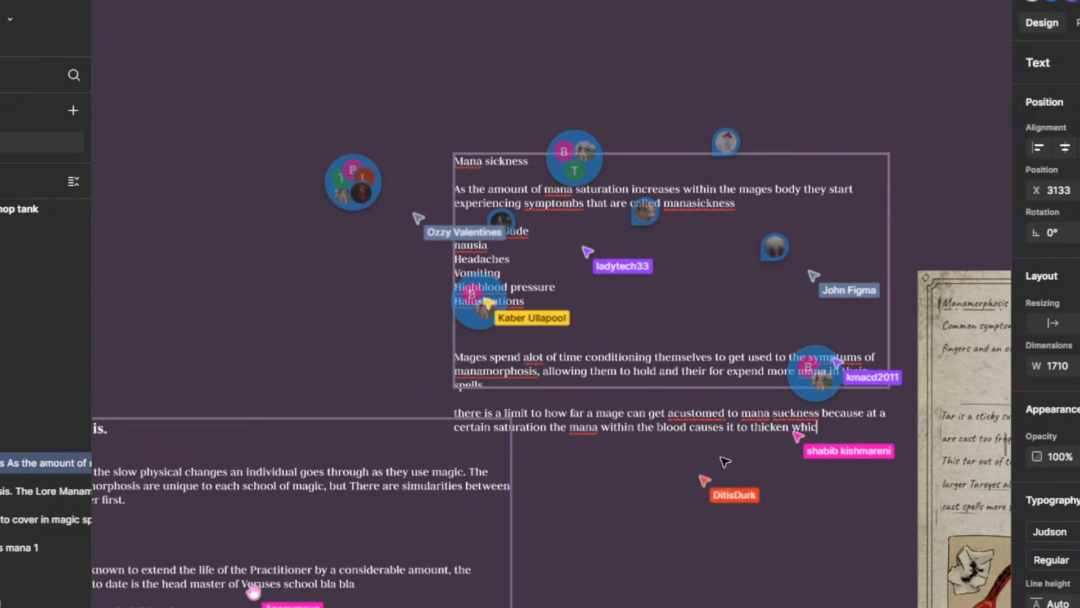
pyautogui.write('h can quick')
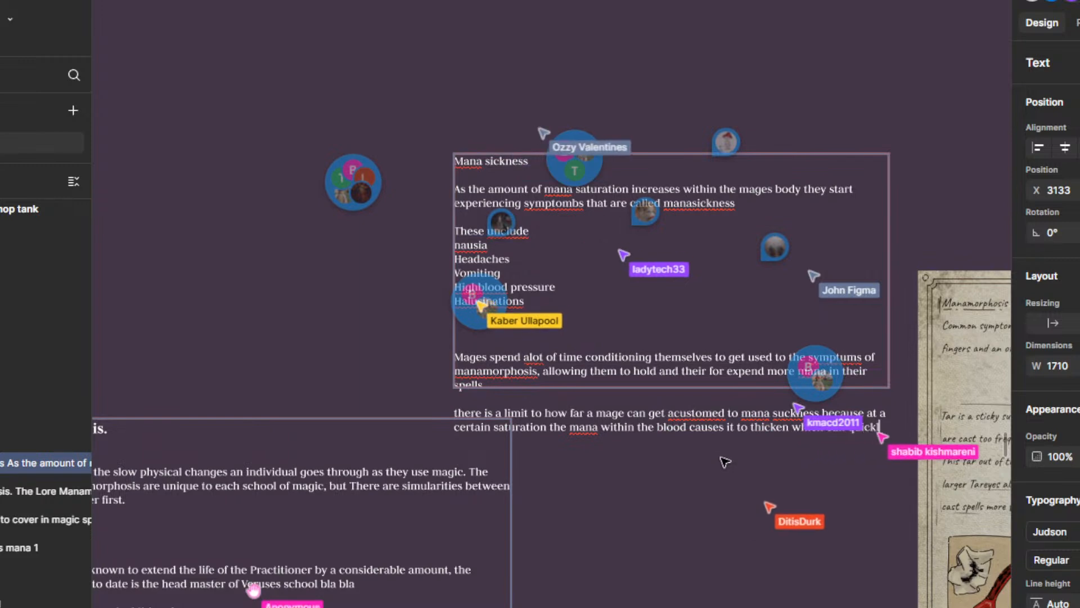
pyautogui.write('ly lead to ')
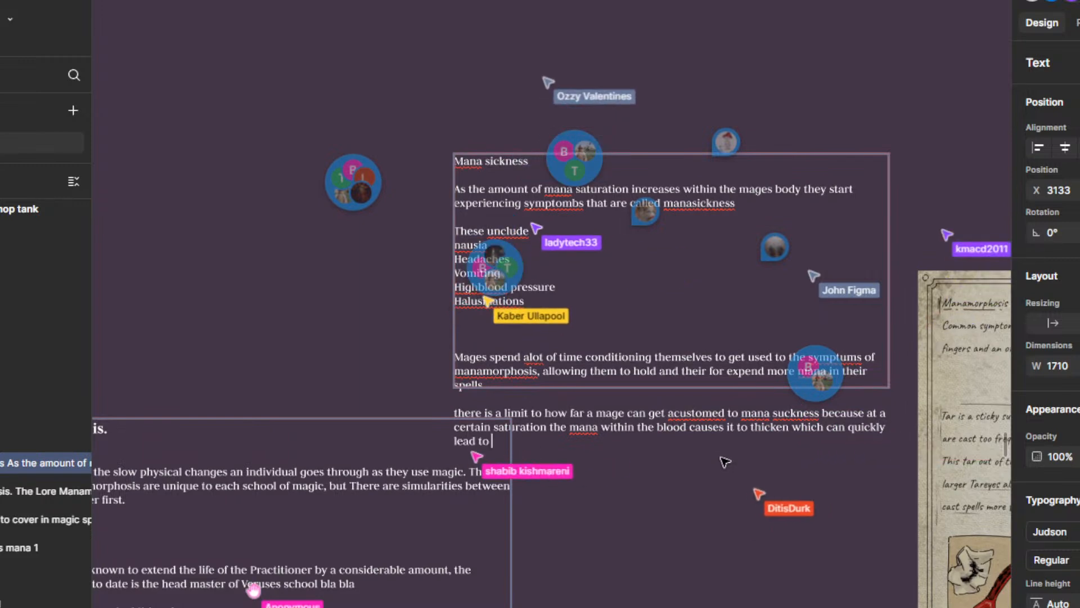
pyautogui.write('deaded.')
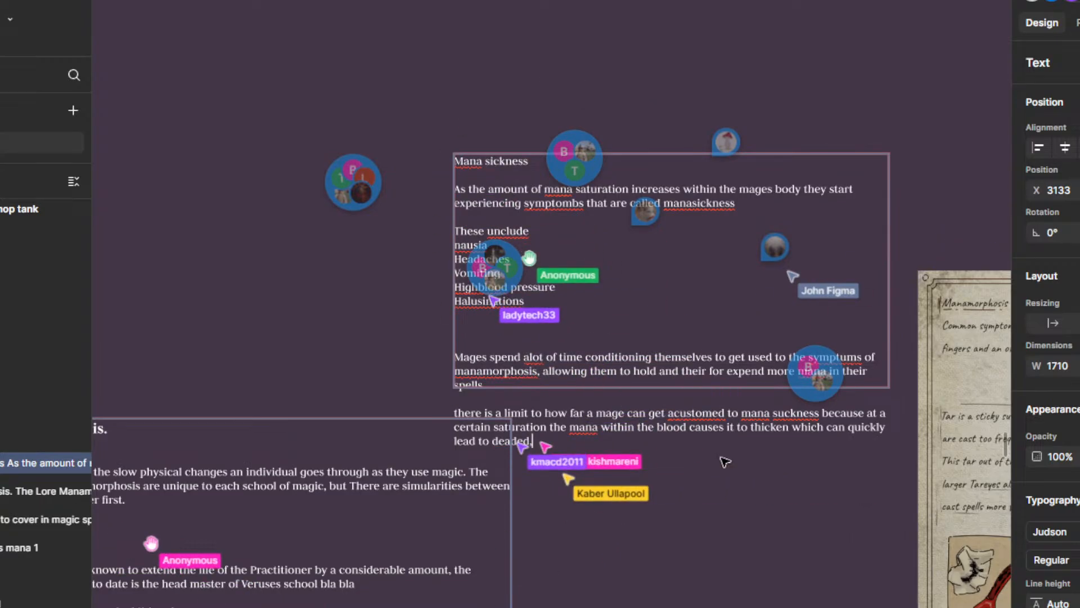
pyautogui.write(',')
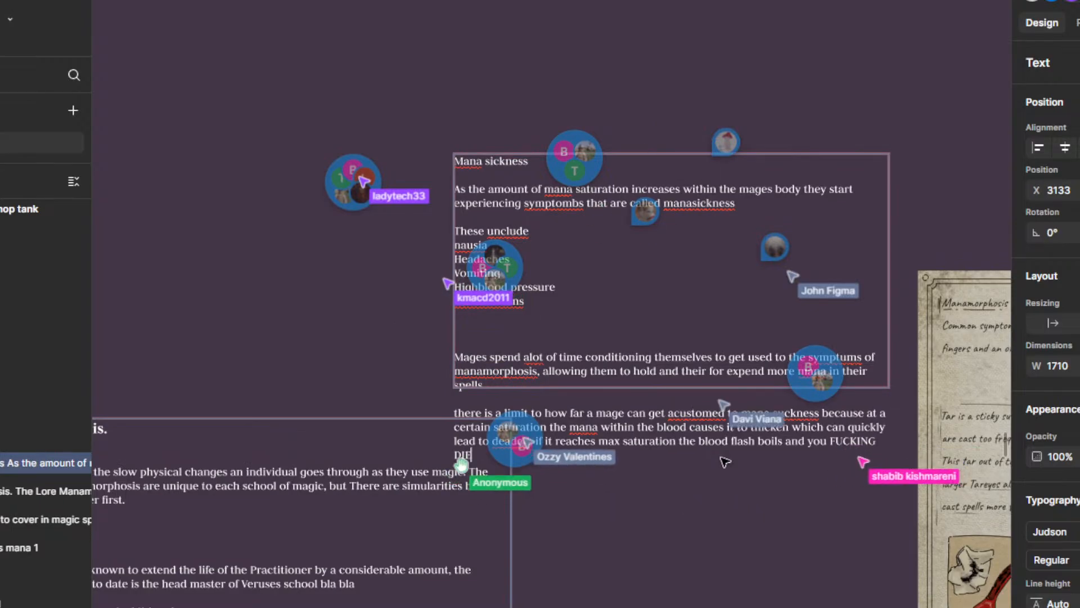
# Step: Finish the paragraph with "if it reaches max saturation the blood flash boils and you FUCKING DIE" and extend the text box height to 1374
pyautogui.click(773, 485)
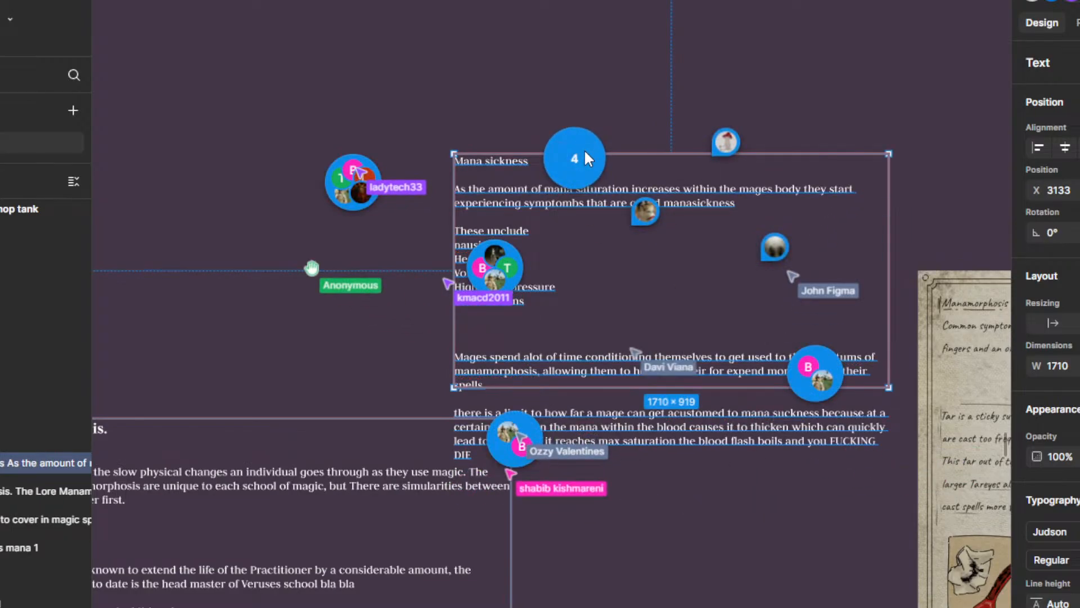
pyautogui.moveTo(678, 389); pyautogui.dragTo(669, 502)
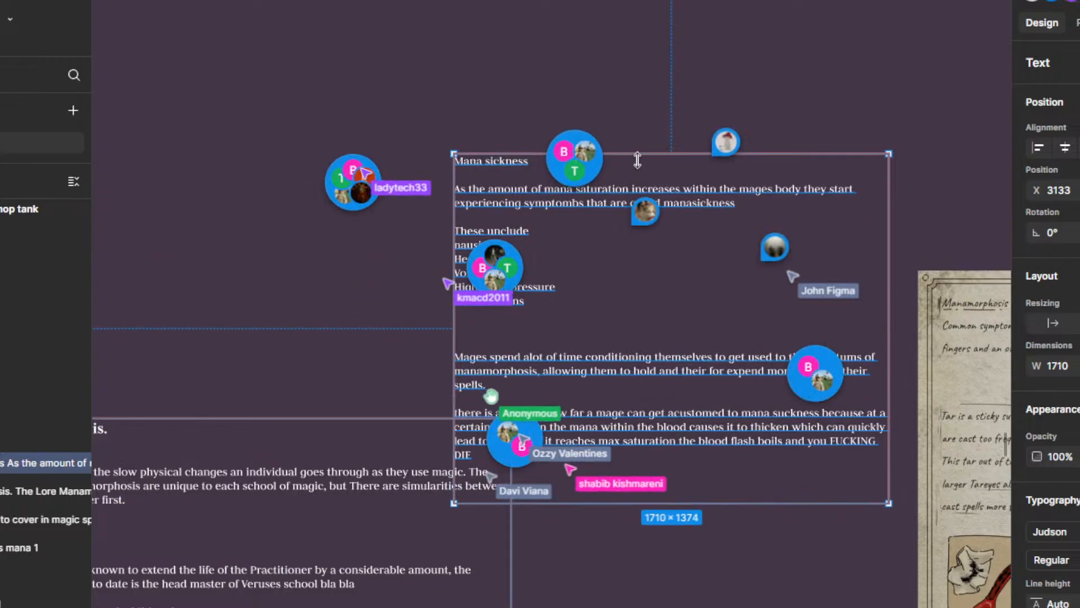
# Step: Adjust the Mana sickness text box to a height of 1404 at X position 3139 and deselect it
pyautogui.moveTo(637, 154); pyautogui.dragTo(691, 148)
pyautogui.moveTo(675, 187); pyautogui.dragTo(678, 48)
pyautogui.scroll(-3, 684, 281)
pyautogui.scroll(3, 585, 321)
pyautogui.click(484, 303)
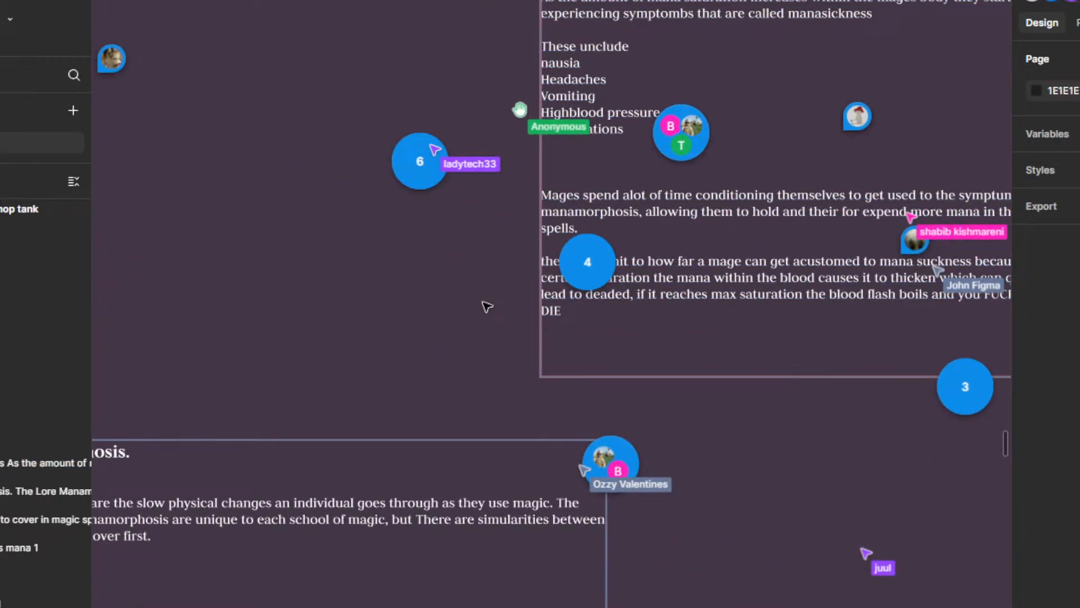
# Step: Open the file's comments while showing the whole Magic section
pyautogui.scroll(5, 578, 276)
pyautogui.scroll(-10, 577, 276)
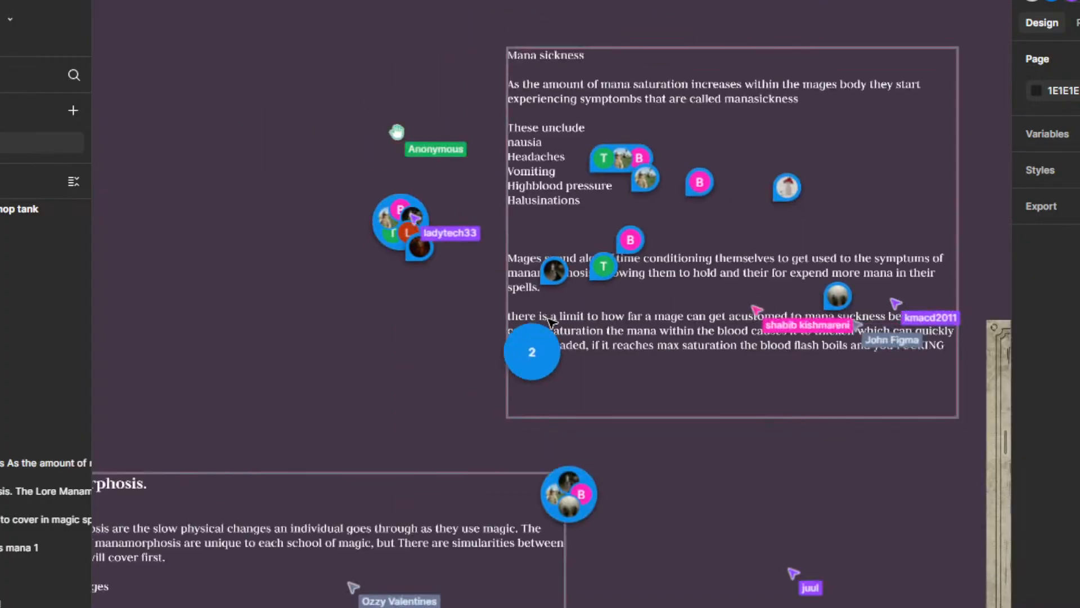
pyautogui.scroll(4, 467, 338)
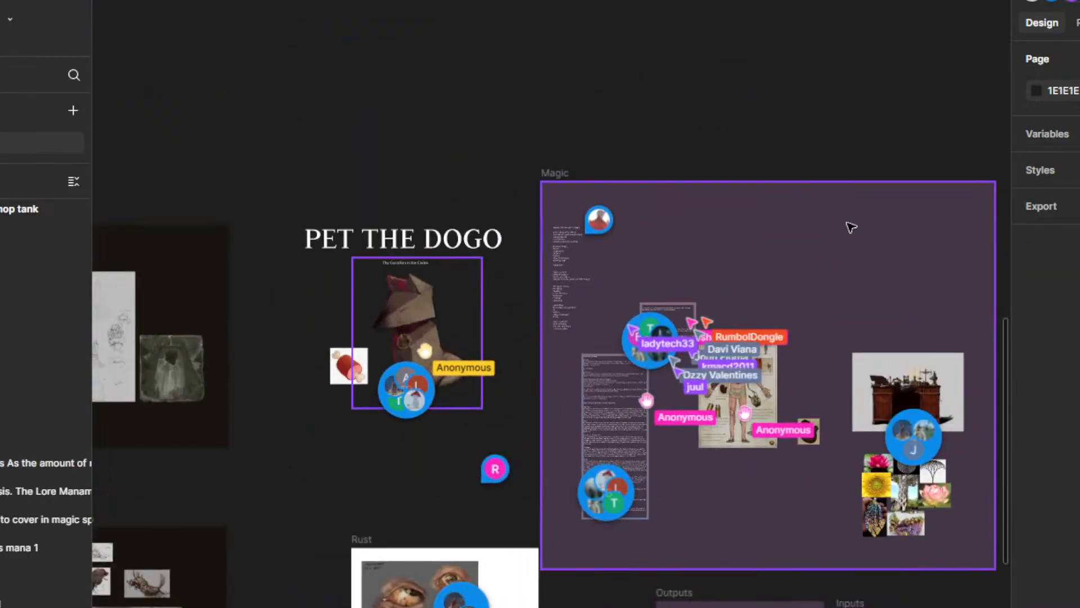
pyautogui.moveTo(808, 248); pyautogui.dragTo(687, 163)
pyautogui.scroll(2, 577, 249)
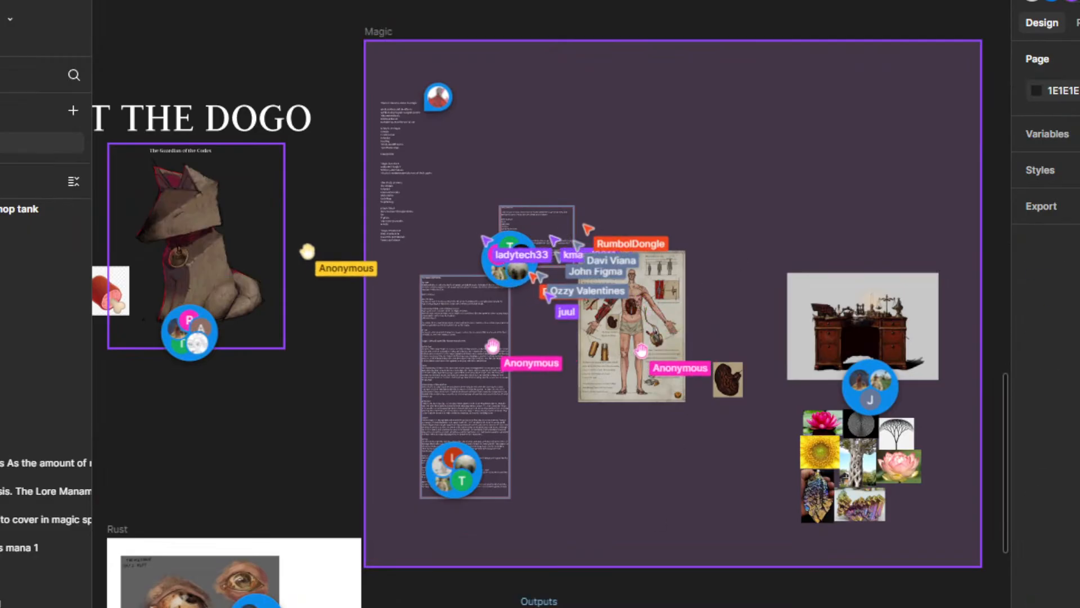
pyautogui.press('c')
pyautogui.click(470, 182)
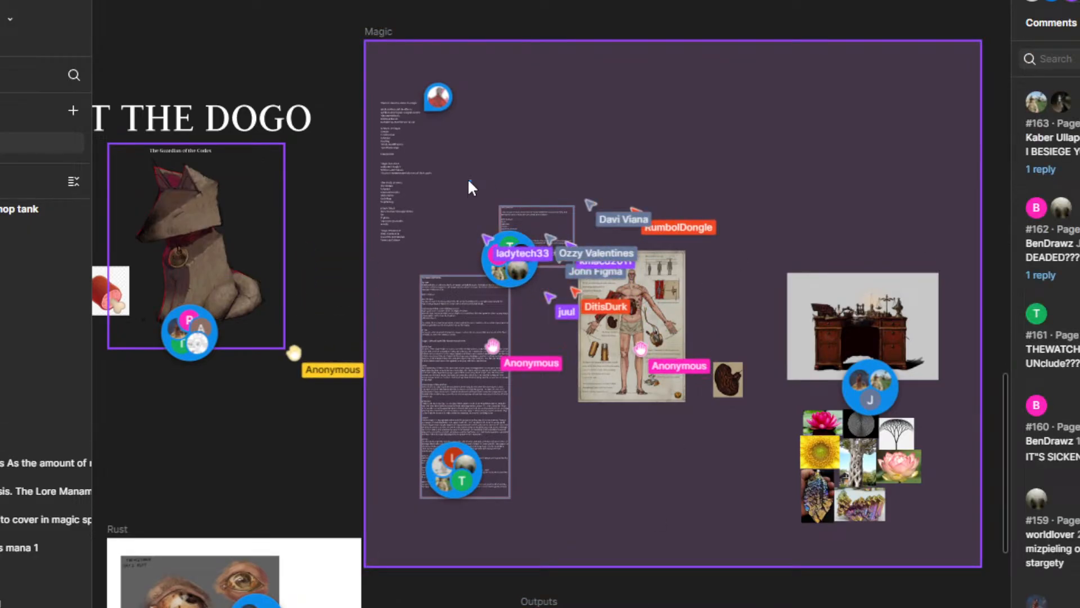
pyautogui.moveTo(469, 181); pyautogui.dragTo(727, 423)
pyautogui.scroll(3, 536, 227)
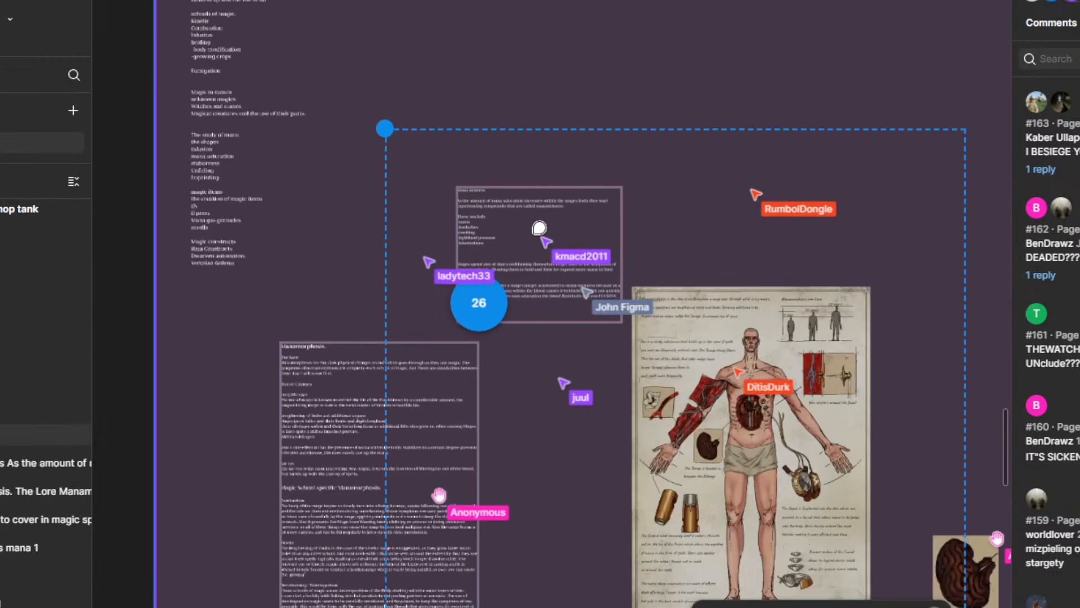
pyautogui.click(548, 97)
pyautogui.scroll(3, 493, 284)
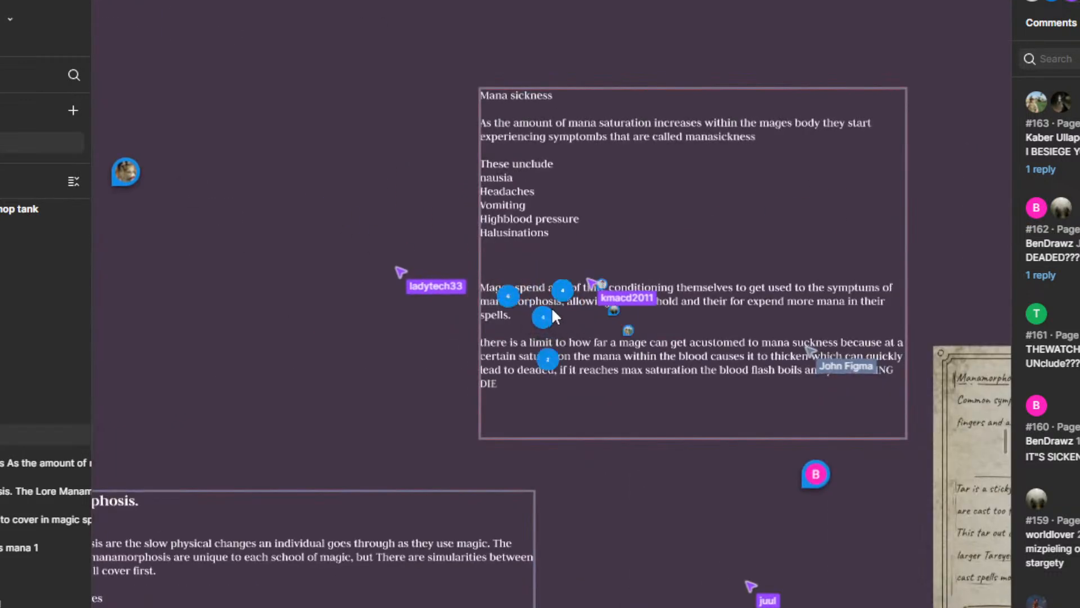
pyautogui.scroll(5, 510, 339)
pyautogui.scroll(-8, 609, 354)
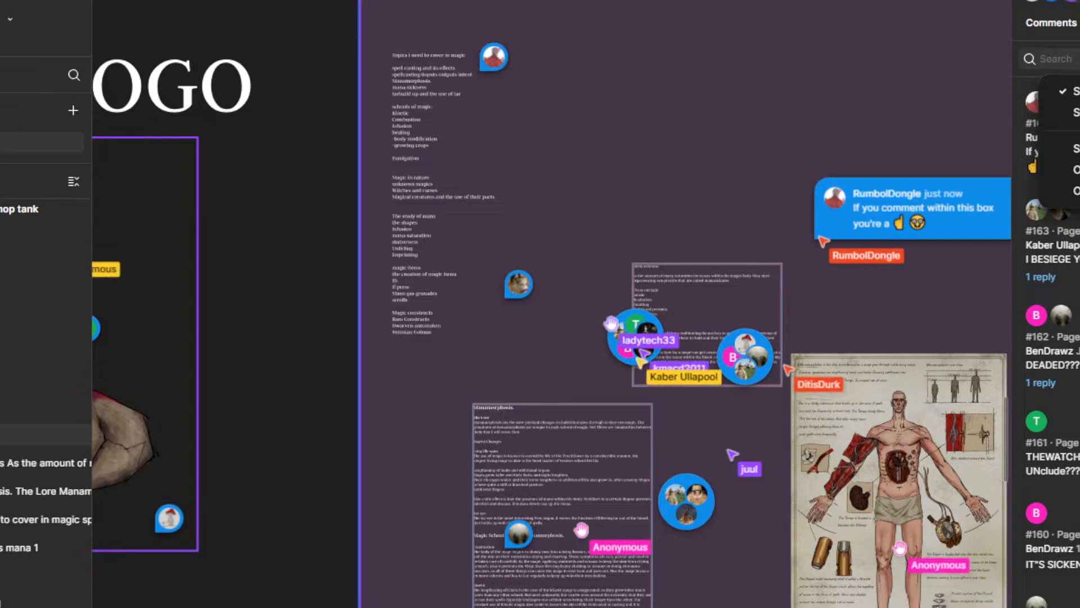
# Step: Turn off the comment notifications for this file in the comment settings
pyautogui.click(1079, 58)
pyautogui.click(1079, 58)
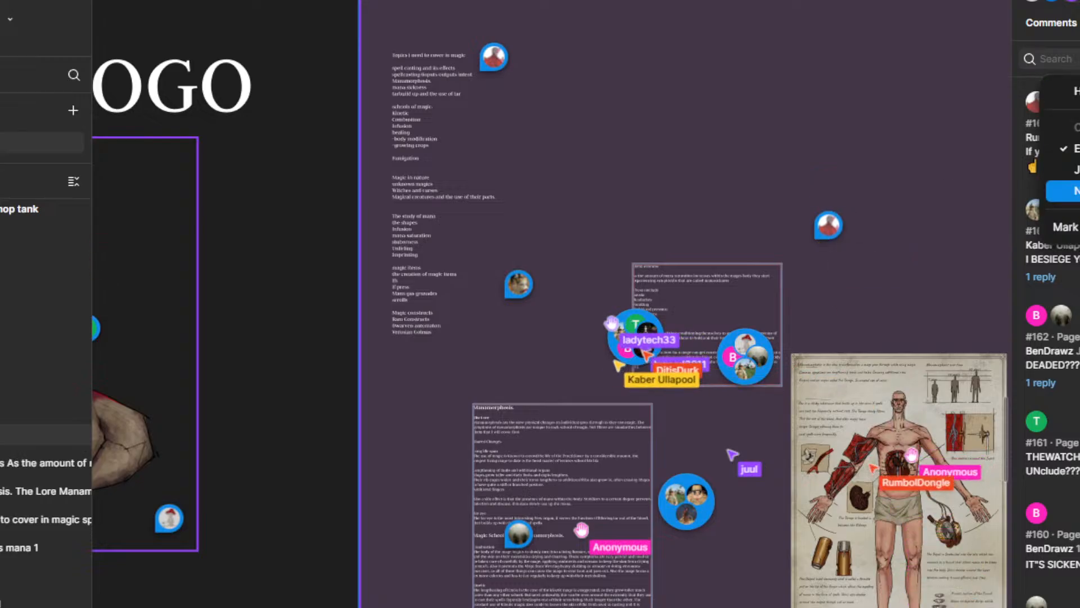
pyautogui.click(1077, 191)
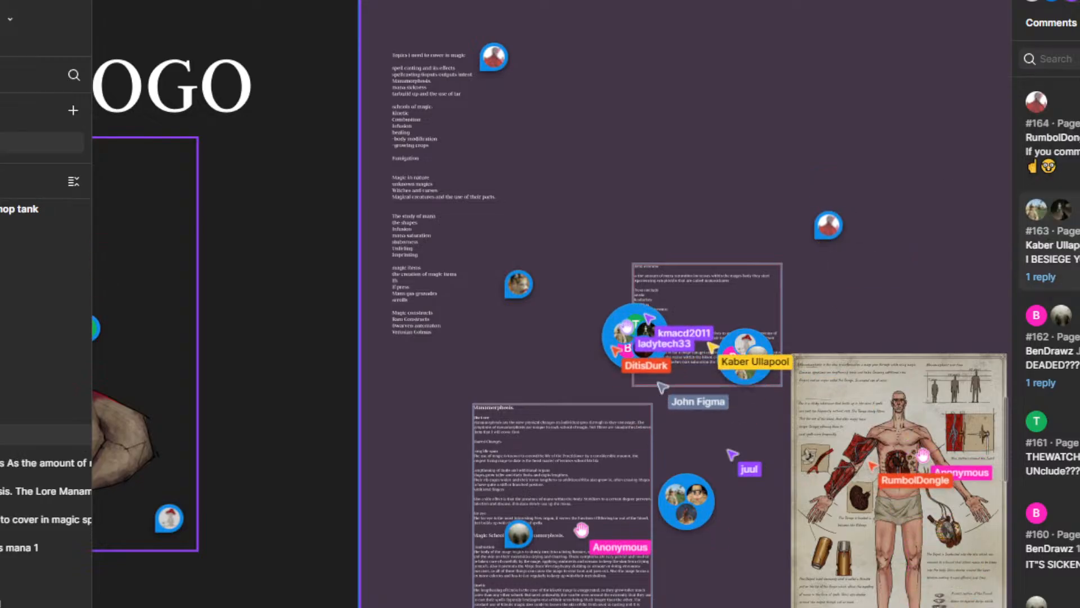
pyautogui.click(1079, 58)
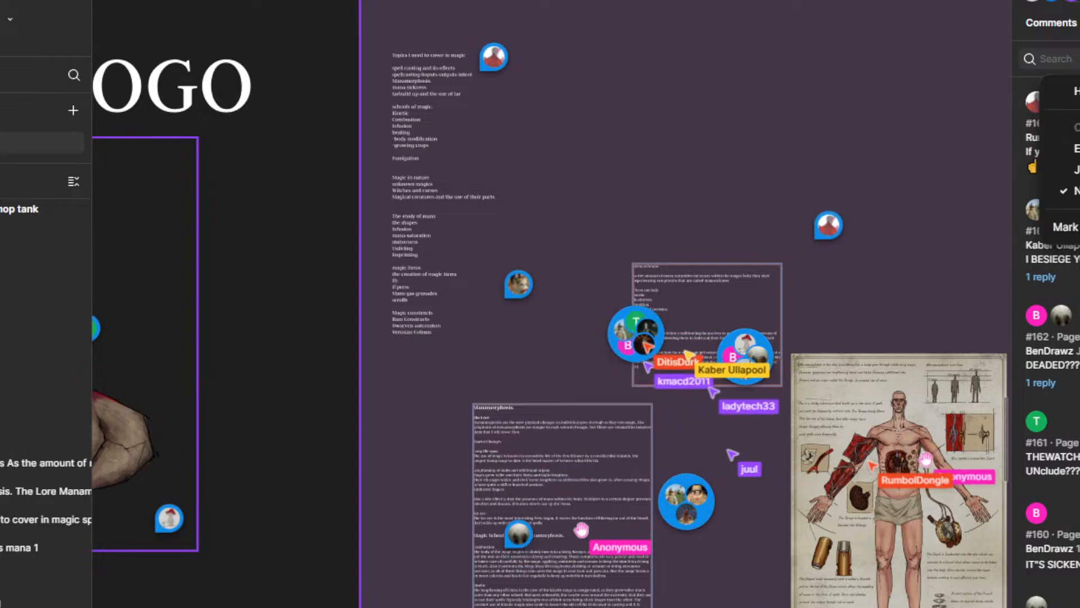
pyautogui.click(1077, 194)
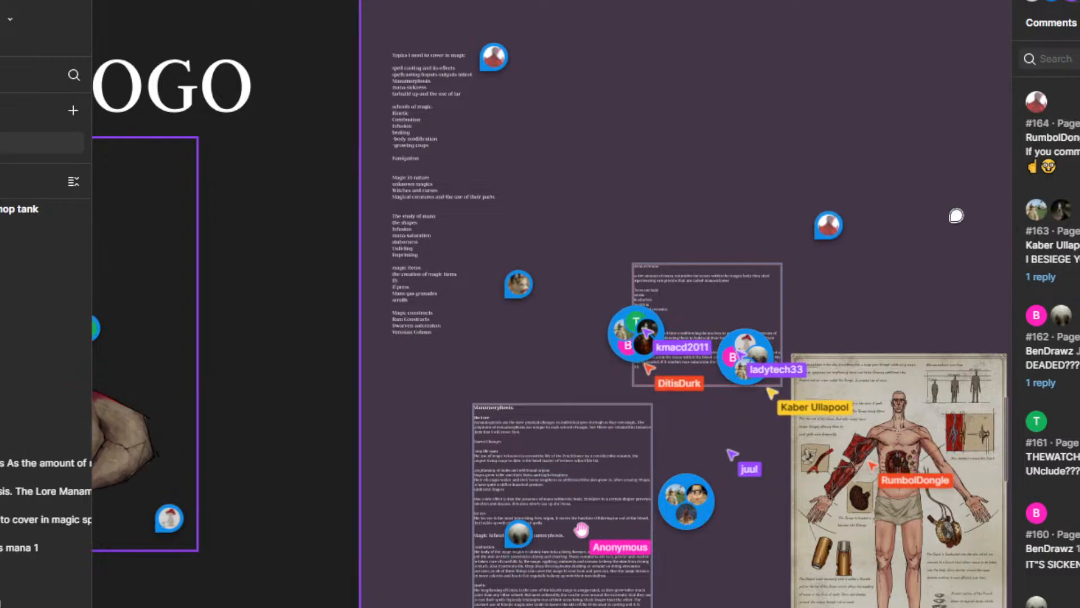
# Step: Mark all comments as read and hide the comments on the canvas
pyautogui.click(953, 220)
pyautogui.click(1079, 59)
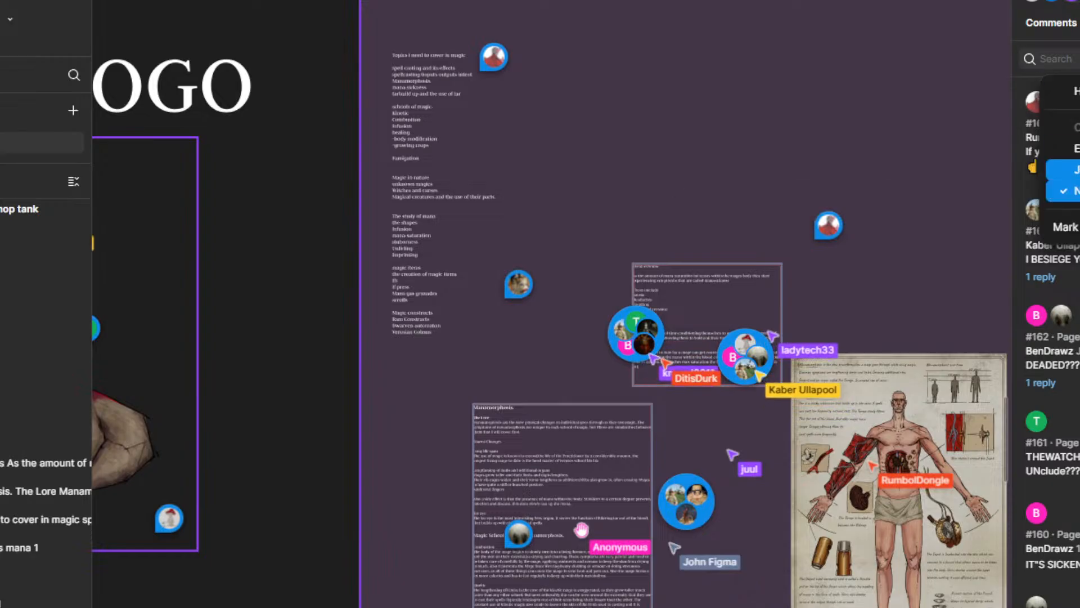
pyautogui.click(1066, 226)
pyautogui.moveTo(887, 292); pyautogui.dragTo(731, 280)
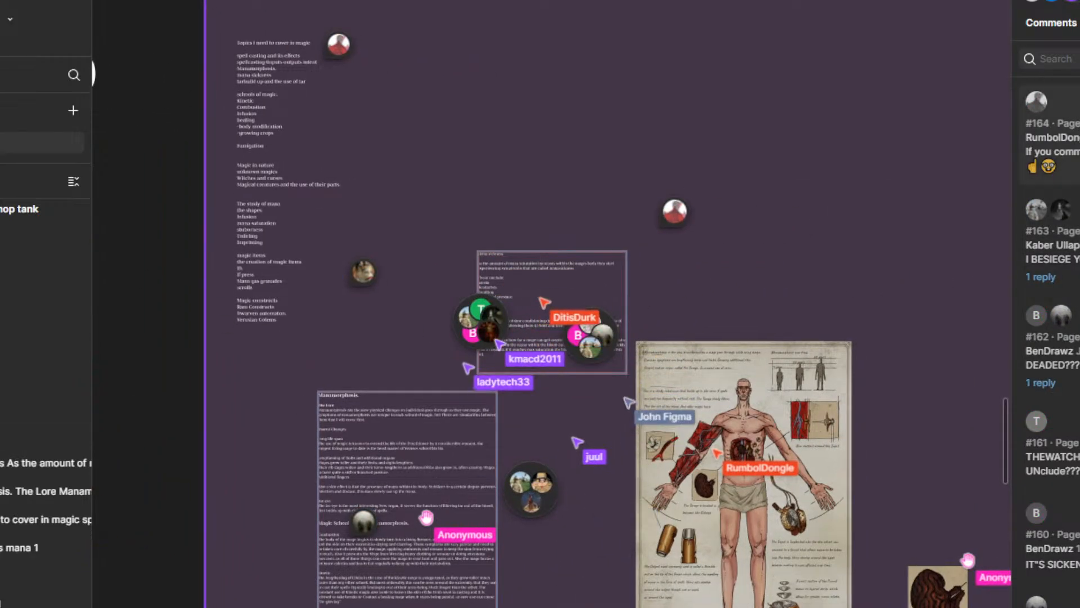
pyautogui.click(1079, 58)
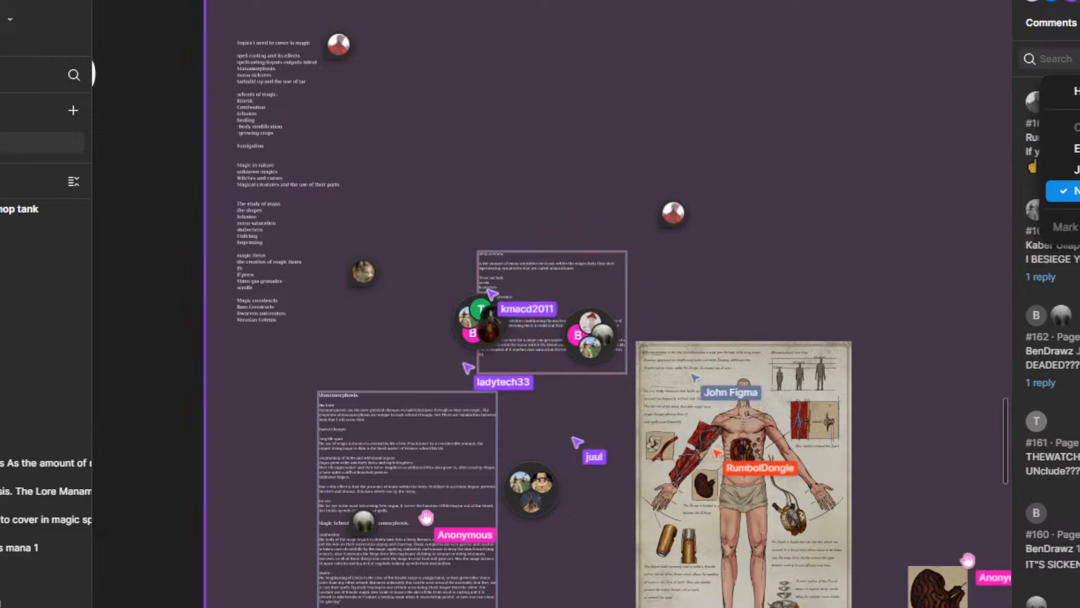
pyautogui.click(1075, 91)
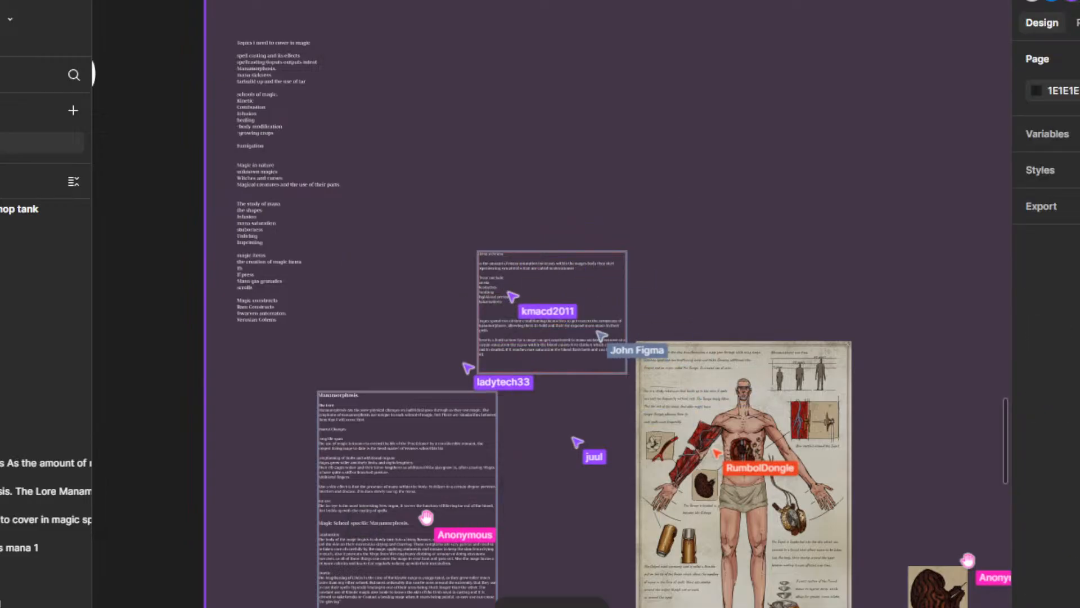
pyautogui.moveTo(717, 306); pyautogui.dragTo(754, 256)
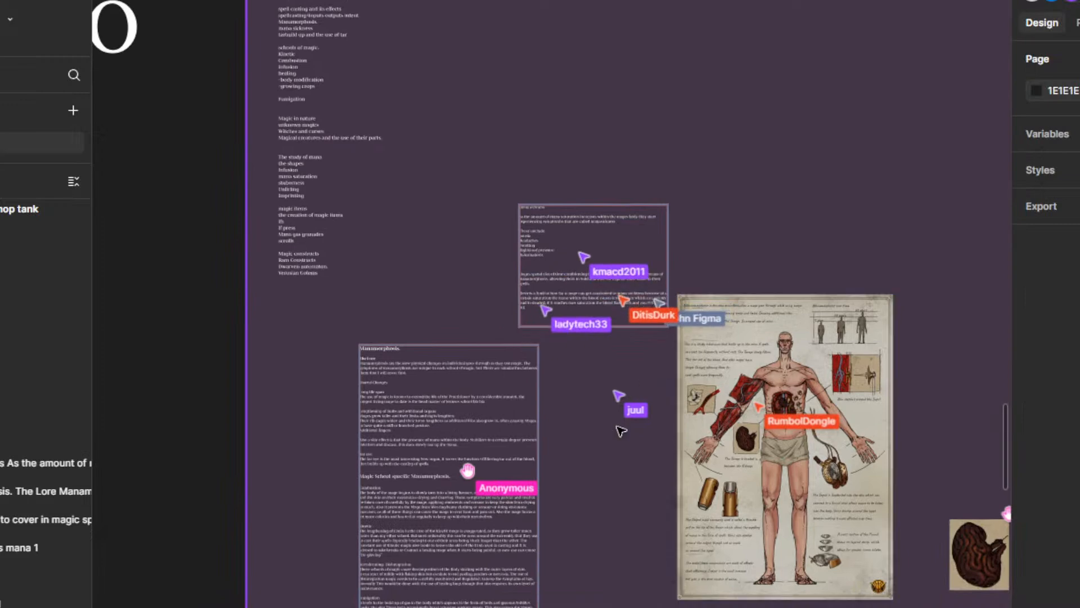
pyautogui.scroll(-5, 619, 429)
pyautogui.scroll(-5, 618, 427)
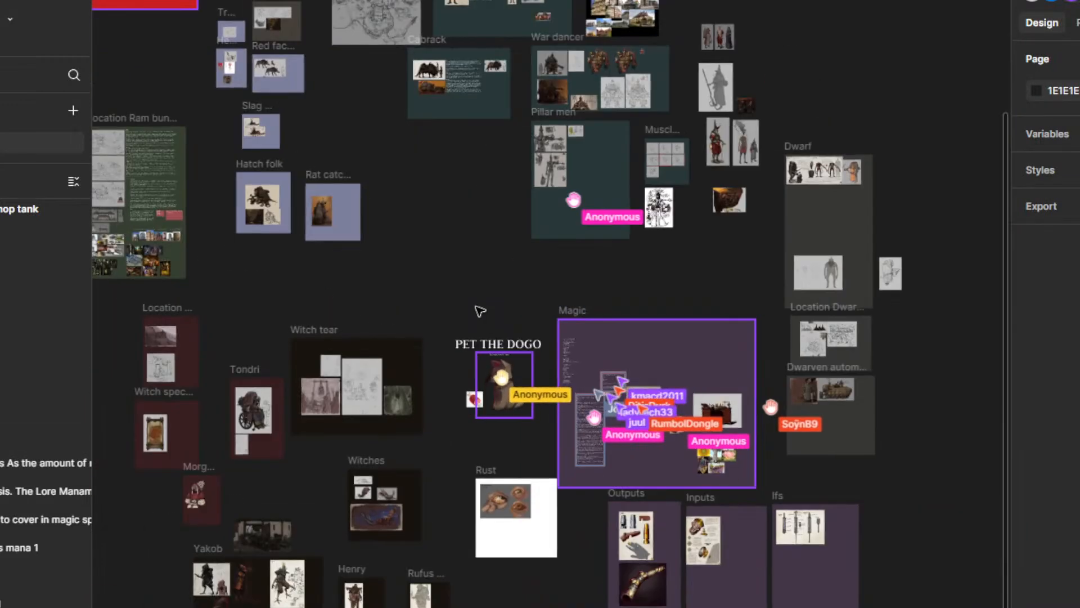
pyautogui.moveTo(480, 309); pyautogui.dragTo(393, 258)
pyautogui.scroll(5, 567, 336)
pyautogui.scroll(5, 567, 337)
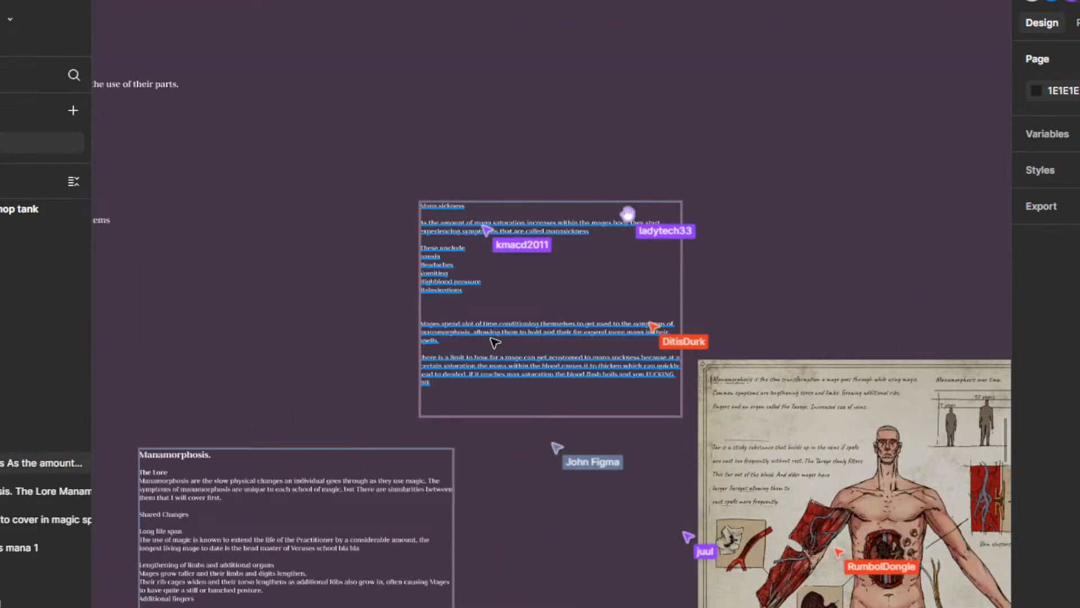
# Step: Make the "Mana sickness" heading bold in its text box and finish editing the text
pyautogui.click(624, 212)
pyautogui.press('Escape')
pyautogui.click(474, 377)
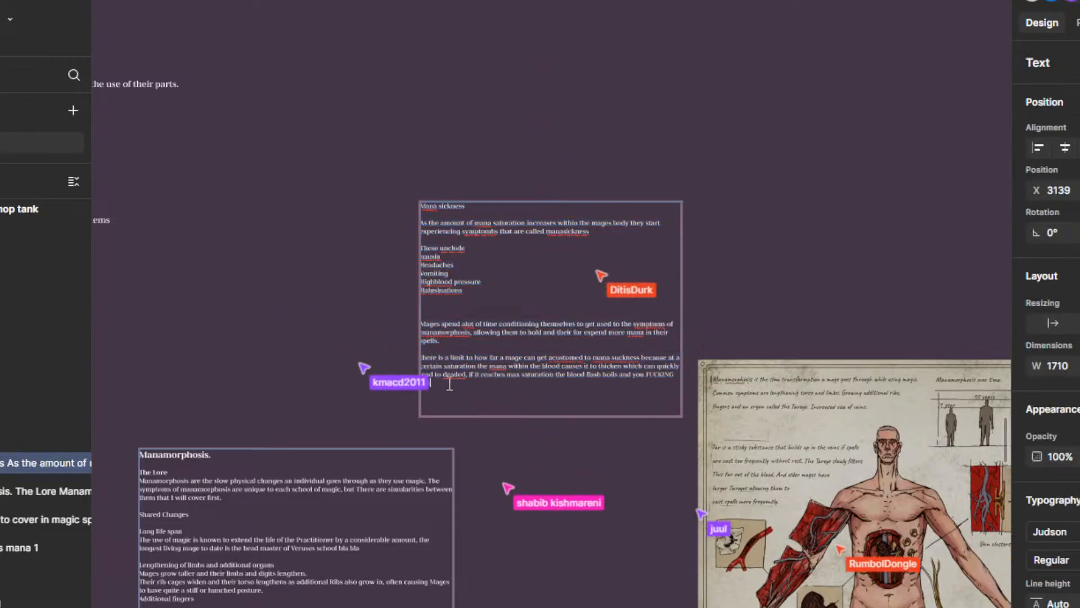
pyautogui.scroll(-10, 450, 387)
pyautogui.moveTo(386, 419); pyautogui.dragTo(914, 354)
pyautogui.moveTo(752, 283); pyautogui.dragTo(448, 327)
pyautogui.scroll(10, 646, 366)
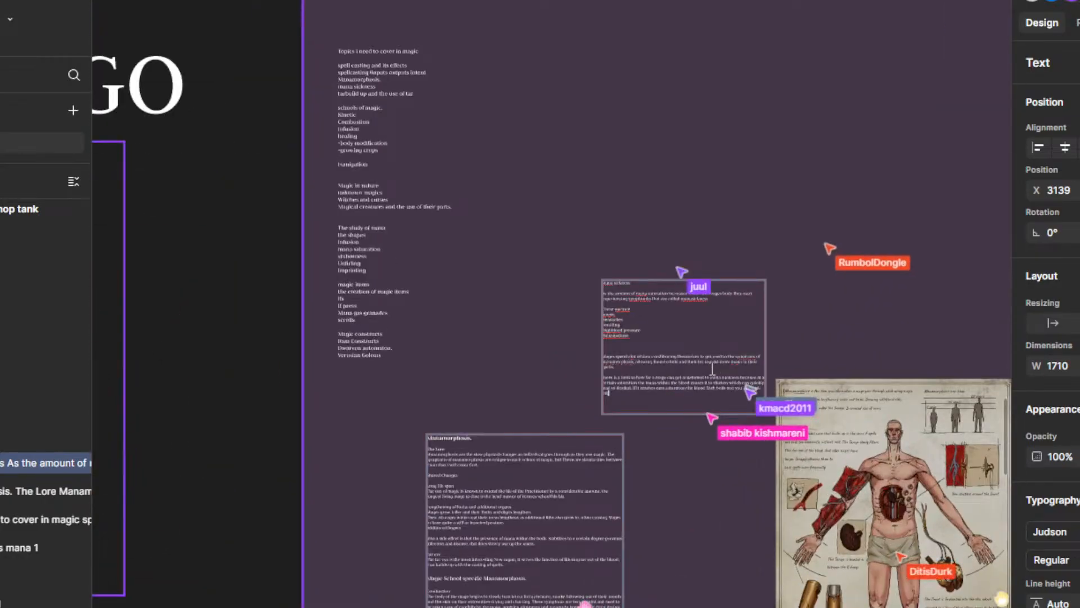
pyautogui.scroll(-15, 563, 435)
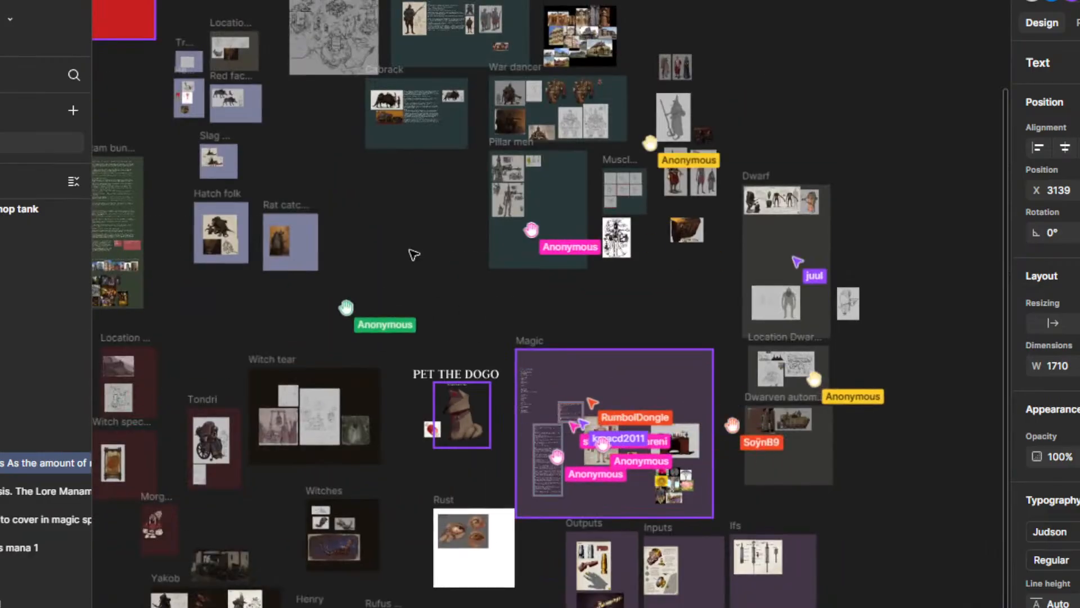
pyautogui.moveTo(414, 251); pyautogui.dragTo(501, 209)
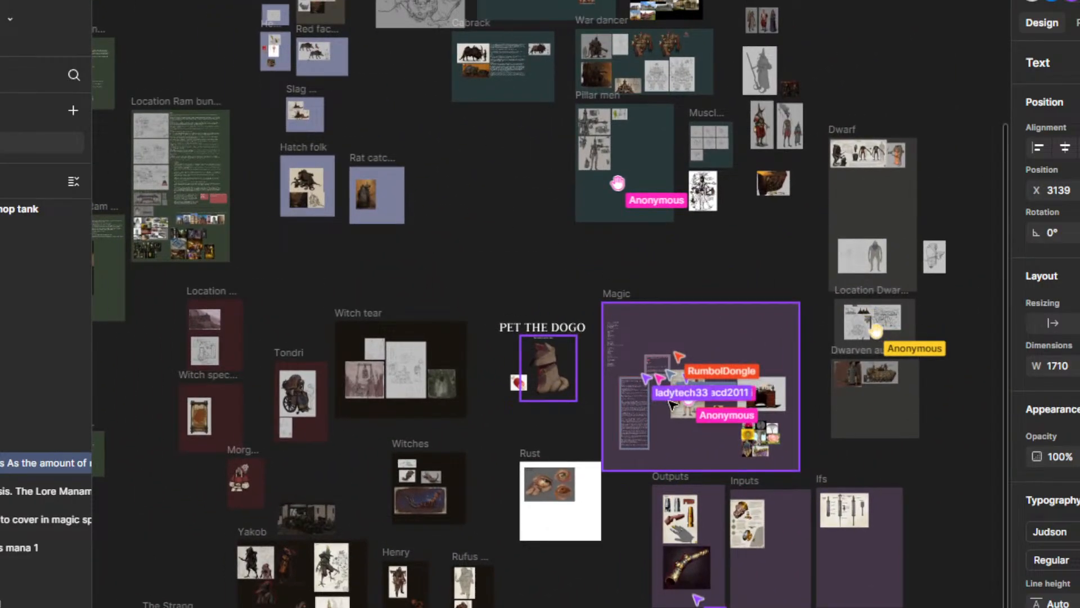
pyautogui.scroll(10, 671, 403)
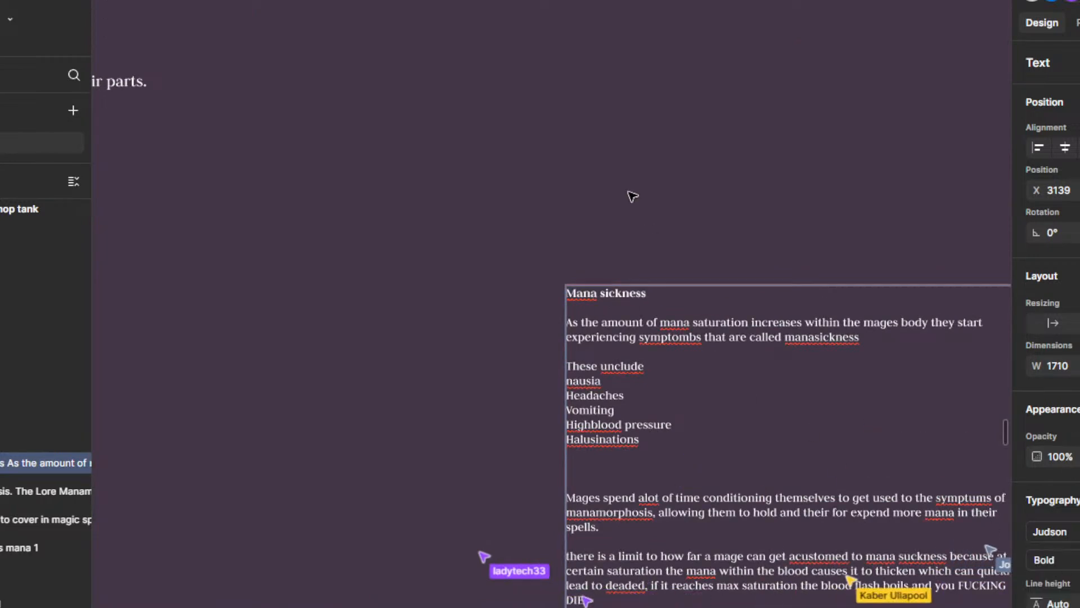
pyautogui.scroll(-5, 692, 310)
pyautogui.scroll(5, 653, 298)
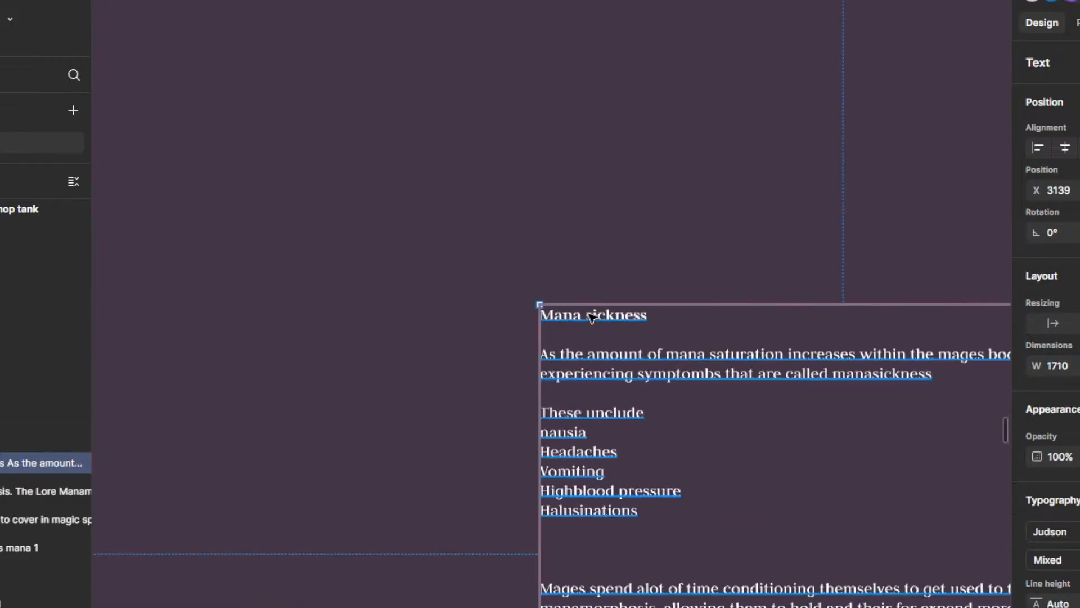
pyautogui.press('Escape')
# Step: Move the Mana sickness text box closer to the topic list at X 2147, extending its height to 1449
pyautogui.moveTo(599, 312); pyautogui.dragTo(511, 312)
pyautogui.scroll(-6, 412, 364)
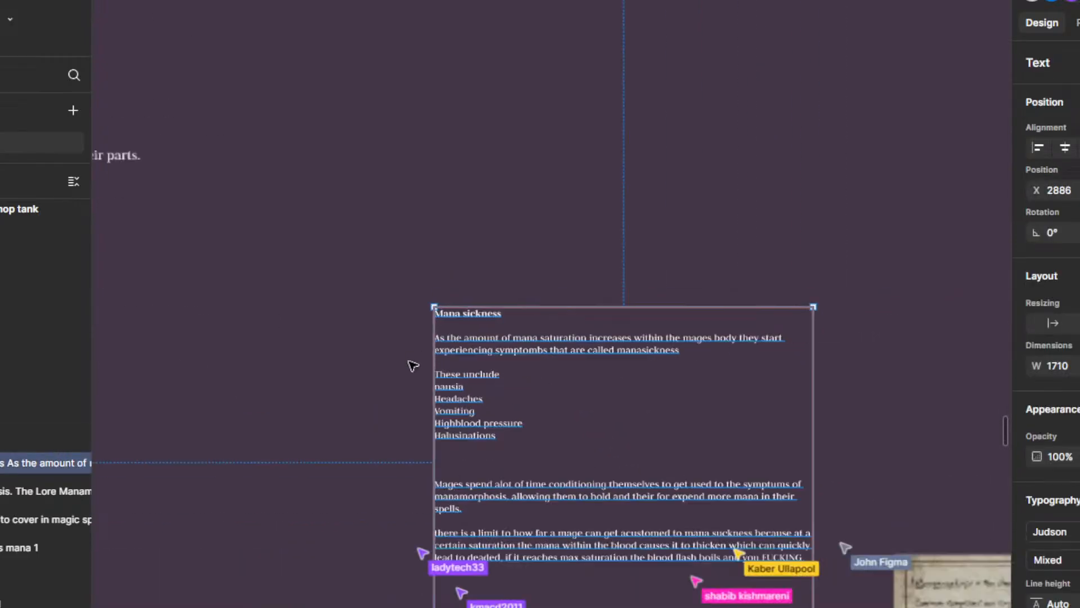
pyautogui.scroll(3, 389, 530)
pyautogui.scroll(-1, 306, 276)
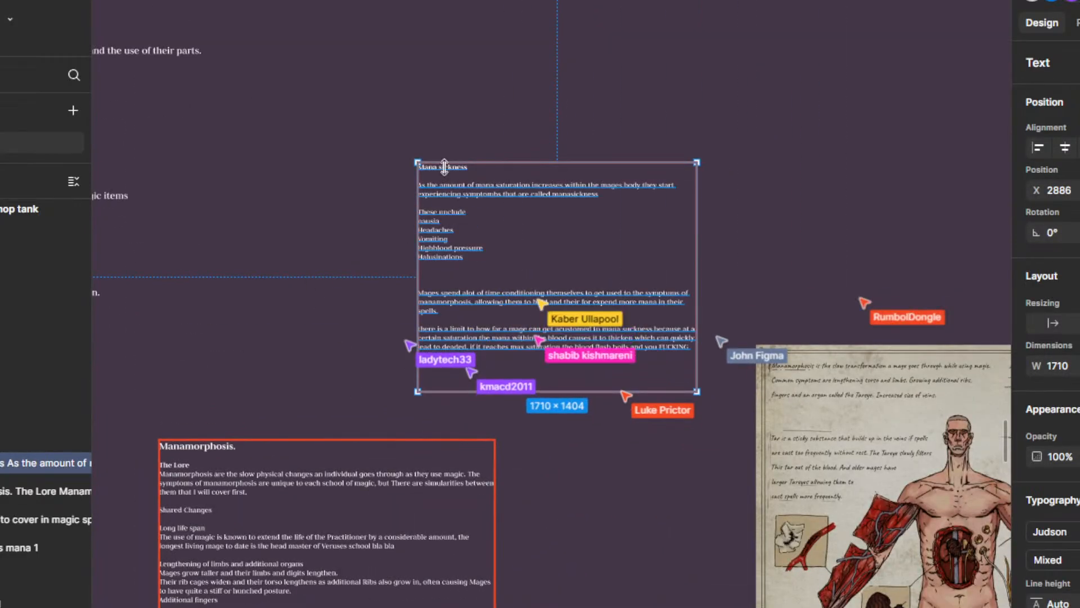
pyautogui.moveTo(429, 162); pyautogui.dragTo(333, 168)
pyautogui.click(374, 176)
pyautogui.scroll(-2, 355, 282)
pyautogui.scroll(3, 210, 247)
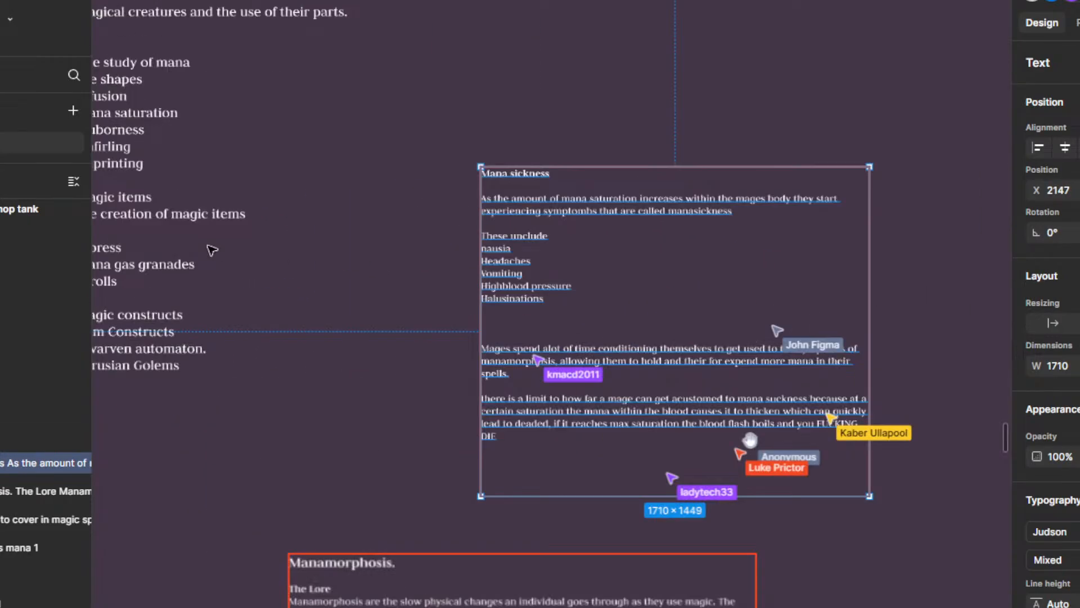
# Step: Select all the text in the Mana sickness box and delete it
pyautogui.scroll(1, 420, 295)
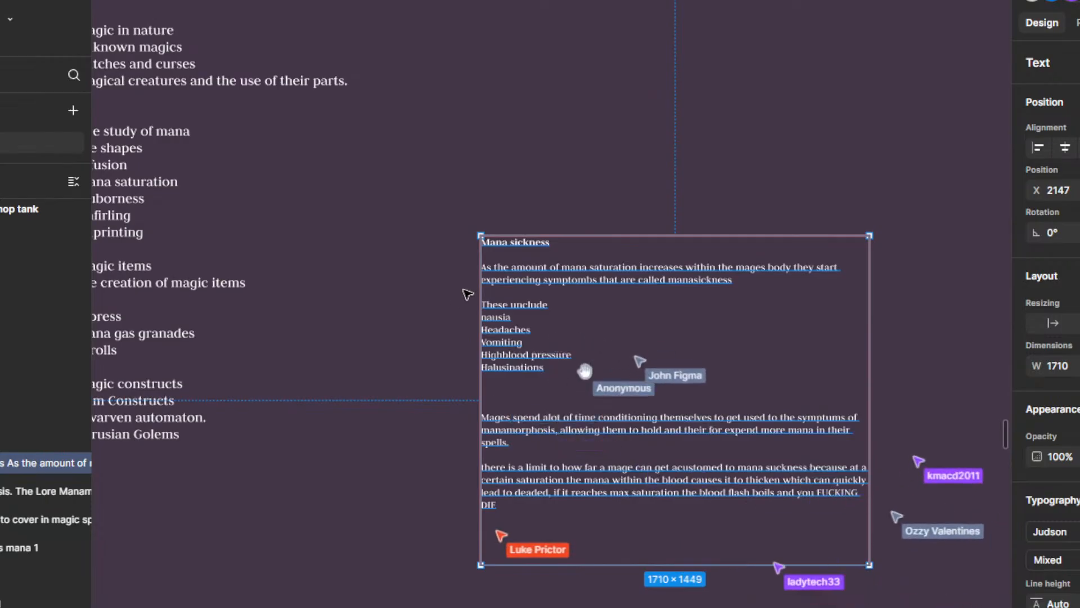
pyautogui.scroll(-1, 470, 282)
pyautogui.scroll(-3, 470, 241)
pyautogui.scroll(-1, 470, 241)
pyautogui.scroll(4, 396, 65)
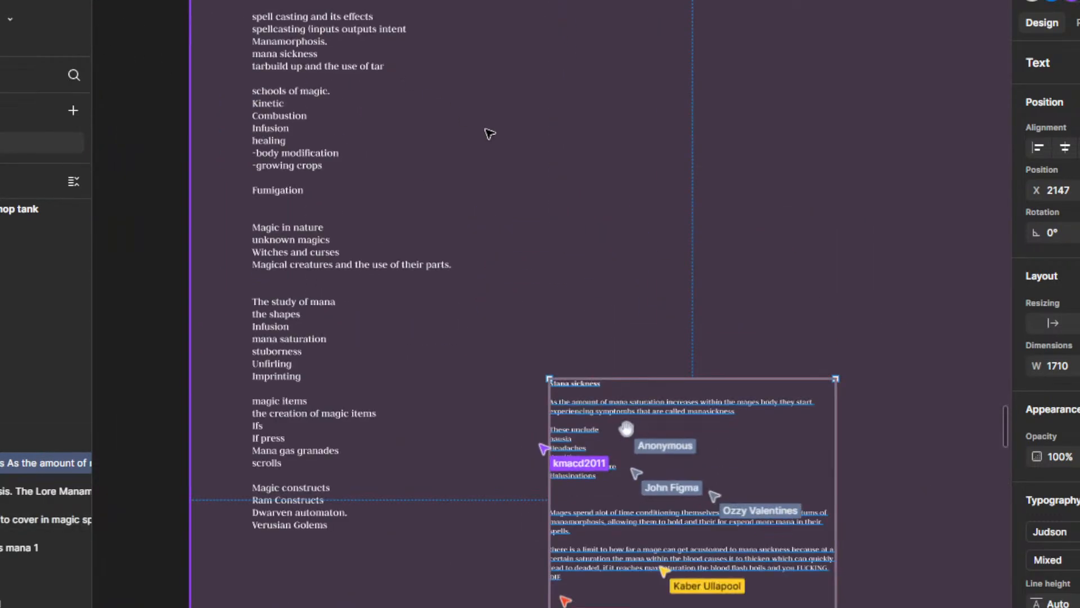
pyautogui.press('Return')
pyautogui.scroll(3, 567, 210)
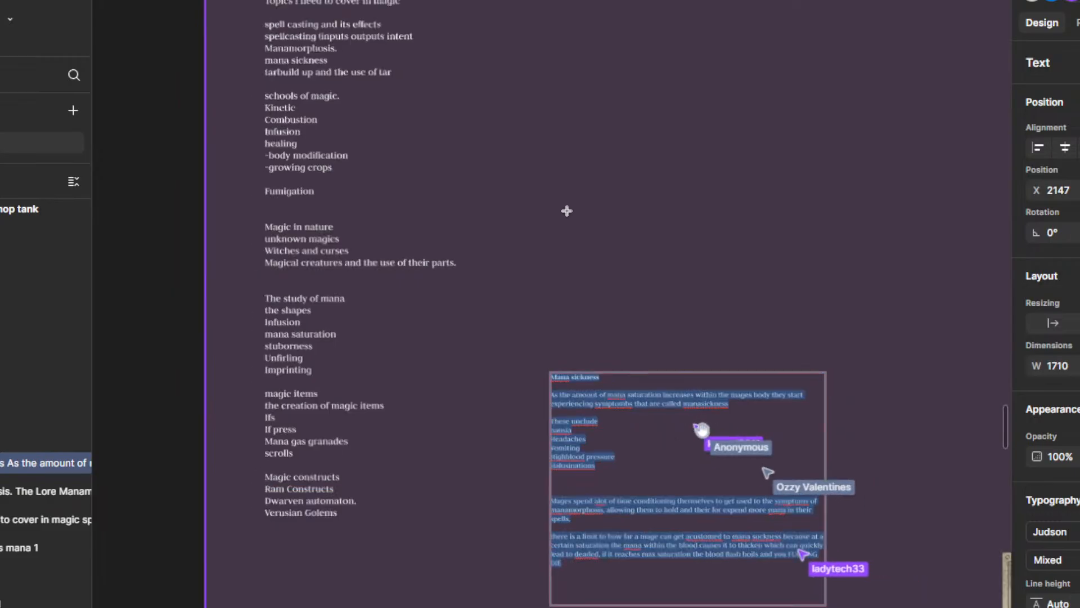
pyautogui.scroll(2, 327, 45)
pyautogui.scroll(-3, 424, 152)
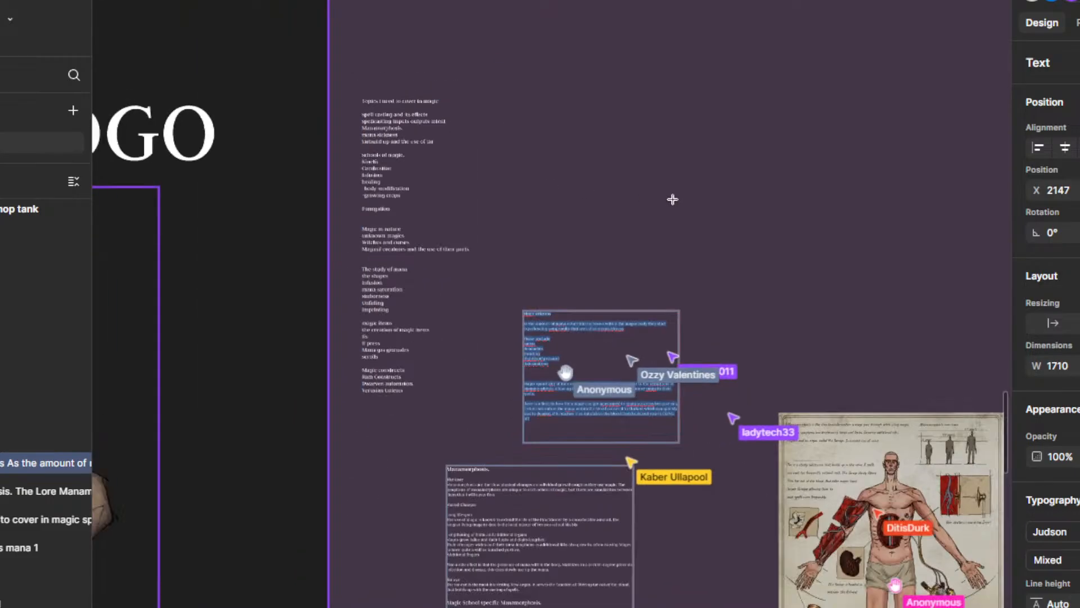
pyautogui.scroll(2, 753, 267)
pyautogui.press('BackSpace')
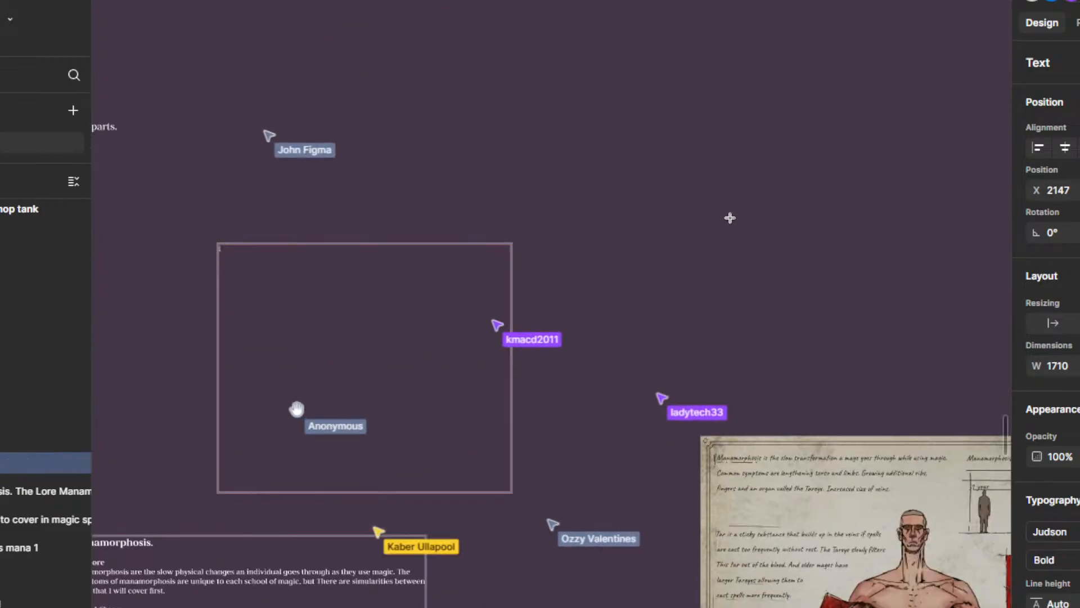
# Step: Draw a new text box about 1032 wide above the anatomy sheet and enter the heading "Tar" followed by a line break
pyautogui.moveTo(594, 153); pyautogui.dragTo(773, 307)
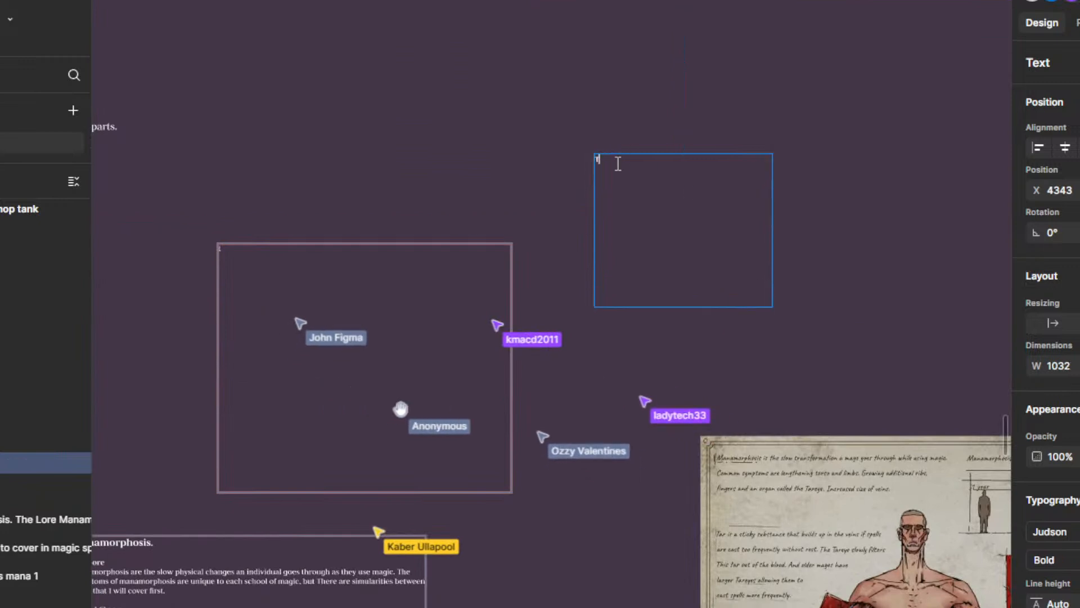
pyautogui.write('Tar')
pyautogui.press('Return')
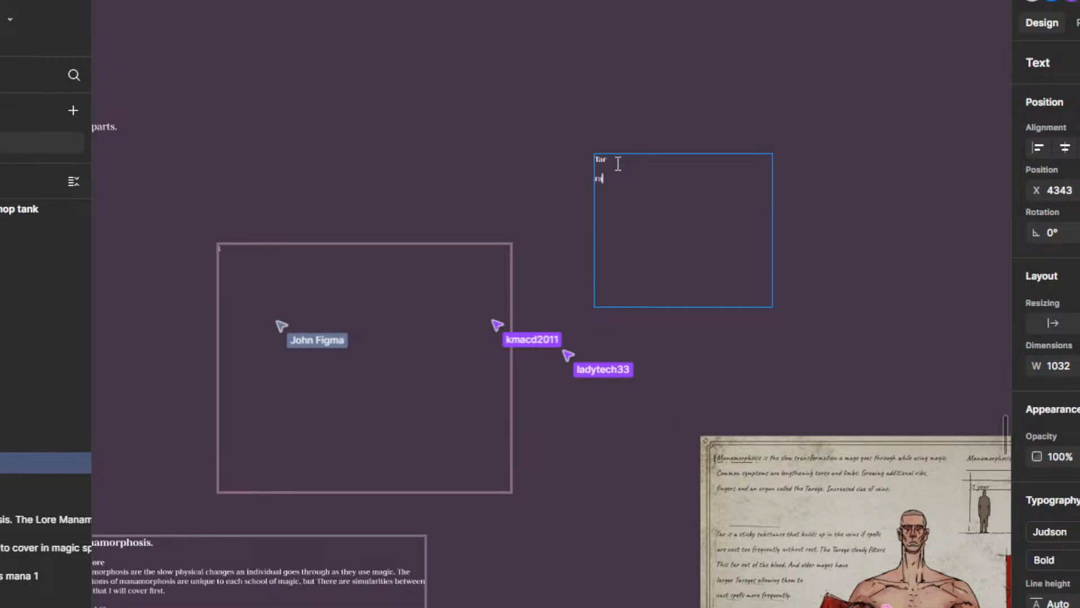
# Step: Add the lines "tar build up", "Extraction" and "Use" below the Tar heading and finish editing the text
pyautogui.write('tar')
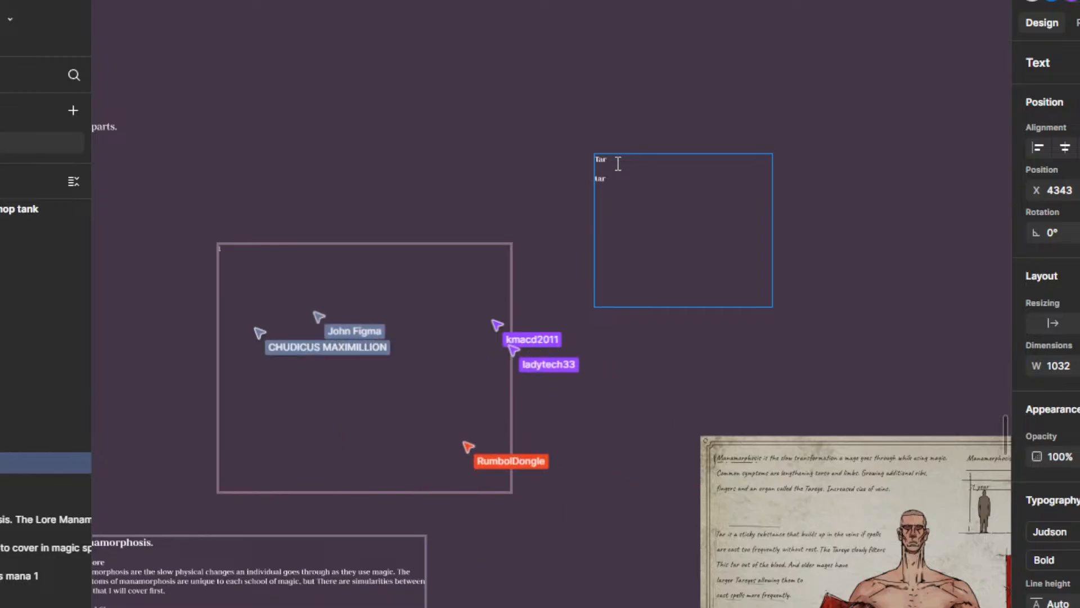
pyautogui.write(' build up')
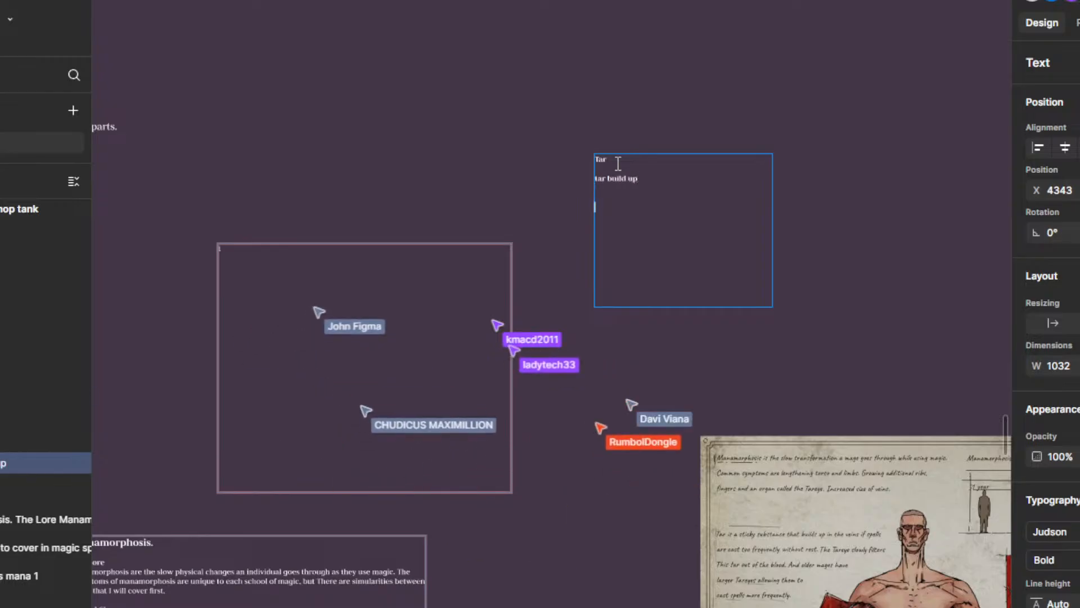
pyautogui.press('Return')
pyautogui.press('Return')
pyautogui.write('Ext')
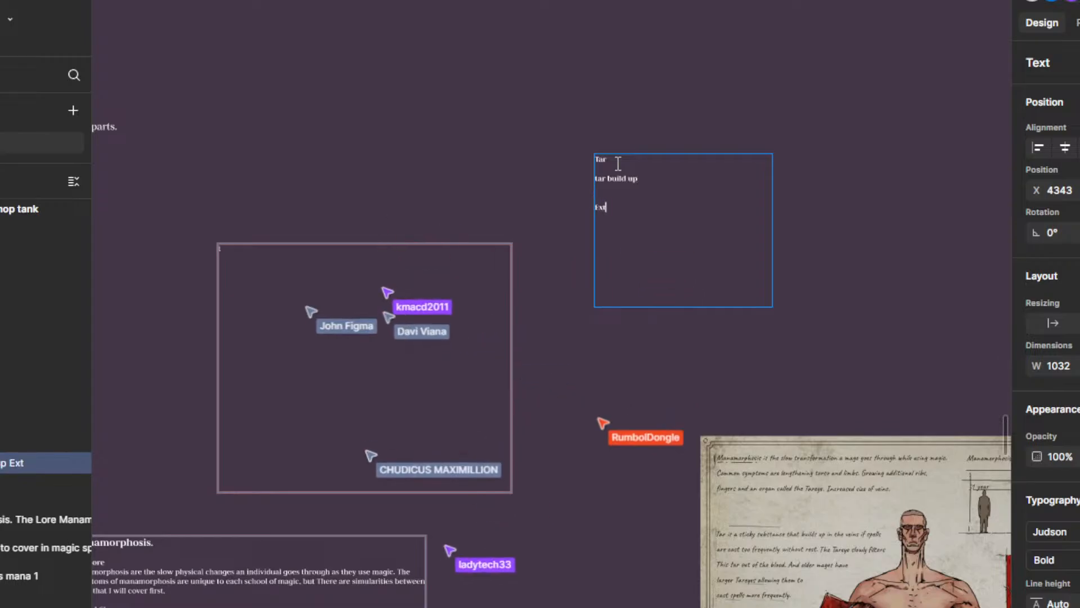
pyautogui.write('raction  ')
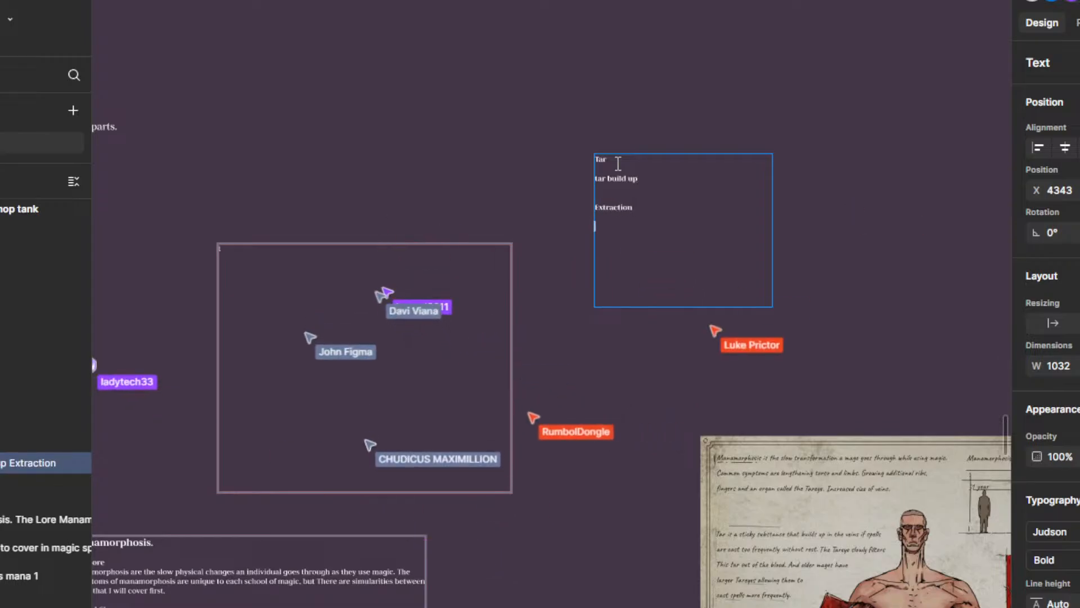
pyautogui.write('Use')
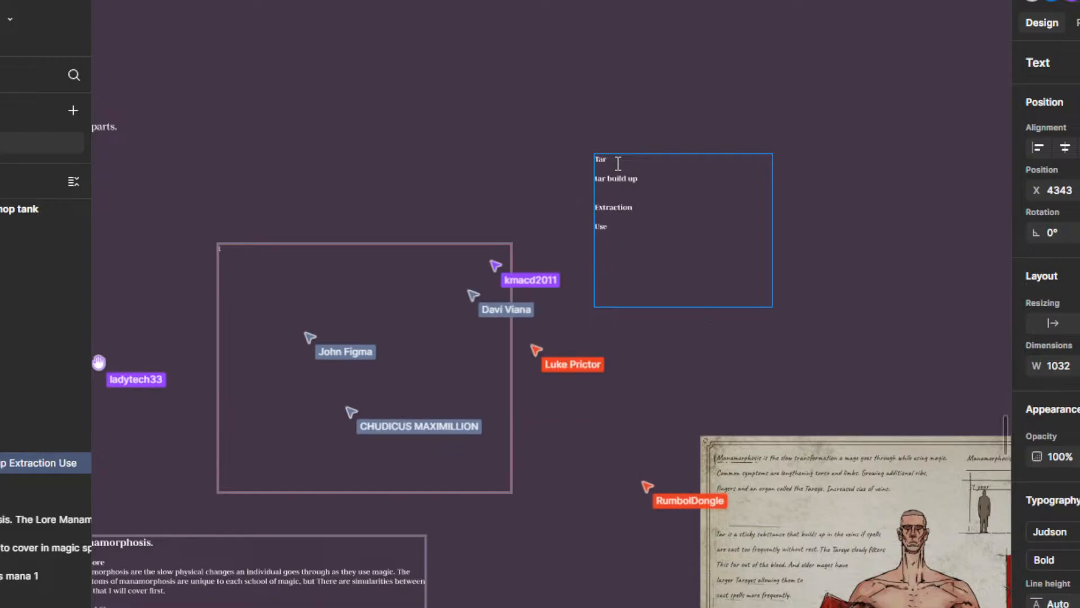
pyautogui.scroll(3, 640, 144)
pyautogui.scroll(2, 642, 147)
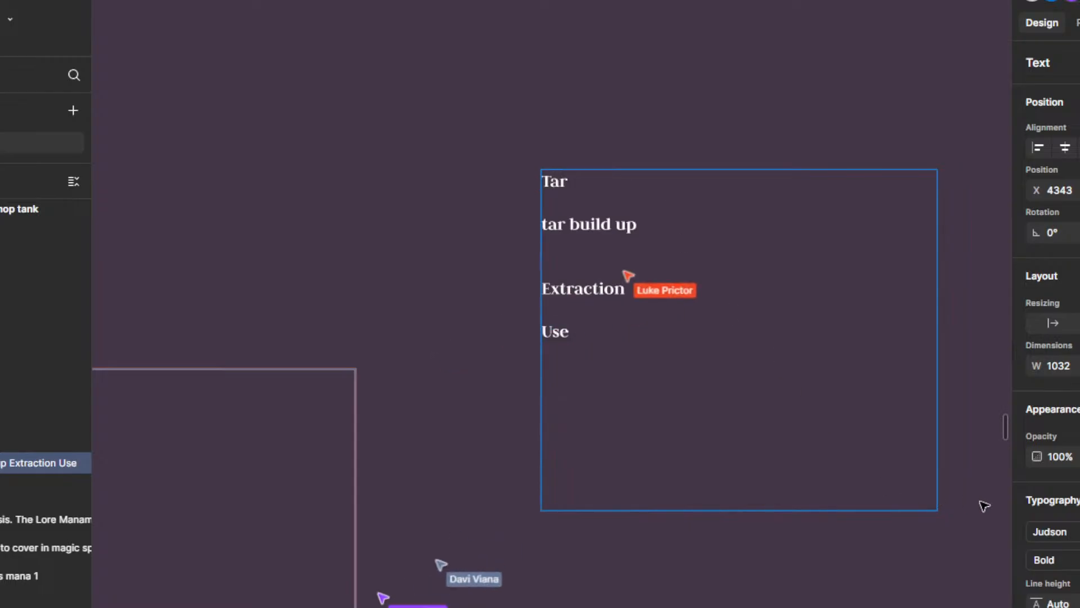
pyautogui.press('Escape')
# Step: Add the line "lighting shaped scars on the body" at the end of the Lightning section in the Manamorphosis text
pyautogui.scroll(-5, 968, 512)
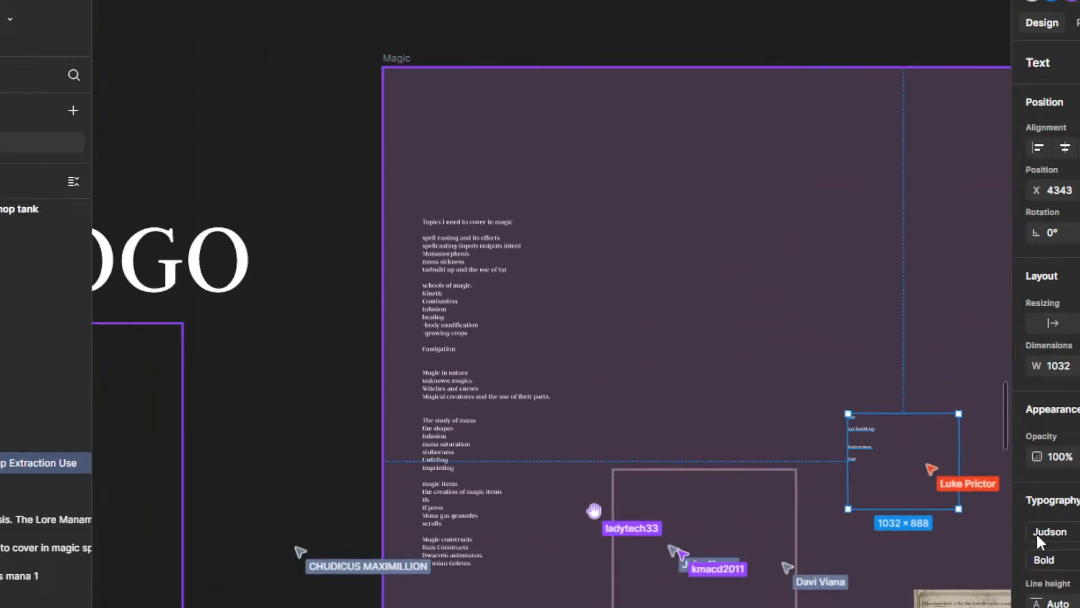
pyautogui.scroll(2, 969, 557)
pyautogui.moveTo(904, 533); pyautogui.dragTo(659, 421)
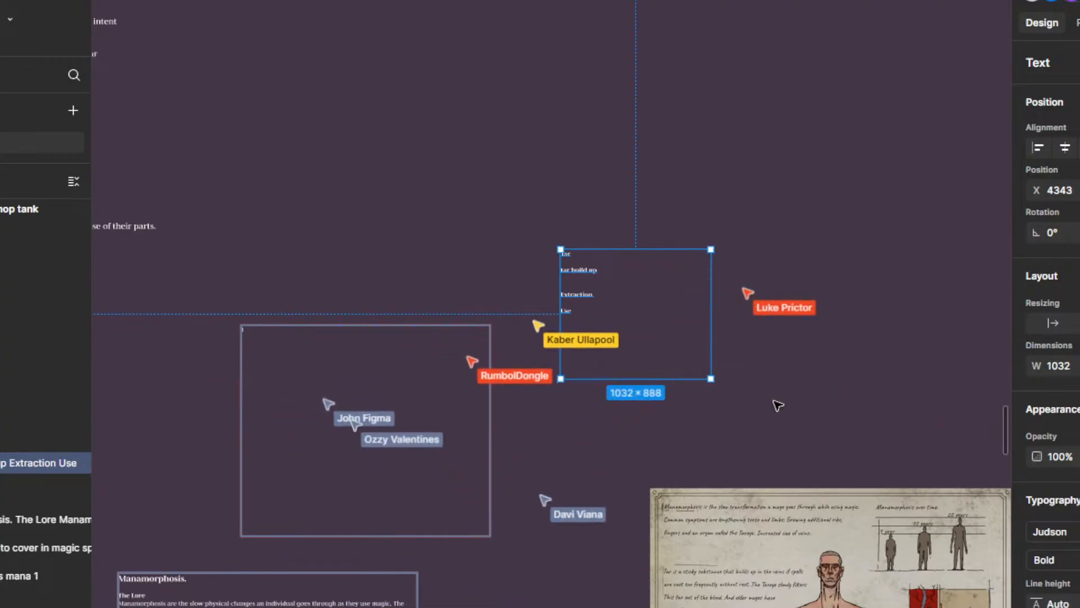
pyautogui.scroll(-5, 778, 405)
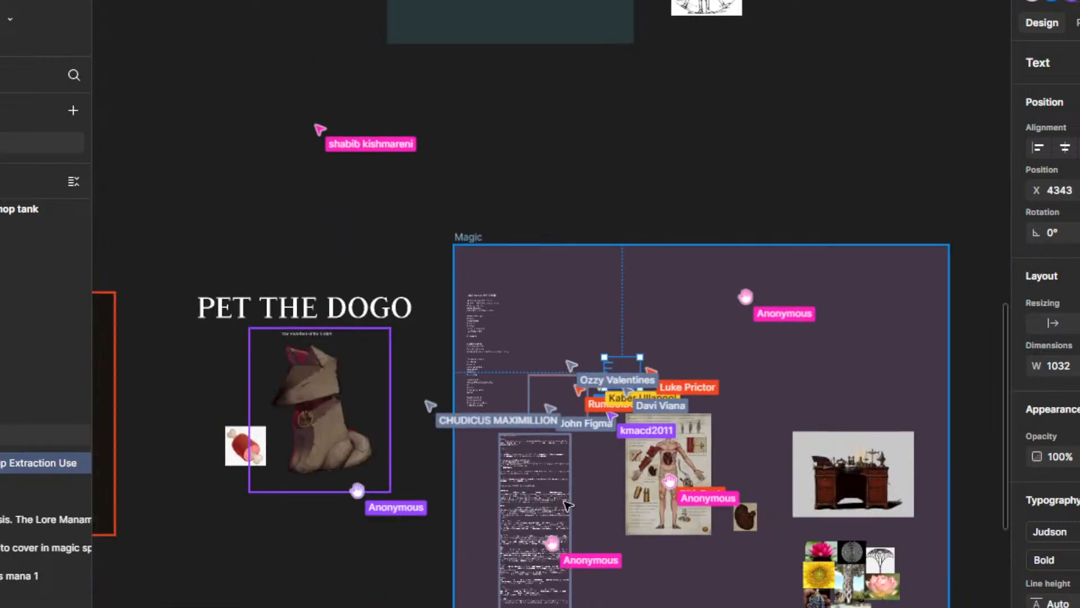
pyautogui.scroll(6, 529, 570)
pyautogui.moveTo(789, 584); pyautogui.dragTo(778, 191)
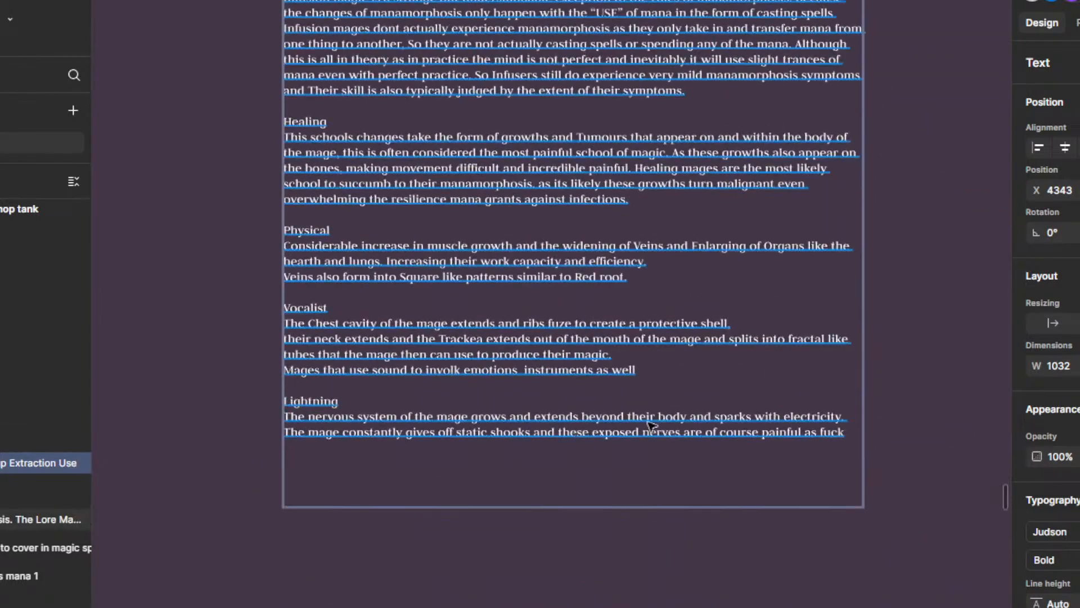
pyautogui.doubleClick(347, 438)
pyautogui.click(306, 446)
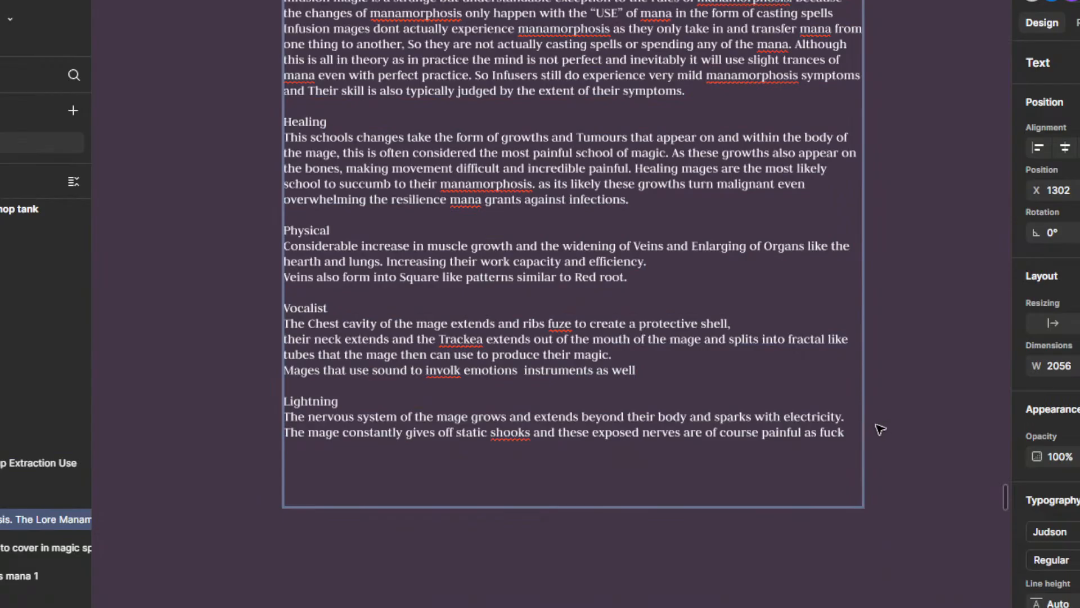
pyautogui.write('lighting shape')
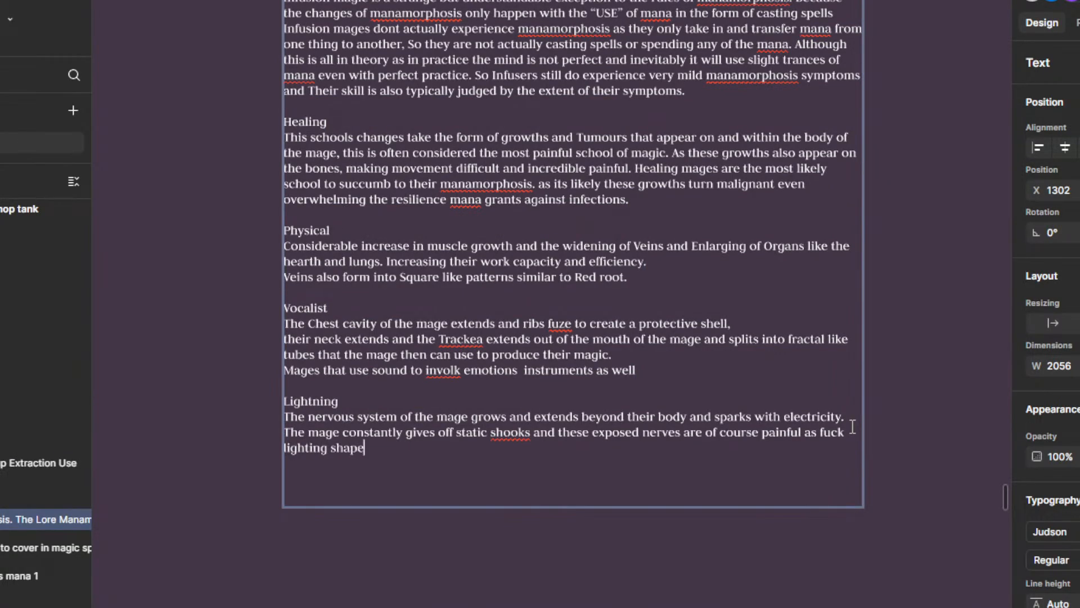
pyautogui.write('d scar')
pyautogui.press('BackSpace')
pyautogui.press('BackSpace')
pyautogui.press('BackSpace')
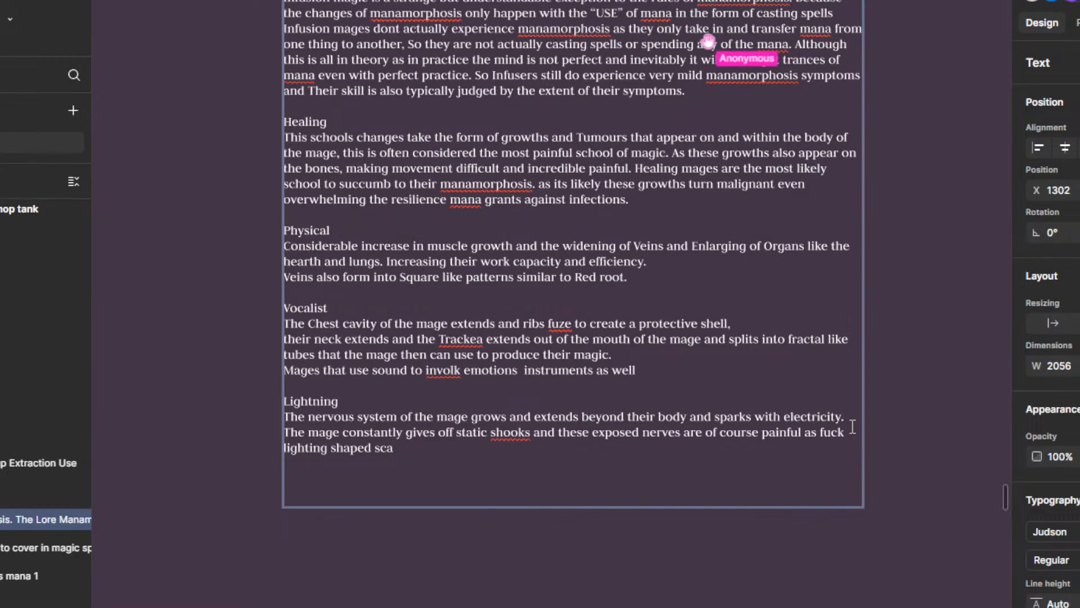
pyautogui.write('rs on the bo')
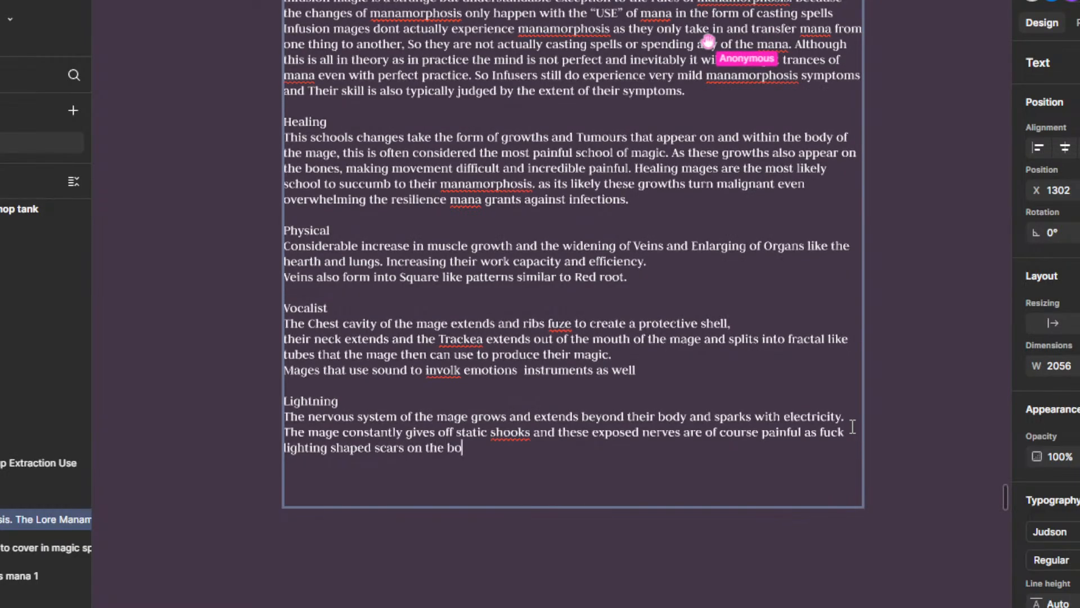
pyautogui.write('dy')
pyautogui.press('Escape')
# Step: Examine the emptied Mana sickness text box and its surroundings on the Magic board
pyautogui.scroll(-8, 889, 391)
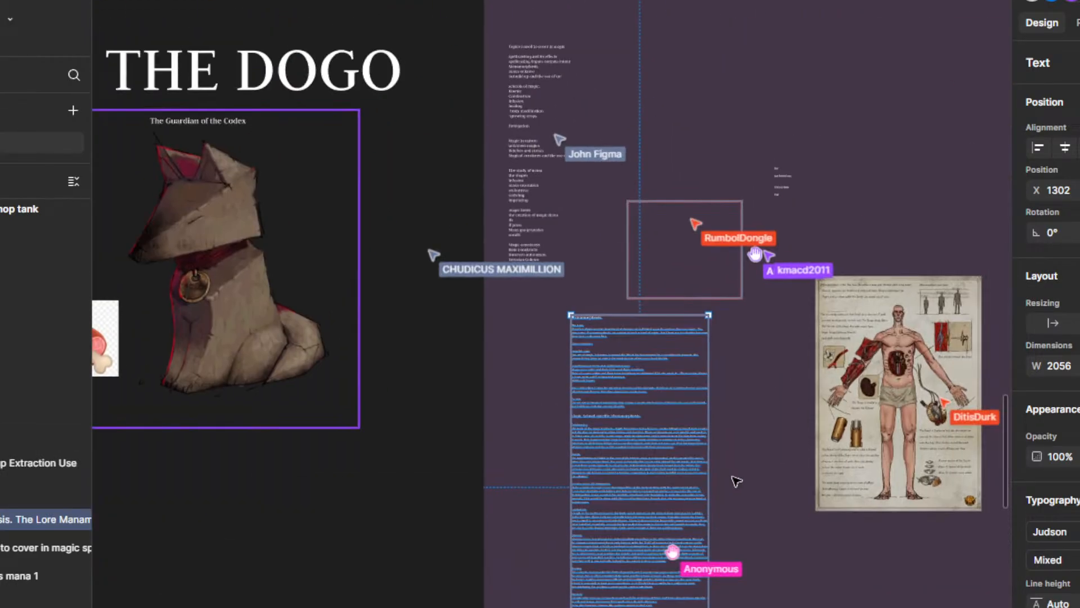
pyautogui.click(736, 482)
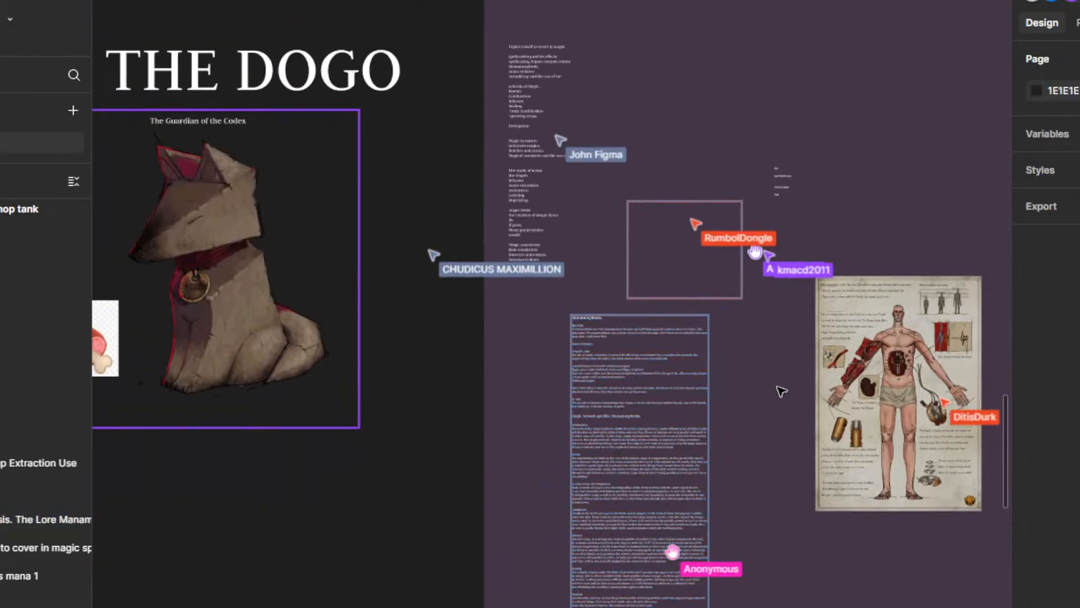
pyautogui.scroll(-8, 782, 390)
pyautogui.scroll(5, 782, 363)
pyautogui.scroll(5, 786, 356)
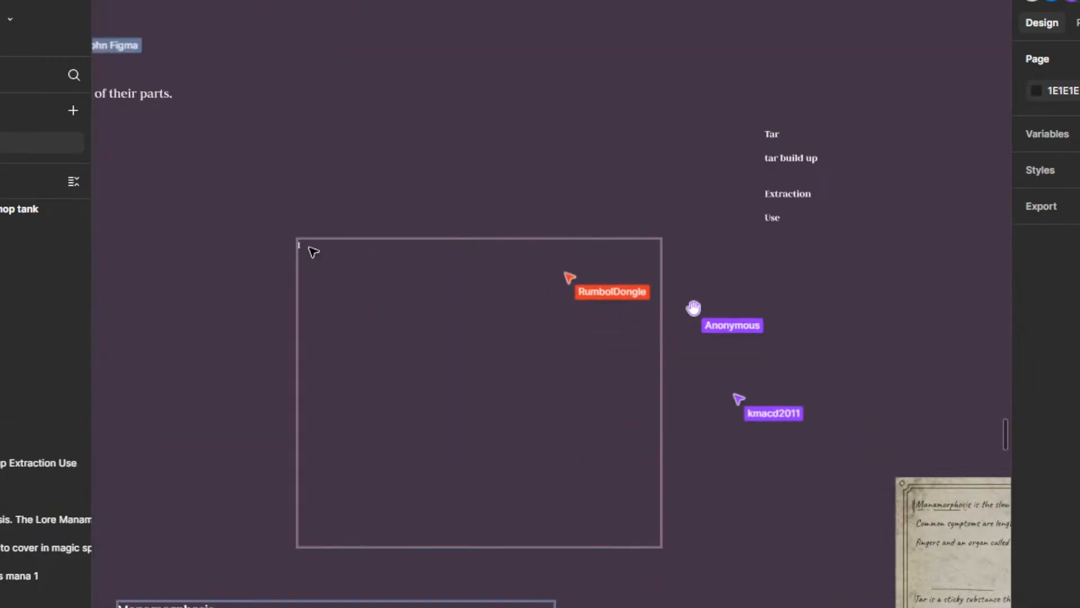
pyautogui.scroll(-3, 535, 362)
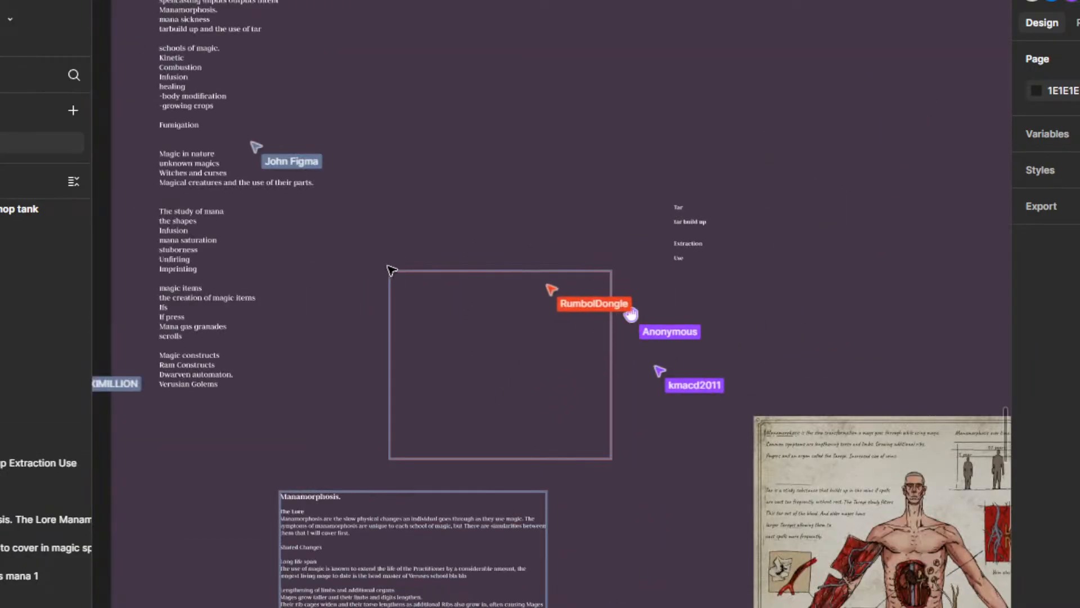
pyautogui.doubleClick(397, 279)
pyautogui.scroll(5, 354, 302)
pyautogui.scroll(-5, 371, 378)
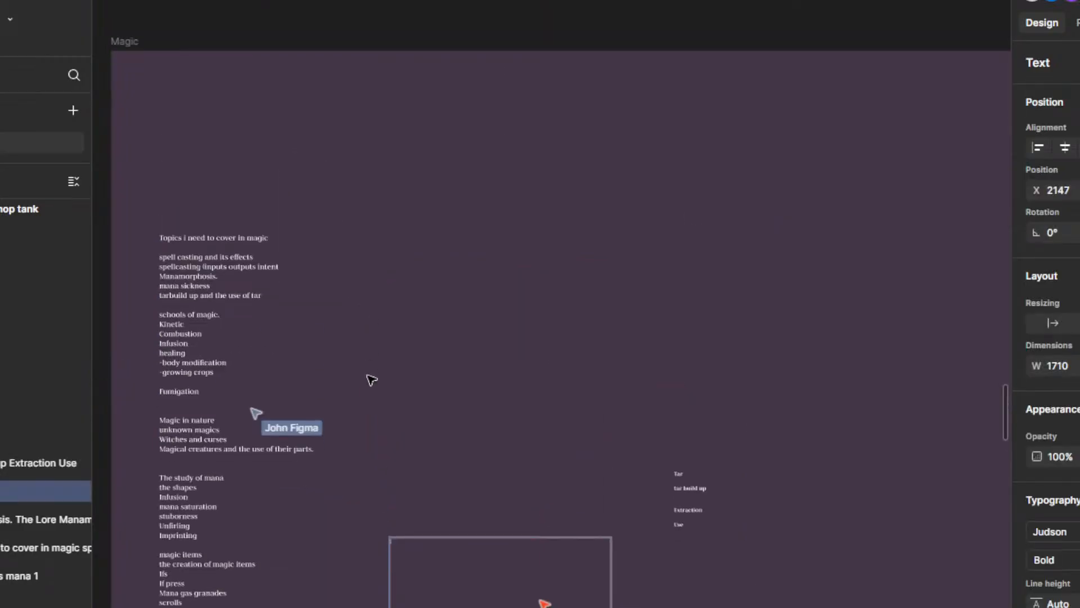
pyautogui.press('Escape')
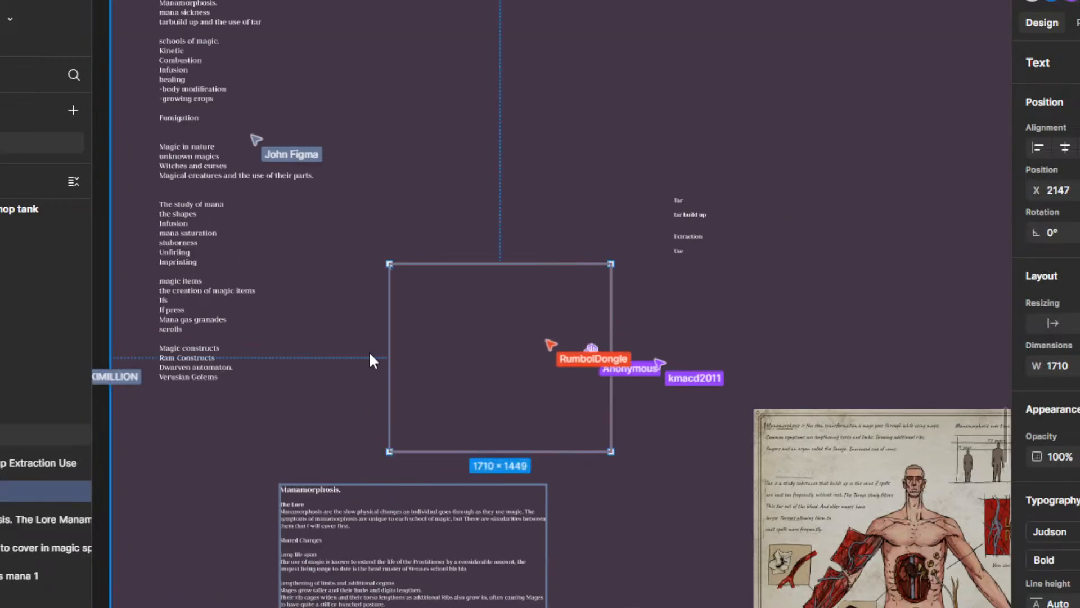
# Step: Undo the recent text edits, including the added Lightning line and the lines below the Tar heading
pyautogui.hotkey('ctrl', 'z')
pyautogui.hotkey('ctrl', 'z')
pyautogui.hotkey('ctrl', 'z')
pyautogui.hotkey('ctrl', 'z')
pyautogui.hotkey('ctrl', 'z')
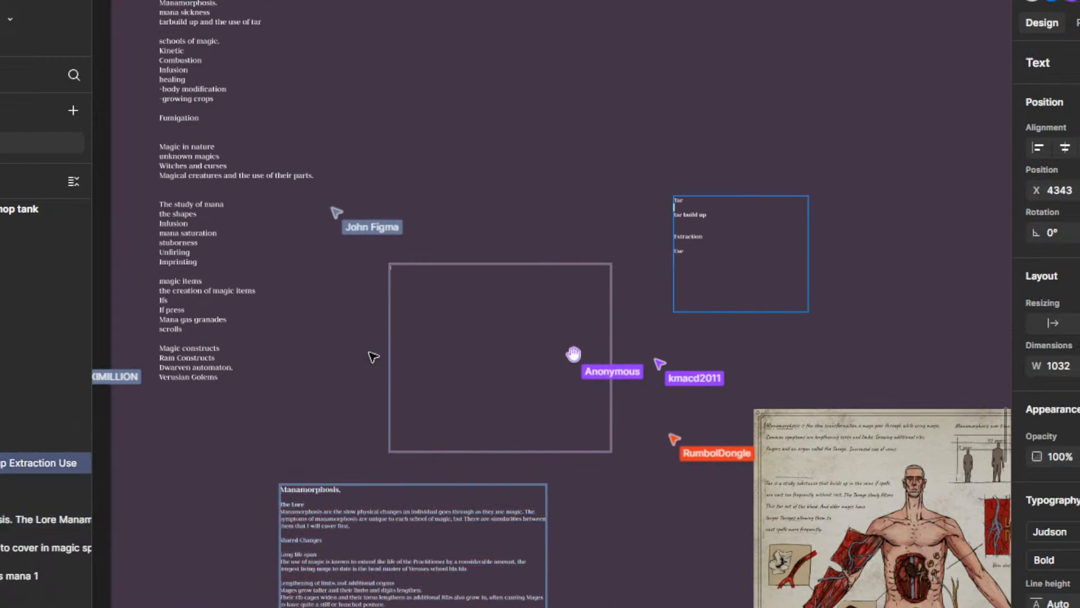
pyautogui.hotkey('ctrl', 'z')
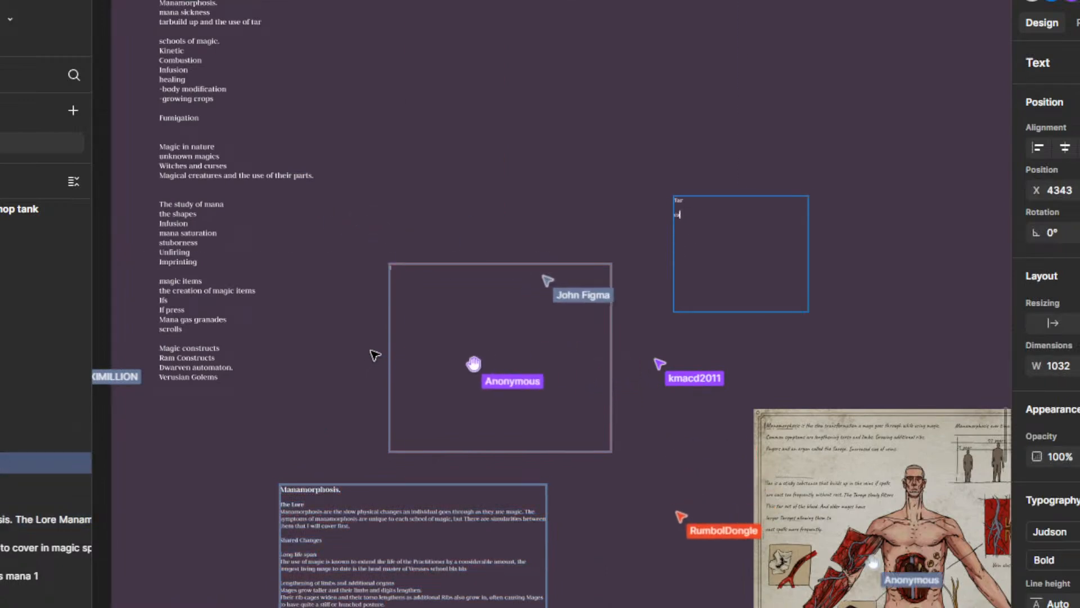
# Step: Check the content of the former Mana sickness box against the topic list and the notes around it
pyautogui.scroll(10, 393, 325)
pyautogui.click(405, 330)
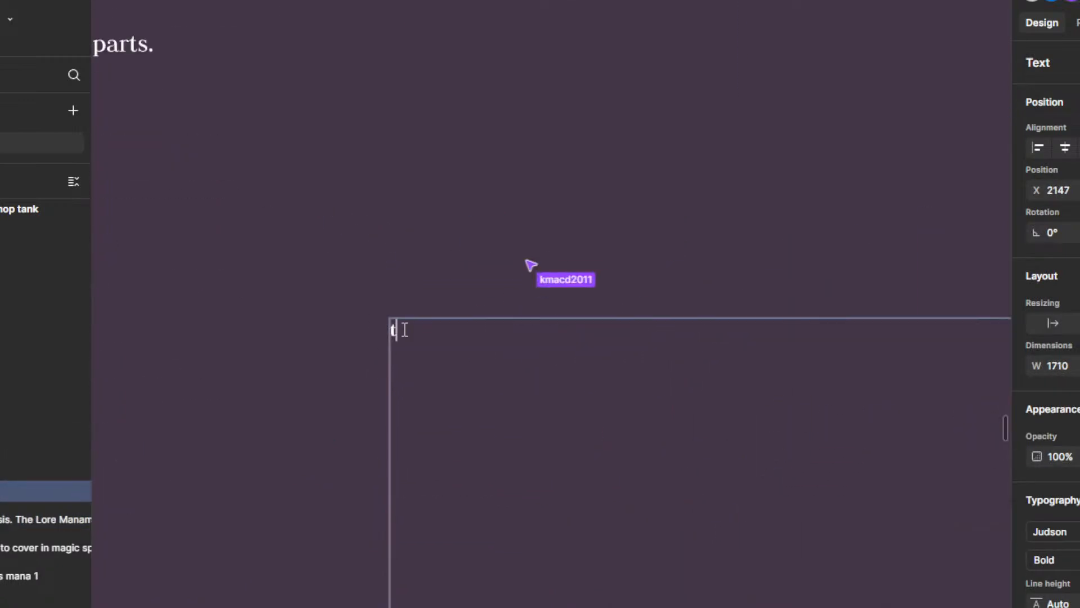
pyautogui.scroll(-5, 403, 329)
pyautogui.scroll(4, 426, 397)
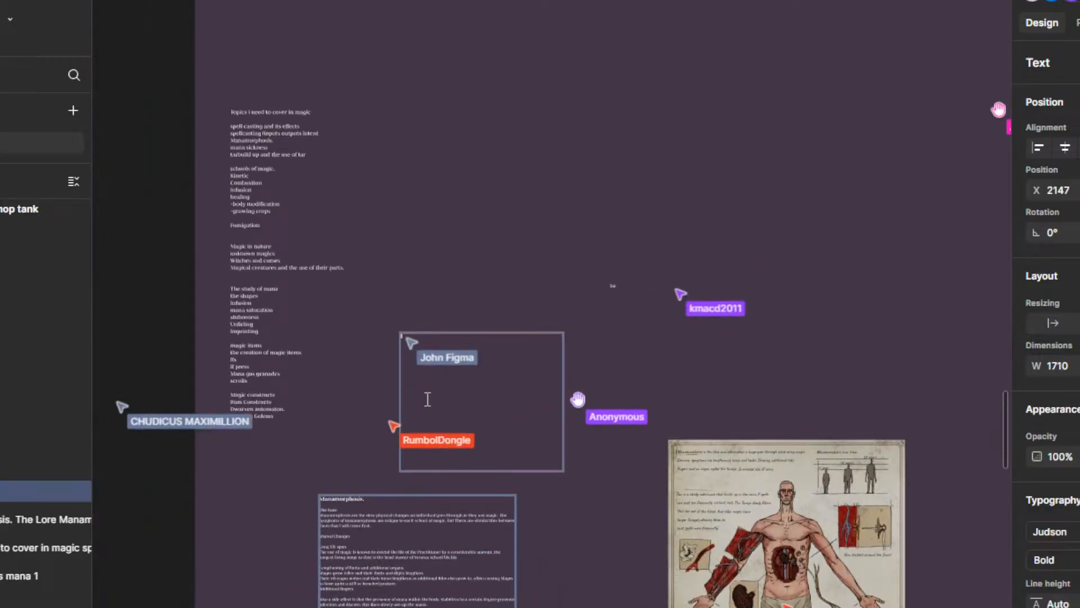
pyautogui.scroll(-2, 521, 376)
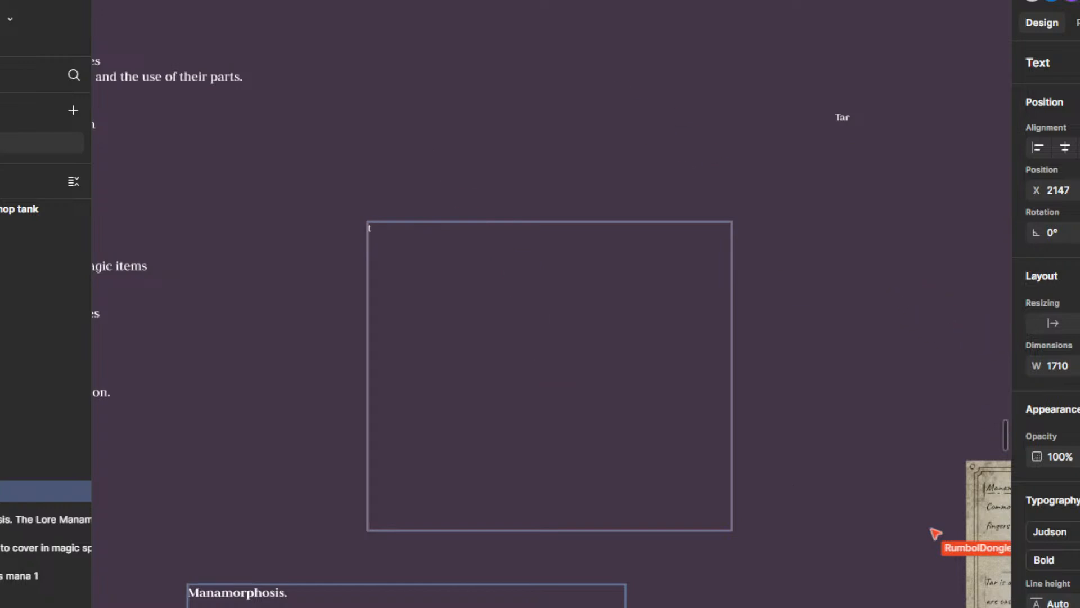
pyautogui.scroll(1, 401, 229)
pyautogui.scroll(-2, 491, 434)
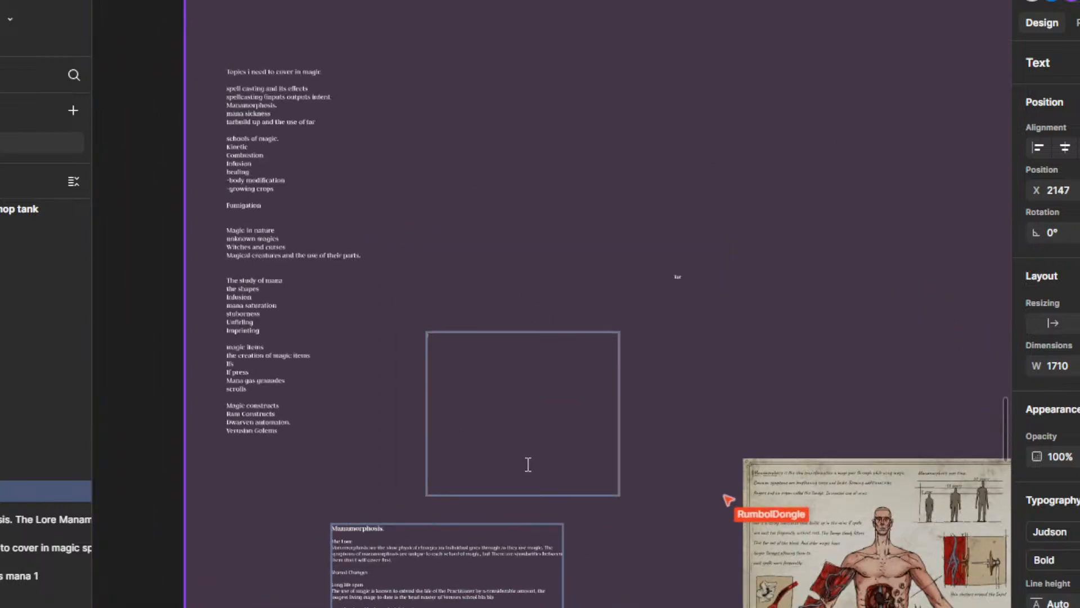
pyautogui.scroll(1, 528, 464)
pyautogui.scroll(-5, 549, 514)
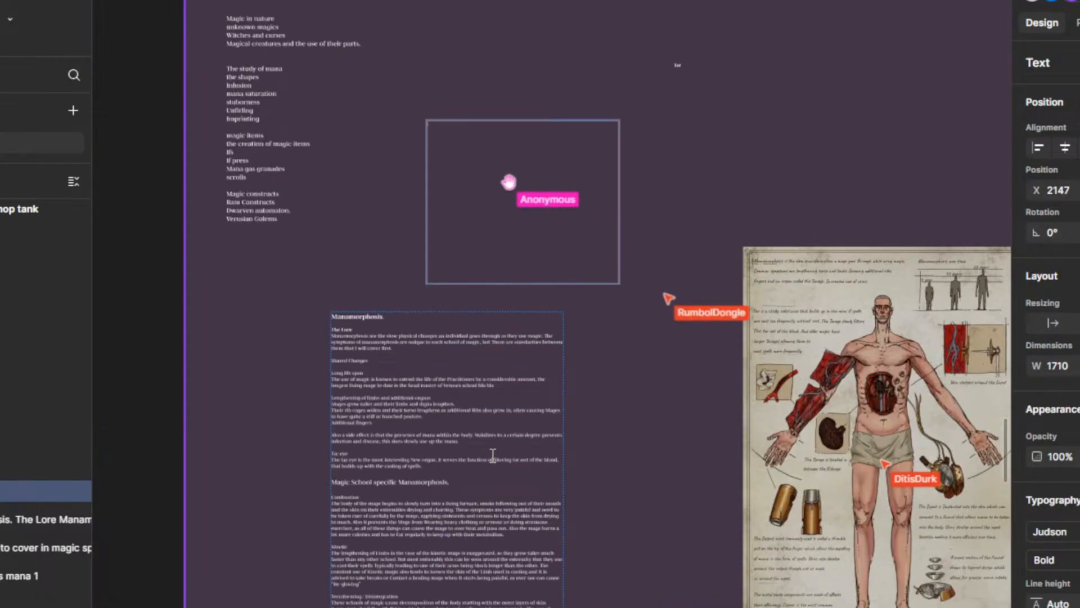
pyautogui.scroll(-3, 549, 514)
pyautogui.scroll(7, 463, 310)
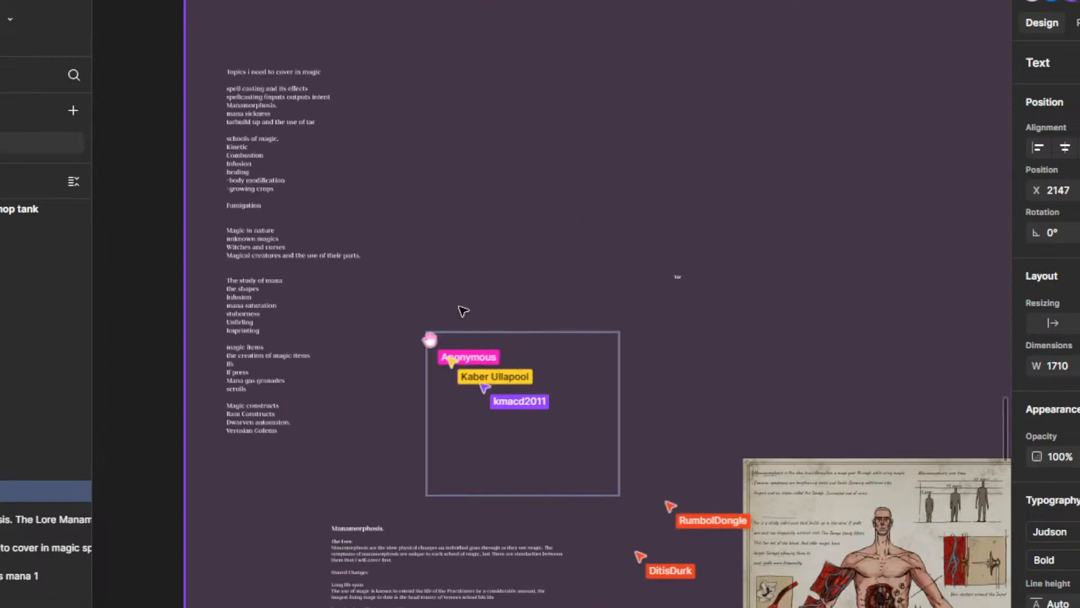
pyautogui.scroll(5, 459, 343)
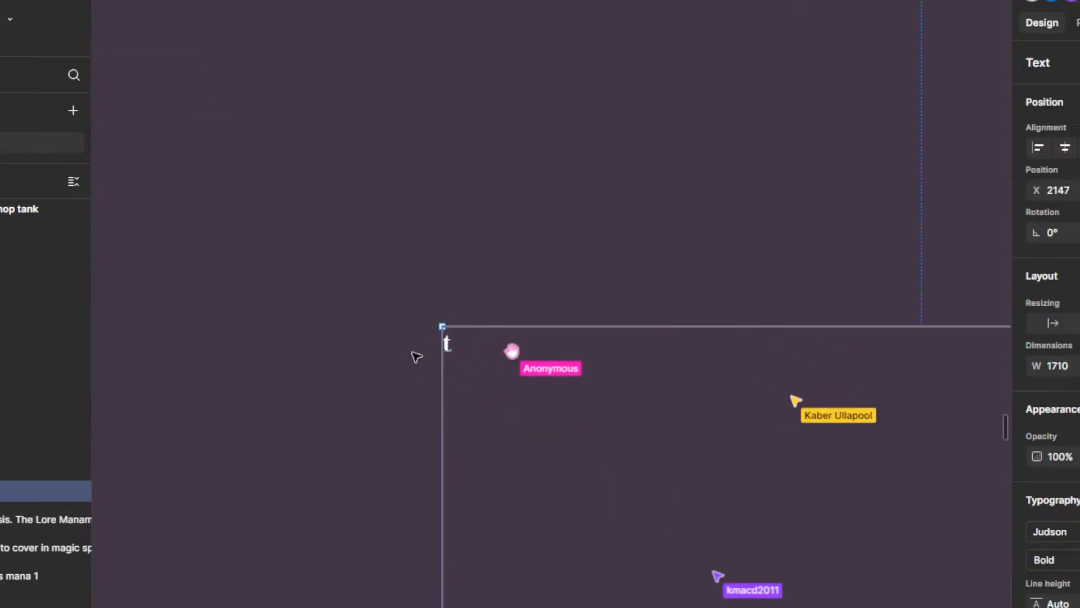
pyautogui.scroll(-5, 427, 374)
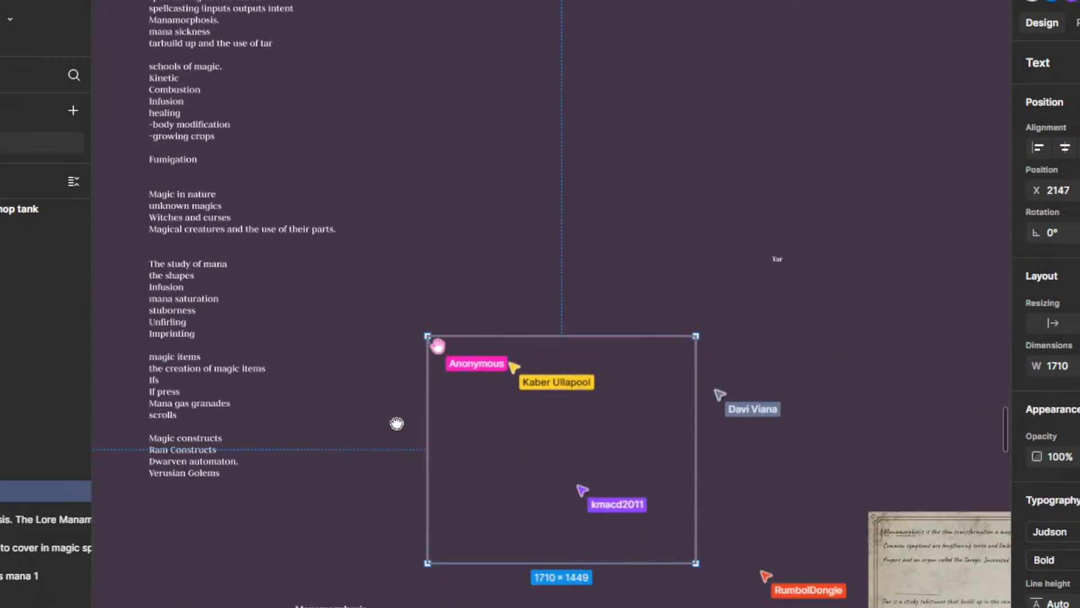
# Step: Add the line "also lighting shaped scars on the body." at the end of the Lightning section in the Manamorphosis text
pyautogui.scroll(-10, 404, 377)
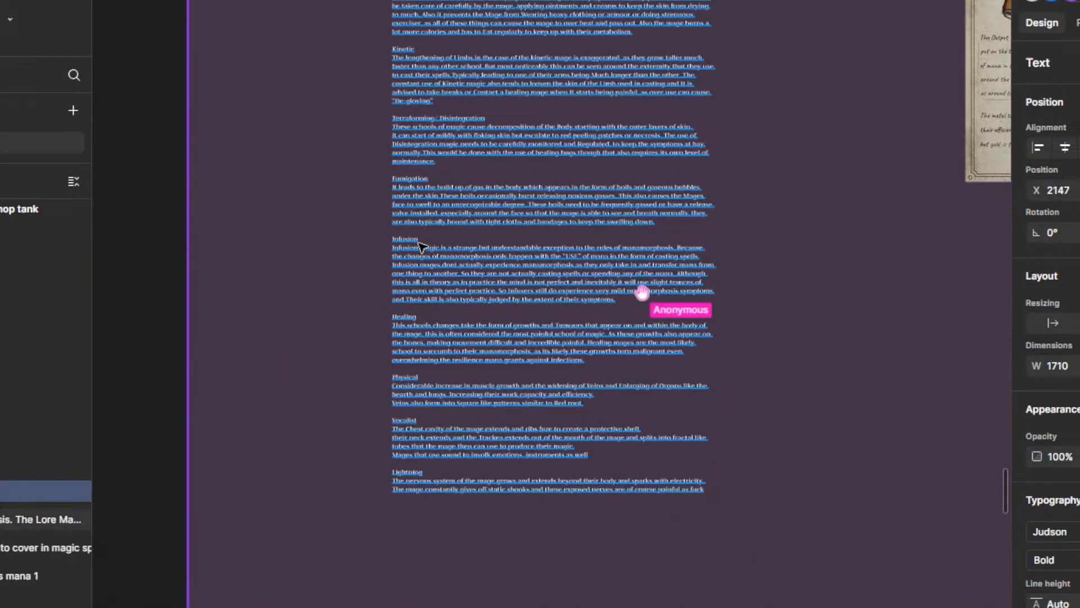
pyautogui.scroll(-5, 514, 500)
pyautogui.scroll(9, 568, 453)
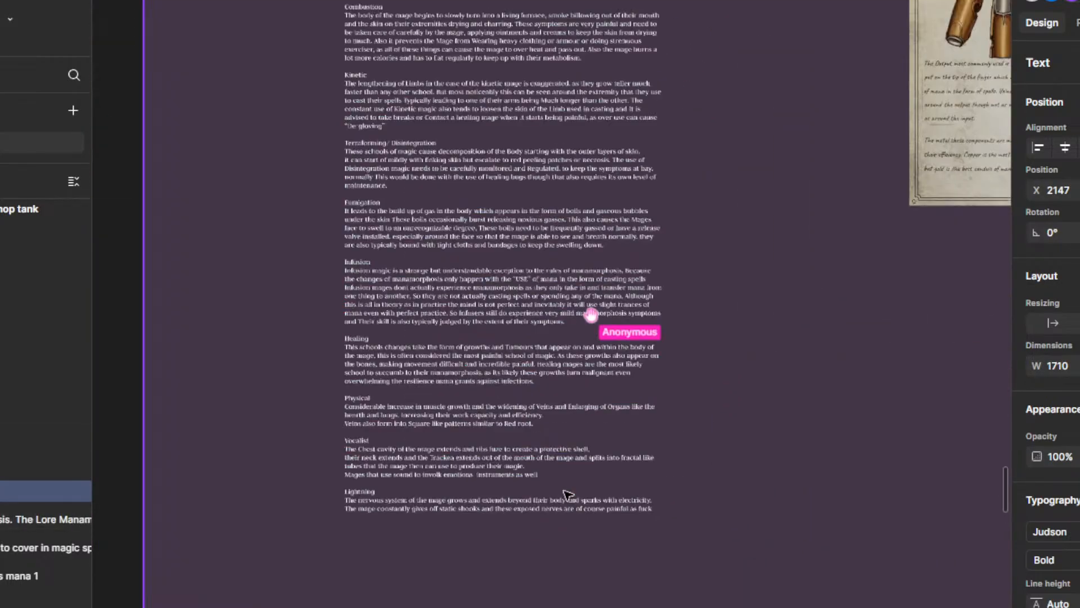
pyautogui.scroll(-5, 386, 381)
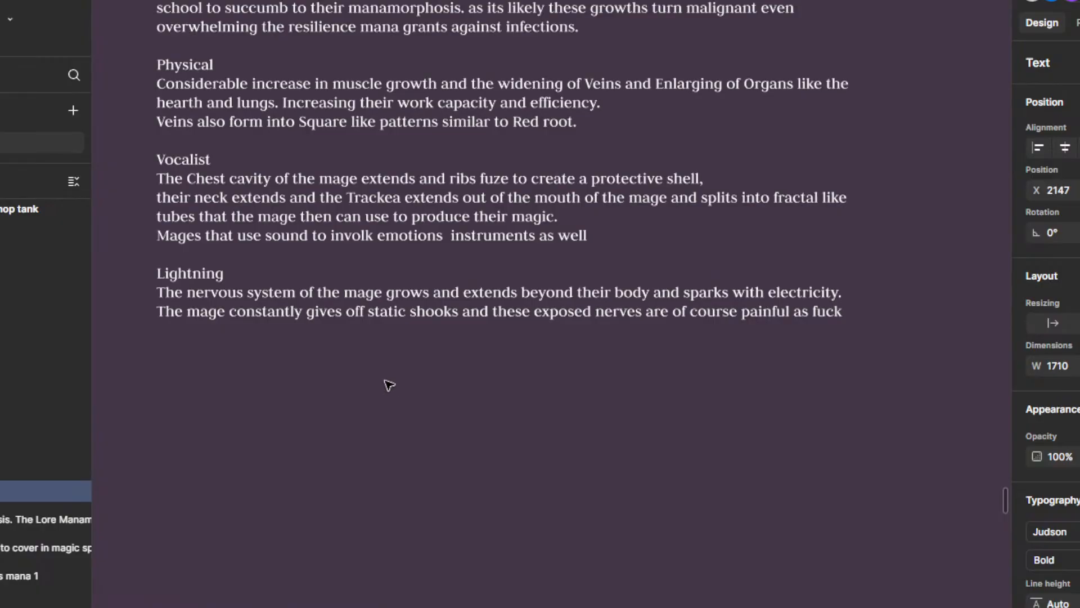
pyautogui.click(844, 316)
pyautogui.doubleClick(844, 316)
pyautogui.tripleClick(844, 316)
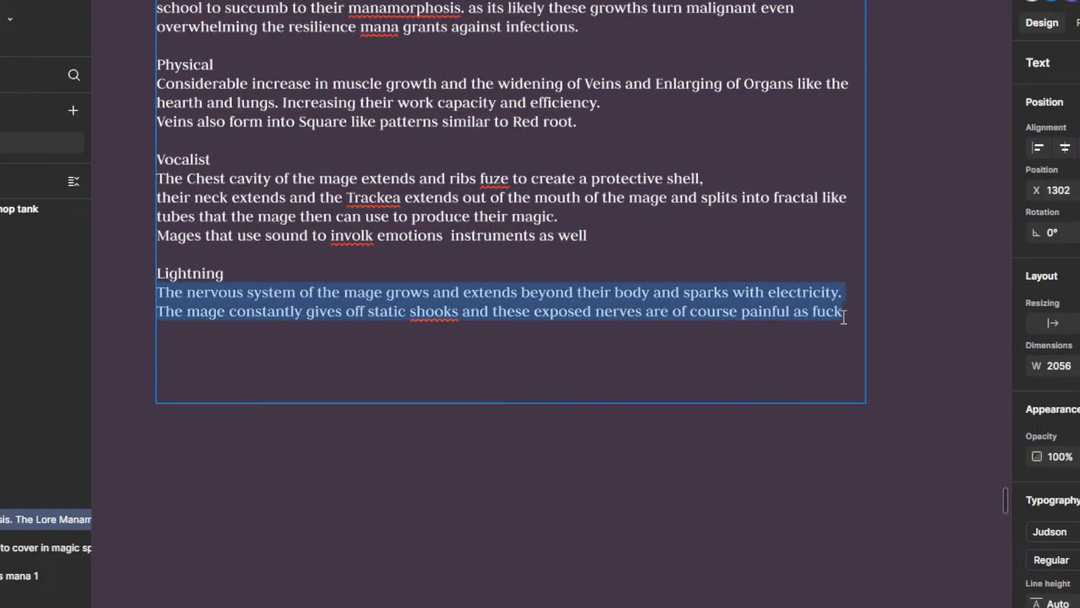
pyautogui.click(844, 316)
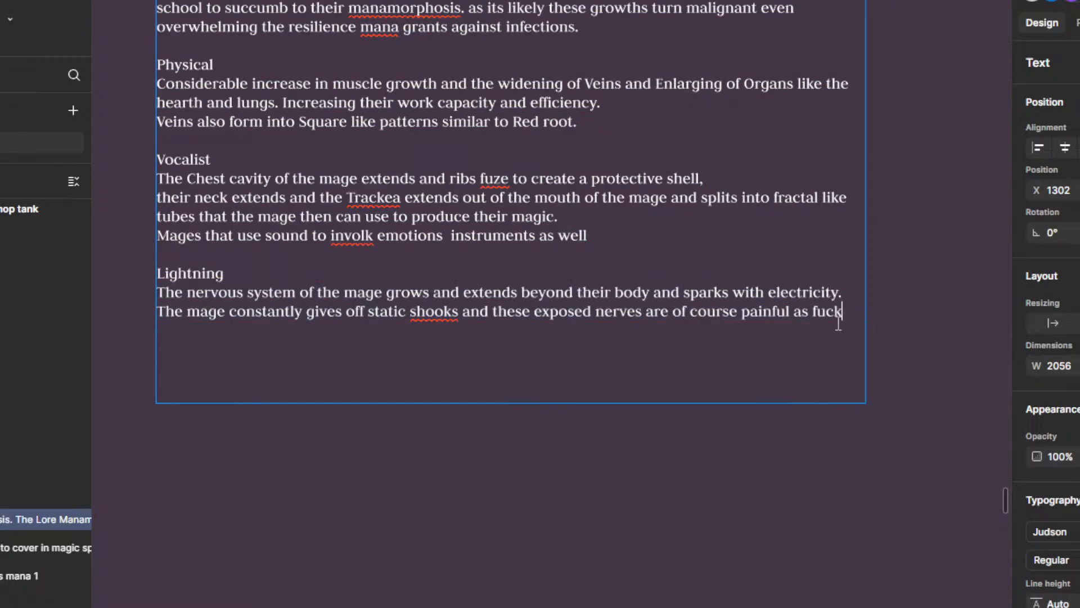
pyautogui.scroll(-2, 837, 326)
pyautogui.moveTo(913, 297); pyautogui.dragTo(925, 360)
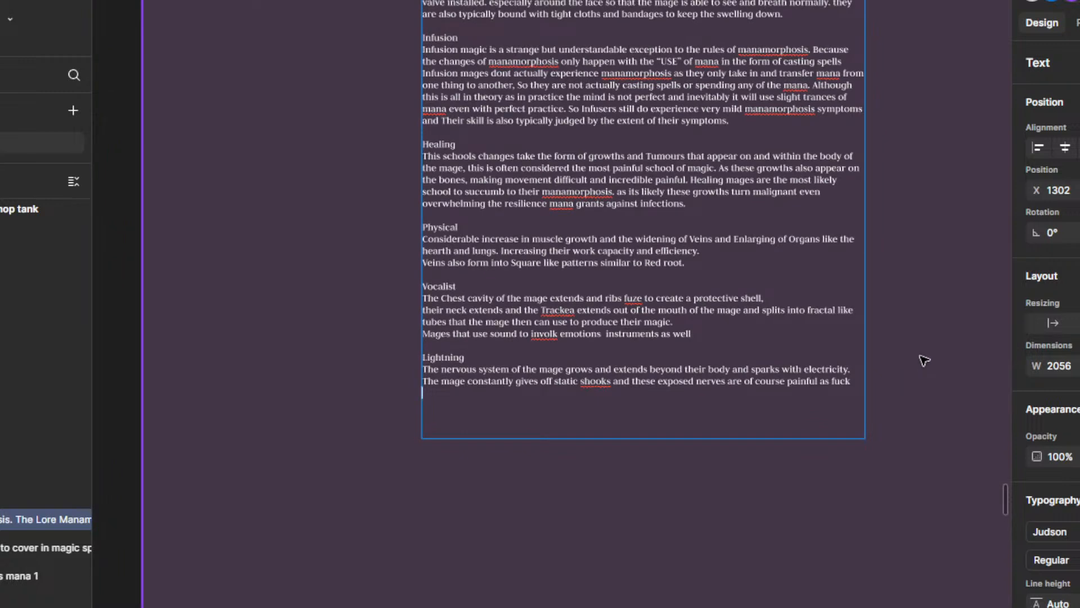
pyautogui.write('LAO')
pyautogui.press('BackSpace')
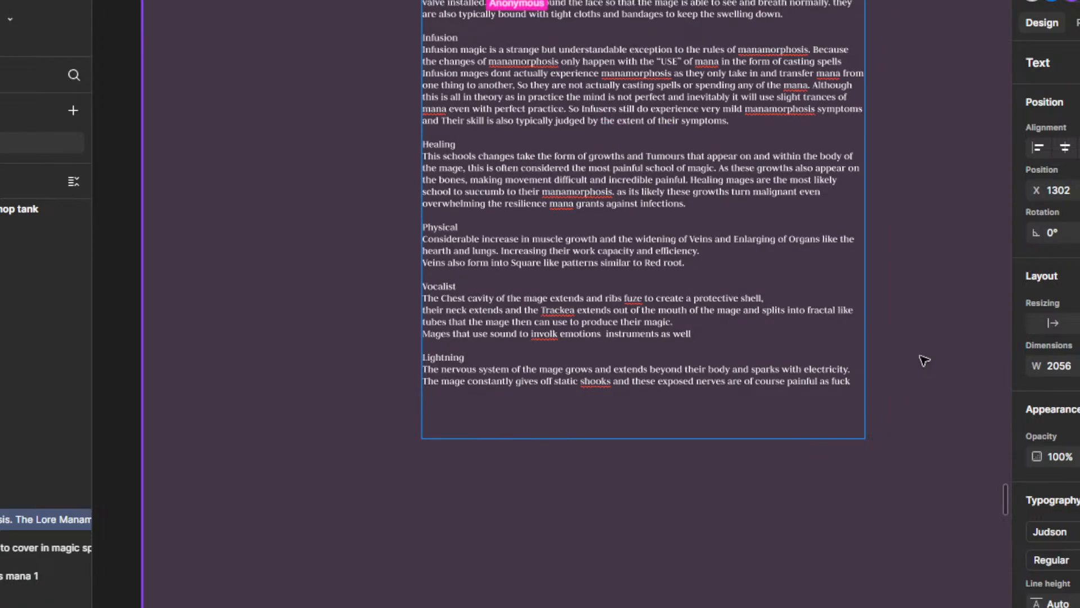
pyautogui.write('a')
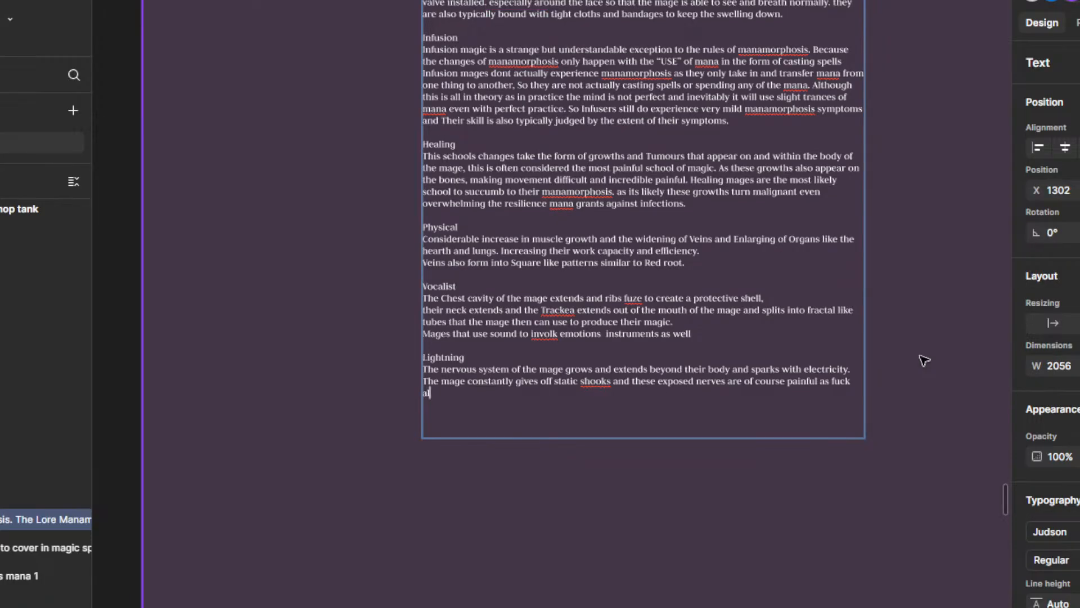
pyautogui.write('loso ')
pyautogui.write('lso')
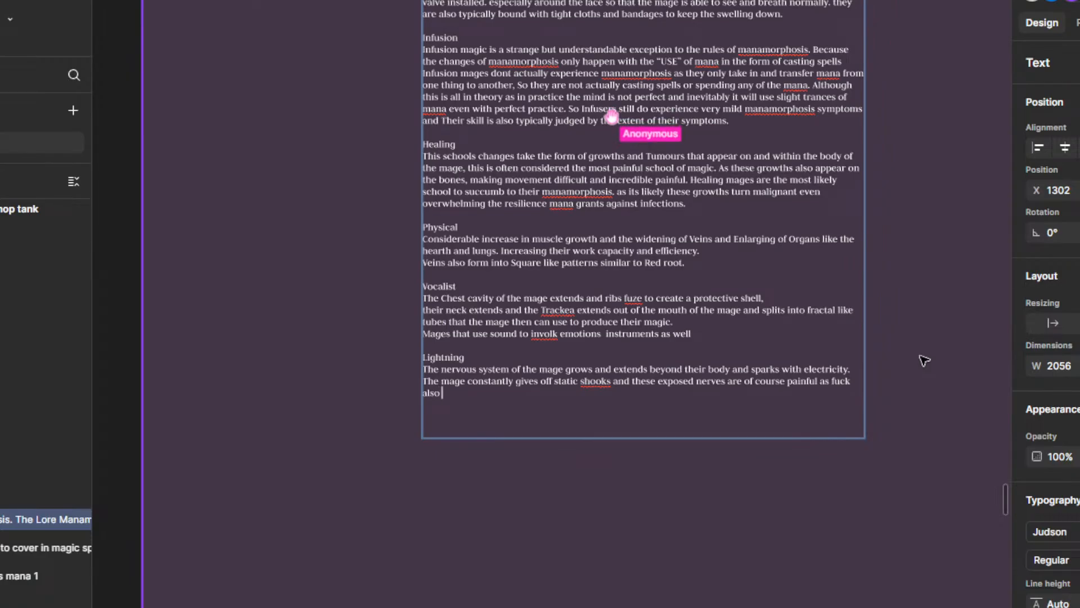
pyautogui.write(' lighting slu')
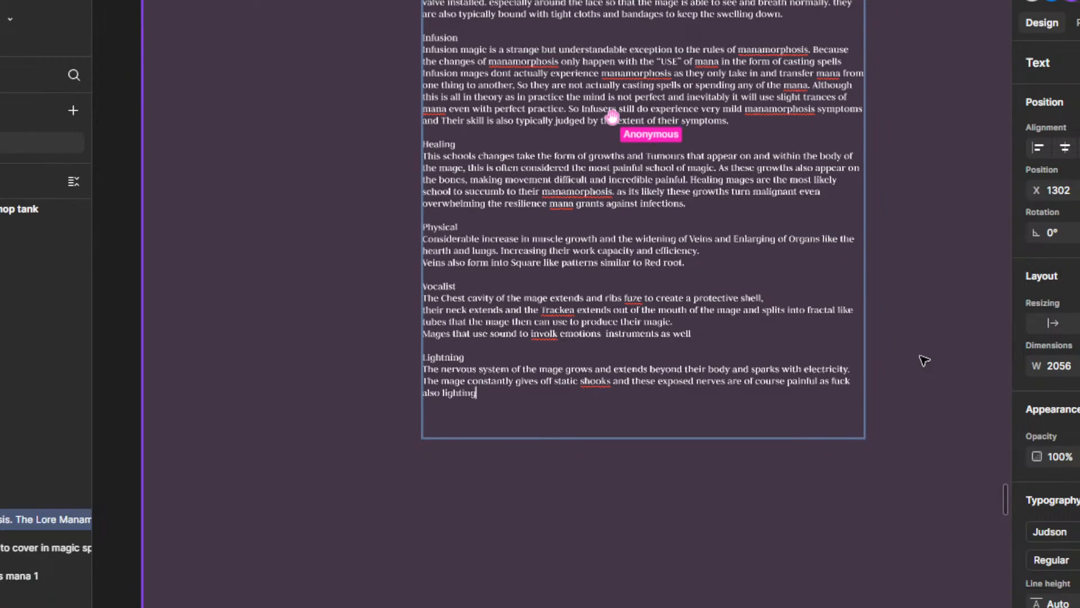
pyautogui.press('BackSpace')
pyautogui.press('BackSpace')
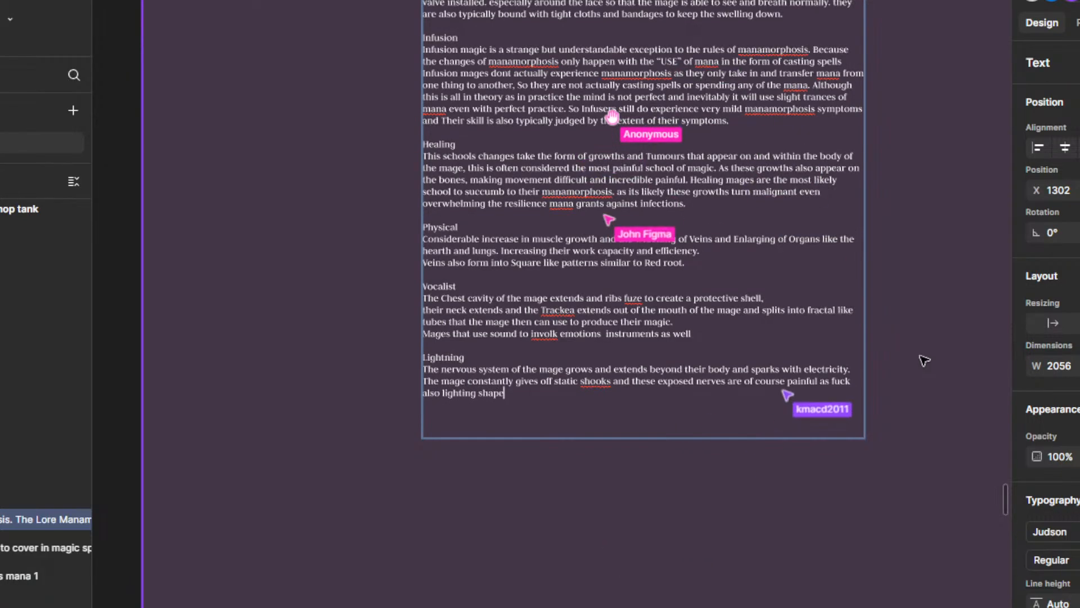
pyautogui.write('haped scars on')
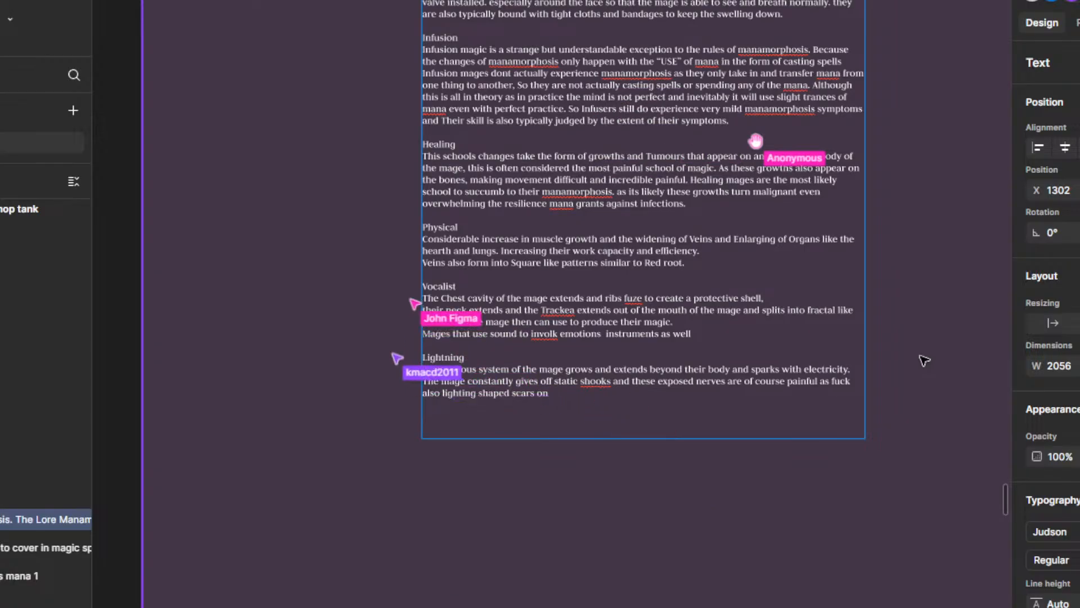
pyautogui.write('the body.')
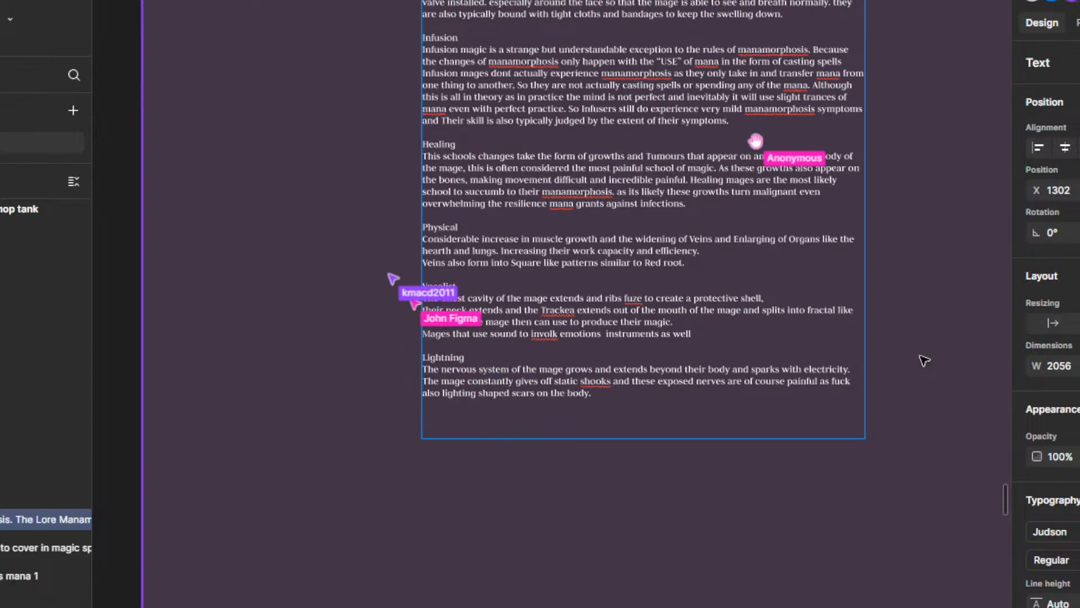
# Step: Paste the copied screenshot of the old Mana sickness text onto the Magic board and place it above the Tar heading
pyautogui.scroll(-5, 822, 239)
pyautogui.scroll(8, 891, 188)
pyautogui.hscroll(4, 892, 188)
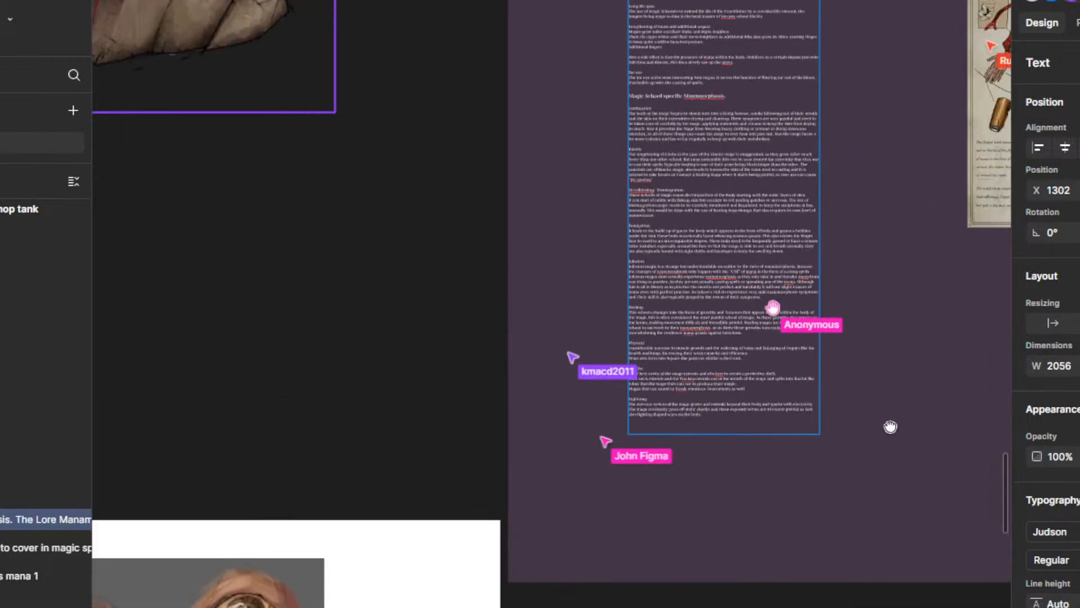
pyautogui.scroll(3, 720, 392)
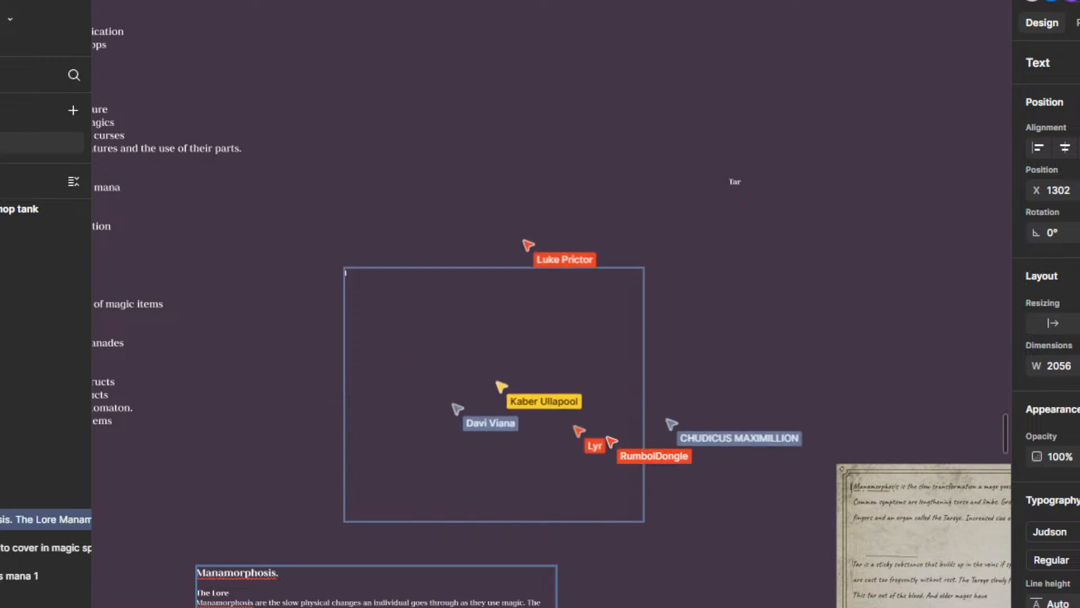
pyautogui.scroll(-5, 675, 406)
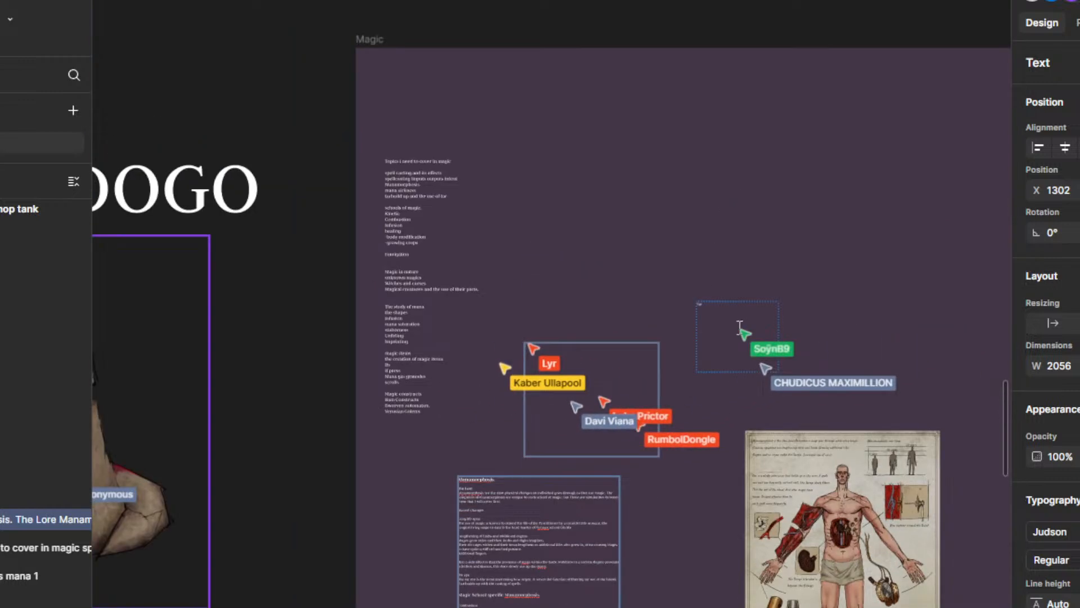
pyautogui.click(742, 324)
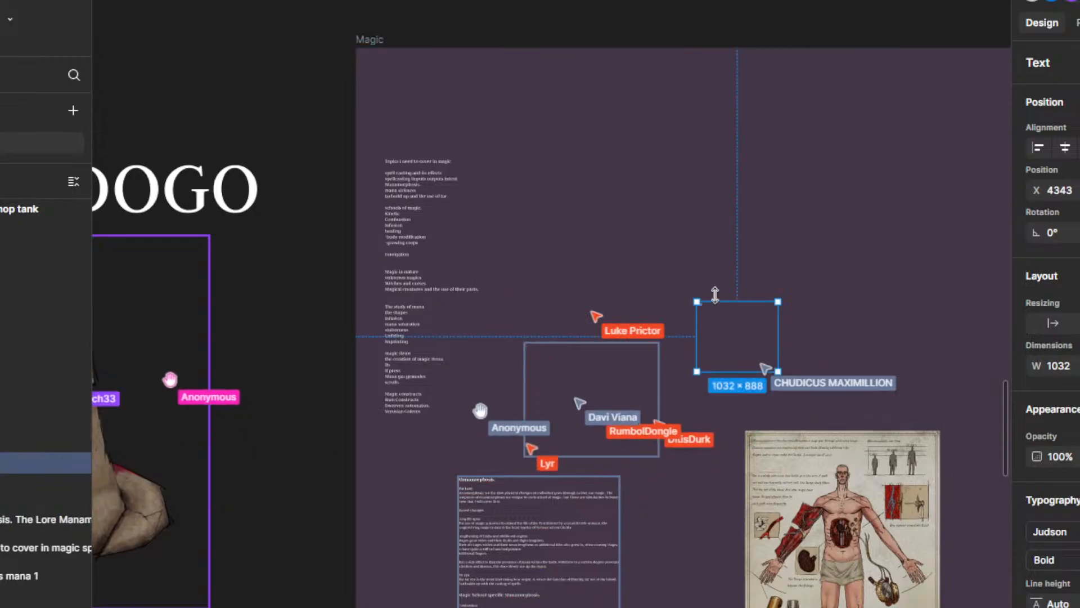
pyautogui.scroll(3, 784, 309)
pyautogui.click(553, 239)
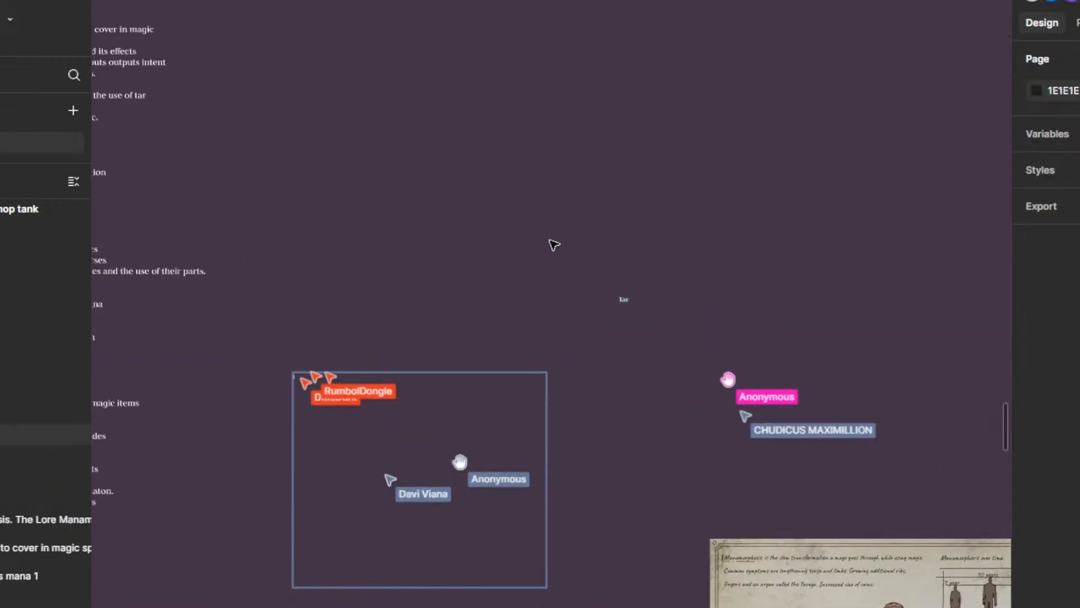
pyautogui.hotkey('ctrl', 'v')
pyautogui.moveTo(602, 365); pyautogui.dragTo(652, 337)
pyautogui.moveTo(592, 252); pyautogui.dragTo(716, 174)
pyautogui.click(653, 311)
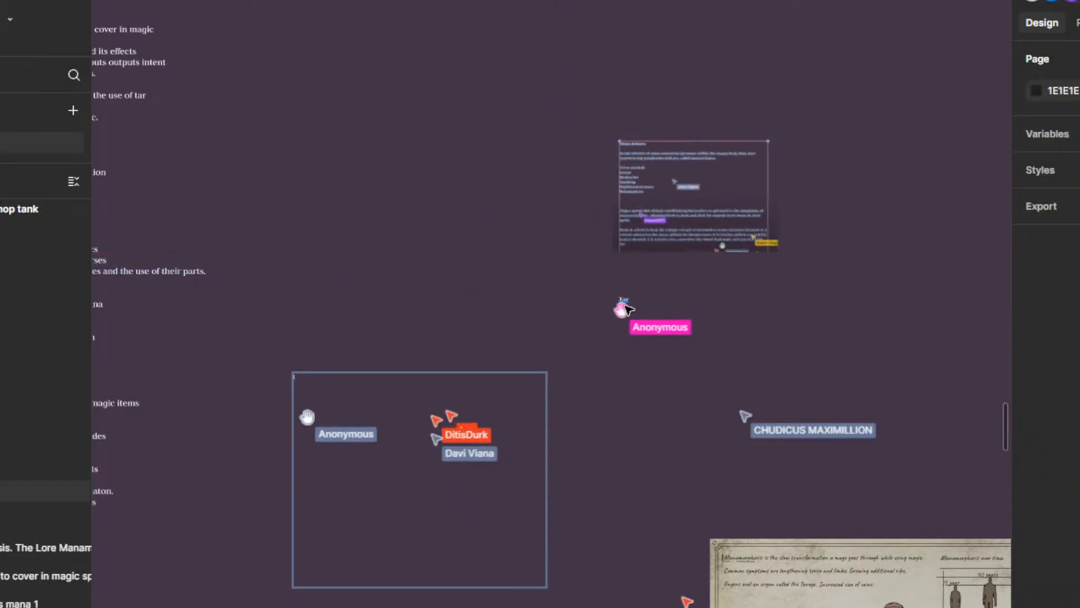
# Step: Move the pasted Mana sickness screenshot to just above the emptied Mana sickness text box
pyautogui.click(624, 300)
pyautogui.scroll(-1, 523, 417)
pyautogui.scroll(2, 532, 377)
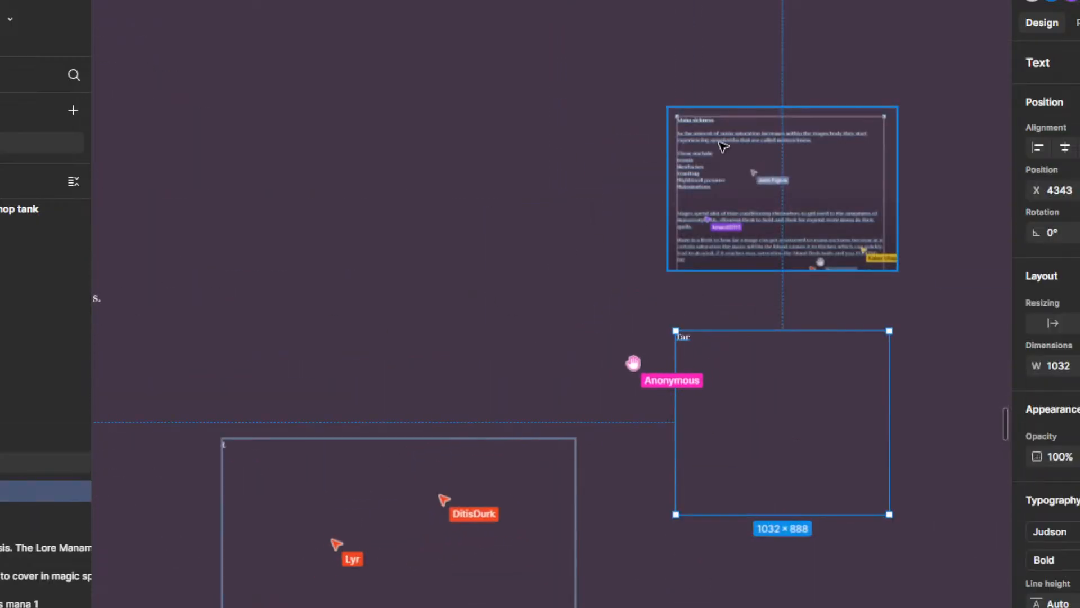
pyautogui.moveTo(725, 148); pyautogui.dragTo(319, 283)
pyautogui.scroll(2, 315, 459)
pyautogui.scroll(-3, 338, 442)
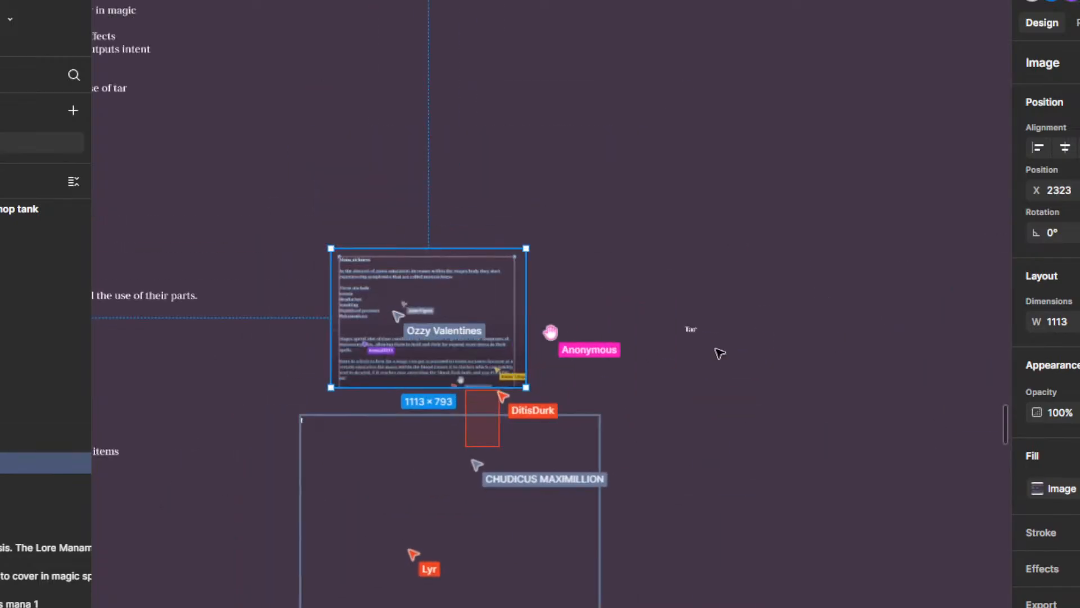
# Step: Add the lines "Build up of tar", "extraction" and "Use" below the Tar heading, with a blank line between them
pyautogui.click(682, 331)
pyautogui.doubleClick(691, 331)
pyautogui.click(702, 339)
pyautogui.press('Return')
pyautogui.press('Return')
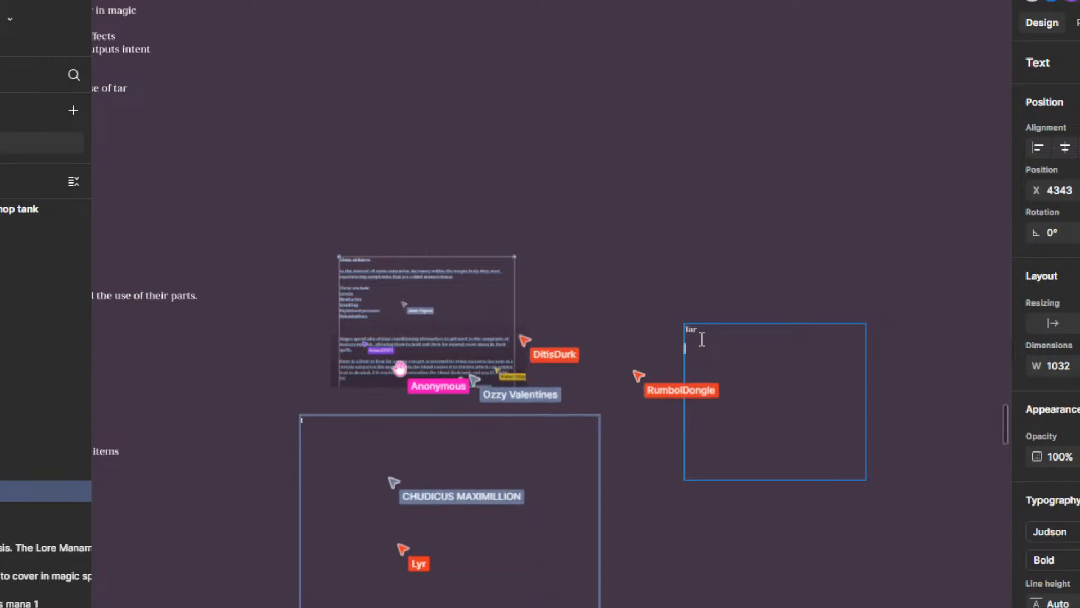
pyautogui.write('Build up of tar')
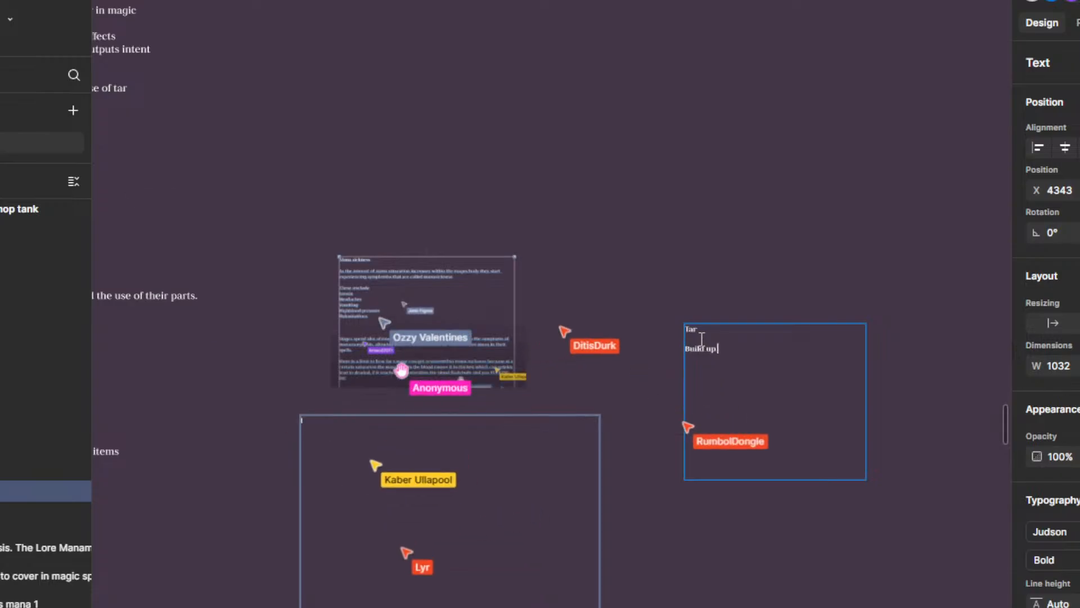
pyautogui.press('Return')
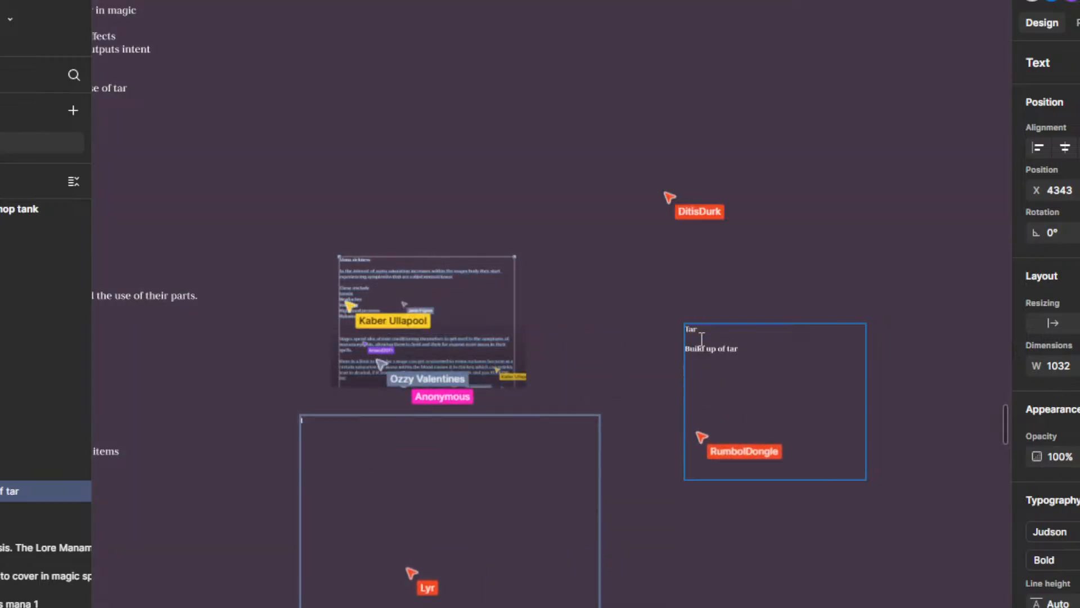
pyautogui.write('extraction')
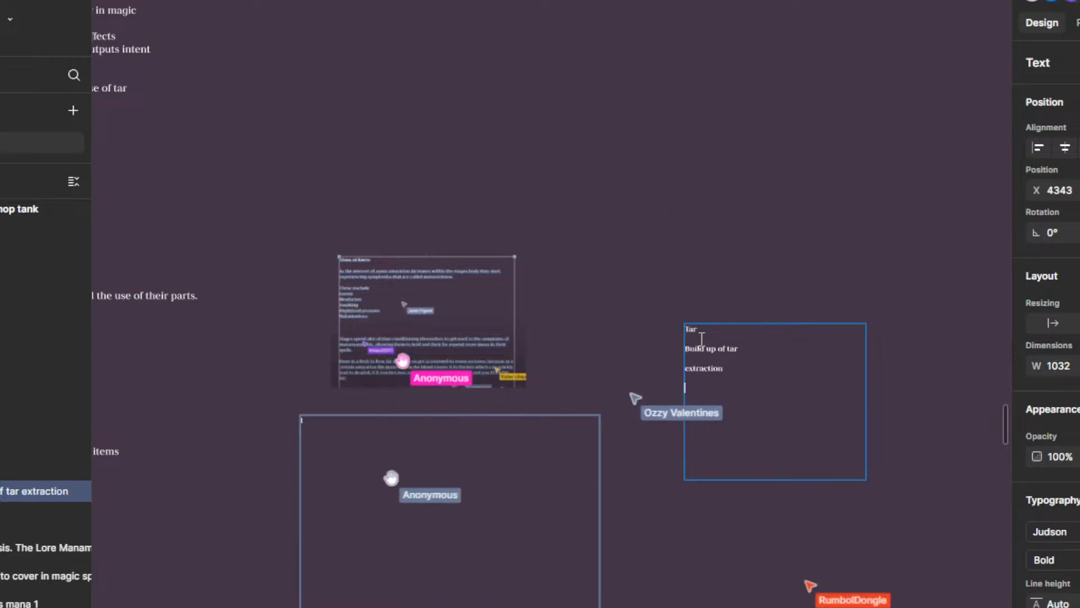
pyautogui.press('Return')
pyautogui.write('Use')
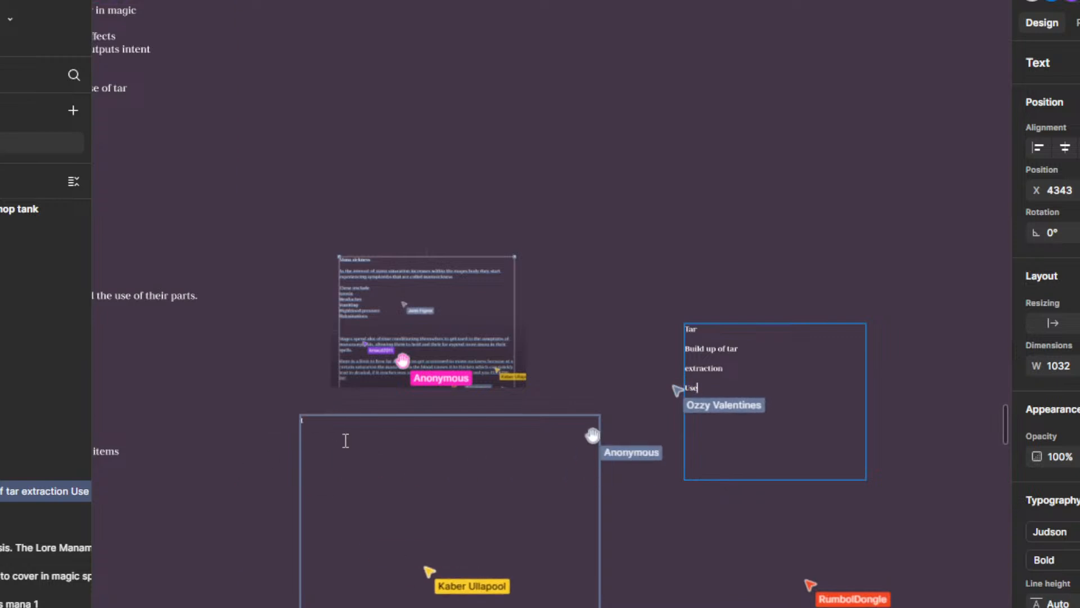
# Step: Replace the stray character in the emptied text box with the heading "Mana sickness" and start a paragraph below it
pyautogui.scroll(-3, 345, 441)
pyautogui.scroll(5, 345, 441)
pyautogui.click(295, 428)
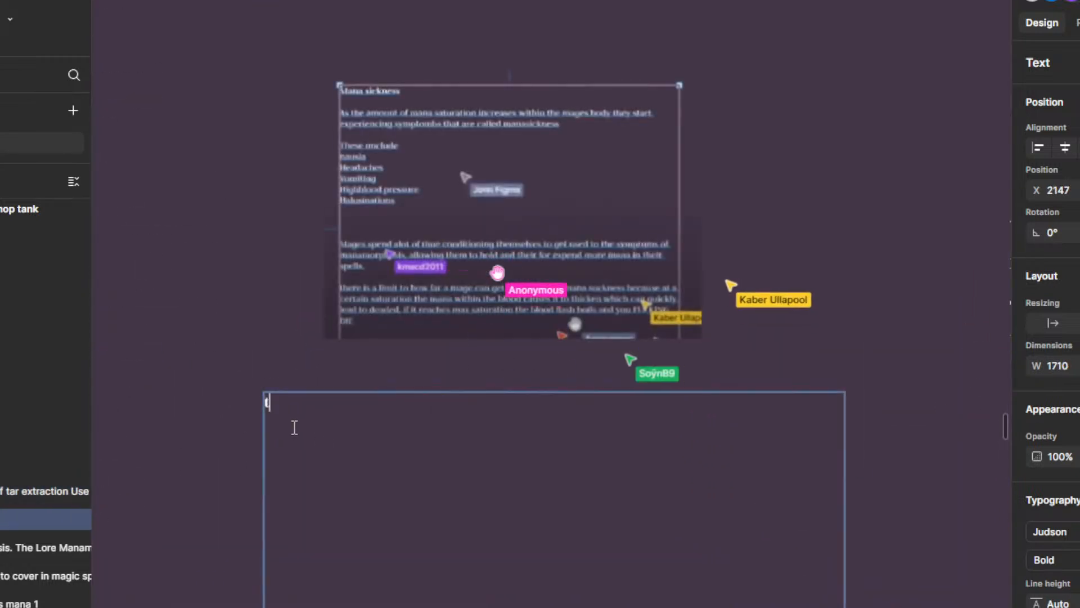
pyautogui.press('BackSpace')
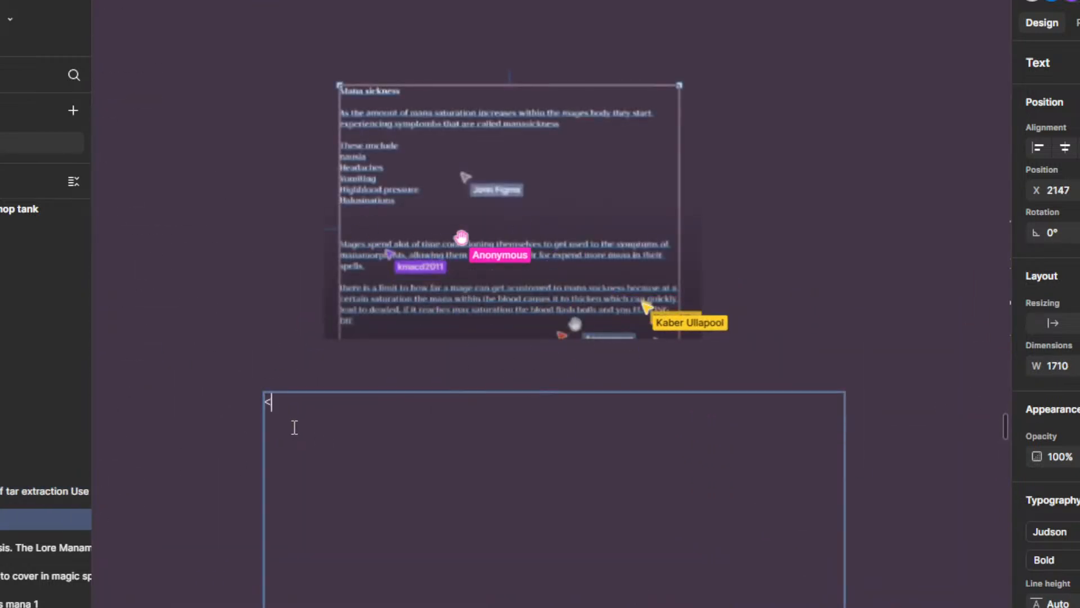
pyautogui.write('Mana sickness')
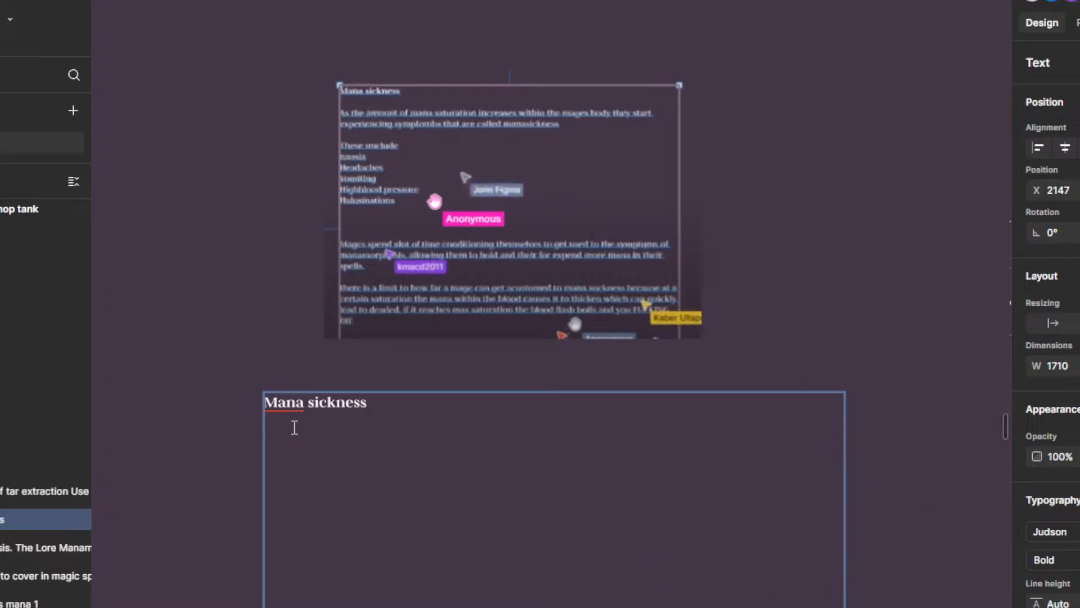
pyautogui.press('Return')
pyautogui.press('Return')
pyautogui.write('afa')
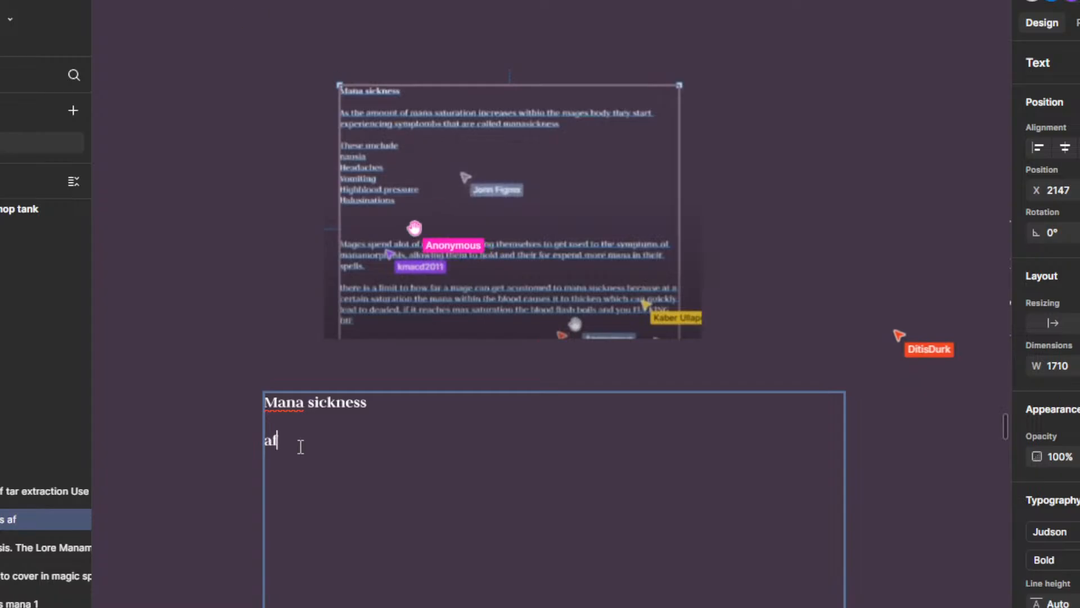
pyautogui.press('BackSpace')
pyautogui.press('BackSpace')
pyautogui.press('BackSpace')
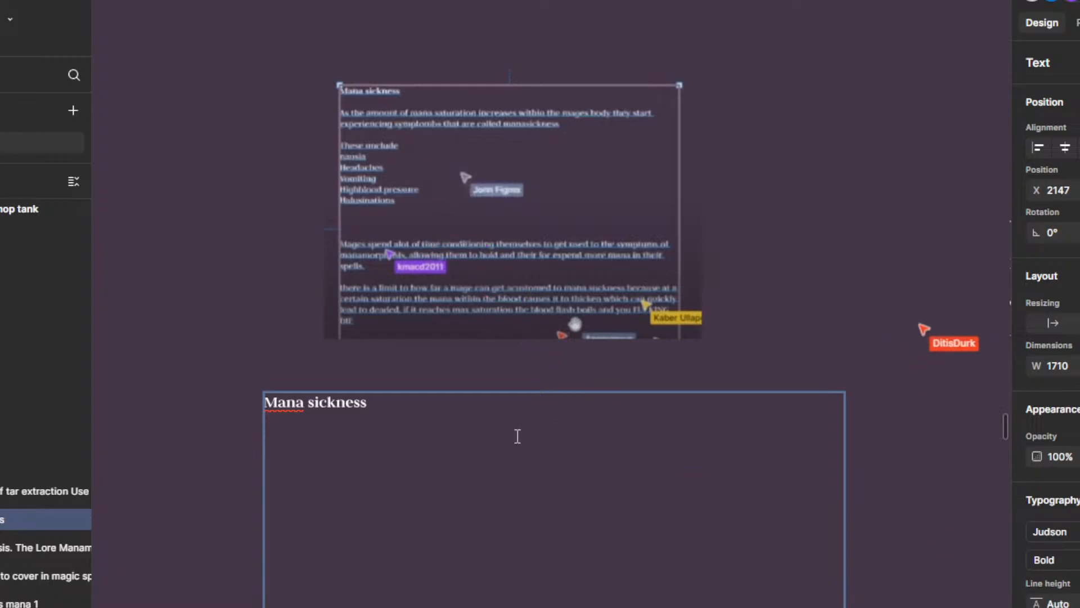
# Step: Set the text below the heading to Regular weight and write "As the amount of mana saturation increases within the mages body they start"
pyautogui.click(1078, 563)
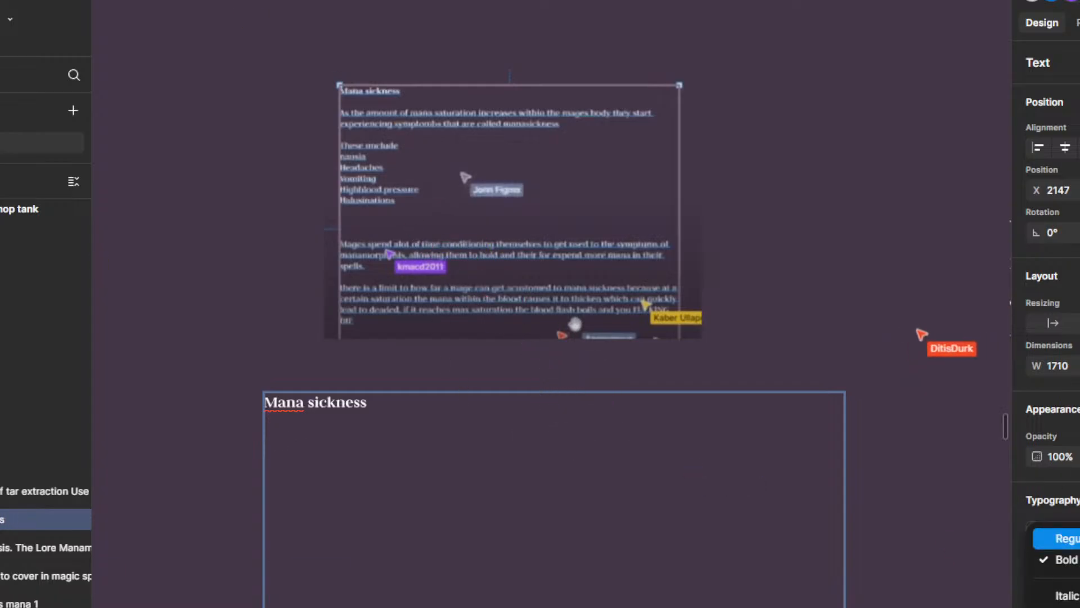
pyautogui.click(1054, 539)
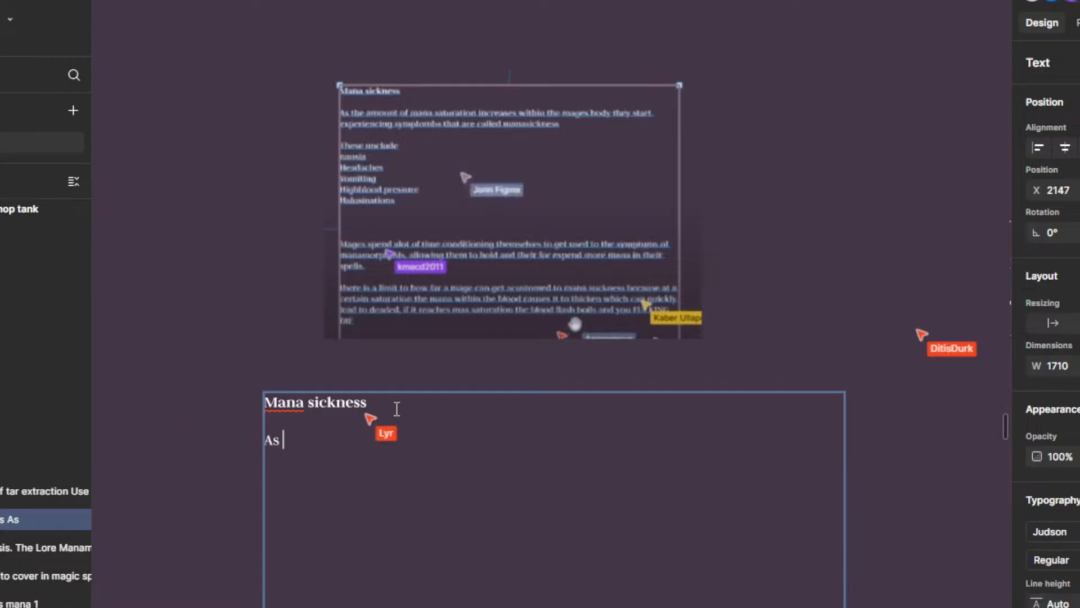
pyautogui.write('As the amount ')
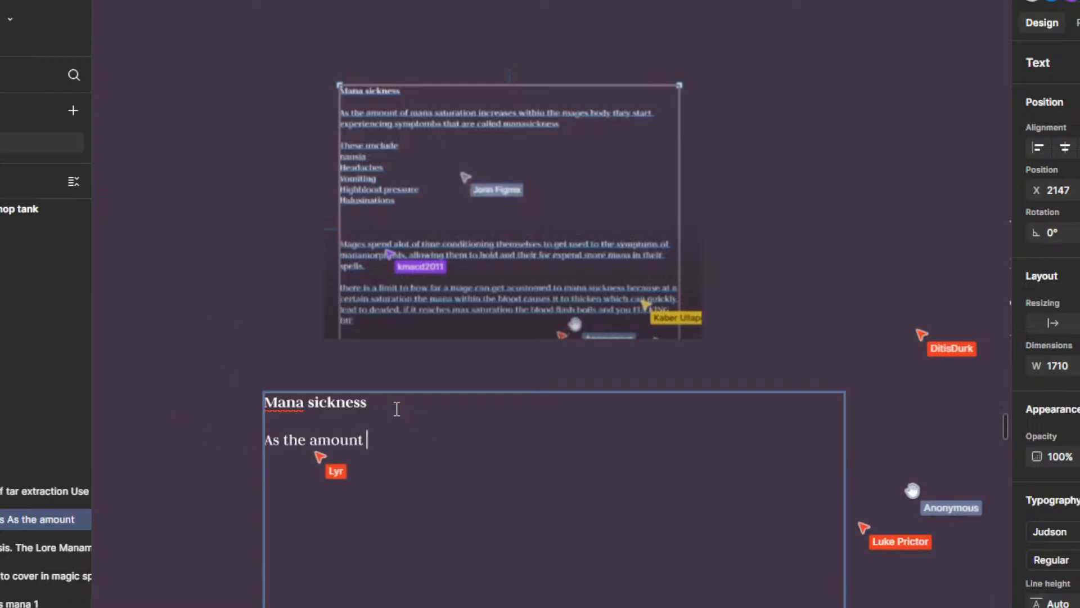
pyautogui.write('of mana saturati')
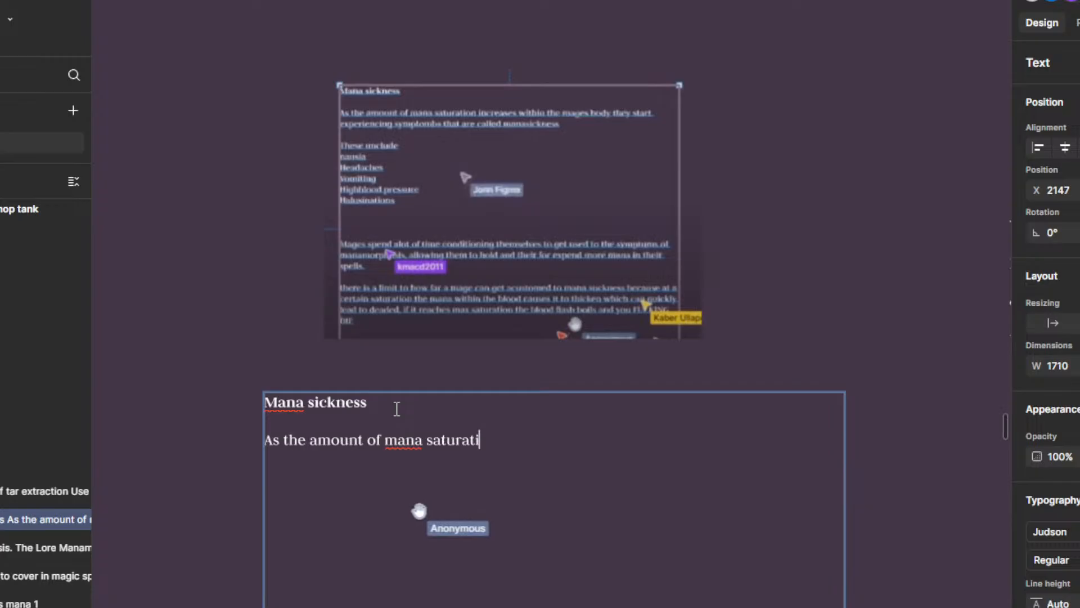
pyautogui.write('on i')
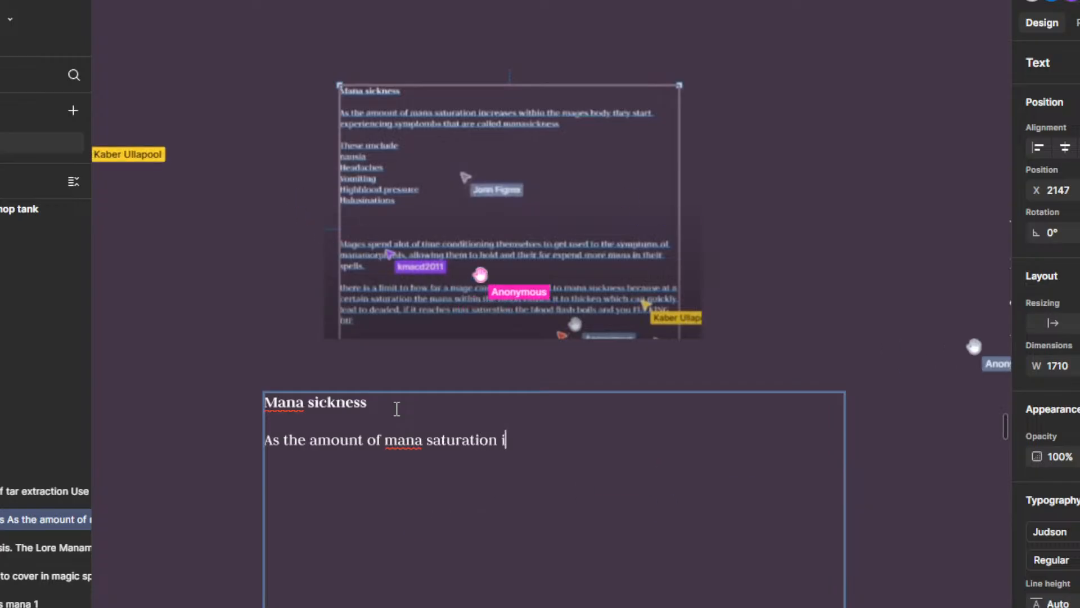
pyautogui.write('ncreases within')
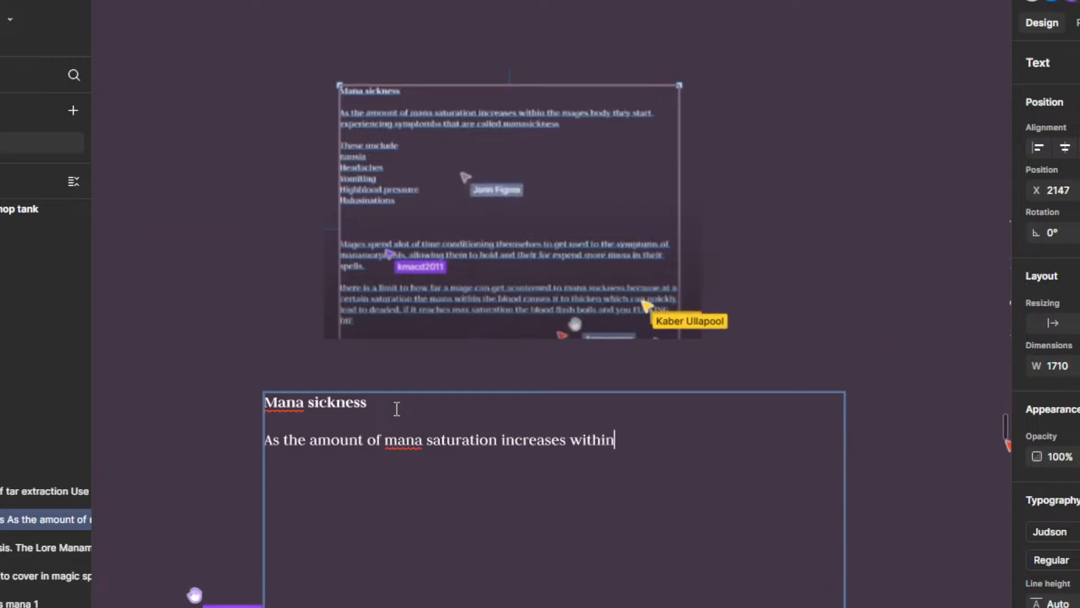
pyautogui.write(' the mages bo')
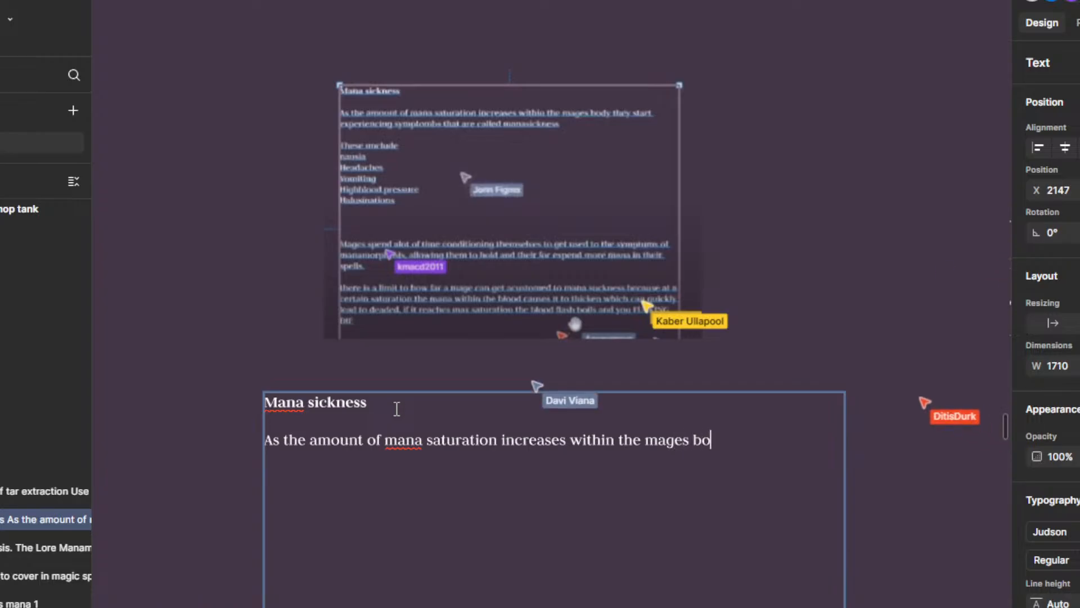
pyautogui.write('dy they start')
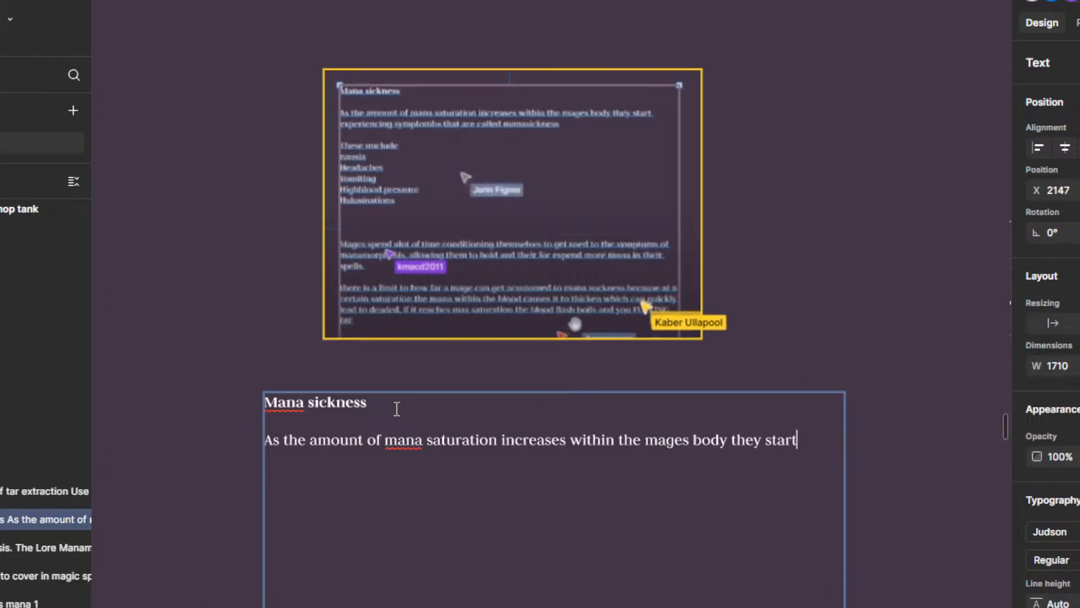
pyautogui.write(' experienc')
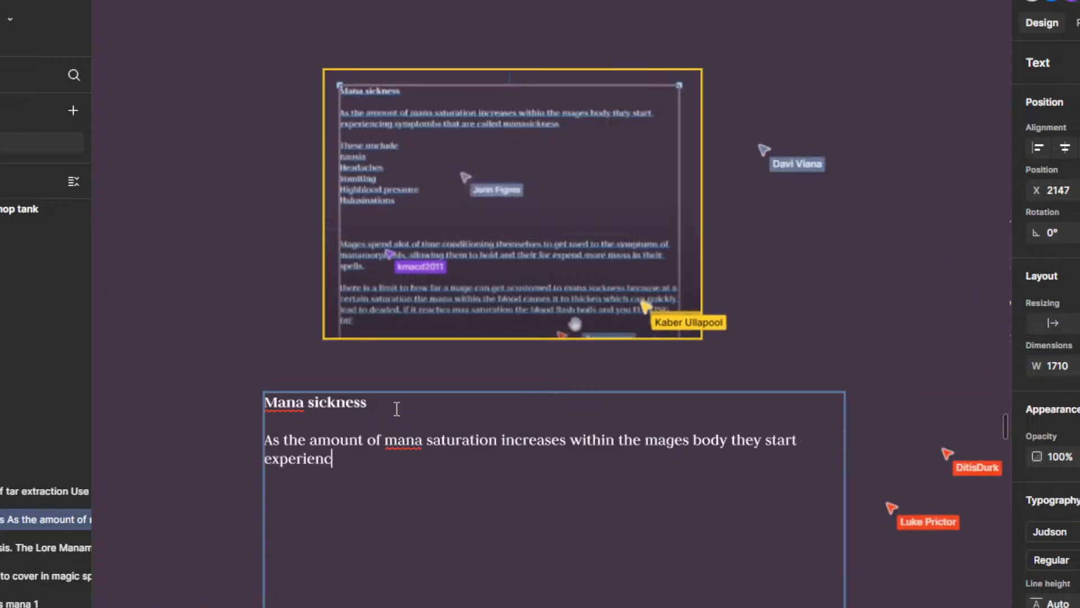
pyautogui.write('ing sympt')
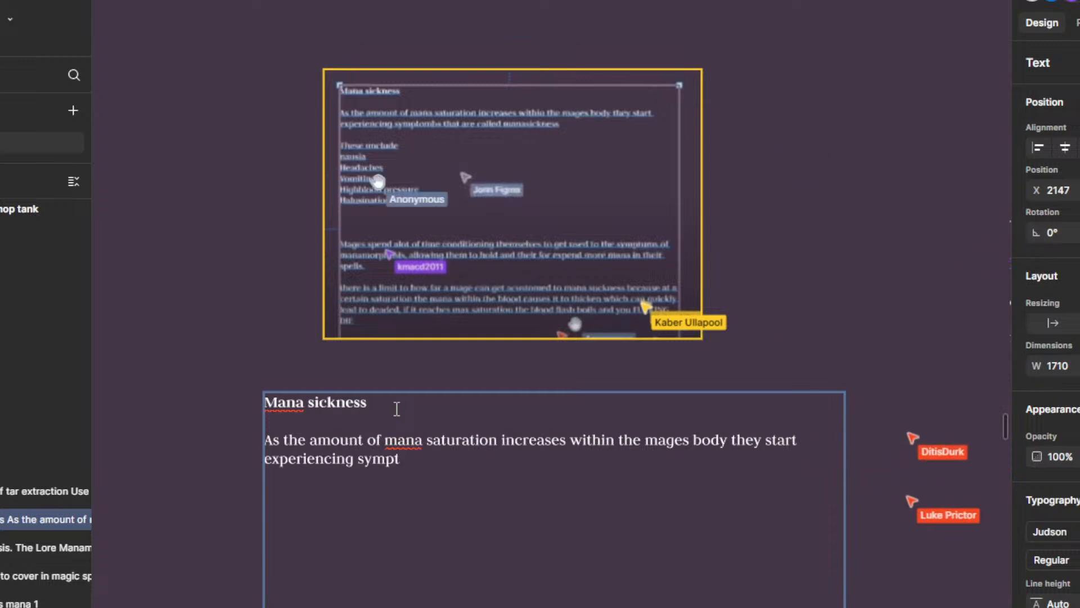
pyautogui.write('ombs that ar')
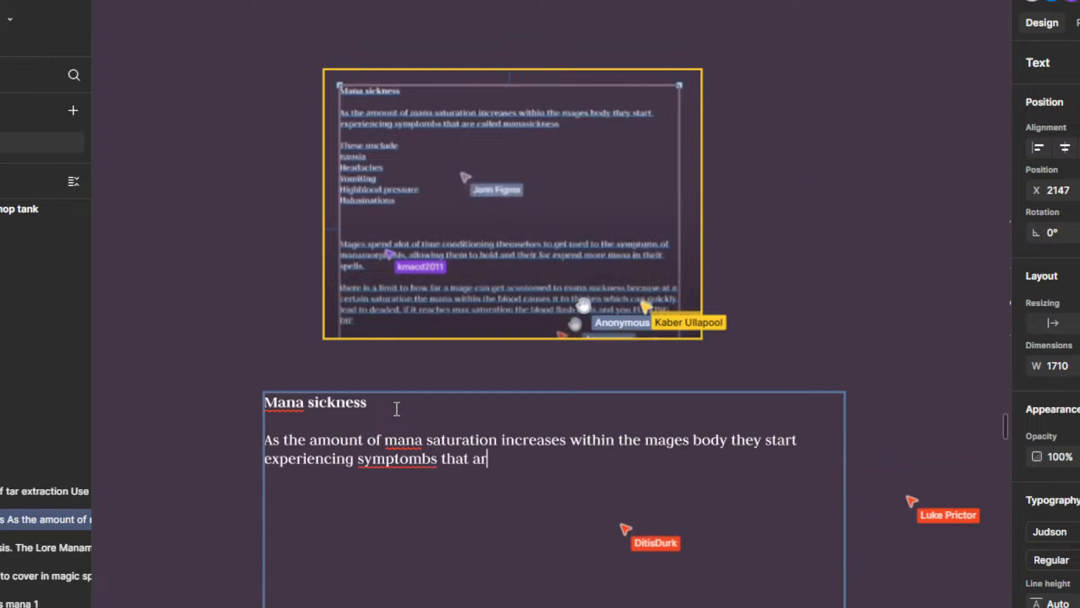
pyautogui.write('e called m')
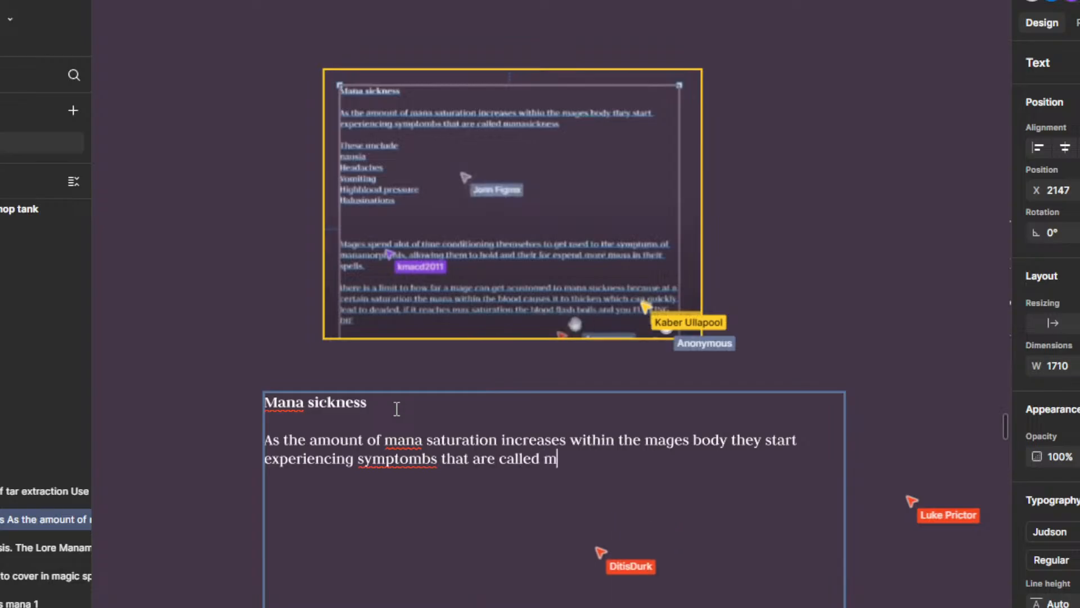
pyautogui.write('ana sickness')
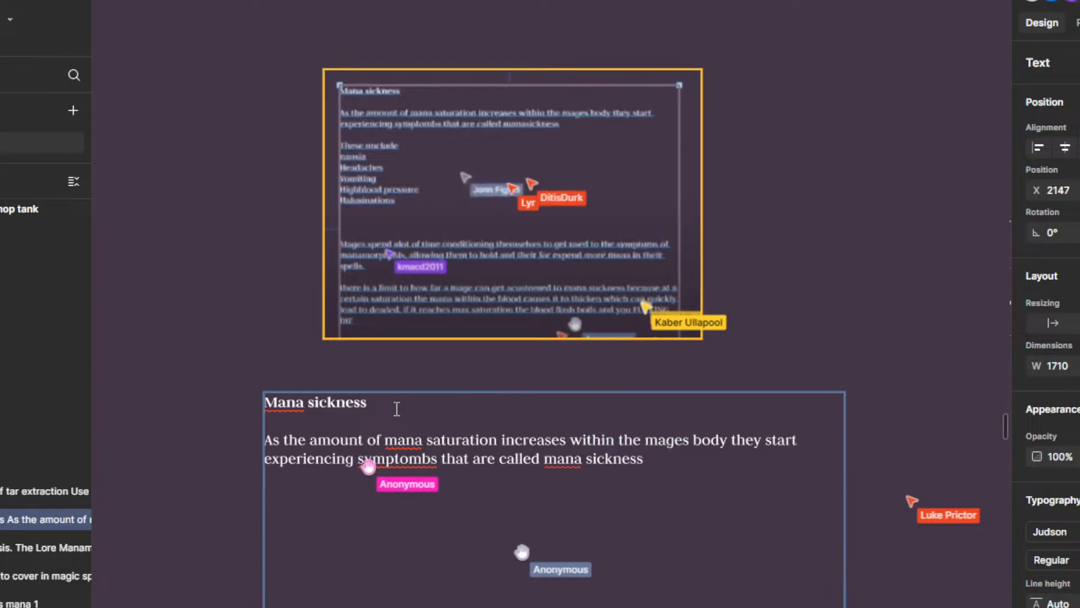
# Step: Leave a blank line after the opening sentence and add the line "These include"
pyautogui.press('Return')
pyautogui.press('Return')
pyautogui.write('These unclu')
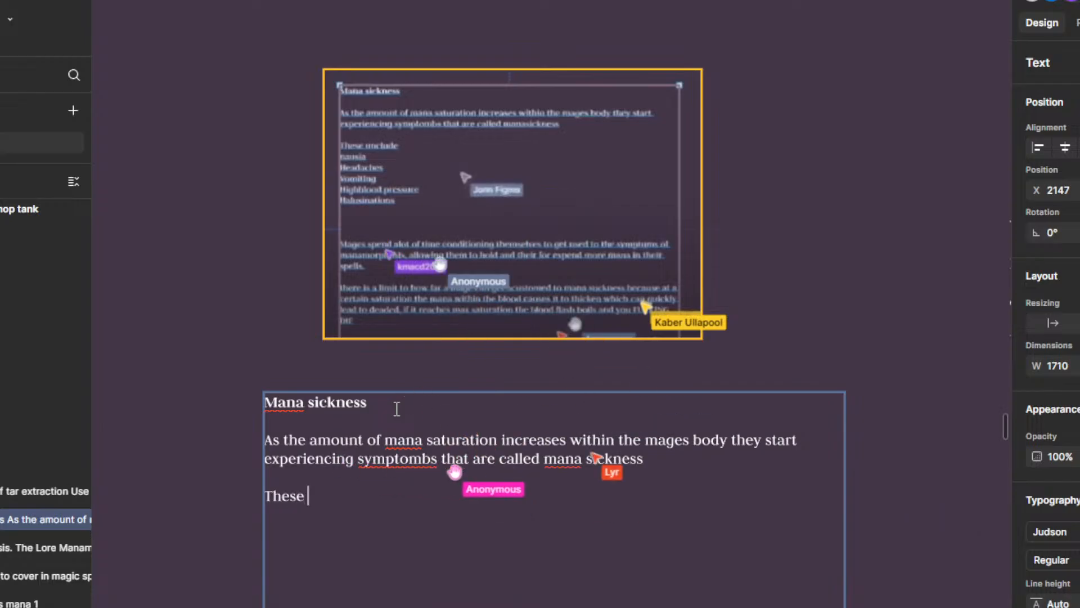
pyautogui.press('BackSpace')
pyautogui.press('BackSpace')
pyautogui.press('BackSpace')
pyautogui.press('BackSpace')
pyautogui.press('BackSpace')
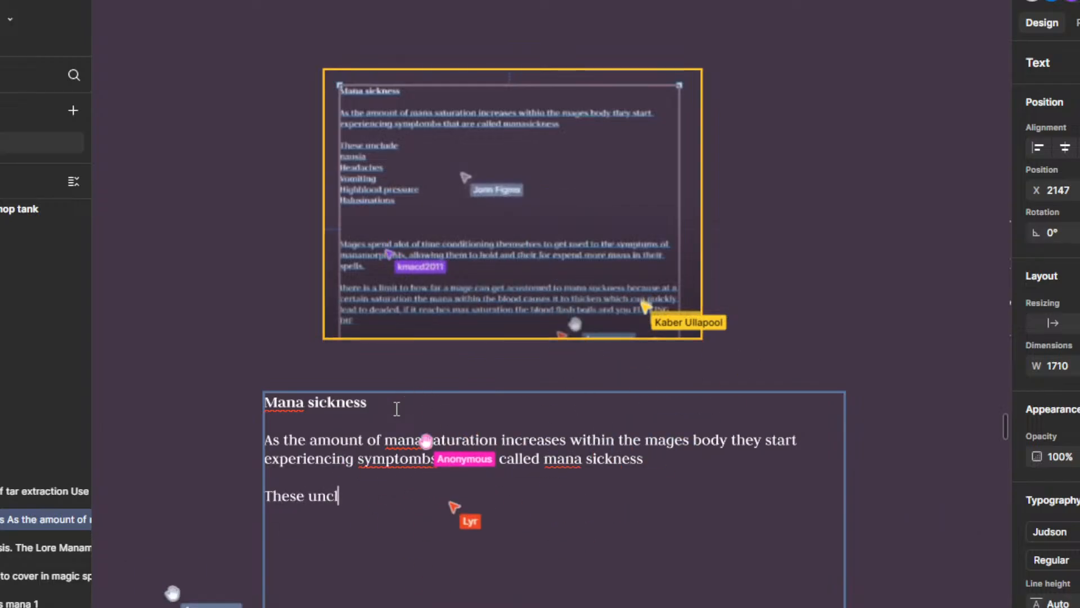
pyautogui.write('include')
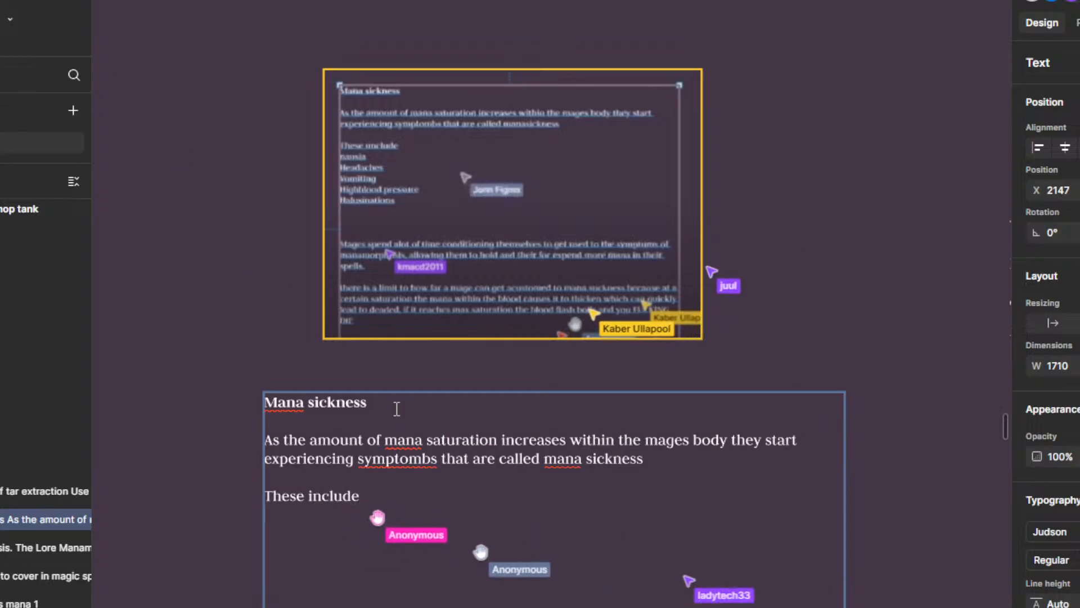
# Step: List the symptoms "Nausia" and "Headaches" on separate lines below "These include"
pyautogui.press('Return')
pyautogui.write('Nausia')
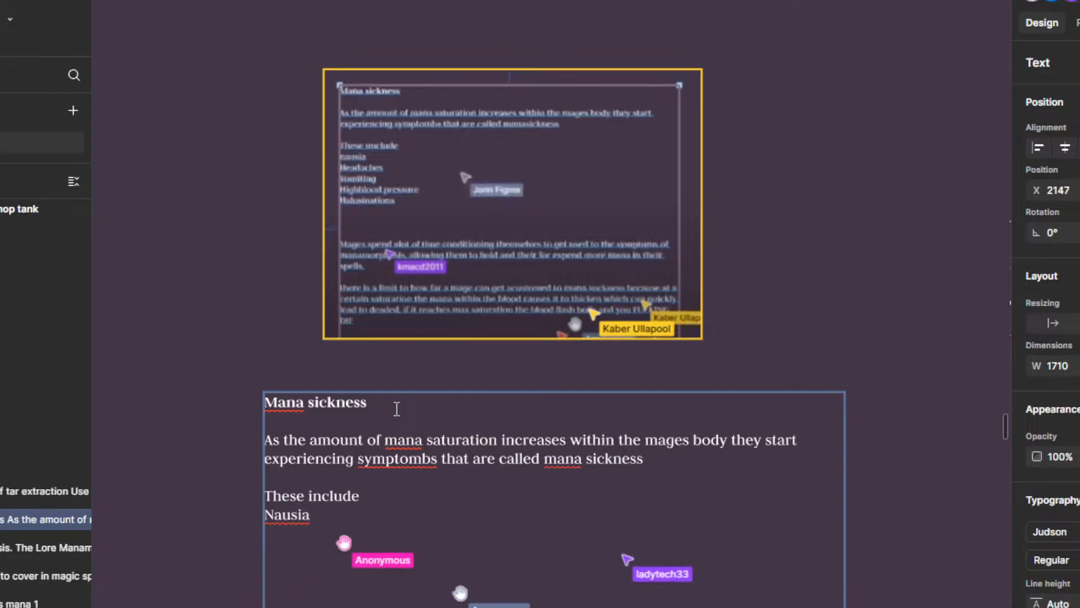
pyautogui.press('Return')
pyautogui.write('JH')
pyautogui.press('BackSpace')
pyautogui.press('BackSpace')
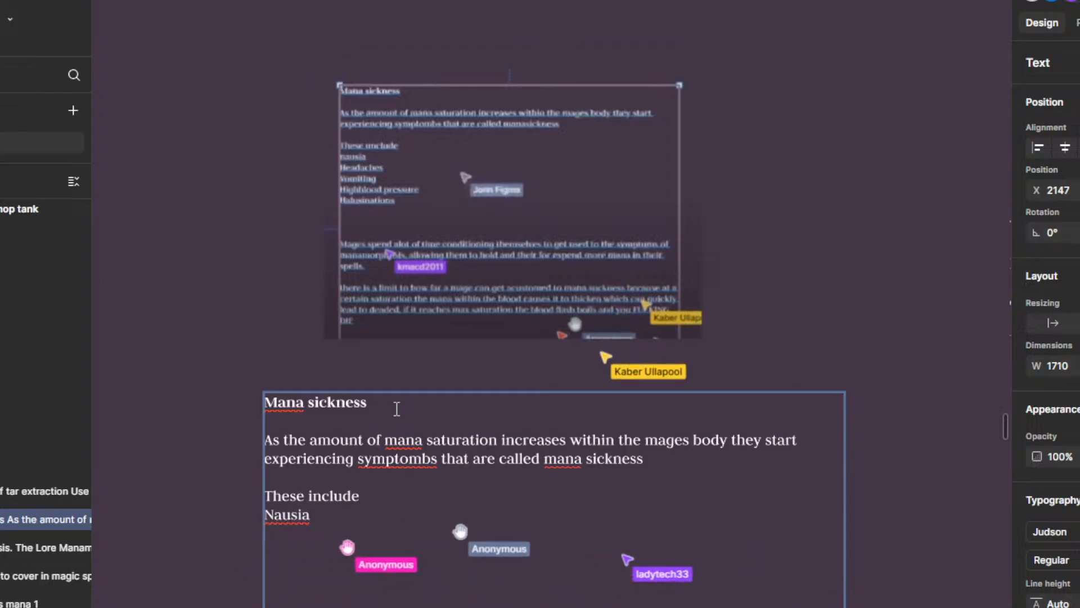
pyautogui.write('Head')
pyautogui.press('BackSpace')
pyautogui.write('aches')
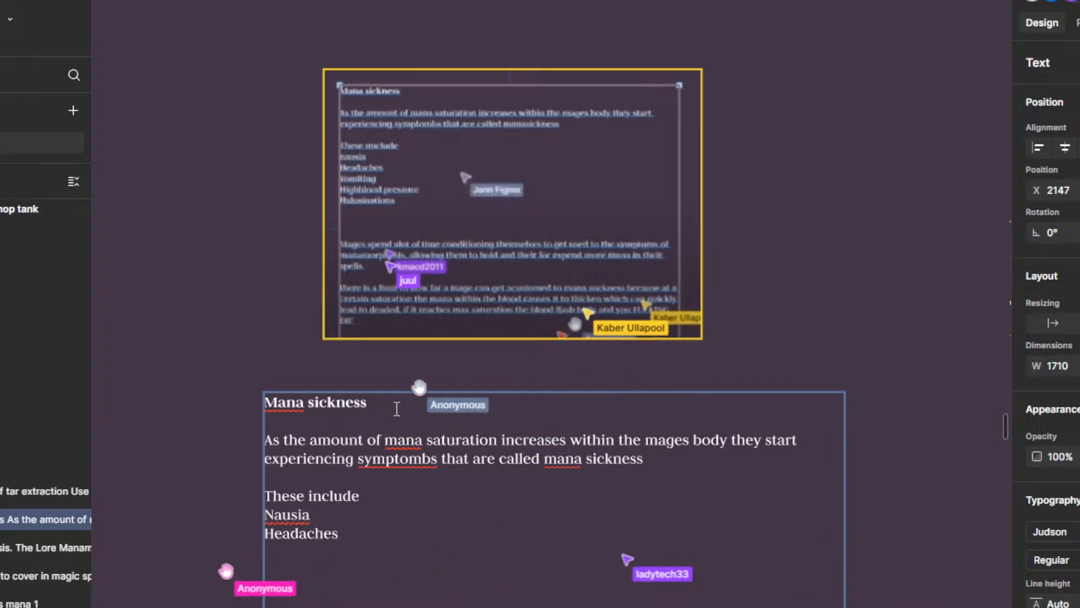
# Step: Extend the symptom list with "Vomiting", "High blood pressure" and "Halusinations", each on its own line
pyautogui.press('Return')
pyautogui.write('Vo')
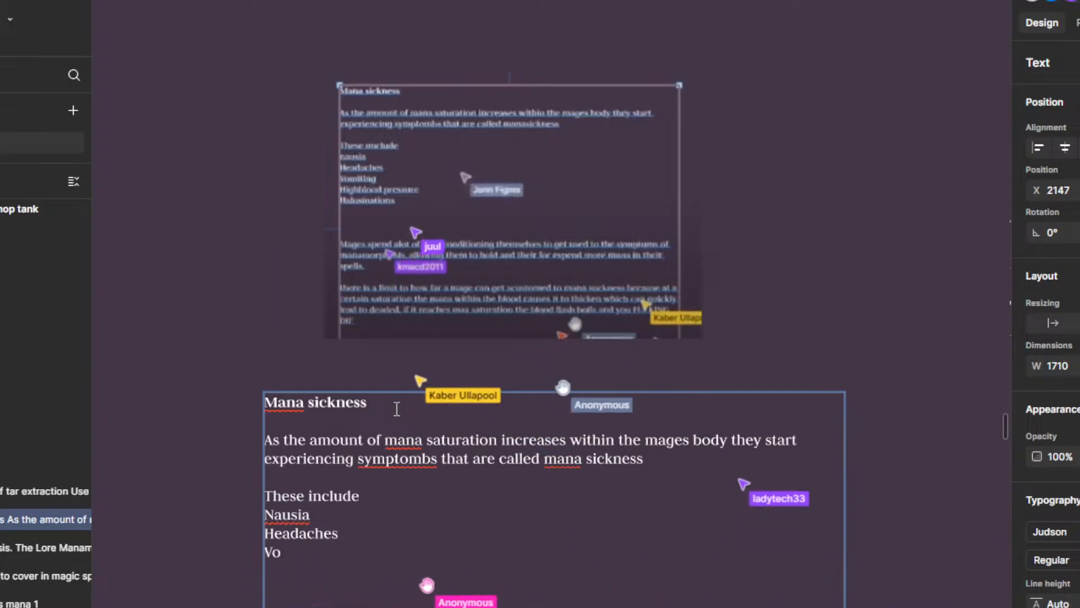
pyautogui.write('miting')
pyautogui.press('Return')
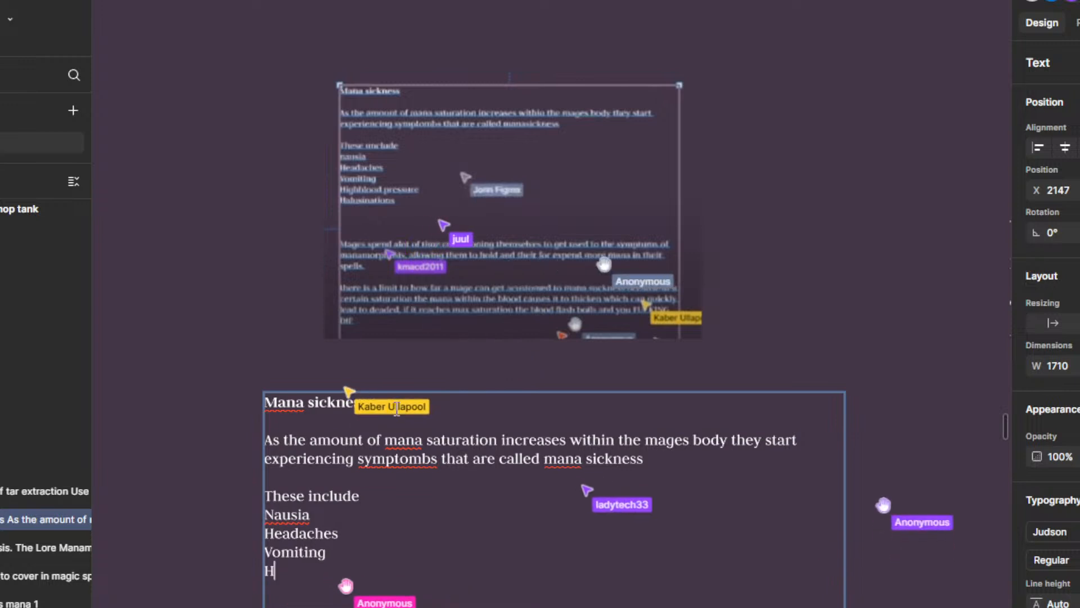
pyautogui.write('High blood pressure')
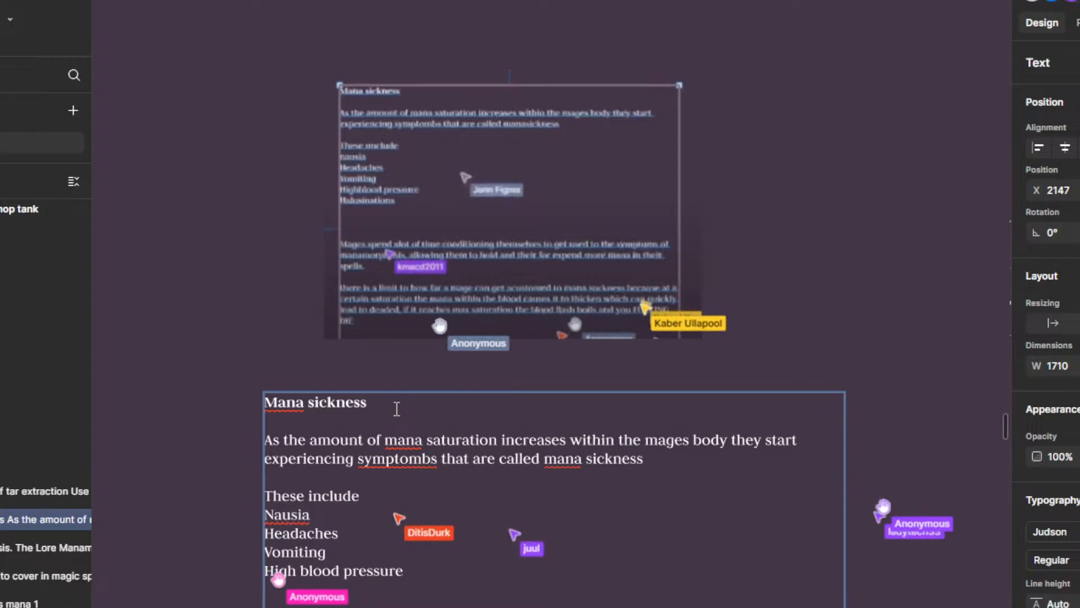
pyautogui.press('Return')
pyautogui.write('Haliu')
pyautogui.press('BackSpace')
pyautogui.press('BackSpace')
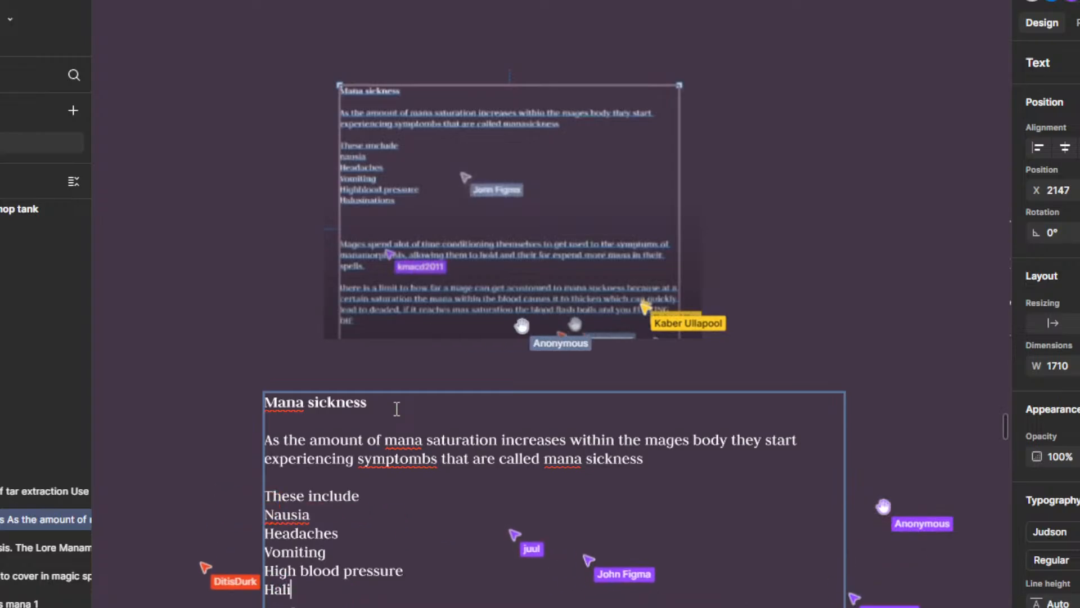
pyautogui.write('usinations')
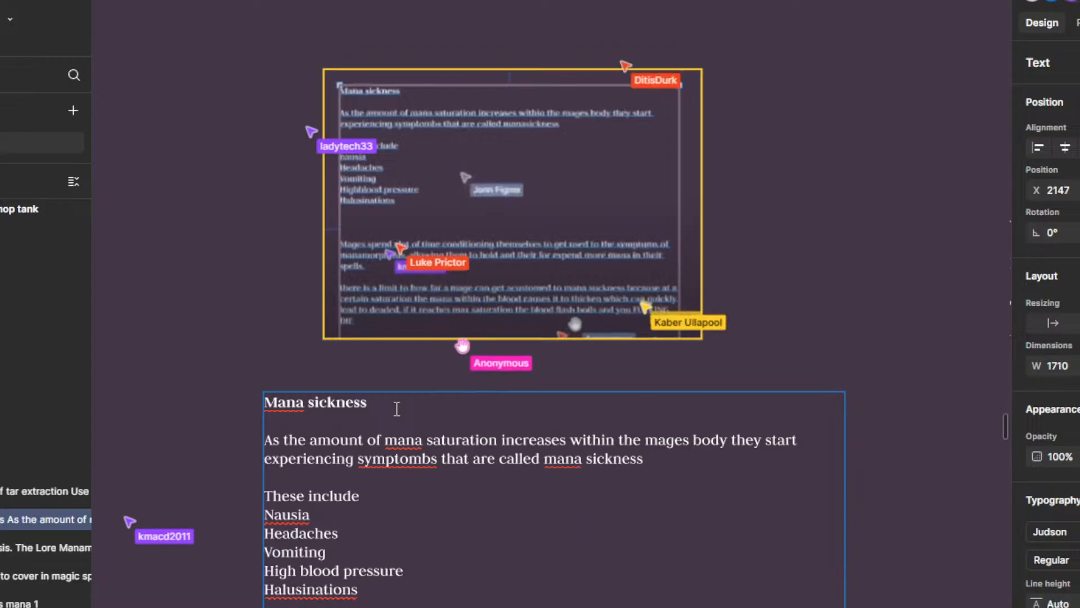
# Step: Move the reference screenshot so its right edge lines up with the Mana sickness text box, and reopen that text for editing
pyautogui.scroll(-1, 325, 393)
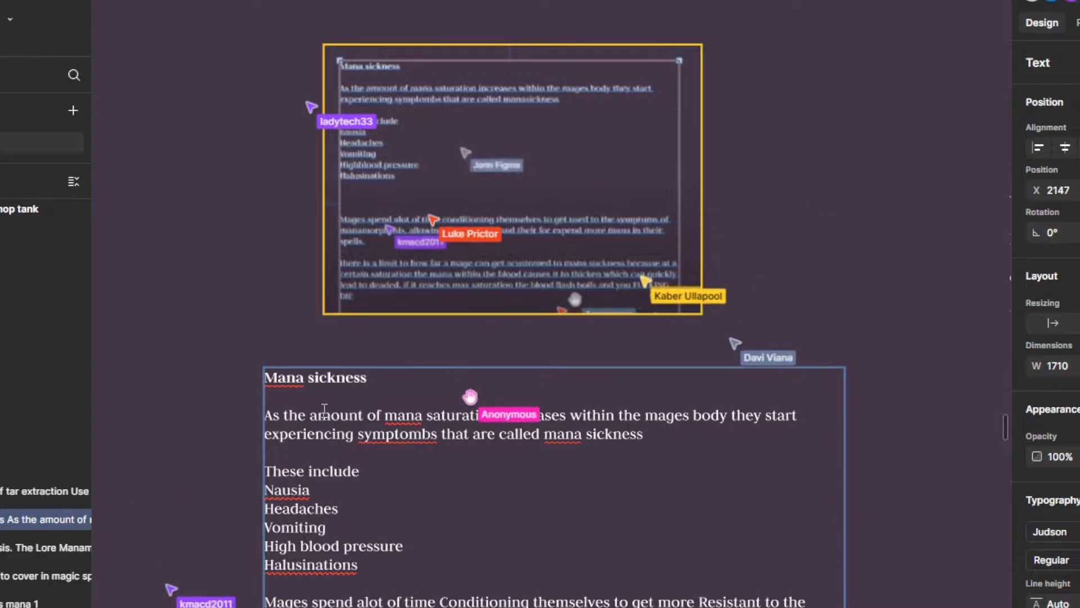
pyautogui.click(431, 125)
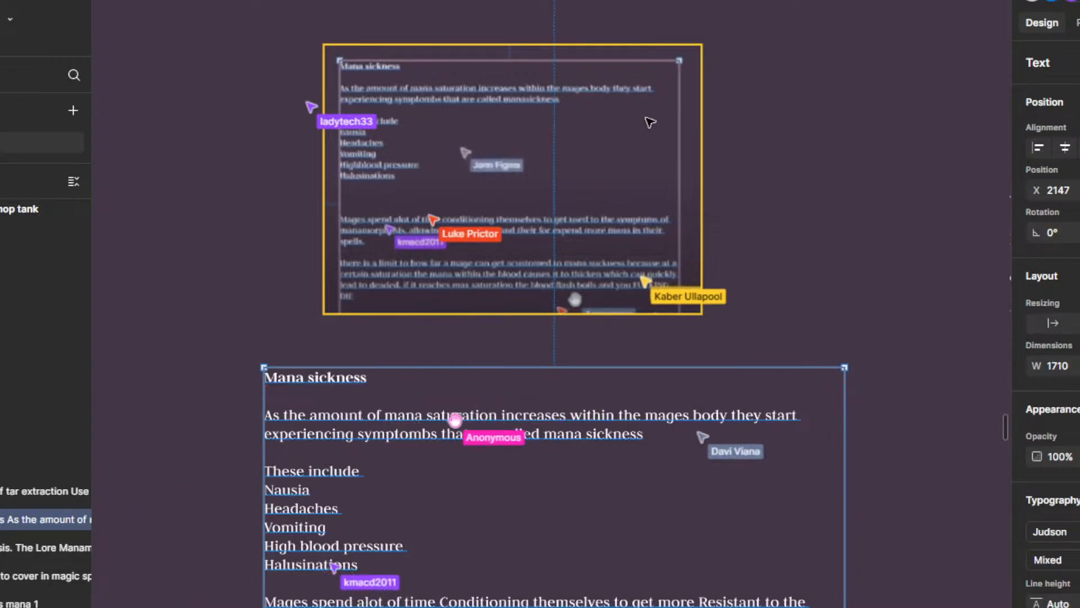
pyautogui.moveTo(487, 134); pyautogui.dragTo(633, 120)
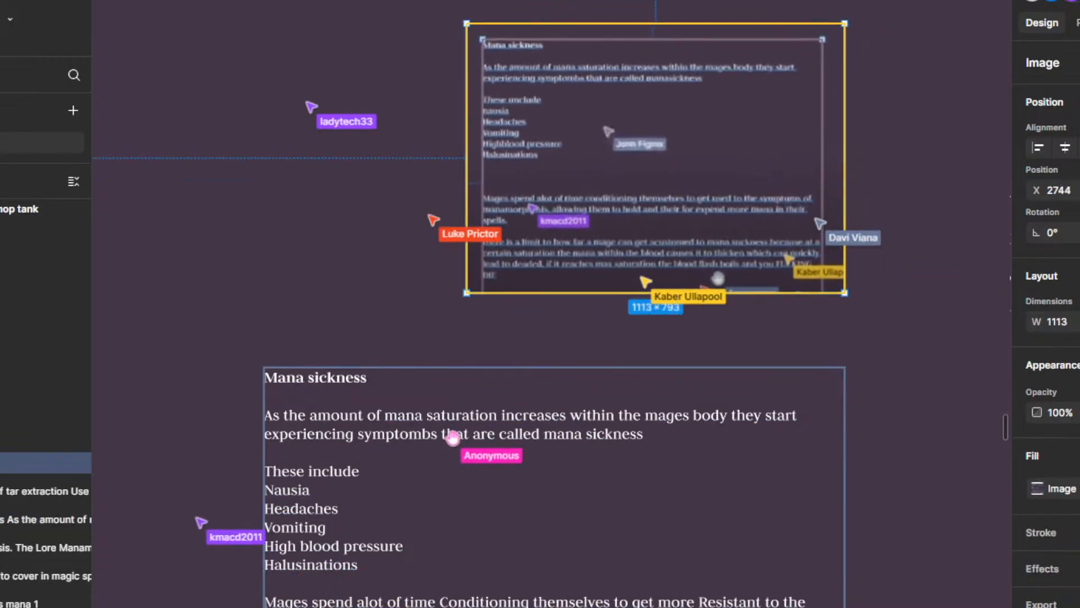
pyautogui.click(554, 473)
pyautogui.click(562, 335)
pyautogui.click(554, 473)
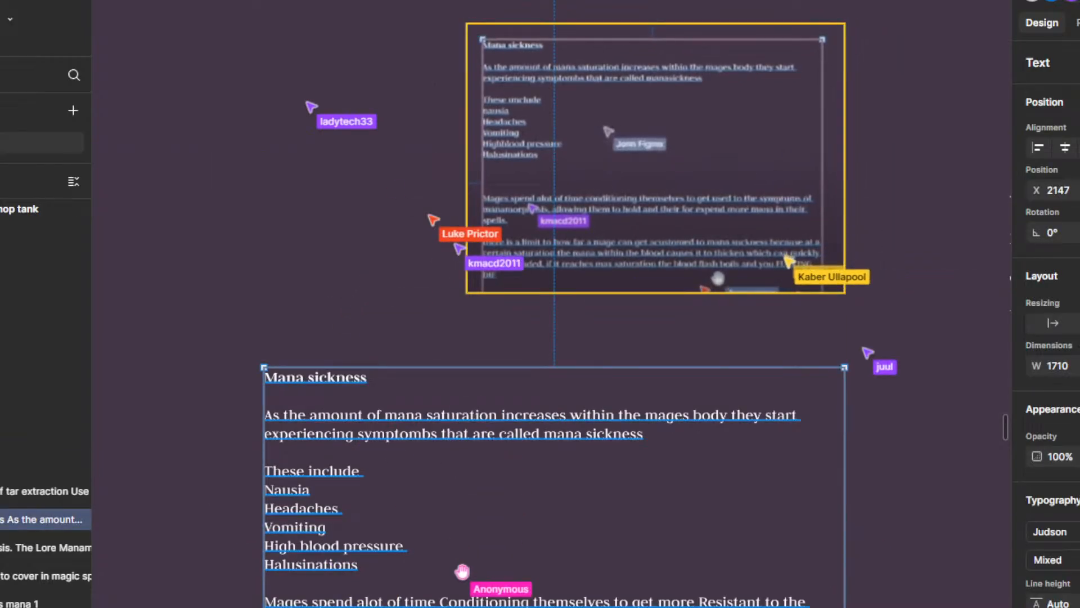
pyautogui.doubleClick(554, 472)
pyautogui.click(554, 472)
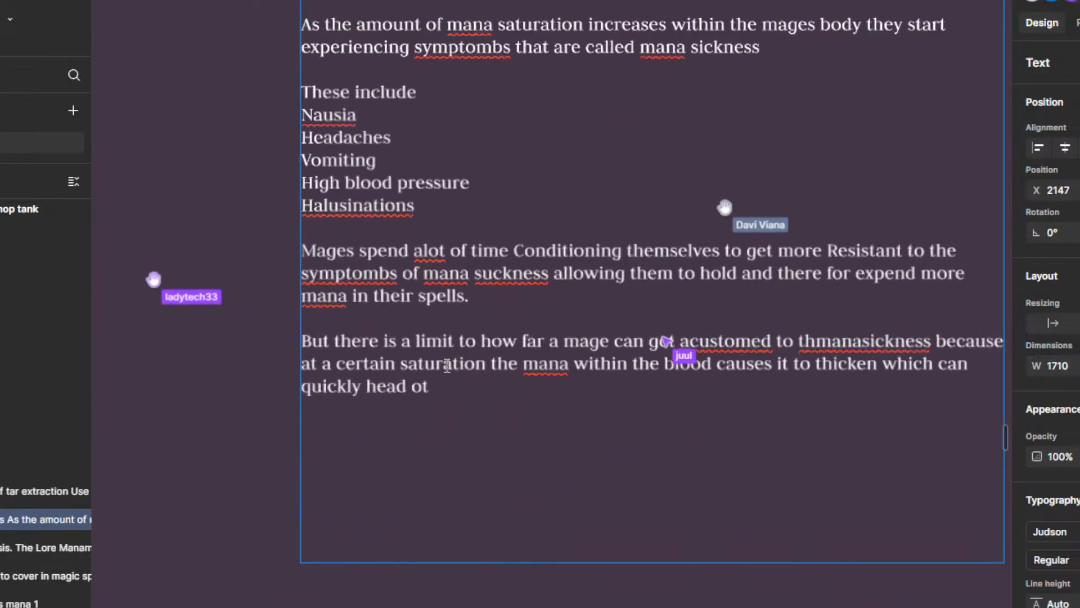
# Step: Replace the mistyped "head ot" in the last Mana sickness paragraph with "lead to death and if The max saturation is"
pyautogui.press('BackSpace')
pyautogui.press('BackSpace')
pyautogui.press('BackSpace')
pyautogui.press('BackSpace')
pyautogui.press('BackSpace')
pyautogui.press('BackSpace')
pyautogui.press('BackSpace')
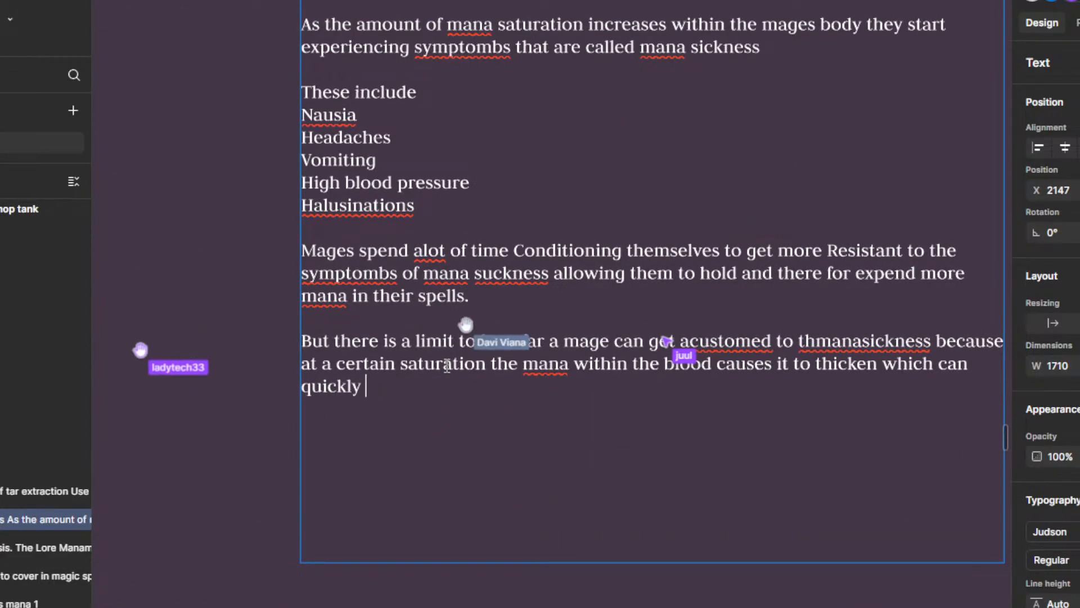
pyautogui.write('lead to death ')
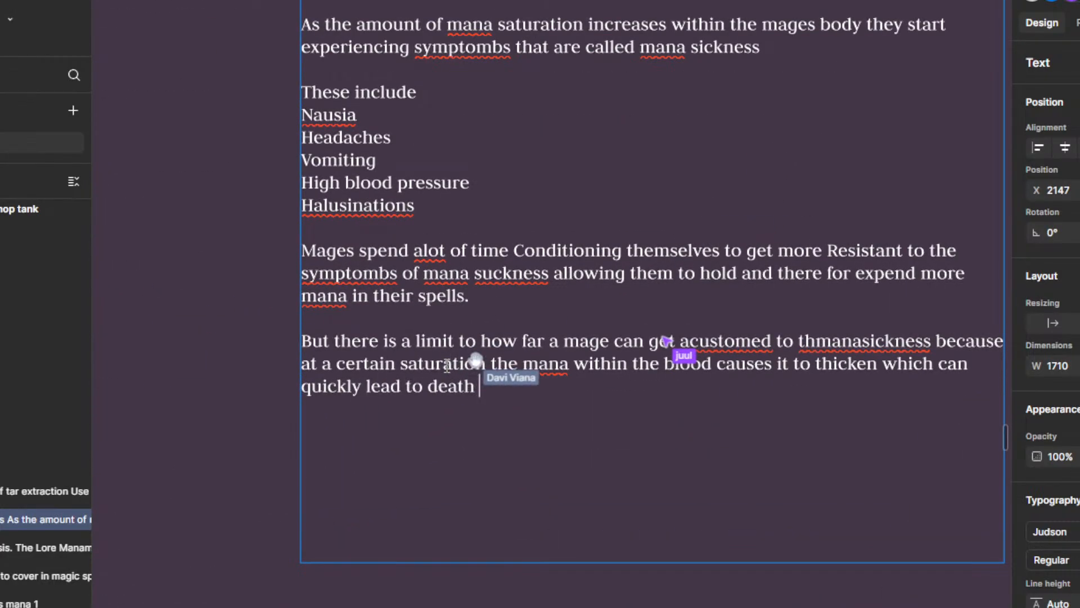
pyautogui.write('and if T')
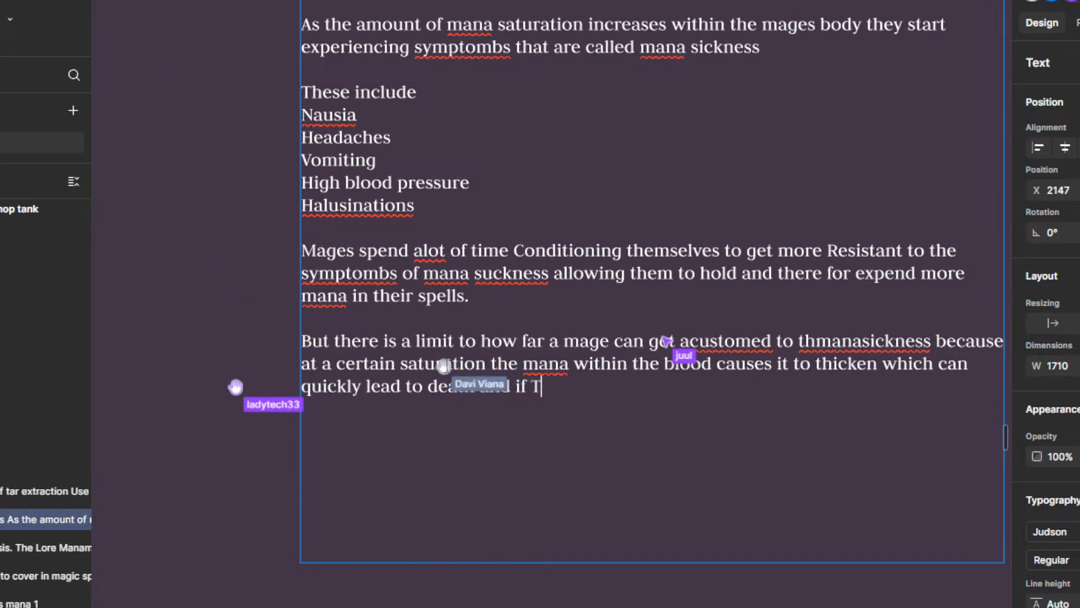
pyautogui.write('he max')
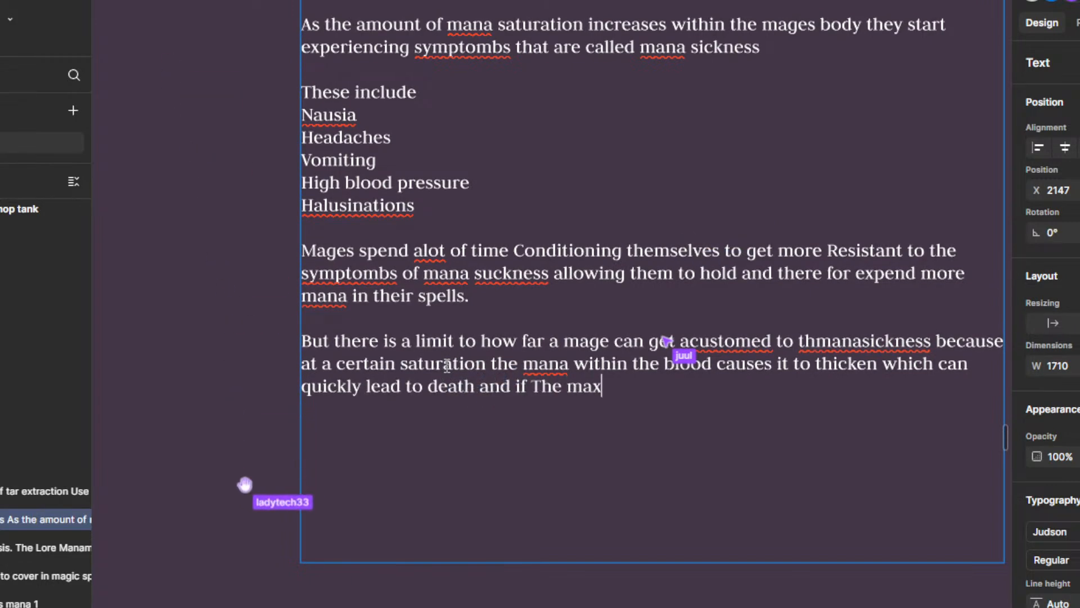
pyautogui.write(' saturation ')
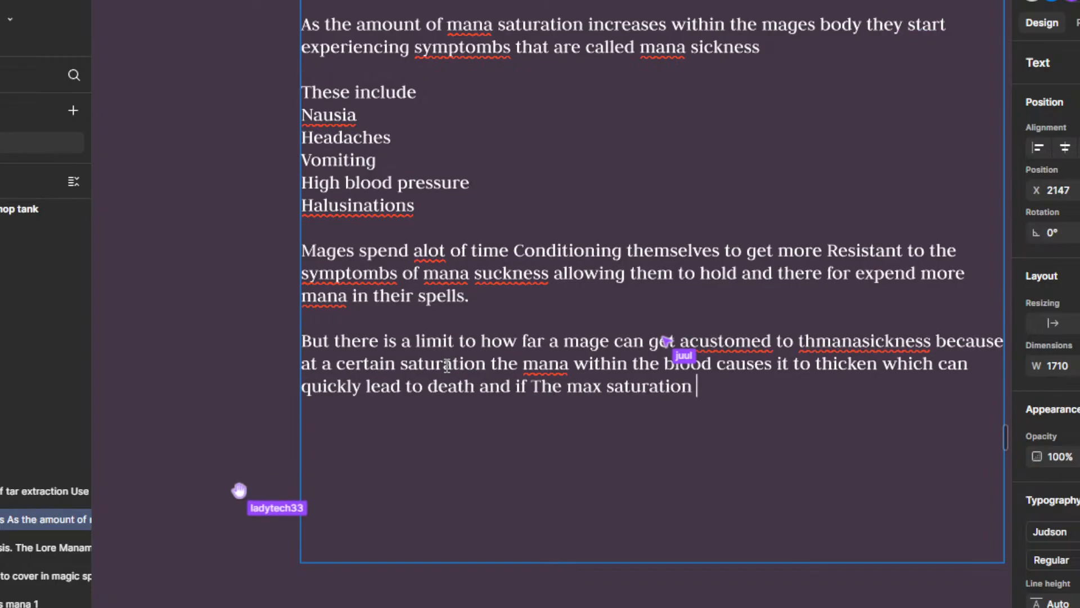
pyautogui.write('is ')
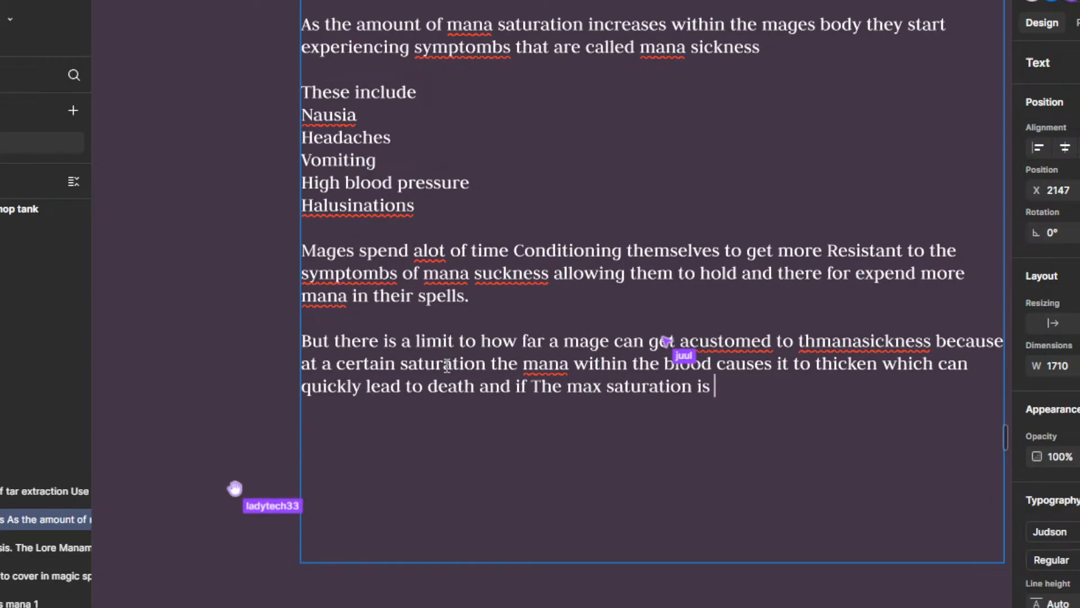
pyautogui.write('reached the bl')
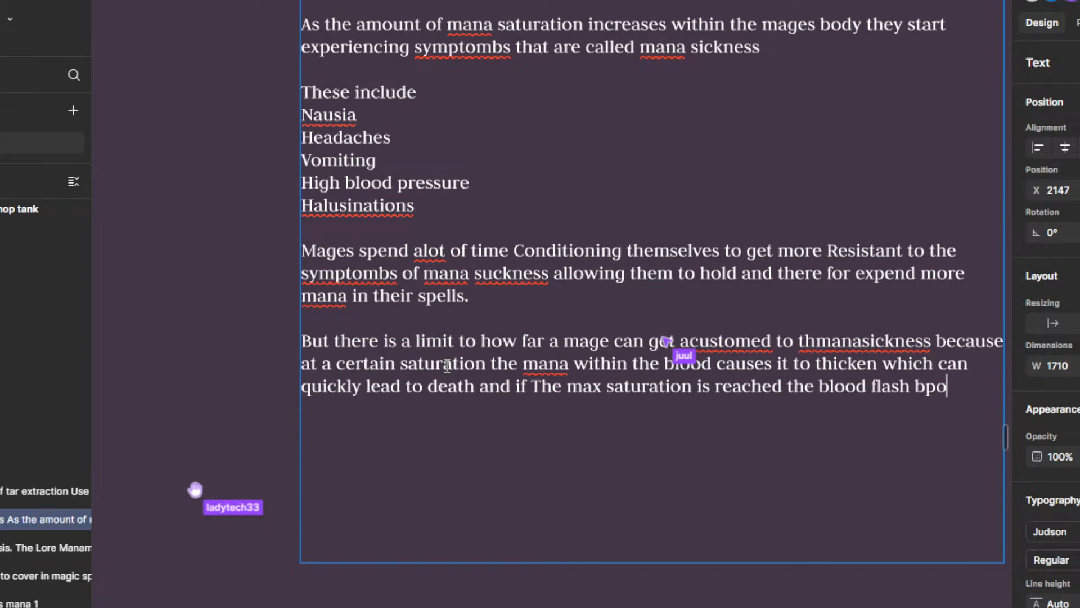
pyautogui.write('ood flash boils the same as')
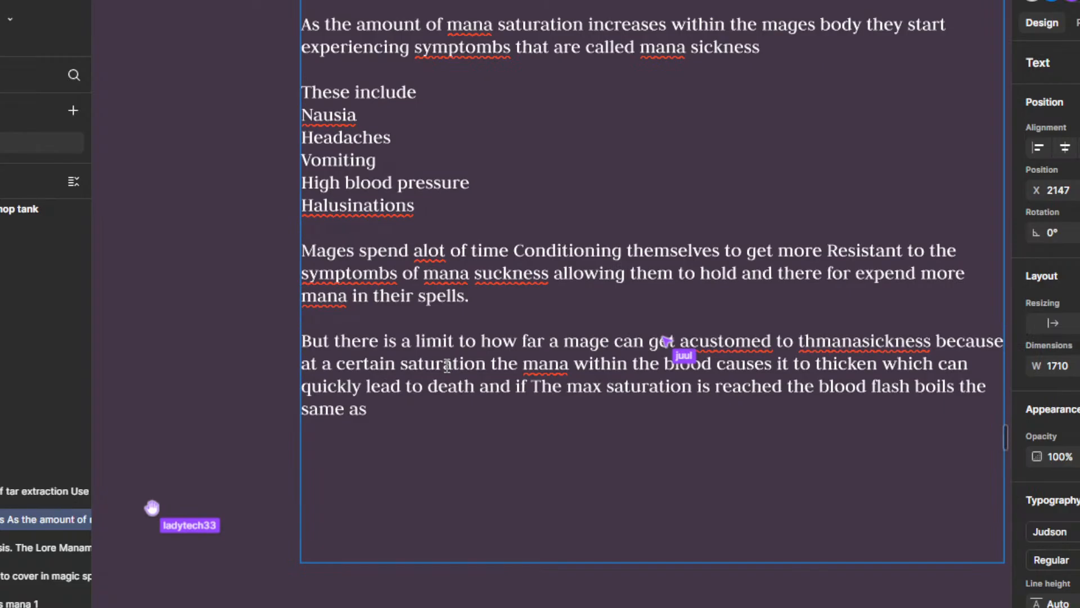
pyautogui.write(' water which fo')
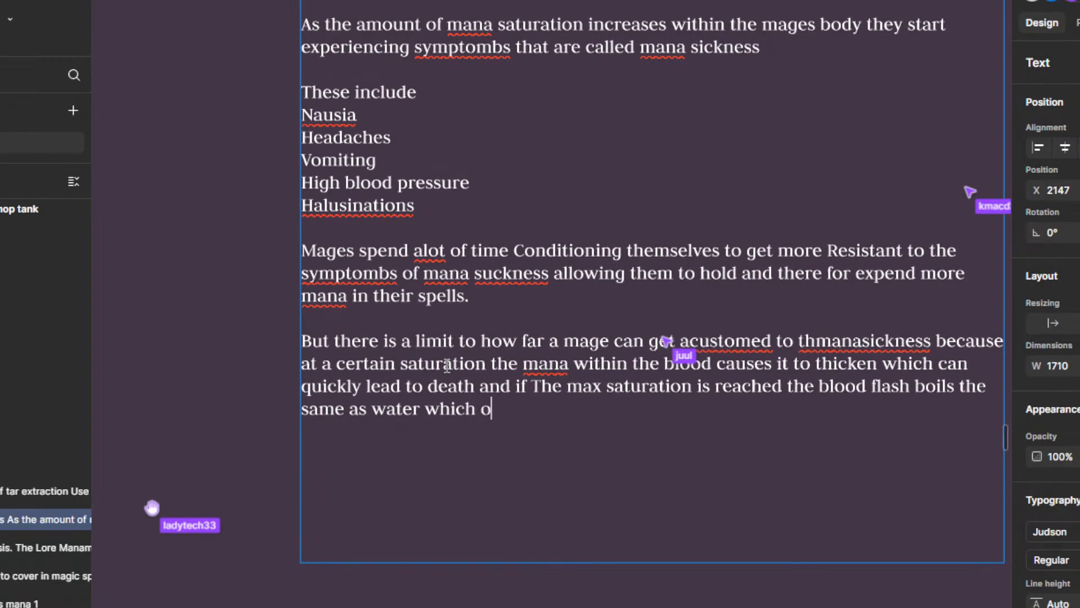
pyautogui.write(' course does ')
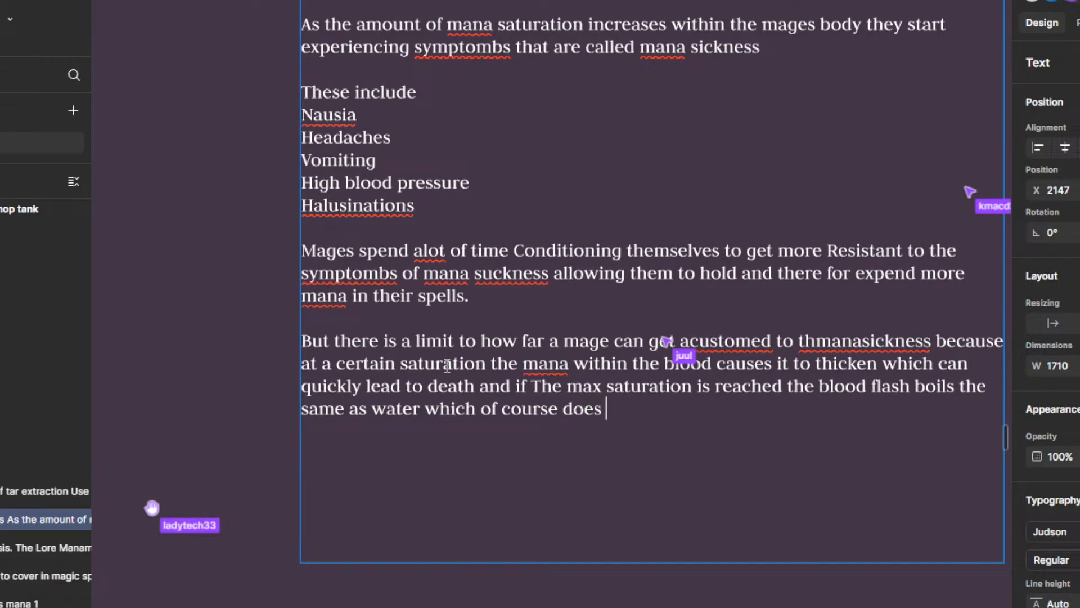
pyautogui.write('not end well fo')
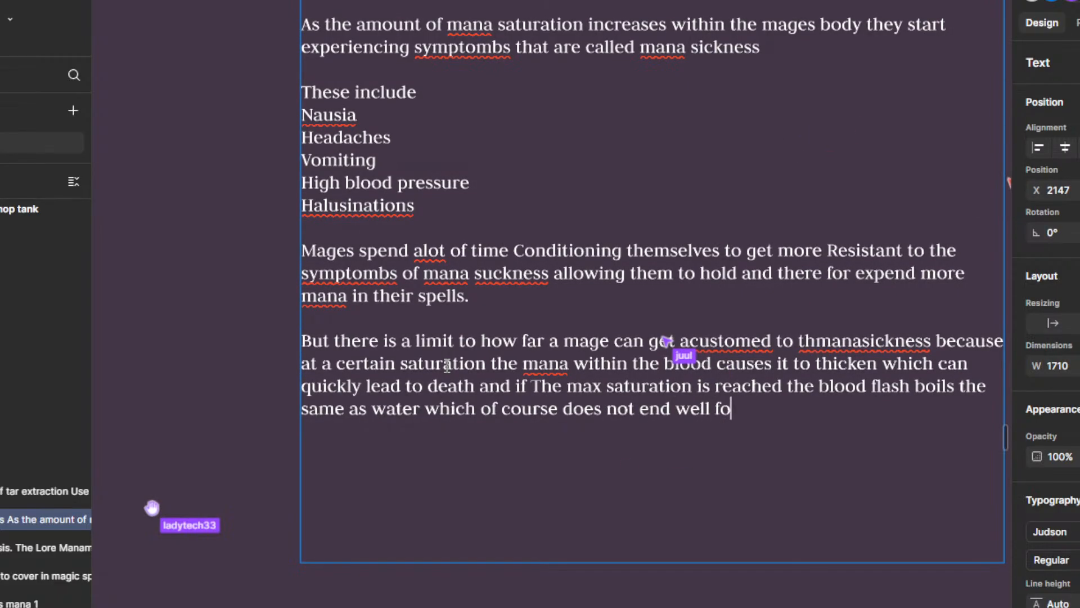
pyautogui.write('r the mage.')
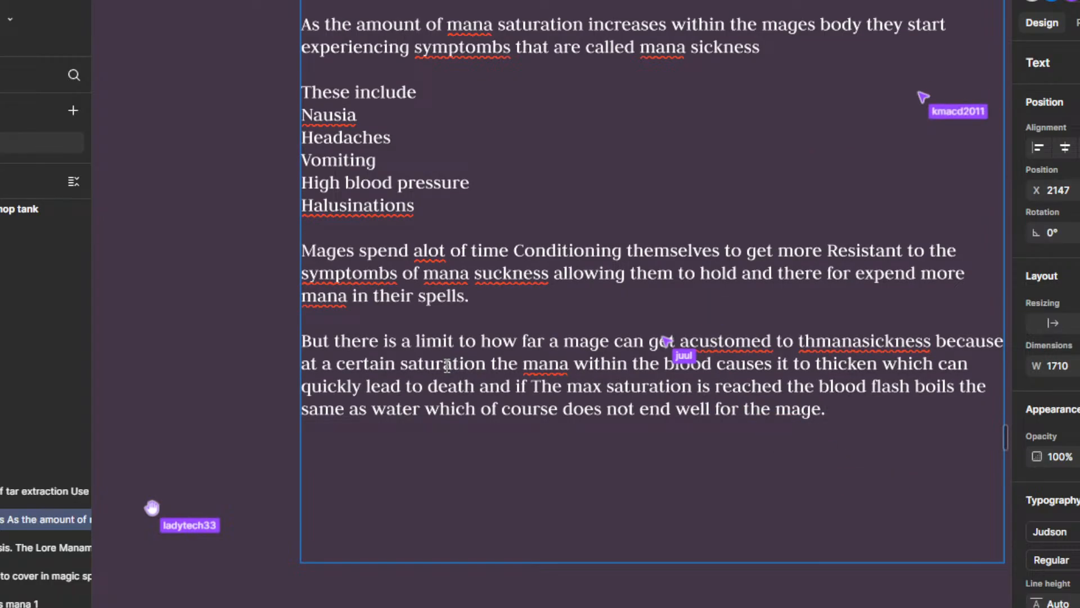
# Step: End the paragraph with "of course does not end well for the mage." and finish editing the text
pyautogui.press('Escape')
# Step: Delete the reference screenshot above the Mana sickness text box
pyautogui.scroll(-5, 447, 365)
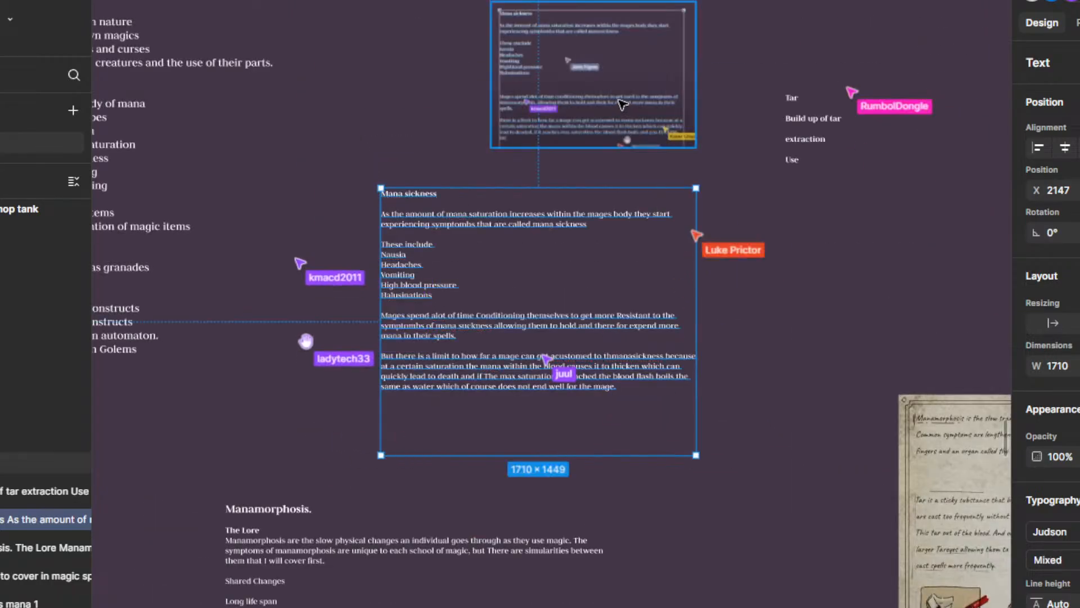
pyautogui.press('Delete')
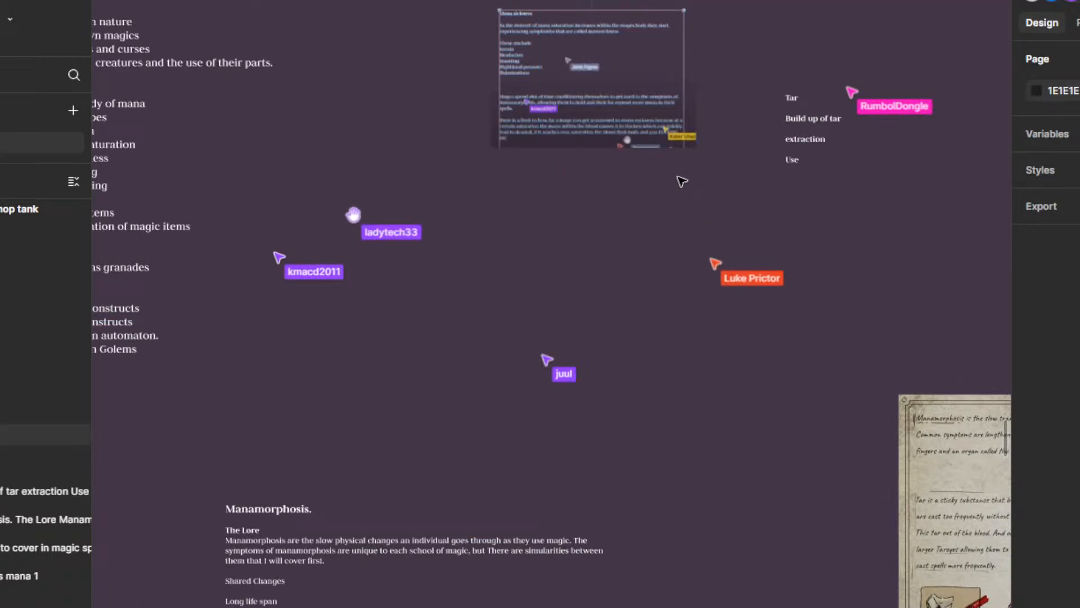
pyautogui.hotkey('ctrl', 'z')
pyautogui.click(590, 112)
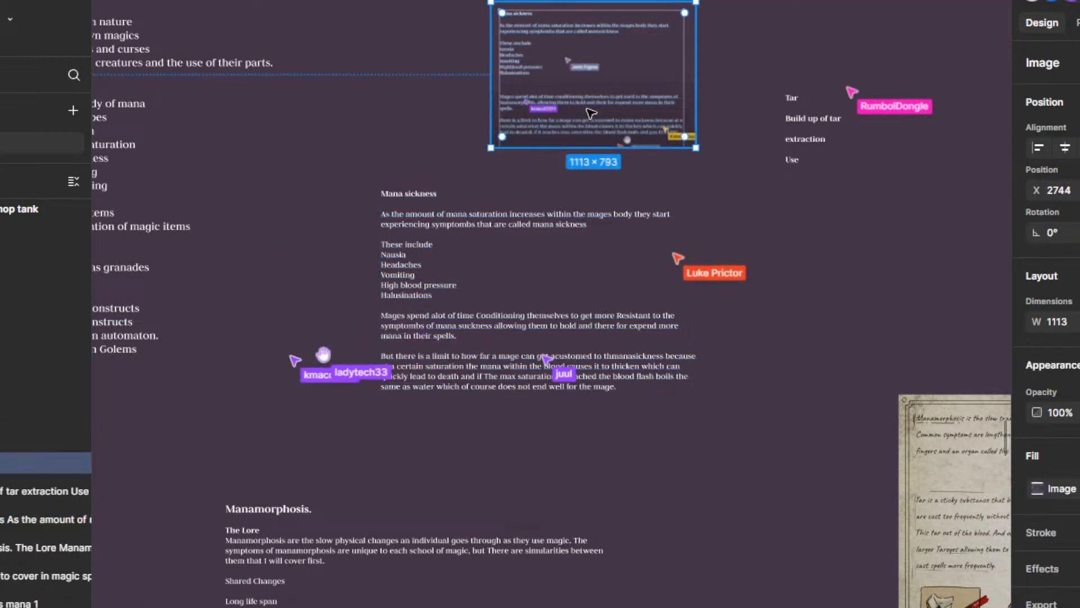
pyautogui.press('Delete')
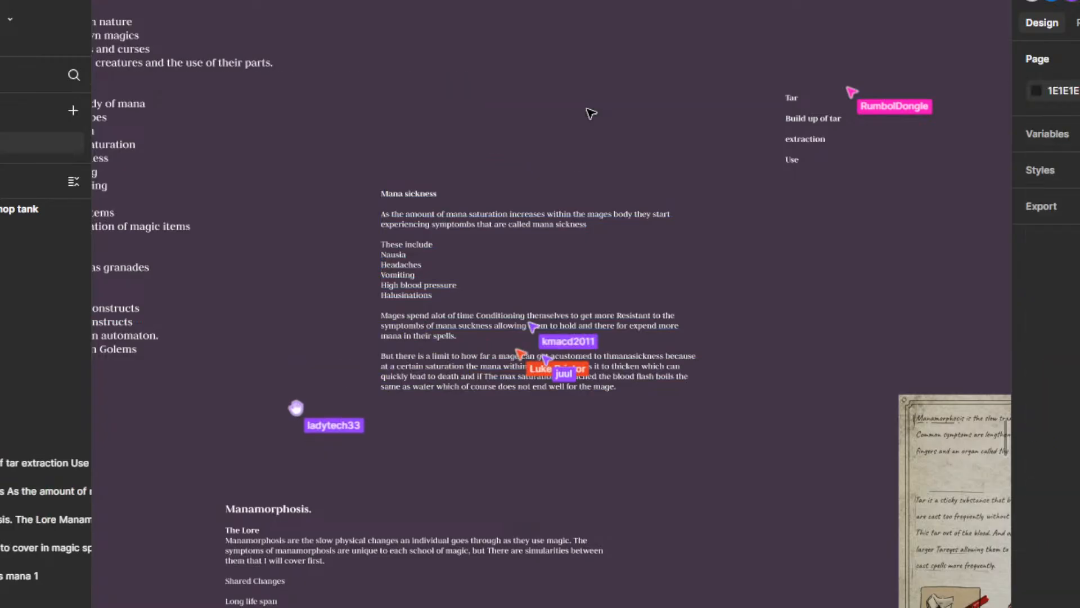
# Step: Move the Mana sickness text box slightly closer to the Manamorphosis notes below it and deselect it
pyautogui.scroll(3, 647, 337)
pyautogui.click(414, 319)
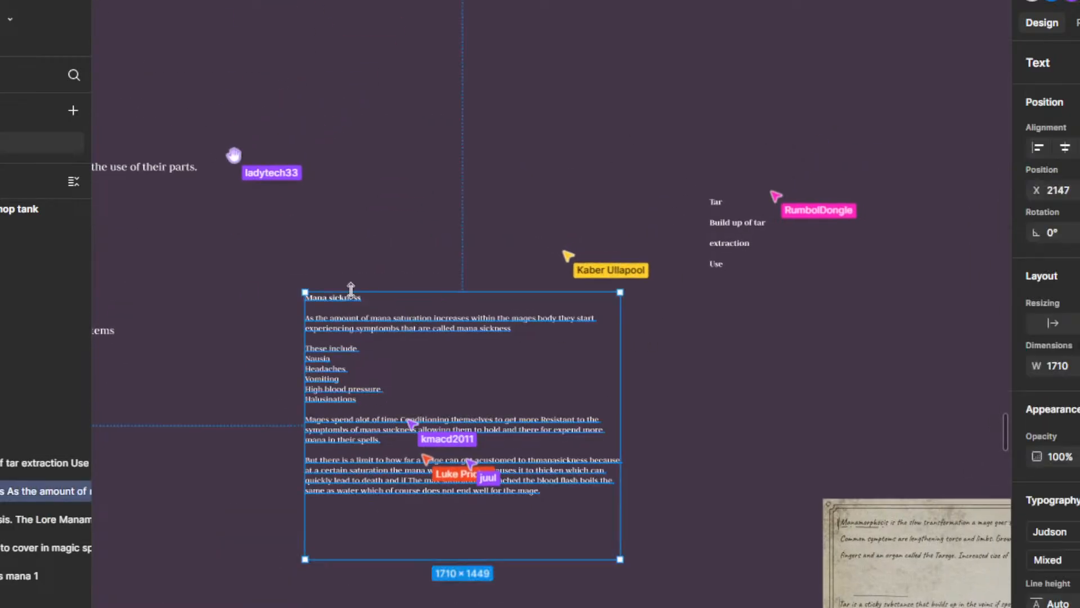
pyautogui.moveTo(374, 301); pyautogui.dragTo(350, 330)
pyautogui.click(421, 299)
# Step: Look over the lore notes, topic list and anatomy illustration in the Magic section
pyautogui.scroll(-5, 568, 332)
pyautogui.scroll(-5, 664, 337)
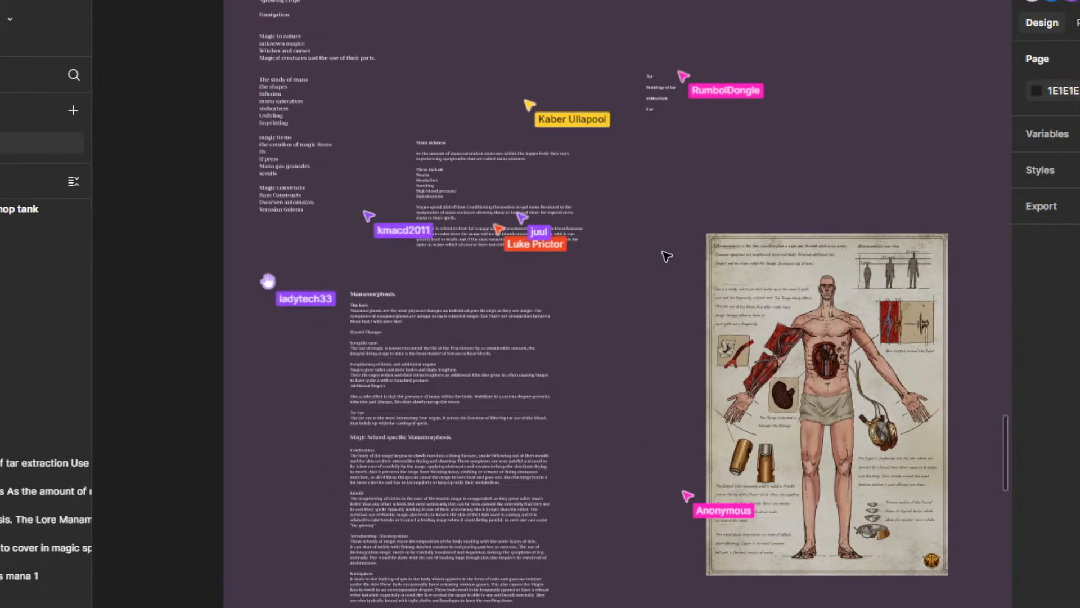
pyautogui.scroll(1, 664, 315)
pyautogui.scroll(-1, 675, 338)
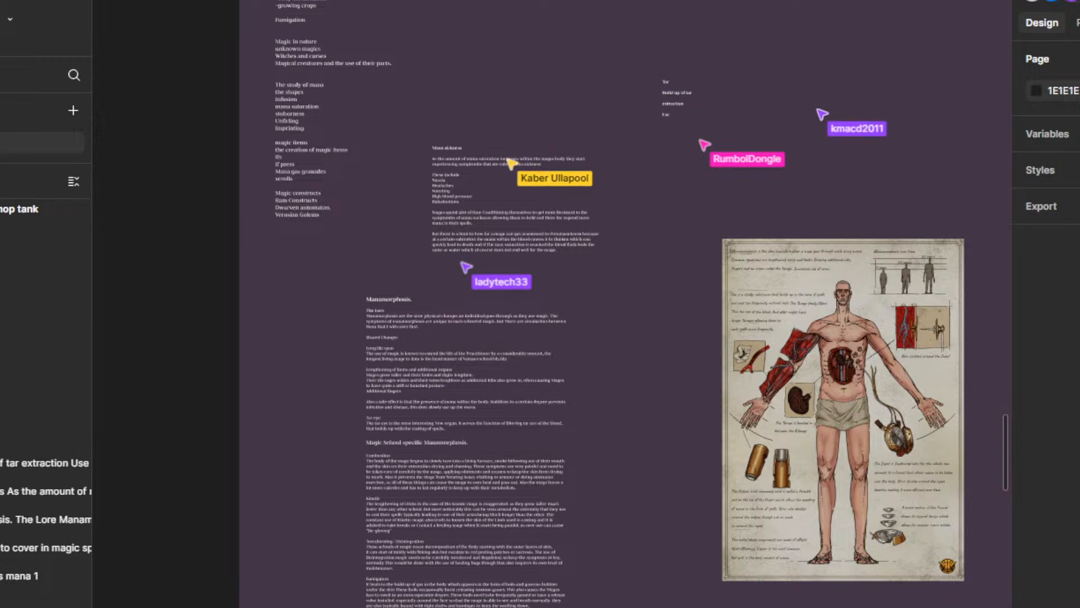
pyautogui.scroll(-5, 588, 441)
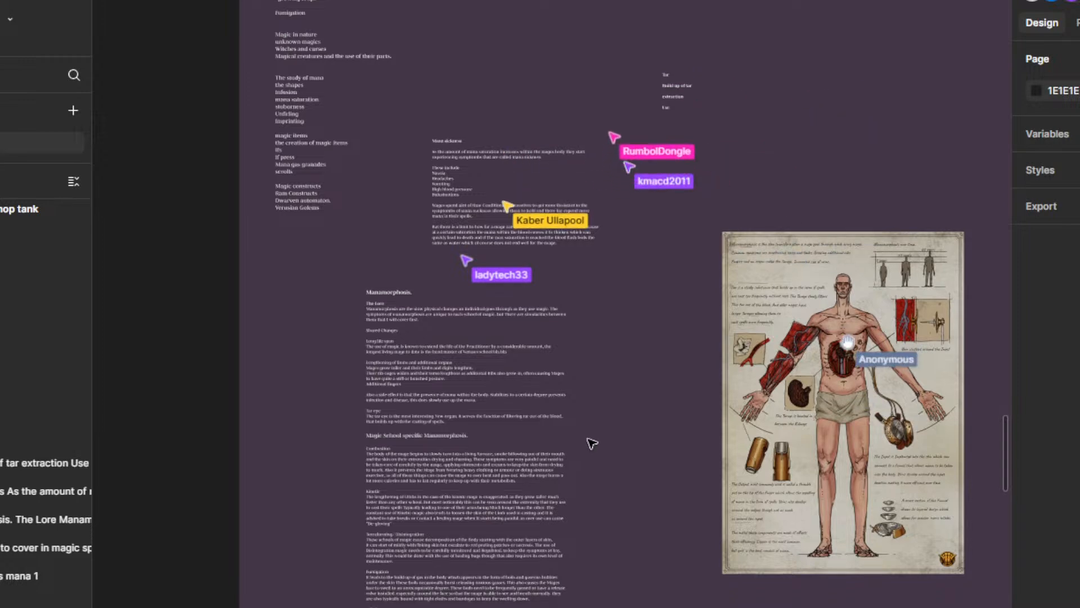
pyautogui.scroll(-3, 589, 442)
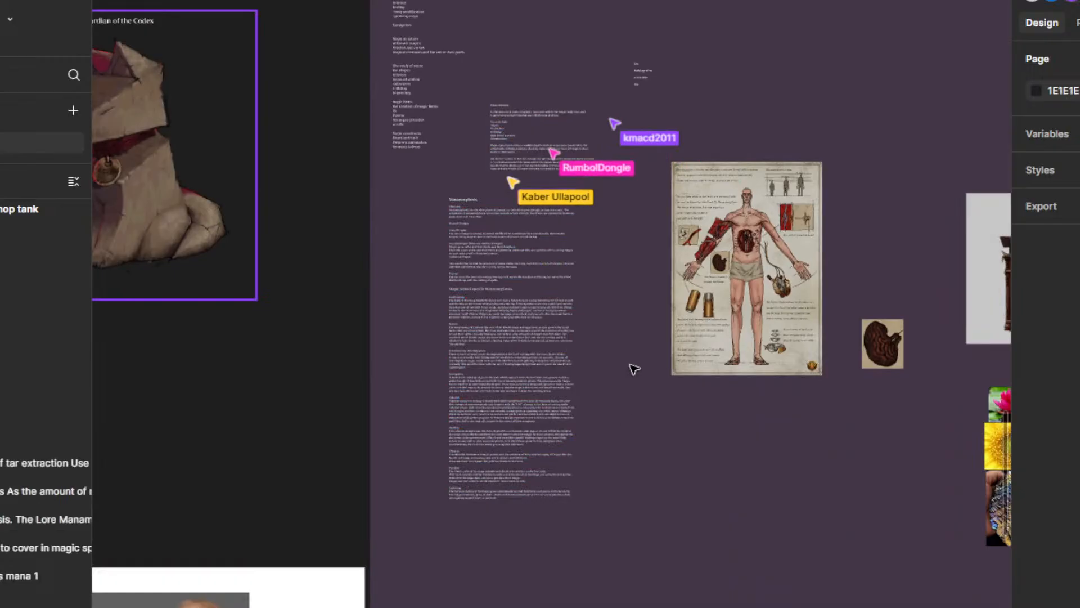
pyautogui.moveTo(627, 412); pyautogui.dragTo(649, 488)
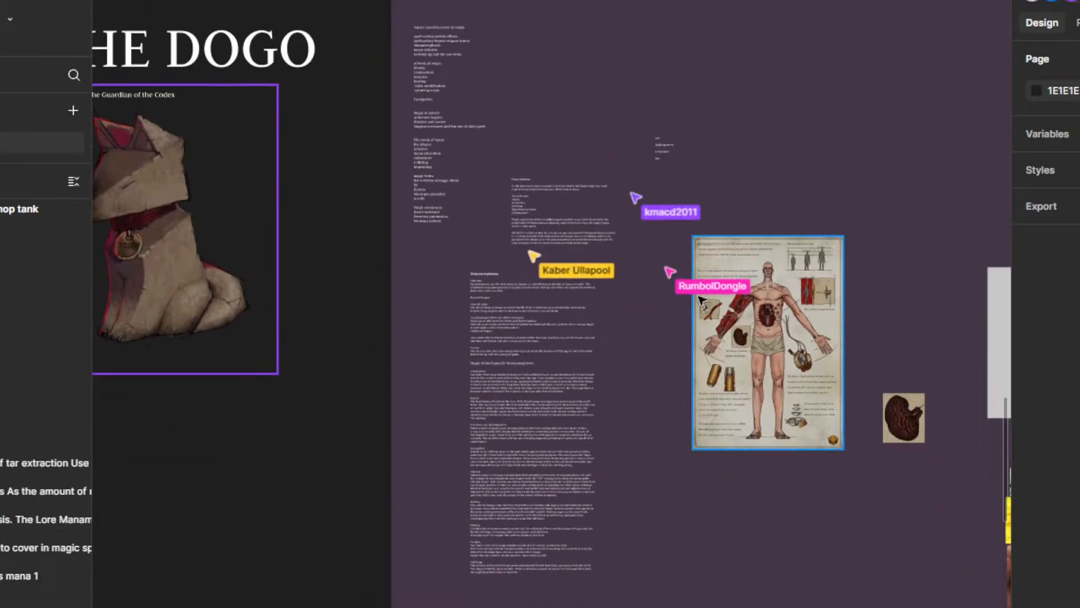
pyautogui.scroll(5, 700, 288)
pyautogui.scroll(4, 777, 369)
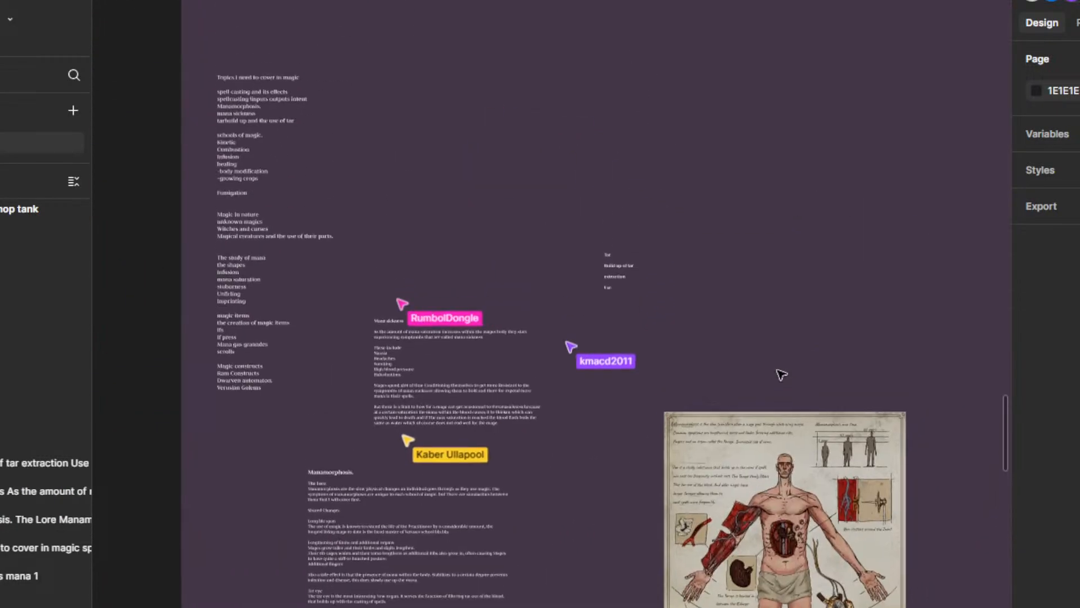
pyautogui.scroll(3, 687, 299)
pyautogui.moveTo(759, 309); pyautogui.dragTo(818, 374)
pyautogui.scroll(3, 698, 331)
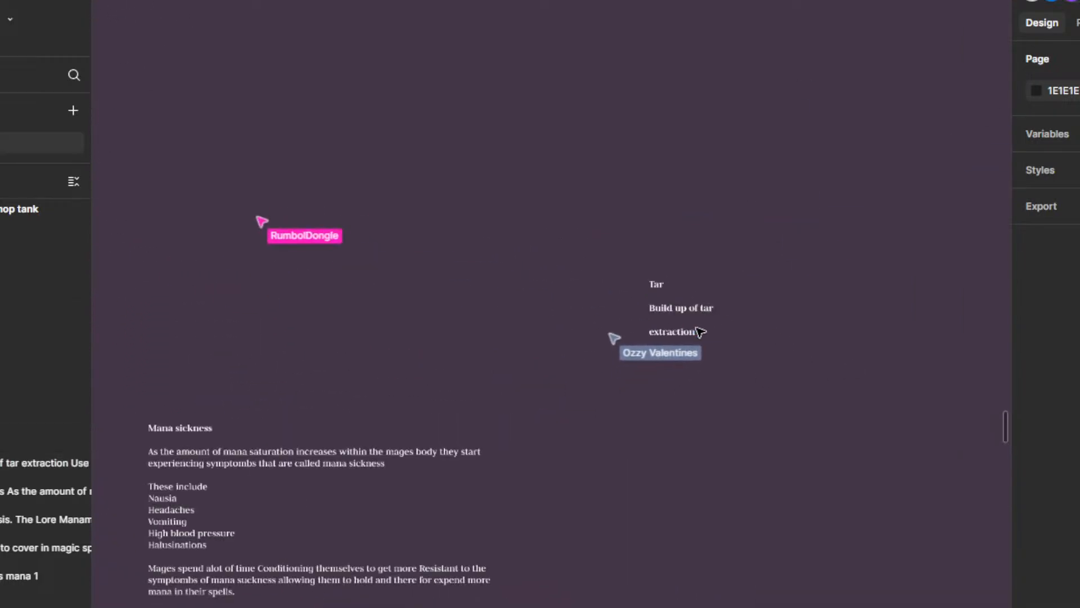
# Step: Open the Tar note's text for editing at the "extraction" line
pyautogui.click(695, 309)
pyautogui.doubleClick(694, 309)
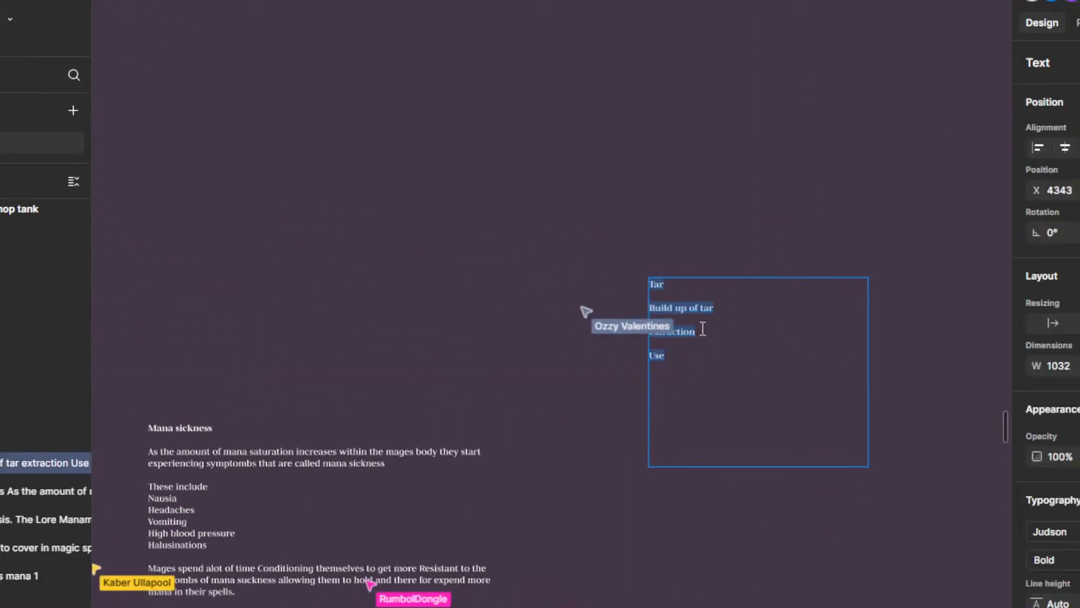
pyautogui.click(714, 343)
# Step: Survey the board around the Magic section, including the PET THE DOGO illustration and the Witch tear section
pyautogui.scroll(-8, 581, 376)
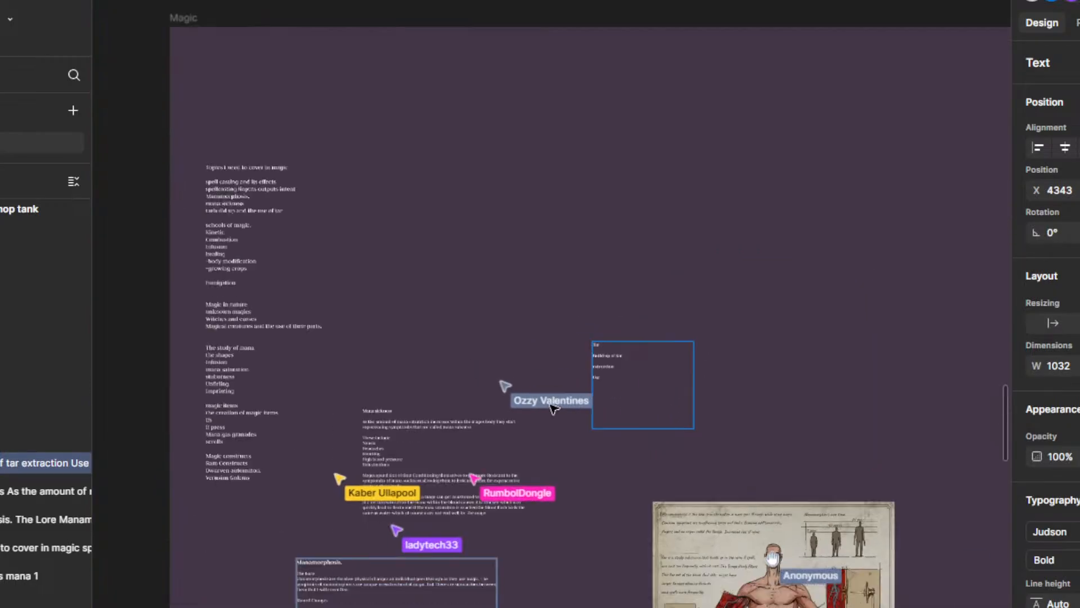
pyautogui.moveTo(579, 458); pyautogui.dragTo(603, 343)
pyautogui.scroll(-4, 590, 421)
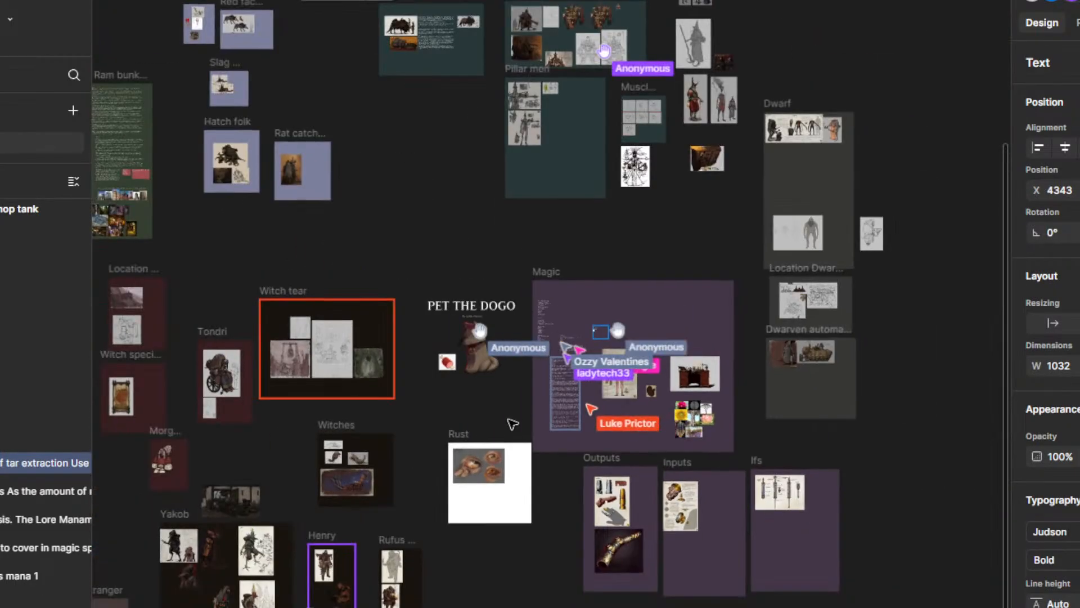
pyautogui.moveTo(569, 415); pyautogui.dragTo(812, 542)
pyautogui.scroll(-1, 701, 396)
pyautogui.moveTo(696, 384); pyautogui.dragTo(689, 280)
pyautogui.moveTo(708, 533); pyautogui.dragTo(598, 525)
pyautogui.scroll(3, 663, 386)
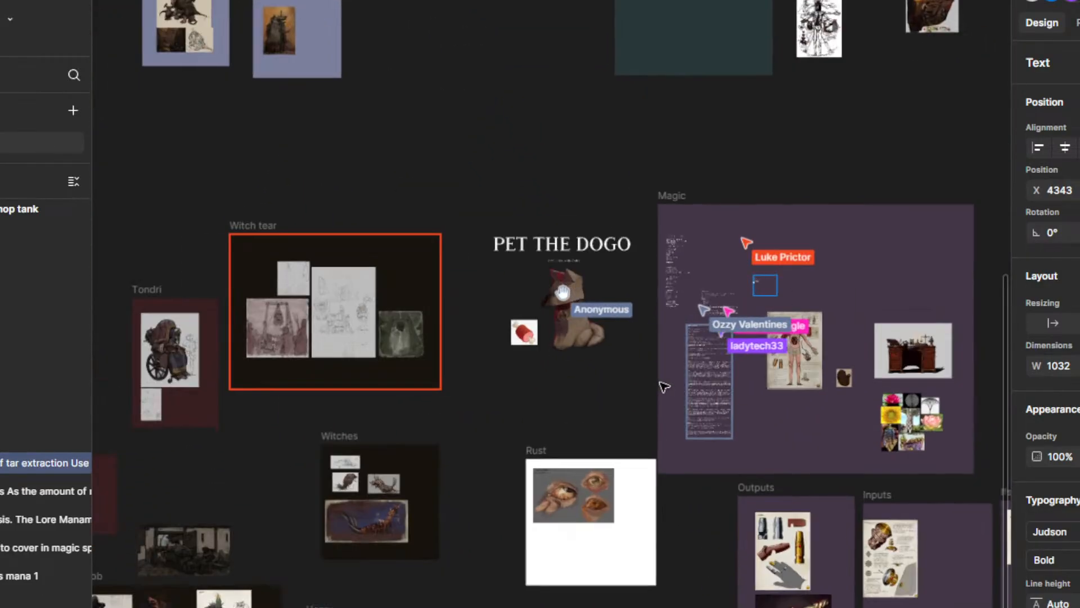
pyautogui.moveTo(609, 441); pyautogui.dragTo(599, 562)
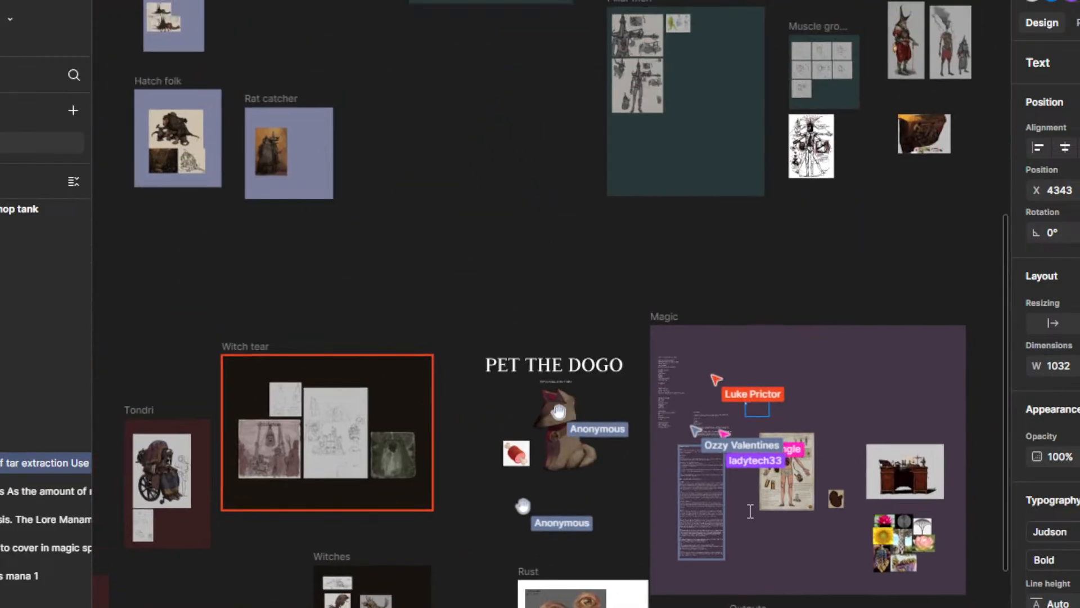
pyautogui.moveTo(540, 325); pyautogui.dragTo(468, 416)
pyautogui.moveTo(533, 385); pyautogui.dragTo(551, 297)
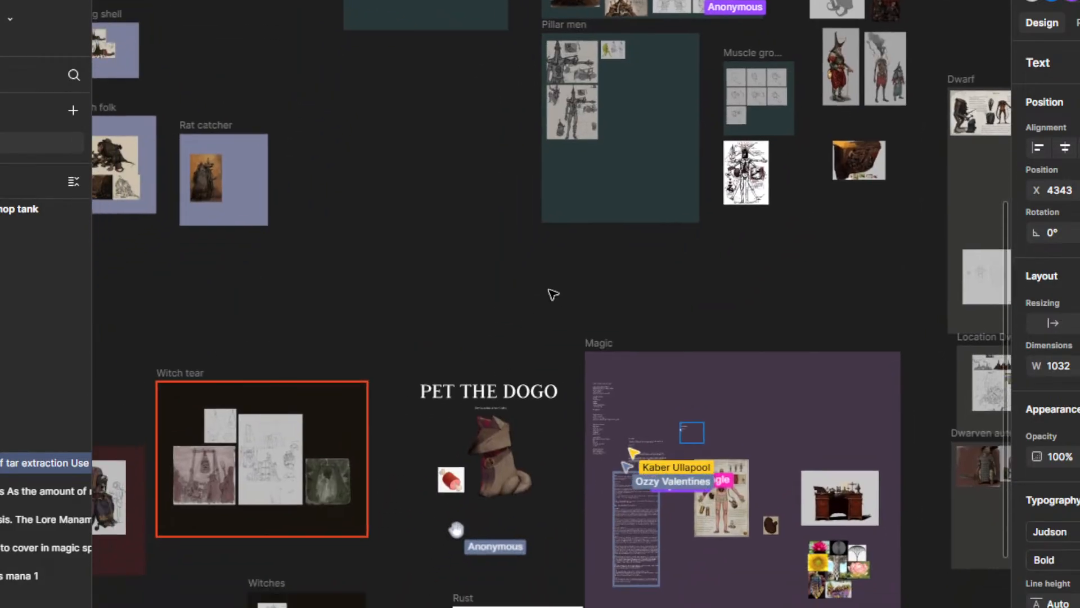
pyautogui.moveTo(585, 212); pyautogui.dragTo(682, 97)
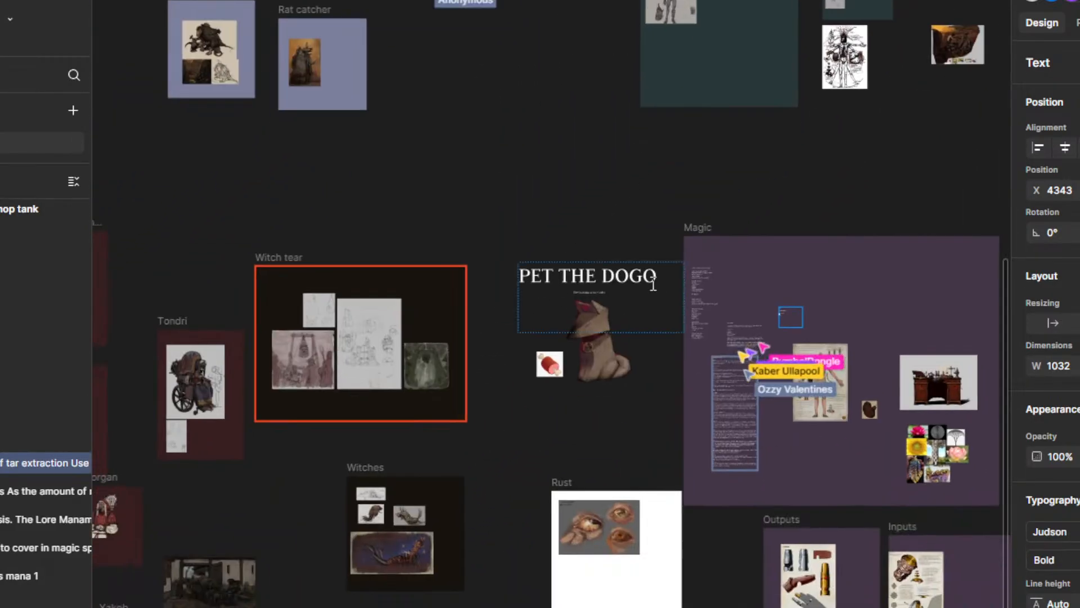
pyautogui.scroll(3, 652, 294)
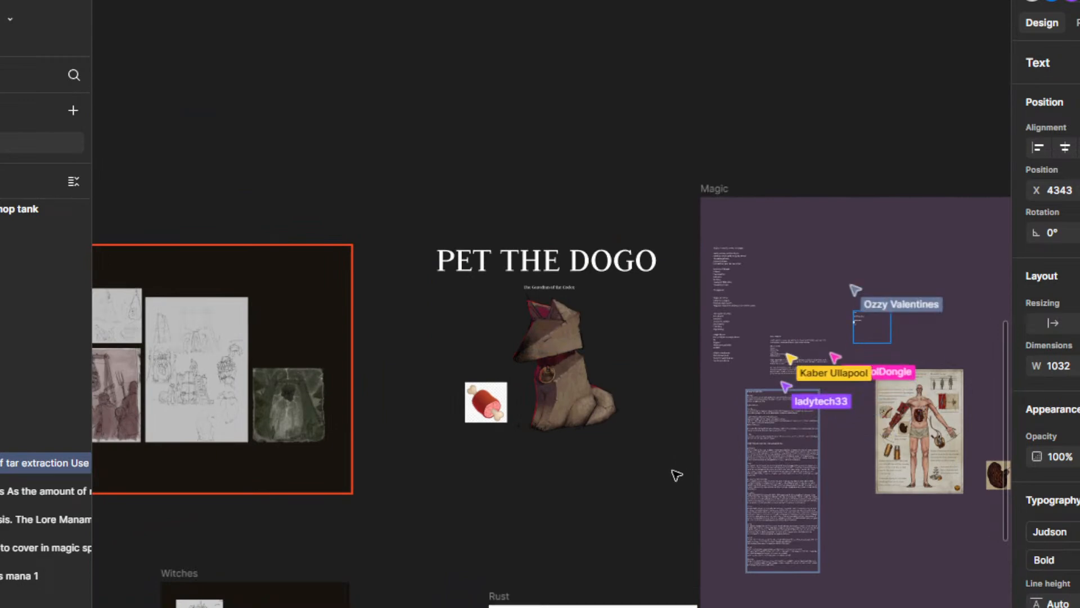
pyautogui.moveTo(692, 482); pyautogui.dragTo(689, 375)
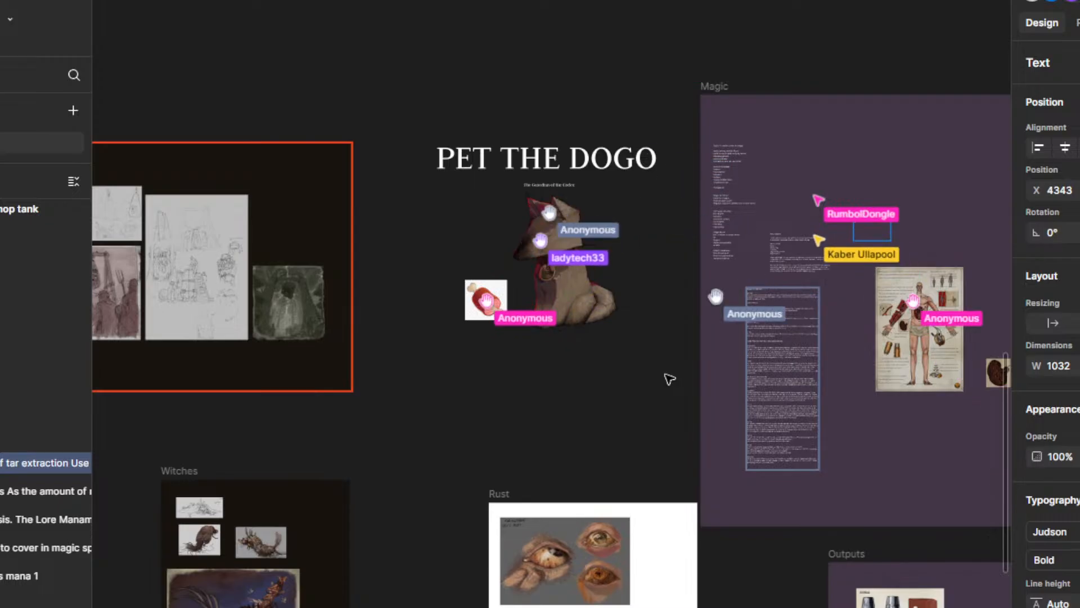
# Step: Examine the character paintings and the pencil sketch in The Stranger section up close
pyautogui.scroll(-5, 644, 376)
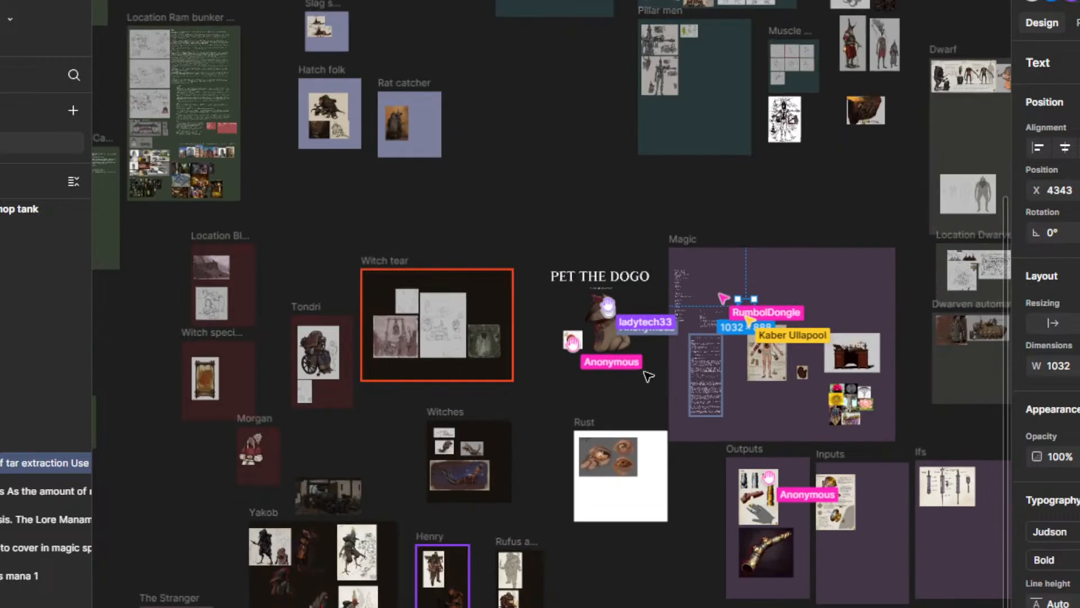
pyautogui.moveTo(495, 437); pyautogui.dragTo(729, 260)
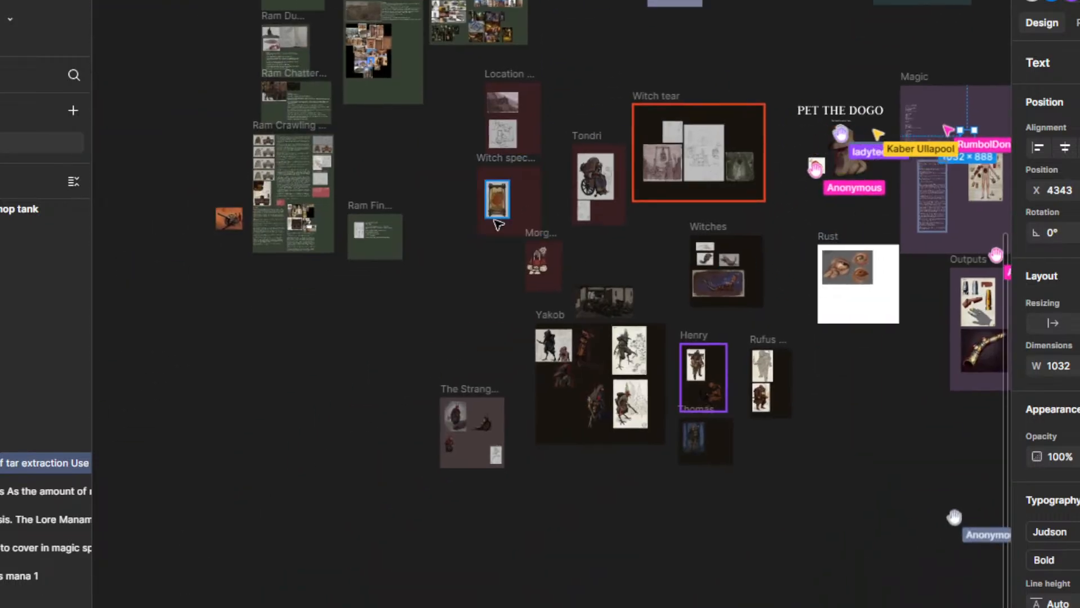
pyautogui.scroll(5, 489, 214)
pyautogui.moveTo(474, 443); pyautogui.dragTo(602, 261)
pyautogui.scroll(5, 661, 541)
pyautogui.scroll(5, 494, 427)
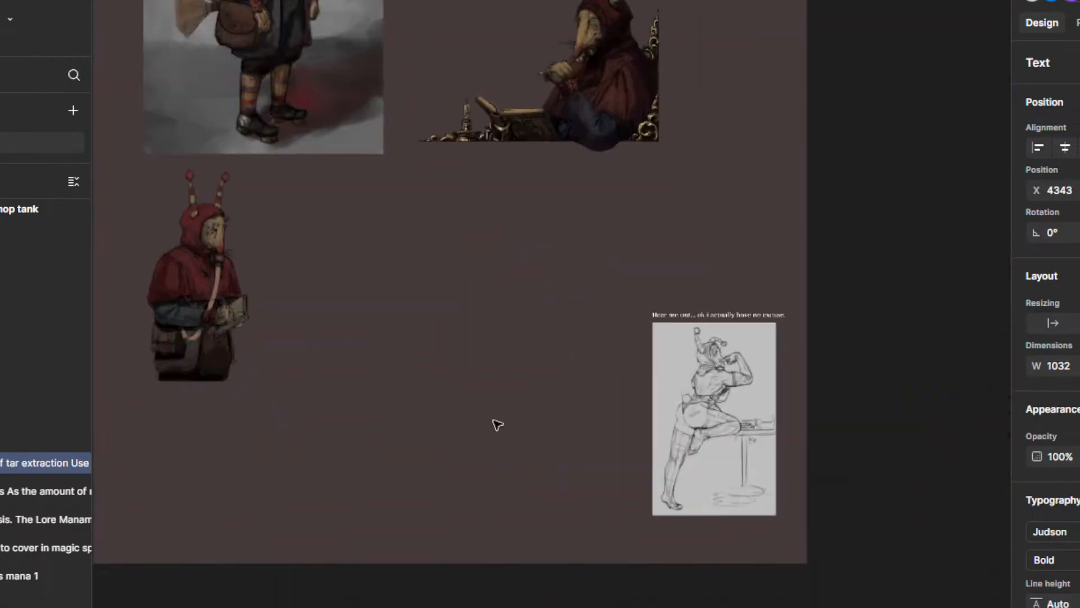